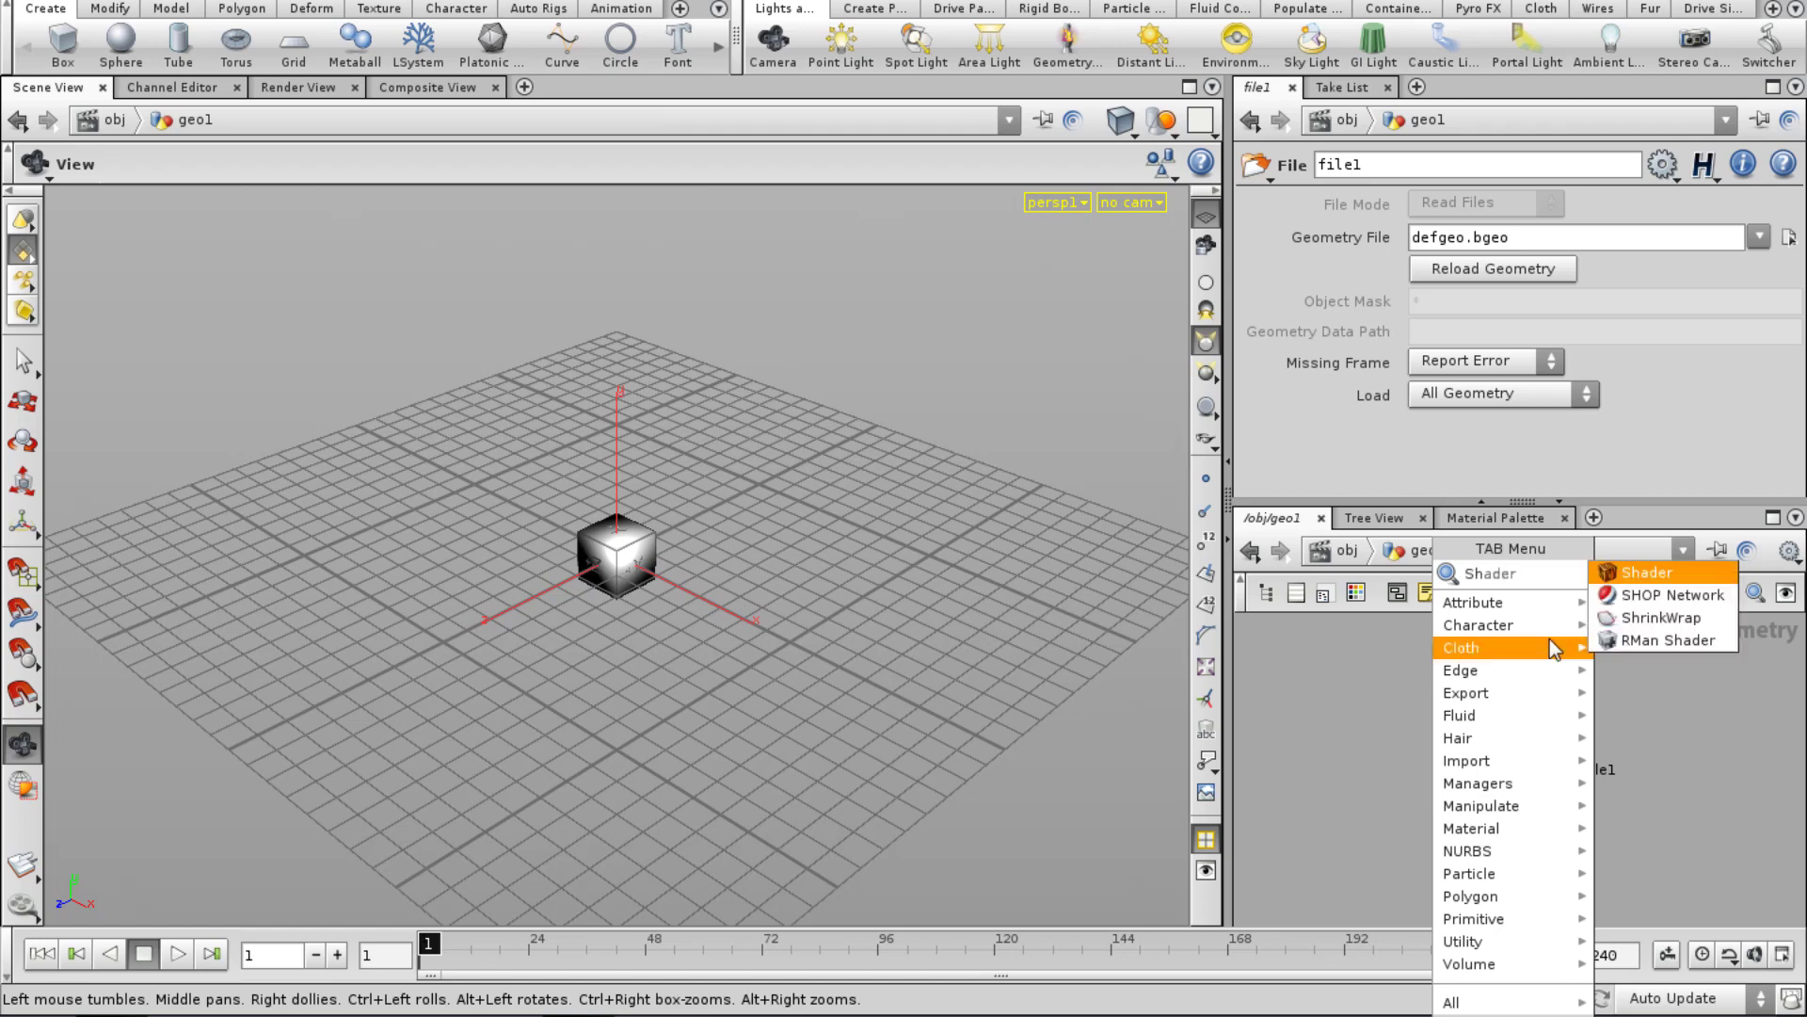
Close the Tree View, Material Palette, Take List and parameter panes, leaving the network editor beside the scene view.
{"action": "left_click", "coordinate": [1364, 676]}
{"action": "left_click", "coordinate": [1422, 517]}
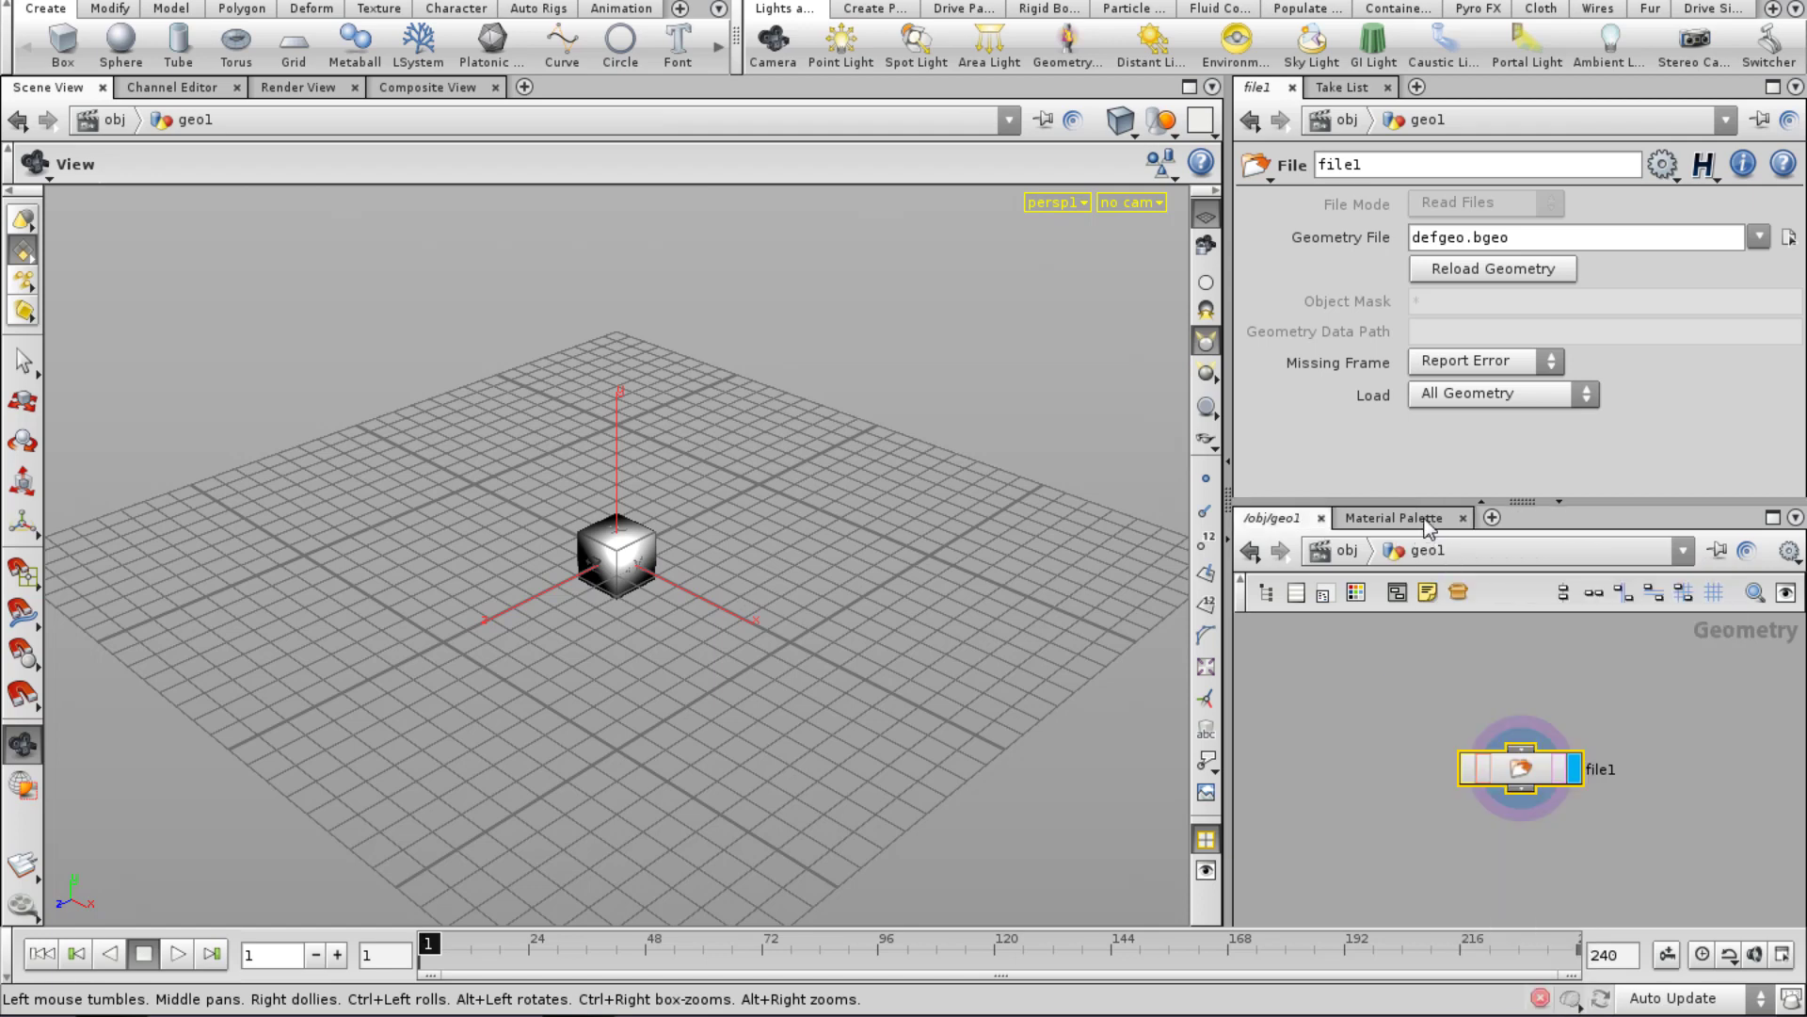
{"action": "left_click", "coordinate": [1464, 517]}
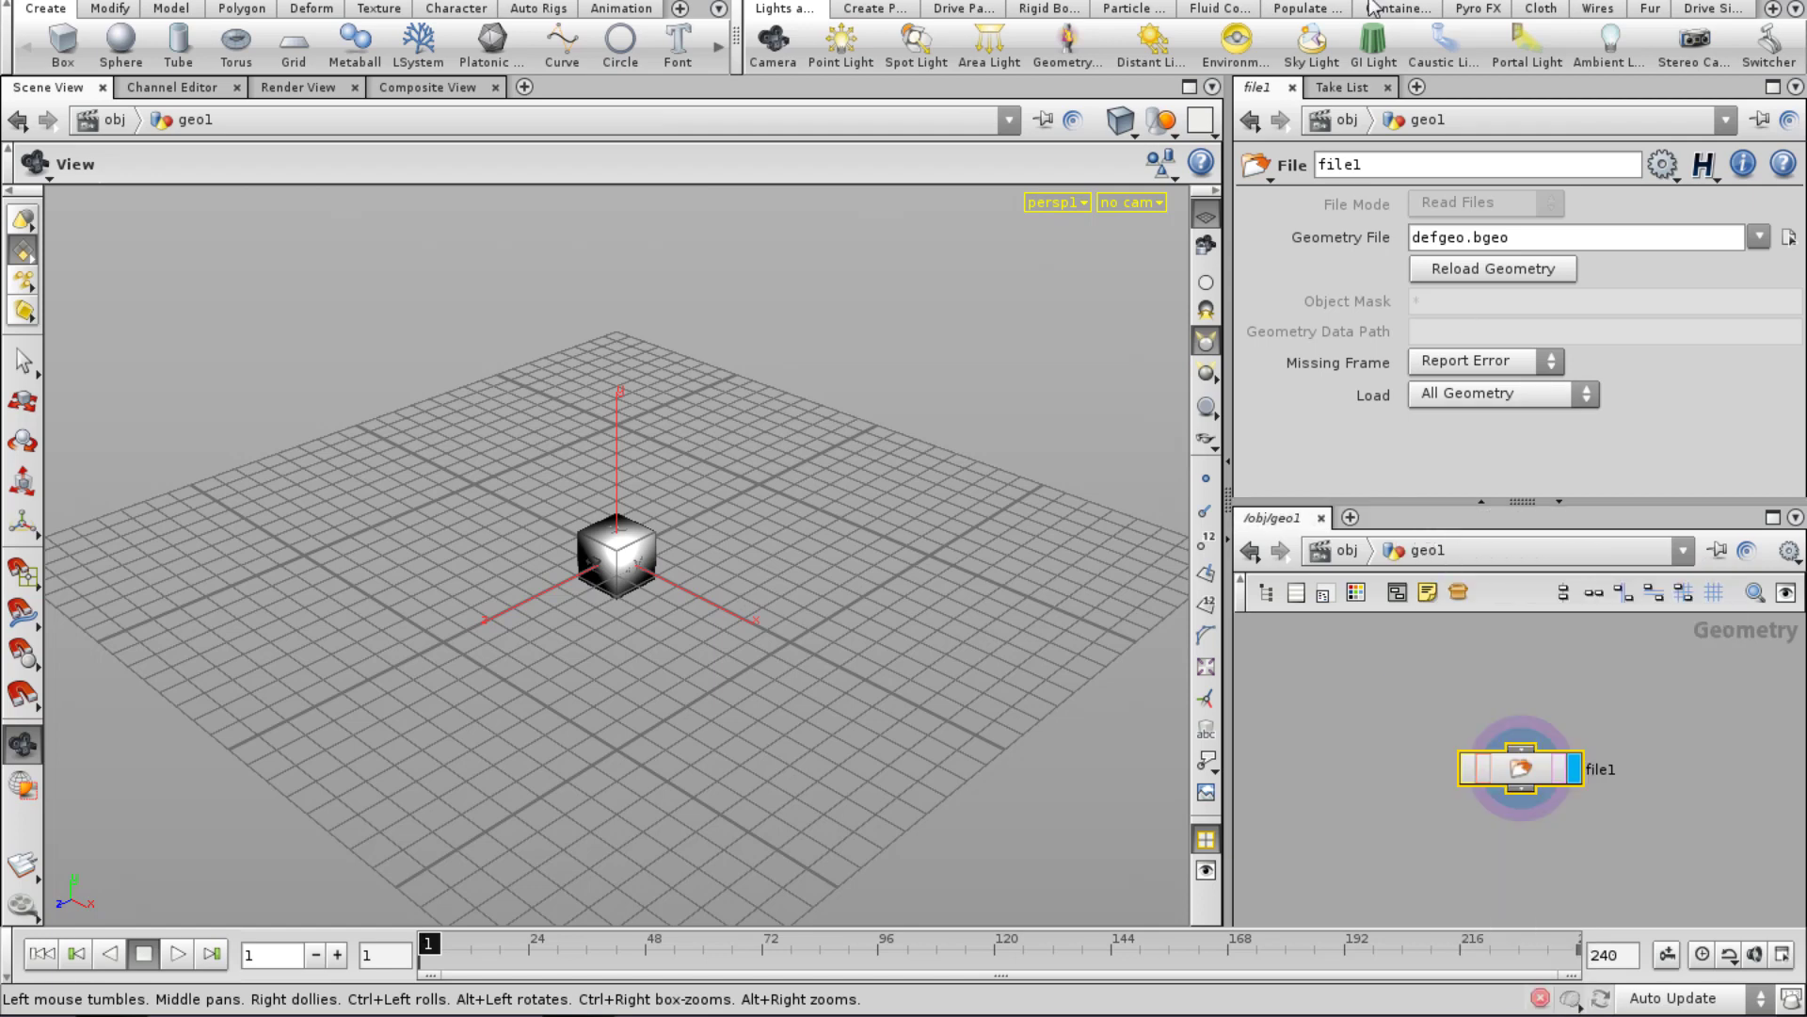
{"action": "left_click", "coordinate": [1387, 86]}
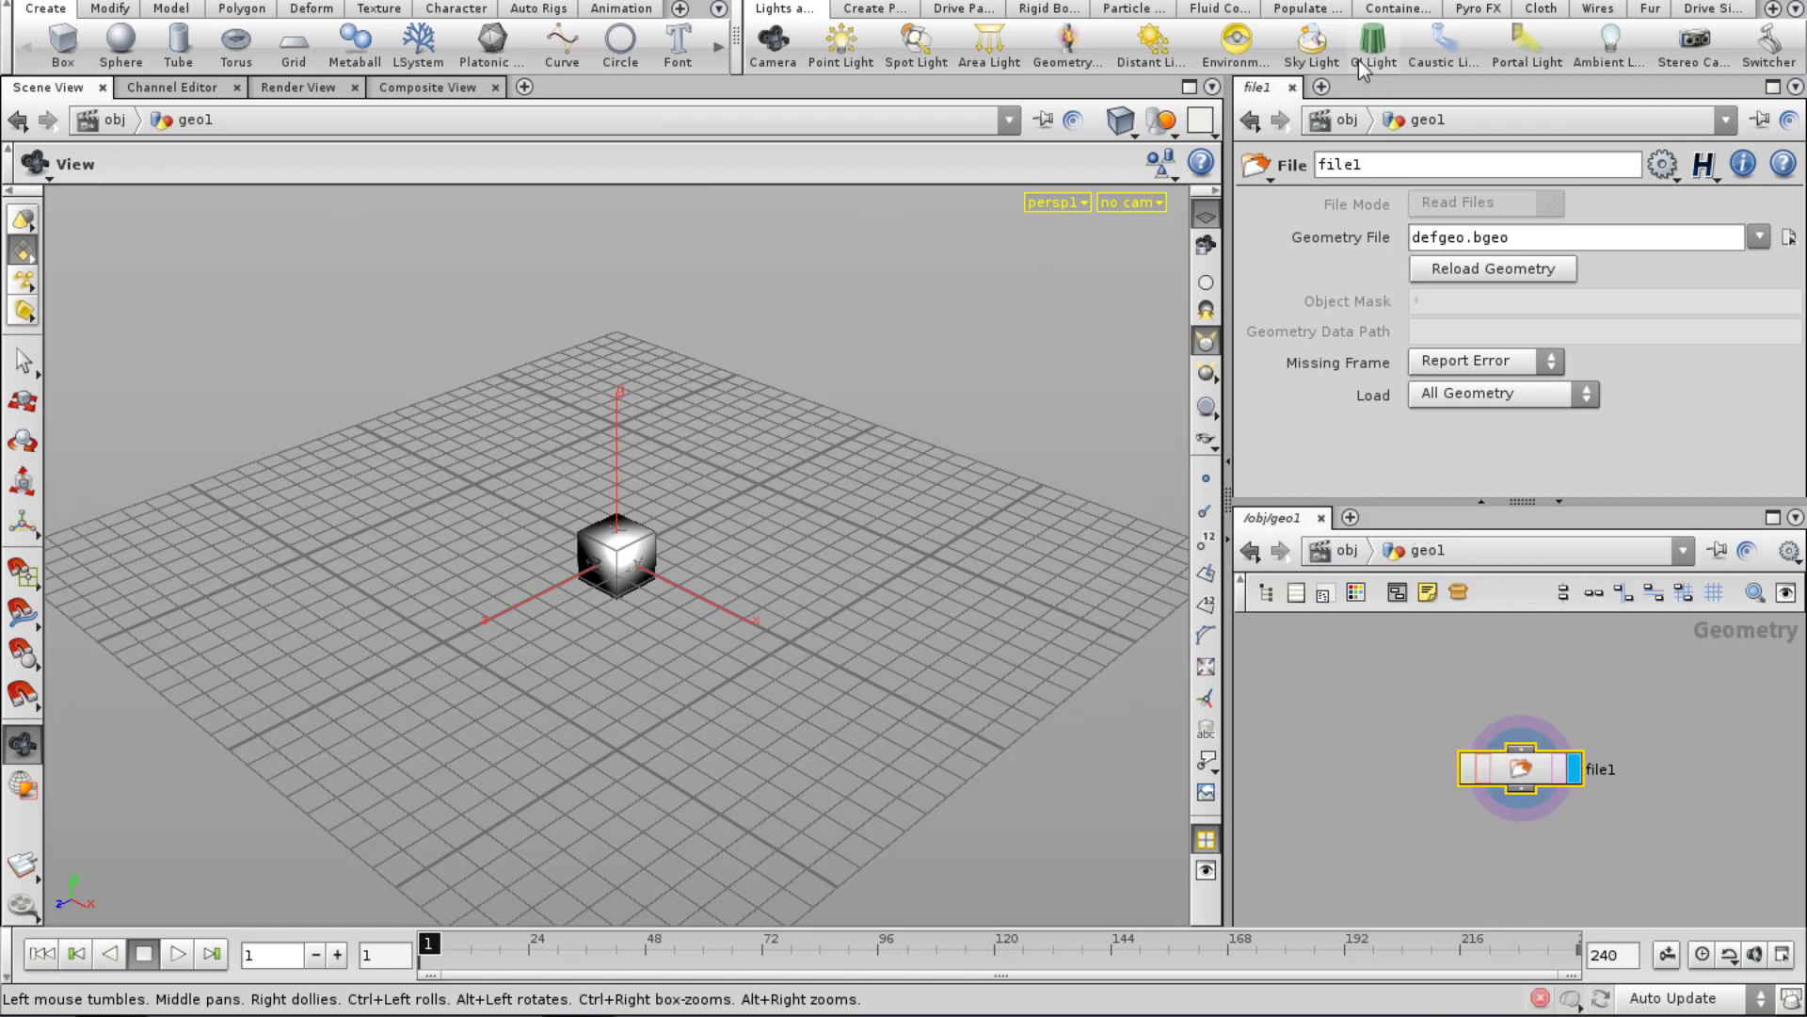
{"action": "left_click", "coordinate": [1295, 87]}
{"action": "key", "text": "Tab"}
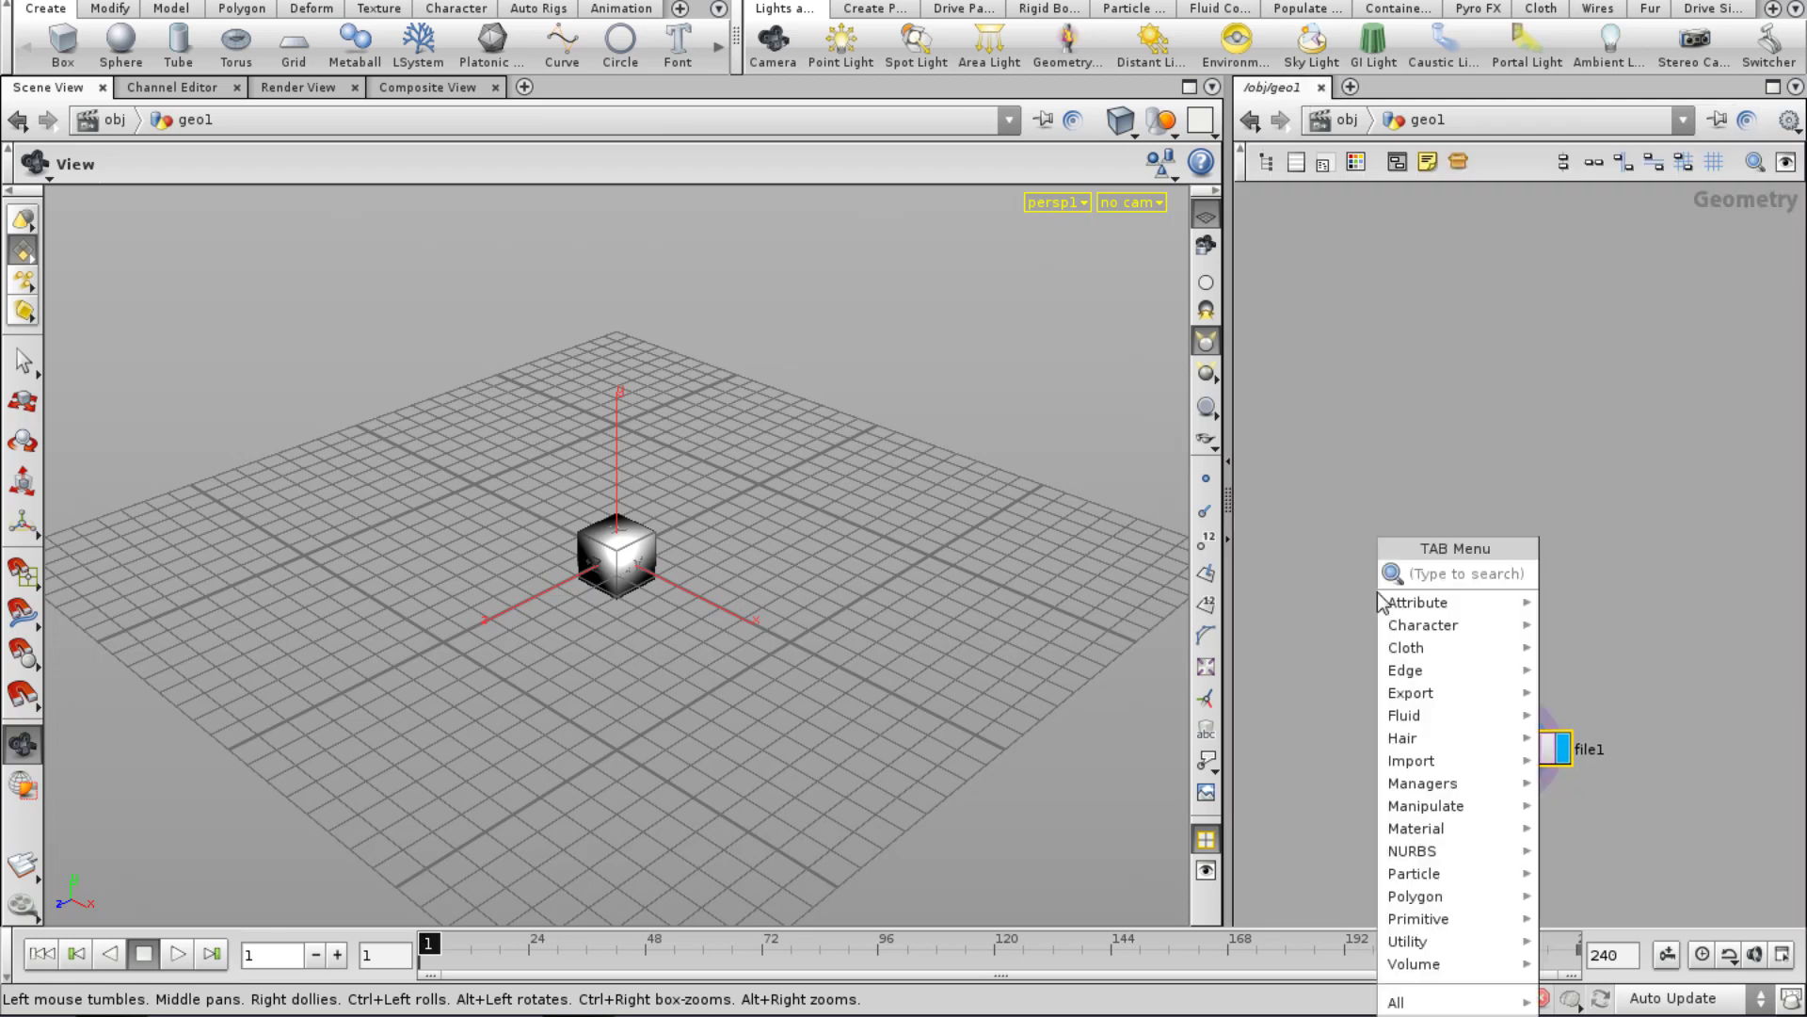
{"action": "type", "text": "sh"}
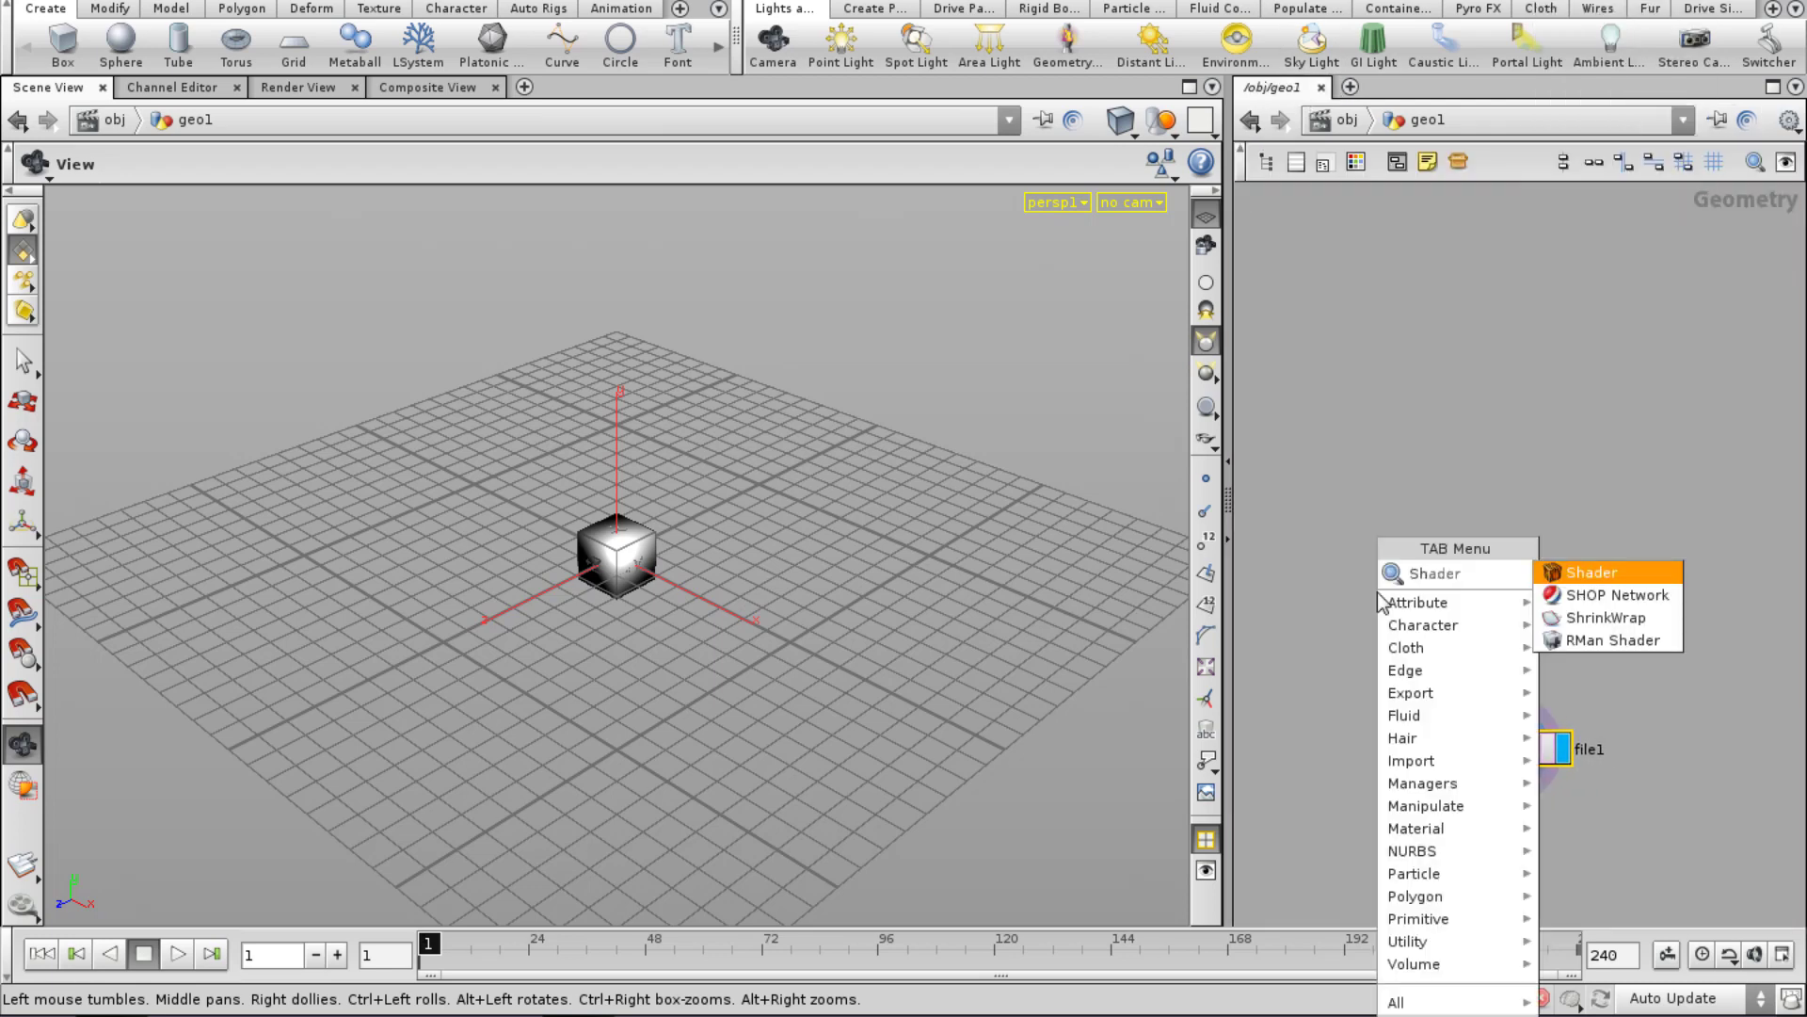
{"action": "left_click", "coordinate": [1403, 515]}
{"action": "left_click", "coordinate": [1402, 516]}
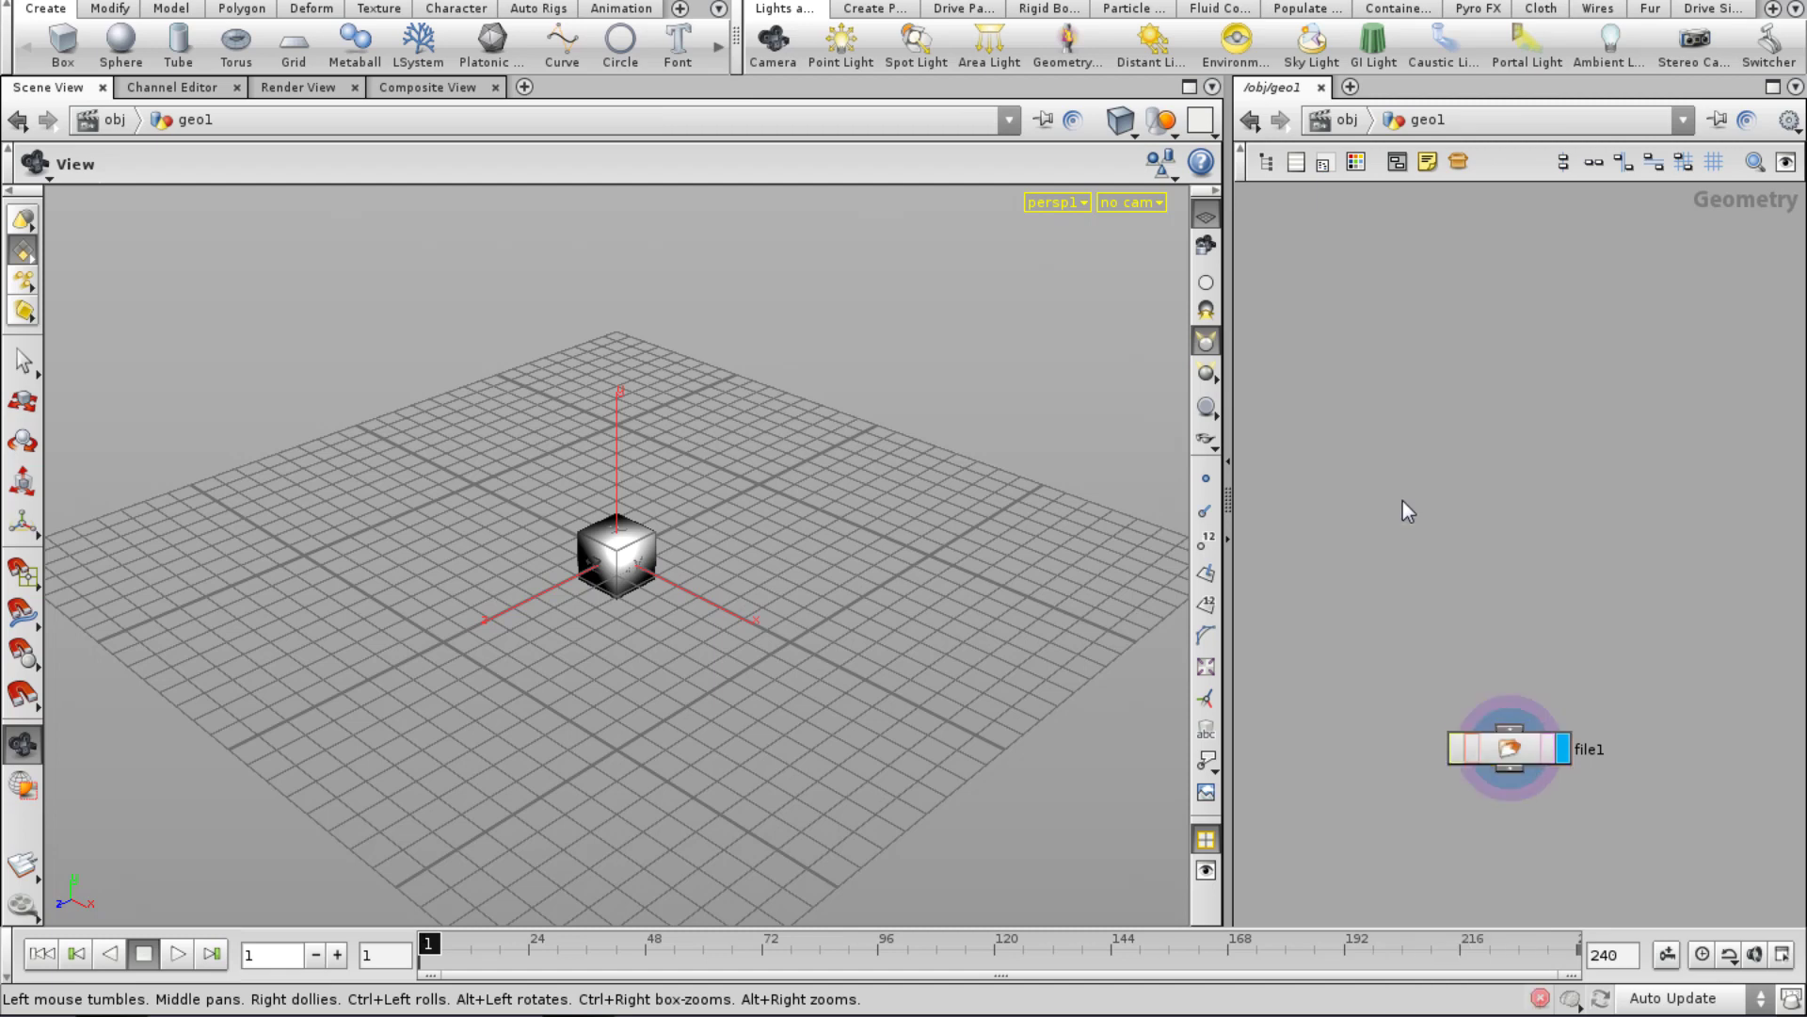
{"action": "key", "text": "Caps_Lock"}
{"action": "key", "text": "Caps_Lock"}
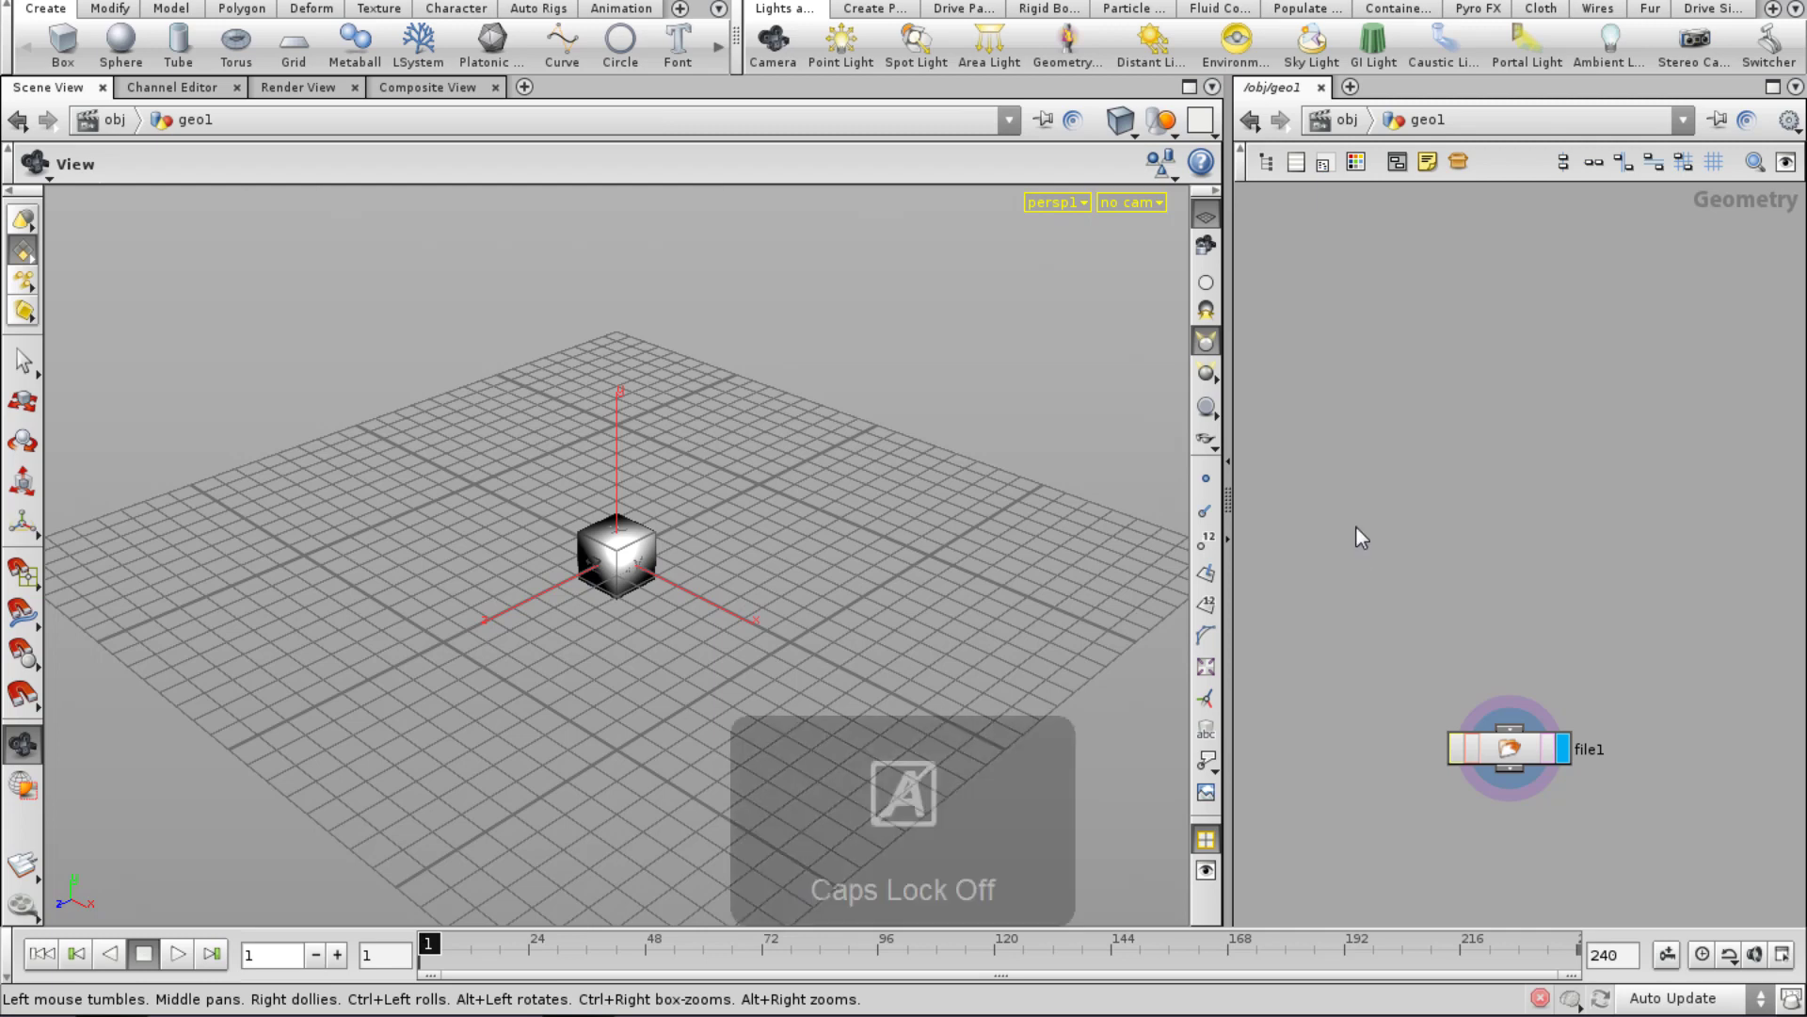
{"action": "key", "text": "Tab"}
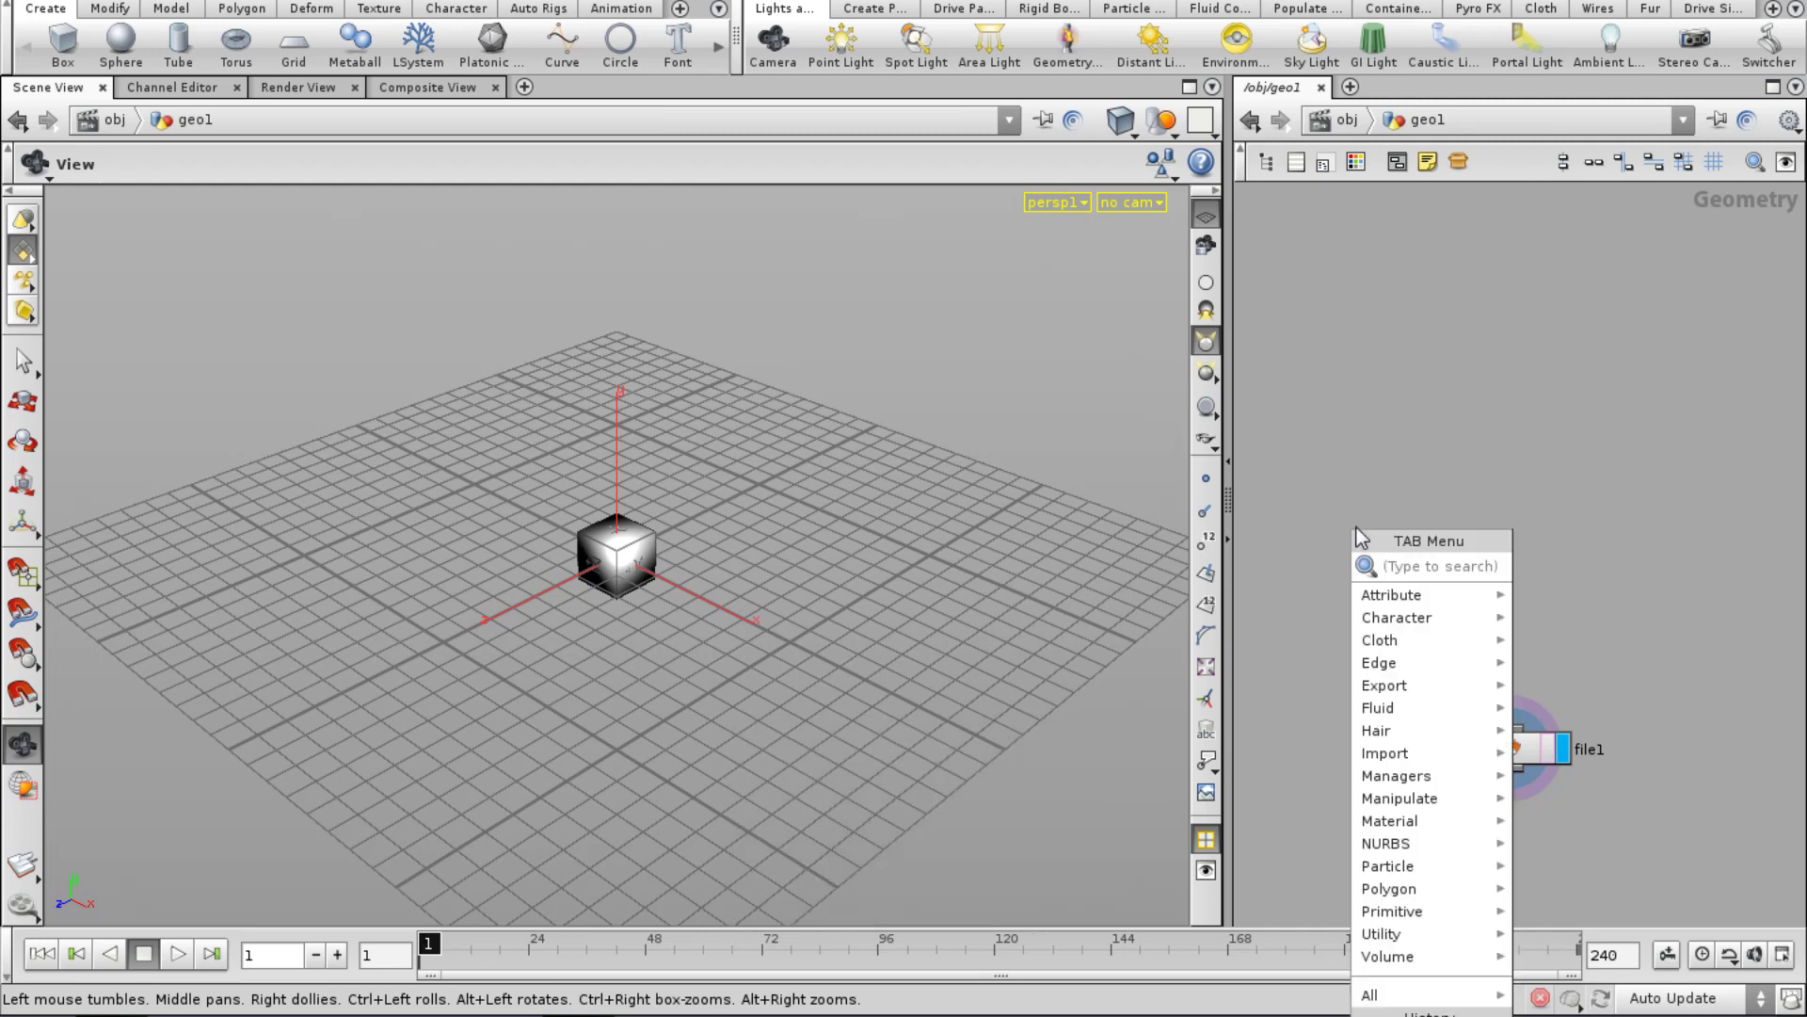
{"action": "type", "text": "s"}
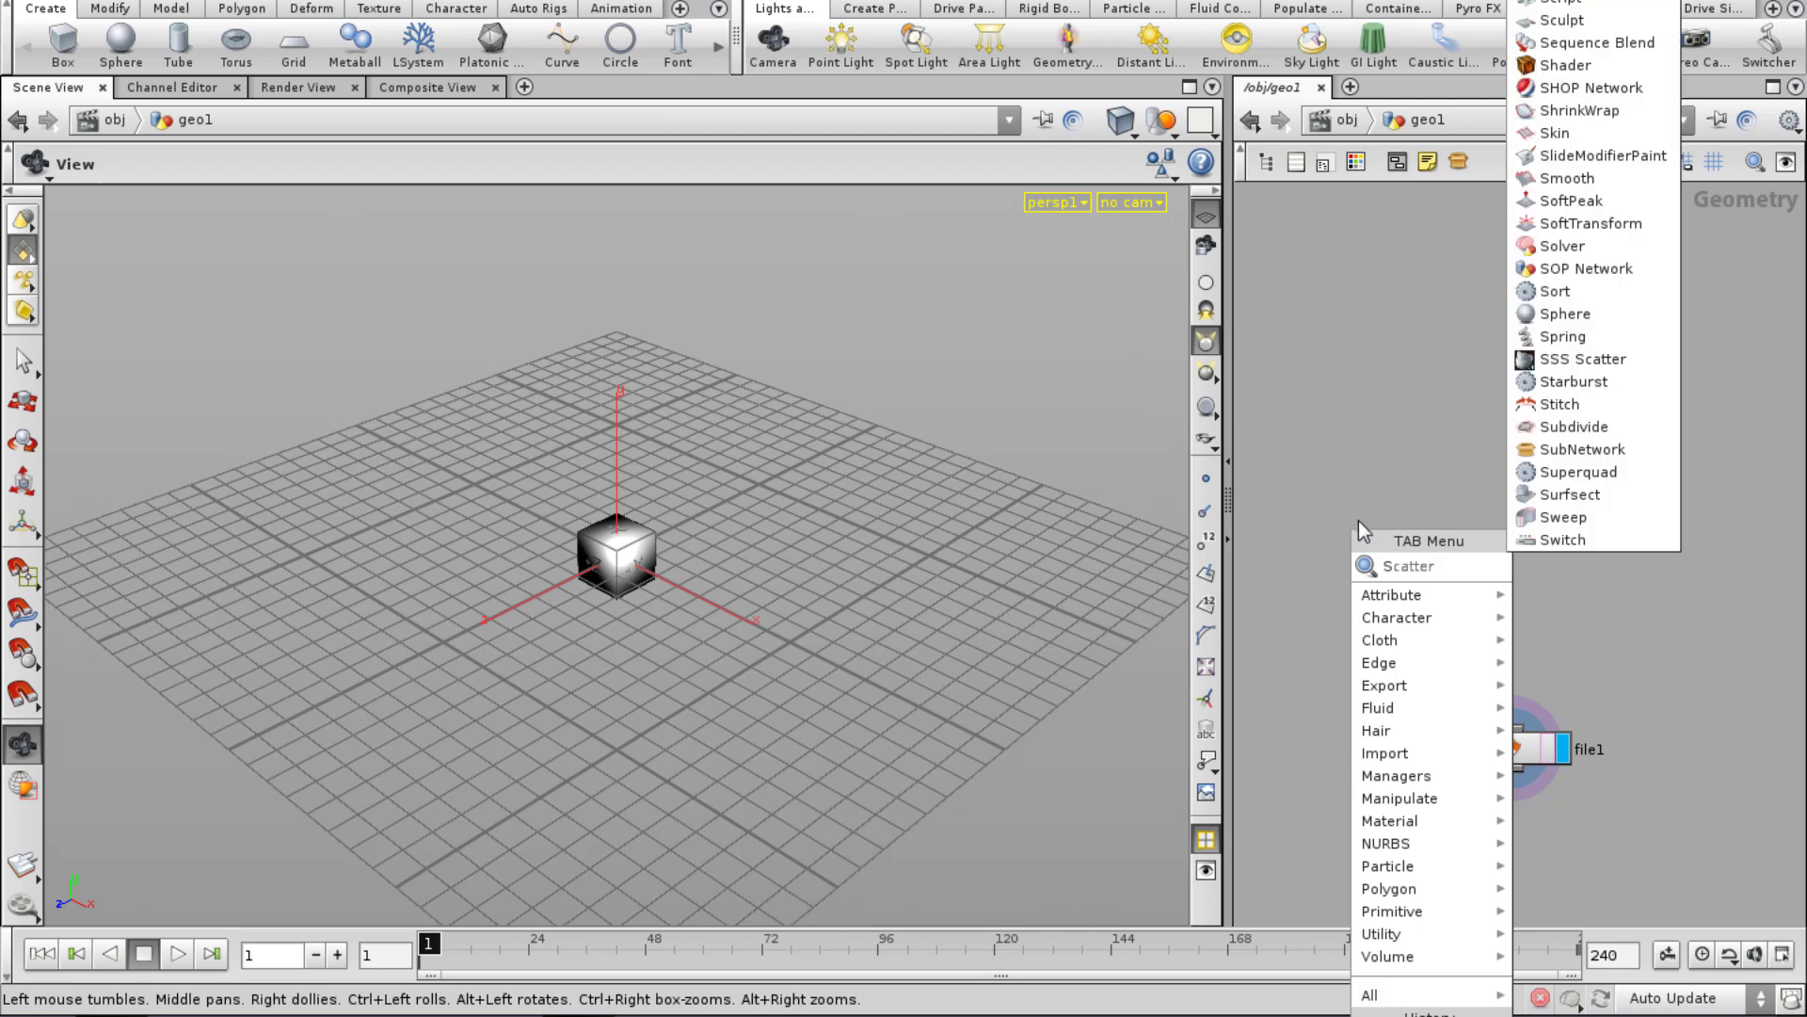
{"action": "left_click", "coordinate": [1652, 300]}
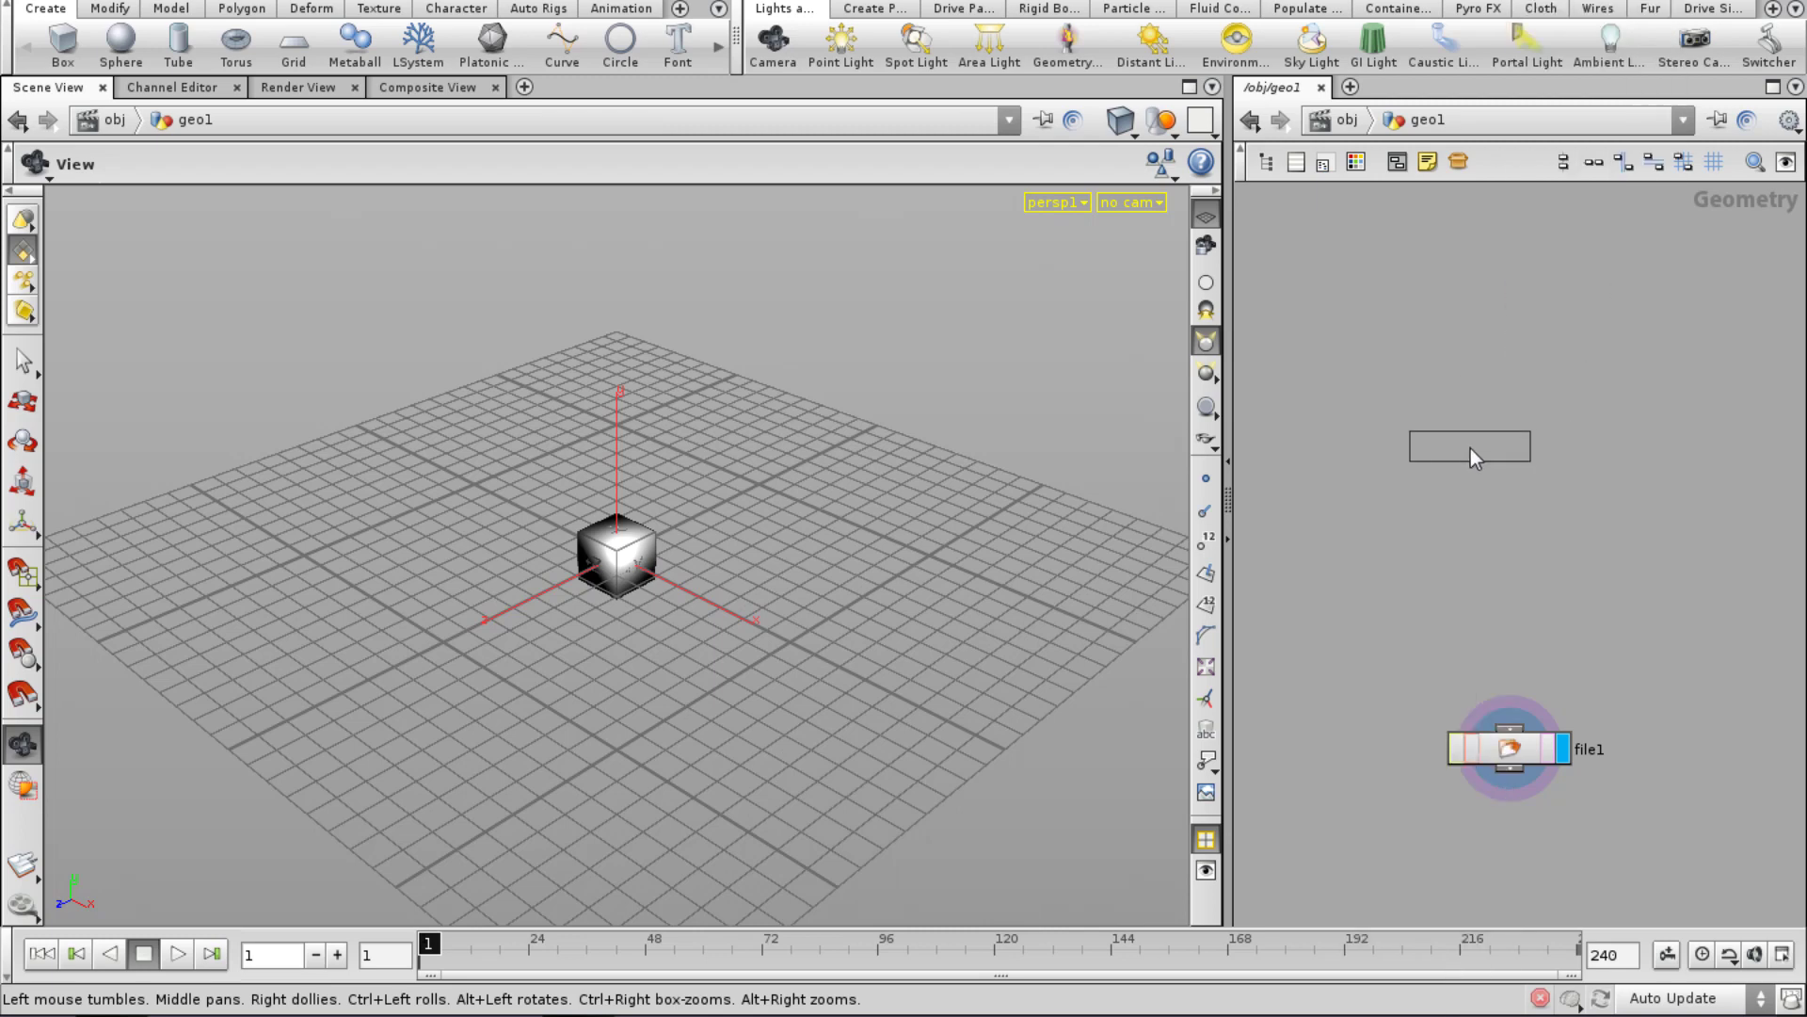
{"action": "key", "text": "Tab"}
{"action": "type", "text": "sh"}
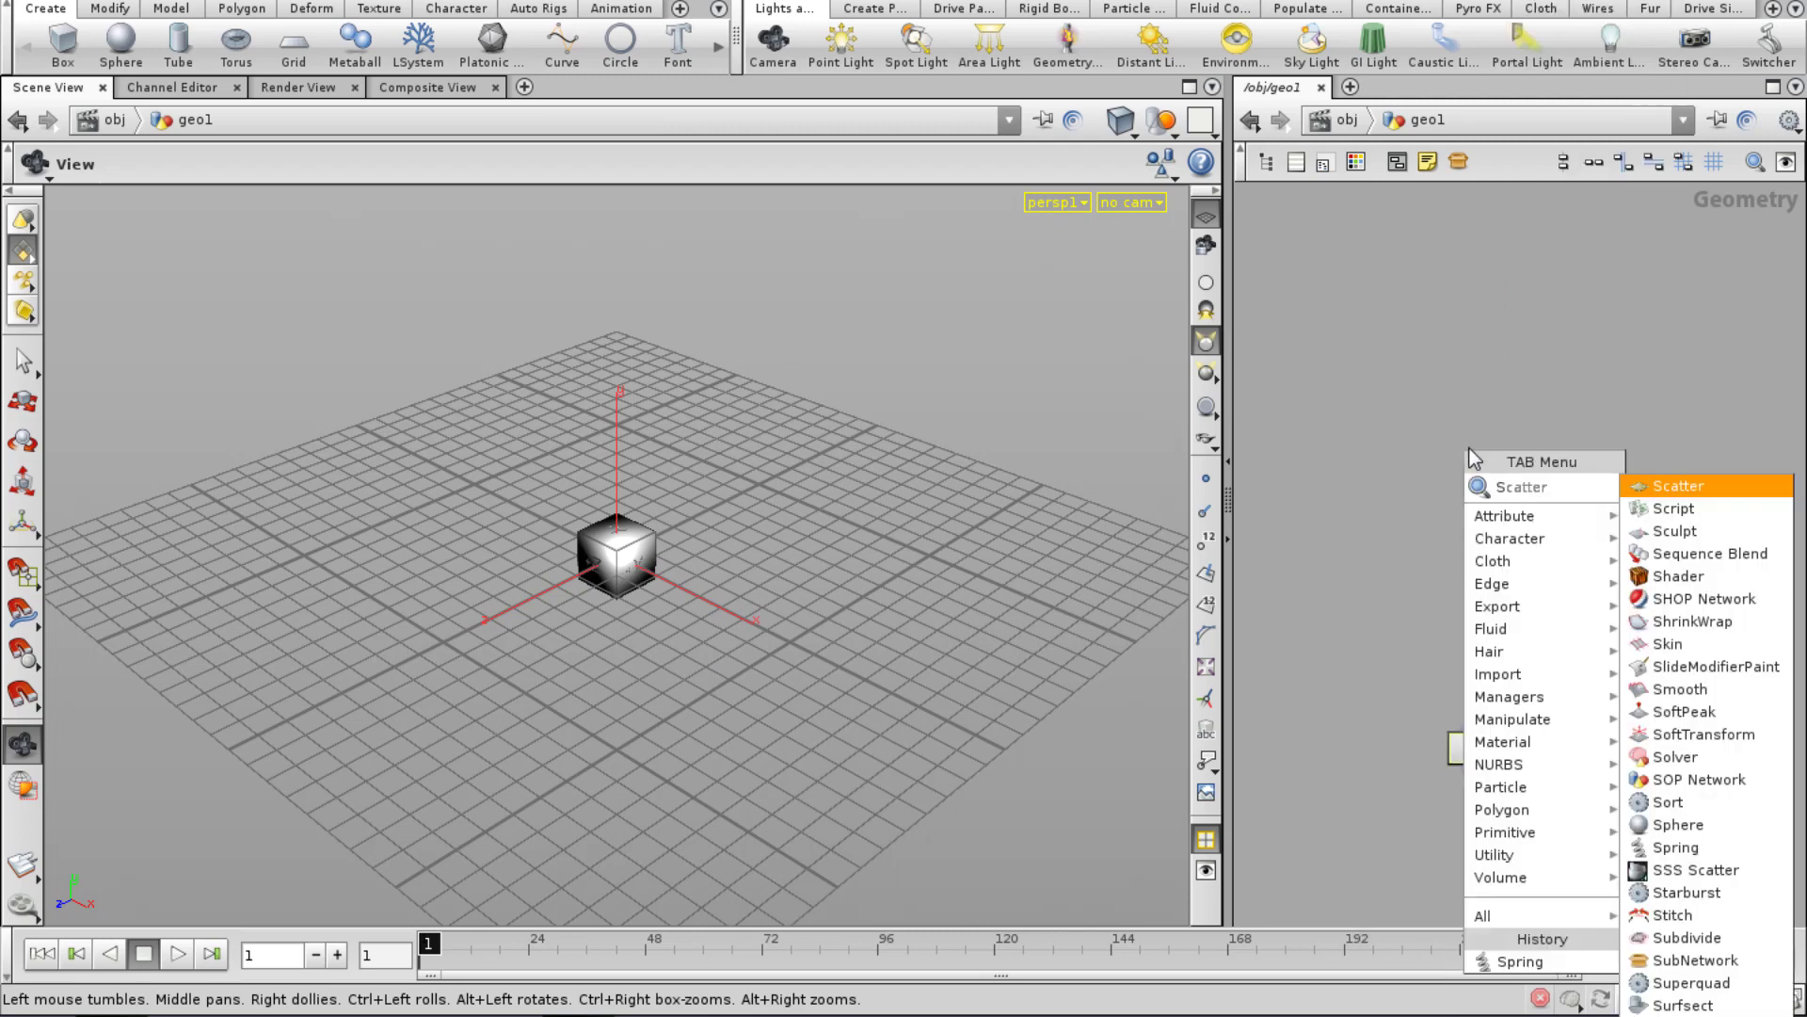
{"action": "key", "text": "Escape"}
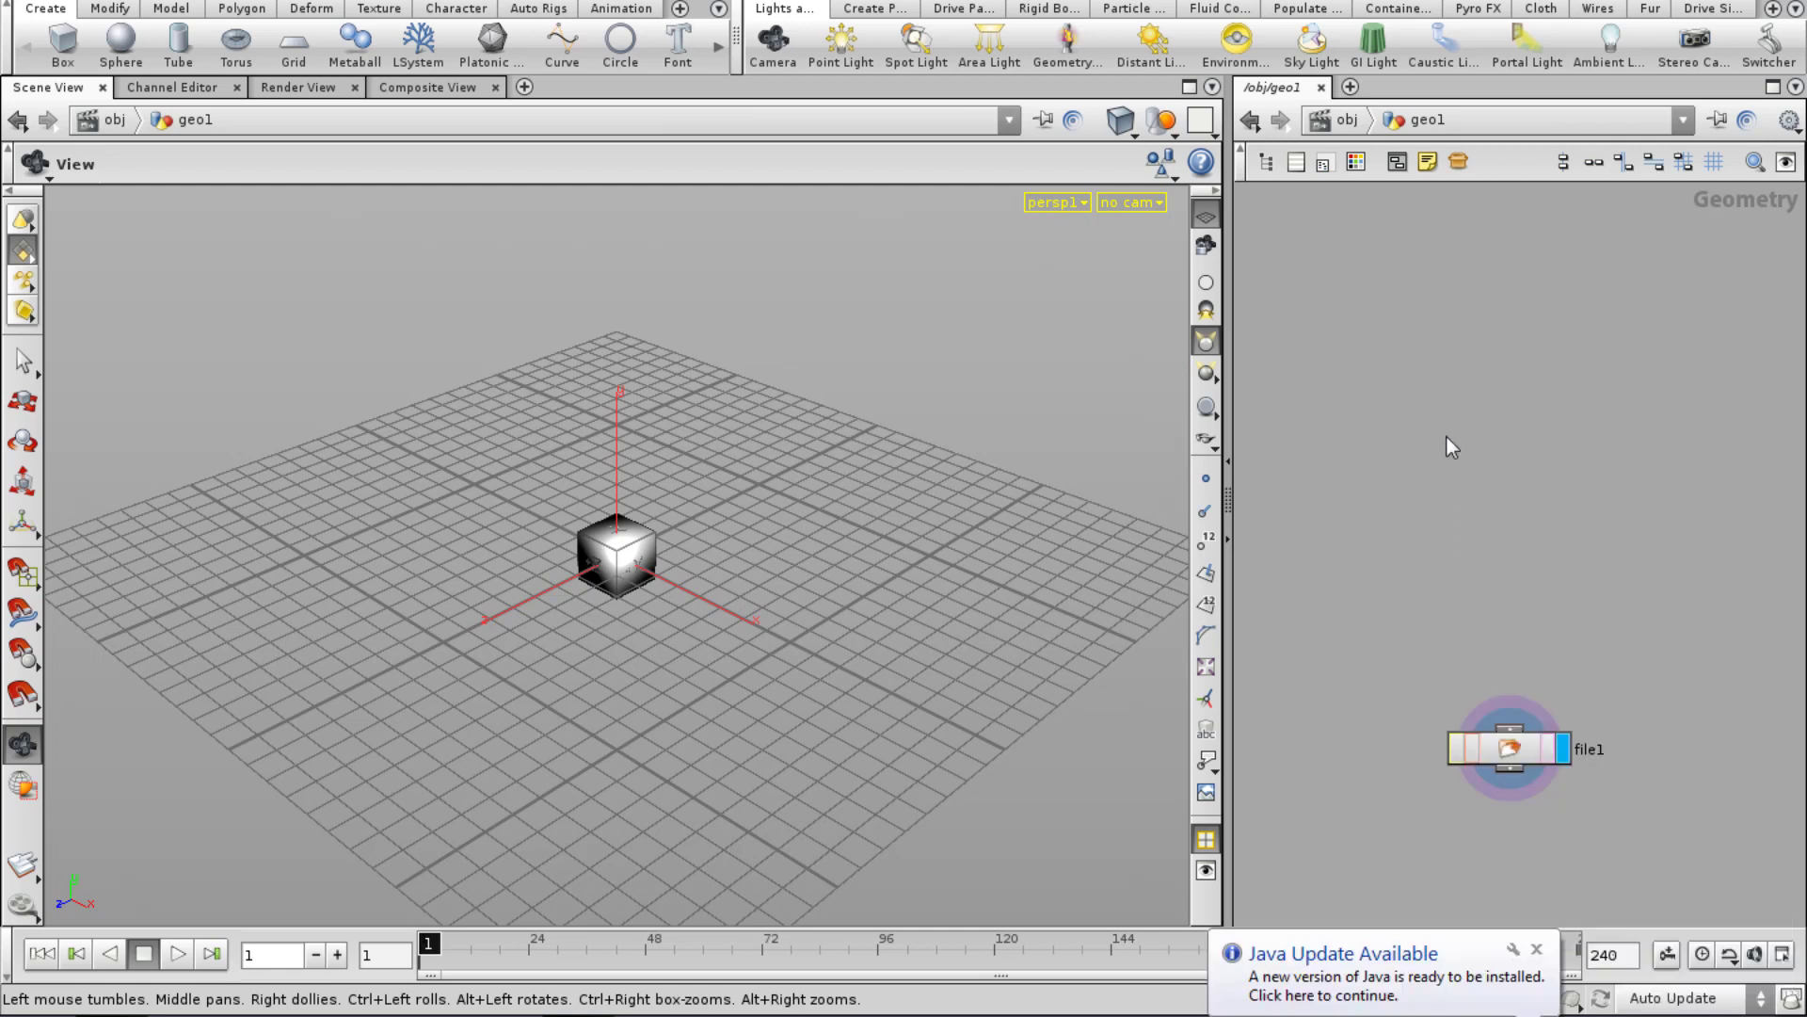
Replace the file1 node in the geo1 network with a Sphere node set as the displayed node.
{"action": "key", "text": "Tab"}
{"action": "type", "text": "s"}
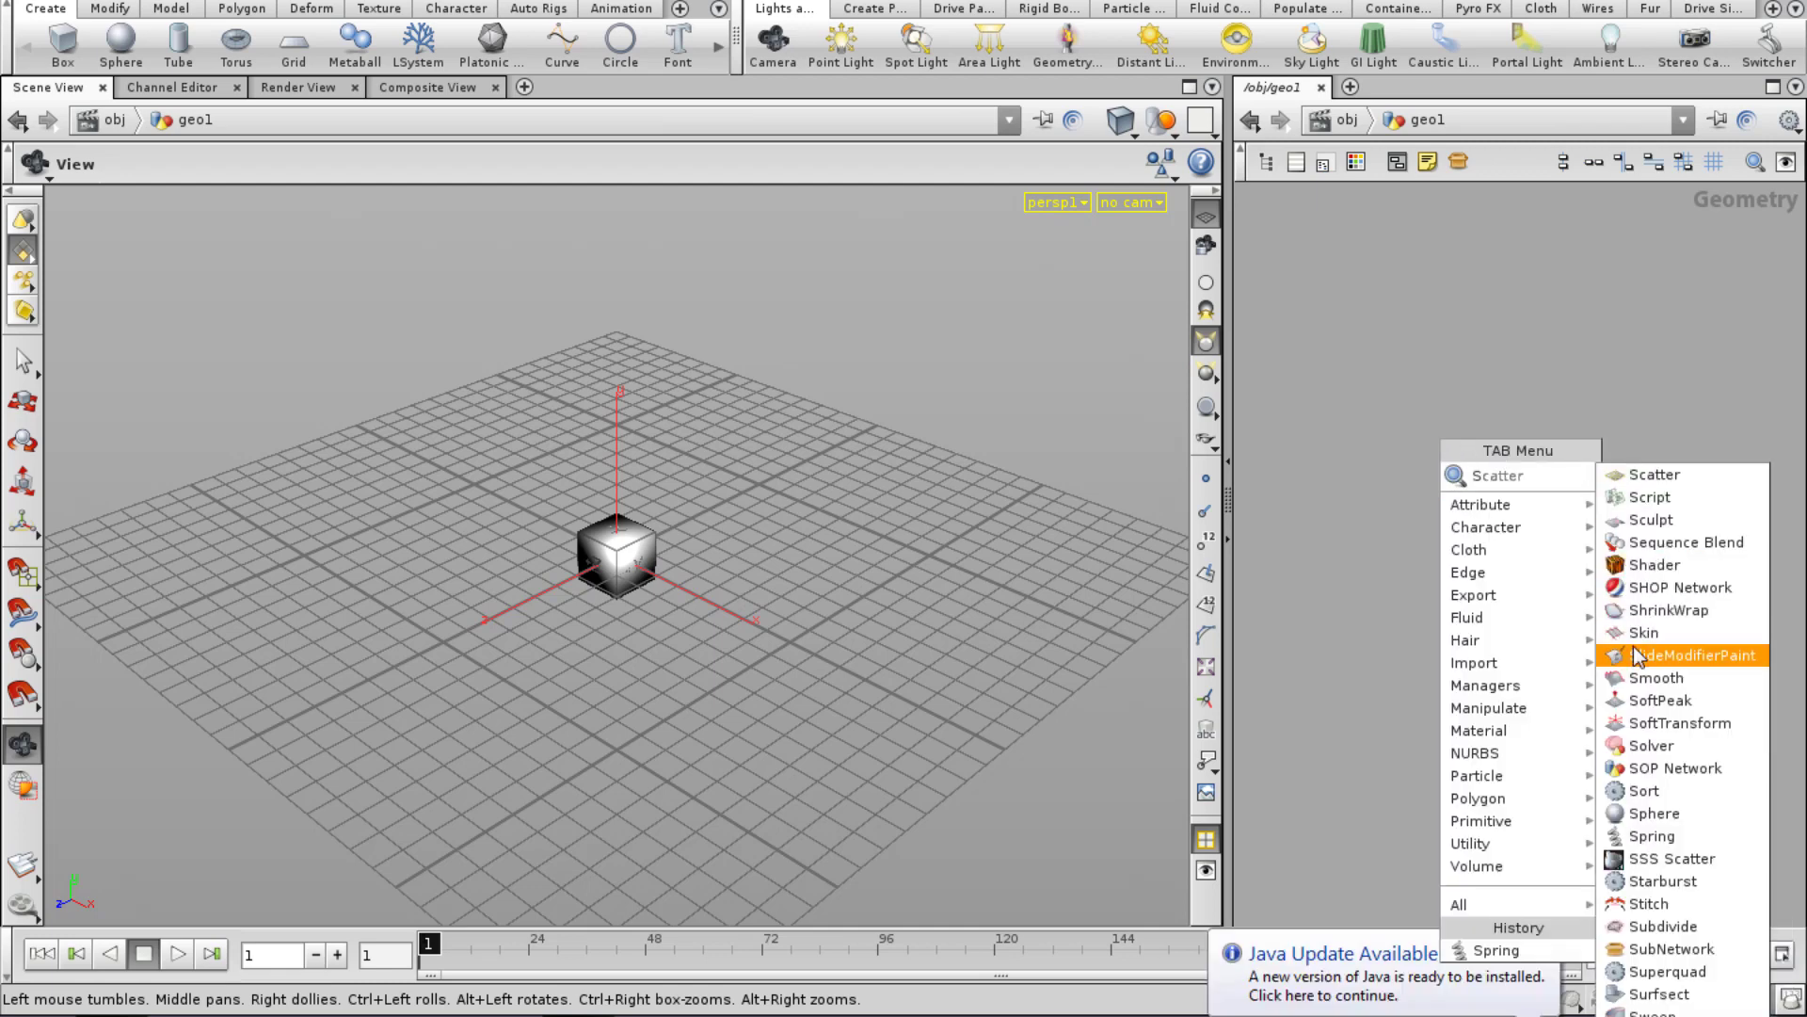
{"action": "left_click", "coordinate": [1692, 813]}
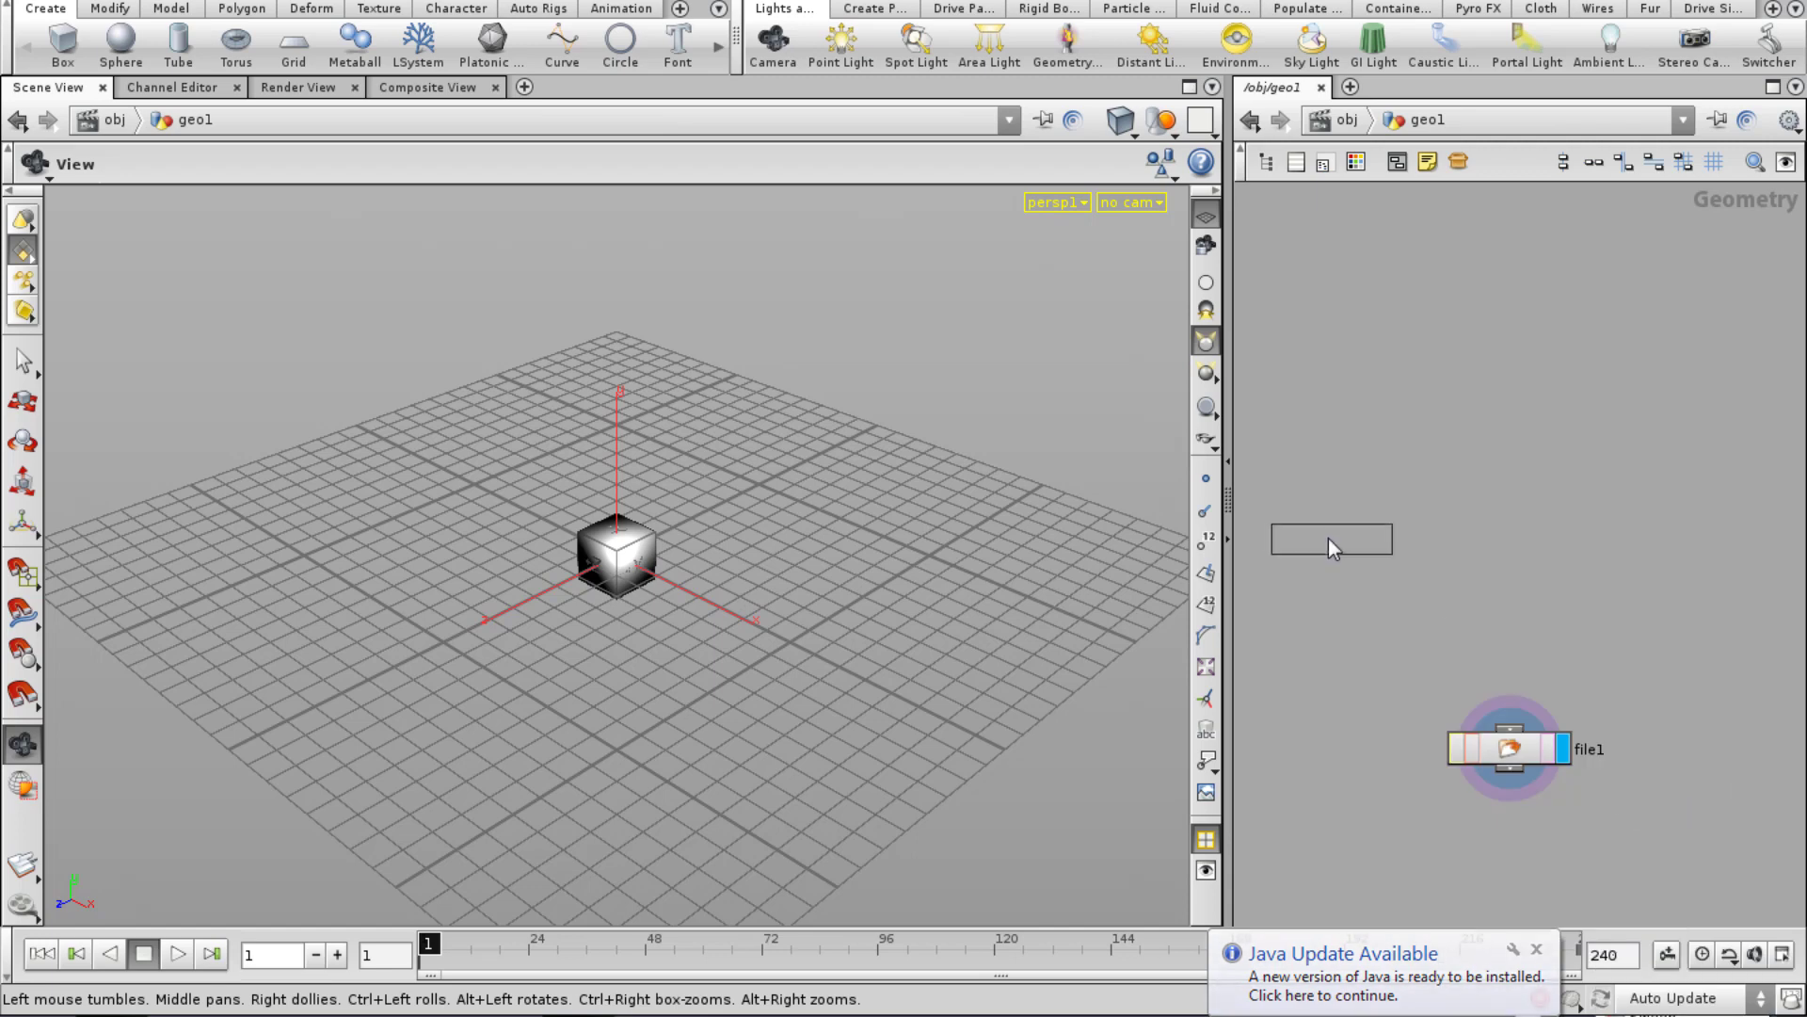
{"action": "left_click", "coordinate": [1399, 563]}
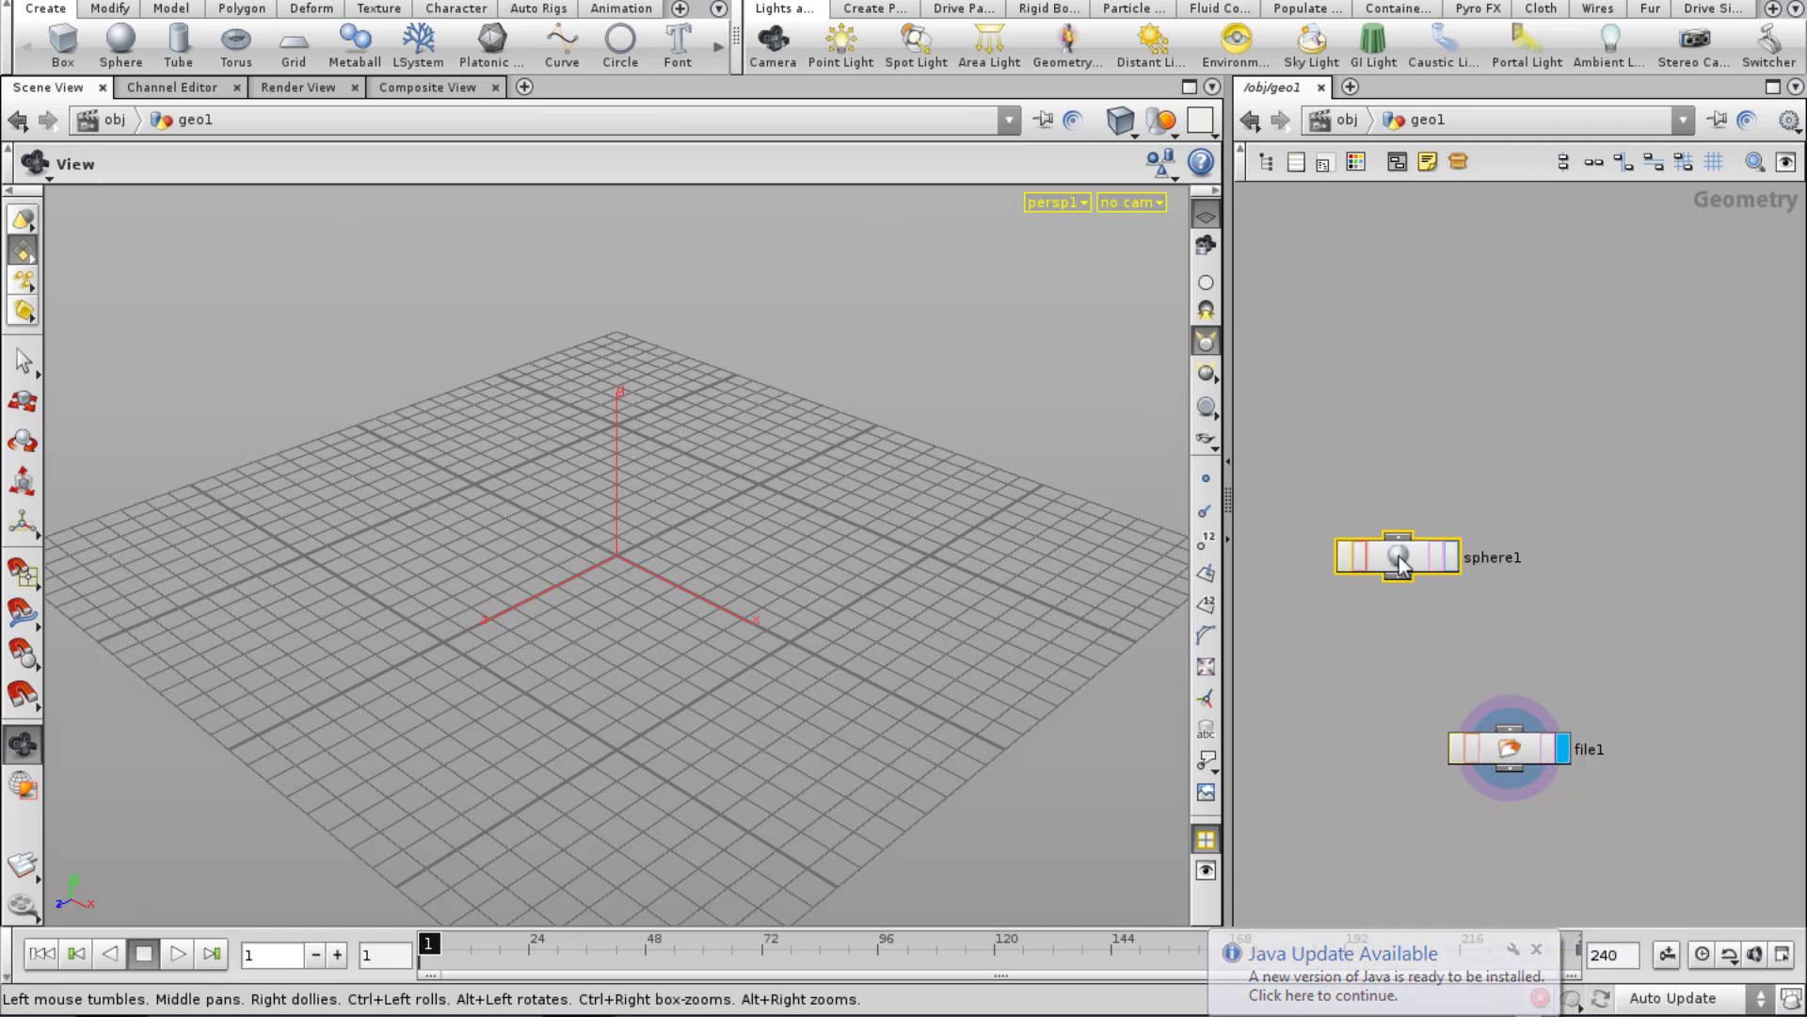
{"action": "key", "text": "r"}
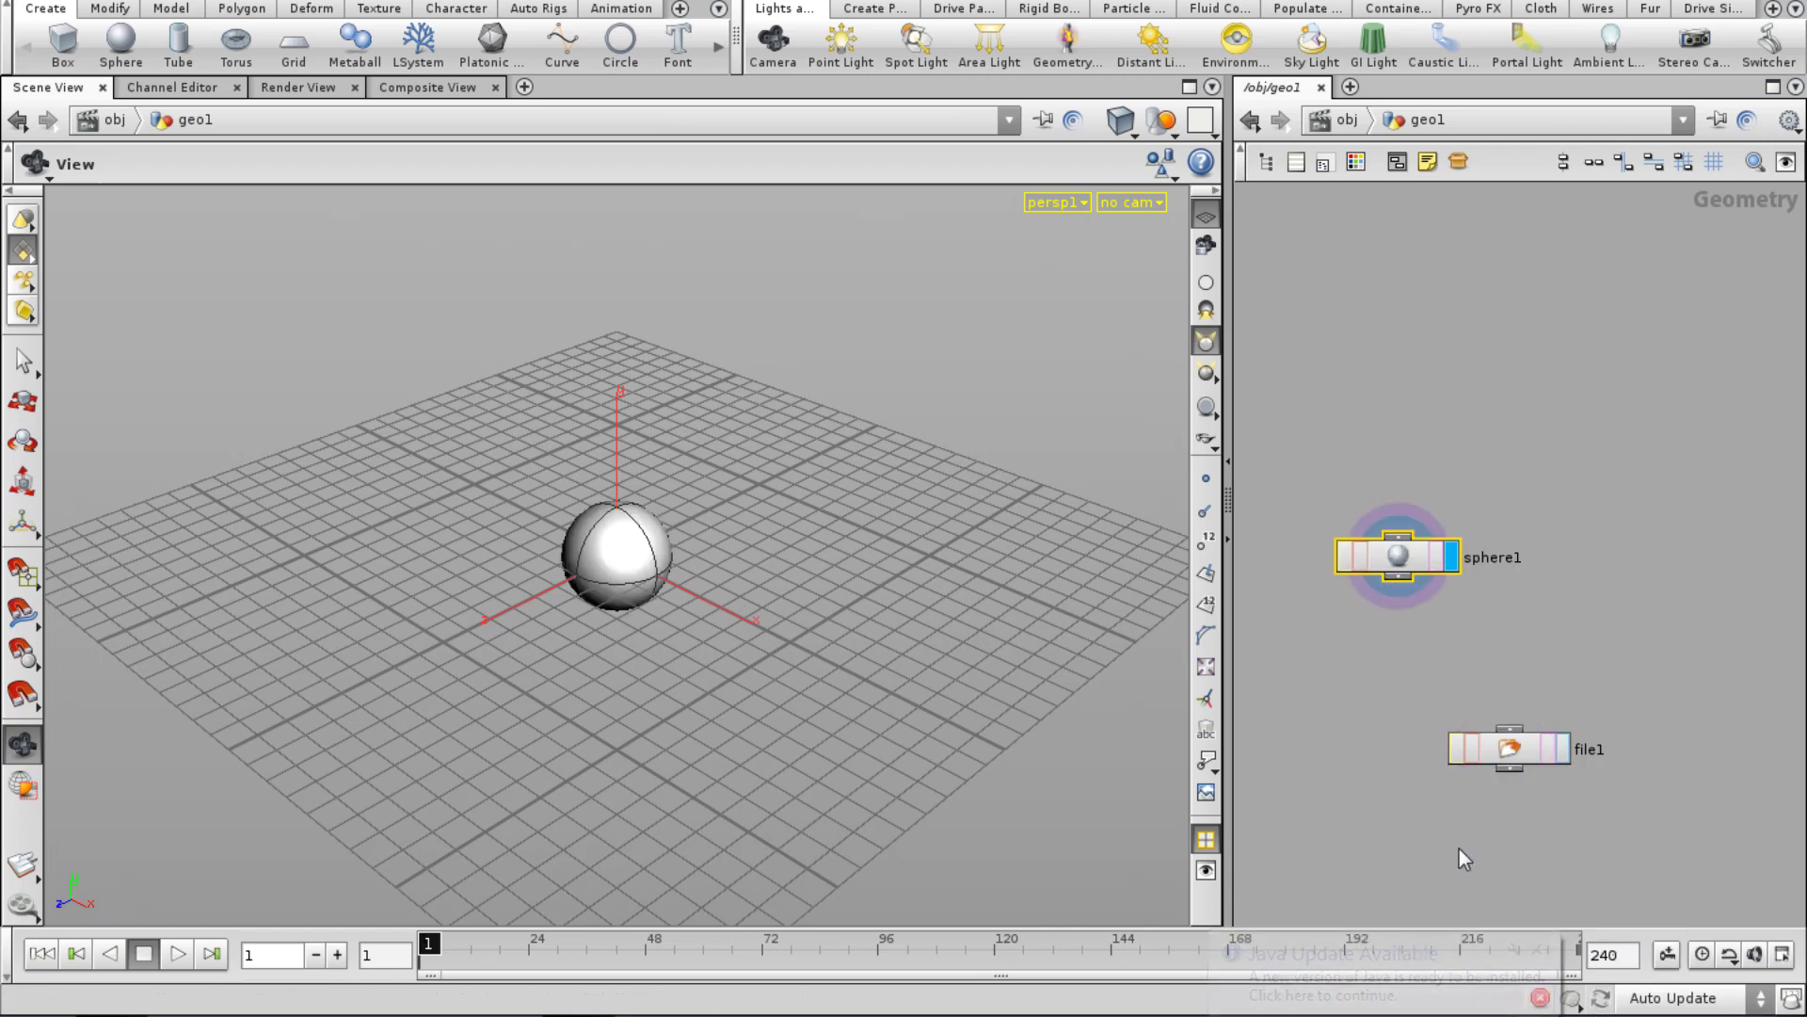
{"action": "left_click", "coordinate": [1512, 750]}
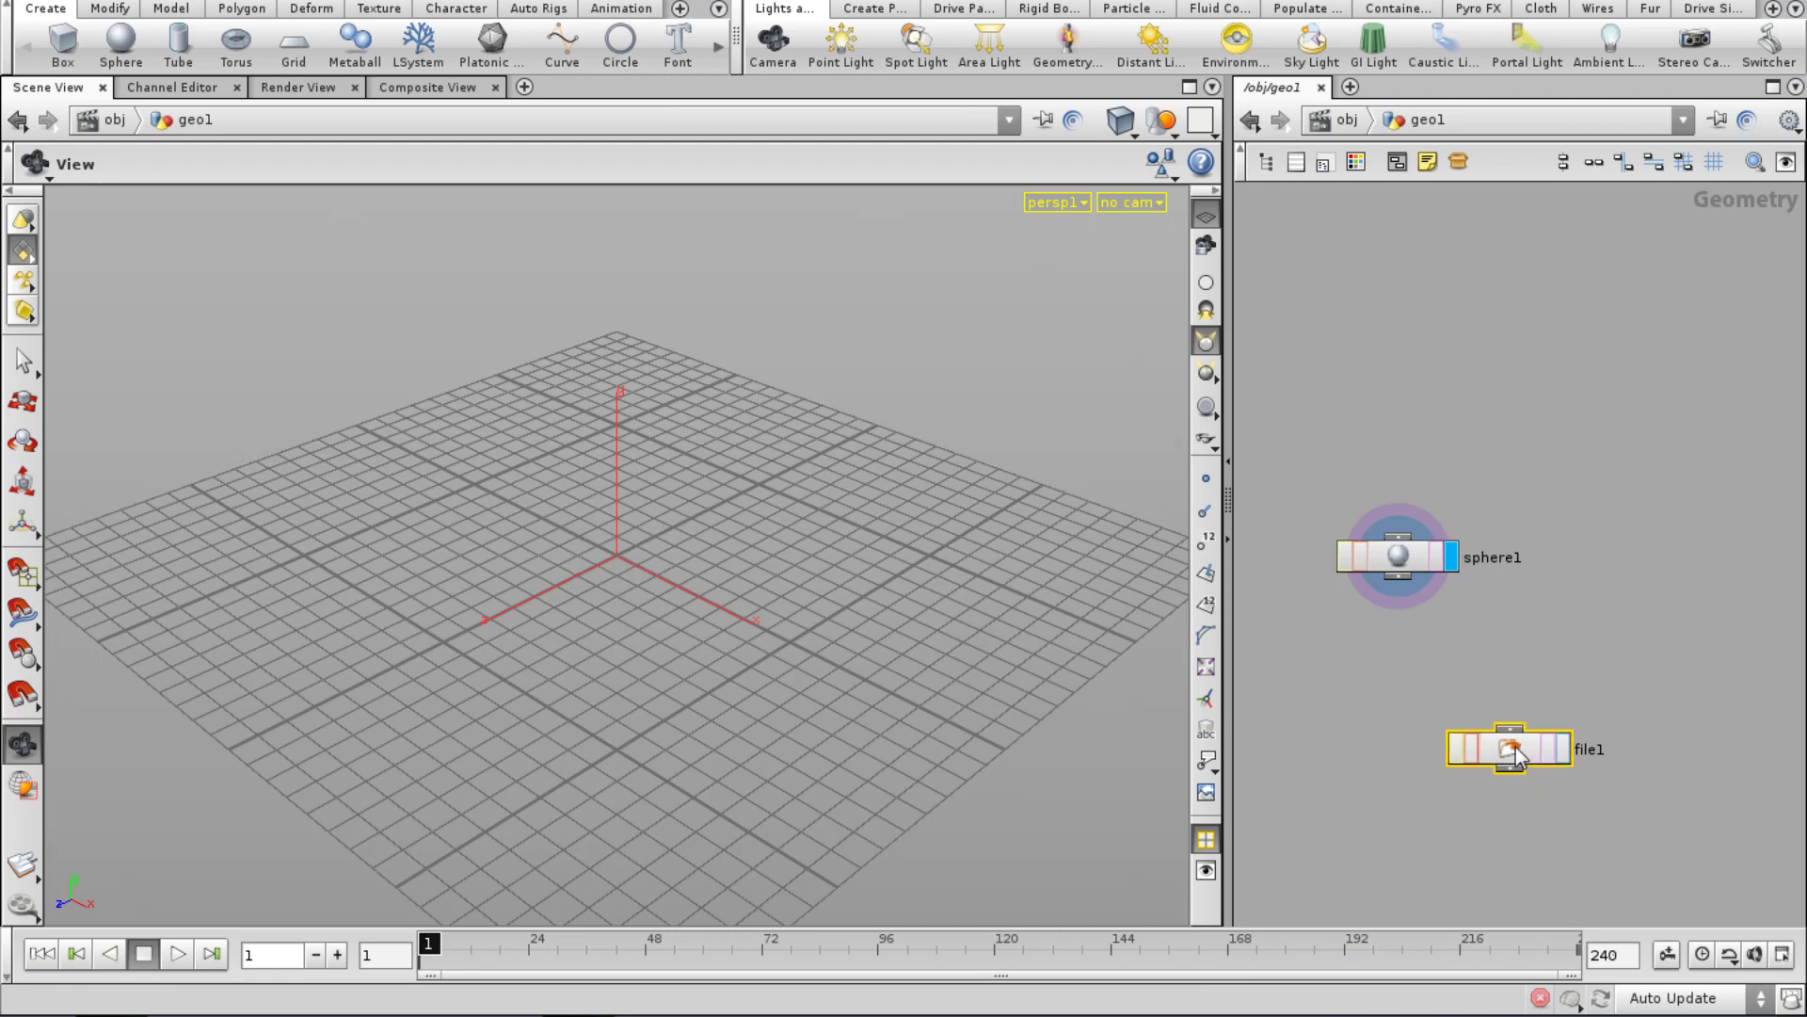
{"action": "key", "text": "Delete"}
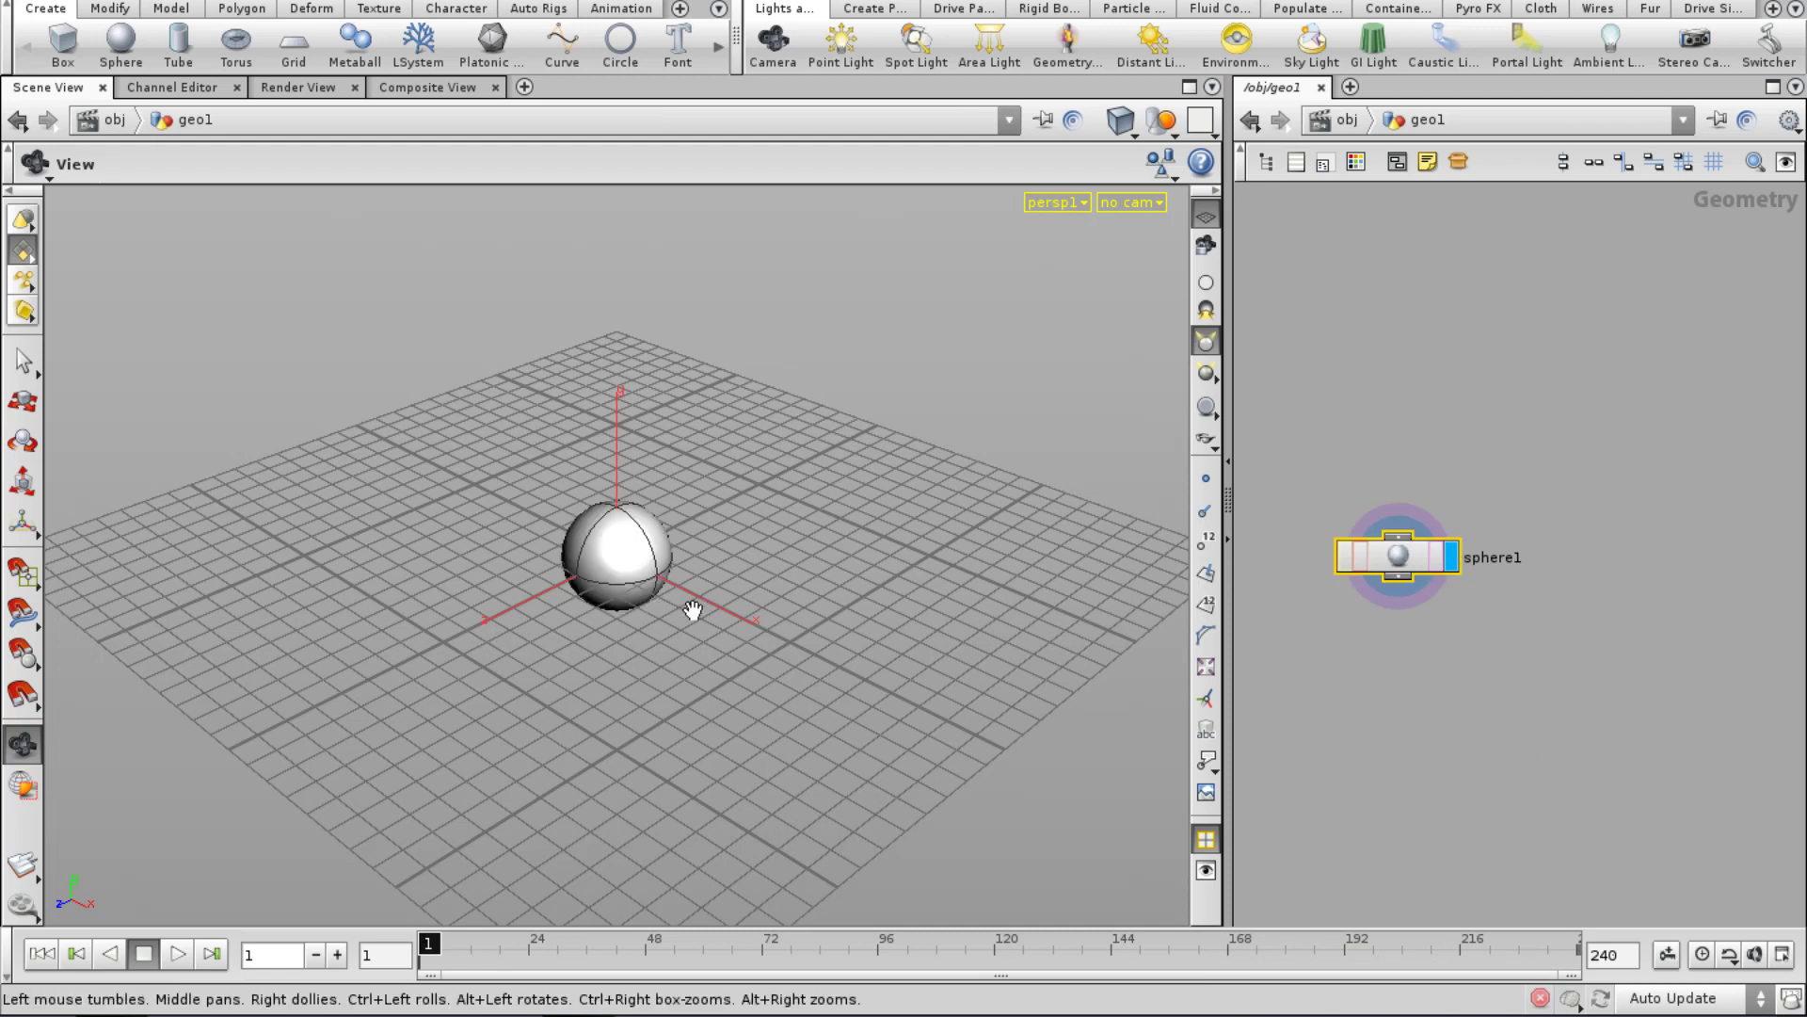
Go up to the object level and move the geo1 node higher in the network.
{"action": "key", "text": "u"}
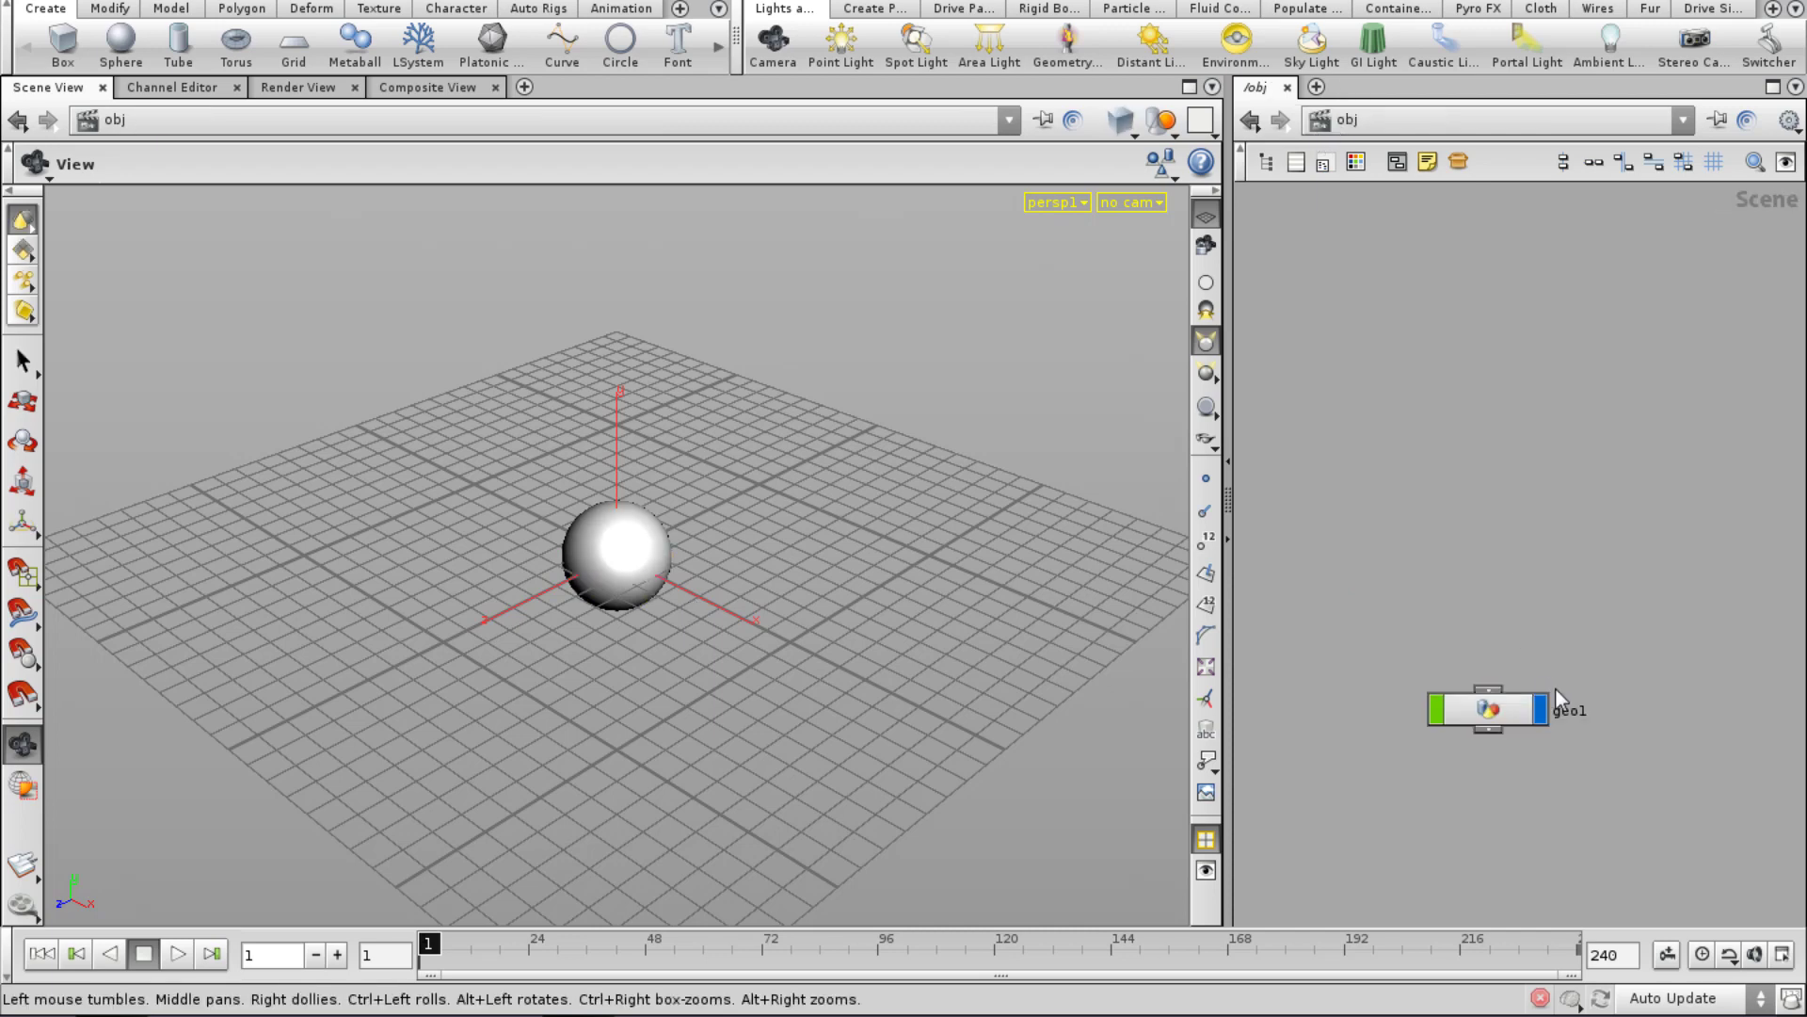
{"action": "left_click_drag", "start_coordinate": [1494, 711], "coordinate": [1501, 370]}
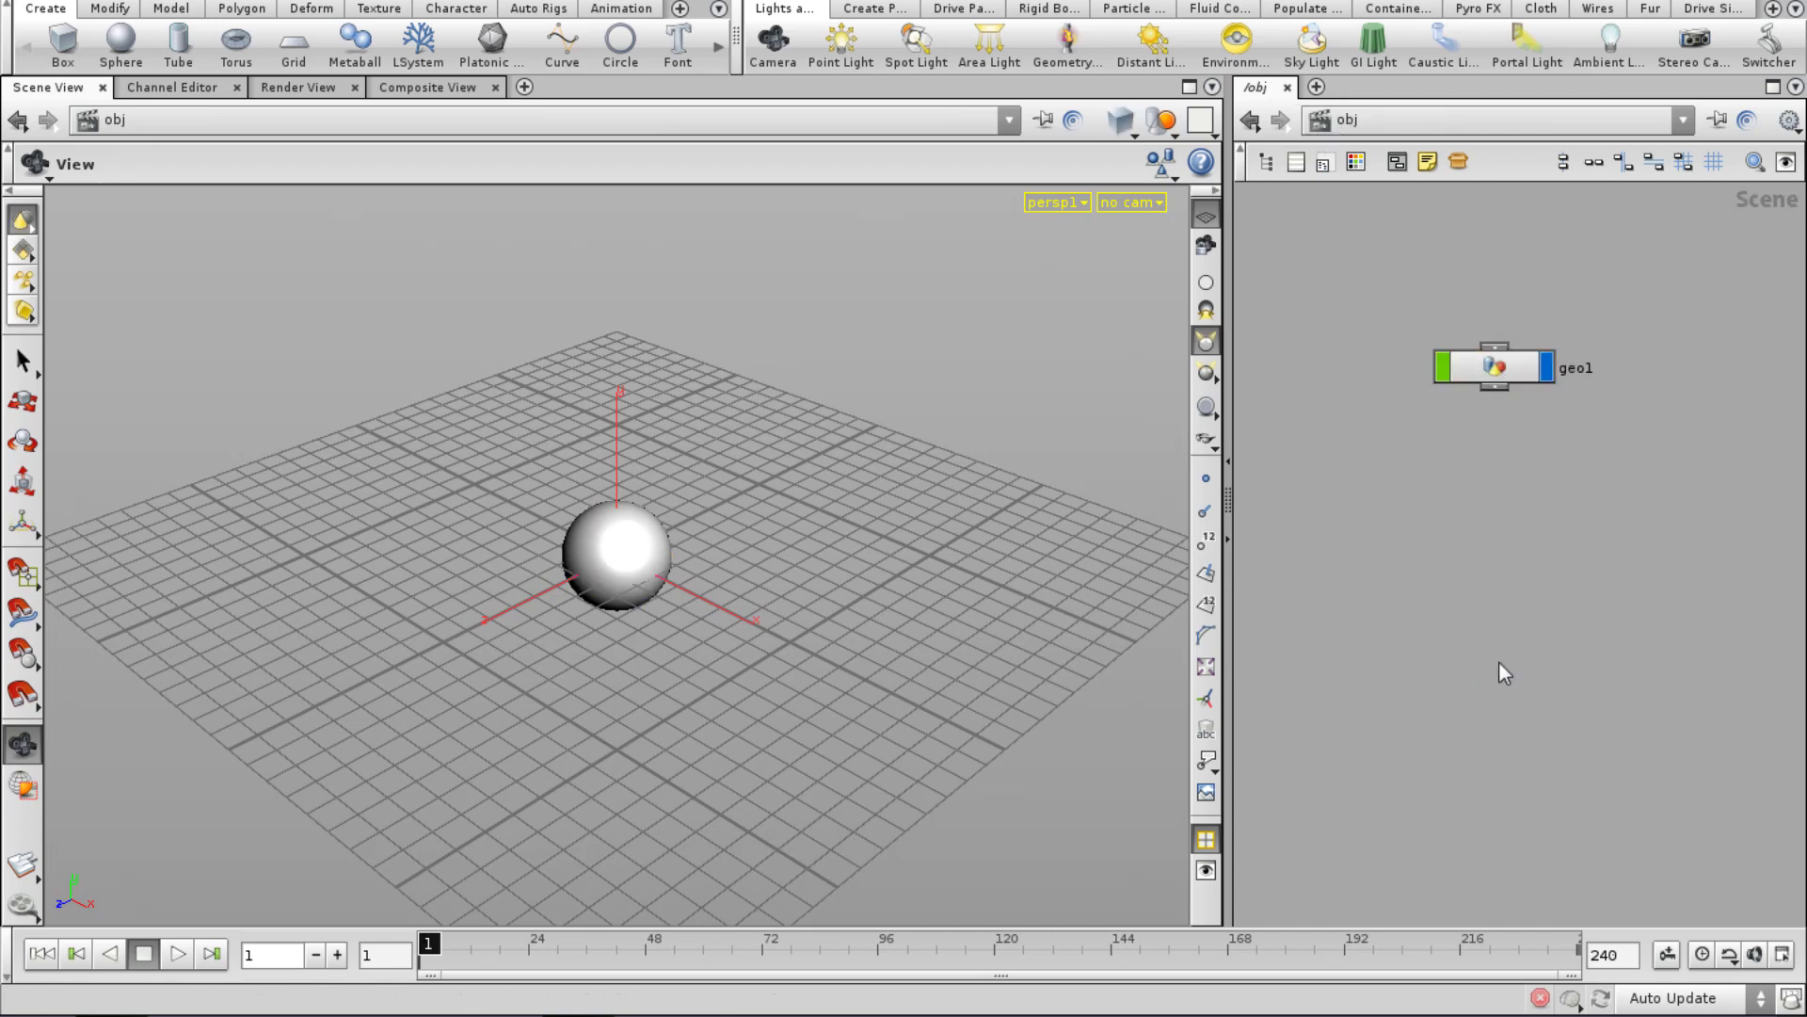
{"action": "left_click", "coordinate": [1516, 348]}
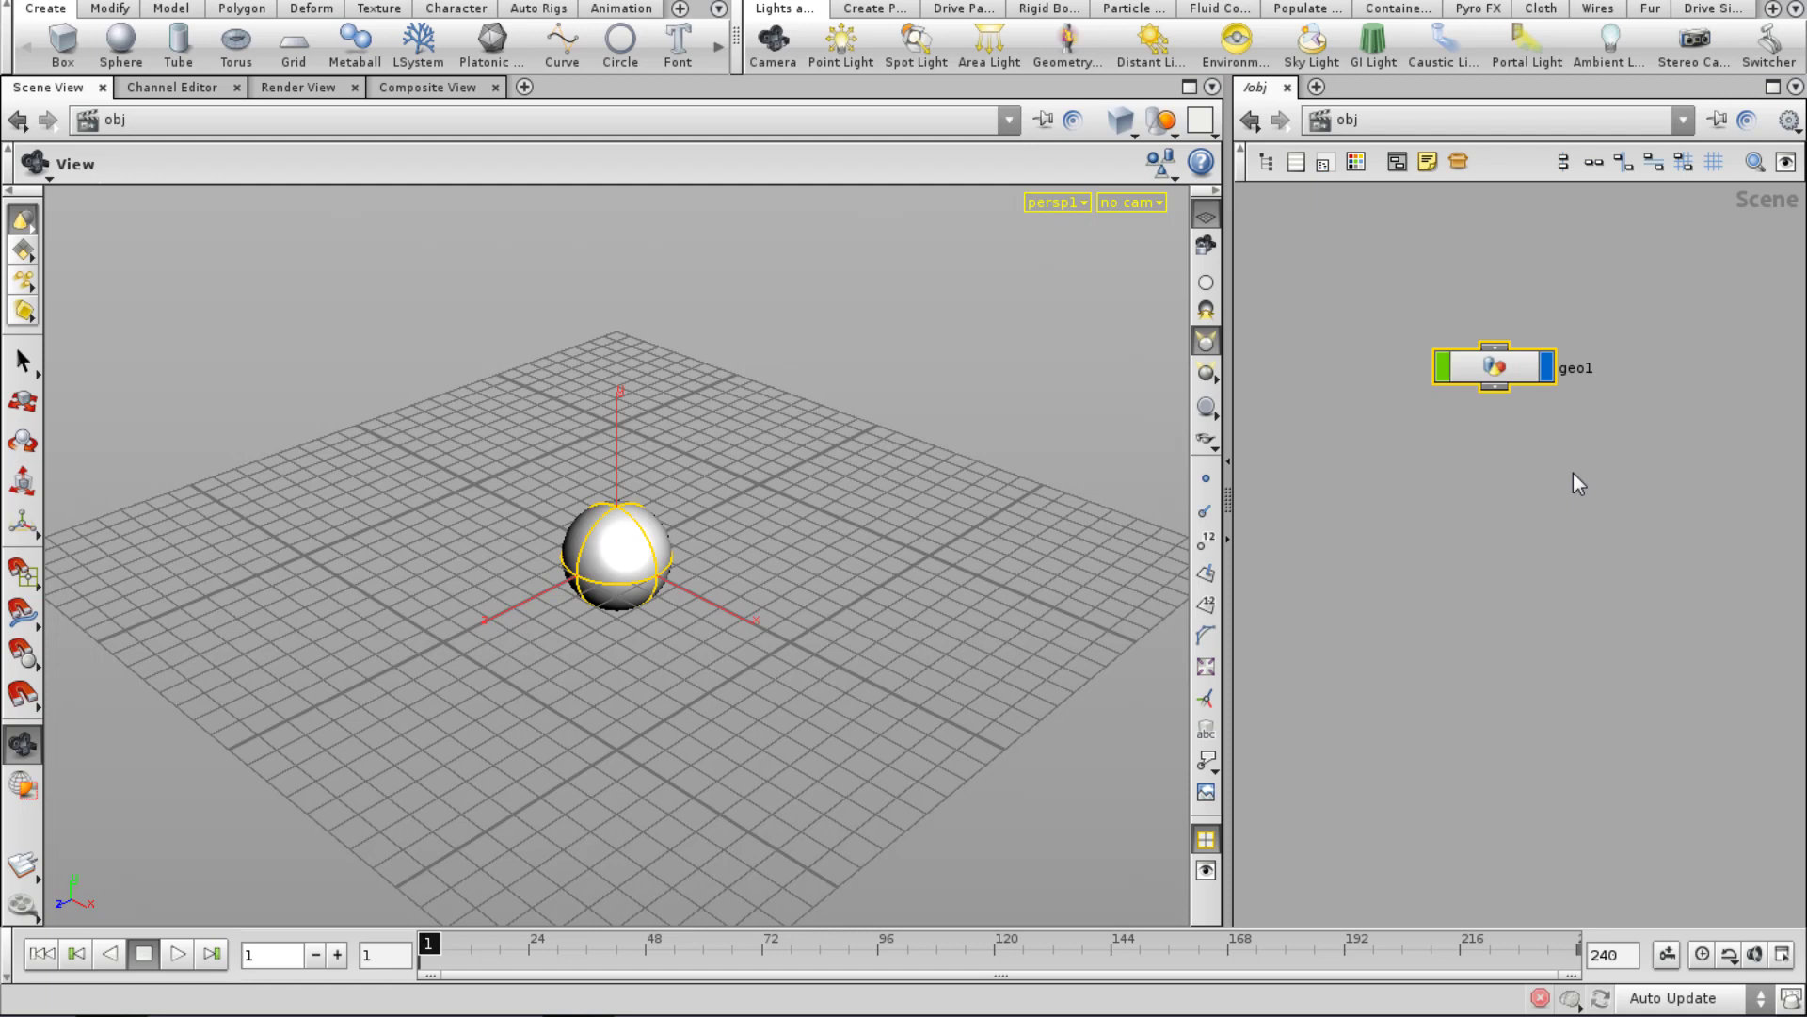
{"action": "left_click", "coordinate": [1732, 633]}
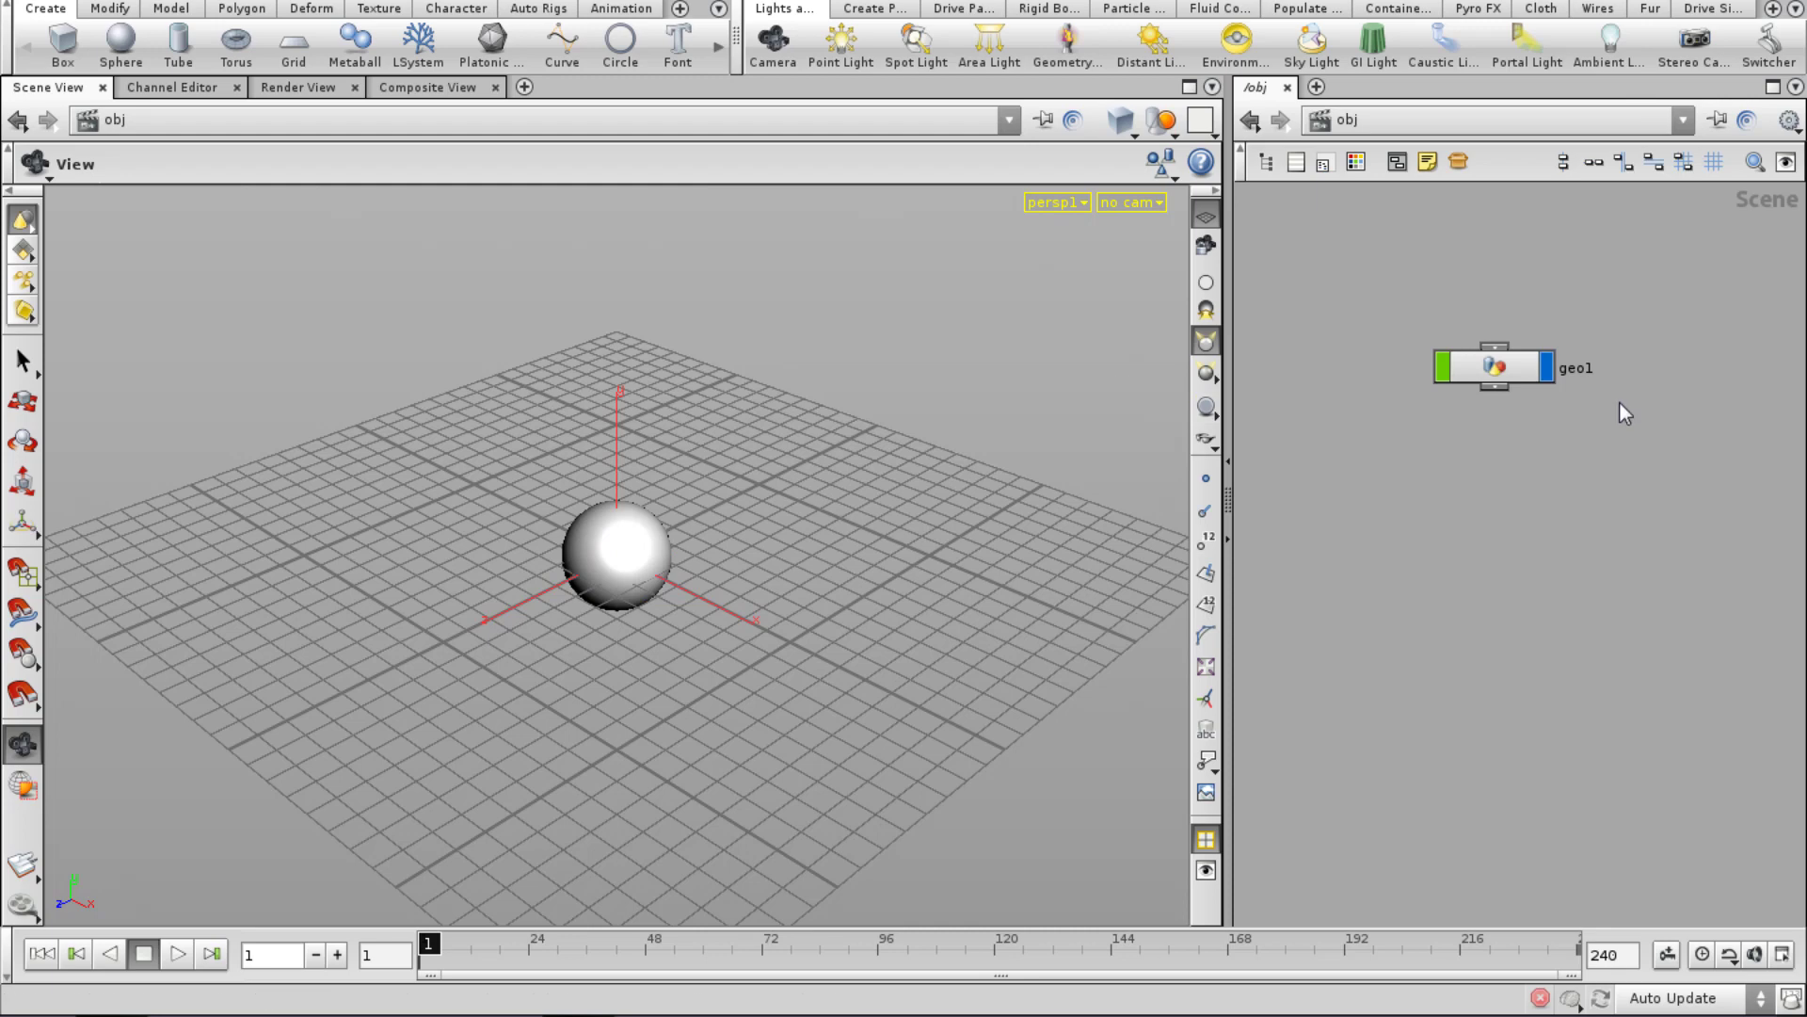
Examine the geometry network inside geo1 and the object level that contains it, ending inside geo1.
{"action": "double_click", "coordinate": [1510, 370]}
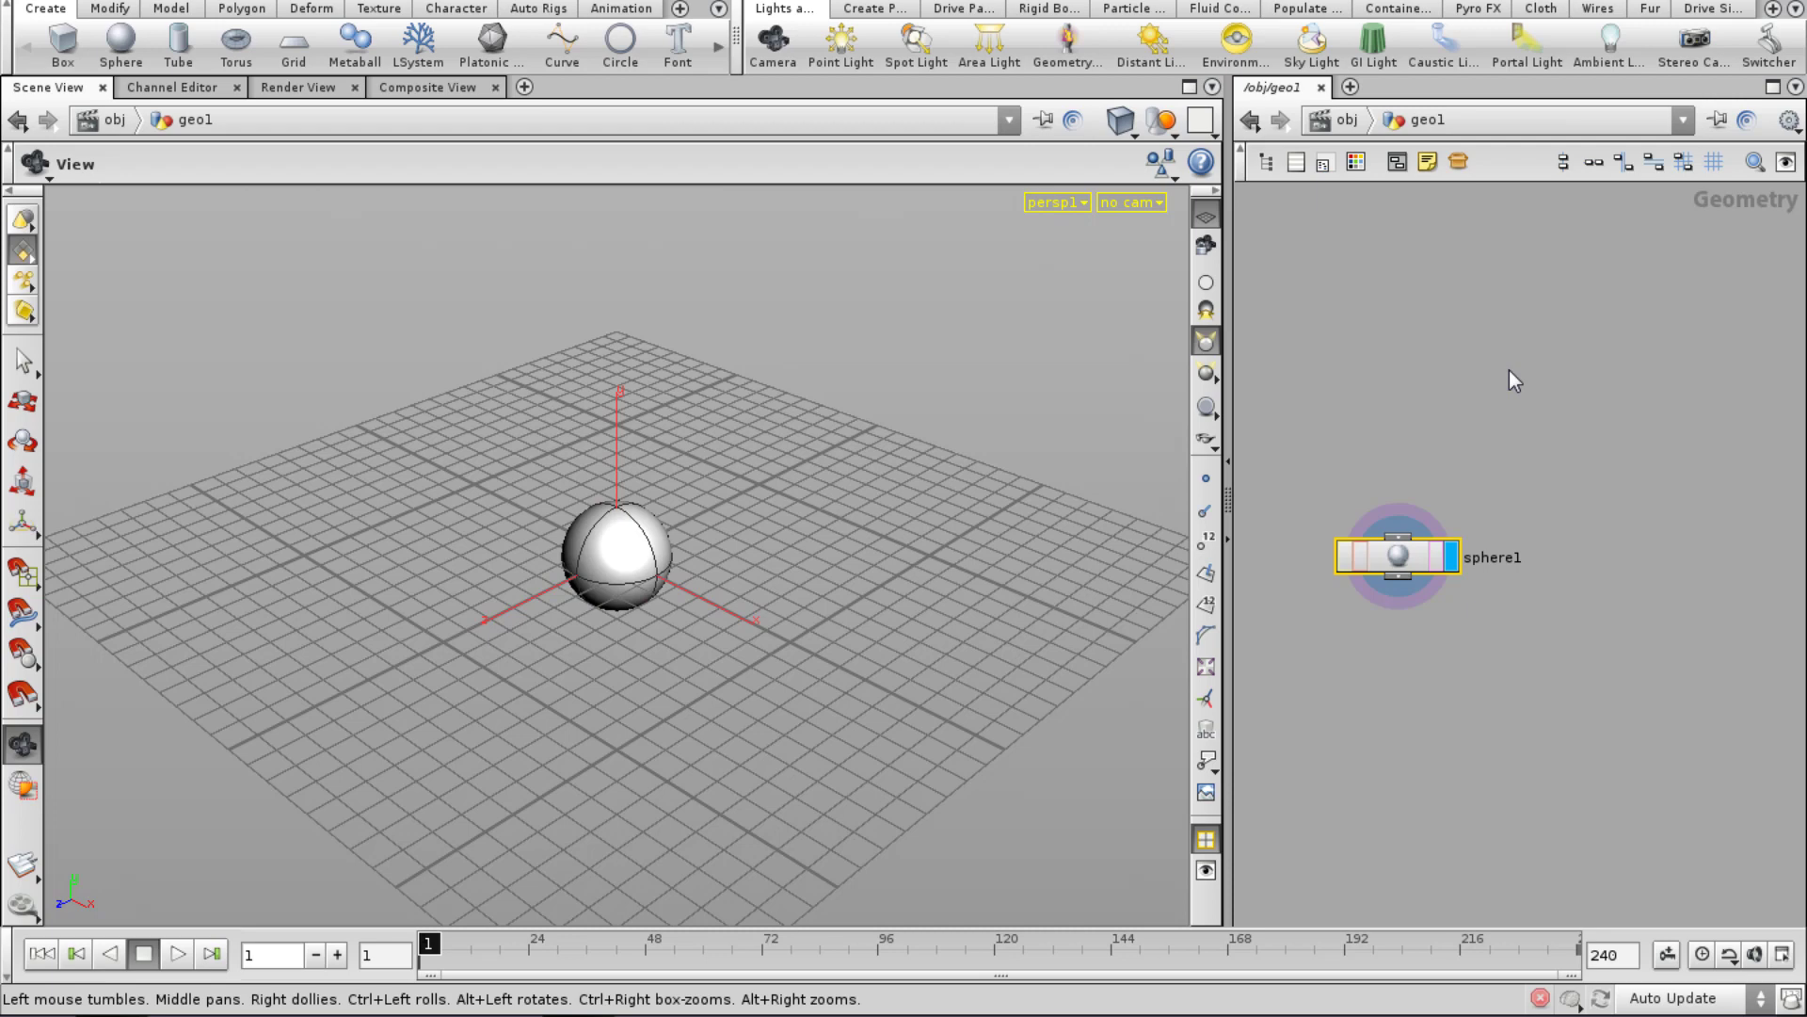
{"action": "middle_click_drag", "start_coordinate": [1463, 782], "coordinate": [1488, 639]}
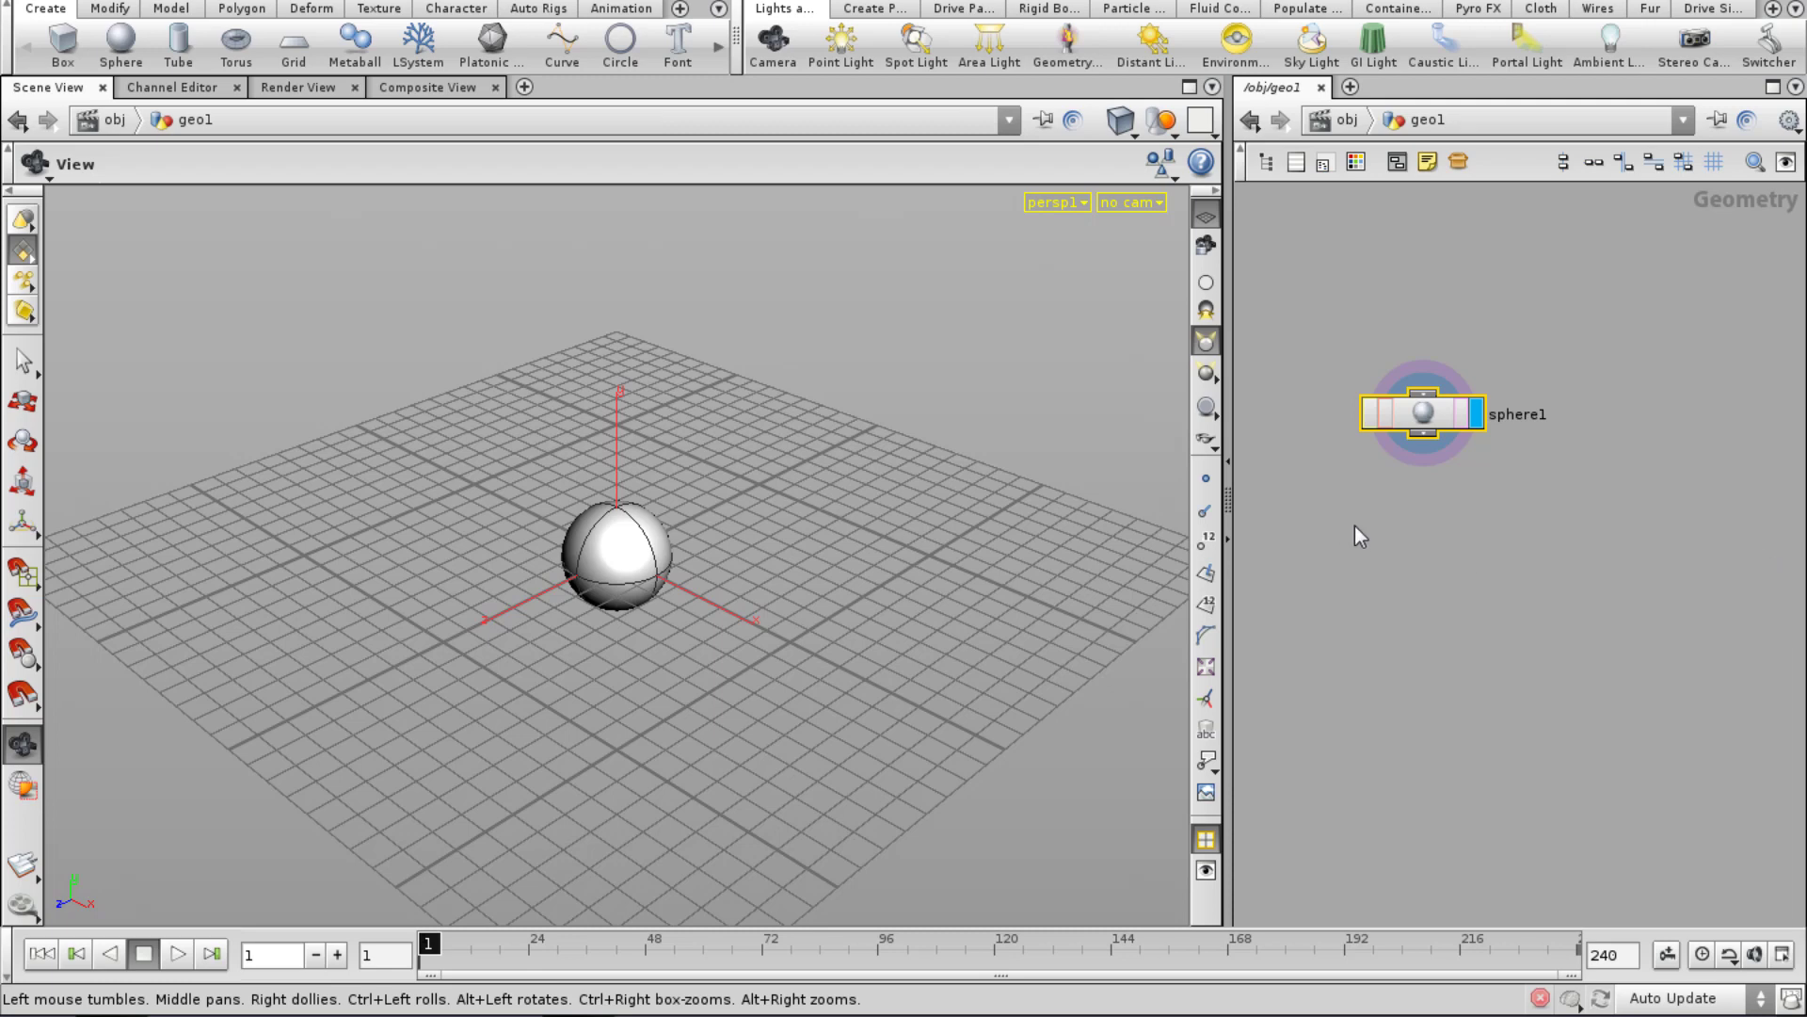
{"action": "middle_click_drag", "start_coordinate": [1356, 527], "coordinate": [1461, 572]}
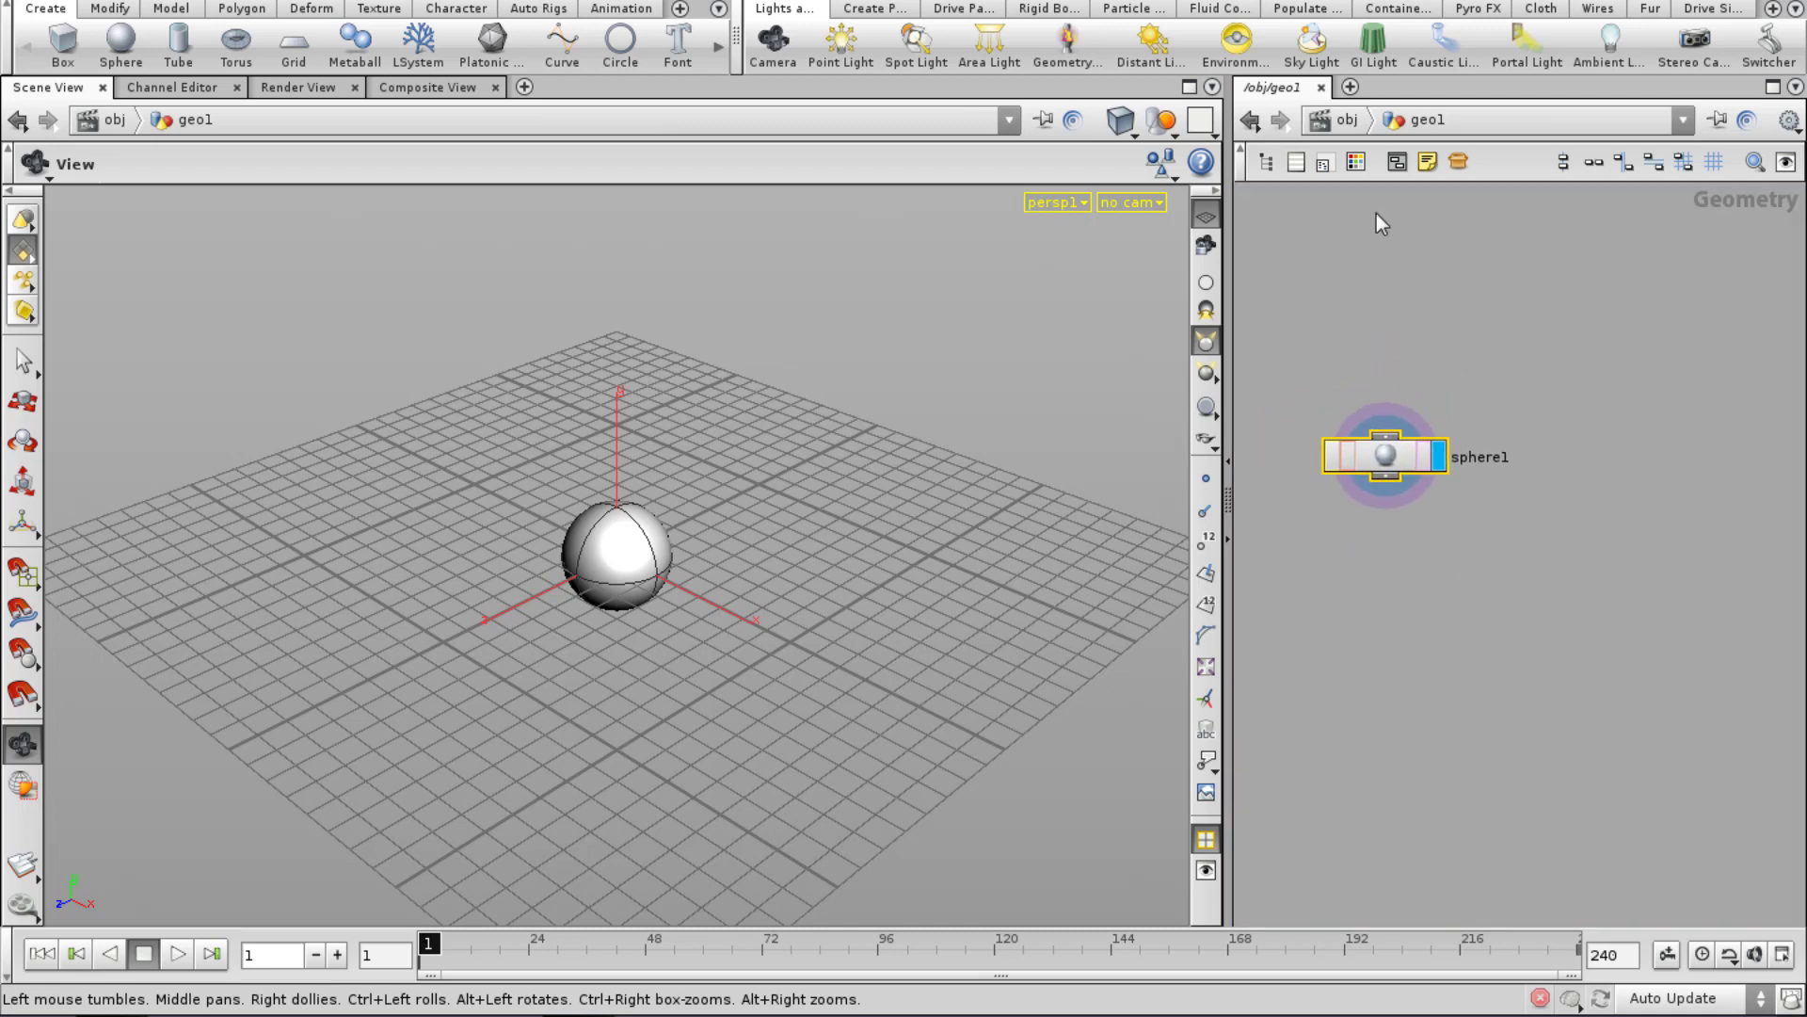
{"action": "left_click", "coordinate": [1333, 120]}
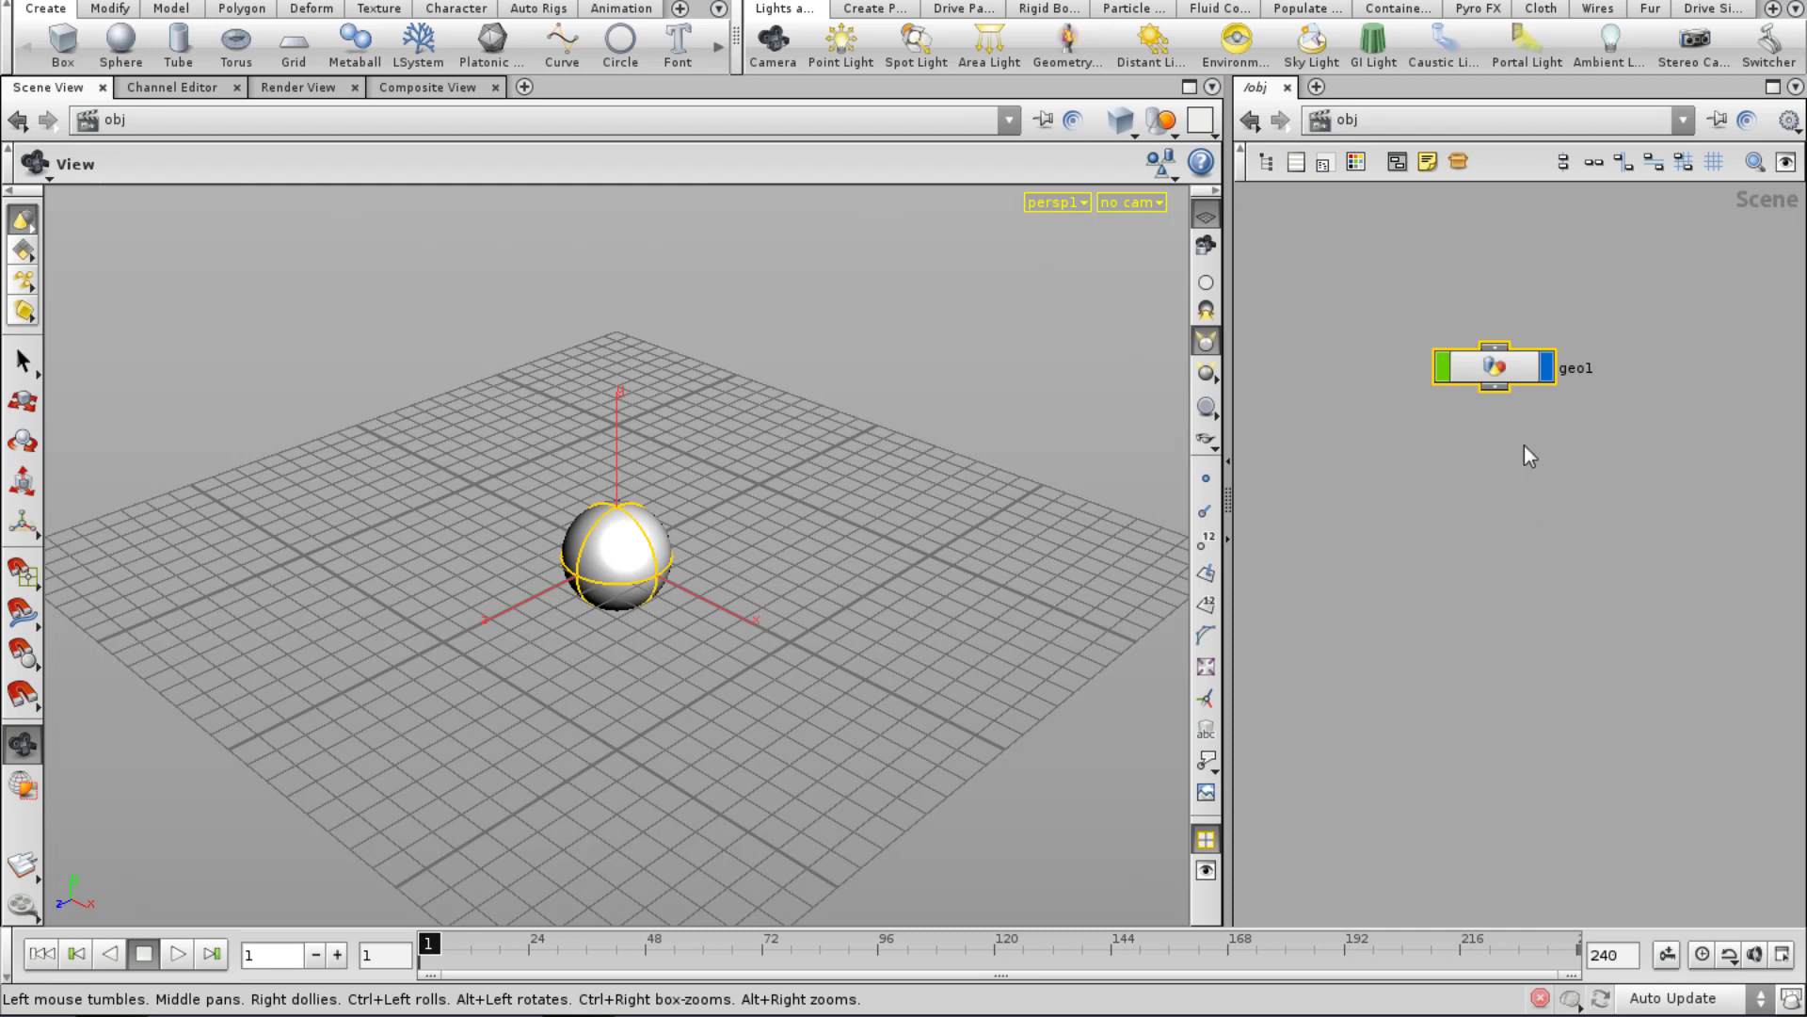
{"action": "left_click_drag", "start_coordinate": [1500, 377], "coordinate": [1500, 381]}
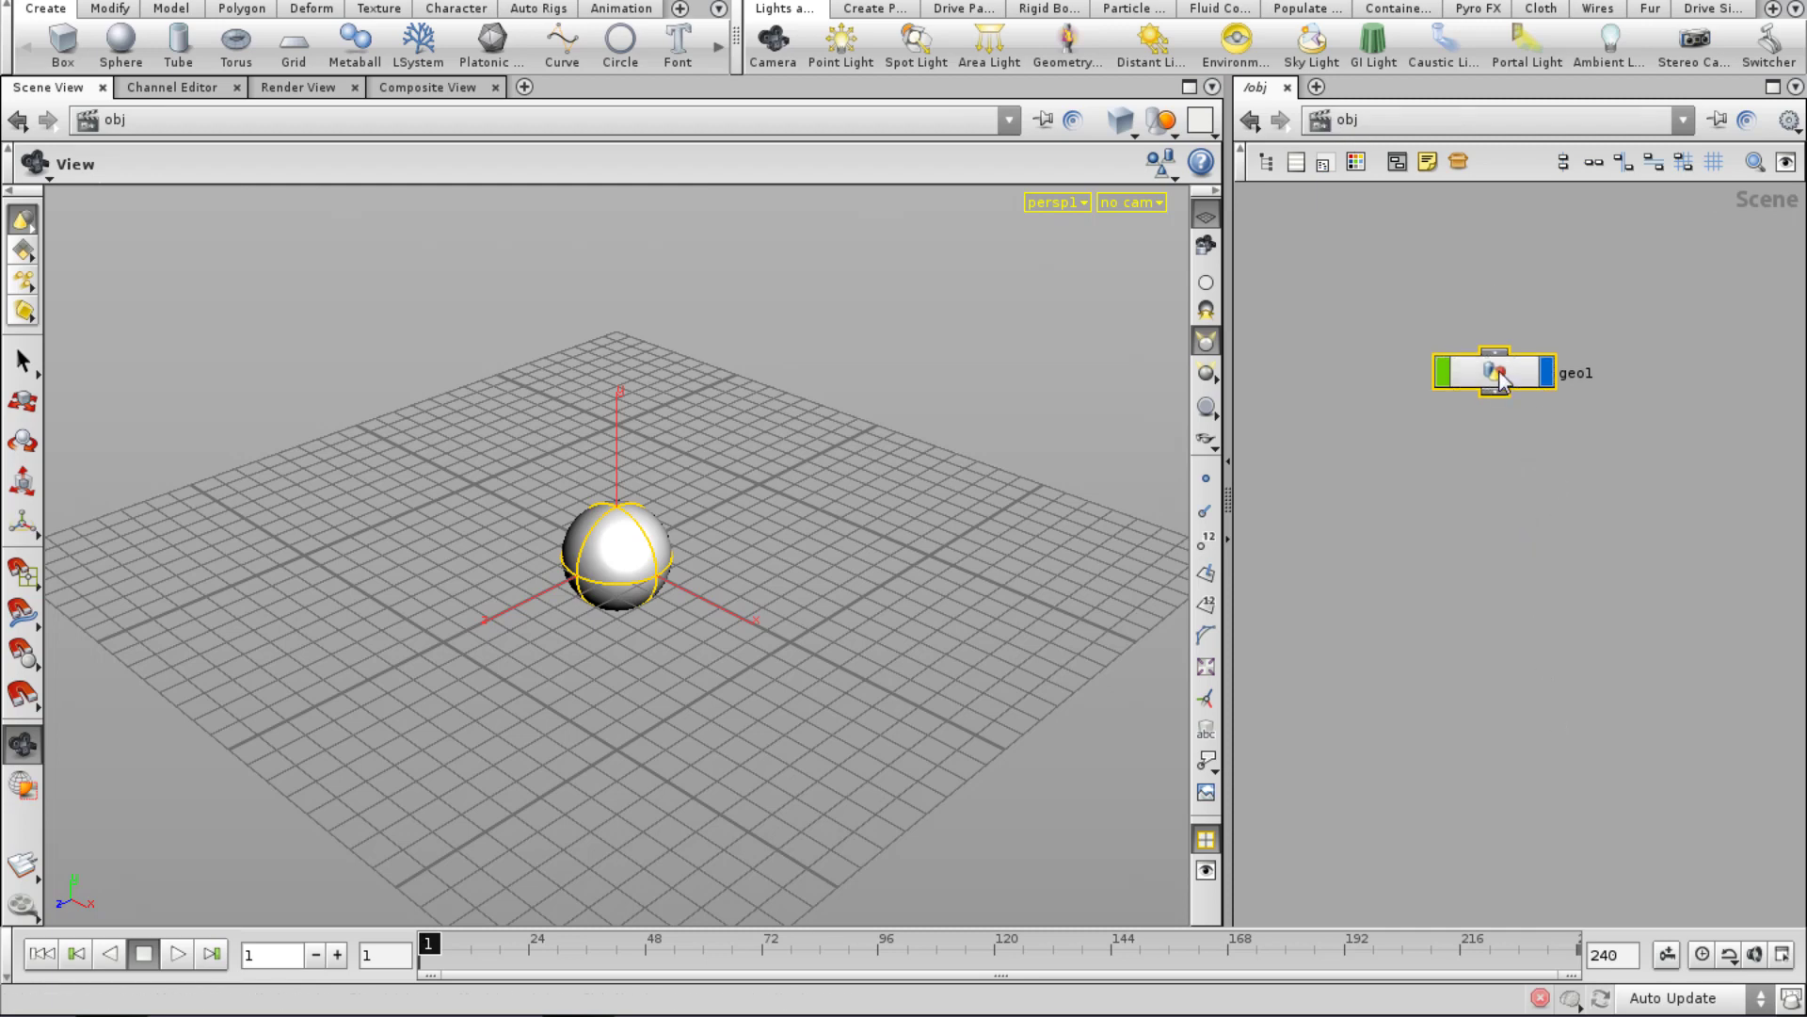
{"action": "double_click", "coordinate": [1500, 371]}
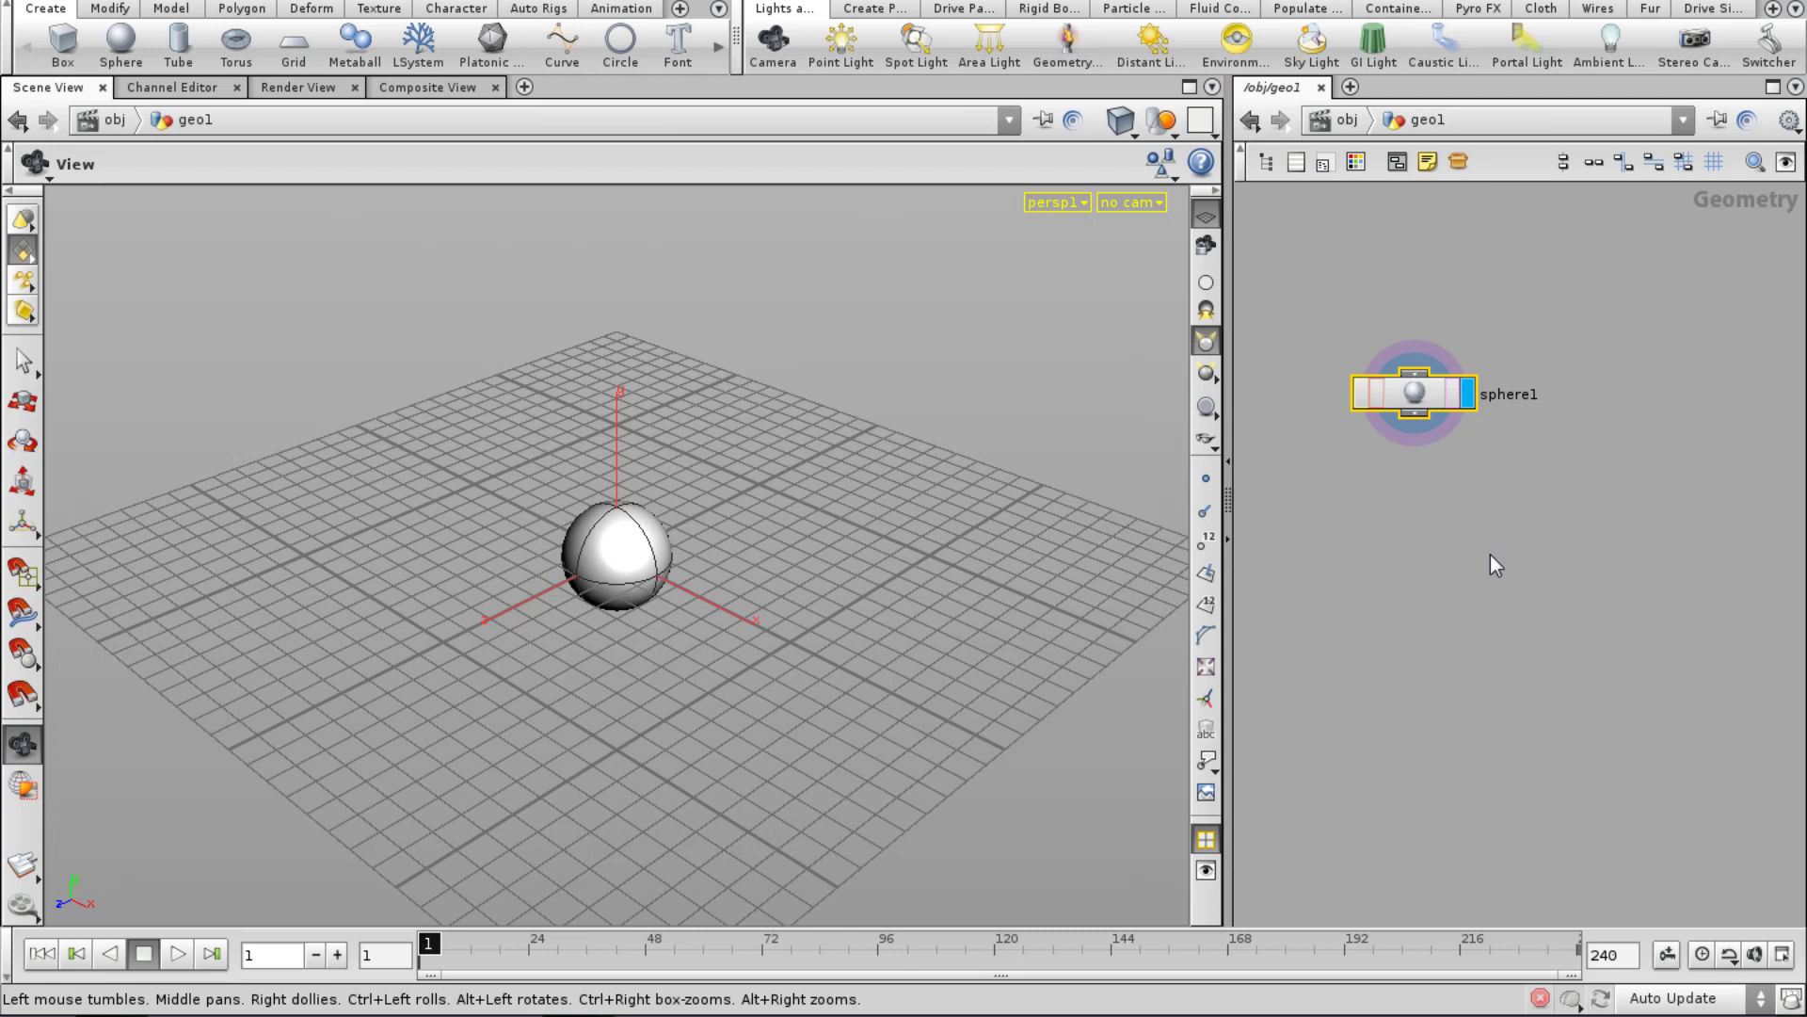
Set the sphere1 node's primitive type to Polygon.
{"action": "right_click", "coordinate": [1489, 556]}
{"action": "left_click", "coordinate": [1425, 471]}
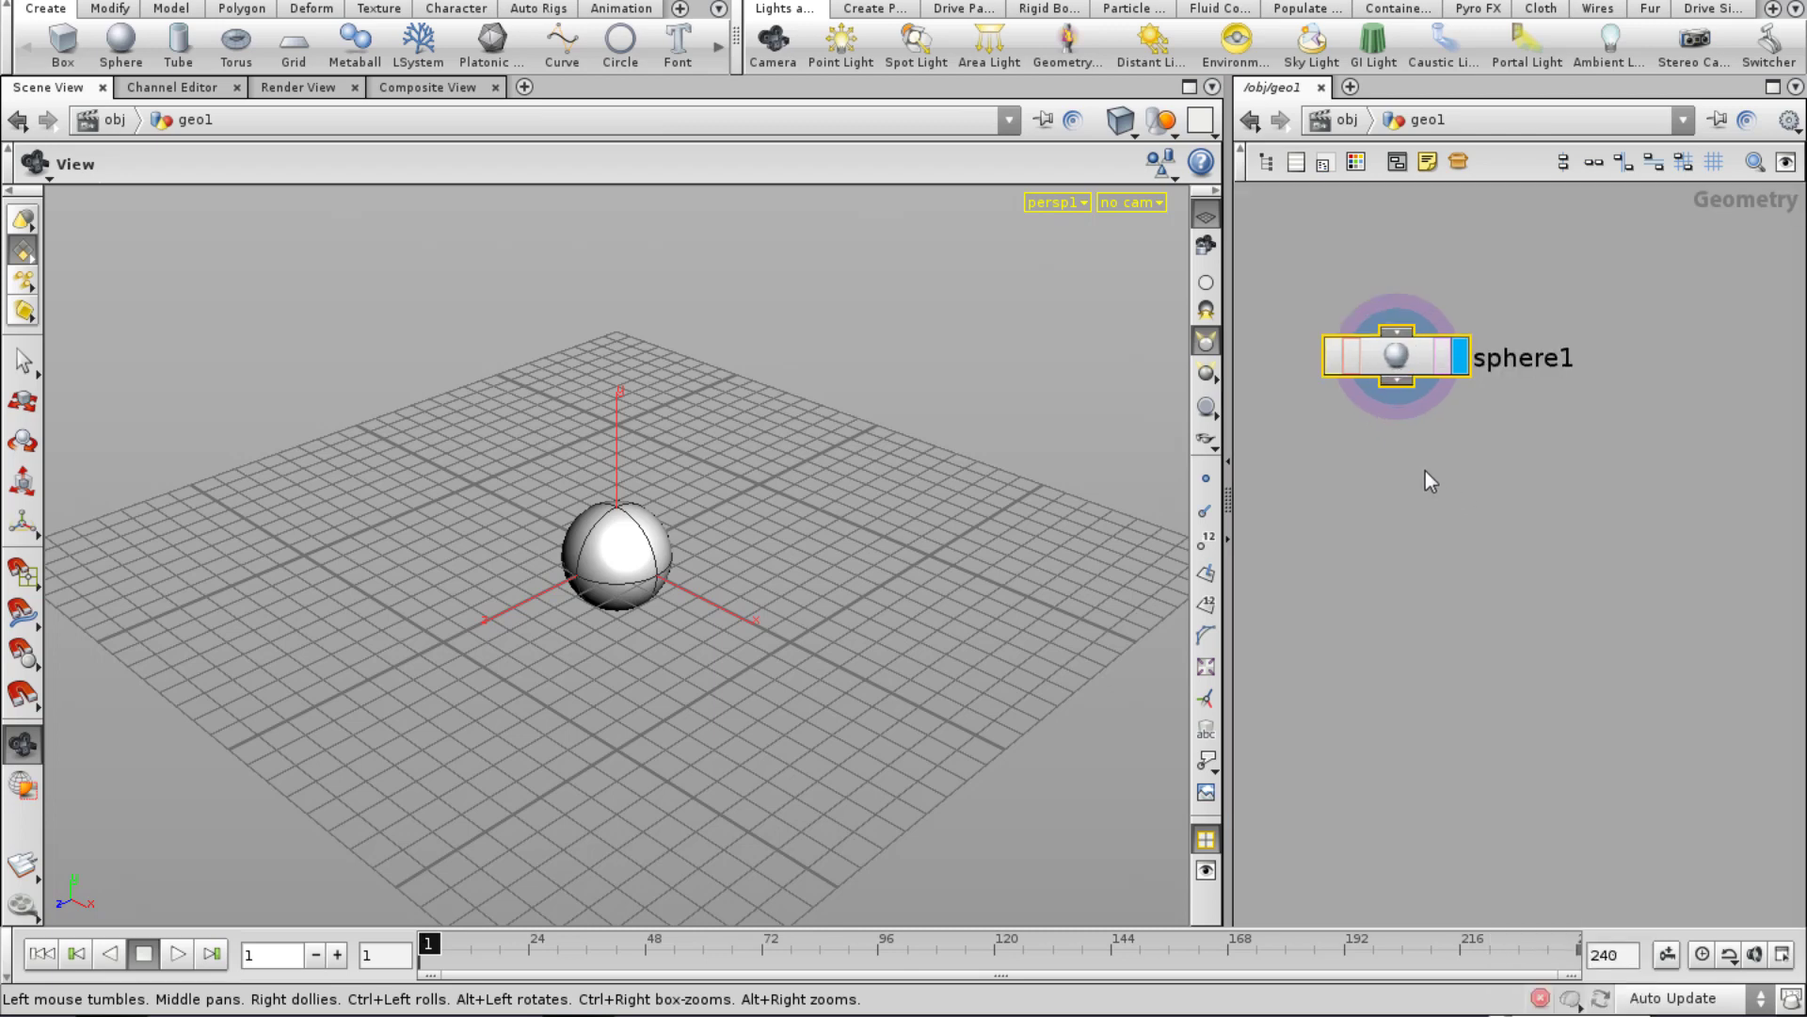
{"action": "middle_click_drag", "start_coordinate": [1425, 471], "coordinate": [1391, 710]}
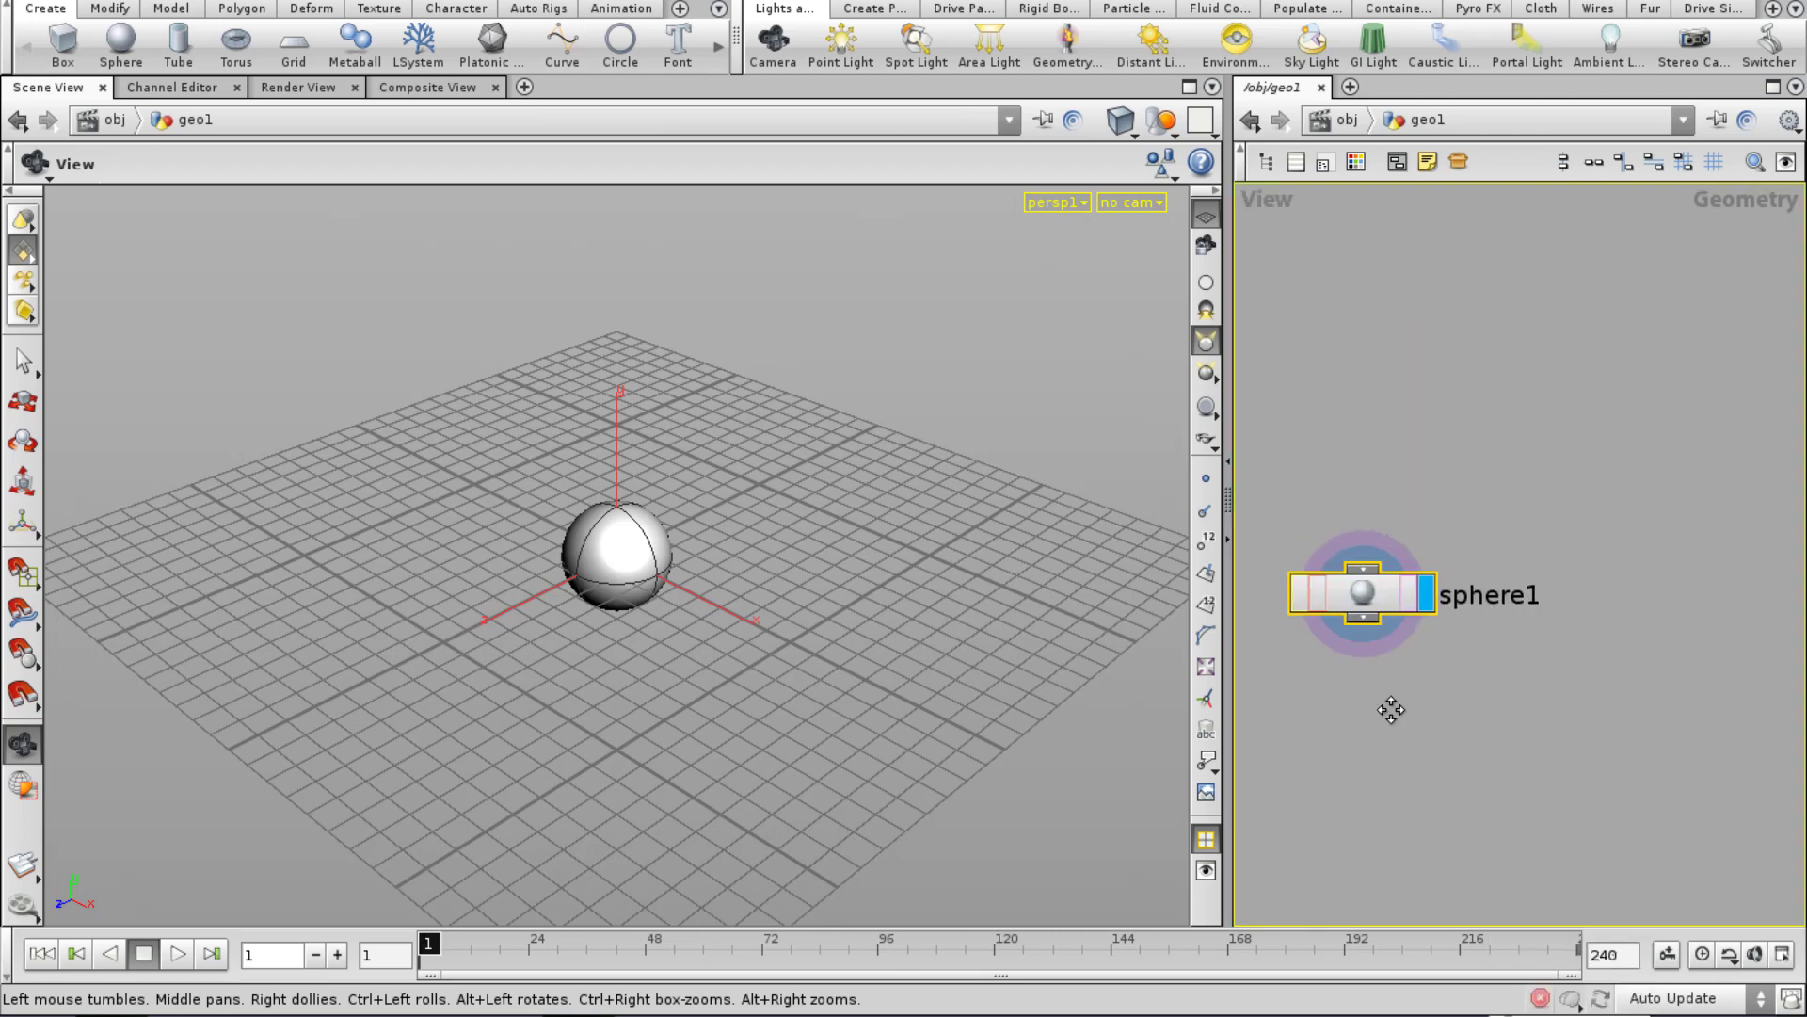
{"action": "key", "text": "p"}
{"action": "left_click", "coordinate": [1657, 244]}
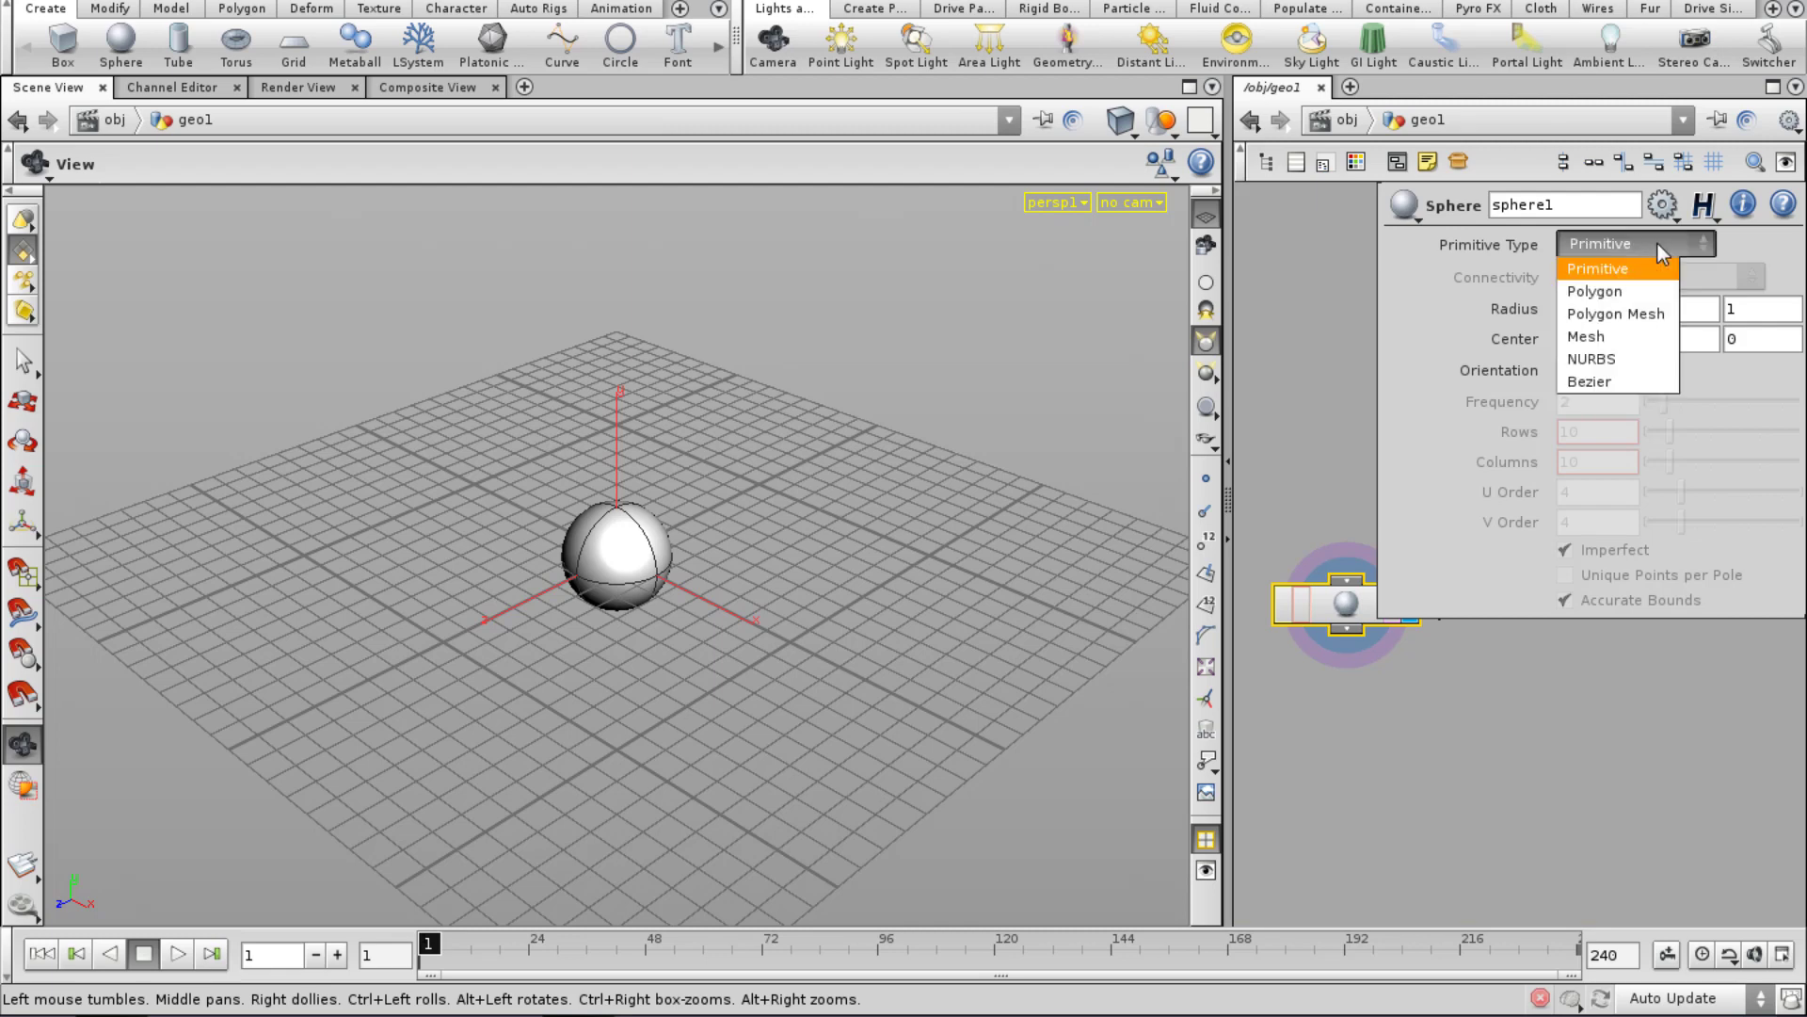
{"action": "left_click", "coordinate": [1645, 294]}
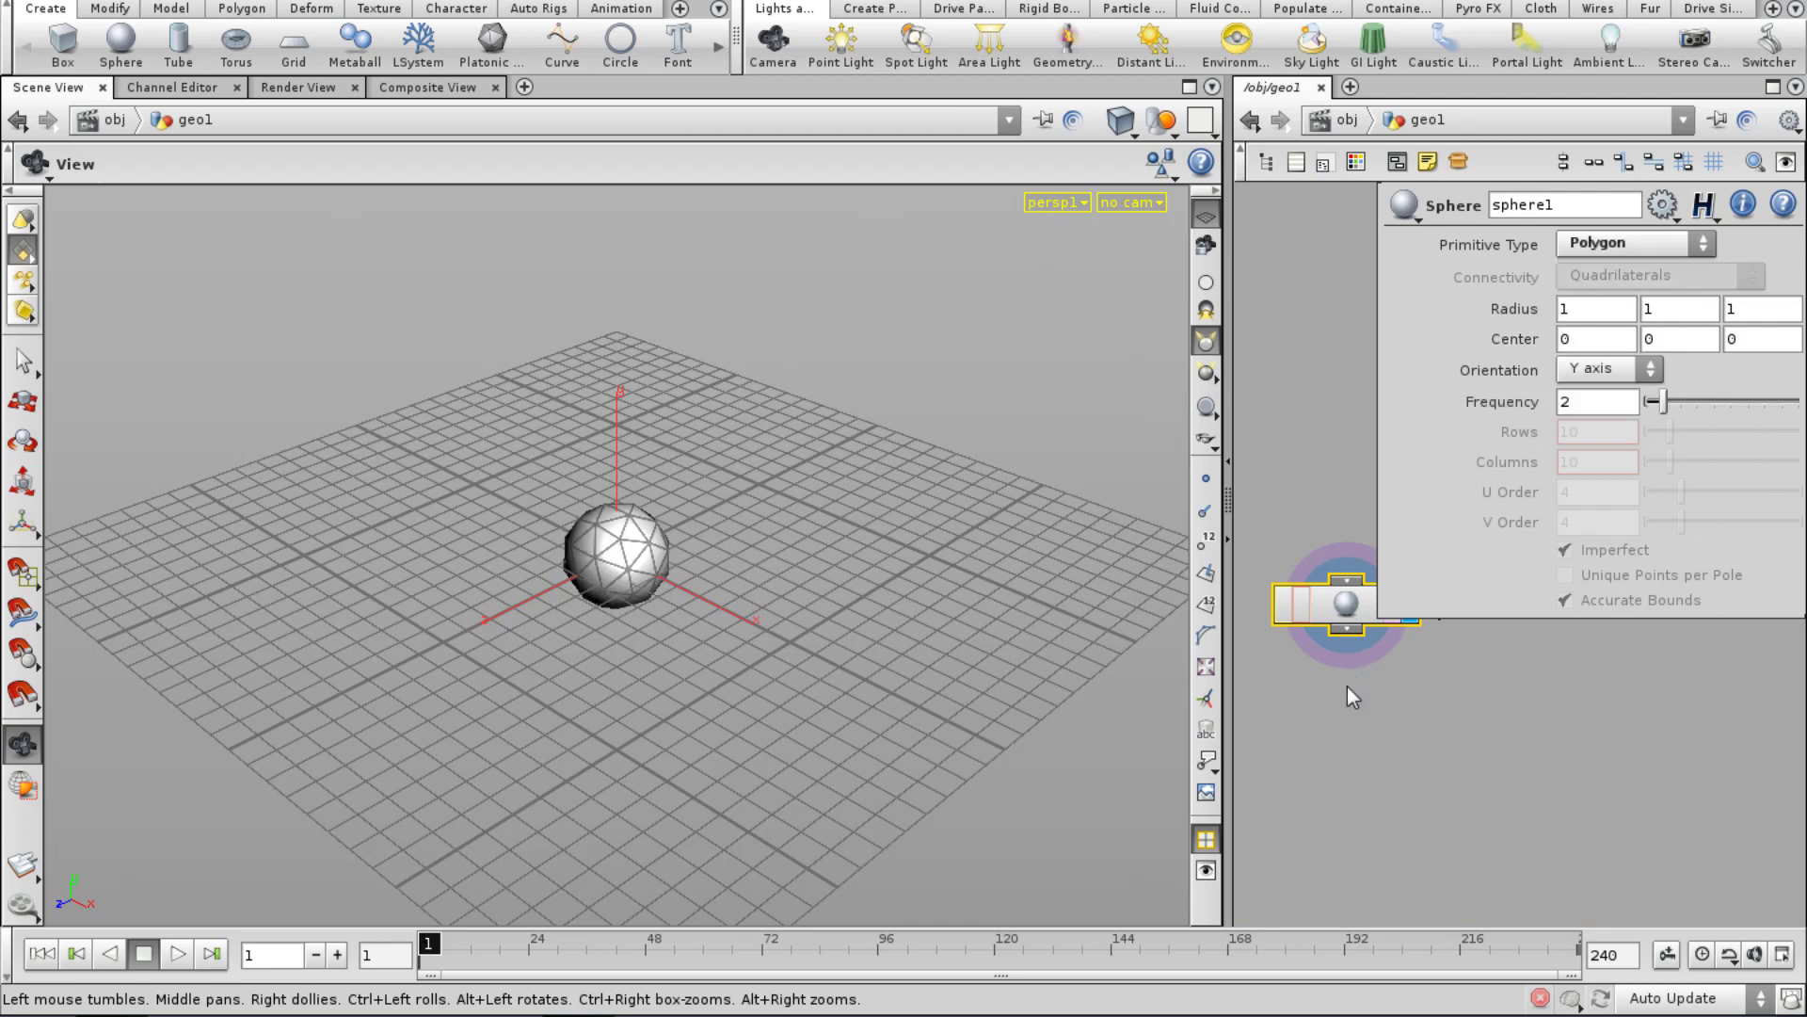
Add a Mountain node fed by the sphere1 node and make it the displayed node.
{"action": "key", "text": "Tab"}
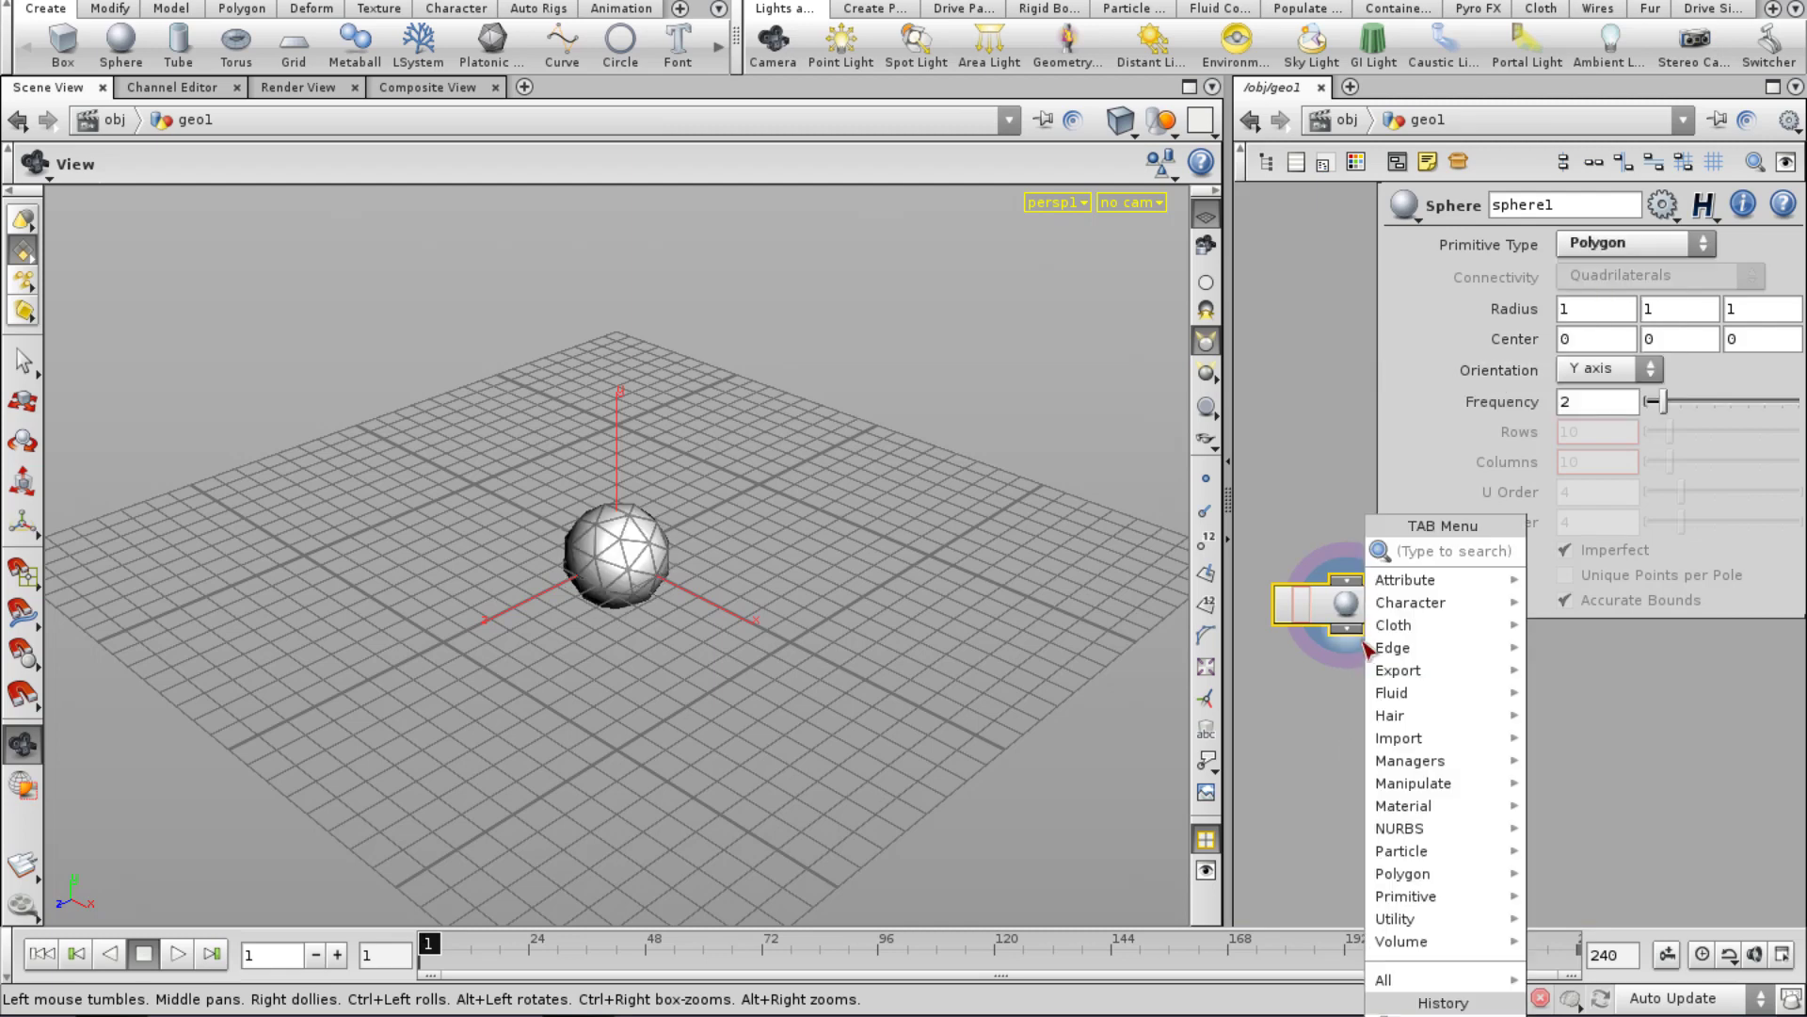
{"action": "type", "text": "mountain"}
{"action": "key", "text": "Return"}
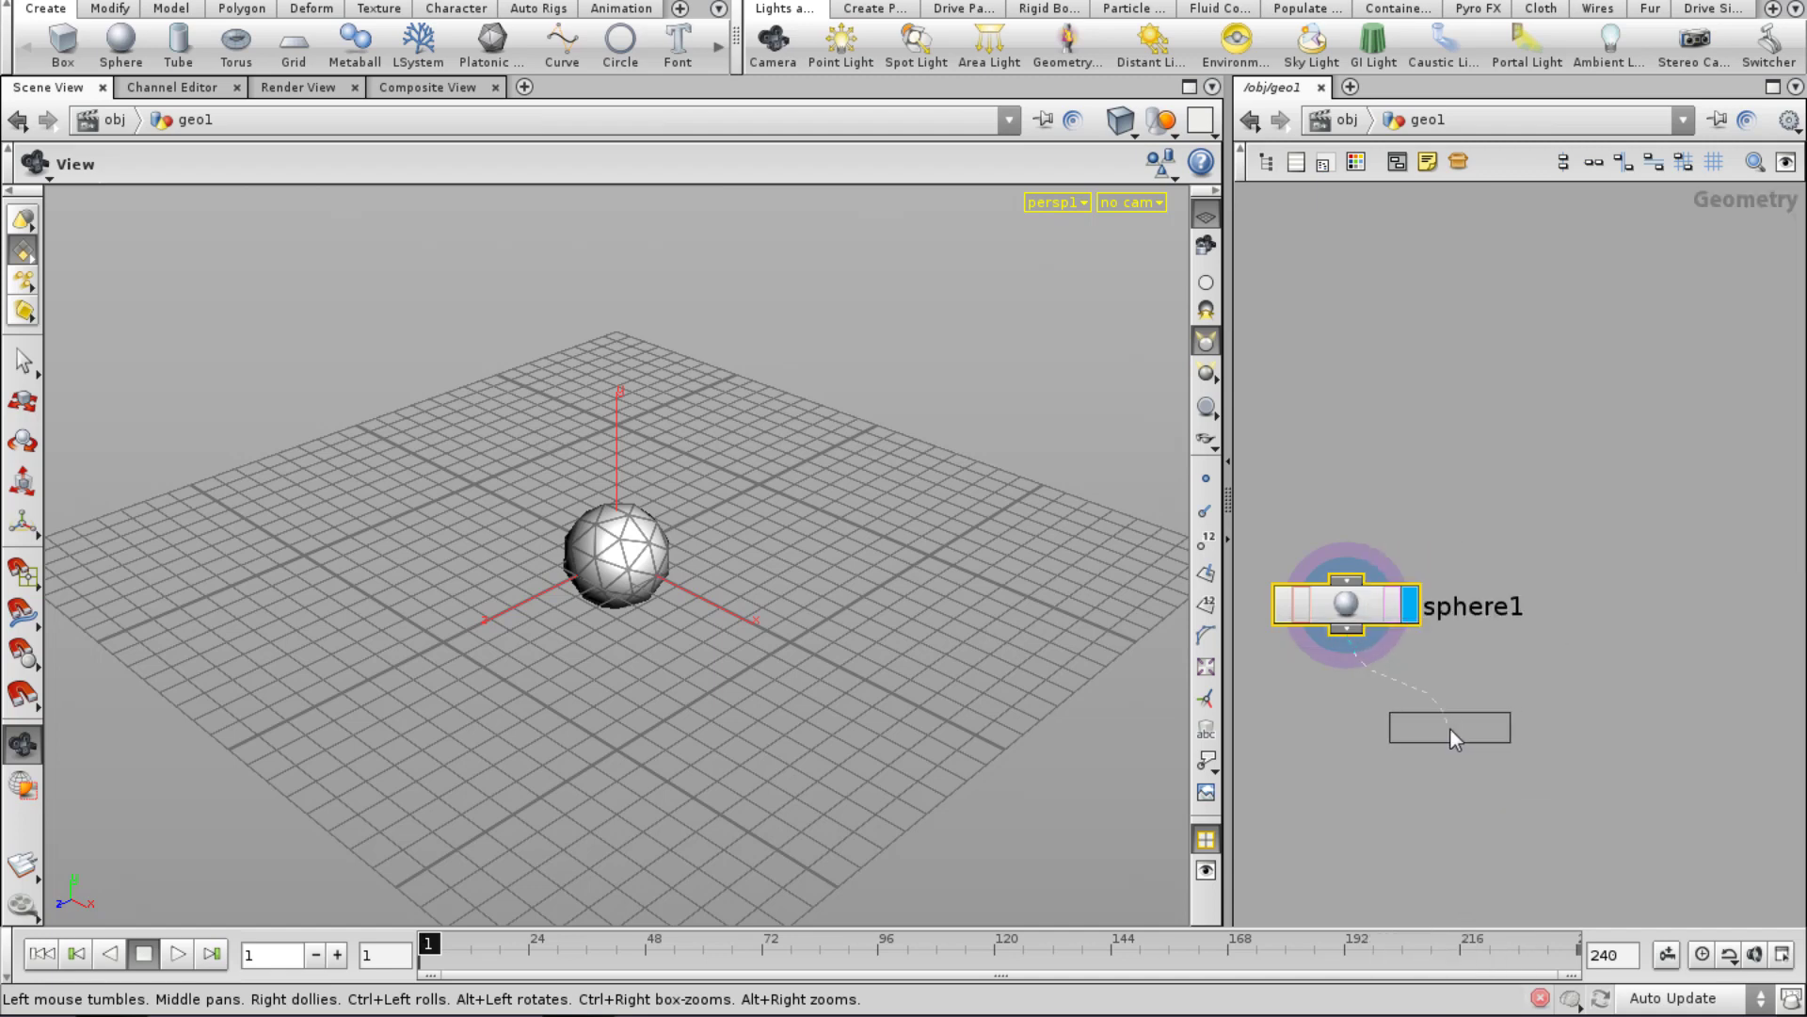
{"action": "left_click", "coordinate": [1449, 731]}
{"action": "left_click", "coordinate": [1514, 727]}
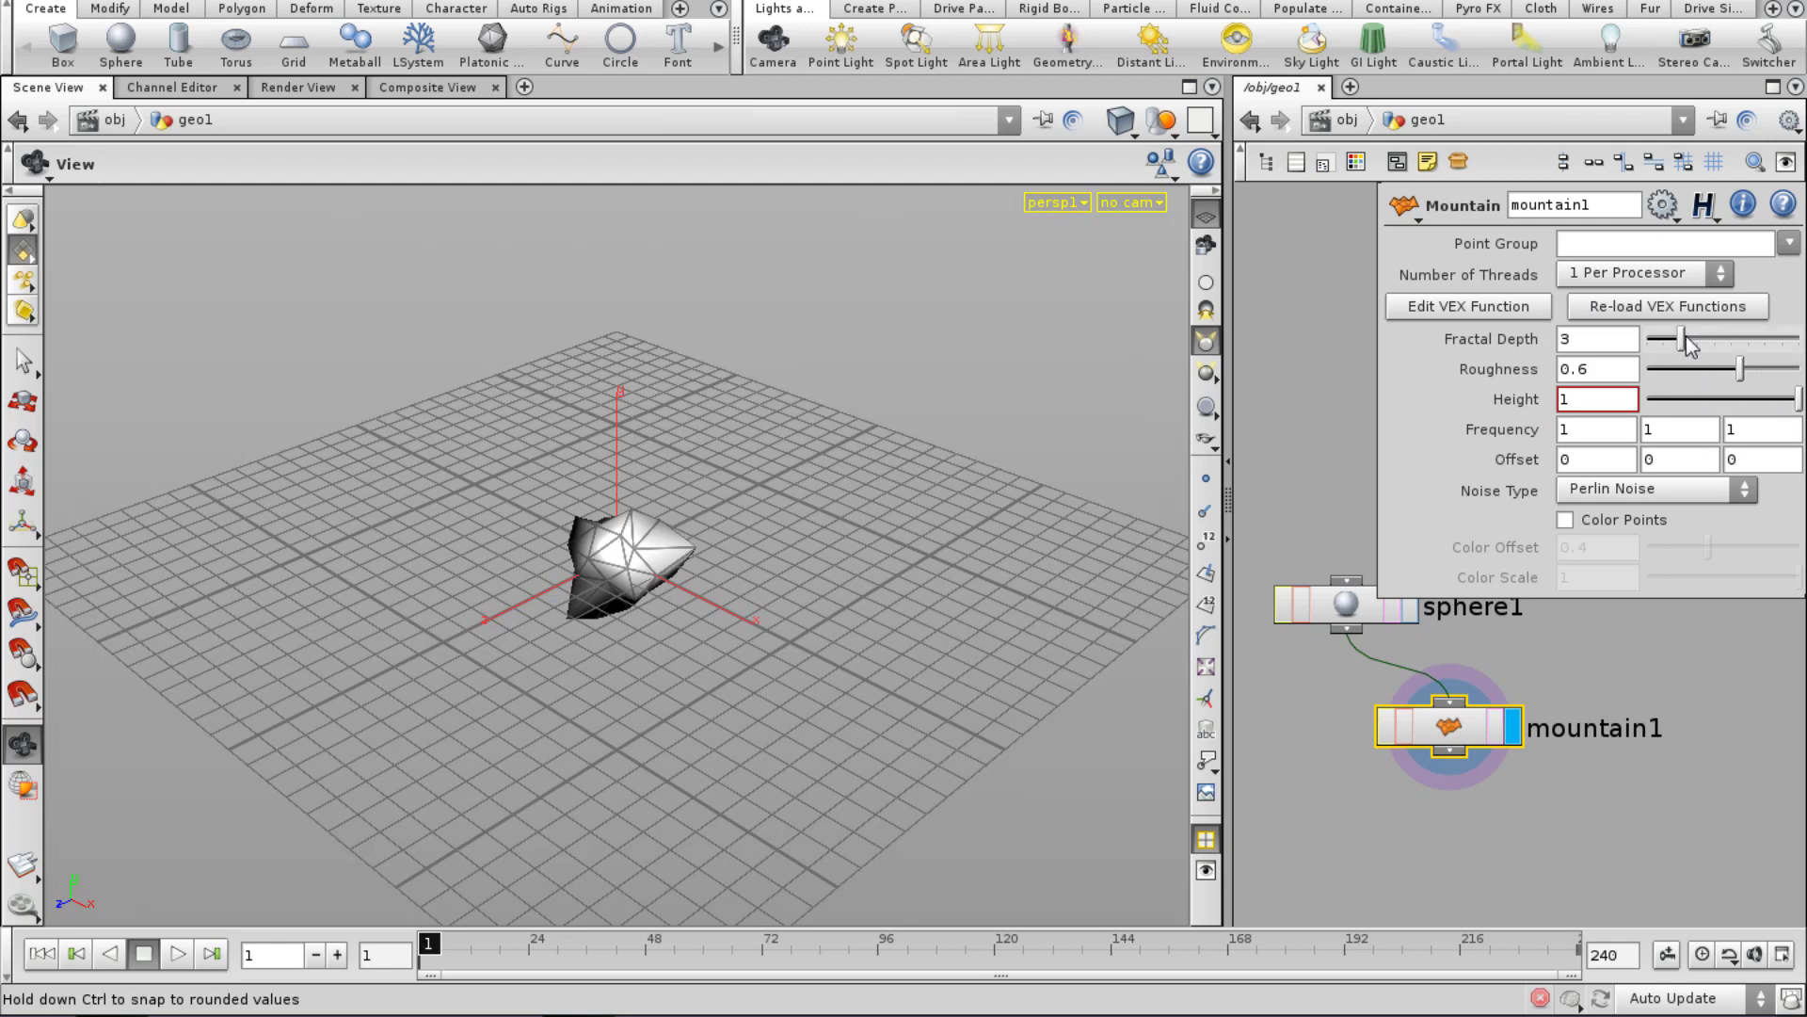
Set the Mountain node's fractal depth to 1, roughness to -7.3 and height to 4.2.
{"action": "left_click_drag", "start_coordinate": [1683, 339], "coordinate": [1649, 339]}
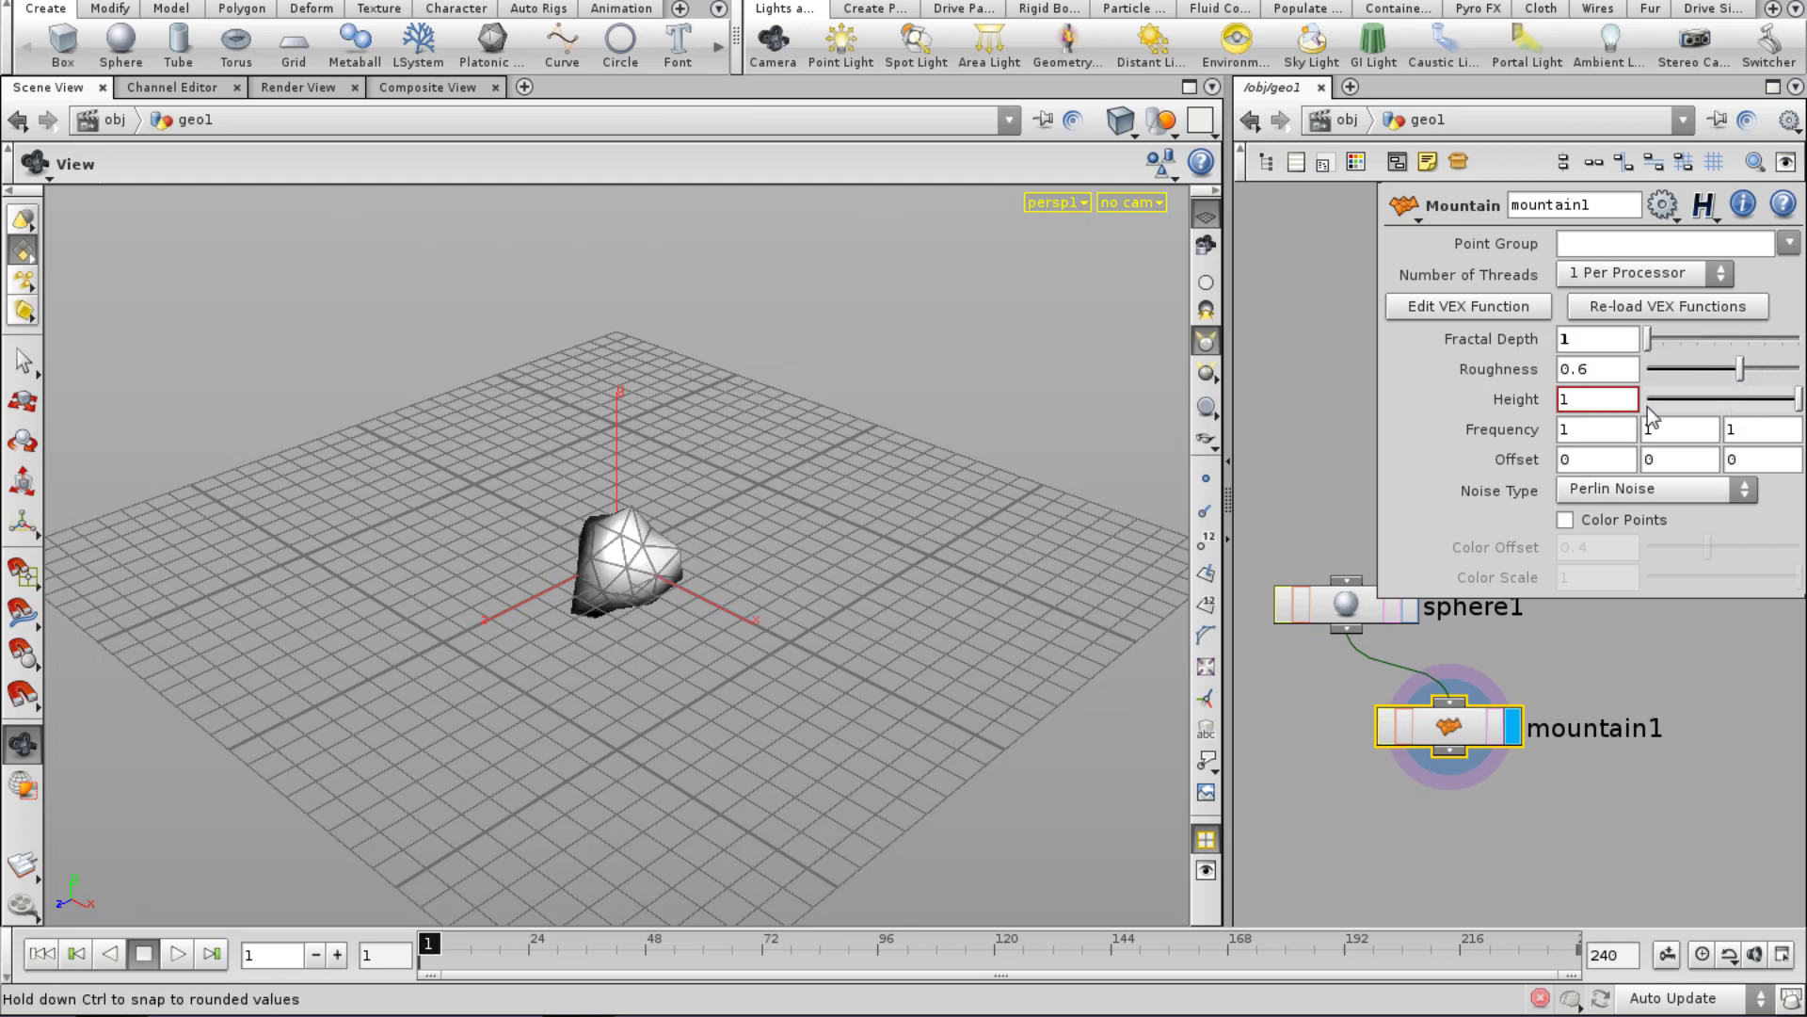
{"action": "middle_click_drag", "start_coordinate": [1647, 407], "coordinate": [428, 412]}
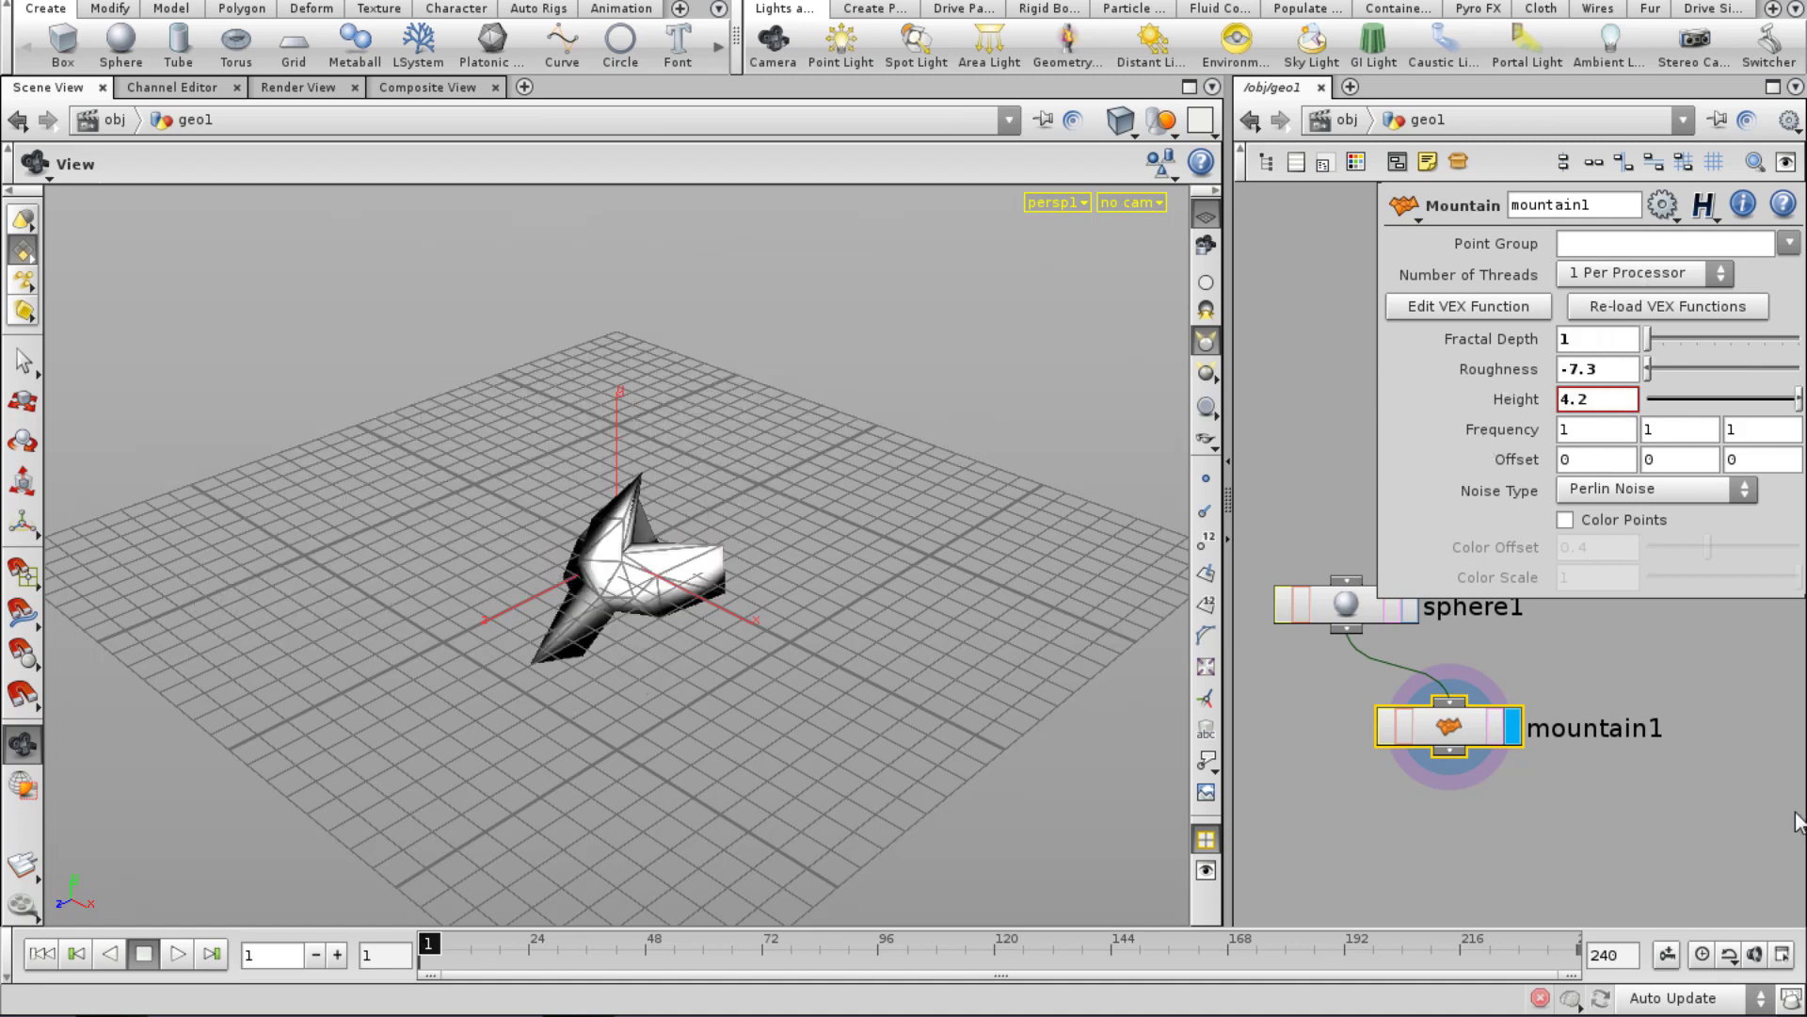
Add a Smooth node below mountain1, fed by the mountain1 output.
{"action": "middle_click_drag", "start_coordinate": [1428, 873], "coordinate": [1411, 783]}
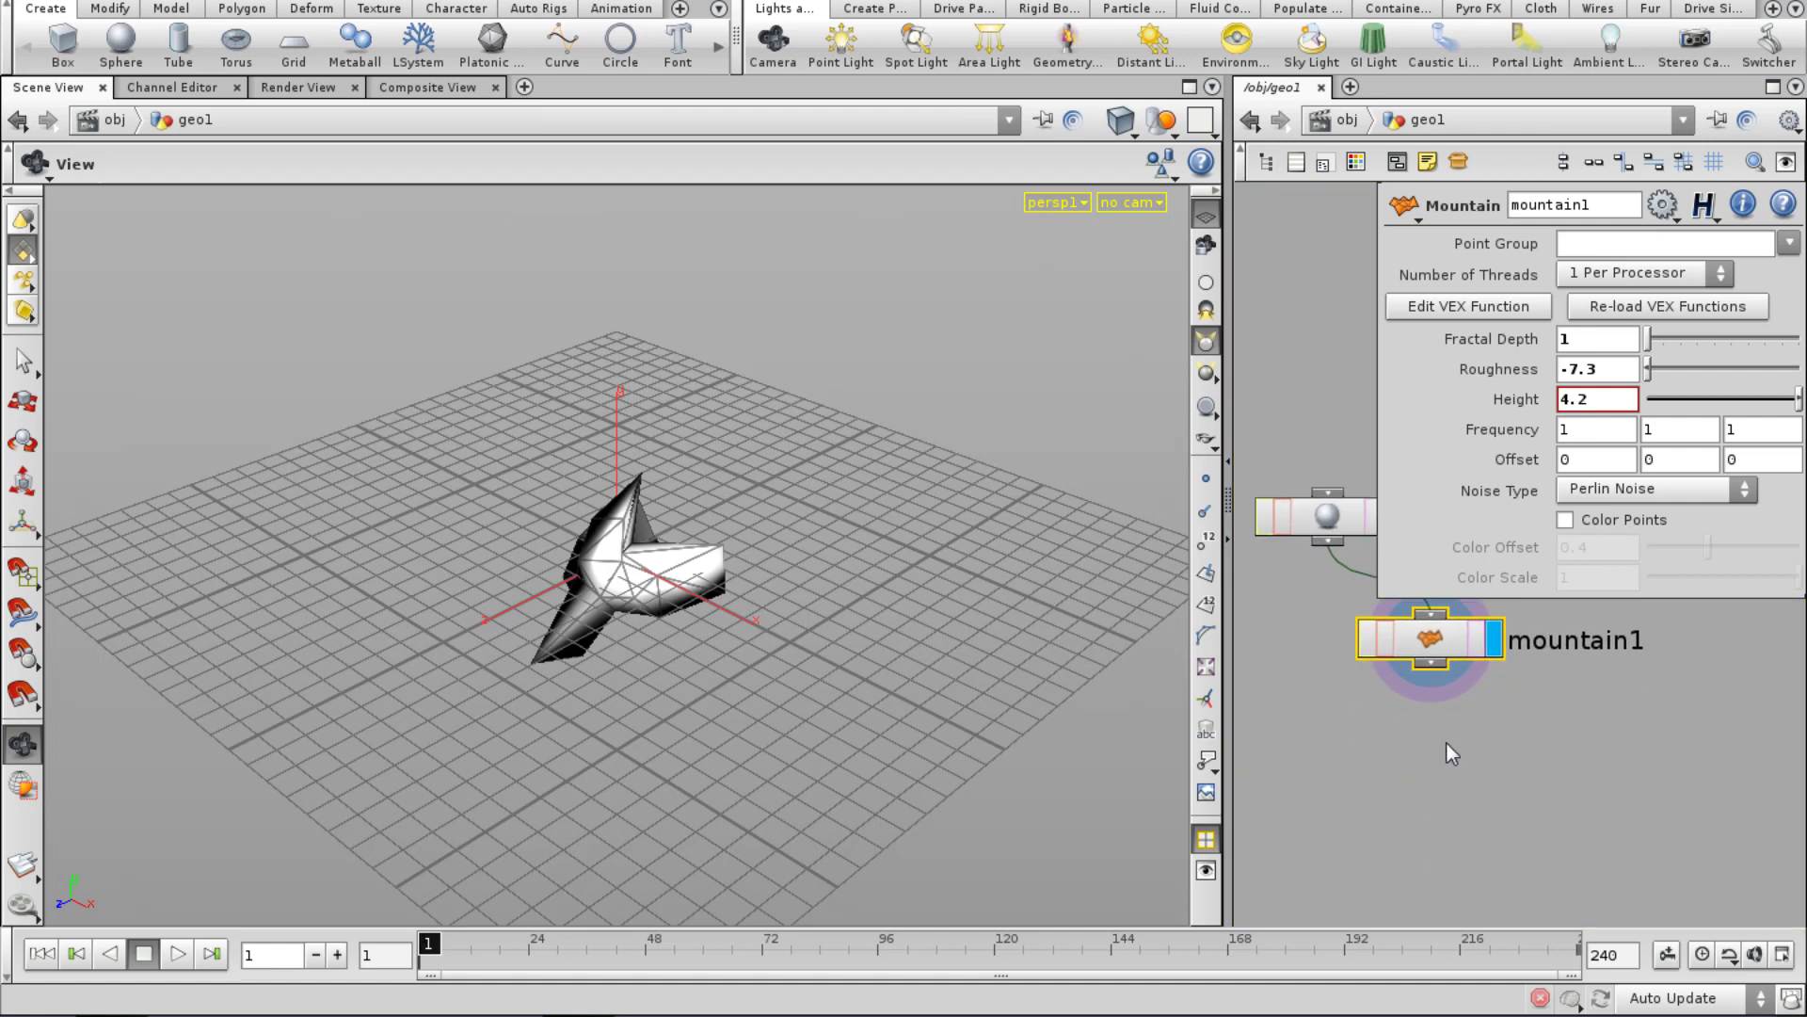
{"action": "key", "text": "Tab"}
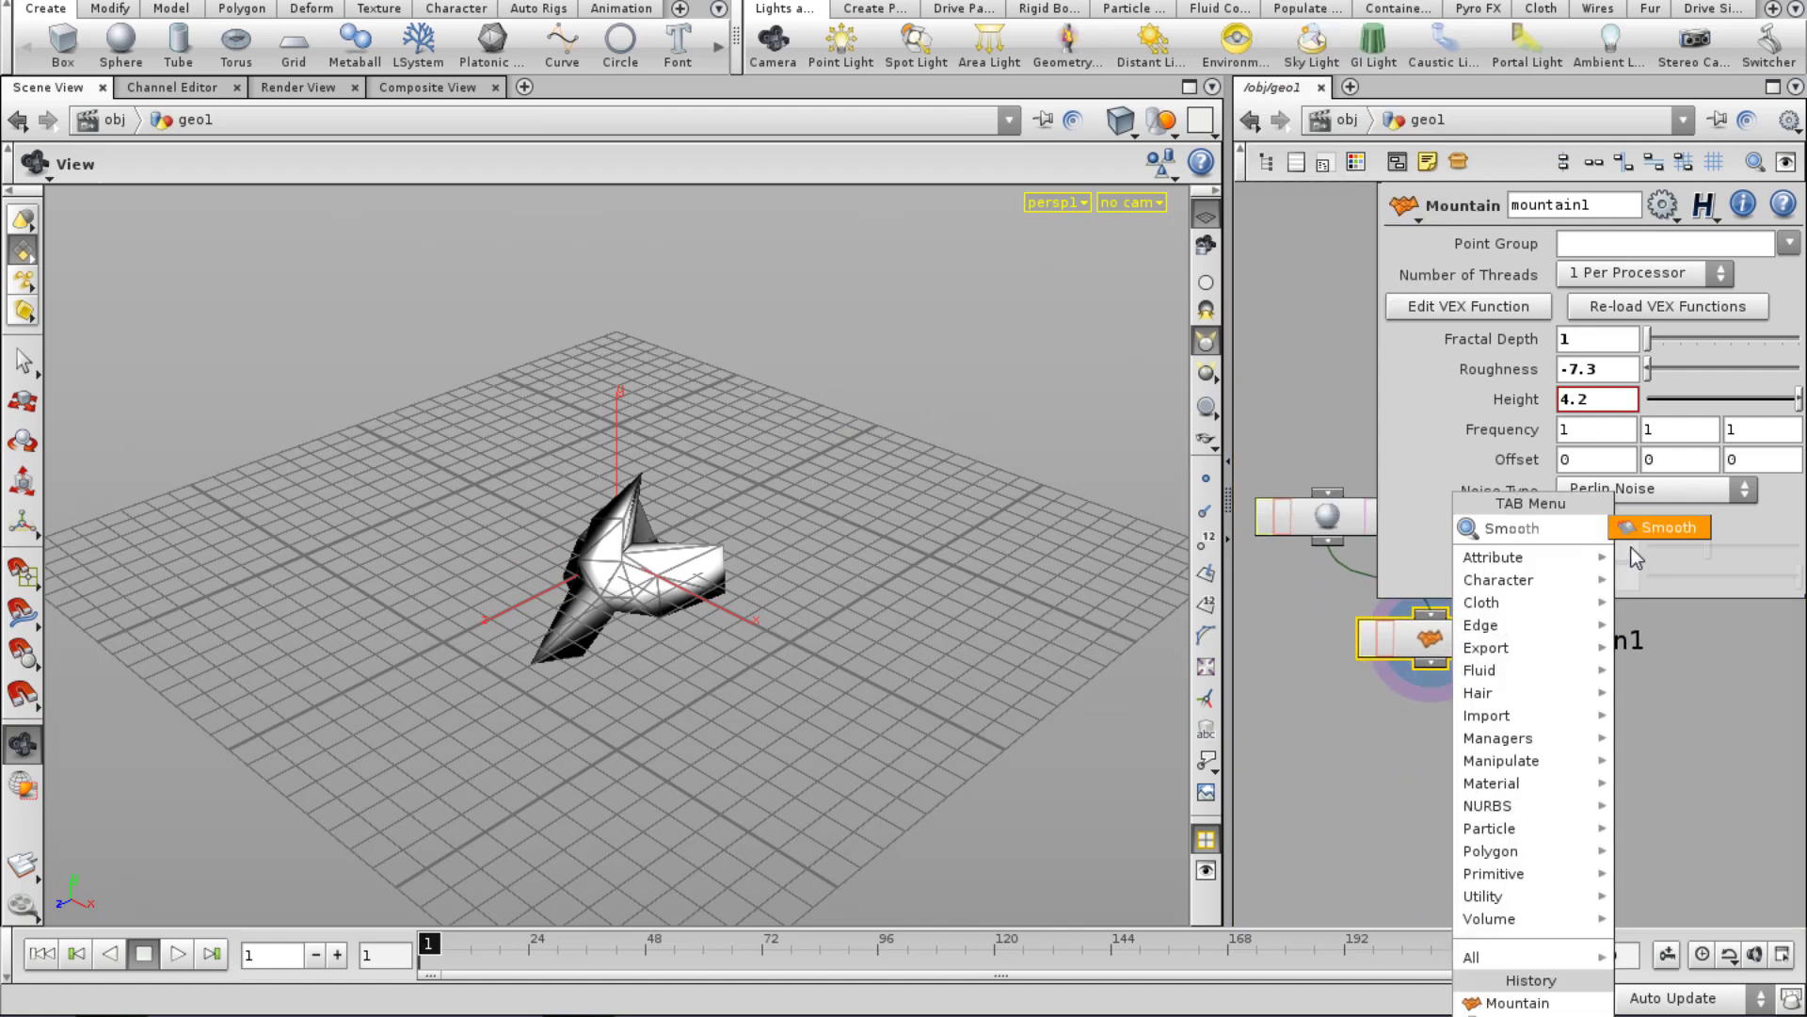
{"action": "left_click", "coordinate": [1647, 527]}
{"action": "left_click", "coordinate": [1535, 799]}
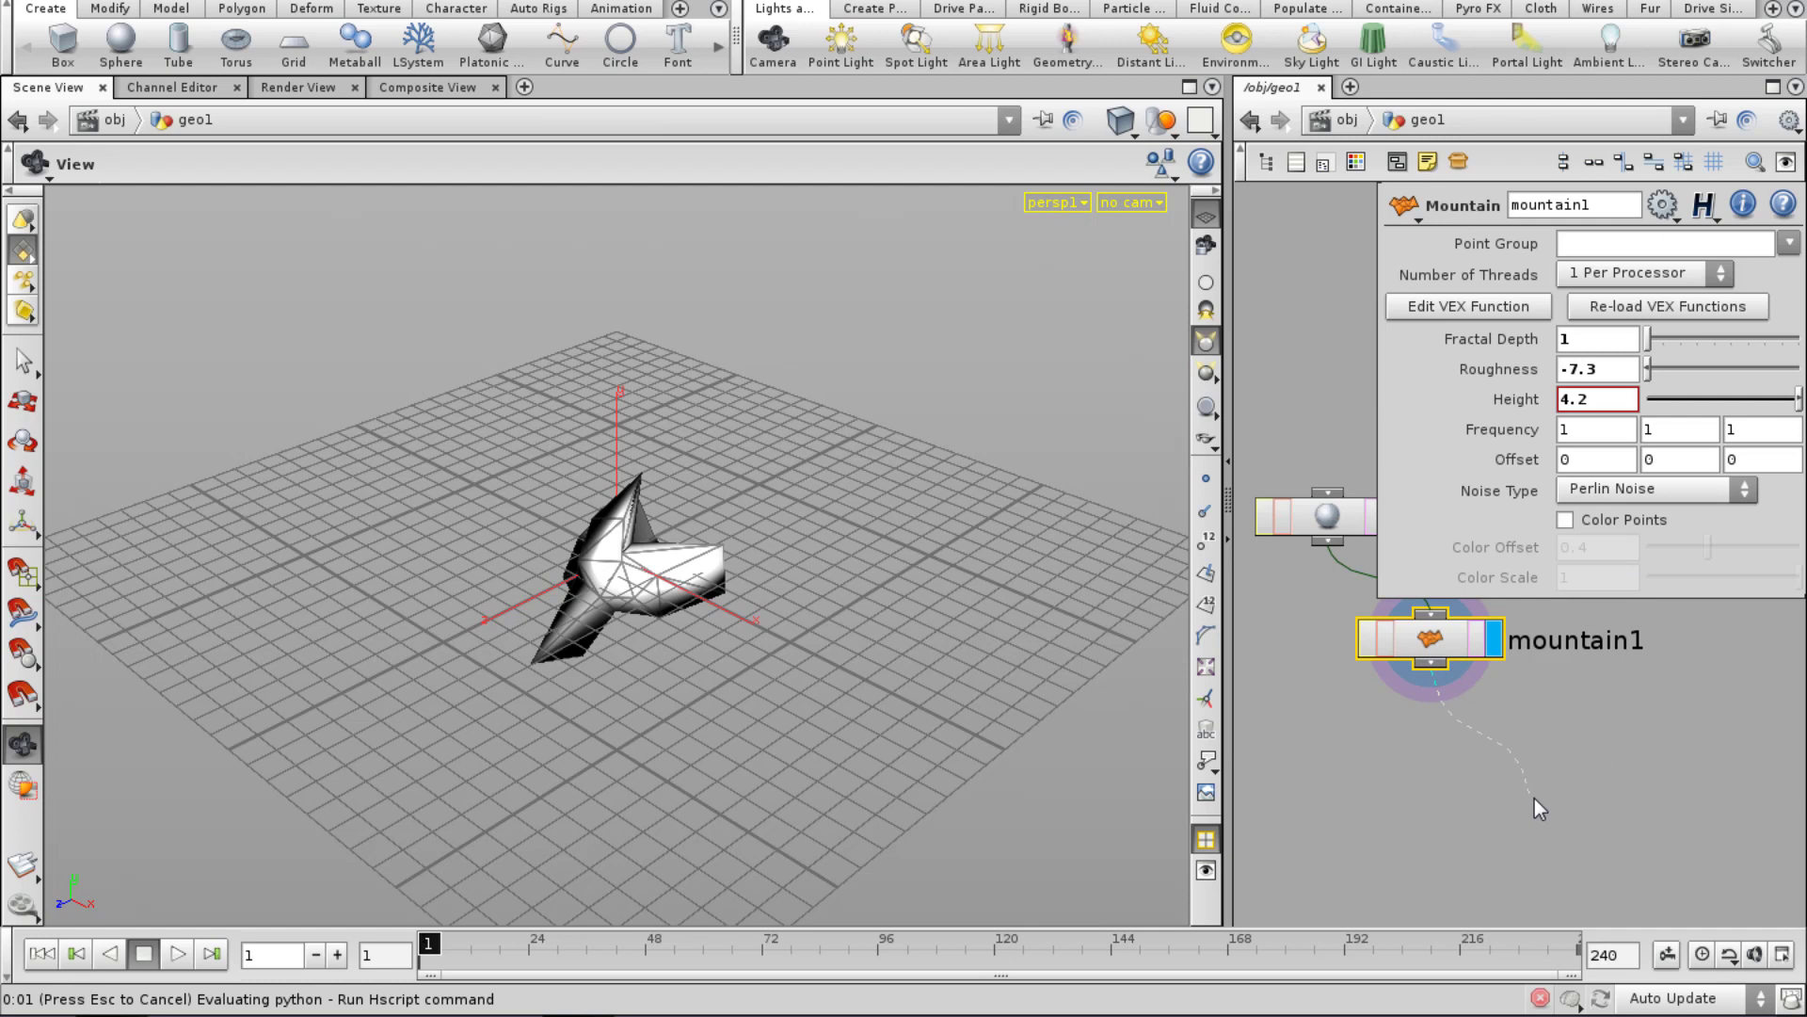
Compare the stages of the chain by displaying sphere1, mountain1 and smooth1 in turn, ending on smooth1.
{"action": "left_click", "coordinate": [1391, 516]}
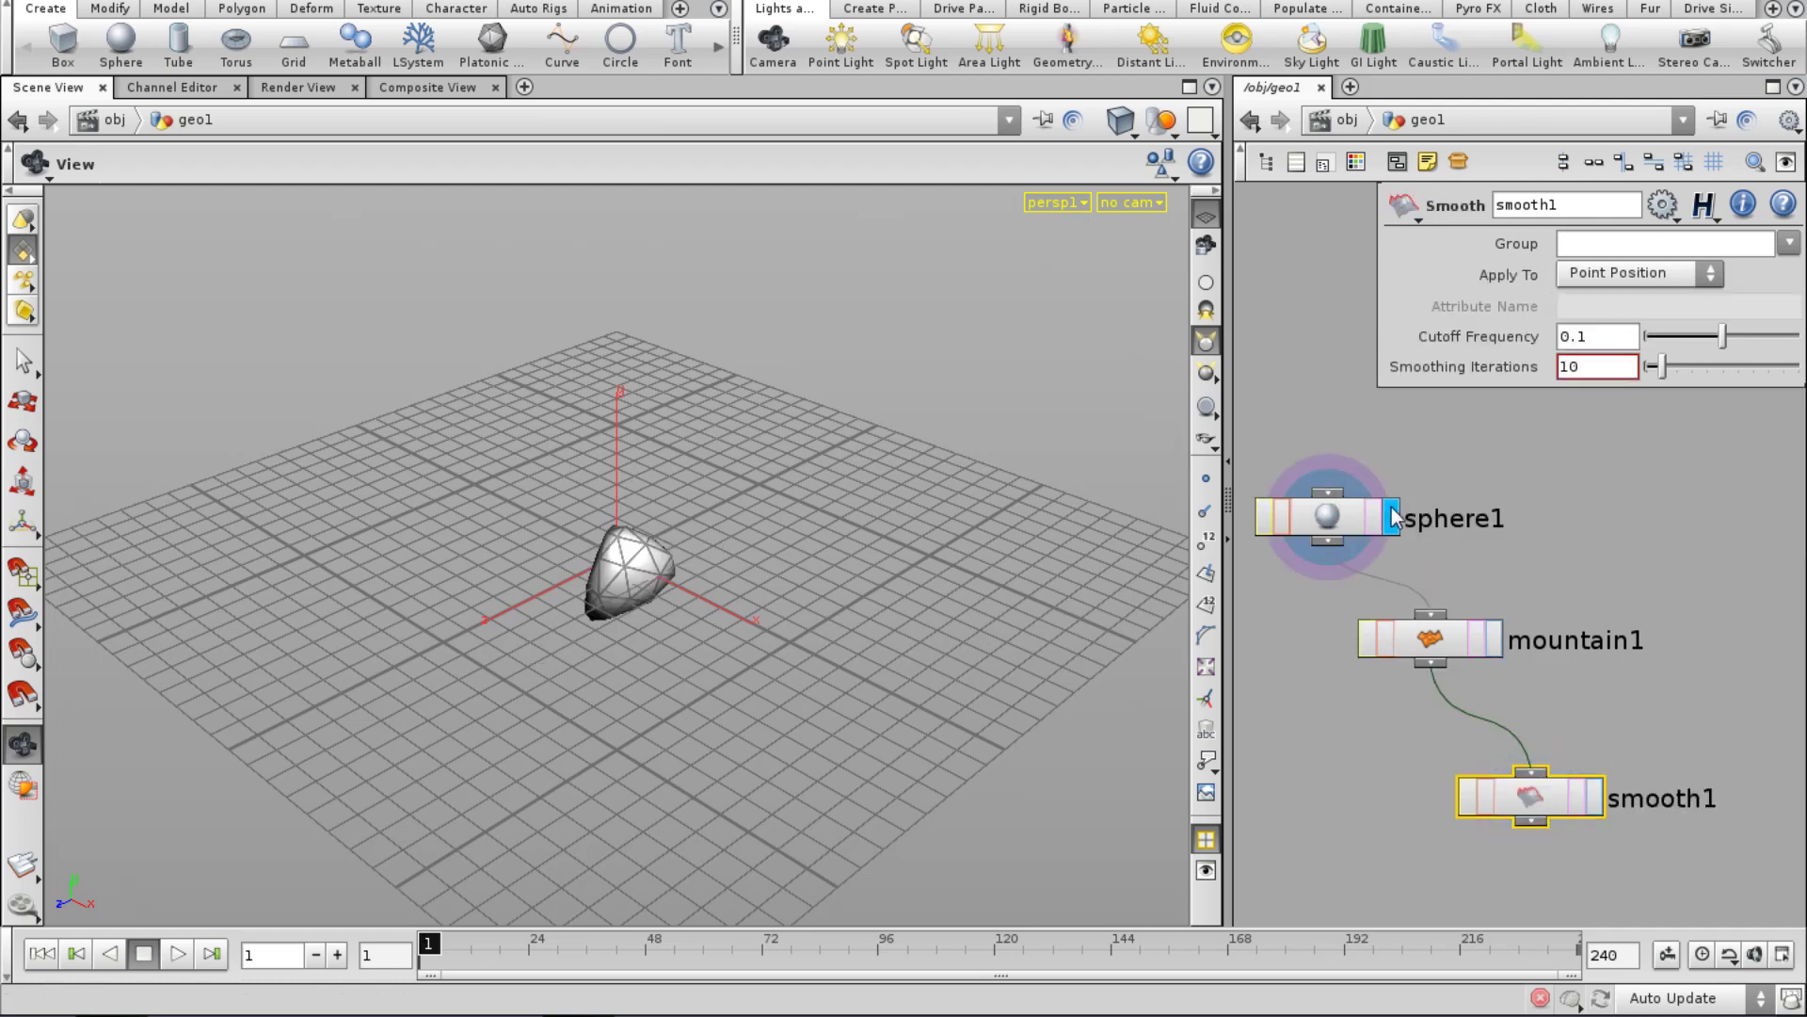
{"action": "left_click", "coordinate": [1493, 640]}
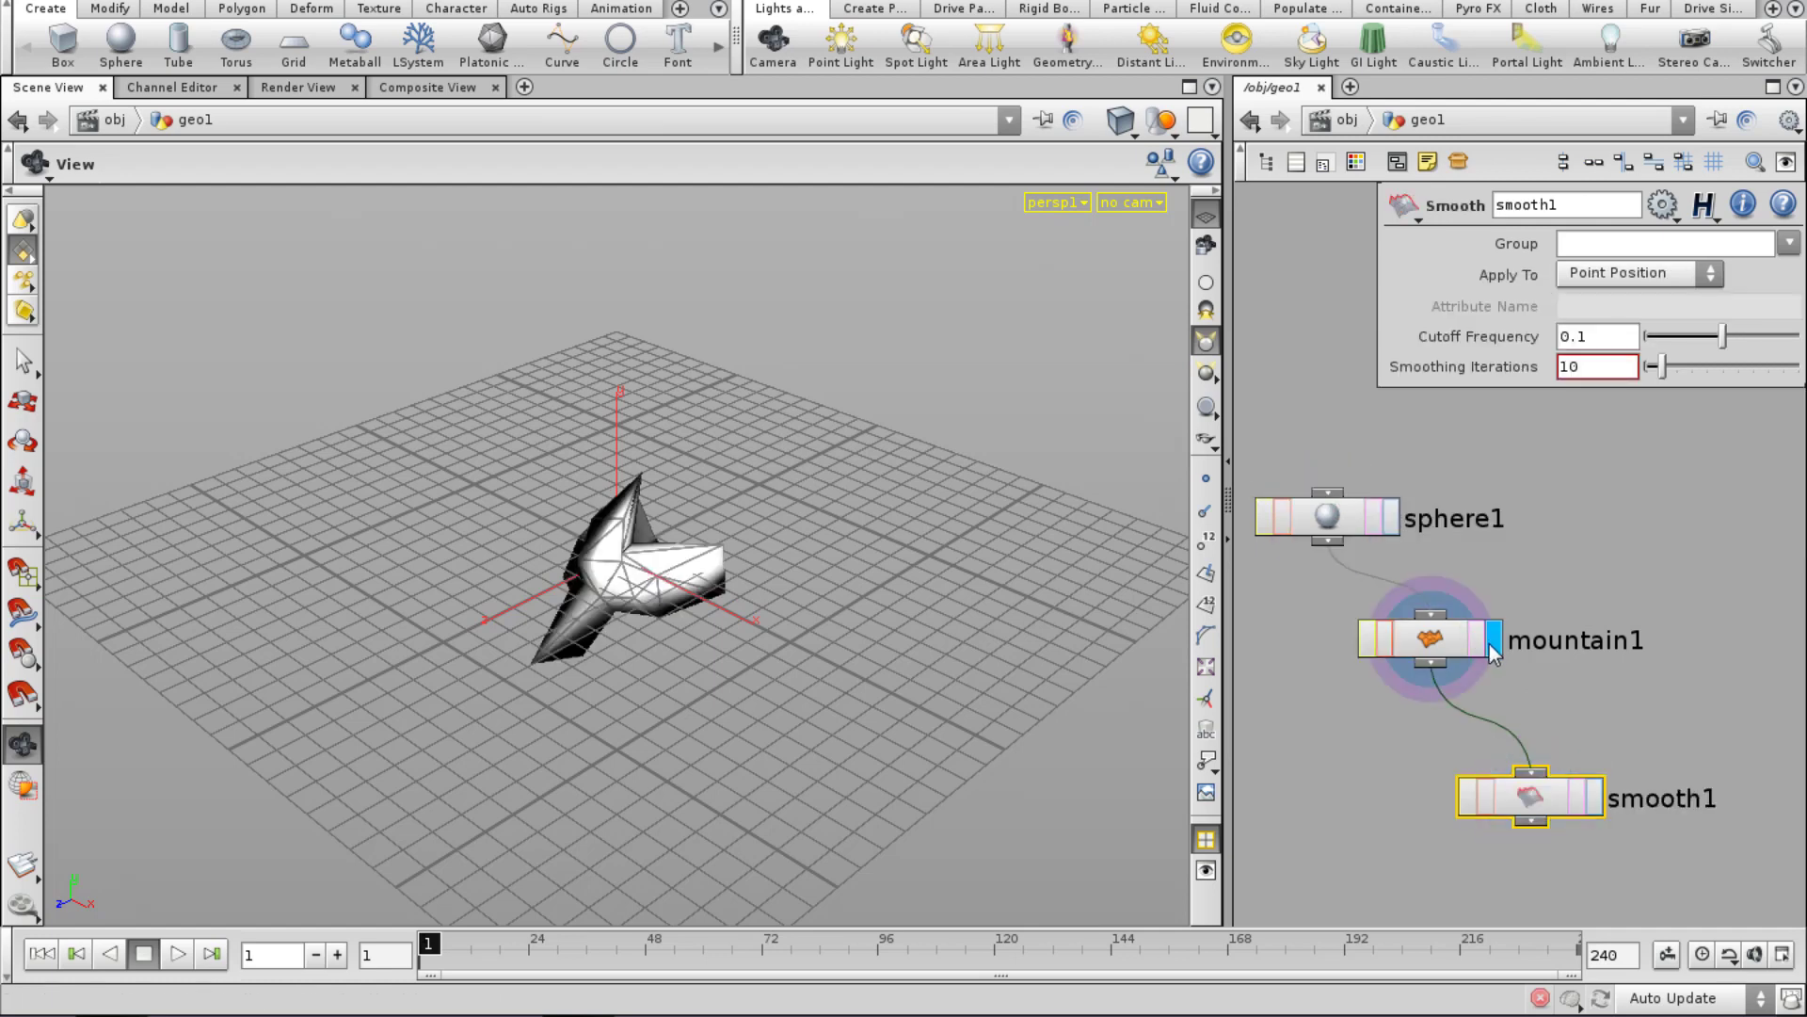
{"action": "left_click", "coordinate": [1591, 797]}
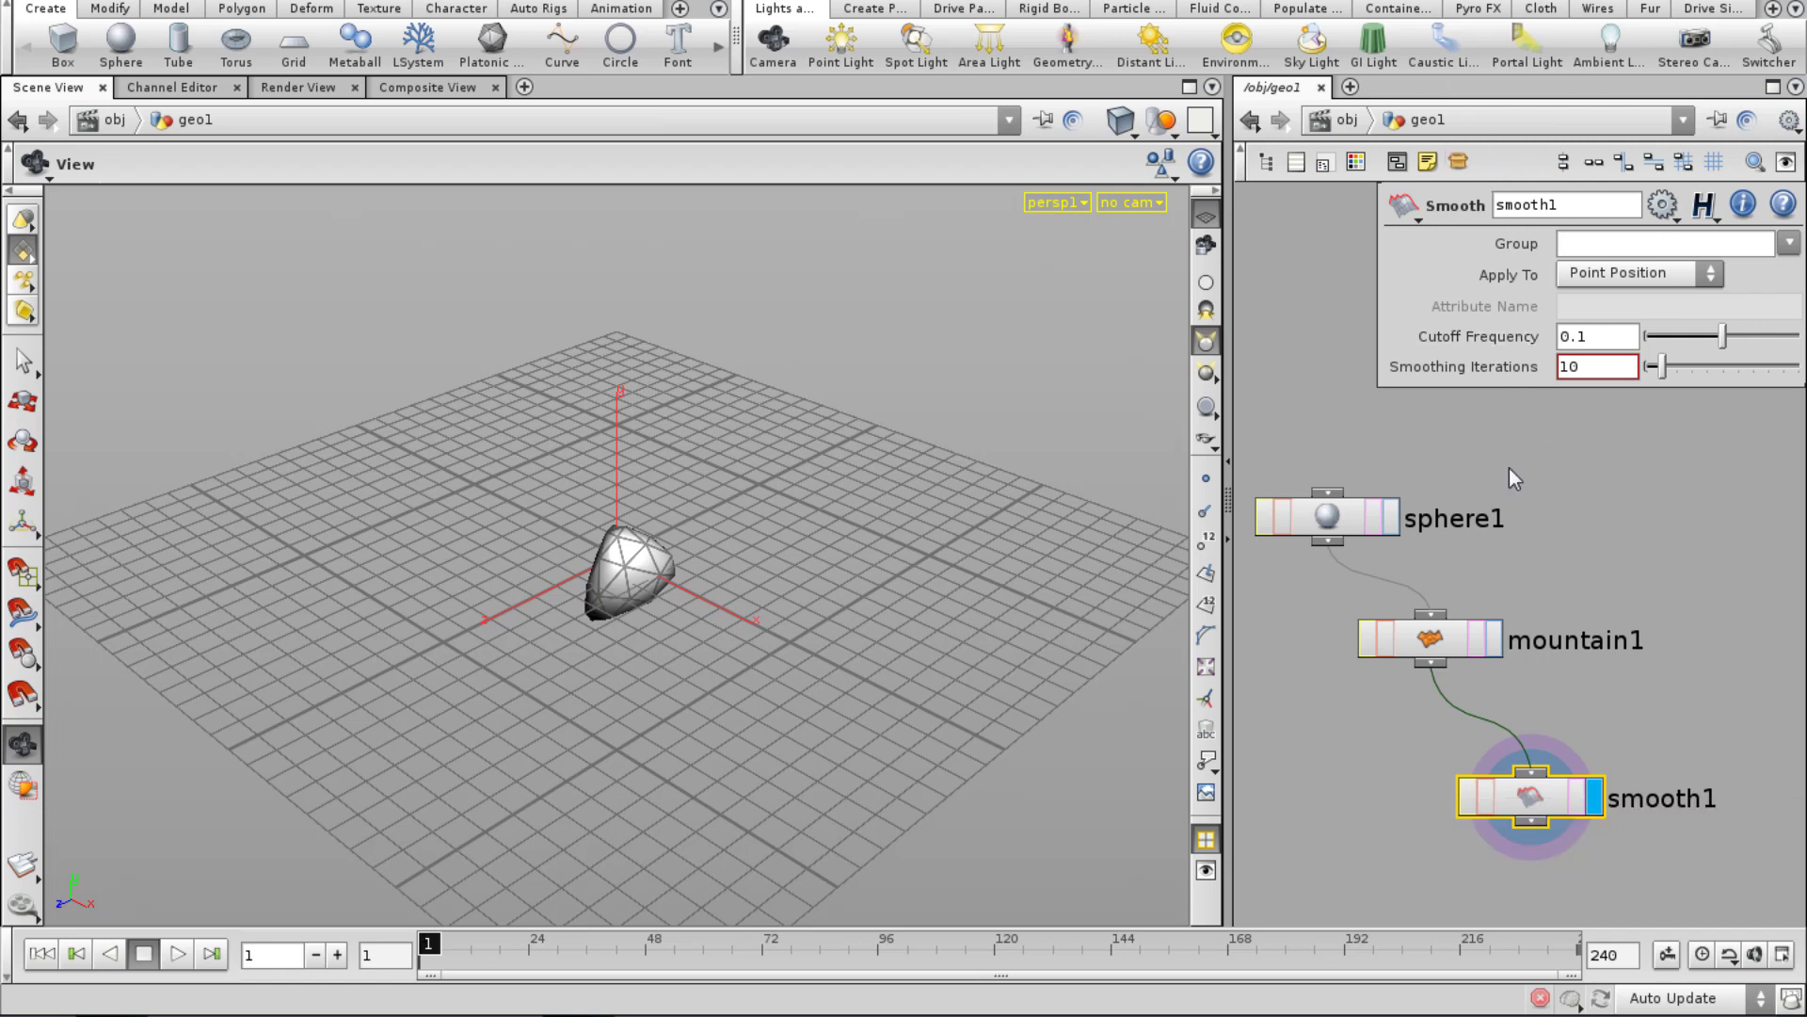
Go up to the object level and close the Channel Editor, Render View and Composite View panes.
{"action": "left_click", "coordinate": [1348, 120]}
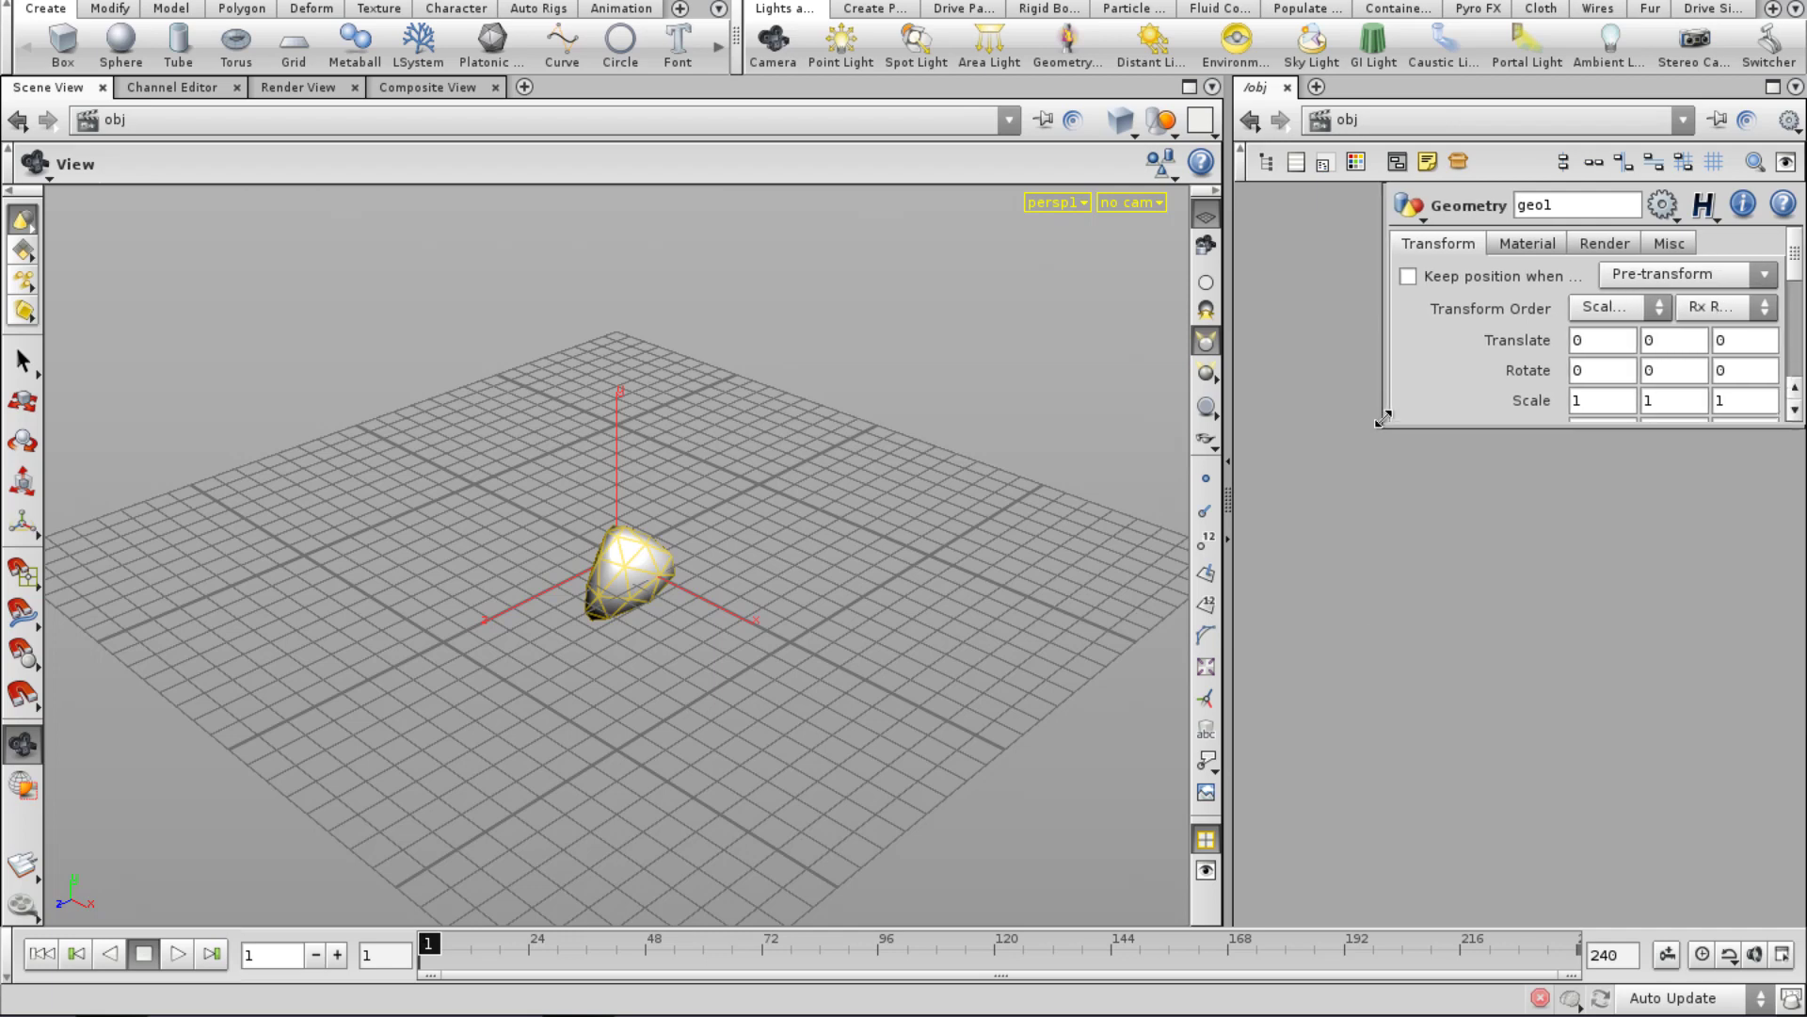
{"action": "middle_click_drag", "start_coordinate": [1426, 771], "coordinate": [1423, 794]}
{"action": "left_click", "coordinate": [1424, 792]}
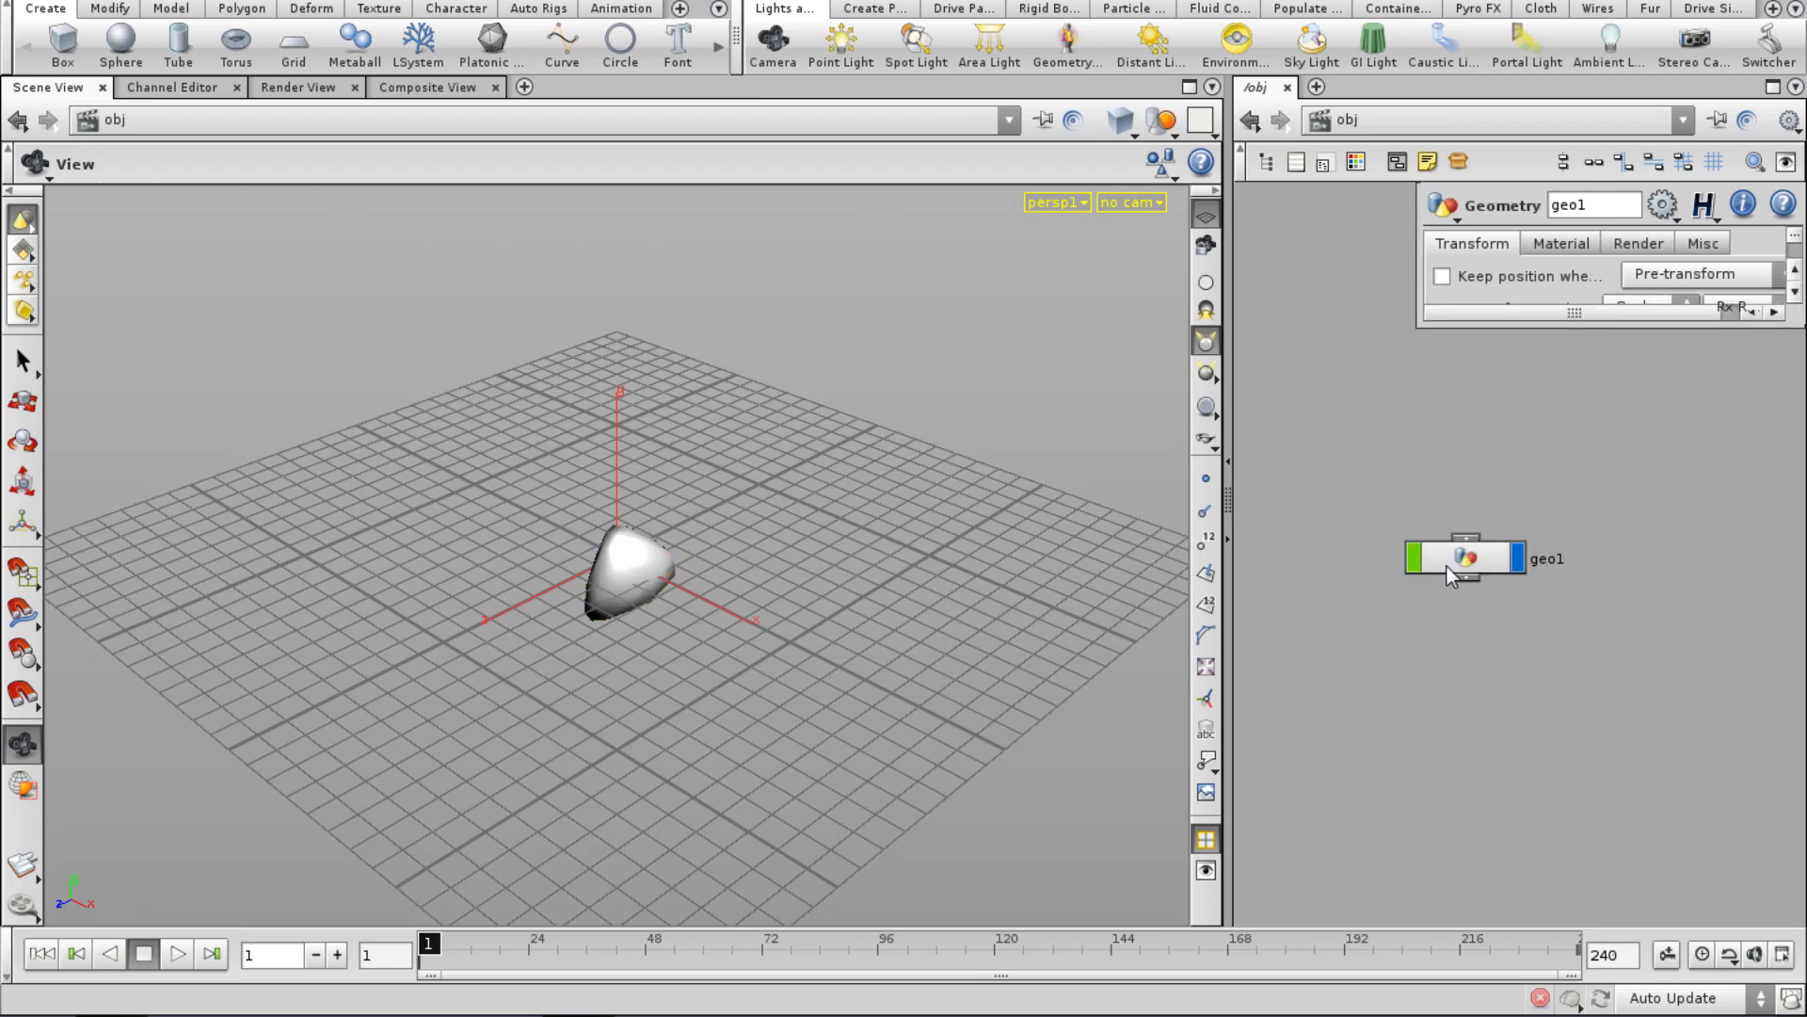
{"action": "left_click", "coordinate": [1449, 565]}
{"action": "left_click", "coordinate": [1467, 730]}
{"action": "middle_click_drag", "start_coordinate": [1467, 731], "coordinate": [1443, 687]}
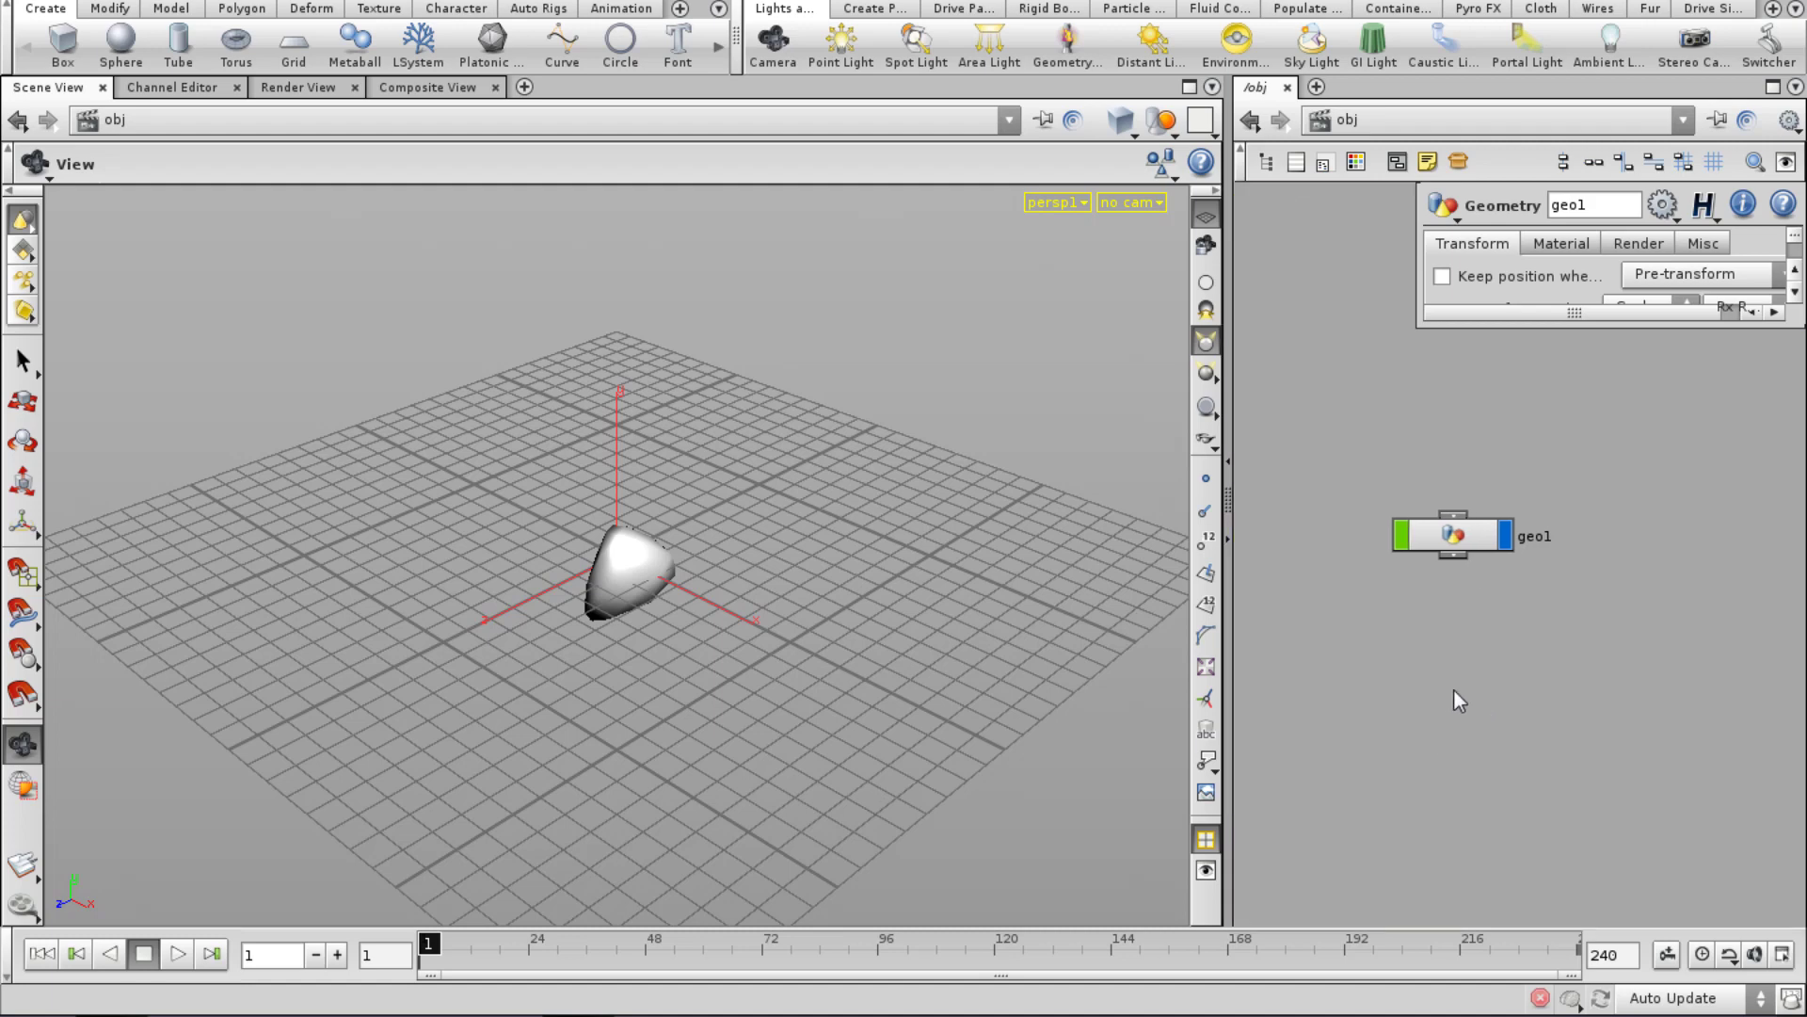
{"action": "left_click", "coordinate": [237, 87]}
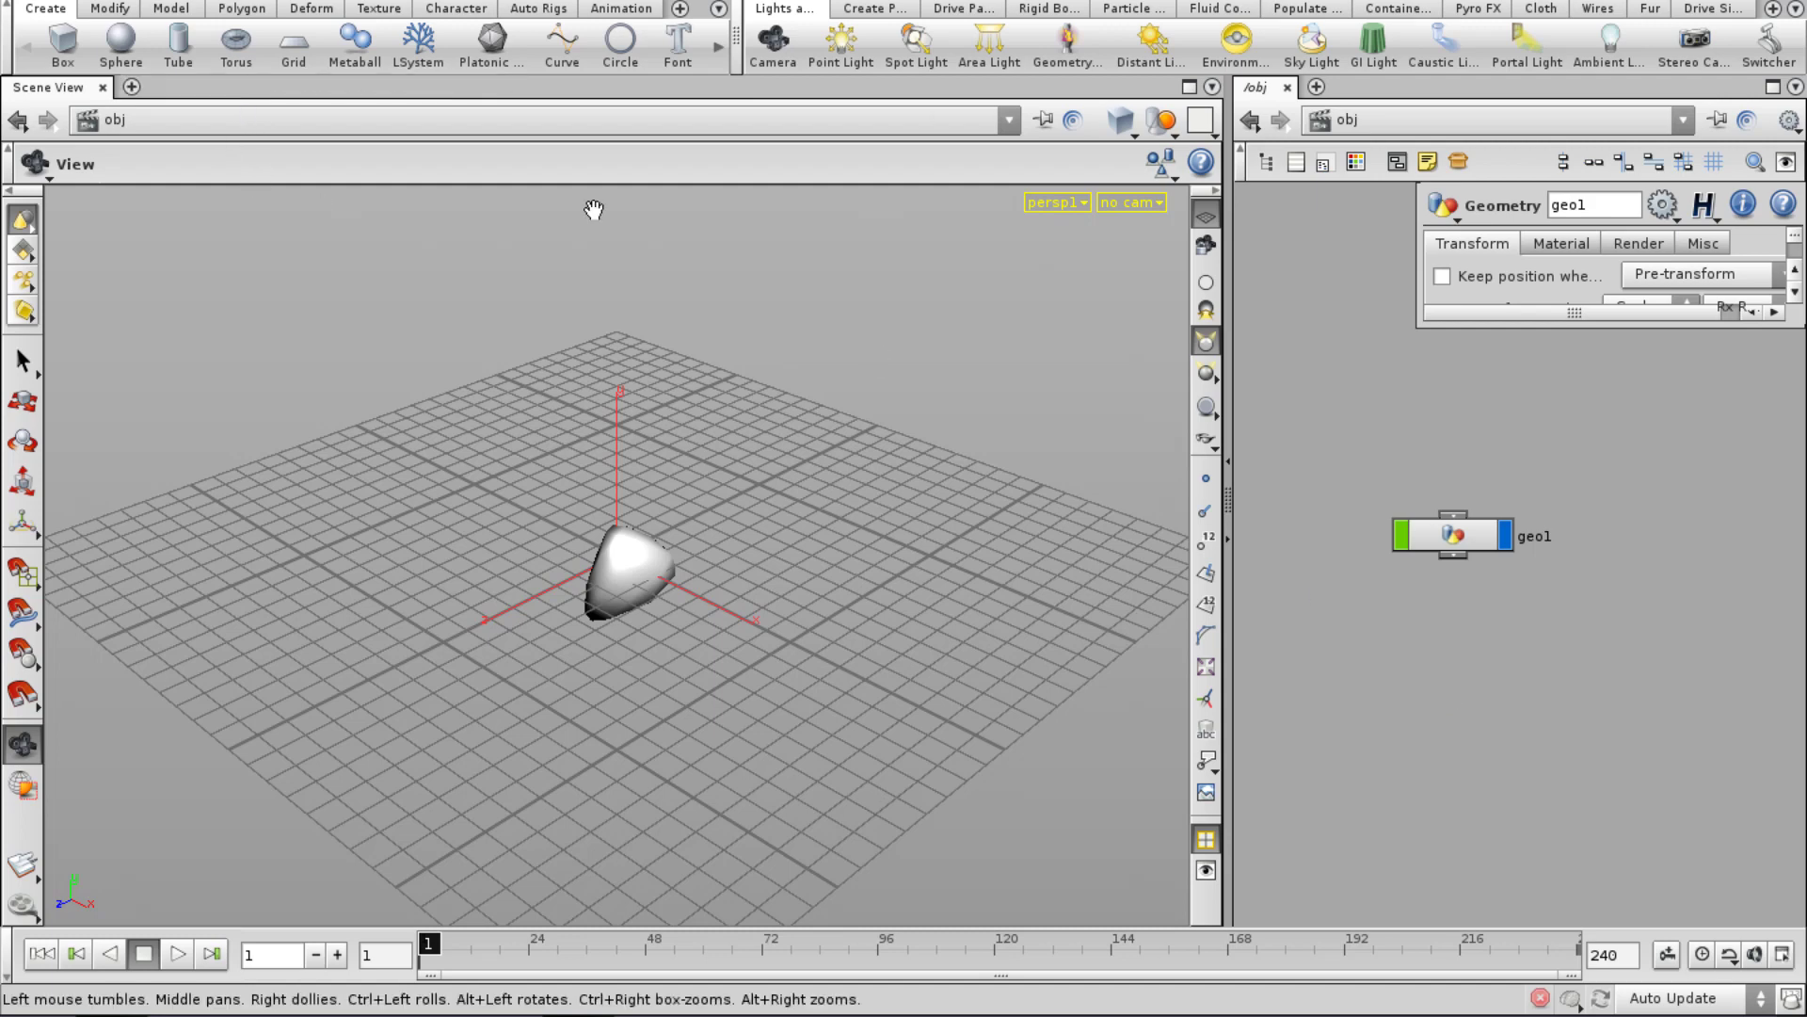
Enter geo1 and show the results of sphere1, mountain1 and smooth1 one after another, finishing with smooth1 displayed.
{"action": "double_click", "coordinate": [1465, 538]}
{"action": "middle_click_drag", "start_coordinate": [1368, 747], "coordinate": [1411, 660]}
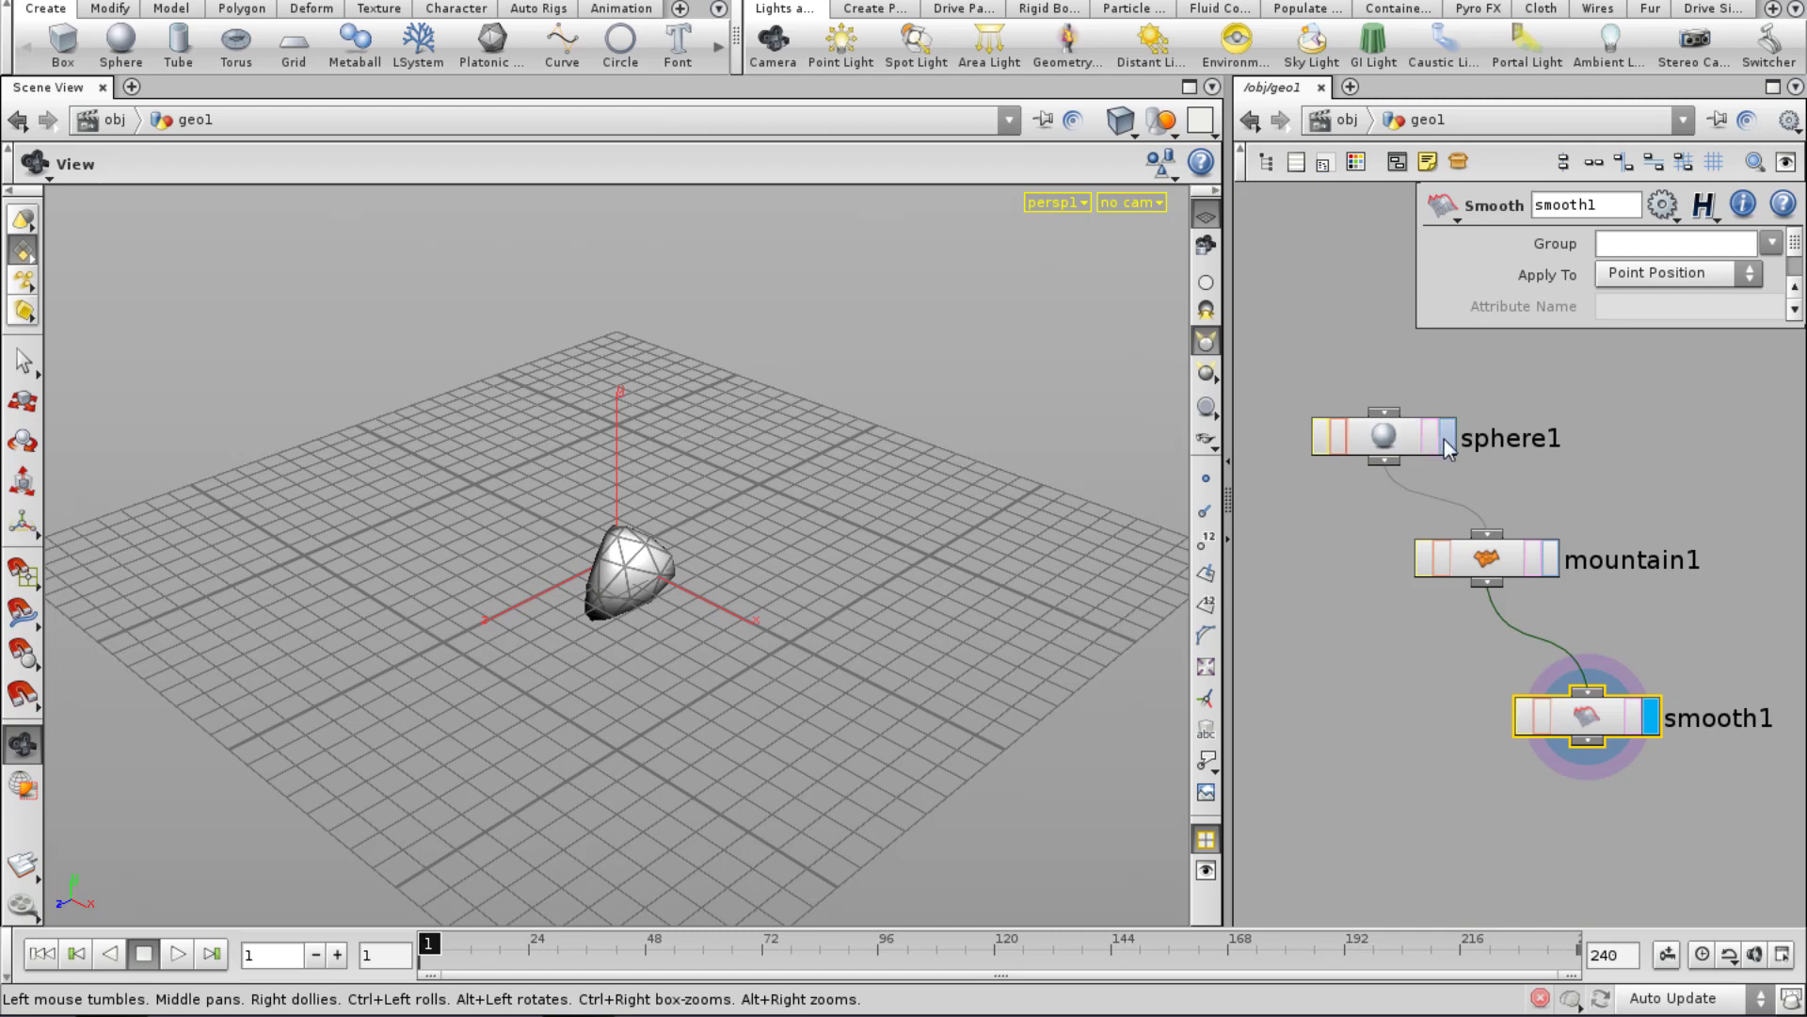
{"action": "left_click", "coordinate": [1447, 439]}
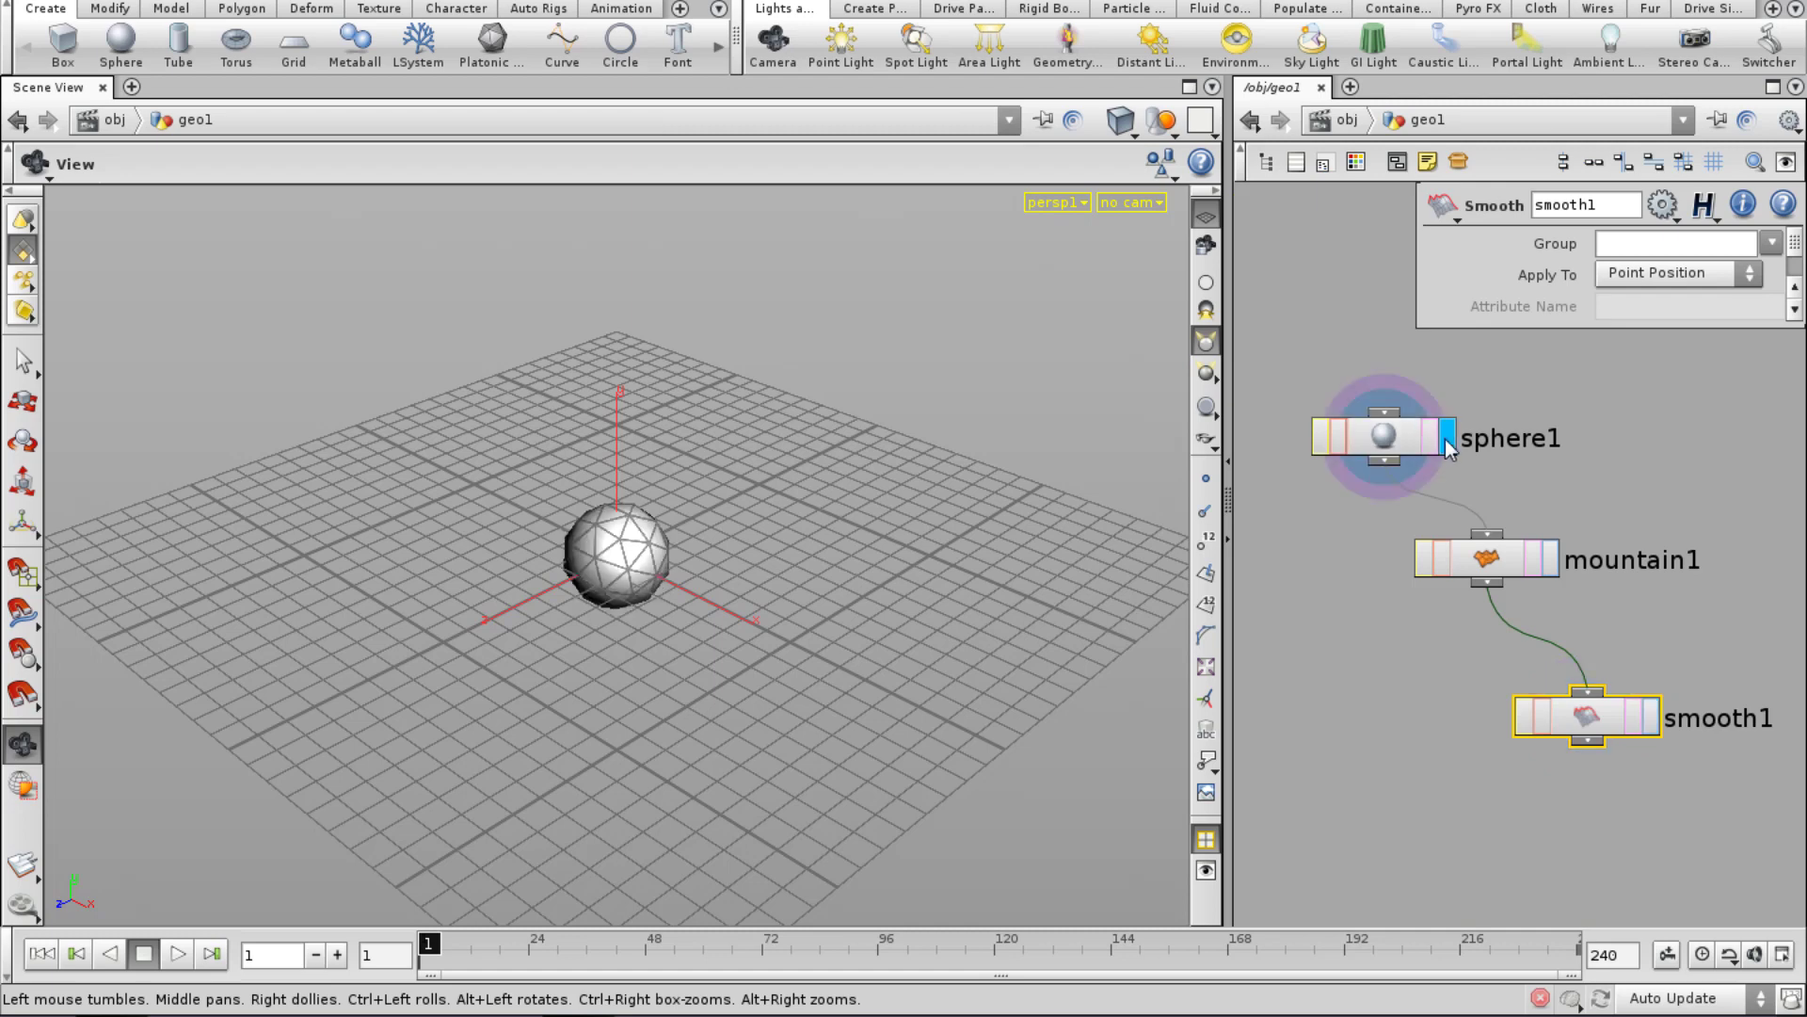
{"action": "left_click", "coordinate": [1551, 563]}
{"action": "left_click", "coordinate": [1657, 718]}
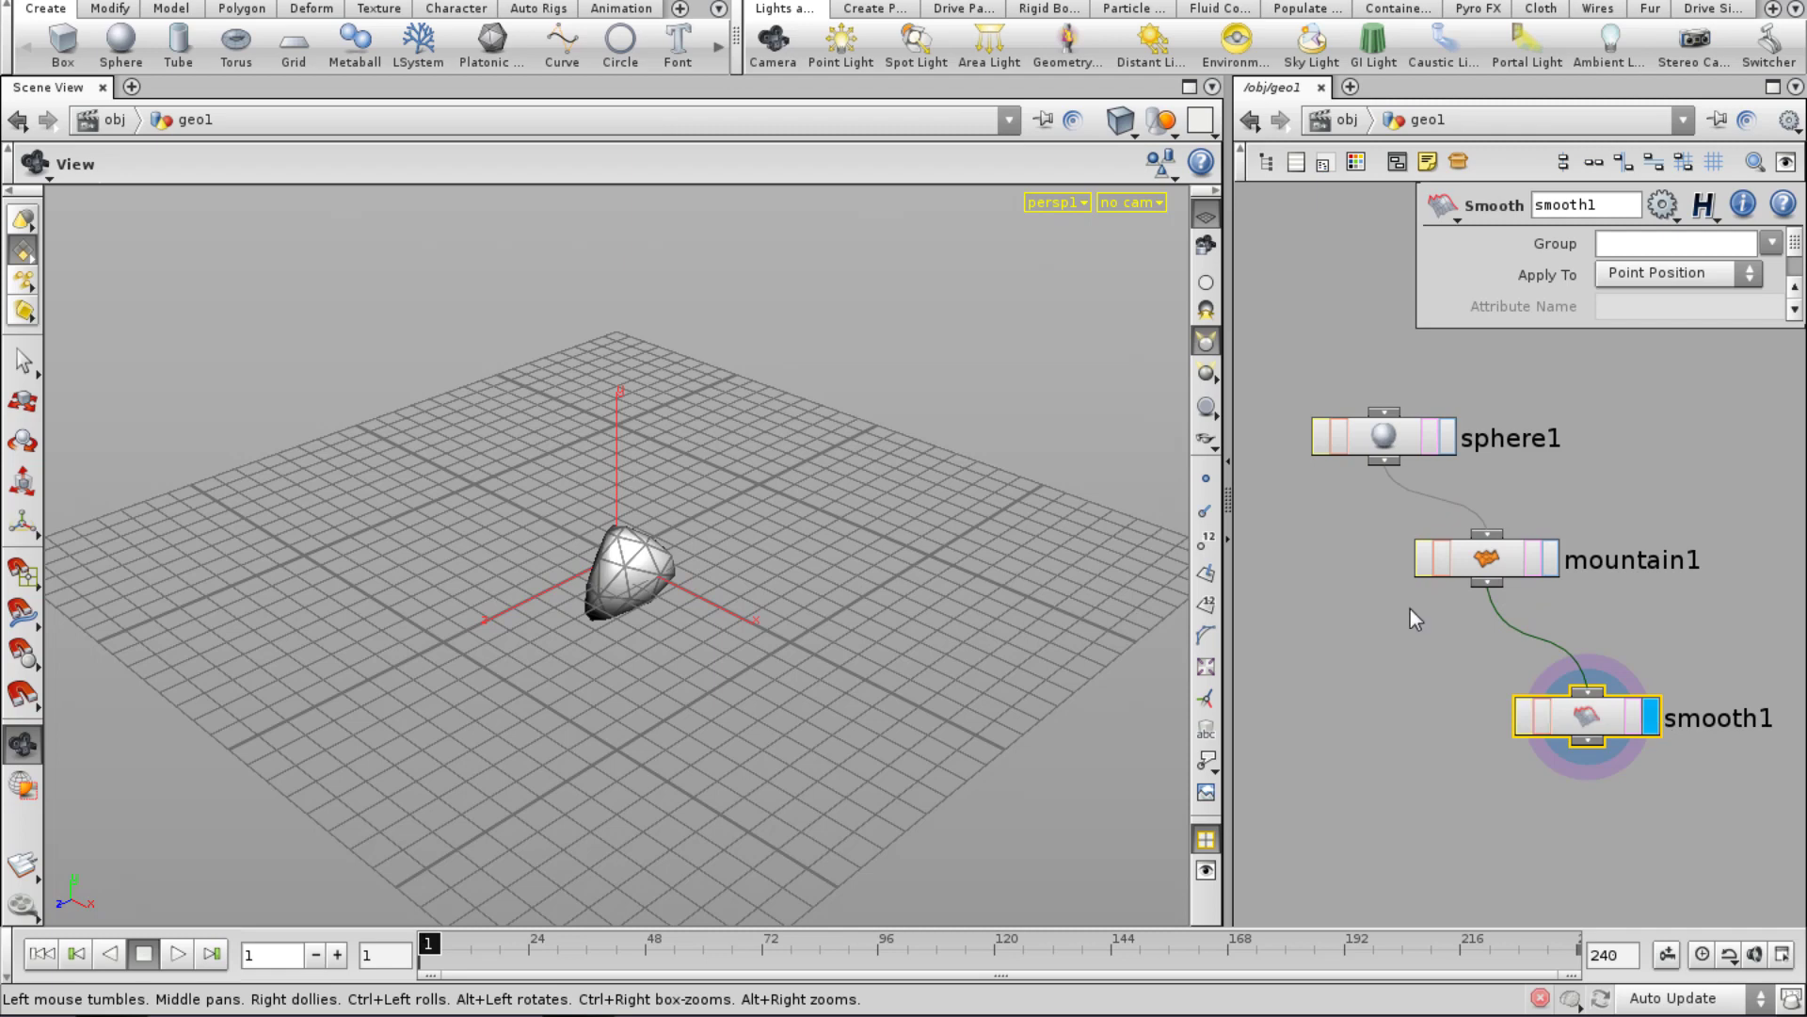
Add an unconnected Box node beside the sphere chain in geo1 and make it the displayed node.
{"action": "middle_click_drag", "start_coordinate": [1652, 502], "coordinate": [1498, 500]}
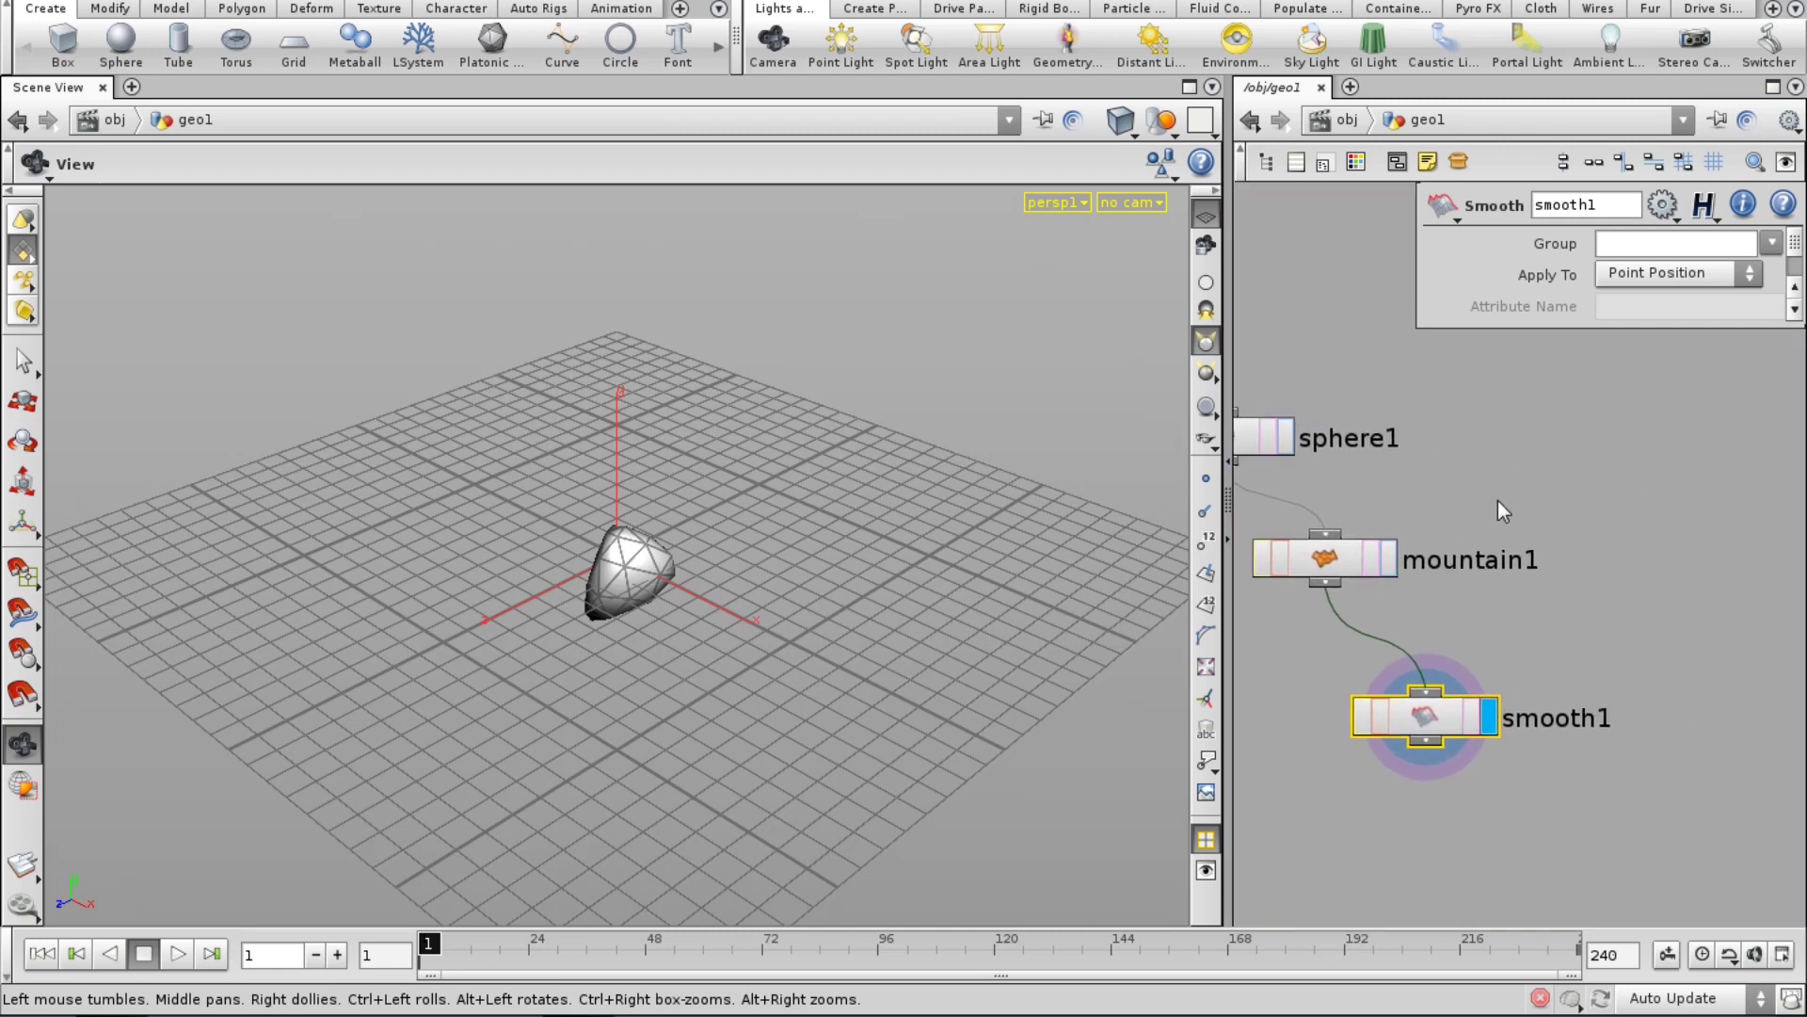
{"action": "key", "text": "Tab"}
{"action": "type", "text": "b"}
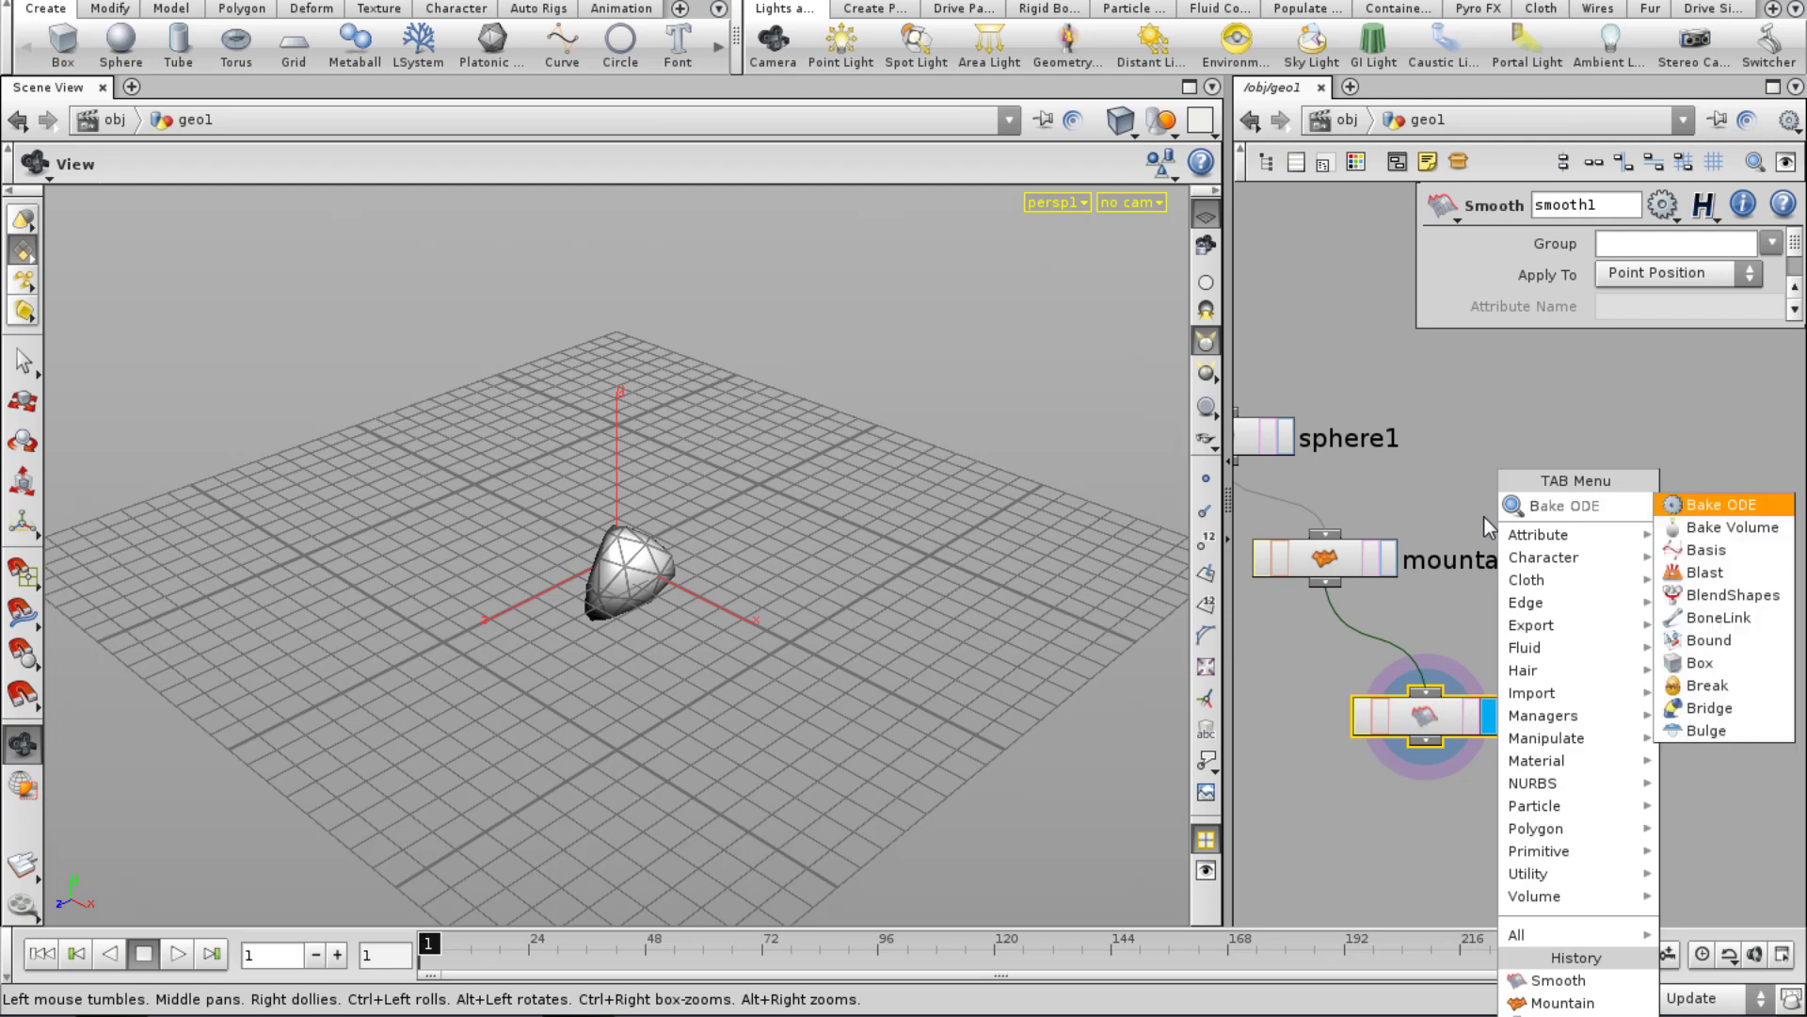
{"action": "left_click", "coordinate": [1738, 670]}
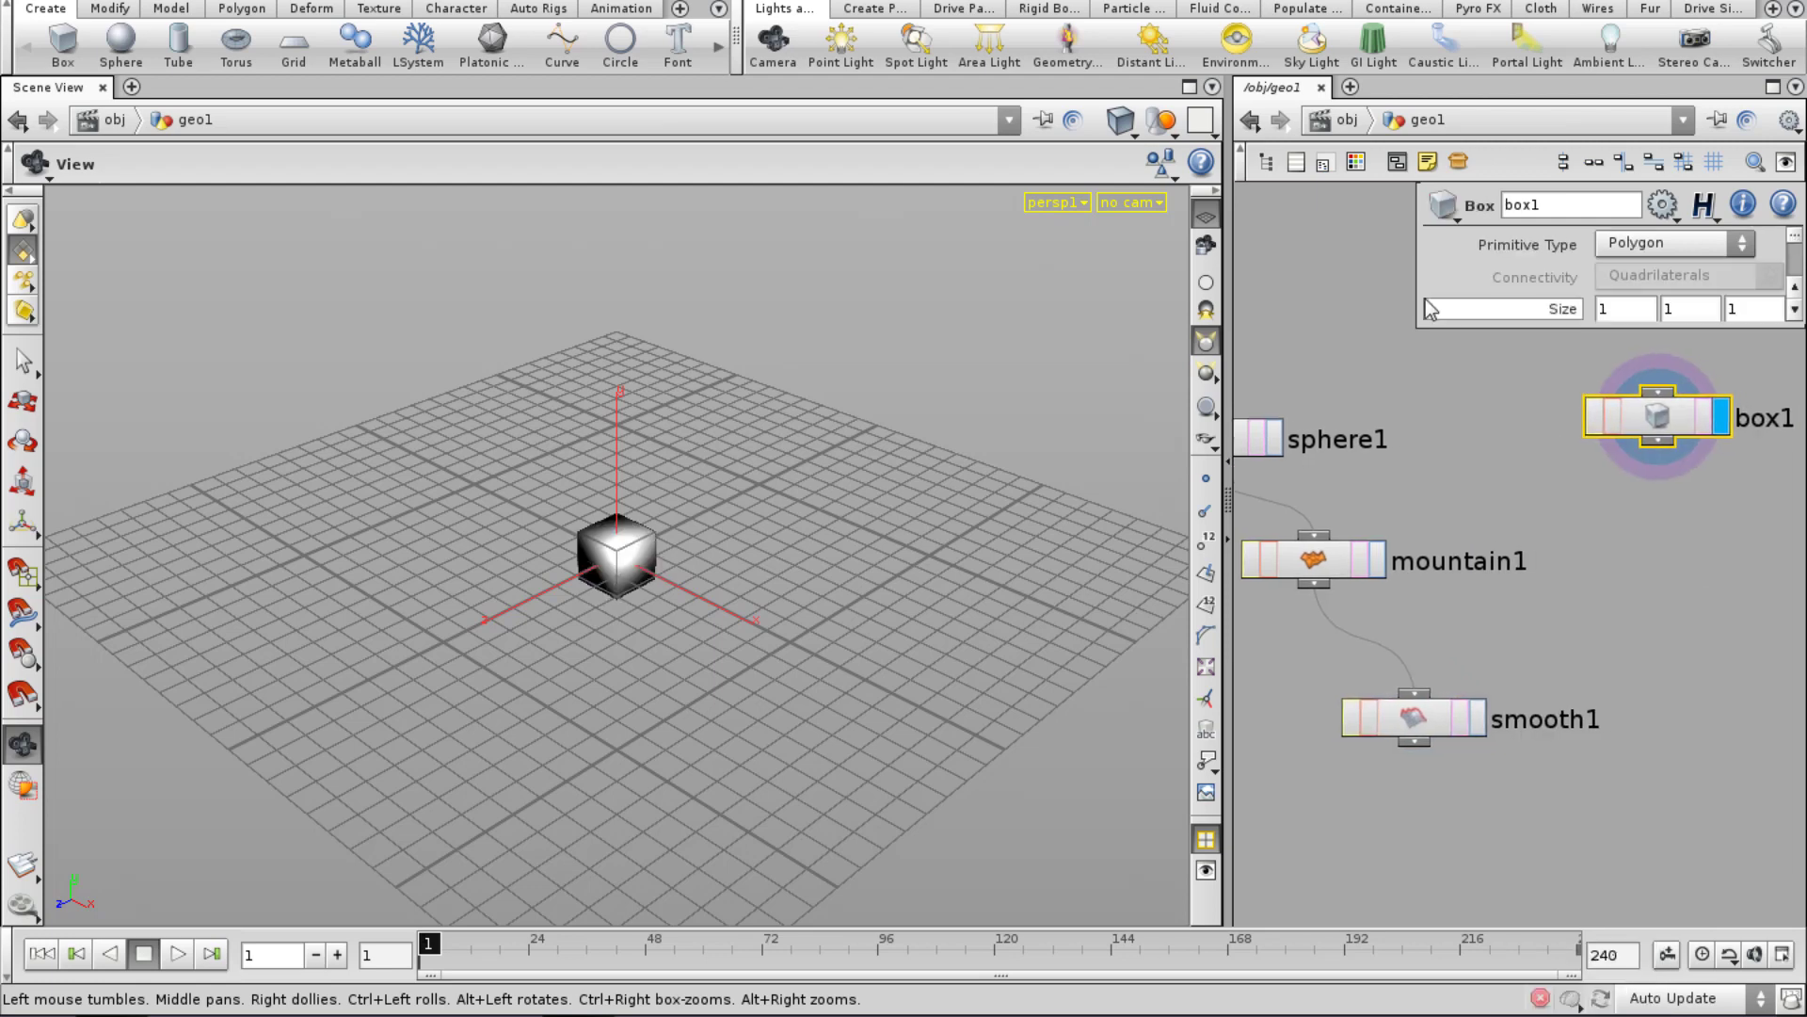
{"action": "scroll", "coordinate": [1449, 605], "scroll_direction": "down", "scroll_amount": 2}
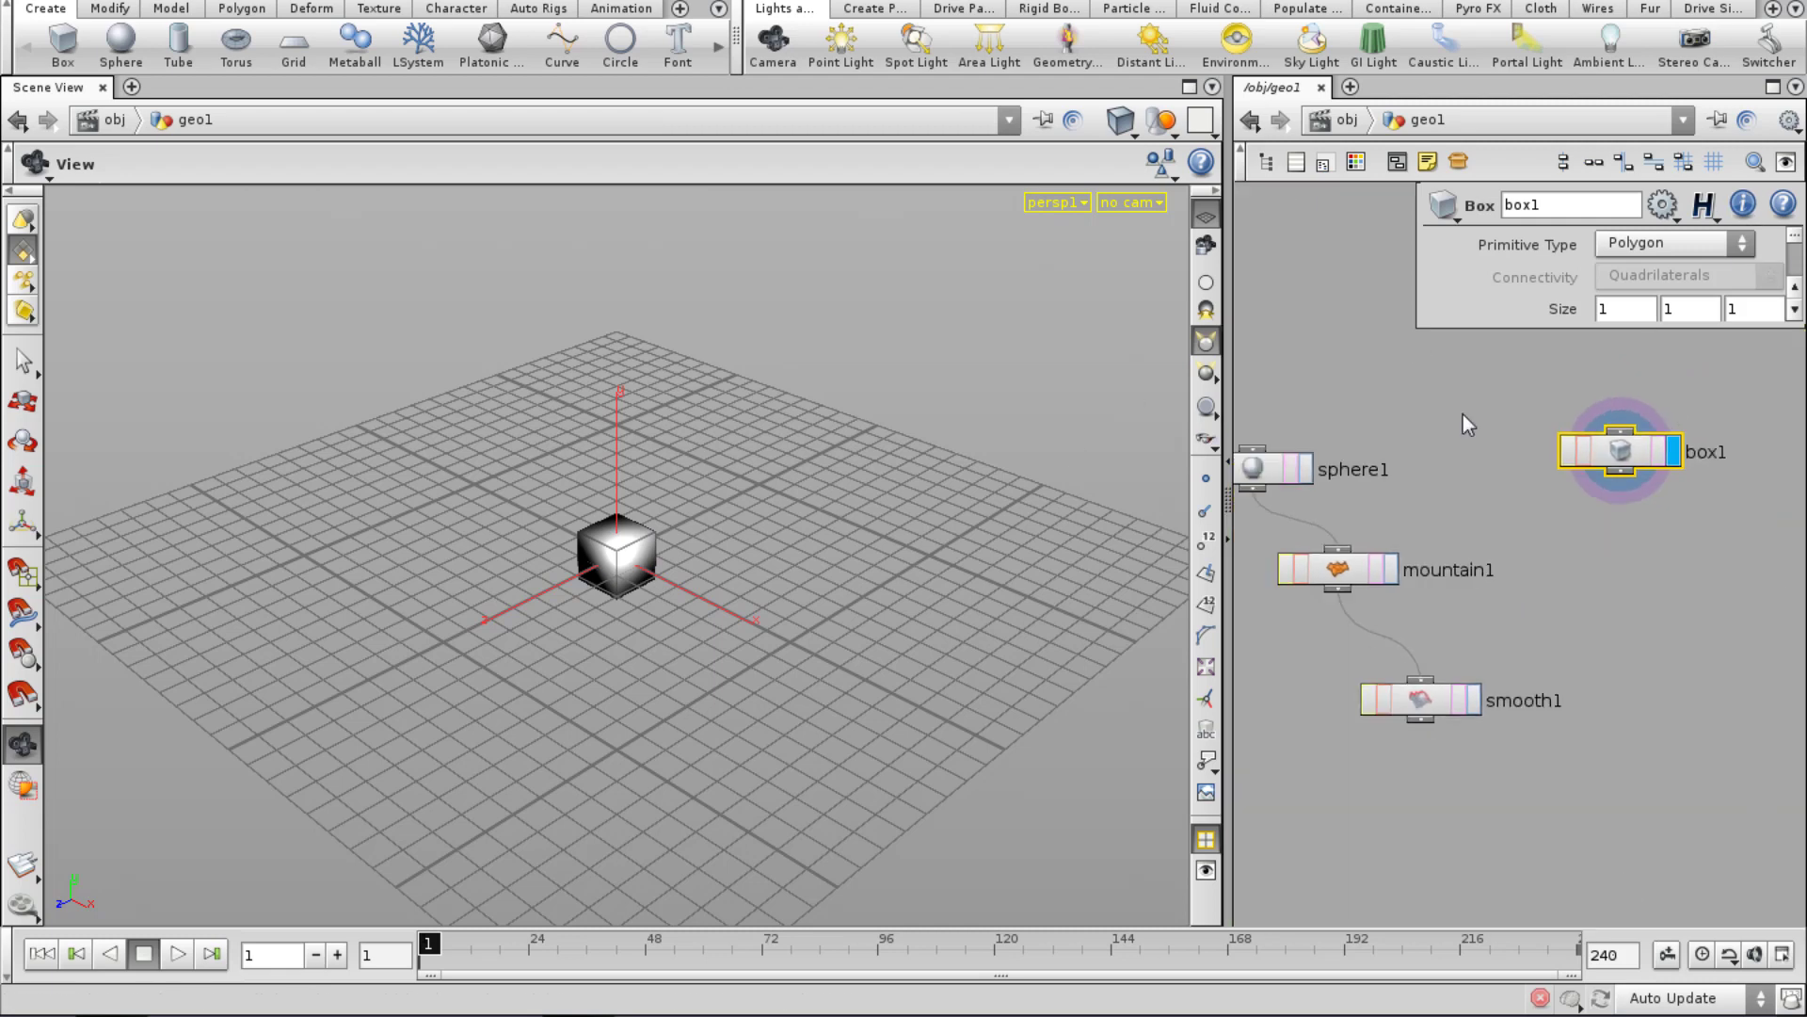
Examine the geo1 container at the object level and return to the network inside it.
{"action": "key", "text": "u"}
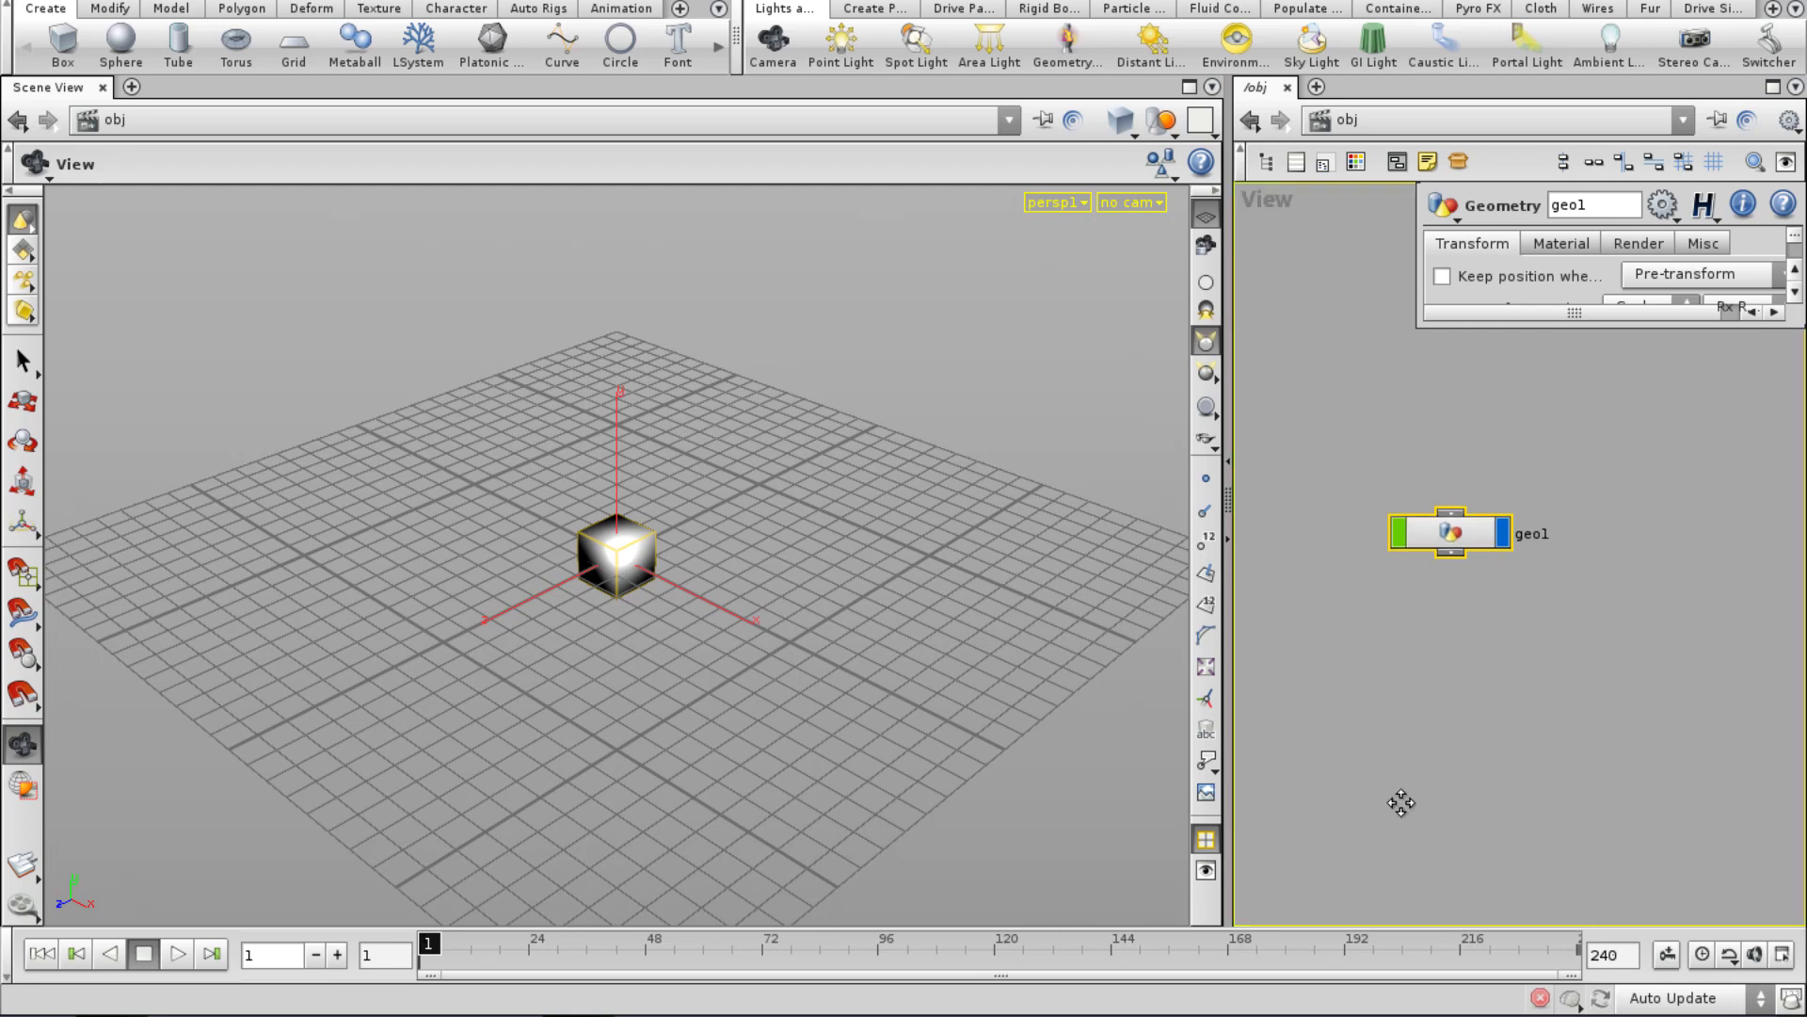
{"action": "middle_click_drag", "start_coordinate": [1400, 803], "coordinate": [1381, 746]}
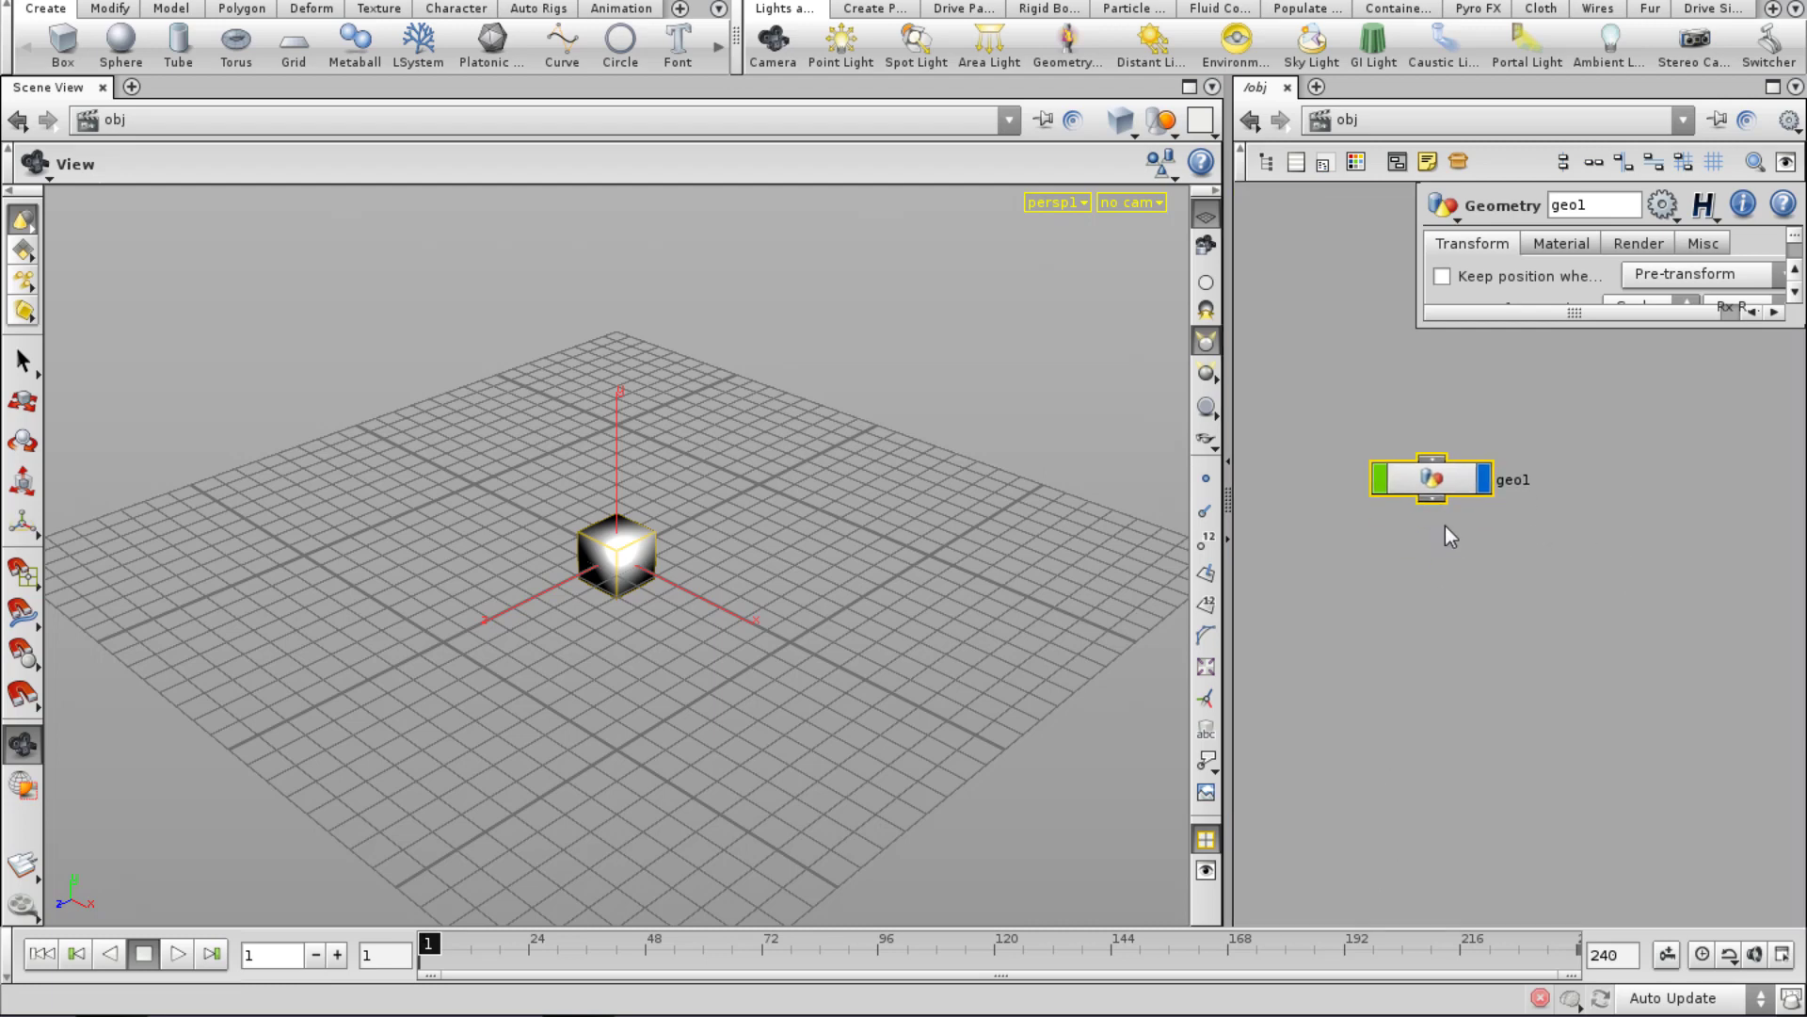
{"action": "double_click", "coordinate": [1440, 476]}
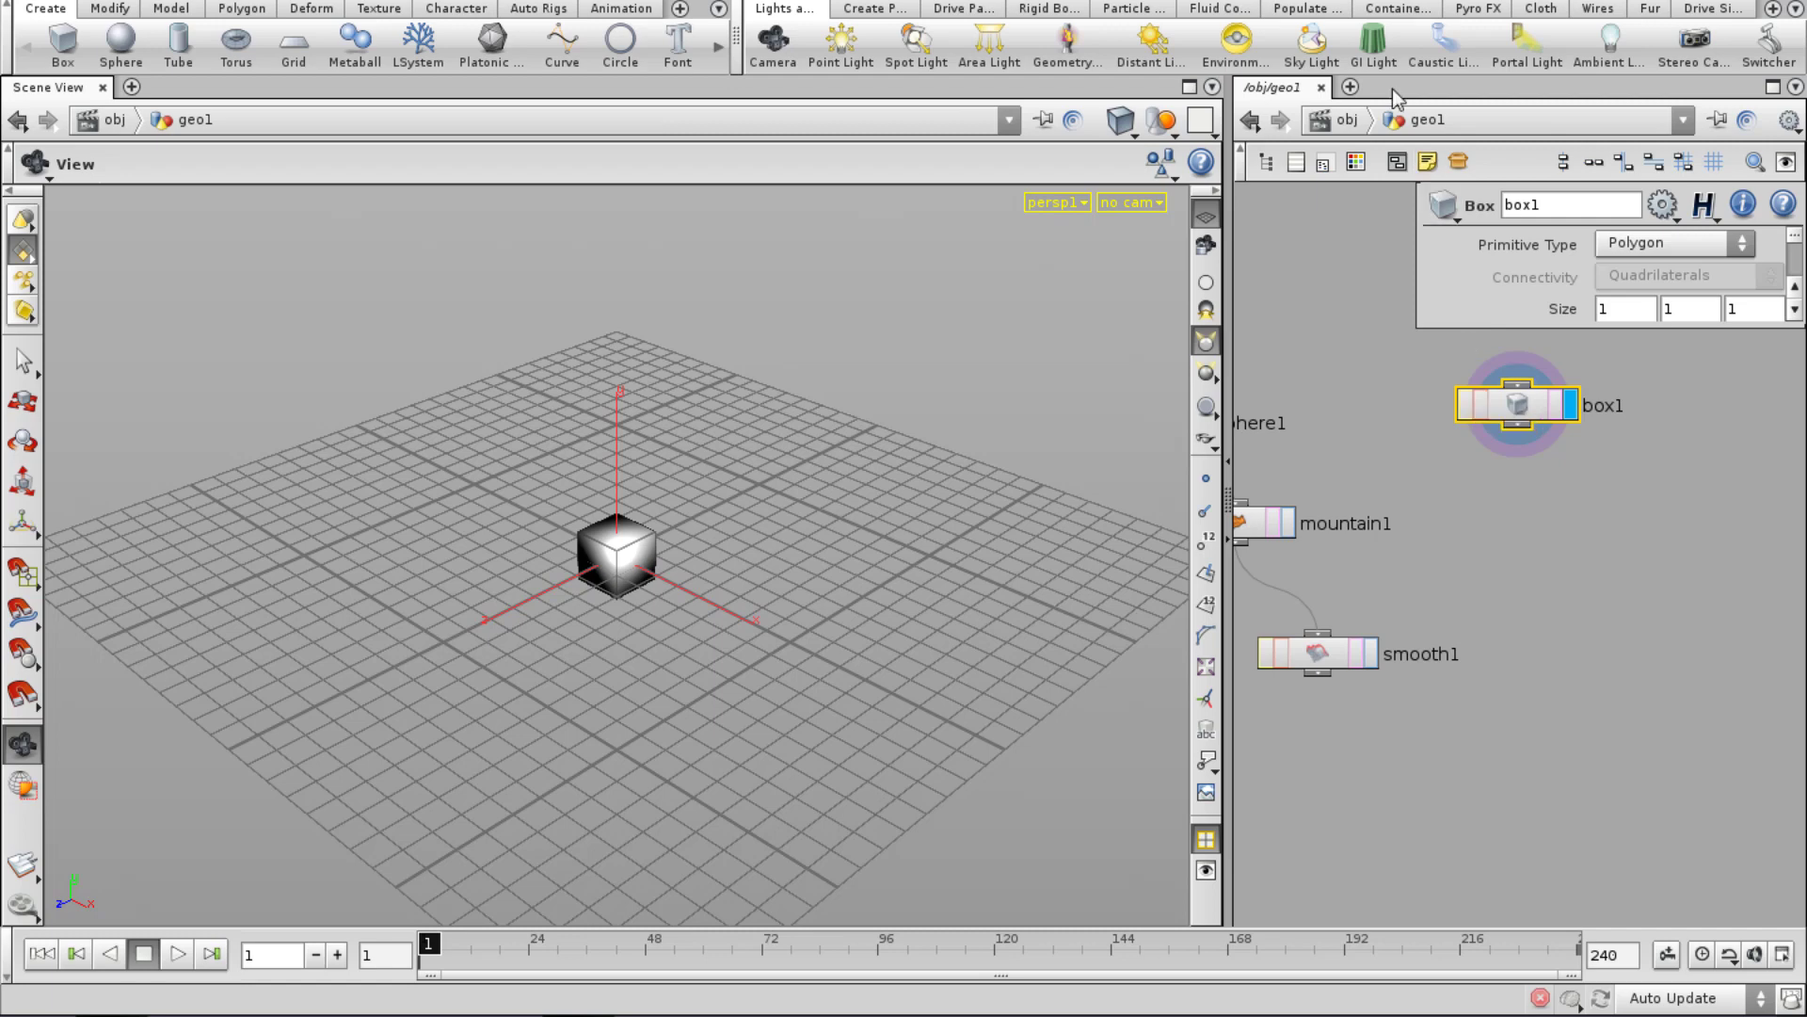
Open sops_pops_copystamping.hip from the day1_geobasics folder, discarding the changes to the current scene.
{"action": "left_click", "coordinate": [28, 1]}
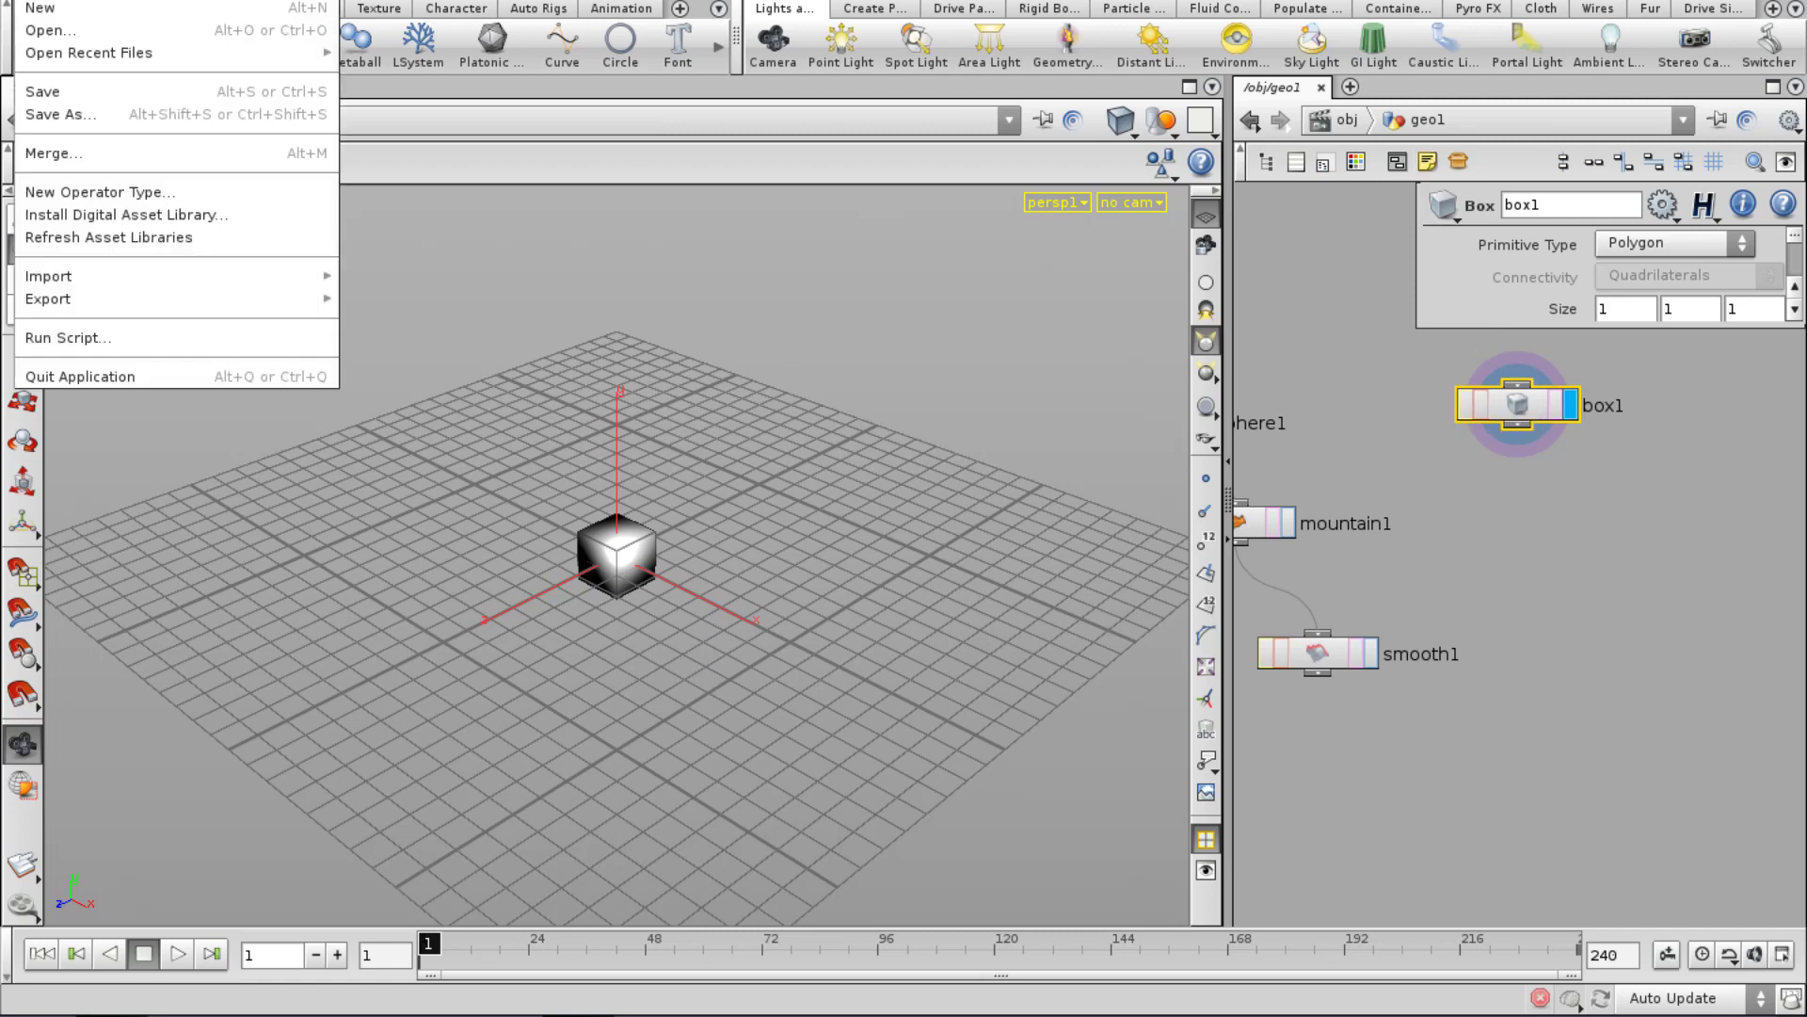
{"action": "left_click", "coordinate": [40, 36]}
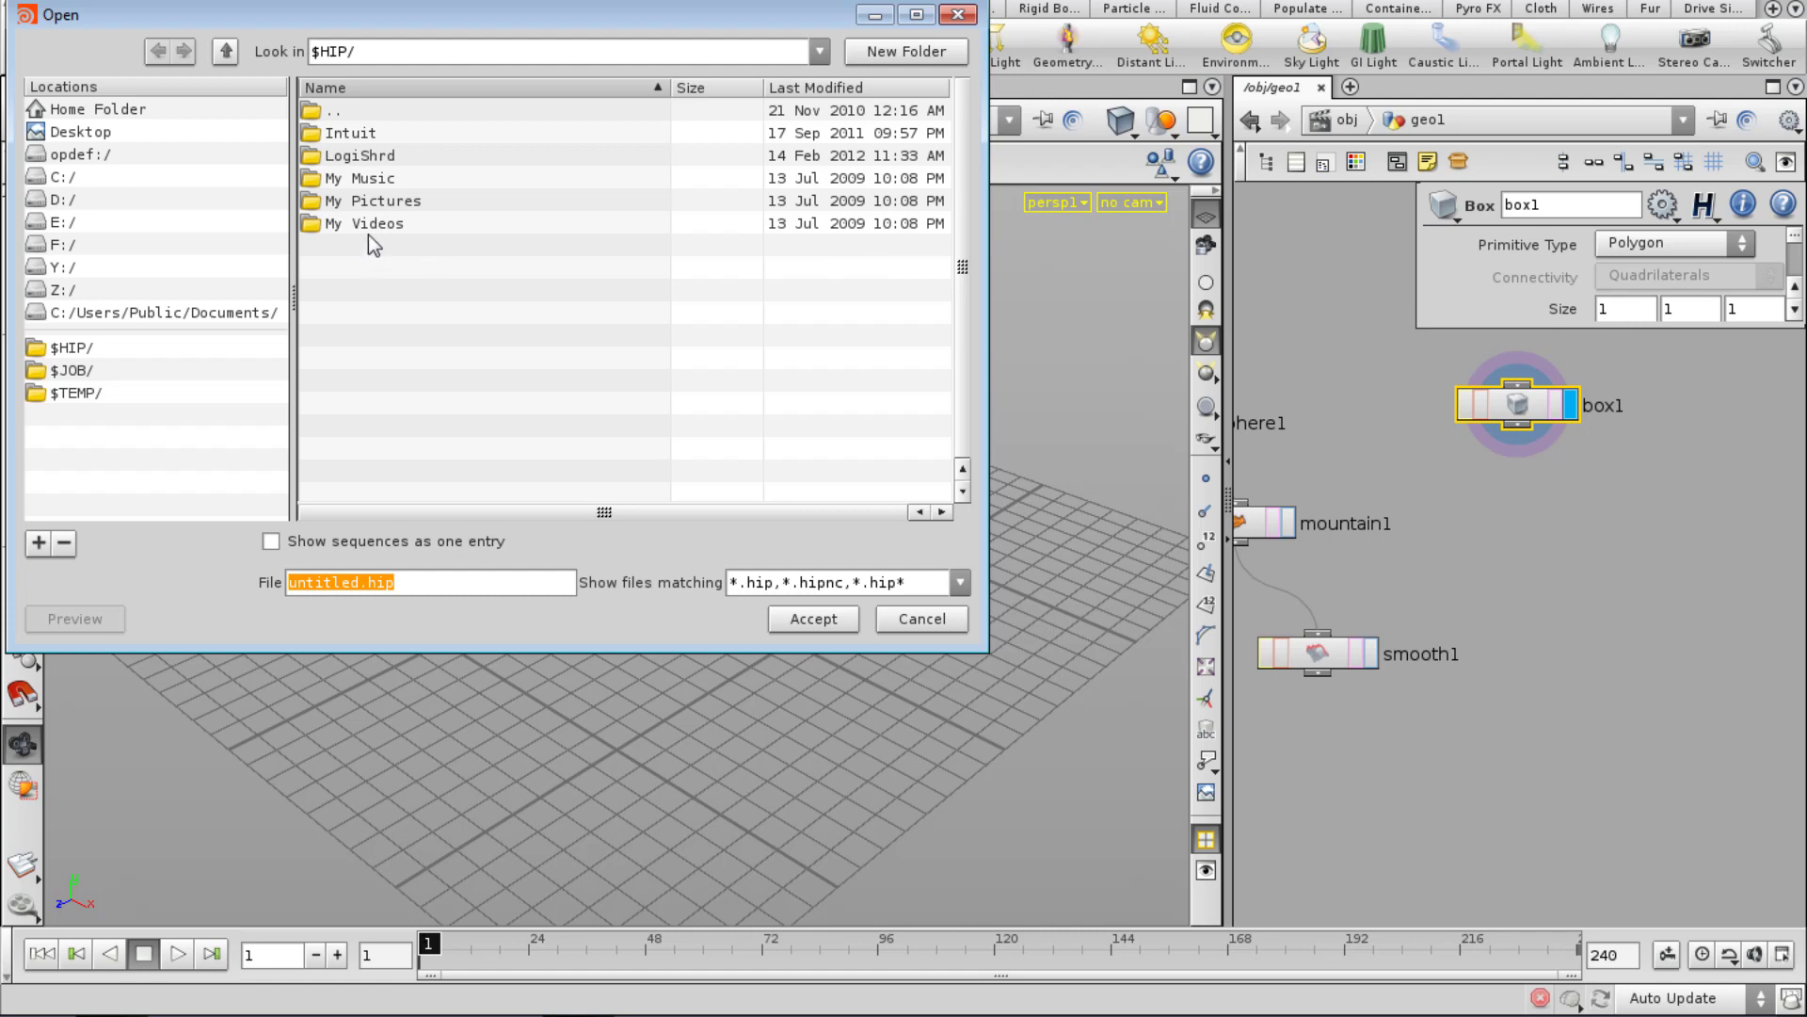
{"action": "left_click", "coordinate": [108, 136]}
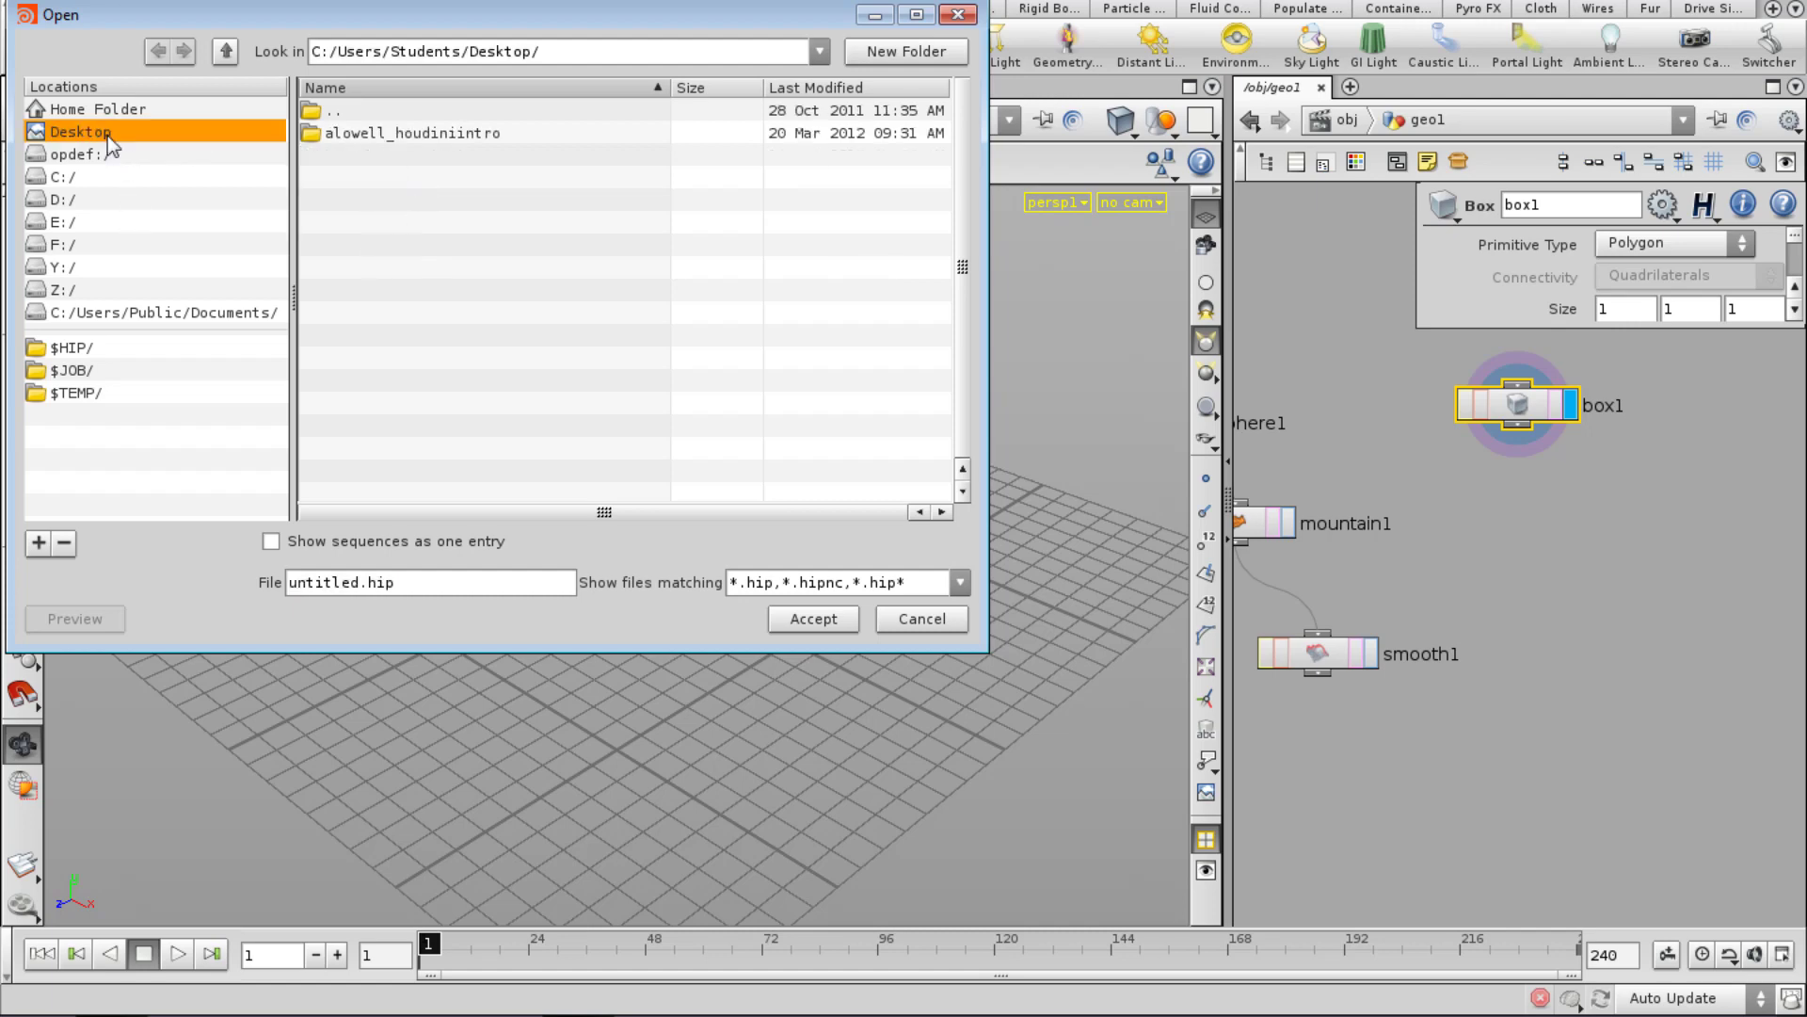
{"action": "double_click", "coordinate": [437, 136]}
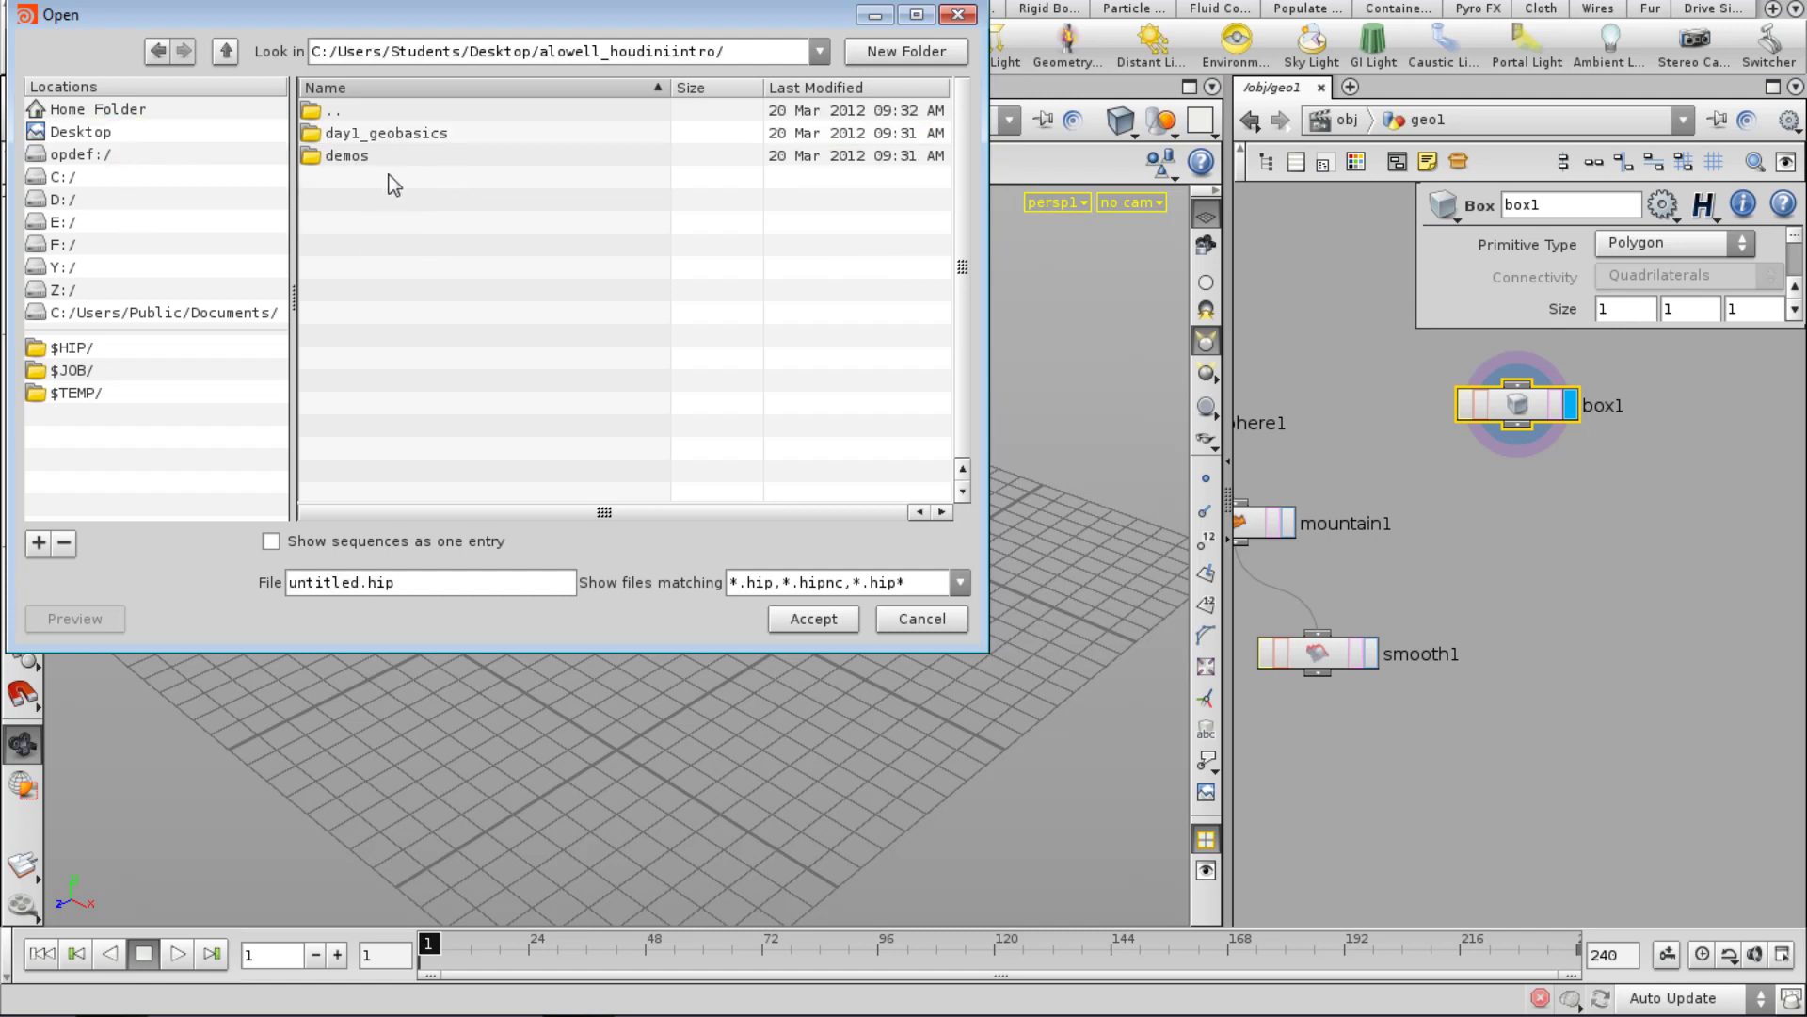
{"action": "double_click", "coordinate": [381, 137]}
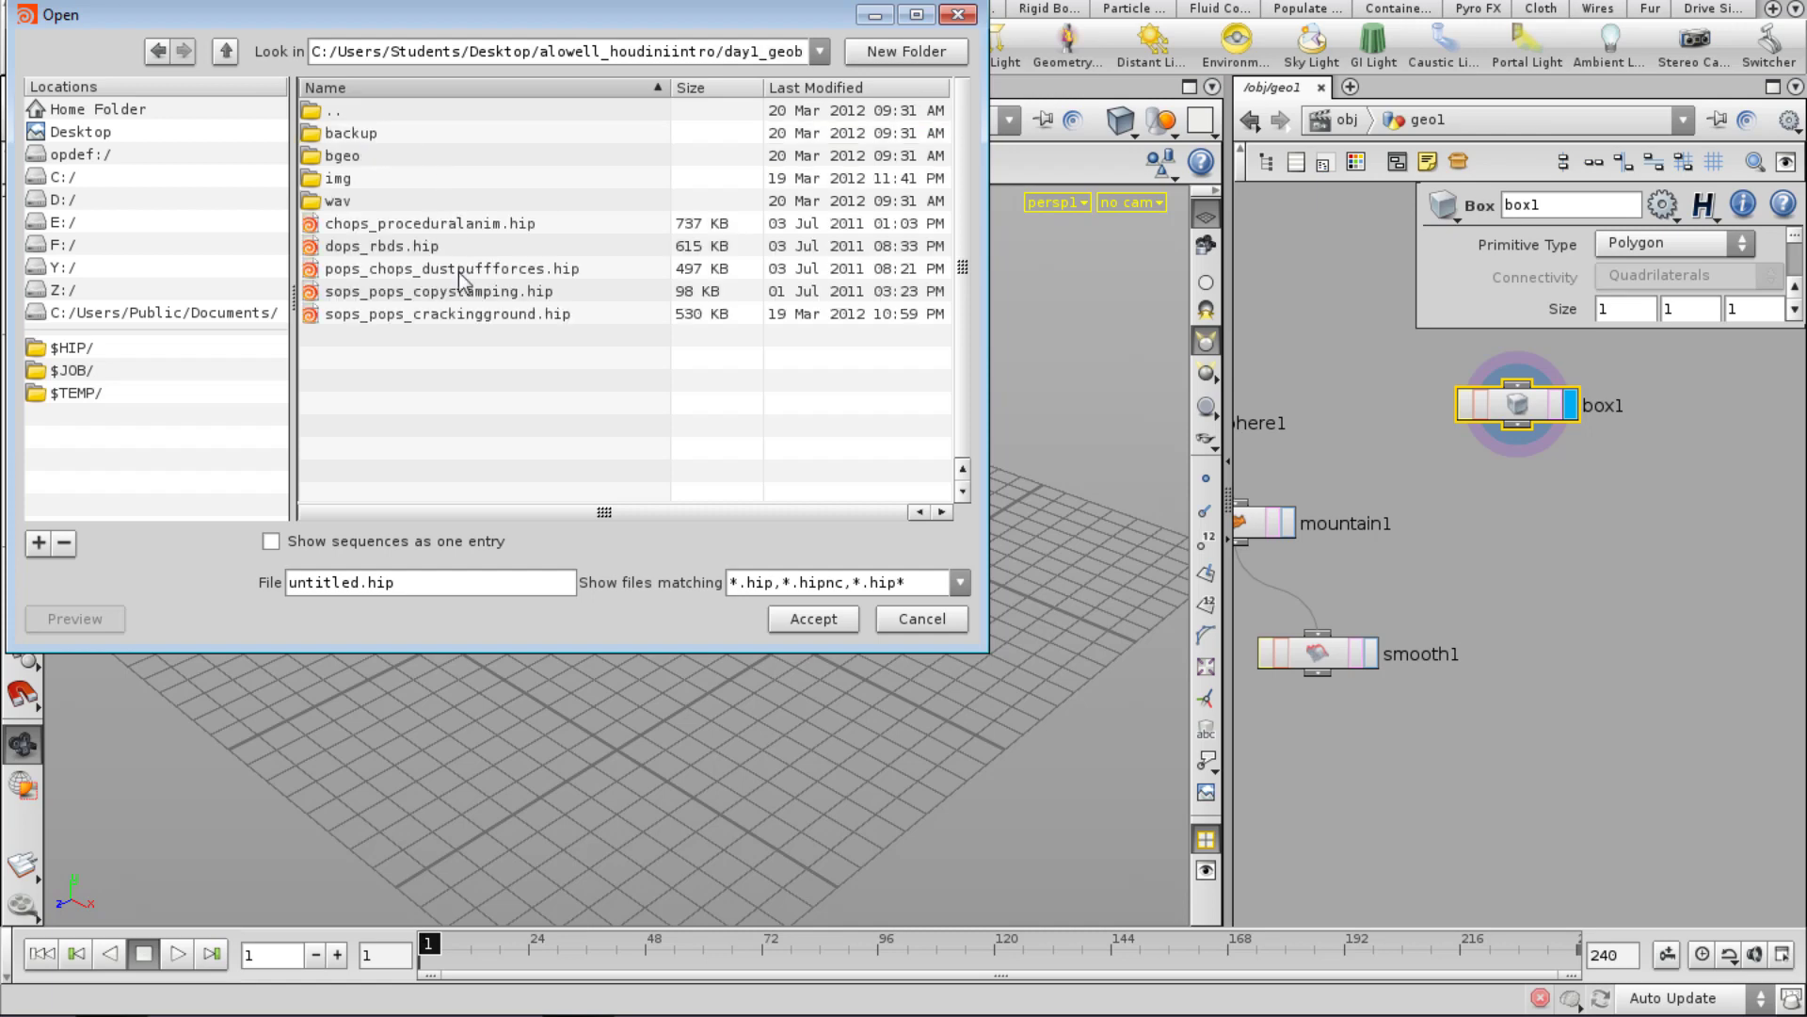
{"action": "left_click", "coordinate": [416, 317]}
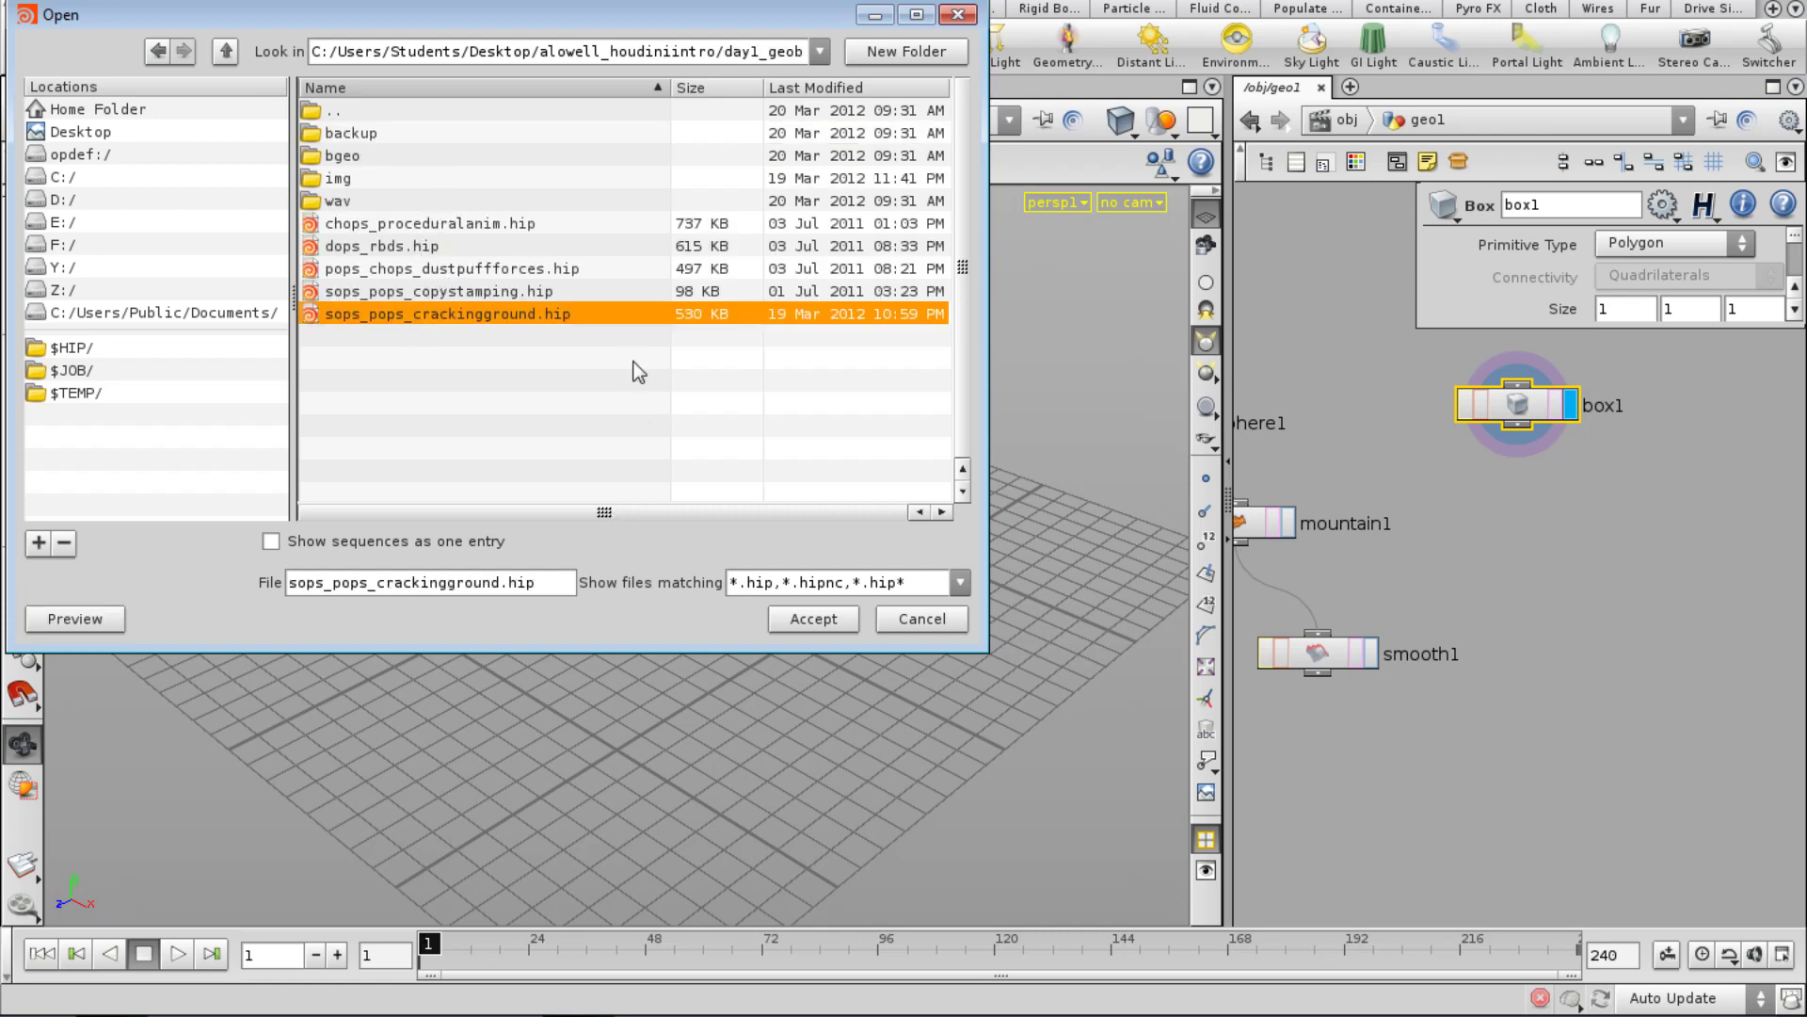
{"action": "left_click", "coordinate": [527, 292]}
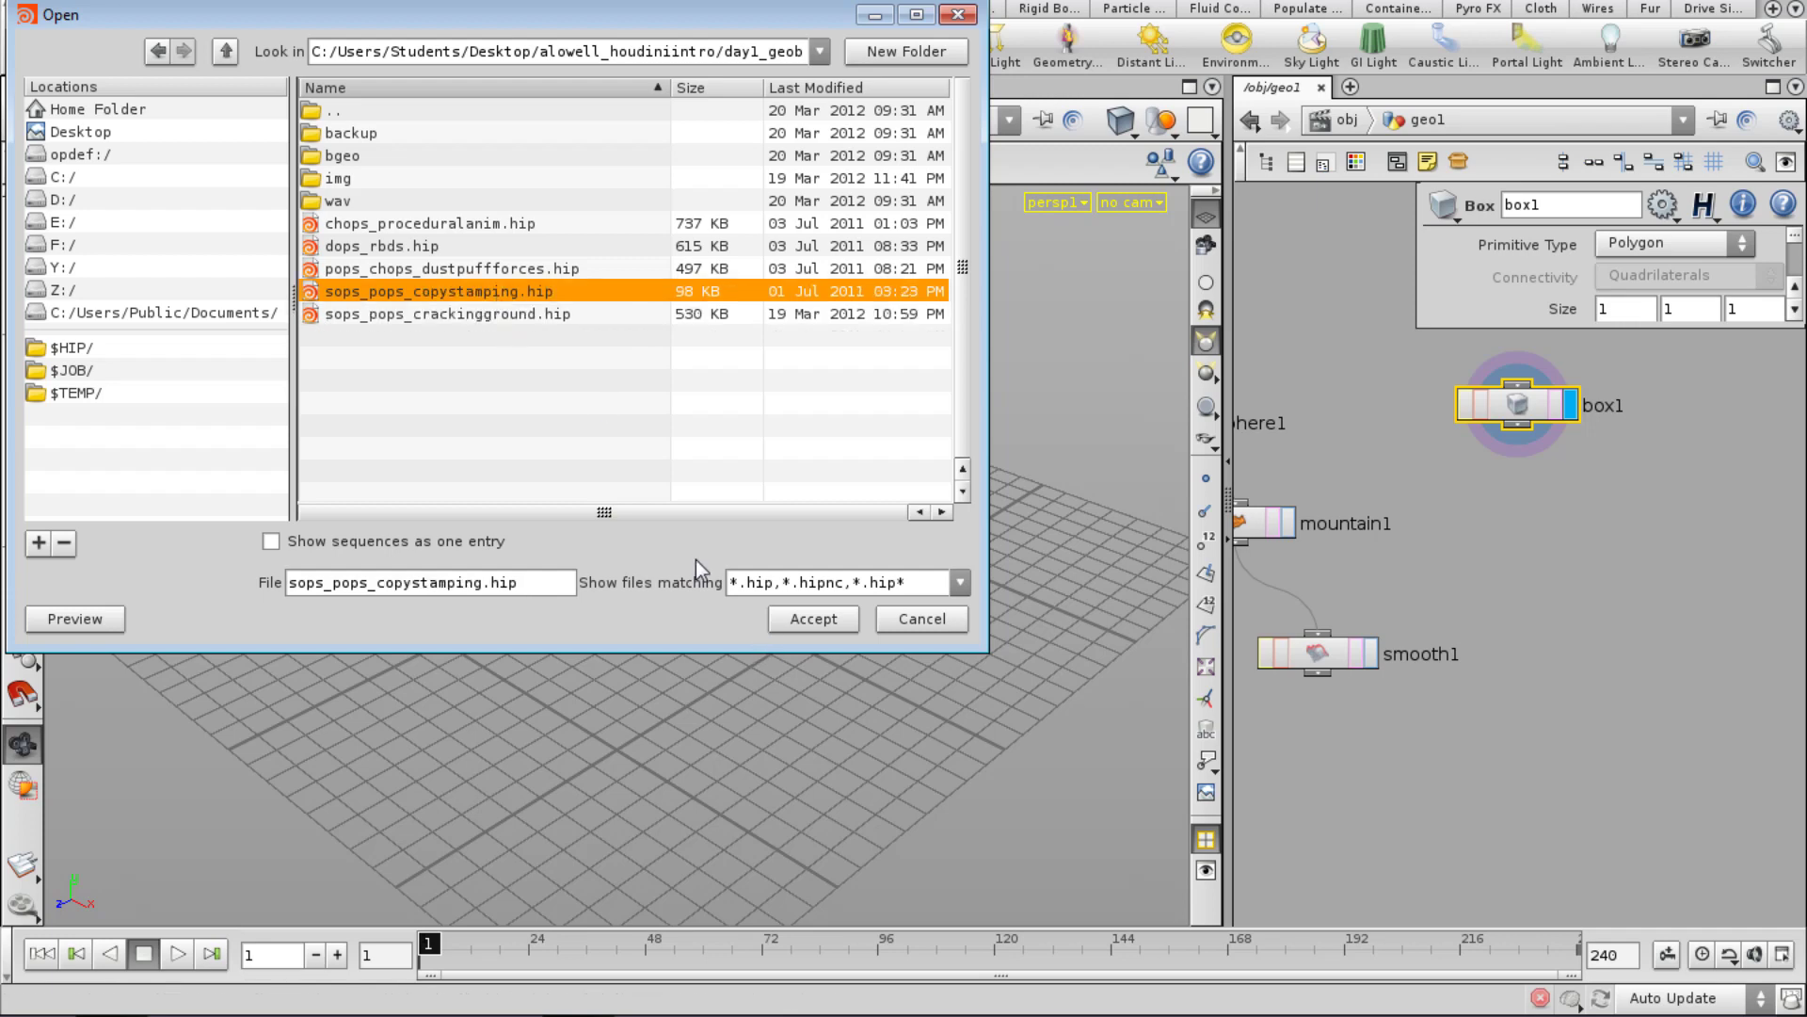
{"action": "left_click", "coordinate": [782, 620]}
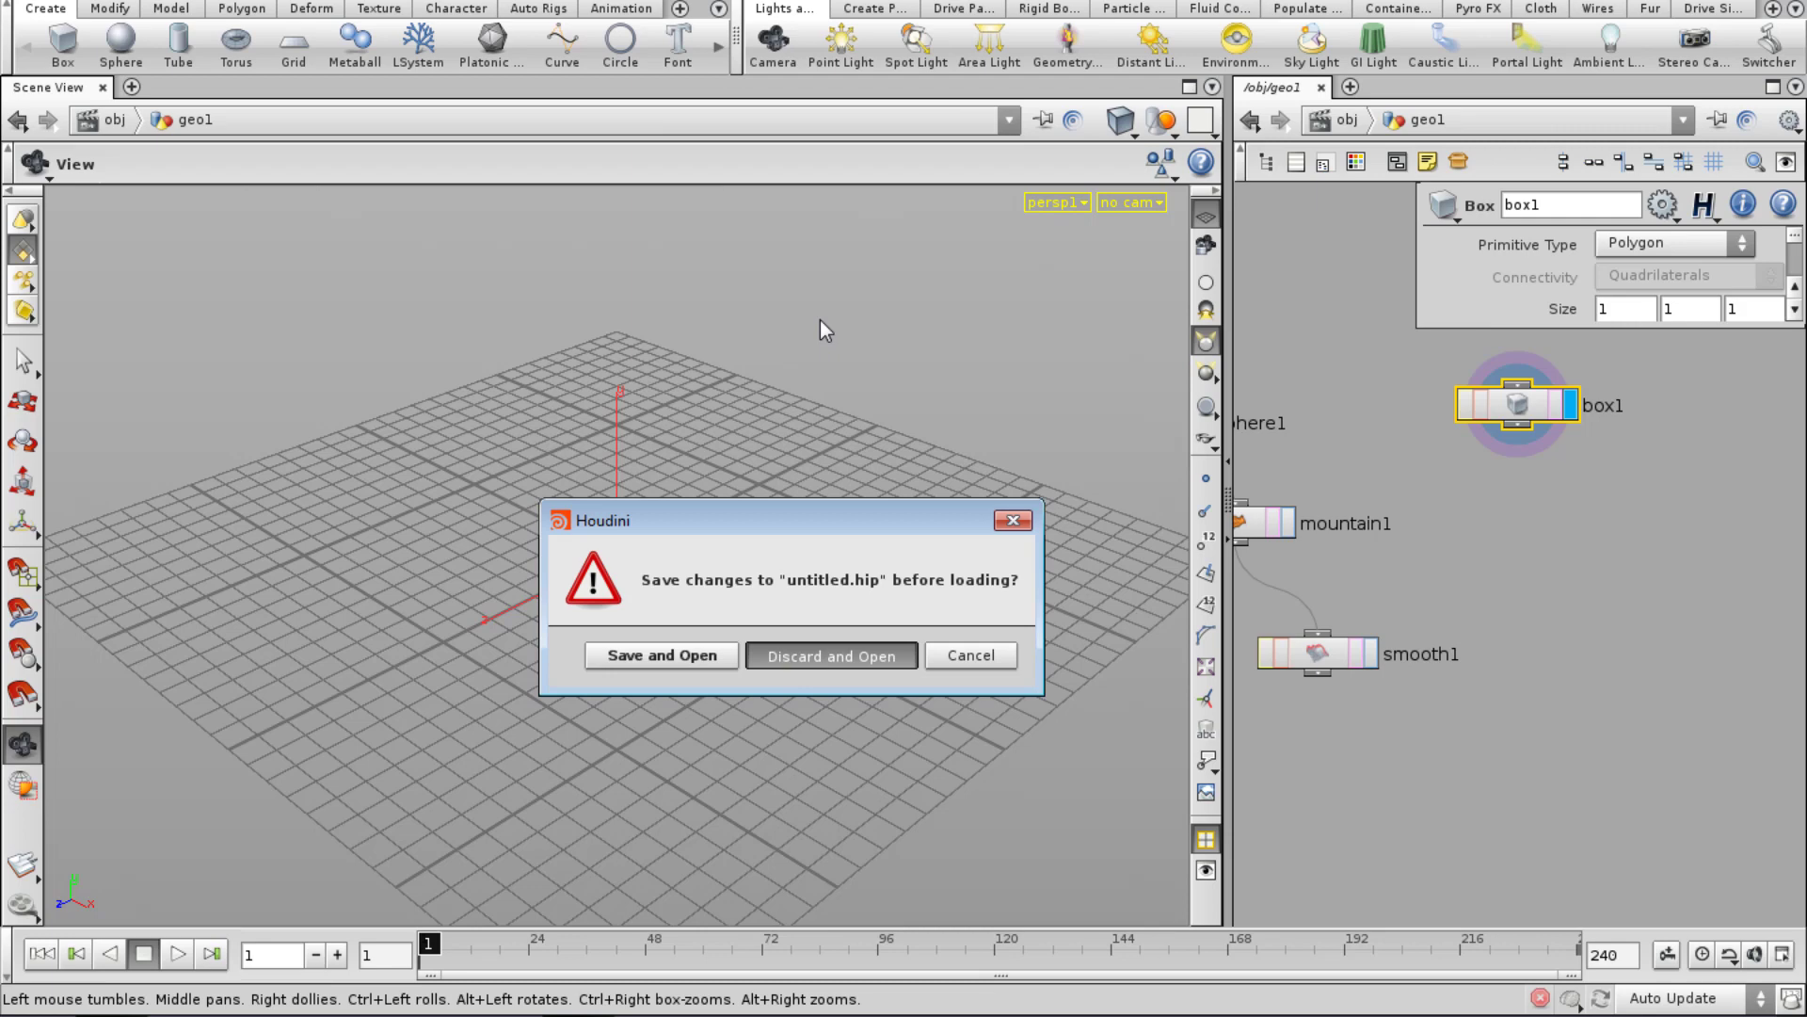
{"action": "key", "text": "Return"}
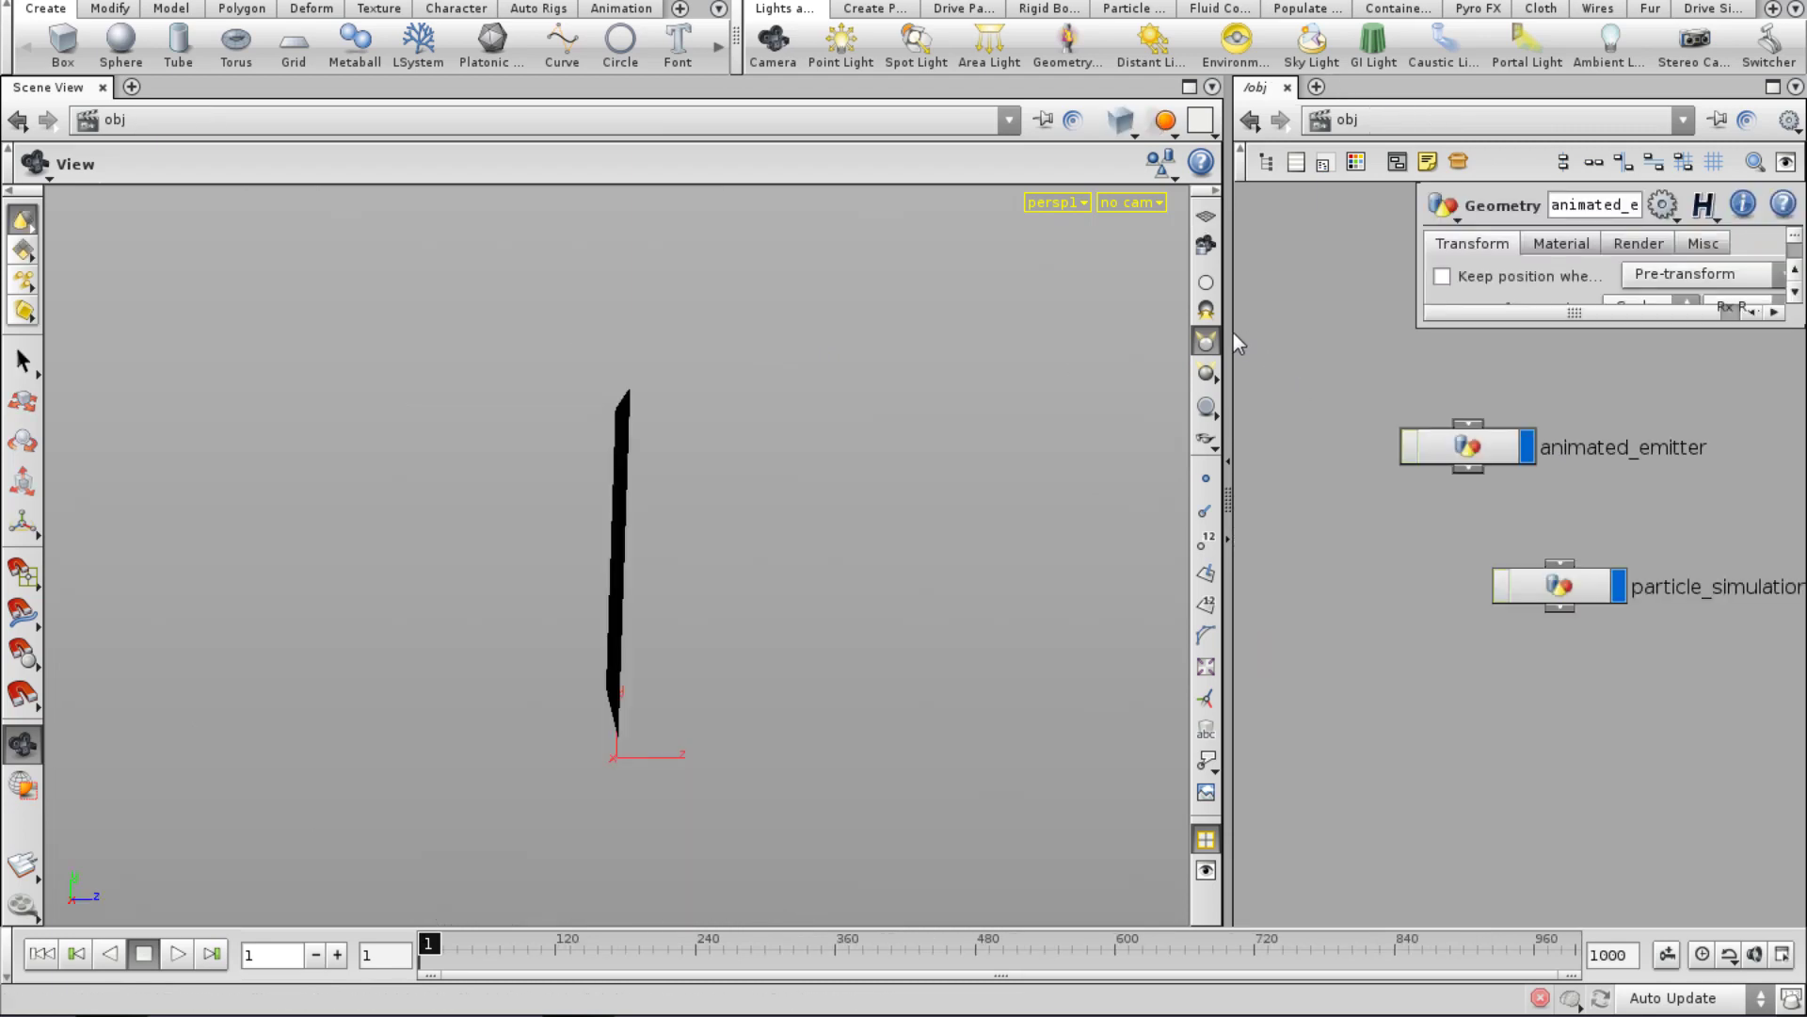
Widen the network pane and hide the shelf dock to make more room for the scene and network.
{"action": "left_click_drag", "start_coordinate": [1229, 339], "coordinate": [976, 339]}
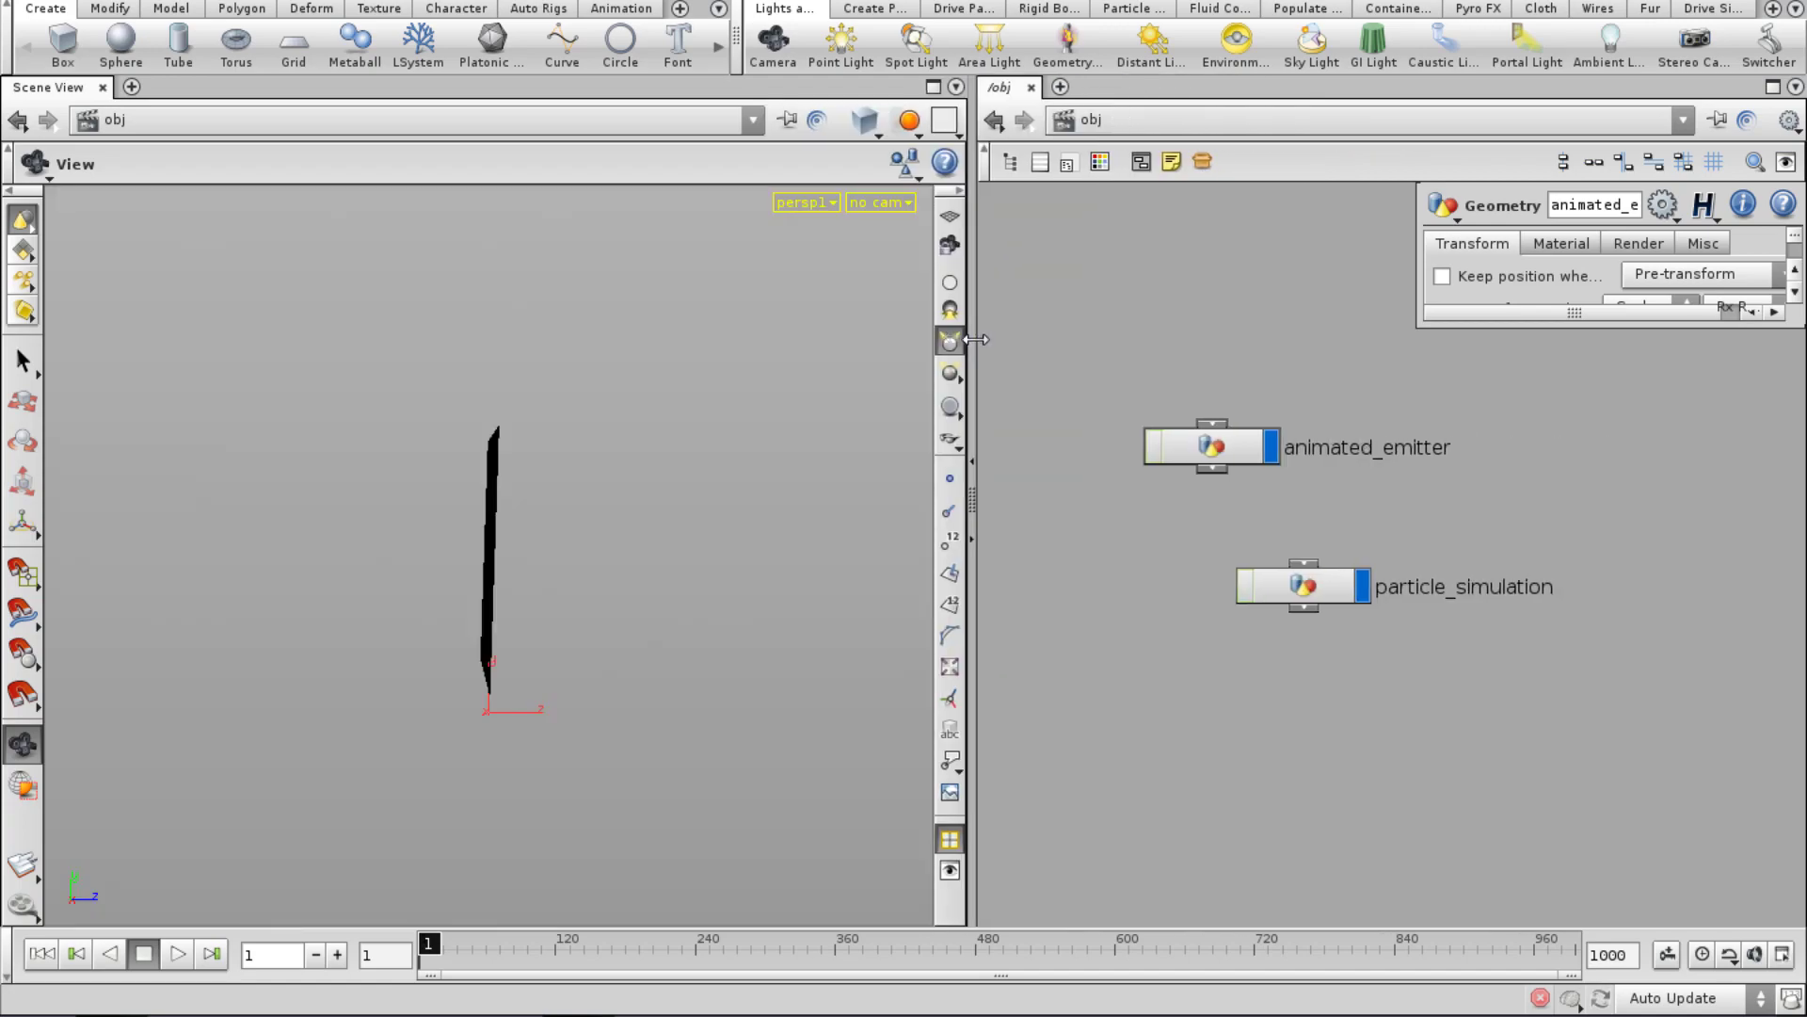
{"action": "left_click_drag", "start_coordinate": [640, 593], "coordinate": [417, 610]}
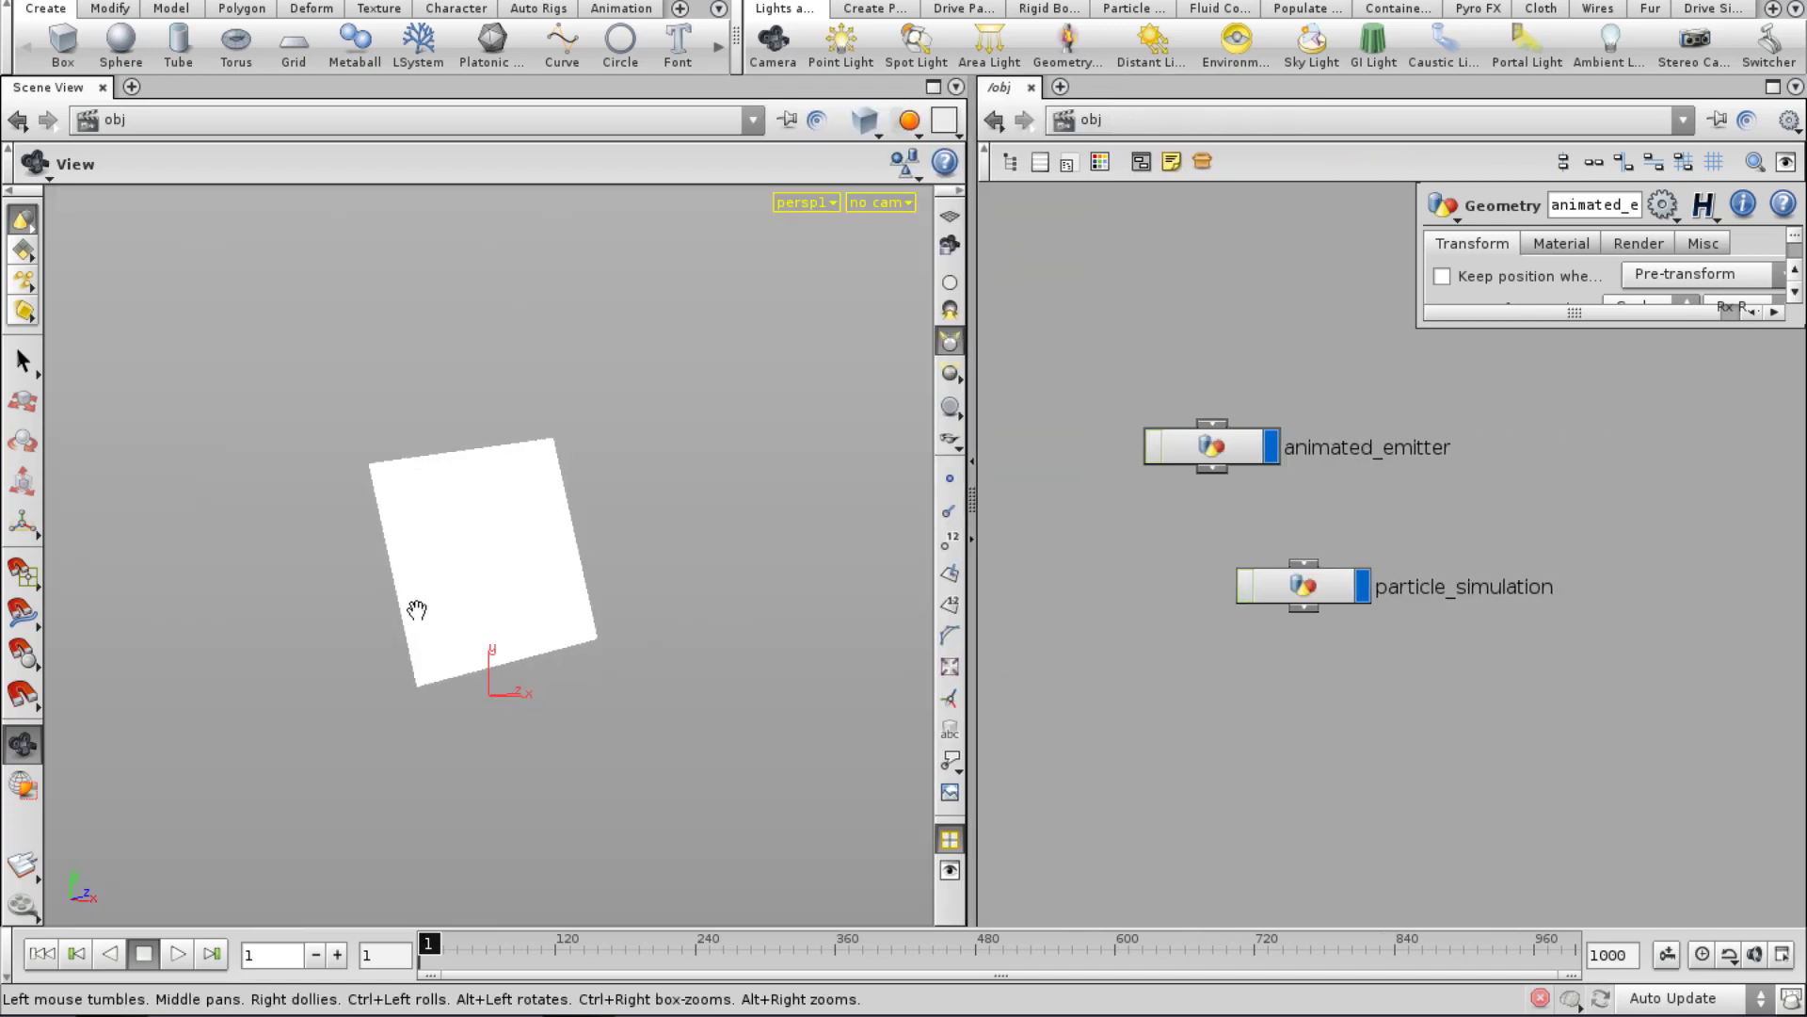
{"action": "left_click", "coordinate": [5, 70]}
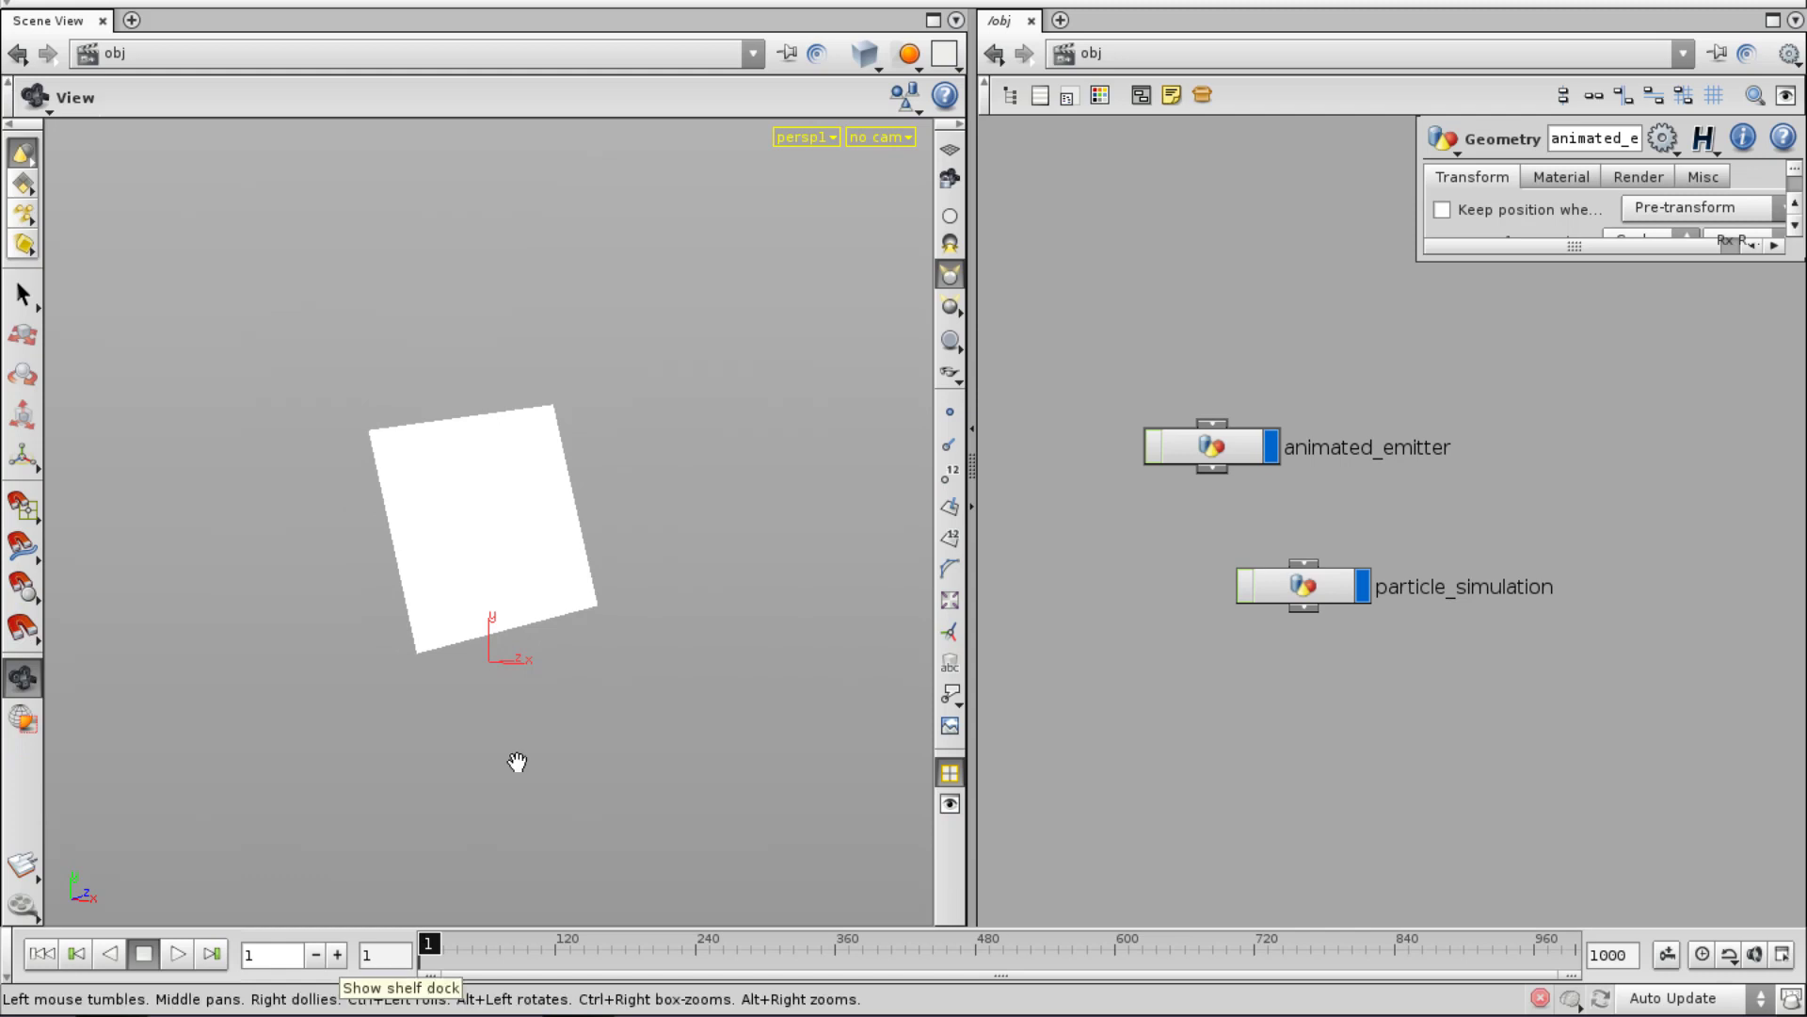
Scrub the timeline to frame 427 to view the particle simulation.
{"action": "left_click_drag", "start_coordinate": [525, 952], "coordinate": [920, 985]}
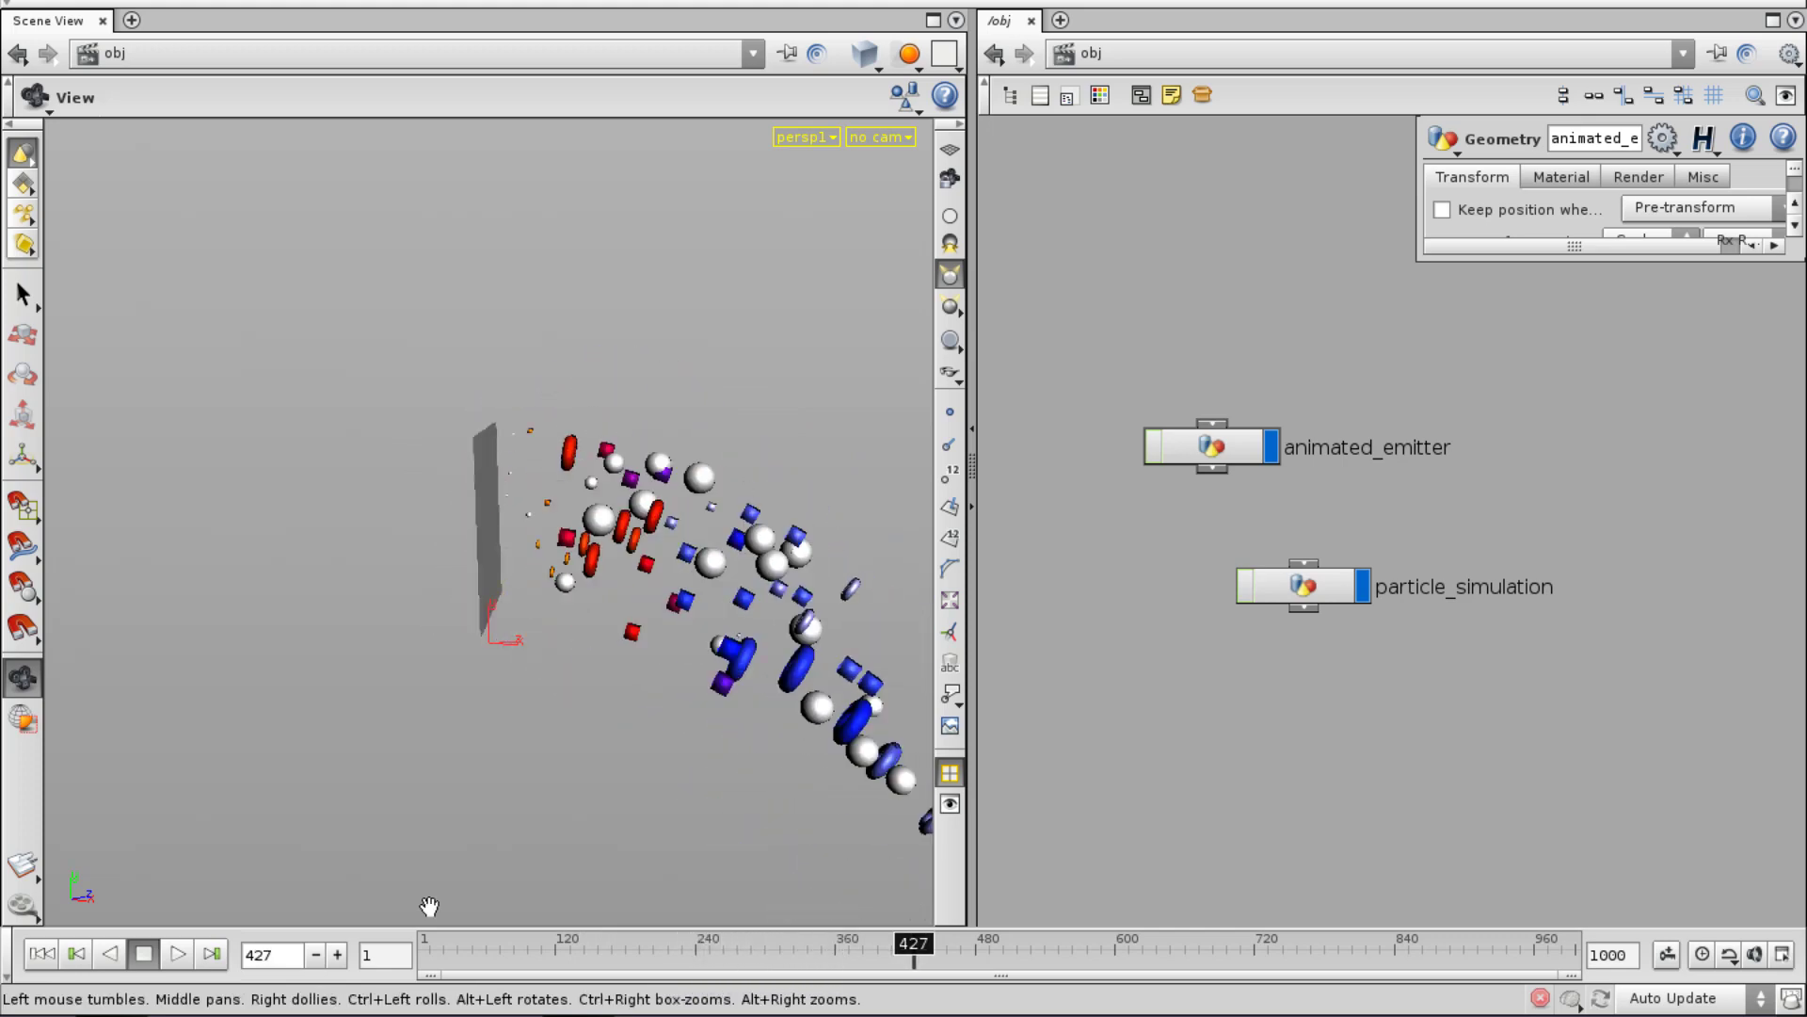
Scrub the particle simulation to frame 68 and, with animated_emitter selected, on to frame 321.
{"action": "left_click_drag", "start_coordinate": [447, 955], "coordinate": [497, 988]}
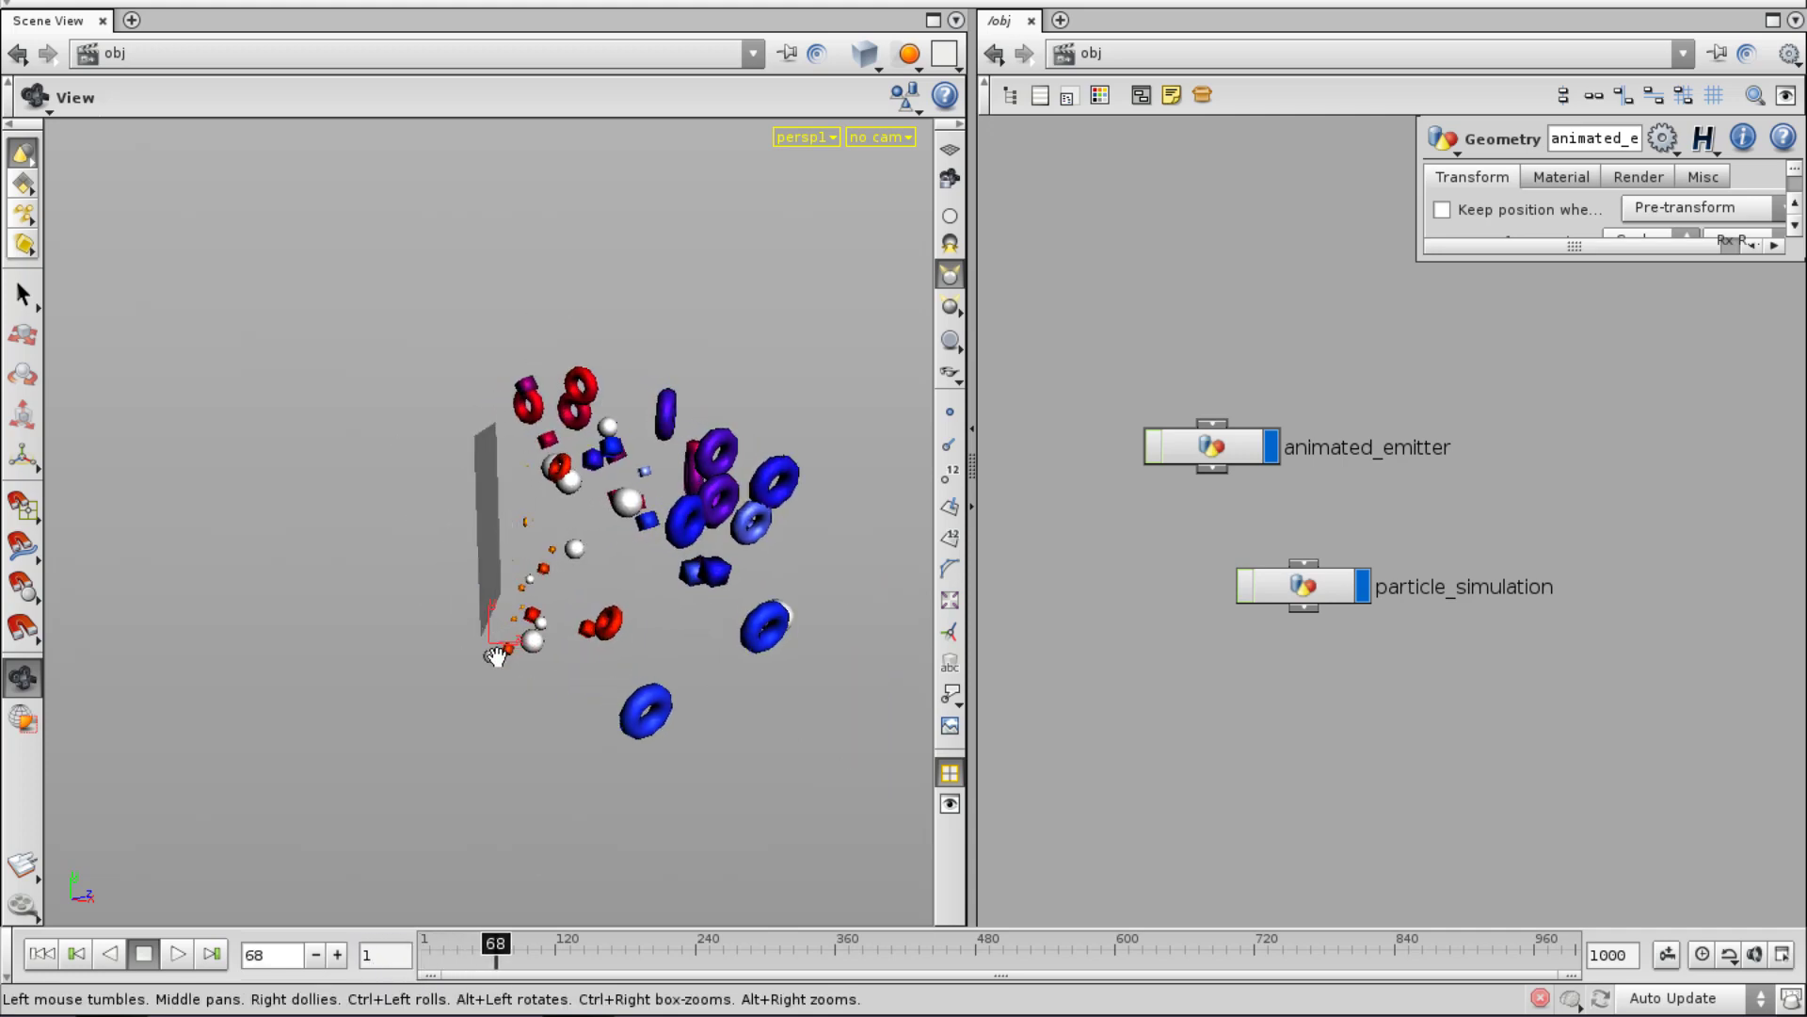
{"action": "left_click", "coordinate": [1210, 450]}
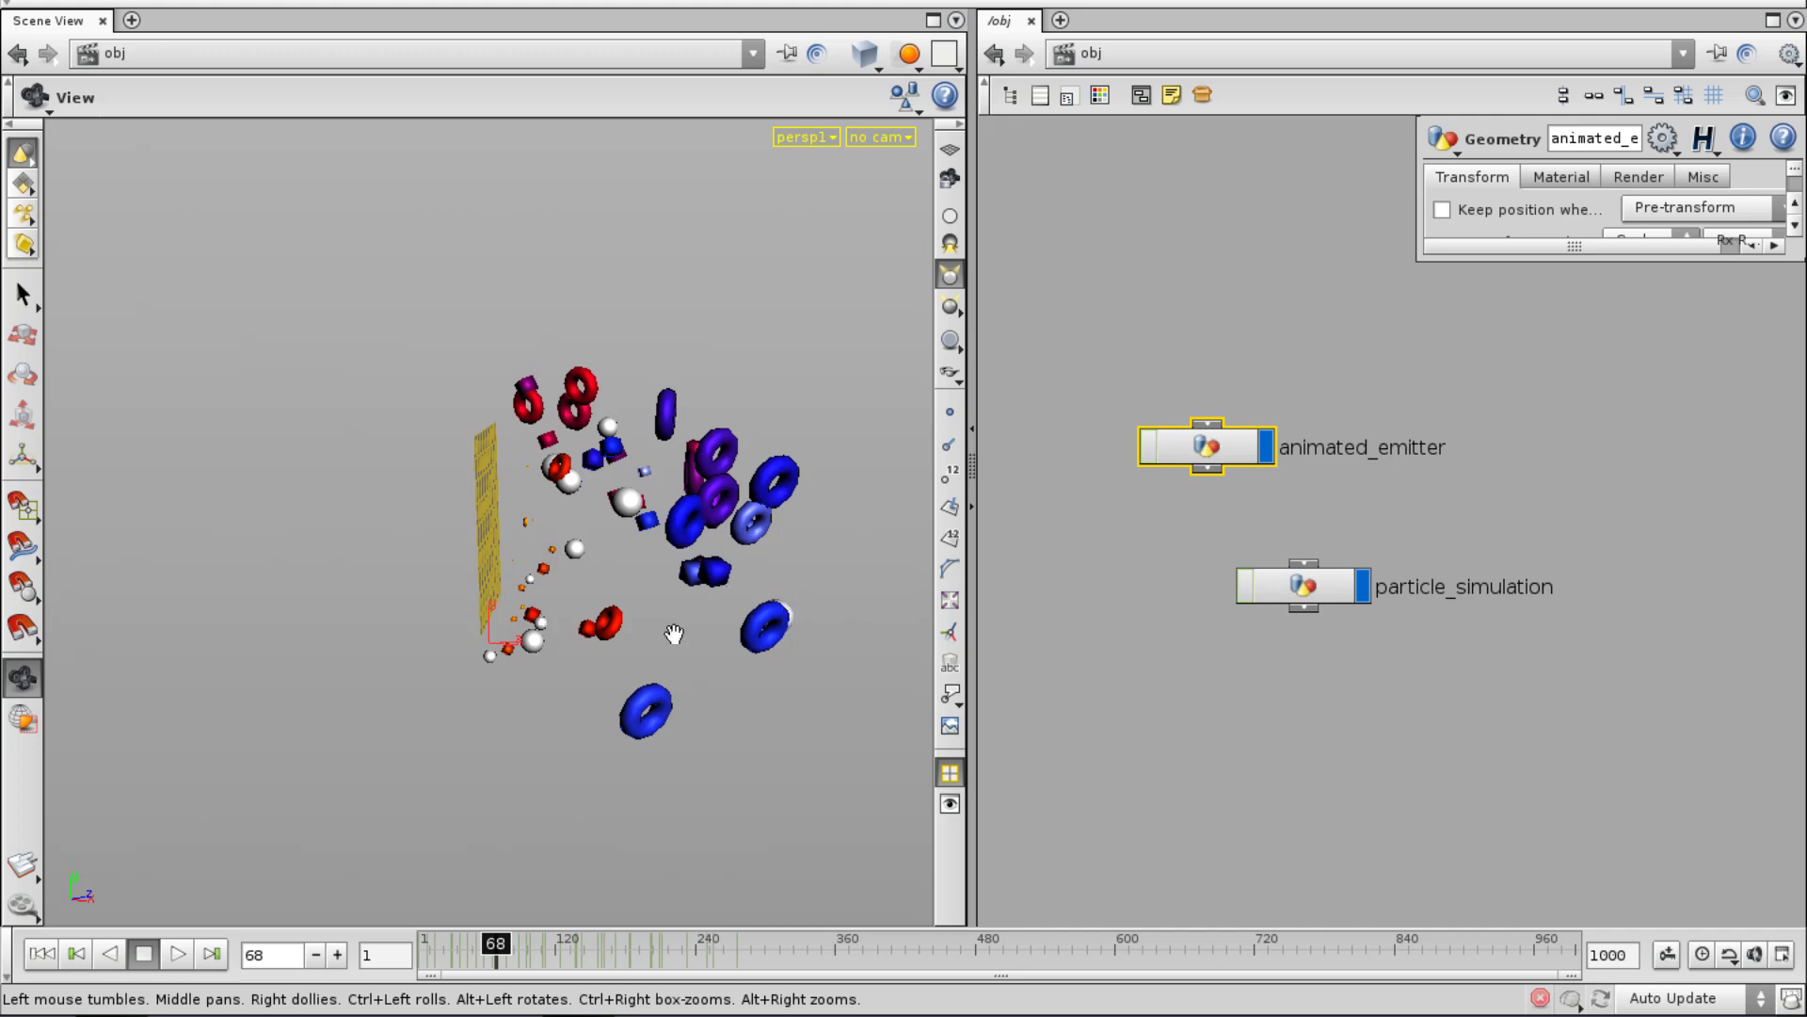
{"action": "left_click_drag", "start_coordinate": [530, 944], "coordinate": [814, 971]}
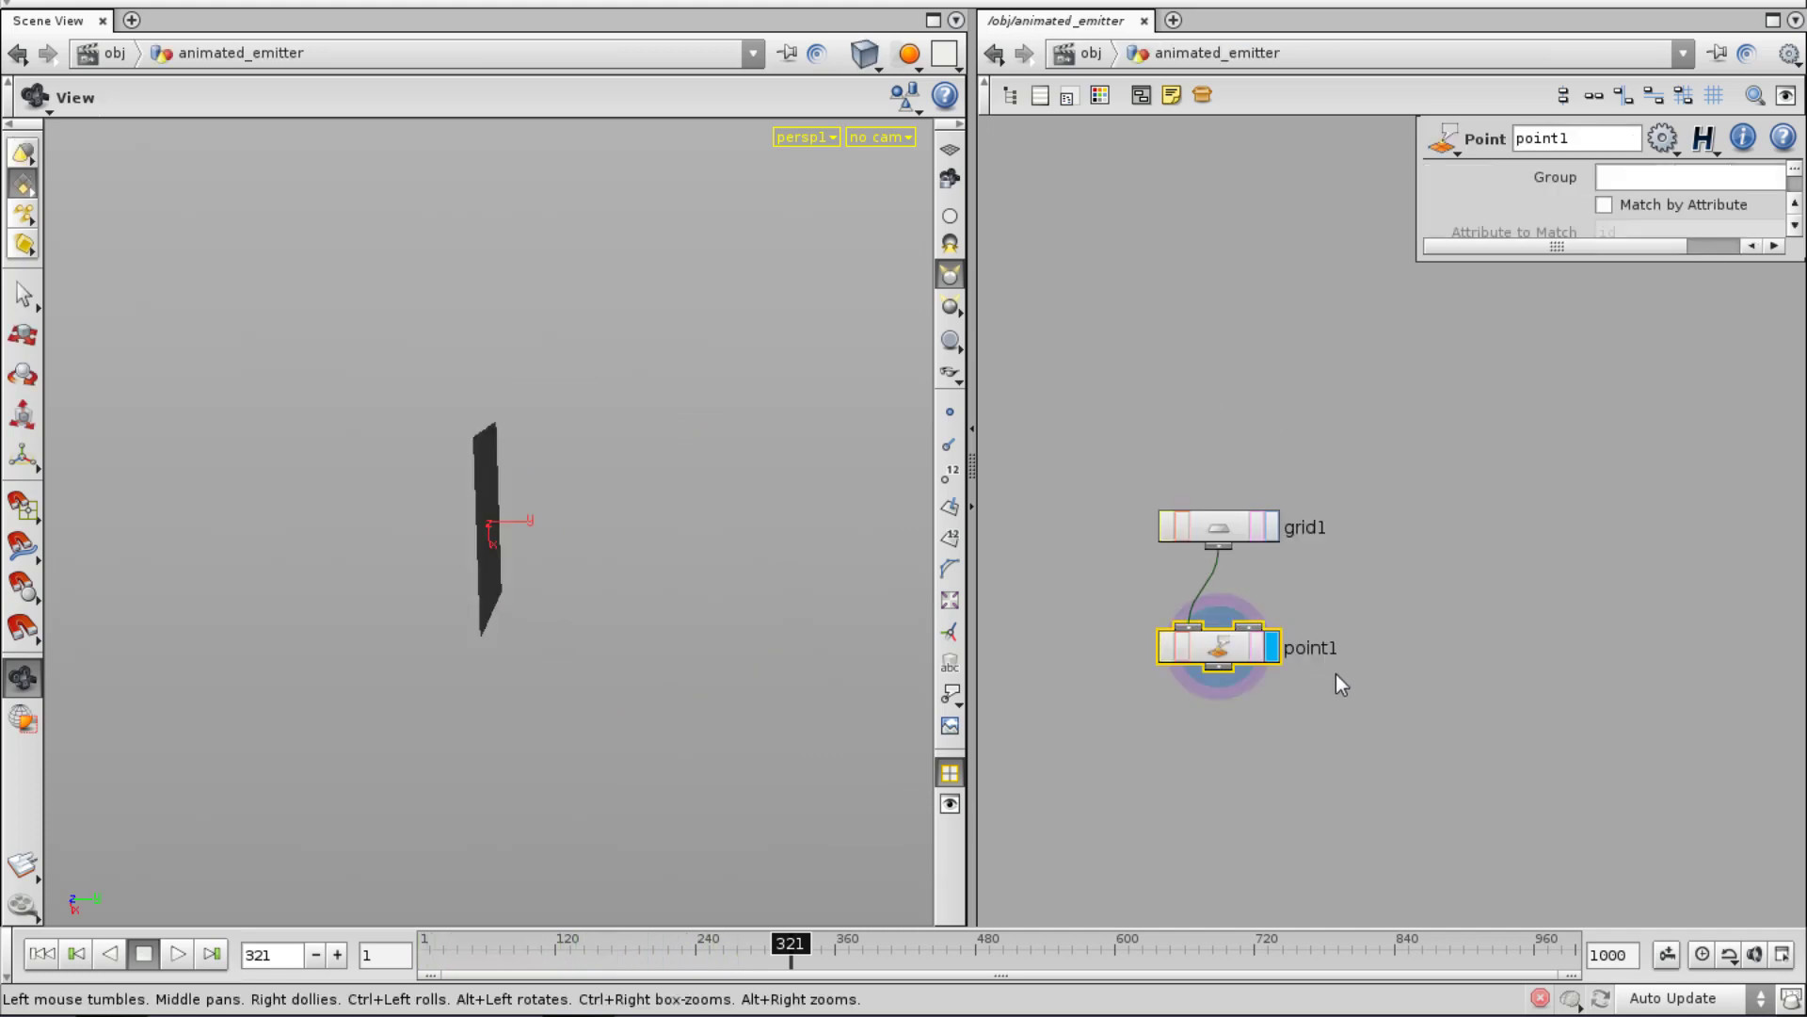
Examine the grid1 and point1 nodes and the grid geometry inside animated_emitter, and return to the object level.
{"action": "middle_click_drag", "start_coordinate": [1444, 579], "coordinate": [1444, 510]}
{"action": "right_click_drag", "start_coordinate": [556, 576], "coordinate": [602, 576]}
{"action": "left_click_drag", "start_coordinate": [602, 576], "coordinate": [549, 545]}
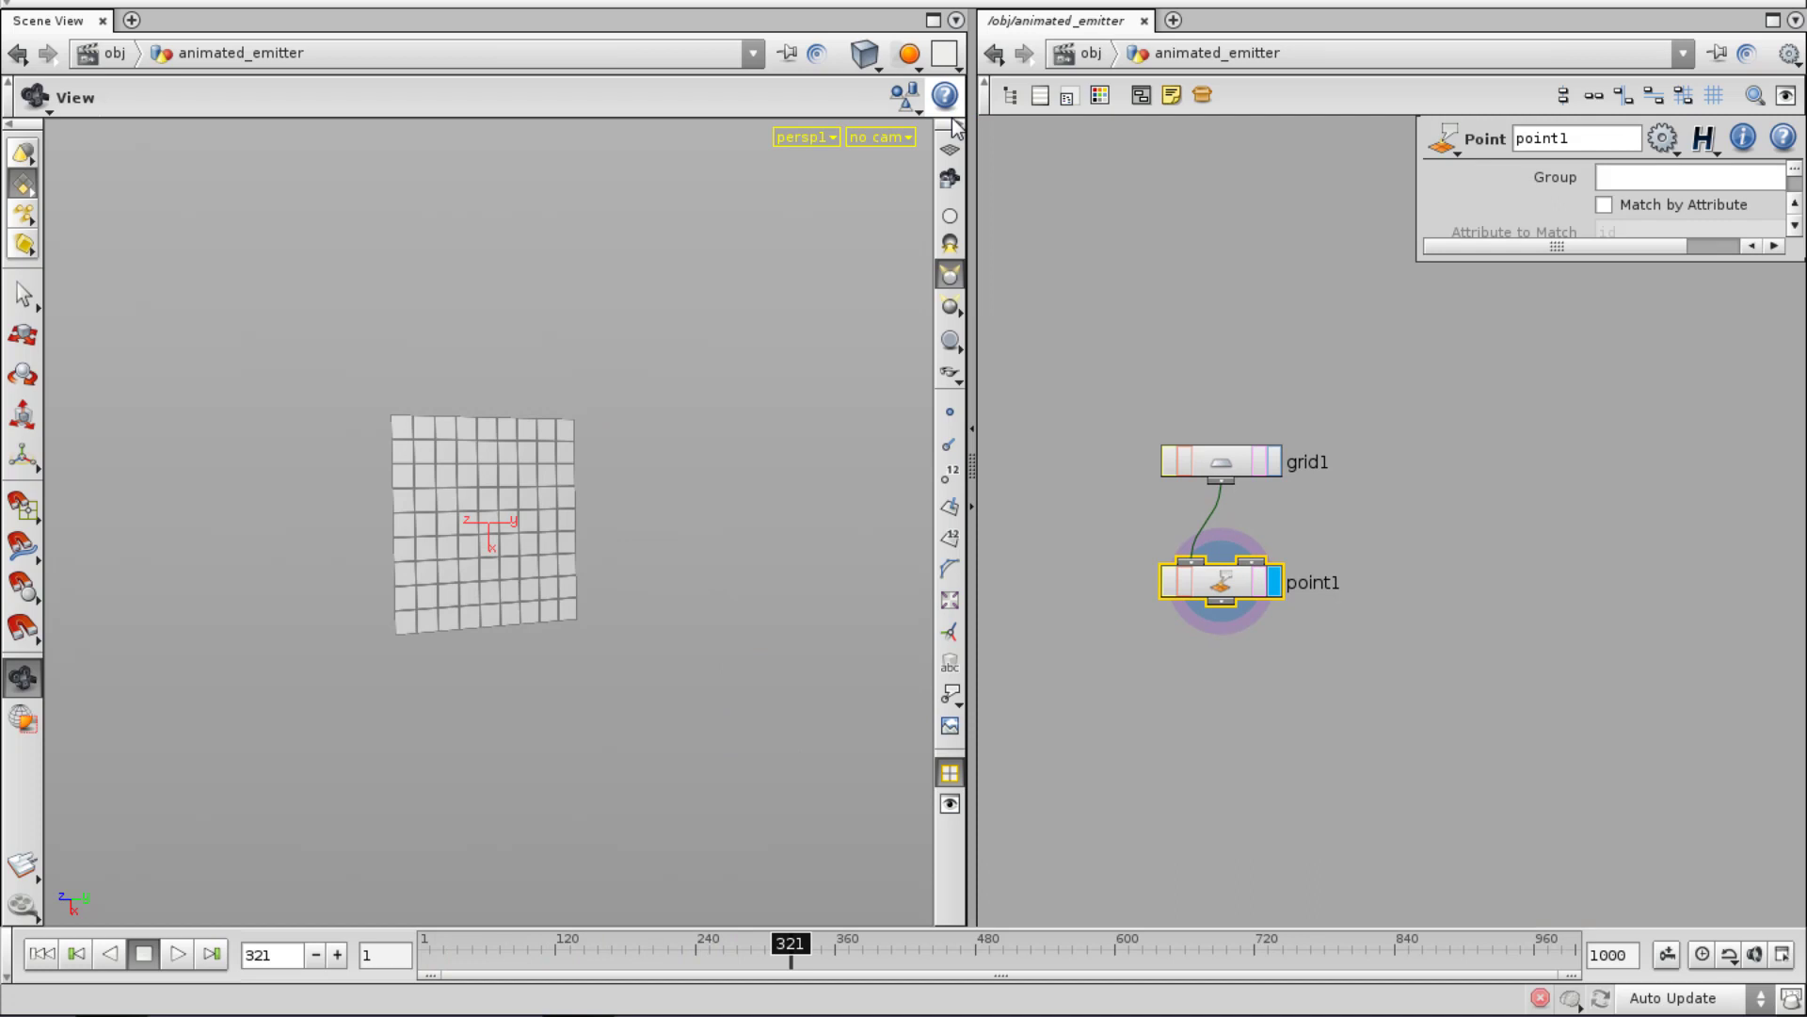
{"action": "key", "text": "u"}
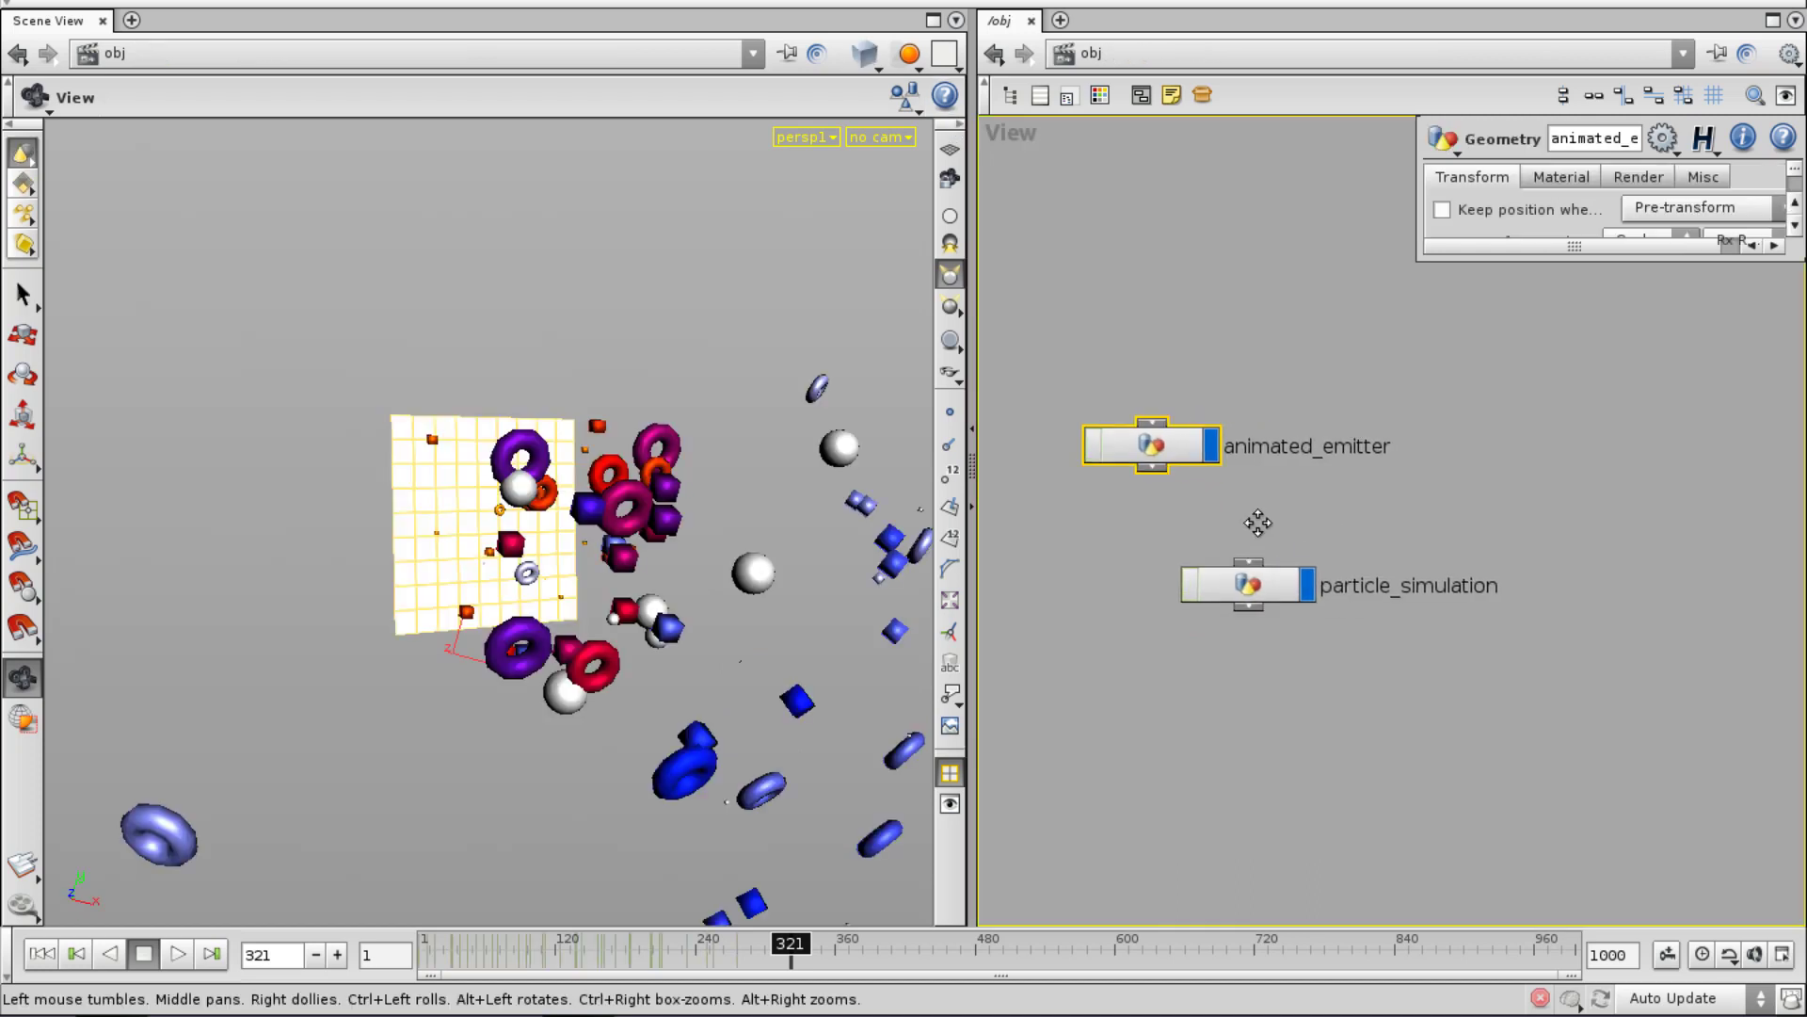
Enter the particle_simulation network and display sphere_base_geo, box_base_geo and torus_base_geo one after another.
{"action": "left_click", "coordinate": [1263, 585]}
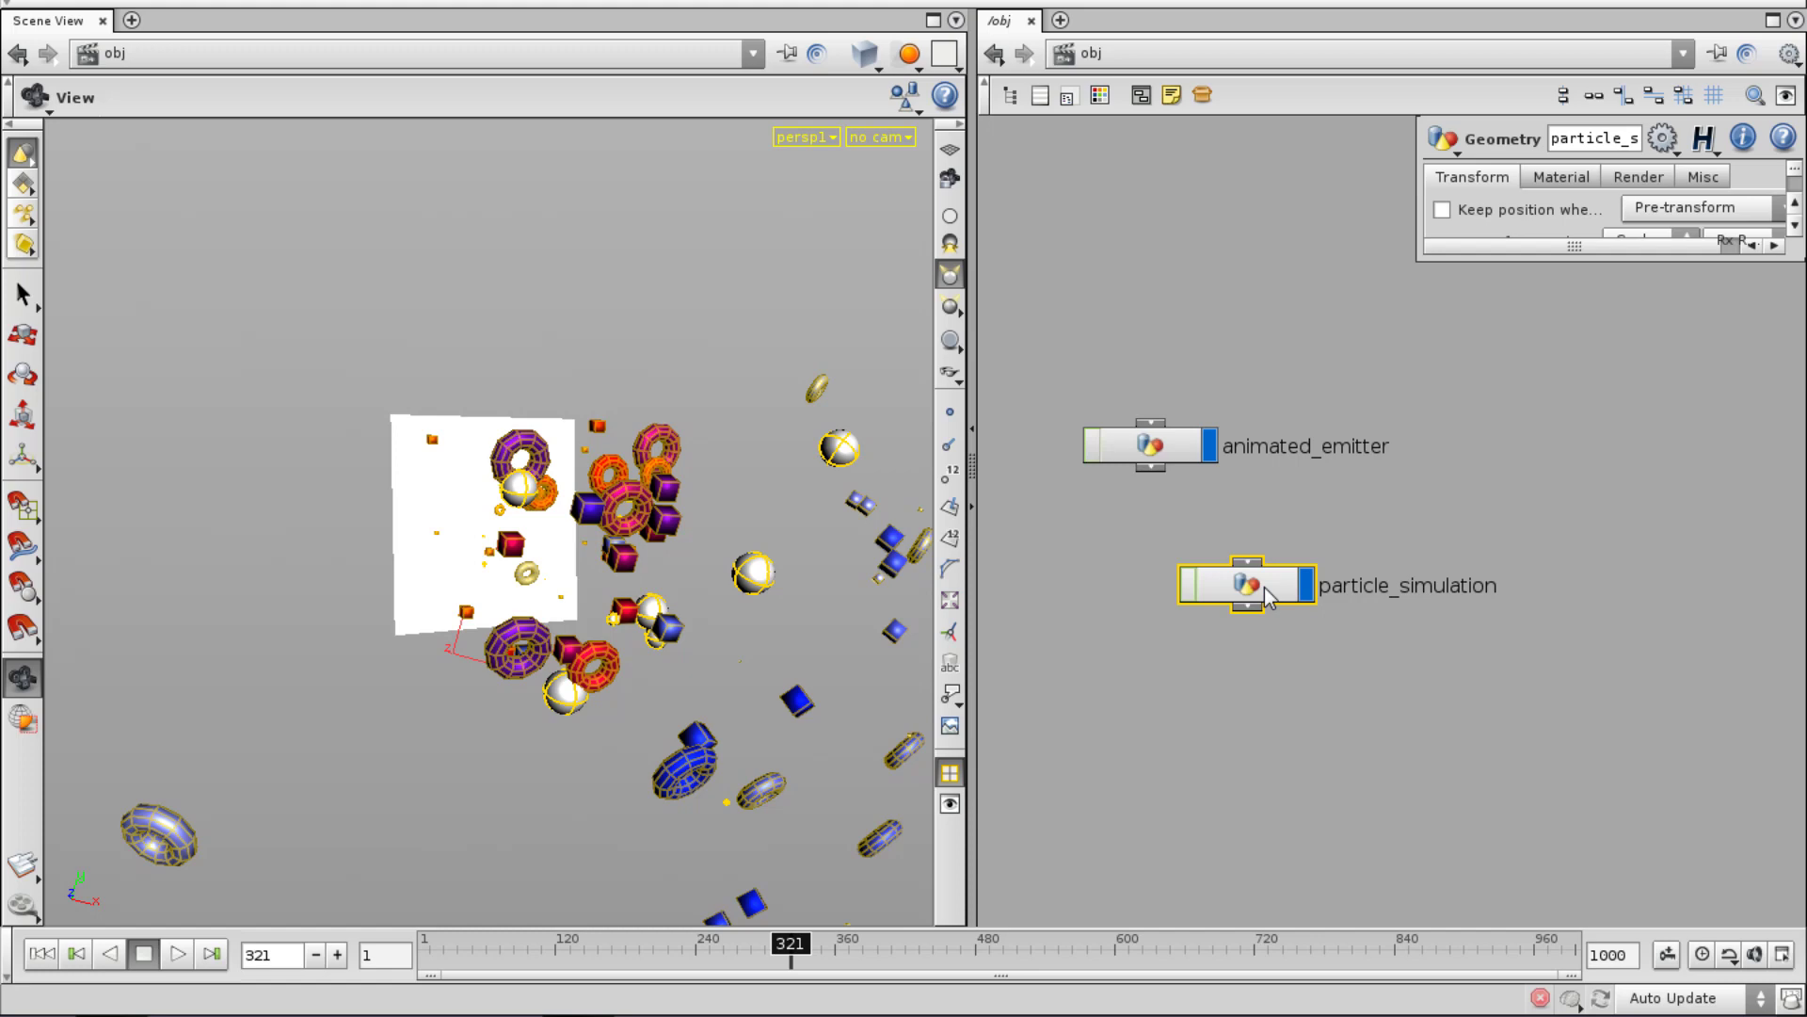
{"action": "double_click", "coordinate": [1263, 586]}
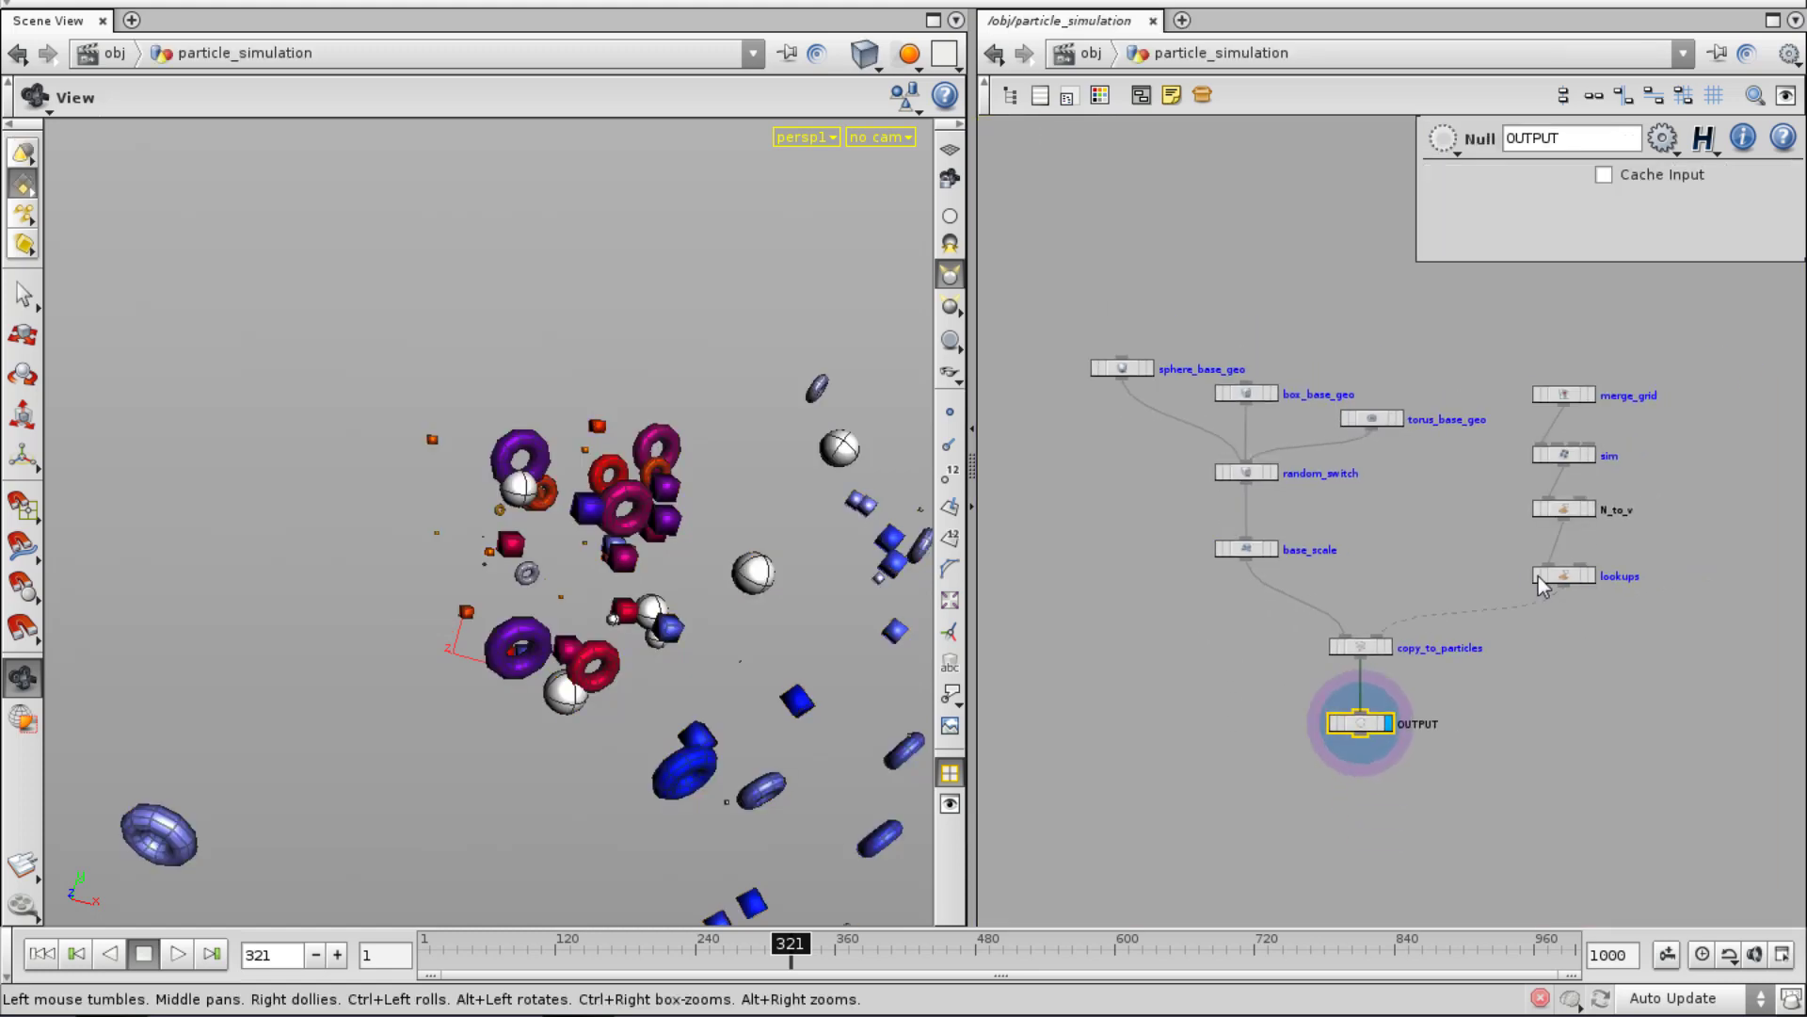
{"action": "middle_click_drag", "start_coordinate": [1464, 577], "coordinate": [1465, 648]}
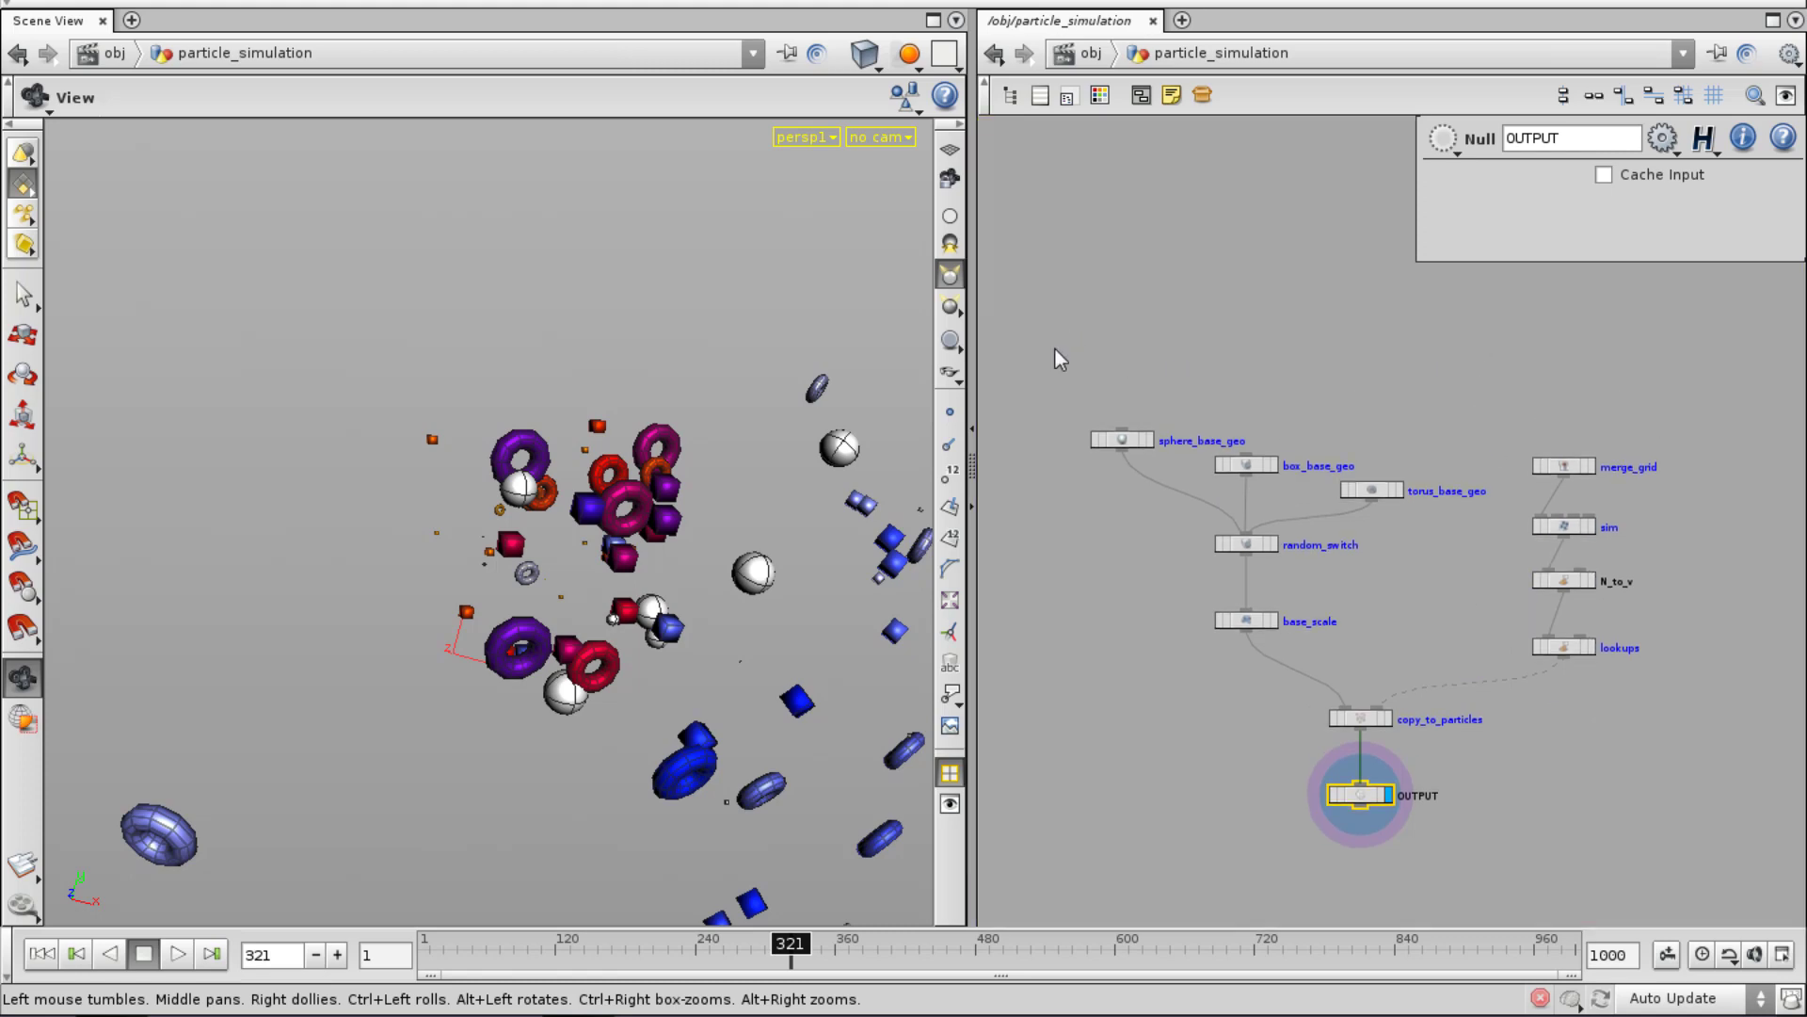
{"action": "scroll", "coordinate": [1110, 492], "scroll_direction": "up", "scroll_amount": 1}
{"action": "mouse_move", "coordinate": [1156, 427]}
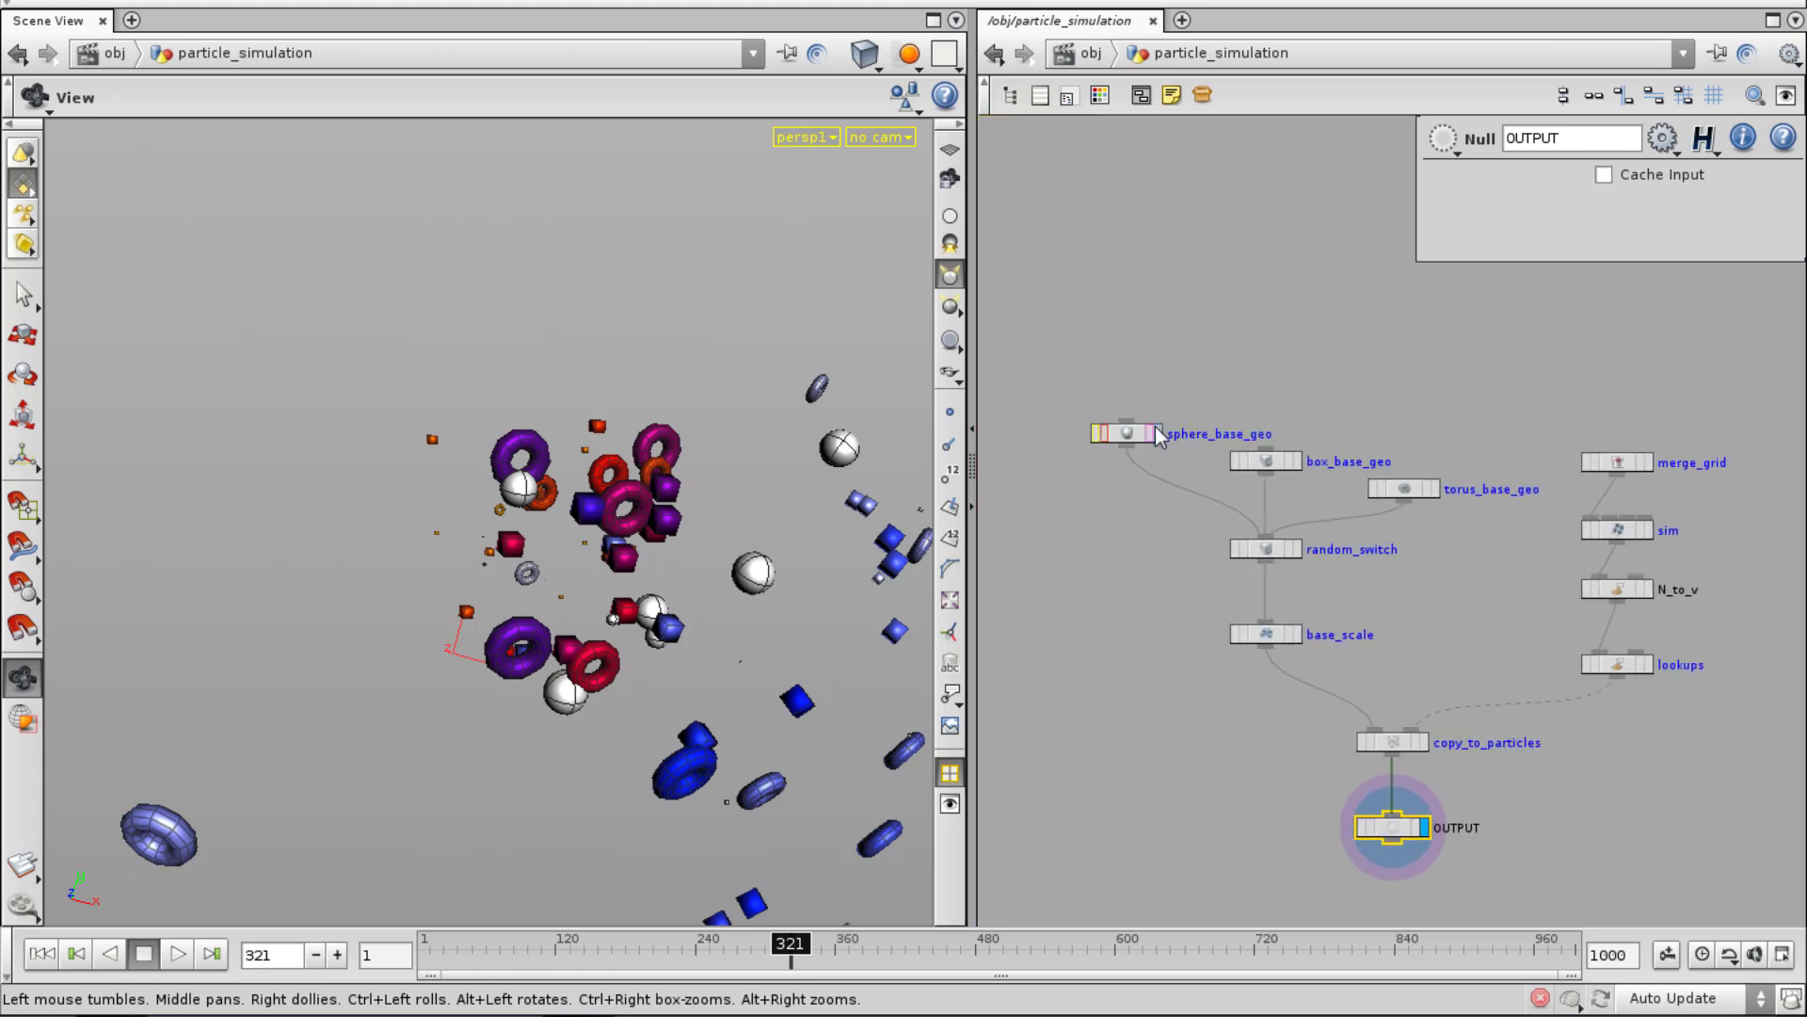
{"action": "left_click", "coordinate": [1156, 432]}
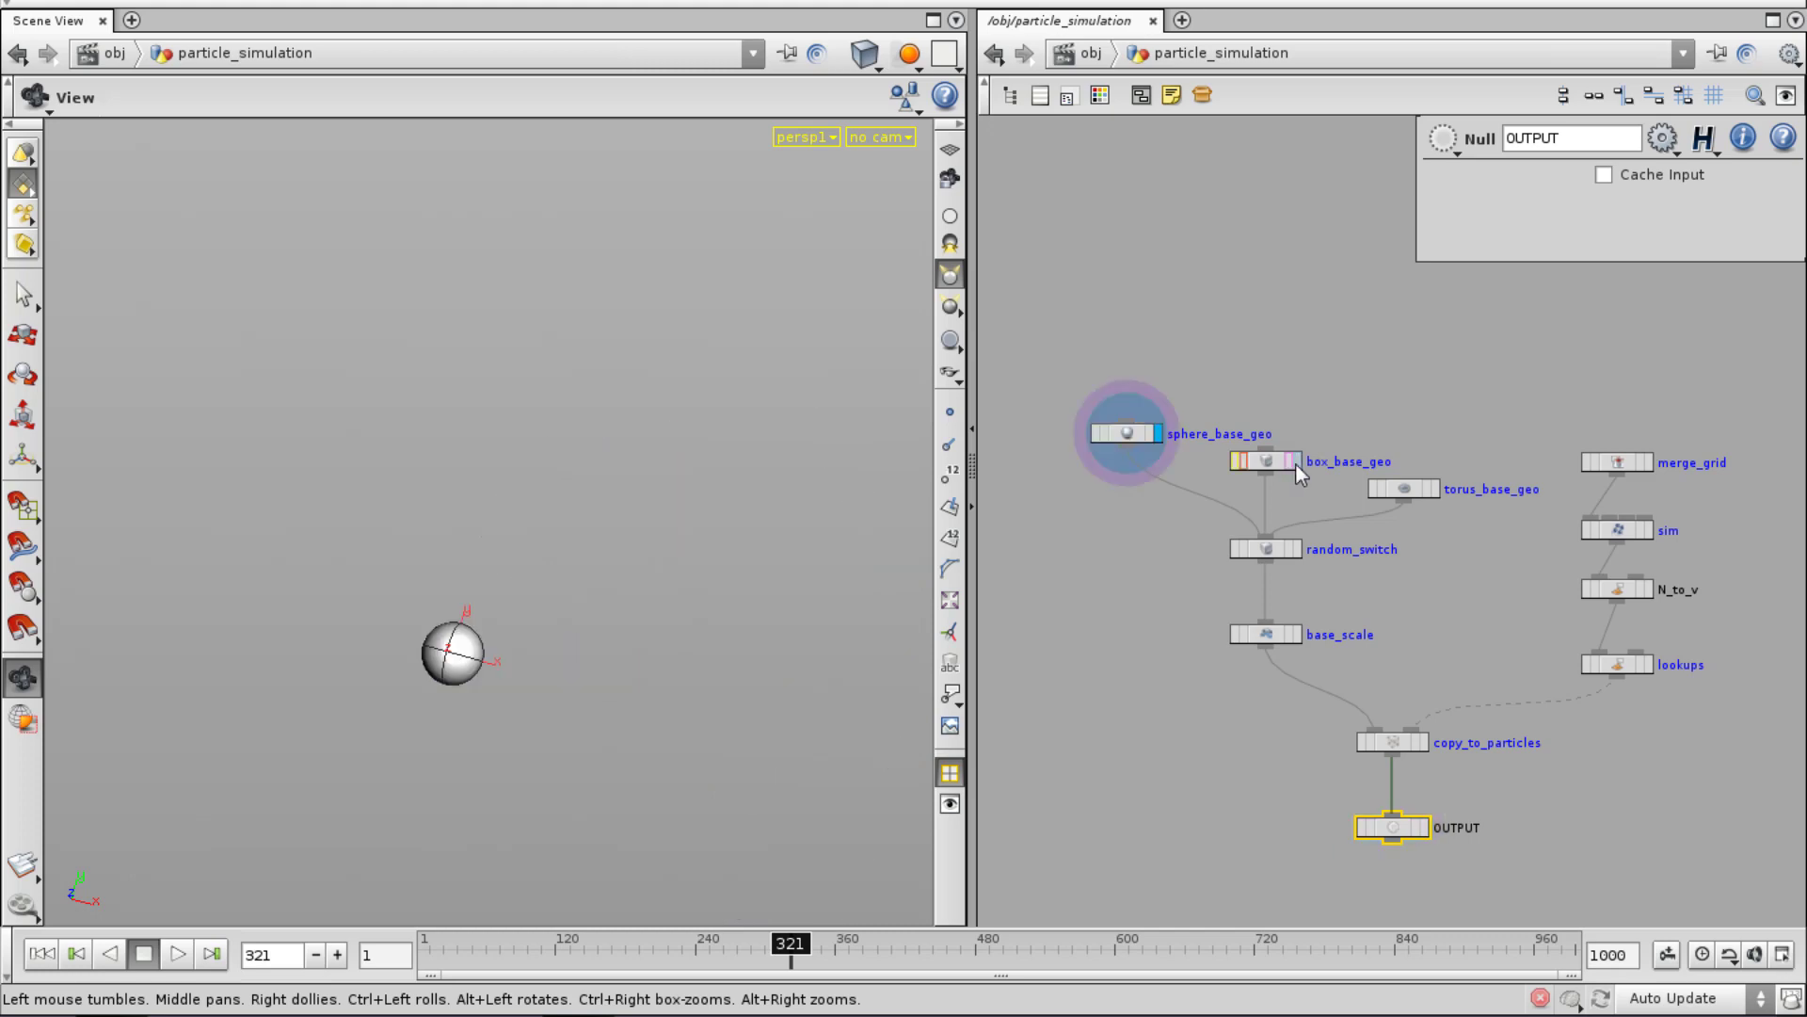
{"action": "left_click", "coordinate": [1296, 462]}
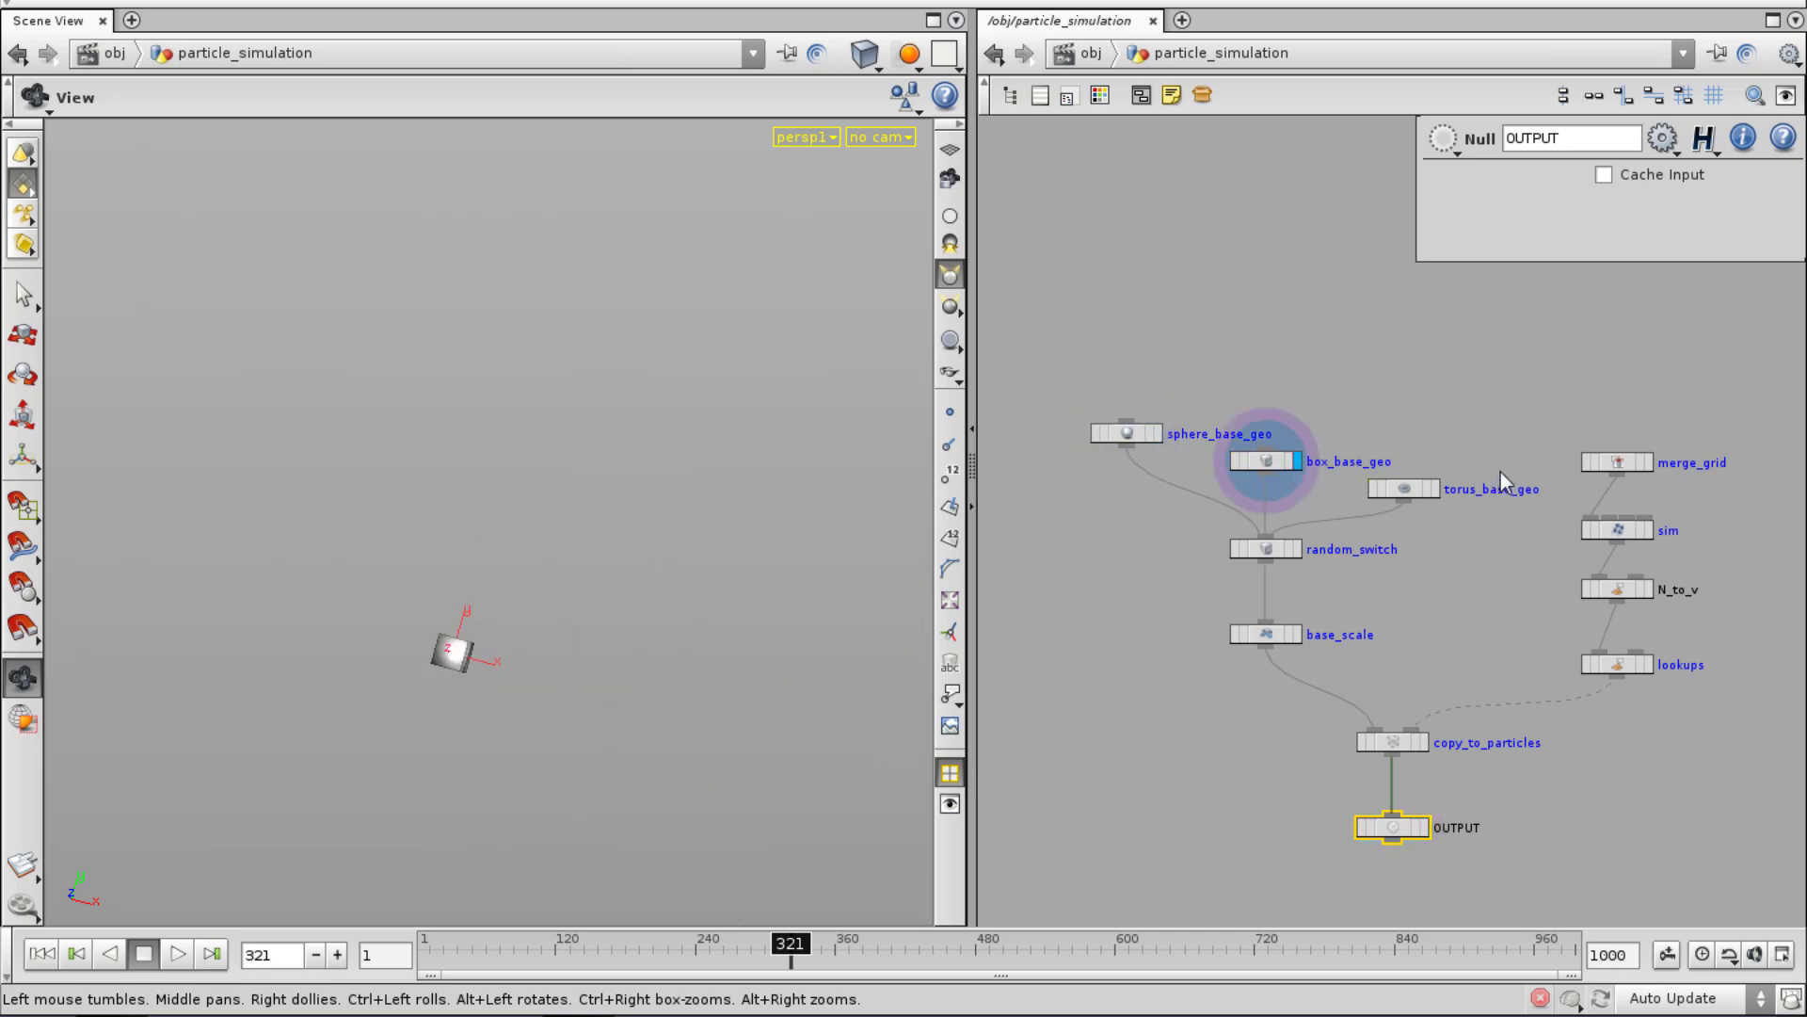
{"action": "left_click", "coordinate": [1437, 488]}
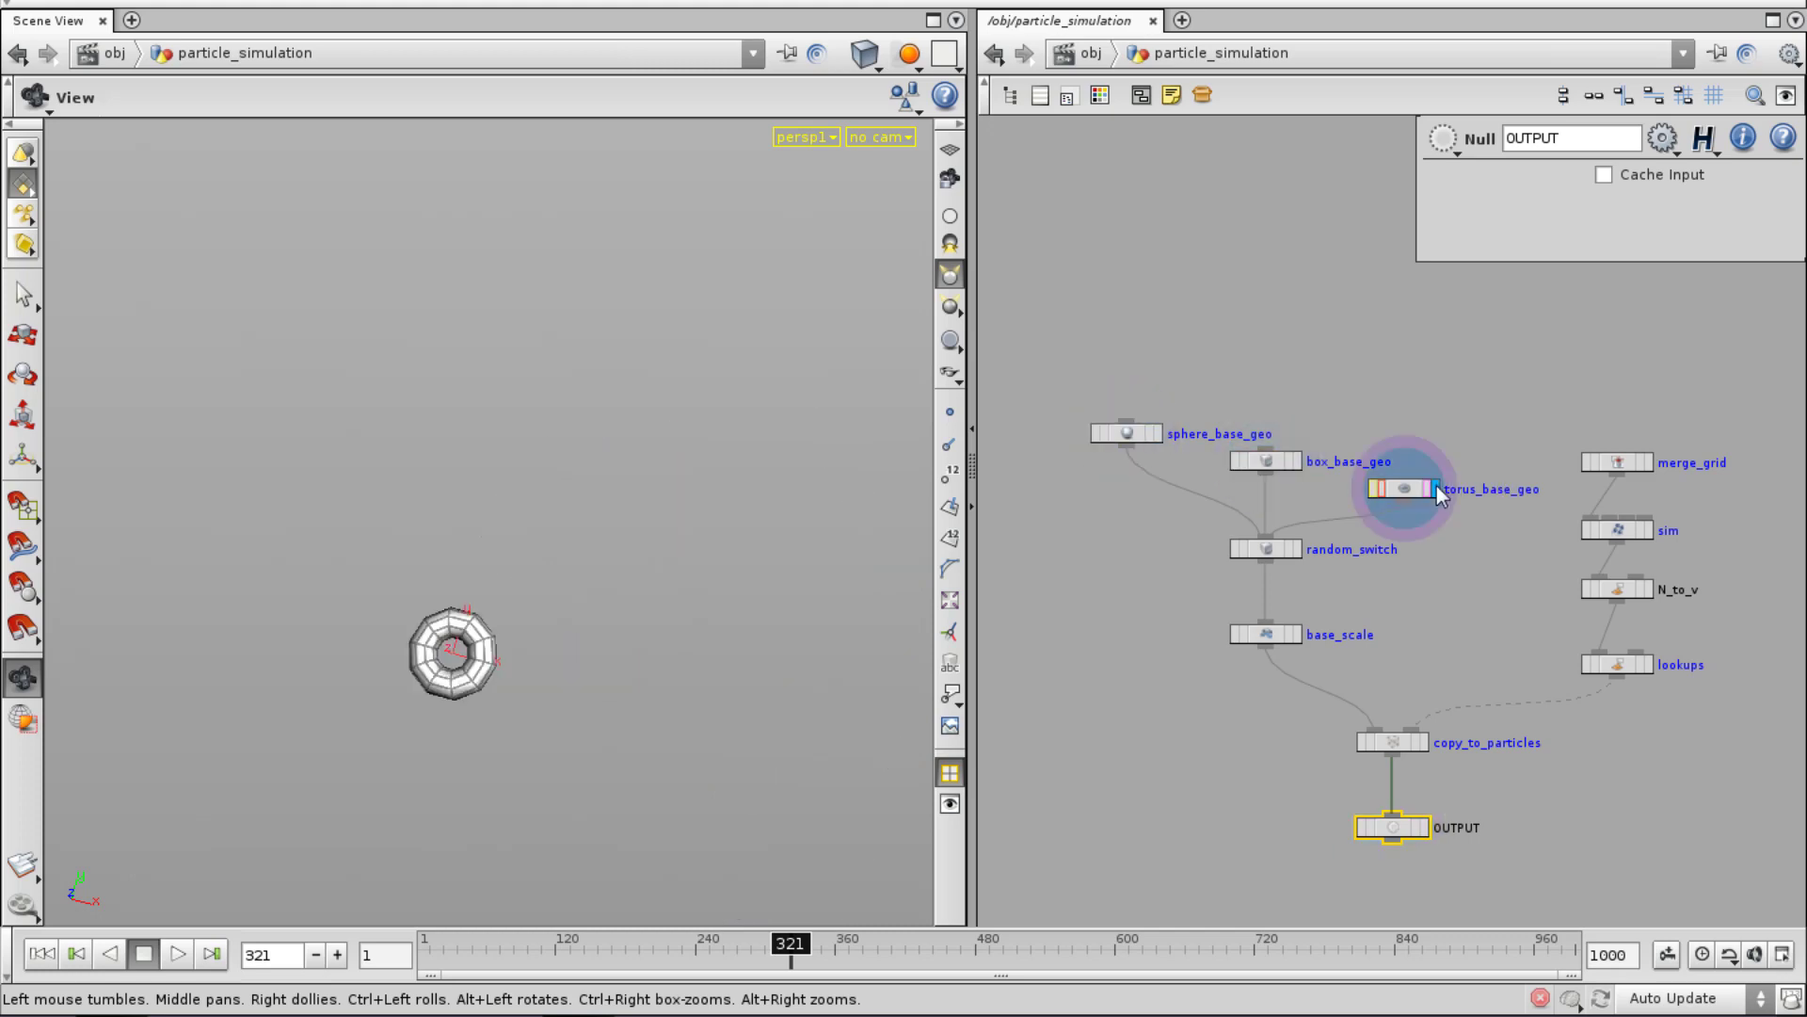
Display the random_switch node and the base_scale node in turn, selecting each to show its parameters.
{"action": "left_click", "coordinate": [1295, 551]}
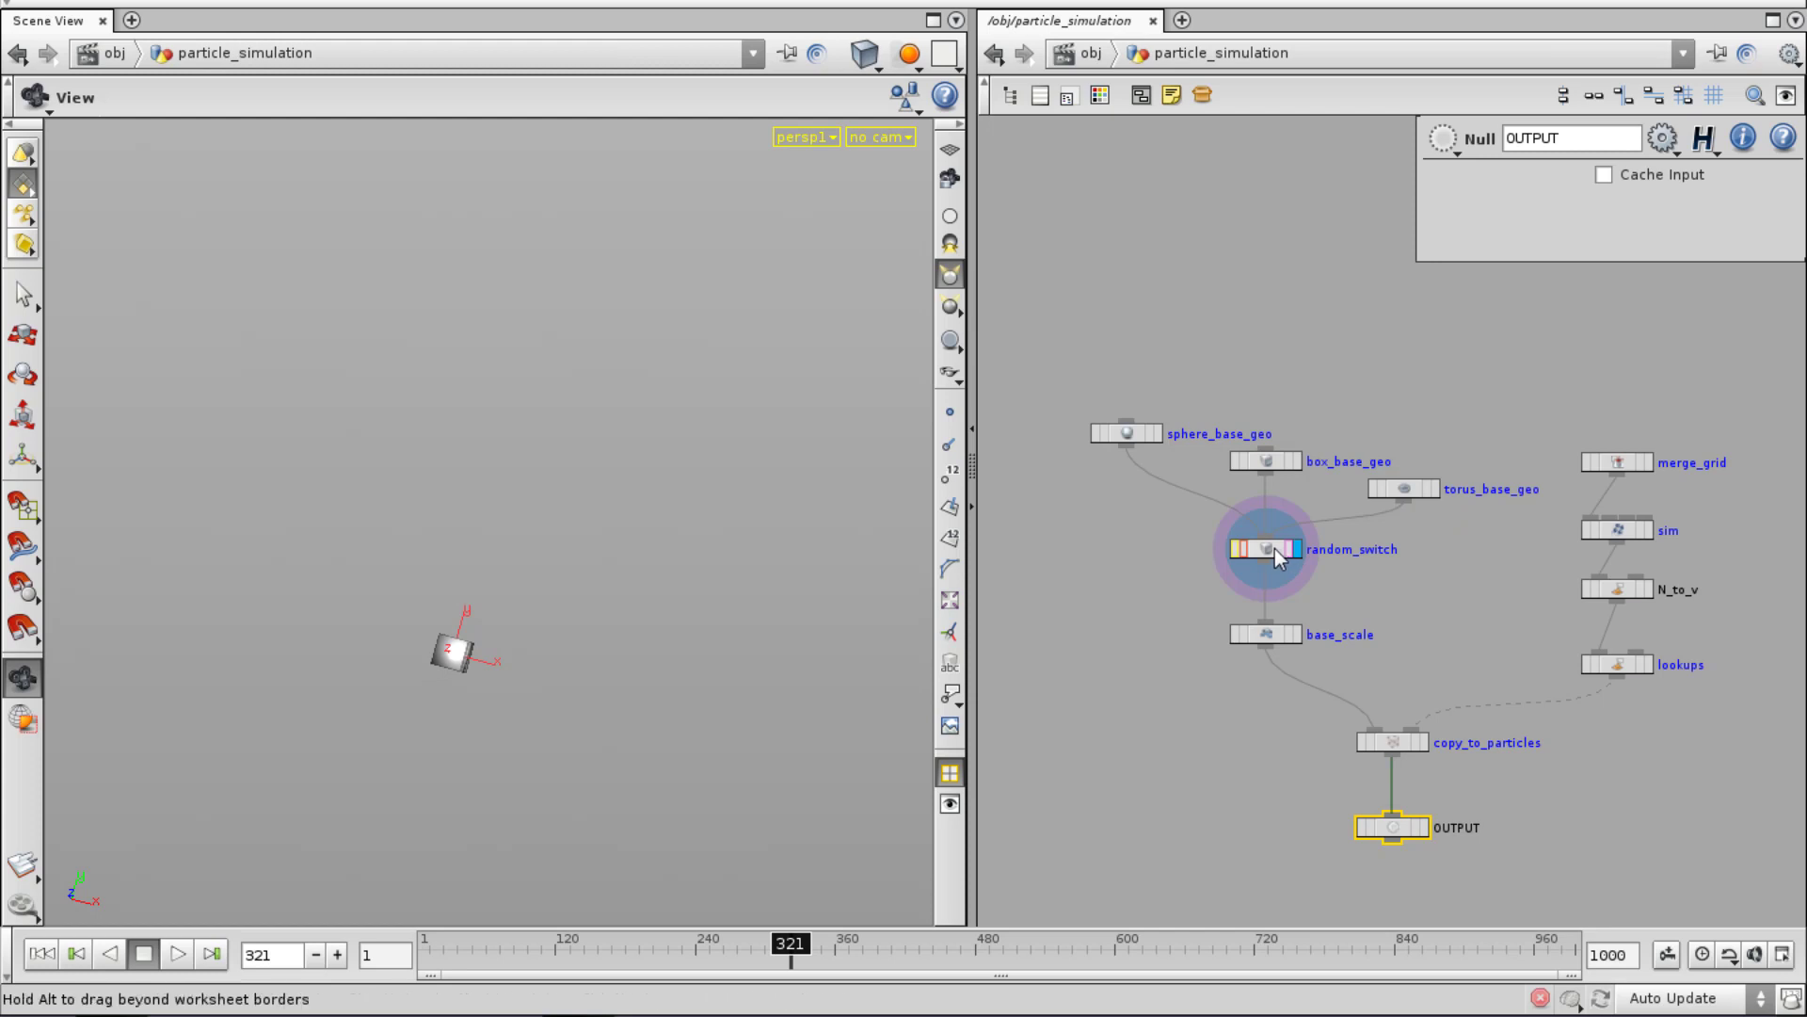
{"action": "left_click", "coordinate": [1274, 550]}
{"action": "middle_click_drag", "start_coordinate": [1134, 670], "coordinate": [1103, 602]}
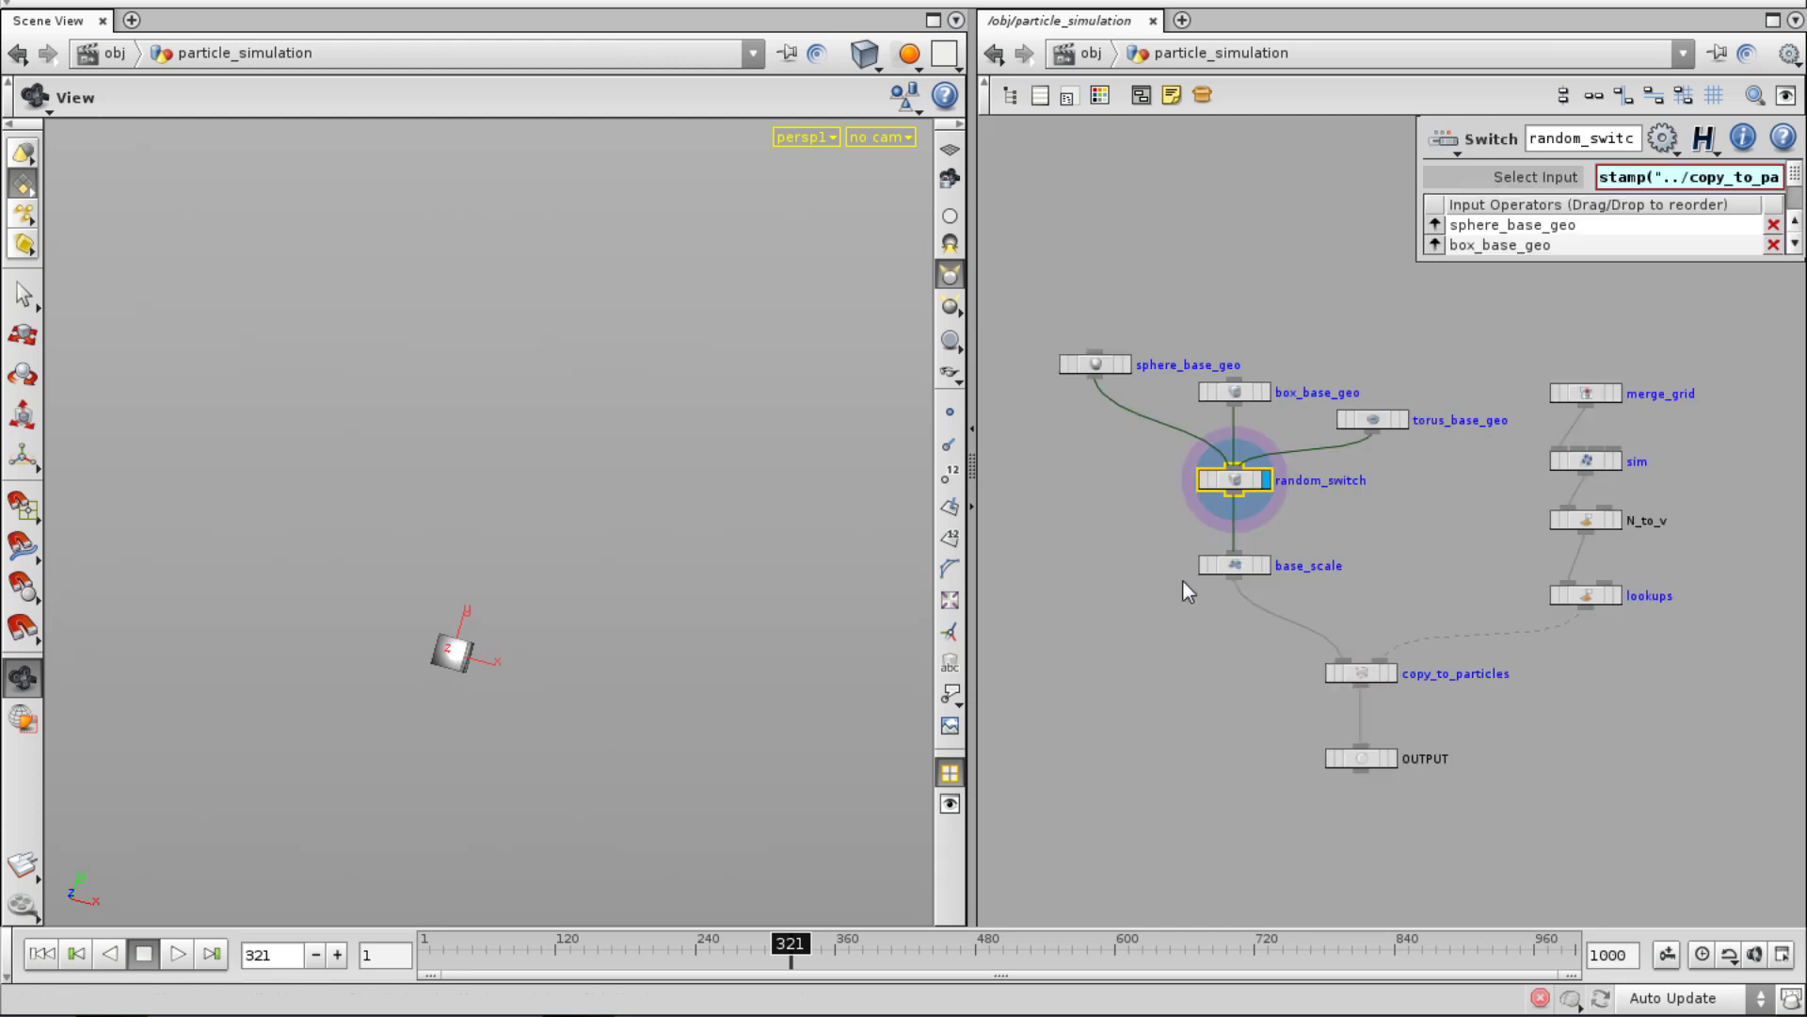
{"action": "left_click", "coordinate": [1266, 564]}
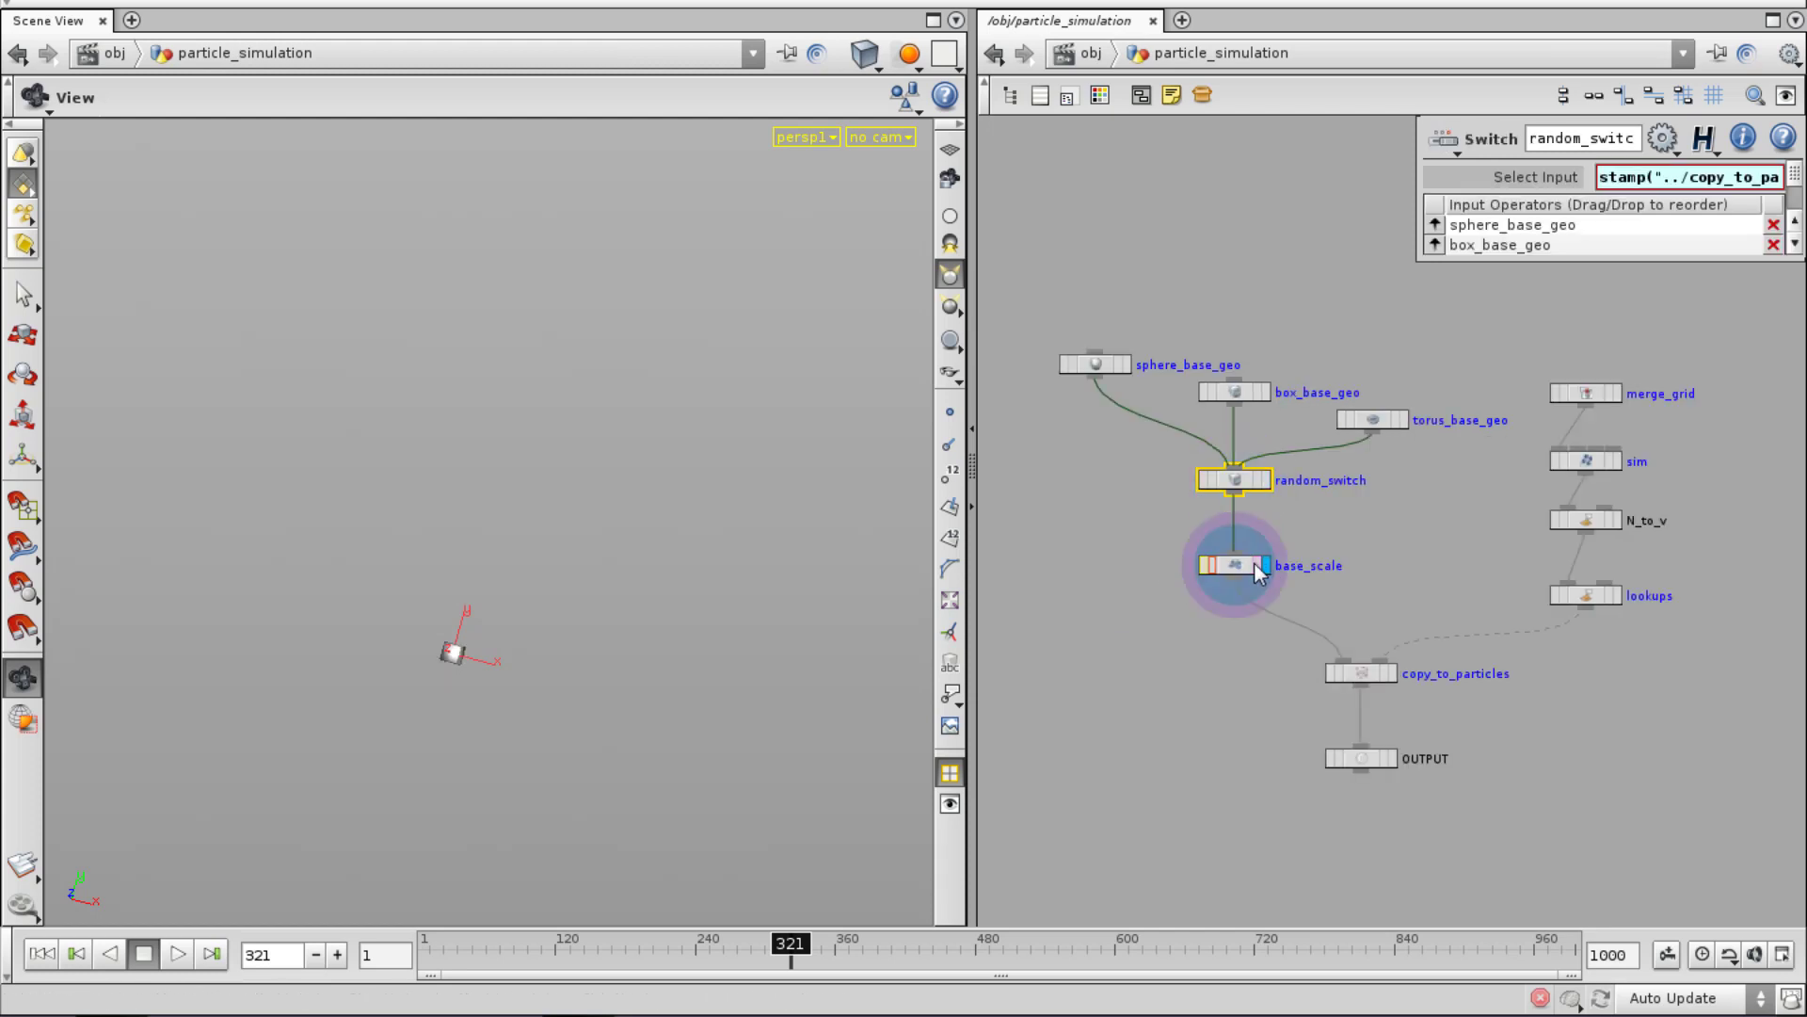
{"action": "left_click", "coordinate": [1246, 561]}
Display and select the sim POP network, and scrub the timeline to frame 422 to view its particles.
{"action": "middle_click_drag", "start_coordinate": [1310, 590], "coordinate": [1128, 621]}
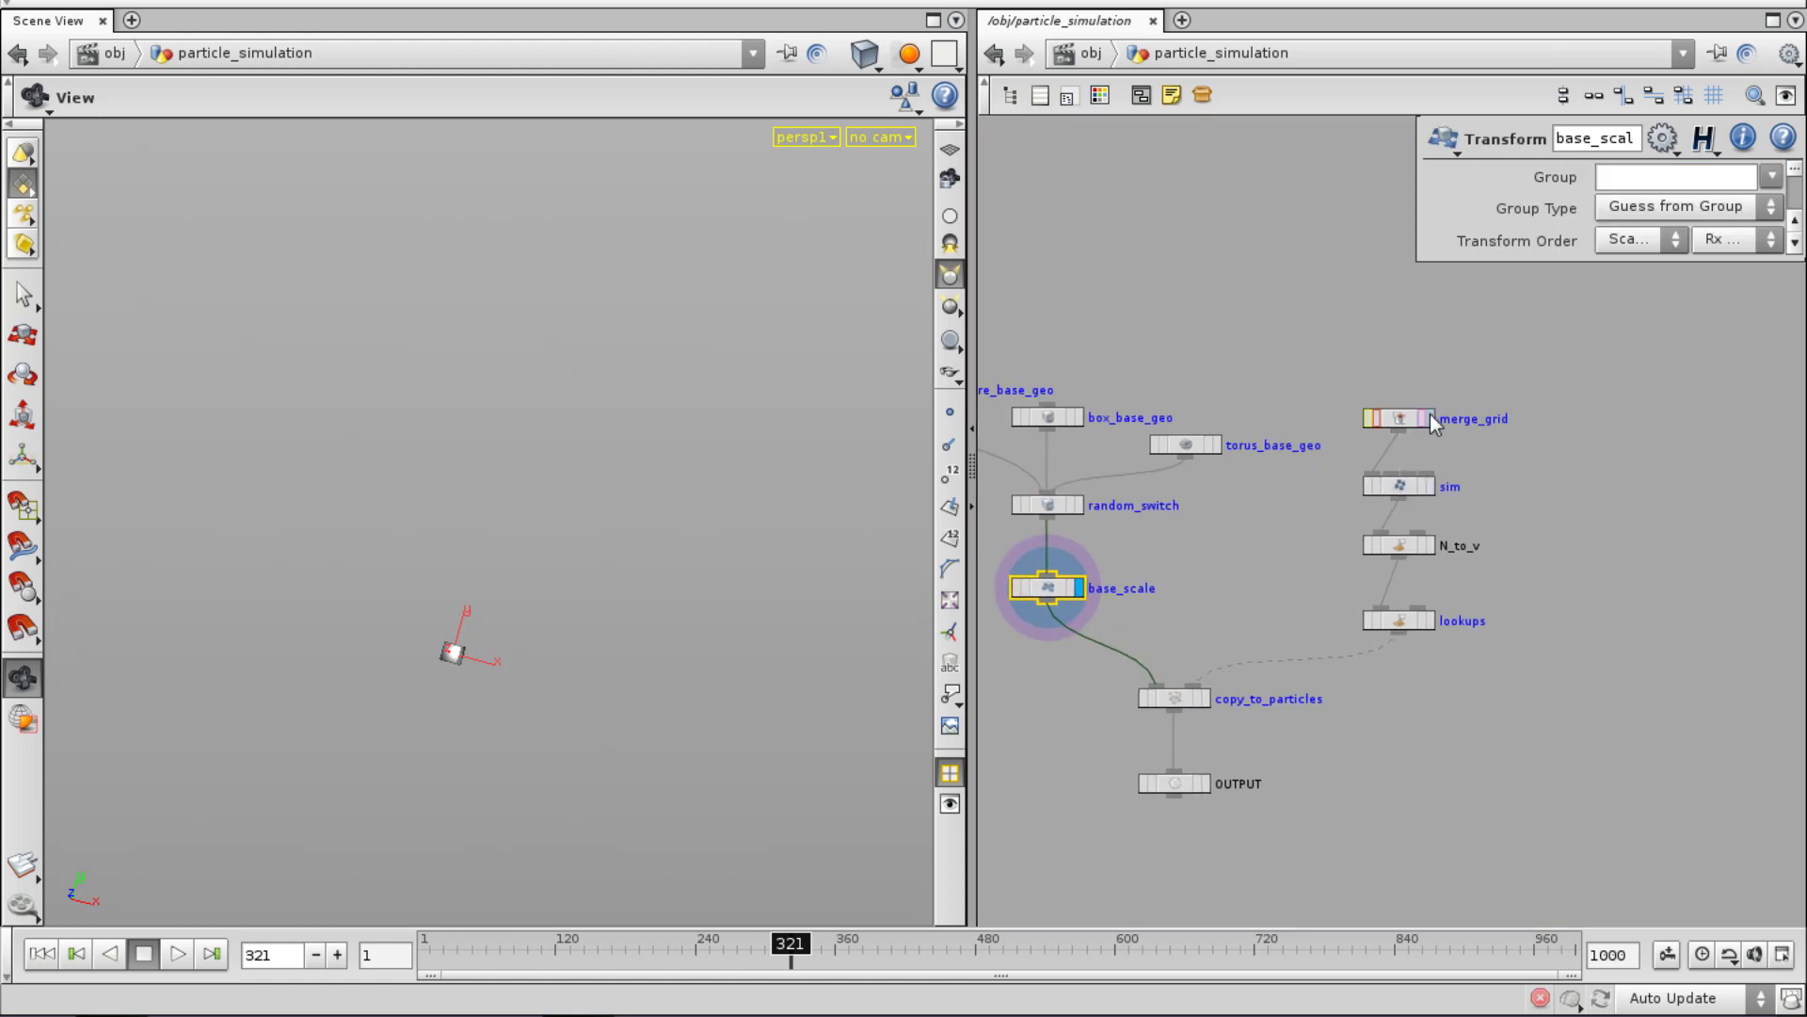
{"action": "left_click", "coordinate": [1428, 487]}
{"action": "left_click", "coordinate": [1407, 488]}
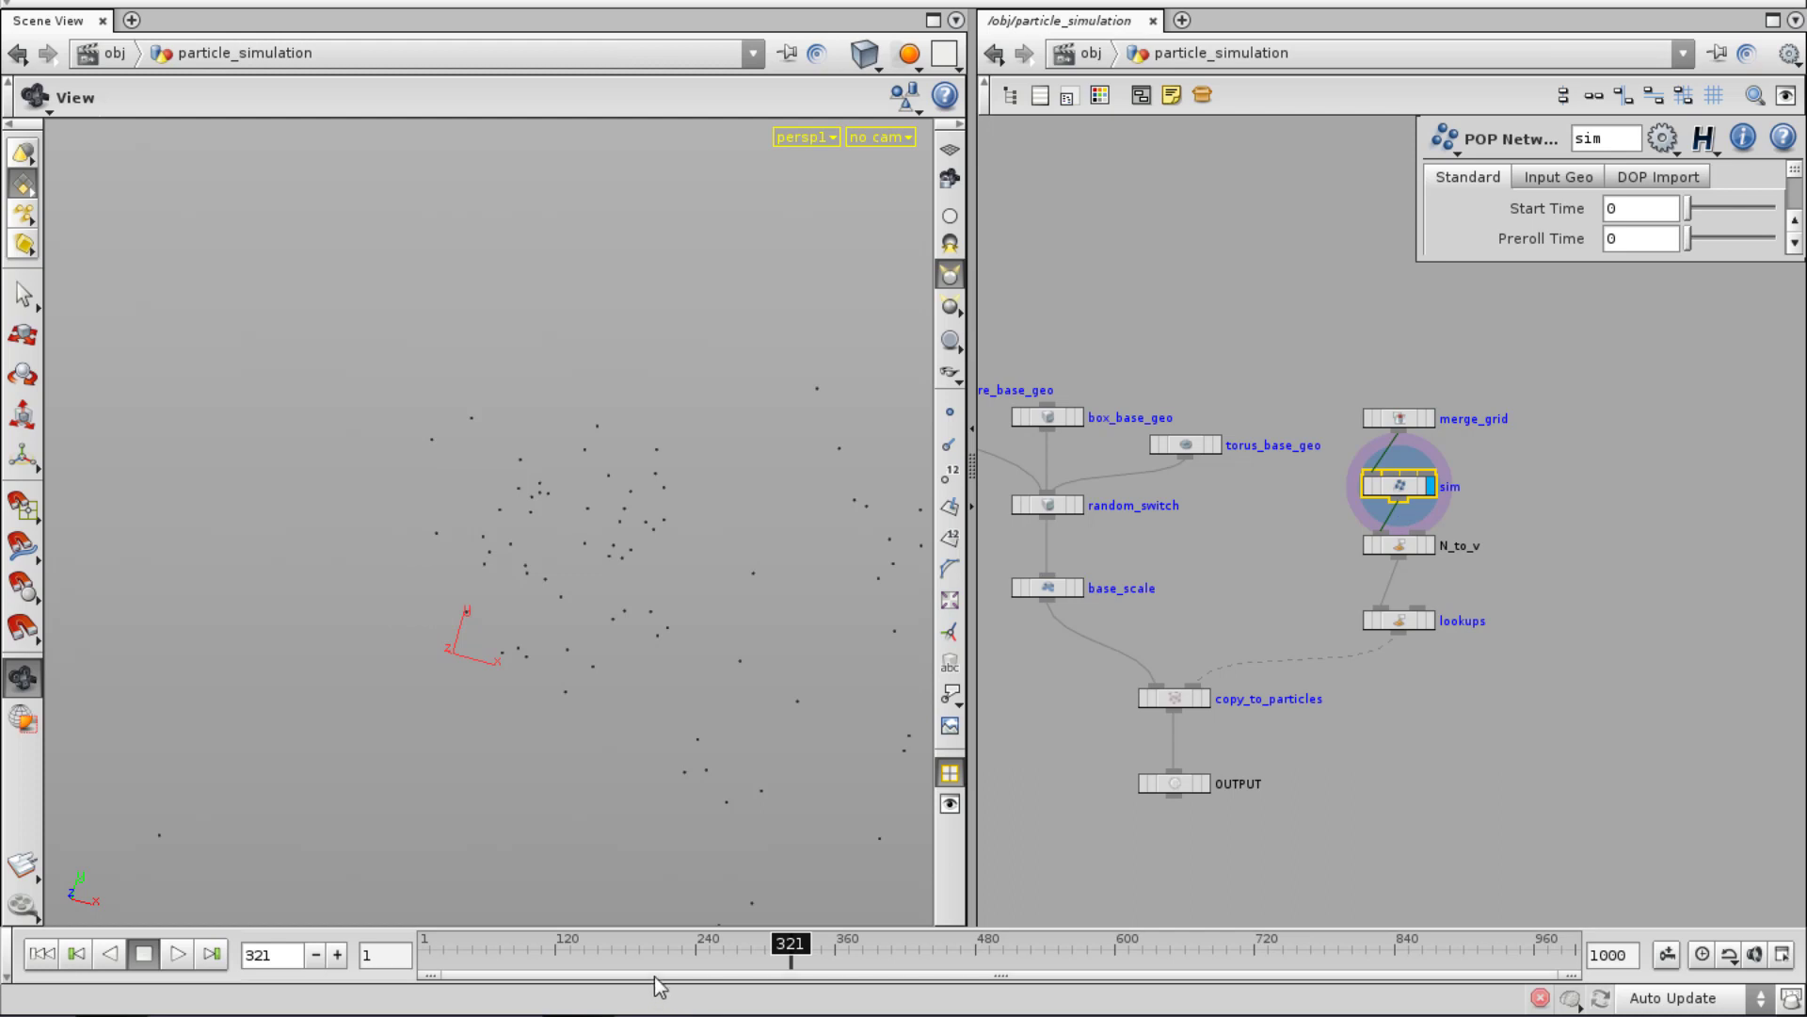
{"action": "left_click_drag", "start_coordinate": [653, 975], "coordinate": [907, 984]}
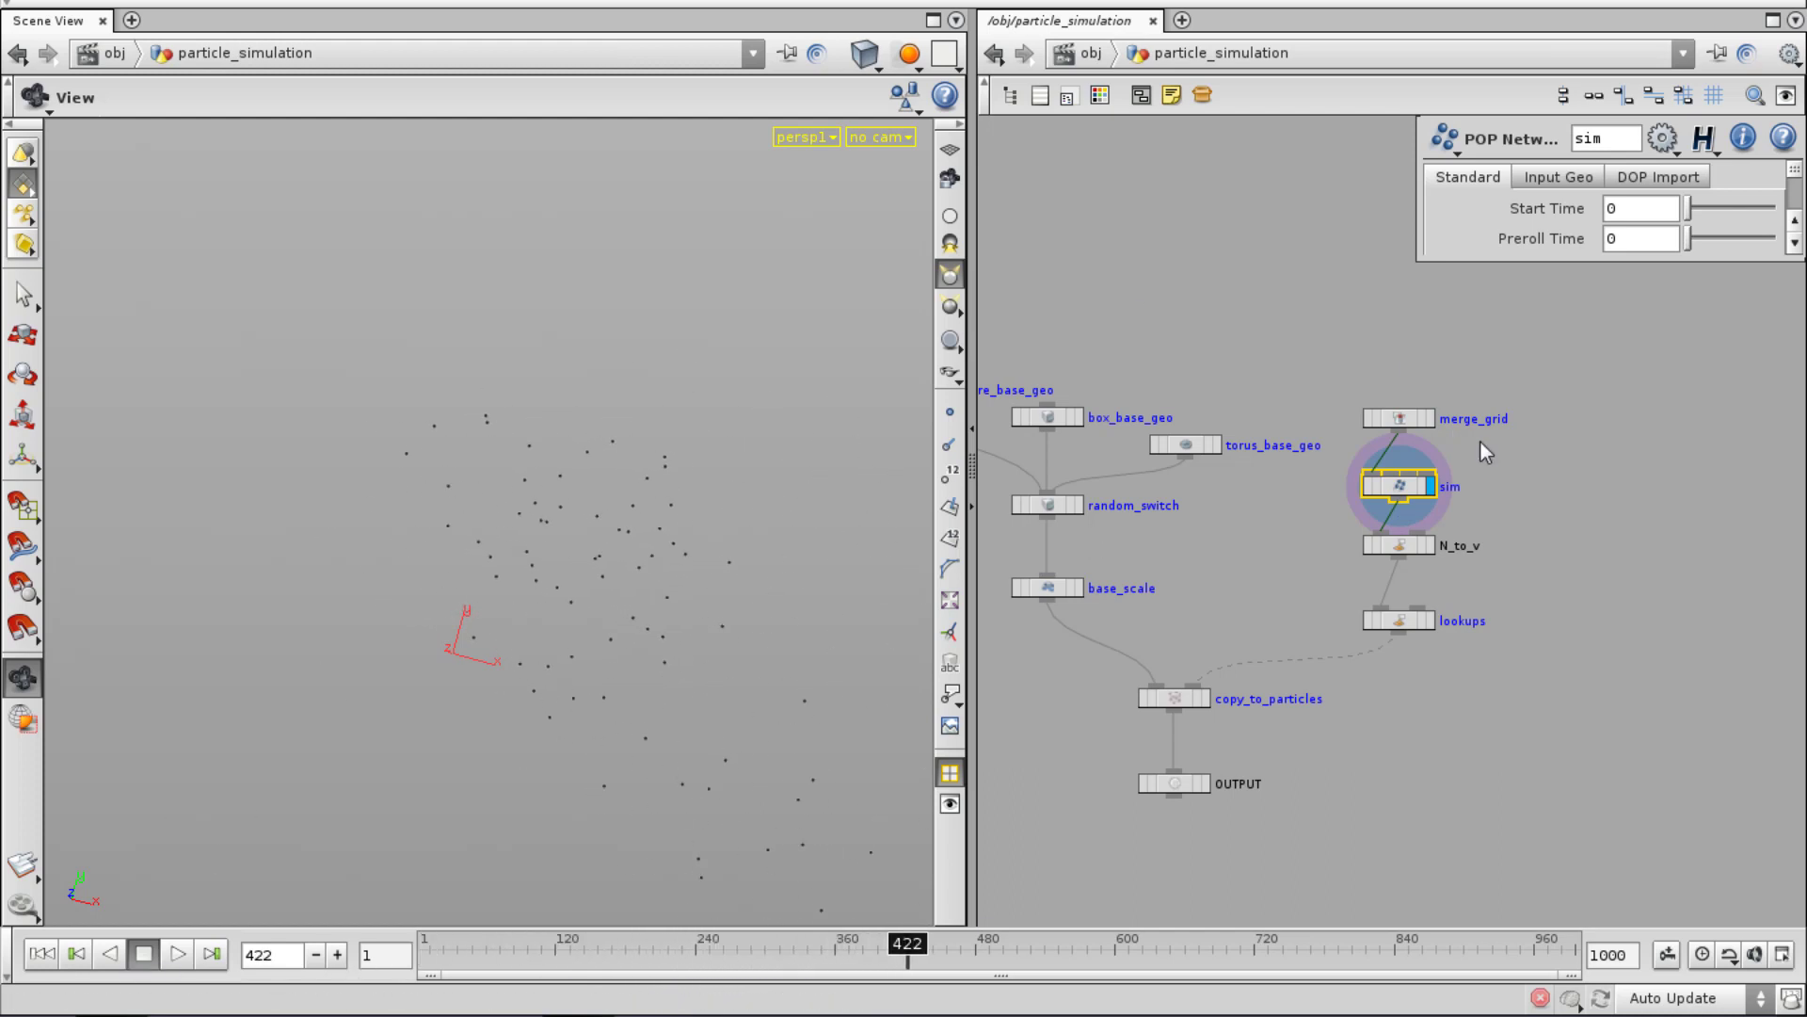
Display the lookups node and inspect its color ramp and its Size Curve in the channel editor.
{"action": "left_click", "coordinate": [1430, 620]}
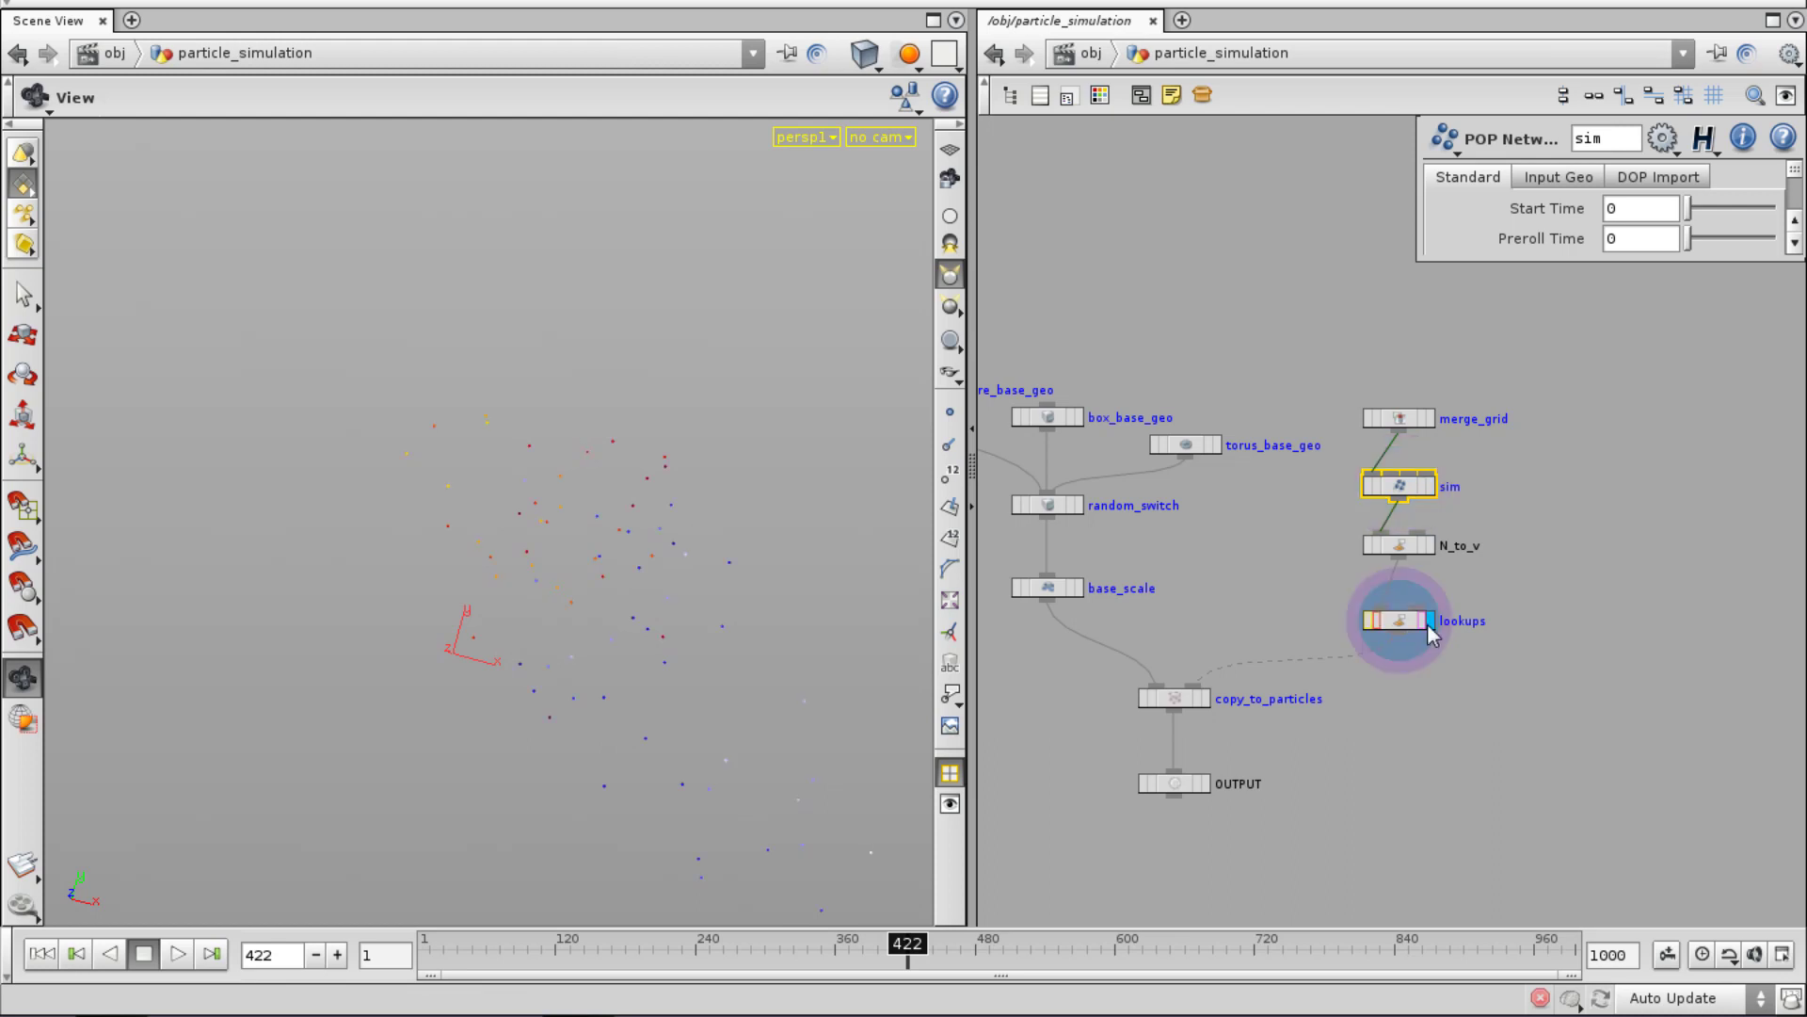
{"action": "left_click", "coordinate": [1399, 619]}
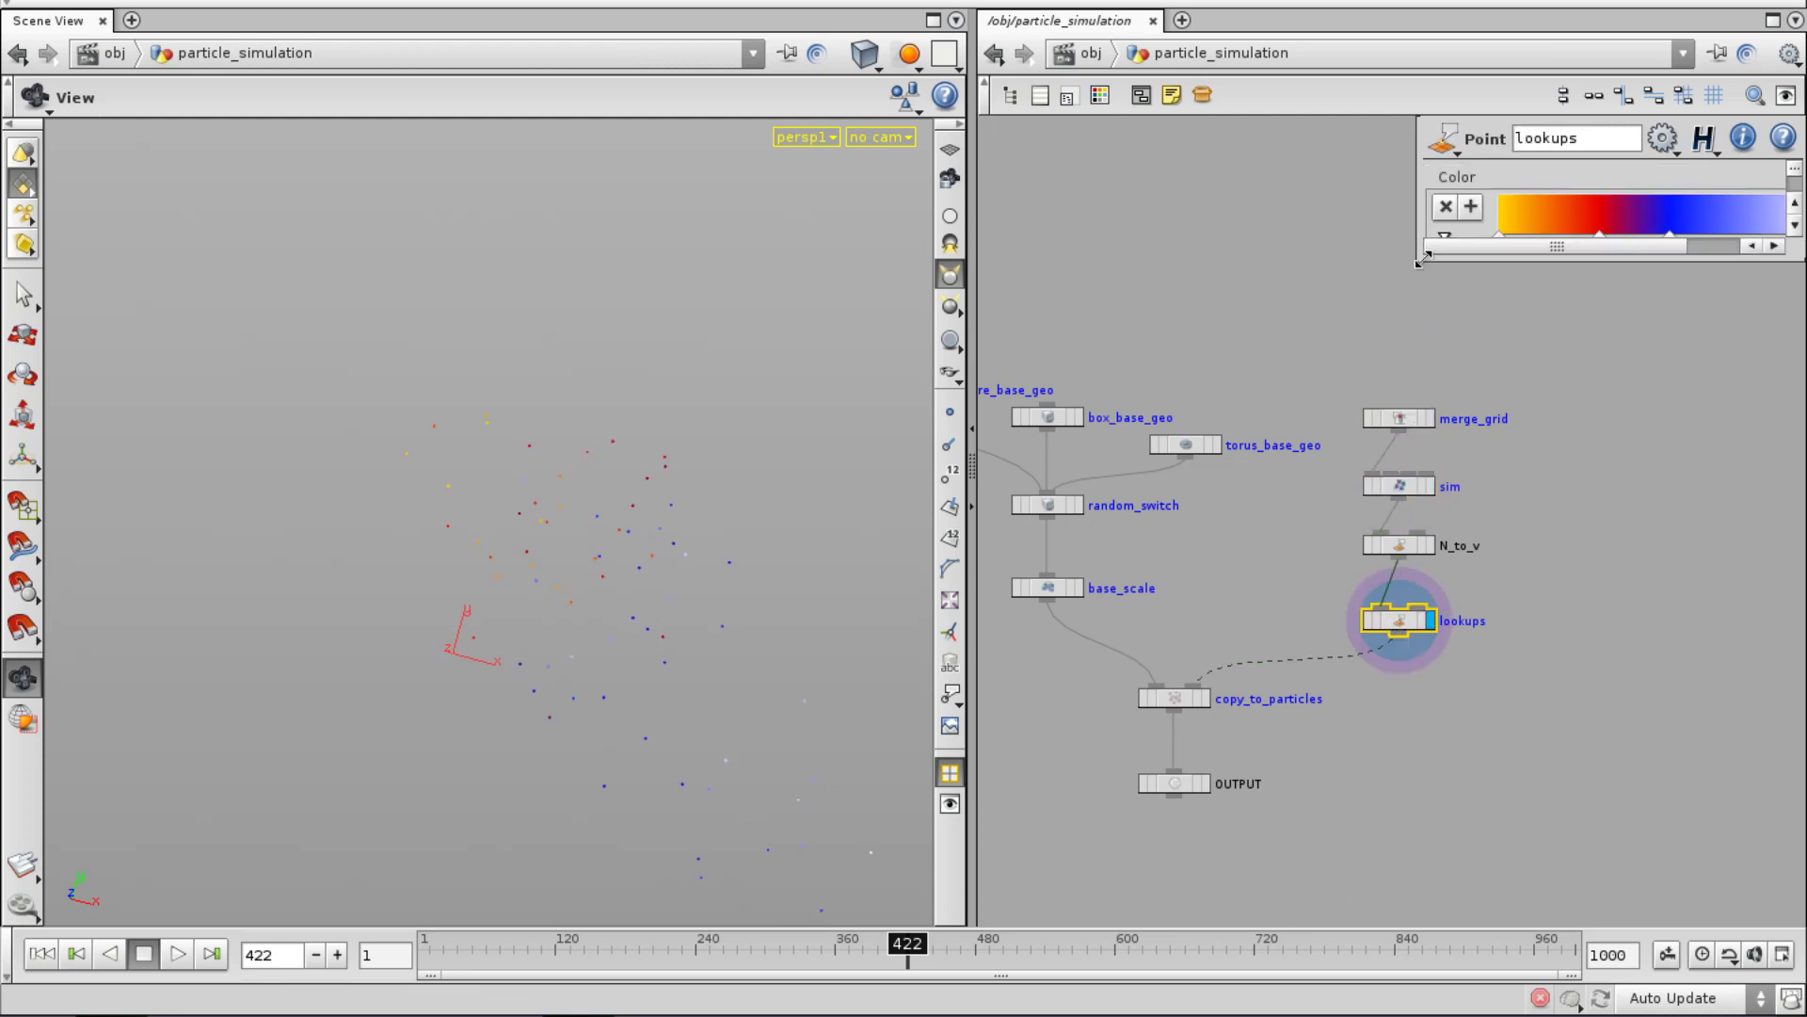
{"action": "left_click_drag", "start_coordinate": [1428, 258], "coordinate": [1191, 865]}
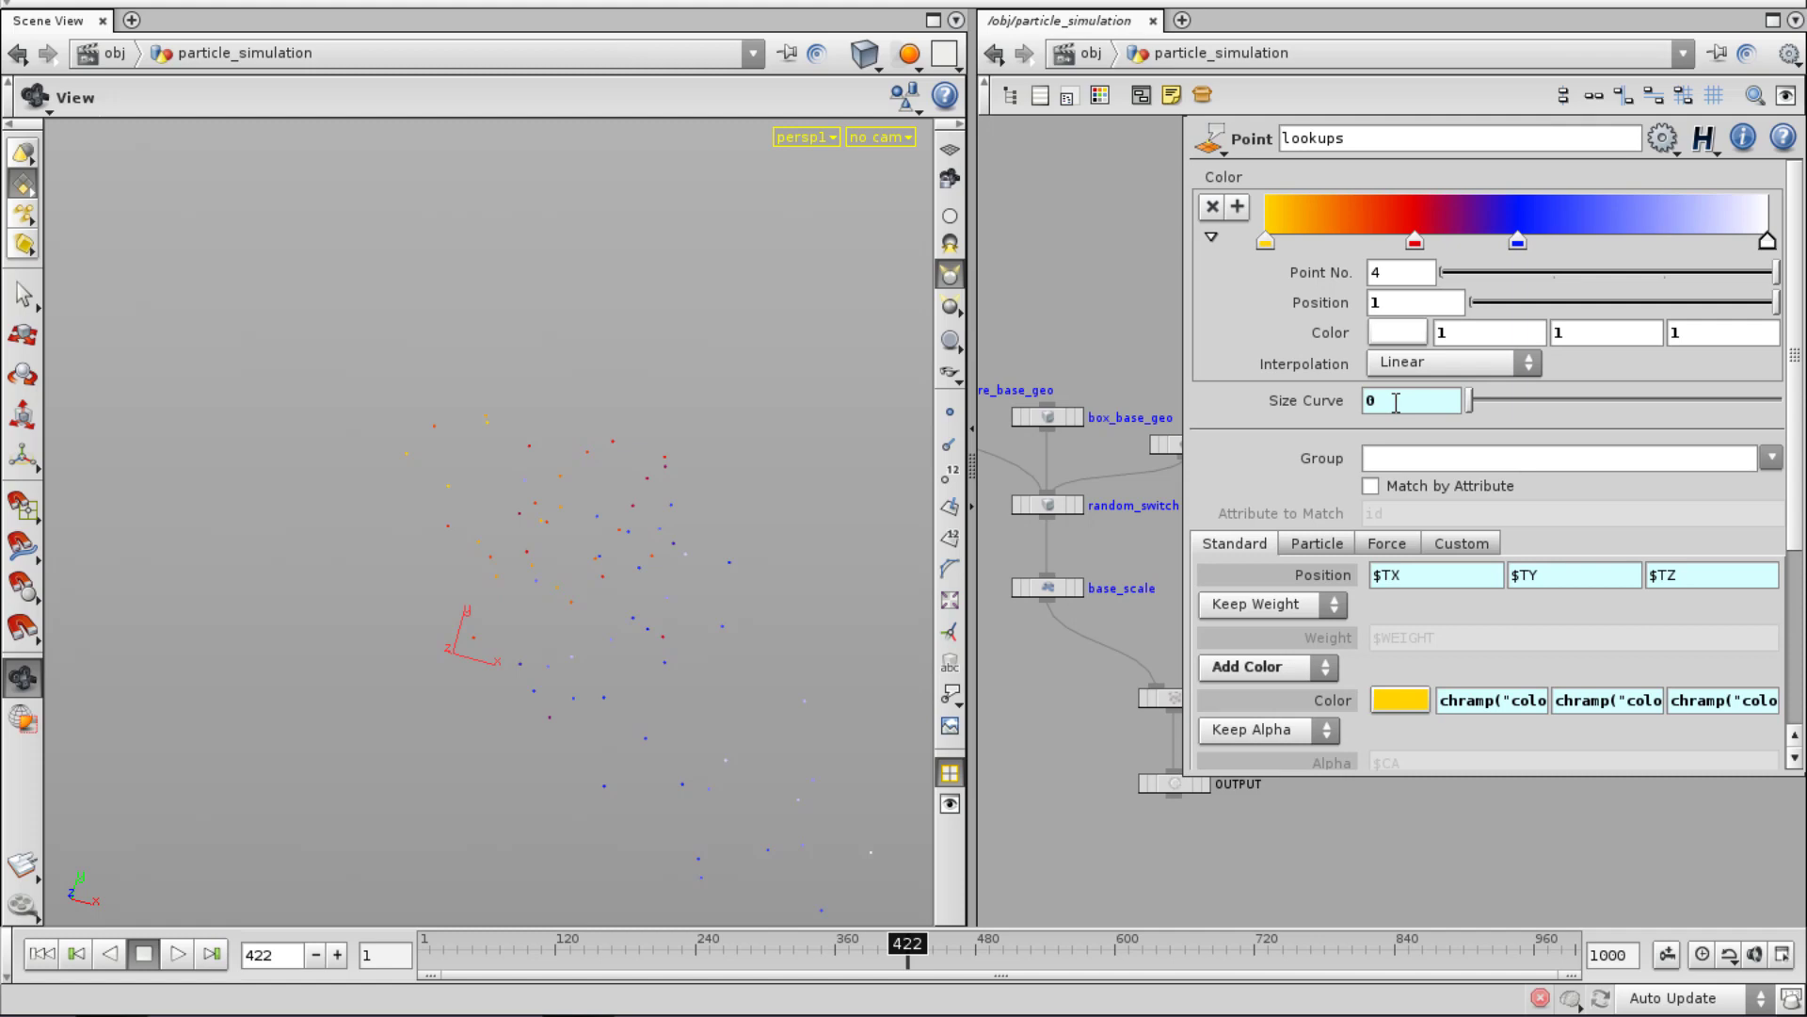
{"action": "left_click", "coordinate": [1396, 401], "text": "shift"}
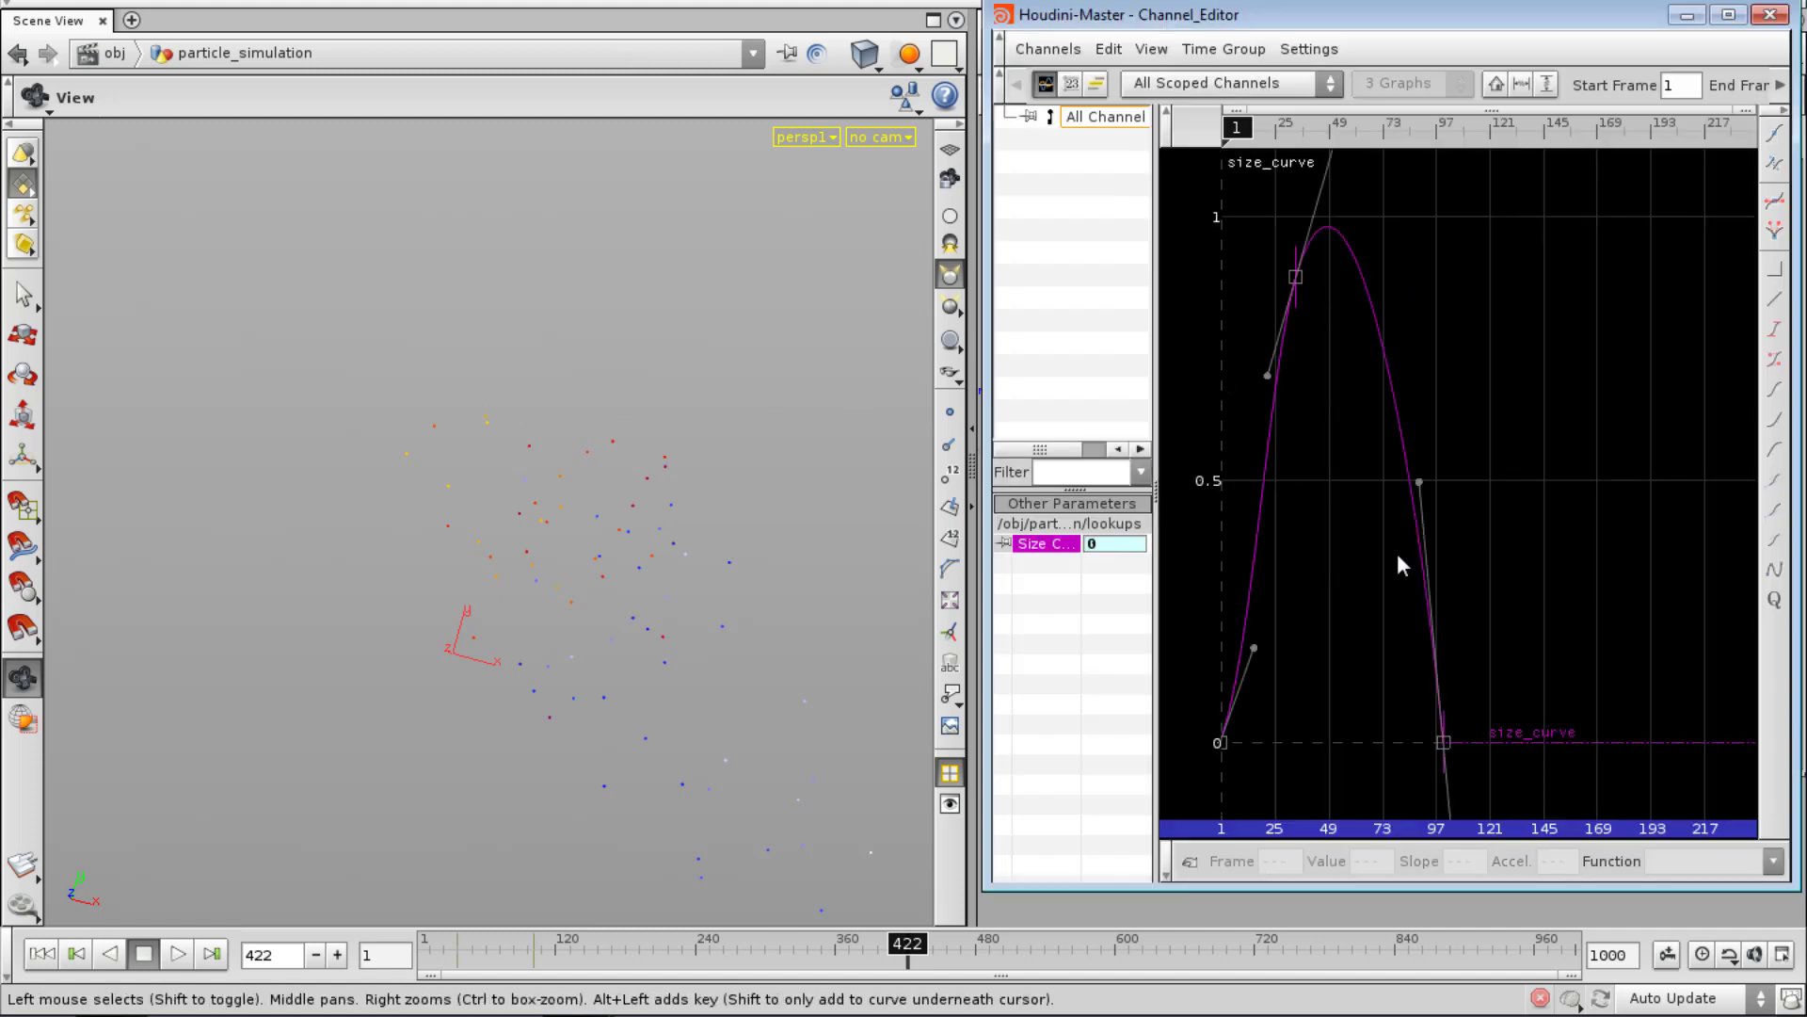
{"action": "key", "text": "alt+F4"}
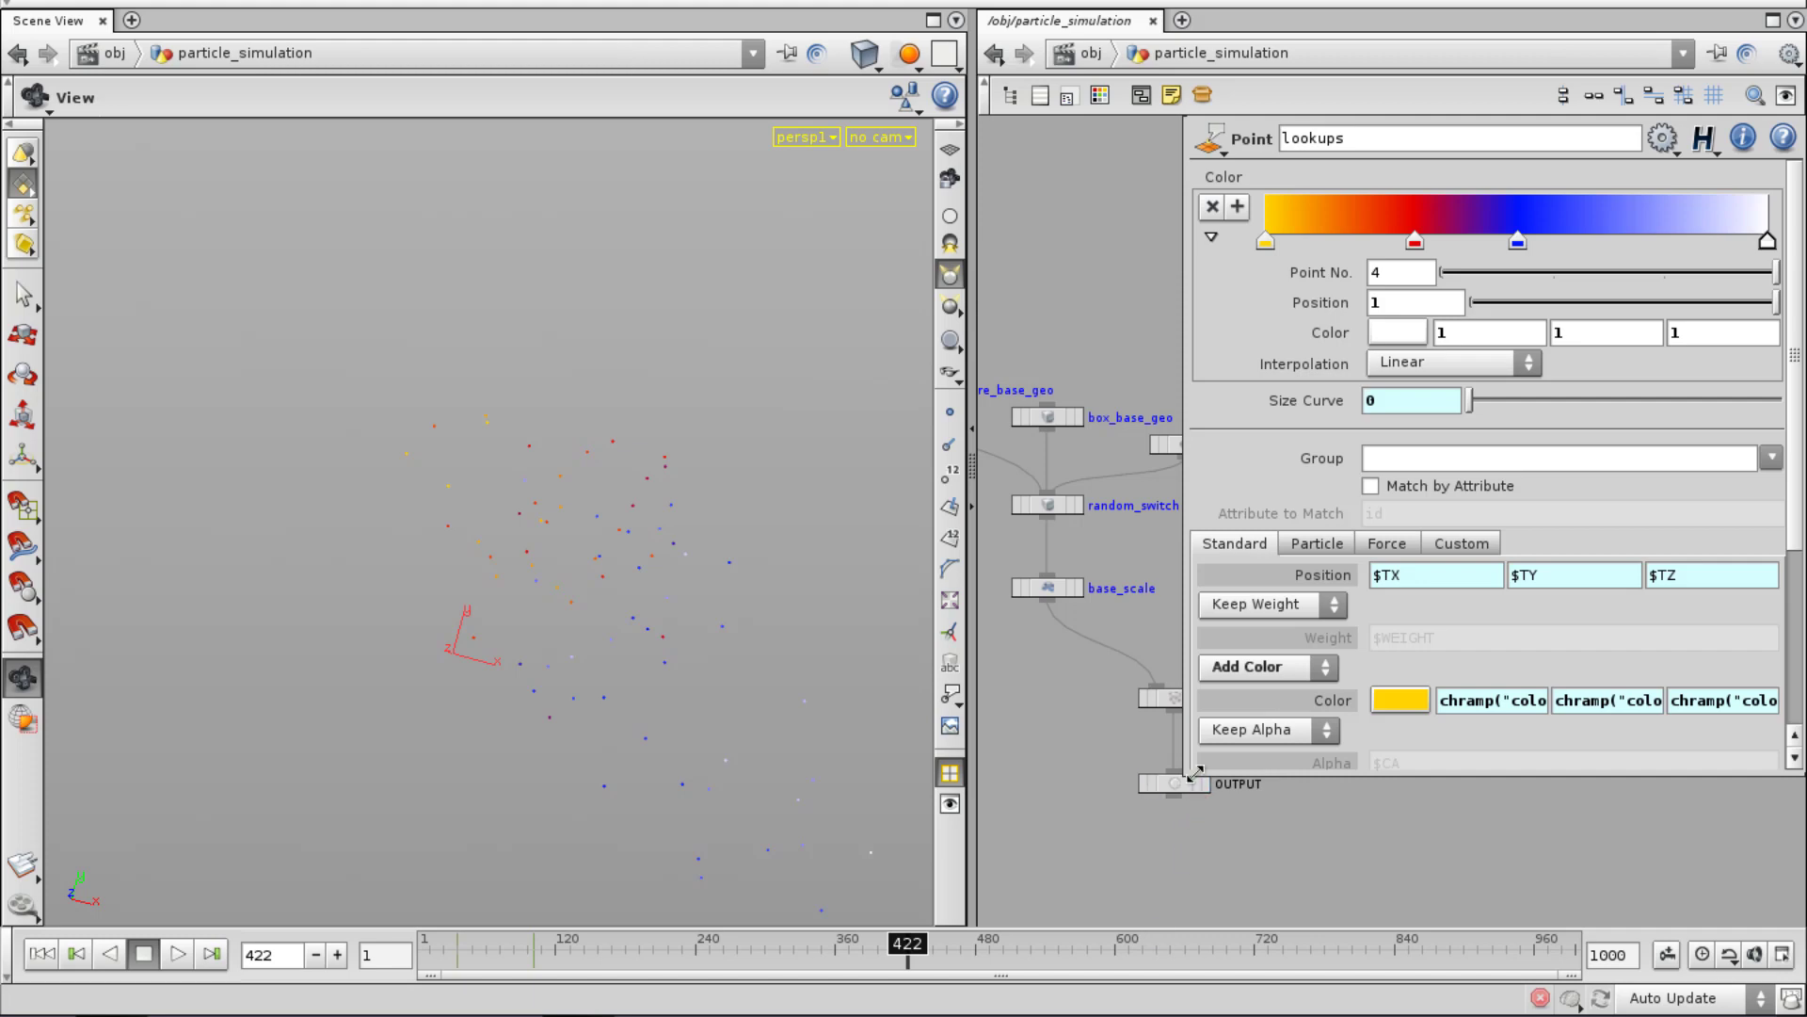
{"action": "left_click_drag", "start_coordinate": [1196, 772], "coordinate": [1337, 386]}
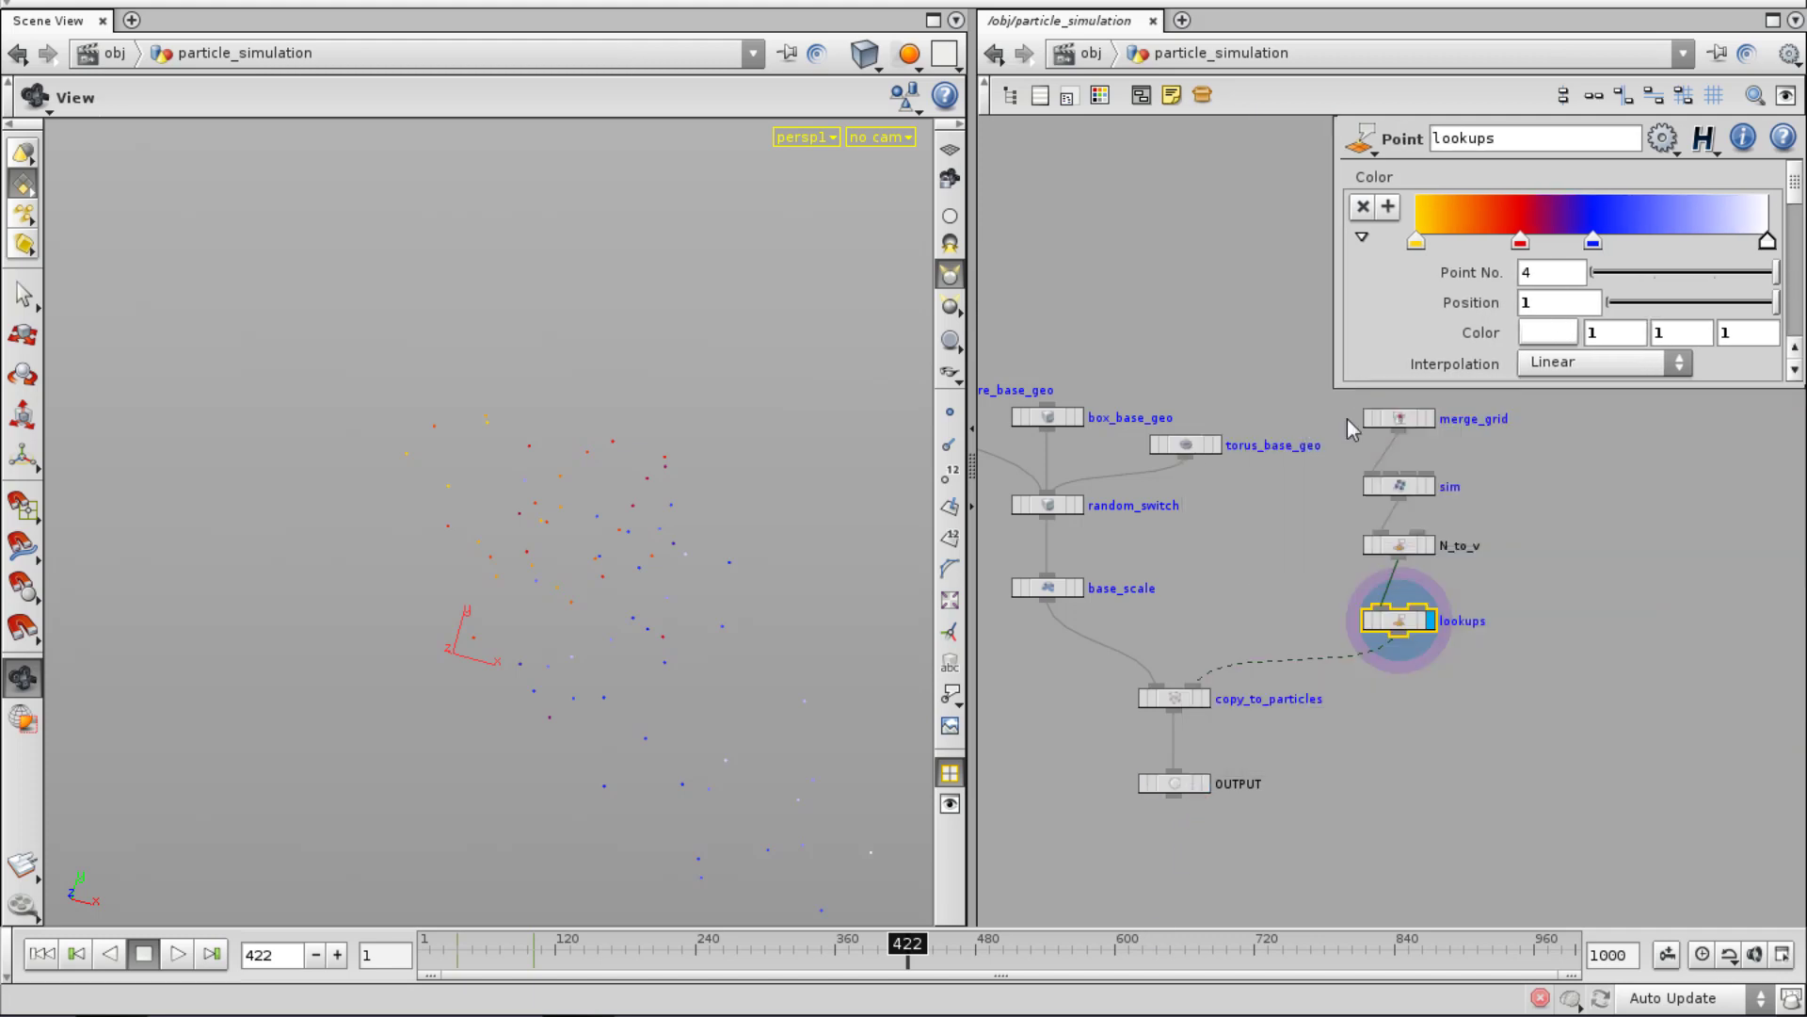
Display copy_to_particles, set the display back to the OUTPUT node and return to the object level.
{"action": "left_click", "coordinate": [1205, 698]}
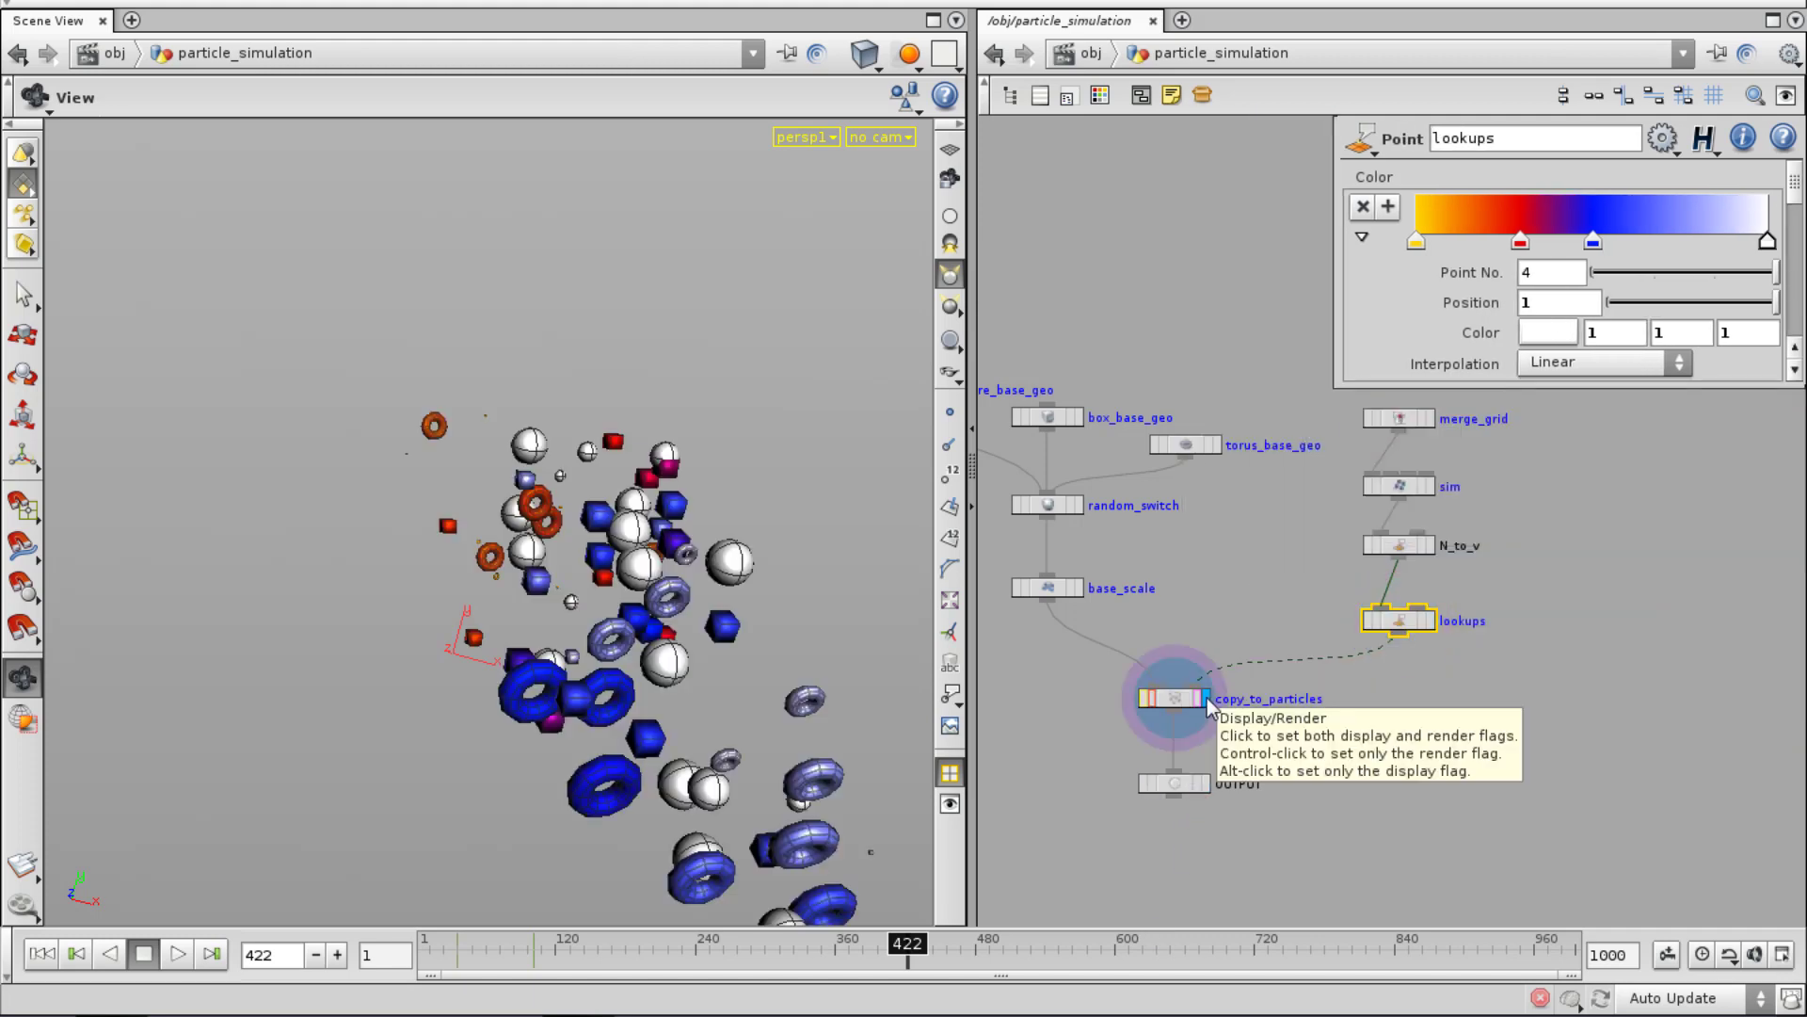
{"action": "left_click", "coordinate": [1206, 787]}
{"action": "left_click", "coordinate": [1182, 368]}
{"action": "middle_click_drag", "start_coordinate": [1130, 379], "coordinate": [1132, 400]}
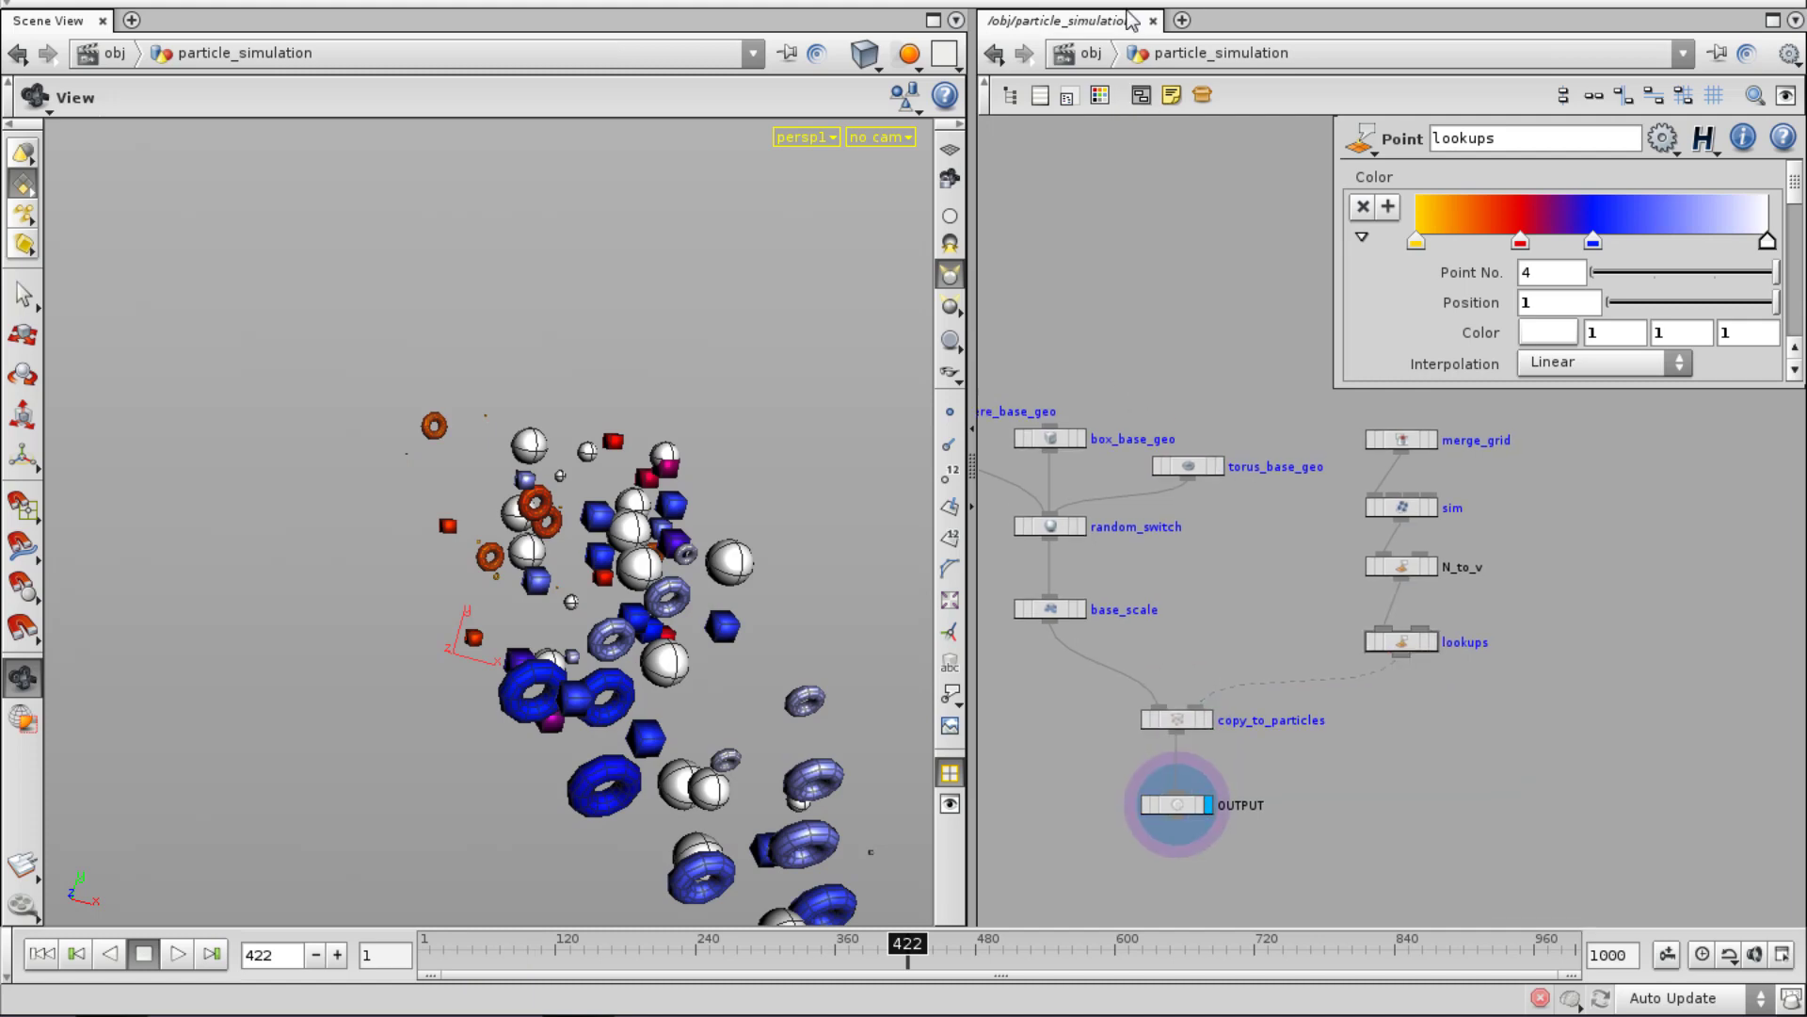
{"action": "left_click", "coordinate": [1092, 53]}
{"action": "middle_click_drag", "start_coordinate": [1133, 804], "coordinate": [1146, 833]}
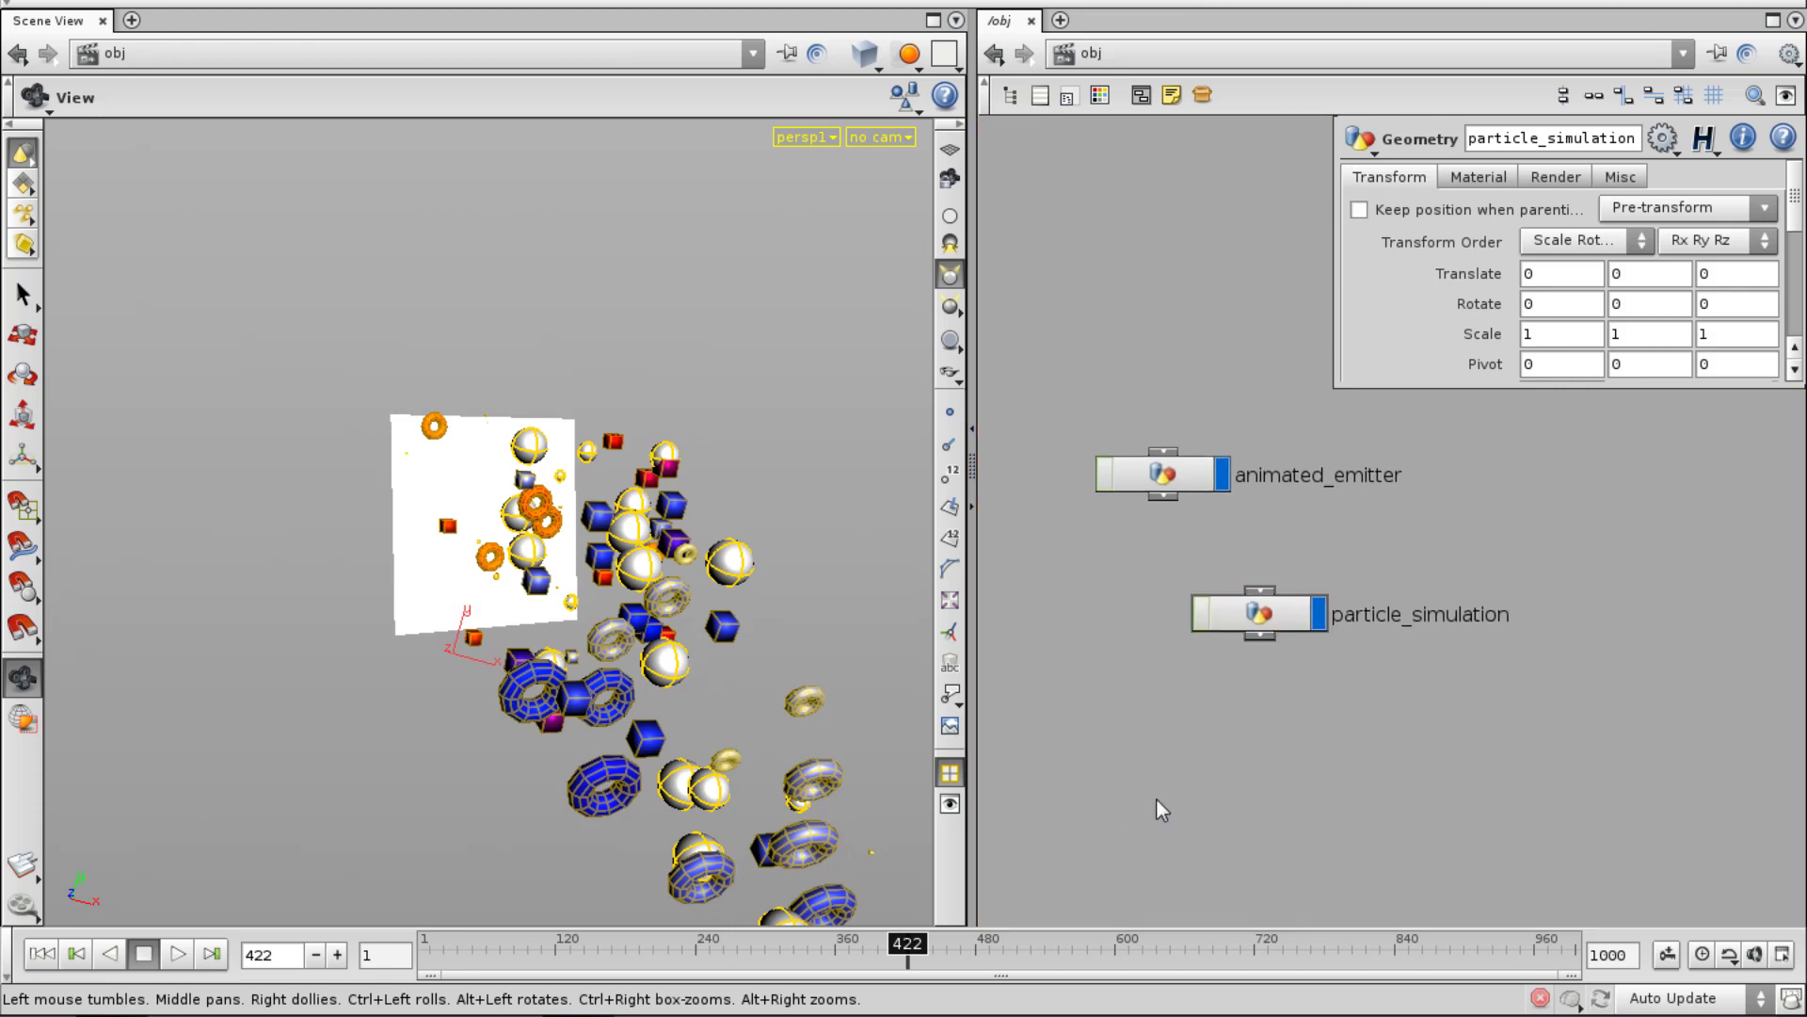
Select particle_simulation and animated_emitter in turn to review the scene's two geometry objects.
{"action": "left_click_drag", "start_coordinate": [1156, 791], "coordinate": [1334, 571]}
{"action": "middle_click_drag", "start_coordinate": [1292, 808], "coordinate": [1168, 828]}
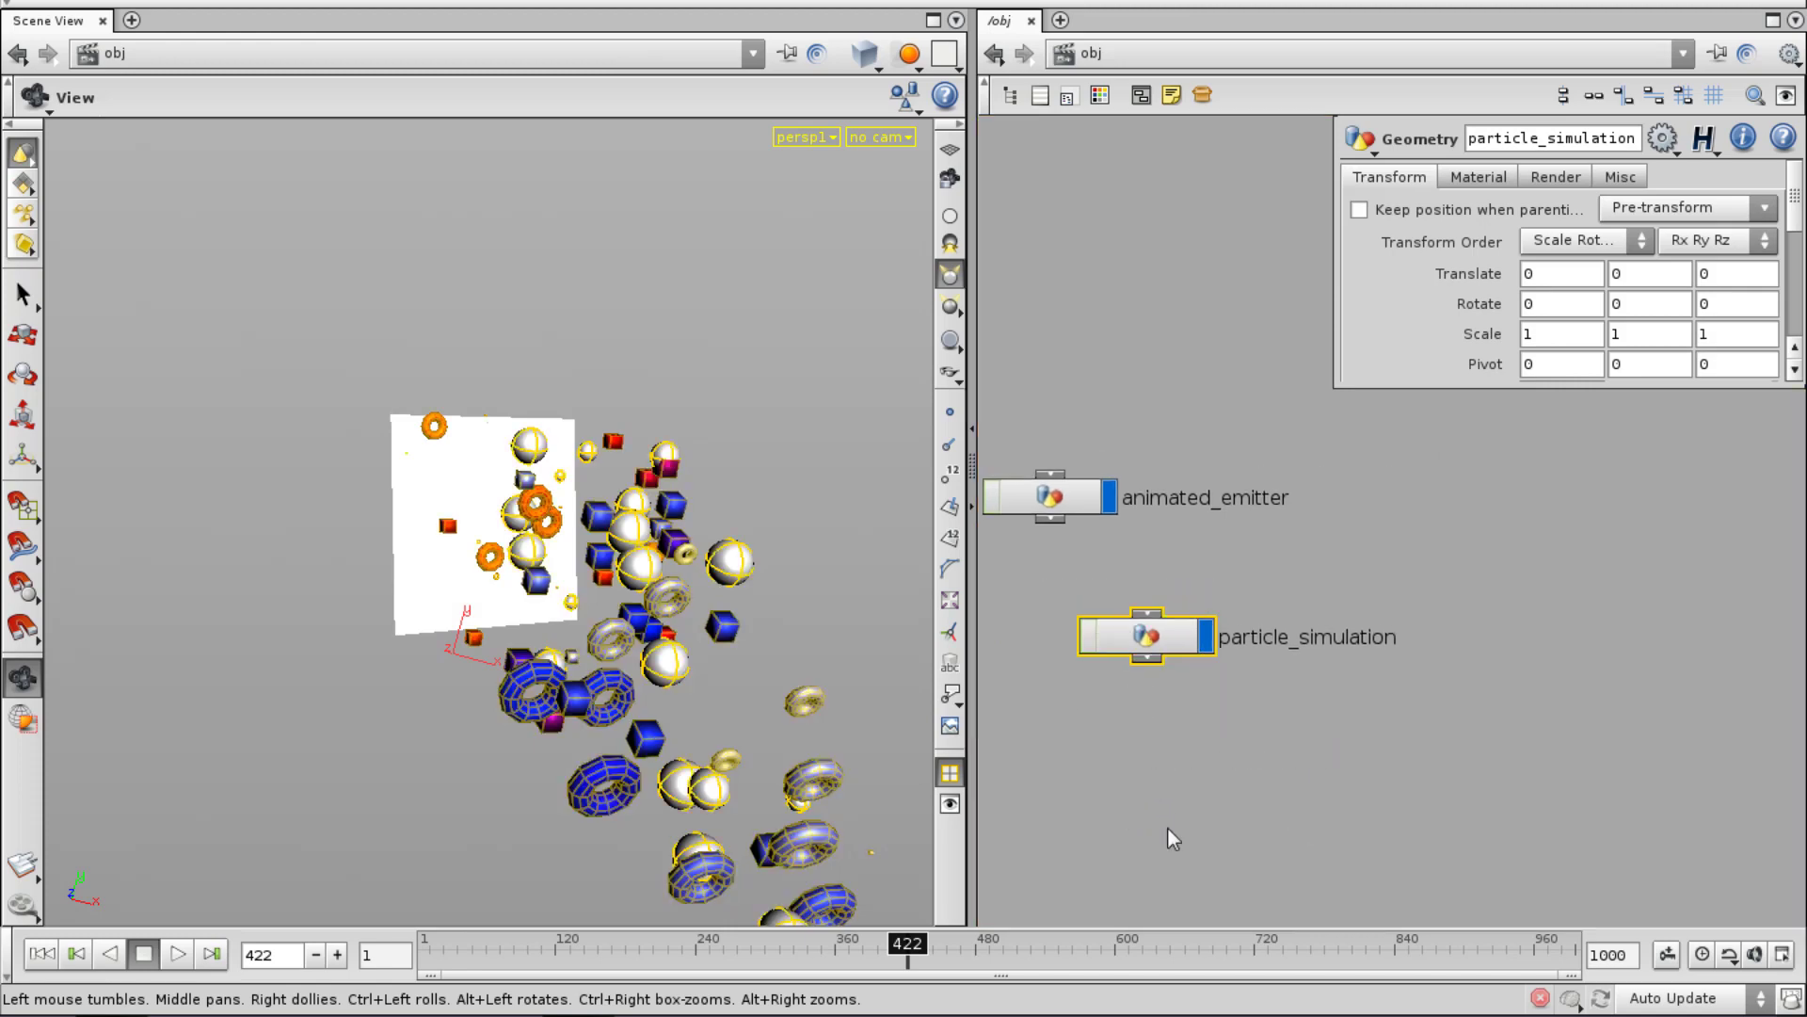
{"action": "middle_click_drag", "start_coordinate": [1235, 754], "coordinate": [1325, 823]}
{"action": "left_click", "coordinate": [1218, 650]}
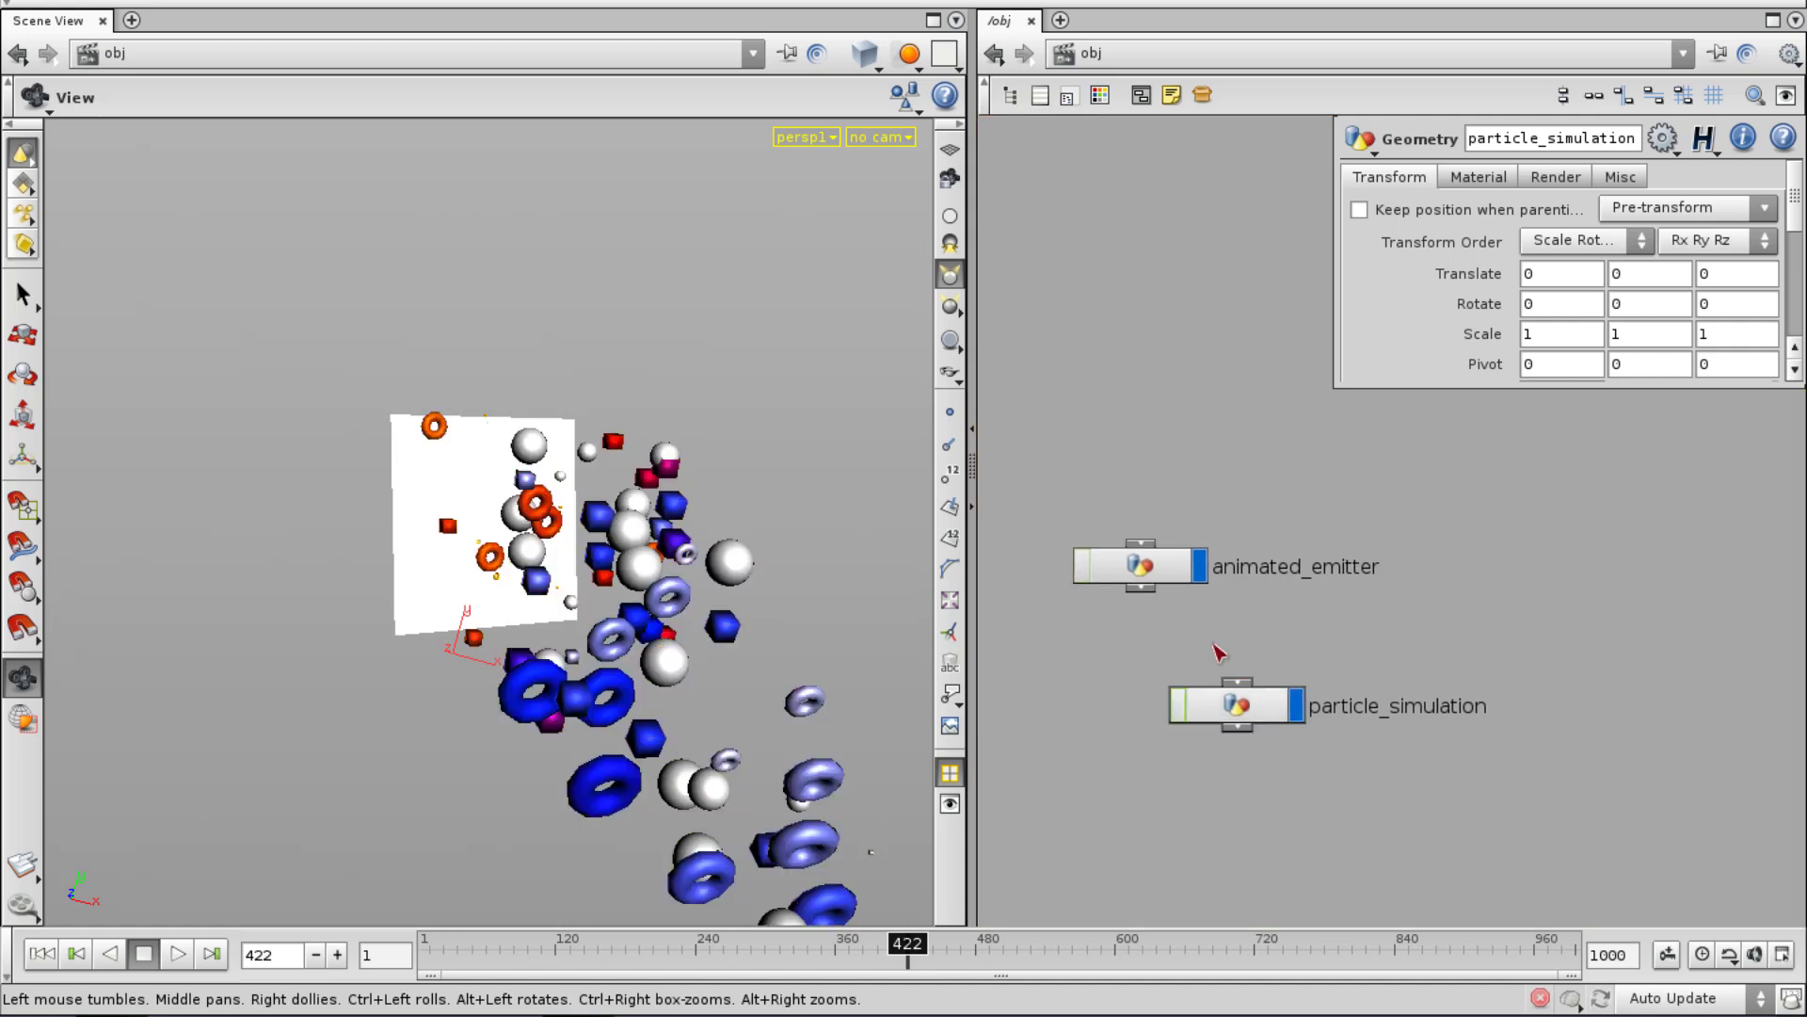
{"action": "left_click", "coordinate": [1173, 570]}
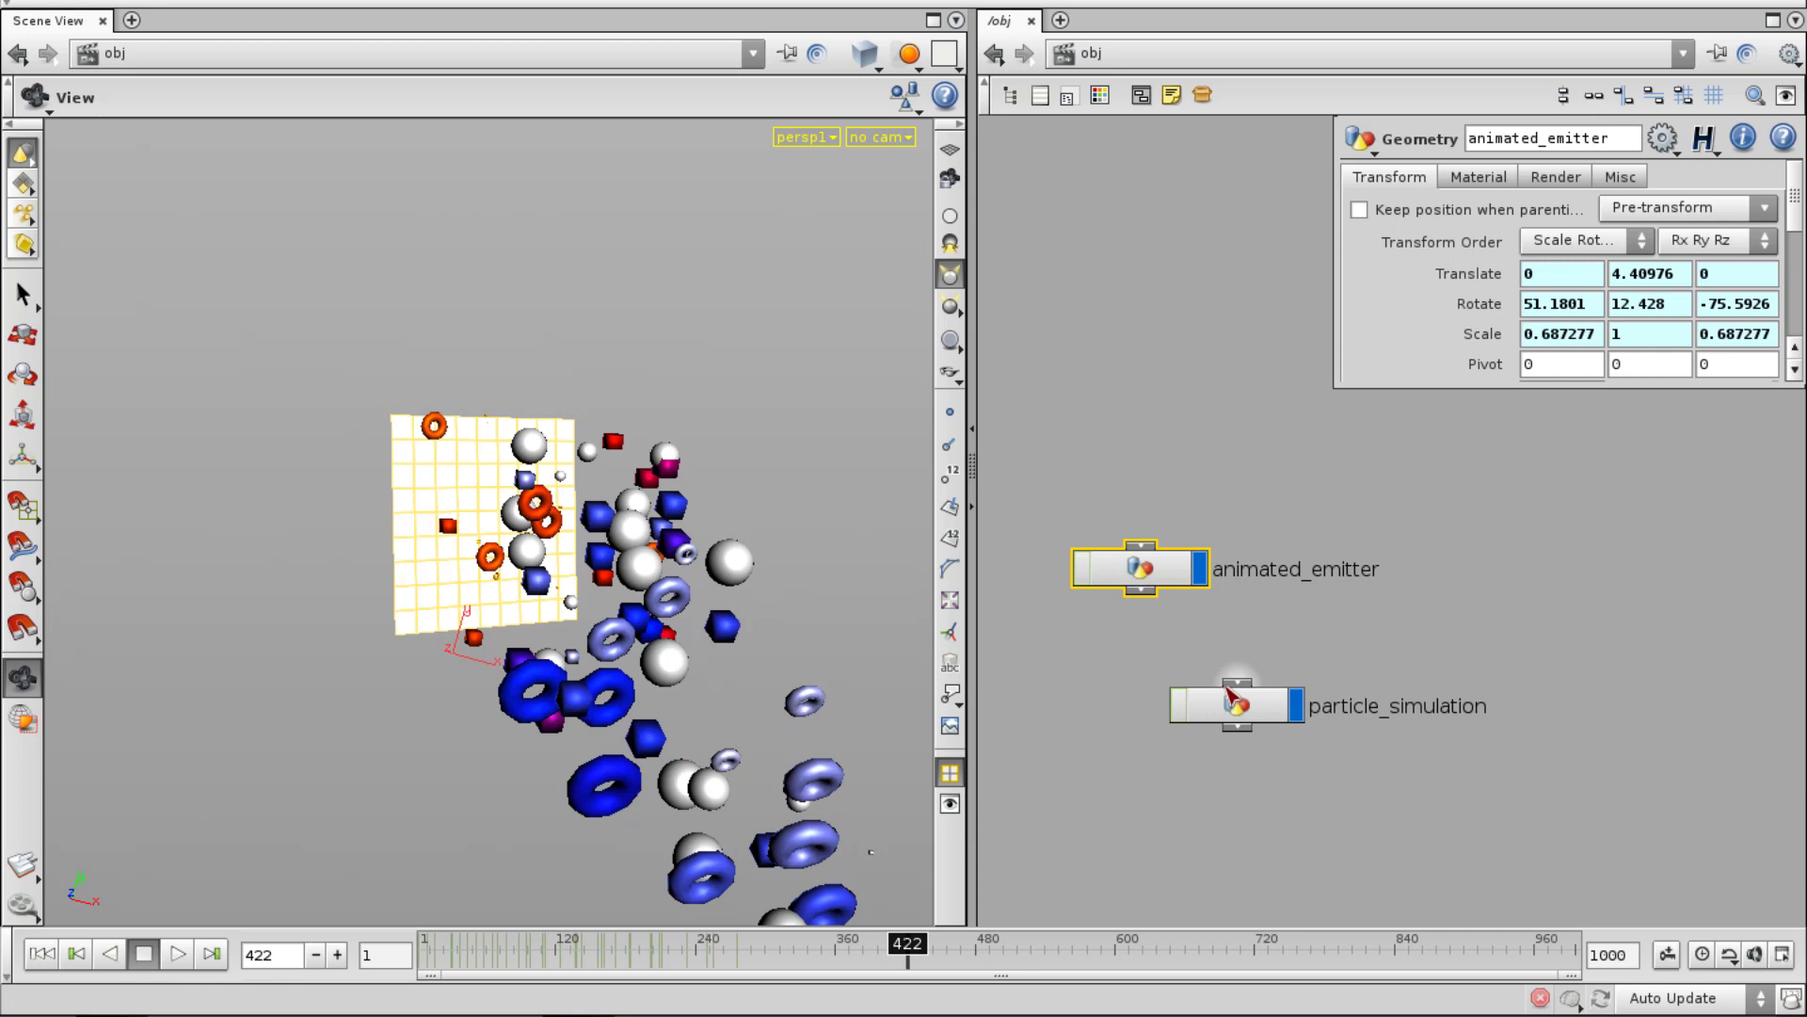
Delete both the animated_emitter and particle_simulation objects from the scene.
{"action": "middle_click_drag", "start_coordinate": [1354, 658], "coordinate": [1338, 597]}
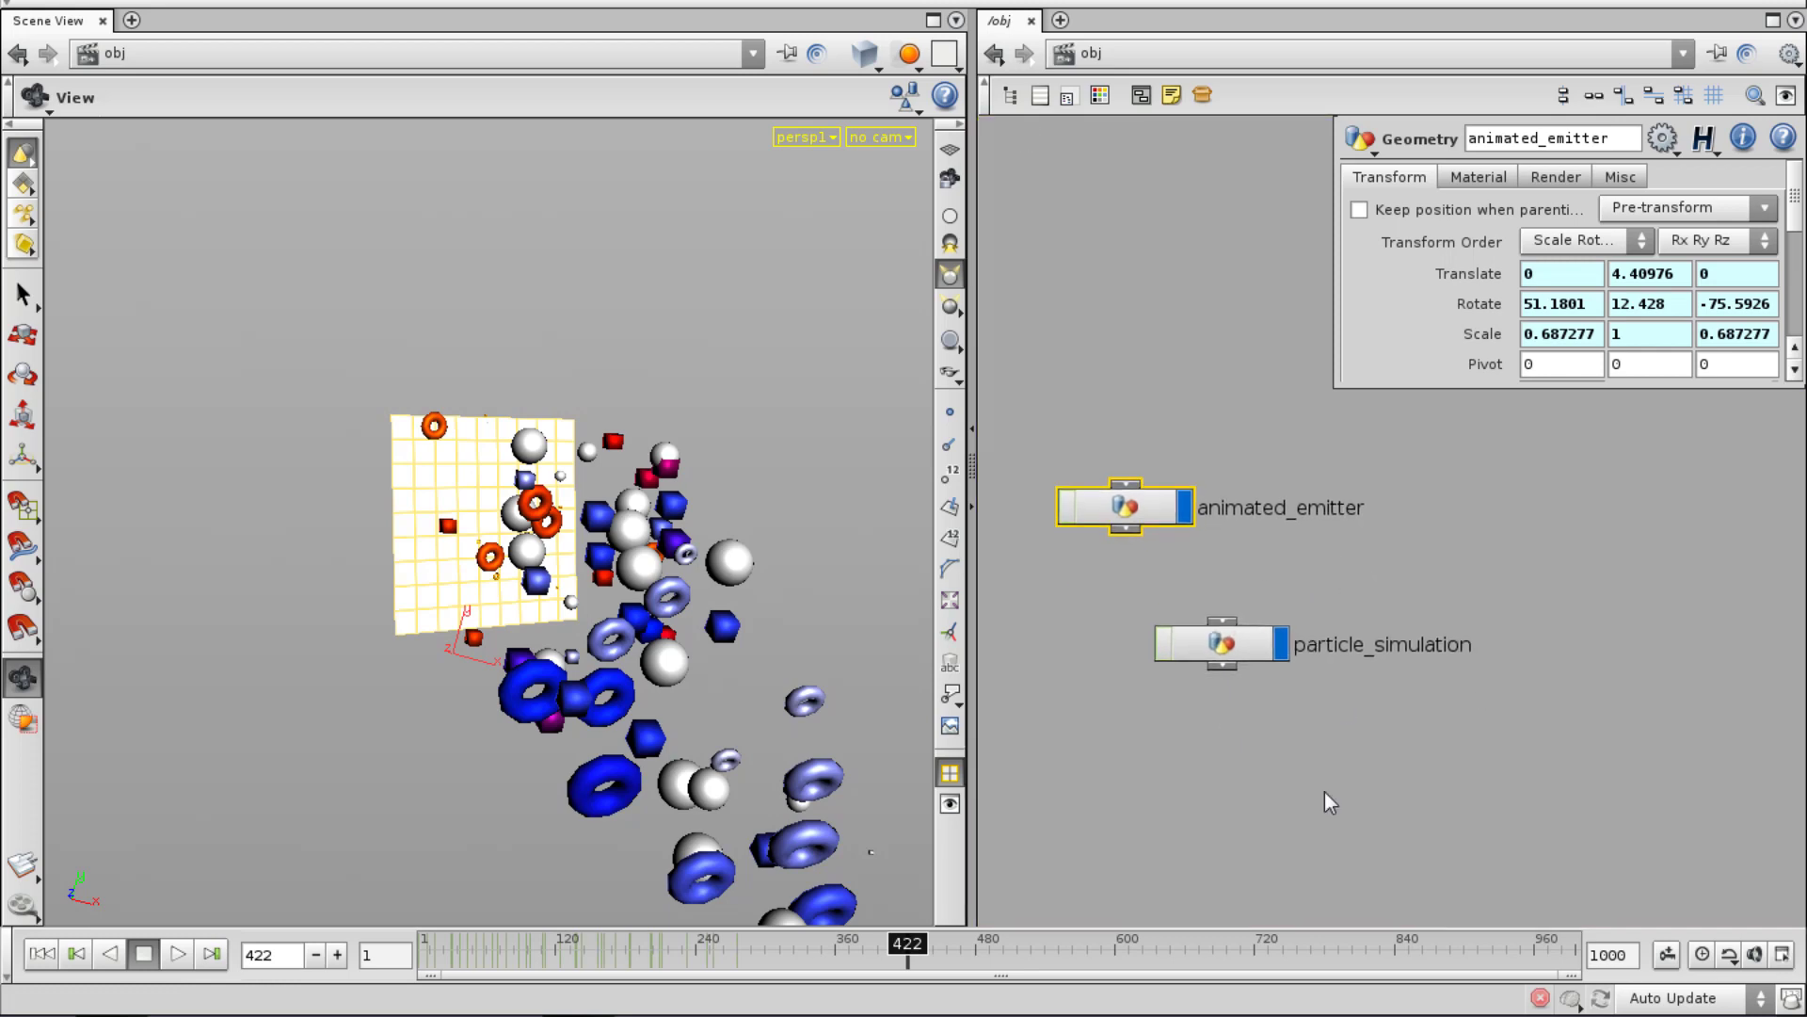
{"action": "left_click_drag", "start_coordinate": [1331, 802], "coordinate": [1198, 229]}
{"action": "key", "text": "Delete"}
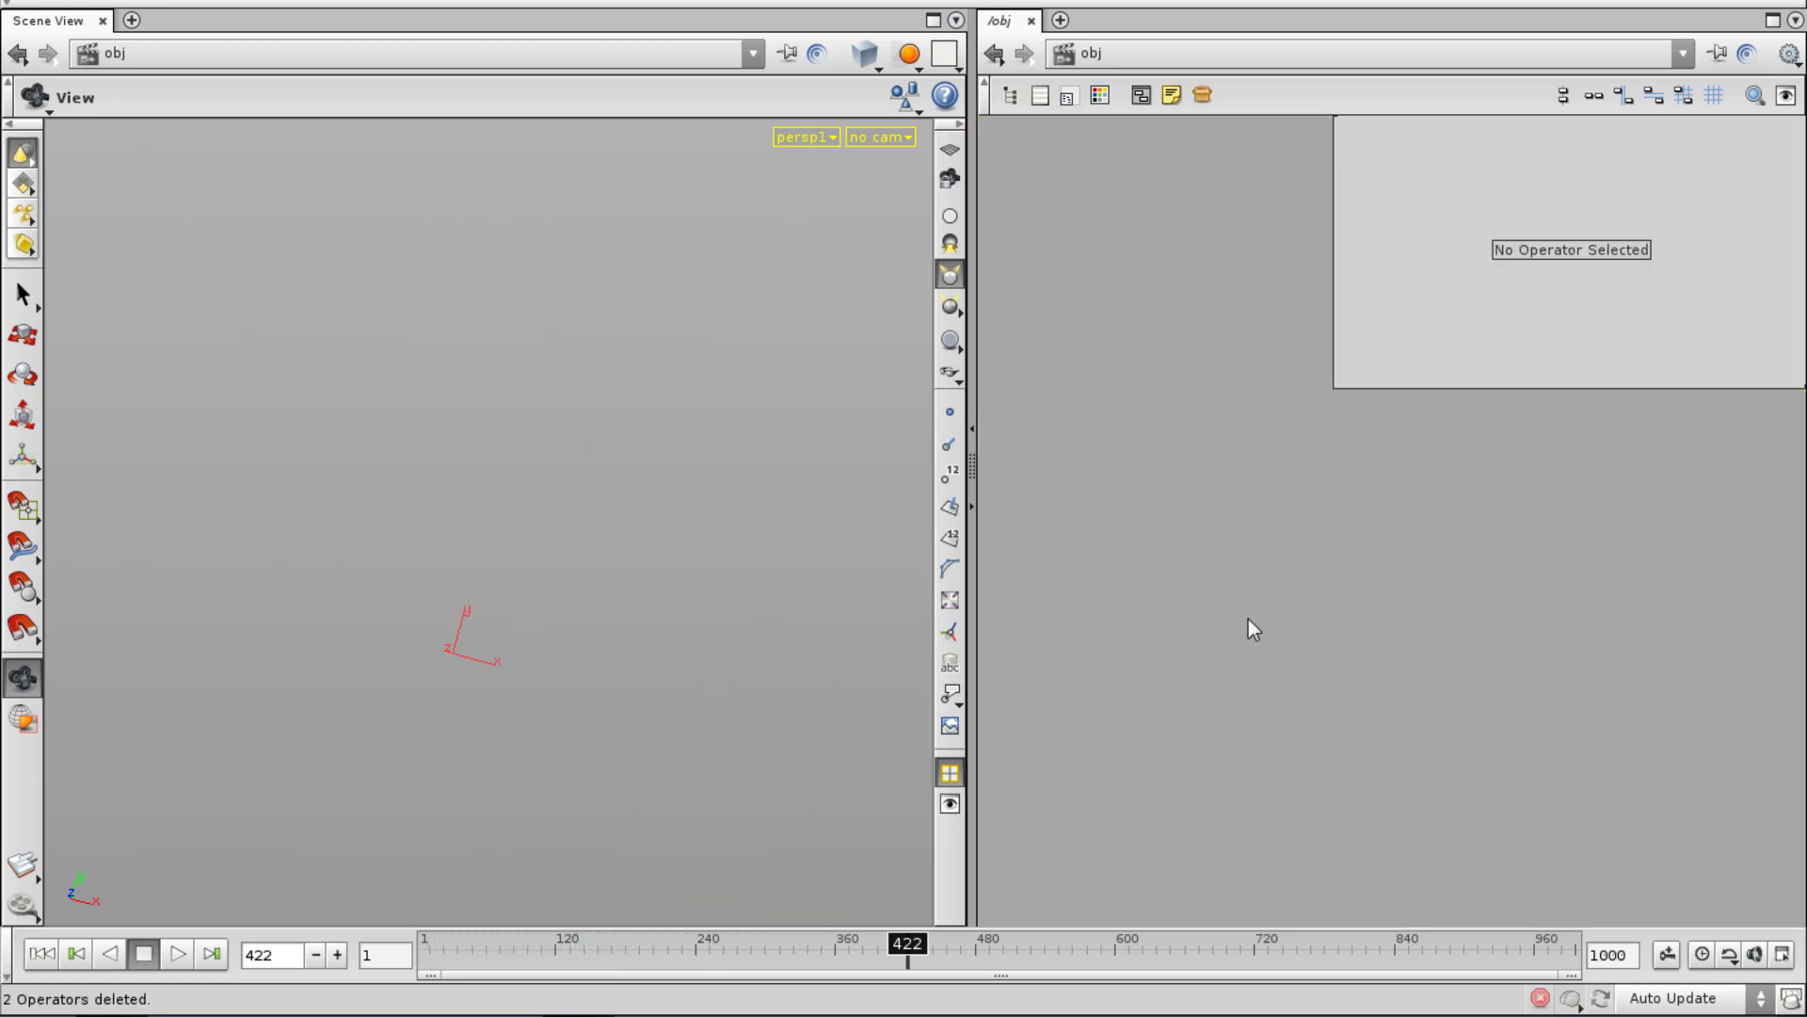
Add a new Geometry object to the emptied object network.
{"action": "key", "text": "Tab"}
{"action": "key", "text": "Escape"}
{"action": "key", "text": "Tab"}
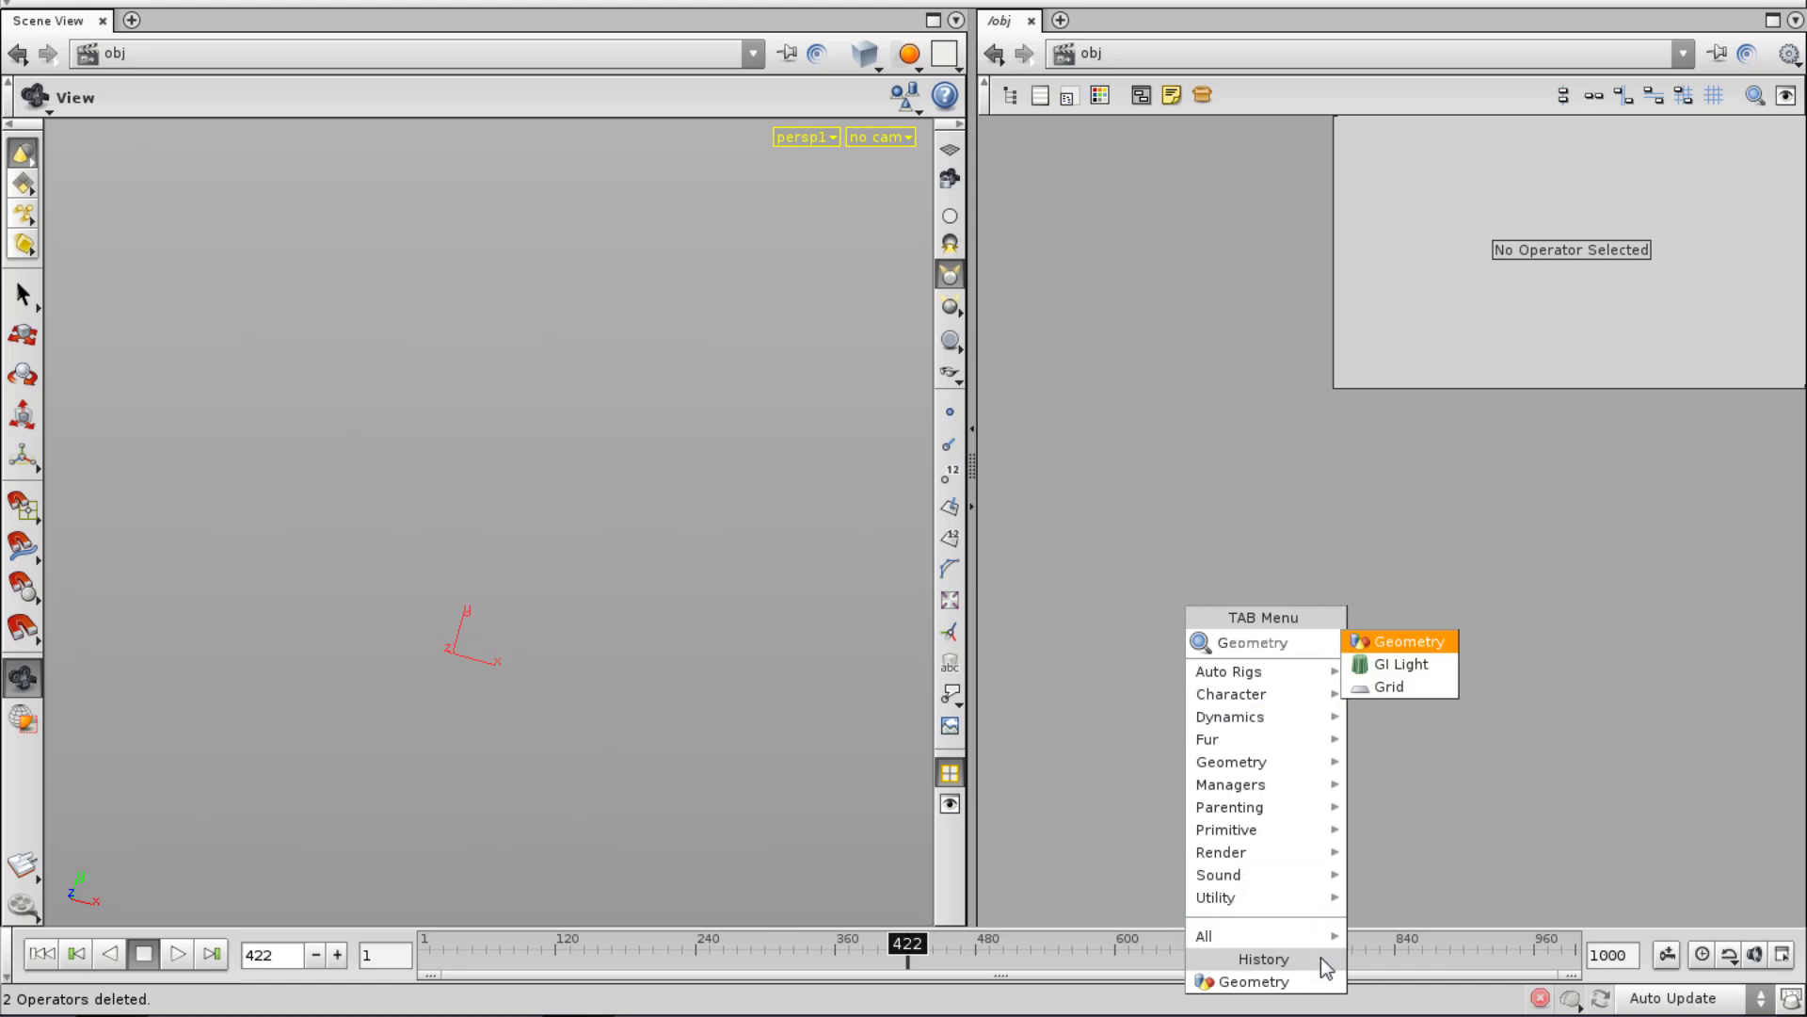
{"action": "left_click", "coordinate": [1403, 641]}
{"action": "left_click", "coordinate": [1252, 461]}
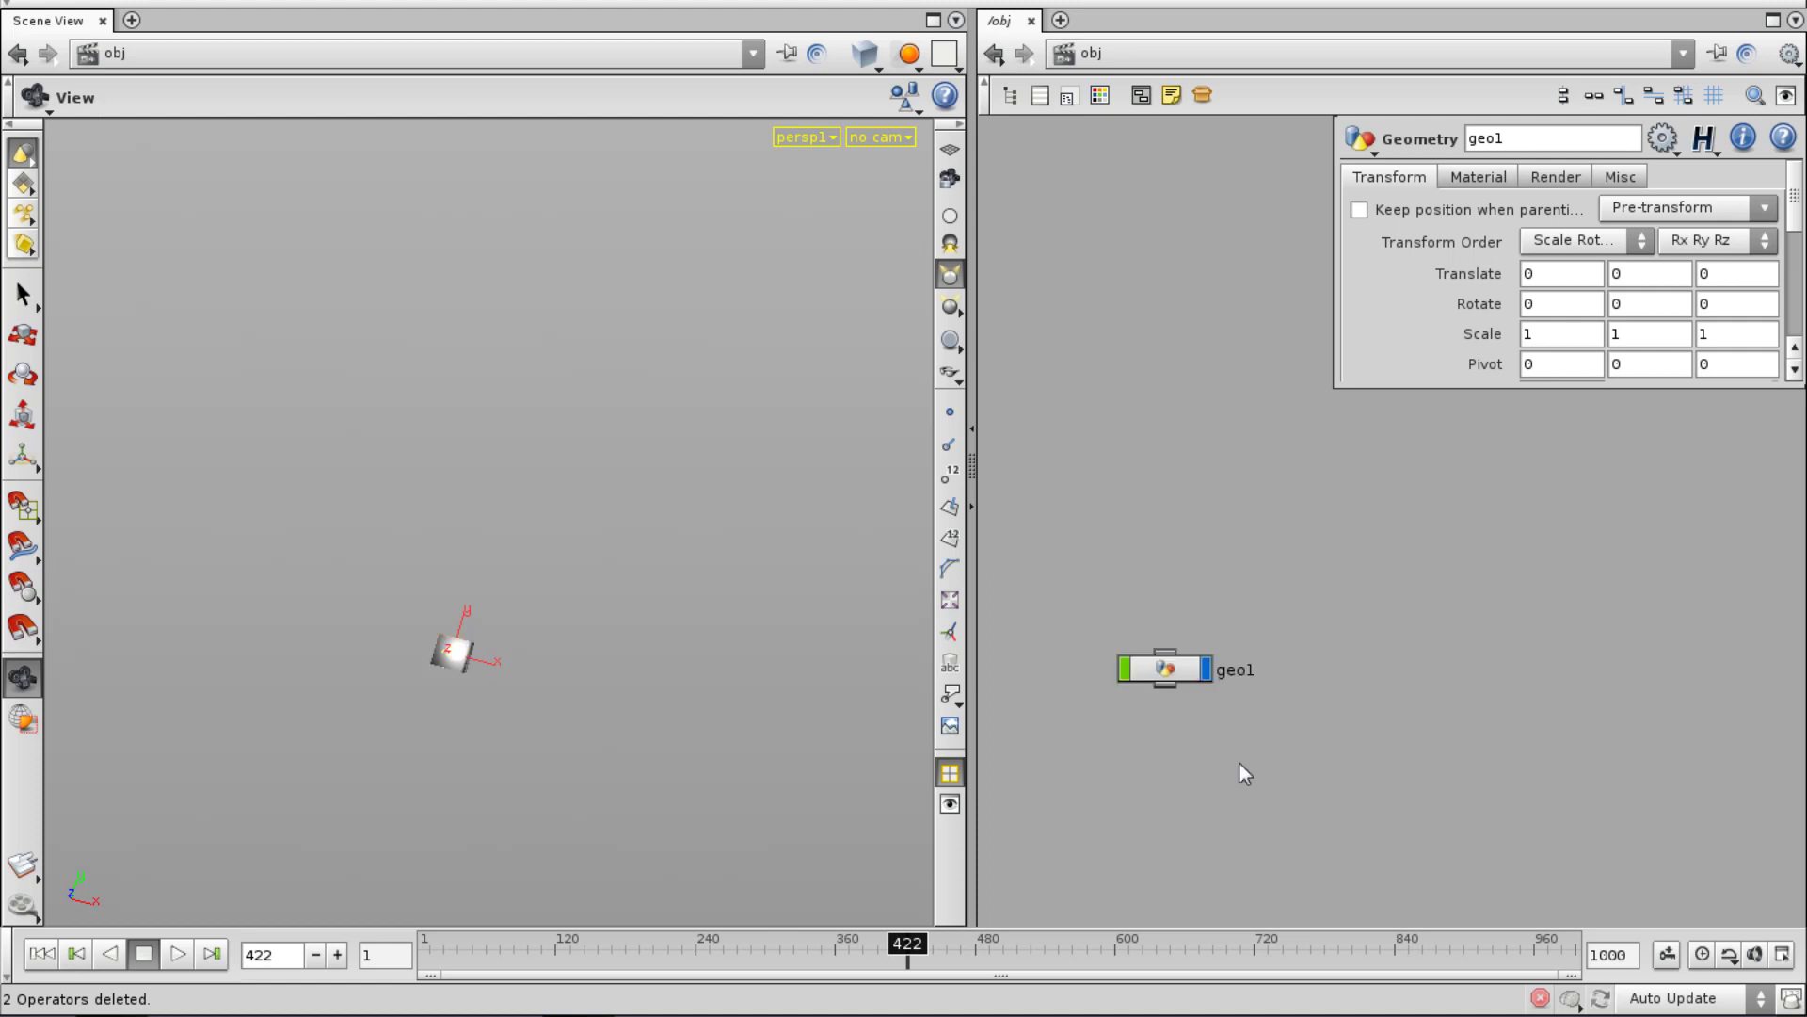
{"action": "right_click_drag", "start_coordinate": [1240, 764], "coordinate": [1348, 767]}
{"action": "middle_click_drag", "start_coordinate": [1243, 778], "coordinate": [1270, 781]}
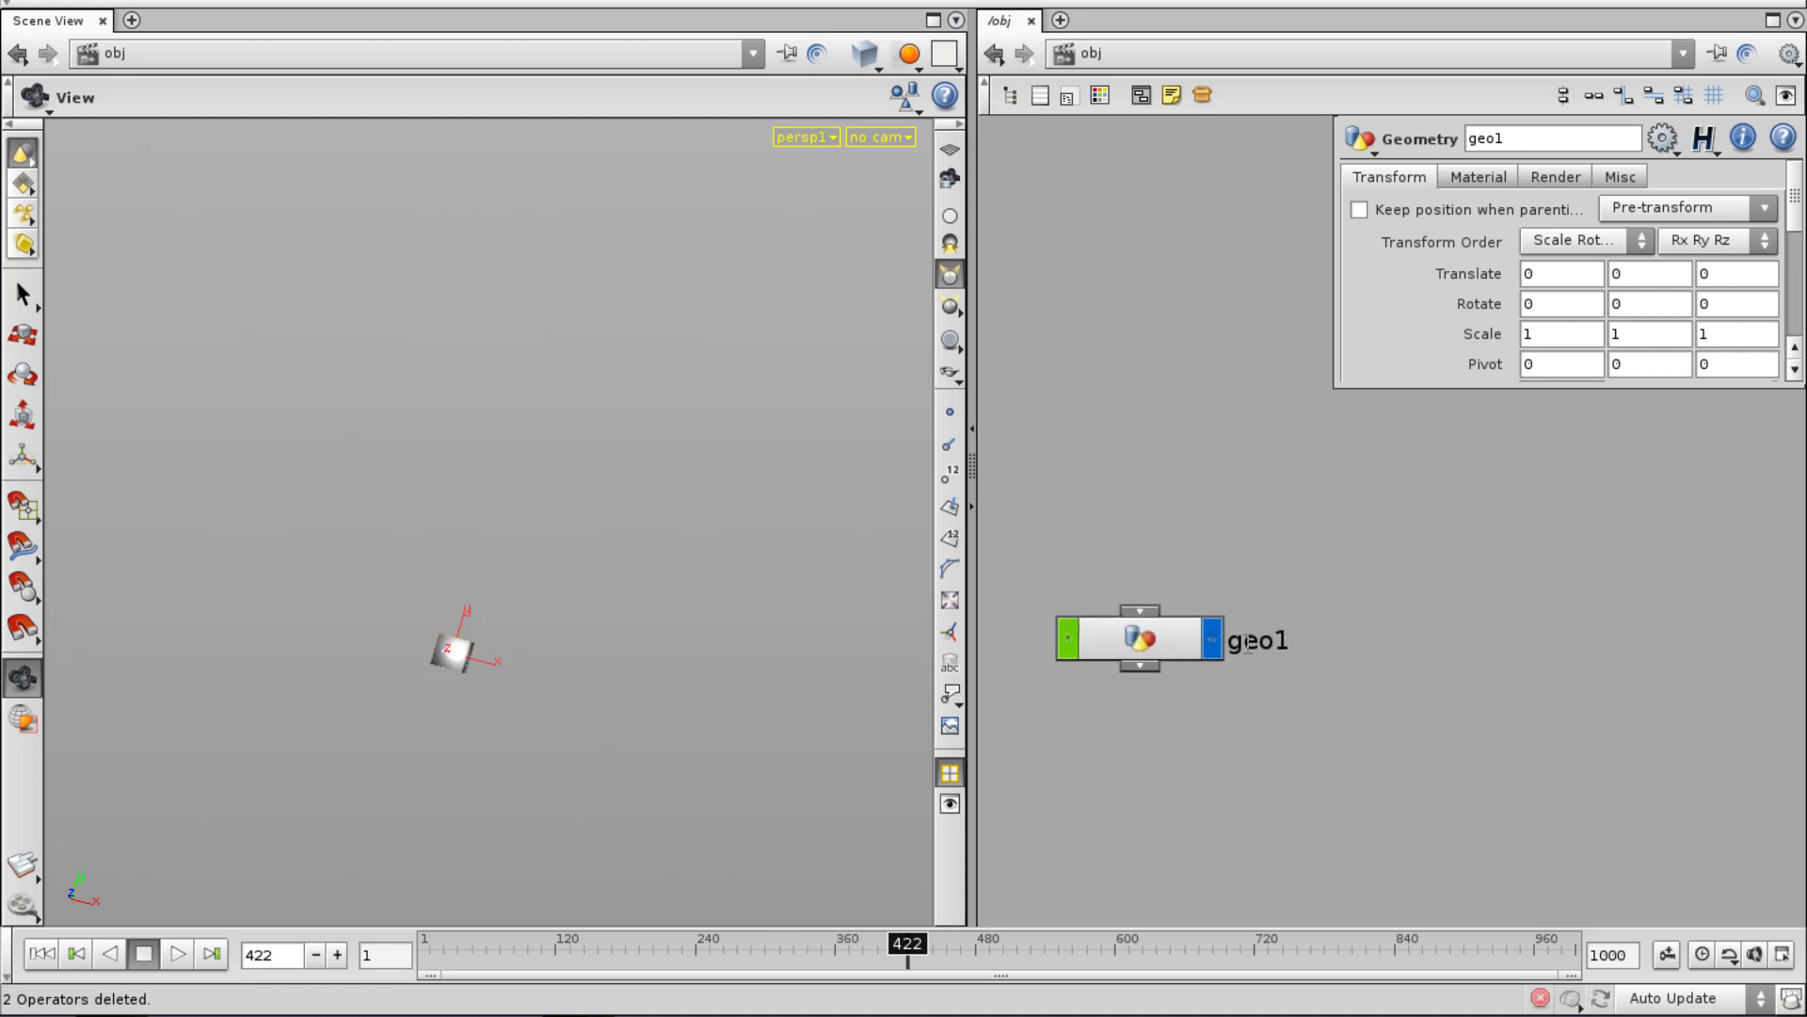
Rename the new Geometry object as grid and select it.
{"action": "left_click", "coordinate": [1181, 636]}
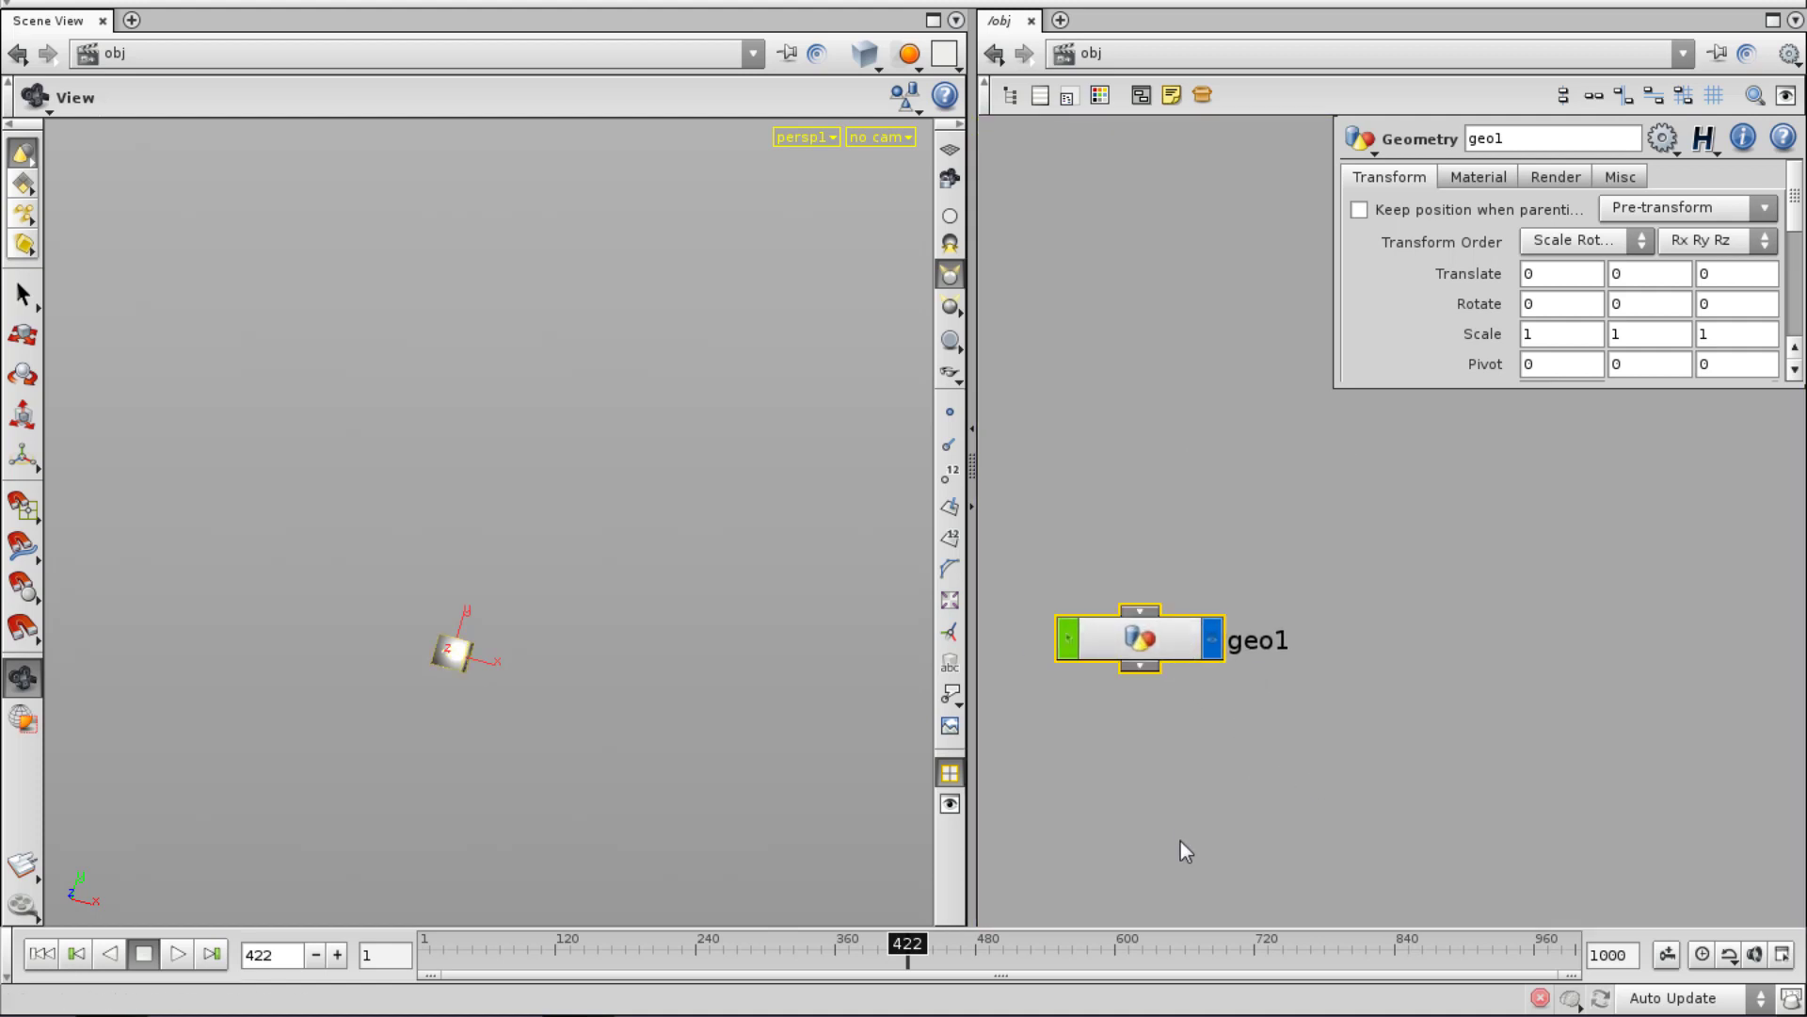
{"action": "middle_click_drag", "start_coordinate": [1181, 839], "coordinate": [1190, 827]}
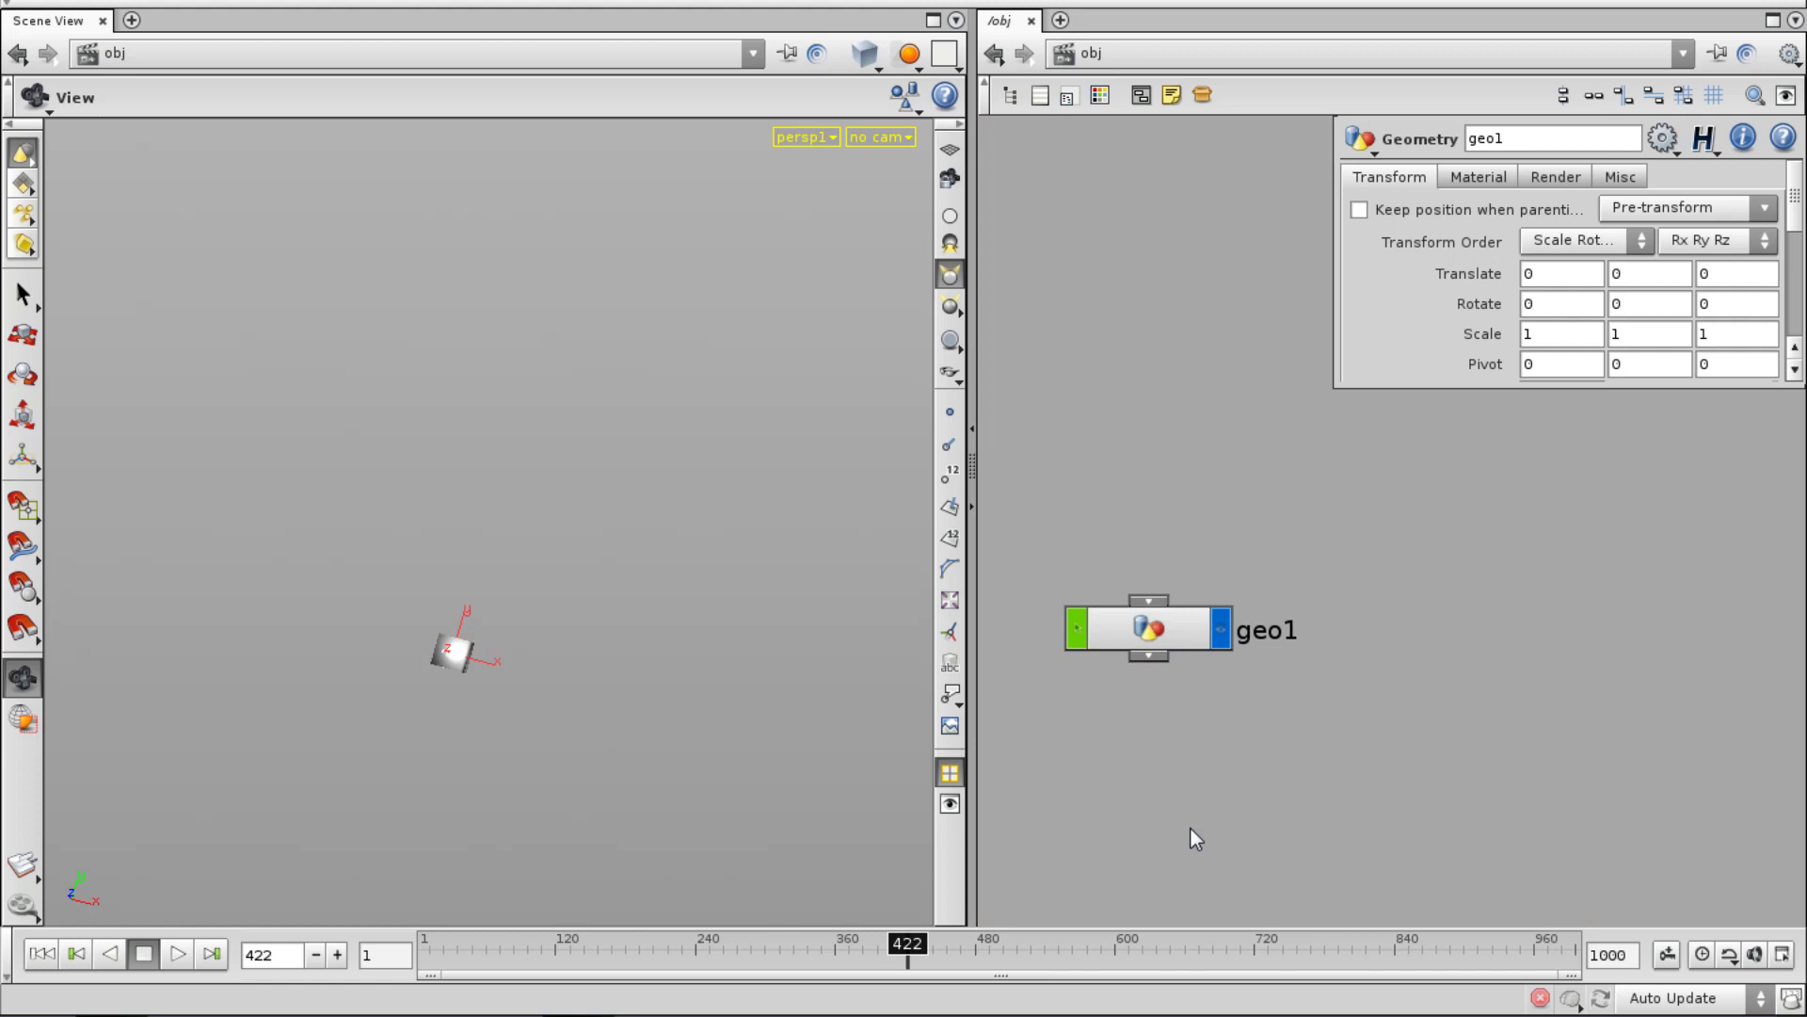
{"action": "left_click", "coordinate": [1257, 643]}
{"action": "type", "text": "grid"}
{"action": "key", "text": "Return"}
{"action": "left_click", "coordinate": [1168, 626]}
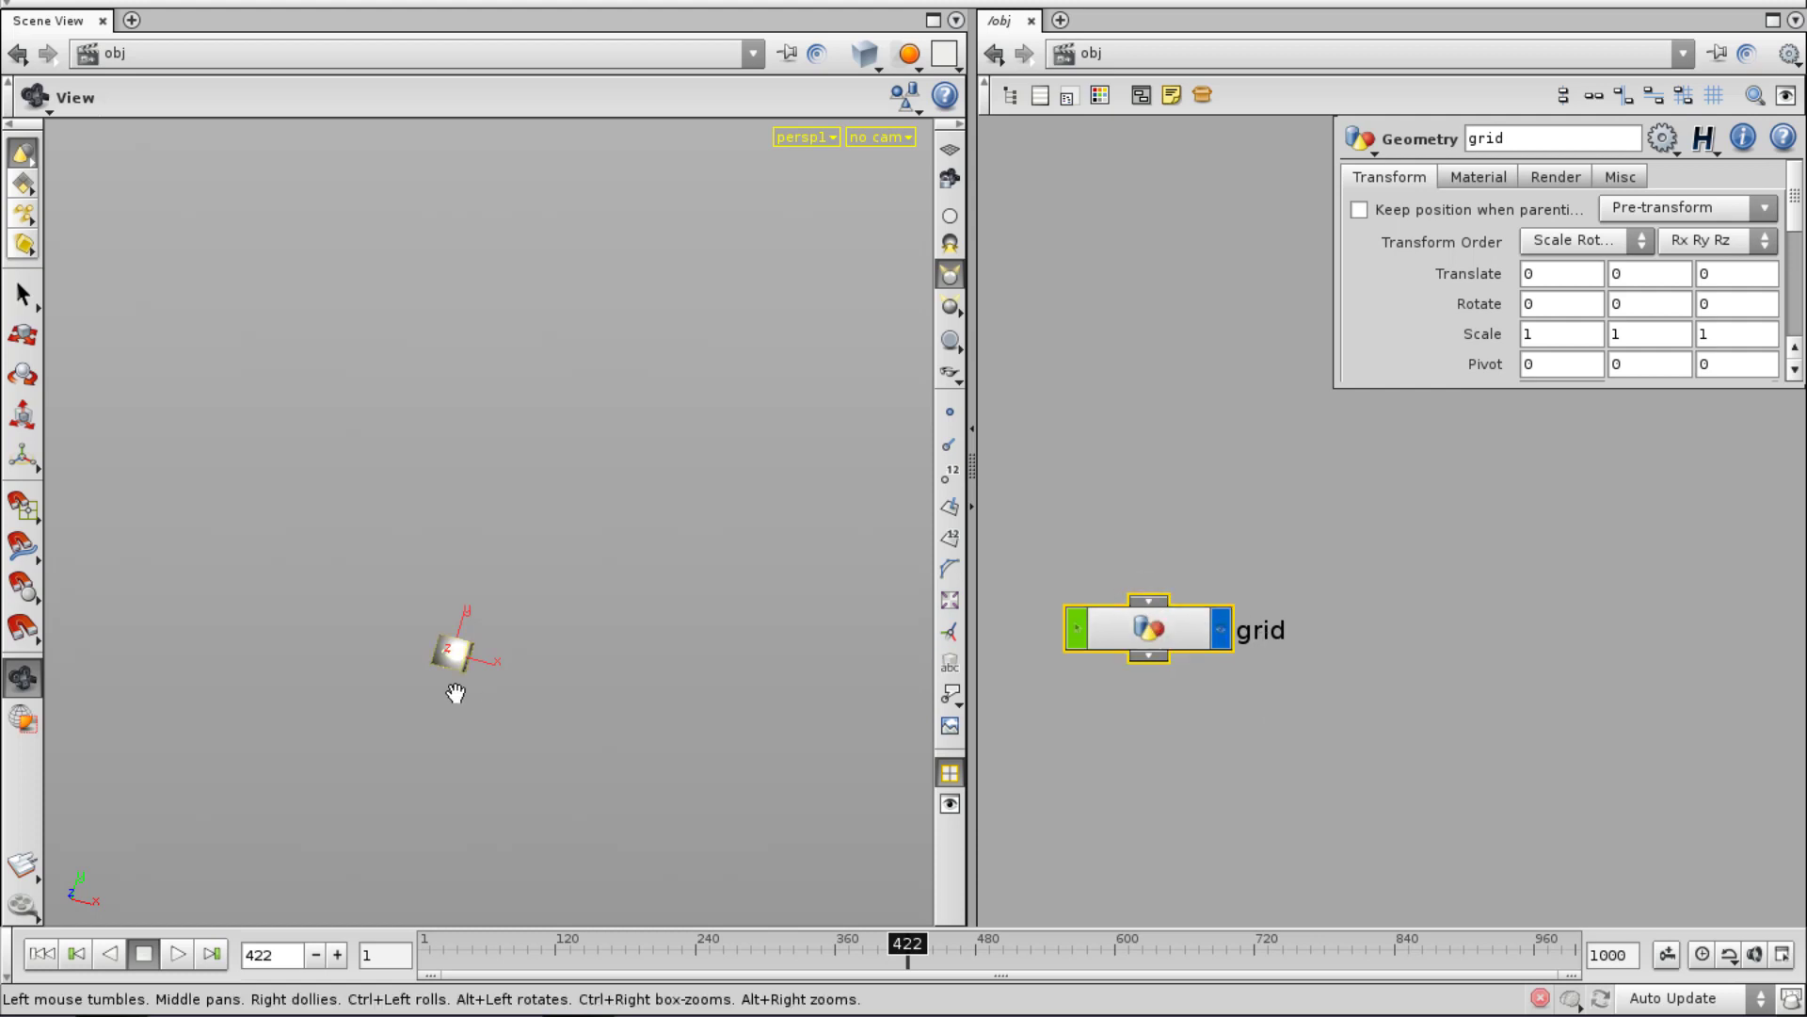
Frame the default cube, enter the grid object and delete the File node inside it.
{"action": "key", "text": "f"}
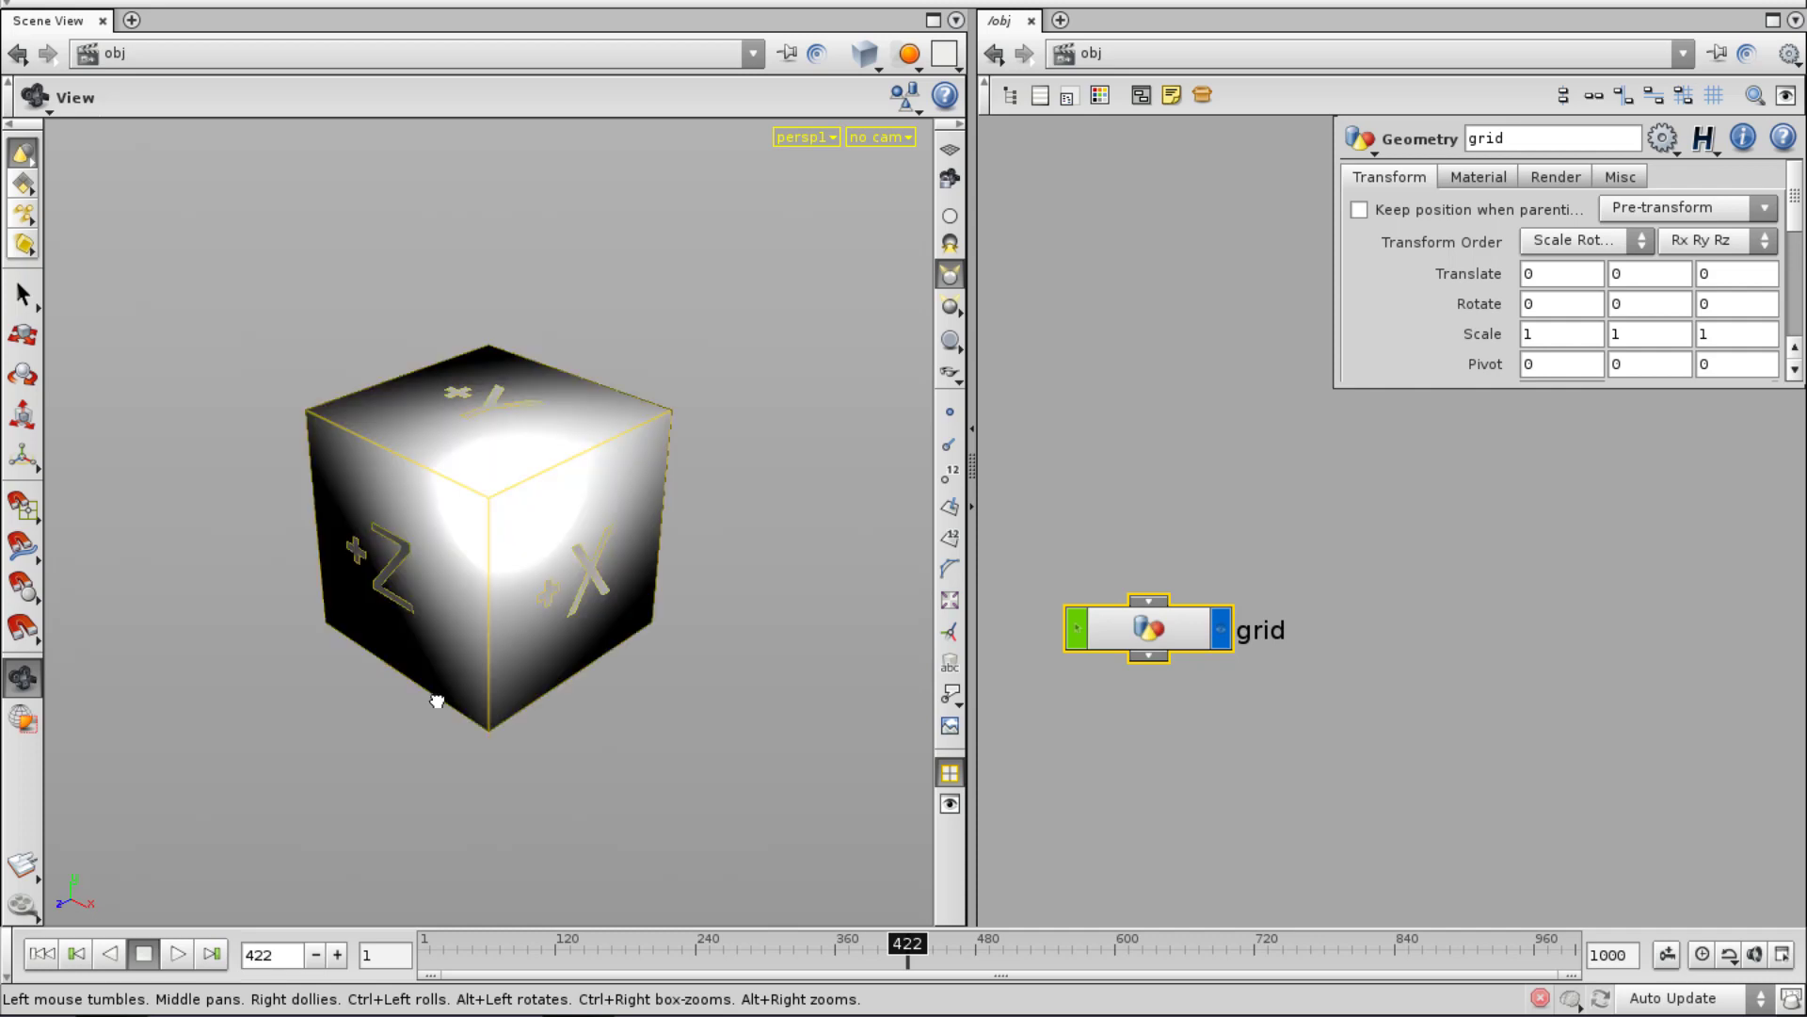
{"action": "left_click_drag", "start_coordinate": [436, 694], "coordinate": [494, 742]}
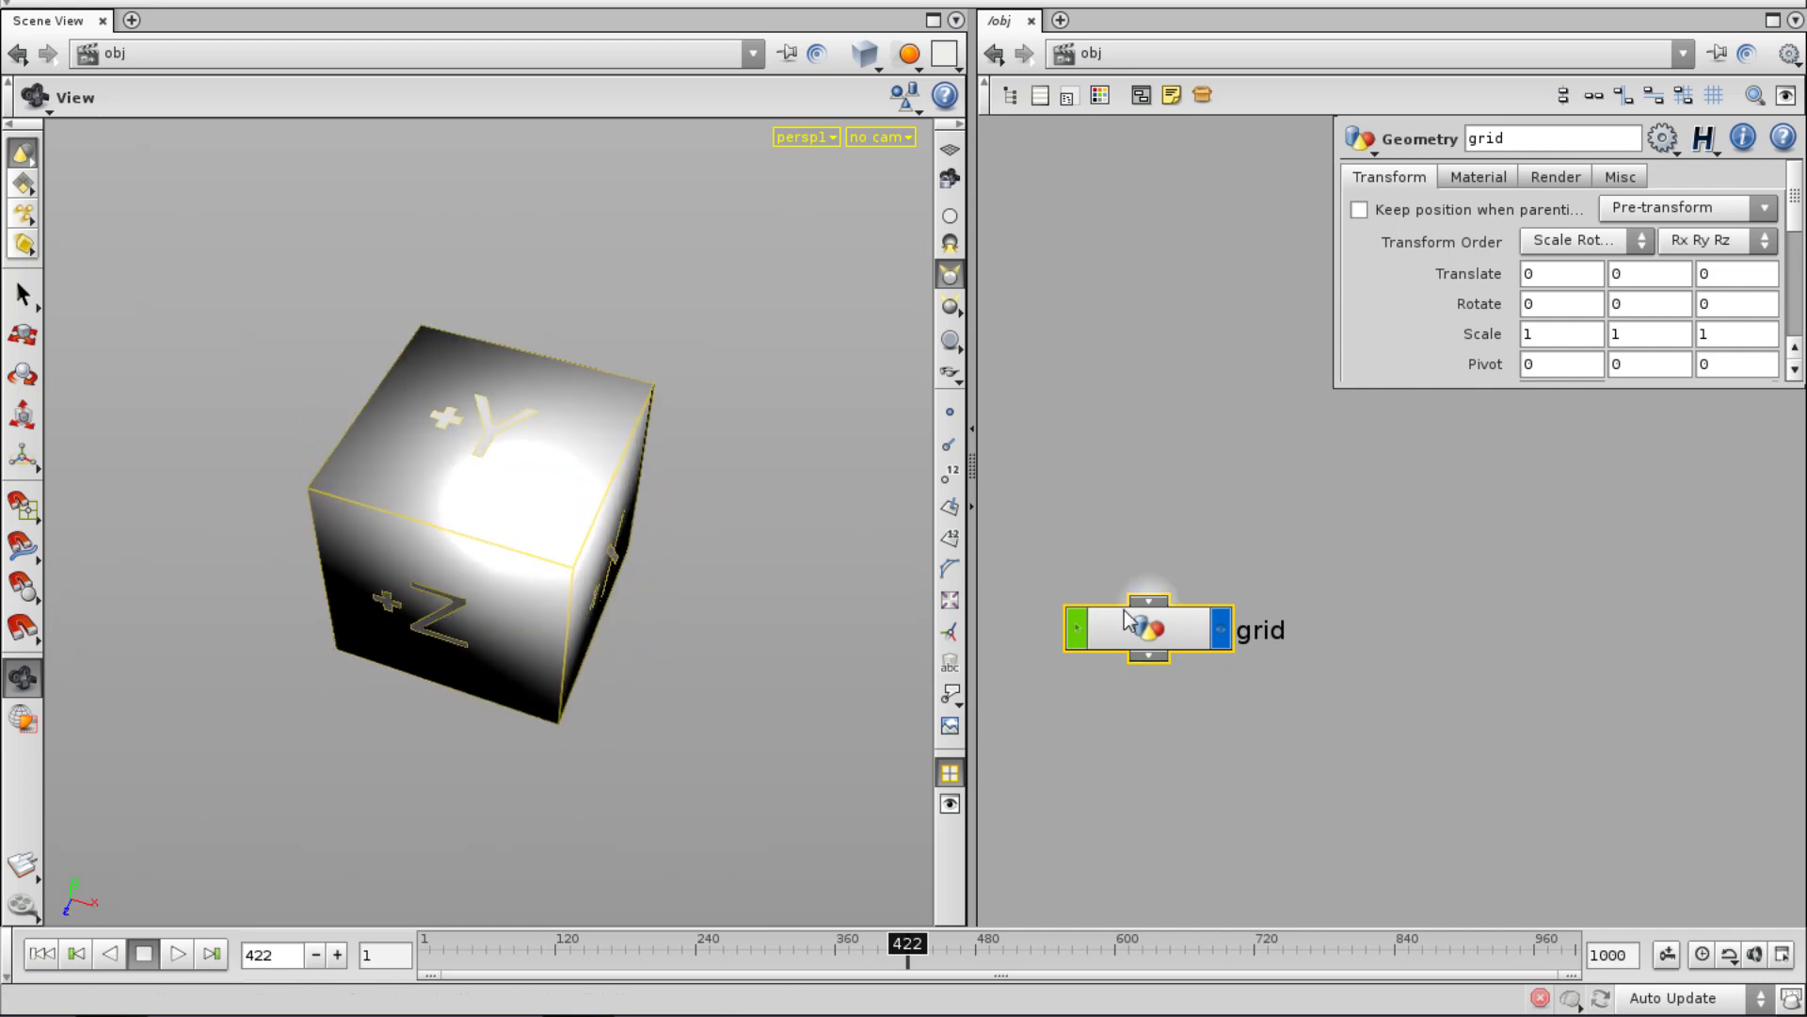
{"action": "left_click", "coordinate": [1152, 798]}
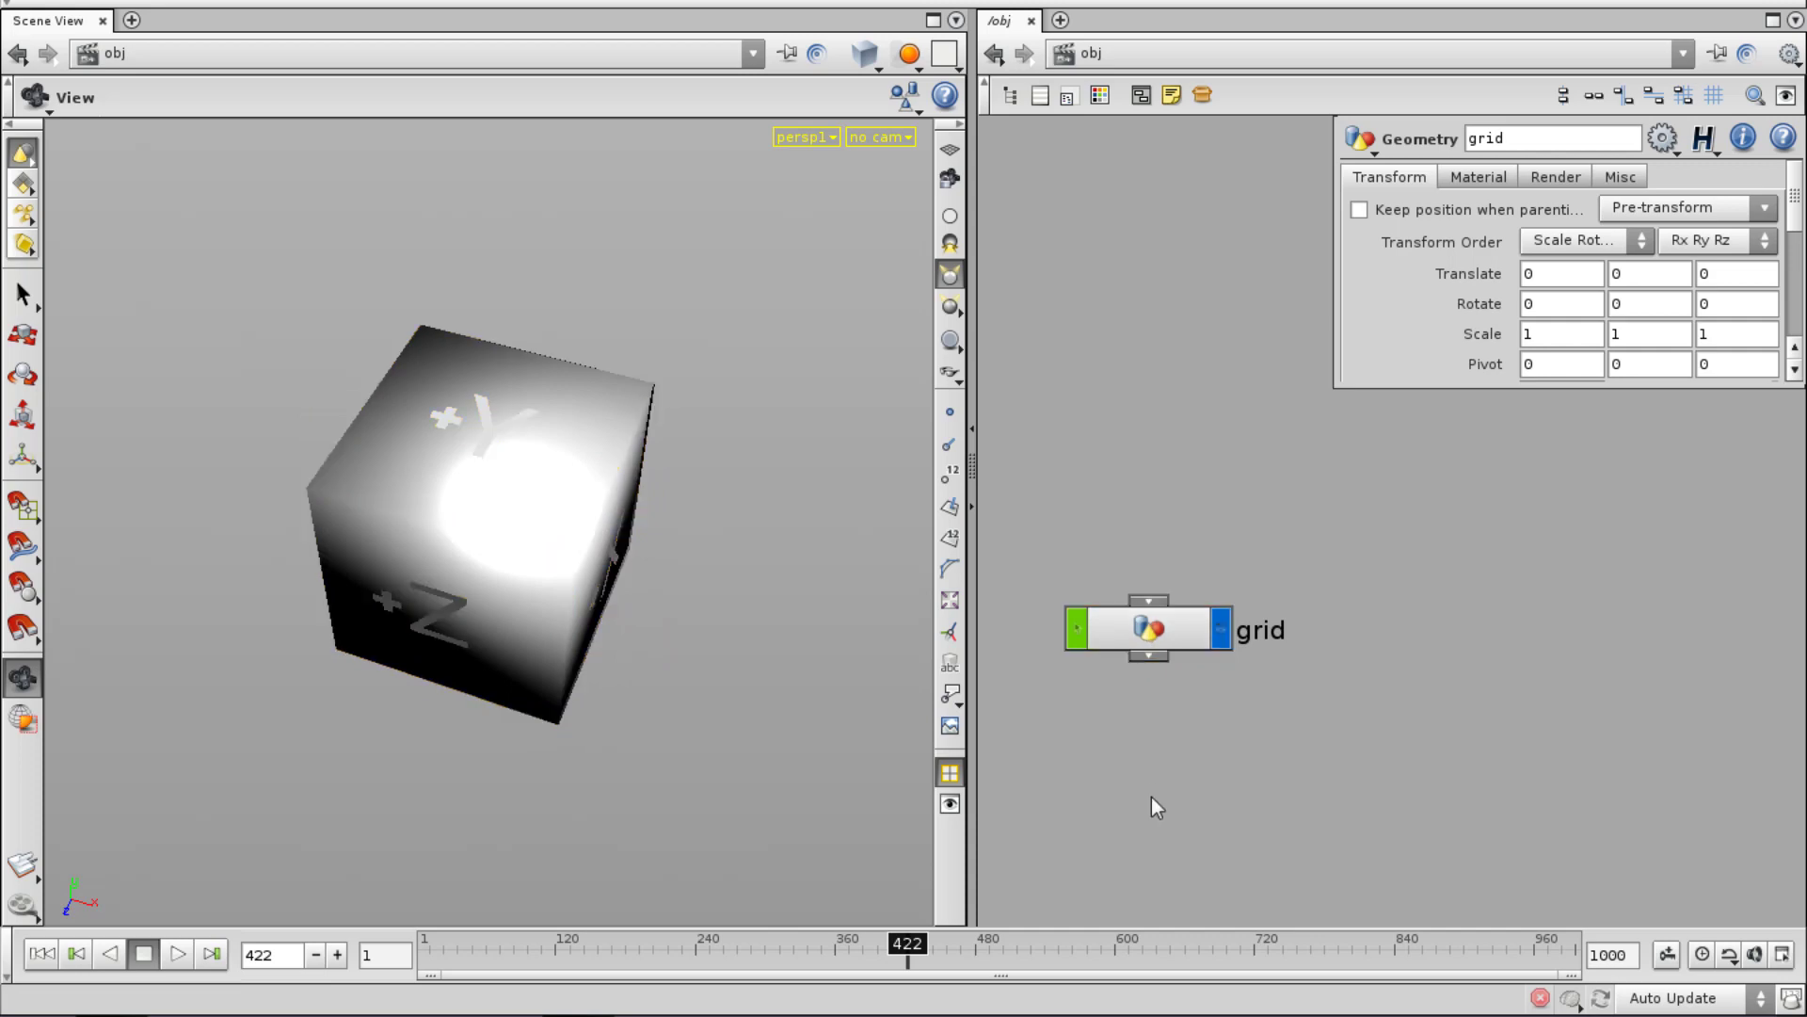
{"action": "double_click", "coordinate": [1173, 646]}
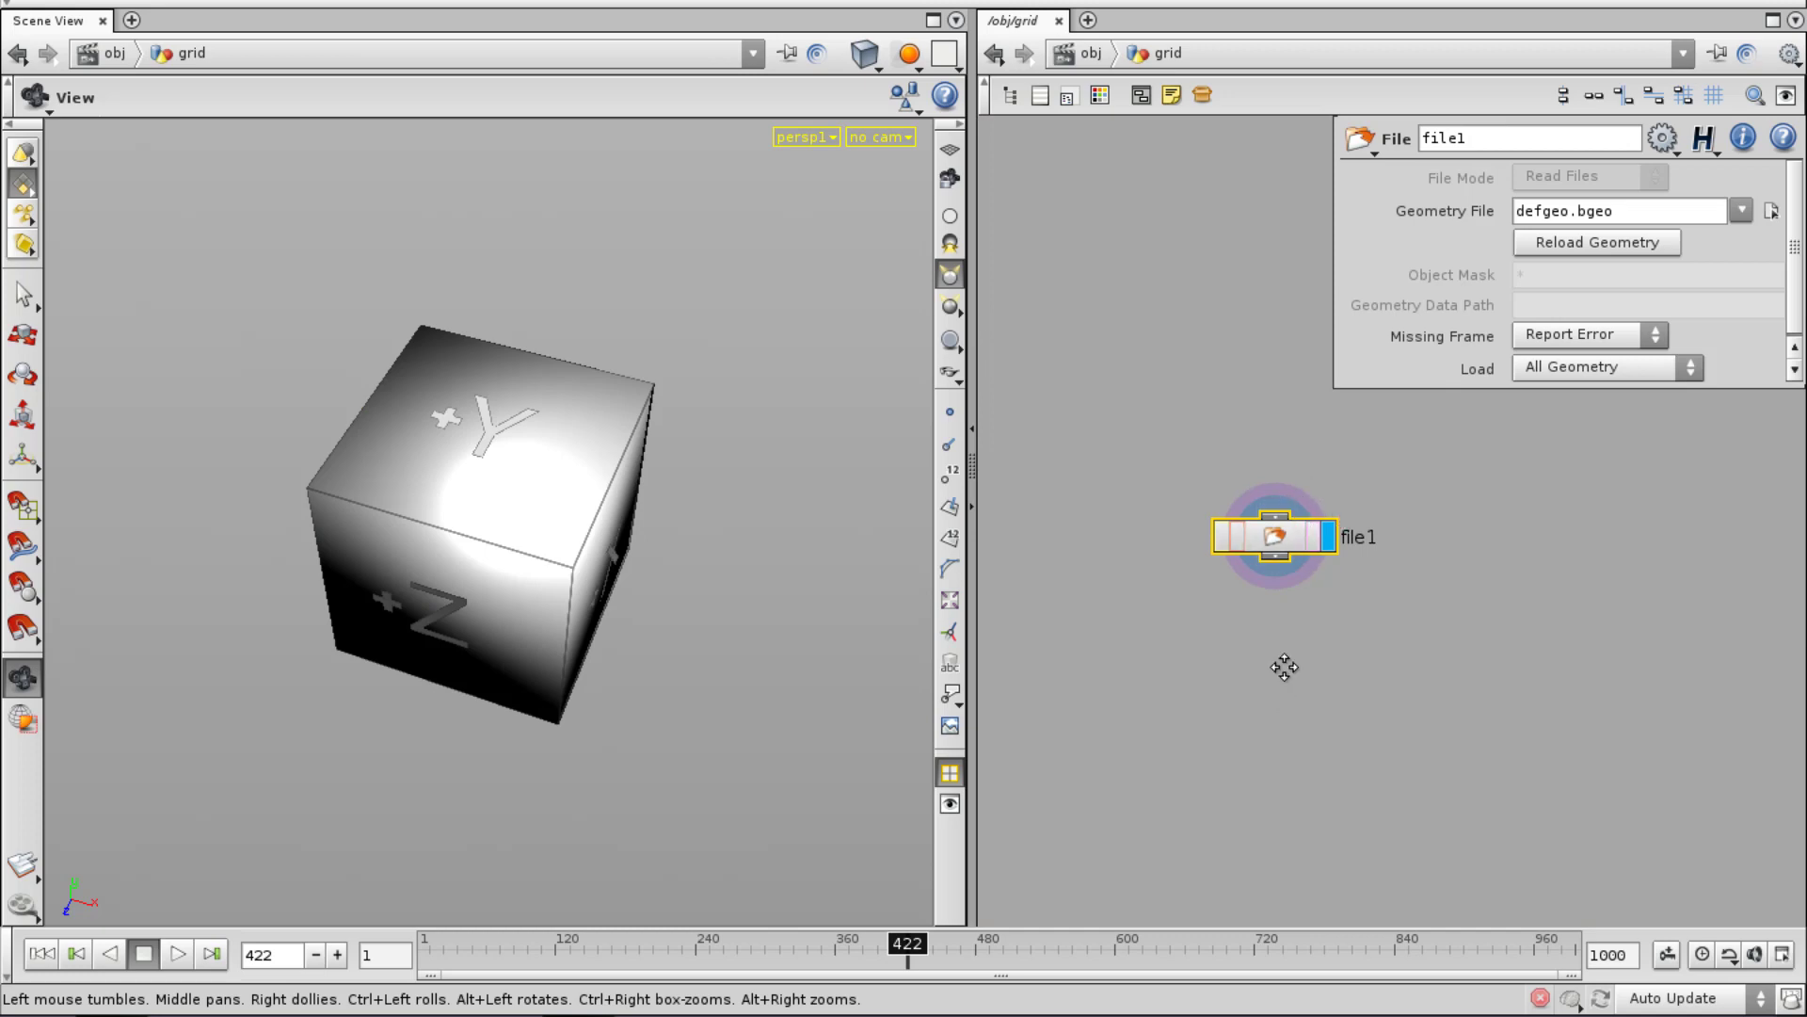
{"action": "middle_click_drag", "start_coordinate": [1285, 667], "coordinate": [1272, 688]}
{"action": "left_click", "coordinate": [1262, 732]}
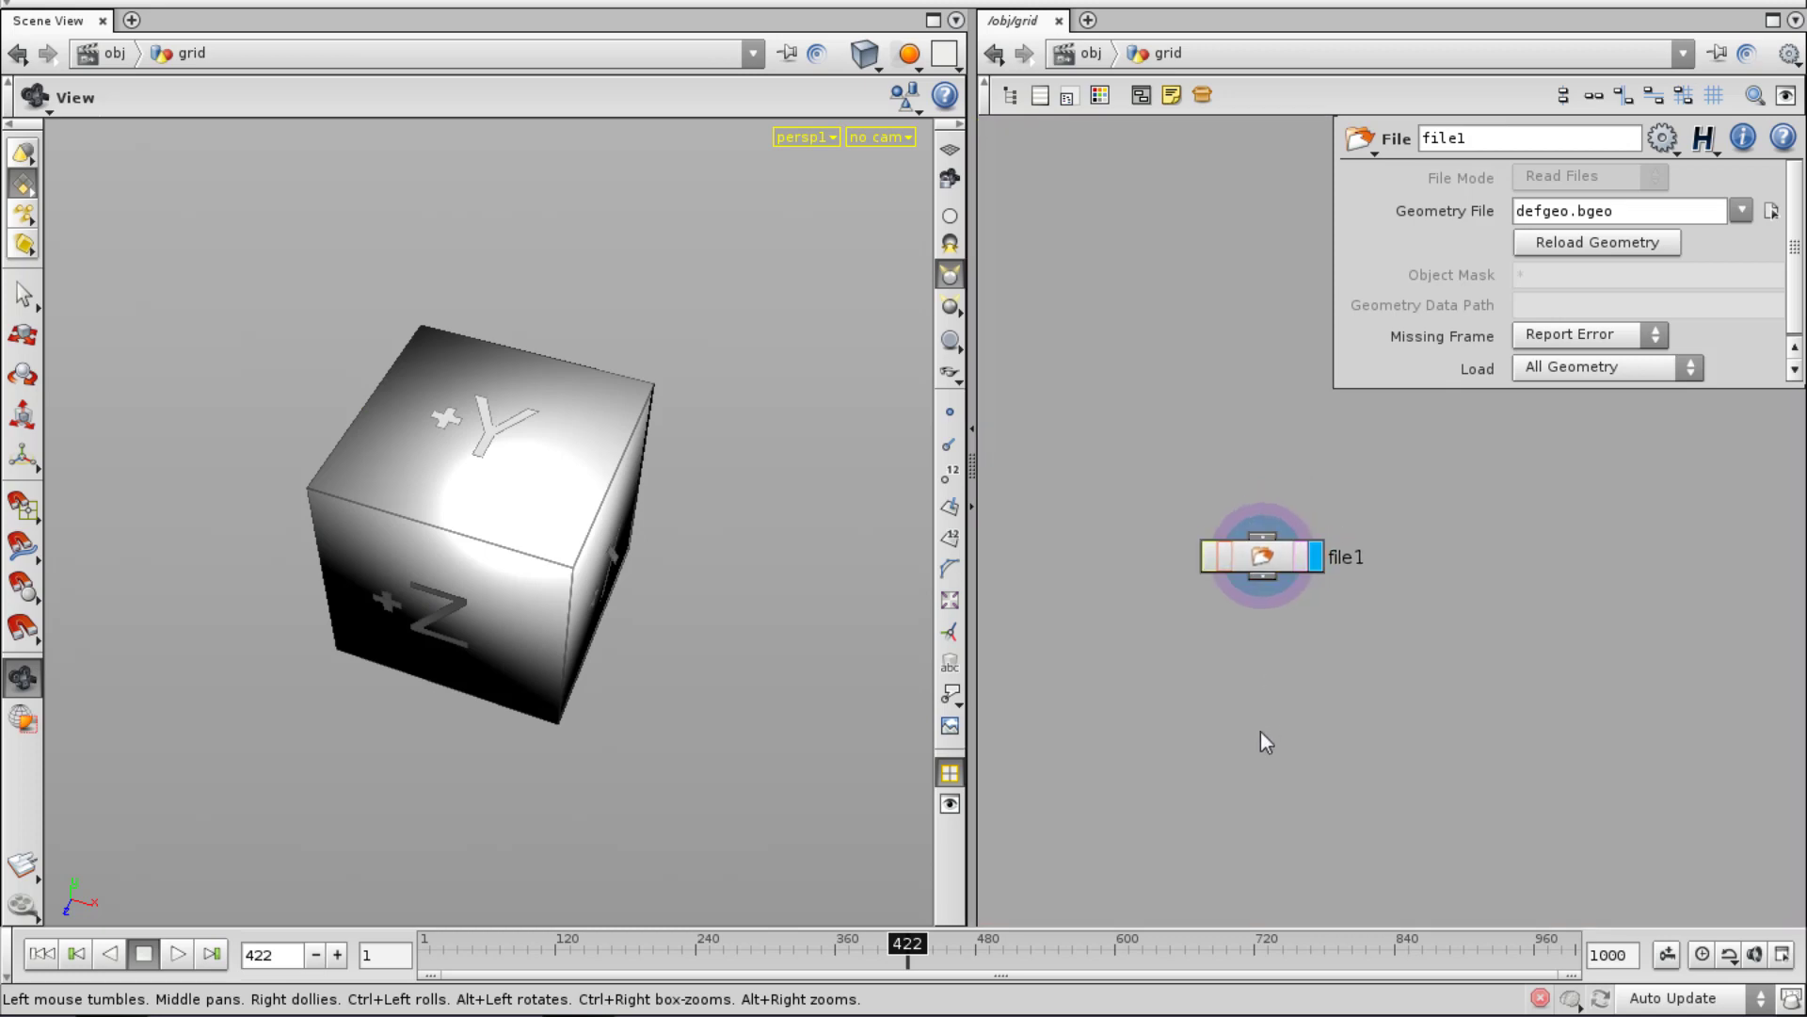
{"action": "key", "text": "Delete"}
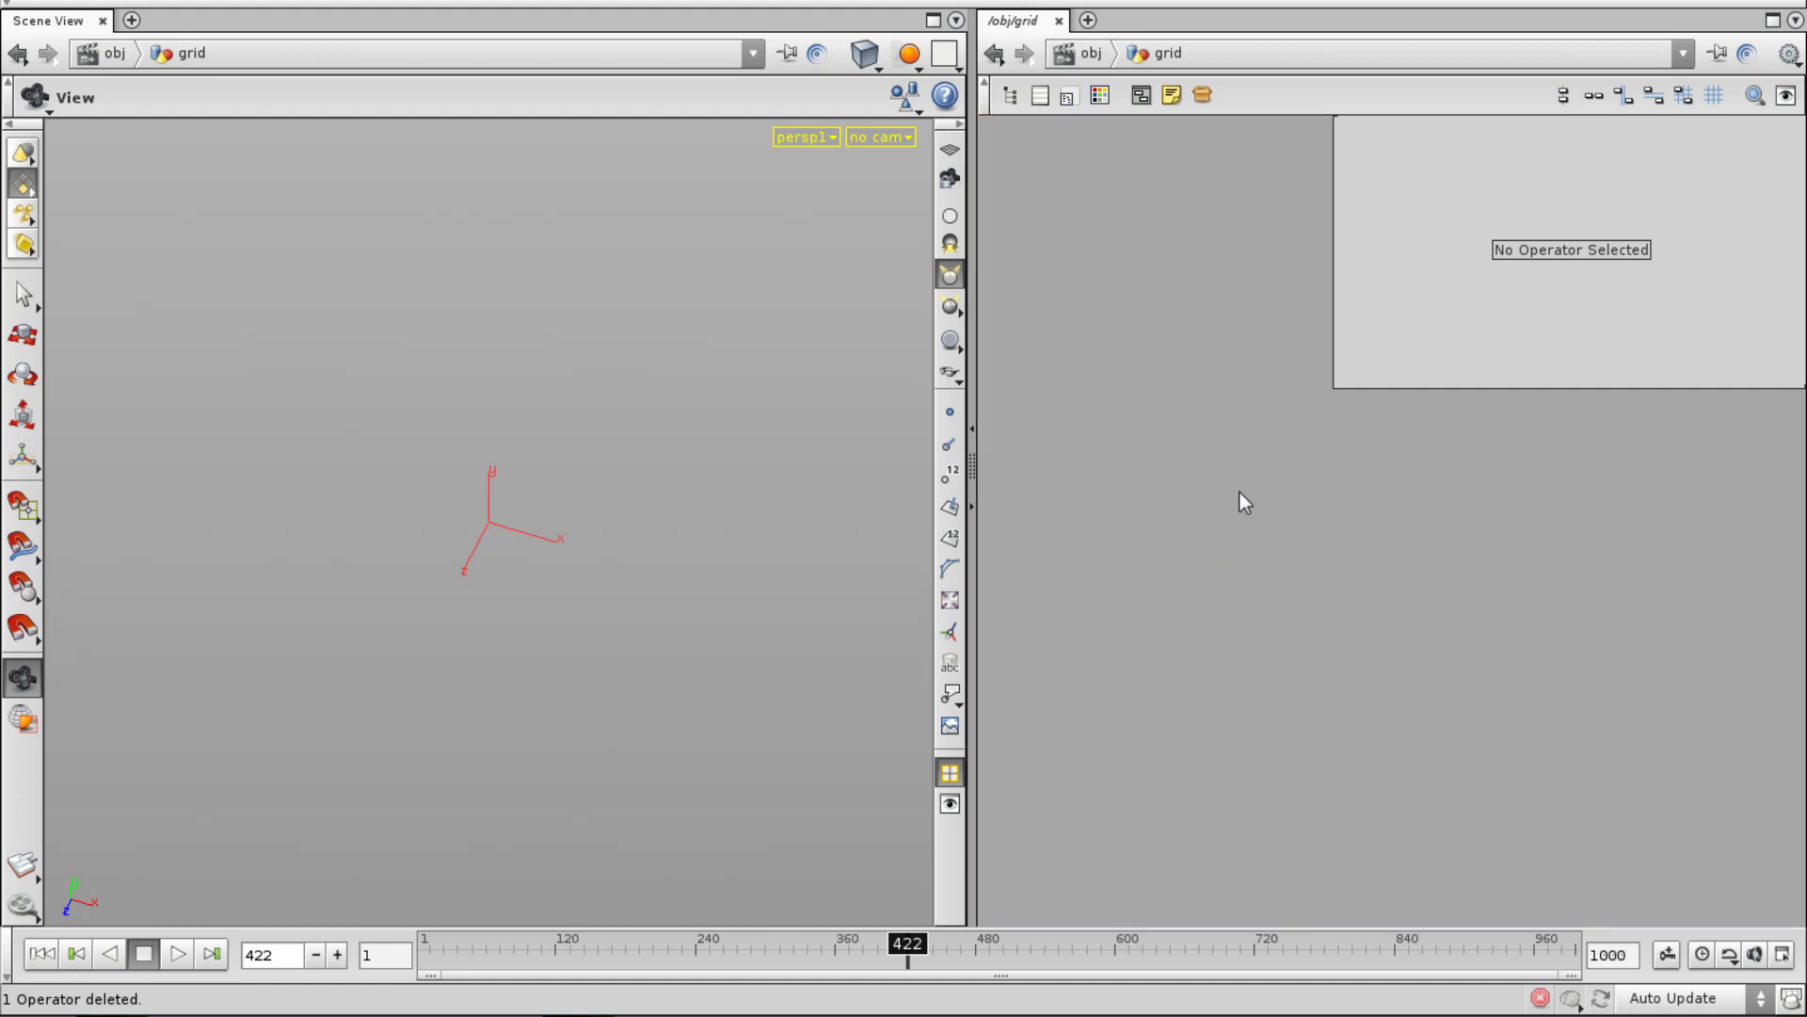
Add a Grid node to the emptied geometry network.
{"action": "key", "text": "Tab"}
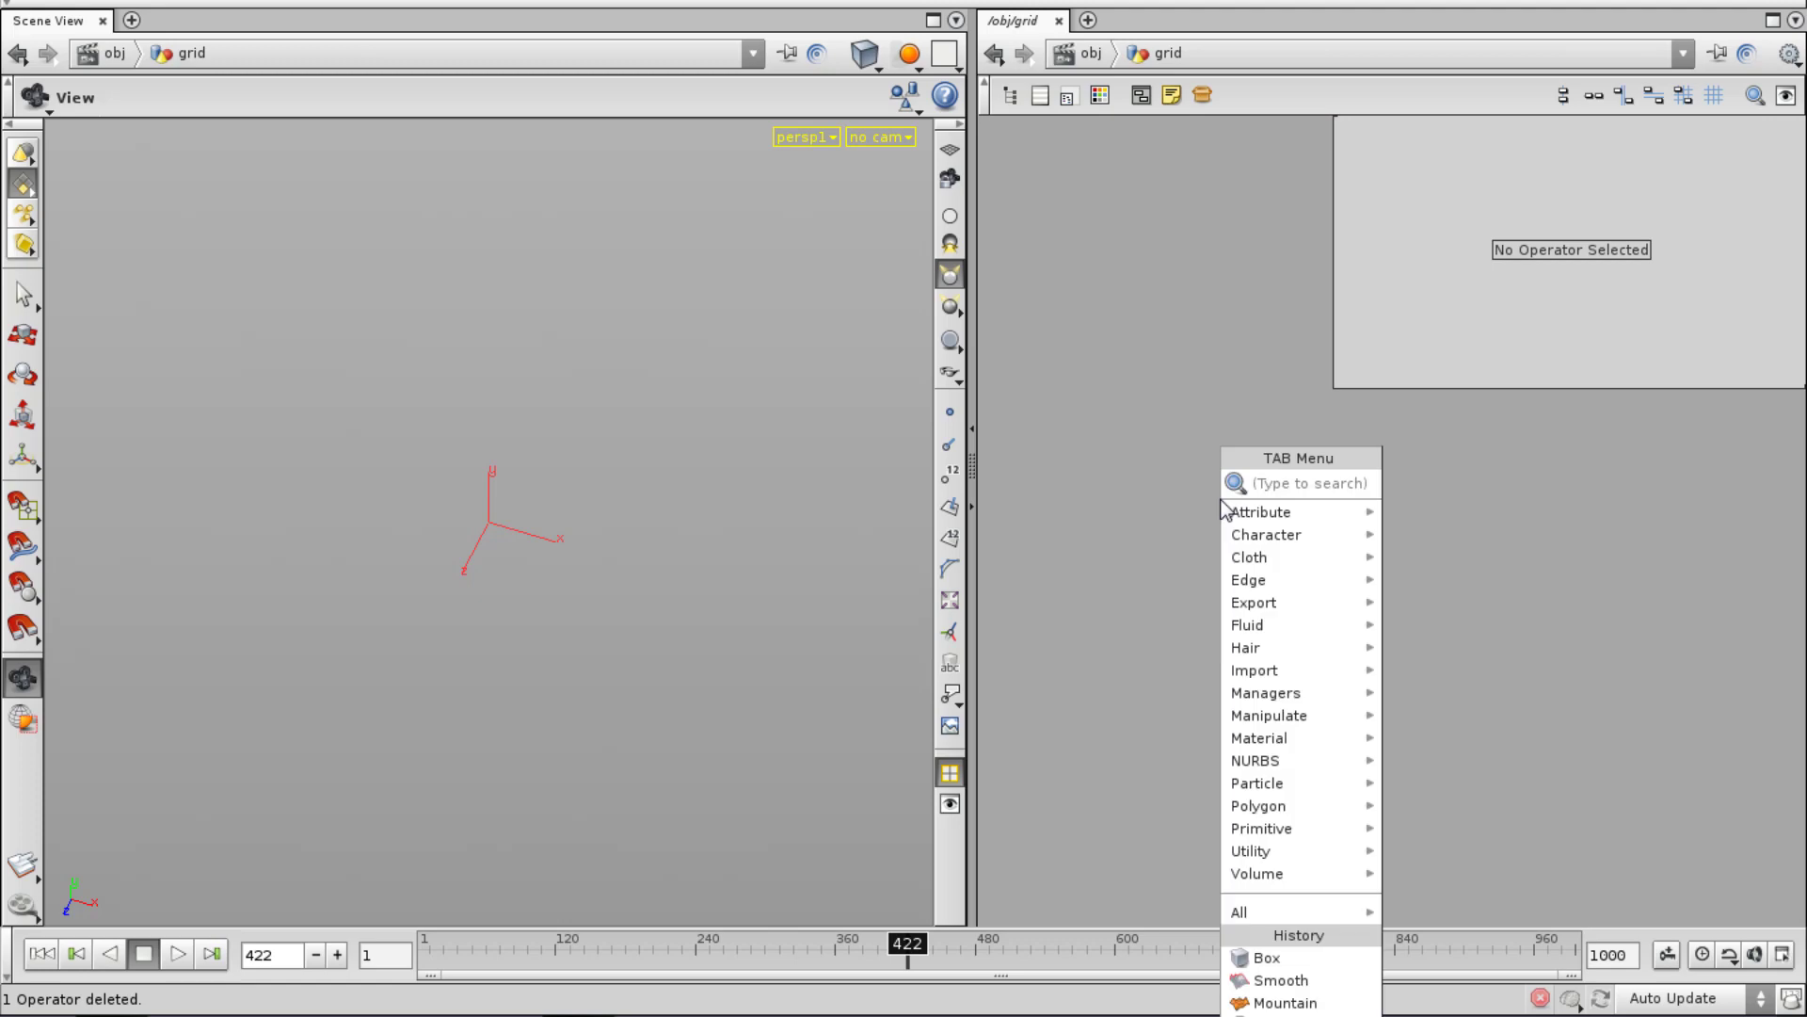
{"action": "type", "text": "gr"}
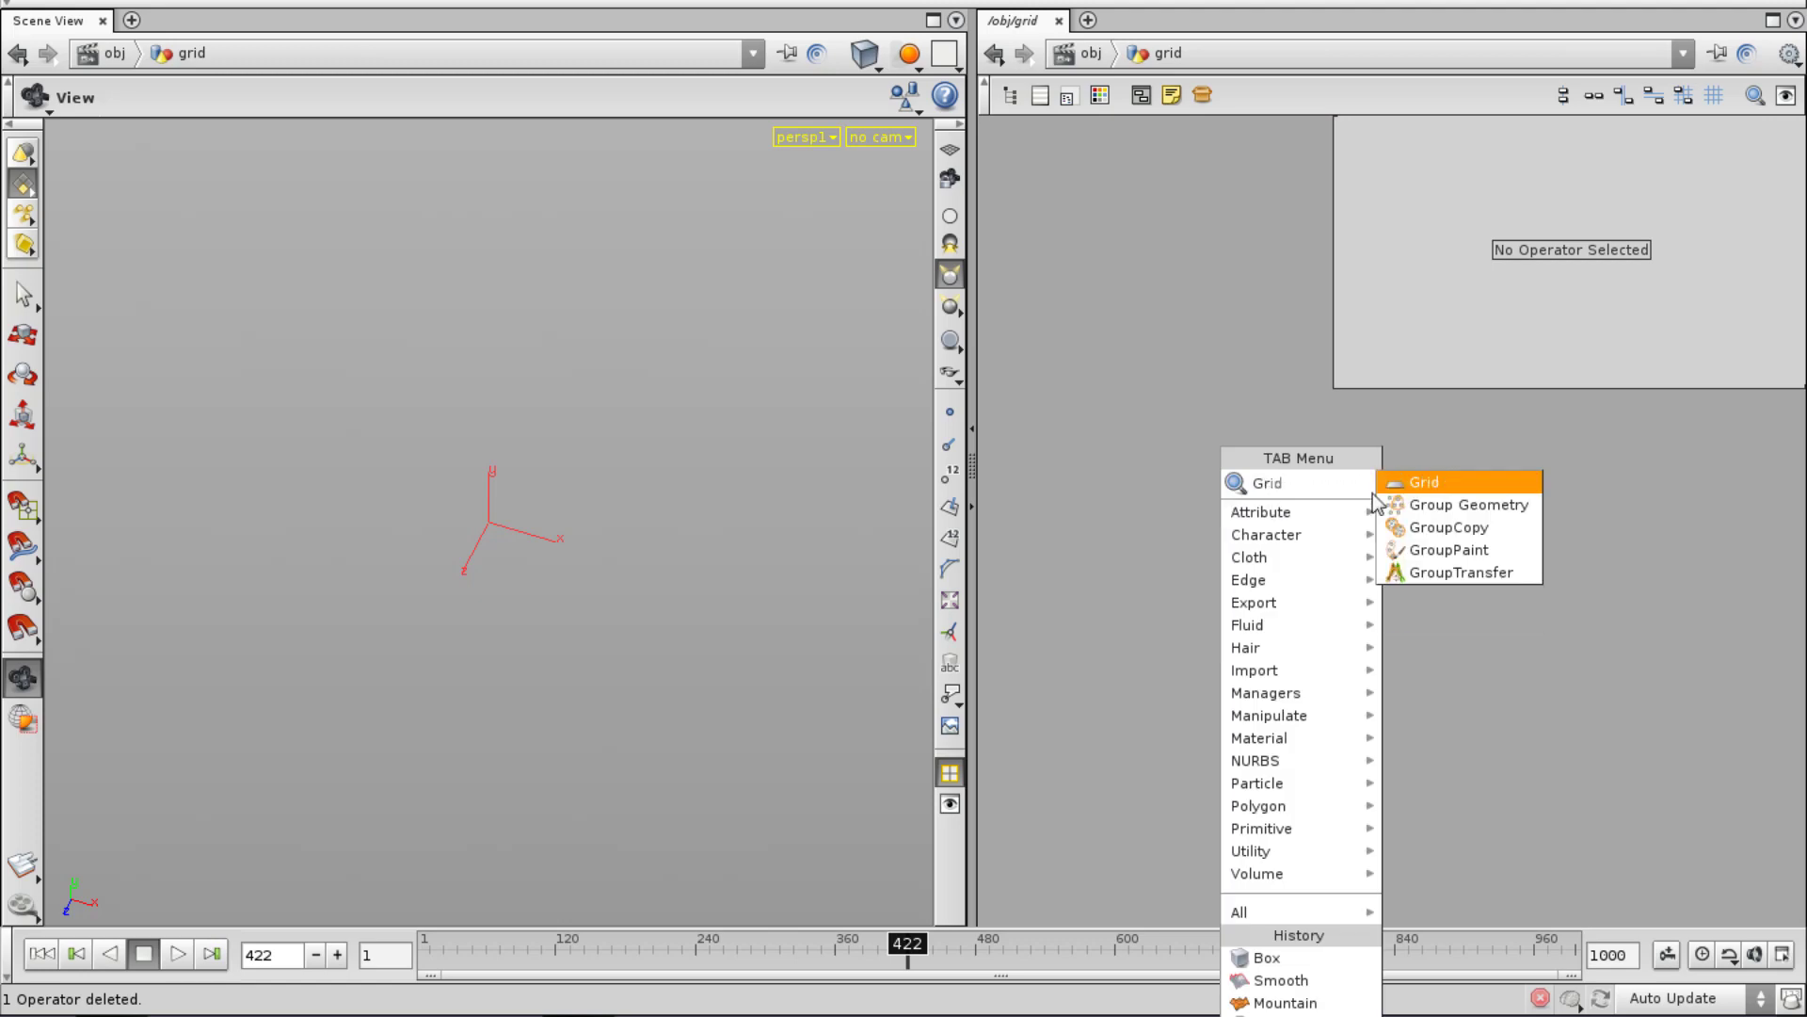
{"action": "key", "text": "Return"}
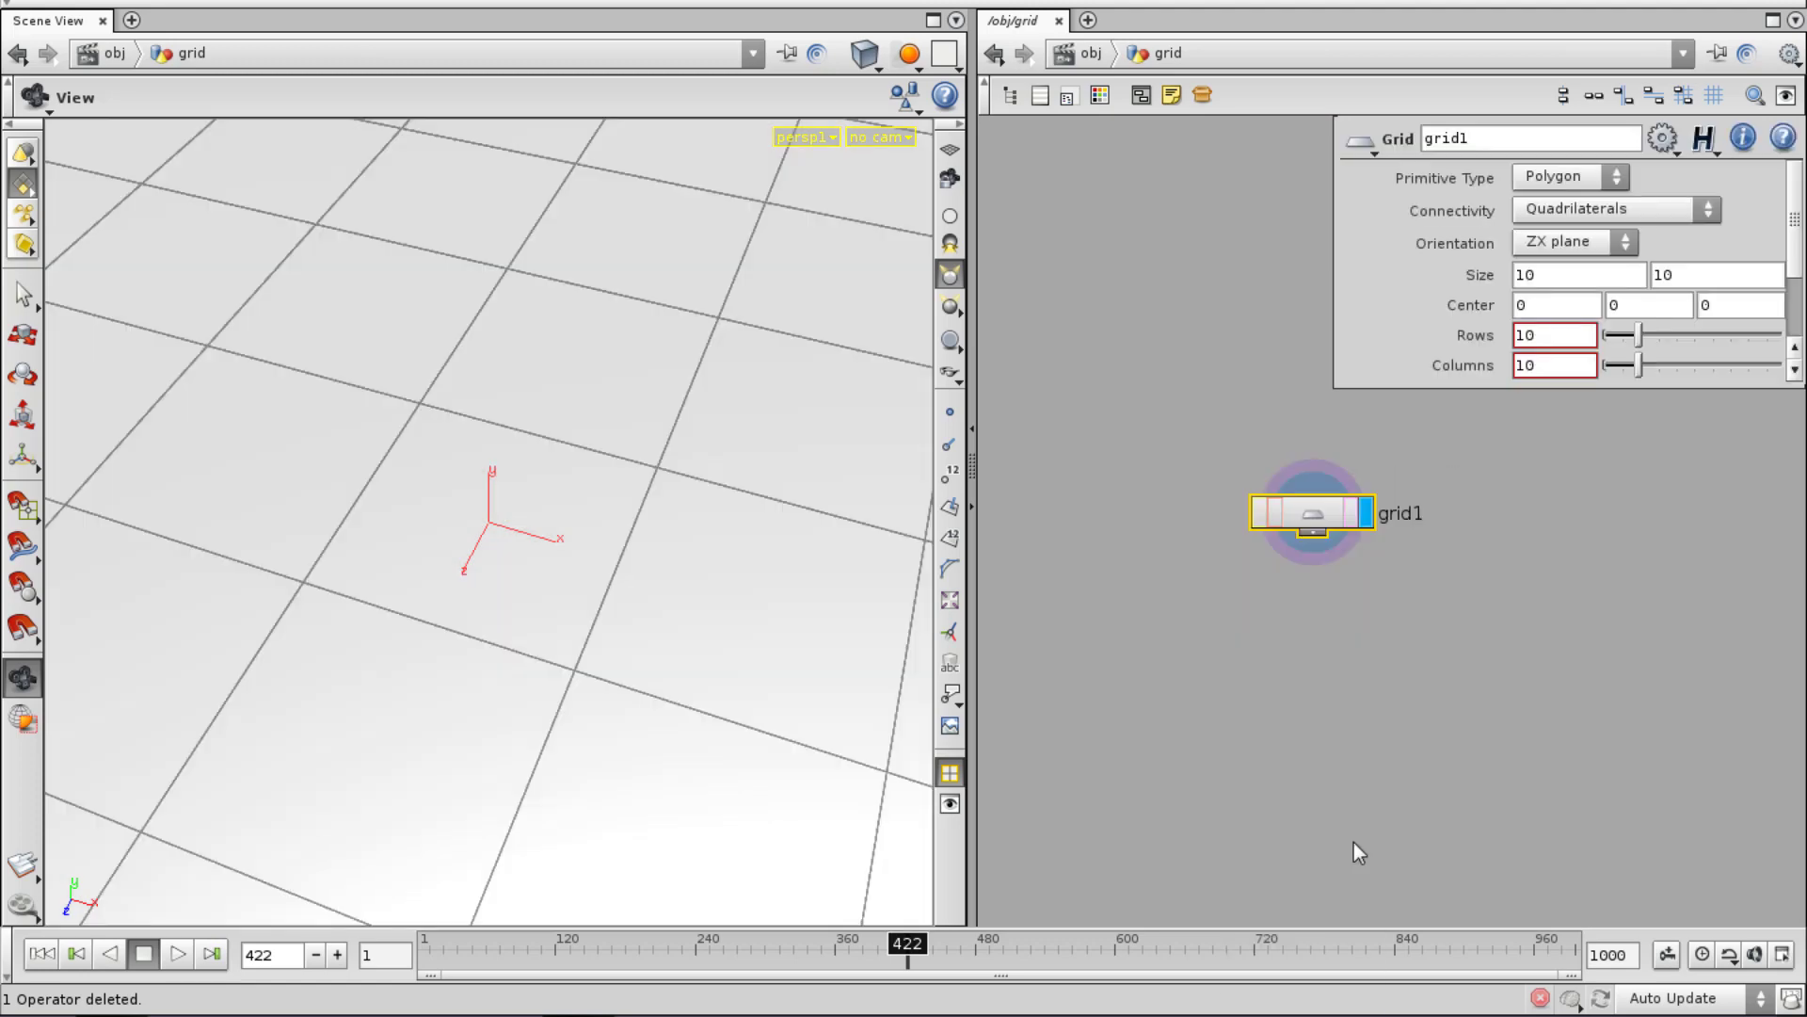
Toggle the network view's parameter overlay off and on, and enlarge it to fit all of the Grid node's parameters.
{"action": "middle_click_drag", "start_coordinate": [1409, 708], "coordinate": [1332, 781]}
{"action": "key", "text": "p"}
{"action": "key", "text": "p"}
{"action": "mouse_move", "coordinate": [1346, 778]}
{"action": "left_mouse_down"}
{"action": "mouse_move", "coordinate": [1389, 762]}
{"action": "mouse_move", "coordinate": [1363, 766]}
{"action": "left_mouse_up"}
{"action": "key", "text": "p"}
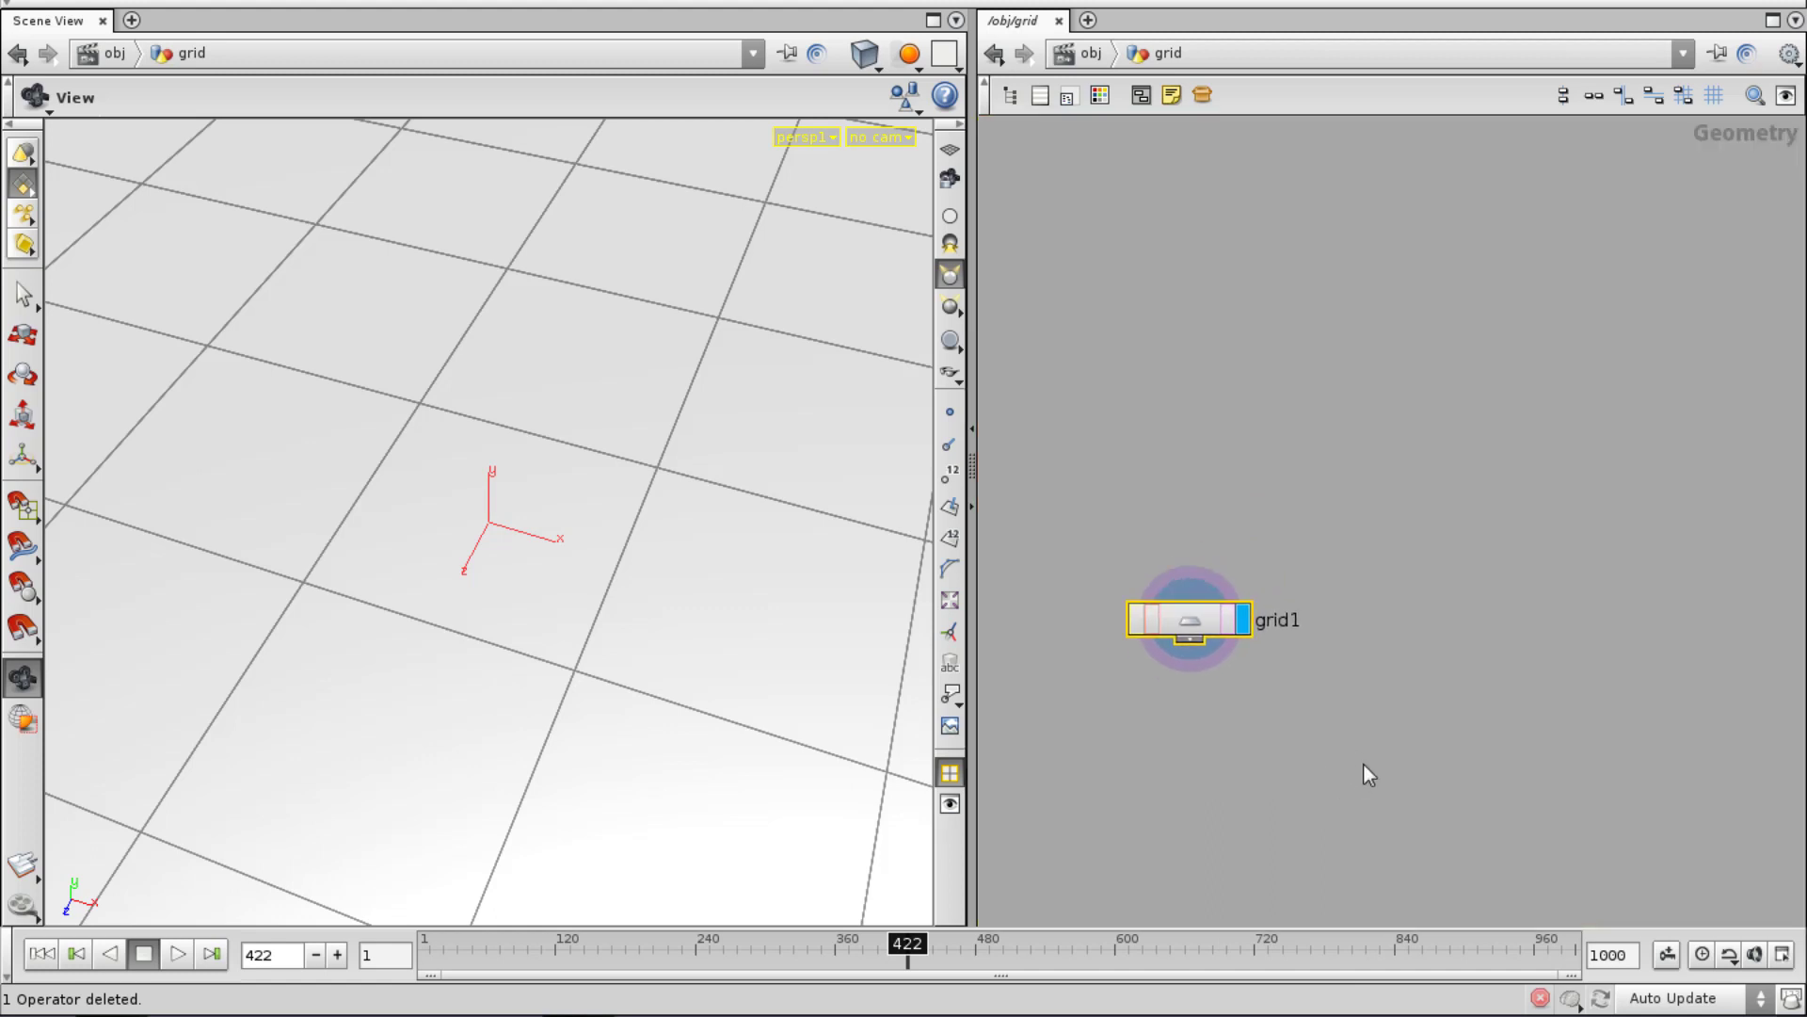
{"action": "key", "text": "p"}
{"action": "key", "text": "p"}
{"action": "middle_click_drag", "start_coordinate": [1369, 760], "coordinate": [1400, 722]}
{"action": "key", "text": "p"}
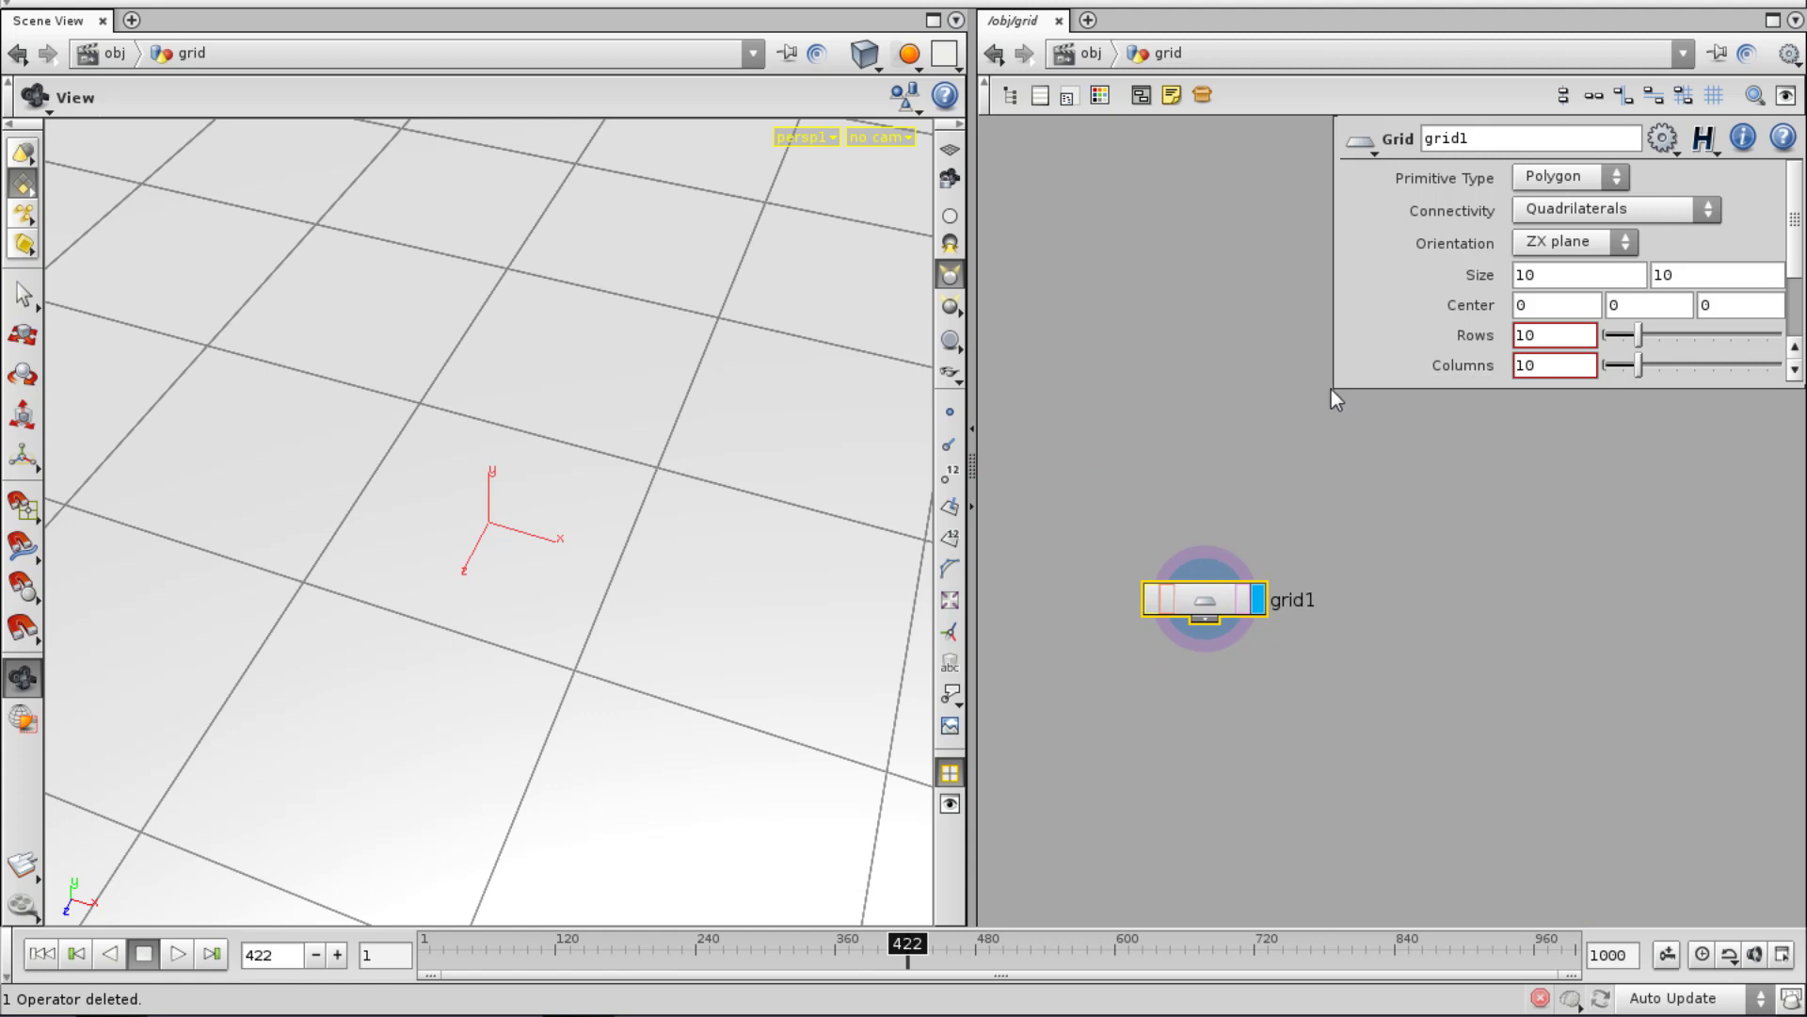
{"action": "left_click_drag", "start_coordinate": [1331, 388], "coordinate": [1137, 550]}
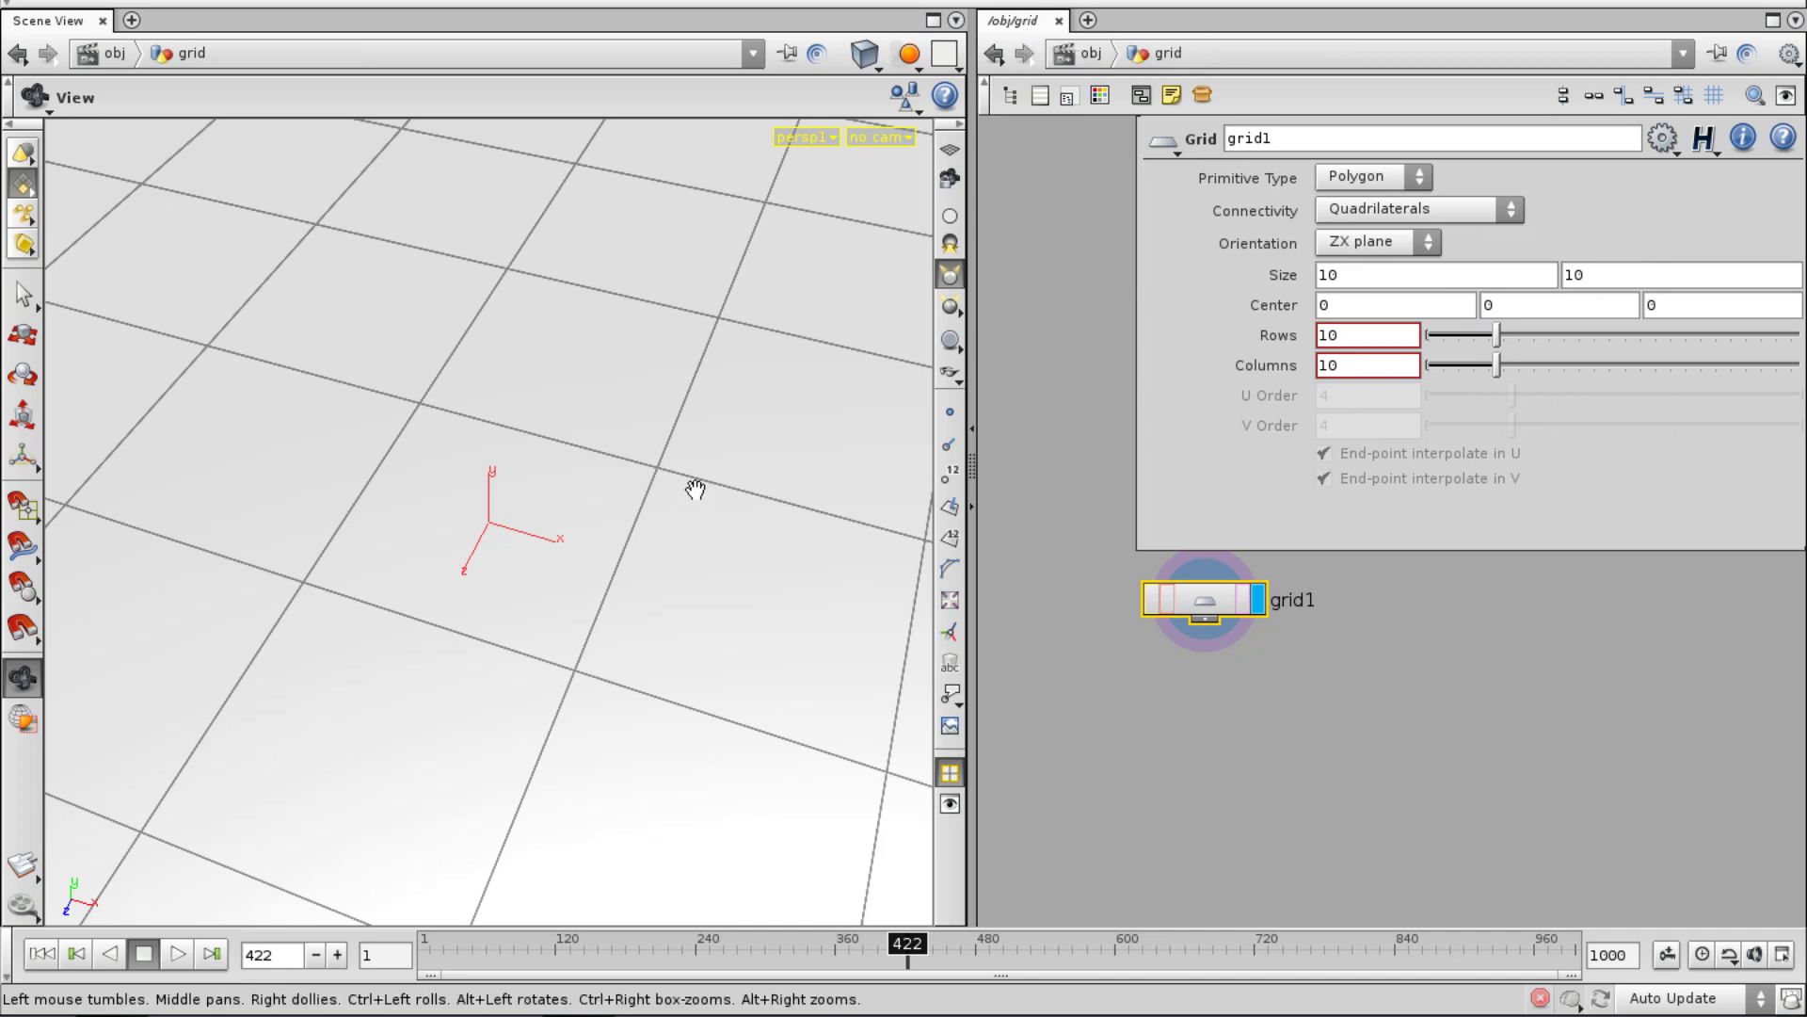
Display the grid's point normals in the viewport, inspect them from a low angle, and hide them again.
{"action": "right_click_drag", "start_coordinate": [729, 410], "coordinate": [382, 504]}
{"action": "left_click_drag", "start_coordinate": [545, 516], "coordinate": [428, 468]}
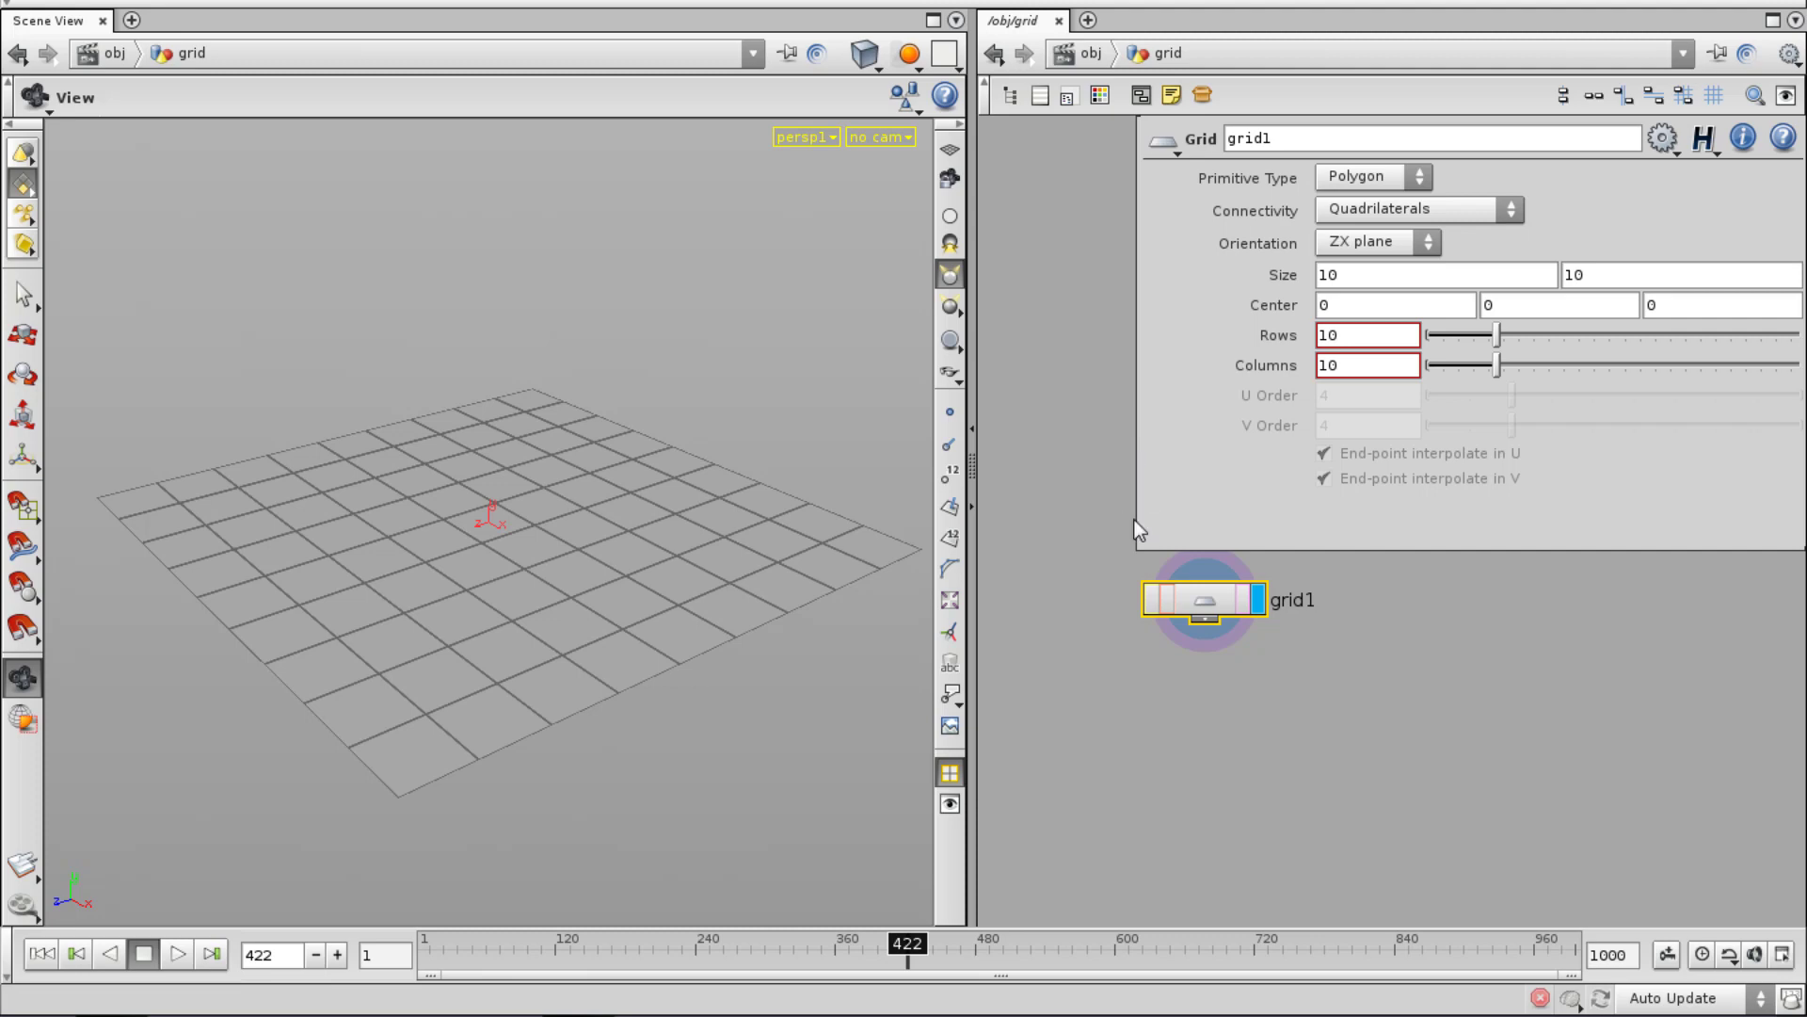
{"action": "left_click_drag", "start_coordinate": [625, 476], "coordinate": [592, 520]}
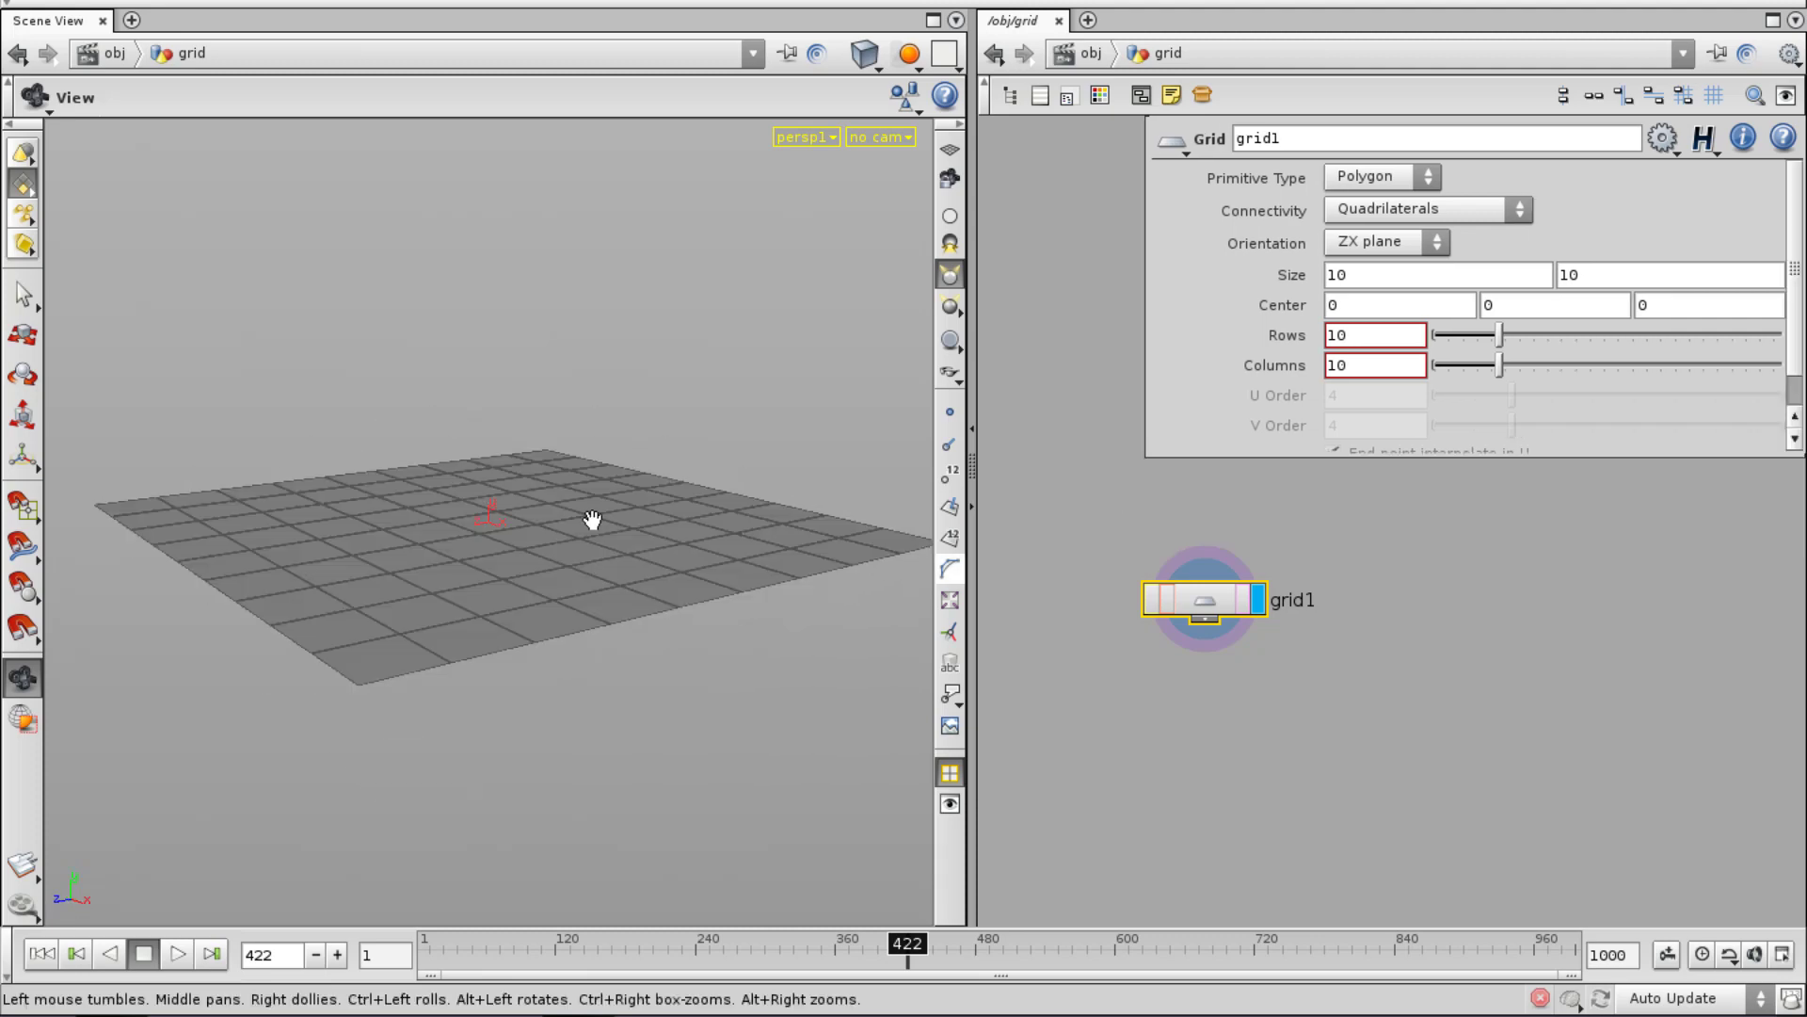
{"action": "left_click", "coordinate": [952, 447]}
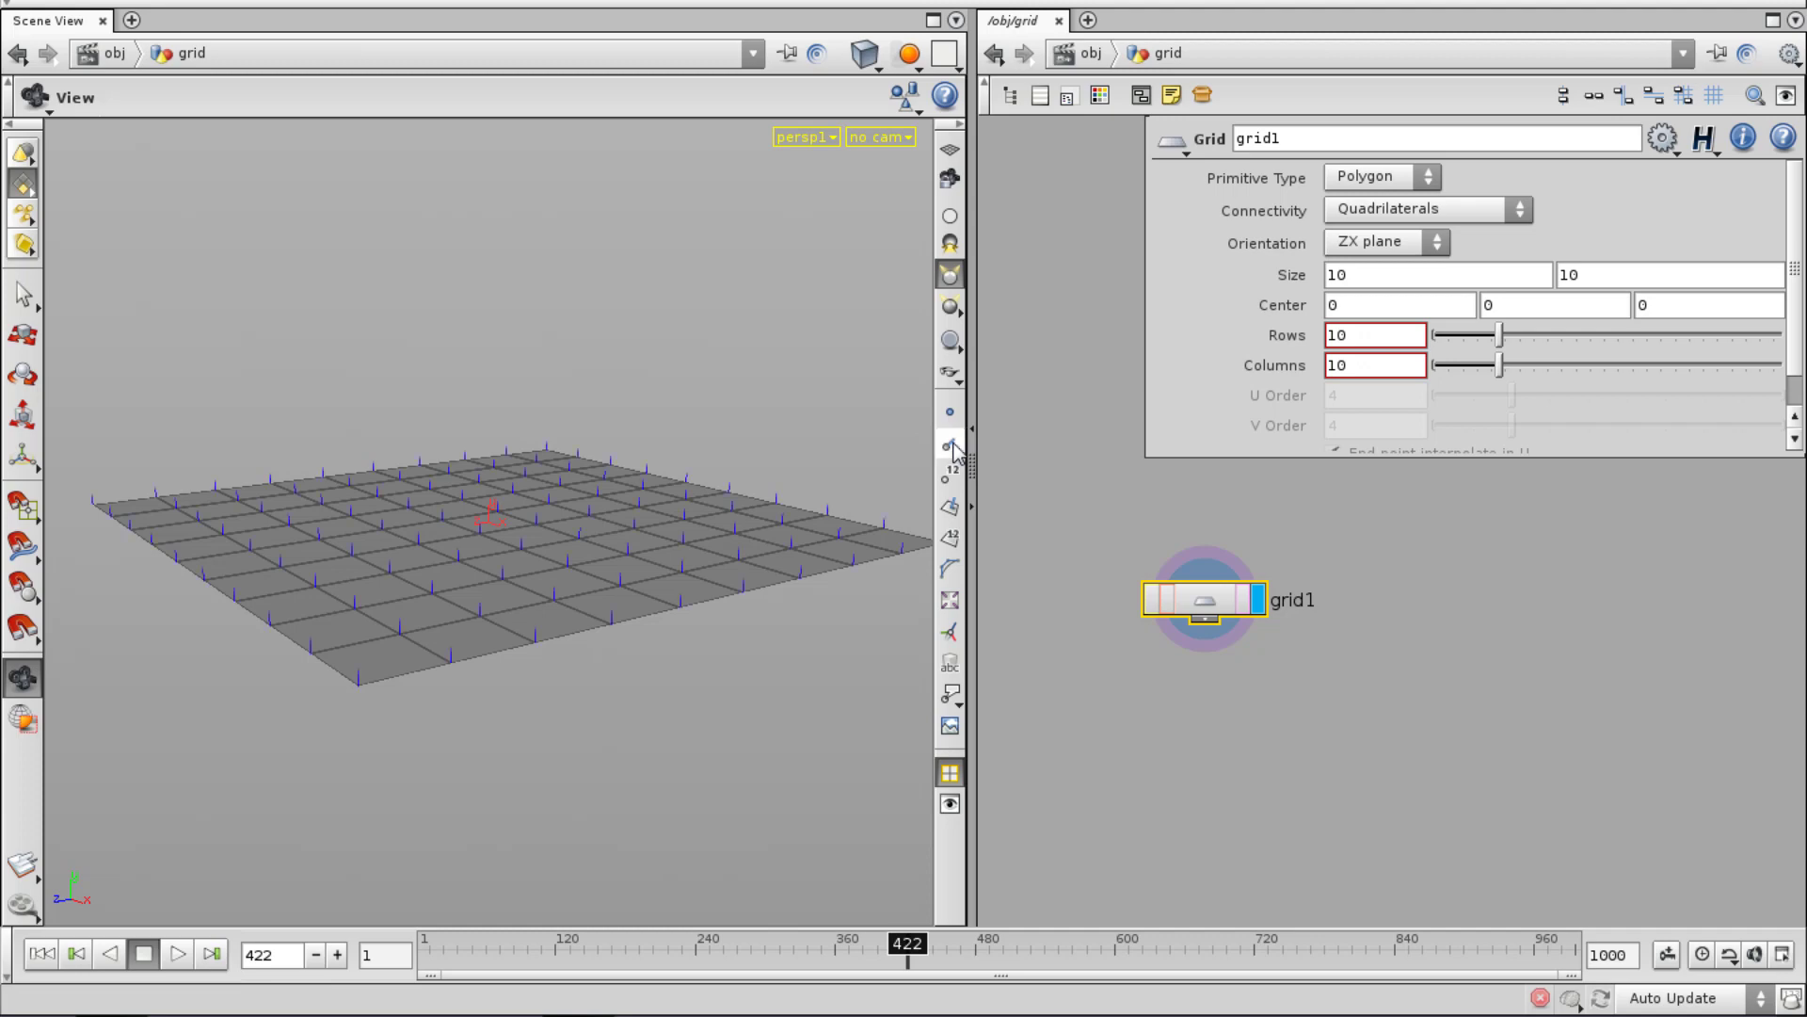
{"action": "left_click_drag", "start_coordinate": [605, 589], "coordinate": [657, 534]}
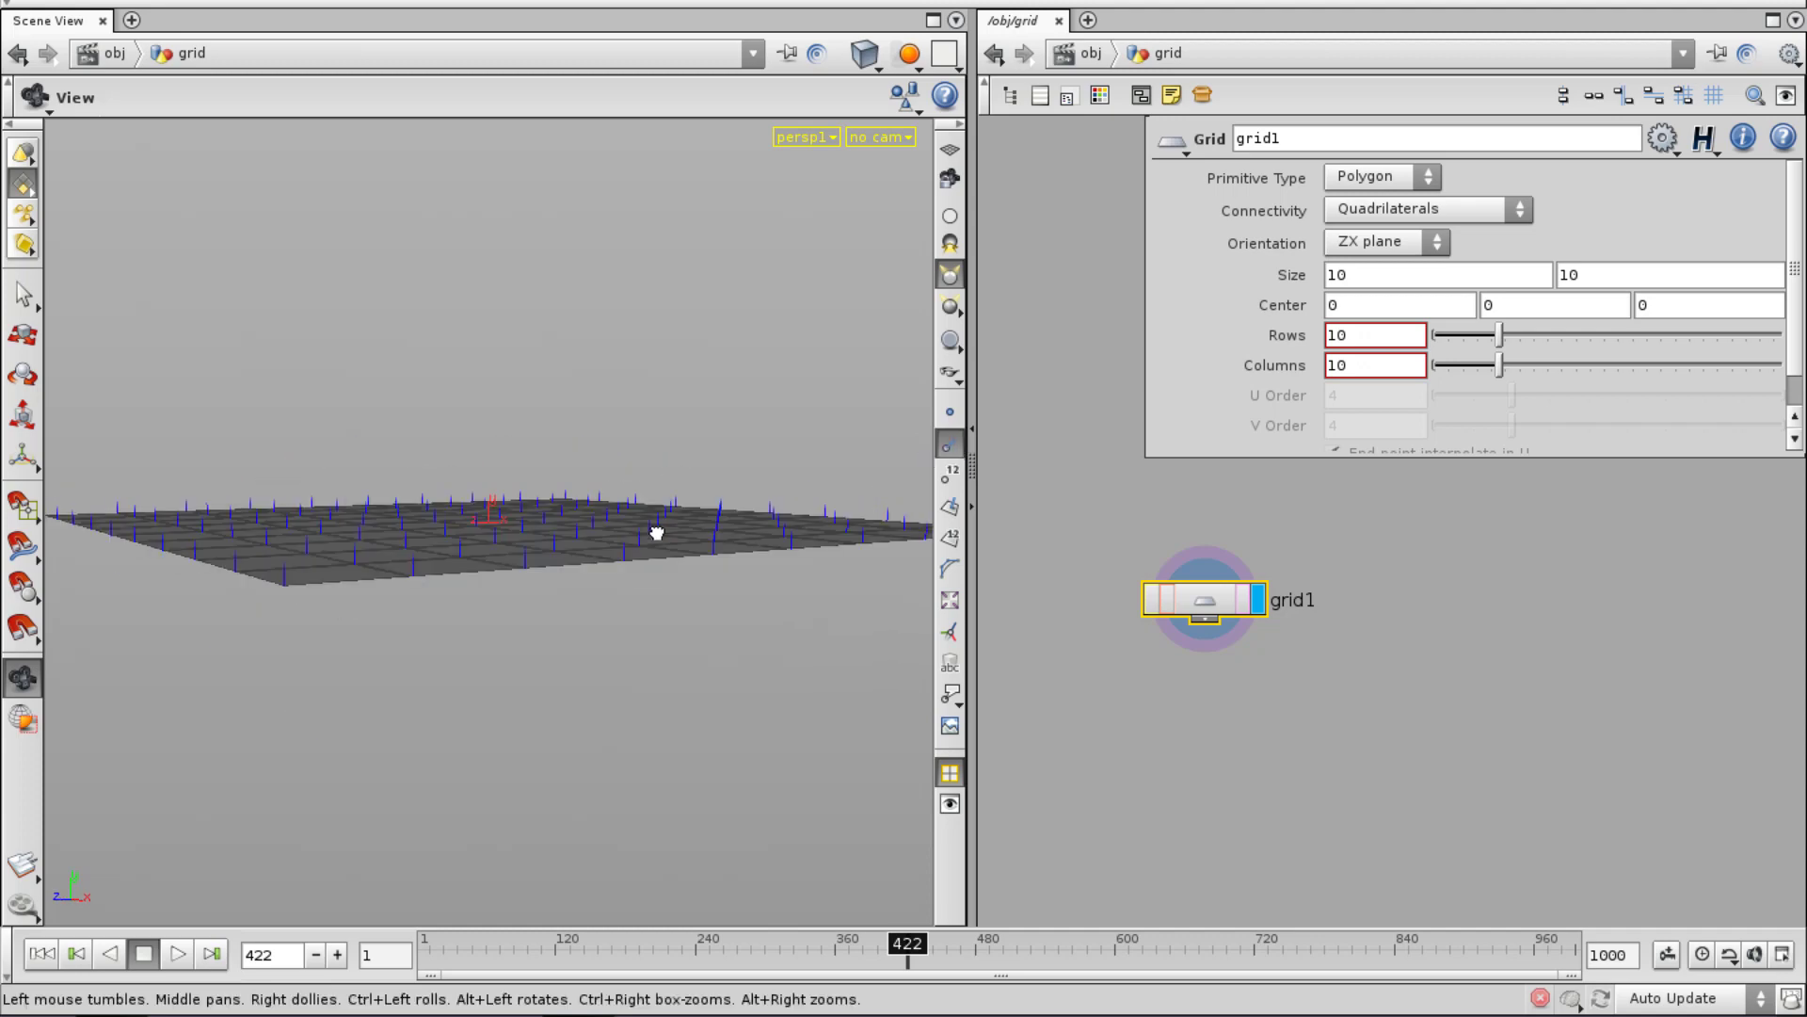
{"action": "left_click", "coordinate": [951, 445]}
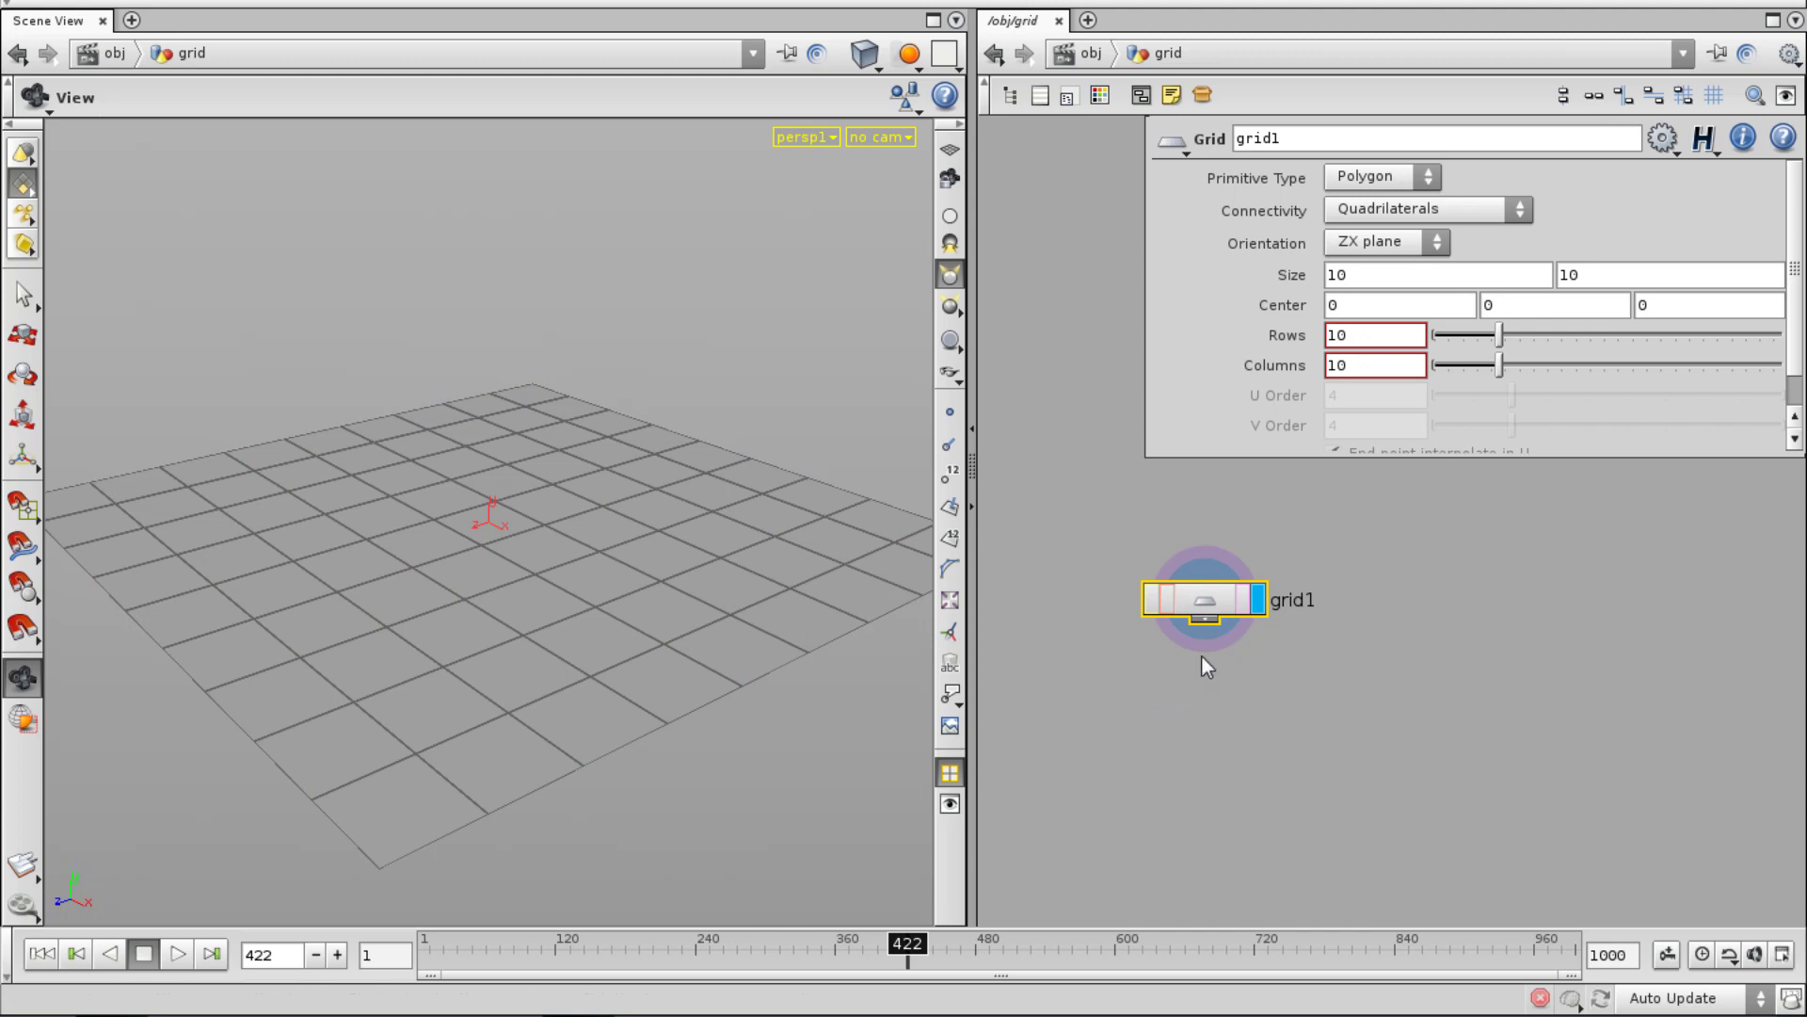
Add a Facet node below grid1, connected to its output.
{"action": "key", "text": "Tab"}
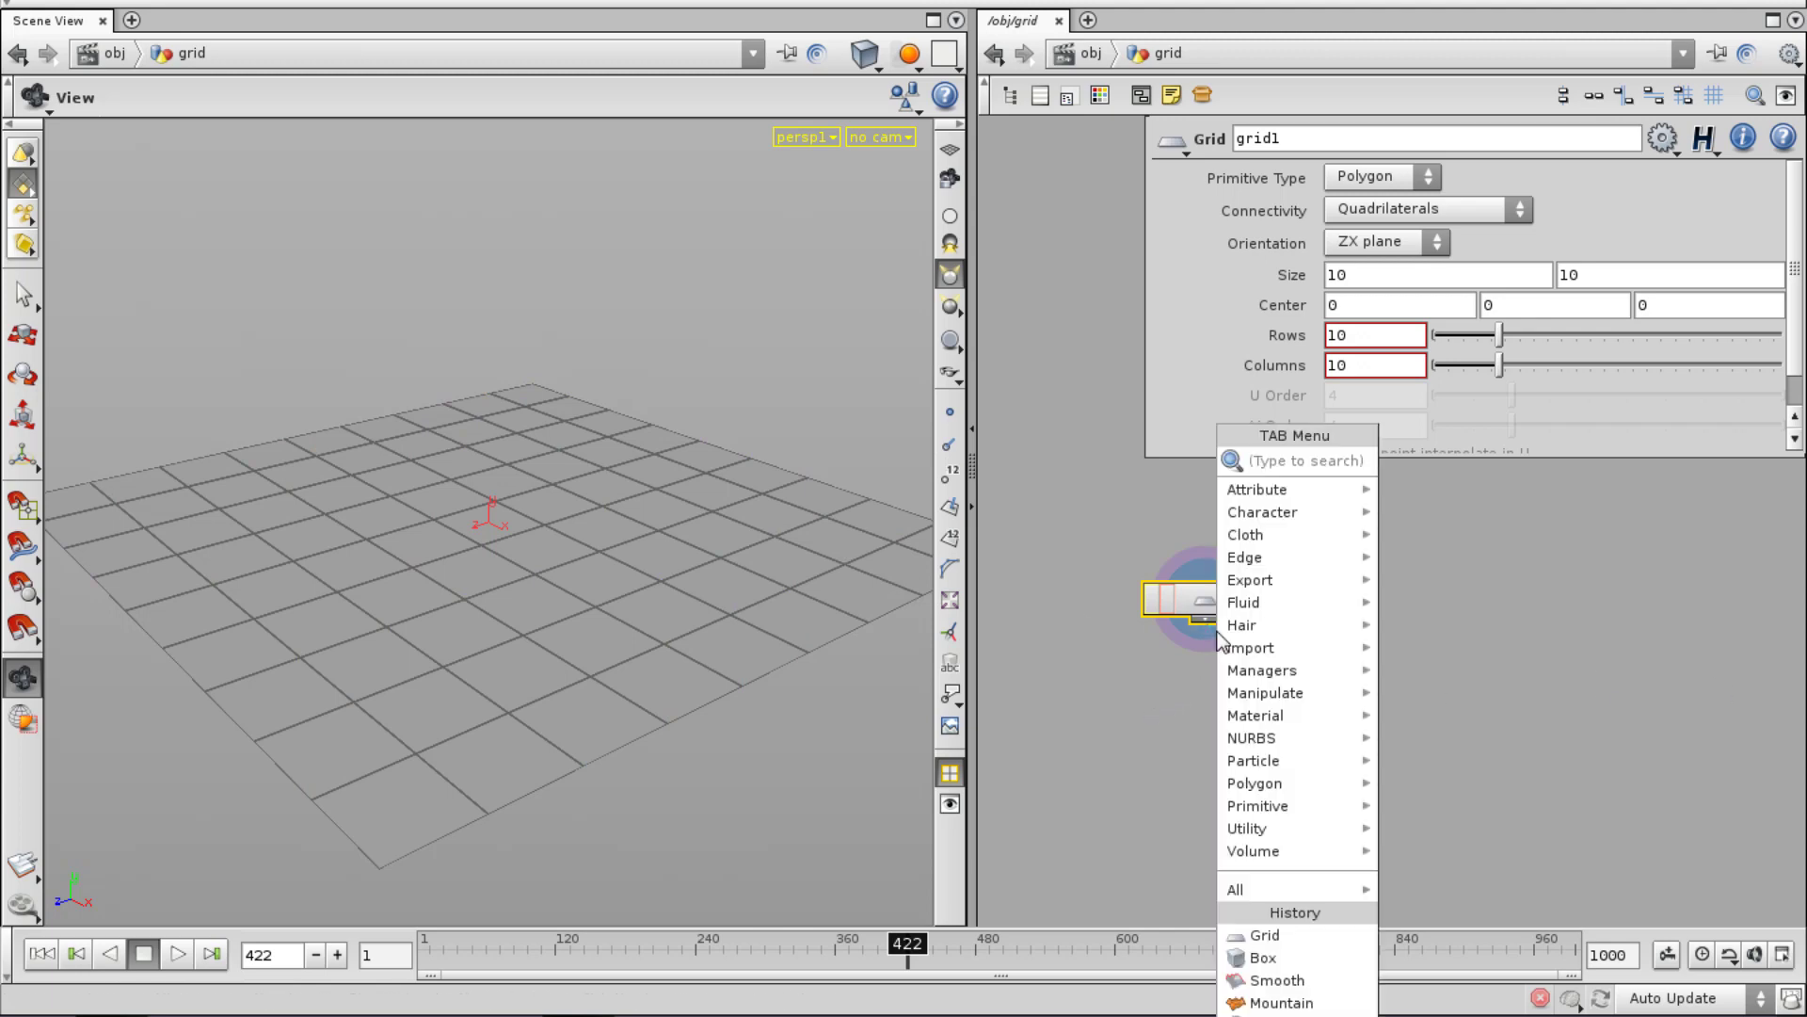
{"action": "type", "text": "Facet"}
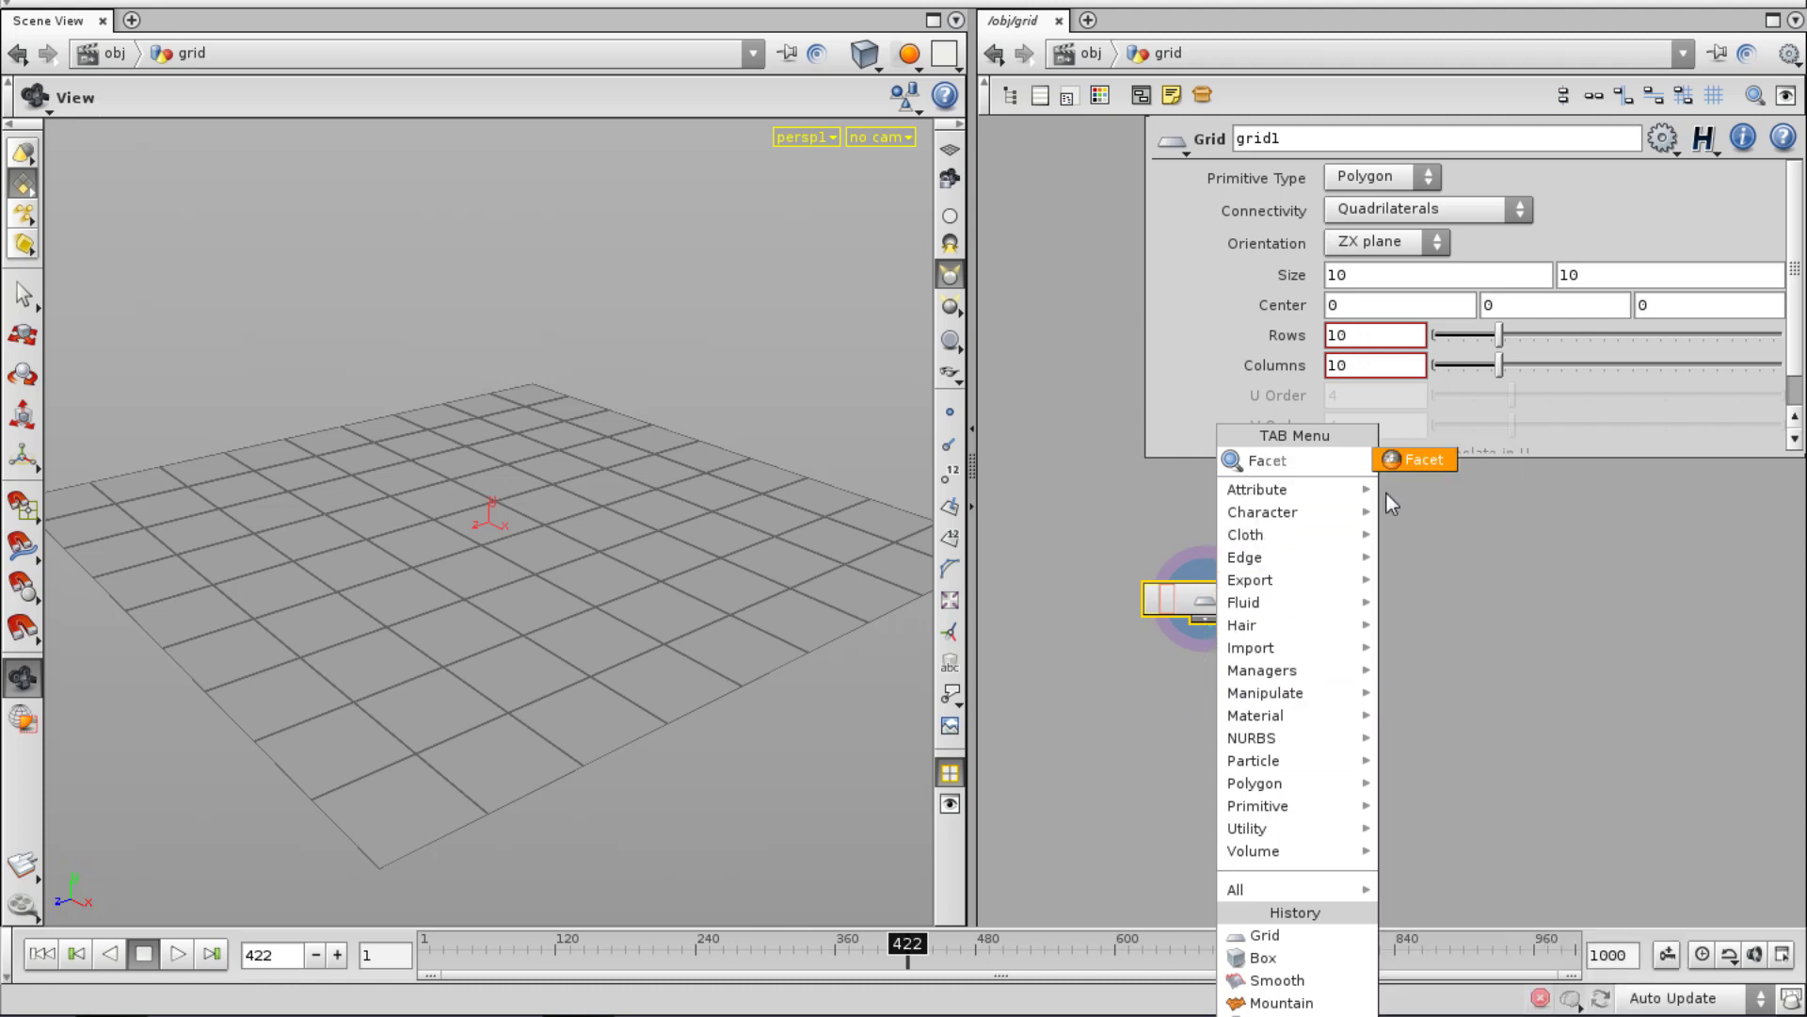
{"action": "left_click", "coordinate": [1424, 458]}
{"action": "left_click", "coordinate": [1296, 727]}
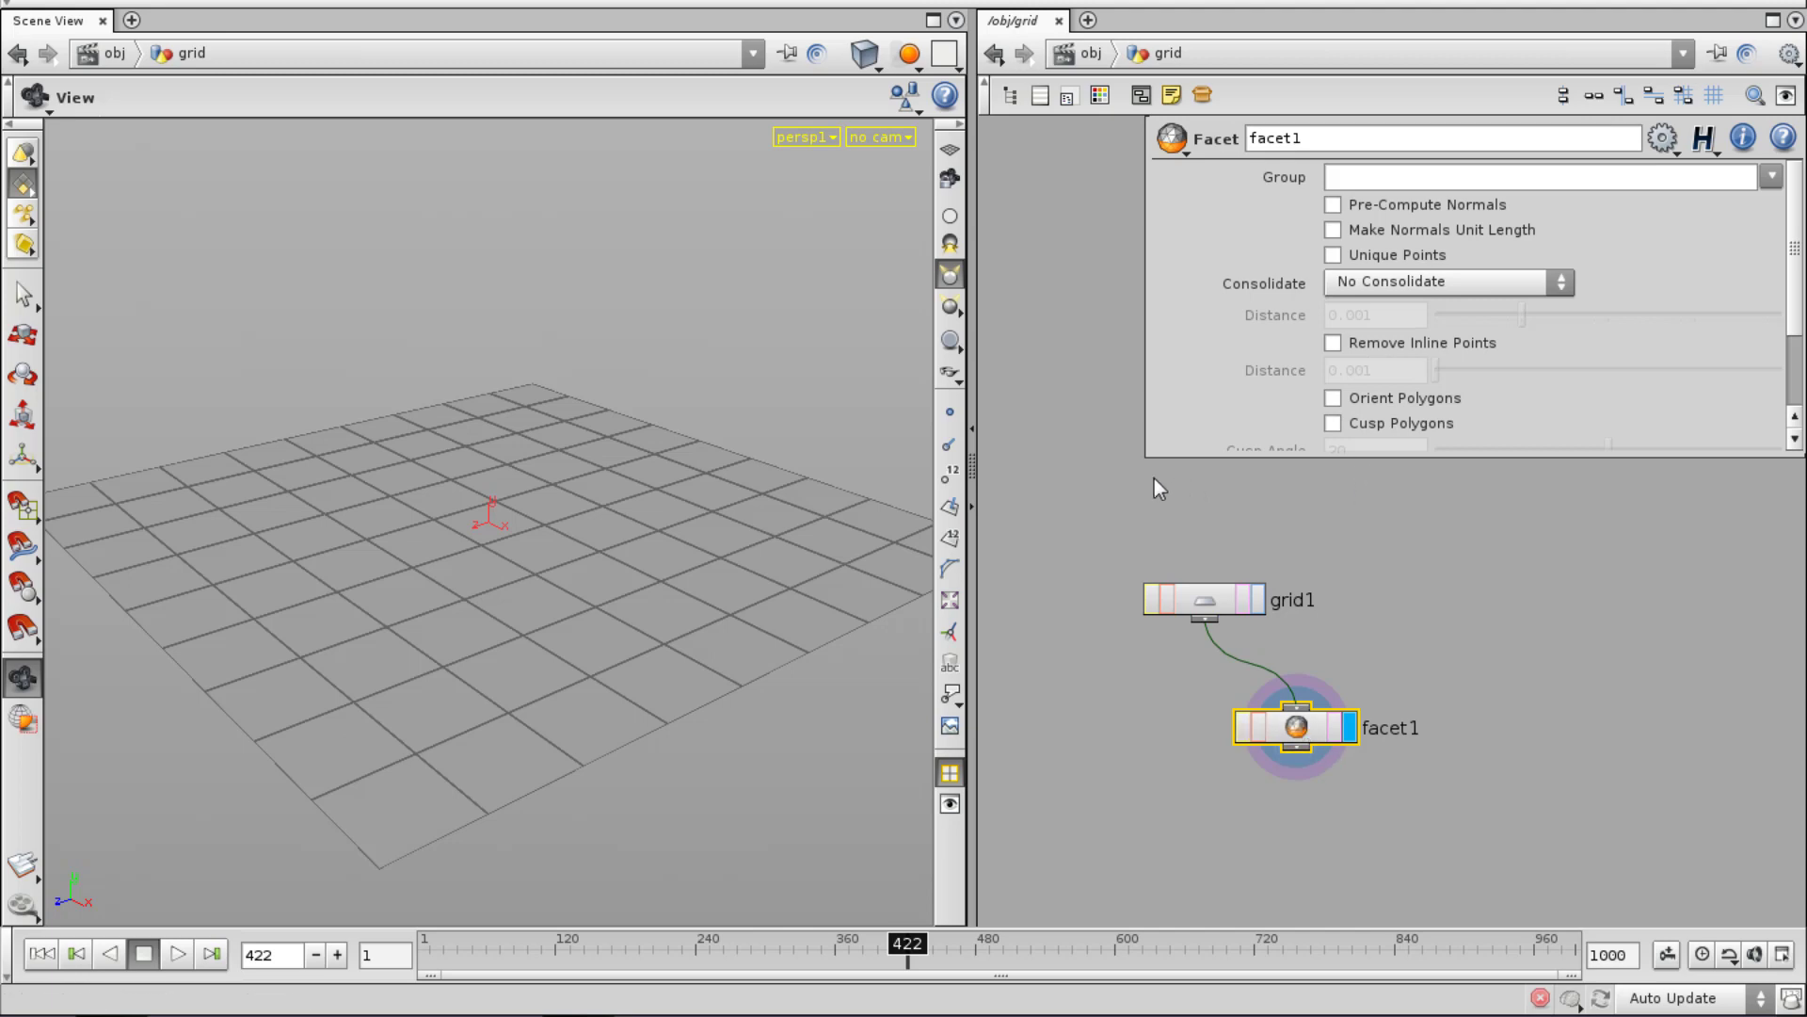
Enlarge the parameter overlay and enable Cusp Polygons and Reverse Normals on the Facet node.
{"action": "left_click_drag", "start_coordinate": [1157, 455], "coordinate": [1202, 588]}
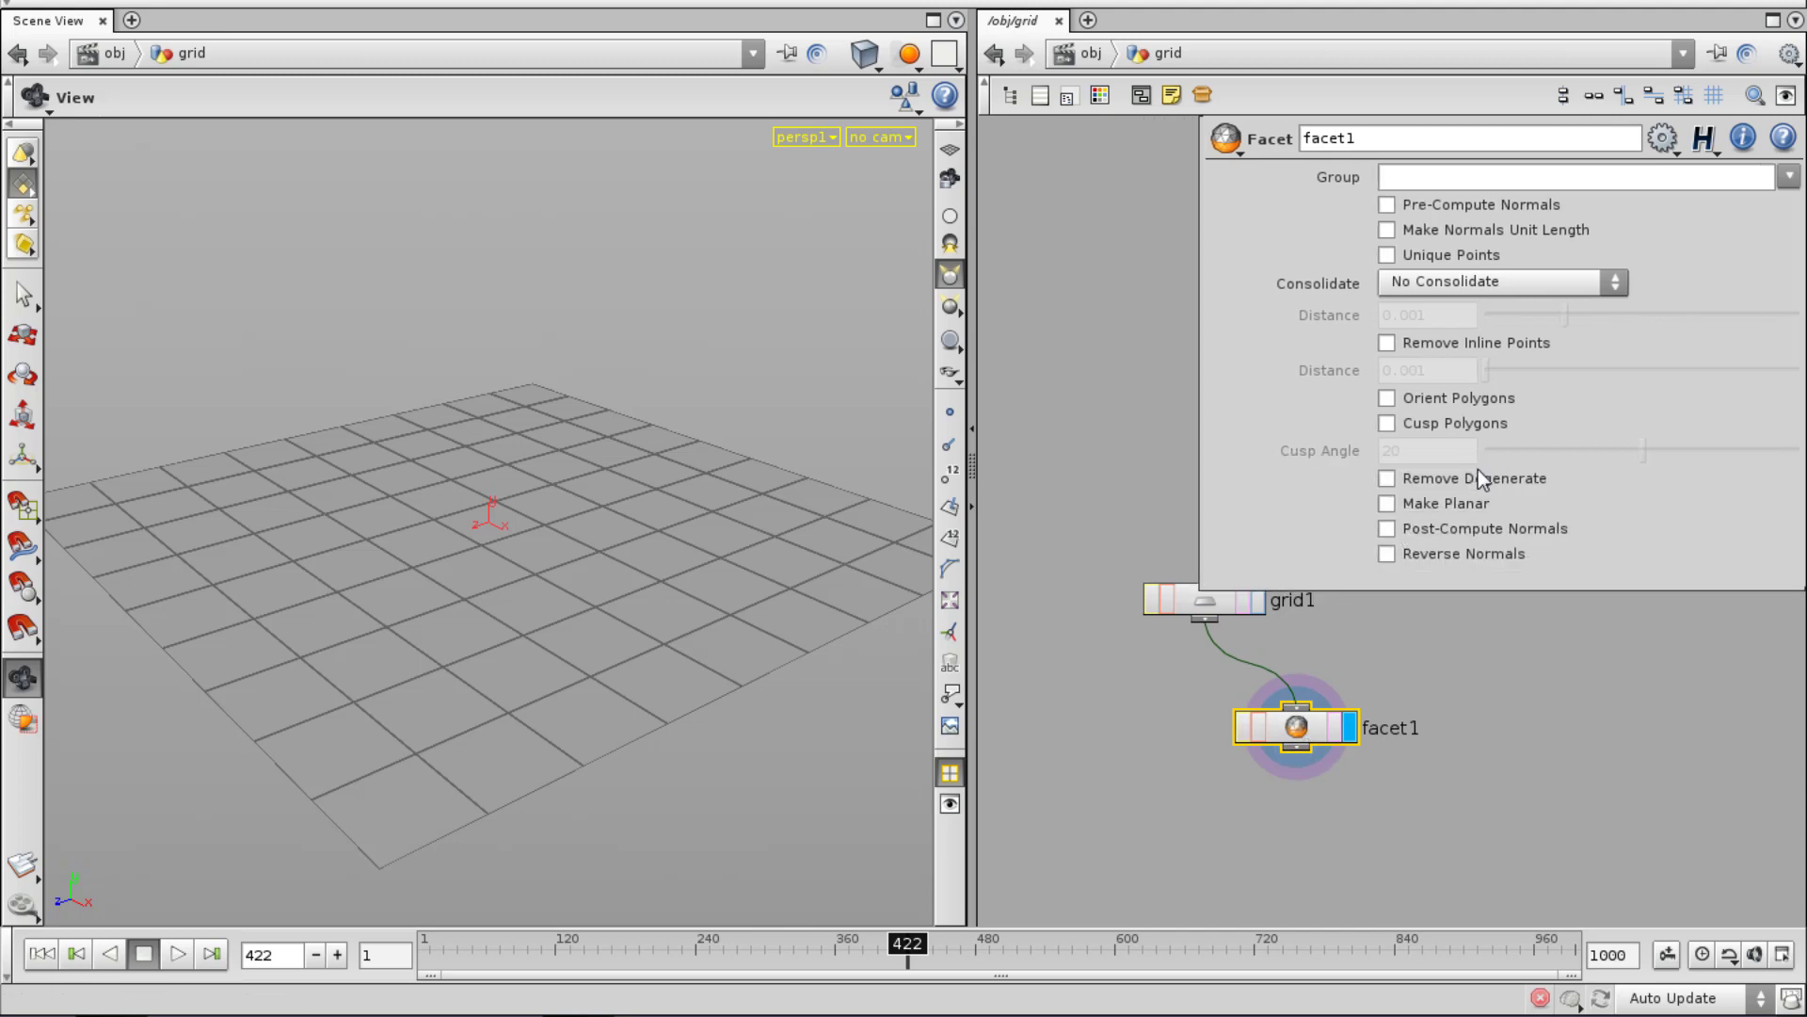
{"action": "left_click", "coordinate": [1467, 423]}
{"action": "left_click", "coordinate": [1472, 553]}
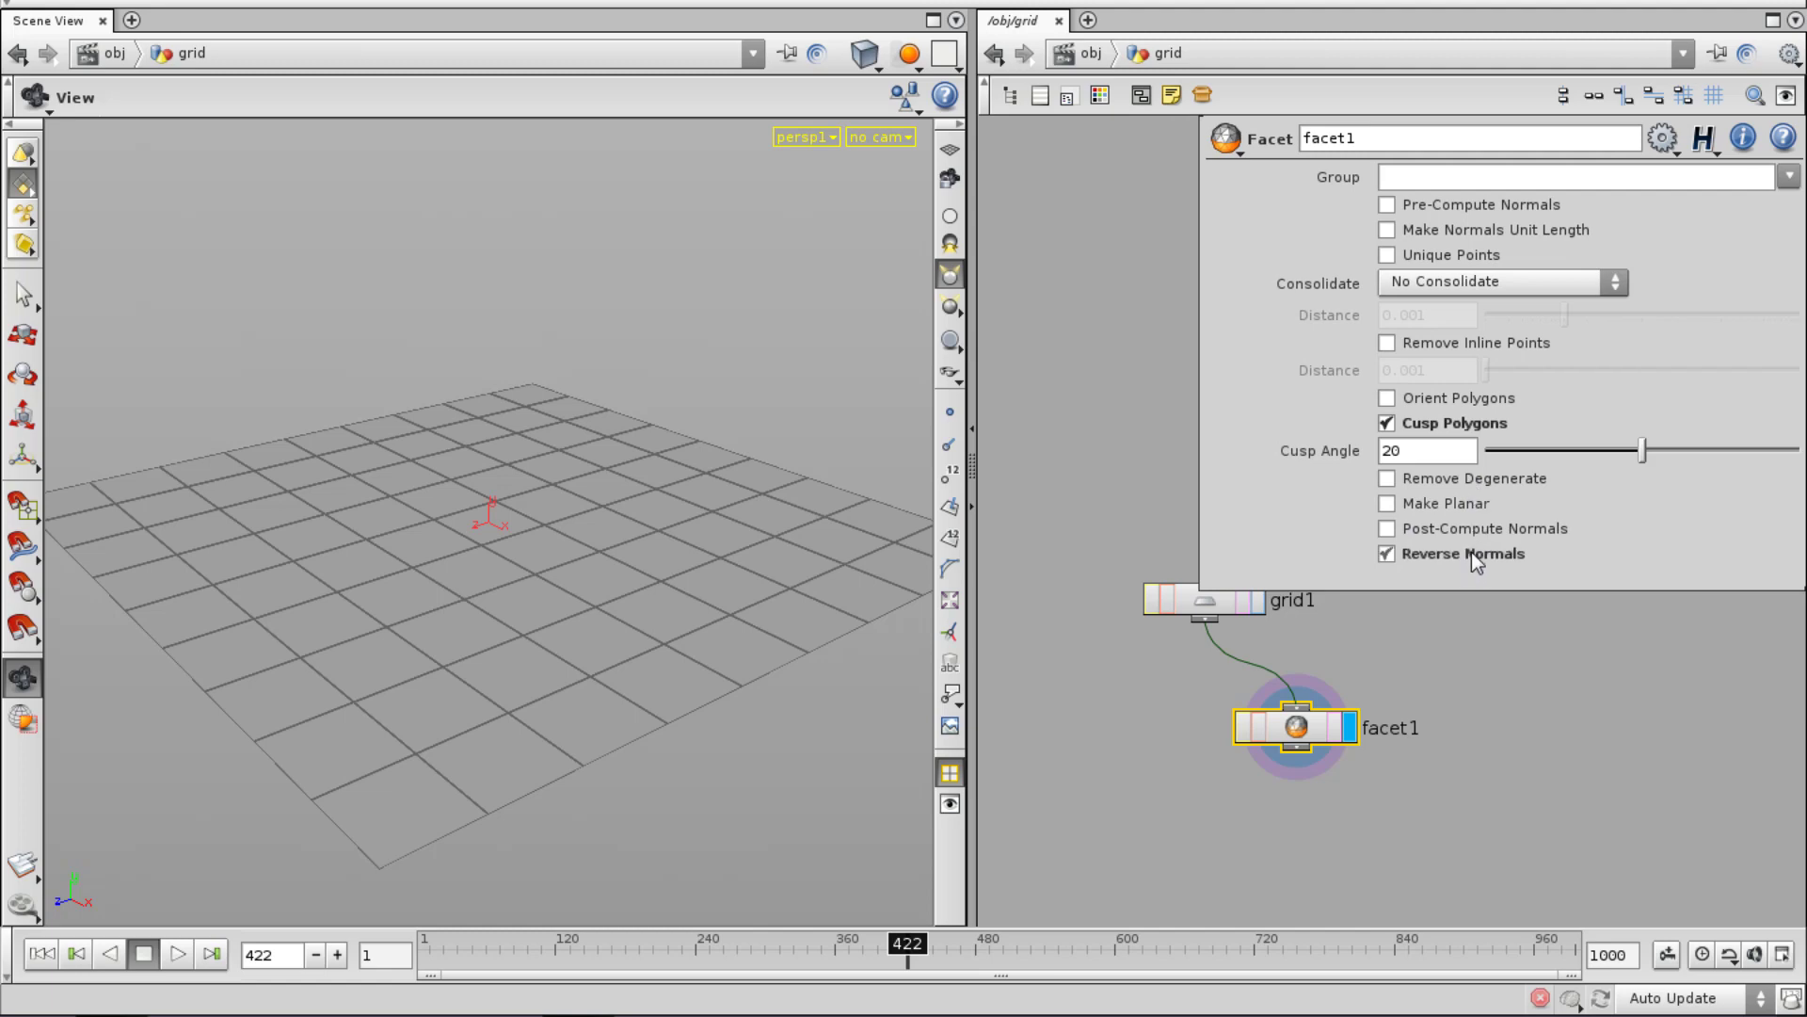
{"action": "left_click_drag", "start_coordinate": [295, 718], "coordinate": [331, 668]}
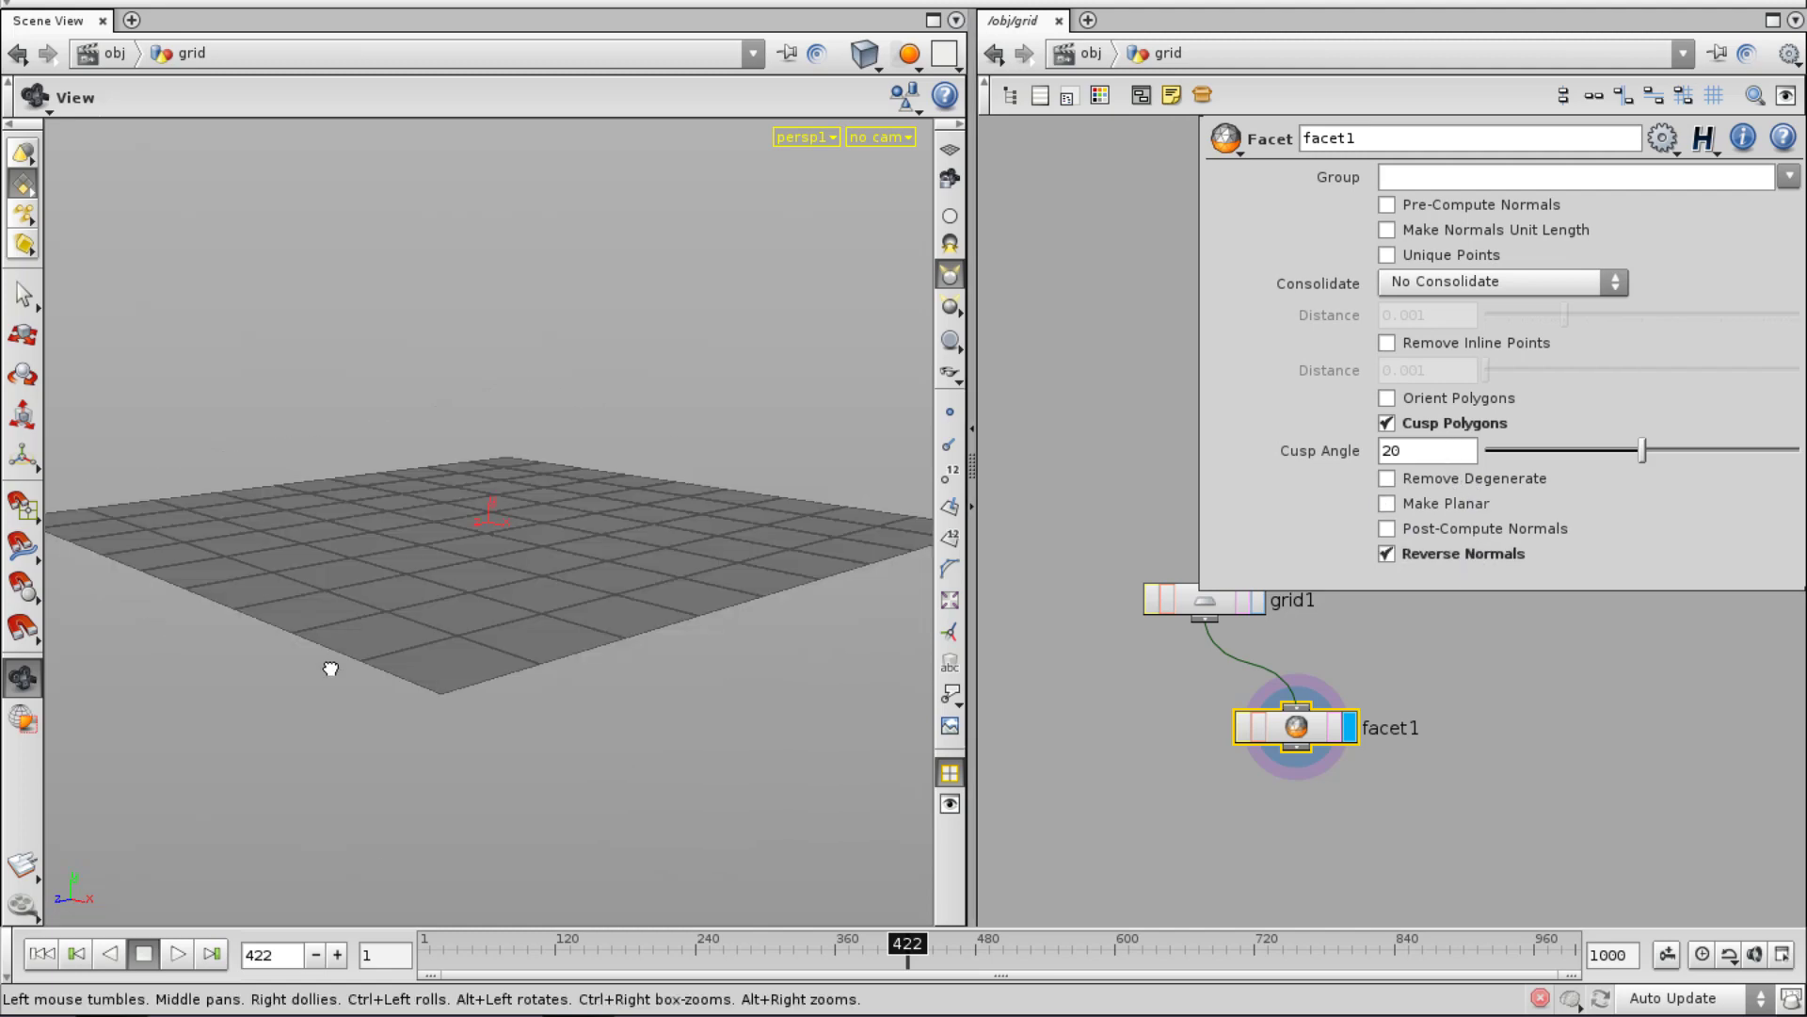
Turn off Reverse Normals on the Facet node and enable Post-Compute Normals instead.
{"action": "left_click", "coordinate": [1456, 556]}
{"action": "left_click", "coordinate": [1477, 530]}
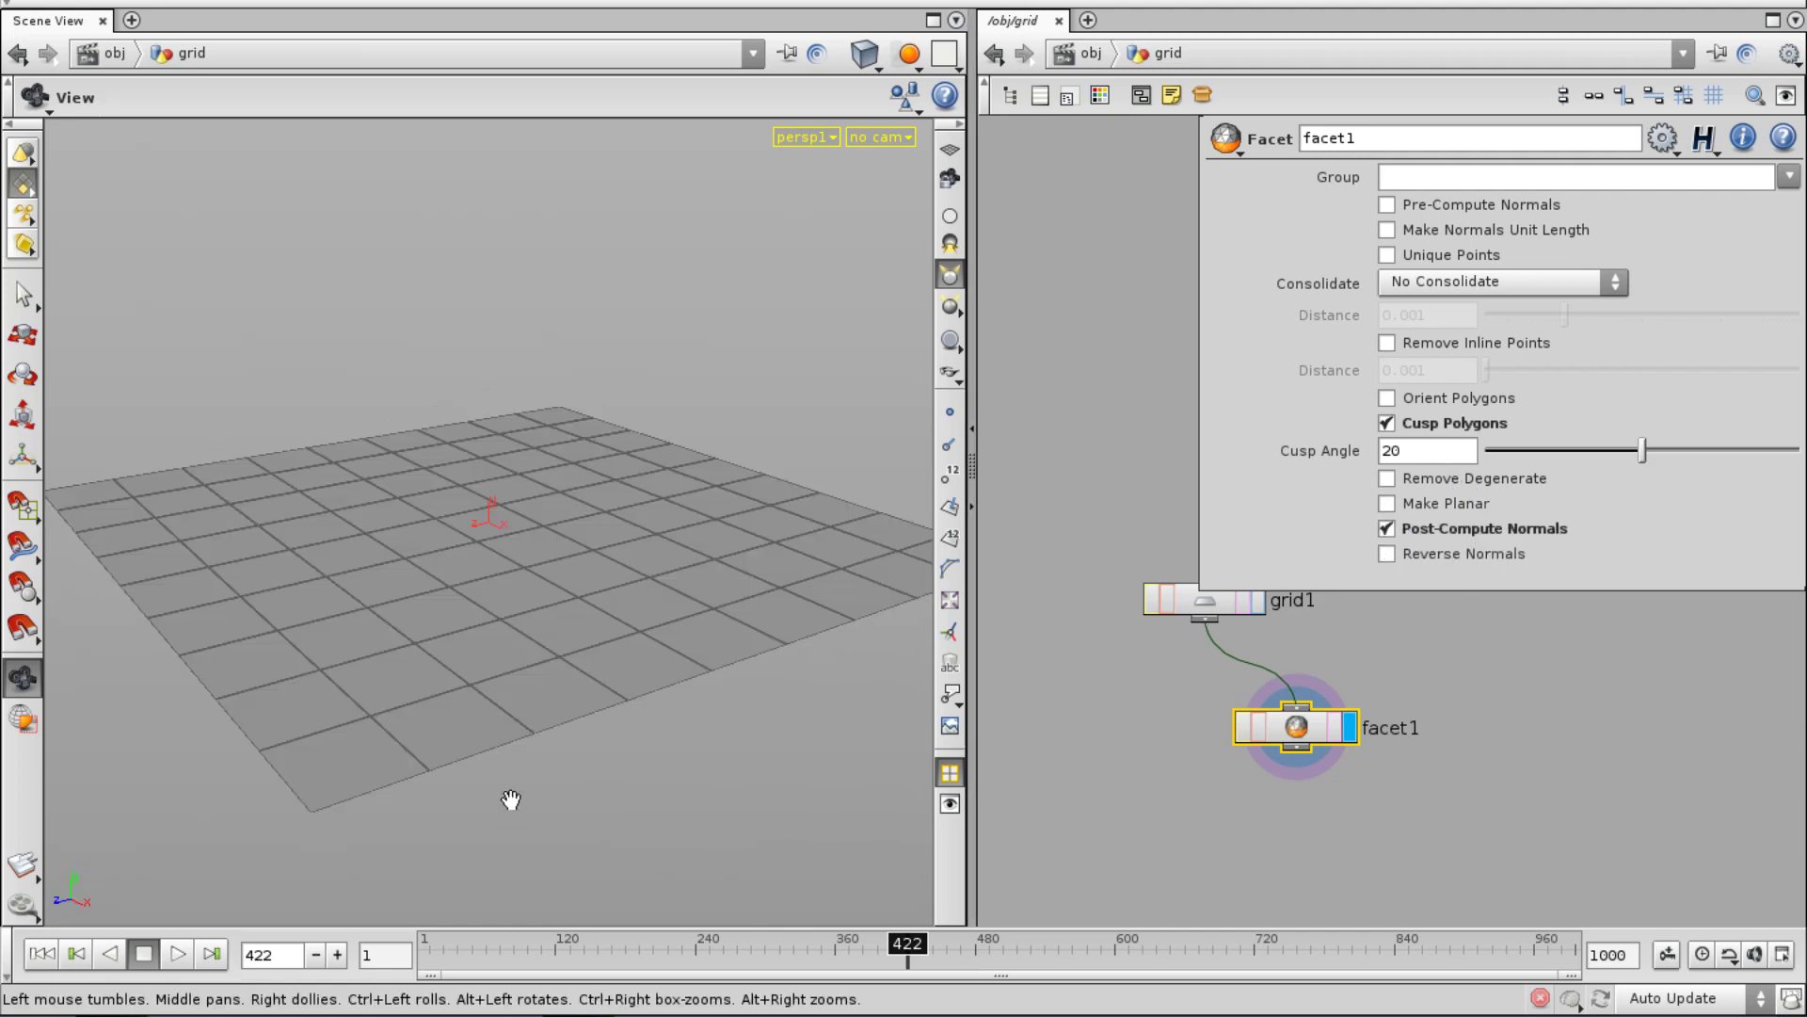
{"action": "left_click_drag", "start_coordinate": [511, 800], "coordinate": [572, 670]}
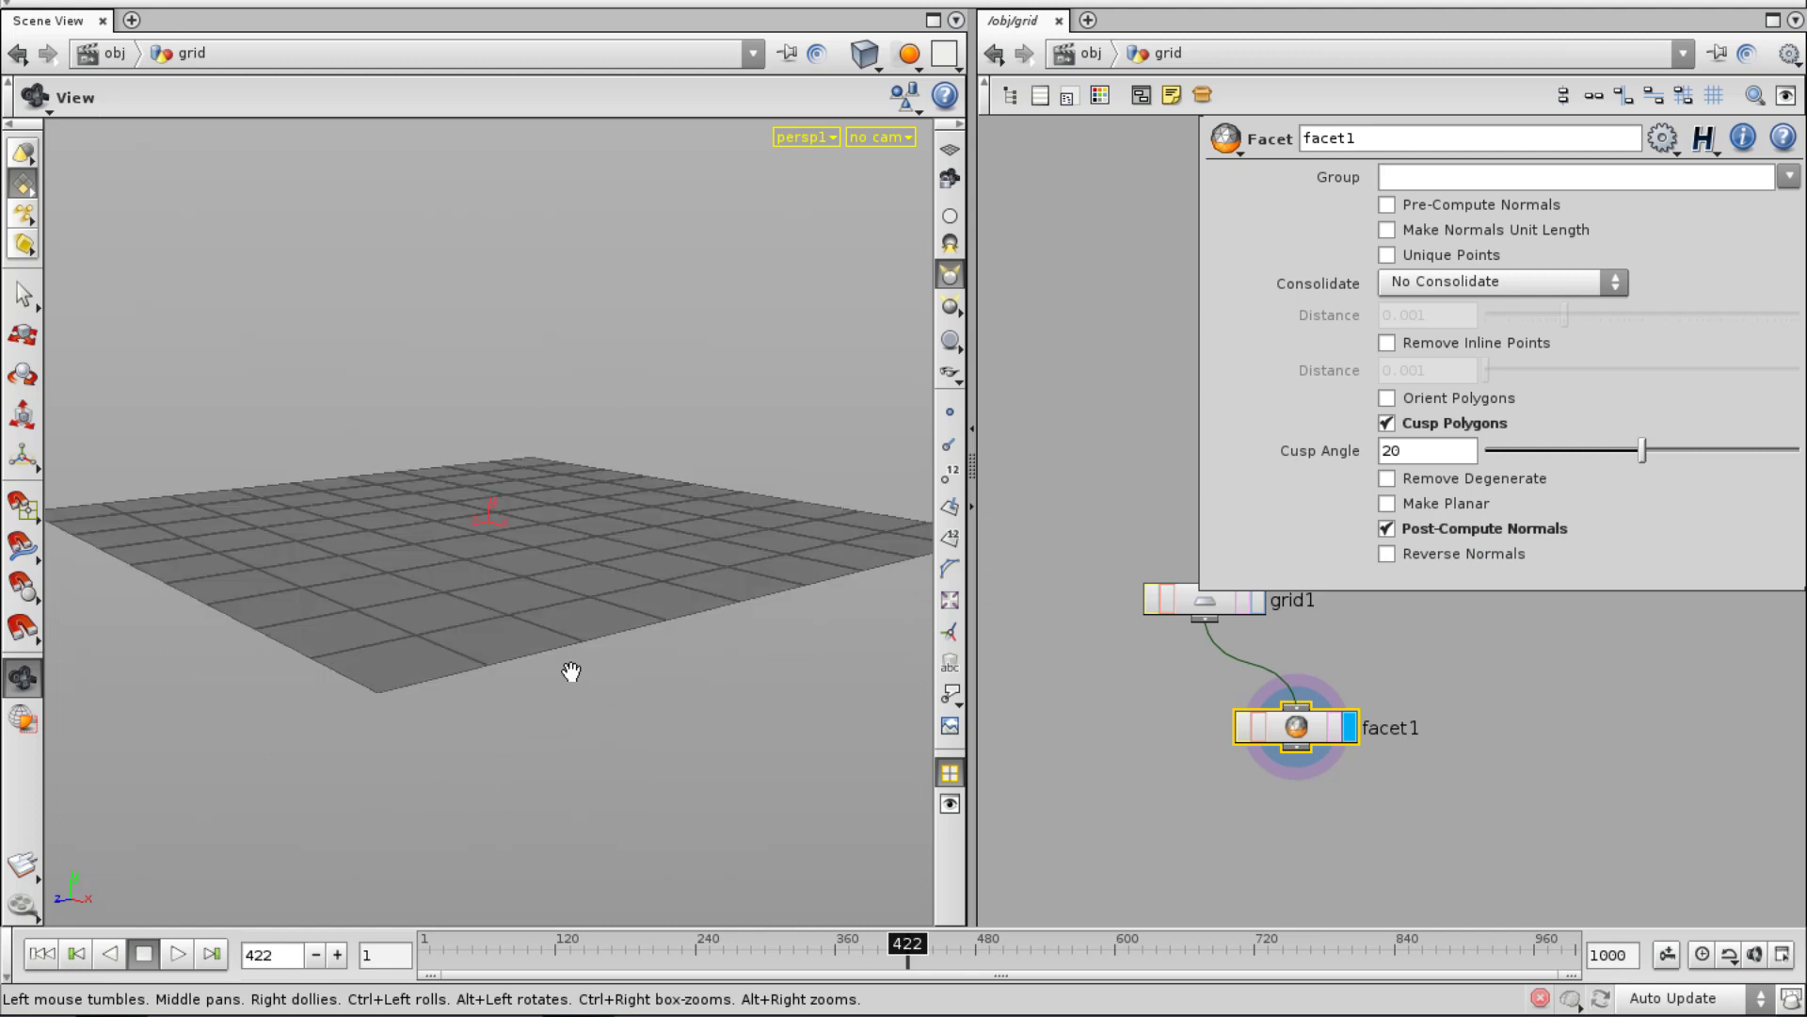
Display the point normals in the viewport to check the Facet node's effect on the grid.
{"action": "left_click", "coordinate": [950, 445]}
{"action": "mouse_move", "coordinate": [697, 587]}
{"action": "left_mouse_down"}
{"action": "mouse_move", "coordinate": [714, 585]}
{"action": "mouse_move", "coordinate": [694, 549]}
{"action": "mouse_move", "coordinate": [674, 565]}
{"action": "left_mouse_up"}
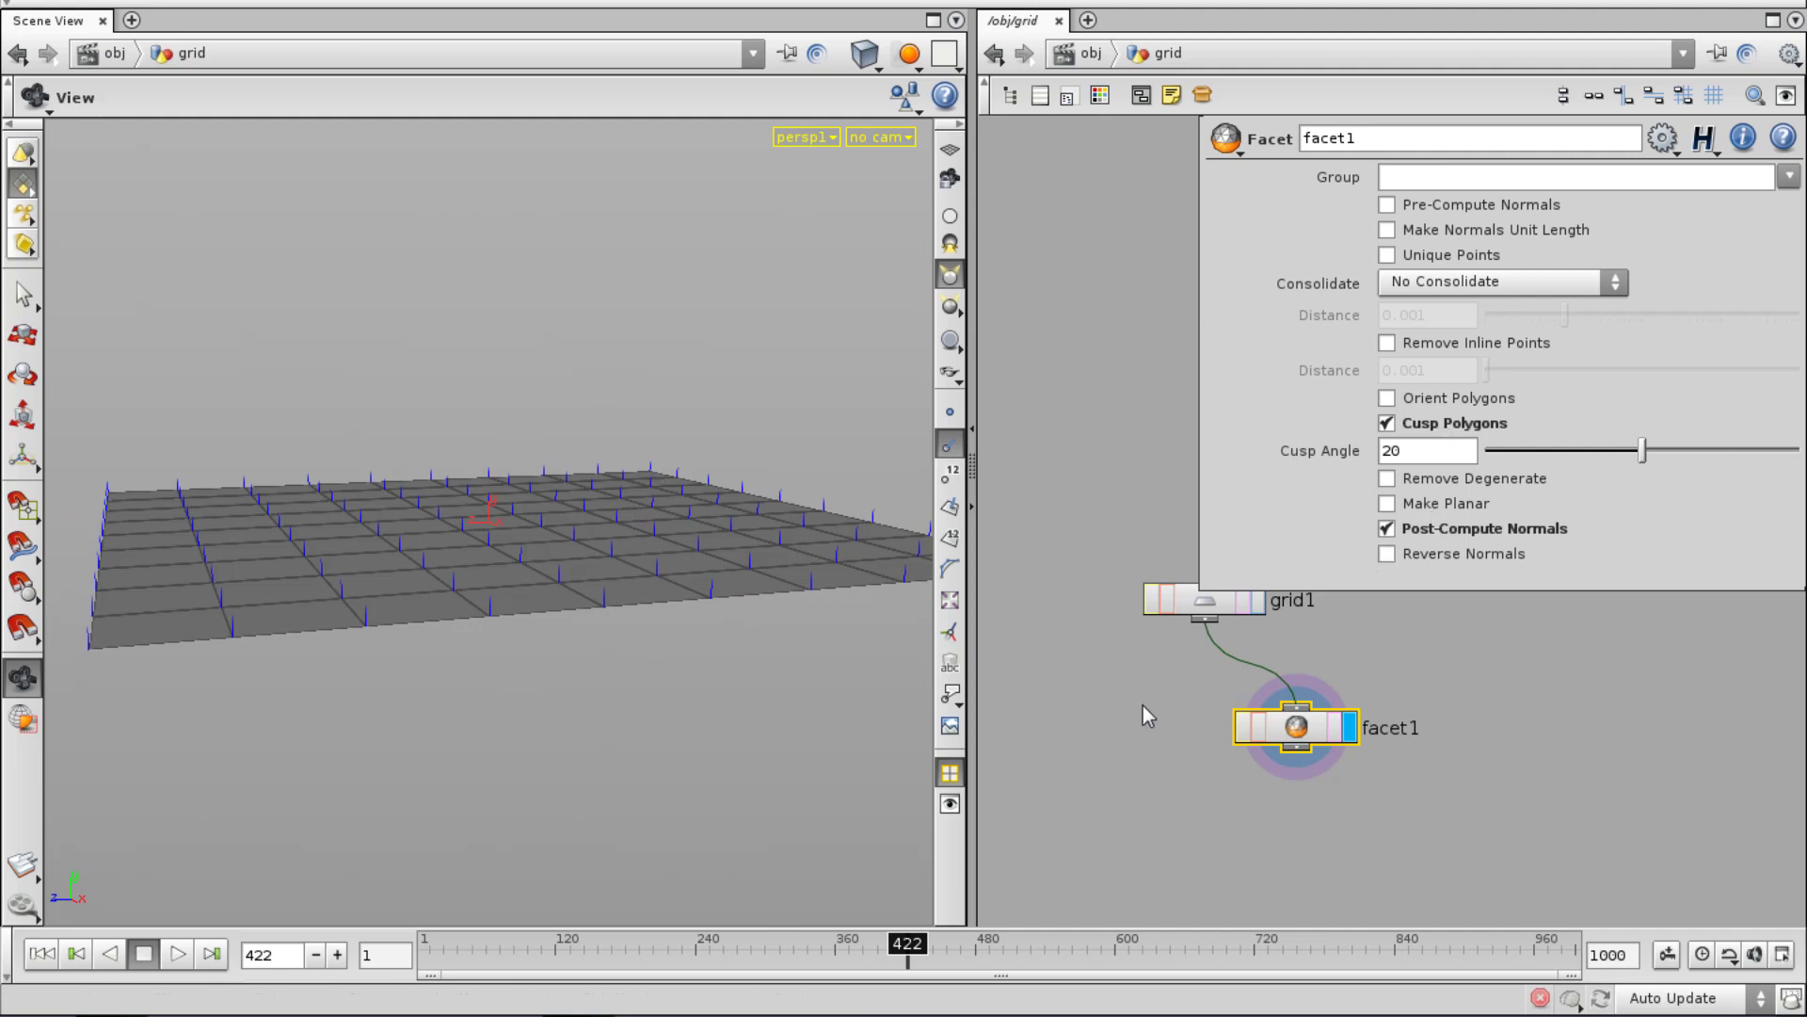
{"action": "middle_click_drag", "start_coordinate": [1144, 709], "coordinate": [1109, 753]}
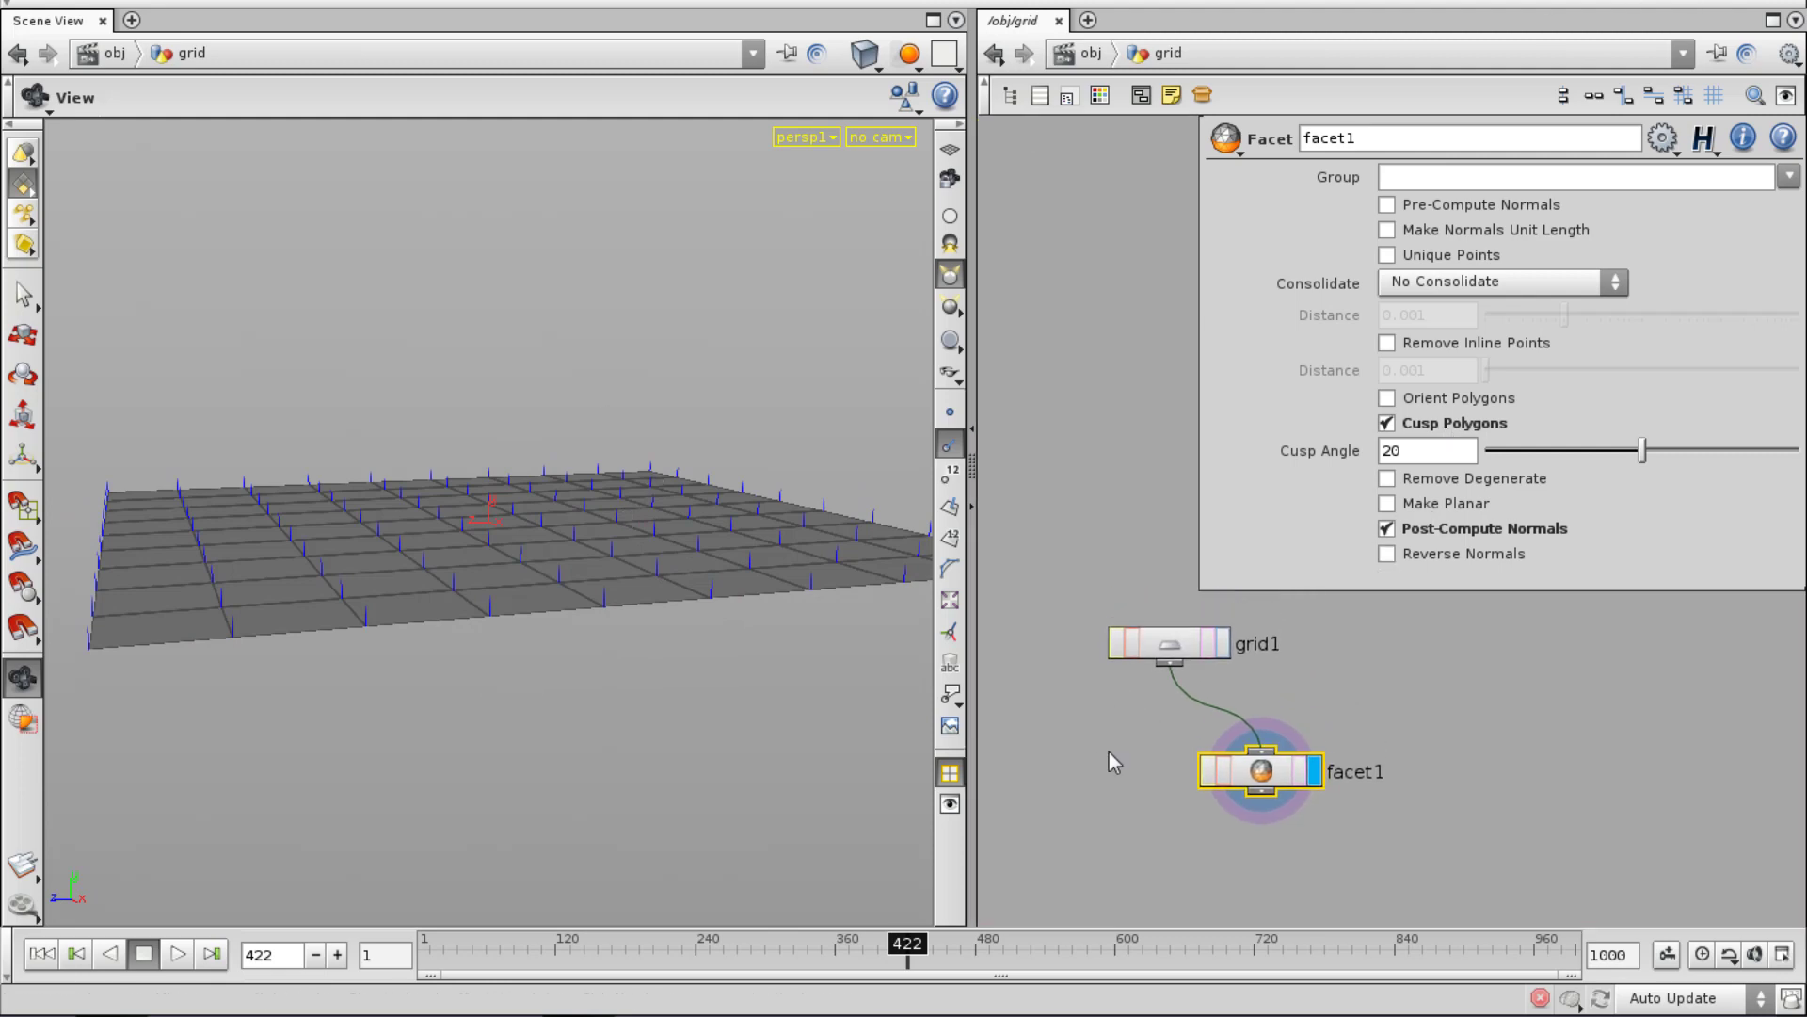
Go up from the grid's geometry network to the object level and deselect the grid object.
{"action": "left_click", "coordinate": [1224, 644]}
{"action": "key", "text": "u"}
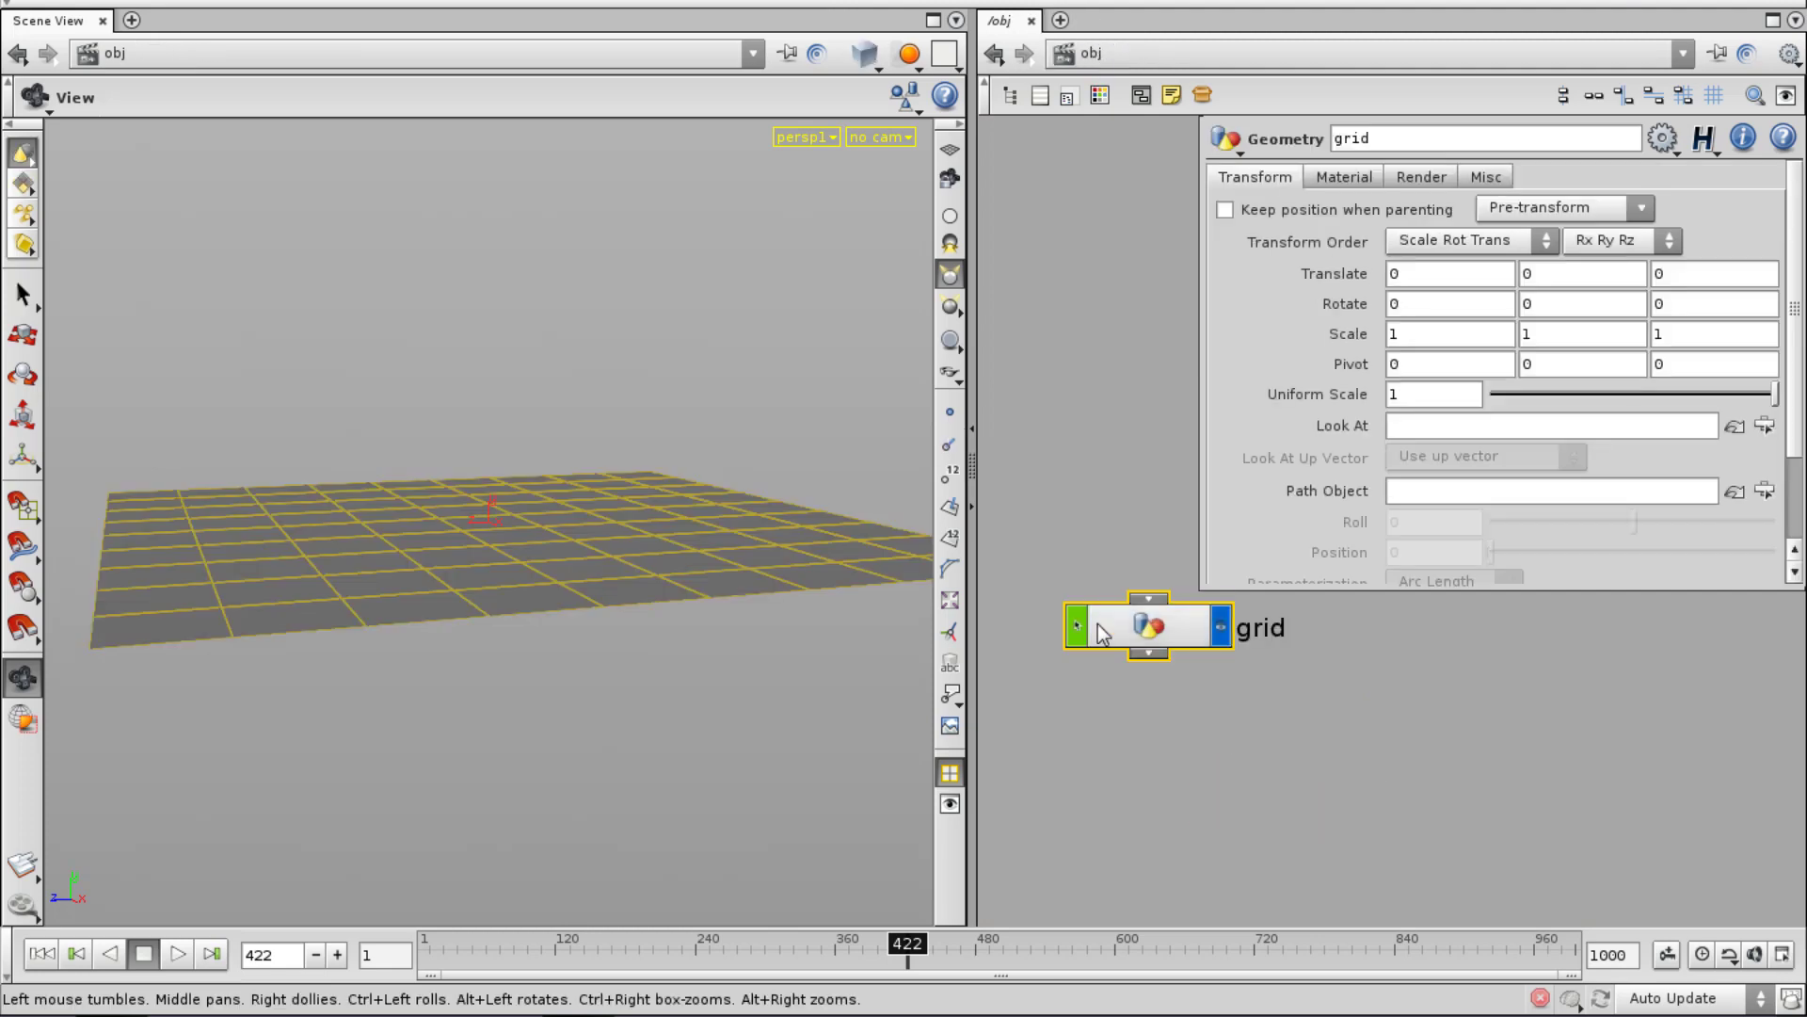
{"action": "left_click", "coordinate": [1180, 758]}
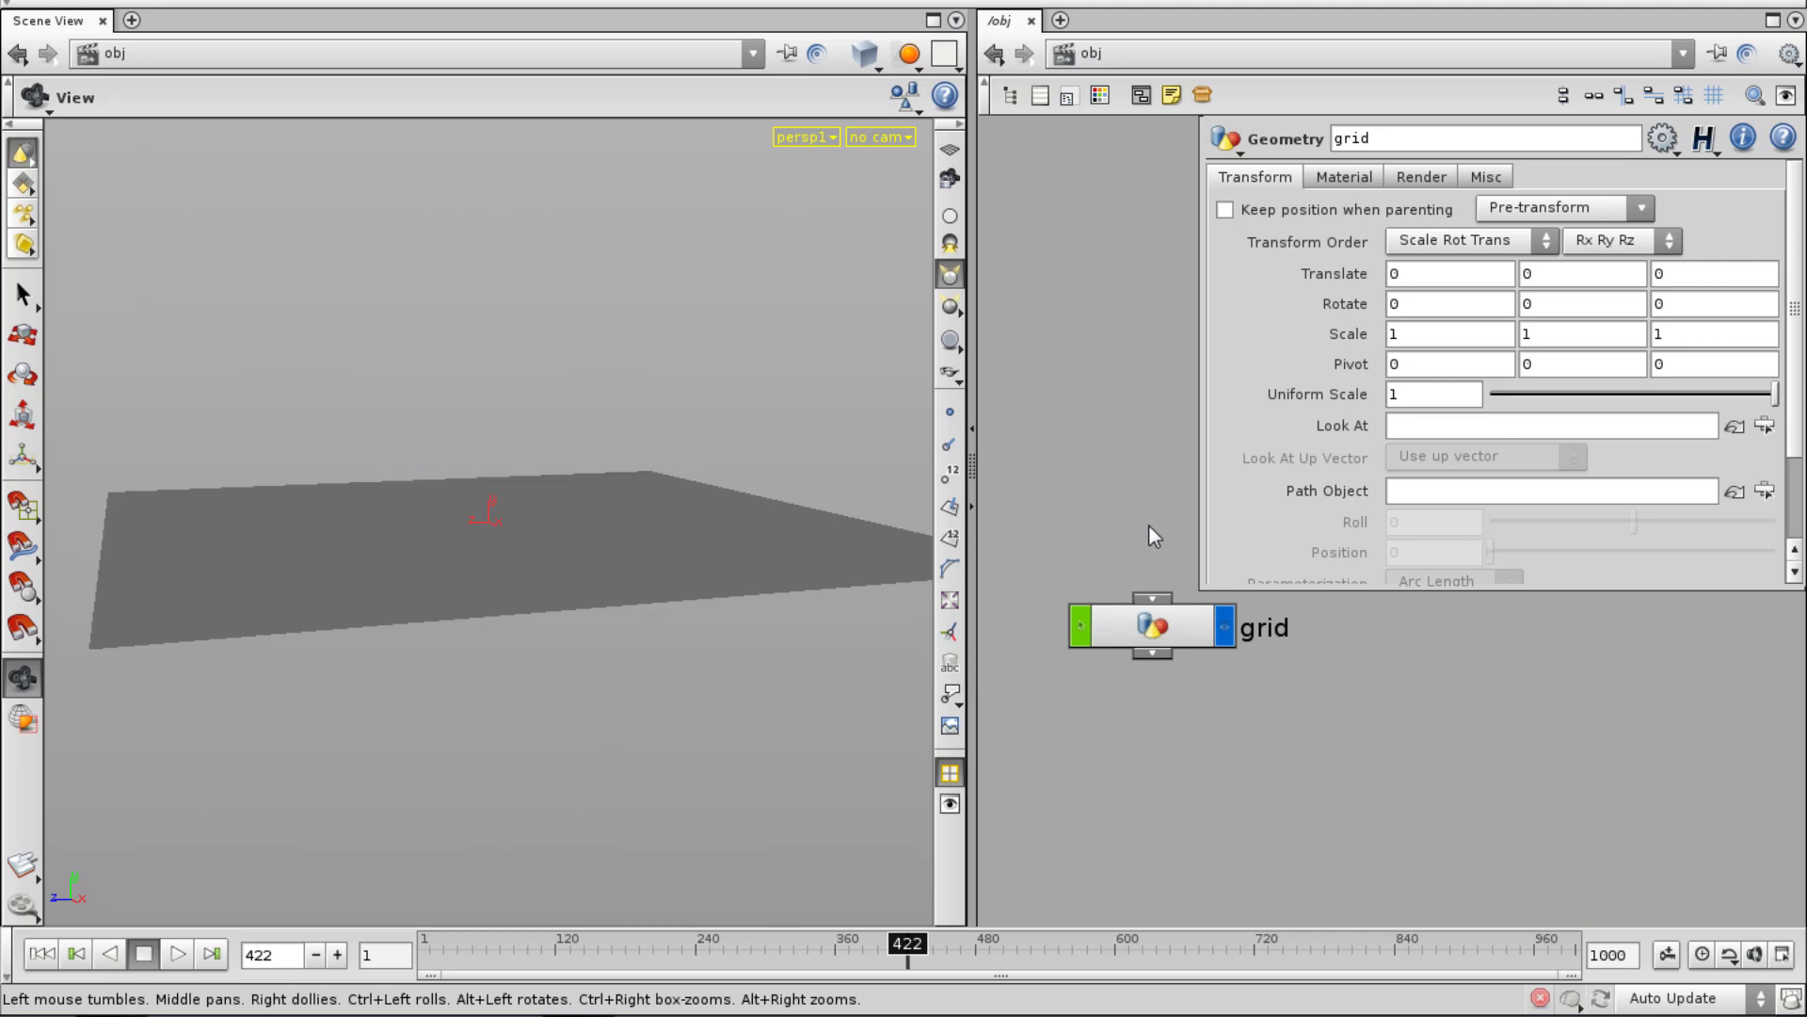
Re-enter the grid object to review its Grid and Facet nodes, return to the object level and clear the selection.
{"action": "double_click", "coordinate": [1150, 634]}
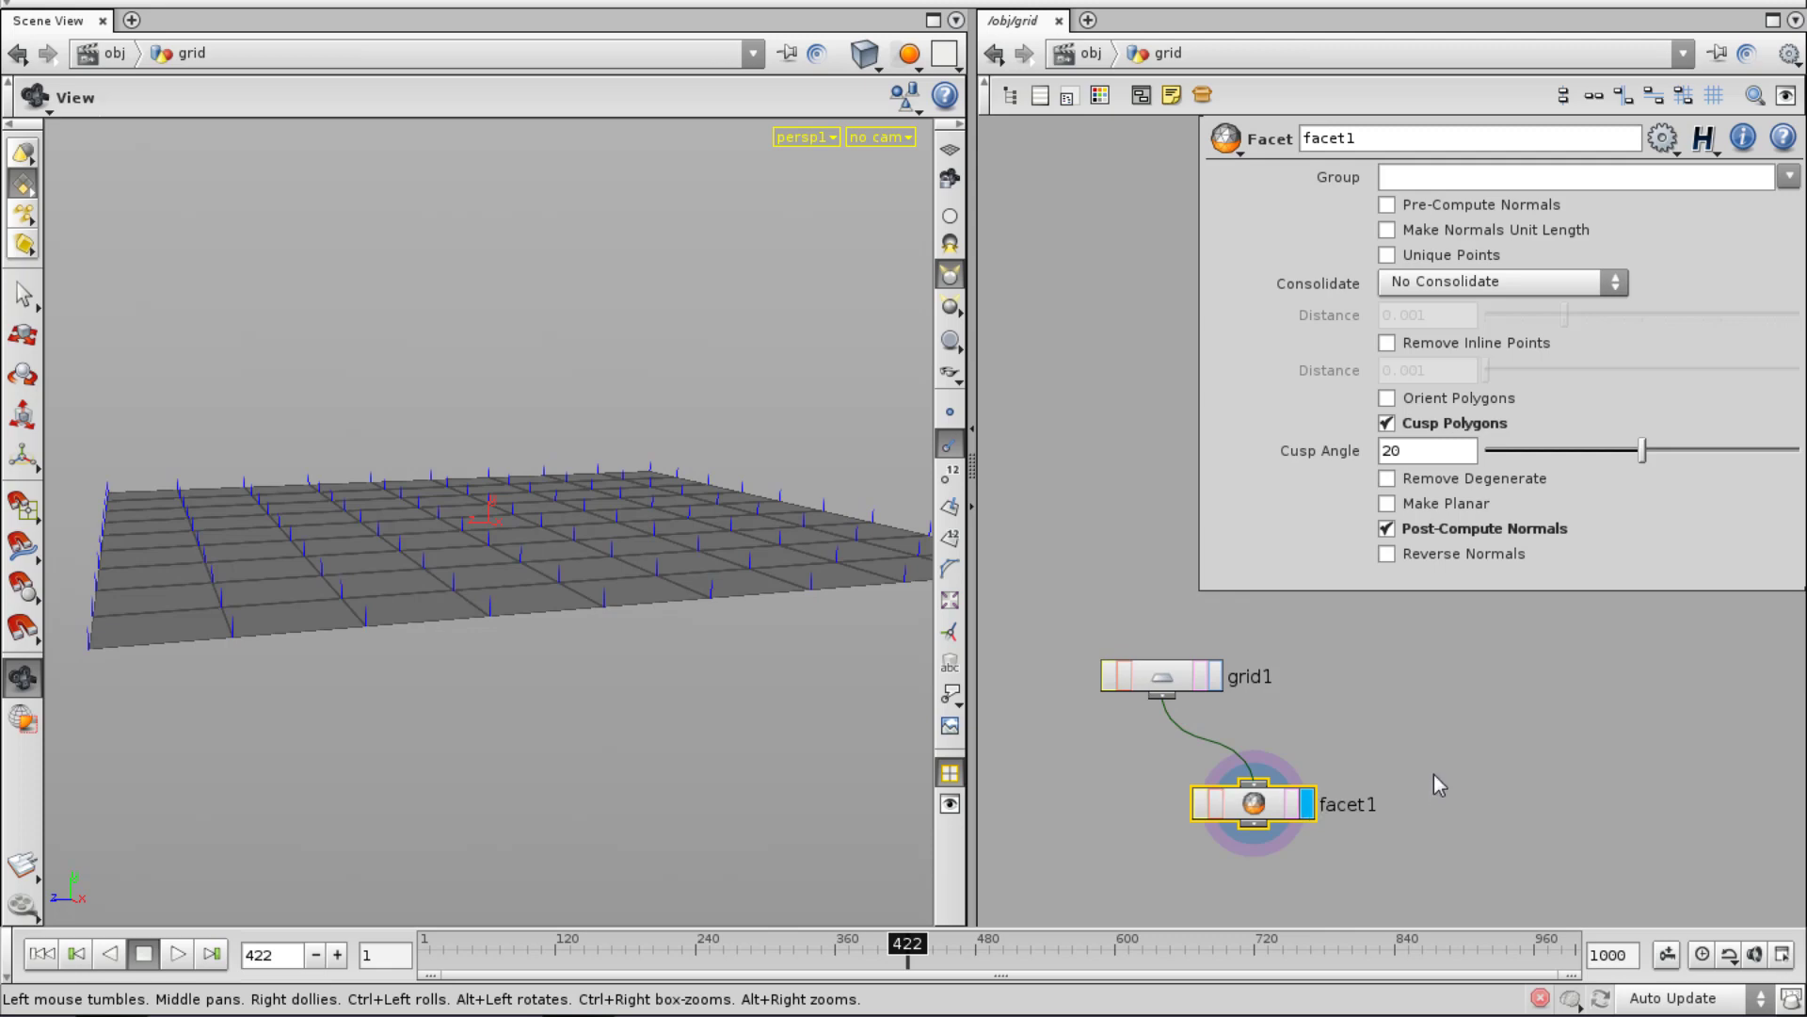
{"action": "left_click", "coordinate": [1091, 54]}
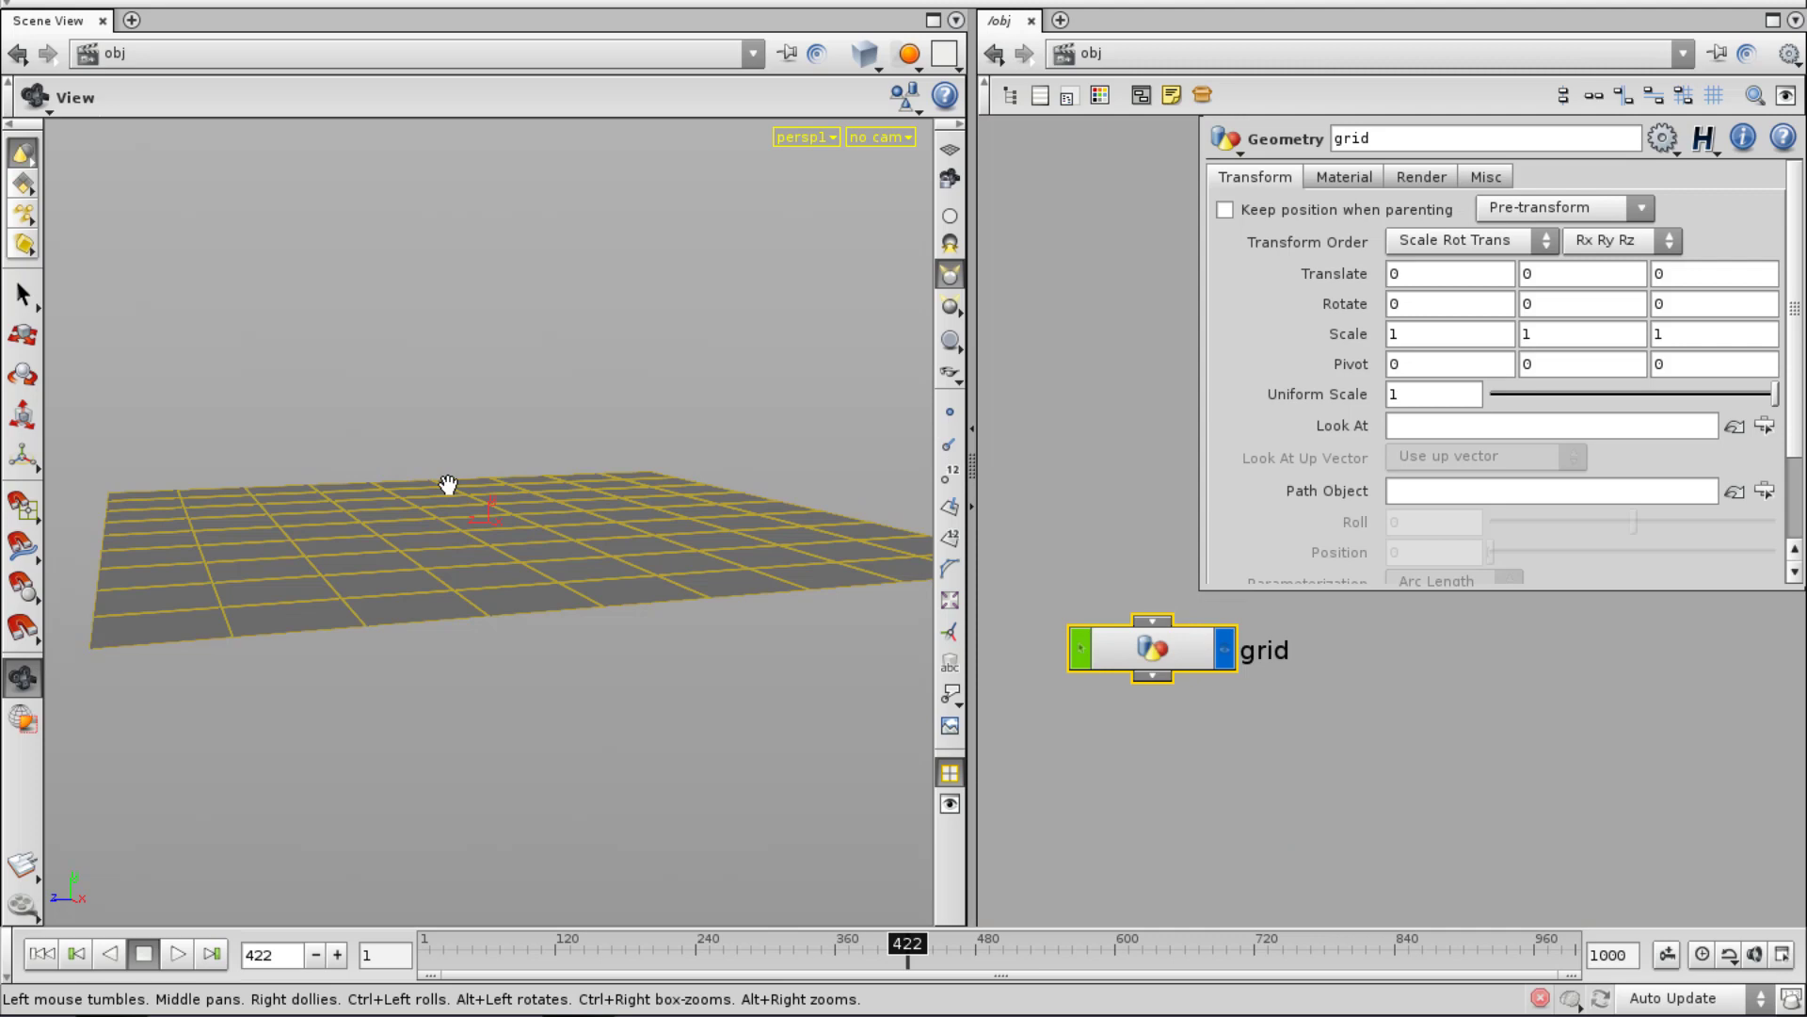
{"action": "left_click", "coordinate": [1353, 738]}
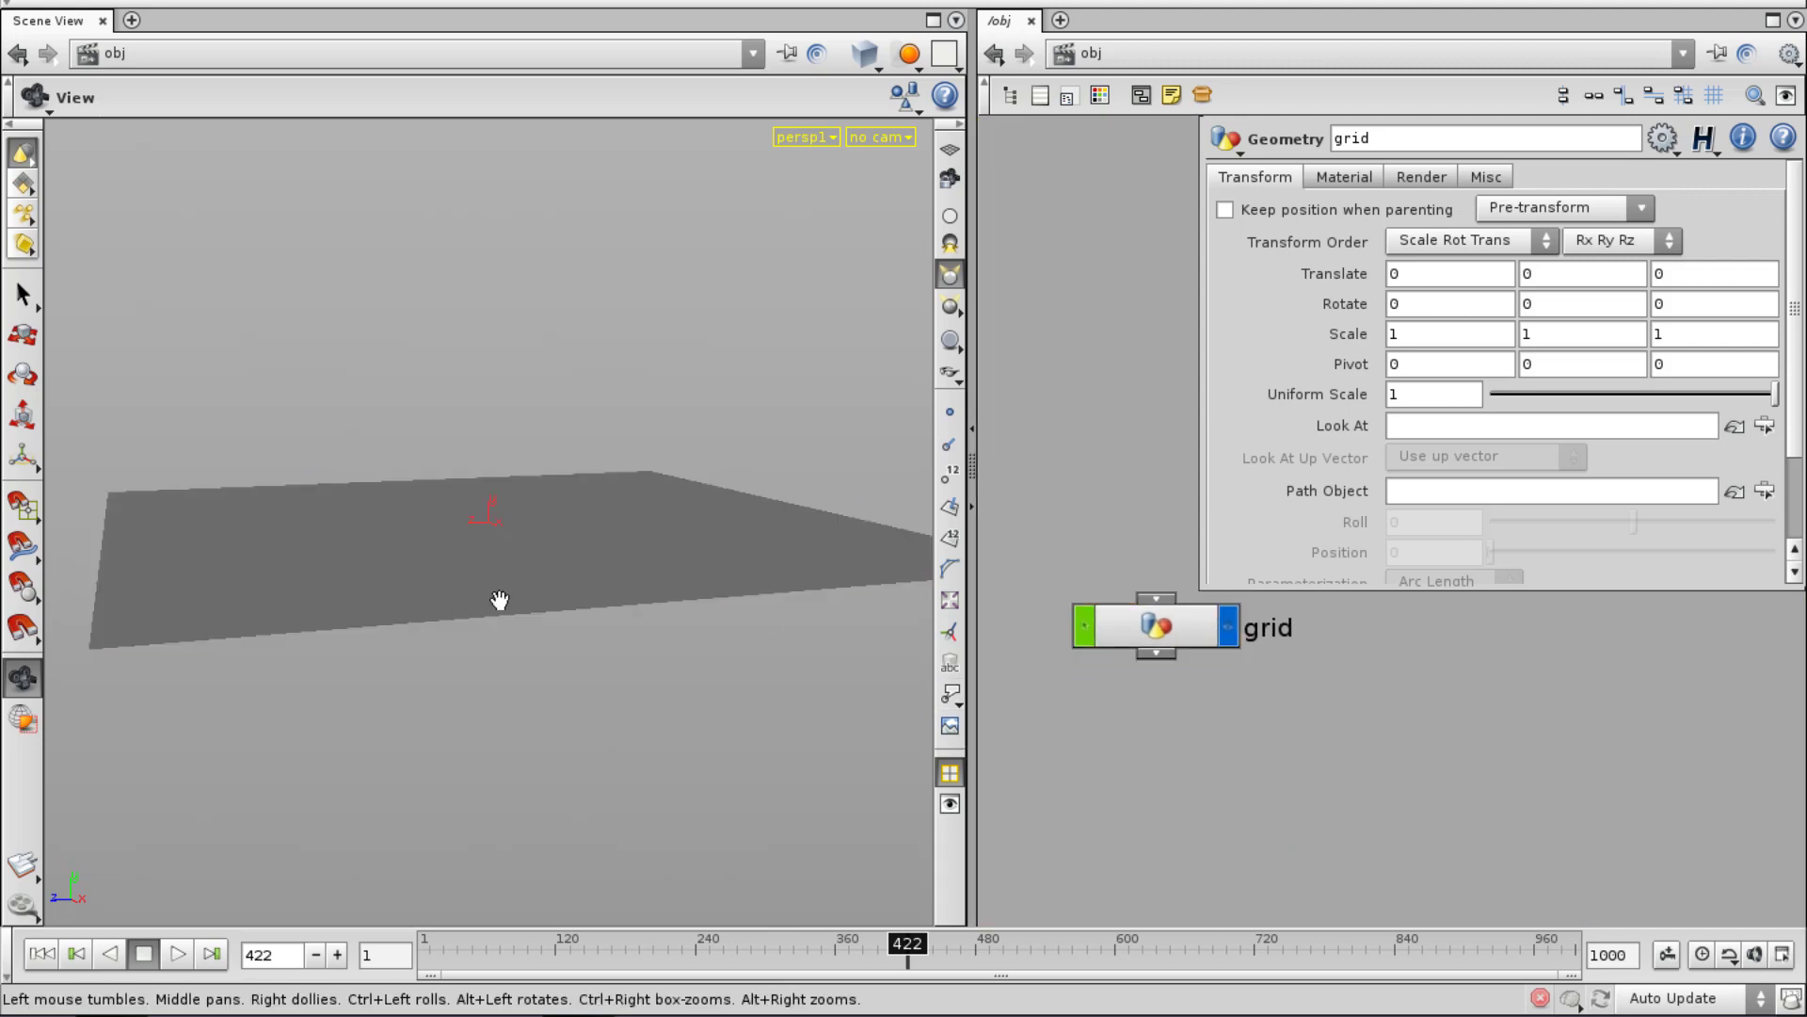
Go to frame 1 and set keyframes on the grid object's Translate, Rotate and Scale parameters.
{"action": "left_click_drag", "start_coordinate": [500, 601], "coordinate": [673, 572]}
{"action": "right_click_drag", "start_coordinate": [779, 677], "coordinate": [658, 565]}
{"action": "left_click_drag", "start_coordinate": [658, 565], "coordinate": [682, 720]}
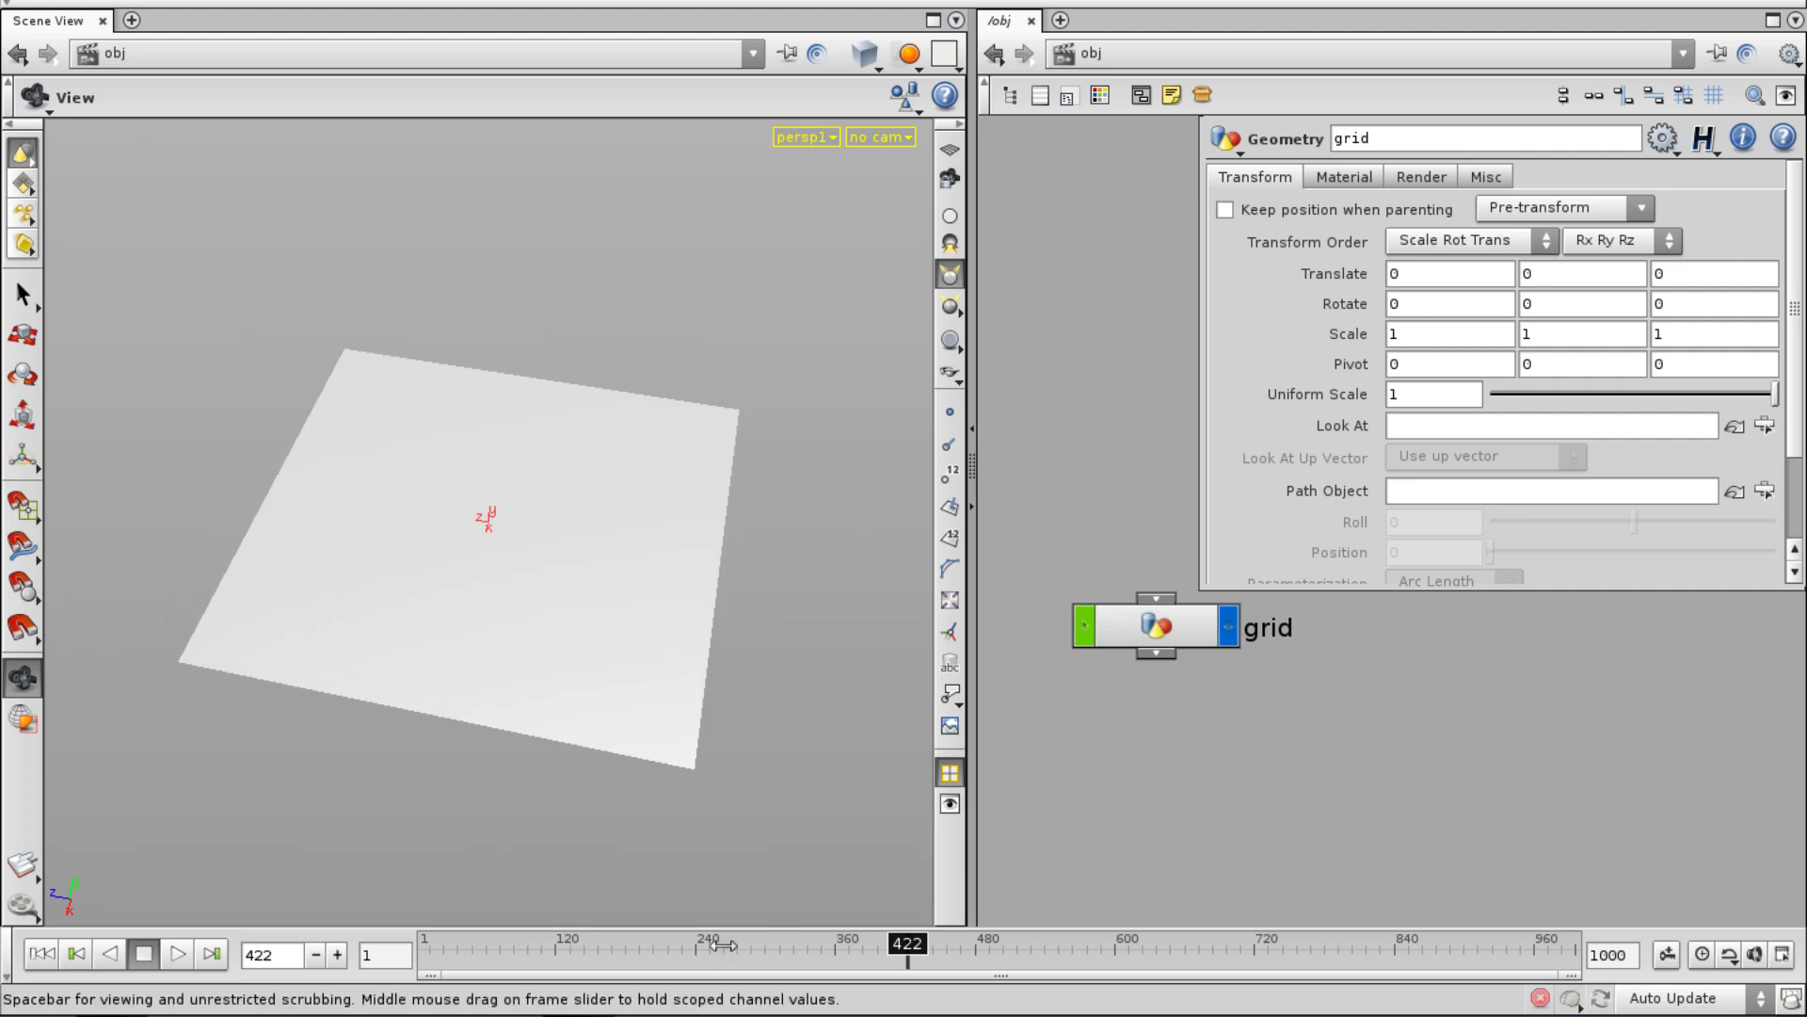
{"action": "left_click_drag", "start_coordinate": [724, 945], "coordinate": [7, 838]}
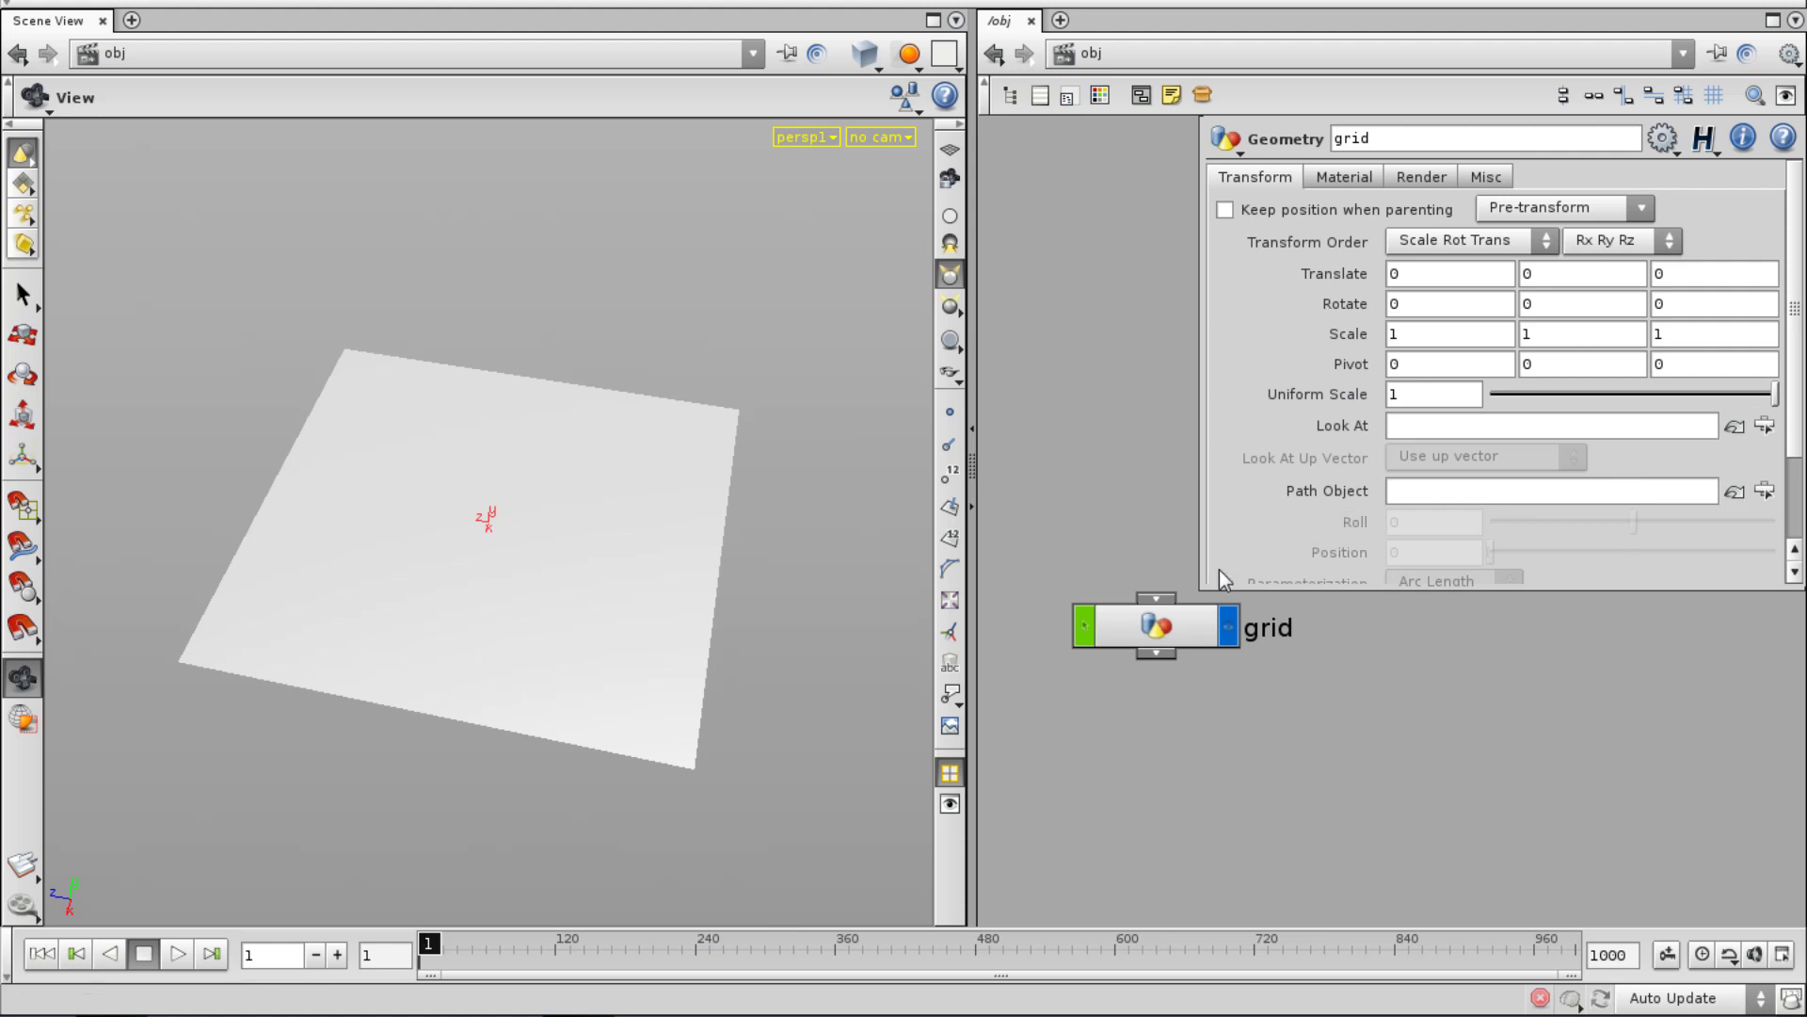
{"action": "left_click_drag", "start_coordinate": [1202, 594], "coordinate": [1196, 476]}
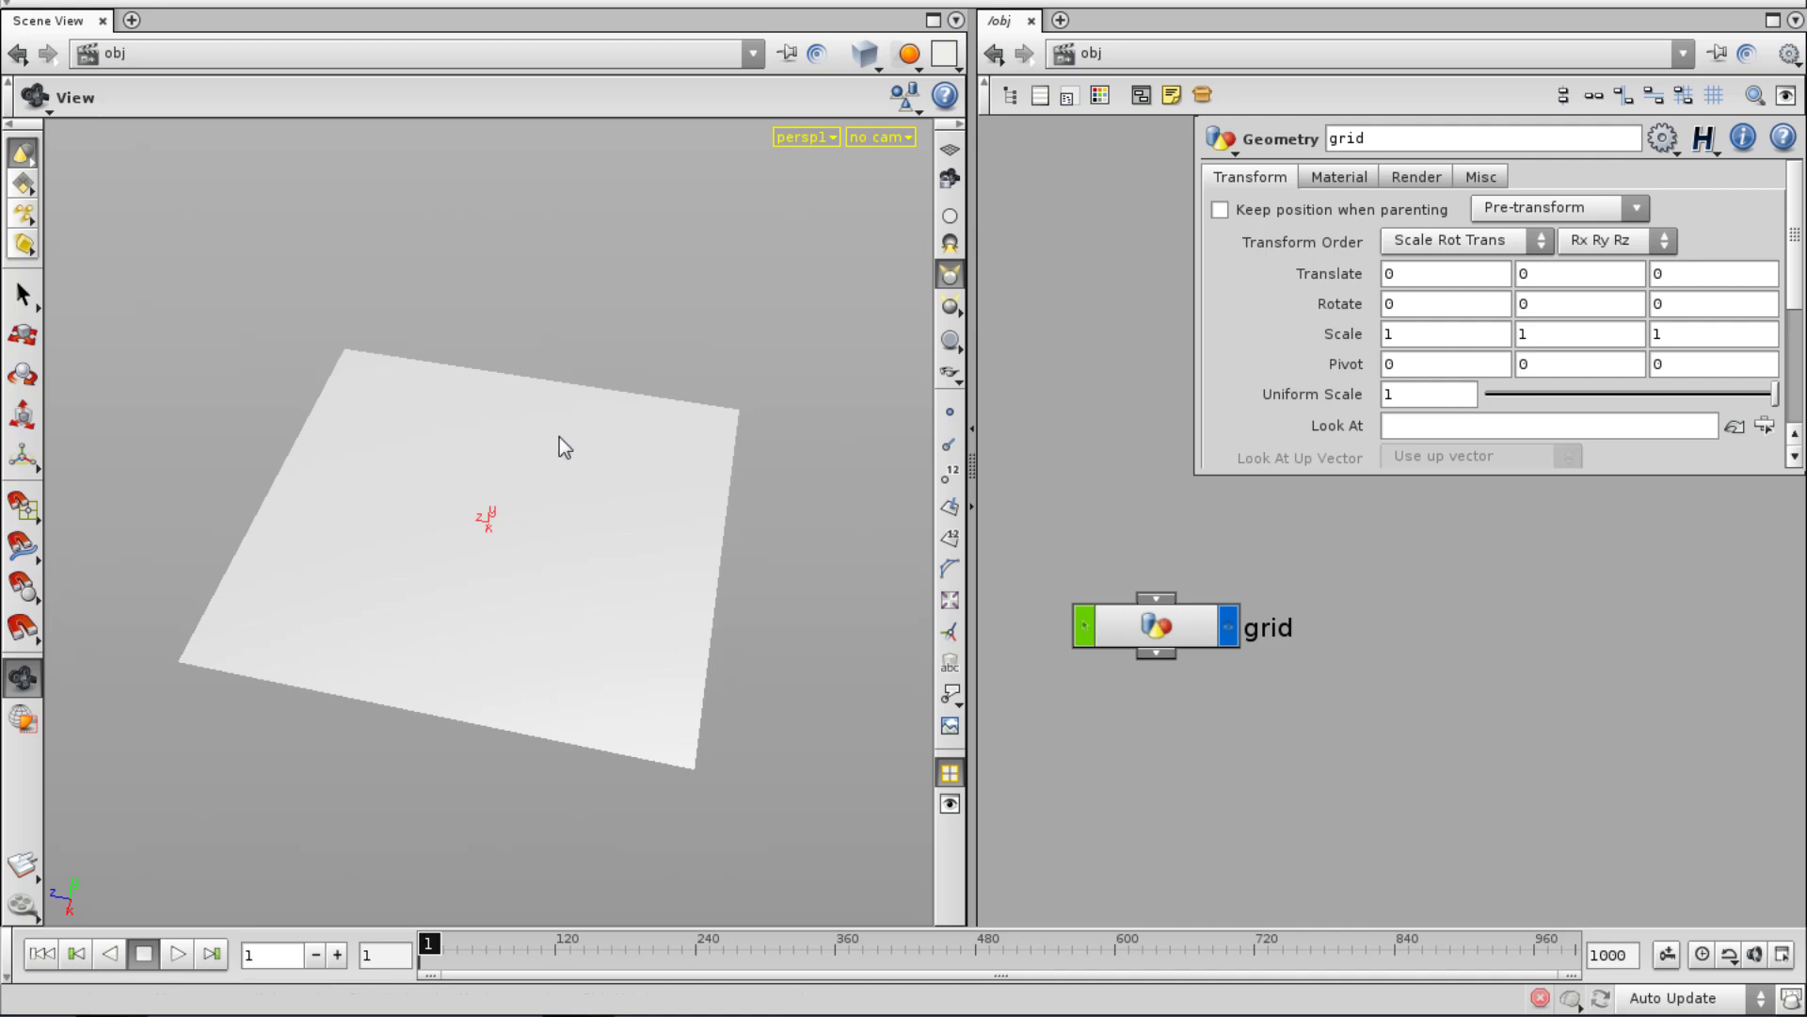
{"action": "key", "text": "Return"}
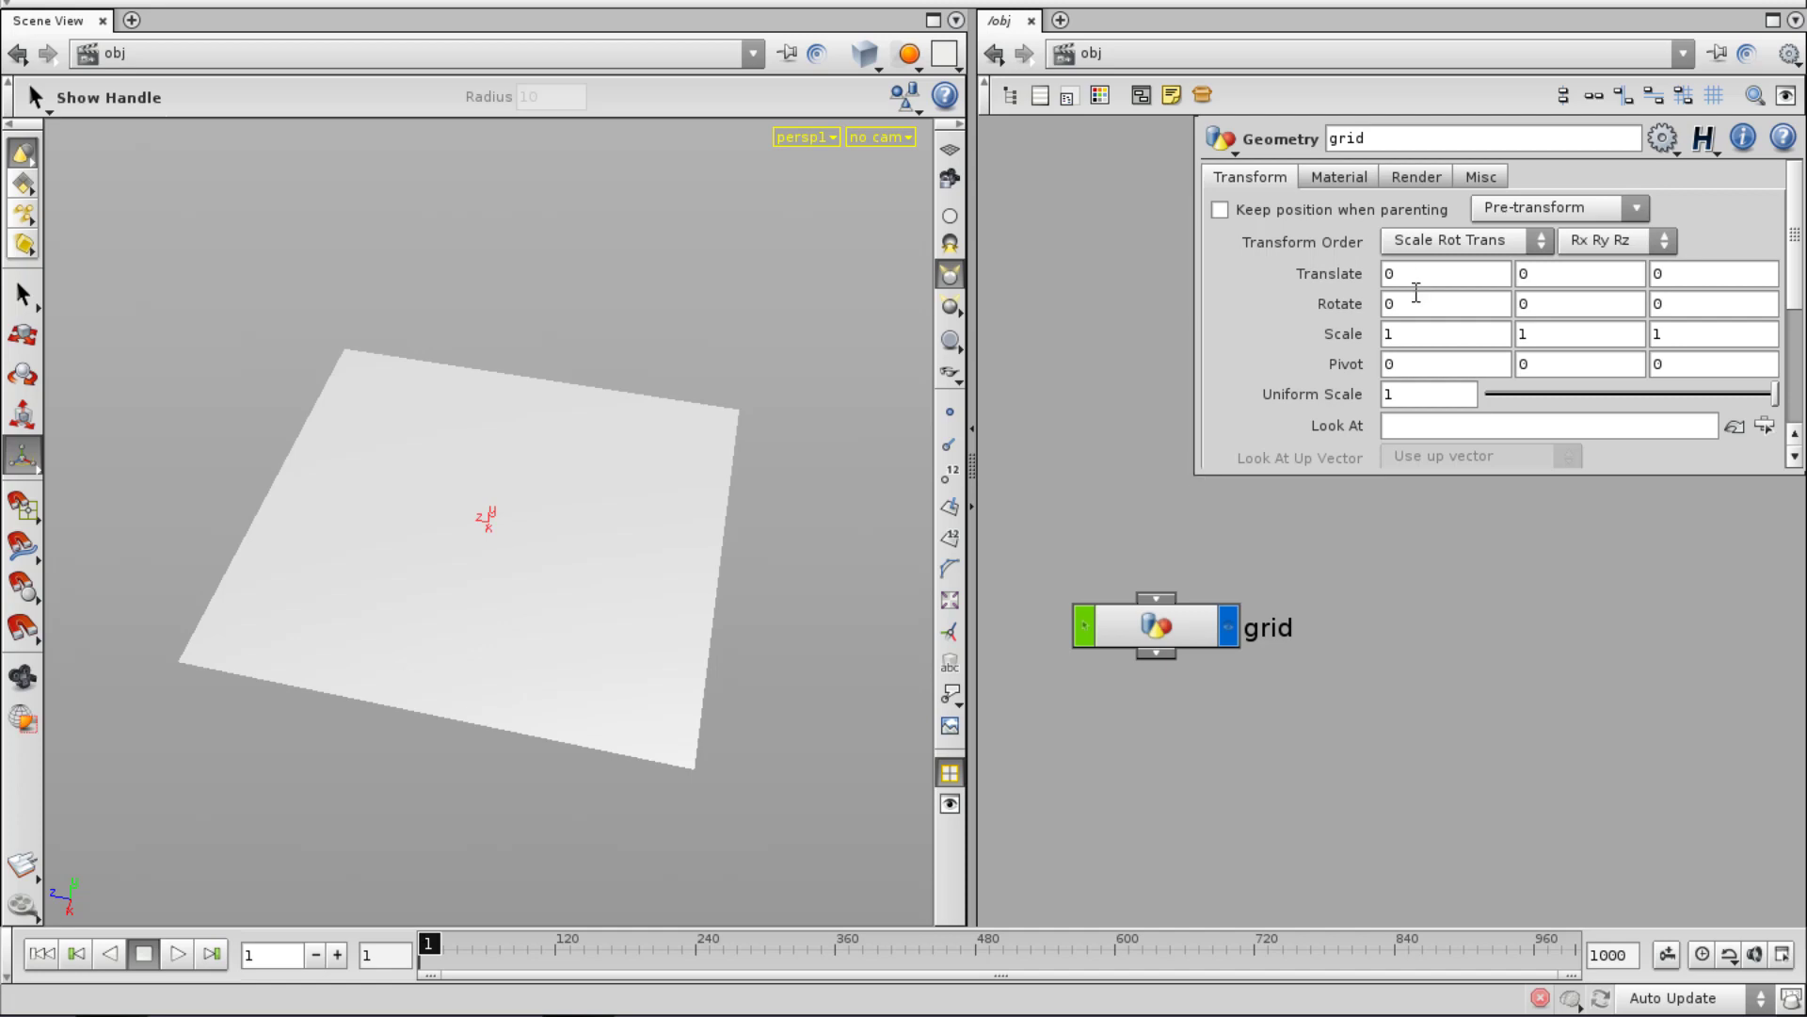
{"action": "left_click", "coordinate": [1279, 275], "text": "alt"}
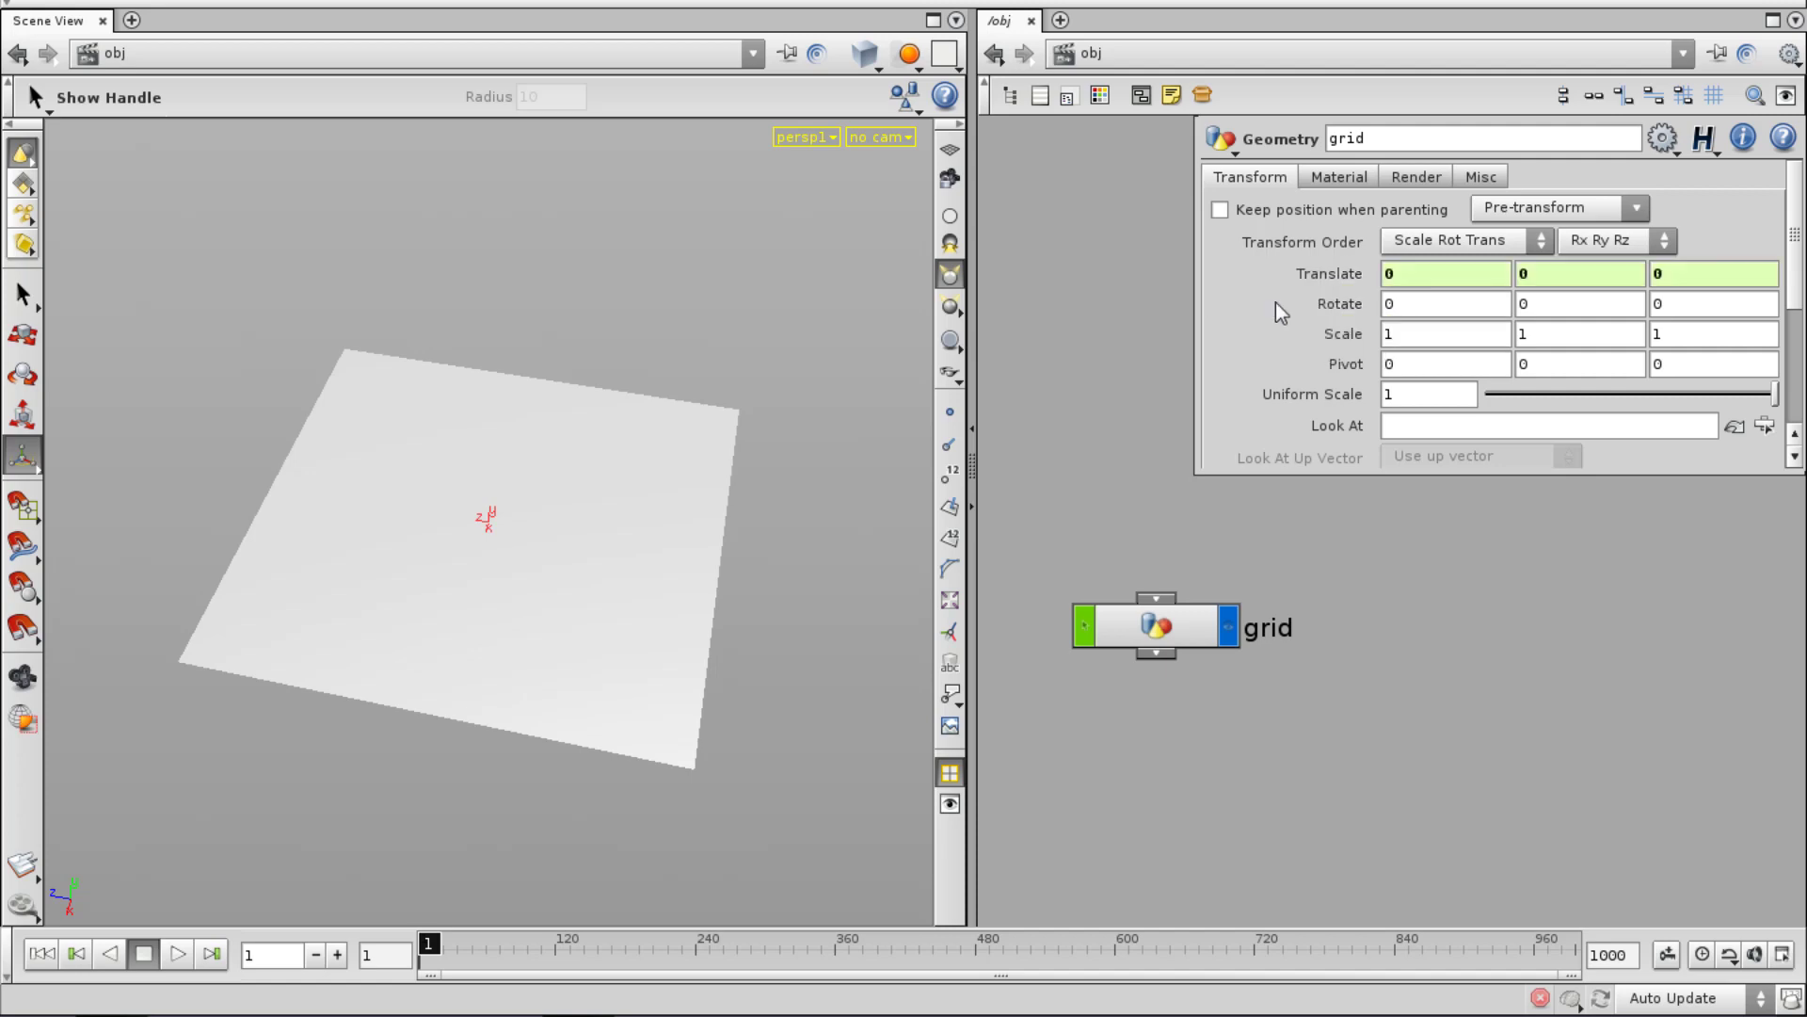
{"action": "left_click", "coordinate": [1281, 306], "text": "alt"}
{"action": "left_click", "coordinate": [1342, 333], "text": "alt"}
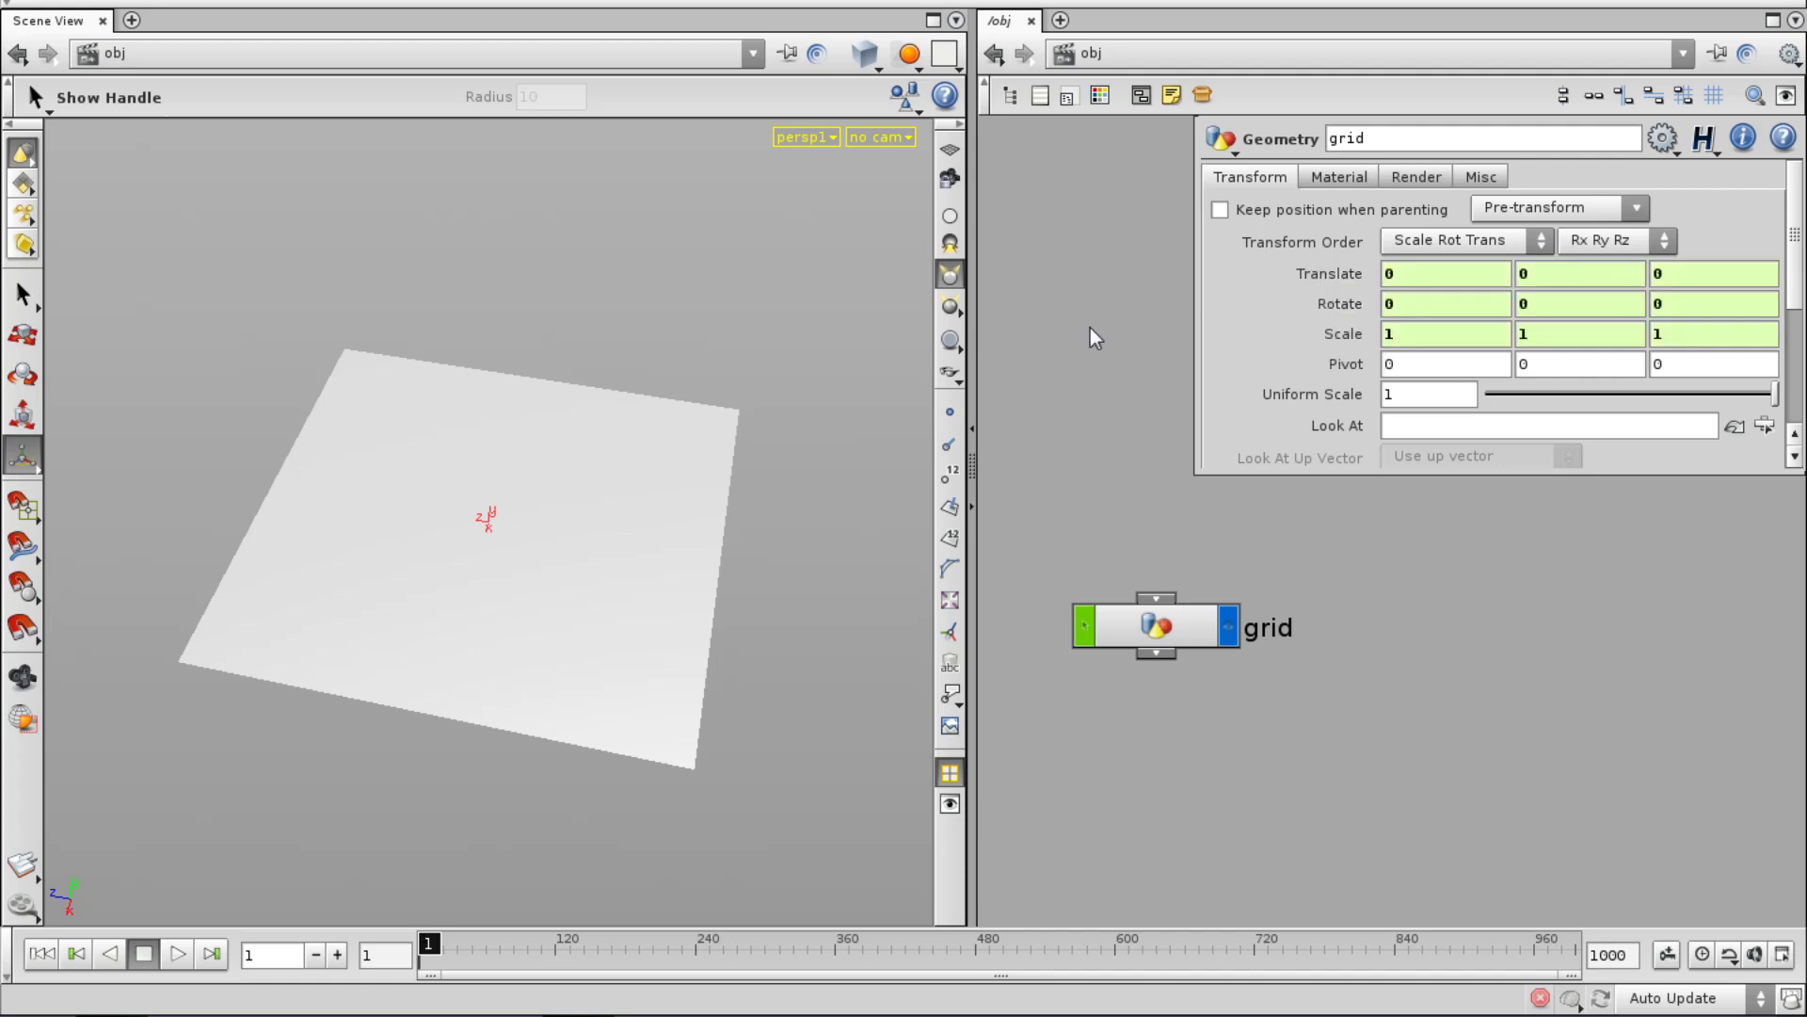
Review the Channels and Keyframes commands available for the grid's Translate parameter.
{"action": "right_click", "coordinate": [1356, 275]}
{"action": "mouse_move", "coordinate": [1358, 322]}
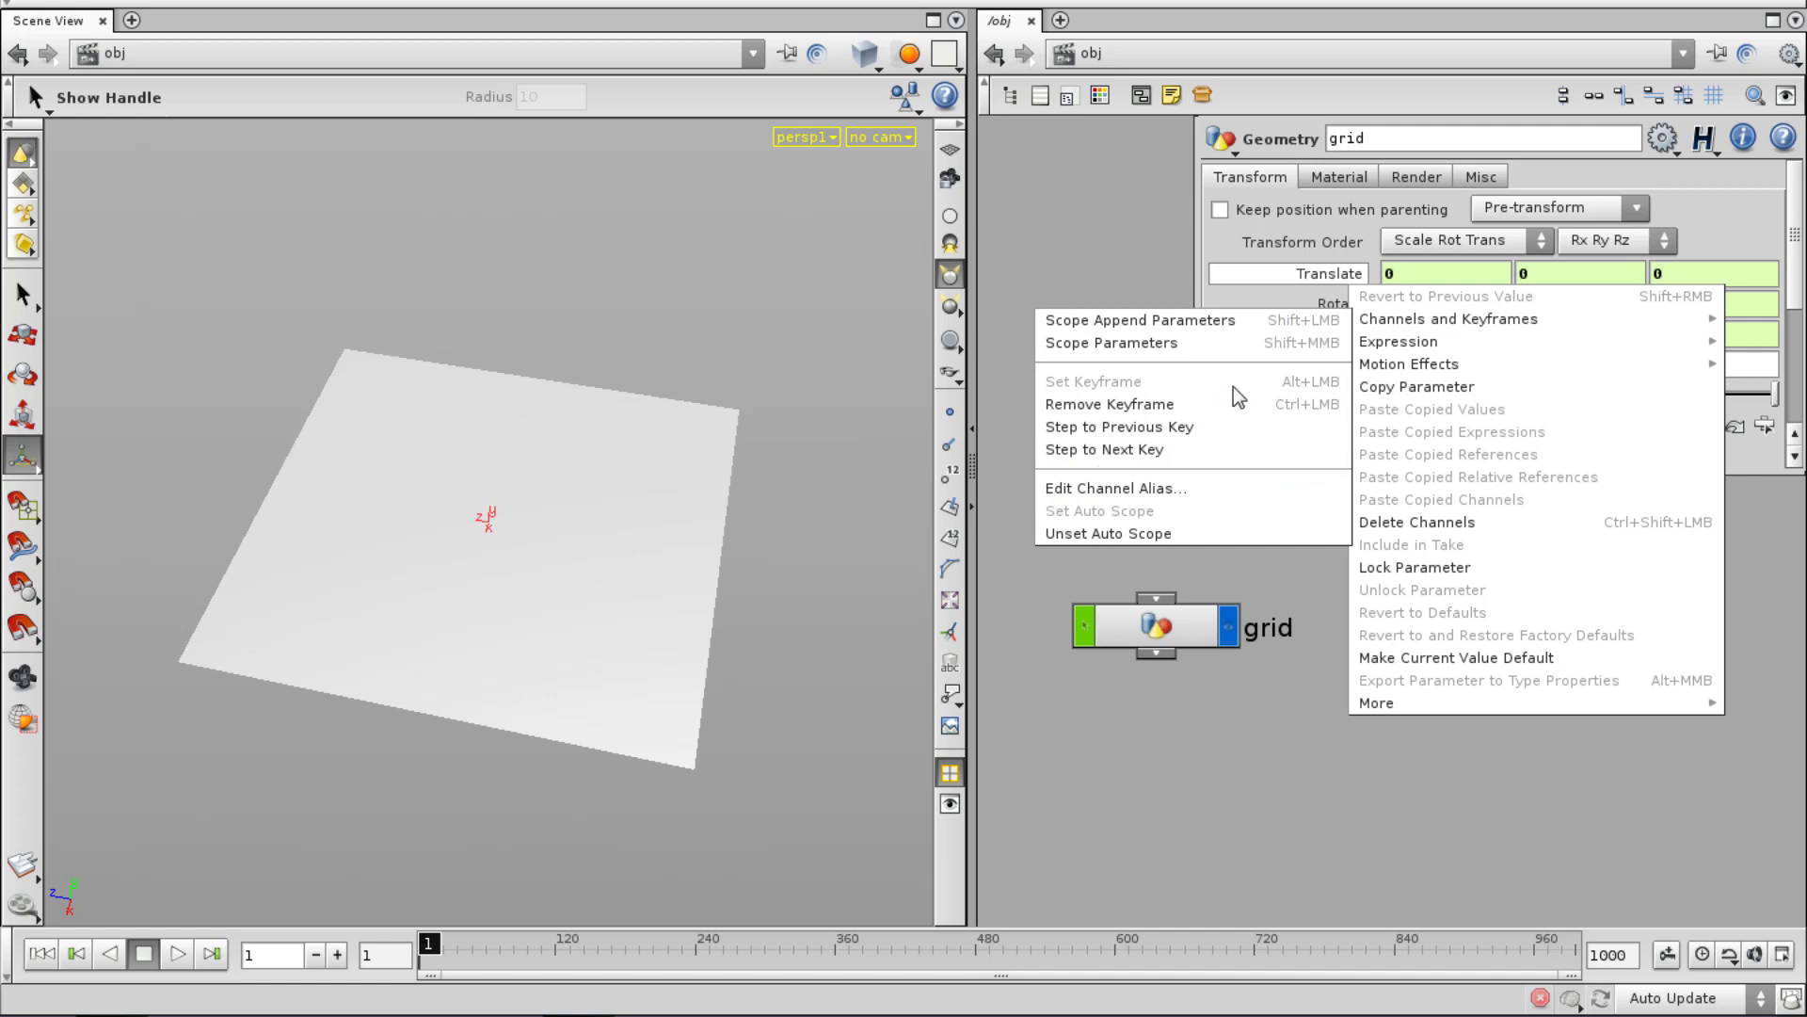
{"action": "key", "text": "Escape"}
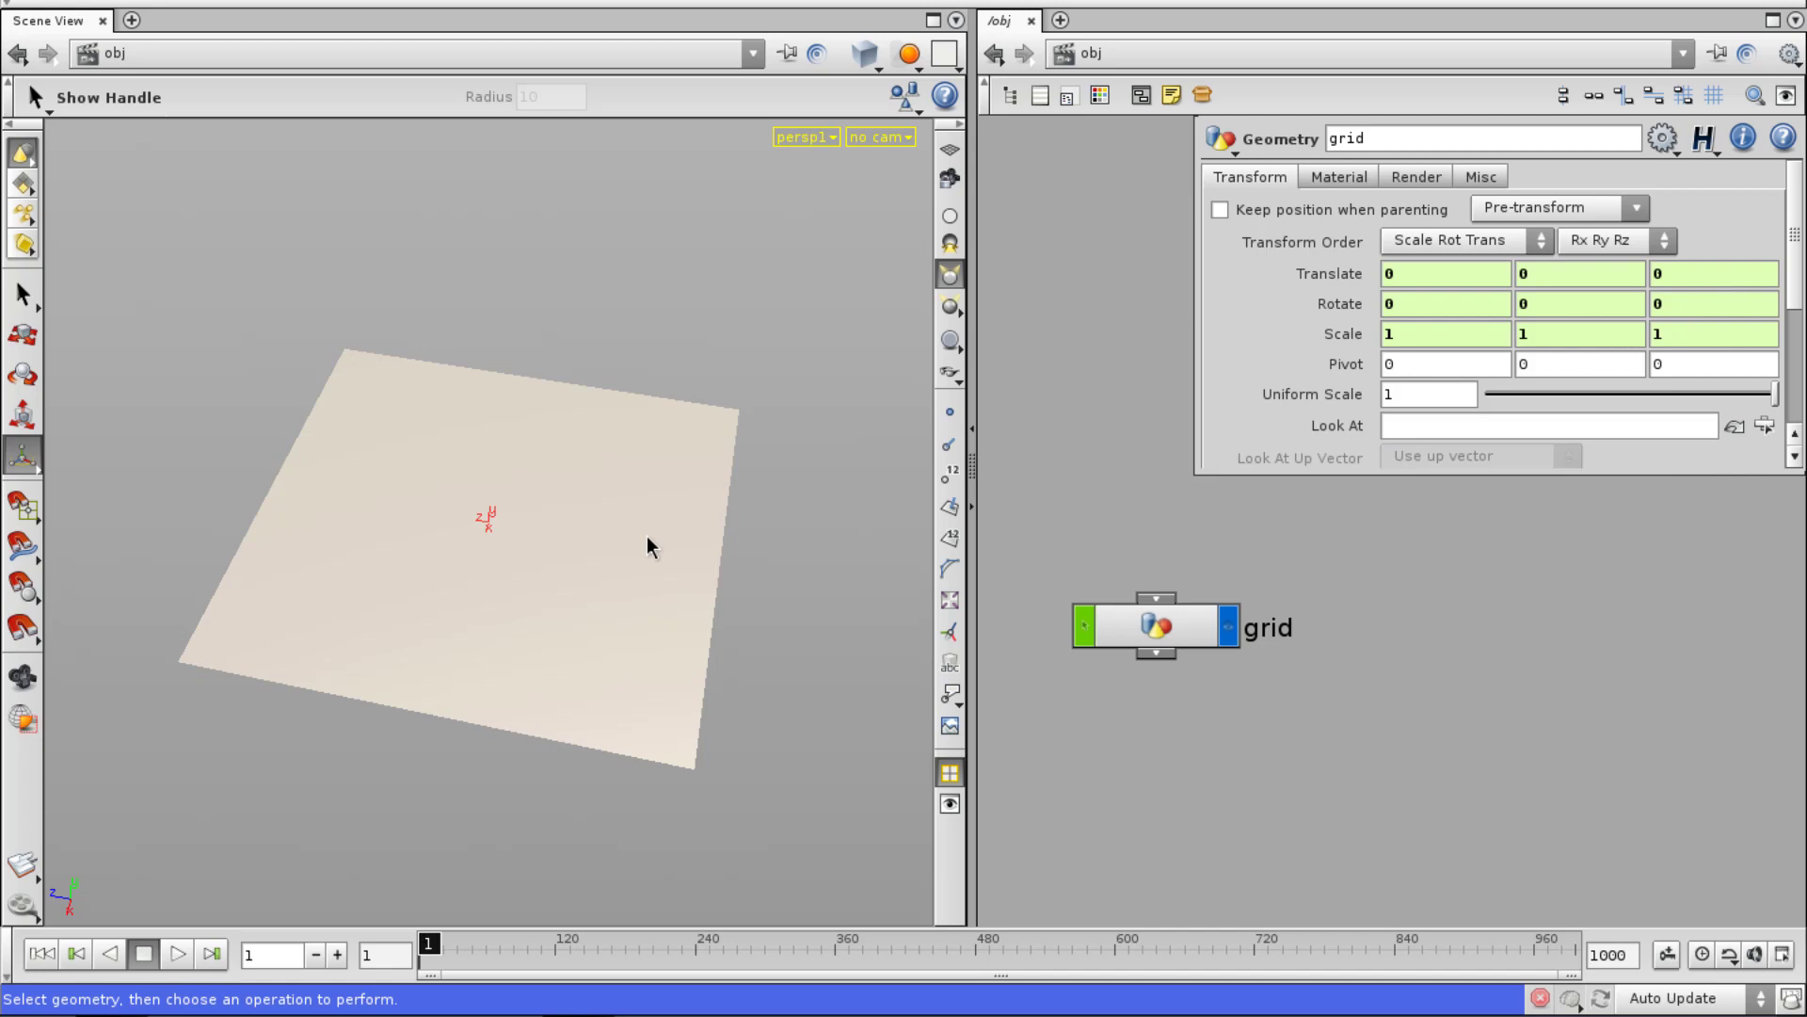
At frame 255, move and rotate the grid object to a tilted pose and keyframe its Translate, Rotate and Scale.
{"action": "key", "text": "Escape"}
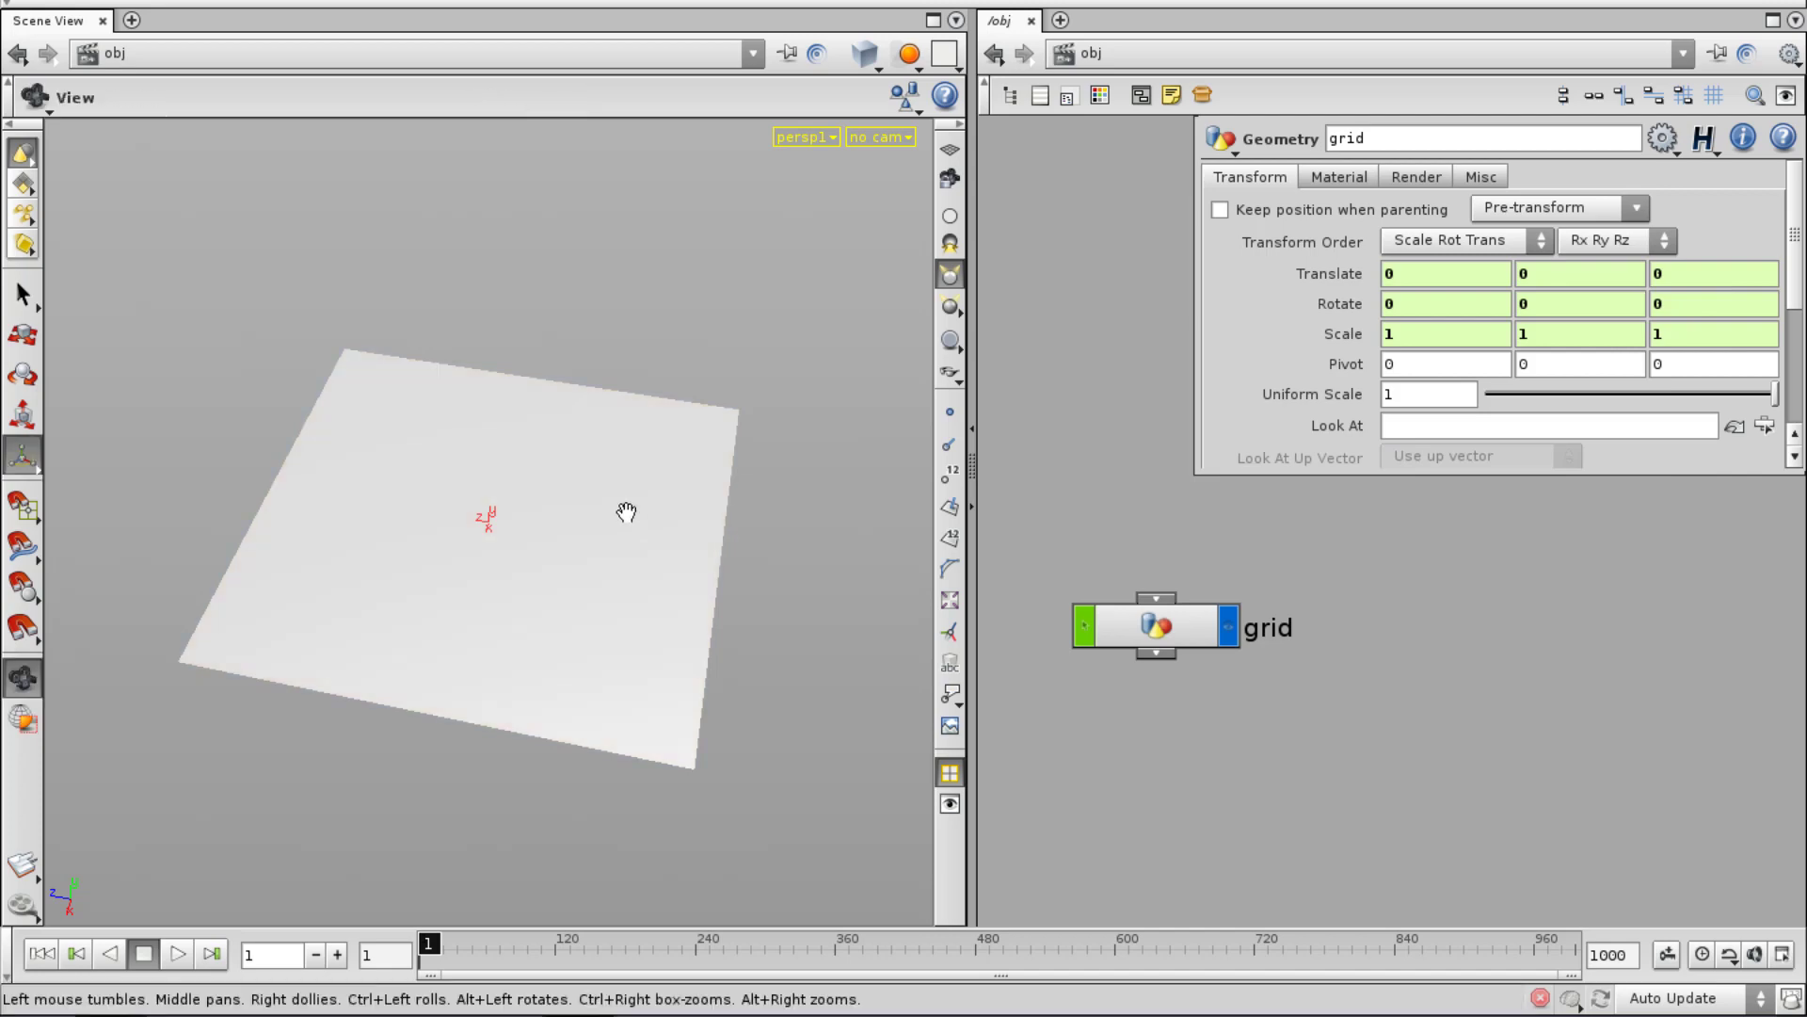
{"action": "left_click_drag", "start_coordinate": [625, 512], "coordinate": [437, 439]}
{"action": "left_click", "coordinate": [514, 517]}
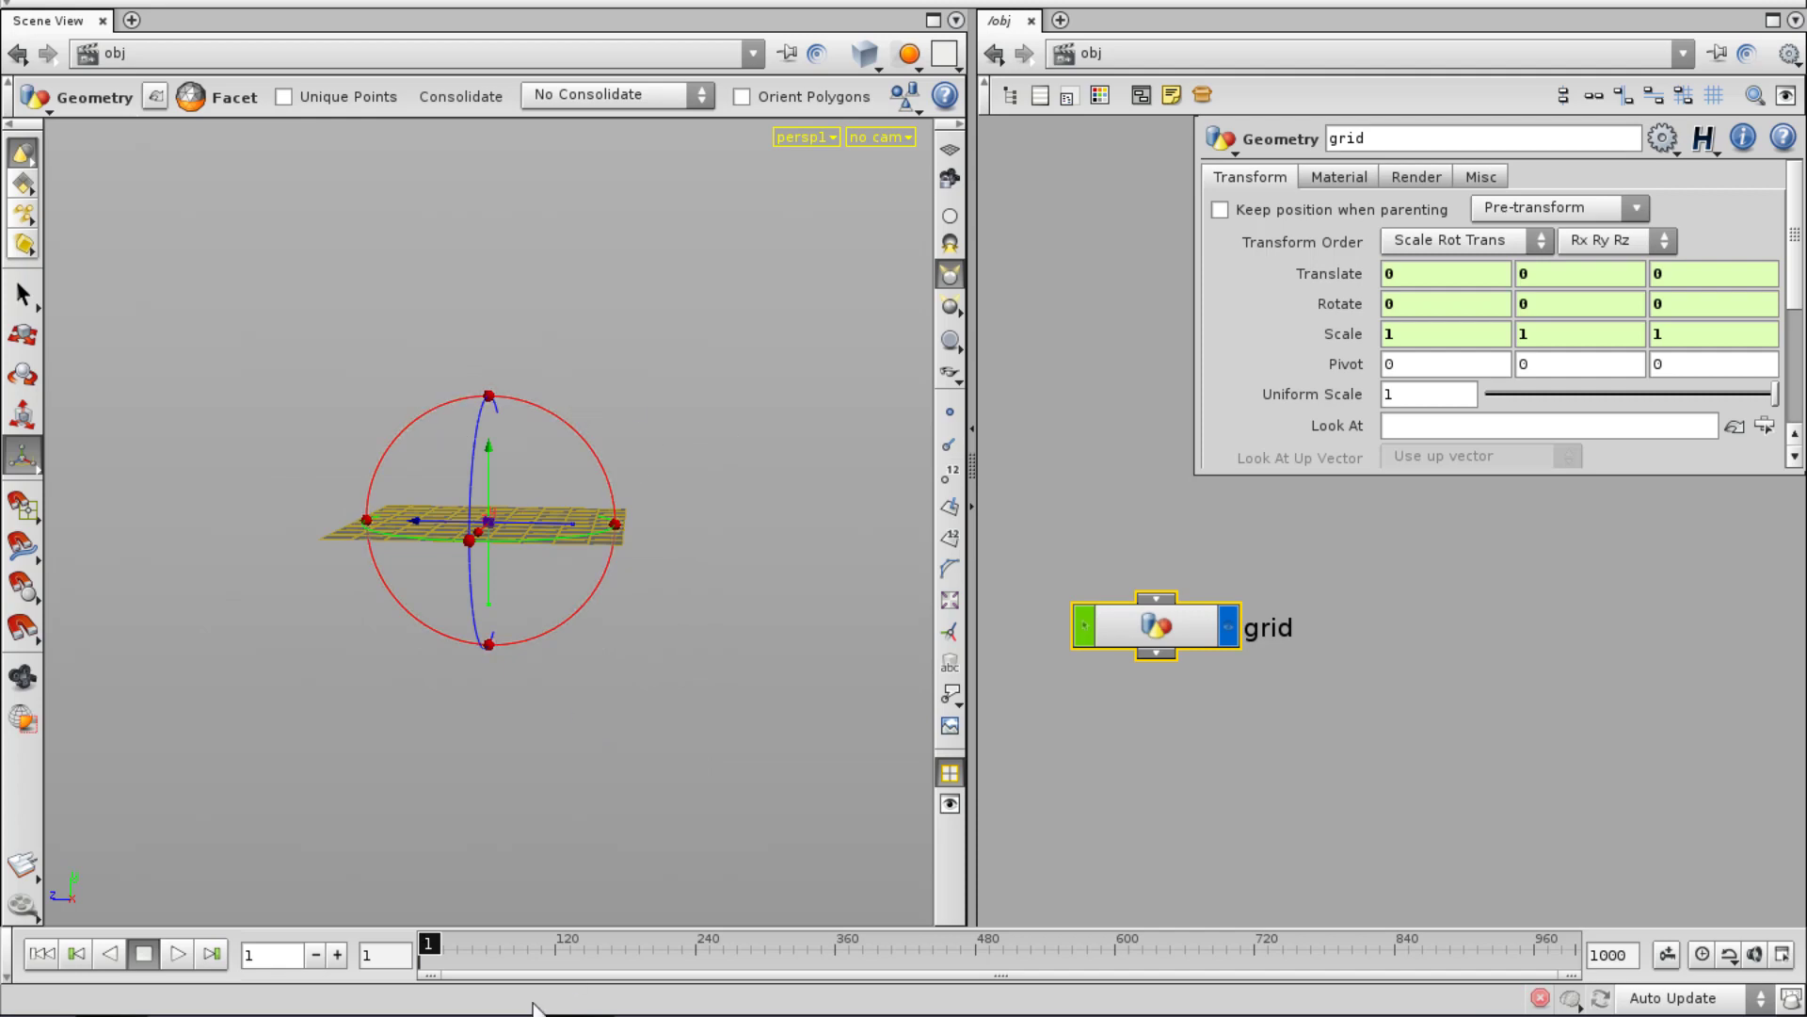
{"action": "left_click_drag", "start_coordinate": [757, 949], "coordinate": [713, 949]}
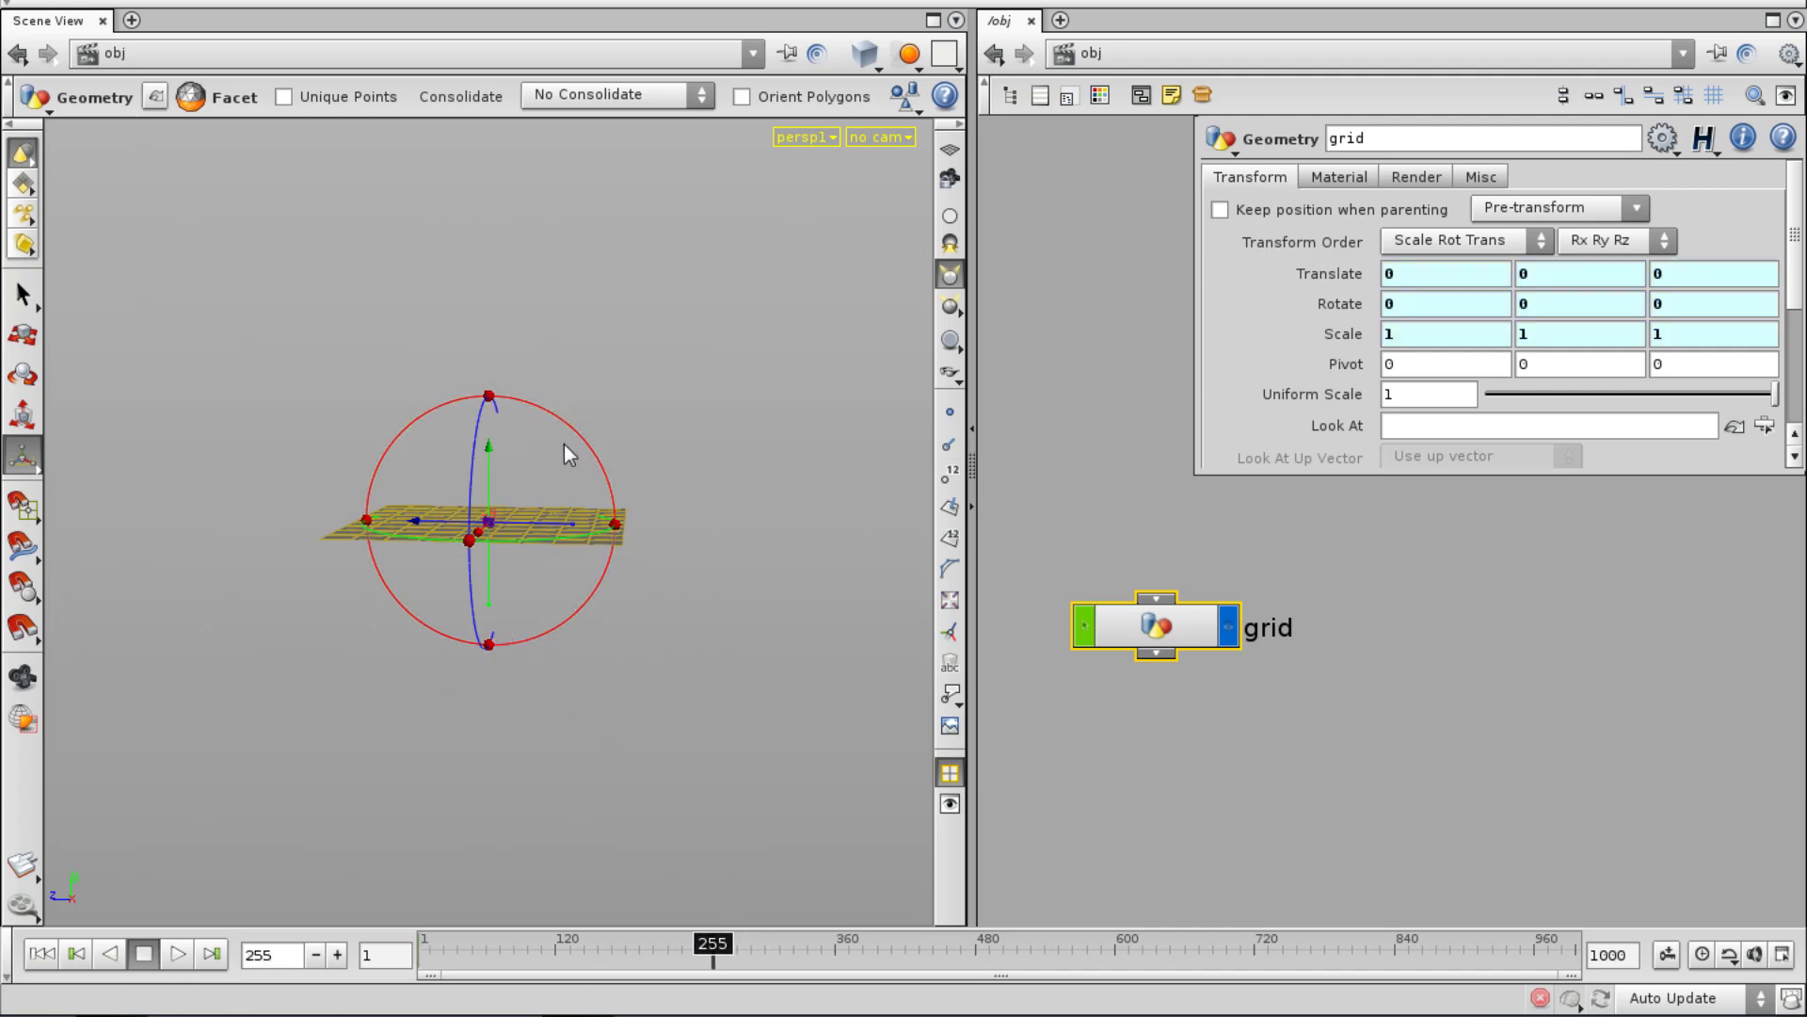
{"action": "left_click_drag", "start_coordinate": [577, 436], "coordinate": [538, 510]}
{"action": "key", "text": "t"}
{"action": "left_click", "coordinate": [1318, 281], "text": "alt"}
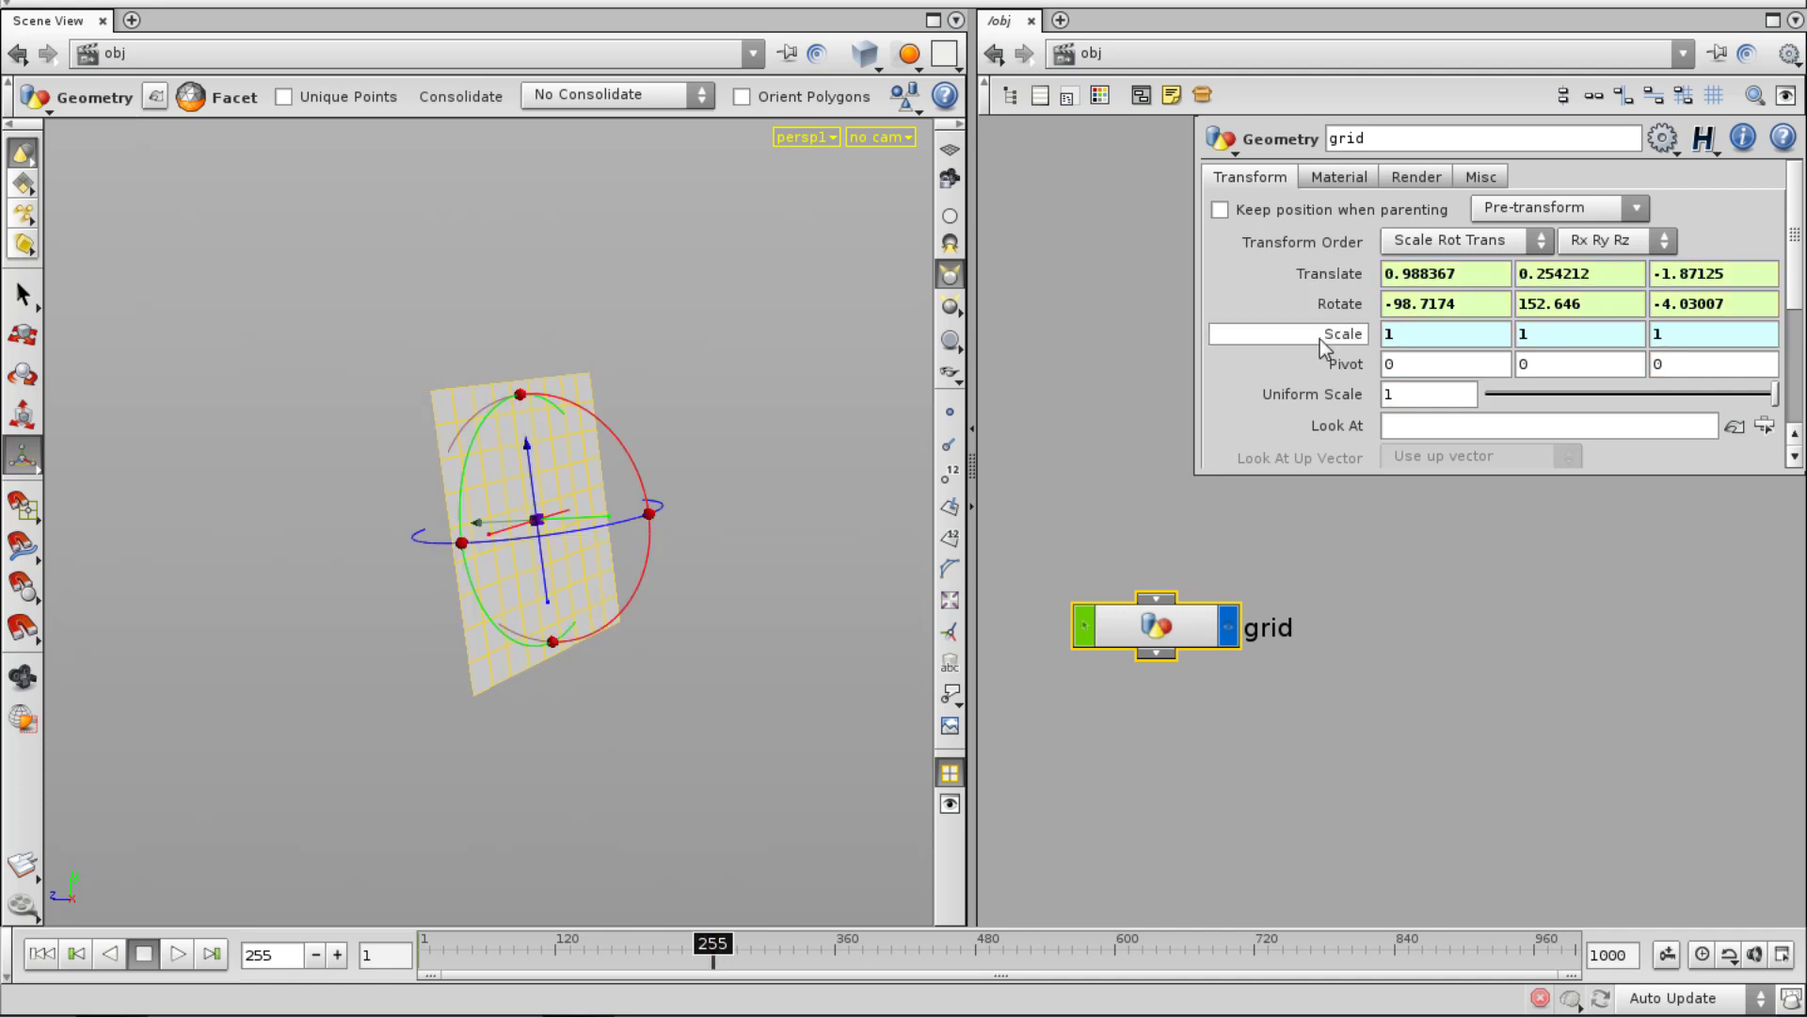
{"action": "left_click", "coordinate": [1318, 341], "text": "alt"}
At frame 399, keyframe the grid with Translate 2.21167, 1.7151, -4.03158, X rotation -72.2873, and X and Z scale 0.745064.
{"action": "left_click_drag", "start_coordinate": [792, 950], "coordinate": [882, 949]}
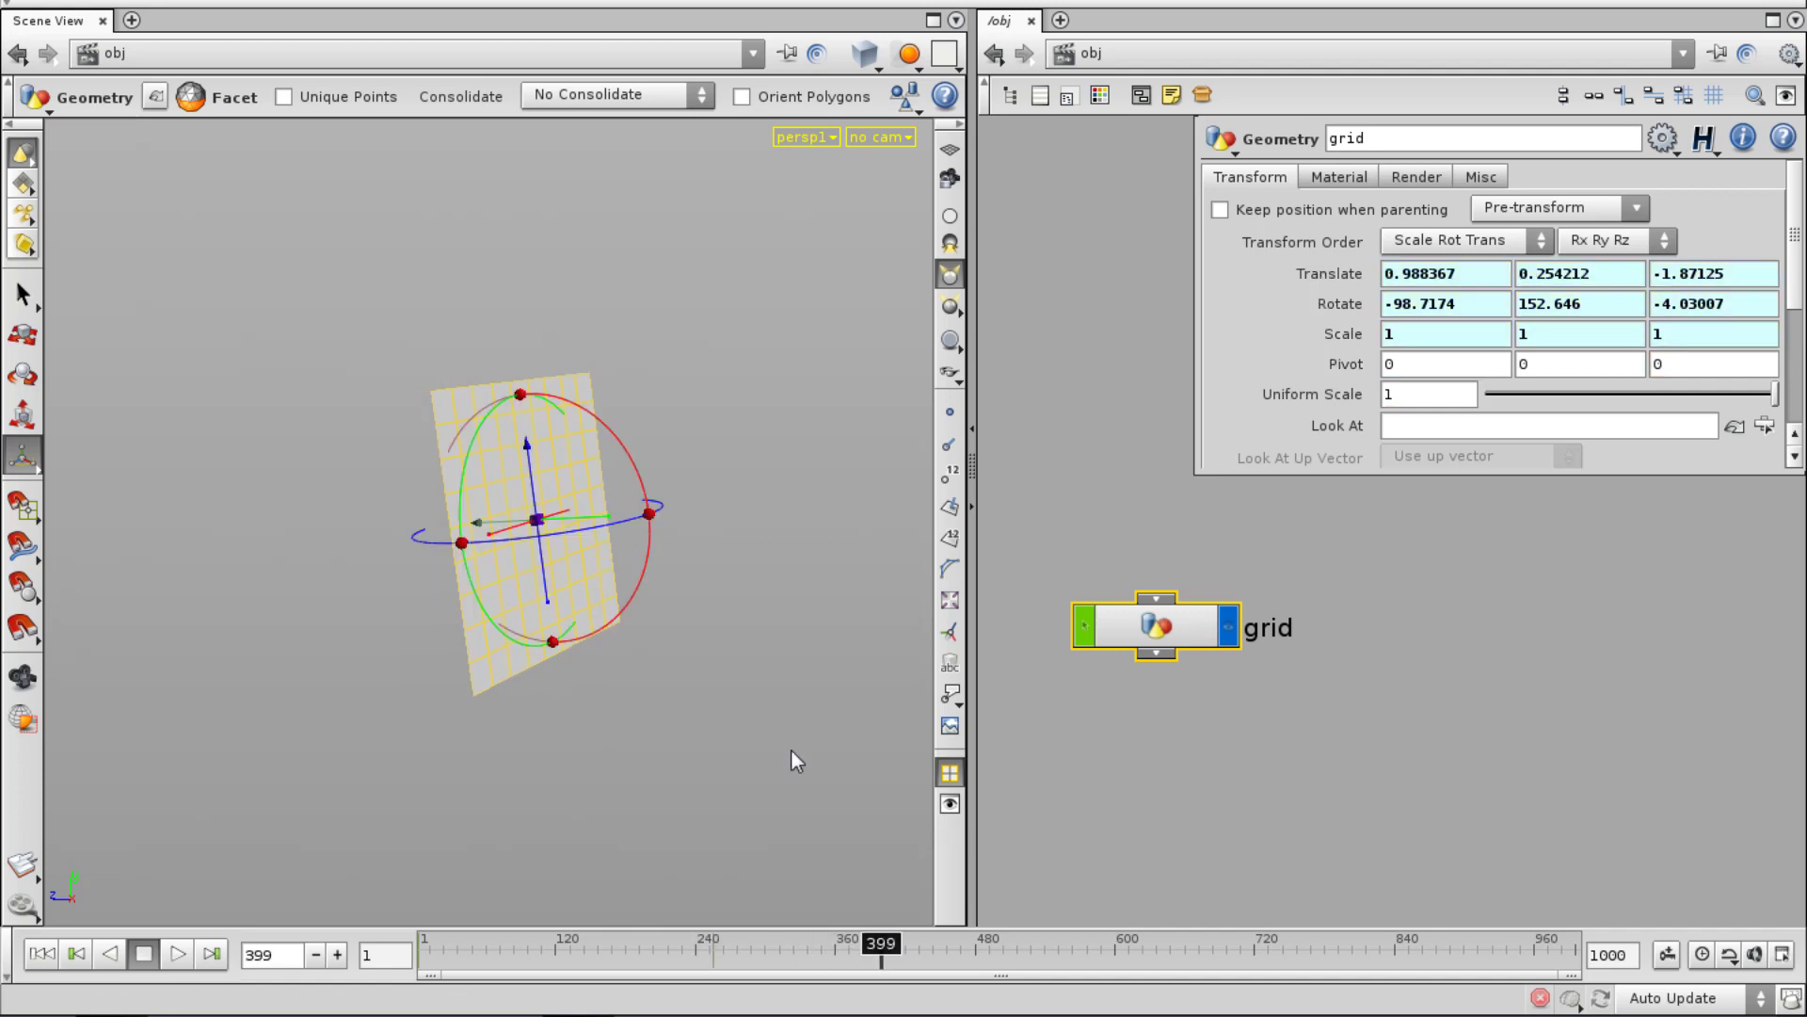
{"action": "left_click_drag", "start_coordinate": [626, 465], "coordinate": [611, 388]}
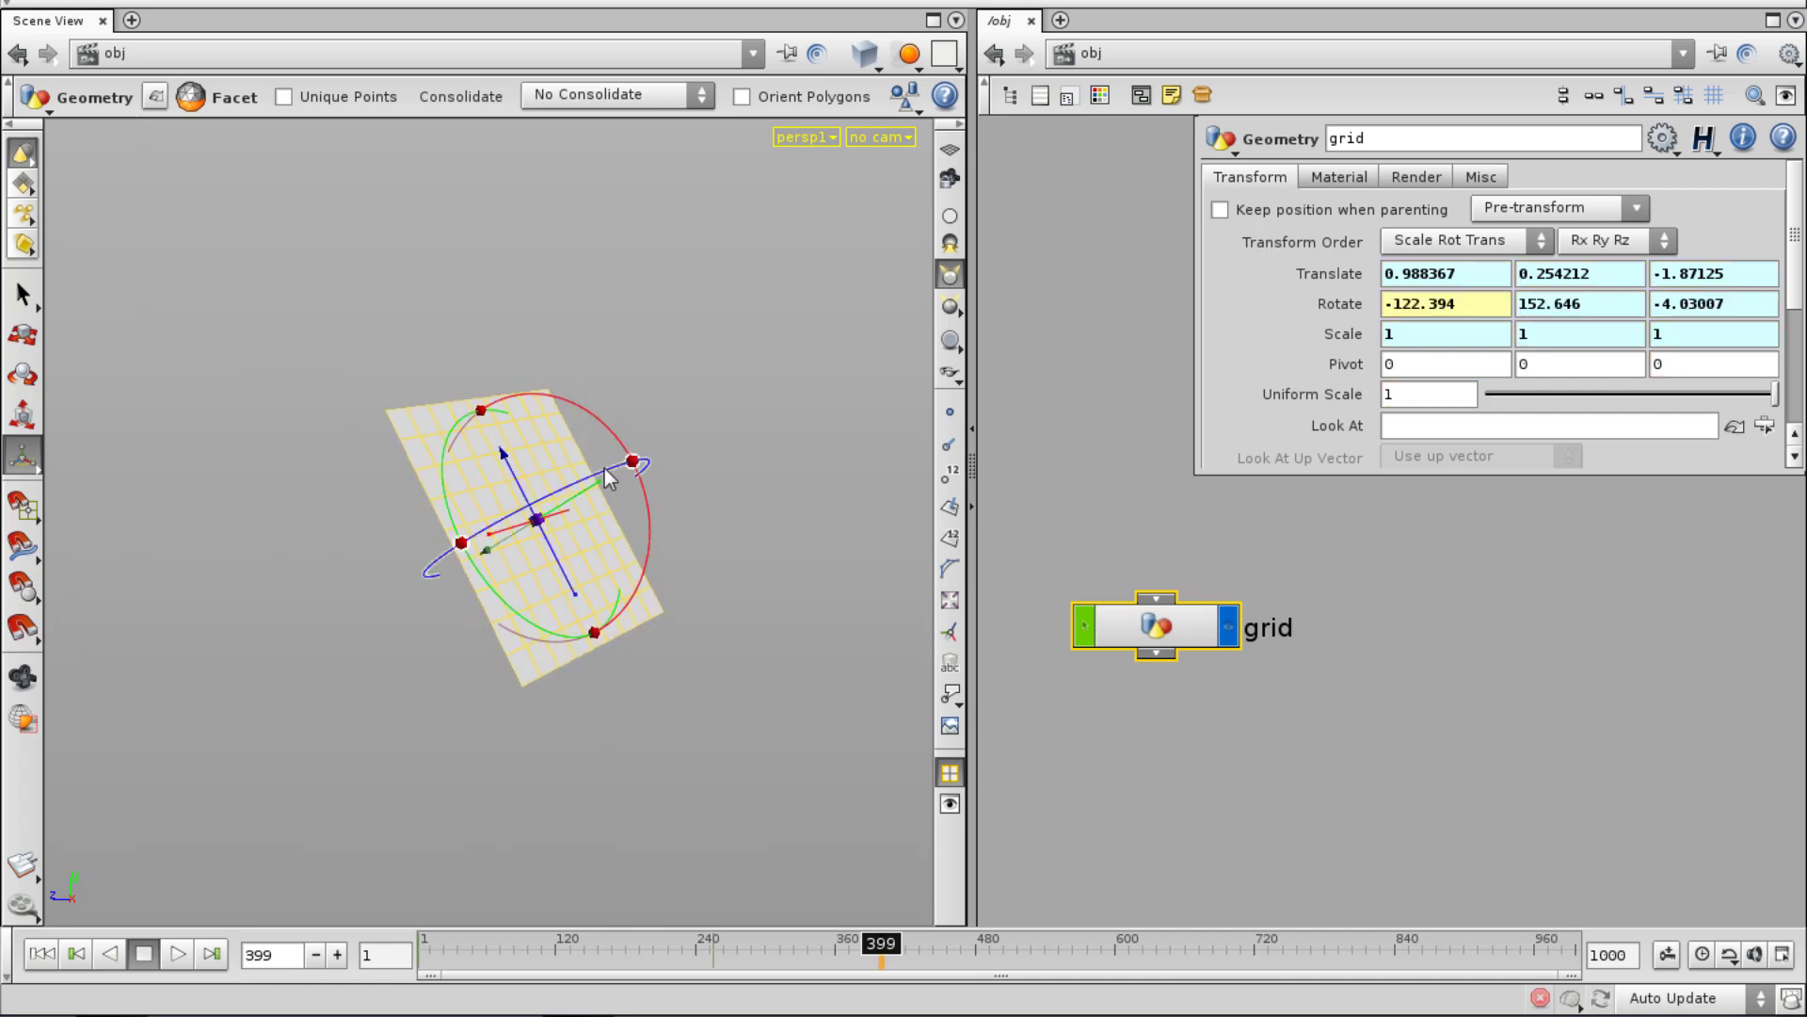
{"action": "left_click_drag", "start_coordinate": [601, 481], "coordinate": [687, 595]}
{"action": "key", "text": "e"}
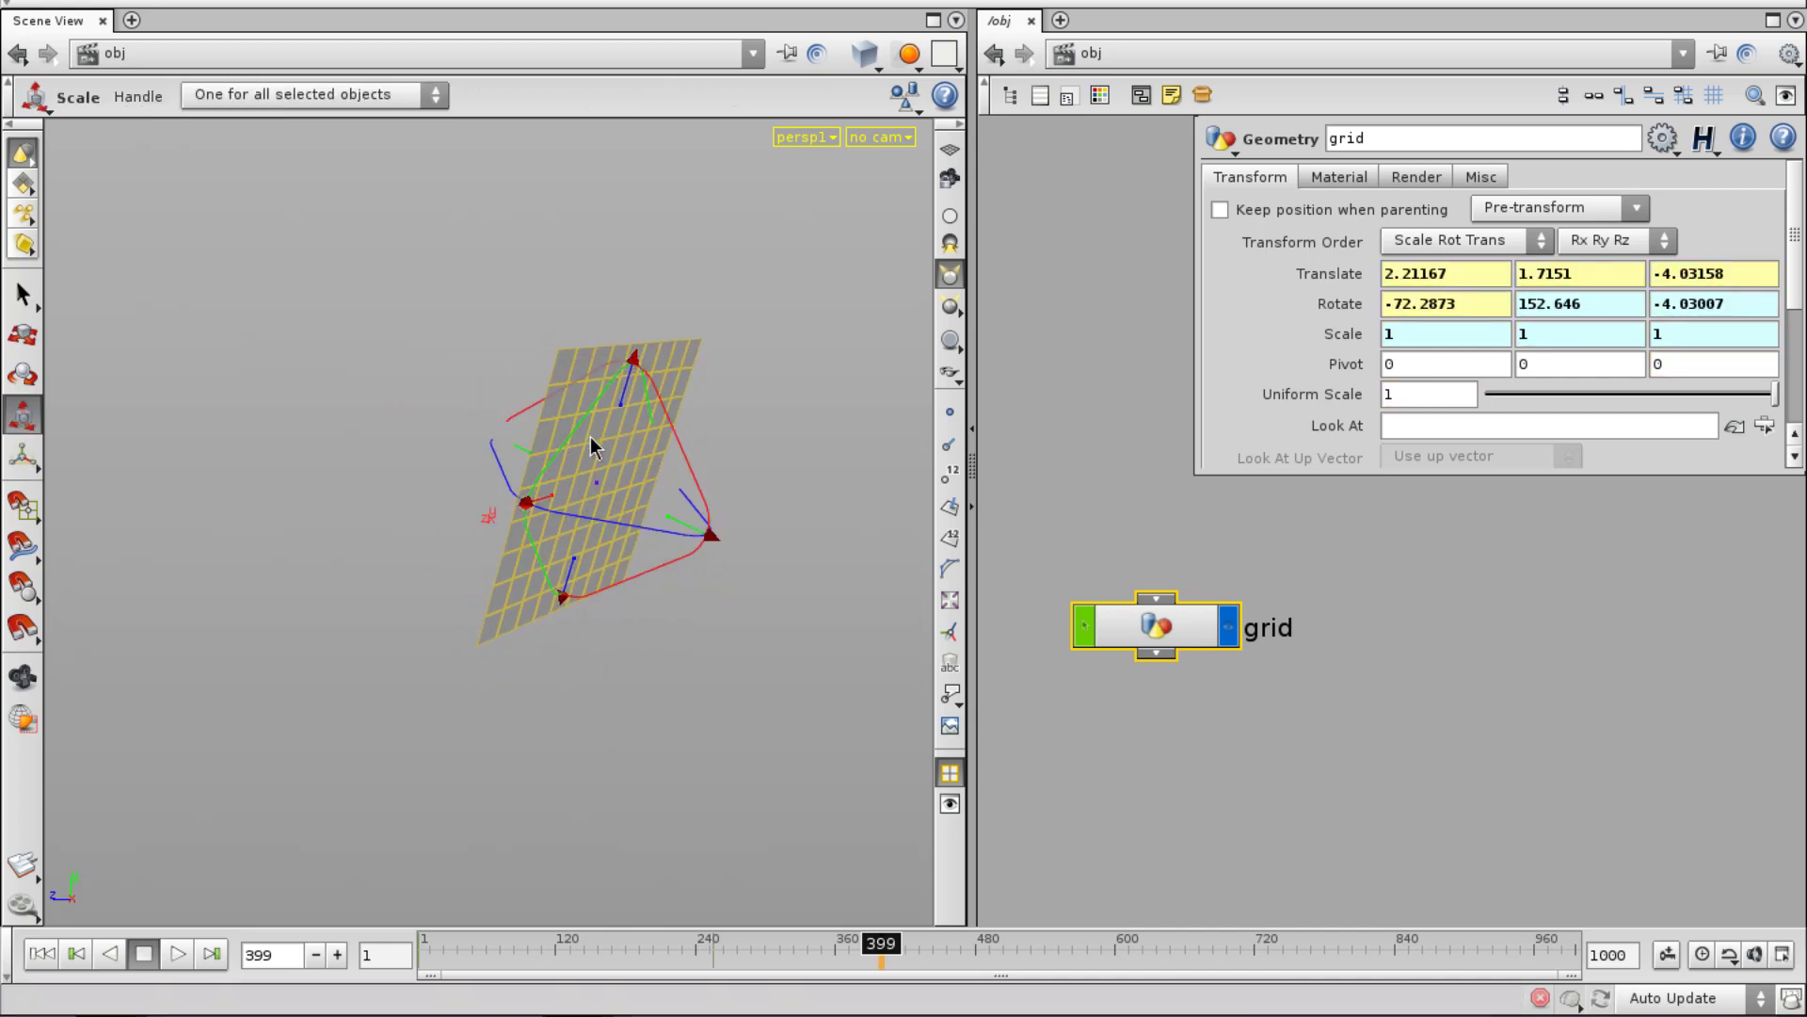
{"action": "mouse_move", "coordinate": [576, 424]}
{"action": "left_mouse_down"}
{"action": "mouse_move", "coordinate": [572, 465]}
{"action": "mouse_move", "coordinate": [573, 446]}
{"action": "left_mouse_up"}
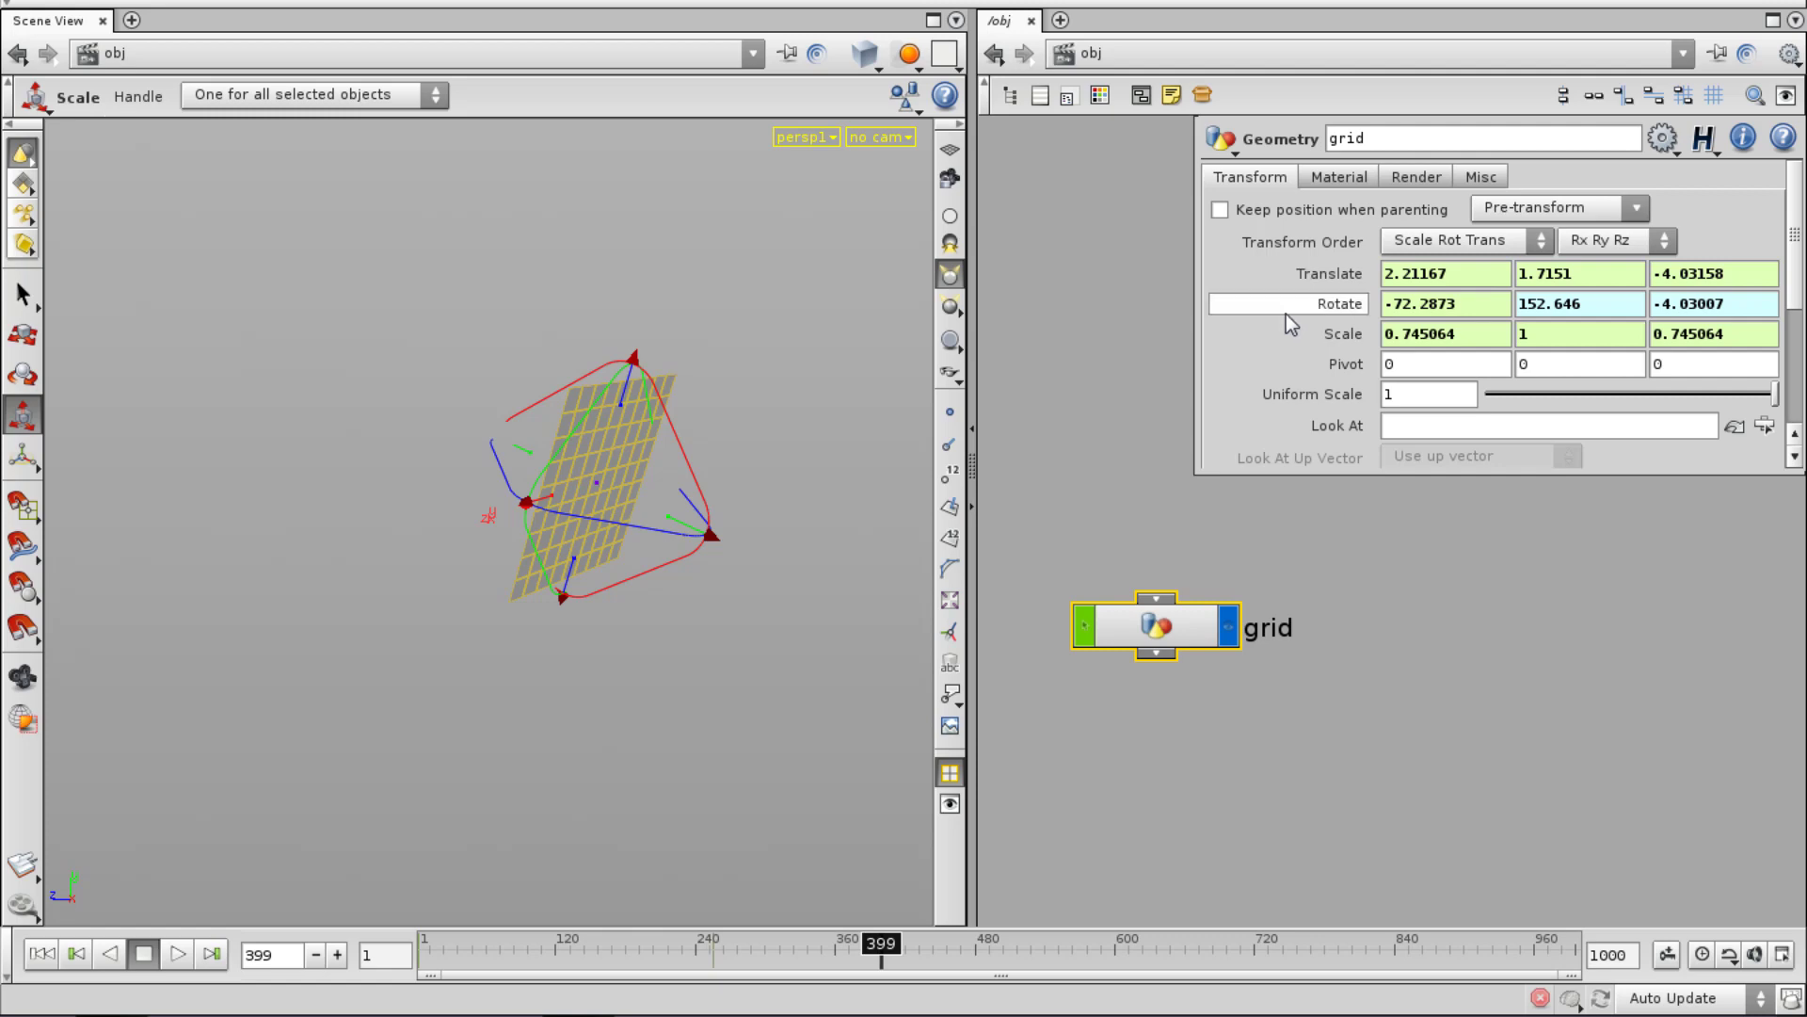
At frame 559, rotate the grid to -74.4873, 137.346, -6.23007 and keyframe its Rotate, Scale and Translate parameters.
{"action": "left_click_drag", "start_coordinate": [1031, 951], "coordinate": [1067, 951]}
{"action": "middle_click", "coordinate": [1562, 306]}
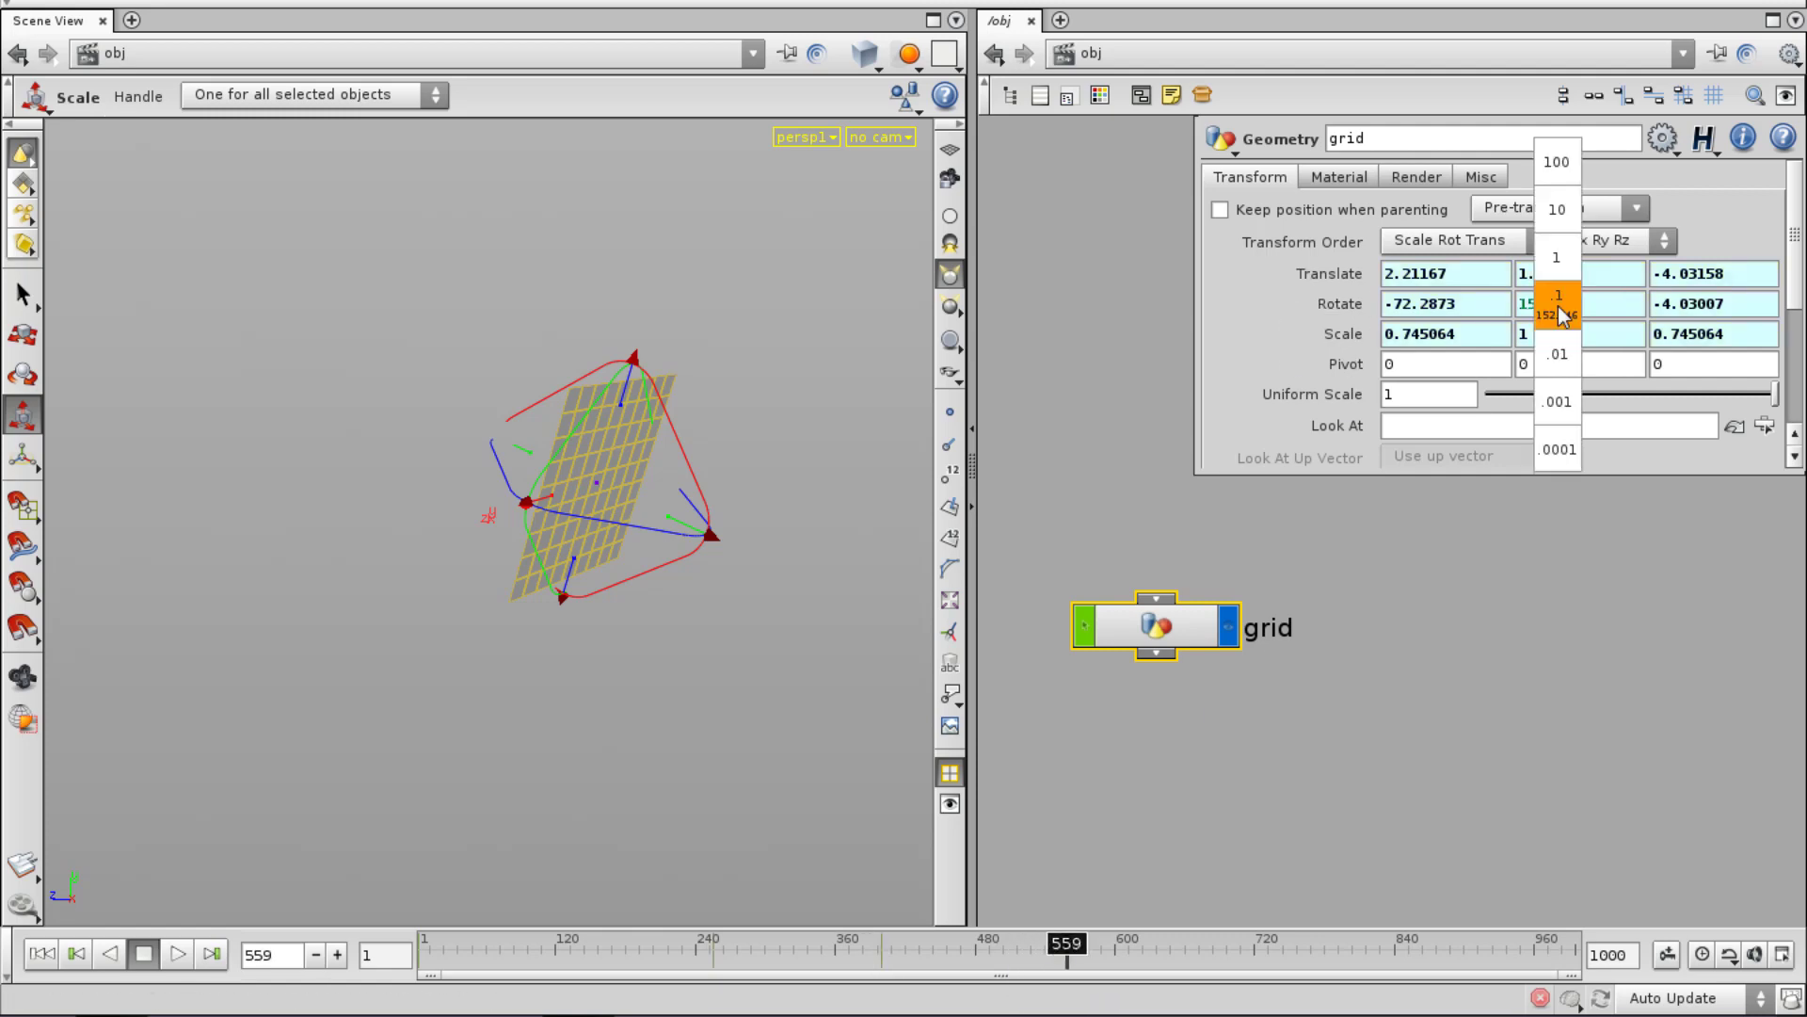
{"action": "middle_click_drag", "start_coordinate": [1575, 308], "coordinate": [1252, 327]}
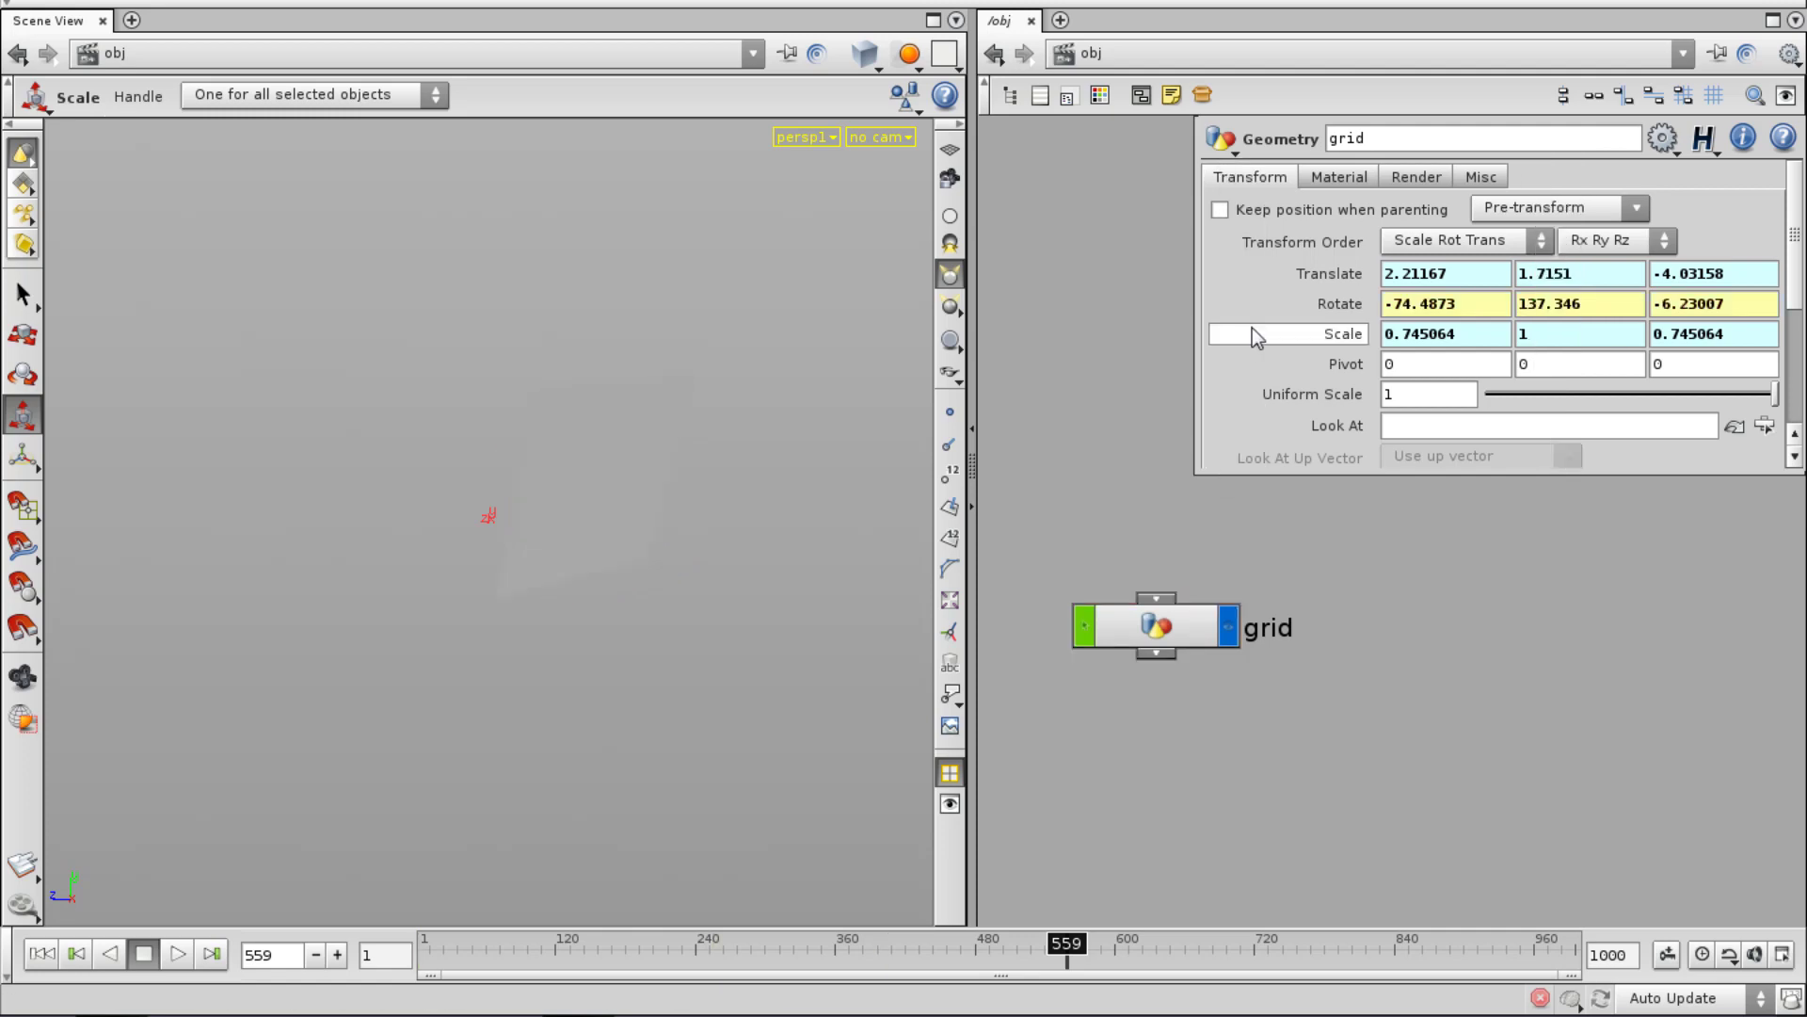
{"action": "left_click", "coordinate": [1362, 299], "text": "alt"}
{"action": "left_click", "coordinate": [1336, 330], "text": "alt"}
{"action": "left_click", "coordinate": [1350, 271], "text": "alt"}
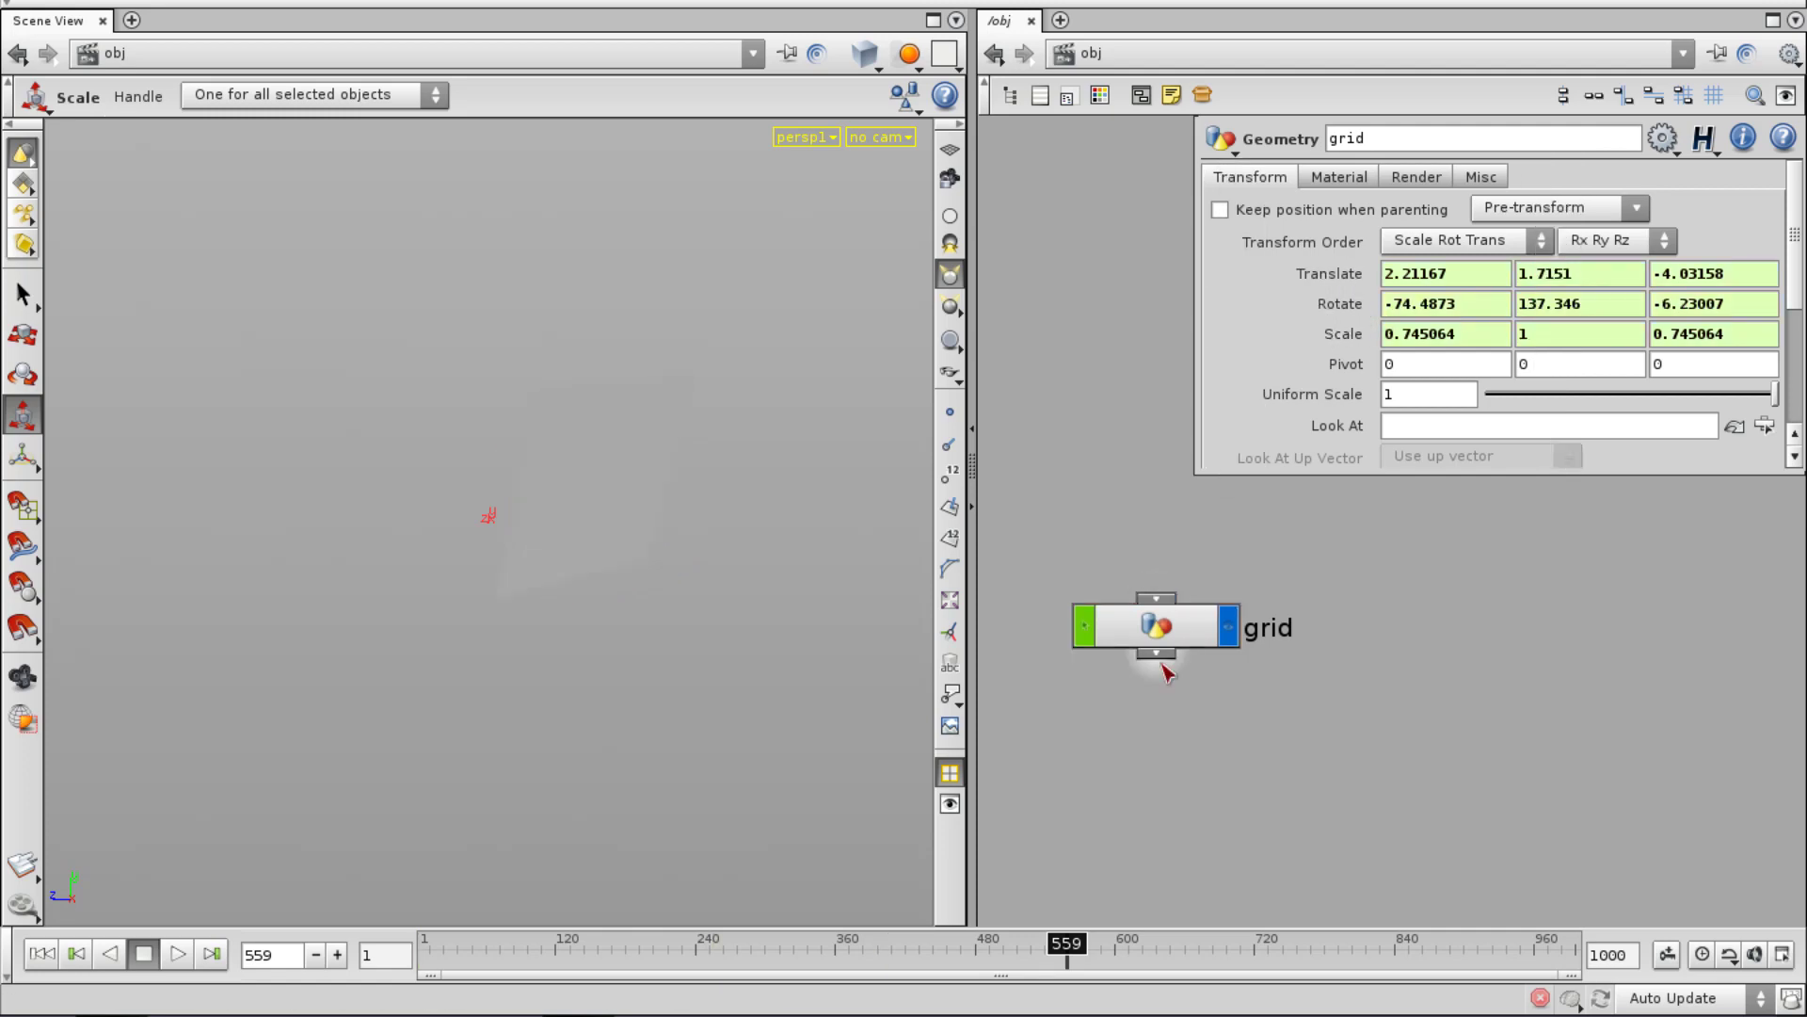
Return to frame 1, look inside the grid object at its Grid and Facet nodes, and go back to the object level.
{"action": "left_click_drag", "start_coordinate": [1066, 951], "coordinate": [429, 951]}
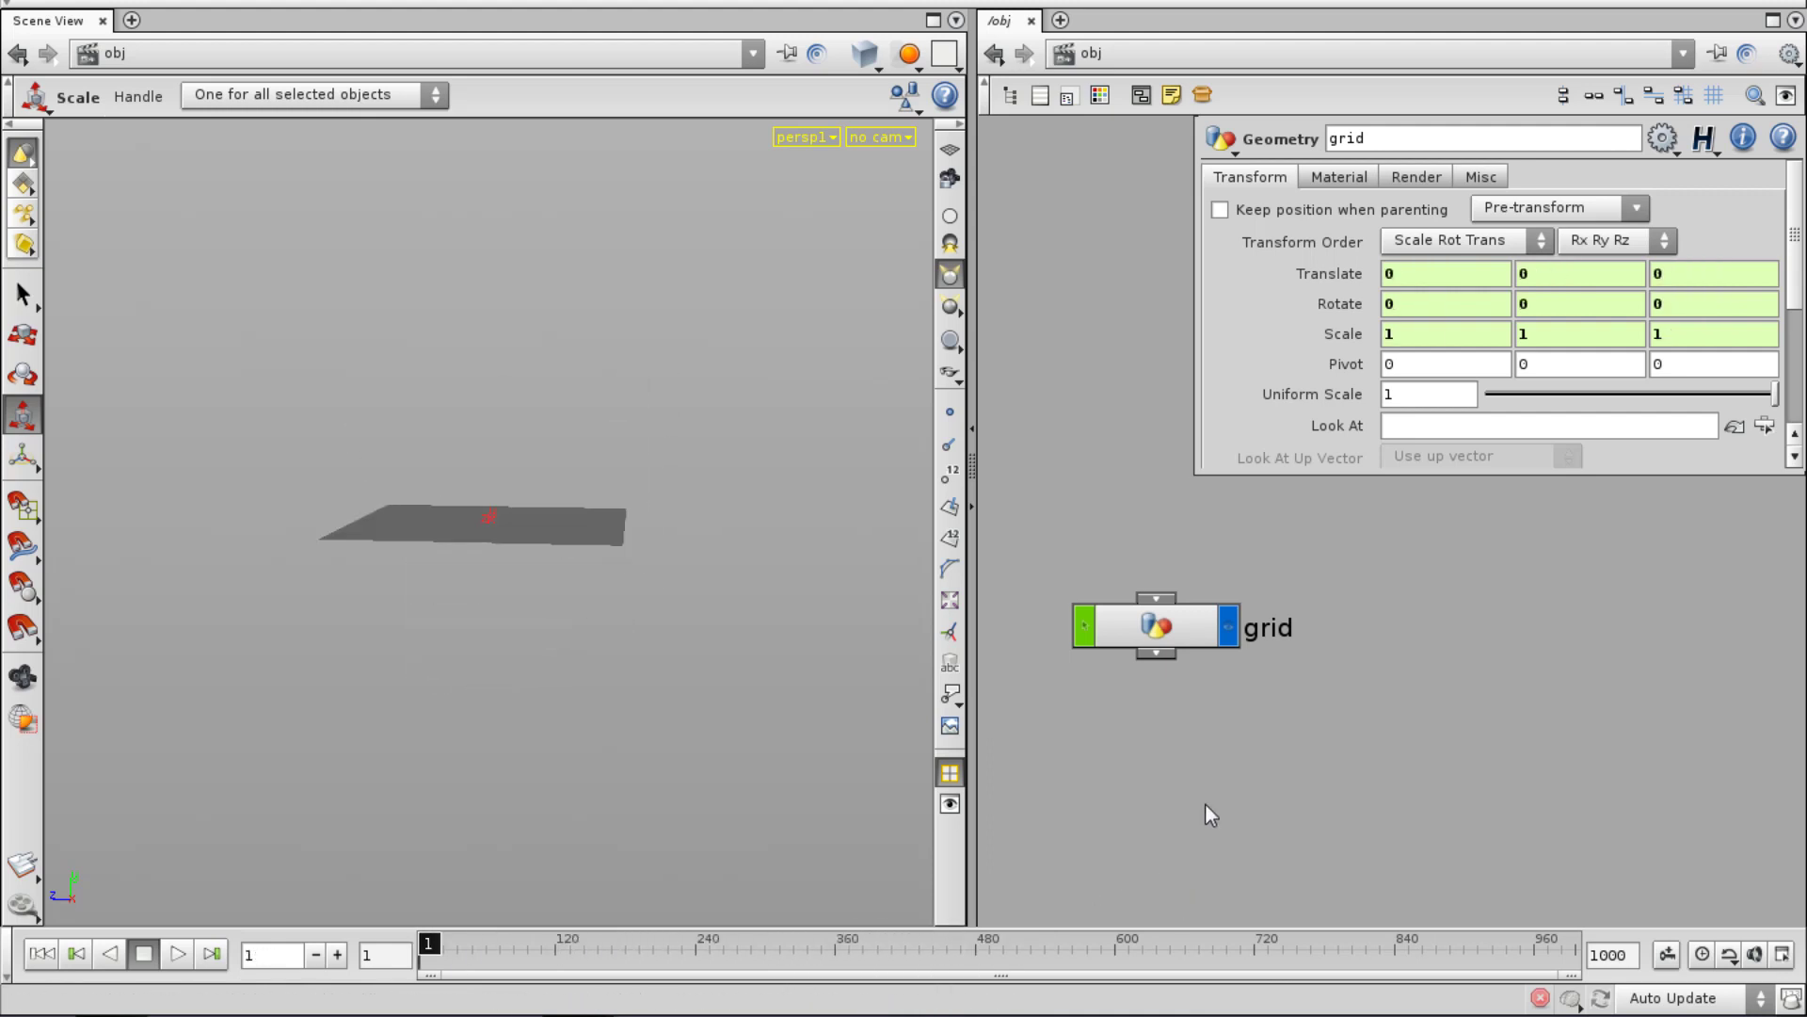
{"action": "middle_click_drag", "start_coordinate": [1206, 805], "coordinate": [1184, 859]}
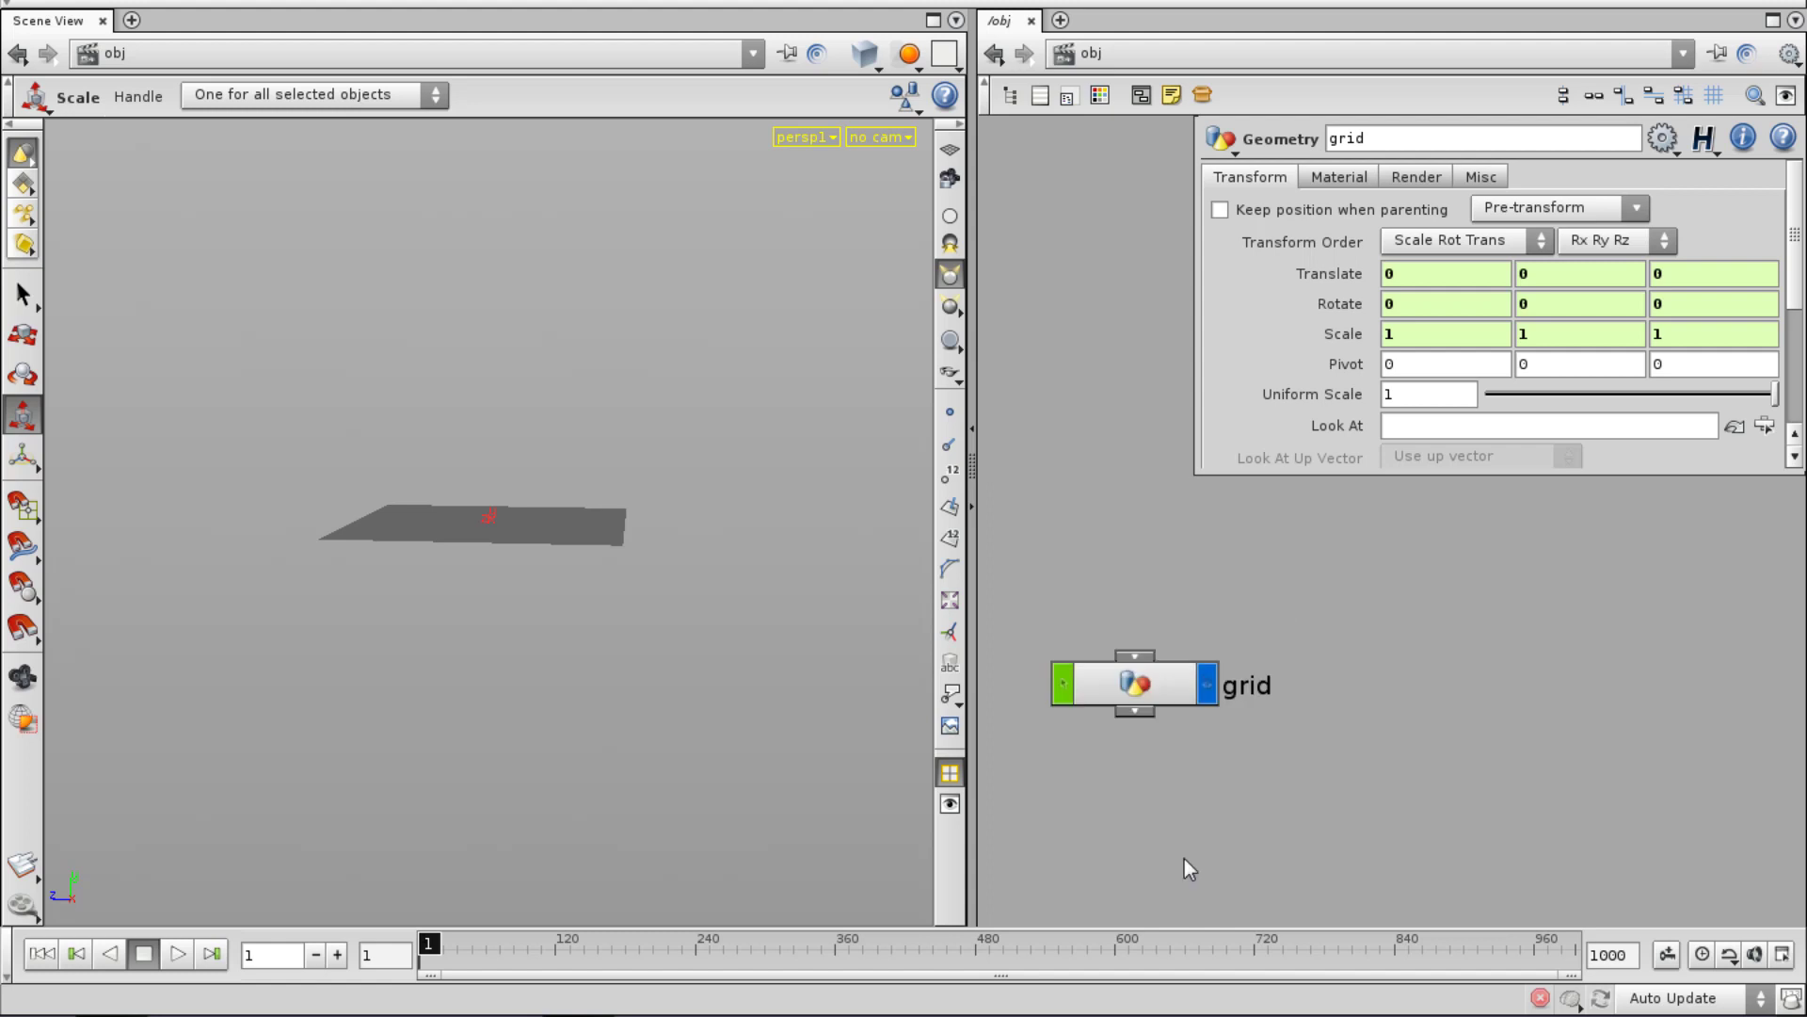
{"action": "left_click", "coordinate": [1161, 666]}
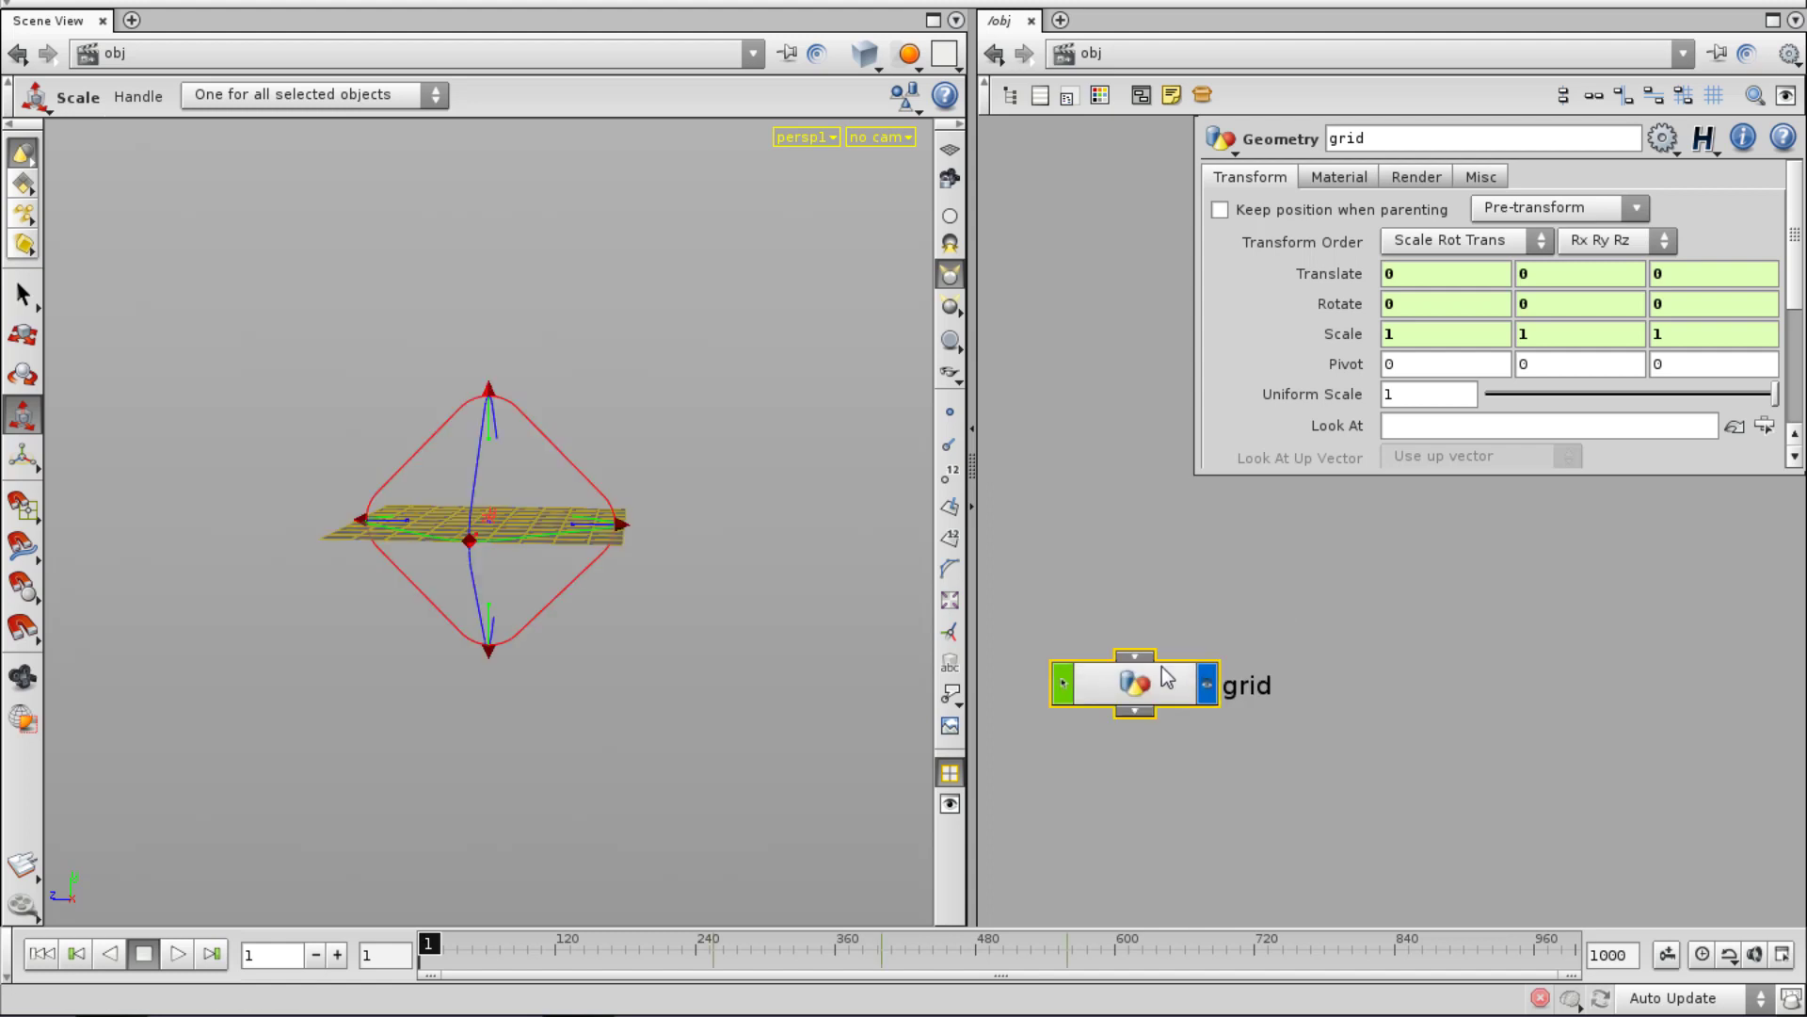
{"action": "double_click", "coordinate": [1160, 674]}
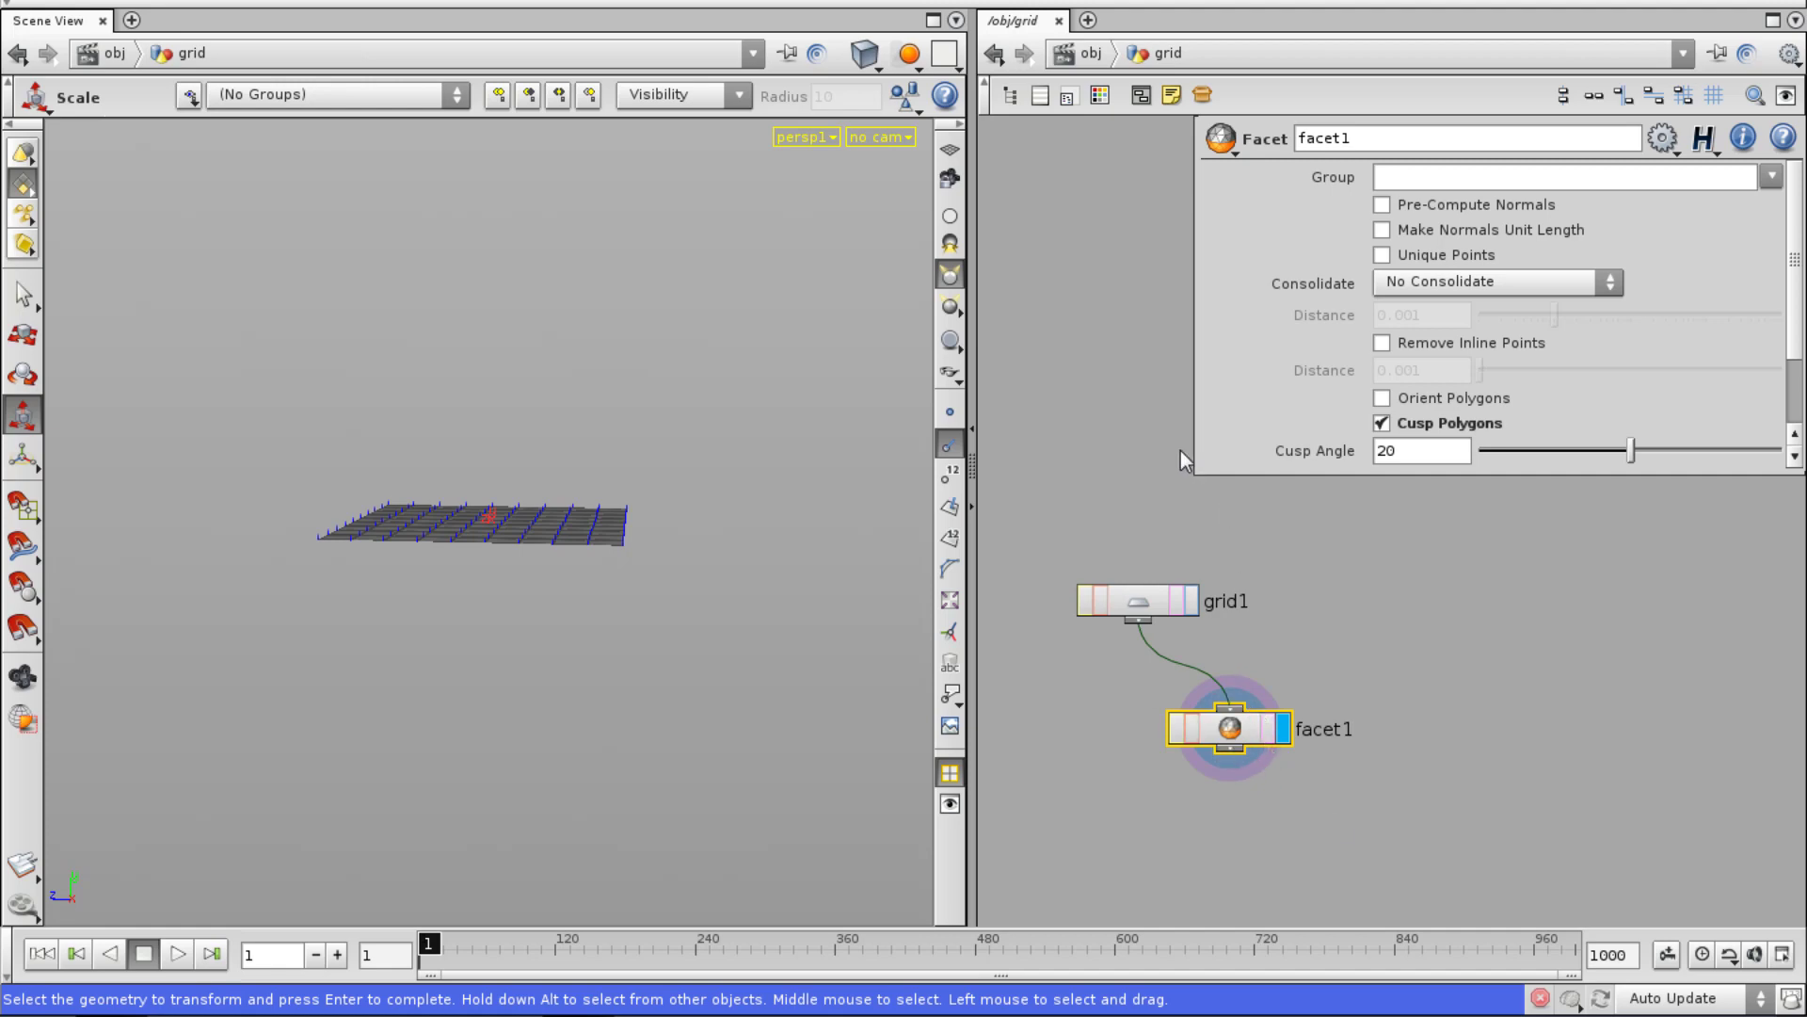
{"action": "key", "text": "u"}
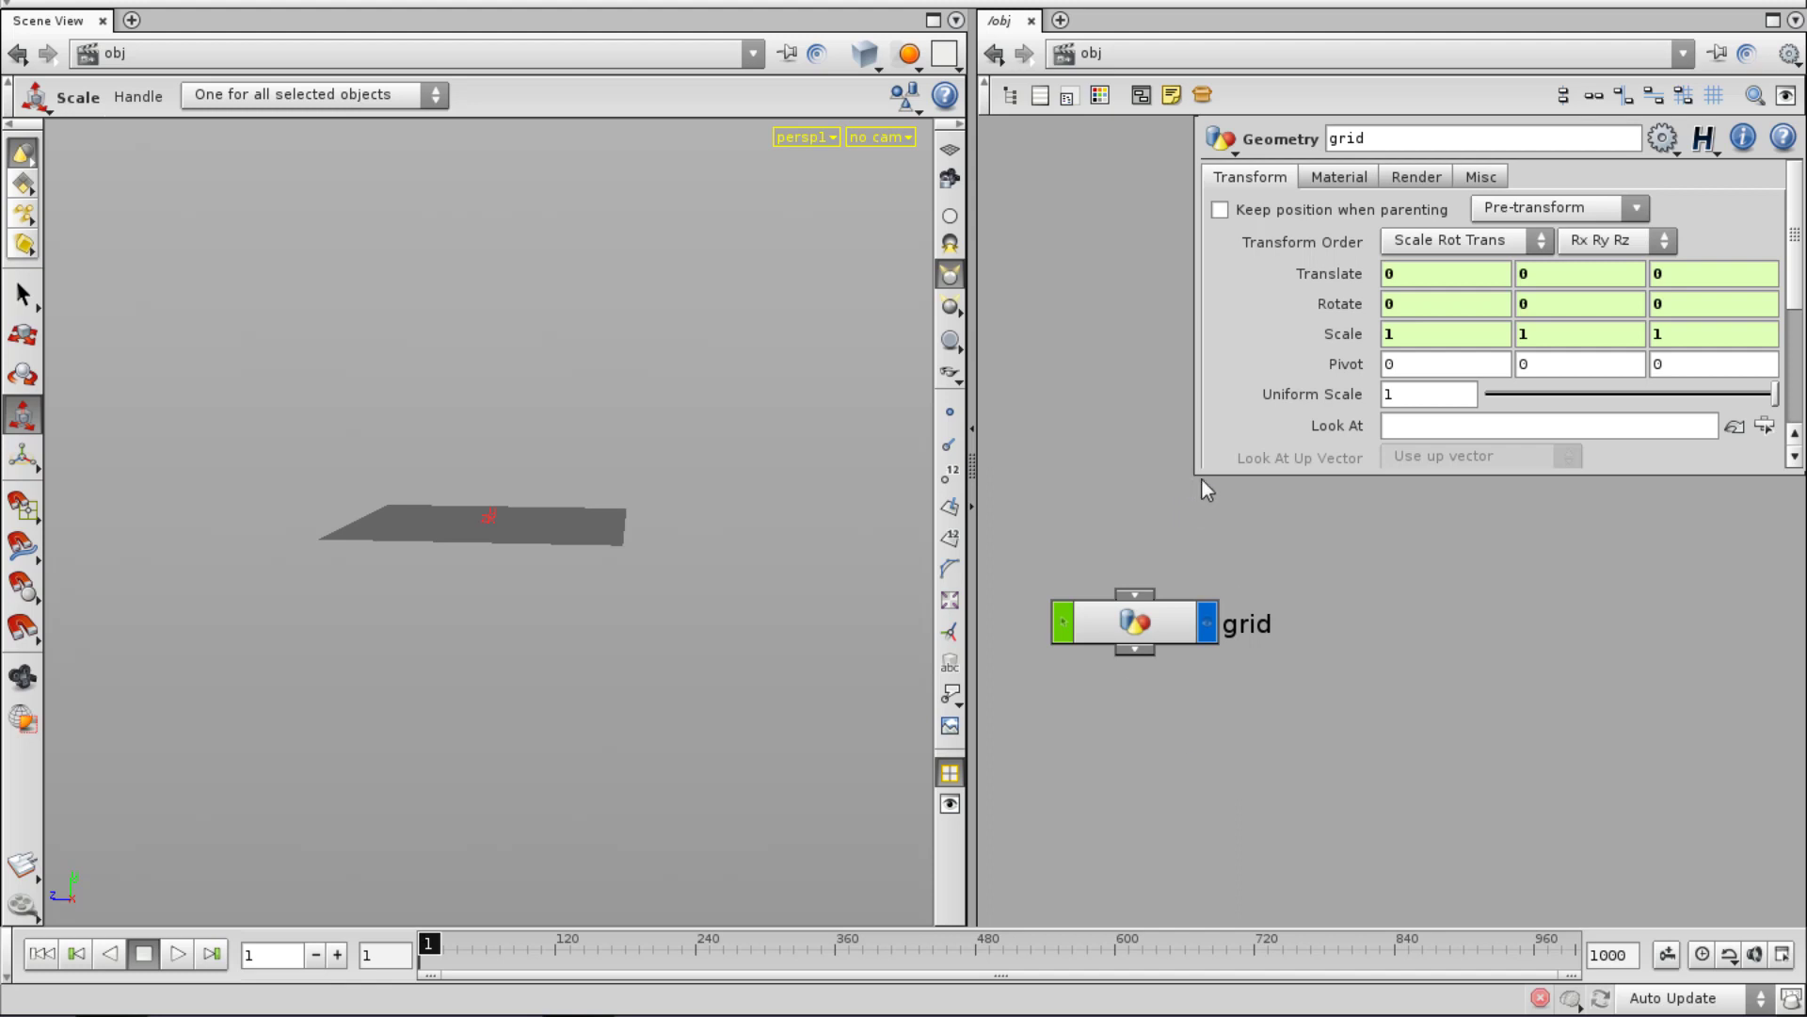
Resize the parameter area and scrub the timeline to frame 162 to check the grid's animated transform.
{"action": "left_click_drag", "start_coordinate": [1205, 472], "coordinate": [1267, 512]}
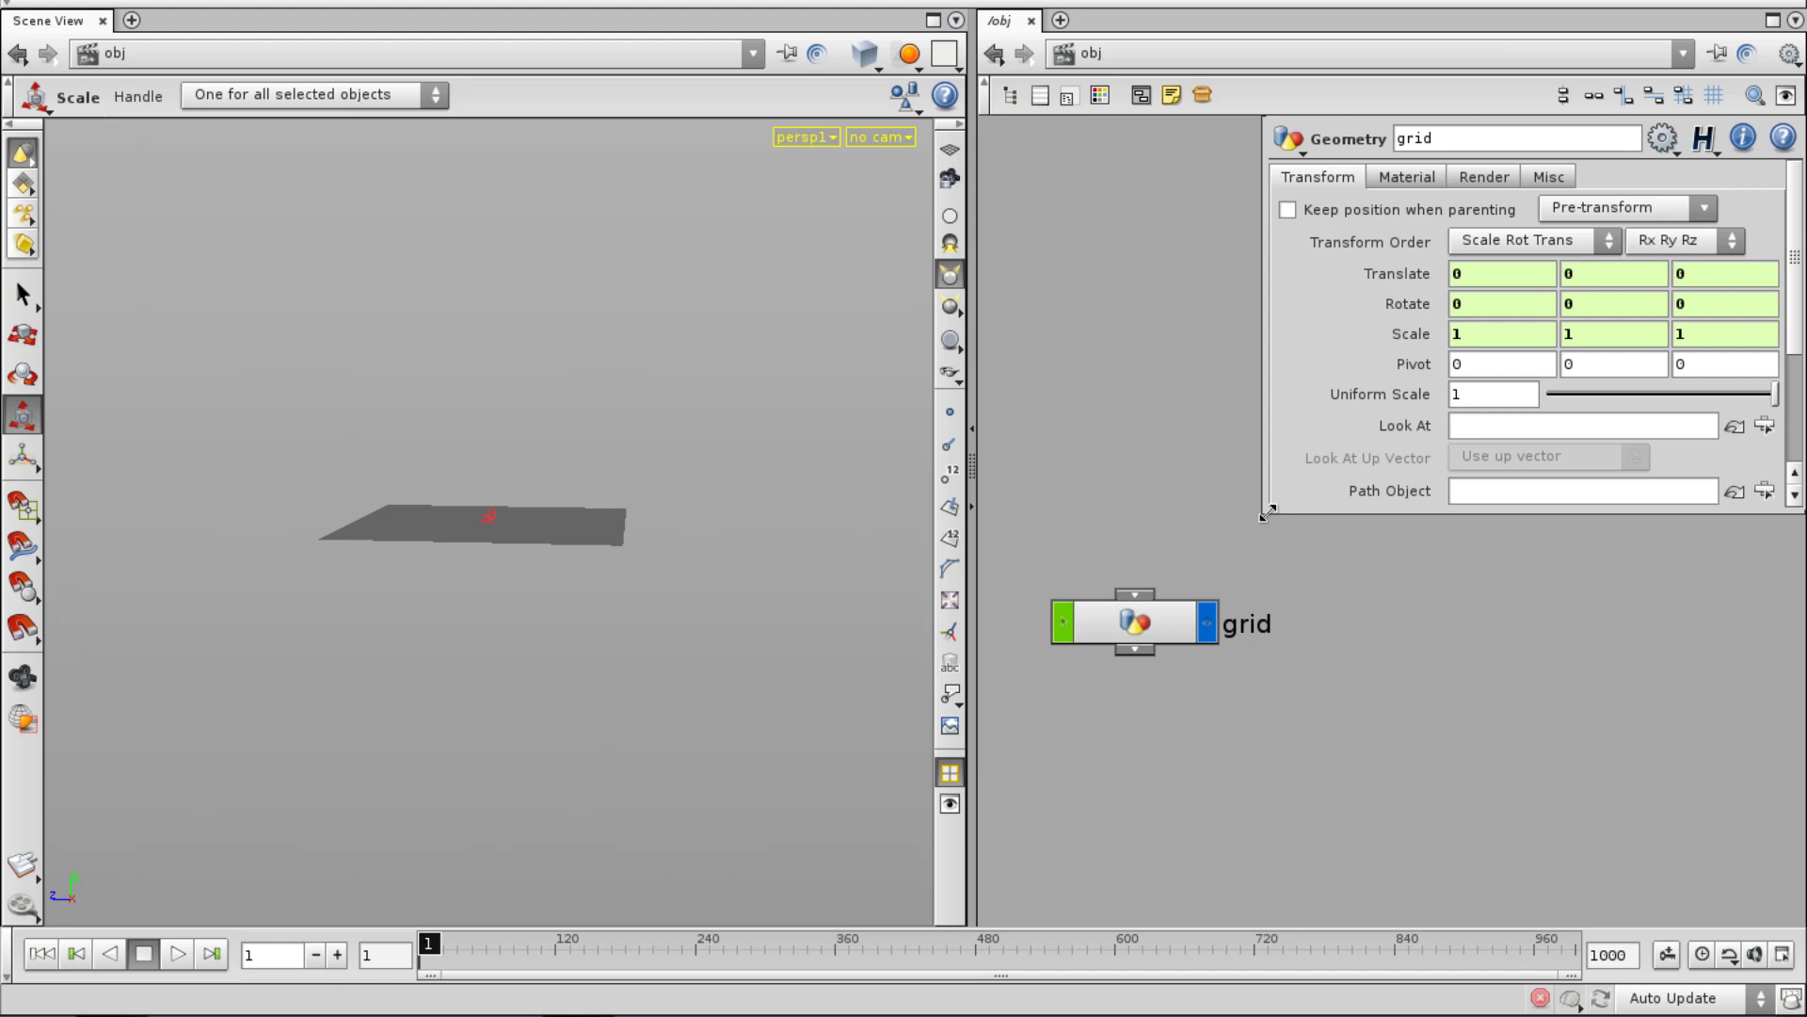
{"action": "left_click_drag", "start_coordinate": [1163, 623], "coordinate": [1177, 545]}
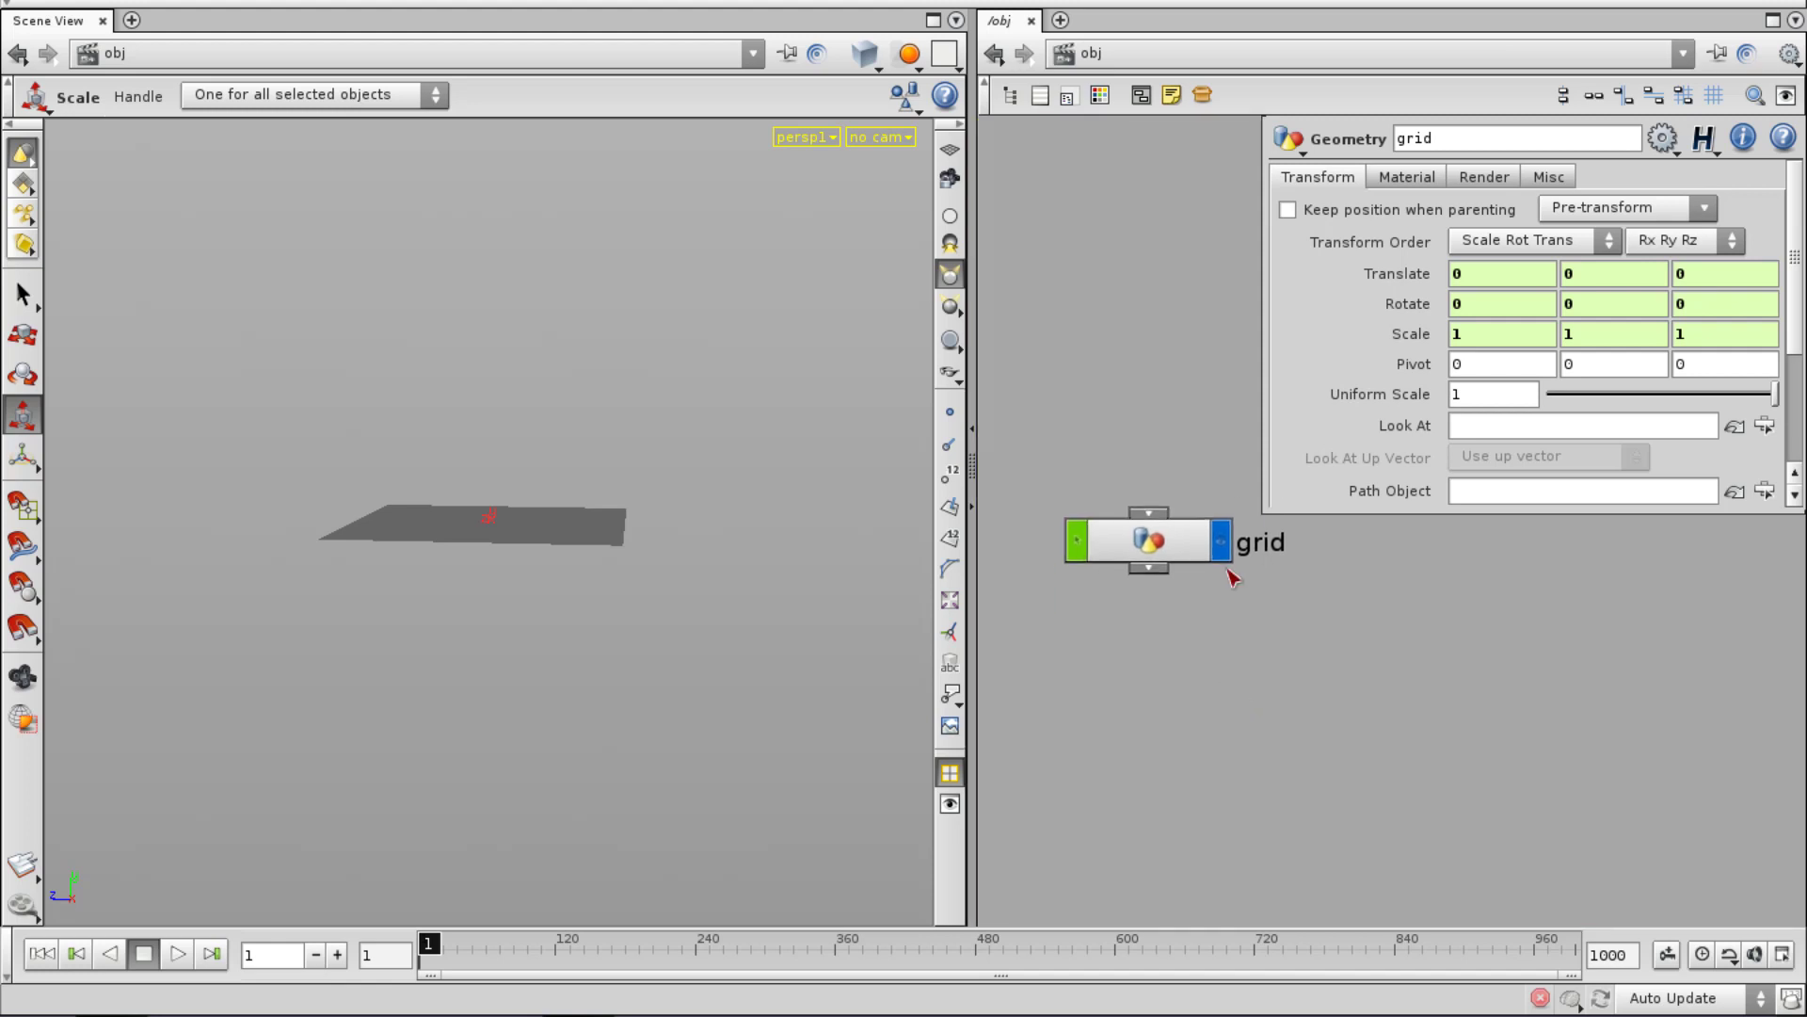
{"action": "left_click_drag", "start_coordinate": [430, 951], "coordinate": [605, 952]}
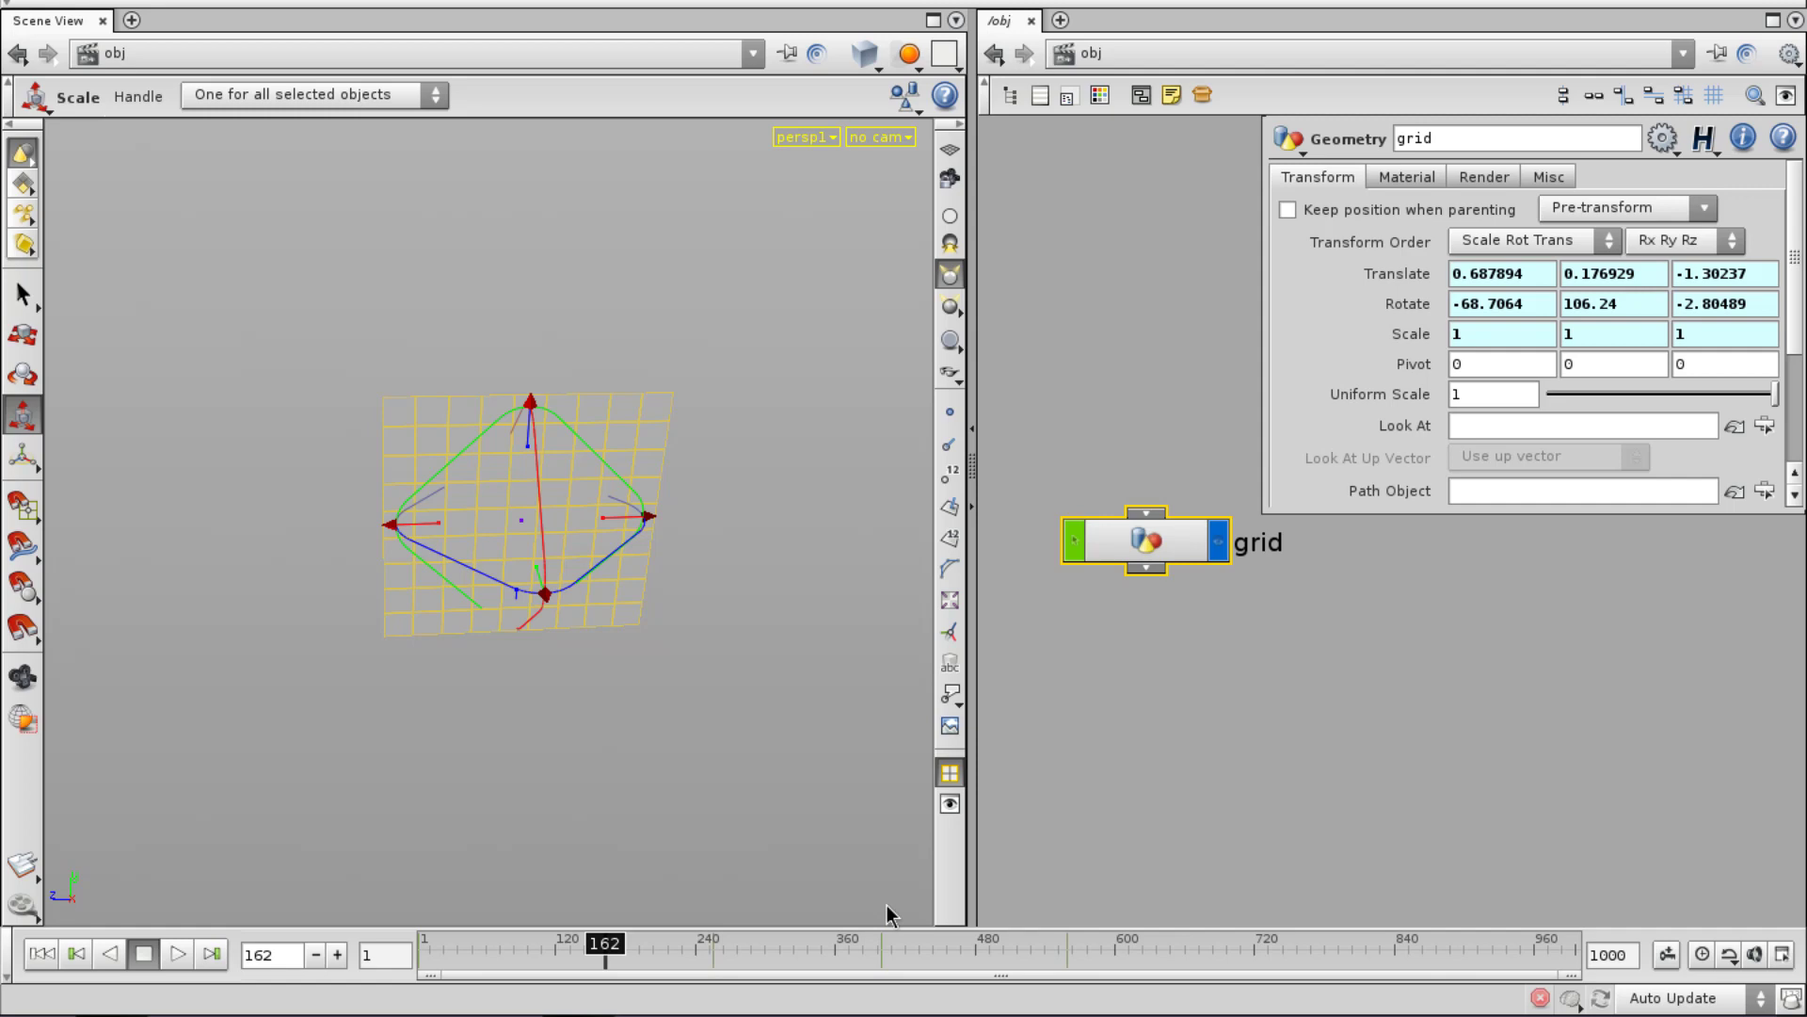
Add a new Geometry object to the object network below the grid object.
{"action": "middle_click_drag", "start_coordinate": [1205, 676], "coordinate": [1205, 666]}
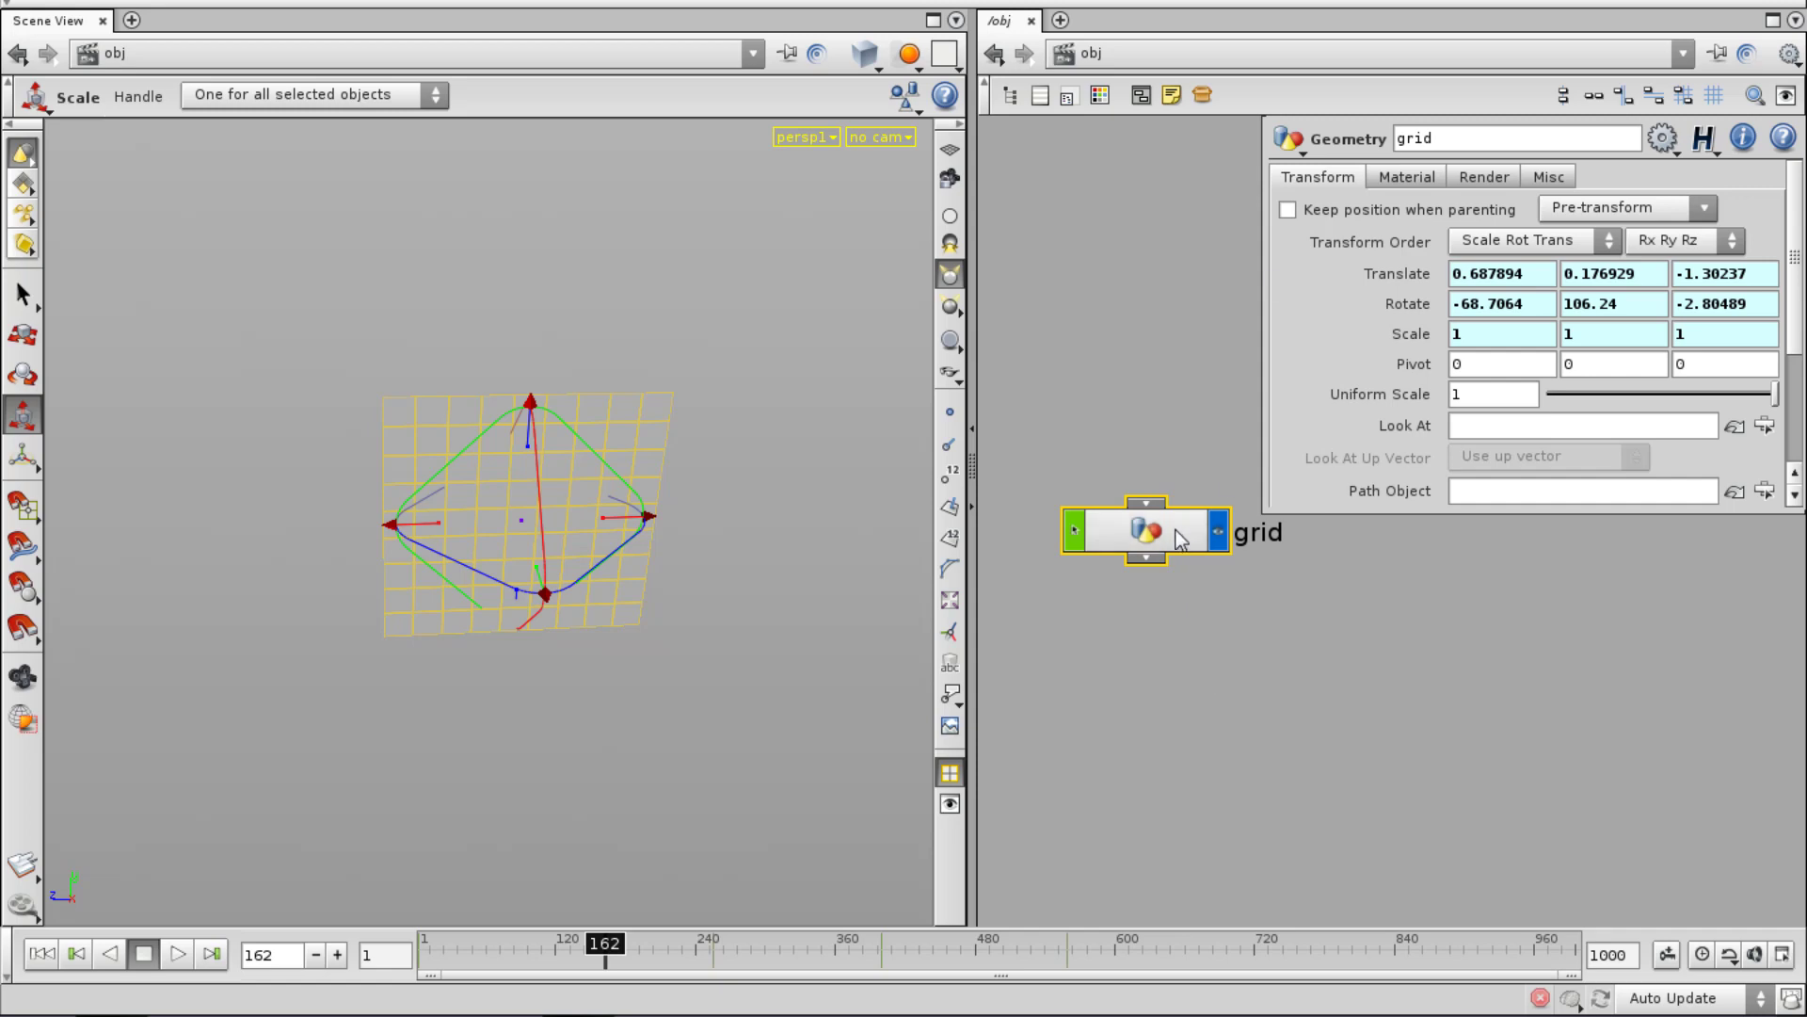
{"action": "middle_click_drag", "start_coordinate": [1244, 801], "coordinate": [1198, 728]}
{"action": "left_click", "coordinate": [1244, 736]}
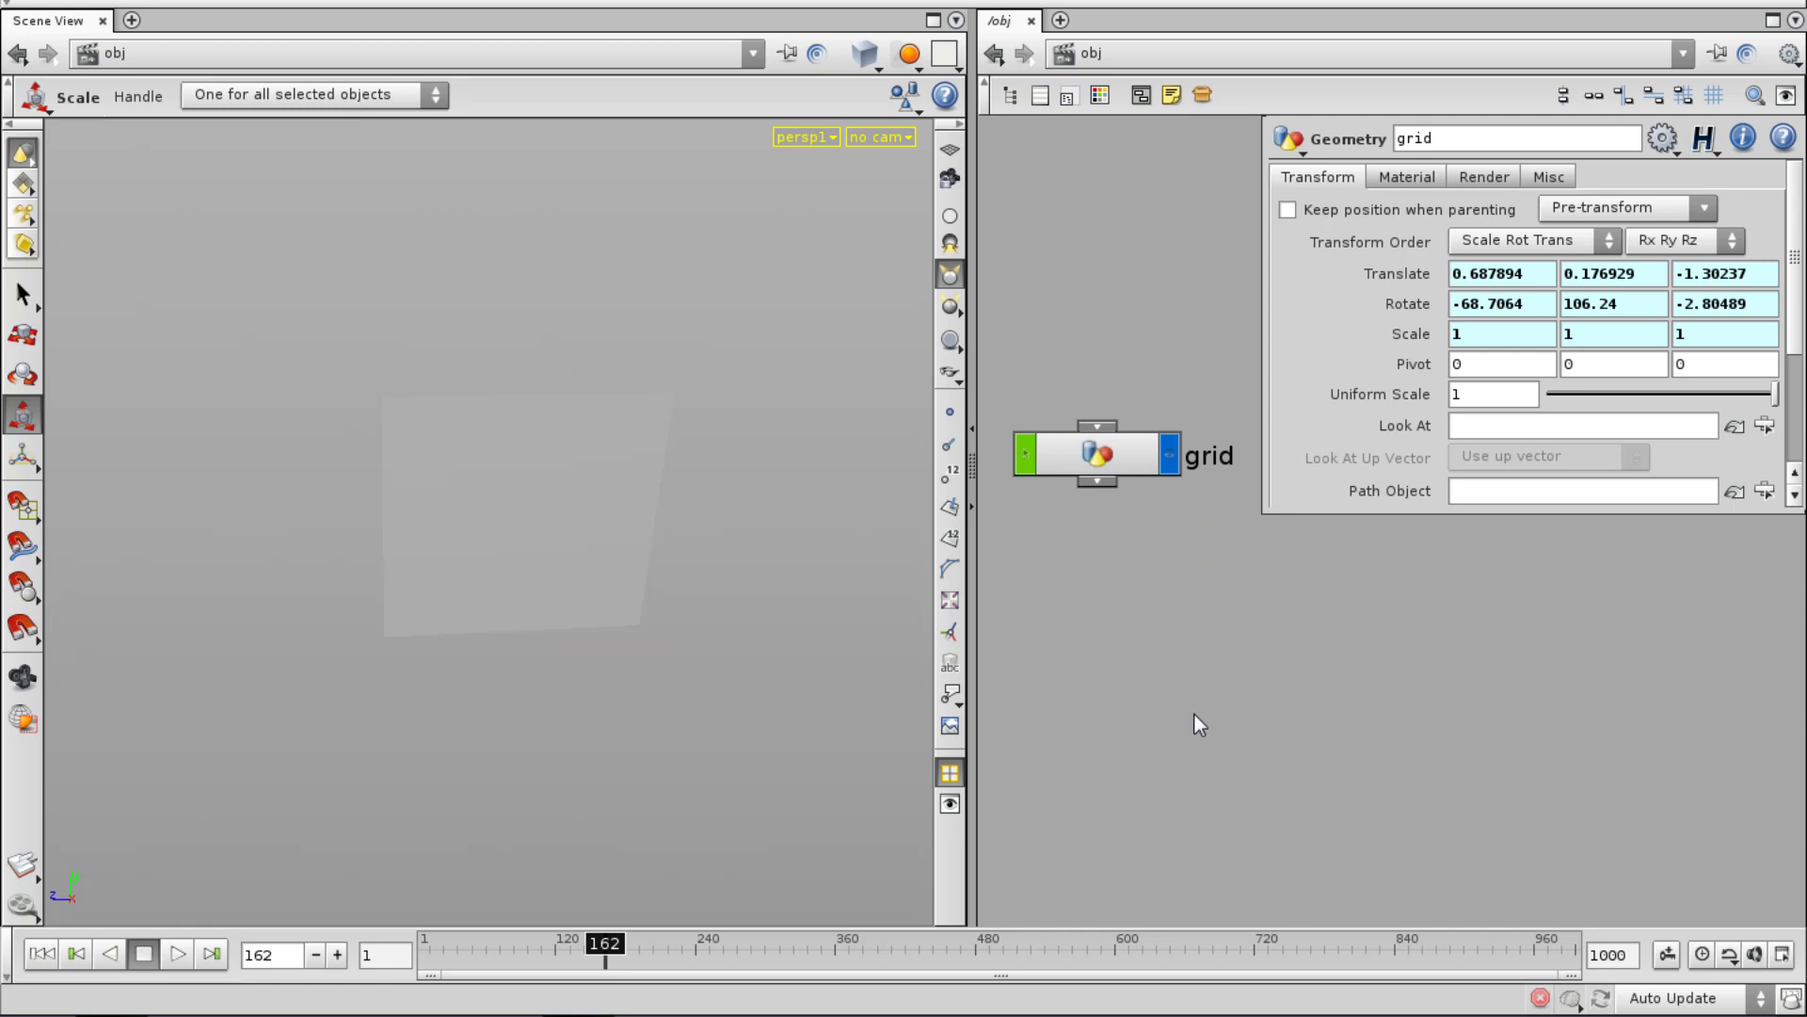
{"action": "key", "text": "Tab"}
{"action": "type", "text": "g"}
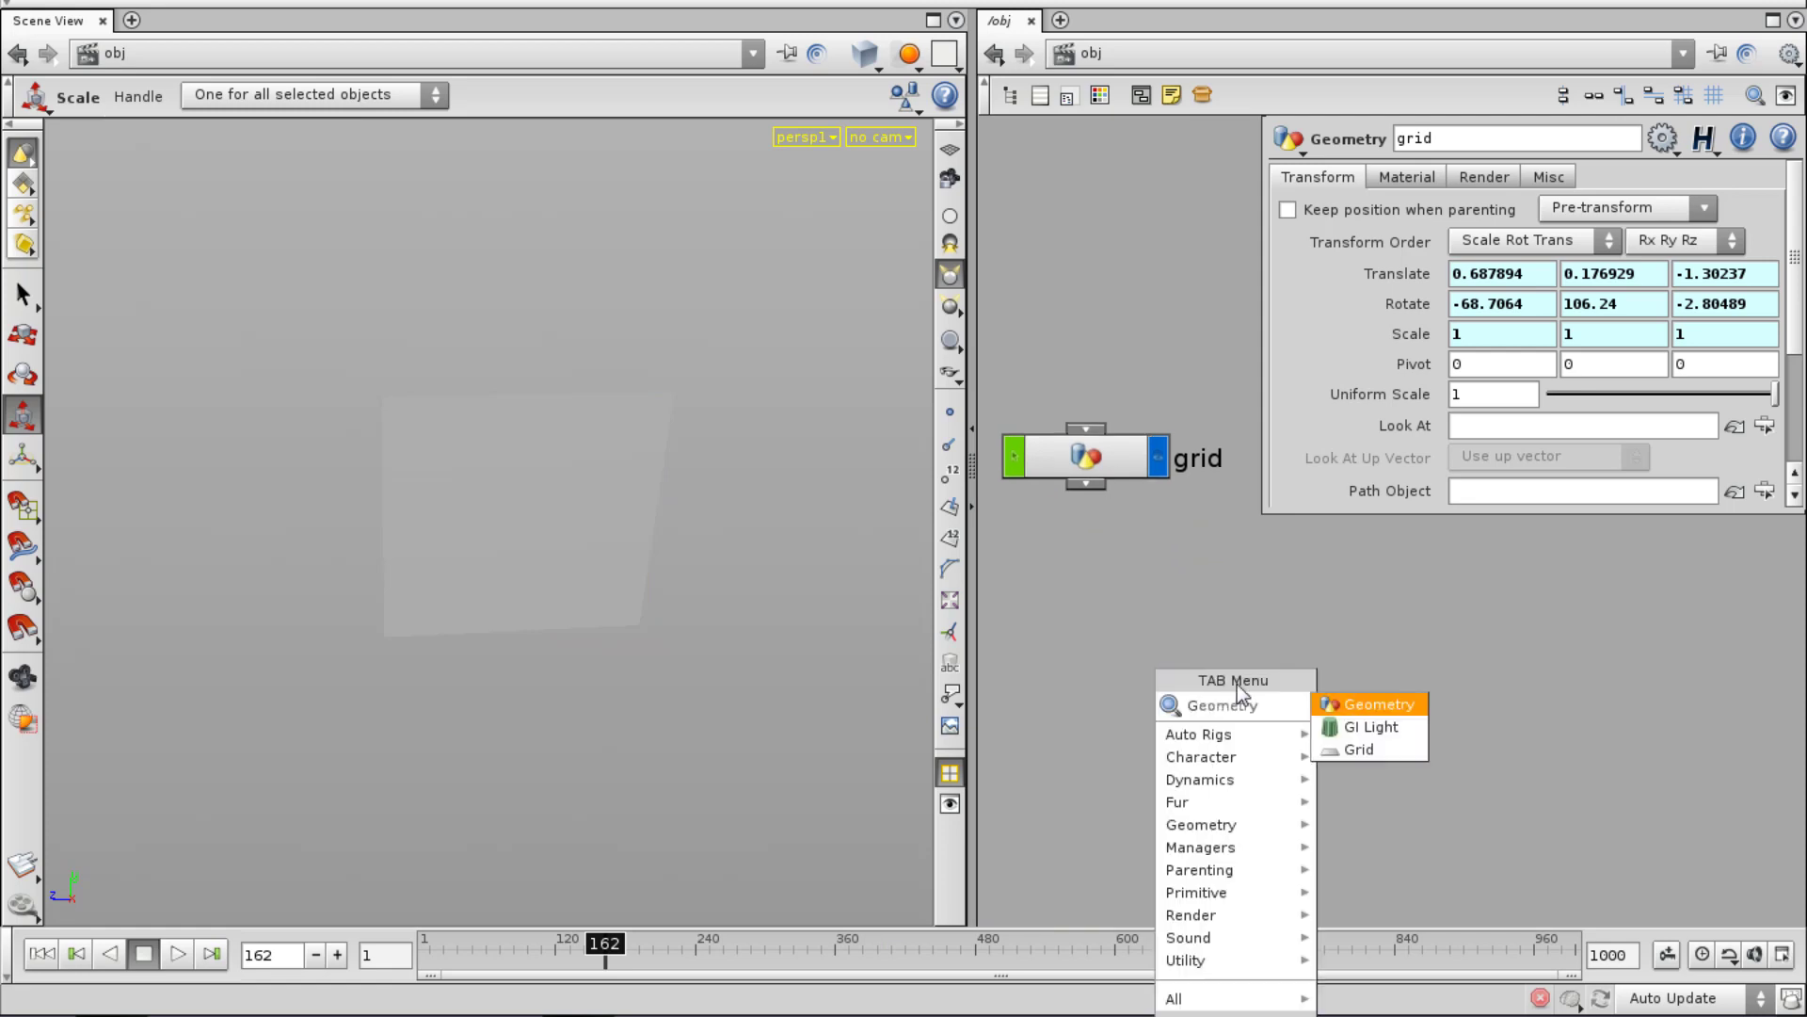
{"action": "left_click", "coordinate": [1357, 707]}
{"action": "left_click", "coordinate": [1188, 607]}
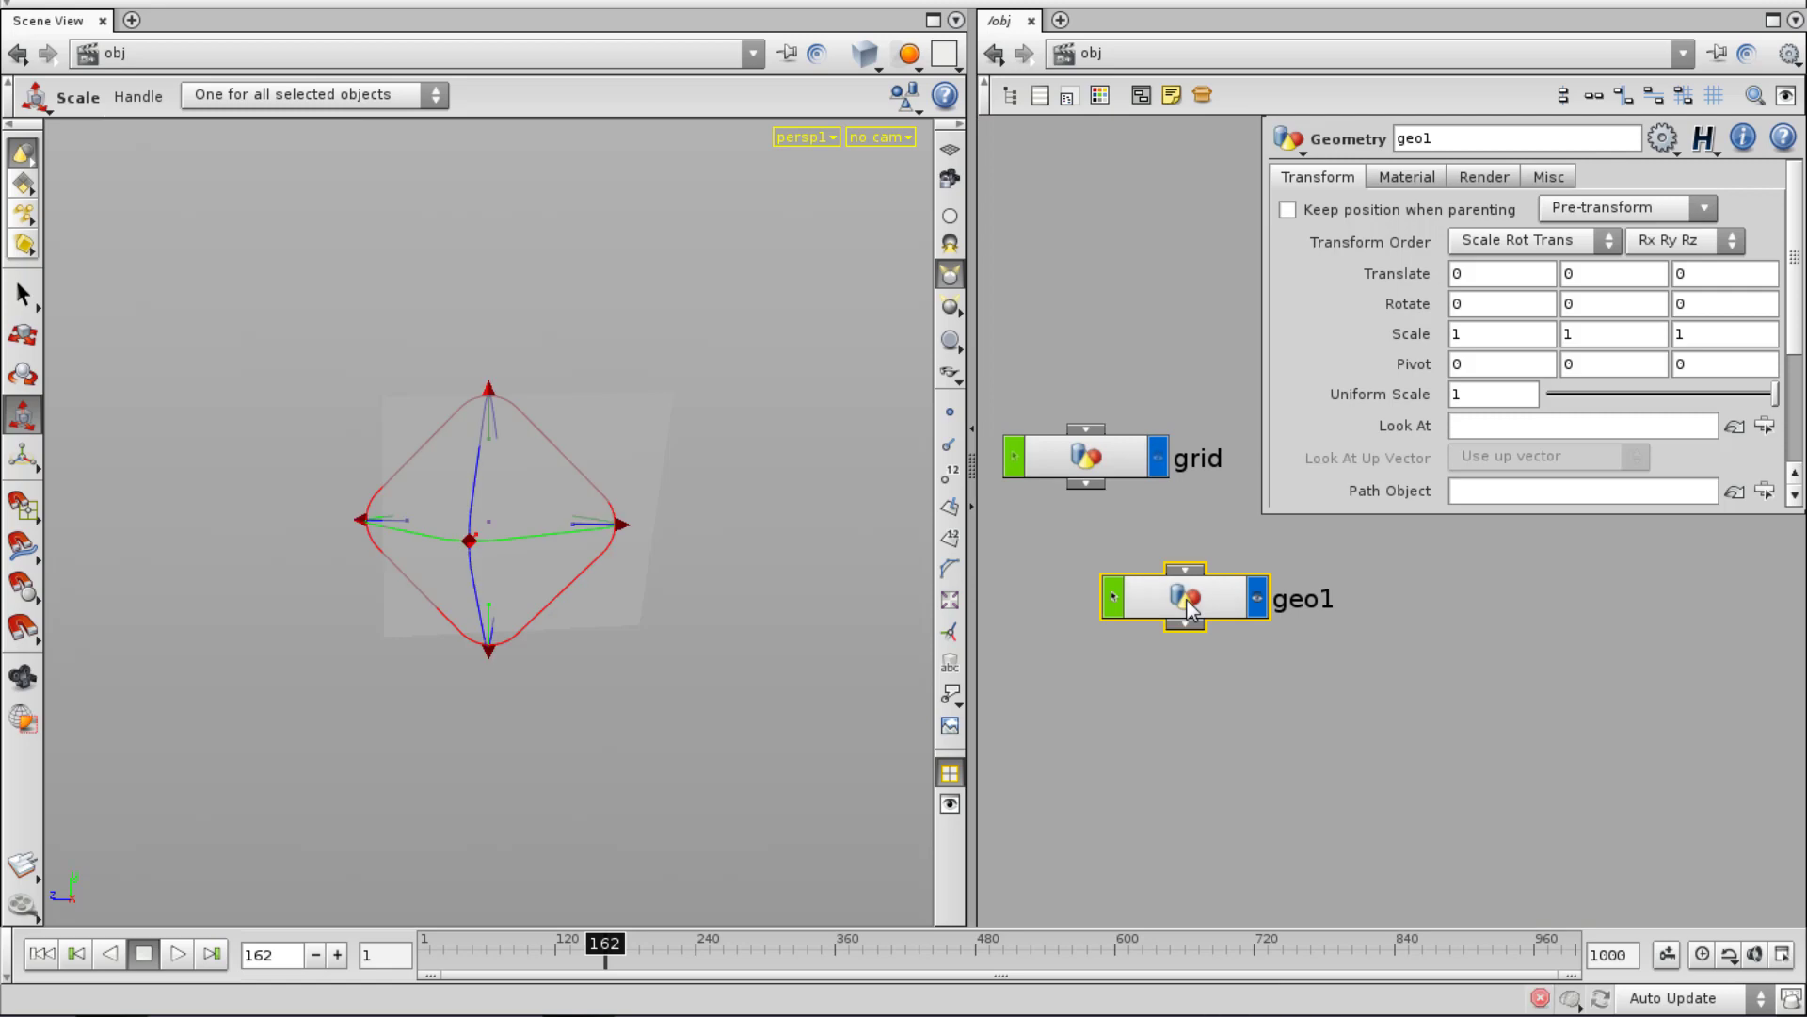
Inspect the new Geometry object's default cube in the viewport and delete the object.
{"action": "key", "text": "Escape"}
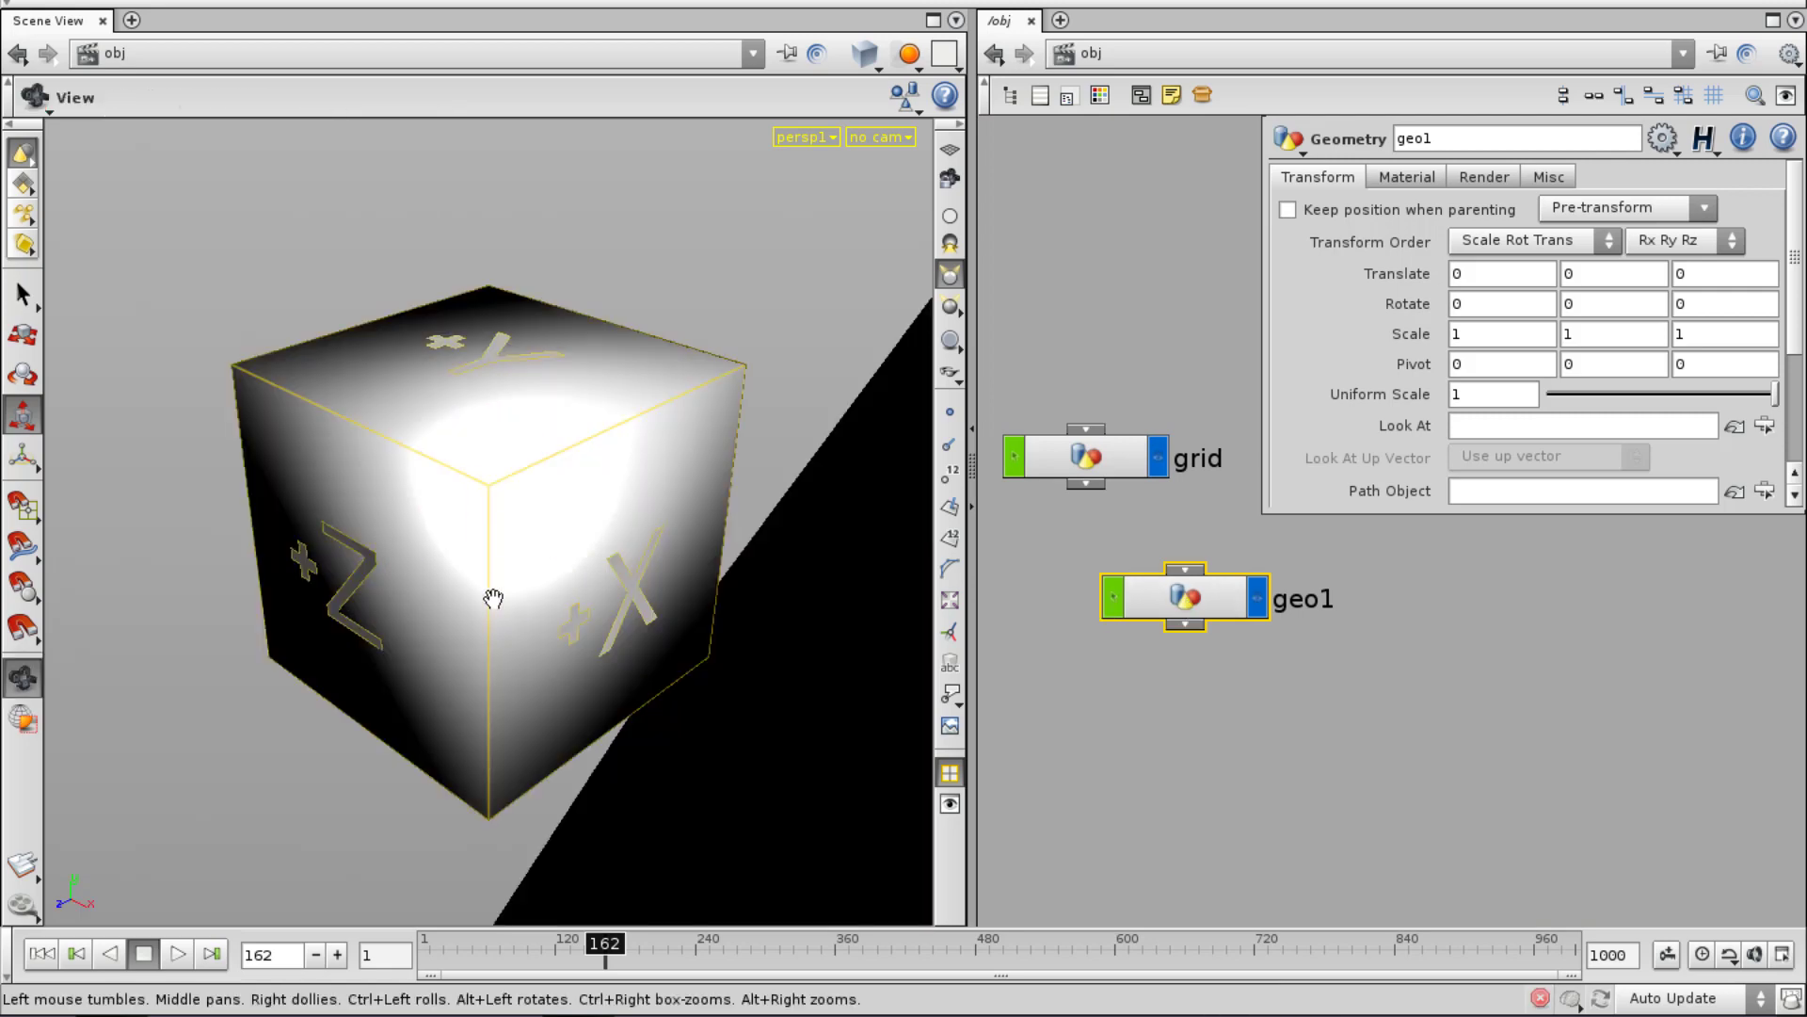
{"action": "mouse_move", "coordinate": [428, 614]}
{"action": "left_mouse_down"}
{"action": "mouse_move", "coordinate": [396, 577]}
{"action": "mouse_move", "coordinate": [371, 597]}
{"action": "mouse_move", "coordinate": [408, 616]}
{"action": "left_mouse_up"}
{"action": "key", "text": "e"}
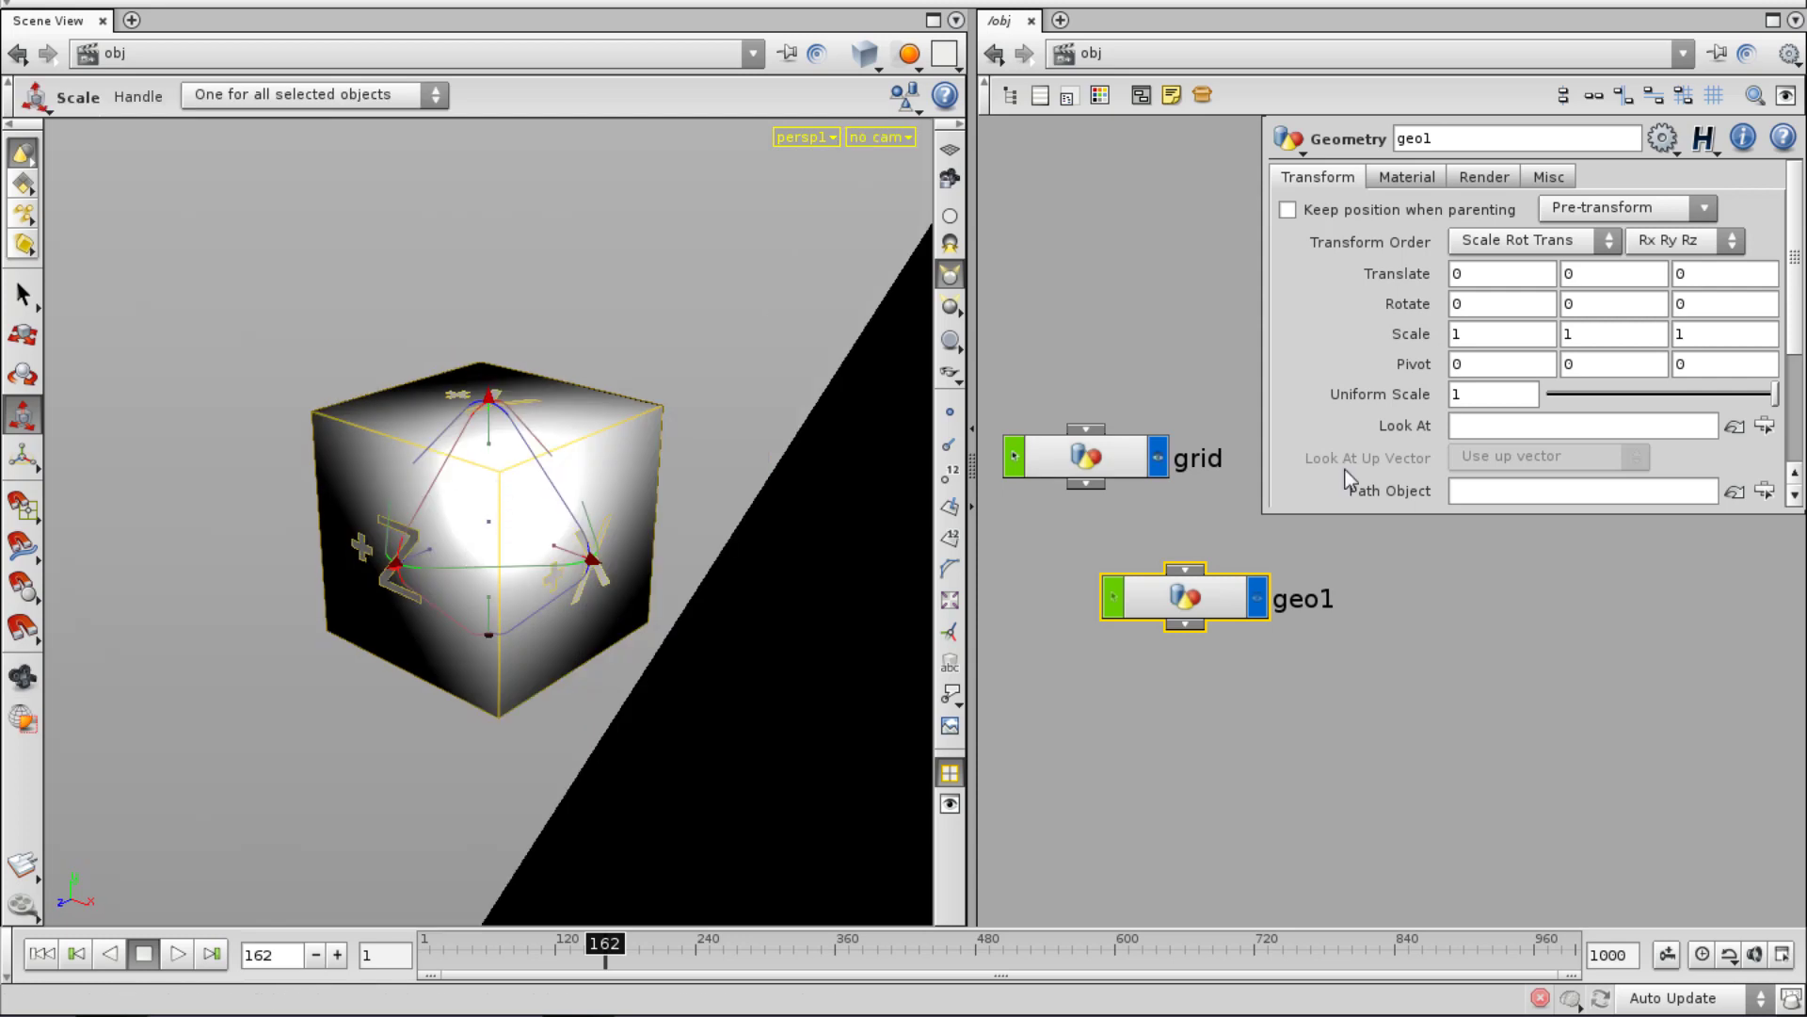
{"action": "left_click_drag", "start_coordinate": [1527, 750], "coordinate": [1278, 621]}
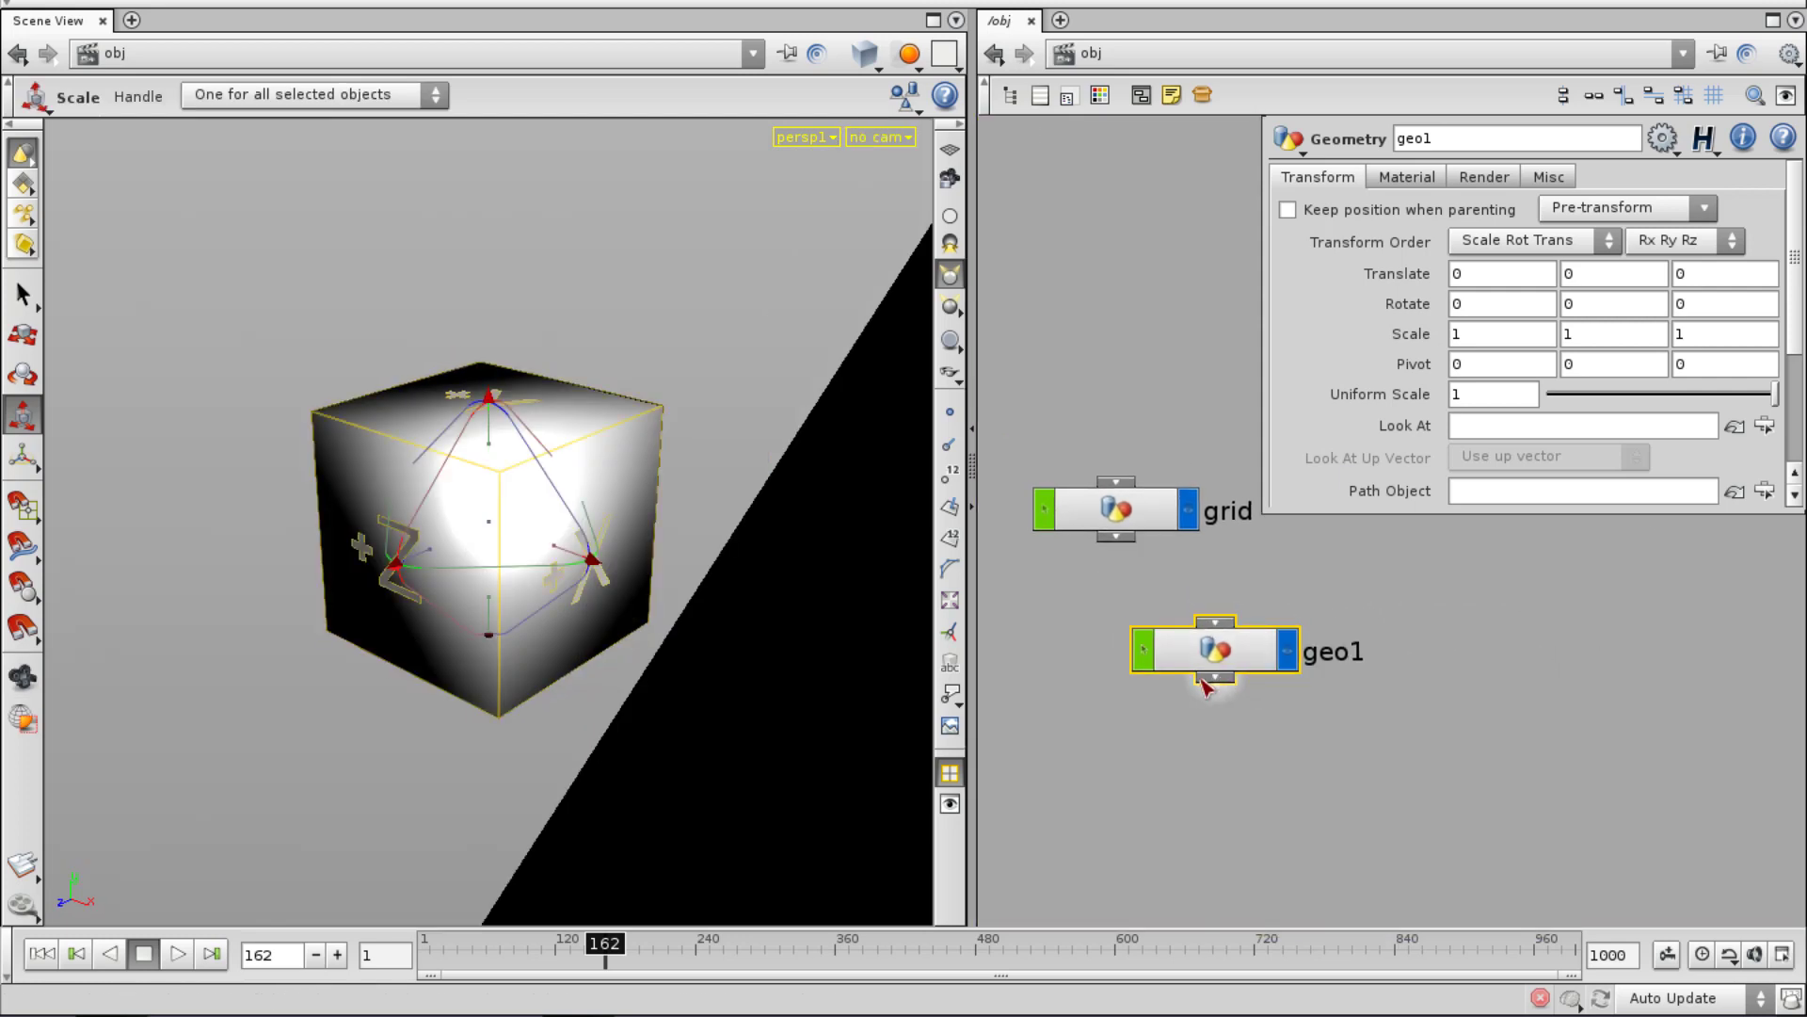
{"action": "key", "text": "Delete"}
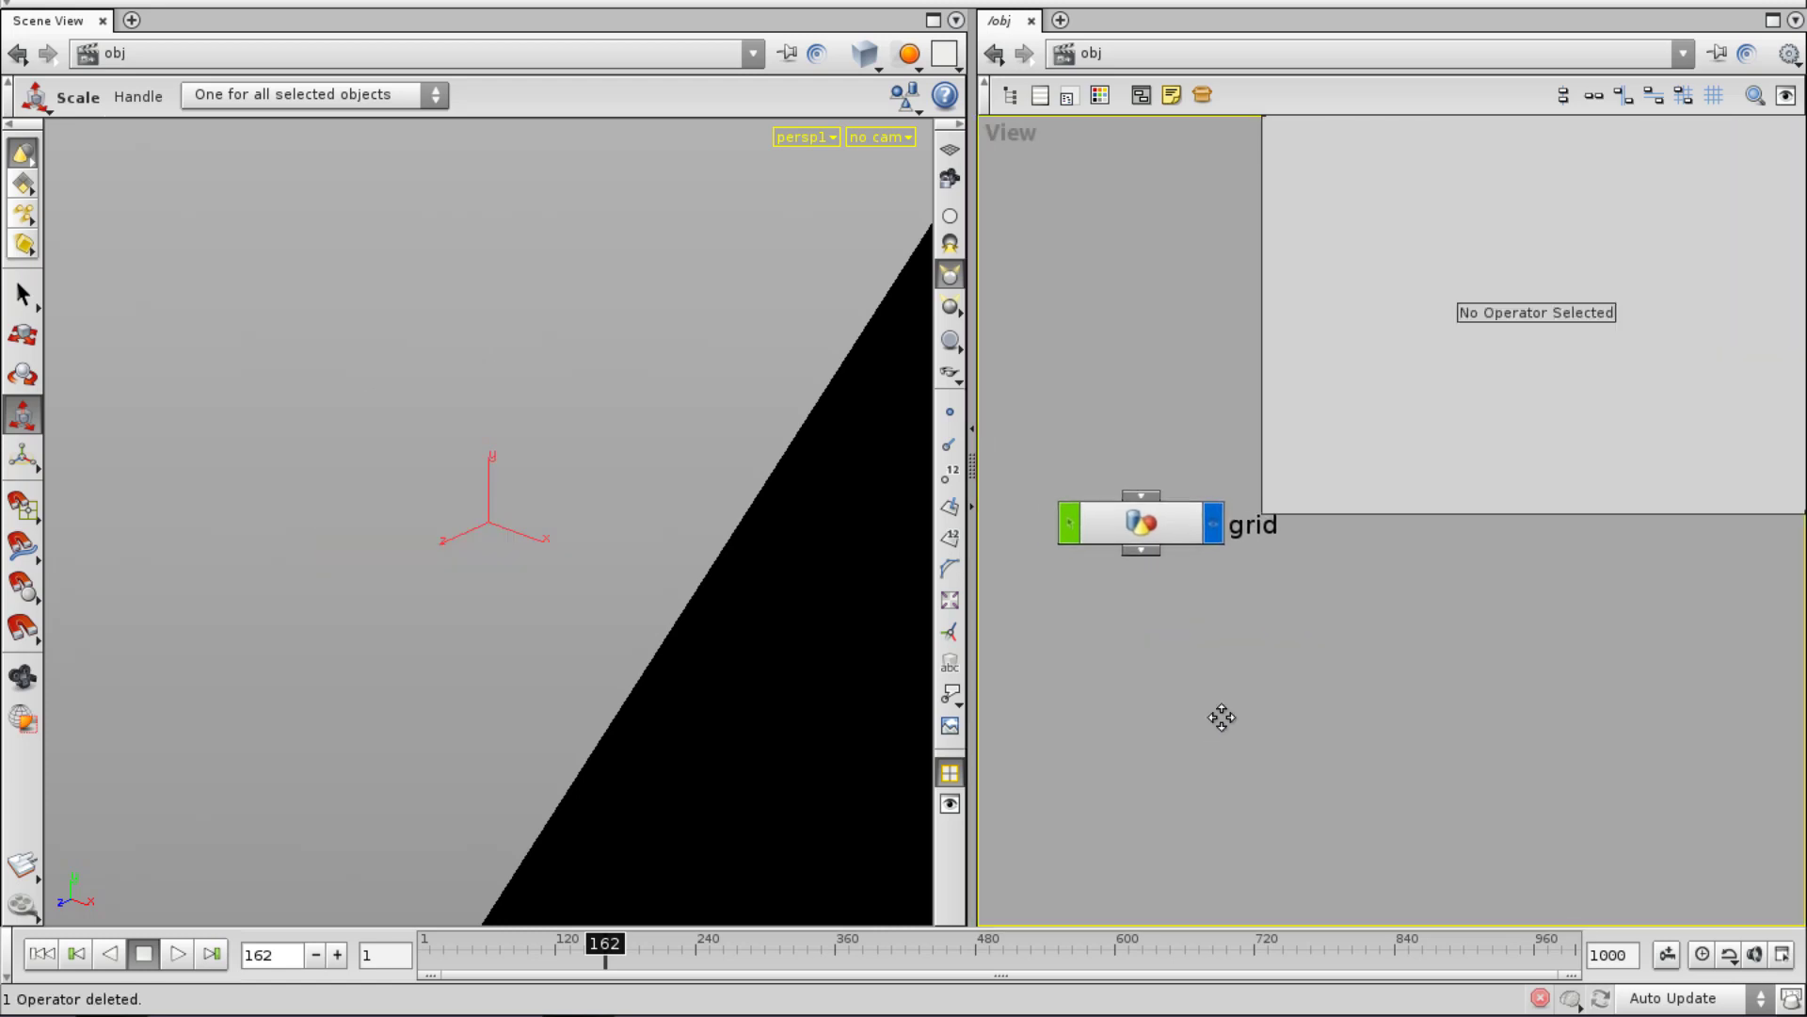
Add a Biped Arm auto rig to the object network, view it in the viewport and try to open its network.
{"action": "key", "text": "Tab"}
{"action": "type", "text": "b"}
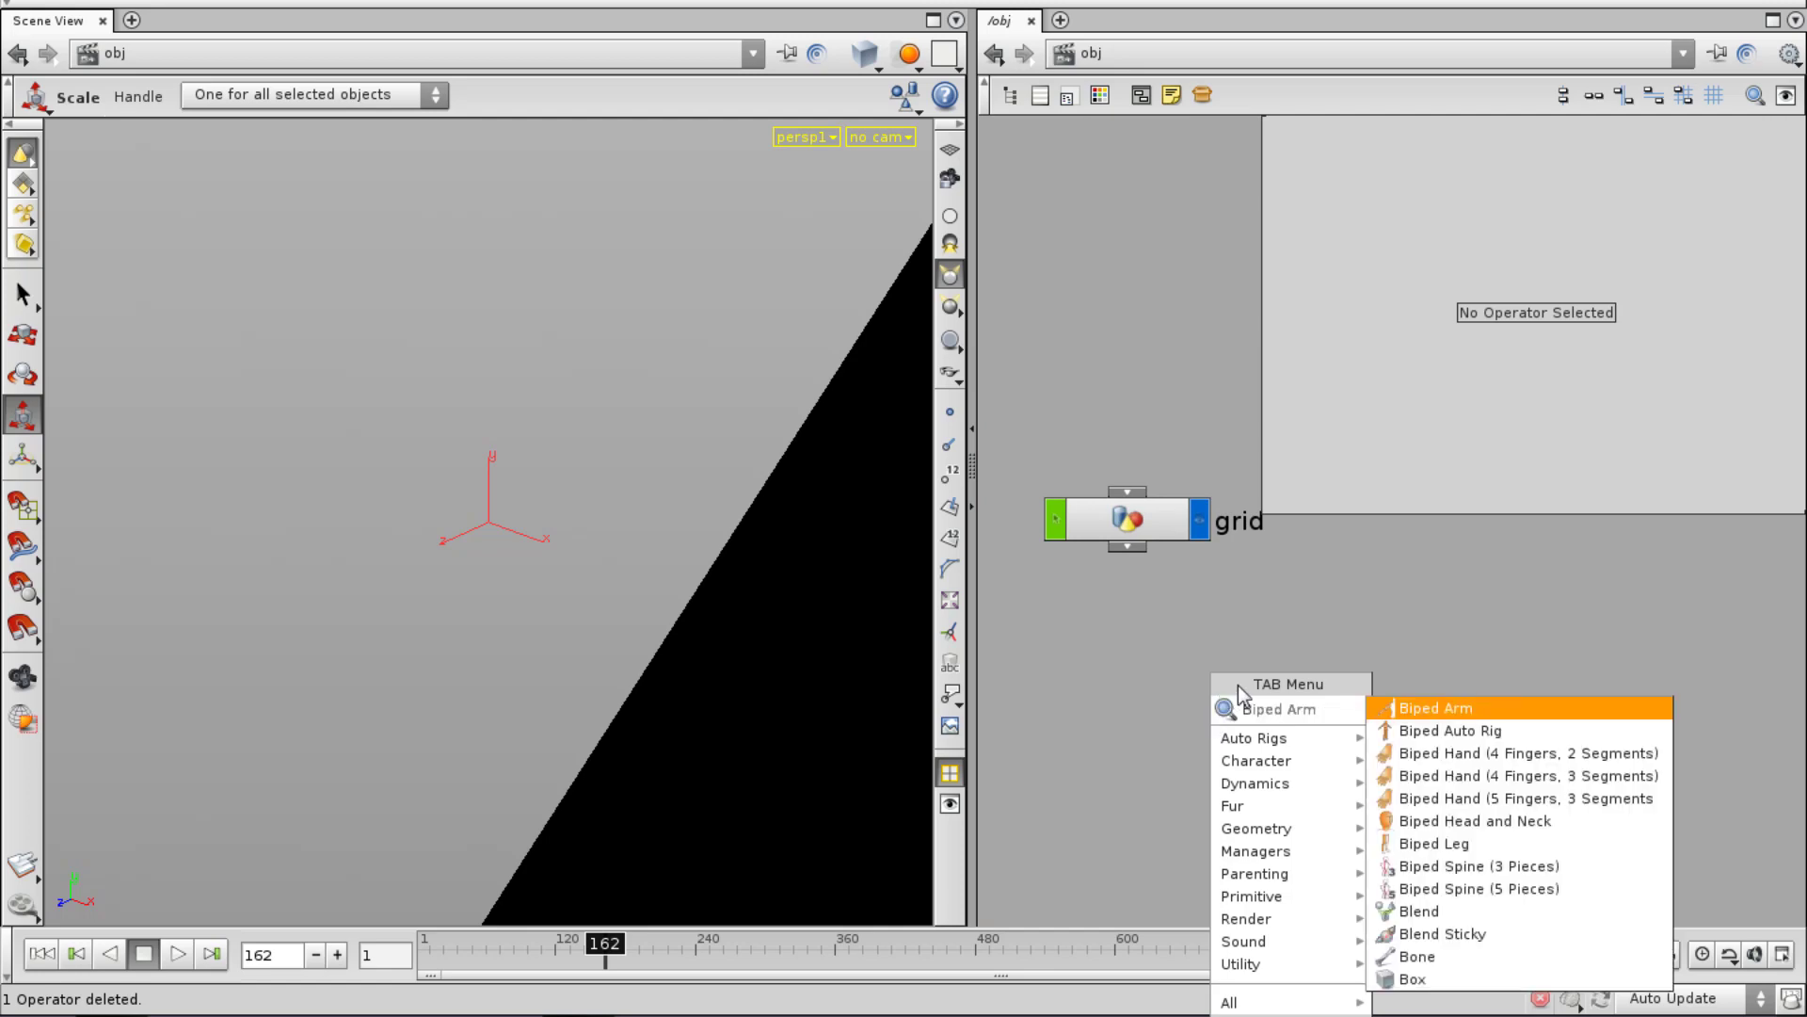
{"action": "left_click", "coordinate": [1525, 707]}
{"action": "left_click", "coordinate": [1390, 656]}
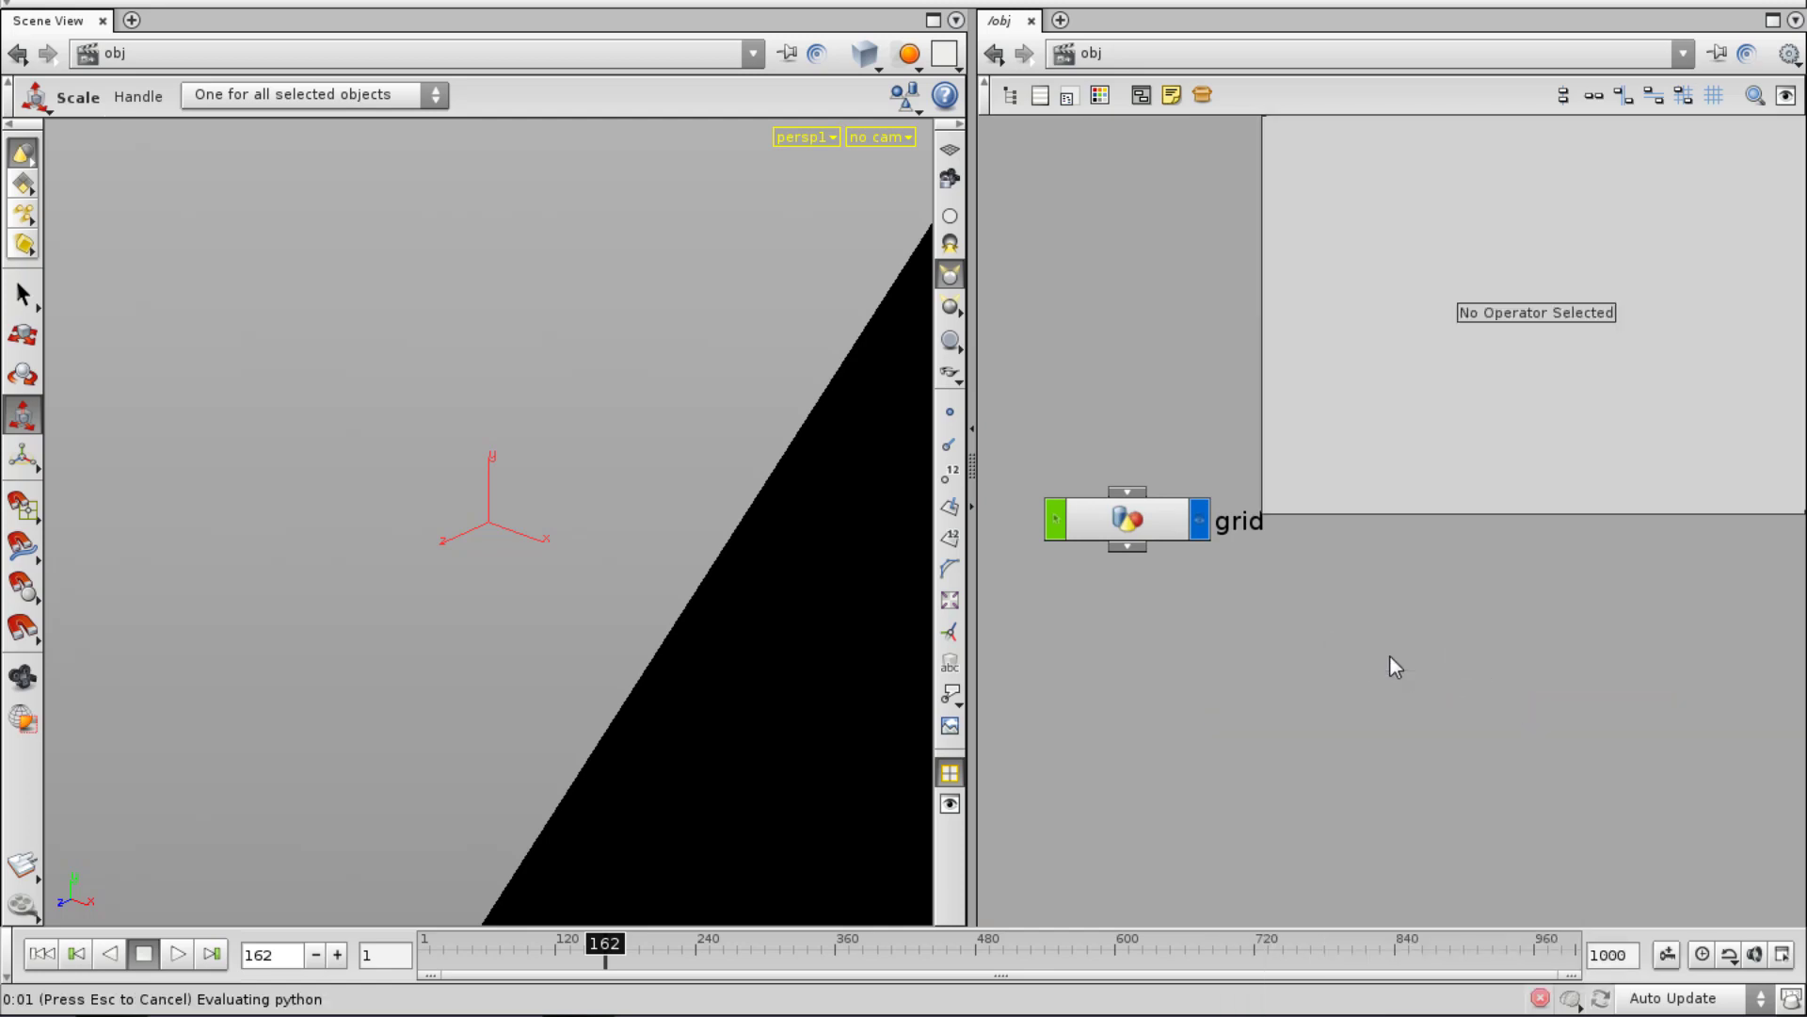
{"action": "right_click", "coordinate": [554, 534]}
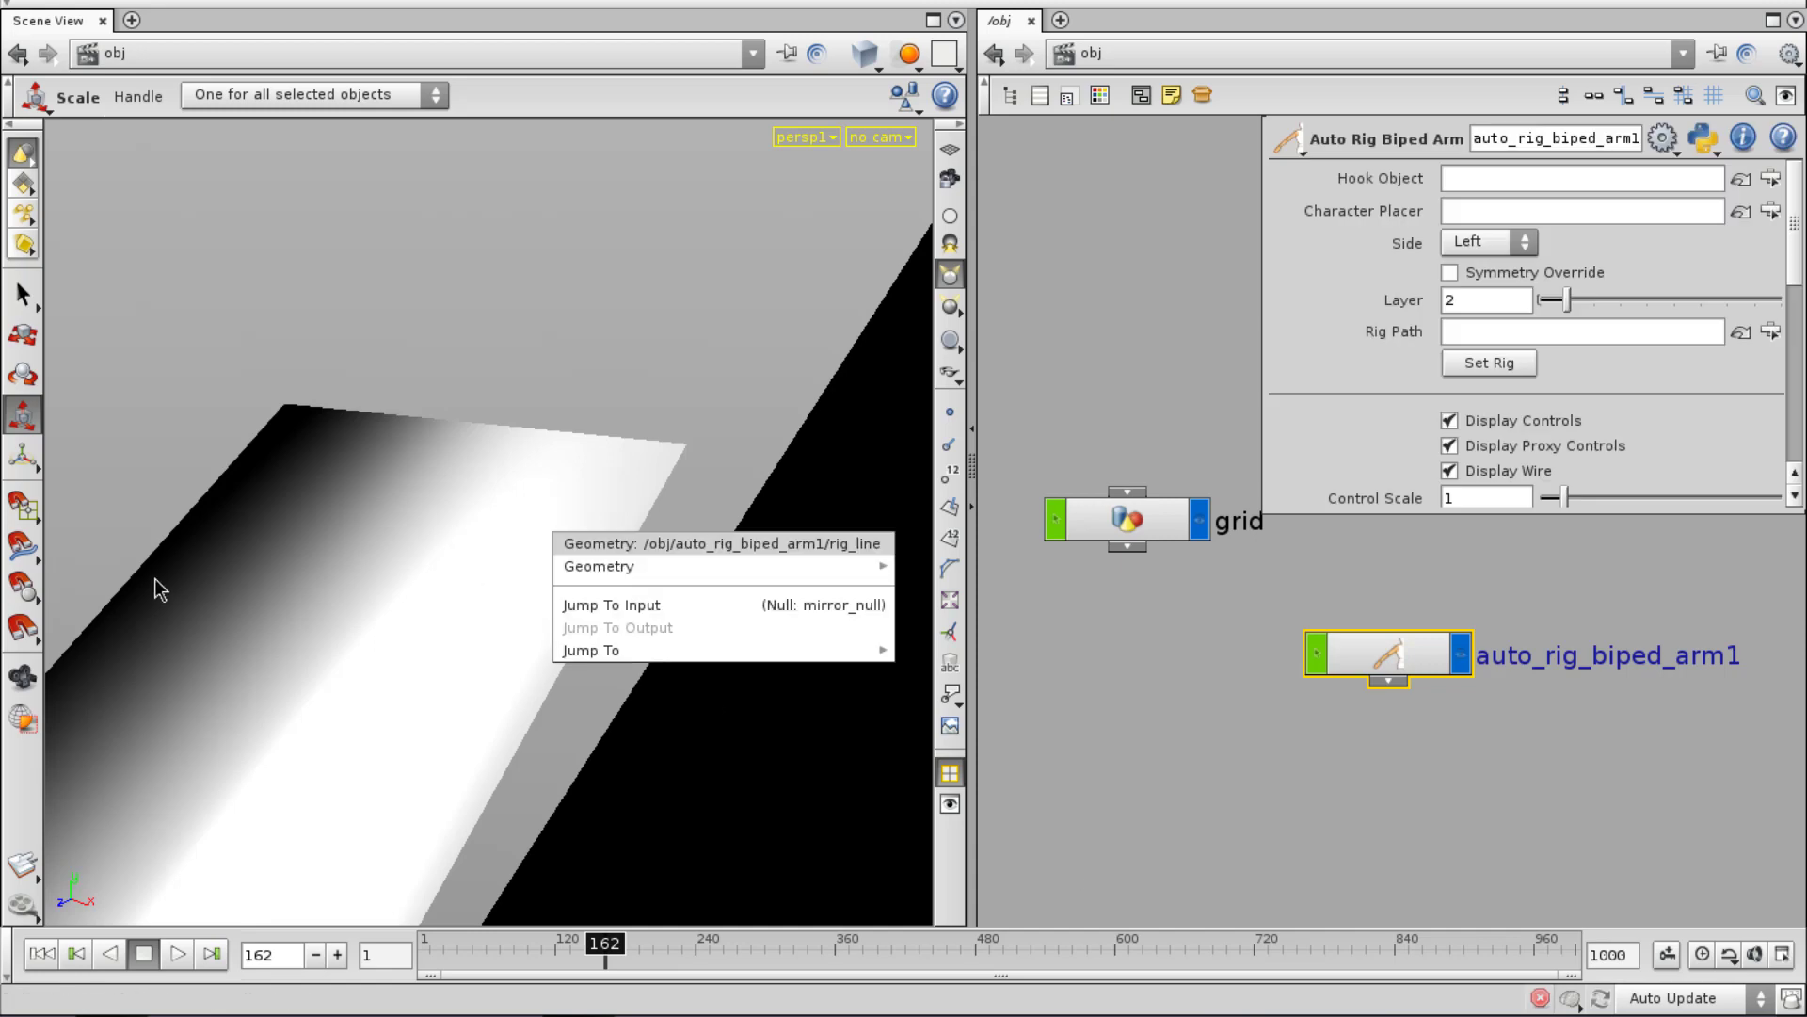
{"action": "left_click", "coordinate": [499, 492]}
{"action": "right_click_drag", "start_coordinate": [536, 488], "coordinate": [394, 597], "text": "alt"}
{"action": "double_click", "coordinate": [1355, 651]}
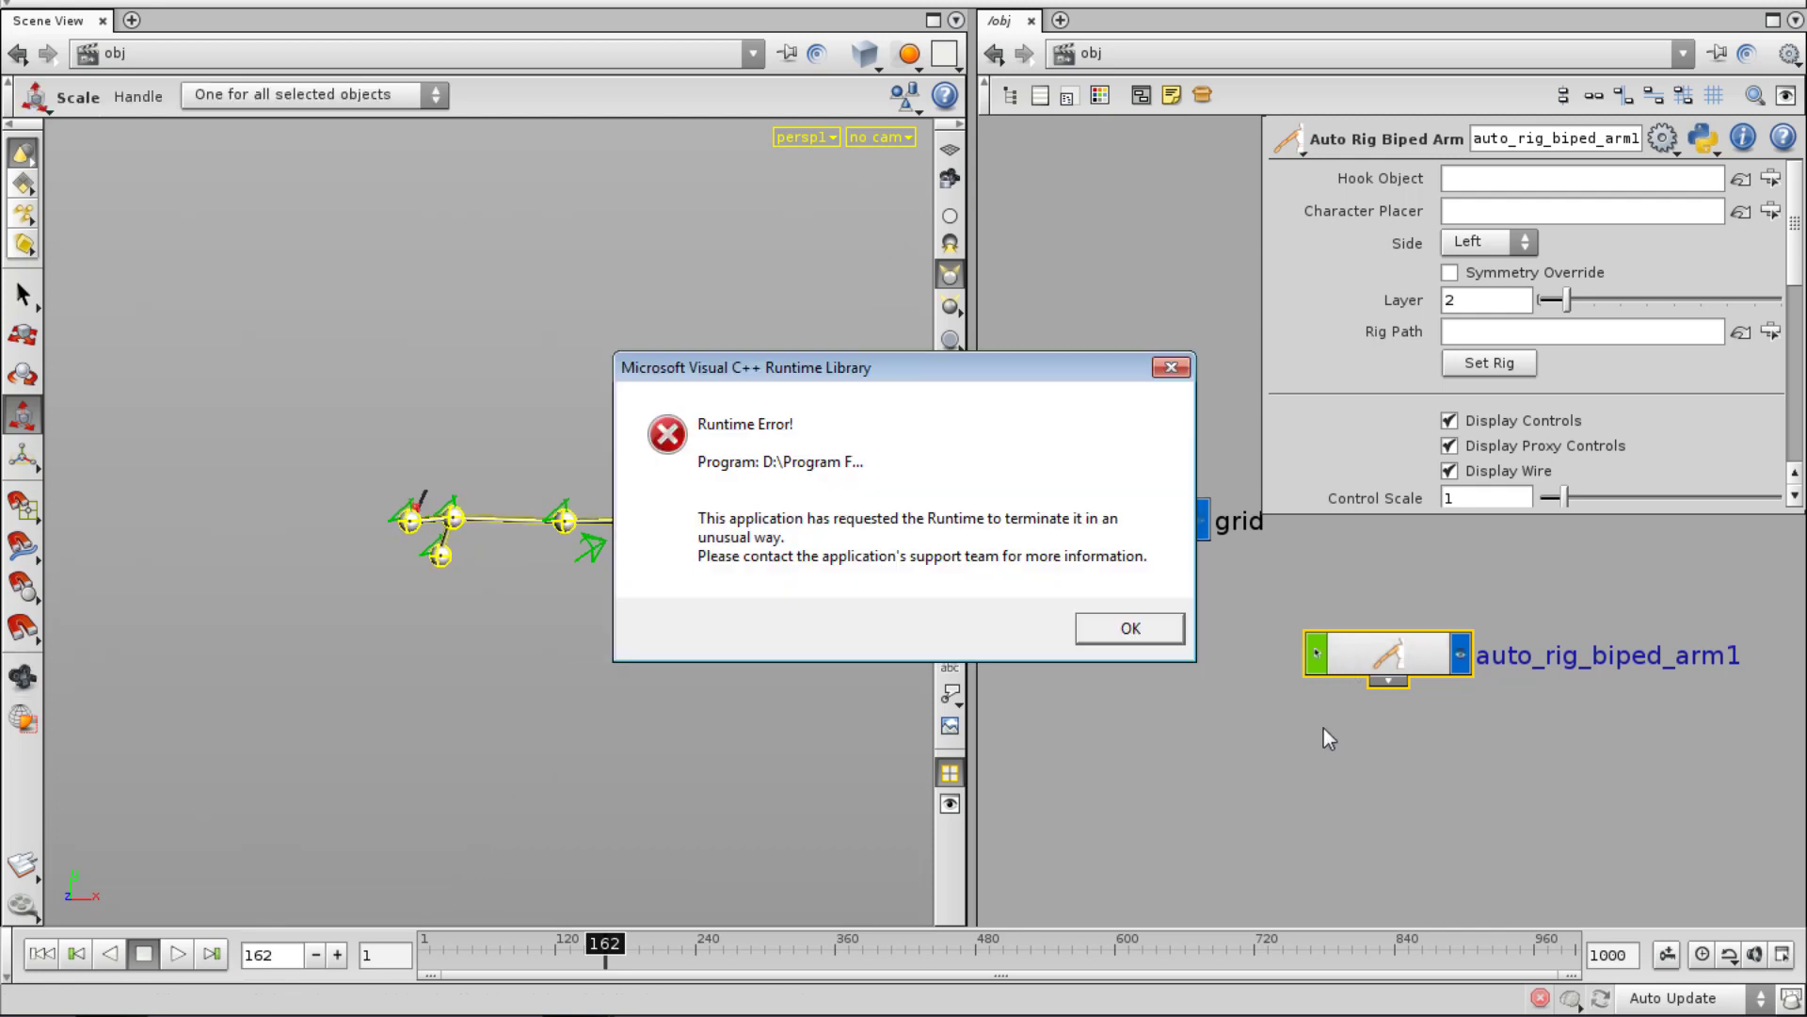
Dismiss the runtime and fatal error dialogs and relaunch Houdini.
{"action": "left_click", "coordinate": [1093, 623]}
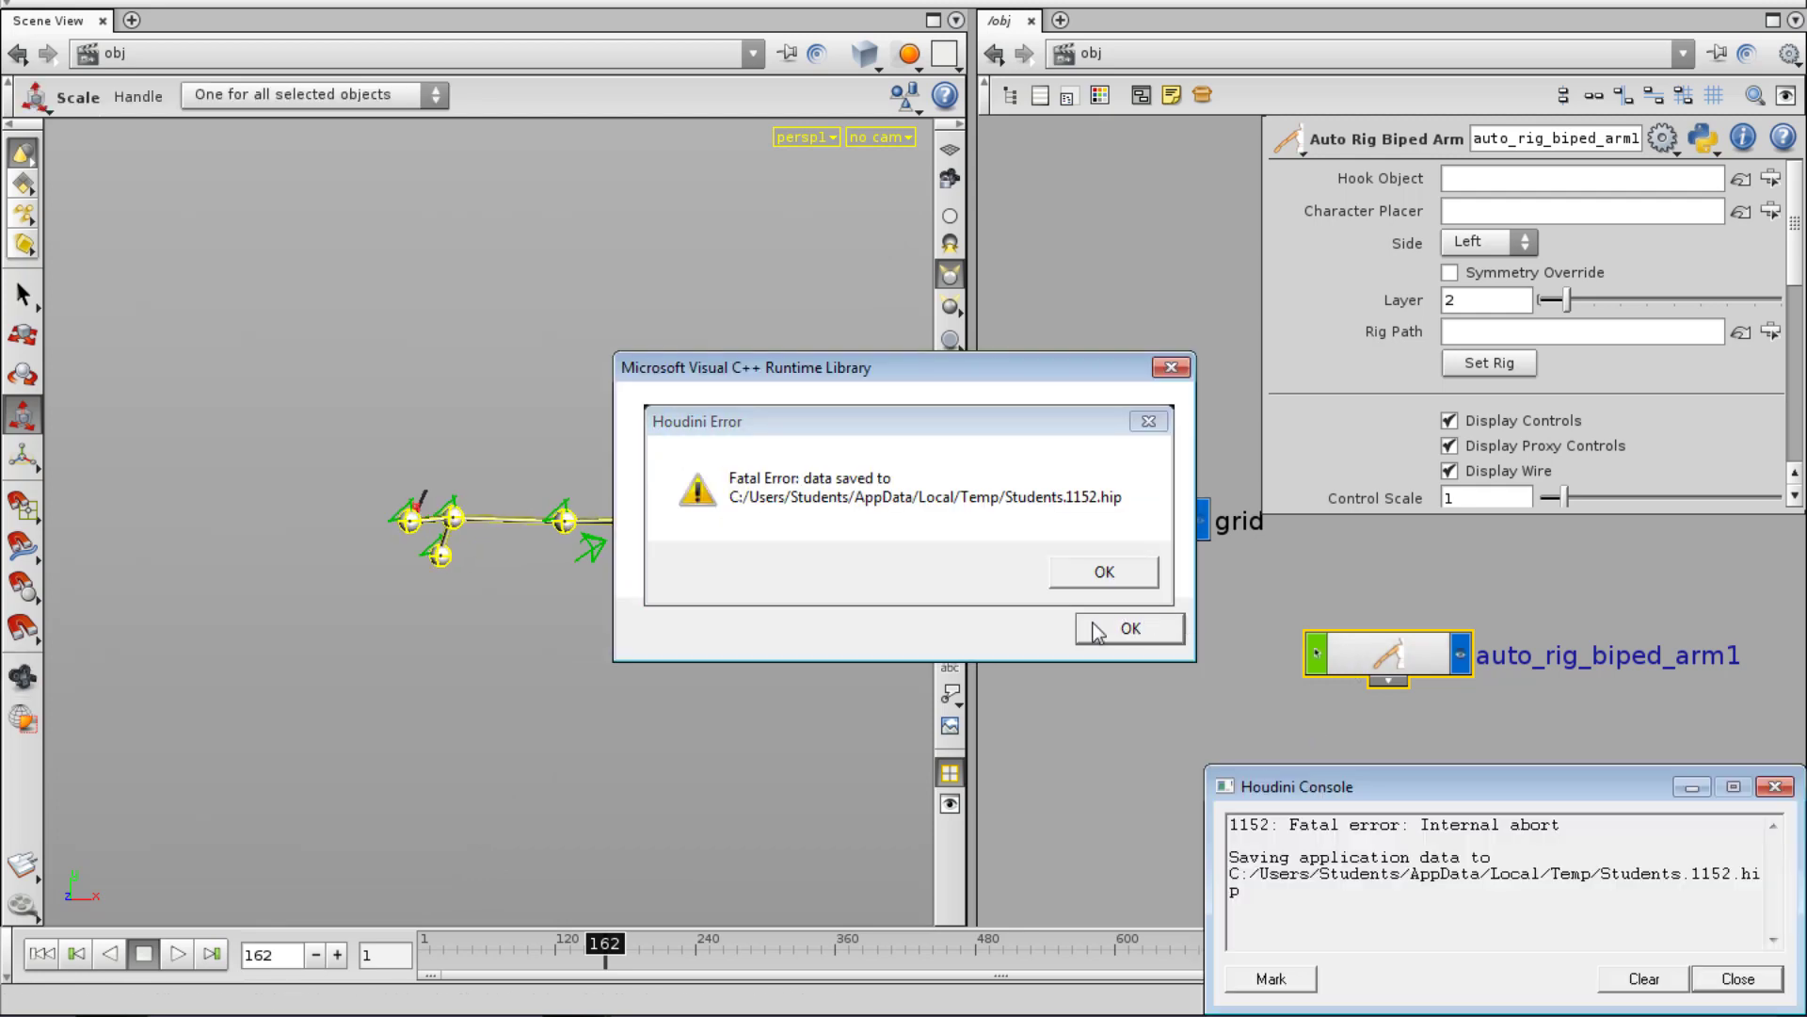
{"action": "left_click", "coordinate": [1126, 569]}
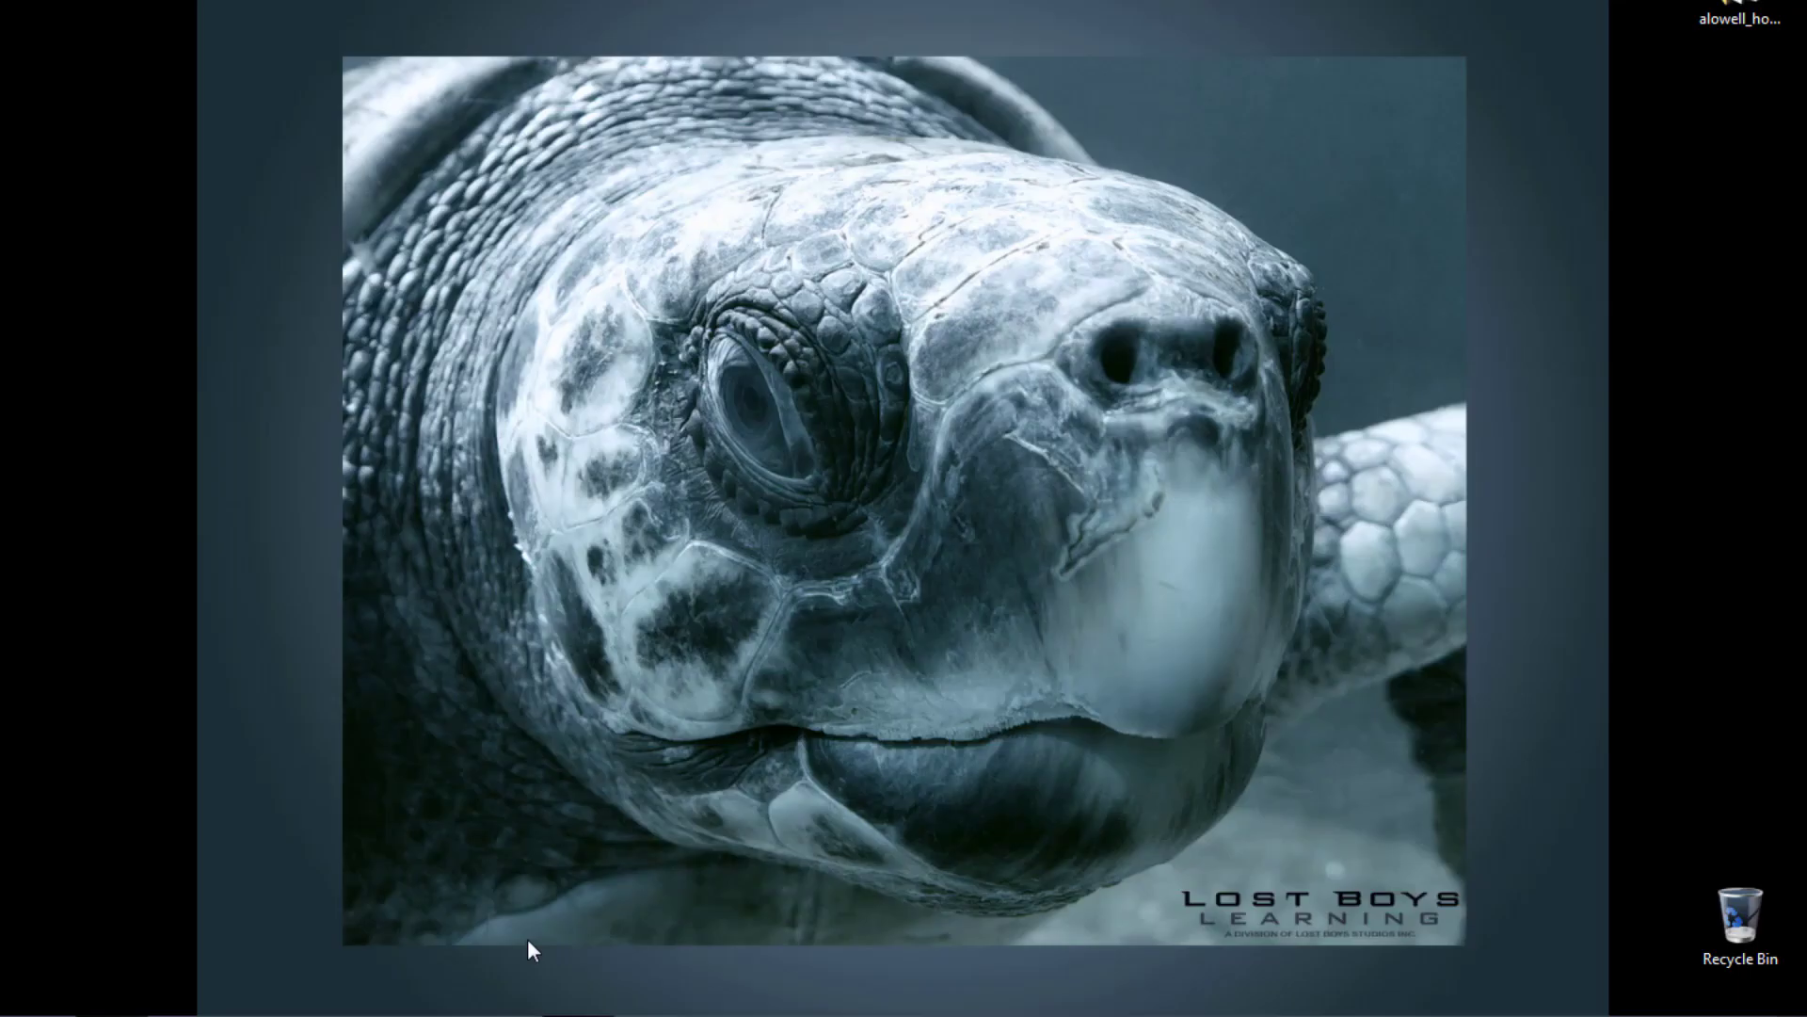
{"action": "left_click", "coordinate": [43, 1015]}
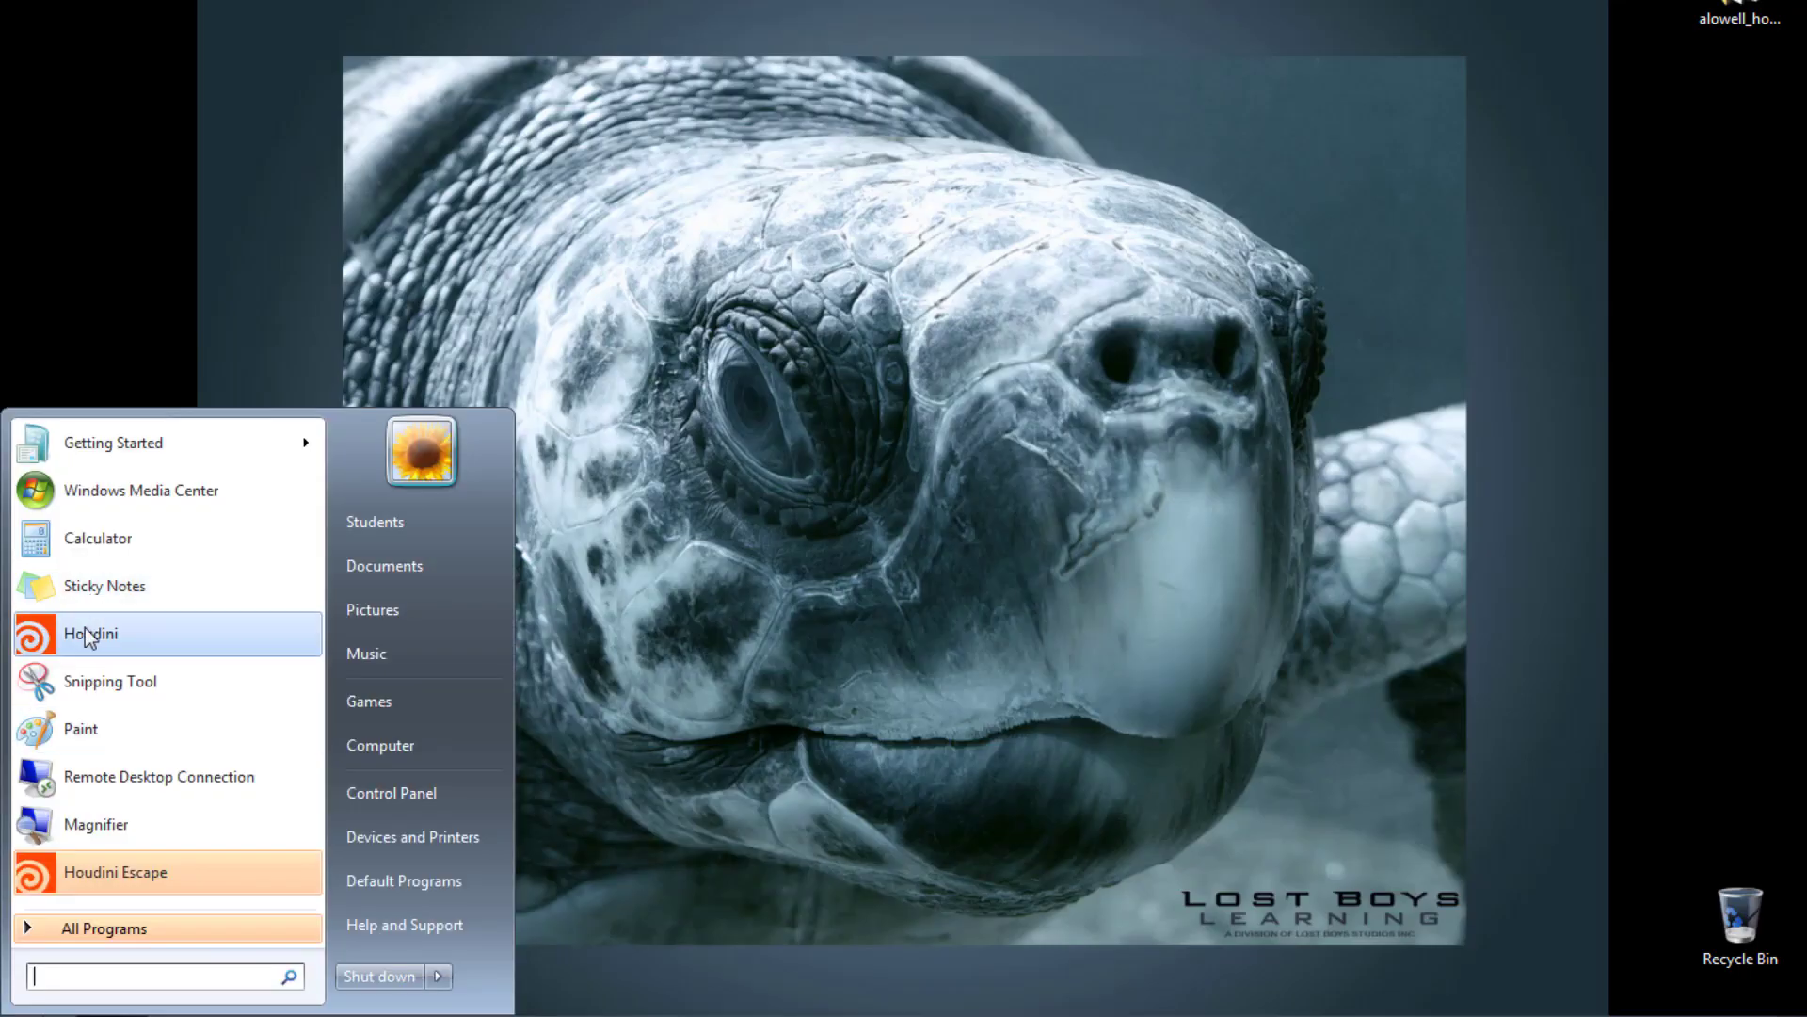
{"action": "left_click", "coordinate": [91, 634]}
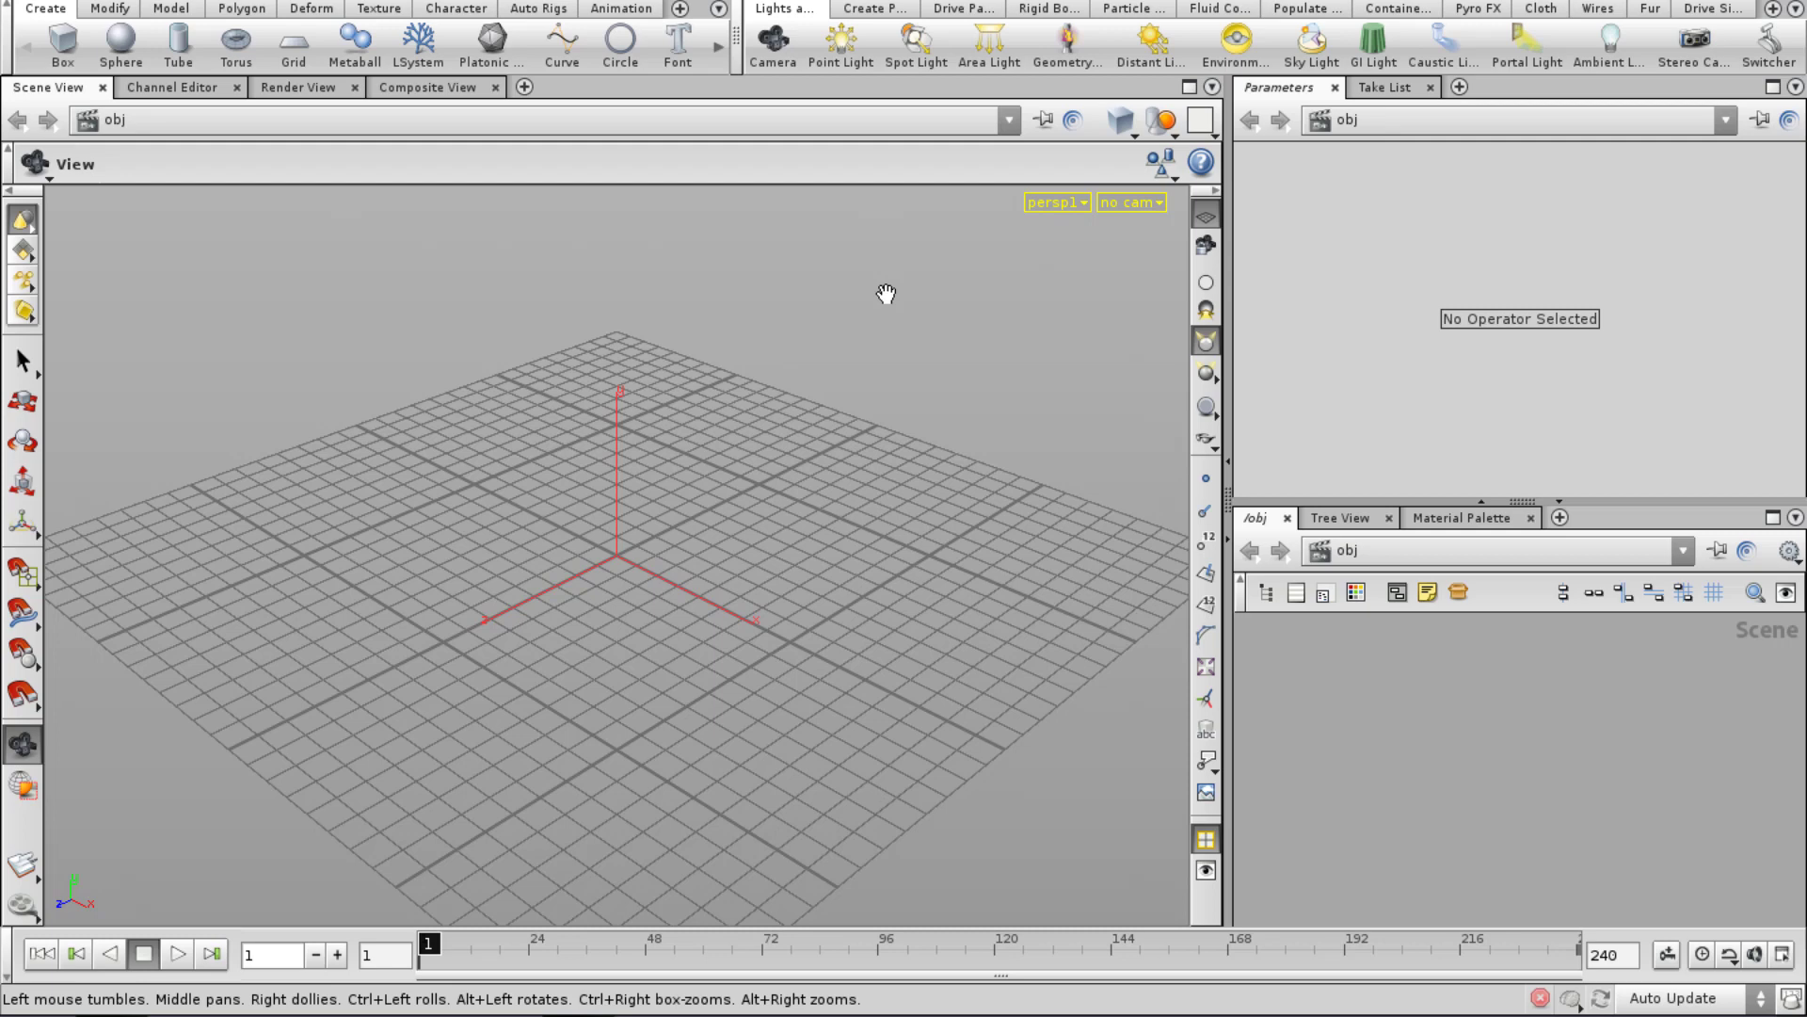
Close the Tree View, Material Palette, Take List and Parameters panes so only the network pane remains beside the viewport.
{"action": "left_click", "coordinate": [1388, 518]}
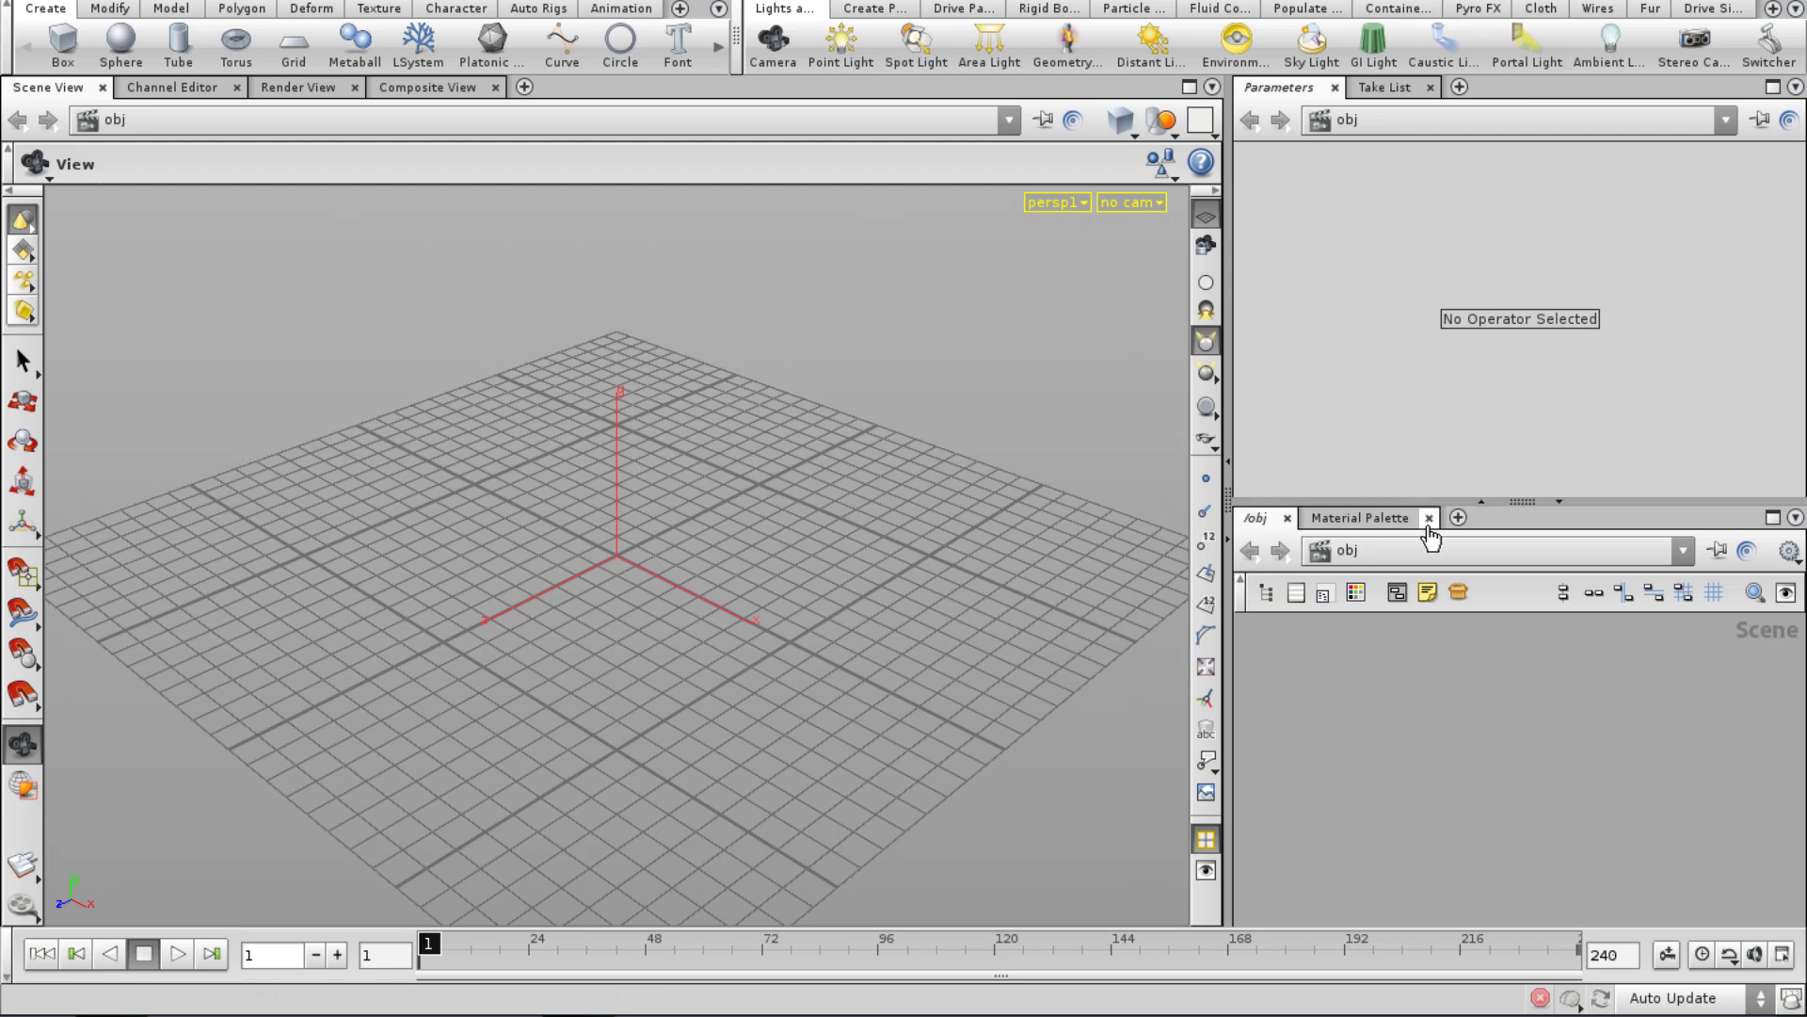
{"action": "left_click", "coordinate": [1429, 518]}
{"action": "left_click", "coordinate": [1429, 87]}
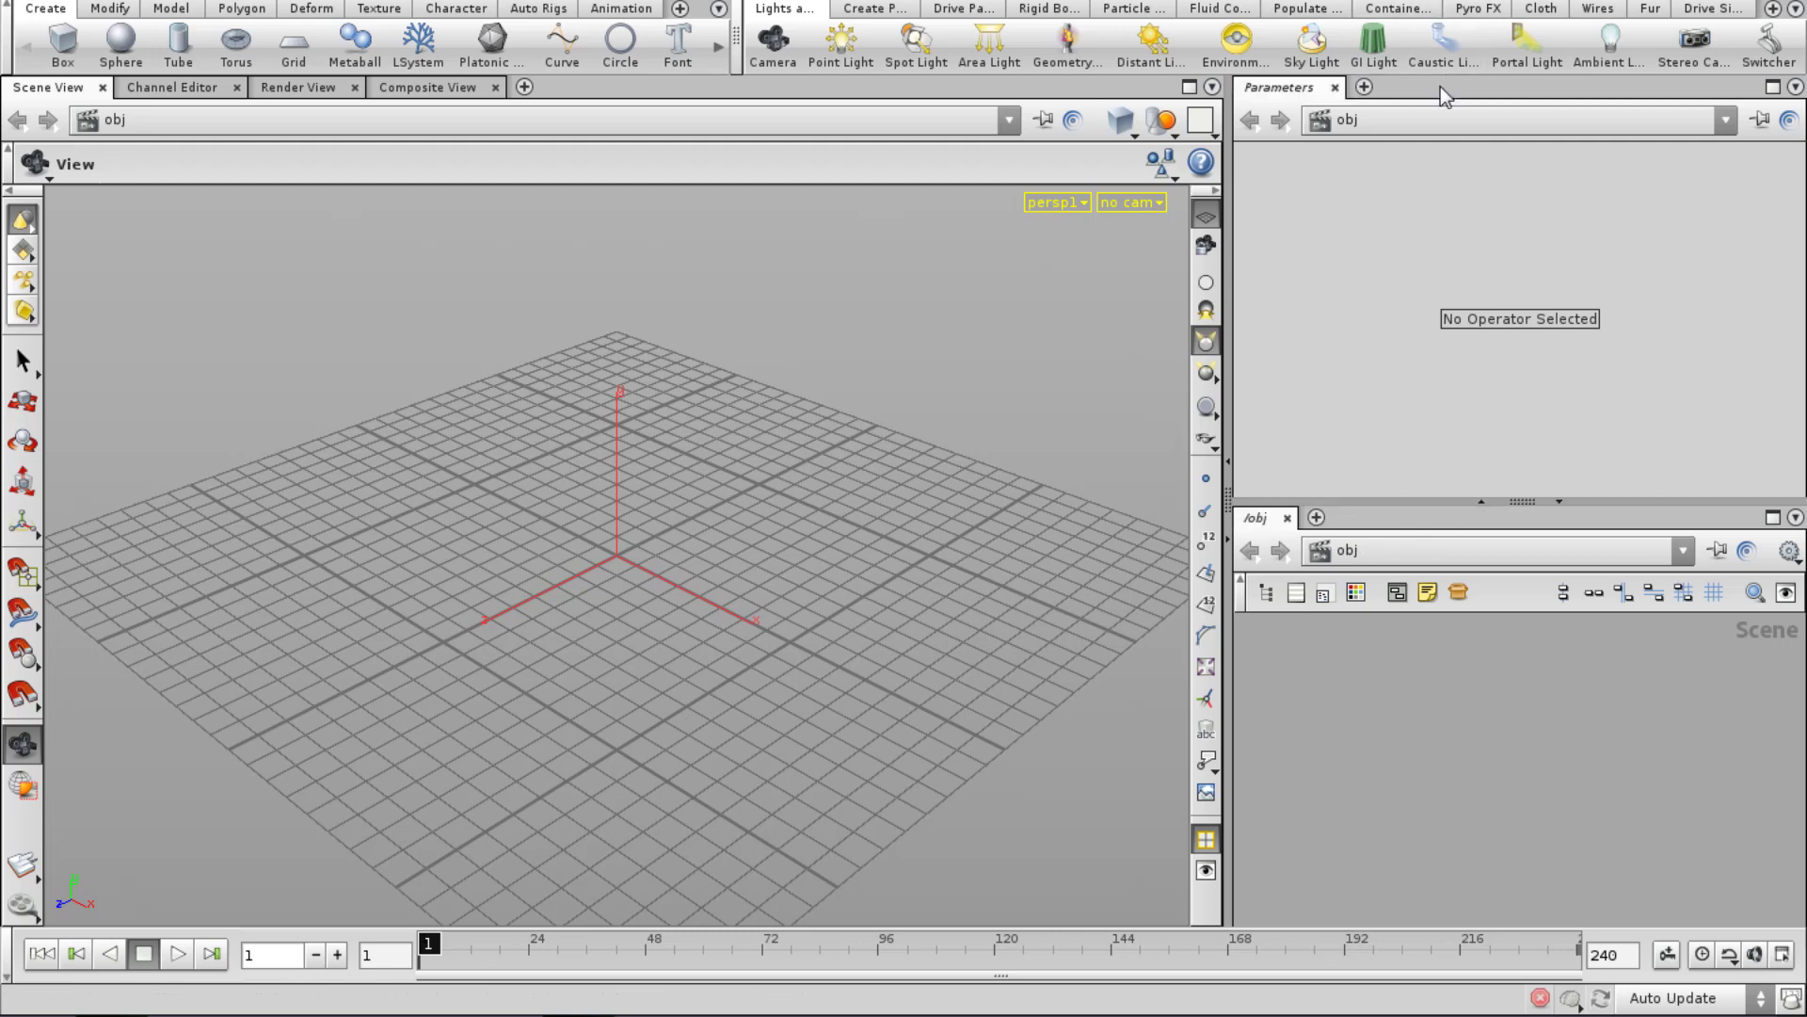
{"action": "left_click", "coordinate": [1337, 87]}
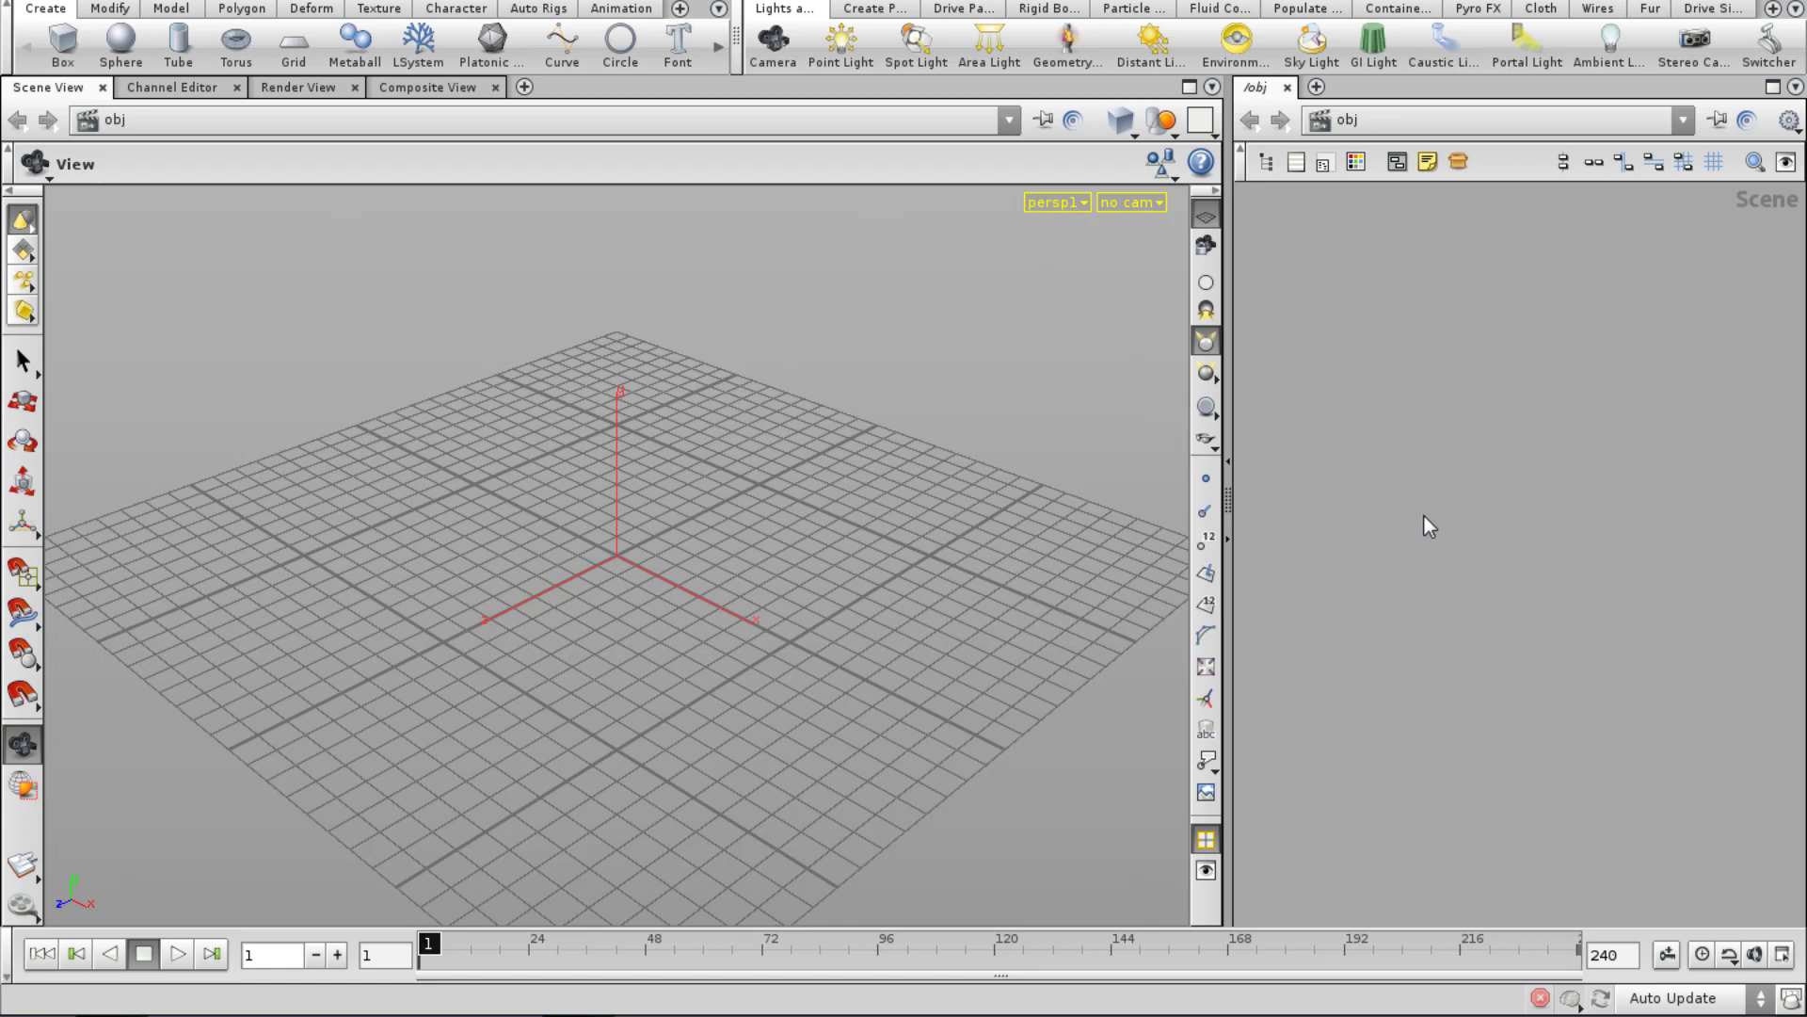
Add a Geometry object to the empty object network.
{"action": "key", "text": "Tab"}
{"action": "type", "text": "g"}
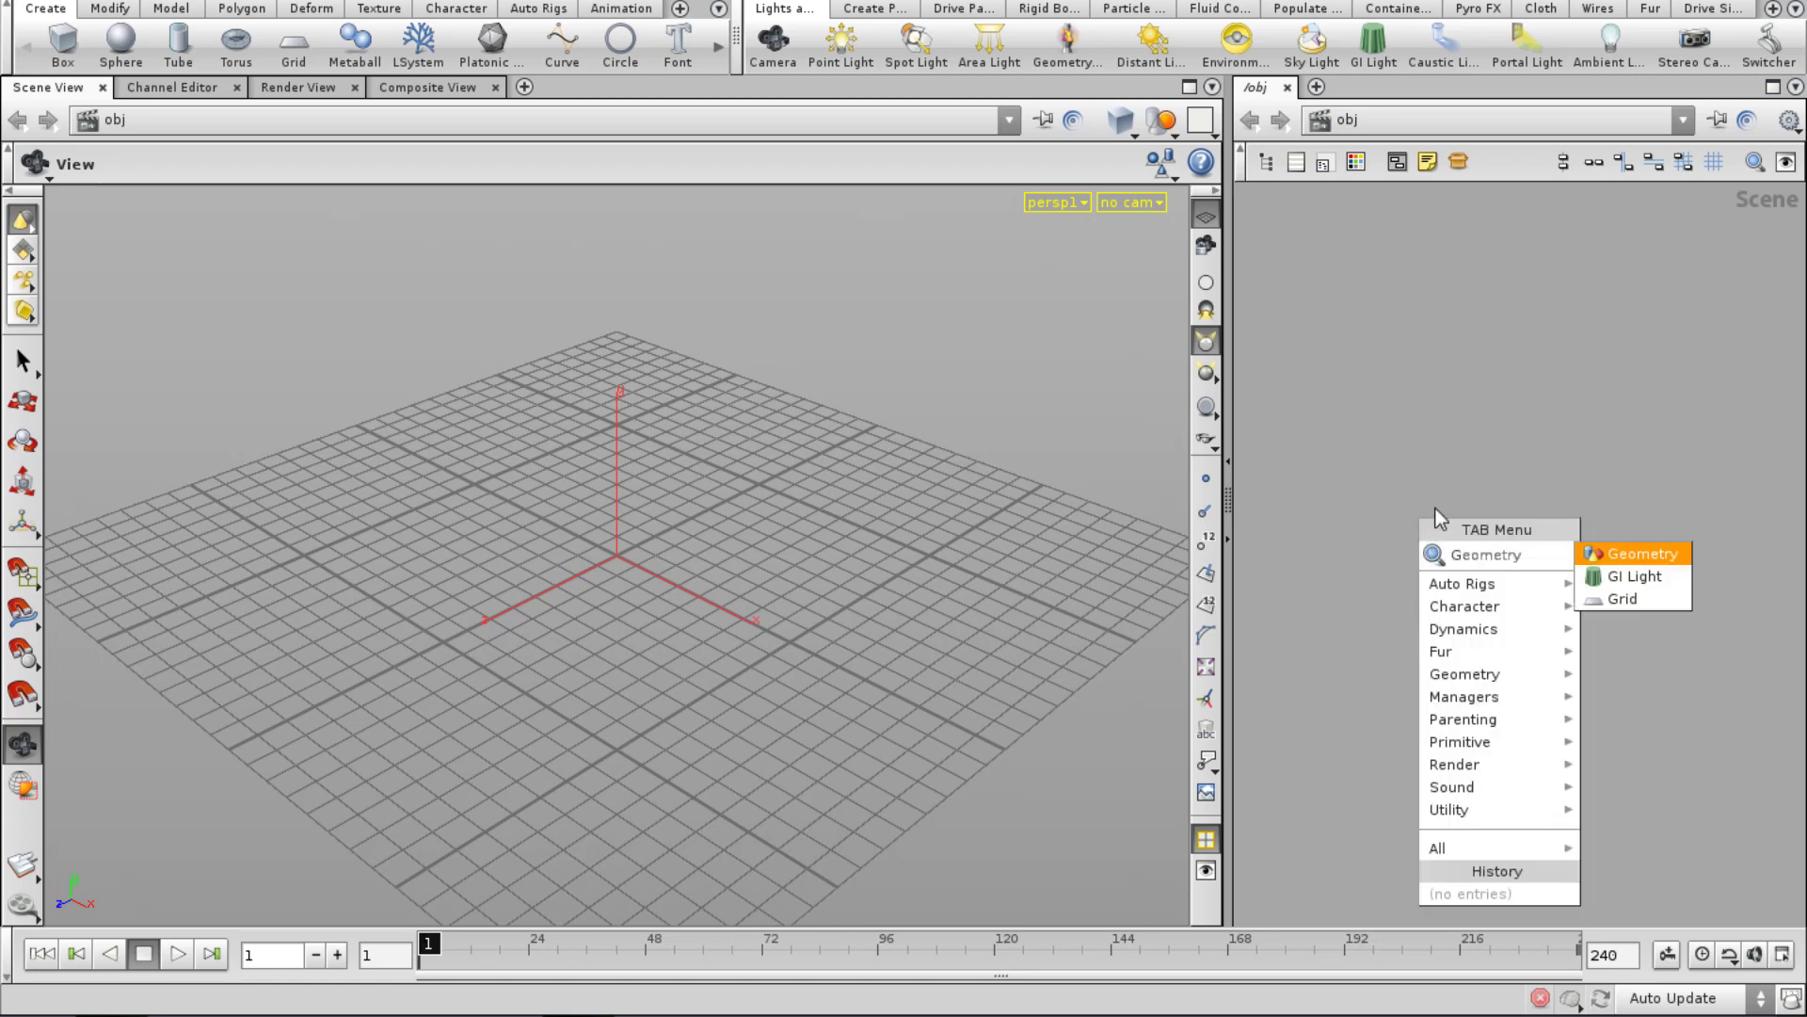
{"action": "left_click", "coordinate": [1685, 559]}
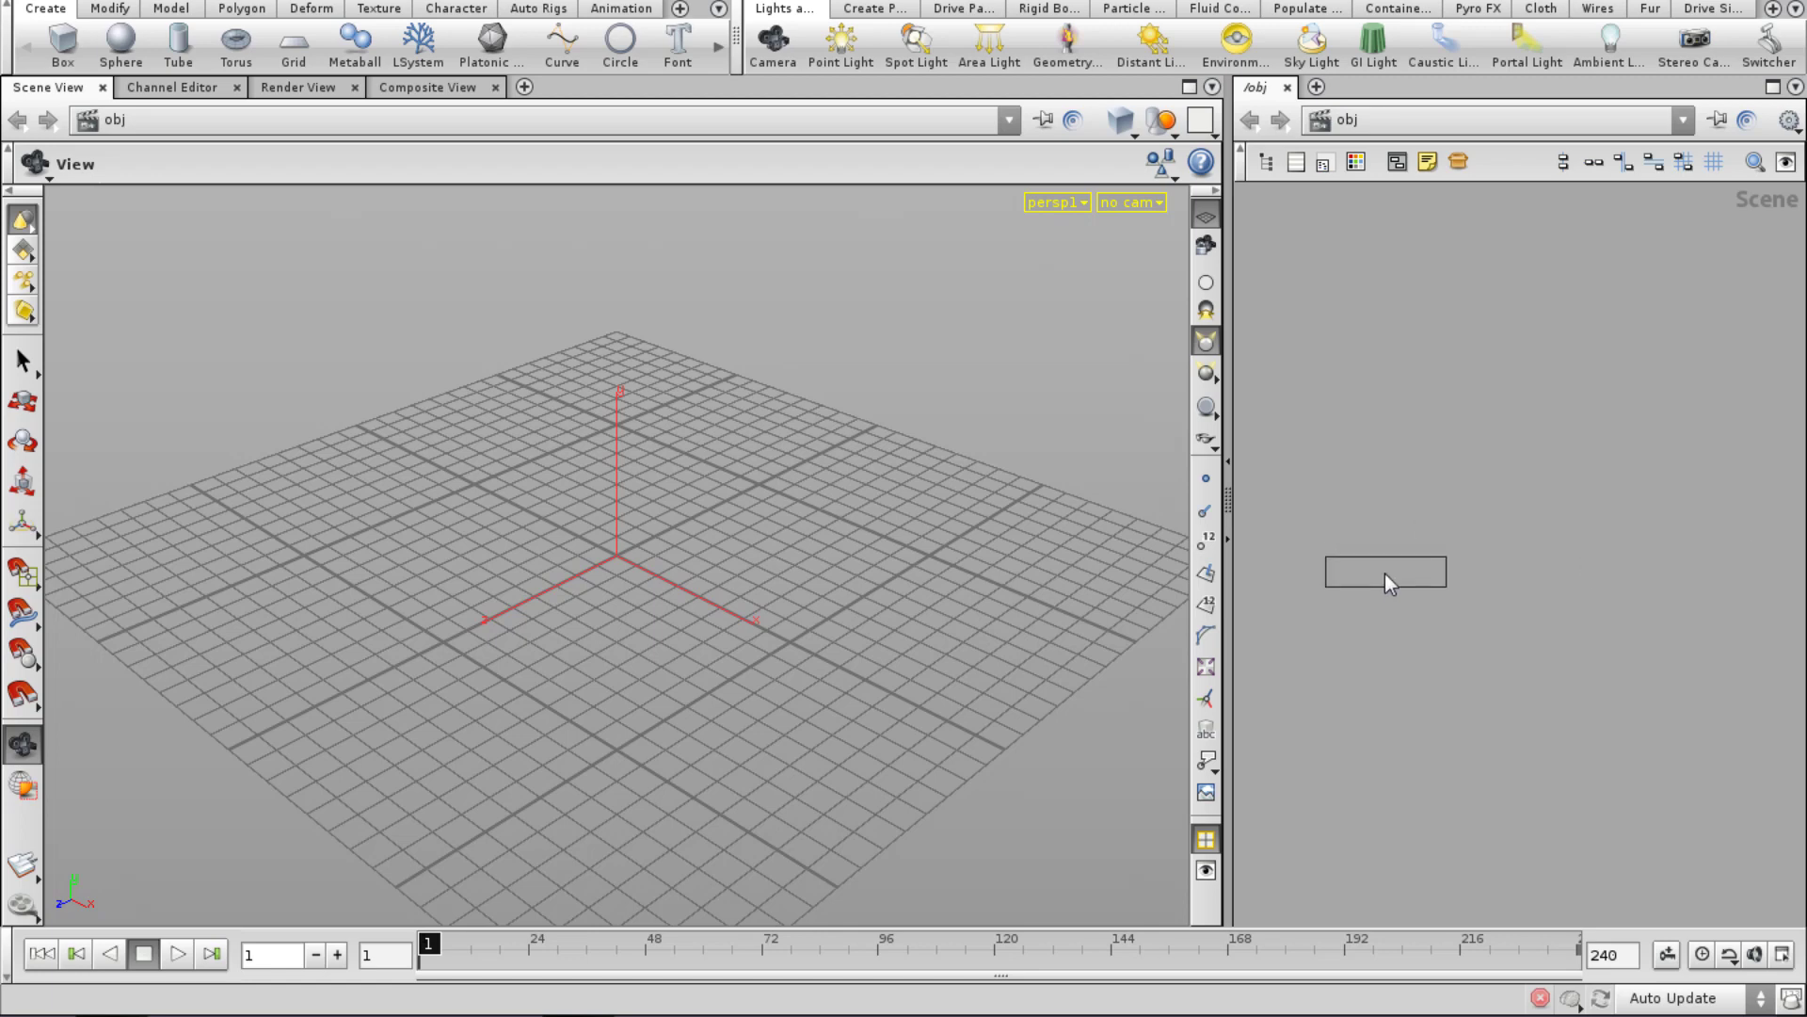
{"action": "left_click", "coordinate": [1384, 575]}
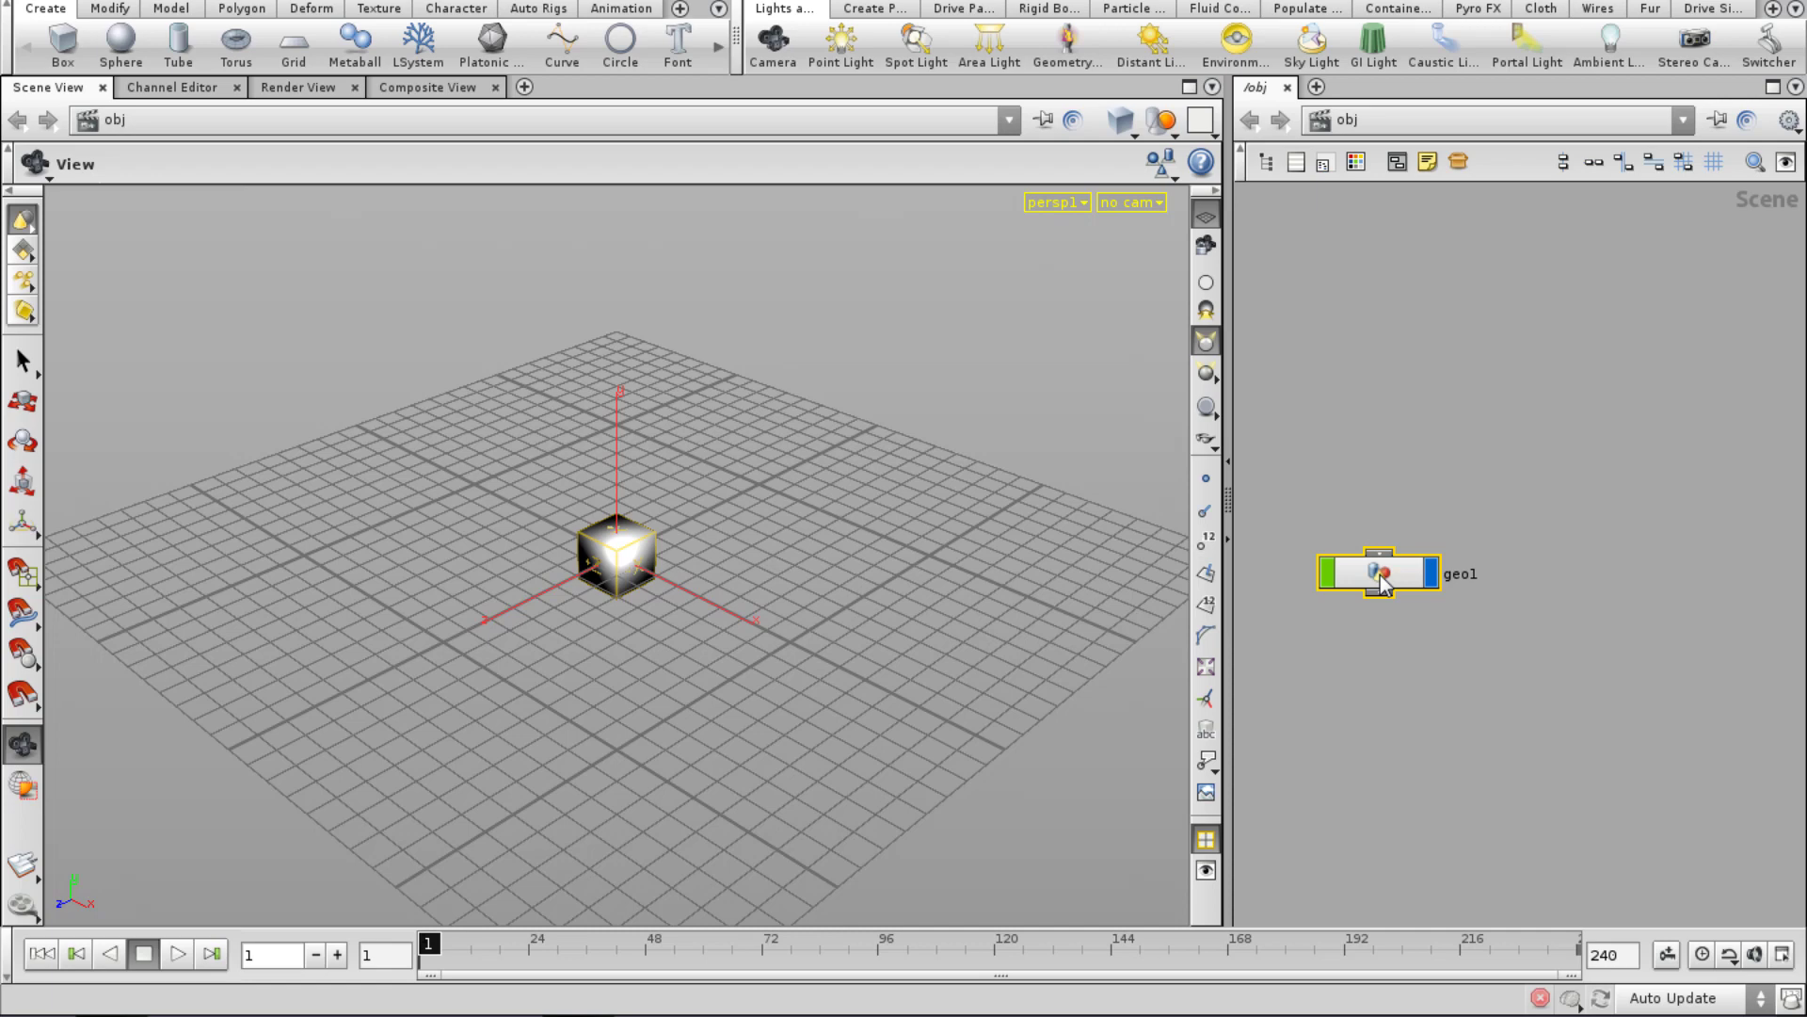
Rename the new Geometry object to grid and select it.
{"action": "middle_click_drag", "start_coordinate": [1424, 797], "coordinate": [1424, 777]}
{"action": "left_click", "coordinate": [1425, 725]}
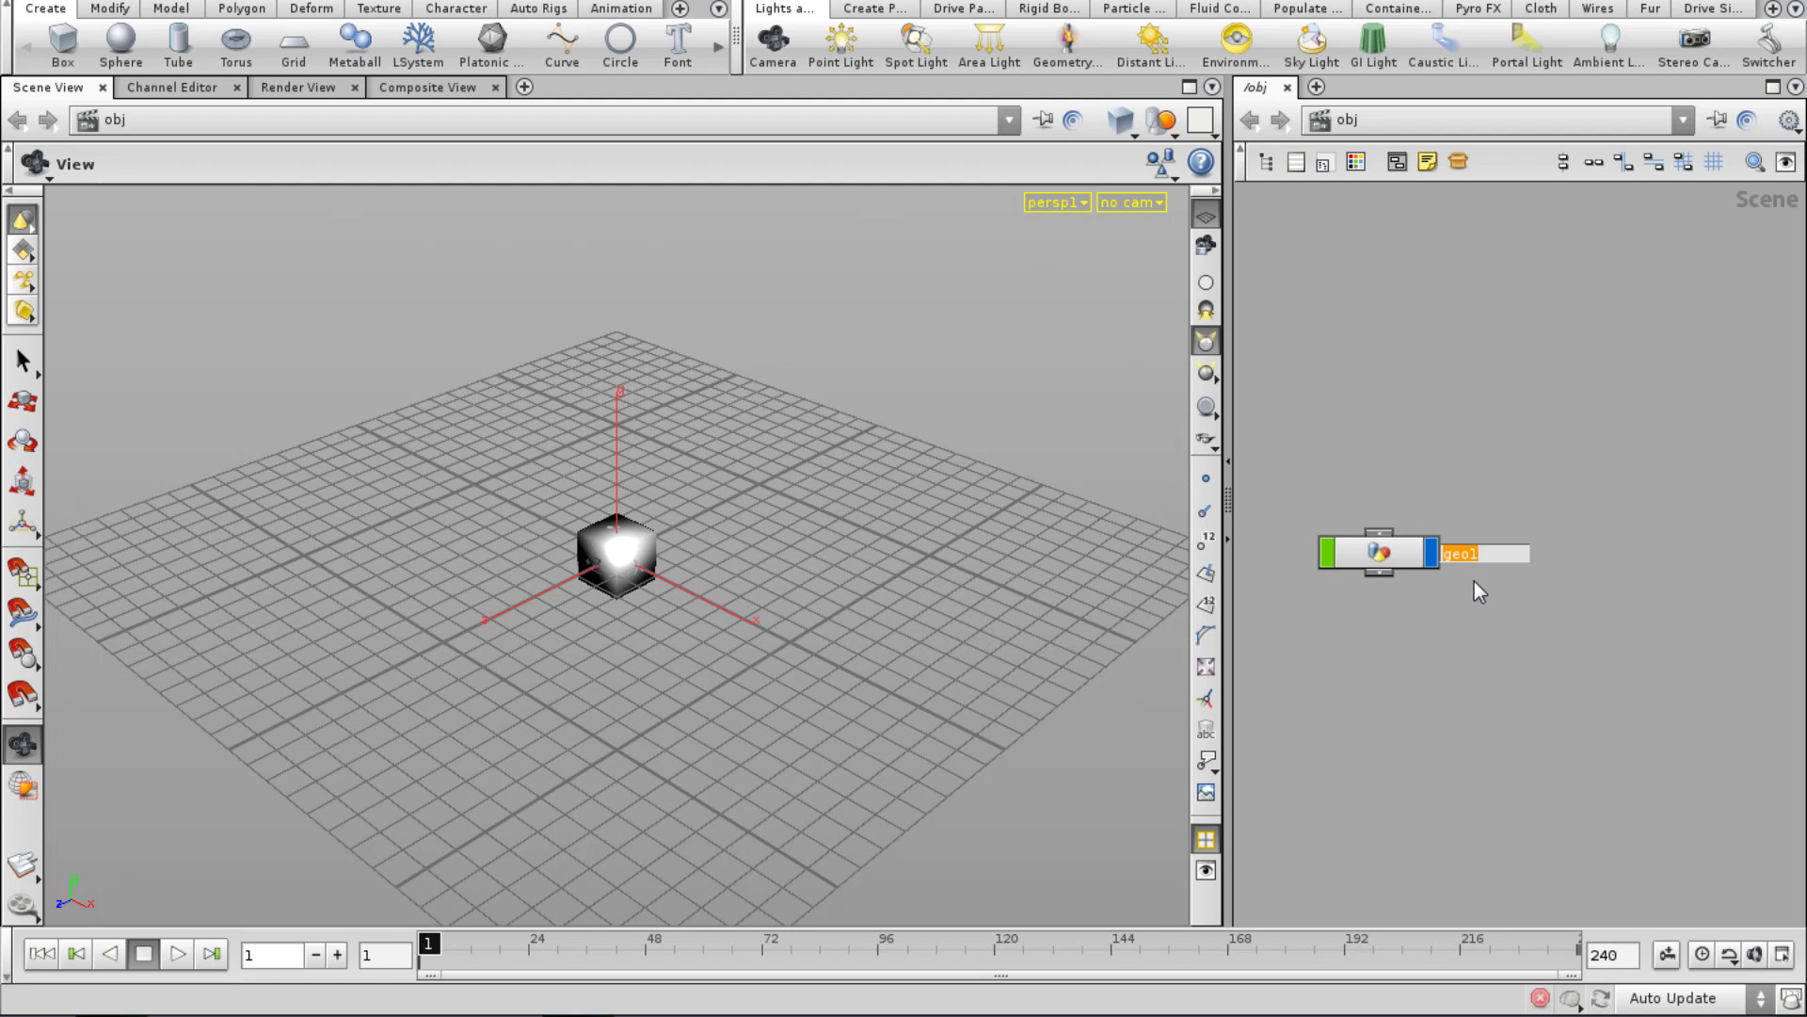
{"action": "type", "text": "grid"}
{"action": "left_click", "coordinate": [1403, 557]}
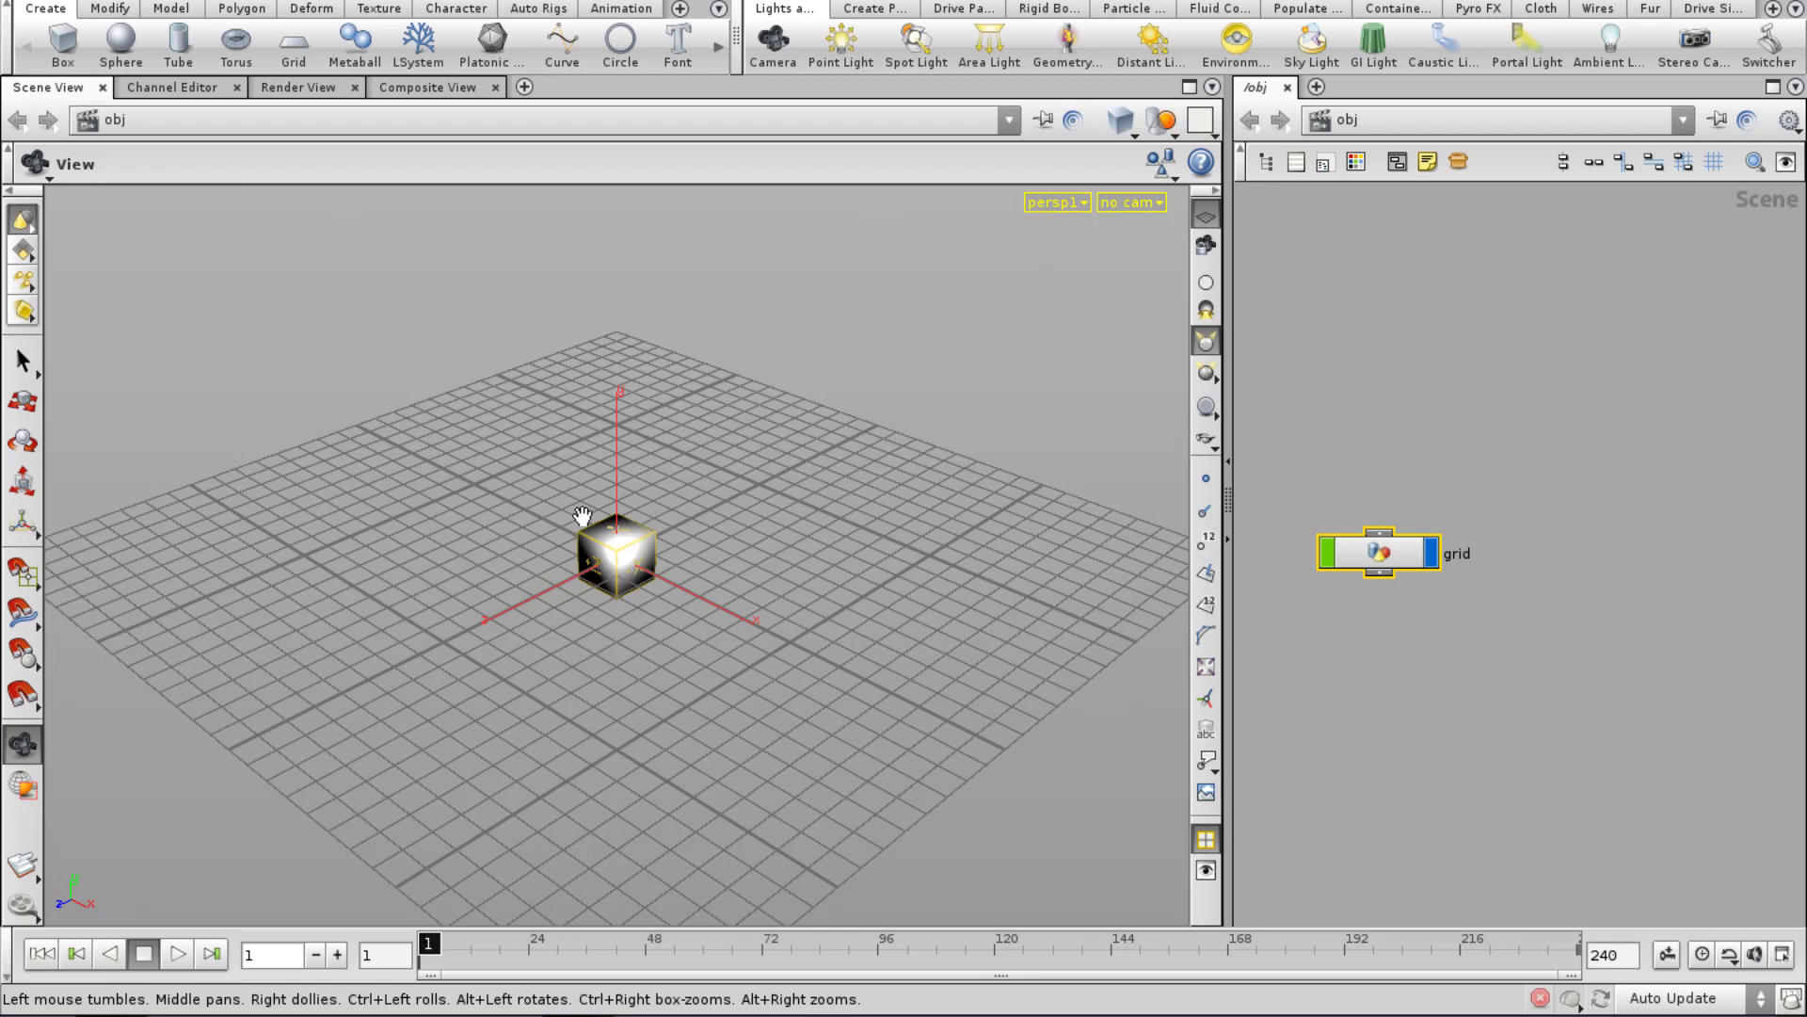
Go inside the grid object and delete its default File node.
{"action": "double_click", "coordinate": [1403, 554]}
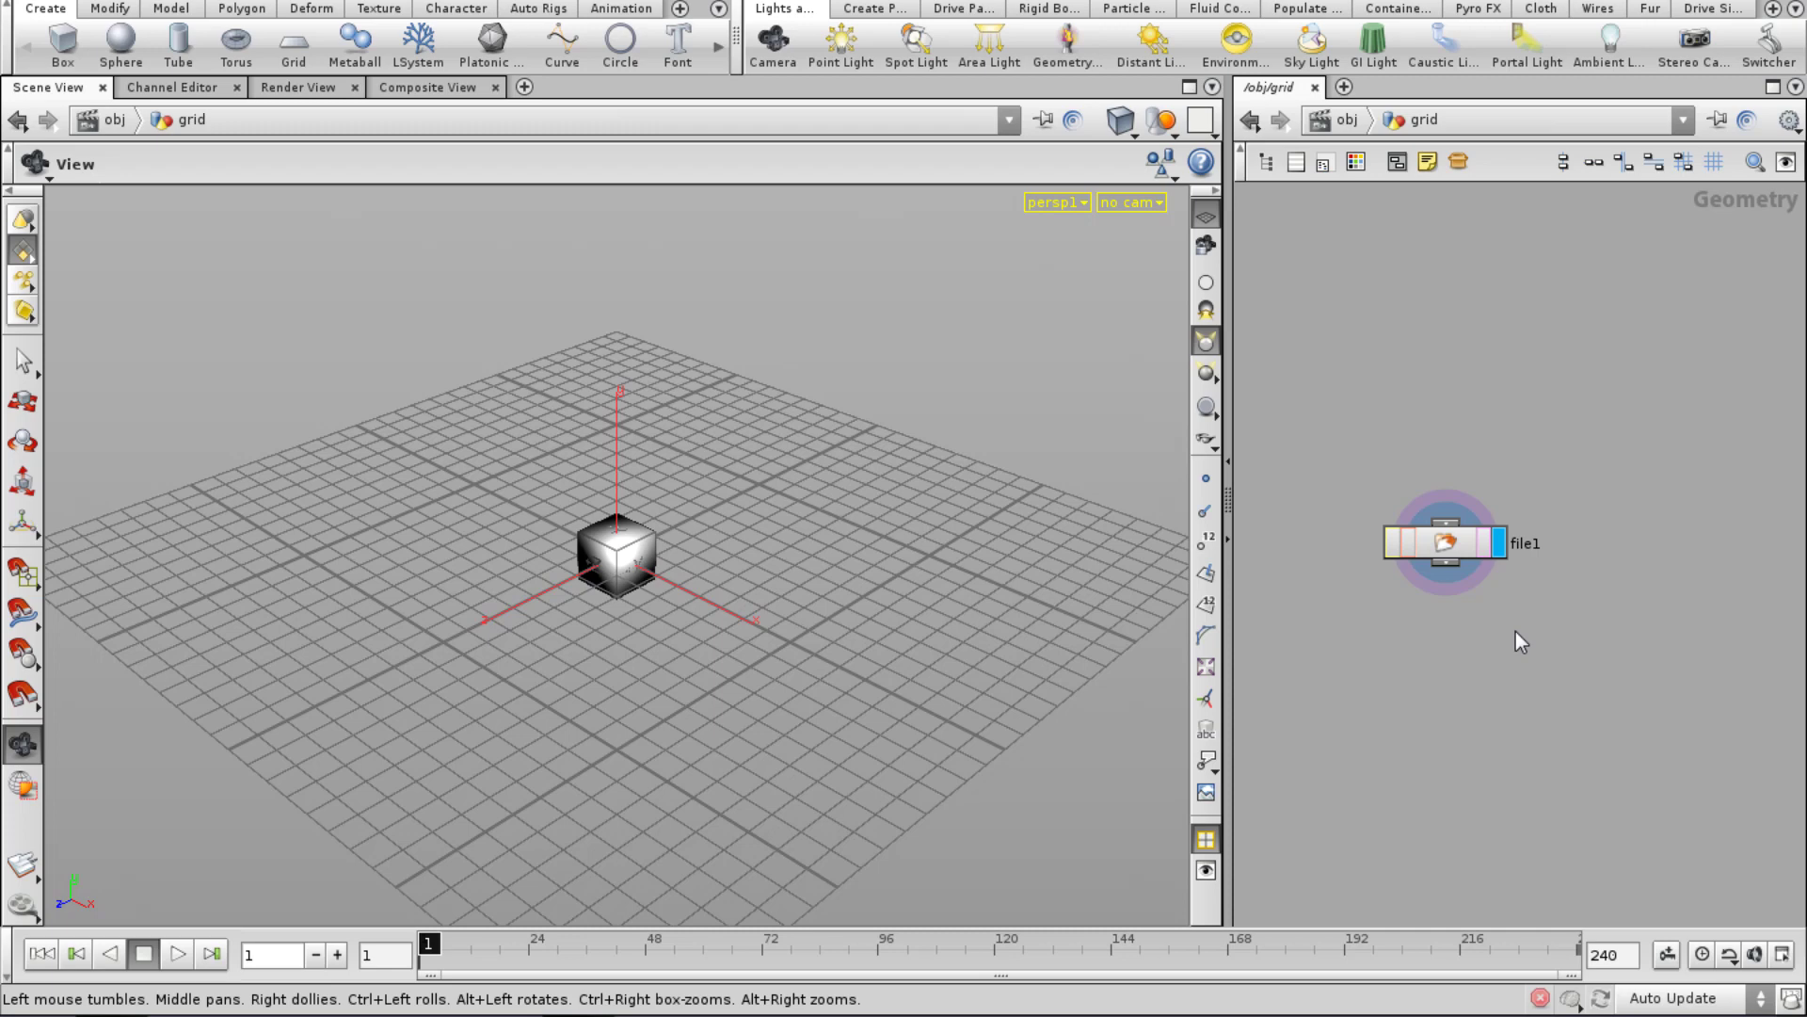
{"action": "left_click_drag", "start_coordinate": [1516, 631], "coordinate": [1418, 349]}
{"action": "middle_click_drag", "start_coordinate": [1417, 349], "coordinate": [1386, 374]}
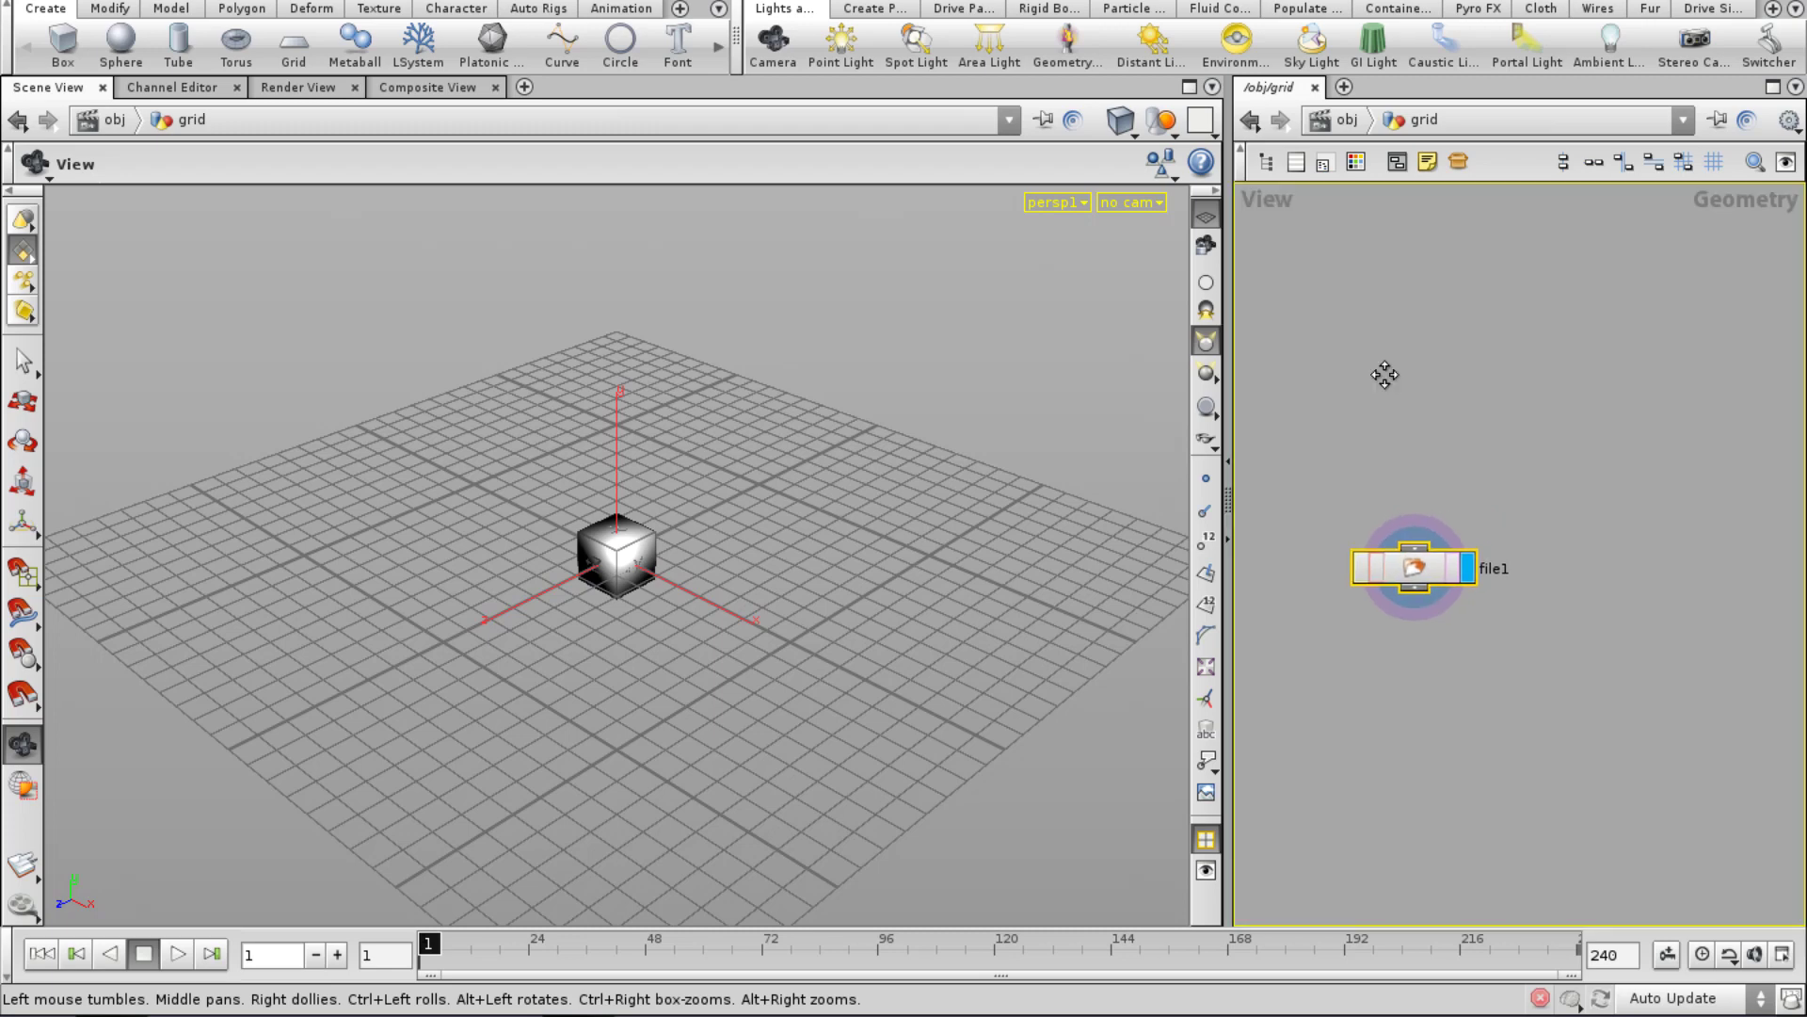
{"action": "left_click_drag", "start_coordinate": [1375, 291], "coordinate": [1438, 663]}
{"action": "key", "text": "Delete"}
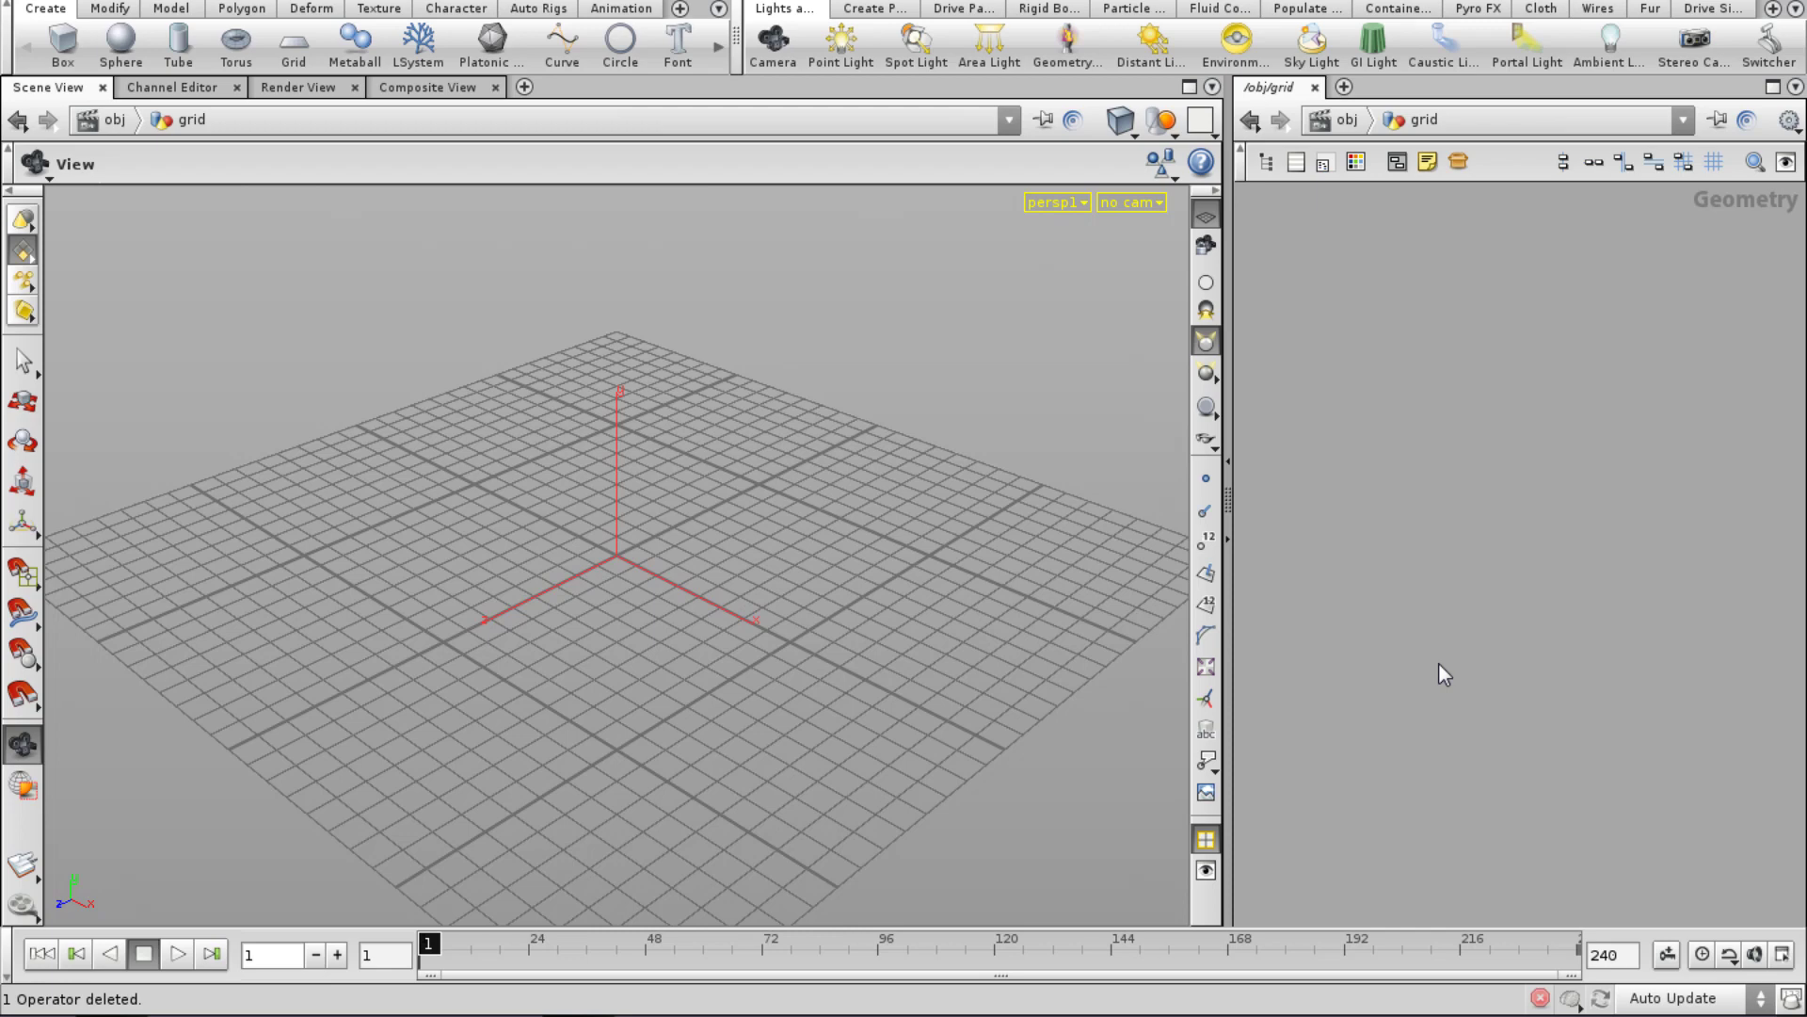
Check the emptied grid object from the object level, go back inside it and place a Grid node.
{"action": "key", "text": "u"}
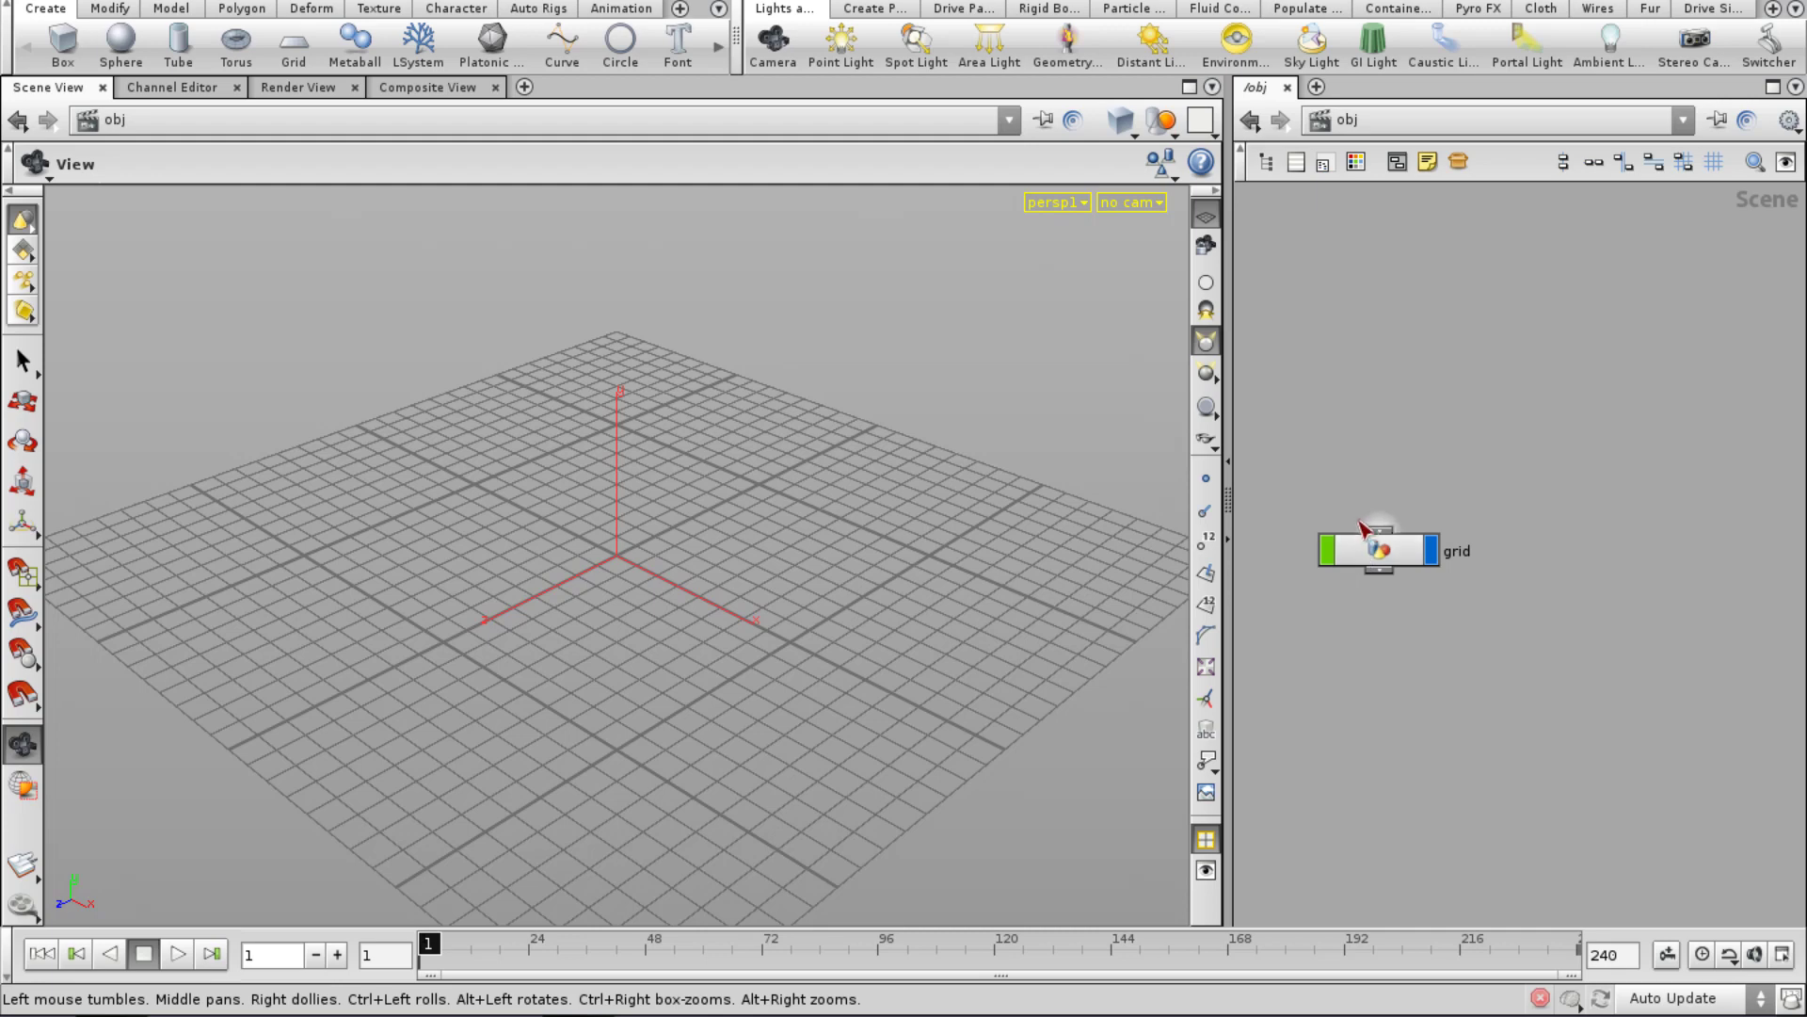
{"action": "double_click", "coordinate": [1405, 551]}
{"action": "key", "text": "Tab"}
{"action": "type", "text": "gr"}
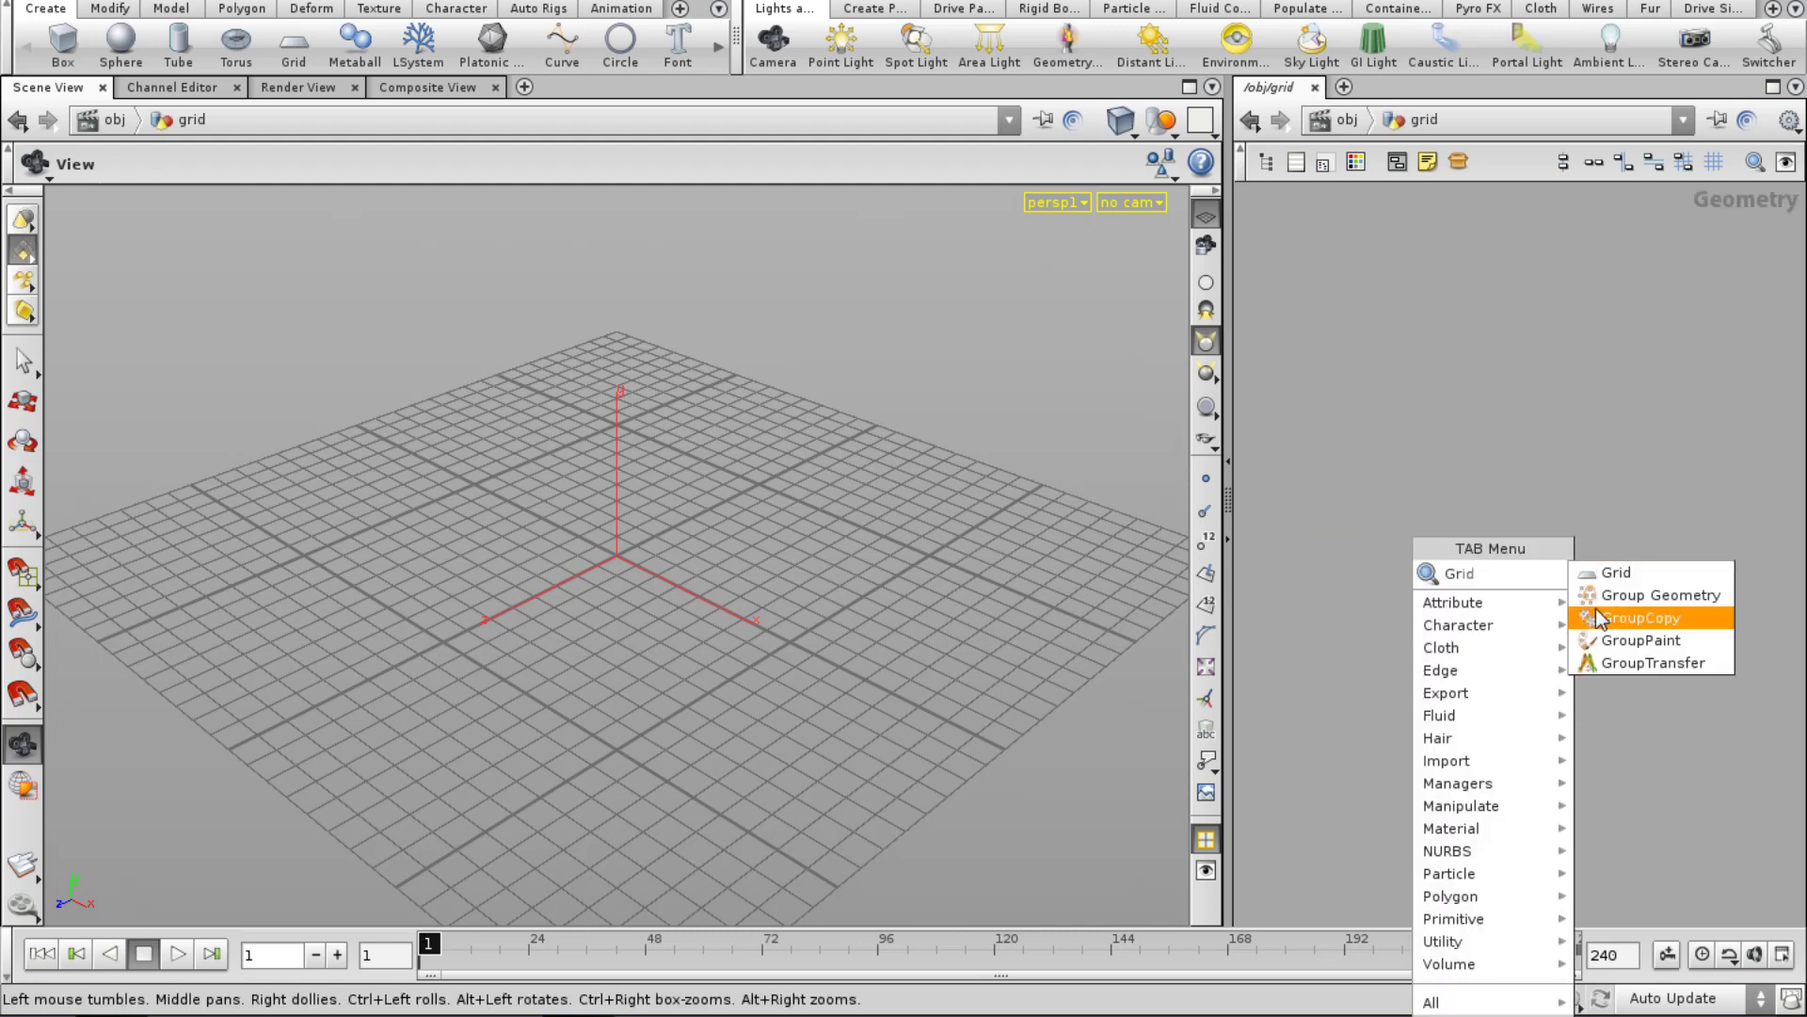
{"action": "left_click", "coordinate": [1659, 573]}
{"action": "left_click", "coordinate": [1377, 589]}
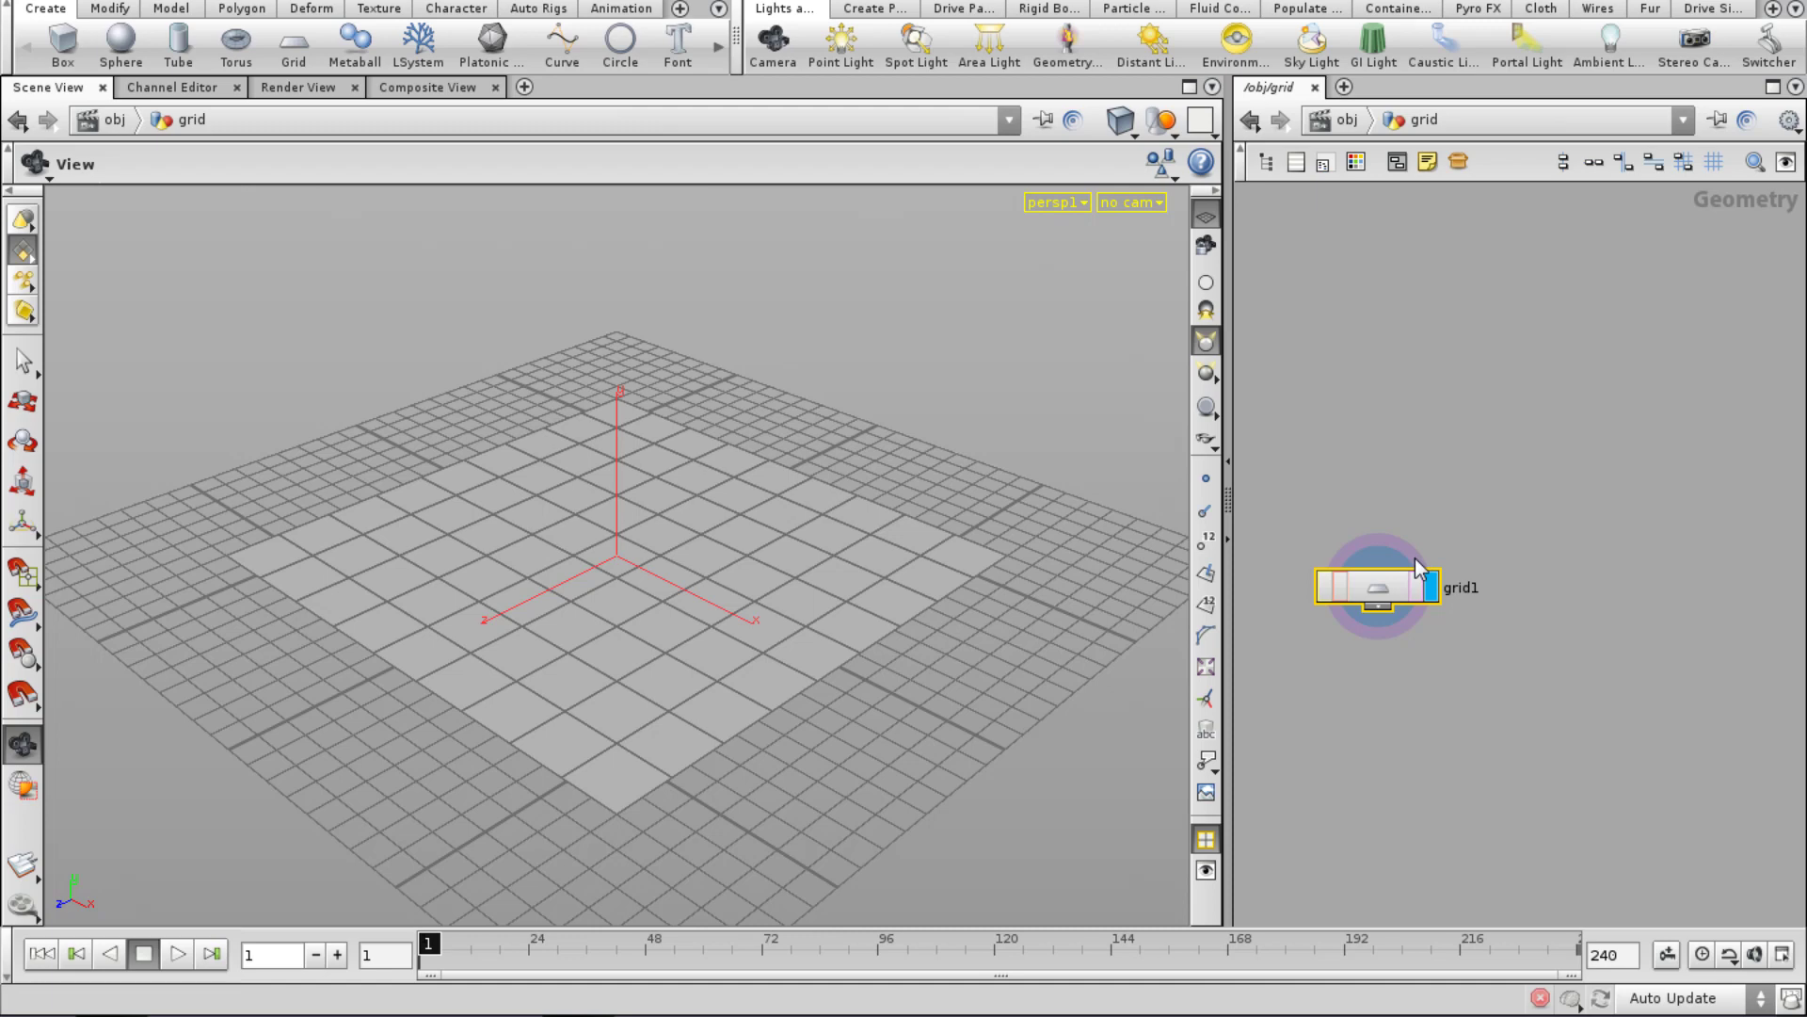
Return to the object level, show the grid object's parameters in the network pane and resize them to clear its node.
{"action": "left_click", "coordinate": [1337, 120]}
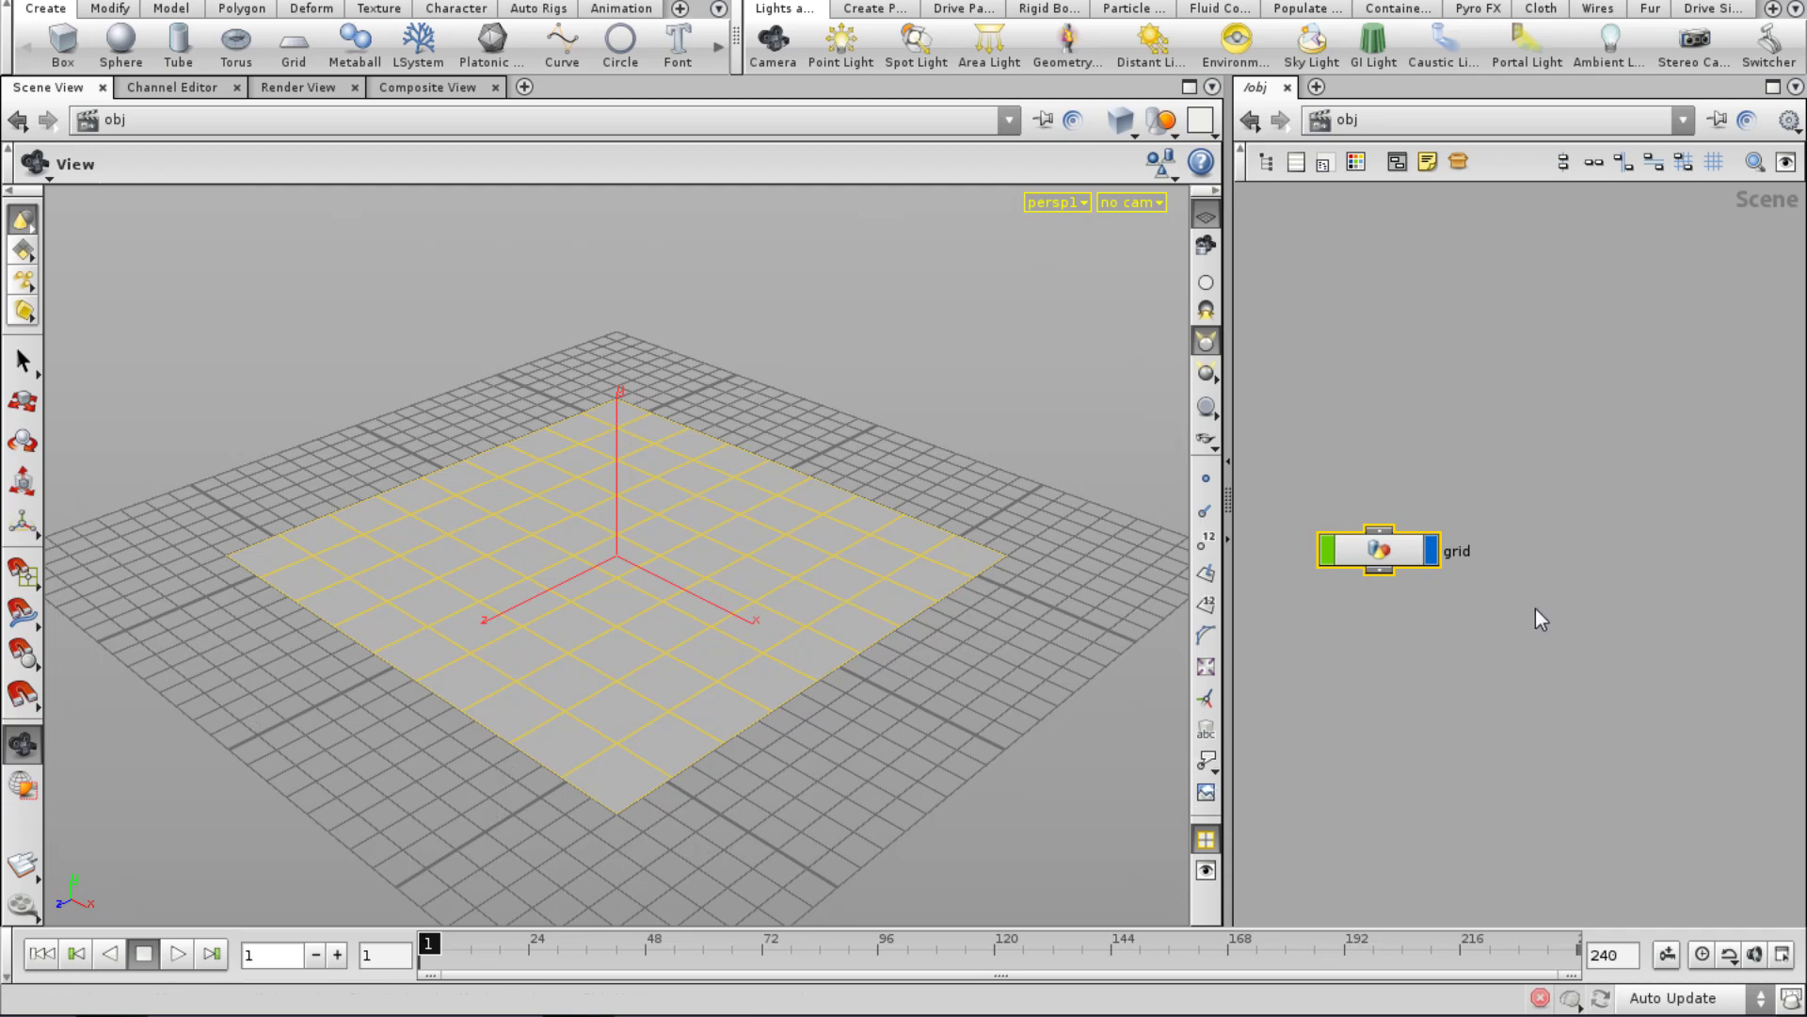
{"action": "middle_click_drag", "start_coordinate": [1384, 761], "coordinate": [1377, 694]}
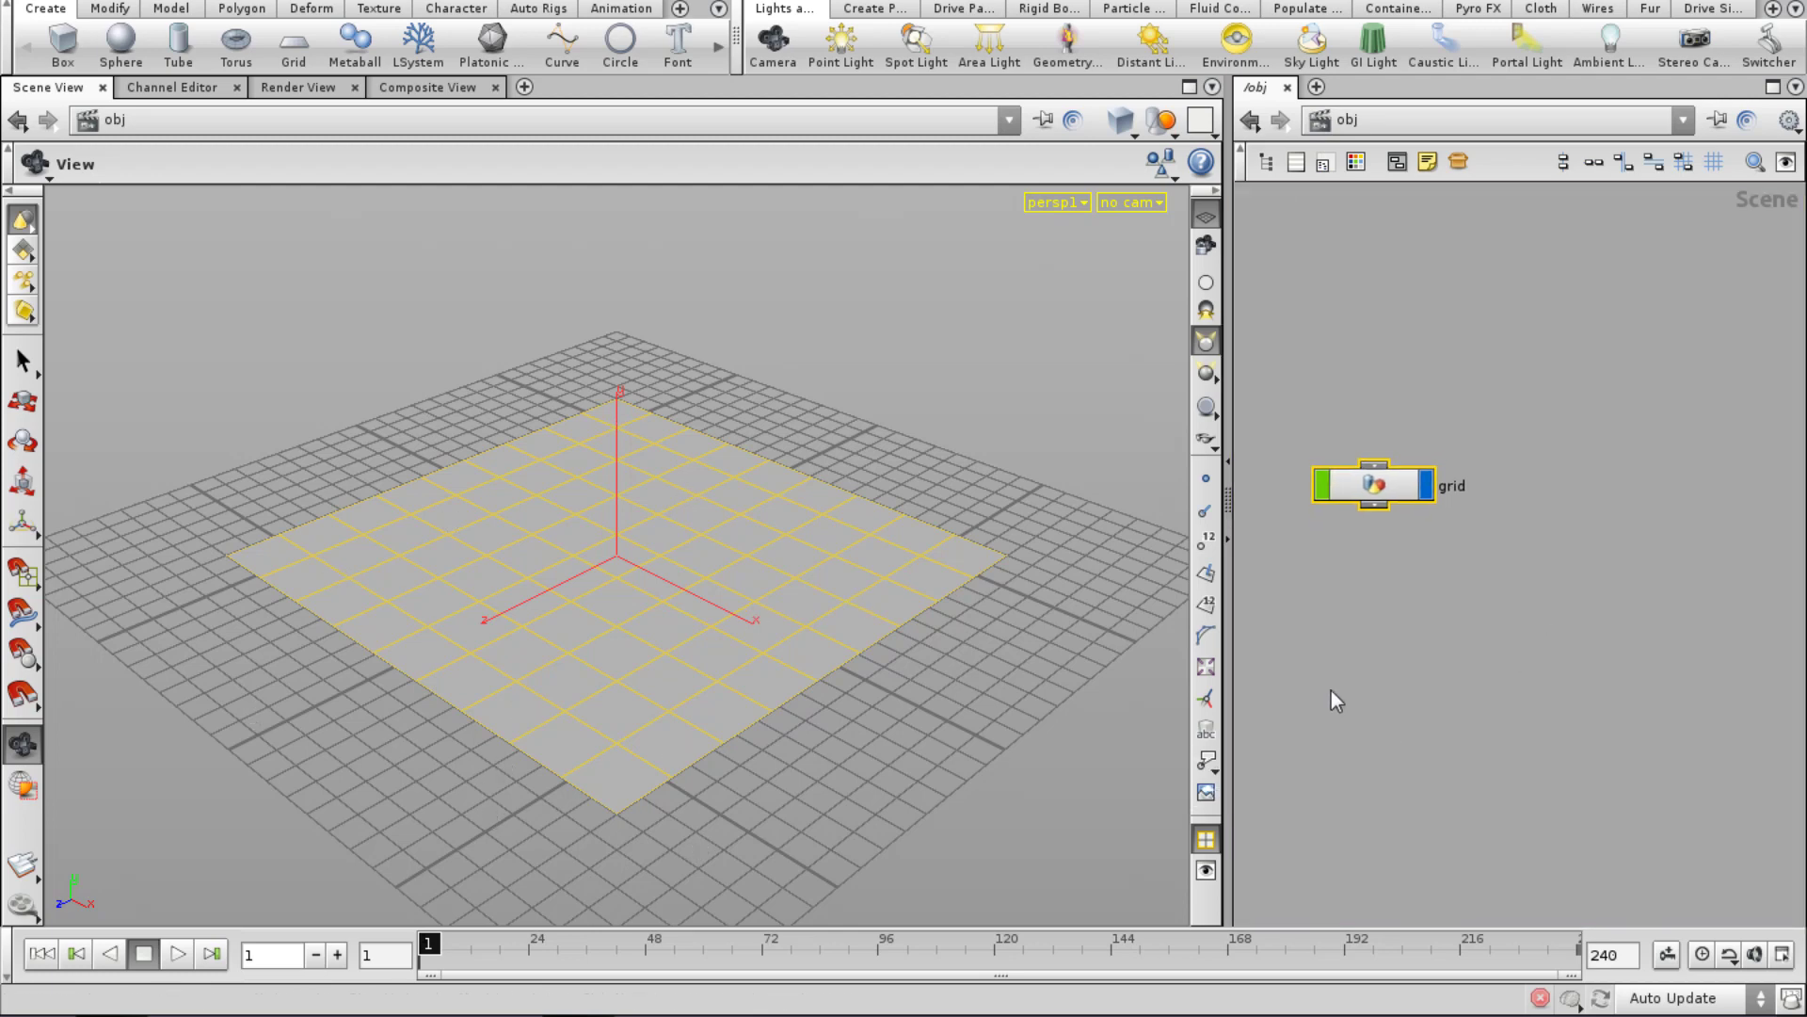
{"action": "left_click_drag", "start_coordinate": [517, 551], "coordinate": [461, 537]}
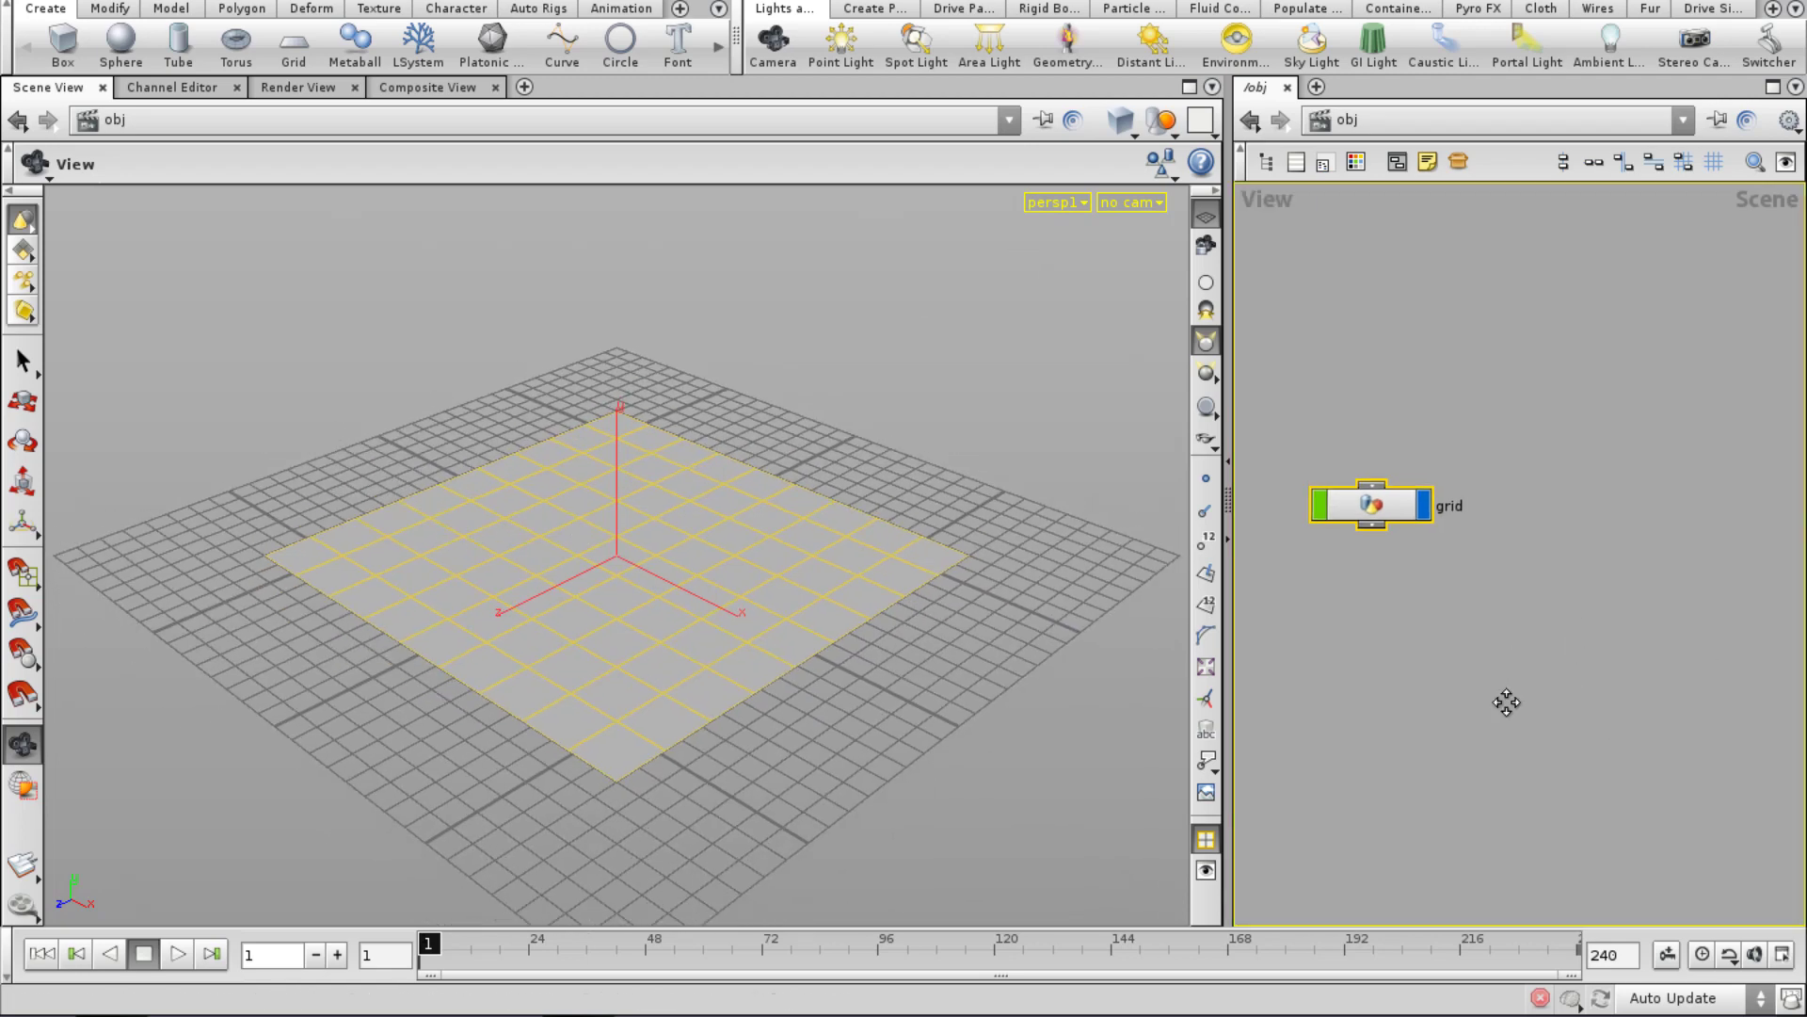
{"action": "key", "text": "p"}
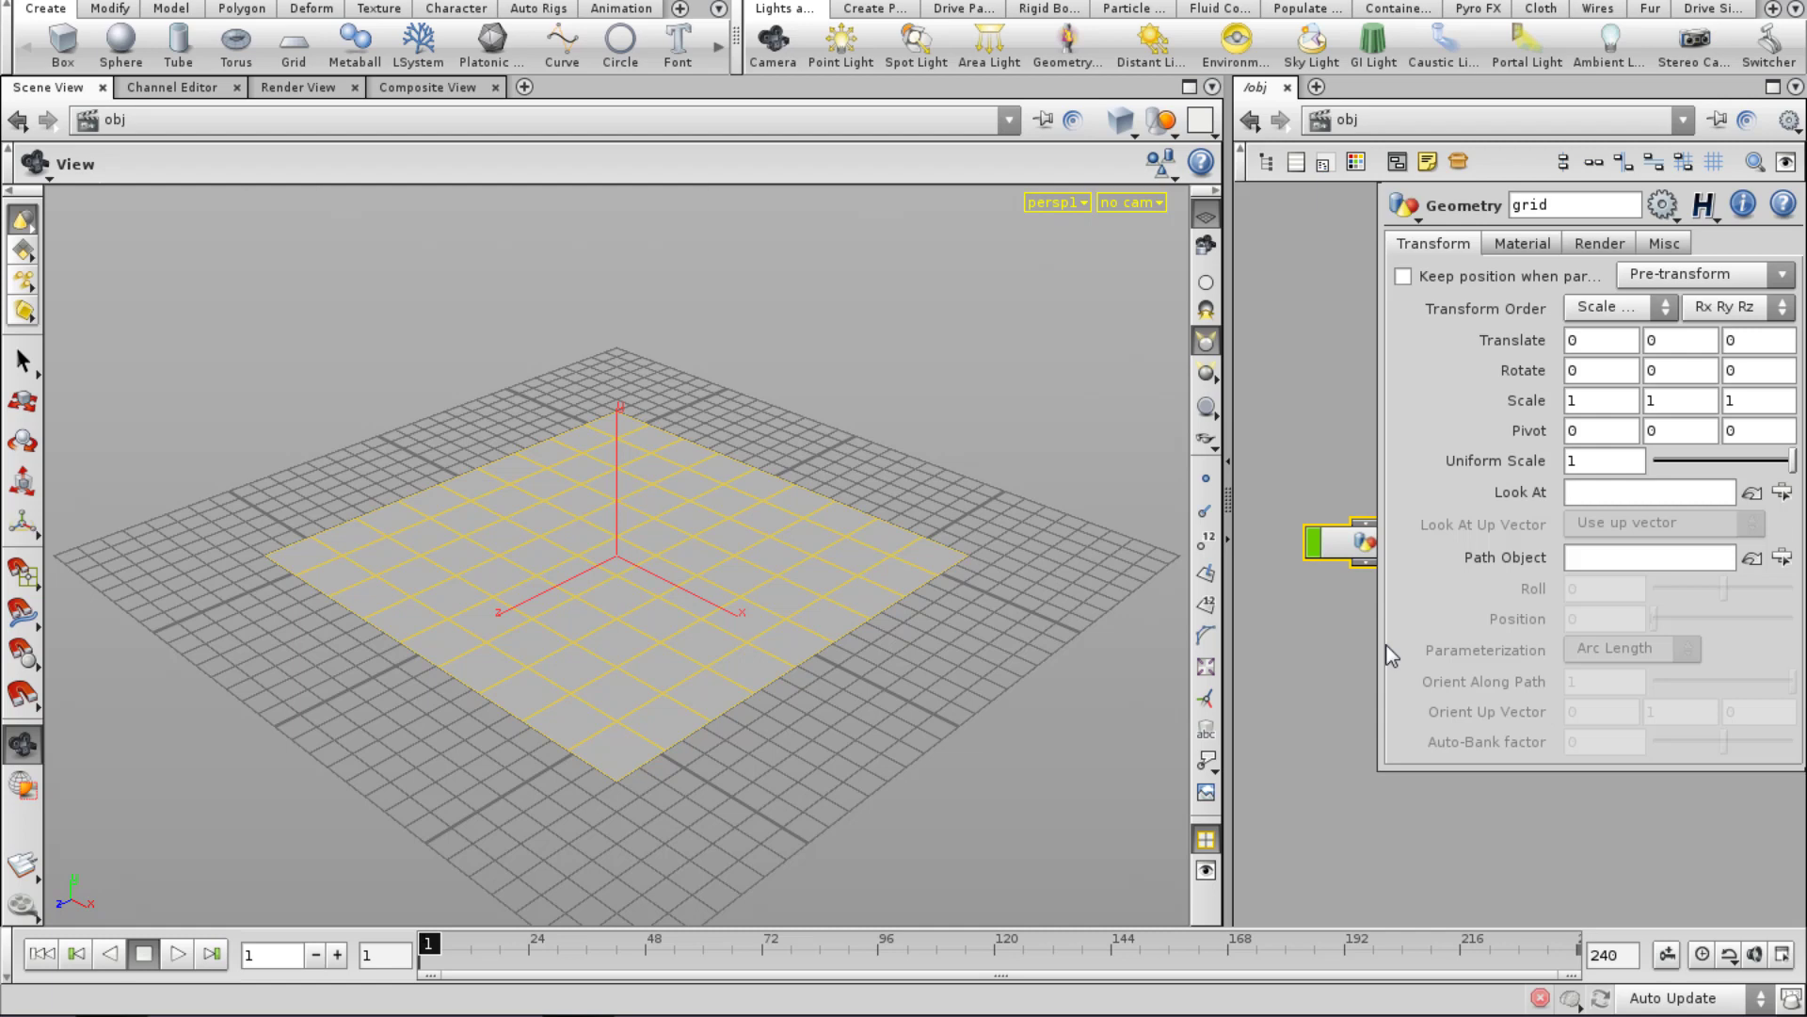
{"action": "left_click_drag", "start_coordinate": [1380, 770], "coordinate": [1312, 561]}
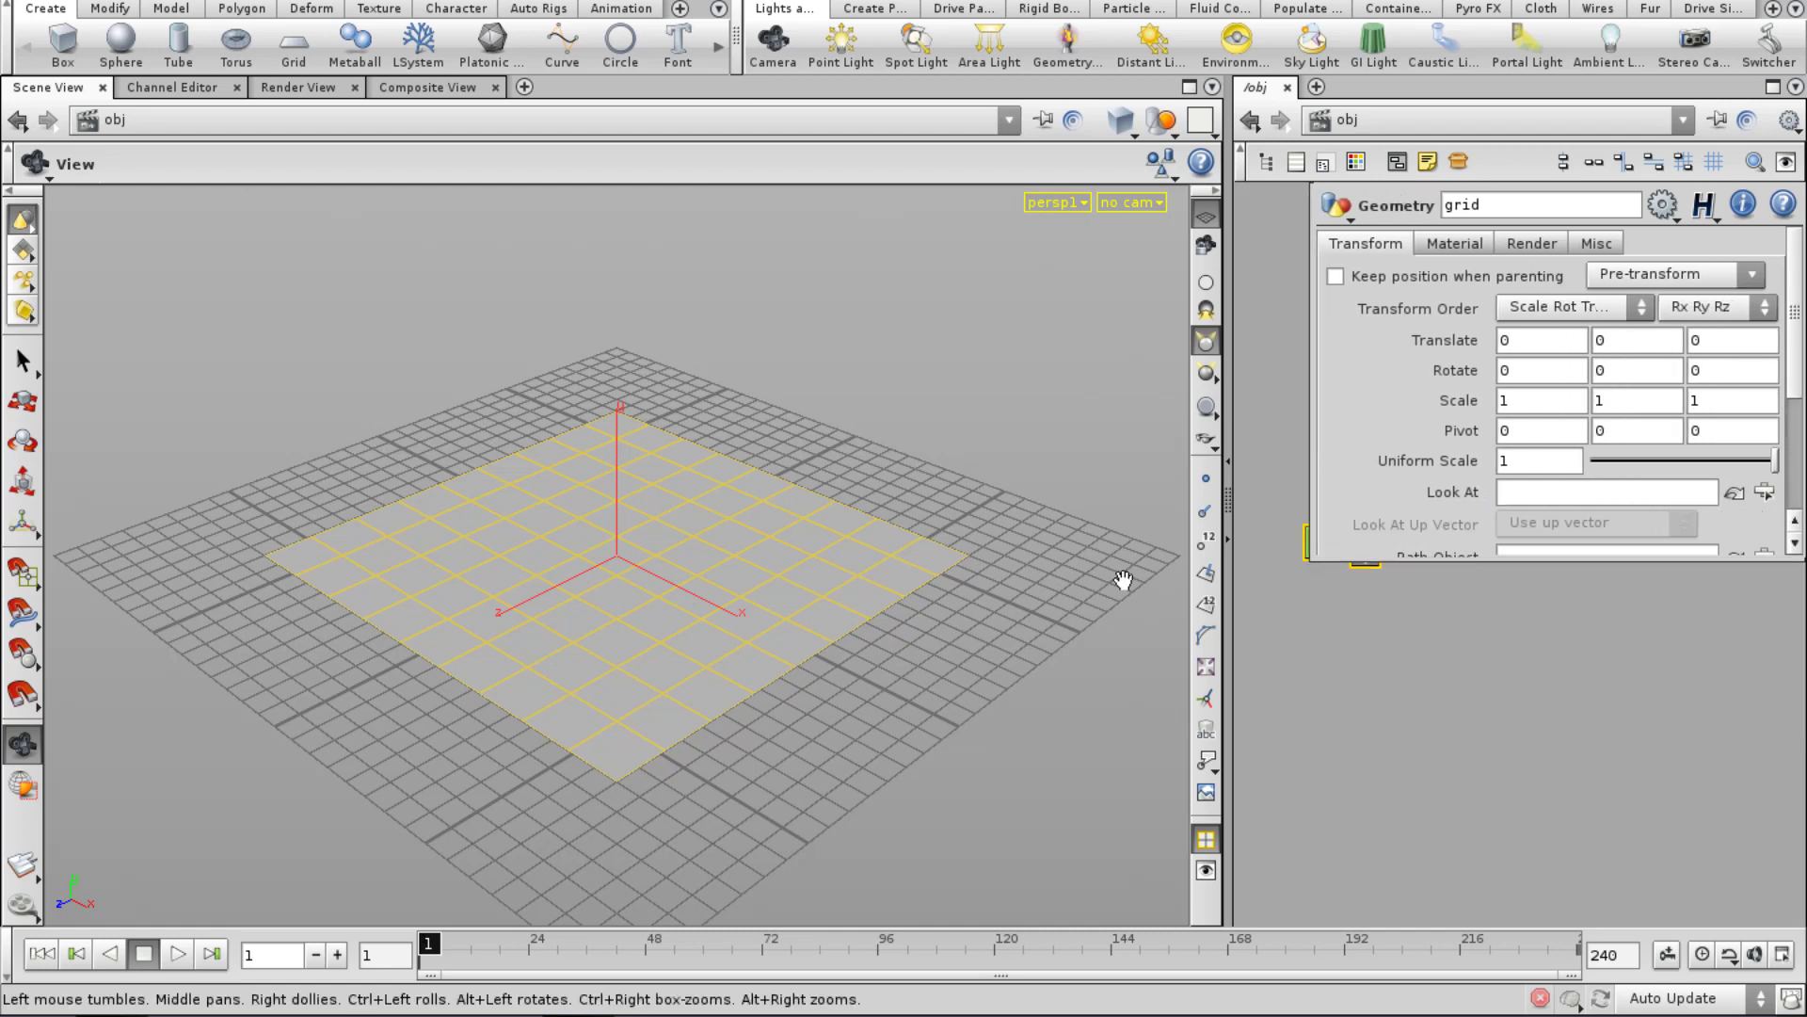
{"action": "middle_click_drag", "start_coordinate": [1368, 641], "coordinate": [1354, 799]}
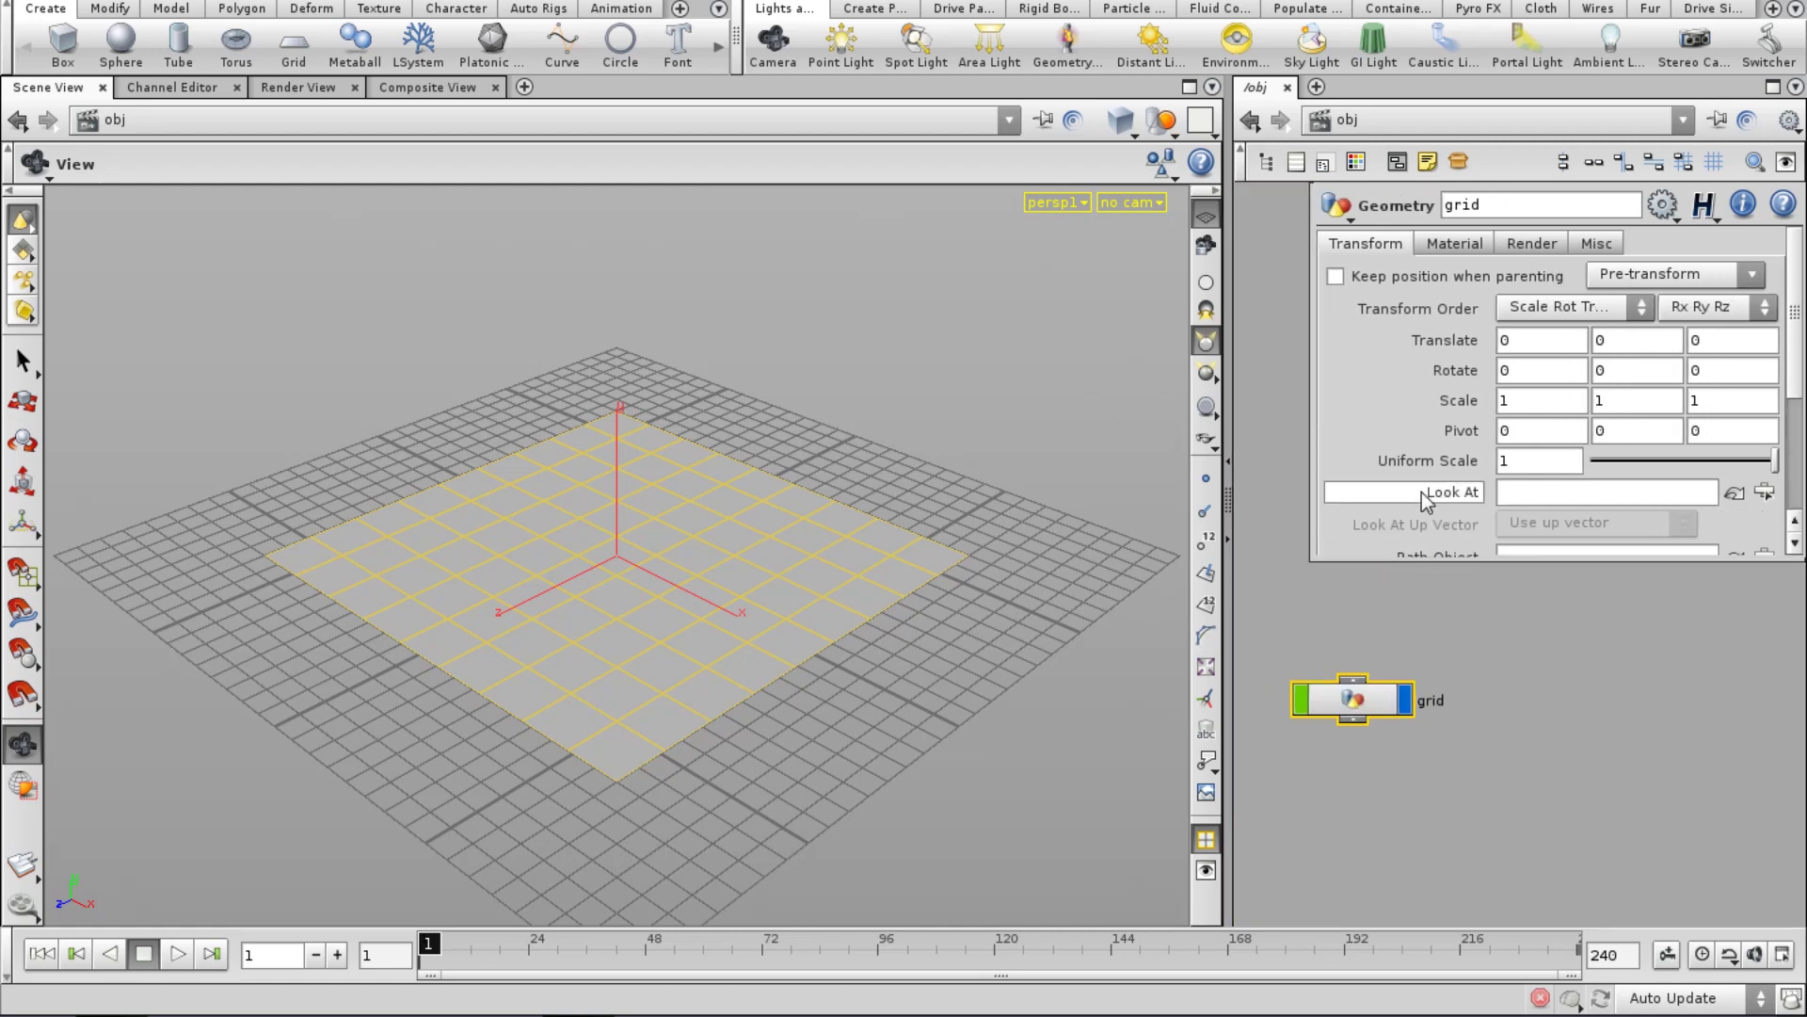
Keyframe the grid object's Translate, Rotate and Scale at frame 1.
{"action": "left_click", "coordinate": [1445, 340], "text": "alt"}
{"action": "left_click", "coordinate": [1444, 371], "text": "alt"}
{"action": "left_click", "coordinate": [1440, 398], "text": "alt"}
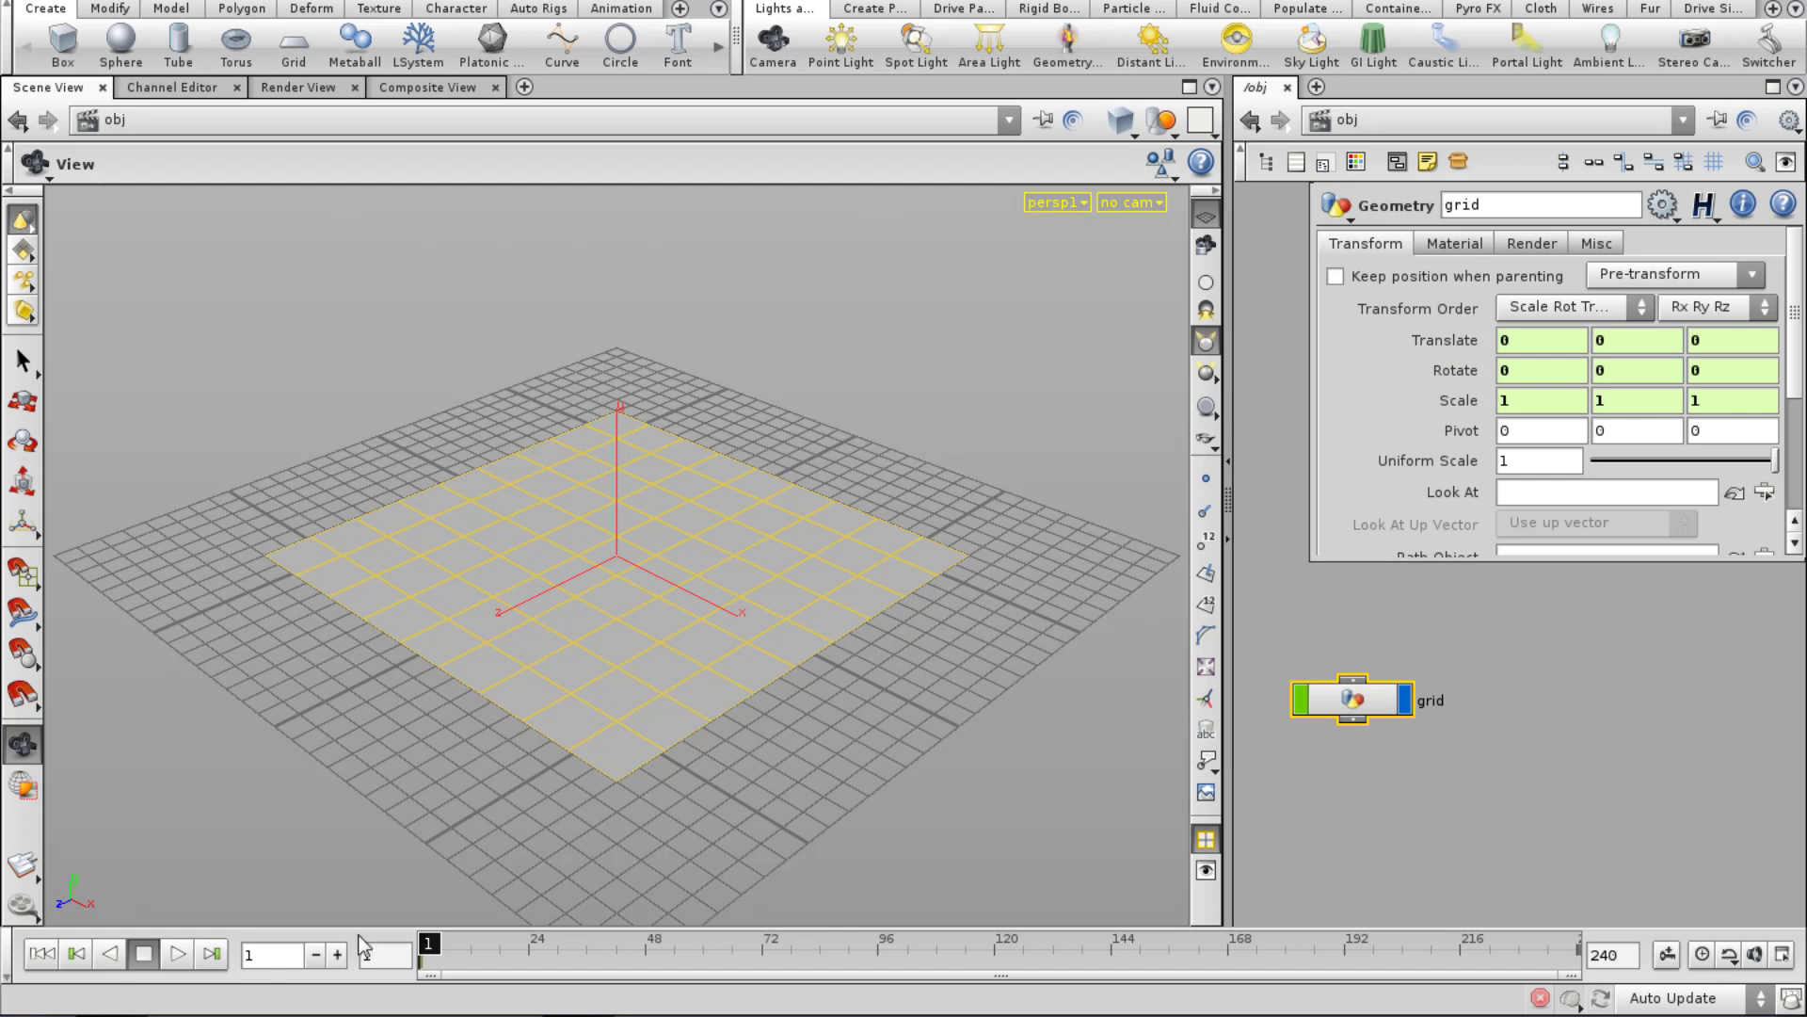
At frame 75, rotate the grid object to about -57.36 in Z, scale X and Z to about 0.643, and keyframe the transform.
{"action": "left_click_drag", "start_coordinate": [632, 949], "coordinate": [776, 949]}
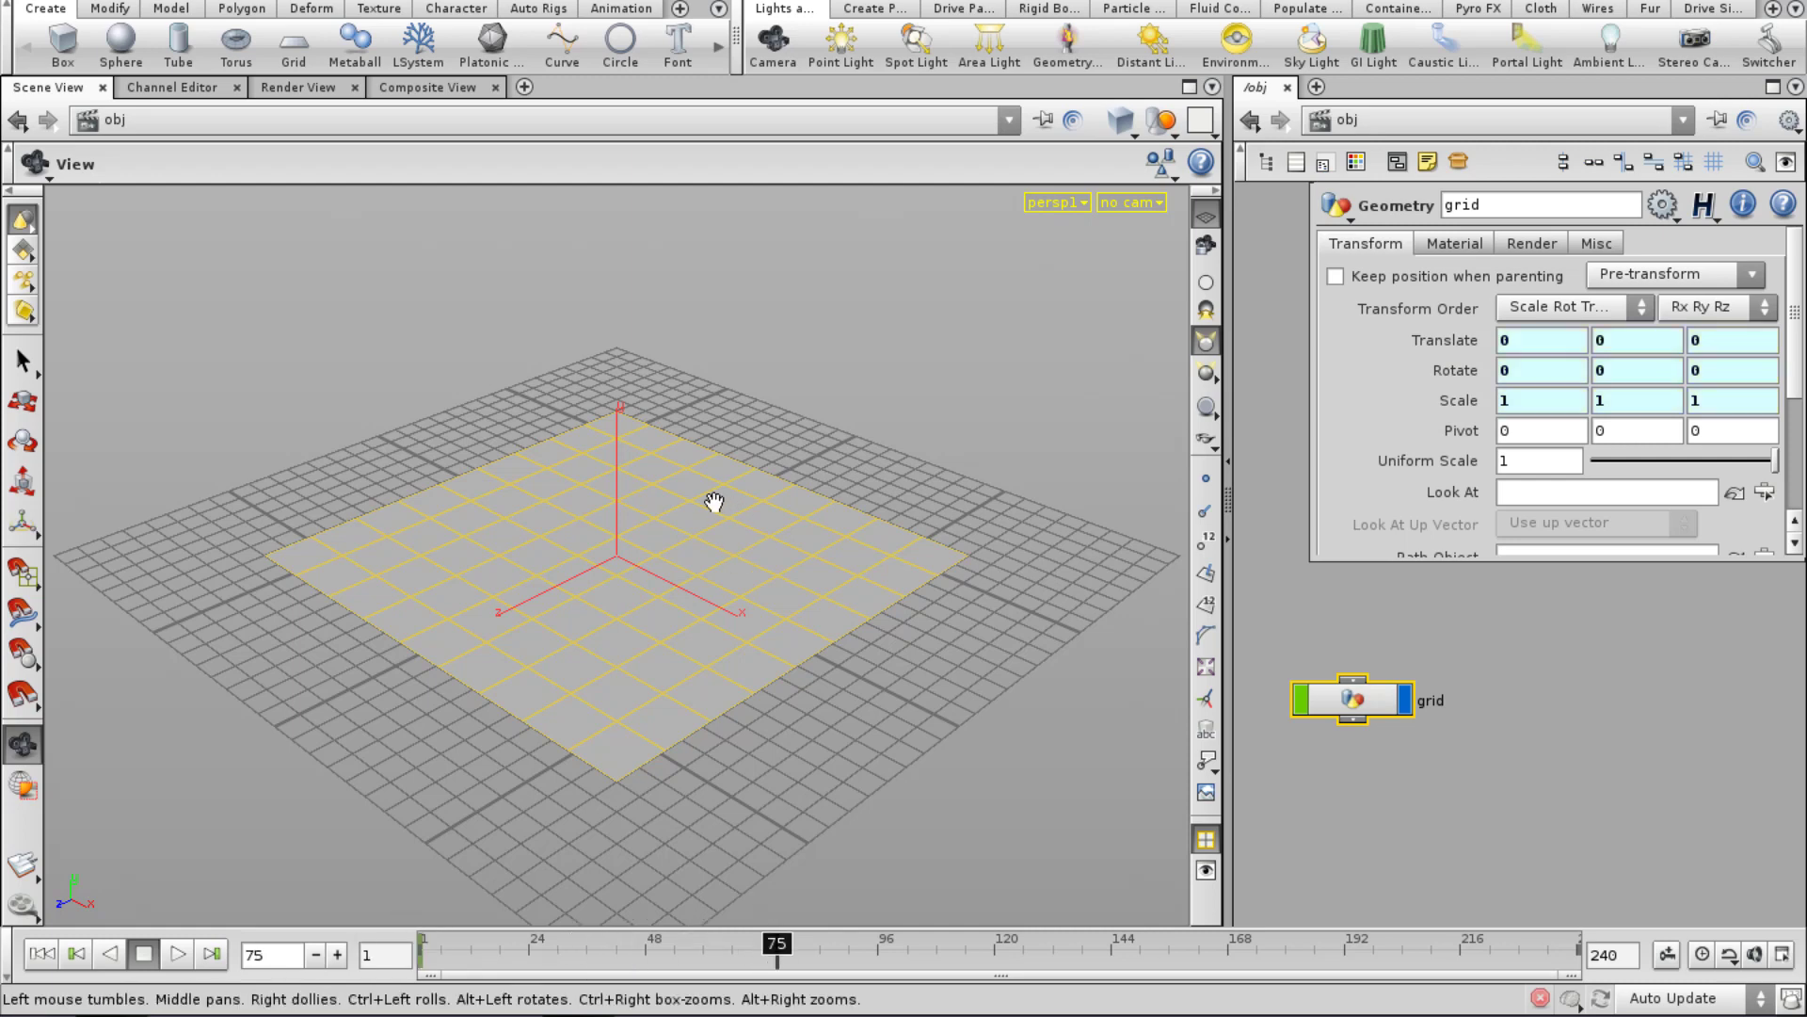
{"action": "key", "text": "Return"}
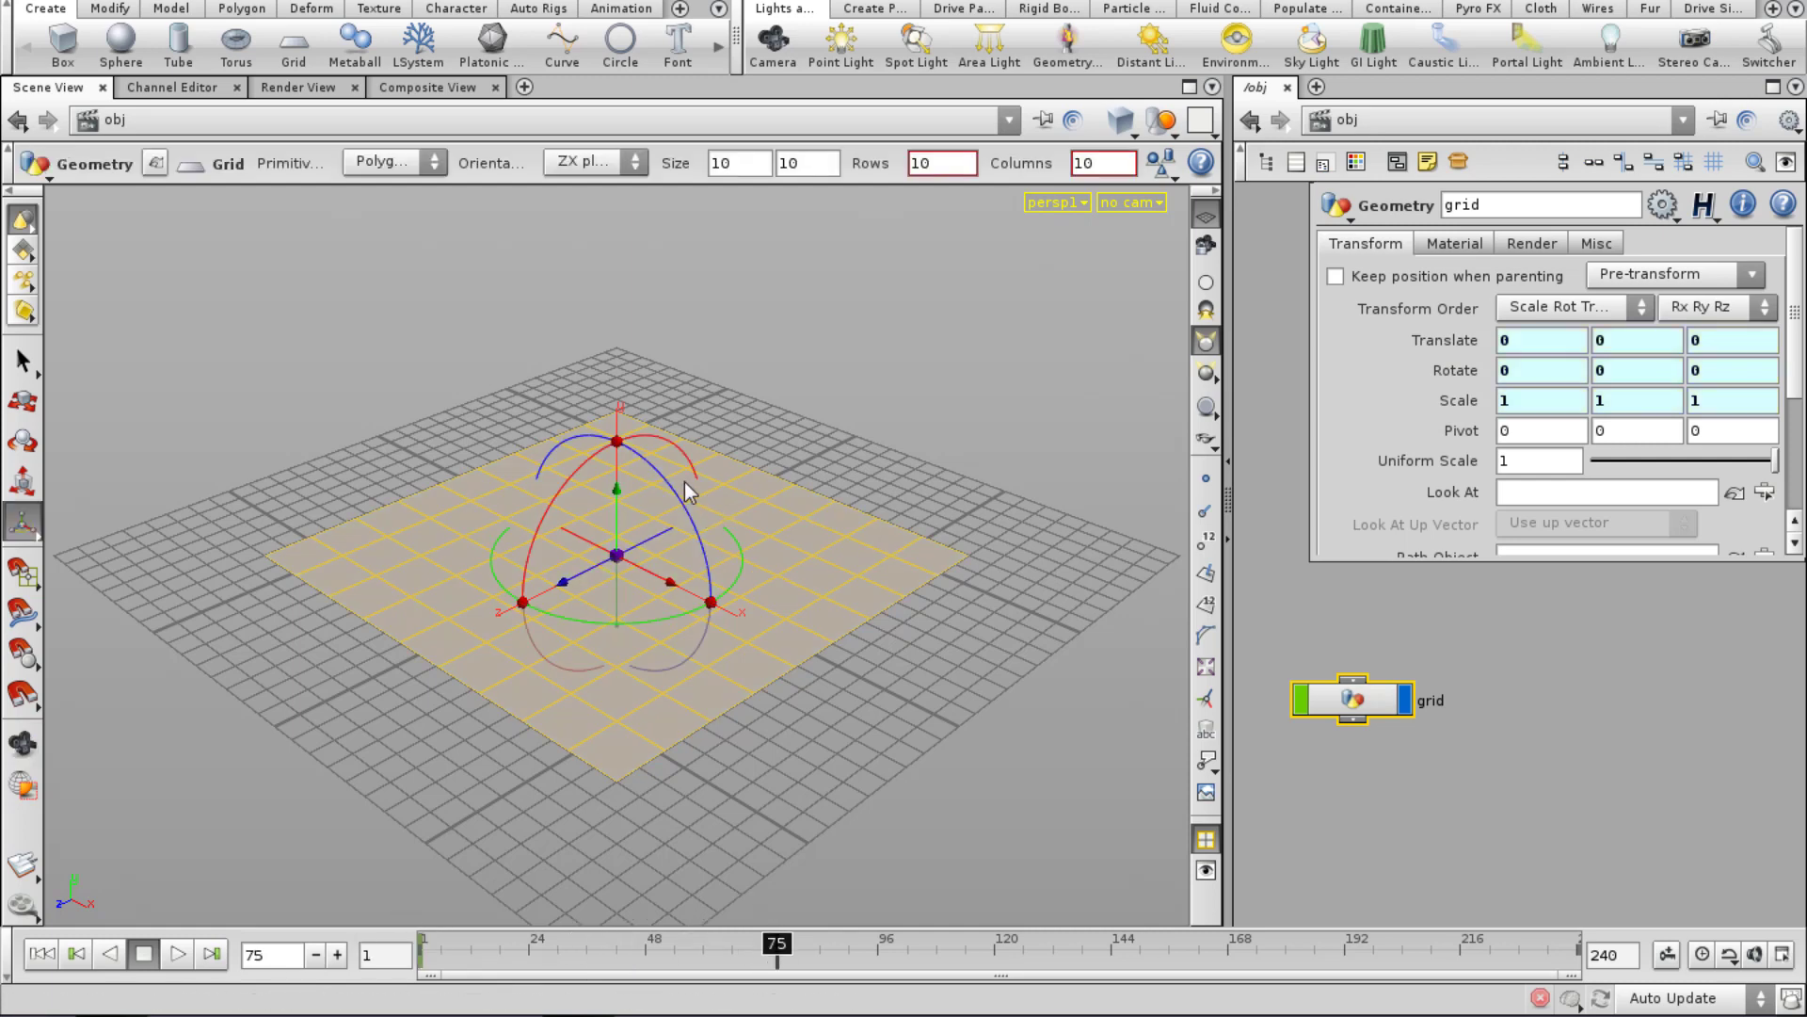
{"action": "left_click_drag", "start_coordinate": [685, 482], "coordinate": [614, 661]}
{"action": "key", "text": "e"}
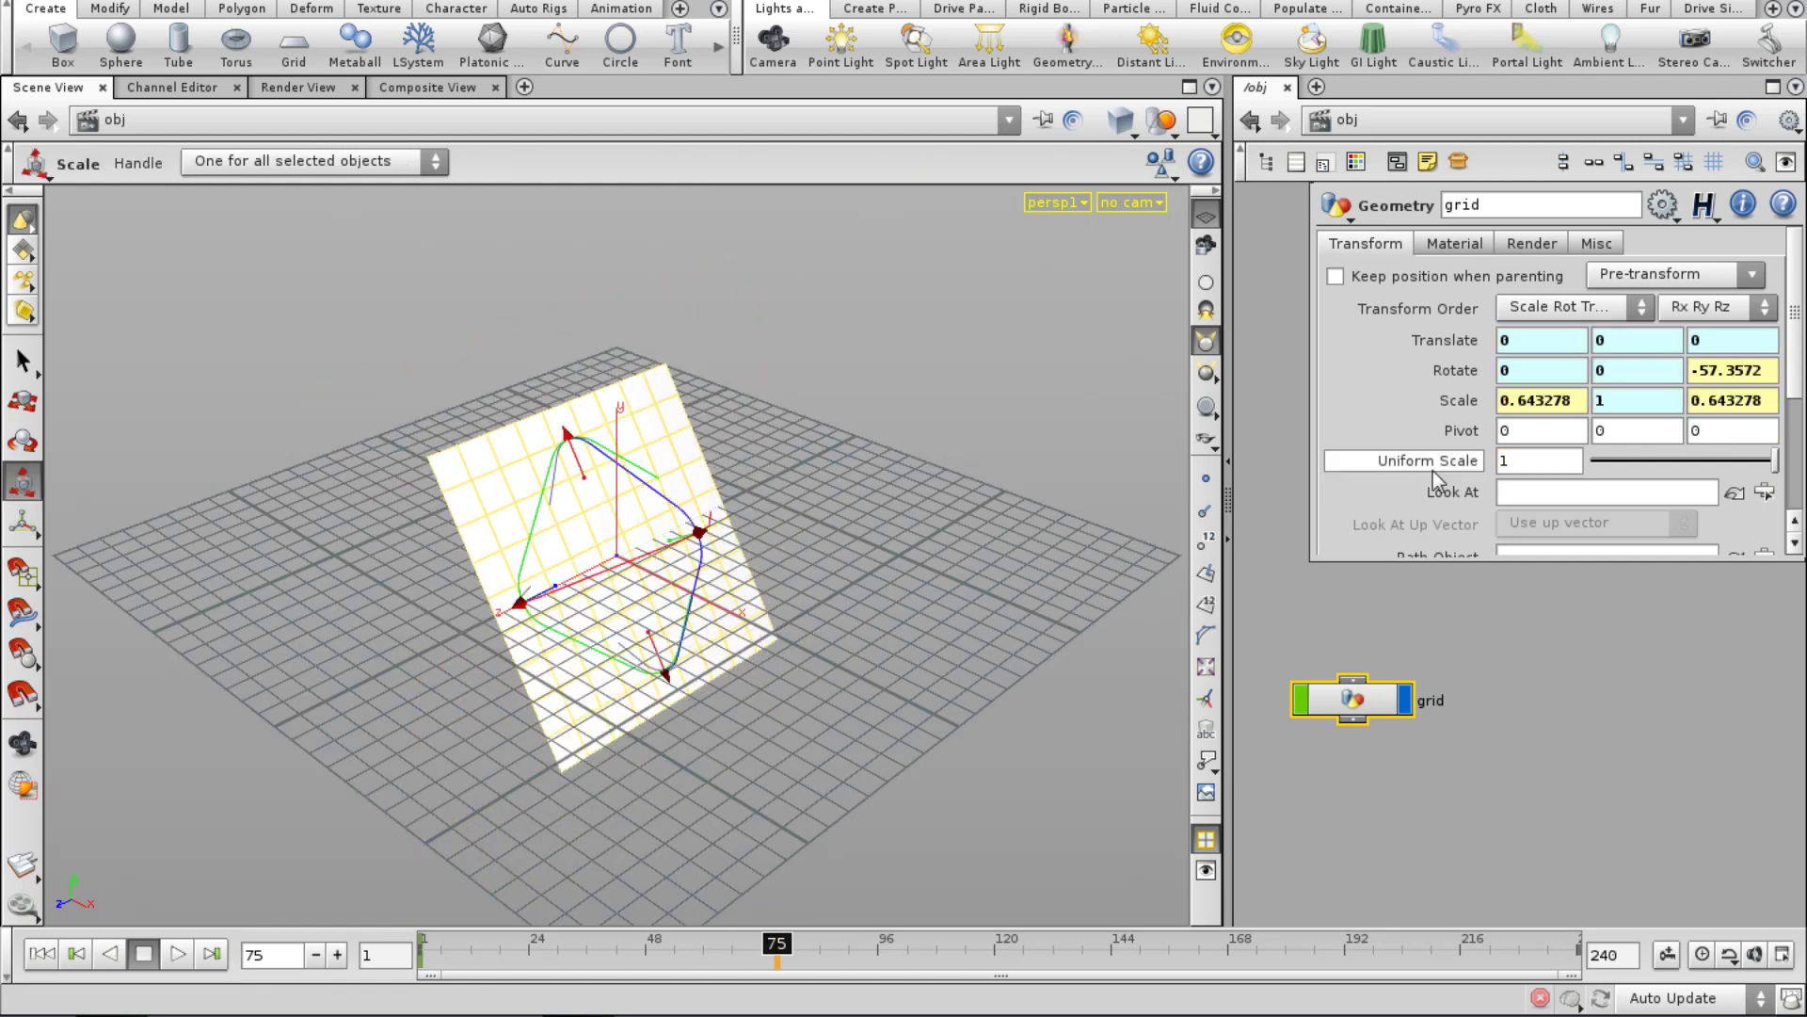
{"action": "left_click", "coordinate": [1437, 403], "text": "alt"}
{"action": "left_click", "coordinate": [1436, 341], "text": "alt"}
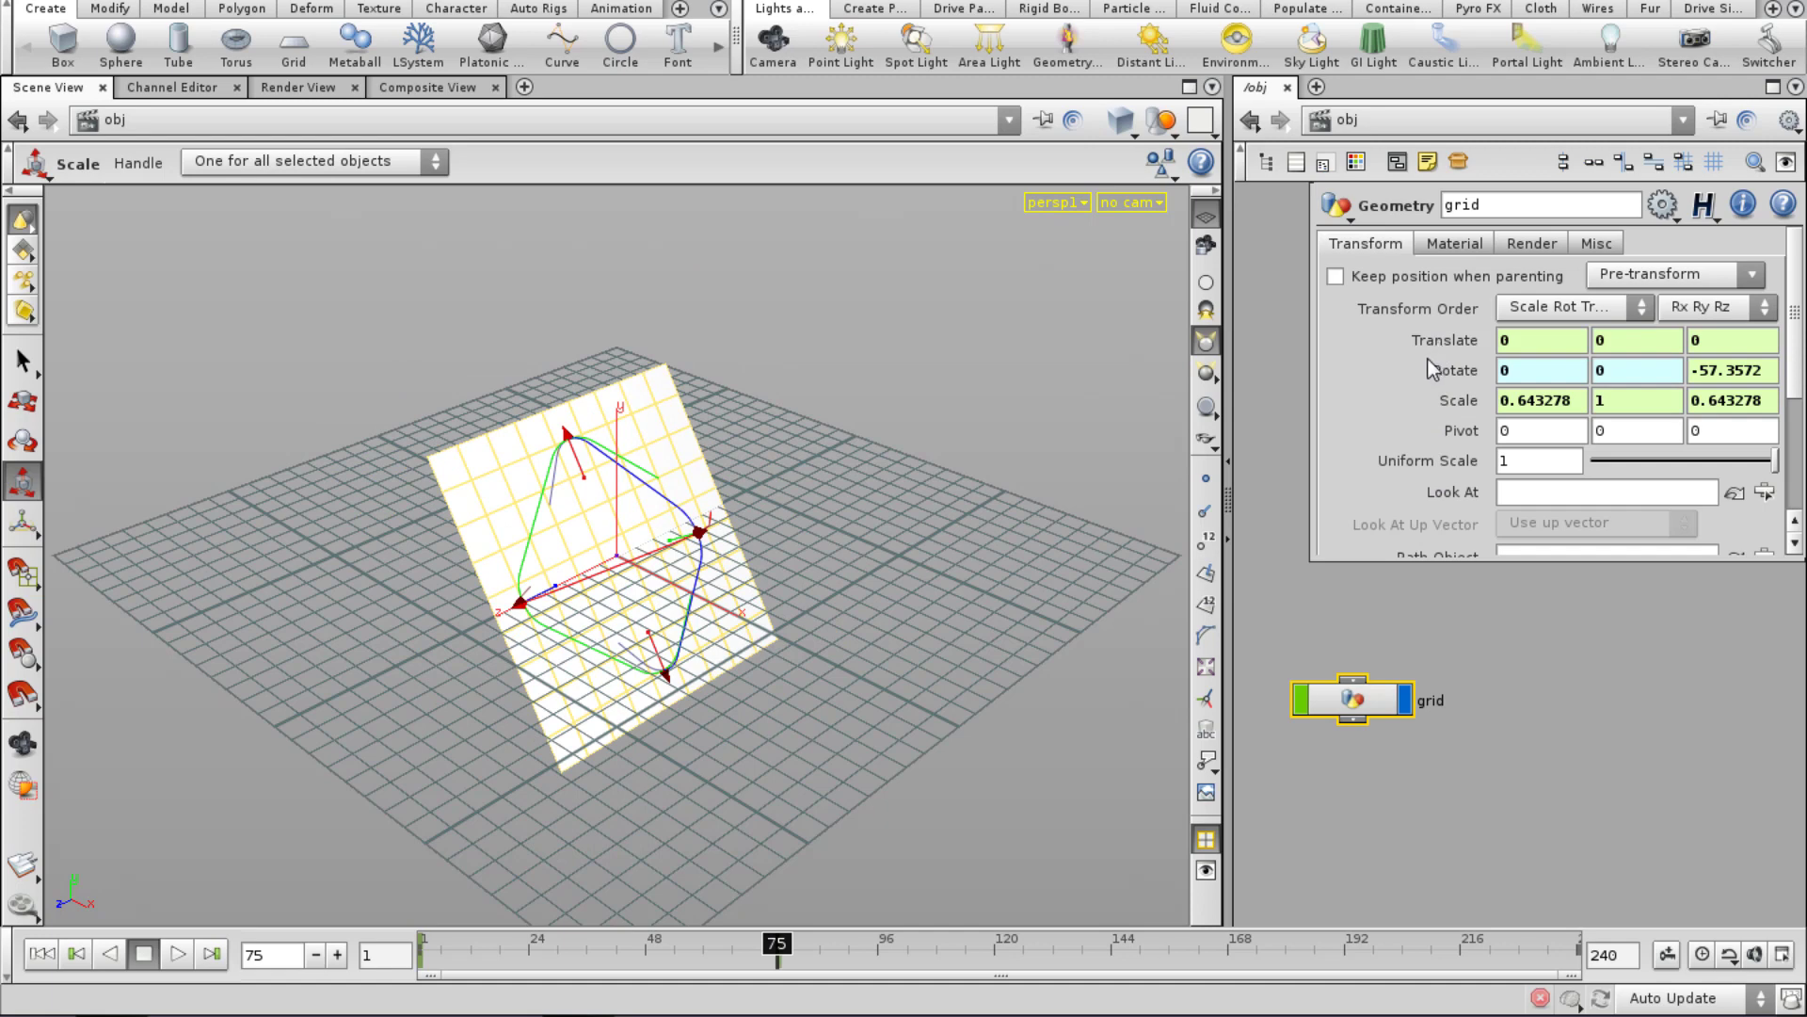
At frame 108, rotate the grid object to about 36.58 in X, keyframe Rotate and Scale, and delete the stray Transform Order channel.
{"action": "left_click_drag", "start_coordinate": [777, 946], "coordinate": [936, 946]}
{"action": "key", "text": "r"}
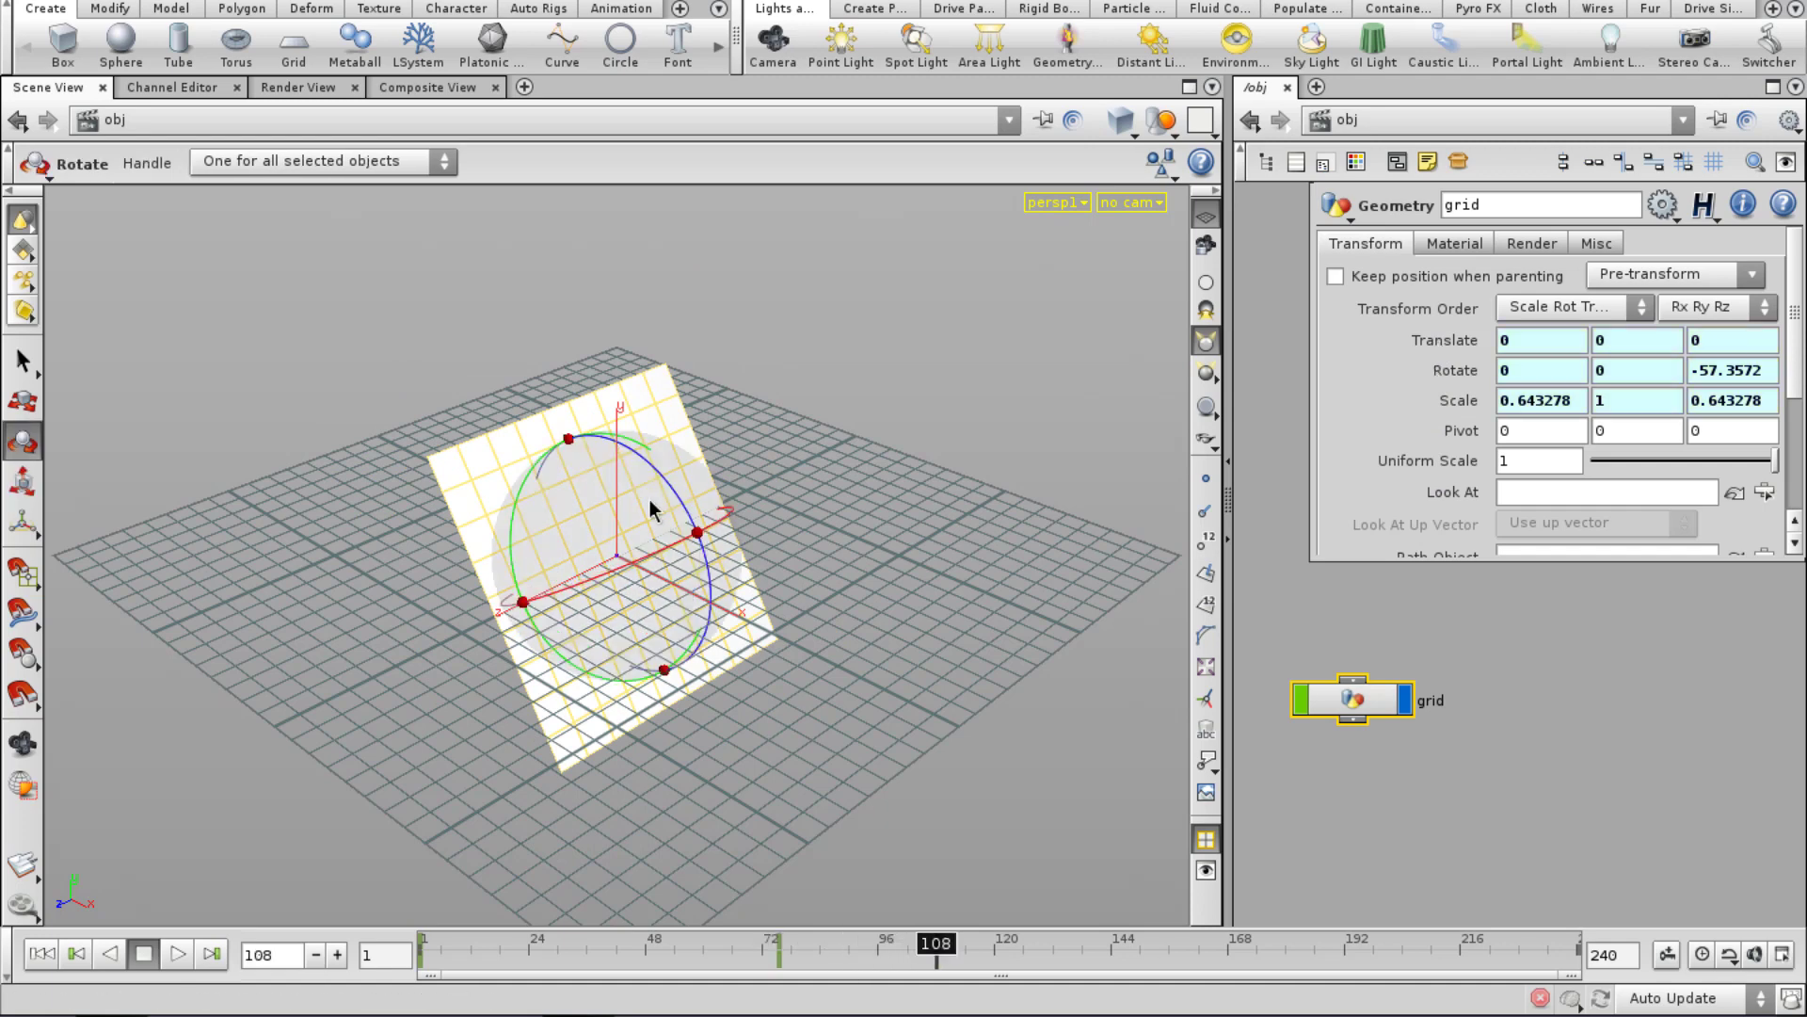
{"action": "mouse_move", "coordinate": [652, 561]}
{"action": "left_mouse_down"}
{"action": "mouse_move", "coordinate": [672, 574]}
{"action": "mouse_move", "coordinate": [534, 596]}
{"action": "left_mouse_up"}
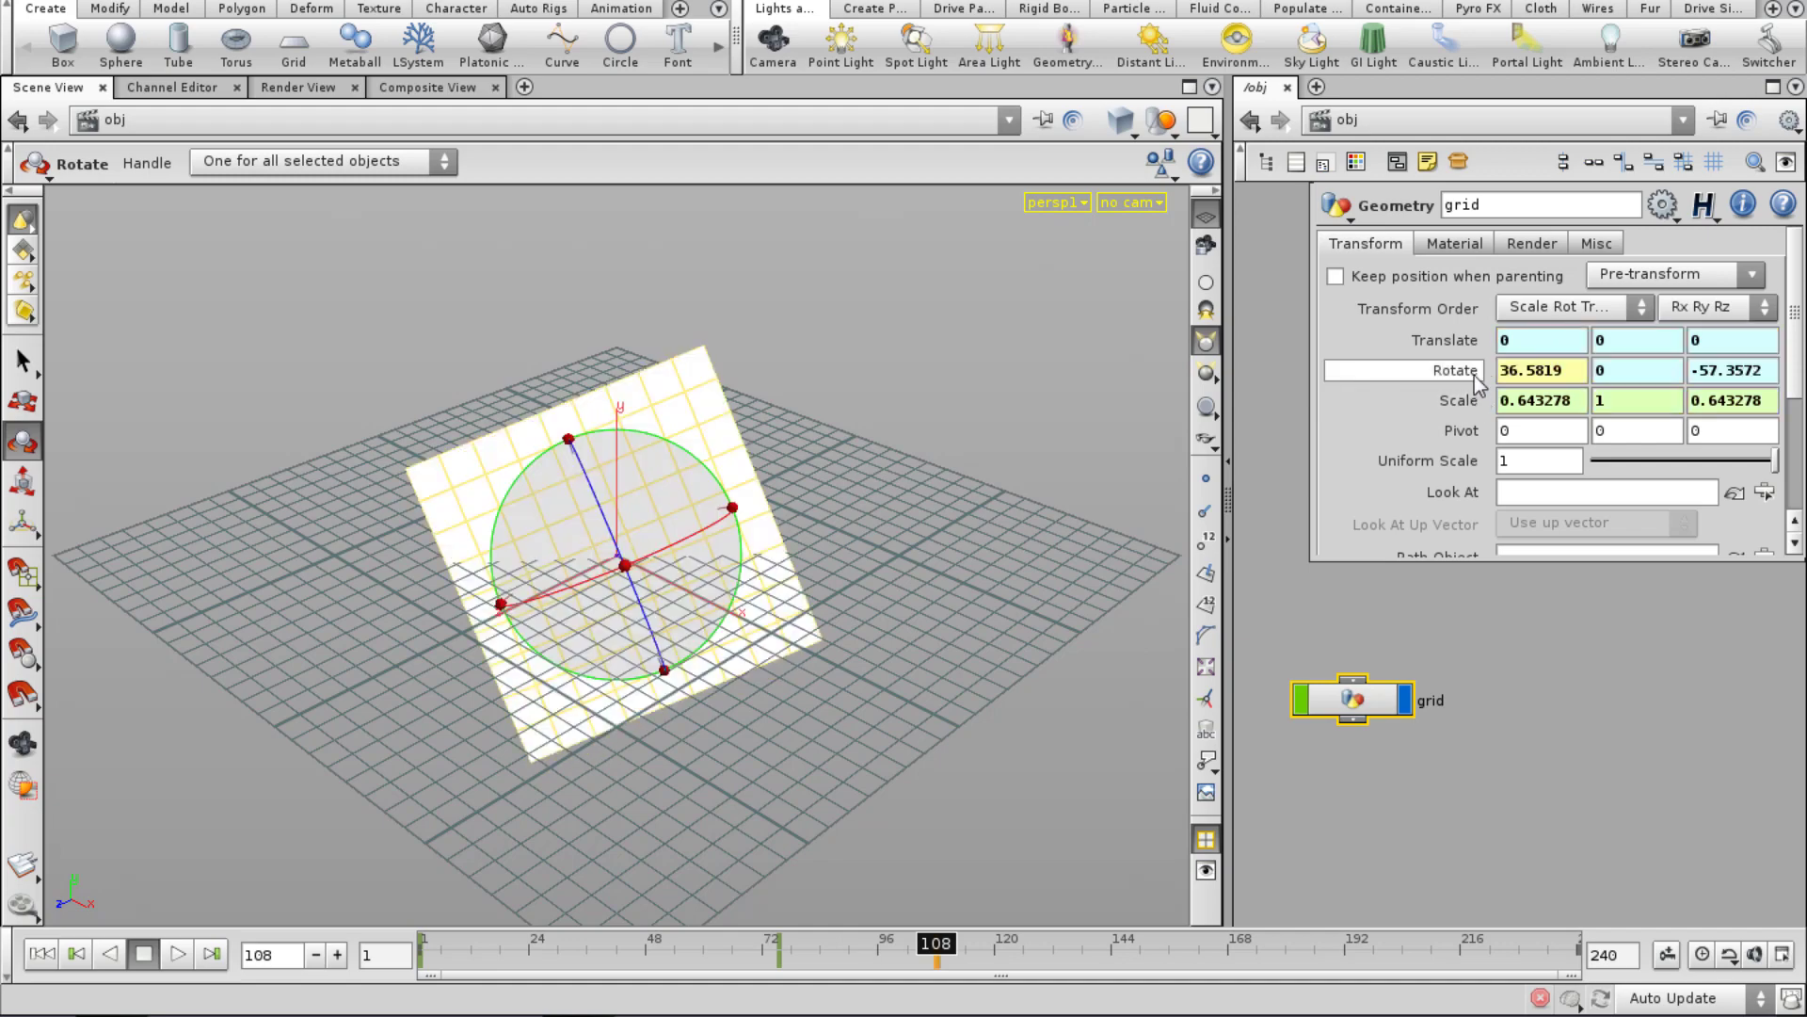
{"action": "left_click", "coordinate": [1470, 318], "text": "alt"}
{"action": "left_click", "coordinate": [1445, 369], "text": "alt"}
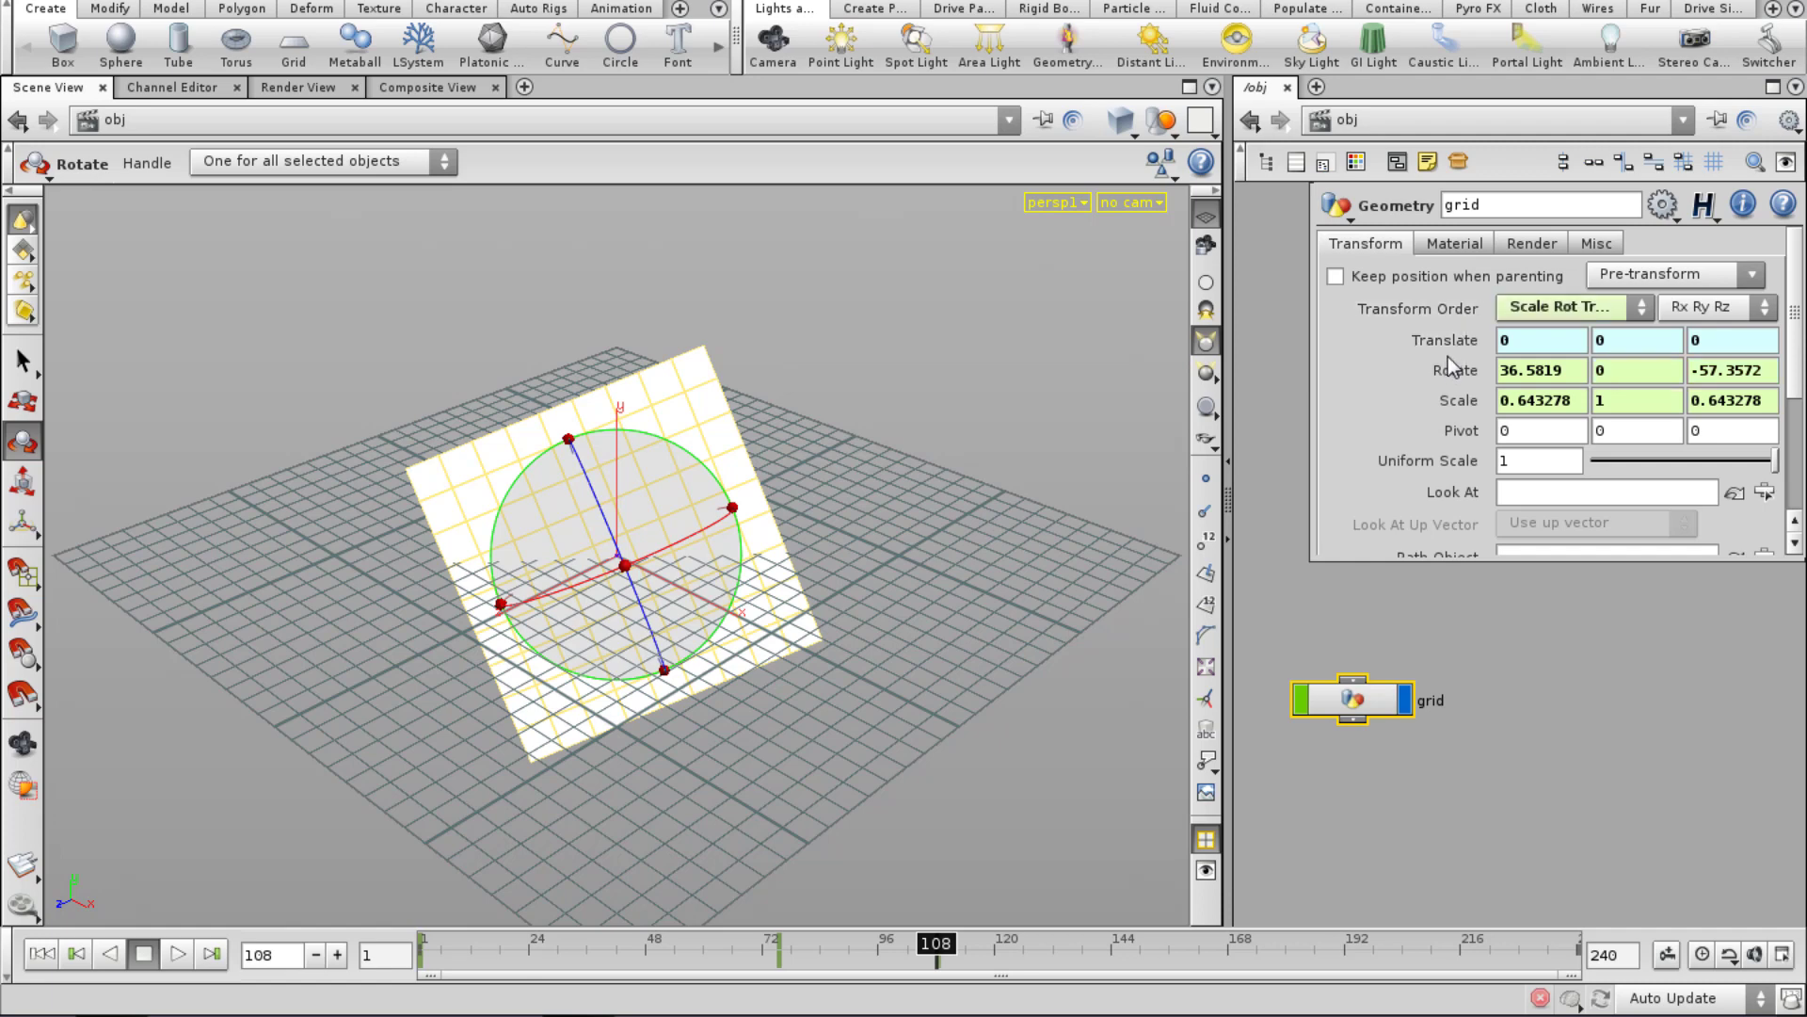
{"action": "right_click", "coordinate": [1469, 311]}
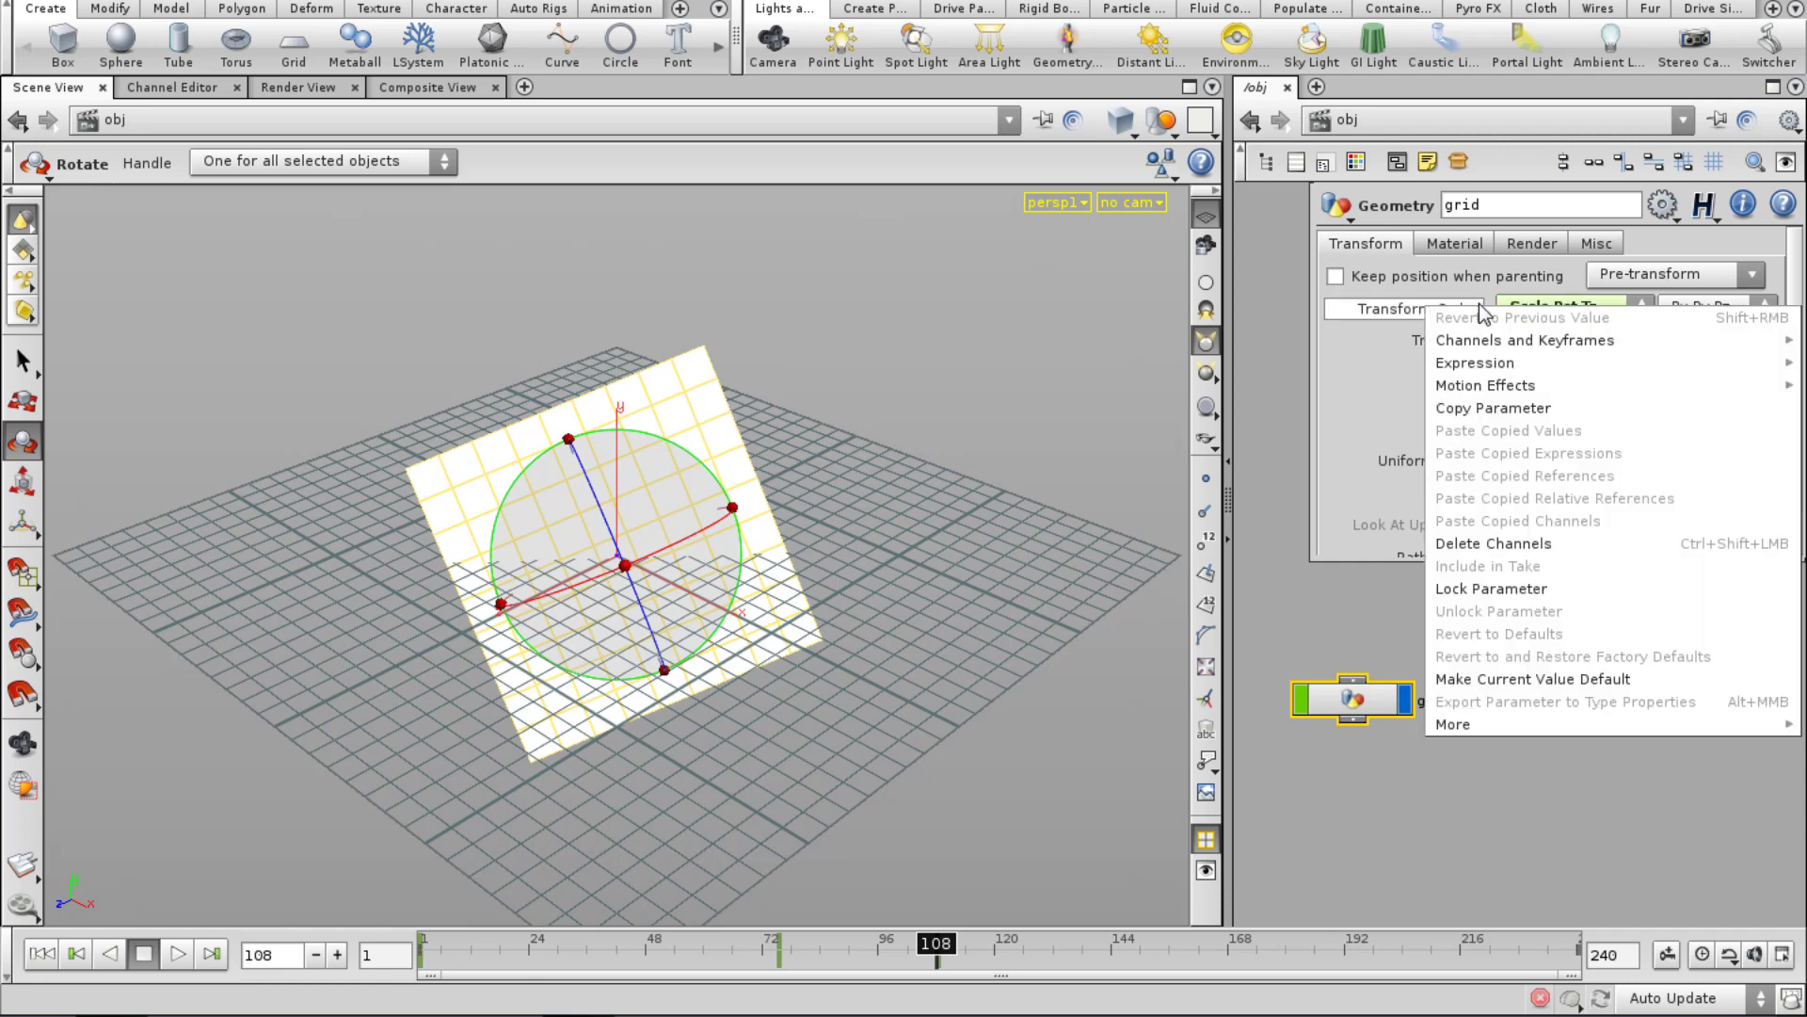
{"action": "left_click", "coordinate": [1489, 562]}
At frame 181, rotate the grid object to about -12.8 in X, scale X and Z to about 0.29, and keyframe Translate, Rotate and Scale.
{"action": "left_click_drag", "start_coordinate": [796, 962], "coordinate": [1290, 962]}
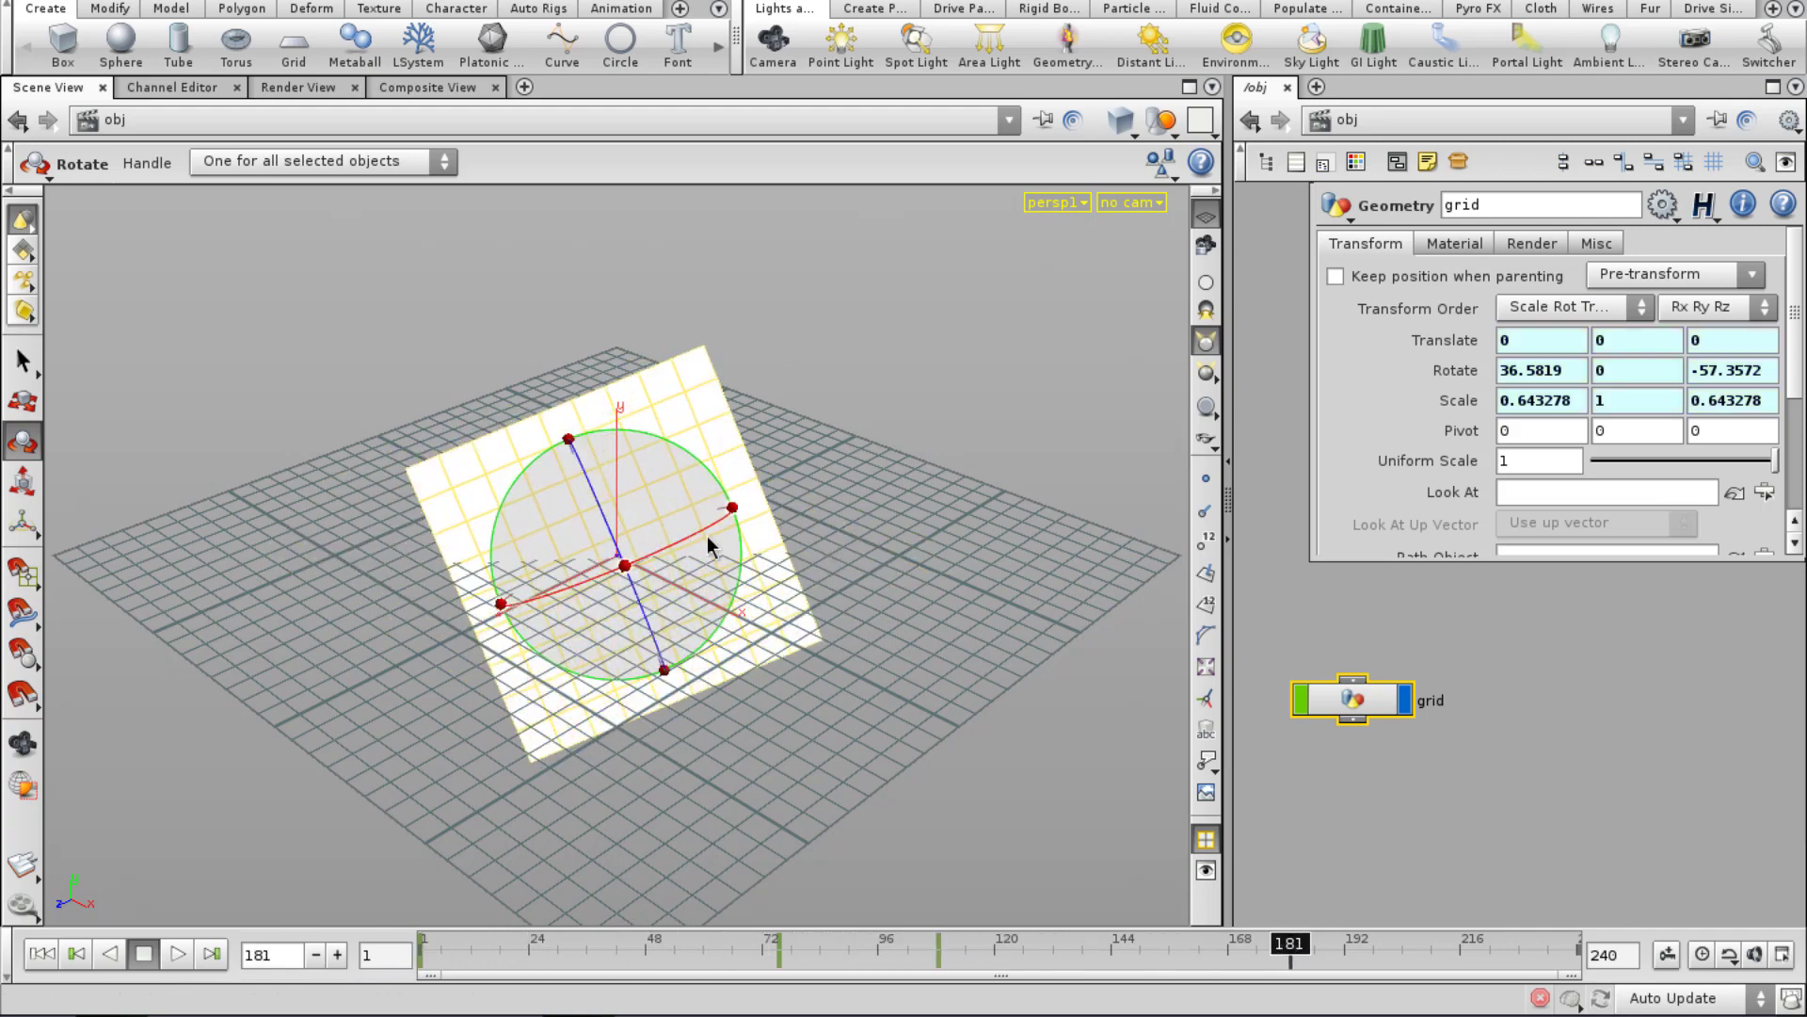
{"action": "left_click_drag", "start_coordinate": [708, 535], "coordinate": [815, 508]}
{"action": "left_click_drag", "start_coordinate": [801, 527], "coordinate": [760, 527]}
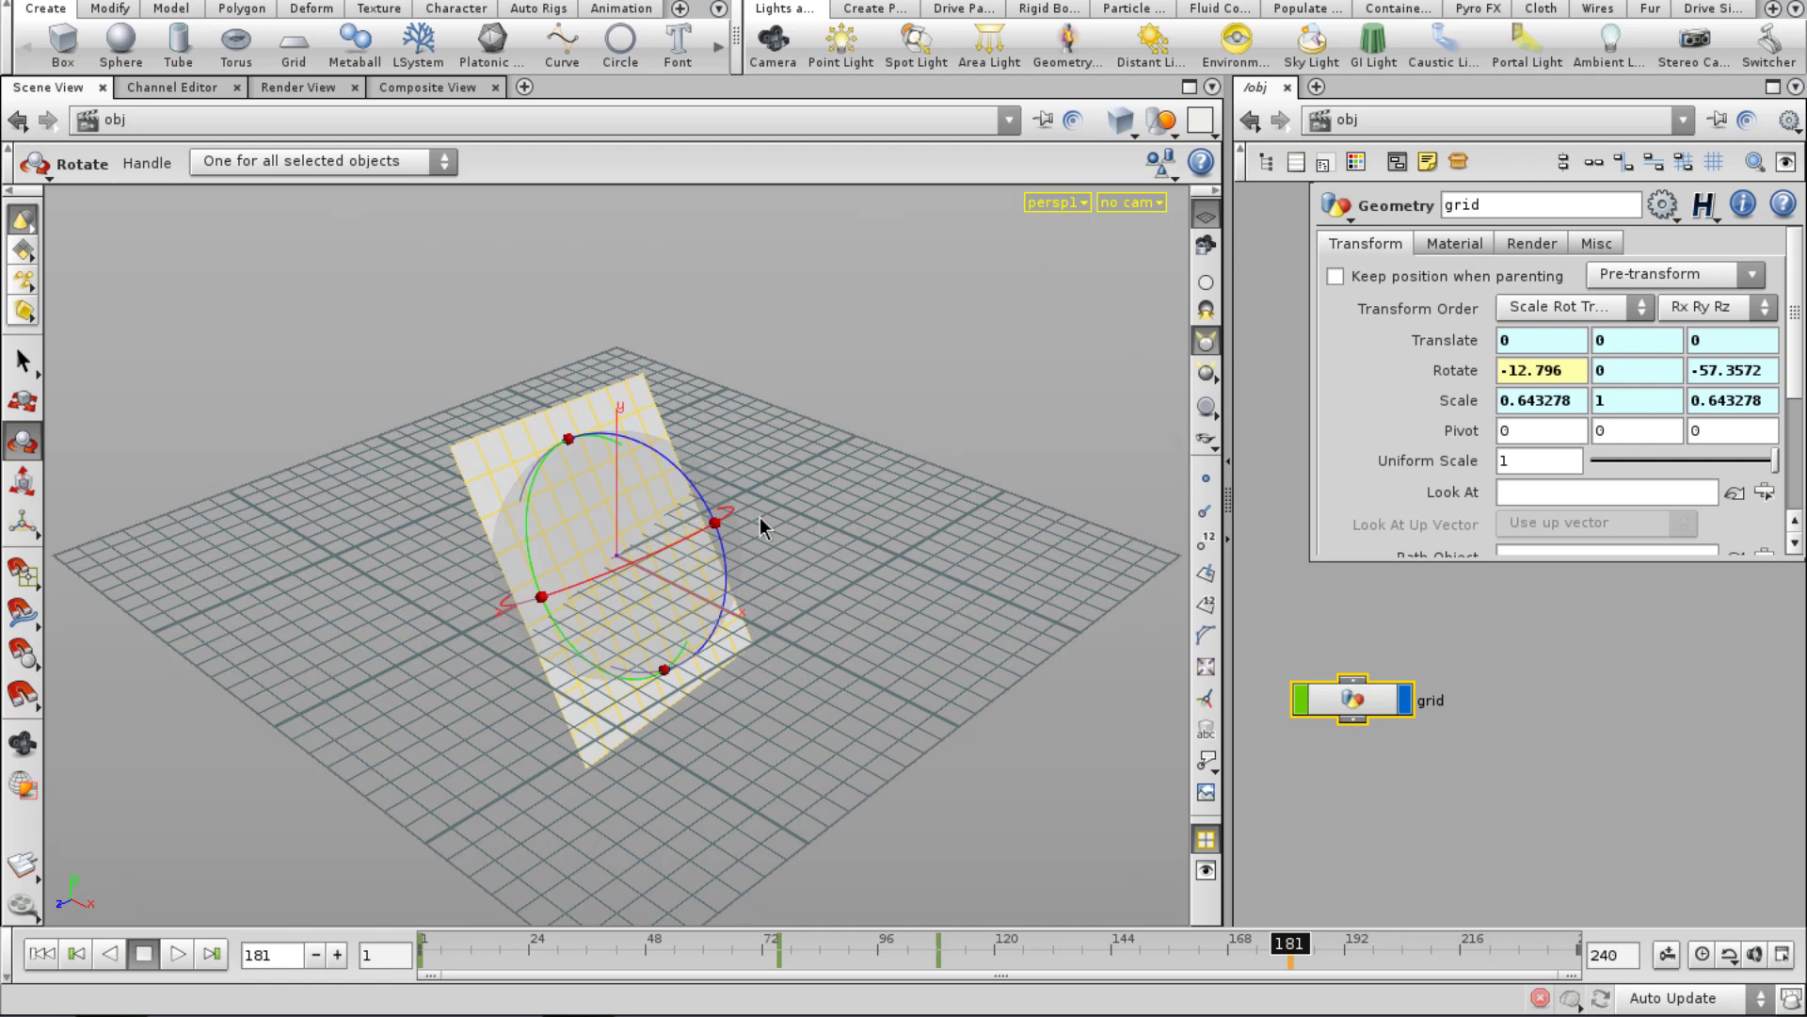
{"action": "key", "text": "e"}
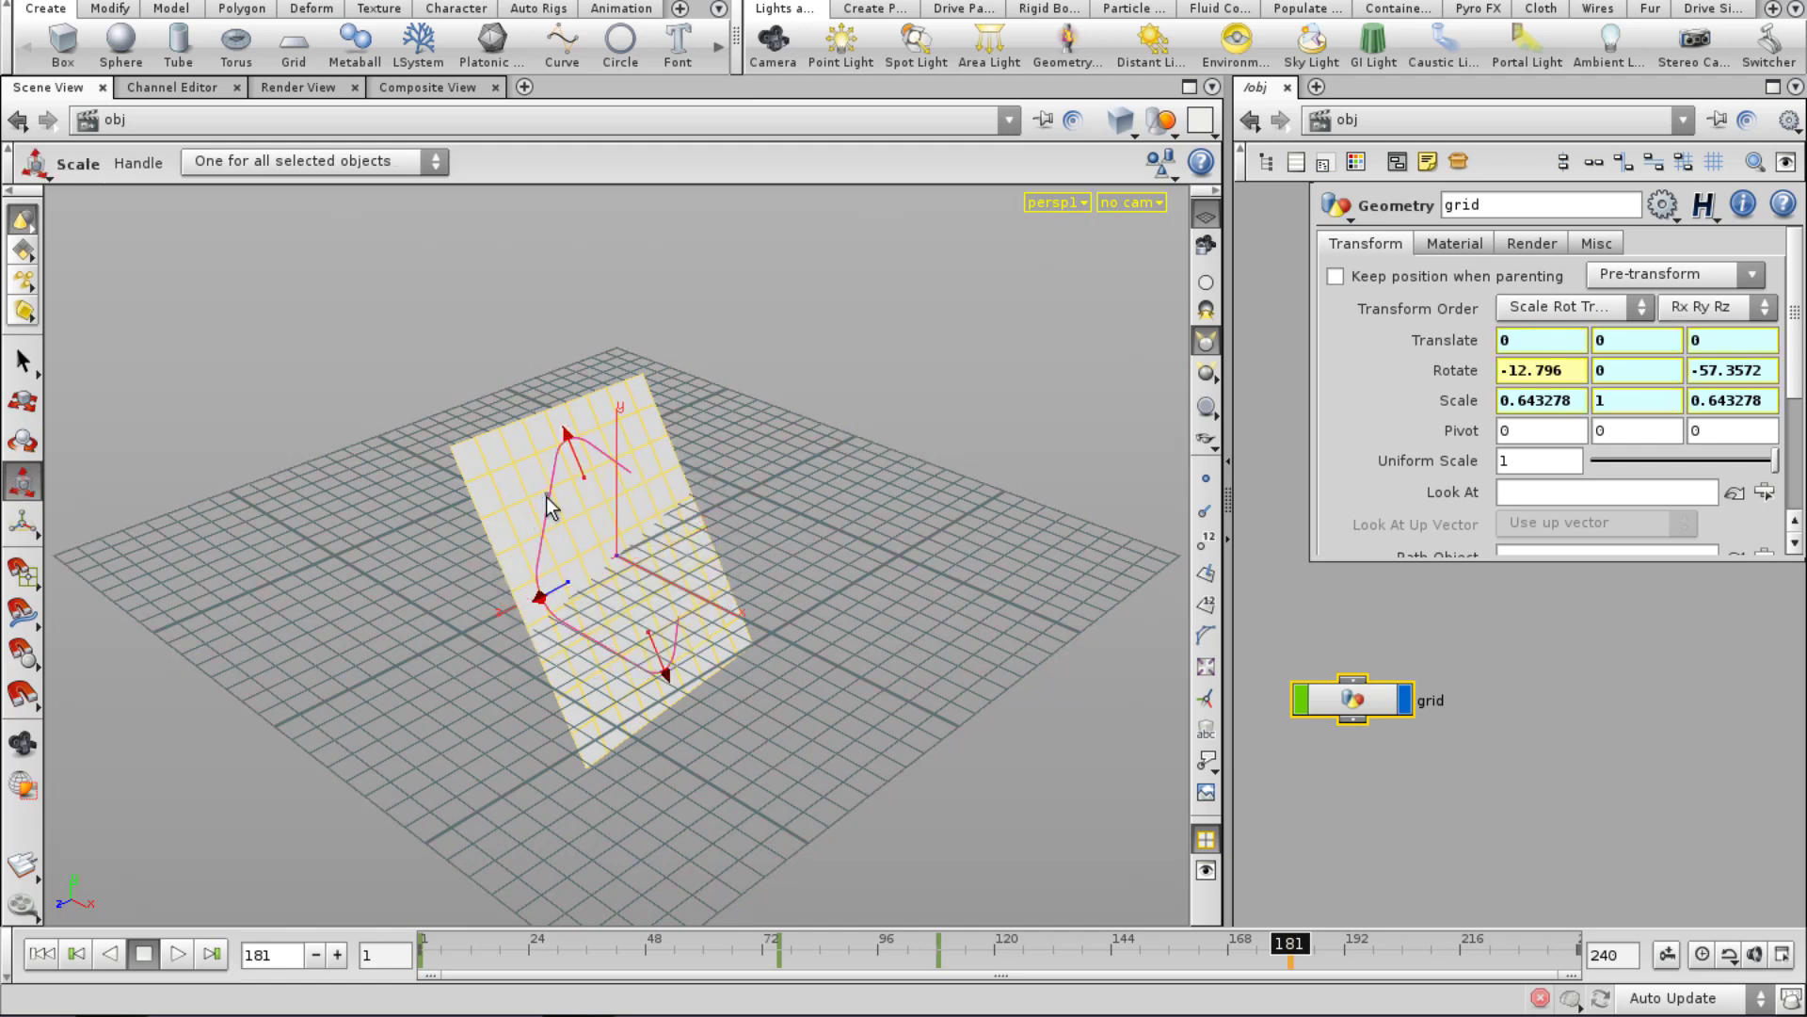
{"action": "left_click_drag", "start_coordinate": [546, 495], "coordinate": [562, 569]}
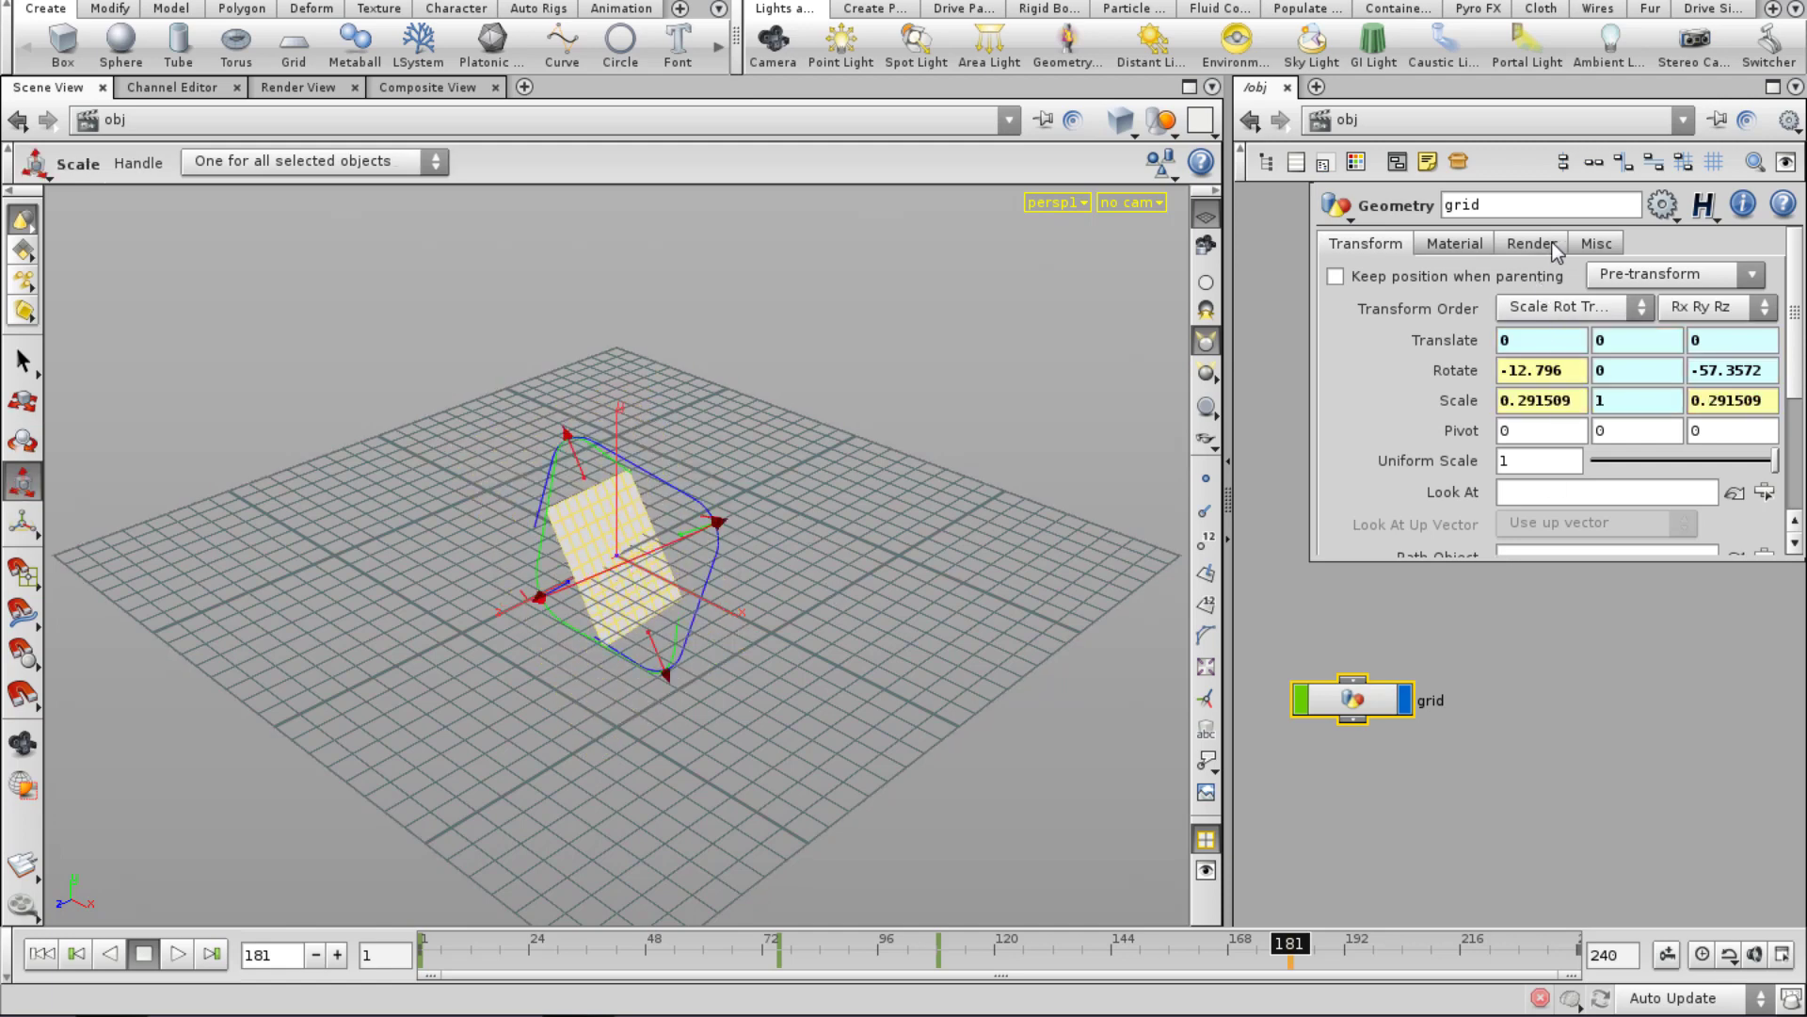
{"action": "left_click", "coordinate": [1465, 400], "text": "alt"}
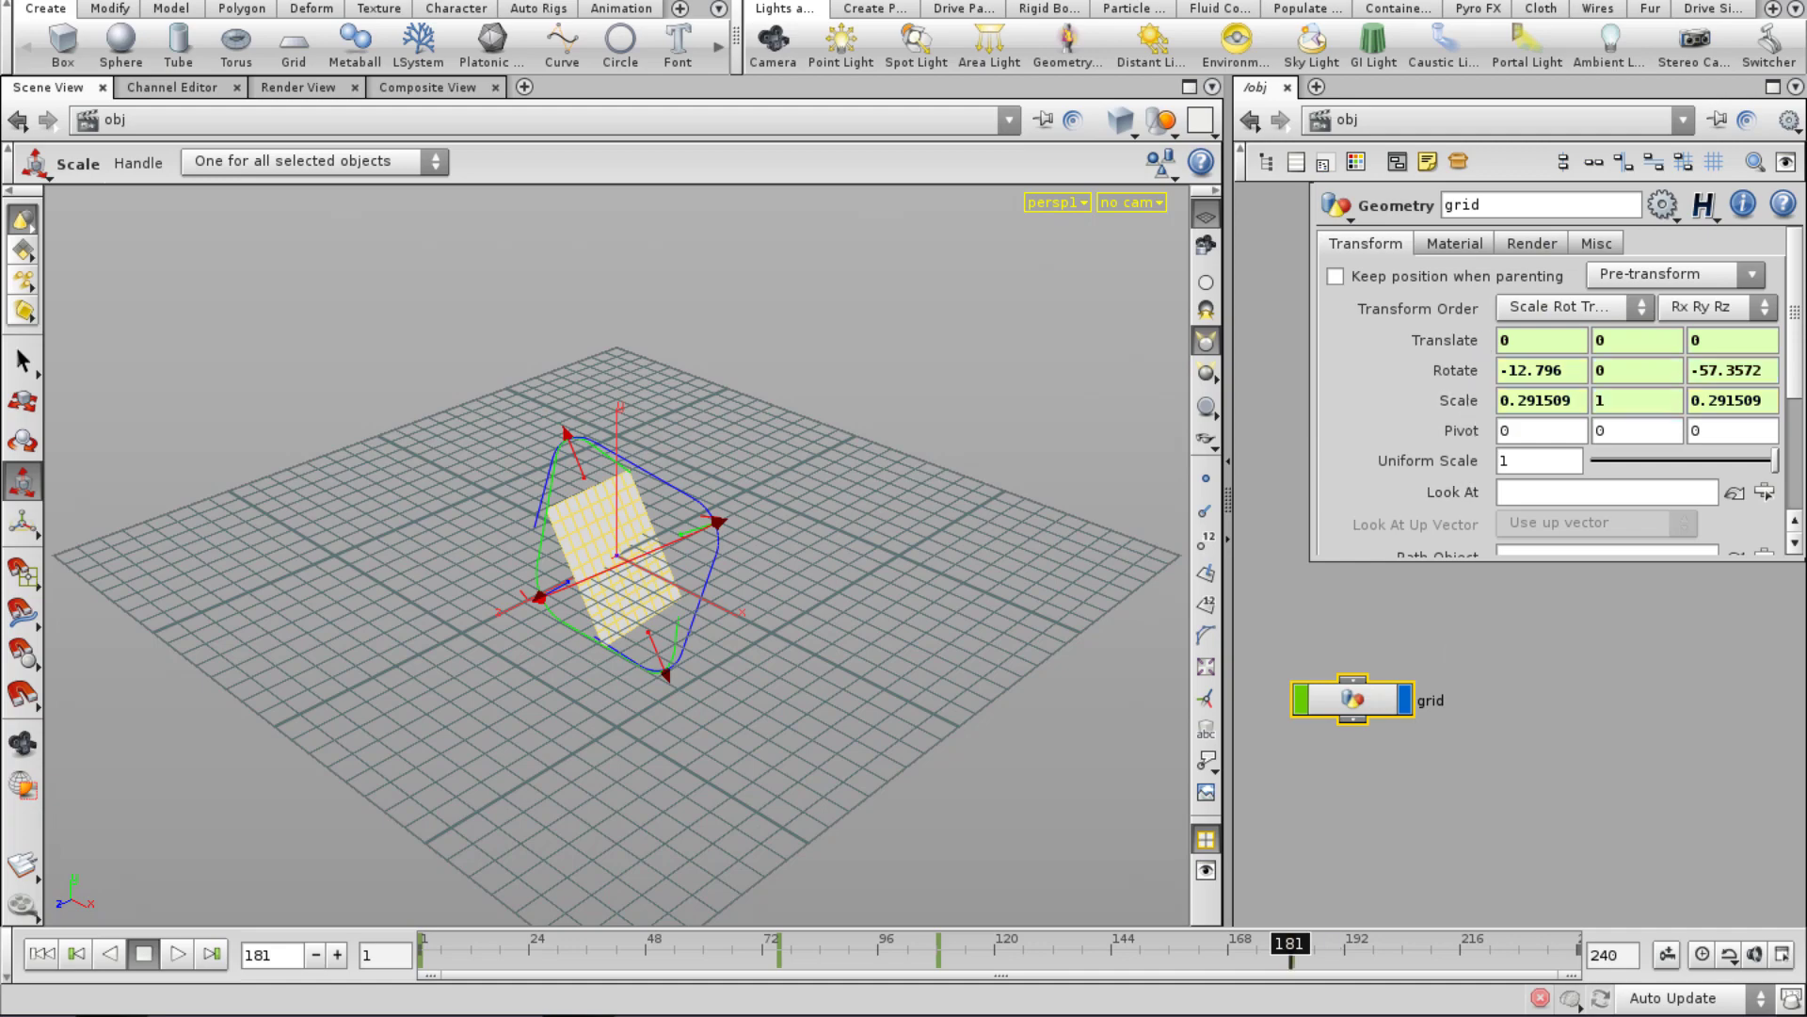
{"action": "left_click_drag", "start_coordinate": [1290, 953], "coordinate": [1149, 1006]}
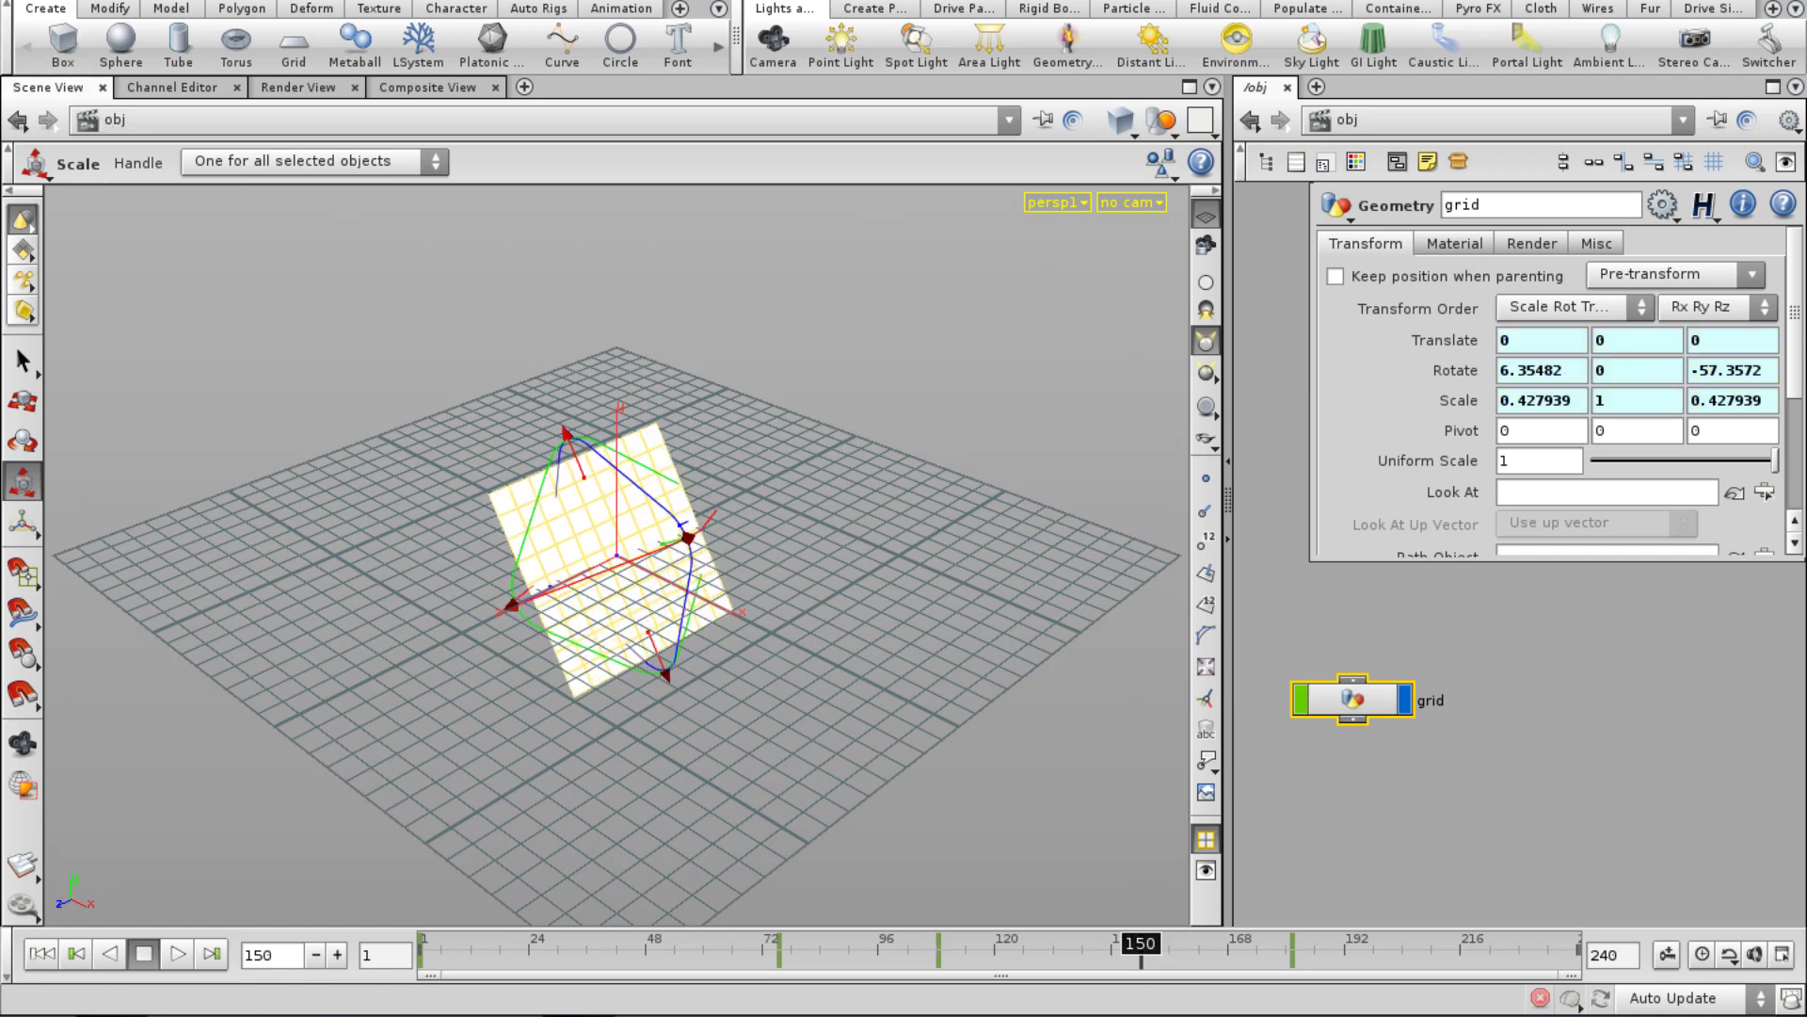
Save the scene as class_example in the Houdini intro course folder on the Desktop.
{"action": "left_click", "coordinate": [26, 0]}
{"action": "left_click", "coordinate": [58, 116]}
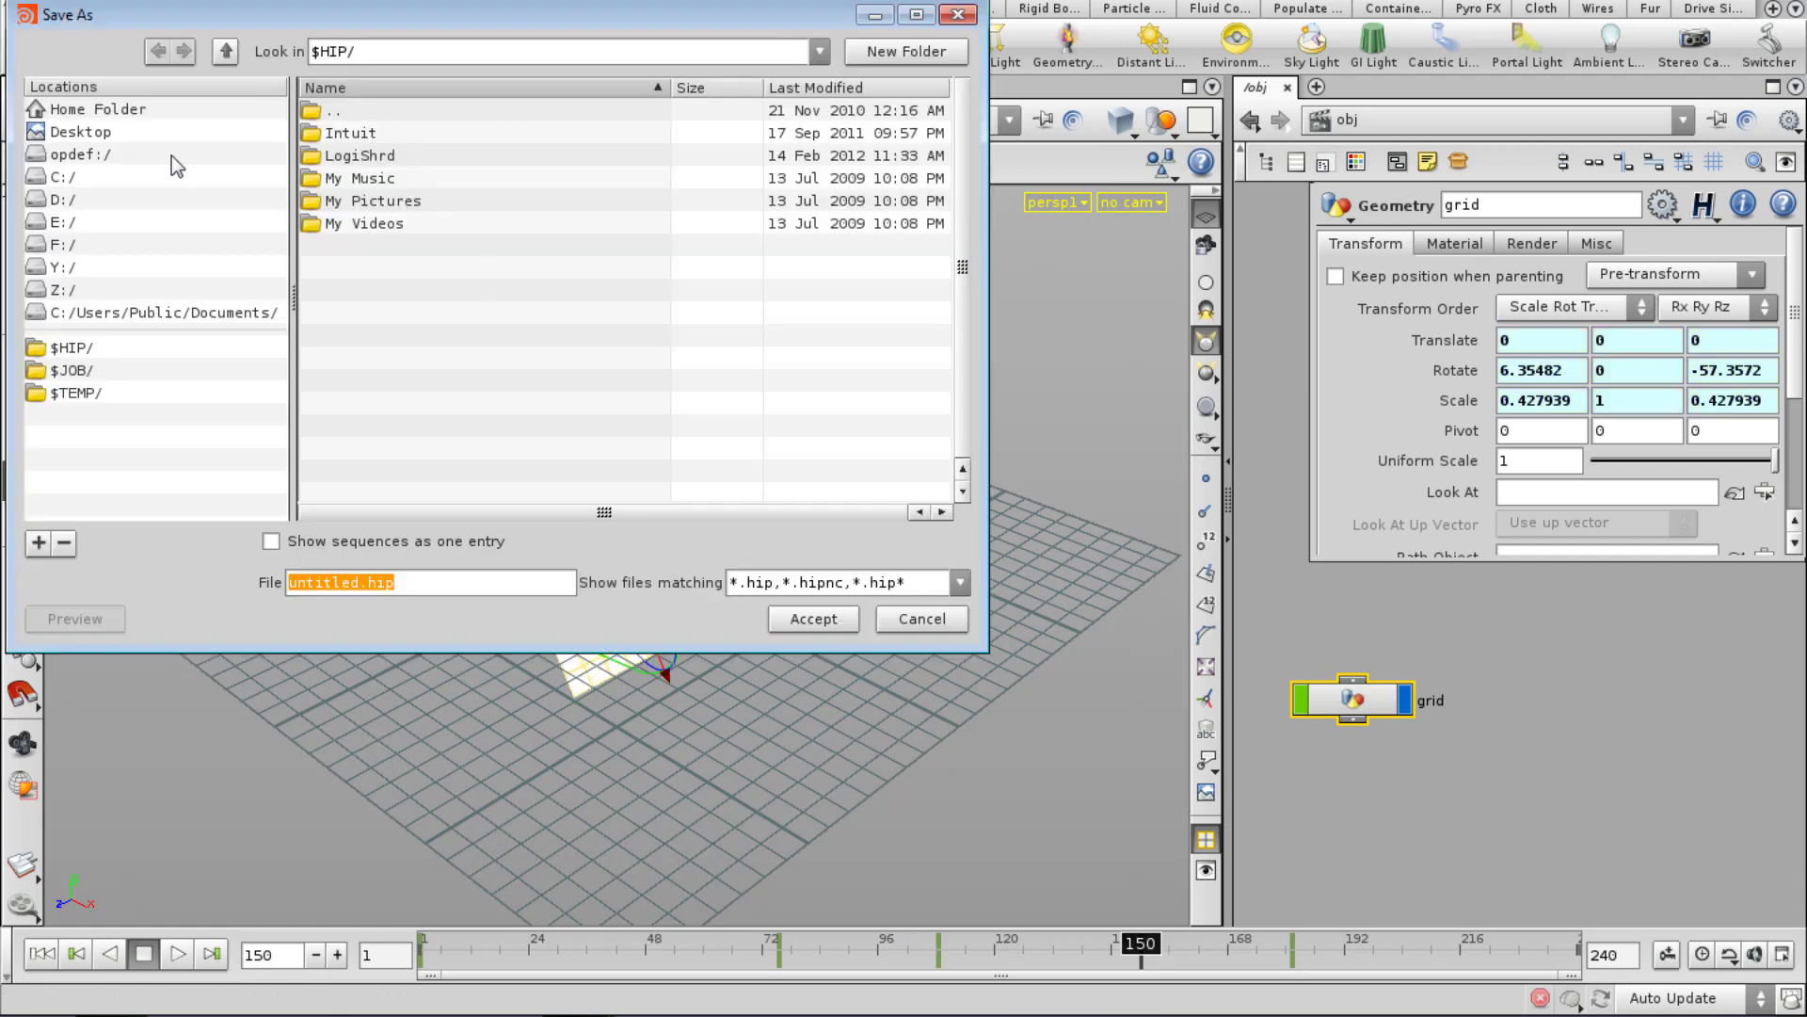
{"action": "left_click", "coordinate": [122, 221]}
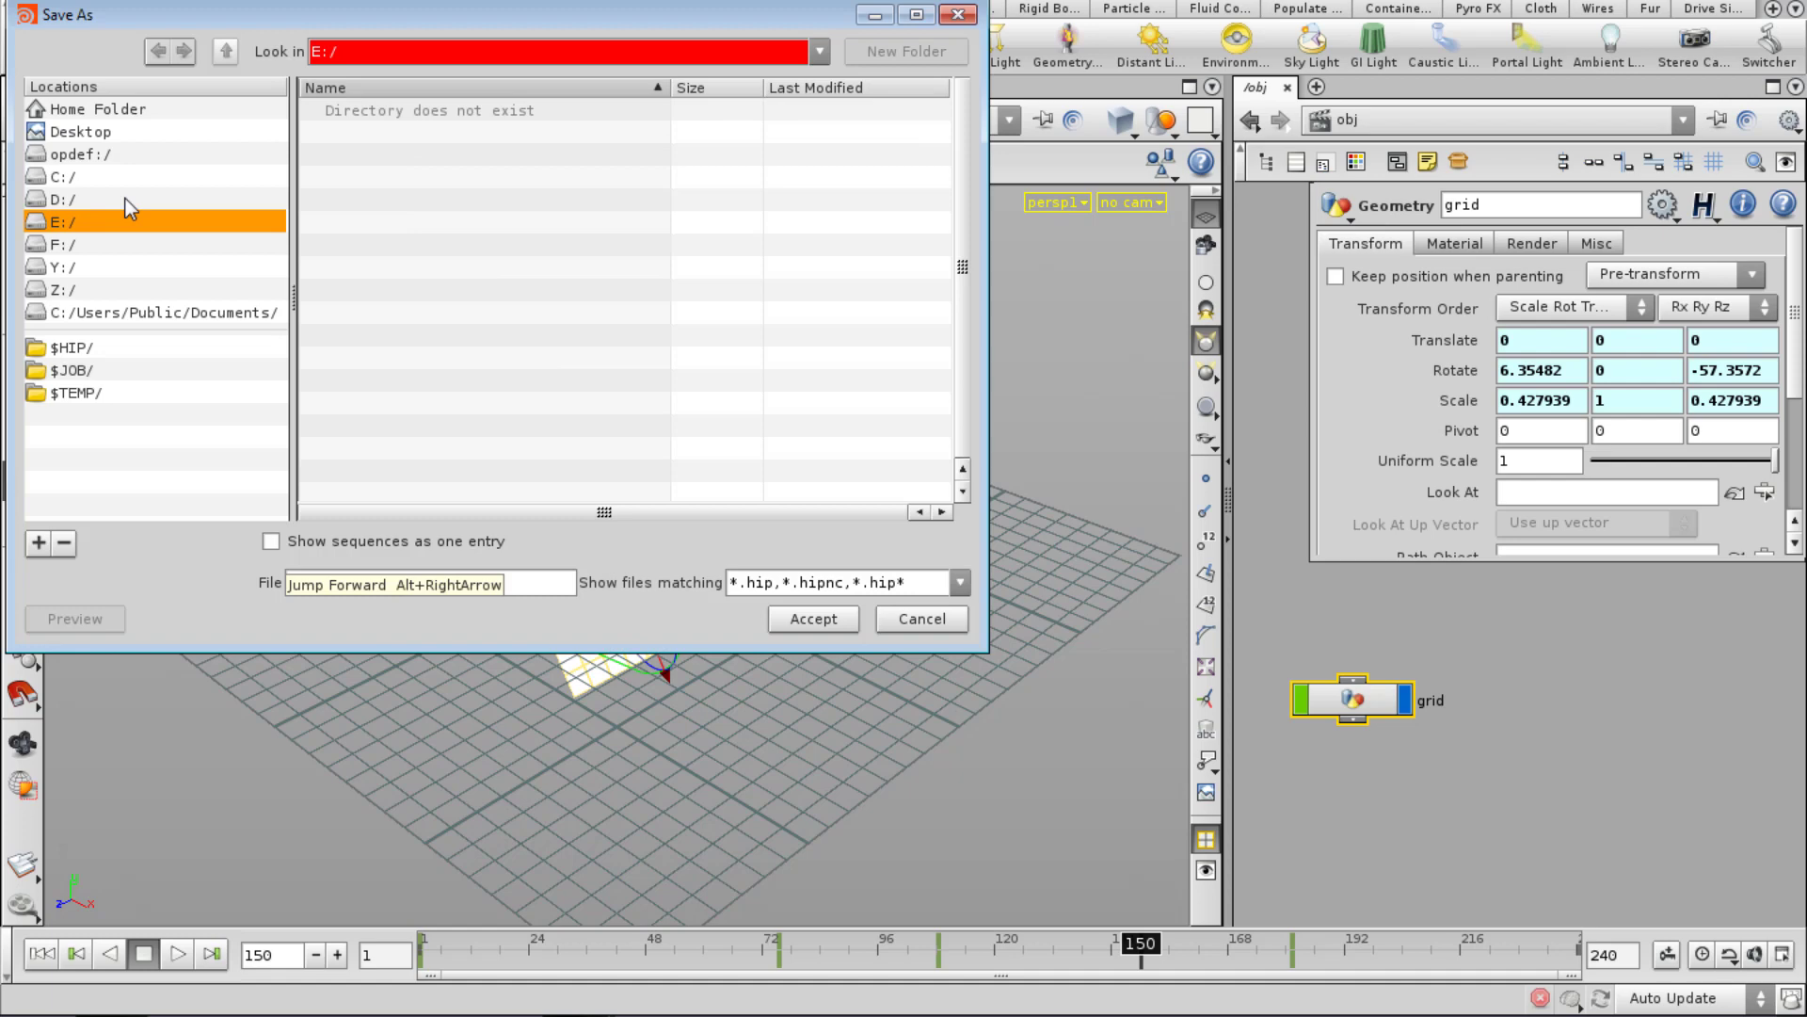
{"action": "left_click", "coordinate": [94, 132]}
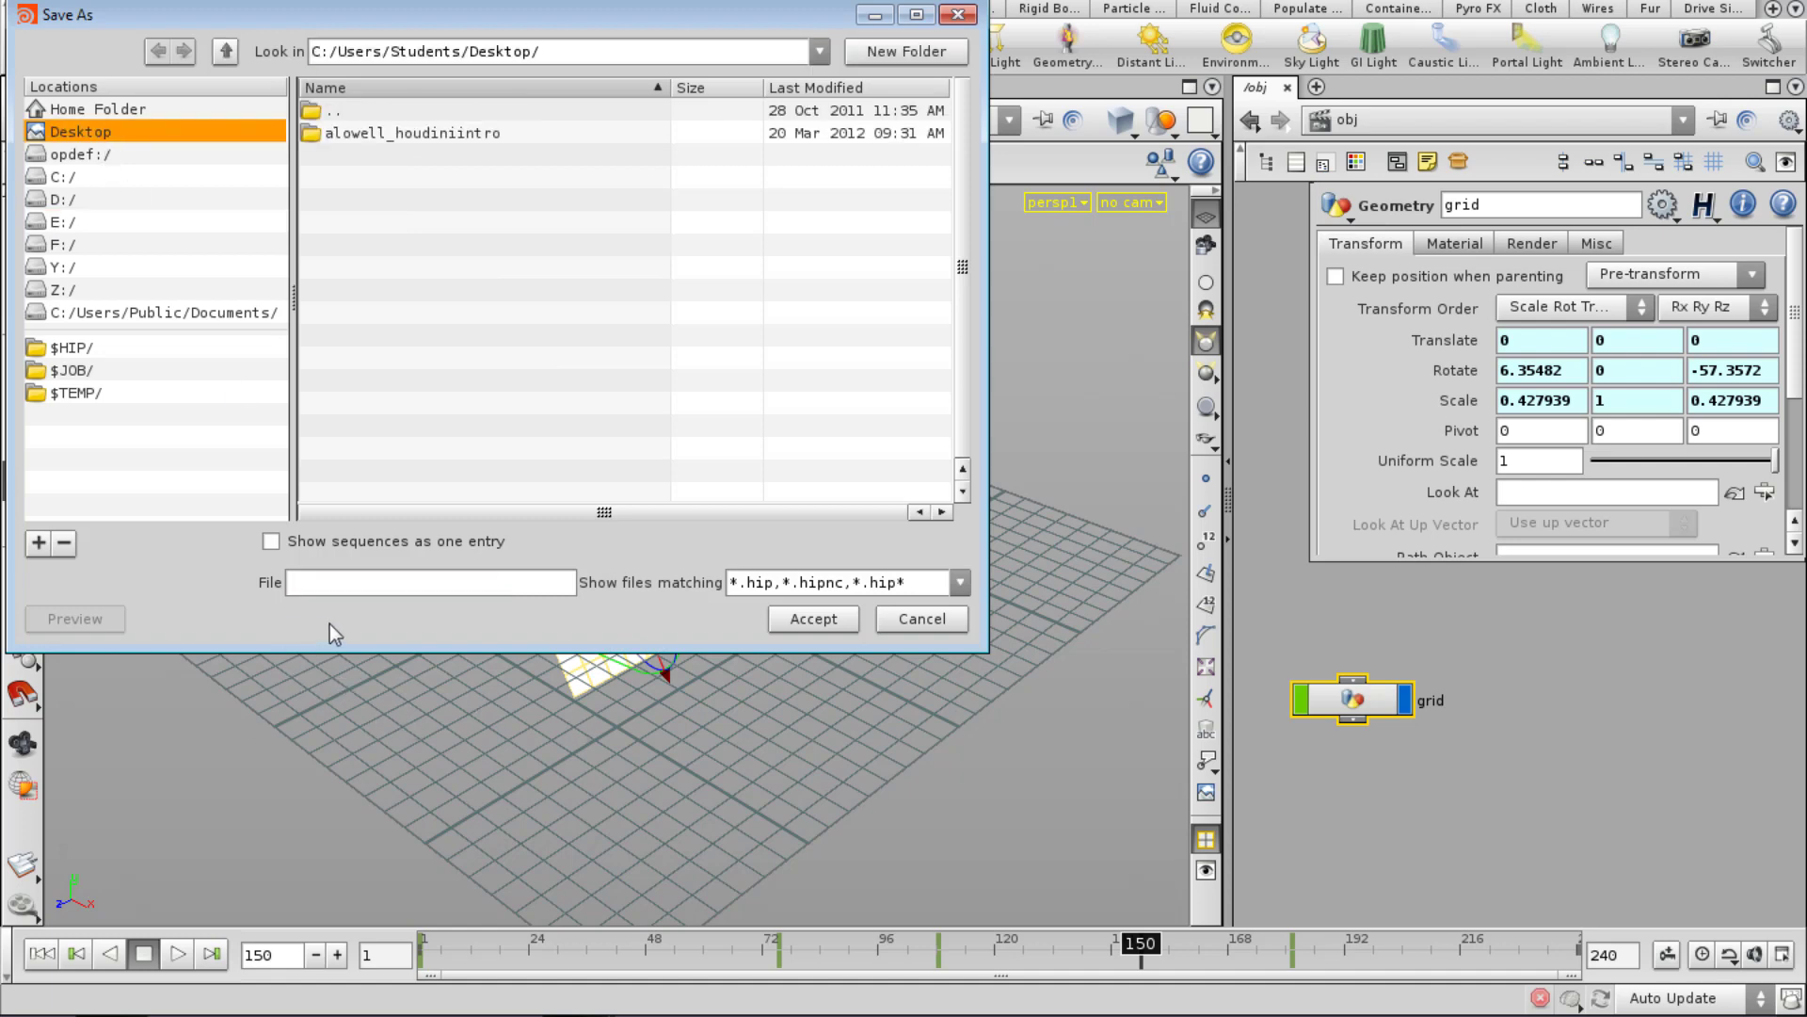
{"action": "double_click", "coordinate": [416, 134]}
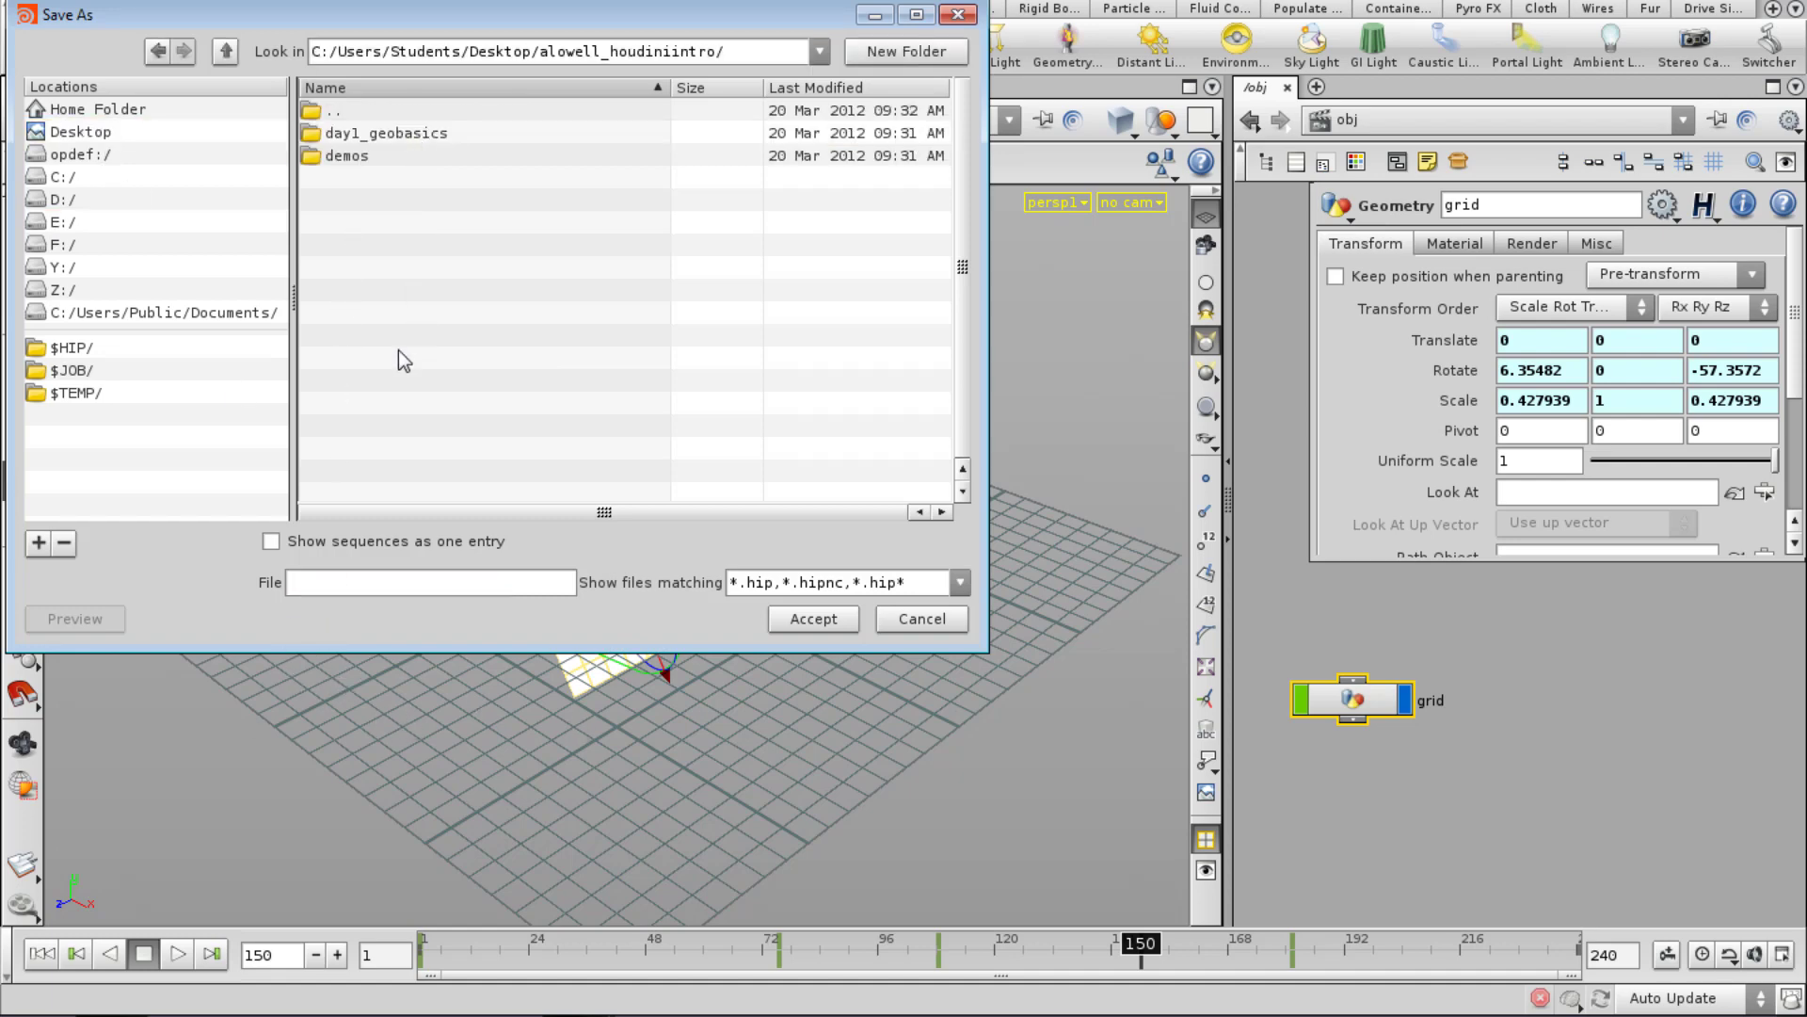
{"action": "left_click", "coordinate": [320, 586]}
{"action": "type", "text": "class_example"}
{"action": "key", "text": "Return"}
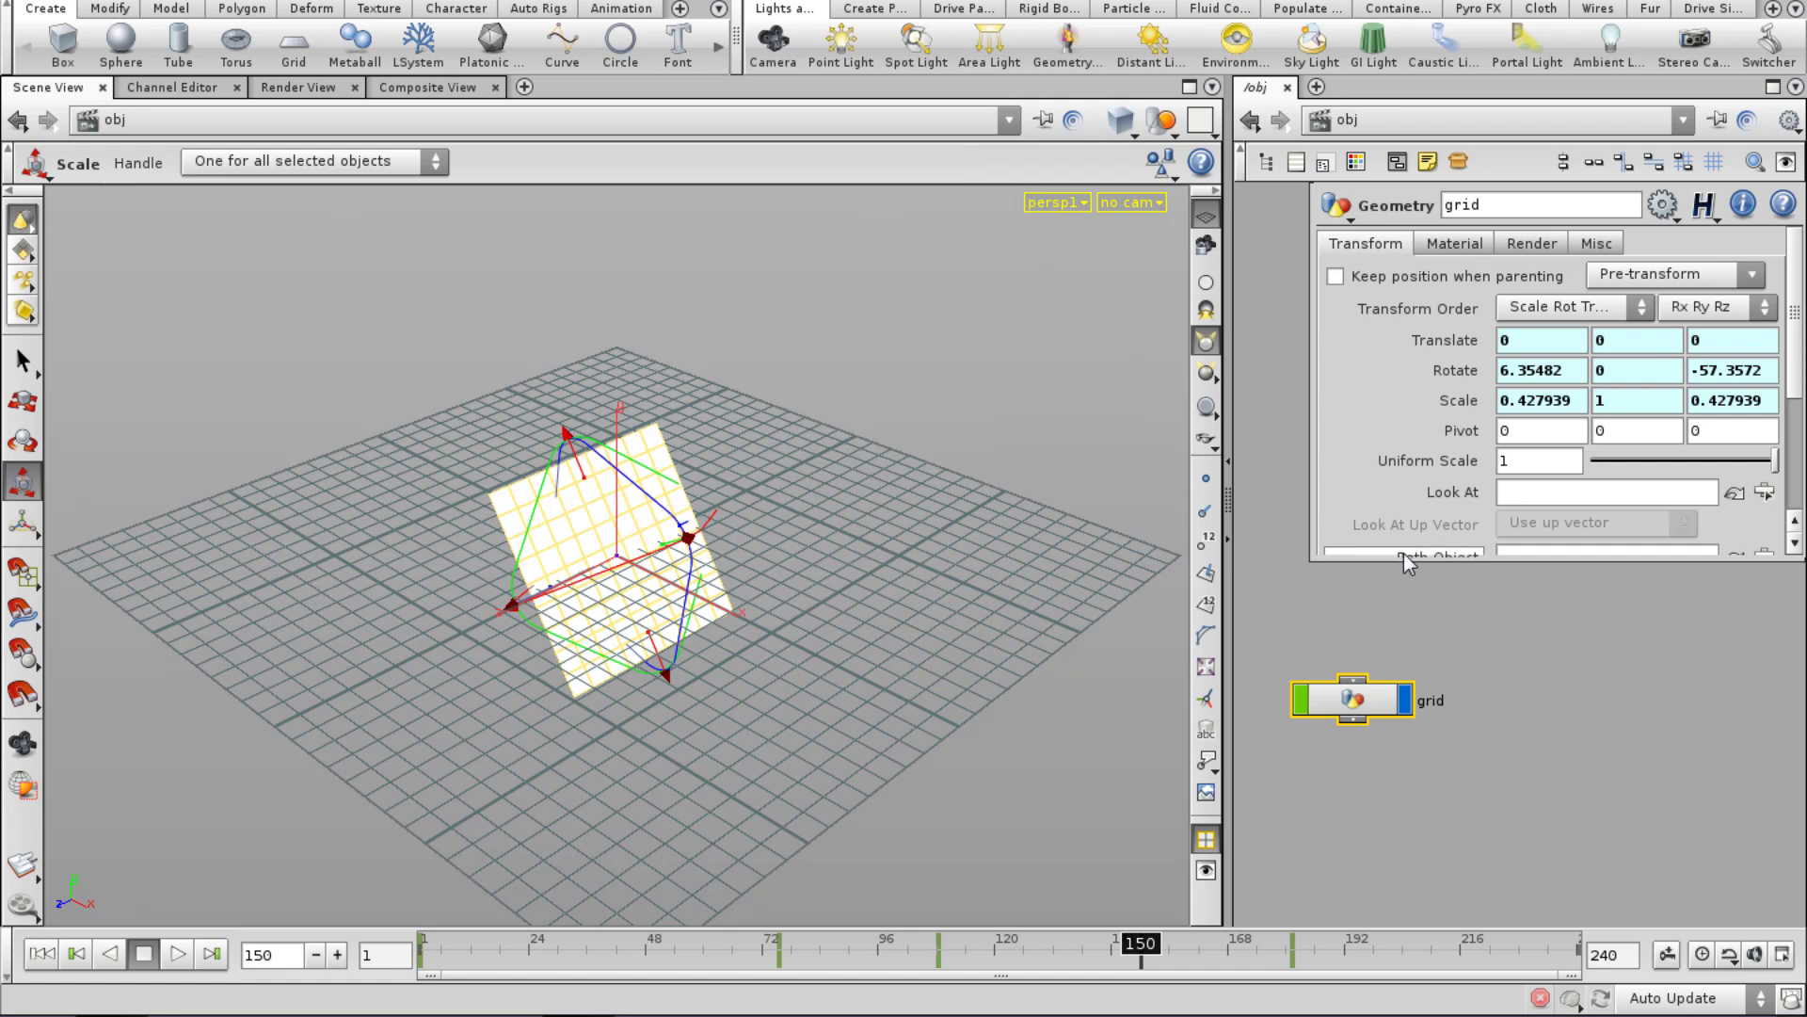
Rename the animated grid object's node any_peice_of_geo.
{"action": "middle_click_drag", "start_coordinate": [1460, 781], "coordinate": [1478, 718]}
{"action": "left_click", "coordinate": [1410, 679]}
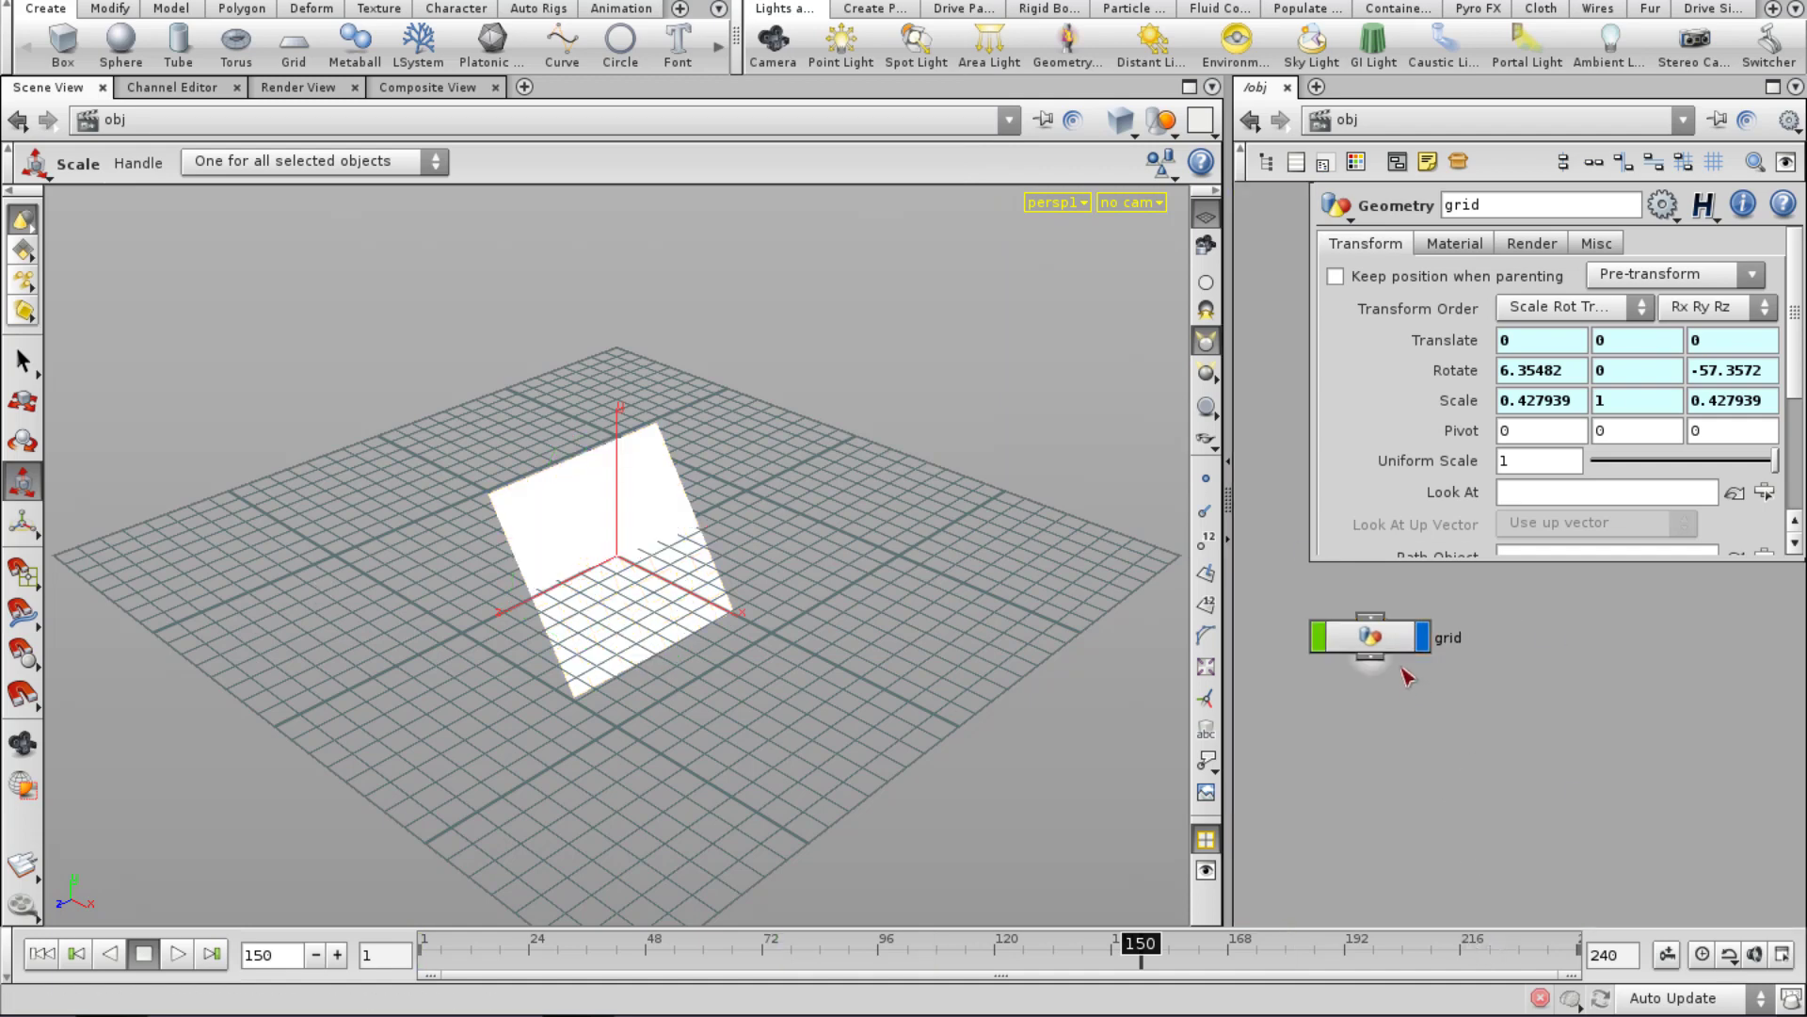
{"action": "left_click", "coordinate": [1377, 638]}
{"action": "left_click", "coordinate": [1368, 769]}
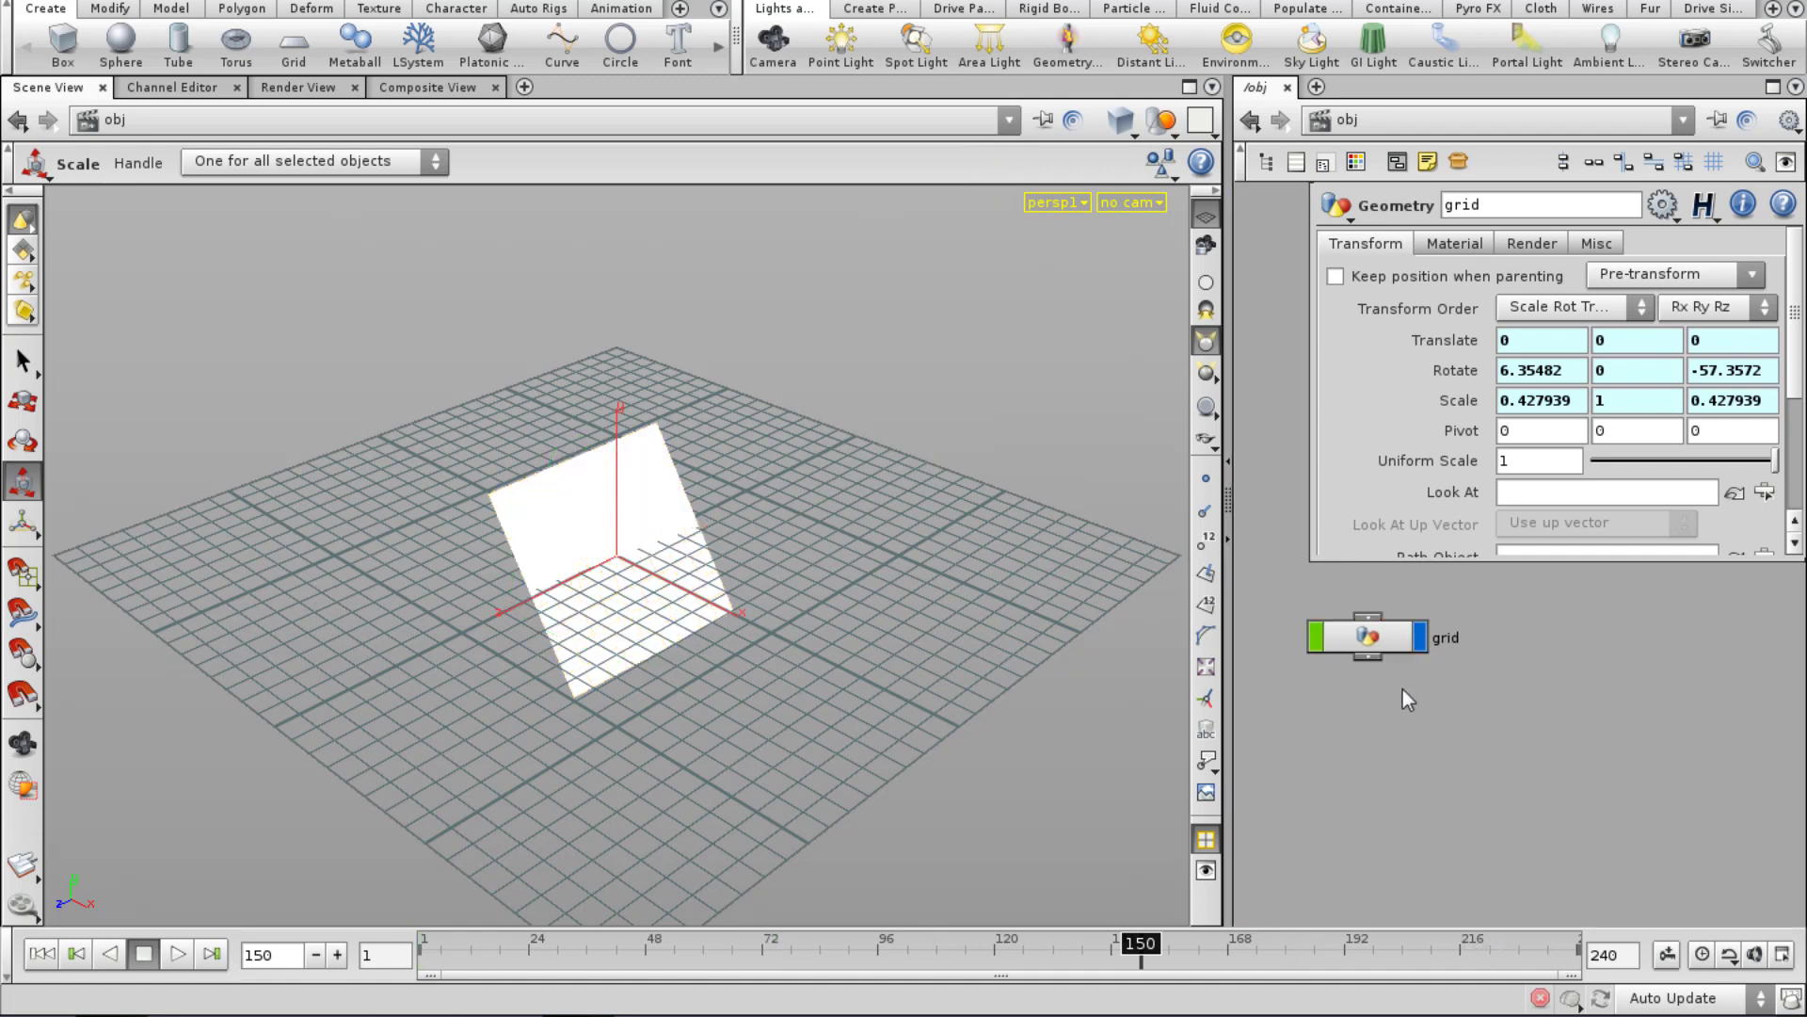
{"action": "double_click", "coordinate": [1449, 637]}
{"action": "type", "text": "any_pei"}
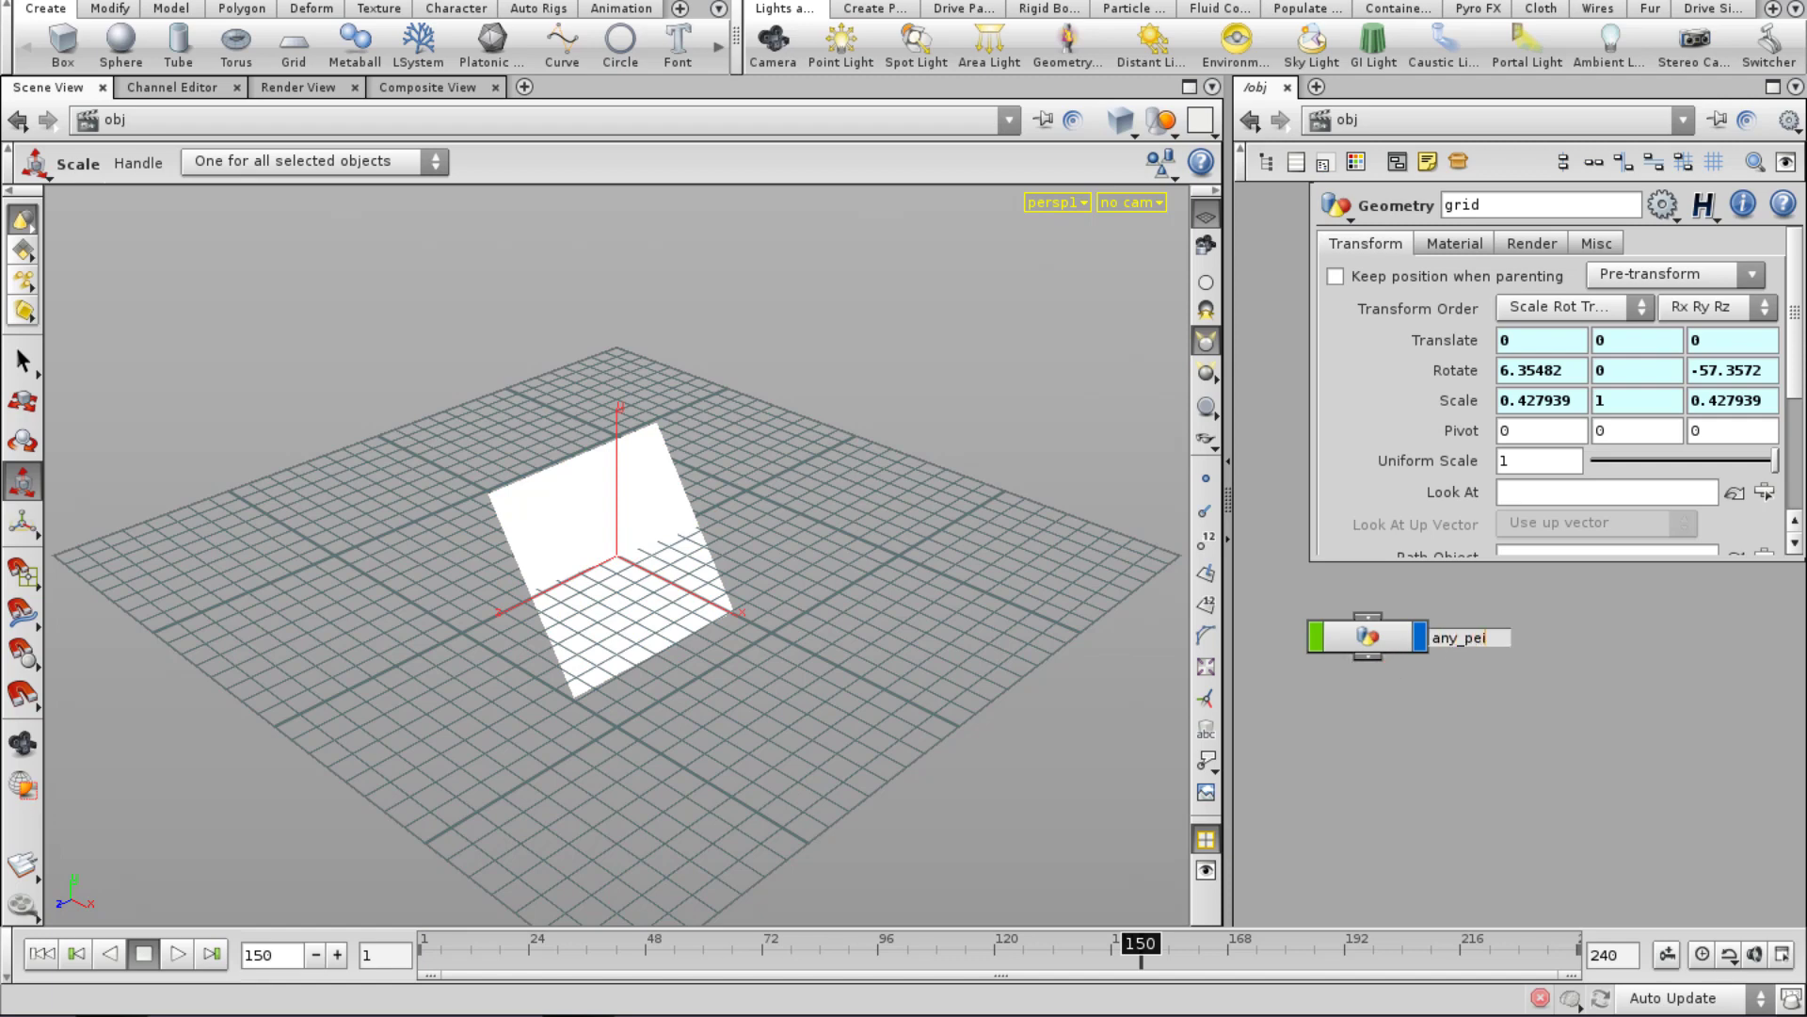
{"action": "type", "text": "ce_of_geometry"}
{"action": "key", "text": "BackSpace"}
{"action": "key", "text": "BackSpace"}
{"action": "key", "text": "BackSpace"}
{"action": "key", "text": "BackSpace"}
{"action": "key", "text": "BackSpace"}
{"action": "key", "text": "BackSpace"}
{"action": "key", "text": "BackSpace"}
{"action": "key", "text": "BackSpace"}
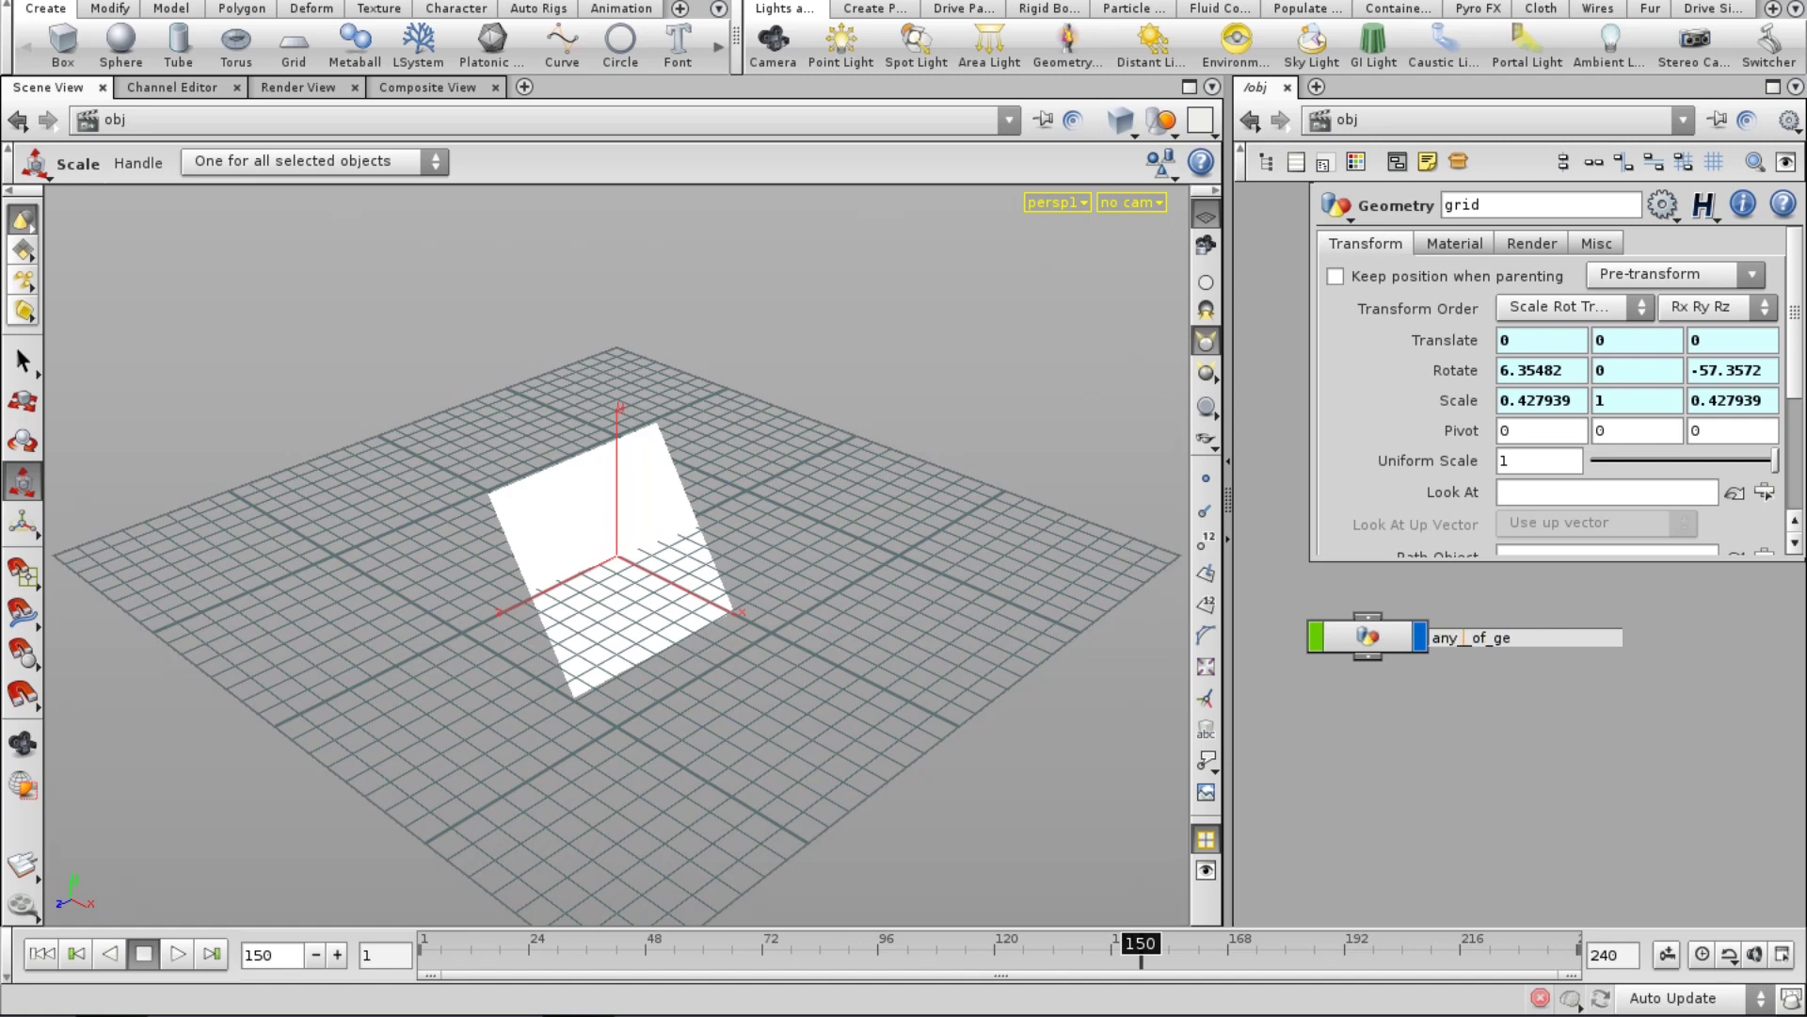
{"action": "type", "text": "any_peice_of"}
{"action": "key", "text": "Delete"}
{"action": "key", "text": "Delete"}
{"action": "key", "text": "Delete"}
{"action": "key", "text": "Delete"}
{"action": "key", "text": "Delete"}
{"action": "key", "text": "Delete"}
{"action": "type", "text": "_geo"}
{"action": "key", "text": "Return"}
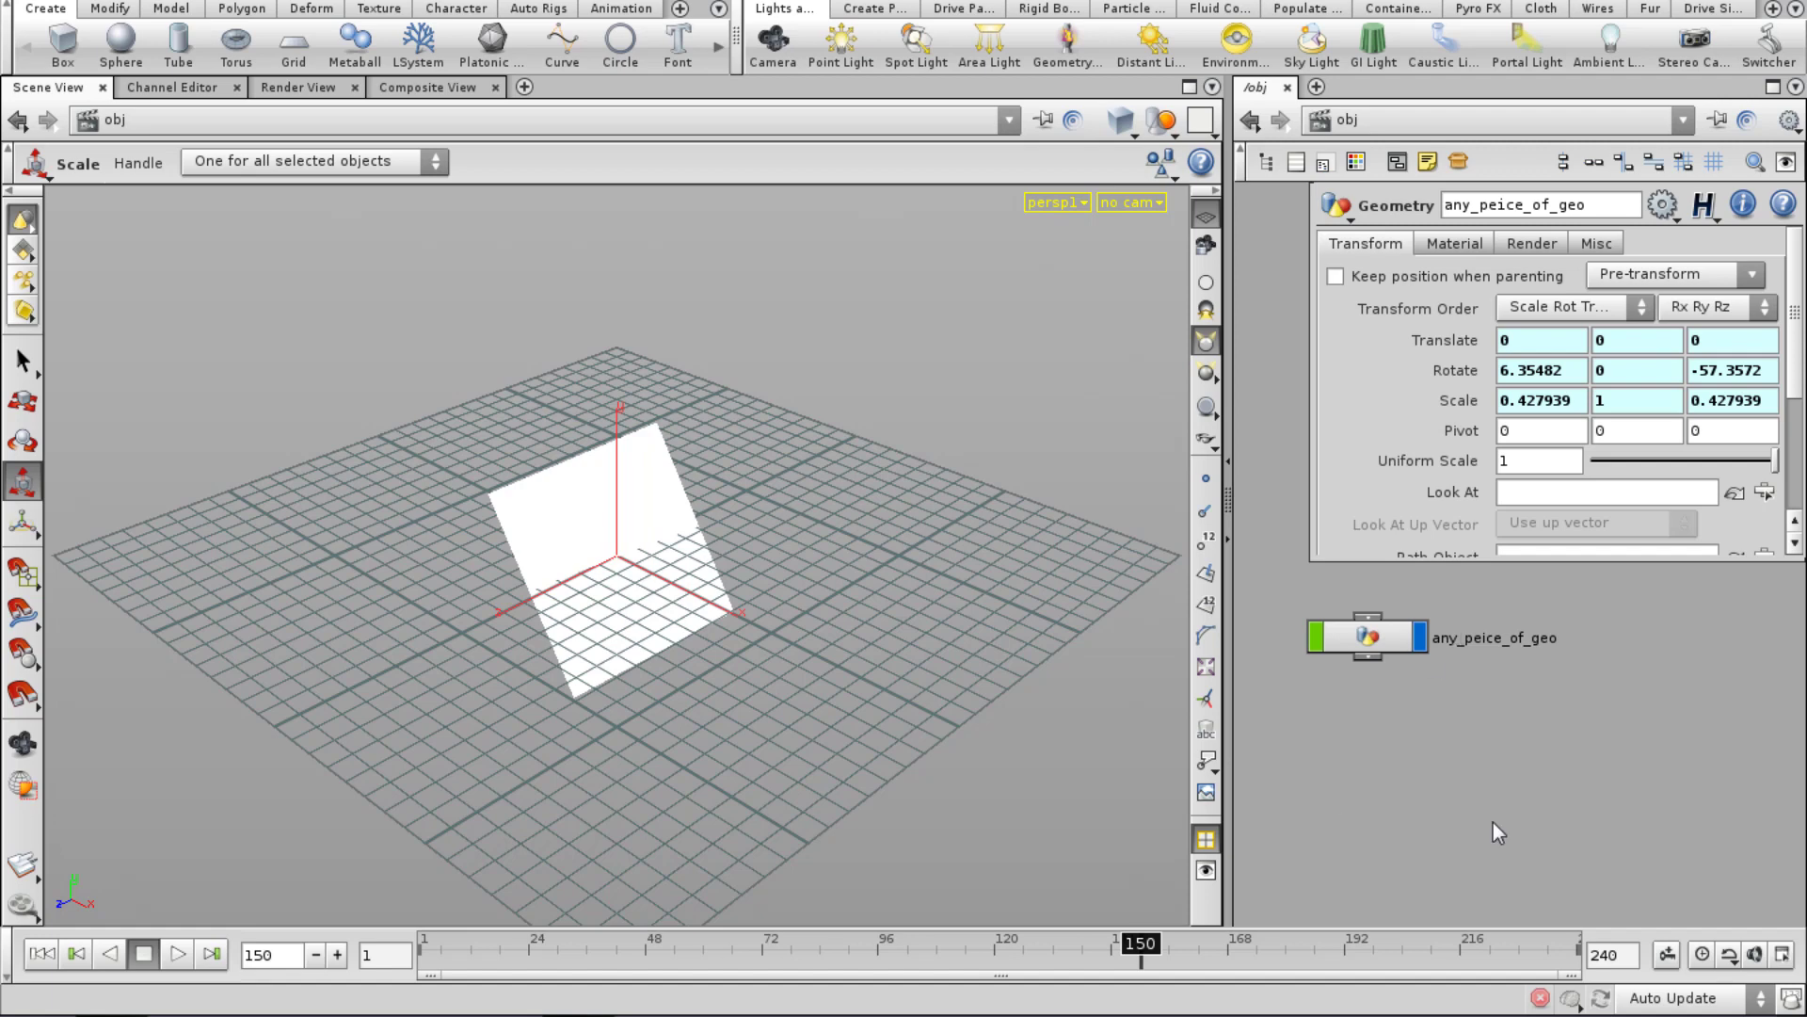
Place a second Geometry object below any_peice_of_geo in the object network and rename it particle_effect.
{"action": "middle_click_drag", "start_coordinate": [1545, 739], "coordinate": [1542, 711]}
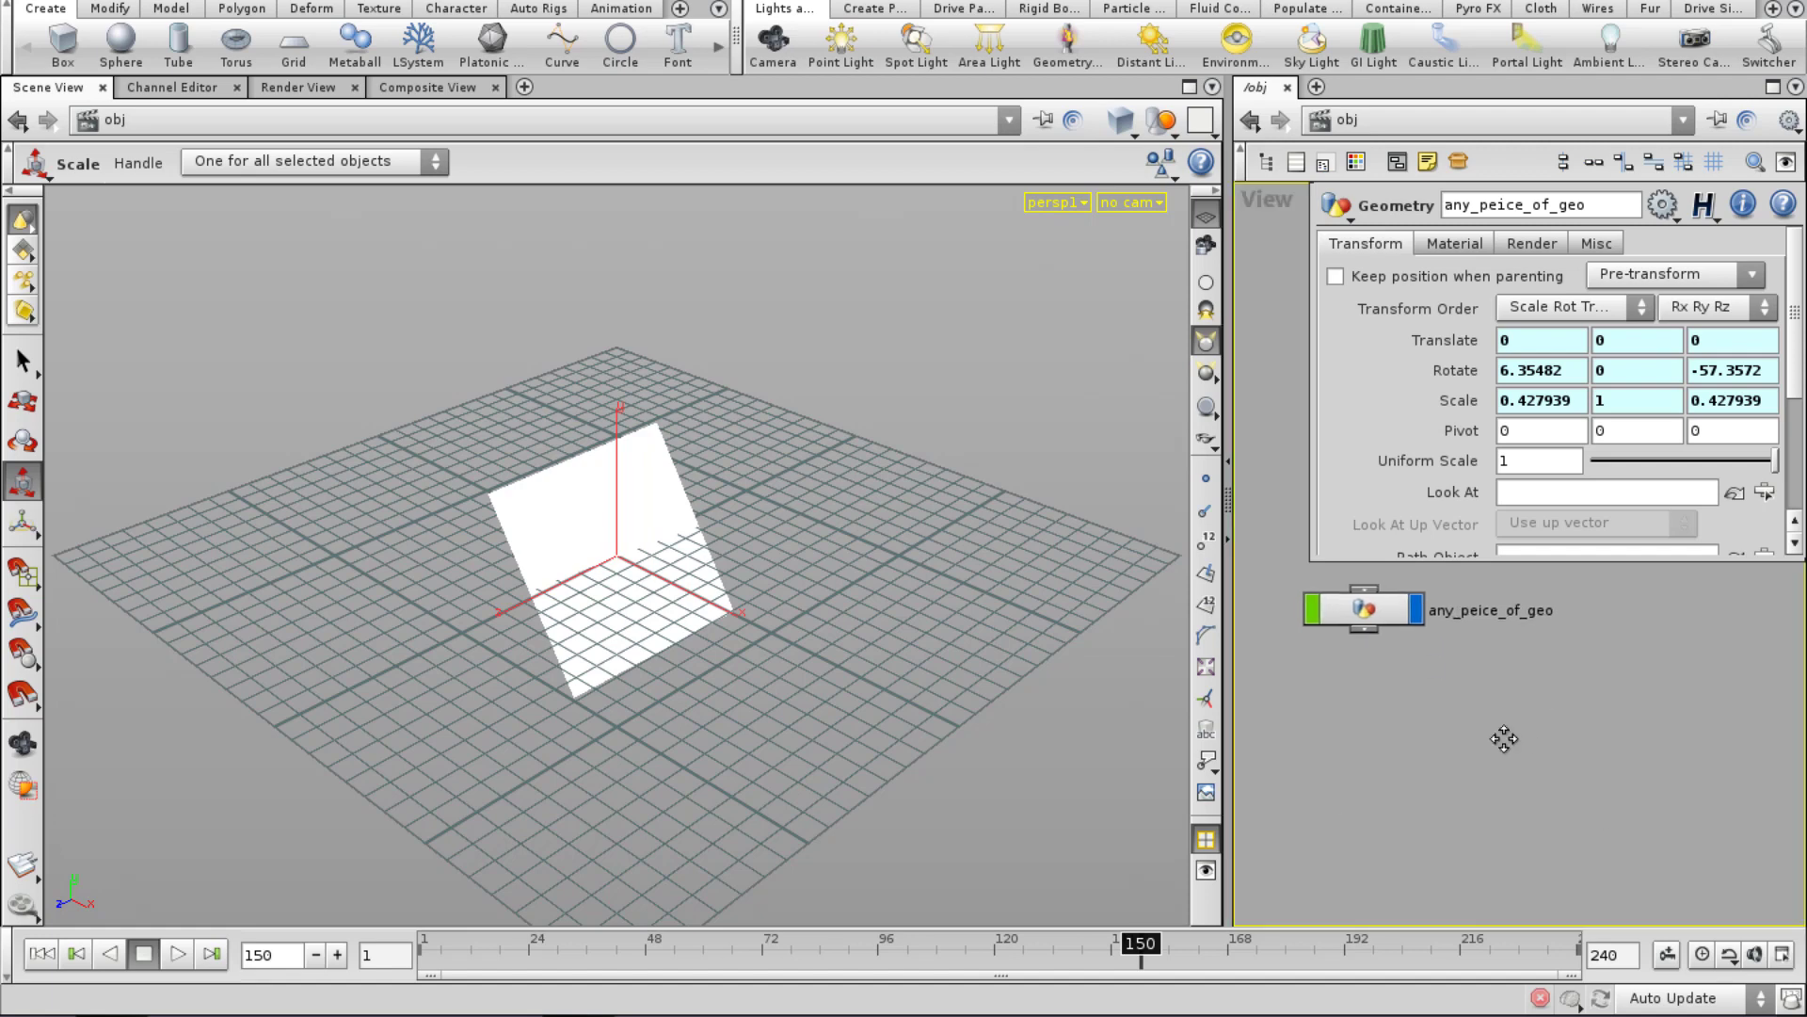
{"action": "key", "text": "Tab"}
{"action": "left_click", "coordinate": [1593, 718]}
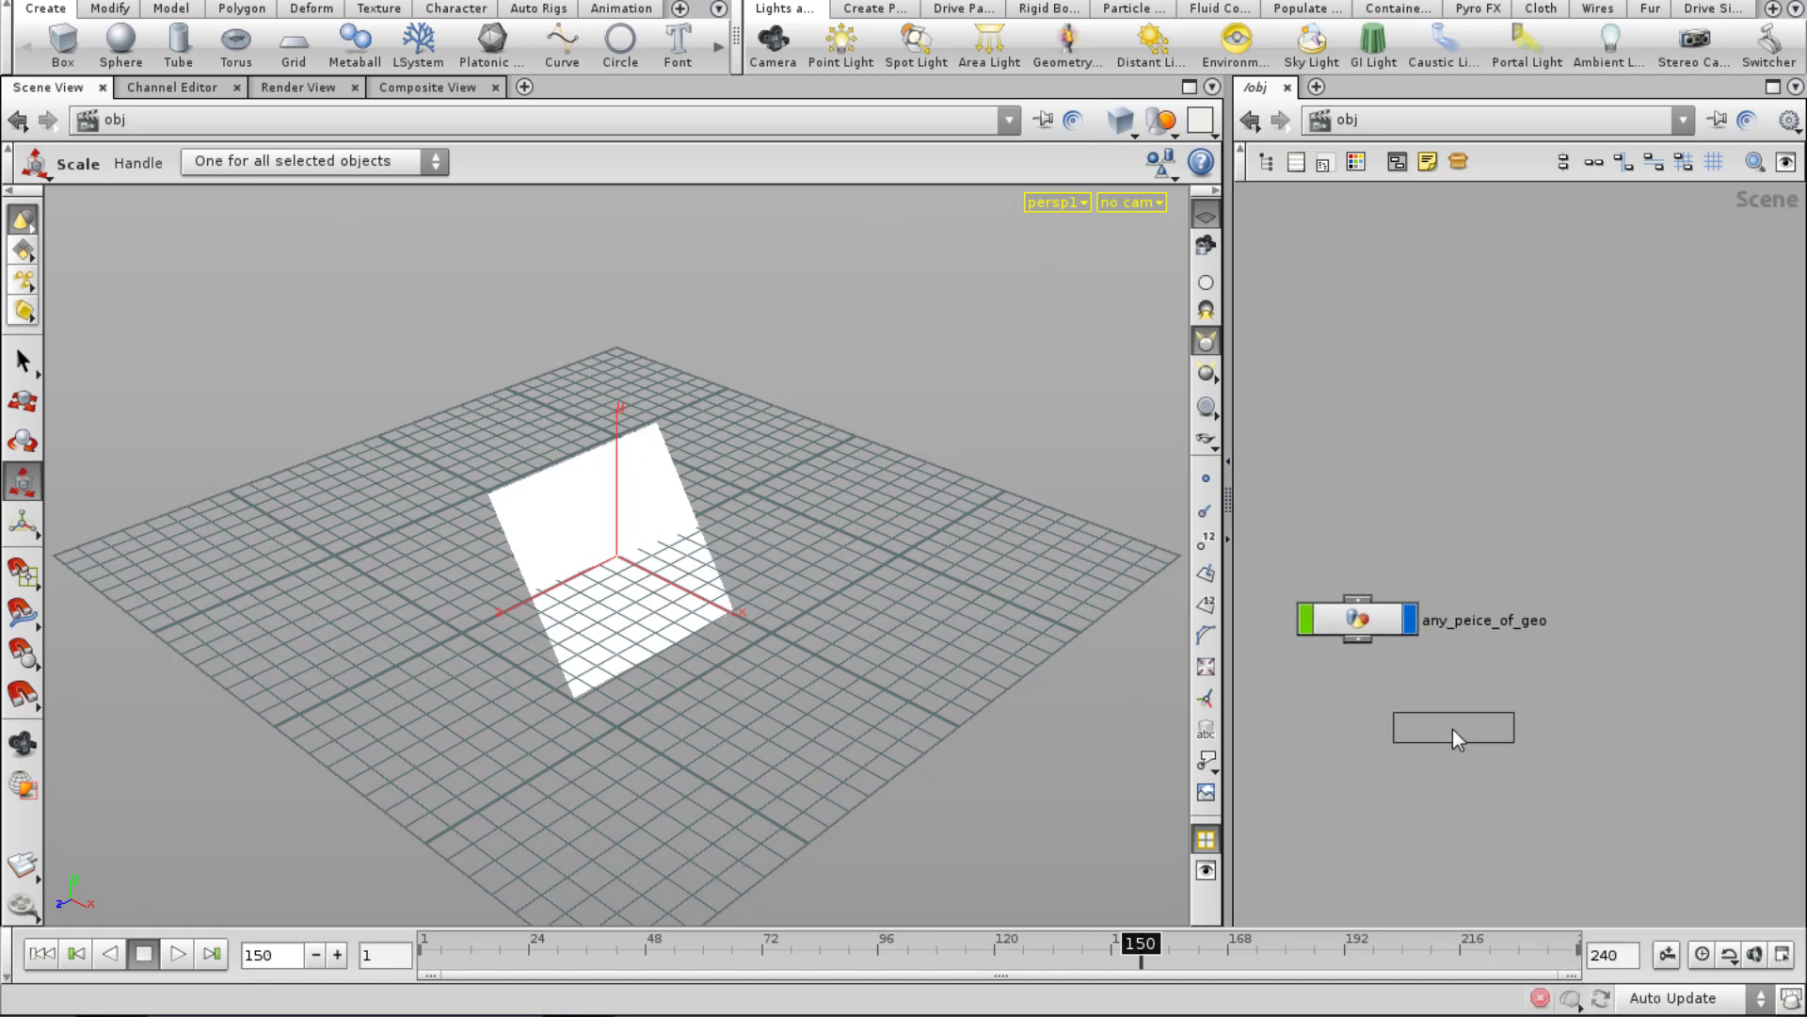
{"action": "left_click", "coordinate": [1453, 729]}
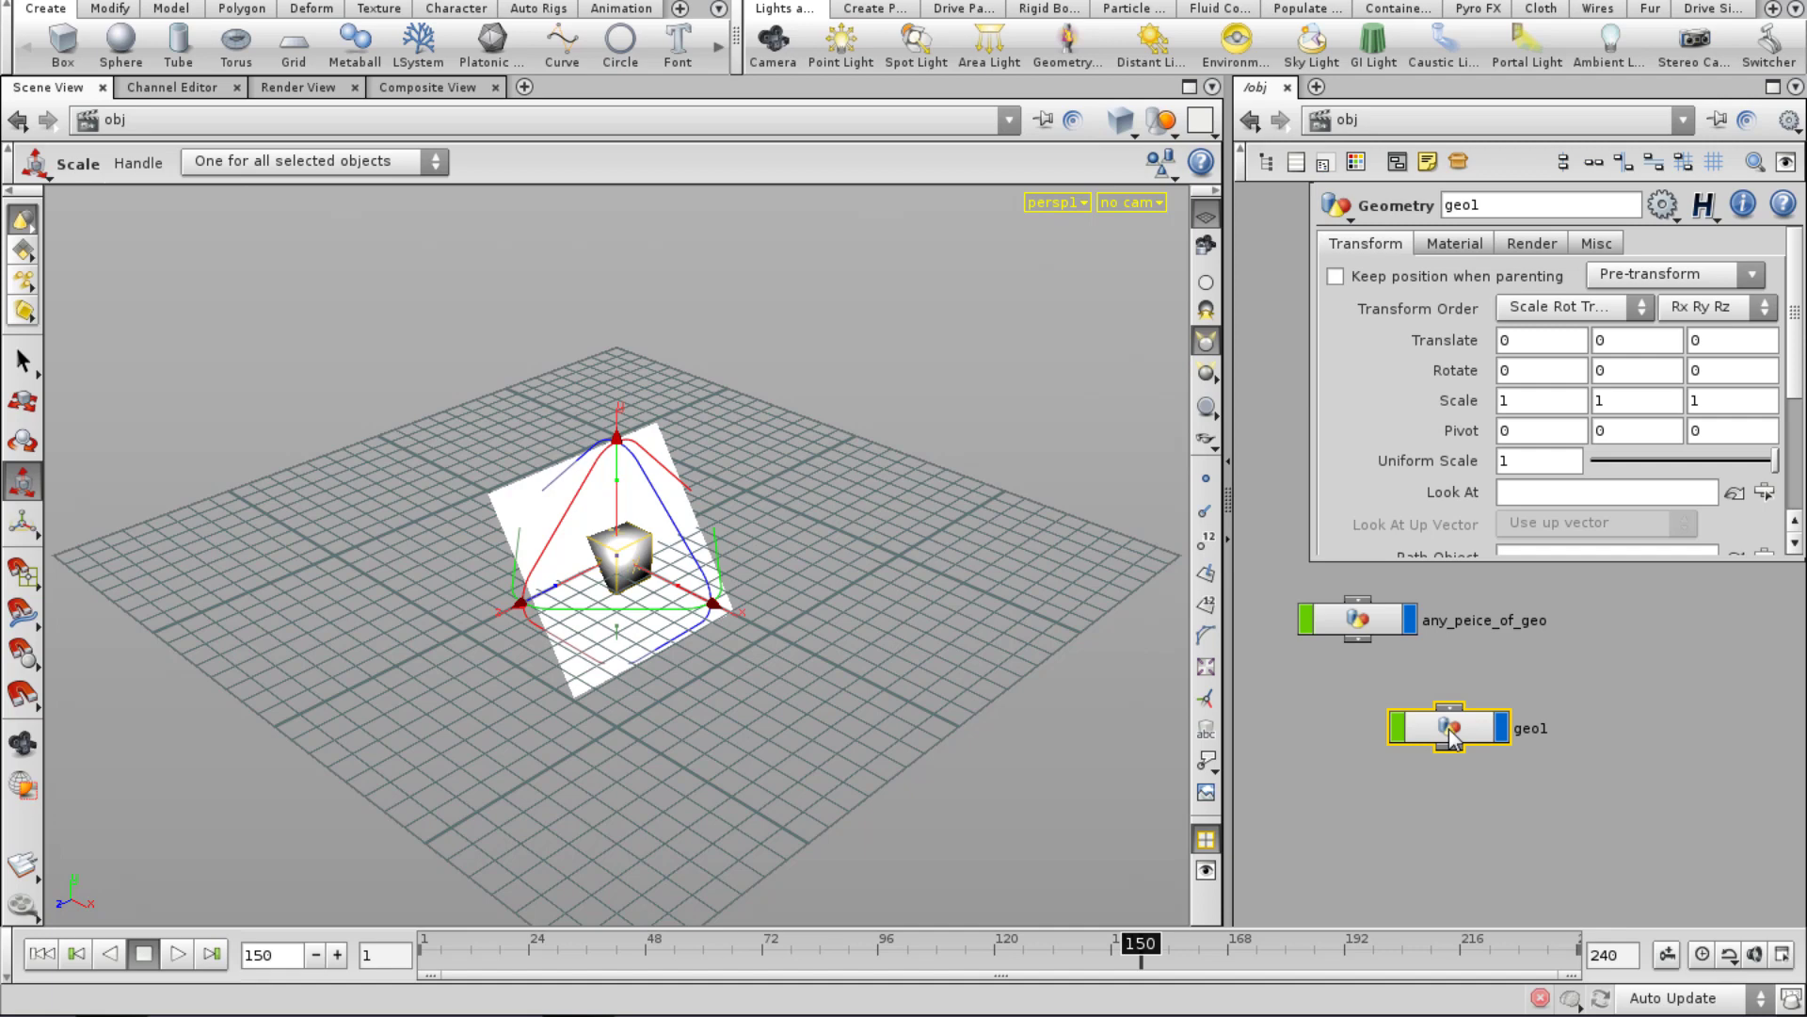
{"action": "double_click", "coordinate": [1530, 727]}
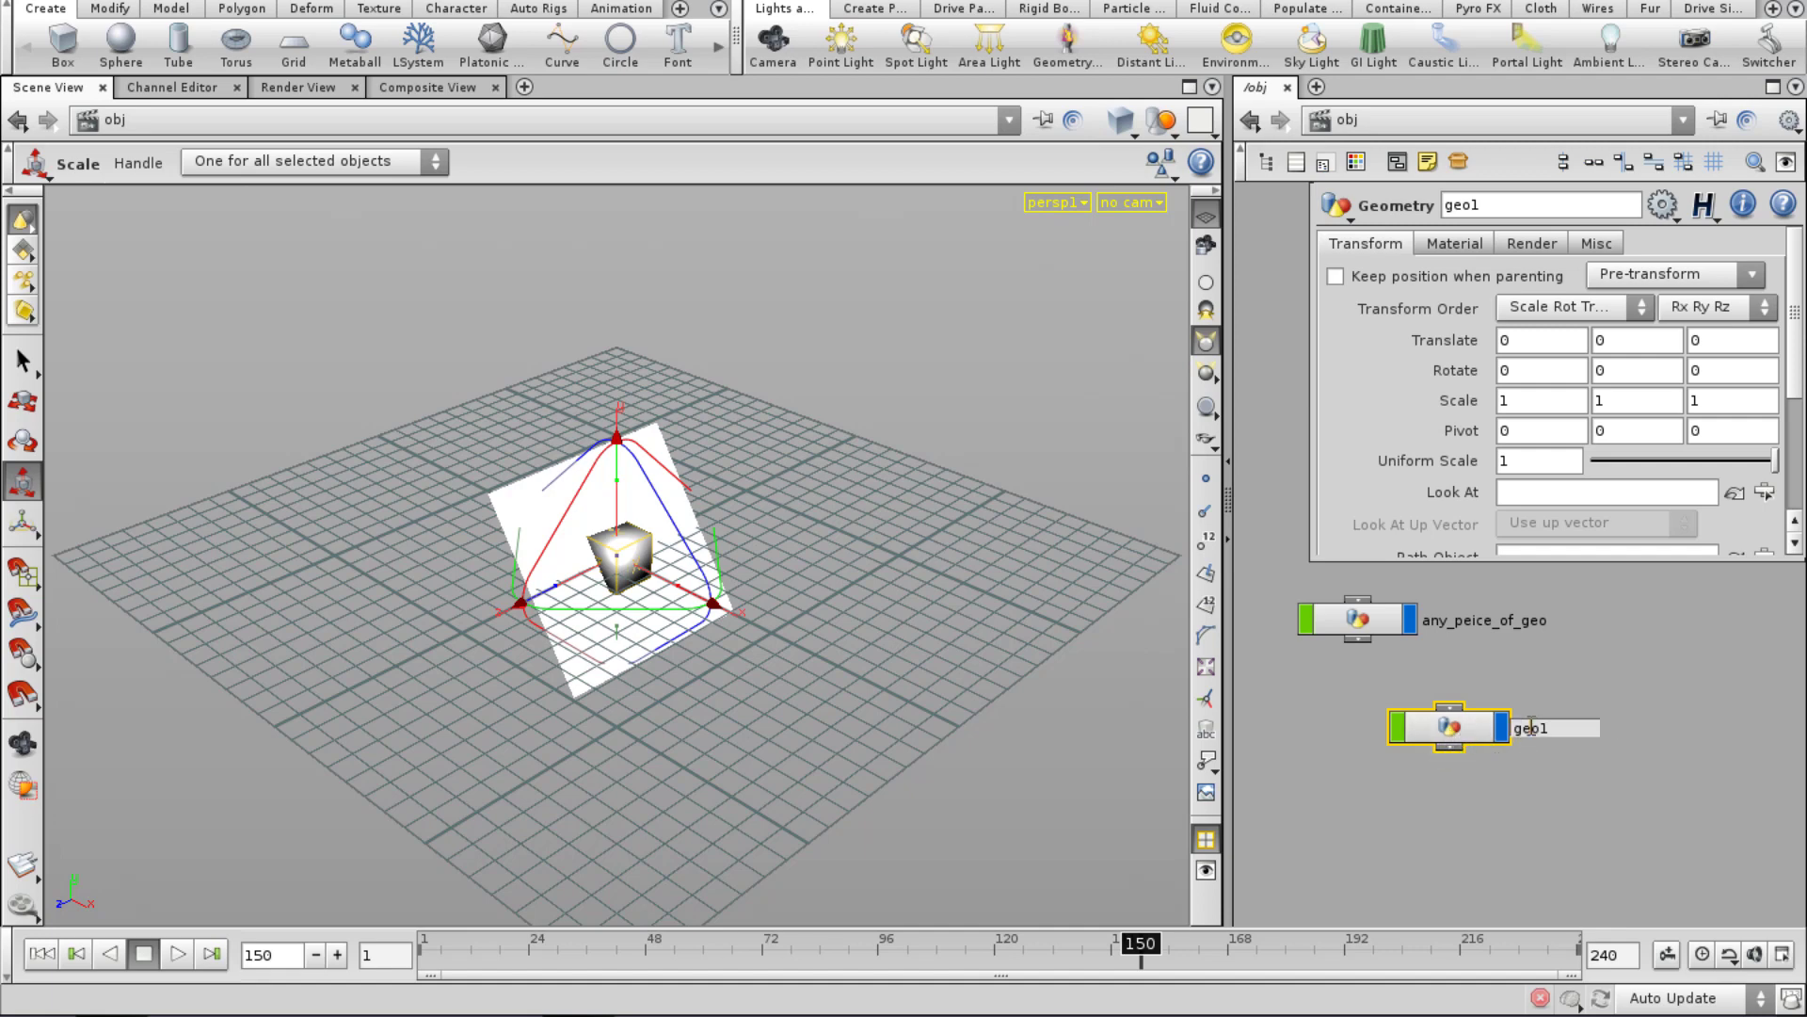
{"action": "type", "text": "particel"}
{"action": "key", "text": "BackSpace"}
{"action": "key", "text": "BackSpace"}
{"action": "type", "text": "le_effect"}
{"action": "key", "text": "Return"}
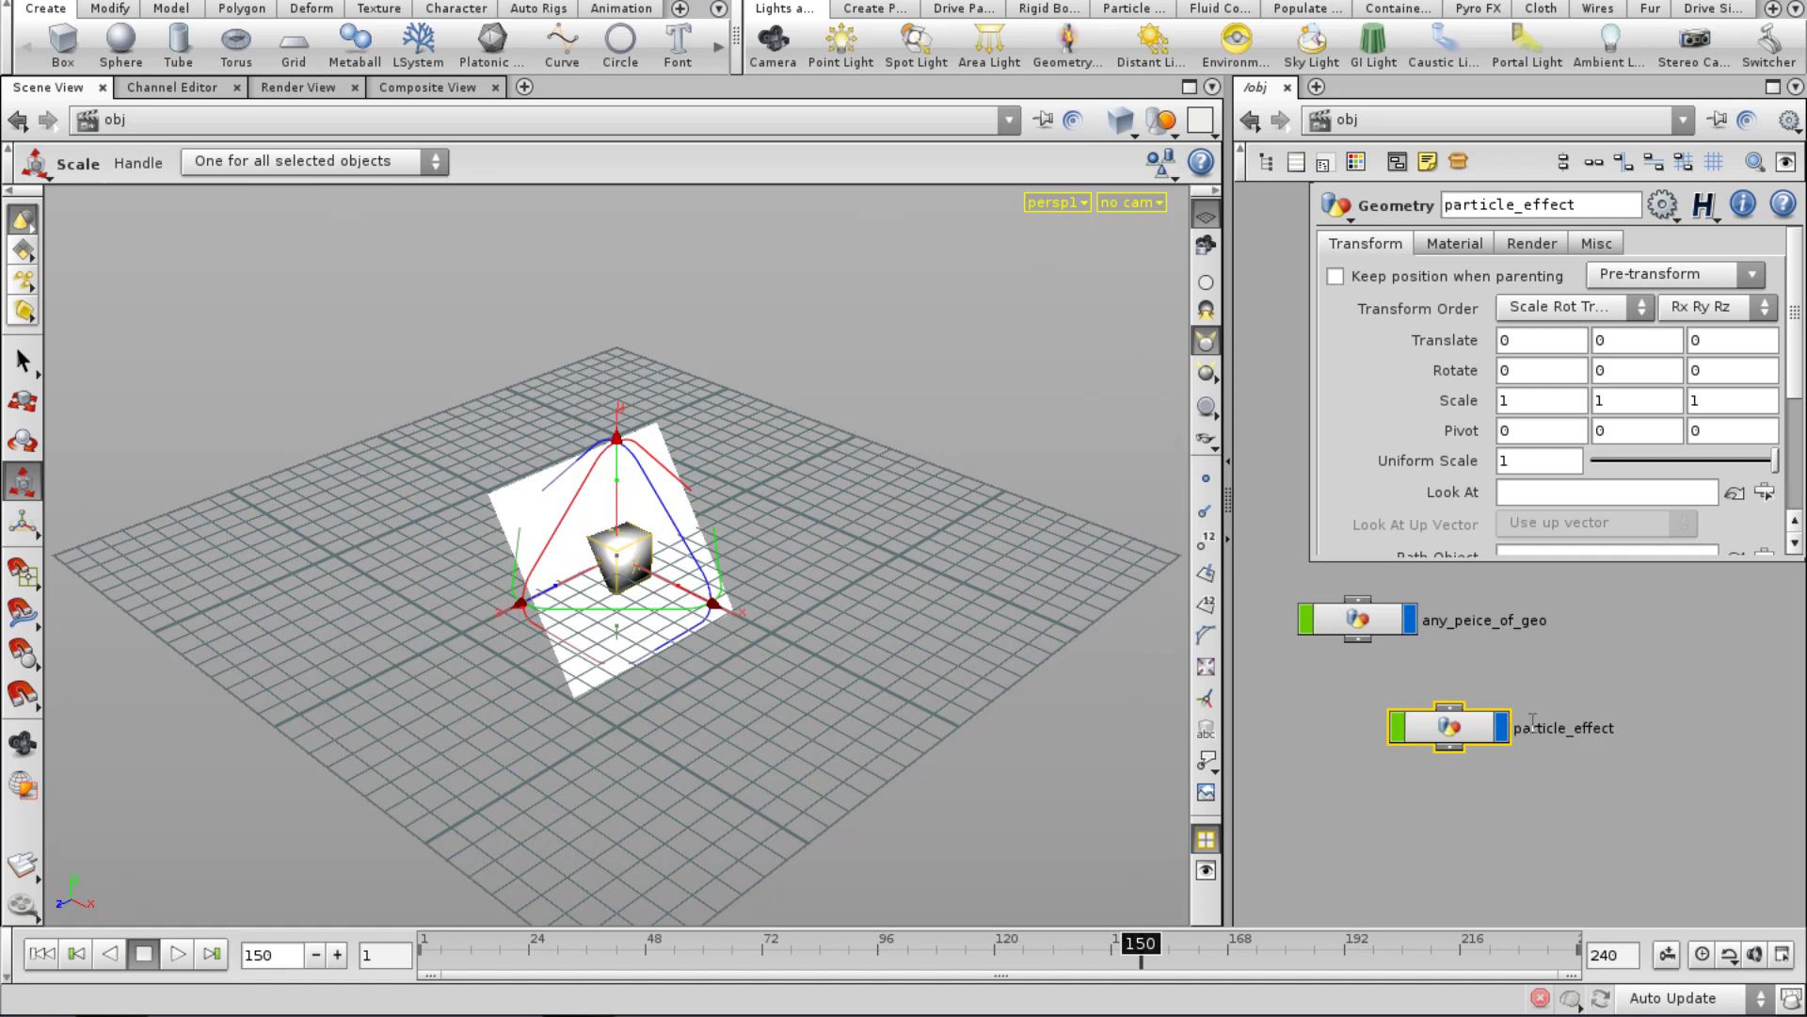
Go inside the particle_effect object, try to place an Object Merge node, and dismiss the crash errors.
{"action": "double_click", "coordinate": [1460, 735]}
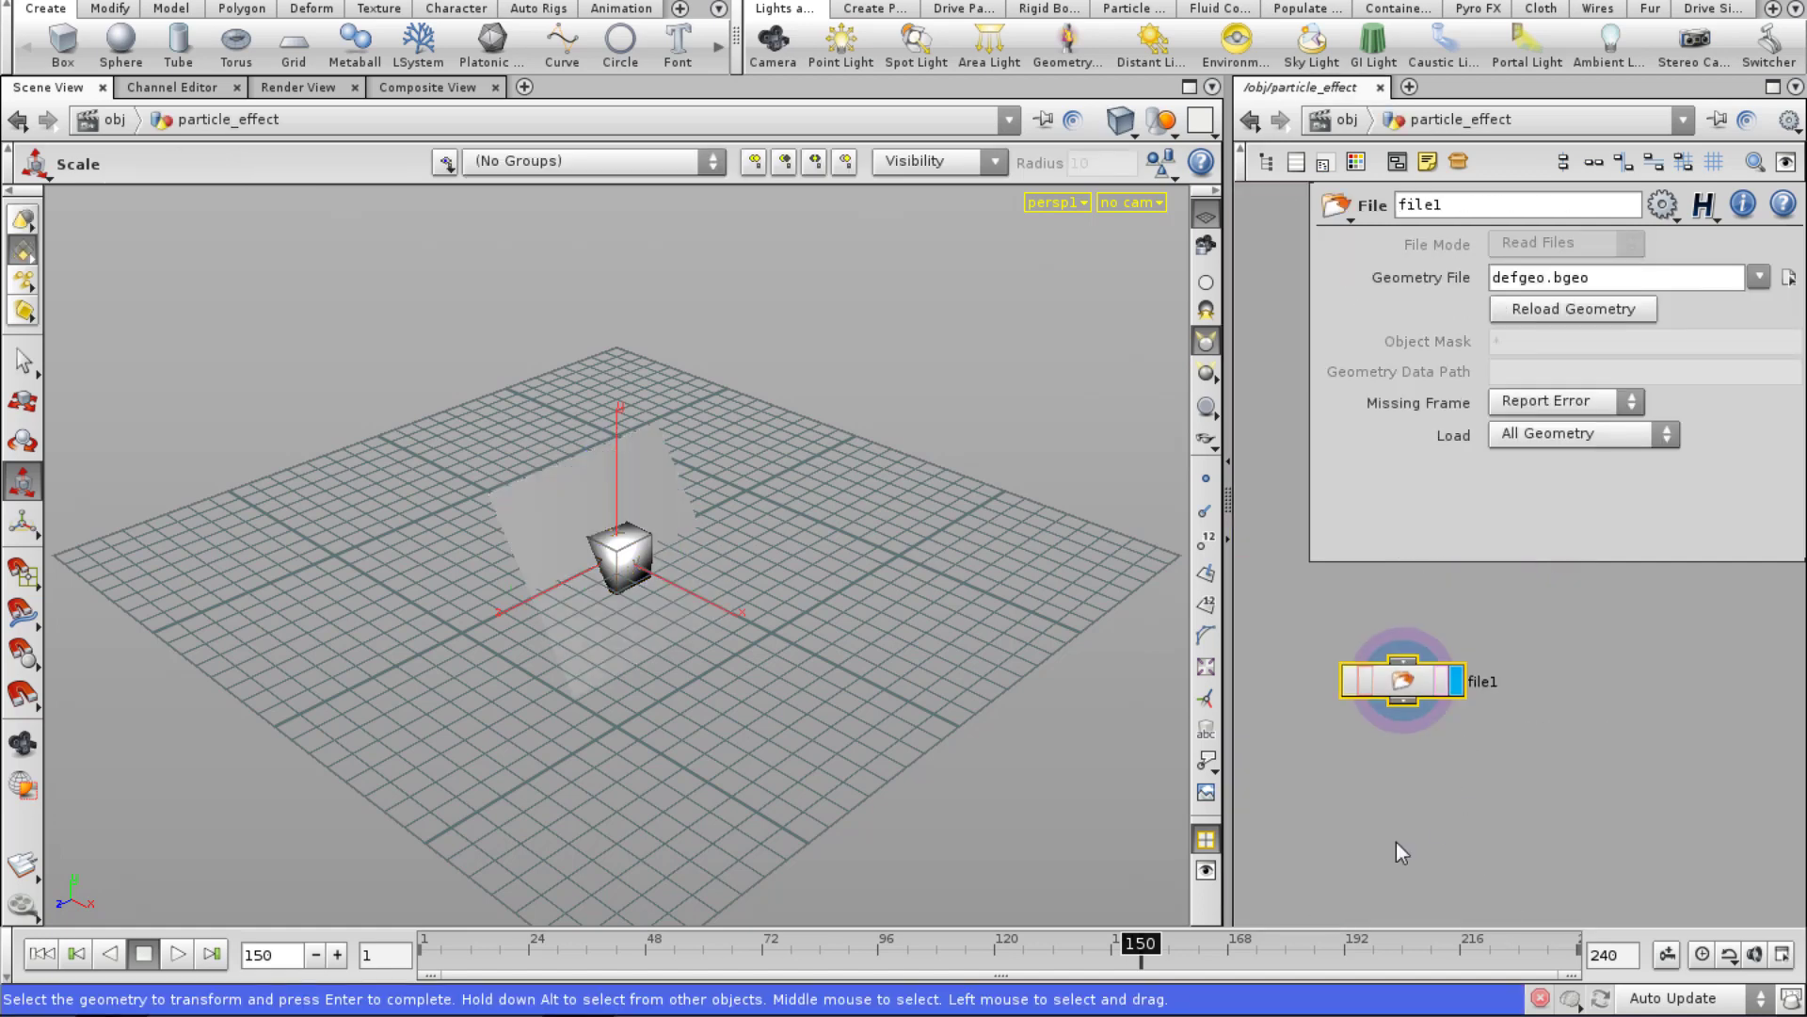
{"action": "key", "text": "Tab"}
{"action": "type", "text": "Object Merge"}
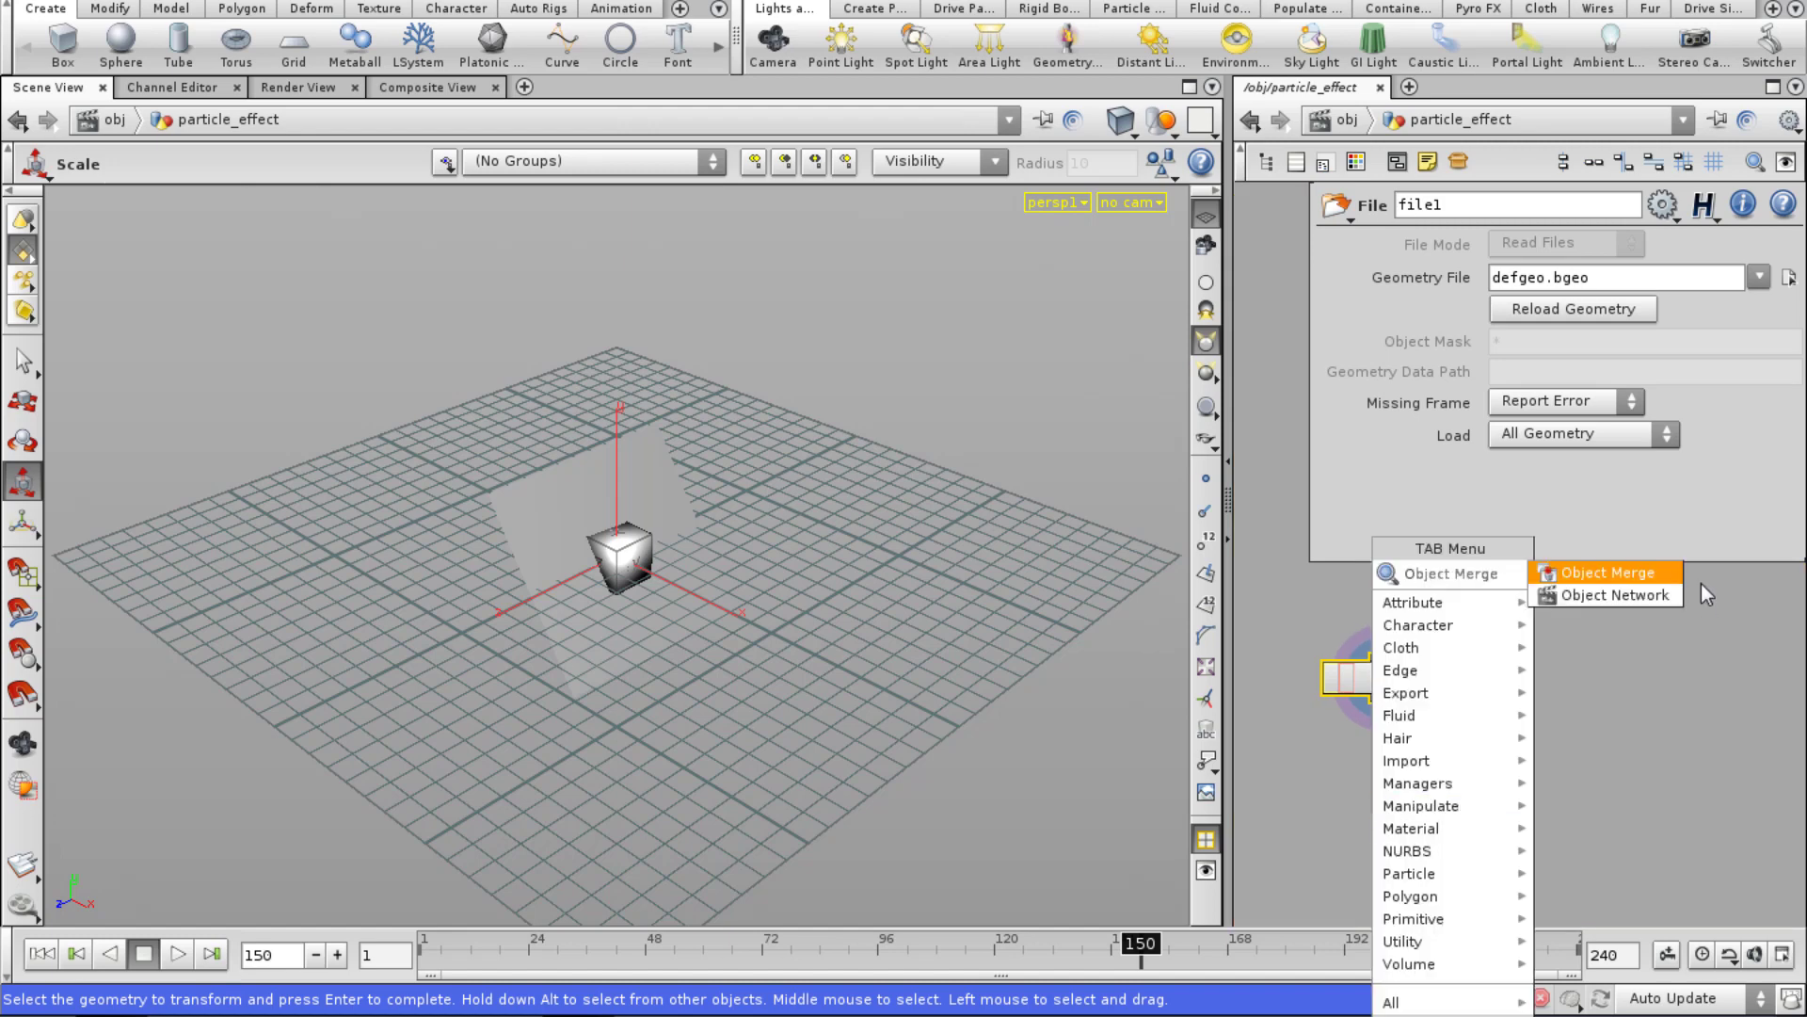
{"action": "key", "text": "Return"}
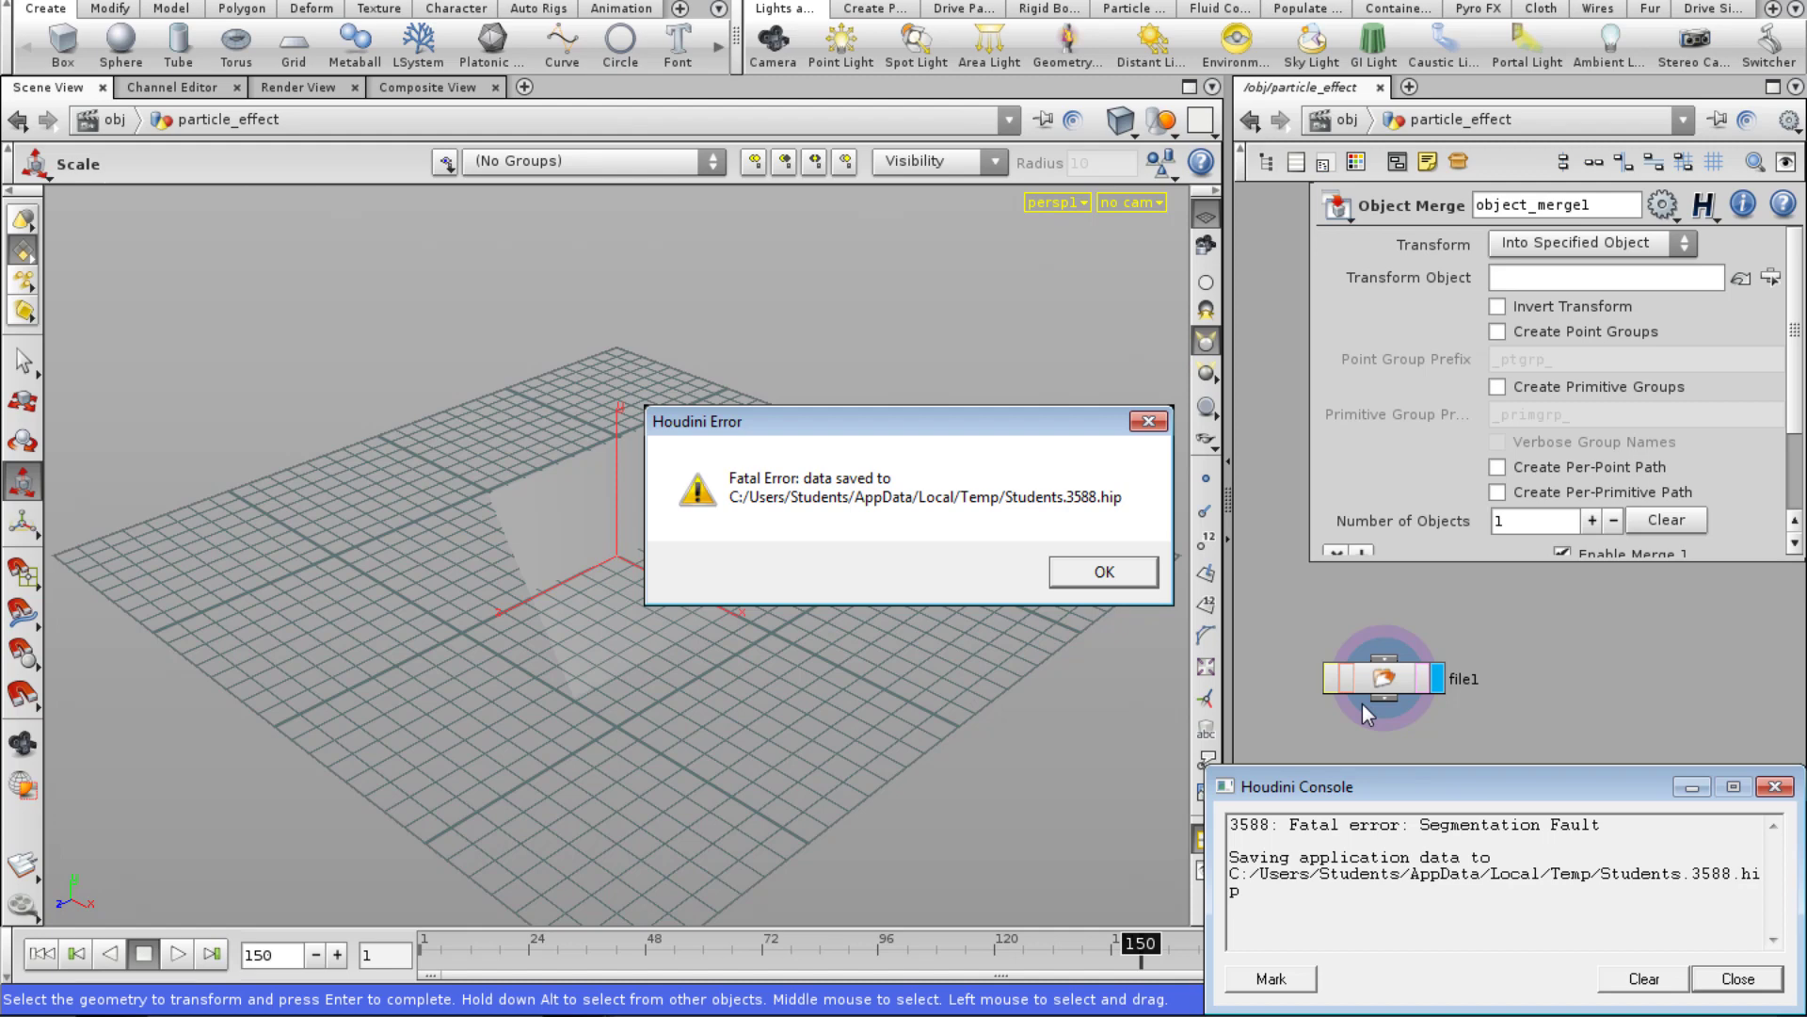
{"action": "left_click", "coordinate": [1100, 572]}
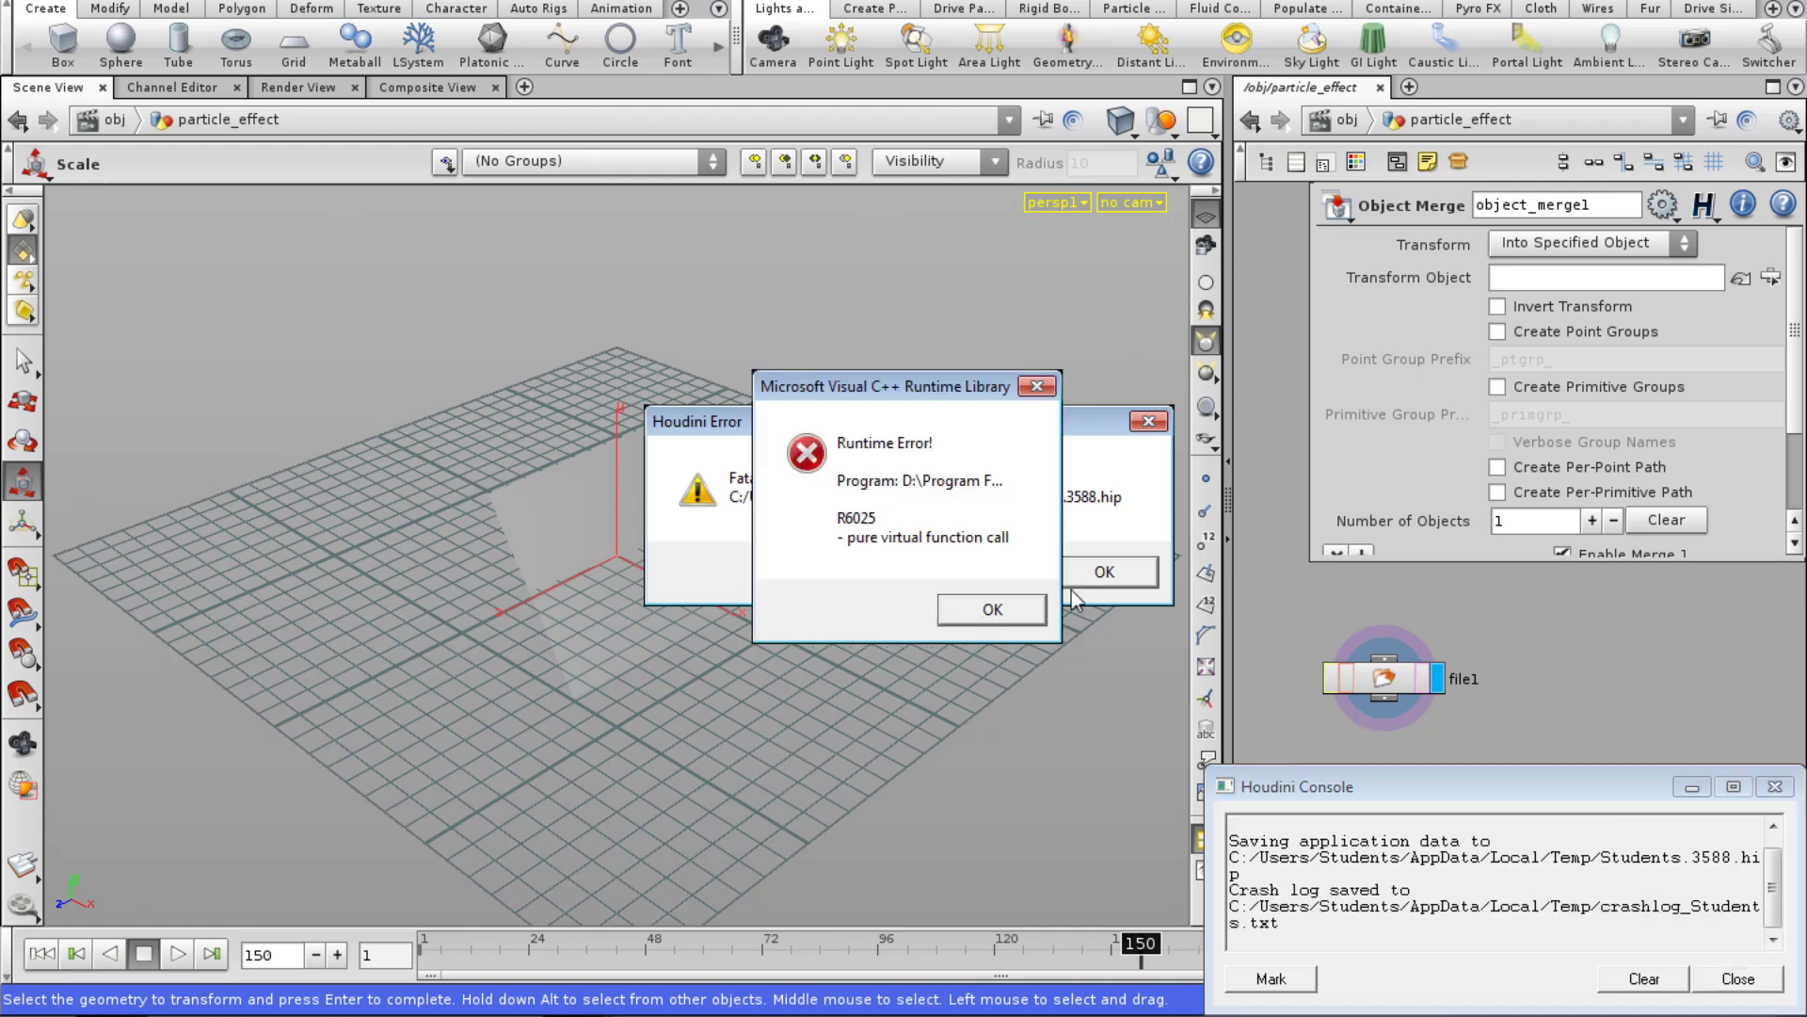
{"action": "left_click", "coordinate": [982, 610]}
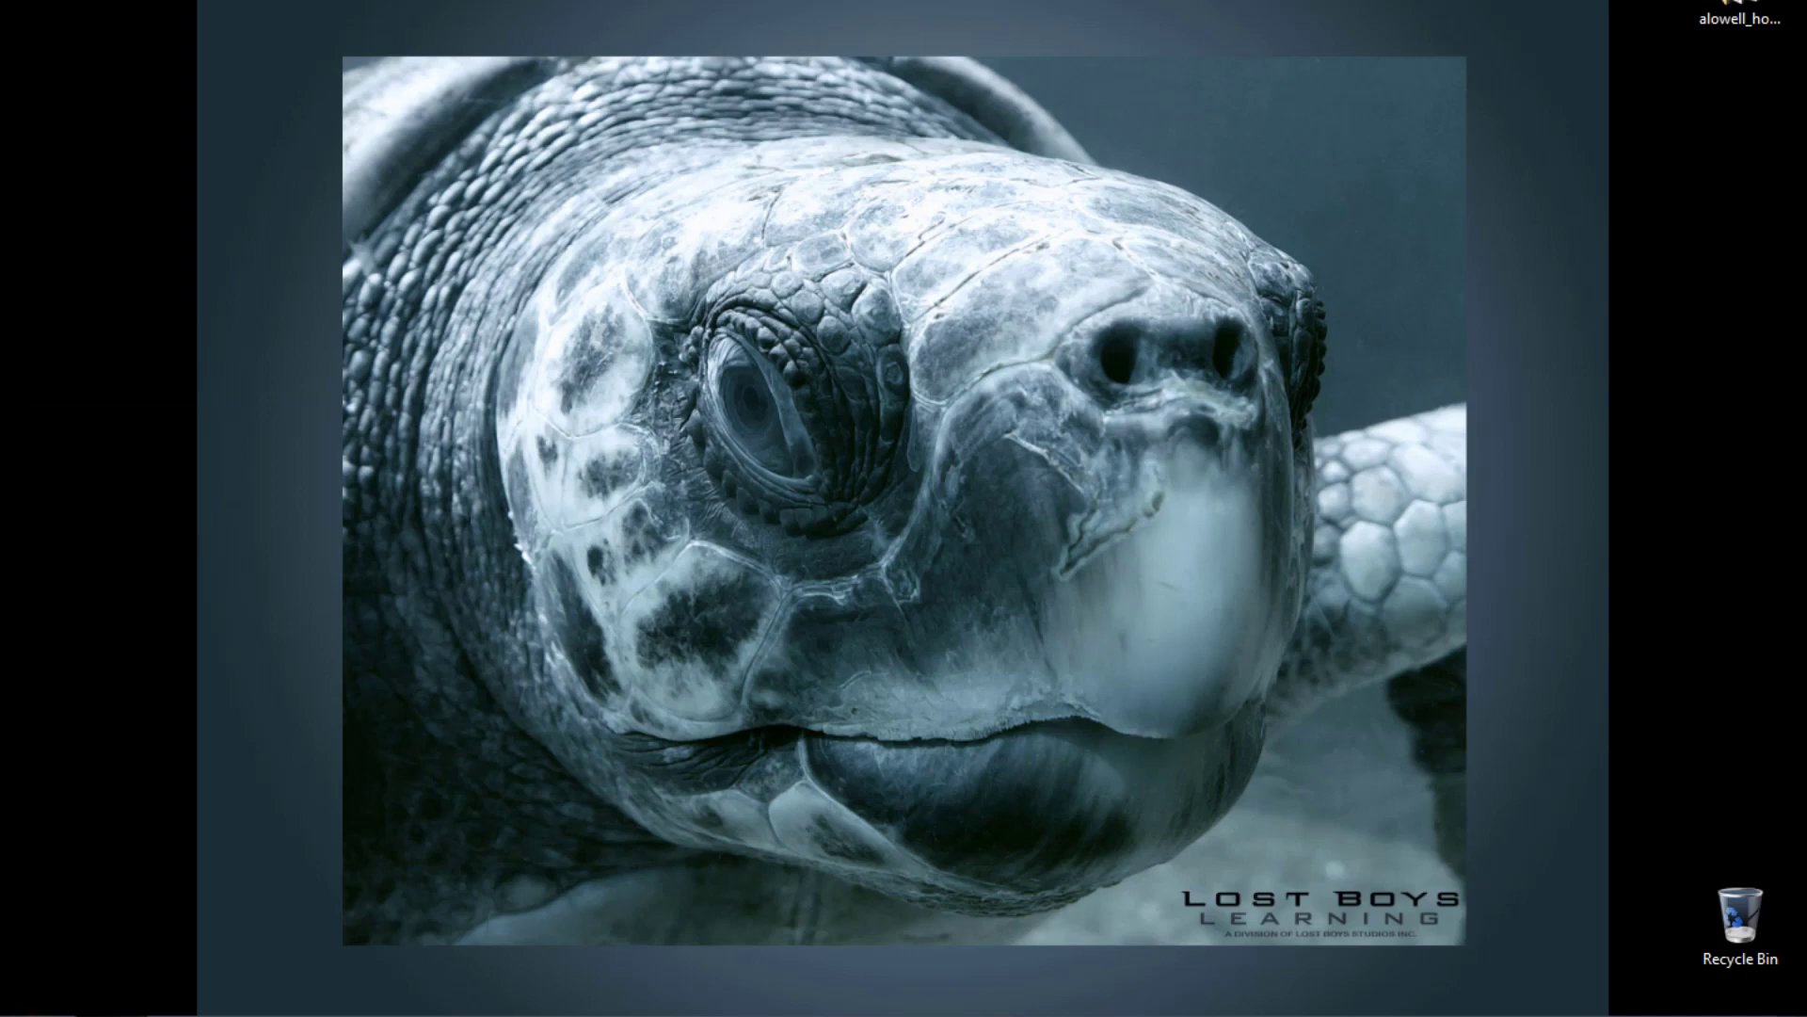
{"action": "key", "text": "super"}
{"action": "left_click", "coordinate": [127, 720]}
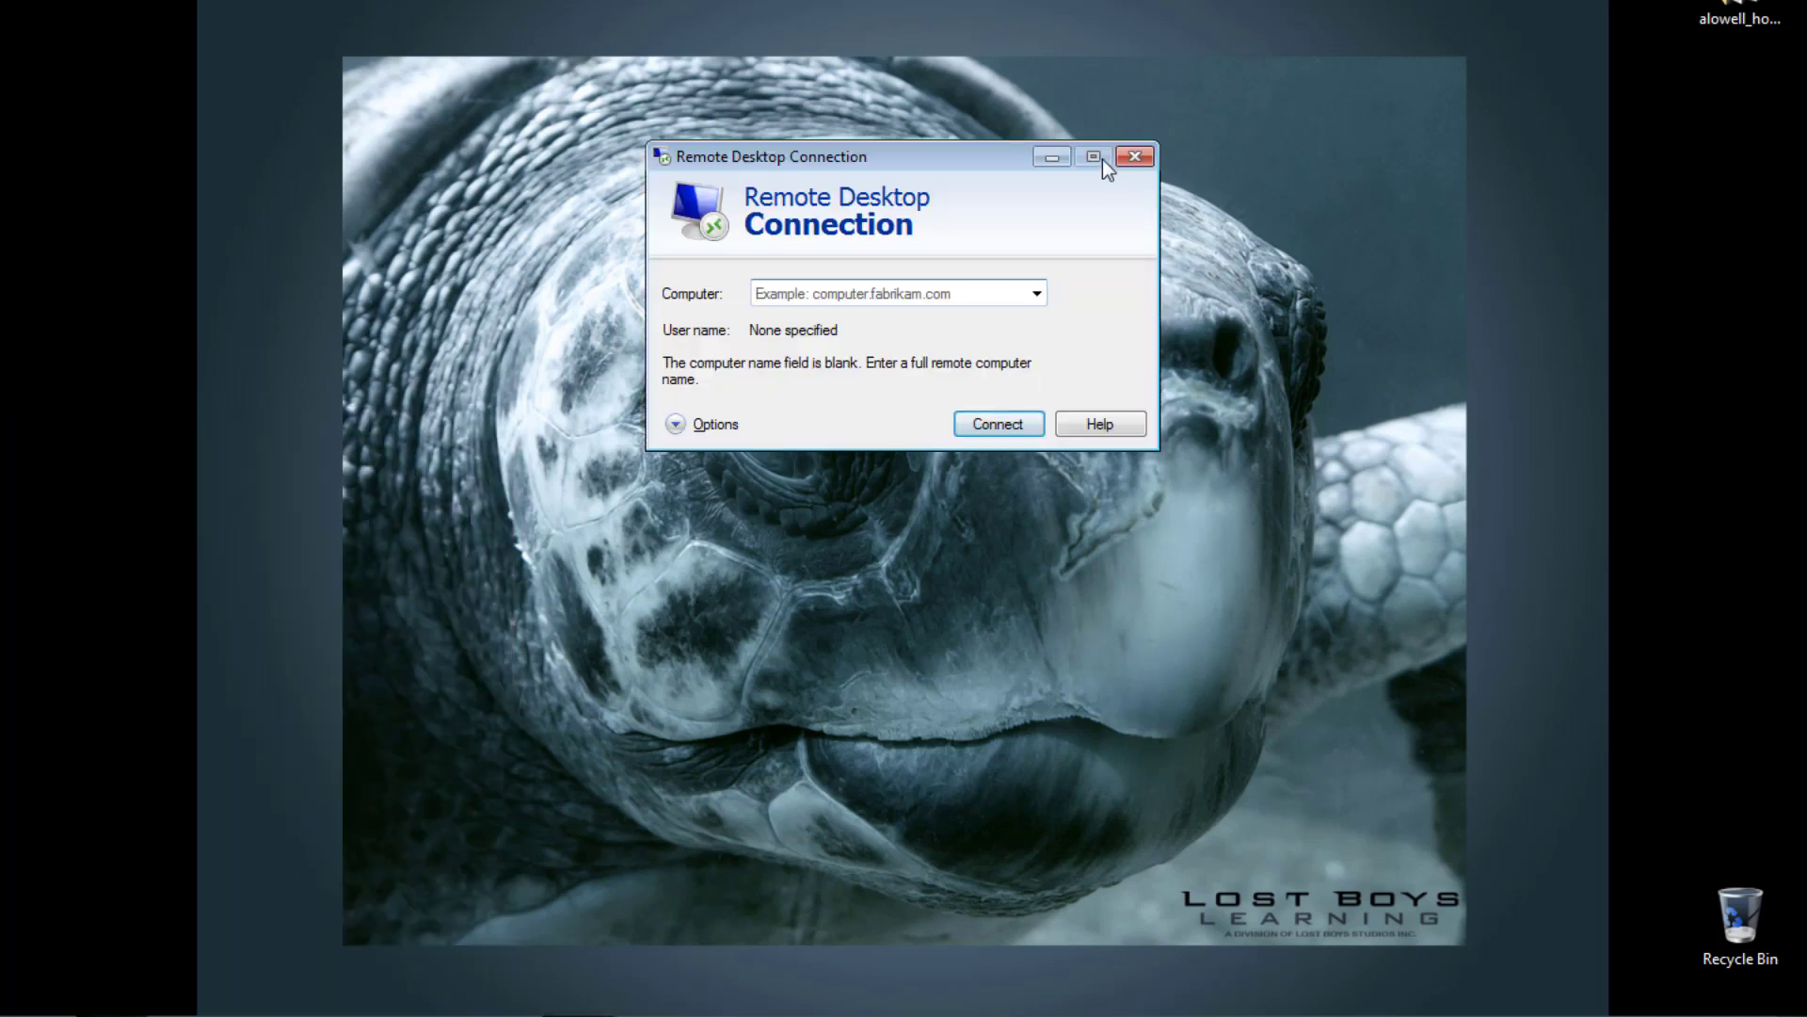
{"action": "left_click", "coordinate": [1133, 160]}
Relaunch Houdini and open class_example.hip from the Houdini intro course folder on the Desktop.
{"action": "key", "text": "super"}
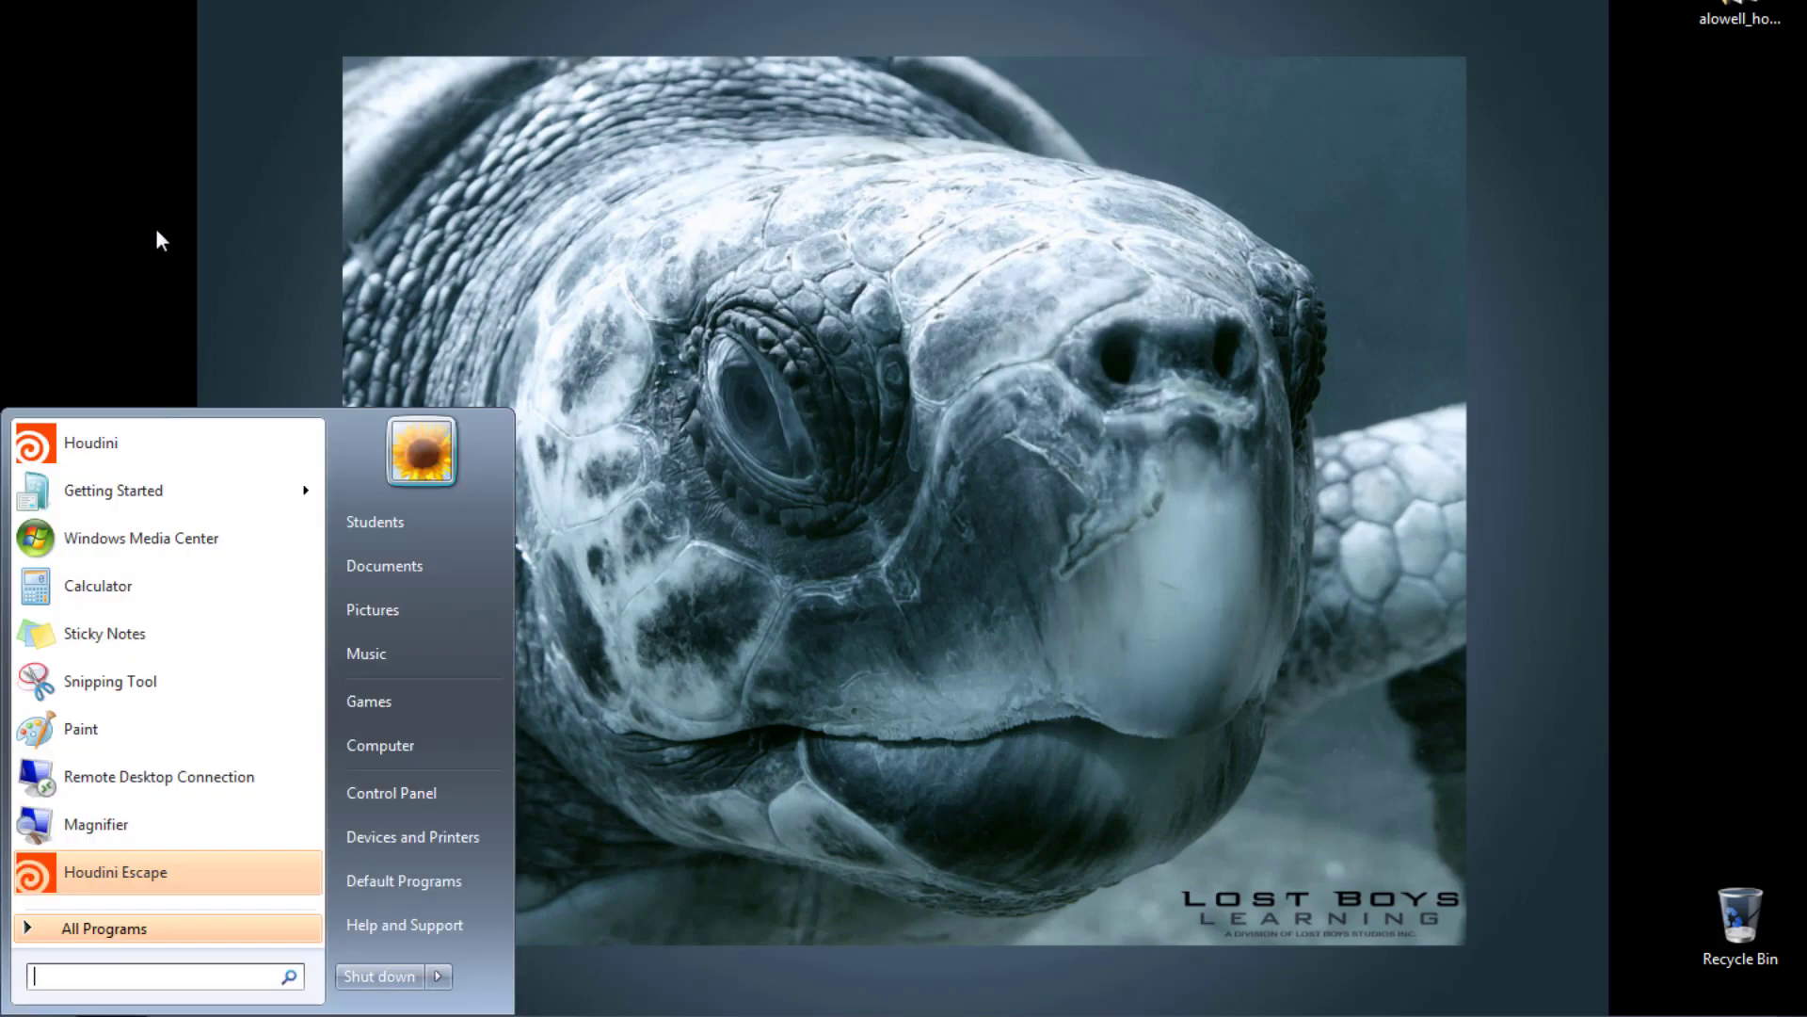
{"action": "left_click", "coordinate": [132, 444]}
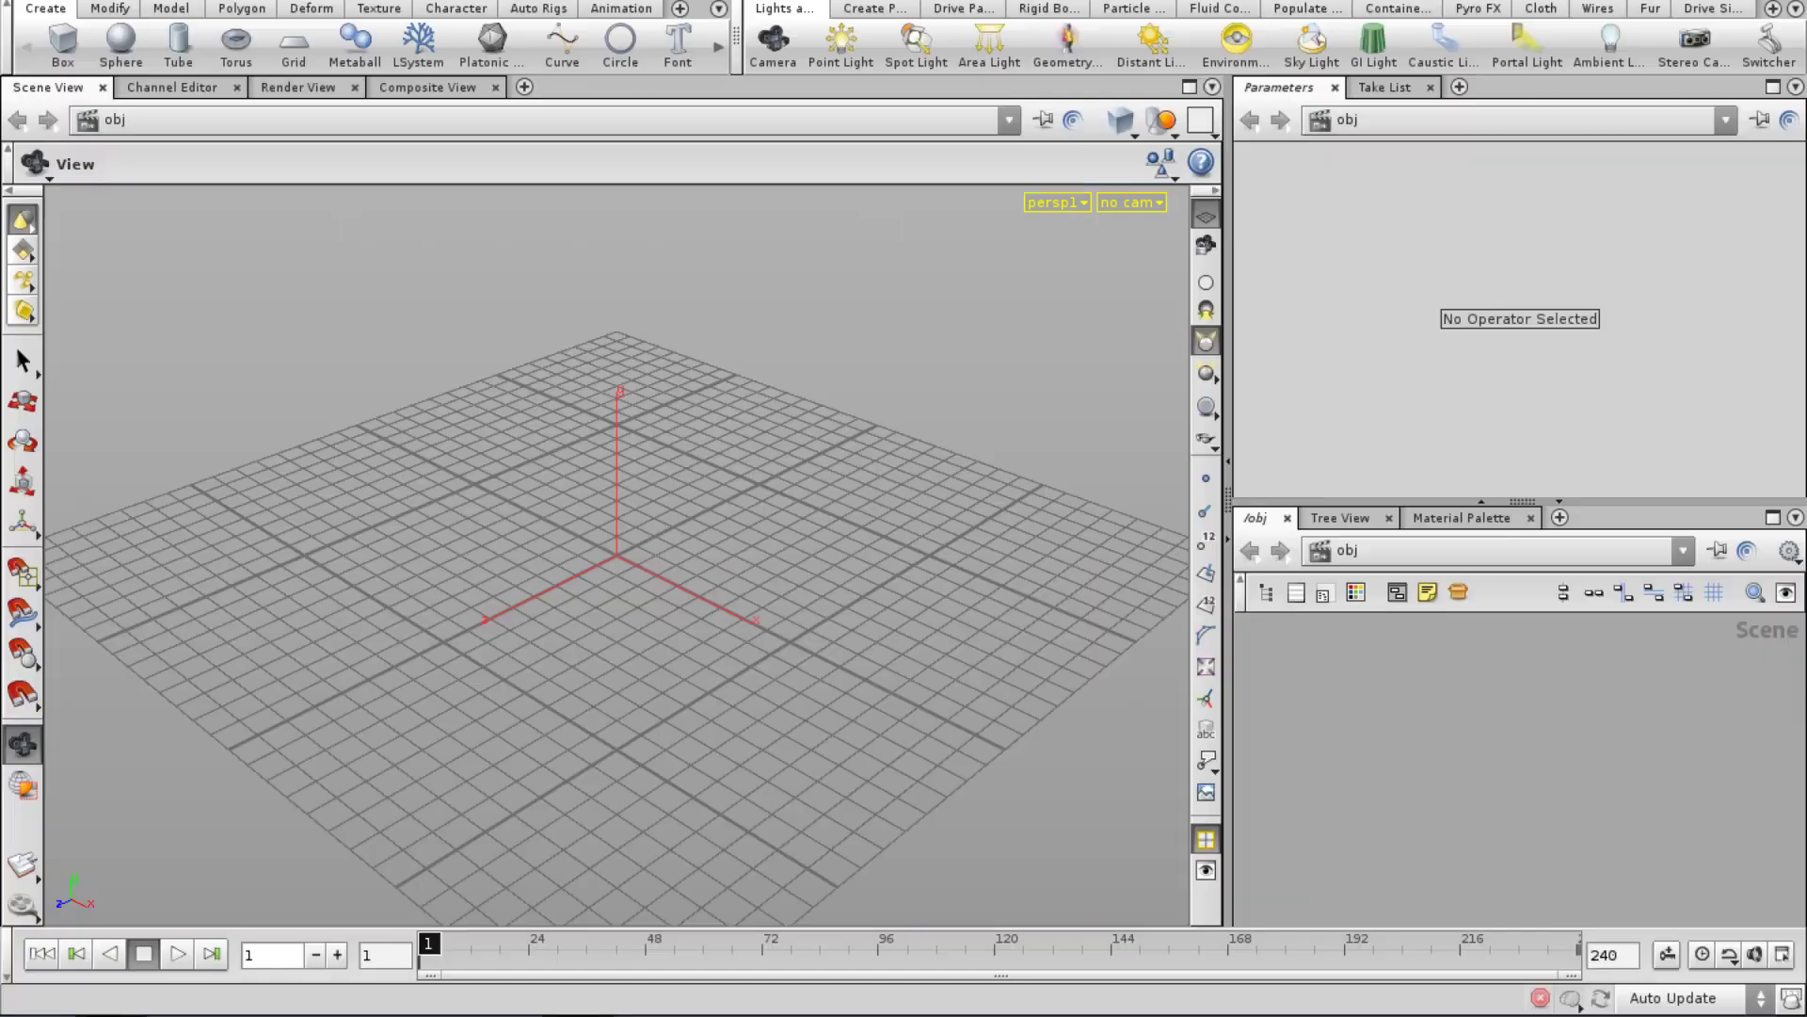
{"action": "left_click", "coordinate": [30, 1]}
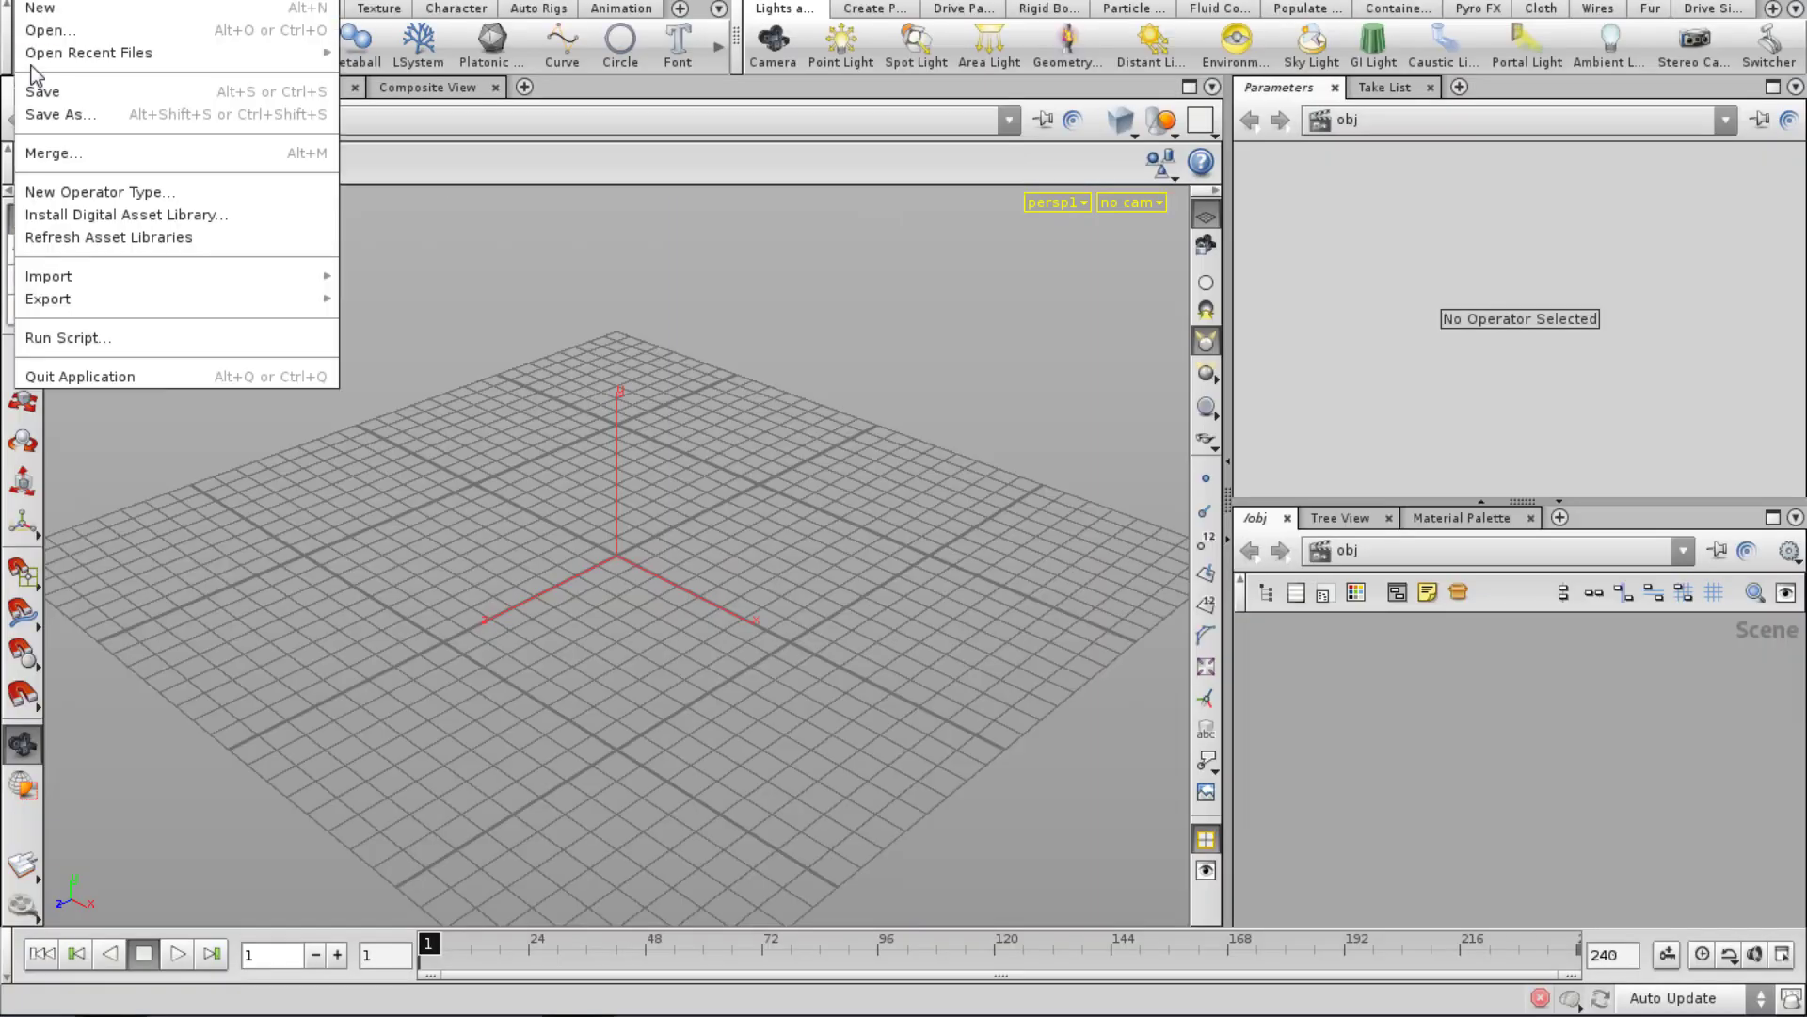
{"action": "left_click", "coordinate": [49, 29]}
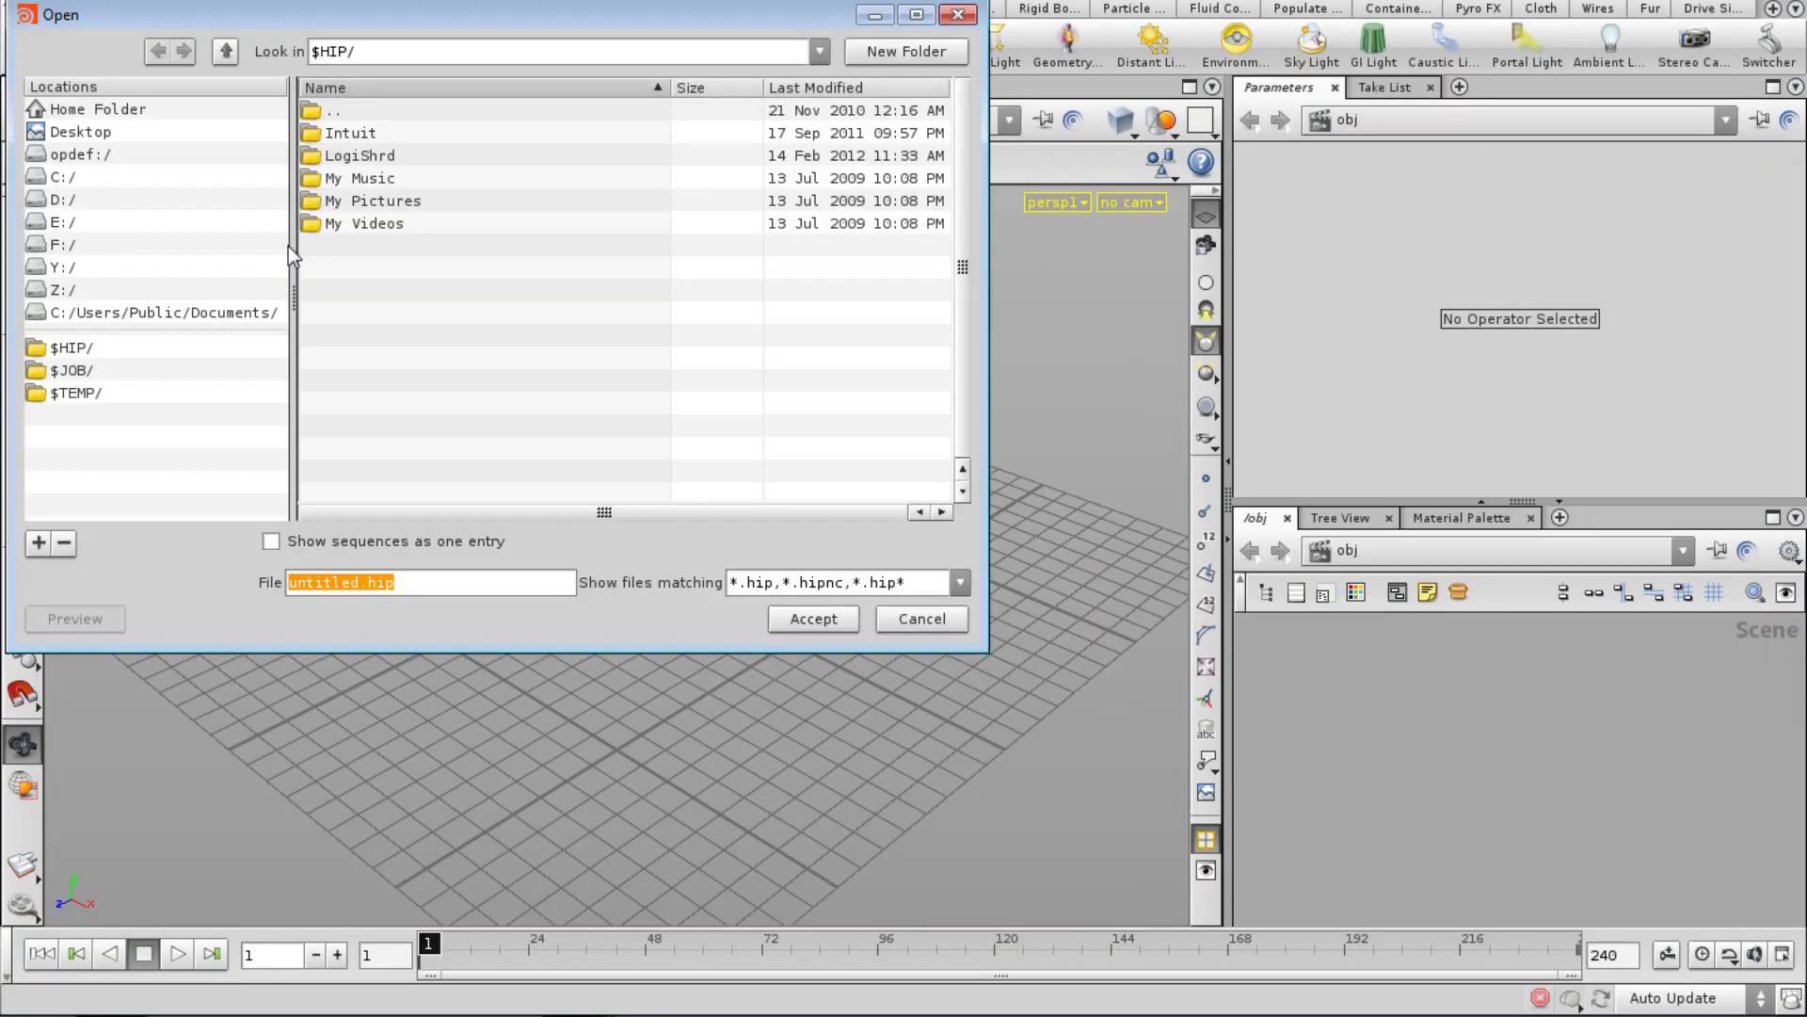
{"action": "left_click", "coordinate": [111, 133]}
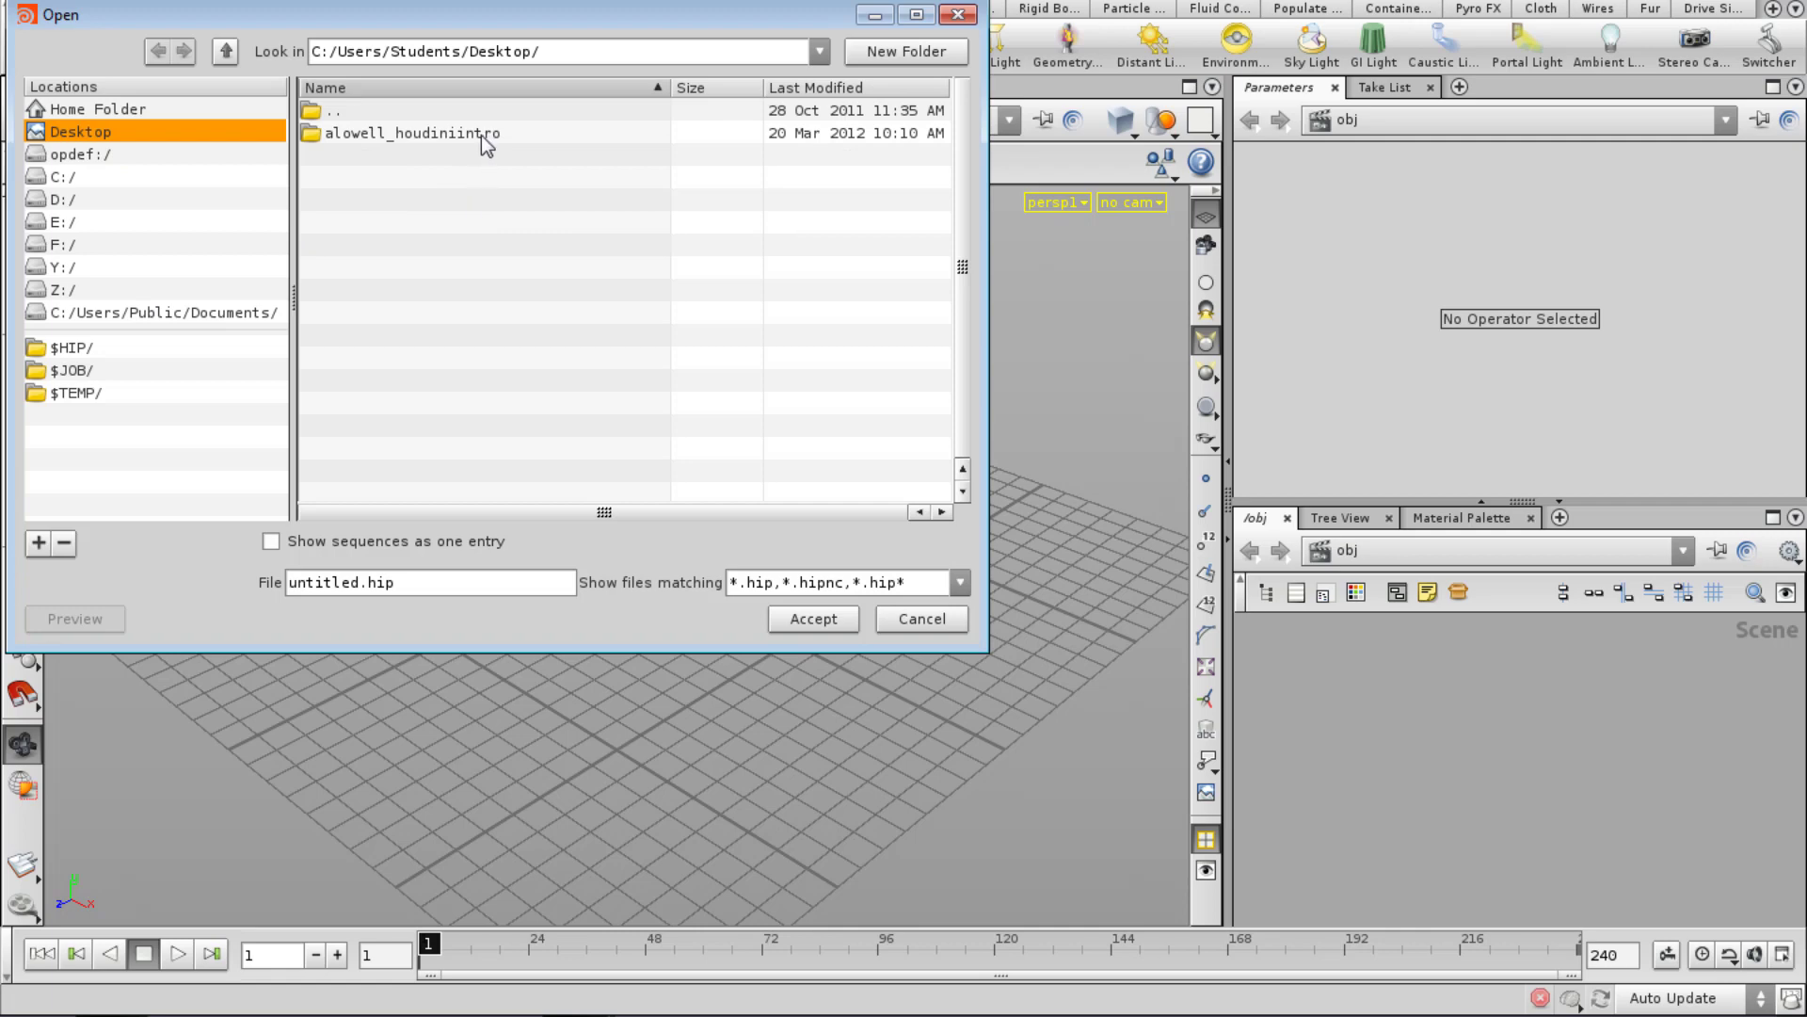
{"action": "double_click", "coordinate": [481, 134]}
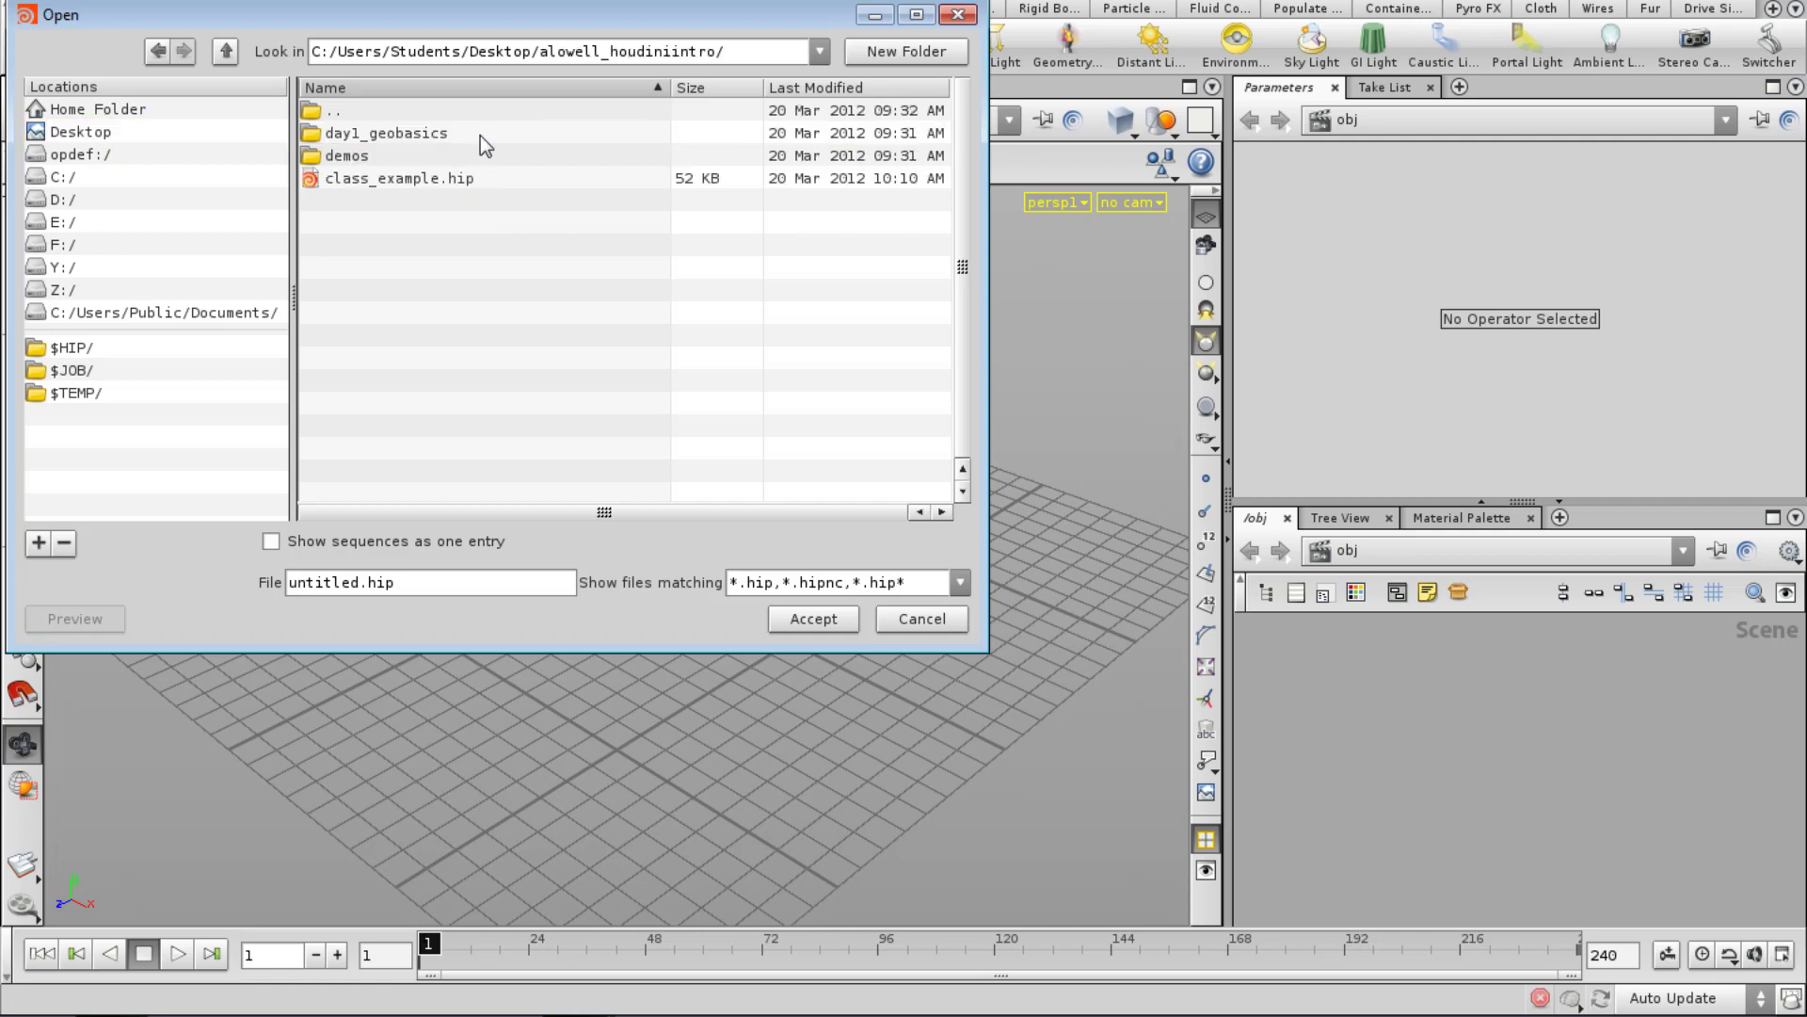
{"action": "double_click", "coordinate": [431, 178]}
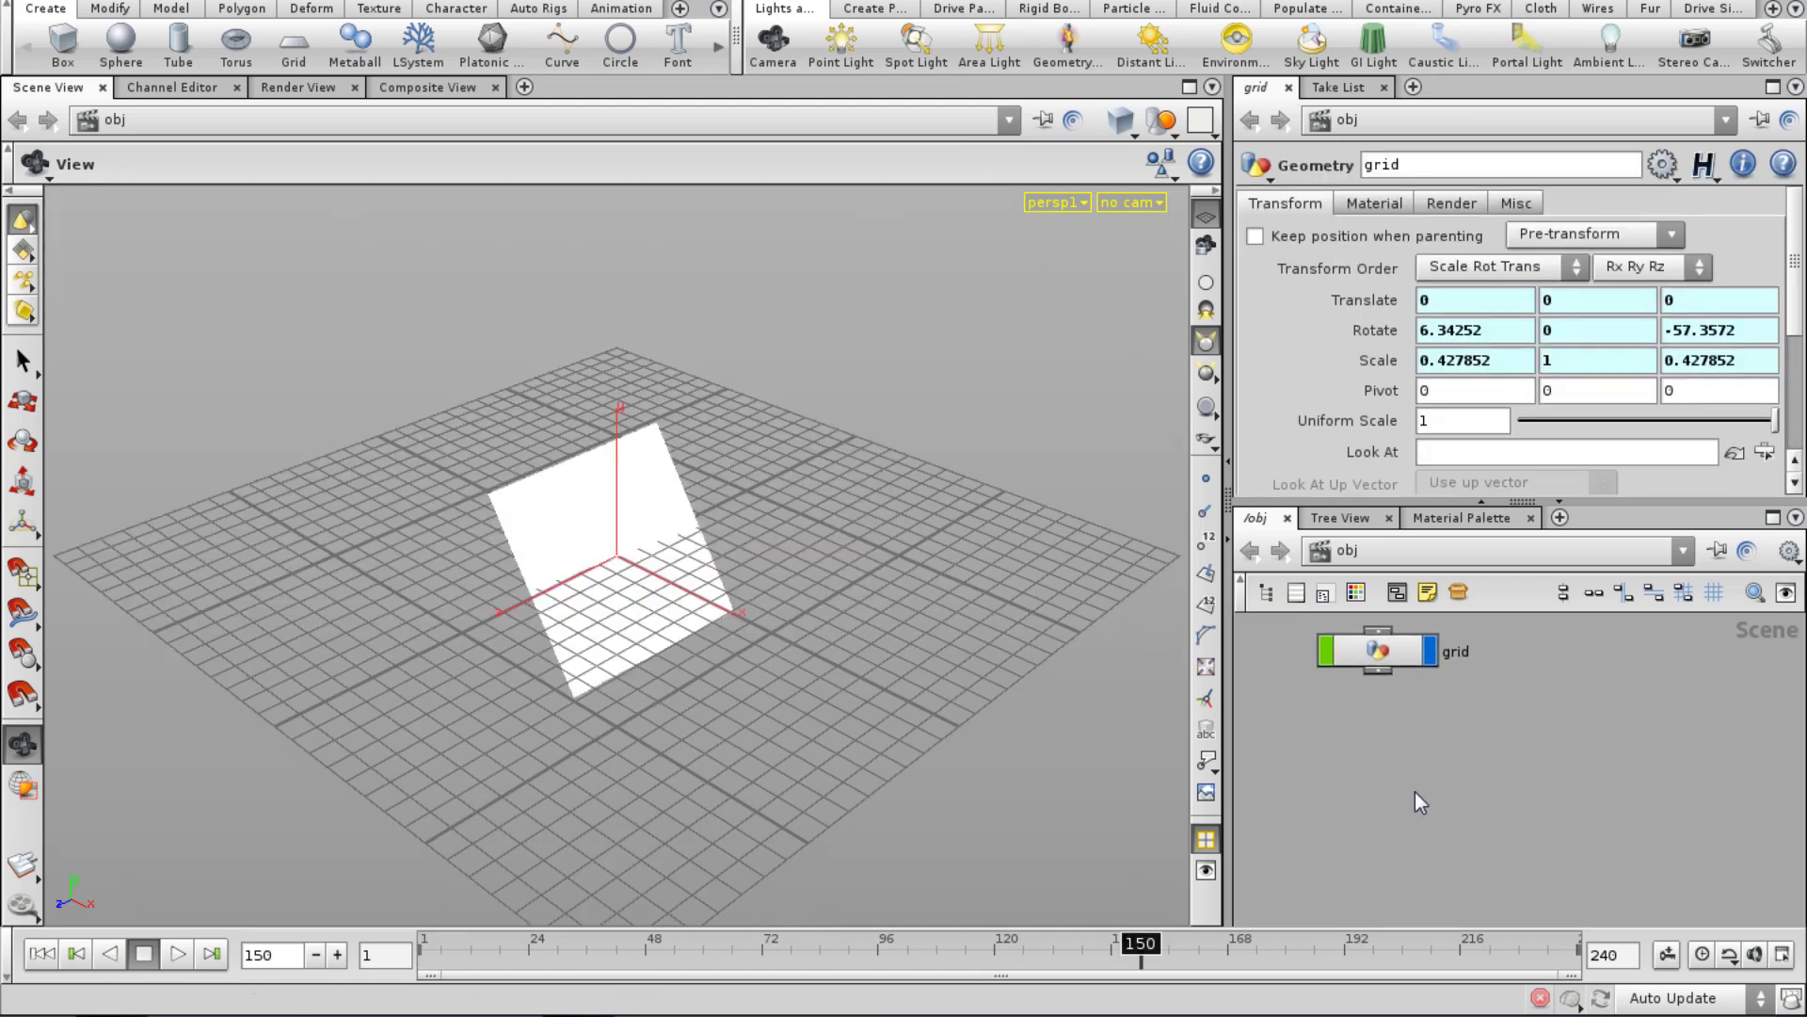
Place a new Geometry object below the grid object in the object network and rename it particle_effect.
{"action": "key", "text": "Tab"}
{"action": "type", "text": "g"}
{"action": "left_click", "coordinate": [1637, 708]}
{"action": "left_click", "coordinate": [1527, 760]}
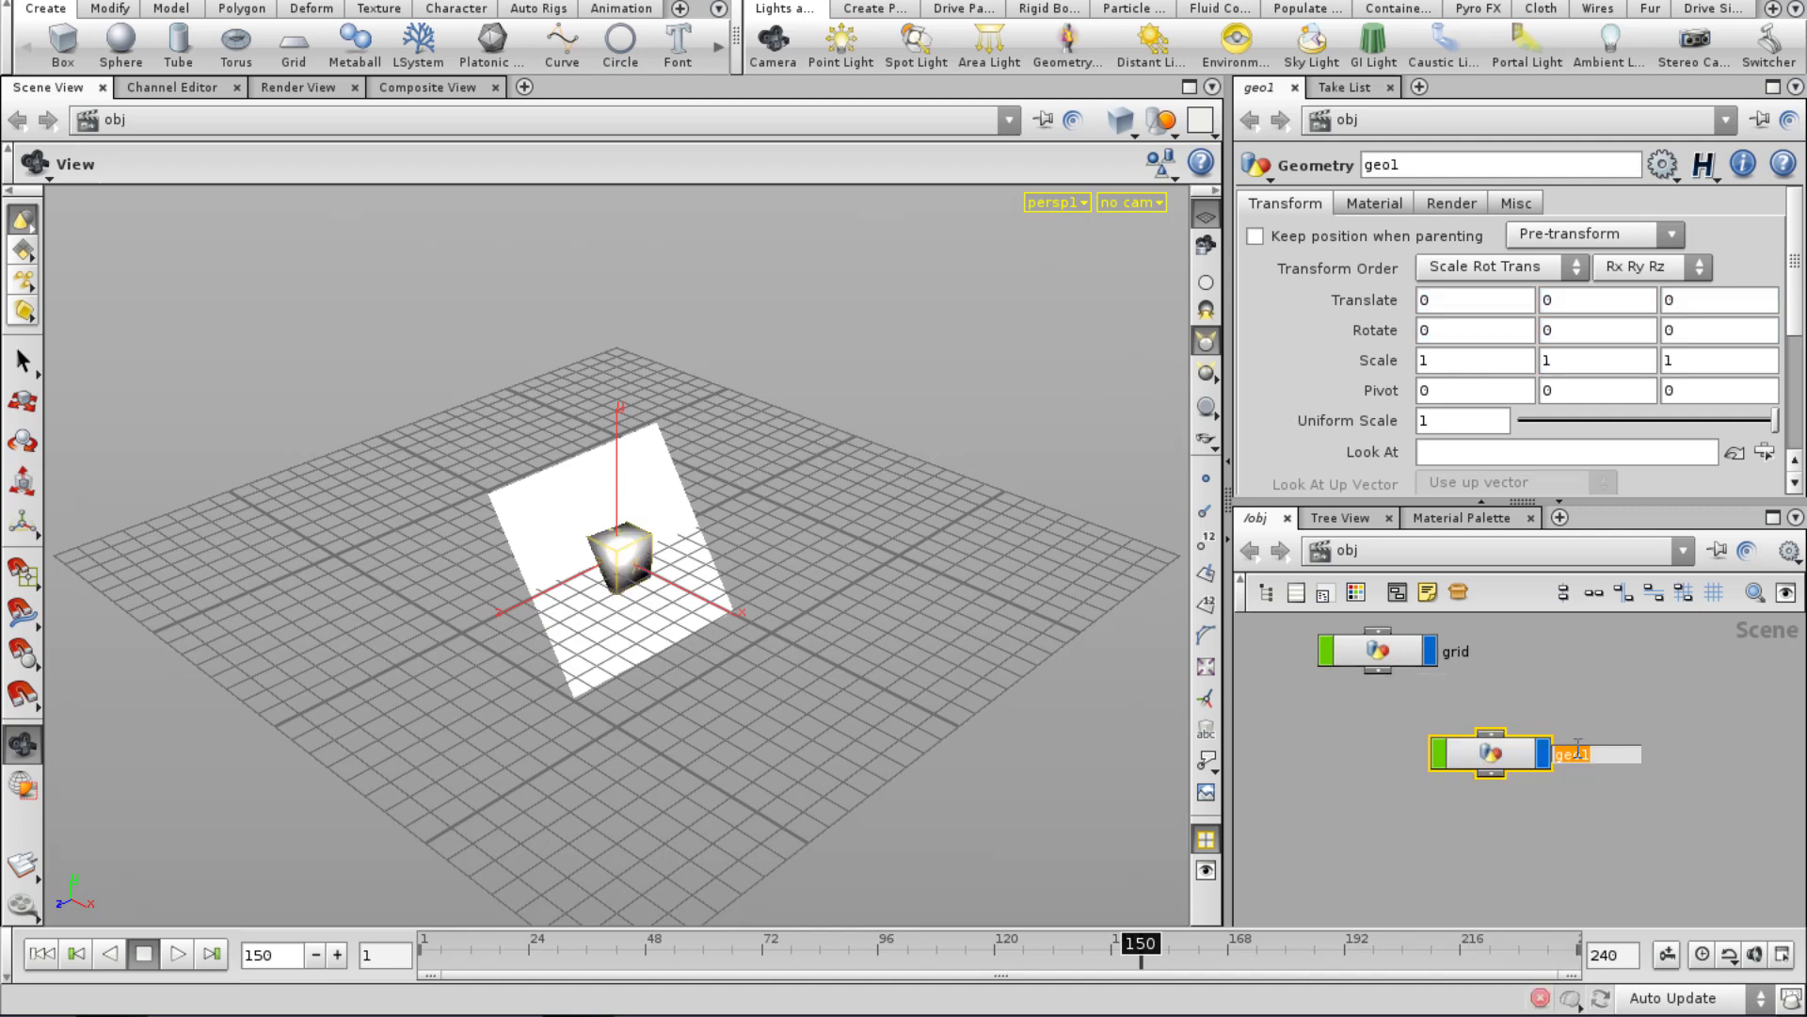
{"action": "type", "text": "particle_effect"}
{"action": "key", "text": "Return"}
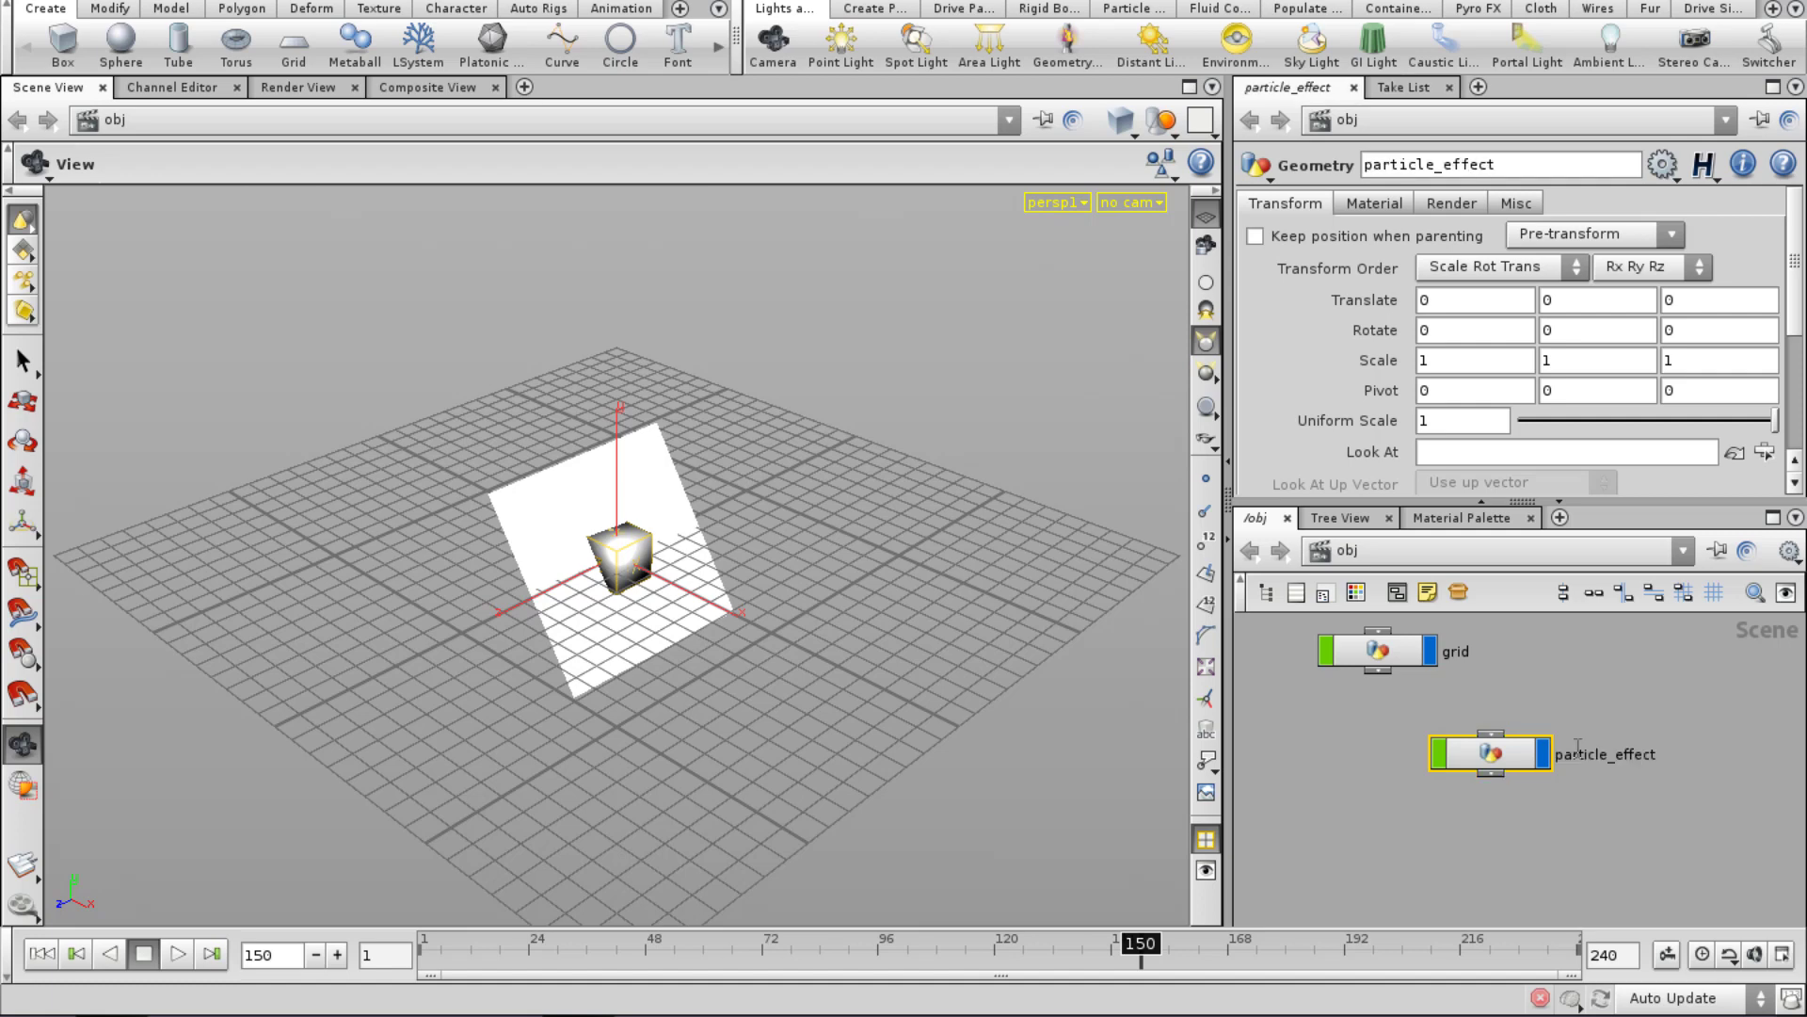
Go inside particle_effect, delete its default File node, and set the viewport to hide other objects.
{"action": "double_click", "coordinate": [1499, 763]}
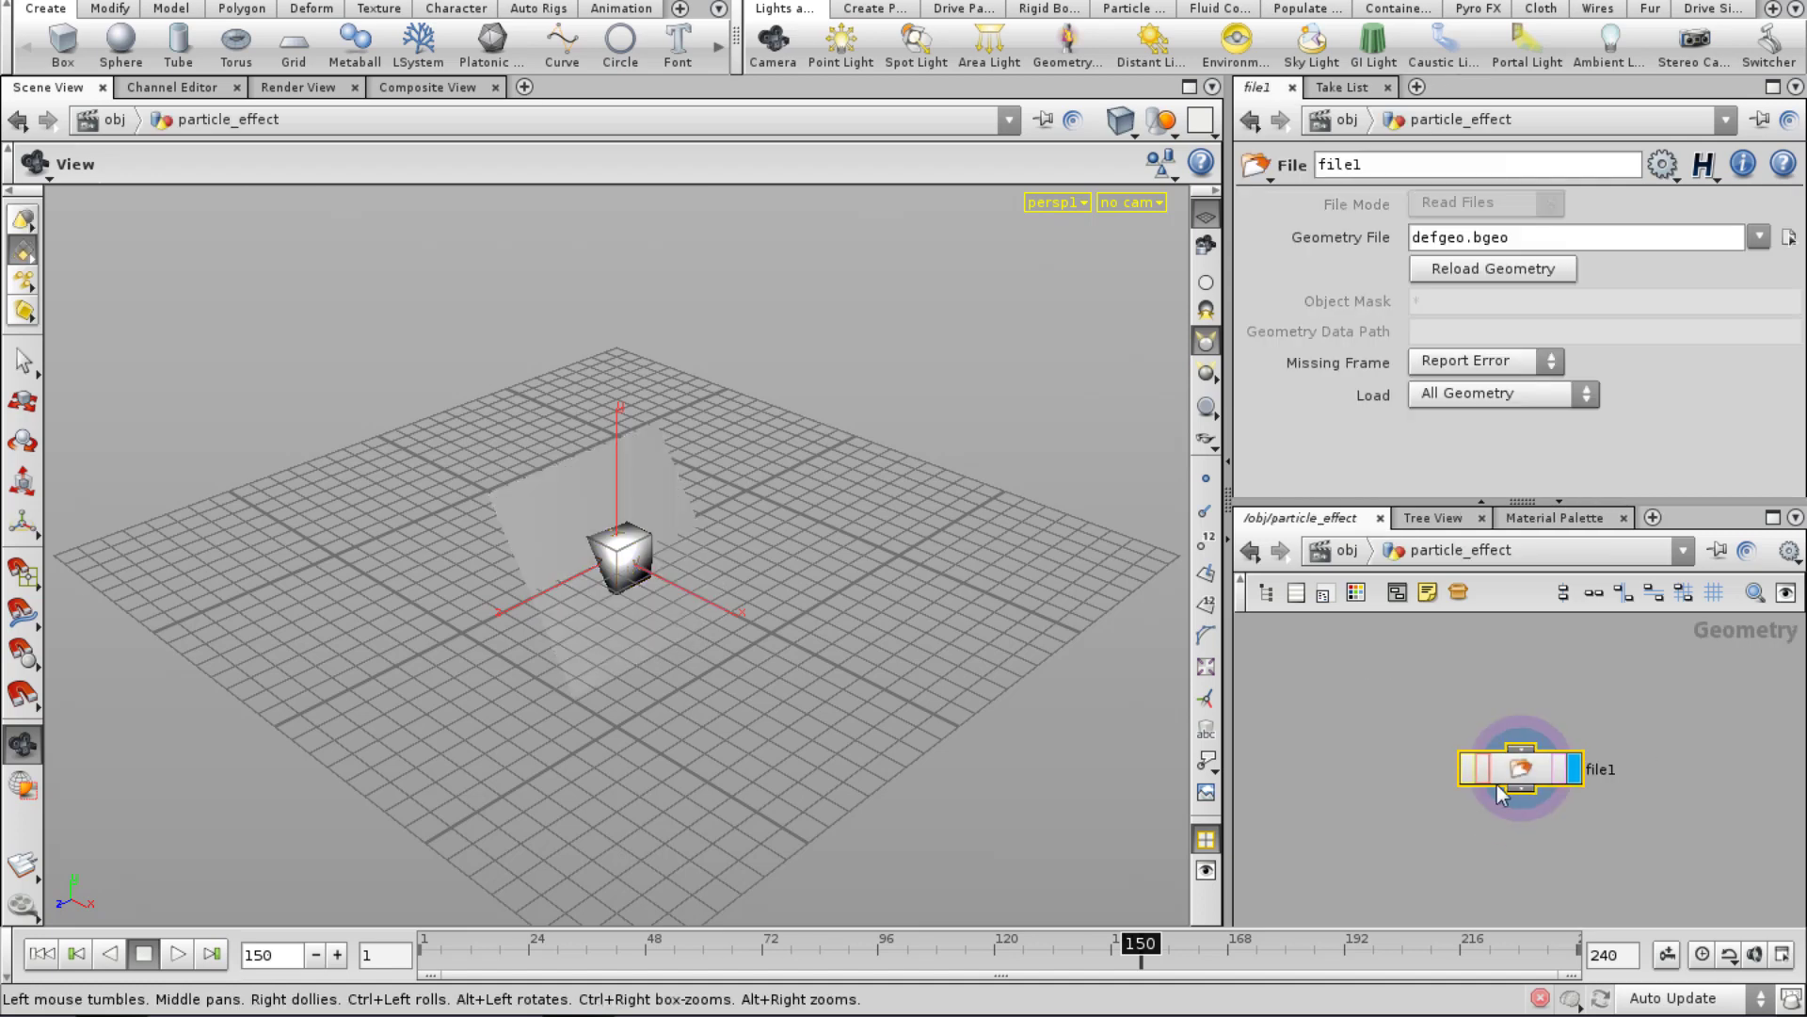
{"action": "key", "text": "Delete"}
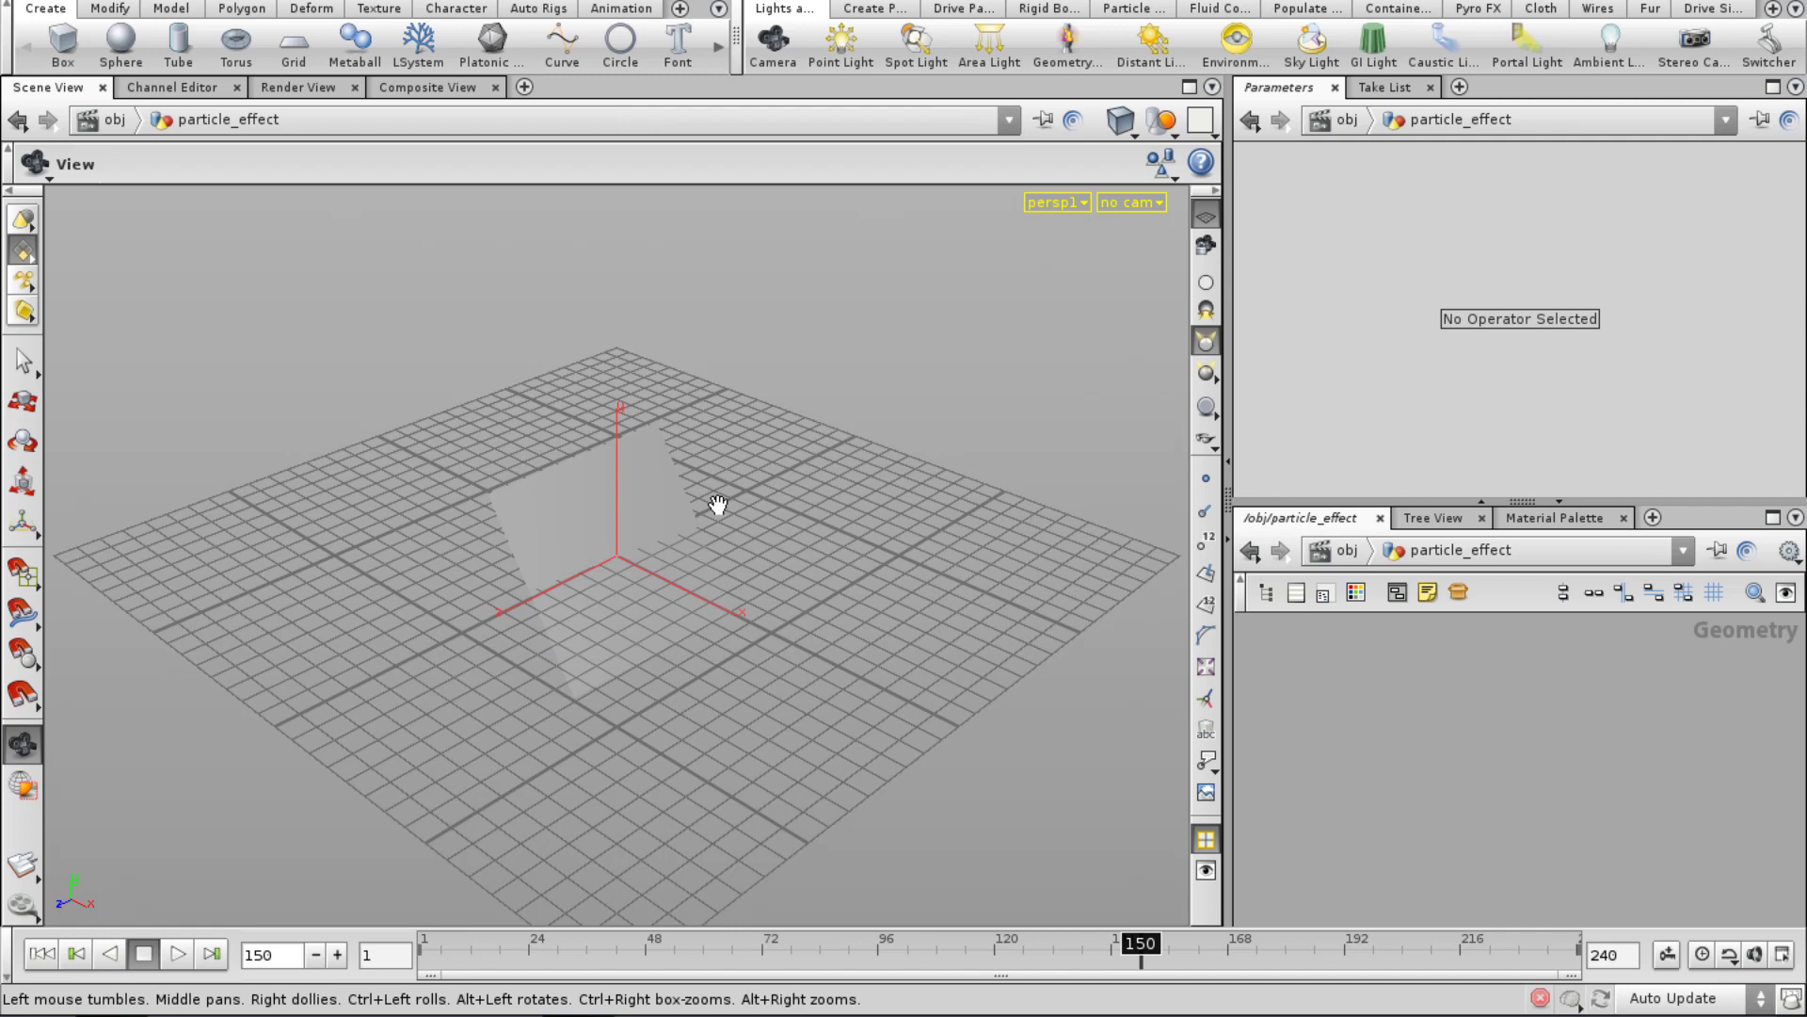
{"action": "left_click", "coordinate": [1174, 123]}
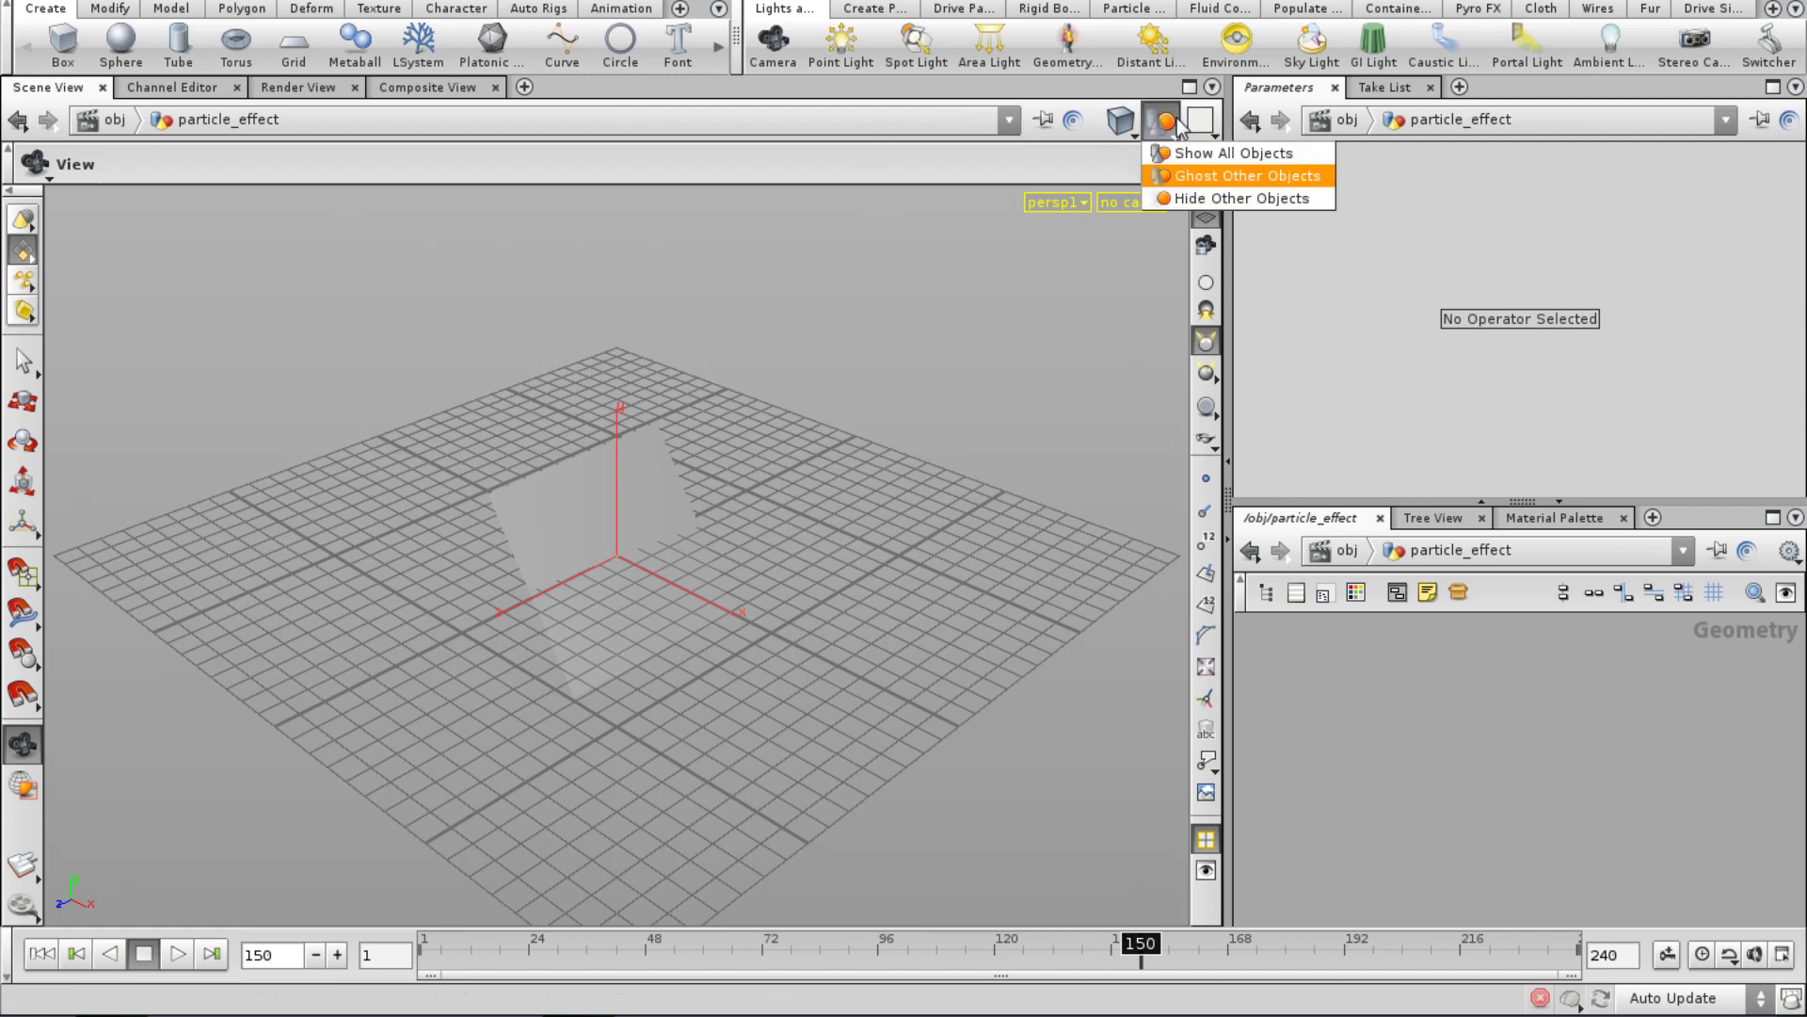
{"action": "left_click", "coordinate": [1175, 199]}
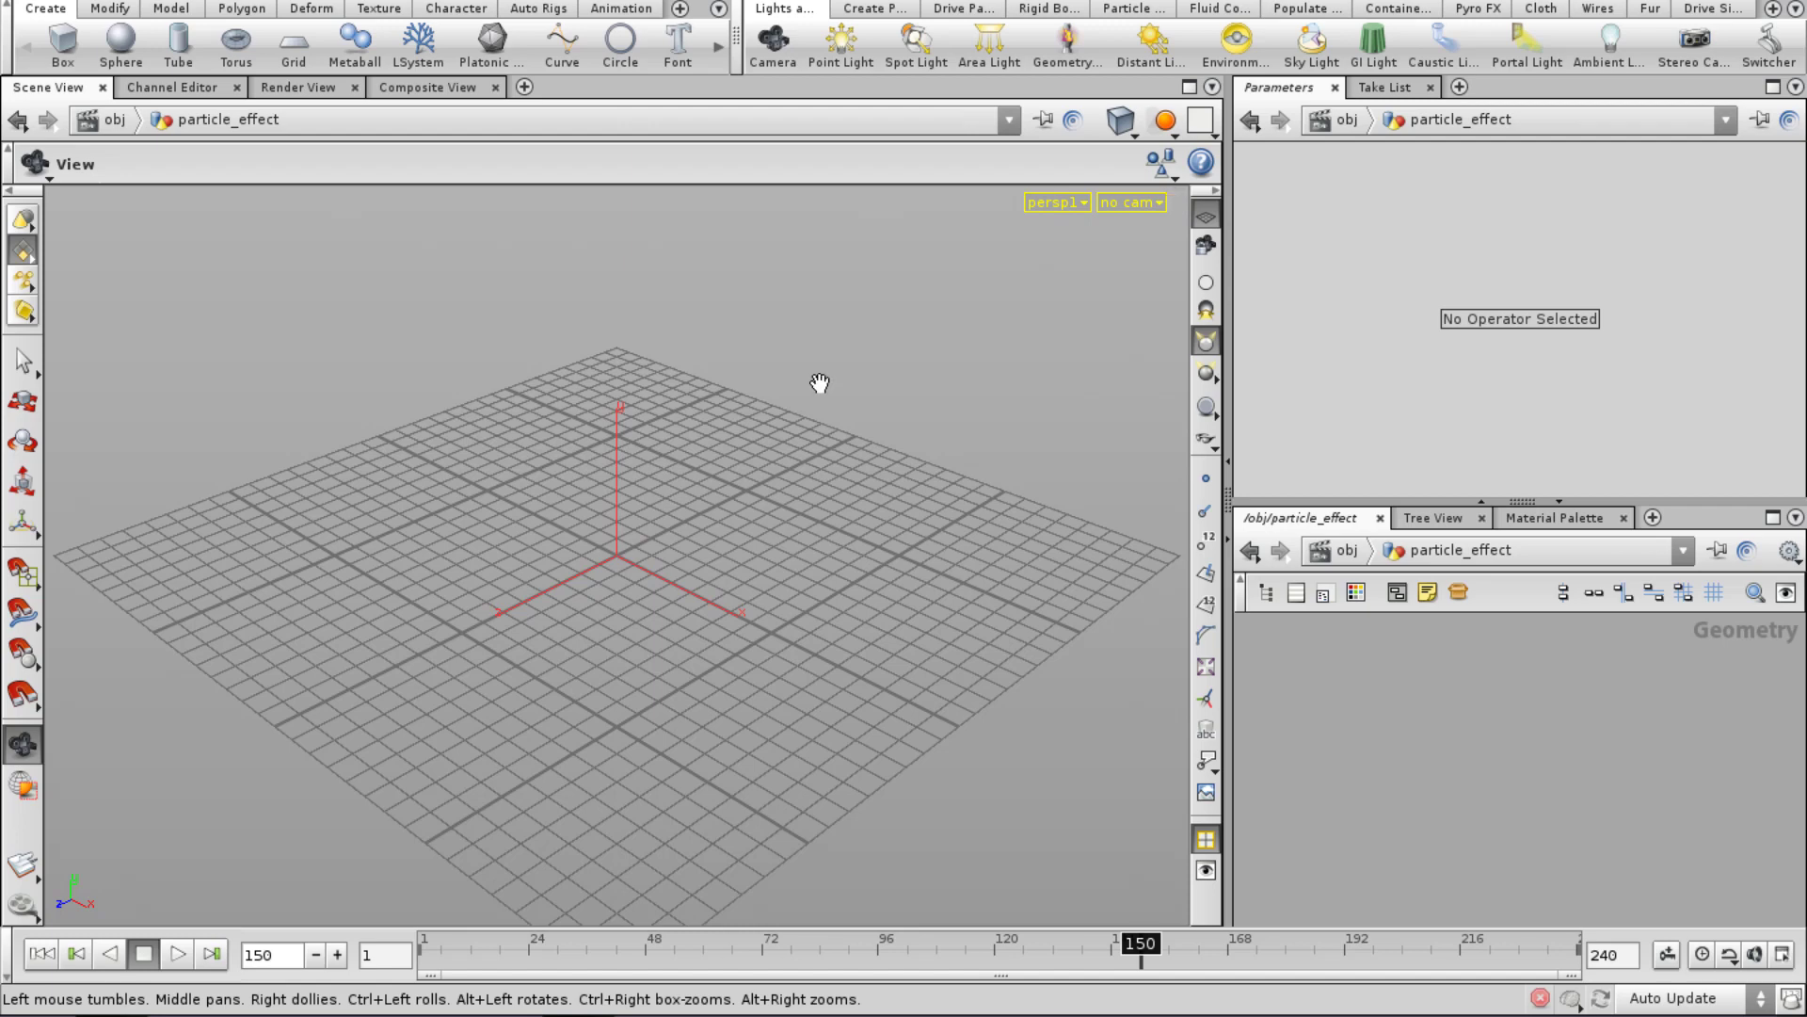
Switch between the object level and the inside of particle_effect to compare what each one shows.
{"action": "left_click", "coordinate": [1346, 550]}
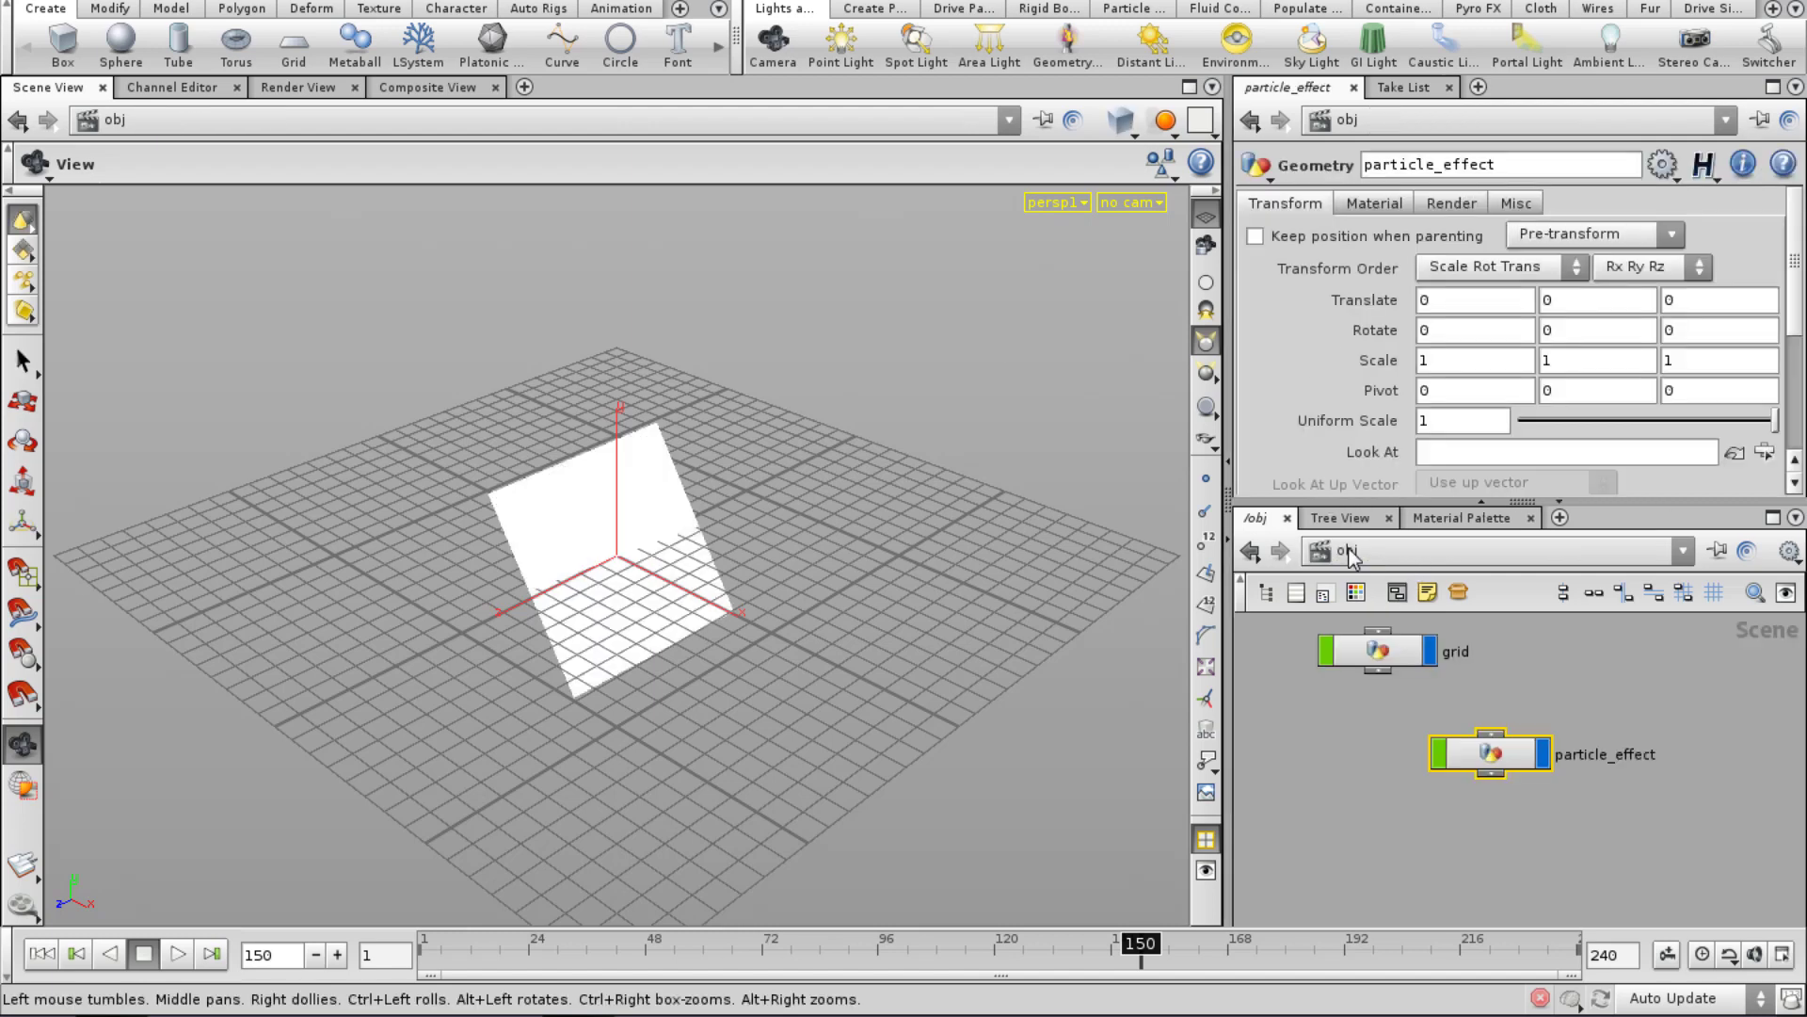
{"action": "left_click", "coordinate": [1376, 692]}
{"action": "double_click", "coordinate": [1377, 692]}
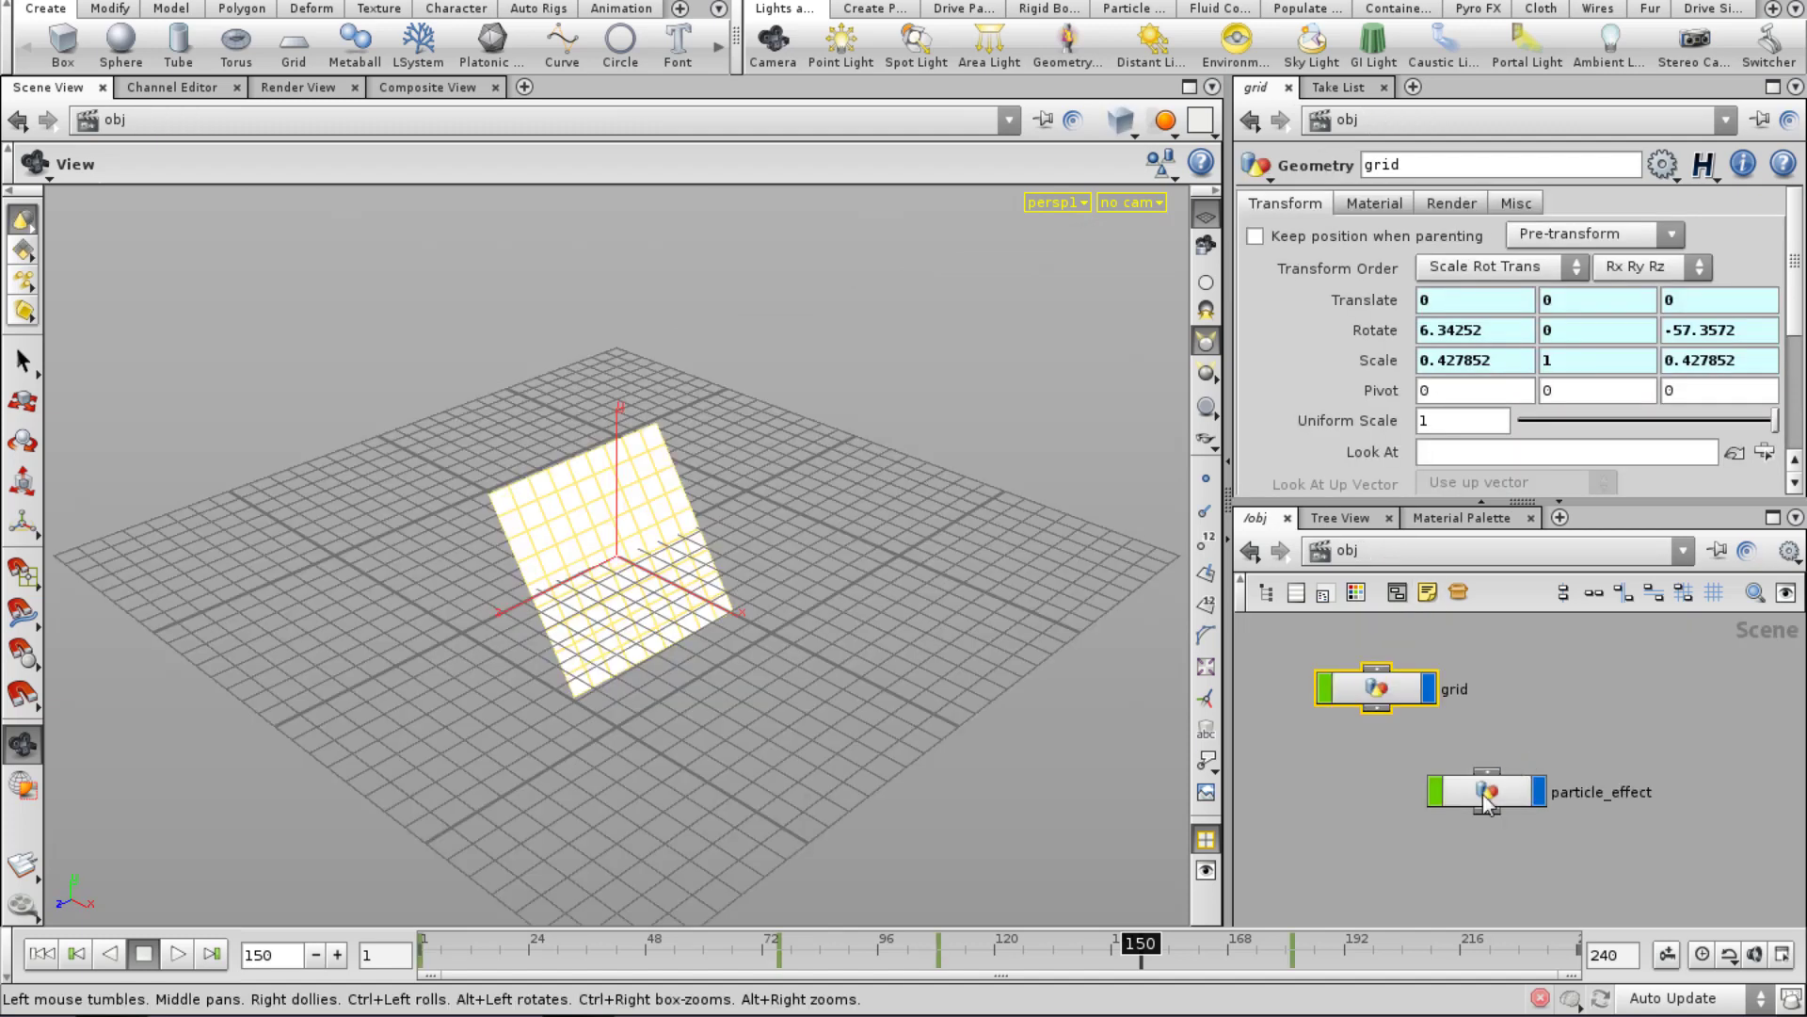
{"action": "double_click", "coordinate": [1482, 795]}
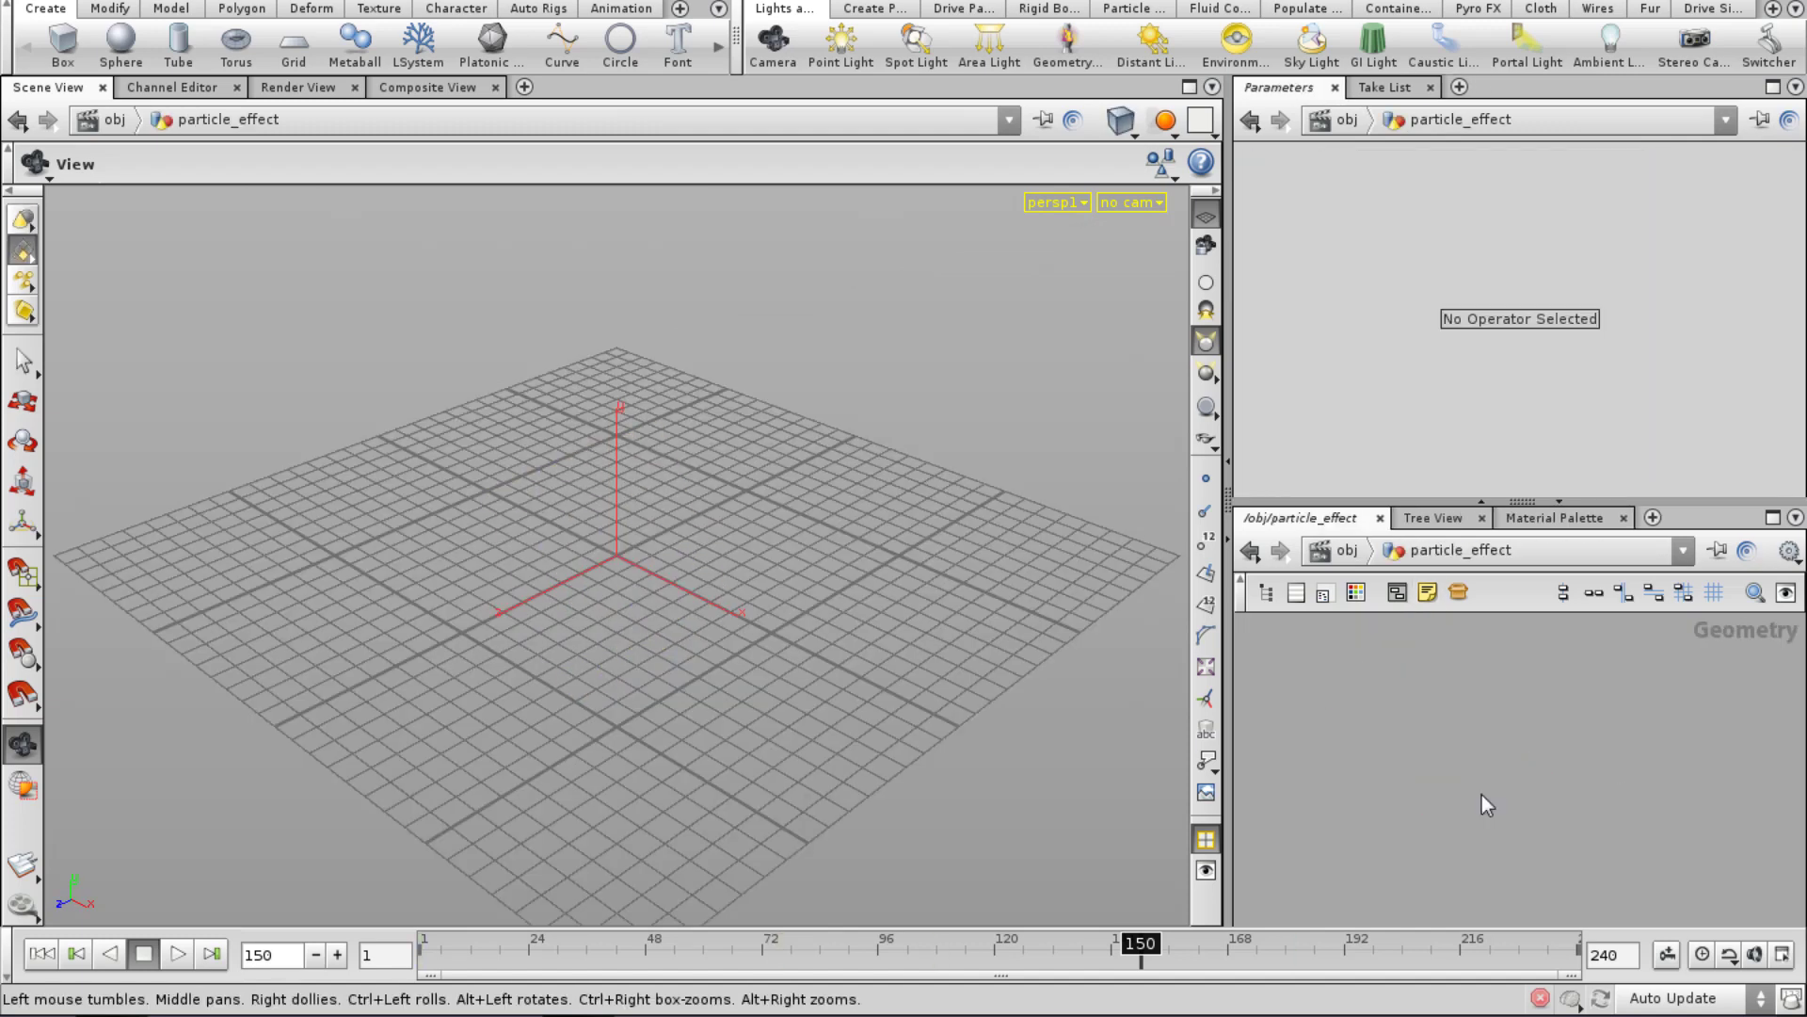
{"action": "left_click", "coordinate": [1352, 552]}
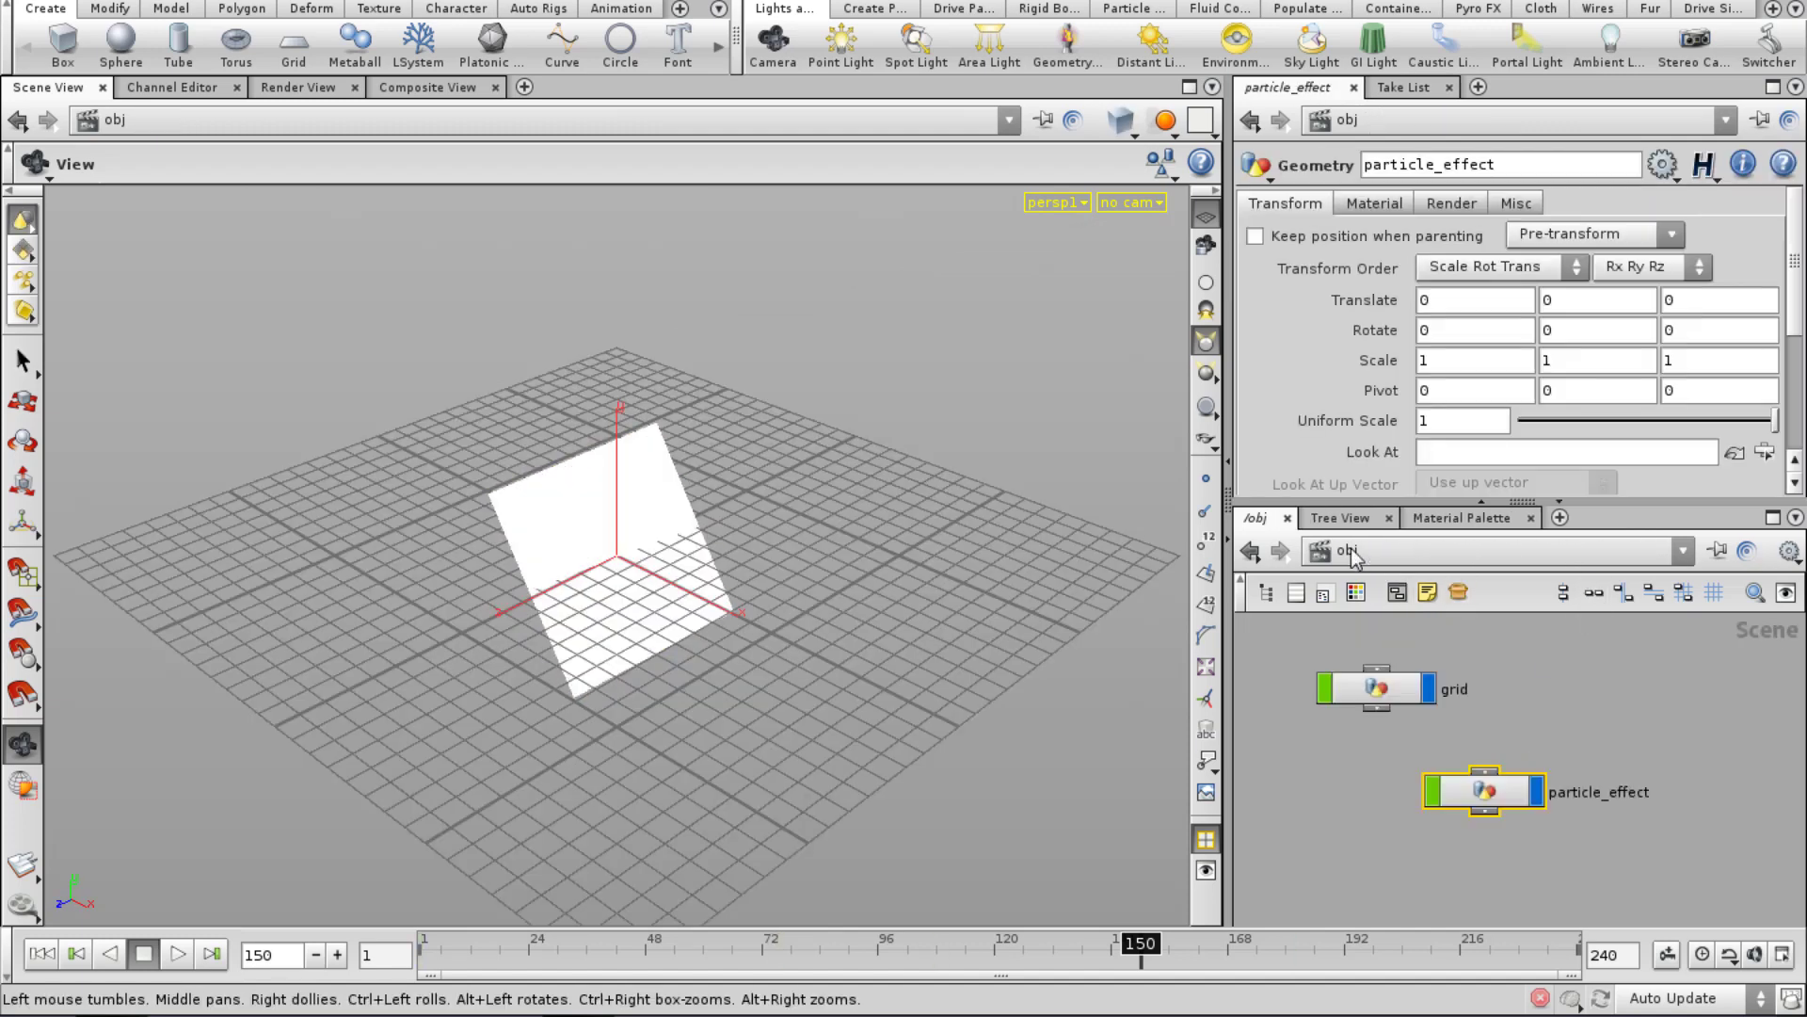
Go inside the particle_effect object and place an Object Merge node.
{"action": "double_click", "coordinate": [1489, 779]}
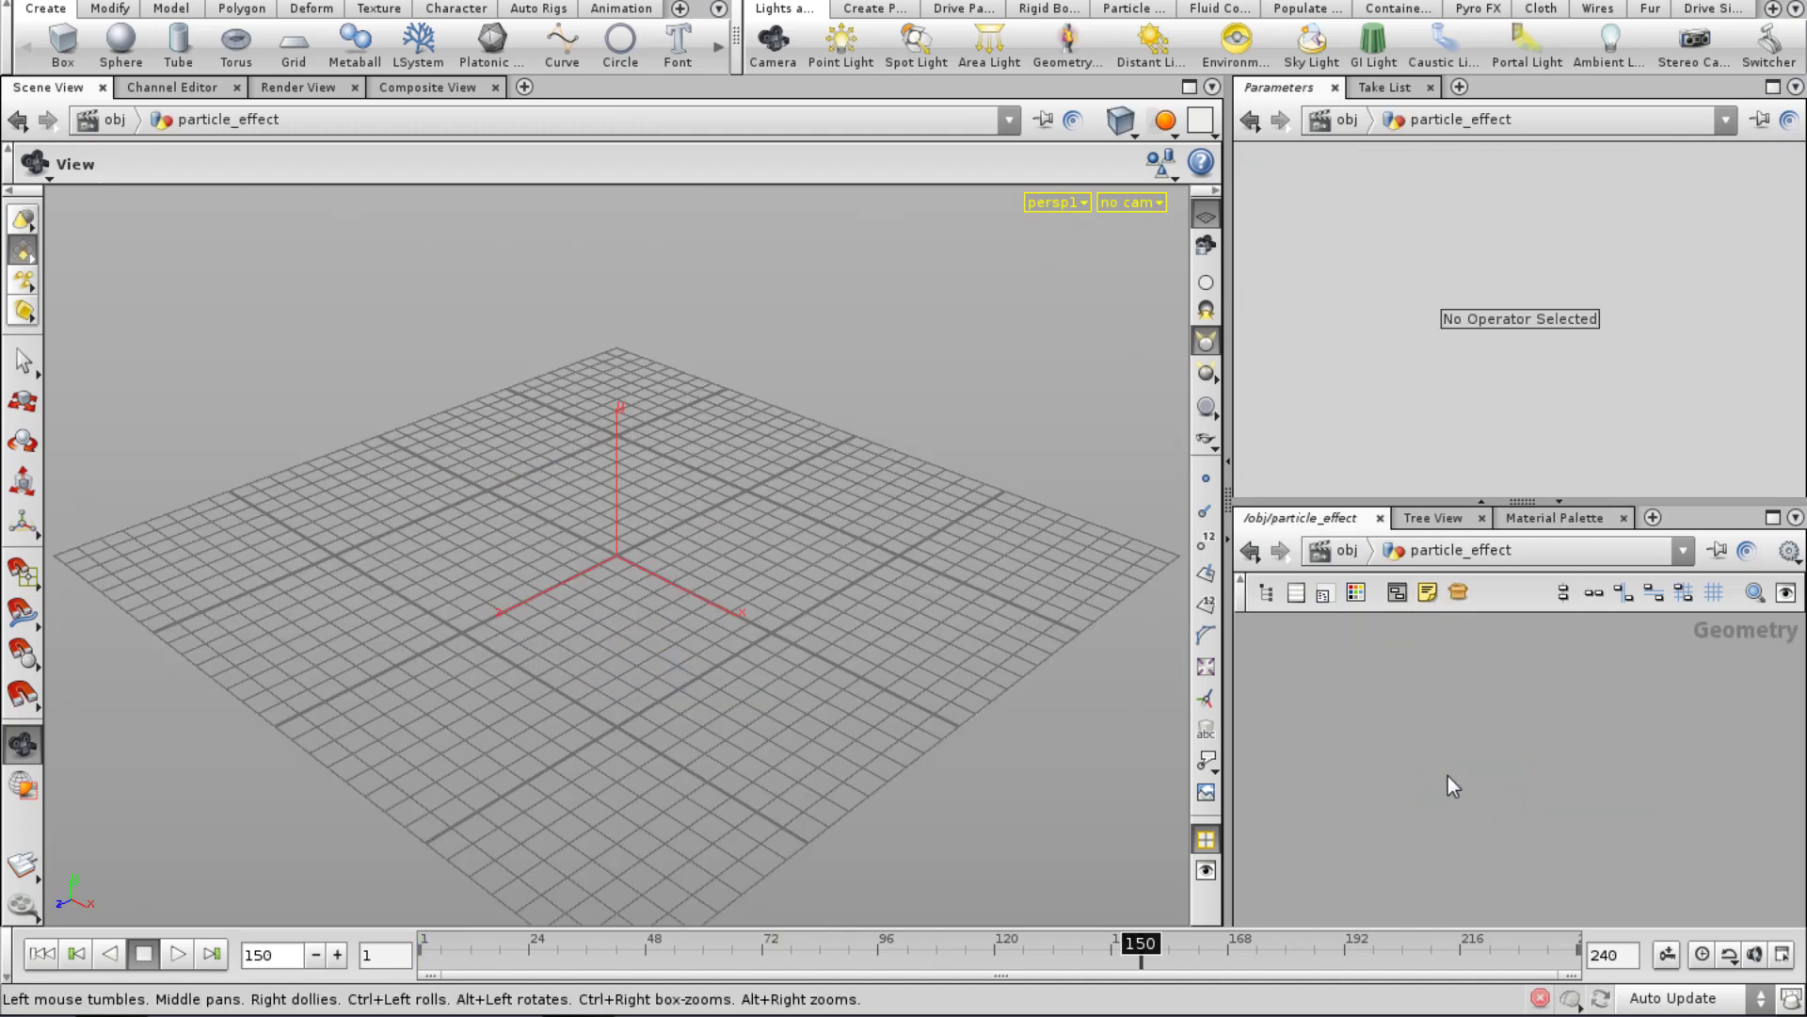
{"action": "key", "text": "Tab"}
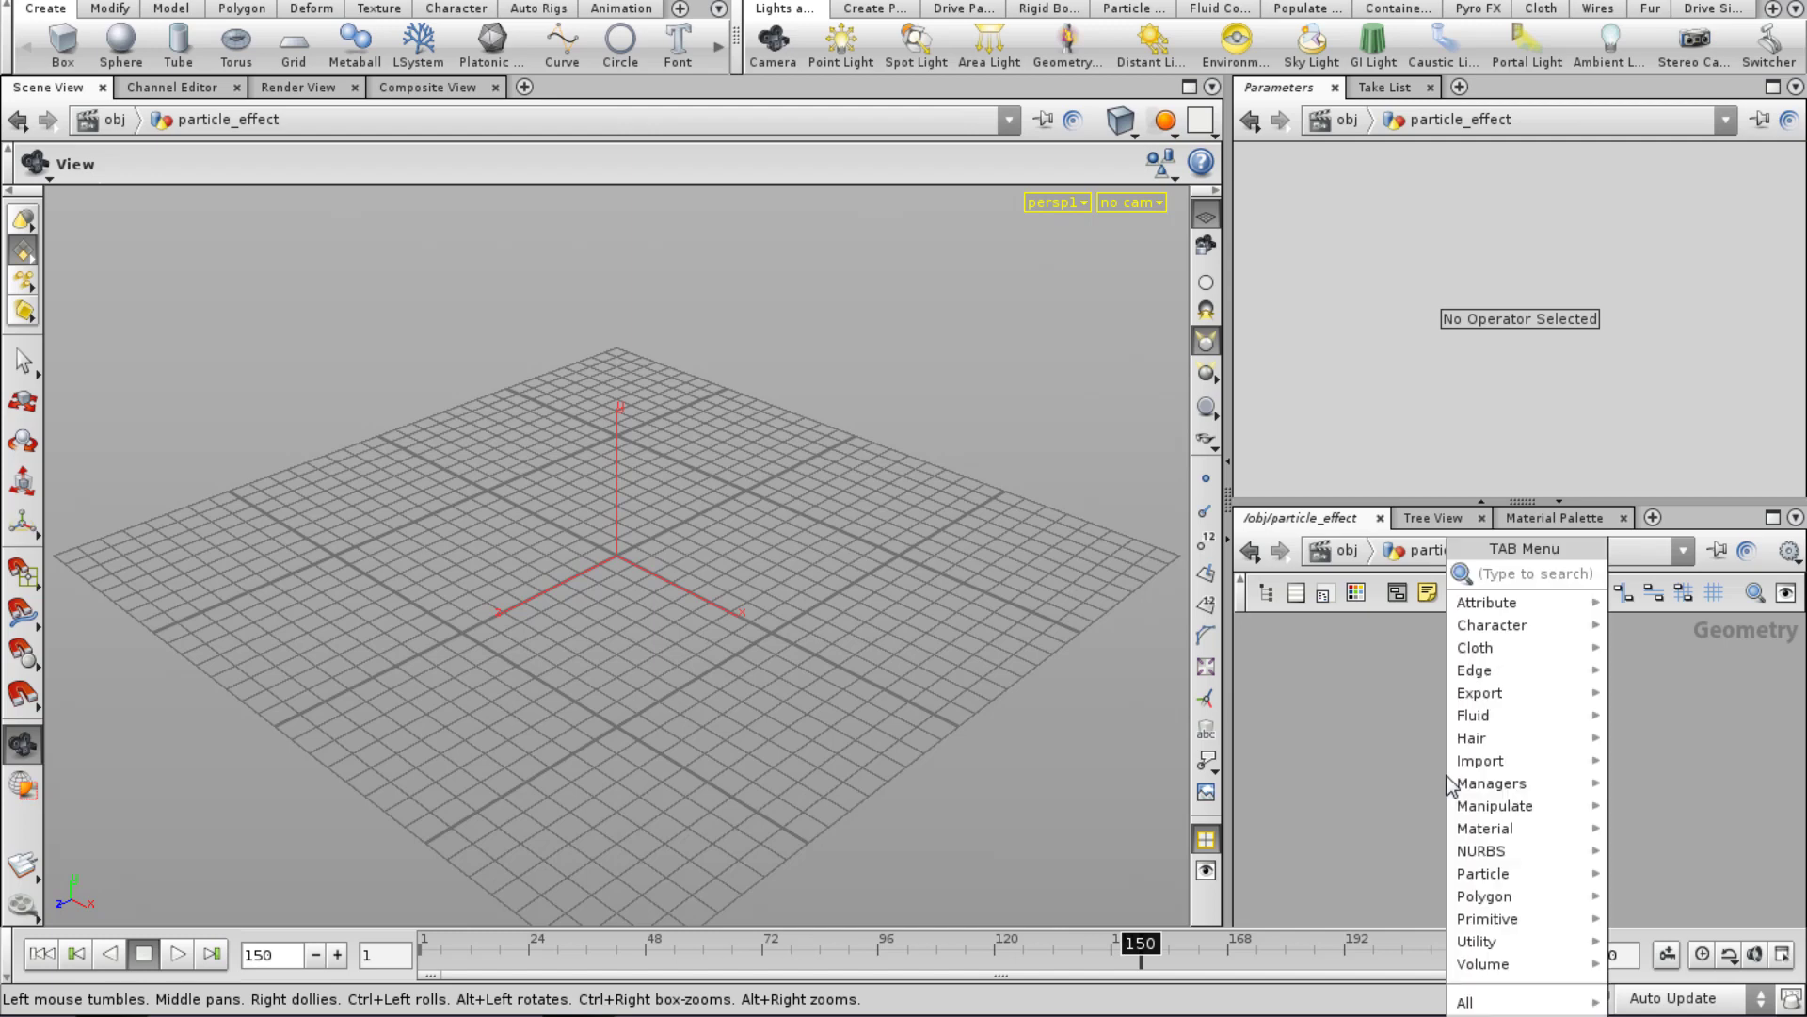
{"action": "type", "text": "obj"}
{"action": "key", "text": "Return"}
{"action": "left_click", "coordinate": [1458, 701]}
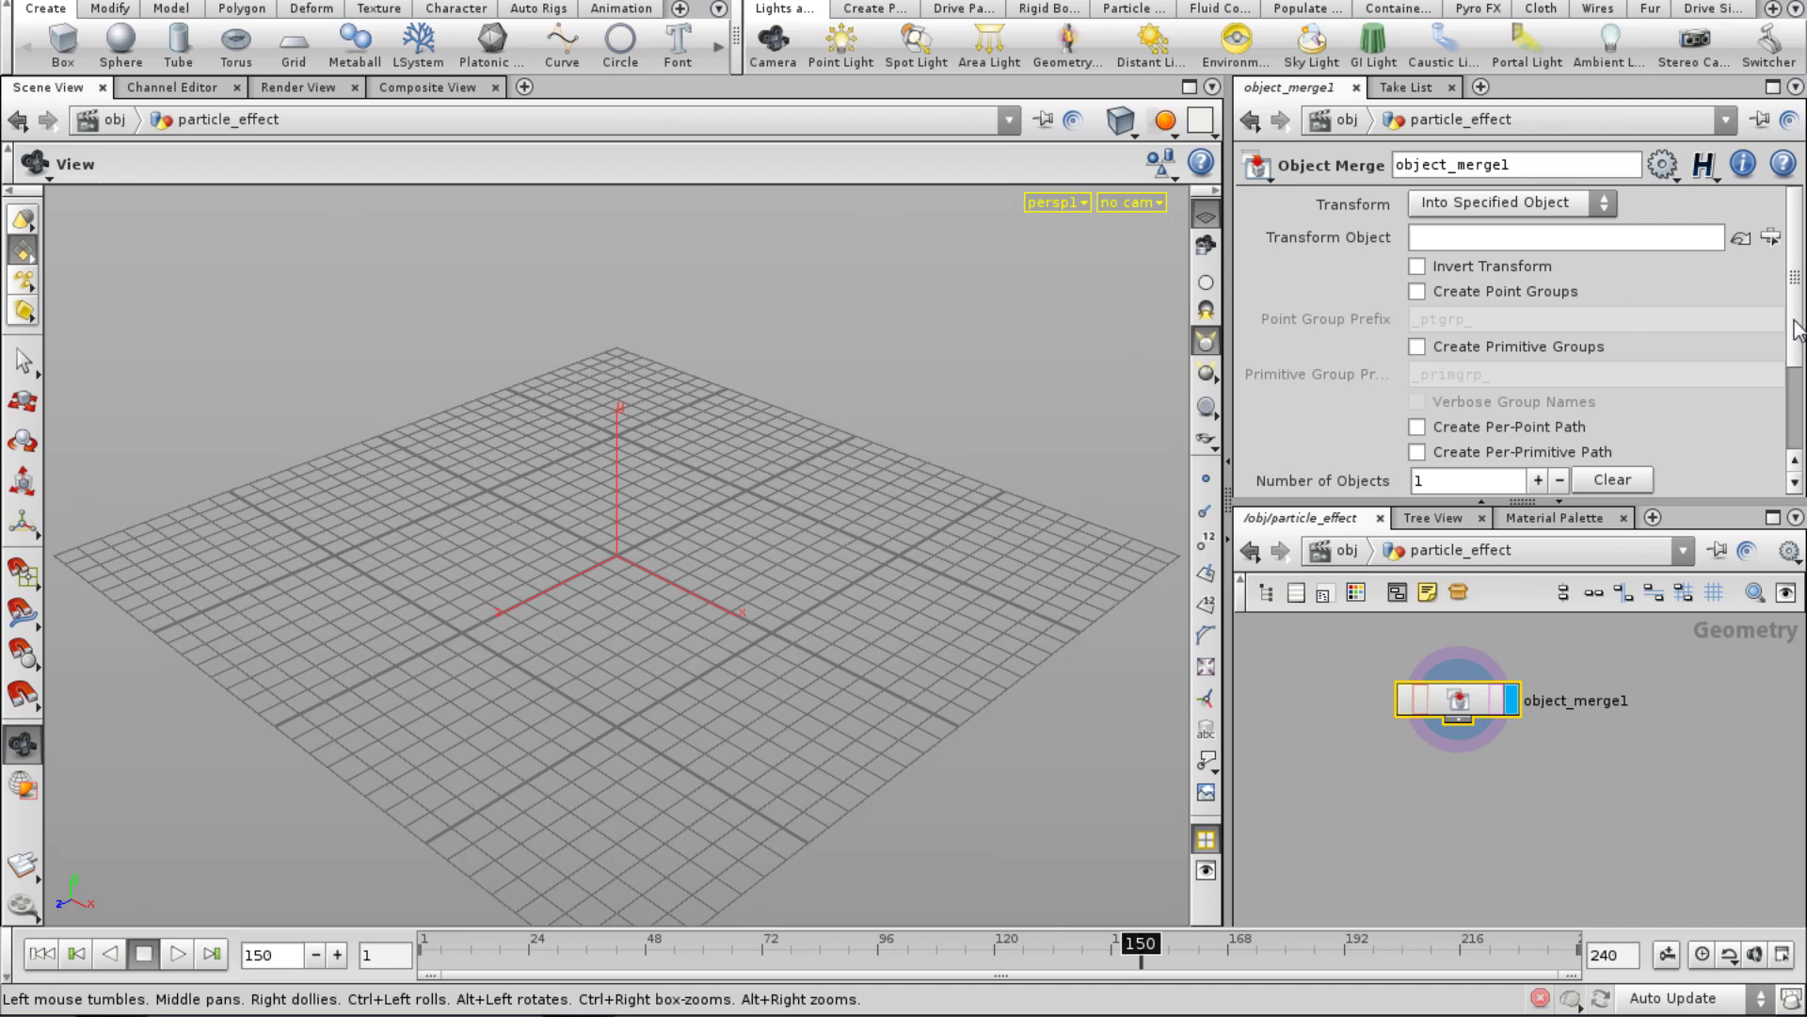
Try setting the Object Merge node's Object 1 to /obj/particle_effect through the operator chooser.
{"action": "left_click_drag", "start_coordinate": [1800, 289], "coordinate": [1799, 407]}
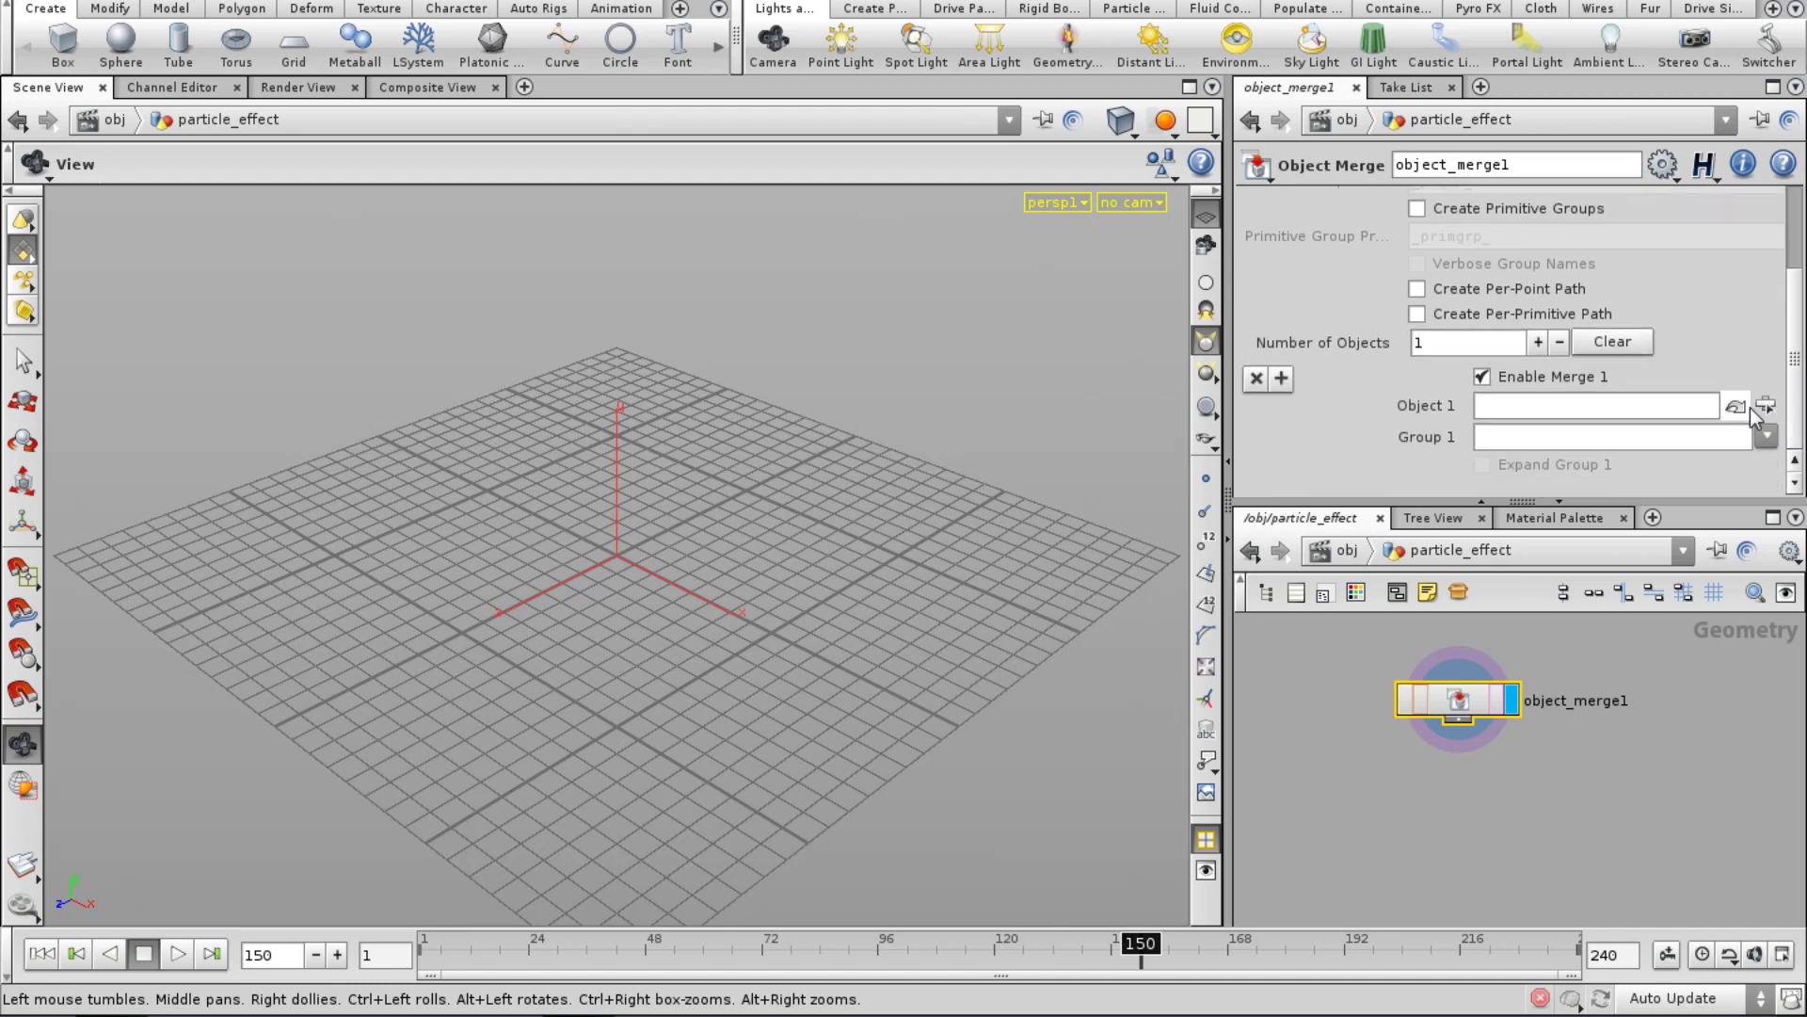
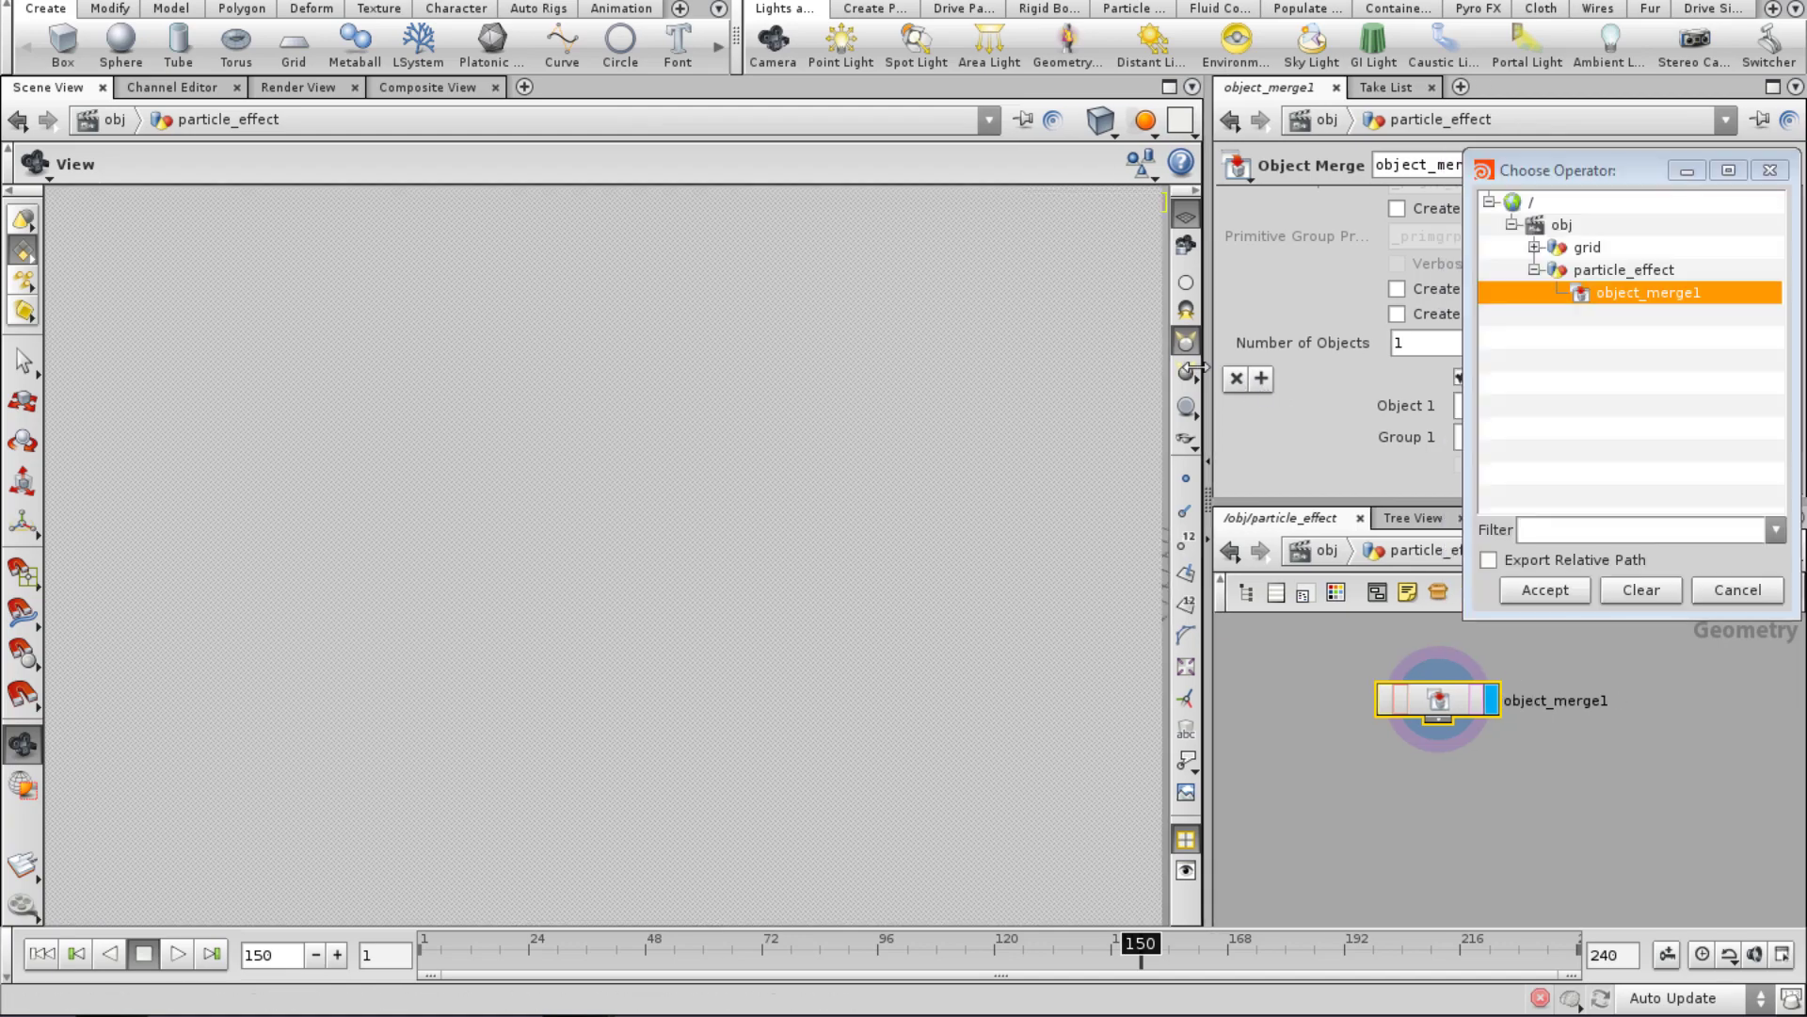
{"action": "left_click_drag", "start_coordinate": [1229, 367], "coordinate": [1198, 367]}
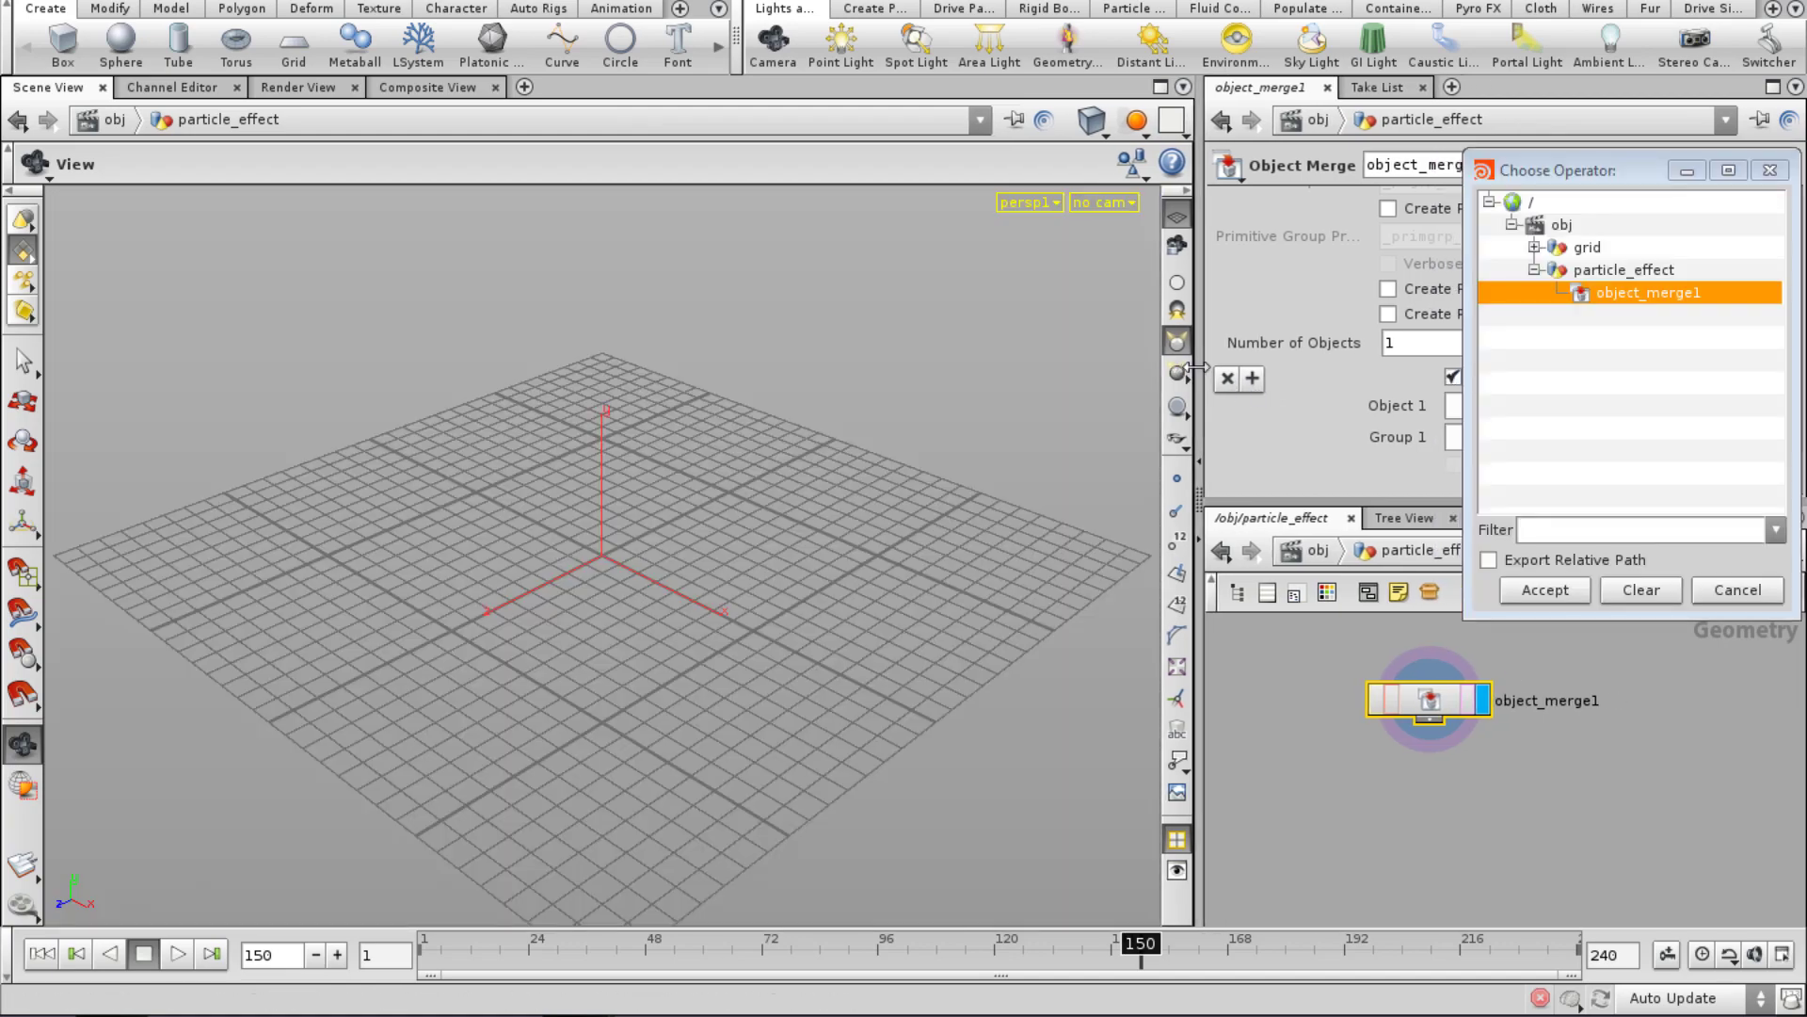
{"action": "left_click", "coordinate": [1534, 270]}
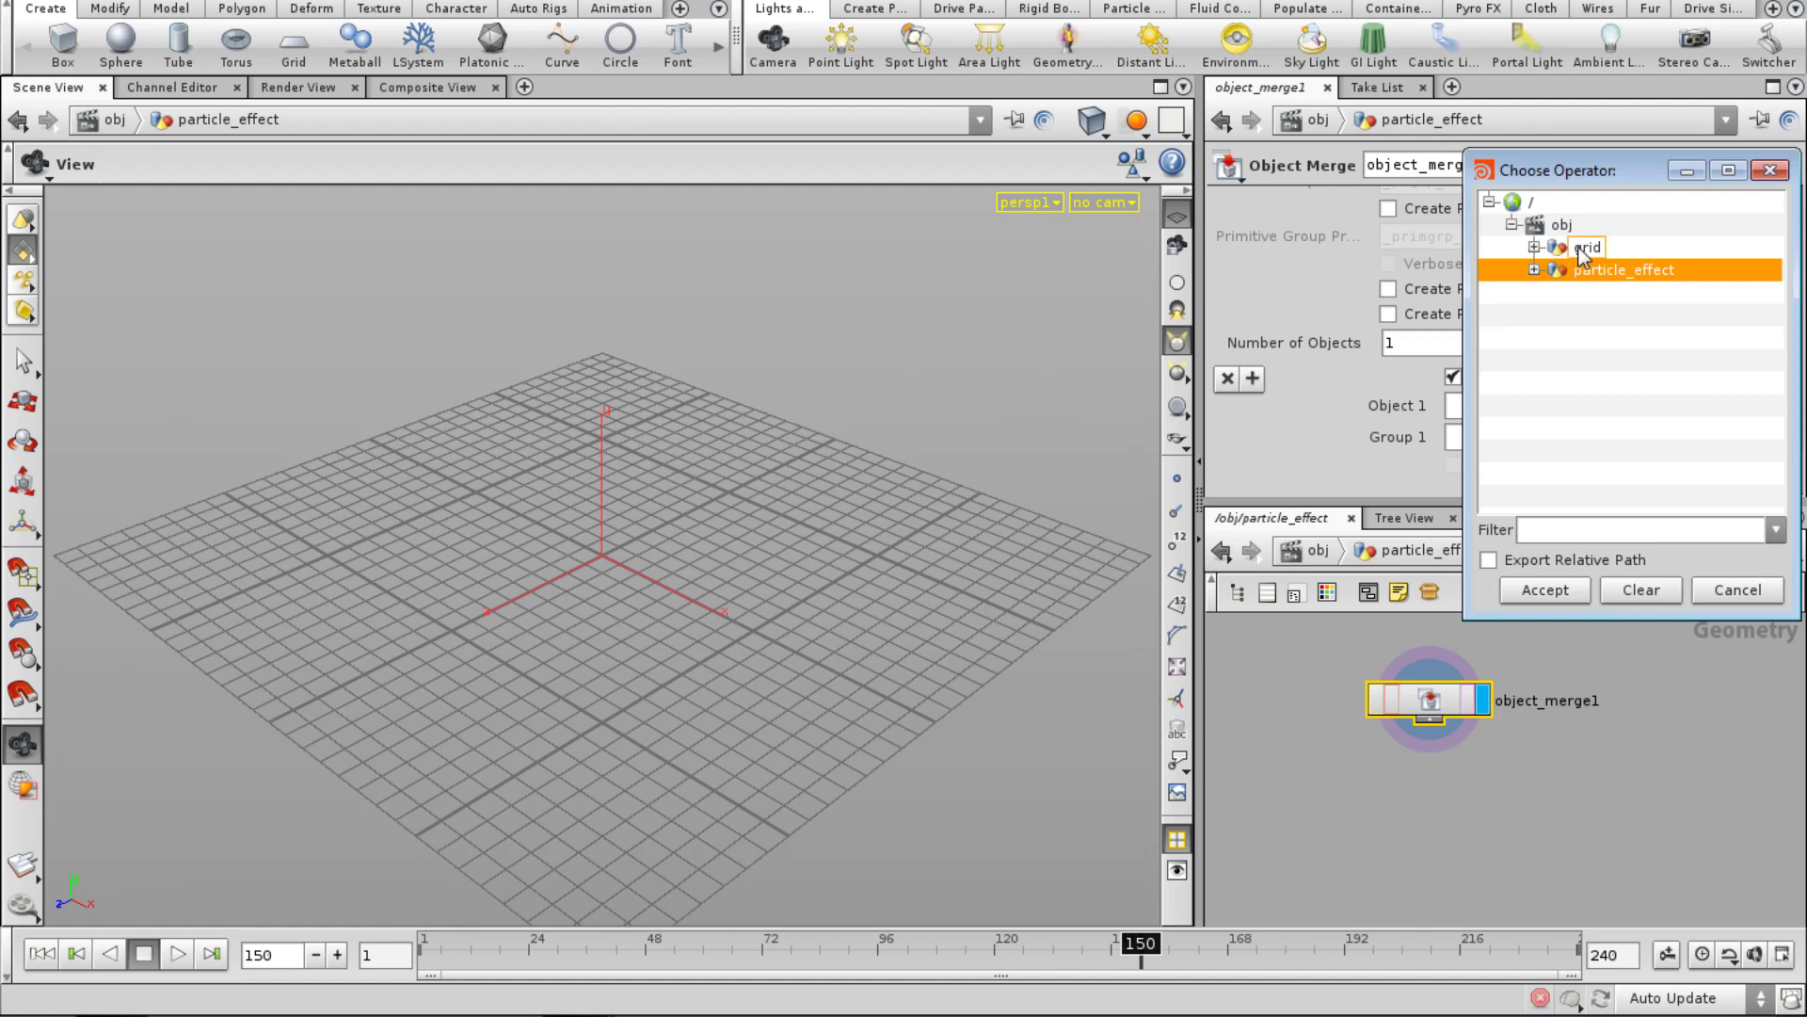
{"action": "left_click", "coordinate": [1579, 247]}
{"action": "left_click", "coordinate": [1578, 270]}
{"action": "left_click", "coordinate": [1546, 590]}
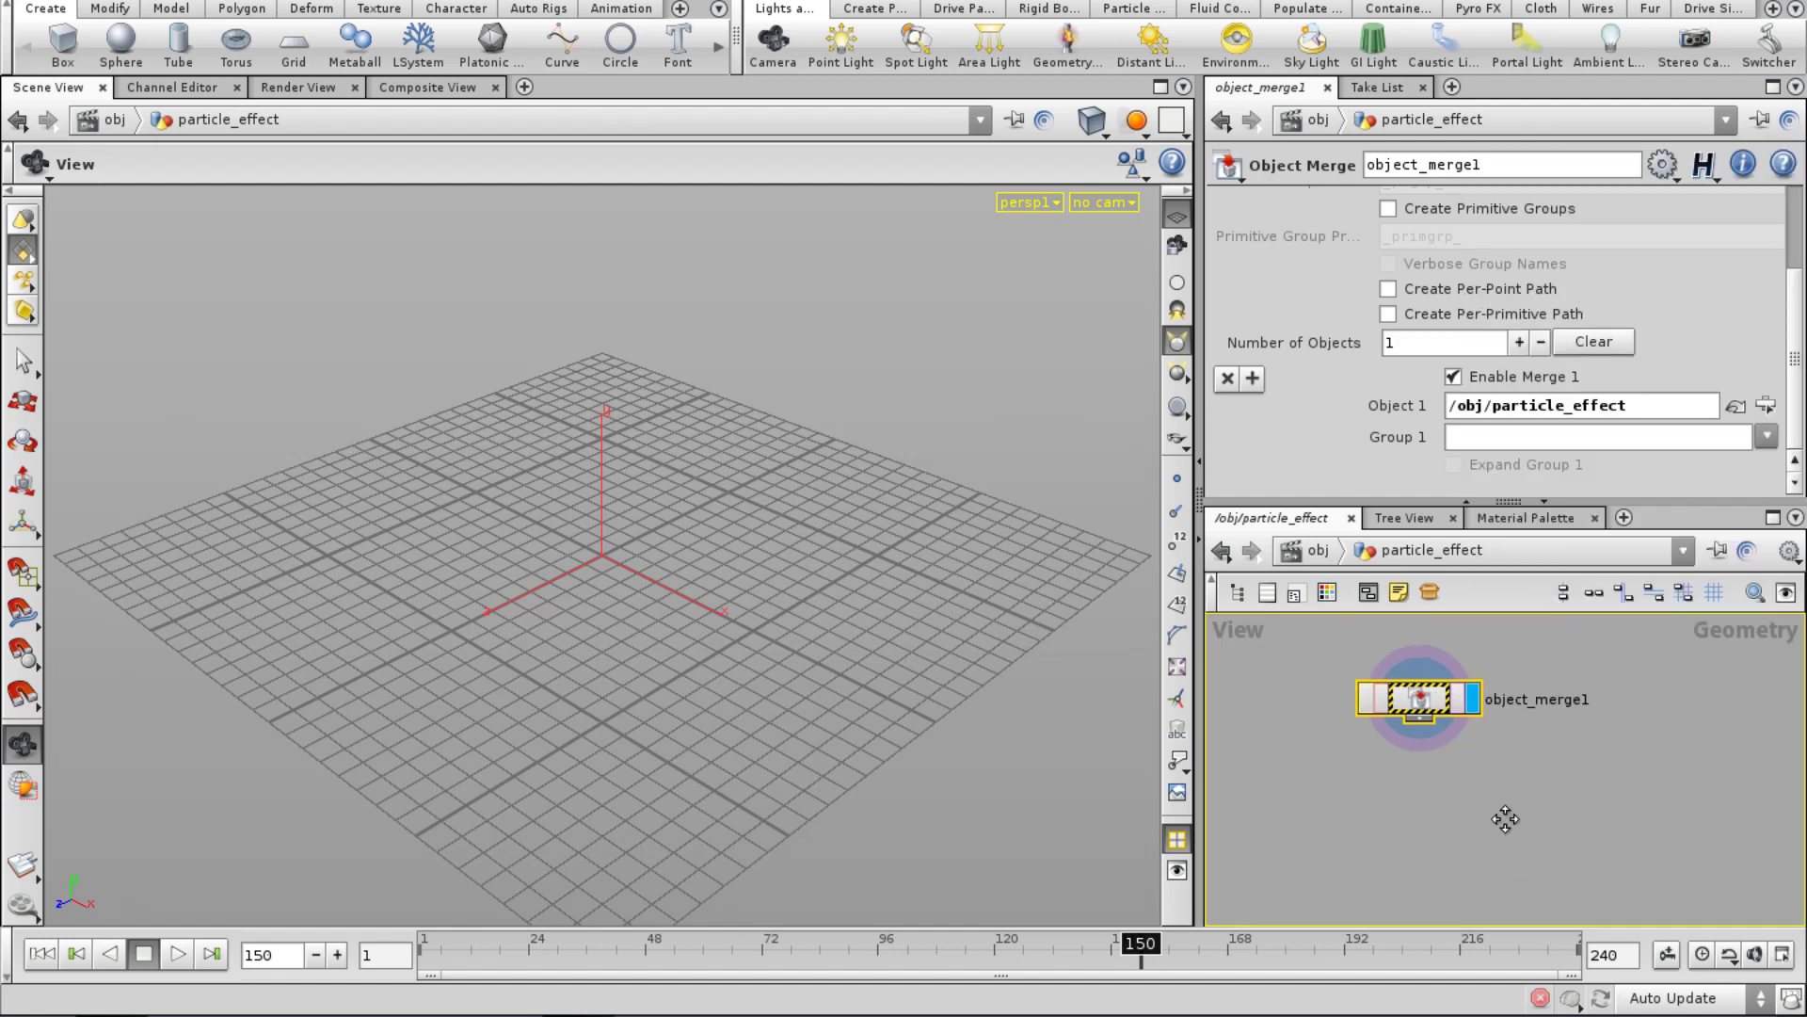
{"action": "scroll", "coordinate": [1727, 365], "scroll_direction": "up", "scroll_amount": 3}
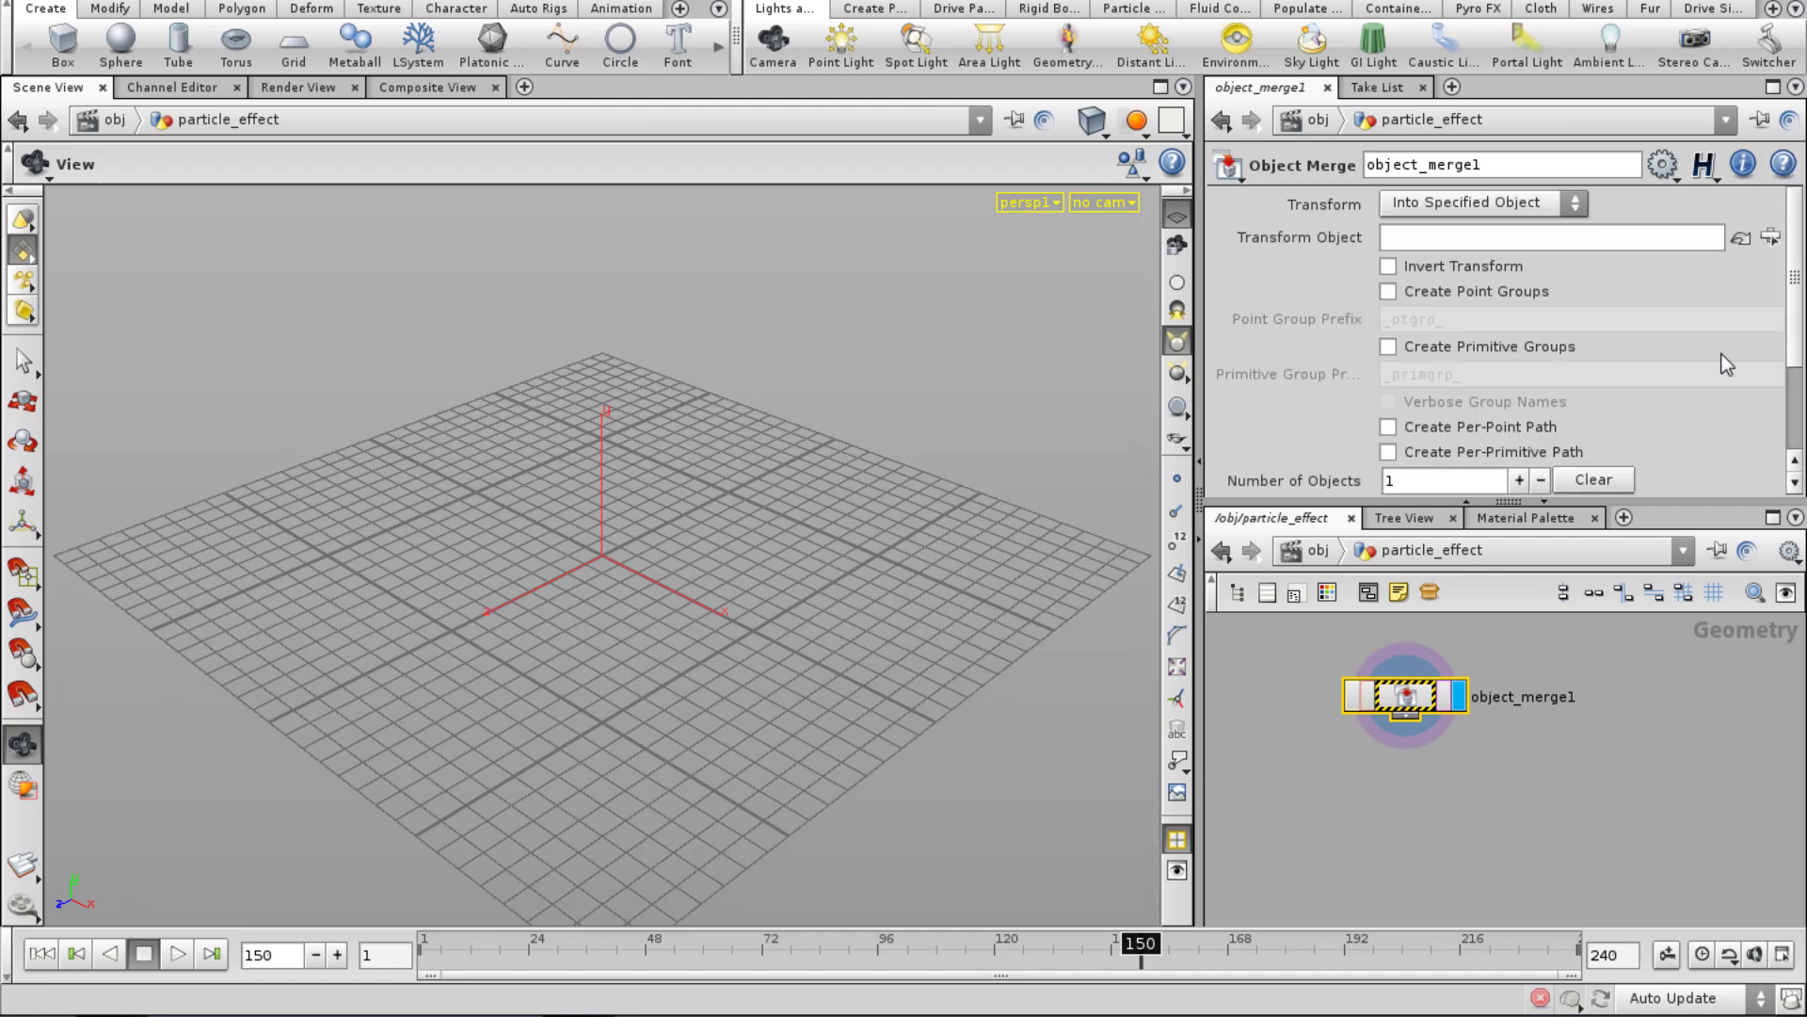
{"action": "scroll", "coordinate": [1685, 414], "scroll_direction": "down", "scroll_amount": 3}
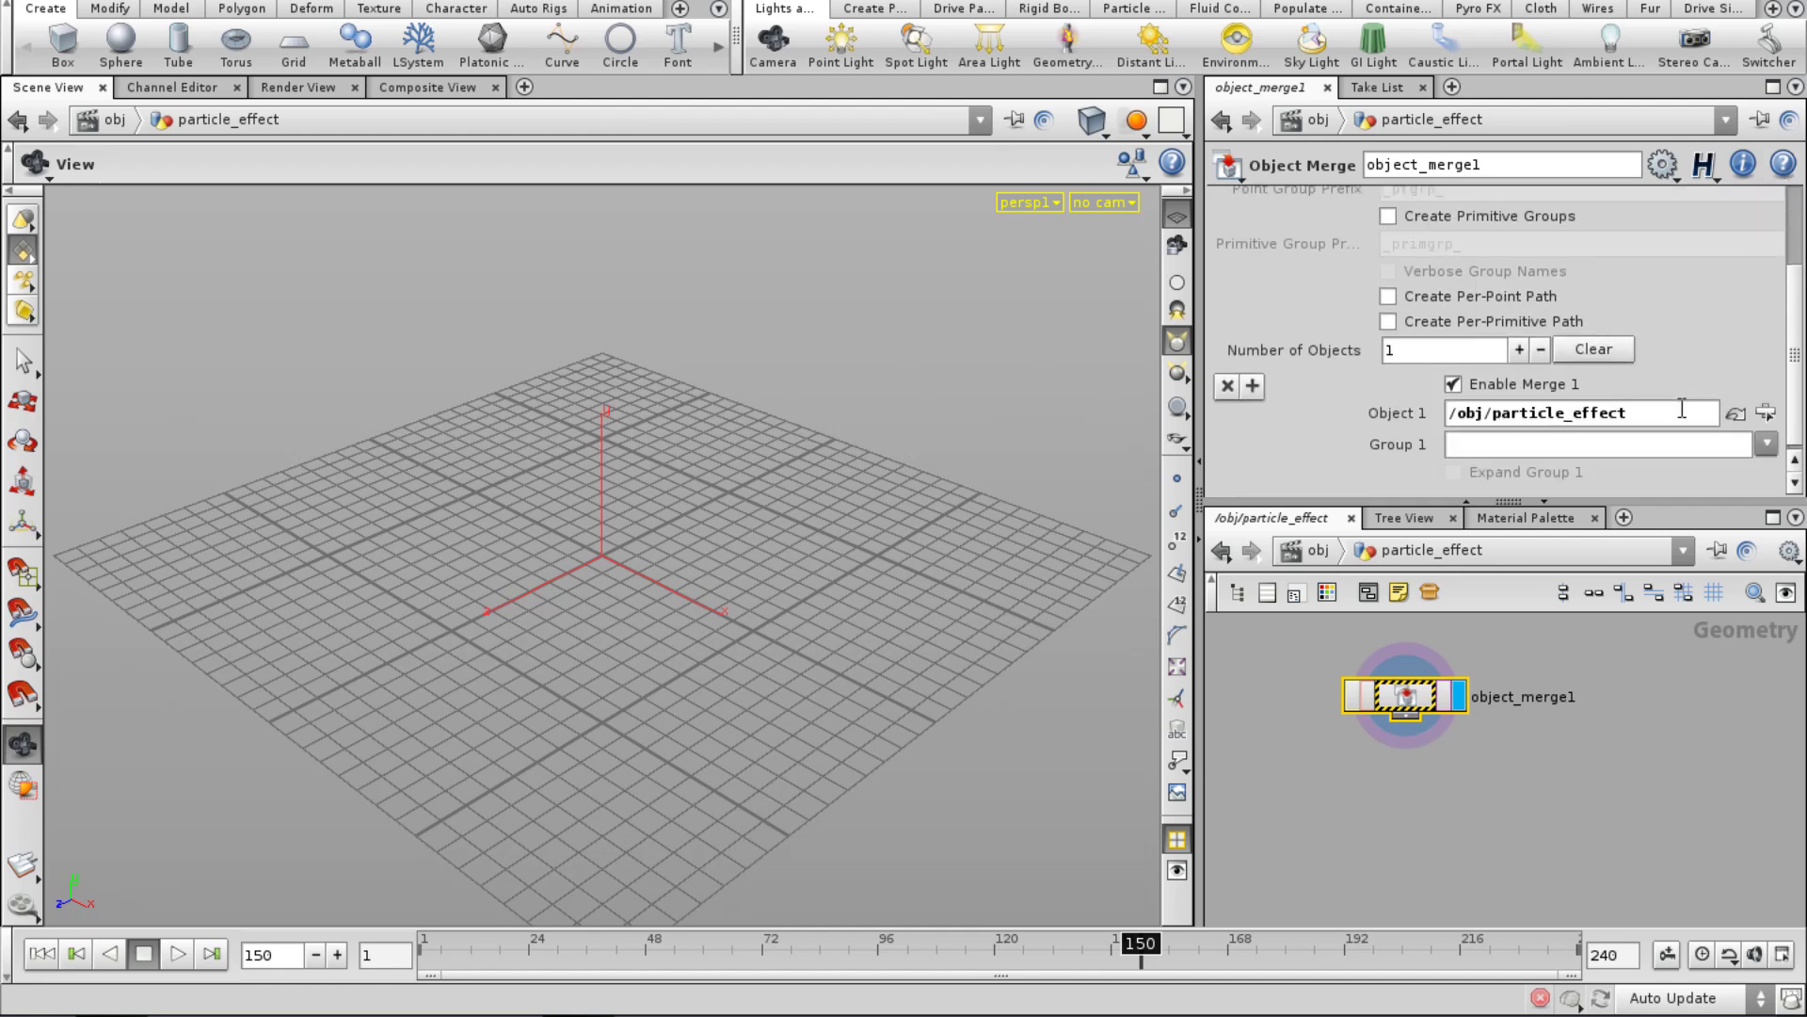
{"action": "left_click", "coordinate": [1682, 409]}
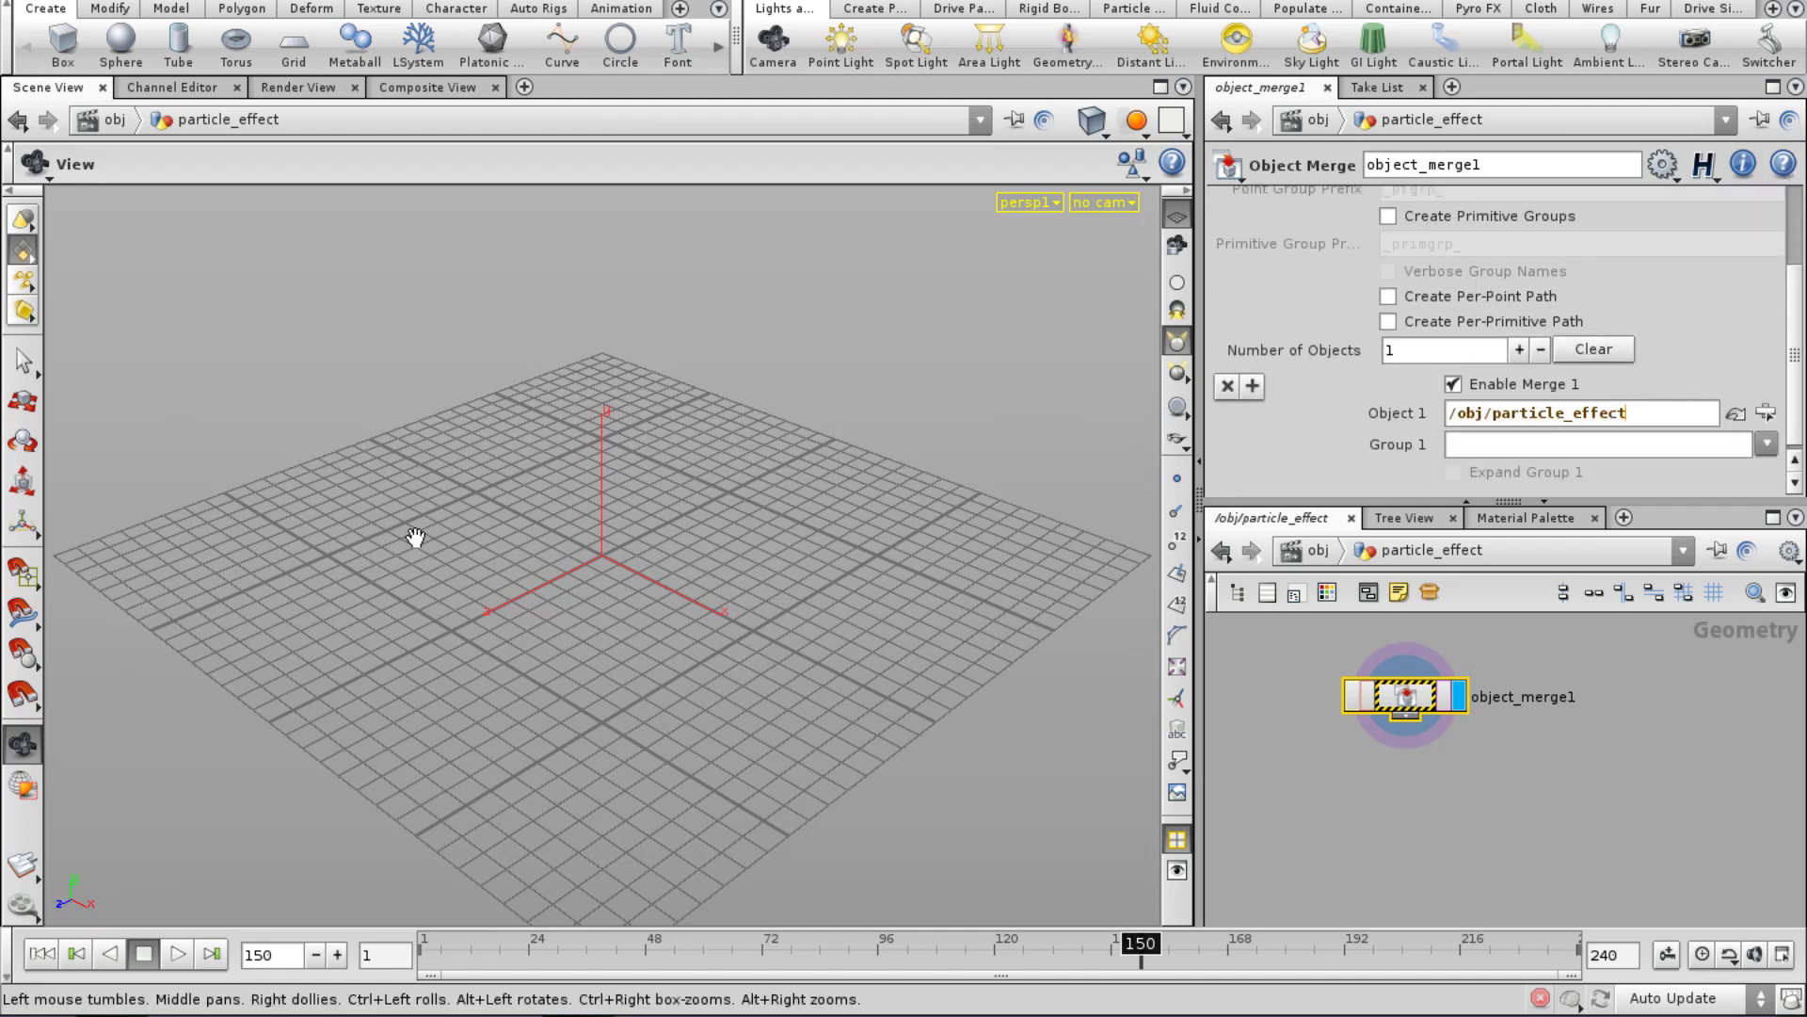
{"action": "type", "text": "h"}
{"action": "middle_click", "coordinate": [1429, 696]}
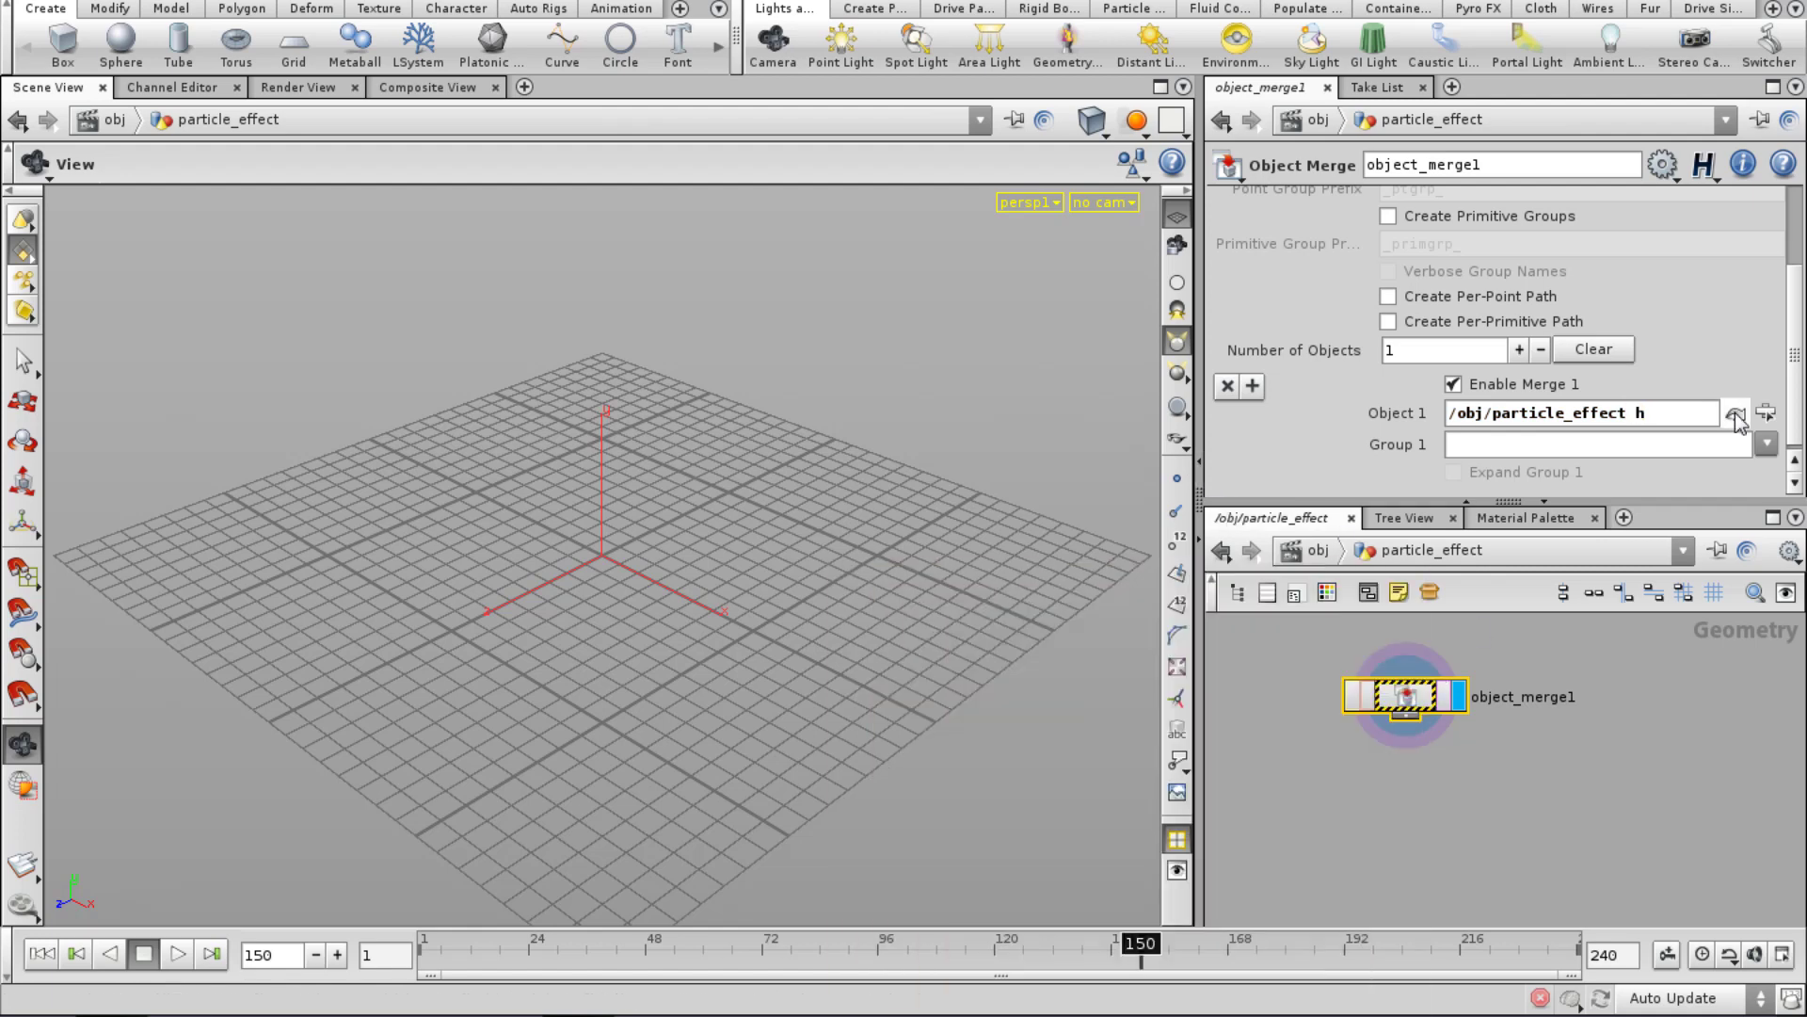
Set the Object Merge node's Object 1 to /obj/grid and shift the node slightly down in the network.
{"action": "left_click", "coordinate": [1736, 412]}
{"action": "left_click", "coordinate": [1587, 250]}
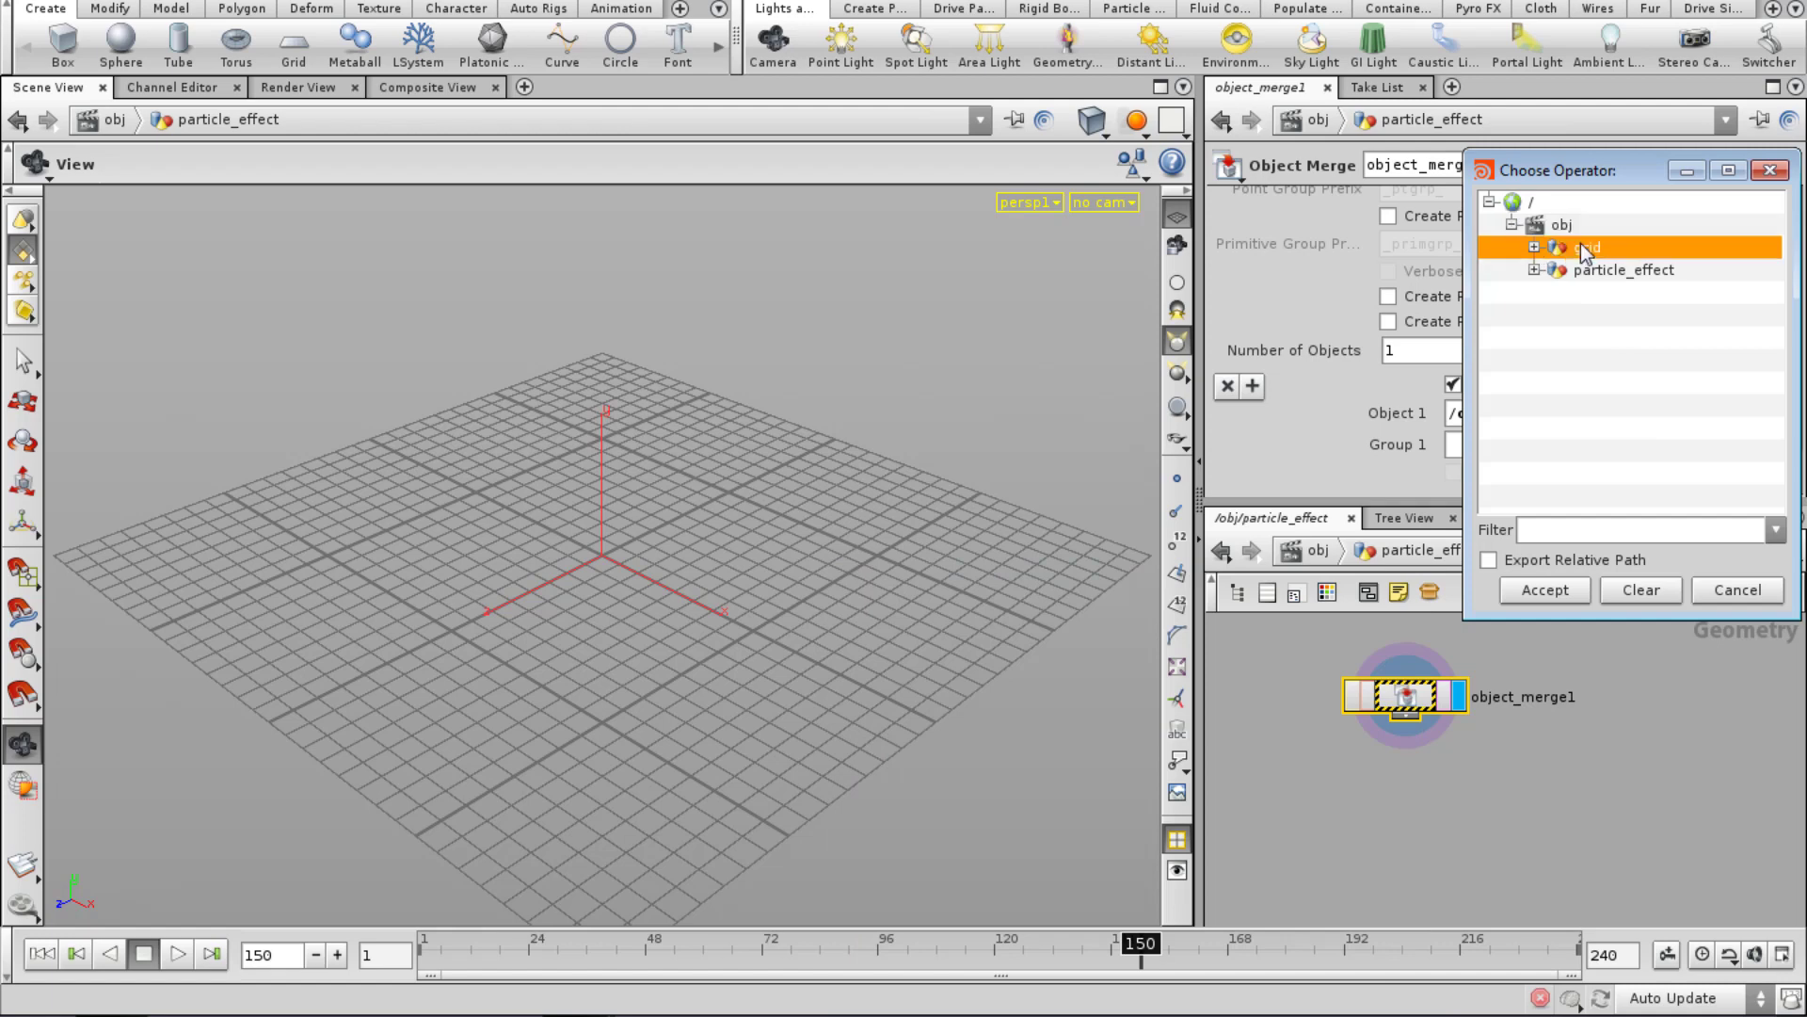
{"action": "left_click", "coordinate": [1565, 585]}
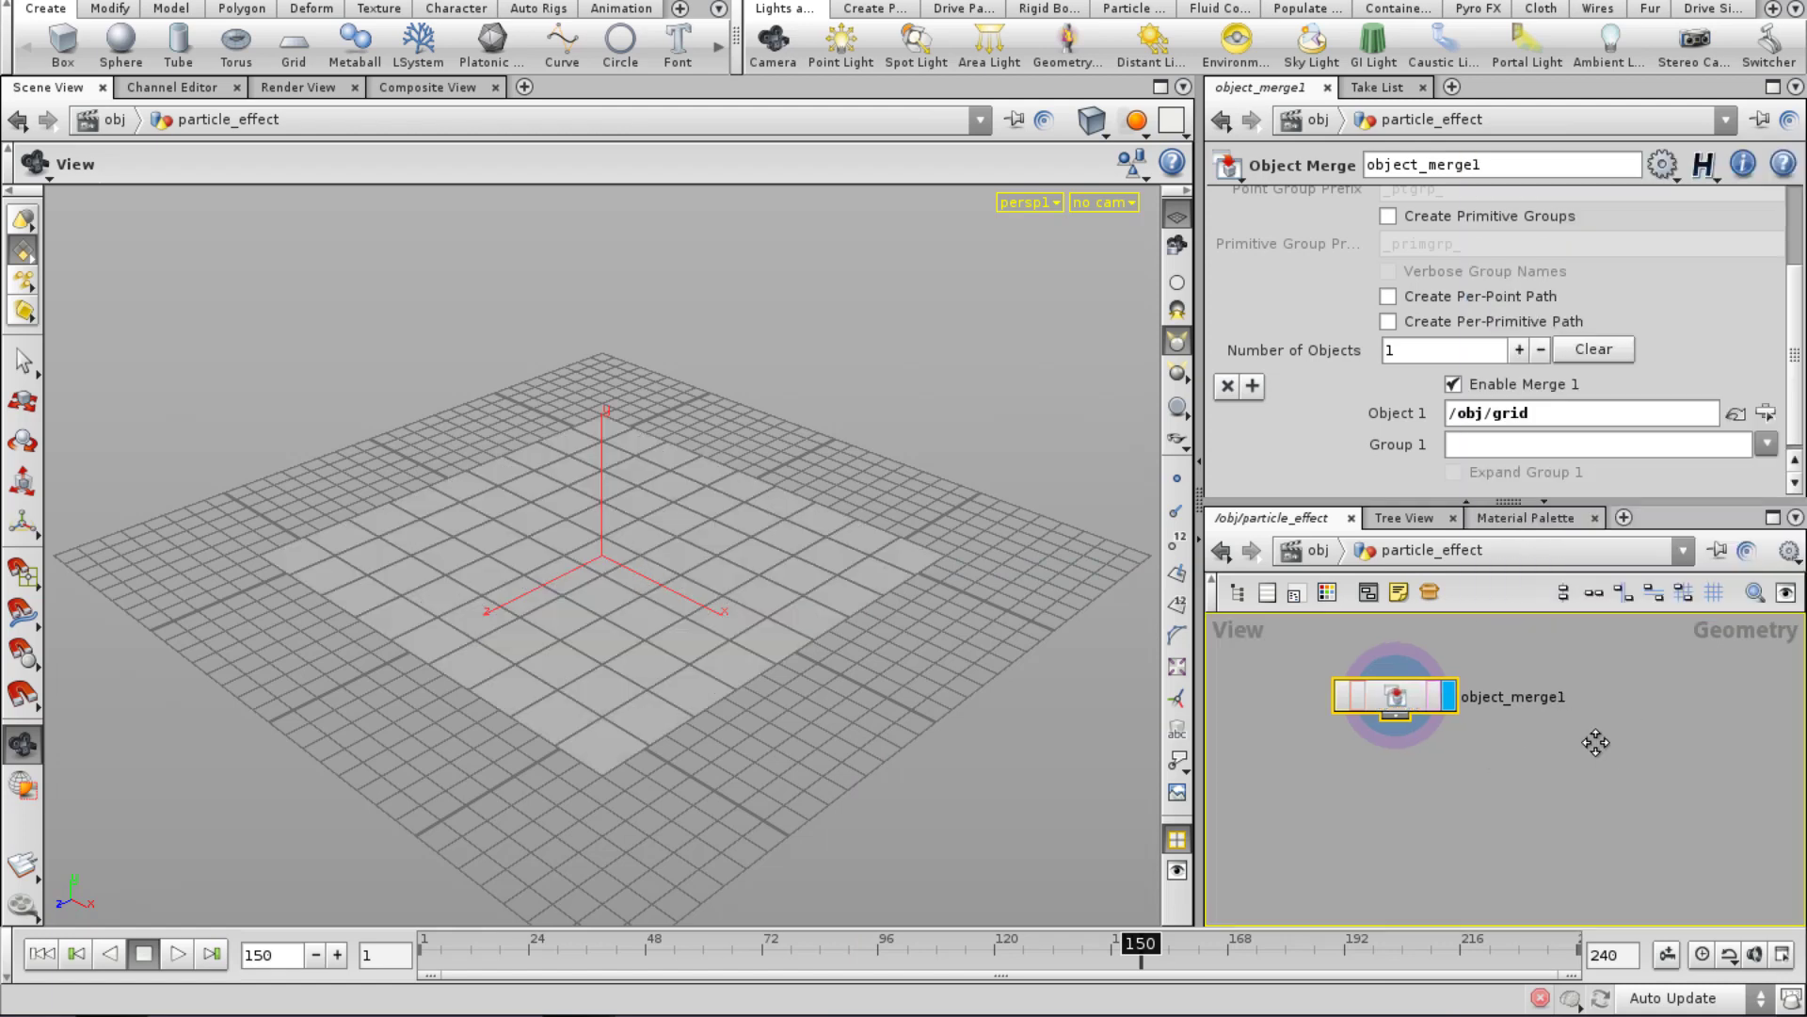
{"action": "left_click_drag", "start_coordinate": [1381, 689], "coordinate": [1382, 711]}
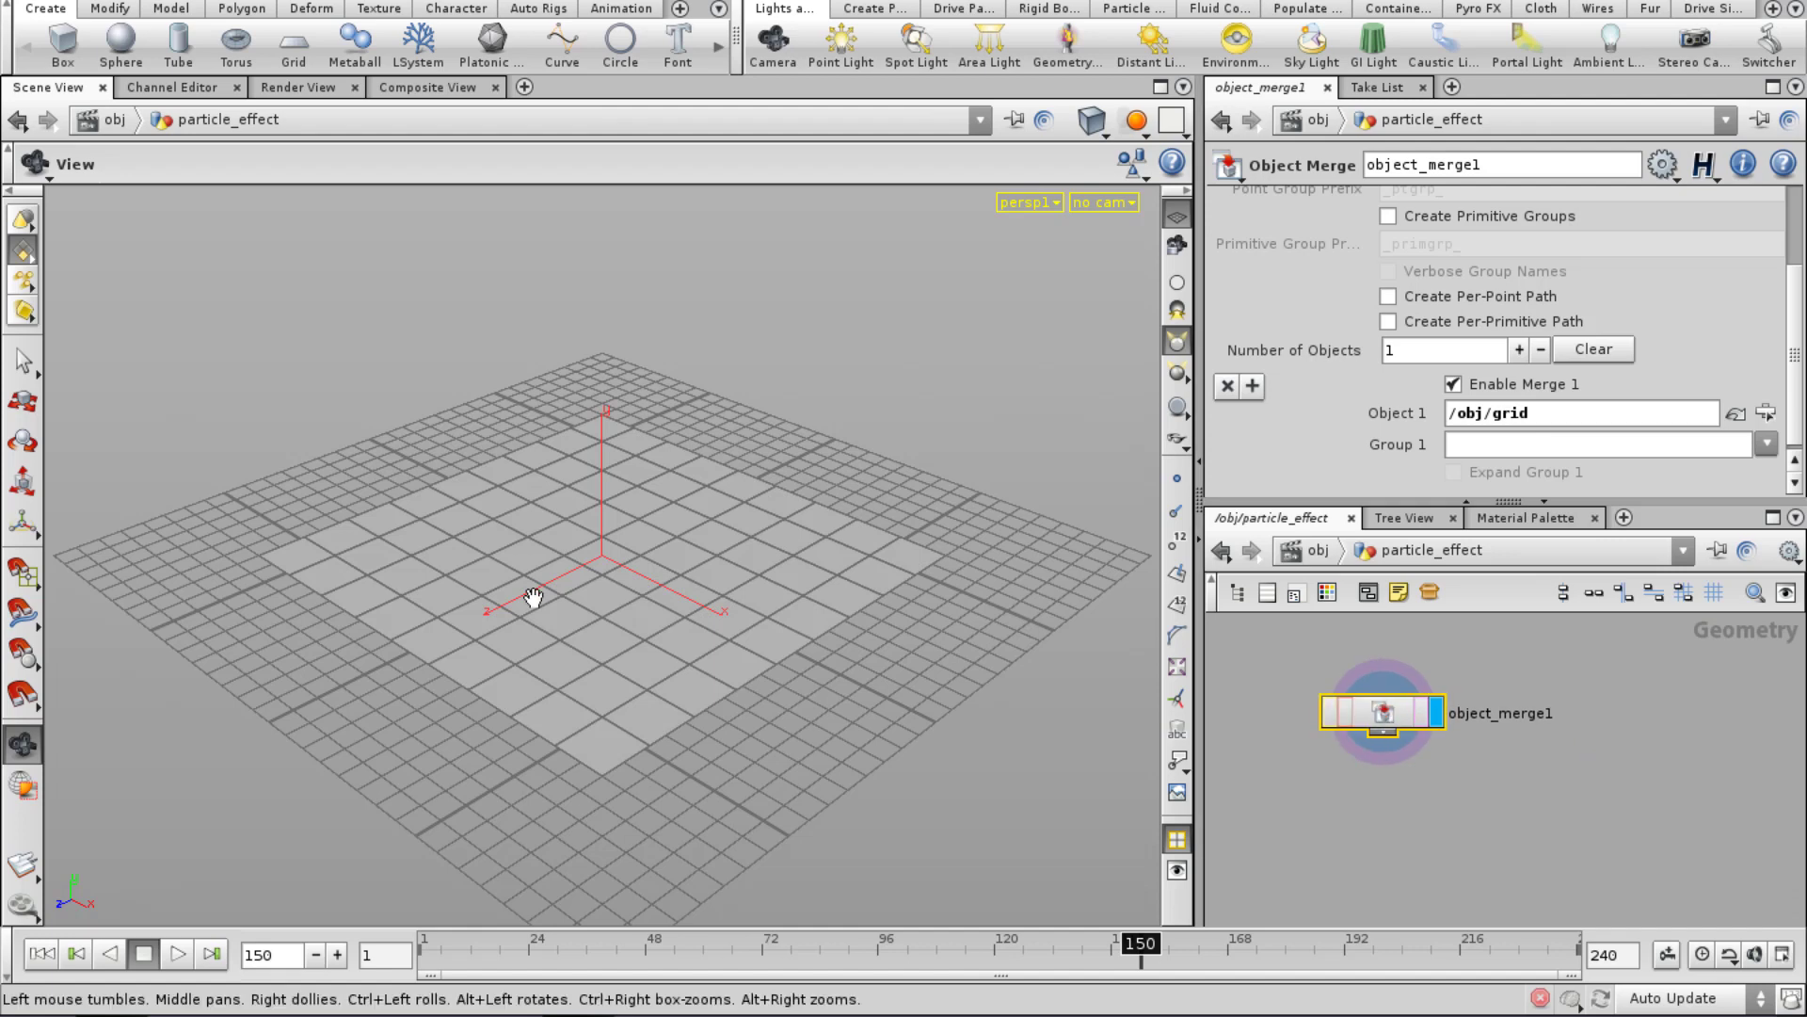
Scrub the timeline back to frame 1 to check the merged grid's motion, and review the Object Merge parameters.
{"action": "left_click_drag", "start_coordinate": [1120, 953], "coordinate": [1098, 942]}
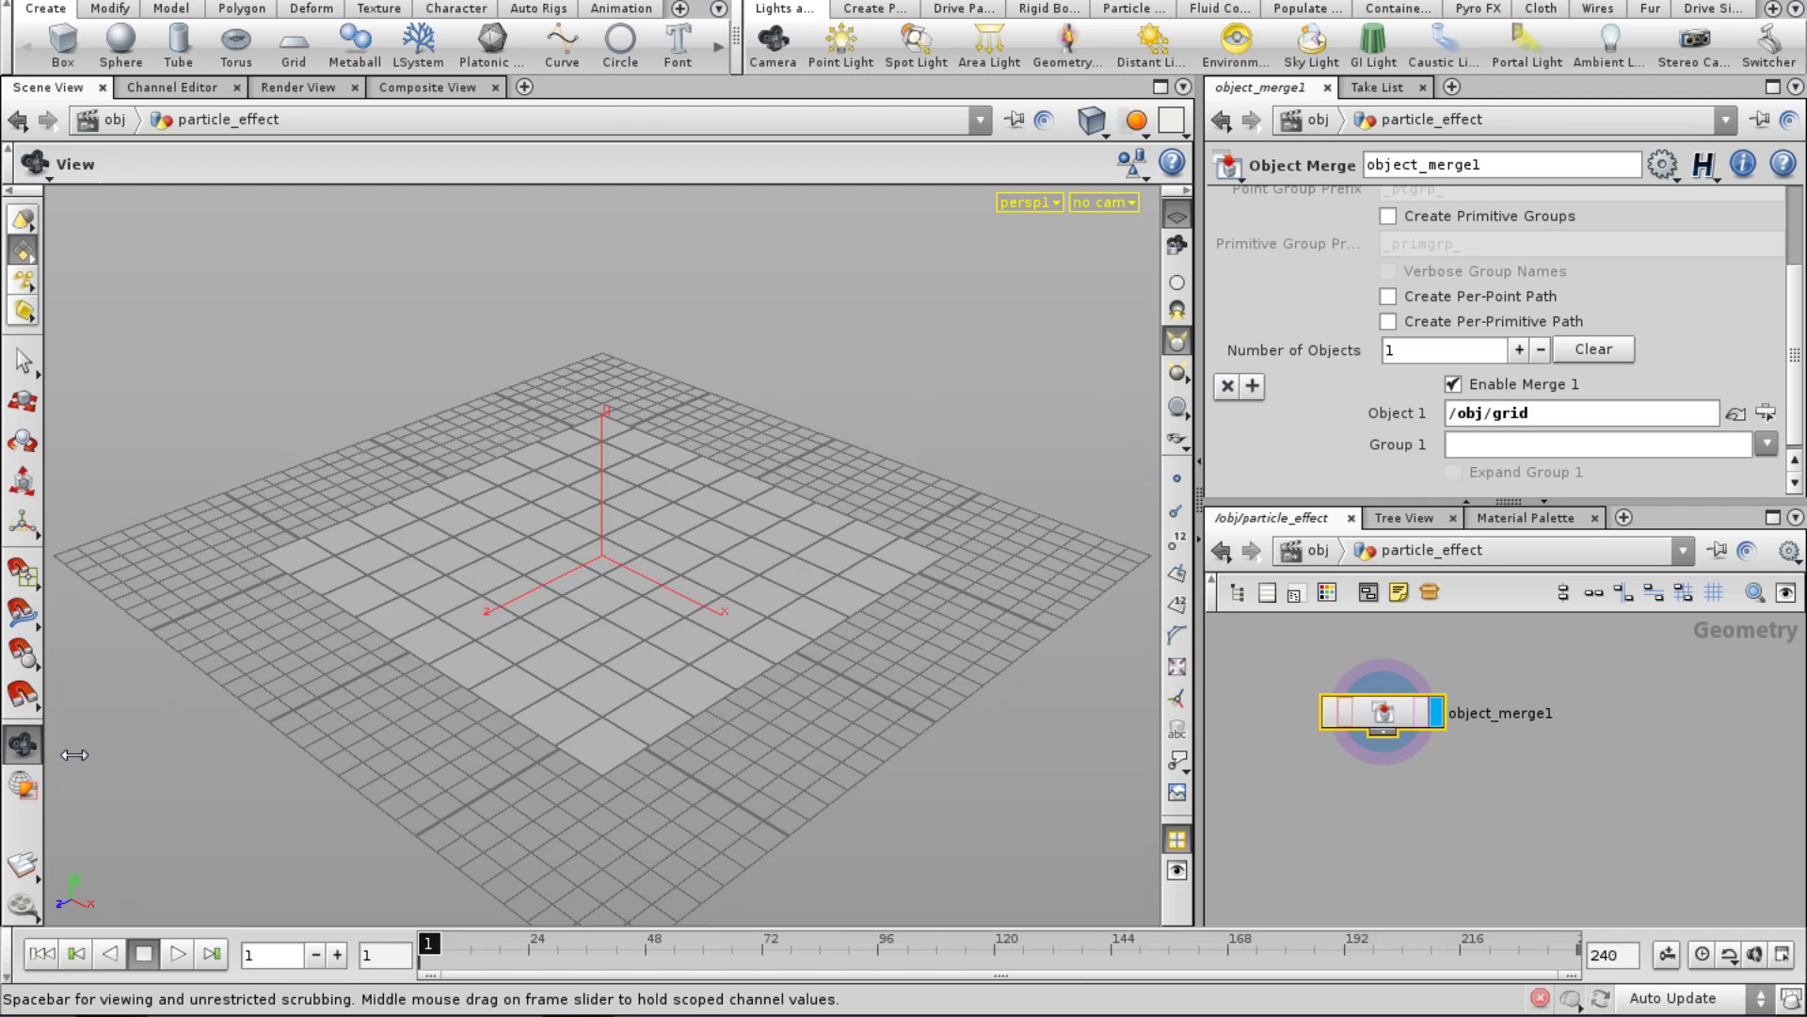
{"action": "left_click_drag", "start_coordinate": [74, 755], "coordinate": [410, 909]}
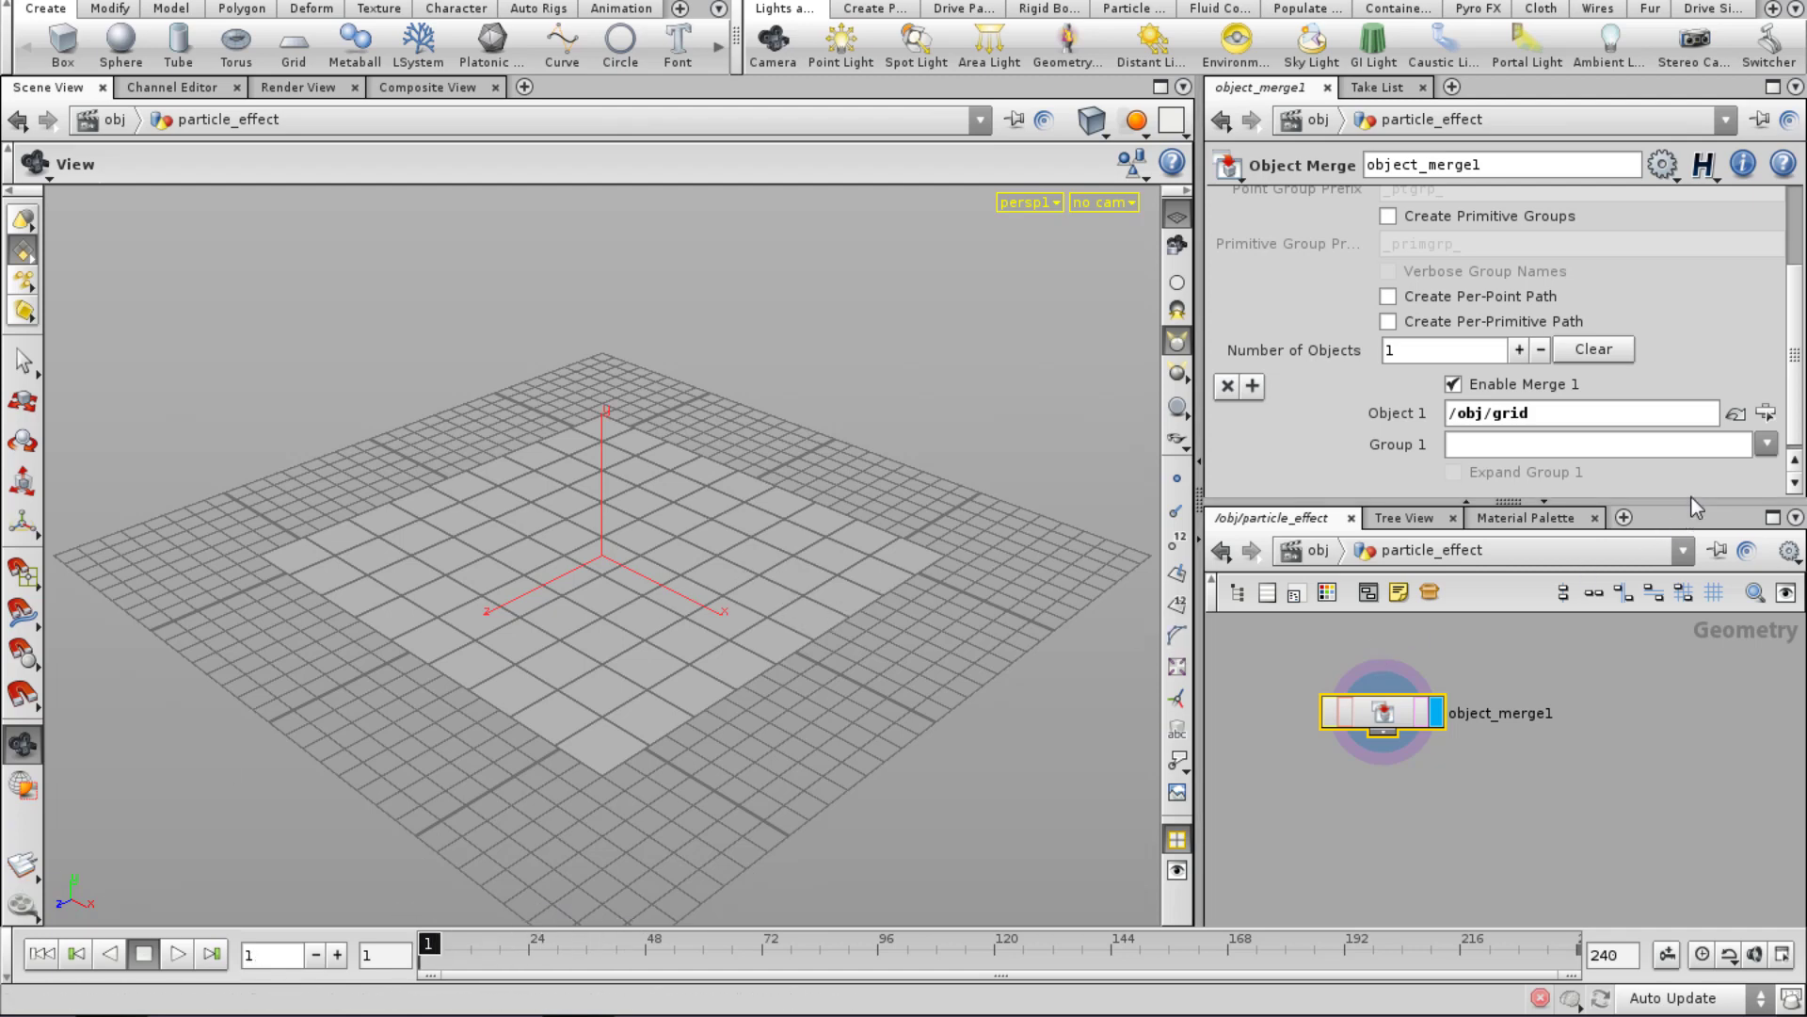
{"action": "left_click_drag", "start_coordinate": [1795, 427], "coordinate": [1797, 445]}
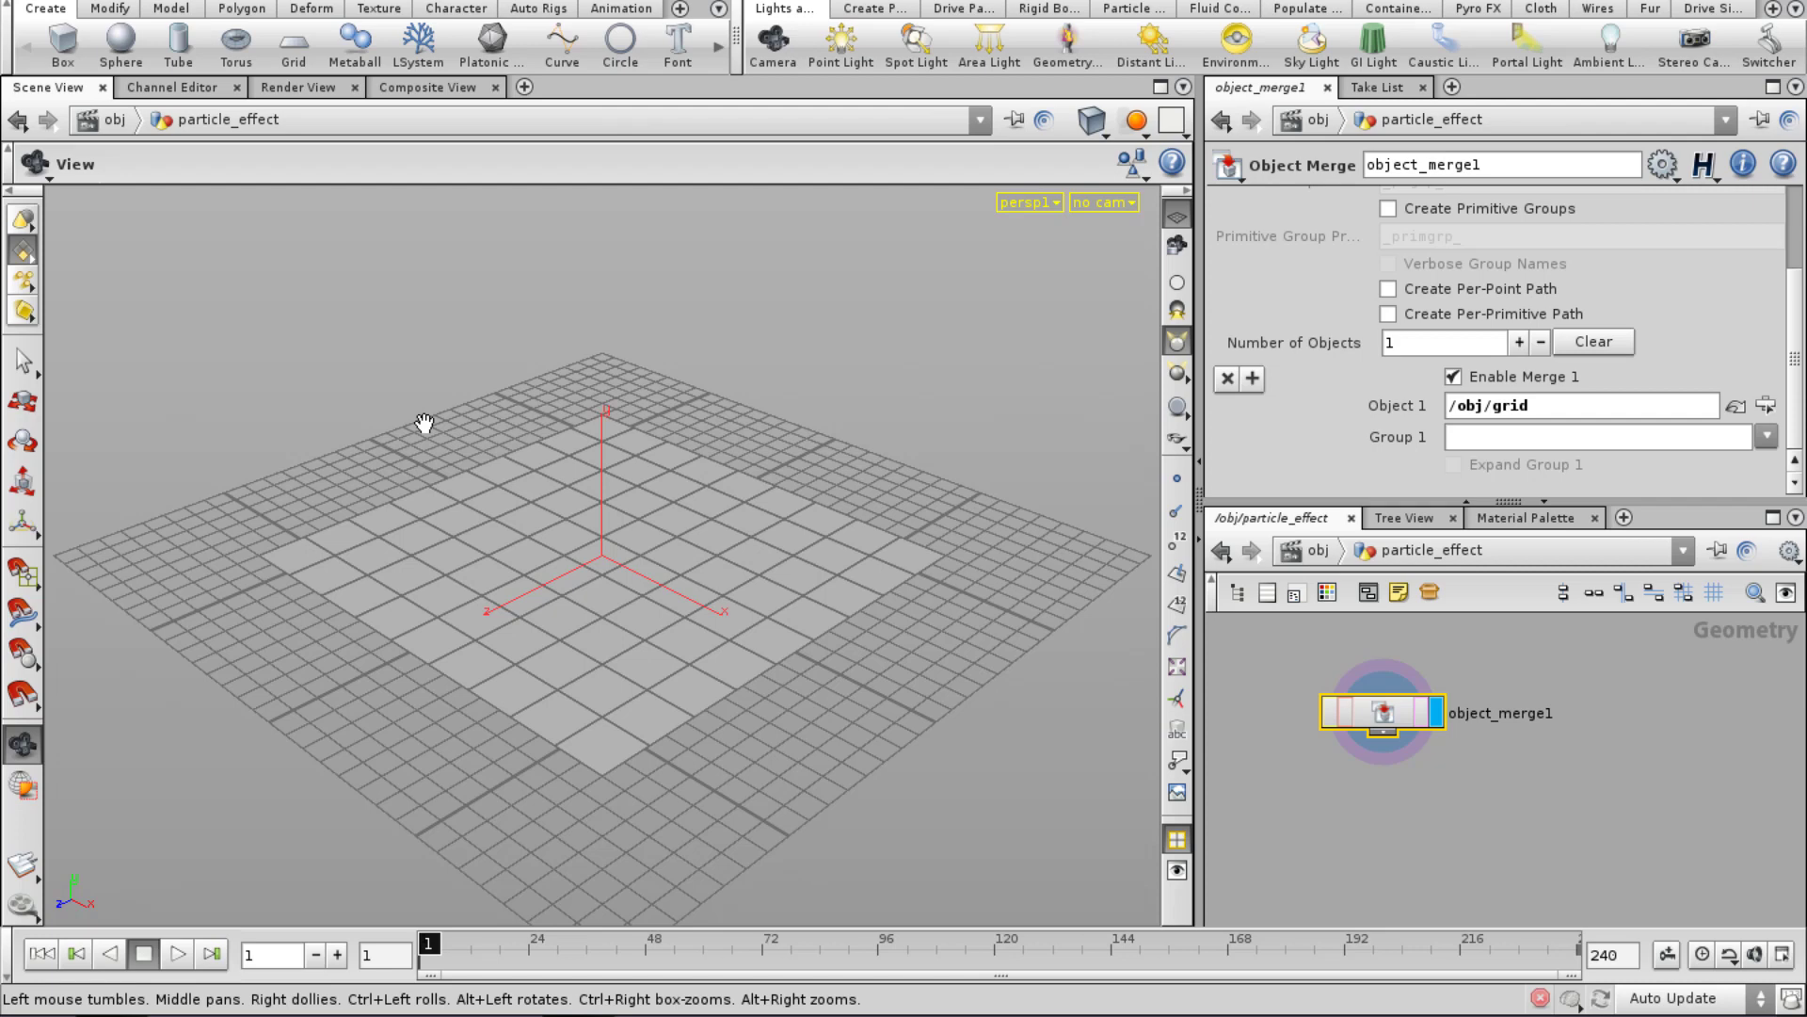
Set the Object Merge node's Transform to Into This Object and scrub the timeline to frame 60 to check the merged grid's motion.
{"action": "left_click_drag", "start_coordinate": [1794, 325], "coordinate": [1803, 187]}
{"action": "left_click", "coordinate": [1444, 205]}
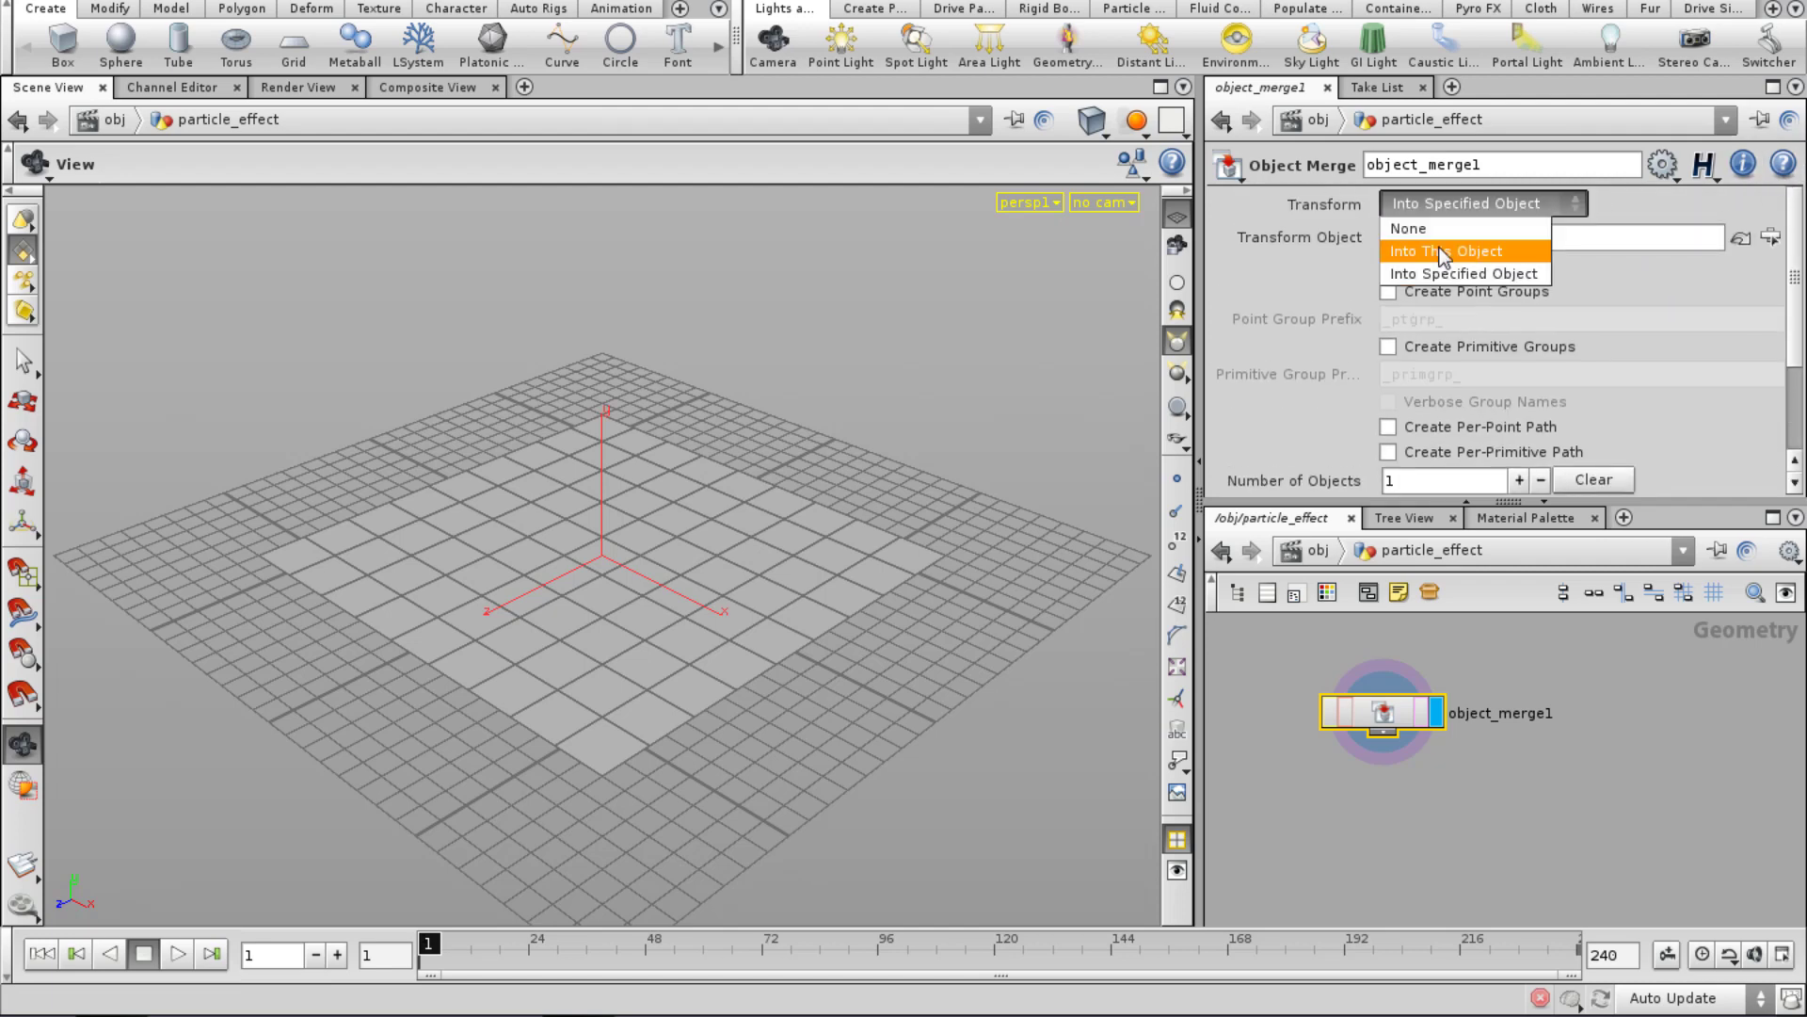
{"action": "left_click", "coordinate": [1441, 253]}
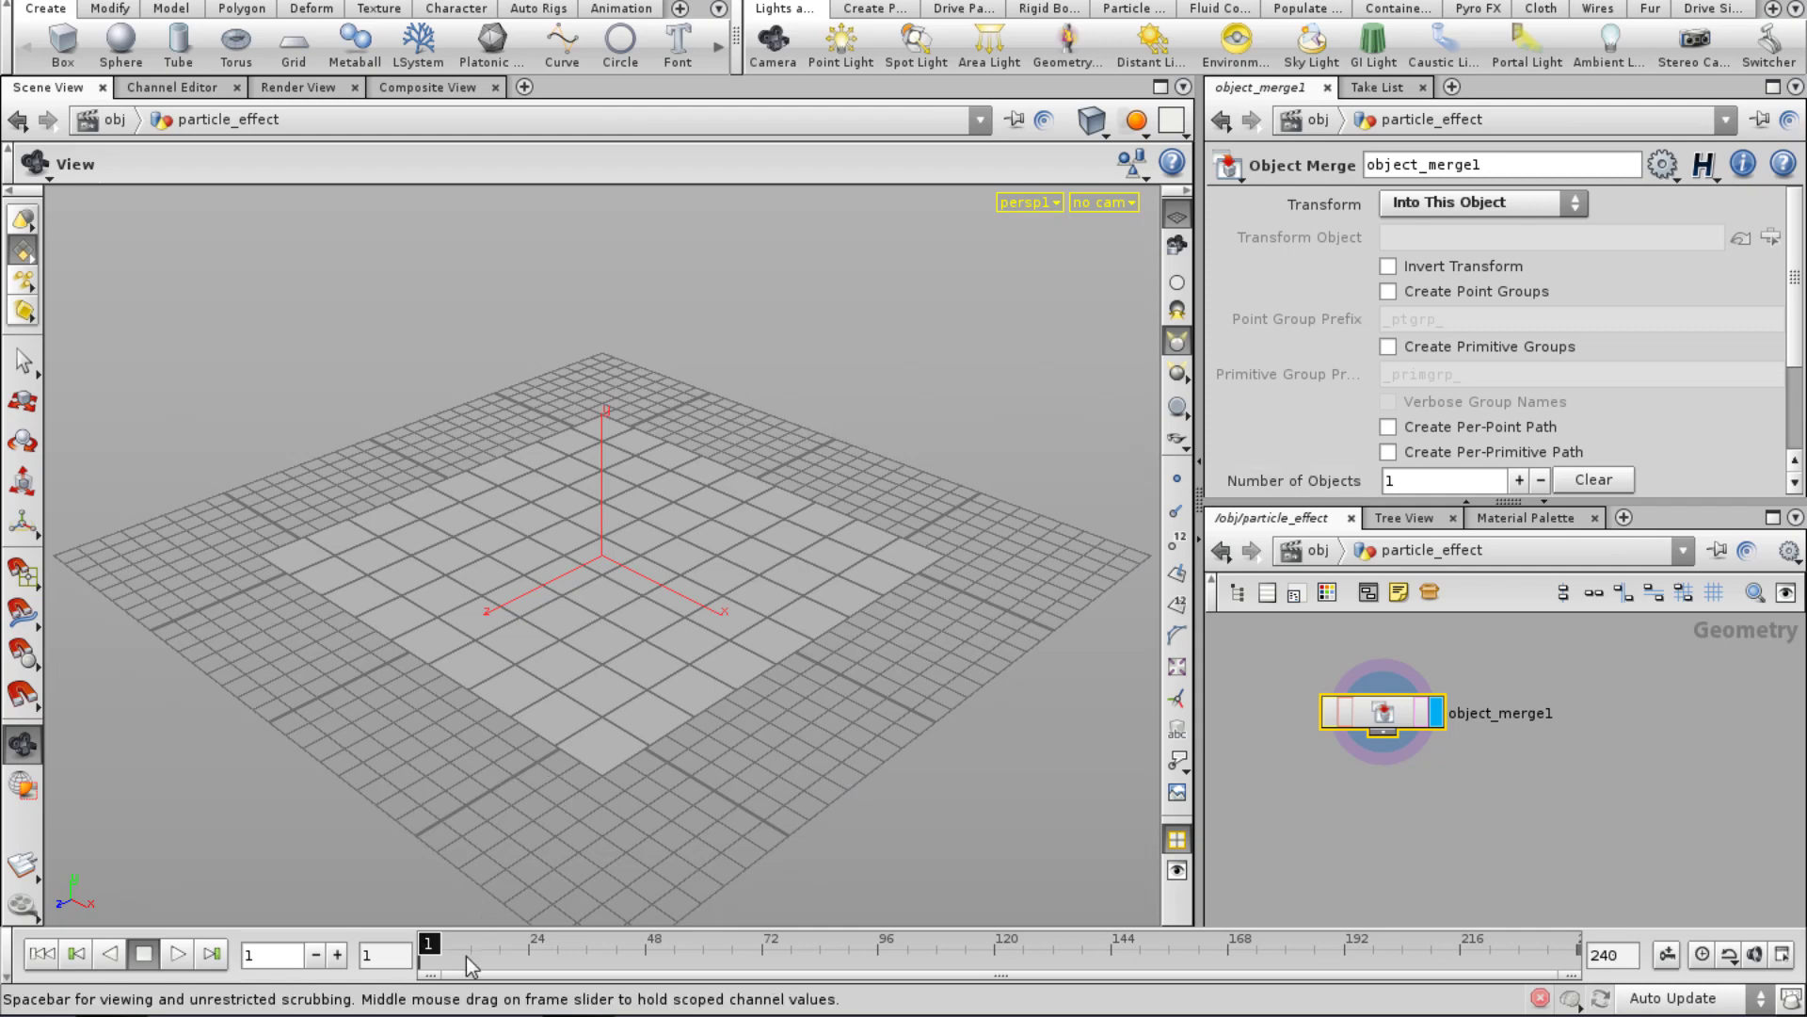
{"action": "left_click_drag", "start_coordinate": [466, 957], "coordinate": [704, 958]}
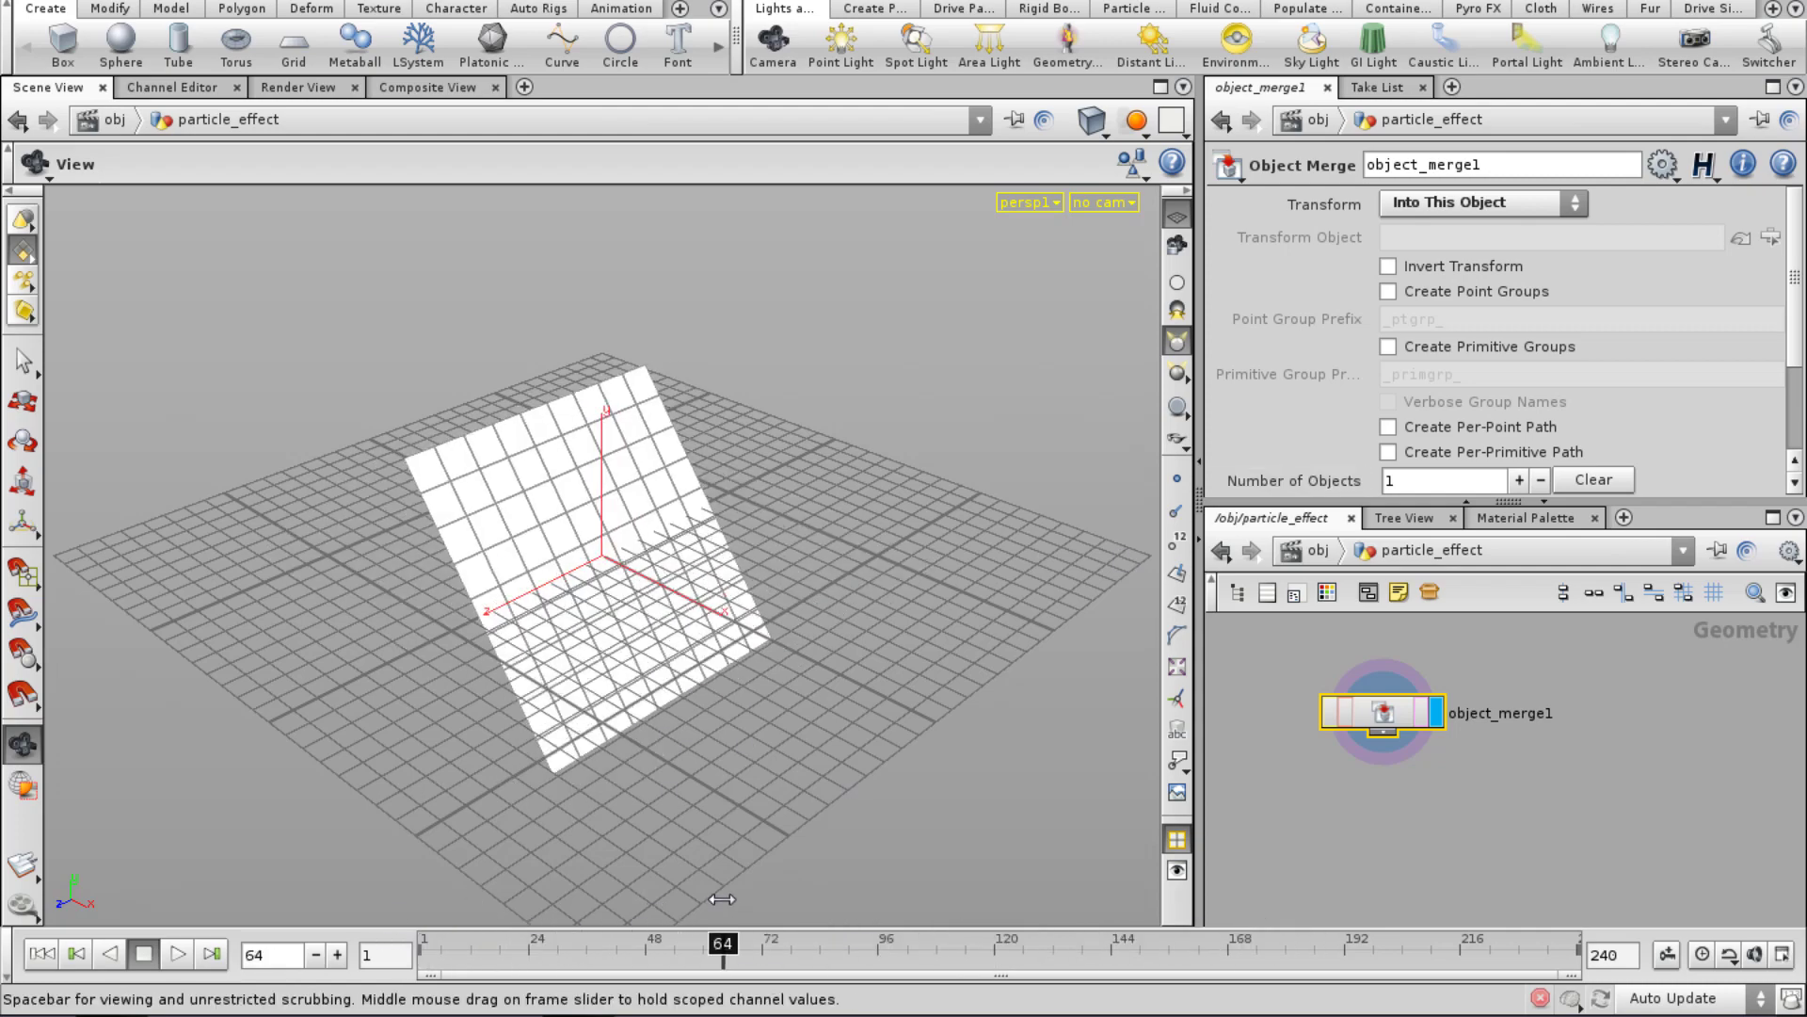
Examine the grid object's animated transform parameters at the object level, and go back inside particle_effect.
{"action": "left_click", "coordinate": [1305, 551]}
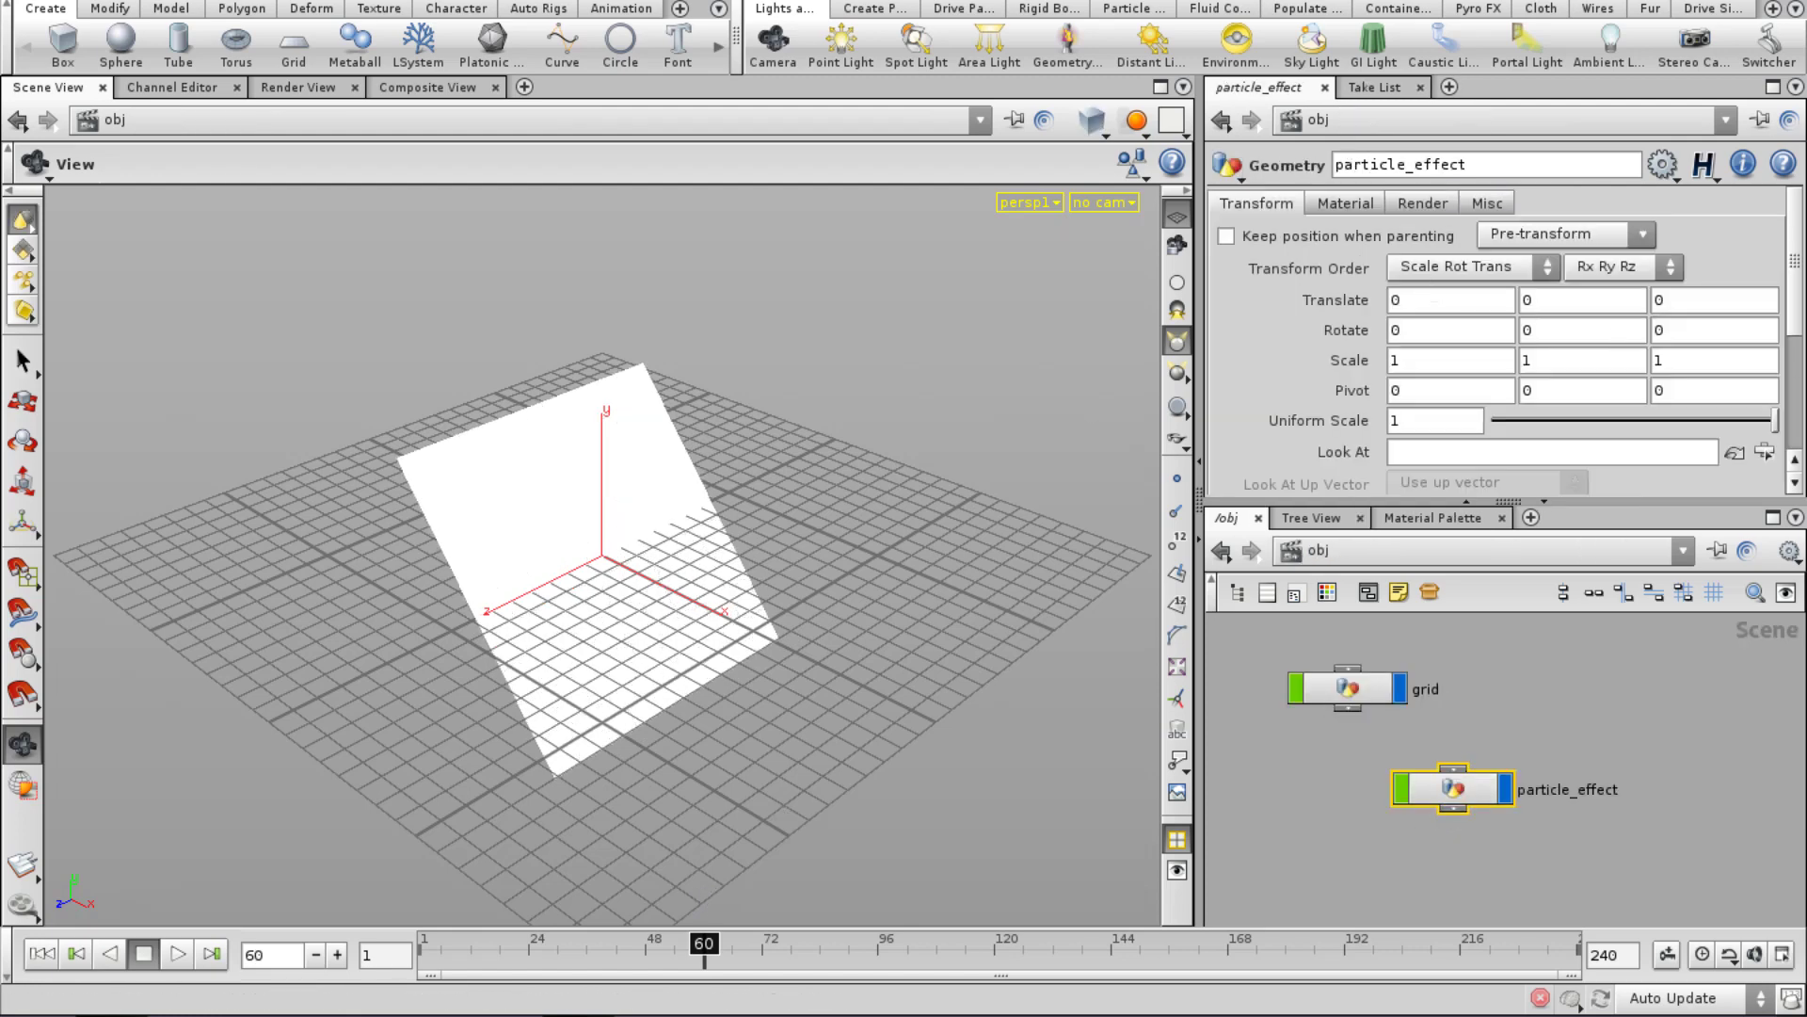
{"action": "left_click", "coordinate": [1345, 688]}
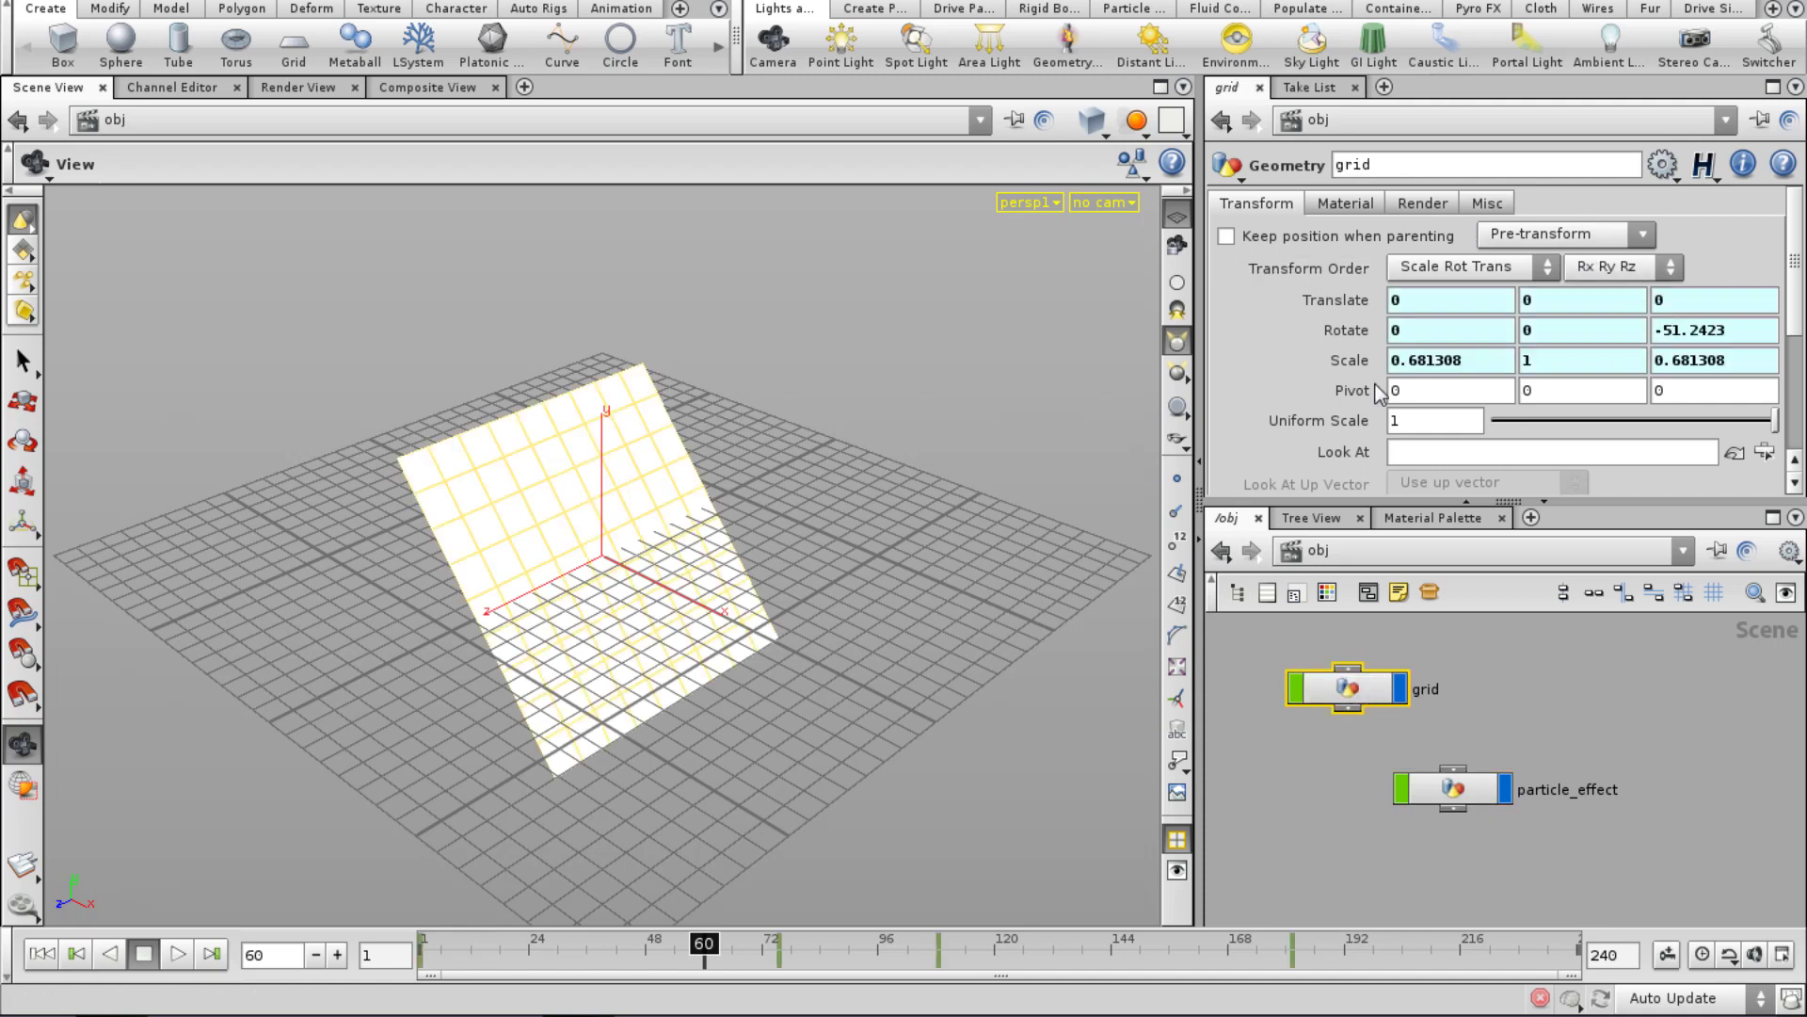
{"action": "double_click", "coordinate": [1466, 789]}
Place a POP Network node below the Object Merge node inside particle_effect.
{"action": "middle_click_drag", "start_coordinate": [1444, 811], "coordinate": [1423, 774]}
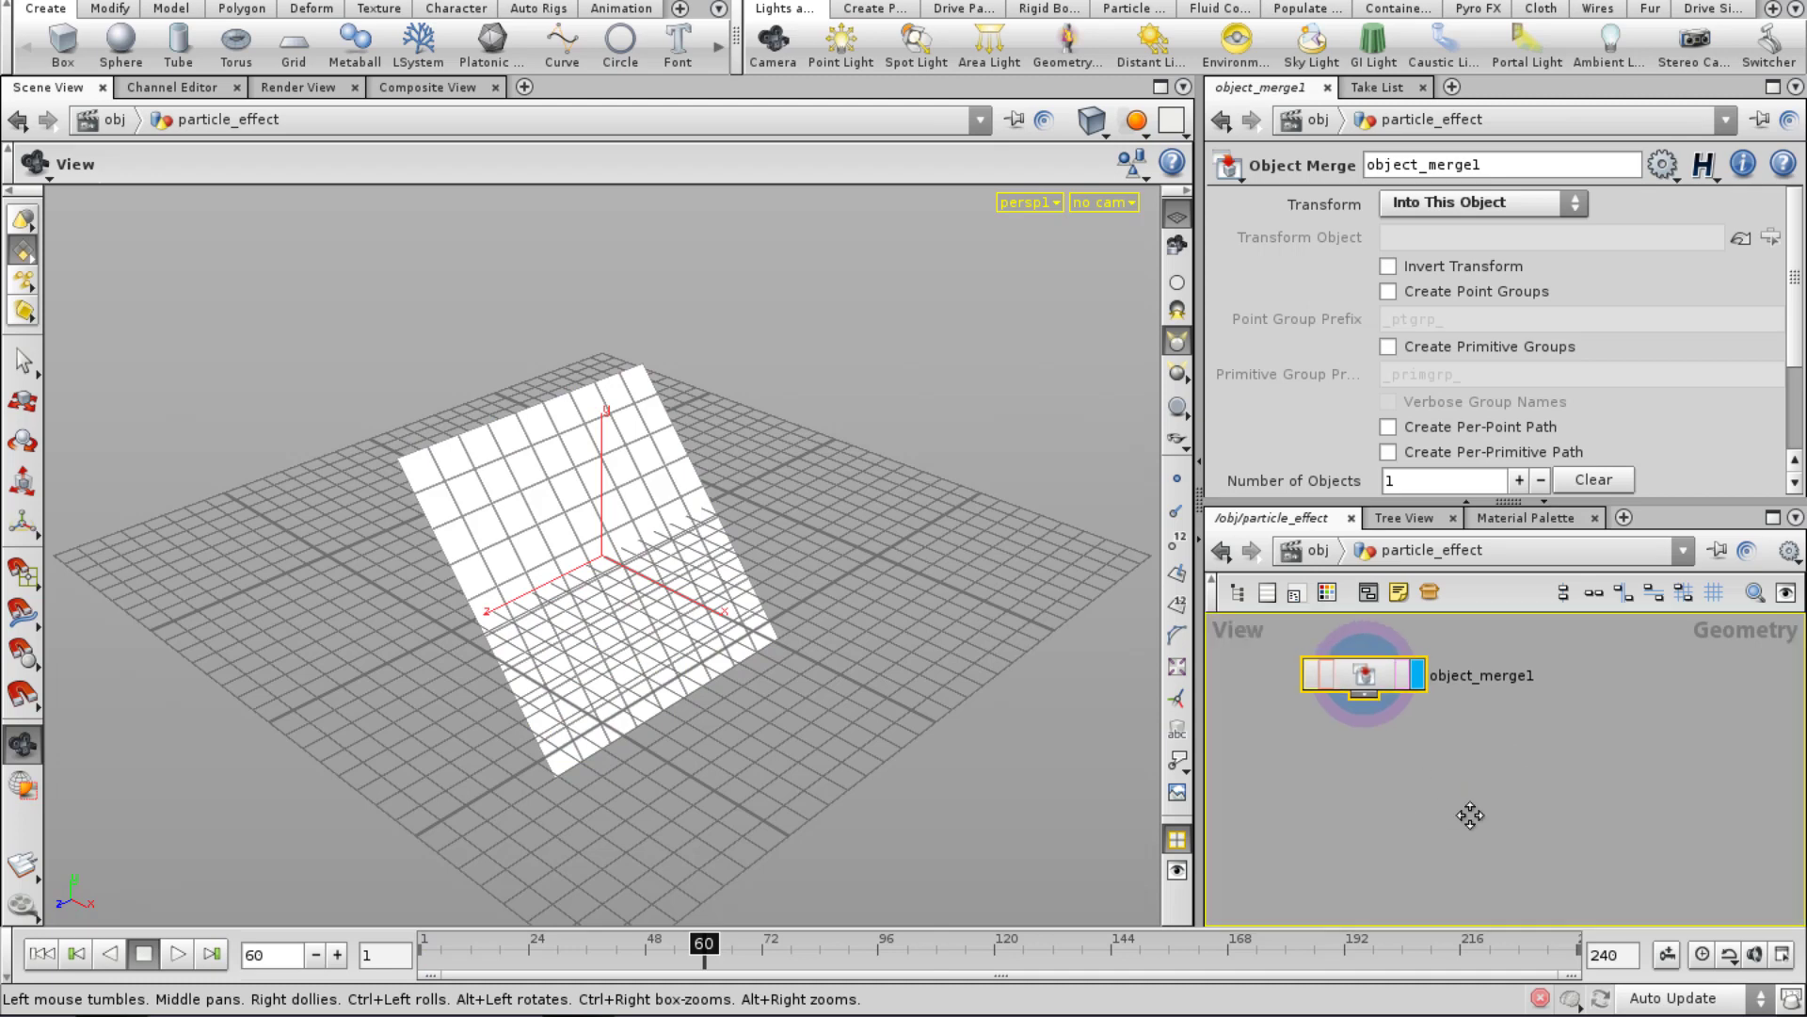
{"action": "middle_click_drag", "start_coordinate": [1472, 815], "coordinate": [1461, 816]}
{"action": "left_click", "coordinate": [1463, 661]}
{"action": "middle_click_drag", "start_coordinate": [1440, 753], "coordinate": [1444, 765]}
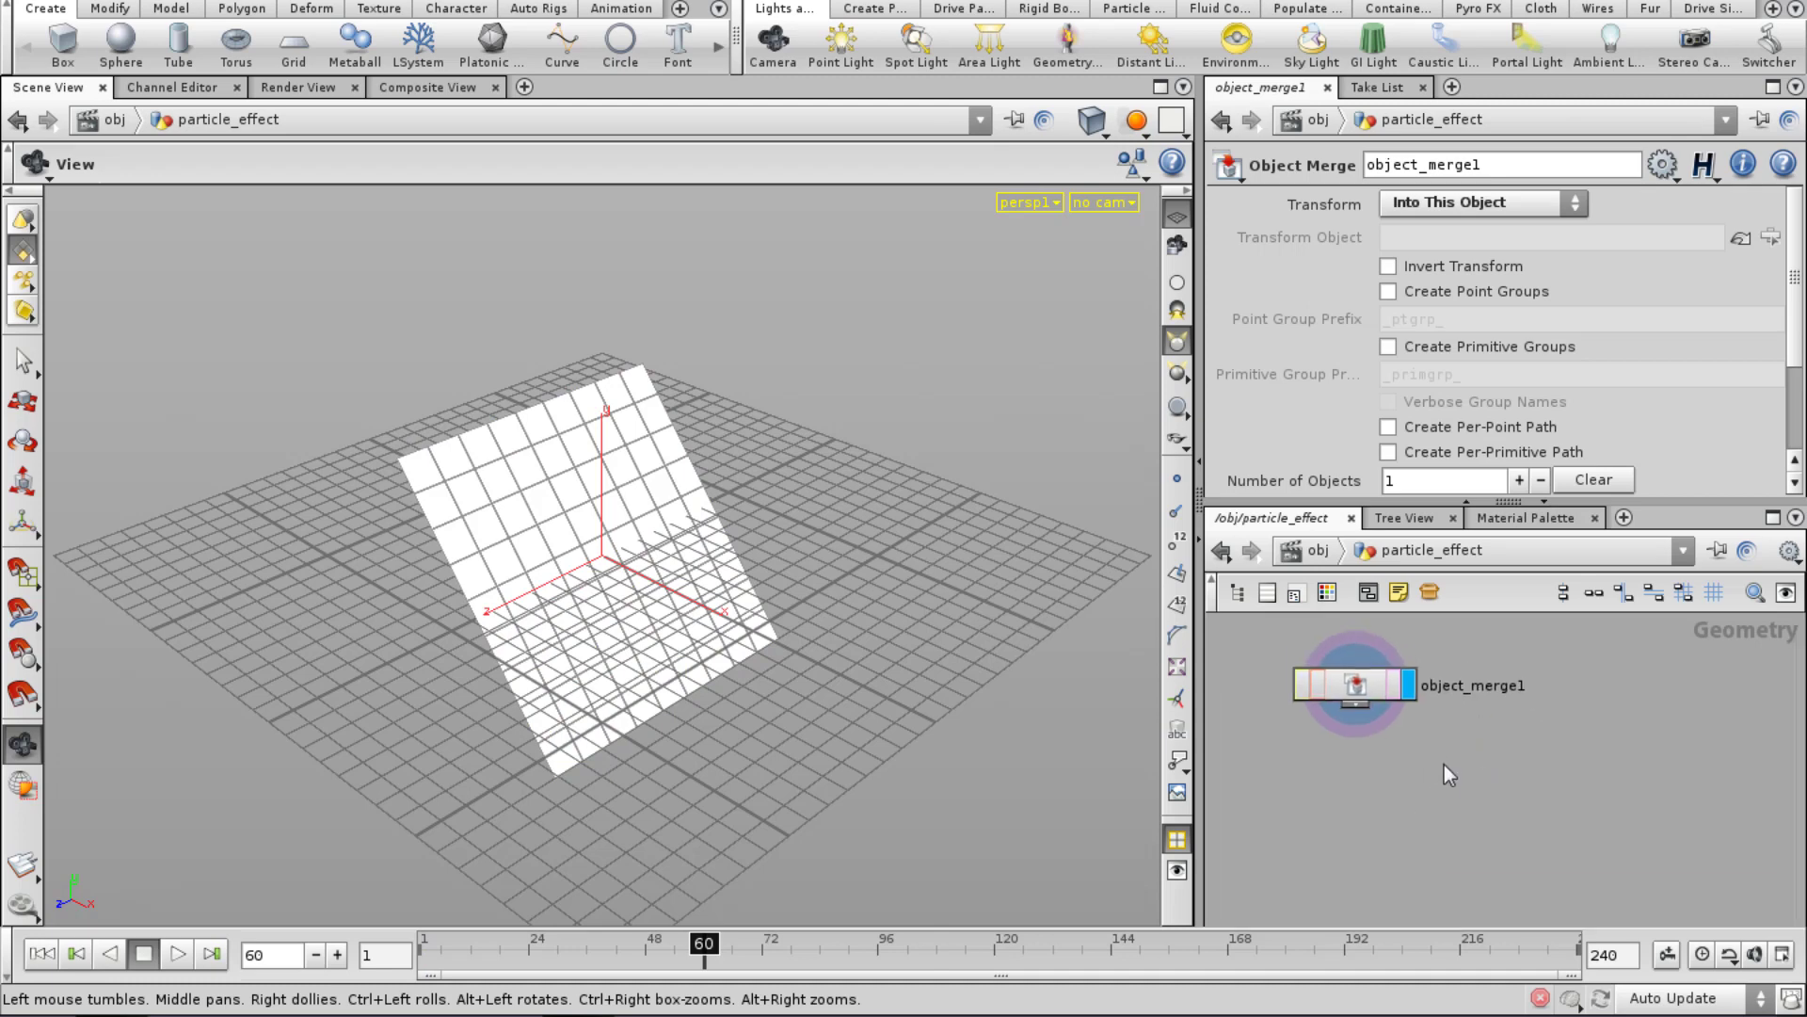
{"action": "right_click_drag", "start_coordinate": [1452, 765], "coordinate": [1392, 821]}
{"action": "middle_click_drag", "start_coordinate": [1406, 799], "coordinate": [1412, 745]}
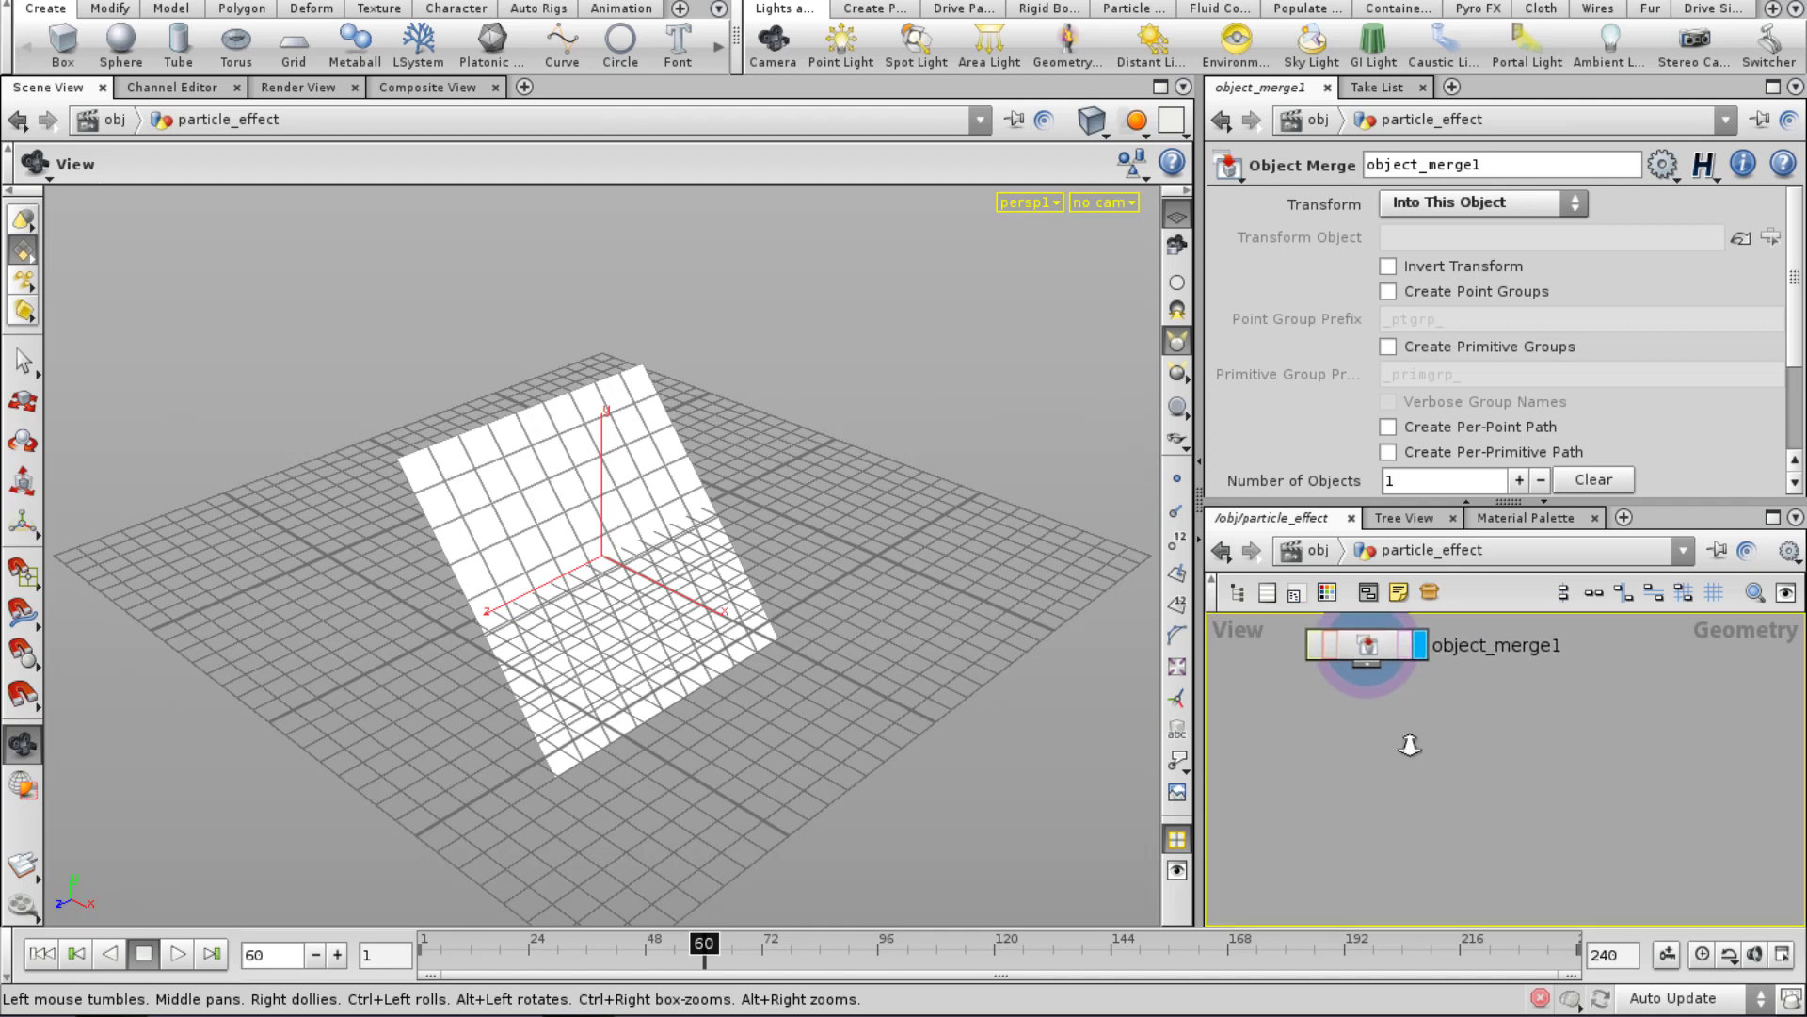
{"action": "right_click_drag", "start_coordinate": [1412, 745], "coordinate": [1371, 753]}
{"action": "key", "text": "Tab"}
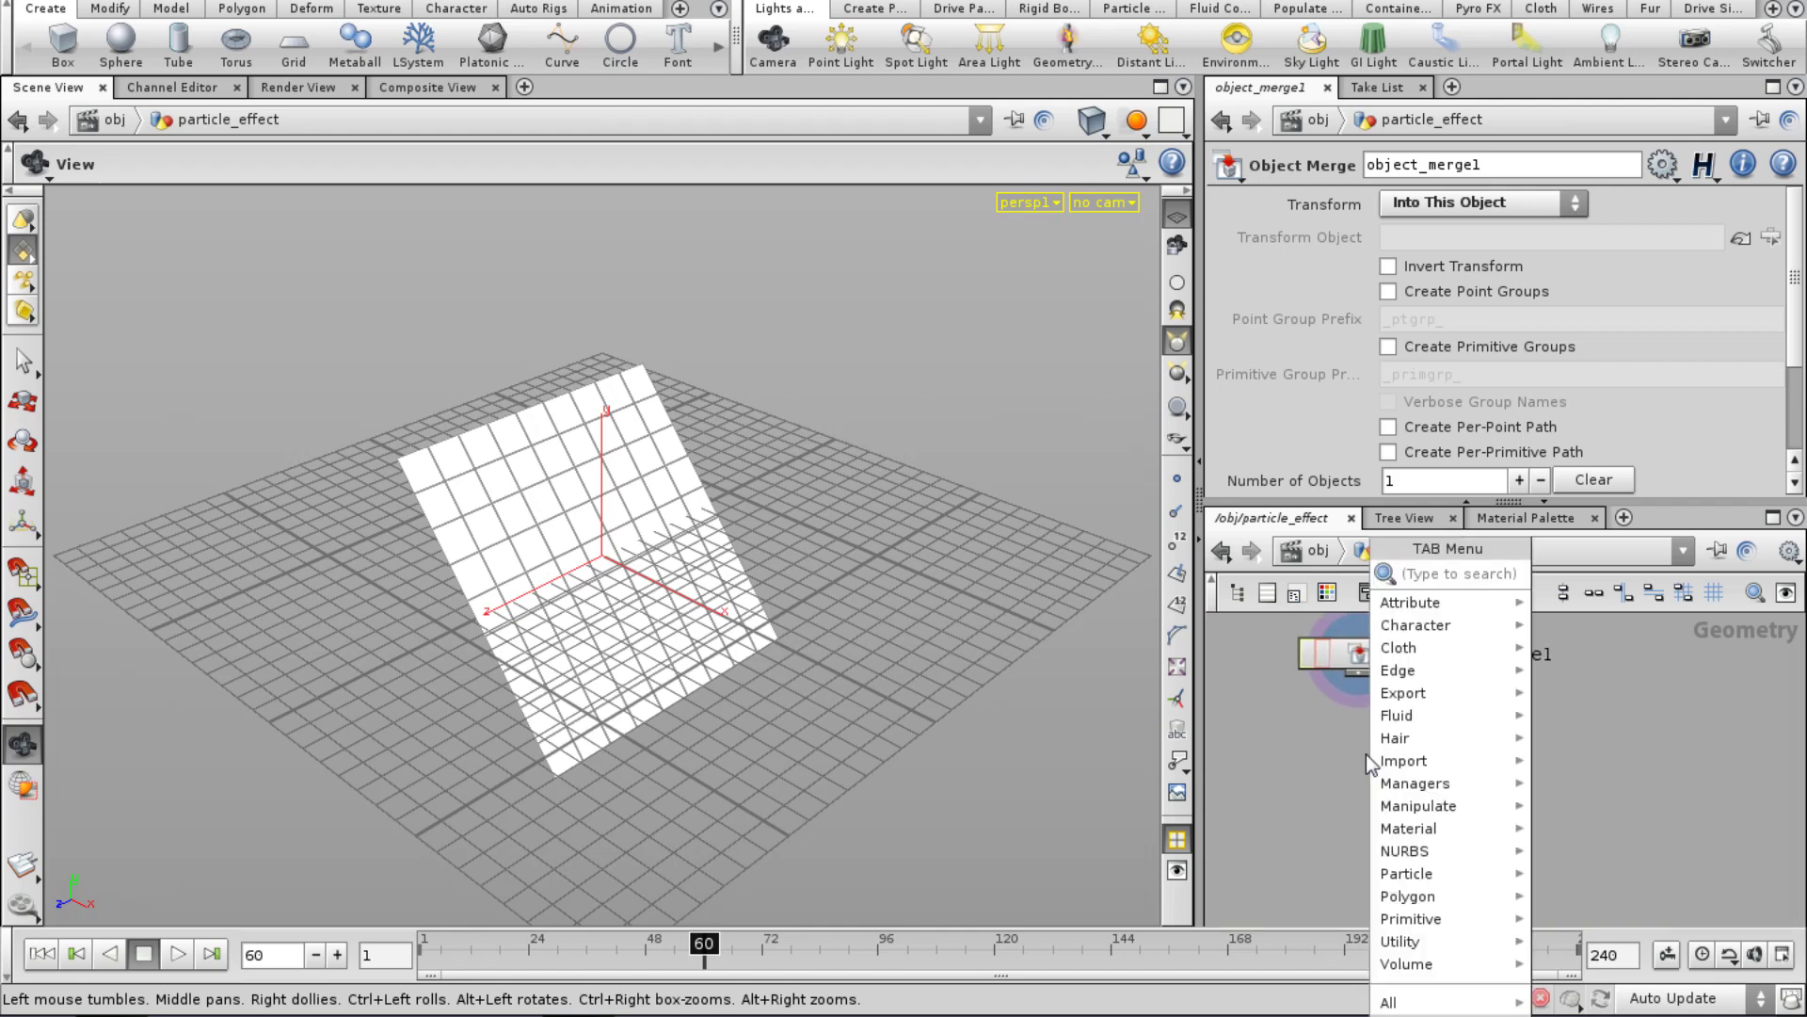
{"action": "type", "text": "pop"}
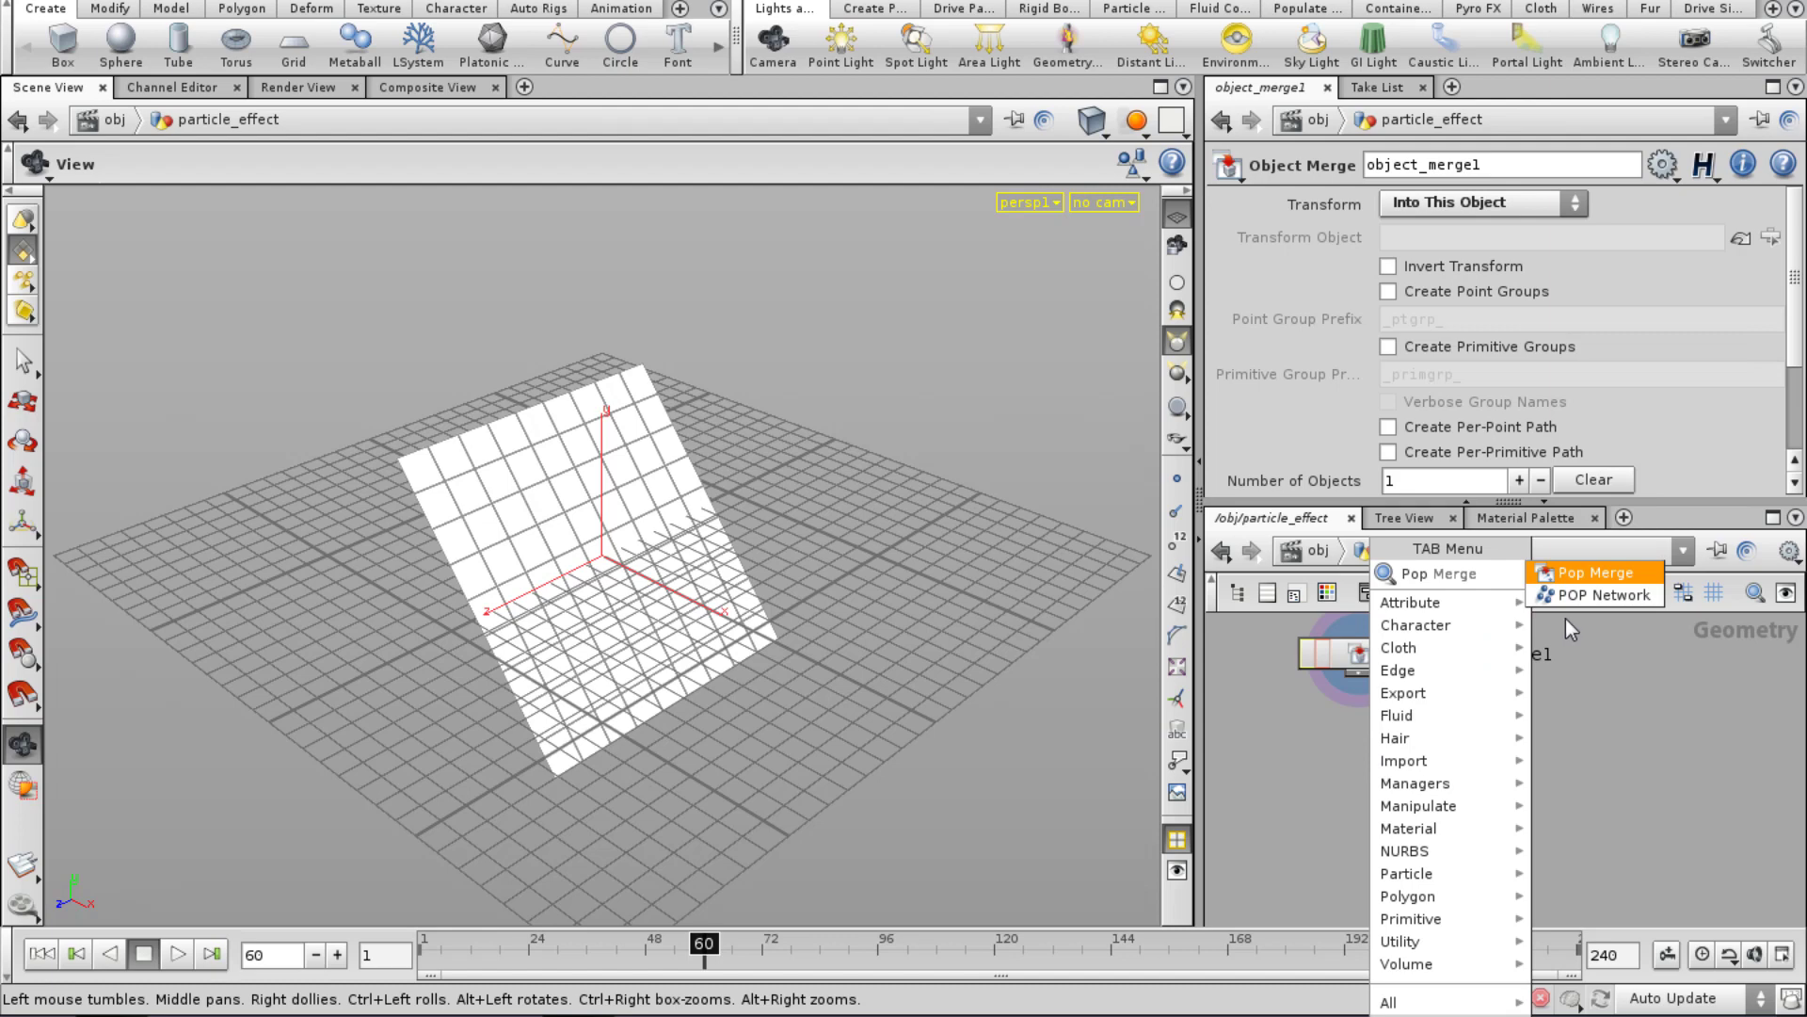
{"action": "left_click", "coordinate": [1601, 599]}
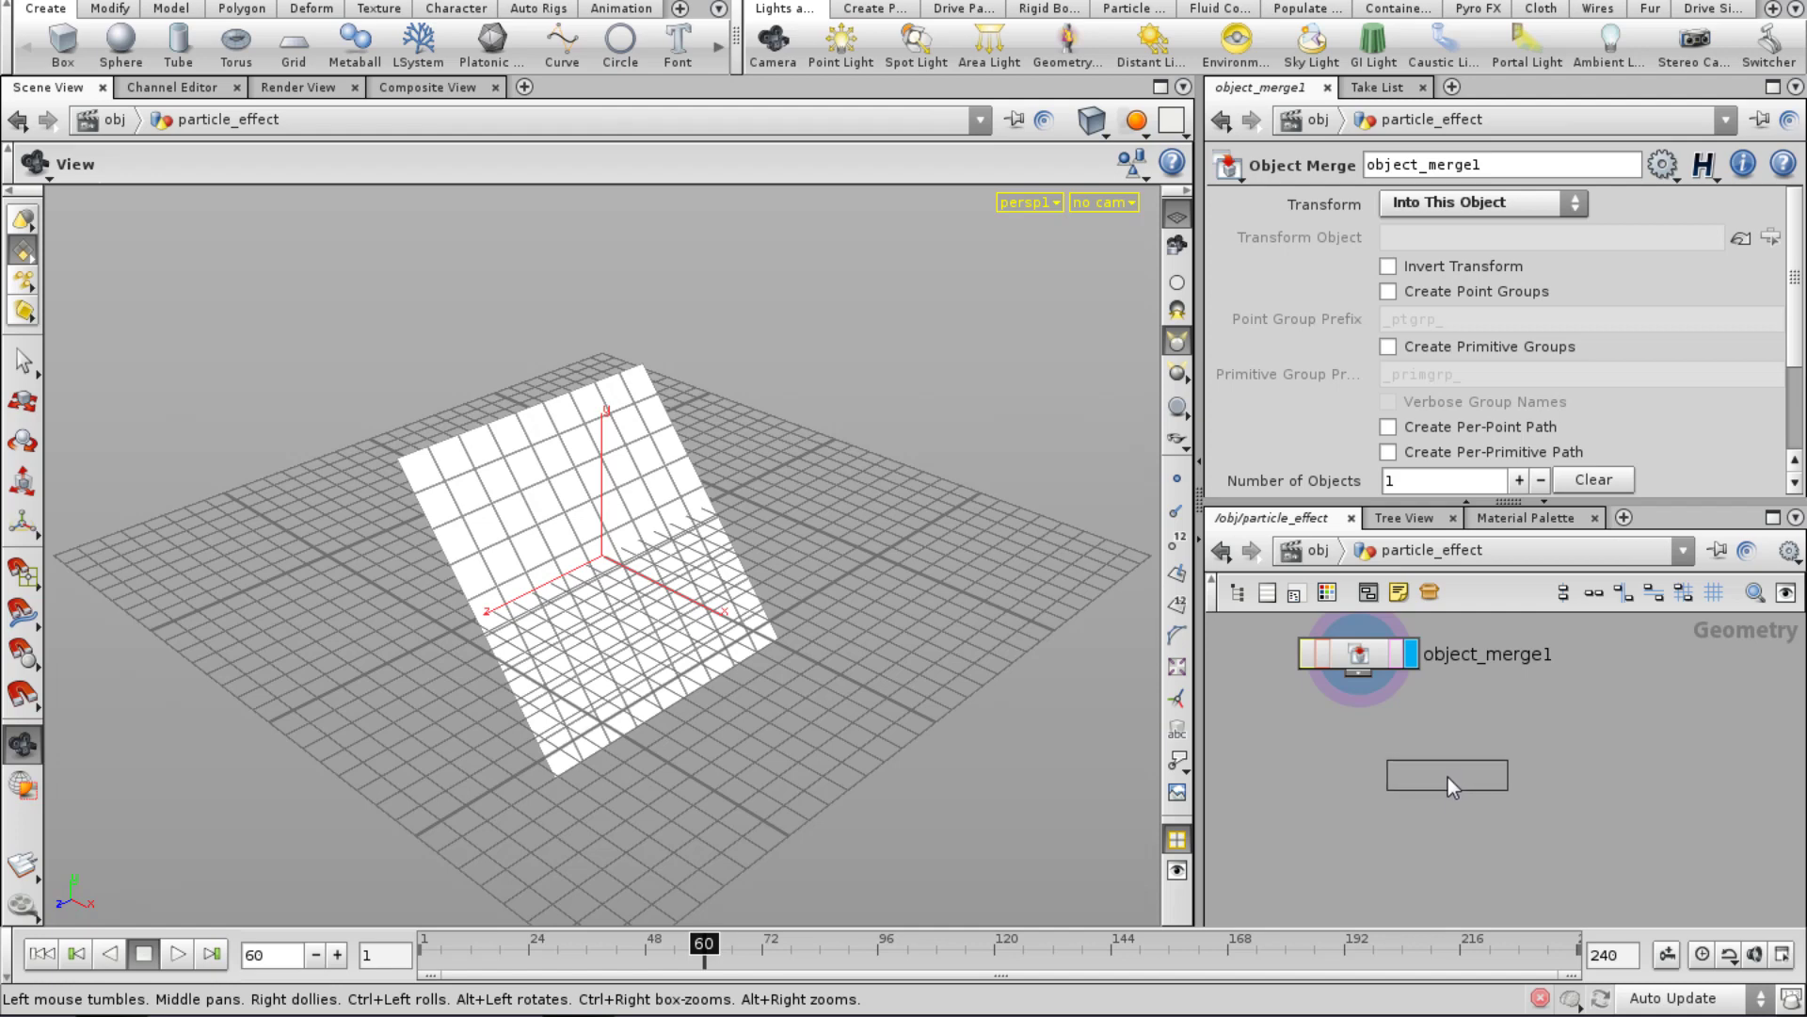
{"action": "left_click", "coordinate": [1448, 777]}
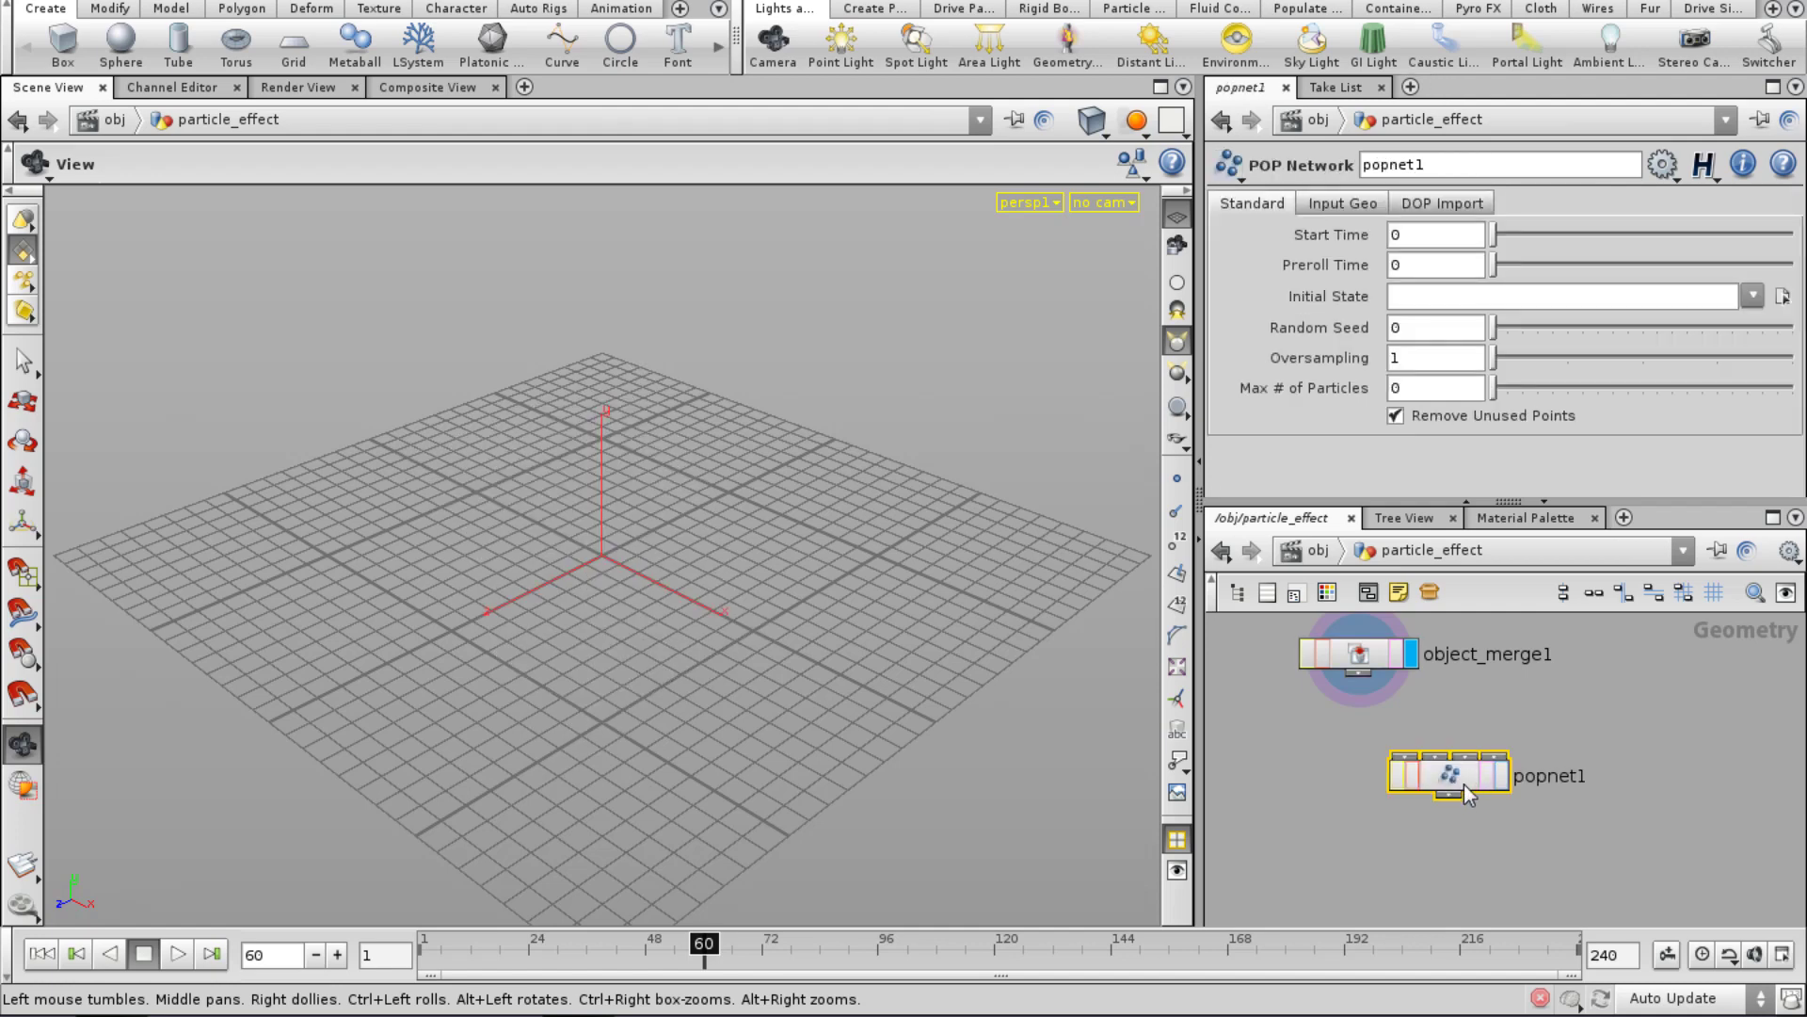
{"action": "left_click_drag", "start_coordinate": [1433, 771], "coordinate": [1426, 761]}
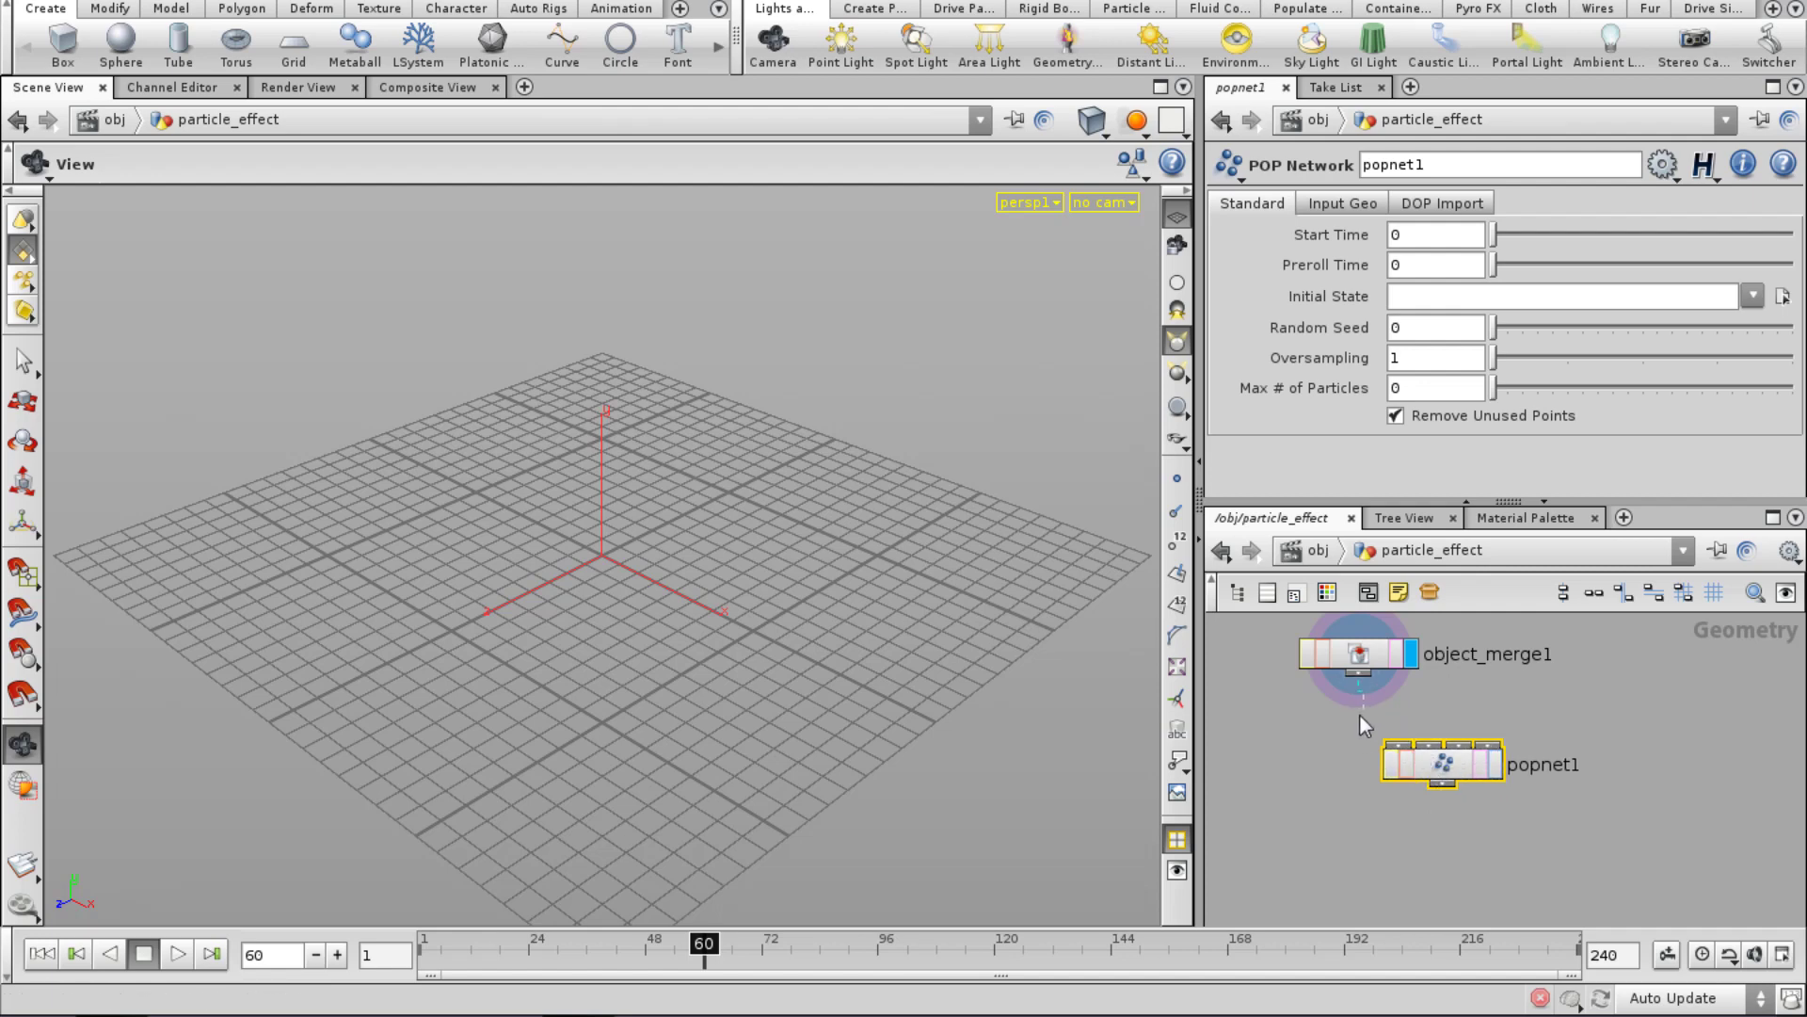
Look through the POP network, geometry and object levels to compare the network contexts, and return inside particle_effect.
{"action": "double_click", "coordinate": [1443, 765]}
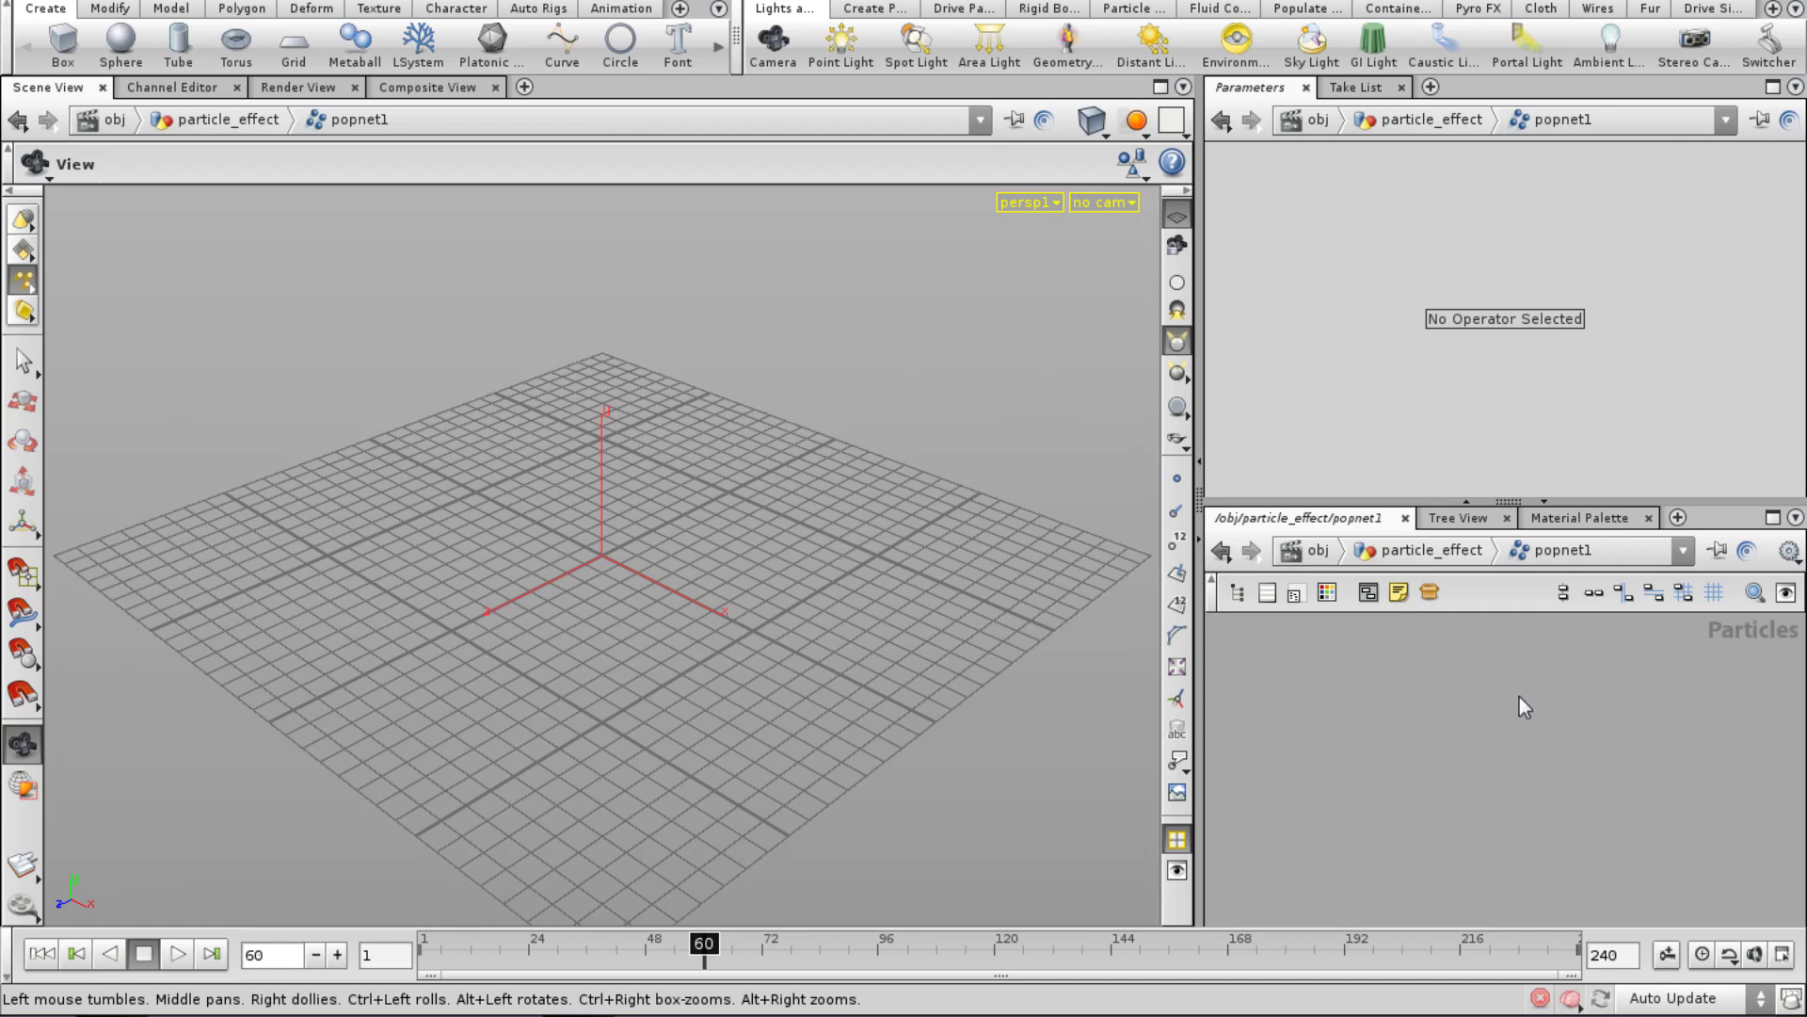
{"action": "left_click", "coordinate": [1393, 556]}
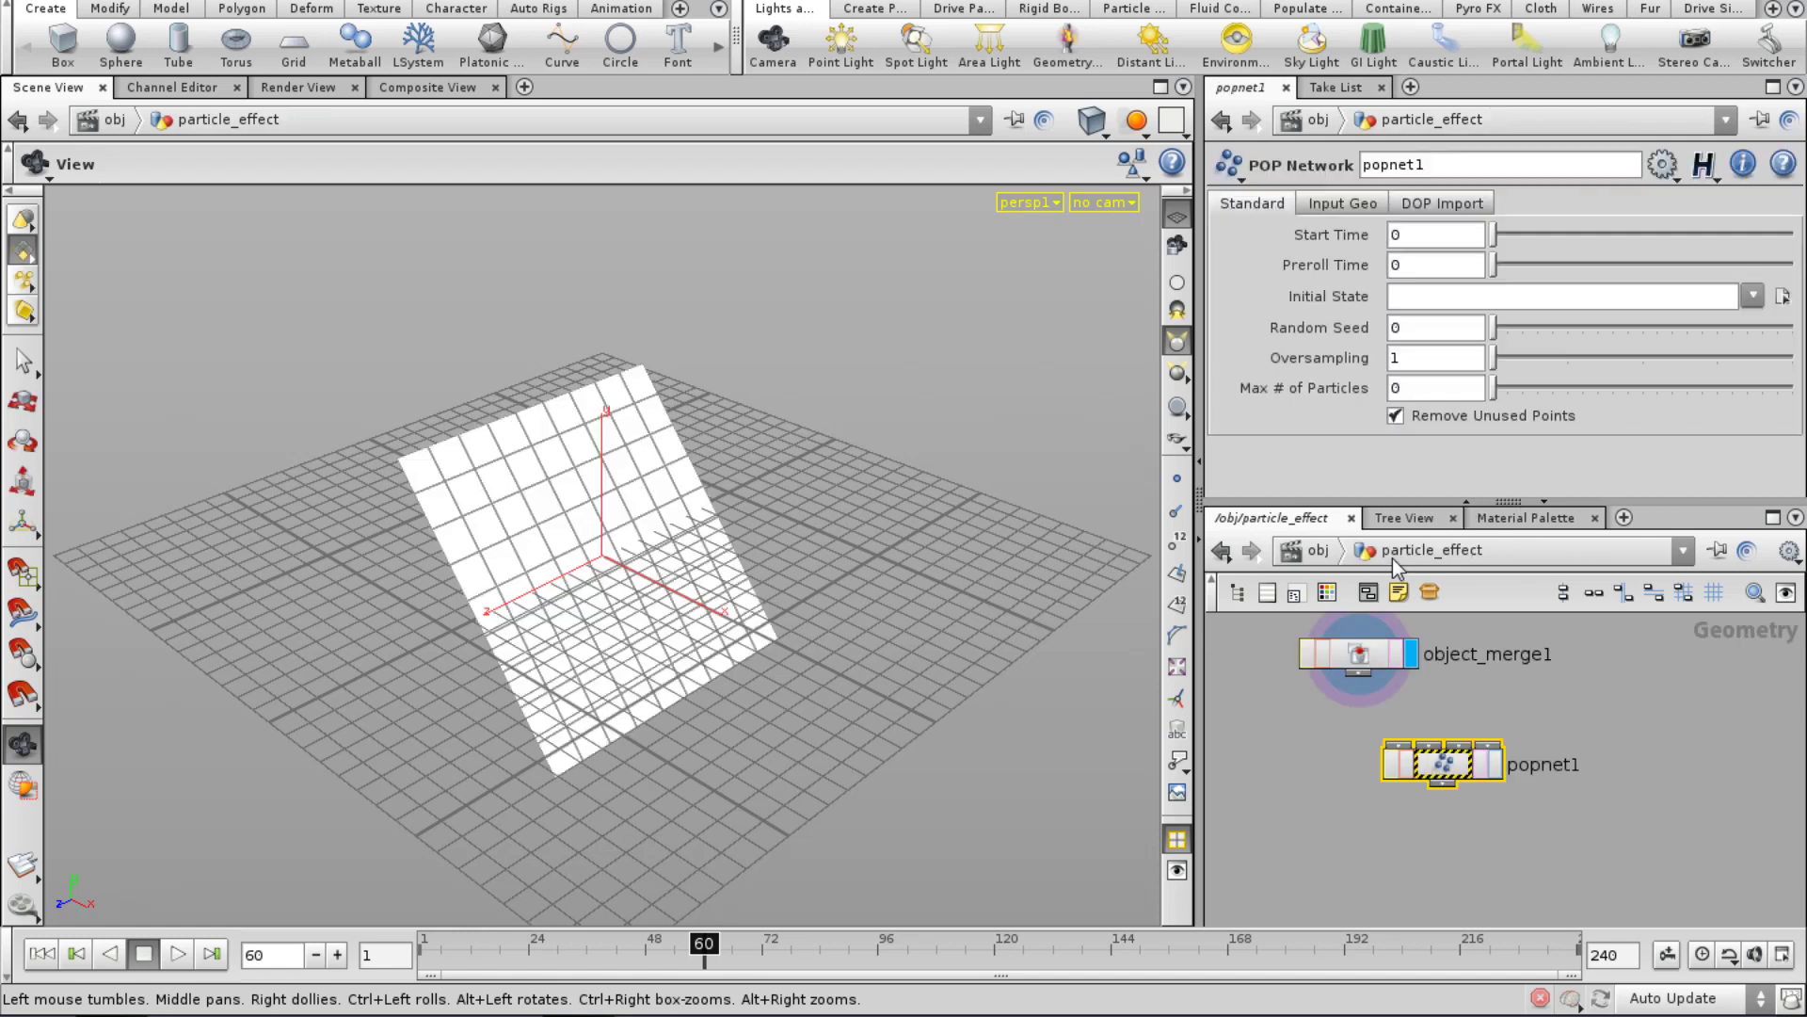
{"action": "left_click", "coordinate": [1316, 554]}
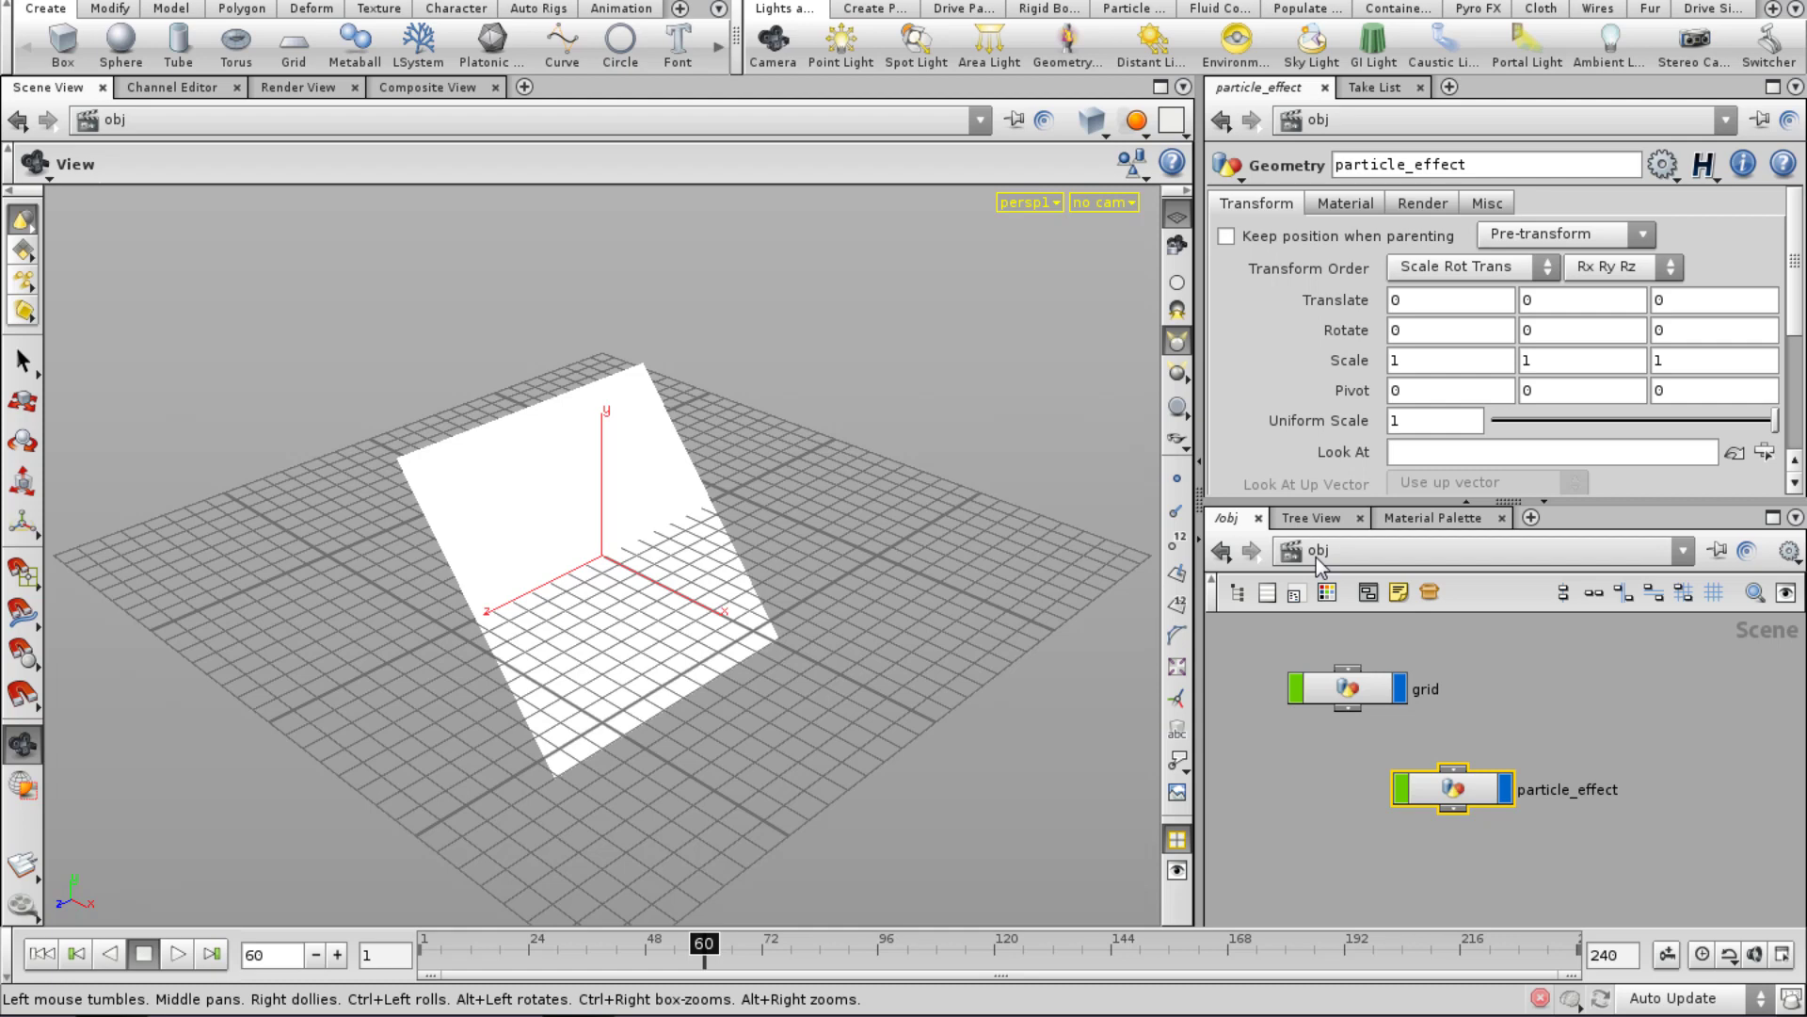
{"action": "double_click", "coordinate": [1482, 795]}
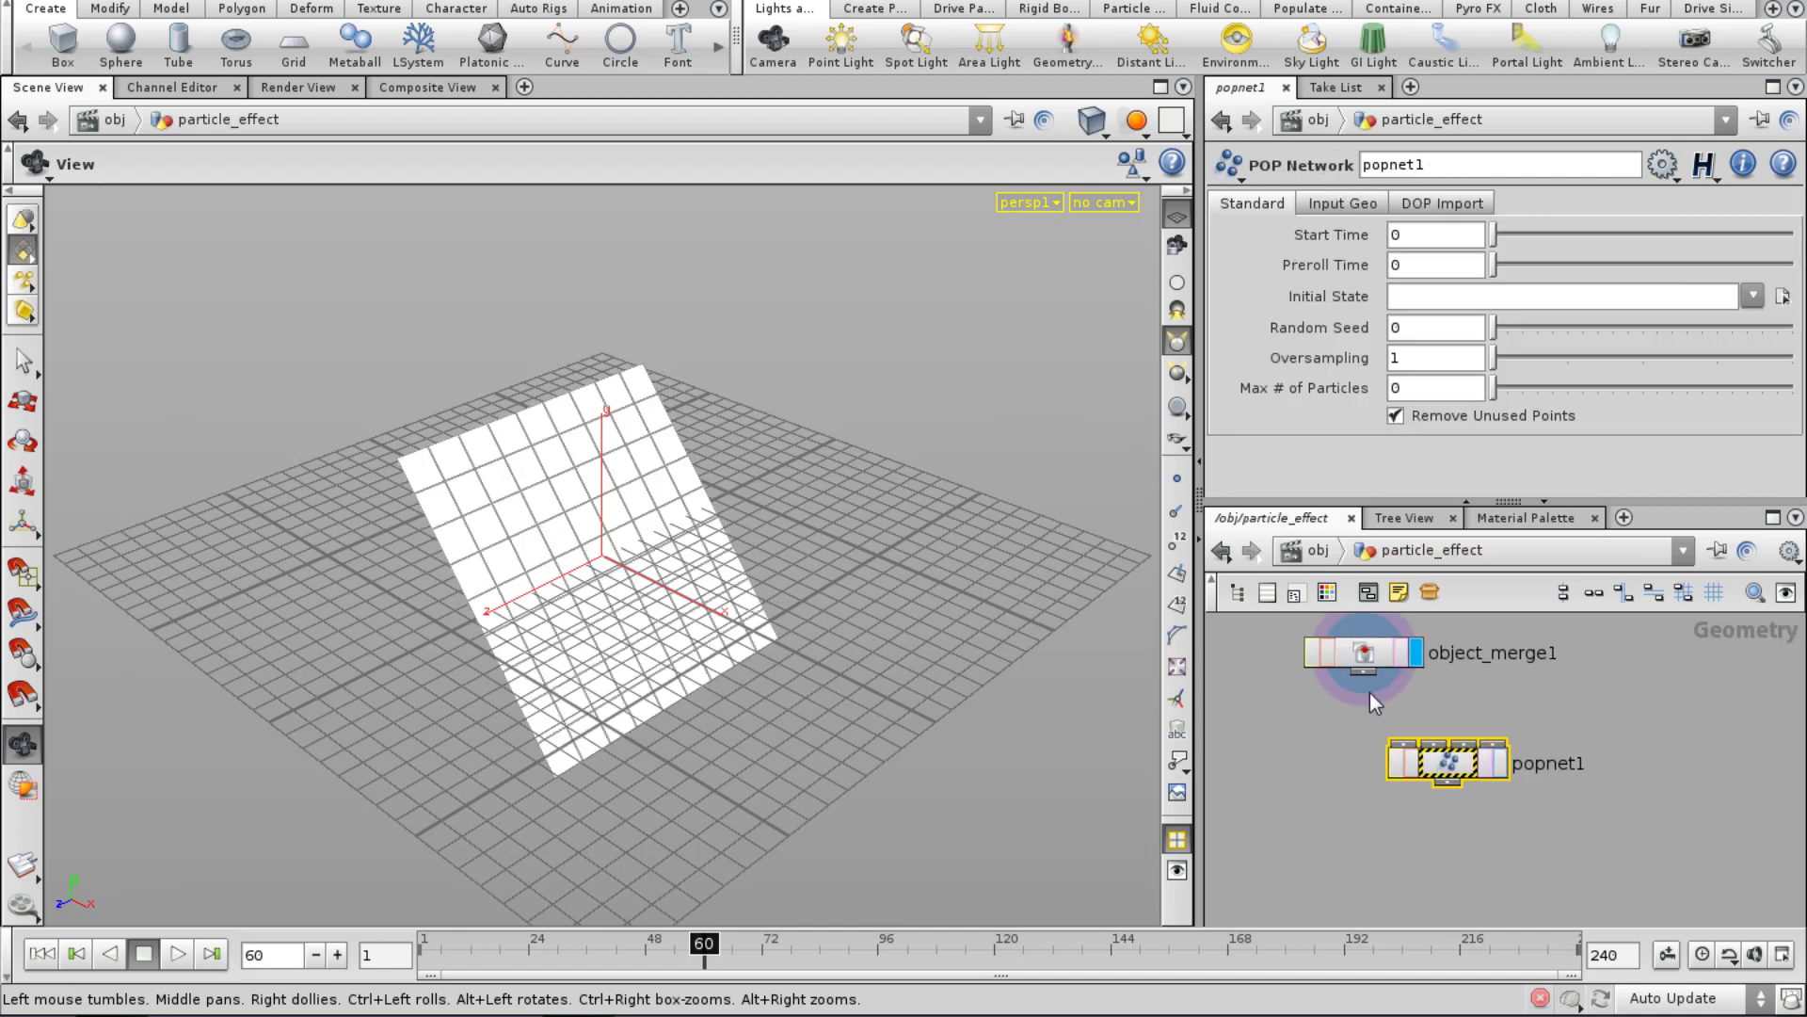
Connect the Object Merge node to the POP network's first input, shift the POP network slightly down, and return the timeline to frame 1.
{"action": "left_click", "coordinate": [1397, 748]}
{"action": "left_click_drag", "start_coordinate": [1452, 751], "coordinate": [1472, 794]}
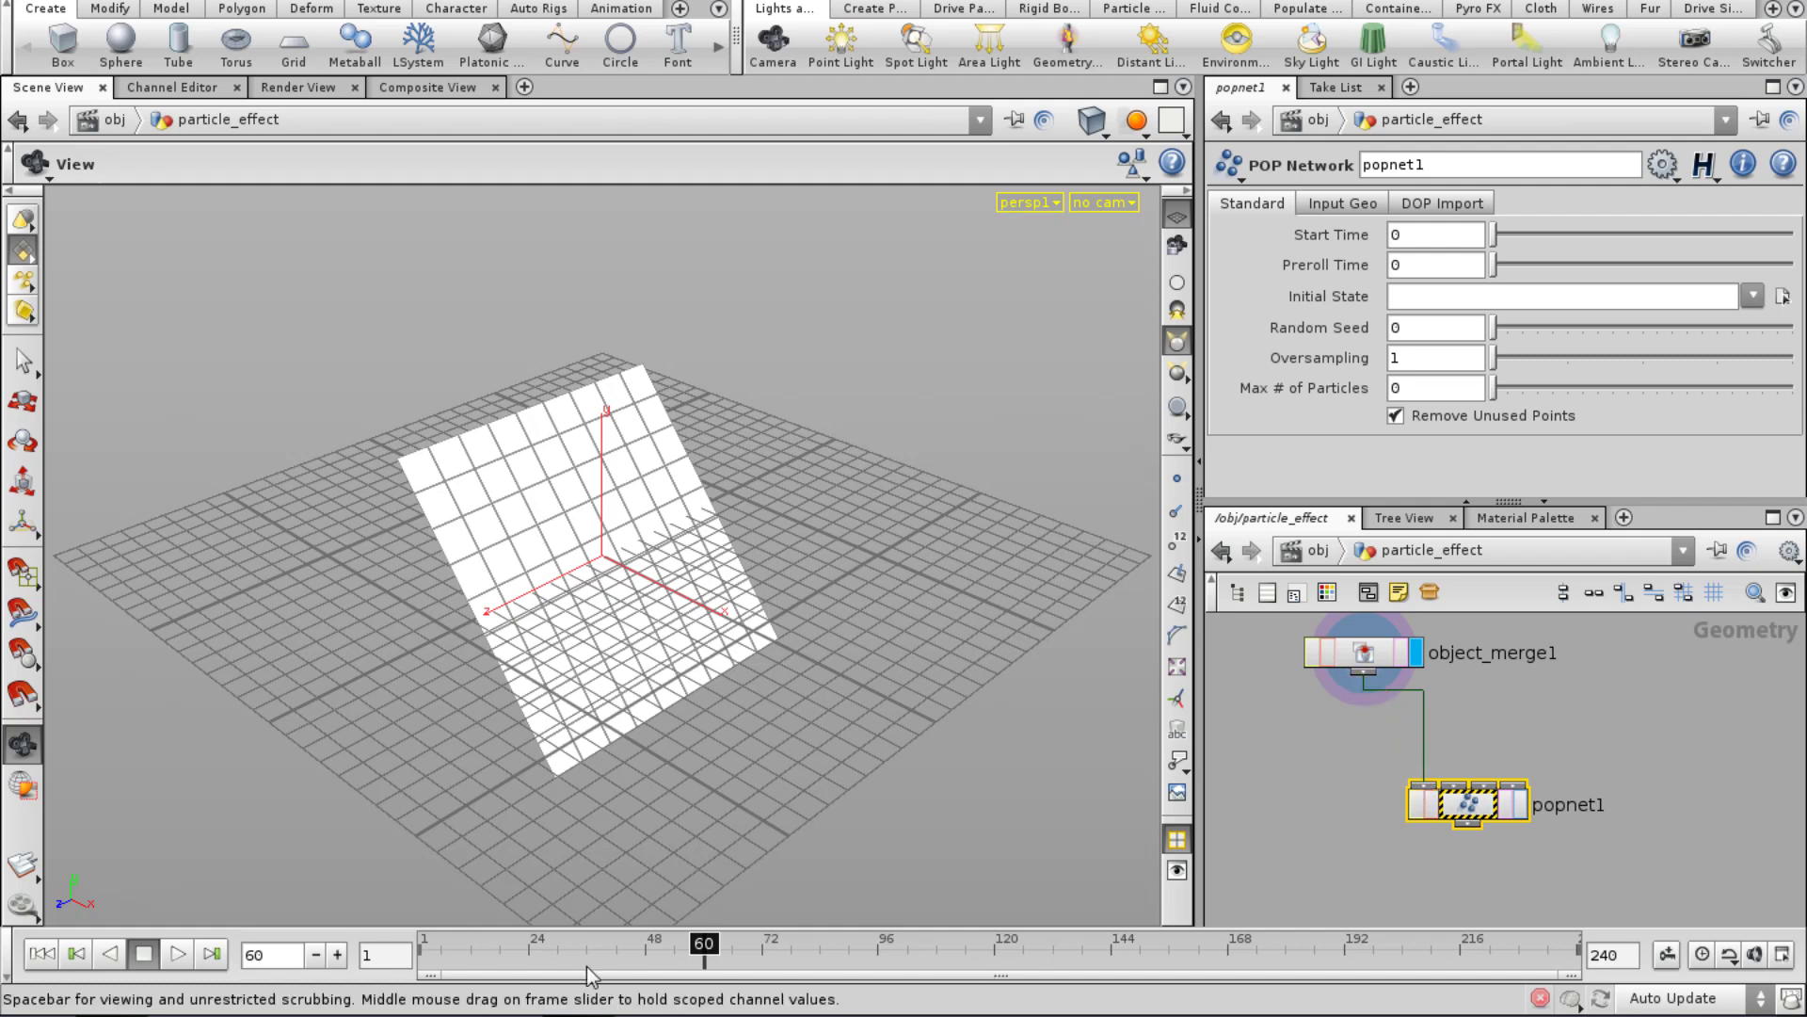
{"action": "left_click_drag", "start_coordinate": [440, 945], "coordinate": [387, 945]}
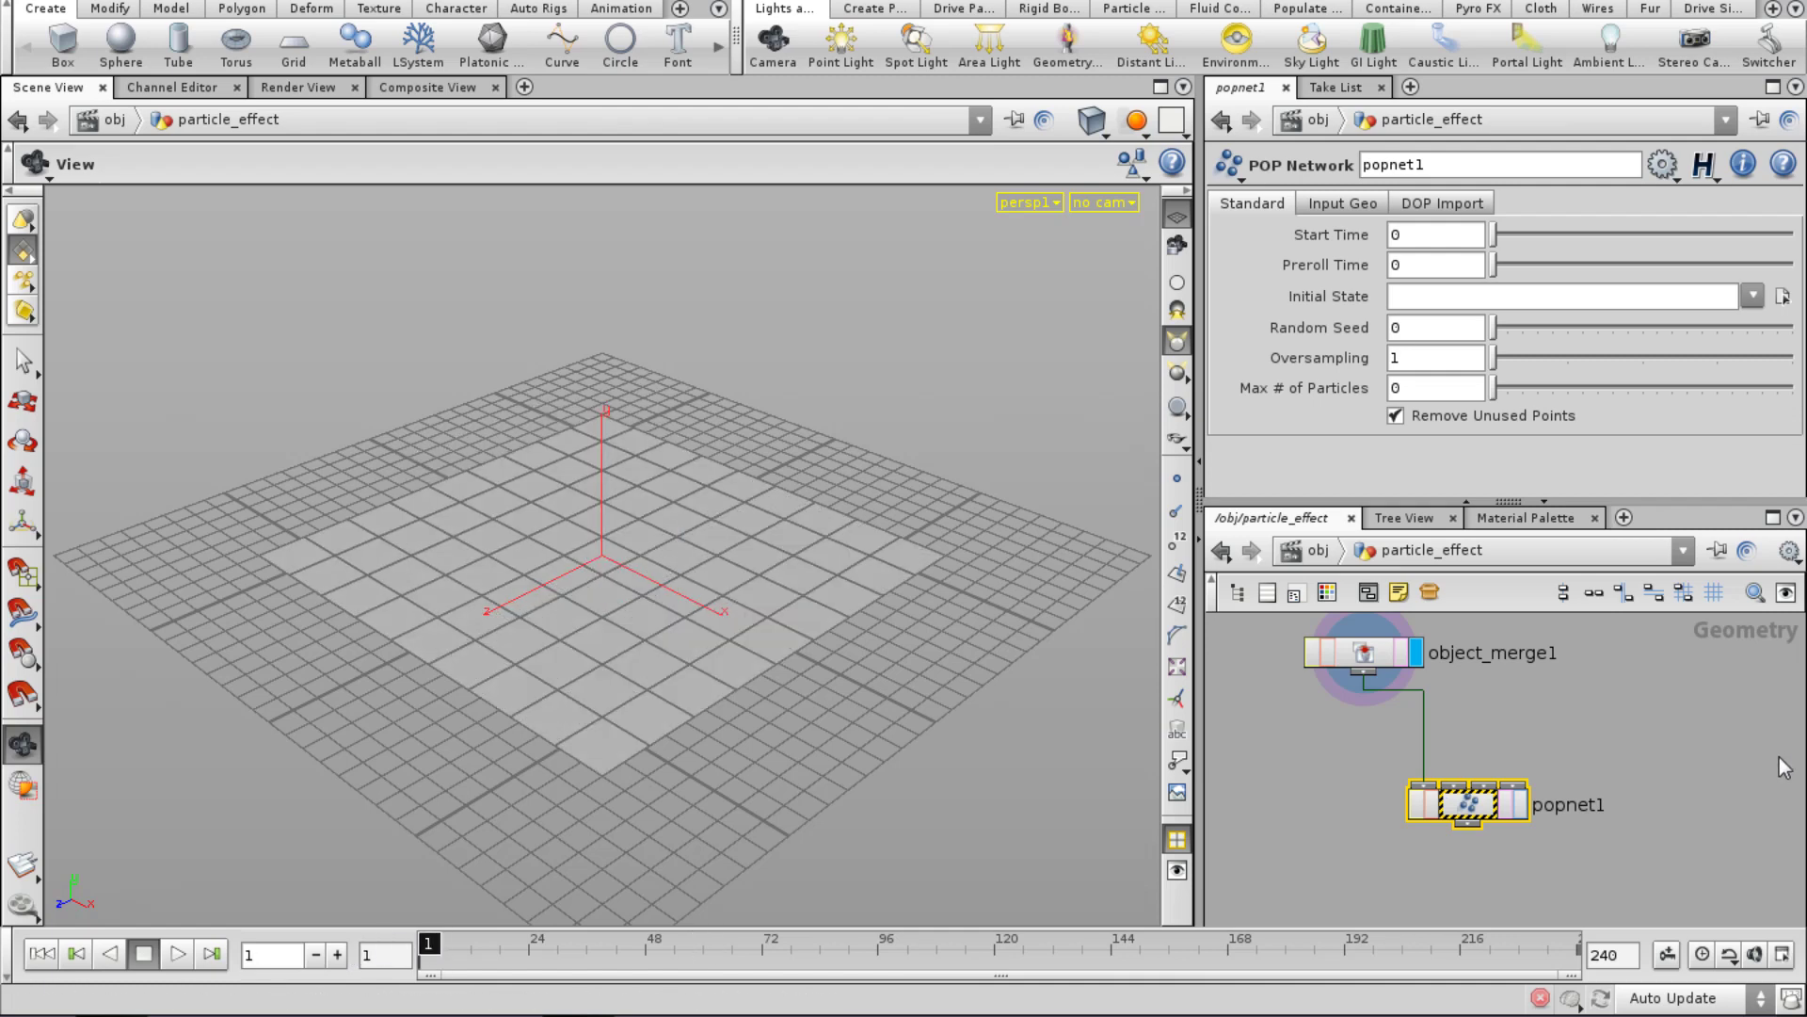
Examine which particle operators can be added inside the POP network, and return to the particle_effect geometry network.
{"action": "double_click", "coordinate": [1471, 815]}
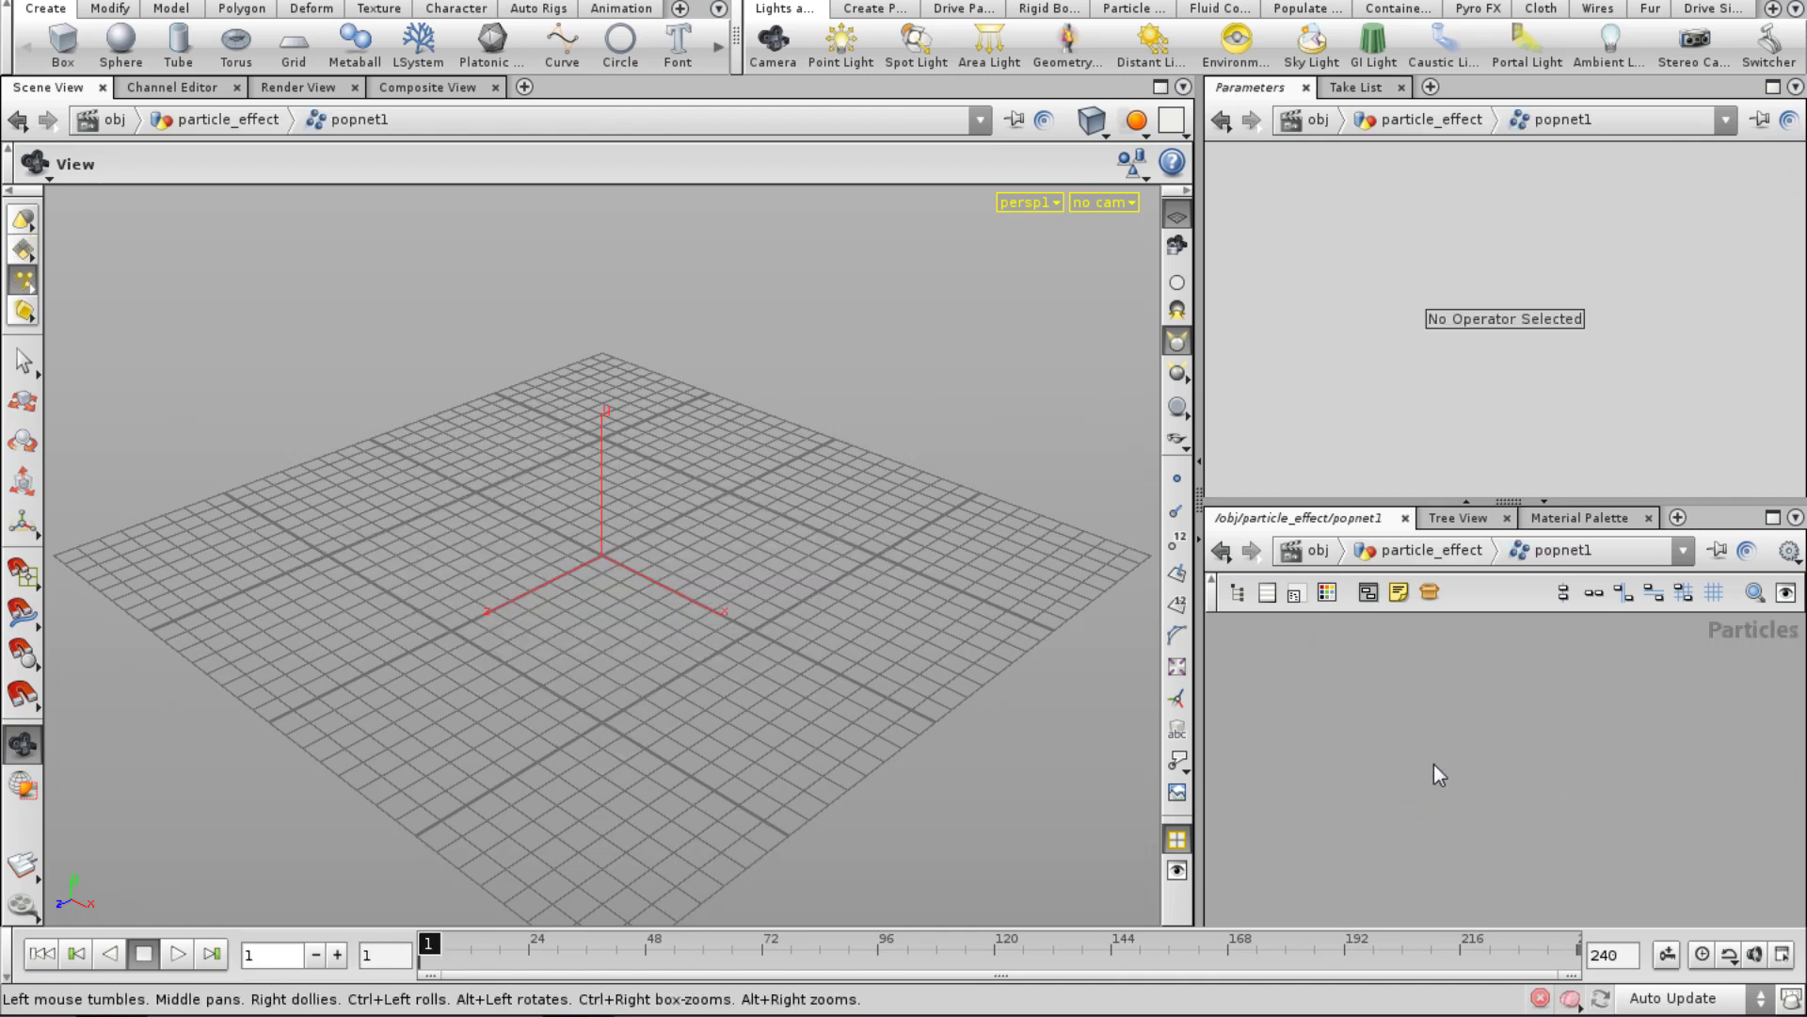
{"action": "key", "text": "Tab"}
{"action": "mouse_move", "coordinate": [1432, 786]}
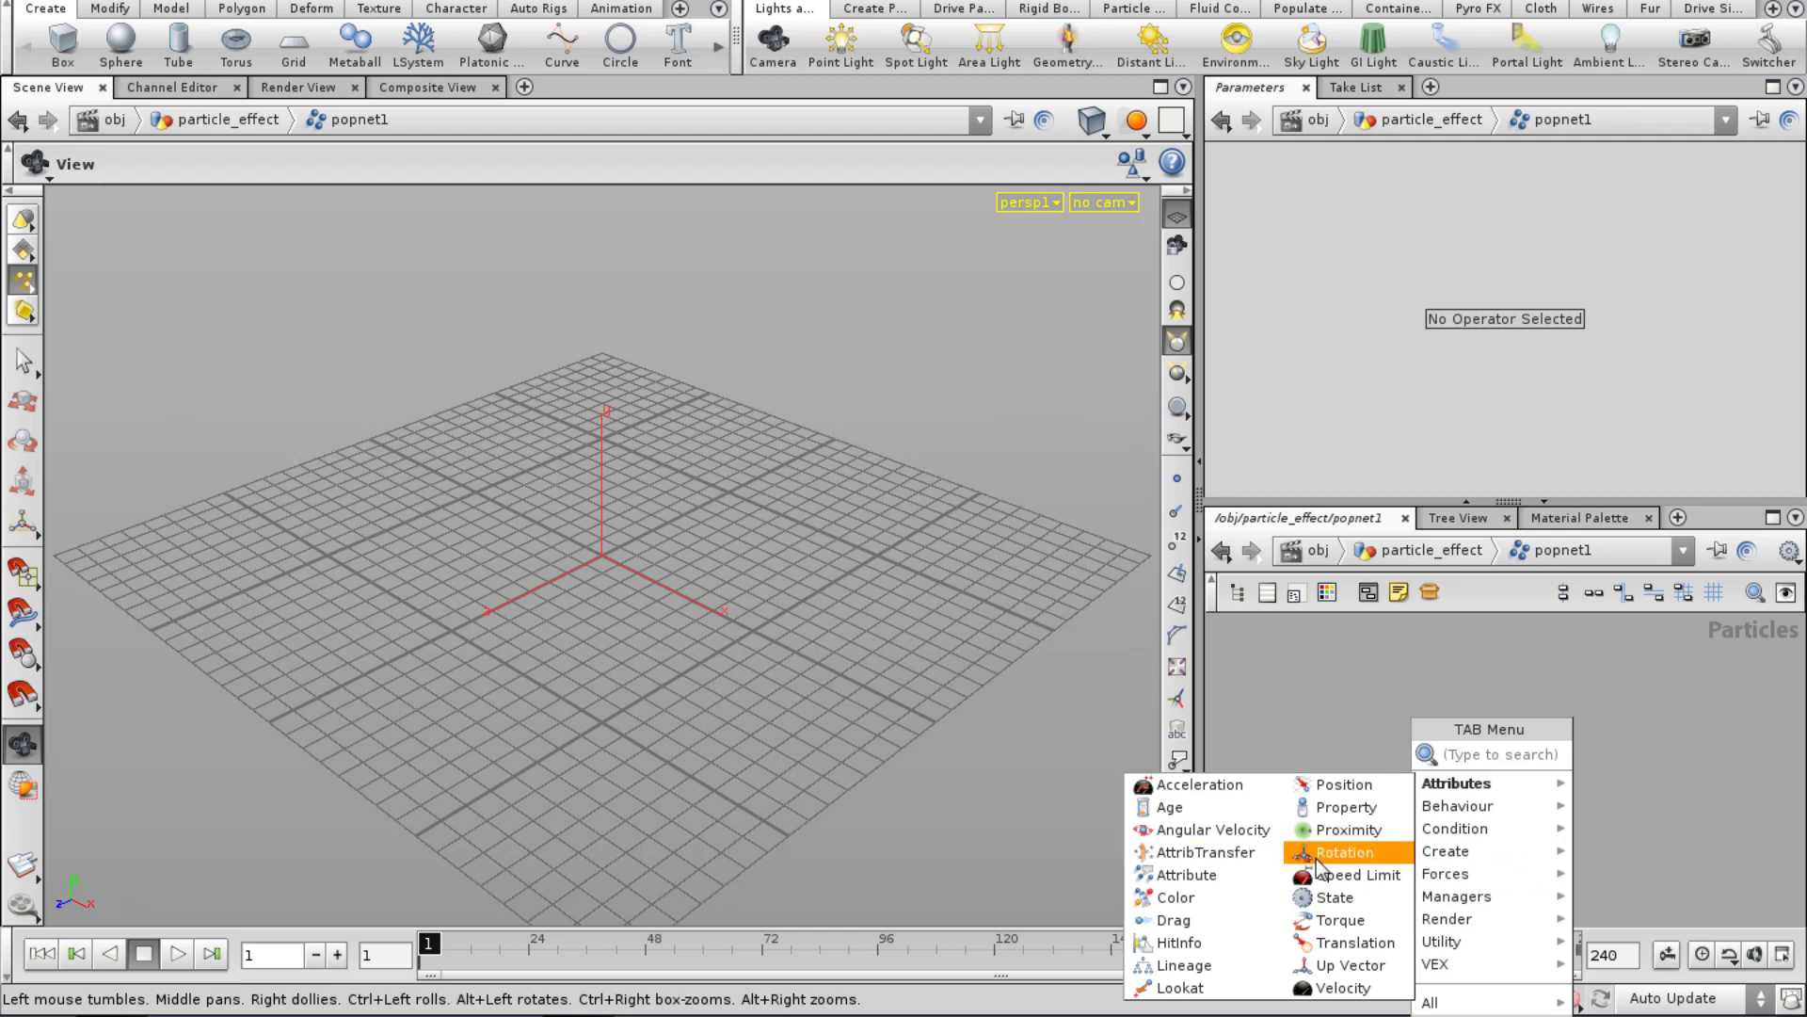
{"action": "left_click", "coordinate": [1412, 551]}
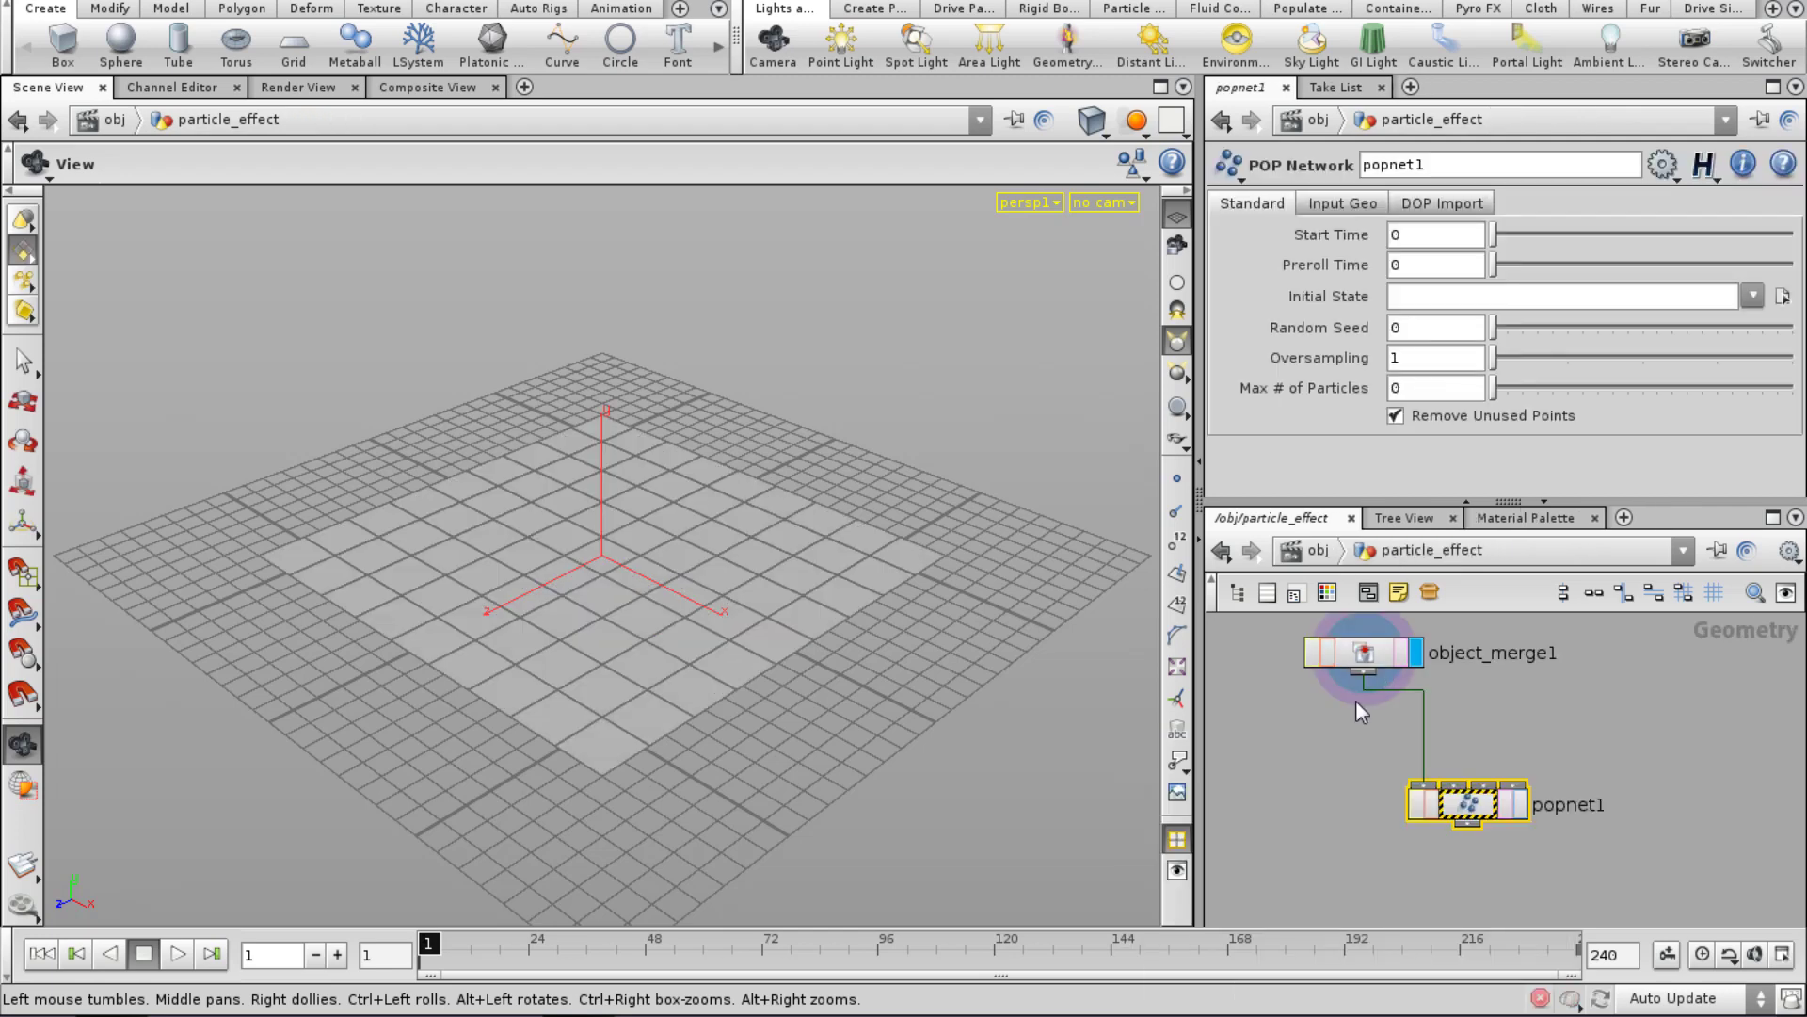
{"action": "key", "text": "Tab"}
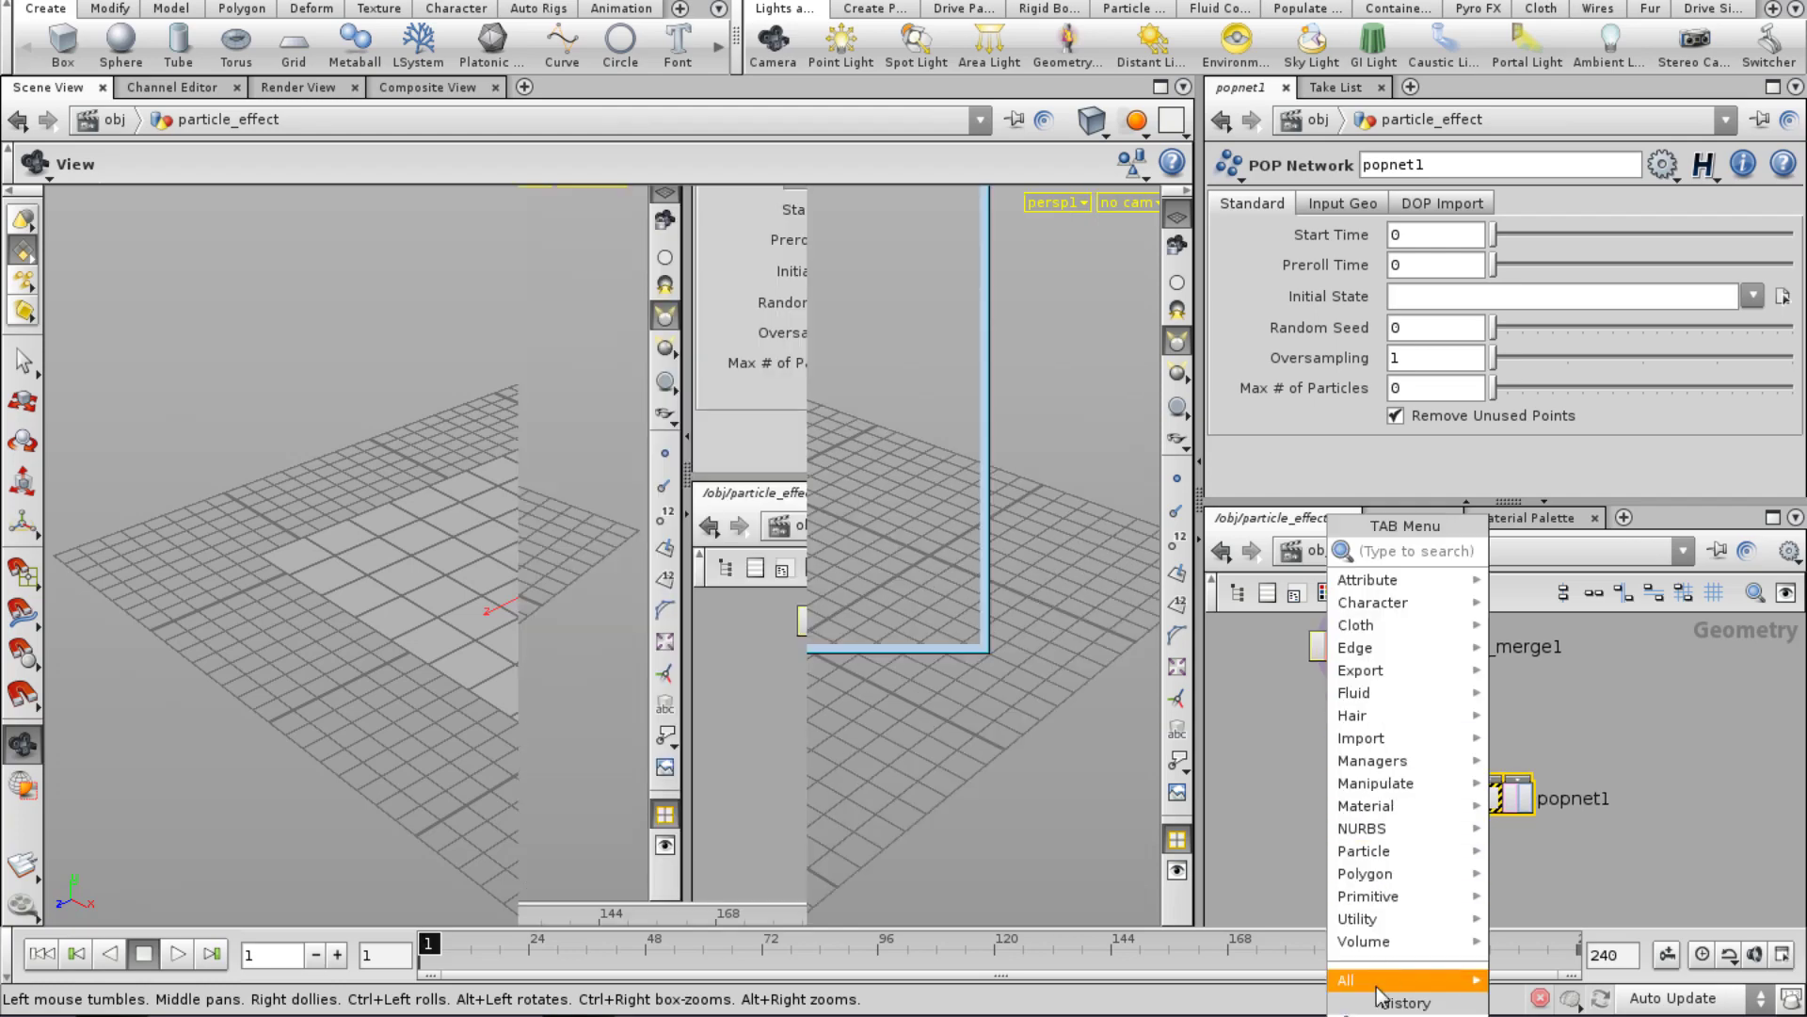
{"action": "mouse_move", "coordinate": [1378, 984]}
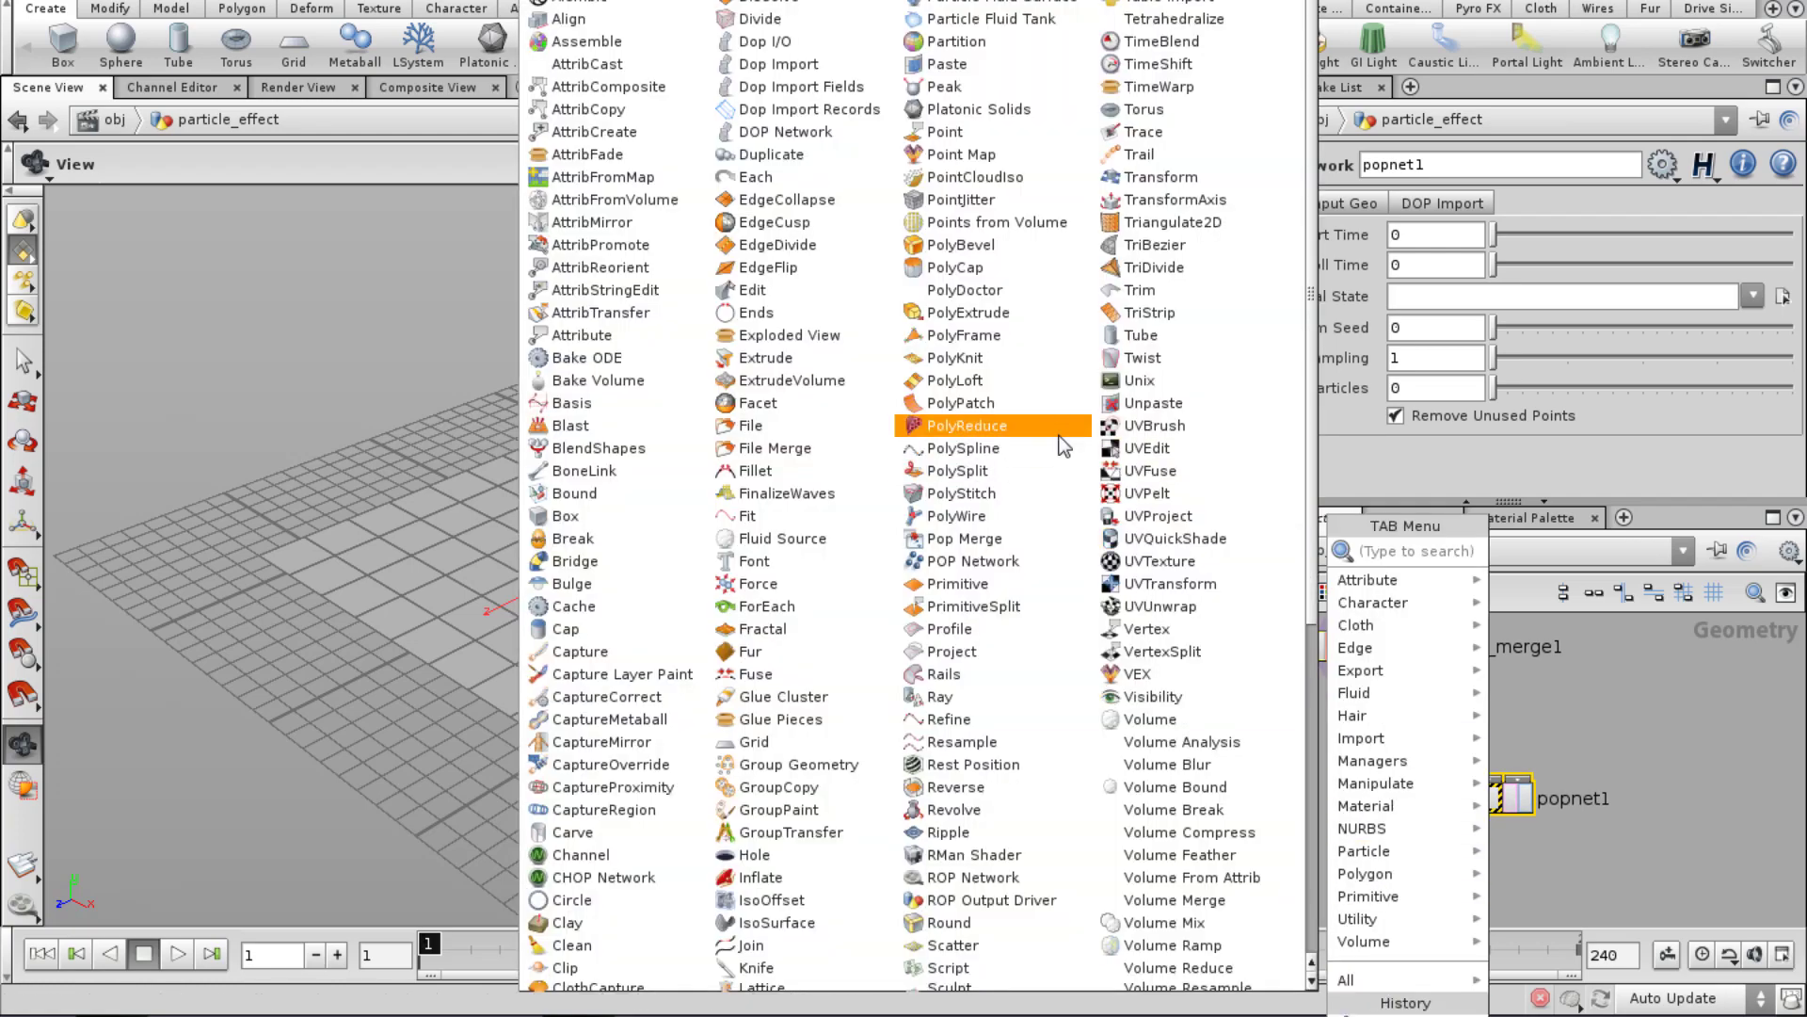
{"action": "left_click", "coordinate": [1053, 380]}
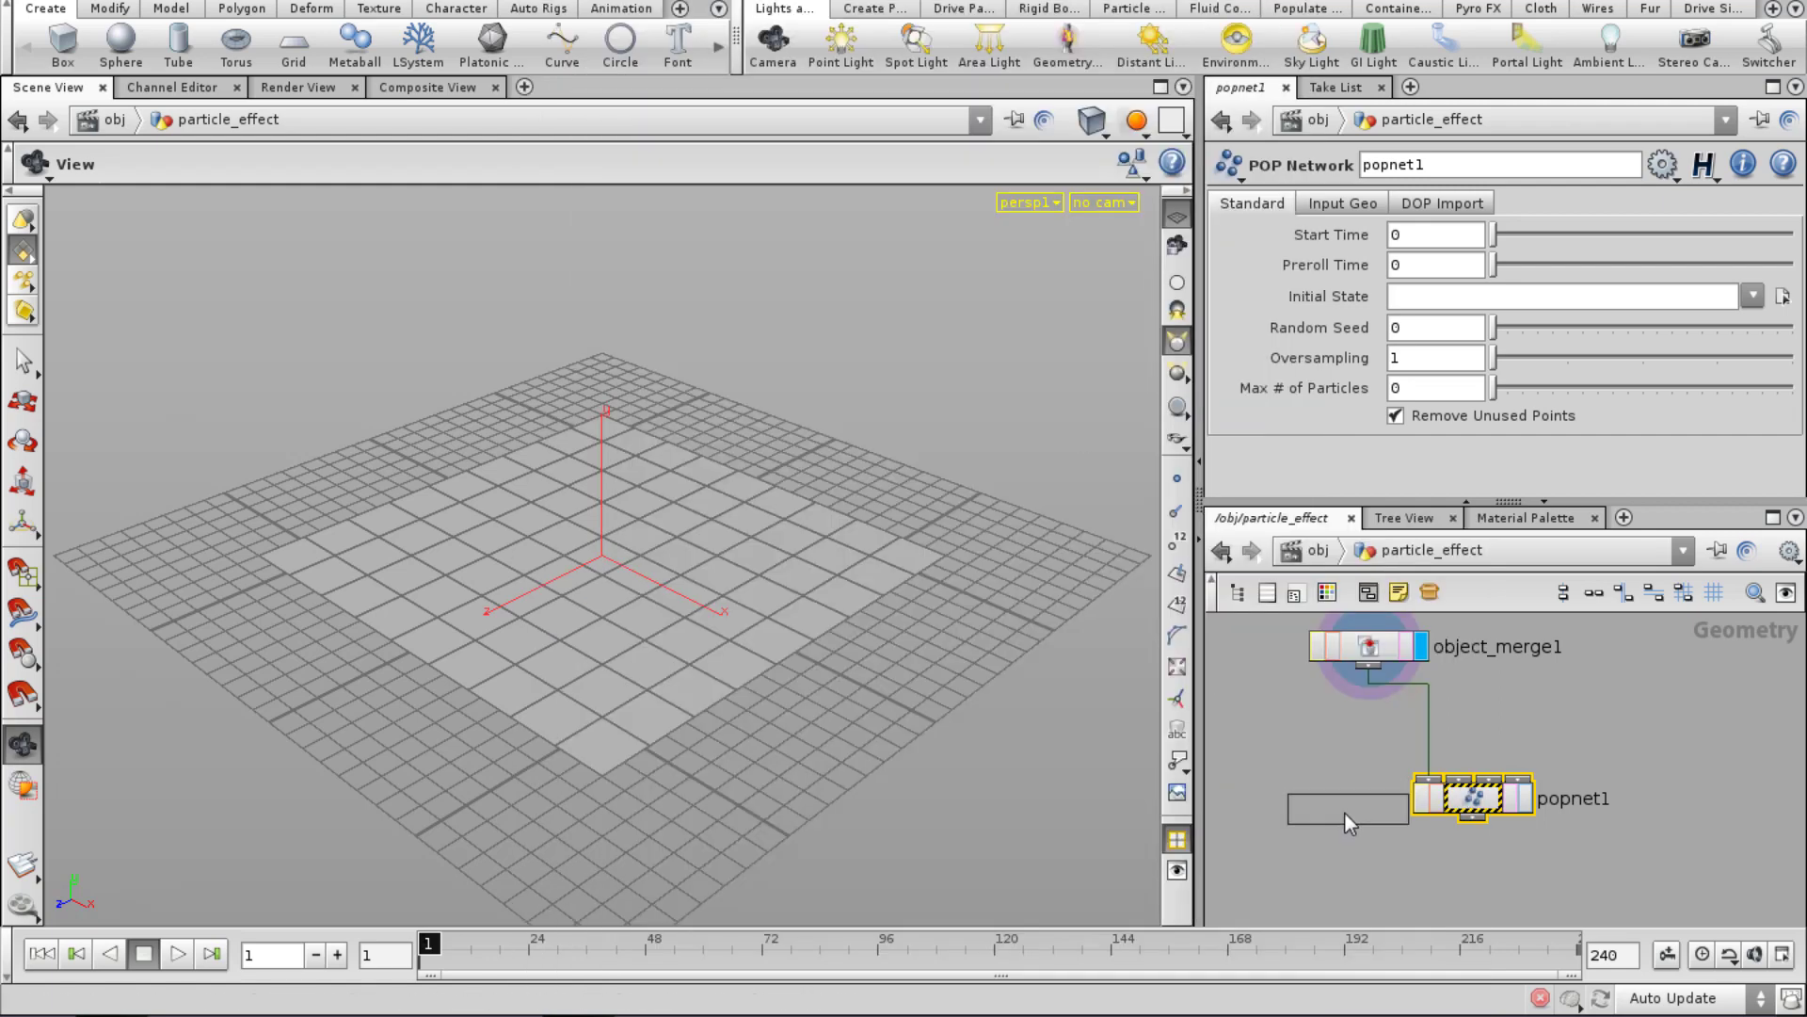
{"action": "left_click", "coordinate": [1324, 828]}
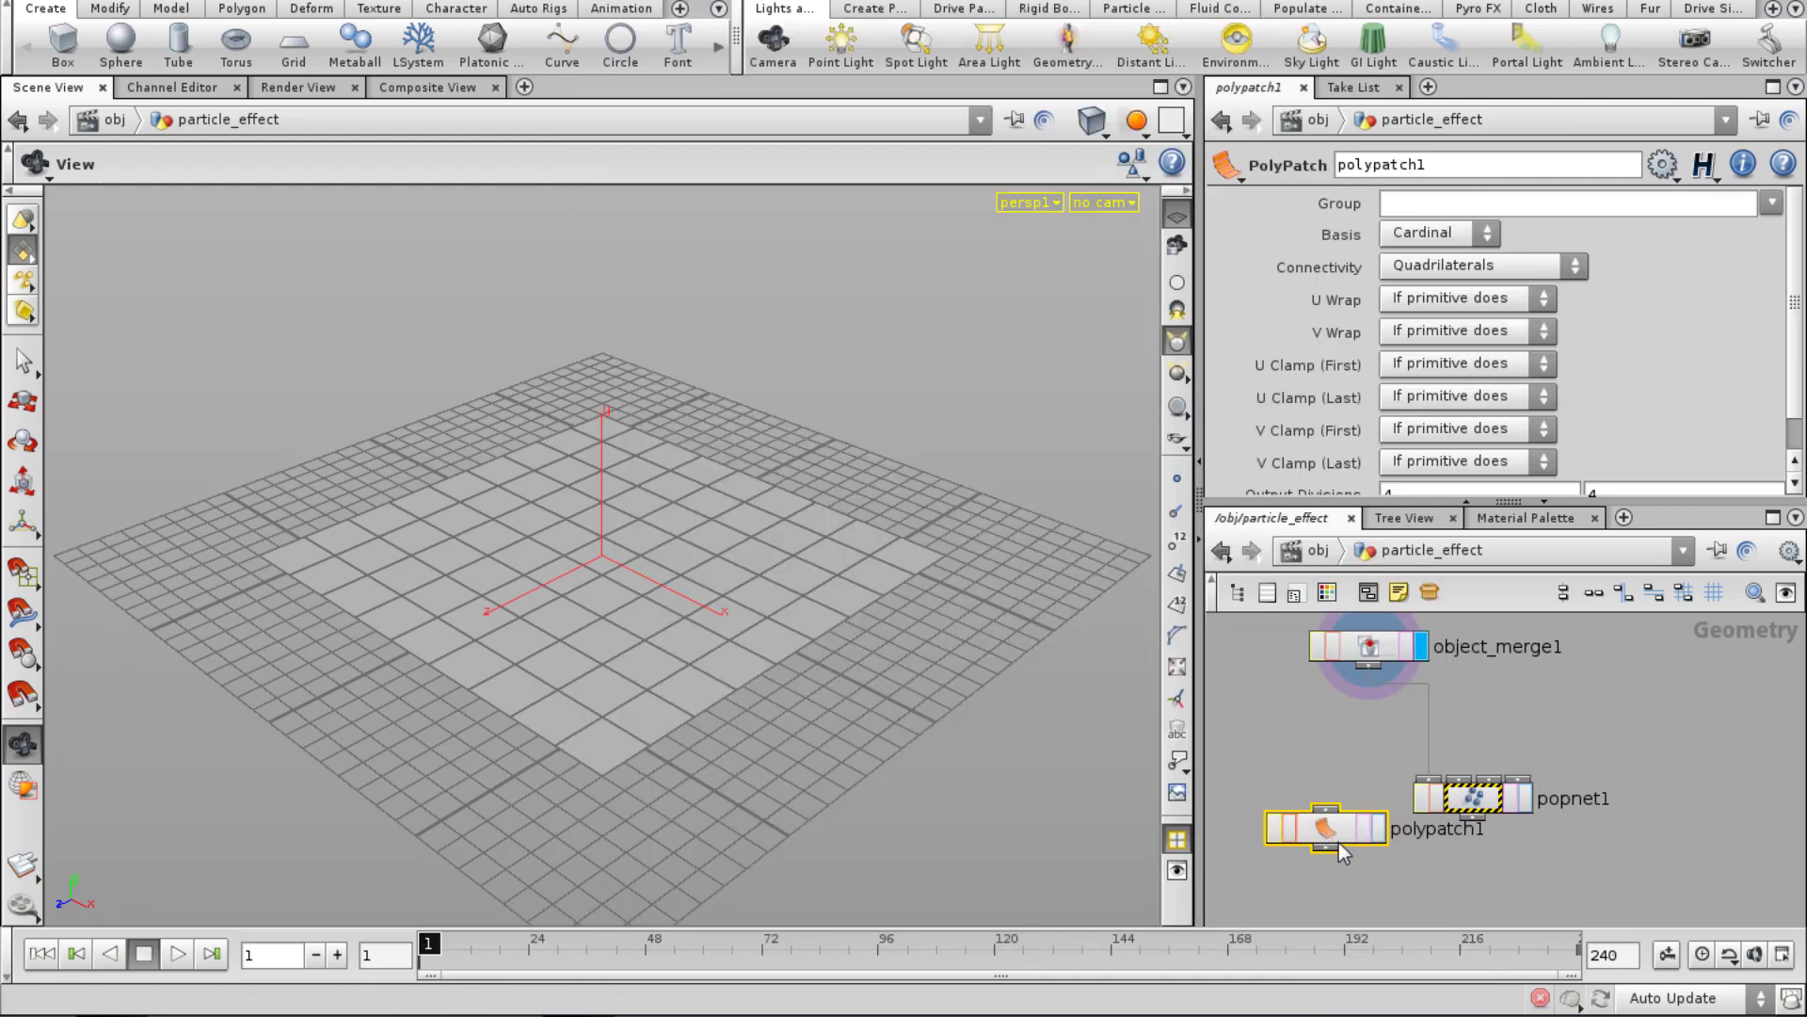
{"action": "key", "text": "Delete"}
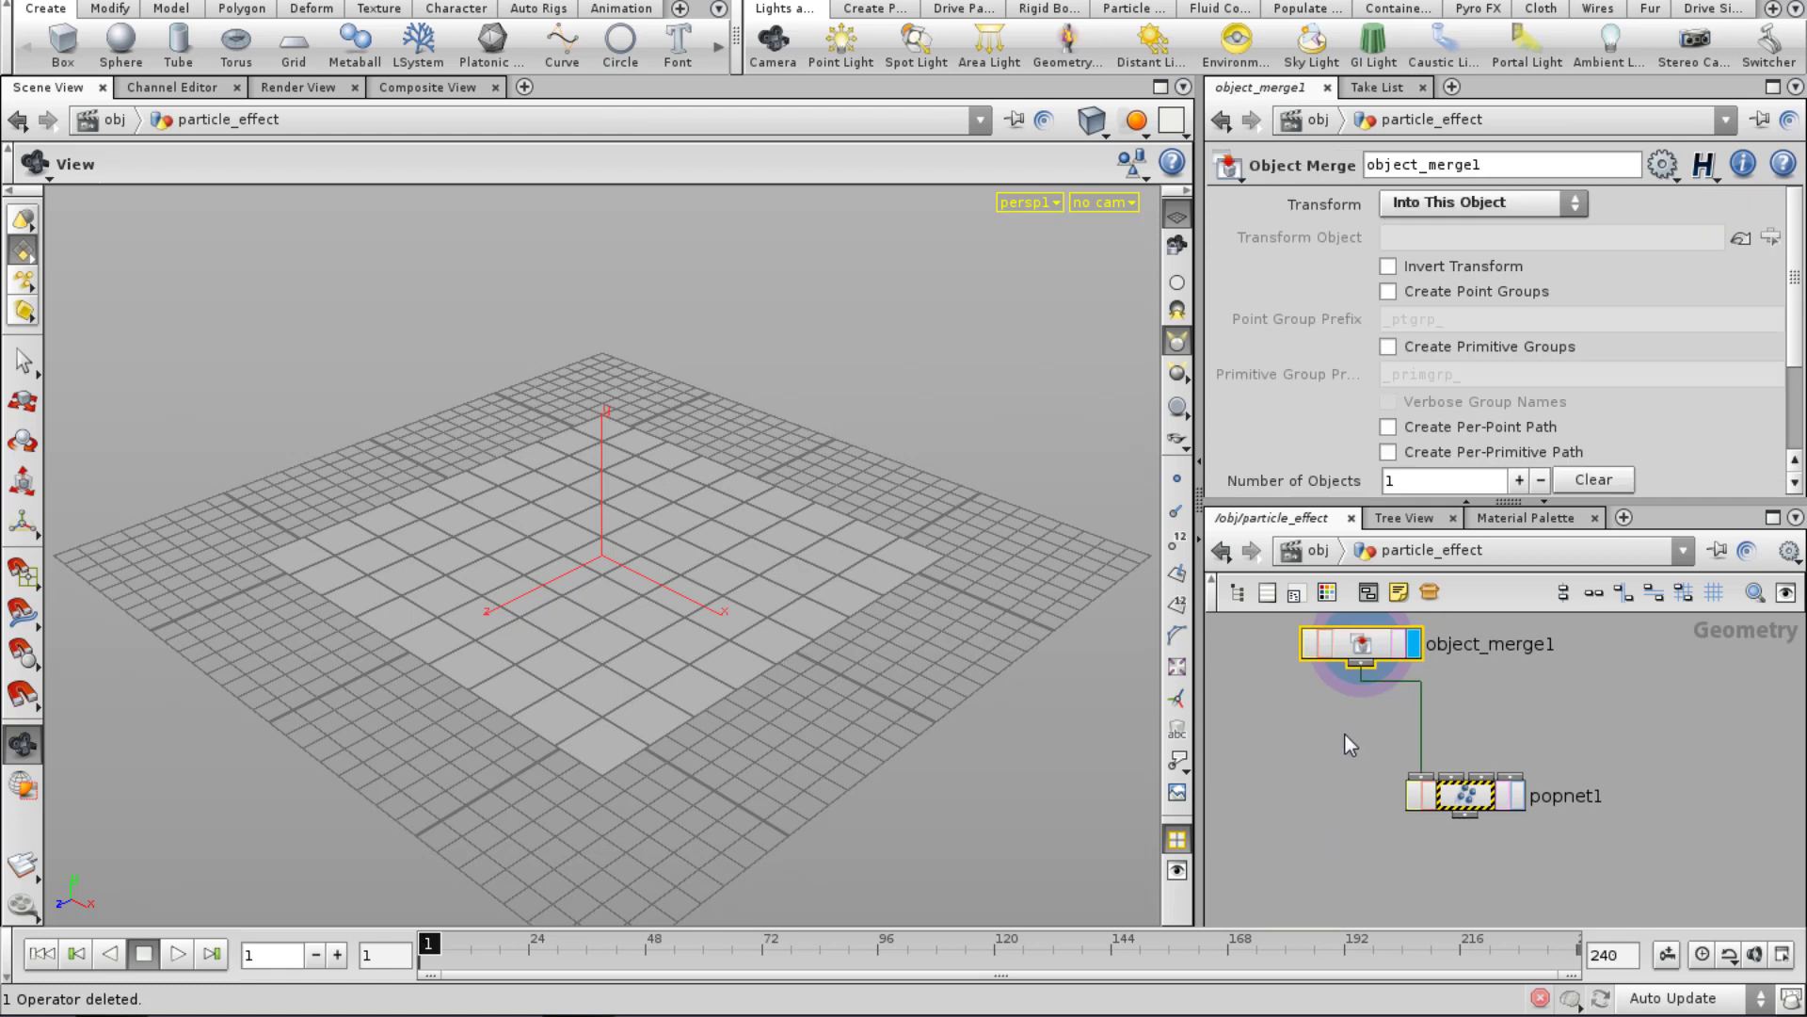
Inside the POP network, place a Source node and set its Geometry Source to Use First Context Geometry.
{"action": "middle_click_drag", "start_coordinate": [1353, 740], "coordinate": [1350, 751]}
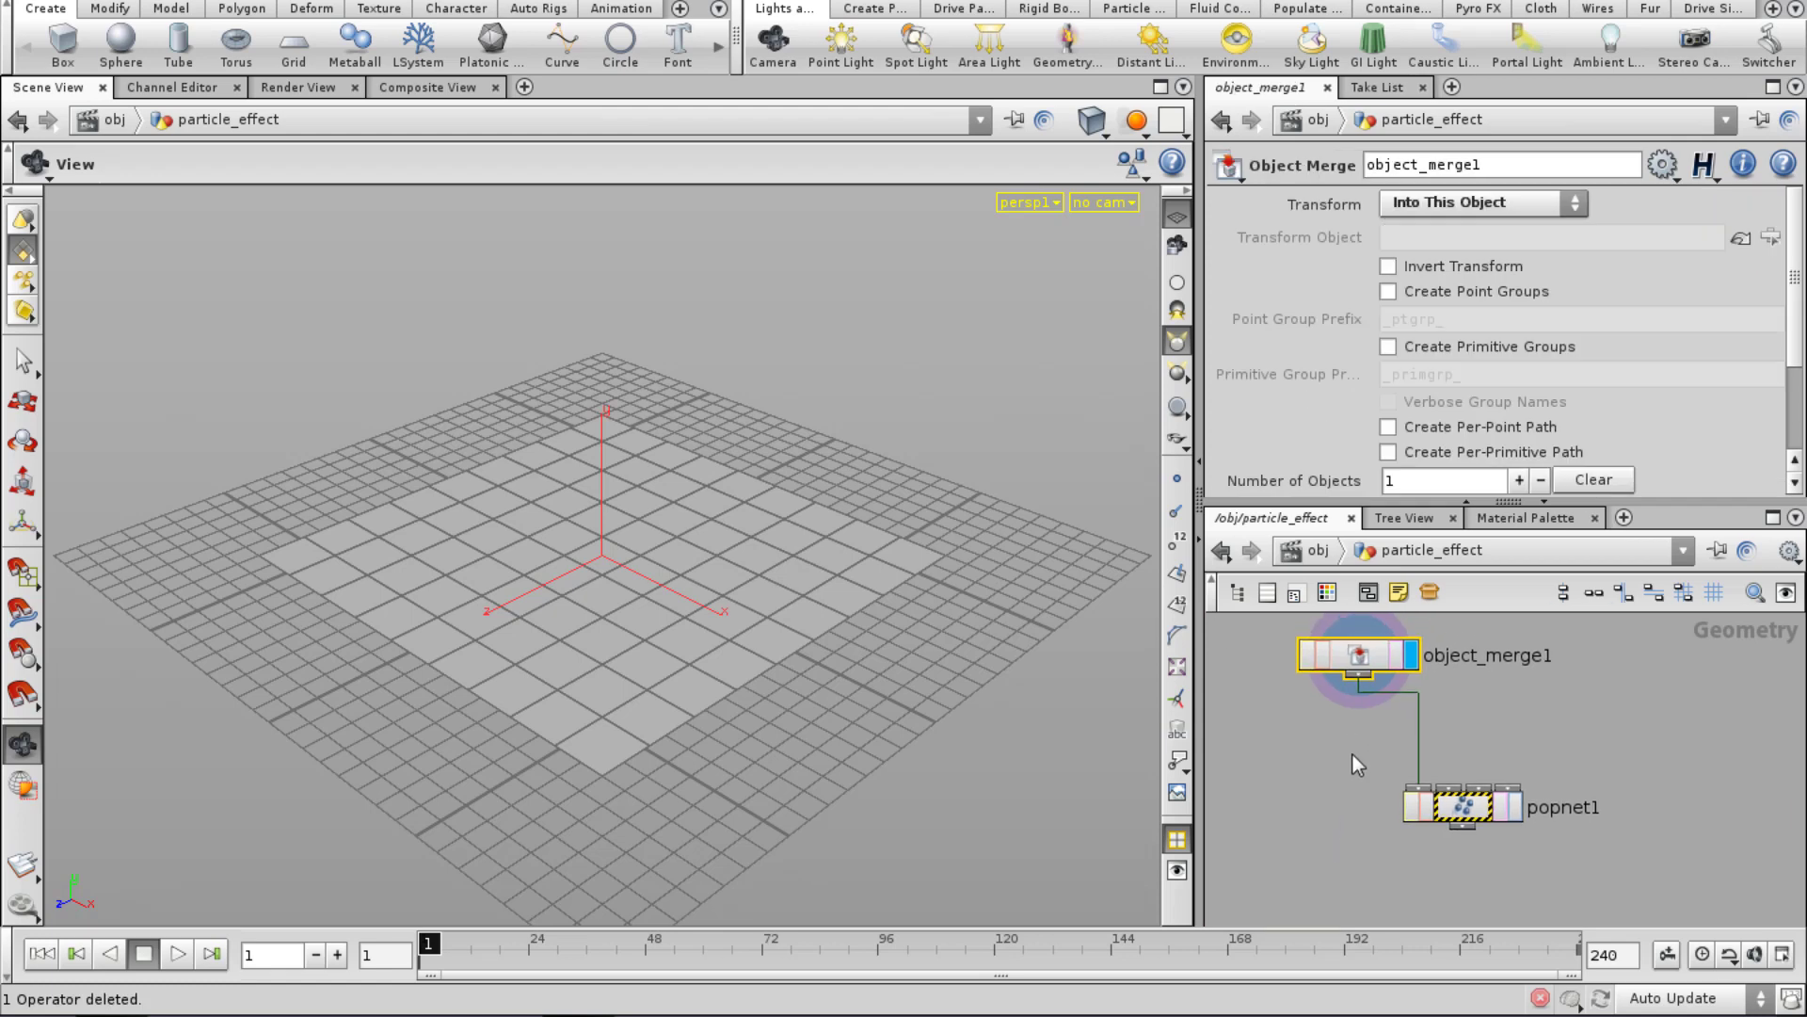
{"action": "left_click", "coordinate": [1450, 811]}
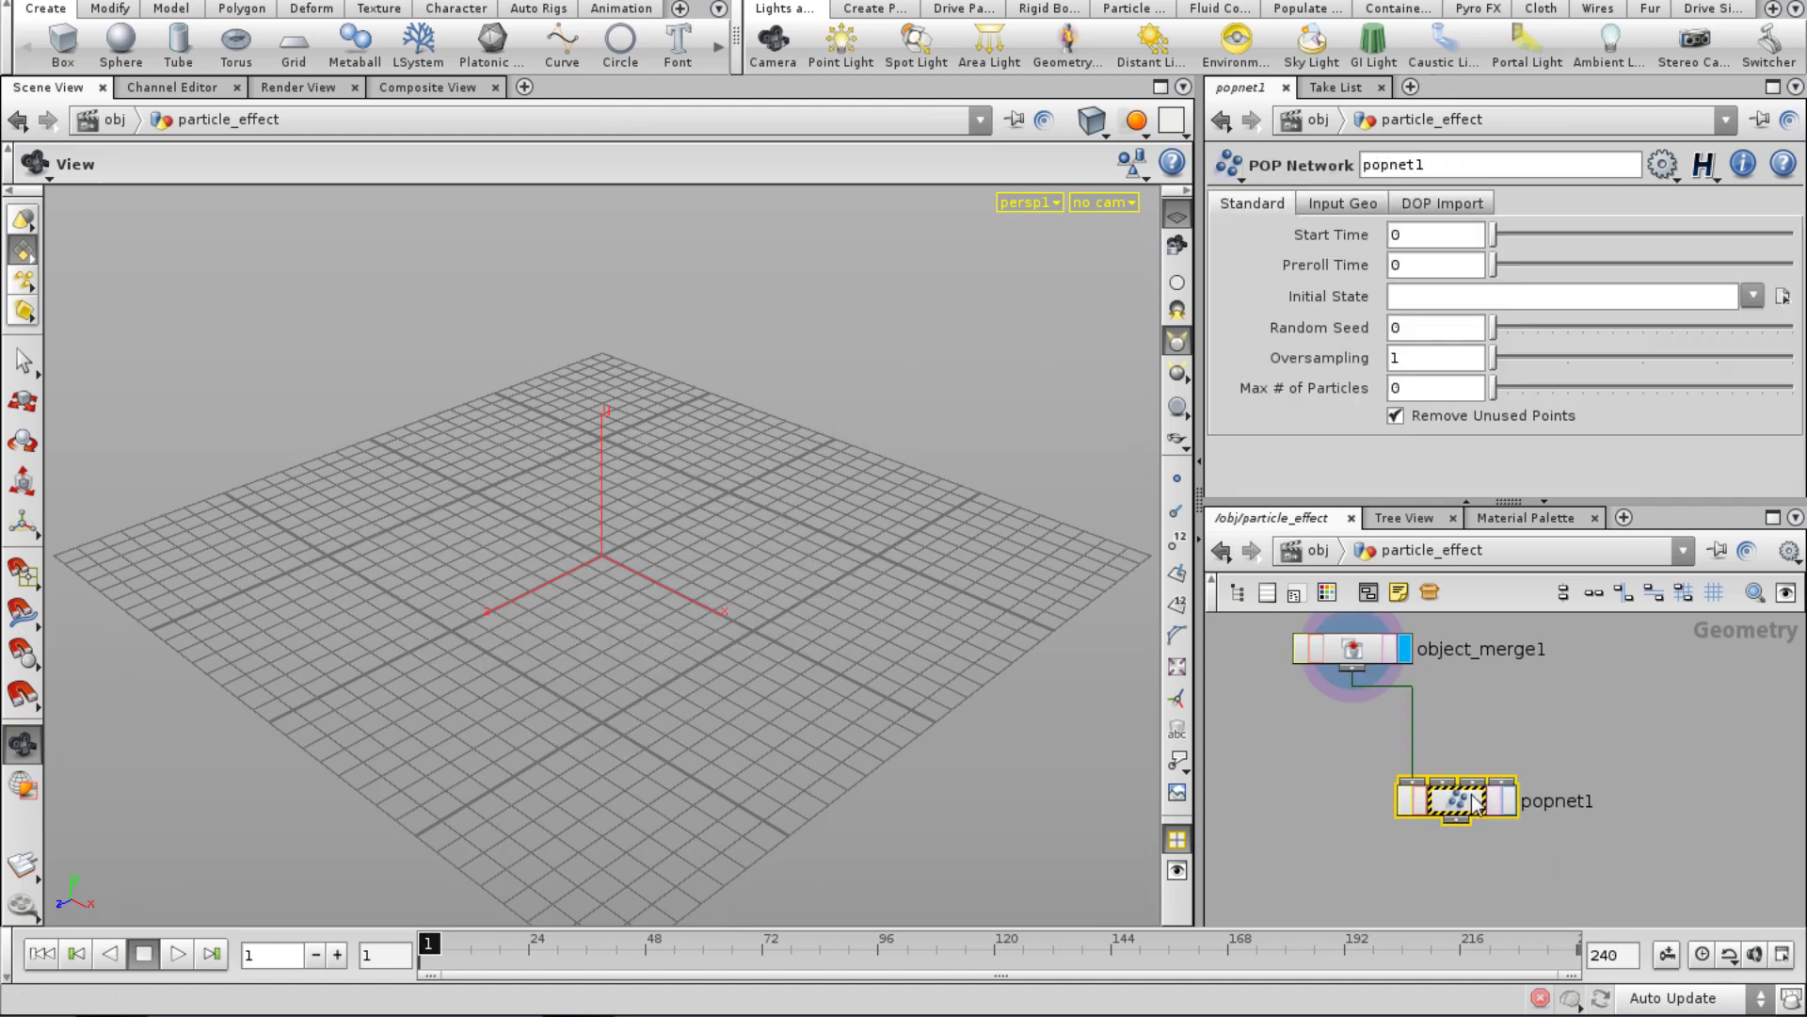
{"action": "double_click", "coordinate": [1455, 800]}
{"action": "key", "text": "Tab"}
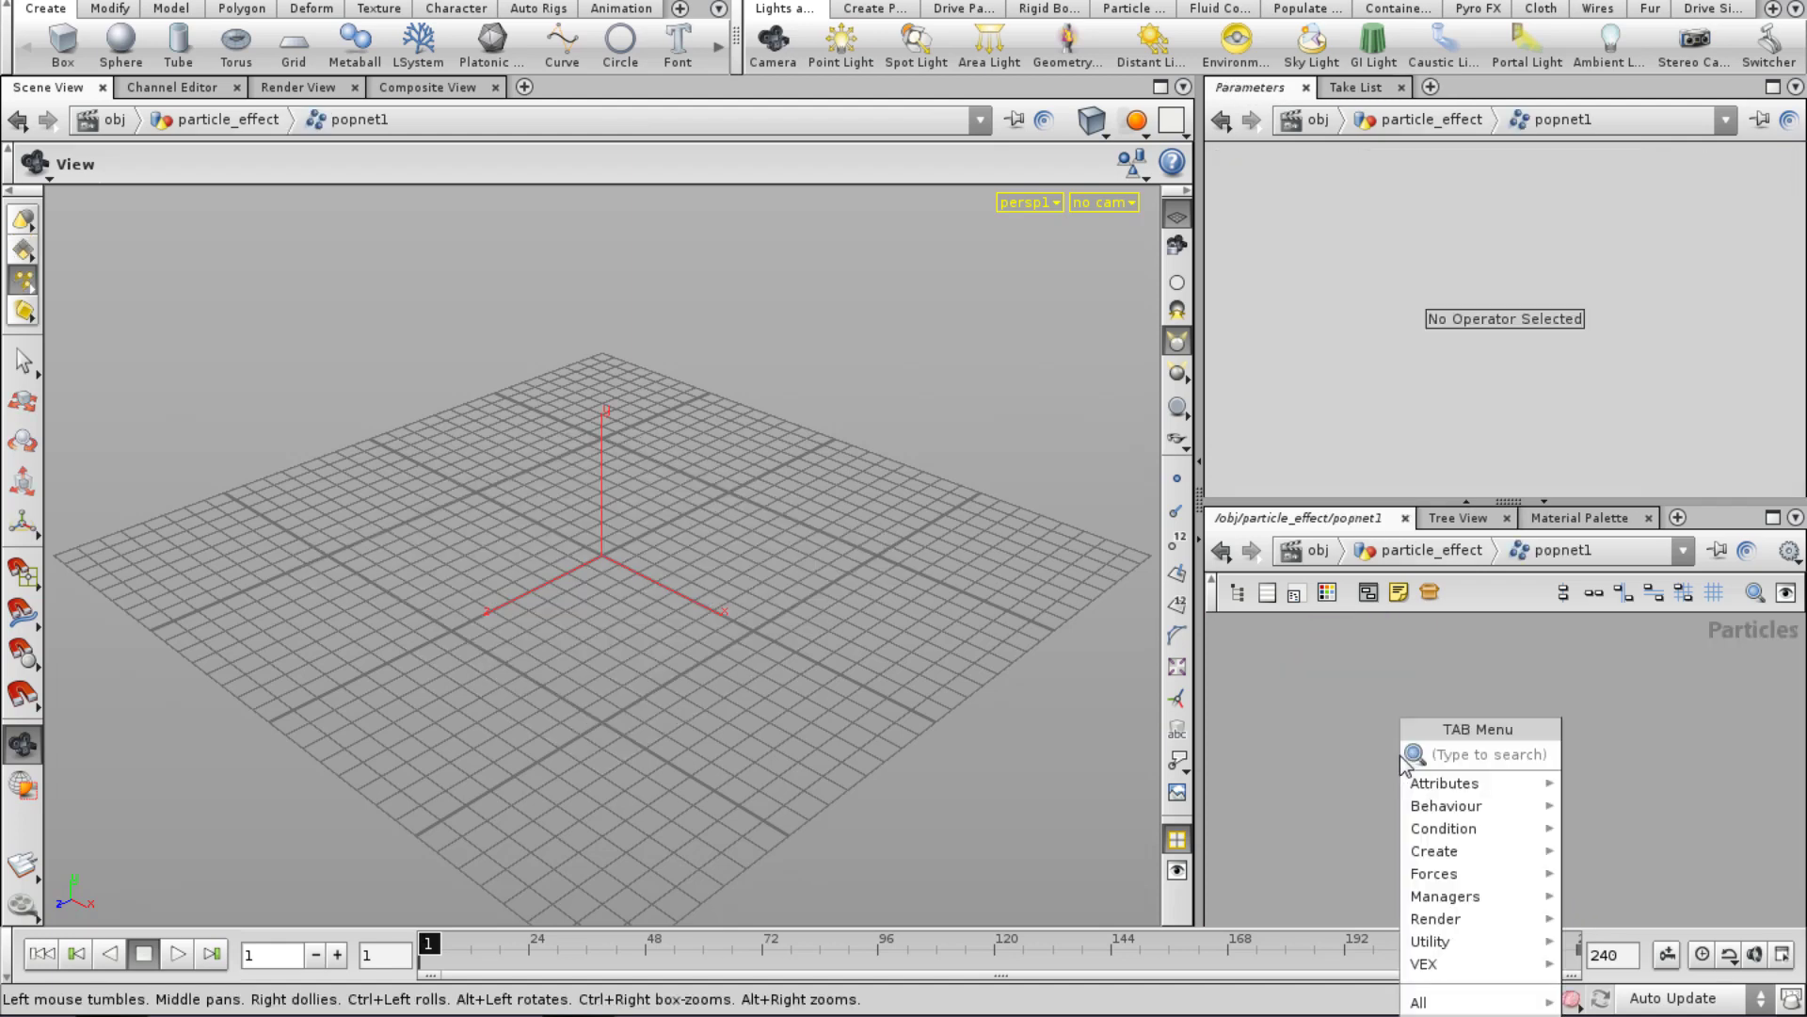
{"action": "type", "text": "so"}
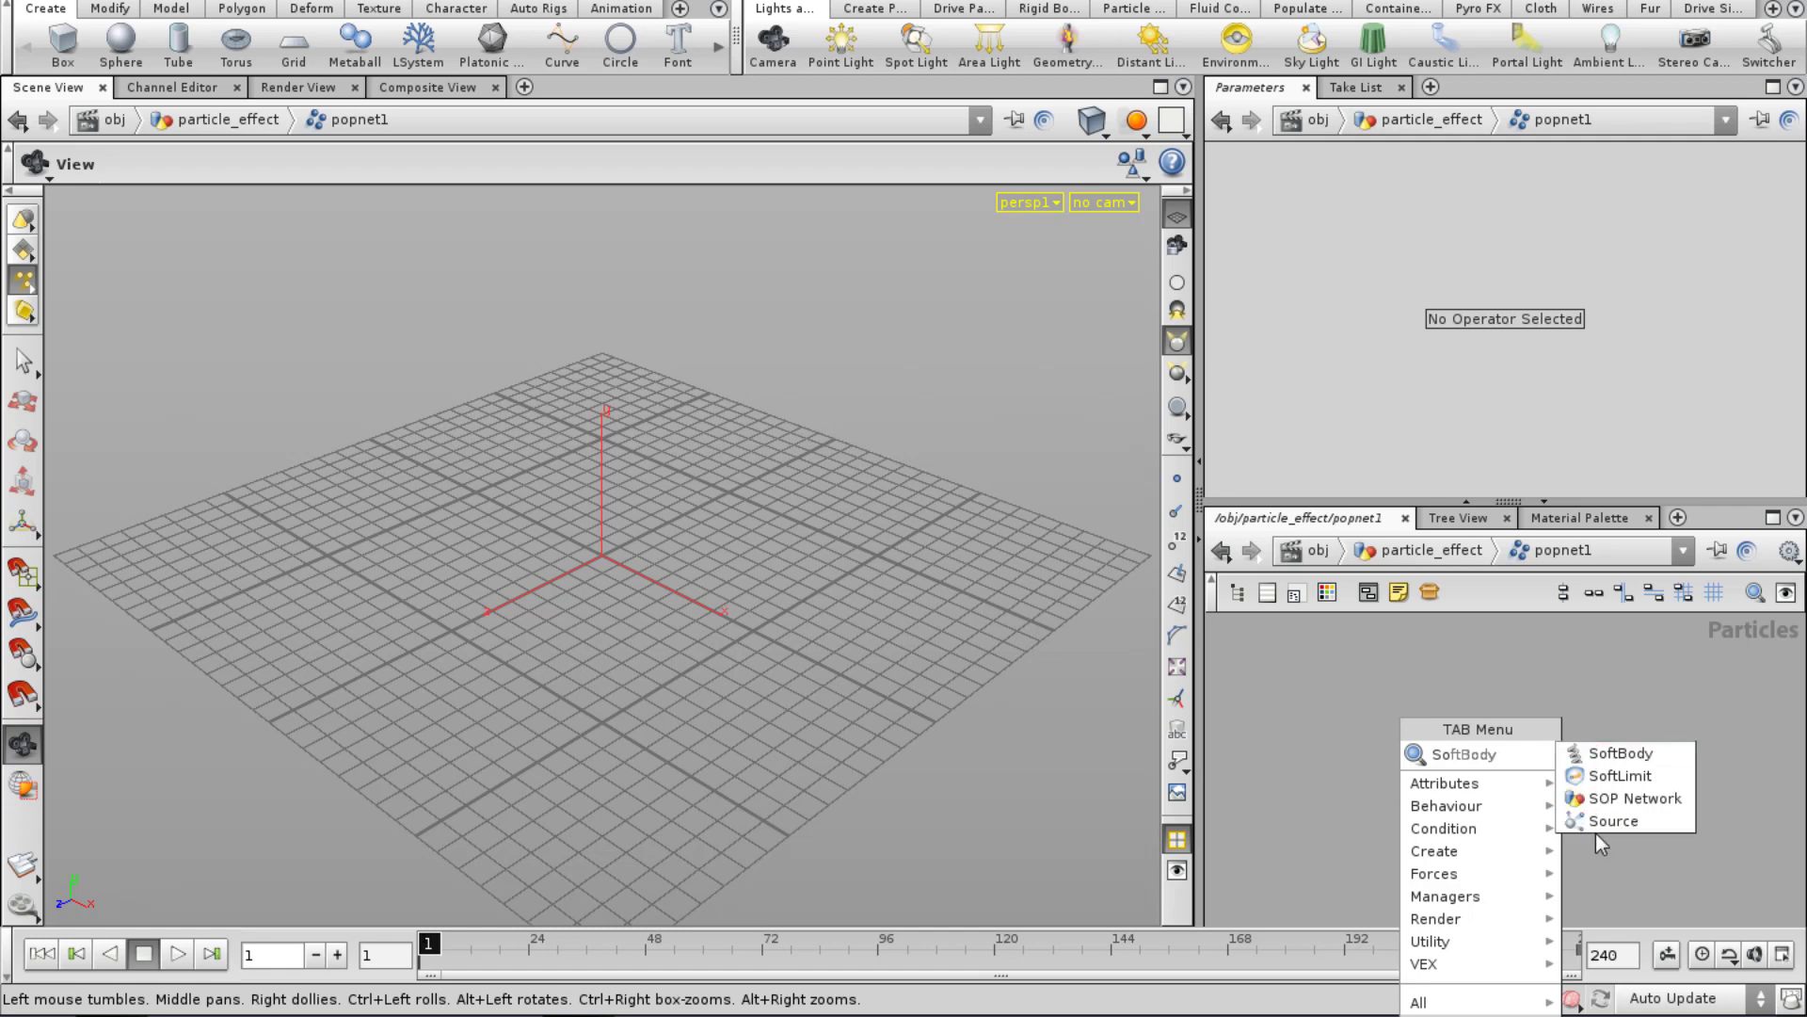
{"action": "left_click", "coordinate": [1591, 819]}
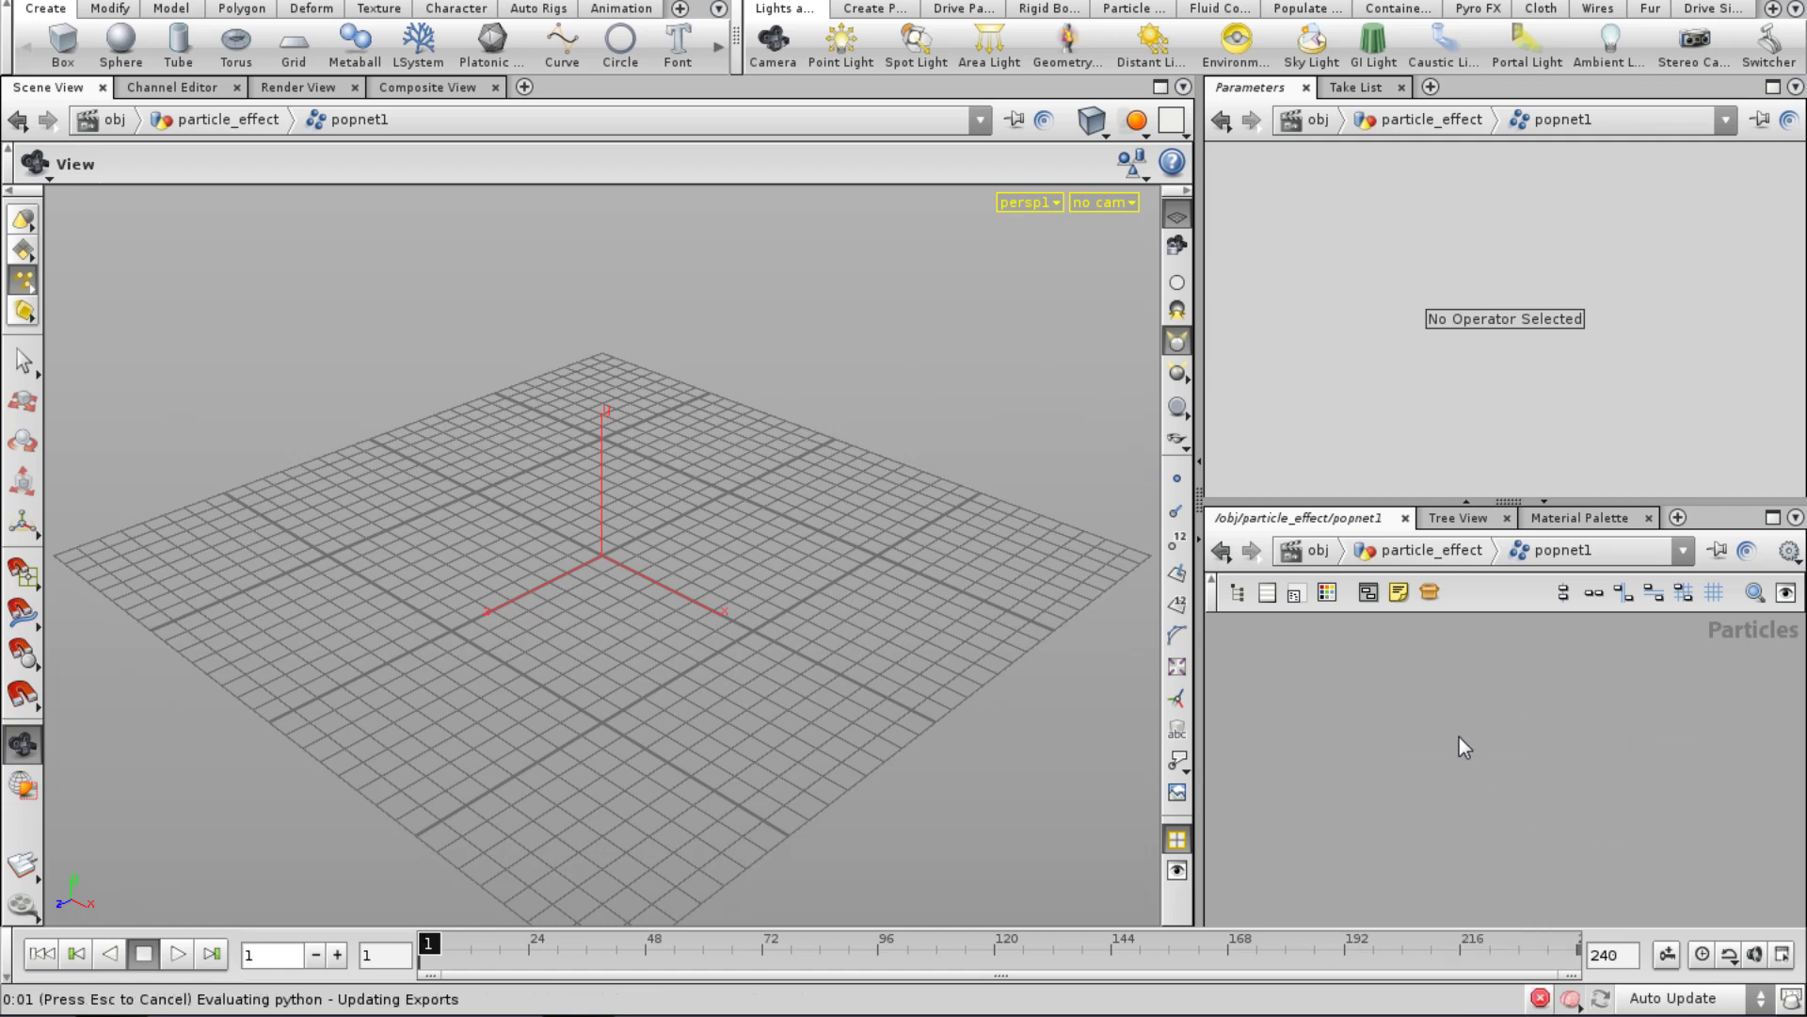
{"action": "left_click", "coordinate": [1459, 739]}
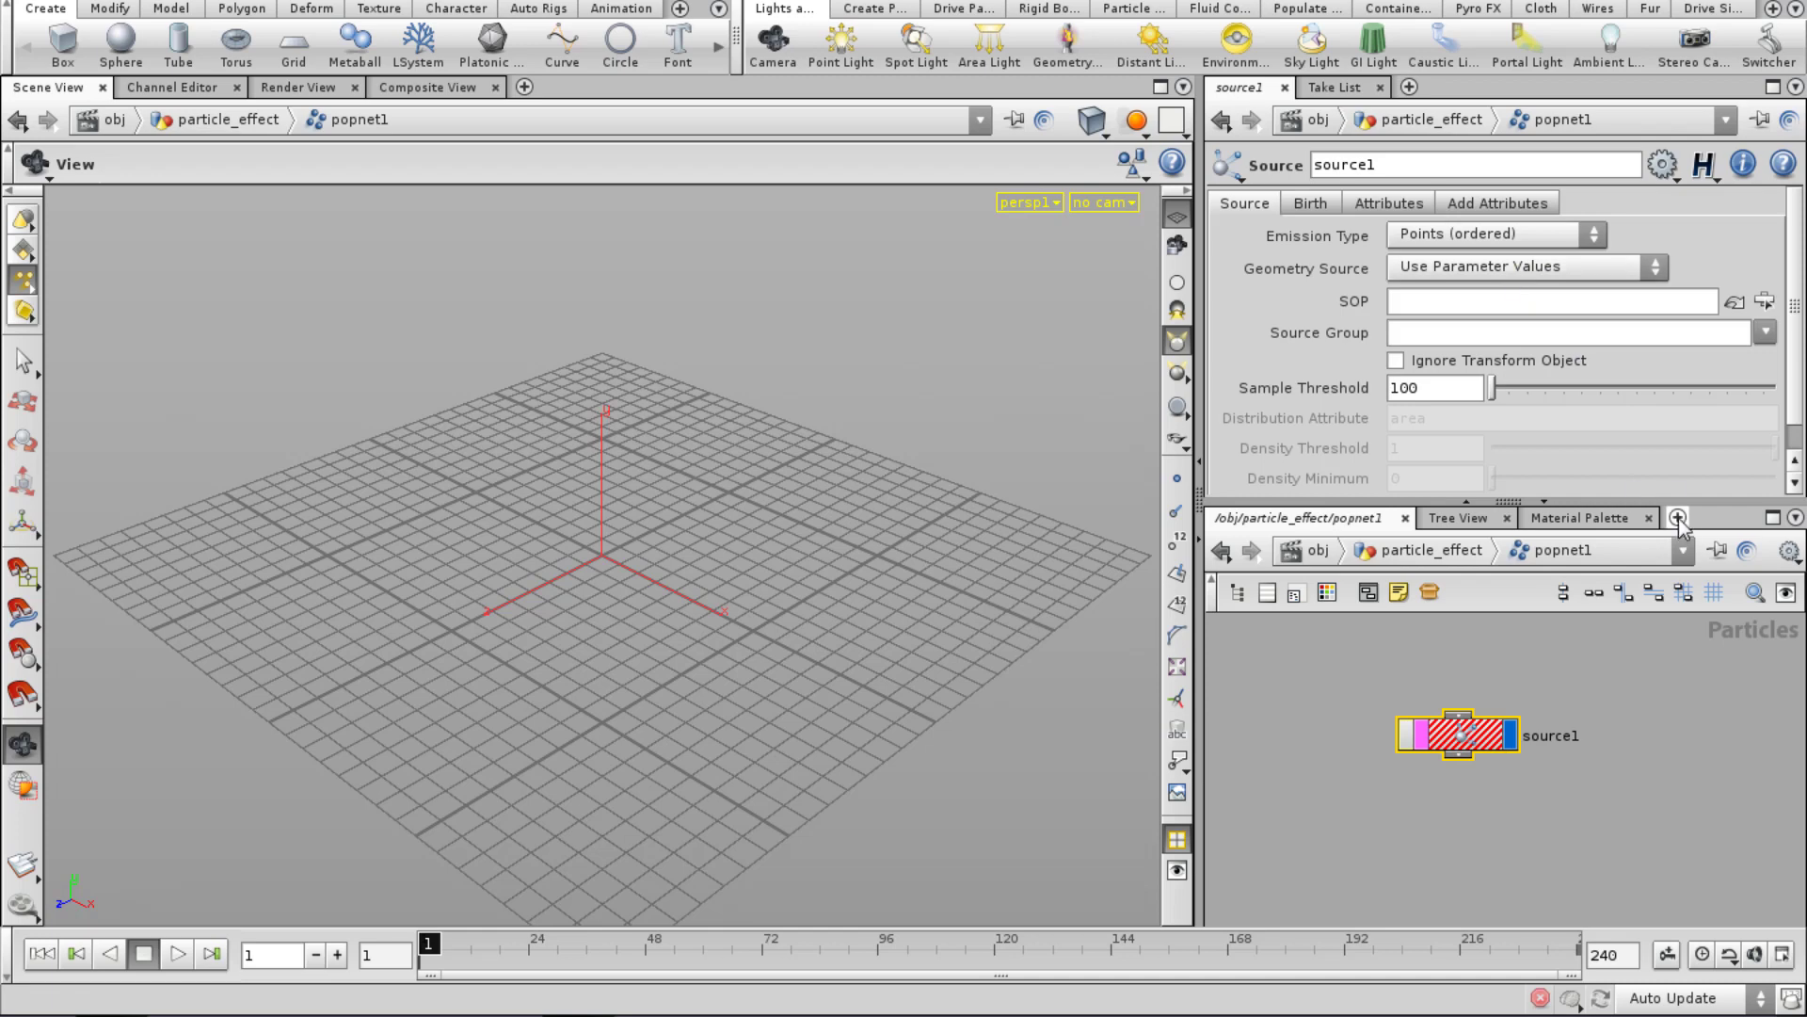
{"action": "left_click", "coordinate": [1489, 269]}
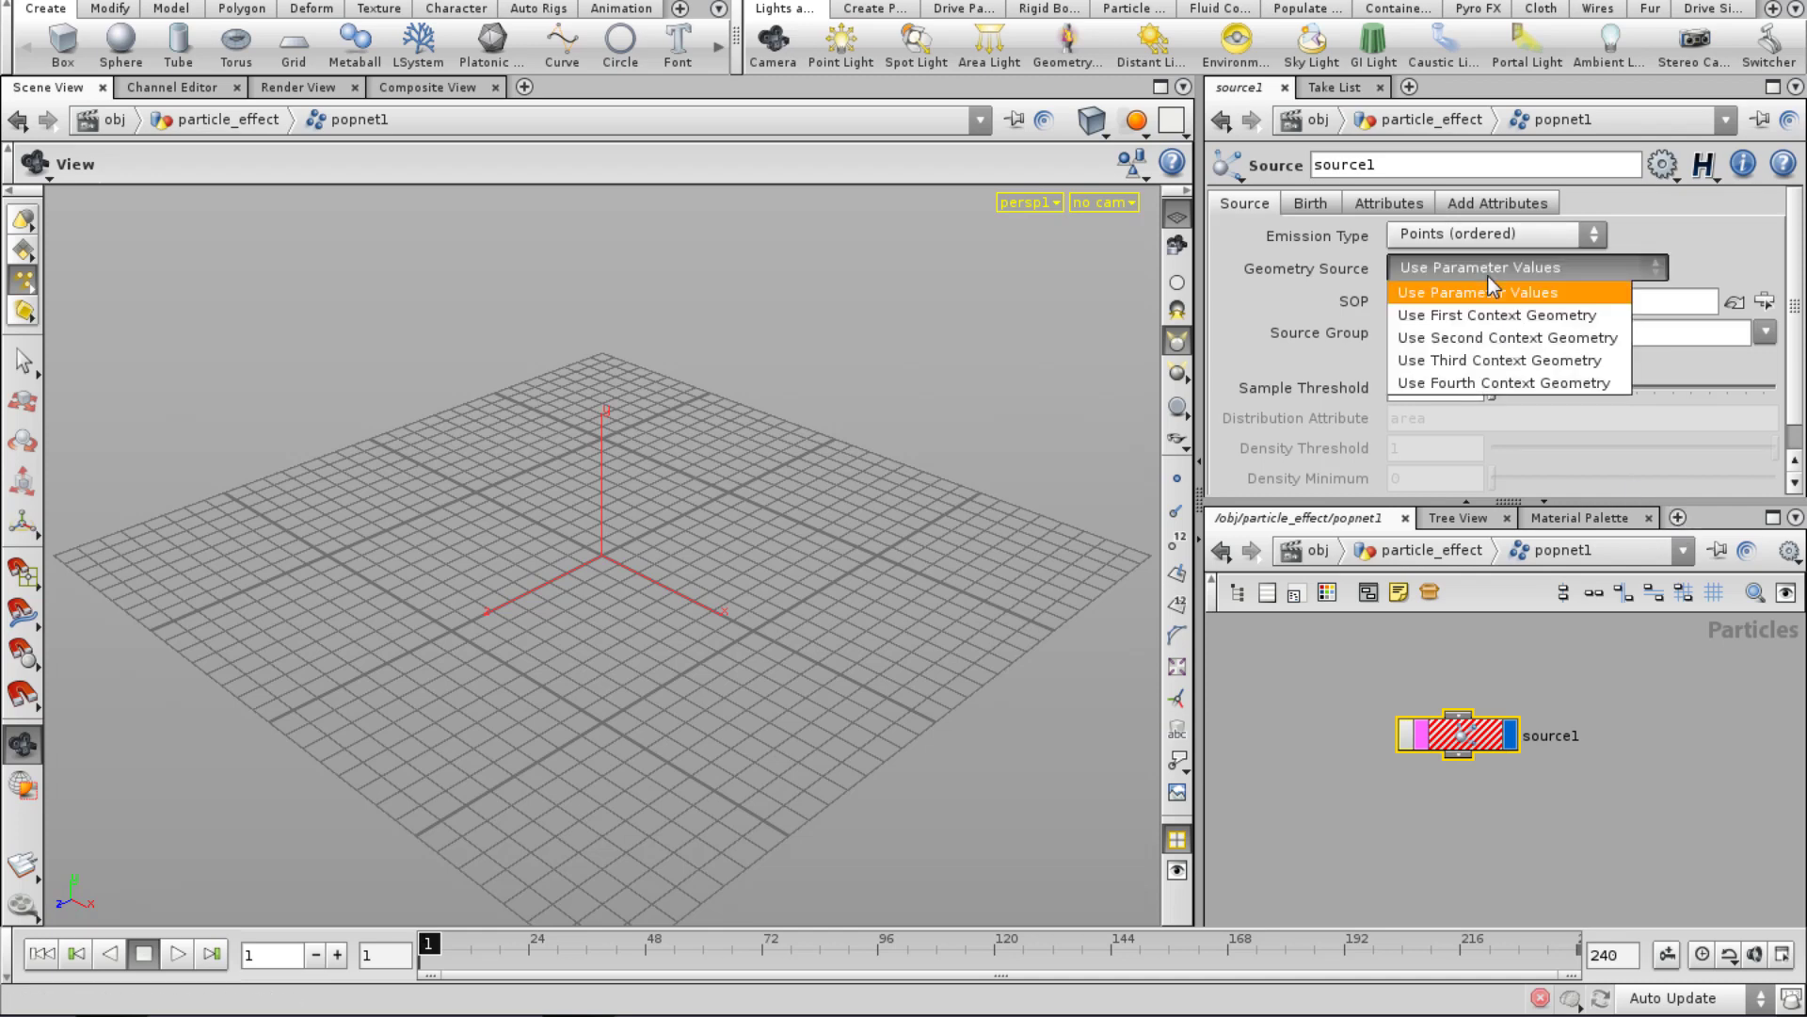
{"action": "left_click", "coordinate": [1485, 314]}
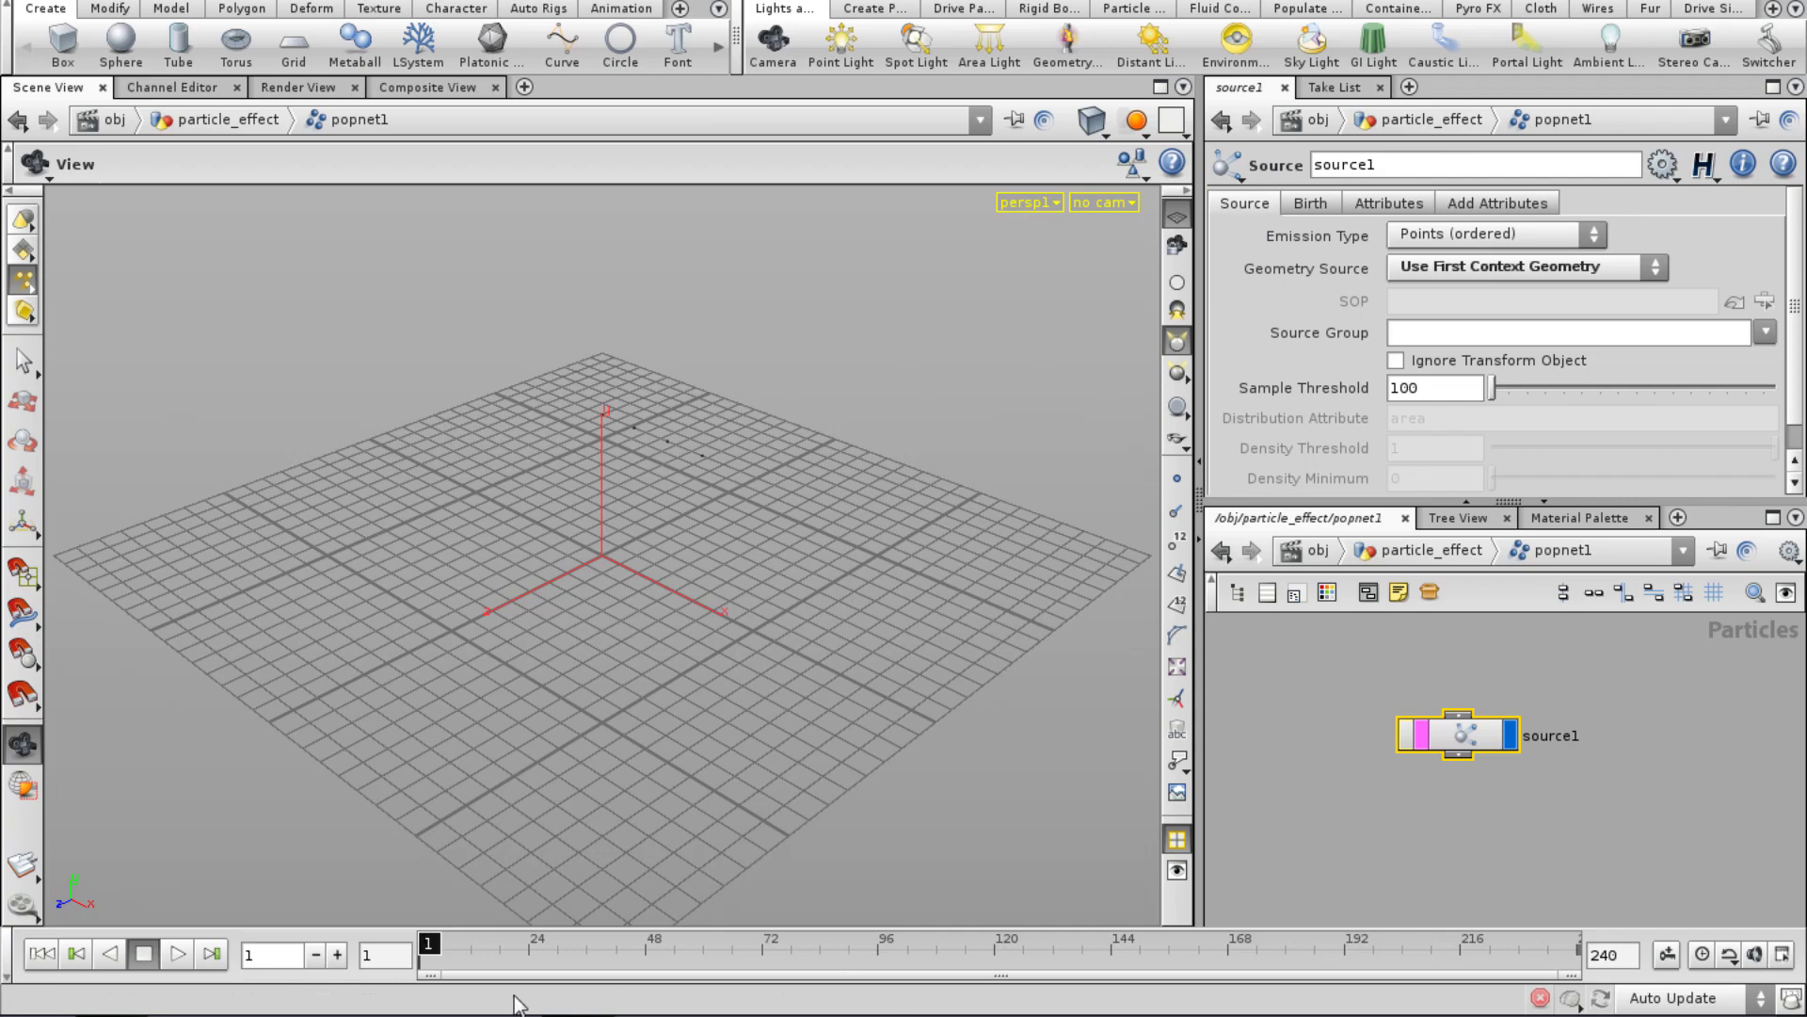
Turn on point display in the viewport and scrub through the timeline to examine the particles emitted by the Source.
{"action": "left_click_drag", "start_coordinate": [484, 961], "coordinate": [1149, 962]}
{"action": "left_click", "coordinate": [1177, 478]}
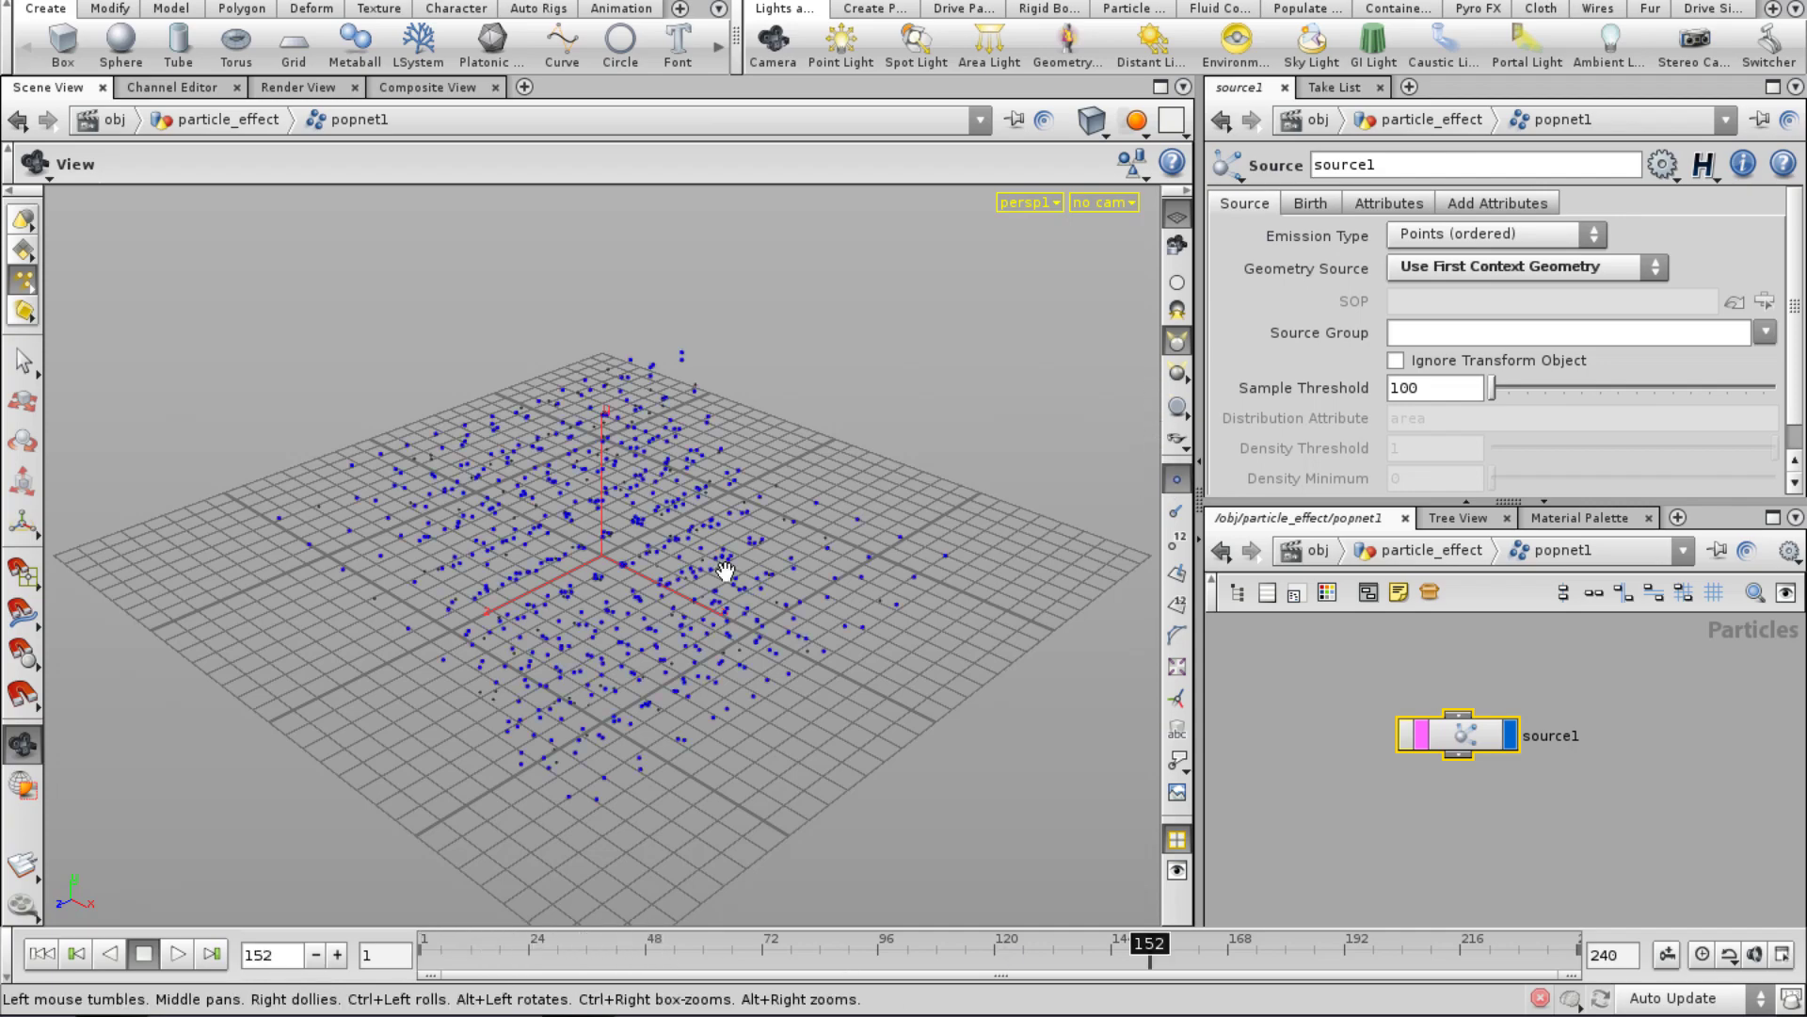
{"action": "left_click_drag", "start_coordinate": [698, 593], "coordinate": [988, 611]}
{"action": "left_click_drag", "start_coordinate": [1109, 954], "coordinate": [1019, 953]}
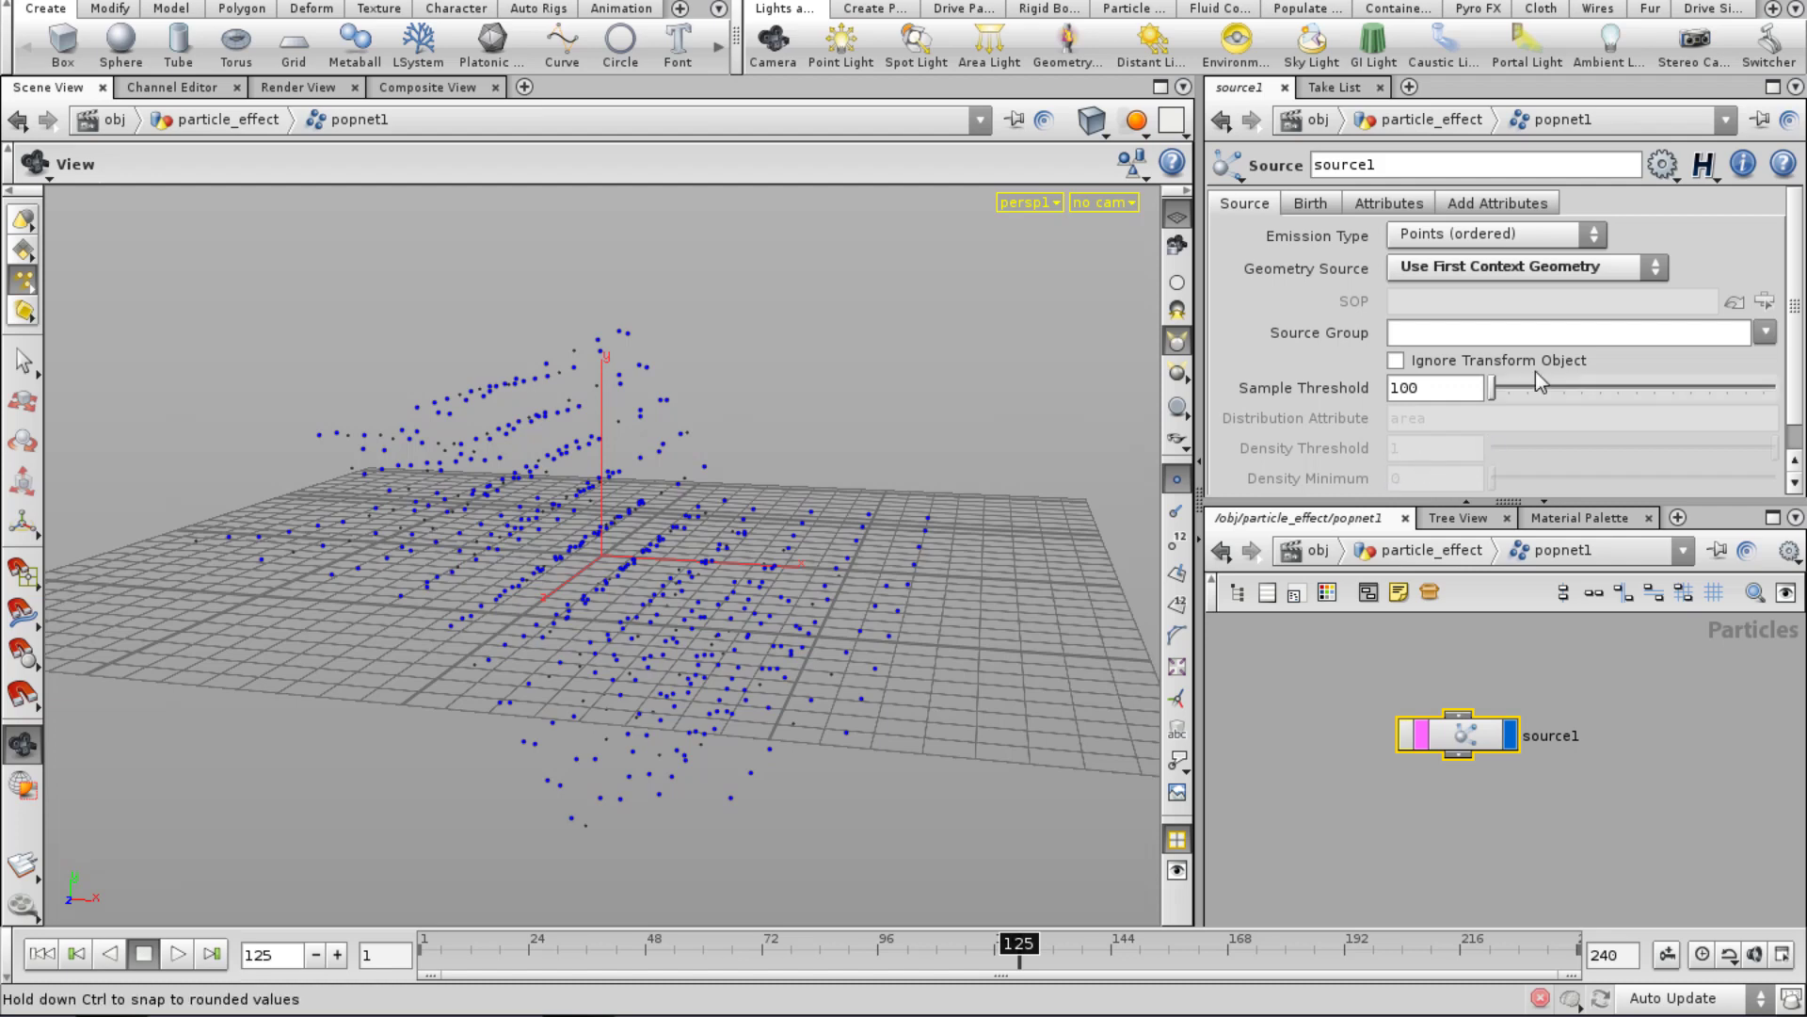
Enlarge the parameter area, set the Source's Emission Type to Surfaces (random), and return the timeline to frame 1.
{"action": "left_click_drag", "start_coordinate": [1513, 506], "coordinate": [1513, 544]}
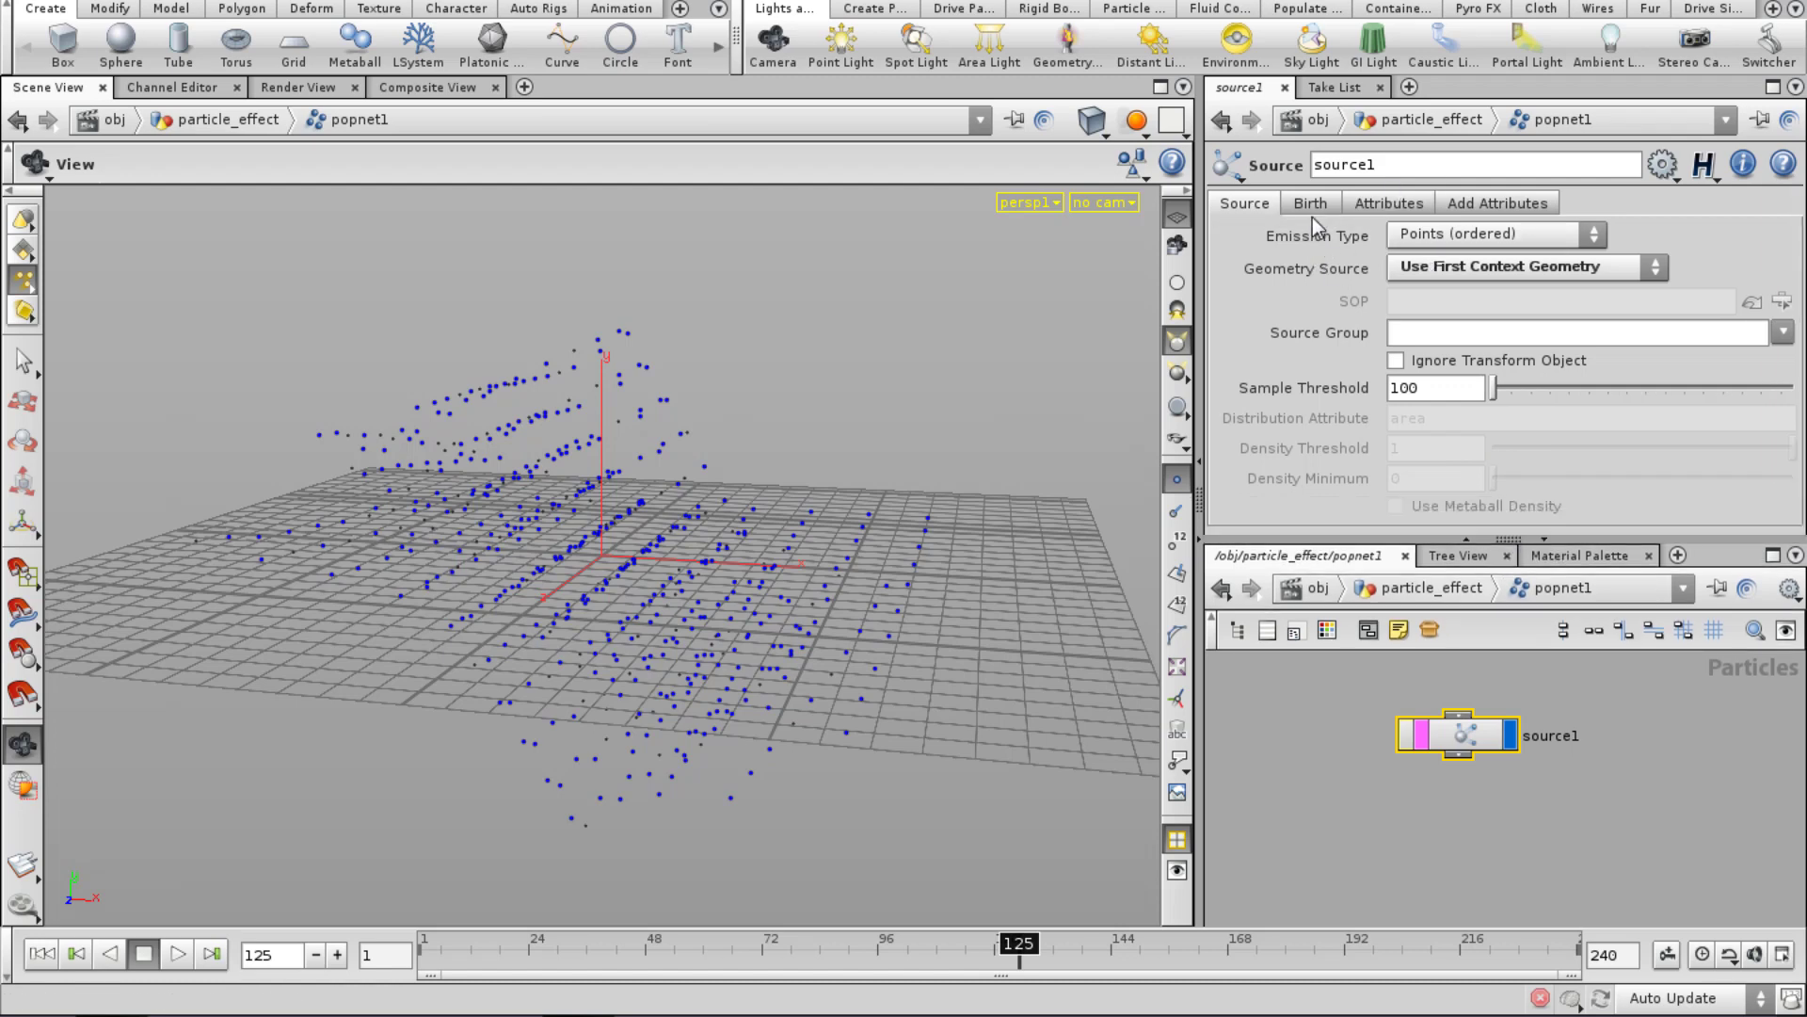
{"action": "left_click", "coordinate": [1271, 203]}
{"action": "left_click", "coordinate": [1512, 235]}
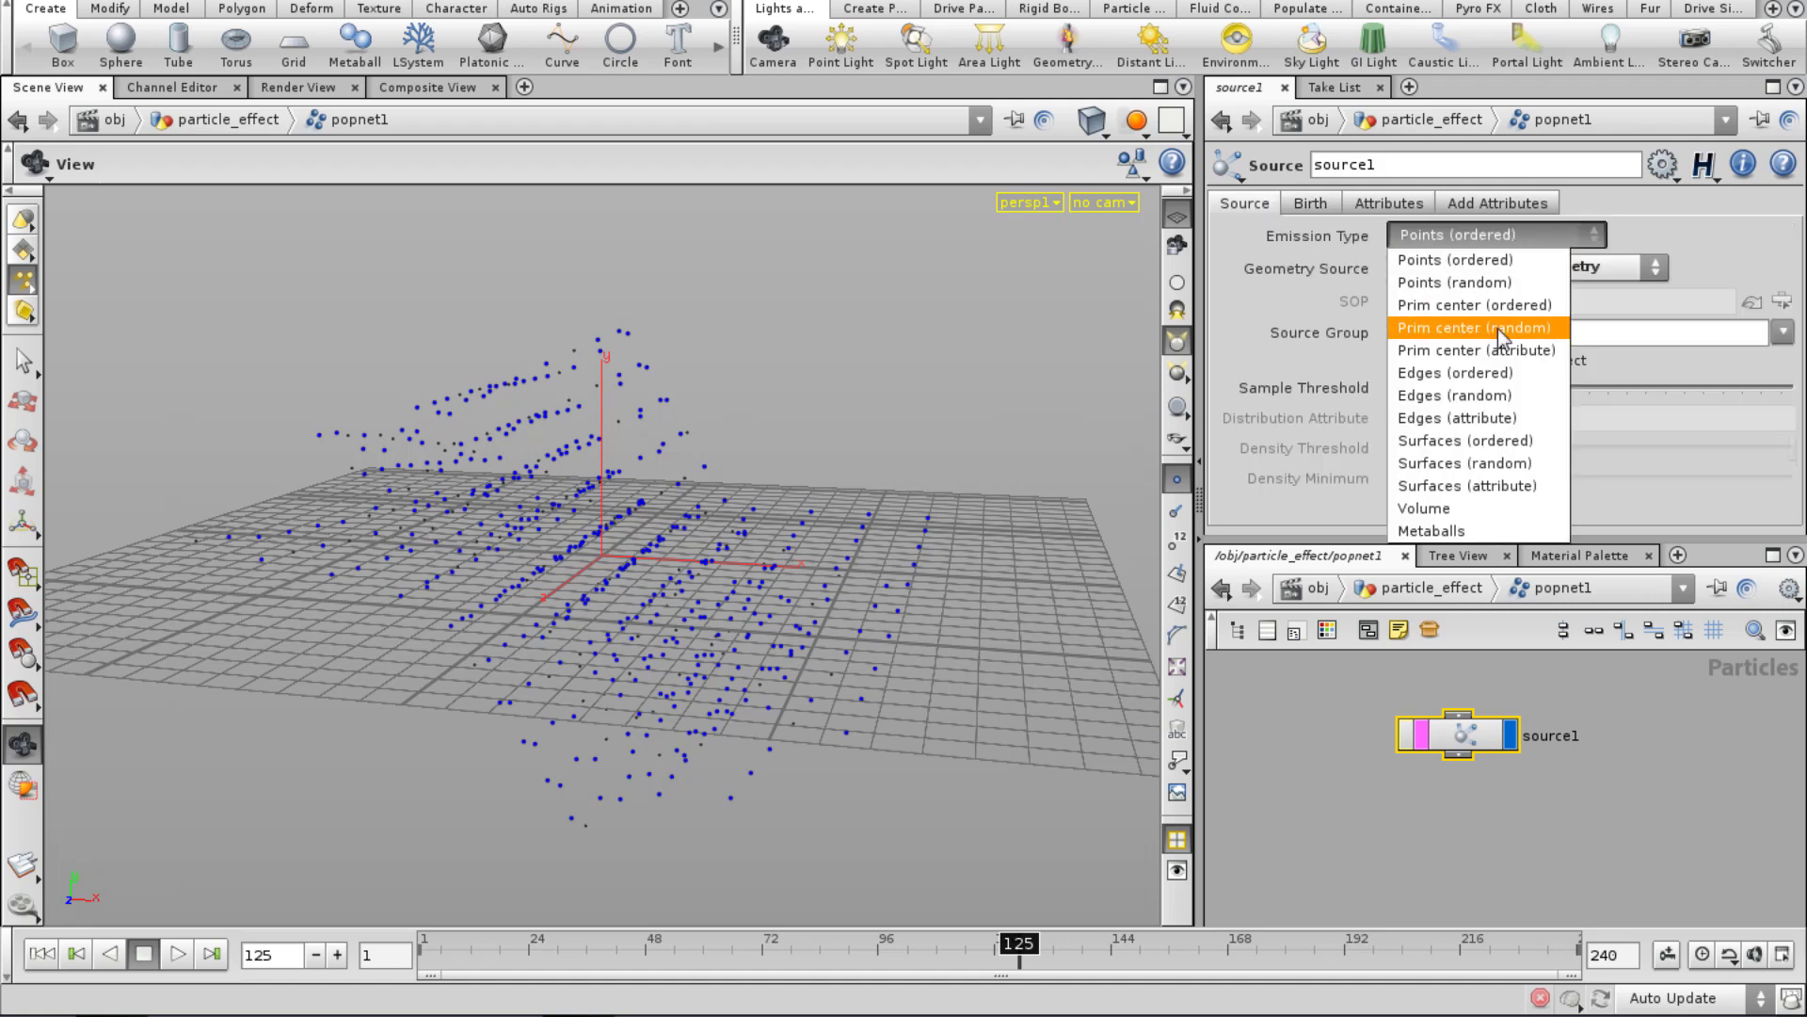
{"action": "left_click", "coordinate": [1499, 459]}
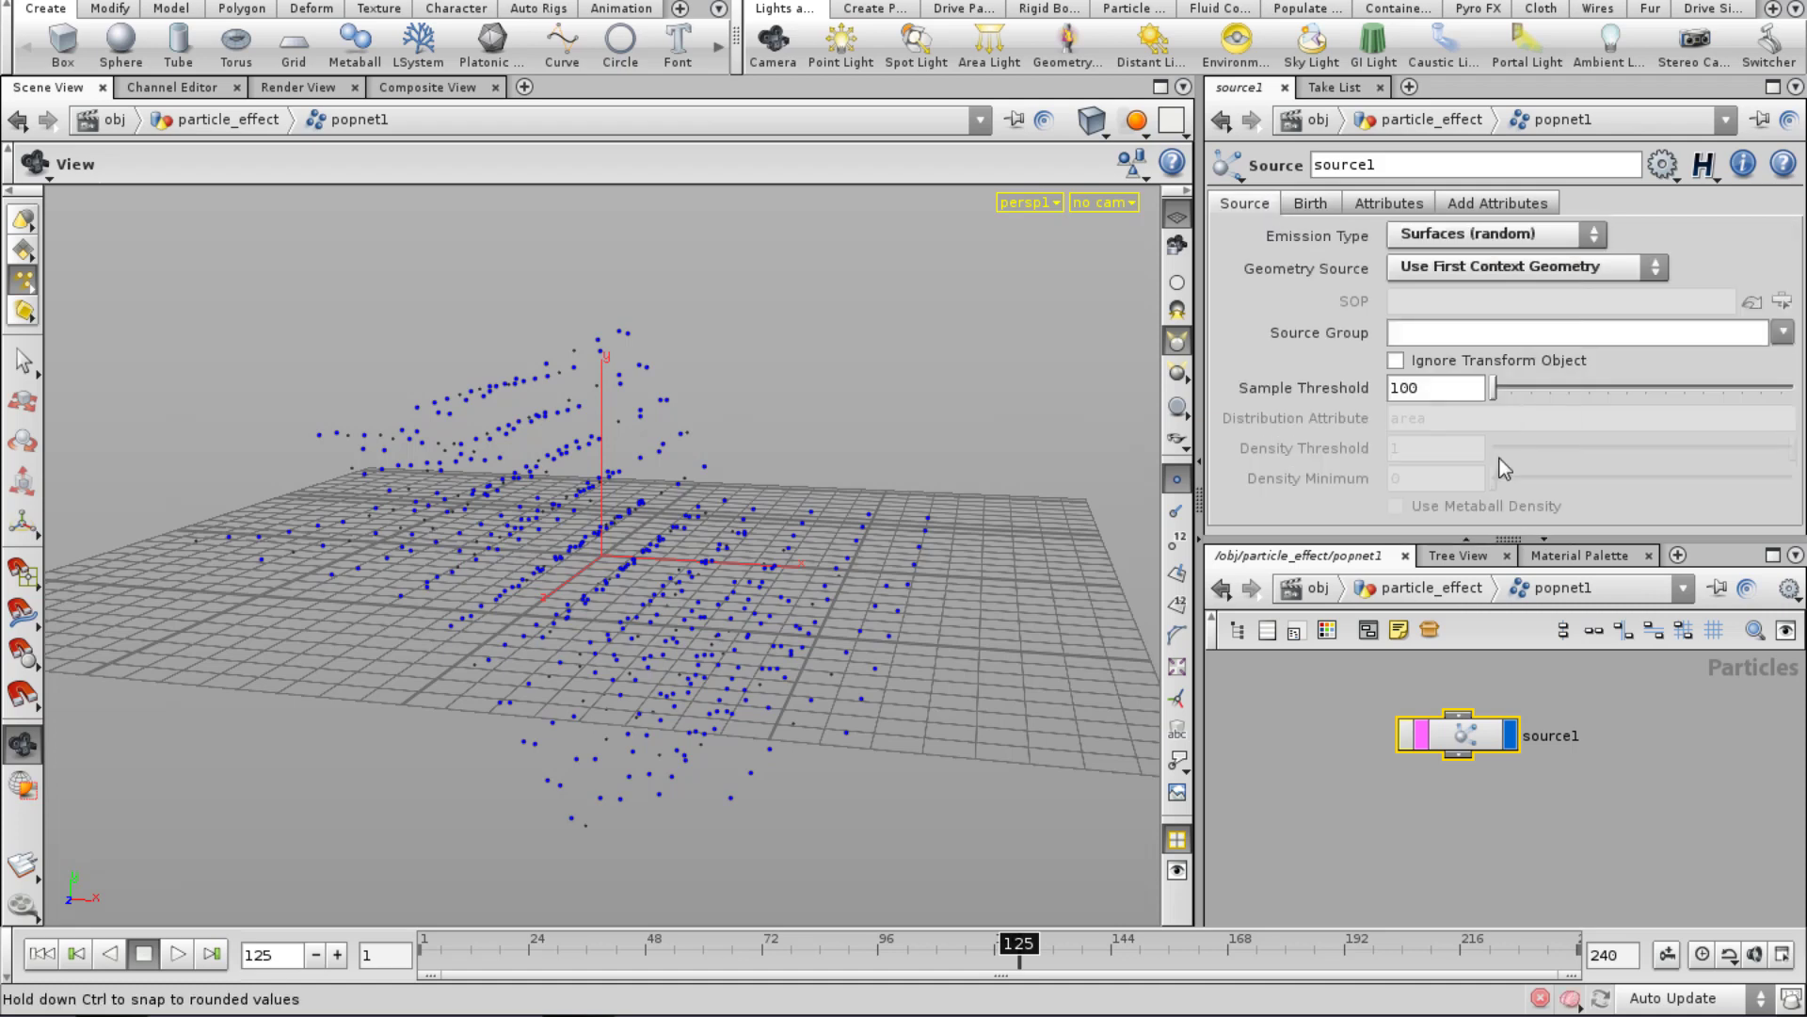
{"action": "left_click_drag", "start_coordinate": [472, 954], "coordinate": [8, 974]}
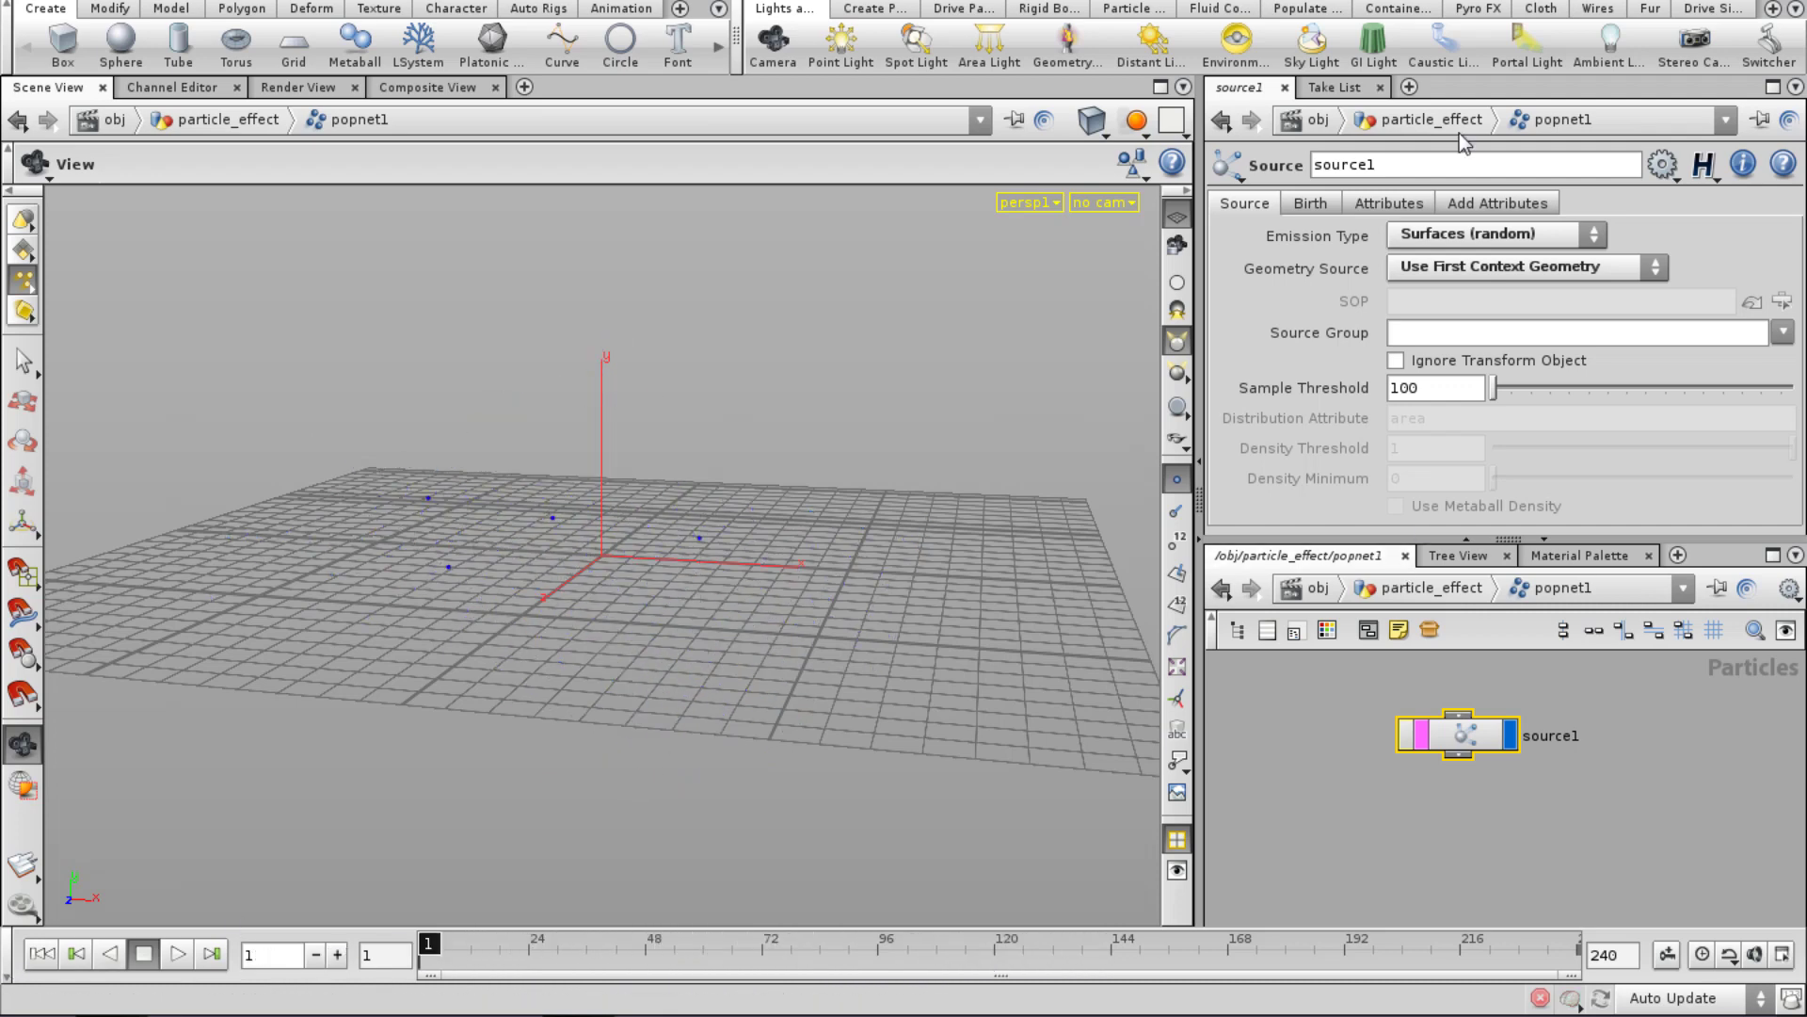
Look over the Source's birth and attribute settings, and inspect the grid node's geometry information inside the grid object.
{"action": "left_click", "coordinate": [1315, 199]}
{"action": "left_click", "coordinate": [1390, 203]}
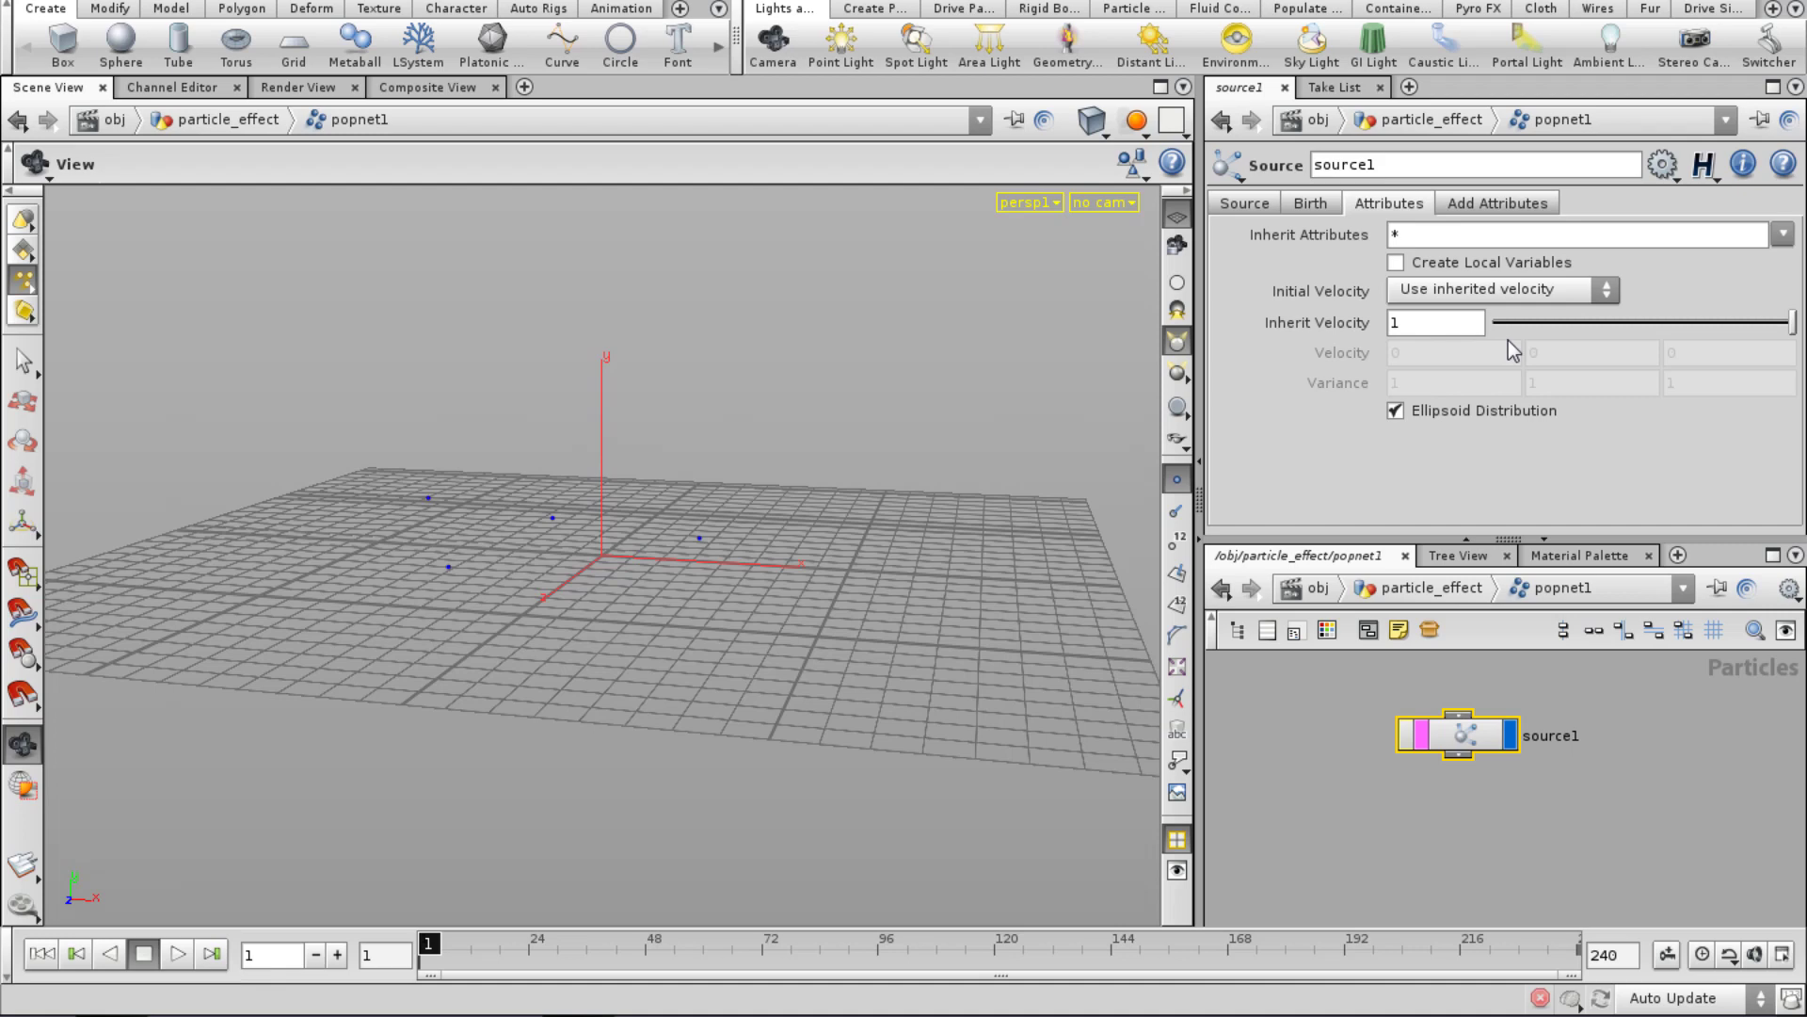
{"action": "left_click", "coordinate": [1307, 589]}
{"action": "left_click", "coordinate": [1350, 688]}
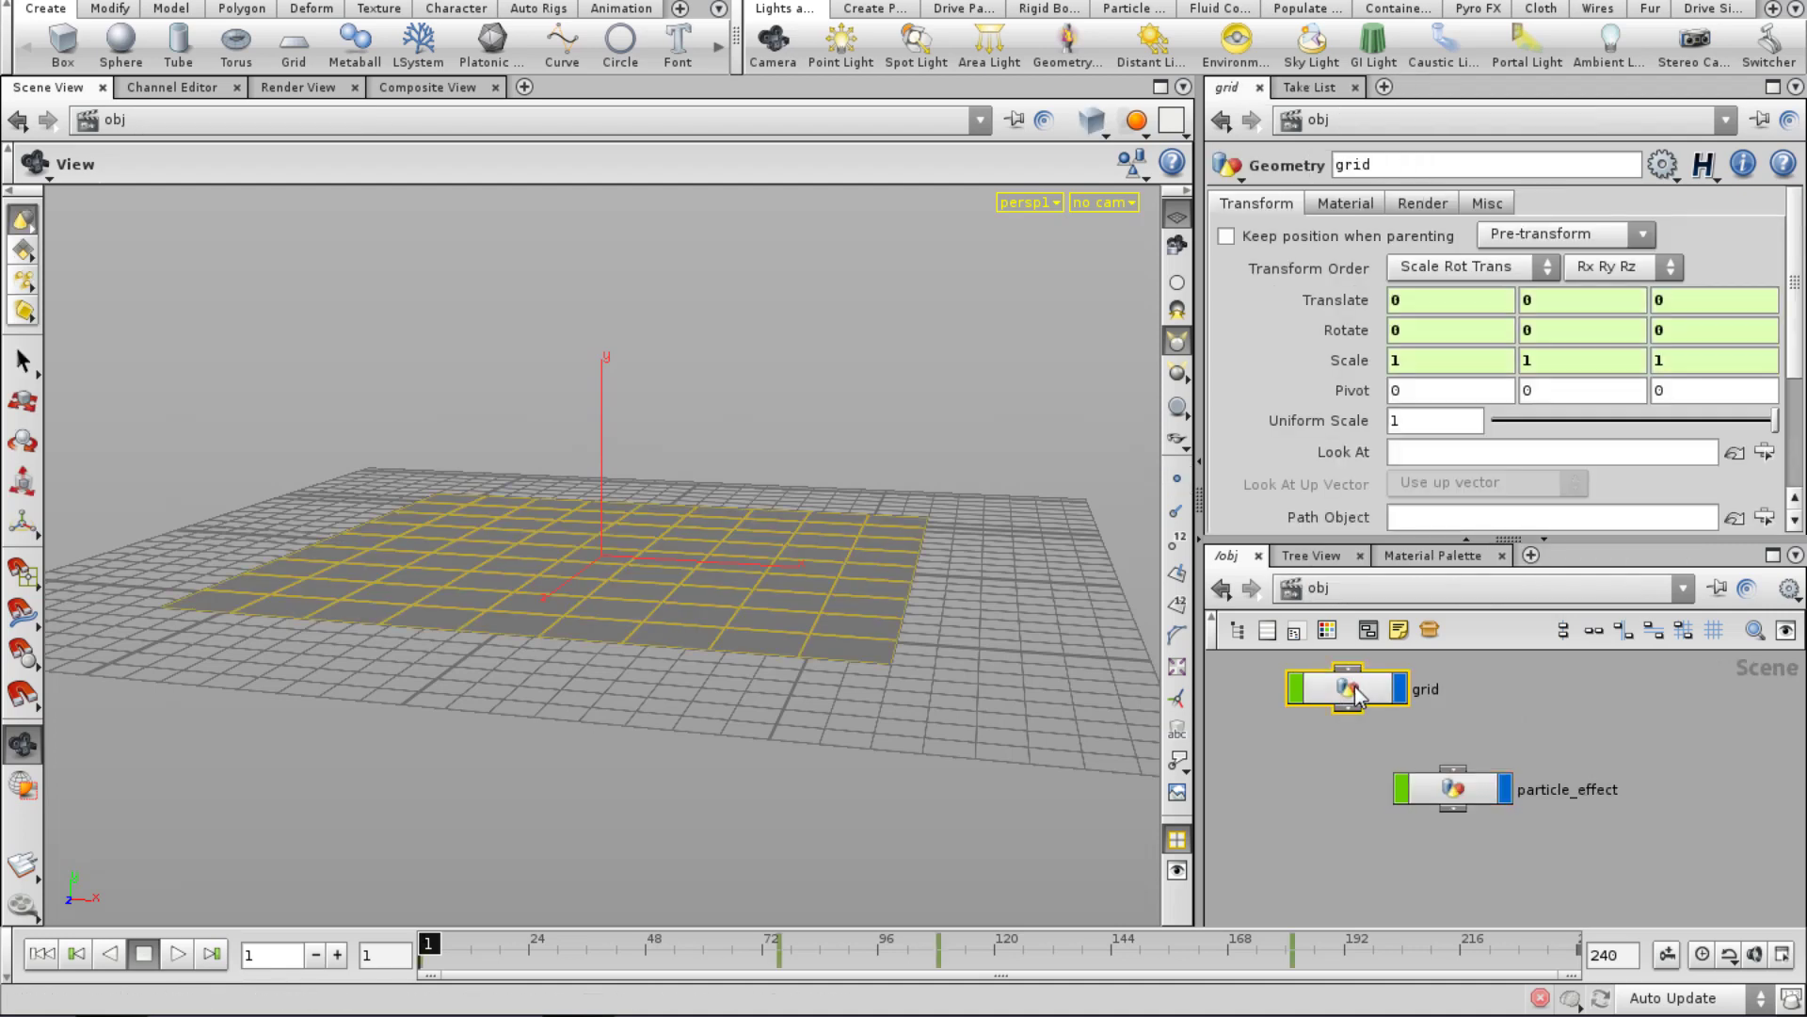
{"action": "double_click", "coordinate": [1354, 687]}
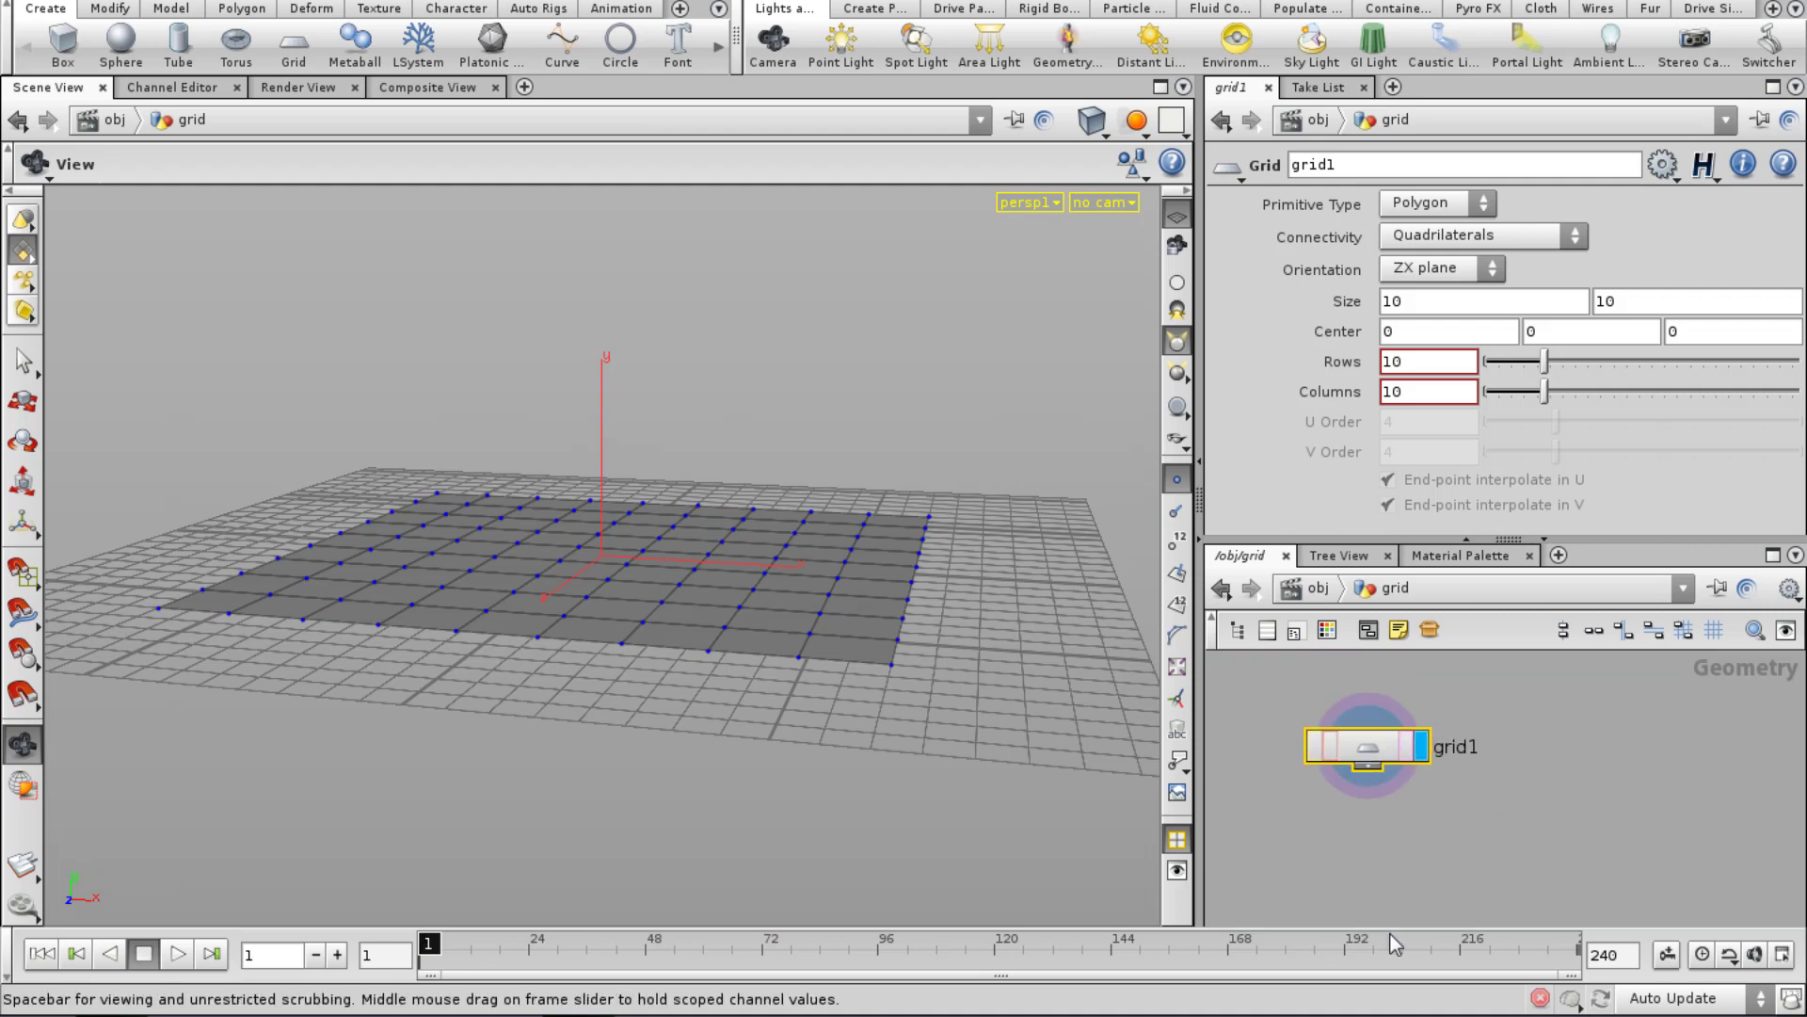
{"action": "middle_click", "coordinate": [1384, 744]}
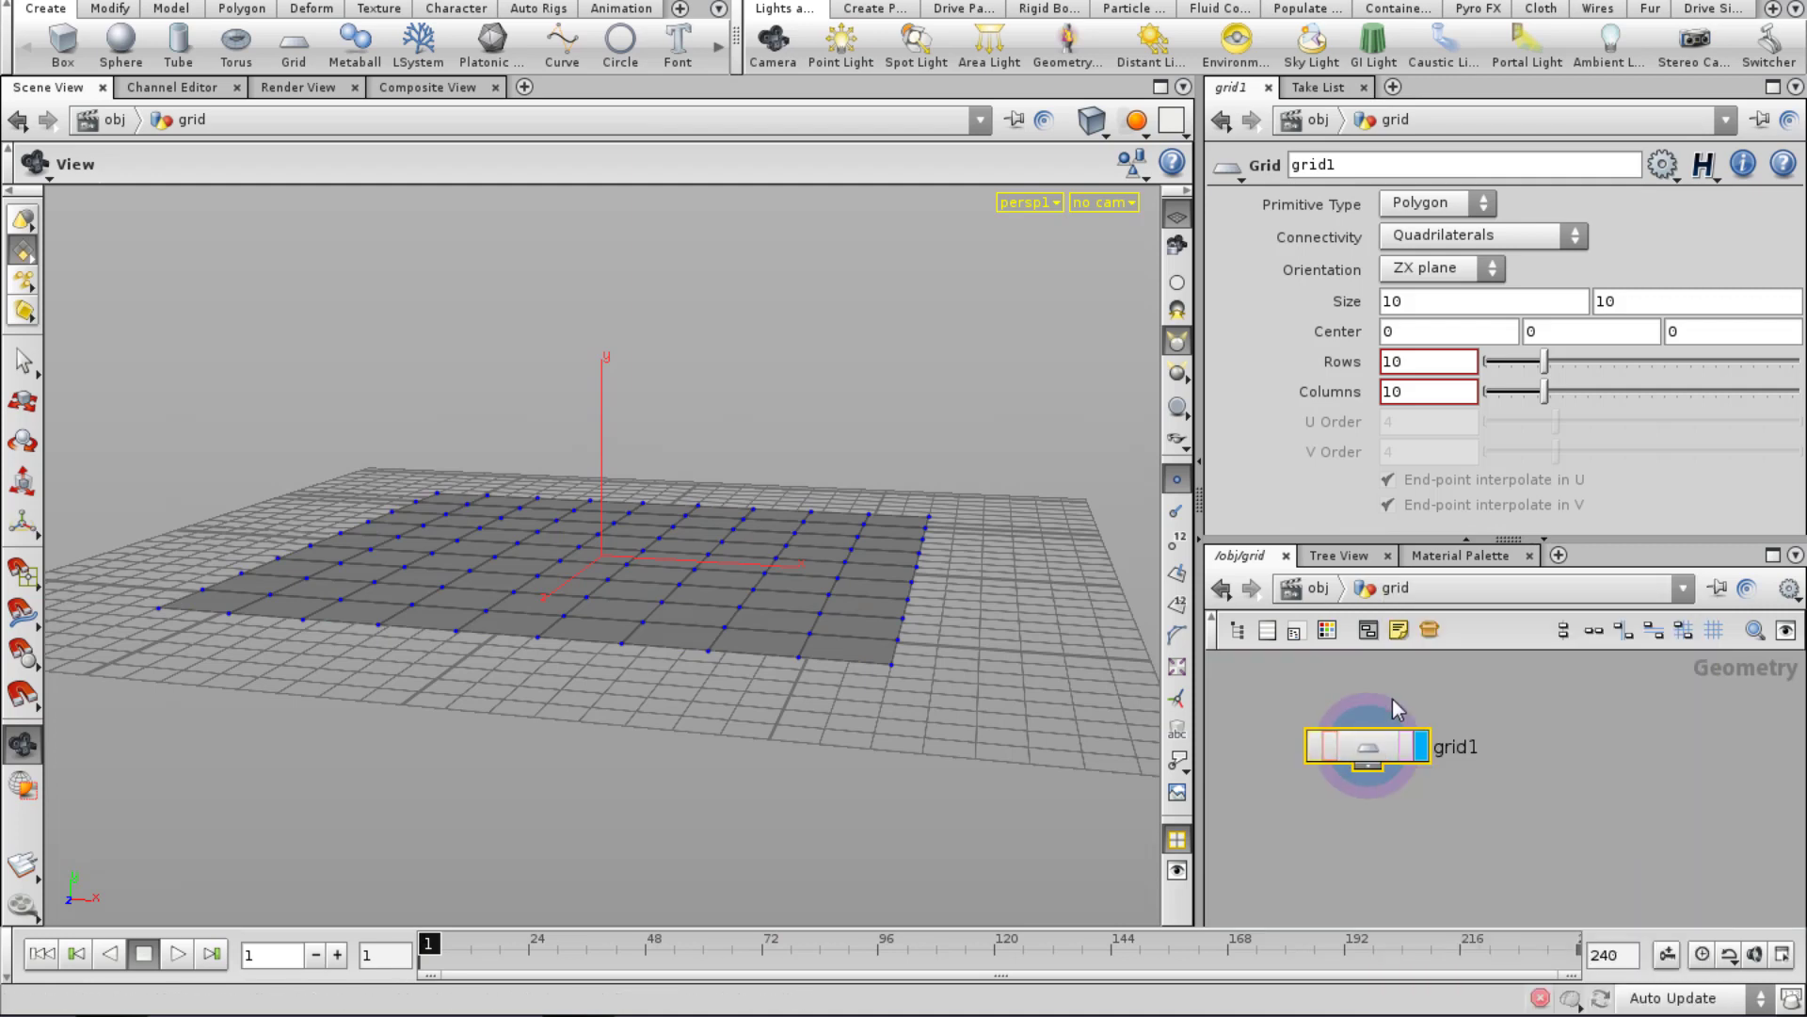
{"action": "middle_click", "coordinate": [1377, 771]}
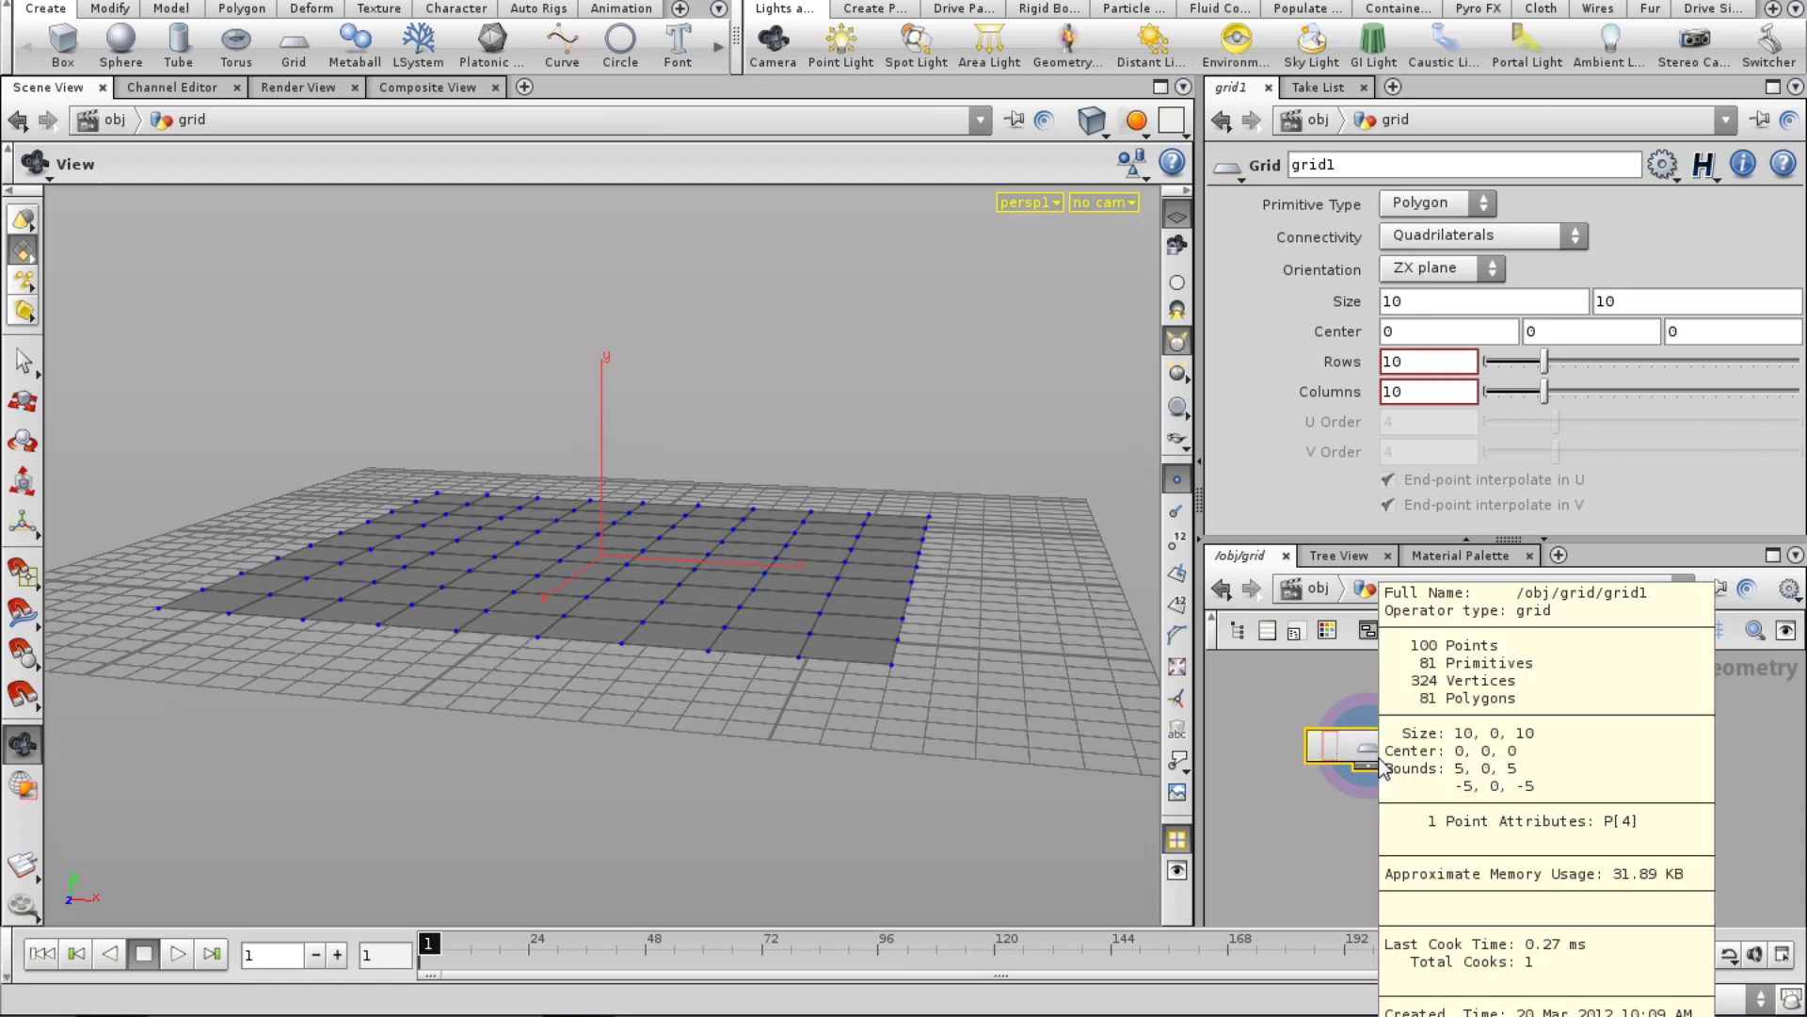
Append a Facet node below the grid node and make it the displayed node.
{"action": "key", "text": "Tab"}
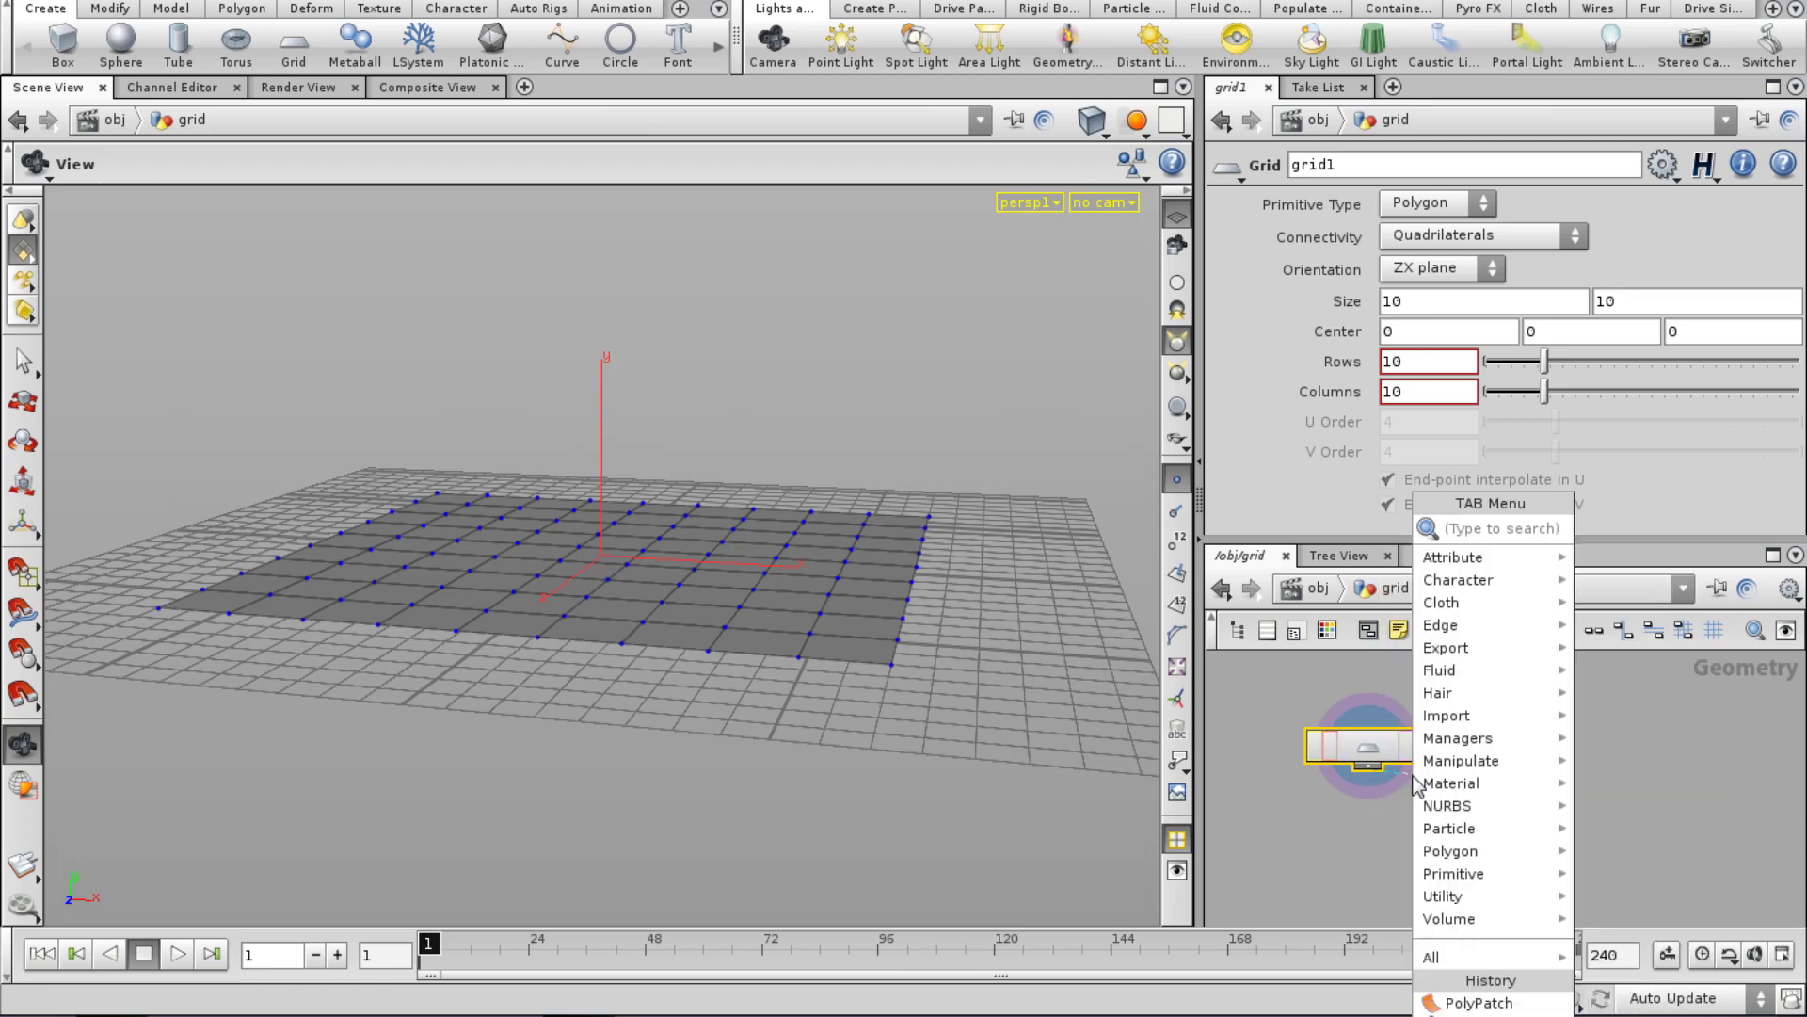
{"action": "mouse_move", "coordinate": [1497, 643]}
{"action": "left_click", "coordinate": [1620, 529]}
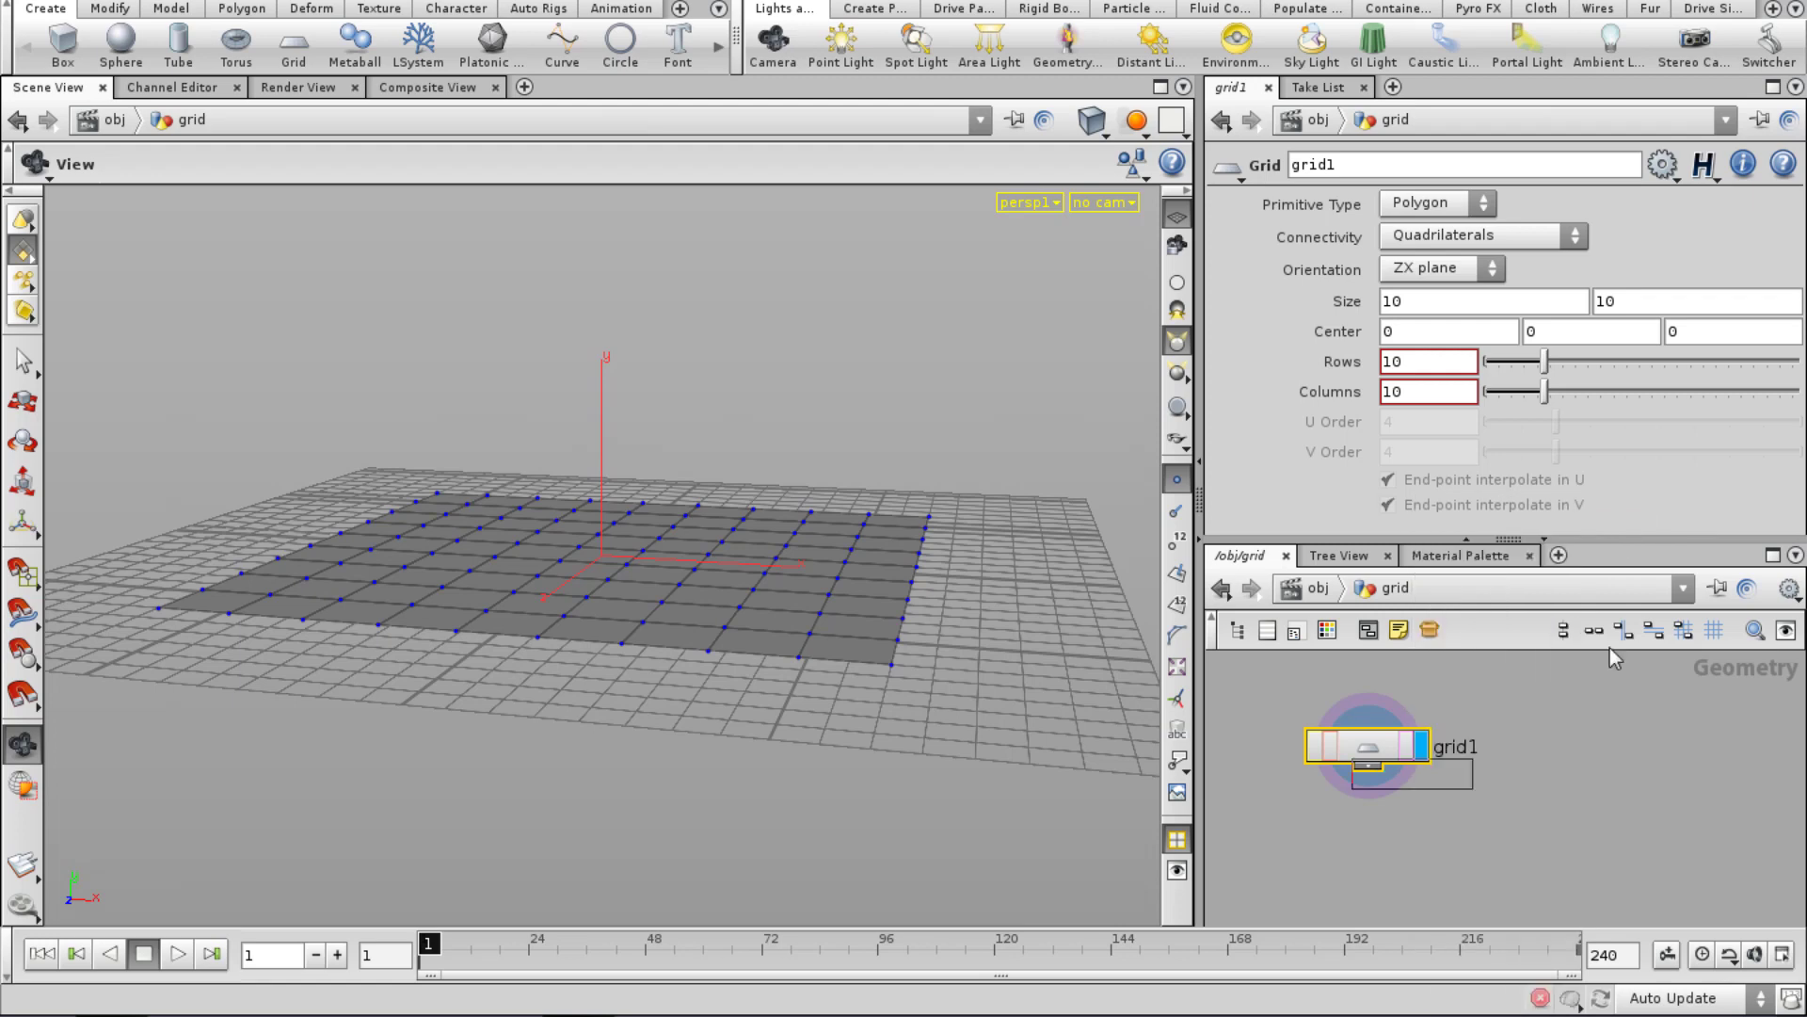
{"action": "left_click", "coordinate": [1487, 857]}
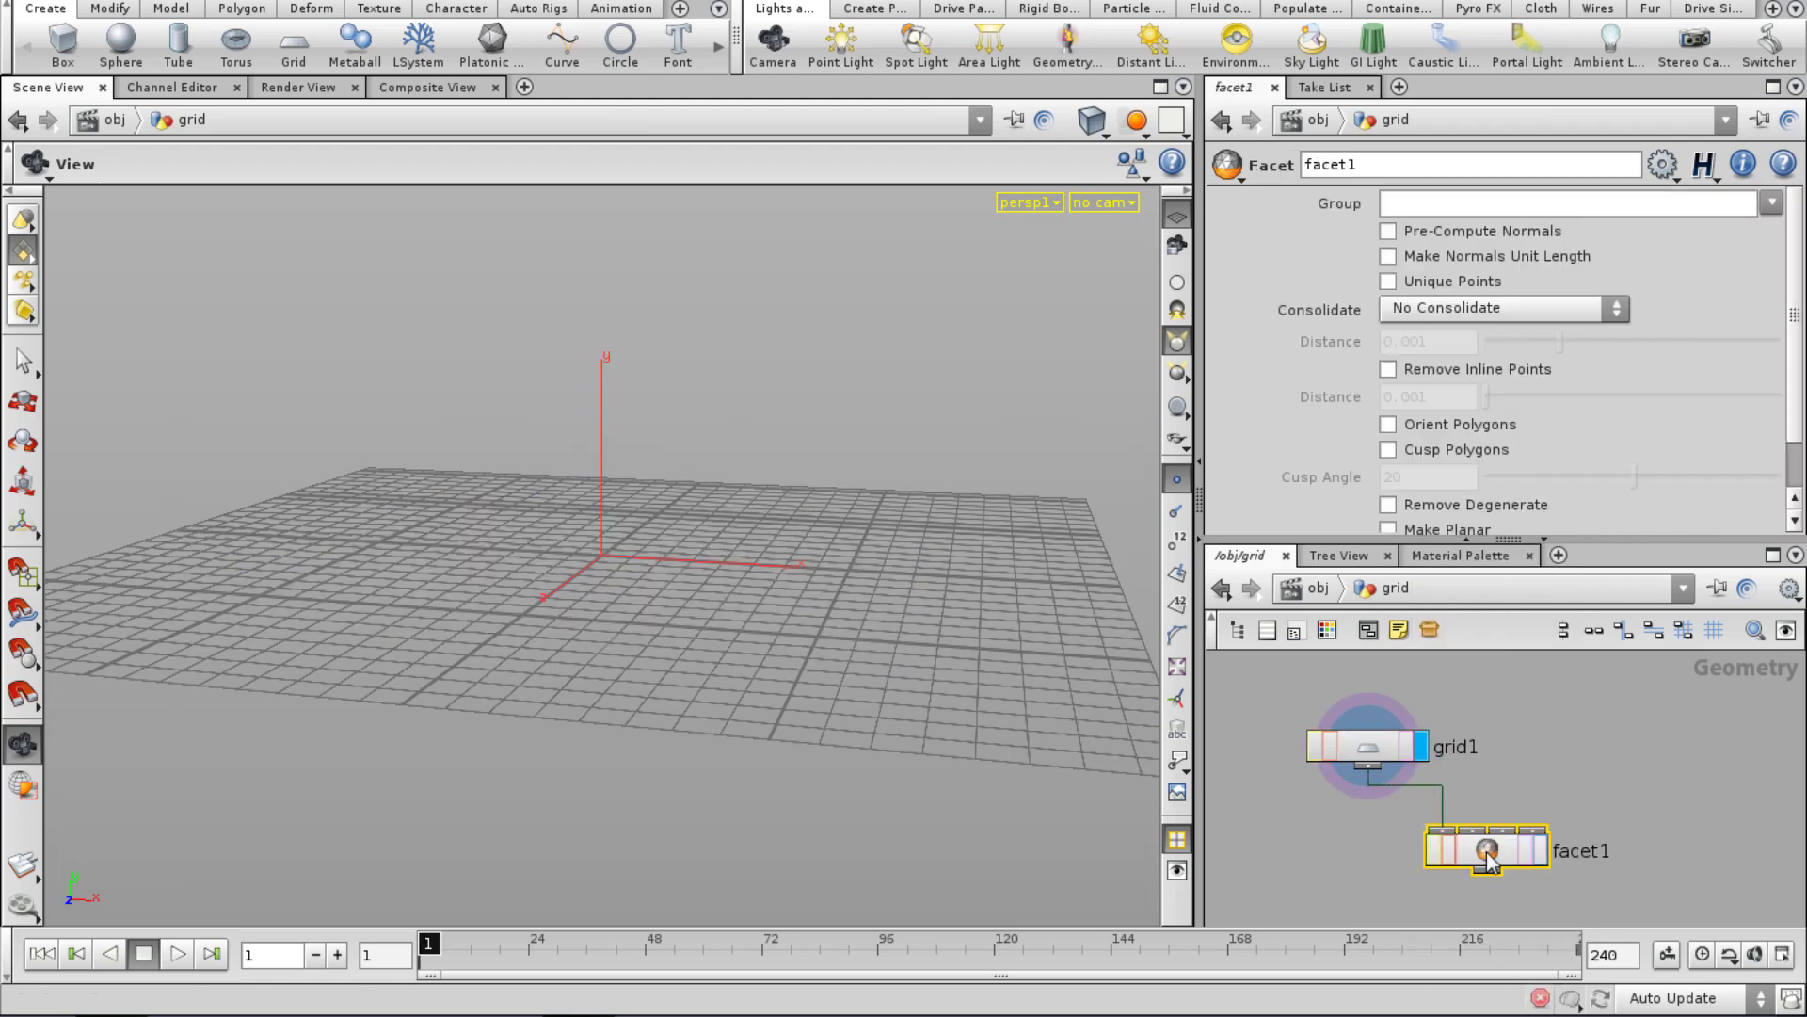
{"action": "left_click", "coordinate": [1542, 853]}
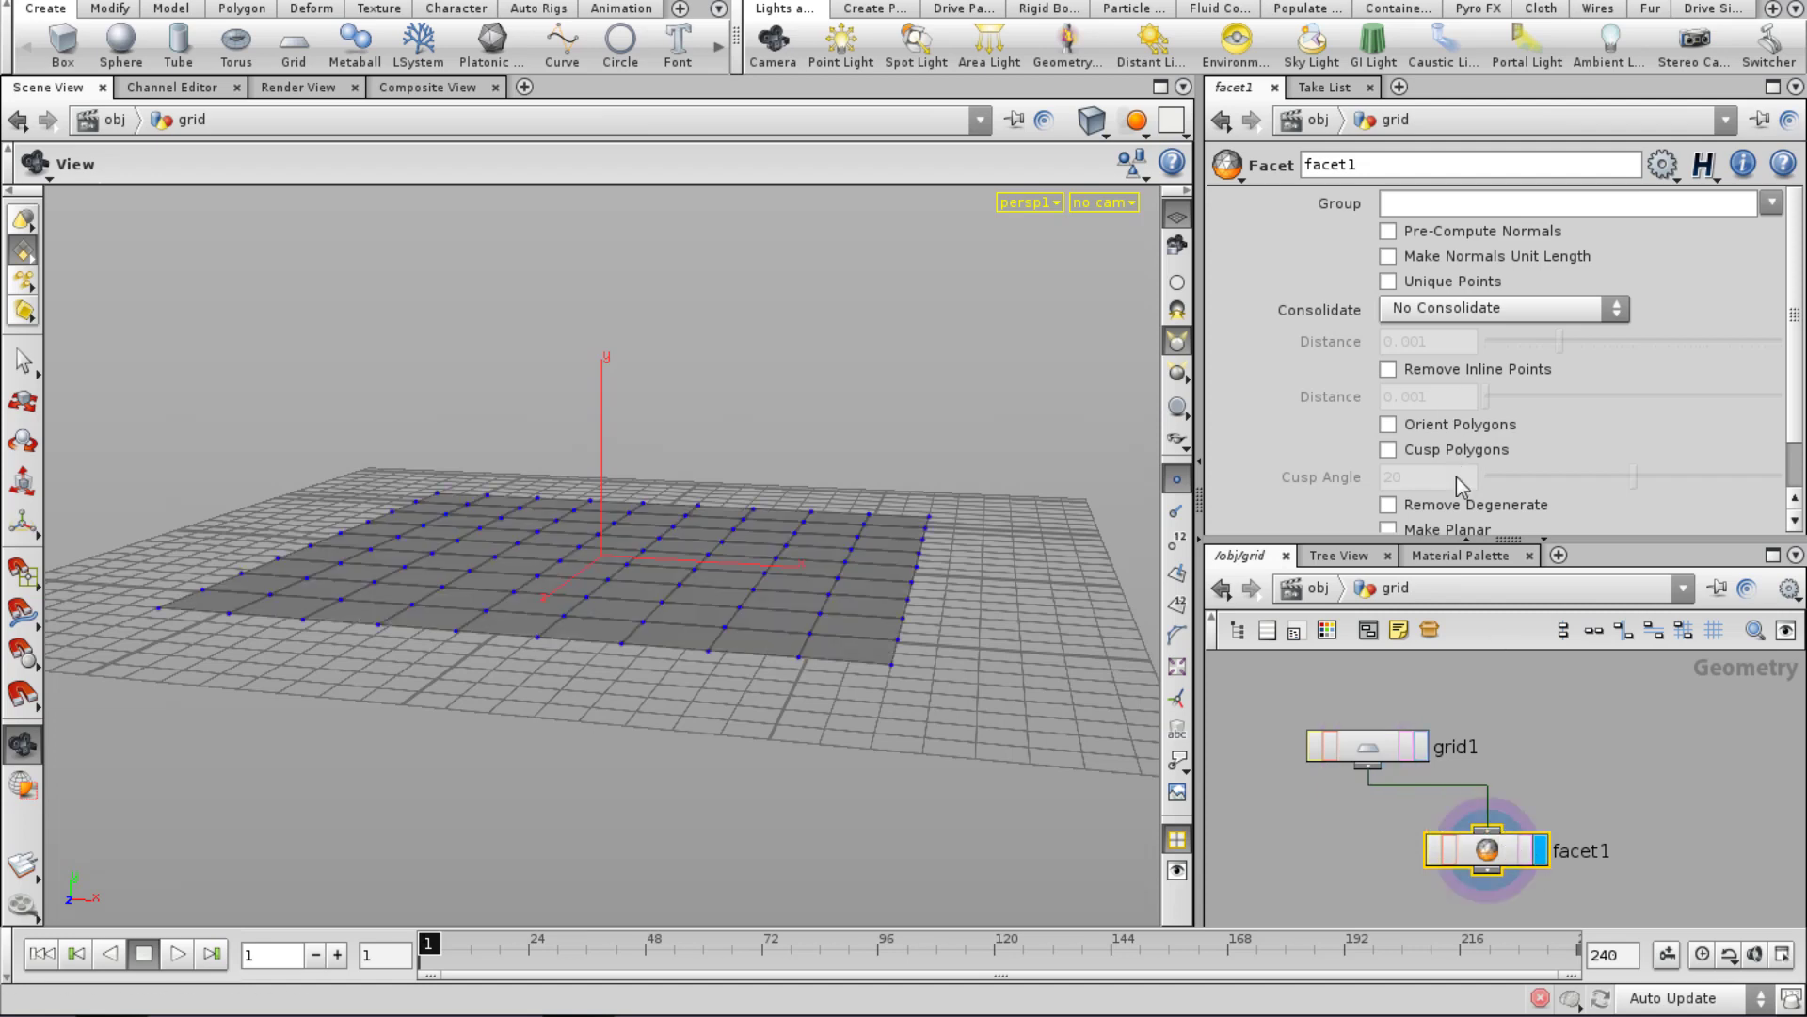
Enable Cusp Polygons and Post-Compute Normals on the Facet node.
{"action": "left_click", "coordinate": [1387, 449]}
{"action": "scroll", "coordinate": [1384, 471], "scroll_direction": "down", "scroll_amount": 2}
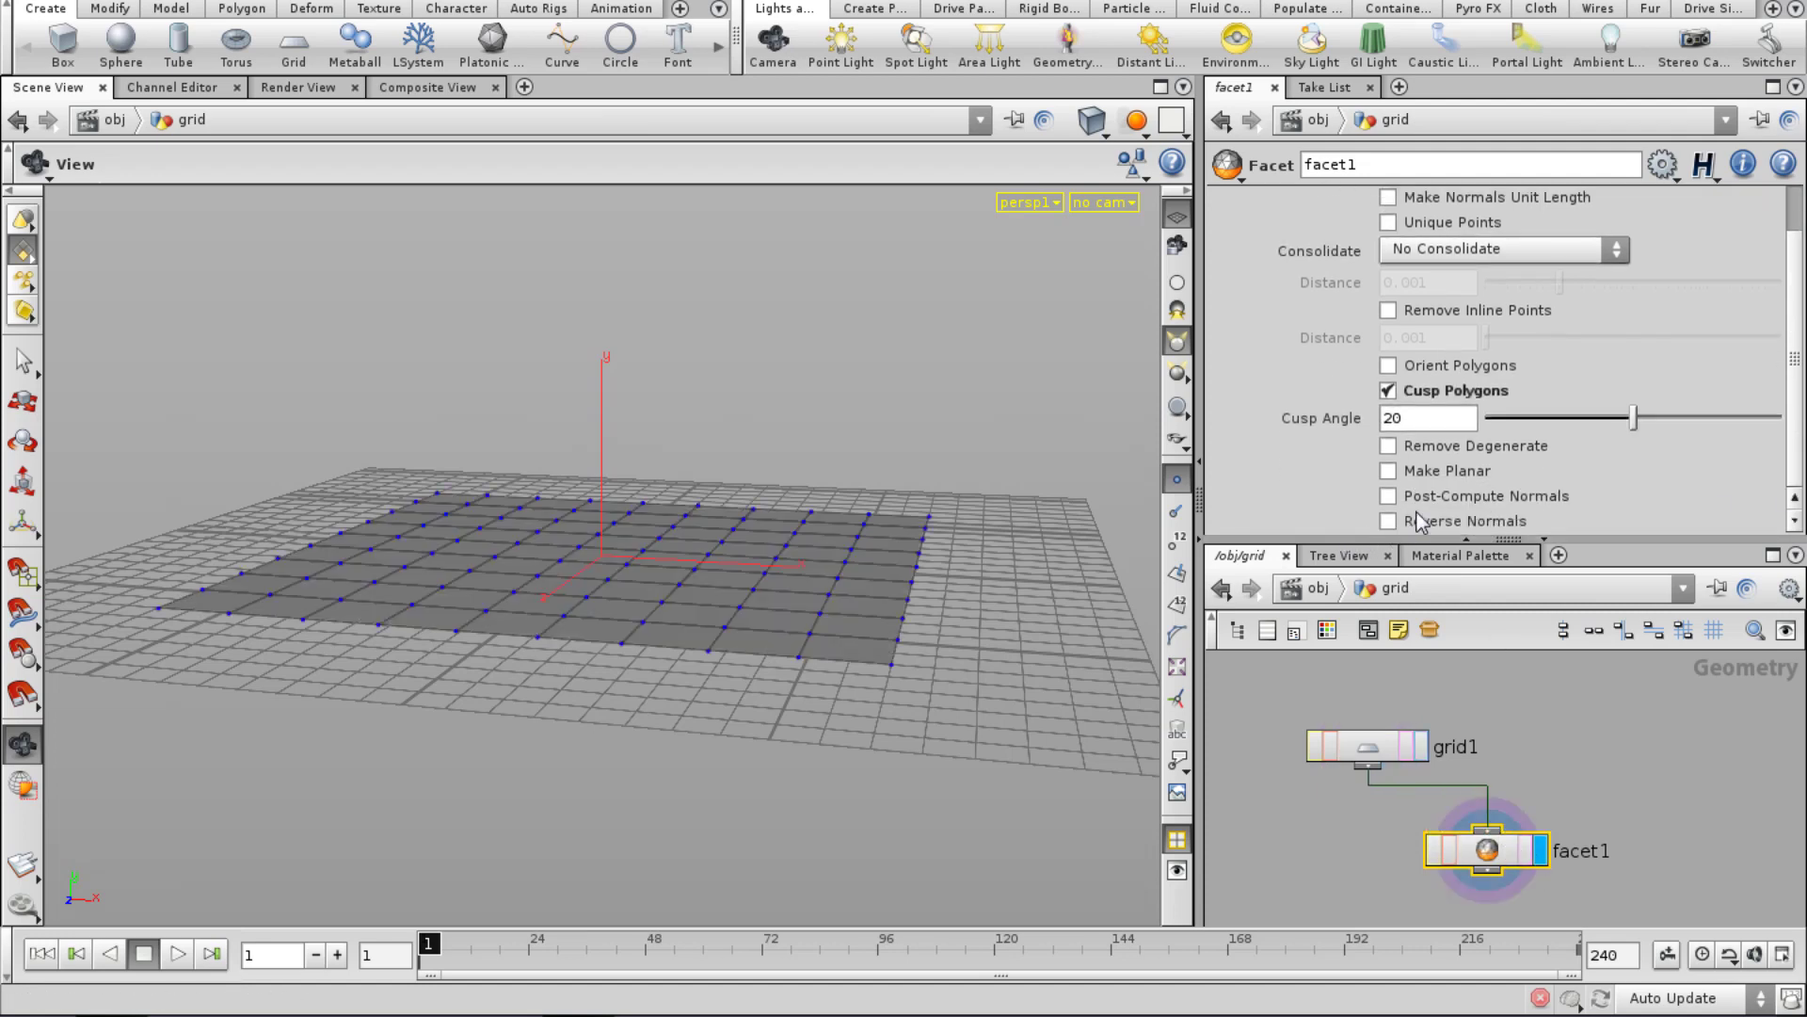
{"action": "left_click", "coordinate": [1433, 494]}
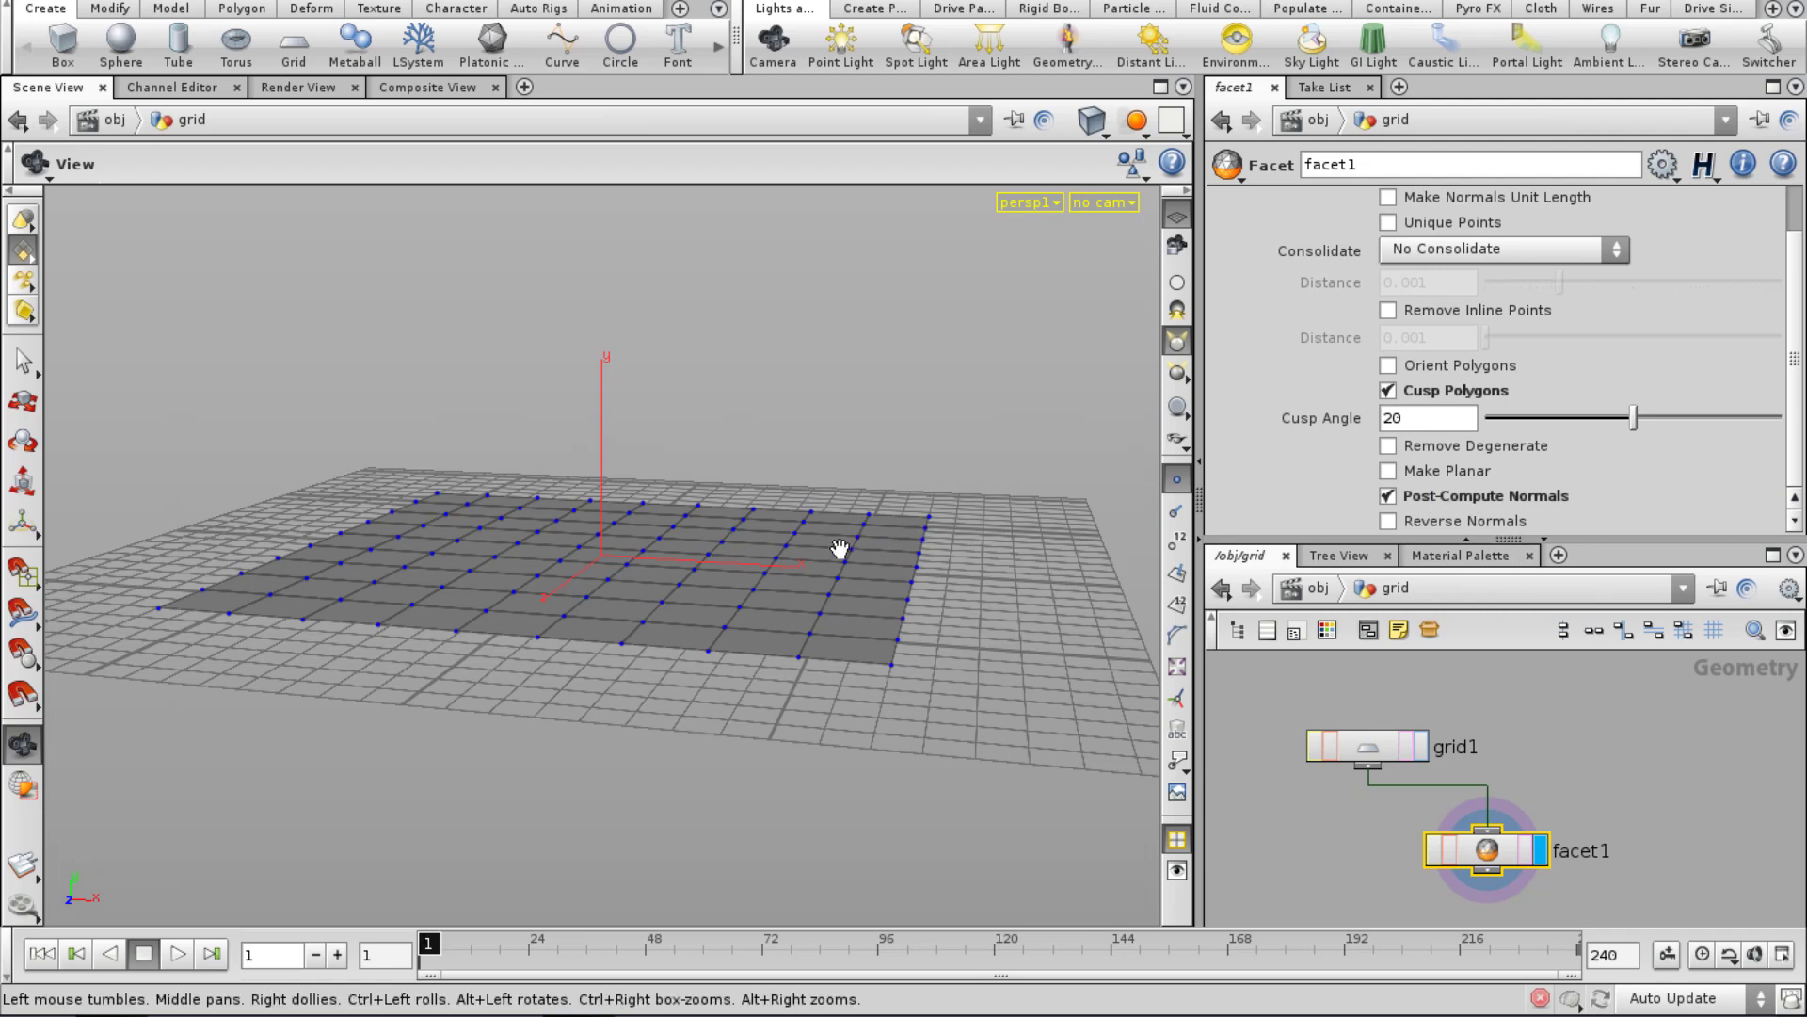
Turn on point normal display in the viewport and examine the grid's normals and the Facet node.
{"action": "right_click_drag", "start_coordinate": [750, 612], "coordinate": [800, 683]}
{"action": "left_click", "coordinate": [1177, 516]}
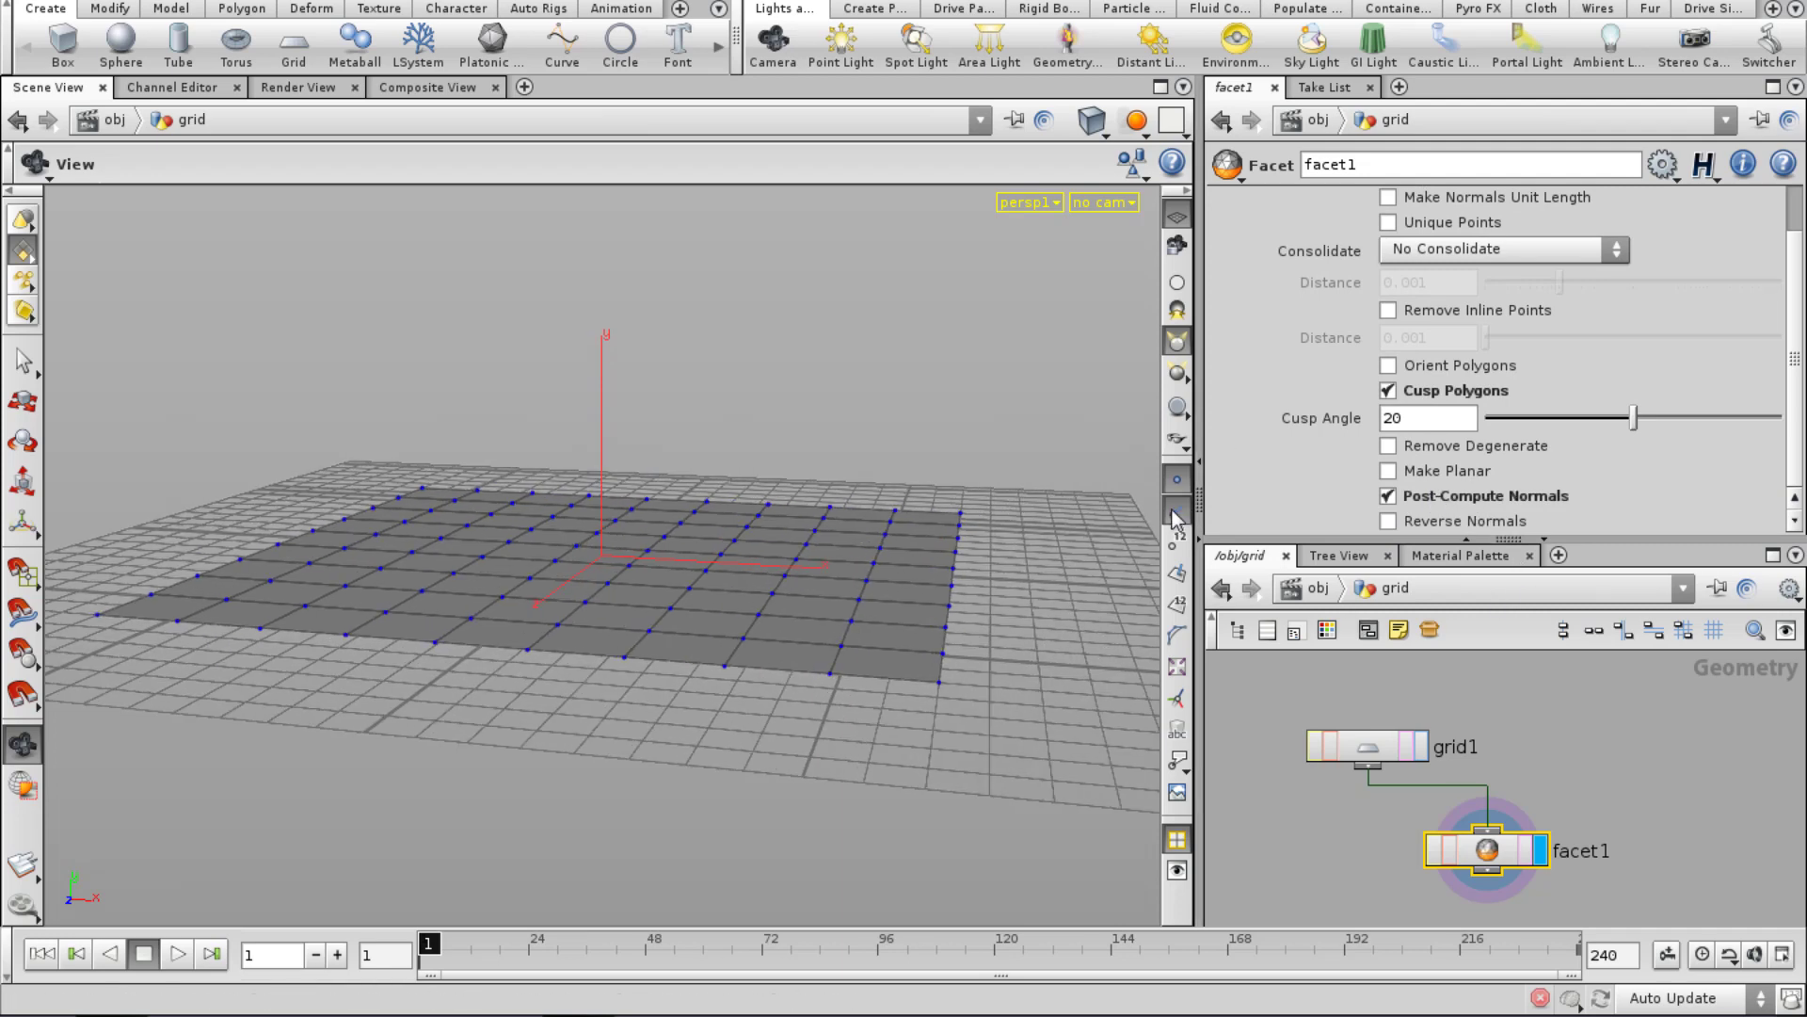
{"action": "left_click_drag", "start_coordinate": [731, 536], "coordinate": [880, 484]}
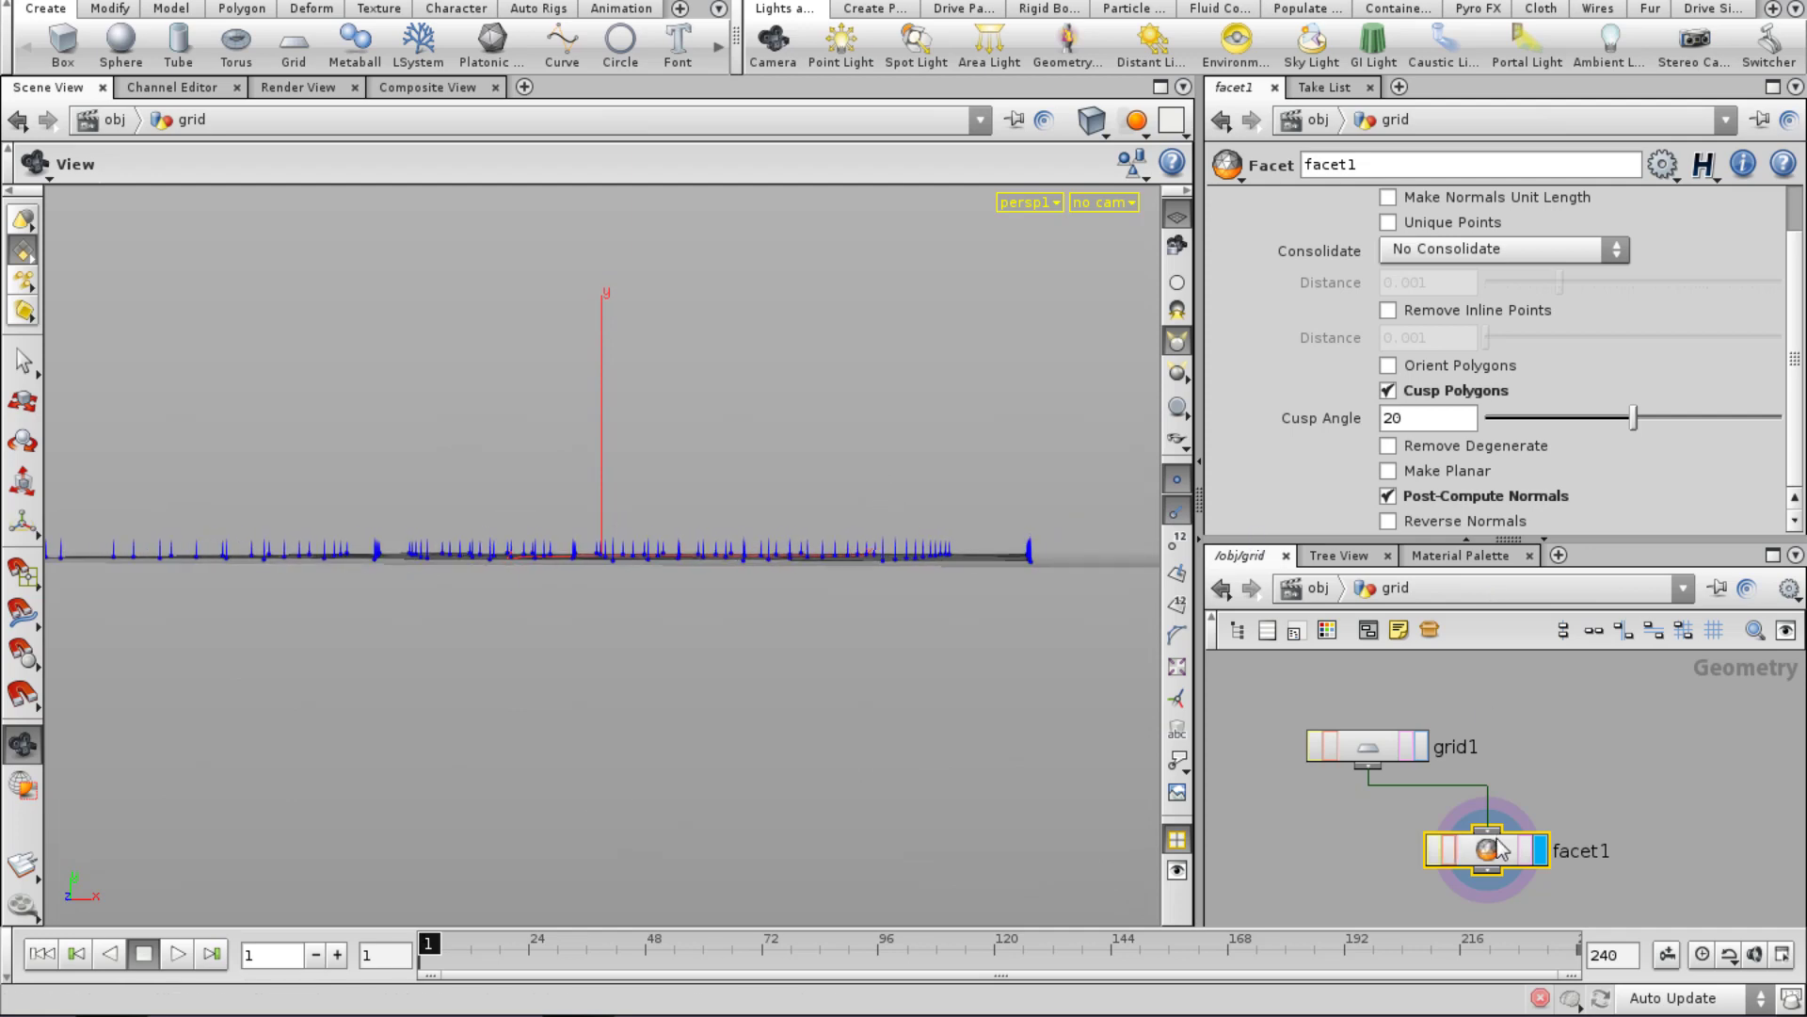
{"action": "mouse_move", "coordinate": [1494, 845]}
{"action": "middle_mouse_down"}
{"action": "mouse_move", "coordinate": [1417, 832]}
{"action": "mouse_move", "coordinate": [1469, 834]}
{"action": "middle_mouse_up"}
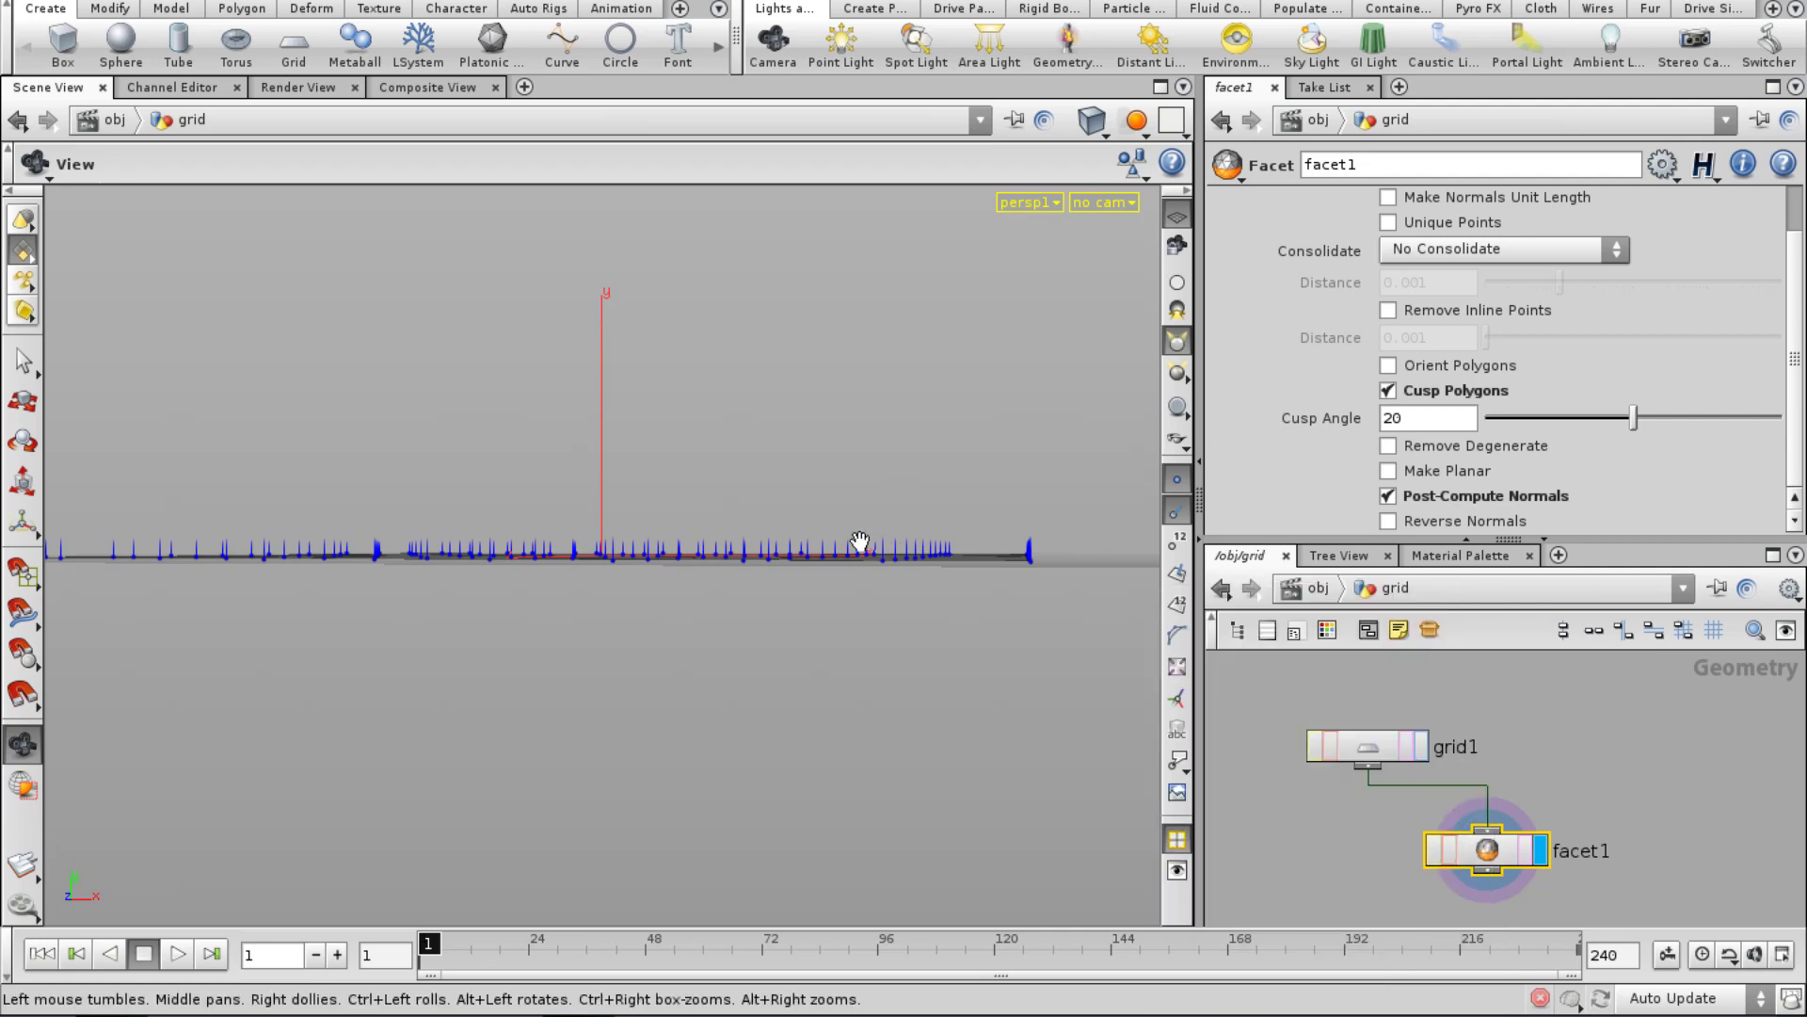
Leave the grid object and go back into the POP network inside particle_effect.
{"action": "left_click", "coordinate": [1318, 590]}
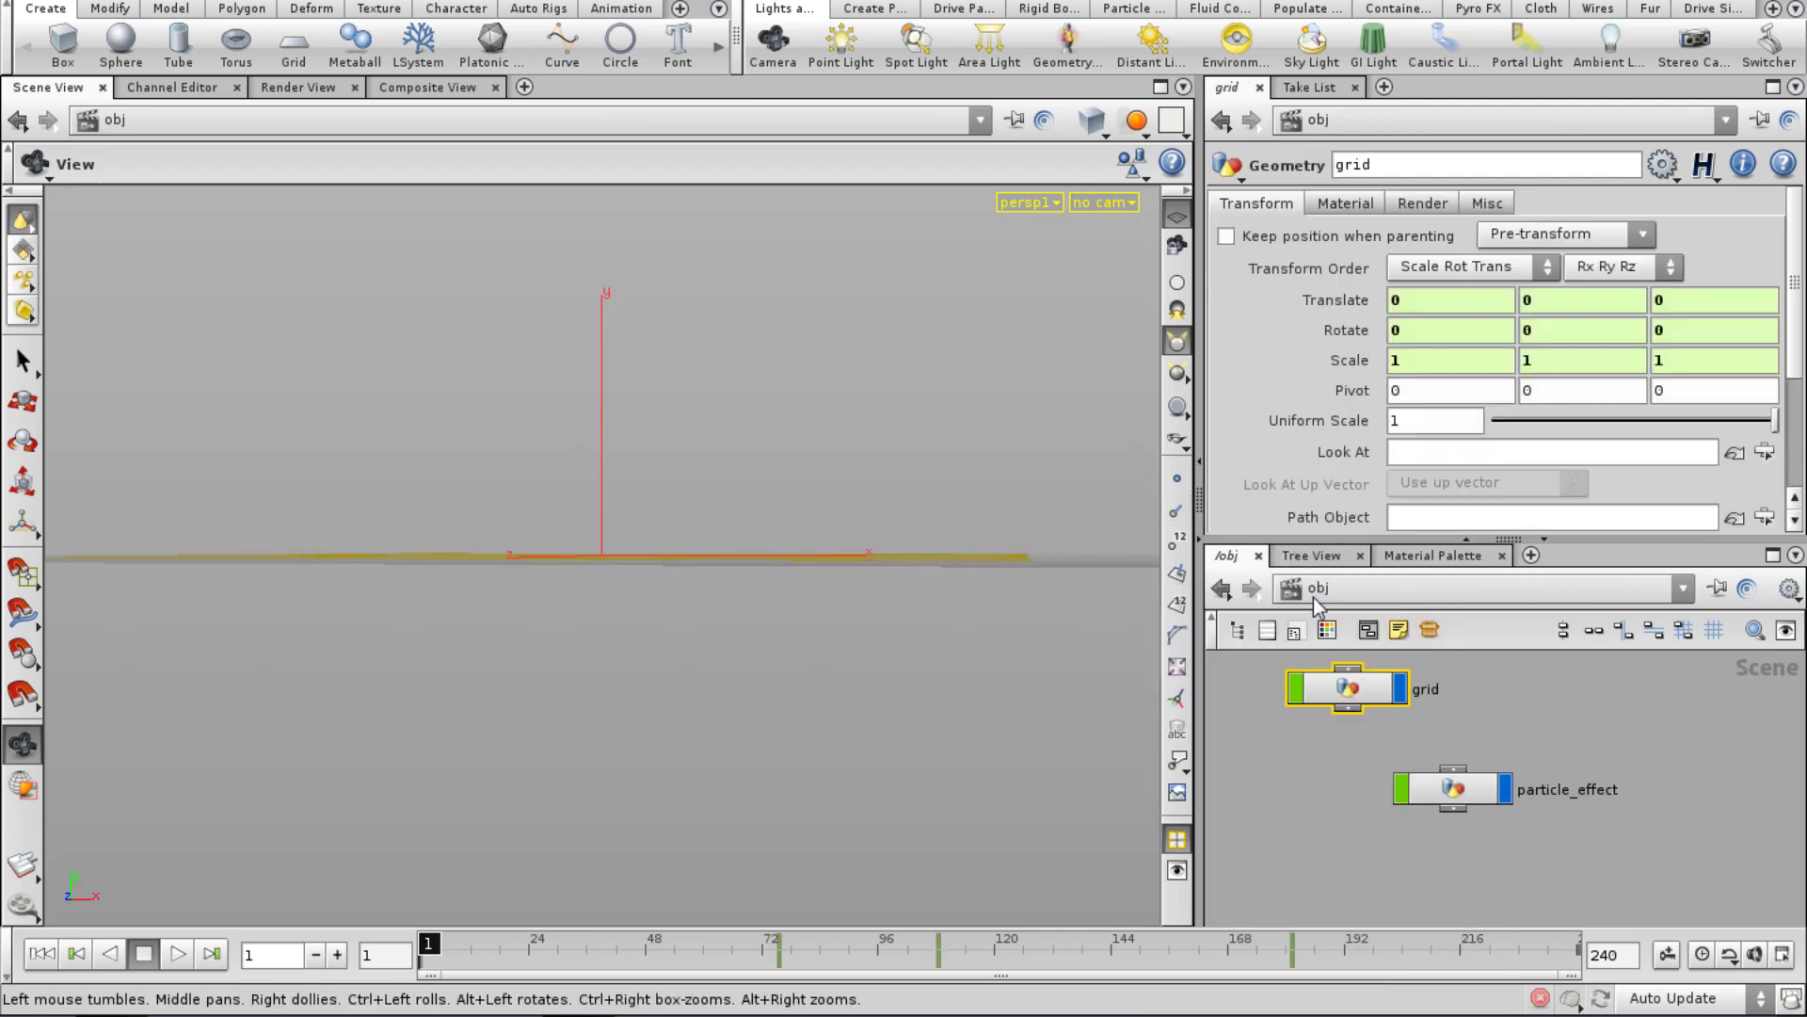
{"action": "left_click", "coordinate": [1457, 793]}
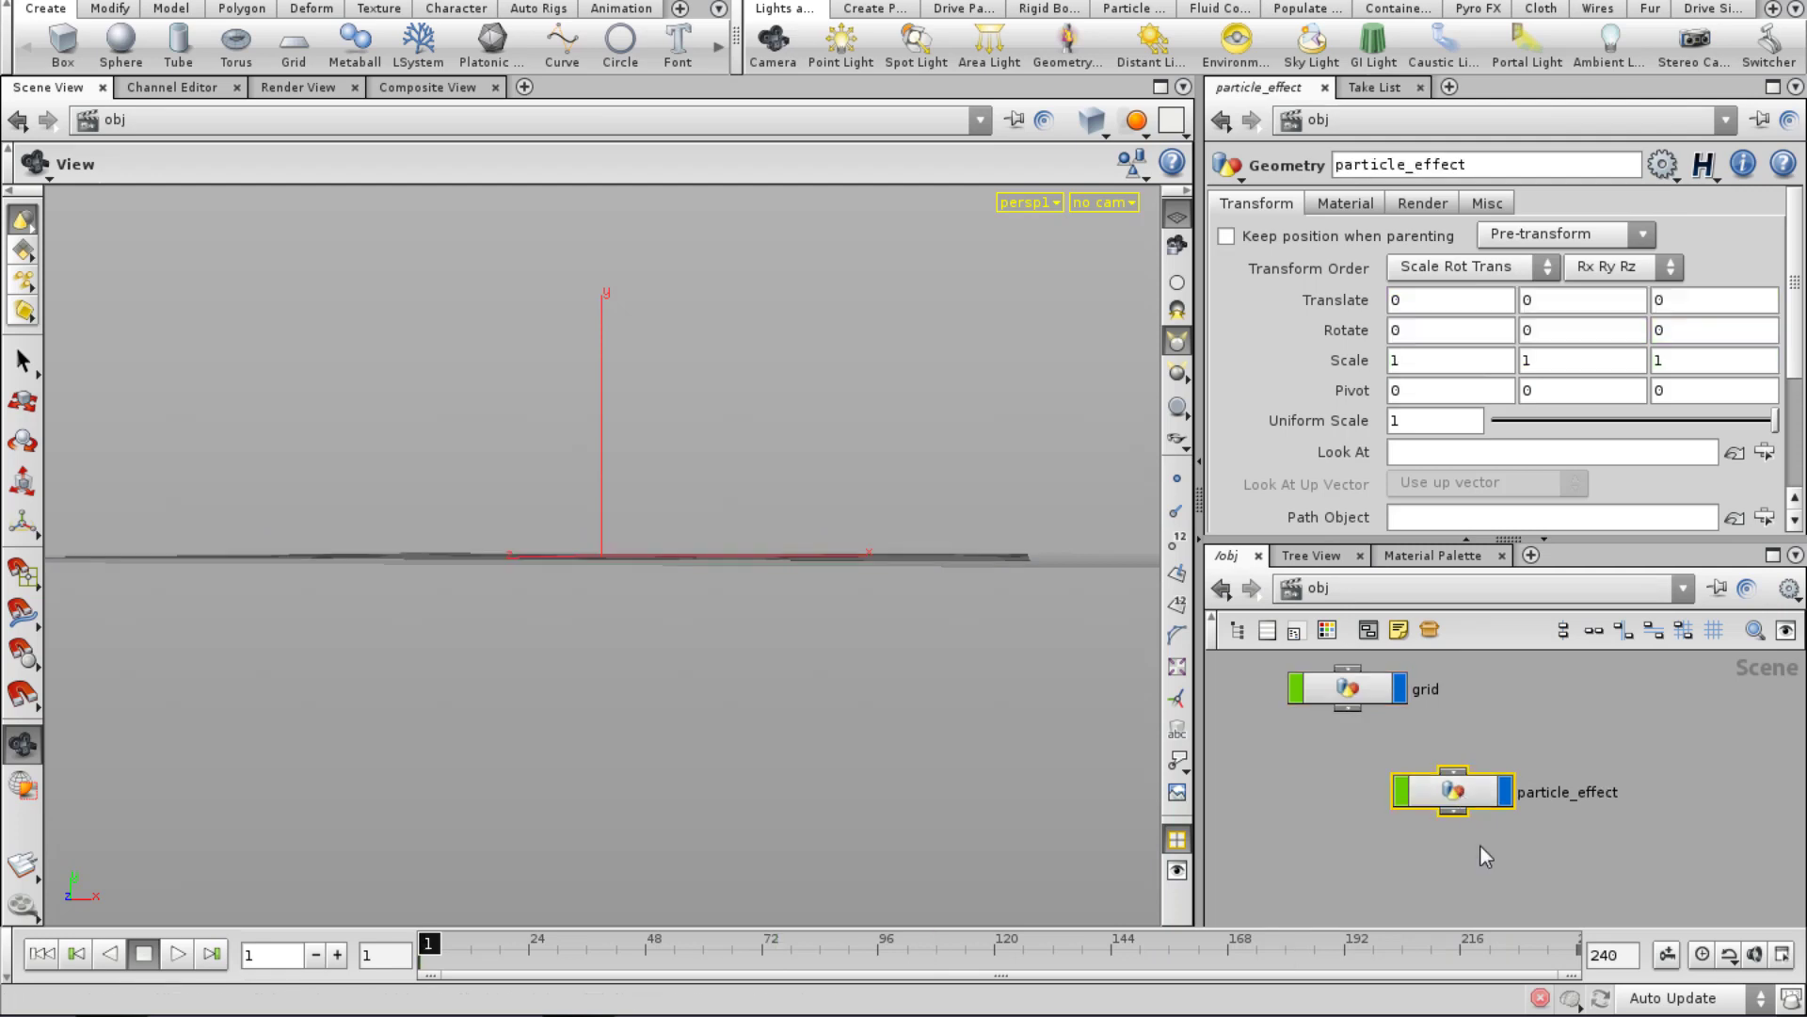
{"action": "double_click", "coordinate": [1470, 785]}
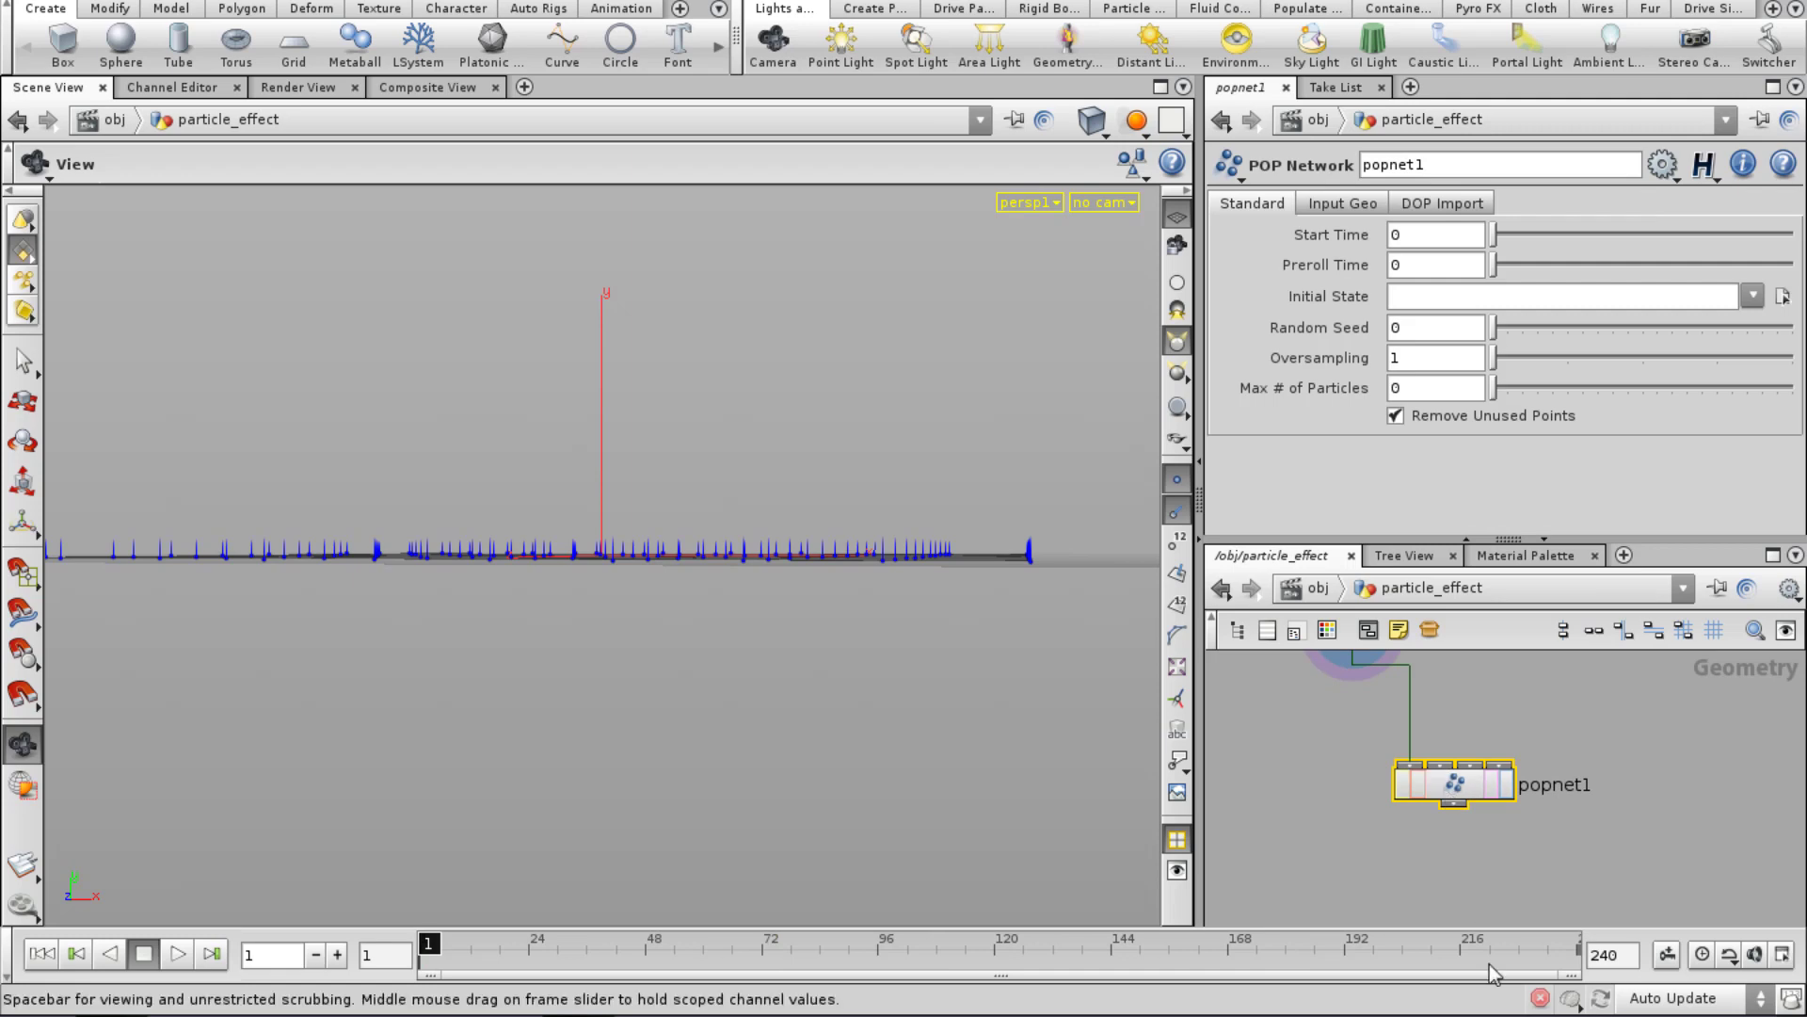
{"action": "middle_click_drag", "start_coordinate": [1486, 868], "coordinate": [1457, 863]}
{"action": "double_click", "coordinate": [1429, 785]}
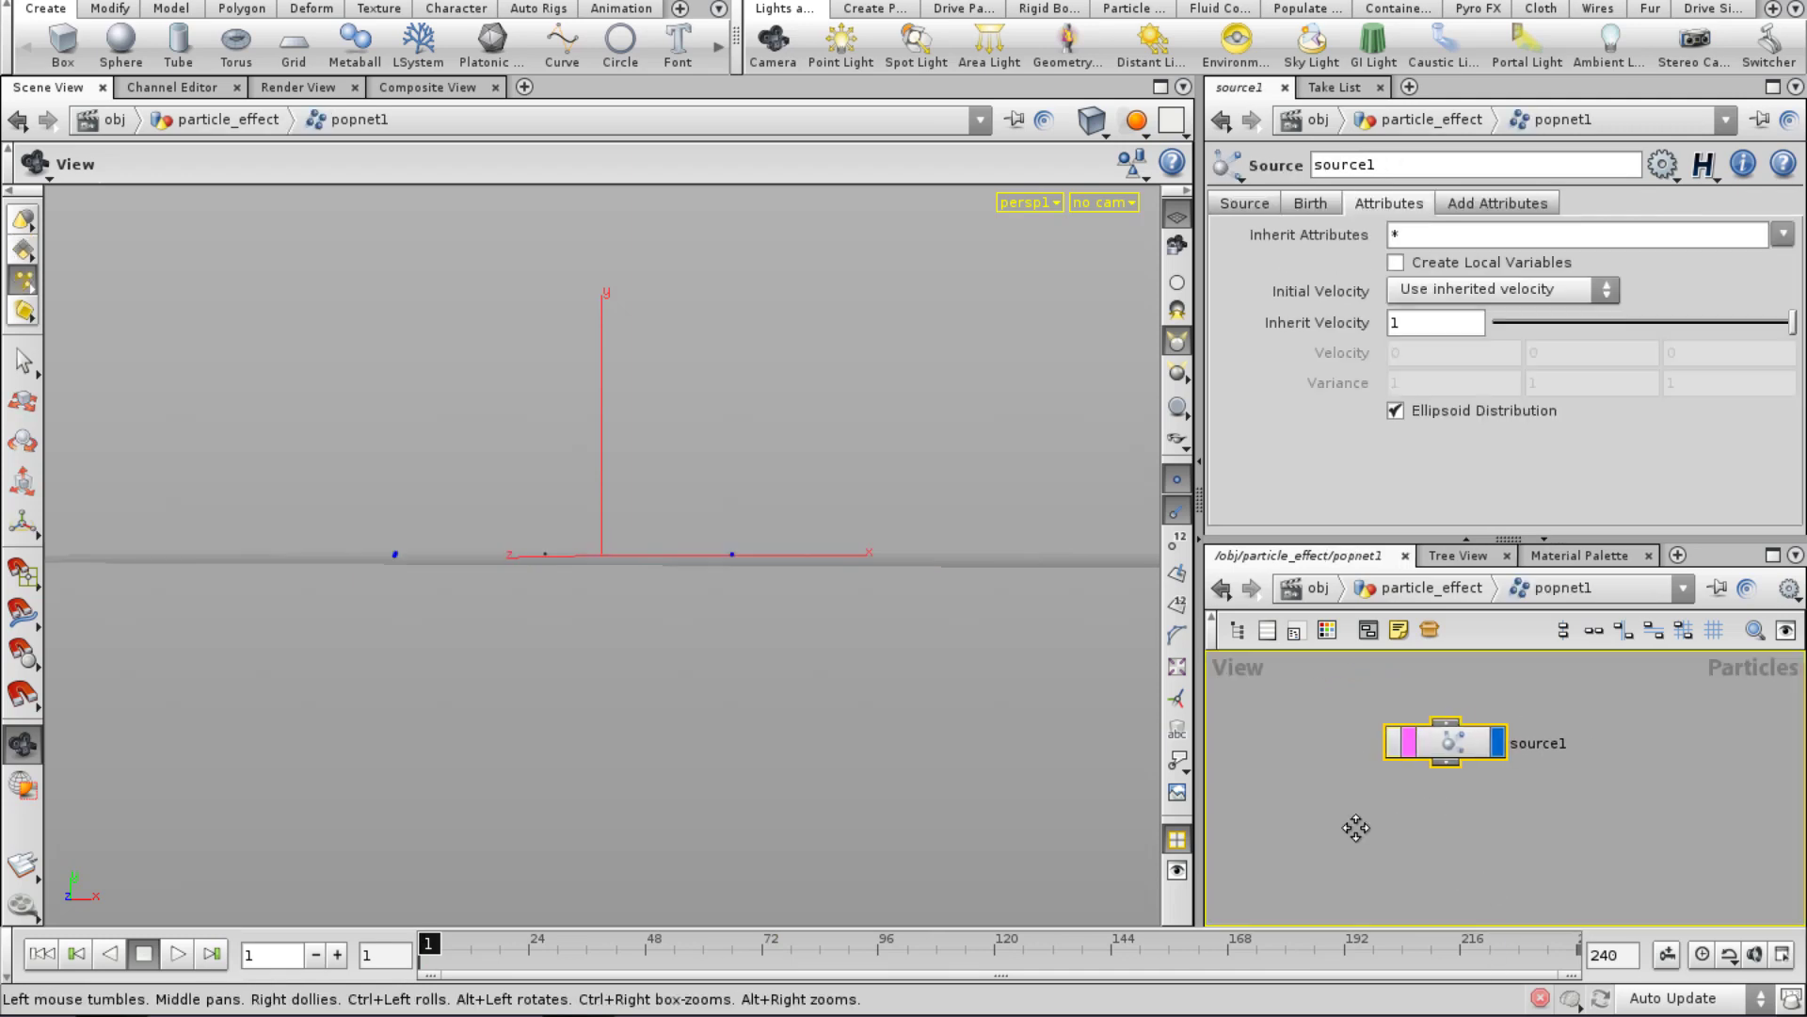
Scrub the timeline to frame 190 and examine how the particles move with the inherited normals.
{"action": "mouse_move", "coordinate": [449, 944]}
{"action": "left_mouse_down"}
{"action": "mouse_move", "coordinate": [955, 985]}
{"action": "mouse_move", "coordinate": [1457, 970]}
{"action": "left_mouse_up"}
{"action": "left_click_drag", "start_coordinate": [969, 343], "coordinate": [686, 459]}
{"action": "mouse_move", "coordinate": [1342, 941]}
{"action": "left_mouse_down"}
{"action": "mouse_move", "coordinate": [1516, 945]}
{"action": "mouse_move", "coordinate": [426, 942]}
{"action": "mouse_move", "coordinate": [1334, 942]}
{"action": "left_mouse_up"}
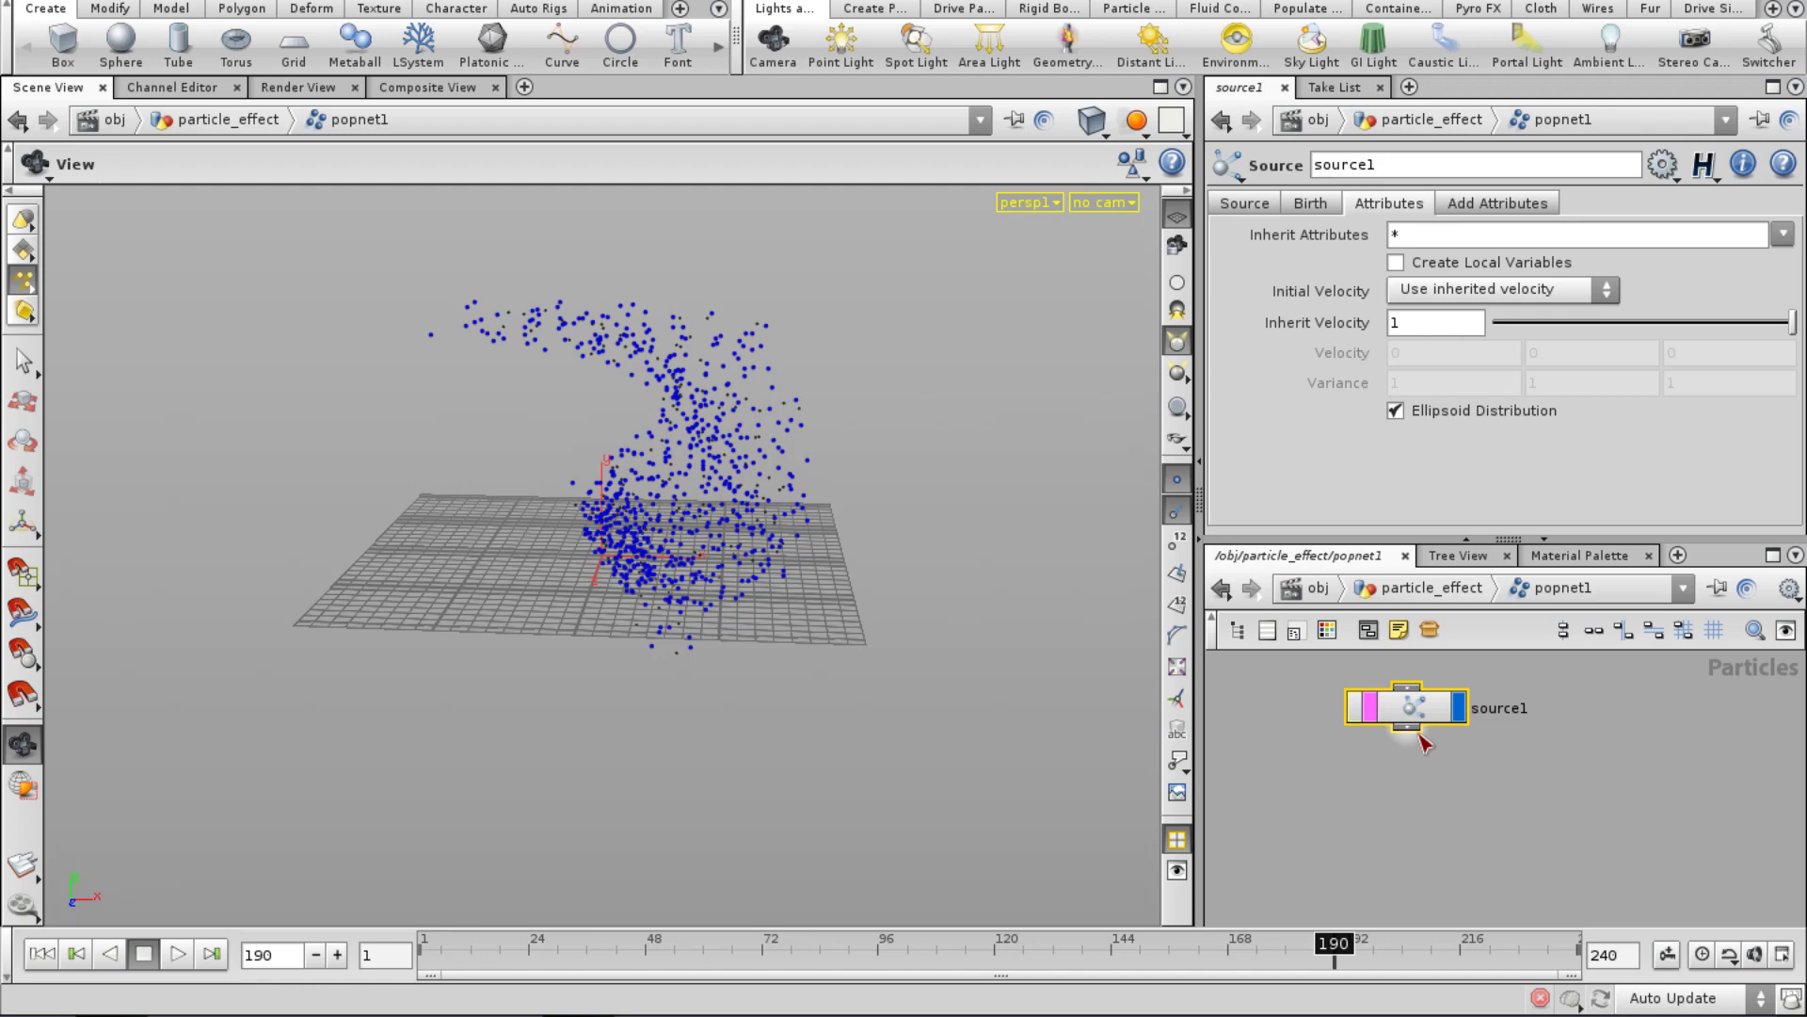
Append a Force node below the Source node in the POP network and make it the displayed node.
{"action": "key", "text": "Tab"}
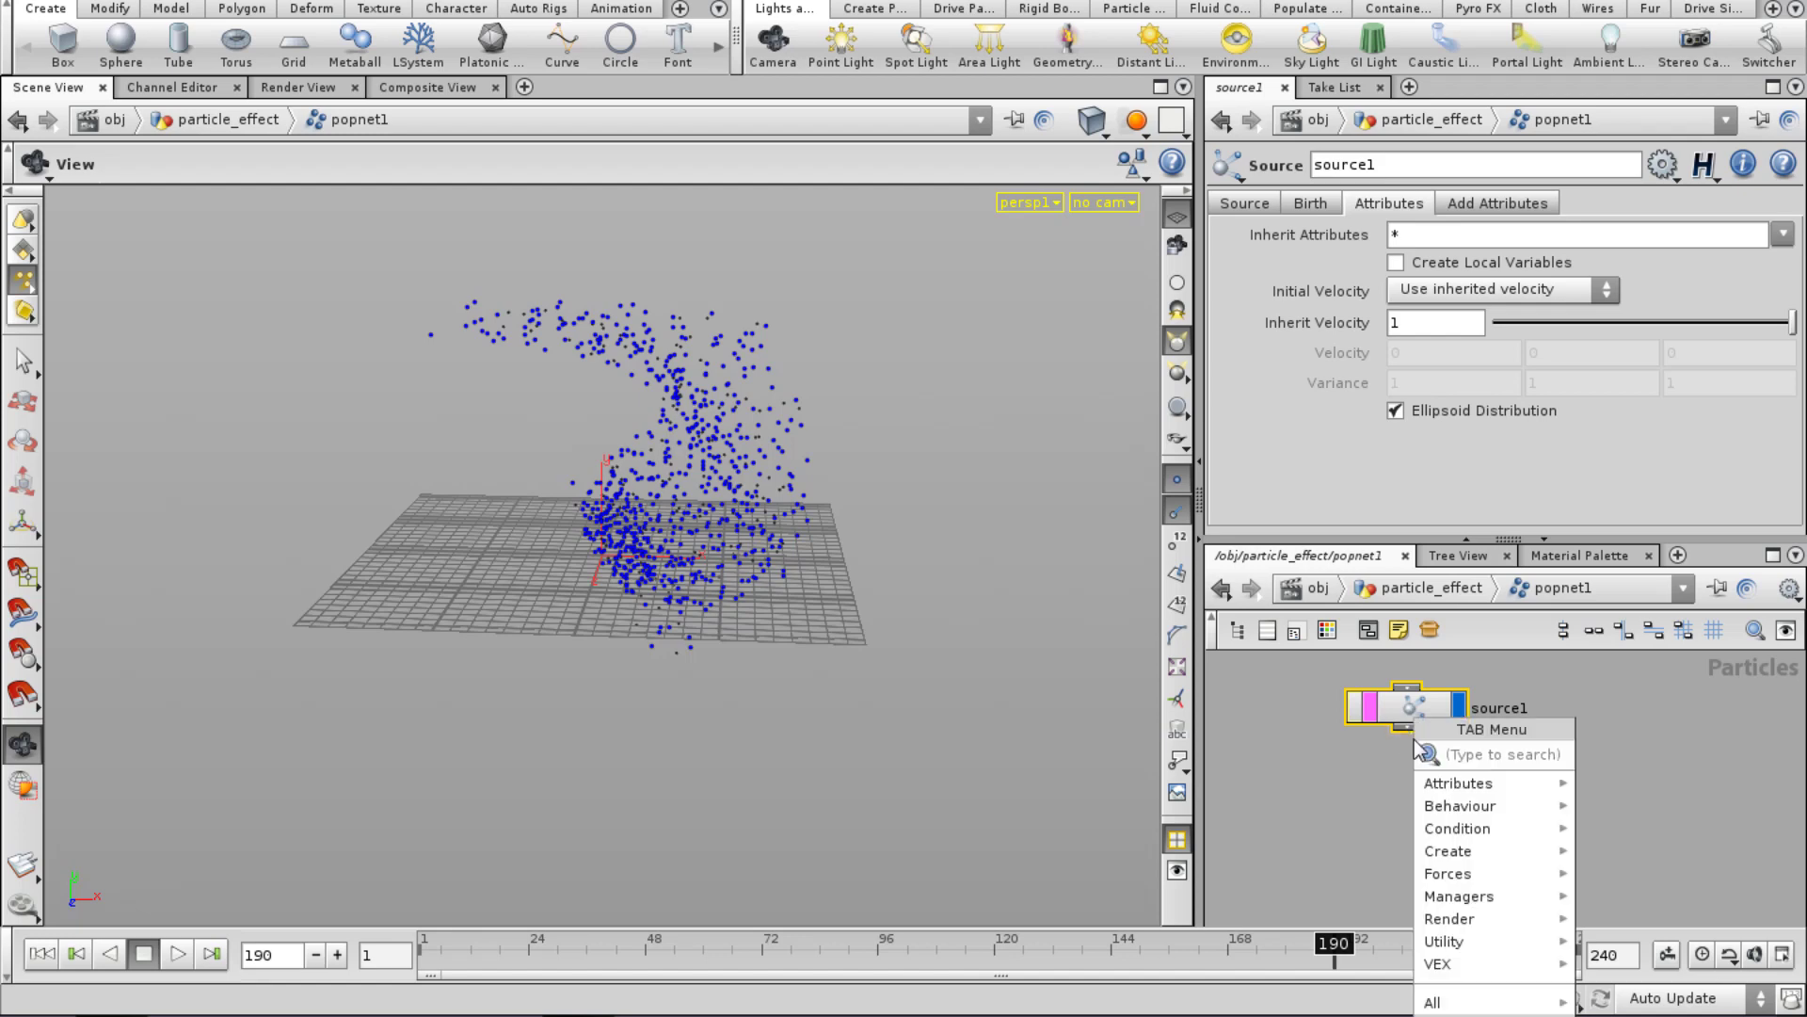
{"action": "type", "text": "f"}
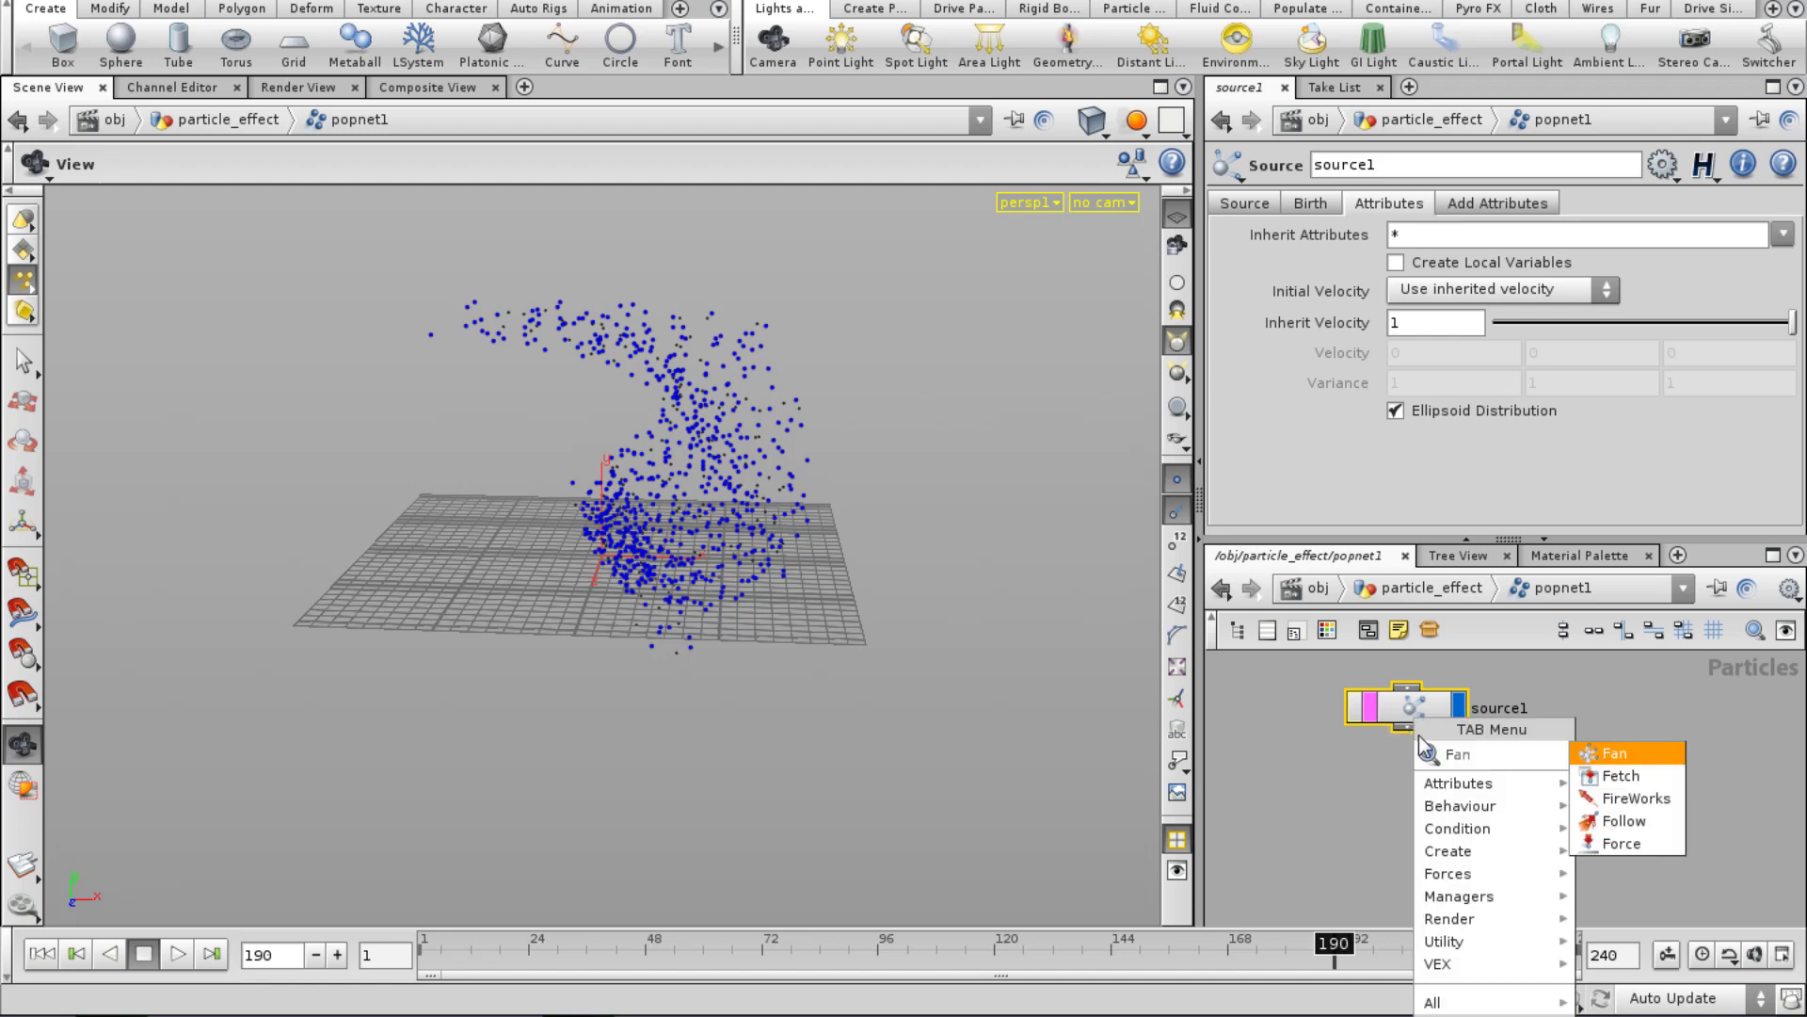
{"action": "left_click", "coordinate": [1595, 845]}
{"action": "left_click", "coordinate": [1483, 813]}
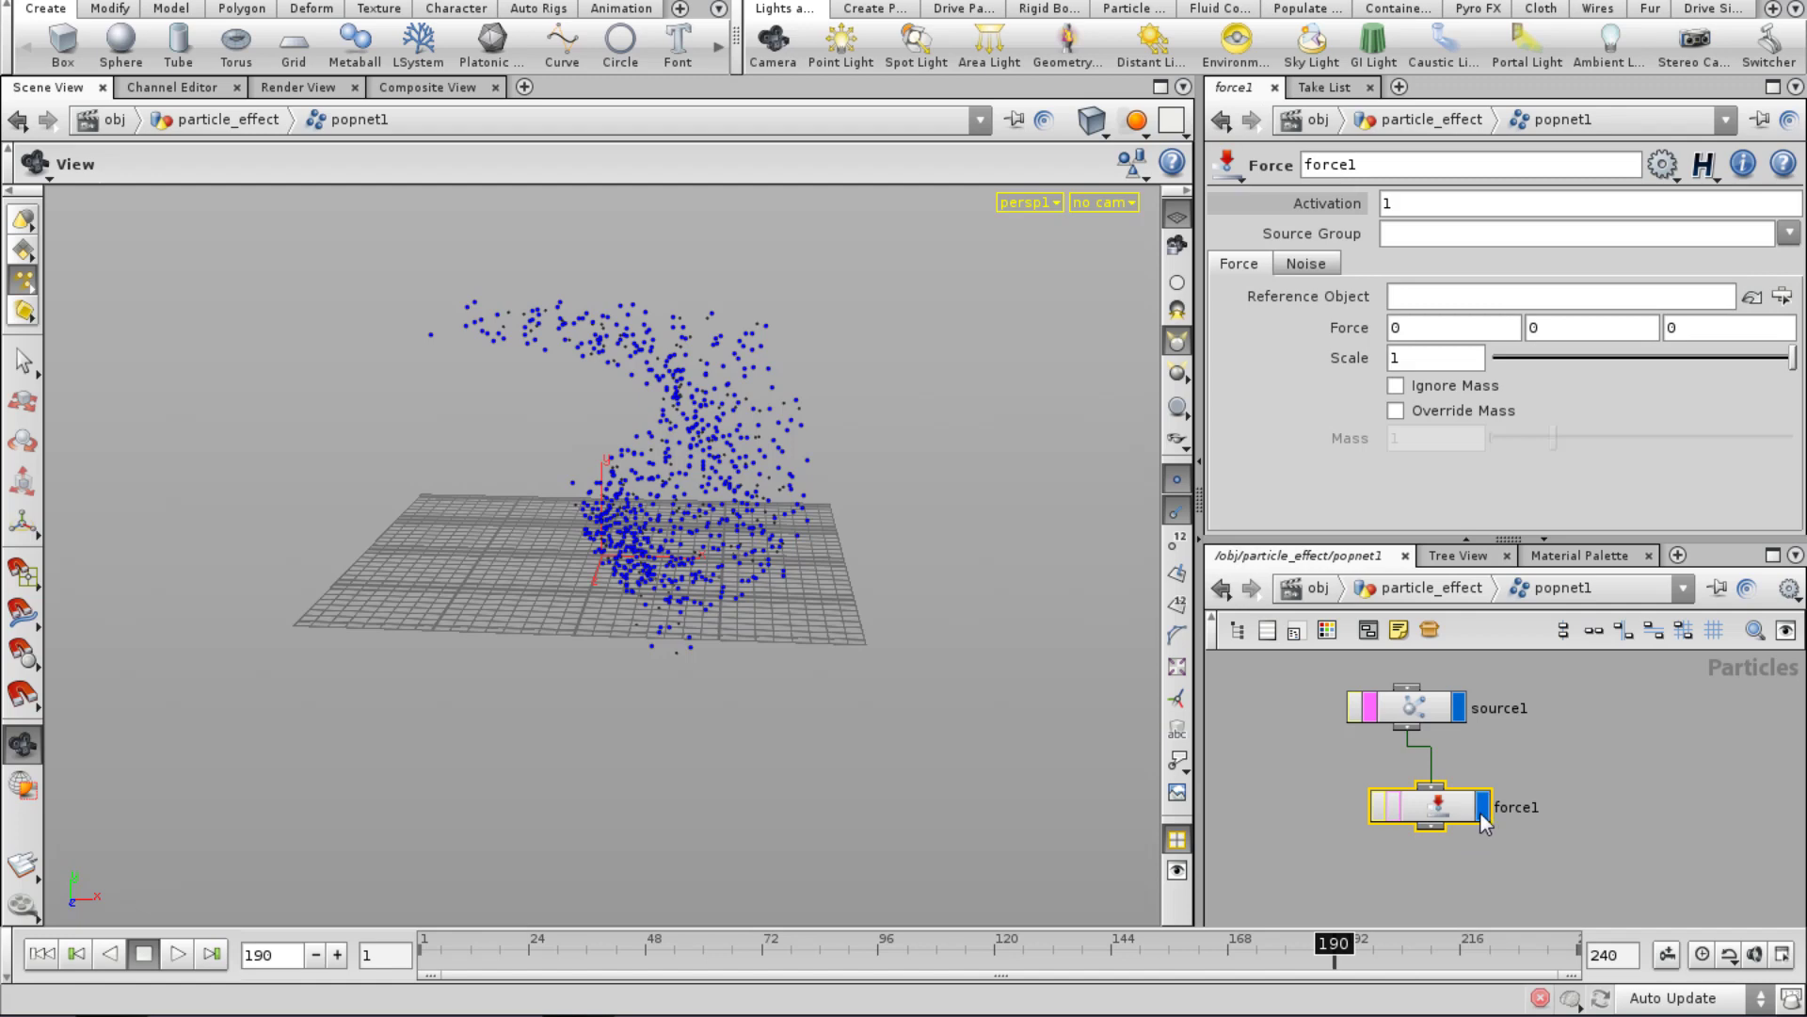
Align the two particle nodes, set the Force node's Y force to -9.8, and return the timeline to frame 1.
{"action": "key", "text": "l"}
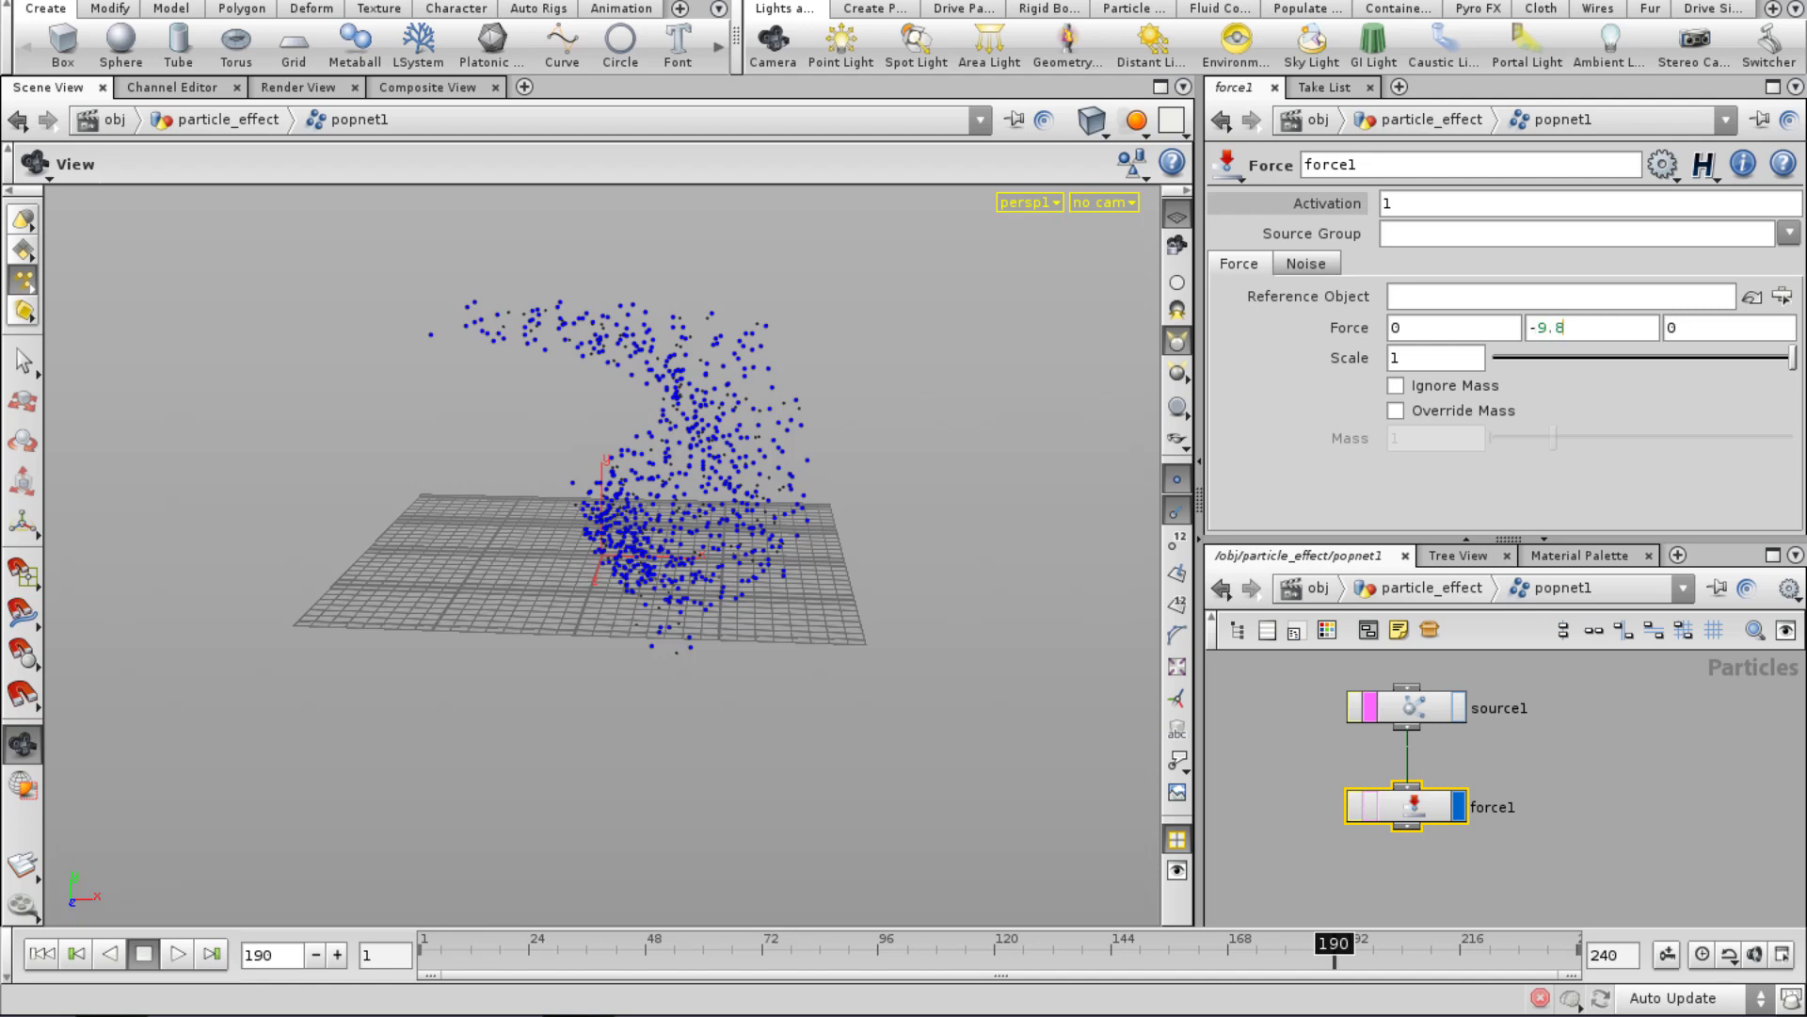
{"action": "key", "text": "Return"}
{"action": "mouse_move", "coordinate": [530, 958]}
{"action": "left_mouse_down"}
{"action": "mouse_move", "coordinate": [339, 951]}
{"action": "mouse_move", "coordinate": [538, 995]}
{"action": "mouse_move", "coordinate": [1582, 985]}
{"action": "mouse_move", "coordinate": [206, 988]}
{"action": "left_mouse_up"}
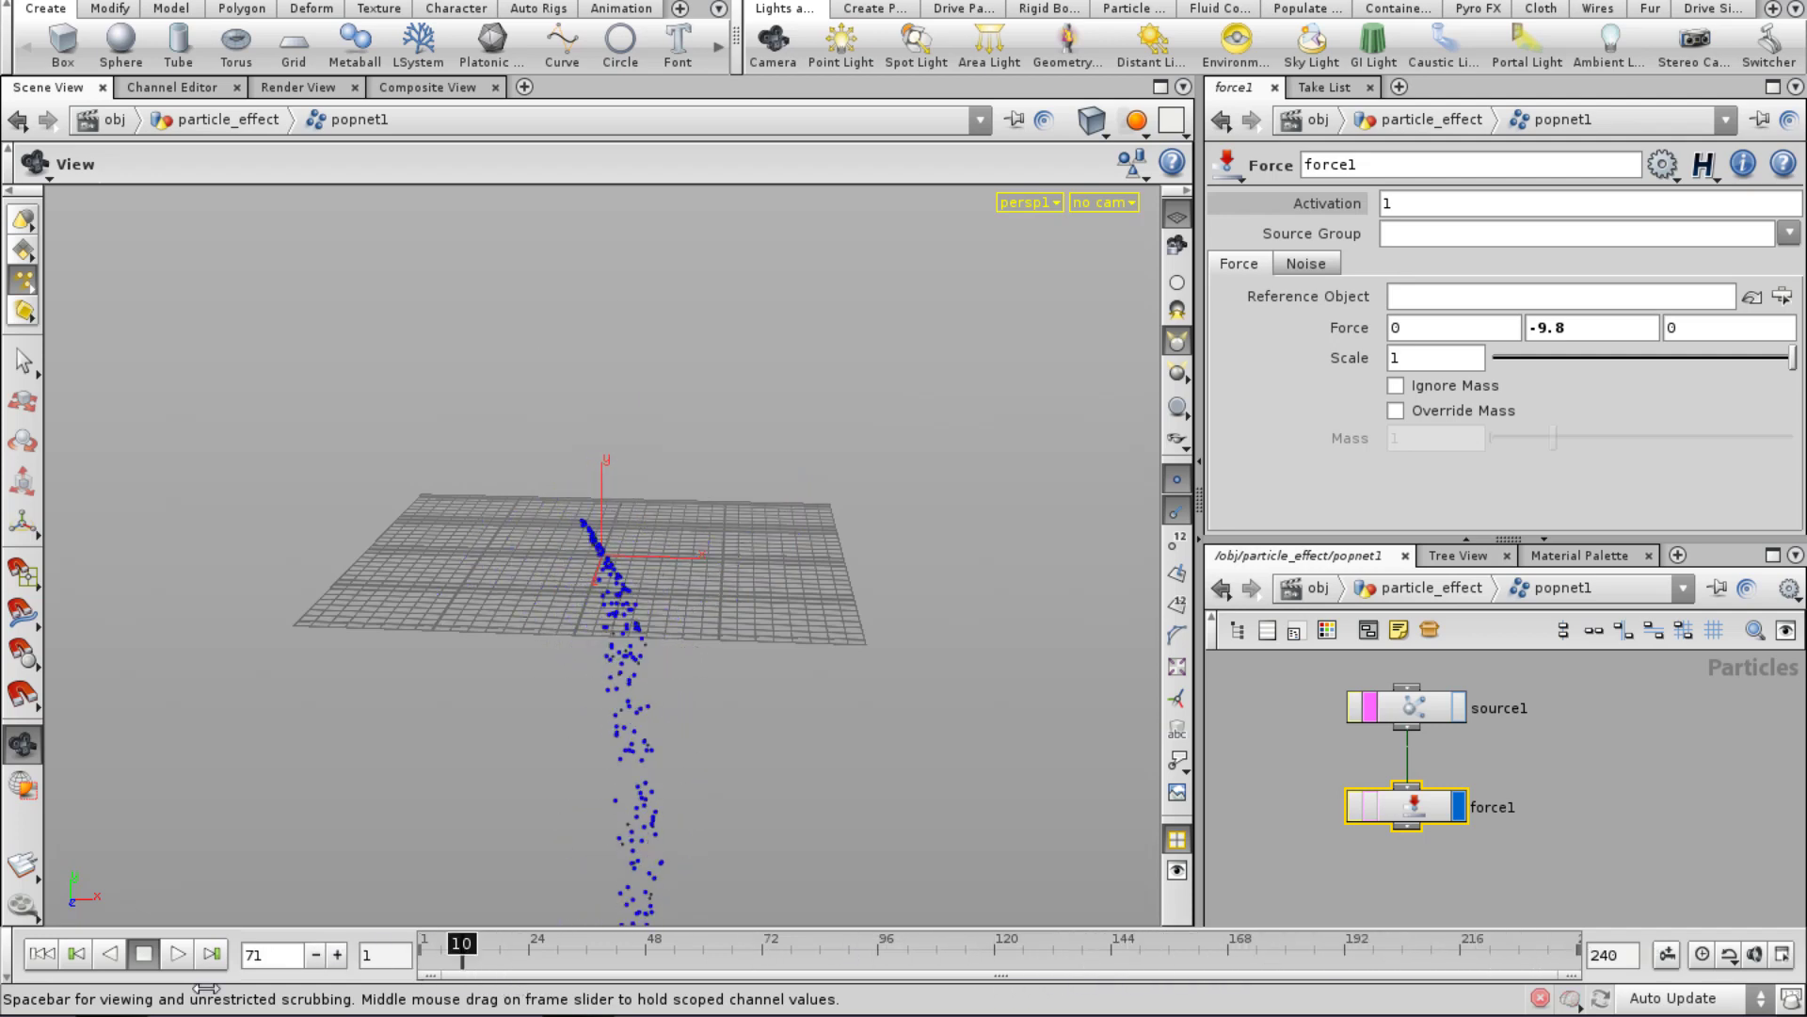
Set the Source's Inherit Velocity to 10, clearing the mistyped expression, and scrub to frame 156 to preview the particles.
{"action": "left_click", "coordinate": [1417, 723]}
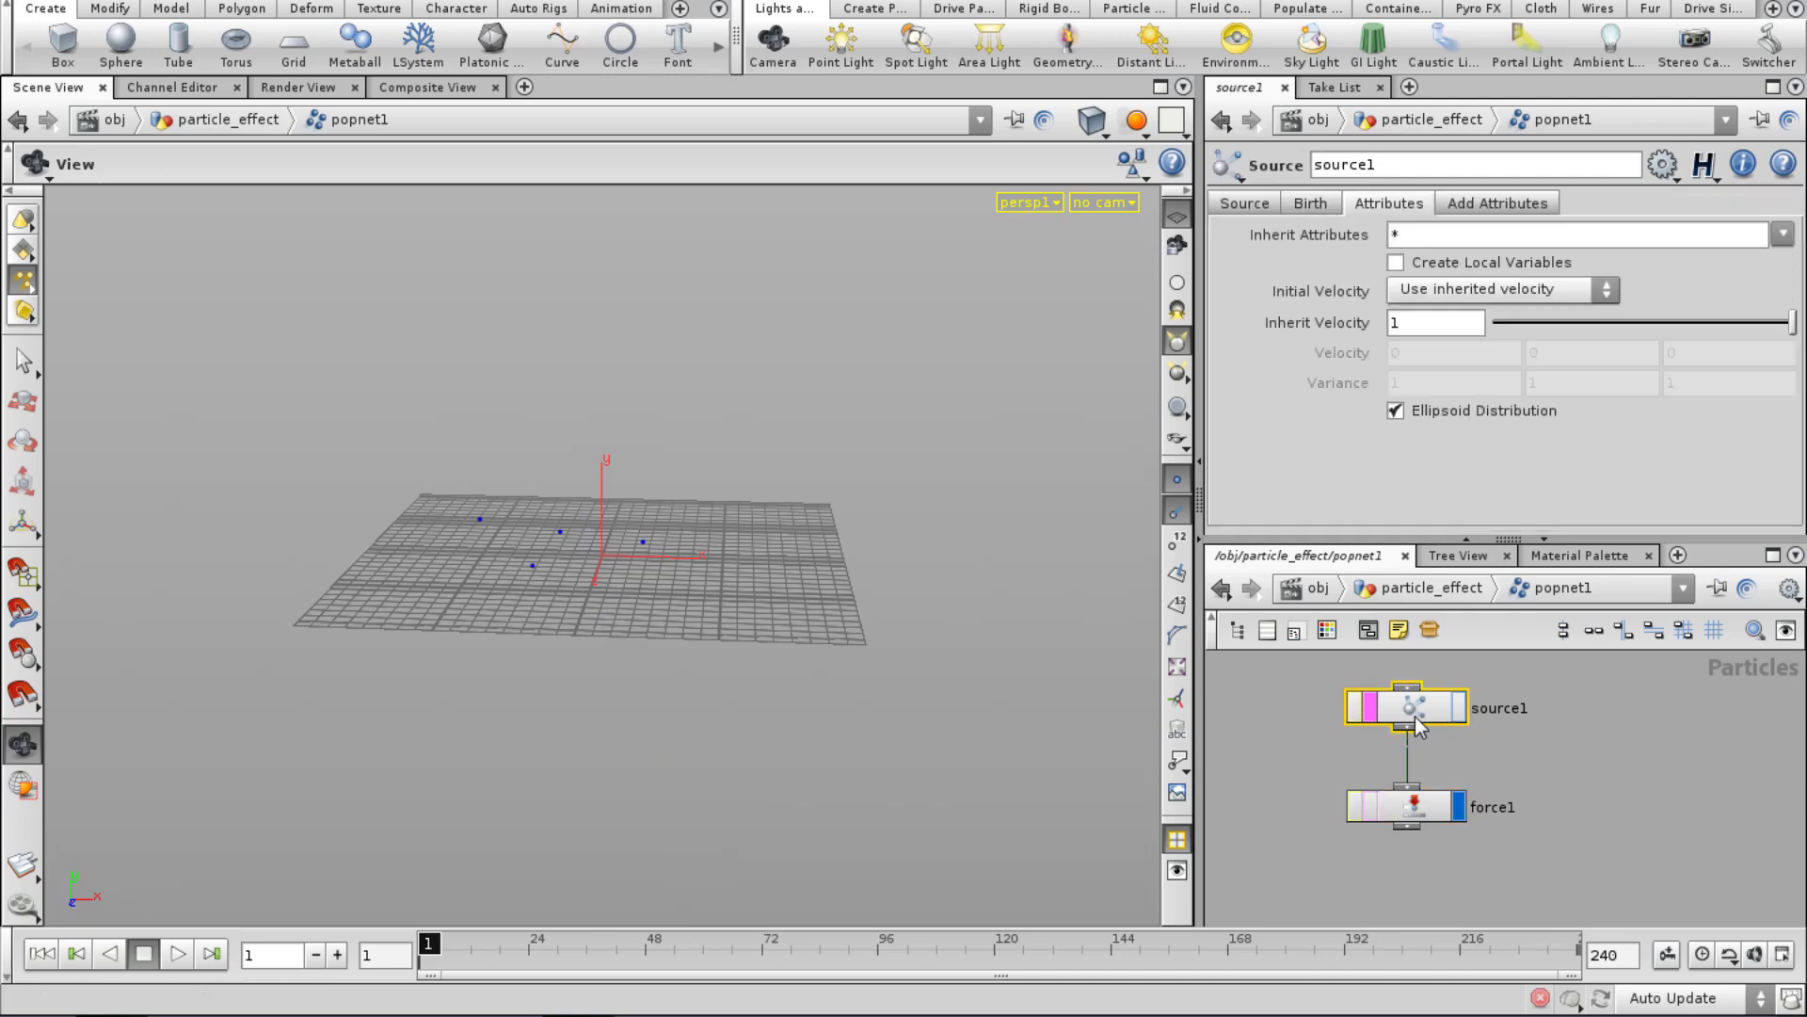
{"action": "type", "text": "-0"}
{"action": "key", "text": "Return"}
{"action": "right_click", "coordinate": [1441, 335]}
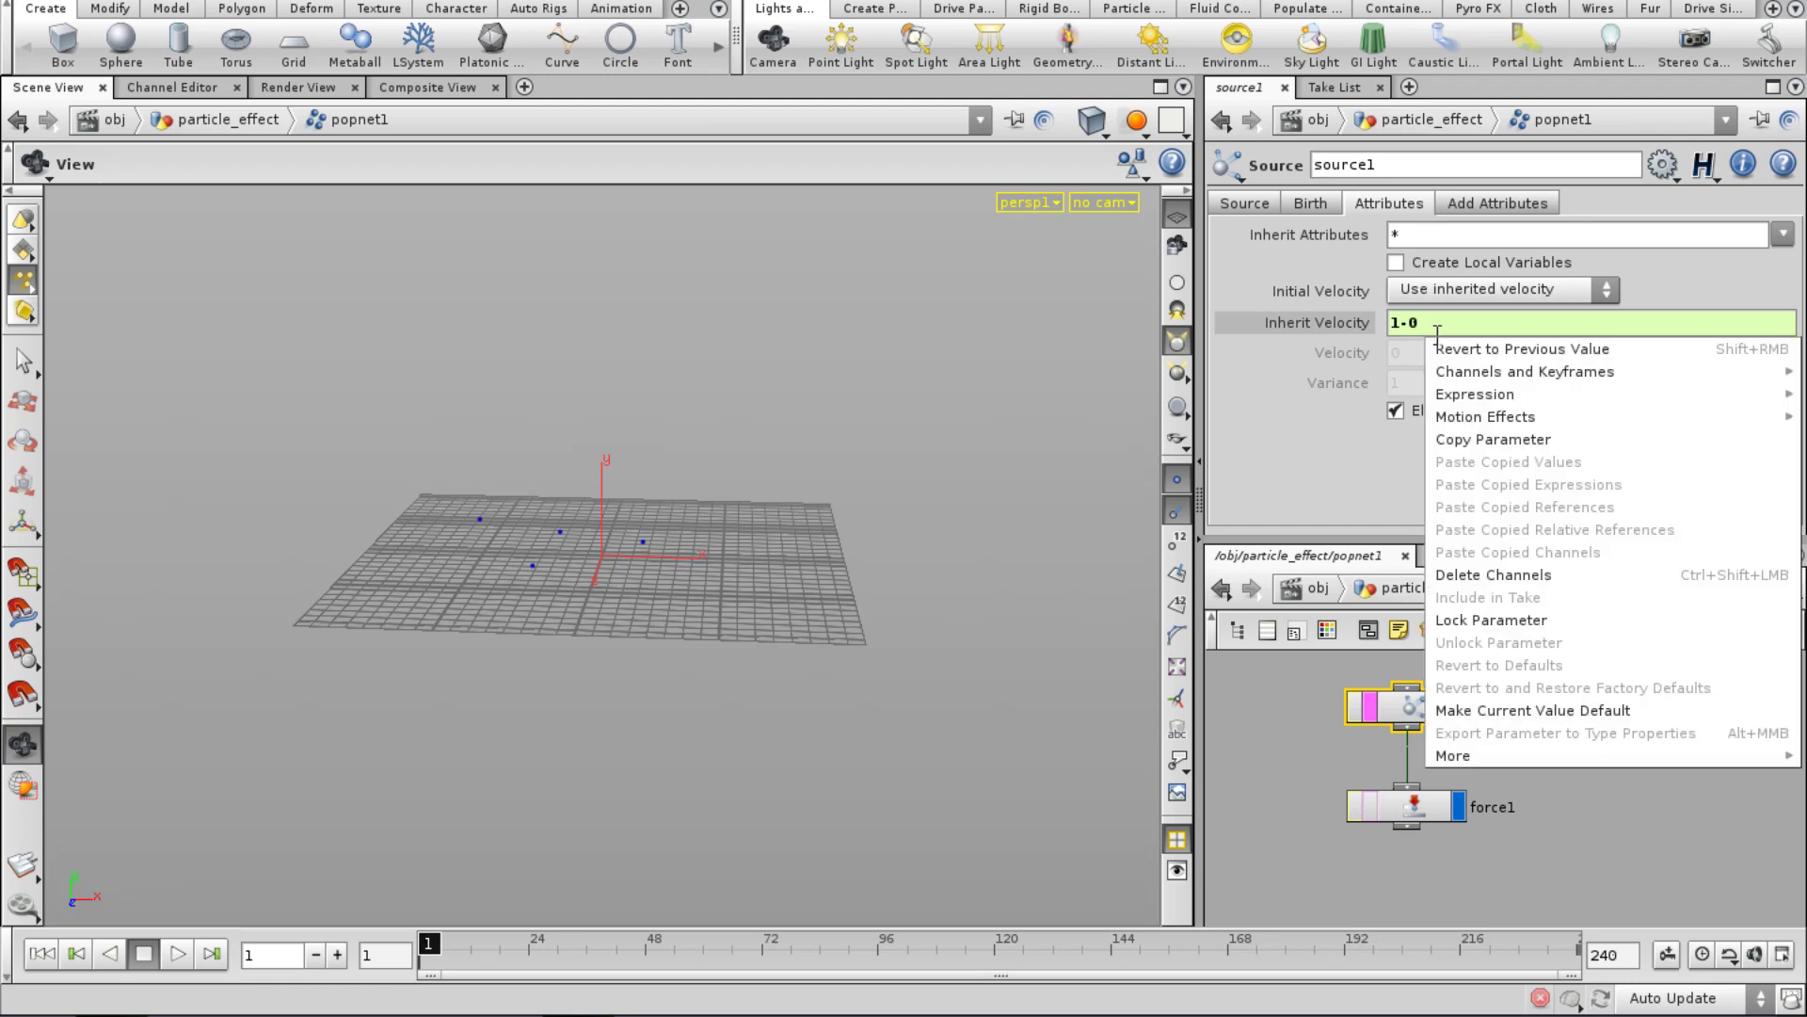
{"action": "left_click", "coordinate": [1454, 569]}
{"action": "left_click", "coordinate": [1415, 329]}
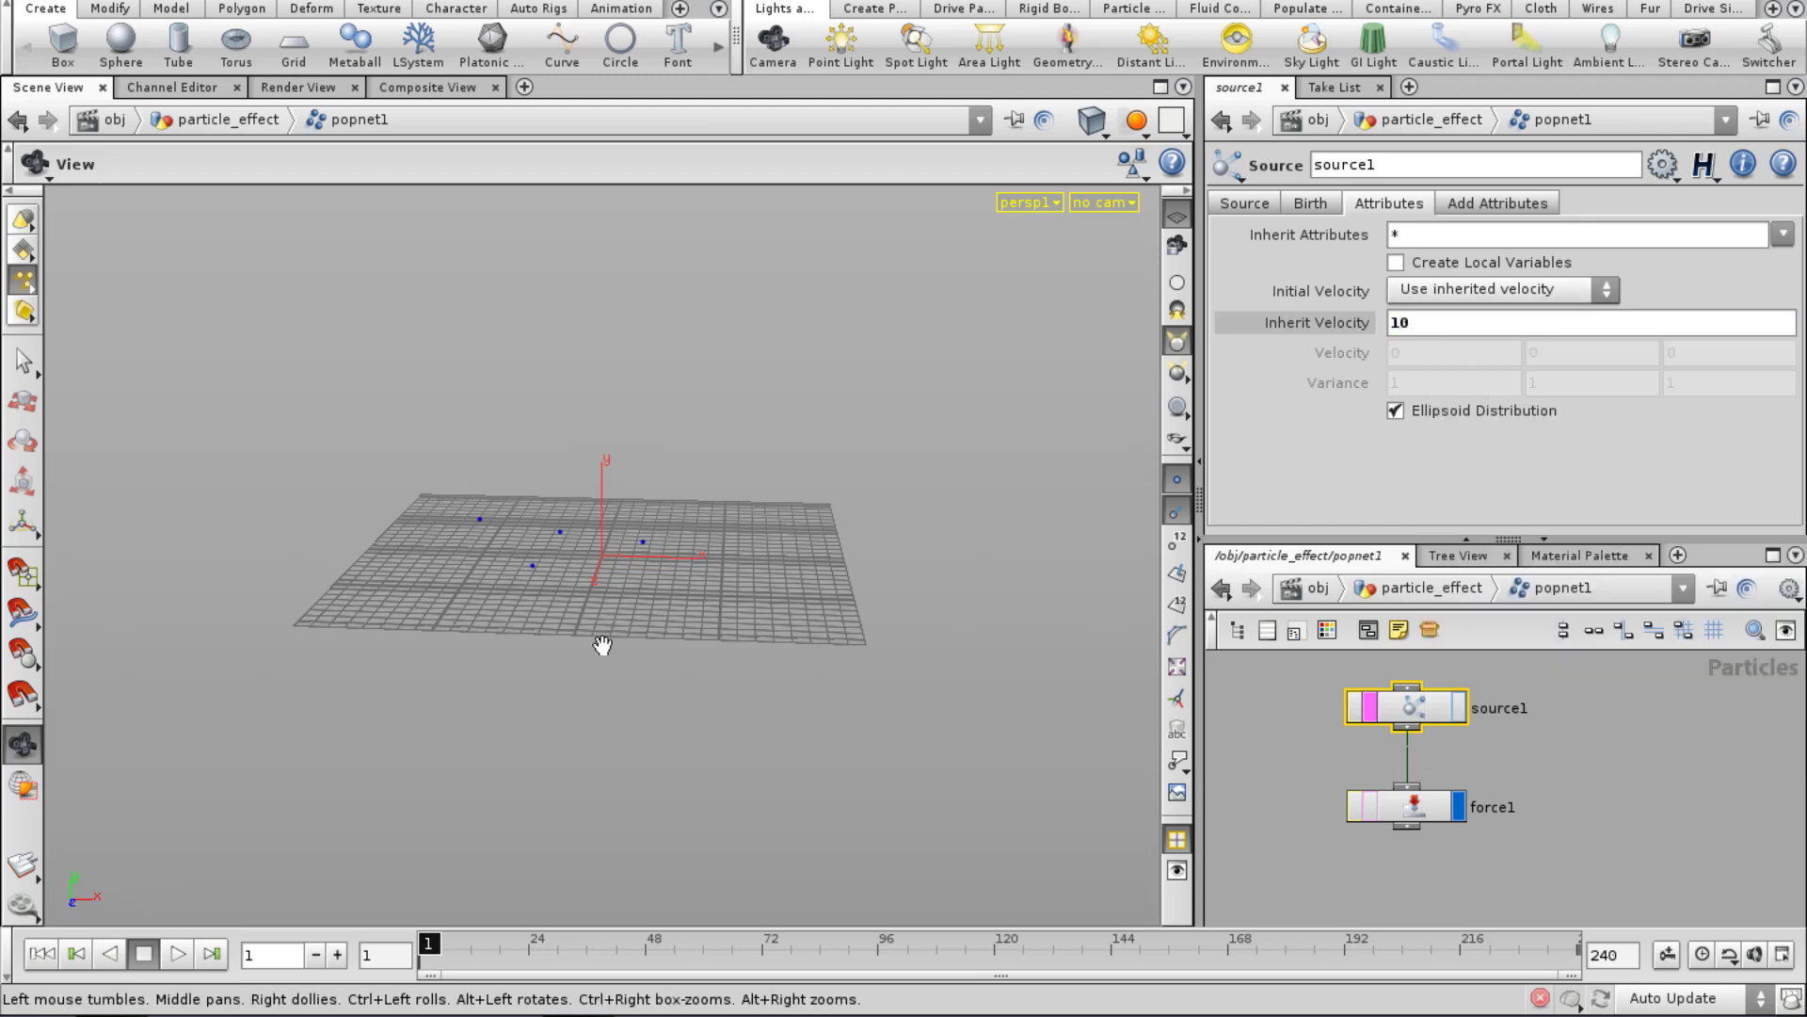
{"action": "left_click_drag", "start_coordinate": [434, 959], "coordinate": [1171, 970]}
Set the Source's Inherit Velocity to 100 and scrub the timeline to frame 35 to preview the particles.
{"action": "left_click", "coordinate": [1481, 323]}
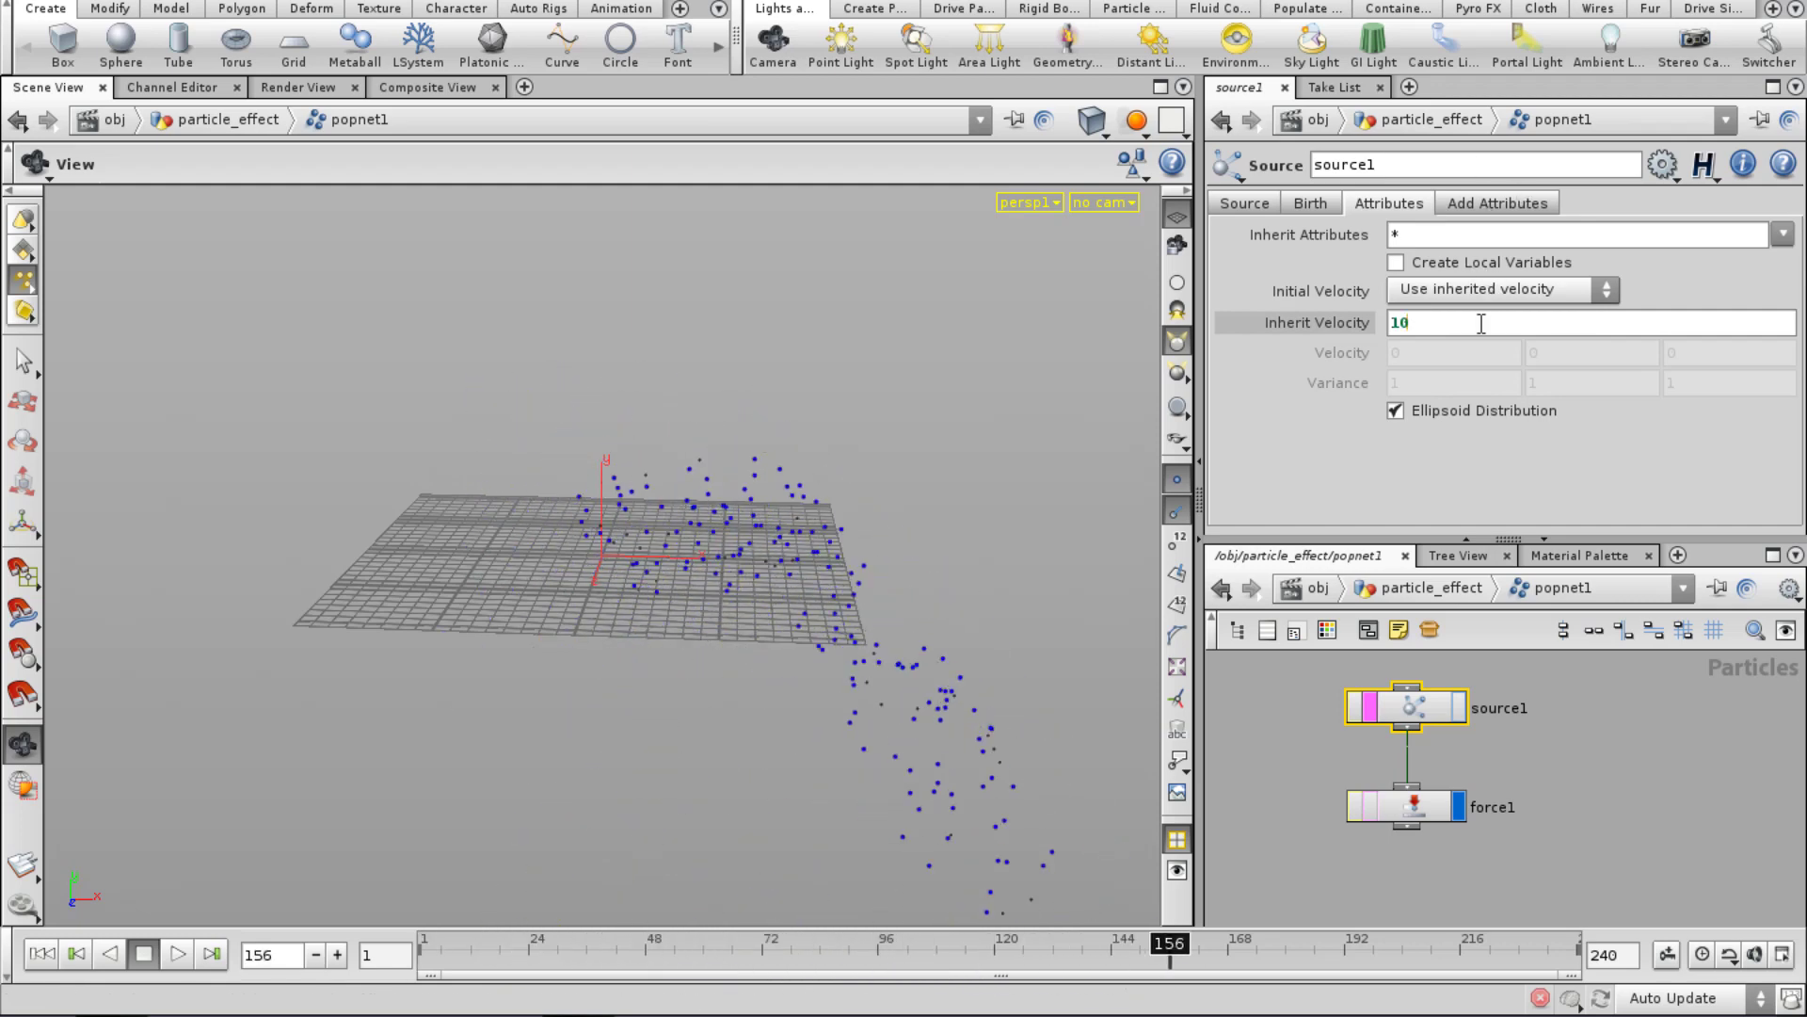
{"action": "type", "text": "0"}
{"action": "key", "text": "Return"}
{"action": "left_click_drag", "start_coordinate": [482, 961], "coordinate": [590, 1004]}
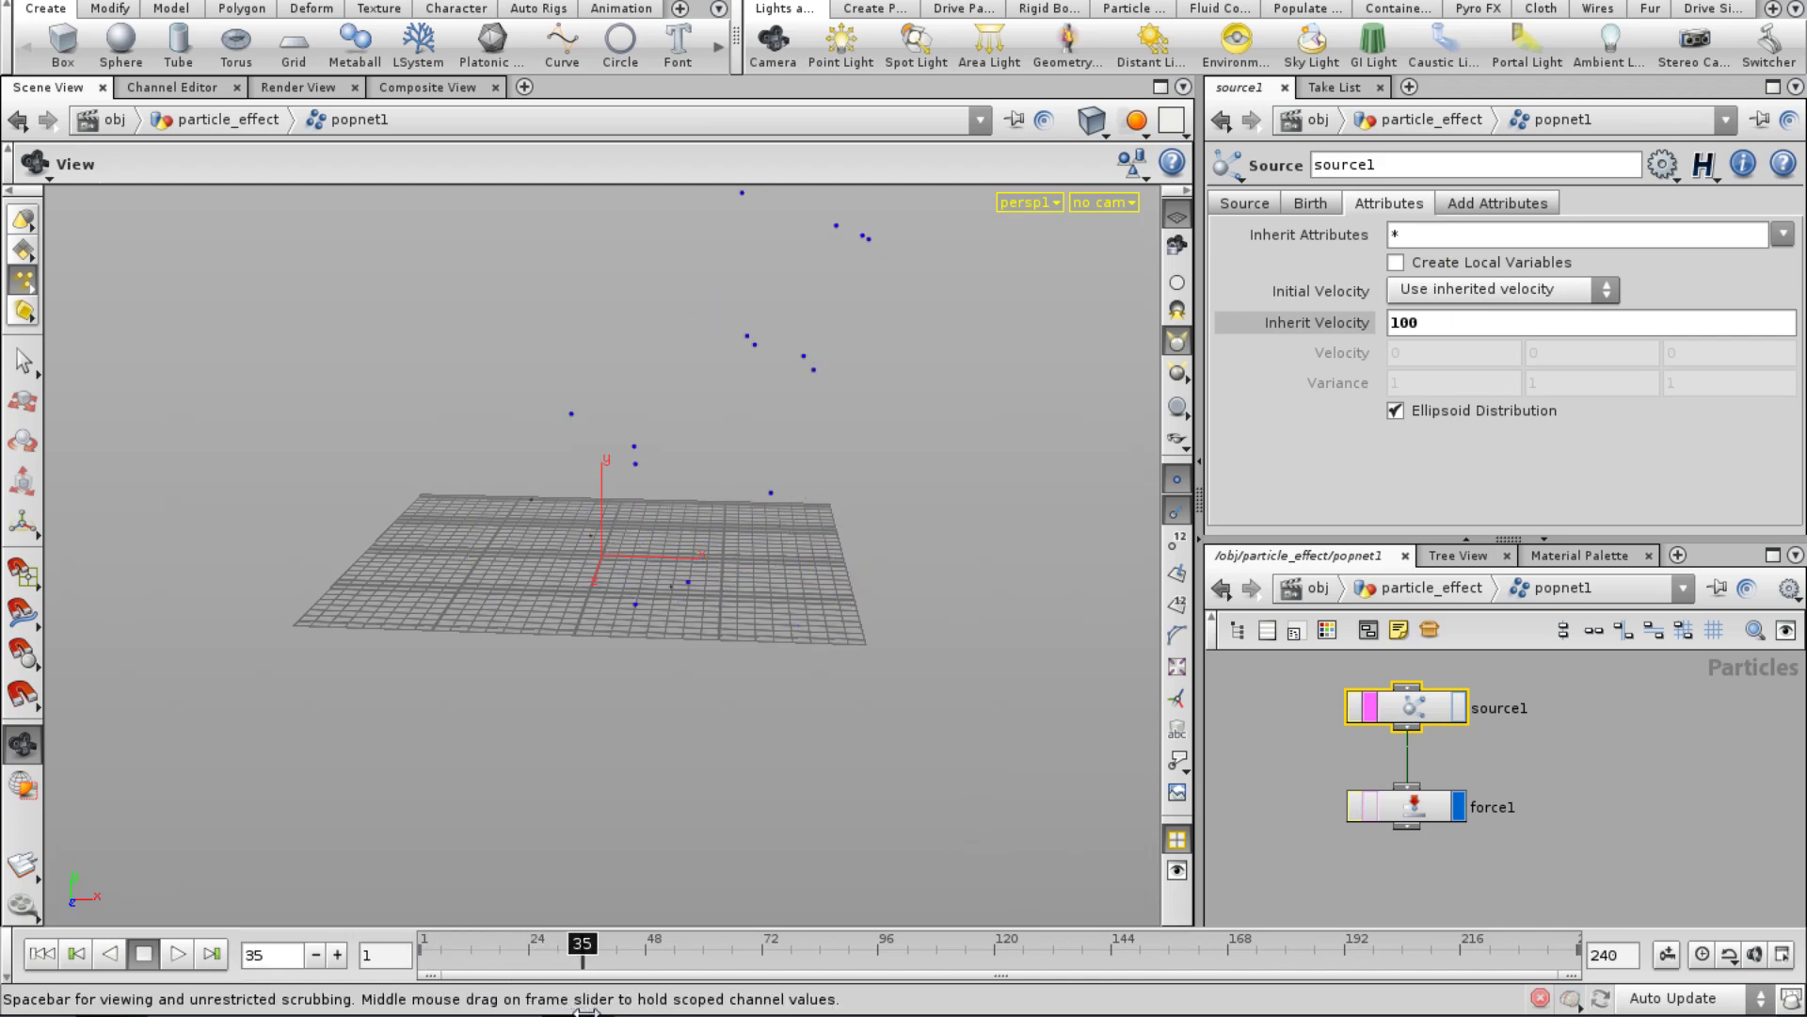
Set the Source's Inherit Velocity to 20 and scrub the timeline to frame 162 to preview the particle stream.
{"action": "double_click", "coordinate": [1489, 323]}
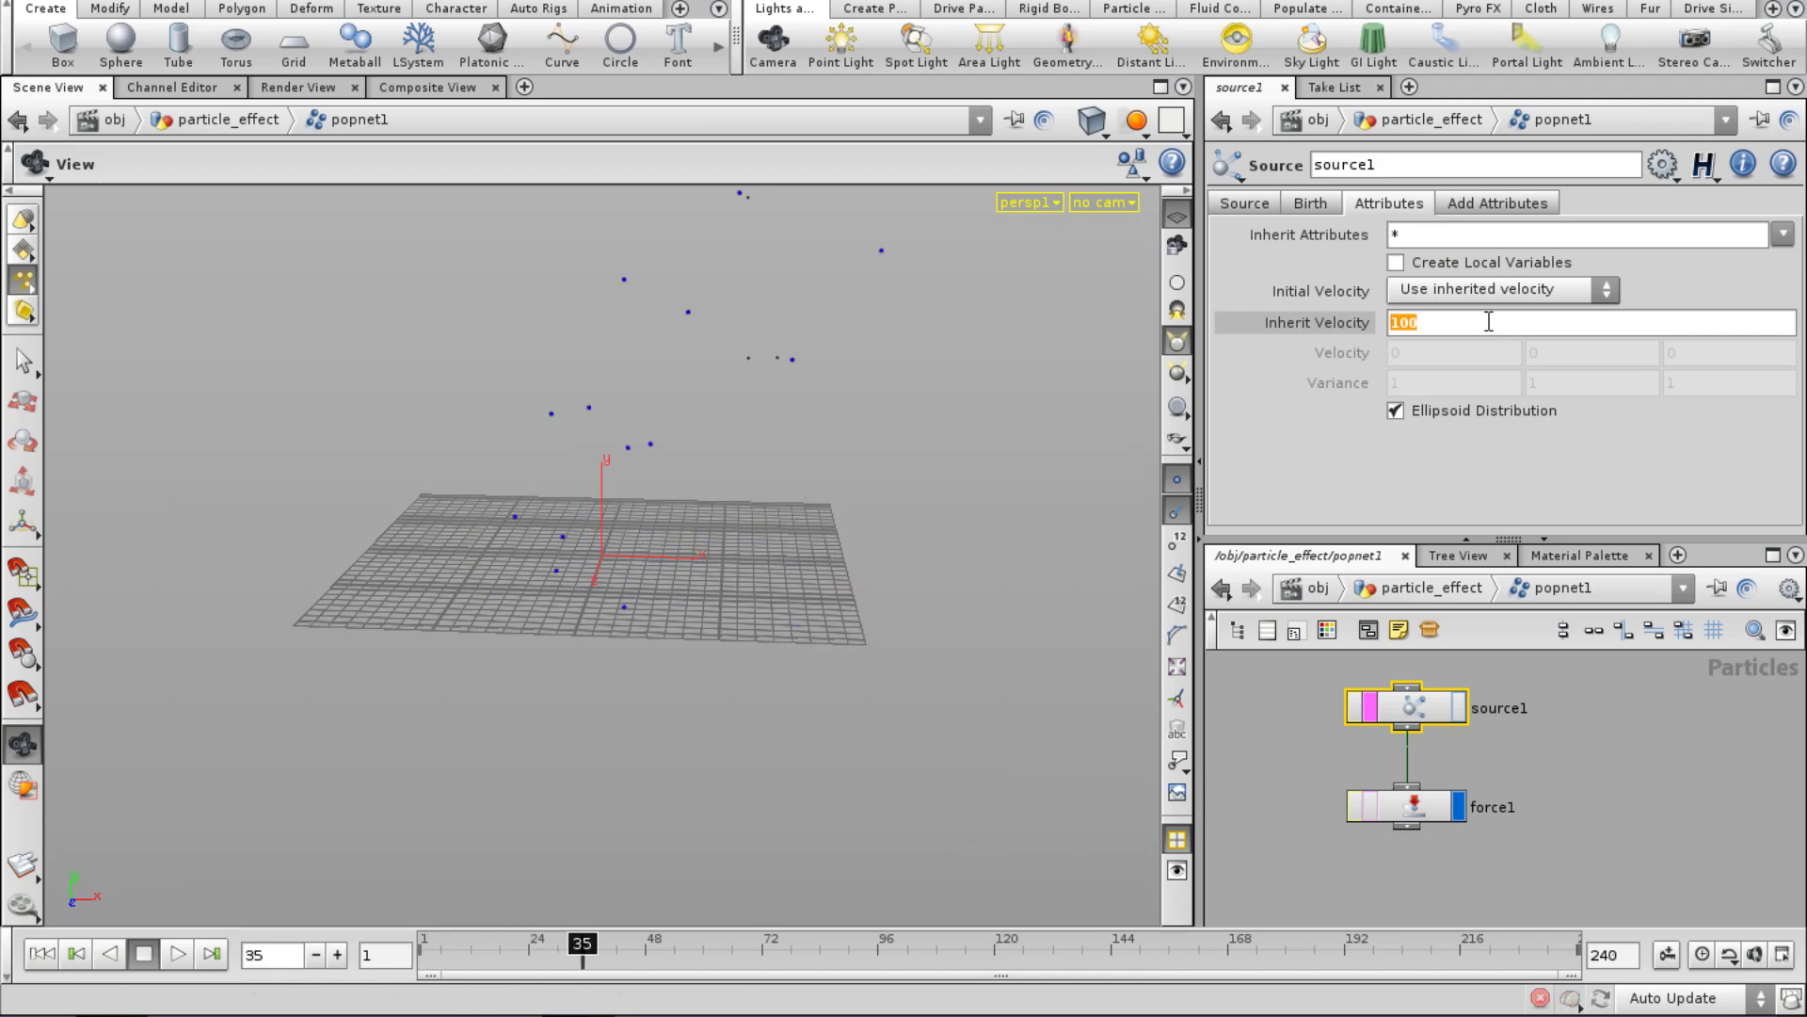
{"action": "type", "text": "20"}
{"action": "left_click_drag", "start_coordinate": [429, 946], "coordinate": [961, 979]}
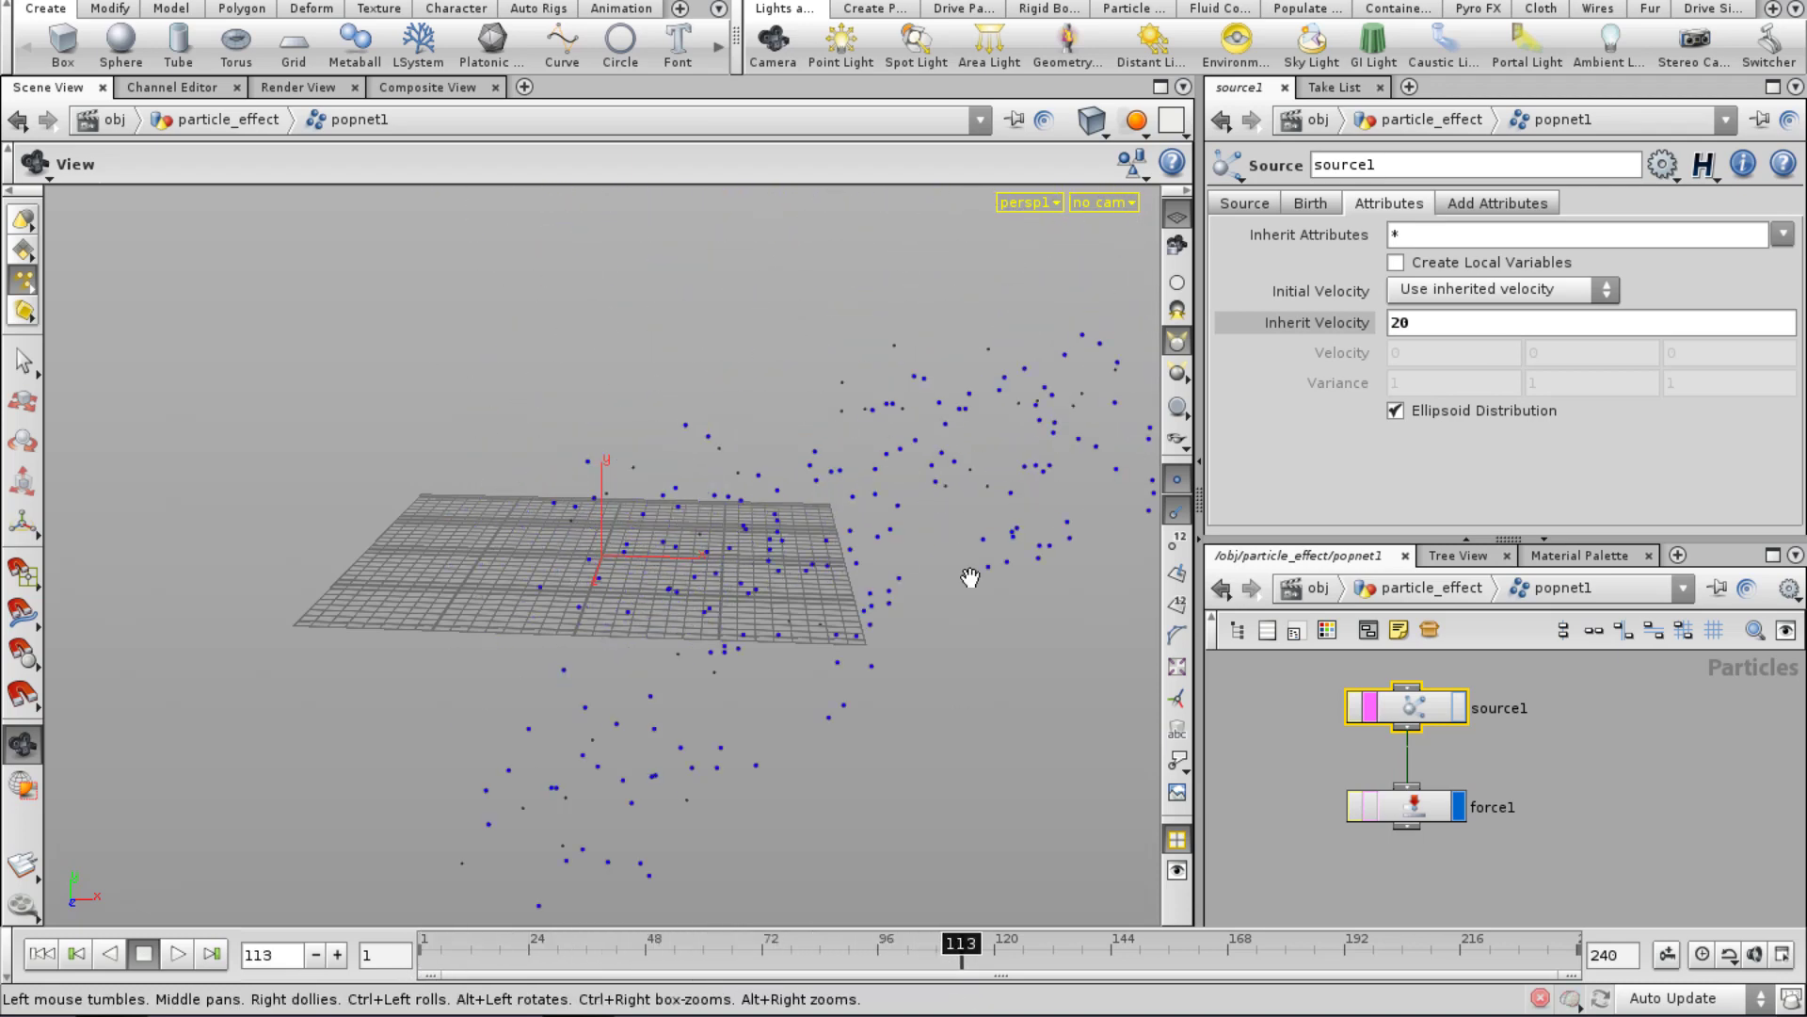
{"action": "left_click_drag", "start_coordinate": [970, 576], "coordinate": [433, 595]}
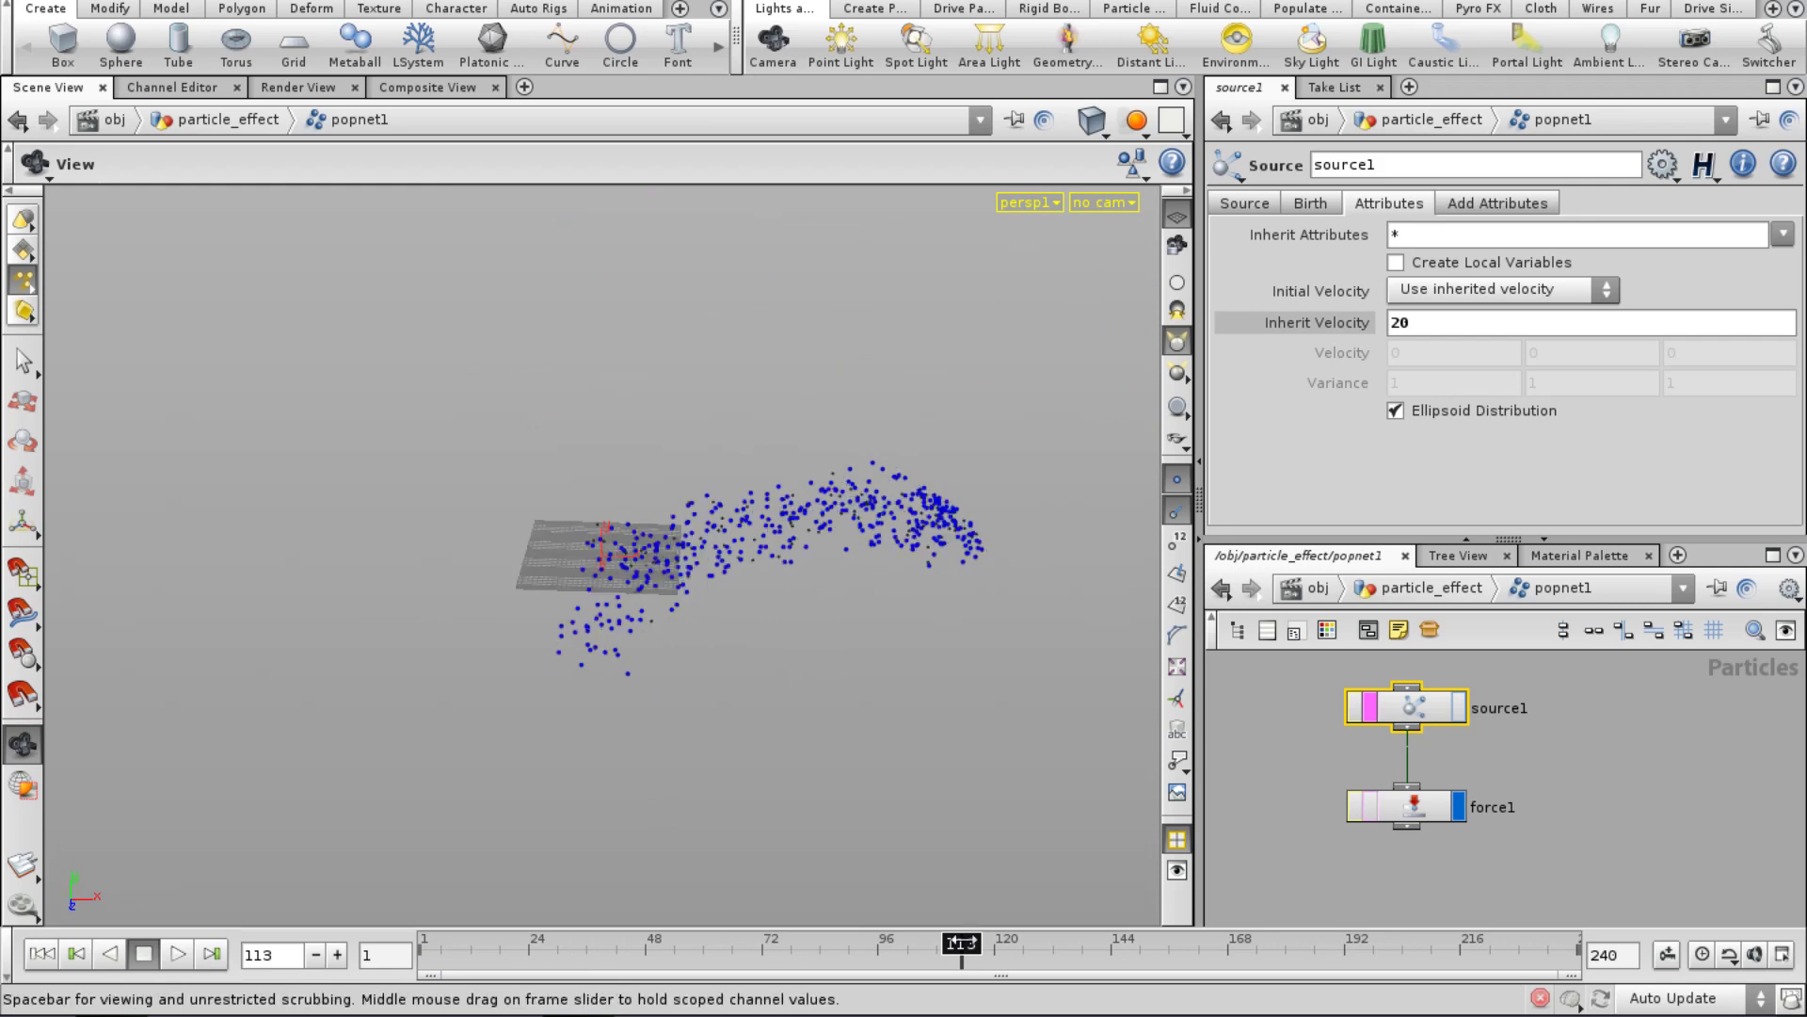
{"action": "left_click_drag", "start_coordinate": [655, 949], "coordinate": [1176, 1004]}
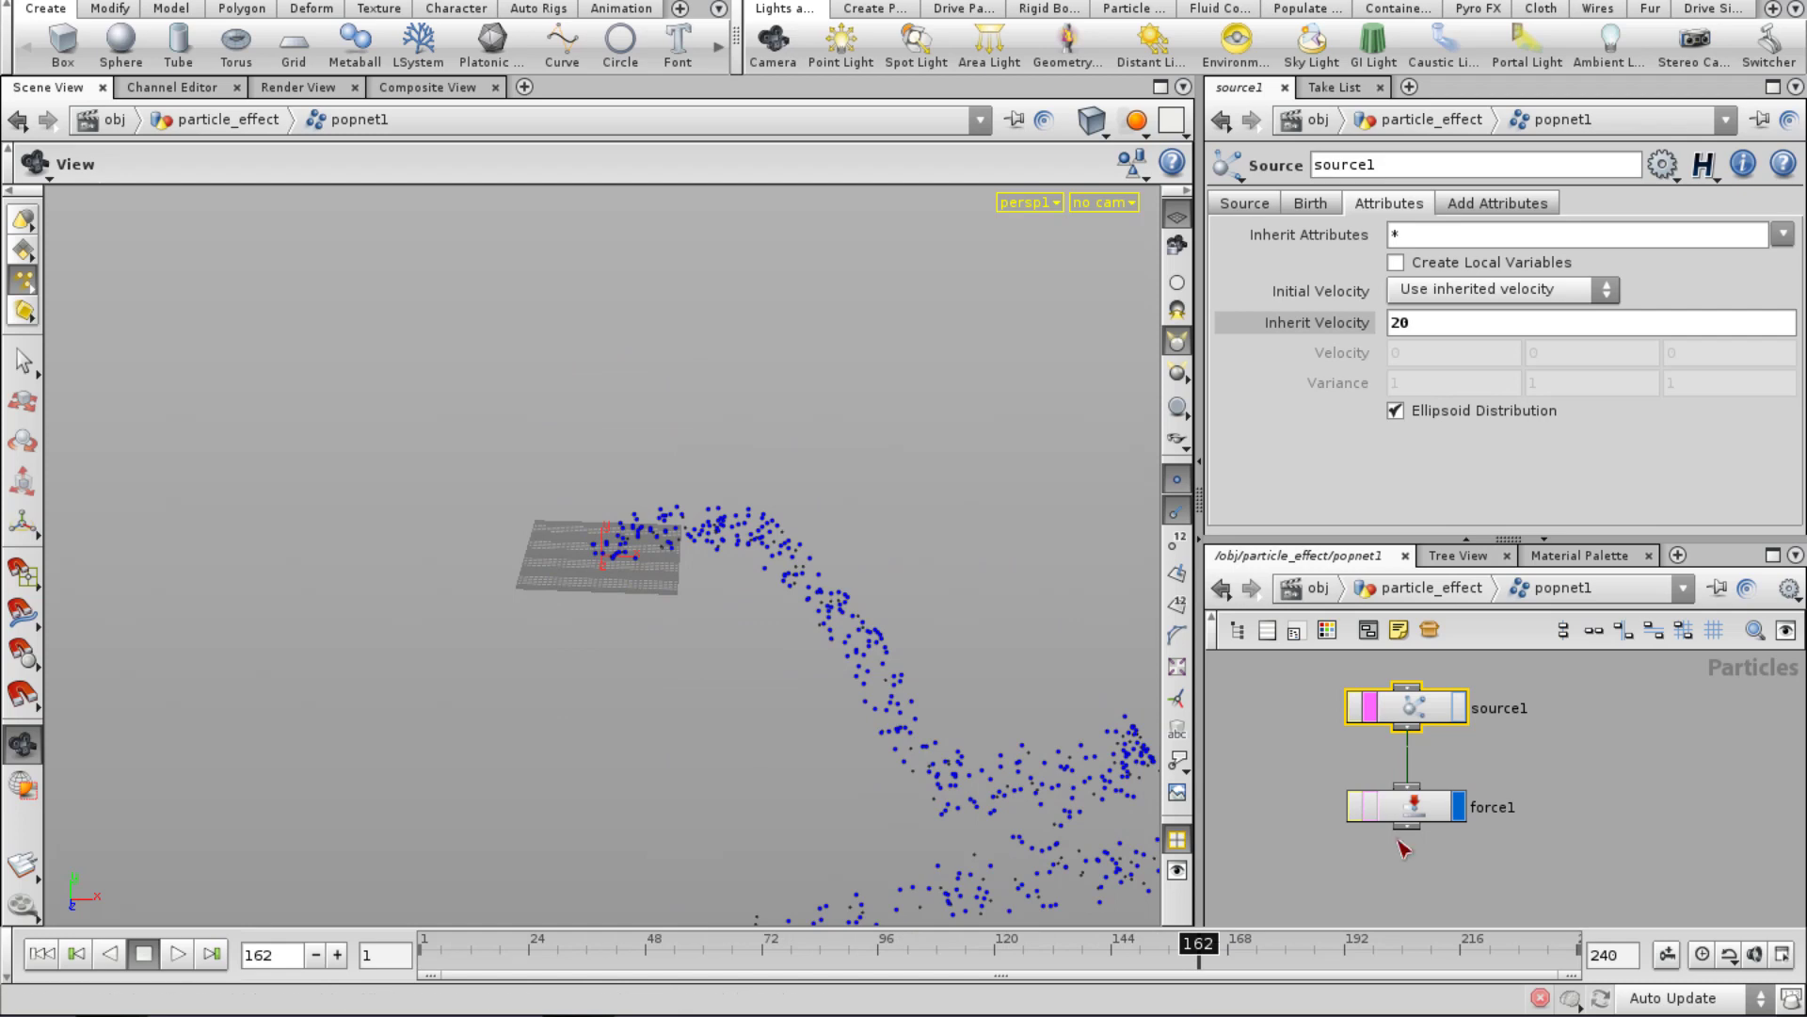
Inside the grid object's geometry network, add a Box node and wire it into the Facet node in place of the grid.
{"action": "left_click", "coordinate": [1318, 588]}
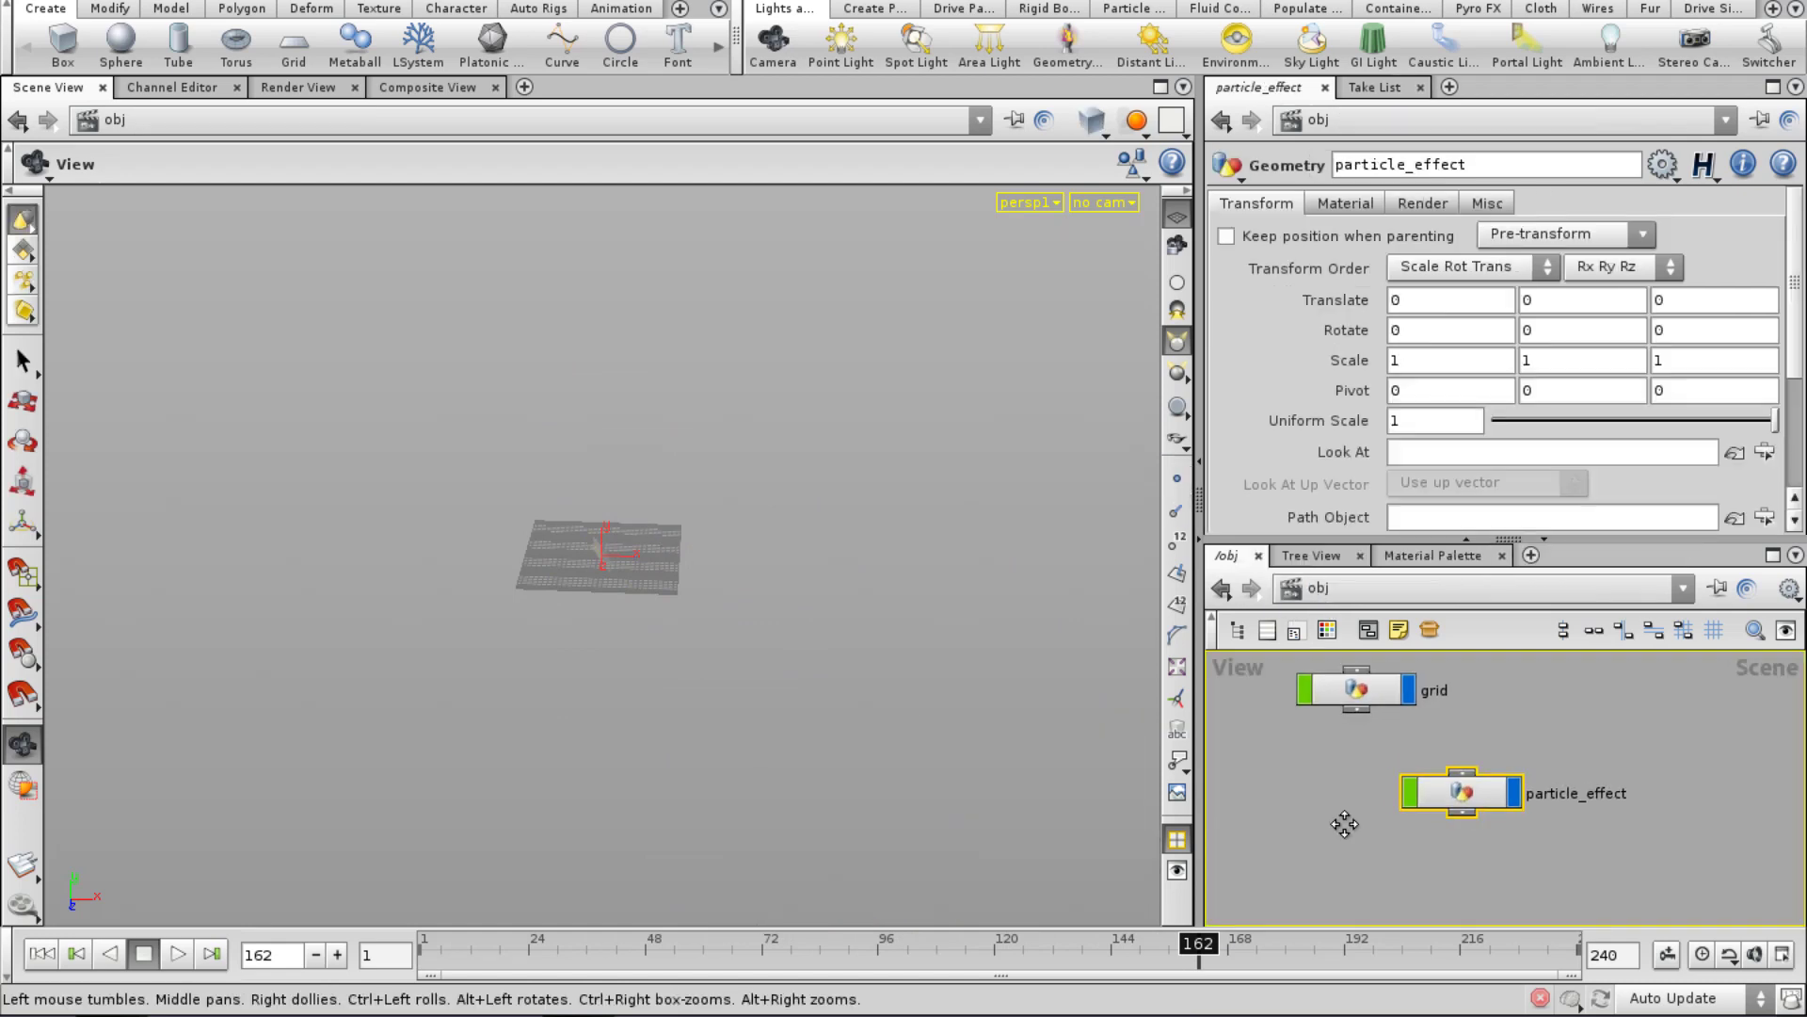
{"action": "left_click", "coordinate": [1373, 687]}
{"action": "left_click", "coordinate": [1469, 783]}
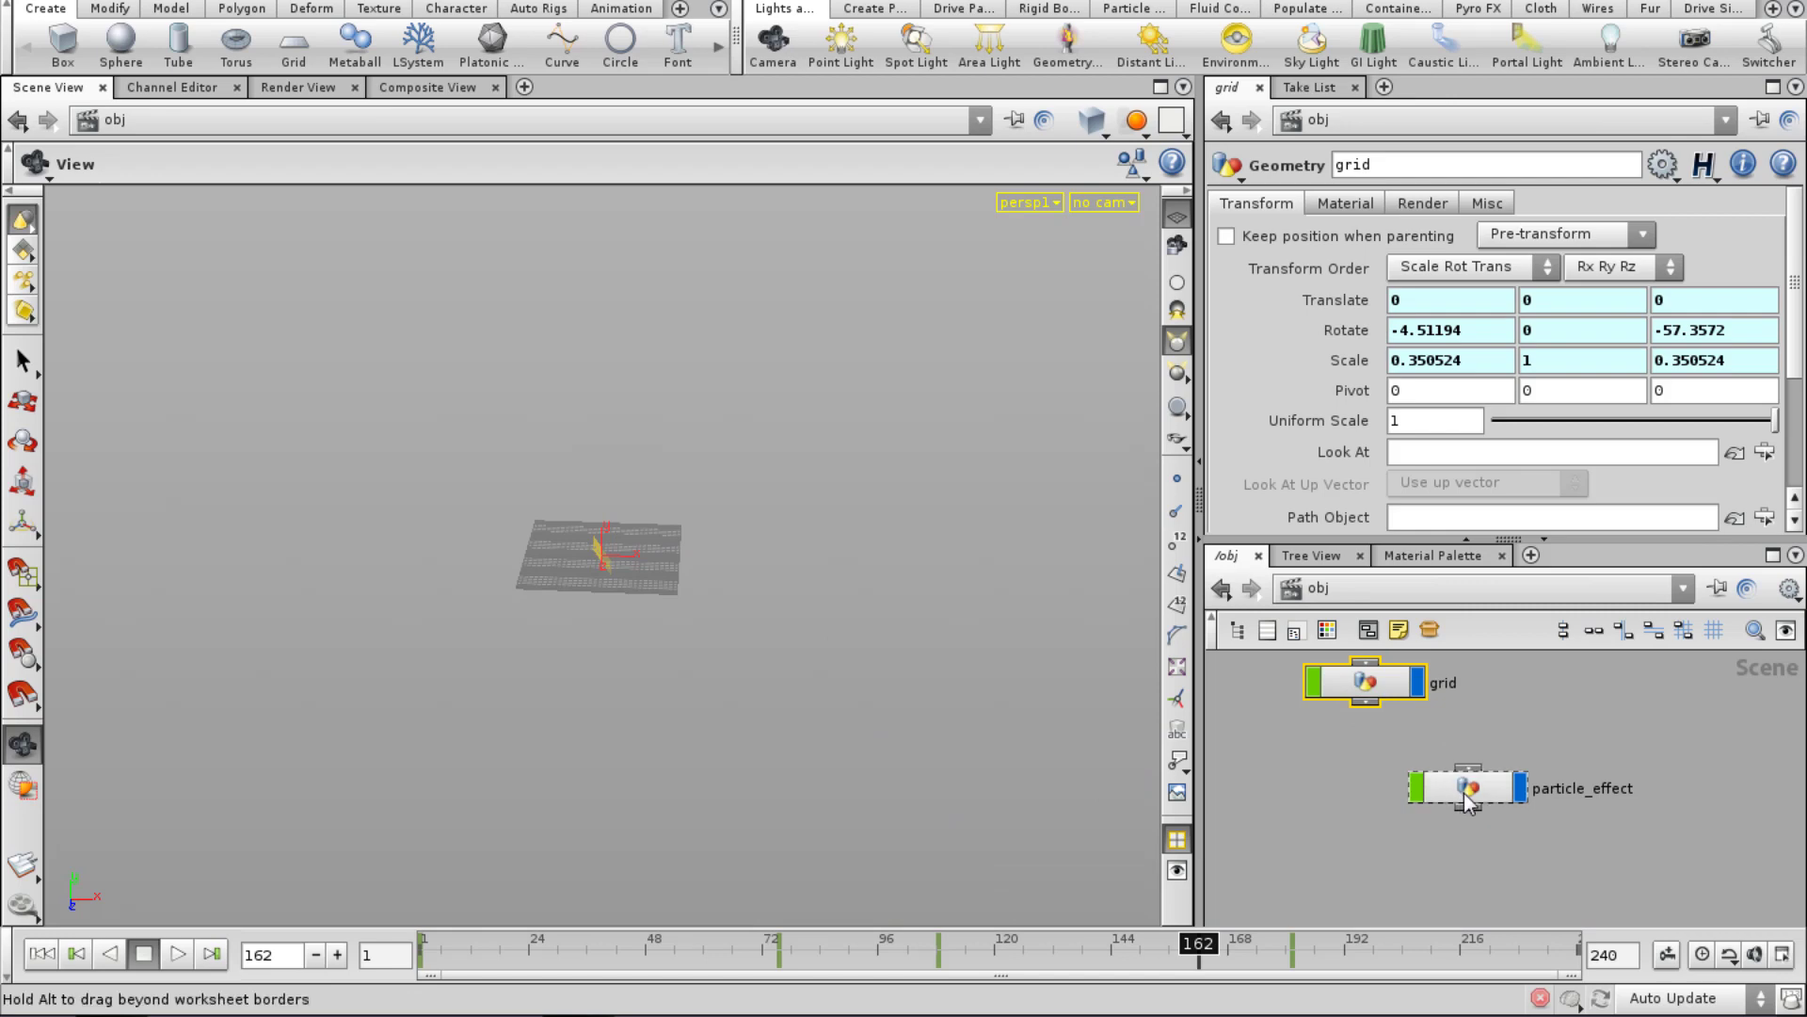
{"action": "double_click", "coordinate": [1386, 678]}
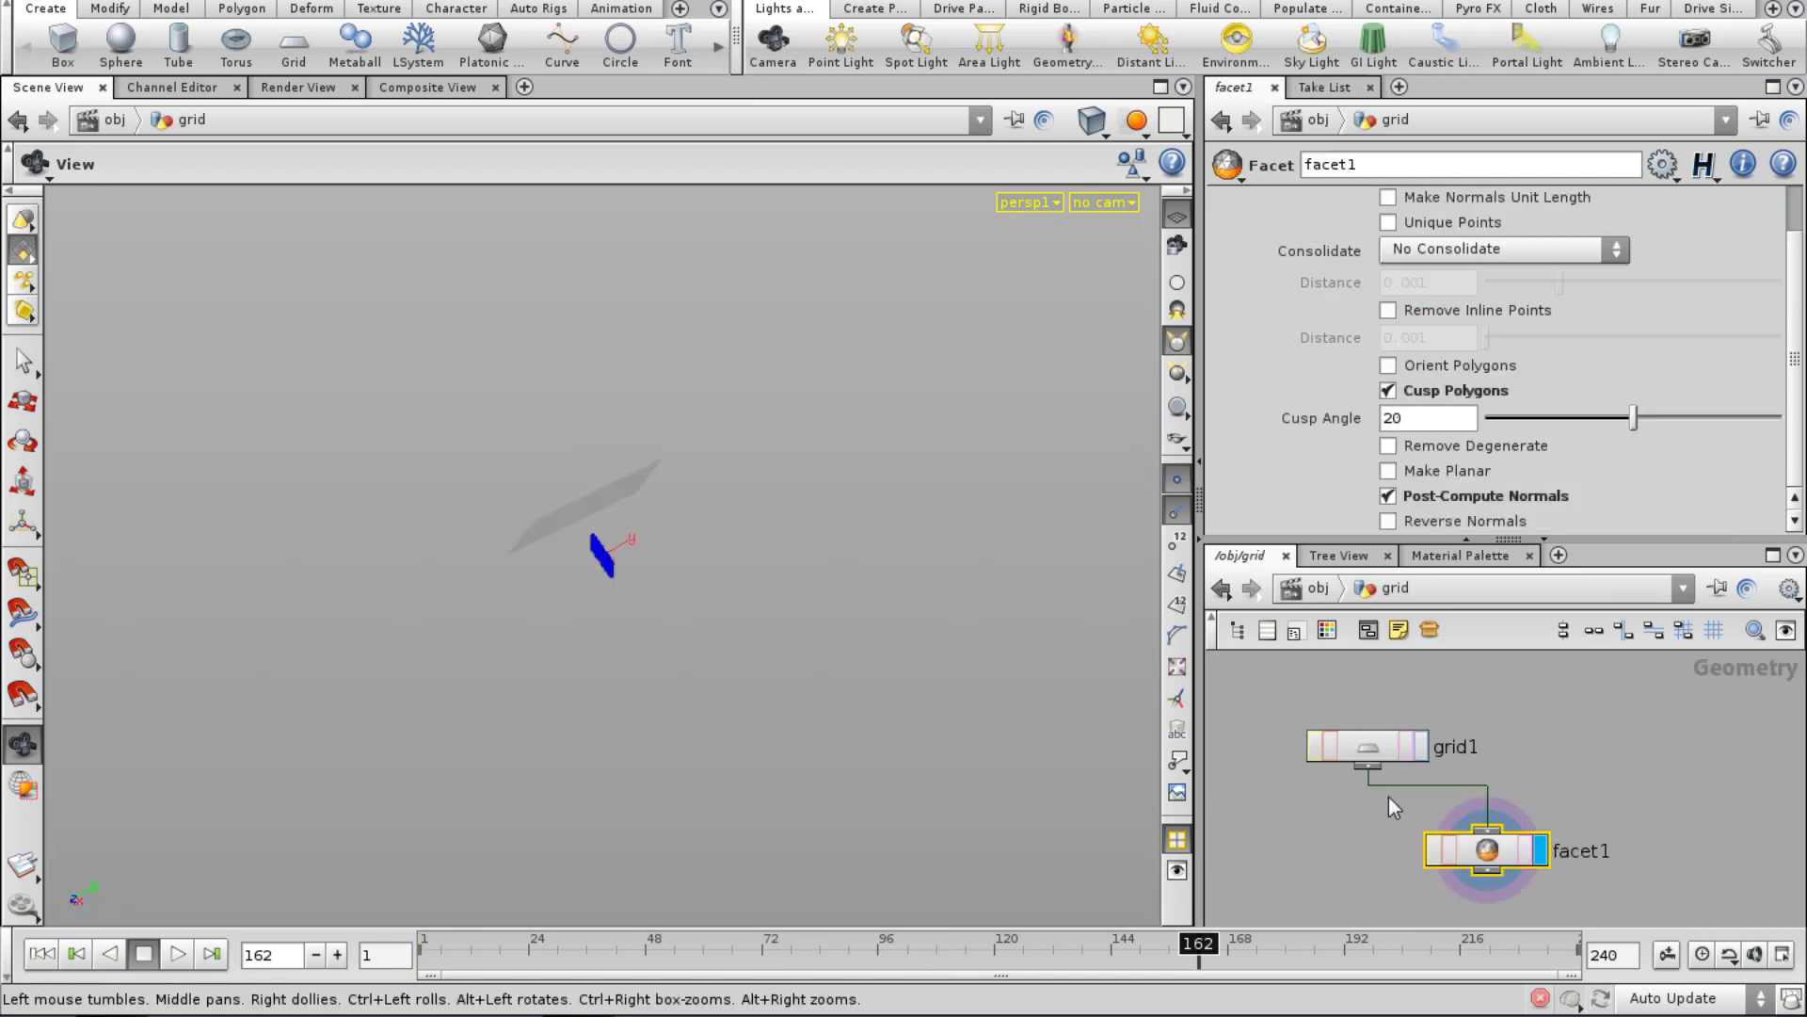
{"action": "key", "text": "Tab"}
{"action": "type", "text": "bo"}
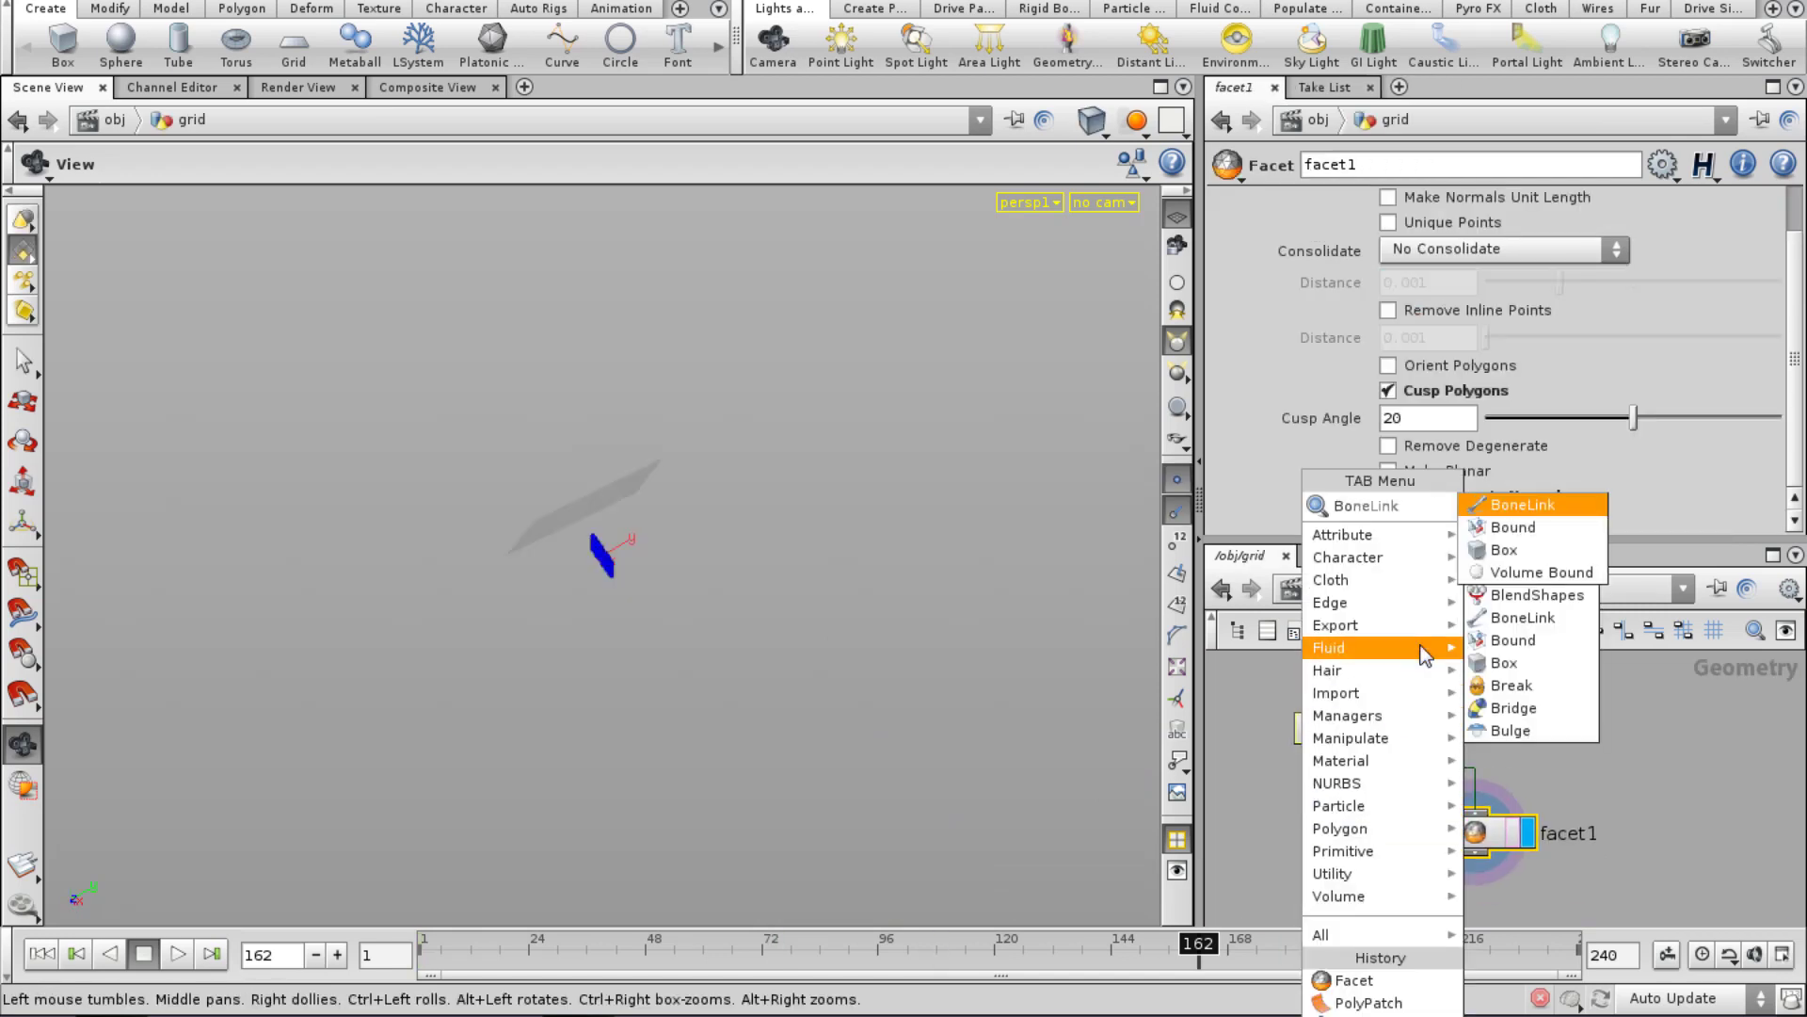
{"action": "left_click", "coordinate": [1505, 549]}
{"action": "left_click", "coordinate": [1598, 734]}
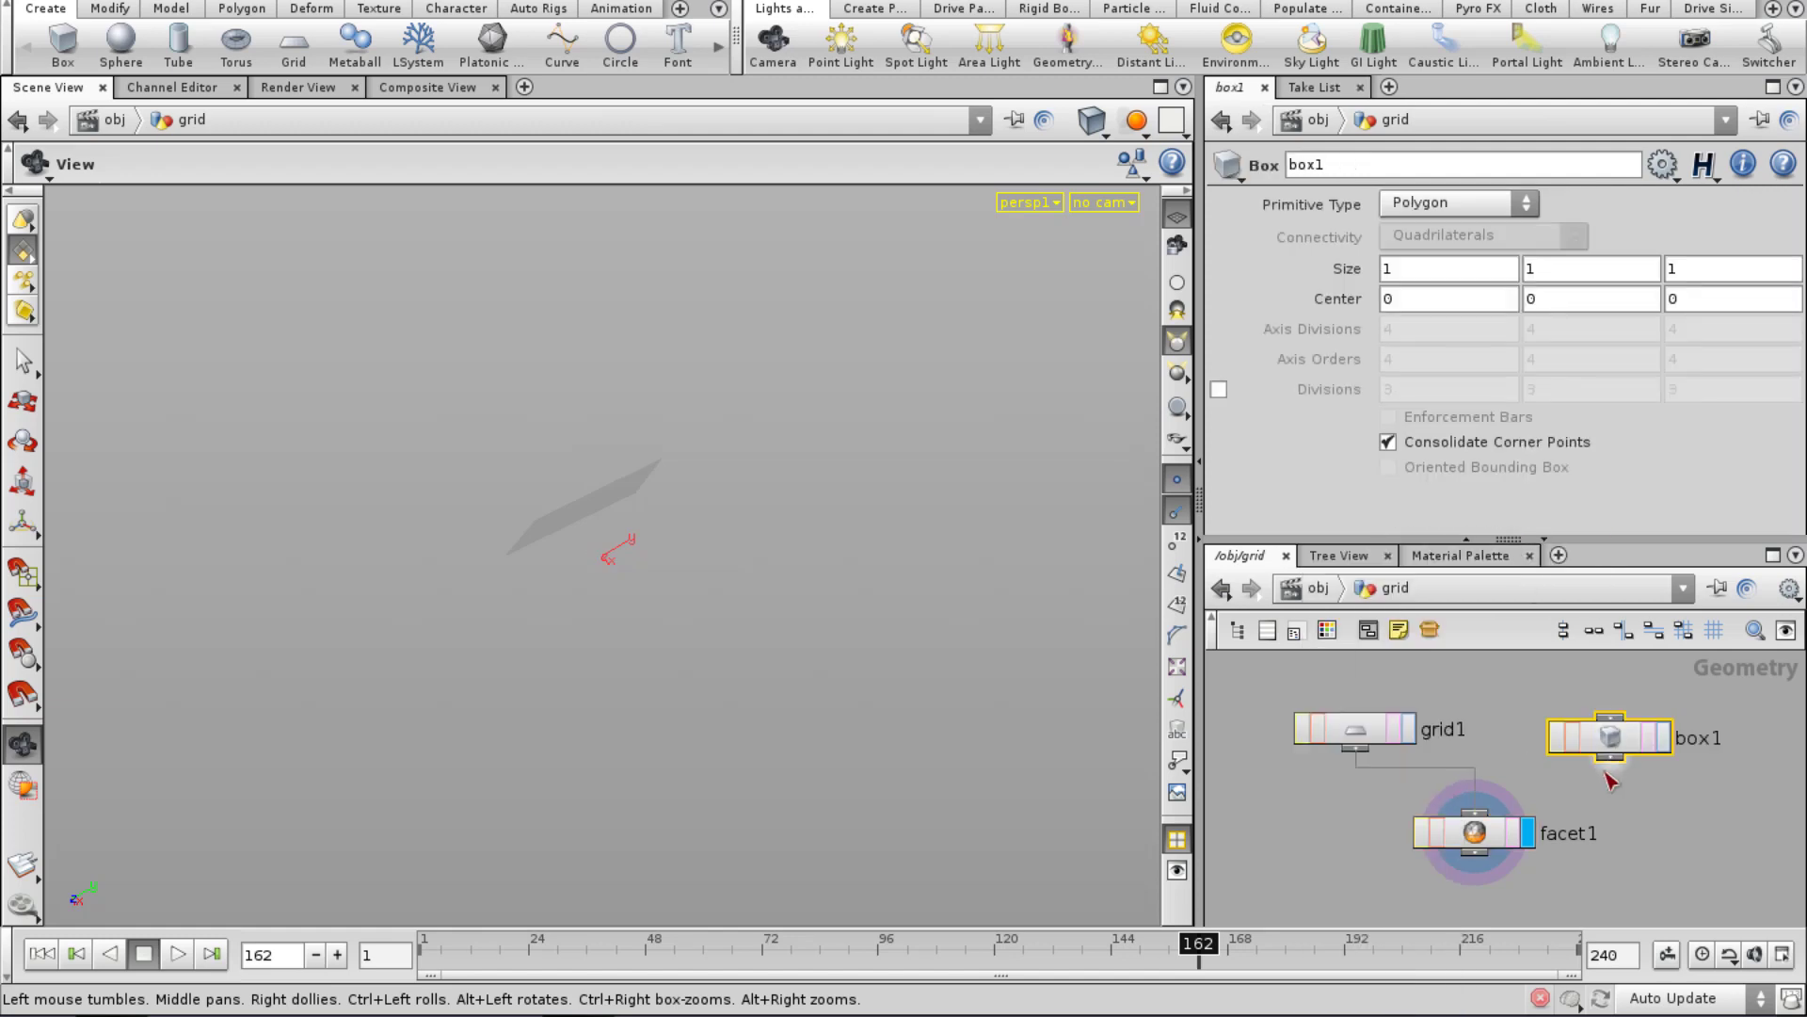
{"action": "left_click_drag", "start_coordinate": [1610, 763], "coordinate": [1474, 812]}
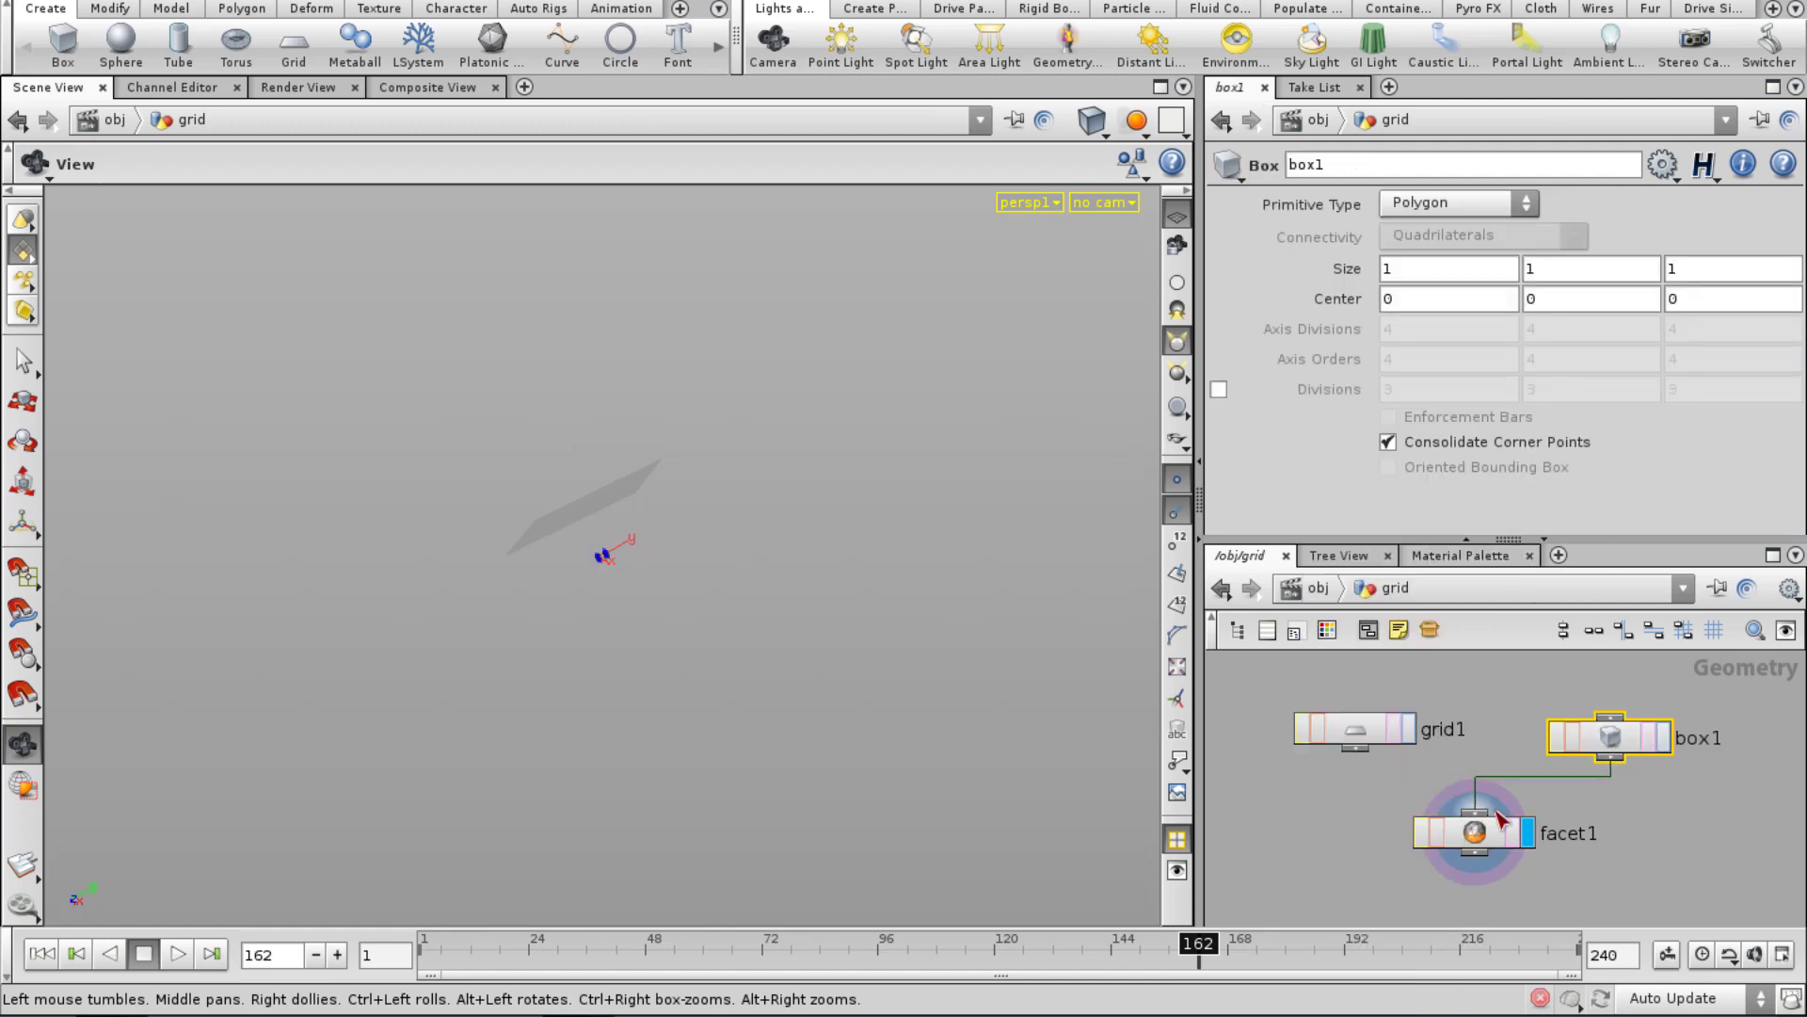
Go into the particle_effect object, return the timeline to frame 1, and inspect the box emitter up close.
{"action": "left_click", "coordinate": [1304, 593]}
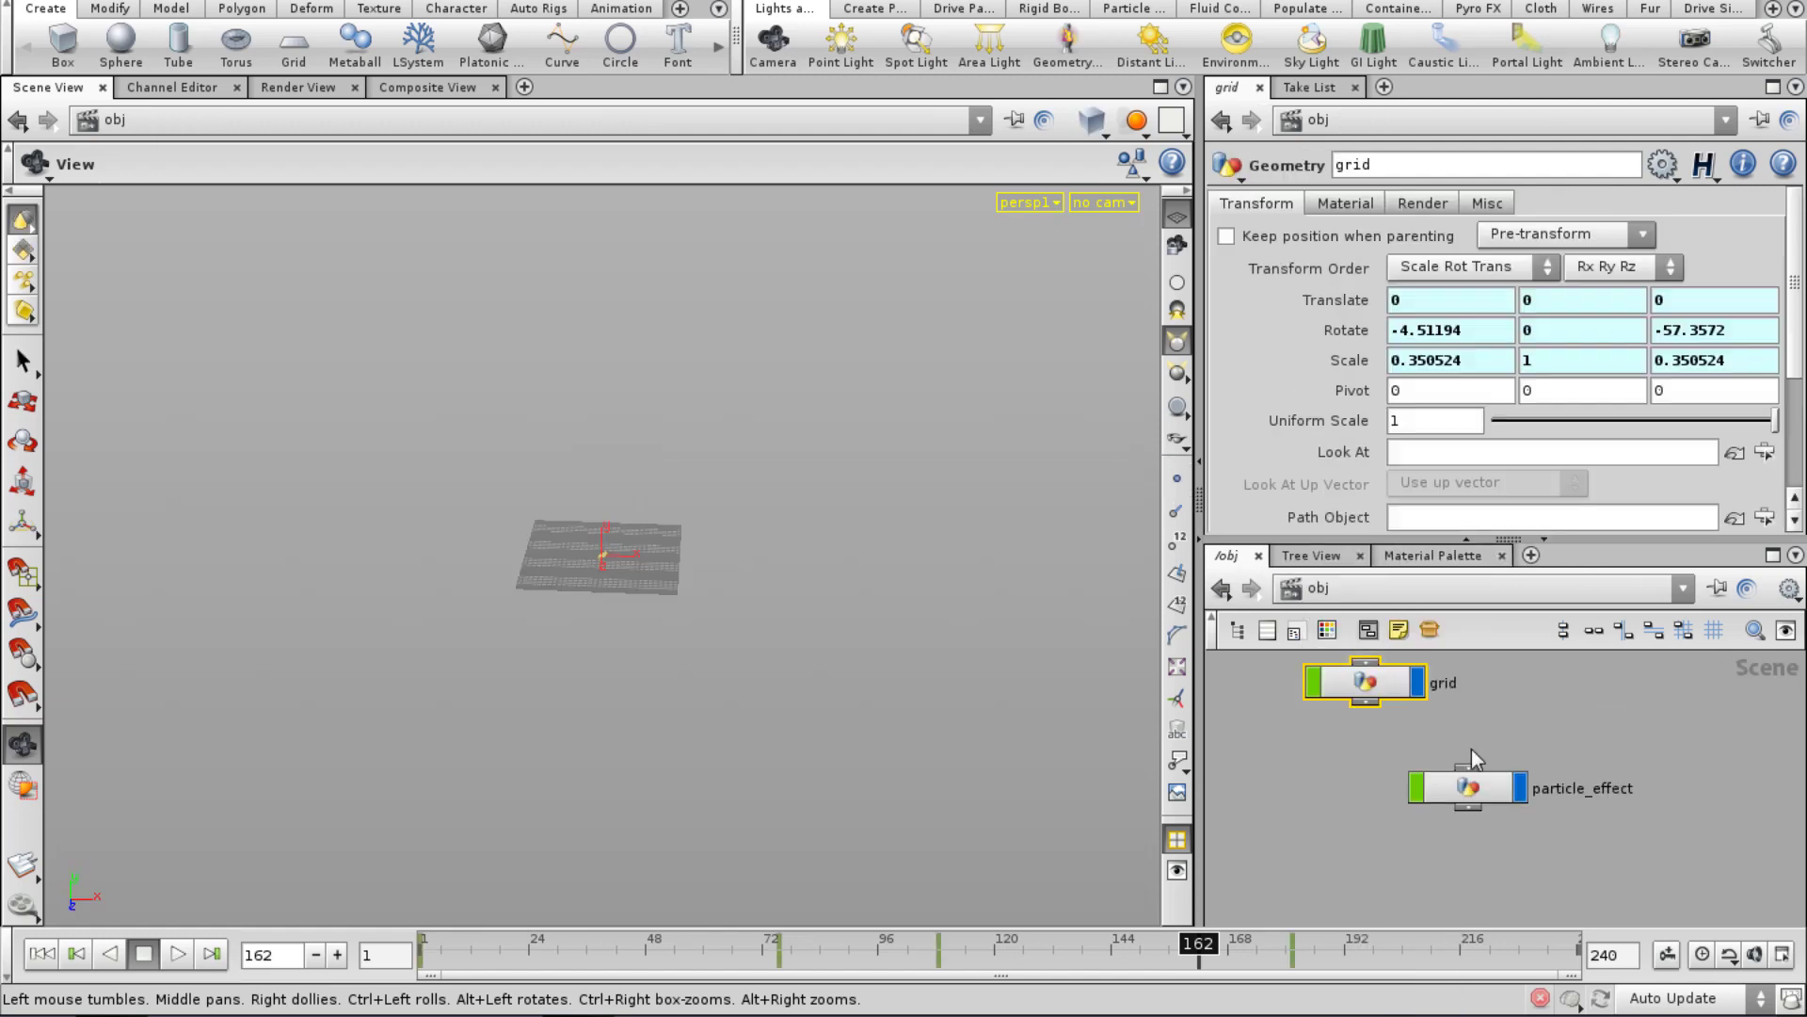
{"action": "double_click", "coordinate": [1482, 798]}
{"action": "left_click_drag", "start_coordinate": [476, 956], "coordinate": [7, 971]}
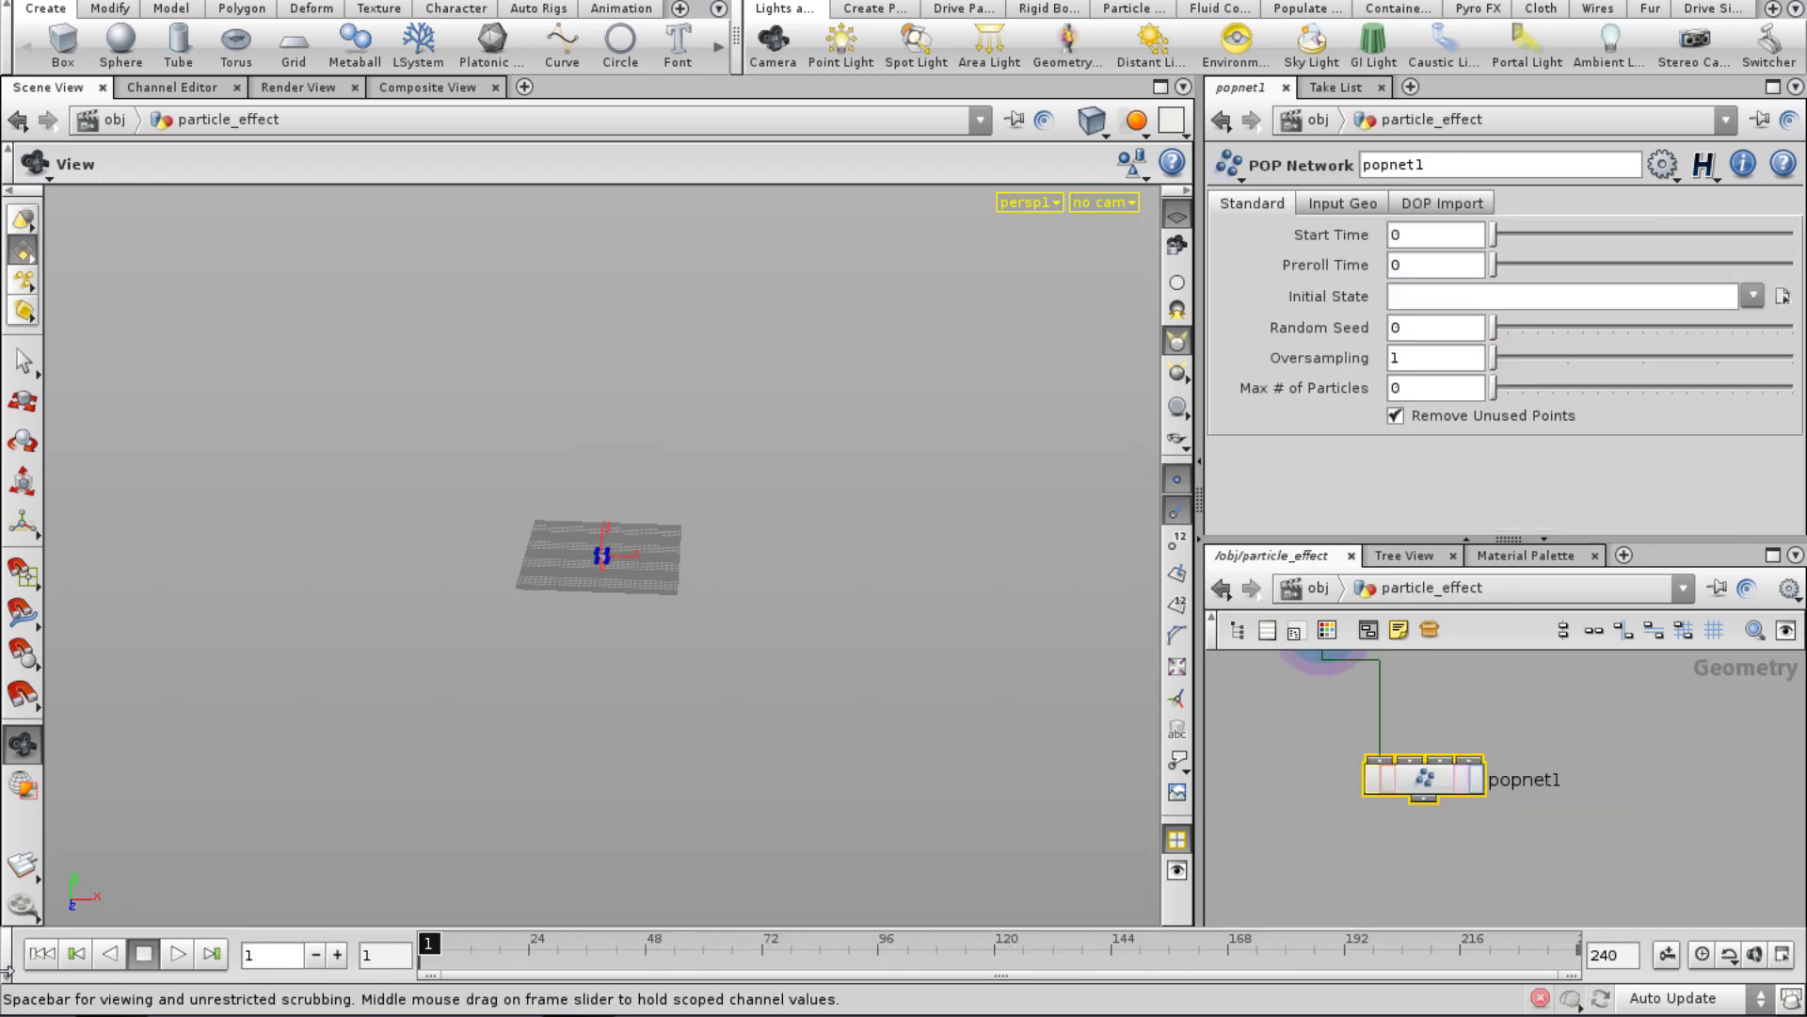
{"action": "scroll", "coordinate": [787, 573], "scroll_direction": "up", "scroll_amount": 10}
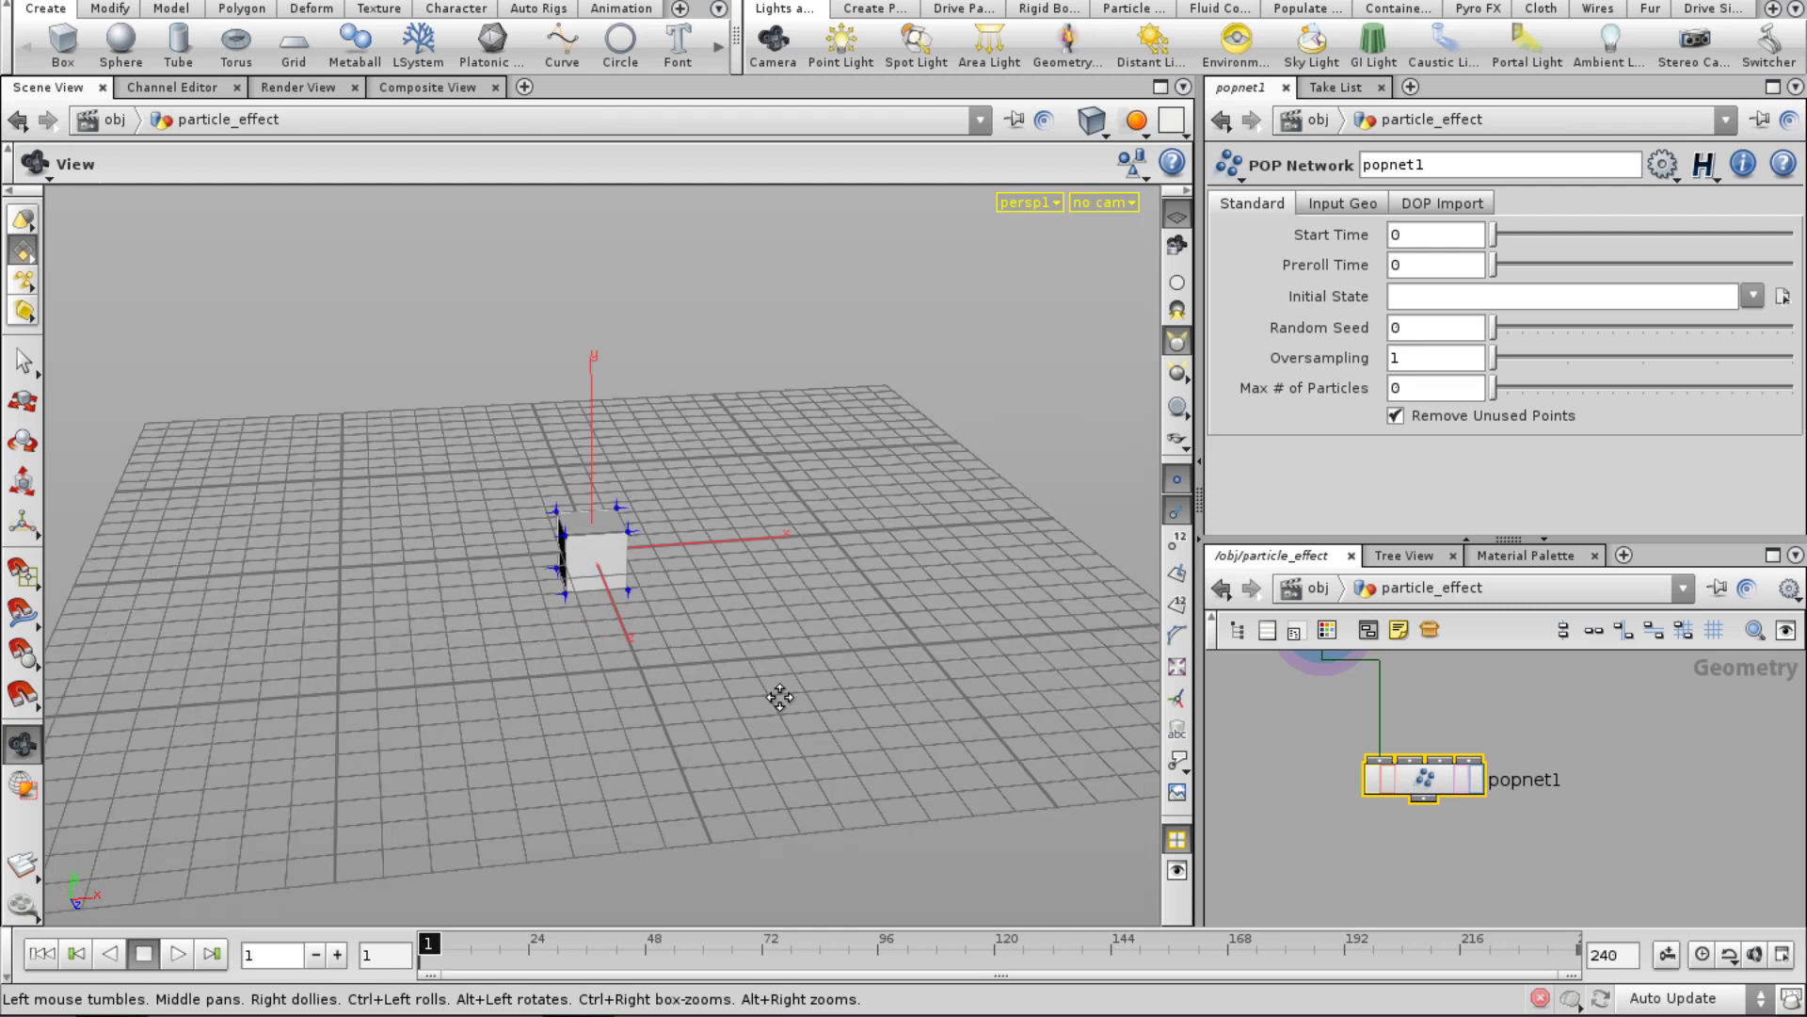
Open the POP network, scrub the timeline to frame 85 to preview the box's particles, and return to frame 1.
{"action": "double_click", "coordinate": [1467, 774]}
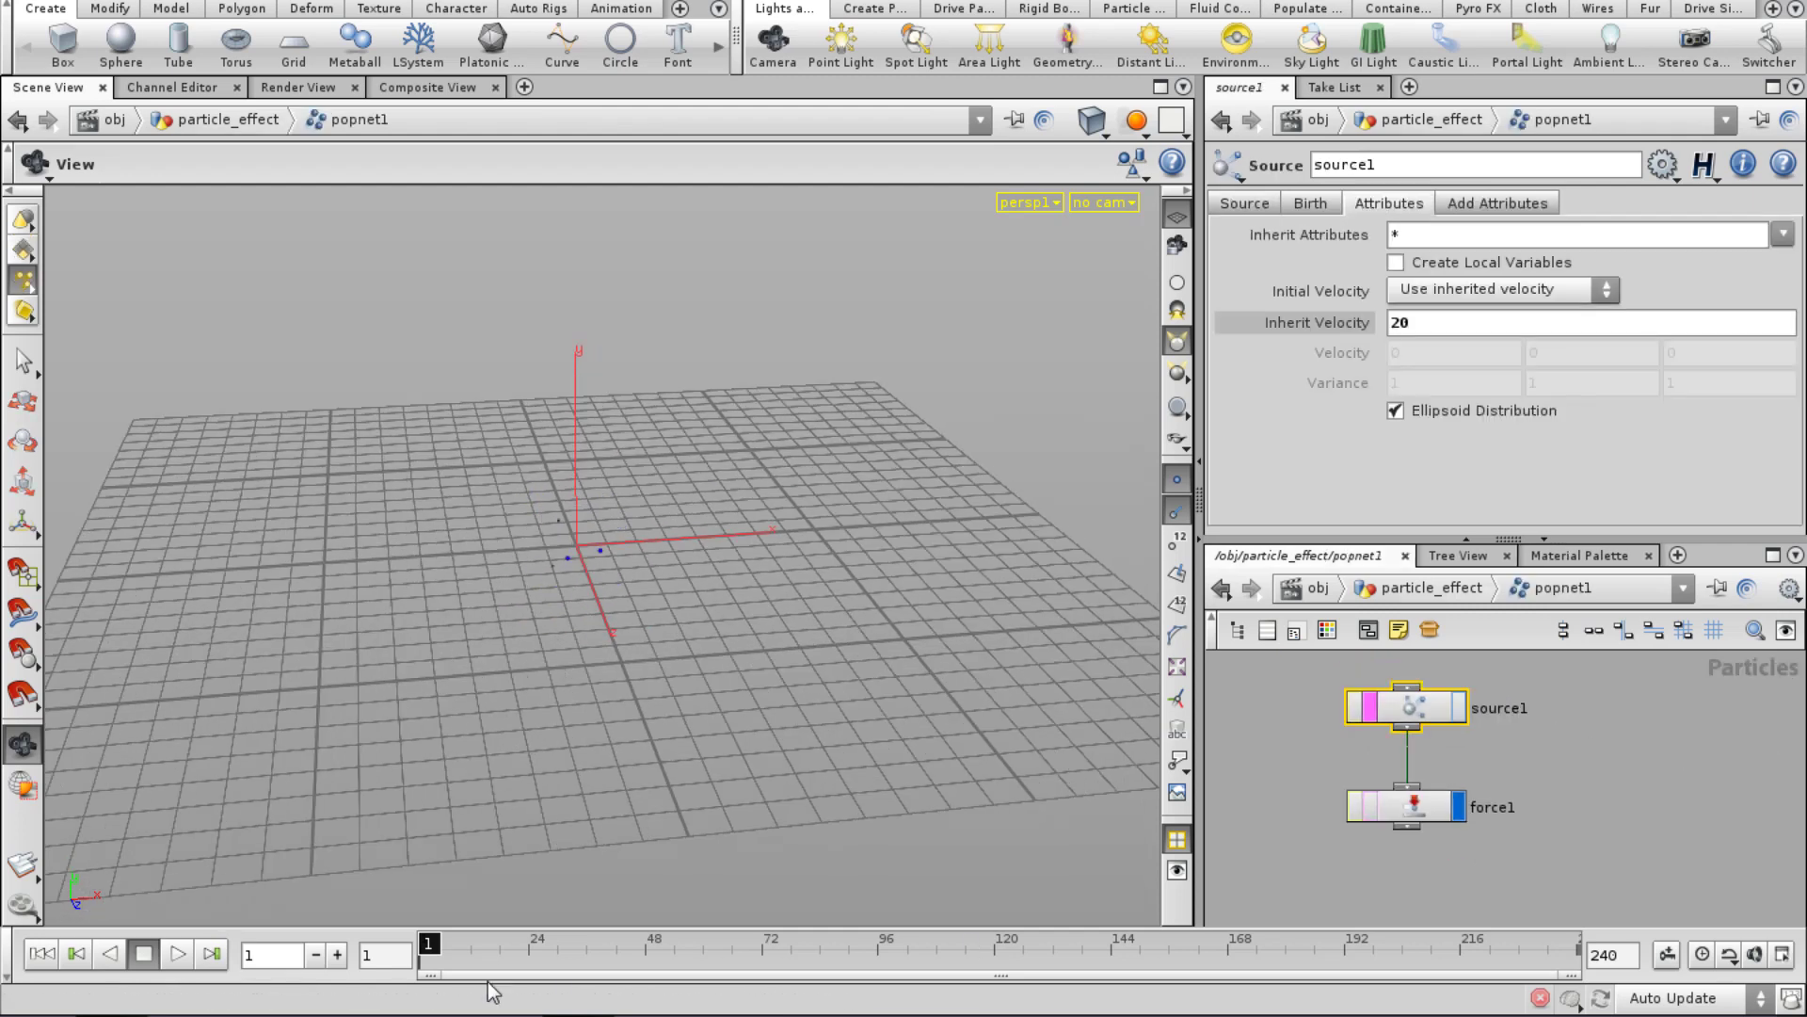
{"action": "left_click_drag", "start_coordinate": [429, 953], "coordinate": [827, 974]}
{"action": "scroll", "coordinate": [464, 637], "scroll_direction": "down", "scroll_amount": 8}
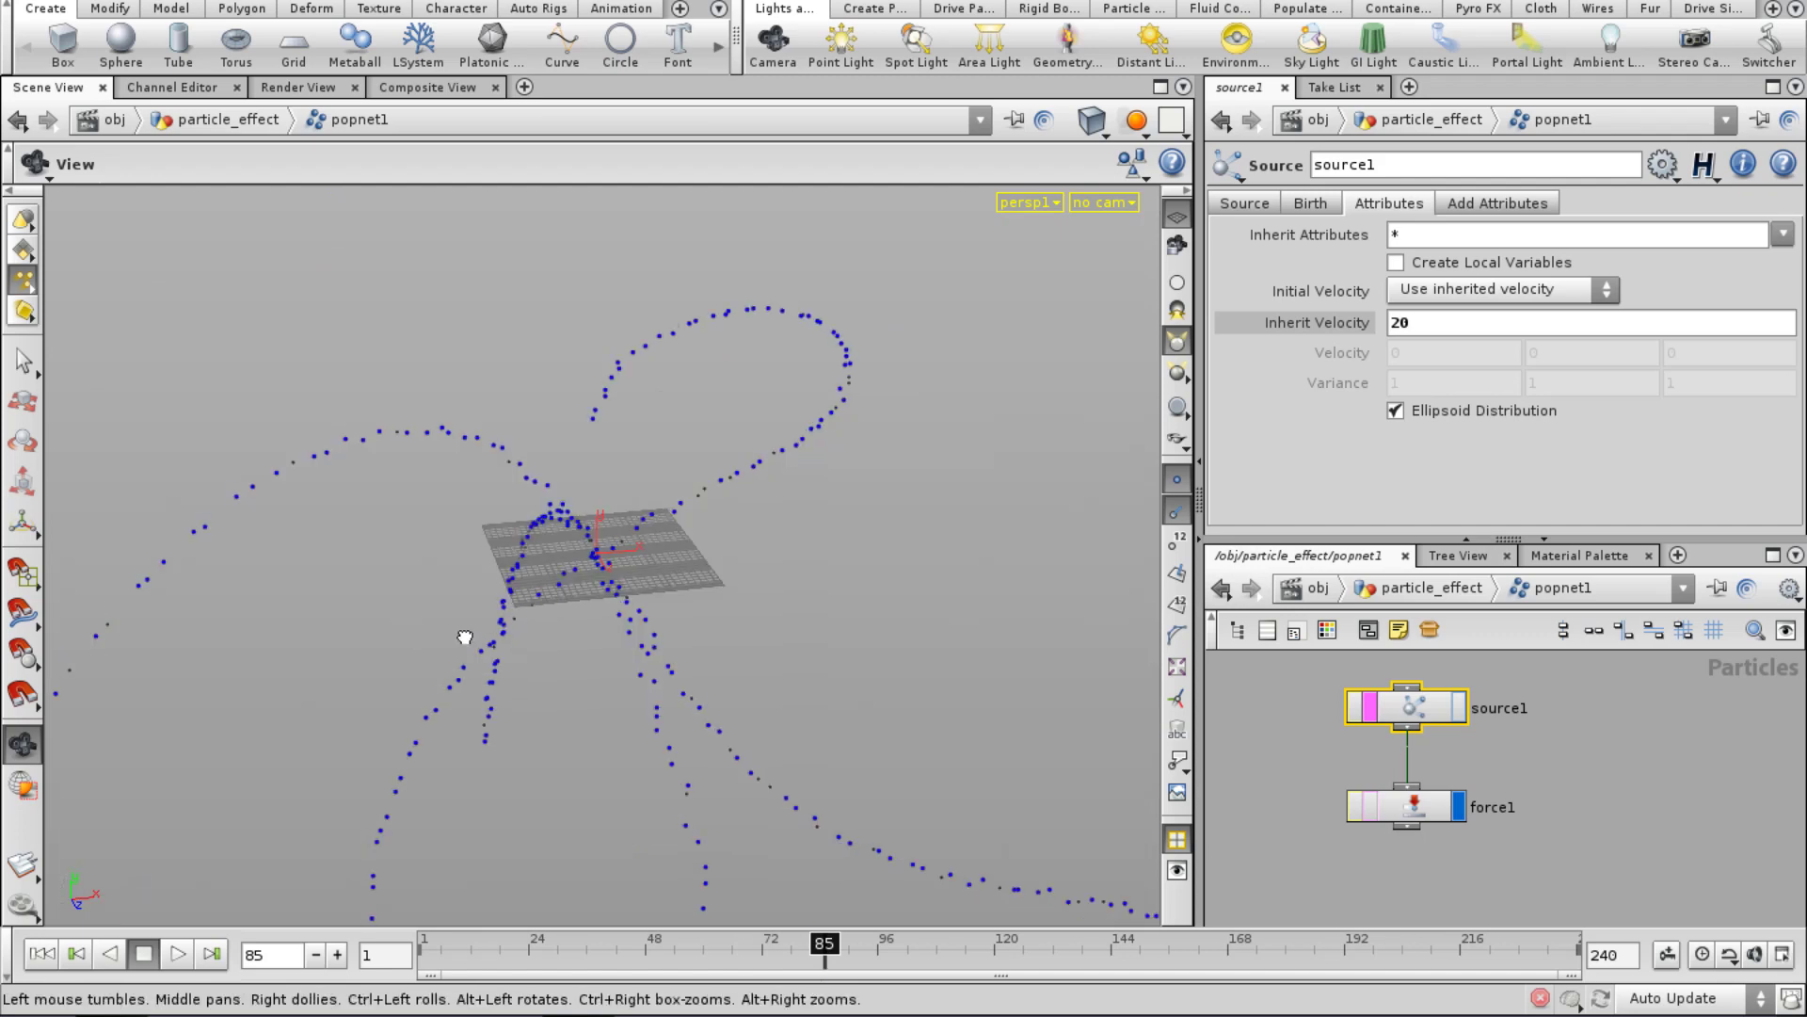
{"action": "left_click_drag", "start_coordinate": [464, 637], "coordinate": [556, 642]}
{"action": "left_click_drag", "start_coordinate": [829, 955], "coordinate": [6, 875]}
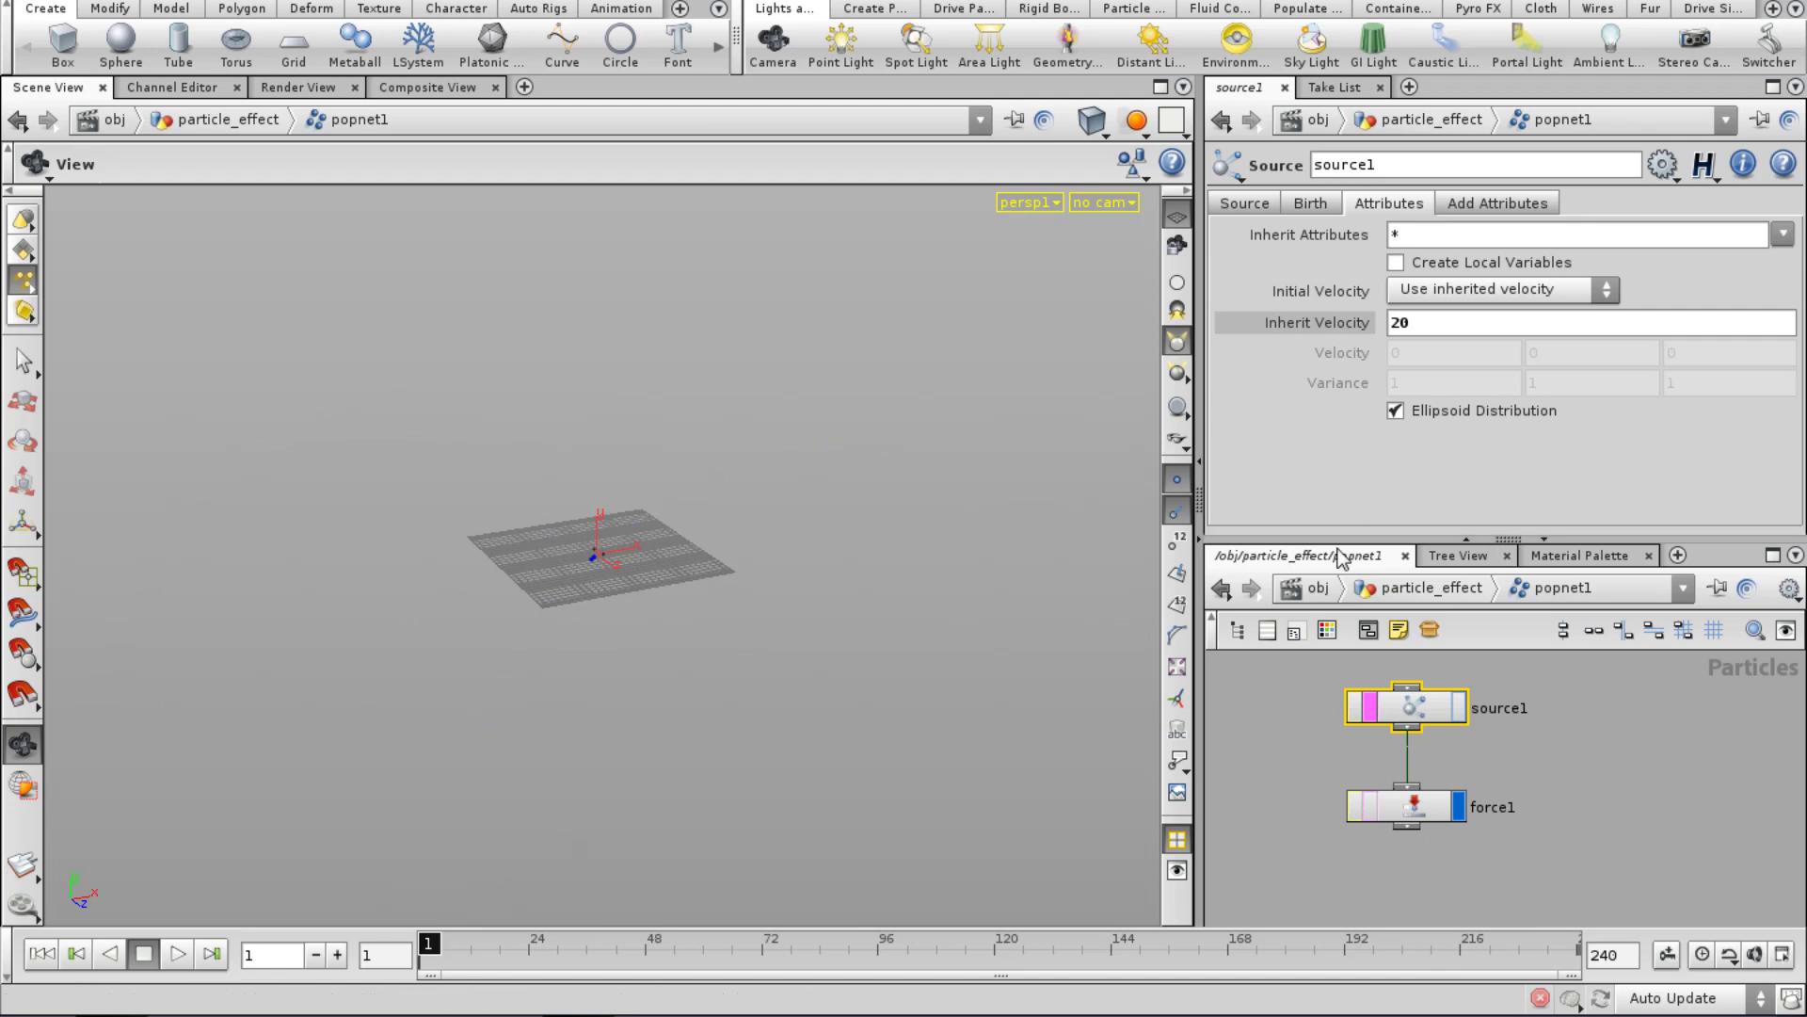
Inside the grid object, wire grid1 into facet1 in place of box1 and return to the object level.
{"action": "left_click", "coordinate": [1316, 588]}
{"action": "double_click", "coordinate": [1391, 688]}
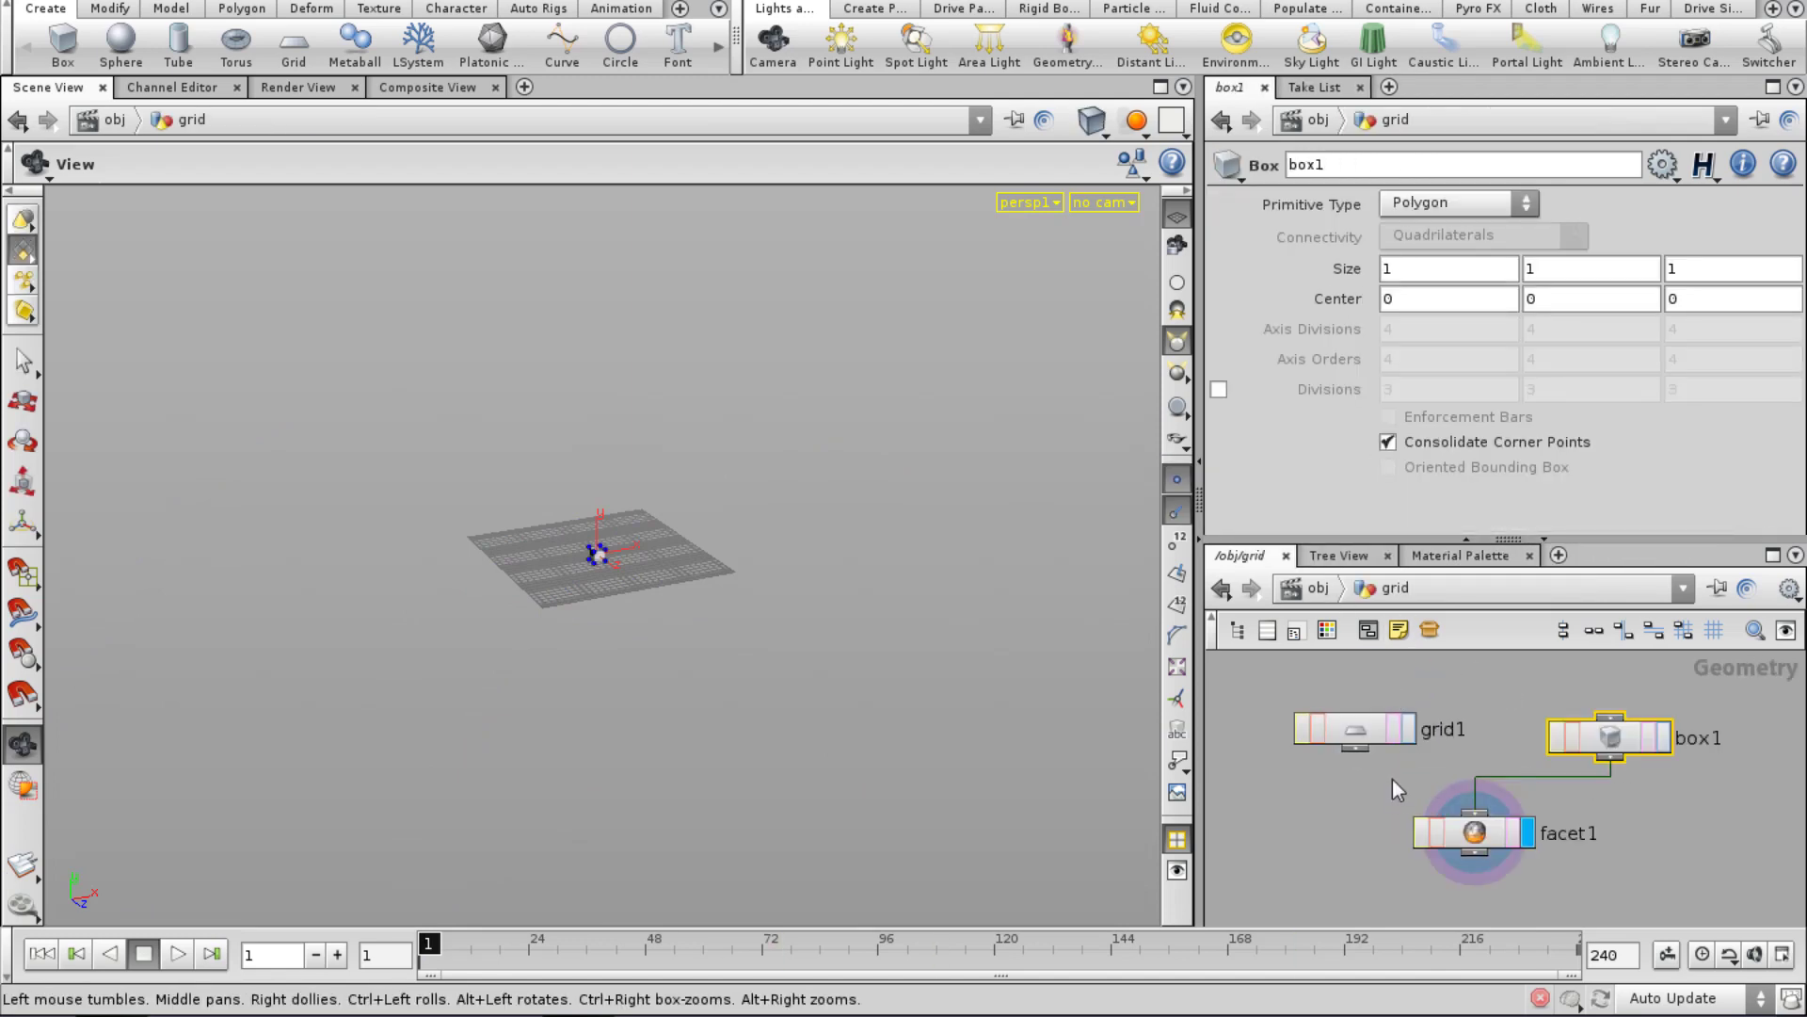
{"action": "left_click_drag", "start_coordinate": [1355, 751], "coordinate": [1449, 812]}
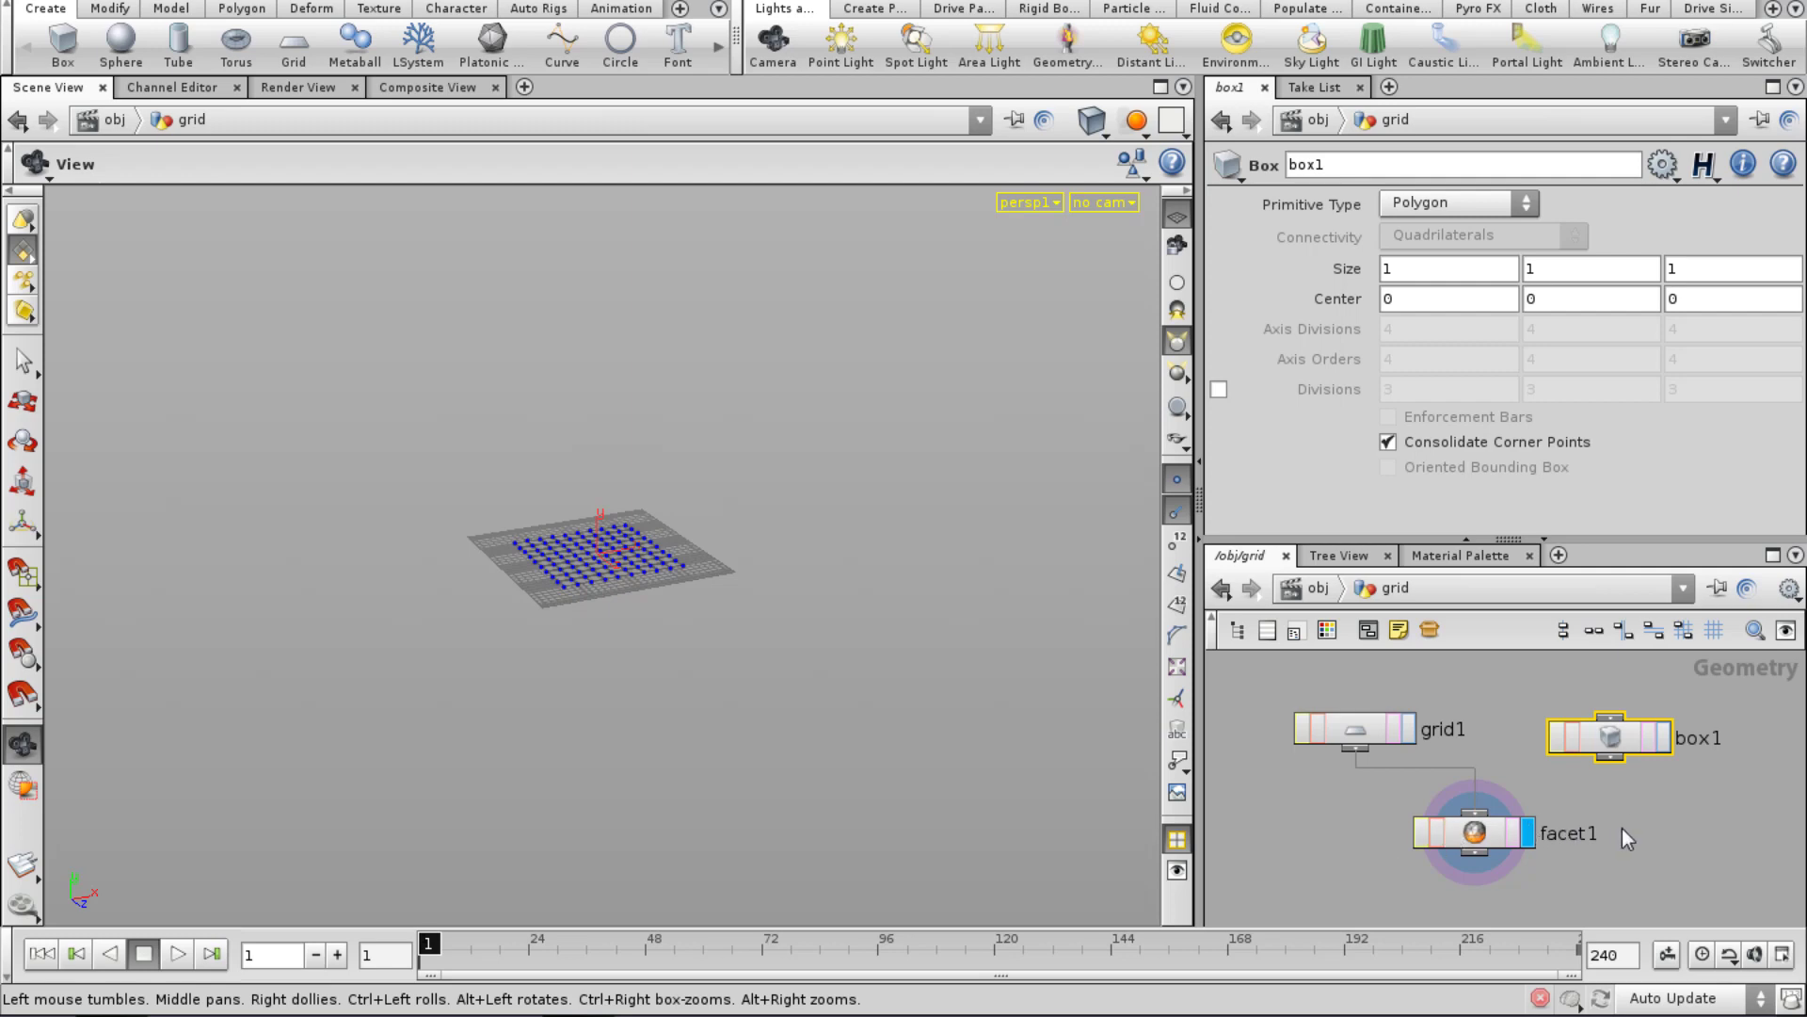
{"action": "middle_click_drag", "start_coordinate": [1619, 817], "coordinate": [1582, 766]}
{"action": "left_click", "coordinate": [1314, 588]}
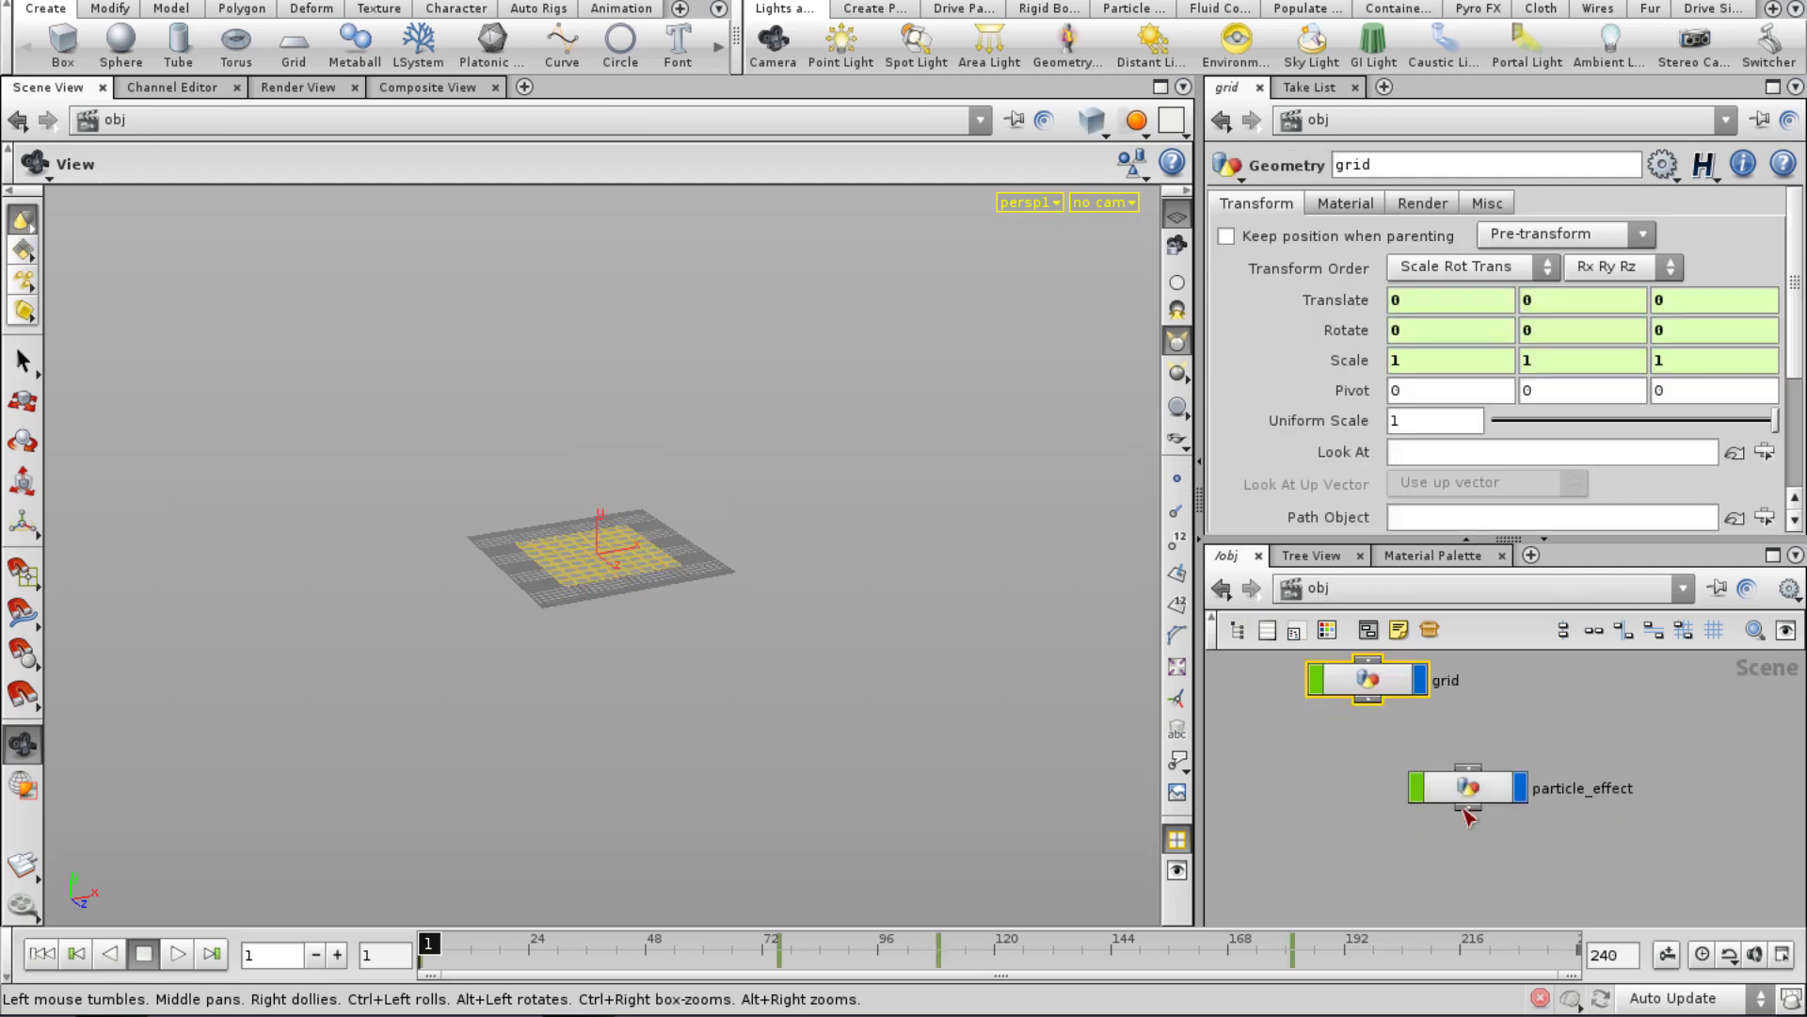
Display popnet1 inside particle_effect and scrub the simulation to frame 103 to view the particles.
{"action": "double_click", "coordinate": [1484, 798]}
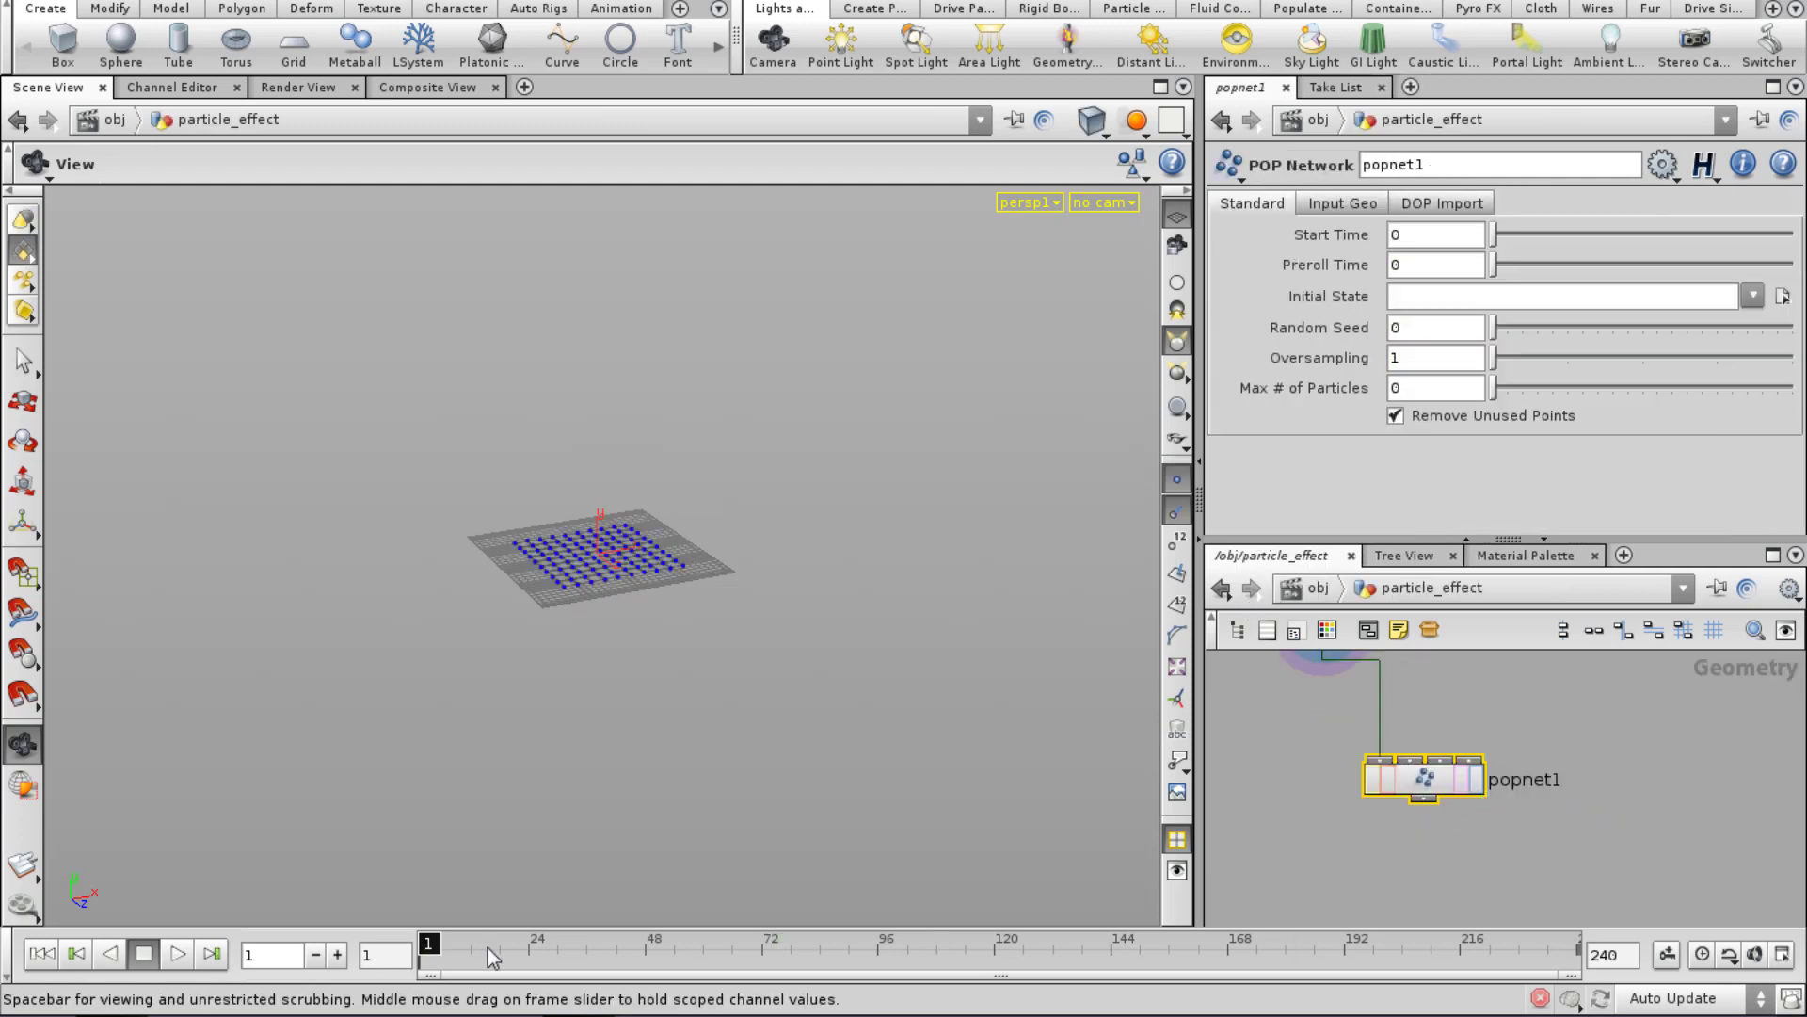
{"action": "left_click_drag", "start_coordinate": [517, 942], "coordinate": [1259, 943]}
{"action": "key", "text": "ctrl+Up"}
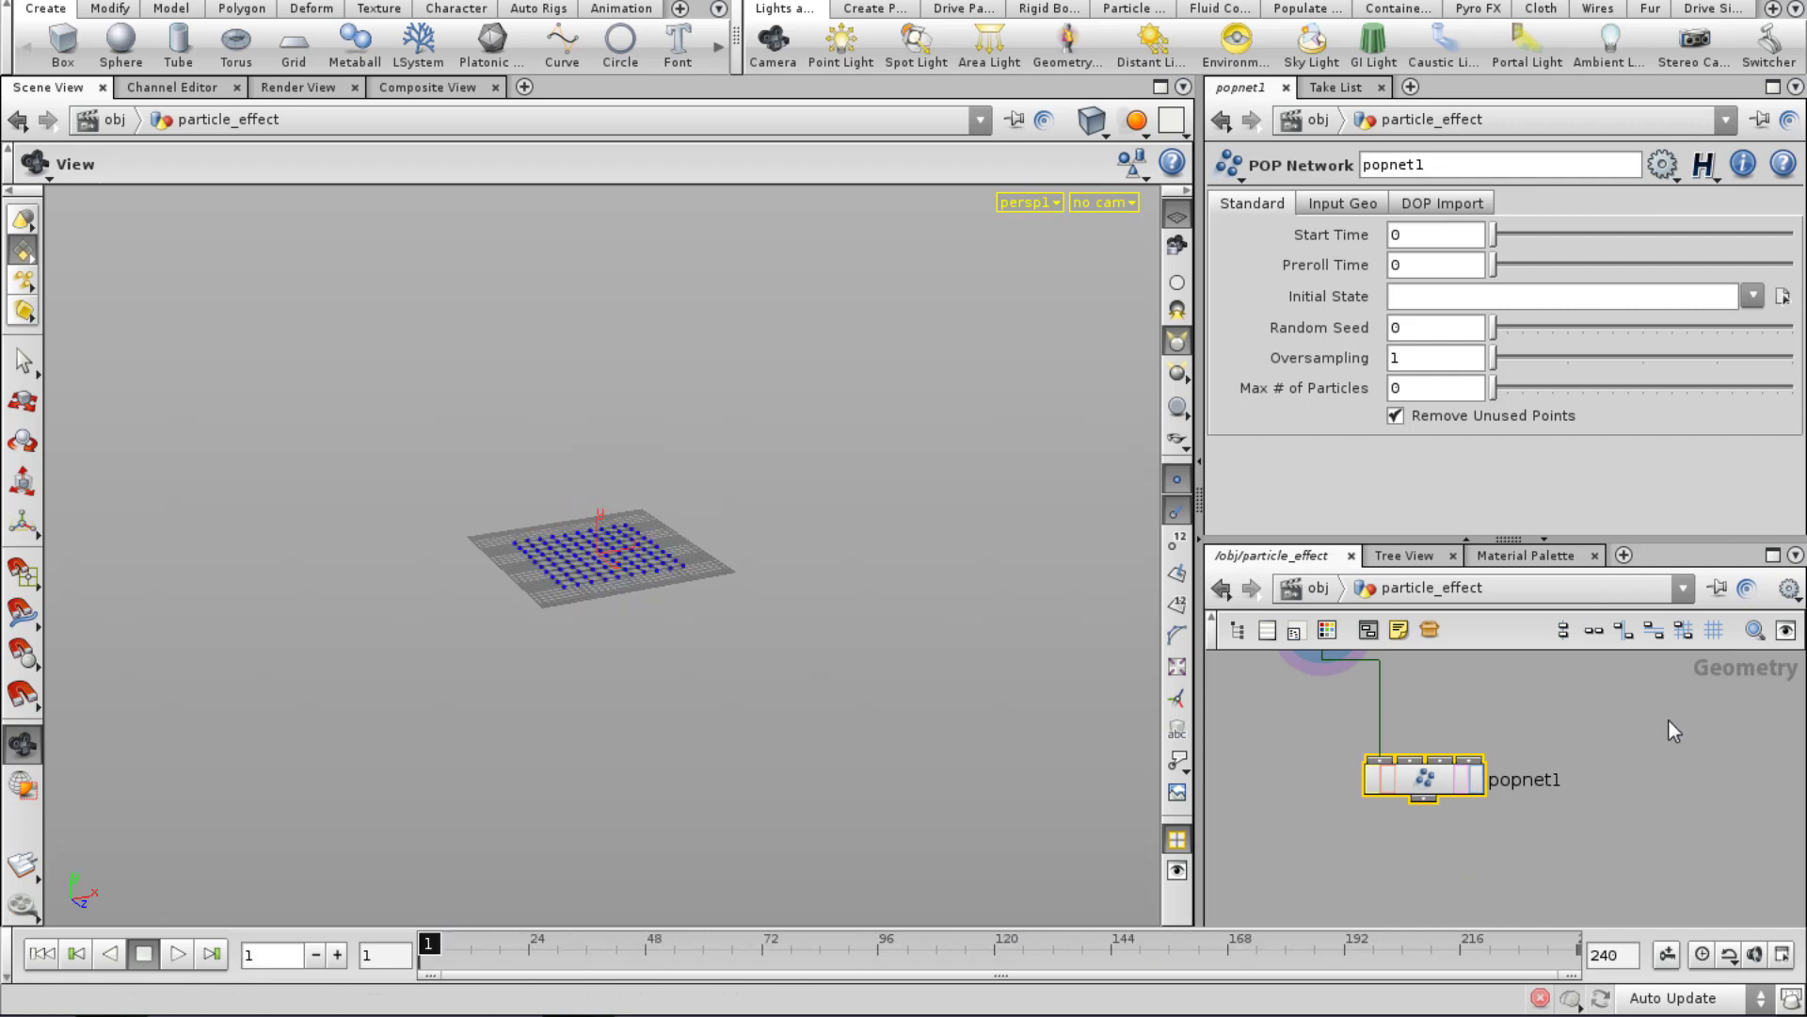
{"action": "middle_click_drag", "start_coordinate": [1649, 716], "coordinate": [1637, 713]}
{"action": "left_click", "coordinate": [1466, 778]}
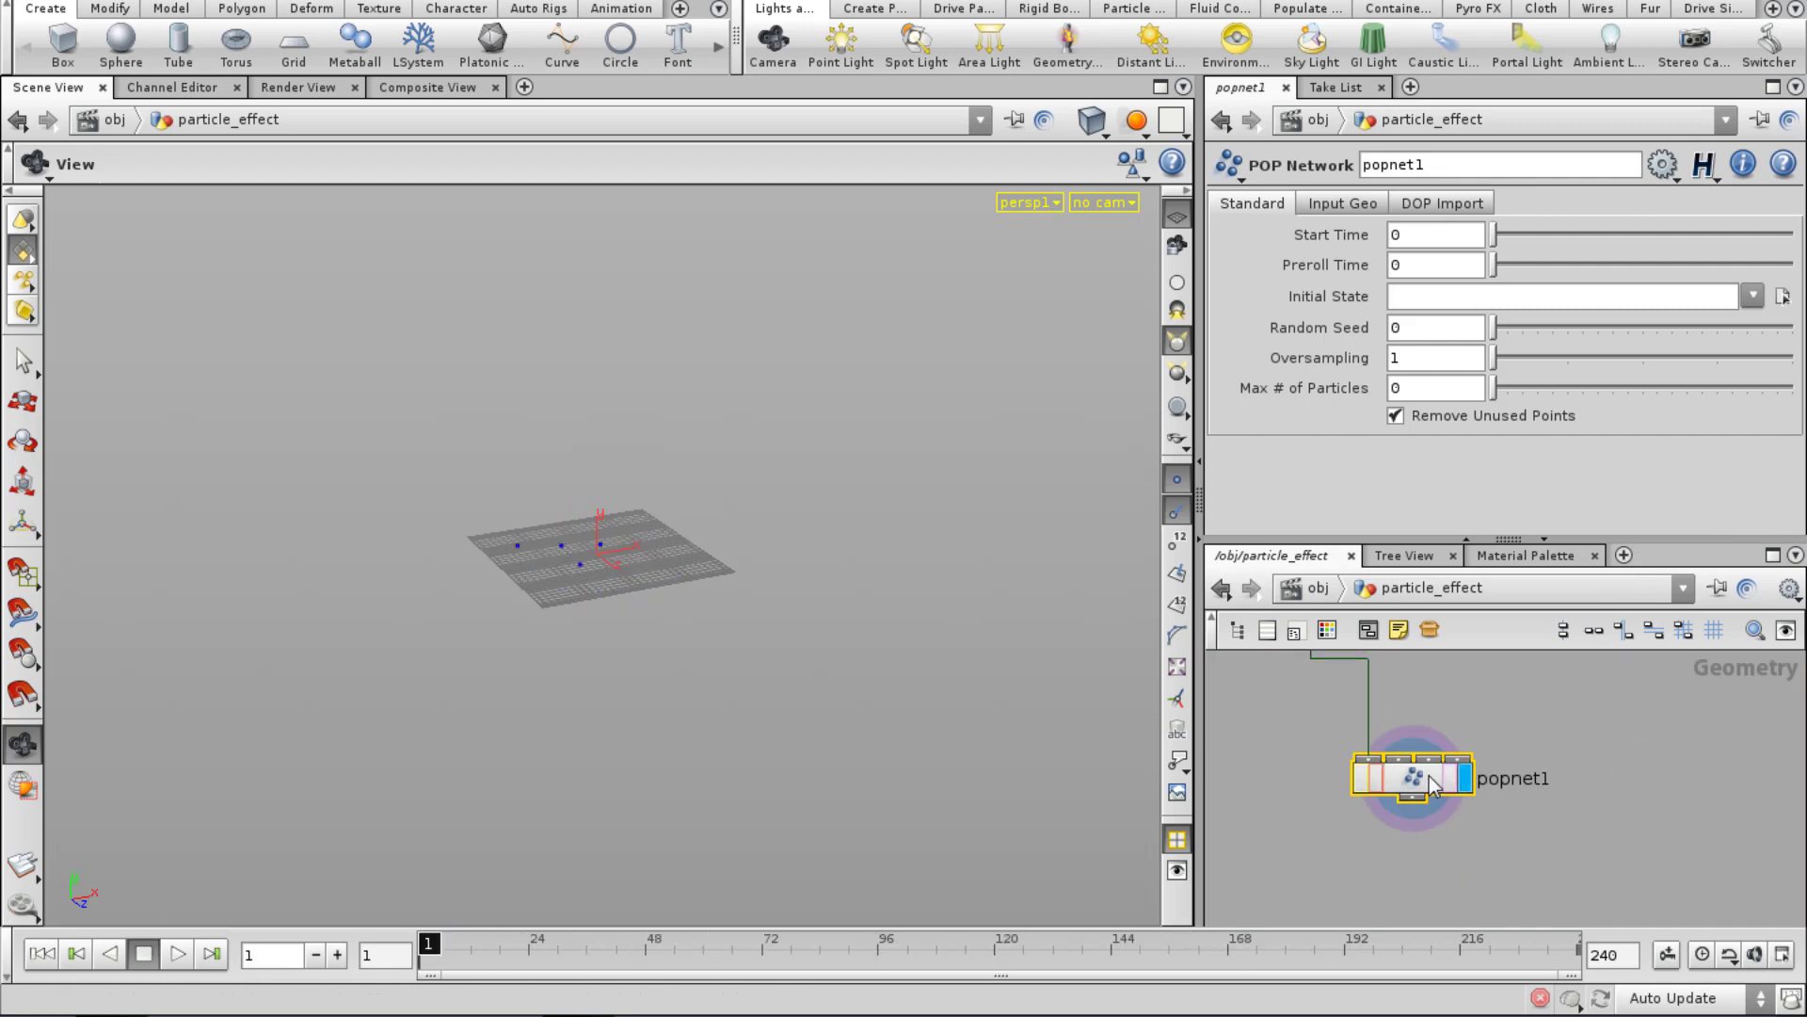
{"action": "left_click_drag", "start_coordinate": [483, 957], "coordinate": [911, 984]}
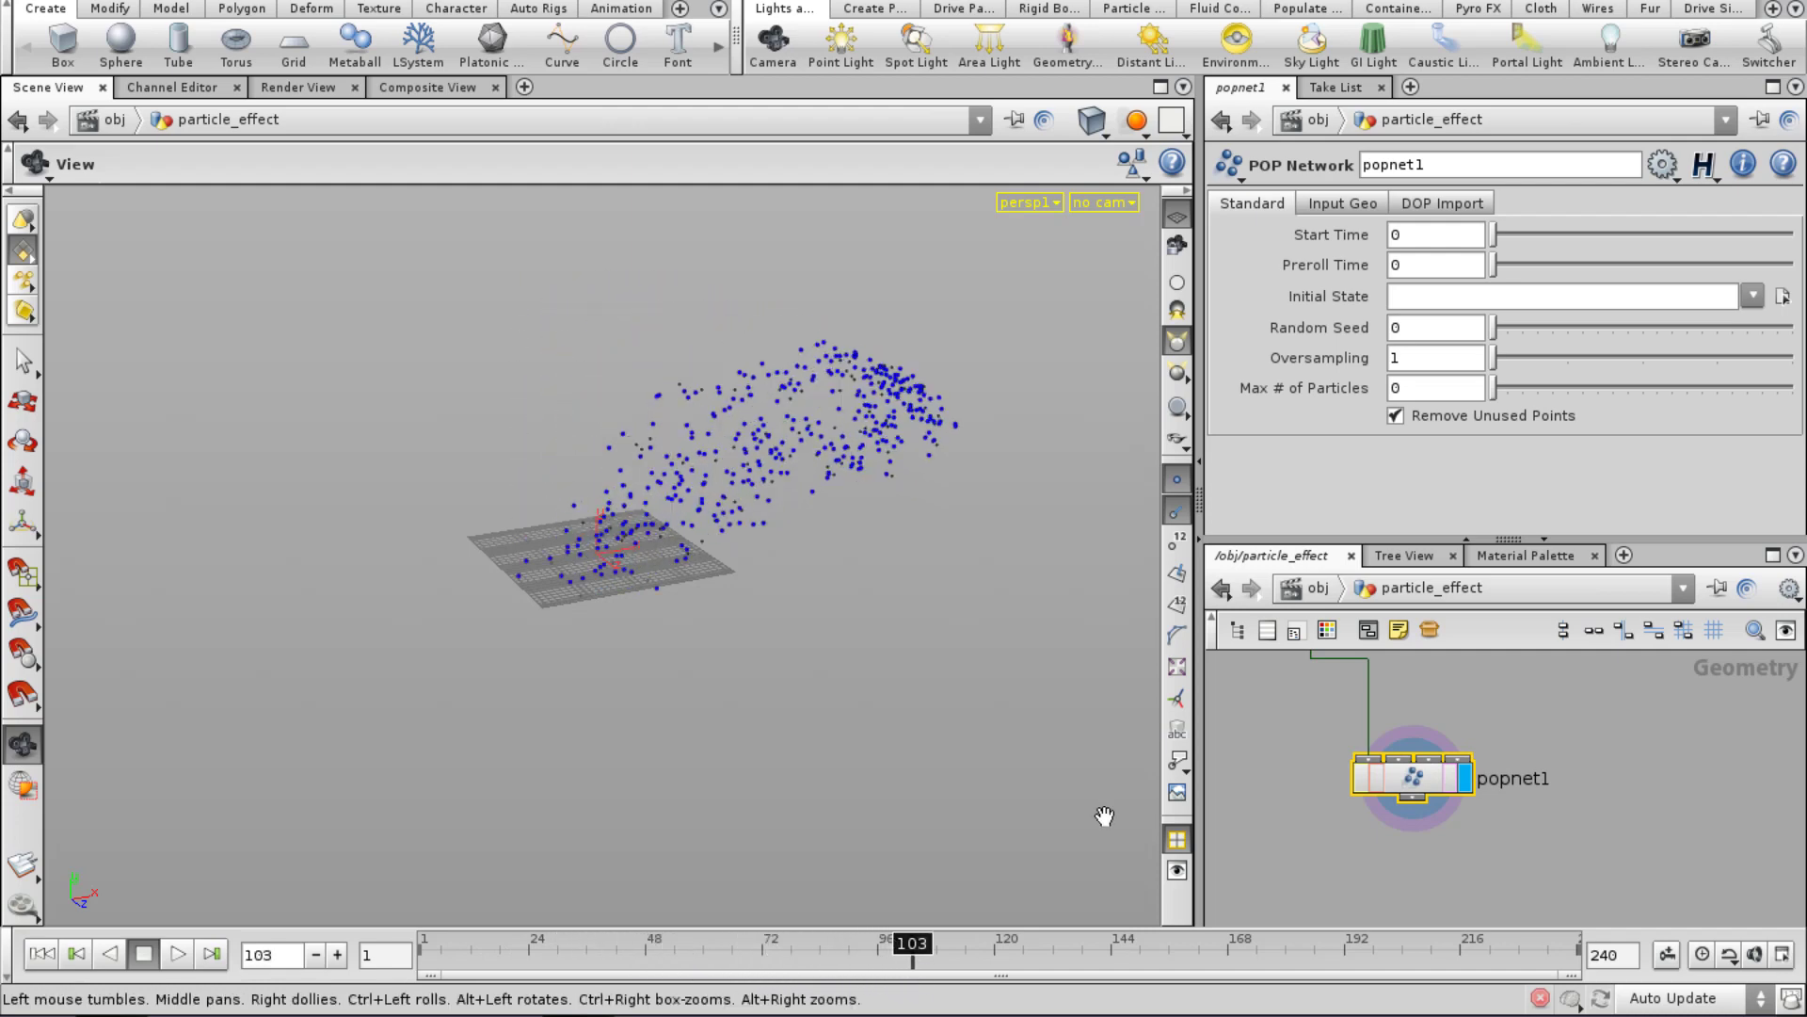
{"action": "left_click_drag", "start_coordinate": [904, 565], "coordinate": [855, 443]}
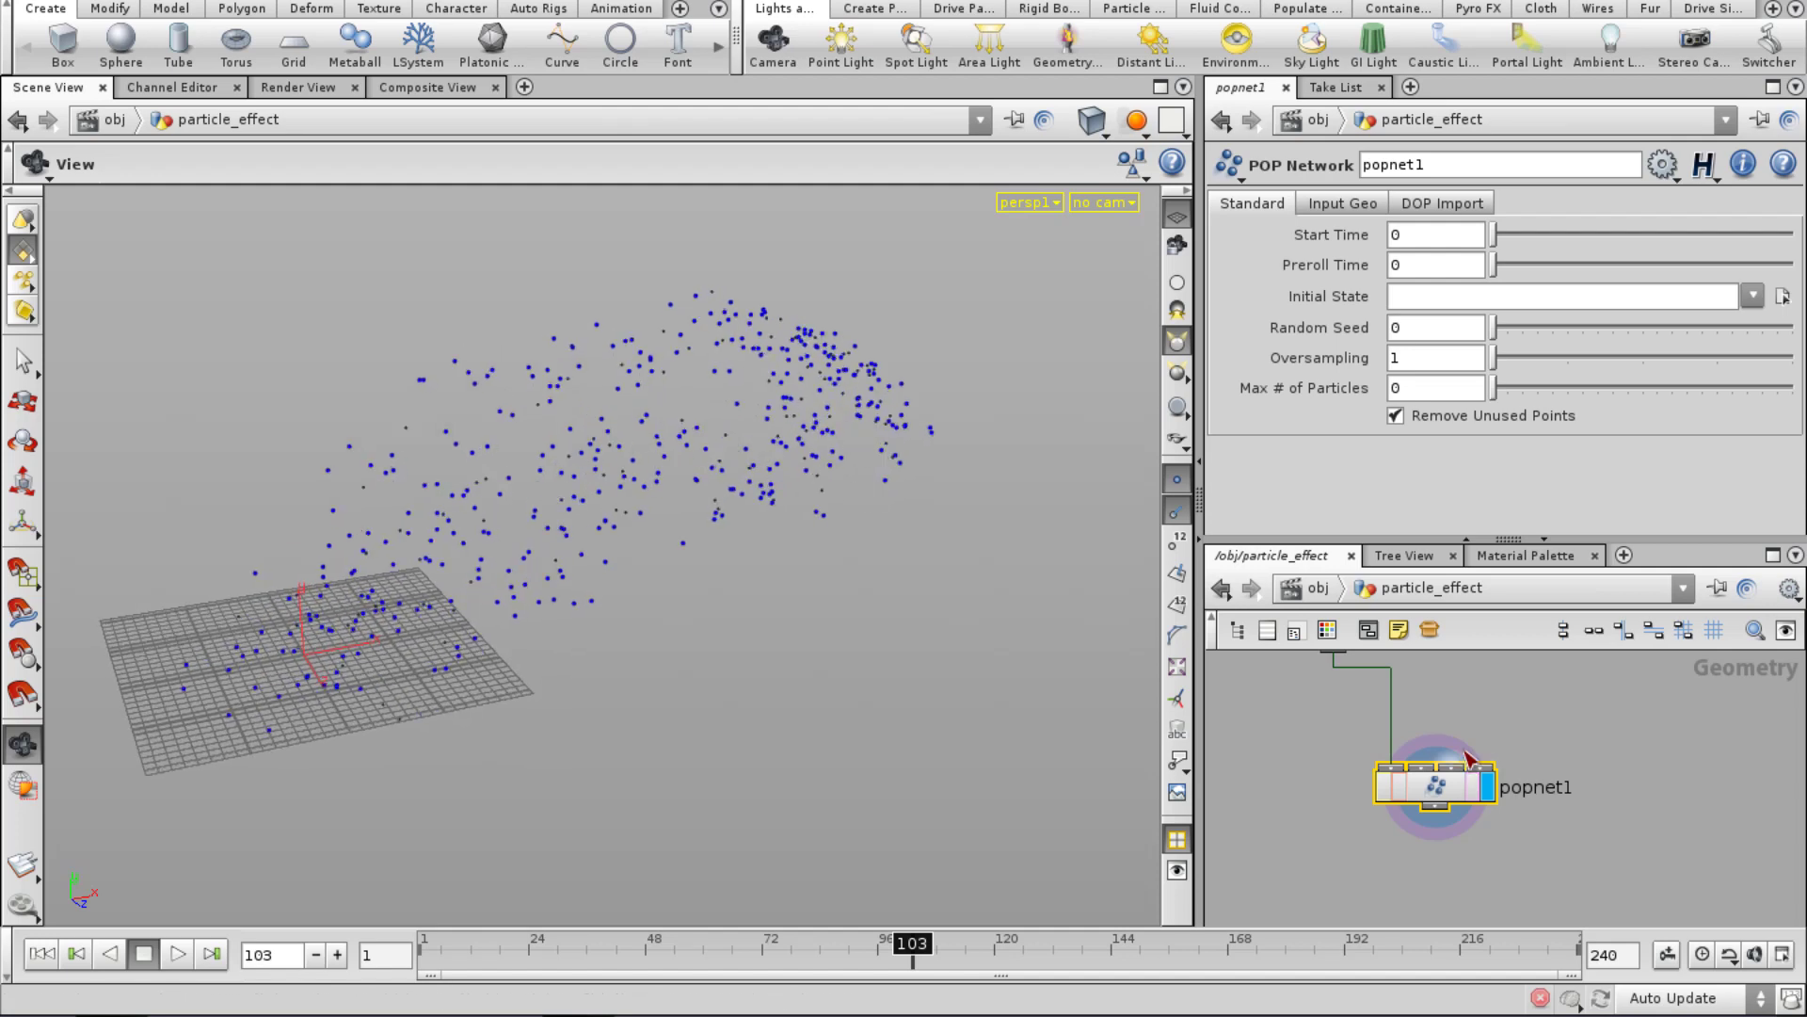
Examine the node information of popnet1 for its point attributes, and select the object_merge1 node feeding it.
{"action": "middle_click", "coordinate": [1455, 789]}
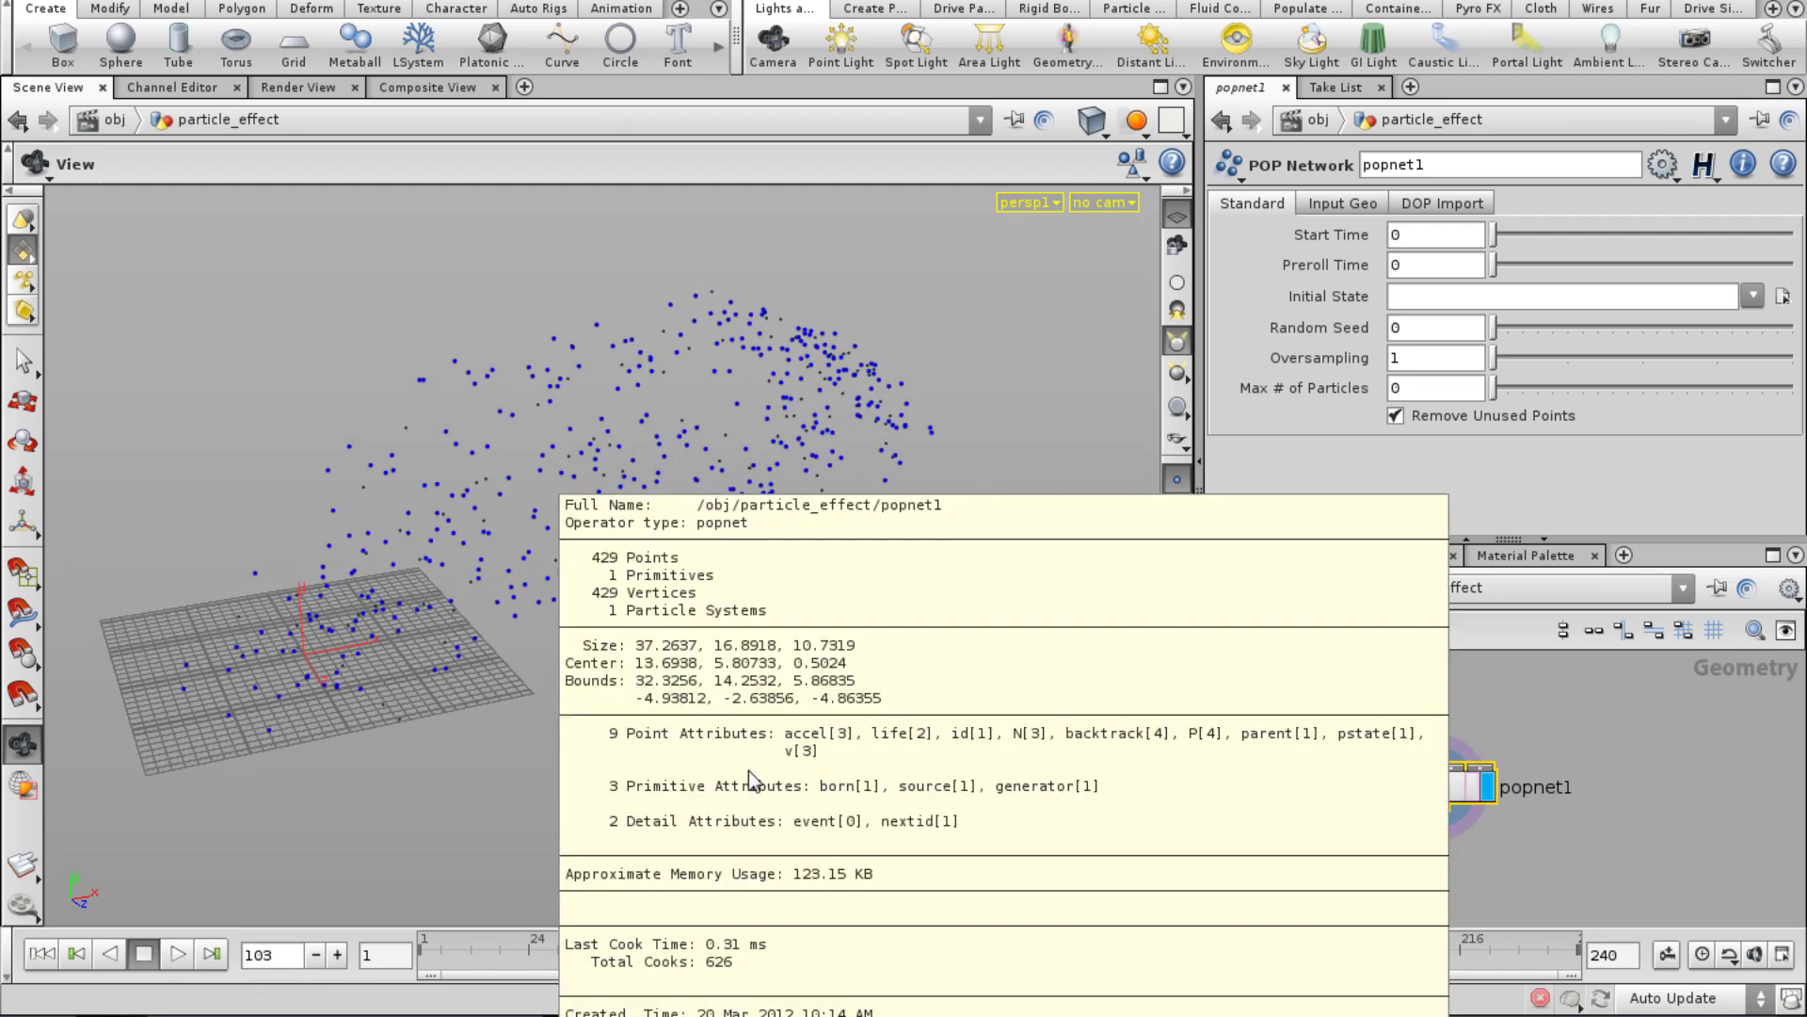
{"action": "middle_click_drag", "start_coordinate": [813, 769], "coordinate": [837, 787]}
{"action": "middle_click_drag", "start_coordinate": [1456, 796], "coordinate": [1072, 761]}
{"action": "middle_click_drag", "start_coordinate": [1529, 706], "coordinate": [1548, 821]}
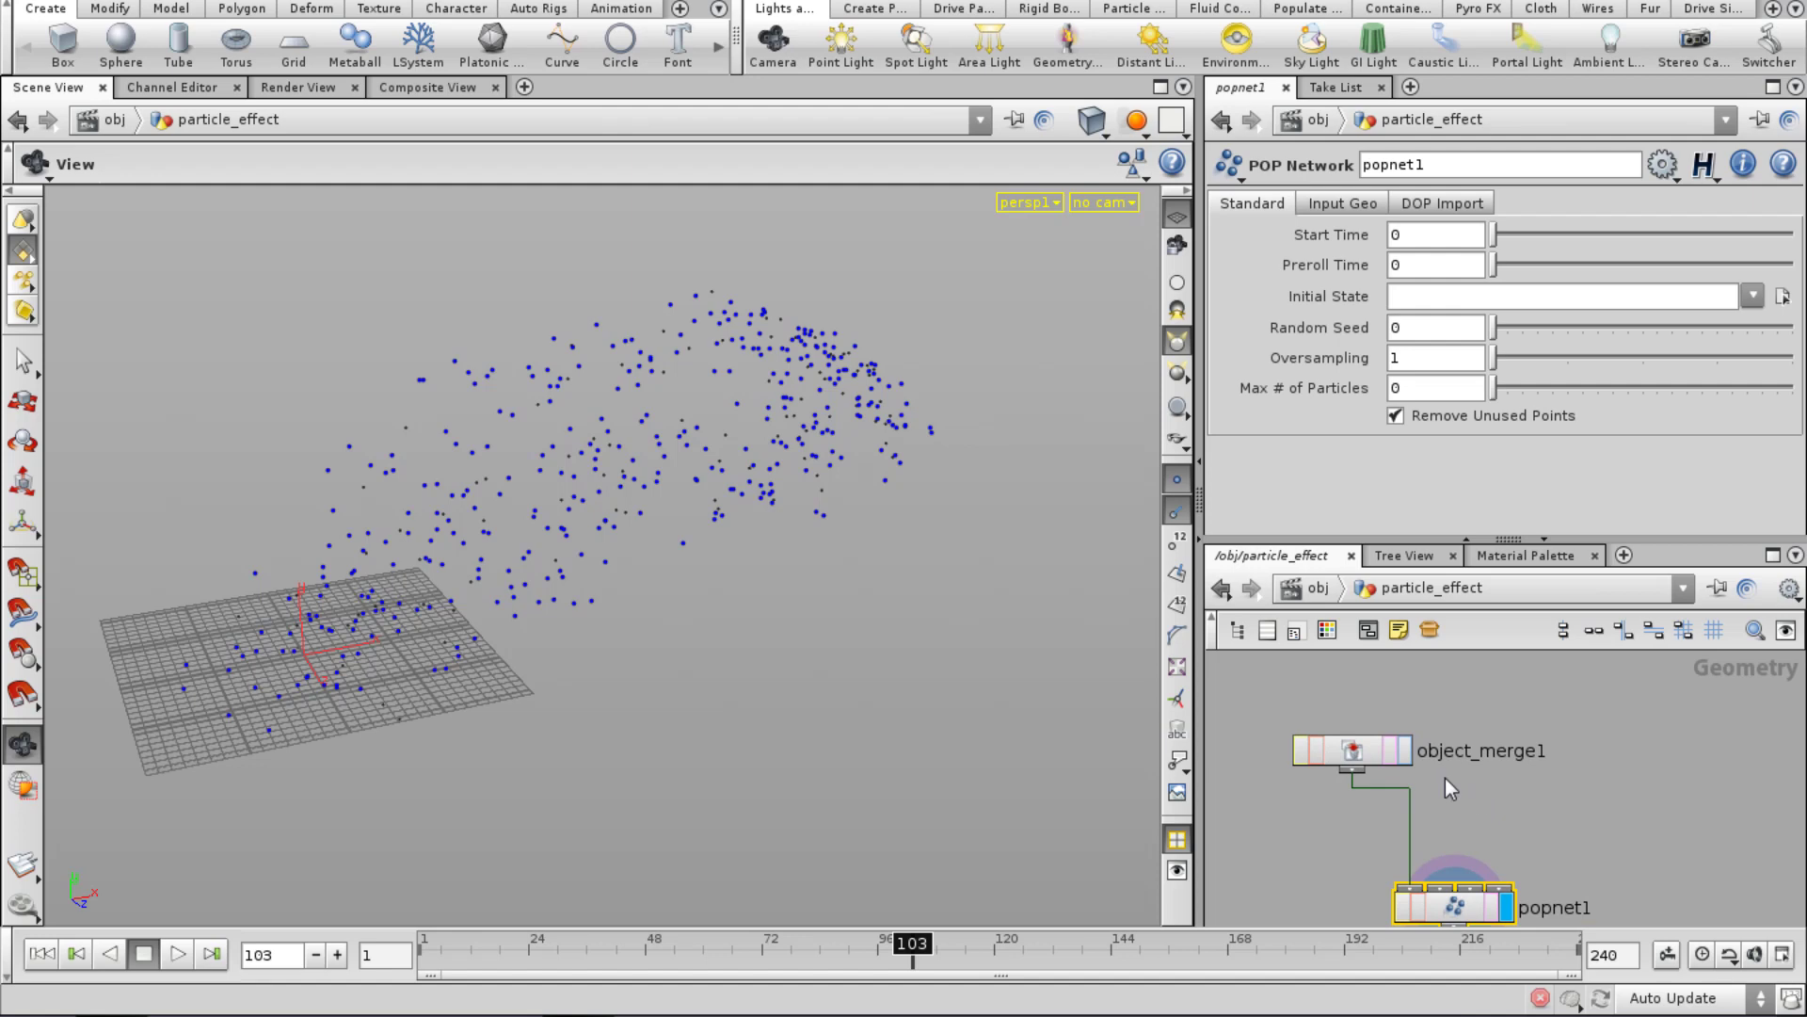
{"action": "left_click", "coordinate": [1357, 758]}
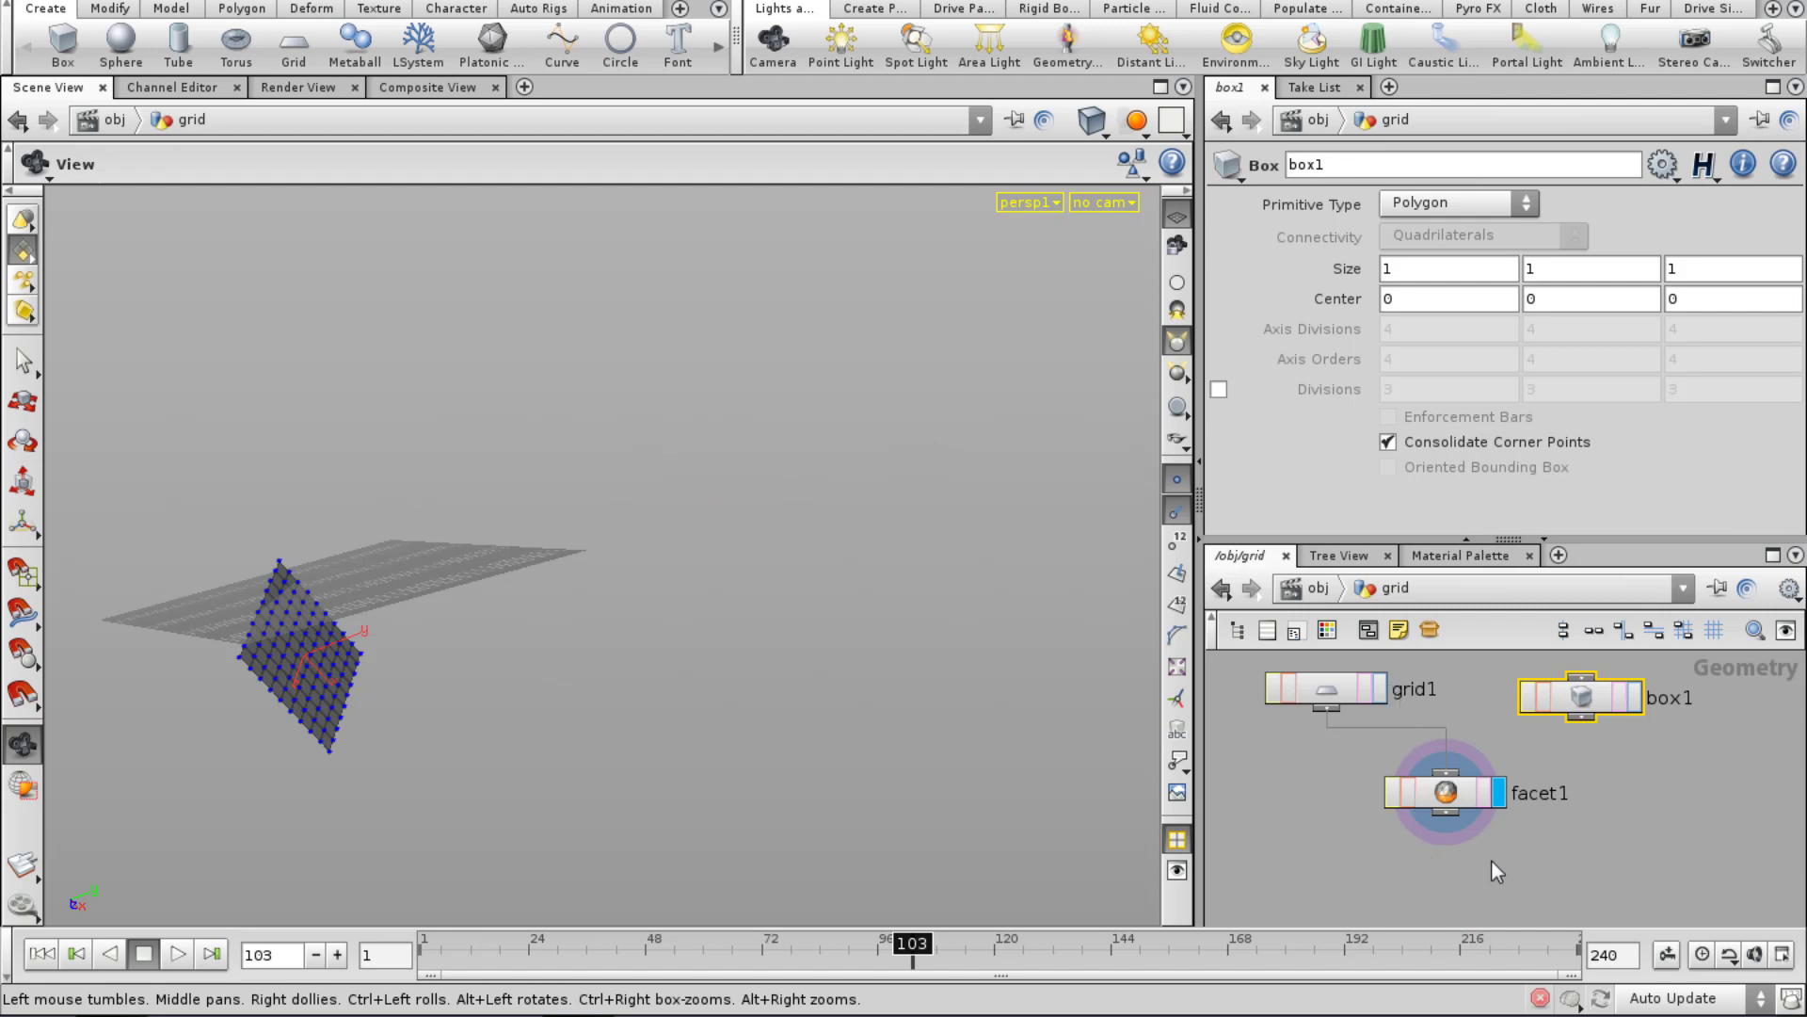
Insert a Point node between grid1 and facet1 in the grid network and arrange it in line.
{"action": "left_click_drag", "start_coordinate": [1325, 688], "coordinate": [1326, 677]}
{"action": "key", "text": "Tab"}
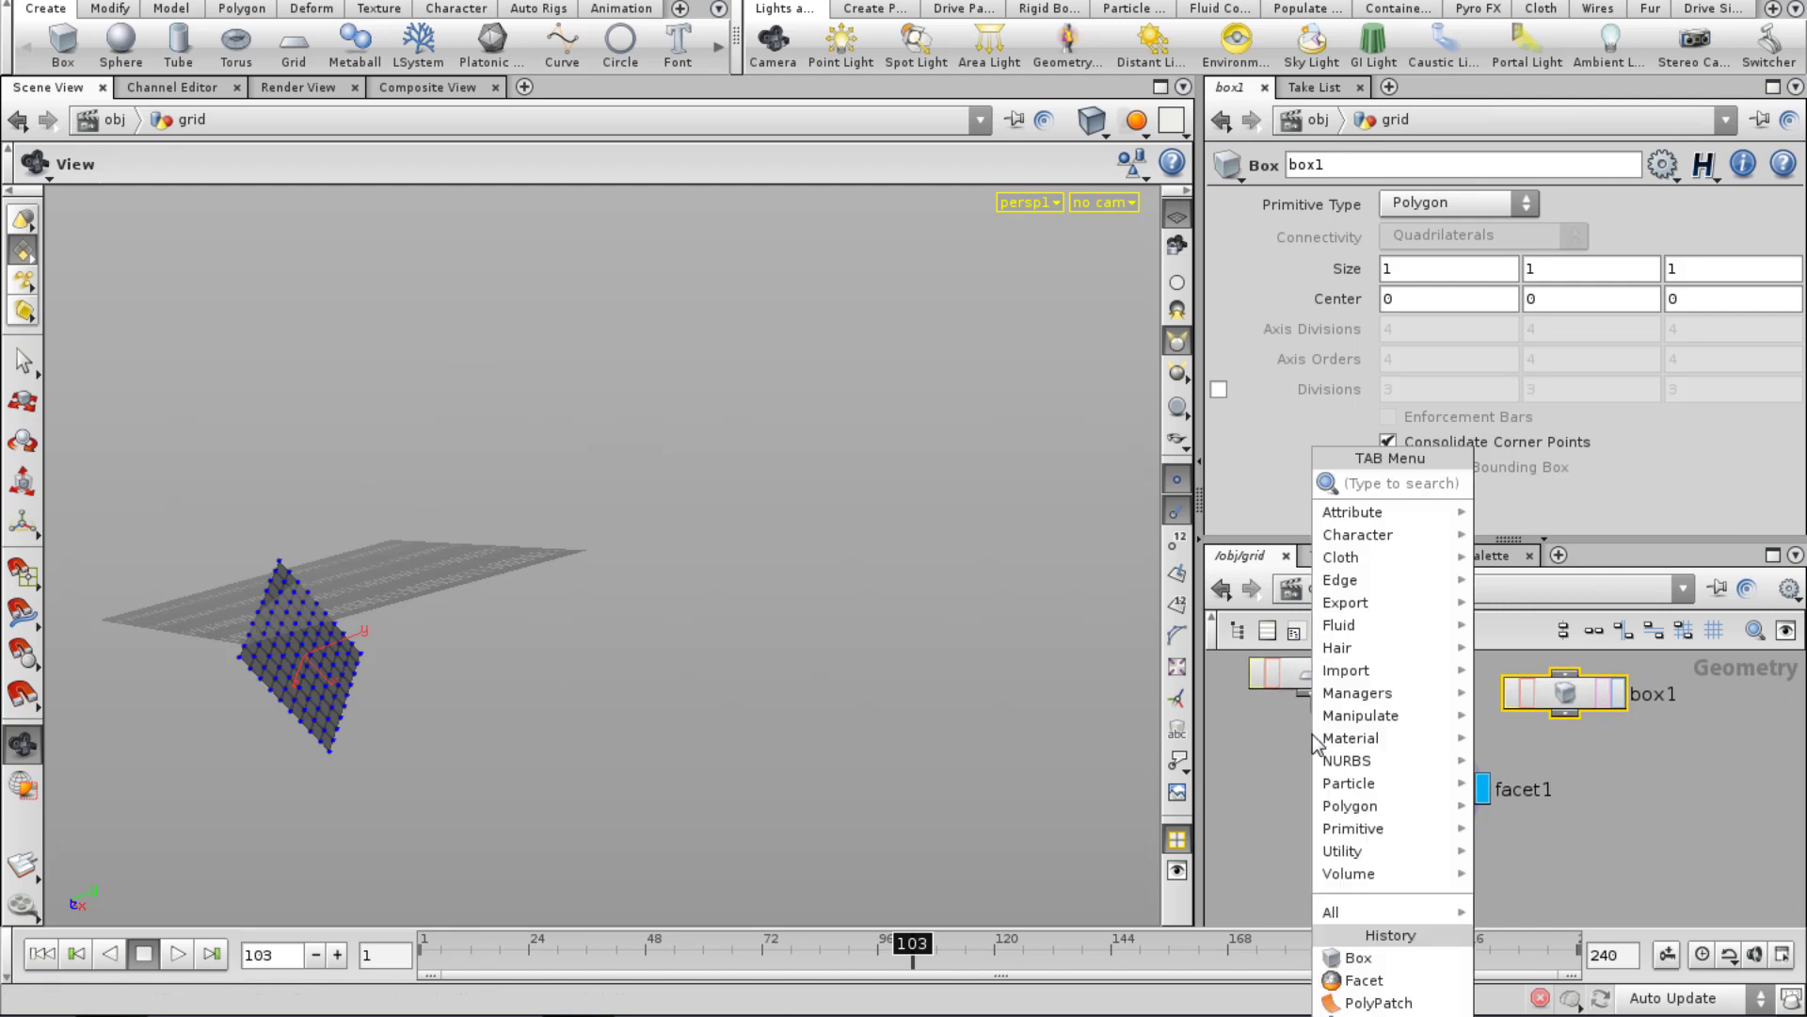
{"action": "type", "text": "Point"}
{"action": "left_click", "coordinate": [1519, 482]}
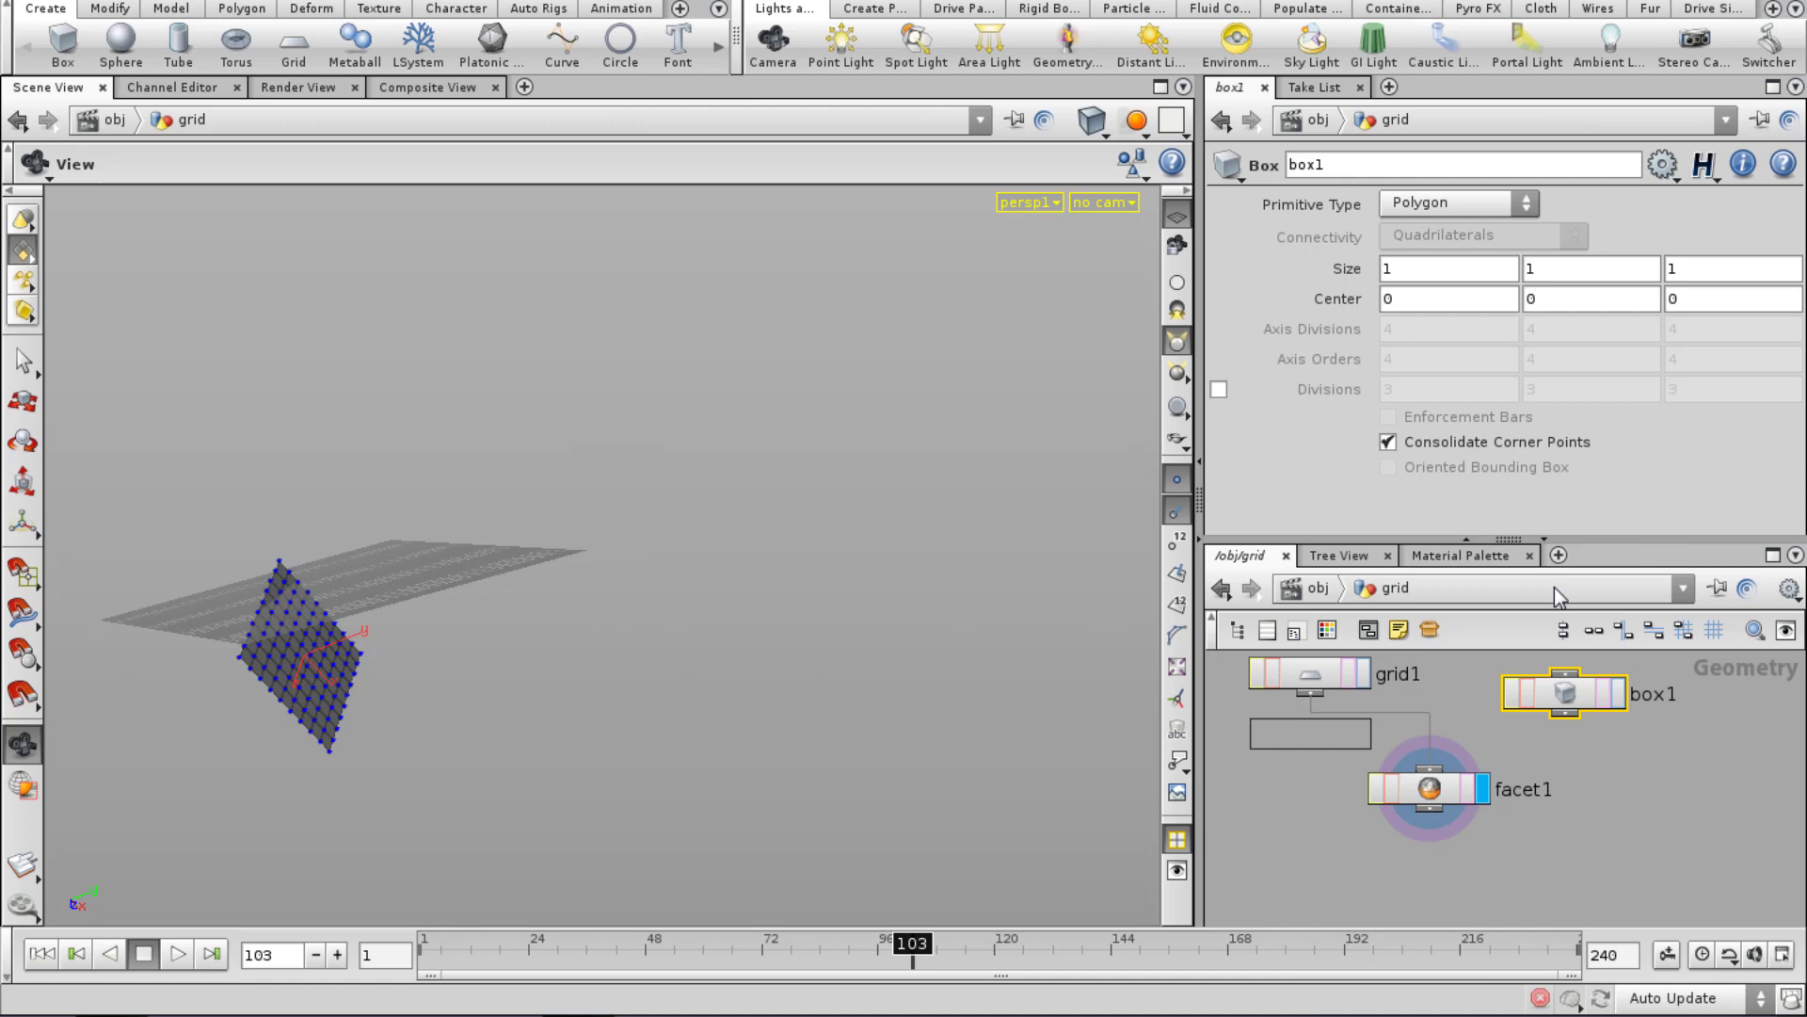
{"action": "left_click", "coordinate": [1419, 723]}
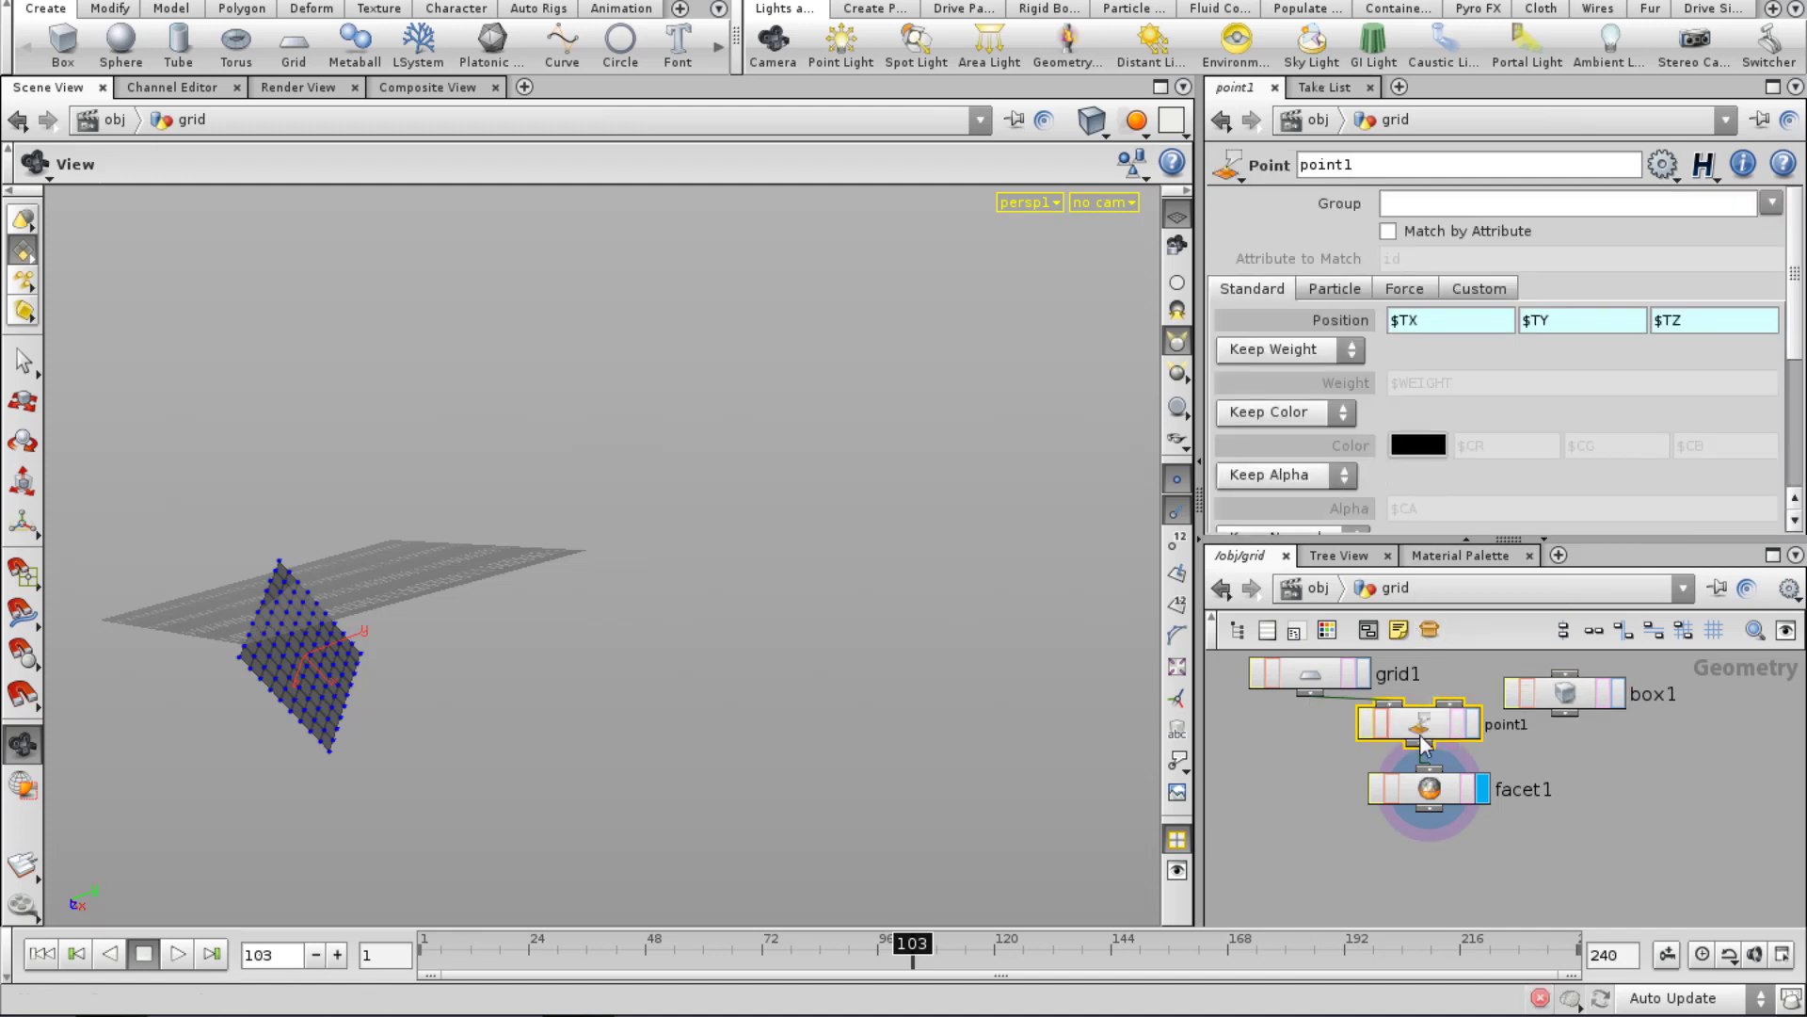
{"action": "left_click_drag", "start_coordinate": [1454, 782], "coordinate": [1412, 753]}
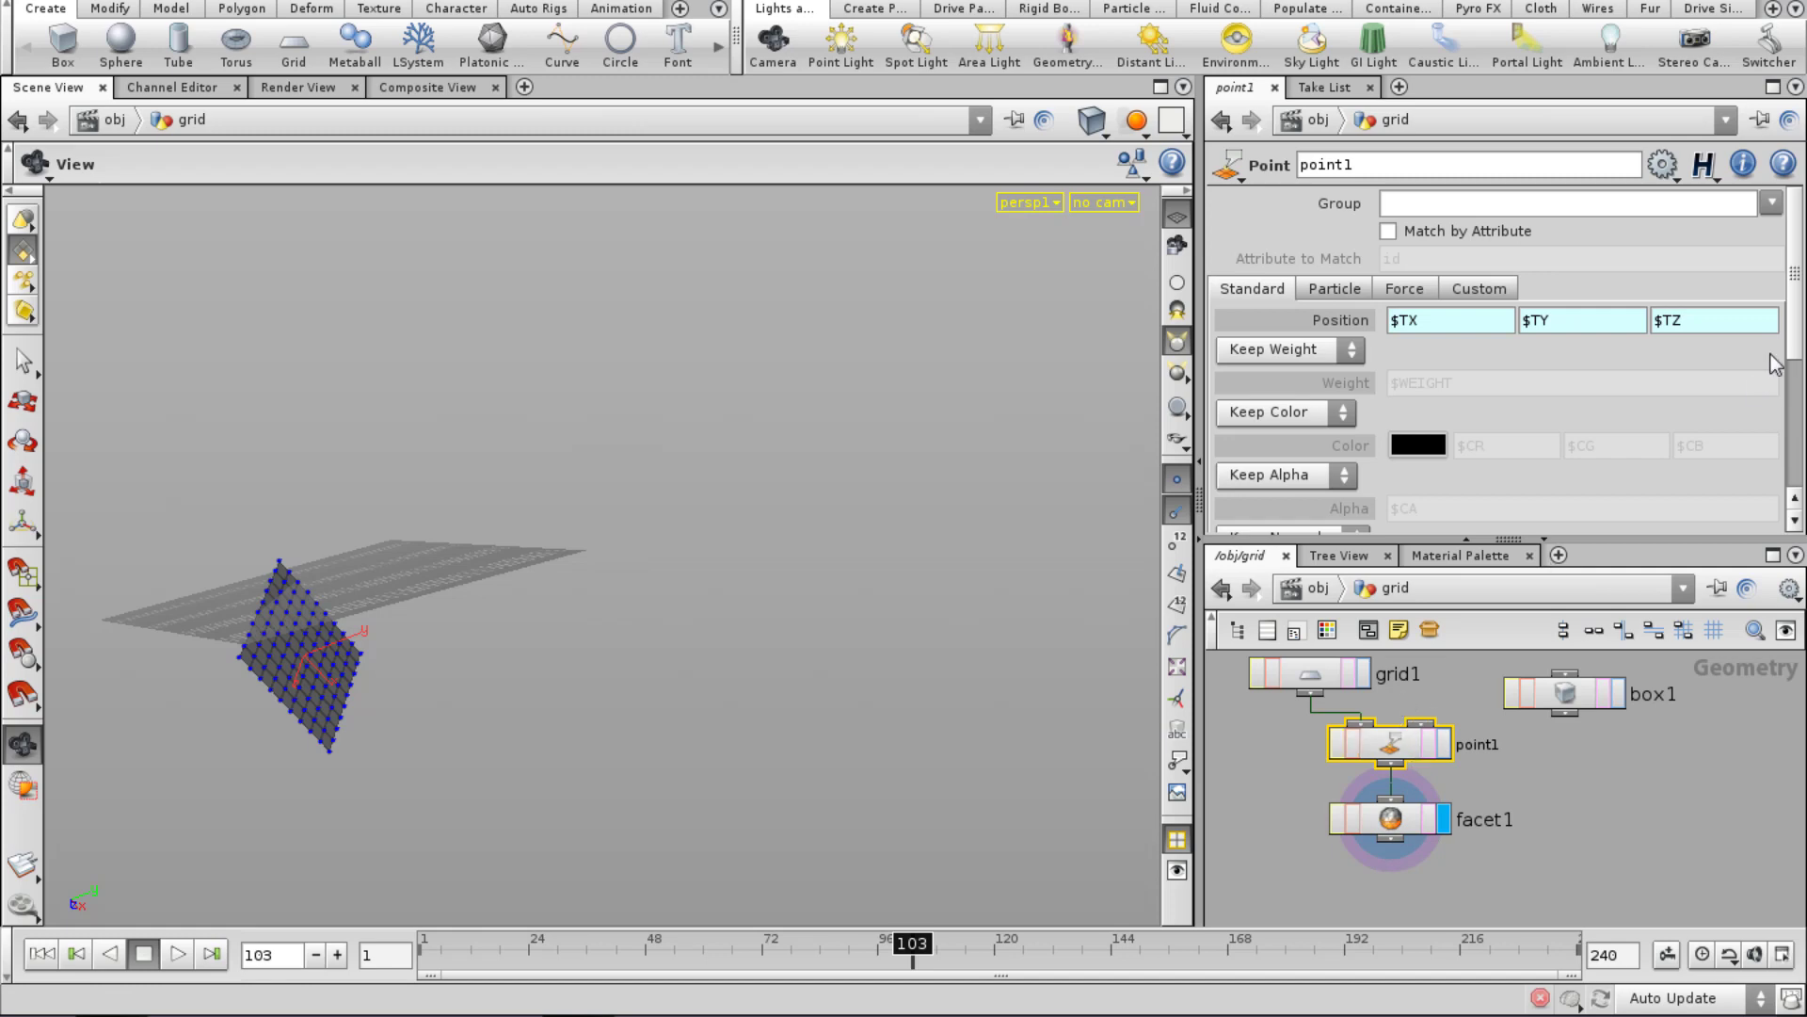
Switch the Point node's particle up vector option to Add Up Vector.
{"action": "scroll", "coordinate": [1776, 362], "scroll_direction": "down", "scroll_amount": 3}
{"action": "scroll", "coordinate": [1766, 433], "scroll_direction": "up", "scroll_amount": 3}
{"action": "left_click", "coordinate": [1325, 292]}
{"action": "scroll", "coordinate": [1400, 405], "scroll_direction": "down", "scroll_amount": 3}
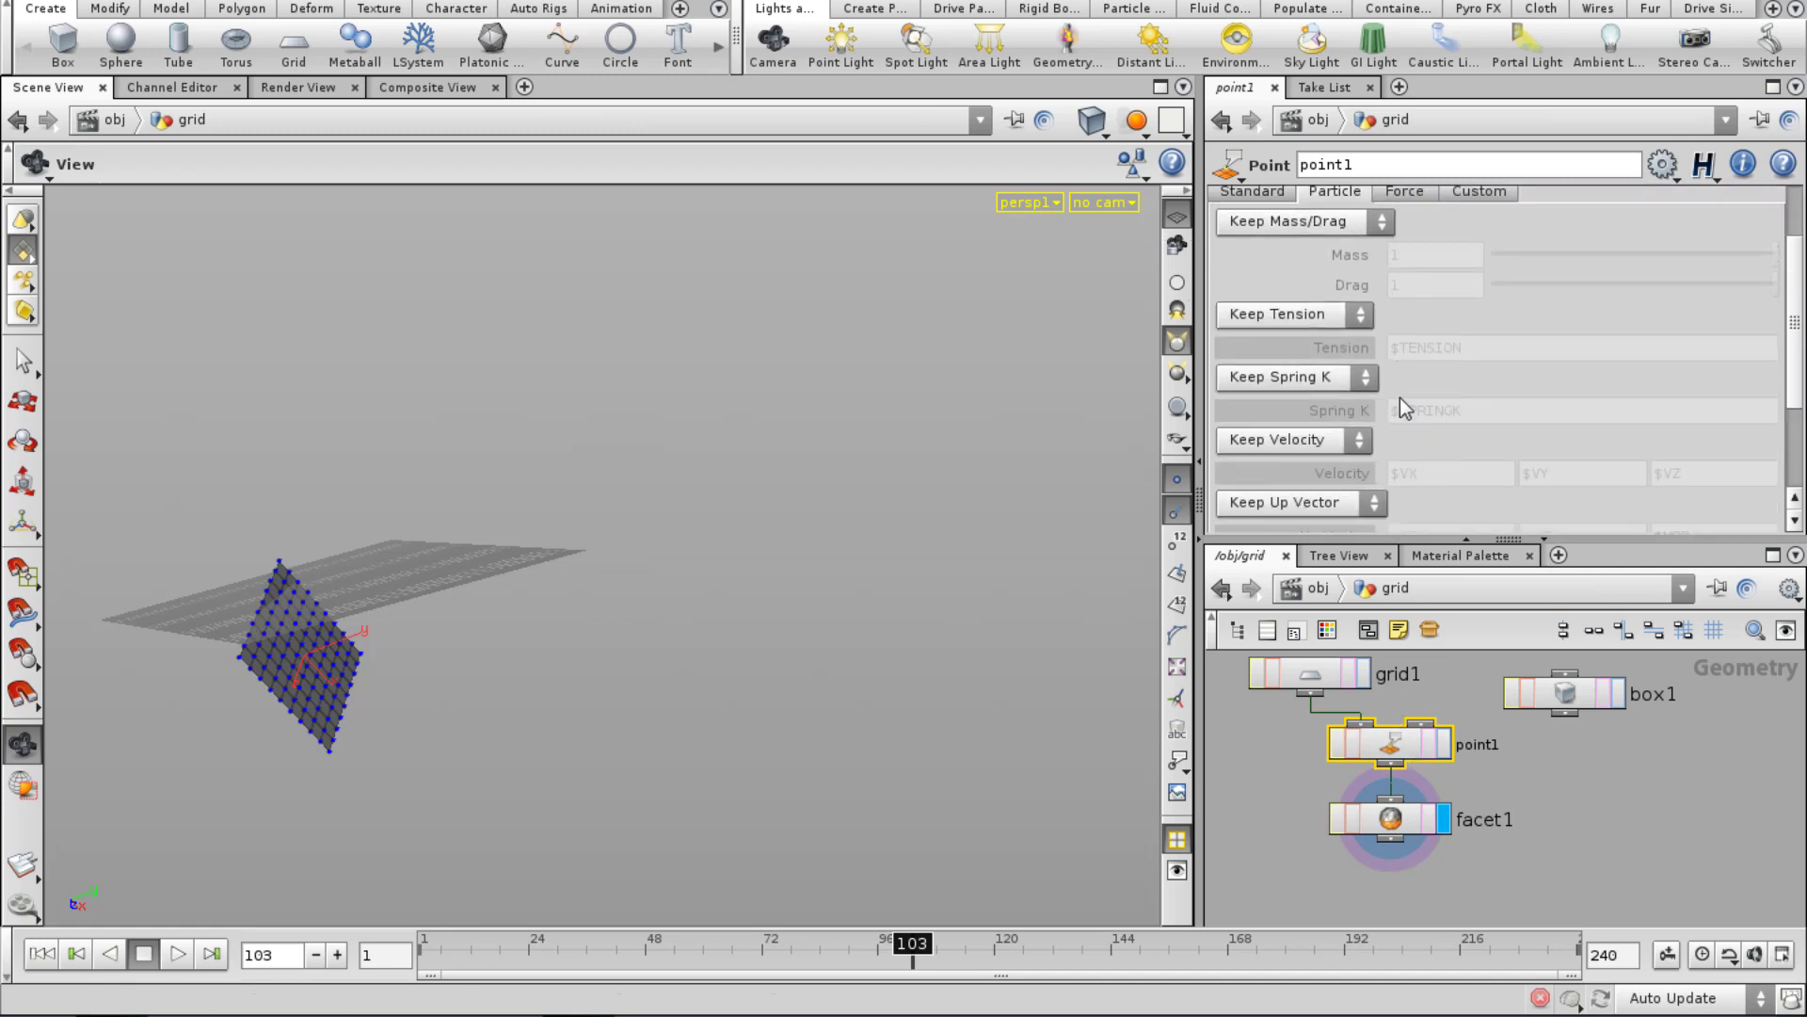
{"action": "left_click", "coordinate": [1318, 439]}
{"action": "left_click", "coordinate": [1277, 486]}
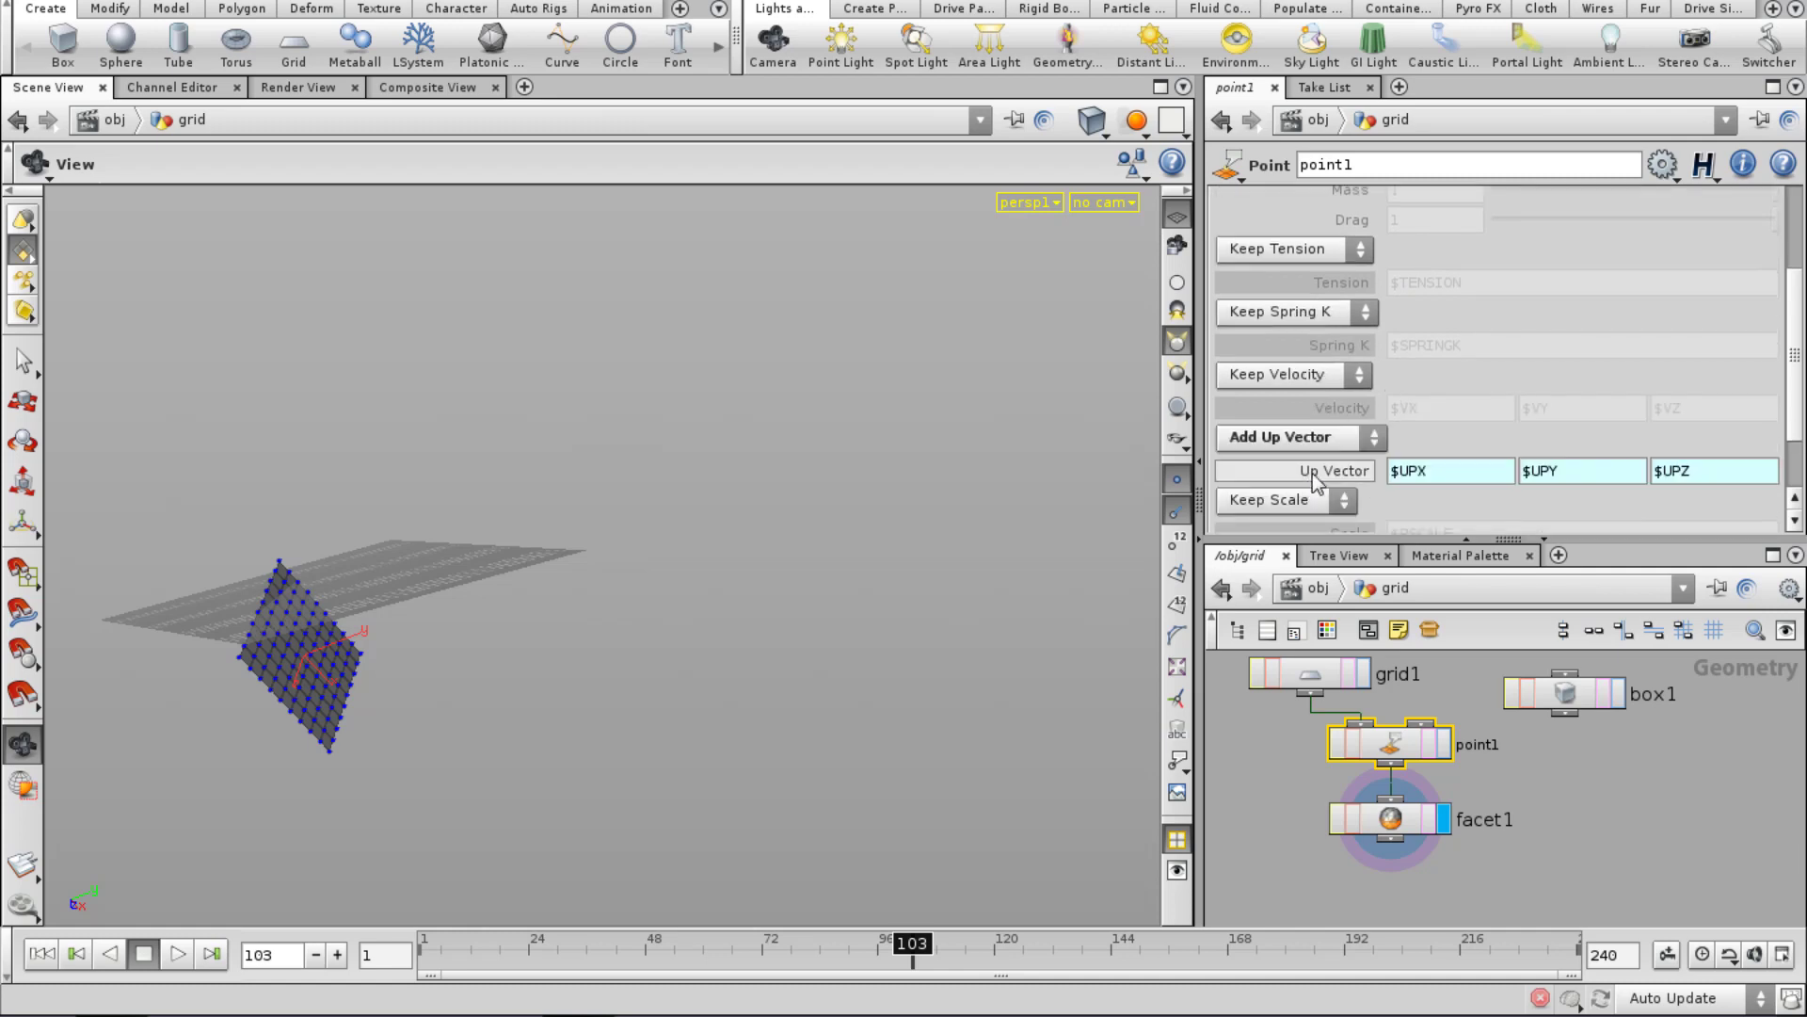
Delete the channels on the Point node's up vector and set it to 0, 1, 0.
{"action": "right_click", "coordinate": [1323, 473]}
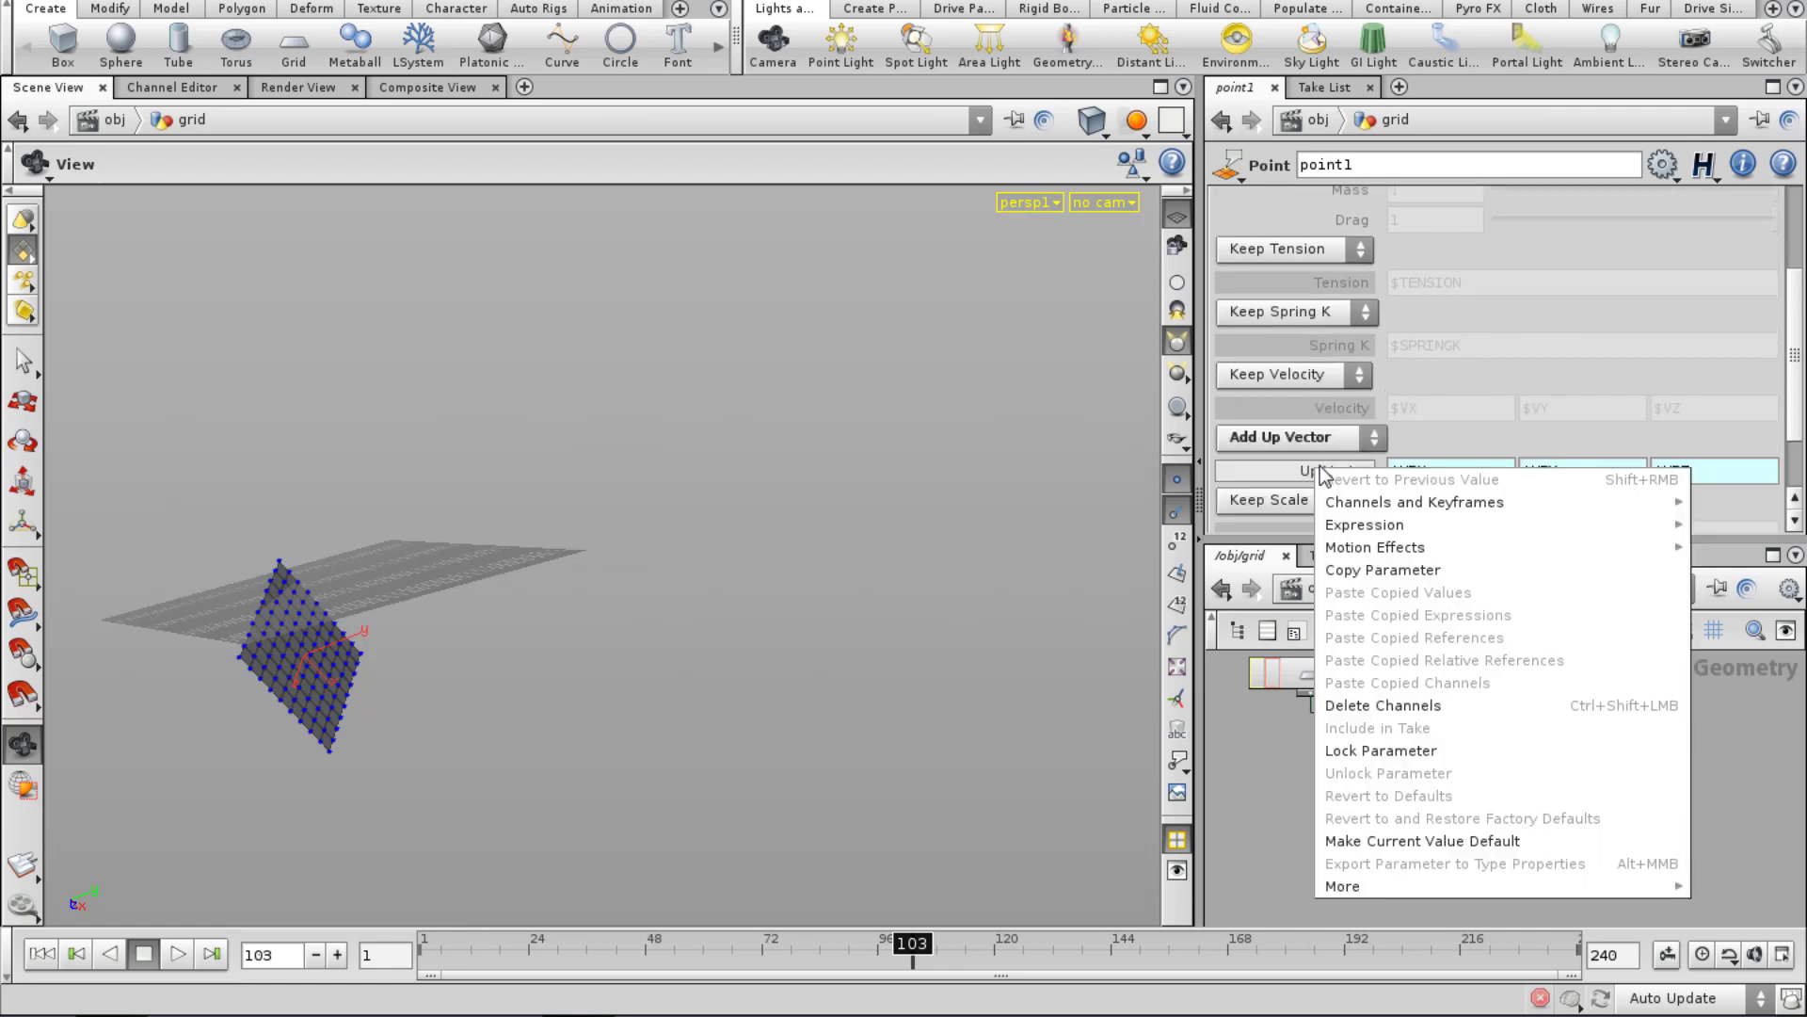
{"action": "left_click", "coordinate": [1361, 706]}
{"action": "left_click", "coordinate": [1573, 476]}
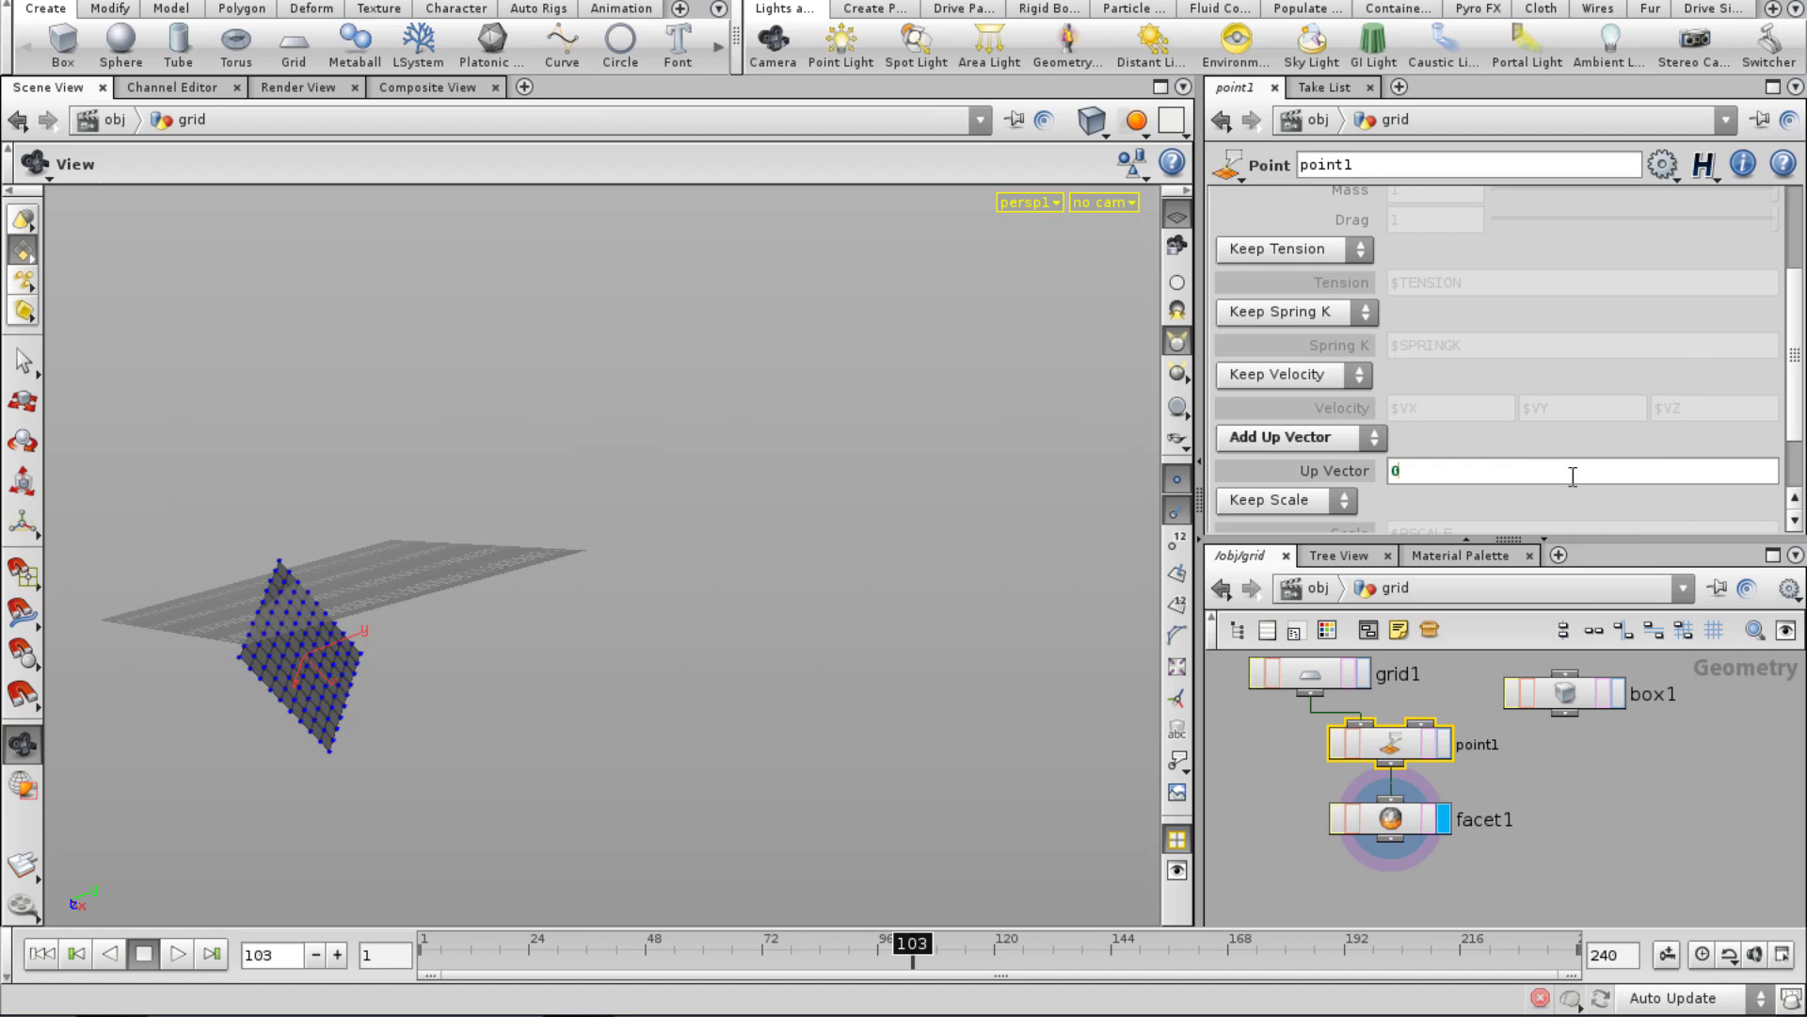
{"action": "type", "text": "1"}
{"action": "left_click", "coordinate": [1595, 787]}
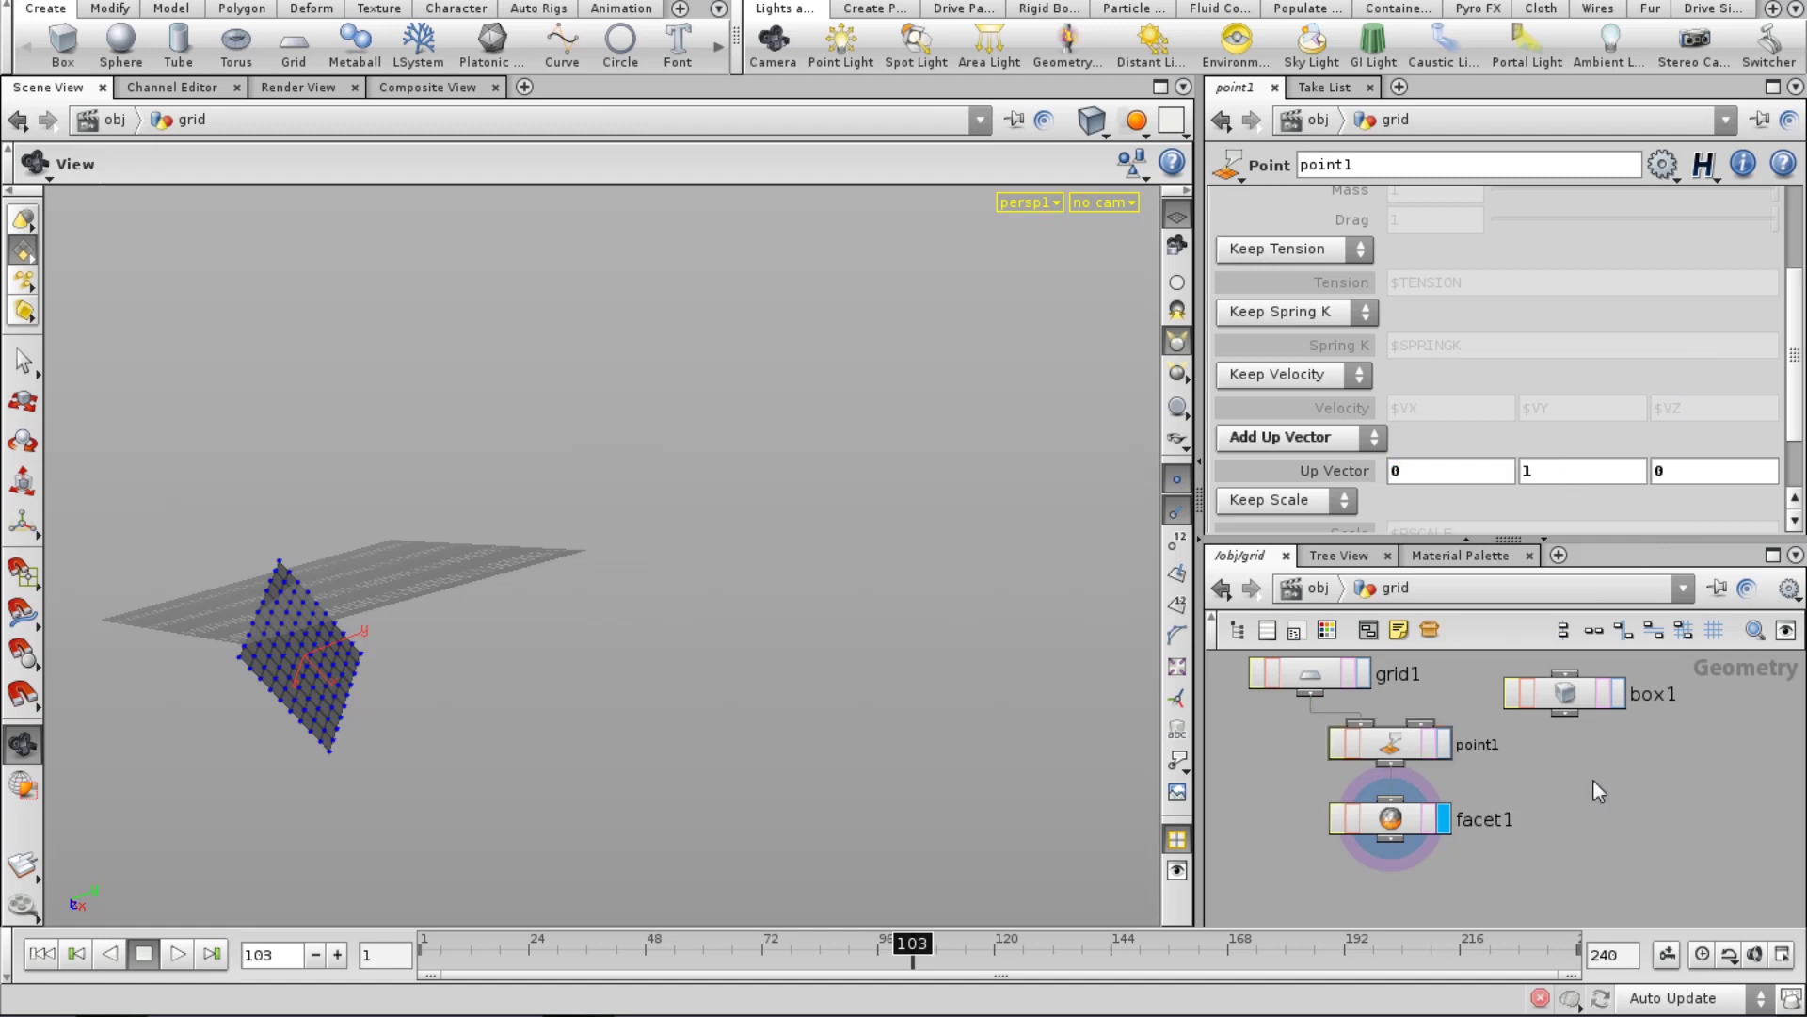
{"action": "middle_click_drag", "start_coordinate": [1554, 800], "coordinate": [1587, 852]}
{"action": "left_click_drag", "start_coordinate": [1356, 731], "coordinate": [1437, 720]}
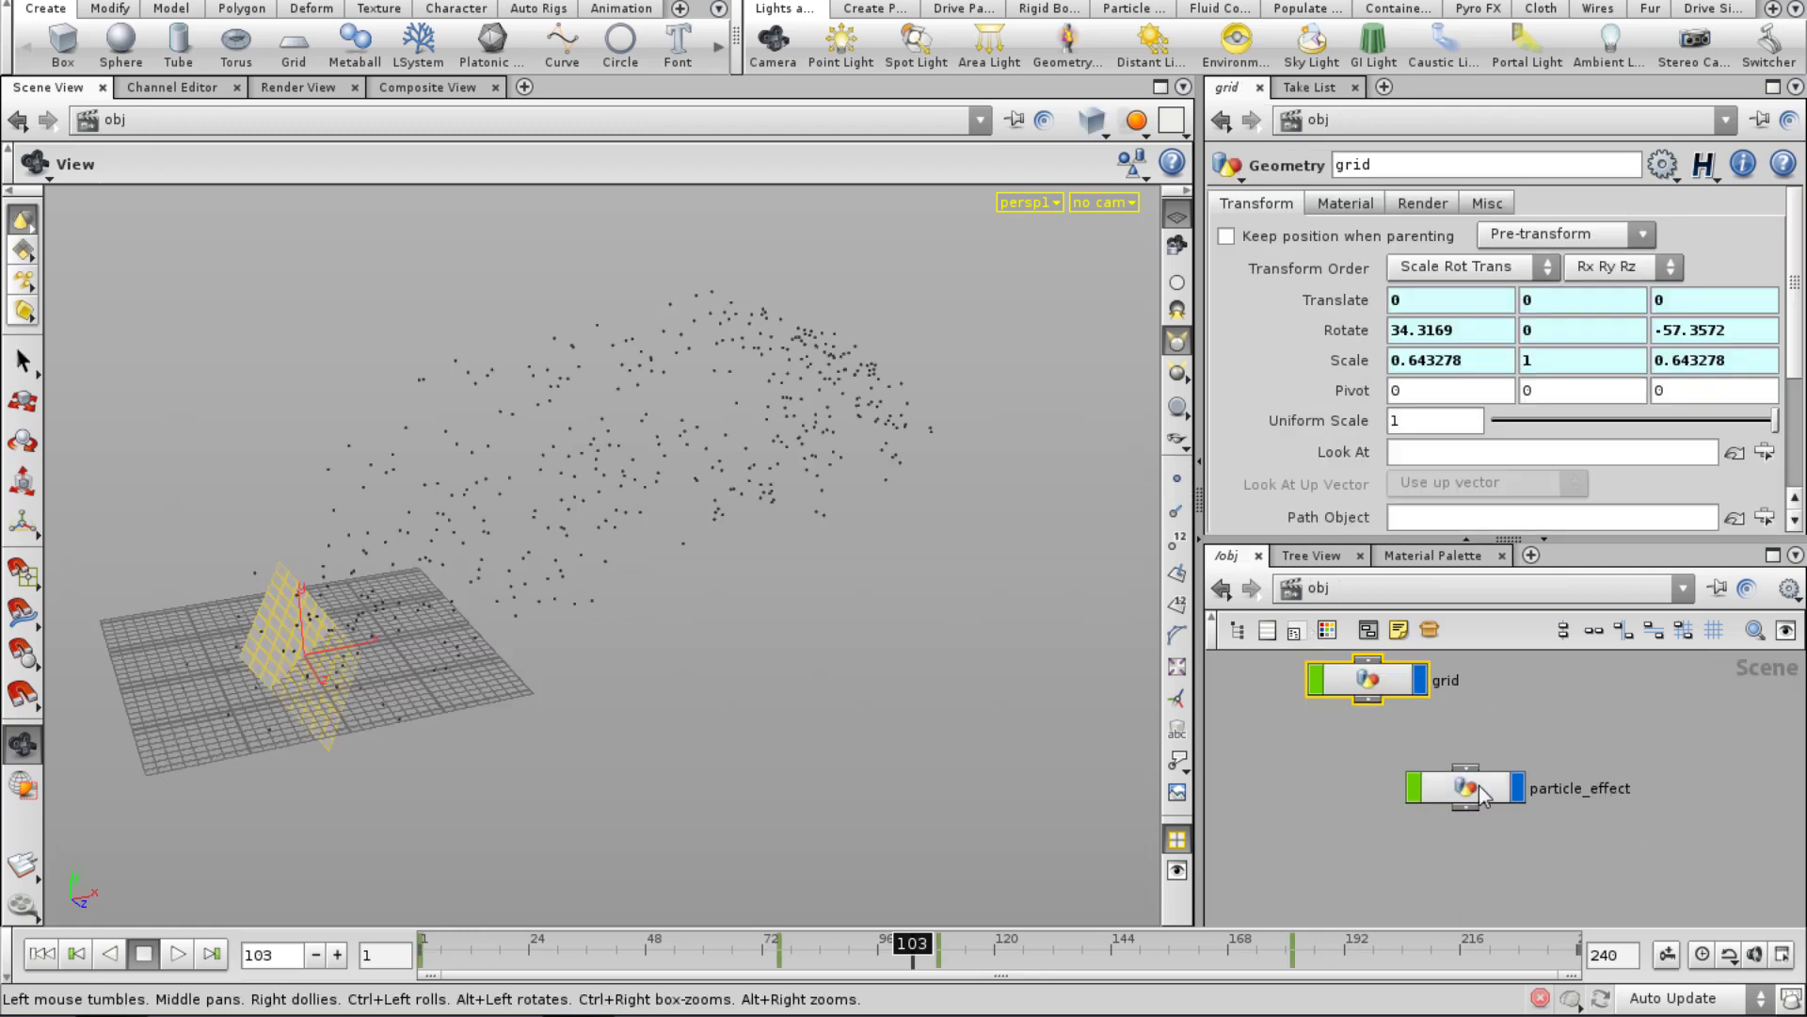
Open the particle_effect network and add a Sphere node beside the object_merge1 and popnet1 chain.
{"action": "double_click", "coordinate": [1481, 786]}
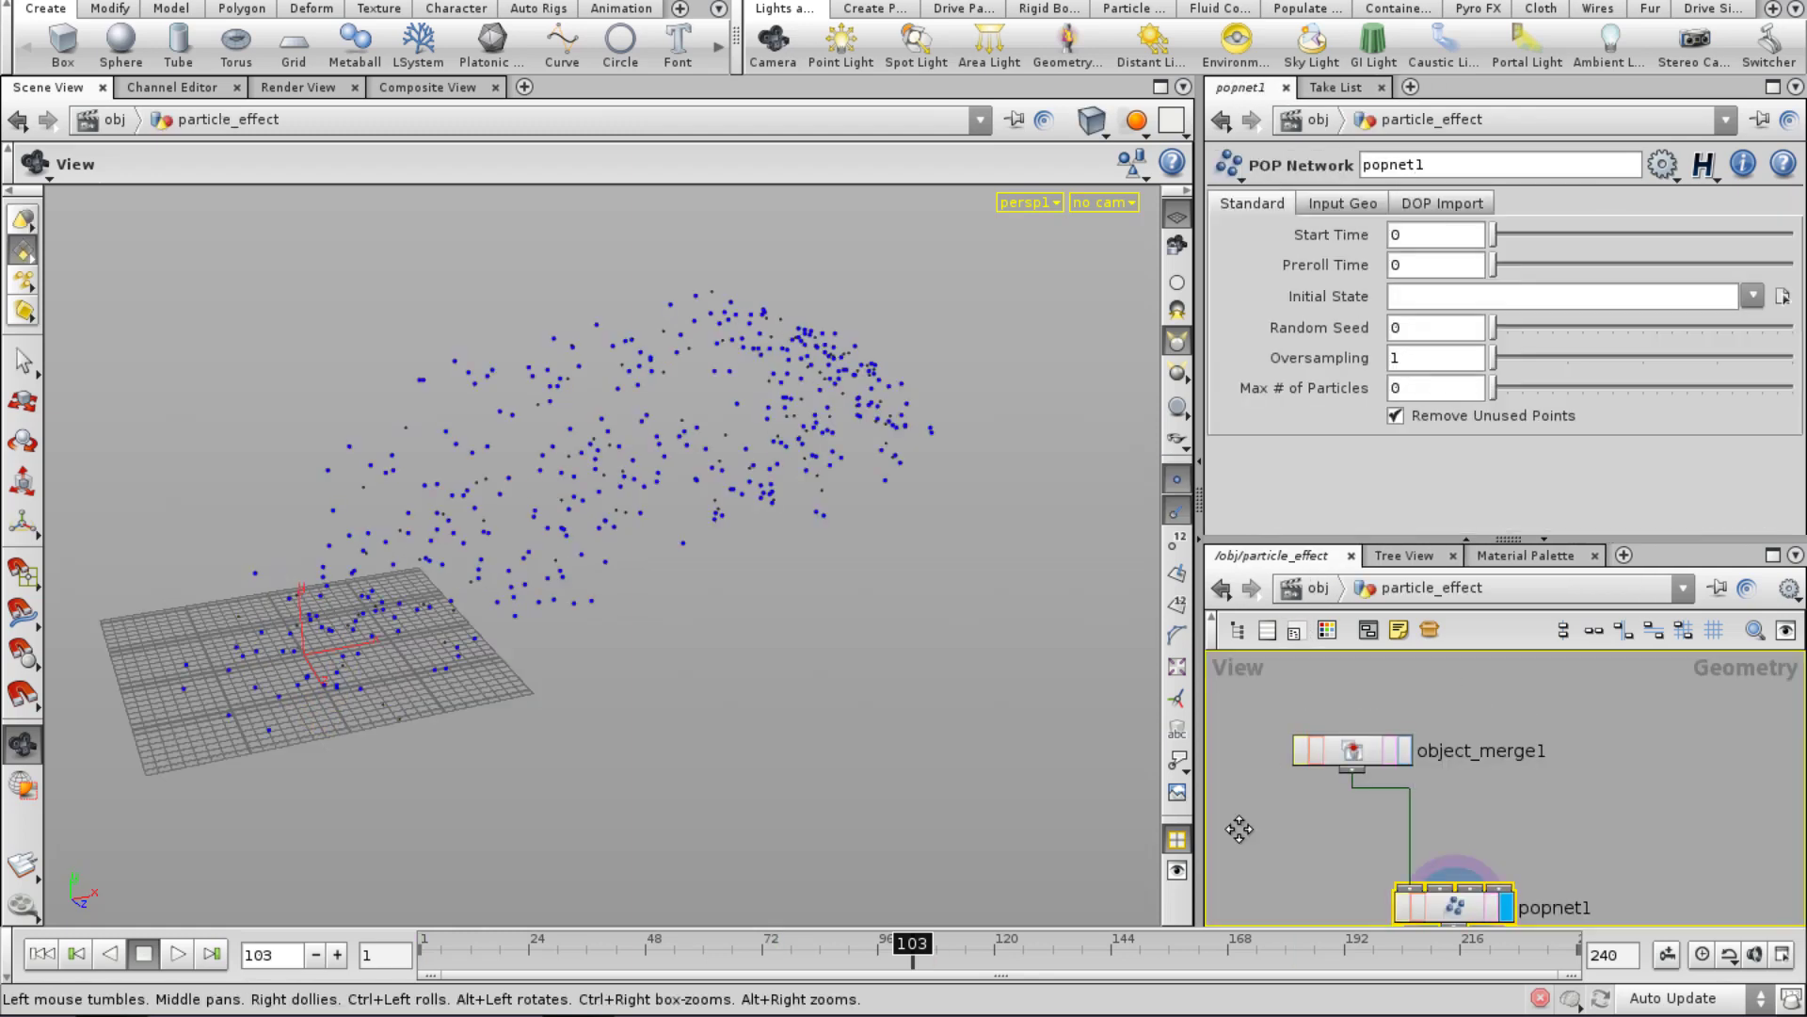
{"action": "middle_click_drag", "start_coordinate": [1239, 829], "coordinate": [1423, 707]}
{"action": "right_click_drag", "start_coordinate": [1423, 707], "coordinate": [1450, 759]}
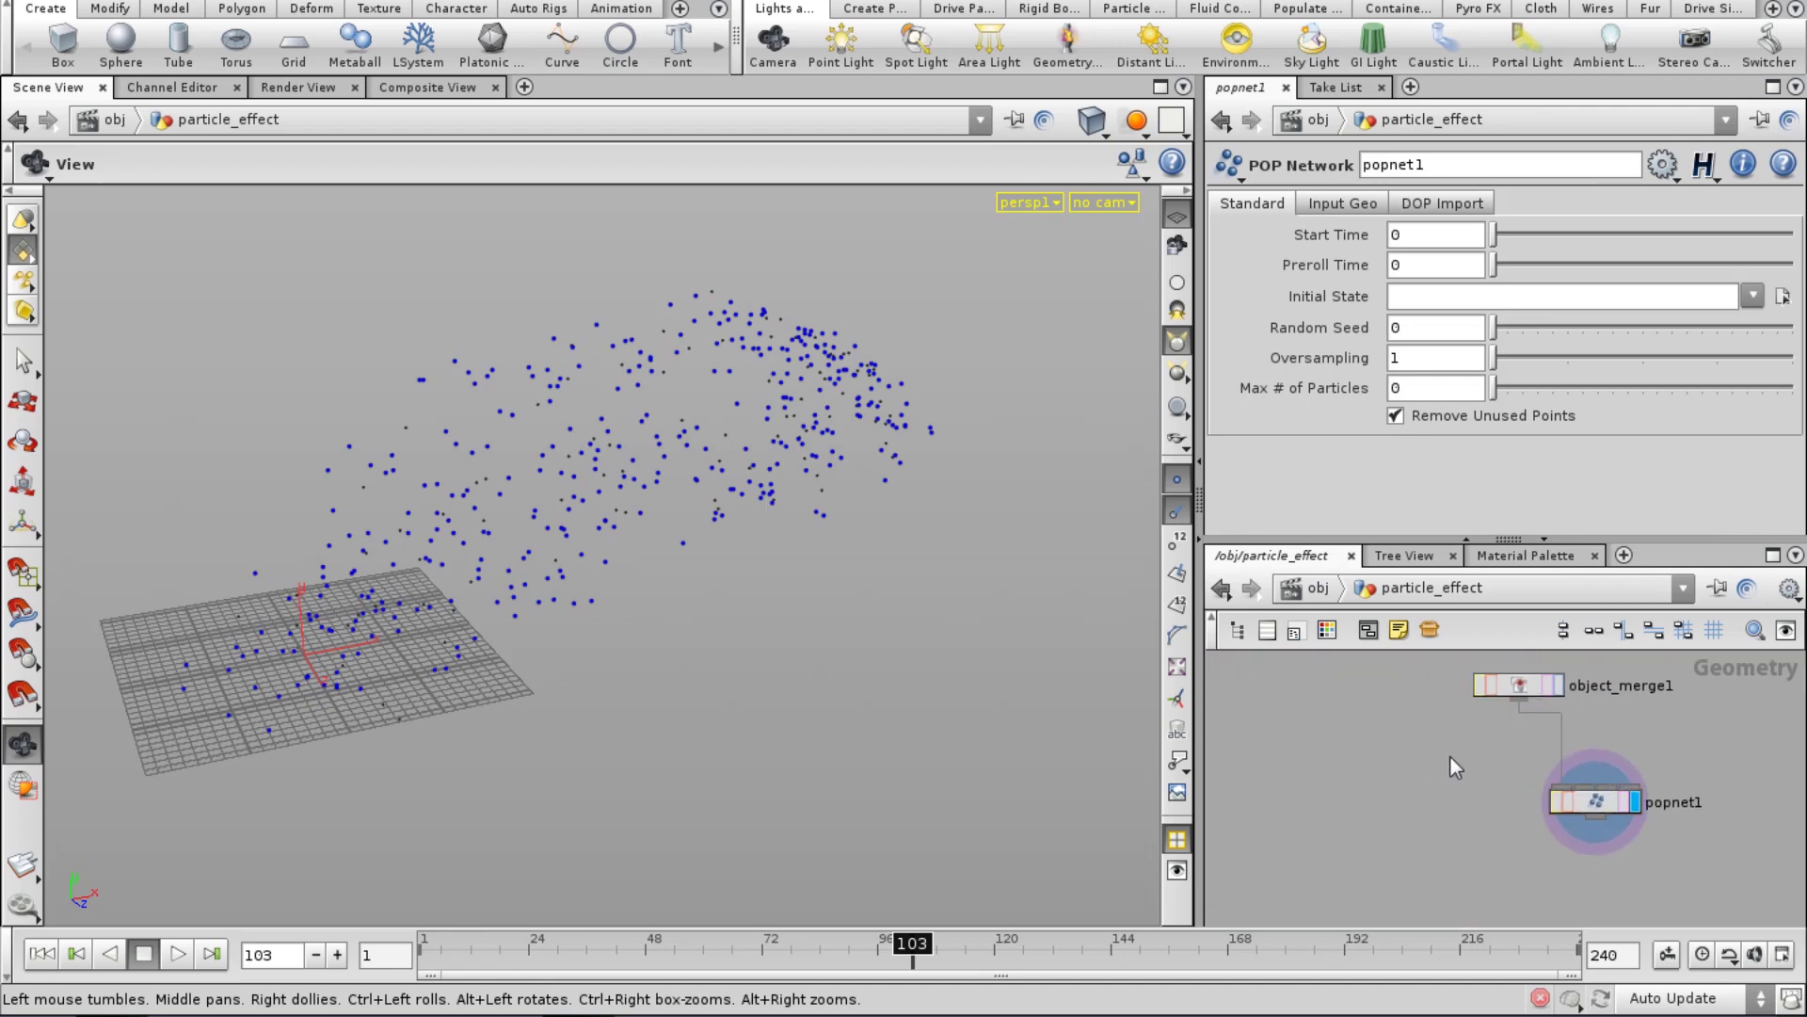
{"action": "key", "text": "Tab"}
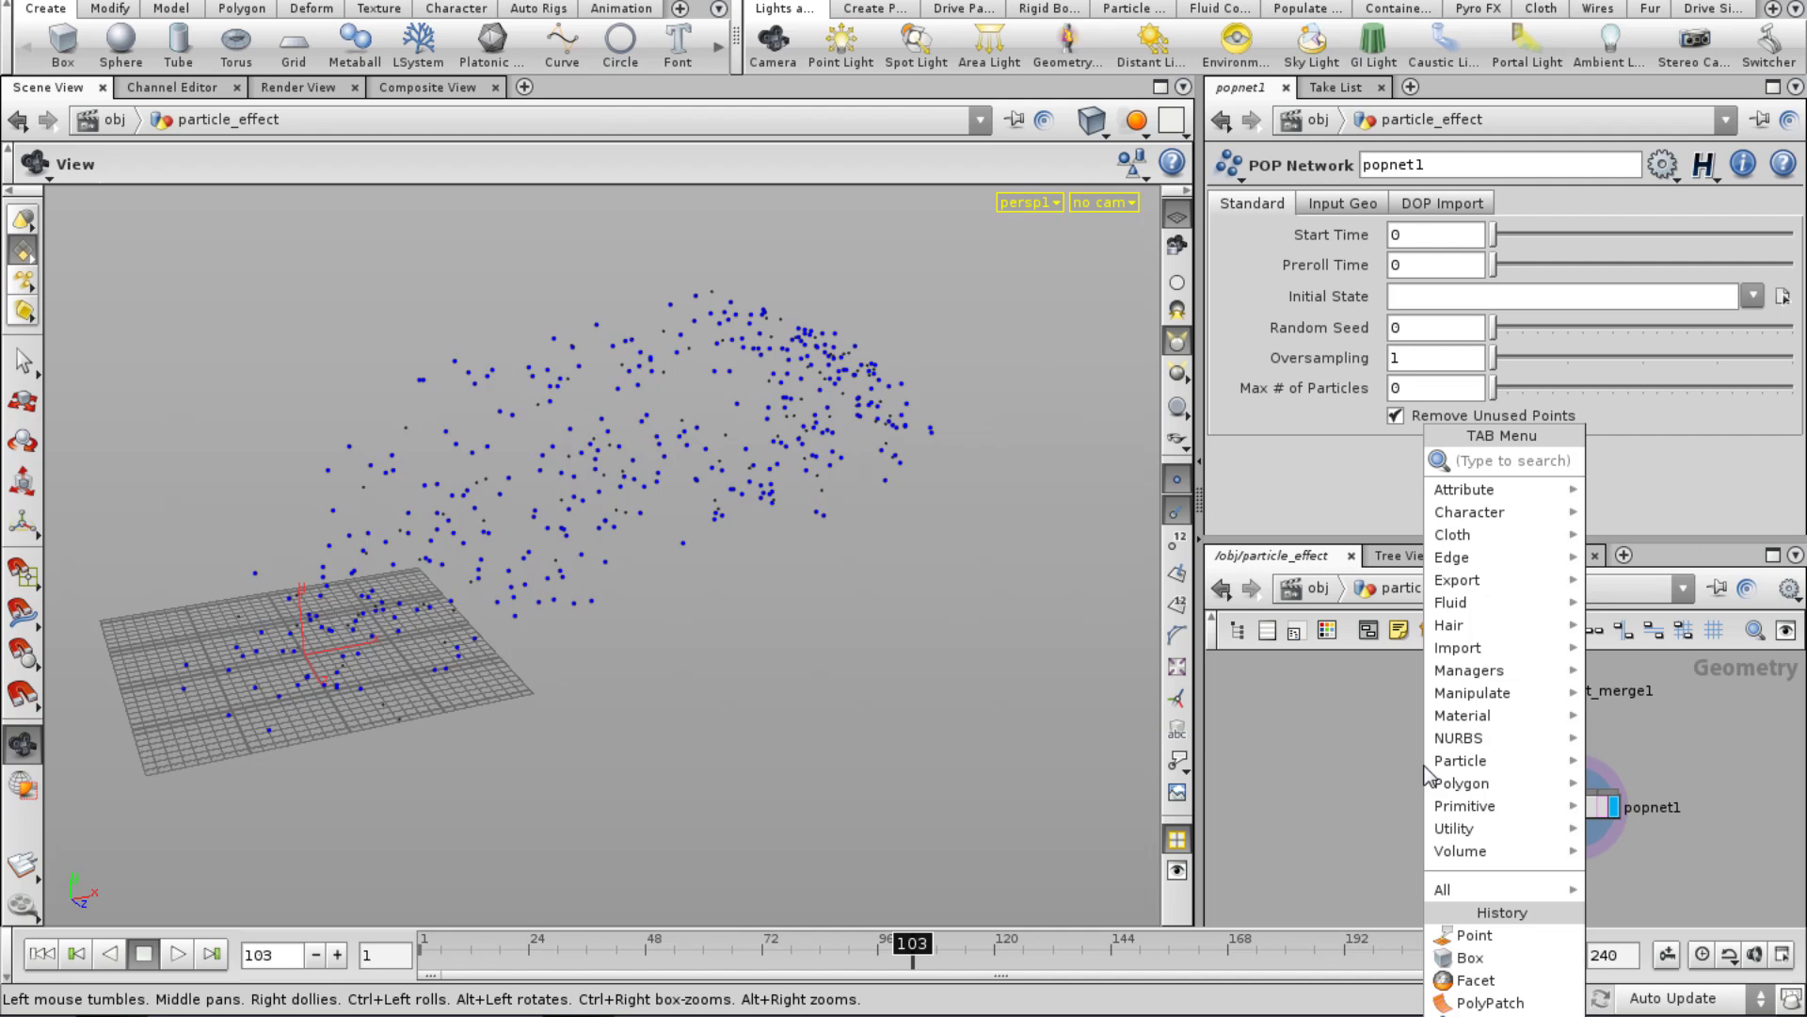
{"action": "type", "text": "Sphere"}
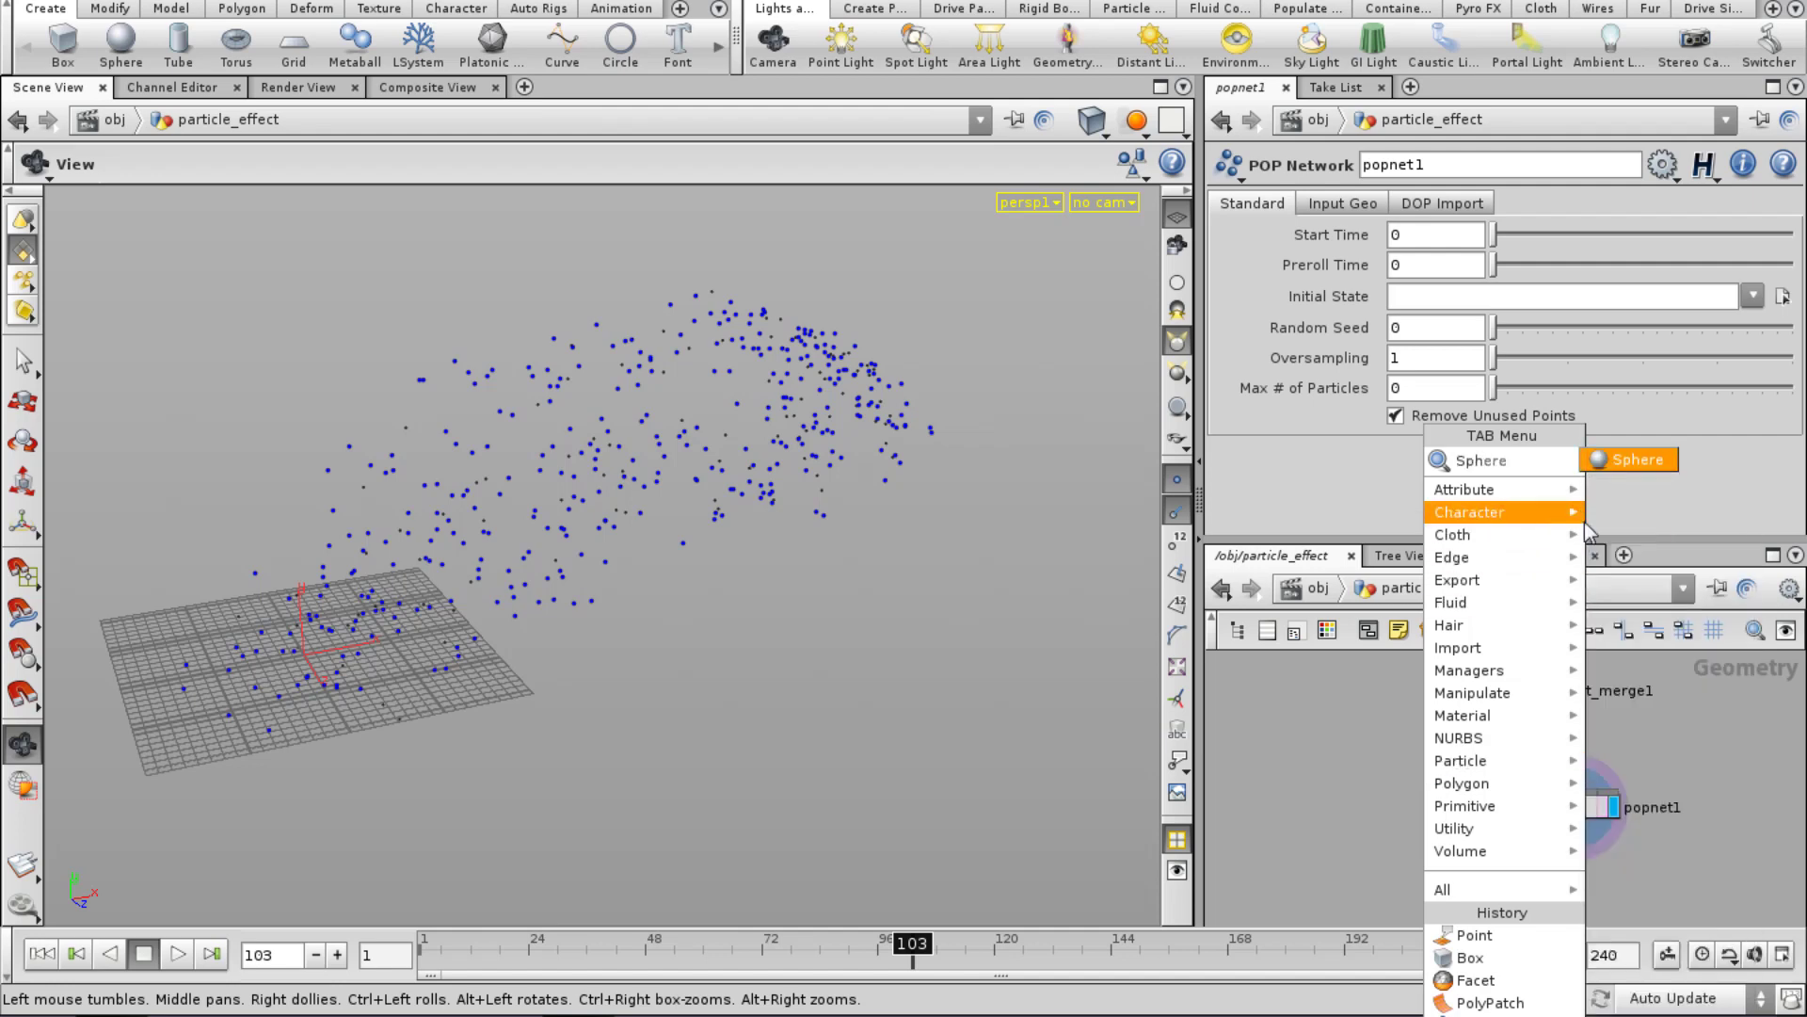
{"action": "left_click", "coordinate": [1613, 467]}
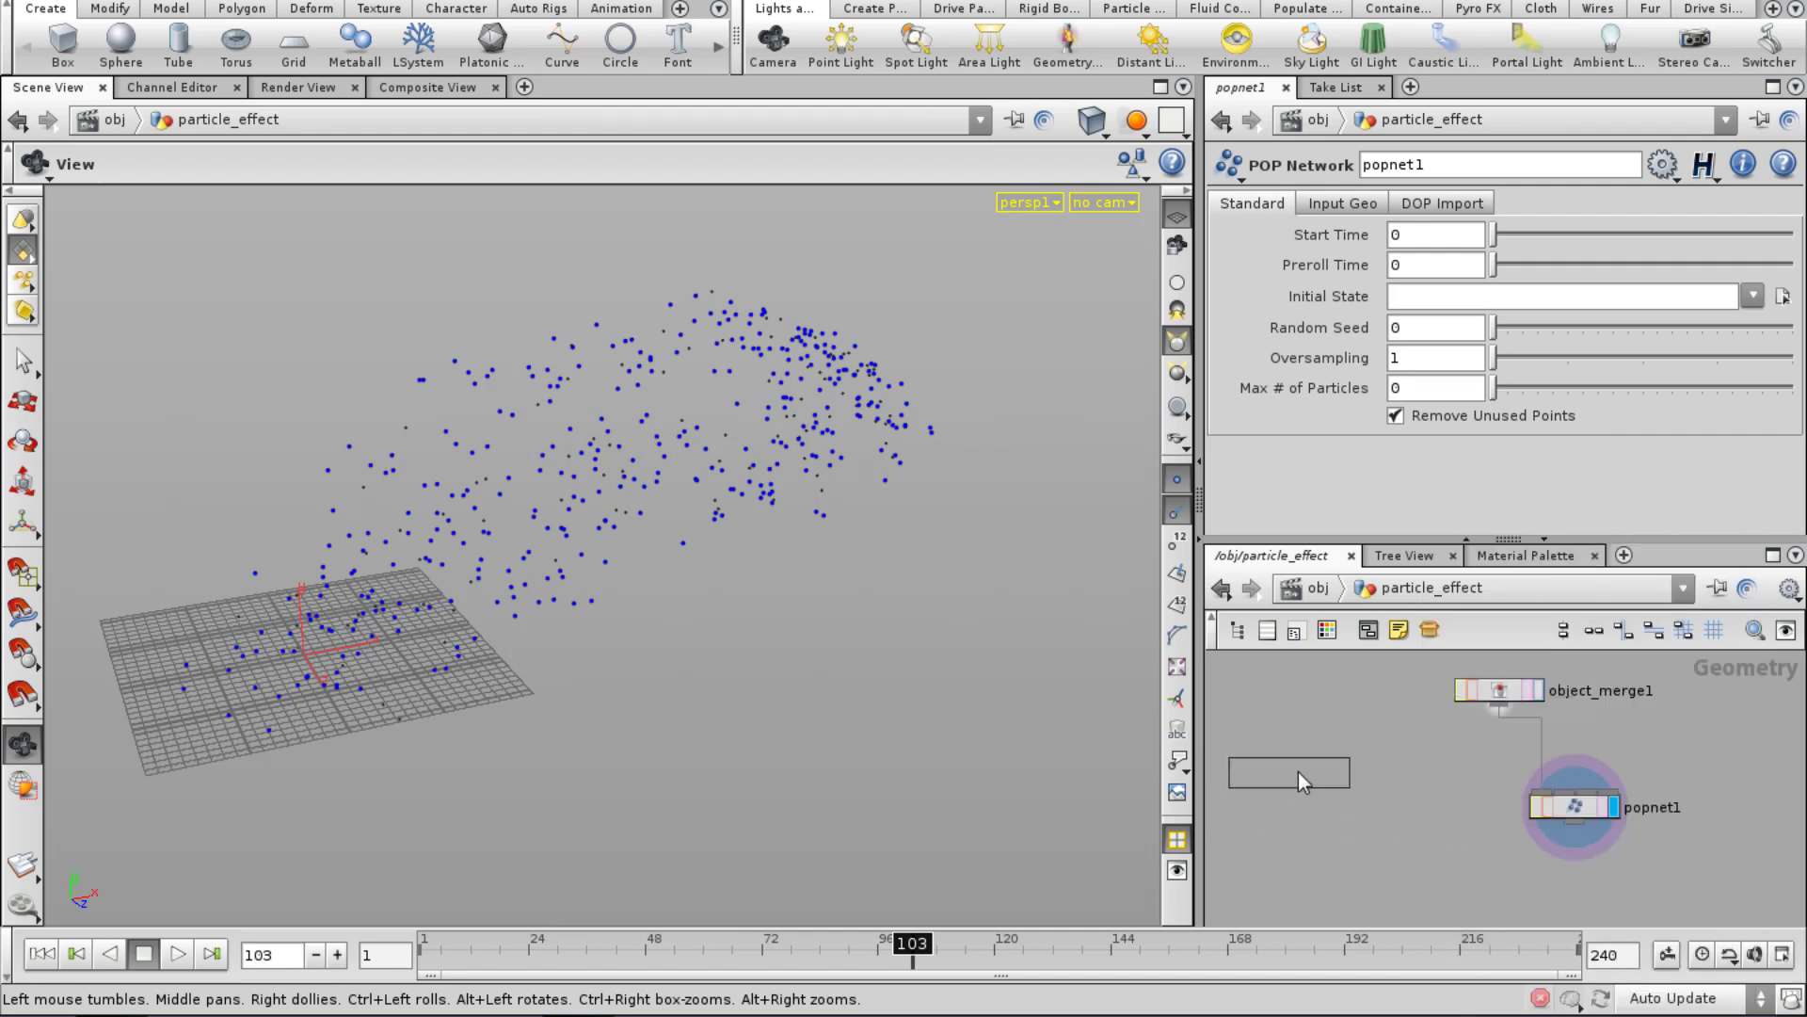
{"action": "left_click", "coordinate": [1297, 771]}
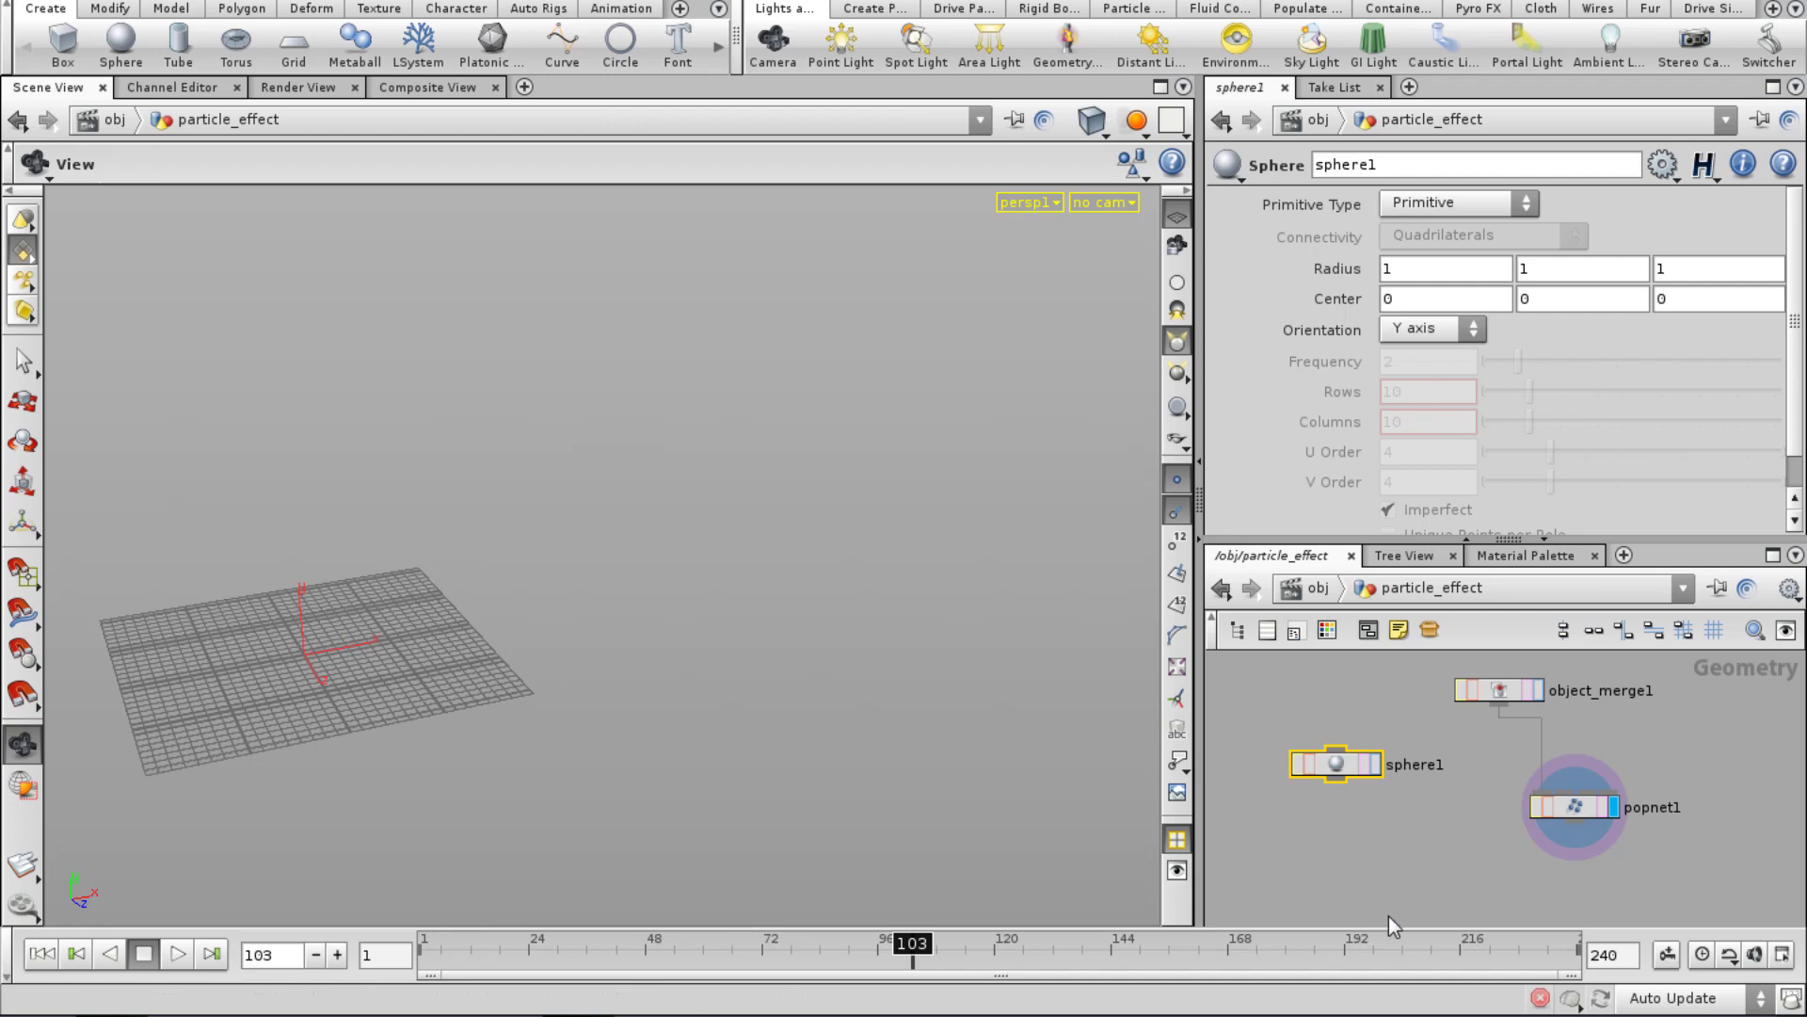
Close the Tree View and Material Palette panes and enlarge the network editor area.
{"action": "middle_click_drag", "start_coordinate": [1387, 917], "coordinate": [1386, 905]}
{"action": "left_click", "coordinate": [1452, 555]}
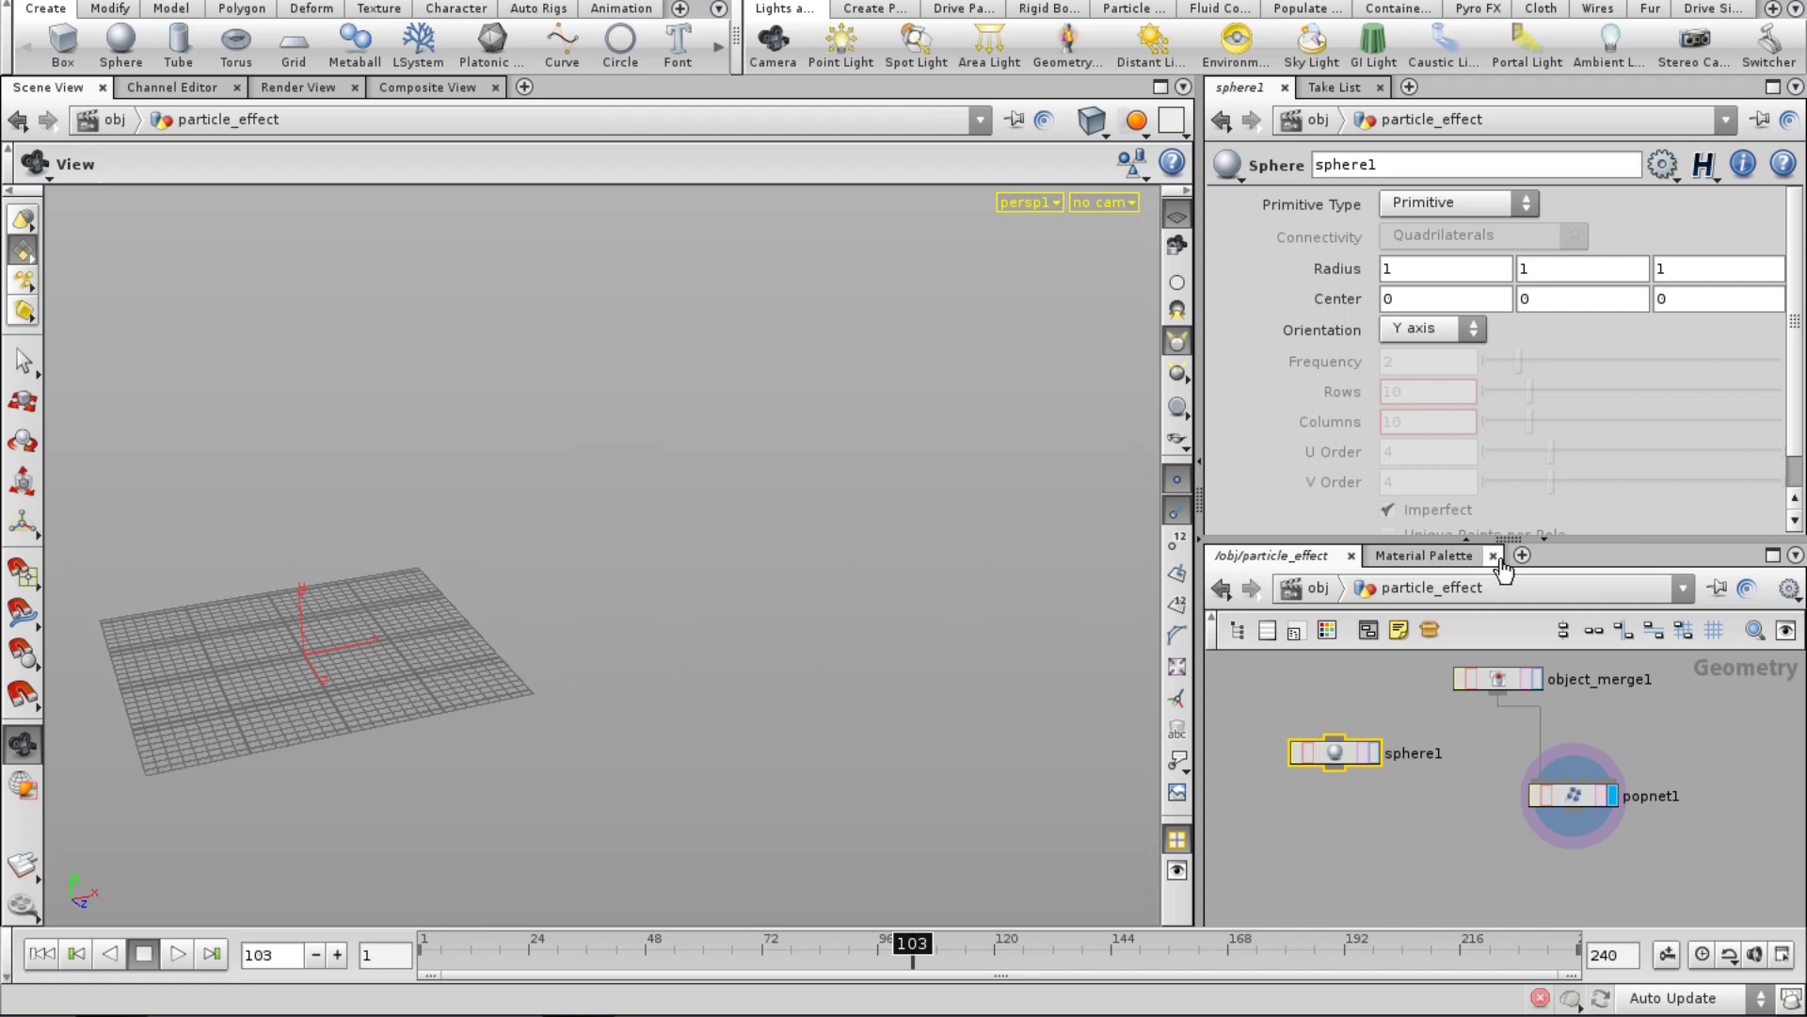
{"action": "left_click", "coordinate": [1497, 555]}
{"action": "left_click_drag", "start_coordinate": [1449, 543], "coordinate": [1449, 435]}
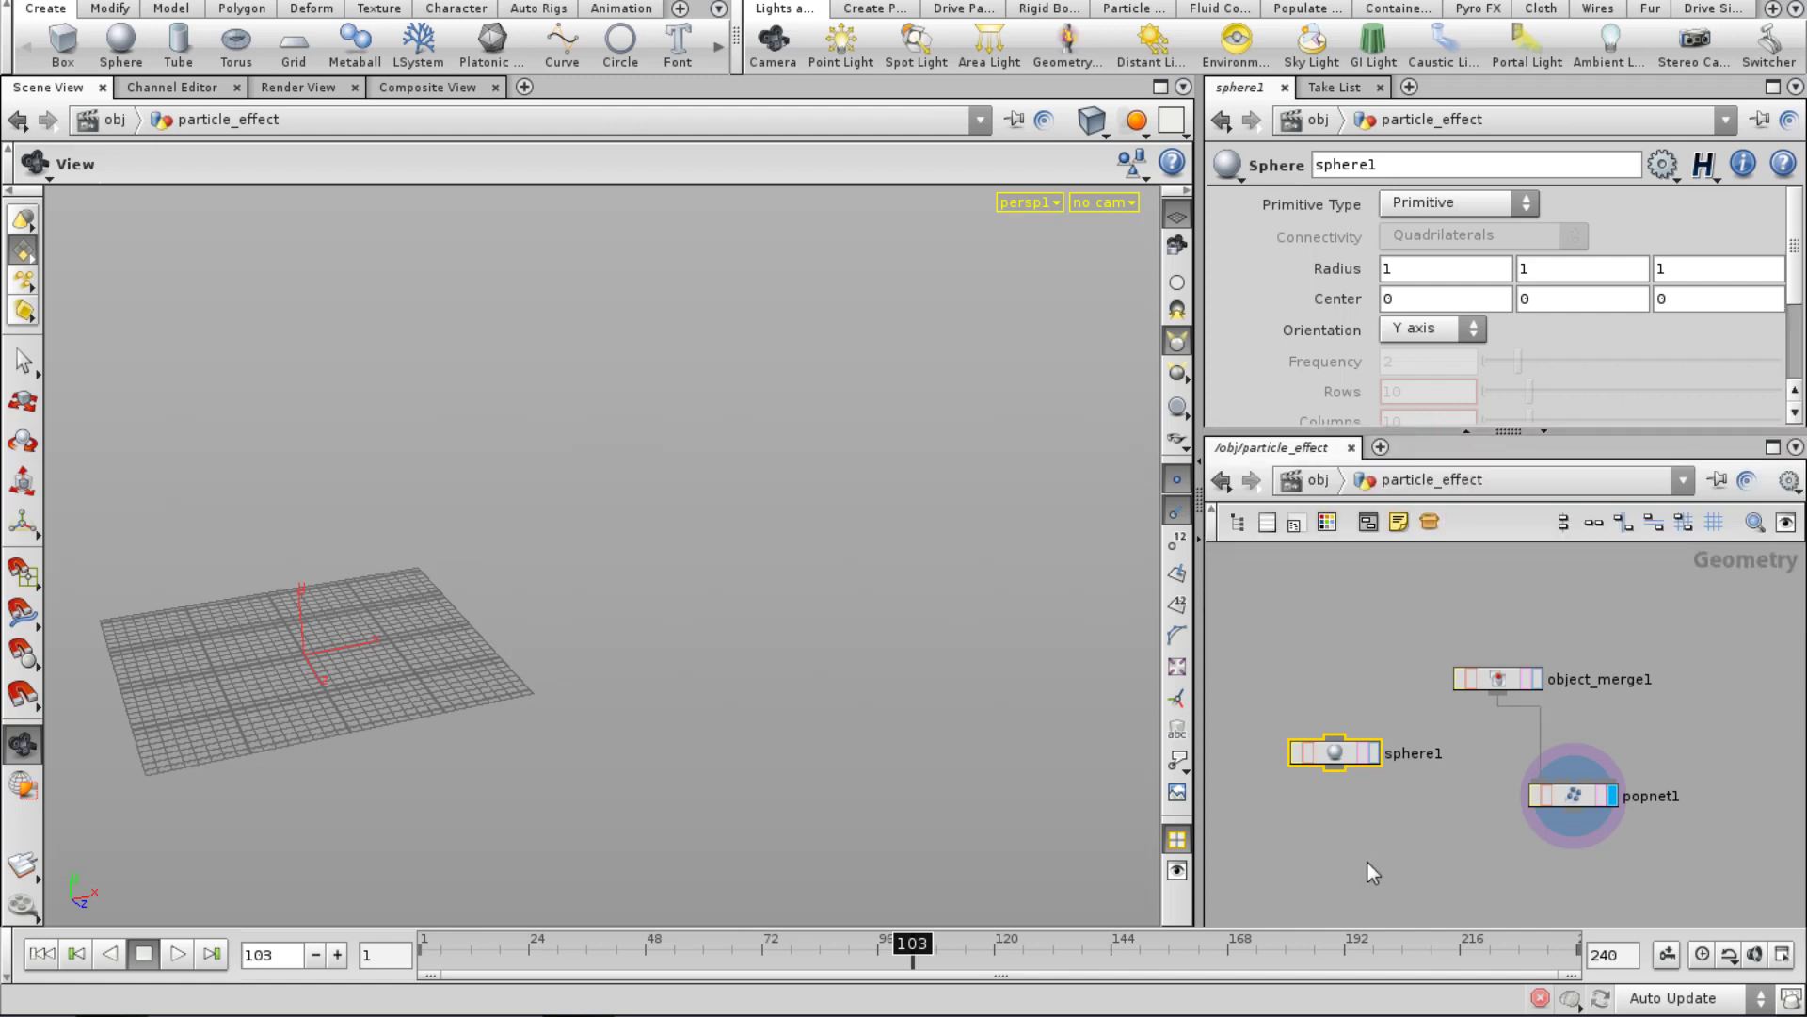
{"action": "middle_click_drag", "start_coordinate": [1372, 867], "coordinate": [1379, 787]}
Reset the viewport to the home view and display sphere1 in close-up.
{"action": "right_click_drag", "start_coordinate": [541, 713], "coordinate": [528, 713]}
{"action": "key", "text": "space+g"}
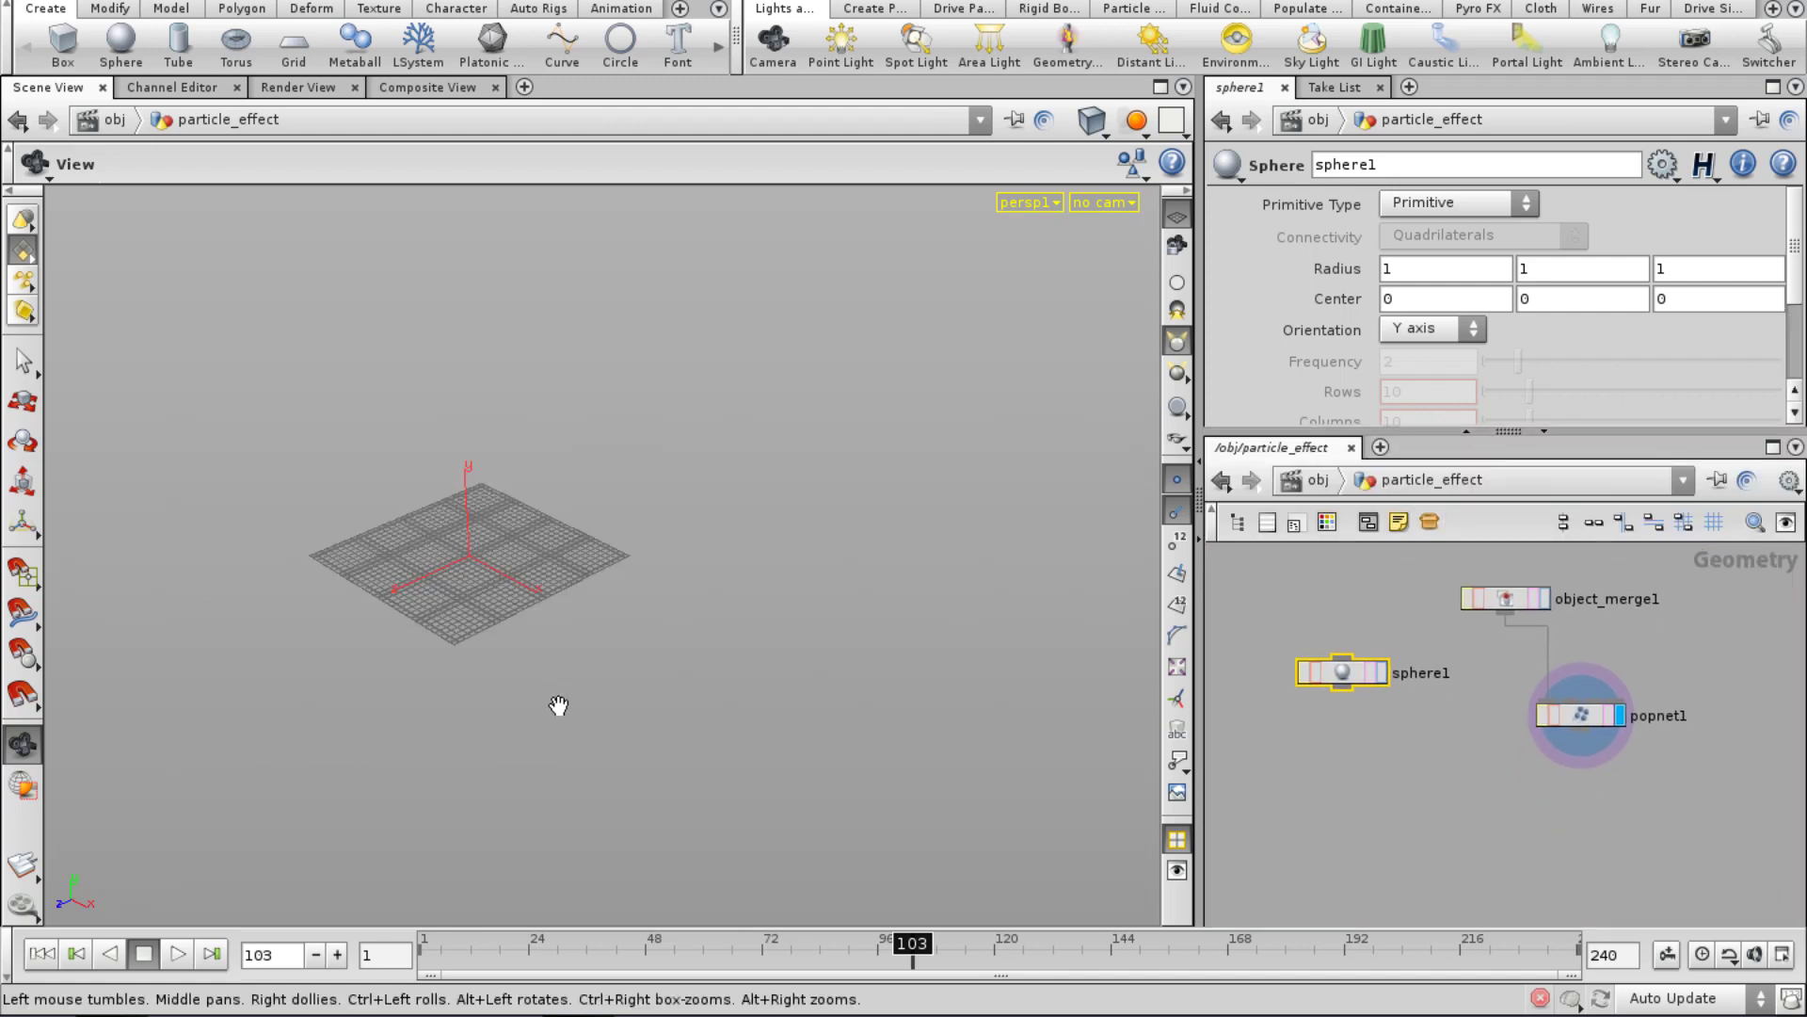
{"action": "key", "text": "space+h"}
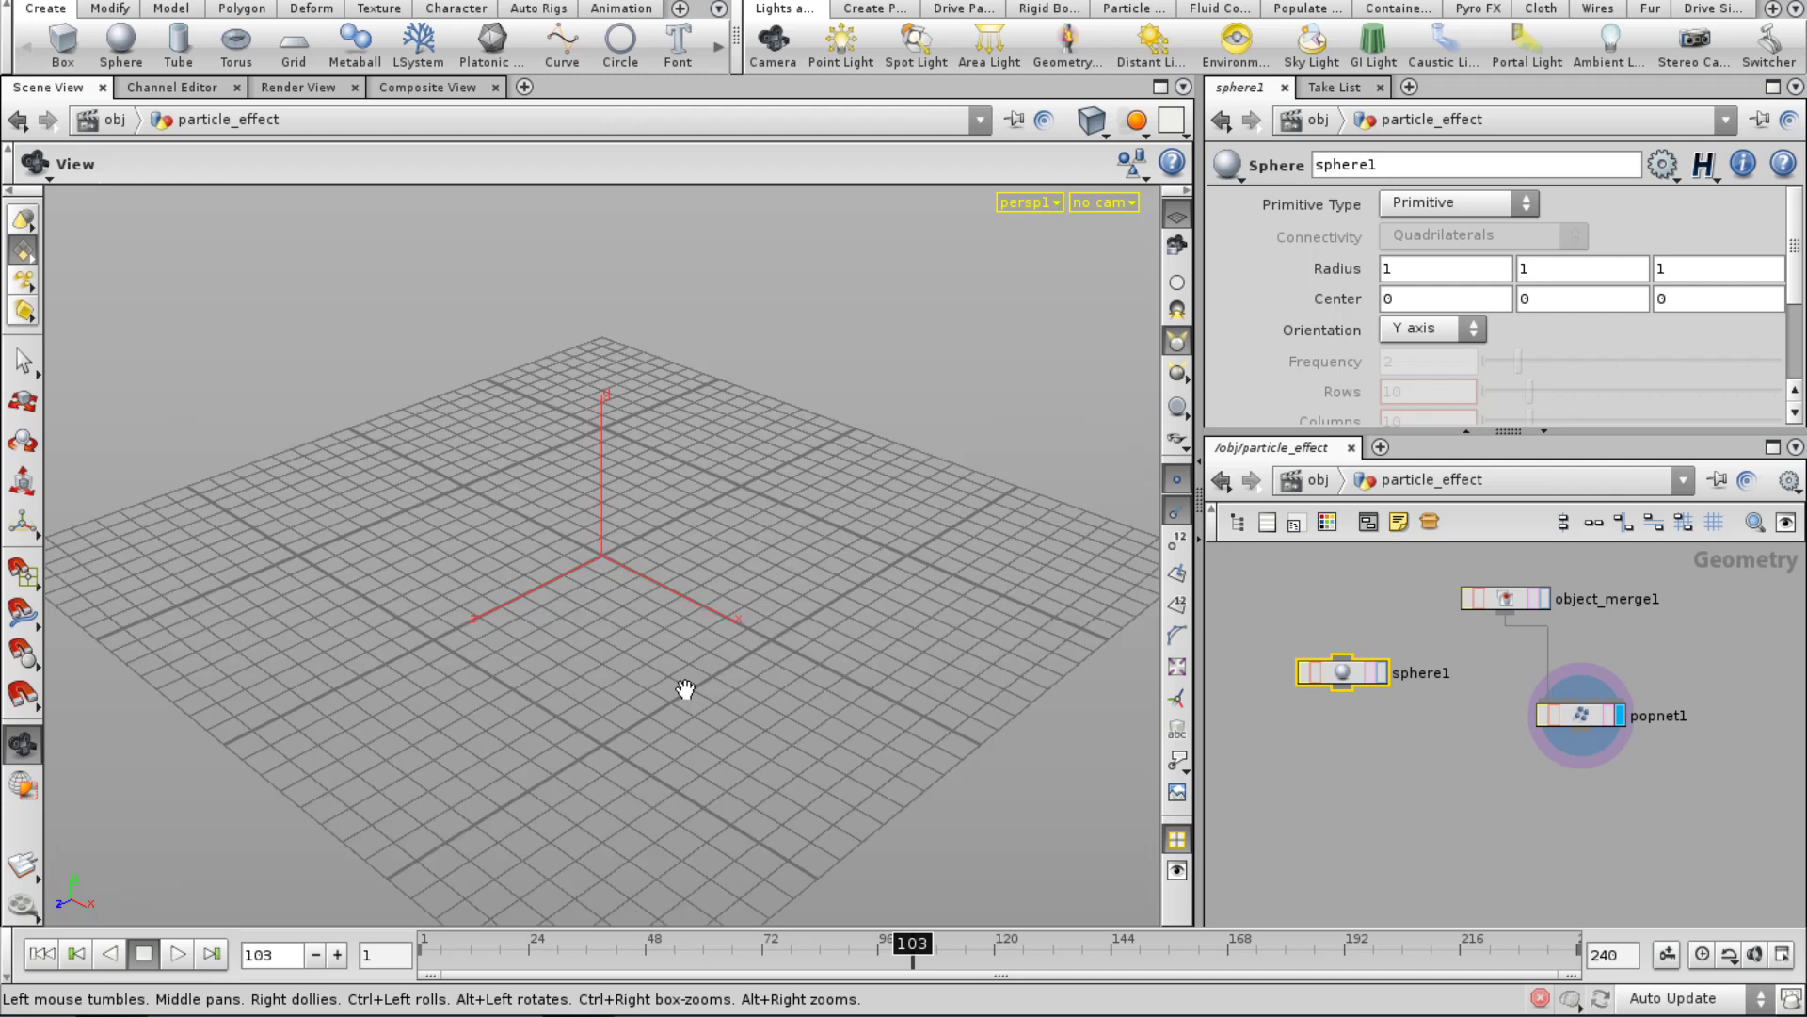
{"action": "left_click", "coordinate": [1382, 672]}
{"action": "left_click_drag", "start_coordinate": [542, 633], "coordinate": [625, 581]}
{"action": "right_click_drag", "start_coordinate": [625, 581], "coordinate": [1092, 591]}
{"action": "right_click_drag", "start_coordinate": [884, 565], "coordinate": [781, 566]}
{"action": "left_click_drag", "start_coordinate": [781, 567], "coordinate": [744, 610]}
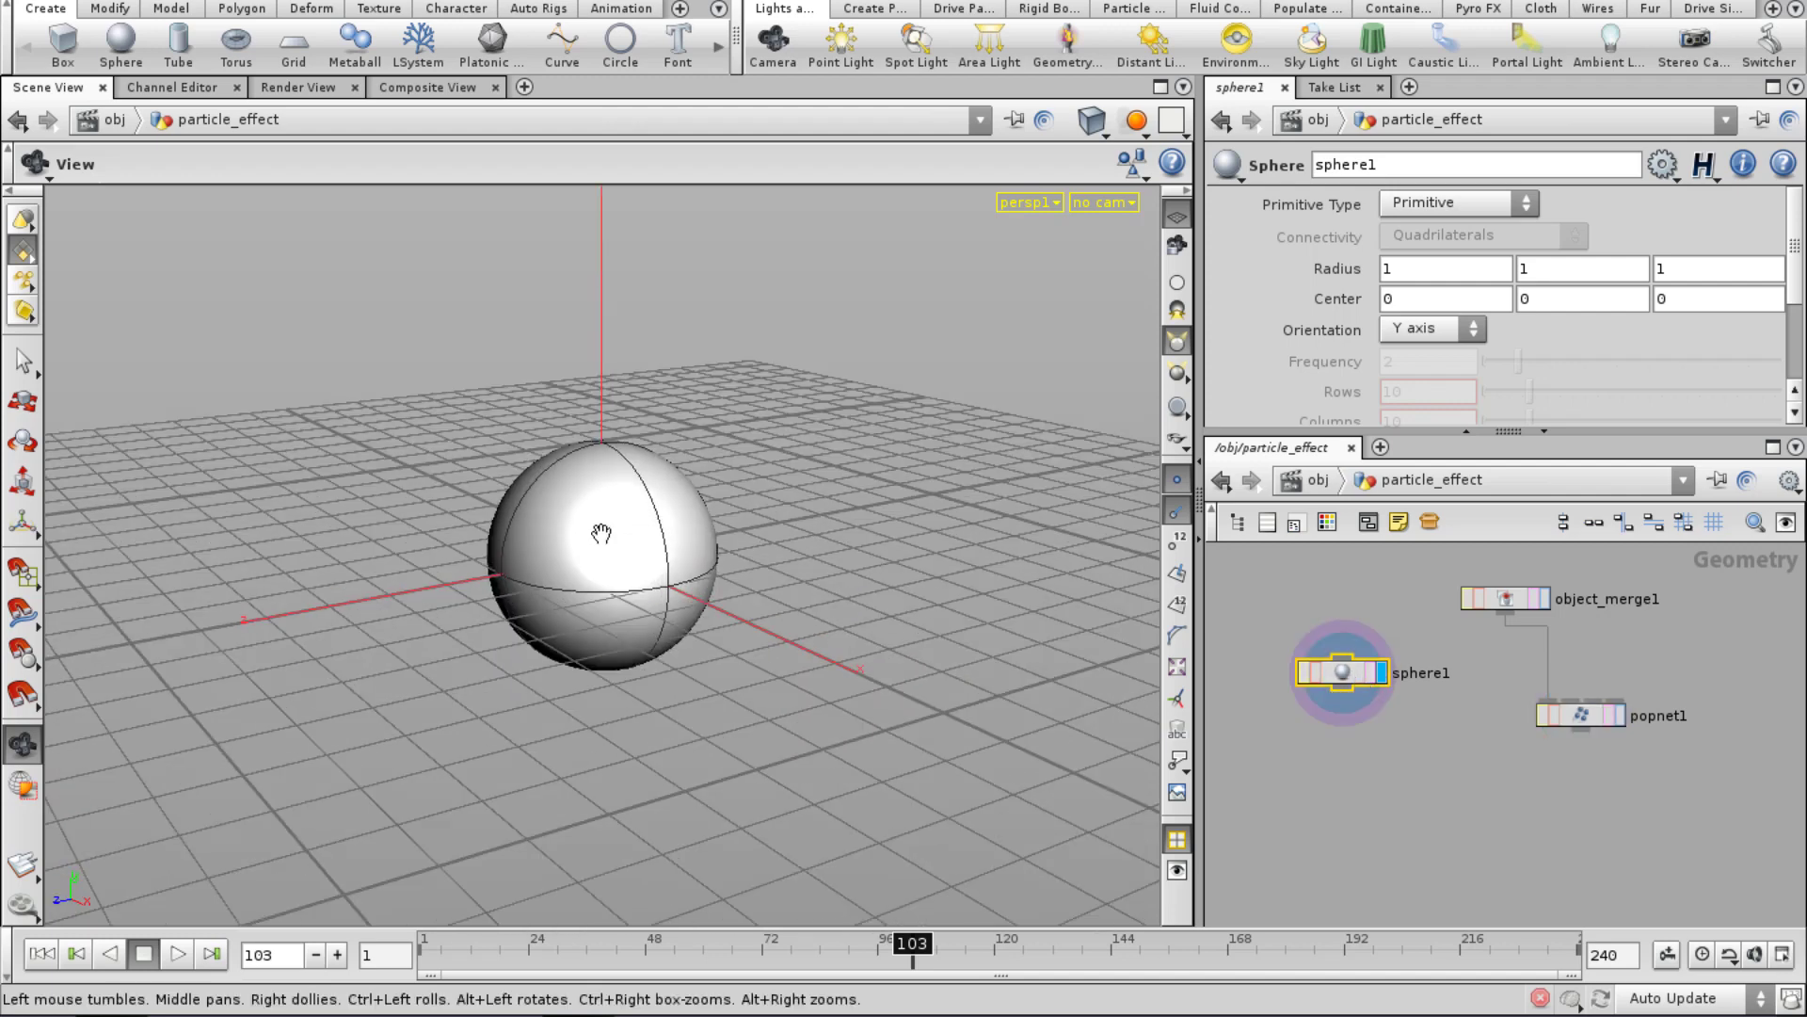
Add a Box node beside sphere1 in the particle_effect network.
{"action": "middle_click_drag", "start_coordinate": [1379, 837], "coordinate": [1471, 813]}
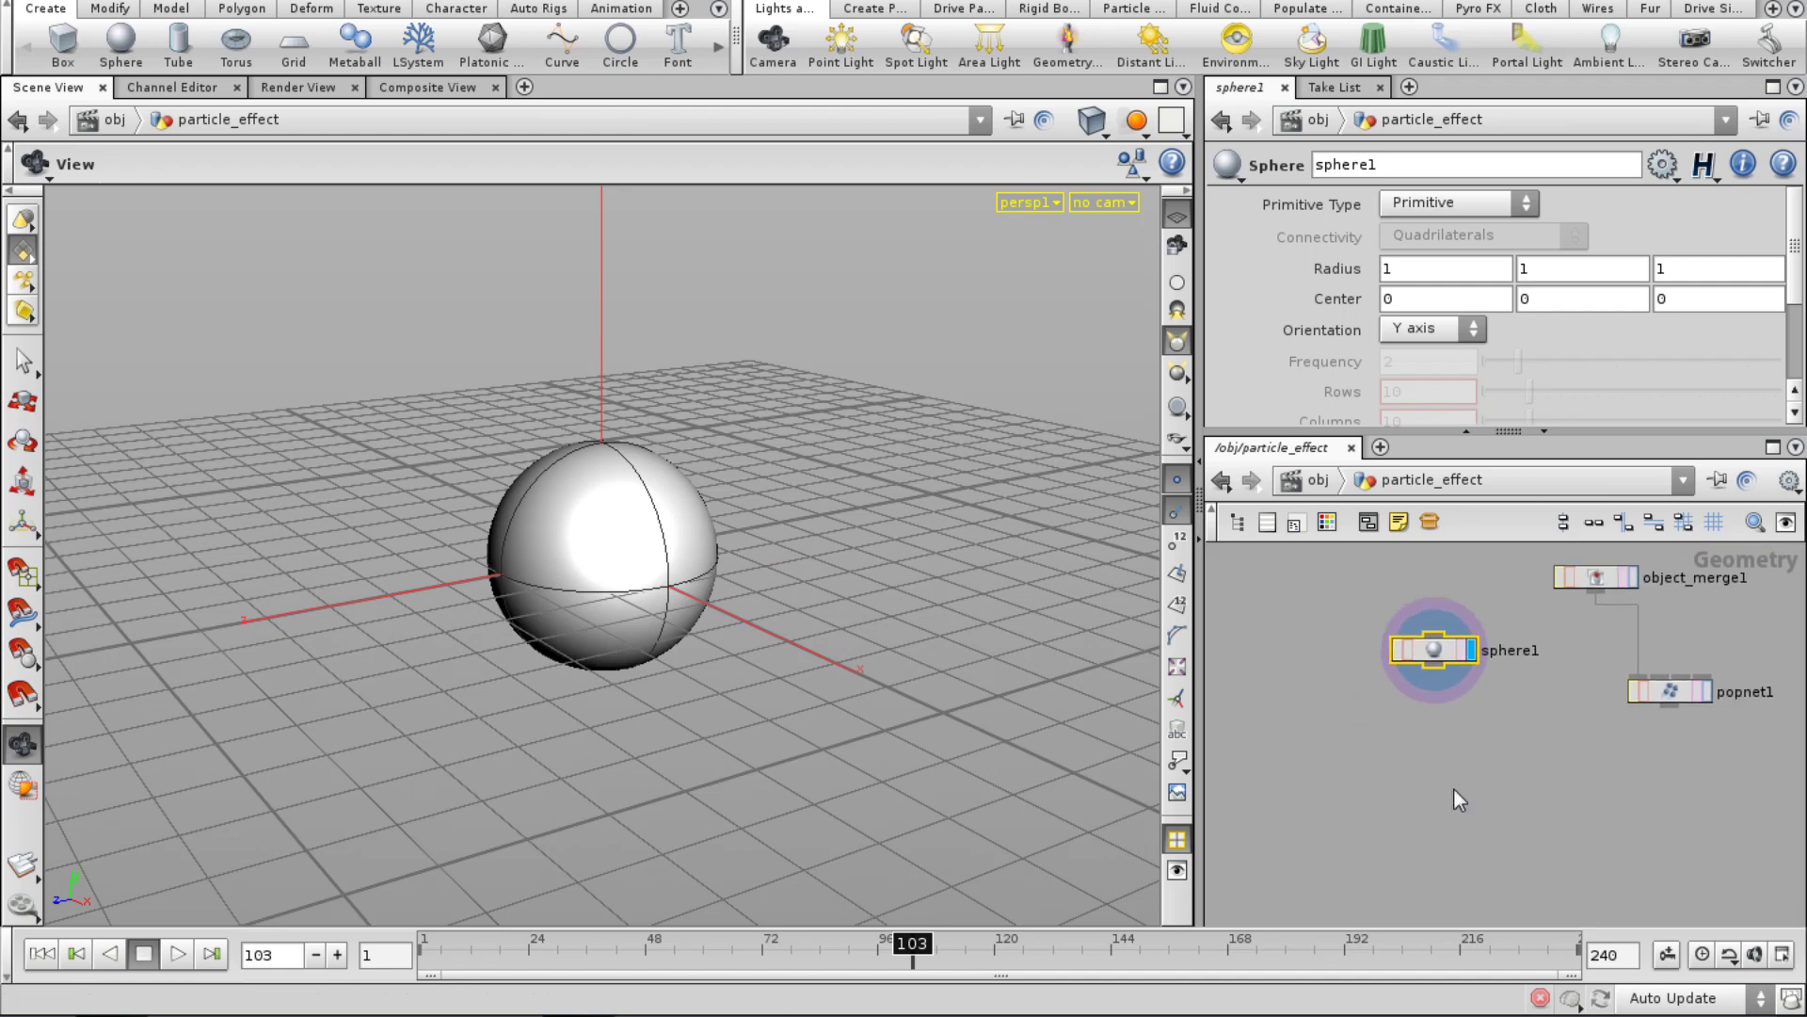
{"action": "key", "text": "Tab"}
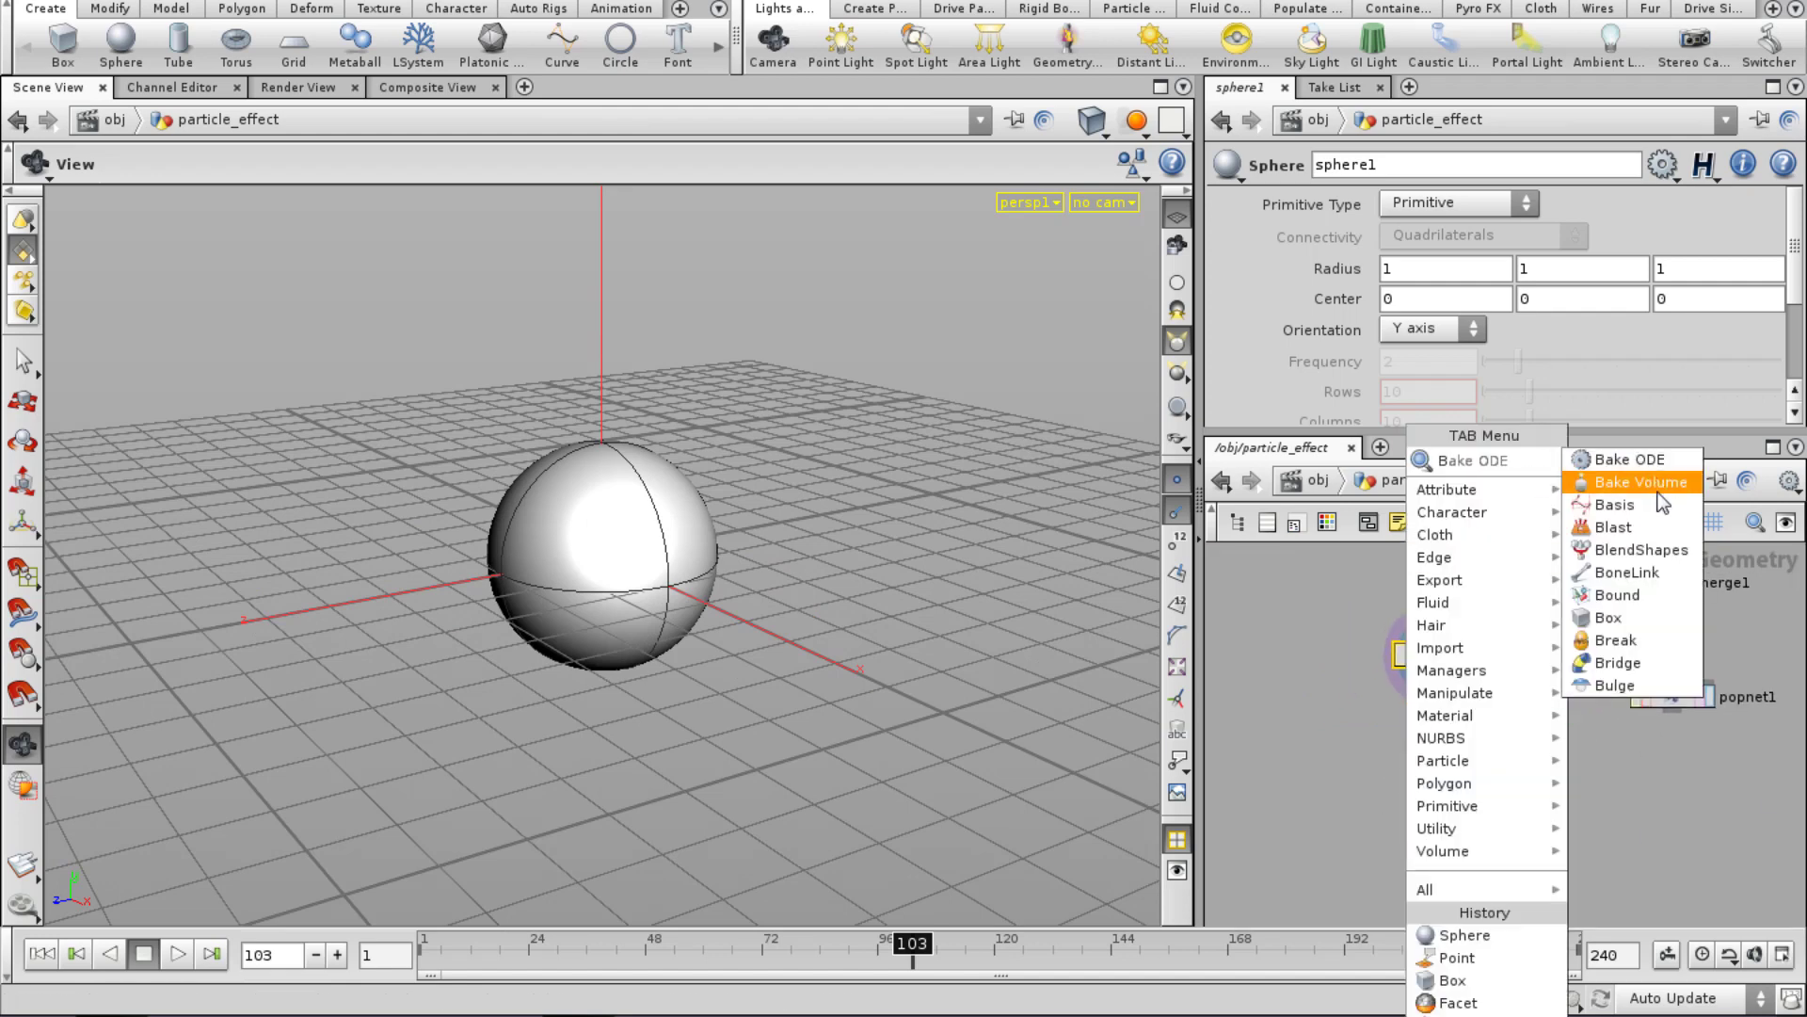
{"action": "left_click", "coordinate": [1608, 617]}
{"action": "left_click", "coordinate": [1332, 697]}
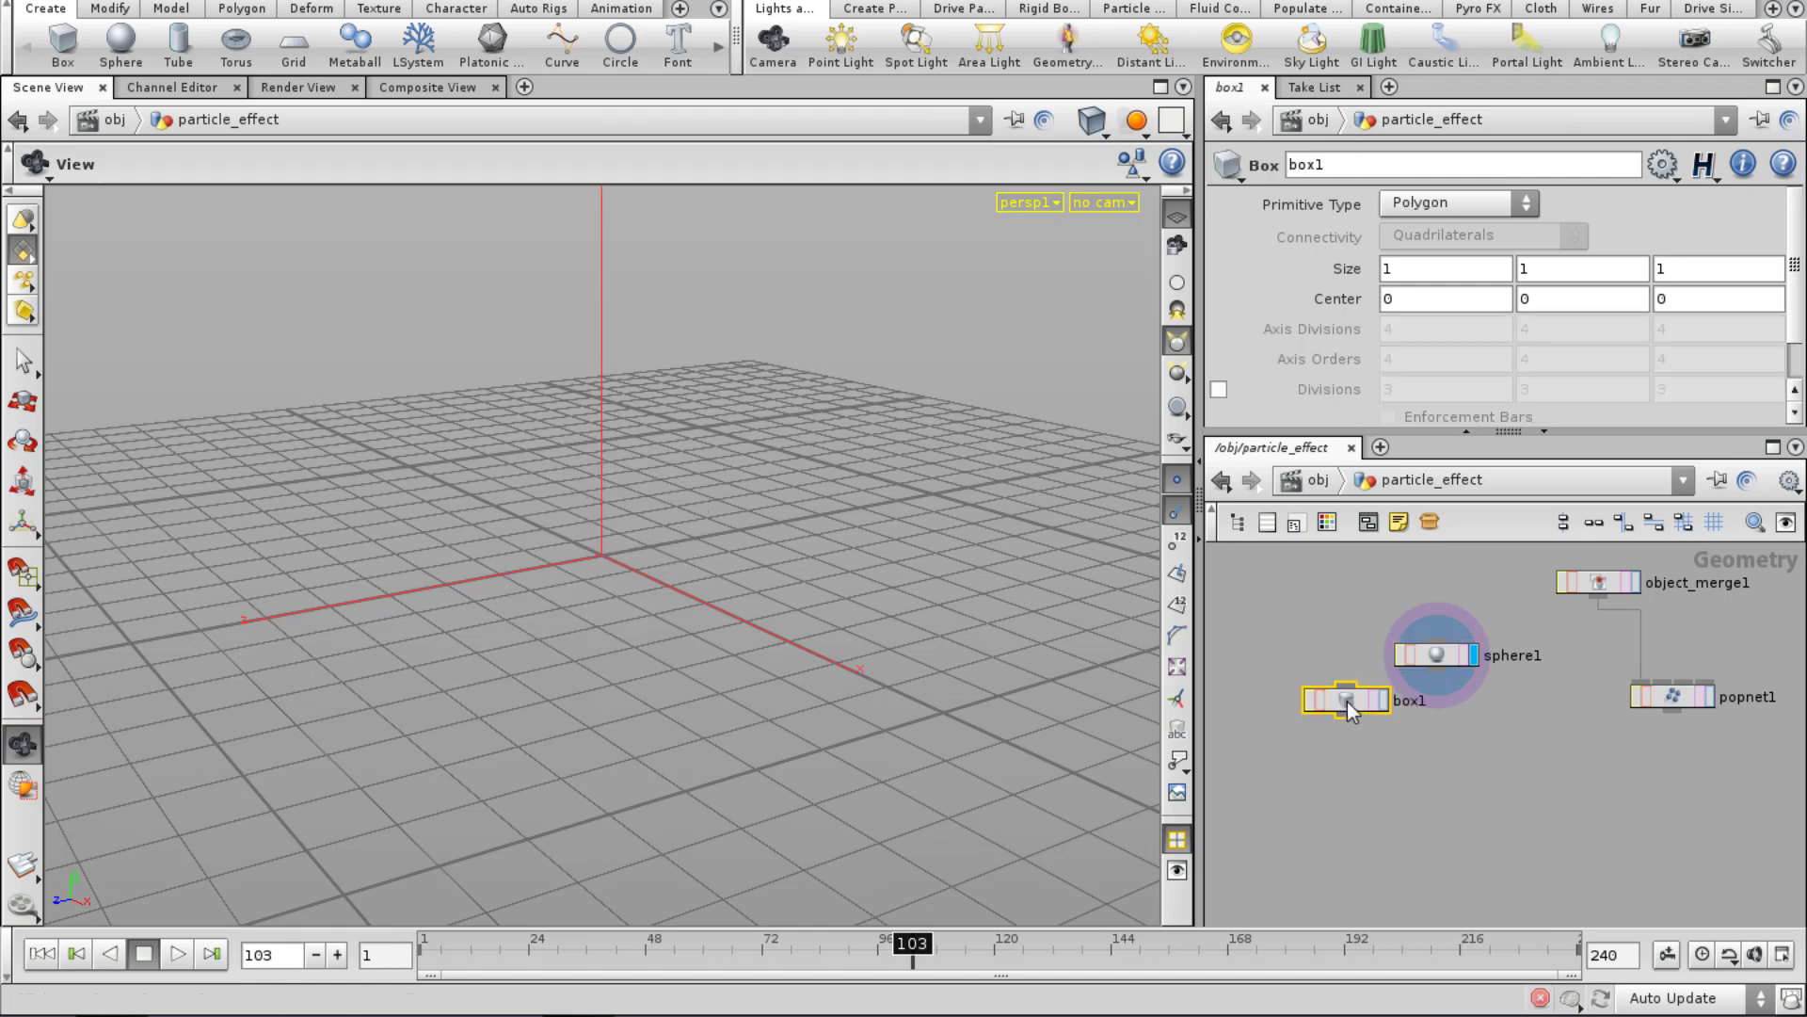
Add a Platonic Solids node below box1 and view its Solid Type options.
{"action": "middle_click_drag", "start_coordinate": [1323, 765], "coordinate": [1367, 802]}
{"action": "key", "text": "Tab"}
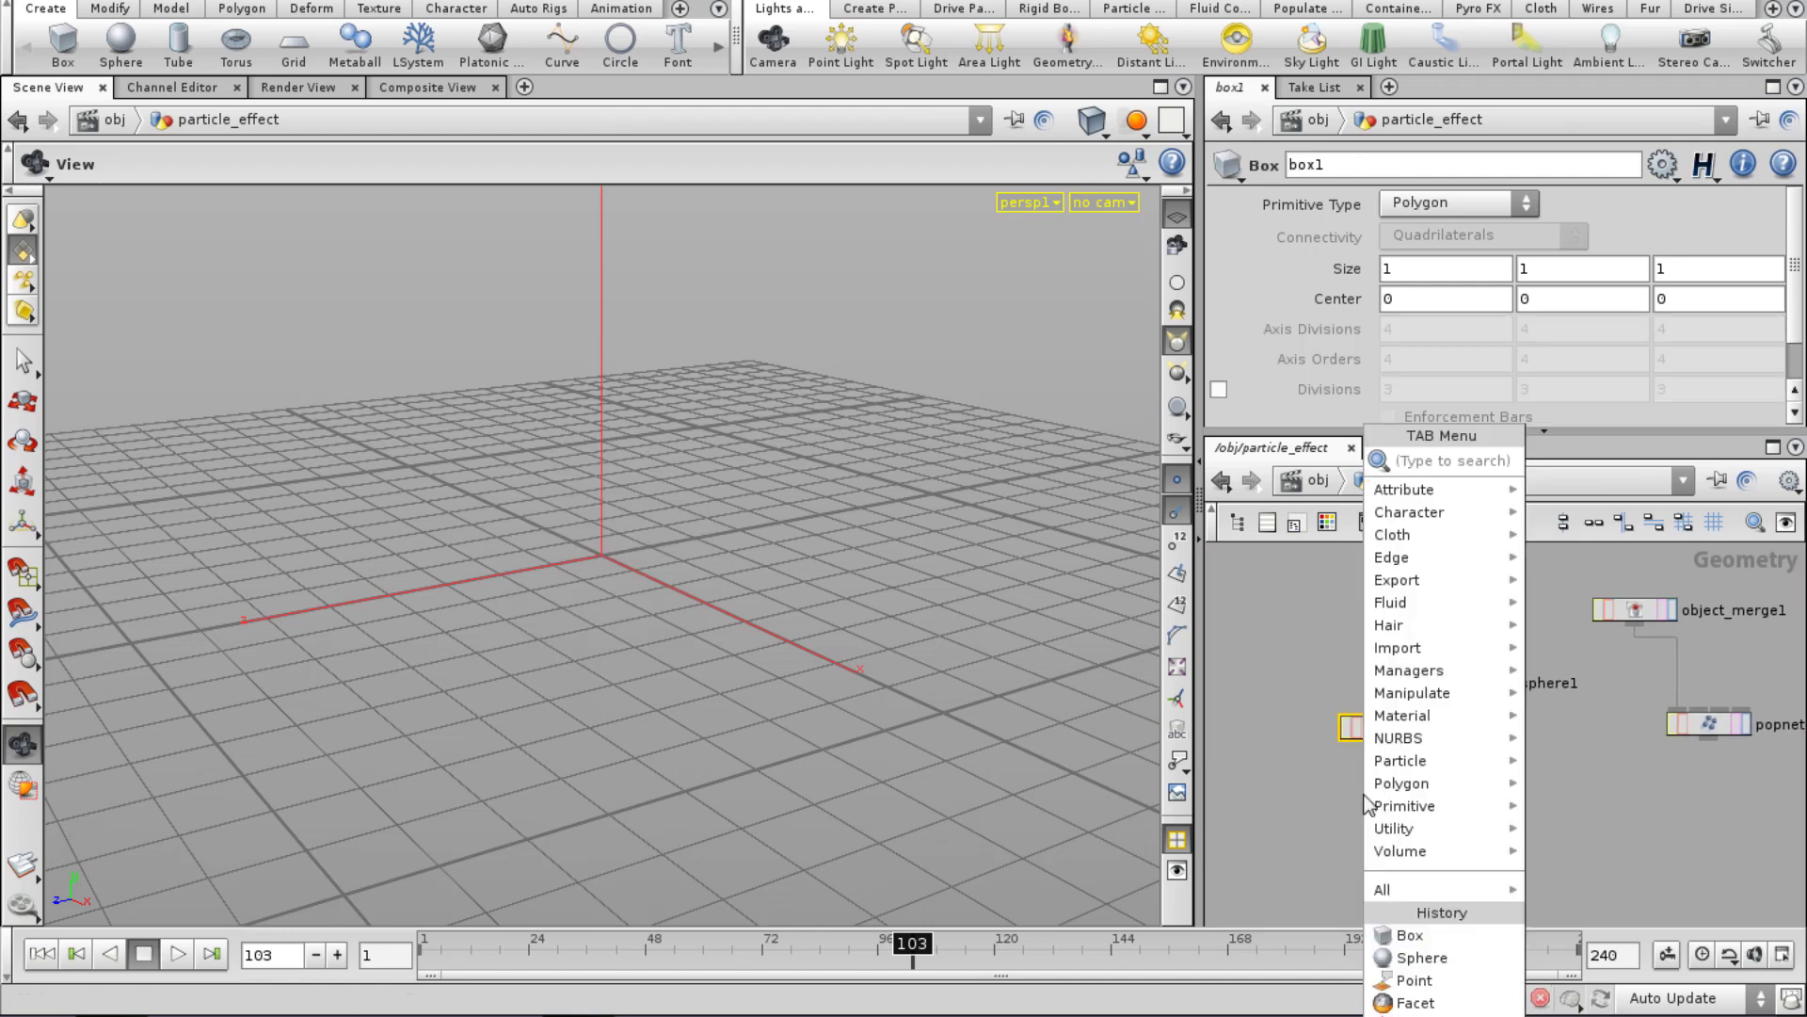
{"action": "type", "text": "pl"}
{"action": "left_click", "coordinate": [1635, 478]}
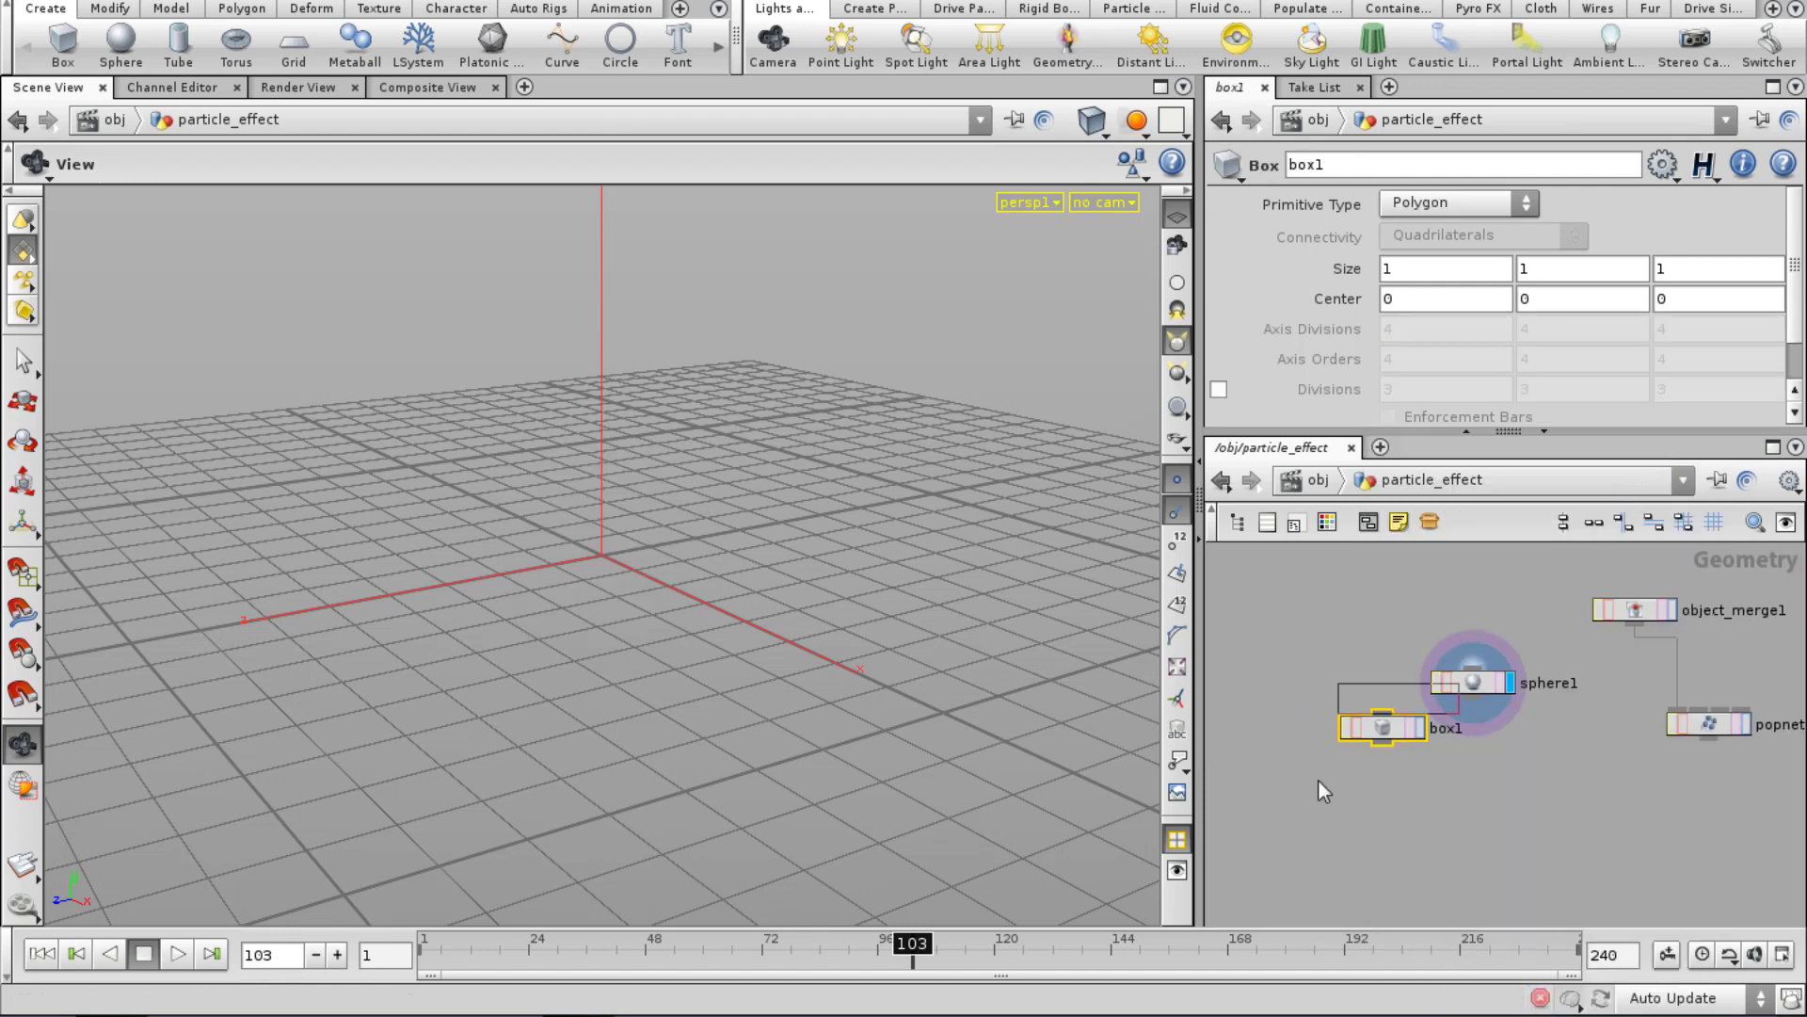
{"action": "left_click", "coordinate": [1286, 827]}
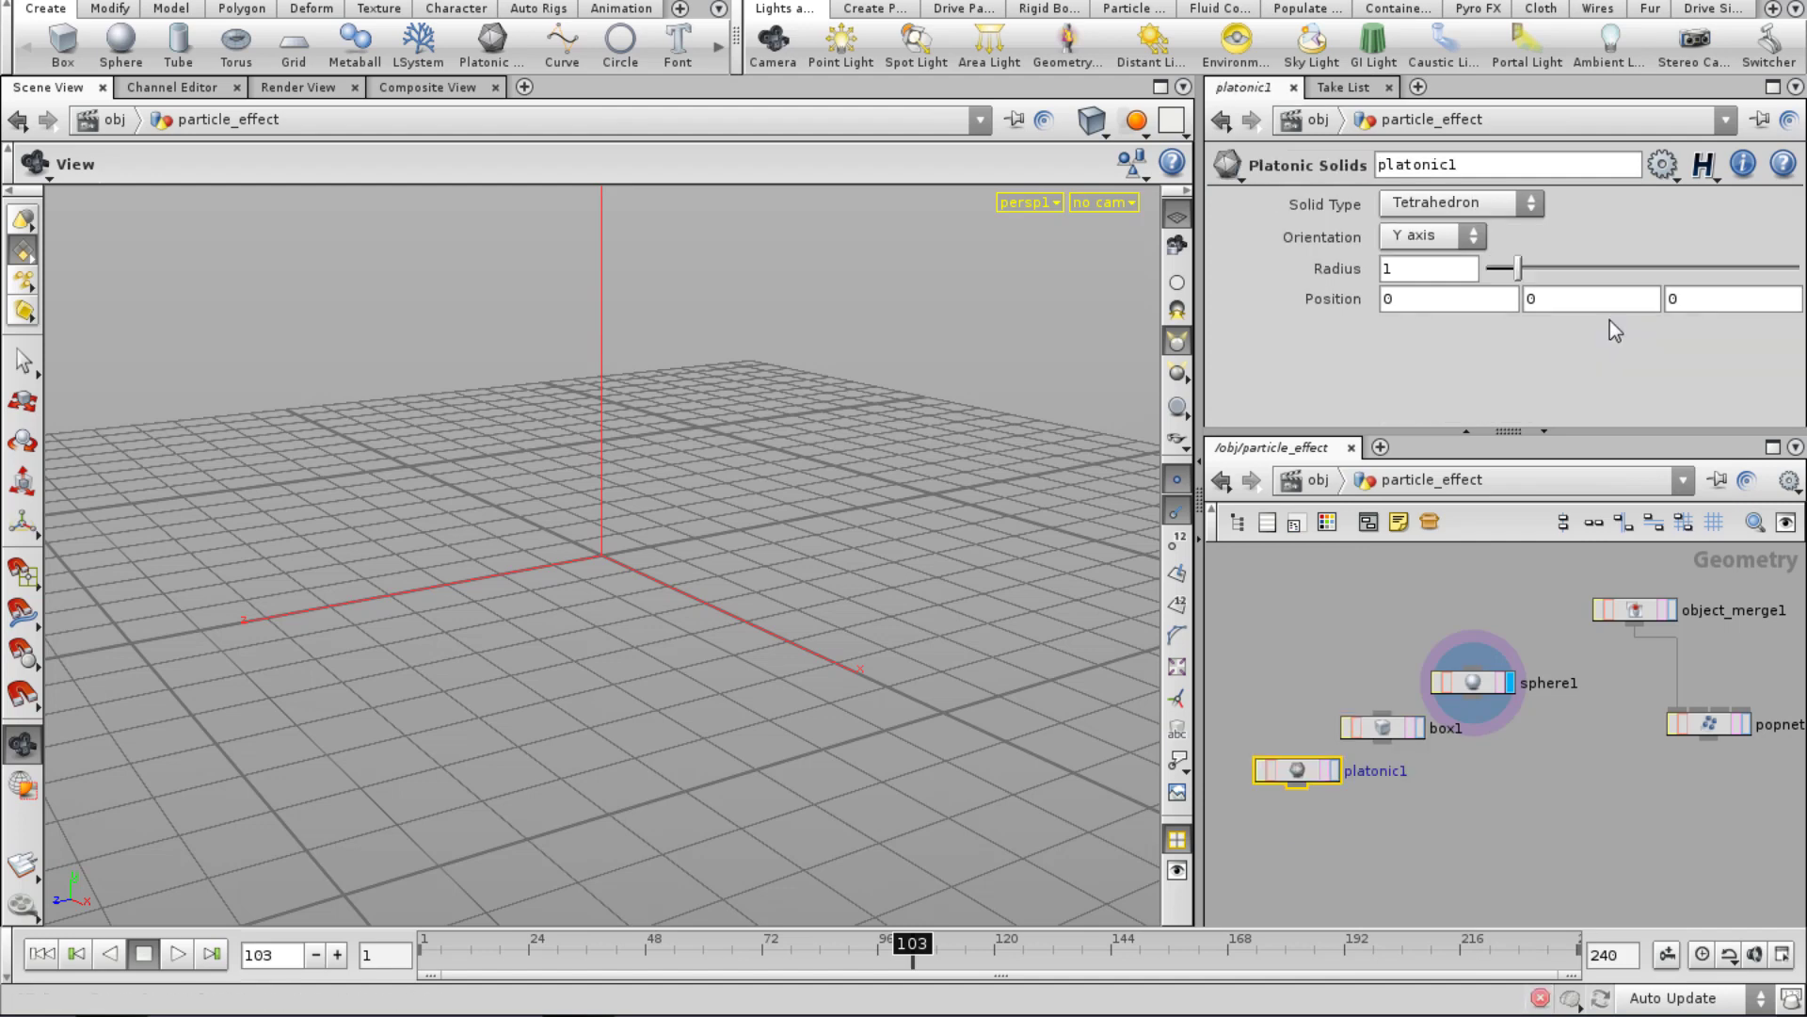
{"action": "left_click", "coordinate": [1521, 206]}
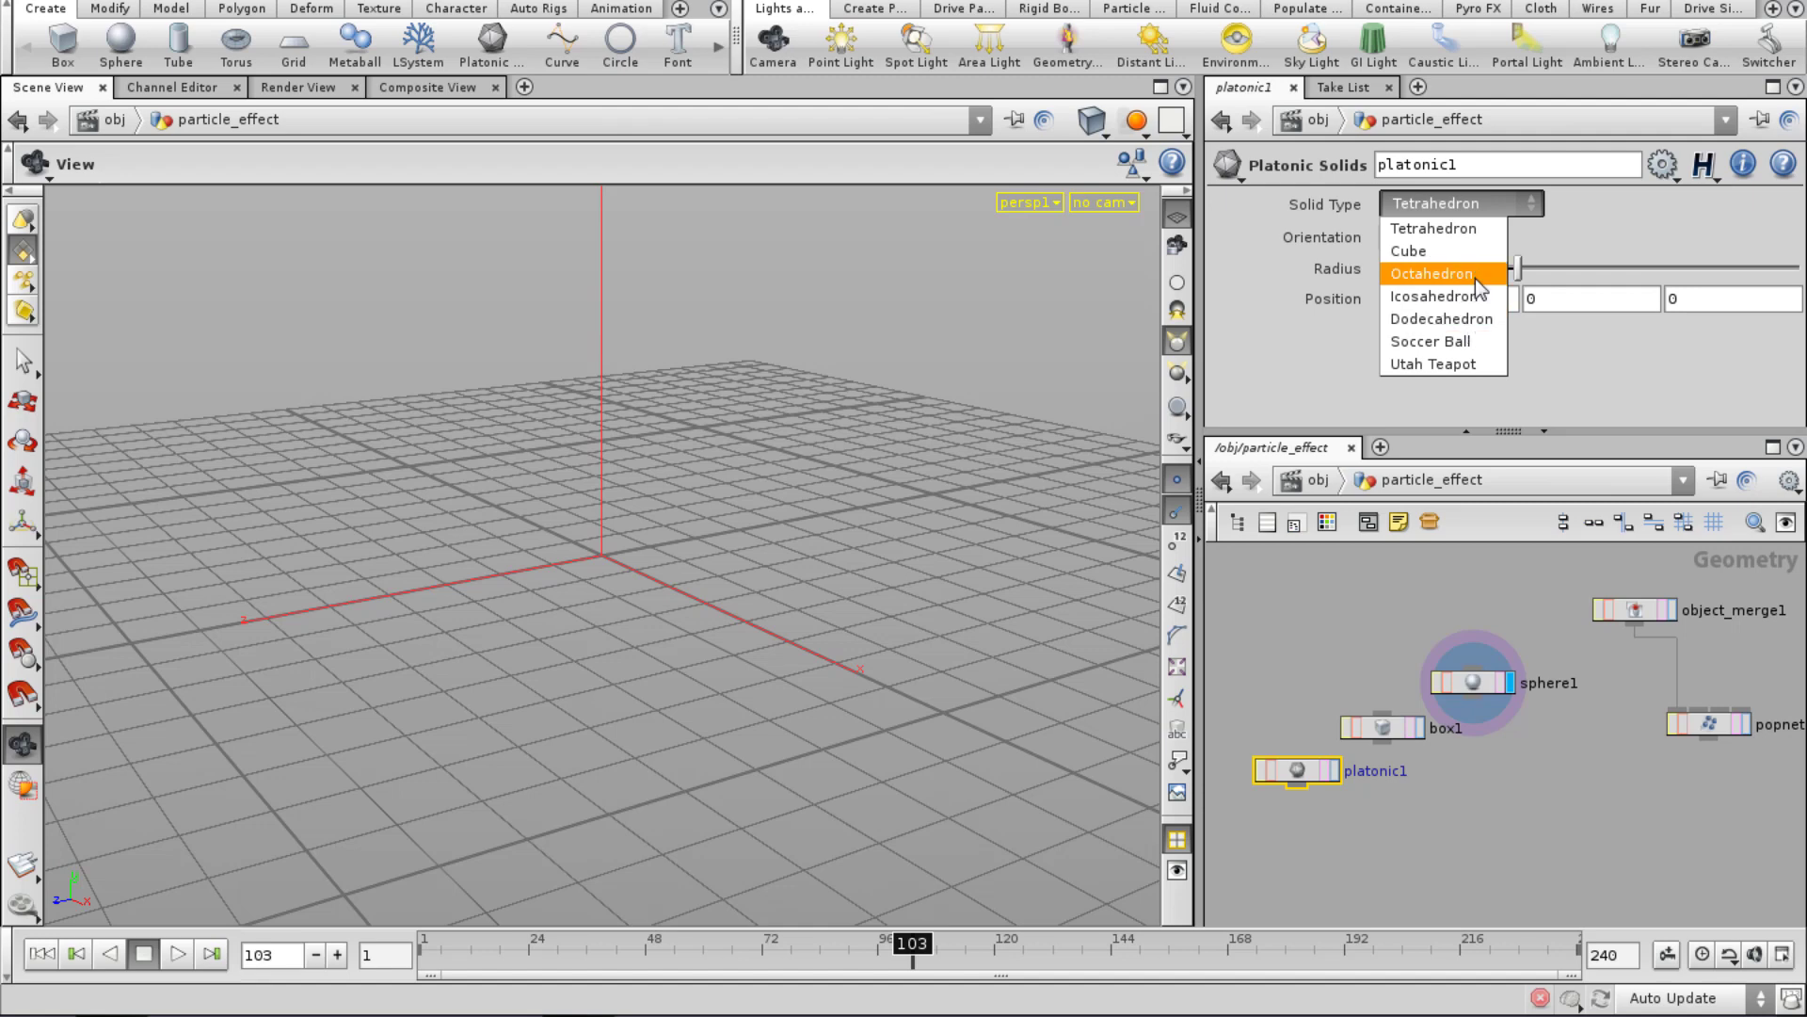
{"action": "left_click", "coordinate": [1426, 954]}
Add a Torus node below the Platonic Solids node in the particle_effect network.
{"action": "middle_click_drag", "start_coordinate": [1408, 845], "coordinate": [1417, 869]}
{"action": "key", "text": "Tab"}
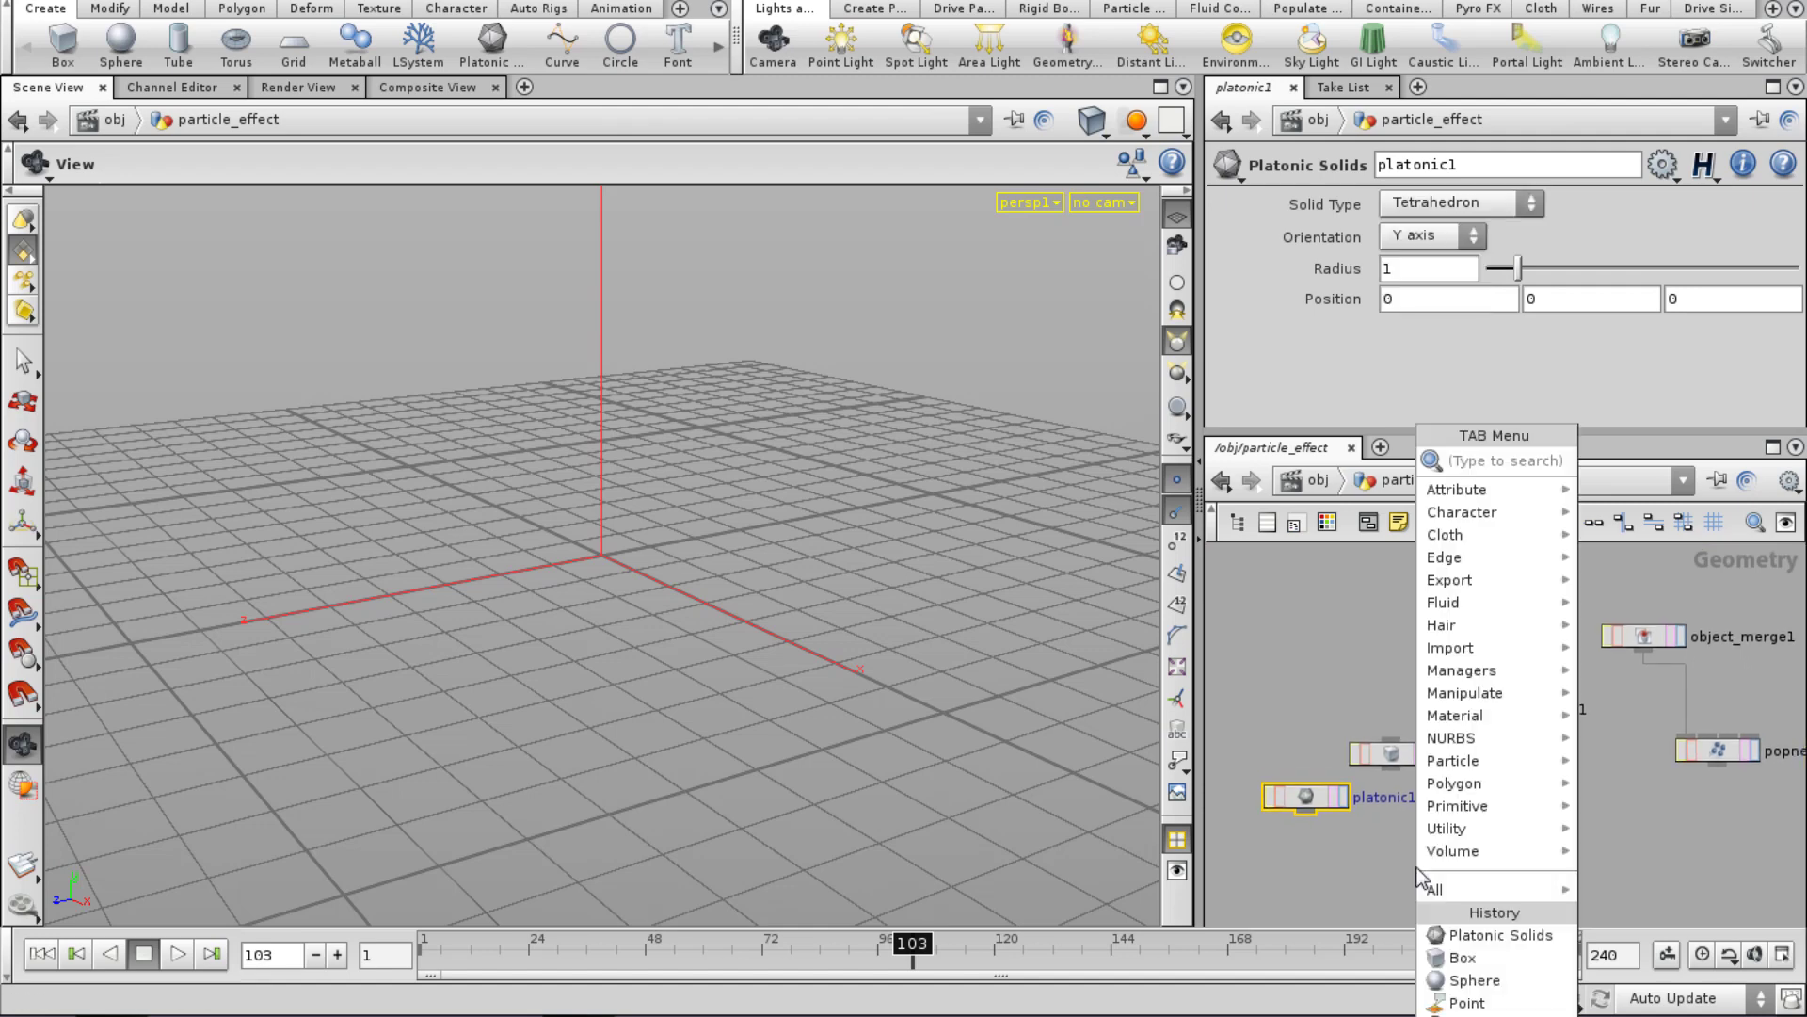
{"action": "type", "text": "to"}
{"action": "left_click", "coordinate": [1599, 462]}
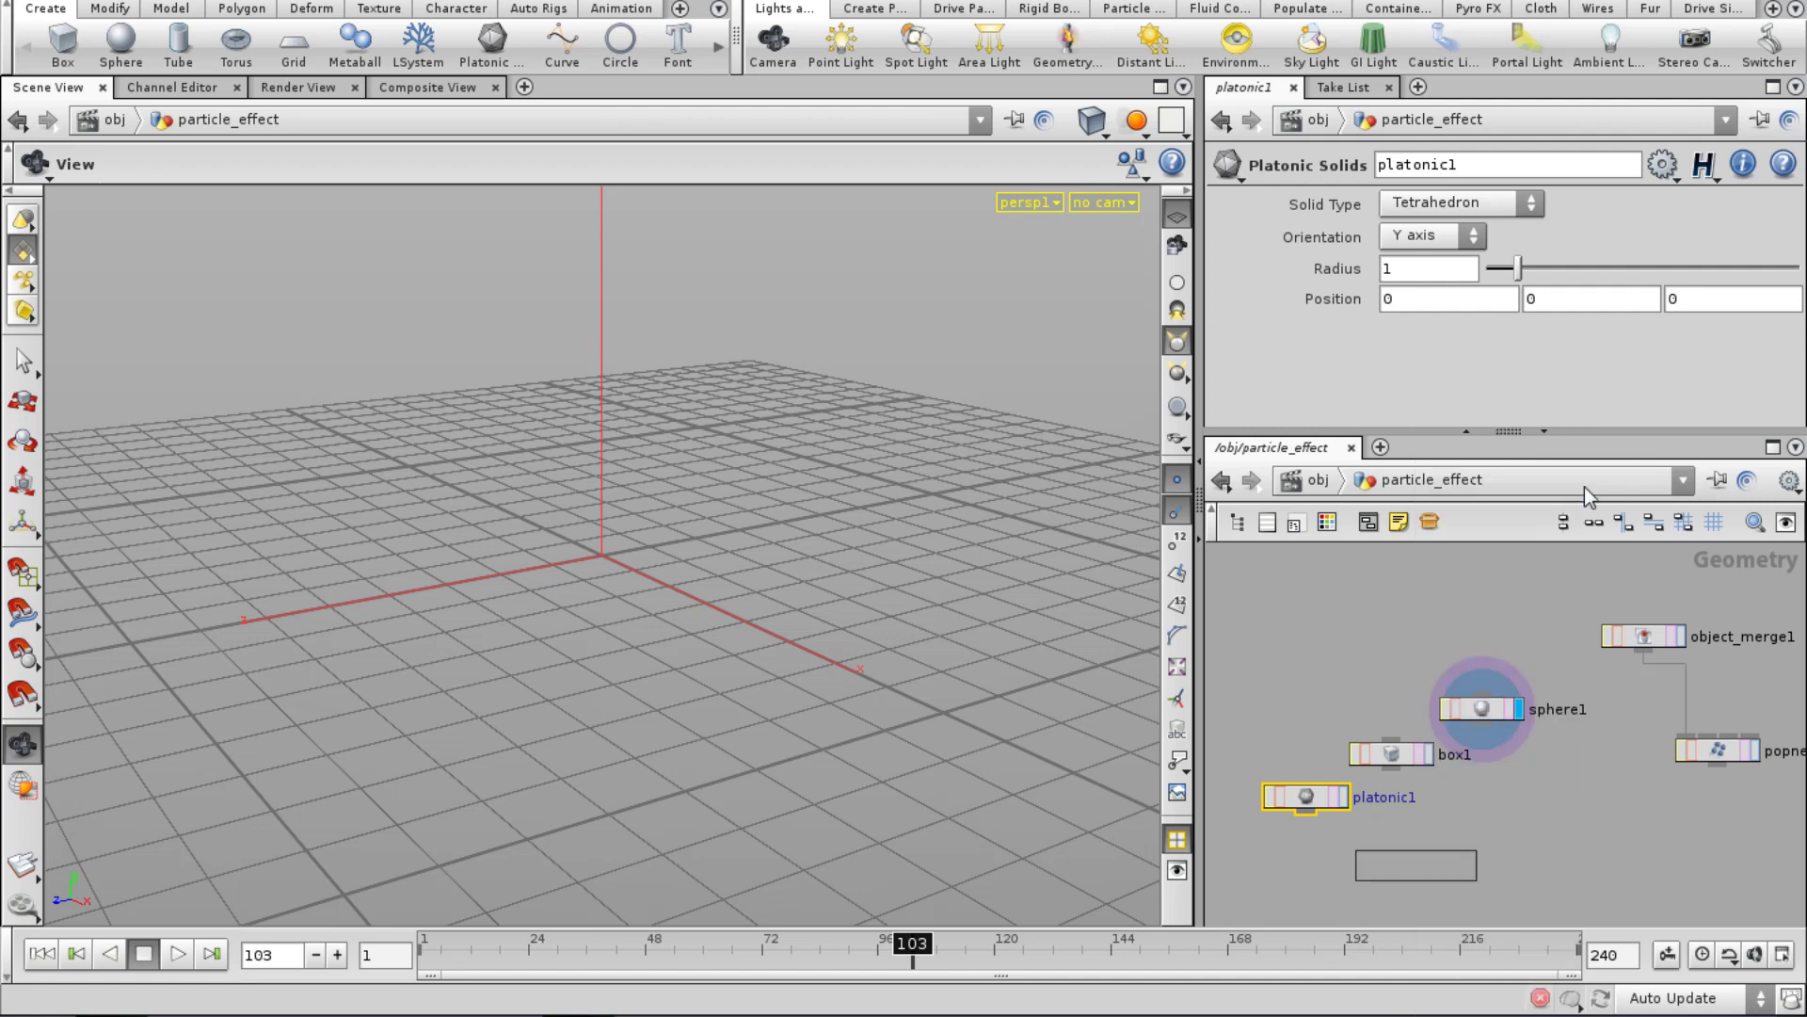
{"action": "left_click", "coordinate": [1313, 845]}
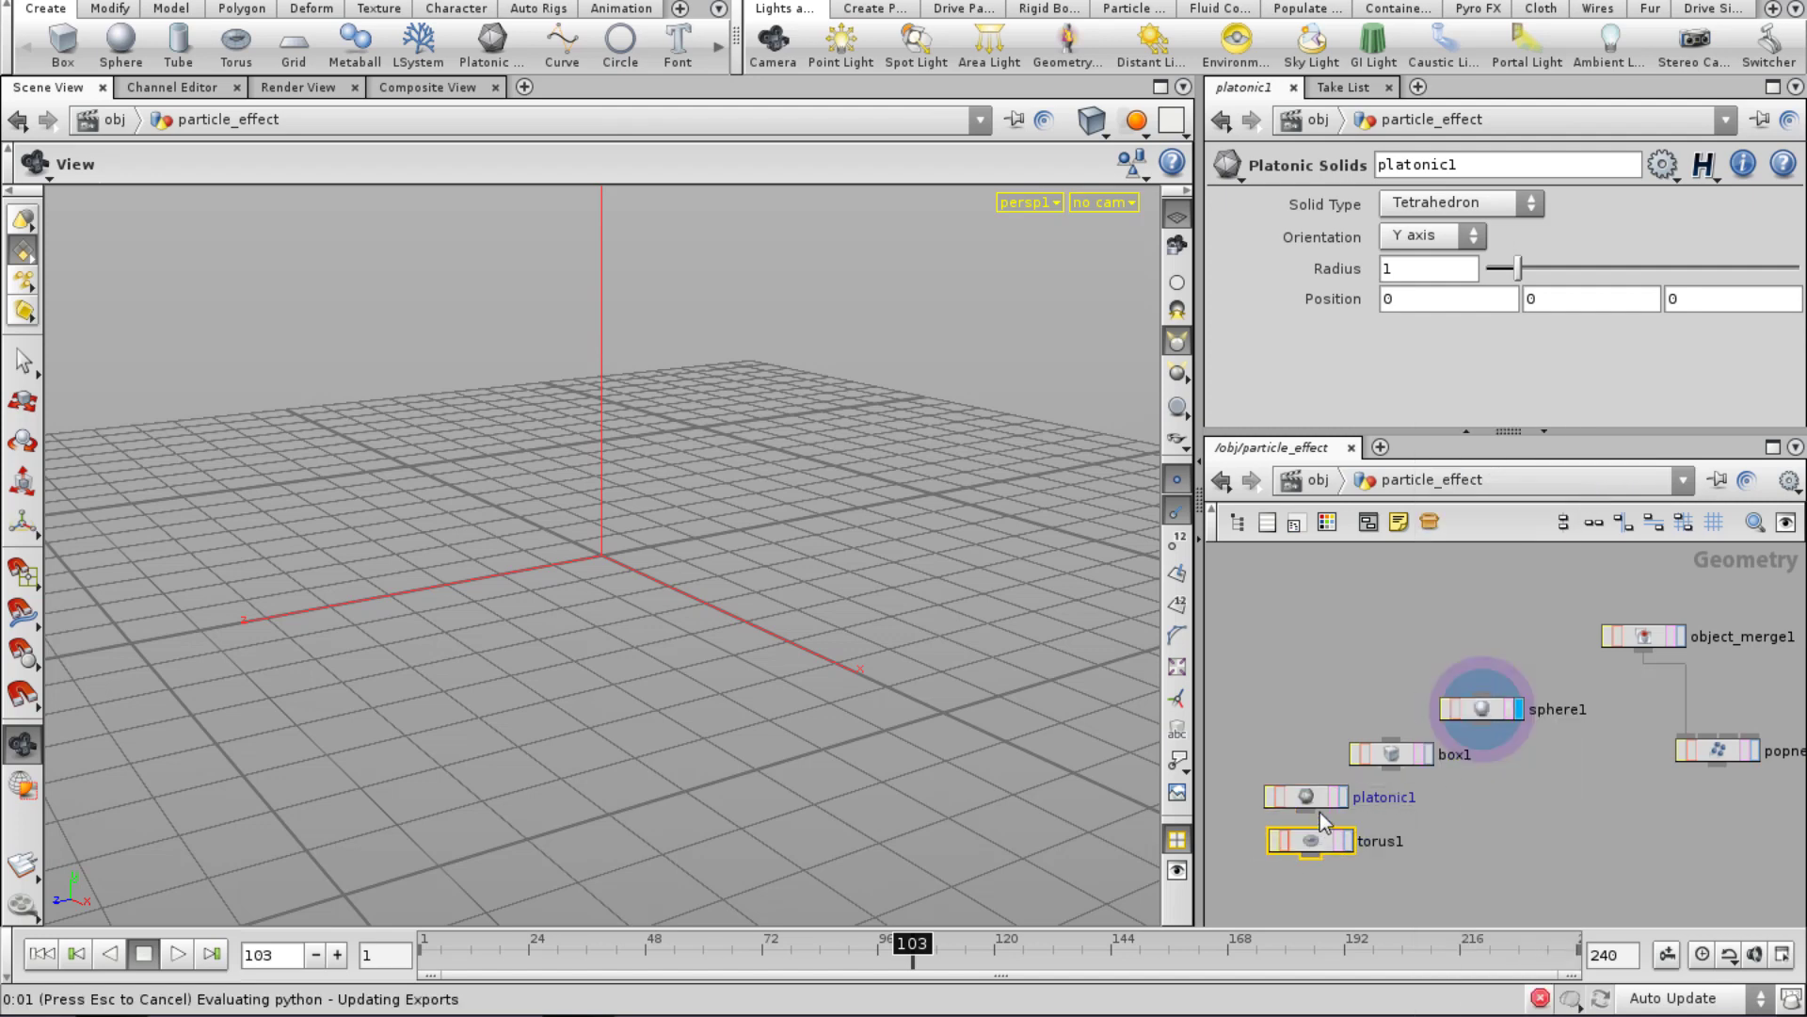
Delete the Platonic Solids node and move torus1 up to just below box1.
{"action": "left_click", "coordinate": [1318, 798]}
{"action": "key", "text": "Delete"}
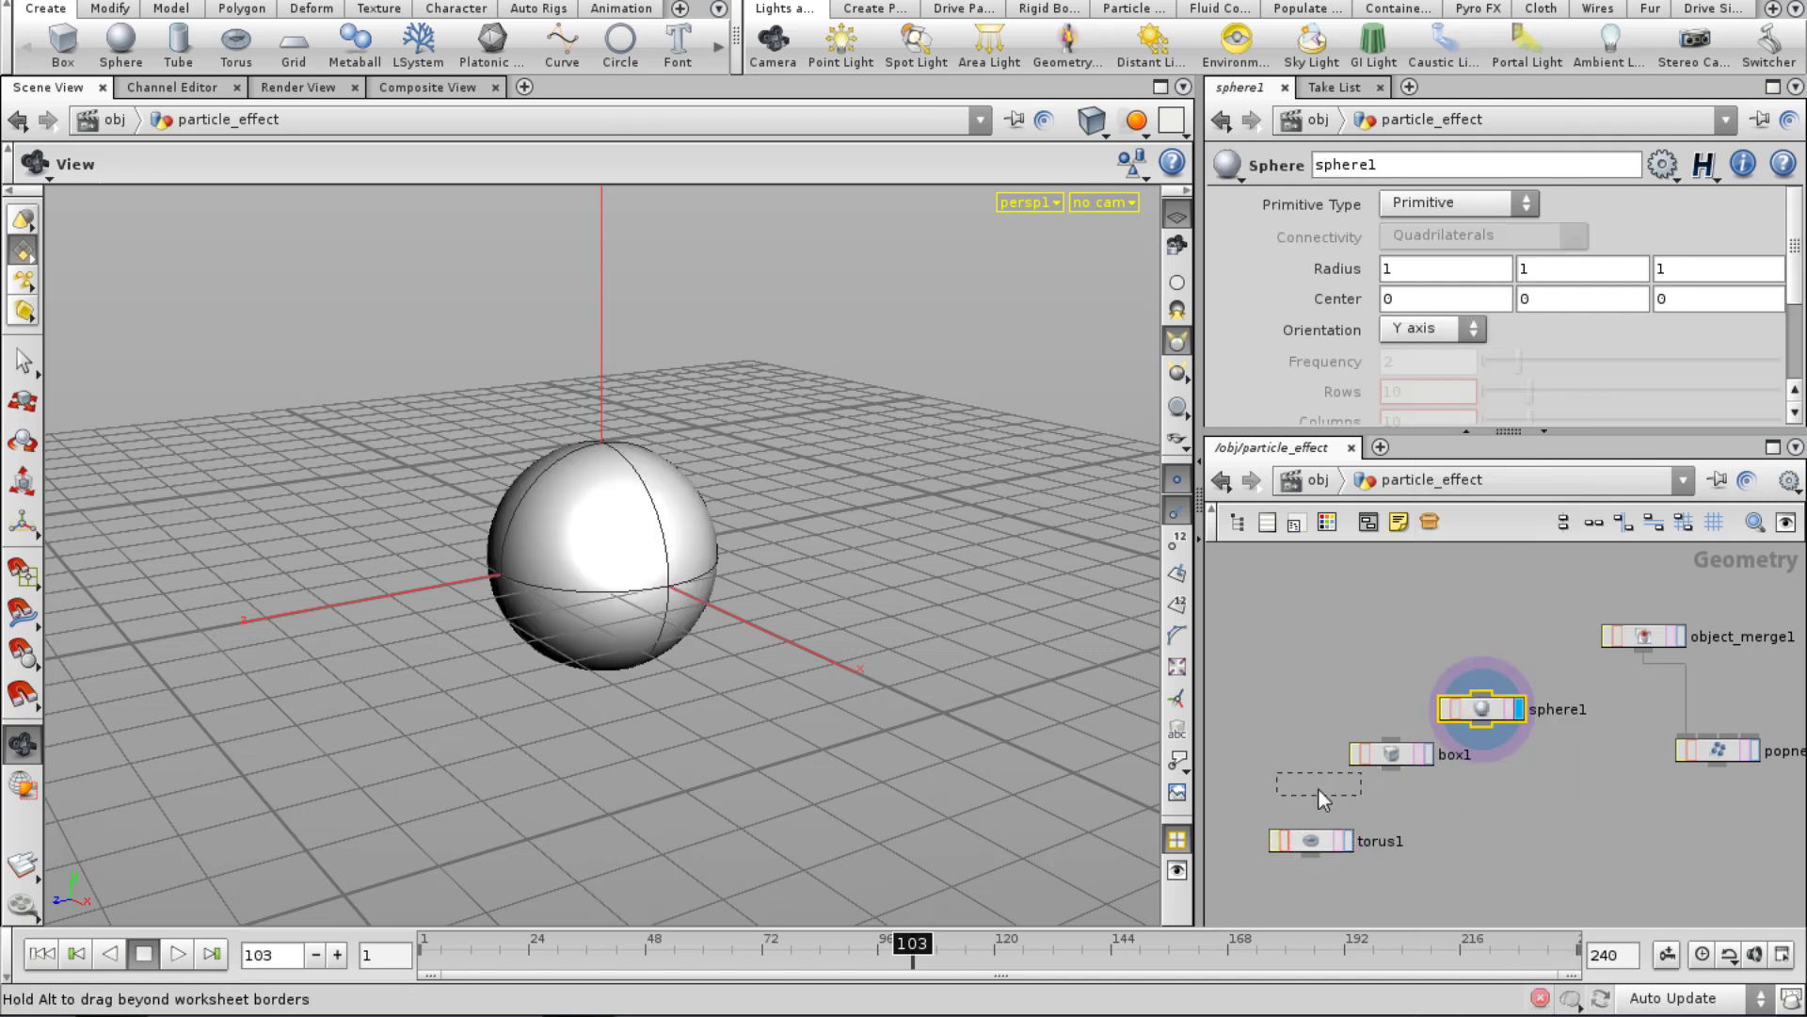
{"action": "left_click_drag", "start_coordinate": [1344, 847], "coordinate": [1353, 798]}
{"action": "left_click", "coordinate": [1351, 782]}
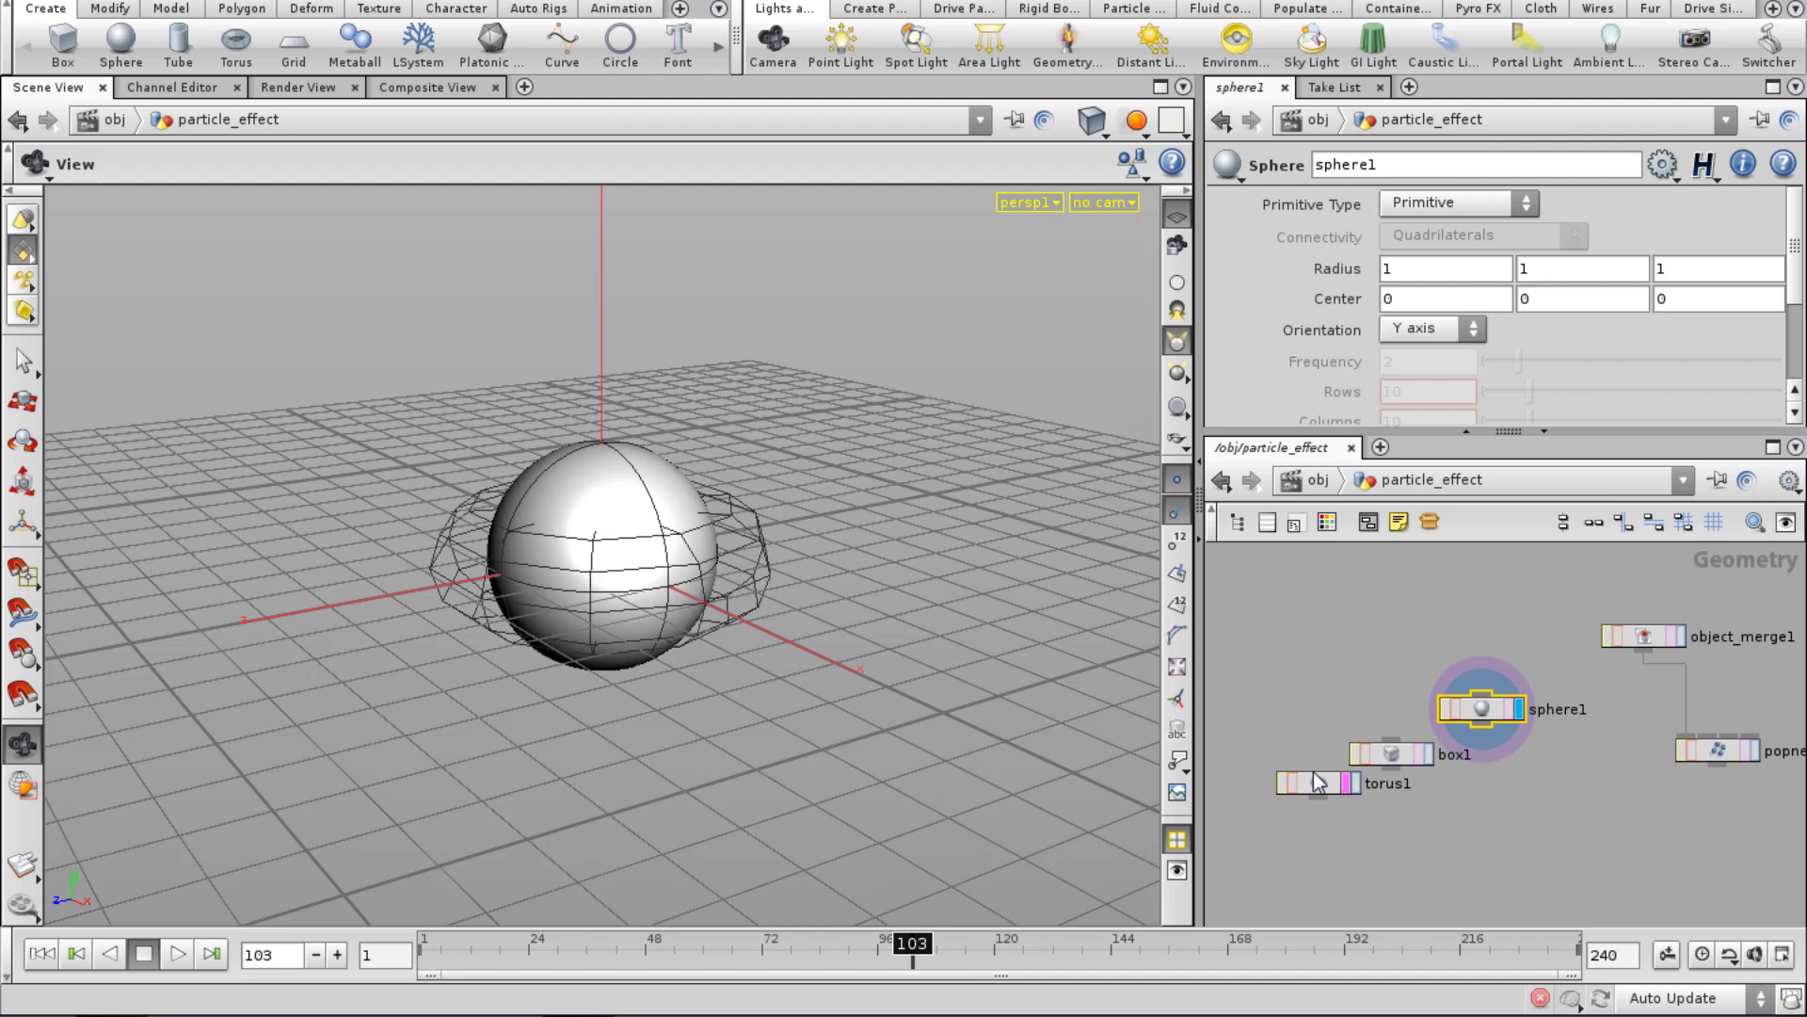
Compare the torus, box and sphere by displaying each node in turn, ending with torus1.
{"action": "left_click", "coordinate": [1355, 787]}
{"action": "left_click", "coordinate": [1355, 787]}
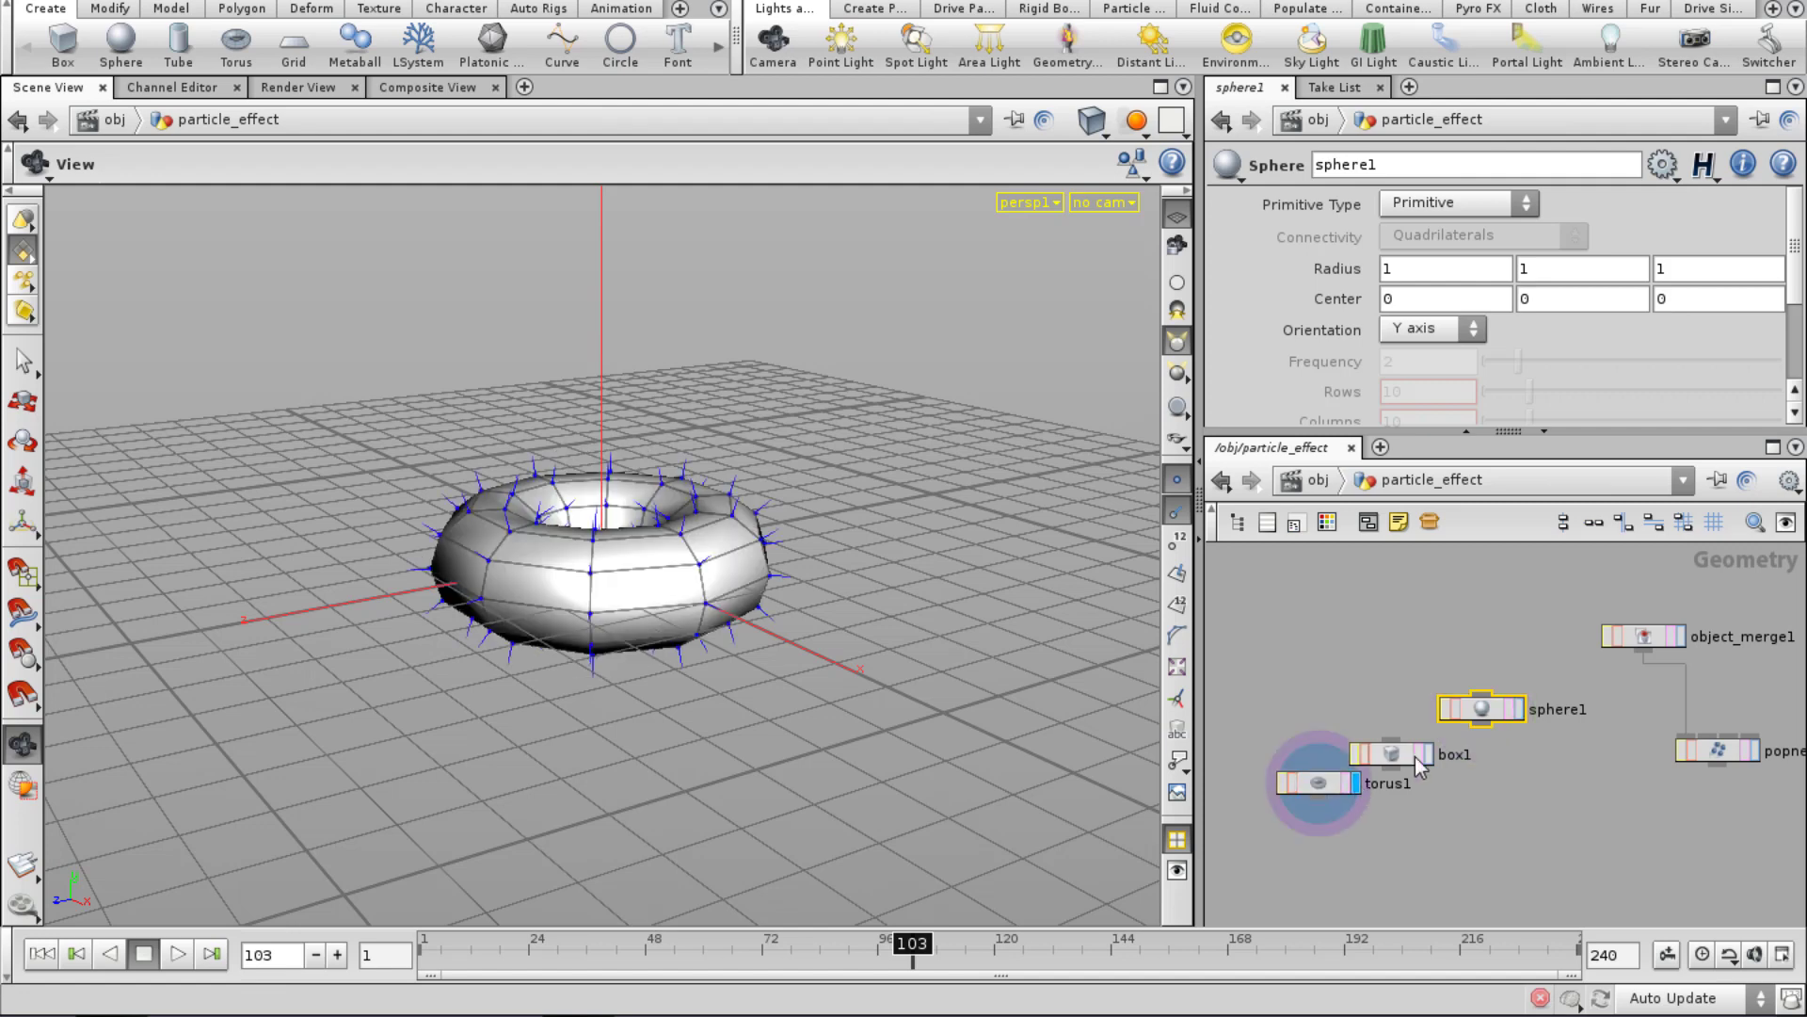
{"action": "left_click", "coordinate": [1425, 755]}
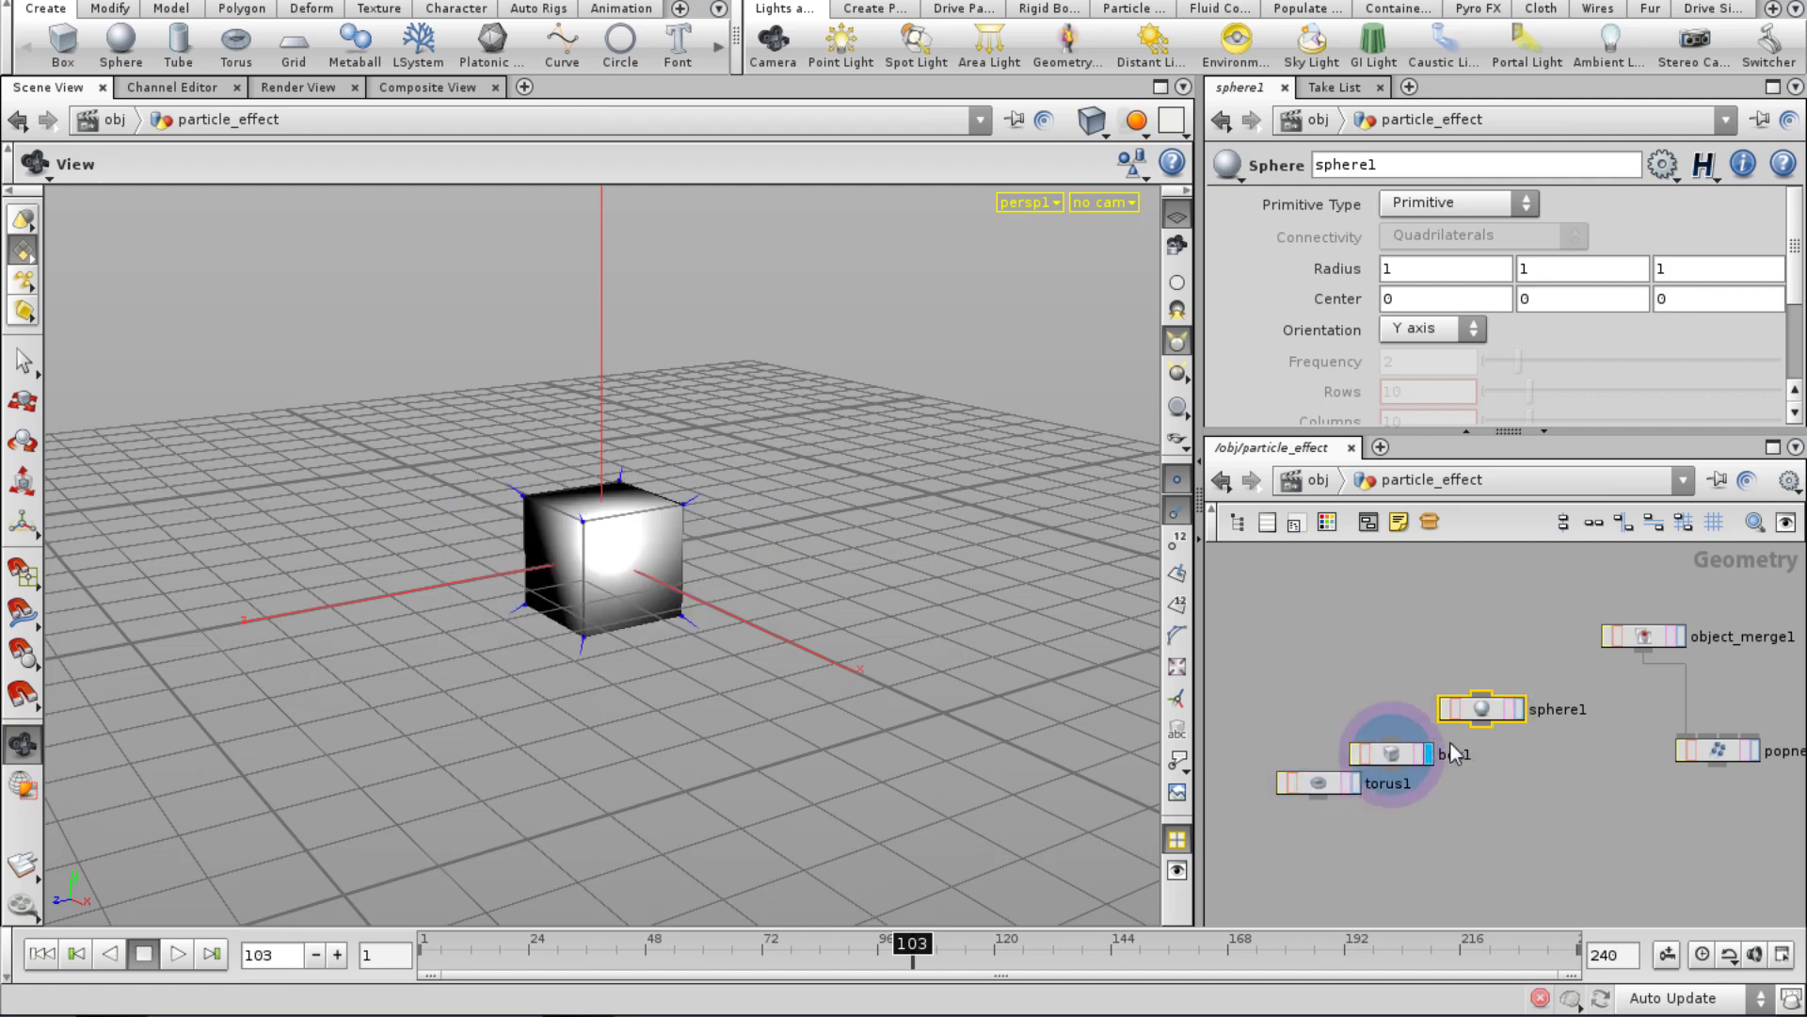
{"action": "left_click", "coordinate": [1518, 709]}
{"action": "left_click", "coordinate": [1356, 785]}
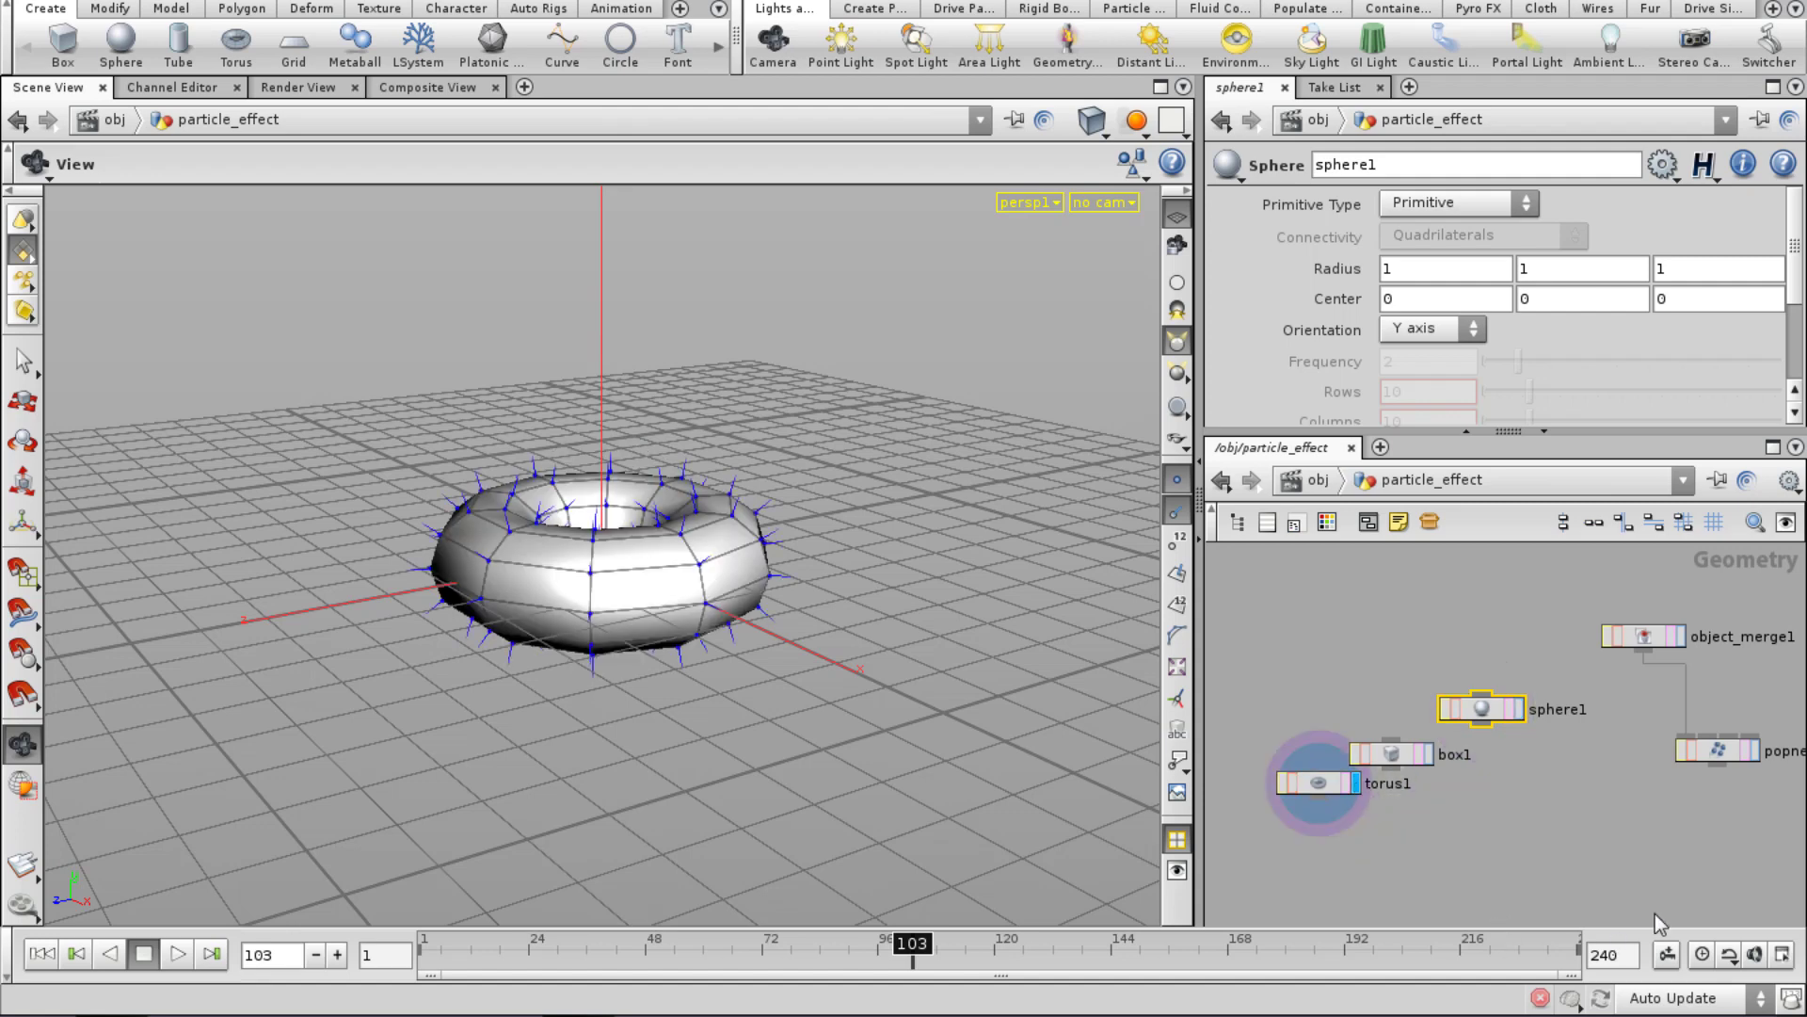
Add a Copy node below the primitives and popnet1 in the particle_effect network.
{"action": "left_click", "coordinate": [1616, 862]}
{"action": "middle_click_drag", "start_coordinate": [1615, 863], "coordinate": [1544, 824]}
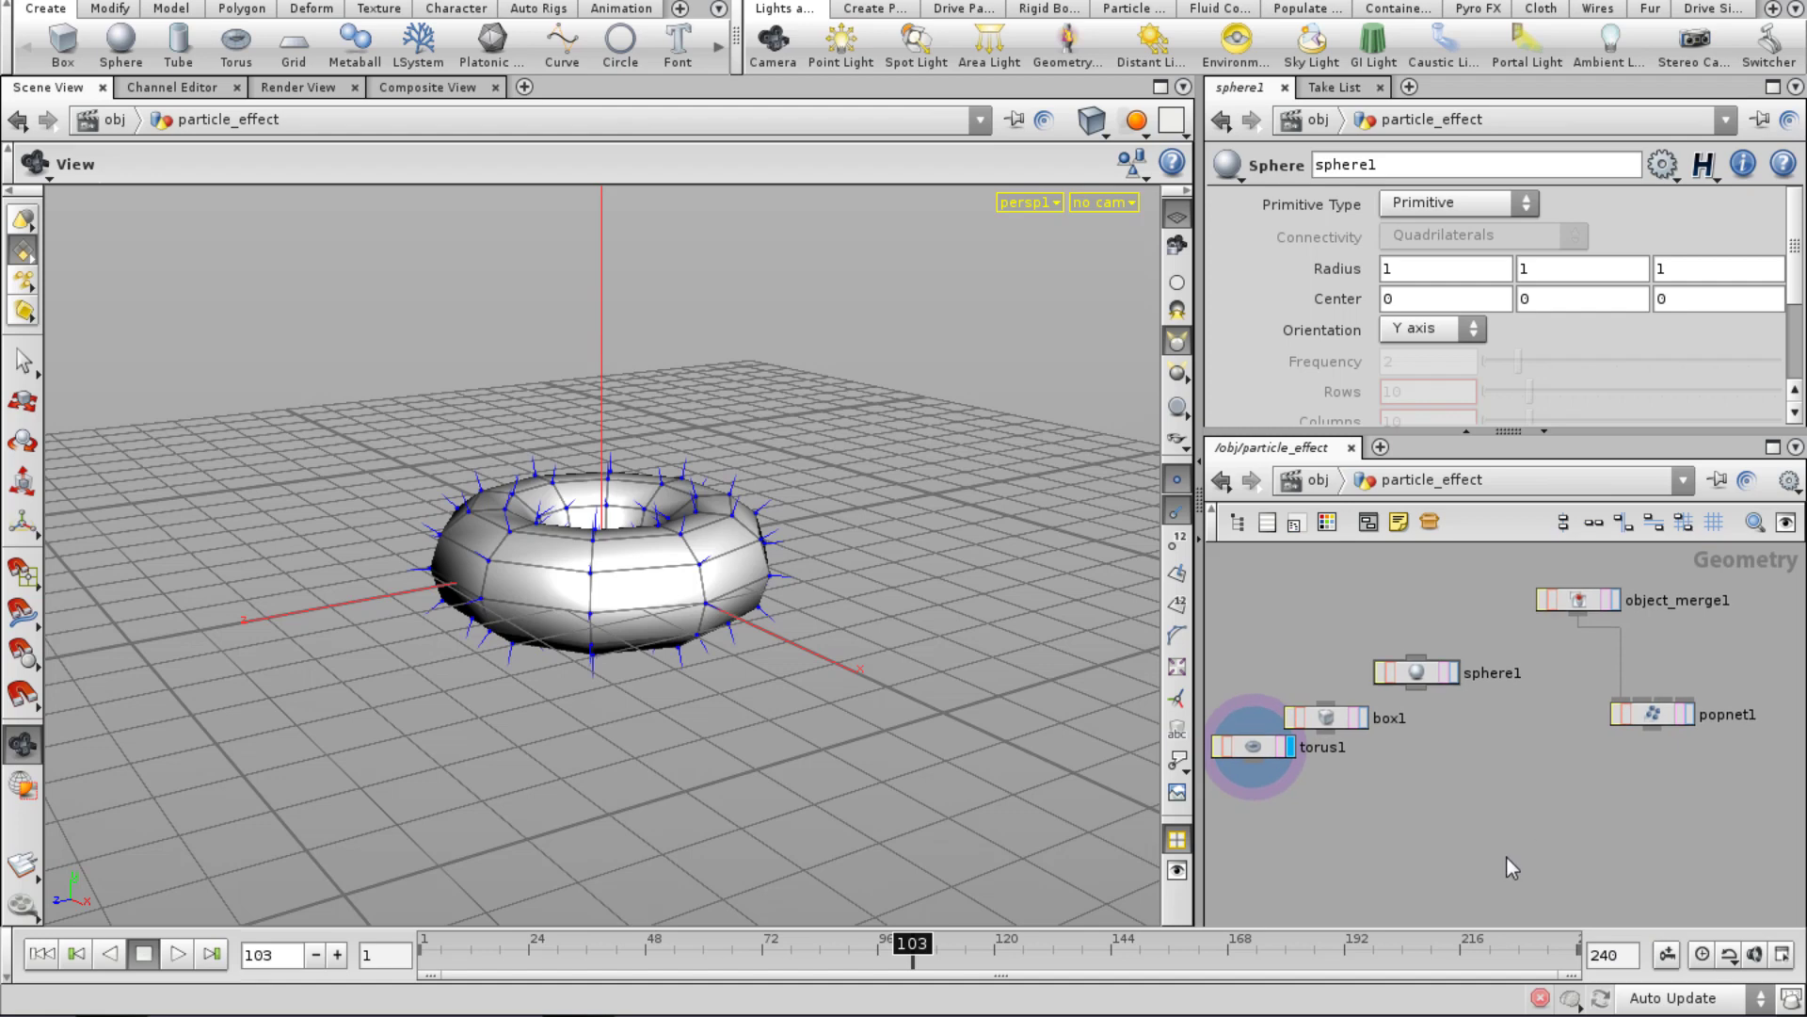
{"action": "middle_click_drag", "start_coordinate": [1508, 866], "coordinate": [1518, 858]}
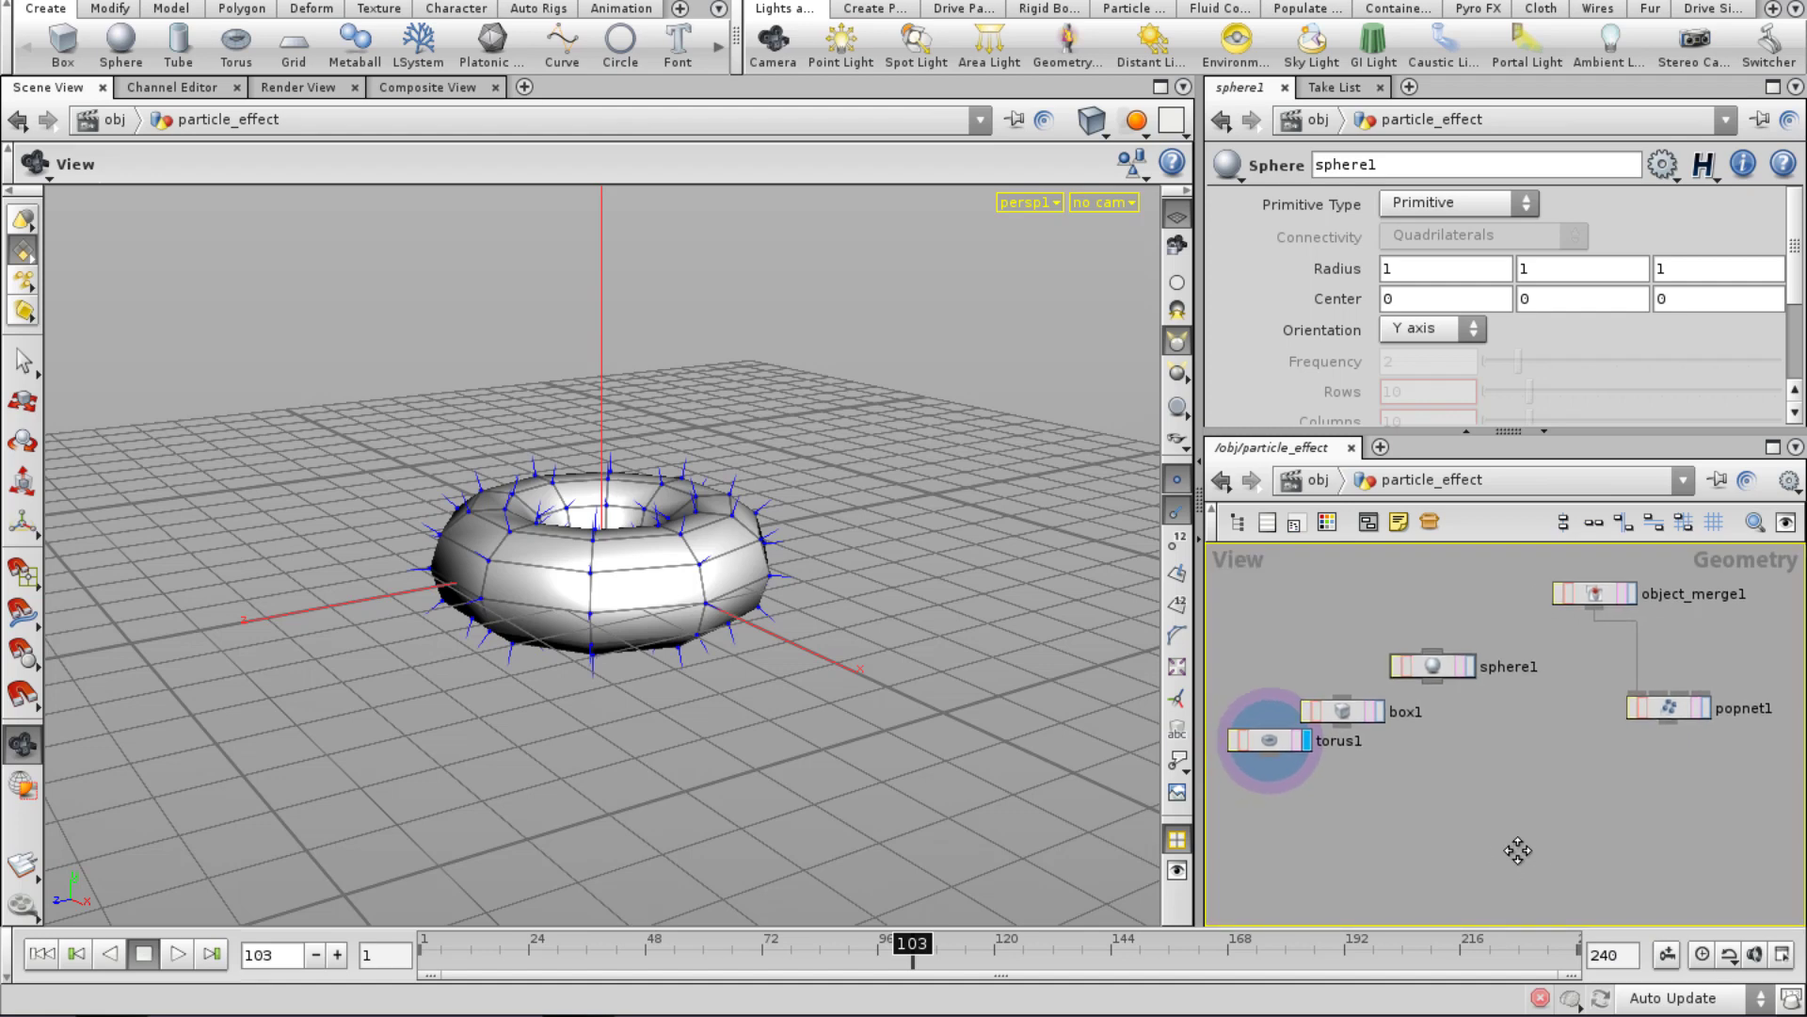
{"action": "key", "text": "Tab"}
{"action": "type", "text": "cop"}
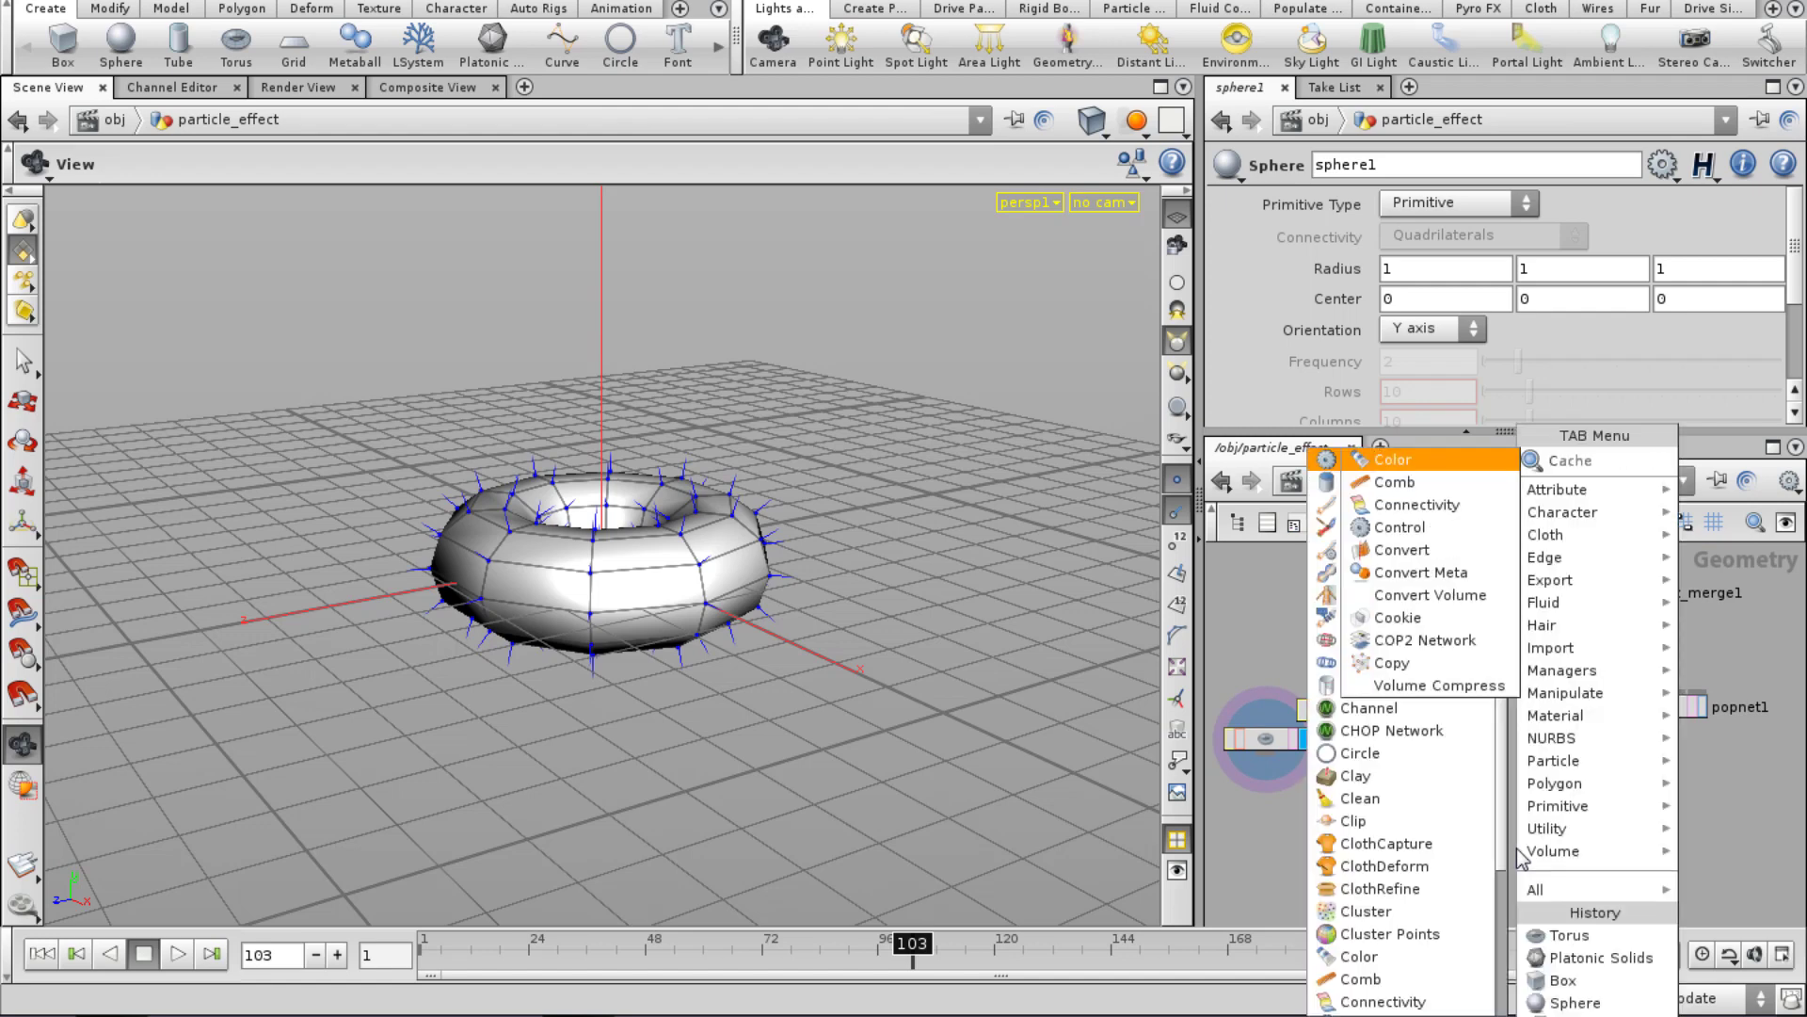
{"action": "left_click", "coordinate": [1495, 488]}
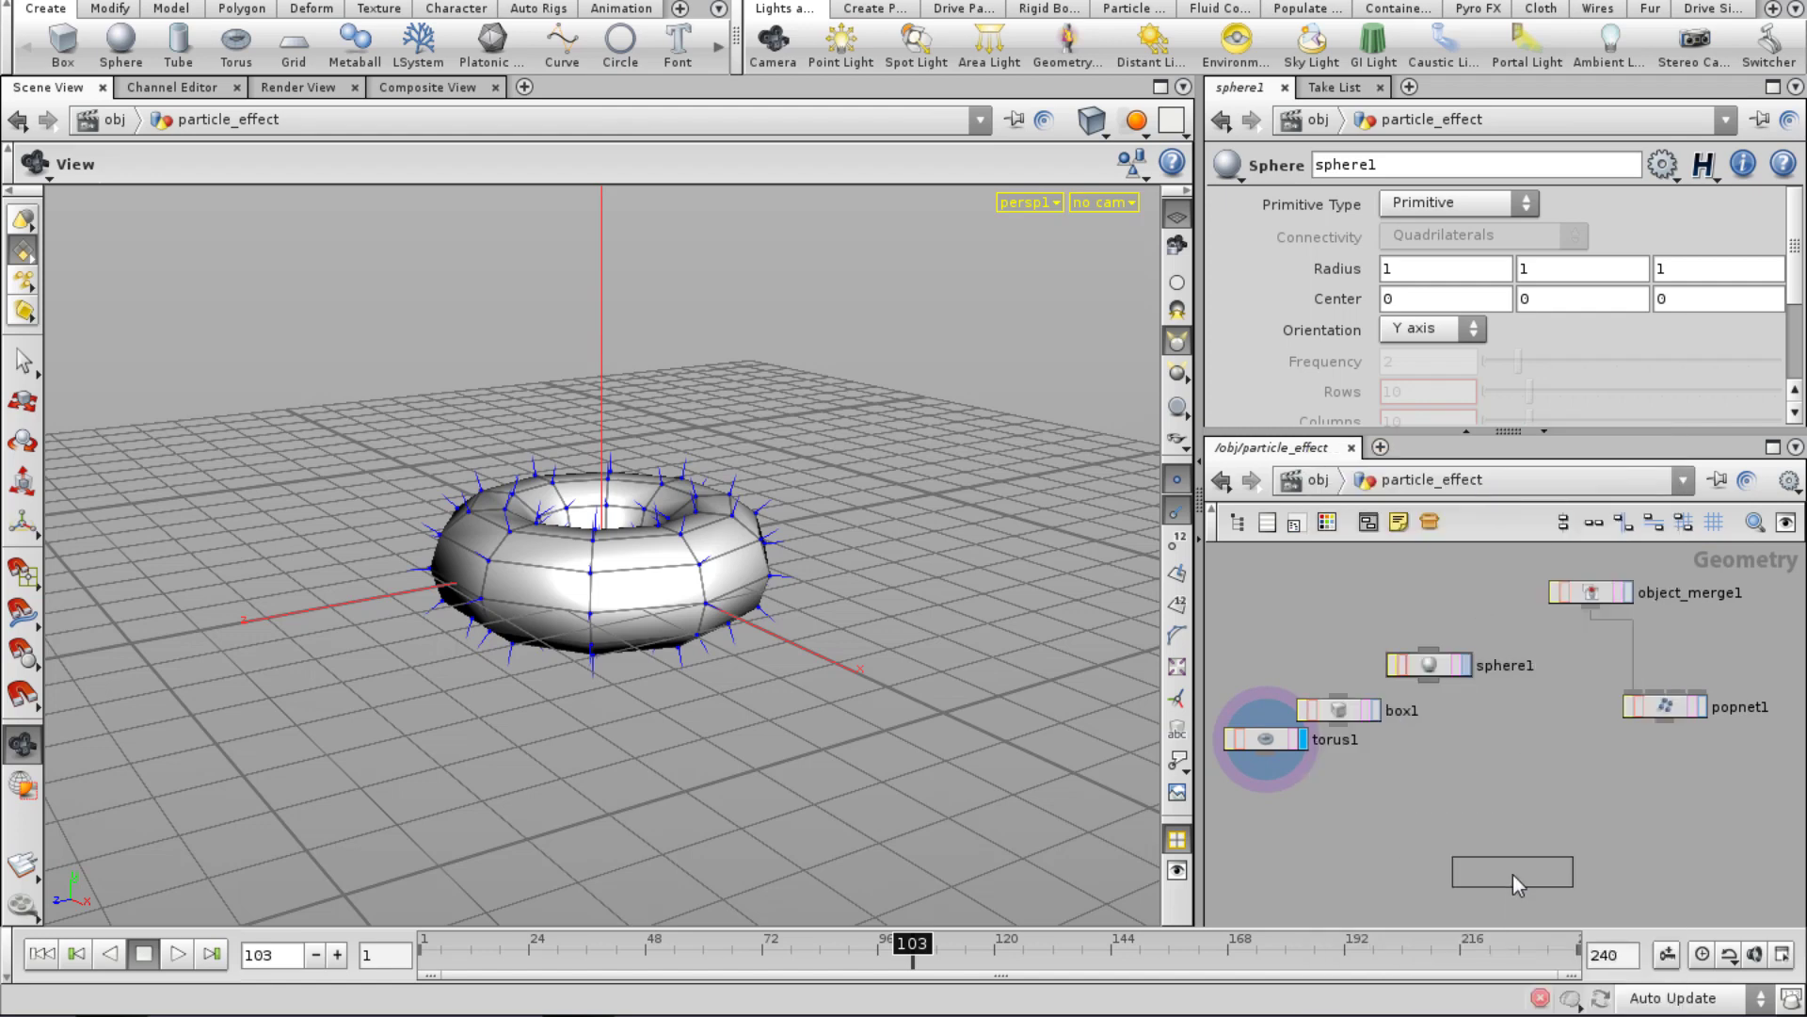
{"action": "left_click", "coordinate": [1524, 881]}
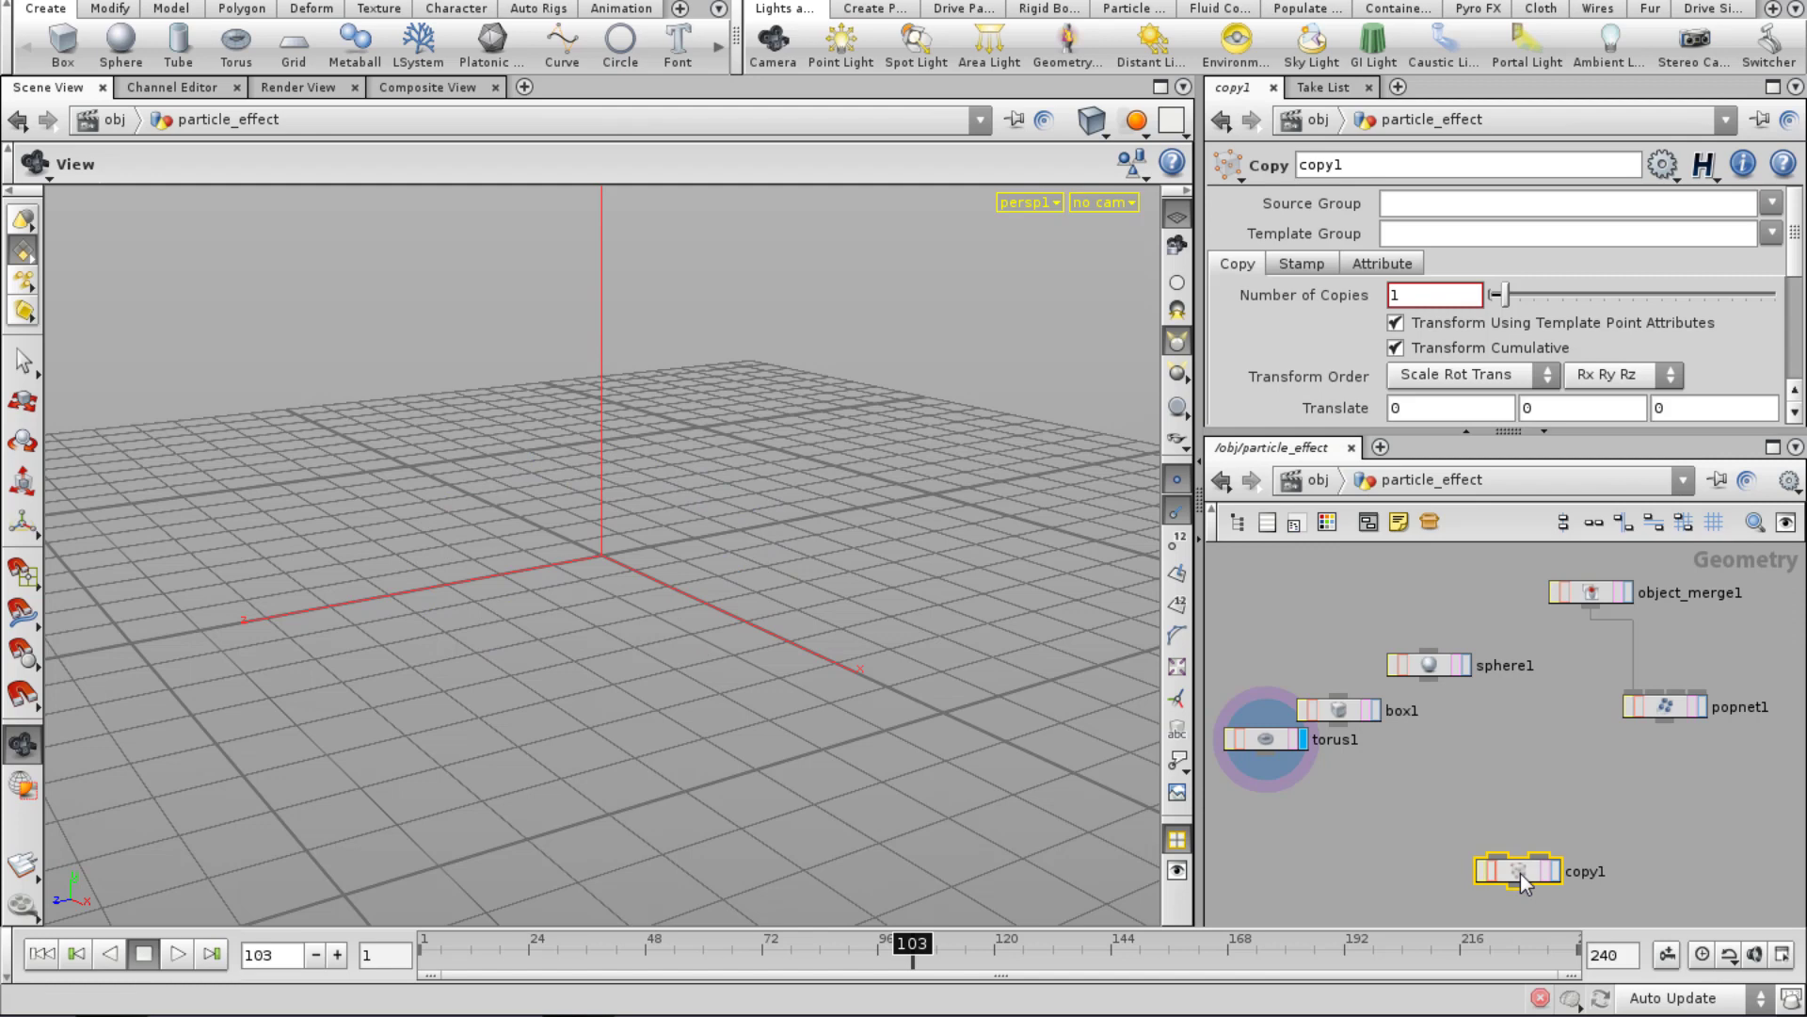
Connect sphere1 to copy1's first input and popnet1 to its second input, and display copy1.
{"action": "middle_click_drag", "start_coordinate": [1526, 776], "coordinate": [1534, 742]}
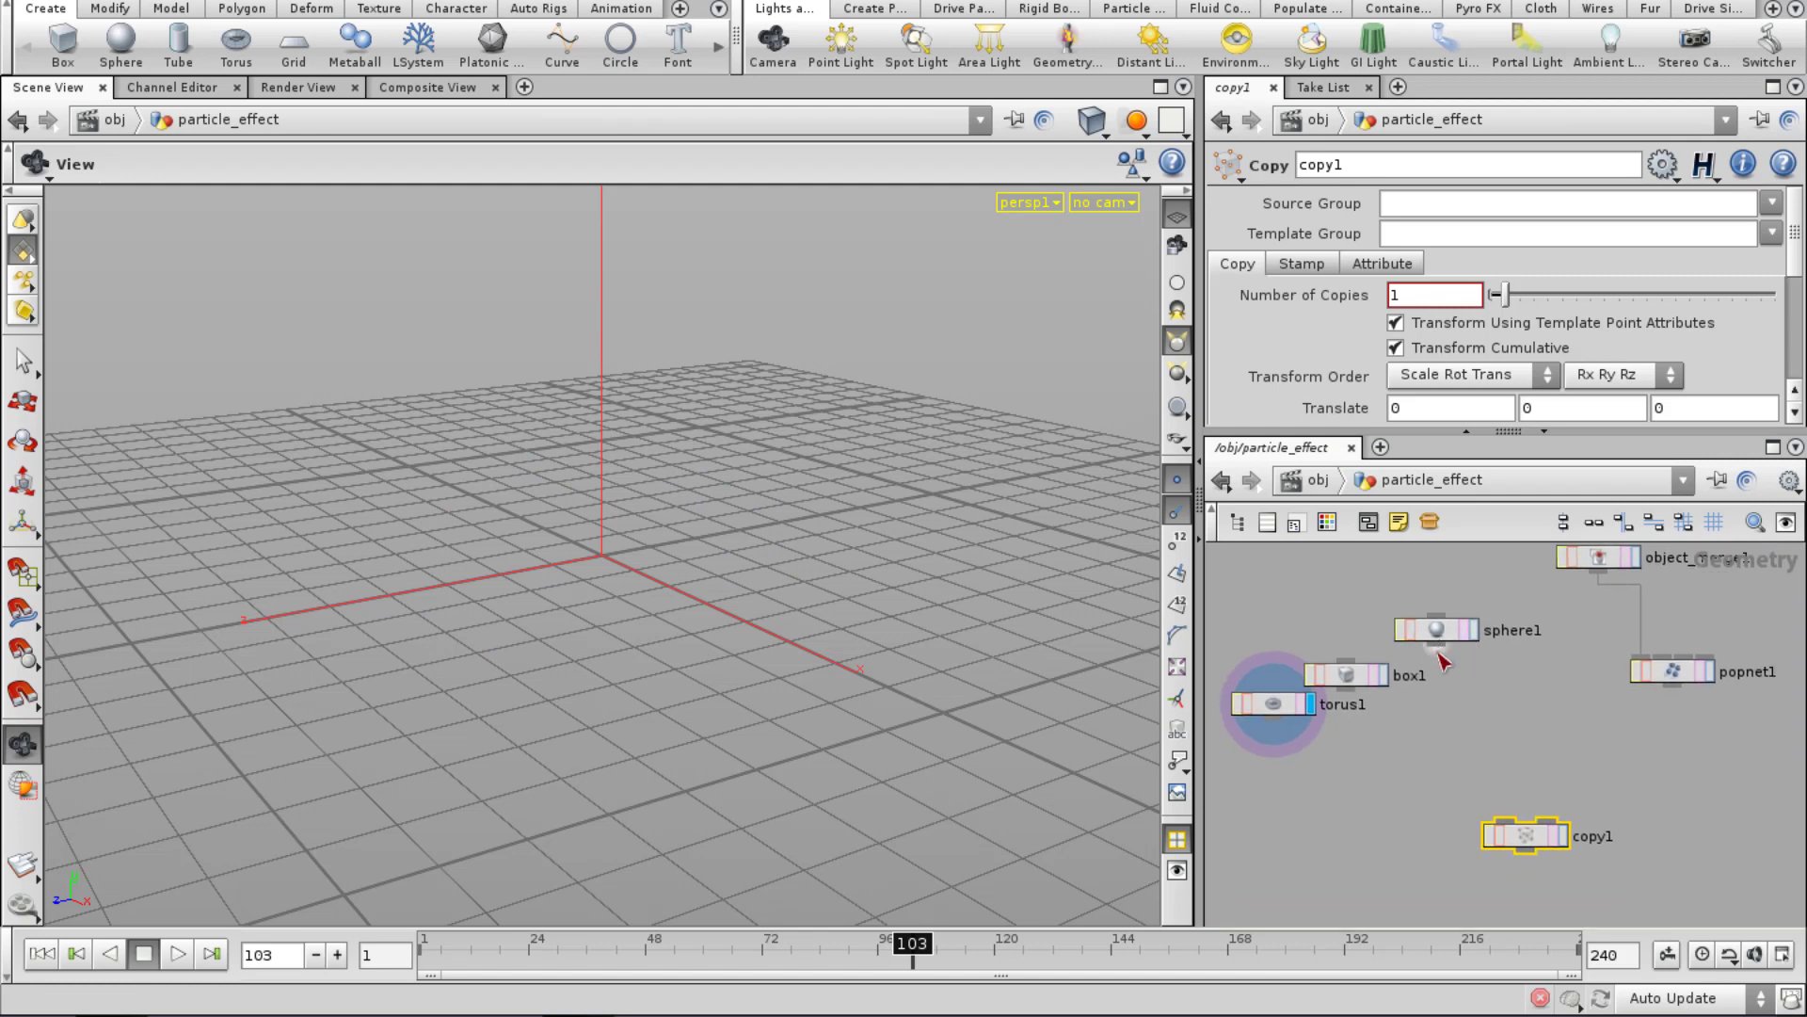
{"action": "left_click_drag", "start_coordinate": [1437, 651], "coordinate": [1500, 827]}
{"action": "left_click", "coordinate": [1547, 819]}
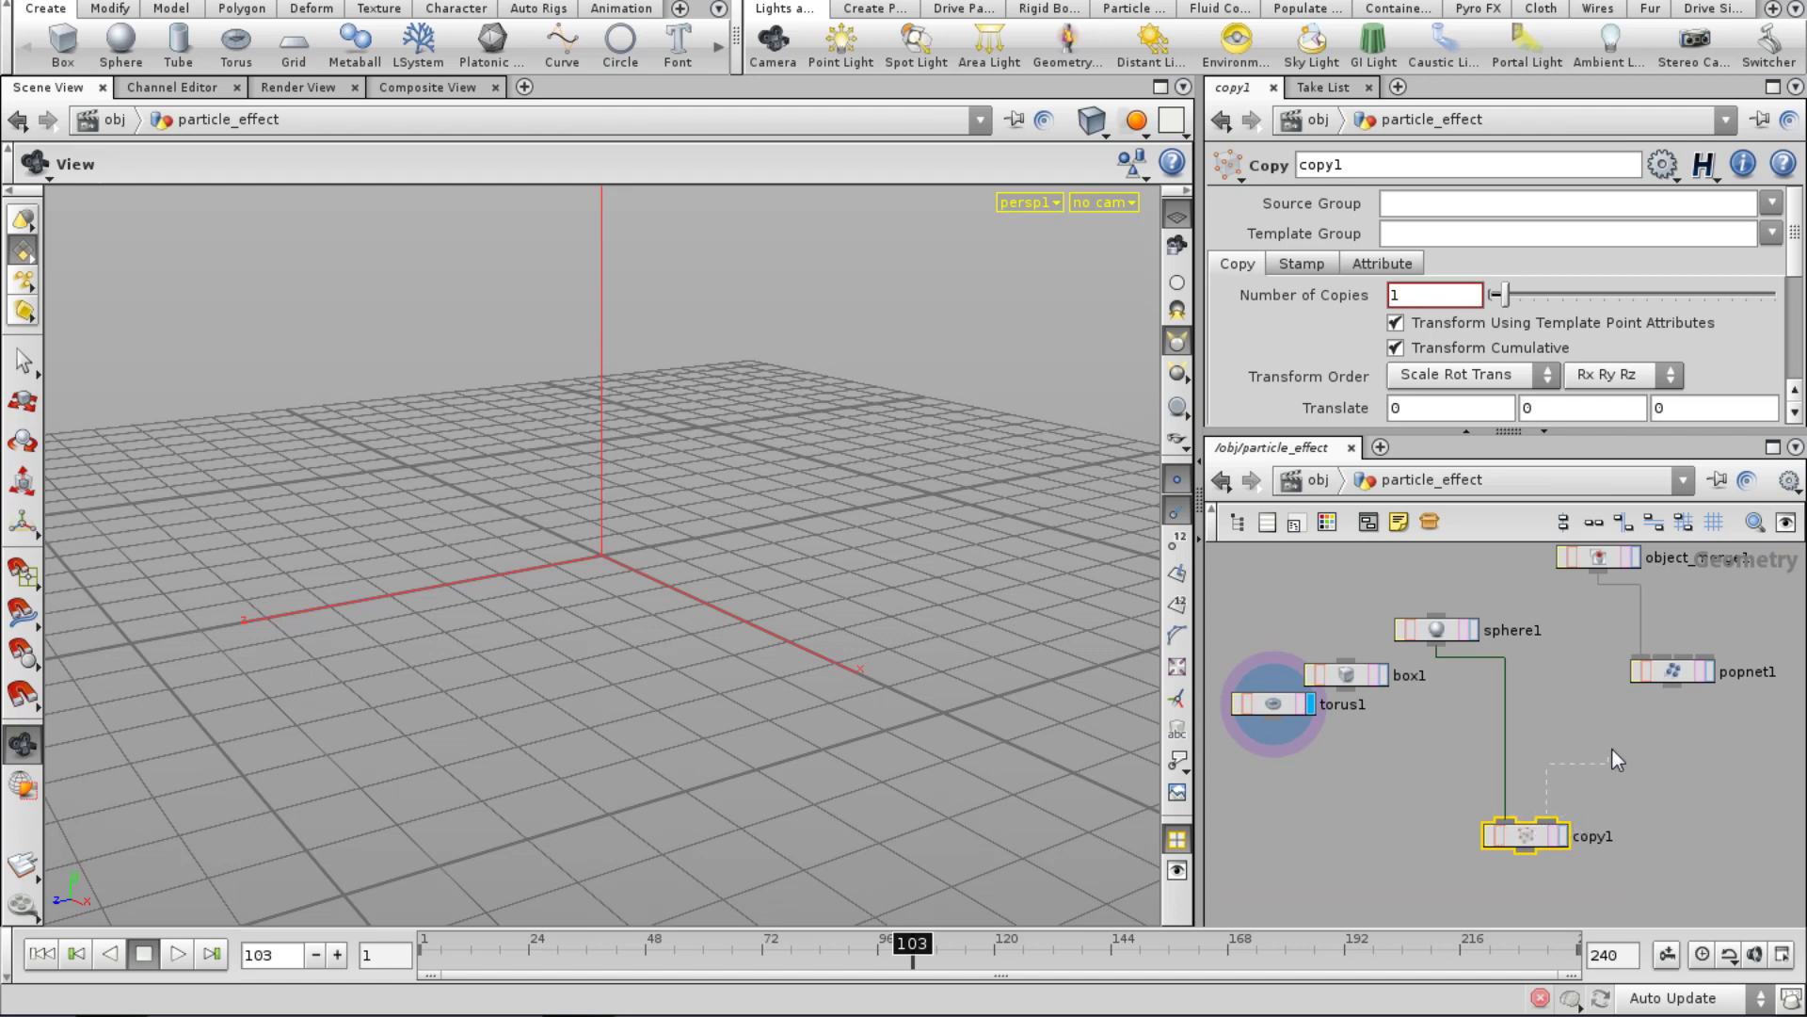
{"action": "left_click", "coordinate": [1565, 835]}
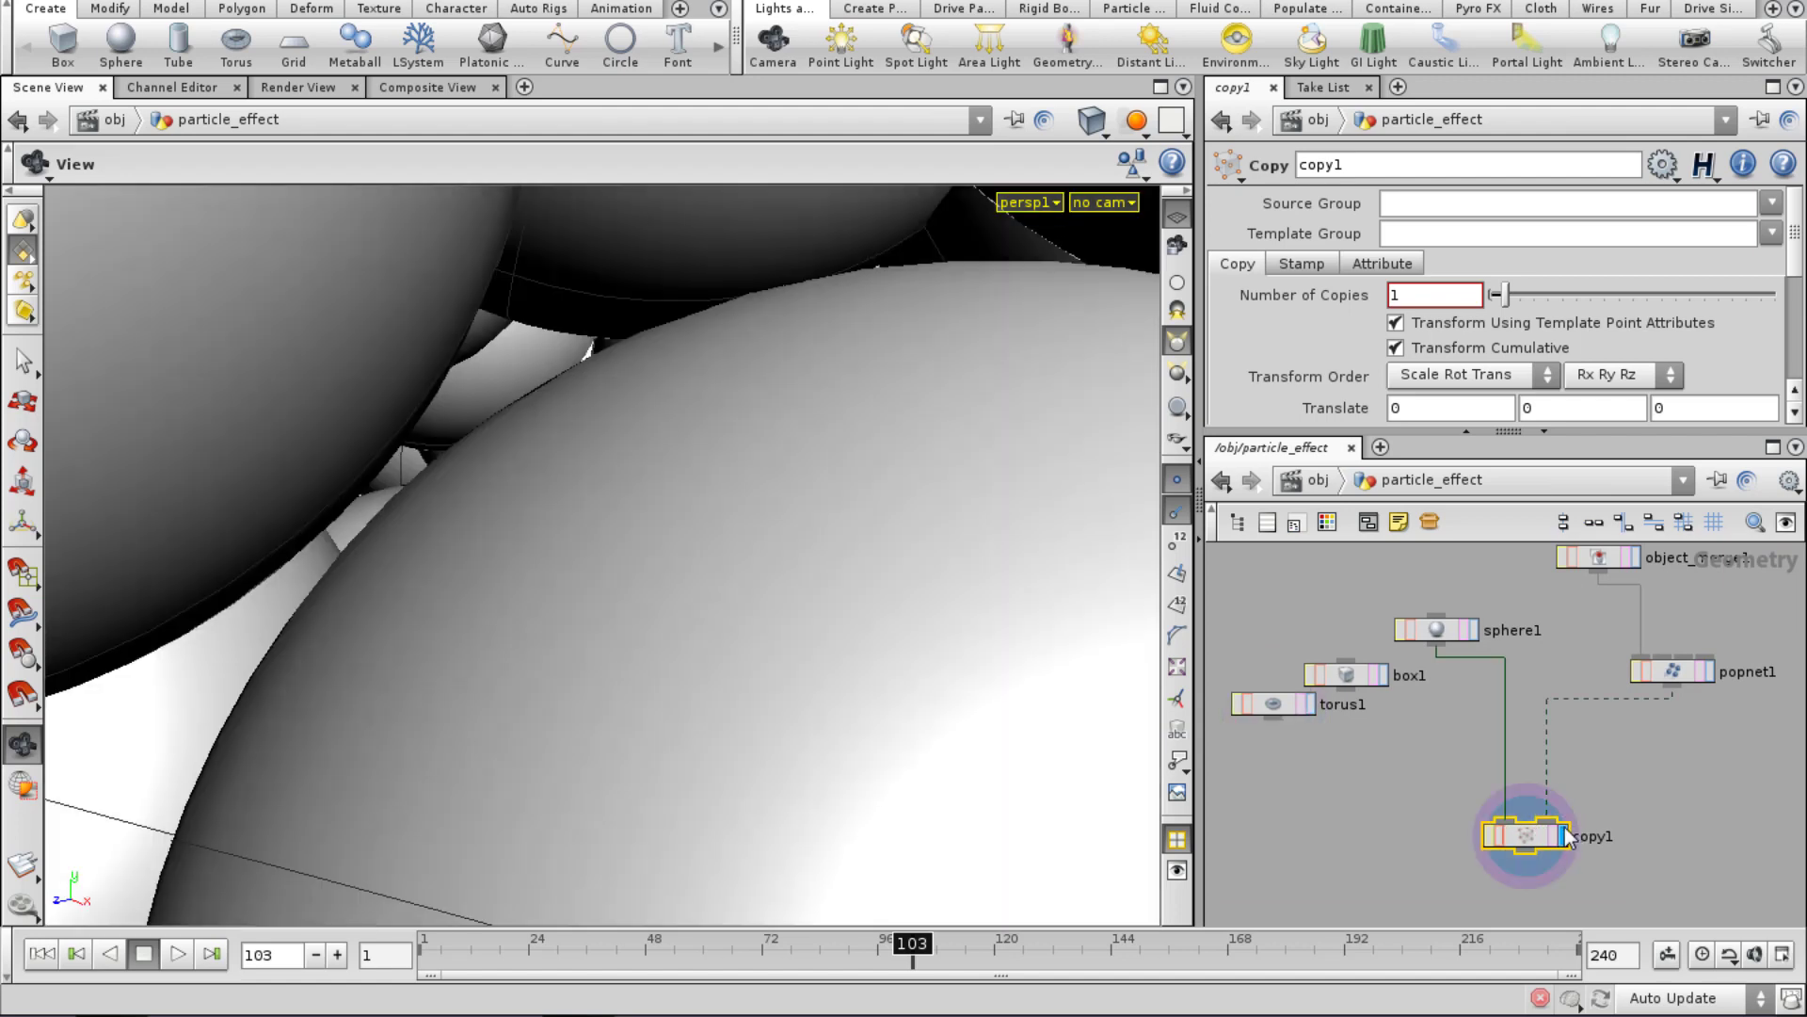
Inspect copy1's node information at frame 1 and scrub the timeline to frame 37 to view the copied spheres.
{"action": "right_click_drag", "start_coordinate": [766, 537], "coordinate": [494, 635]}
{"action": "right_click_drag", "start_coordinate": [811, 446], "coordinate": [193, 549]}
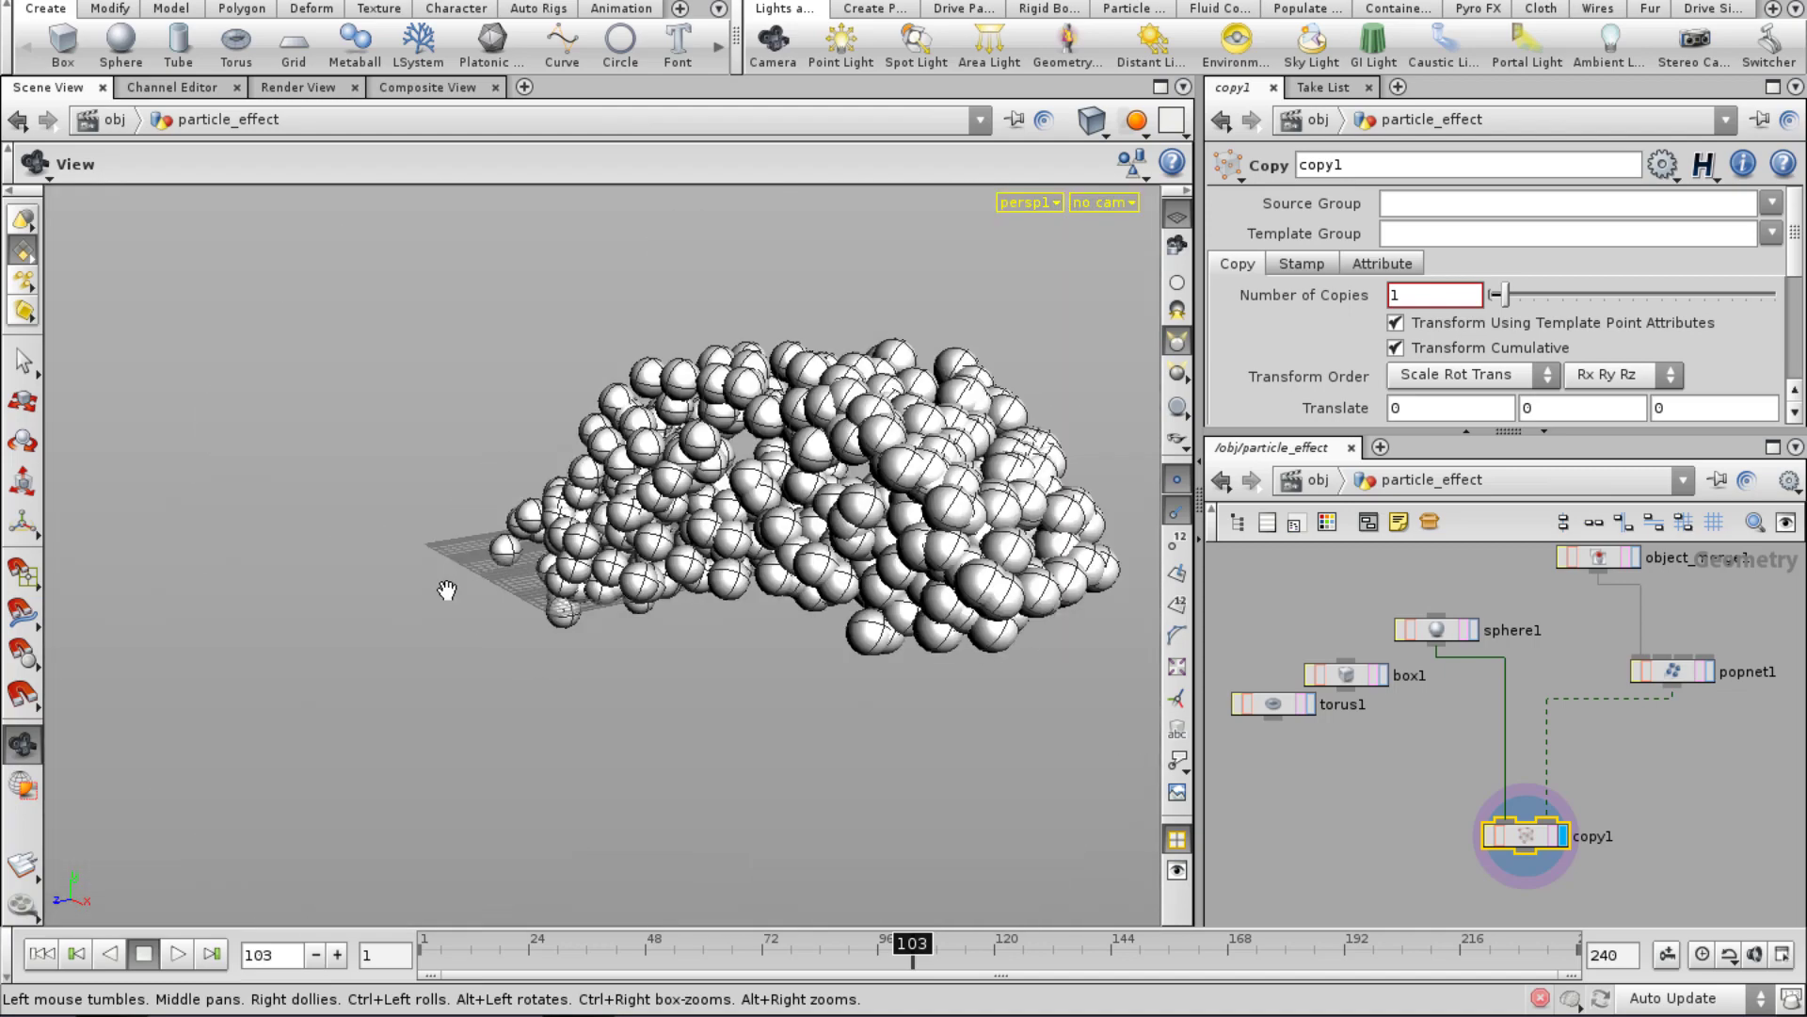
{"action": "left_click_drag", "start_coordinate": [446, 590], "coordinate": [565, 612]}
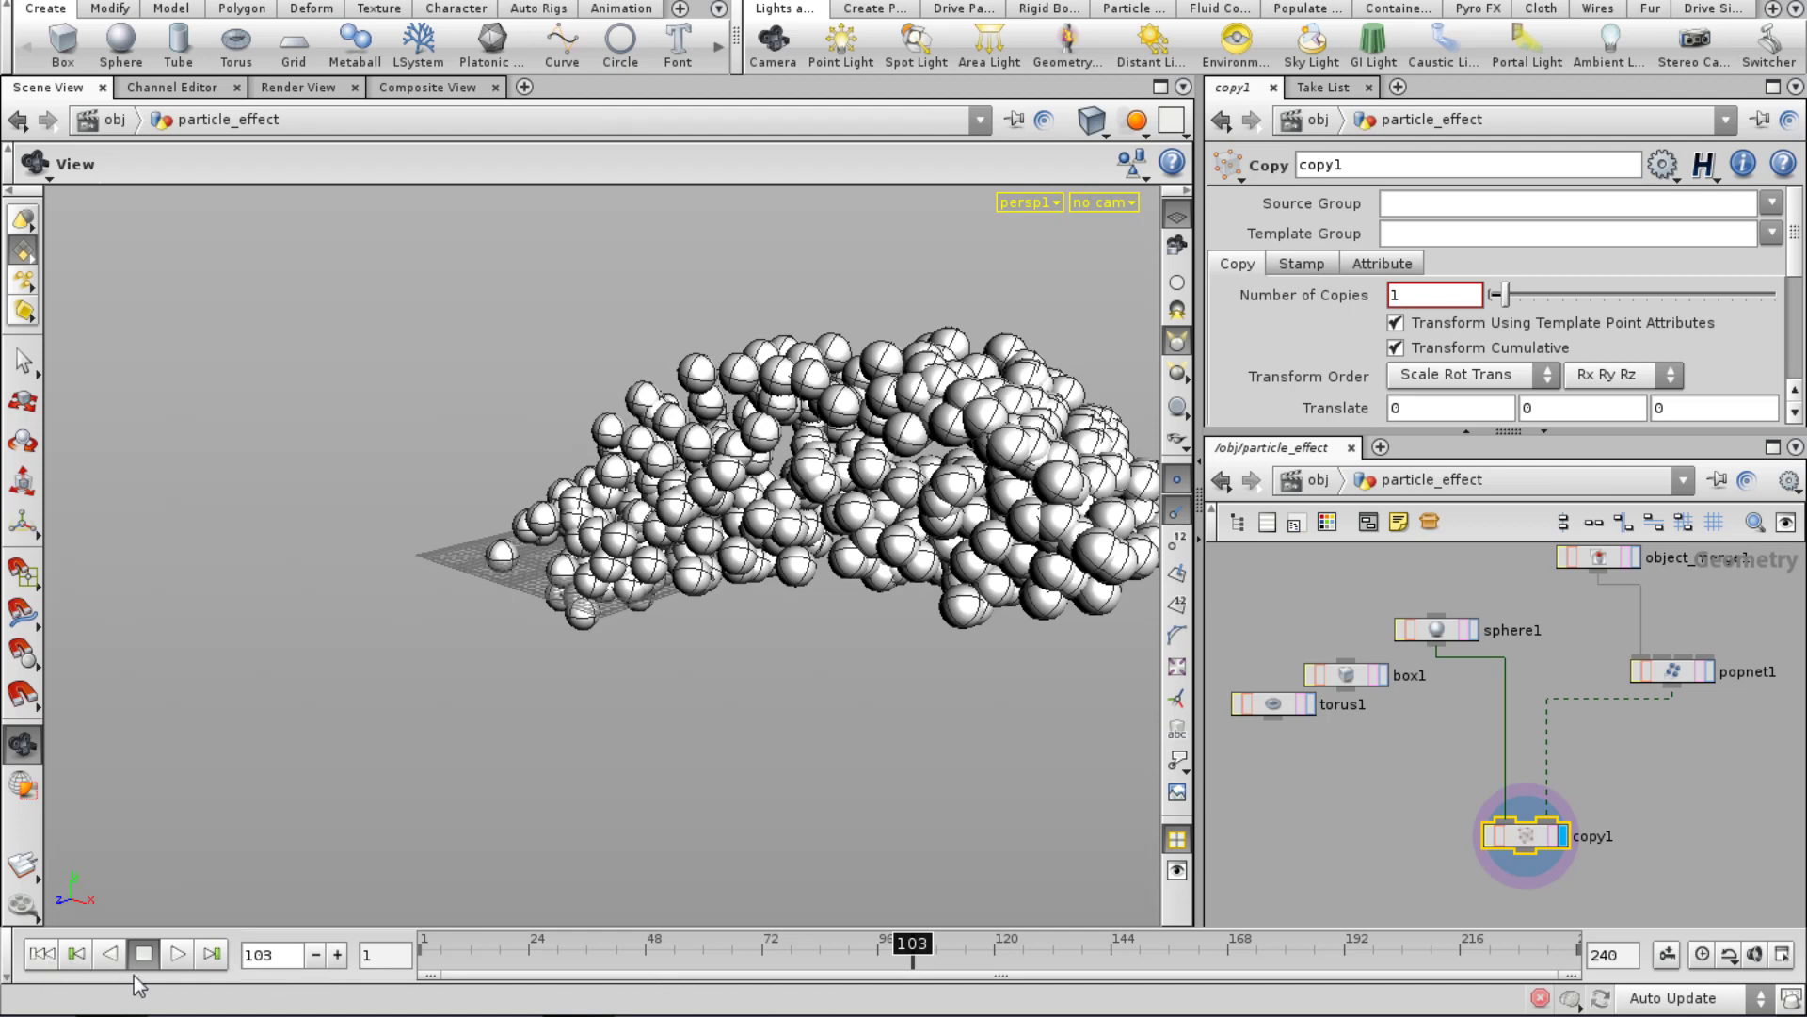
{"action": "key", "text": "ctrl+Up"}
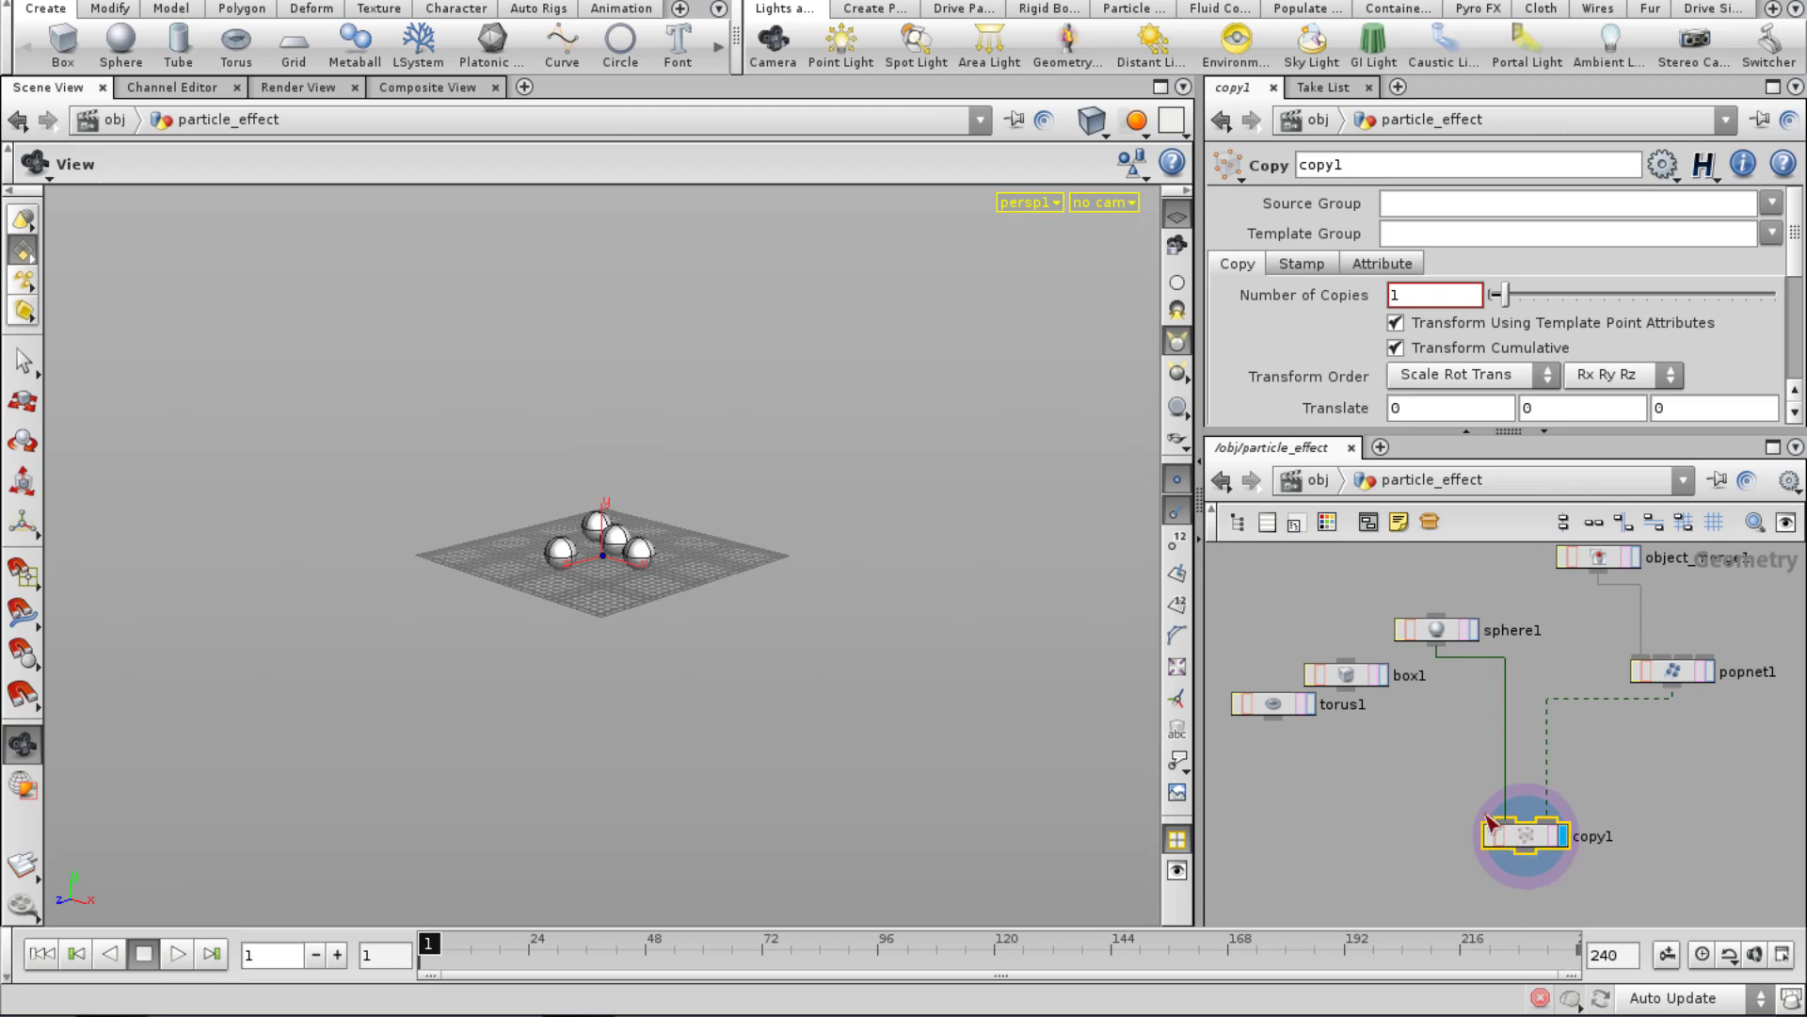
{"action": "middle_click", "coordinate": [1528, 837]}
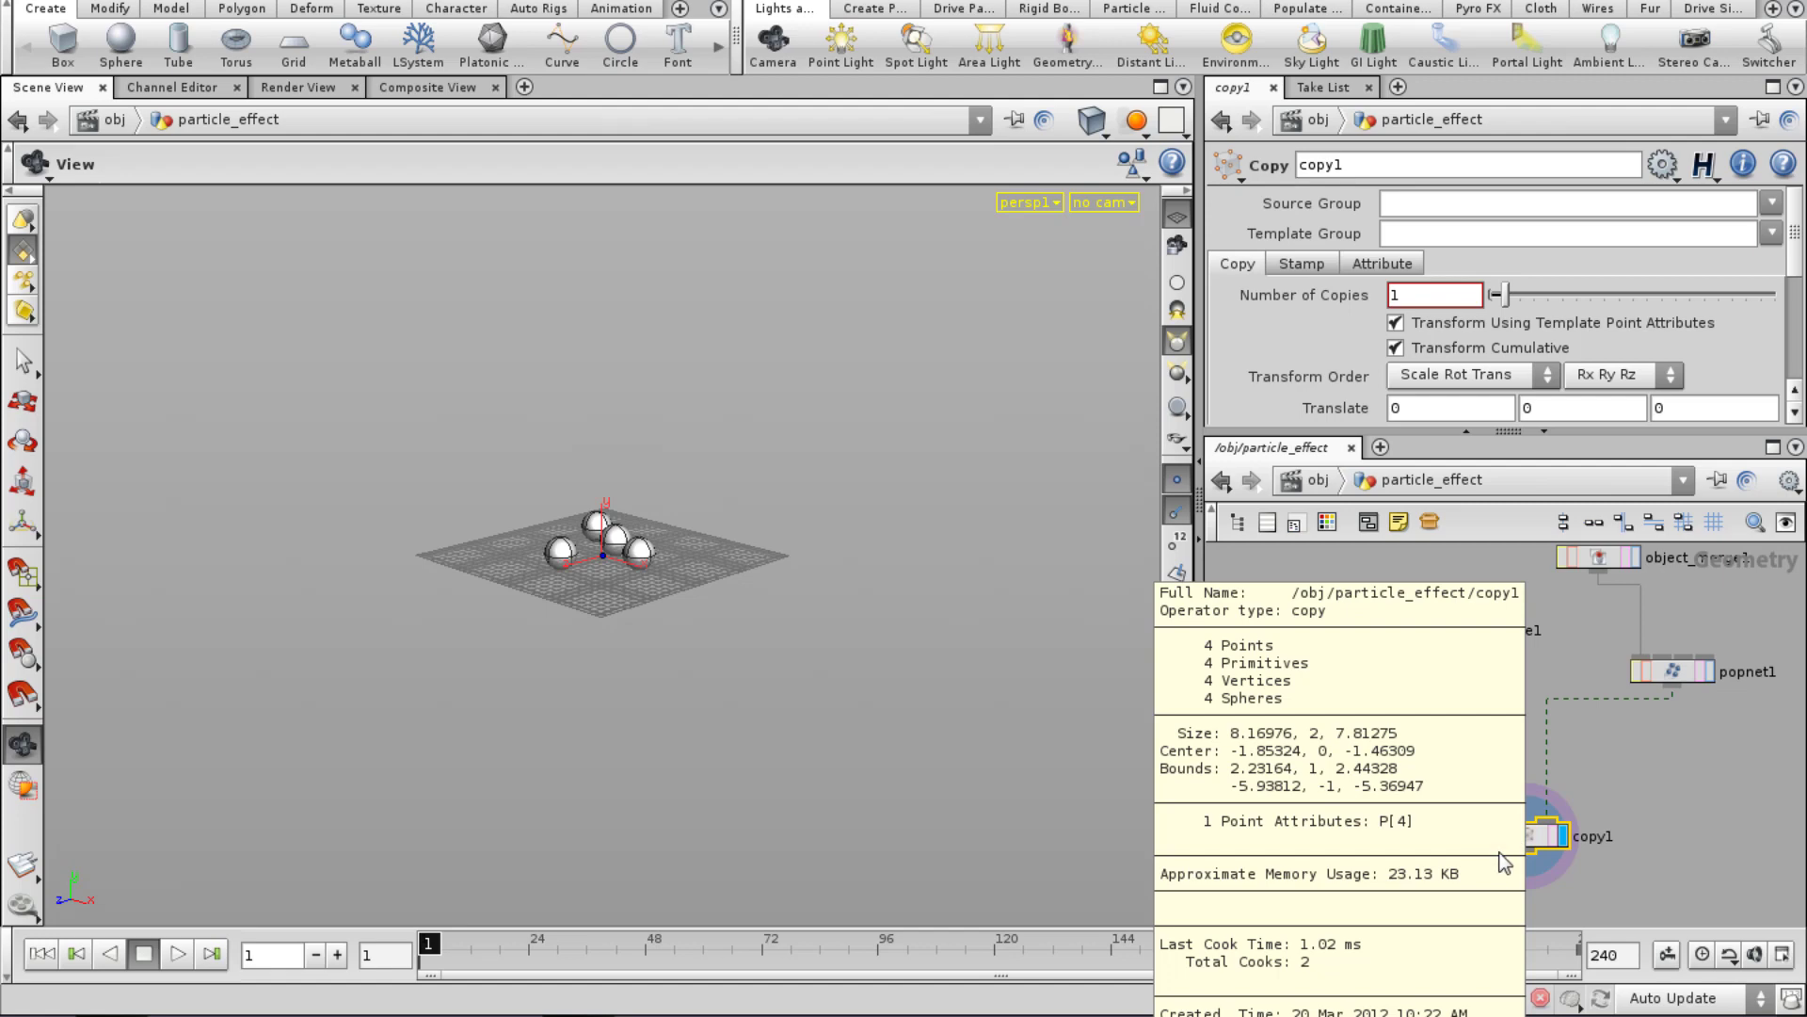
{"action": "left_click_drag", "start_coordinate": [459, 937], "coordinate": [592, 941]}
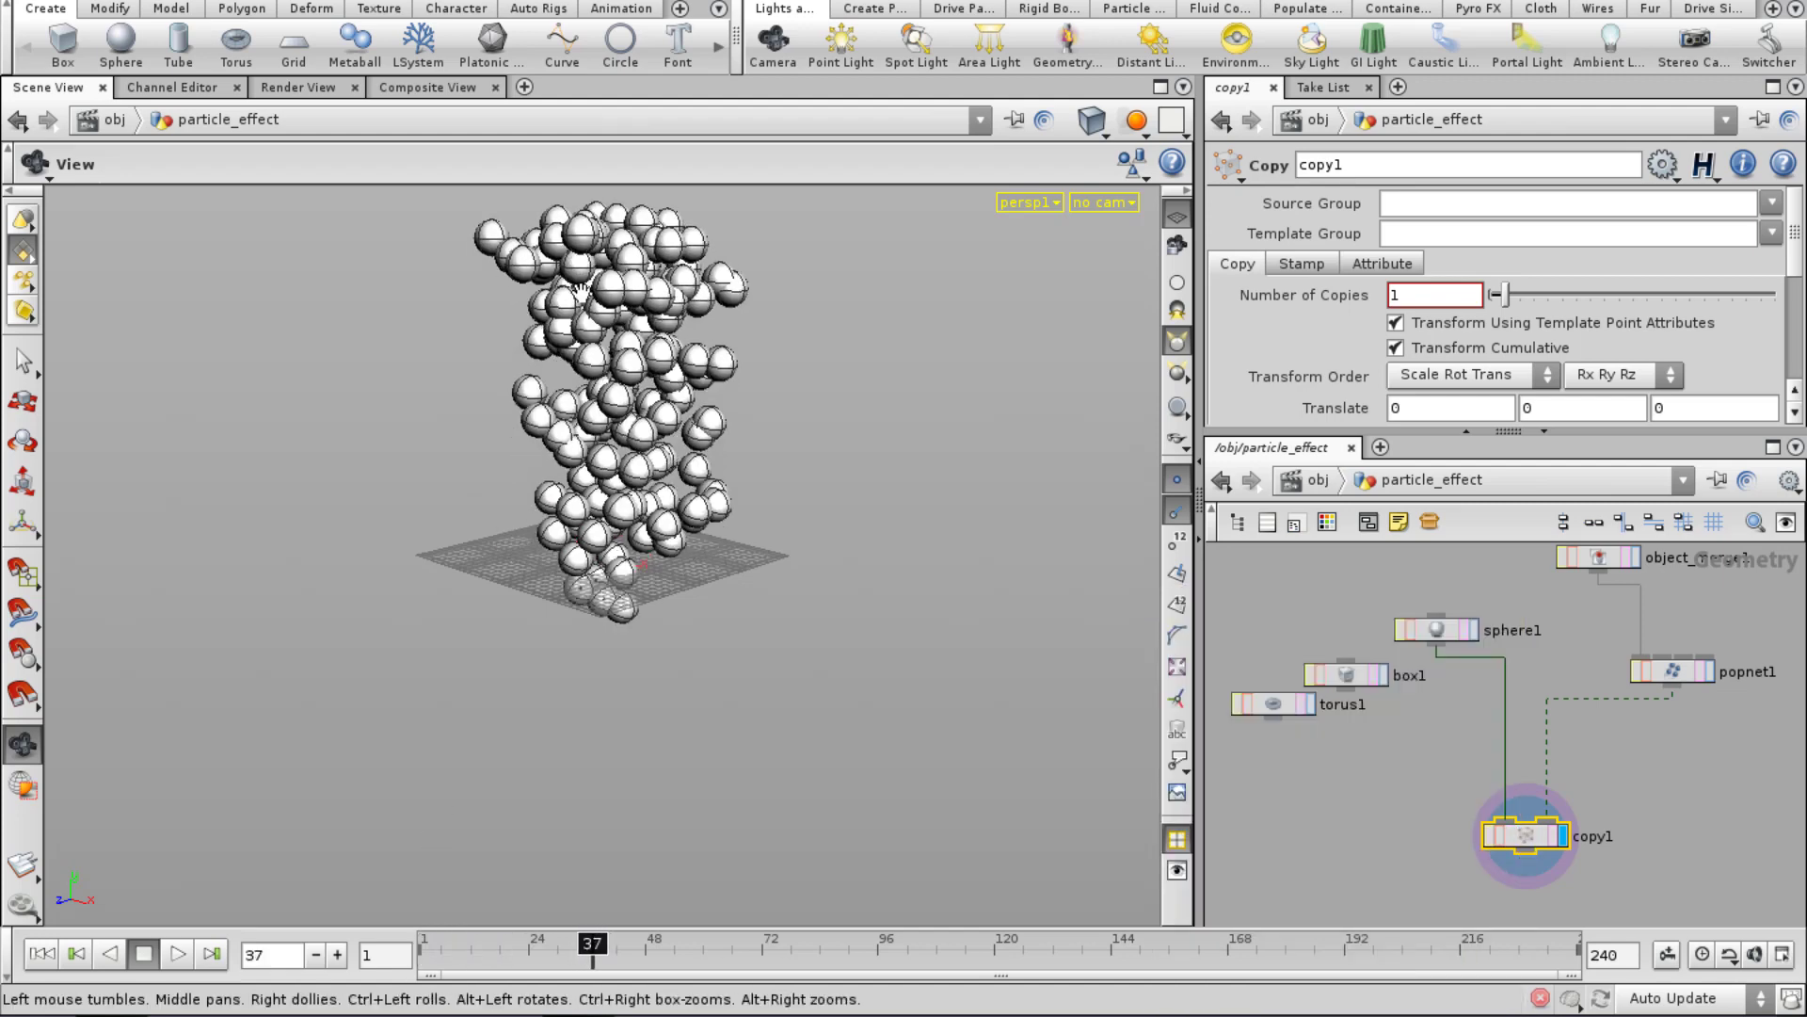
Display sphere1 on its own with its parameters, and return the display and selection to copy1.
{"action": "left_click", "coordinate": [1475, 629]}
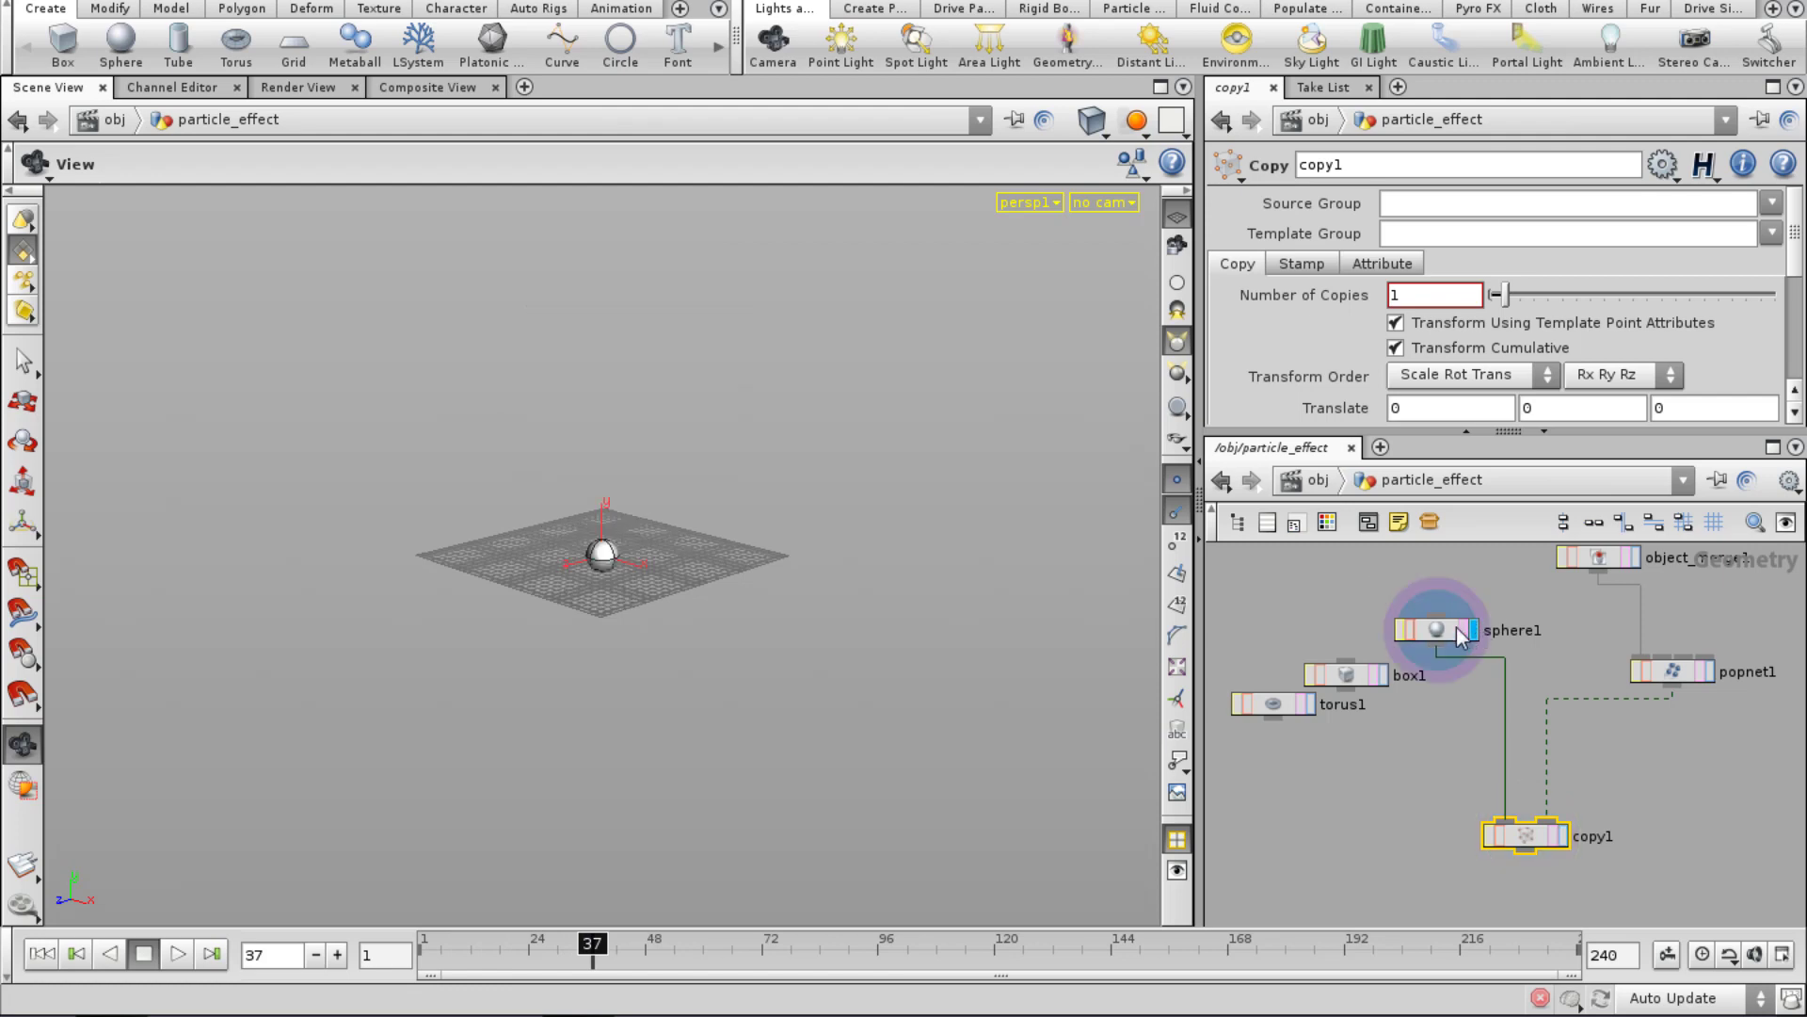
{"action": "left_click", "coordinate": [1456, 627]}
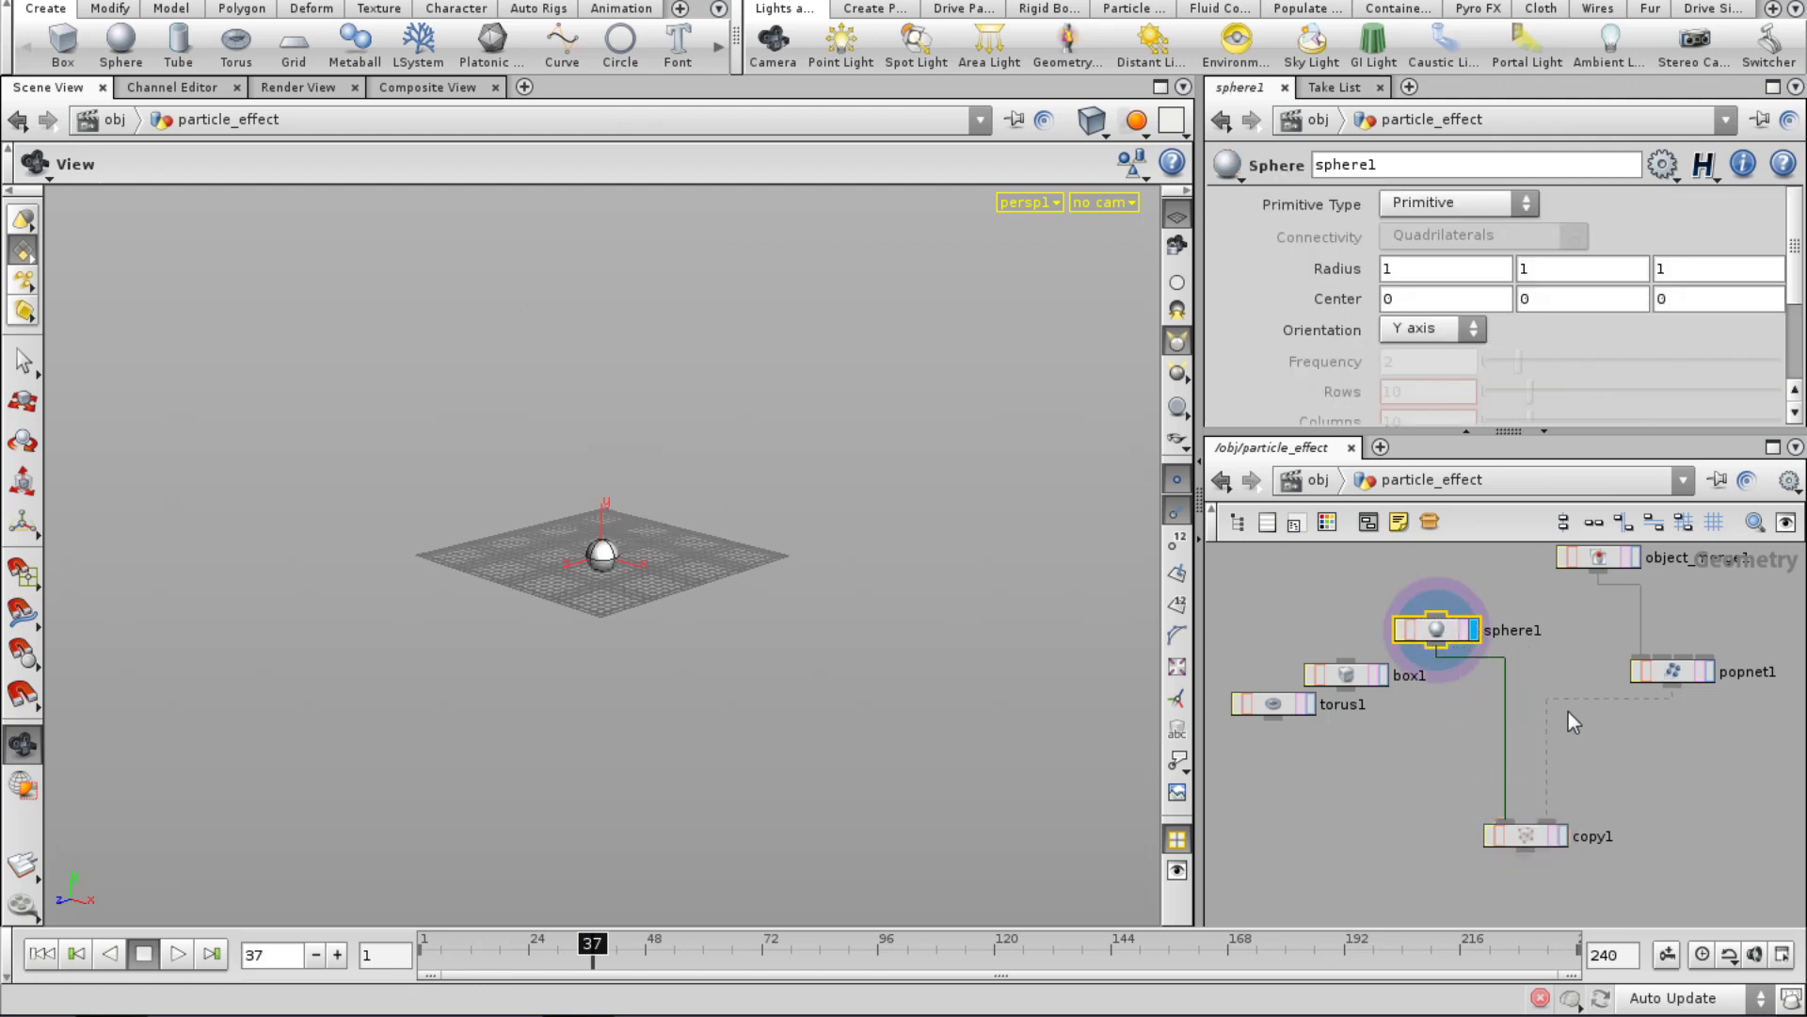
{"action": "left_click", "coordinate": [1563, 835]}
{"action": "left_click", "coordinate": [1534, 837]}
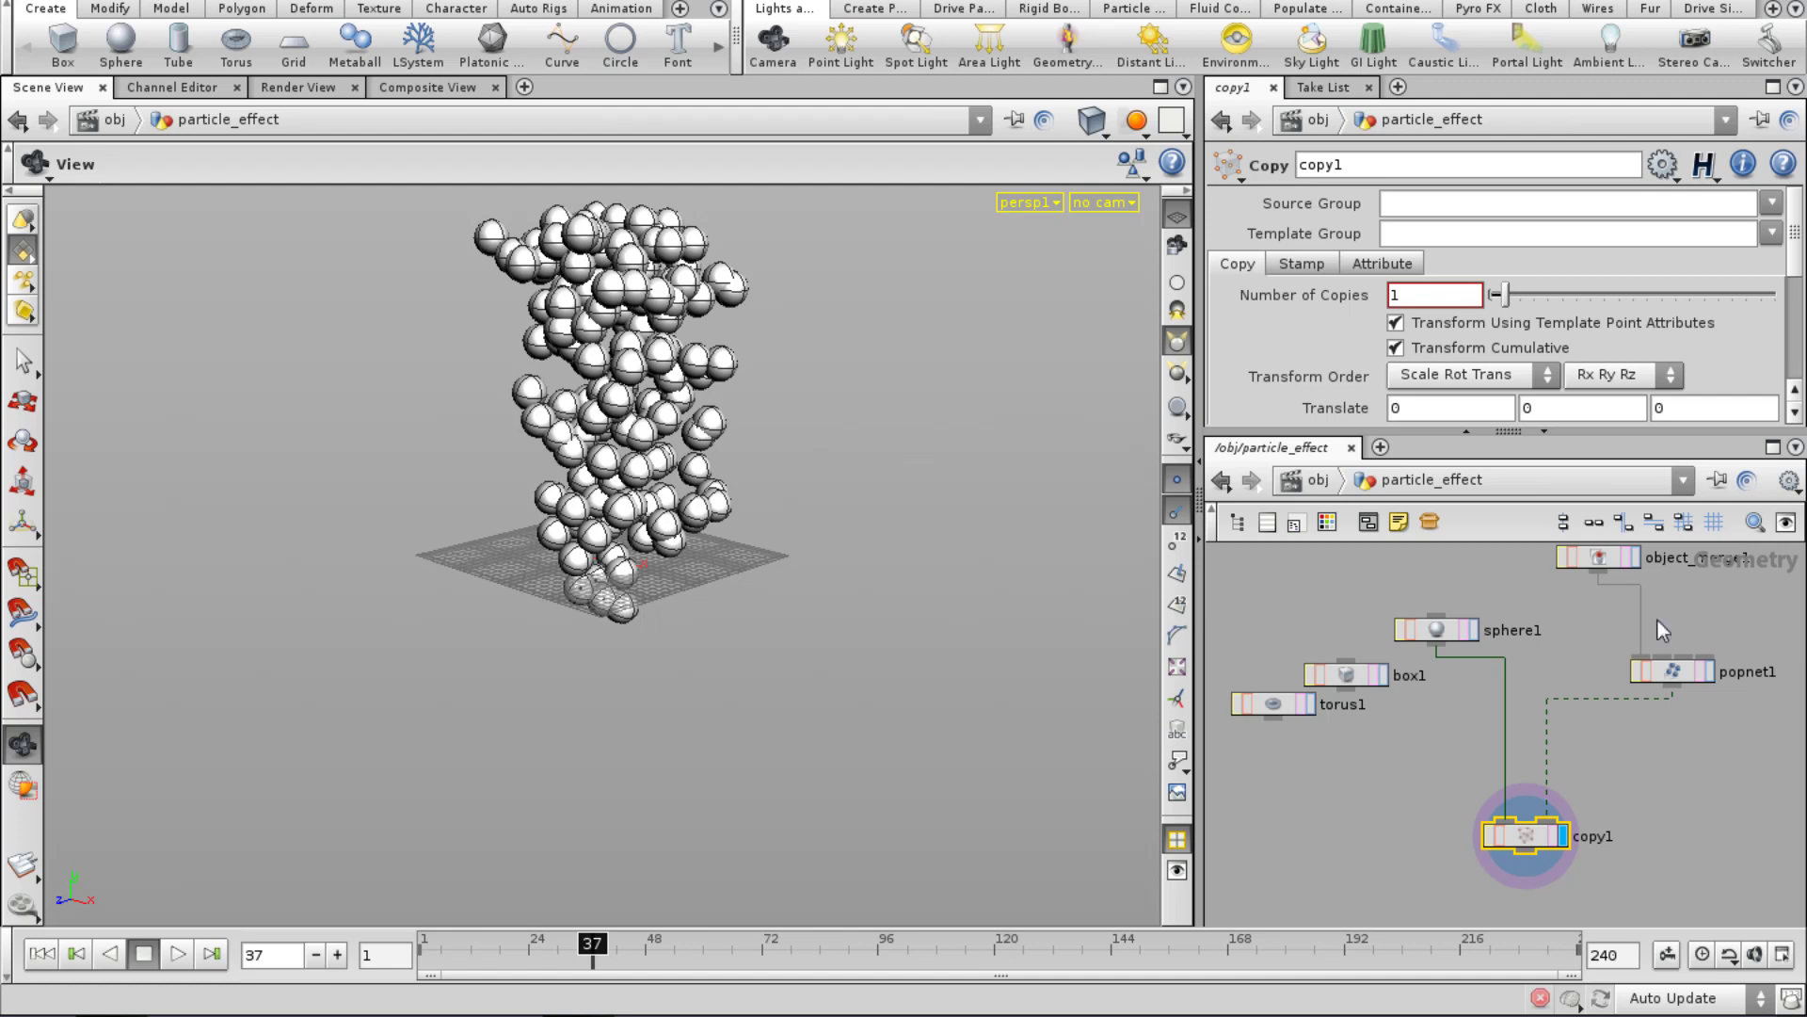
Replace sphere1 as copy1's source geometry with box1, and finally with torus1.
{"action": "left_click_drag", "start_coordinate": [1350, 675], "coordinate": [1350, 665]}
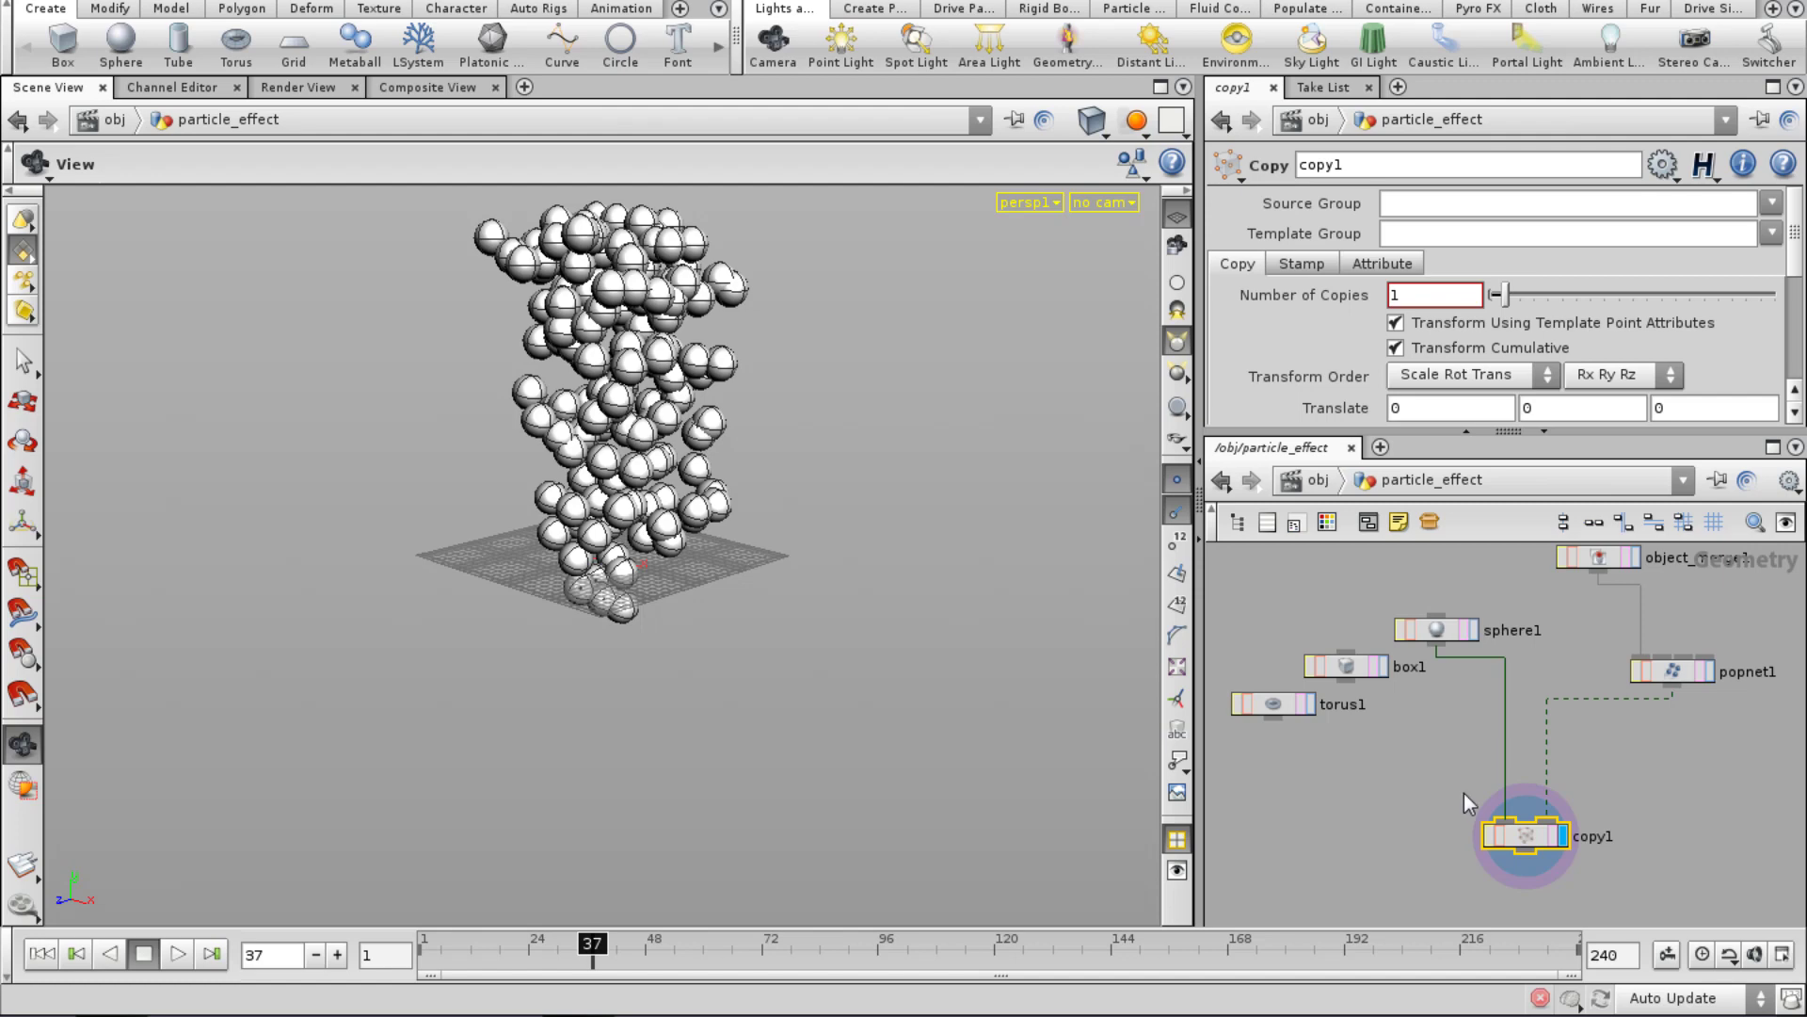
{"action": "left_click_drag", "start_coordinate": [1347, 681], "coordinate": [1456, 808]}
{"action": "left_click", "coordinate": [1499, 819]}
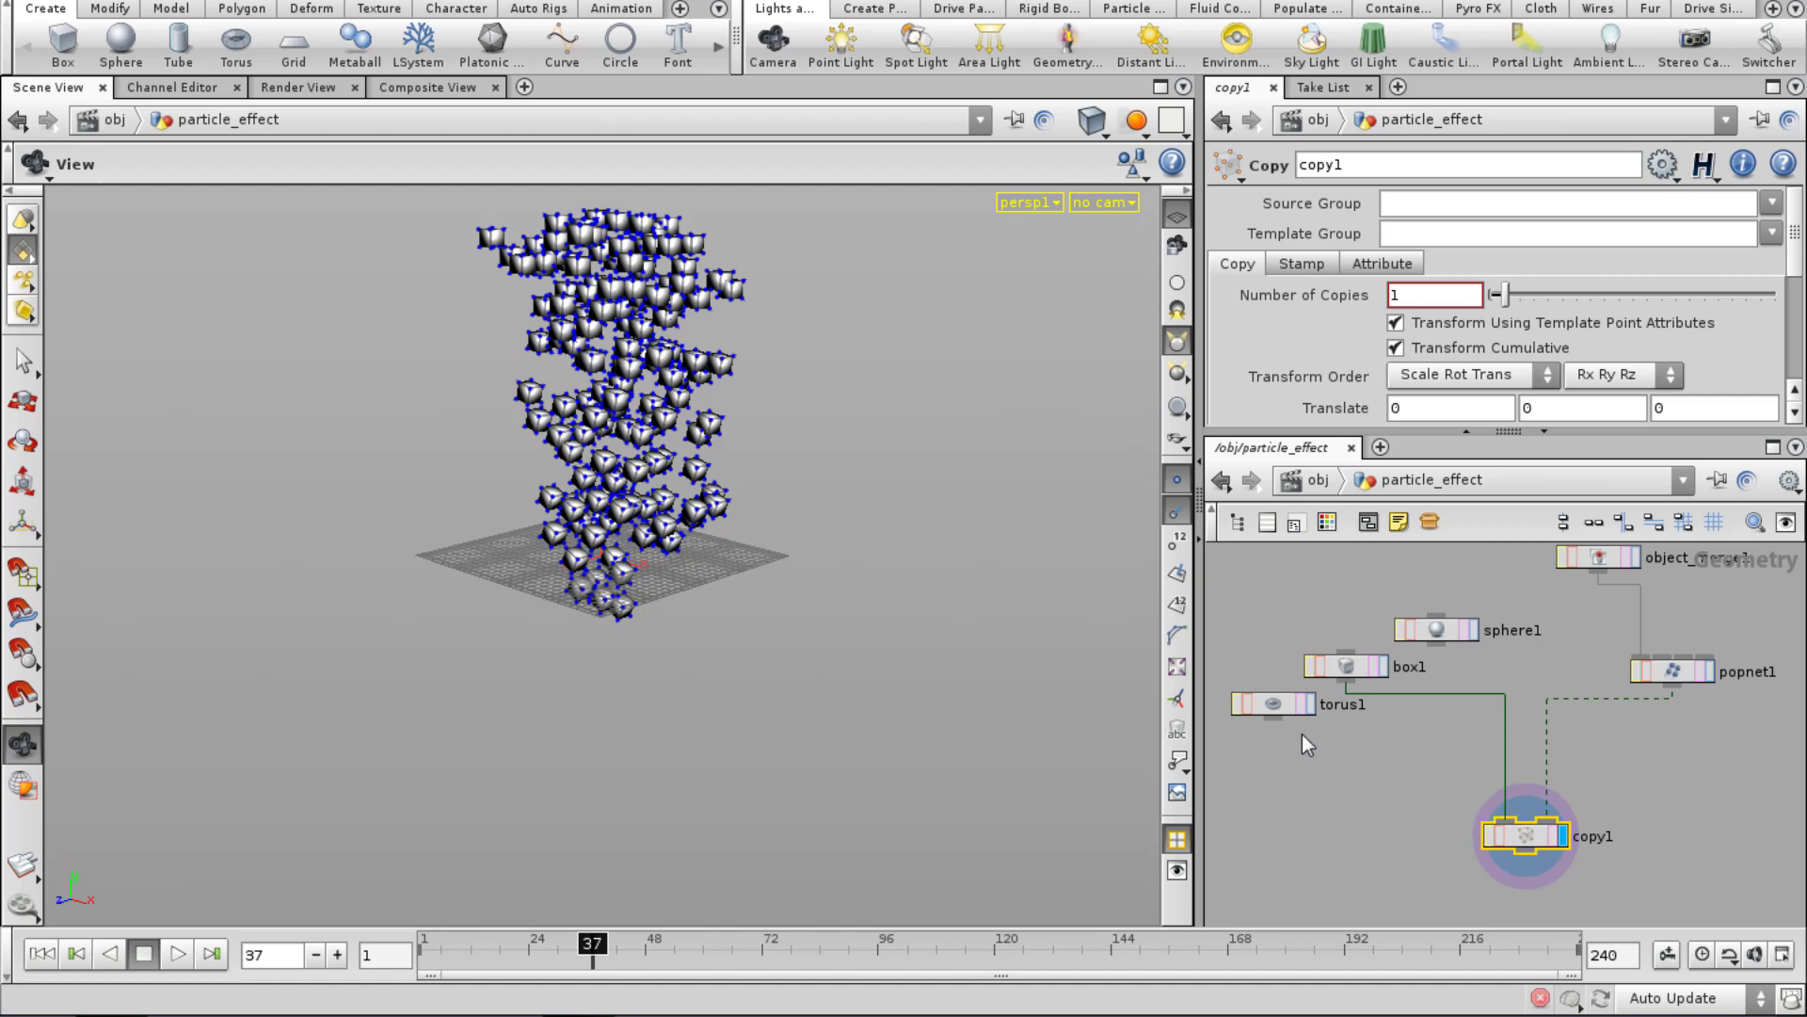
{"action": "left_click_drag", "start_coordinate": [1274, 718], "coordinate": [1456, 808]}
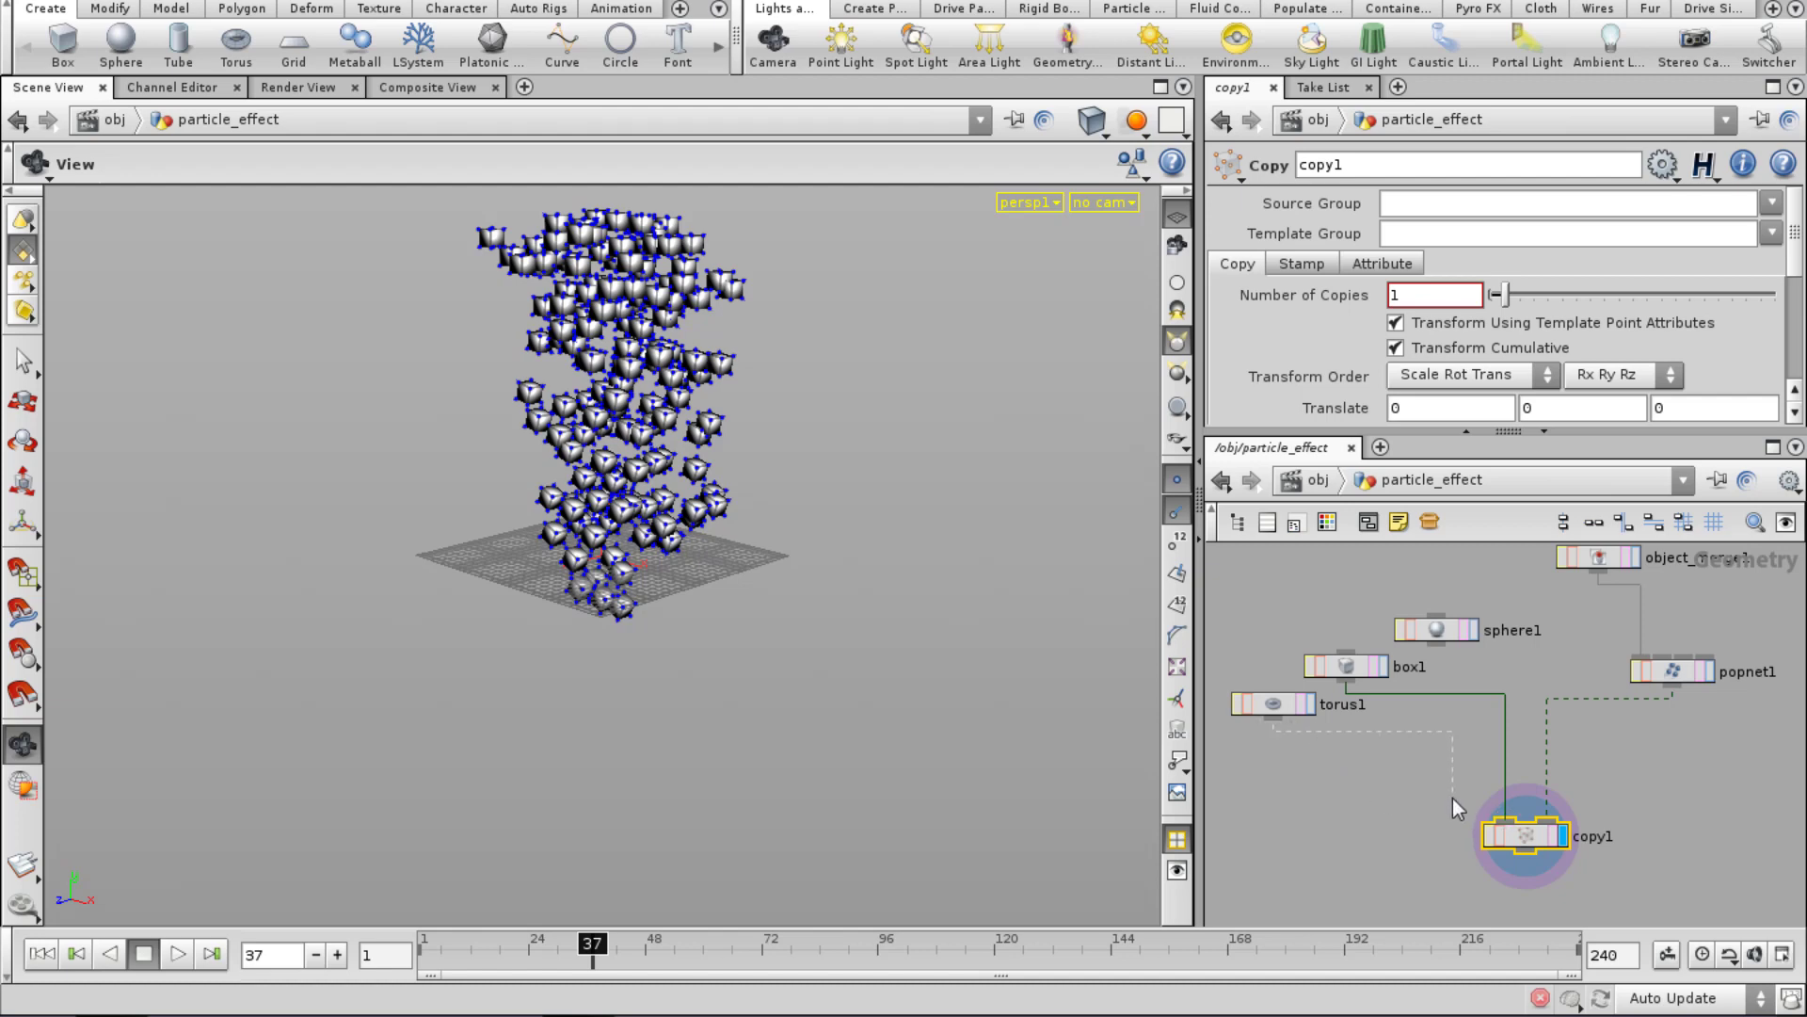
{"action": "left_click", "coordinate": [1499, 819]}
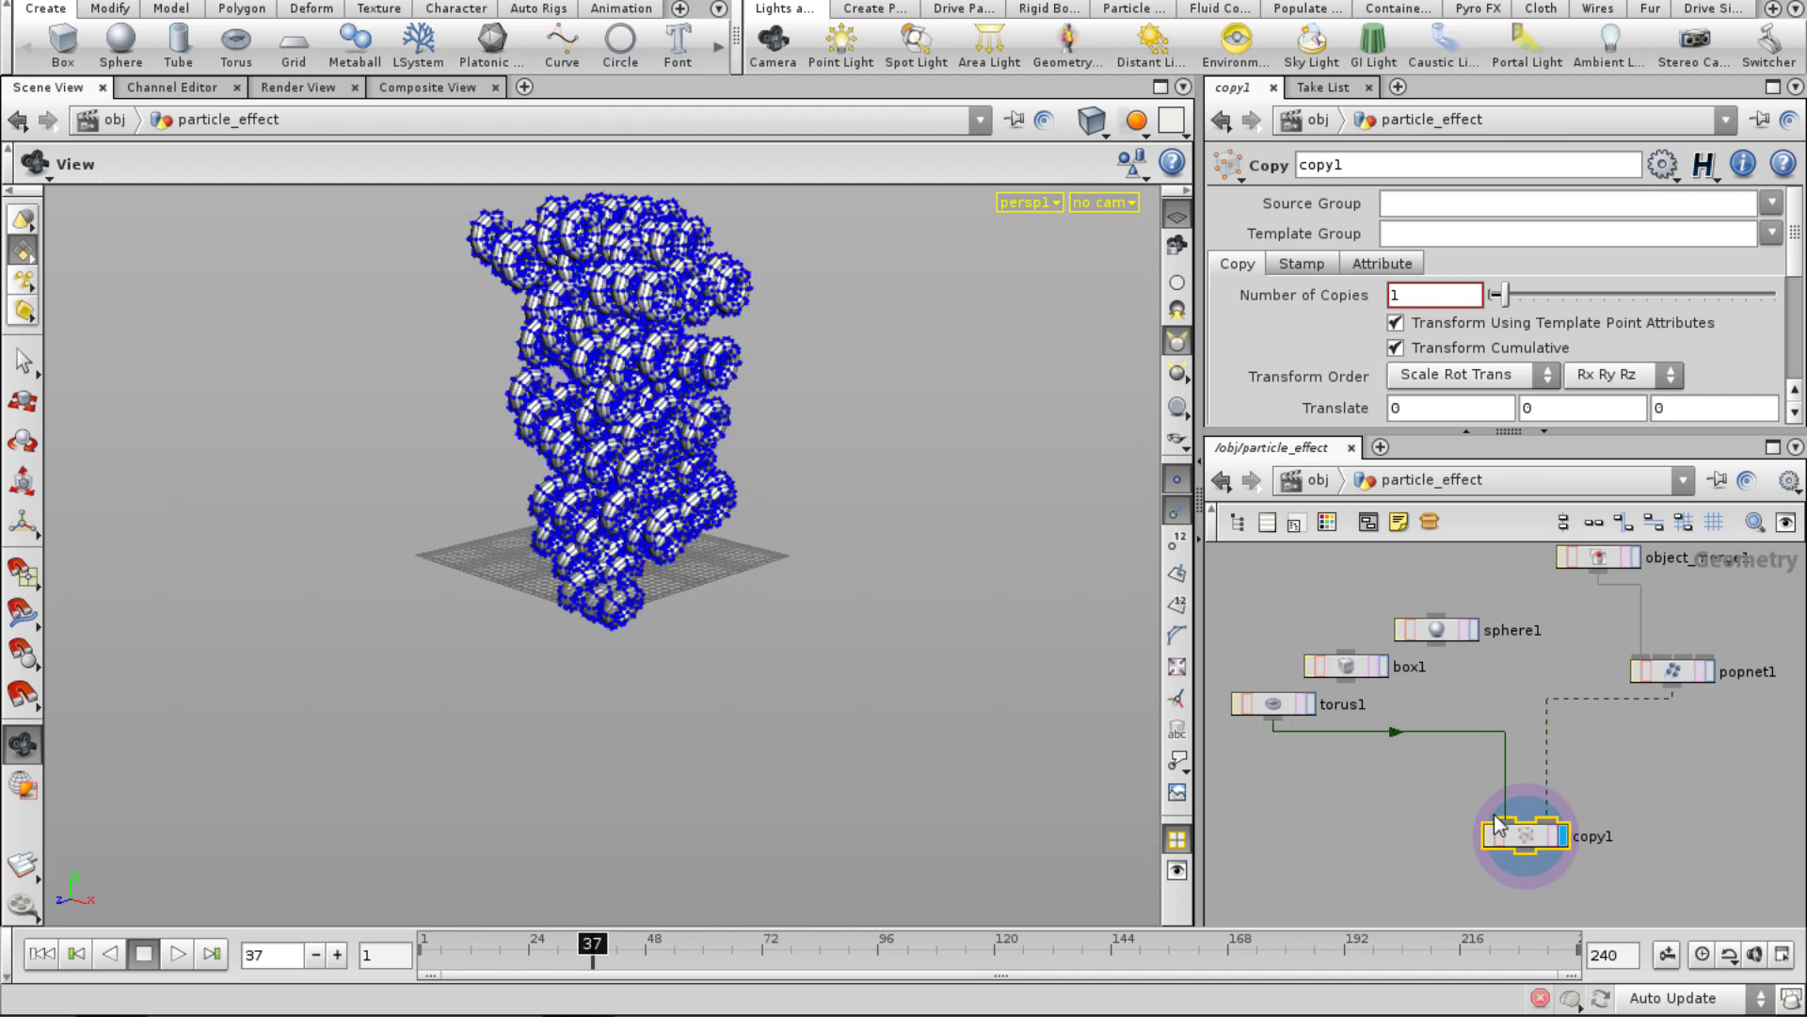
Add a second Copy node below torus1 in the particle_effect network.
{"action": "middle_click_drag", "start_coordinate": [1329, 817], "coordinate": [1361, 810]}
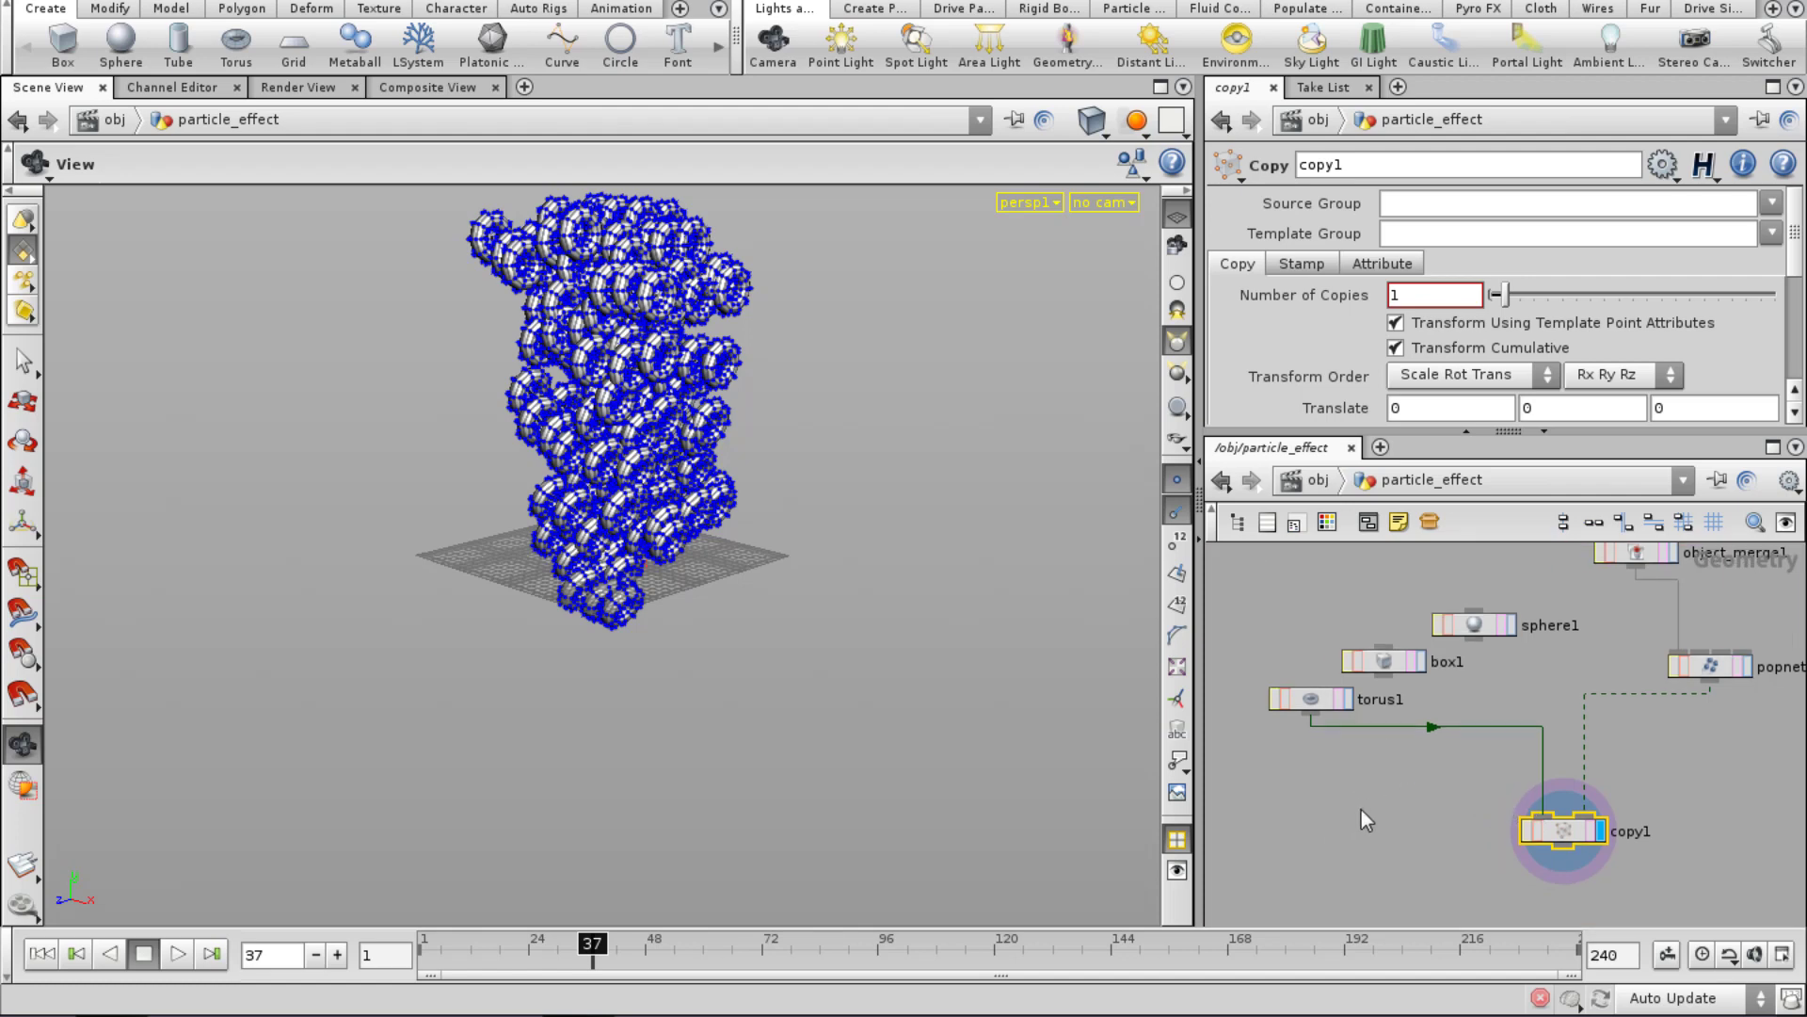
{"action": "key", "text": "Tab"}
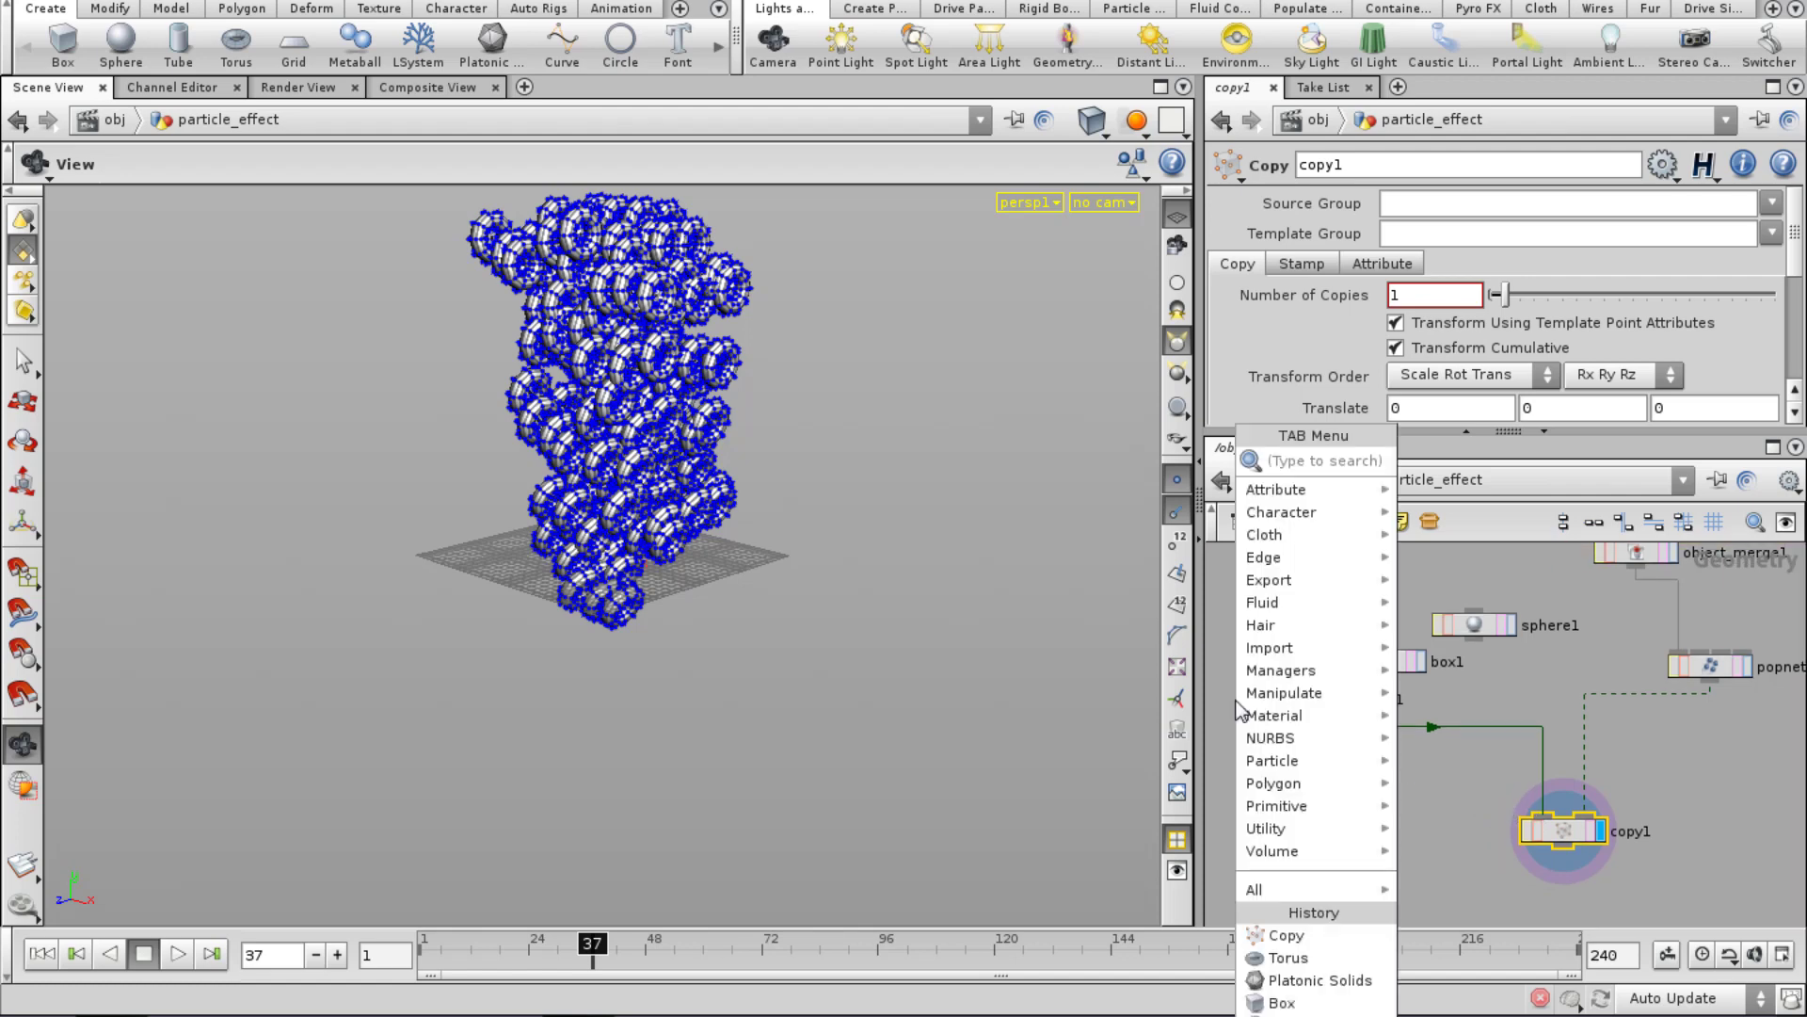
{"action": "type", "text": "Copy"}
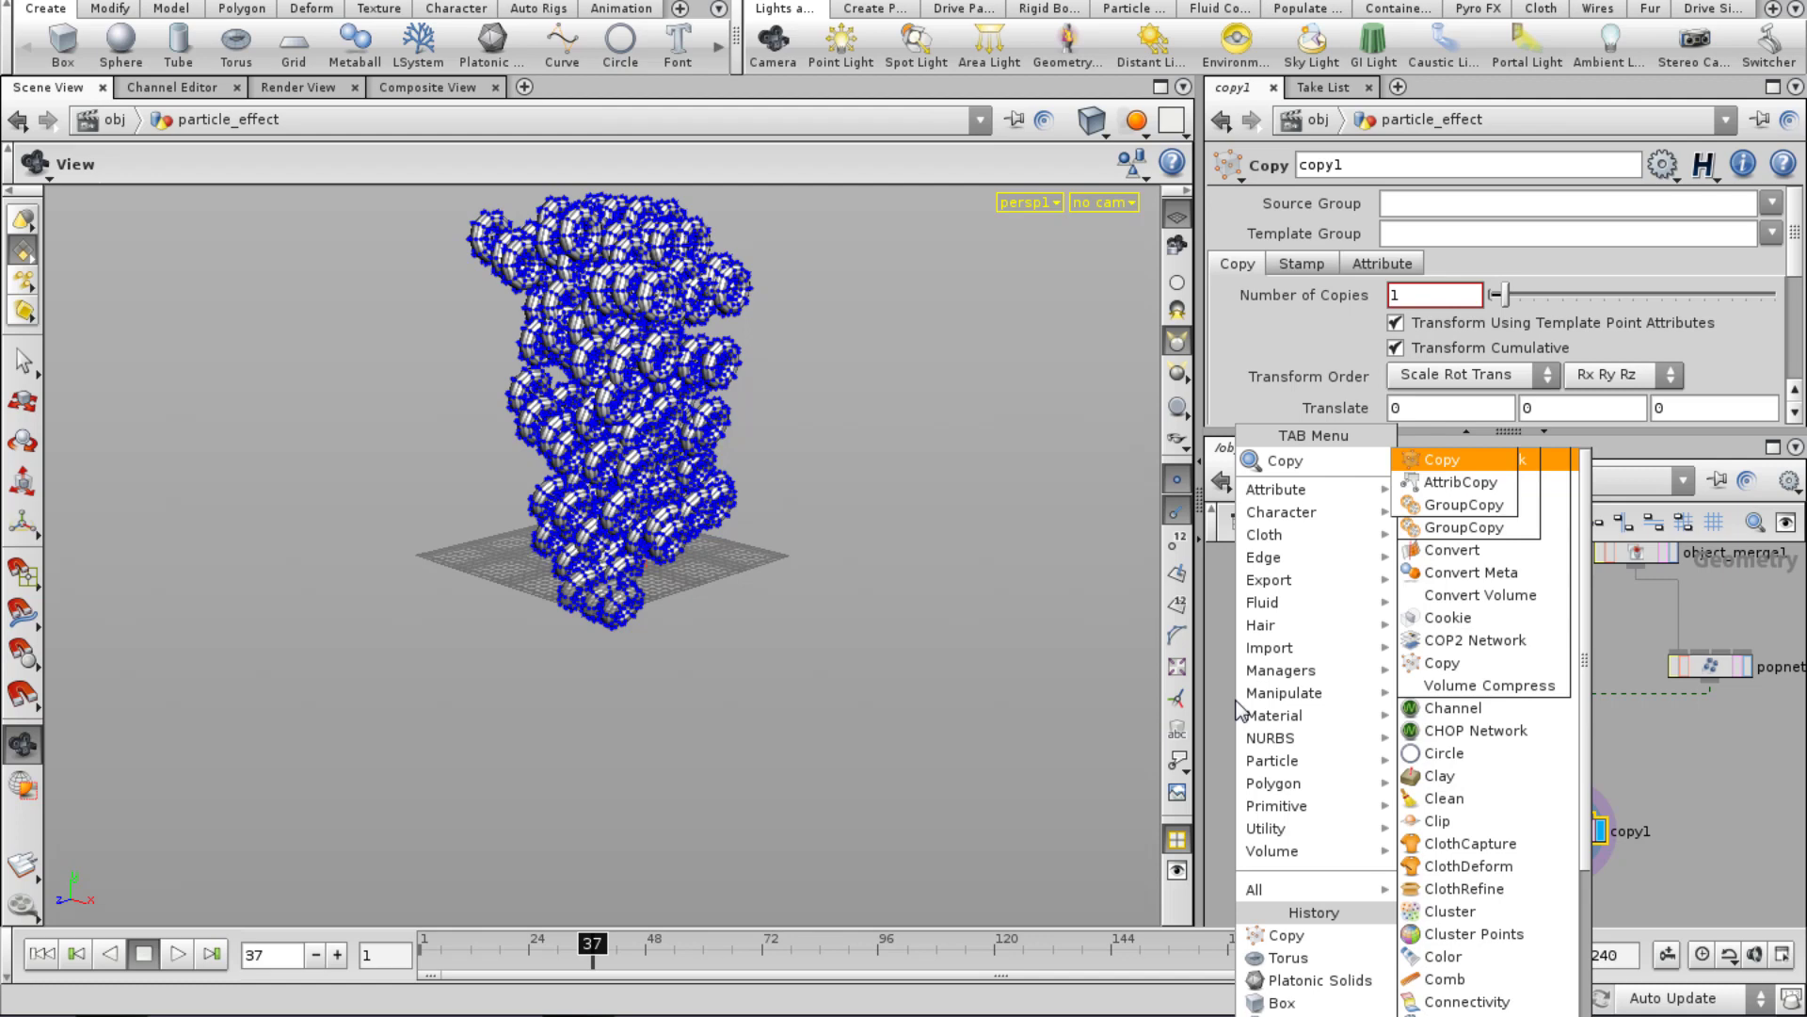
{"action": "left_click", "coordinate": [1442, 459]}
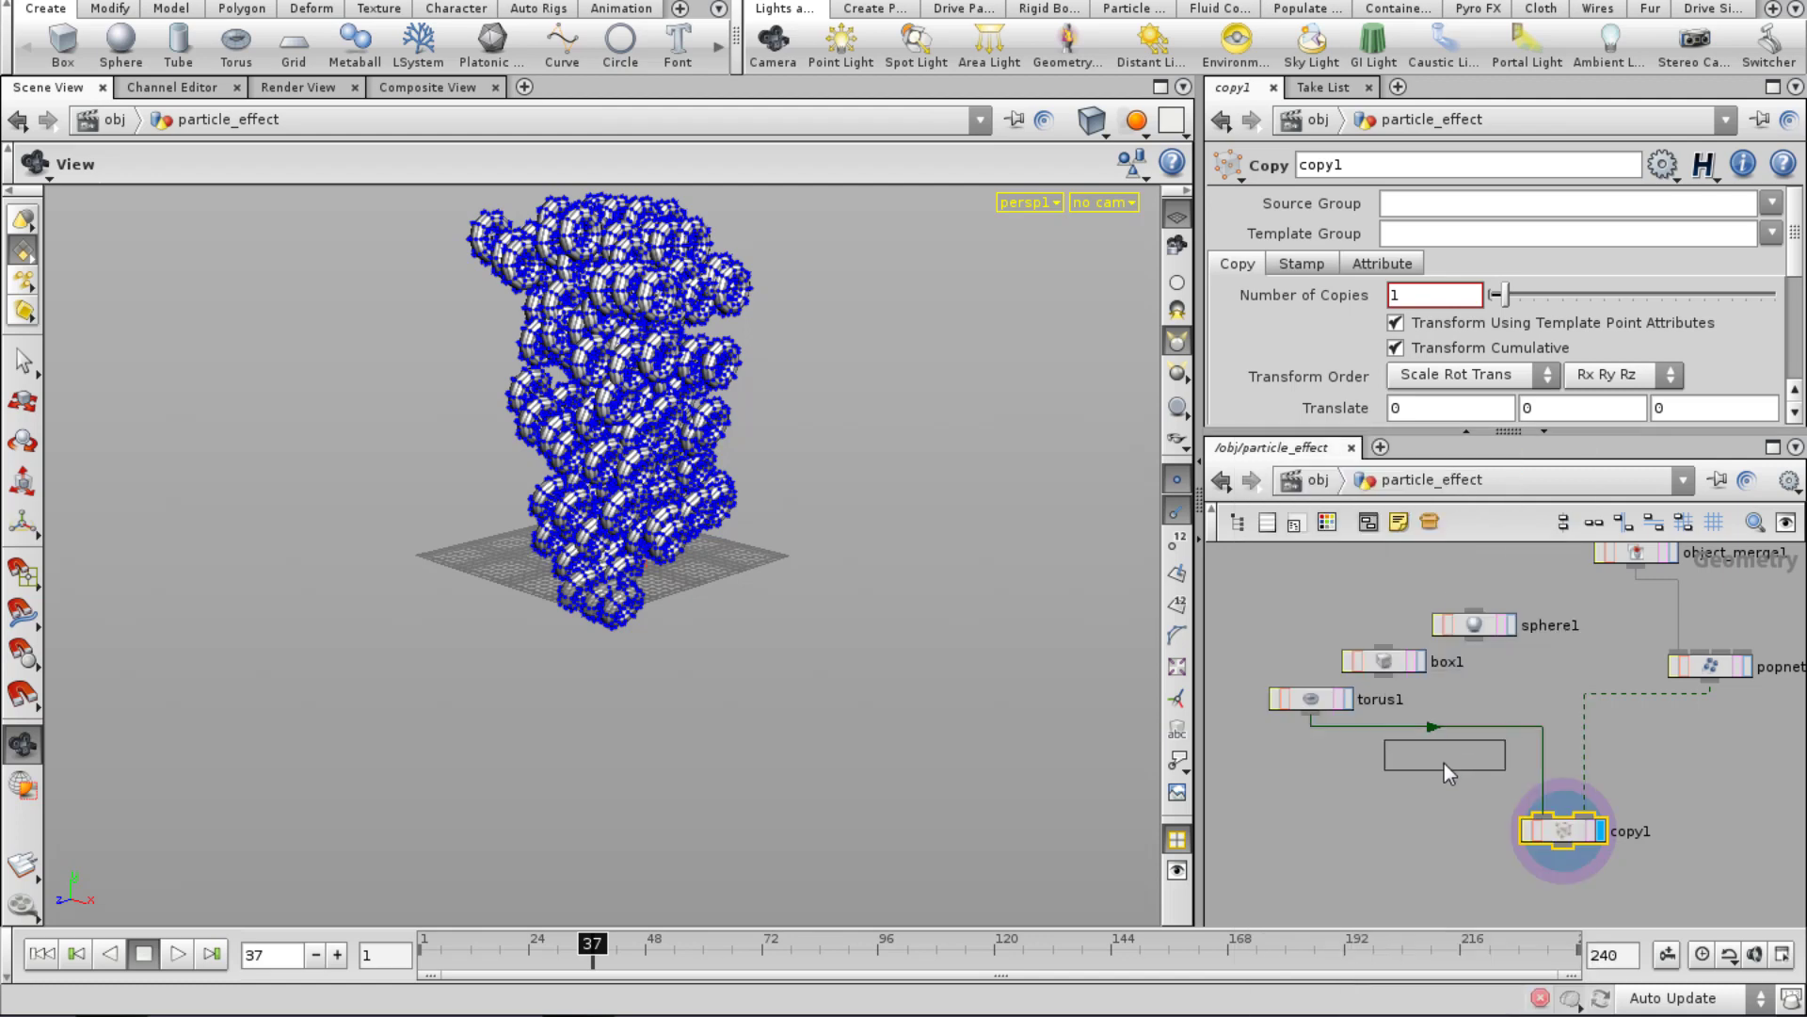
{"action": "left_click", "coordinate": [1381, 784]}
Add and display a Transform node fed by box1, and set its scale to 0.2 on all three axes.
{"action": "key", "text": "Tab"}
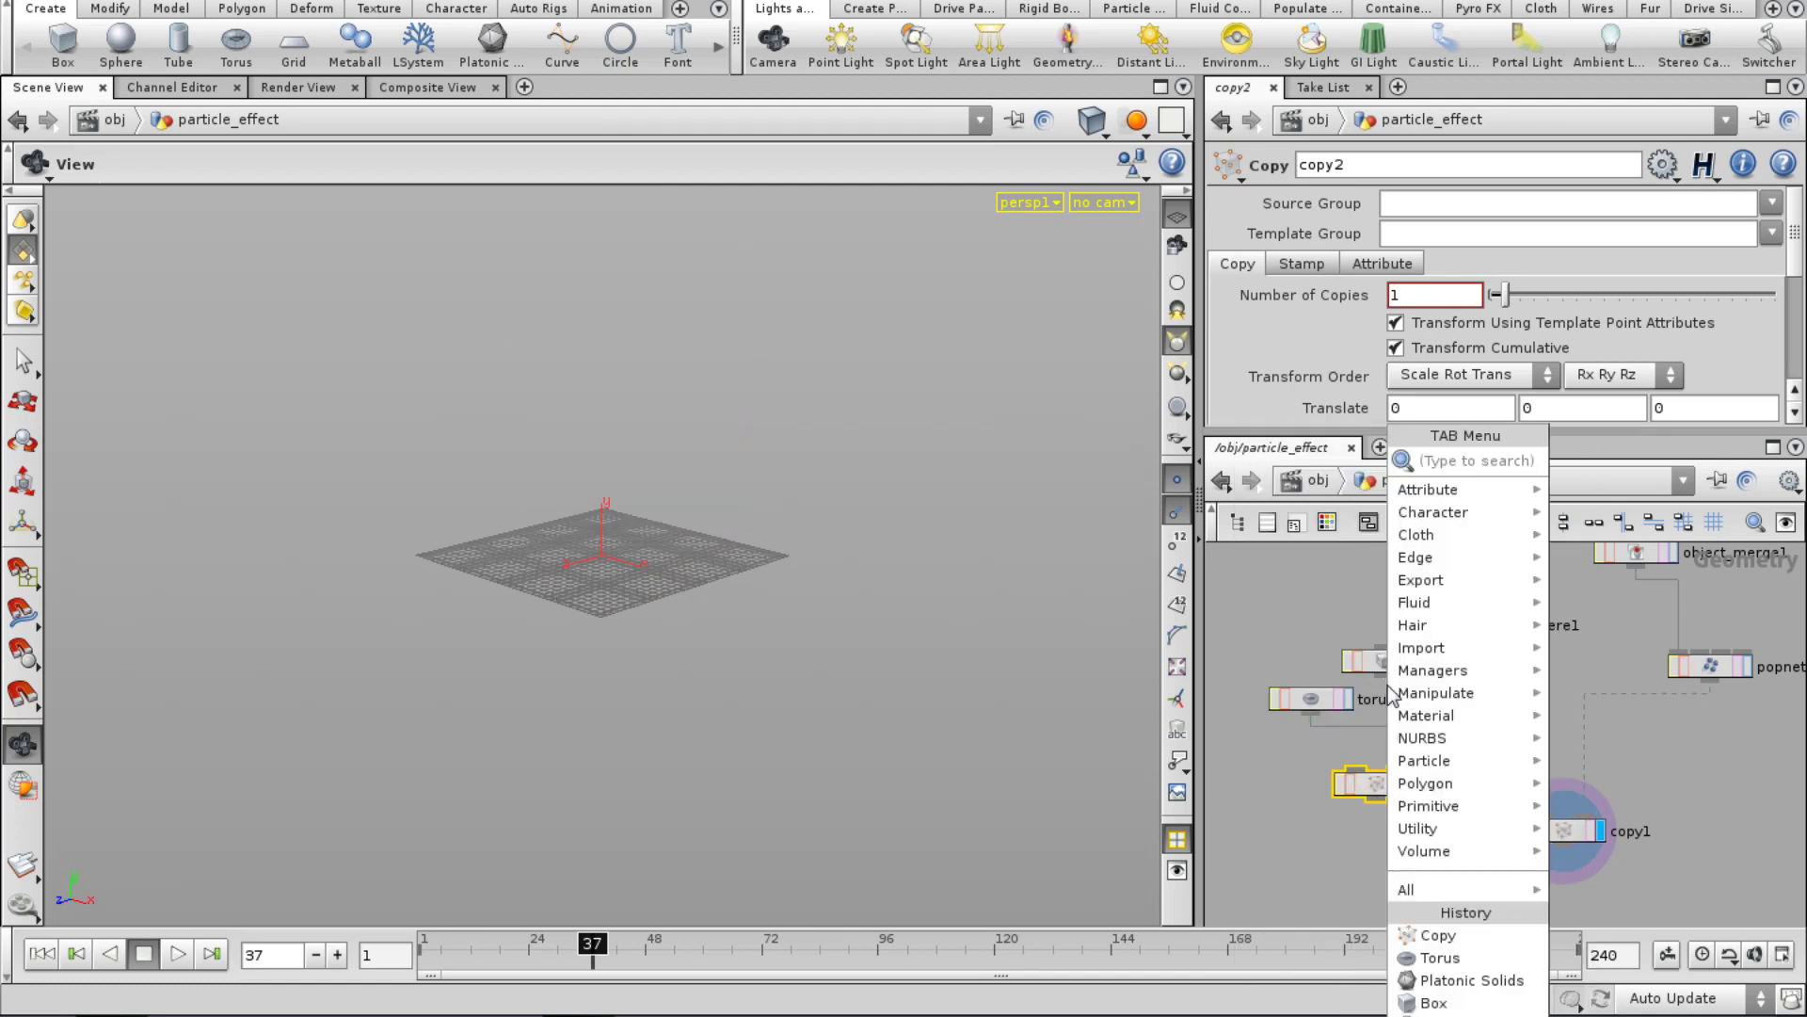
{"action": "type", "text": "tra"}
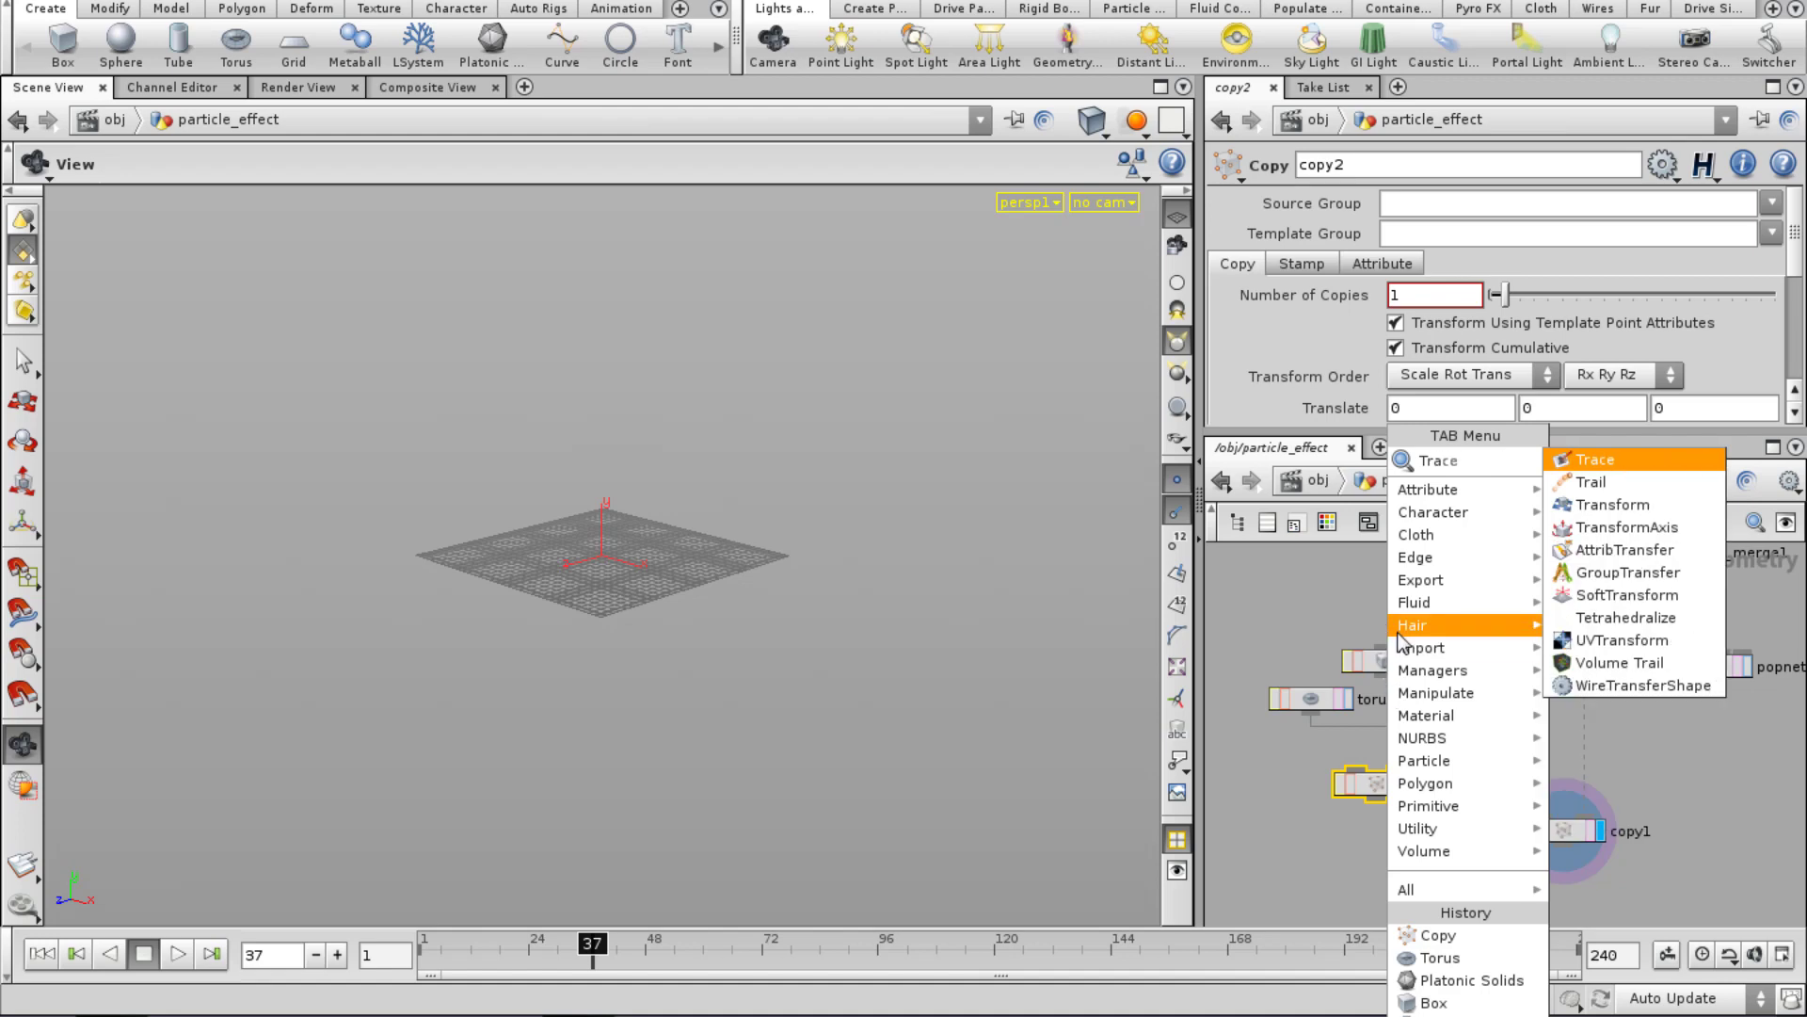
{"action": "left_click", "coordinate": [1555, 509]}
{"action": "left_click", "coordinate": [1256, 780]}
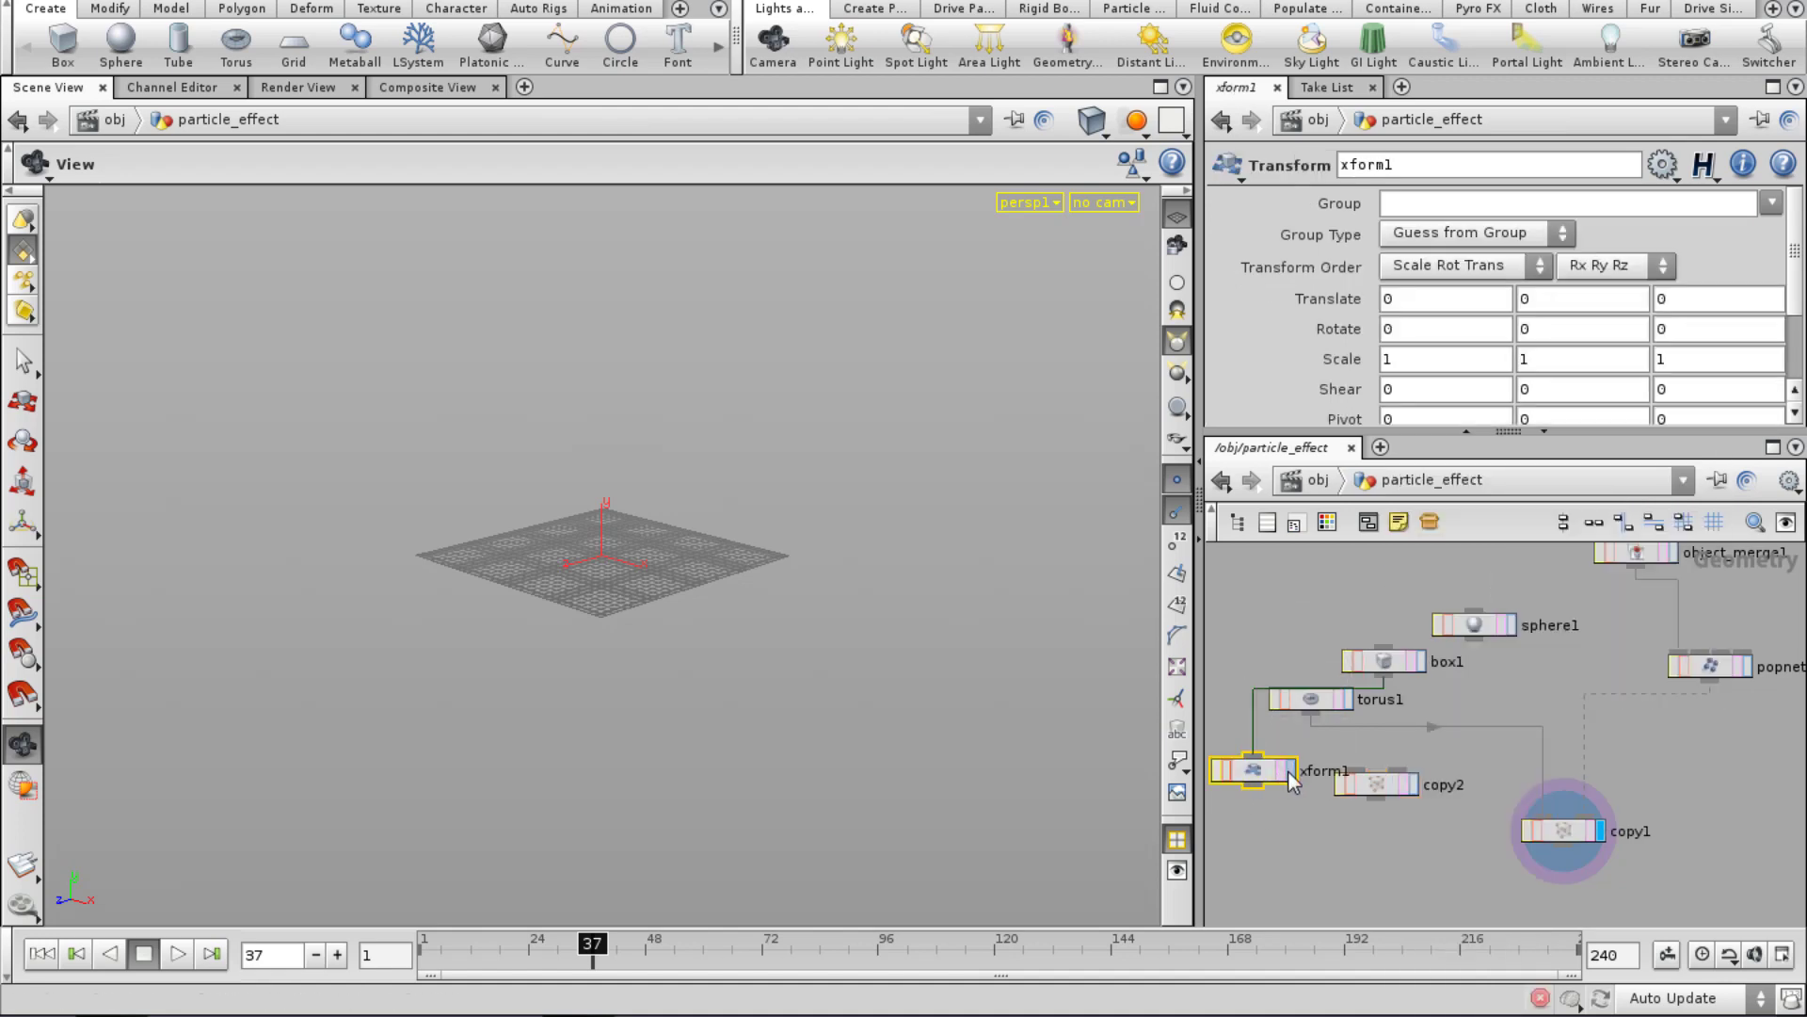
{"action": "left_click", "coordinate": [1290, 770]}
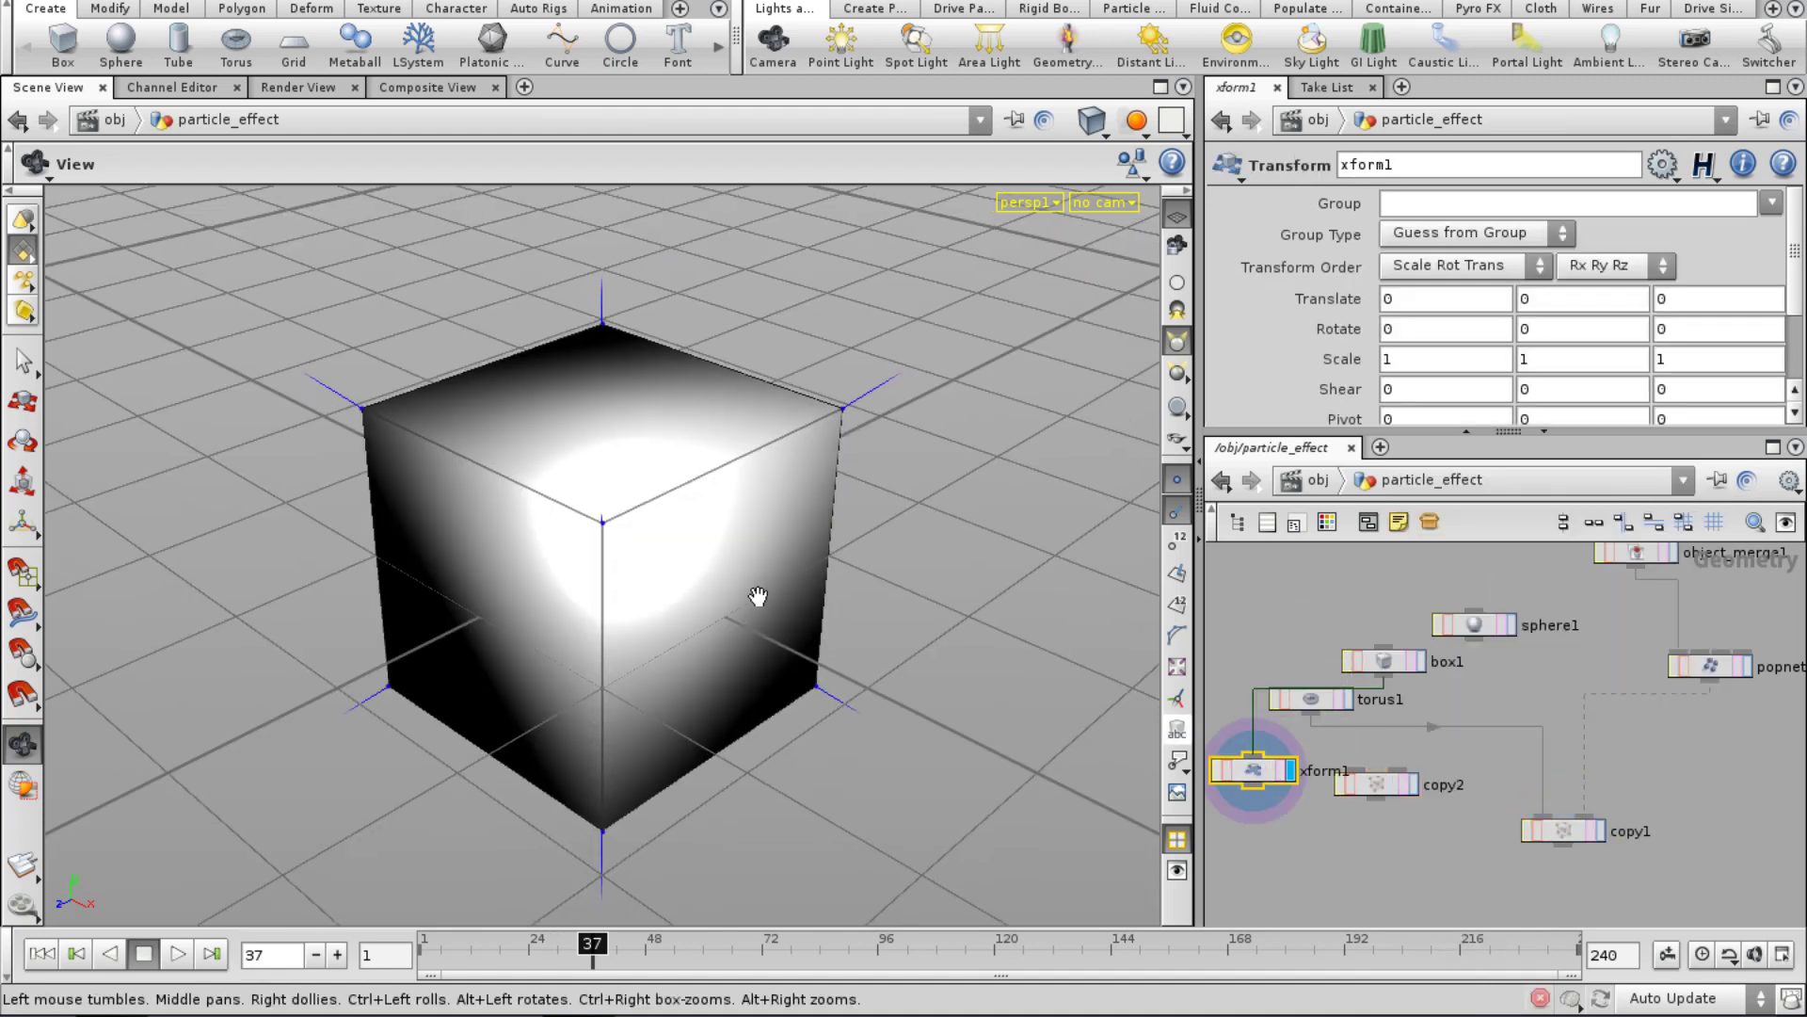
{"action": "middle_click", "coordinate": [1327, 356]}
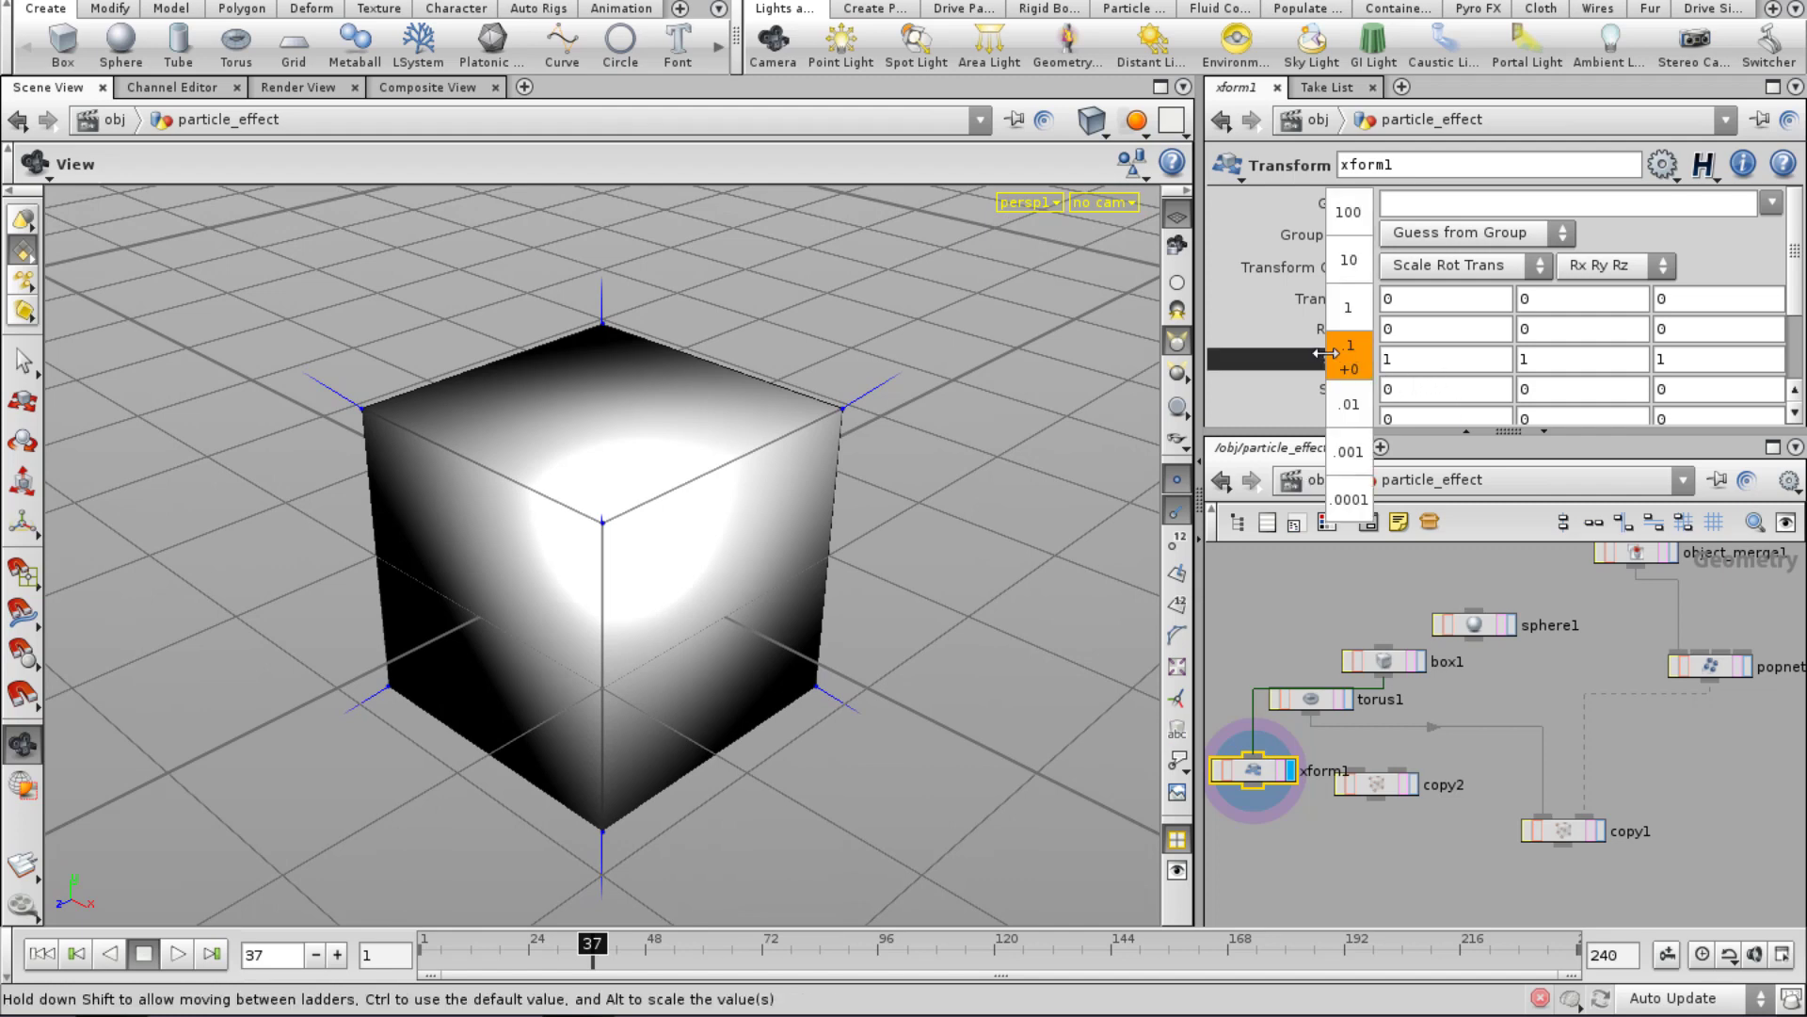
{"action": "middle_click_drag", "start_coordinate": [1326, 354], "coordinate": [1352, 366]}
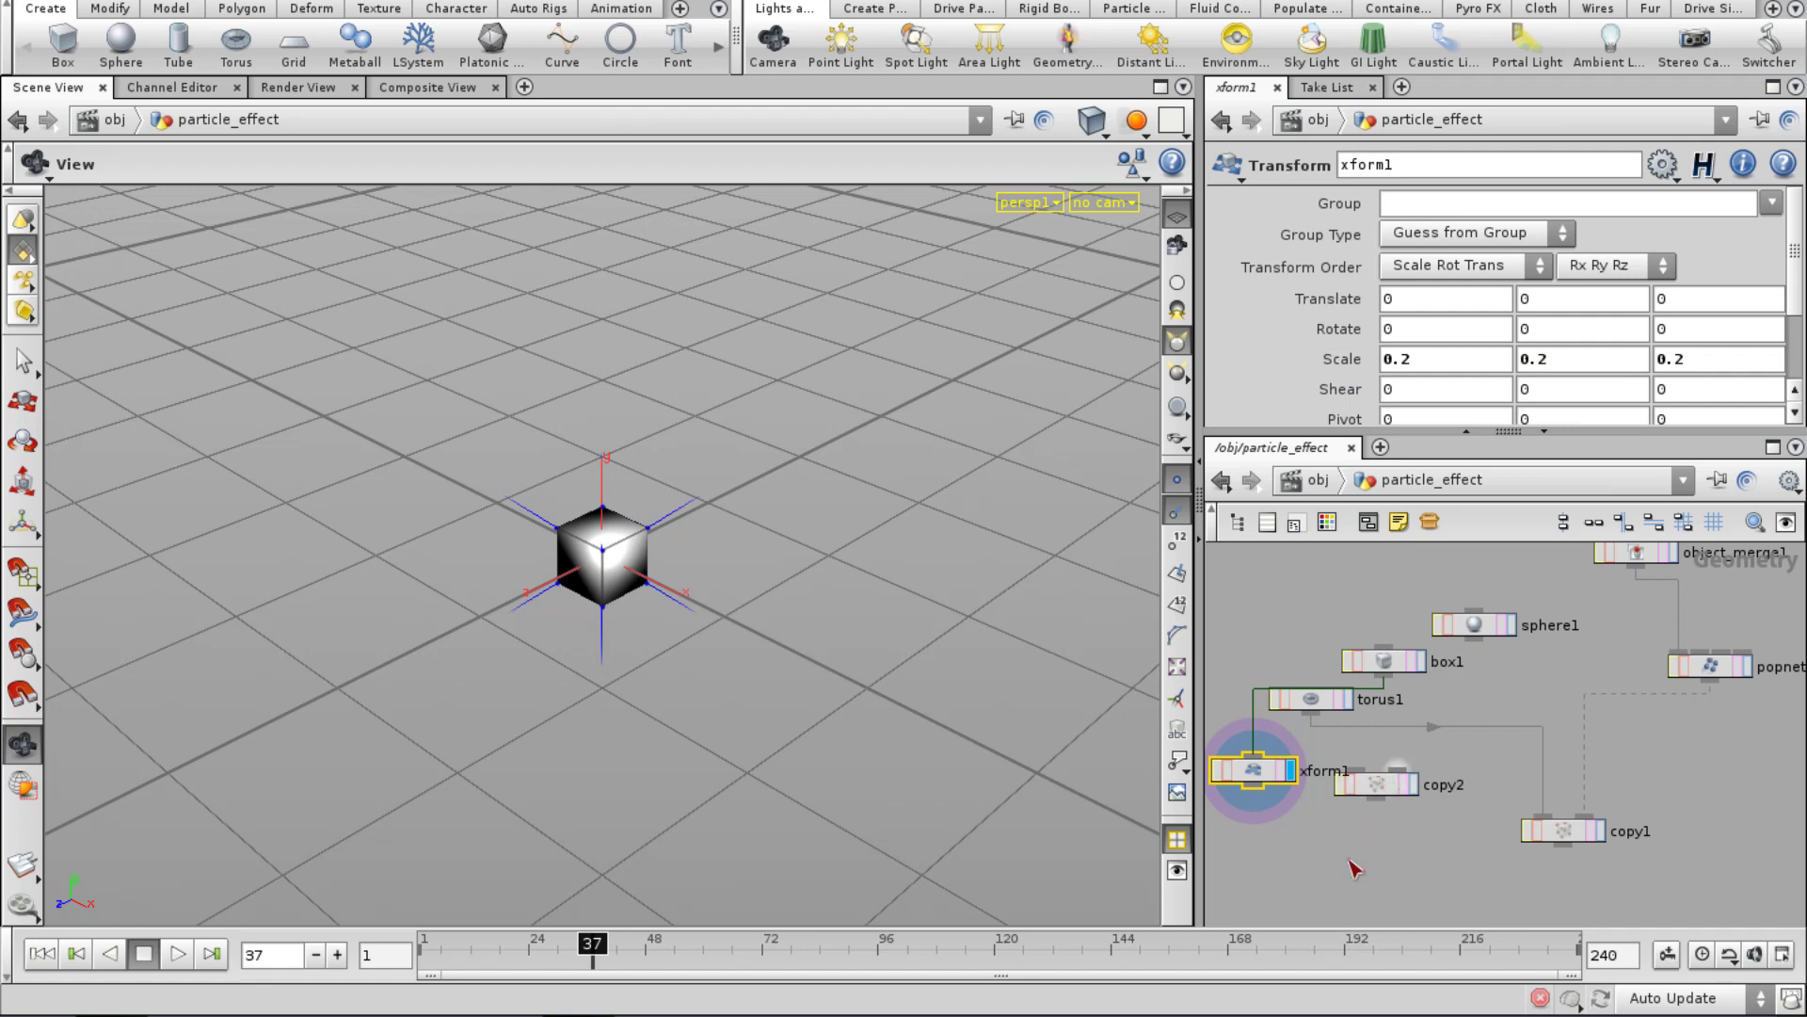
Connect xform1 to copy2's first input and torus1 to its second input, and display copy2.
{"action": "left_click_drag", "start_coordinate": [1377, 792], "coordinate": [1359, 834]}
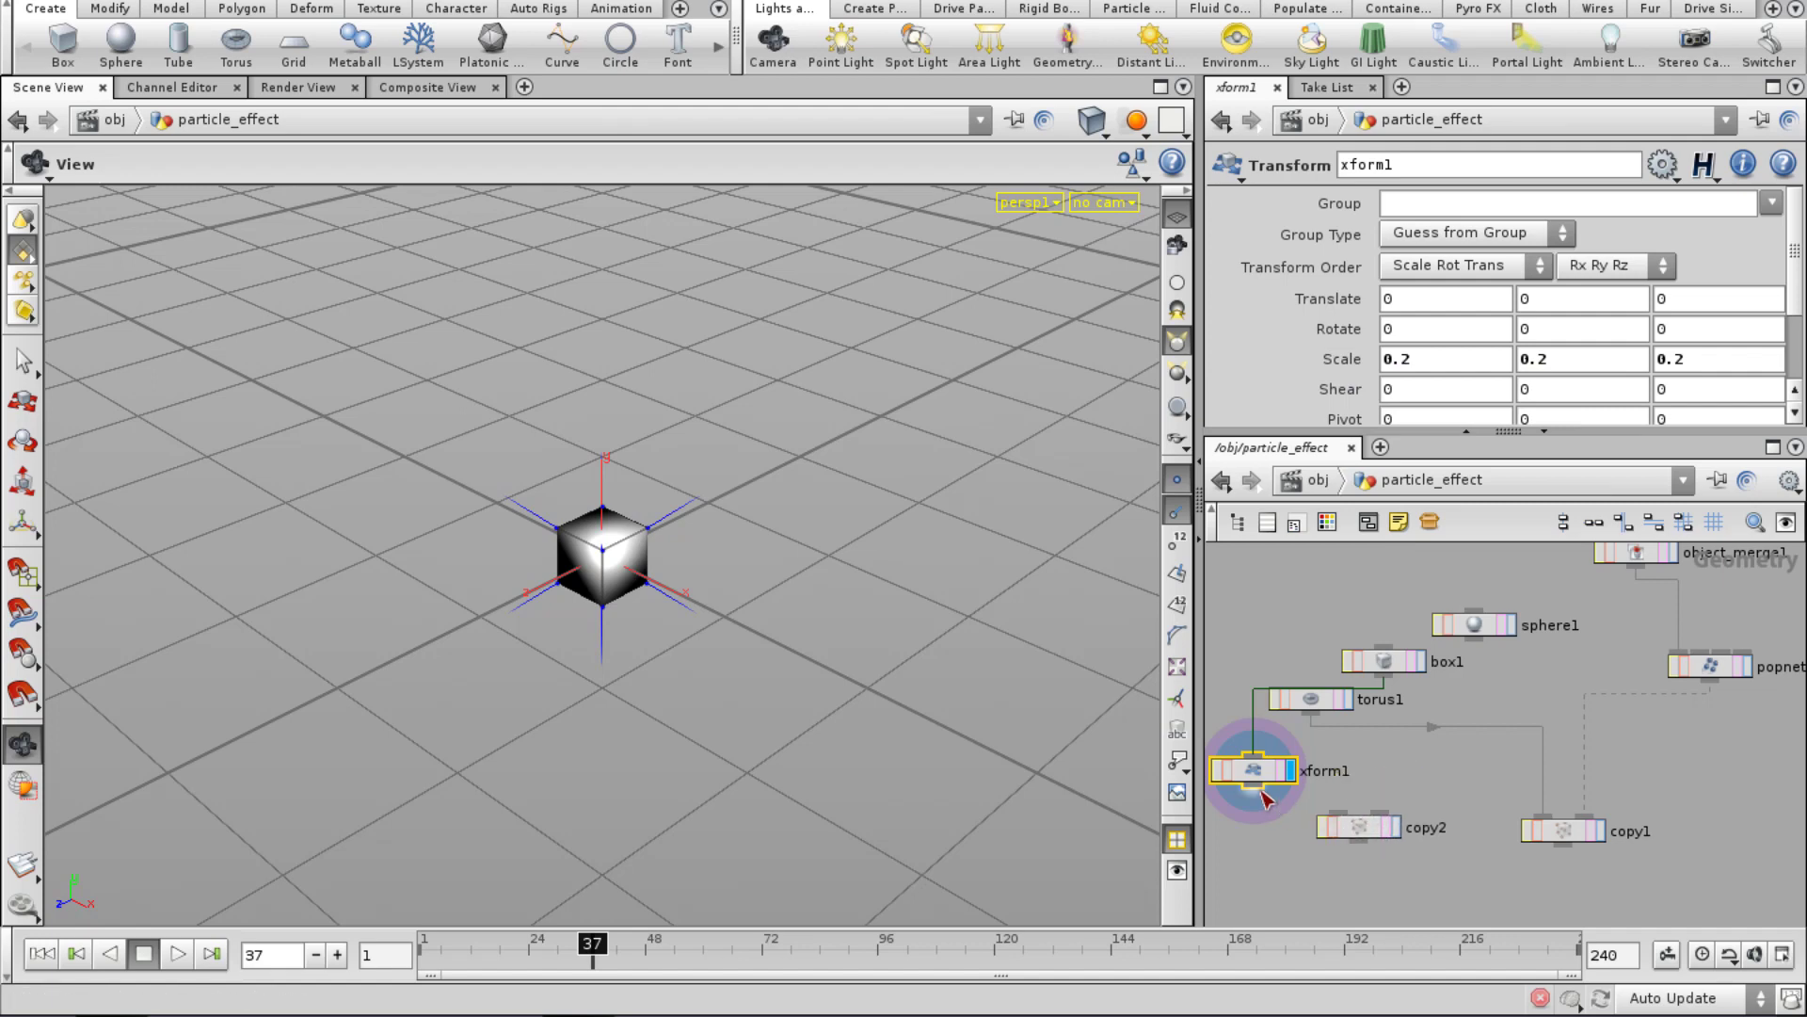
{"action": "left_click_drag", "start_coordinate": [1266, 799], "coordinate": [1382, 820]}
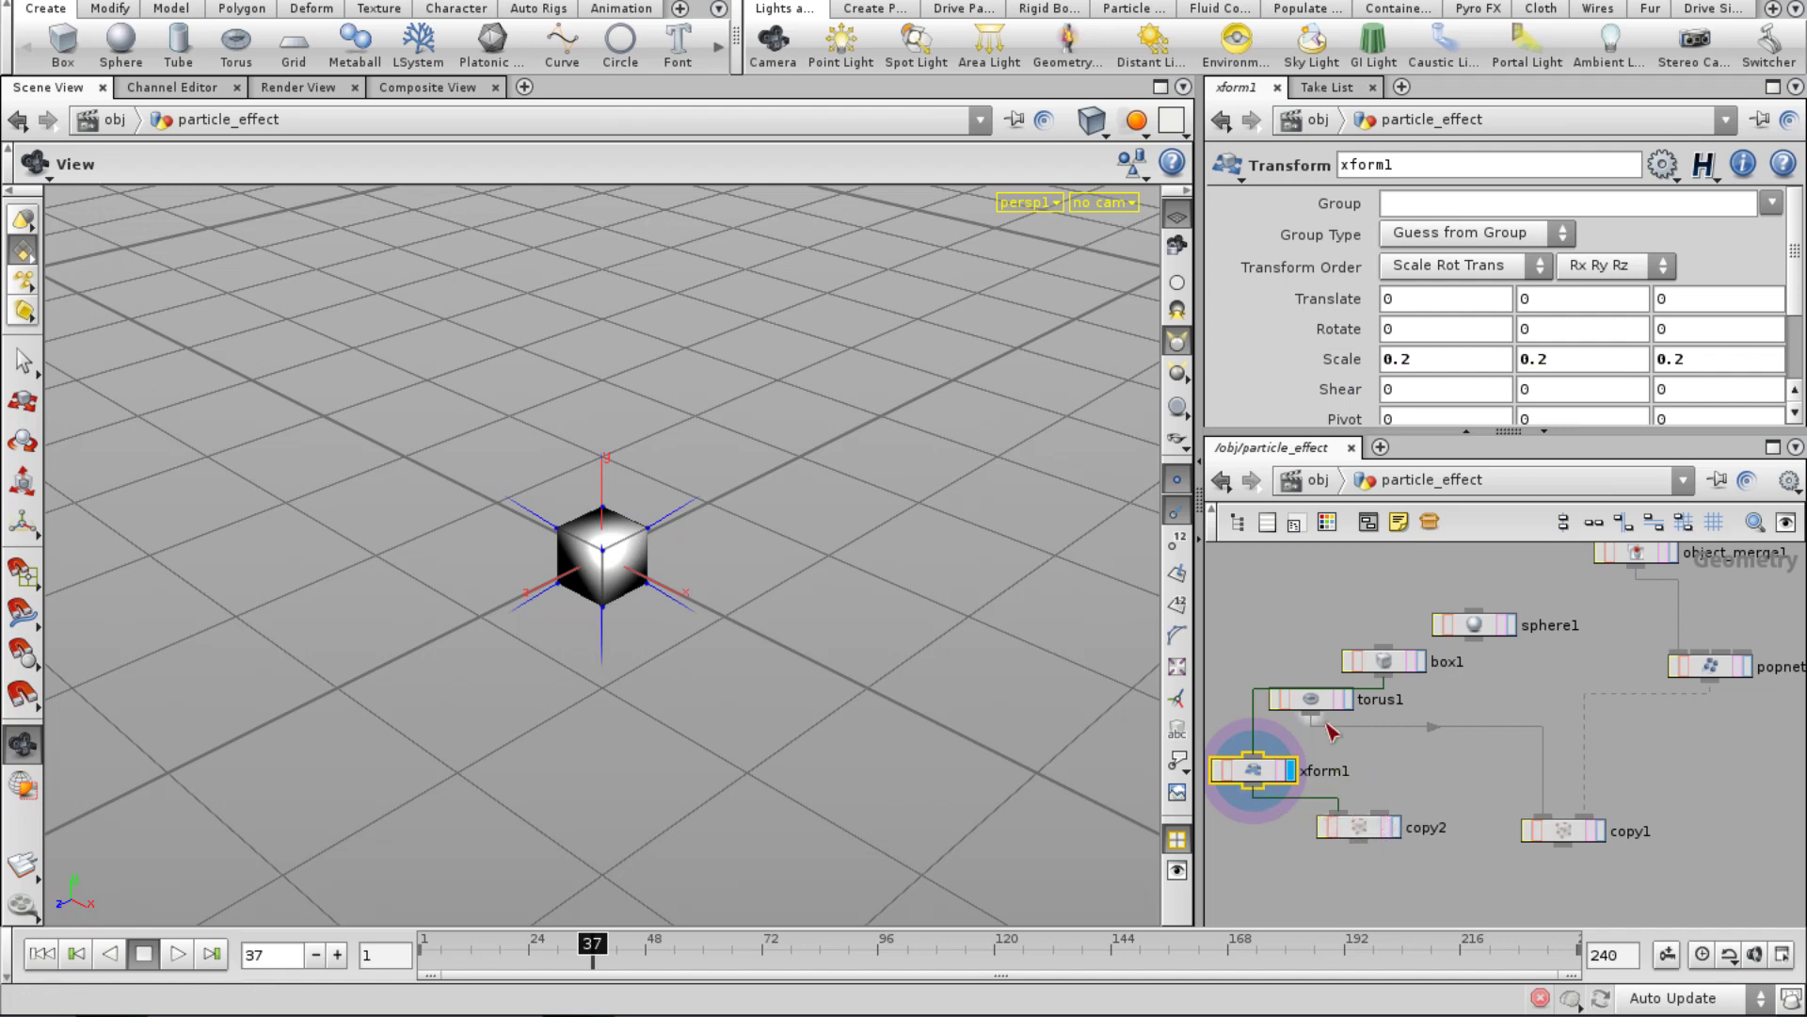
{"action": "left_click", "coordinate": [1395, 828]}
{"action": "scroll", "coordinate": [626, 634], "scroll_direction": "down", "scroll_amount": 3}
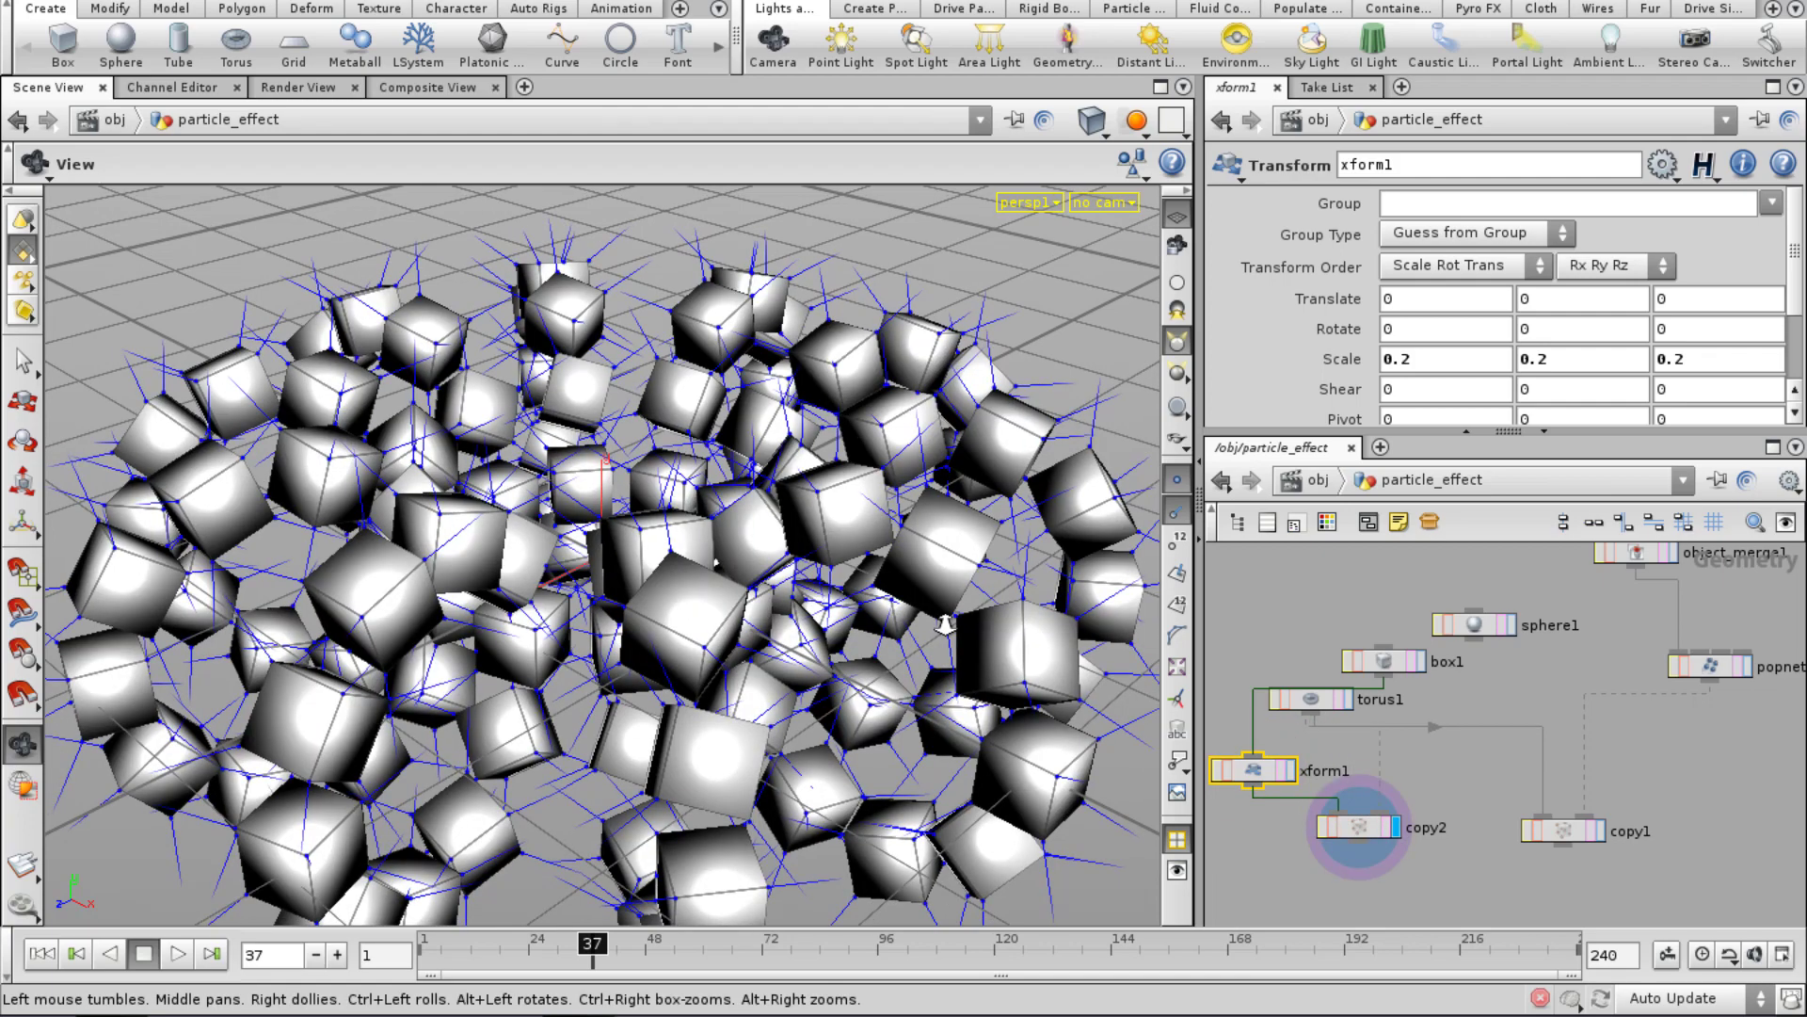
{"action": "left_click_drag", "start_coordinate": [626, 633], "coordinate": [541, 629]}
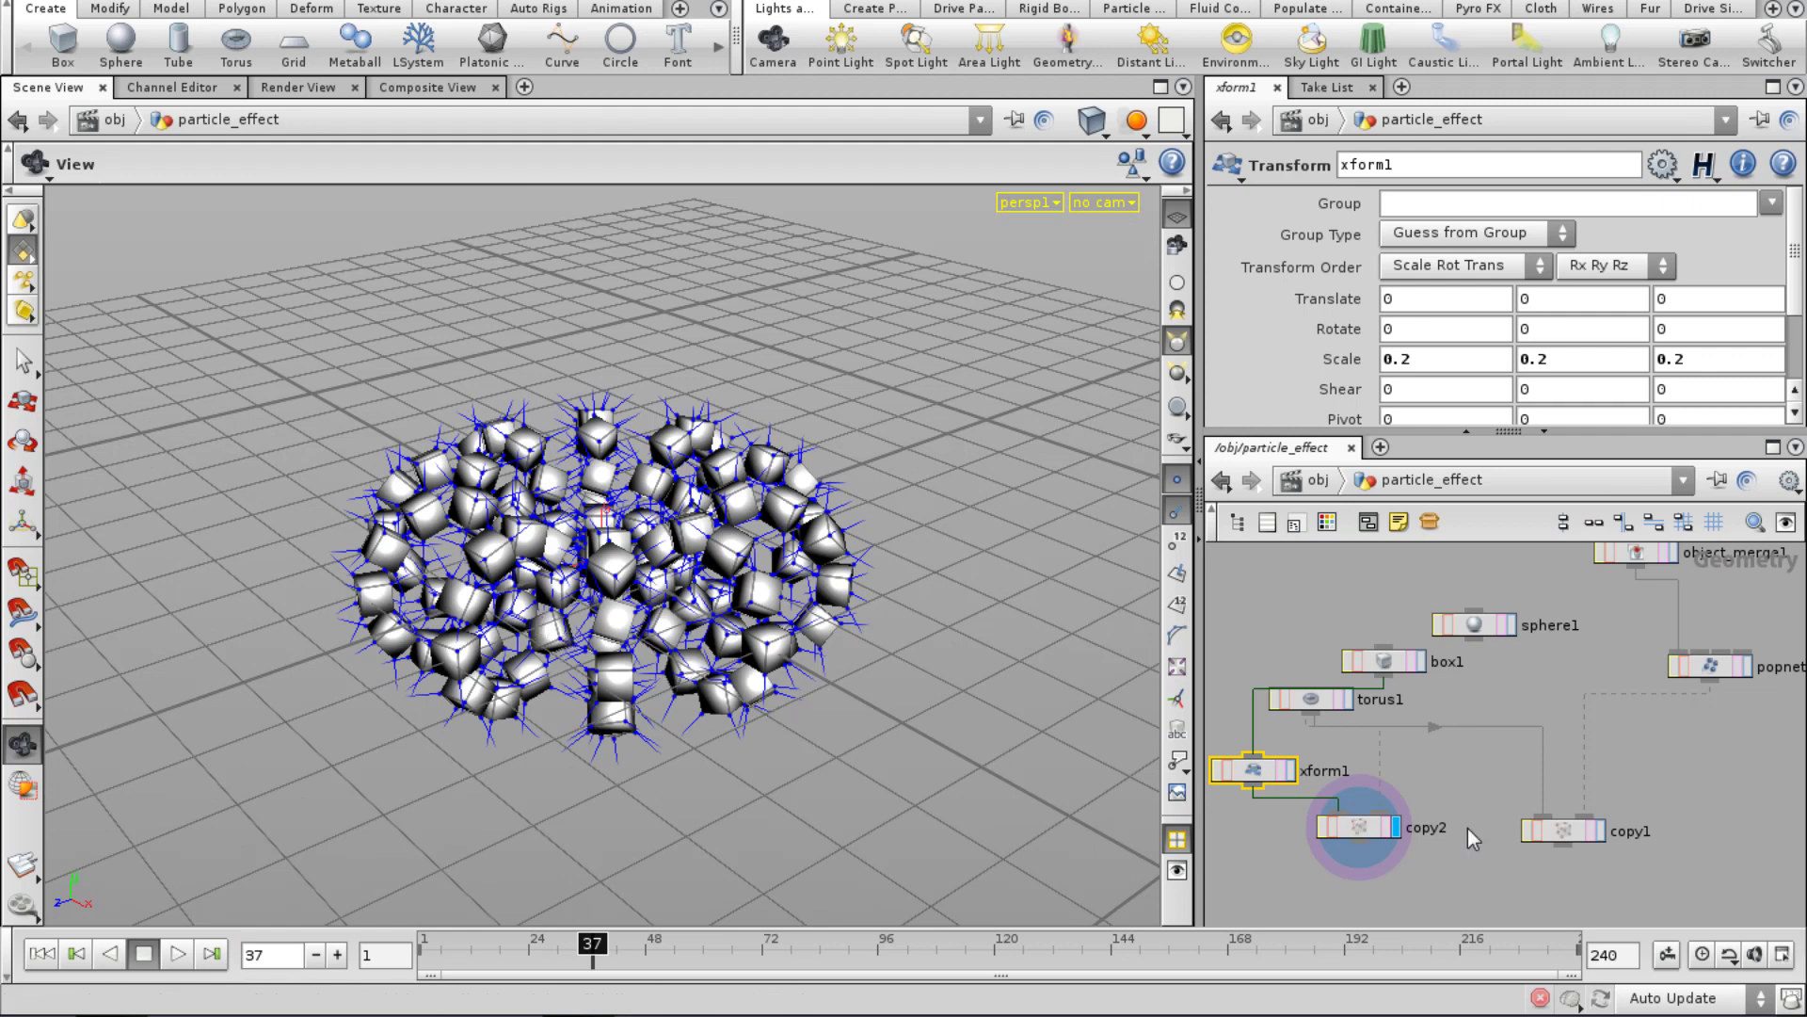
Connect copy2 to copy1's first input in place of torus1, and display copy1.
{"action": "left_click_drag", "start_coordinate": [1377, 859], "coordinate": [1542, 817]}
{"action": "left_click", "coordinate": [1599, 831]}
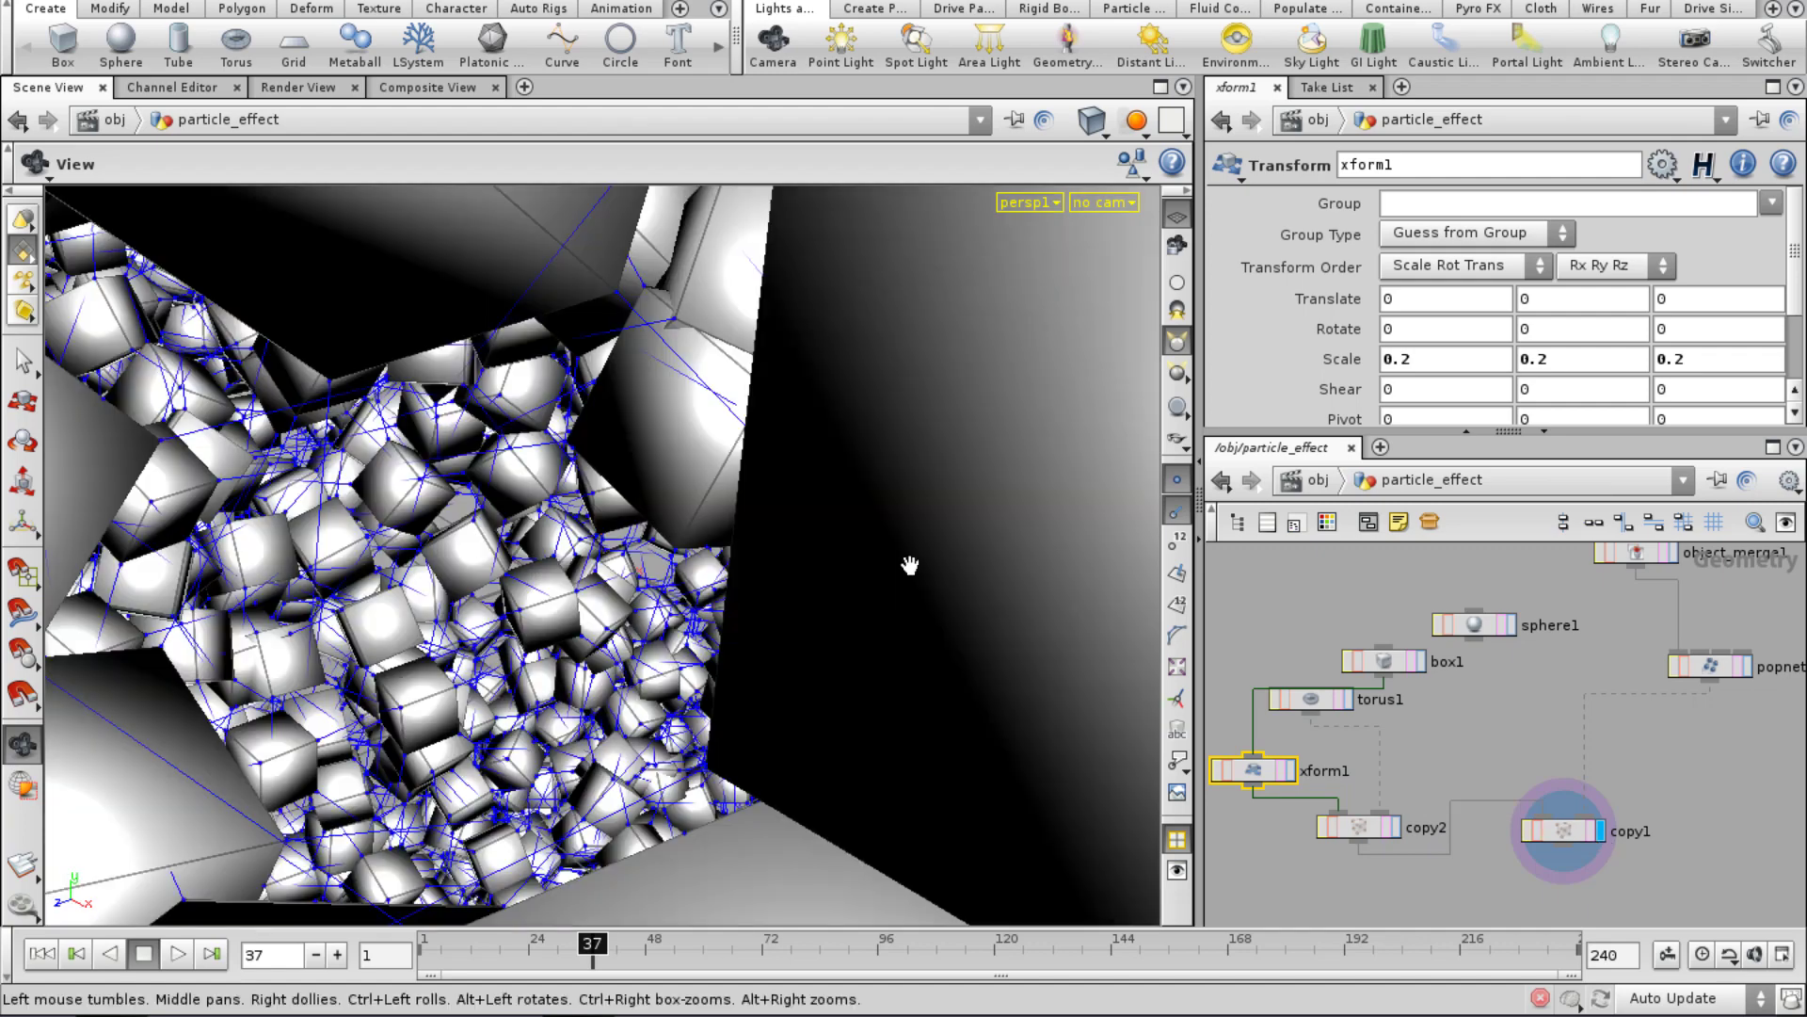
{"action": "right_click_drag", "start_coordinate": [914, 541], "coordinate": [273, 623]}
{"action": "left_click_drag", "start_coordinate": [586, 653], "coordinate": [595, 578]}
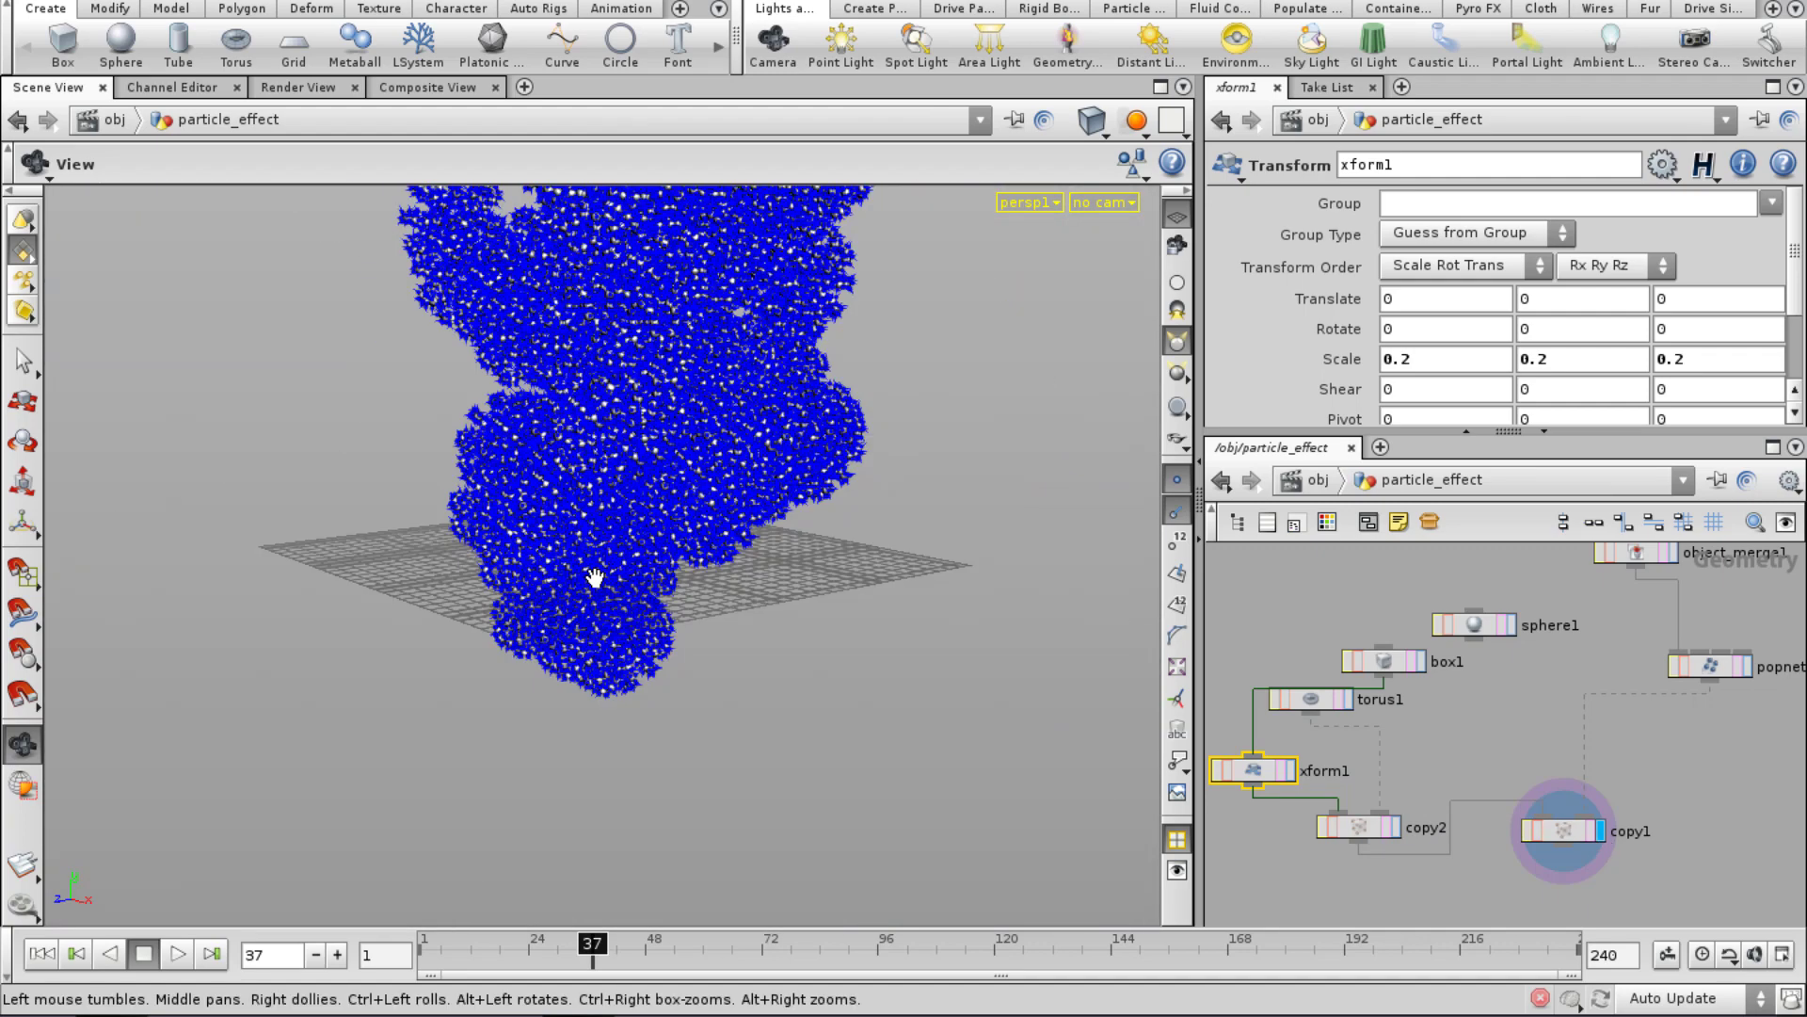
Turn off the display of points and point normals in the viewport.
{"action": "left_click", "coordinate": [1176, 511]}
{"action": "left_click", "coordinate": [1177, 479]}
{"action": "right_click_drag", "start_coordinate": [669, 457], "coordinate": [867, 412]}
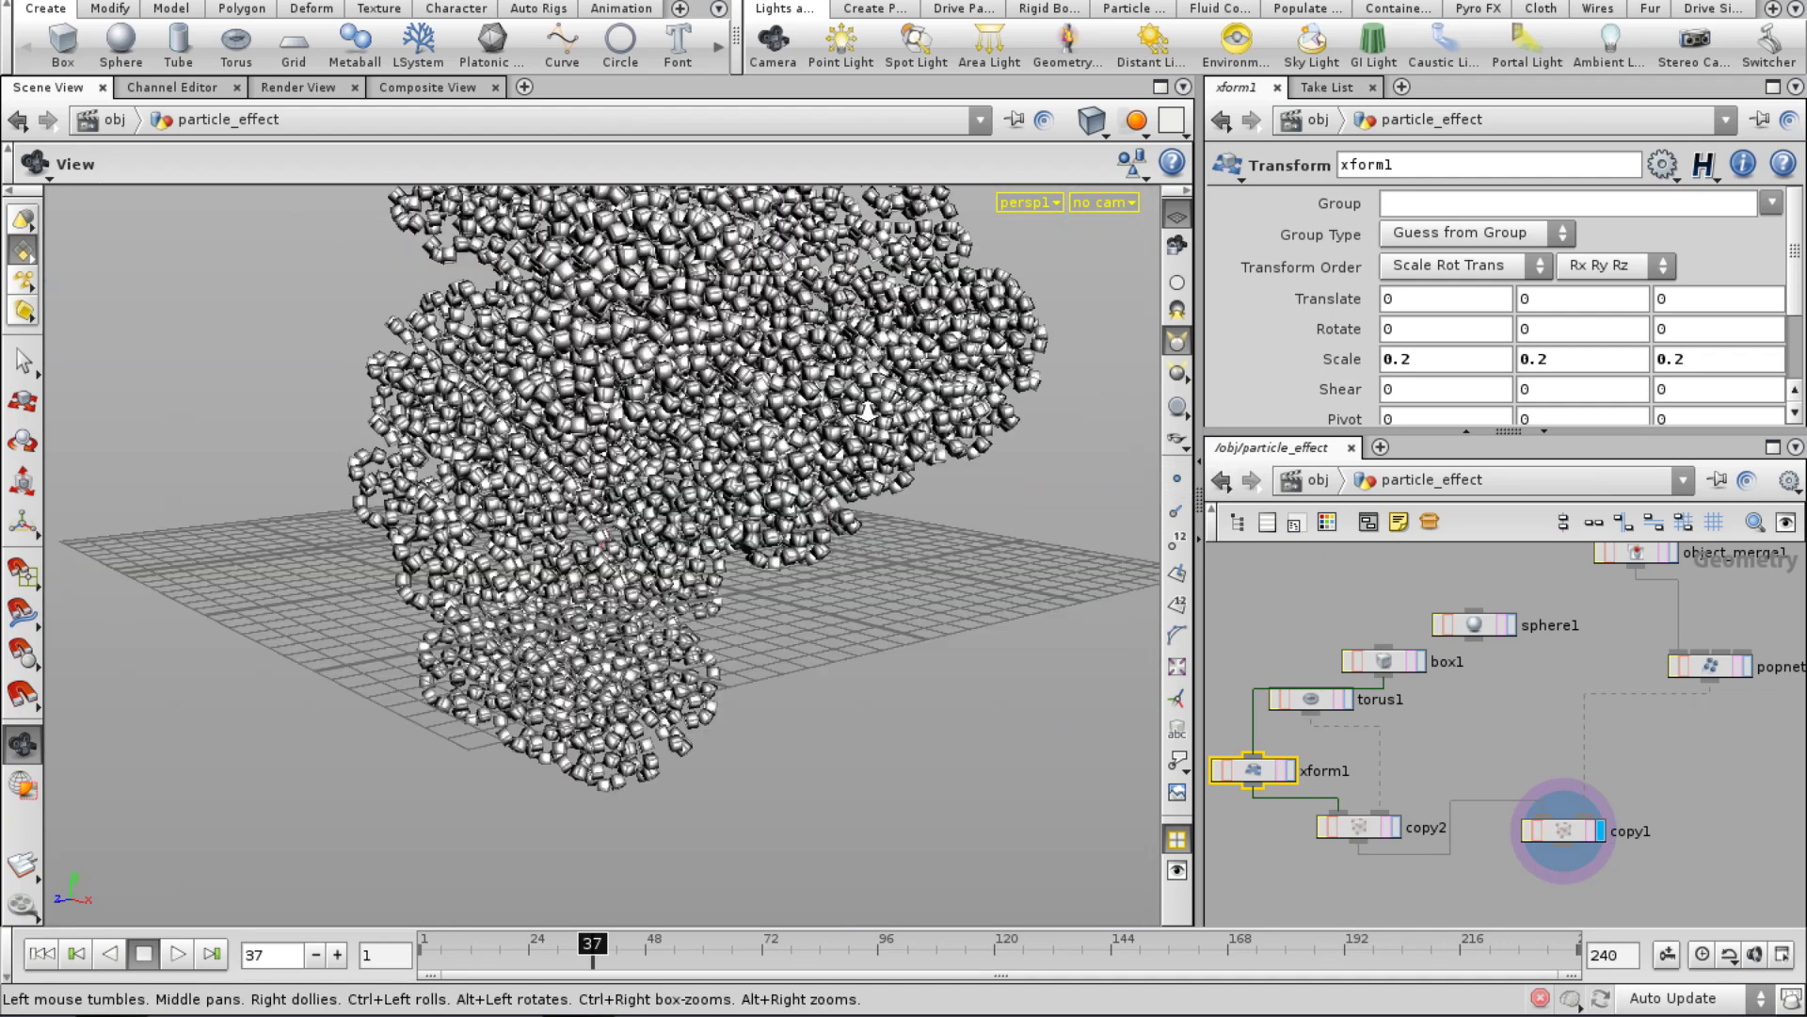
{"action": "middle_click_drag", "start_coordinate": [867, 412], "coordinate": [811, 551]}
{"action": "right_click_drag", "start_coordinate": [811, 551], "coordinate": [761, 559]}
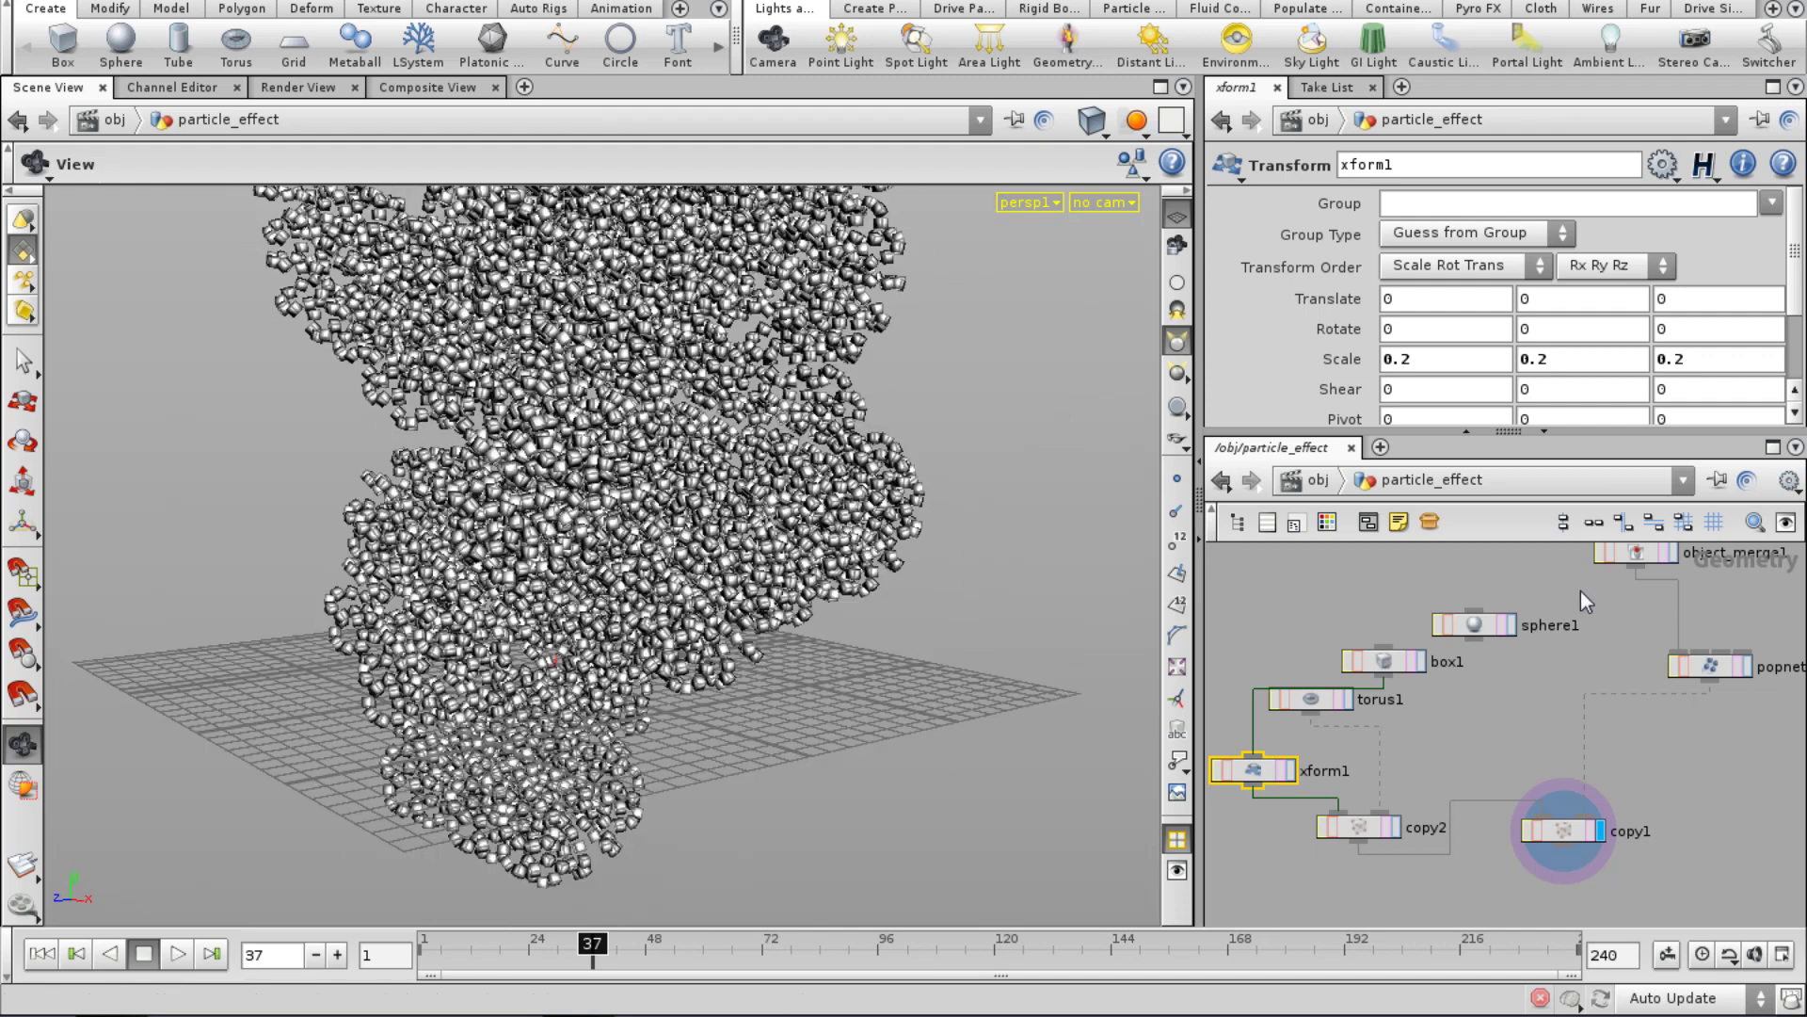
Connect sphere1 to xform1 in place of box1, and move box1 aside in the network.
{"action": "left_click_drag", "start_coordinate": [1473, 639], "coordinate": [1254, 756]}
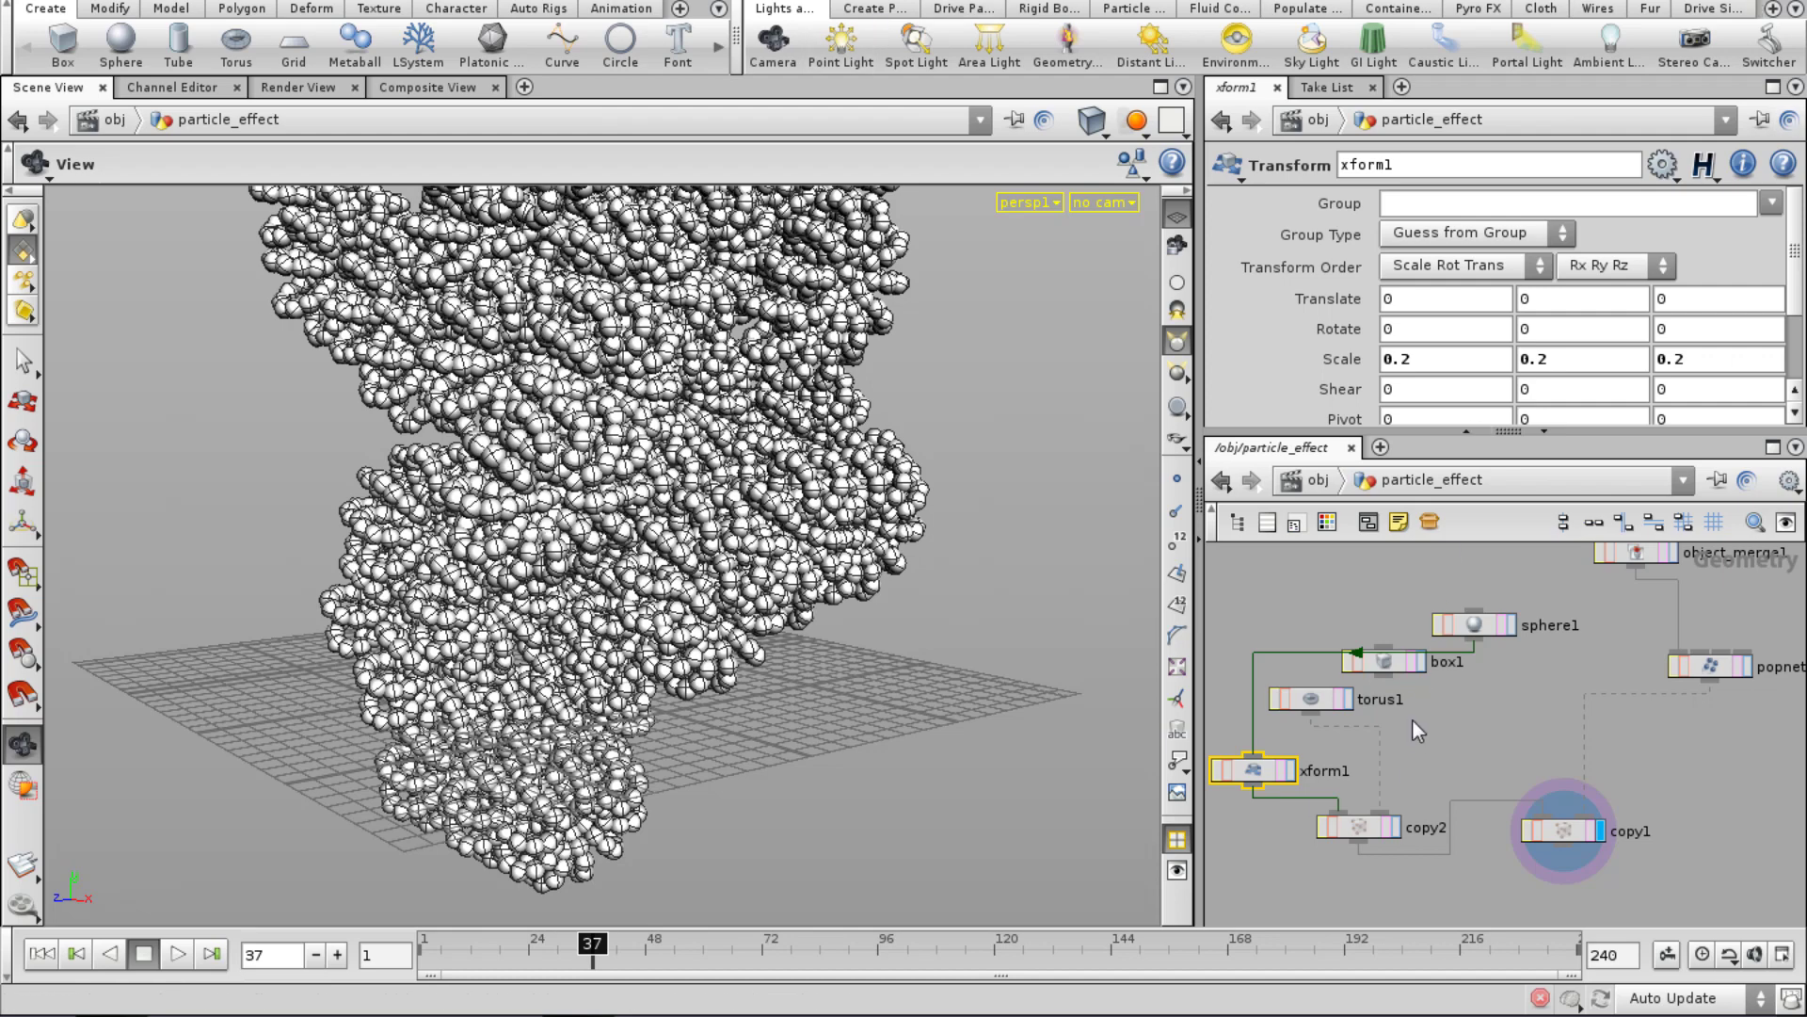
{"action": "middle_click_drag", "start_coordinate": [1412, 719], "coordinate": [1497, 687]}
{"action": "left_click_drag", "start_coordinate": [1433, 663], "coordinate": [1334, 614]}
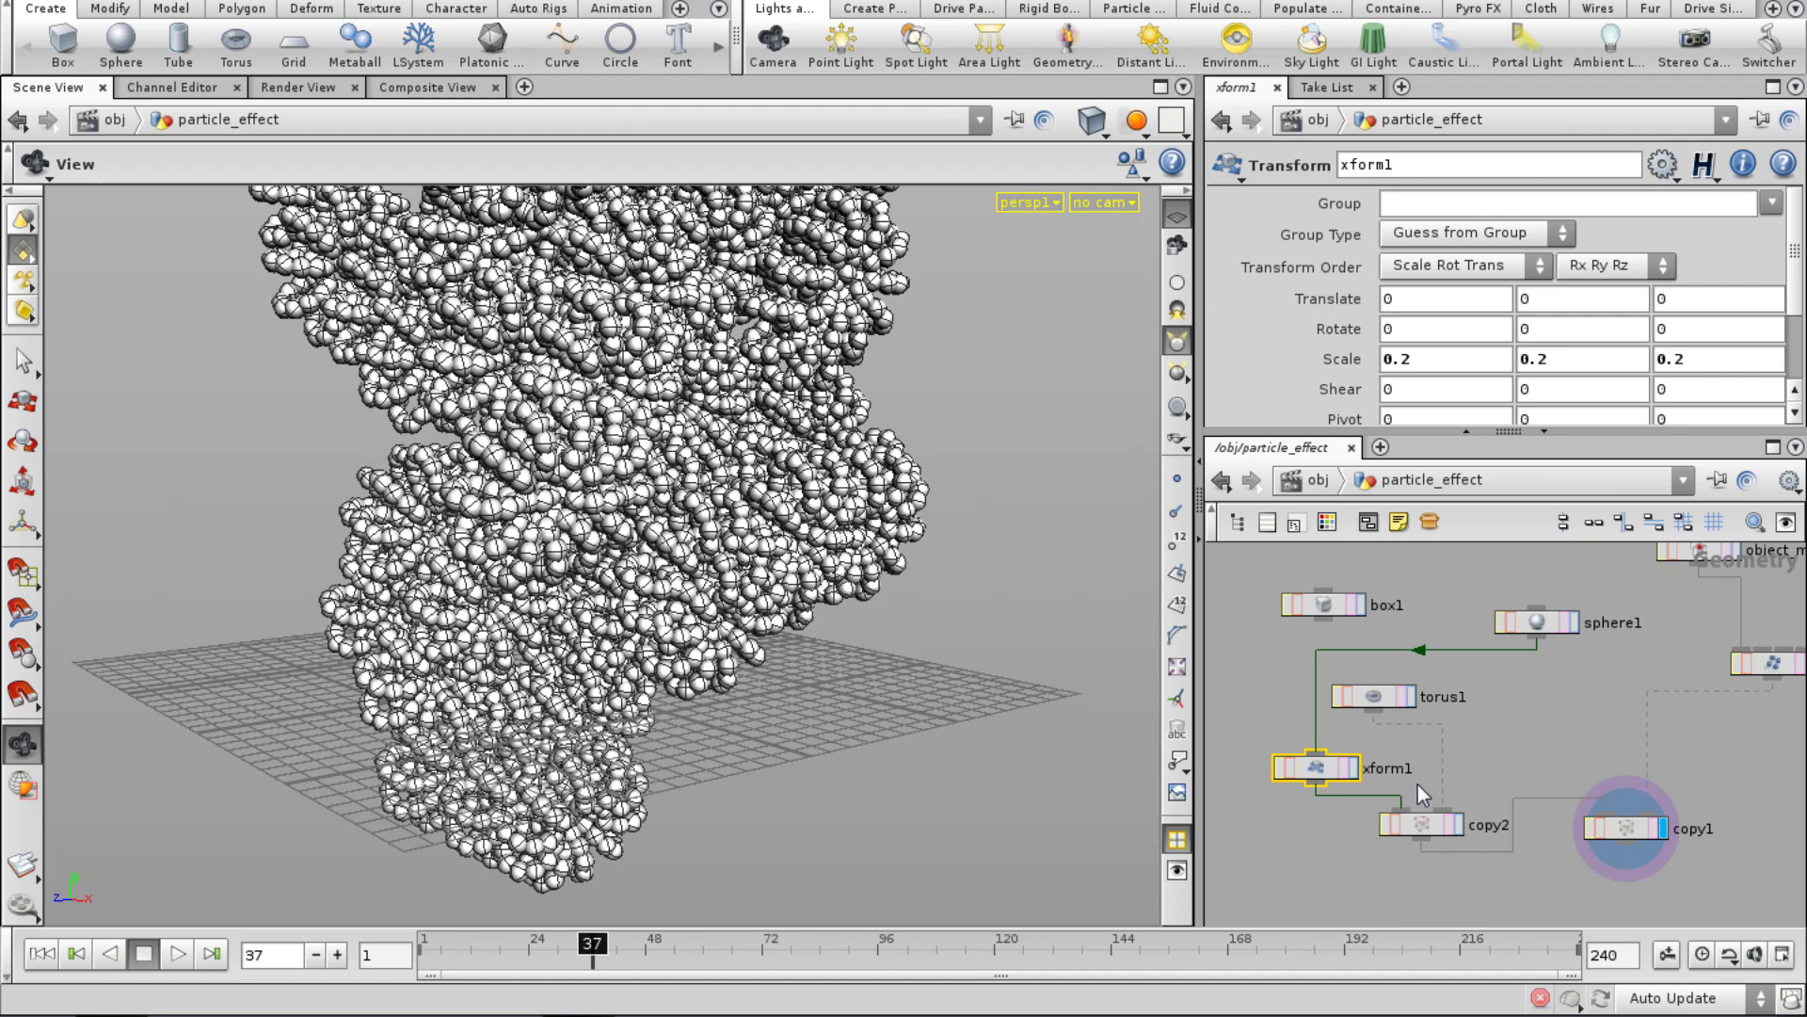
{"action": "middle_click_drag", "start_coordinate": [1331, 850], "coordinate": [1341, 846]}
{"action": "left_click", "coordinate": [1341, 847]}
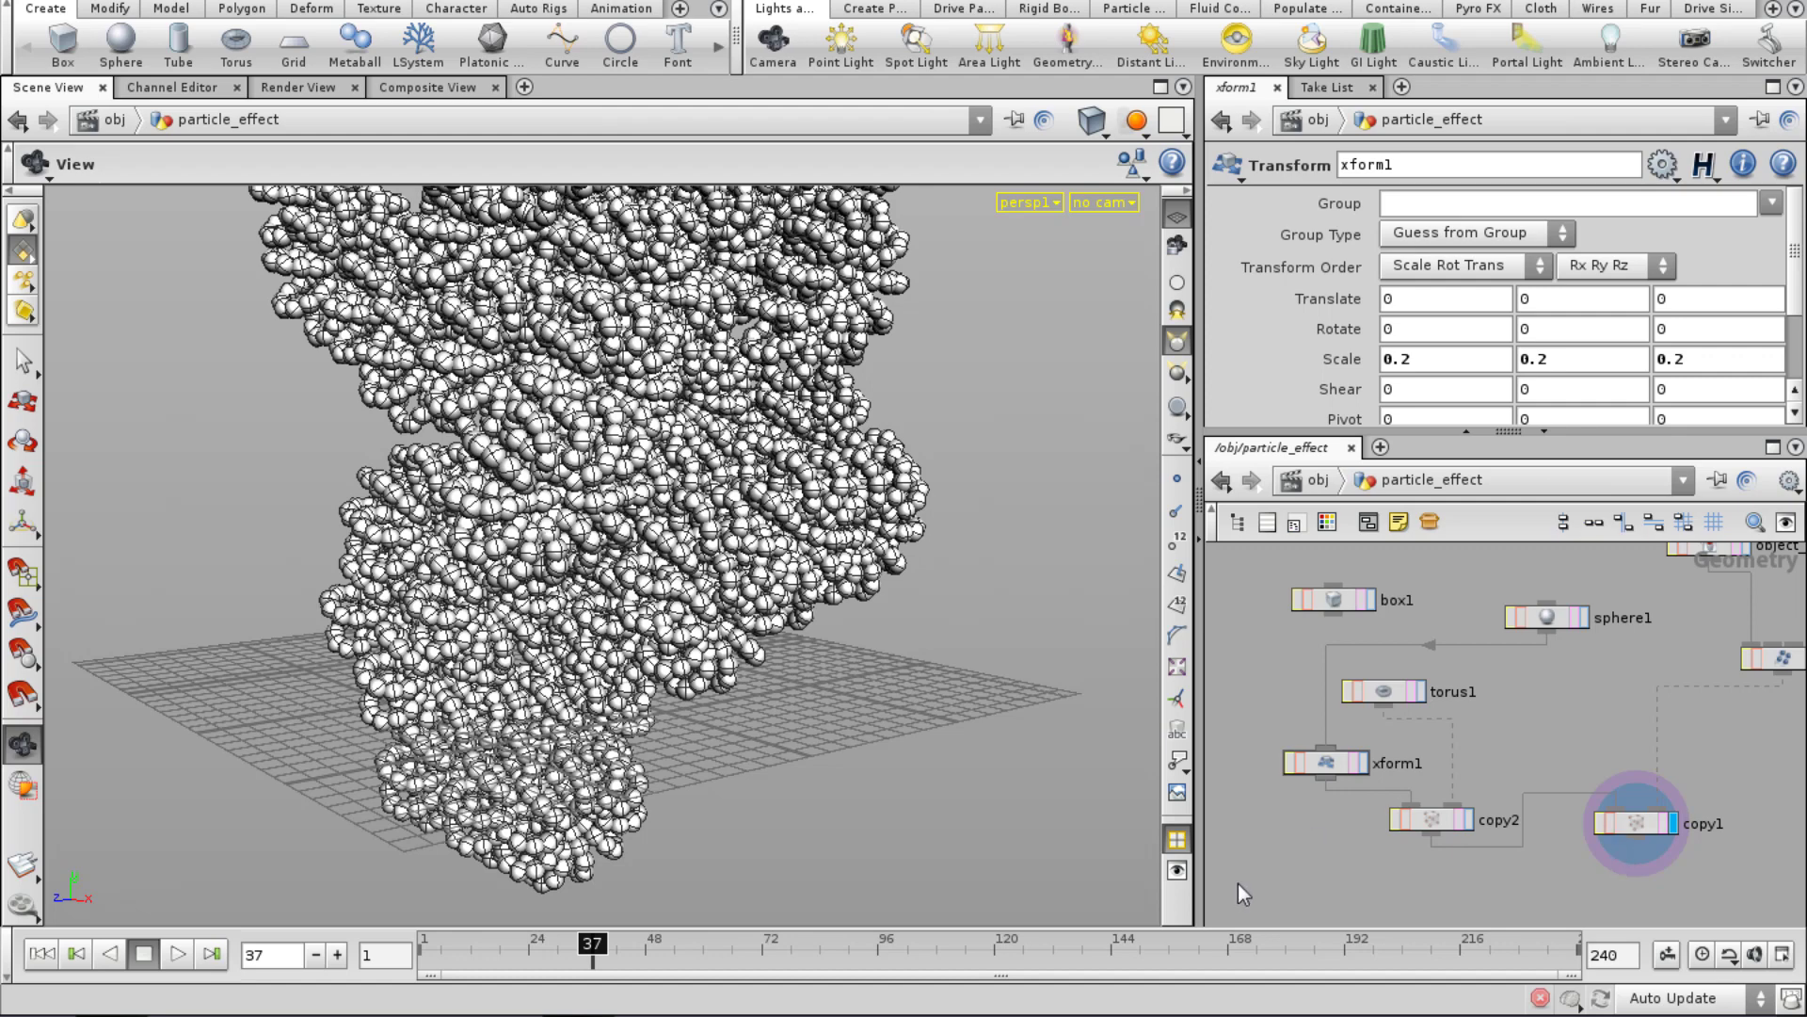
Delete the copy2 and xform1 nodes from the network.
{"action": "left_click_drag", "start_coordinate": [1384, 822], "coordinate": [1384, 817]}
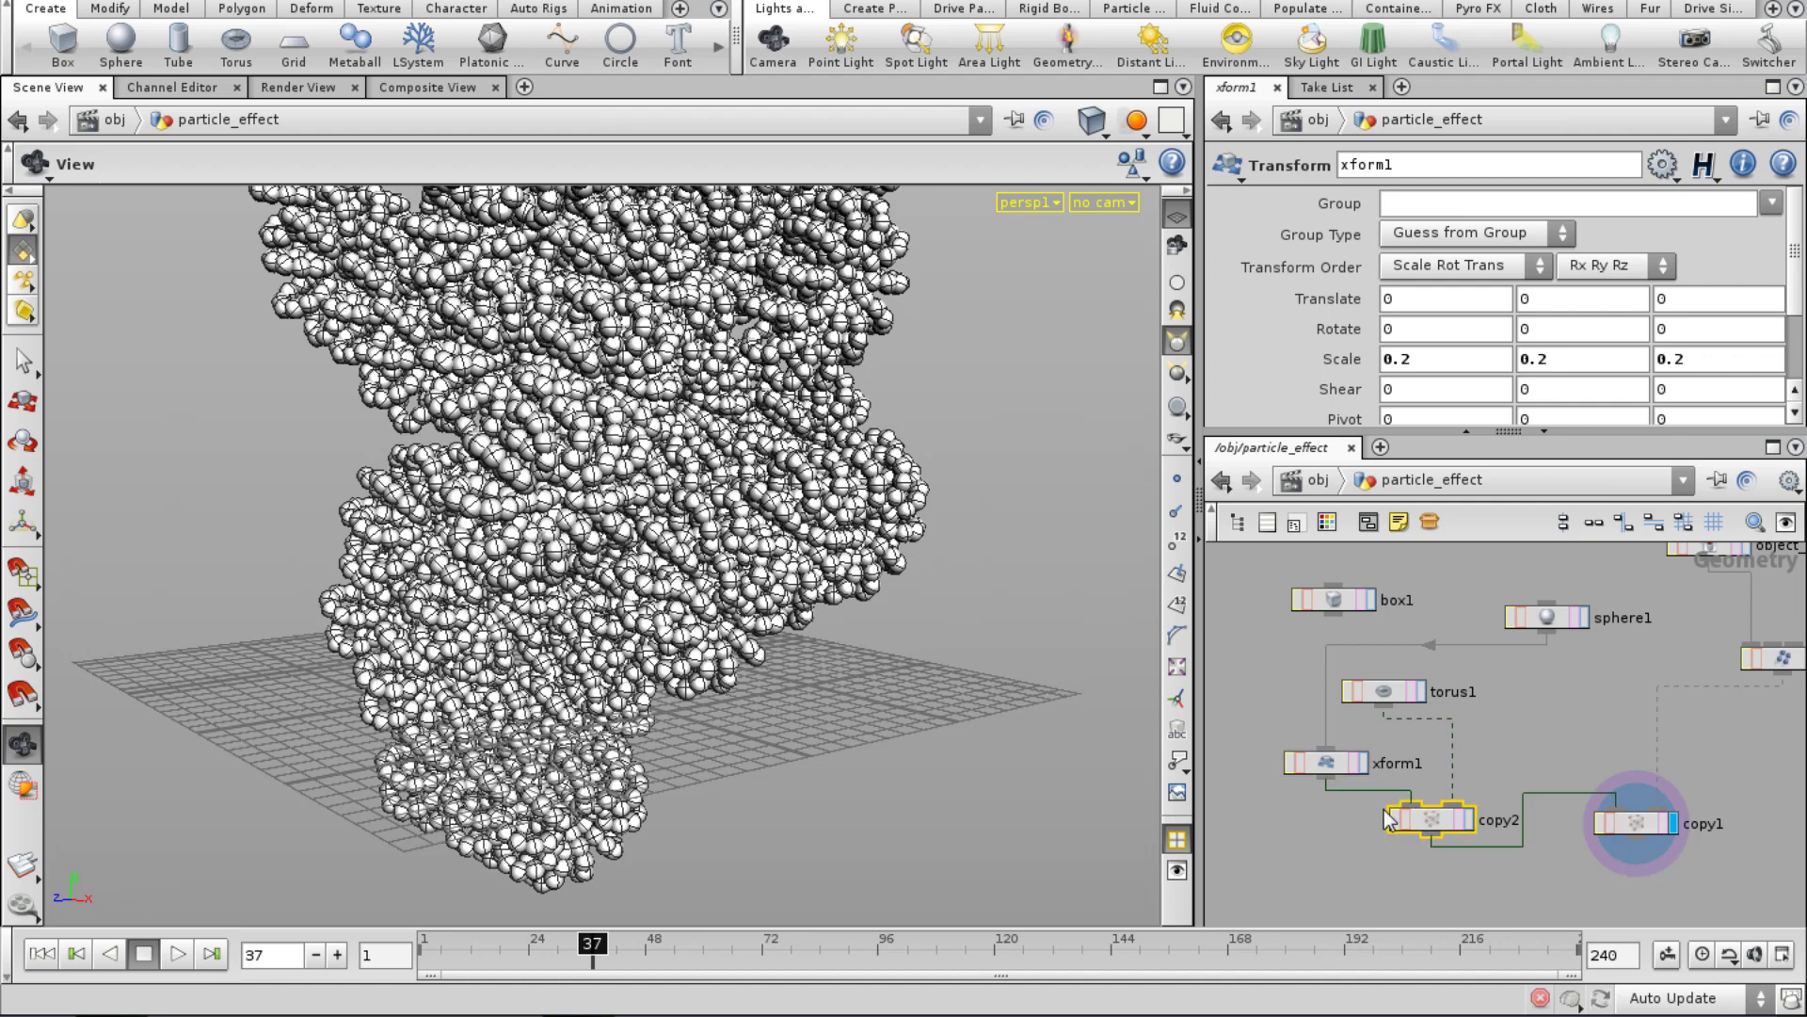
{"action": "key", "text": "Delete"}
{"action": "left_click", "coordinate": [1328, 764]}
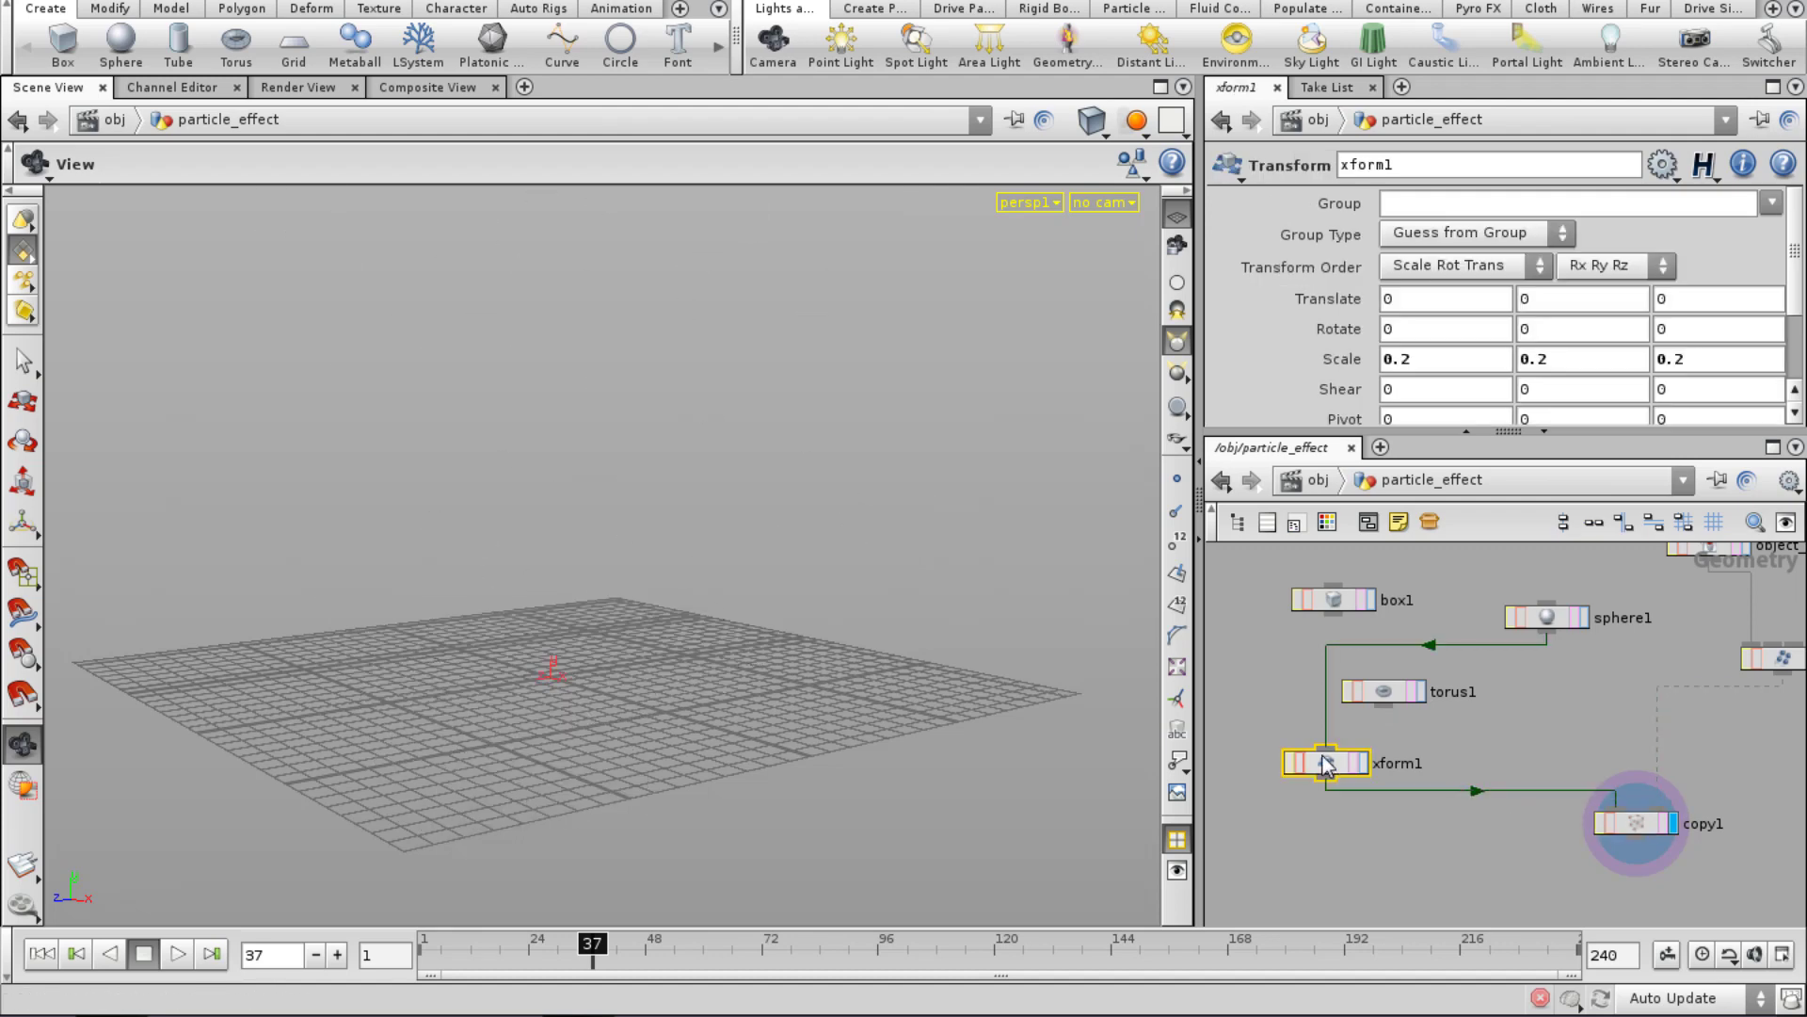
{"action": "key", "text": "Delete"}
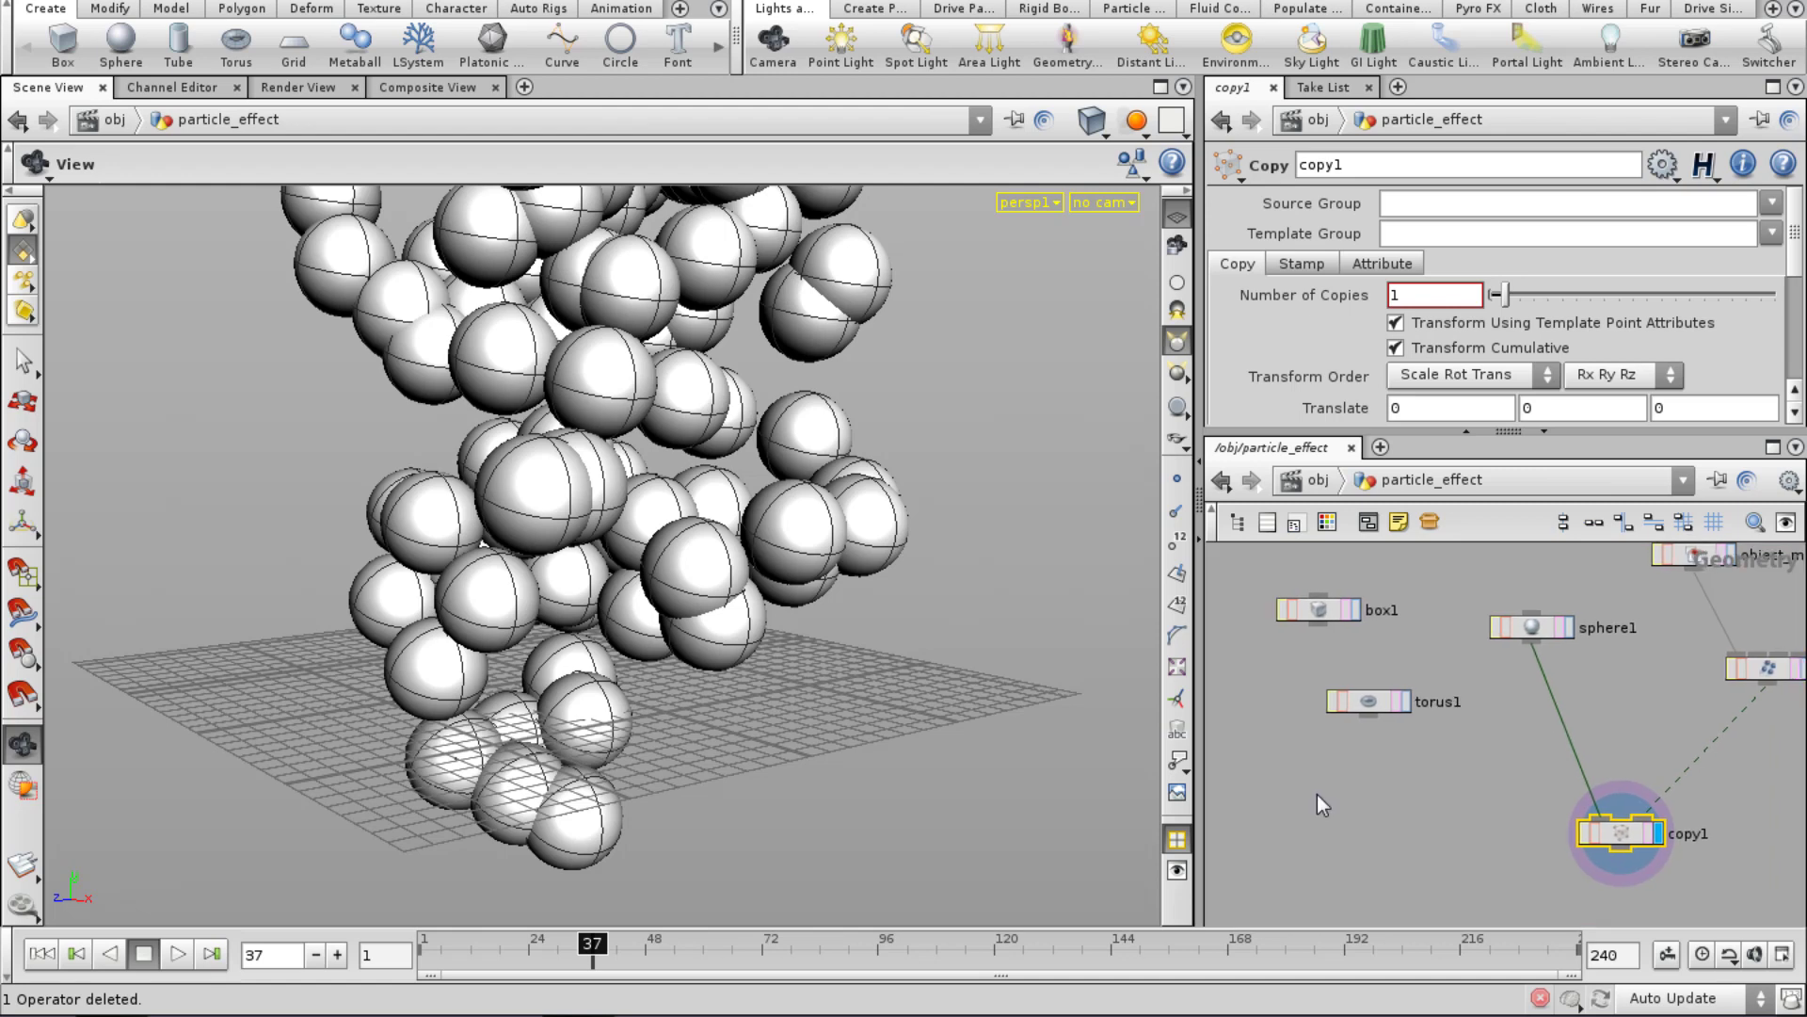
Add a Switch node below torus1 in the network.
{"action": "key", "text": "Tab"}
{"action": "type", "text": "sweep"}
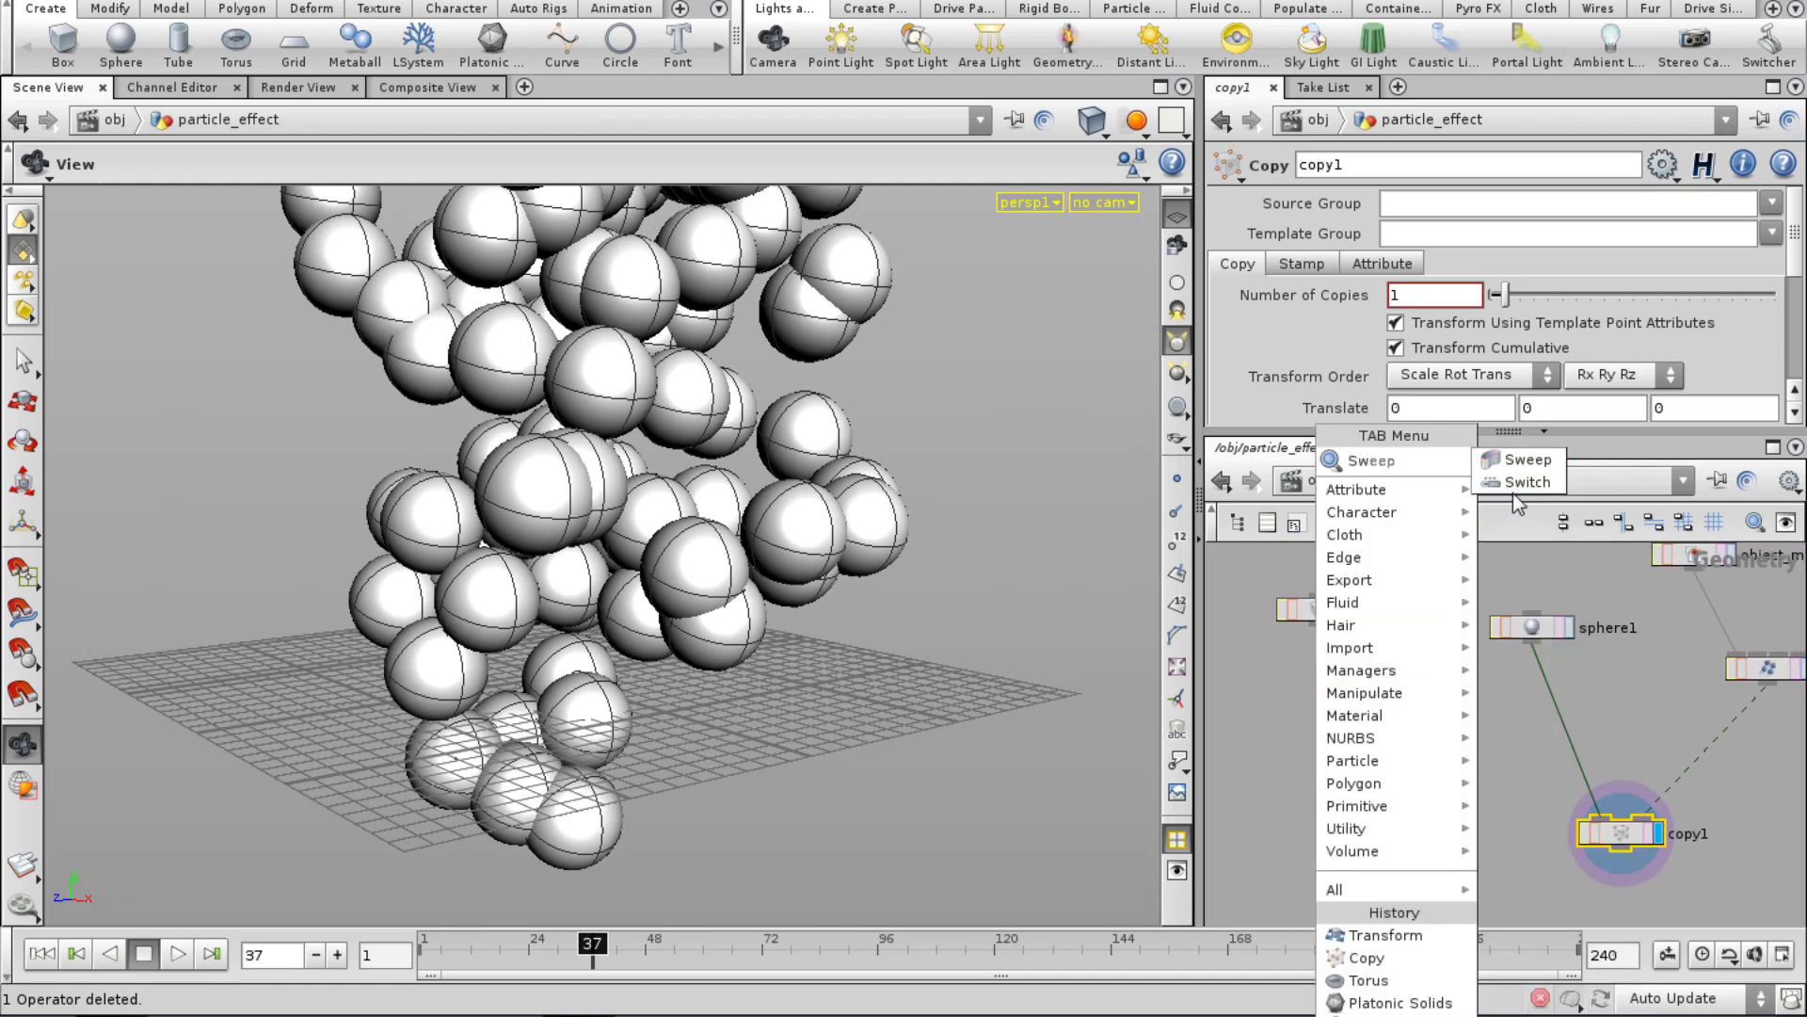
{"action": "left_click", "coordinate": [1512, 461]}
{"action": "left_click", "coordinate": [1370, 800]}
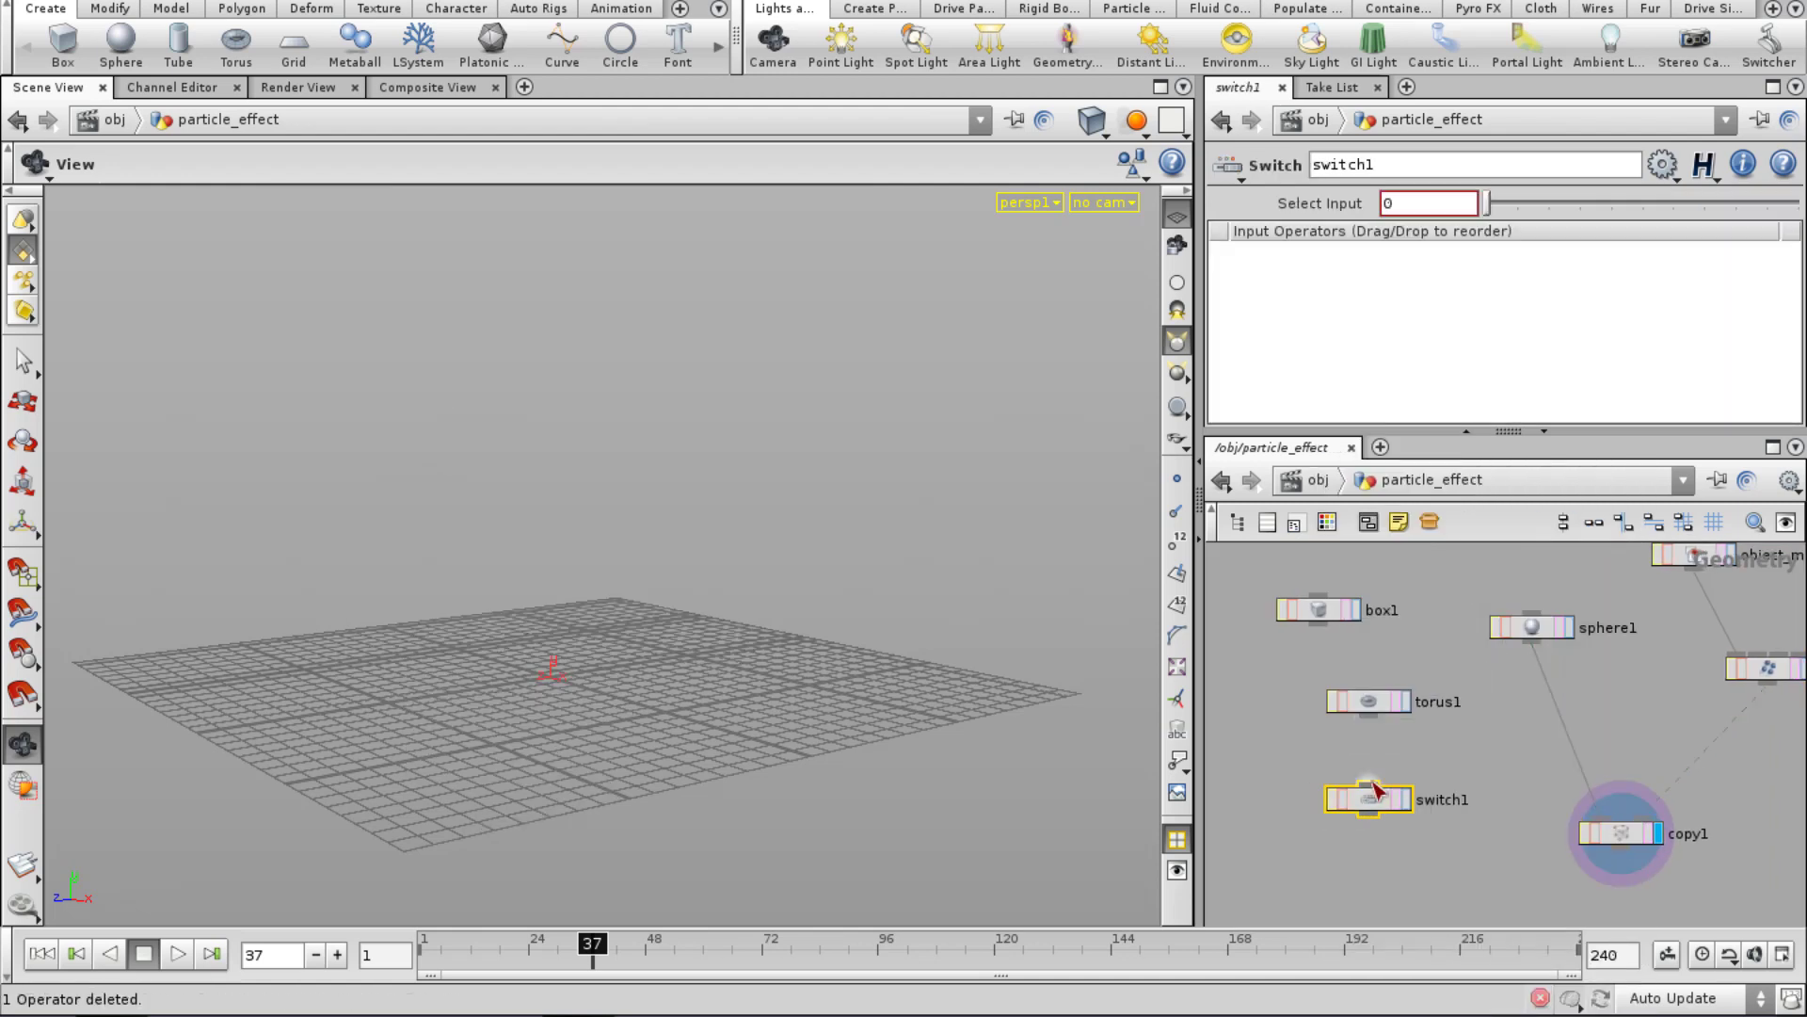
Connect torus1 and box1 as the first two inputs of switch1, and display switch1.
{"action": "left_click", "coordinate": [1372, 782]}
{"action": "left_click", "coordinate": [1382, 720]}
{"action": "left_click", "coordinate": [1373, 783]}
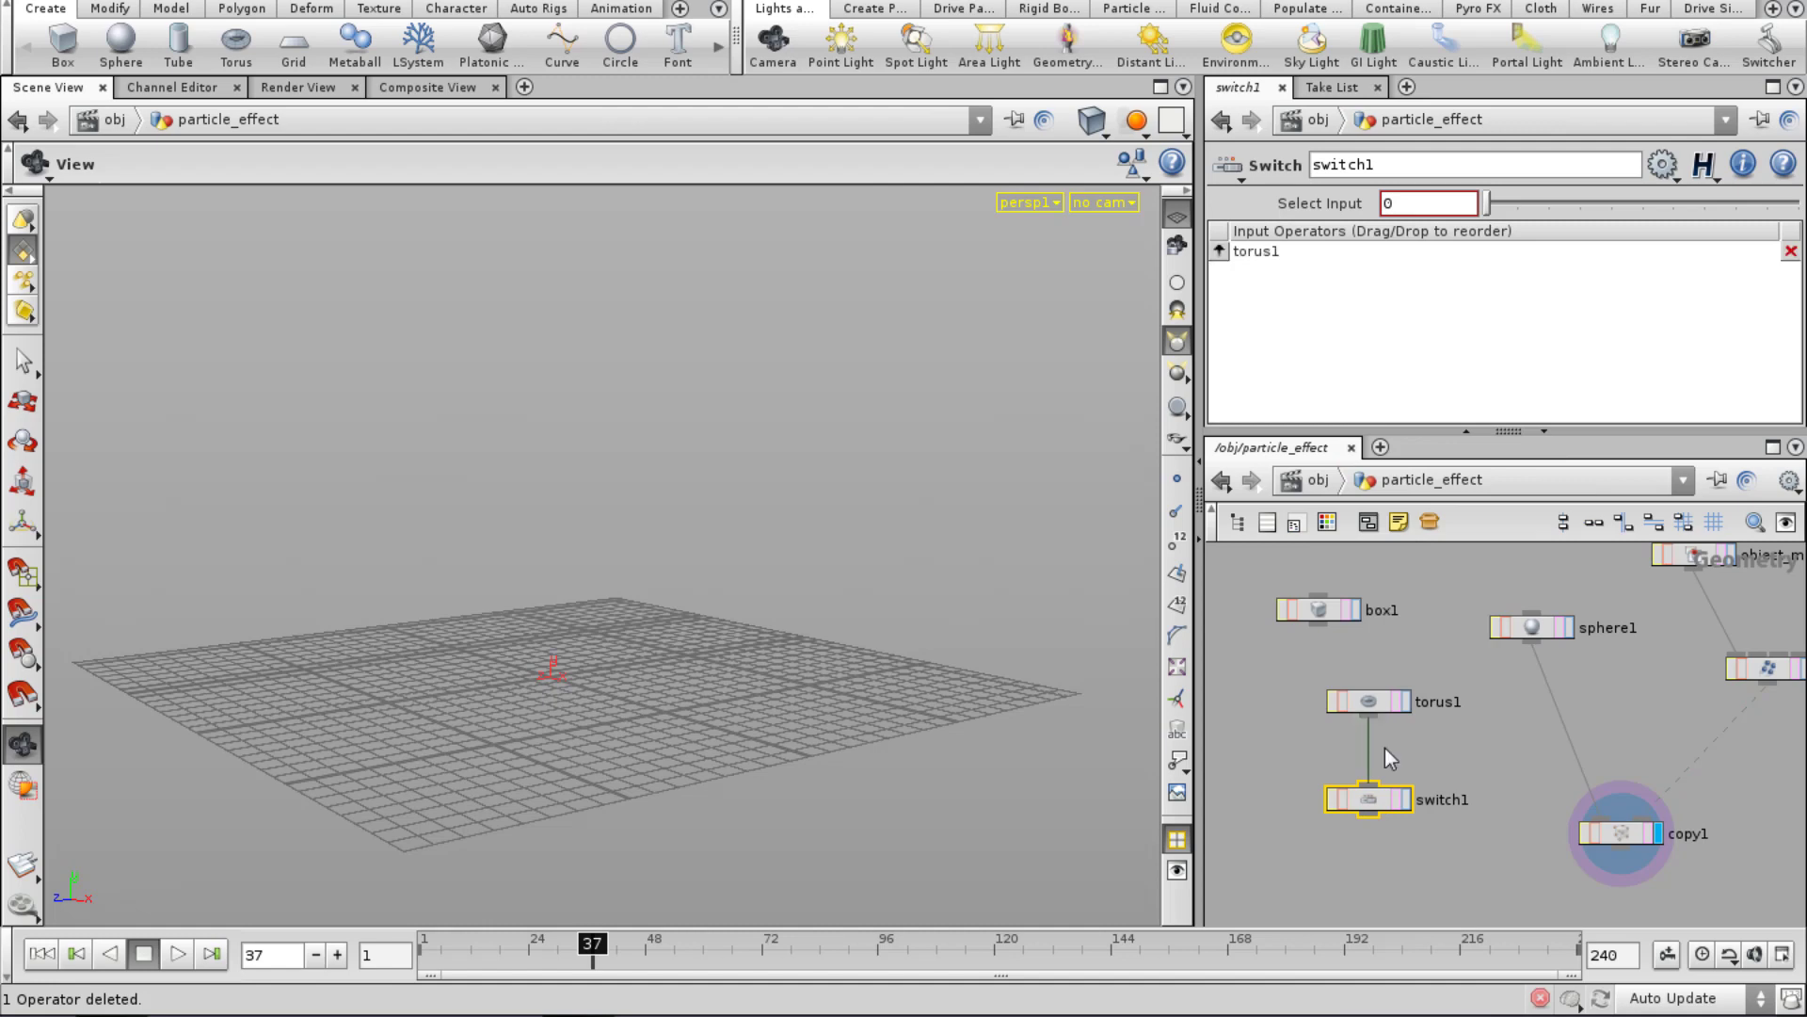
{"action": "left_click", "coordinate": [1345, 636]}
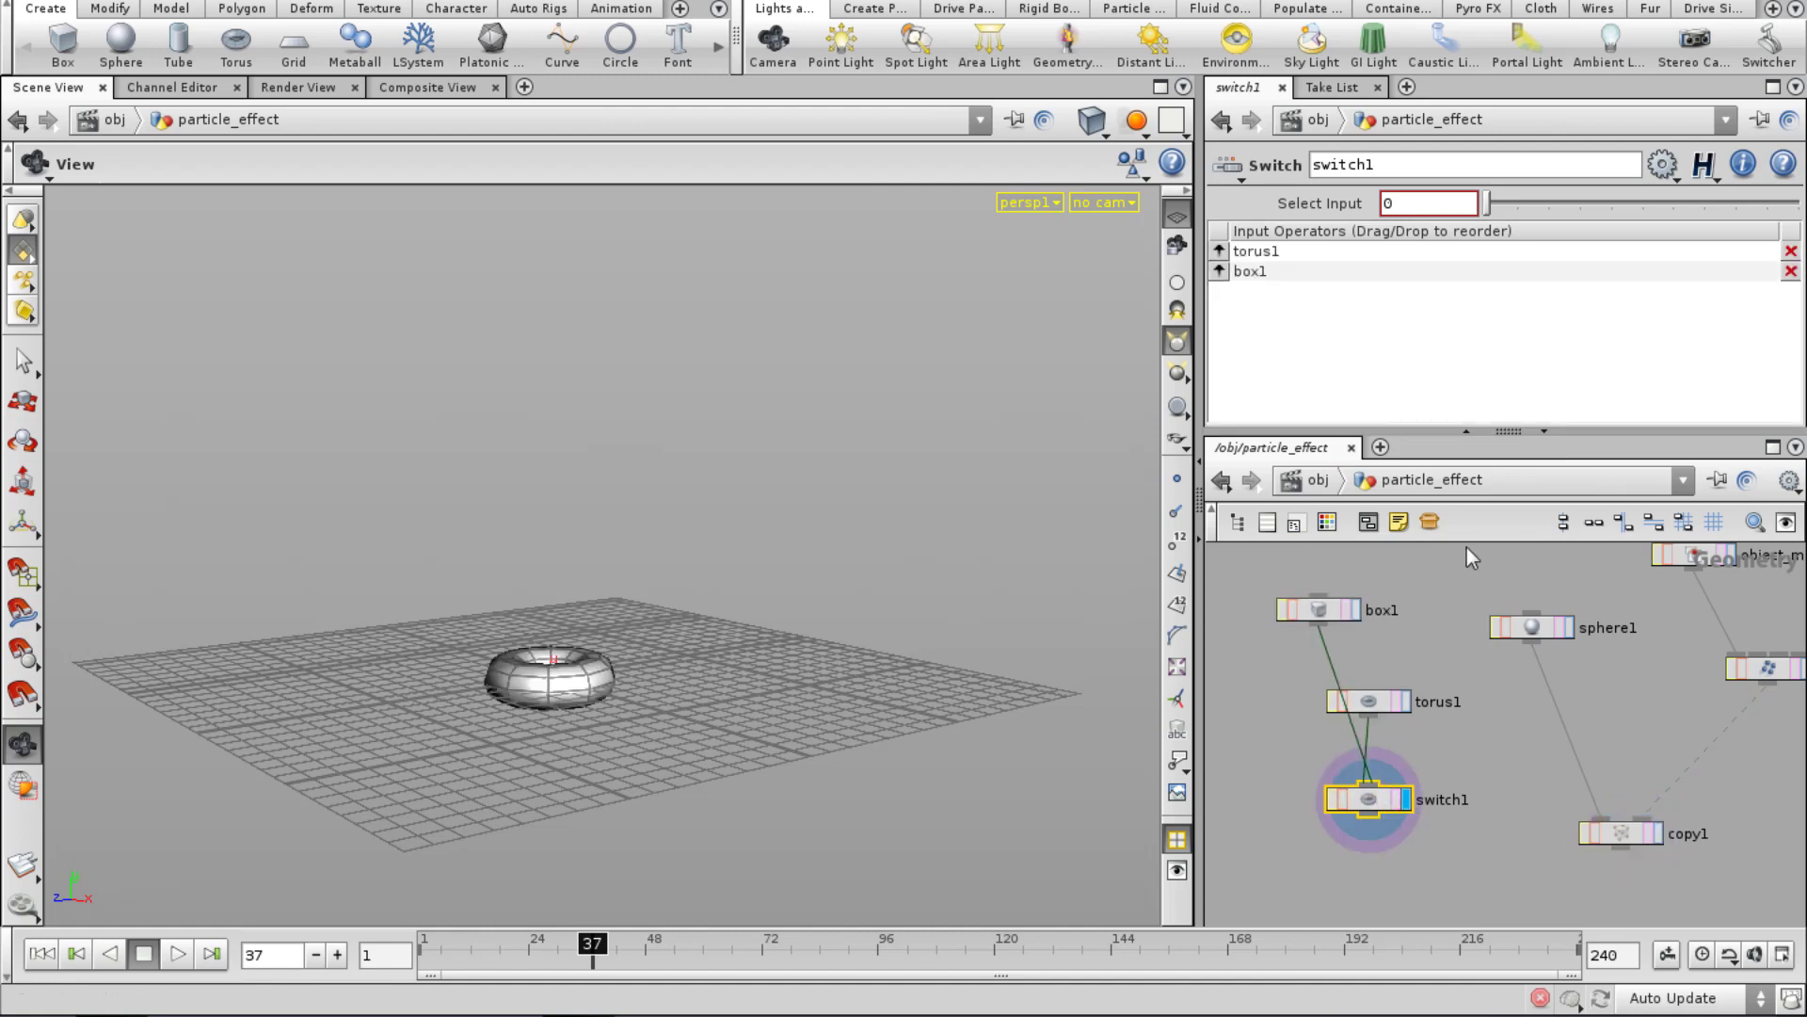
Set switch1's Select Input to 1 and connect sphere1 as its third input.
{"action": "mouse_move", "coordinate": [1487, 216]}
{"action": "left_mouse_down"}
{"action": "mouse_move", "coordinate": [1528, 209]}
{"action": "mouse_move", "coordinate": [1495, 221]}
{"action": "mouse_move", "coordinate": [1430, 179]}
{"action": "mouse_move", "coordinate": [1509, 212]}
{"action": "left_mouse_up"}
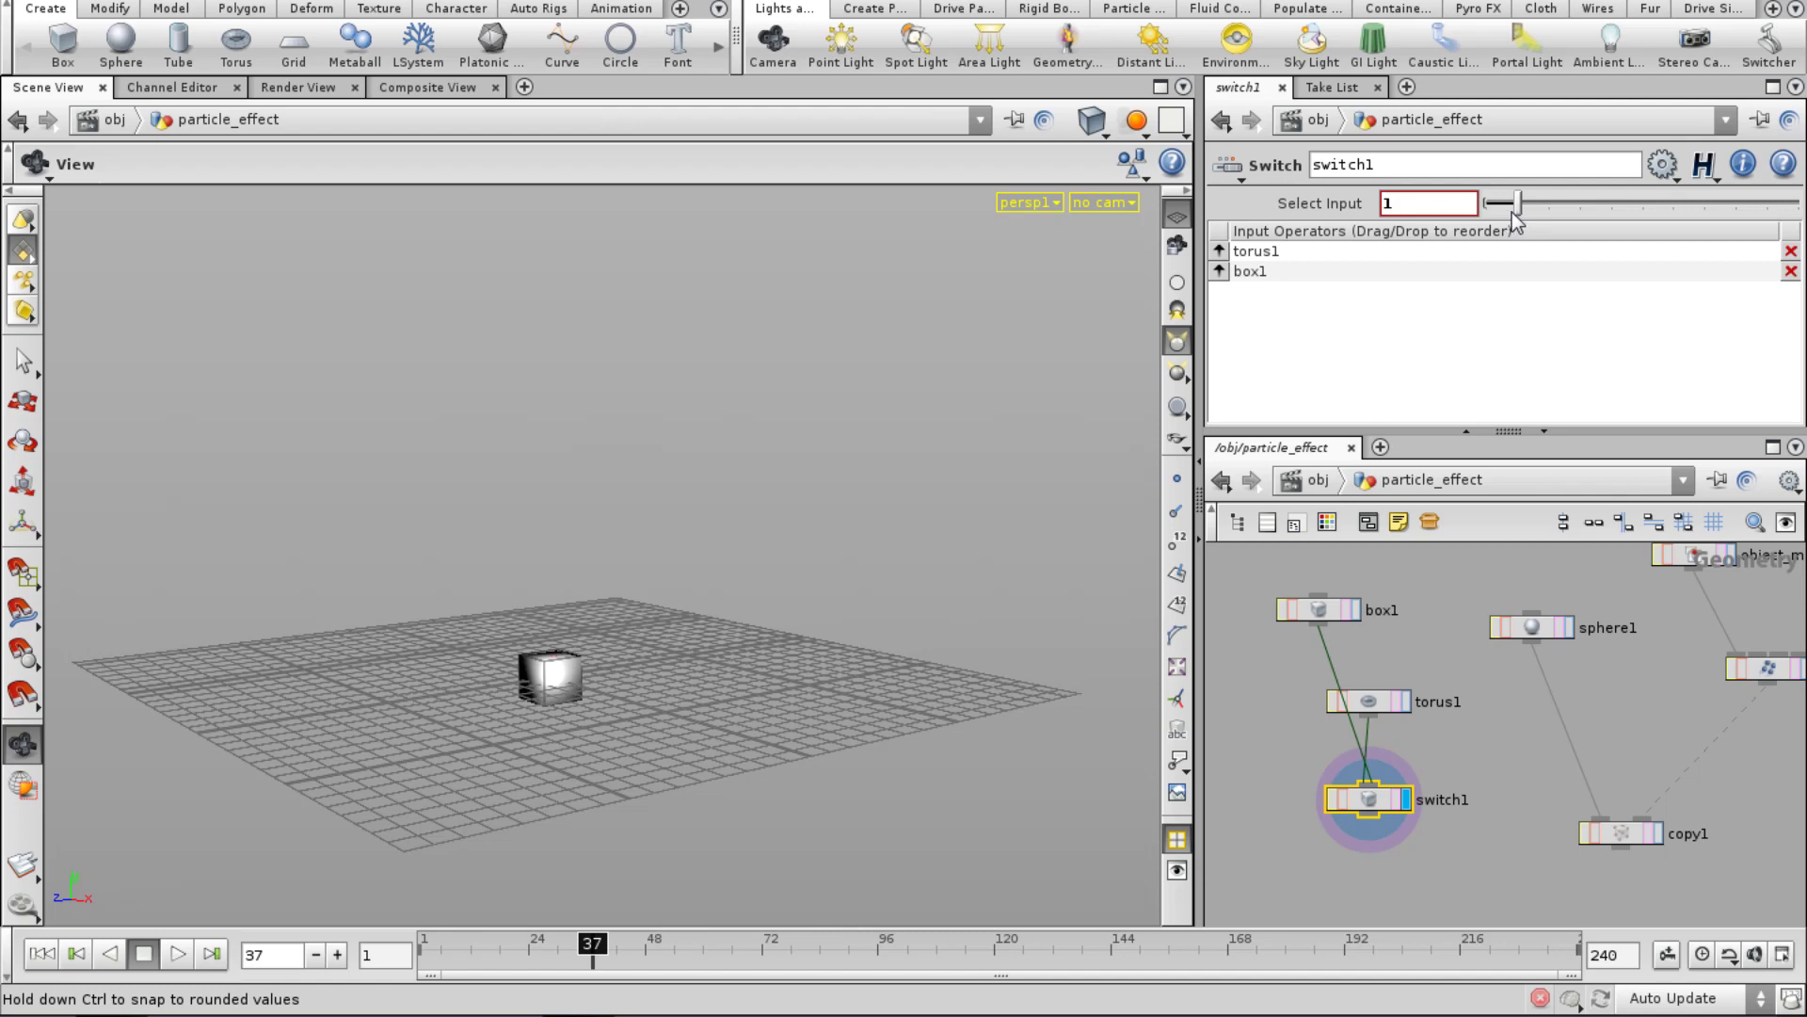
{"action": "middle_click_drag", "start_coordinate": [1424, 629], "coordinate": [1425, 614]}
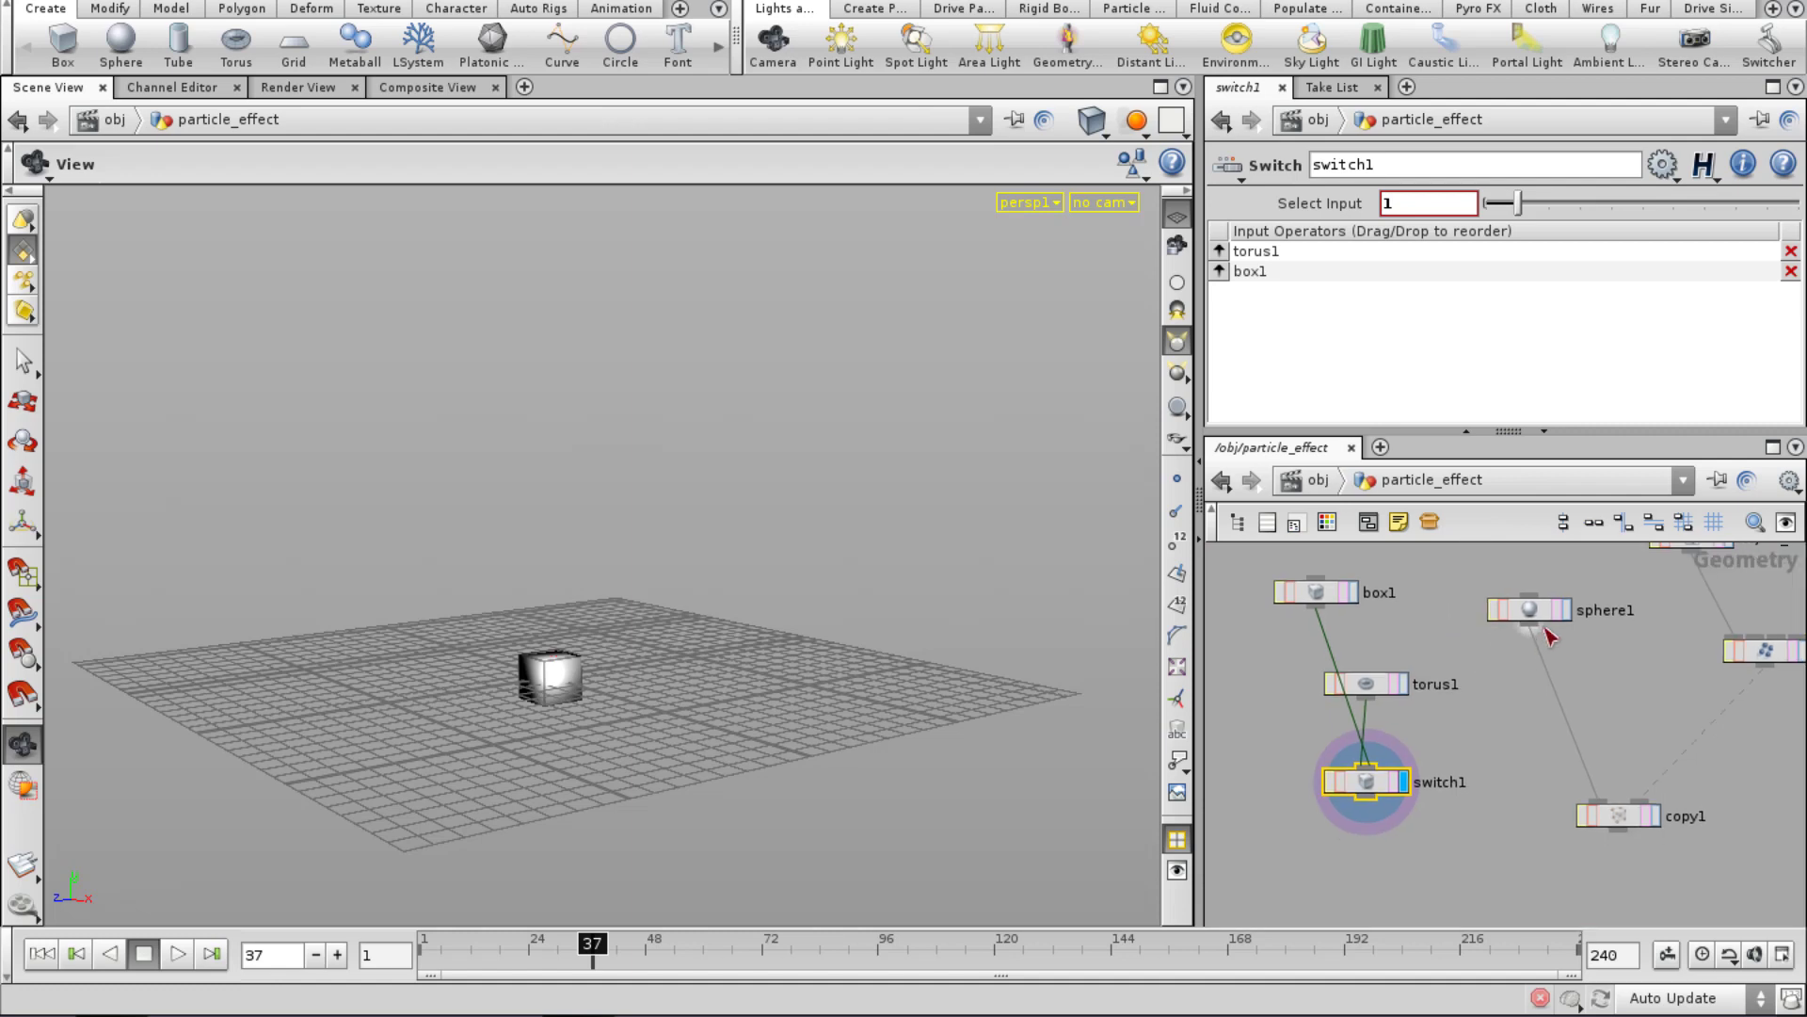
{"action": "left_click_drag", "start_coordinate": [1529, 625], "coordinate": [1366, 779]}
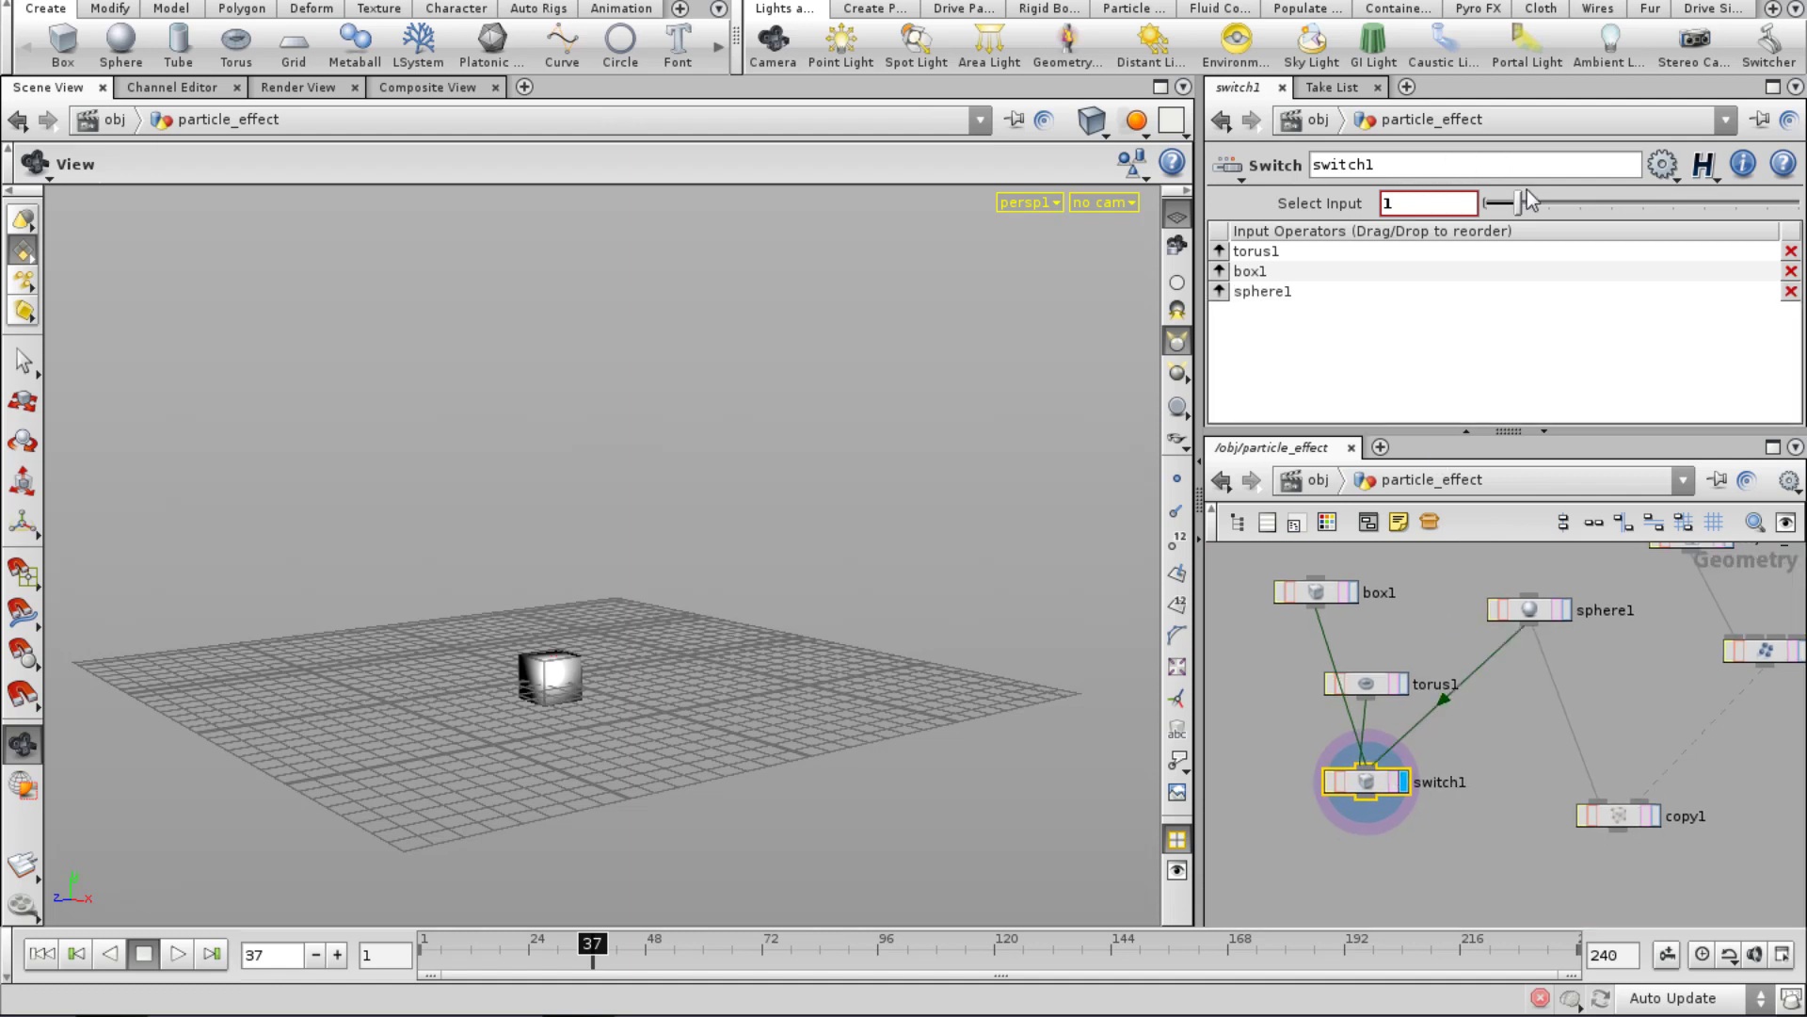
Cycle switch1's Select Input through 0, 1 and 2, and connect switch1 to copy1's first input.
{"action": "left_click_drag", "start_coordinate": [1516, 204], "coordinate": [1485, 204]}
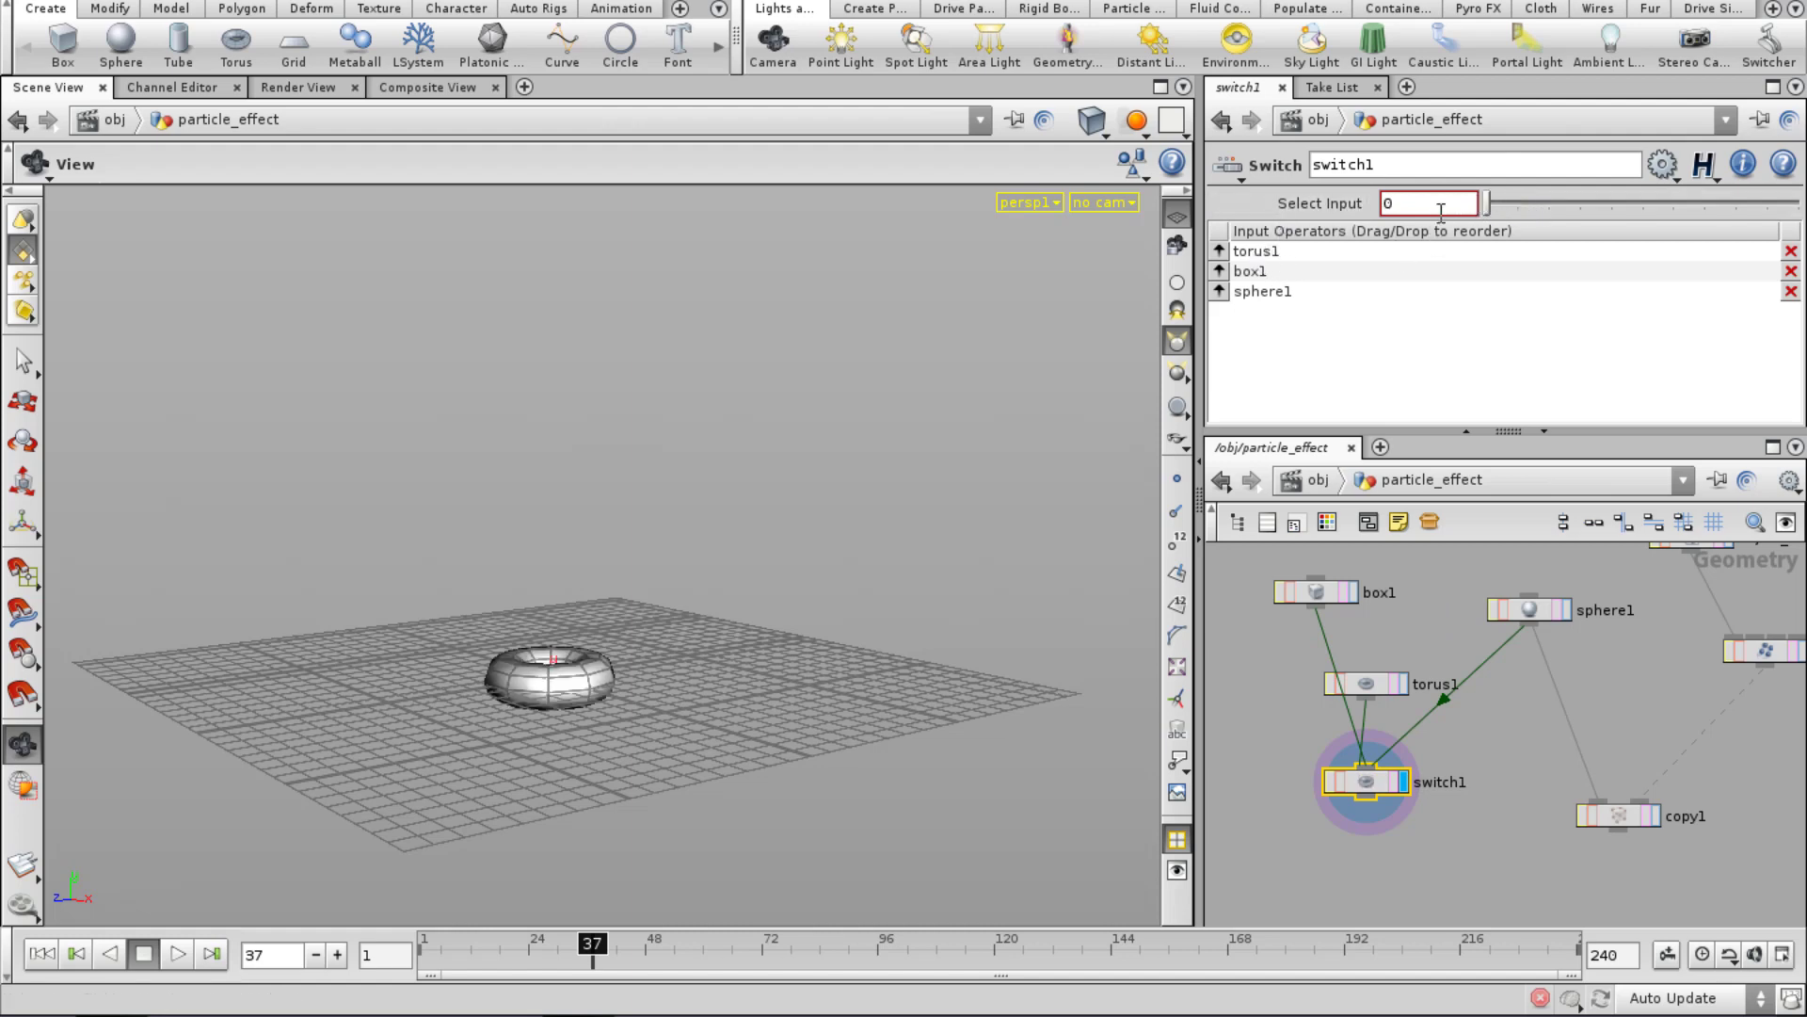
{"action": "left_click_drag", "start_coordinate": [1504, 206], "coordinate": [1518, 204]}
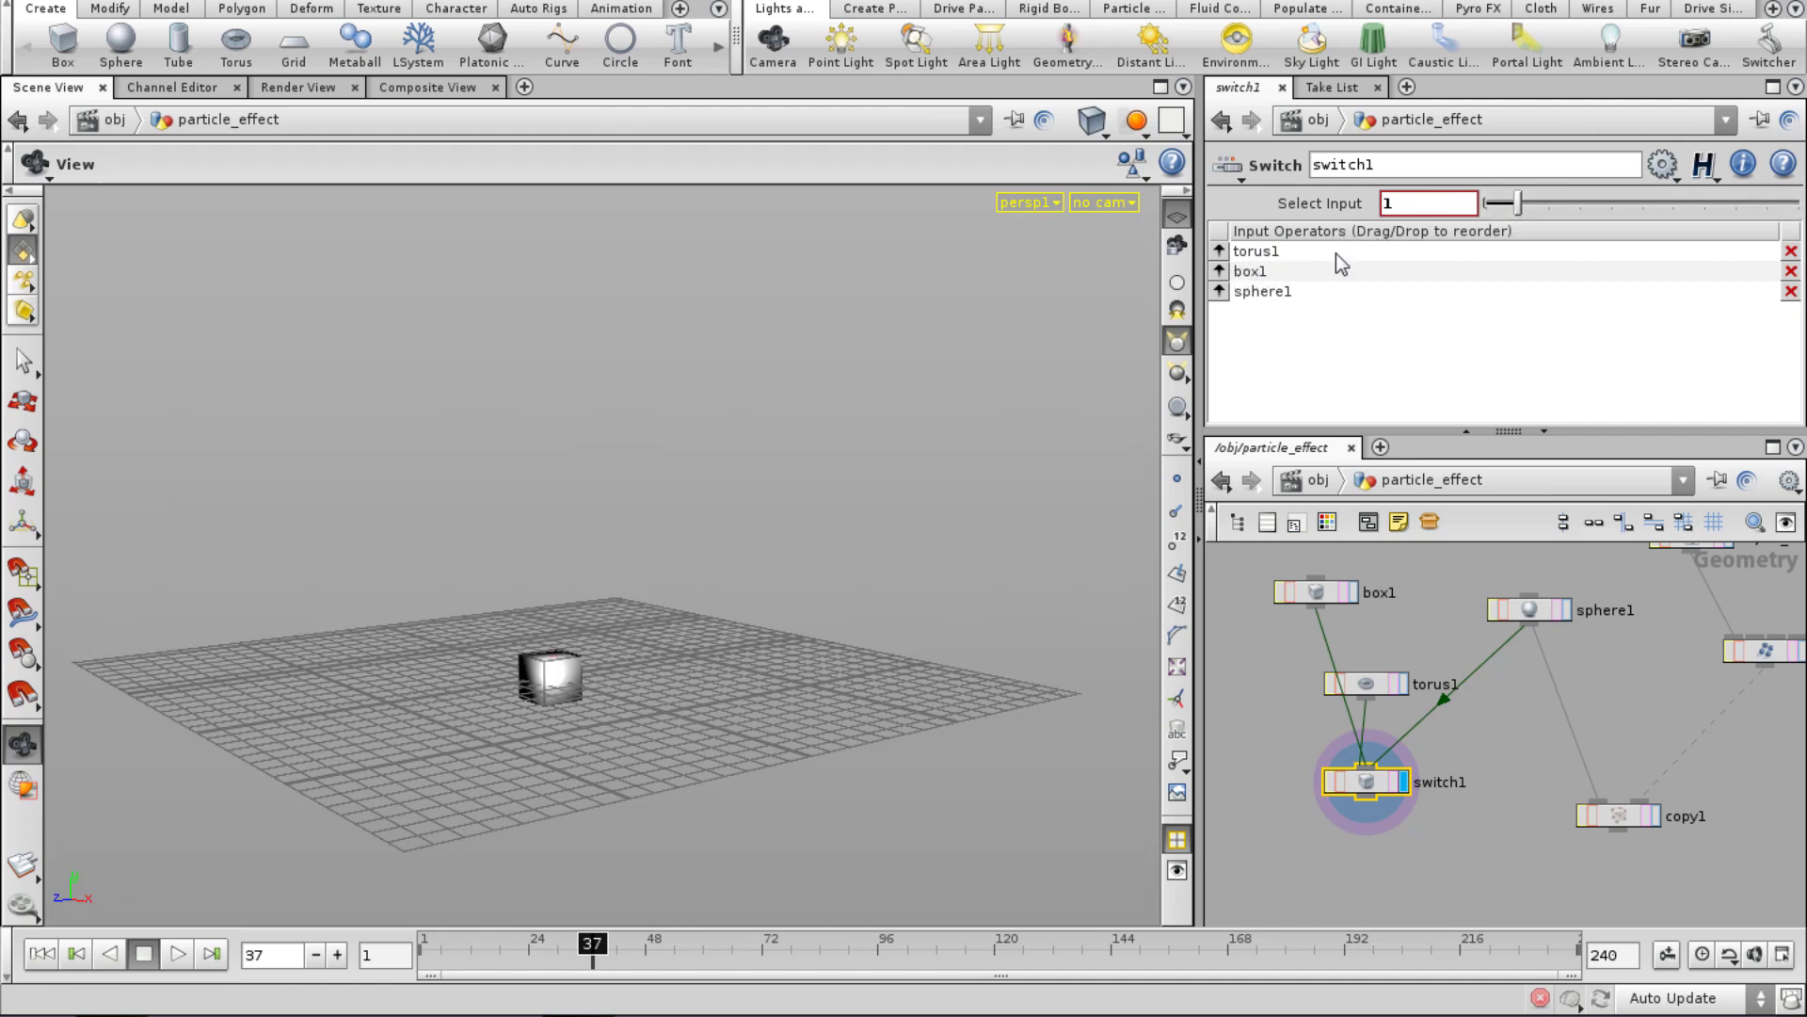
{"action": "left_click_drag", "start_coordinate": [1517, 204], "coordinate": [1548, 204]}
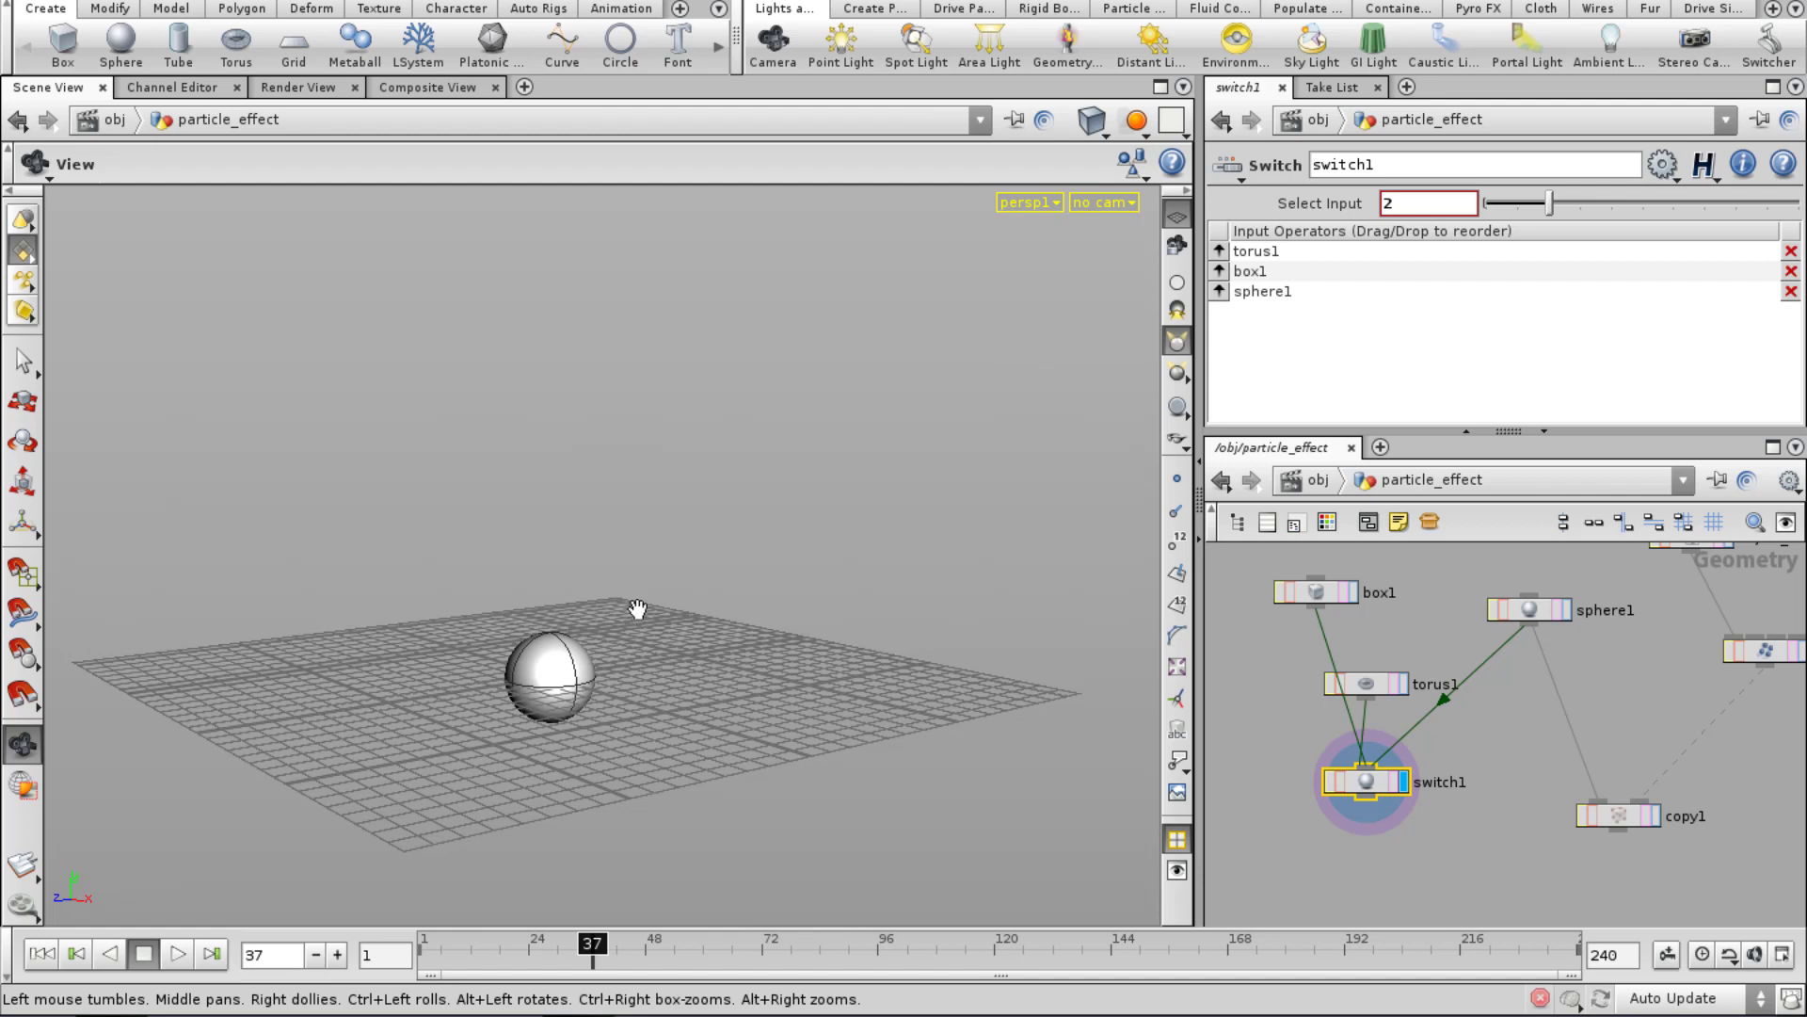
{"action": "left_click_drag", "start_coordinate": [1367, 800], "coordinate": [1591, 814]}
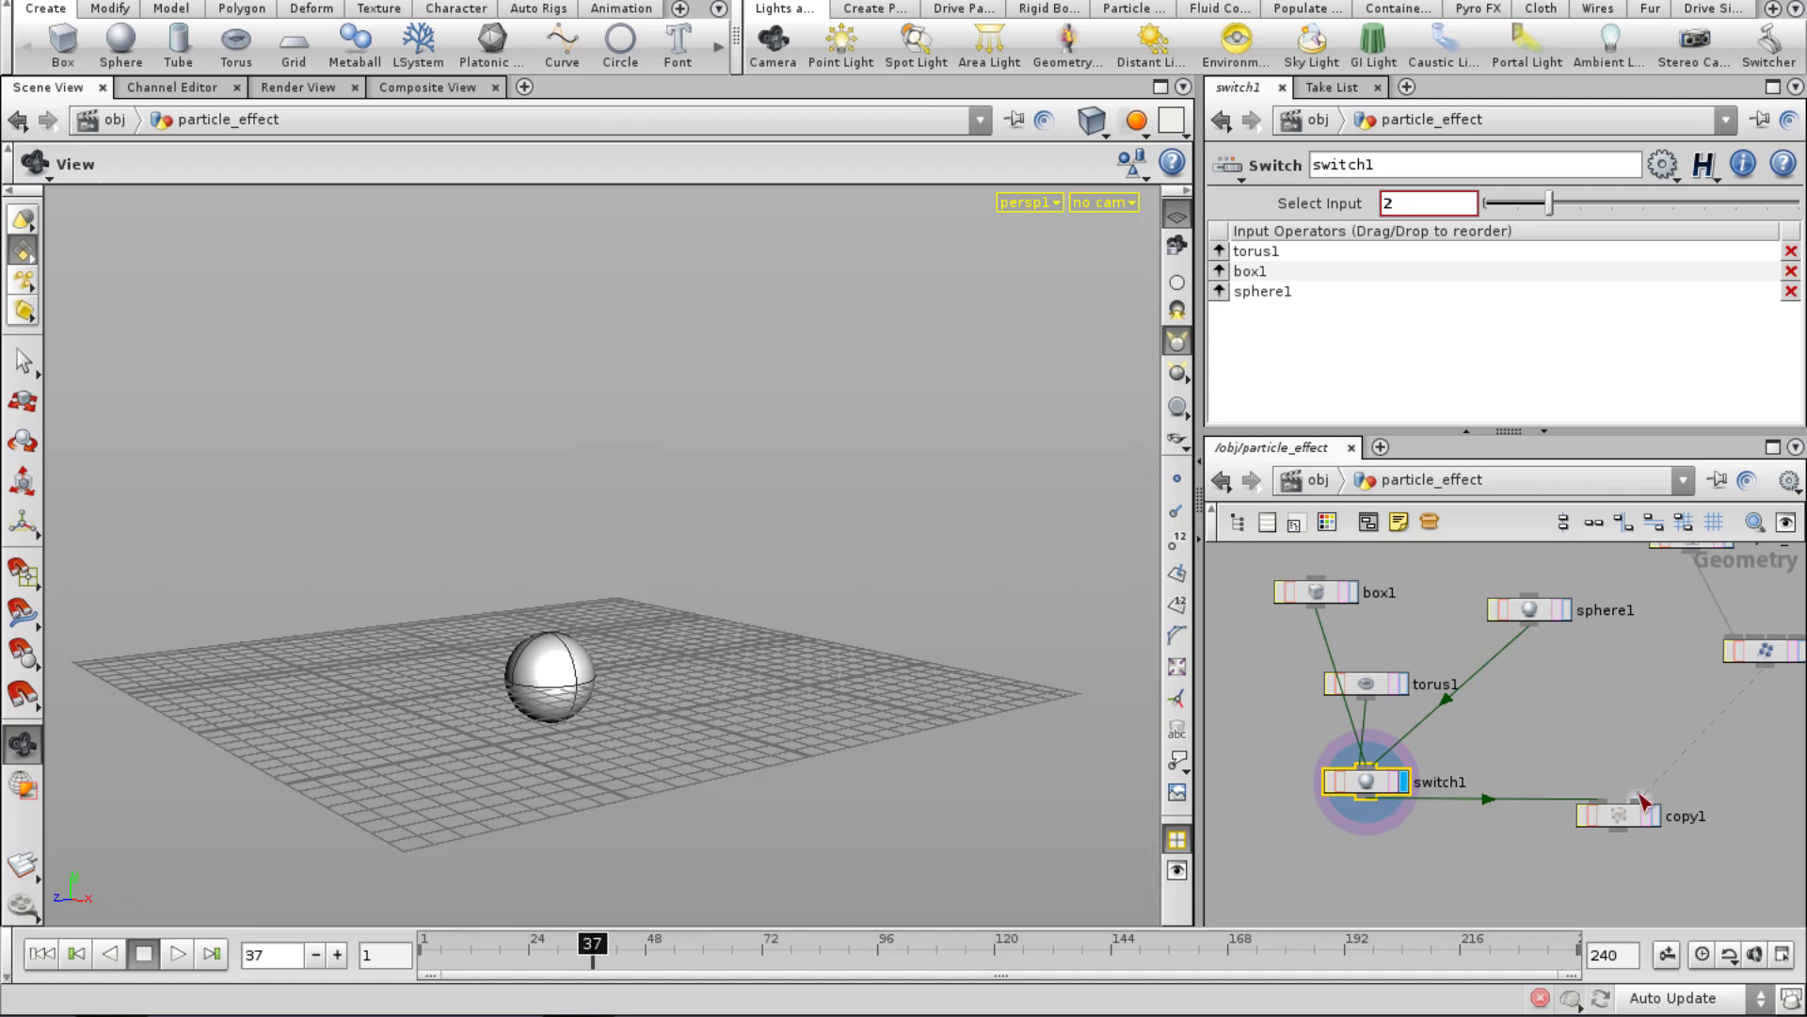
Display copy1 and set switch1's Select Input to 0.
{"action": "left_click", "coordinate": [1654, 817]}
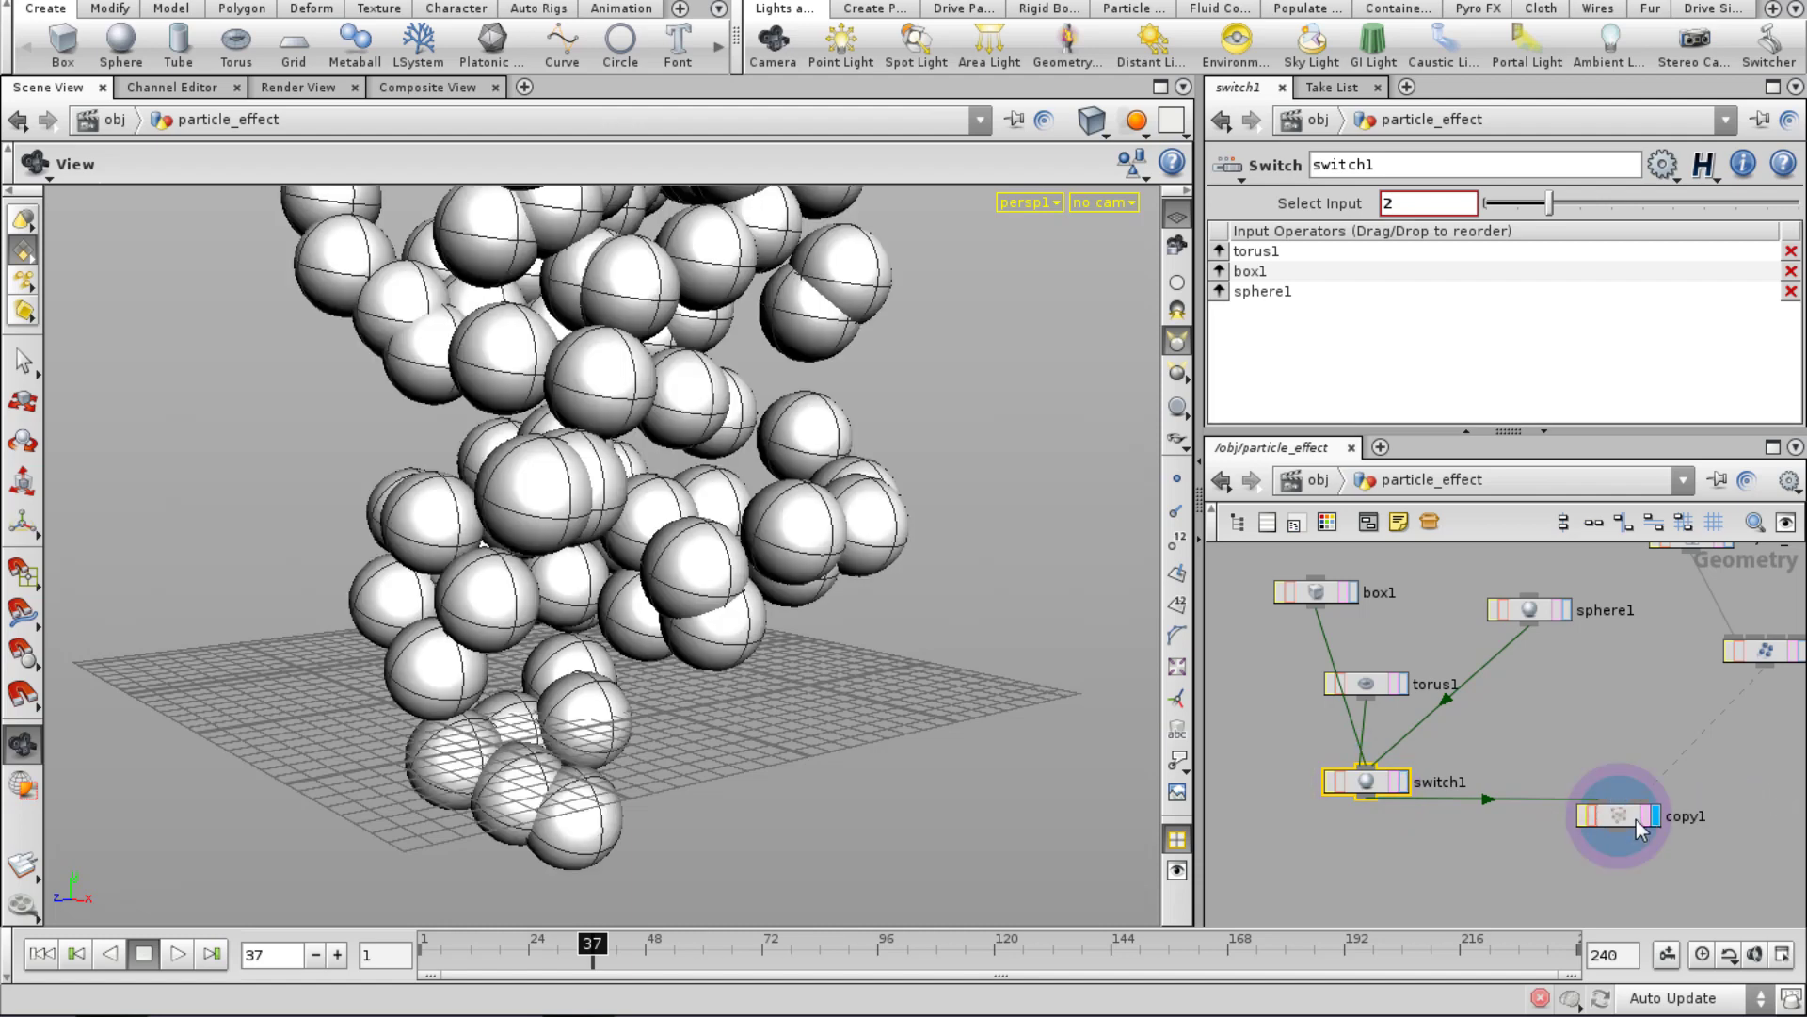
{"action": "left_click_drag", "start_coordinate": [1548, 204], "coordinate": [1476, 203]}
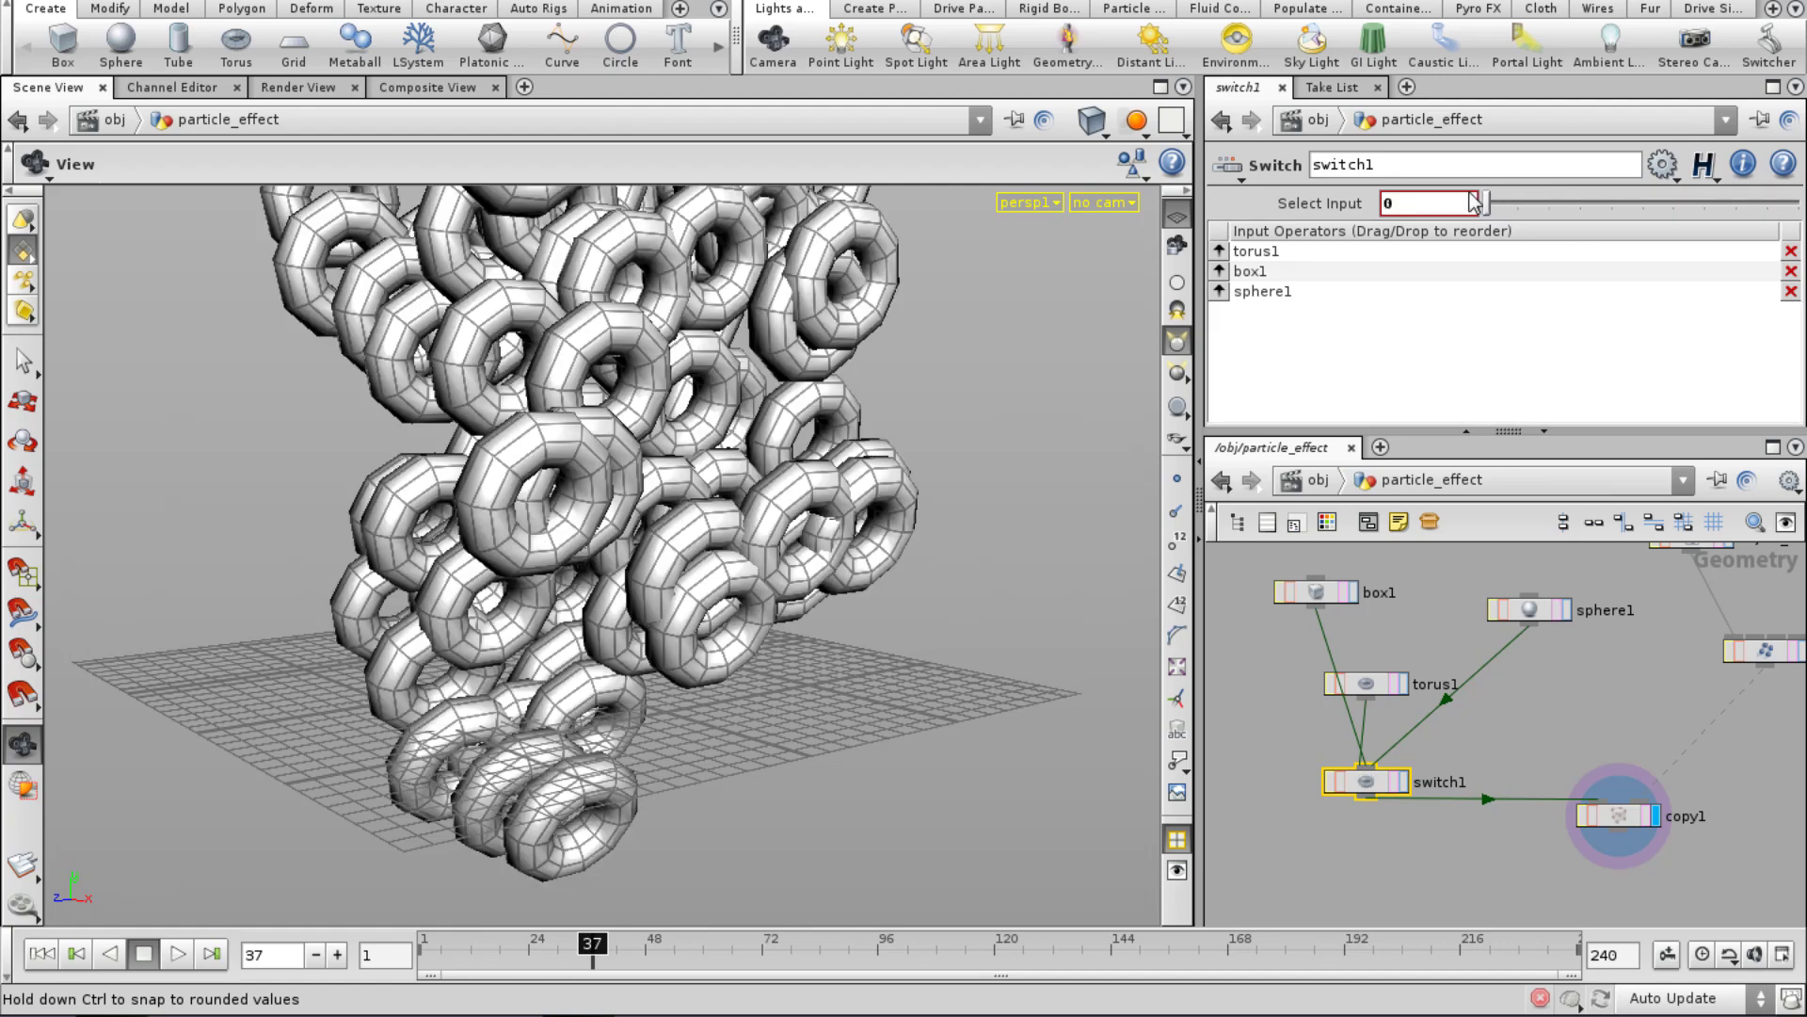
Move copy1 and popnet1 lower in the network to space out the nodes.
{"action": "left_click_drag", "start_coordinate": [1618, 826], "coordinate": [1611, 910]}
{"action": "middle_click_drag", "start_coordinate": [1612, 798], "coordinate": [1544, 781]}
{"action": "right_click_drag", "start_coordinate": [1544, 782], "coordinate": [1546, 733]}
{"action": "middle_click_drag", "start_coordinate": [1546, 732], "coordinate": [1529, 755]}
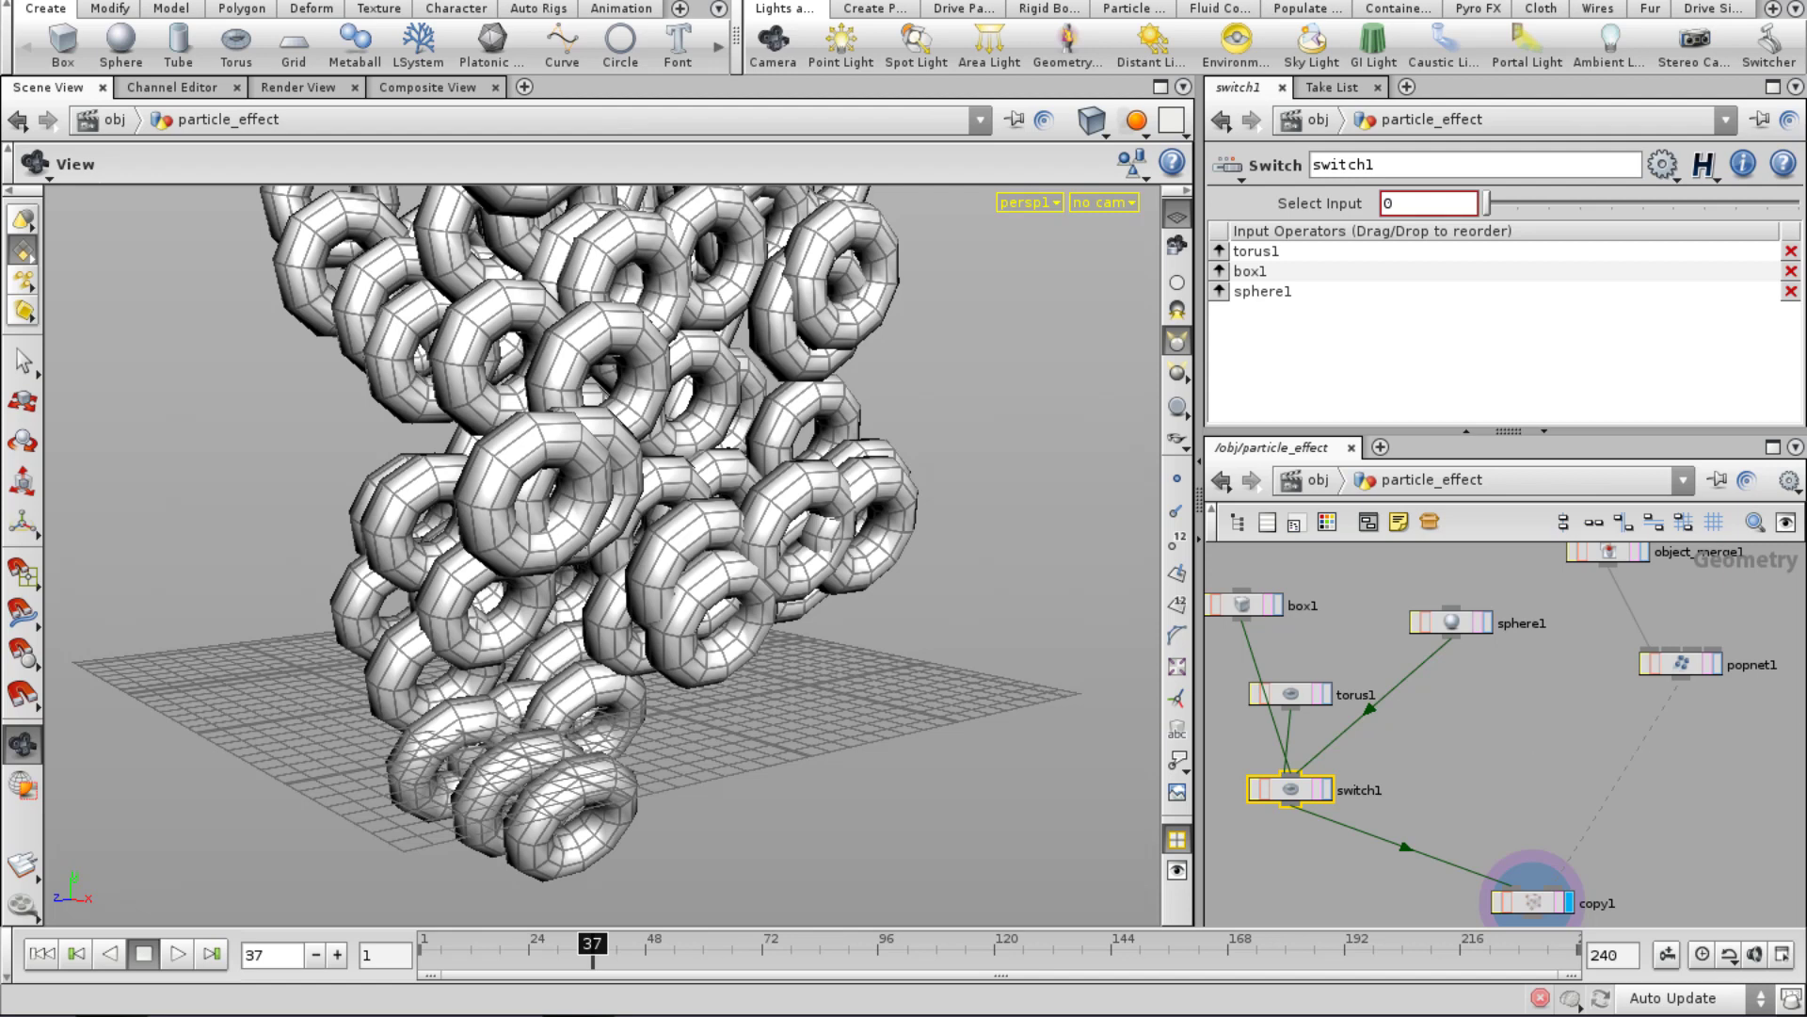
{"action": "left_click_drag", "start_coordinate": [1681, 667], "coordinate": [1666, 720]}
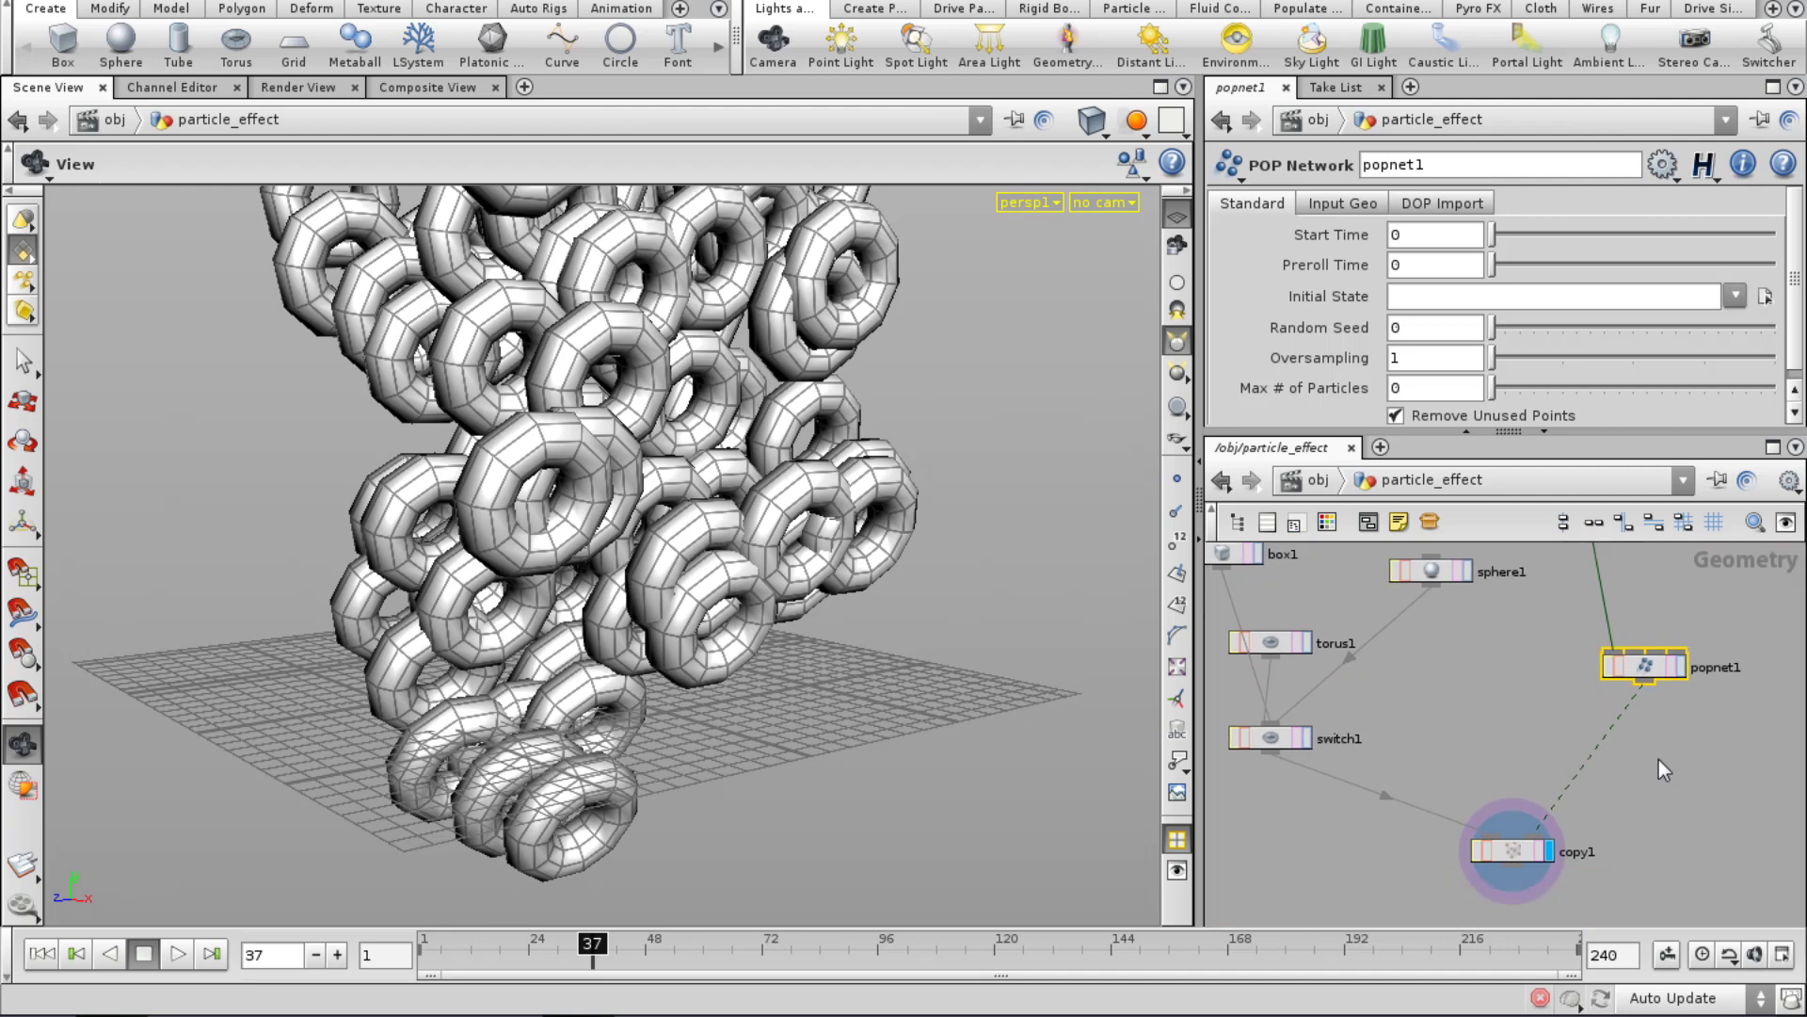
Inspect popnet1's node information for the point attributes it carries.
{"action": "middle_click", "coordinate": [1653, 670]}
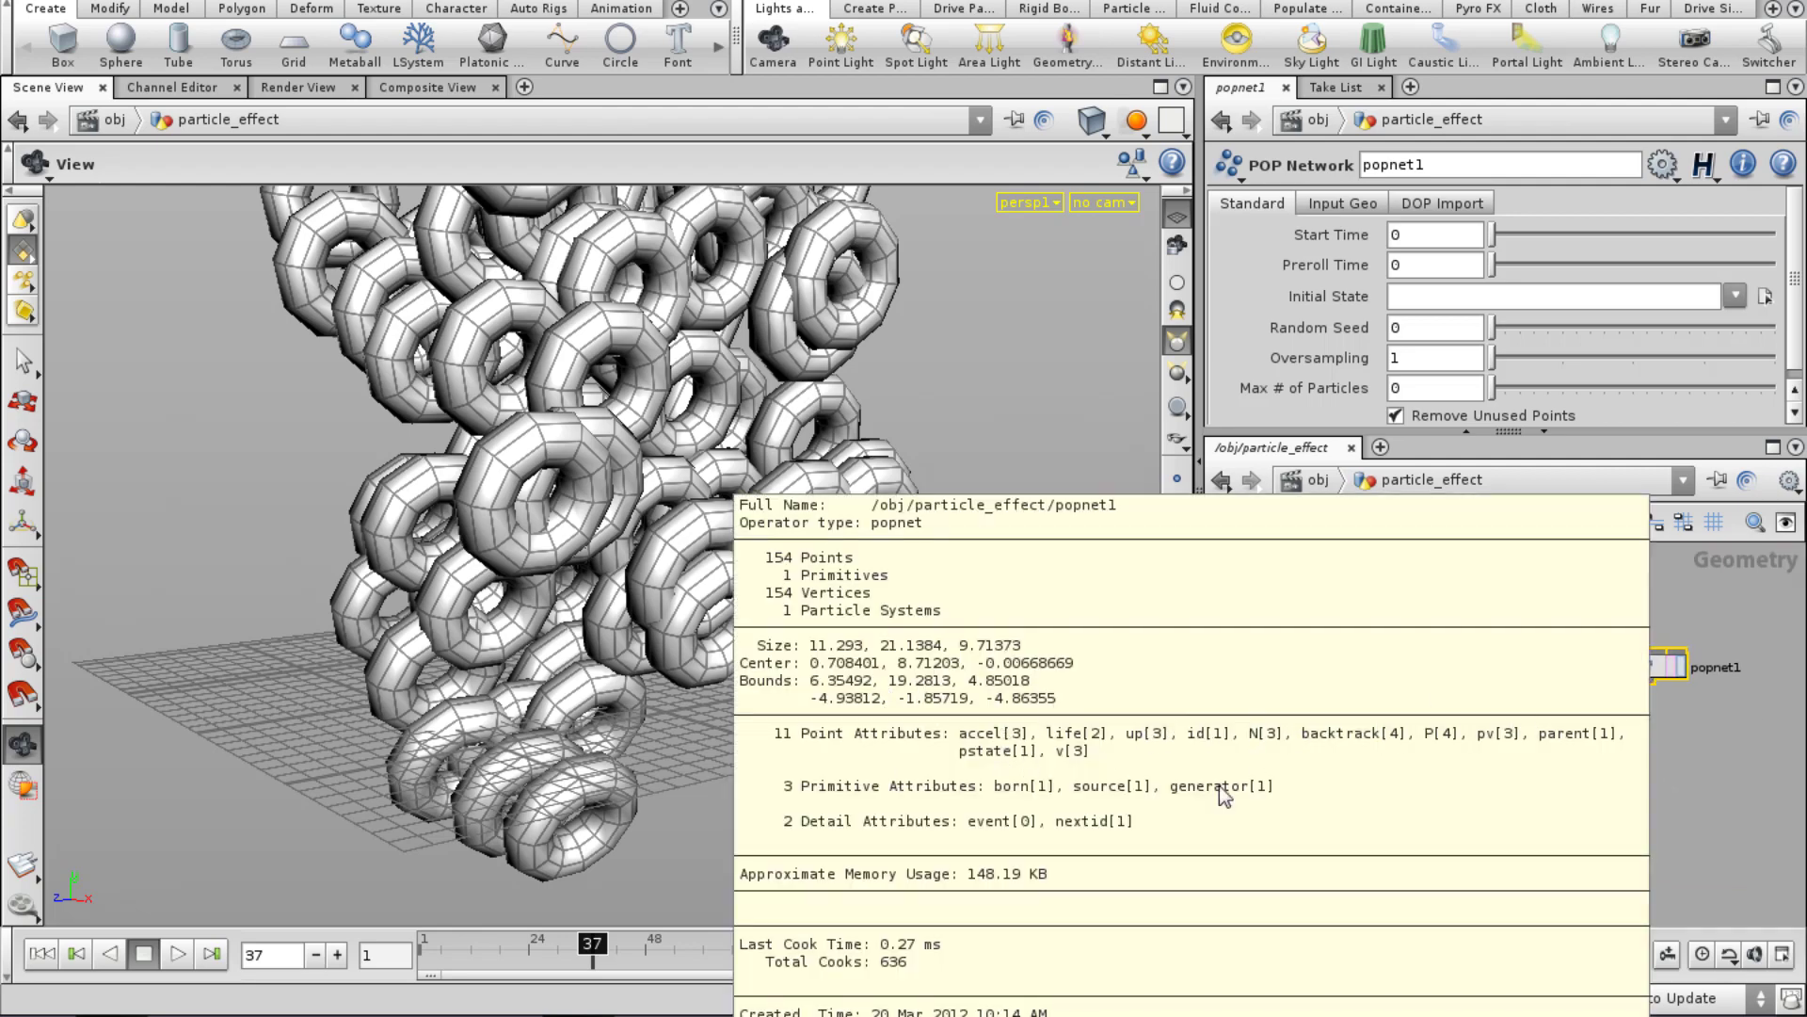
{"action": "middle_click_drag", "start_coordinate": [1215, 729], "coordinate": [1219, 736]}
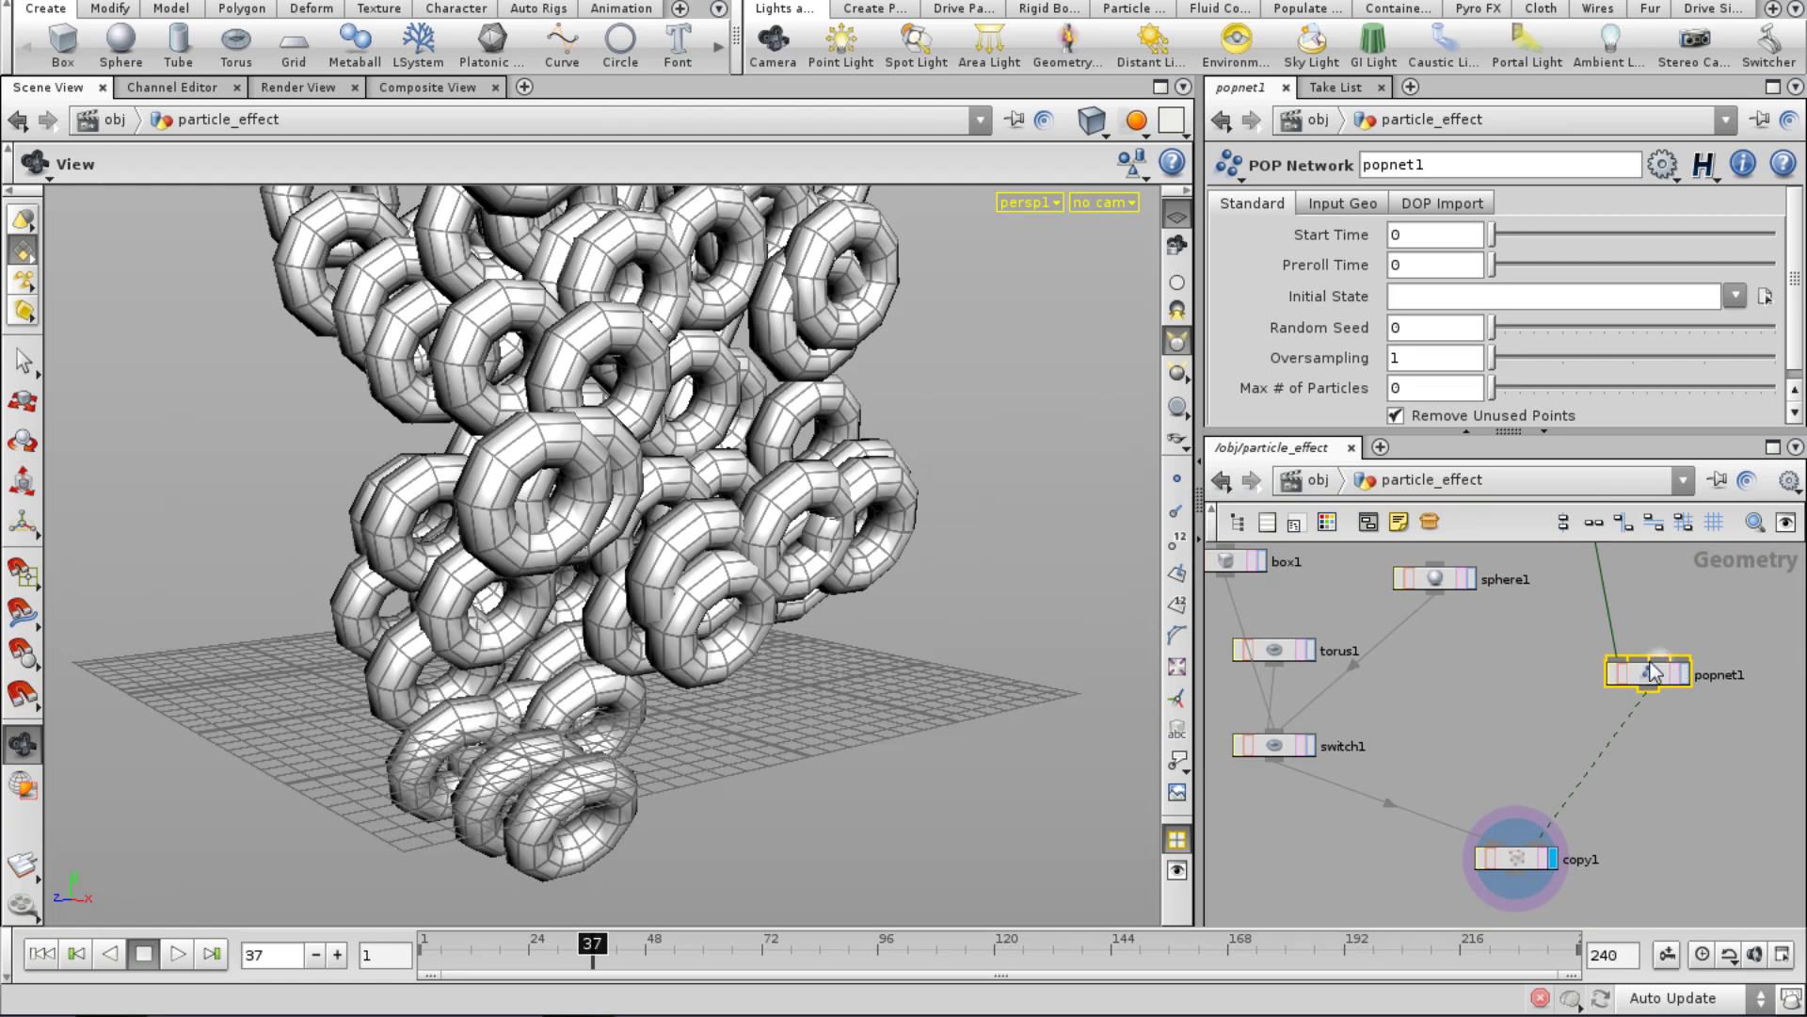
{"action": "middle_click", "coordinate": [1653, 671]}
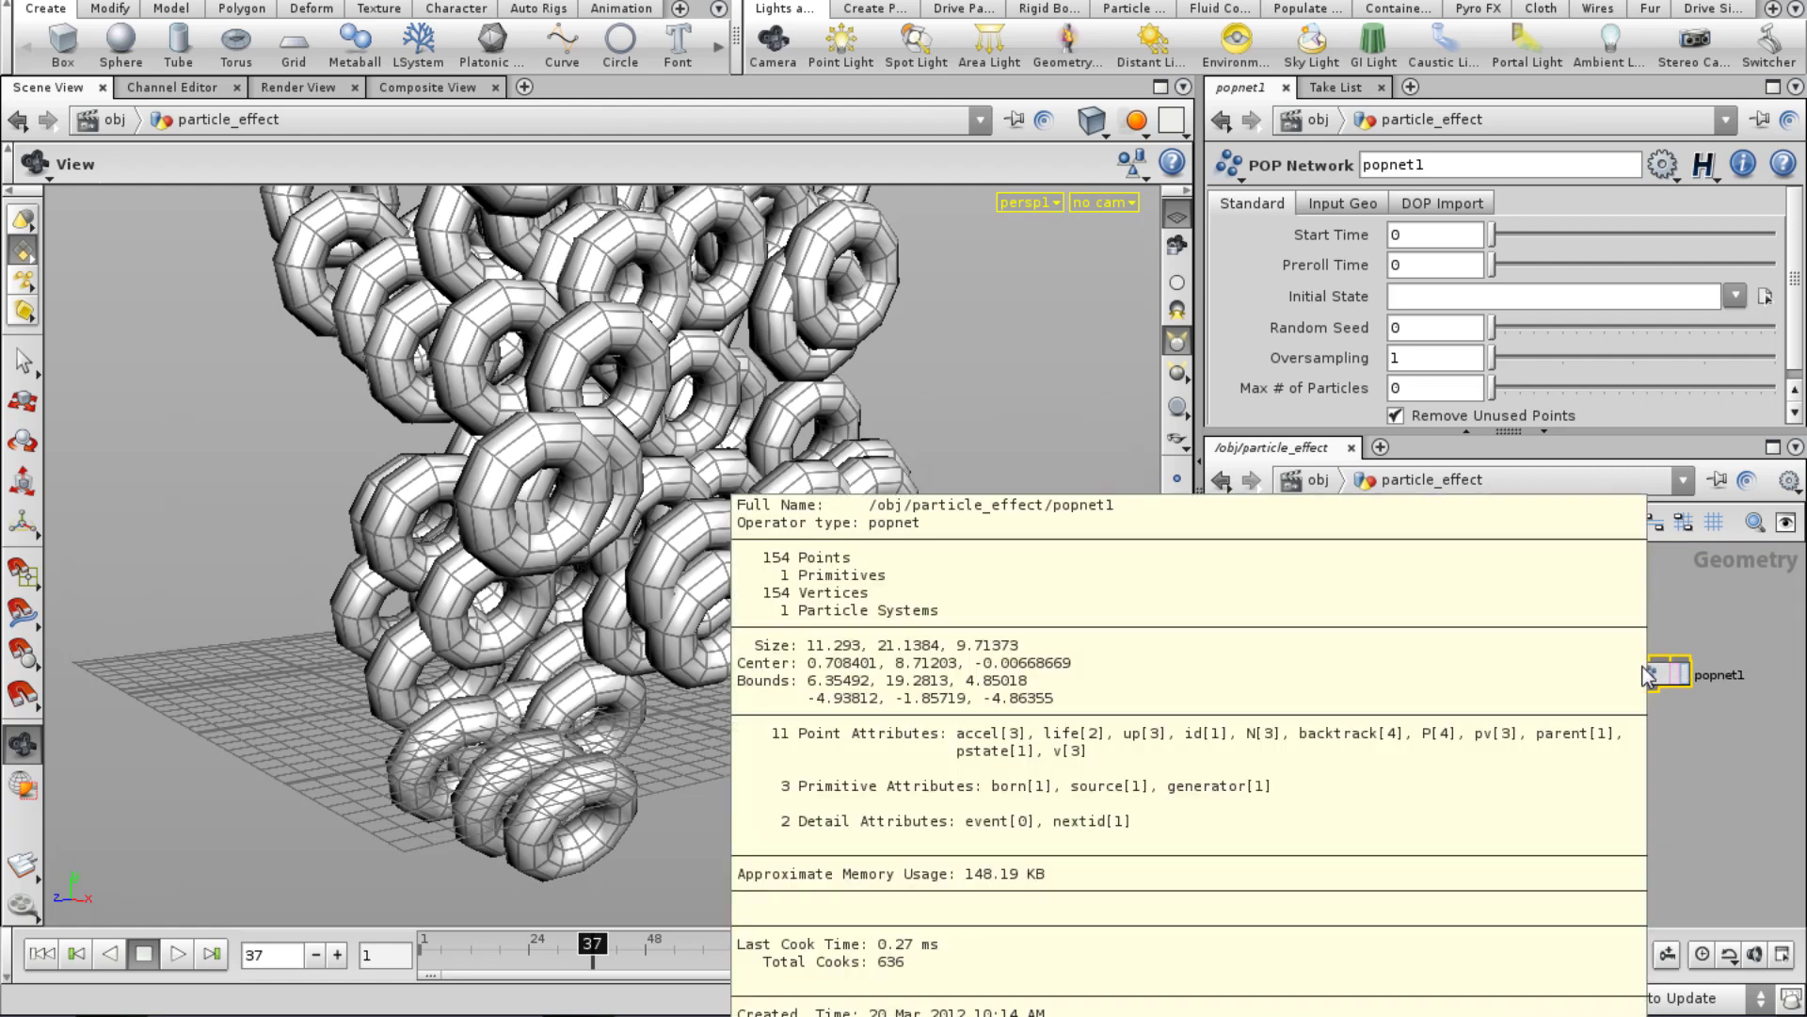
{"action": "middle_click", "coordinate": [1228, 731]}
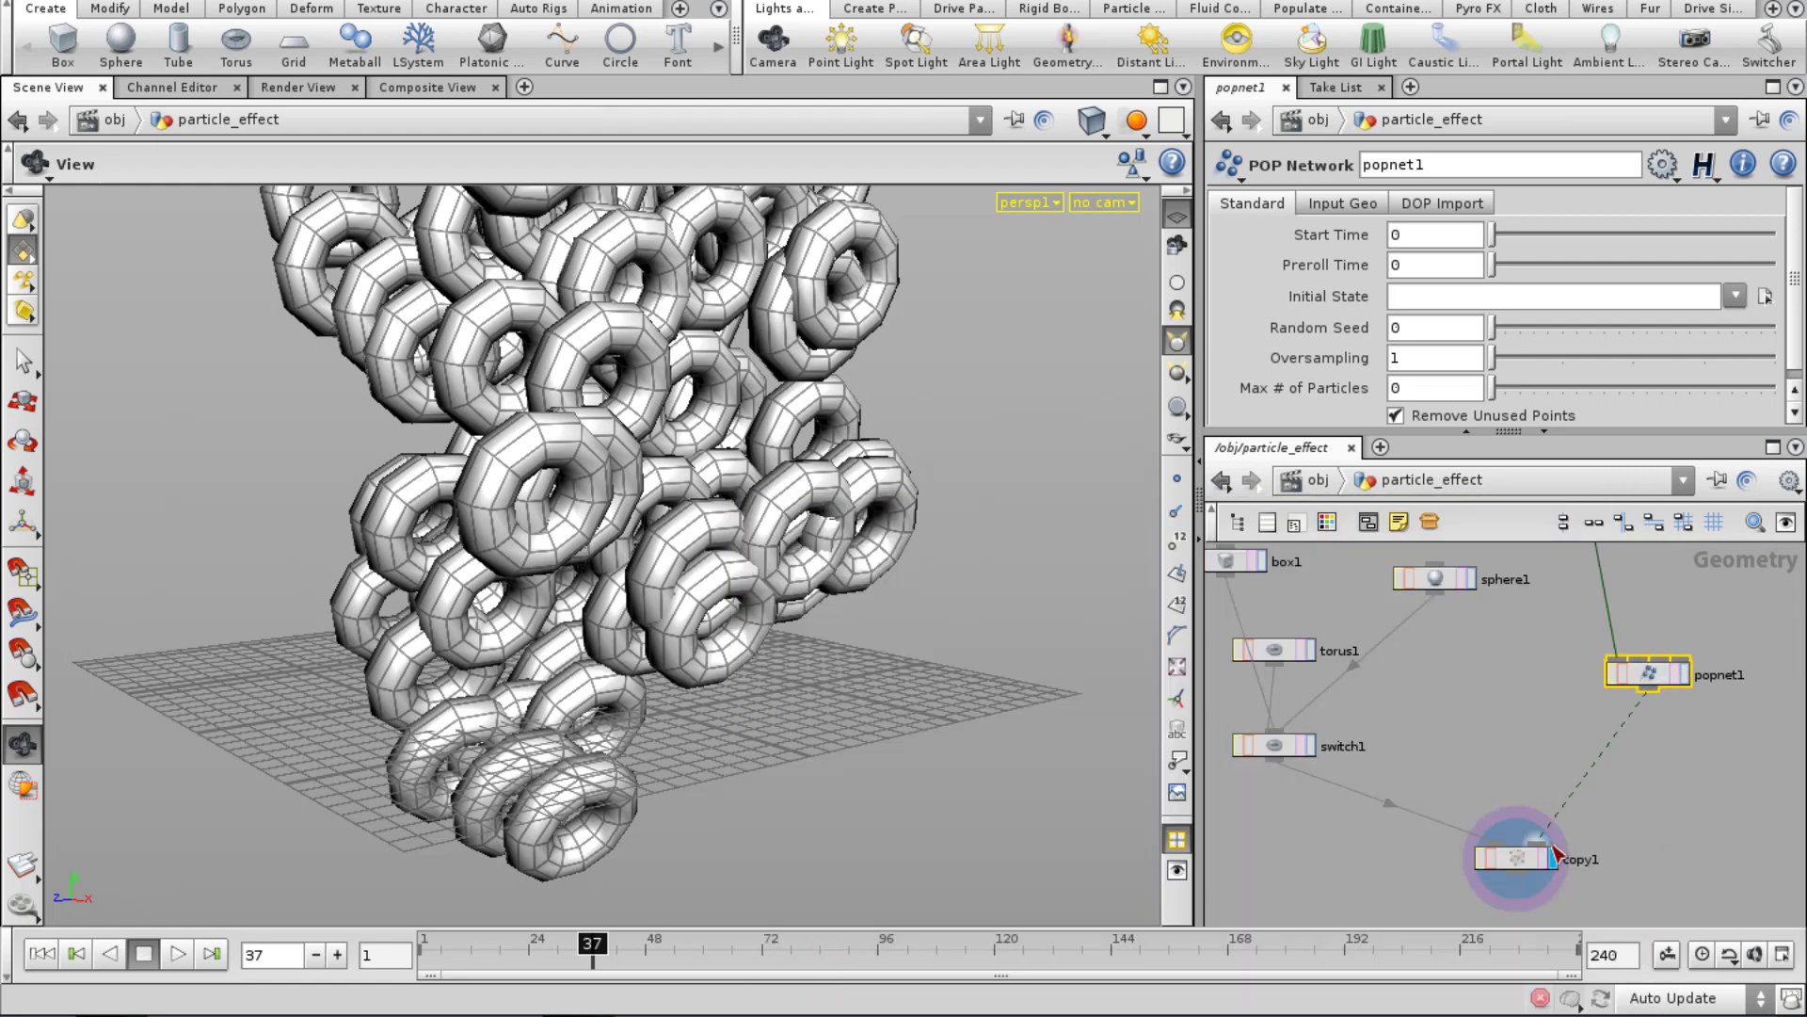
Enable Stamp Inputs on copy1 and define stamp Variable 1 as id with the value $ID.
{"action": "left_click", "coordinate": [1527, 858]}
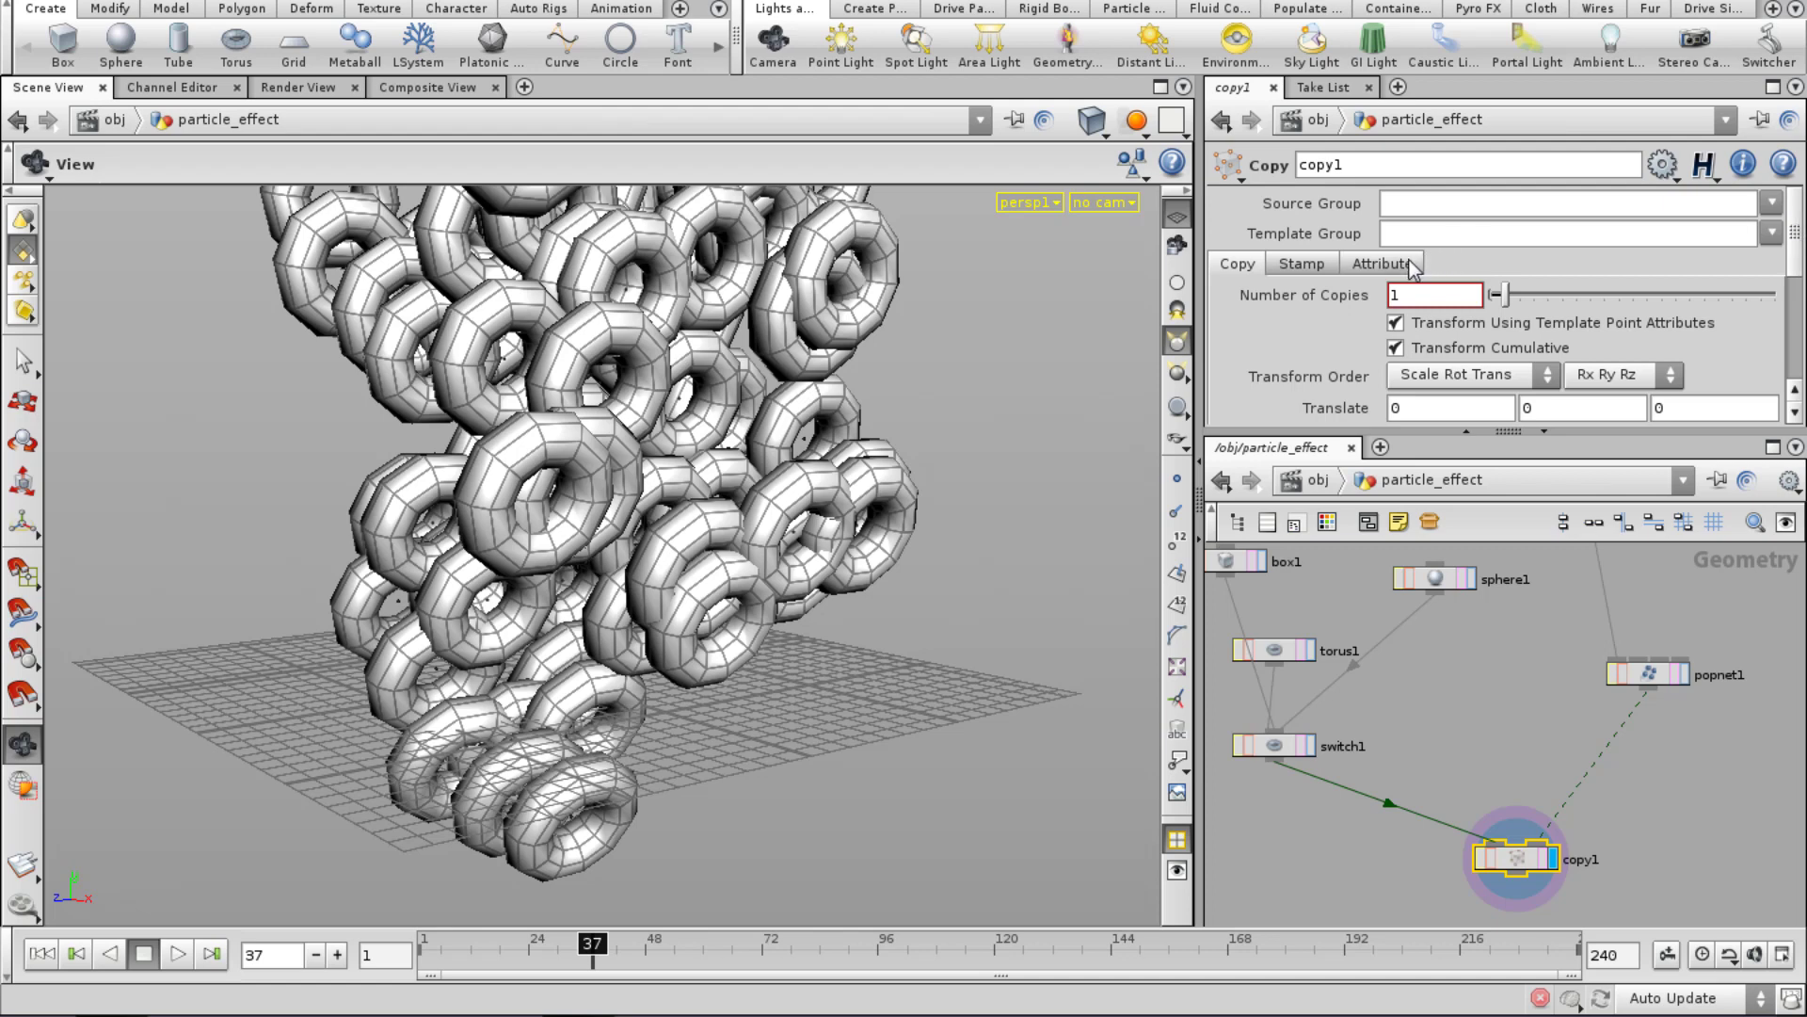
{"action": "left_click", "coordinate": [1323, 264]}
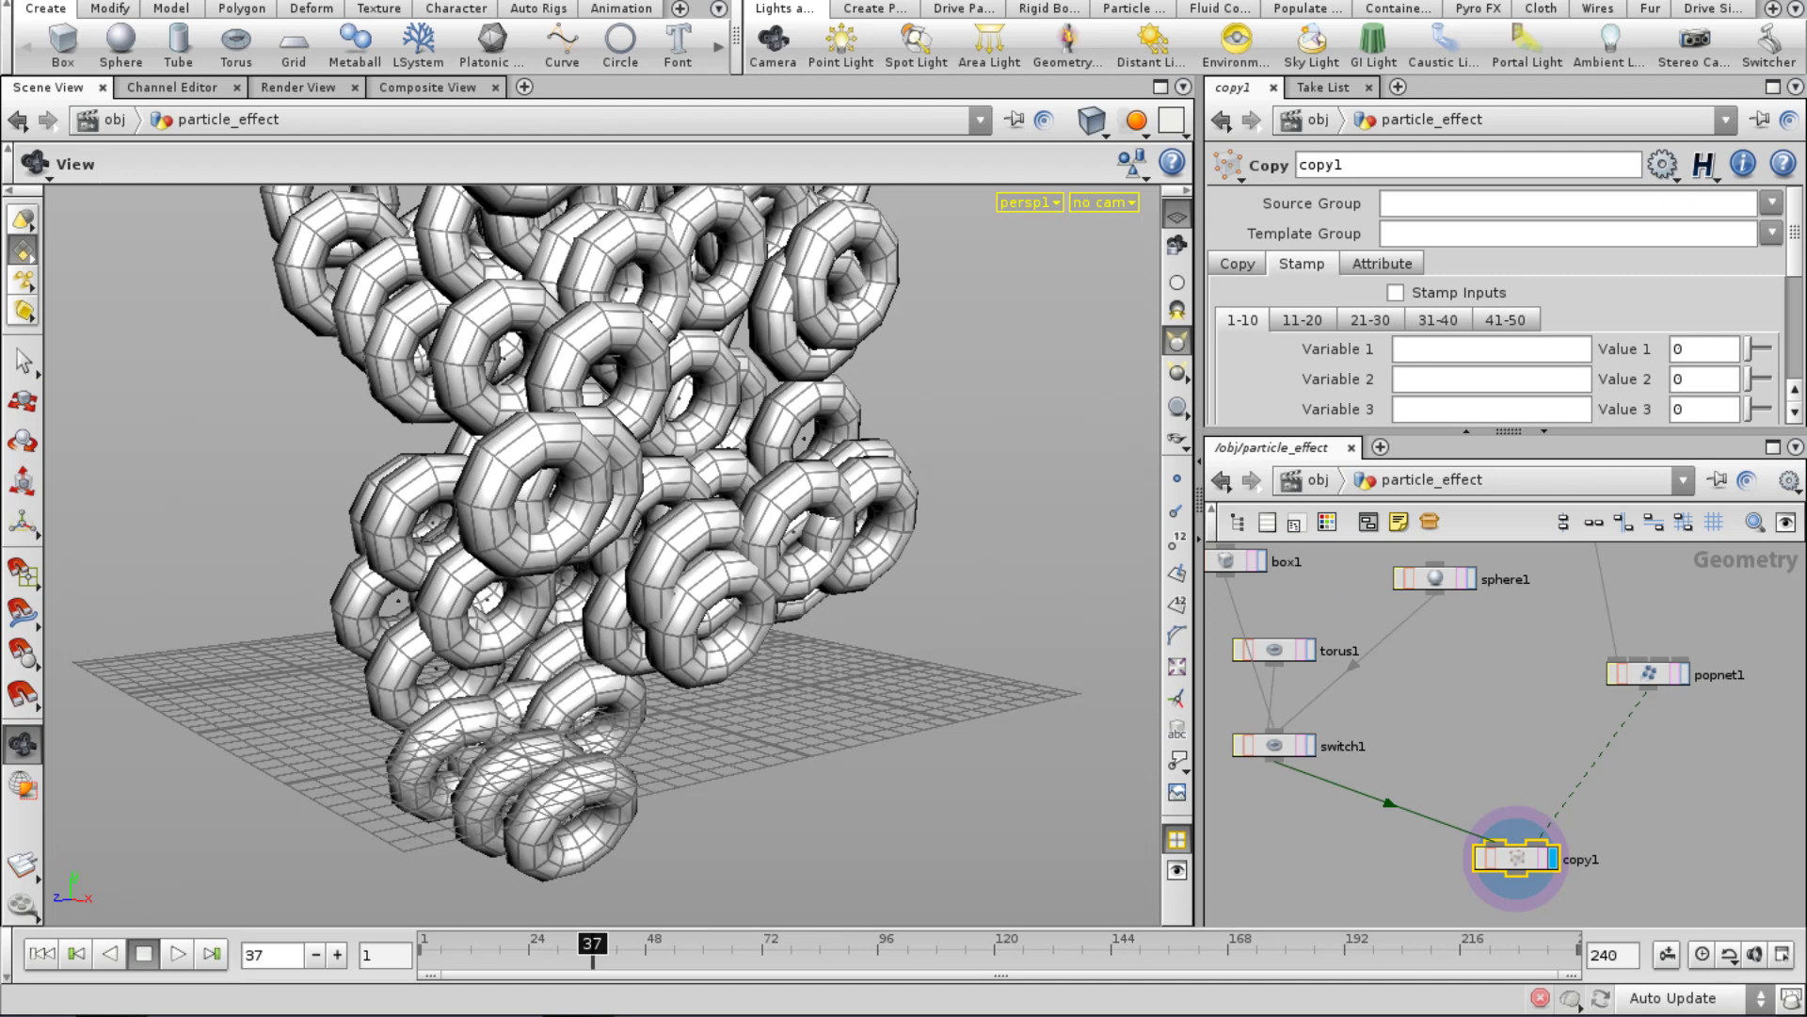
{"action": "left_click", "coordinate": [1446, 293]}
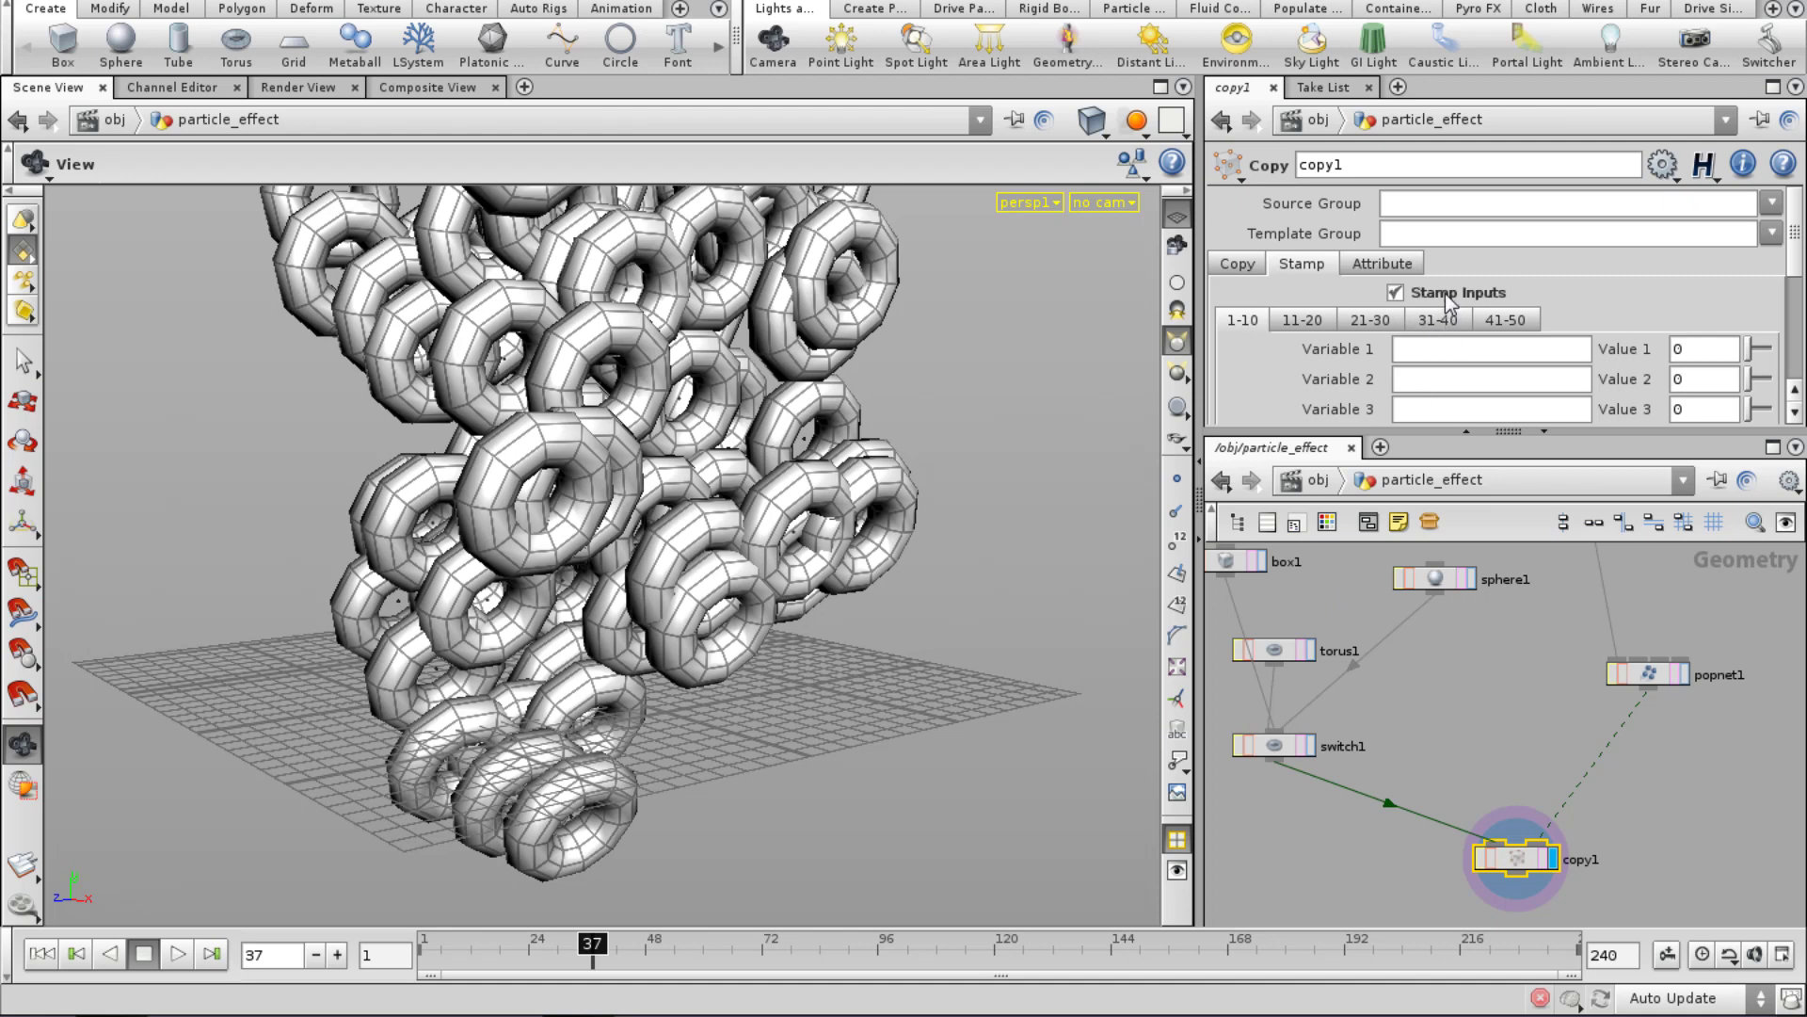
{"action": "left_click", "coordinate": [1436, 354]}
{"action": "type", "text": "id"}
{"action": "key", "text": "Return"}
{"action": "left_click", "coordinate": [1701, 353]}
{"action": "type", "text": "$ID"}
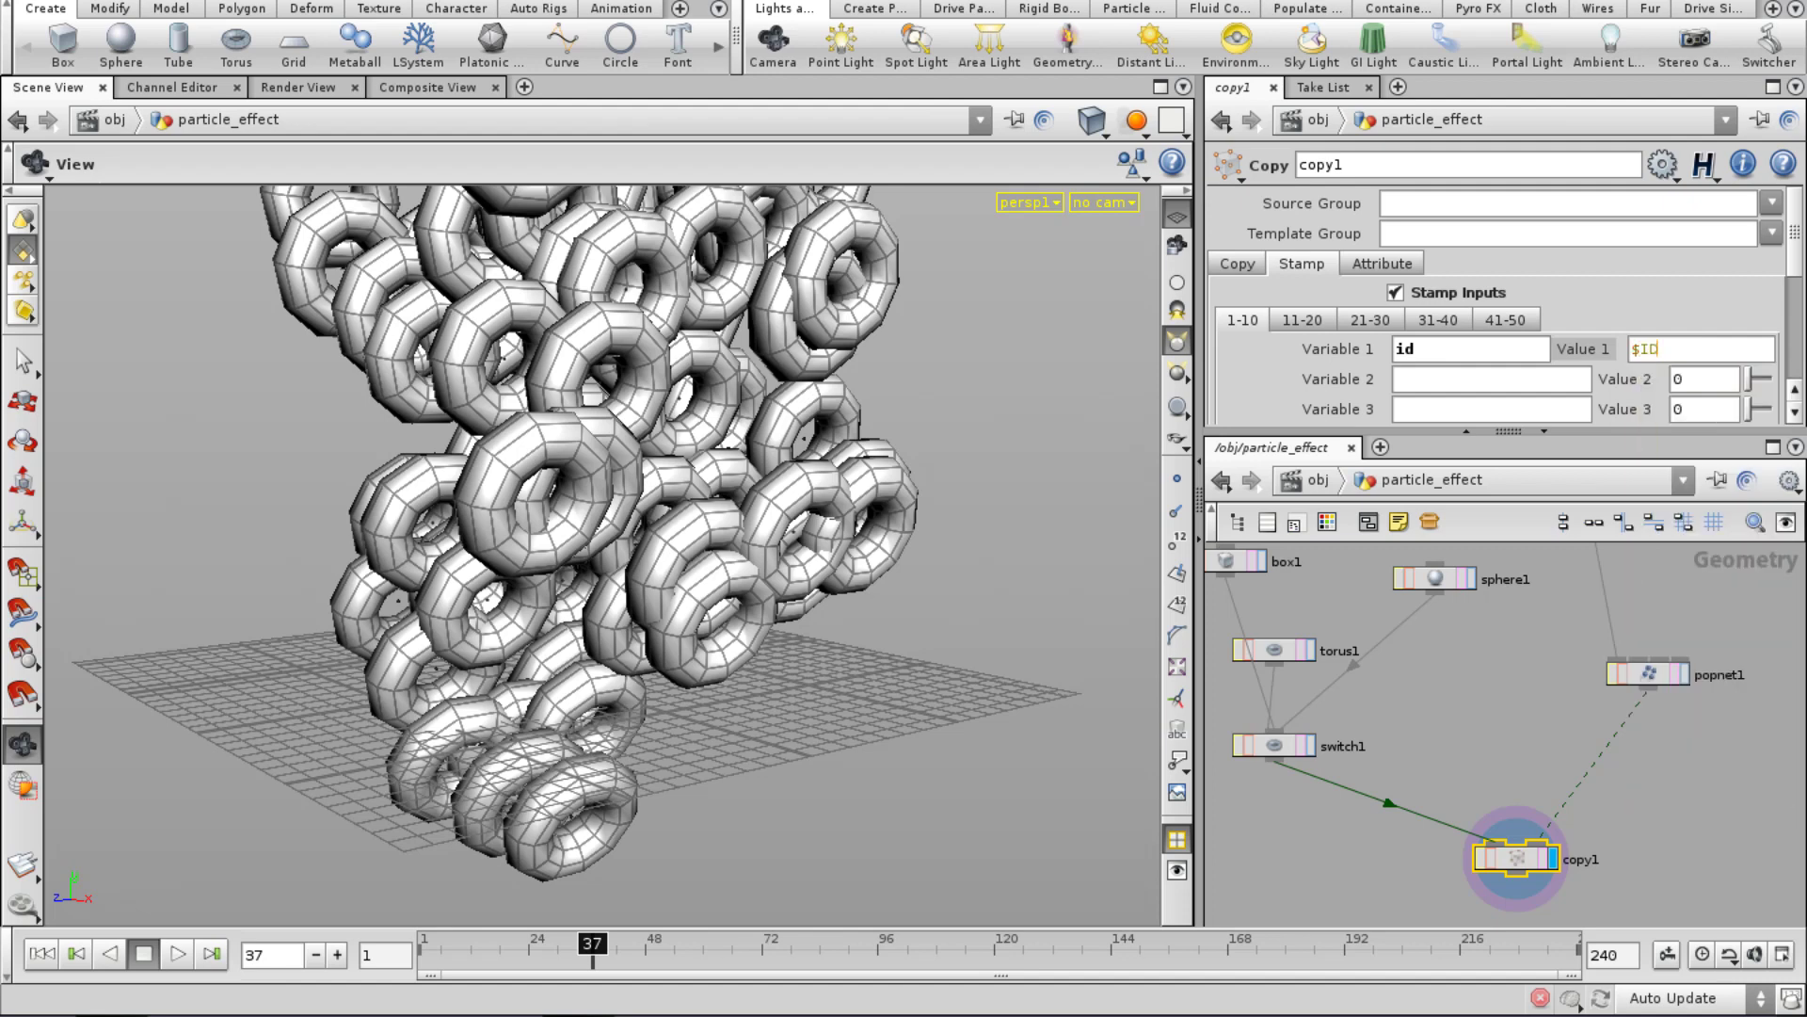
{"action": "key", "text": "Return"}
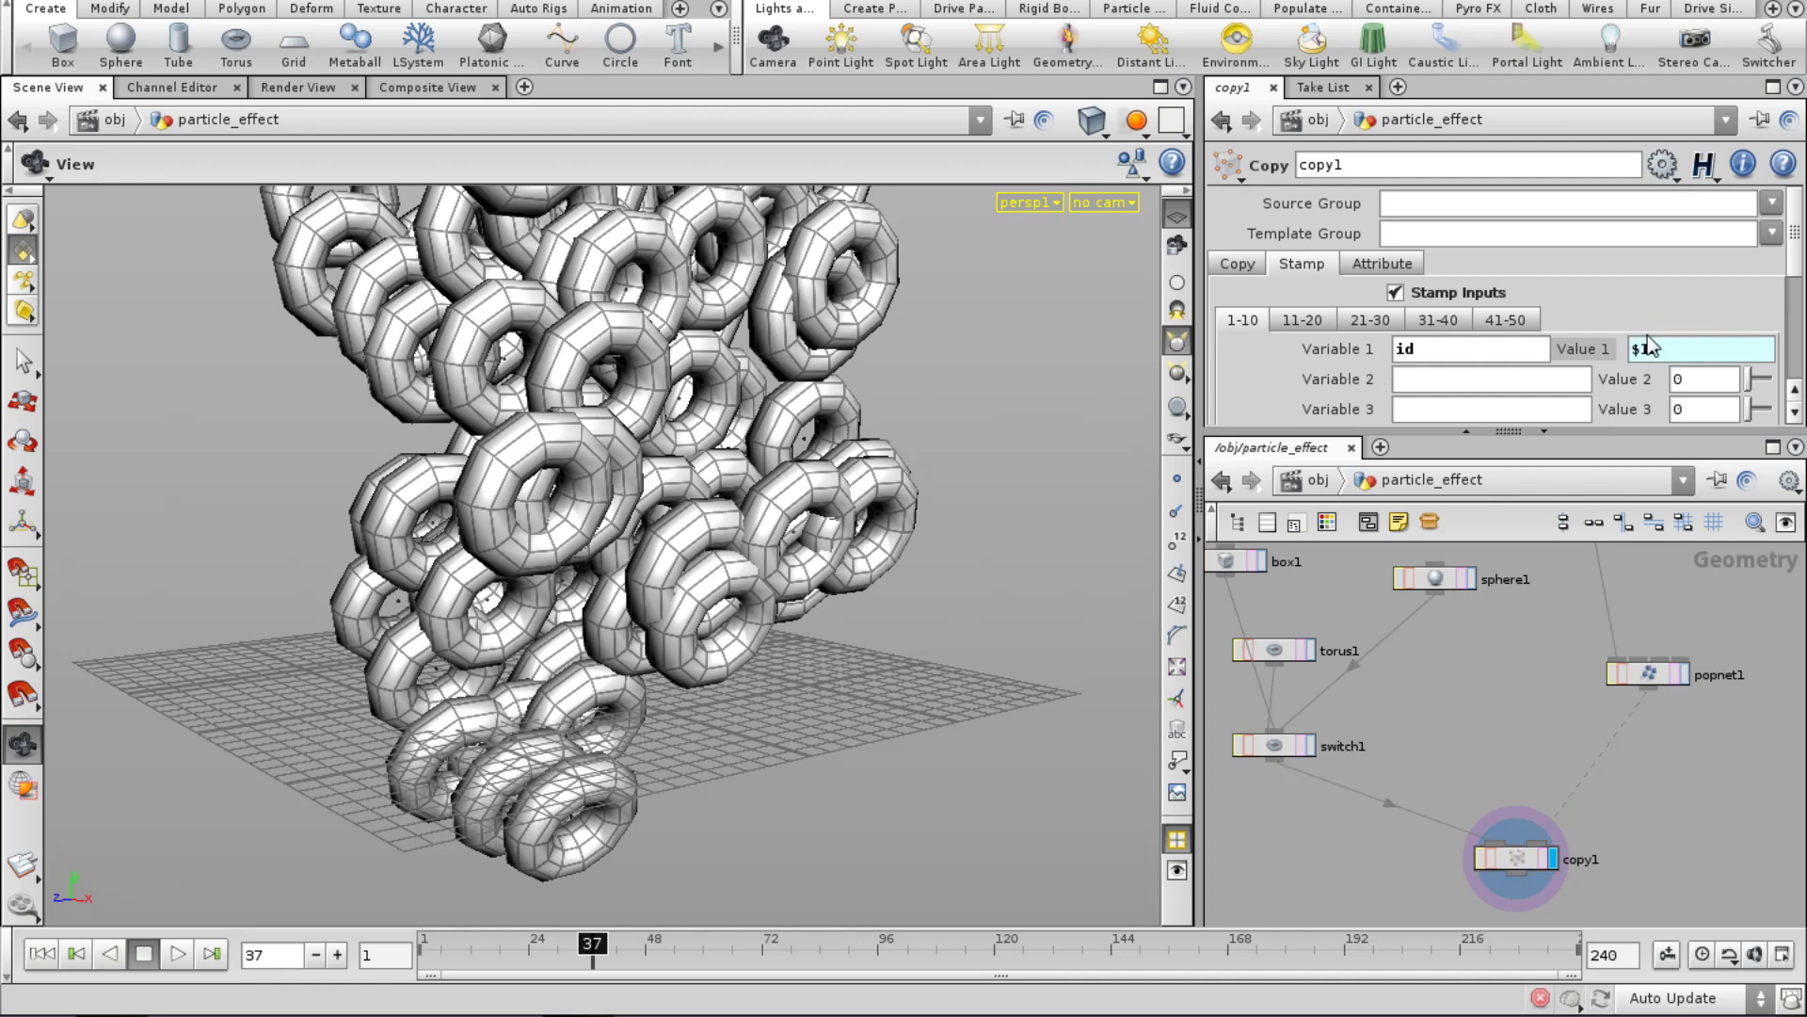
Set switch1's Select Input to the expression stamp("../copy1","id",0).
{"action": "left_click", "coordinate": [1284, 745]}
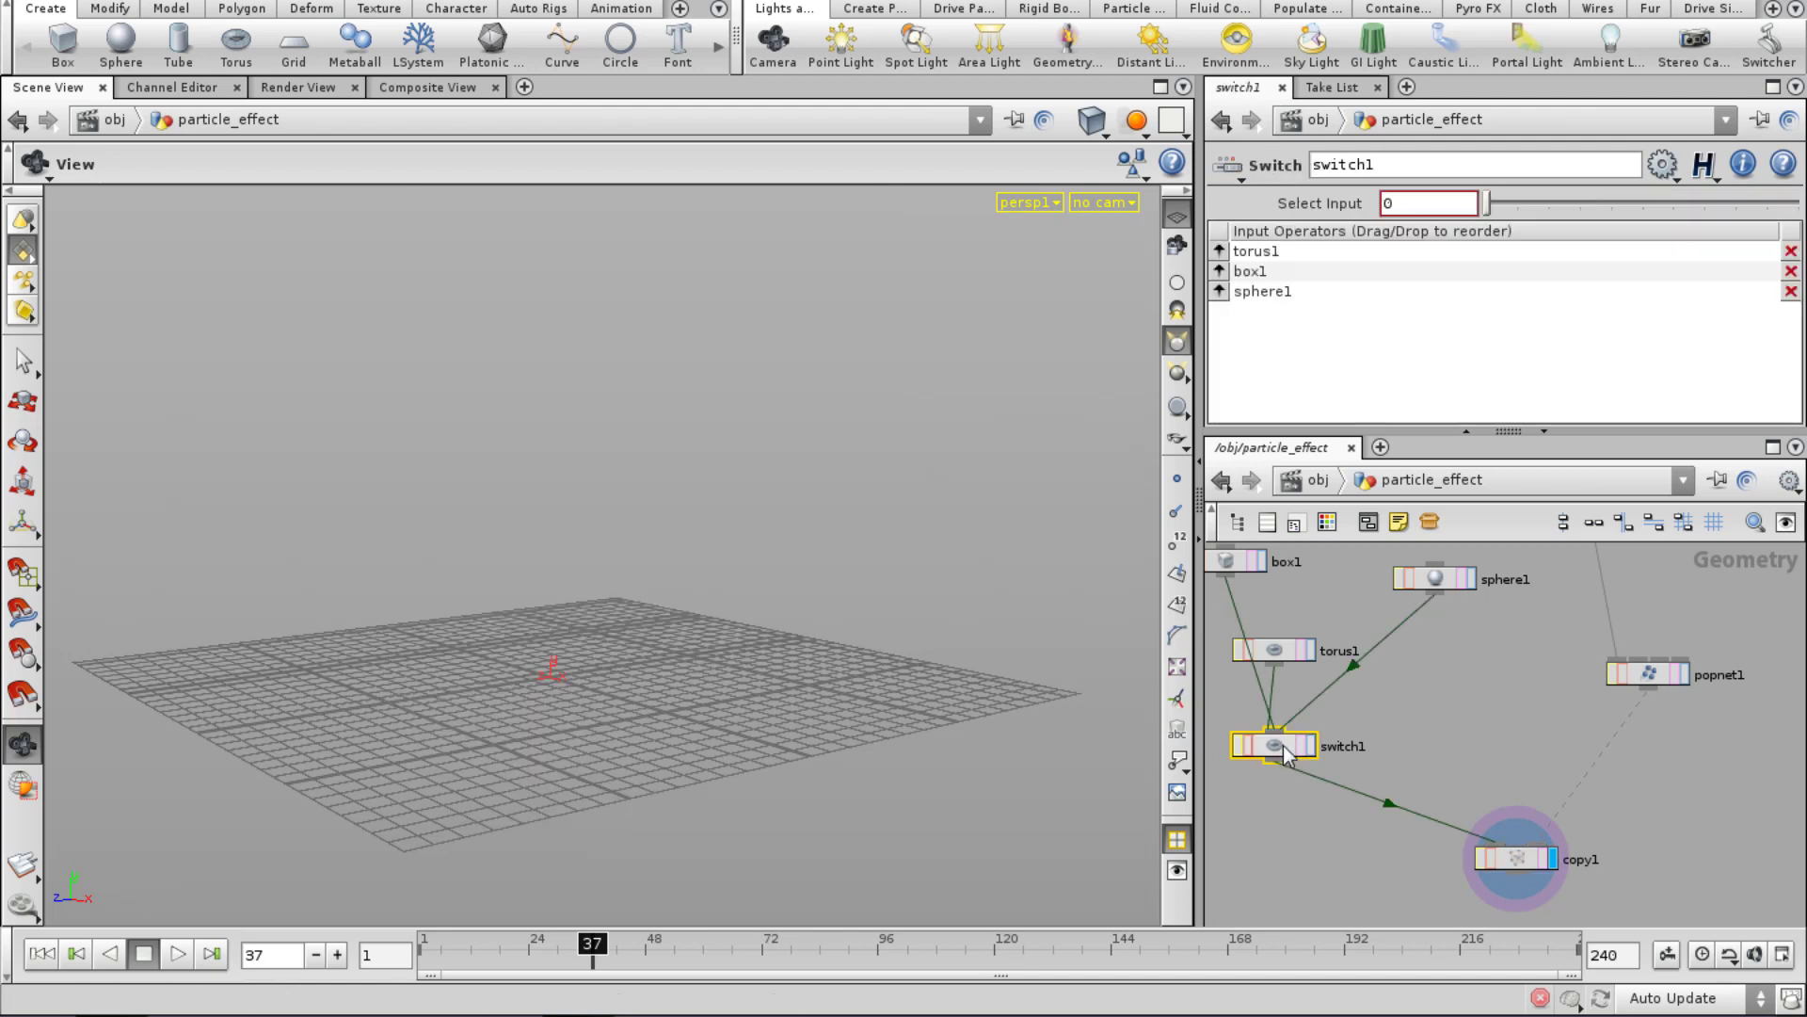
{"action": "left_click", "coordinate": [1434, 203]}
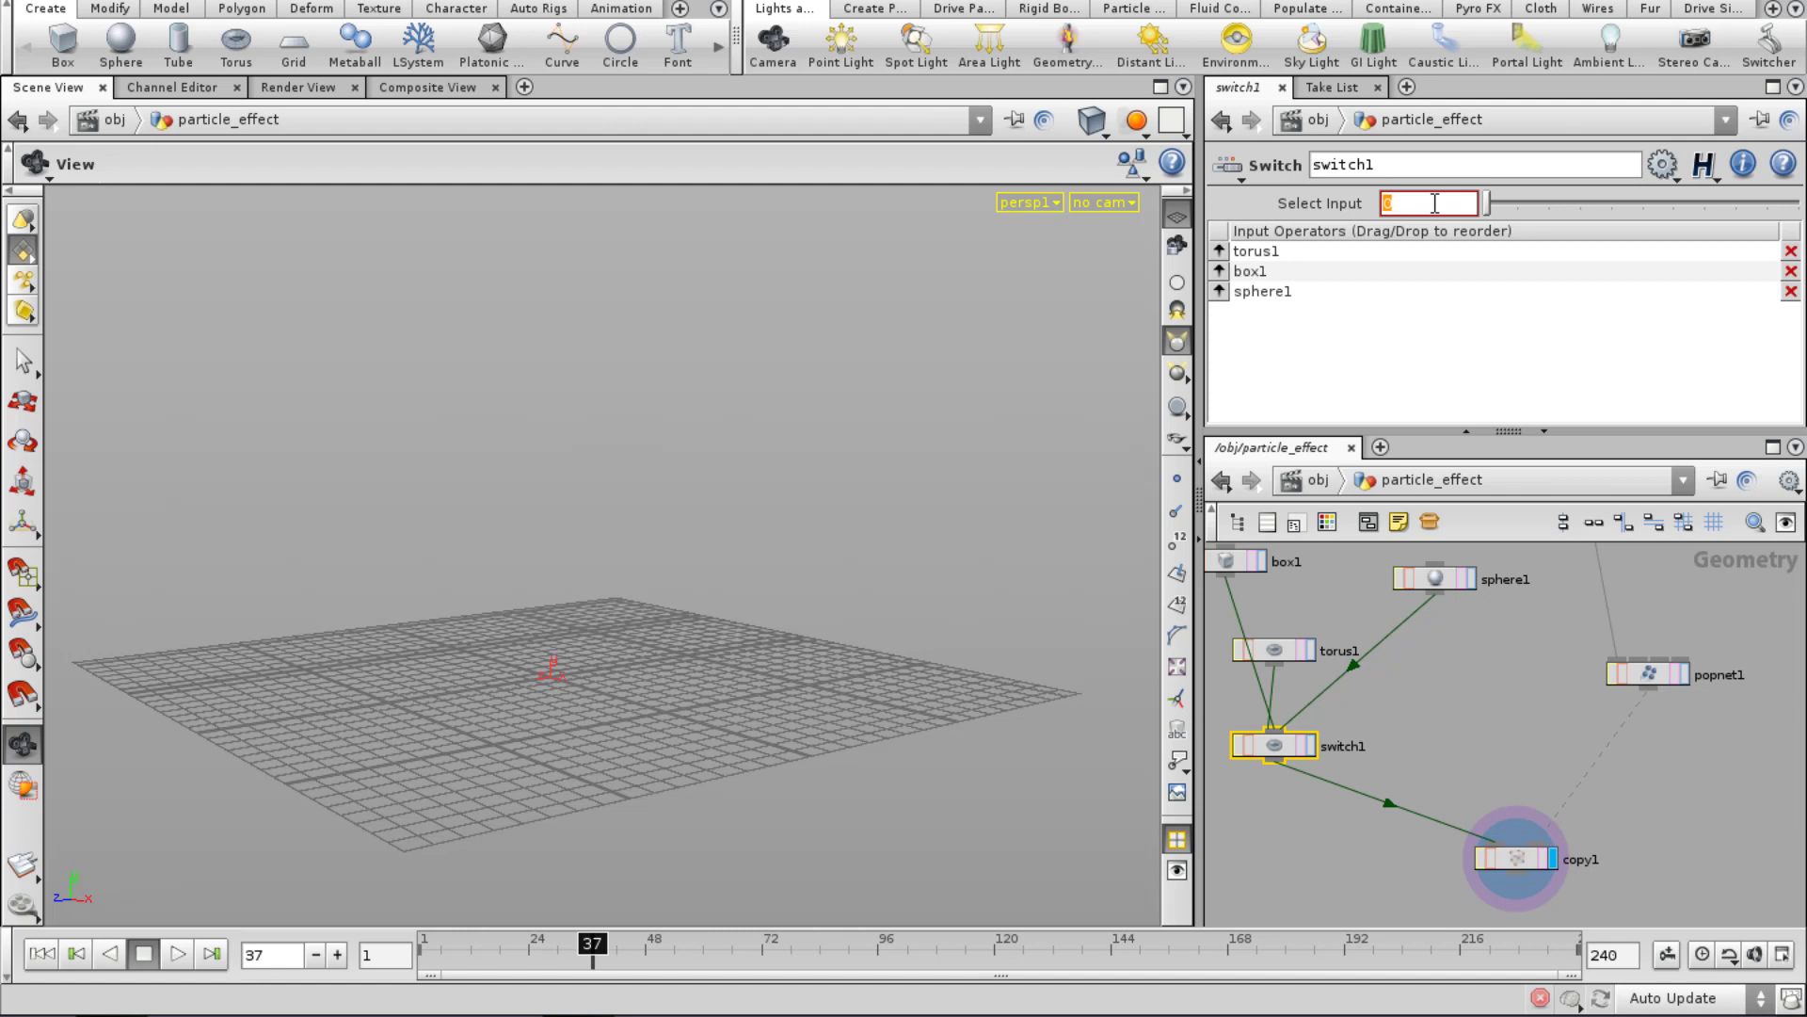
{"action": "type", "text": "stamp(\""}
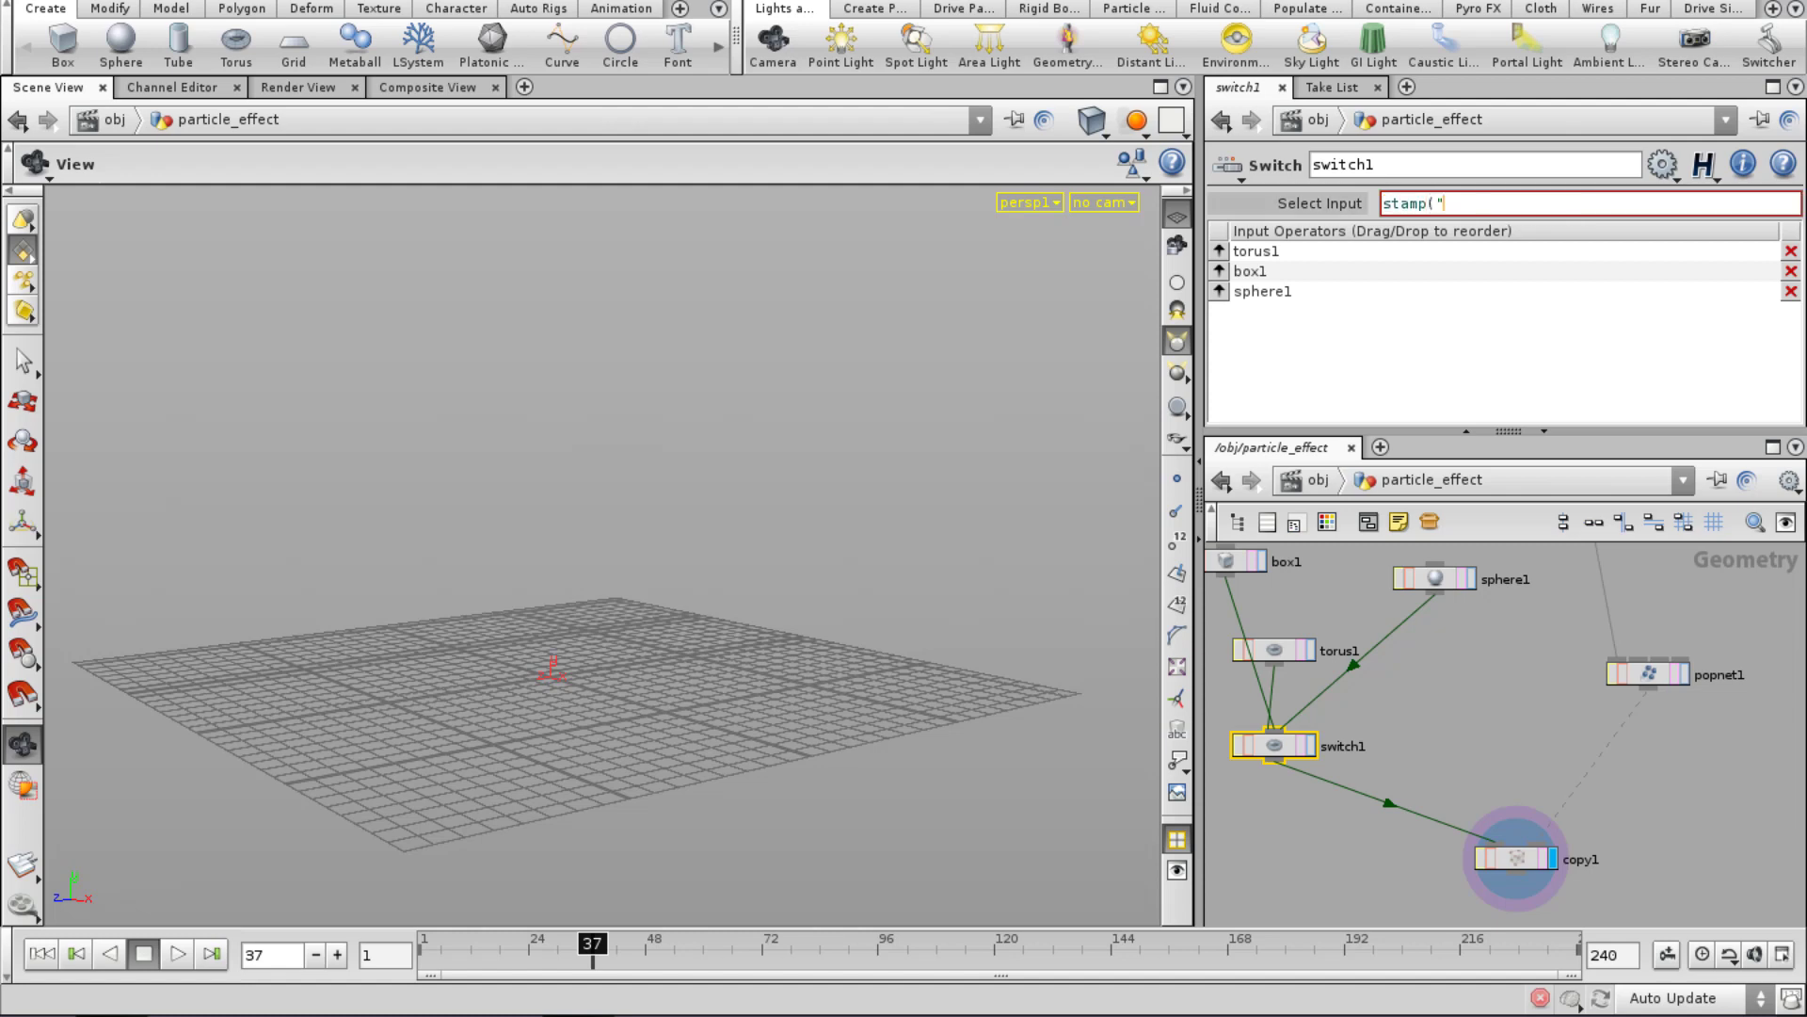
{"action": "type", "text": "../"}
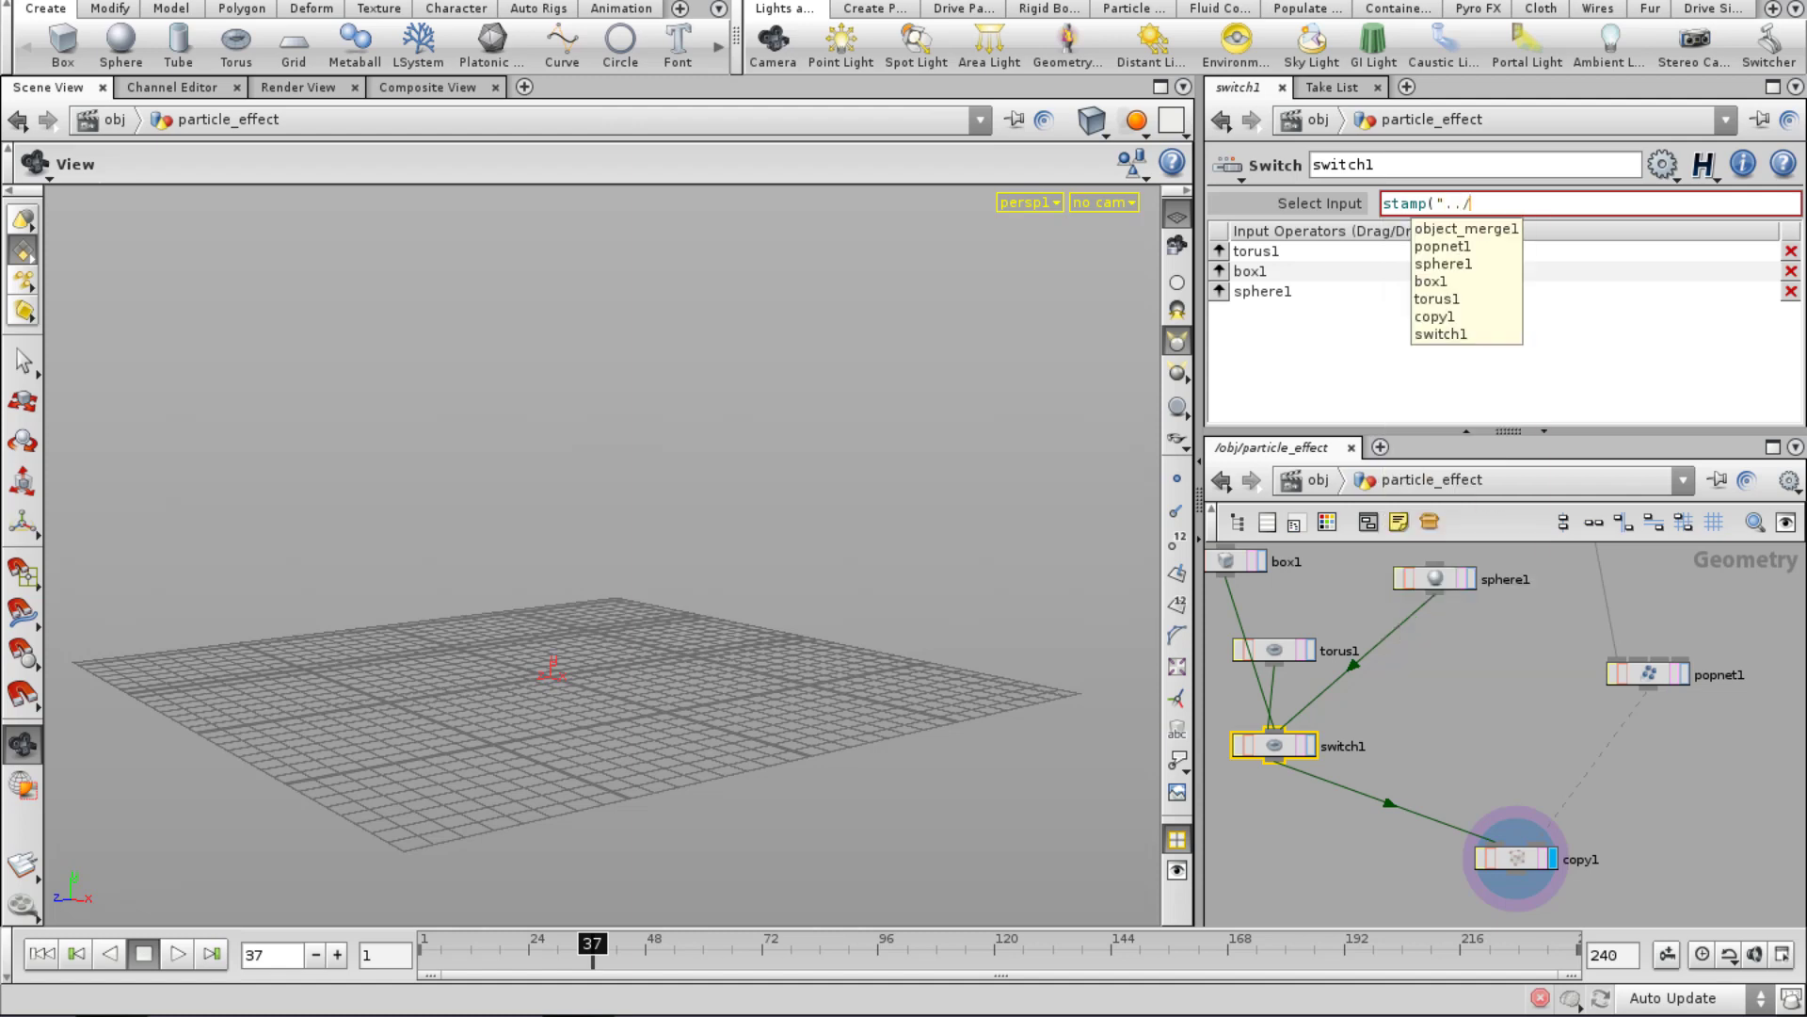
{"action": "type", "text": "copy1"}
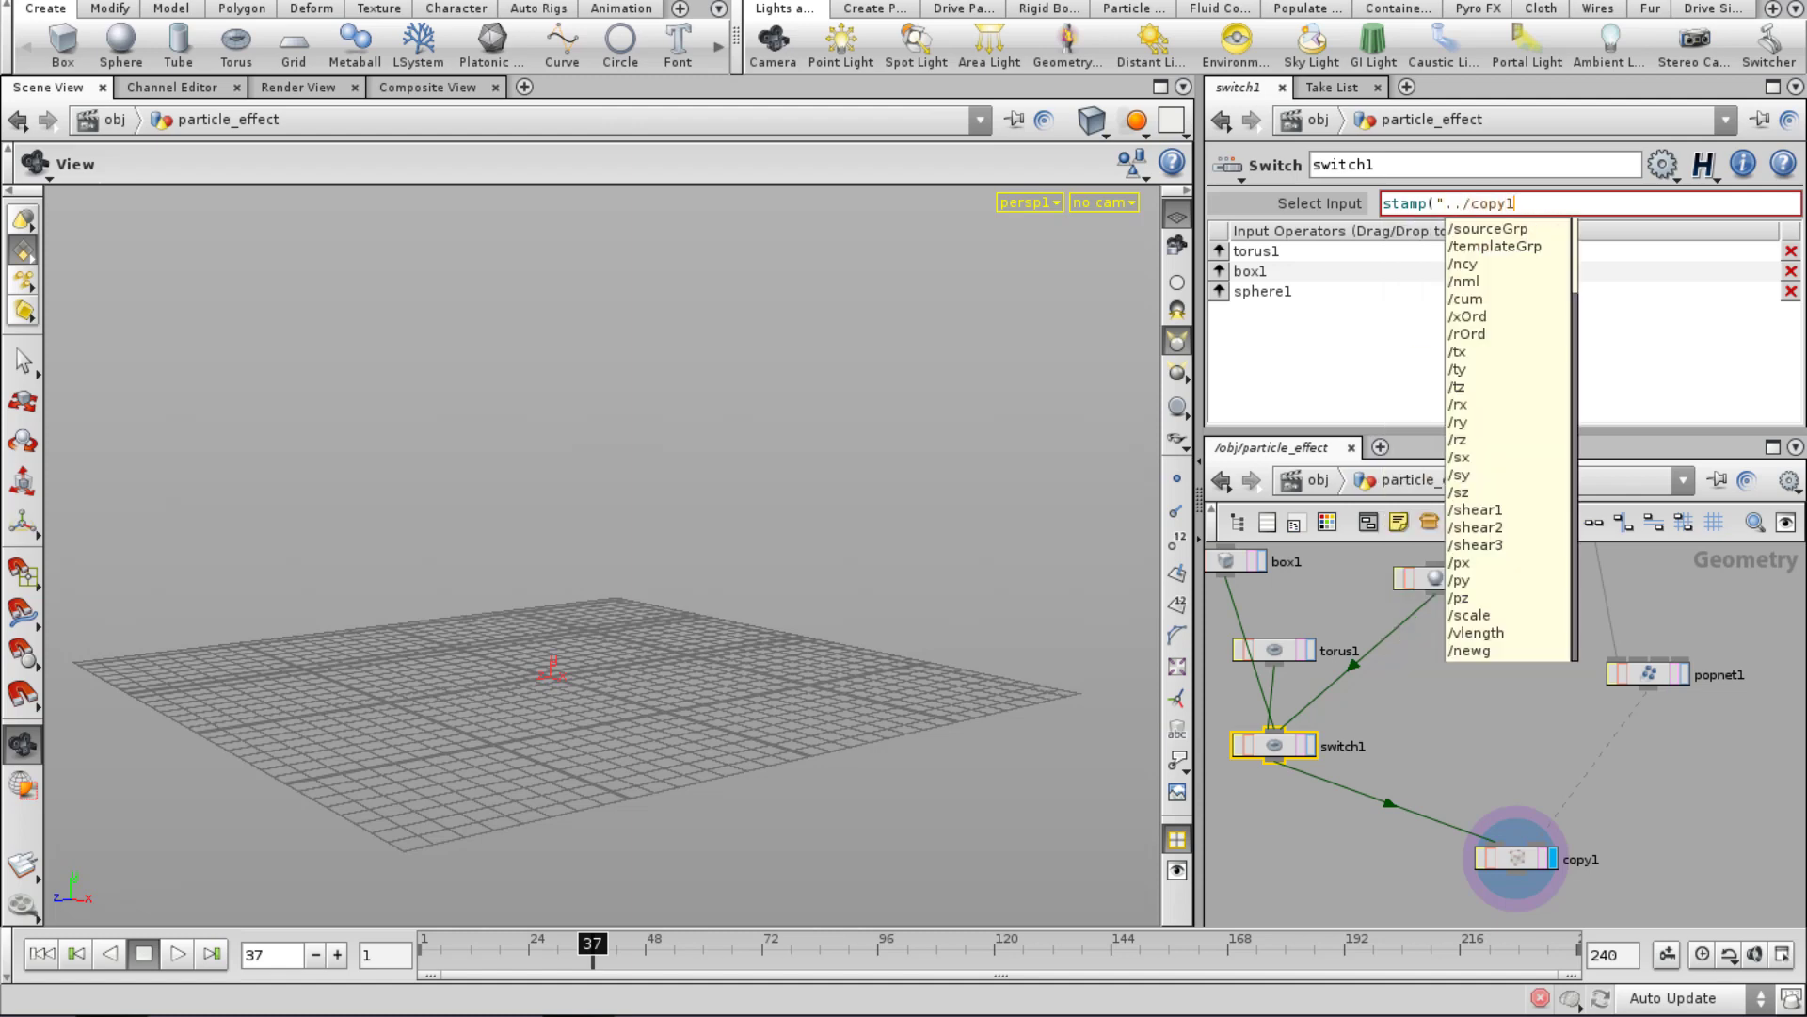
{"action": "type", "text": "\""}
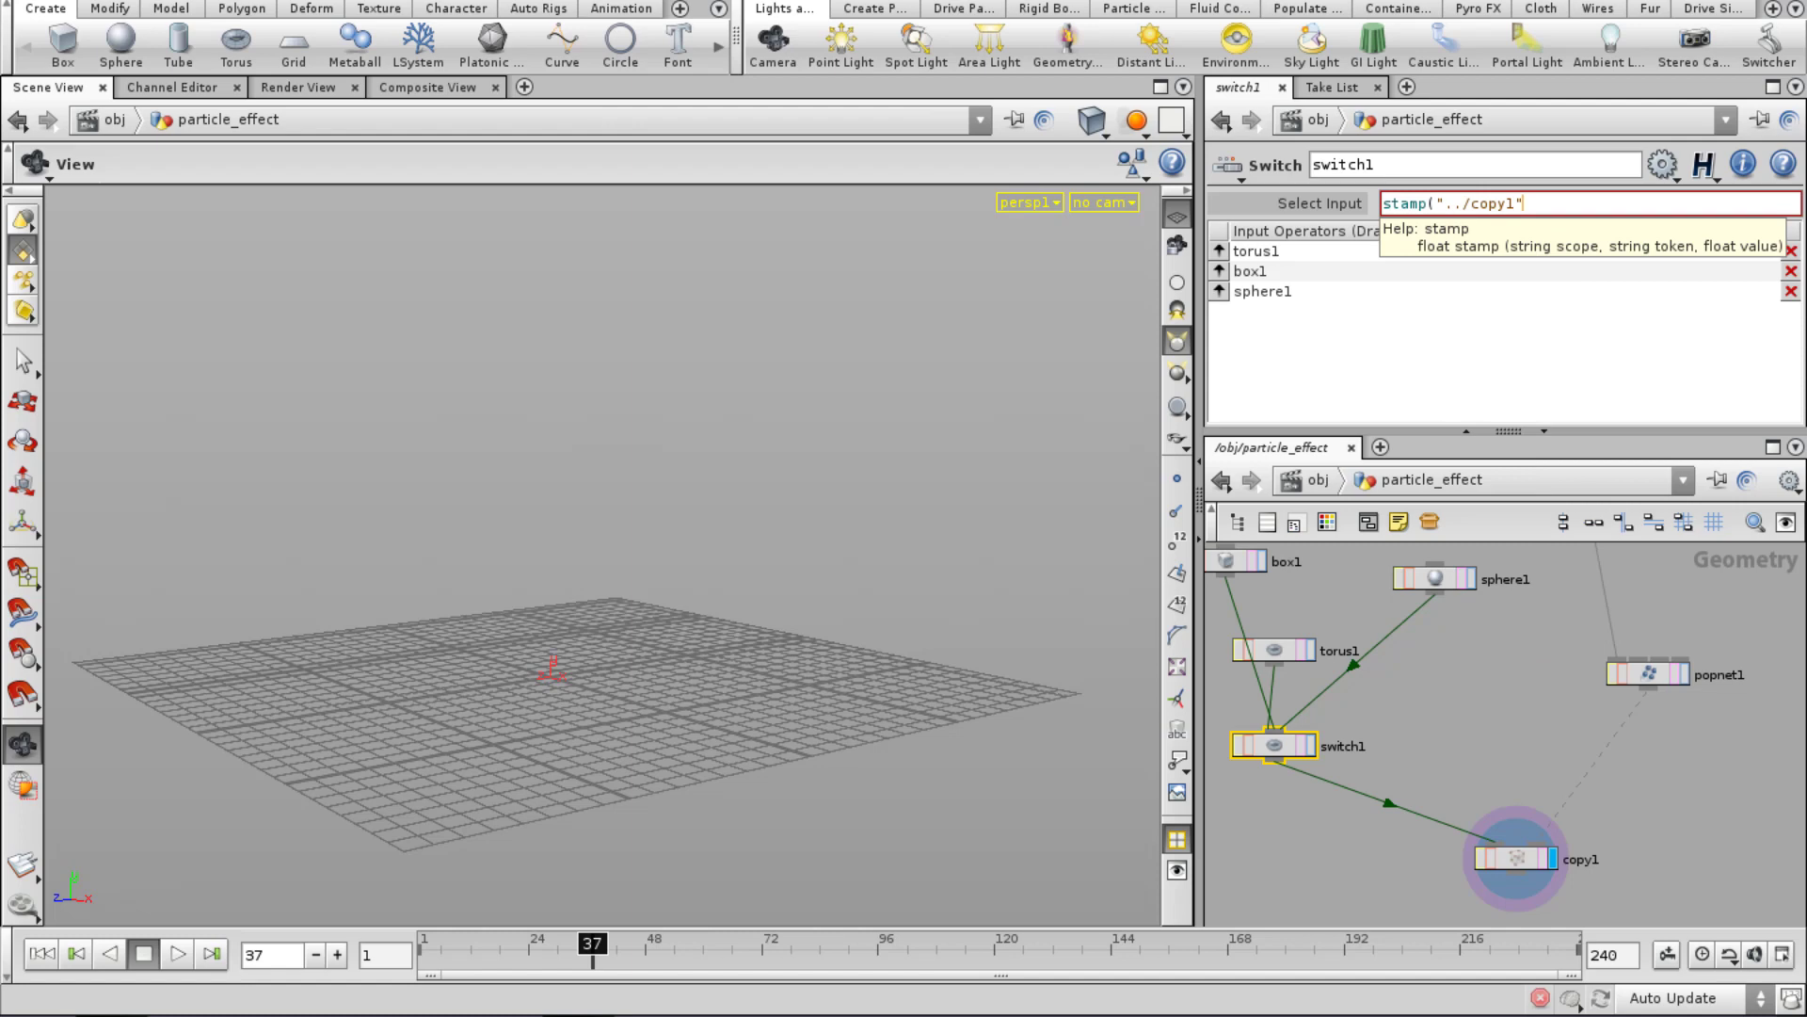
{"action": "type", "text": ",\"id\""}
{"action": "type", "text": ",0)"}
{"action": "key", "text": "Return"}
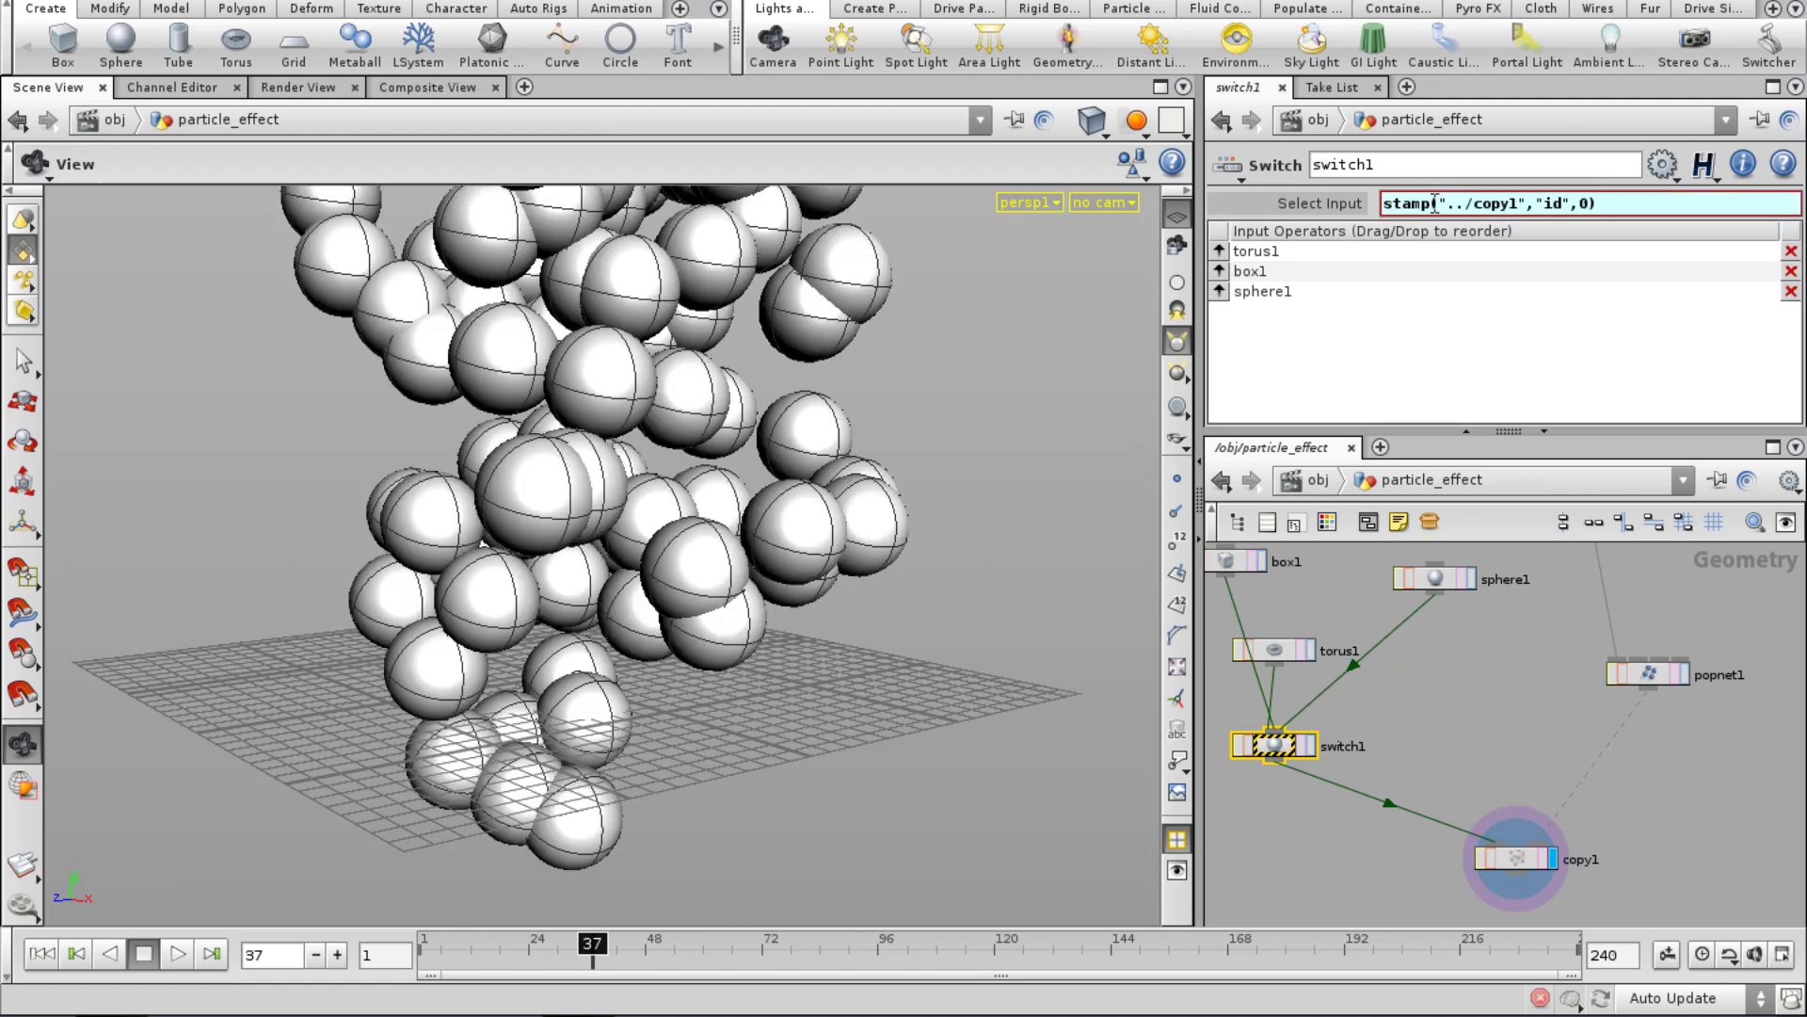
Check switch1's evaluated Select Input and node information, and examine the copied shapes up close in wireframe.
{"action": "left_click", "coordinate": [1330, 211]}
{"action": "right_click_drag", "start_coordinate": [918, 419], "coordinate": [508, 491]}
{"action": "middle_click_drag", "start_coordinate": [529, 516], "coordinate": [523, 664]}
{"action": "right_click_drag", "start_coordinate": [542, 664], "coordinate": [739, 650]}
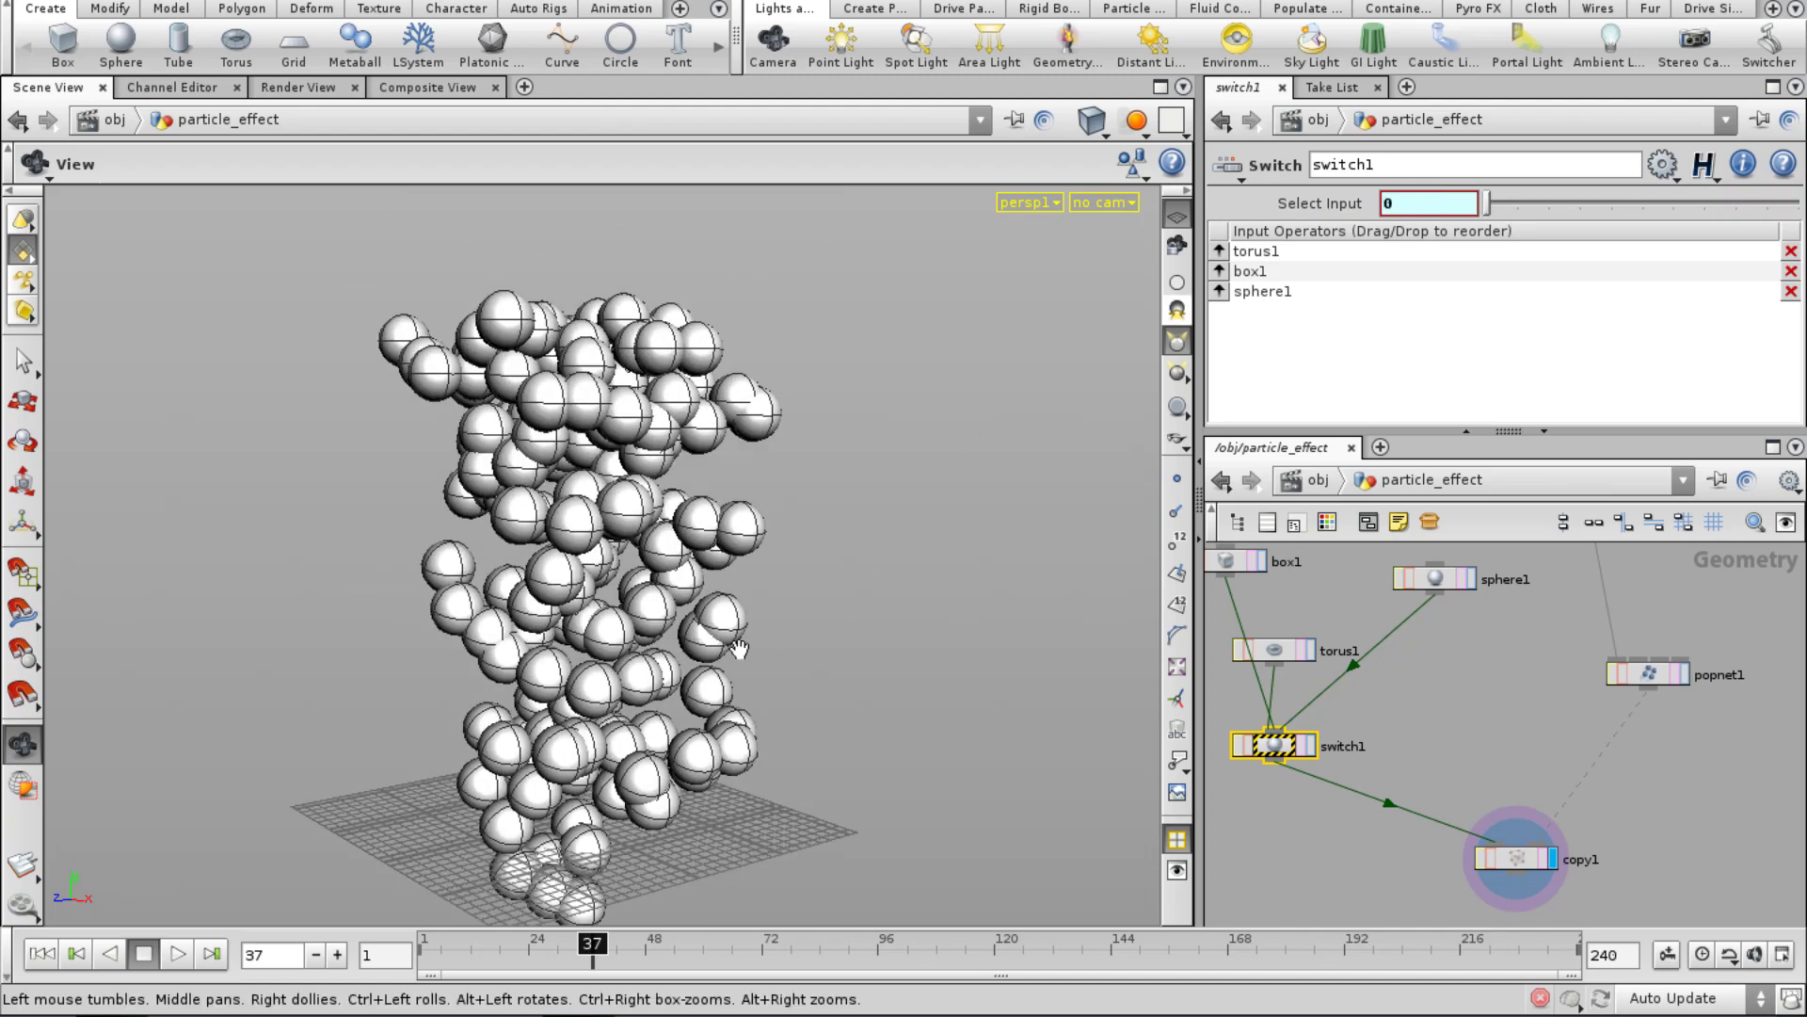
{"action": "left_click_drag", "start_coordinate": [739, 648], "coordinate": [860, 653]}
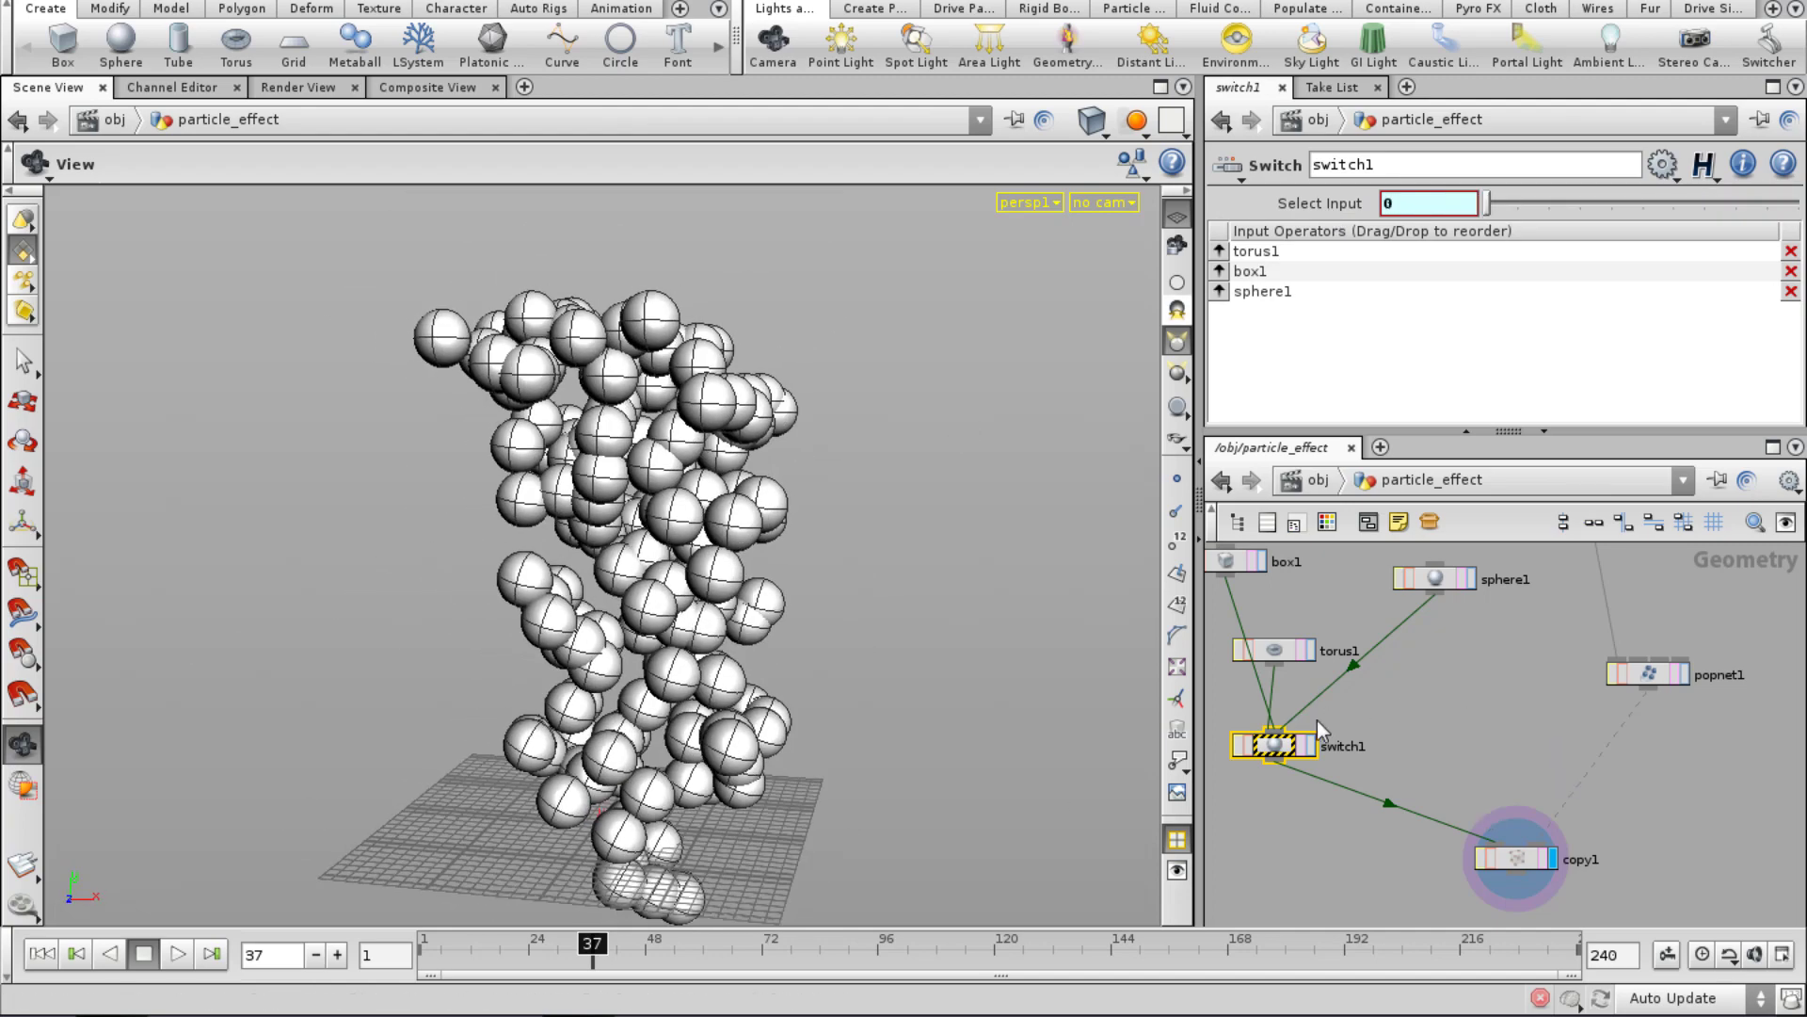
{"action": "middle_click", "coordinate": [1275, 753]}
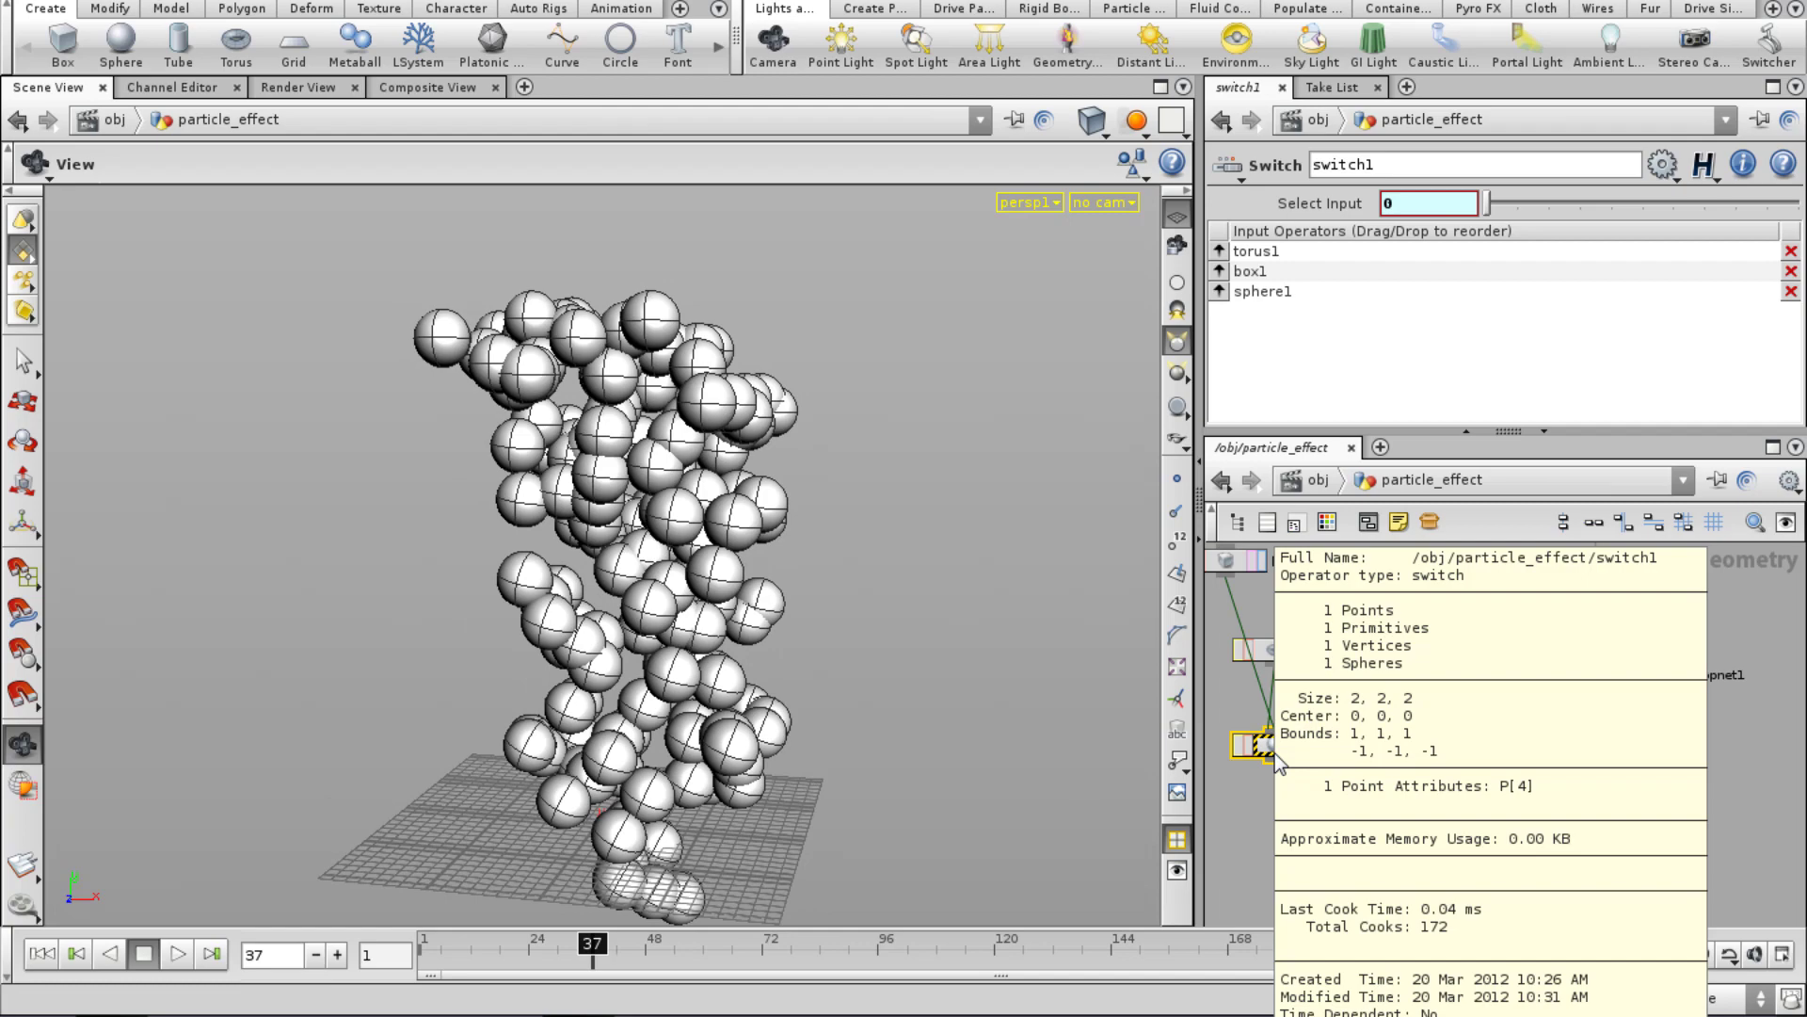
{"action": "right_click_drag", "start_coordinate": [754, 744], "coordinate": [795, 761]}
{"action": "left_click_drag", "start_coordinate": [795, 762], "coordinate": [508, 809]}
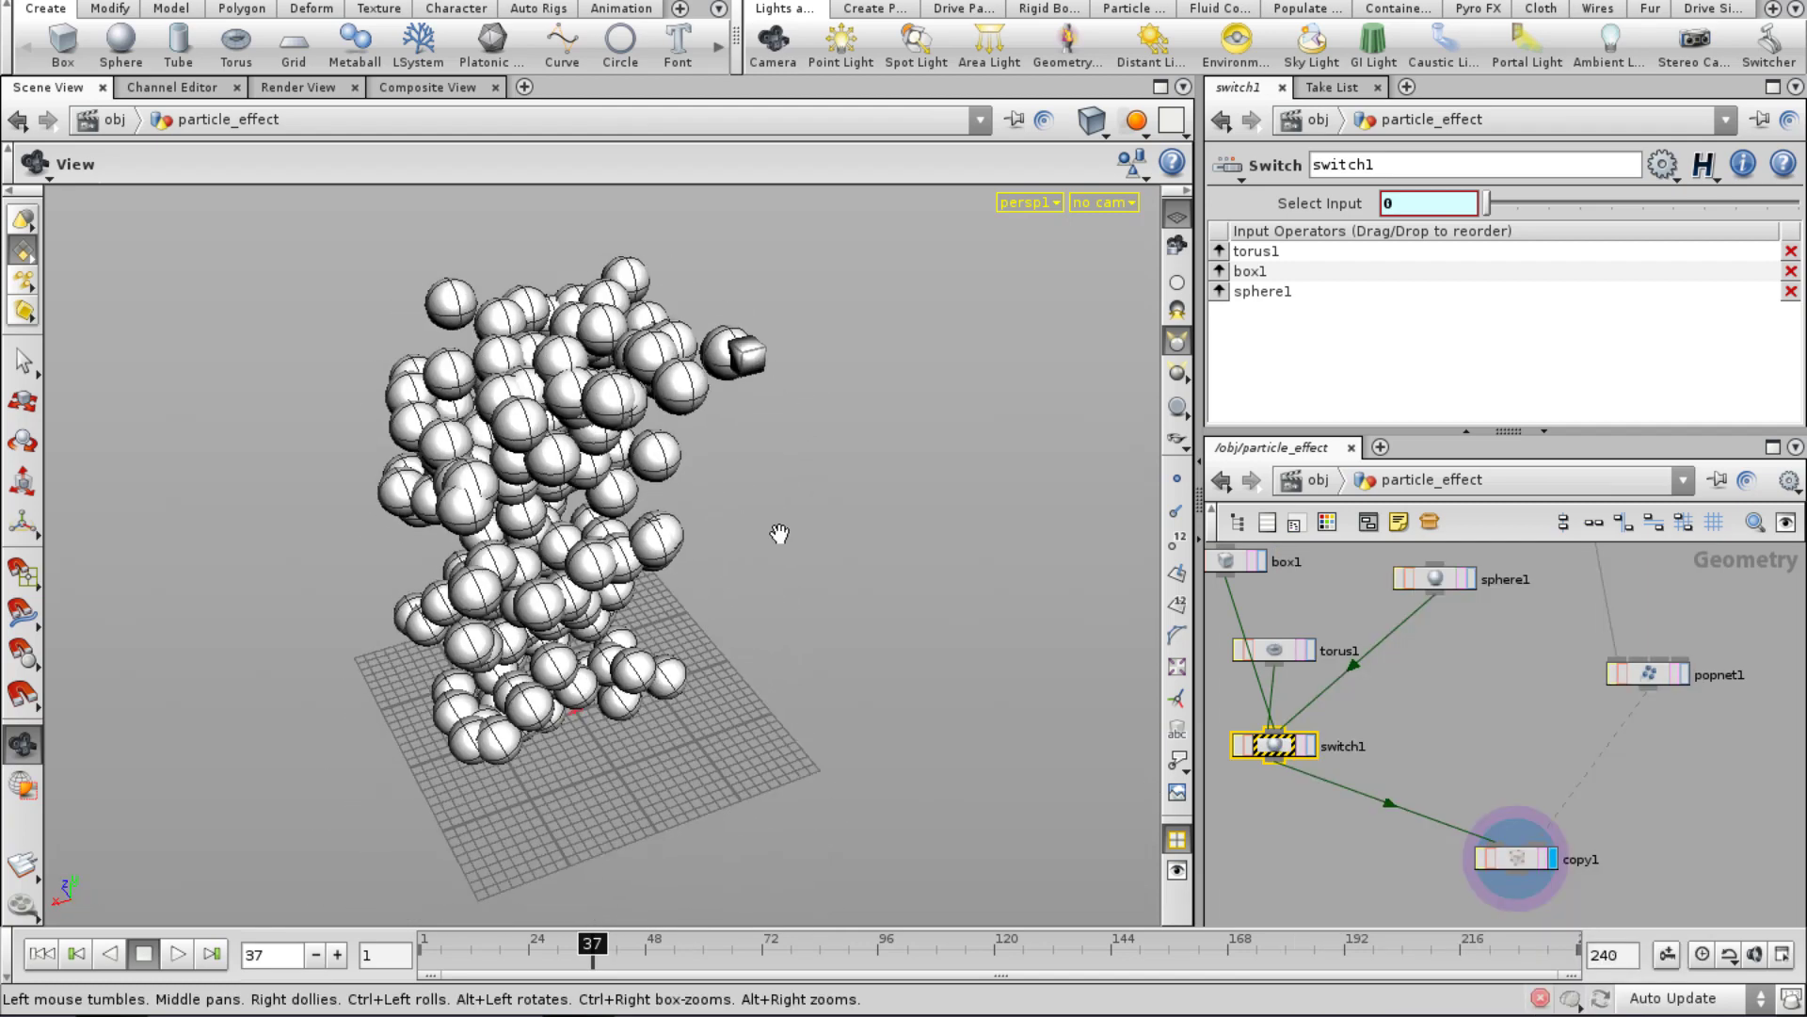
{"action": "right_click_drag", "start_coordinate": [895, 464], "coordinate": [932, 409]}
{"action": "middle_click_drag", "start_coordinate": [933, 409], "coordinate": [596, 618]}
{"action": "mouse_move", "coordinate": [597, 618]}
{"action": "right_mouse_down"}
{"action": "mouse_move", "coordinate": [762, 634]}
{"action": "mouse_move", "coordinate": [743, 622]}
{"action": "mouse_move", "coordinate": [805, 613]}
{"action": "mouse_move", "coordinate": [935, 475]}
{"action": "mouse_move", "coordinate": [875, 749]}
{"action": "right_mouse_up"}
{"action": "key", "text": "w"}
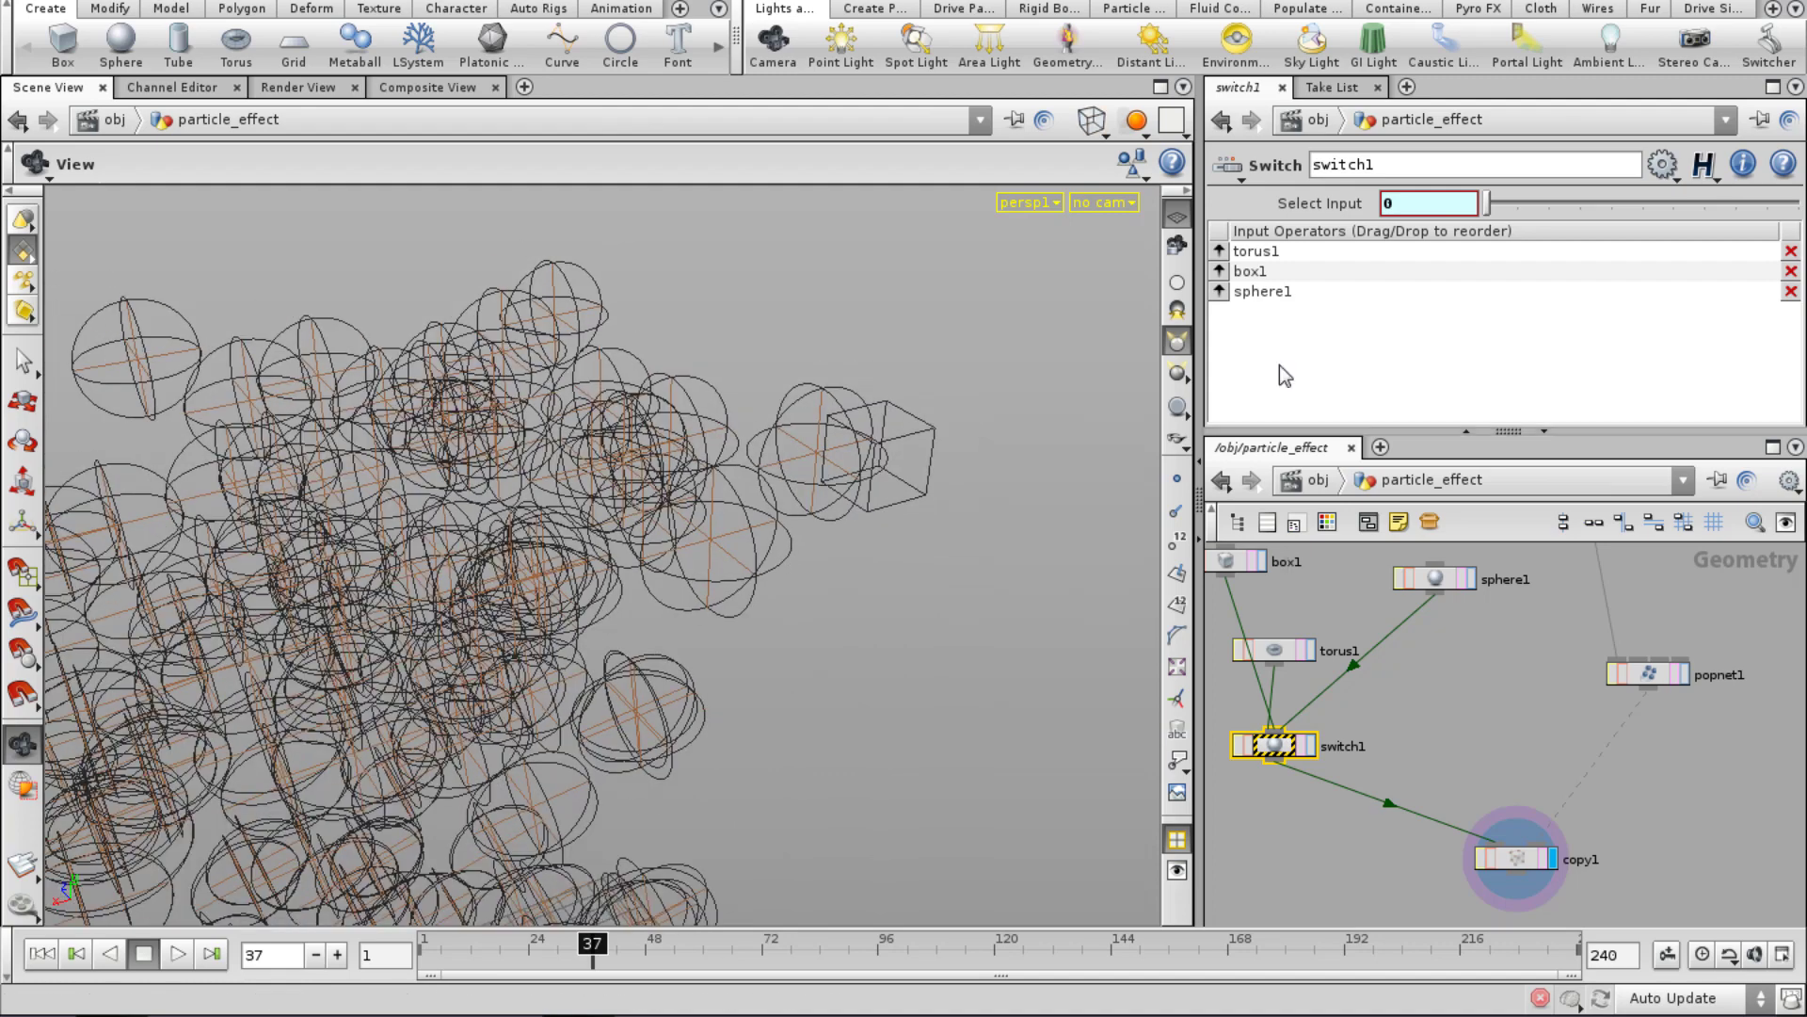
Try box1 ahead of torus1 in switch1's input order, then restore the order and shaded display.
{"action": "left_click_drag", "start_coordinate": [1280, 256], "coordinate": [1281, 250]}
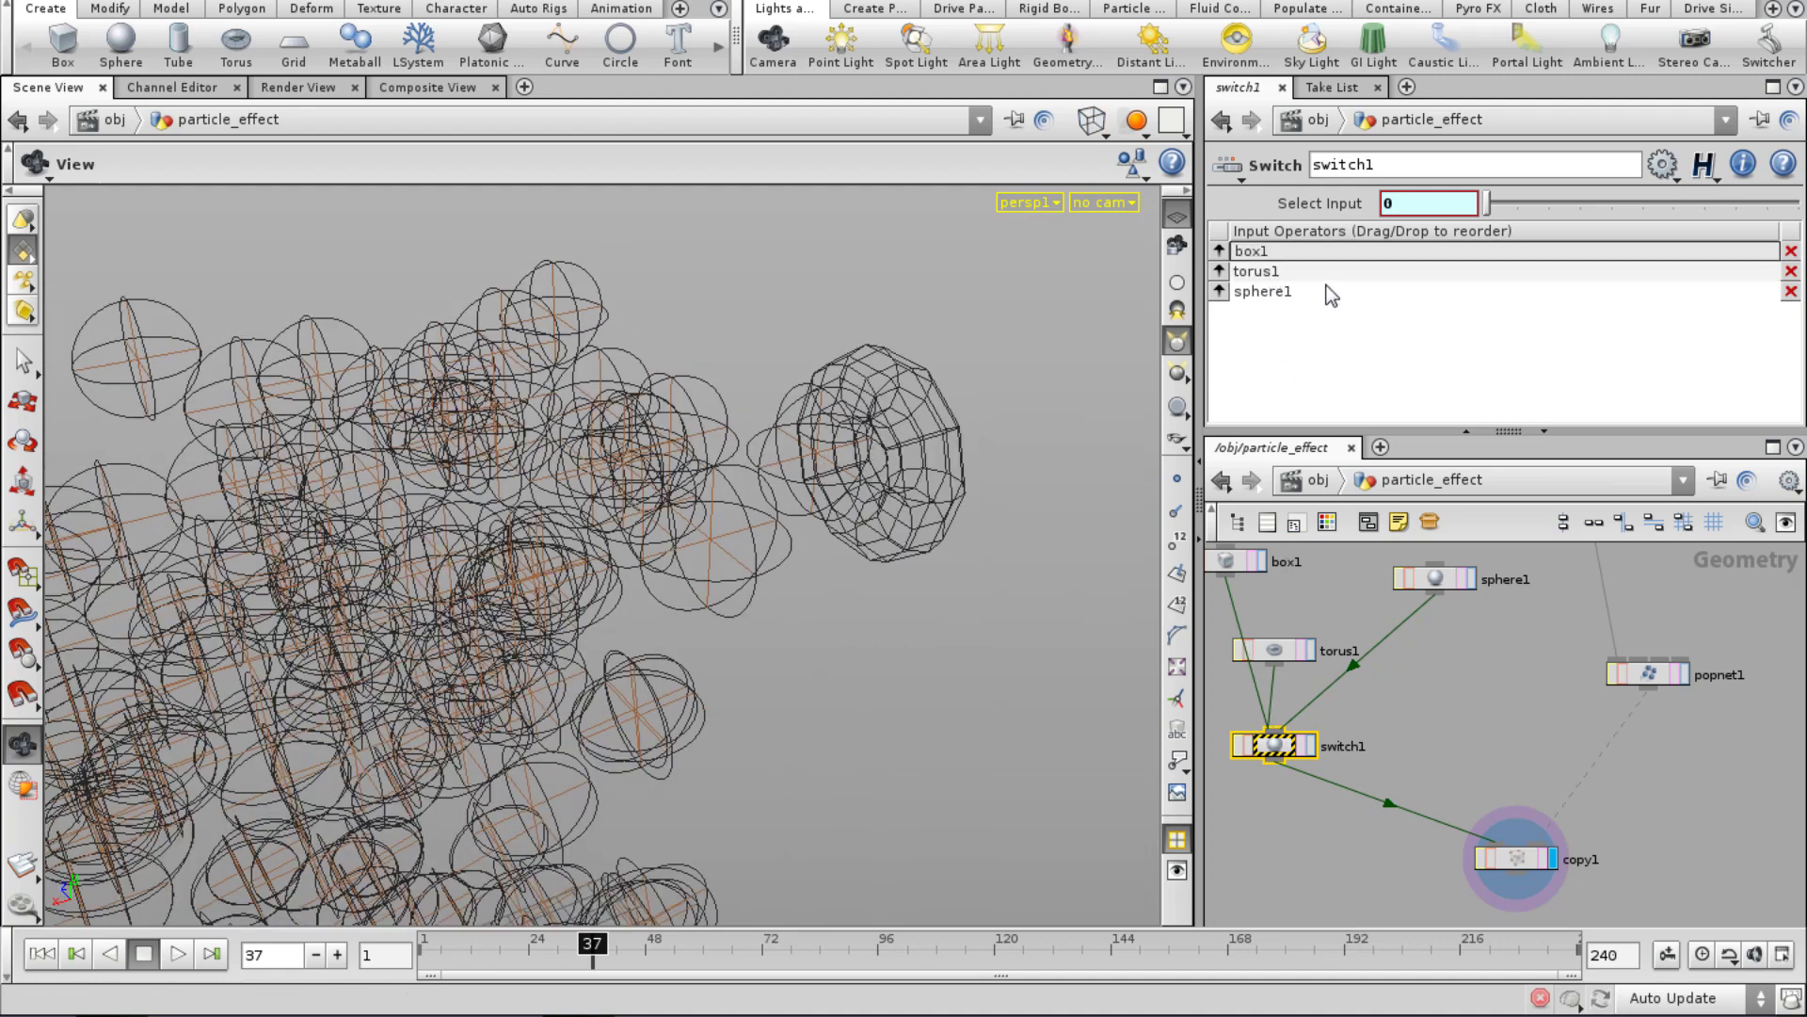
{"action": "left_click", "coordinate": [1226, 272]}
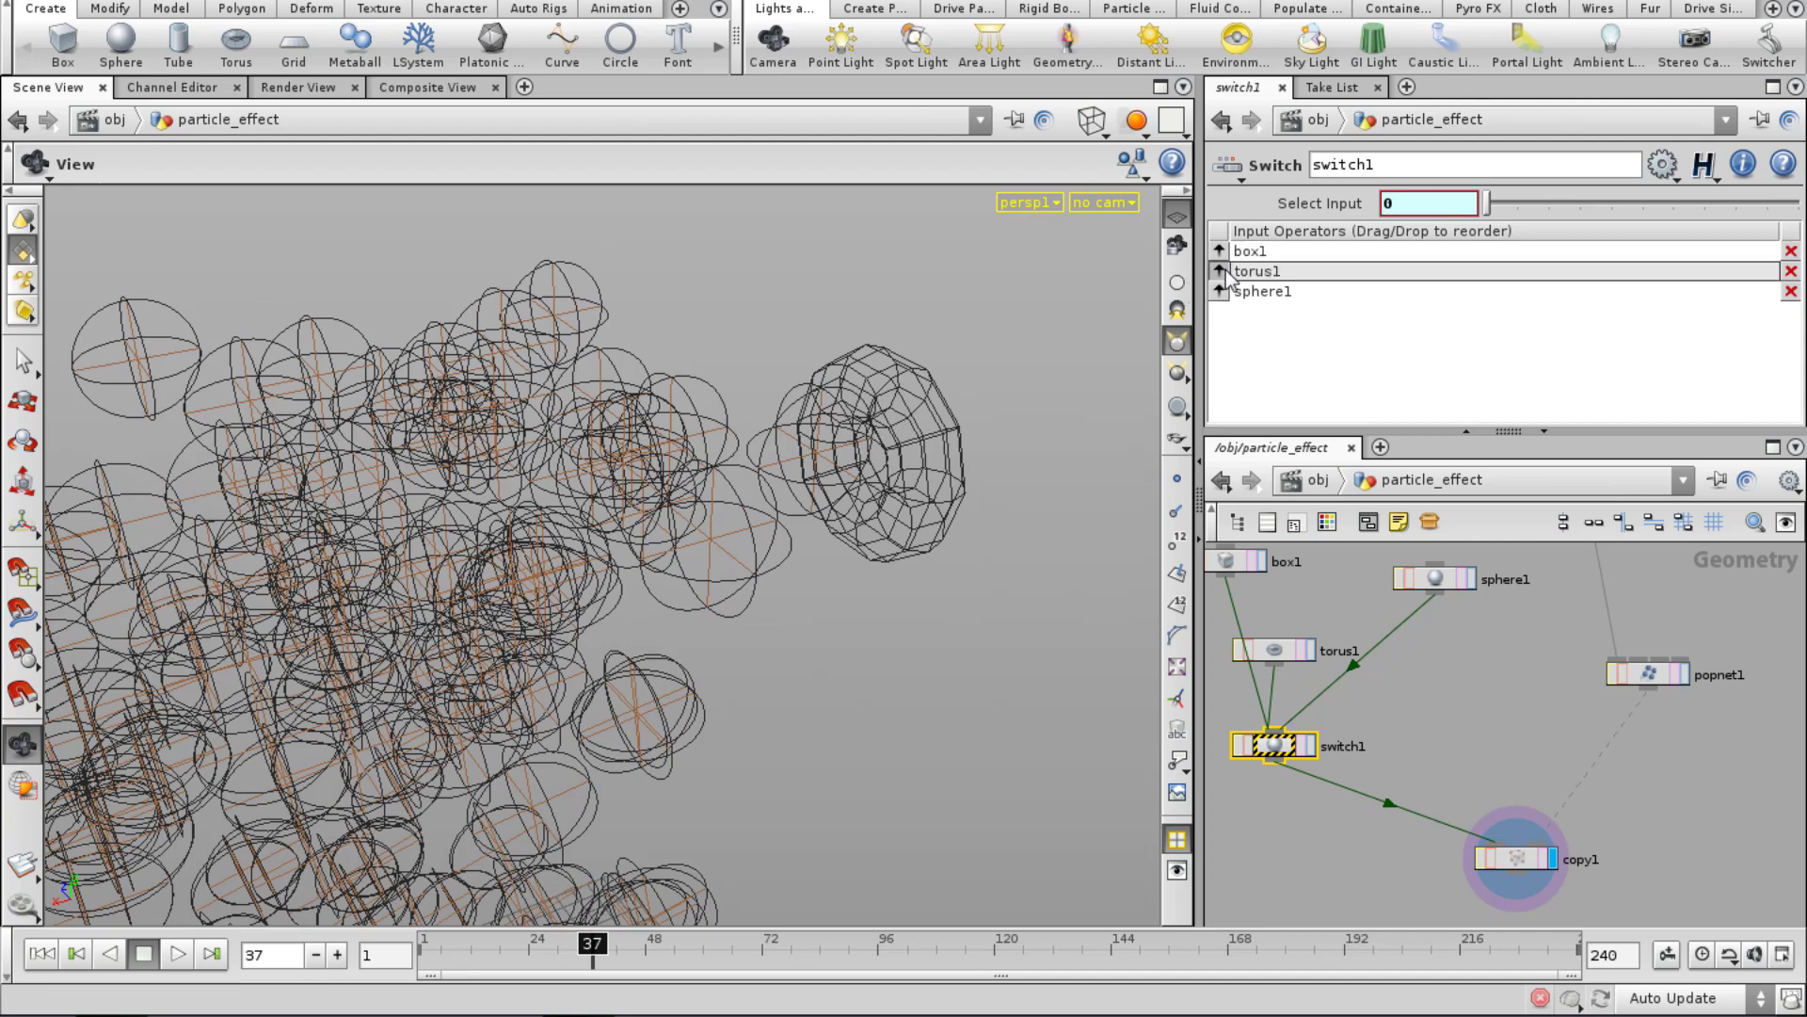
{"action": "left_click", "coordinate": [1220, 271]}
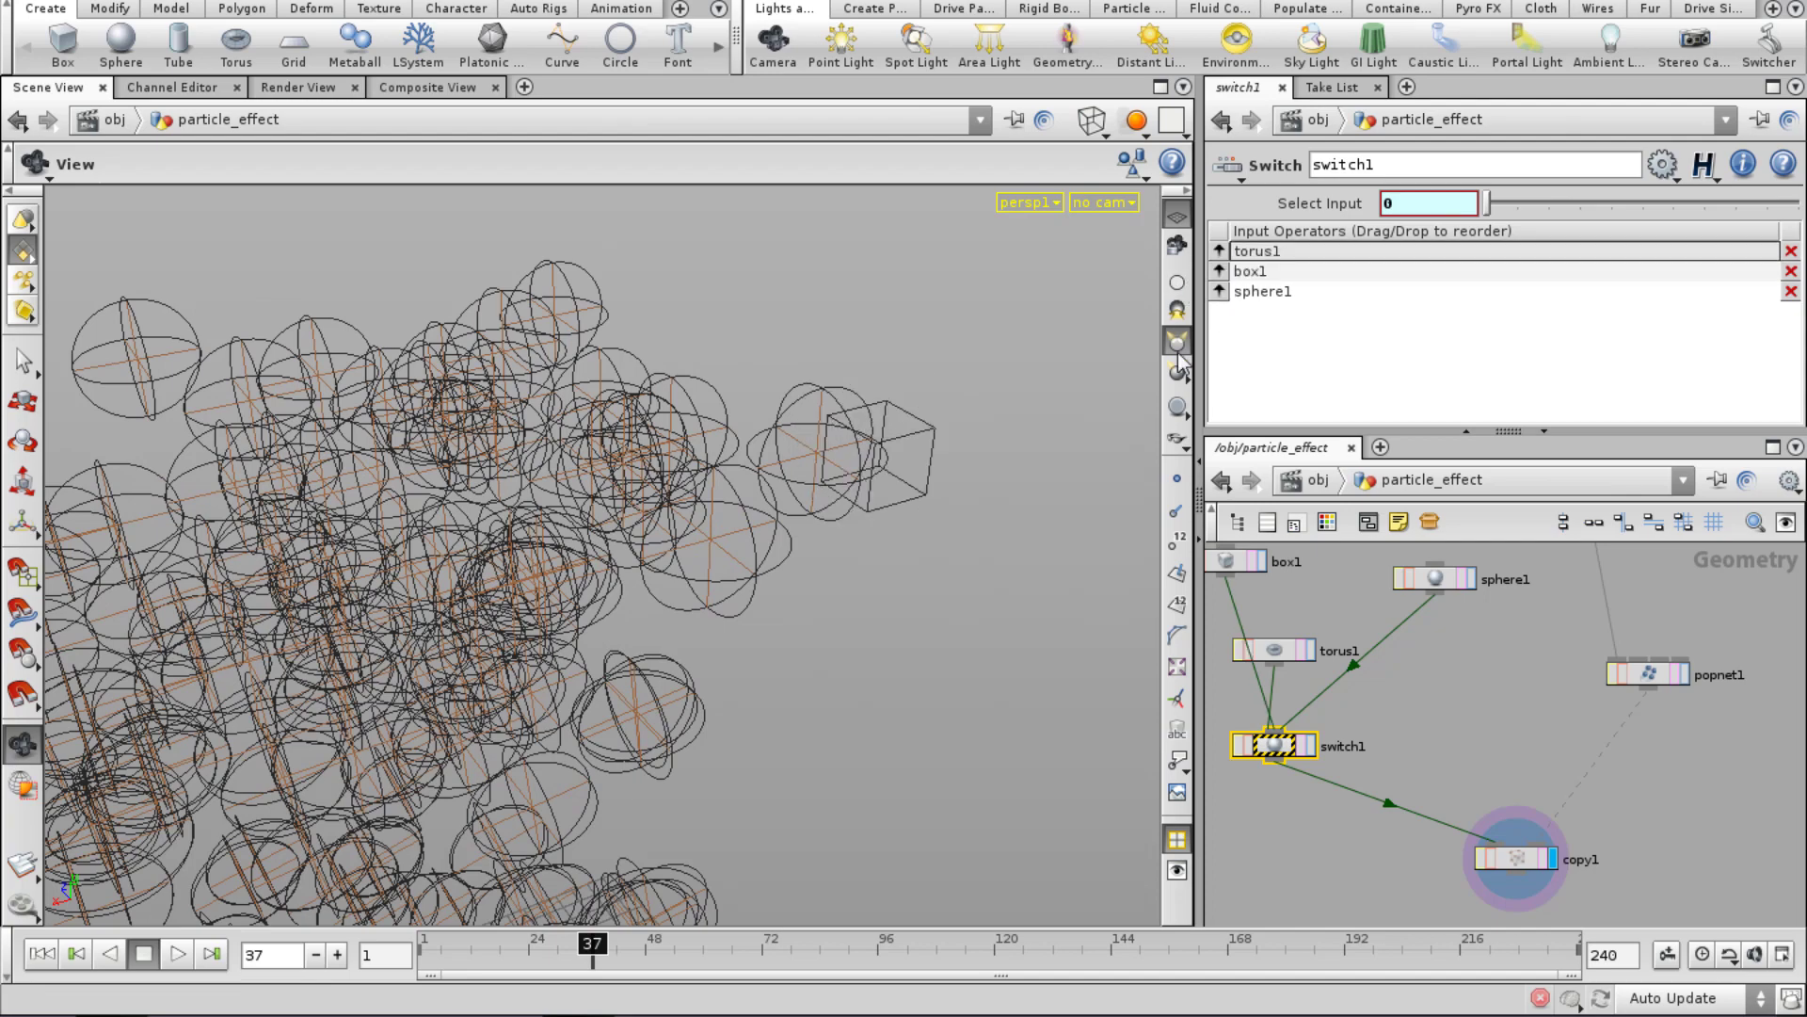
{"action": "key", "text": "w"}
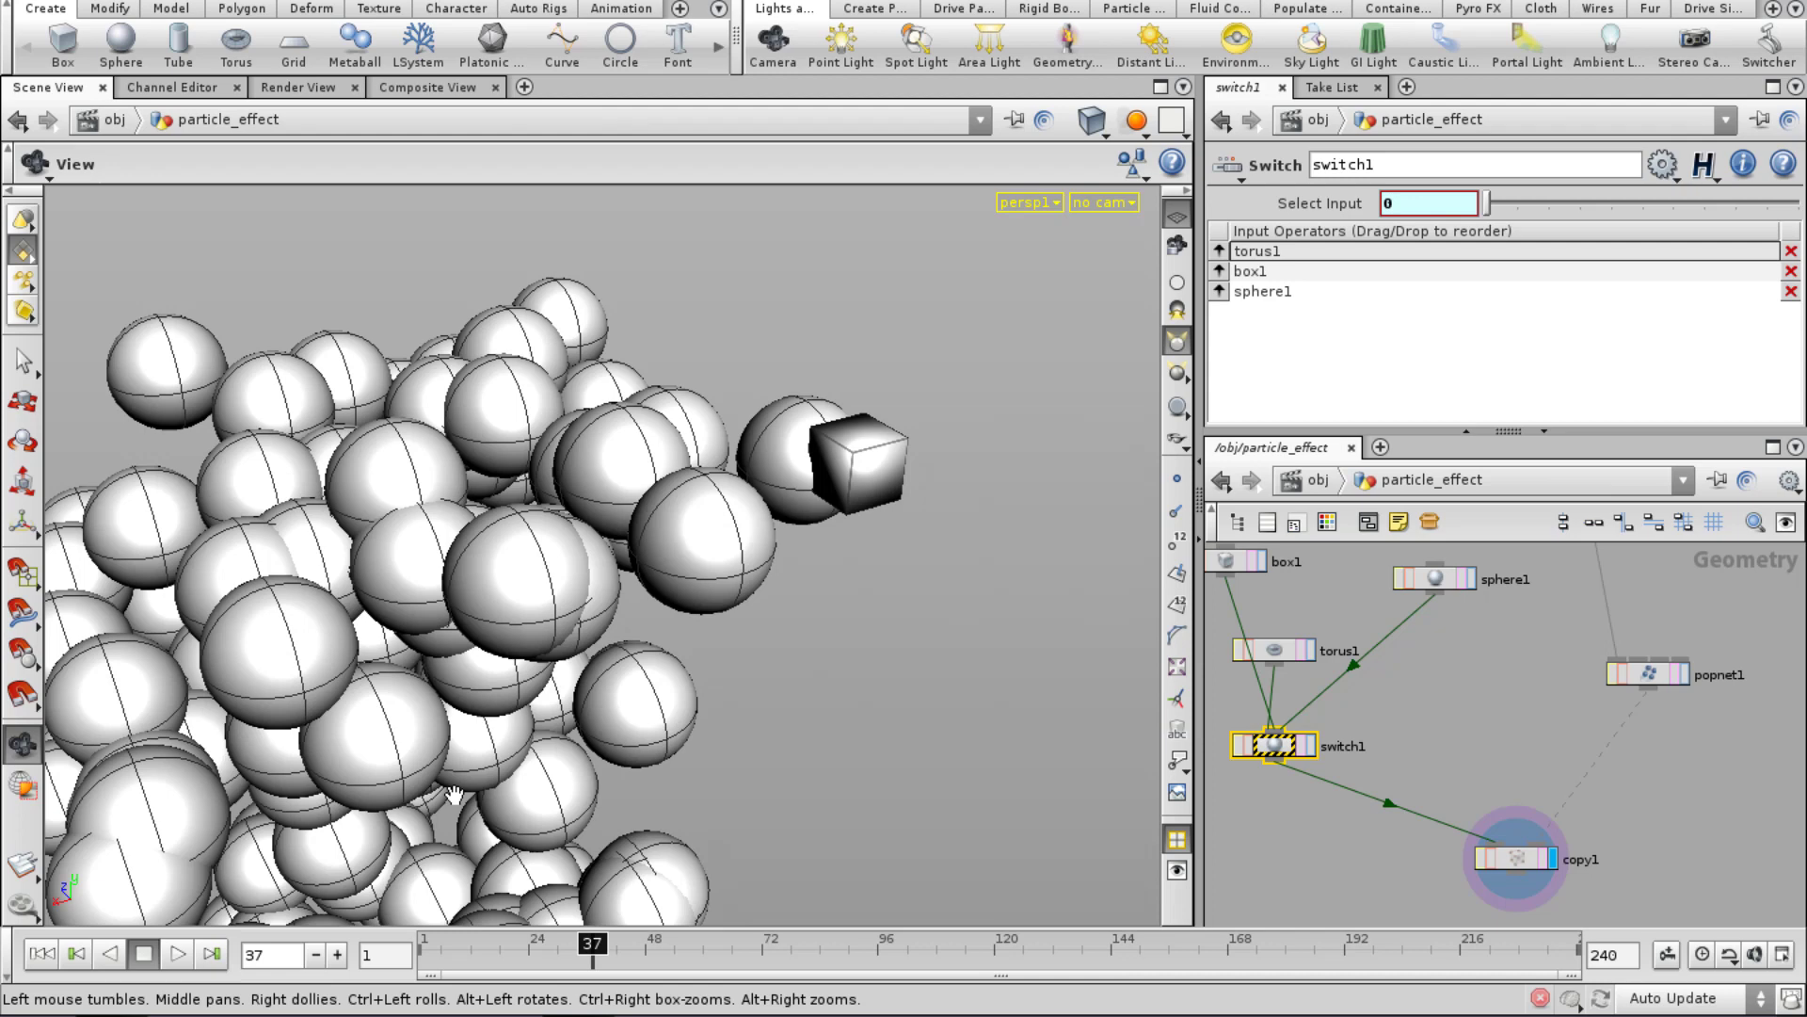
Wrap switch1's Select Input expression in rand() to make it rand(stamp("../copy1","id",0)), and inspect the copies.
{"action": "left_click", "coordinate": [1277, 207]}
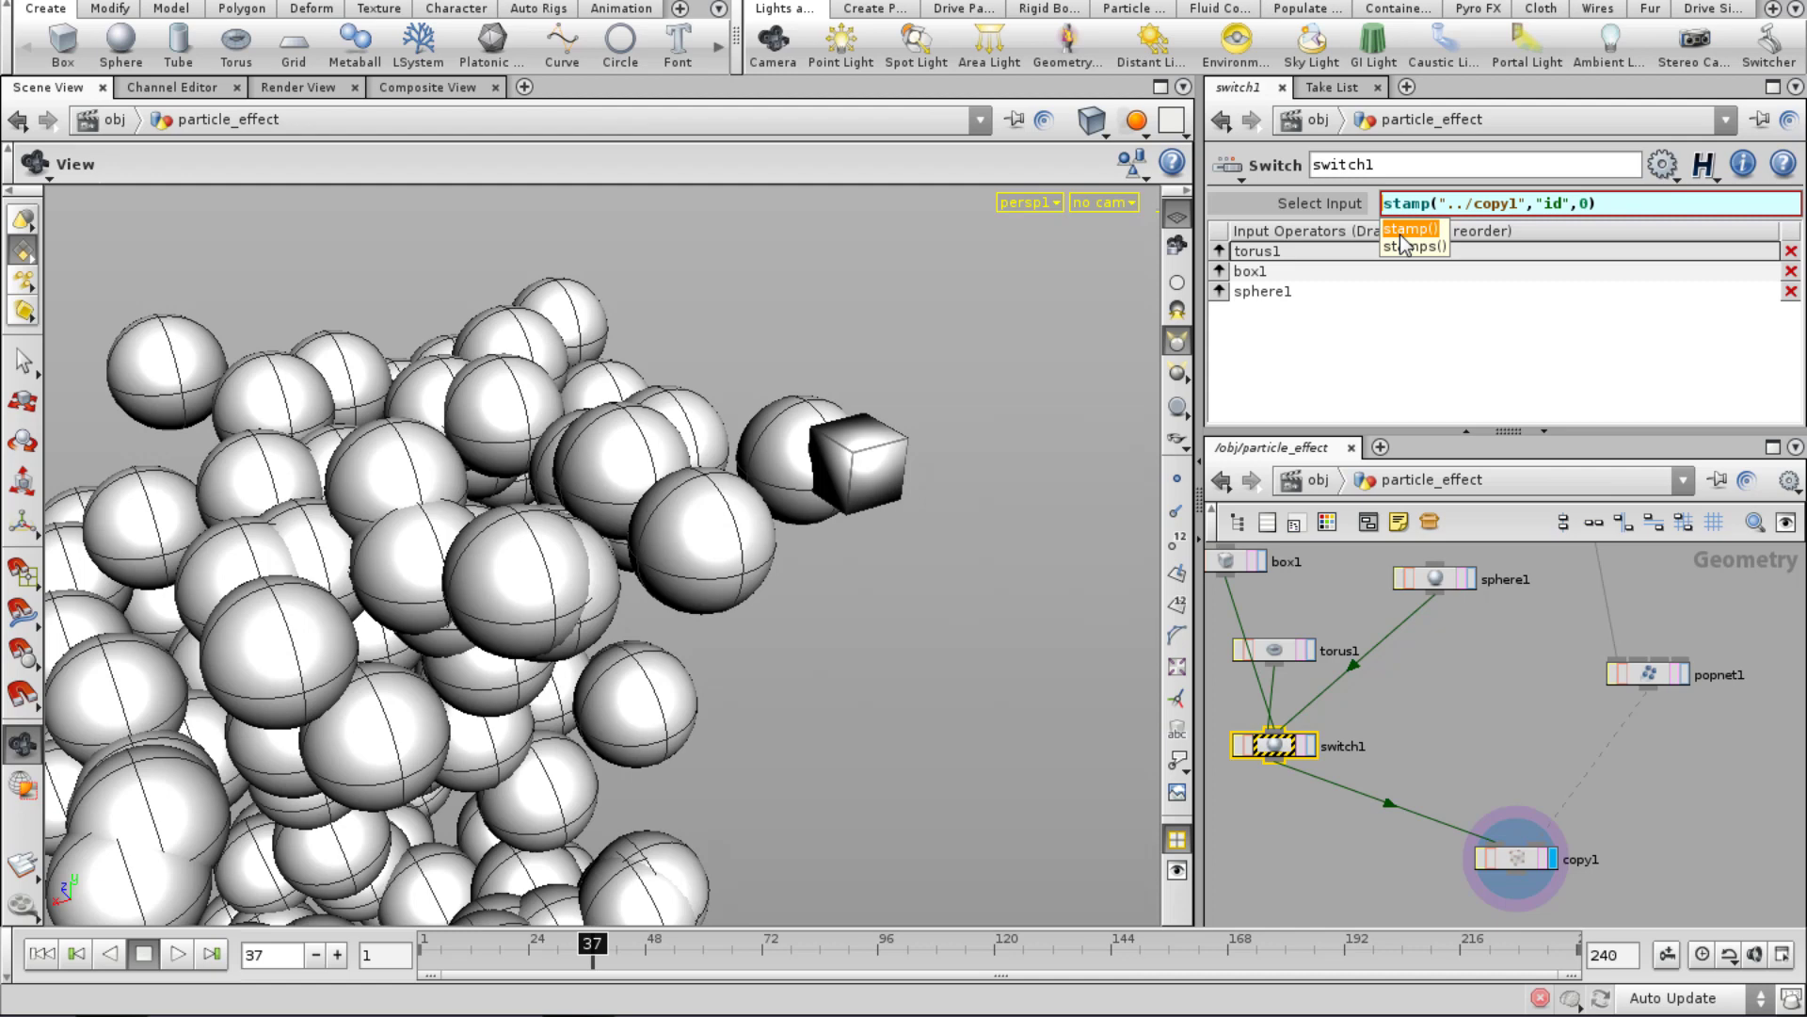
{"action": "type", "text": "rand("}
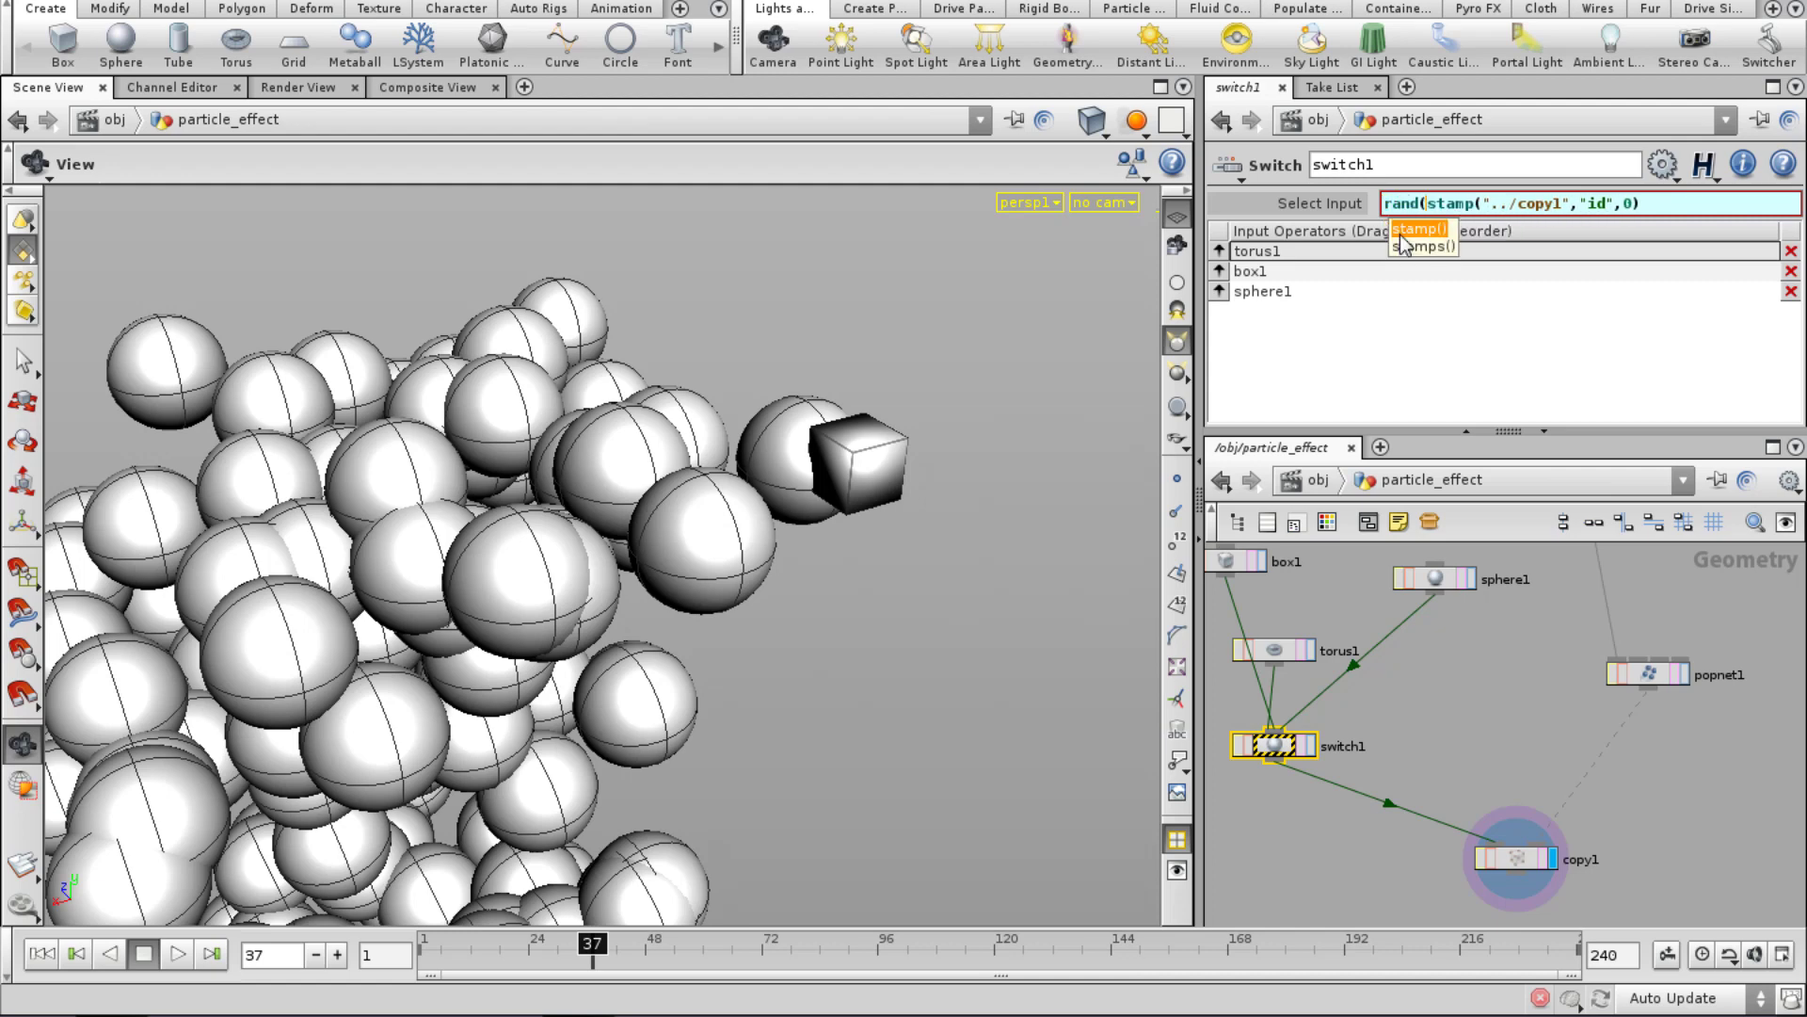
{"action": "left_click", "coordinate": [1671, 205]}
{"action": "type", "text": ")"}
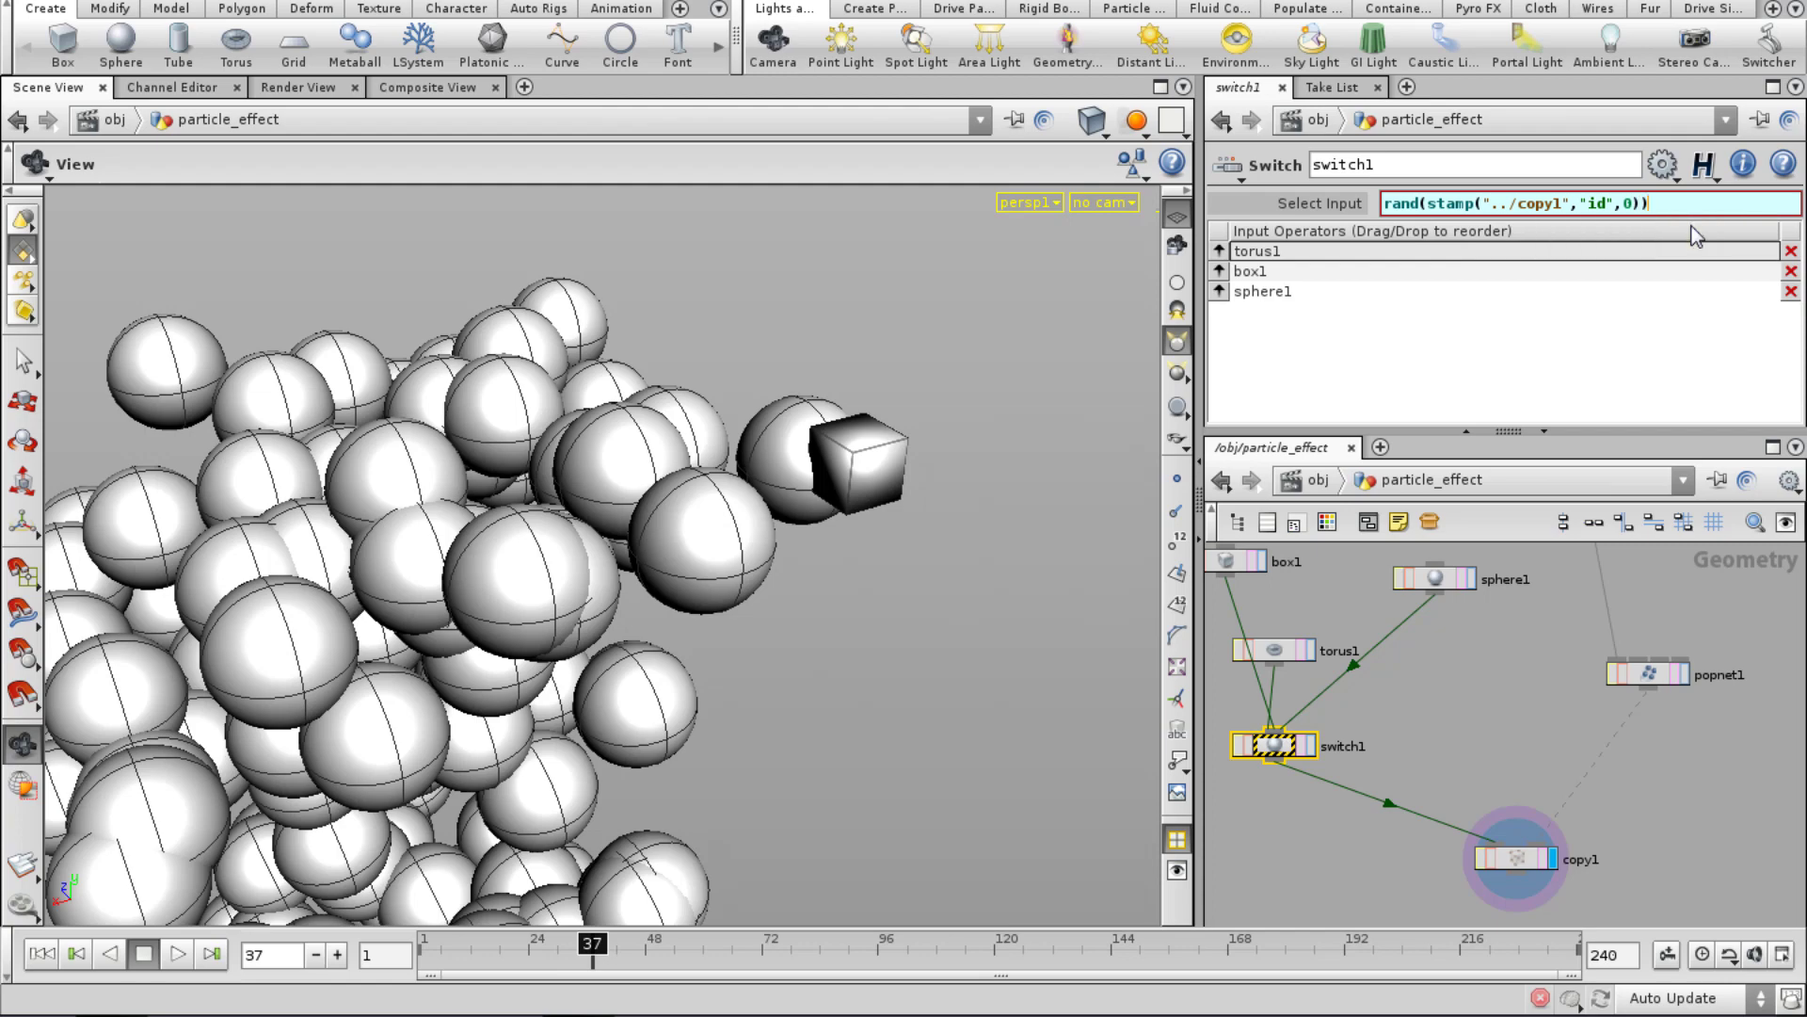
{"action": "key", "text": "Return"}
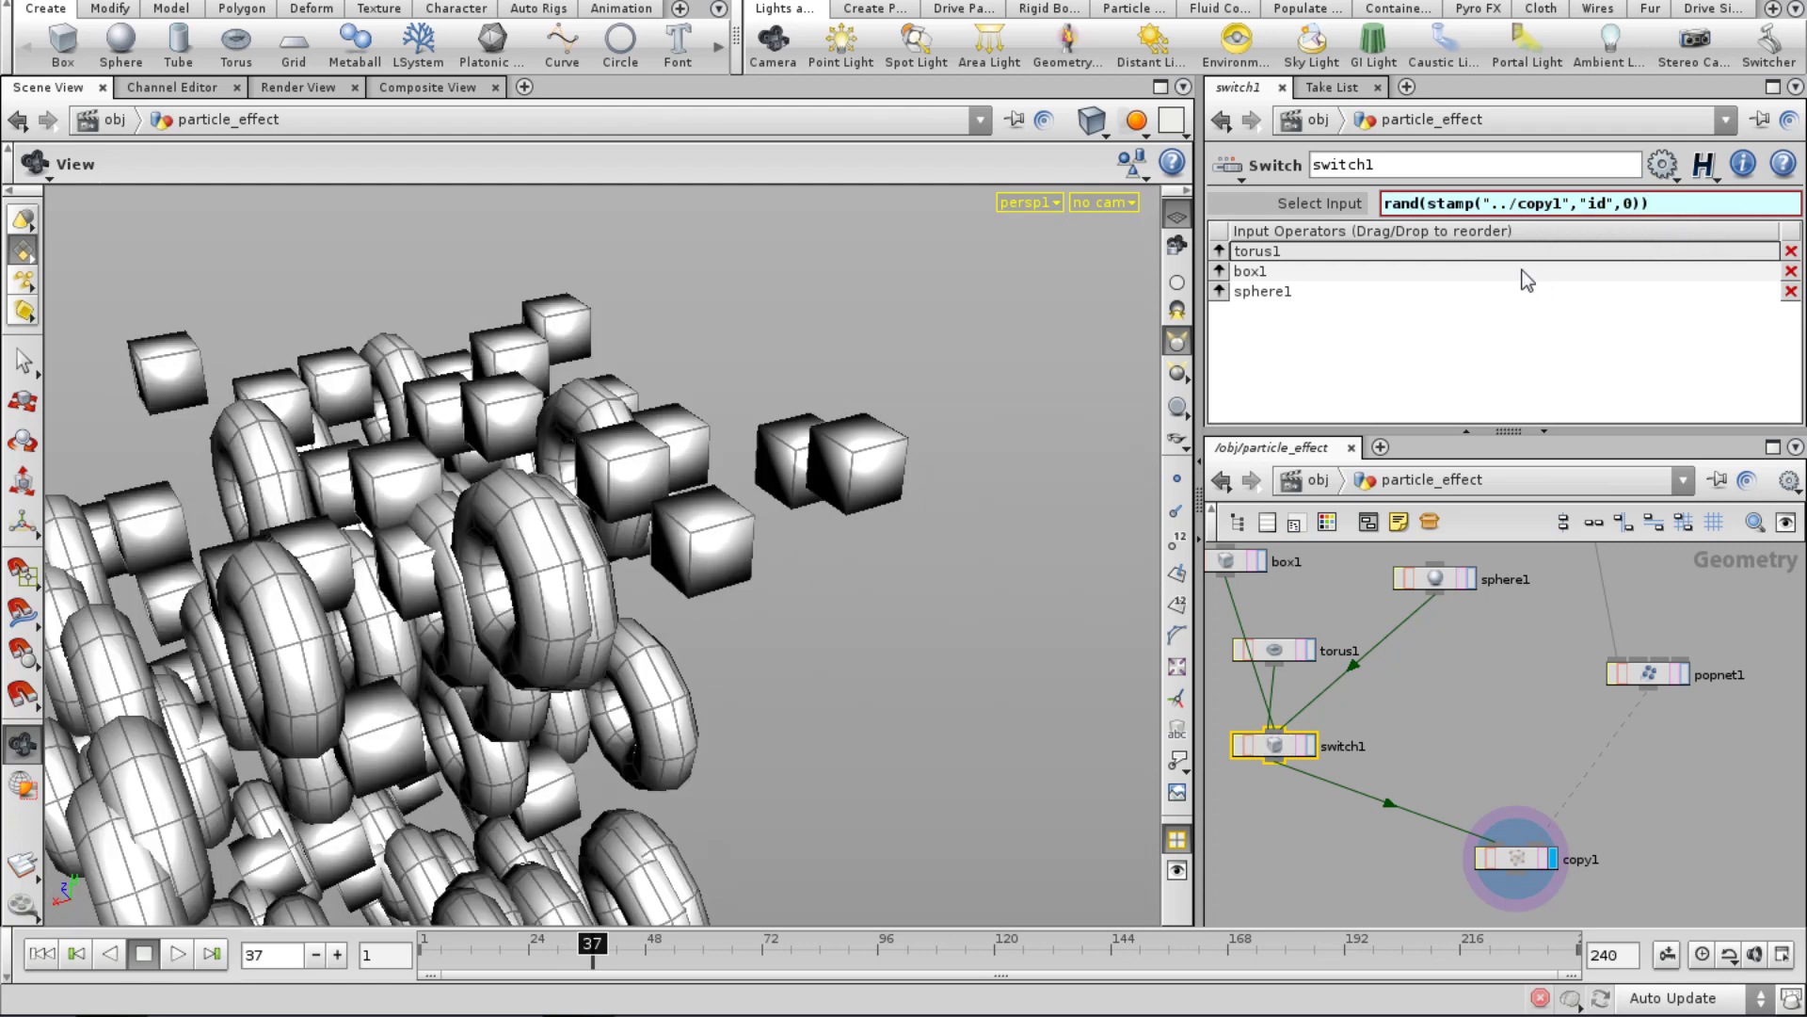
{"action": "left_click_drag", "start_coordinate": [690, 719], "coordinate": [555, 405]}
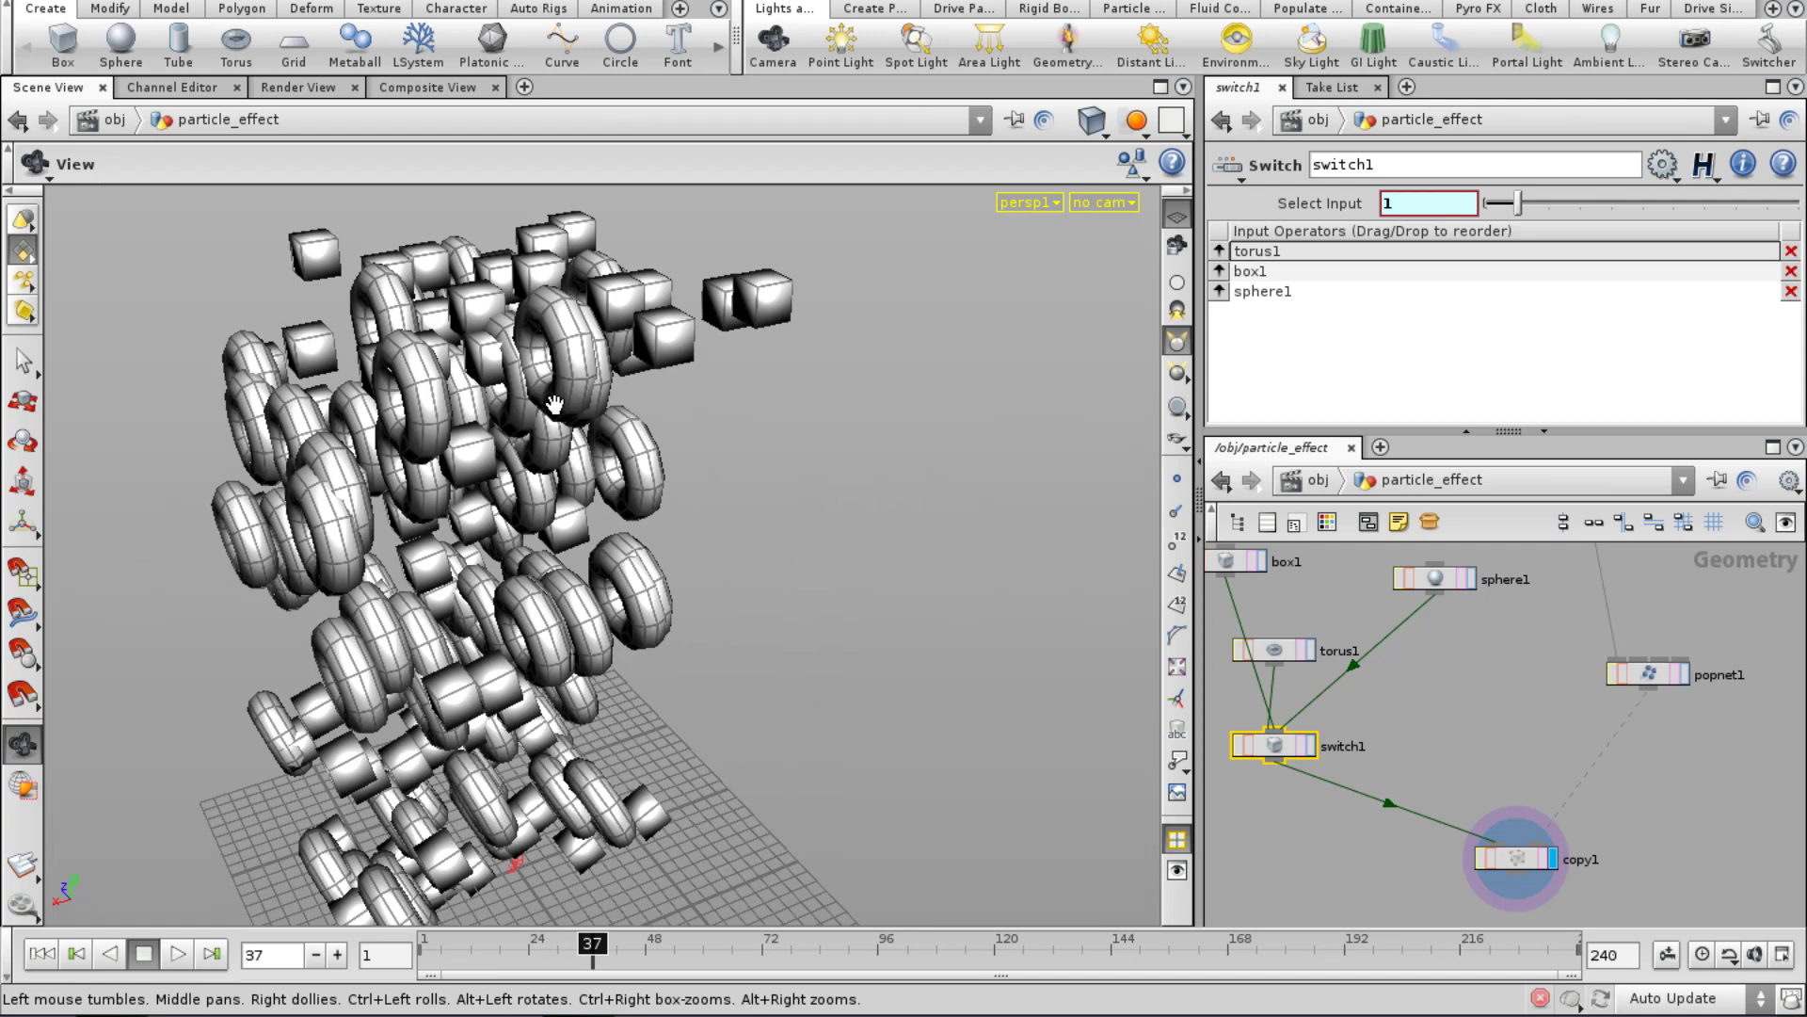
{"action": "left_click_drag", "start_coordinate": [577, 568], "coordinate": [659, 583]}
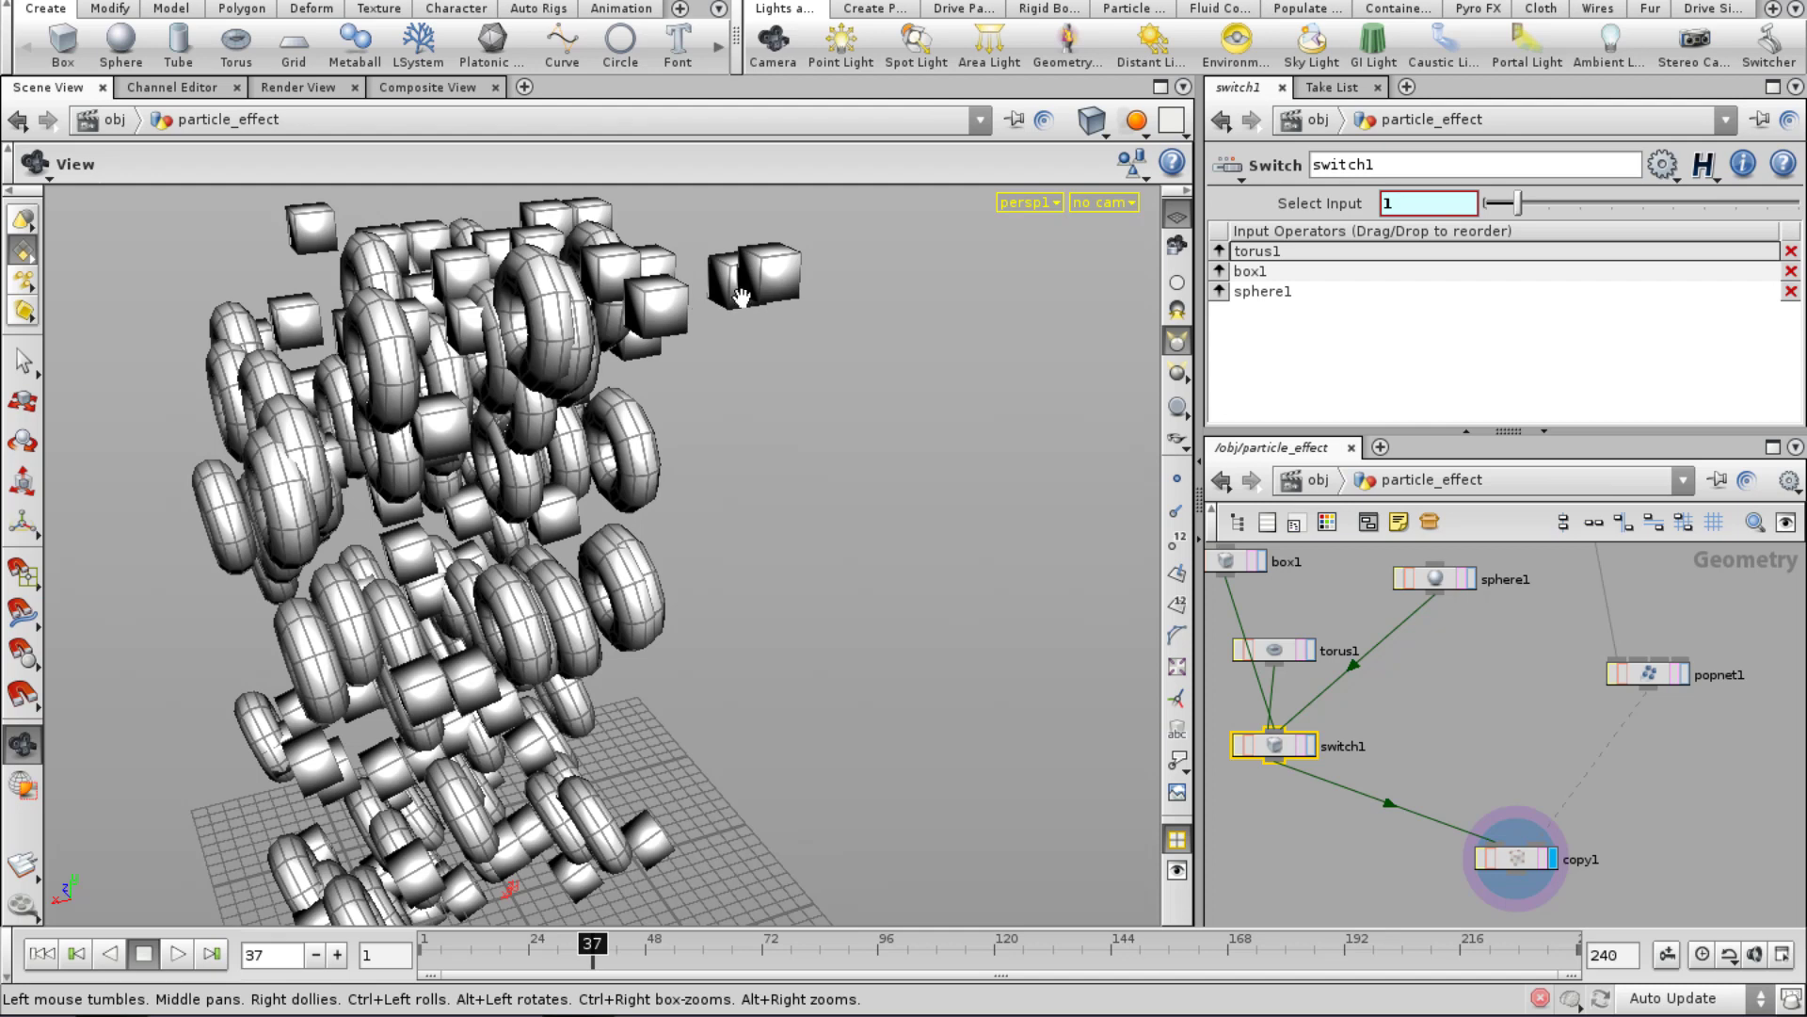
Set switch1's Select Input to rand(stamp("../copy1","id",0)) * 2.
{"action": "left_click", "coordinate": [1409, 203]}
{"action": "type", "text": "rand(stamp(\"../copy1\",\"id\",0))"}
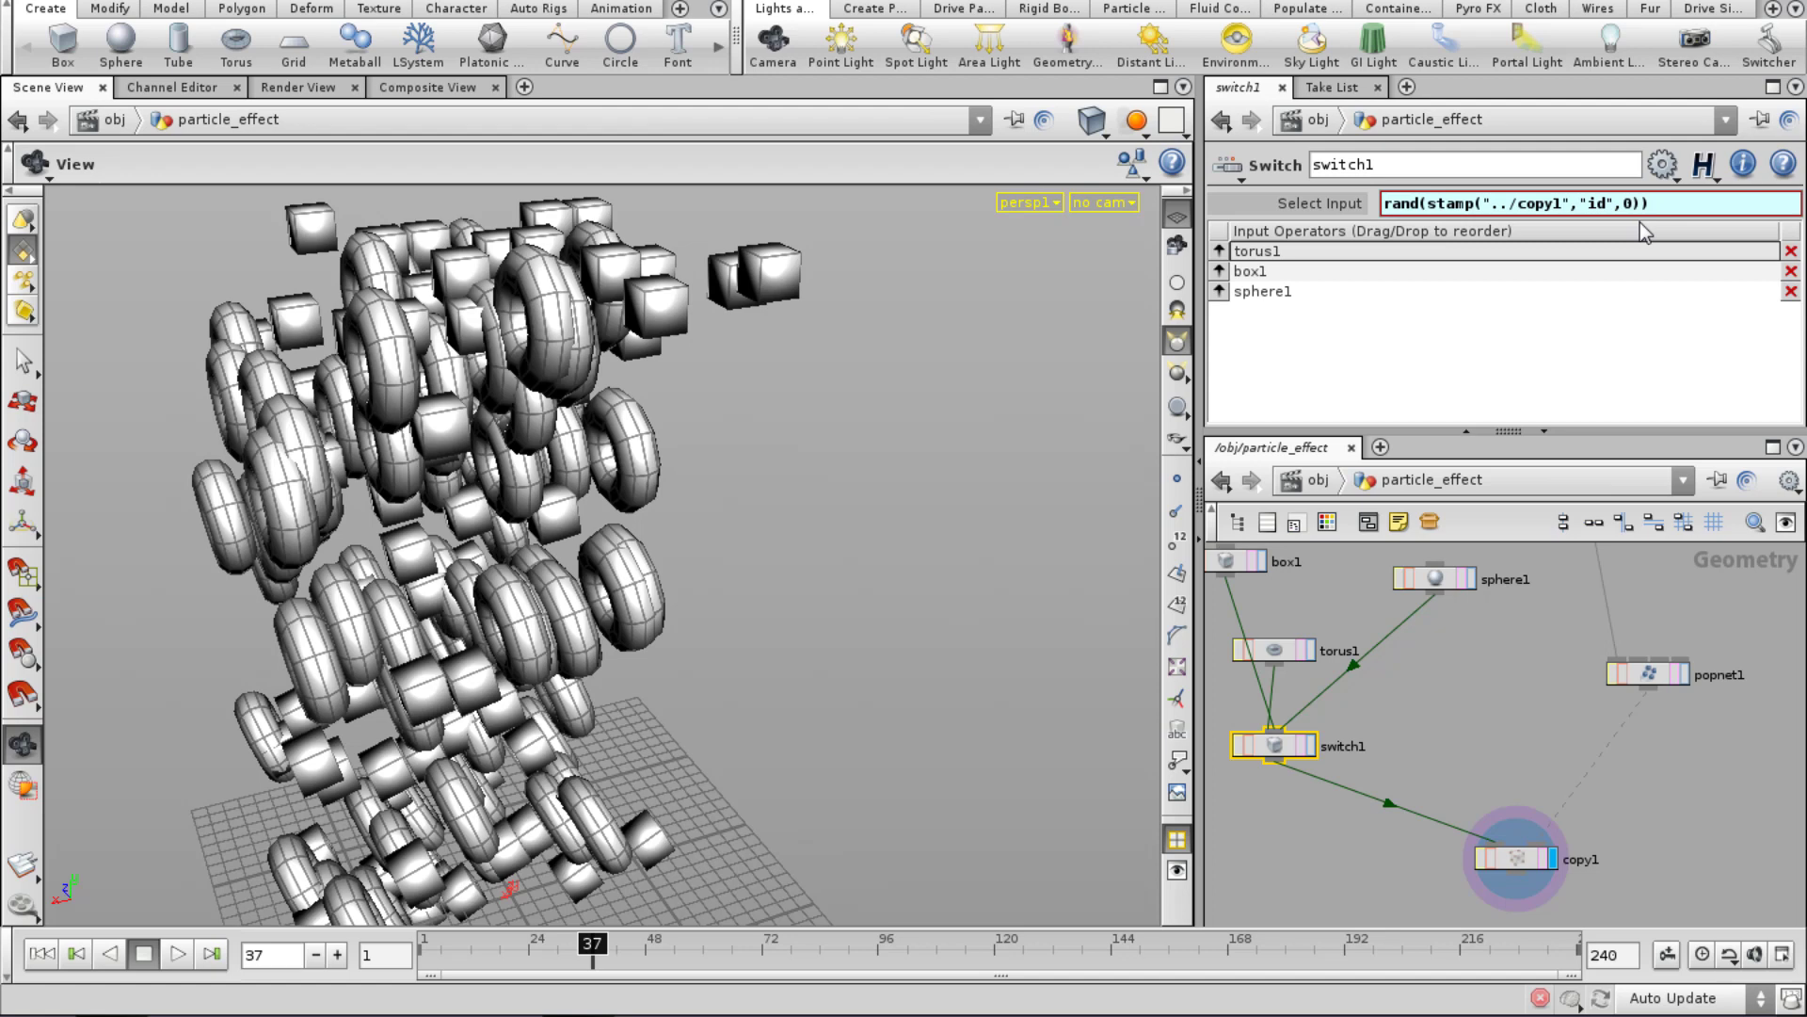
{"action": "left_click", "coordinate": [1675, 206]}
{"action": "type", "text": "* 2"}
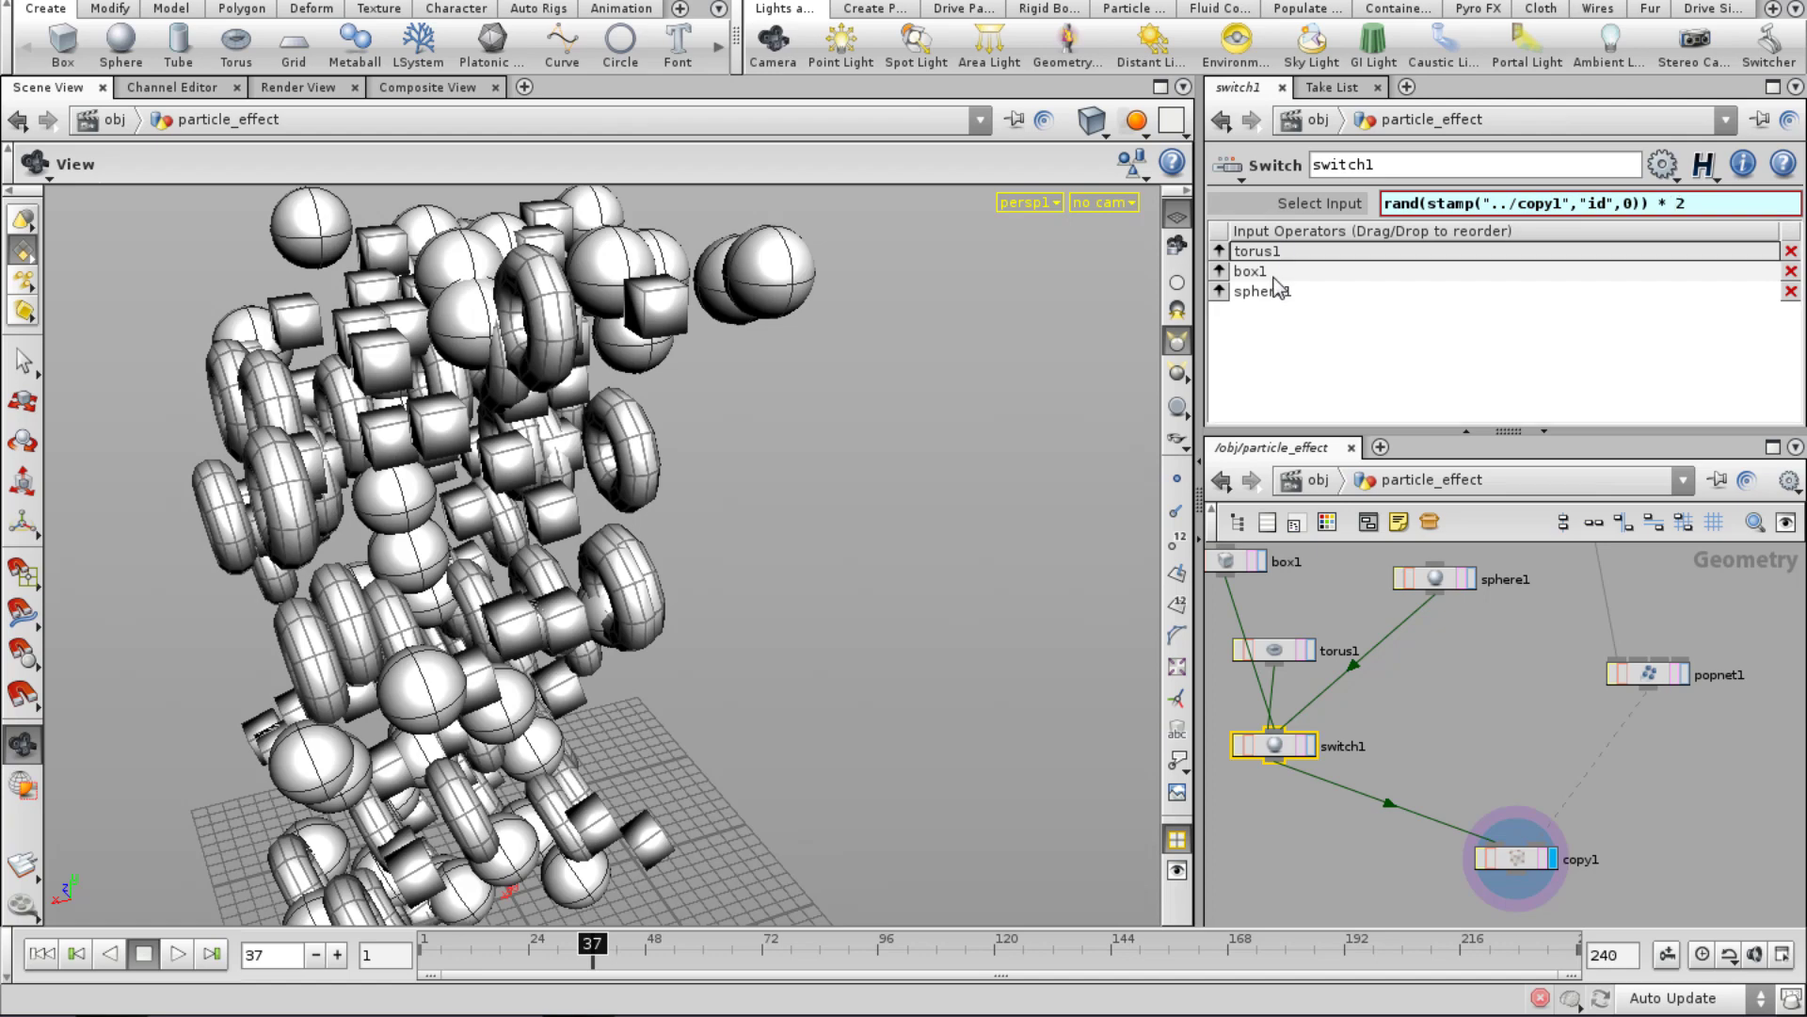
Scrub through the animation, restart it from frame 1 and examine the mix of copied shapes along the particle stream up to frame 128.
{"action": "right_click_drag", "start_coordinate": [387, 616], "coordinate": [312, 635]}
{"action": "left_click_drag", "start_coordinate": [311, 635], "coordinate": [345, 650]}
{"action": "left_click_drag", "start_coordinate": [619, 958], "coordinate": [1085, 1002]}
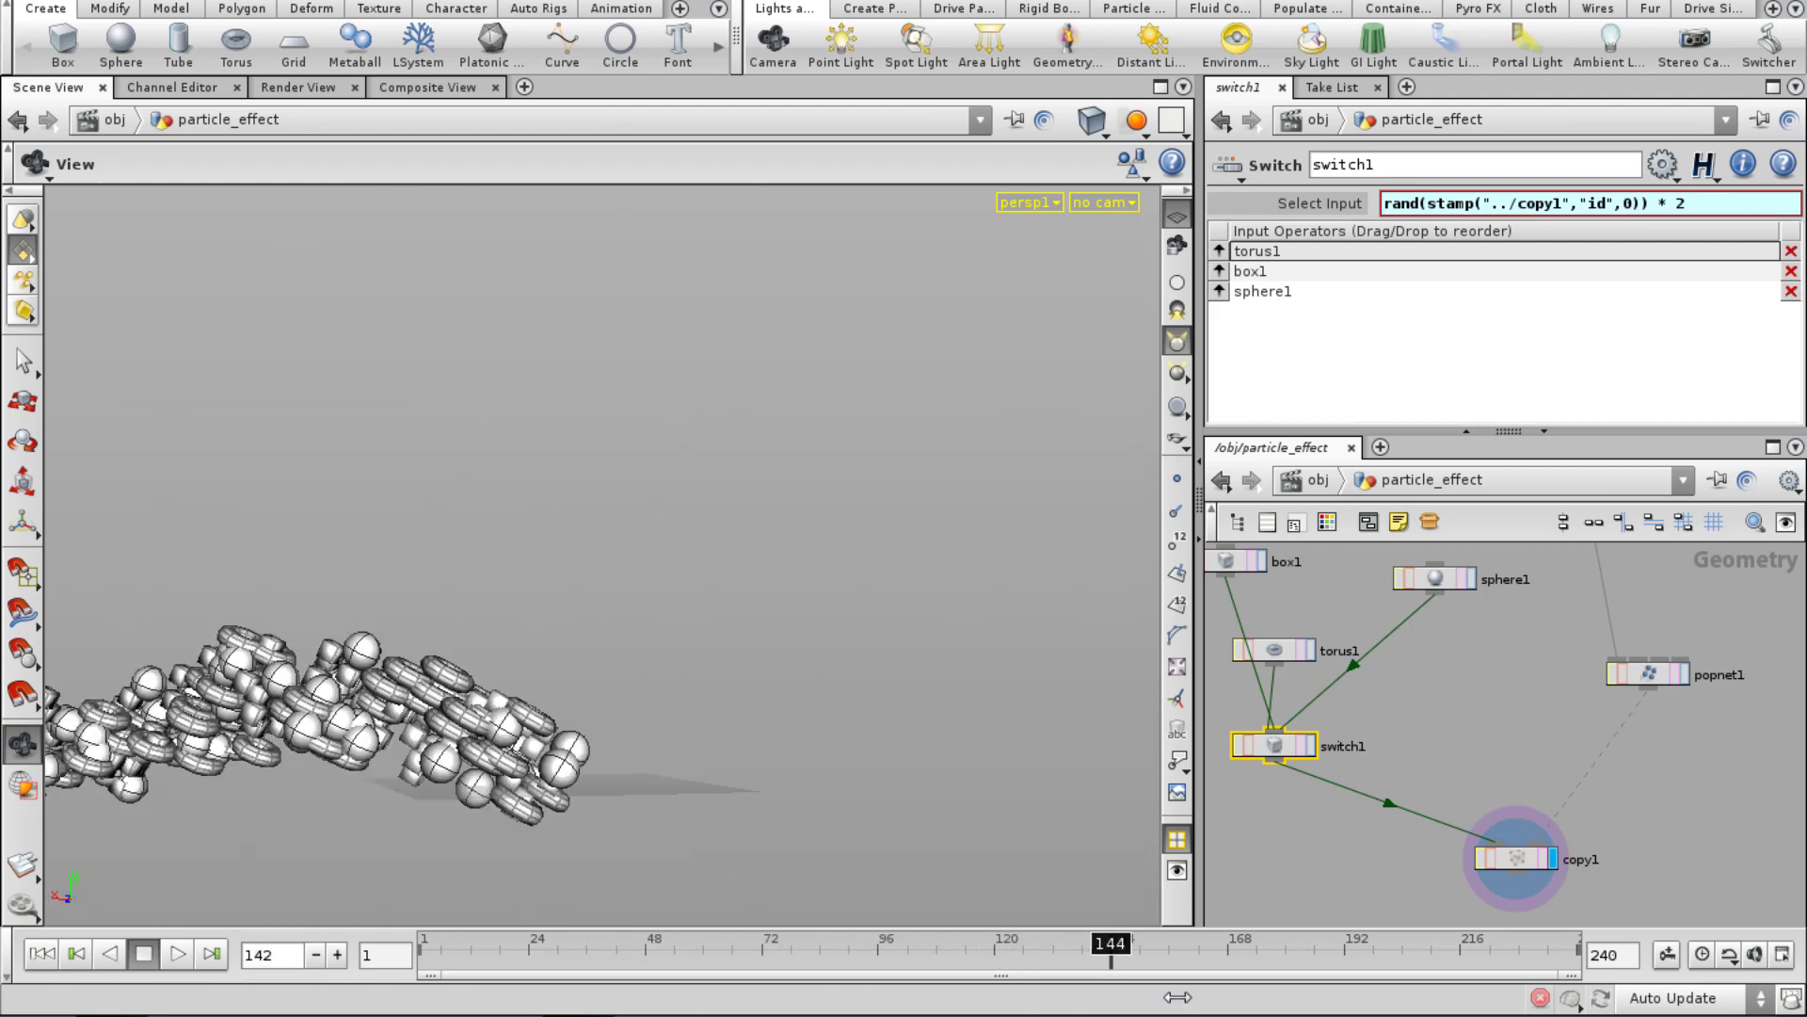
{"action": "mouse_move", "coordinate": [1226, 976]}
{"action": "left_mouse_down"}
{"action": "mouse_move", "coordinate": [260, 962]}
{"action": "mouse_move", "coordinate": [674, 998]}
{"action": "left_mouse_up"}
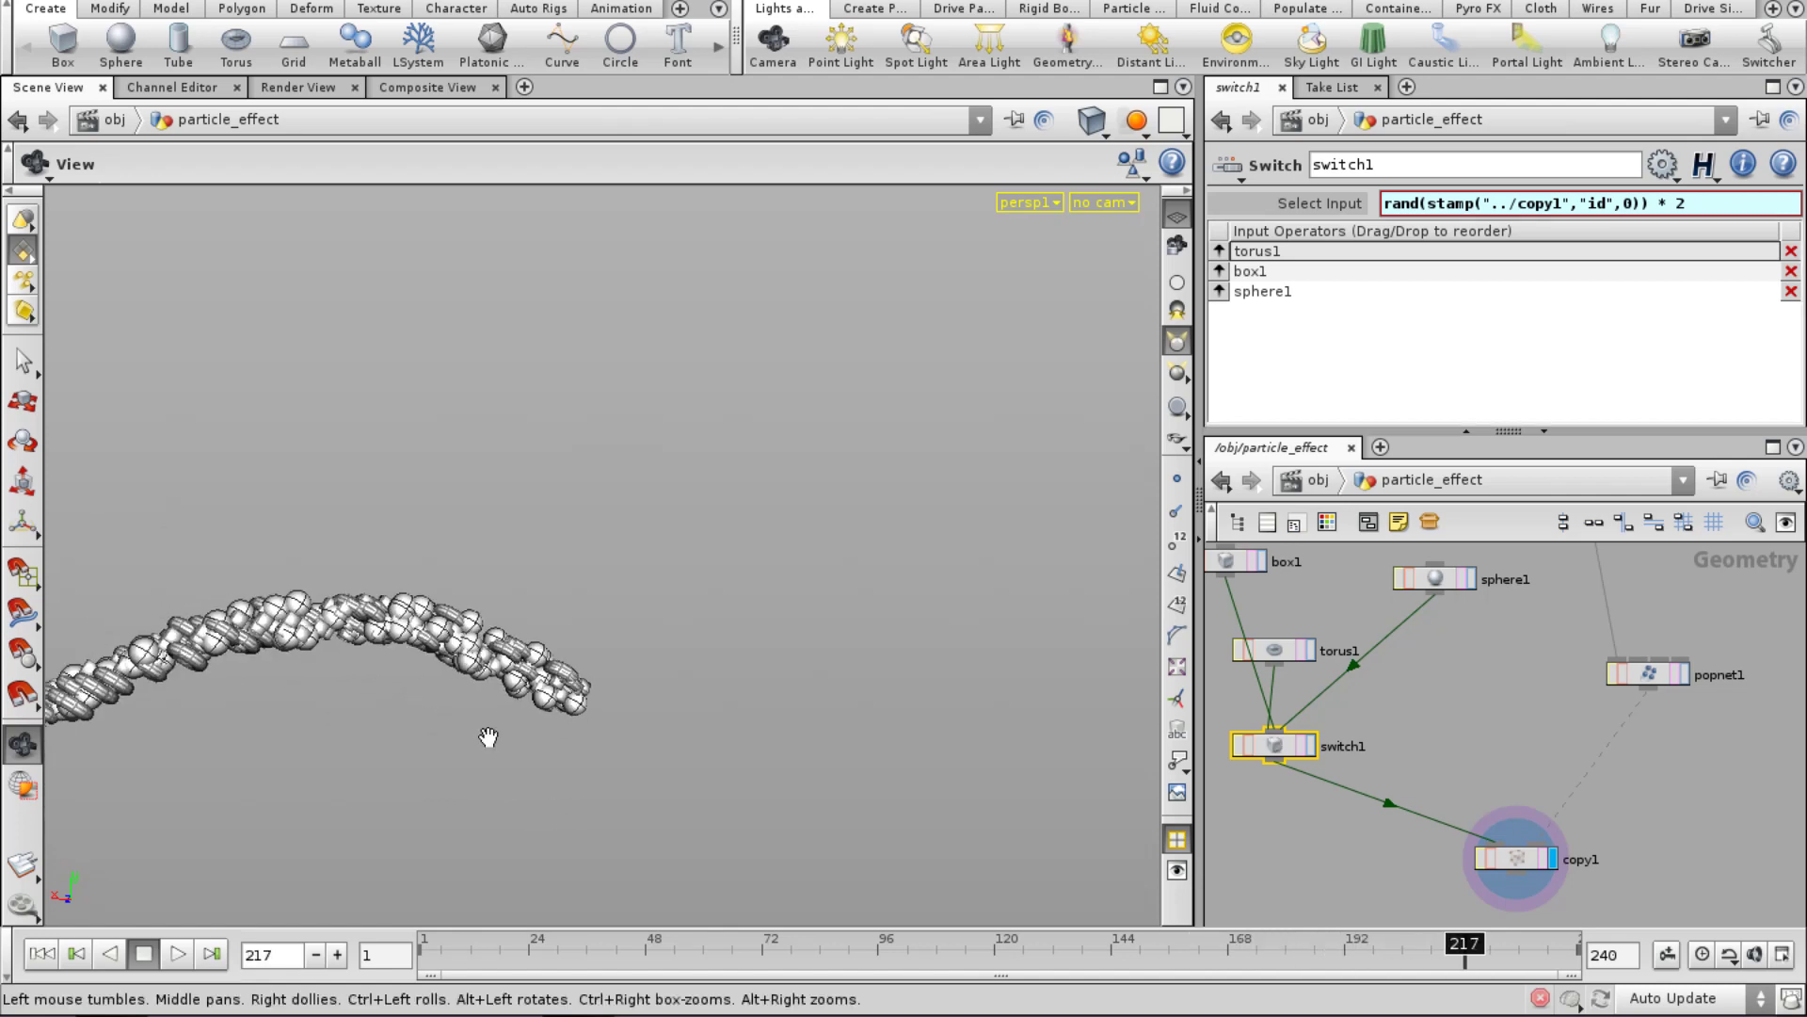
{"action": "left_click_drag", "start_coordinate": [488, 736], "coordinate": [670, 596]}
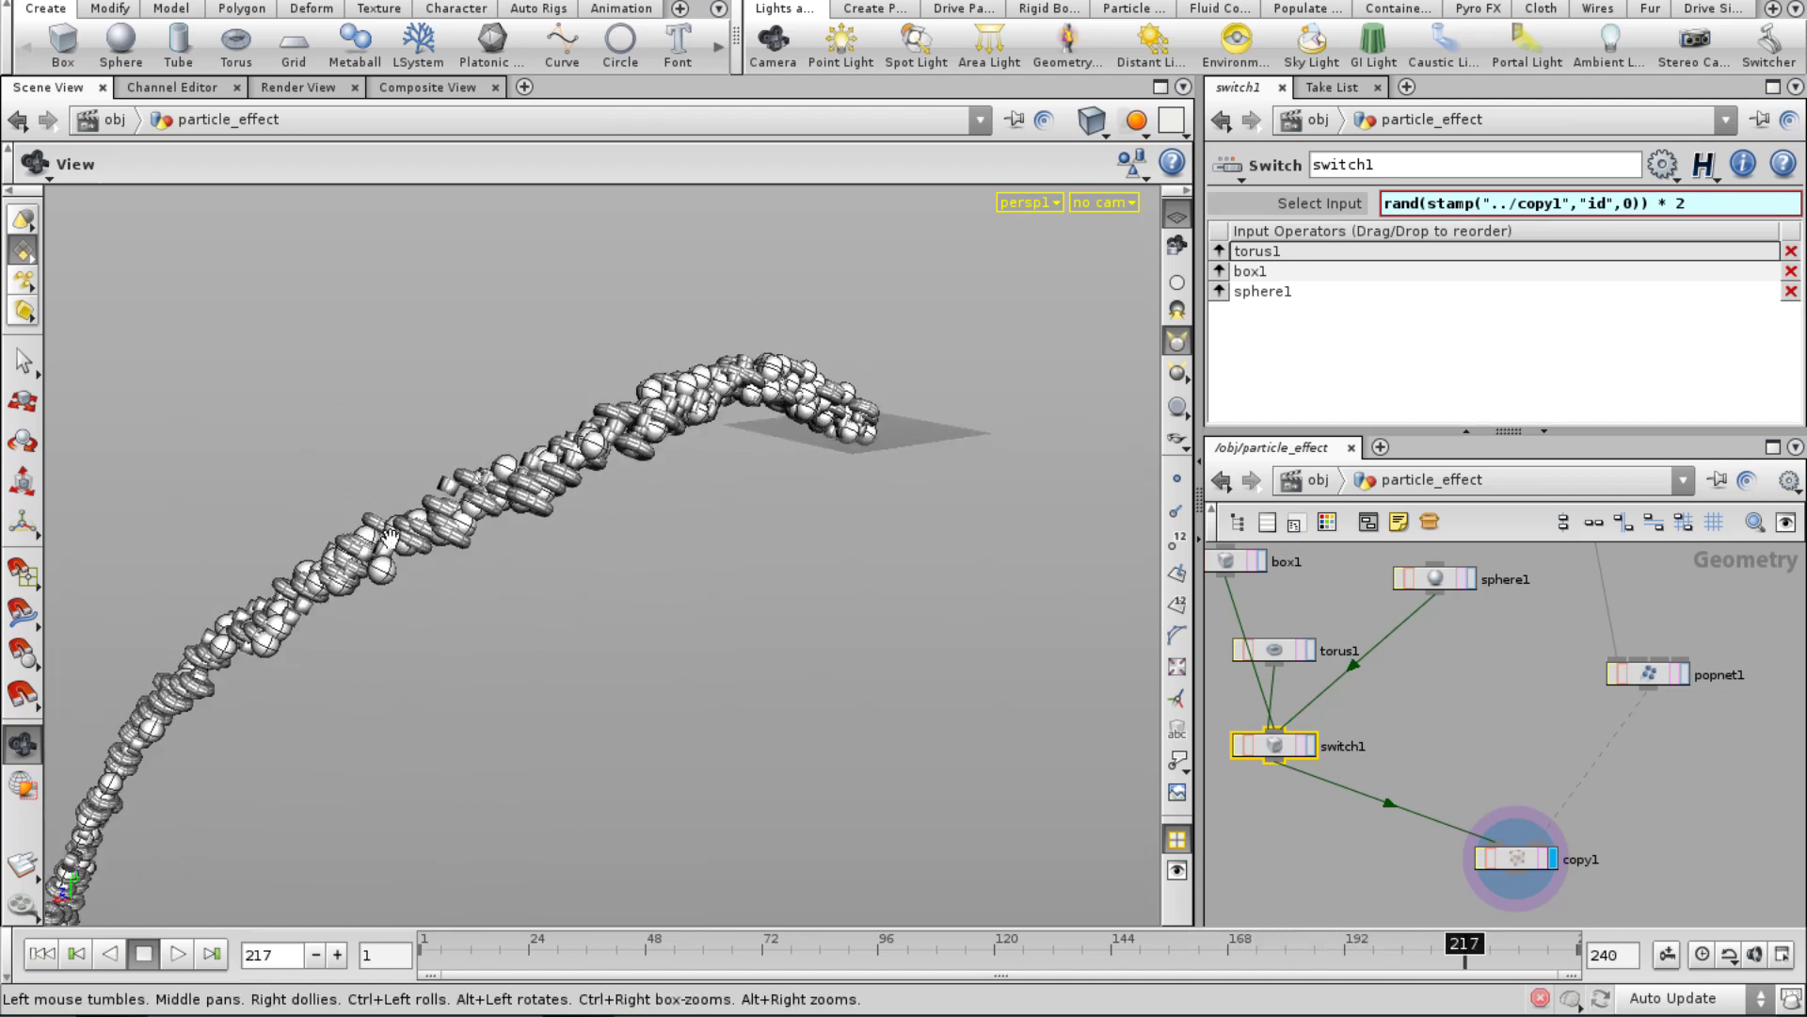
{"action": "left_click", "coordinate": [426, 946]}
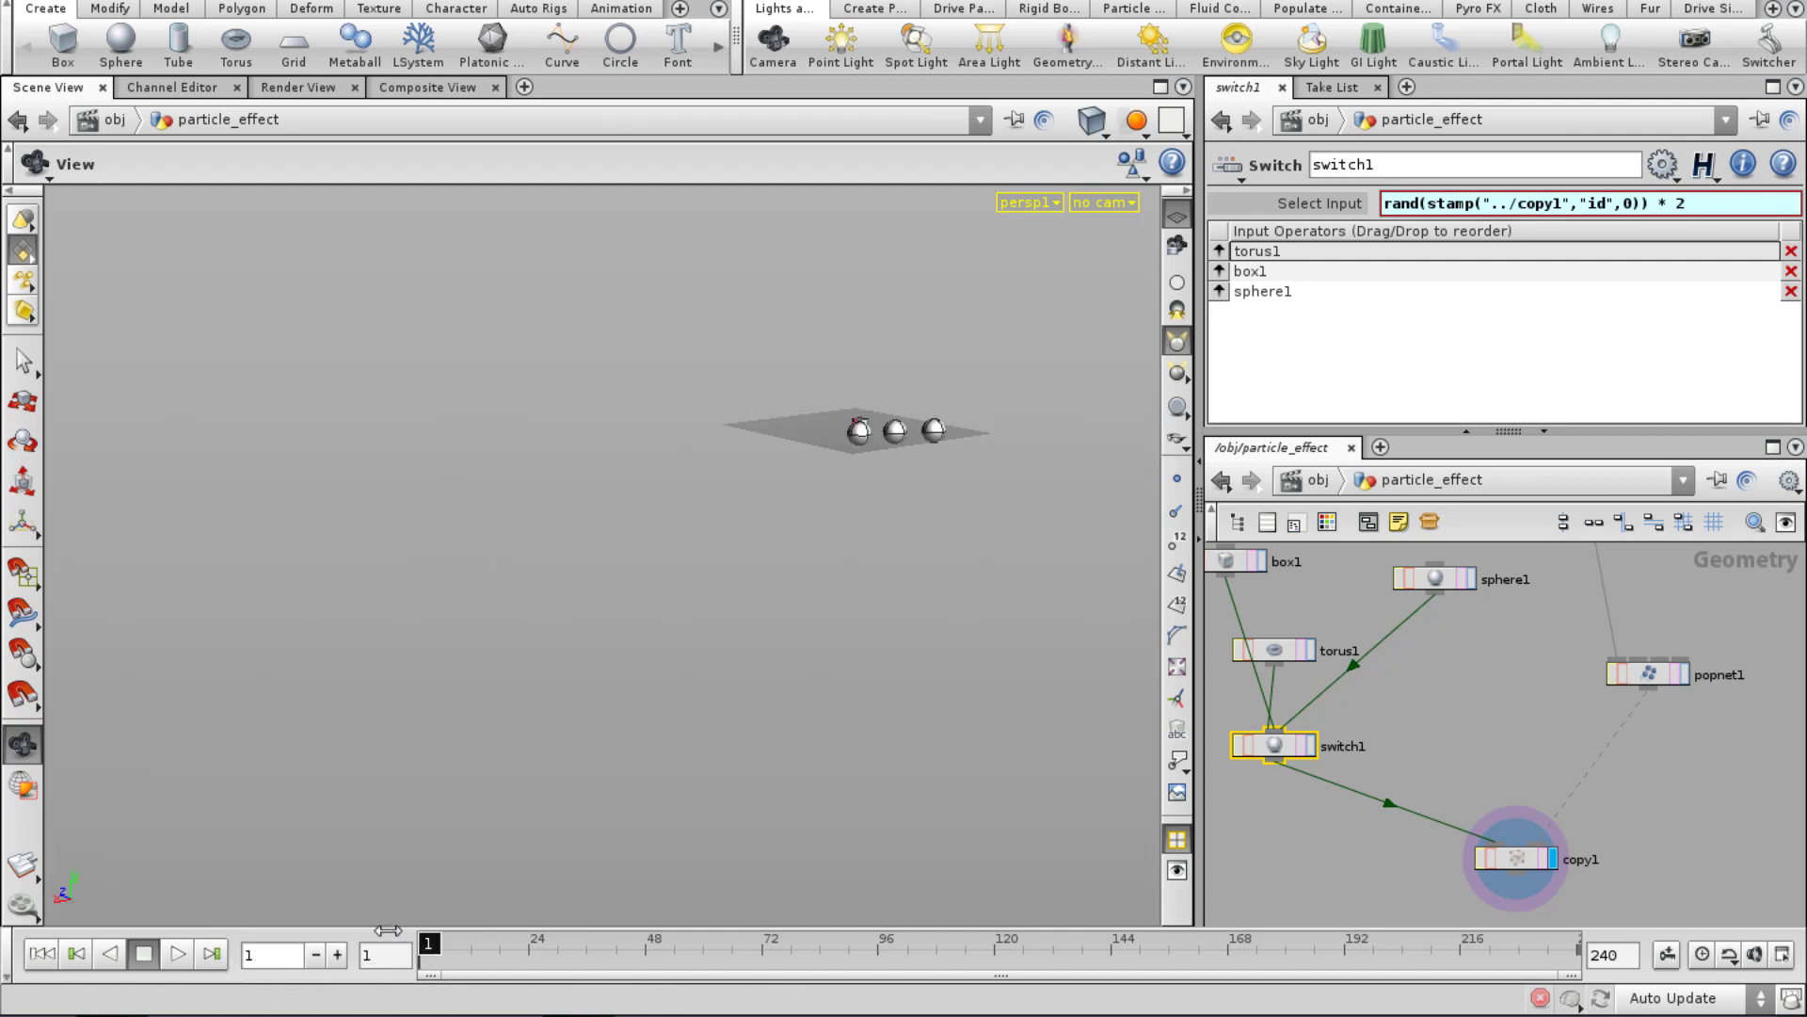
{"action": "left_click_drag", "start_coordinate": [429, 965], "coordinate": [1035, 974]}
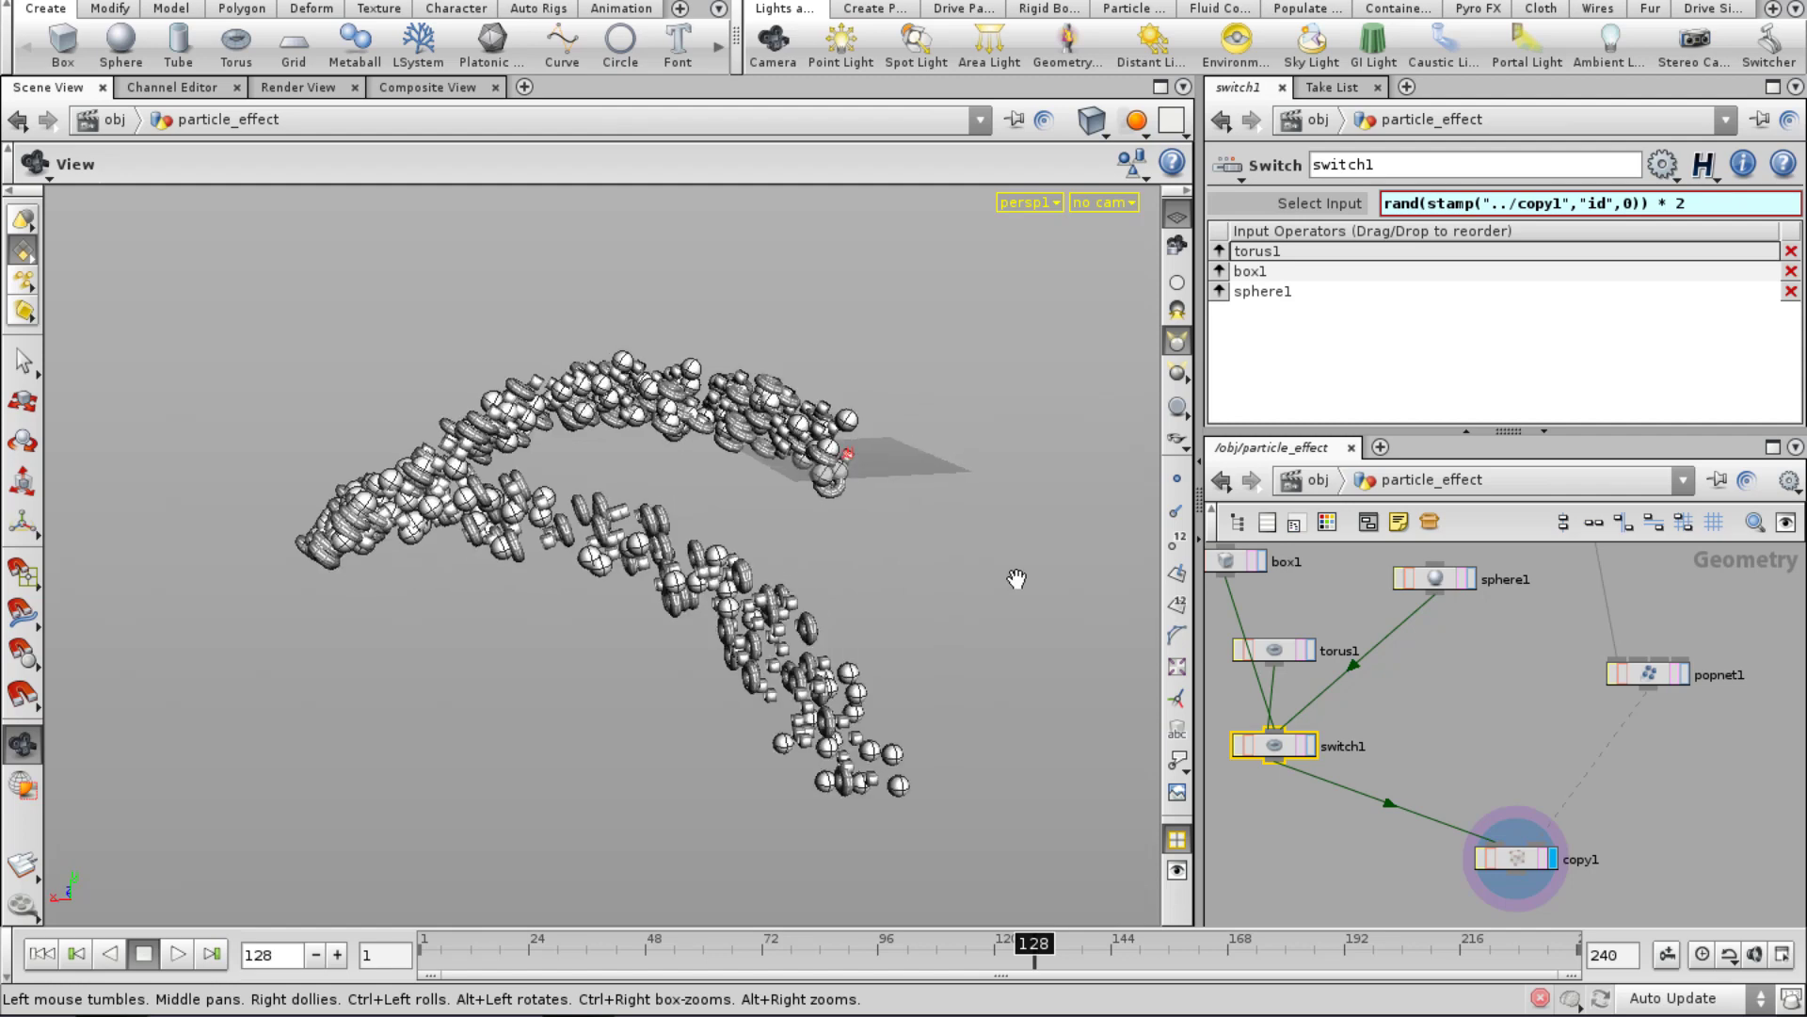
Try a Life Expectancy of 1.5 on source1 inside popnet1 and preview the copies at object level up to frame 145.
{"action": "middle_click_drag", "start_coordinate": [1569, 627], "coordinate": [1529, 751]}
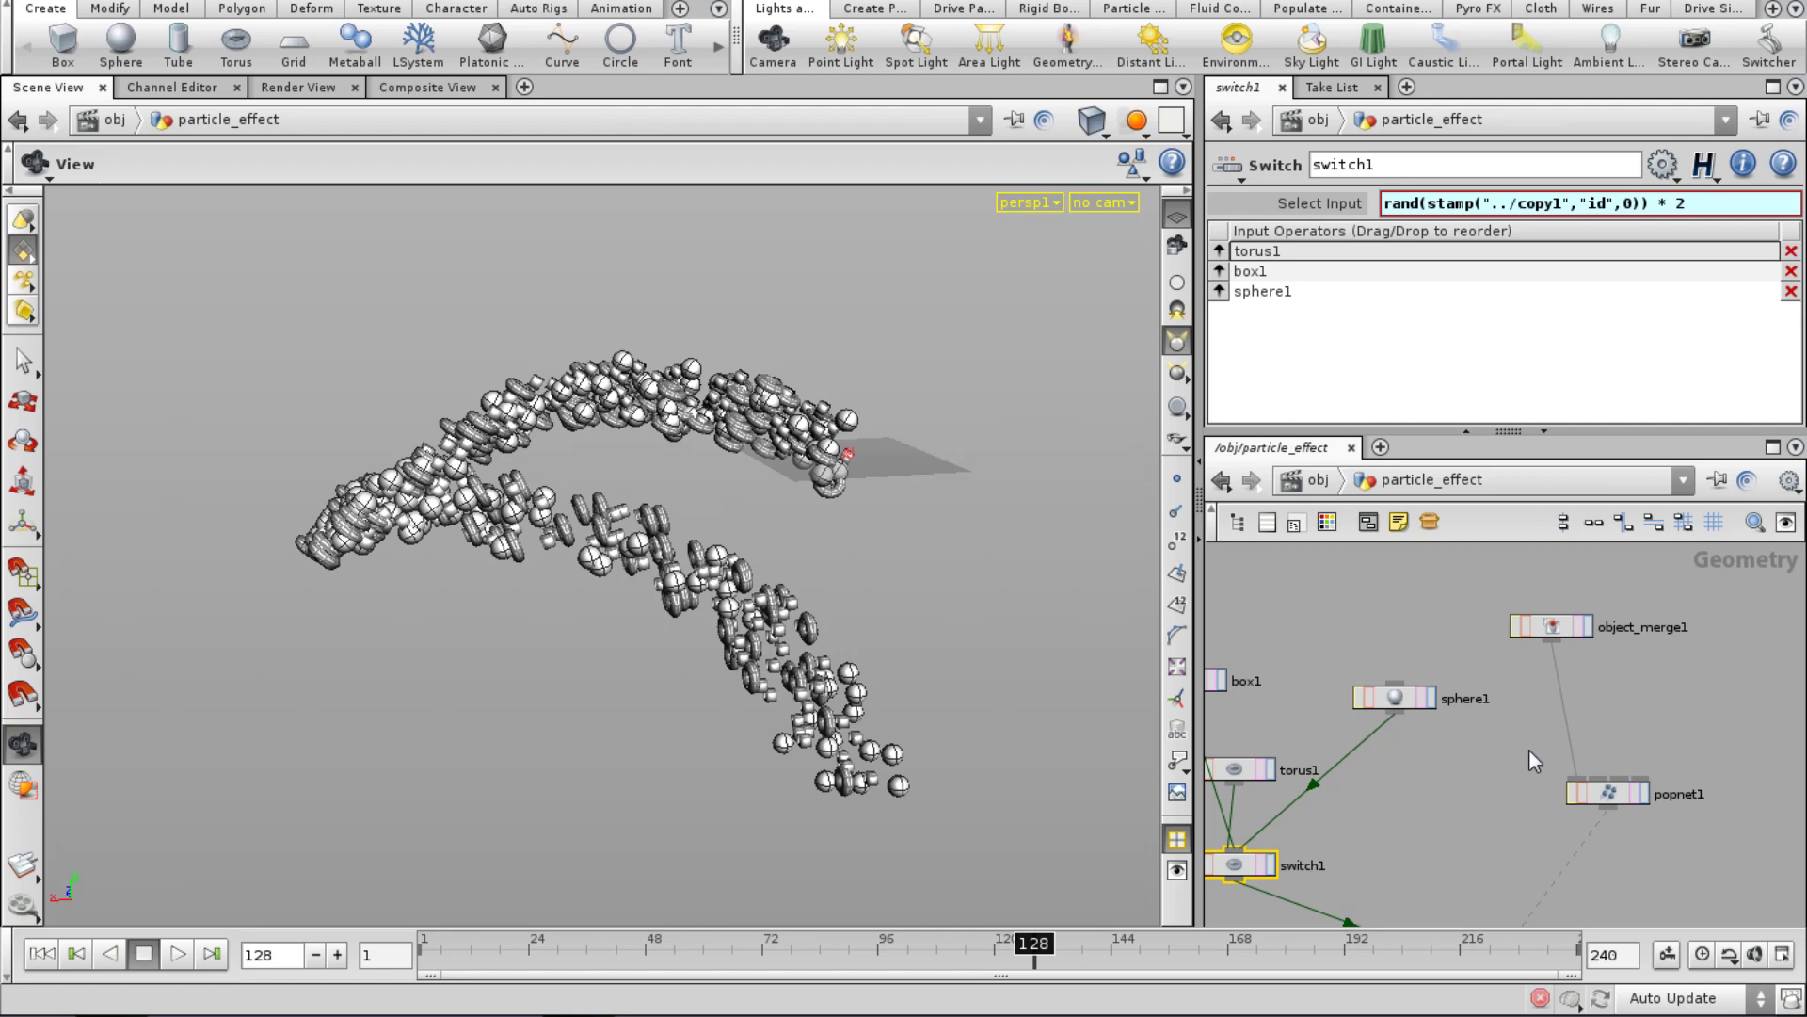
{"action": "double_click", "coordinate": [1614, 796]}
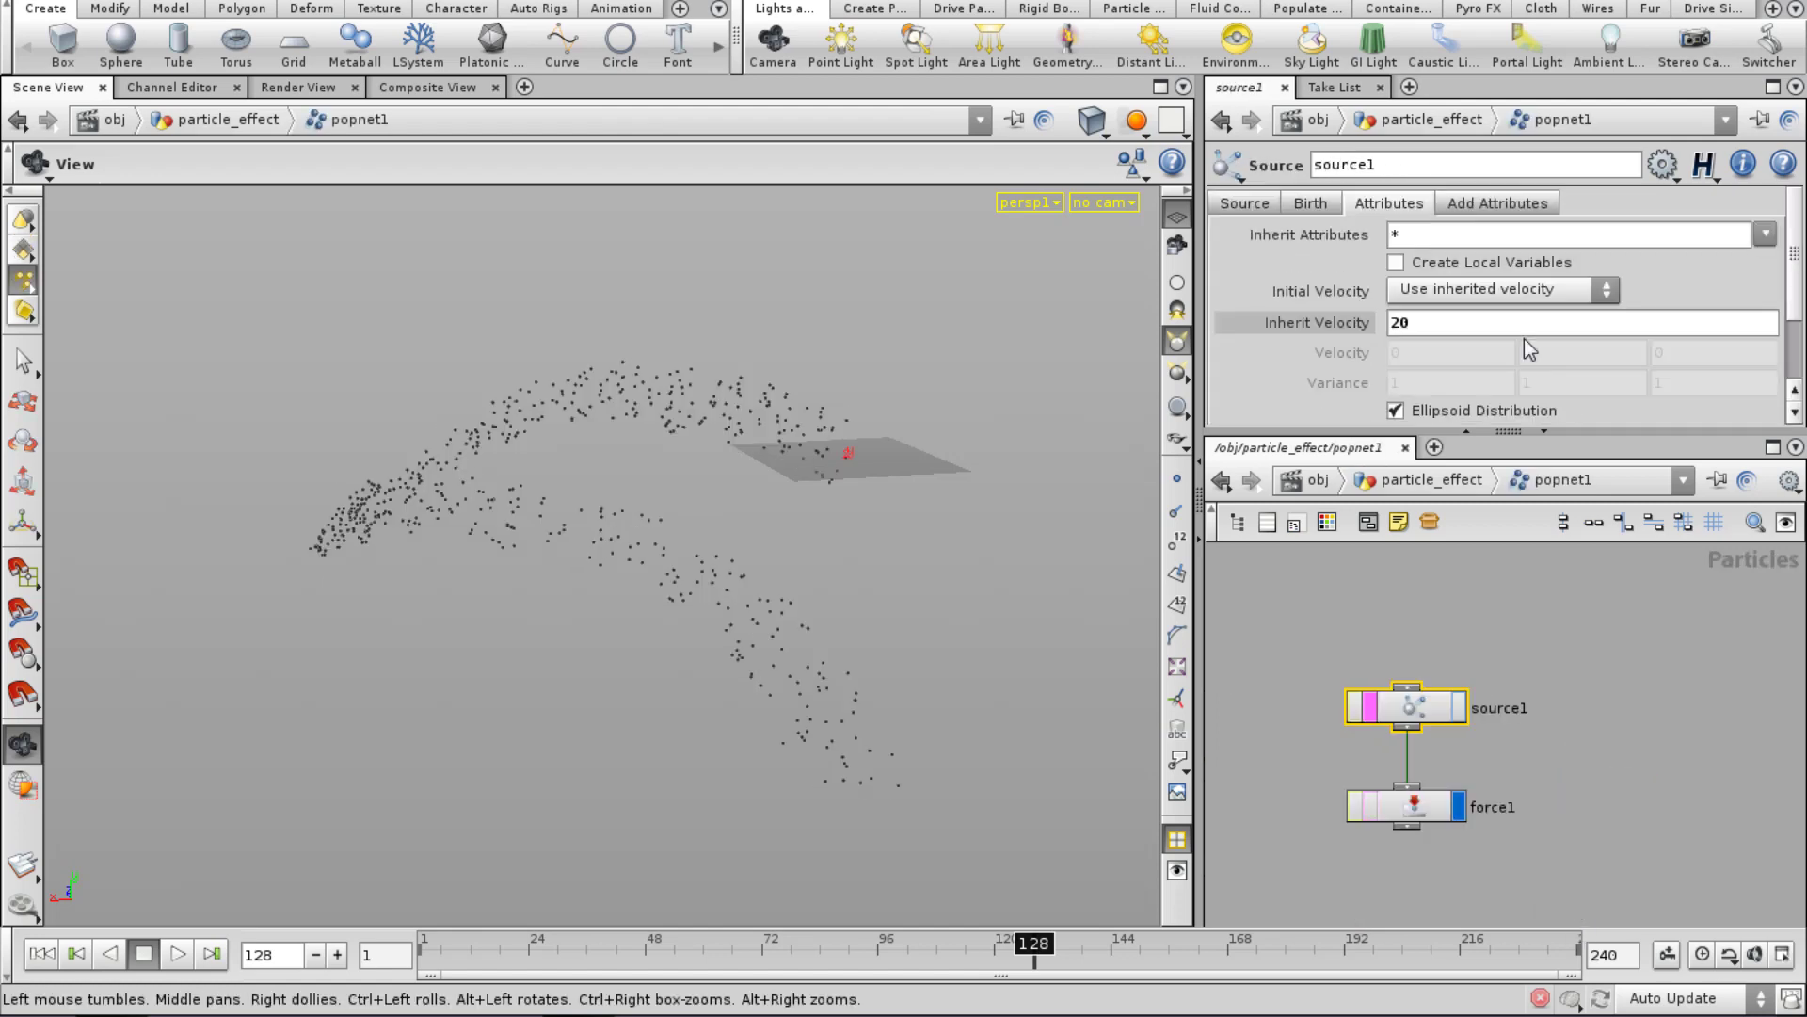
{"action": "left_click", "coordinate": [1225, 219]}
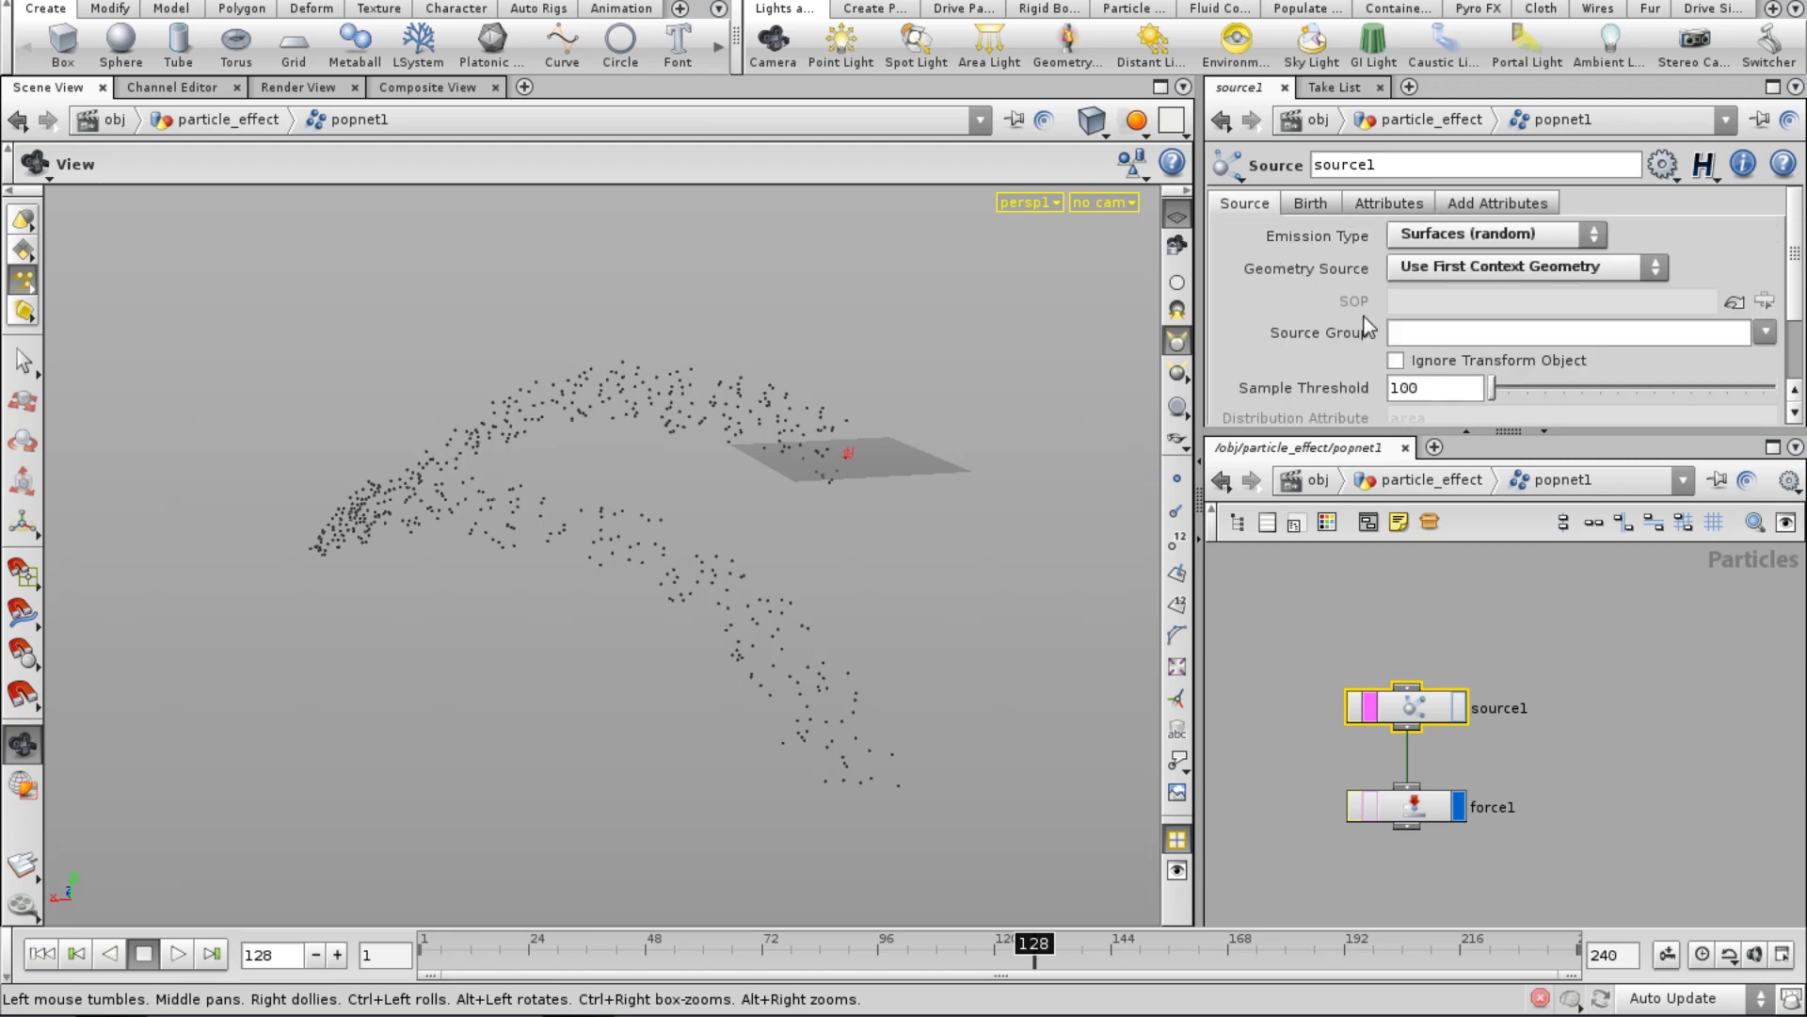
{"action": "scroll", "coordinate": [1365, 318], "scroll_direction": "down", "scroll_amount": 3}
{"action": "scroll", "coordinate": [1367, 317], "scroll_direction": "up", "scroll_amount": 3}
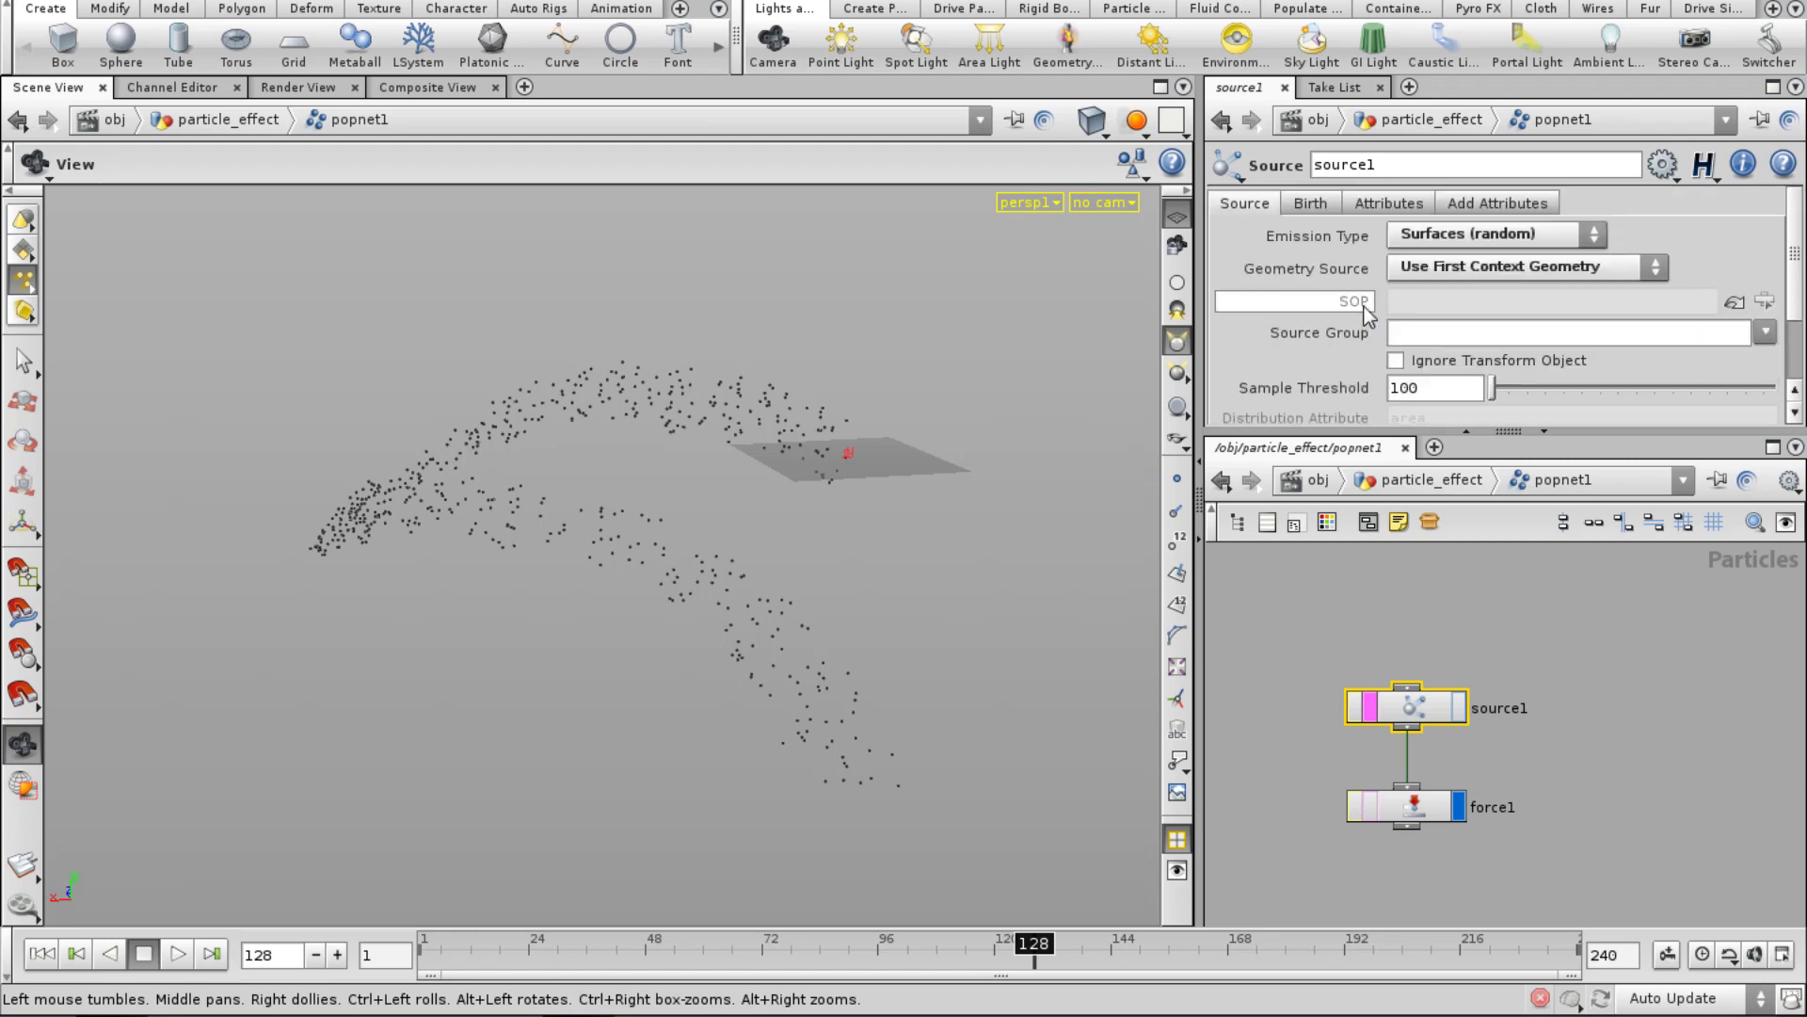
{"action": "left_click", "coordinate": [1318, 204]}
{"action": "scroll", "coordinate": [1331, 222], "scroll_direction": "down", "scroll_amount": 2}
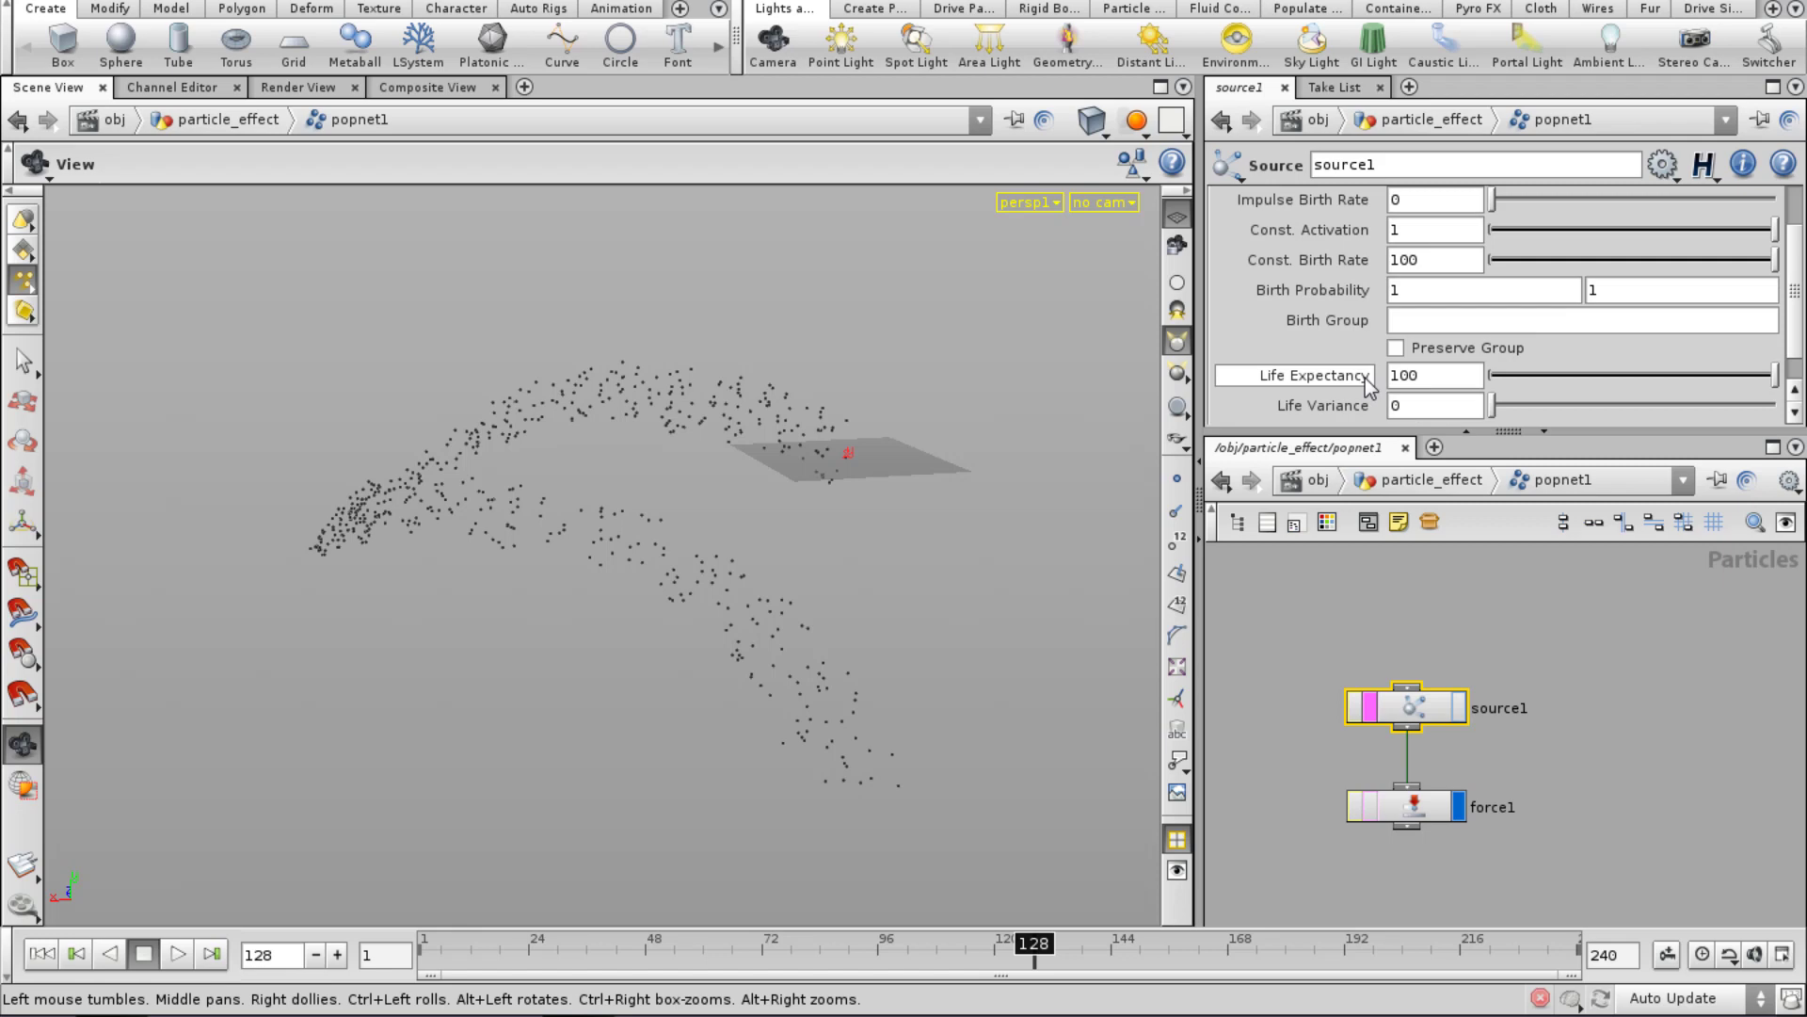
{"action": "double_click", "coordinate": [1445, 376]}
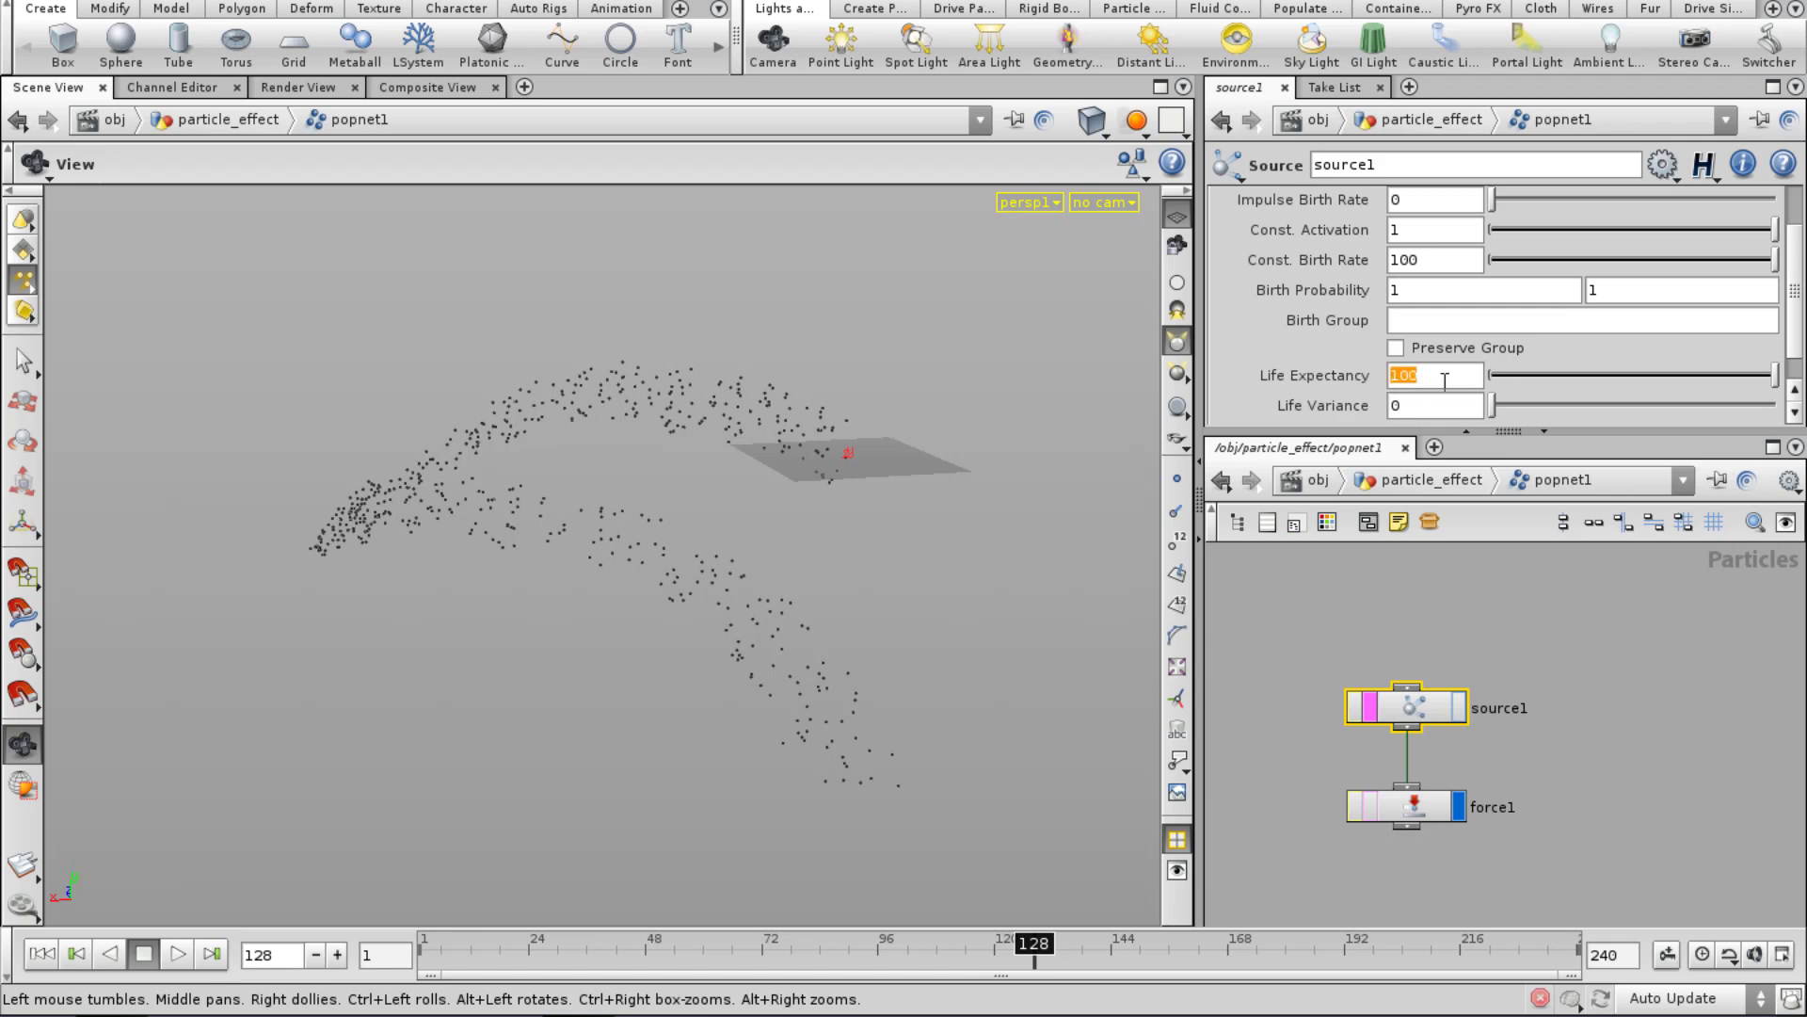
{"action": "type", "text": "1.5"}
{"action": "key", "text": "Return"}
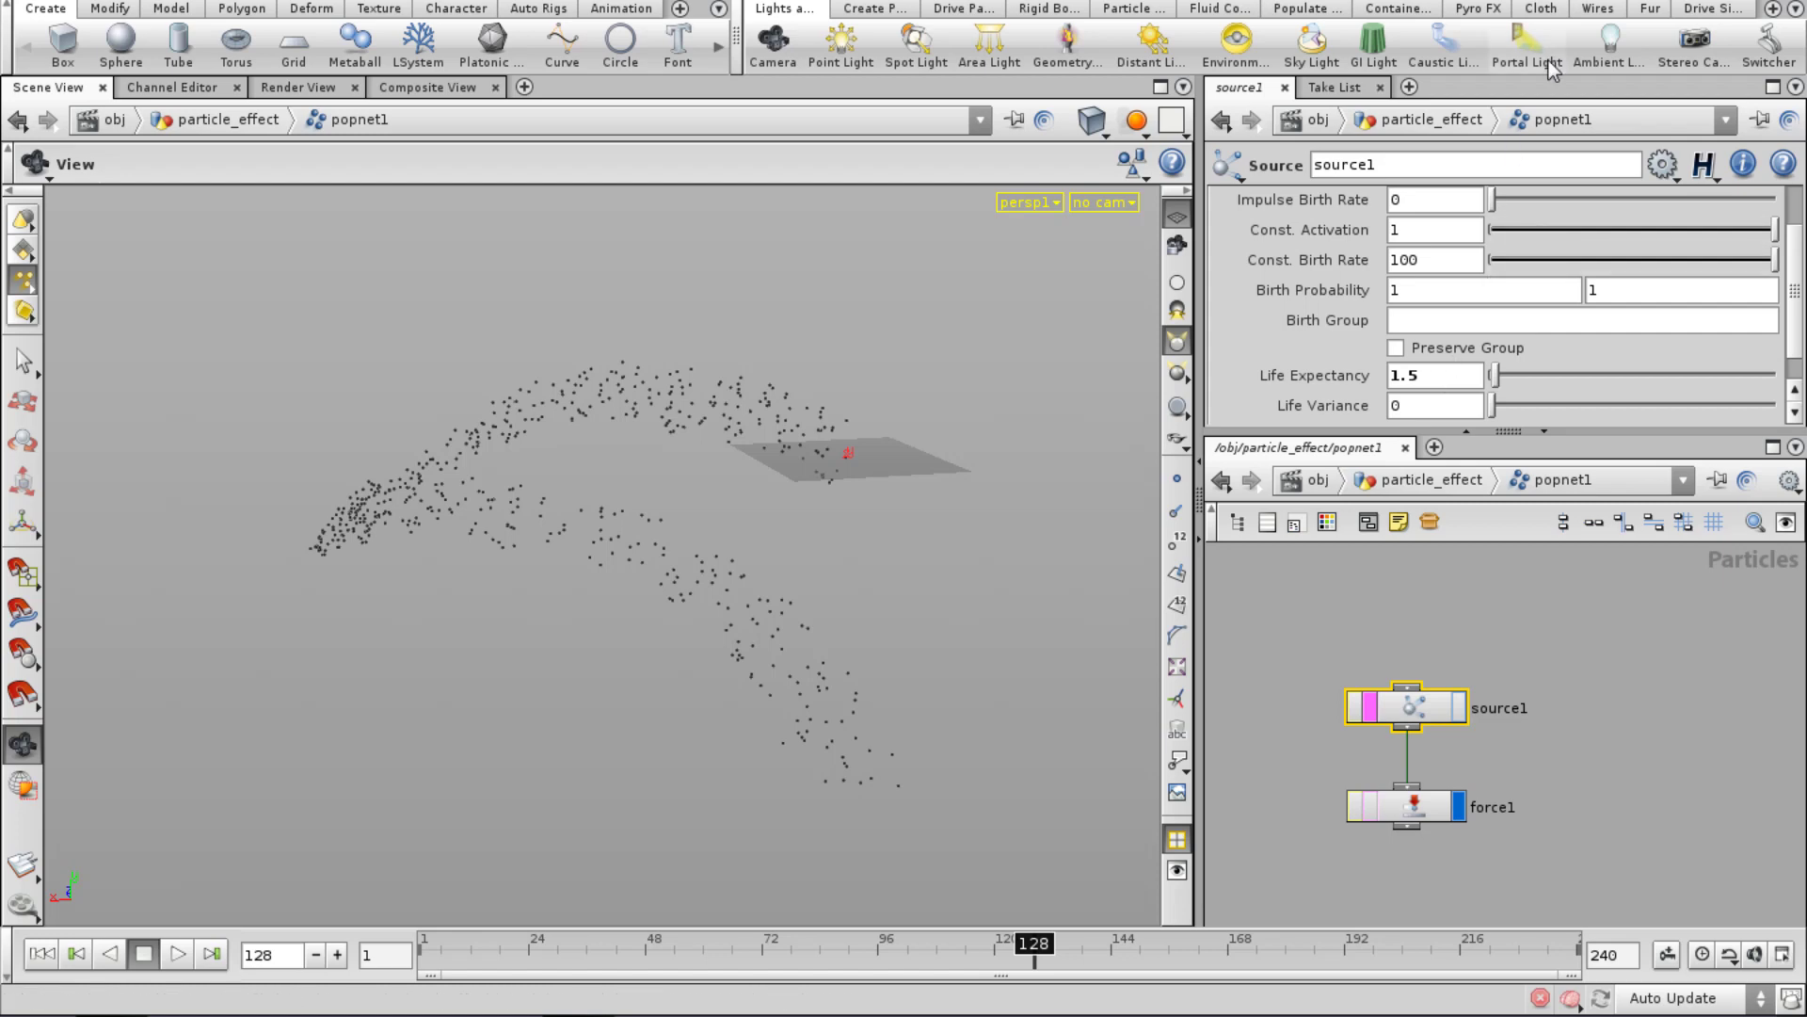
{"action": "left_click", "coordinate": [1314, 473]}
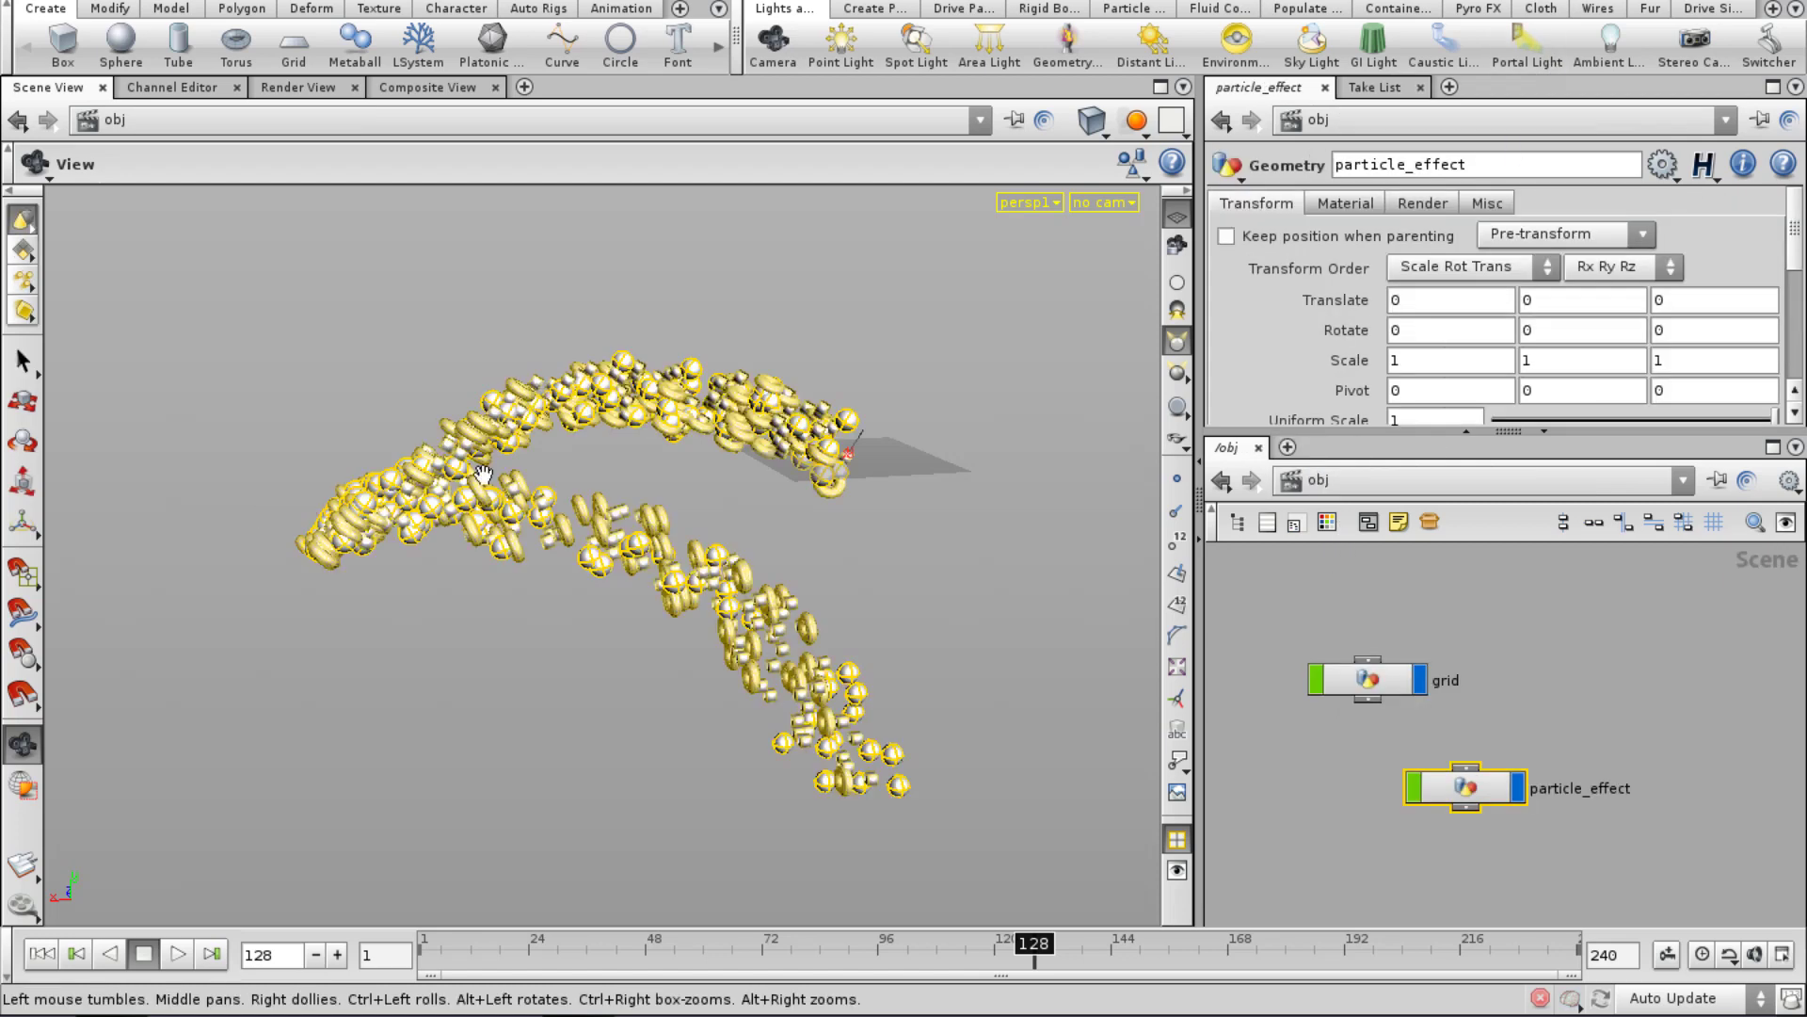
{"action": "left_click_drag", "start_coordinate": [422, 969], "coordinate": [1115, 976]}
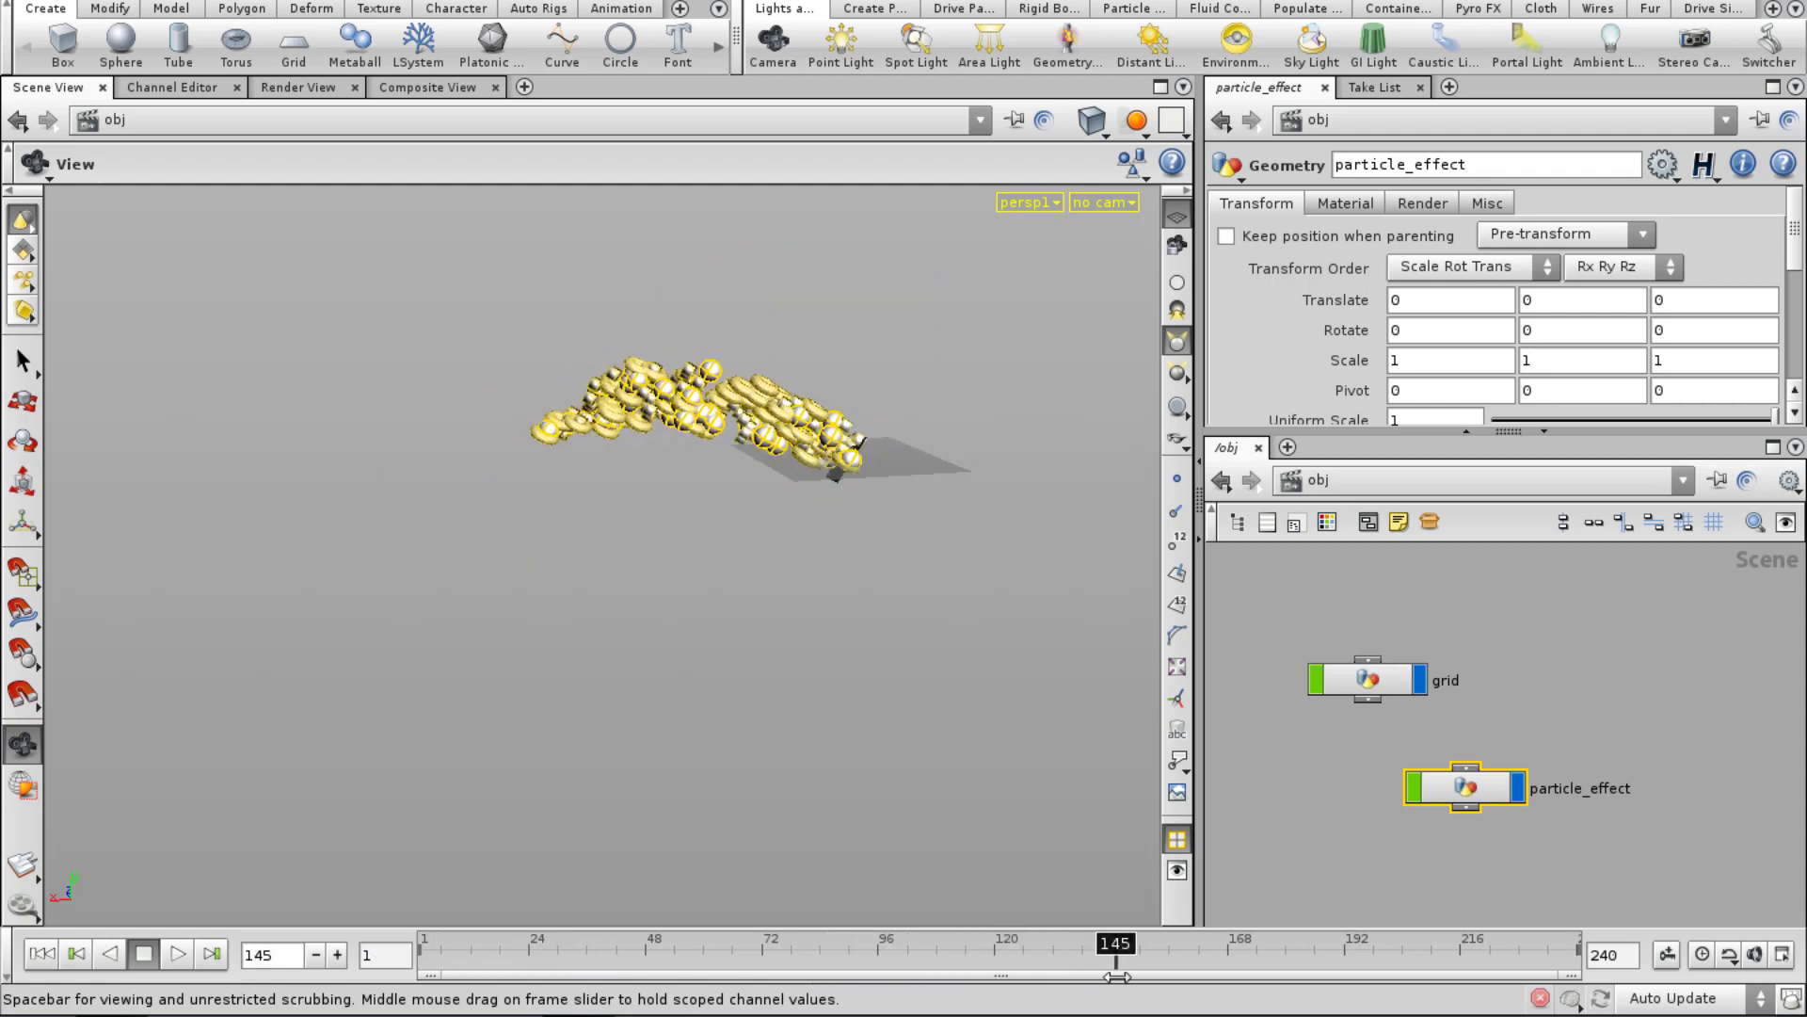
Set the Life Expectancy of source1 inside popnet1 to 3 and preview the effect at object level up to frame 152.
{"action": "double_click", "coordinate": [1466, 788]}
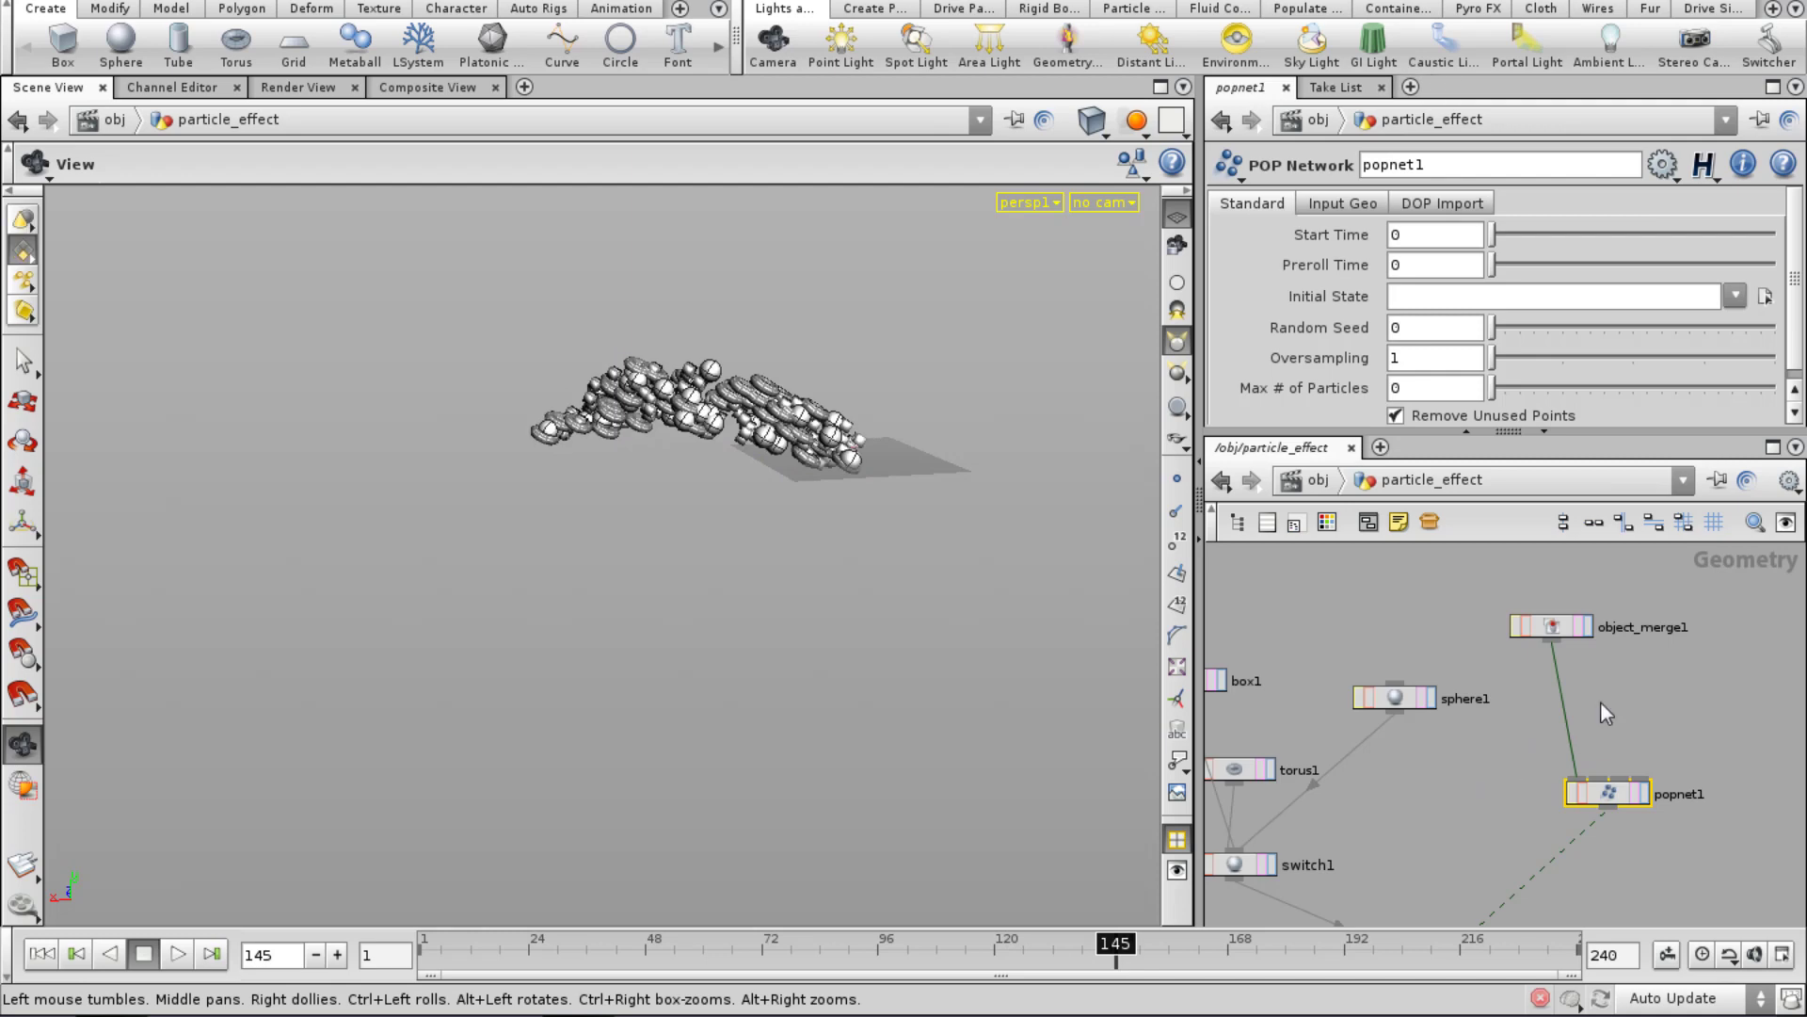
{"action": "double_click", "coordinate": [1608, 795]}
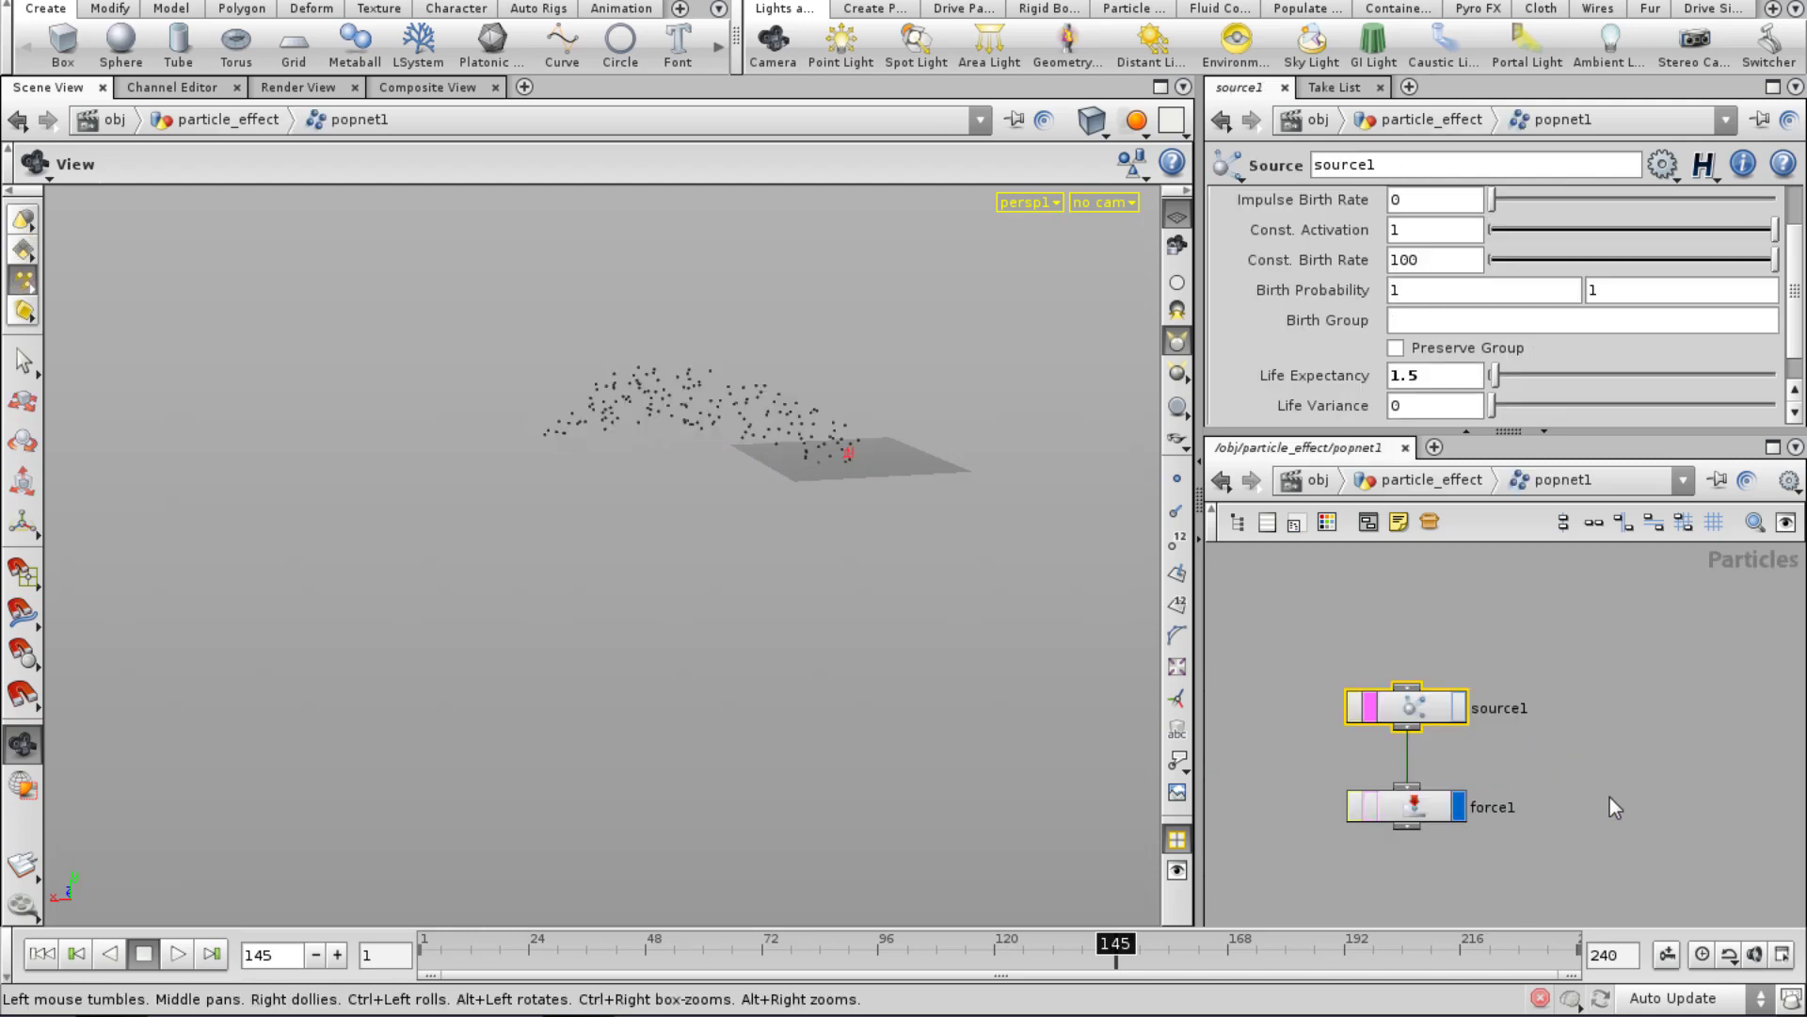
{"action": "left_click", "coordinate": [1445, 377]}
{"action": "type", "text": "3"}
{"action": "key", "text": "Return"}
{"action": "left_click", "coordinate": [1325, 483]}
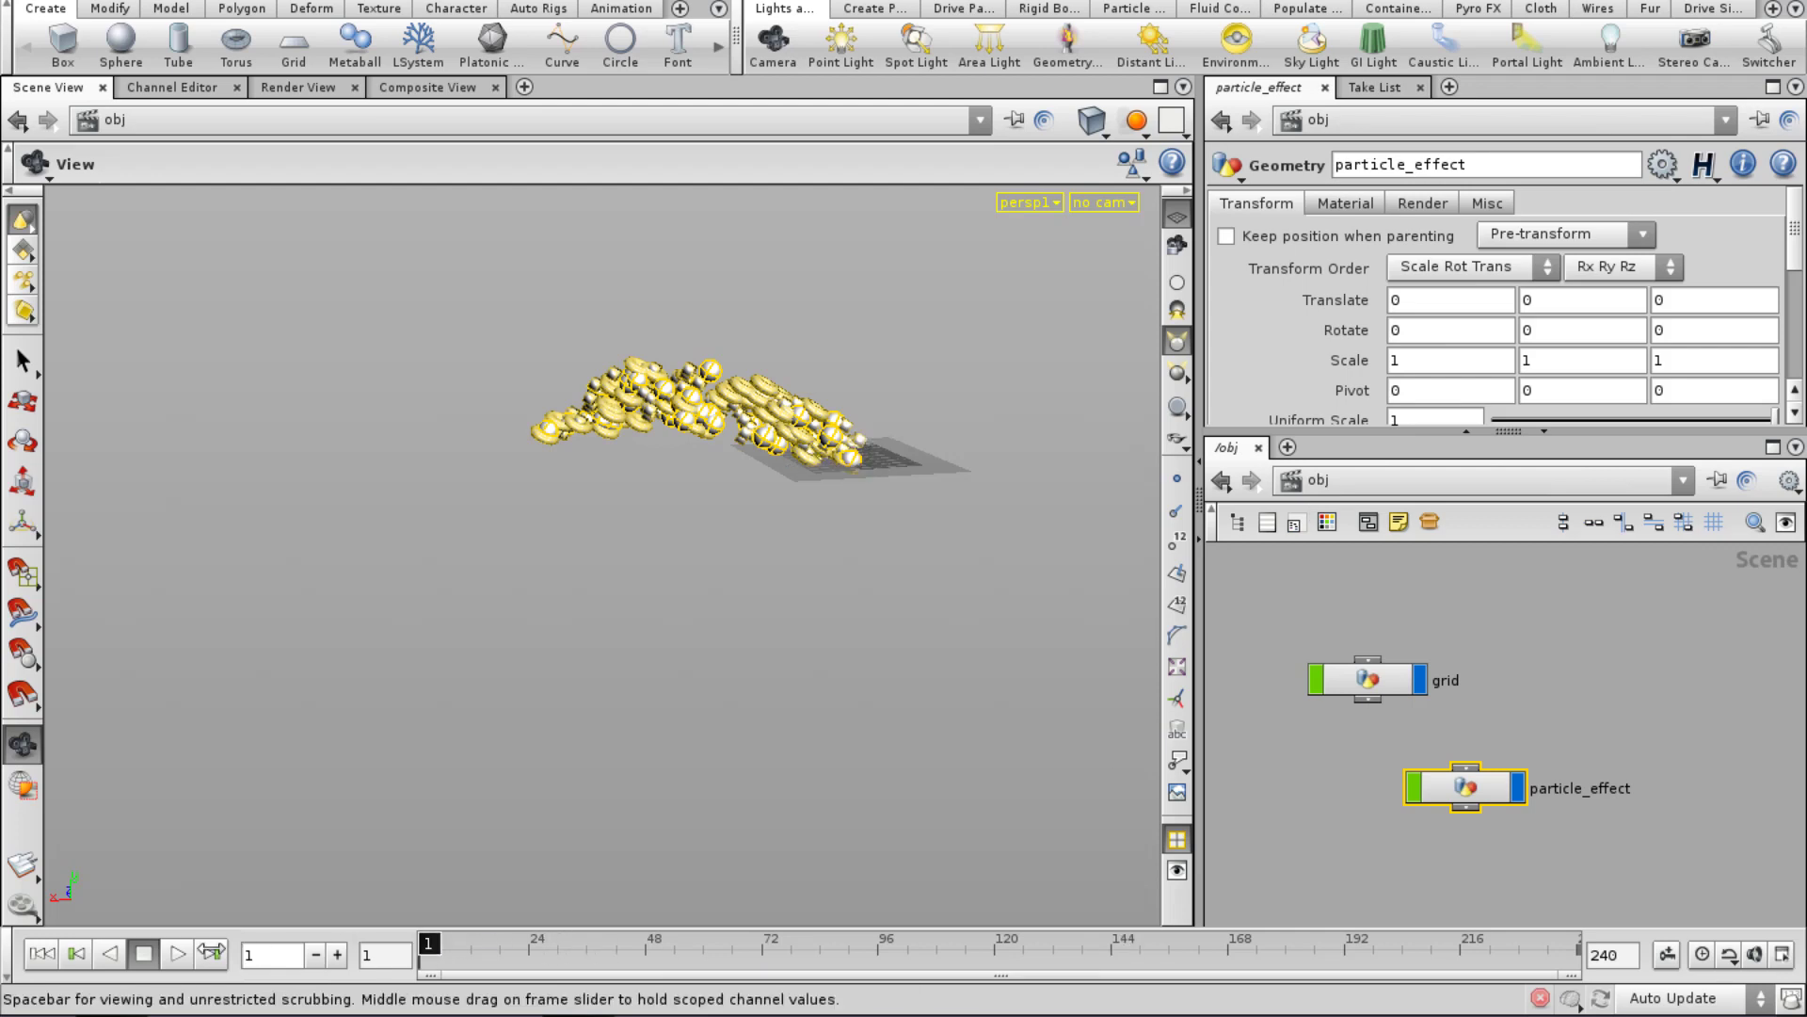
{"action": "left_click_drag", "start_coordinate": [575, 952], "coordinate": [1150, 973]}
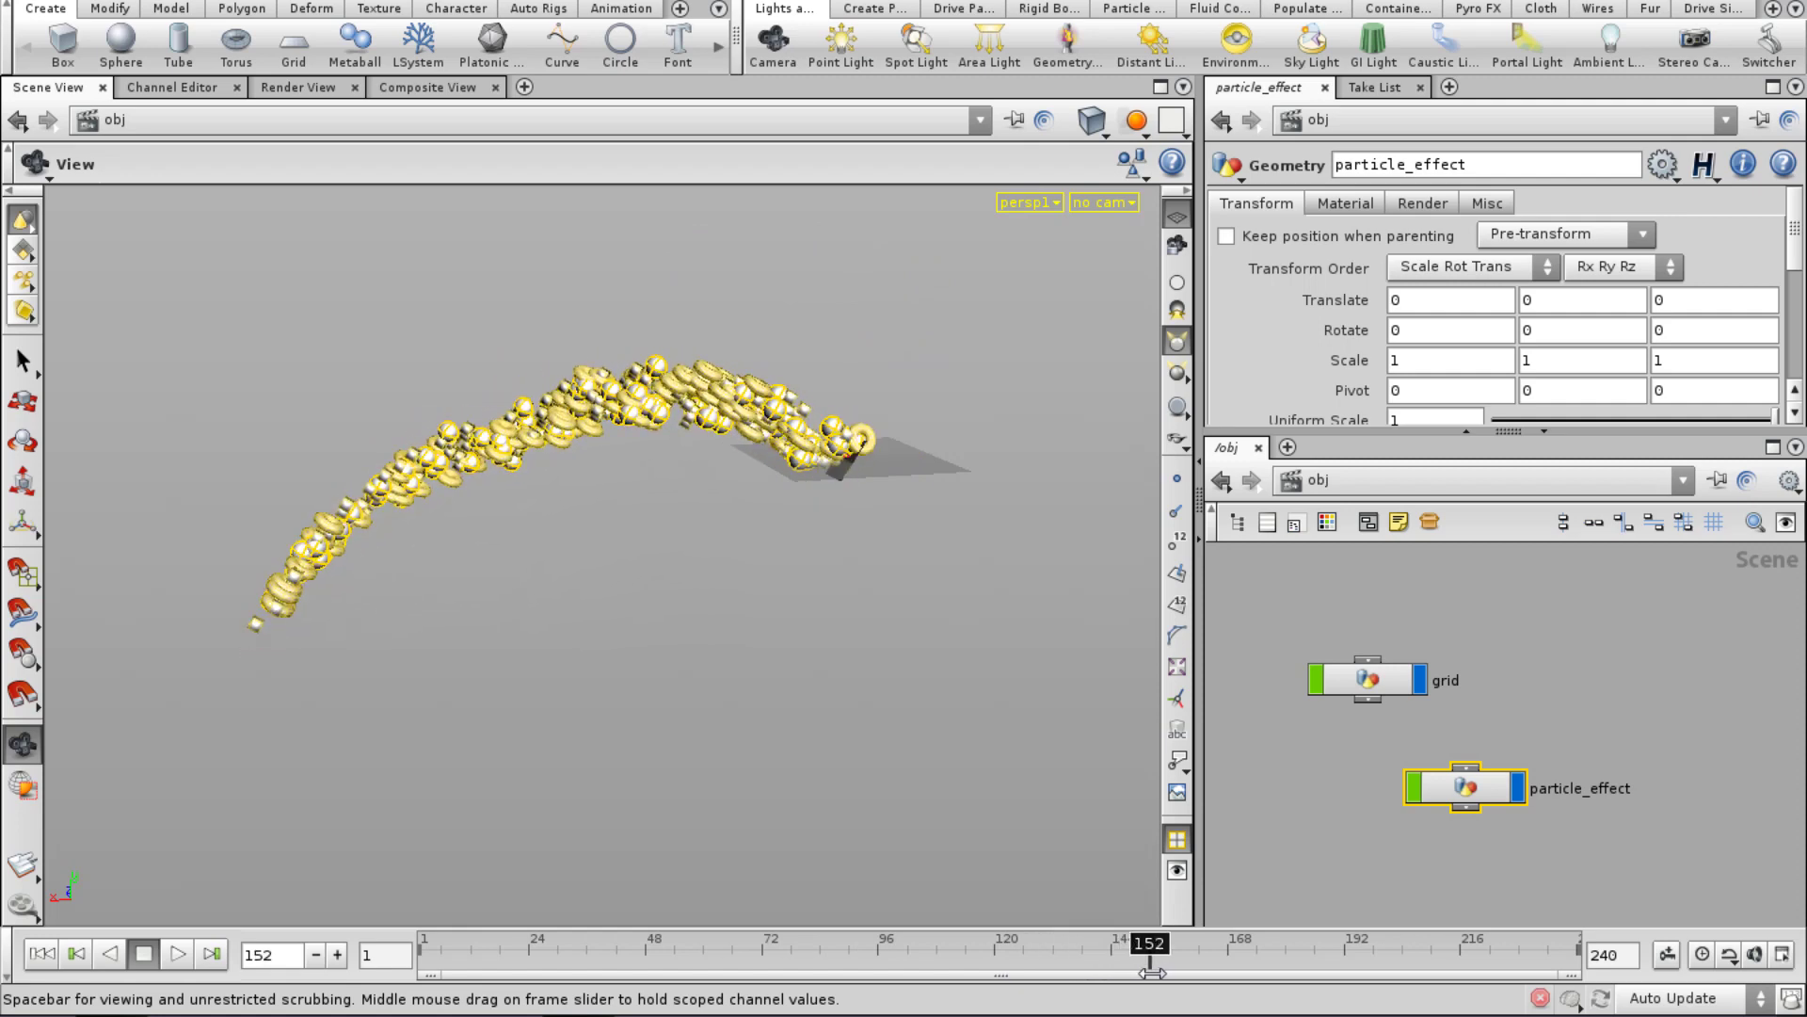
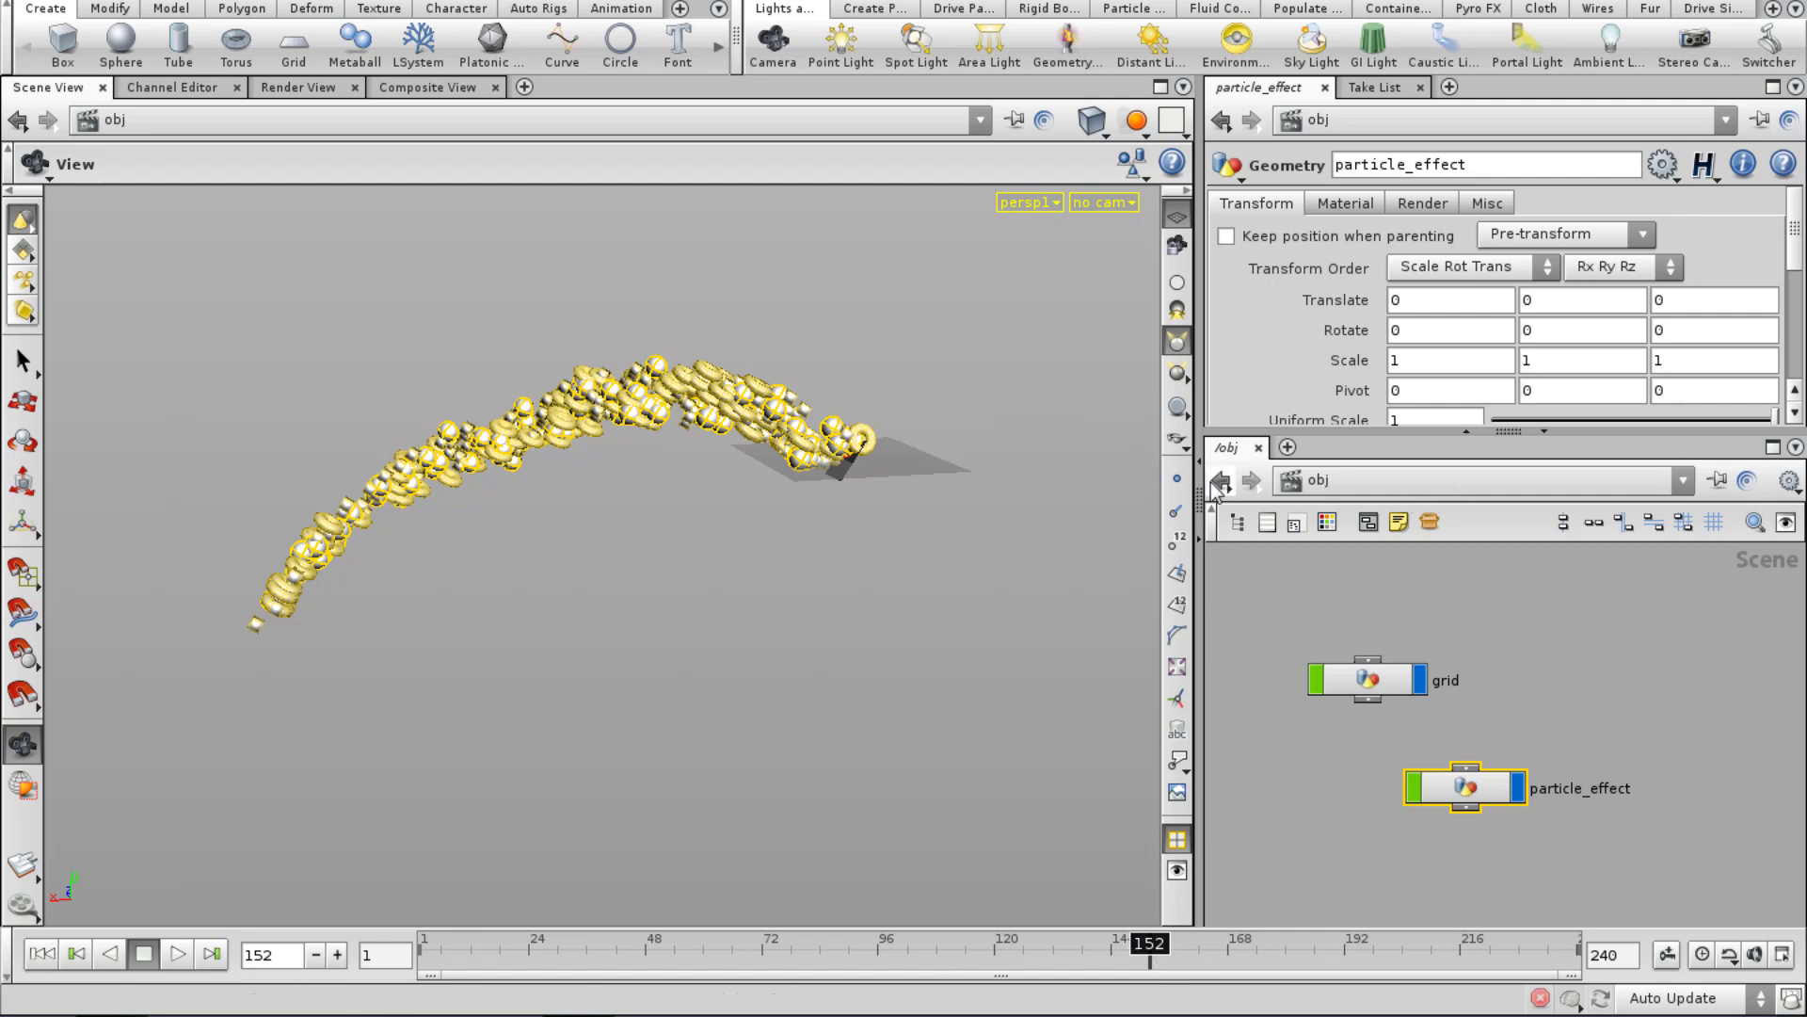
Widen the parameter and network area without the Take List, and select copy1 inside particle_effect.
{"action": "left_click_drag", "start_coordinate": [1196, 479], "coordinate": [1102, 482]}
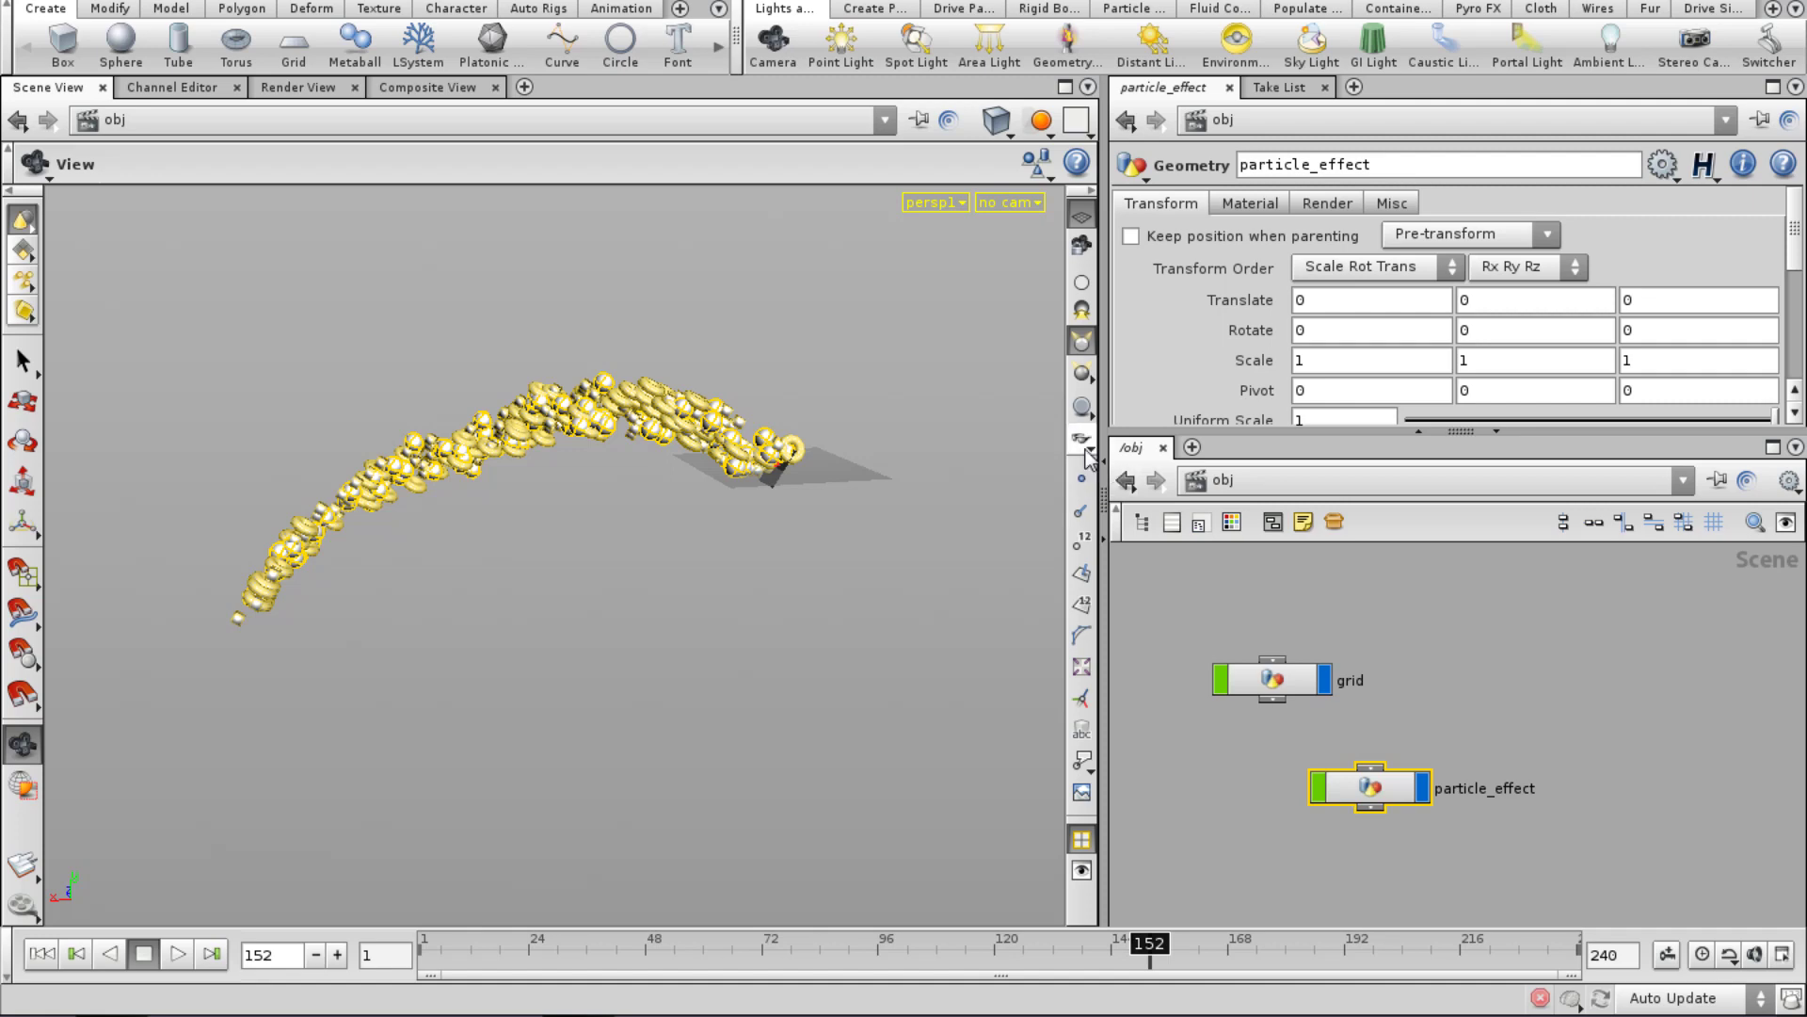
{"action": "left_click", "coordinate": [1325, 86]}
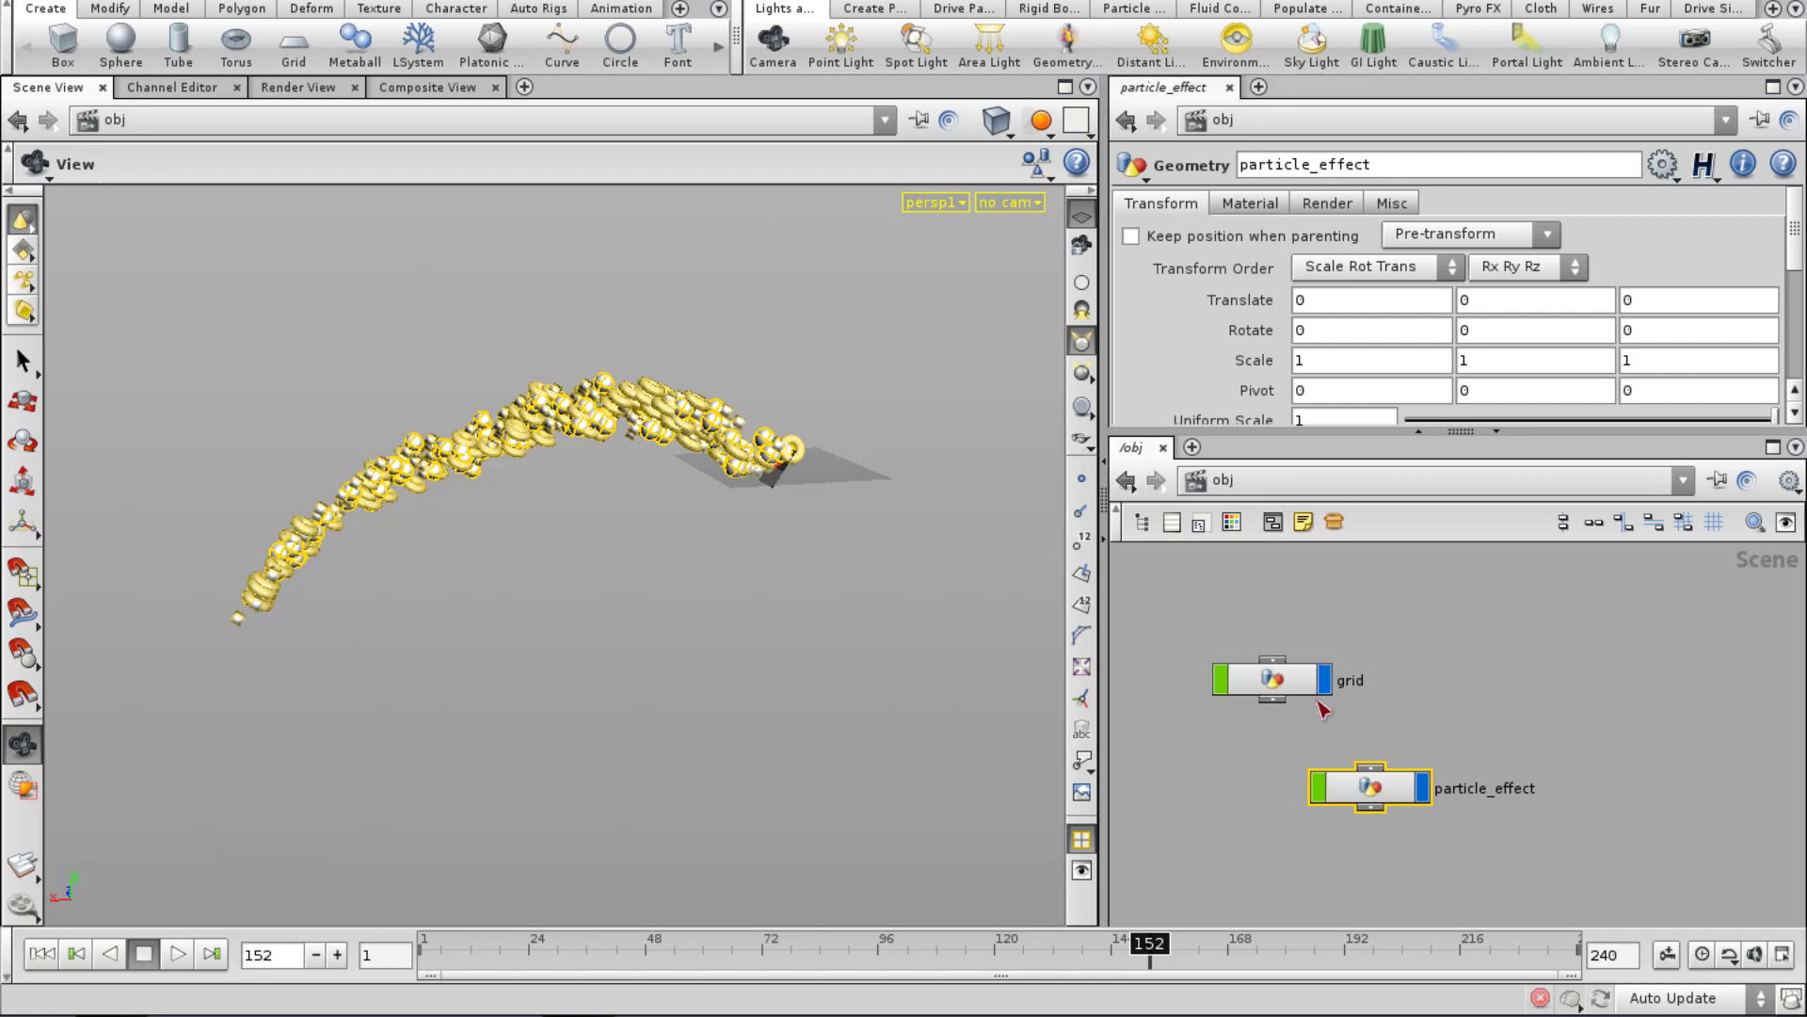
{"action": "double_click", "coordinate": [1370, 783]}
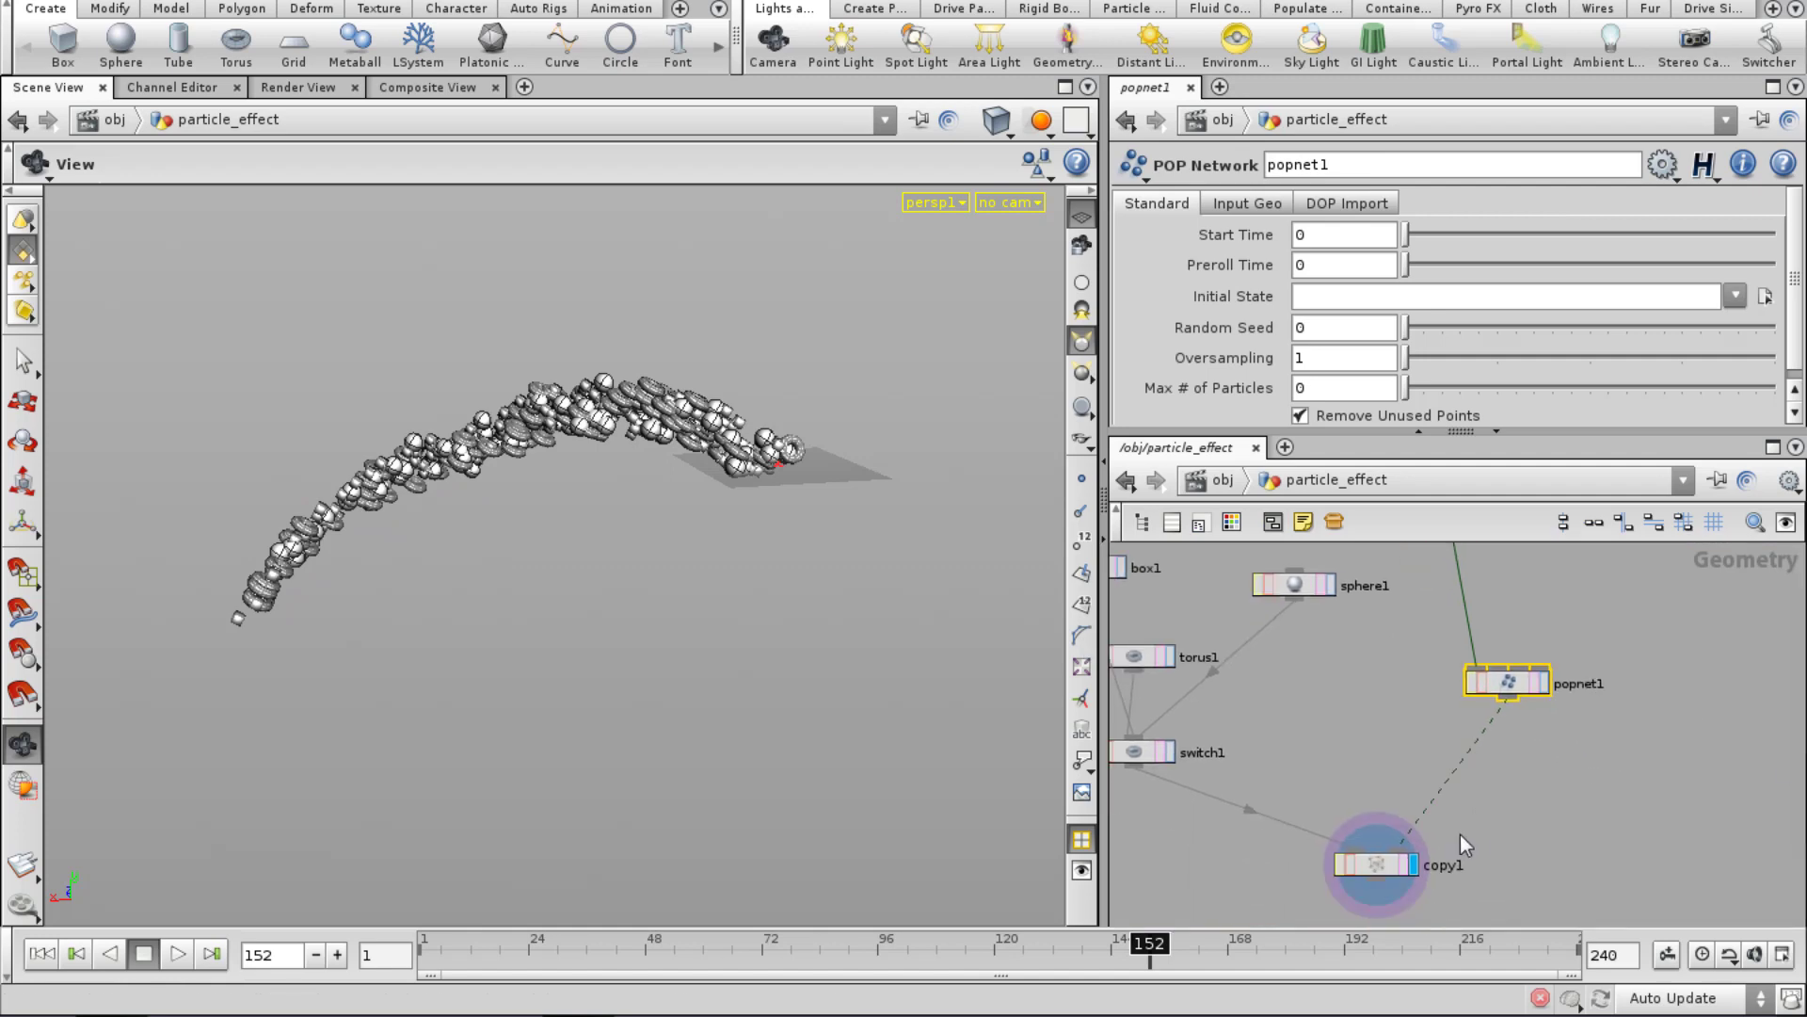
{"action": "left_click_drag", "start_coordinate": [1460, 834], "coordinate": [1408, 872]}
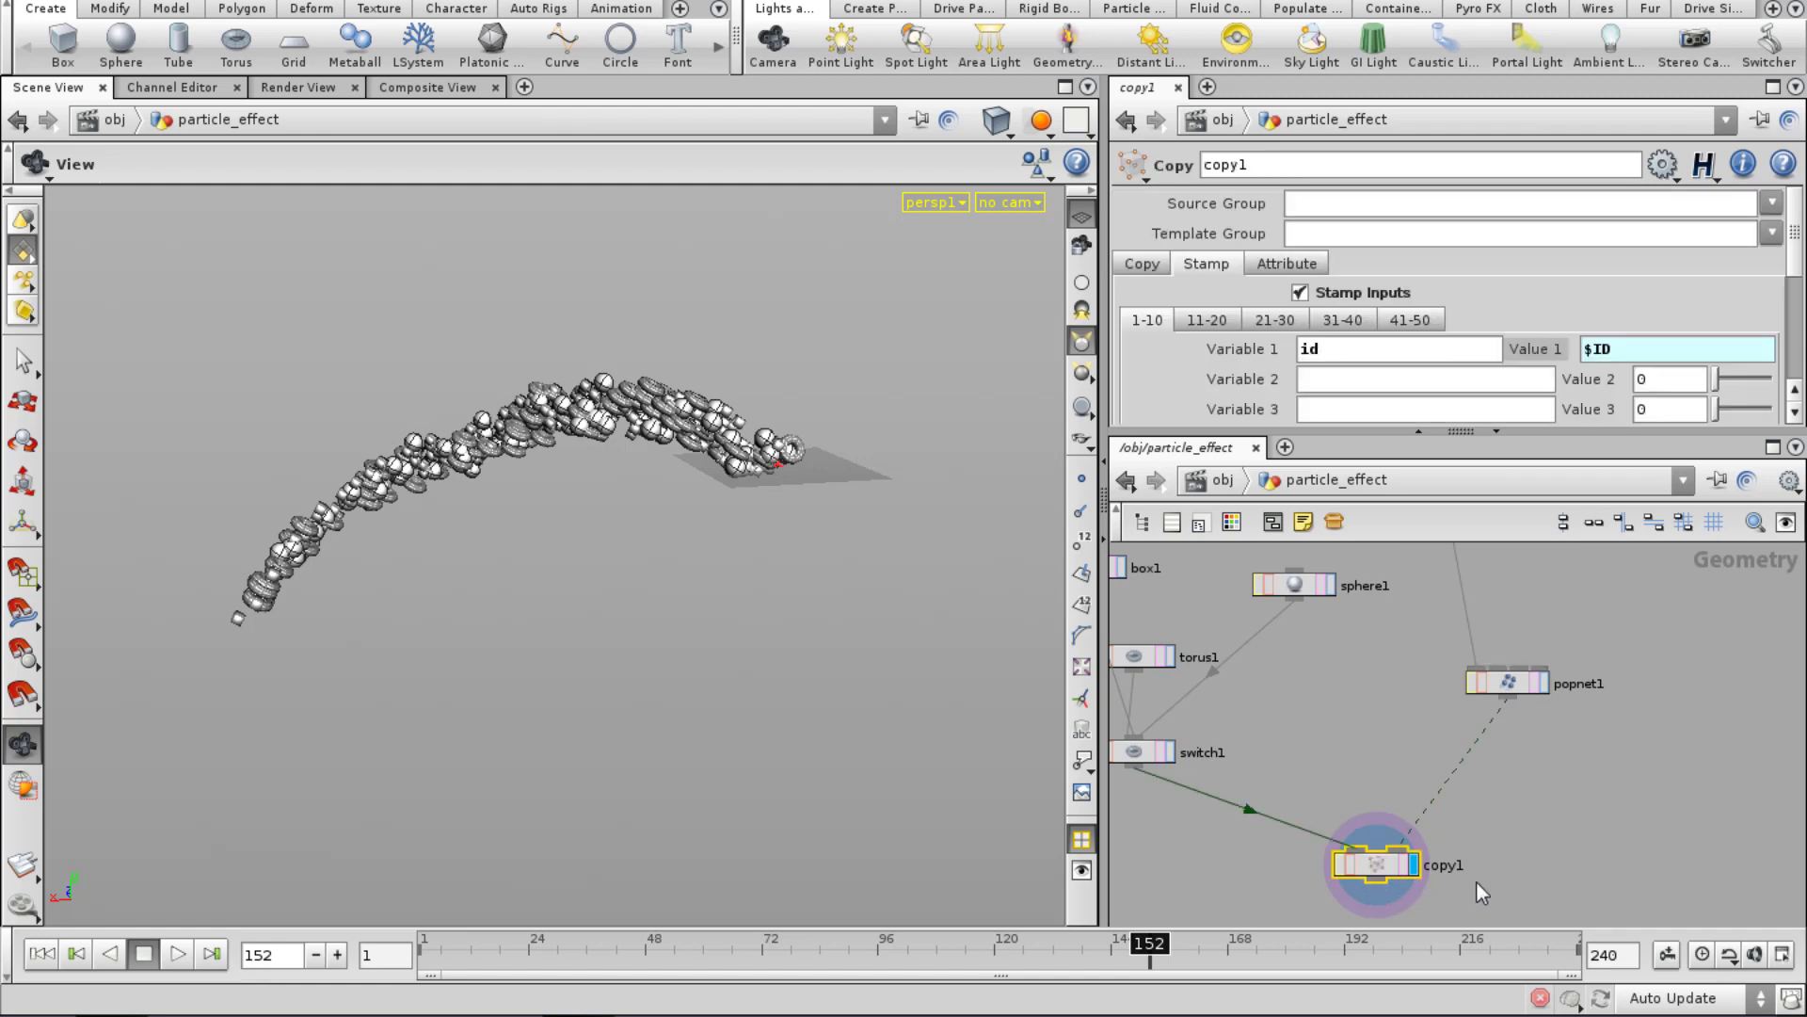
{"action": "middle_click_drag", "start_coordinate": [1481, 850], "coordinate": [1488, 846]}
Try $PT as Value 1 of copy1's id stamp variable and scrub the animation to compare how the copied shapes behave.
{"action": "left_click", "coordinate": [1612, 351]}
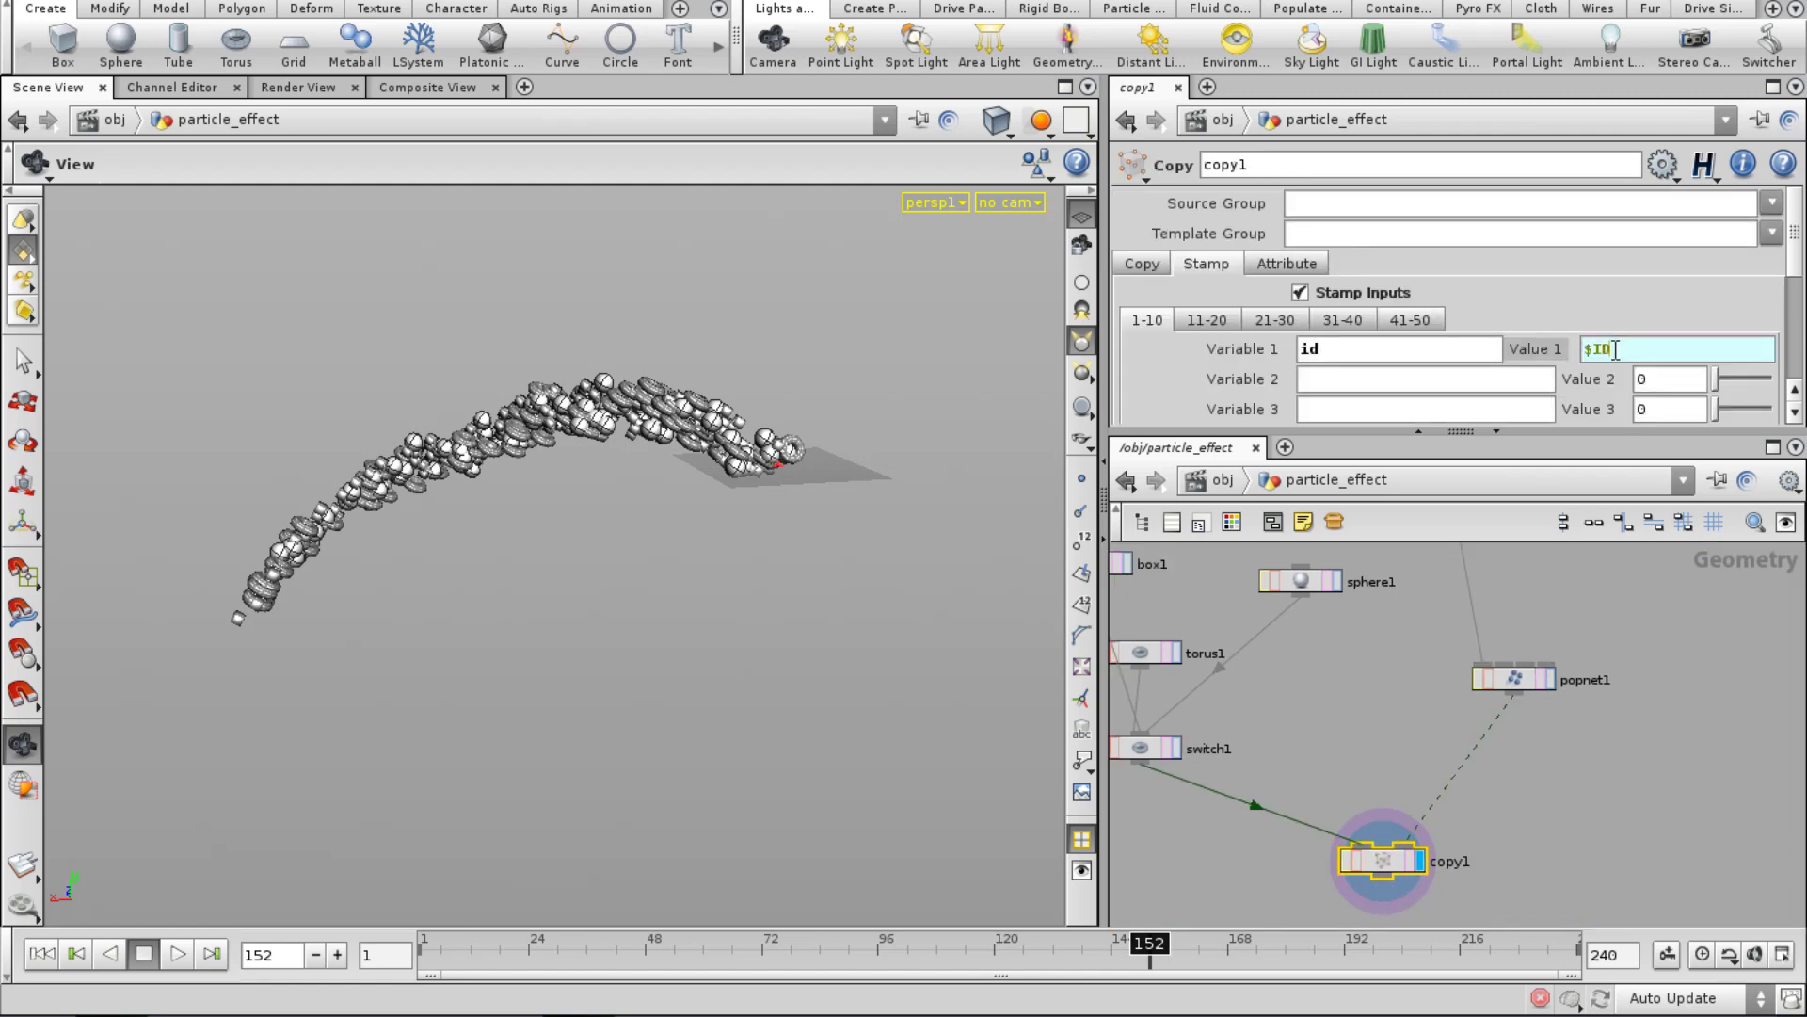
{"action": "left_click_drag", "start_coordinate": [1607, 350], "coordinate": [1593, 350]}
{"action": "type", "text": "$PT"}
{"action": "key", "text": "BackSpace"}
{"action": "key", "text": "BackSpace"}
{"action": "key", "text": "BackSpace"}
{"action": "key", "text": "BackSpace"}
{"action": "type", "text": "$PT"}
{"action": "key", "text": "Return"}
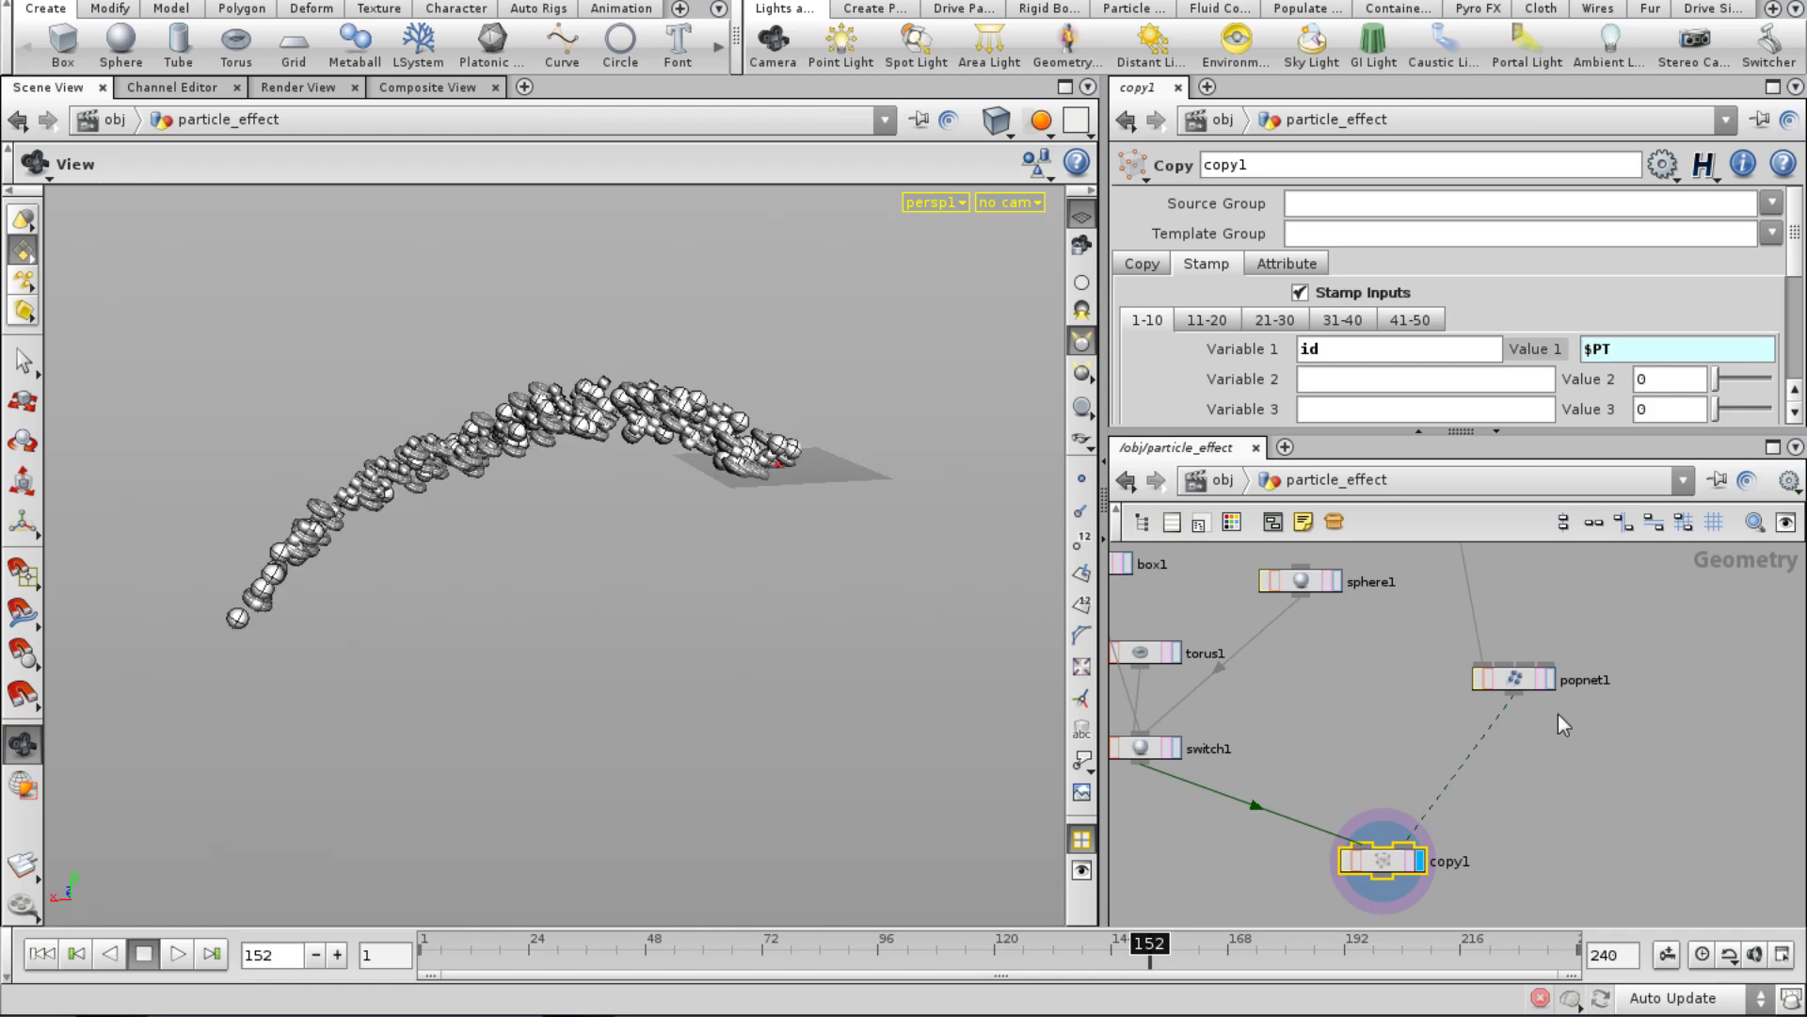
{"action": "left_click_drag", "start_coordinate": [527, 946], "coordinate": [902, 986]}
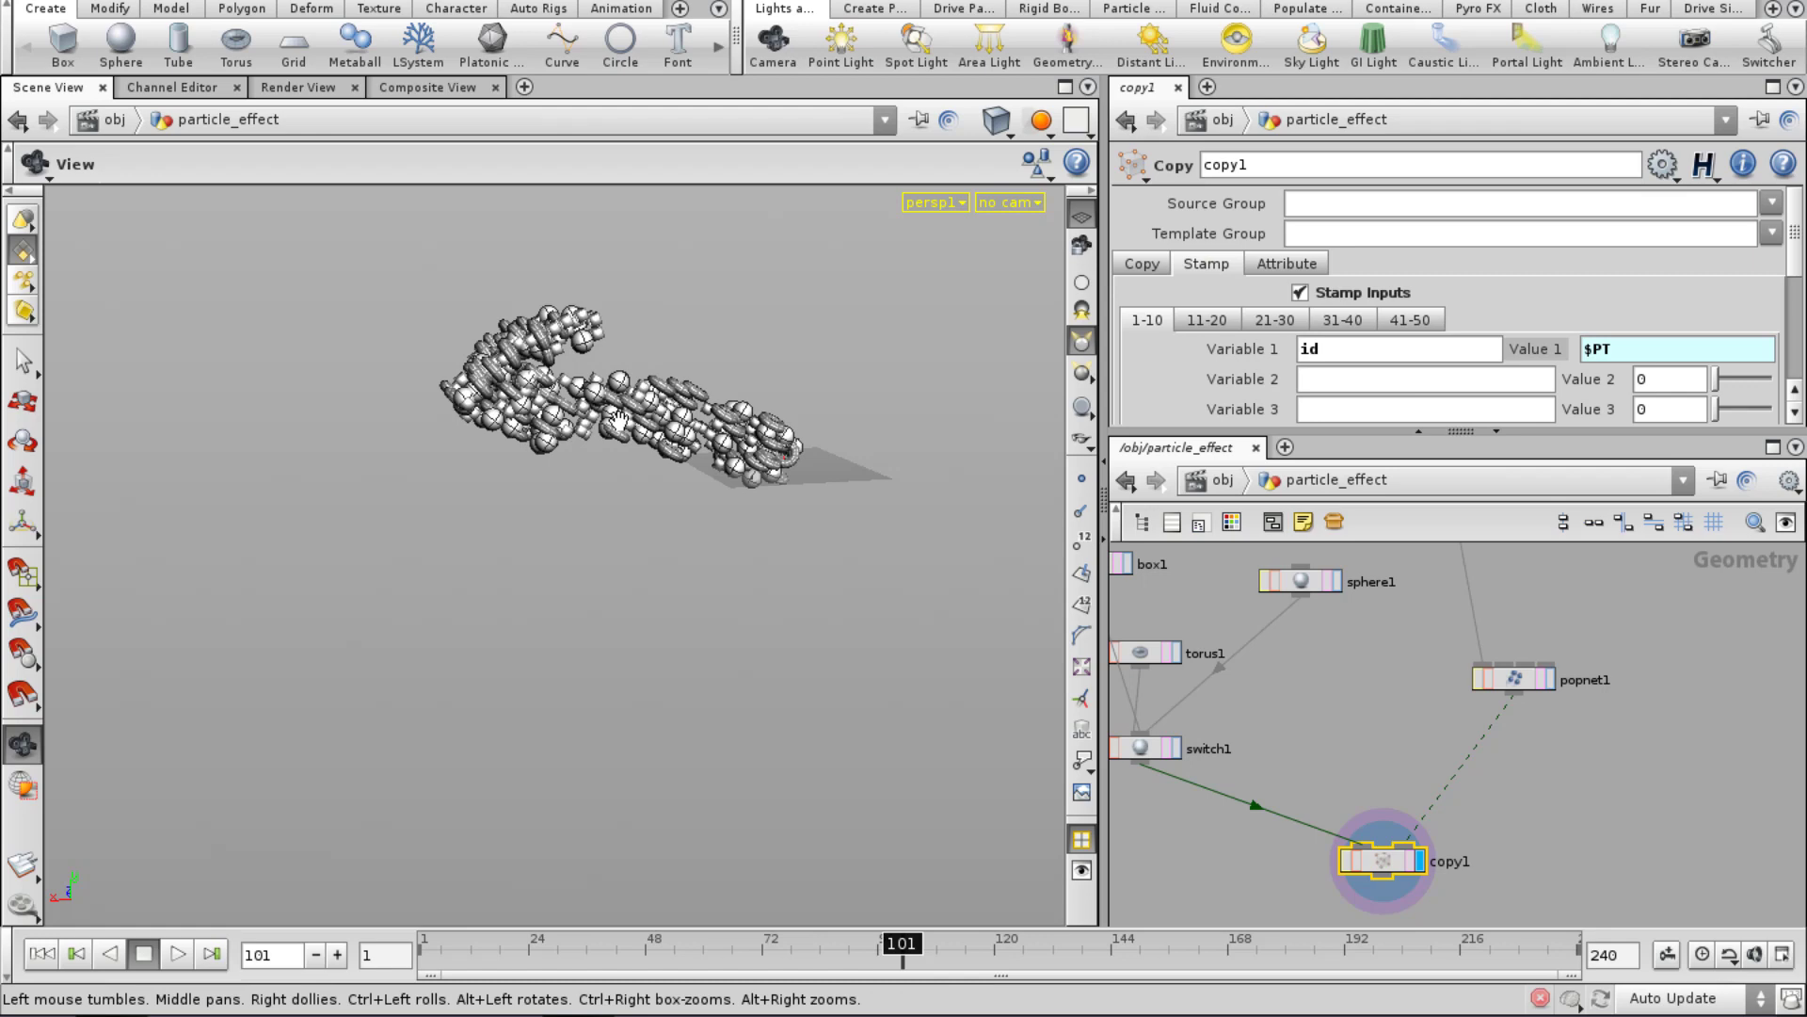
Set Value 1 of copy1's id stamp variable back to $ID and scrub the animation to frame 168.
{"action": "left_click", "coordinate": [1624, 353]}
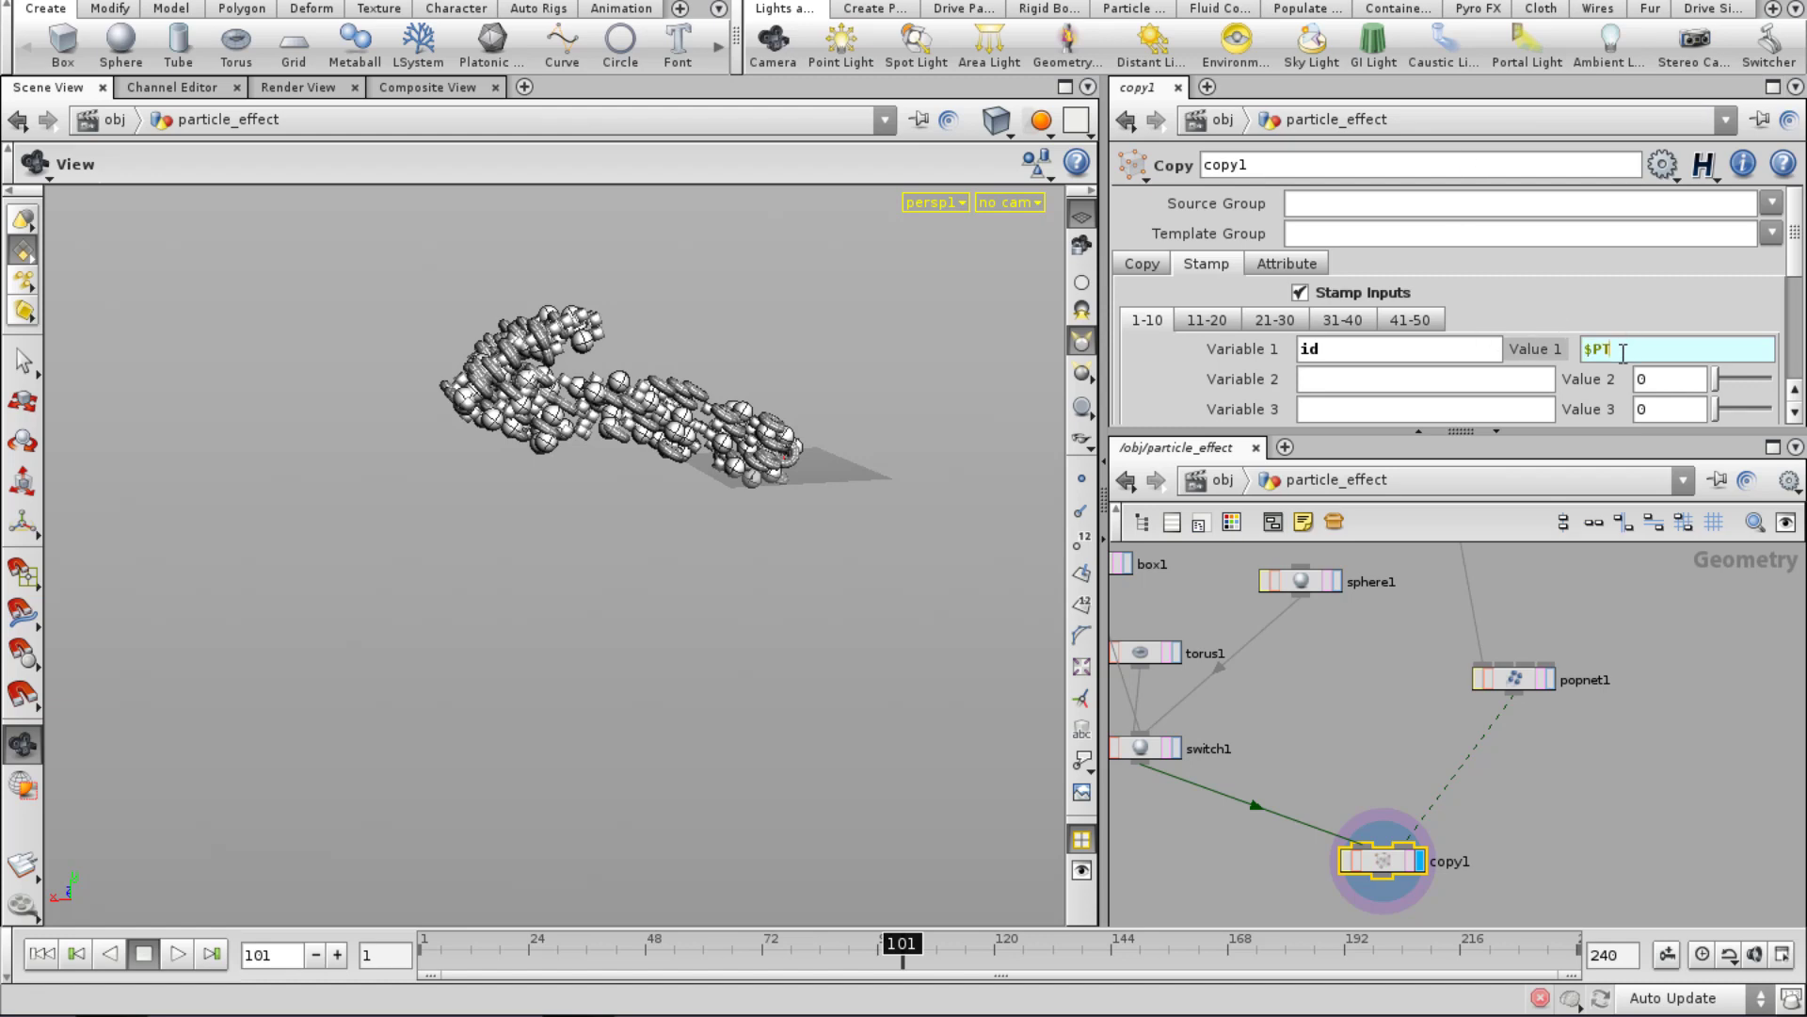
{"action": "double_click", "coordinate": [1624, 350]}
{"action": "type", "text": "$ID"}
{"action": "key", "text": "Return"}
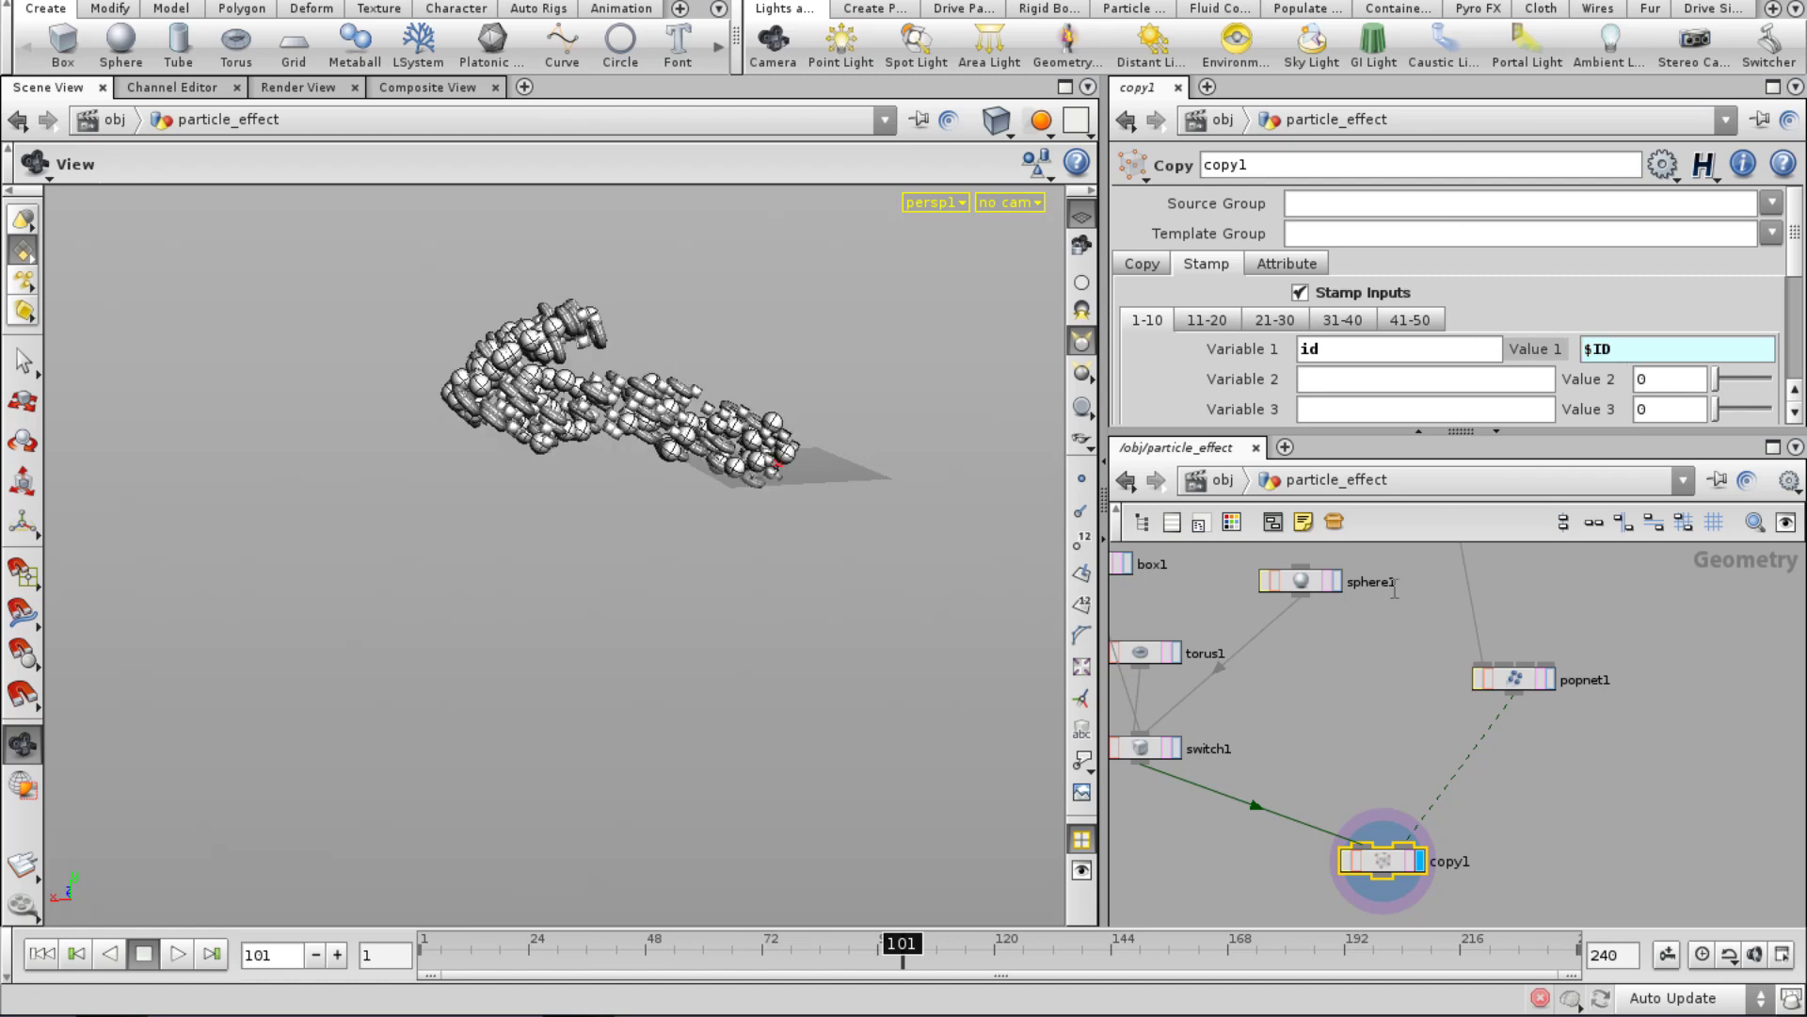
{"action": "left_click_drag", "start_coordinate": [1002, 946], "coordinate": [1227, 942]}
Insert a Point node between popnet1 and copy1 and display its output in the viewport.
{"action": "left_click_drag", "start_coordinate": [1101, 519], "coordinate": [996, 520]}
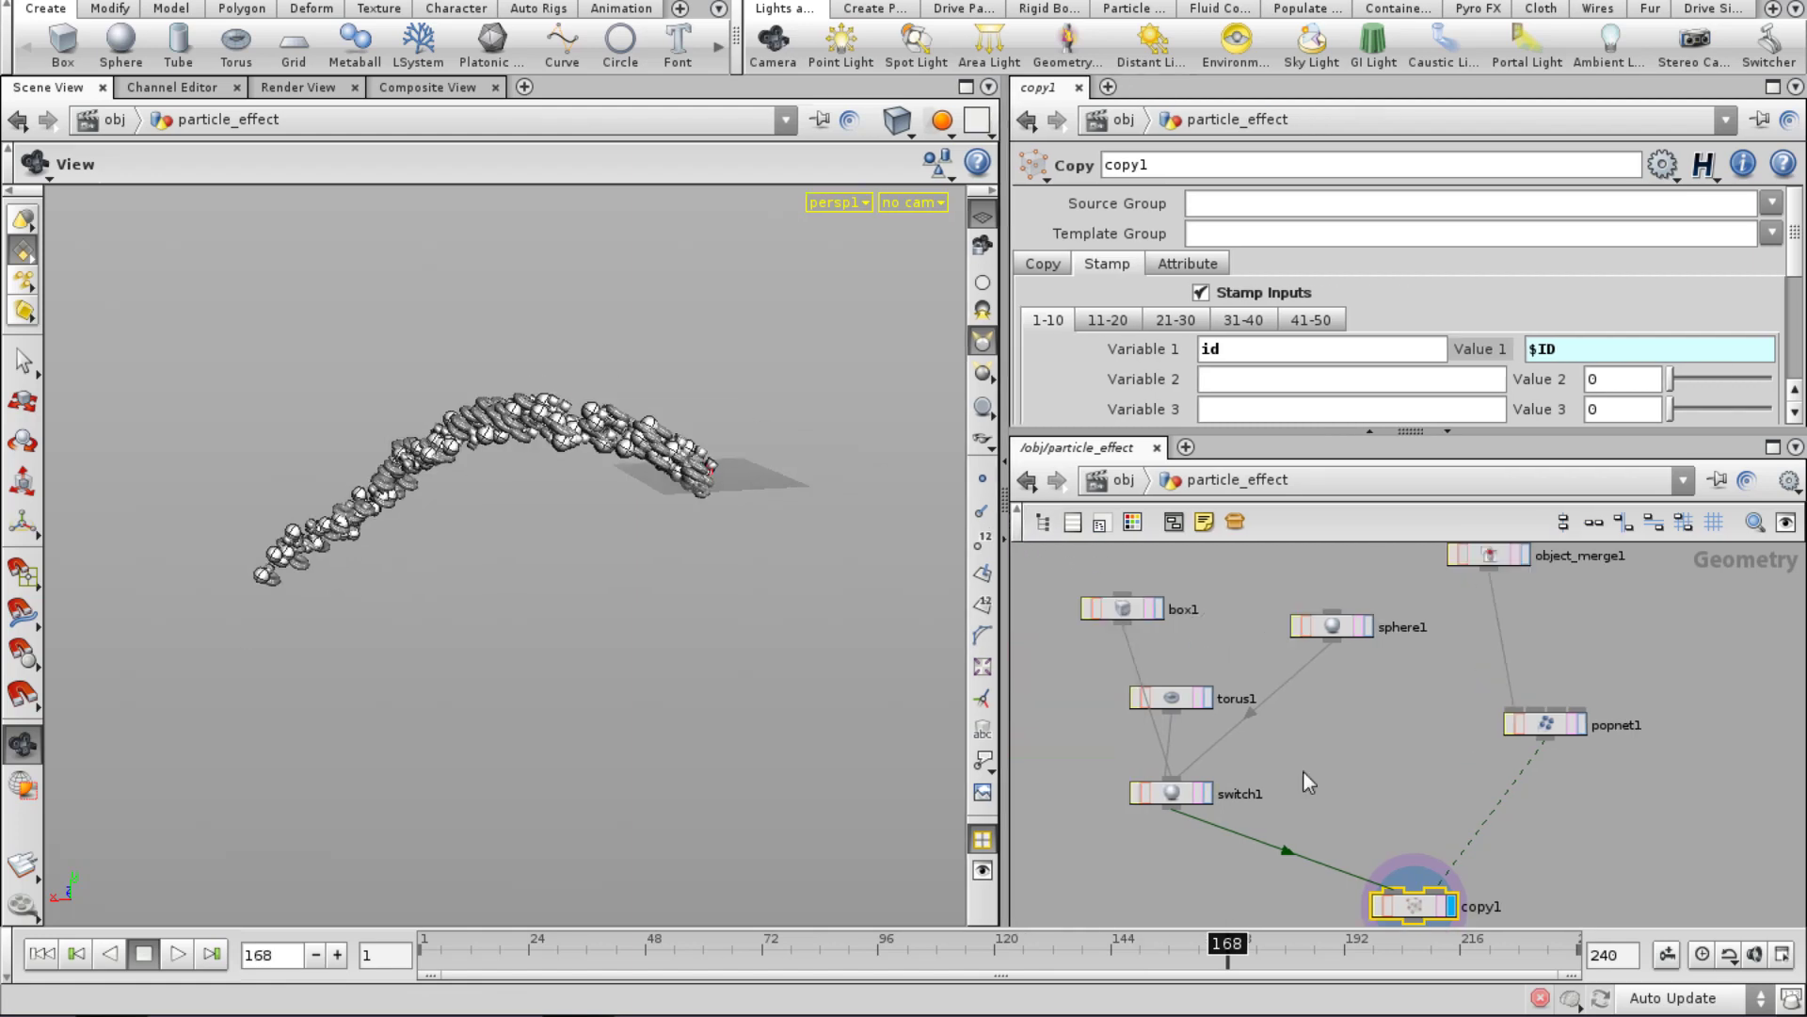
{"action": "scroll", "coordinate": [1256, 709], "scroll_direction": "down", "scroll_amount": 2}
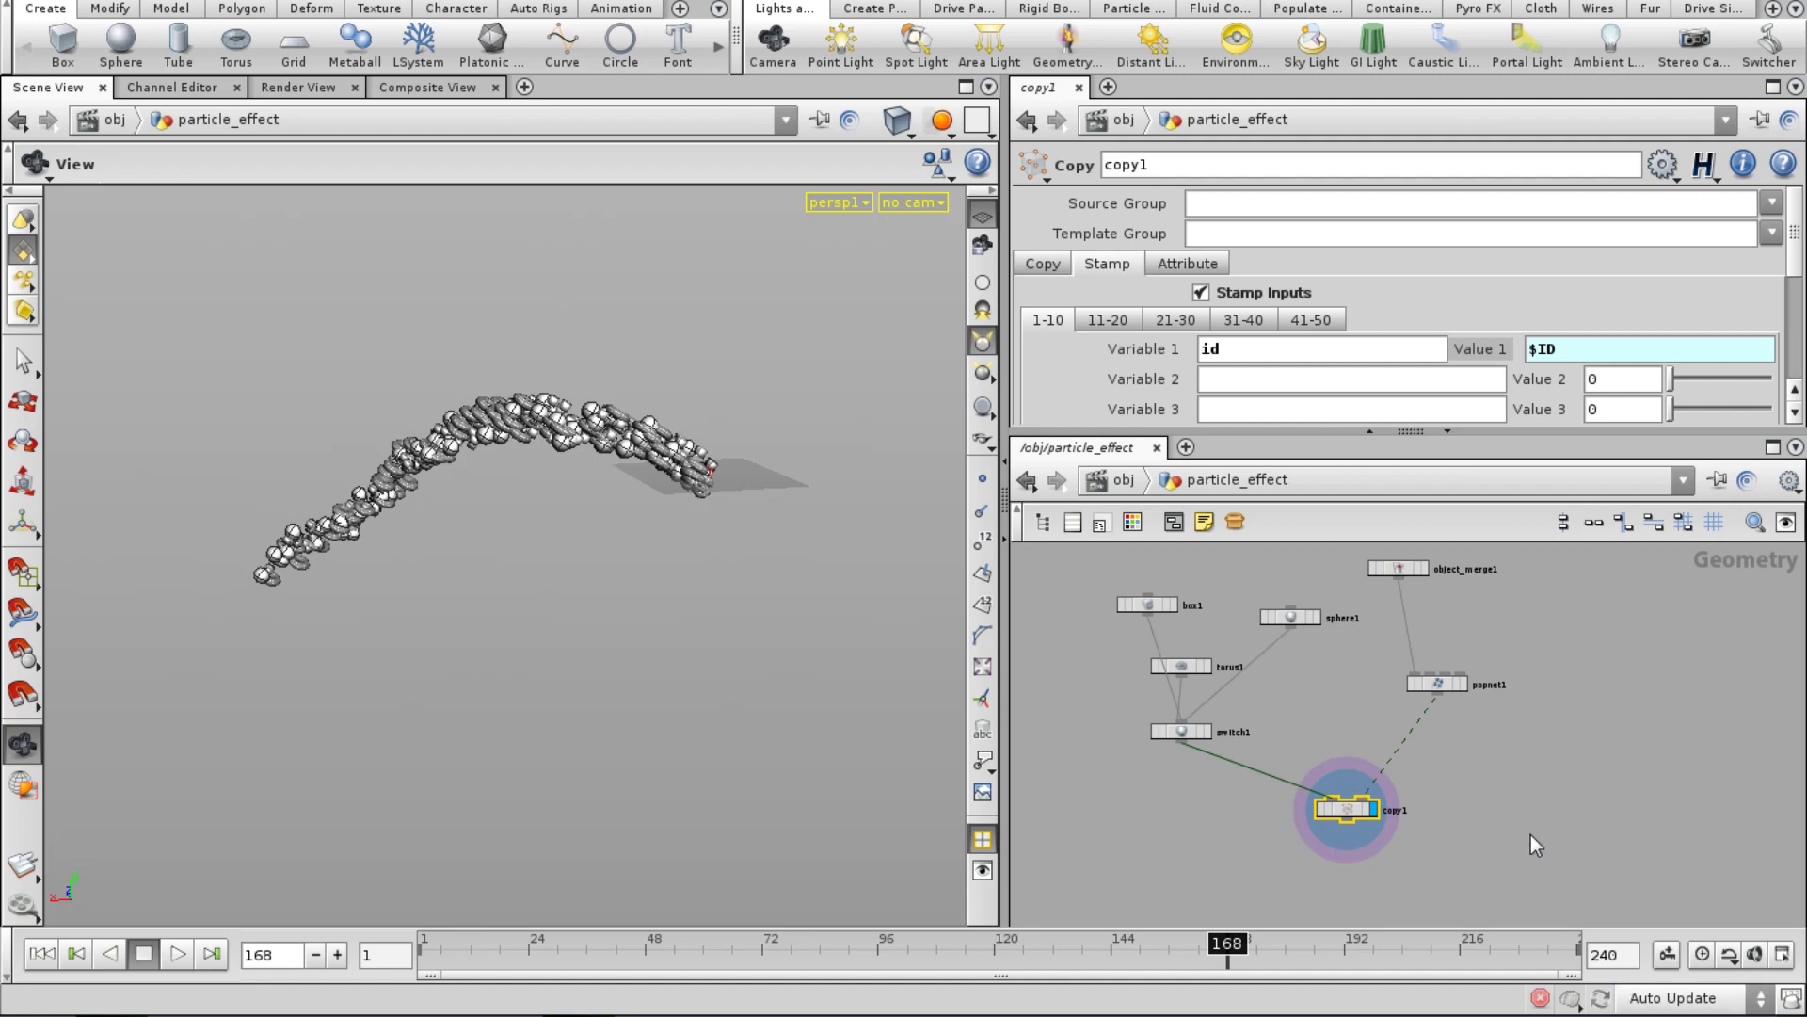
{"action": "scroll", "coordinate": [1506, 739], "scroll_direction": "up", "scroll_amount": 5}
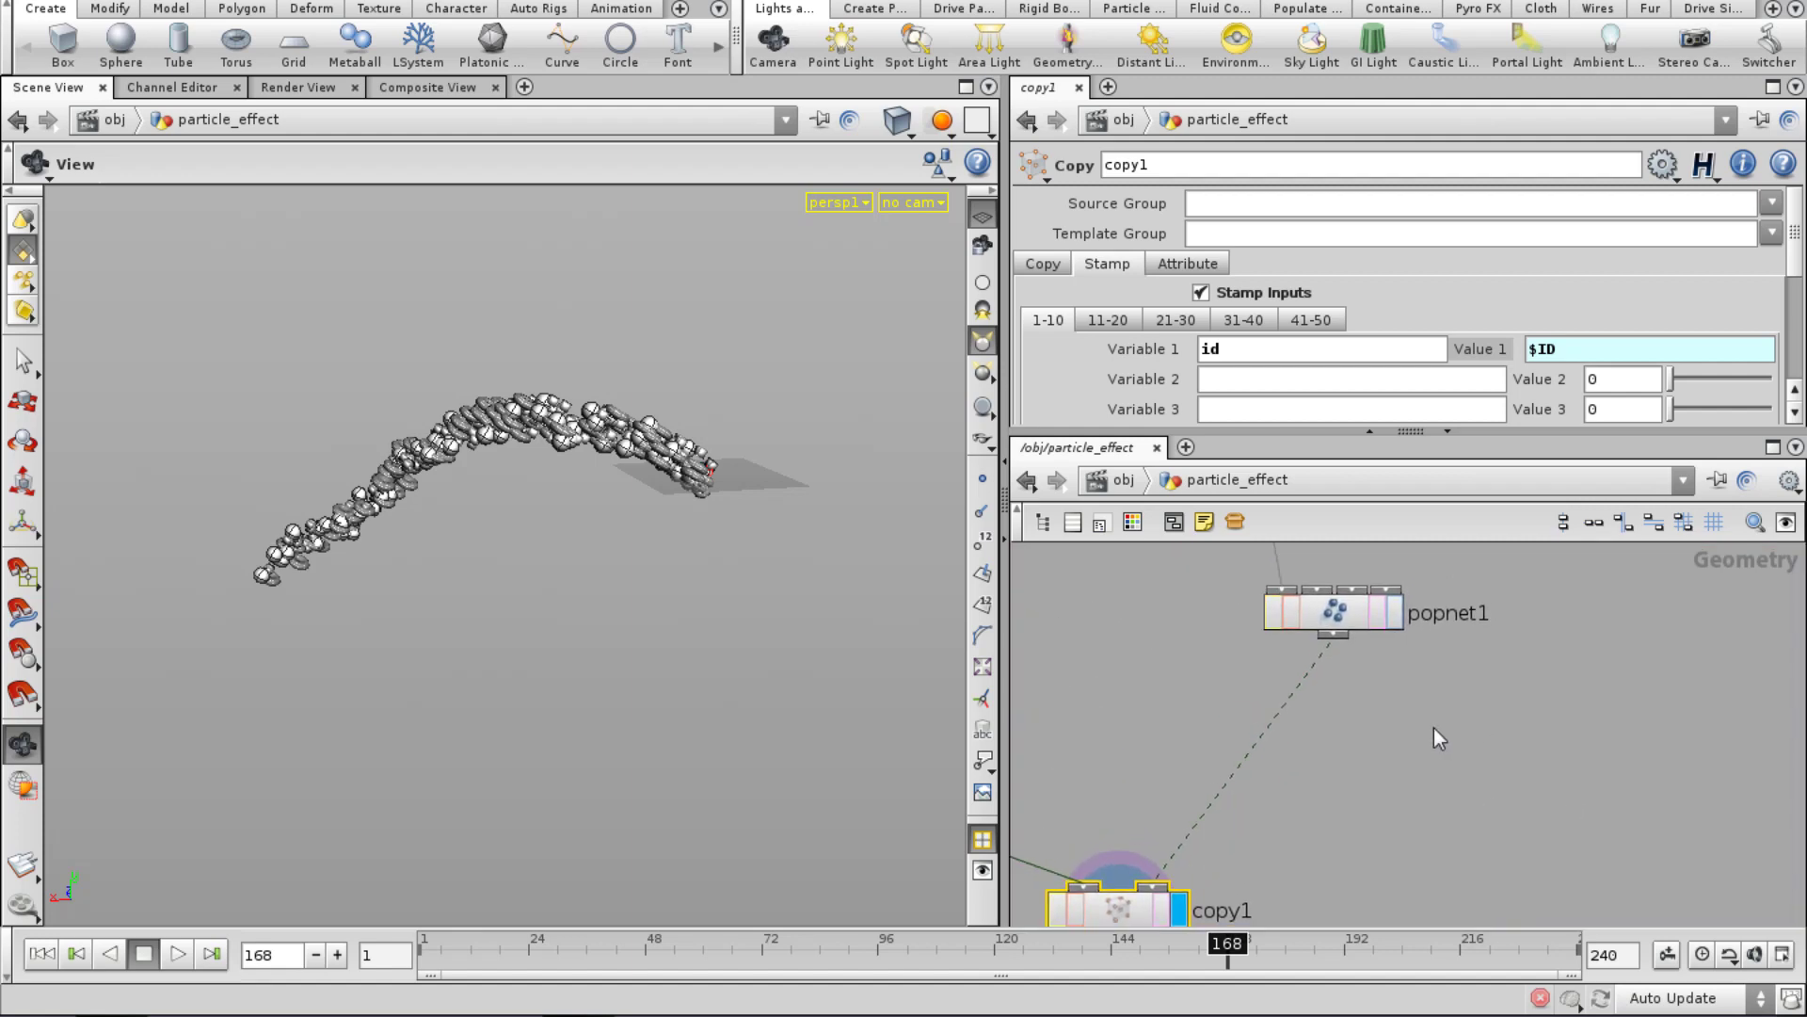
{"action": "key", "text": "Tab"}
{"action": "type", "text": "Point"}
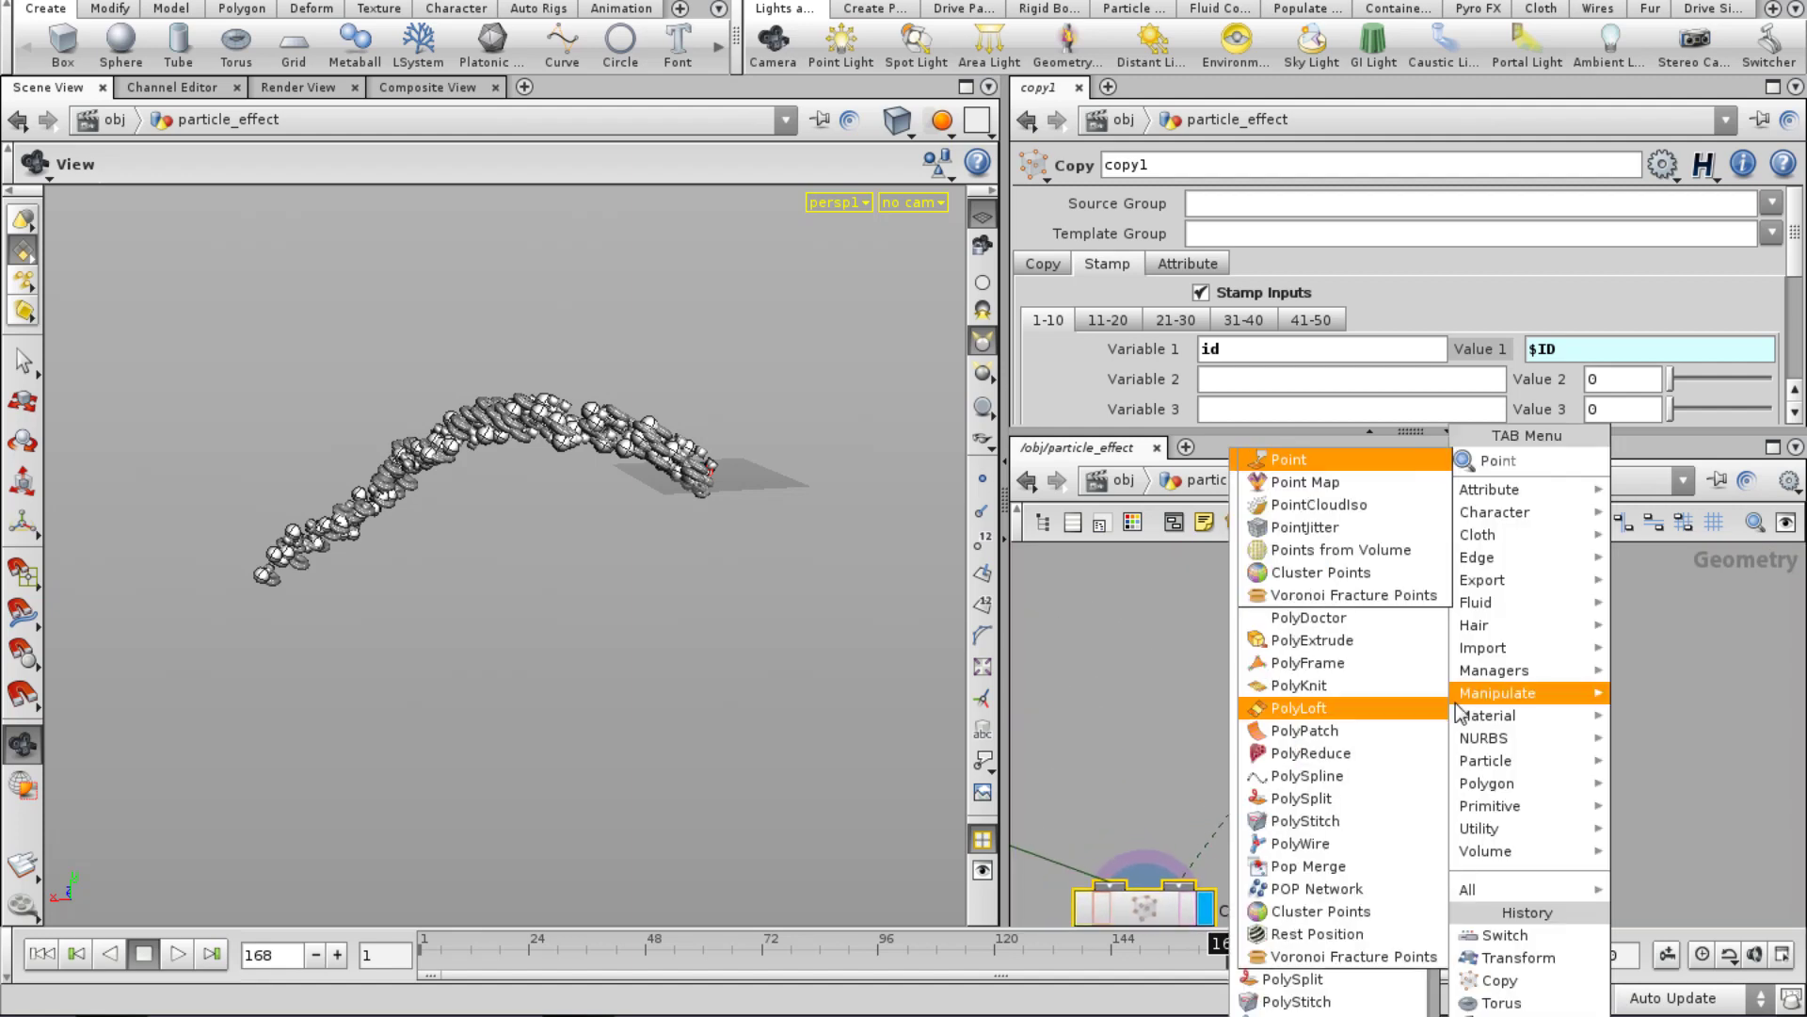
{"action": "key", "text": "Return"}
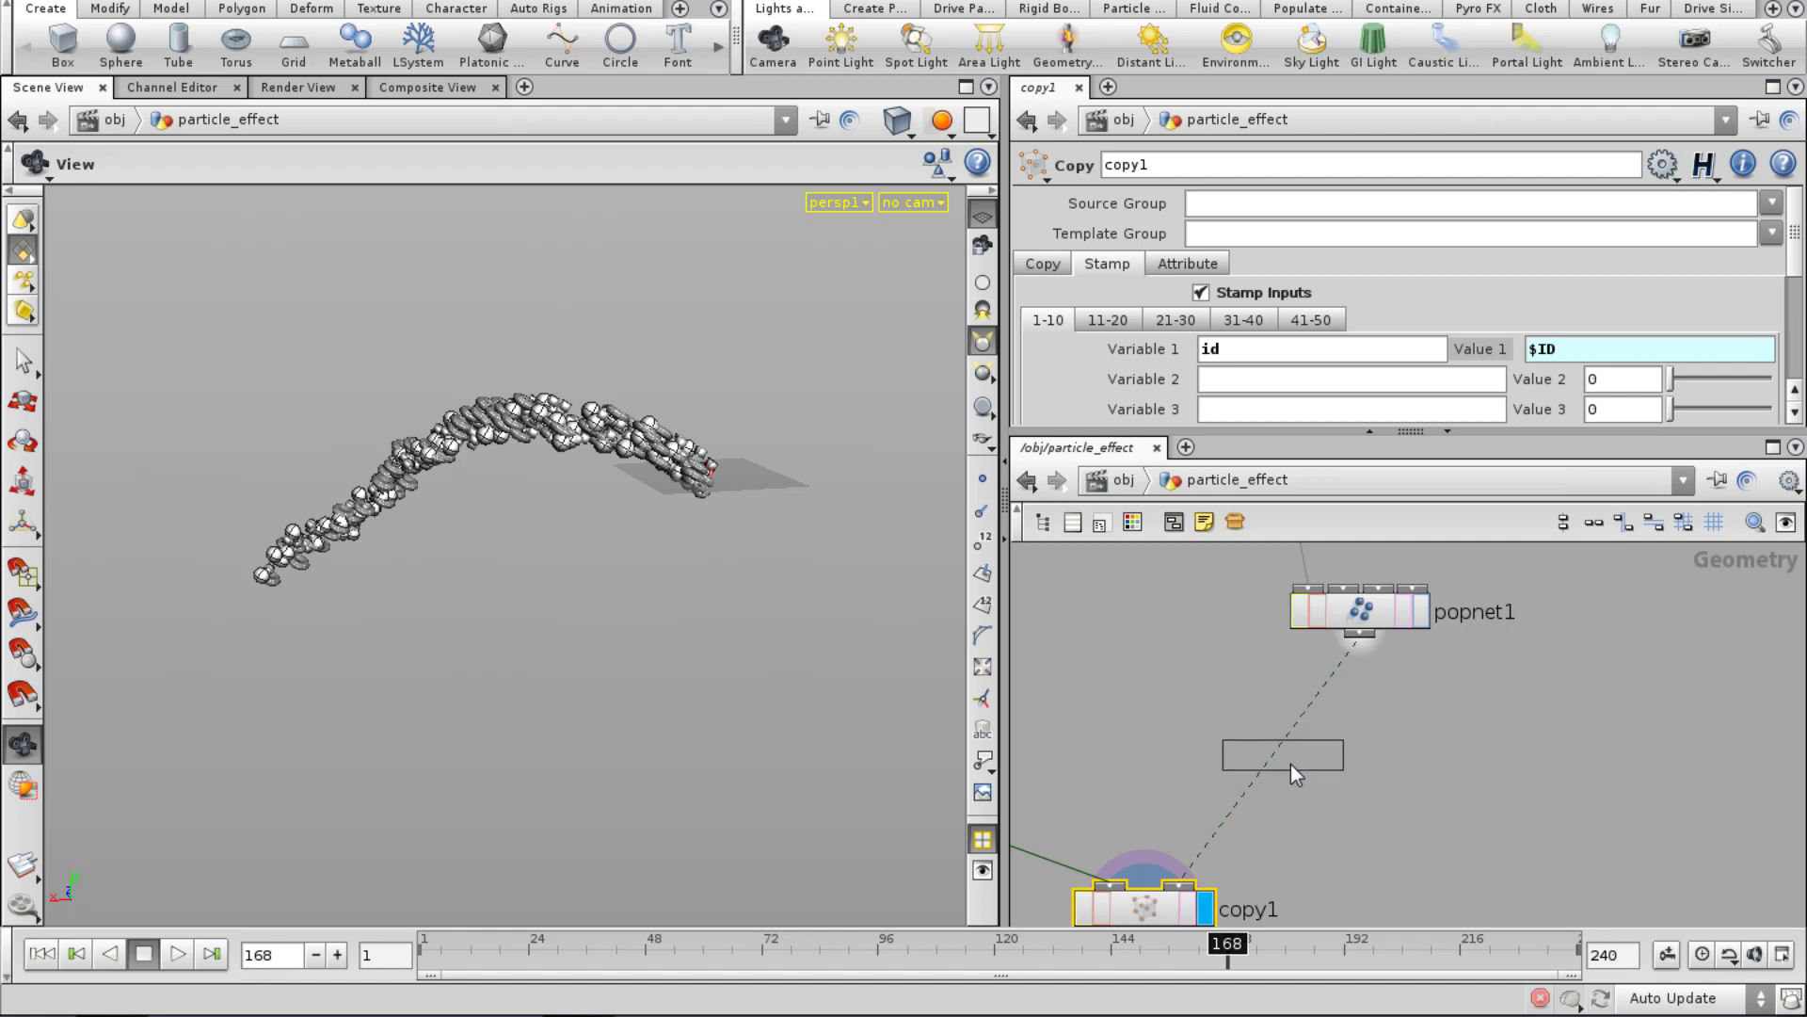
{"action": "left_click", "coordinate": [1294, 764]}
{"action": "middle_click_drag", "start_coordinate": [1331, 822], "coordinate": [1327, 685]}
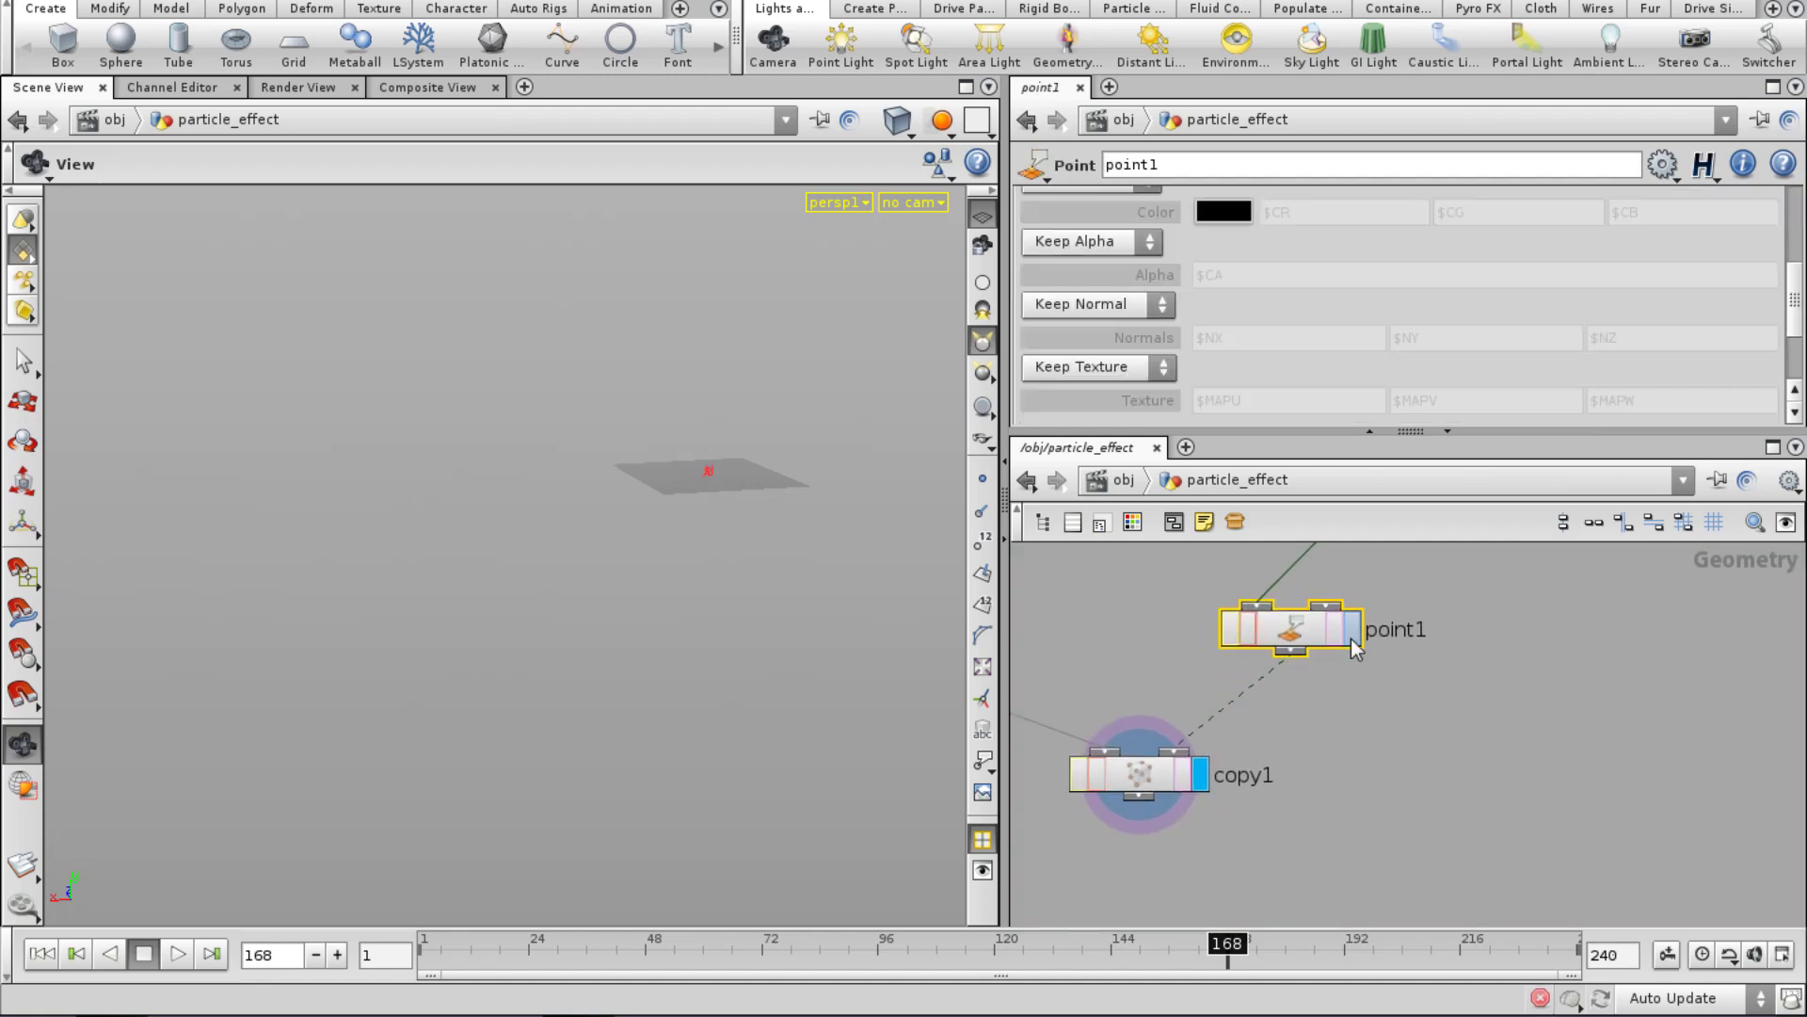
{"action": "left_click", "coordinate": [1351, 631]}
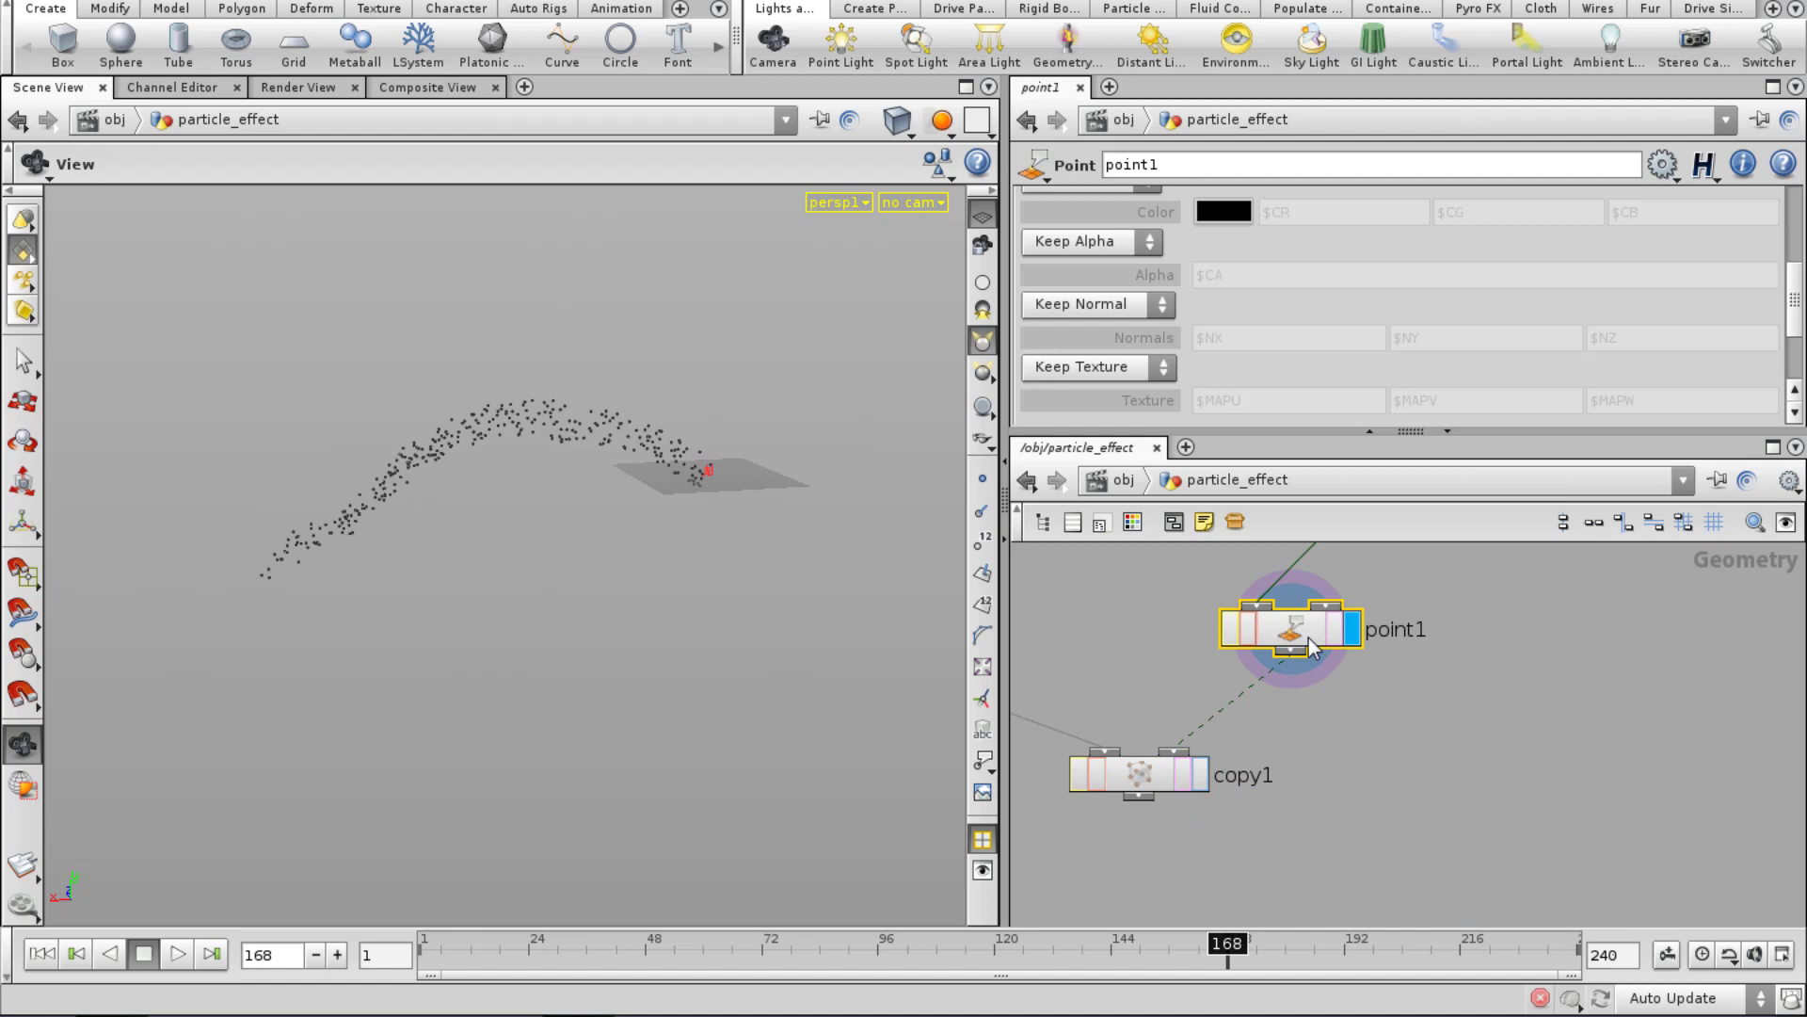
{"action": "left_click_drag", "start_coordinate": [800, 563], "coordinate": [604, 490]}
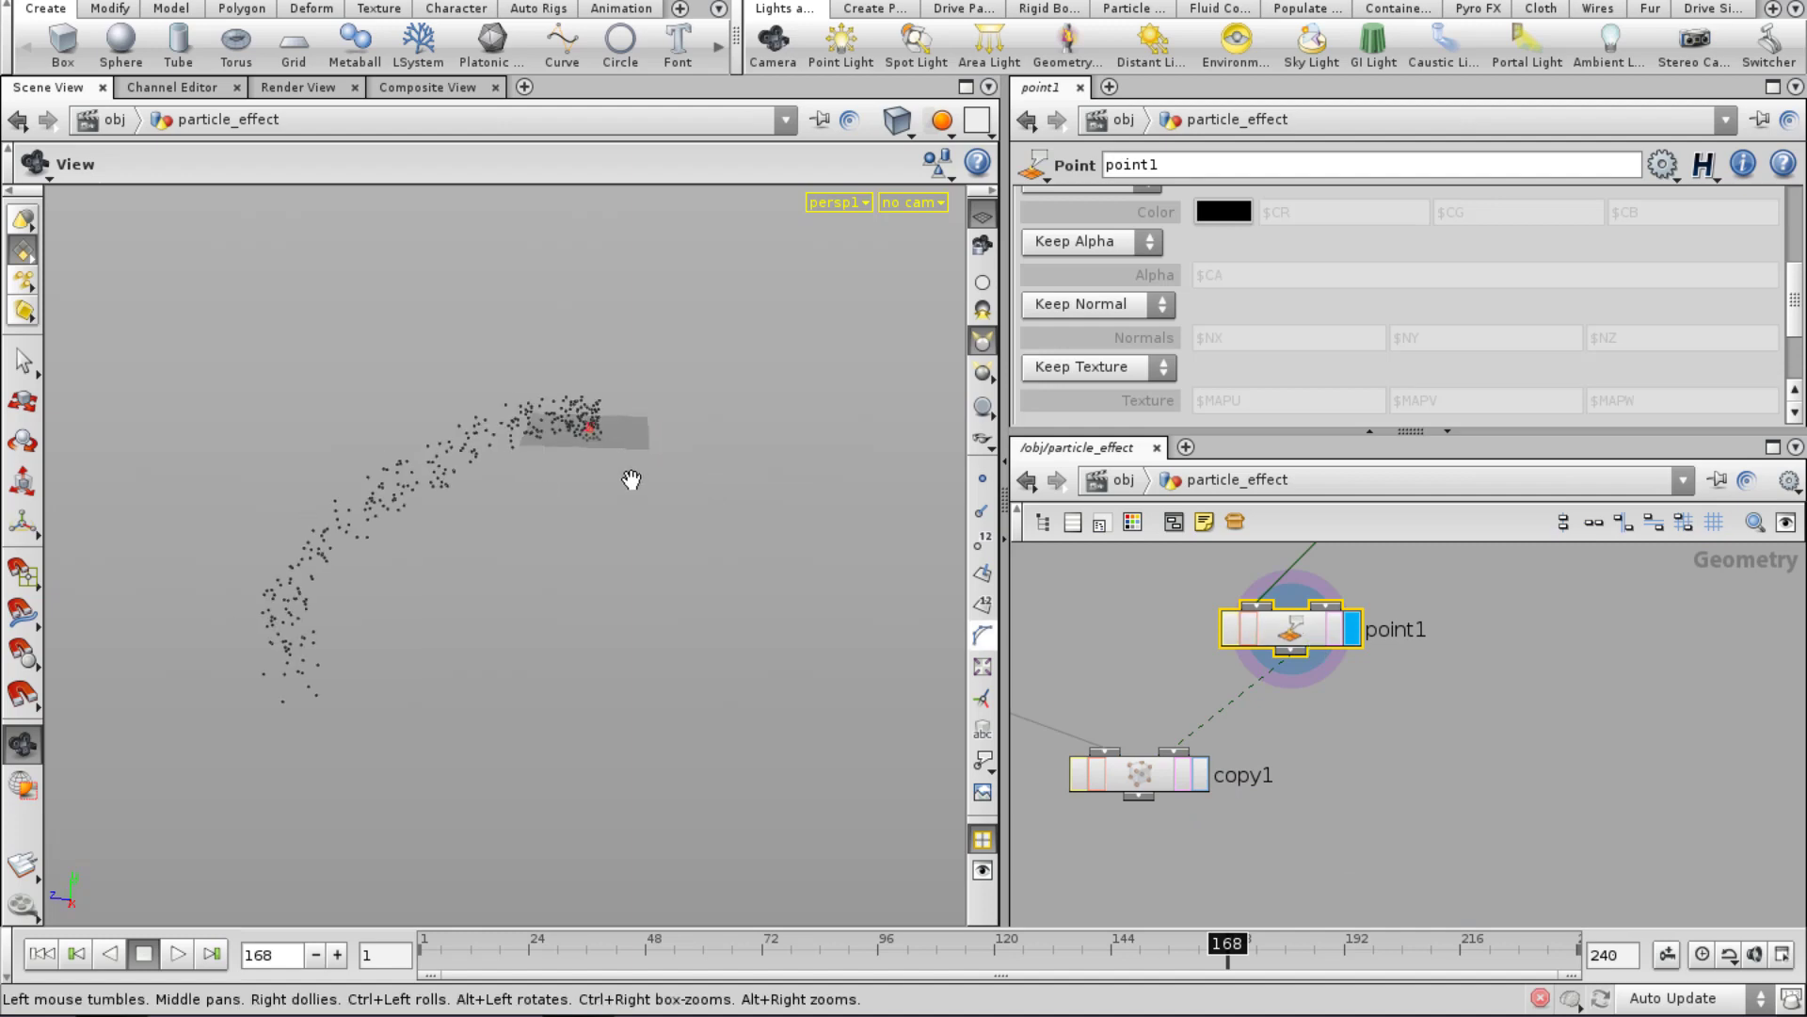
Enlarge the parameter area and set point1's color option to Add Color.
{"action": "scroll", "coordinate": [1549, 357], "scroll_direction": "up", "scroll_amount": 5}
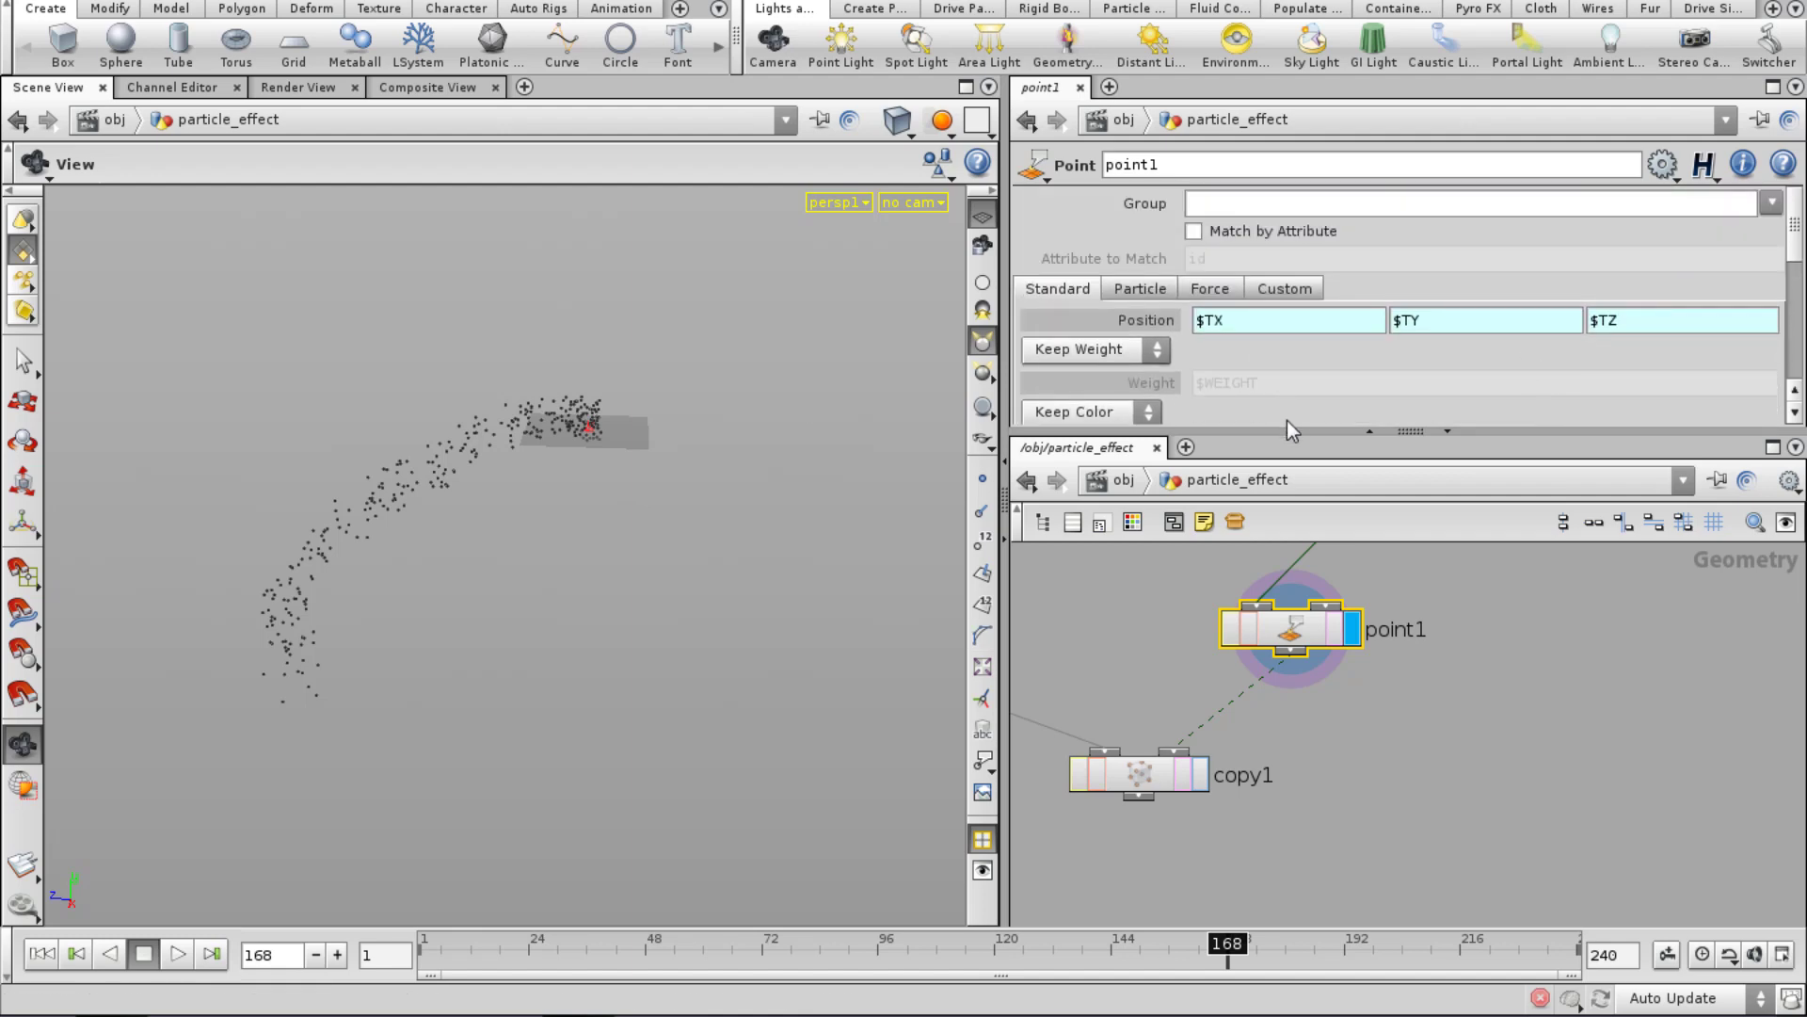
{"action": "left_click_drag", "start_coordinate": [1286, 432], "coordinate": [1286, 585]}
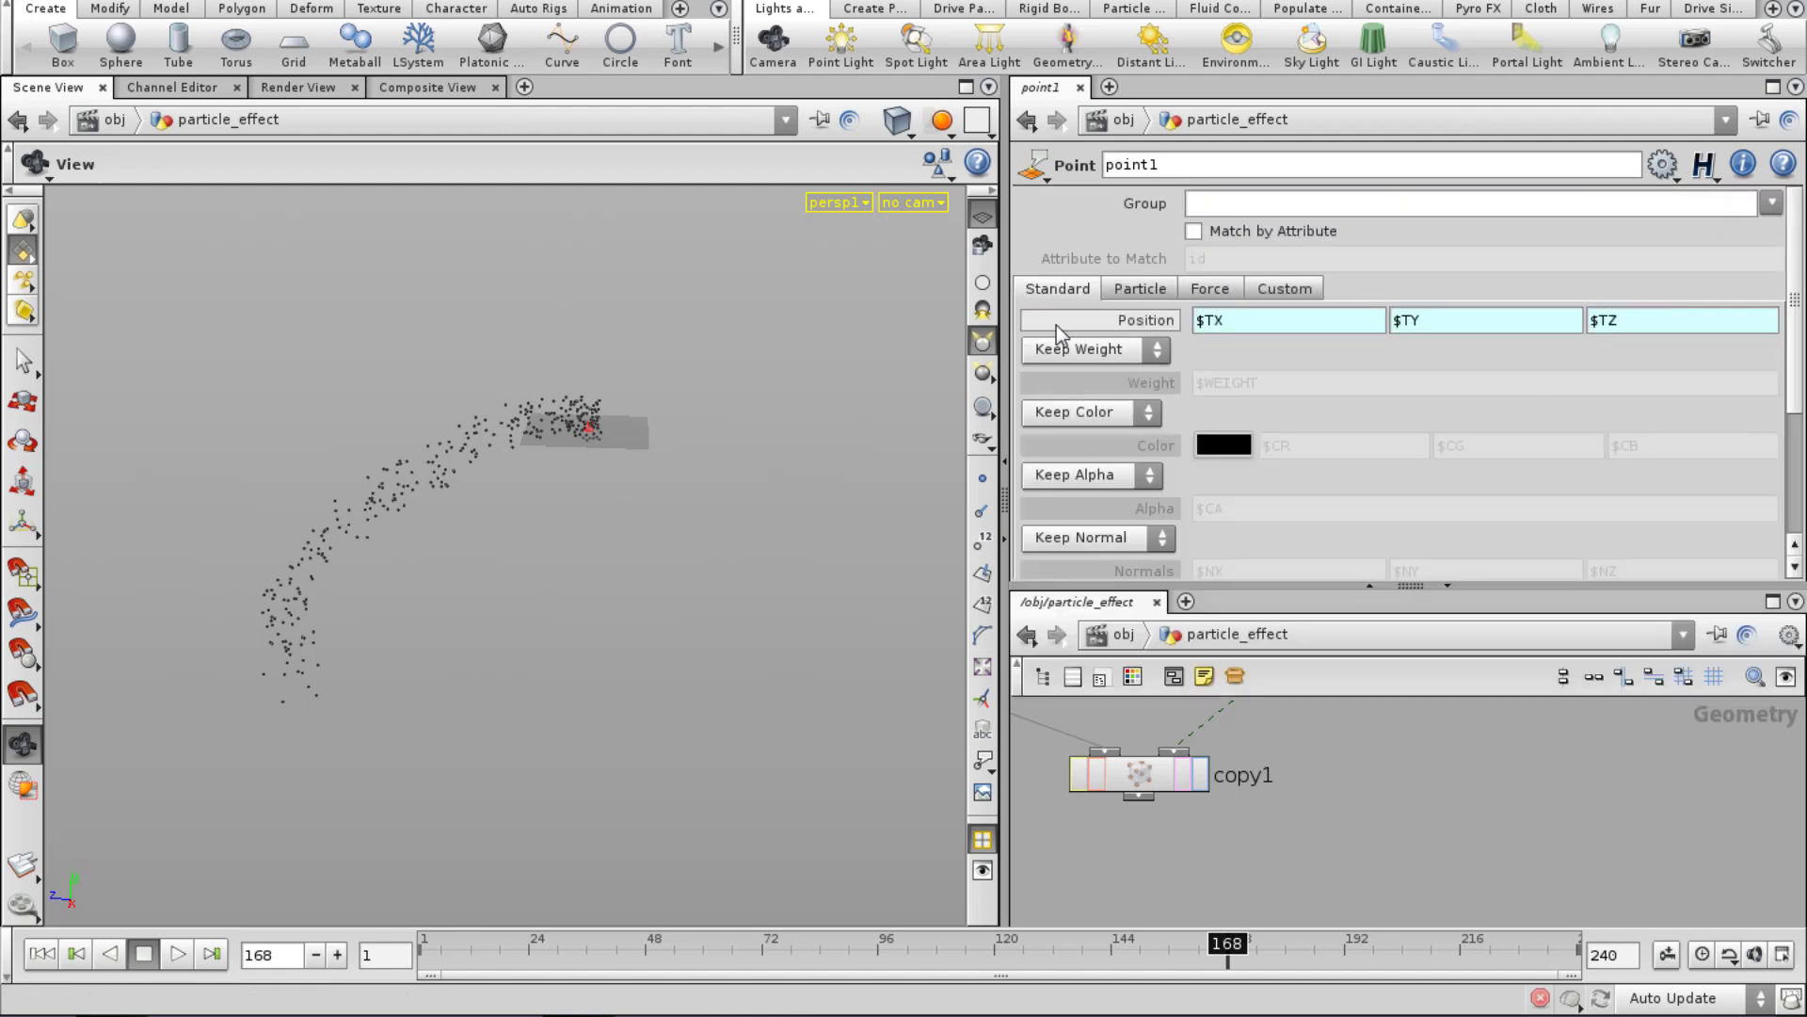
{"action": "scroll", "coordinate": [1057, 324], "scroll_direction": "down", "scroll_amount": 2}
{"action": "left_click", "coordinate": [1128, 347]}
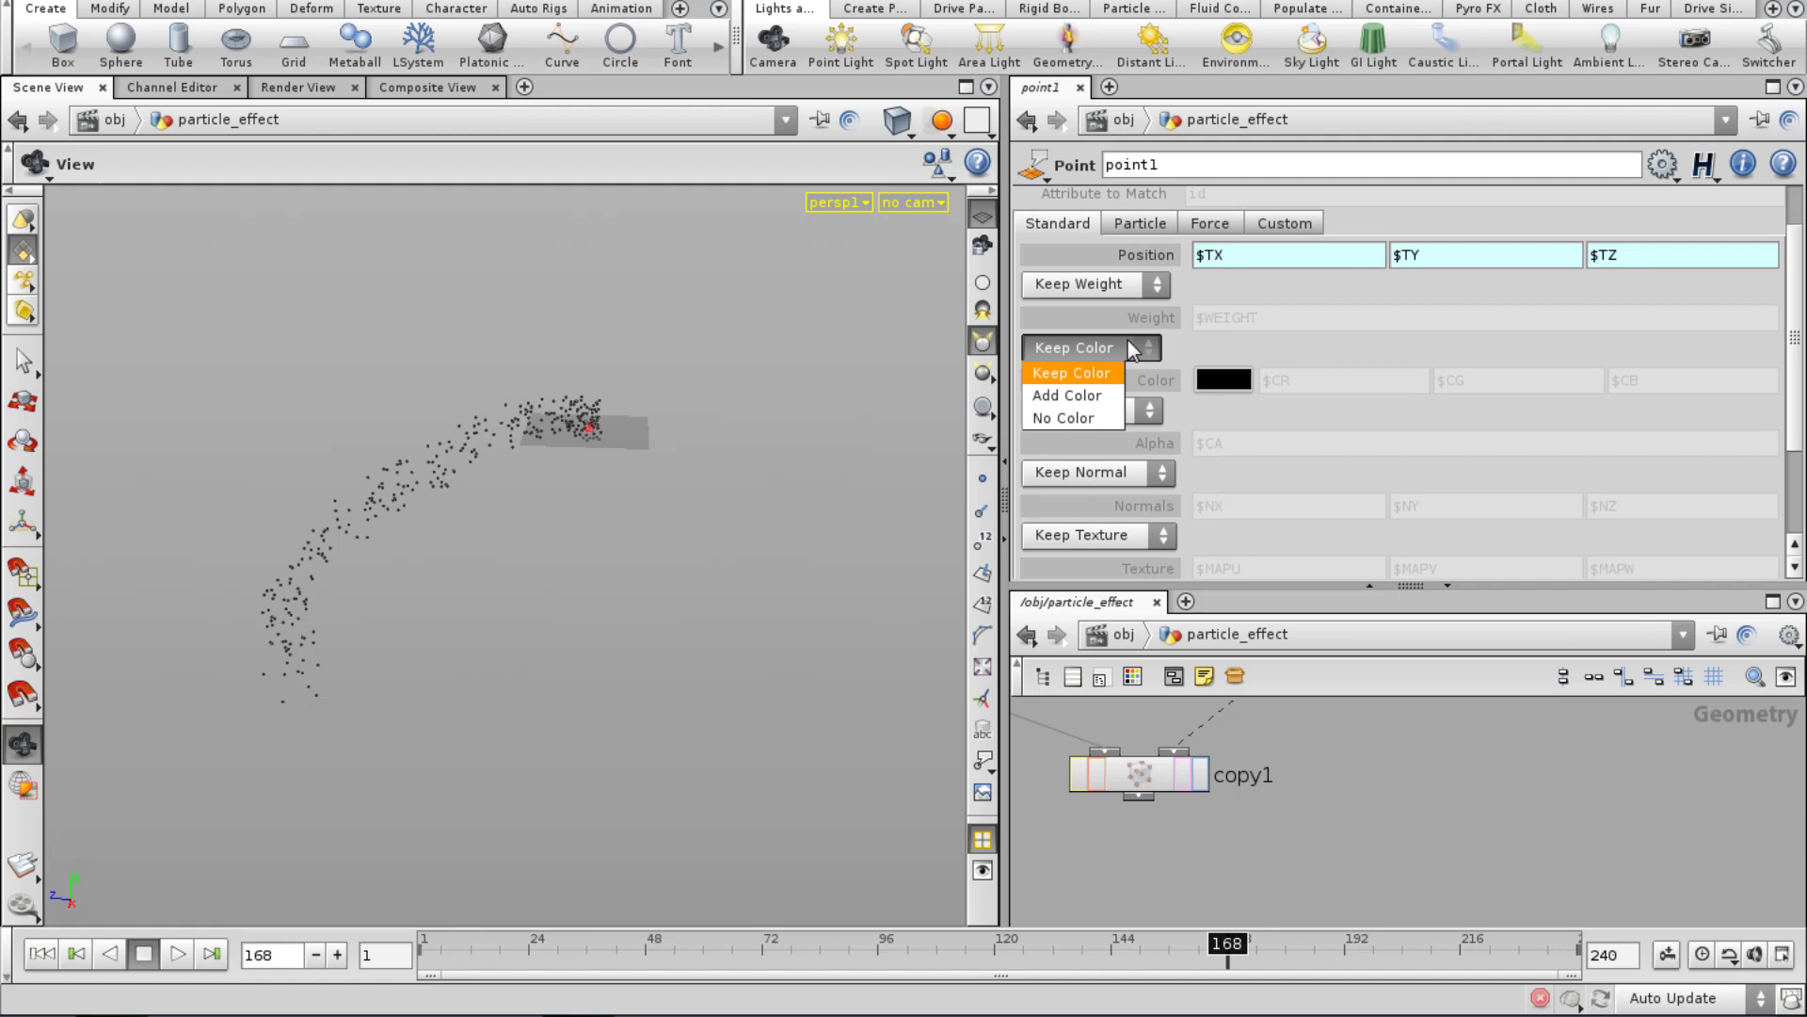
{"action": "left_click", "coordinate": [1074, 396]}
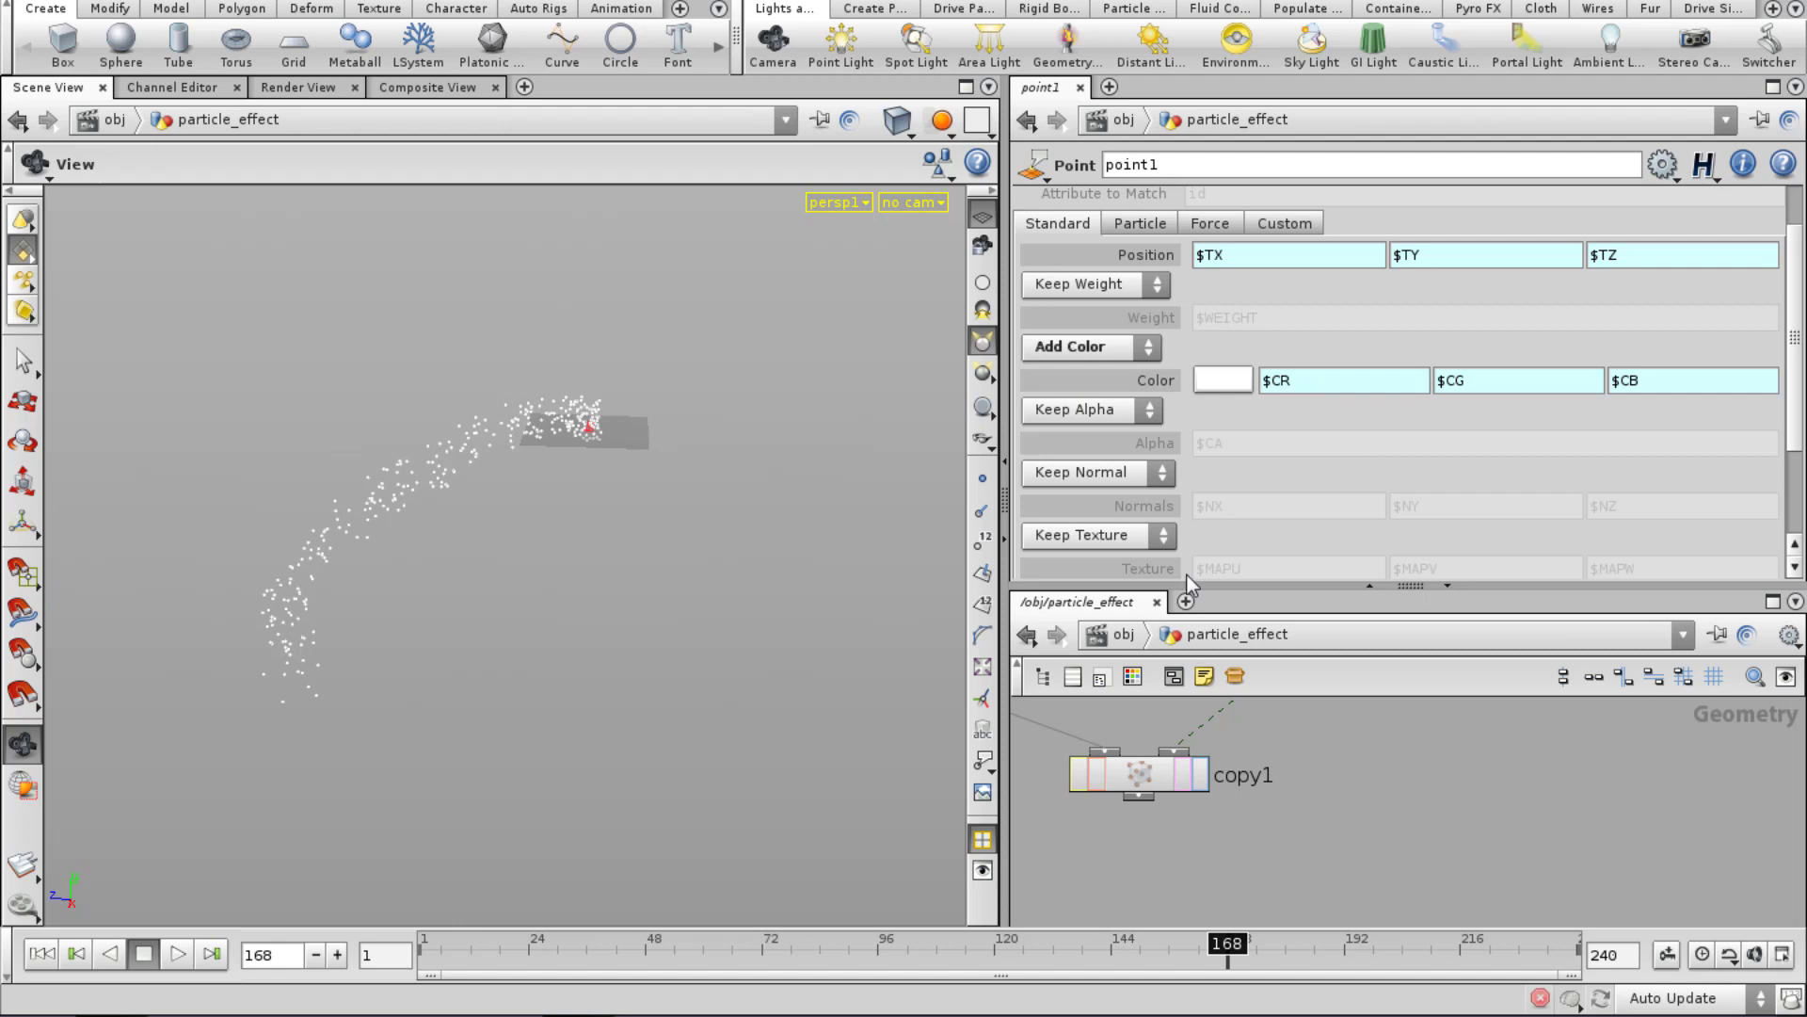
Compare the point attributes listed in the node information of popnet1 and point1.
{"action": "left_click_drag", "start_coordinate": [1189, 585], "coordinate": [1191, 299]}
{"action": "middle_click_drag", "start_coordinate": [1193, 534], "coordinate": [1226, 619]}
{"action": "mouse_move", "coordinate": [1226, 618]}
{"action": "right_mouse_down"}
{"action": "mouse_move", "coordinate": [1200, 578]}
{"action": "mouse_move", "coordinate": [1215, 595]}
{"action": "right_mouse_up"}
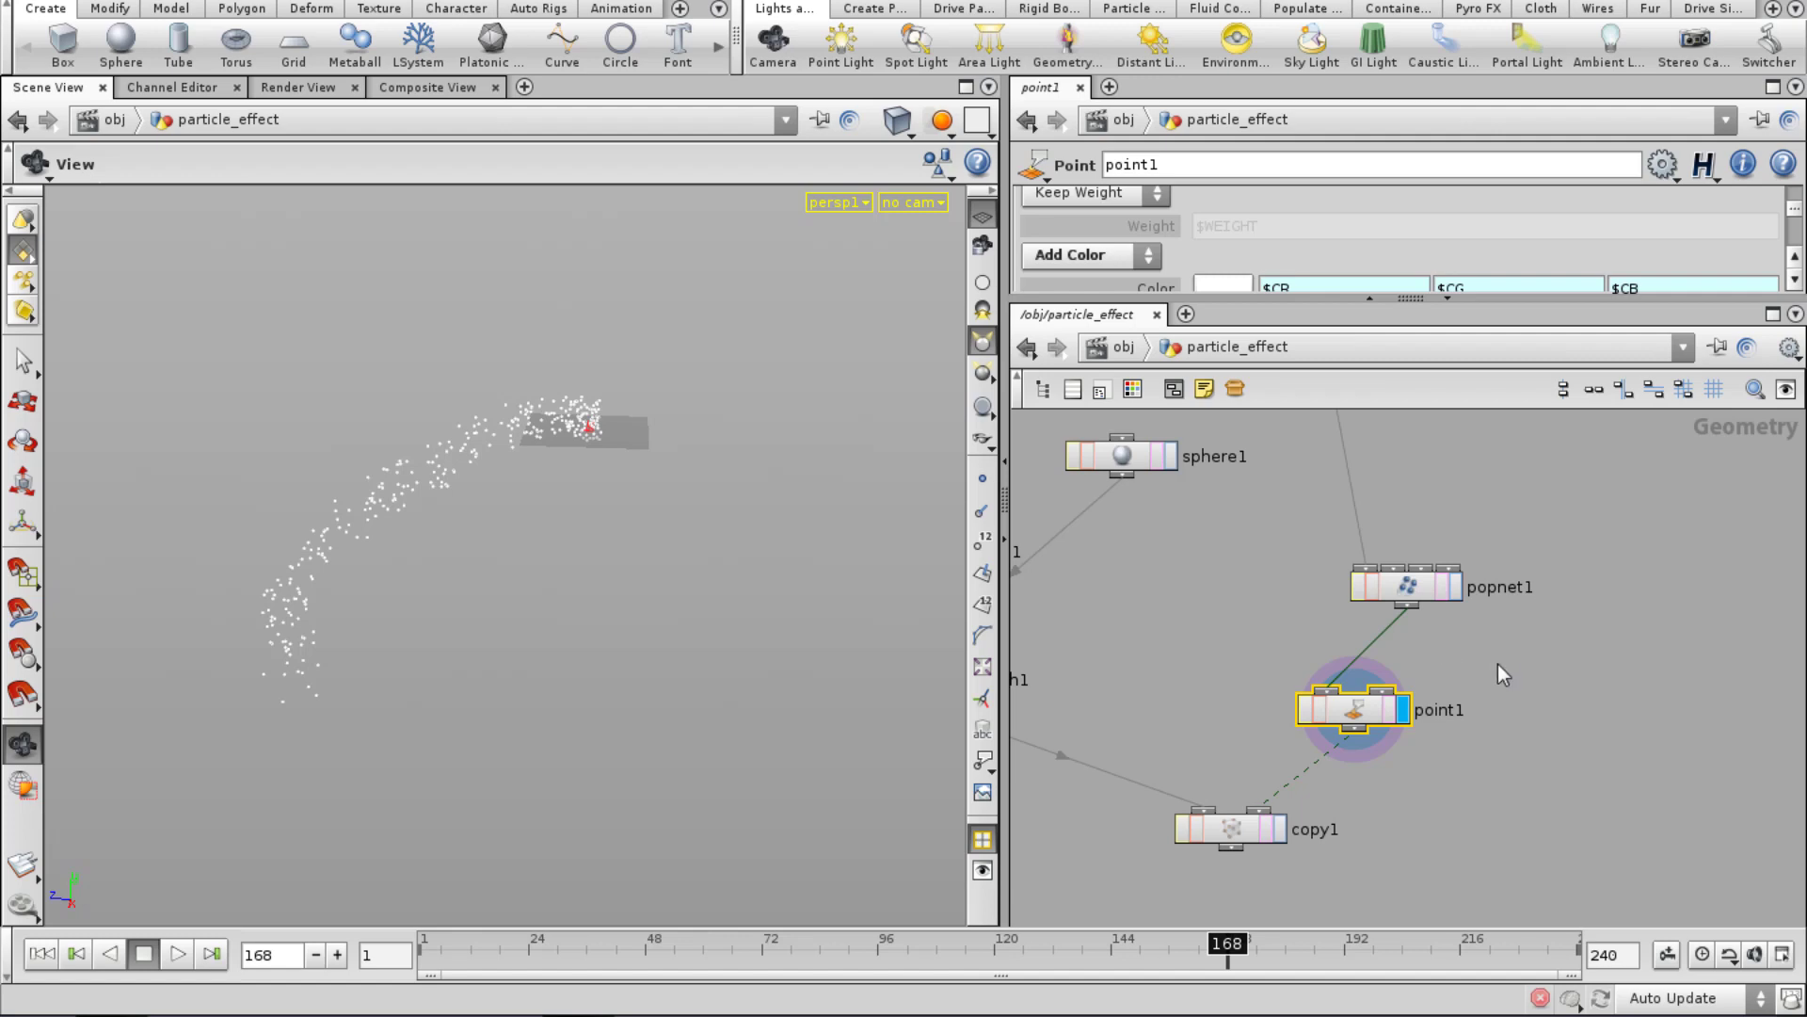
{"action": "middle_click", "coordinate": [1365, 715]}
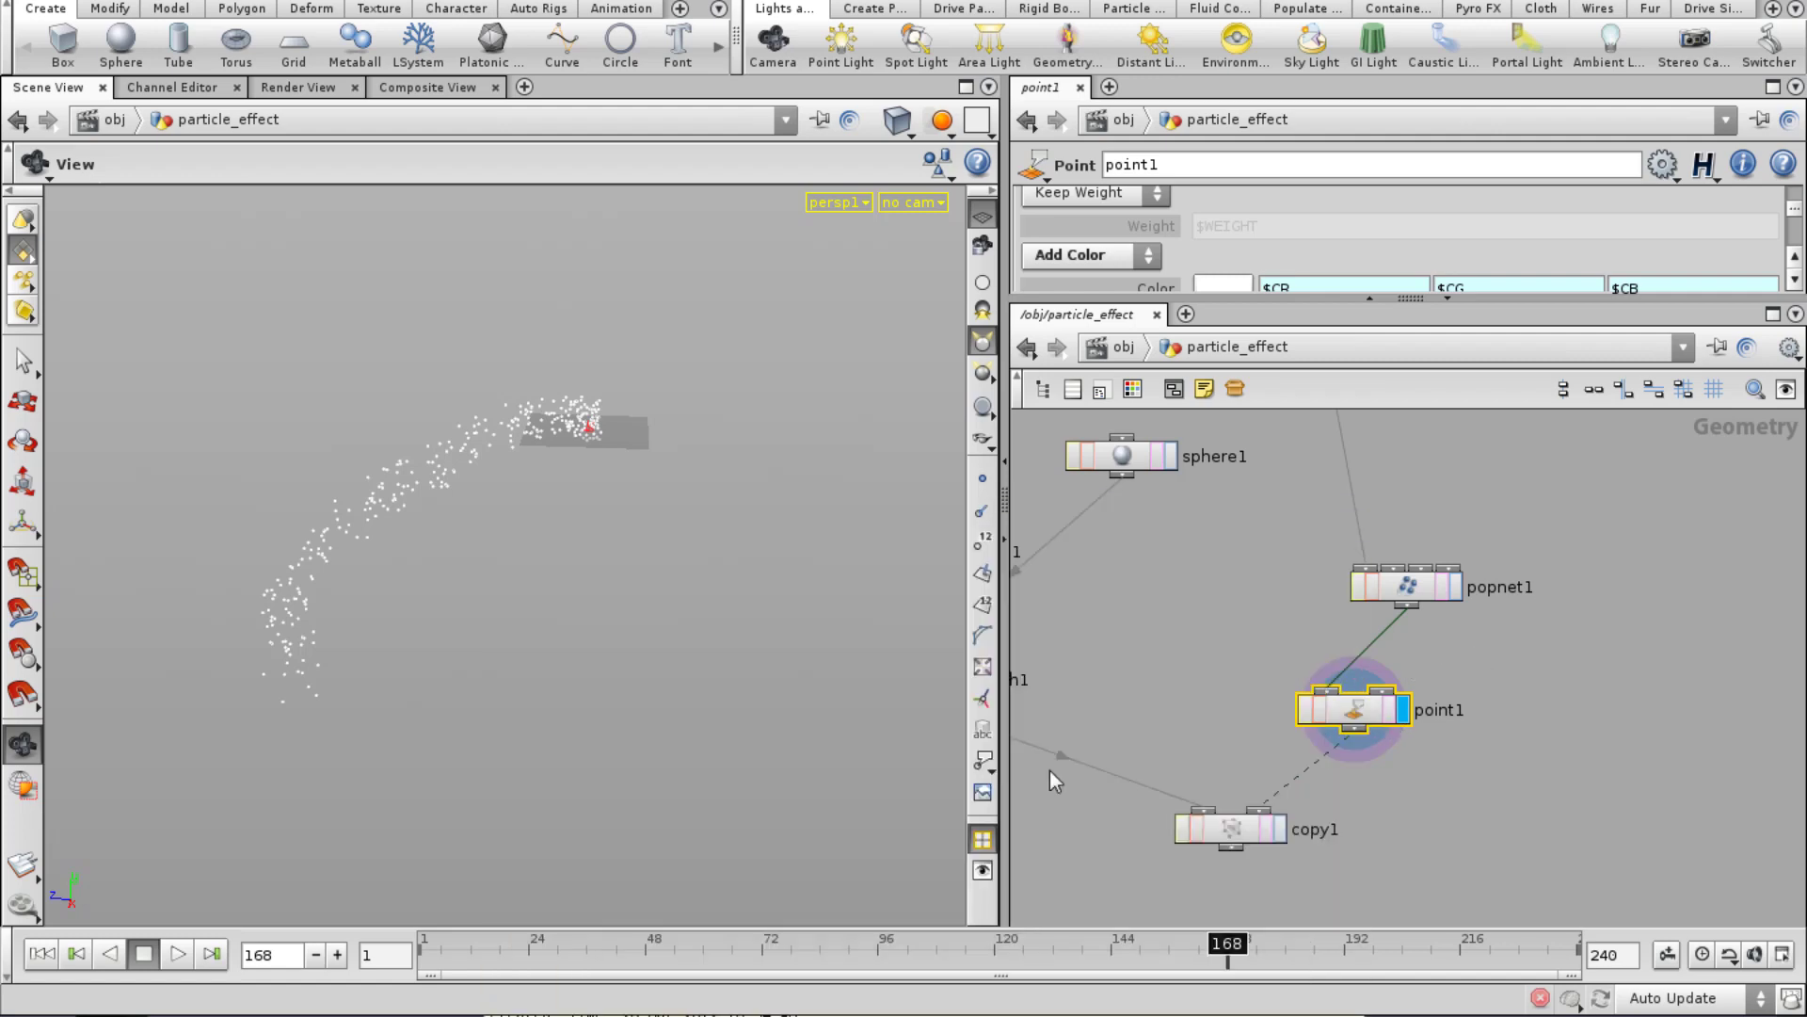
{"action": "middle_click_drag", "start_coordinate": [1231, 758], "coordinate": [1437, 714]}
{"action": "scroll", "coordinate": [1435, 620], "scroll_direction": "down", "scroll_amount": 2}
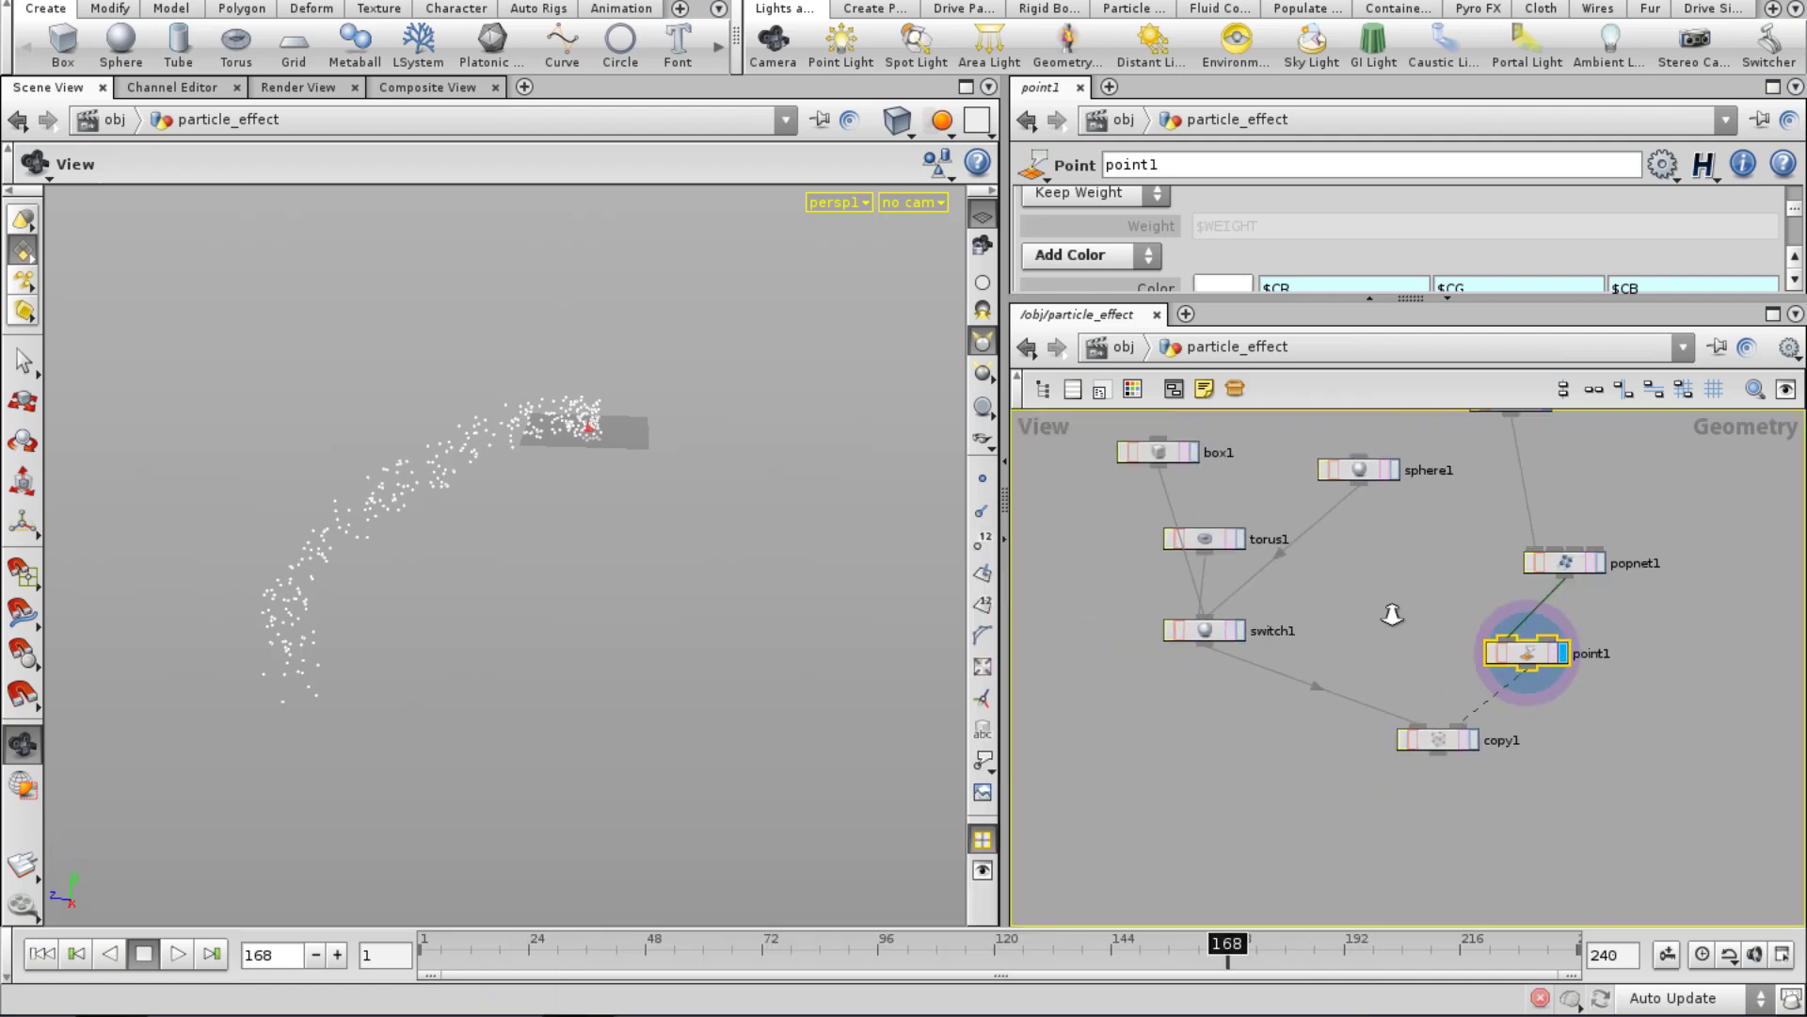
{"action": "right_click_drag", "start_coordinate": [1393, 615], "coordinate": [1387, 614]}
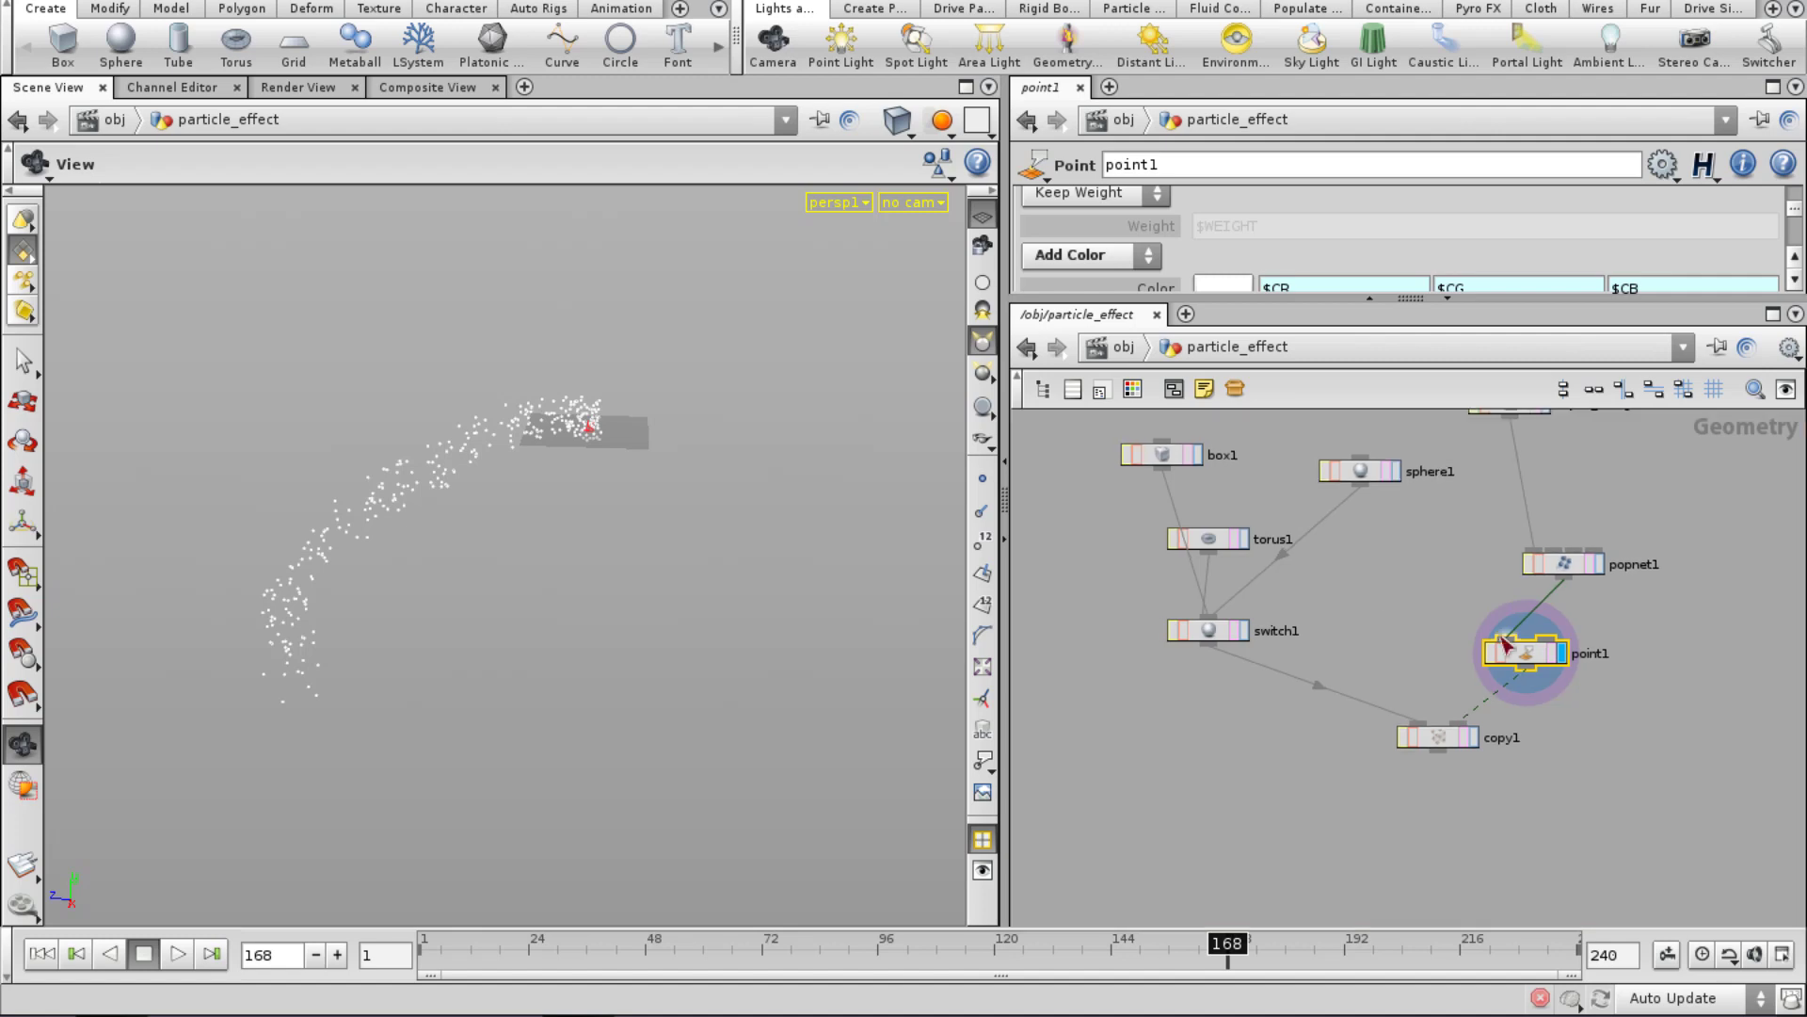
{"action": "middle_click", "coordinate": [1568, 565]}
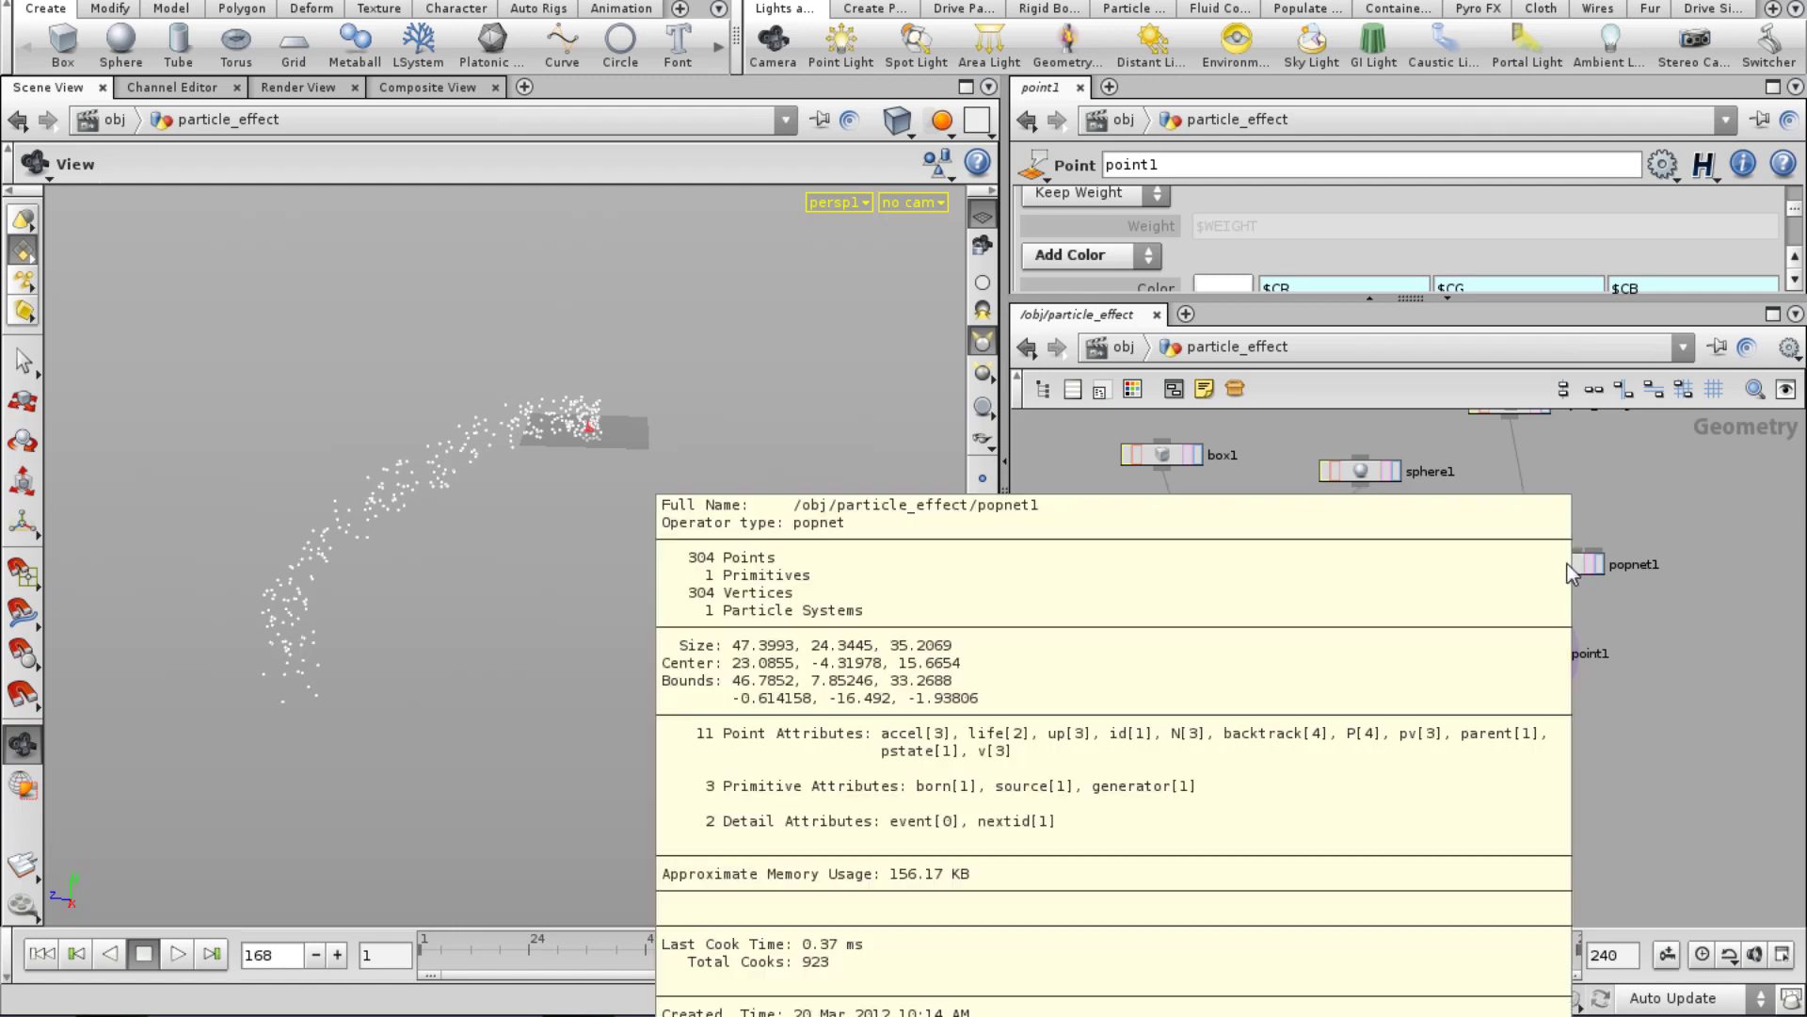
{"action": "middle_click_drag", "start_coordinate": [1200, 758], "coordinate": [1168, 783]}
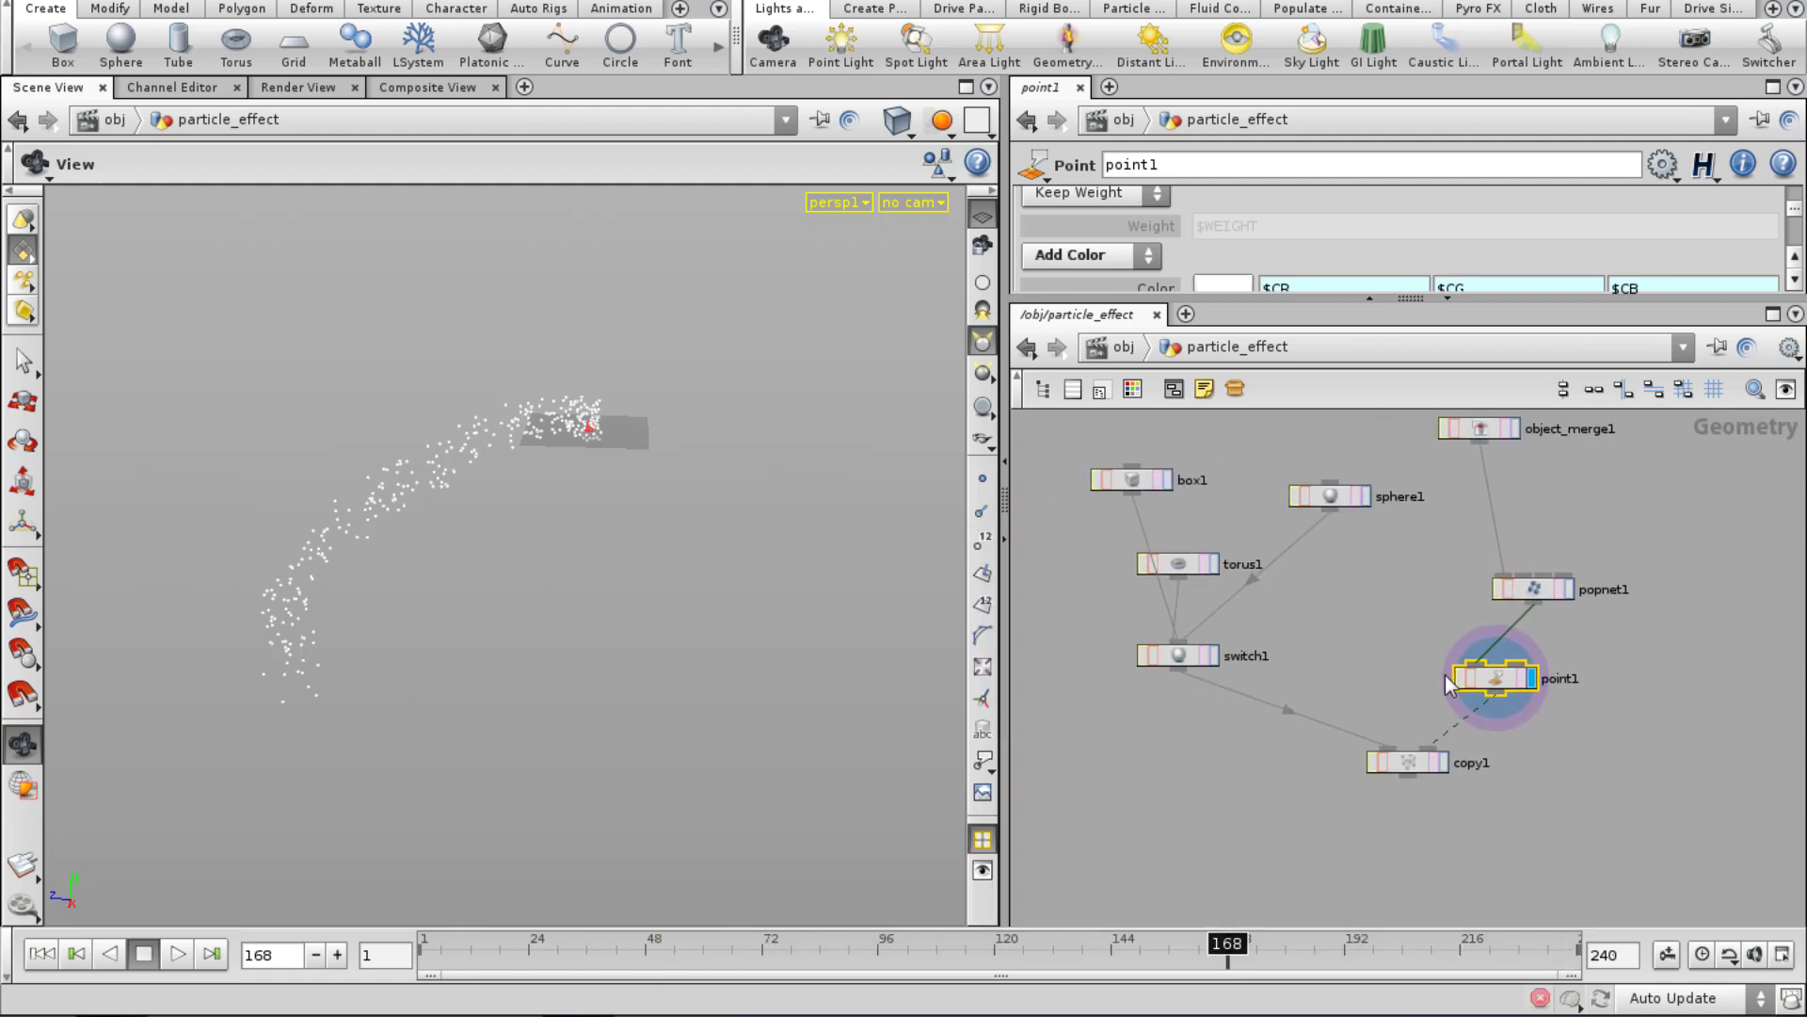
{"action": "middle_click", "coordinate": [1489, 690]}
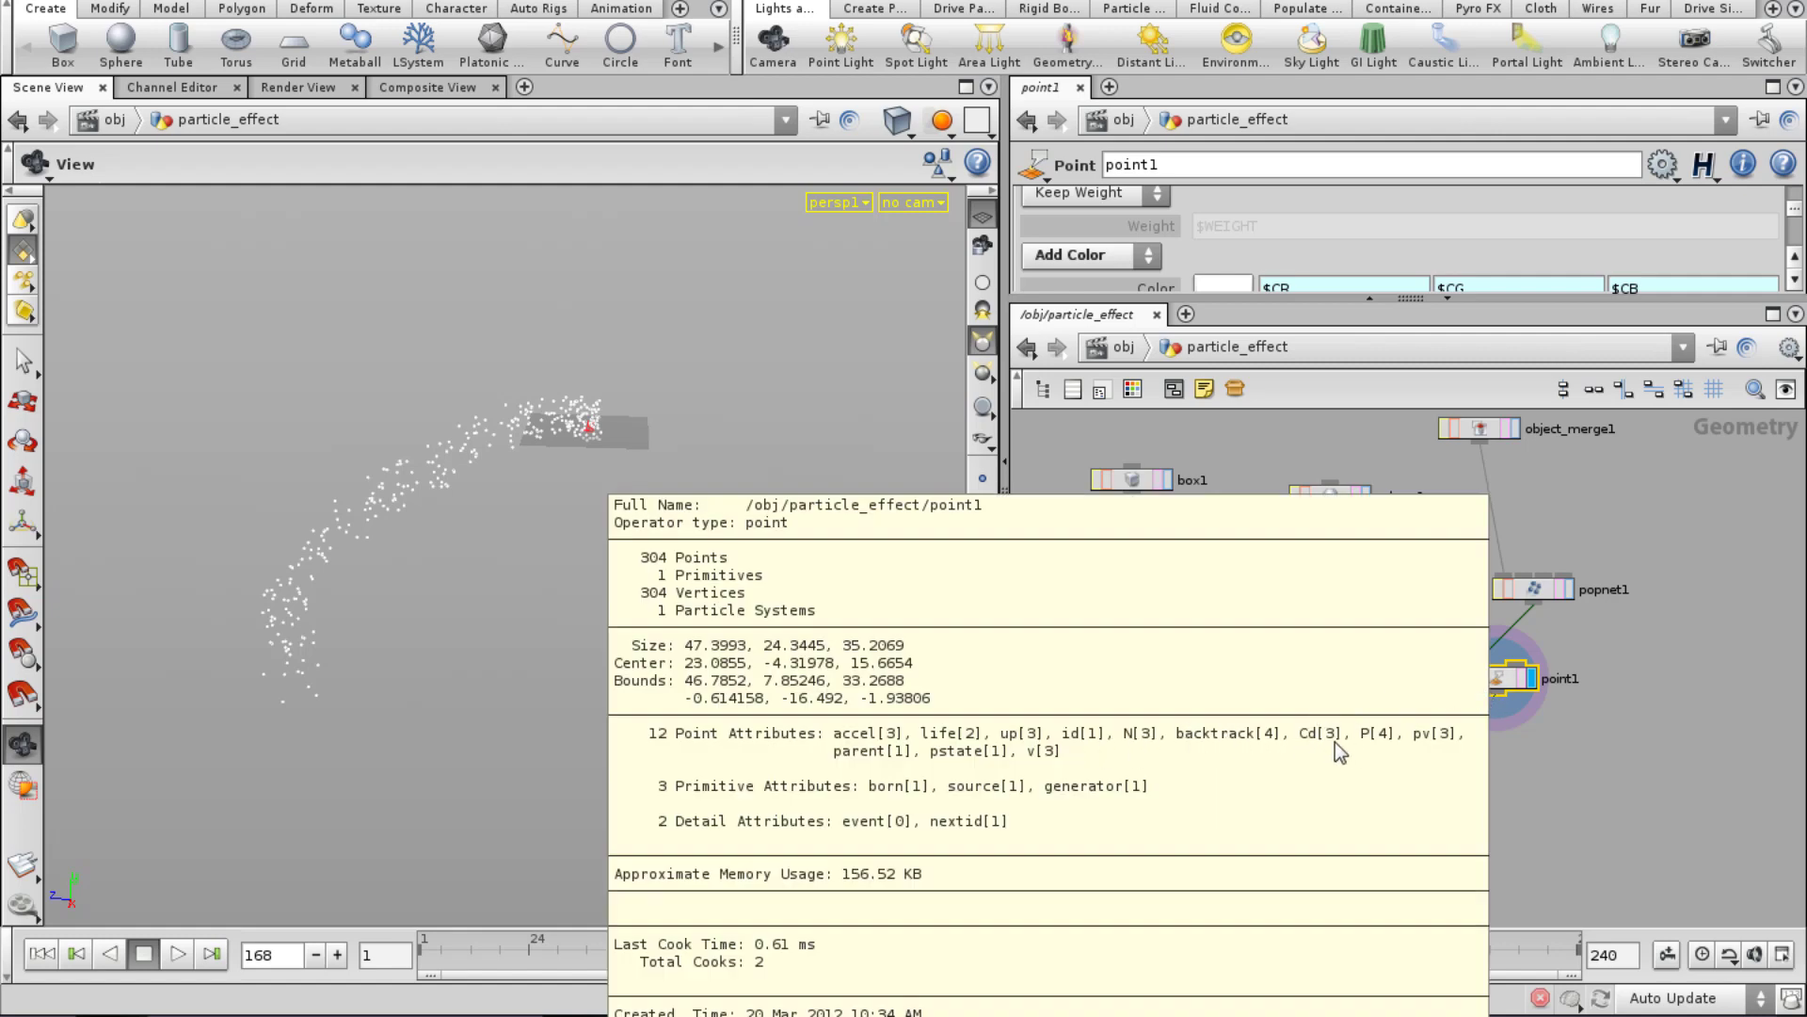
Examine point1's Cd, id and life attribute values in an enlarged geometry spreadsheet, and close it.
{"action": "right_click", "coordinate": [1495, 688]}
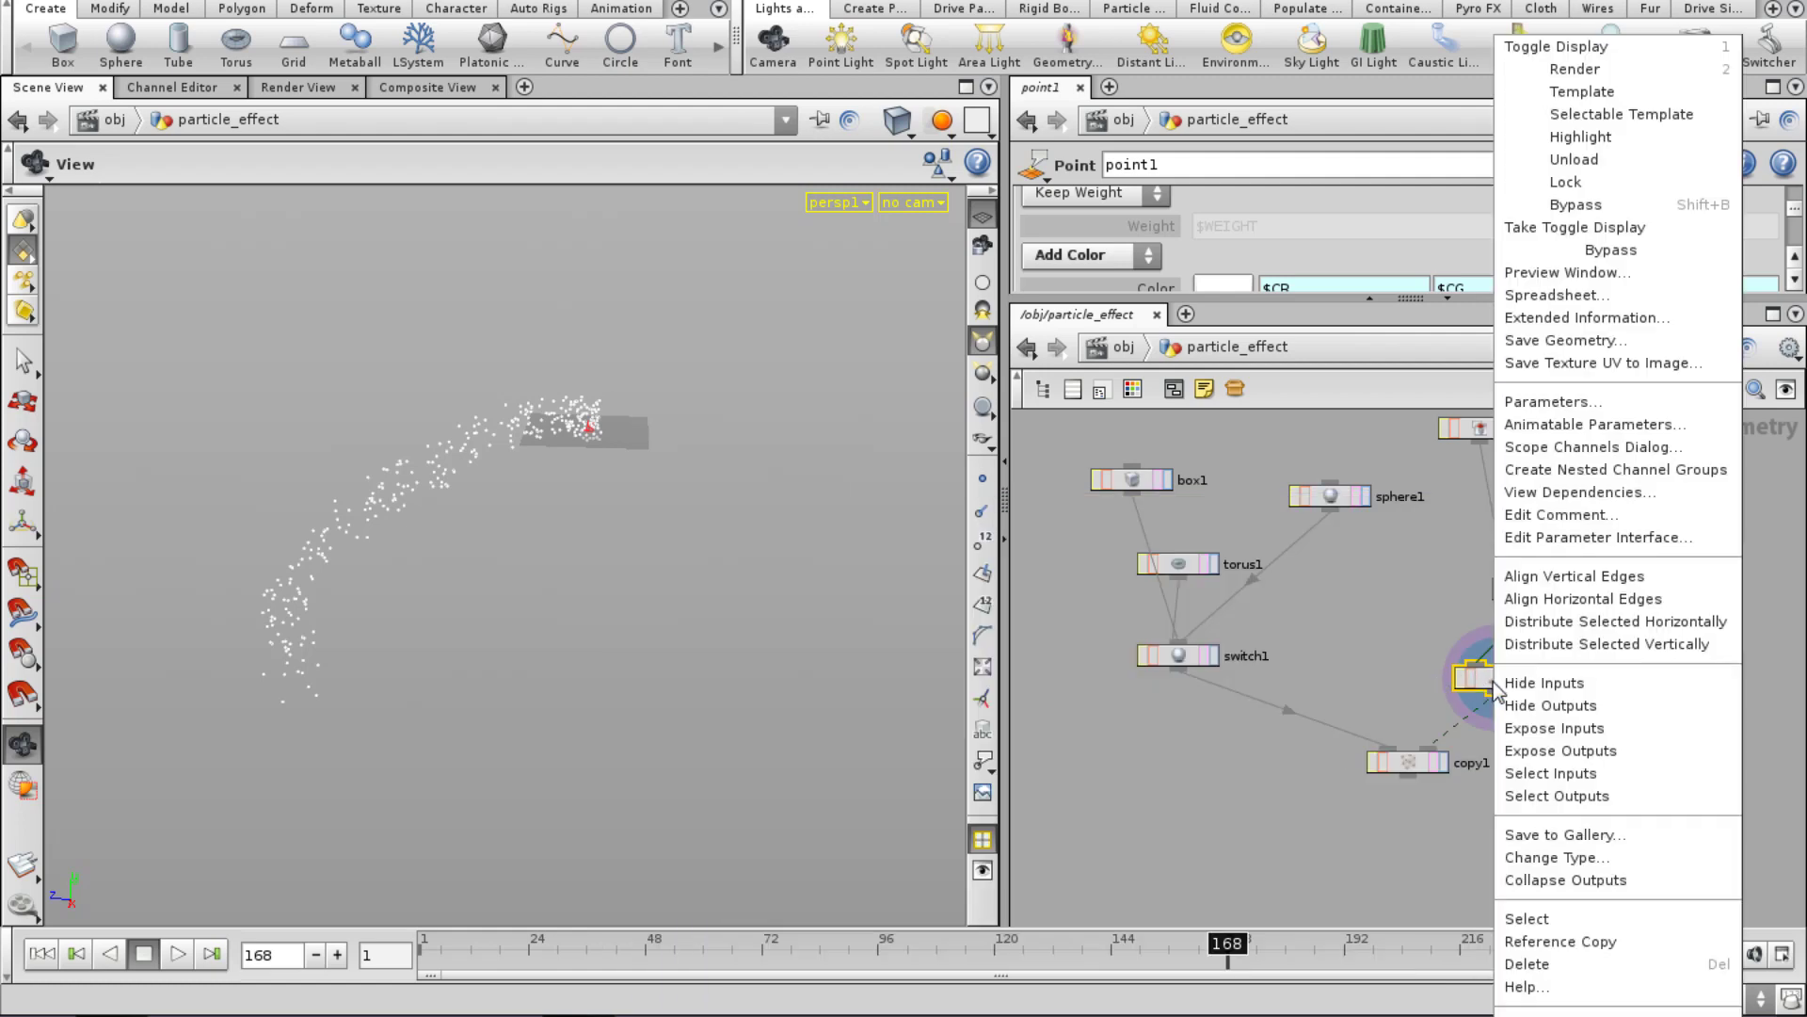
{"action": "left_click", "coordinate": [1580, 292]}
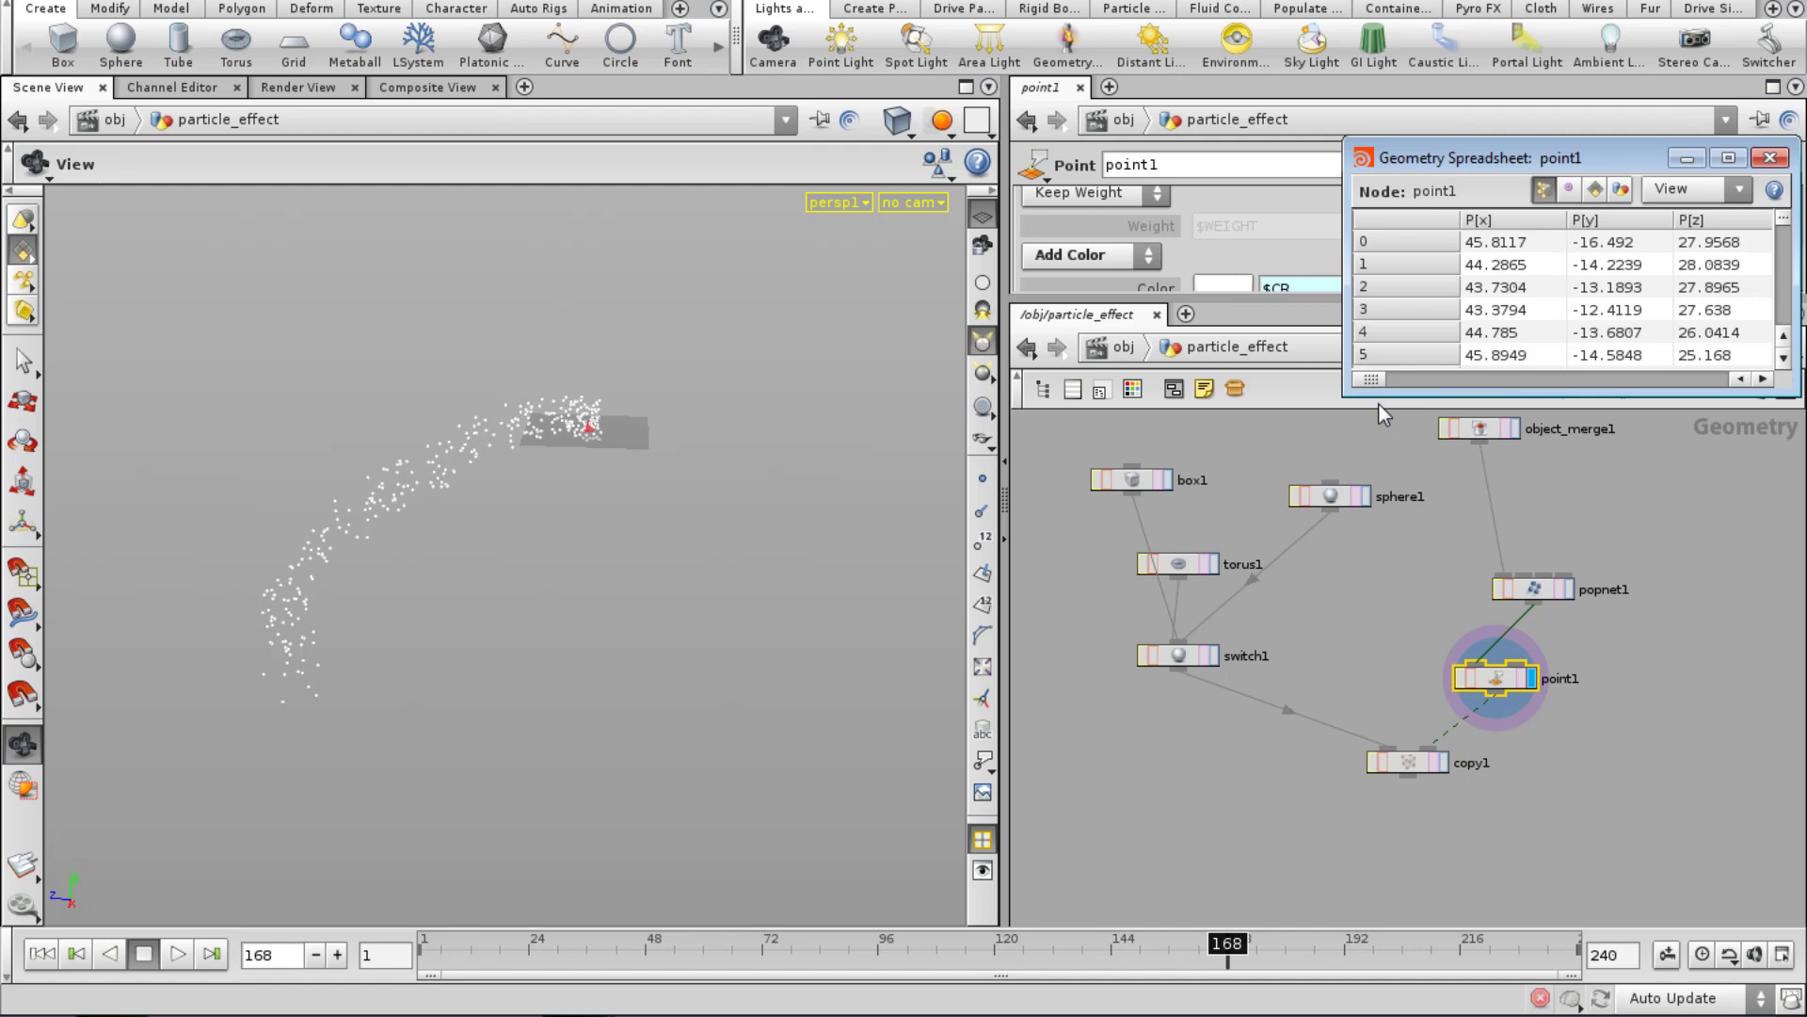
{"action": "left_click_drag", "start_coordinate": [1347, 396], "coordinate": [415, 835]}
{"action": "left_click", "coordinate": [1723, 186]}
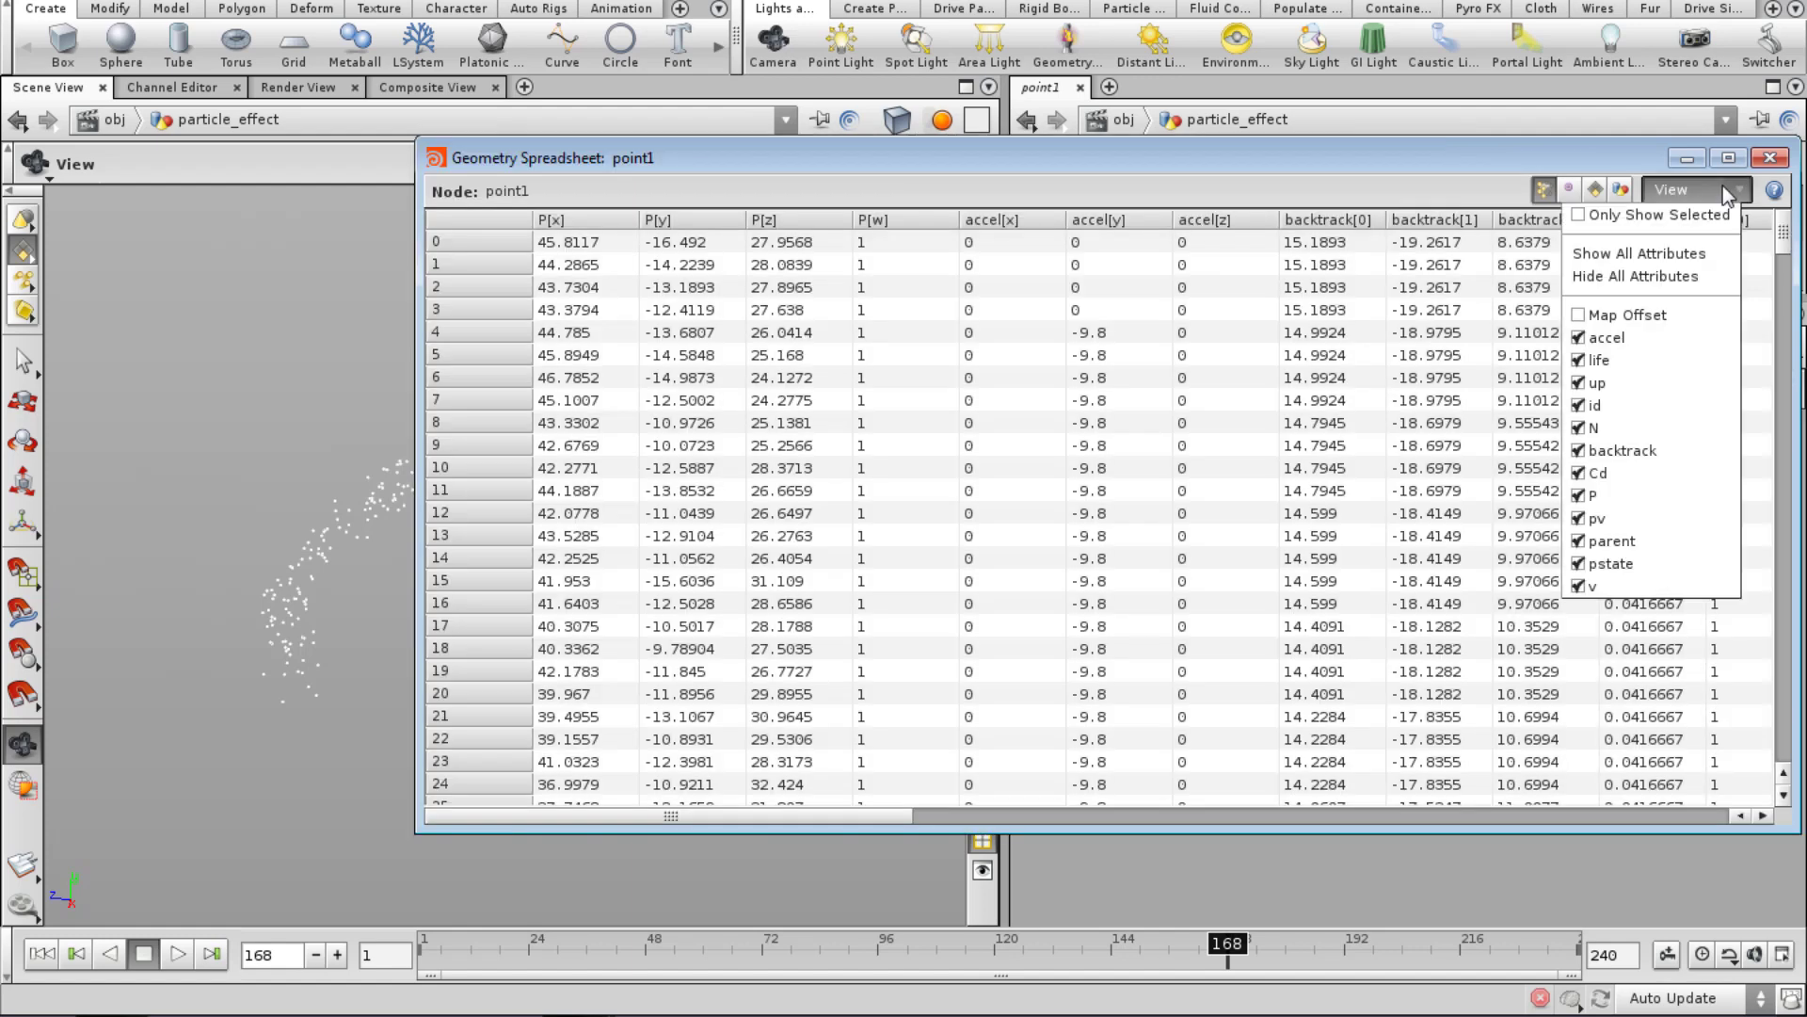
{"action": "left_click", "coordinate": [754, 813]}
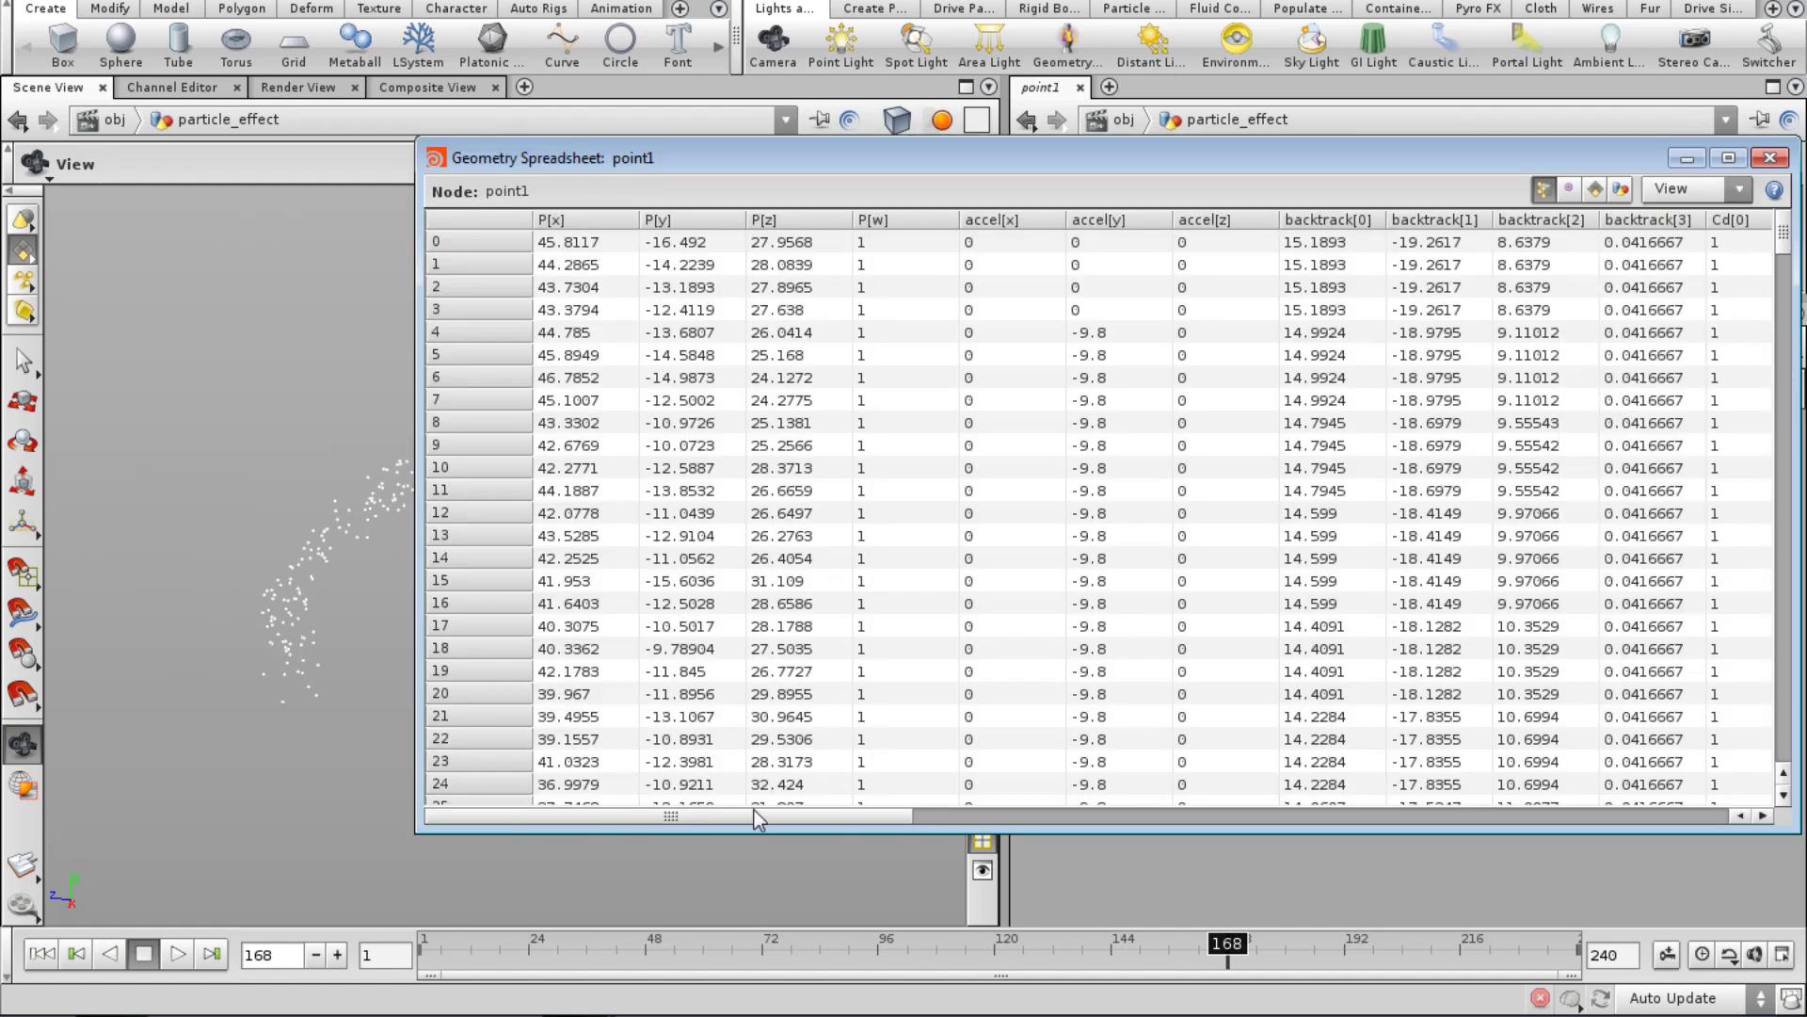
{"action": "left_click_drag", "start_coordinate": [754, 814], "coordinate": [1087, 825]}
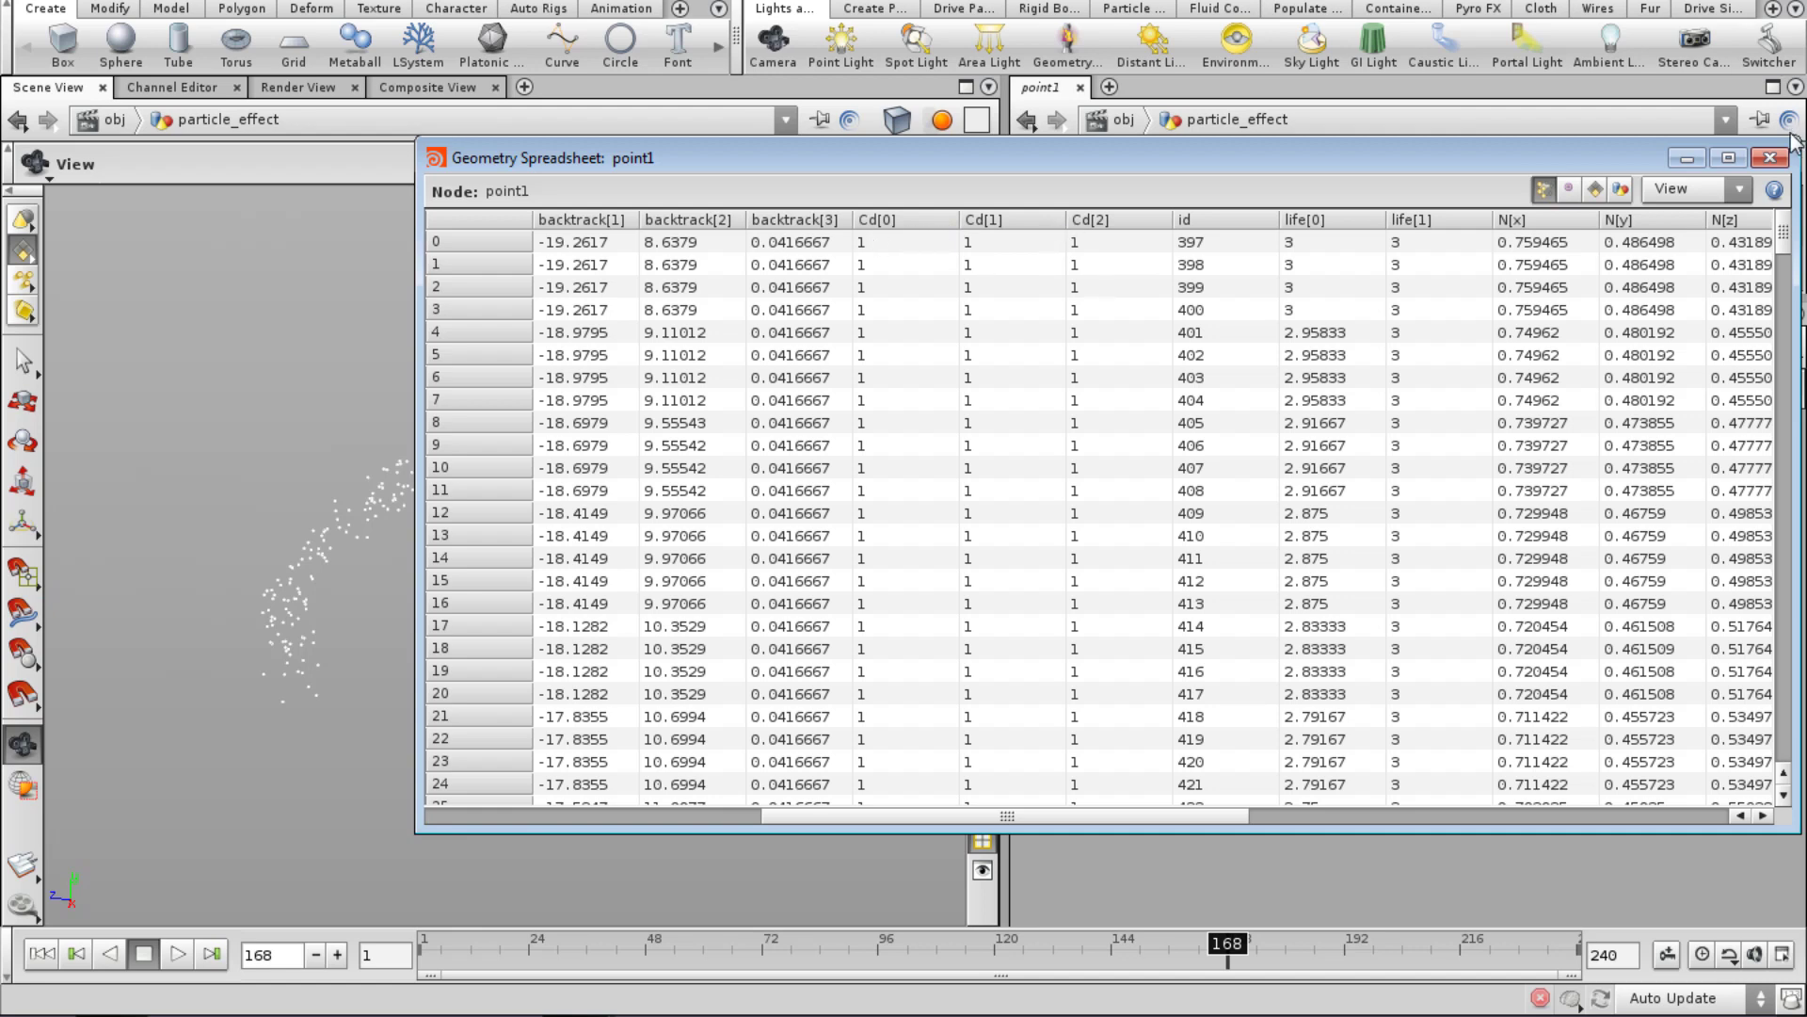
{"action": "left_click", "coordinate": [1770, 160]}
Open point1's parameter interface for editing and add a Color parameter above the Group parameter.
{"action": "middle_click_drag", "start_coordinate": [1573, 807], "coordinate": [1513, 779]}
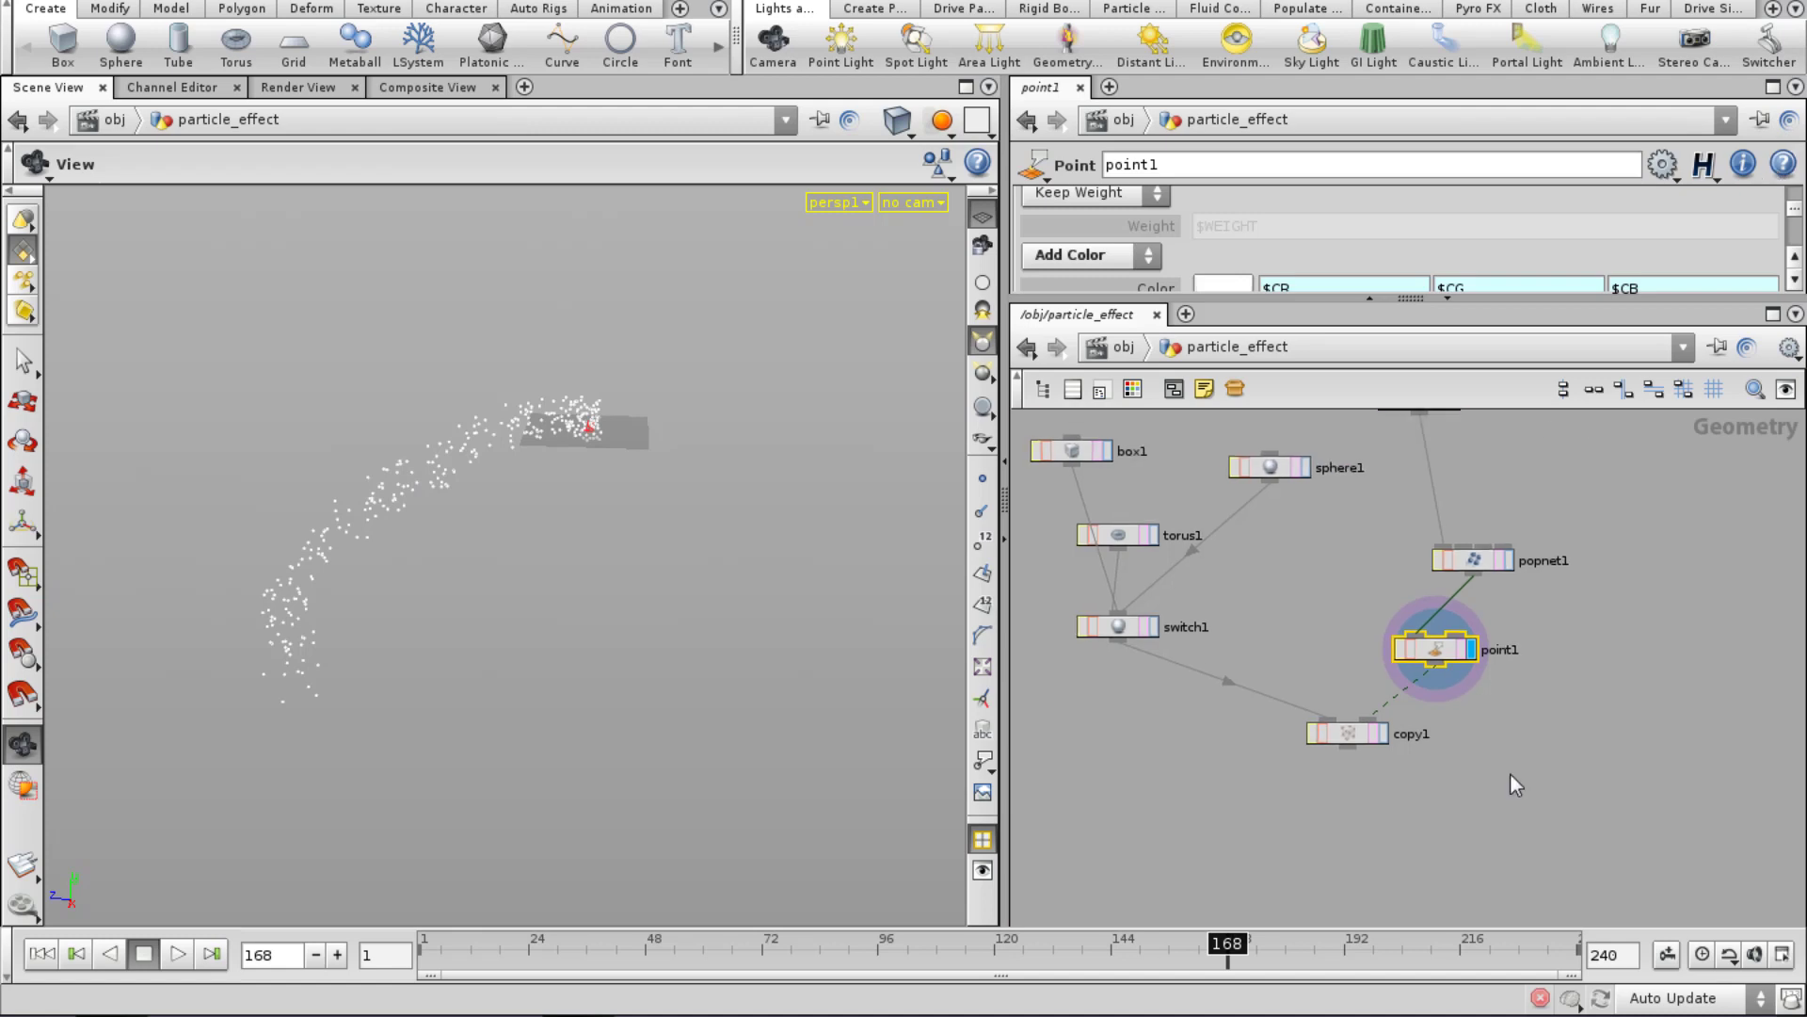
{"action": "right_click", "coordinate": [1454, 652]}
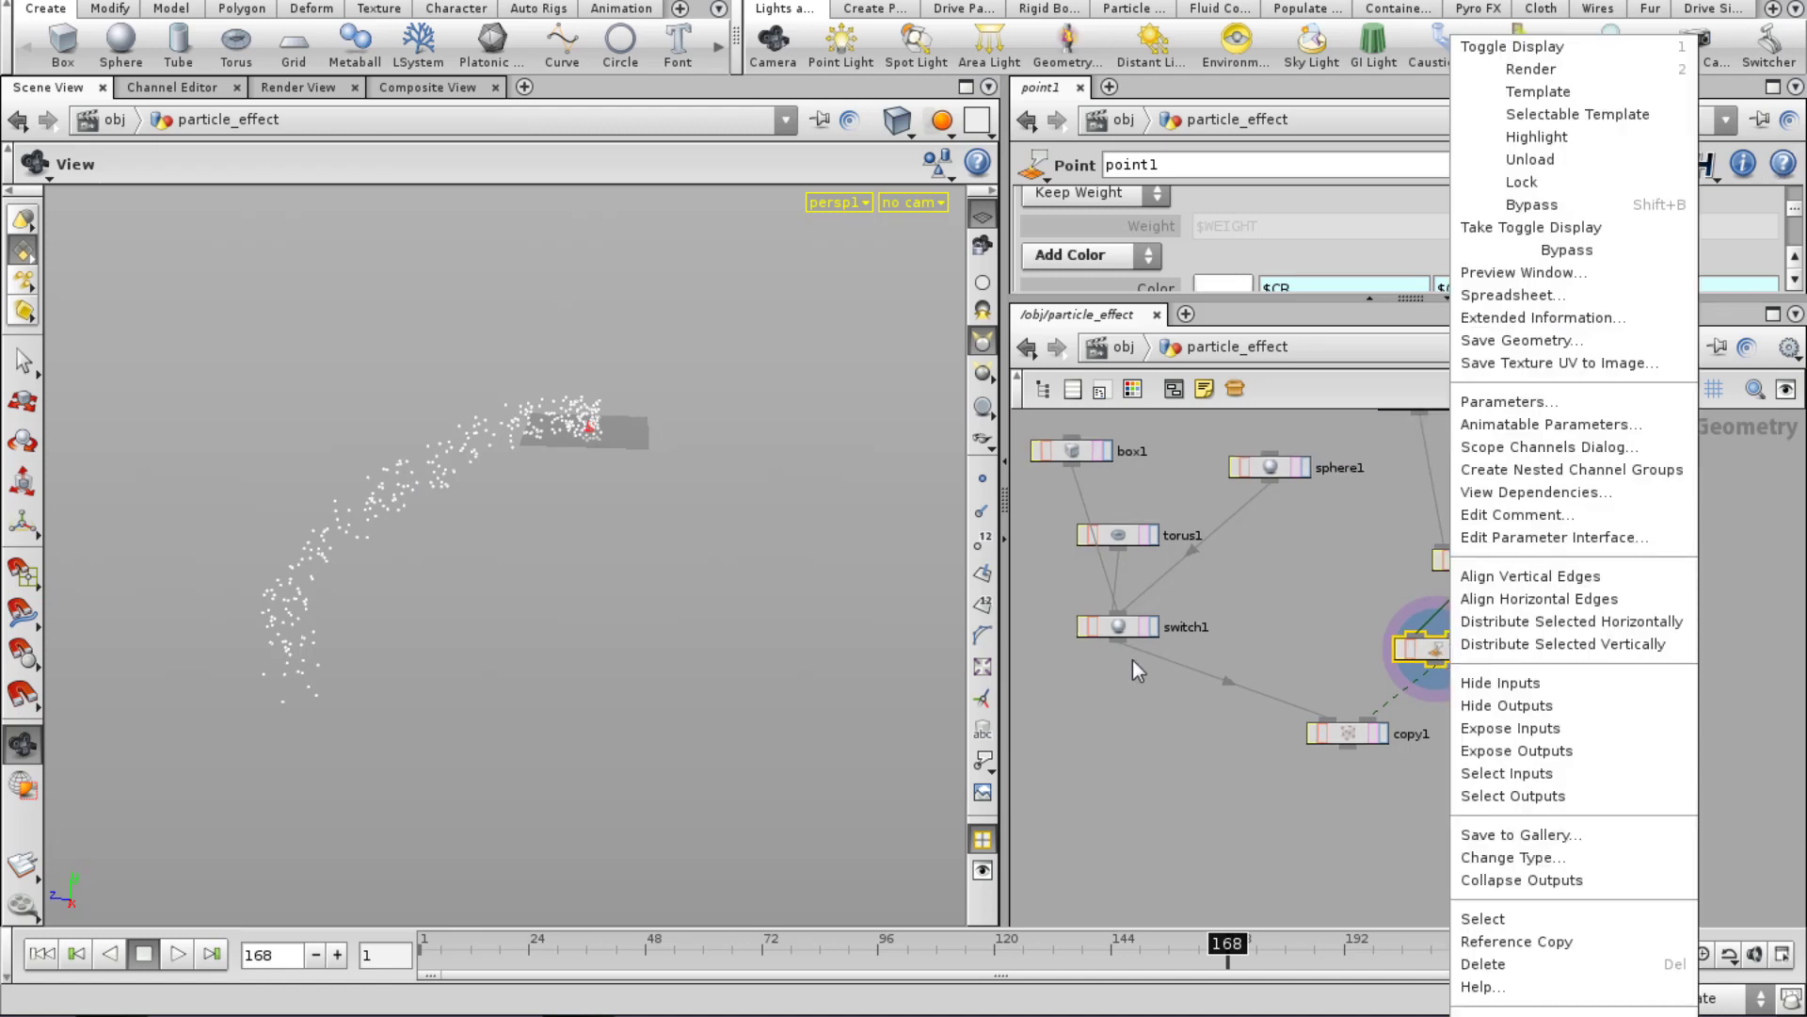
{"action": "left_click", "coordinate": [1555, 538]}
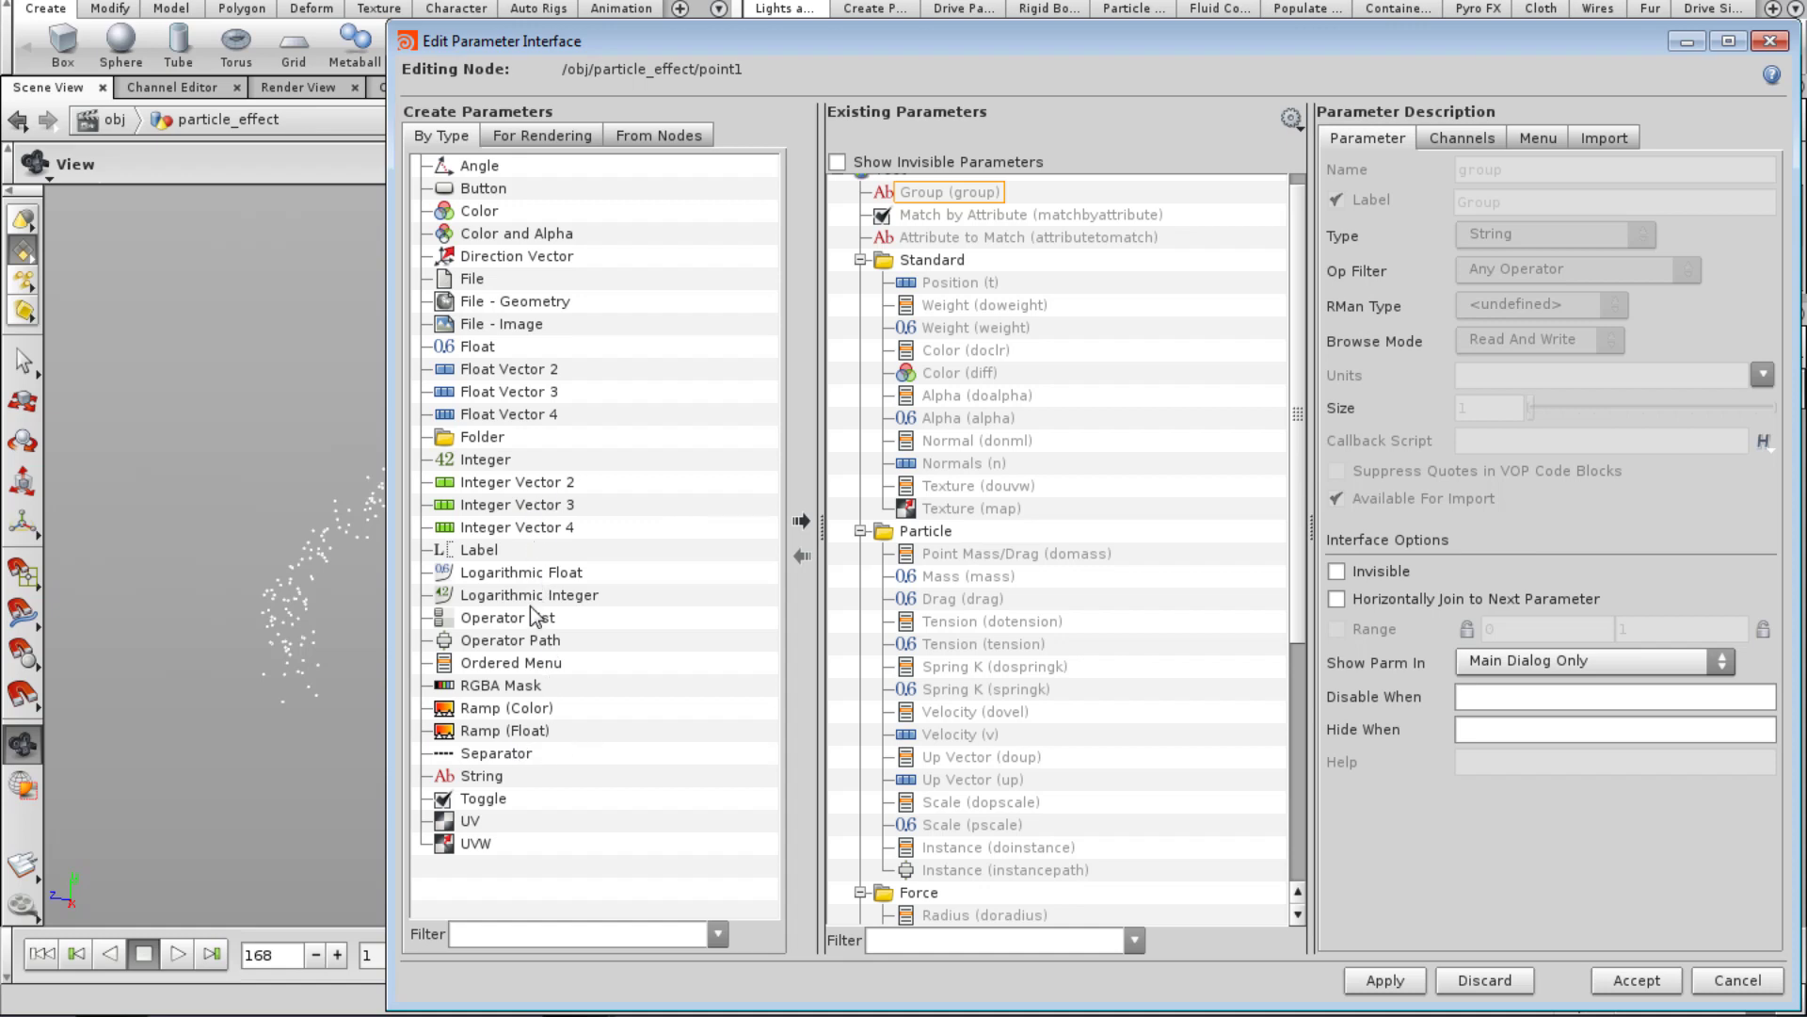
{"action": "left_click", "coordinate": [514, 709]}
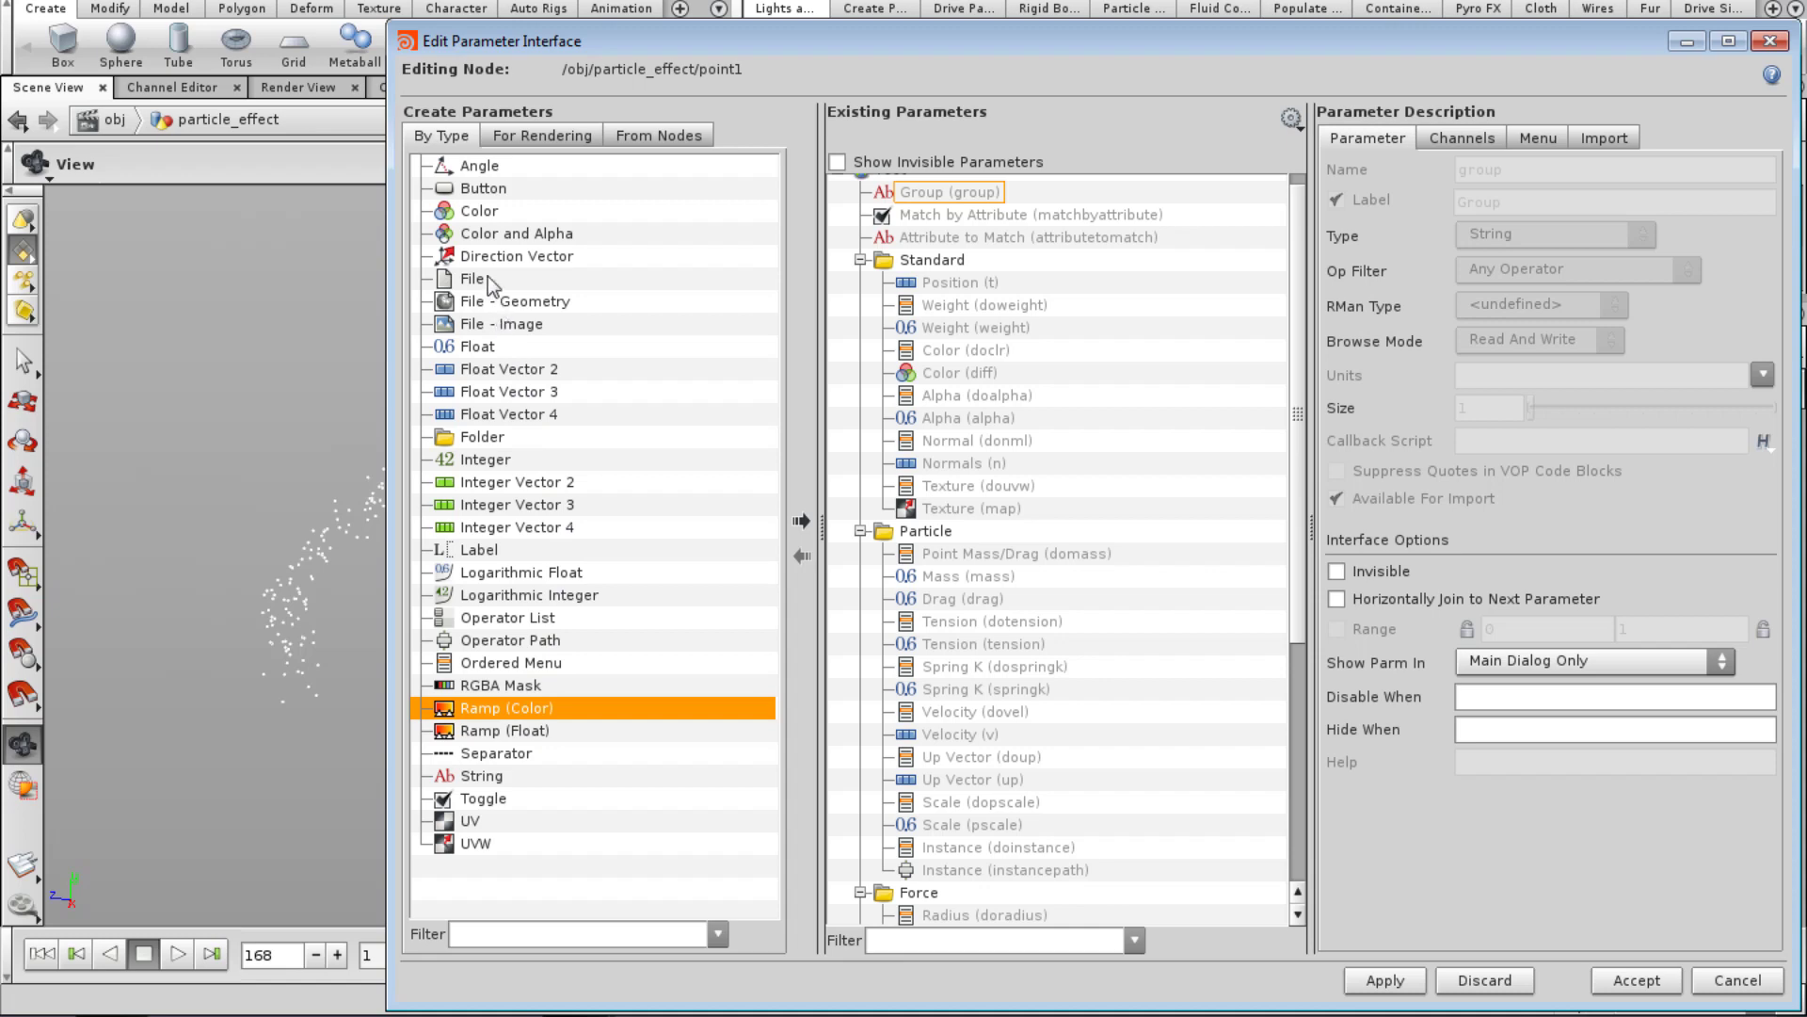
{"action": "left_click", "coordinate": [489, 204]}
{"action": "left_click_drag", "start_coordinate": [488, 201], "coordinate": [1019, 222]}
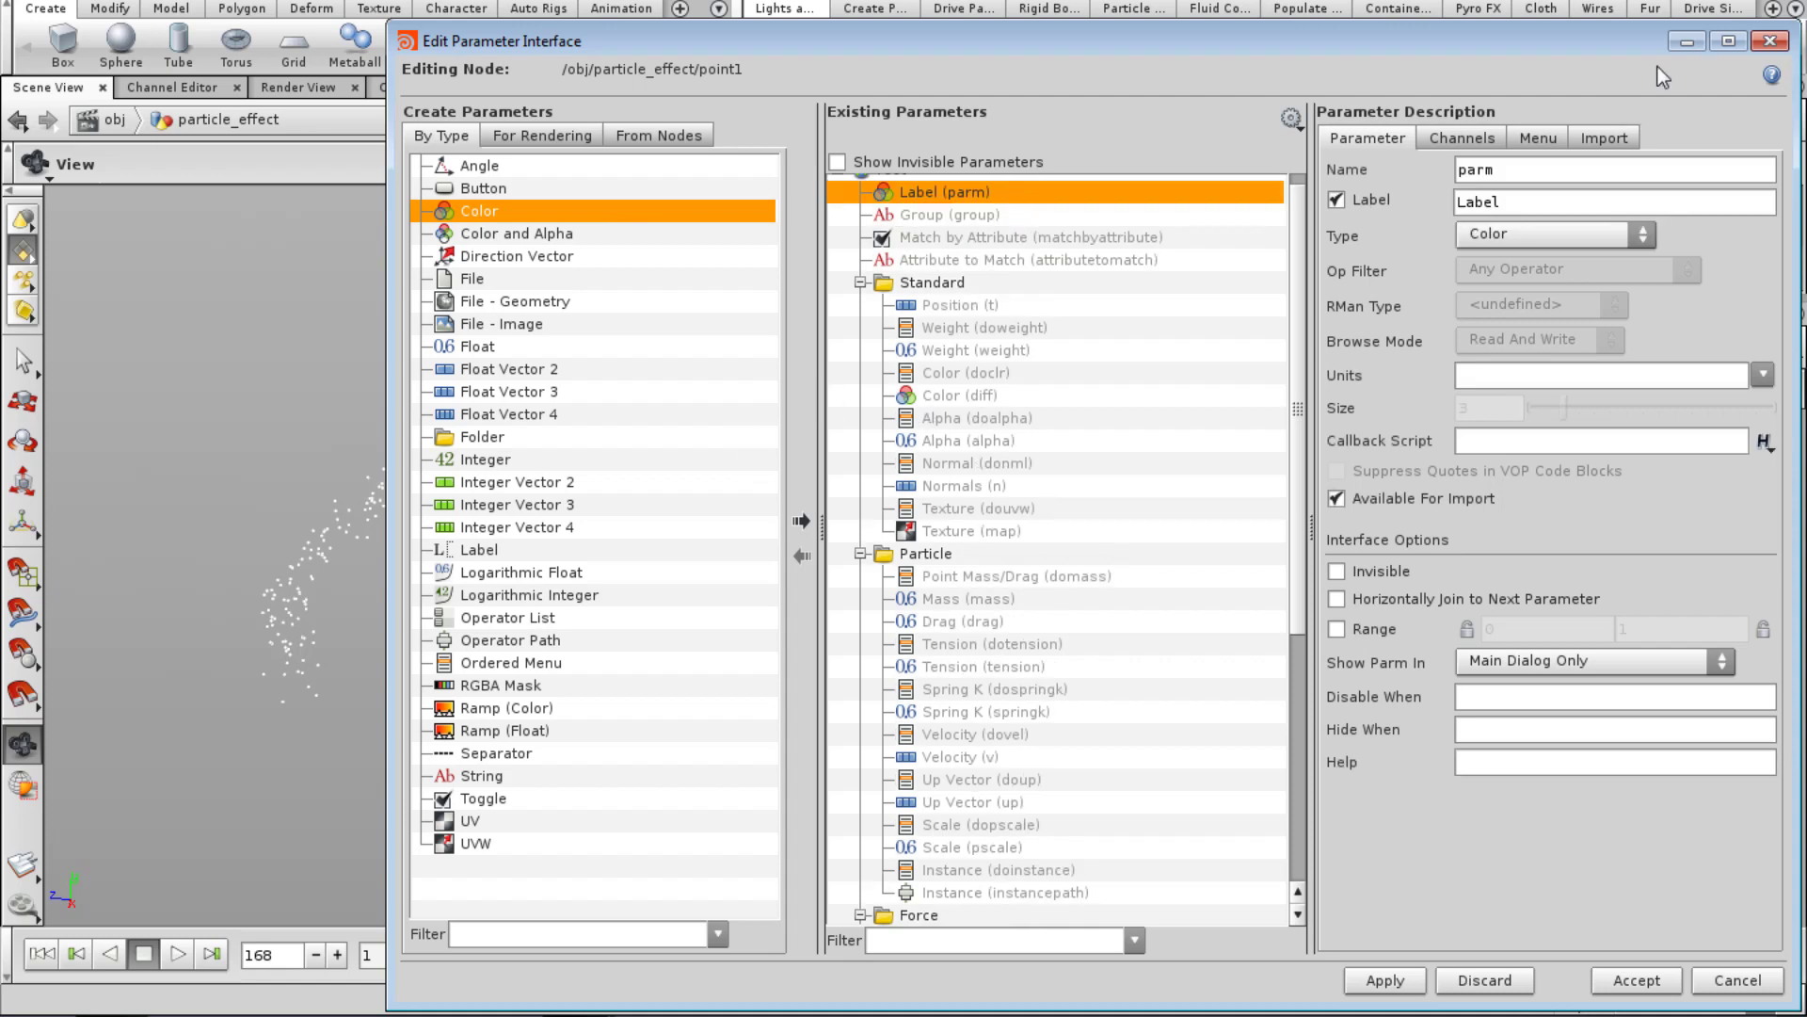
Name the new color parameter colorramp, label it Color Ramp, and accept the interface changes.
{"action": "double_click", "coordinate": [1560, 168]}
{"action": "type", "text": "colorramp"}
{"action": "key", "text": "Tab"}
{"action": "type", "text": "Color Ramp\\"}
{"action": "key", "text": "BackSpace"}
{"action": "key", "text": "Return"}
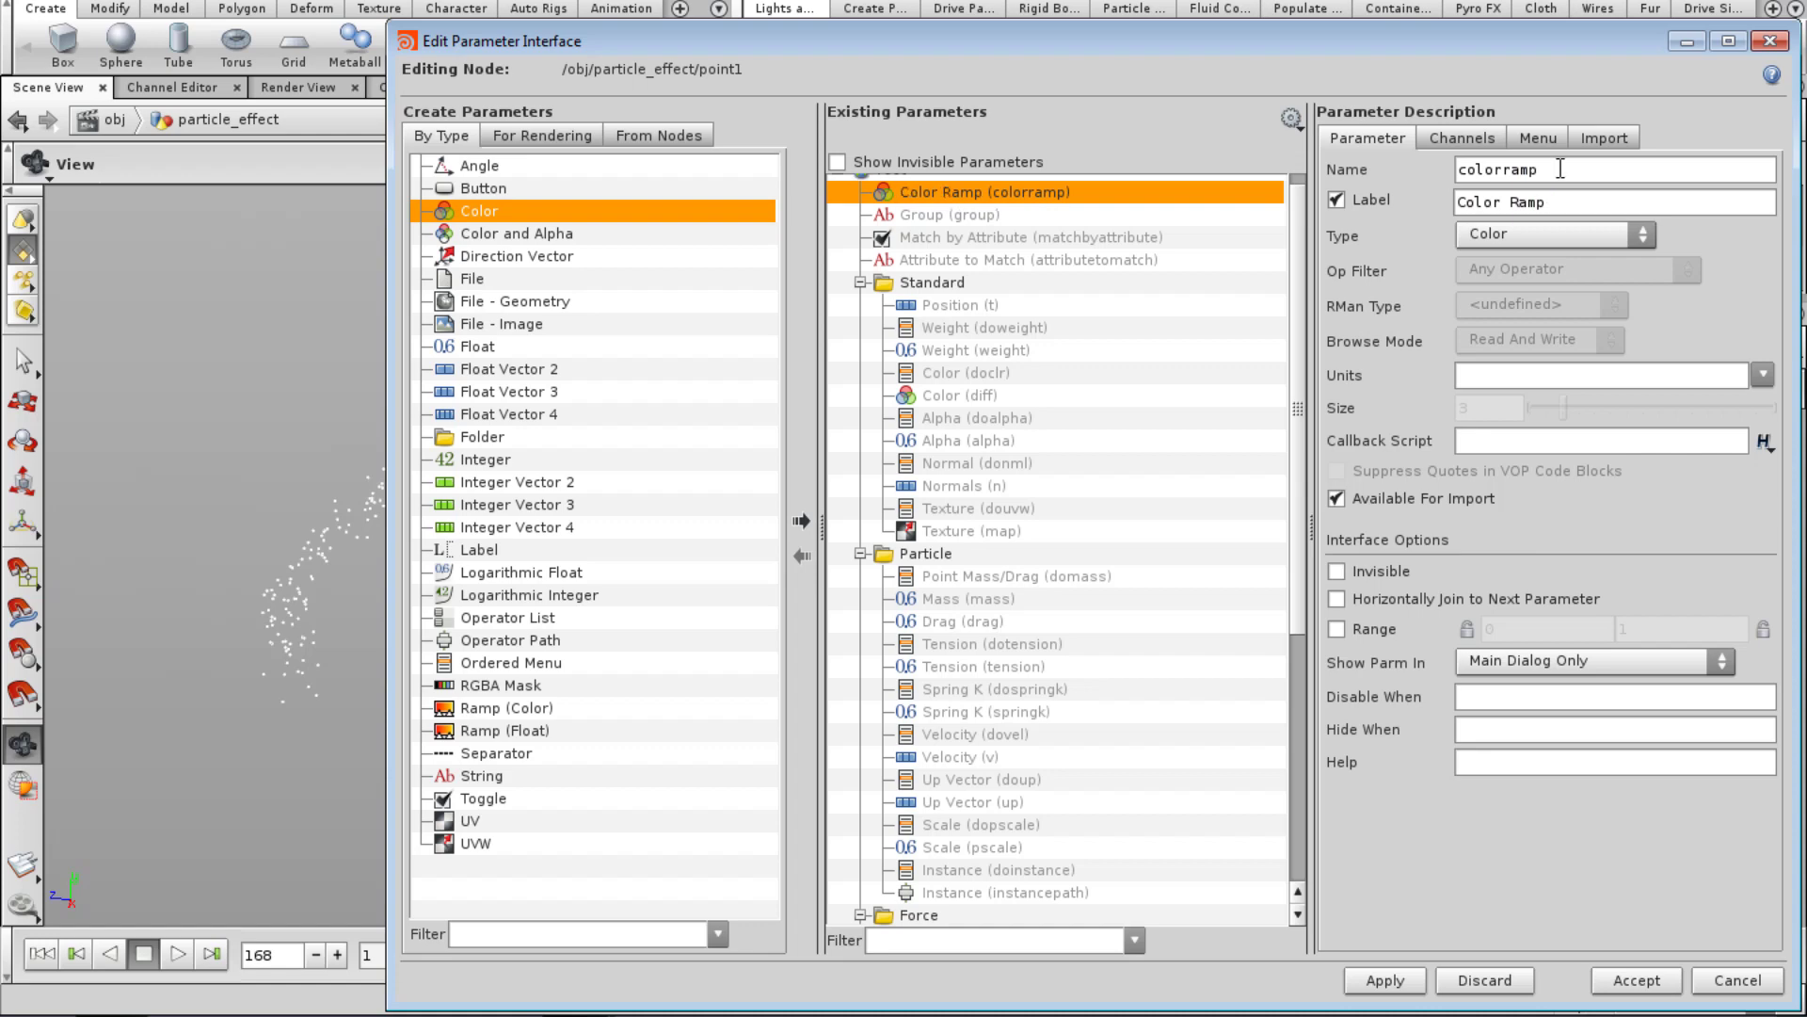
{"action": "double_click", "coordinate": [1548, 171]}
{"action": "left_click", "coordinate": [1525, 205]}
{"action": "left_click", "coordinate": [1649, 986]}
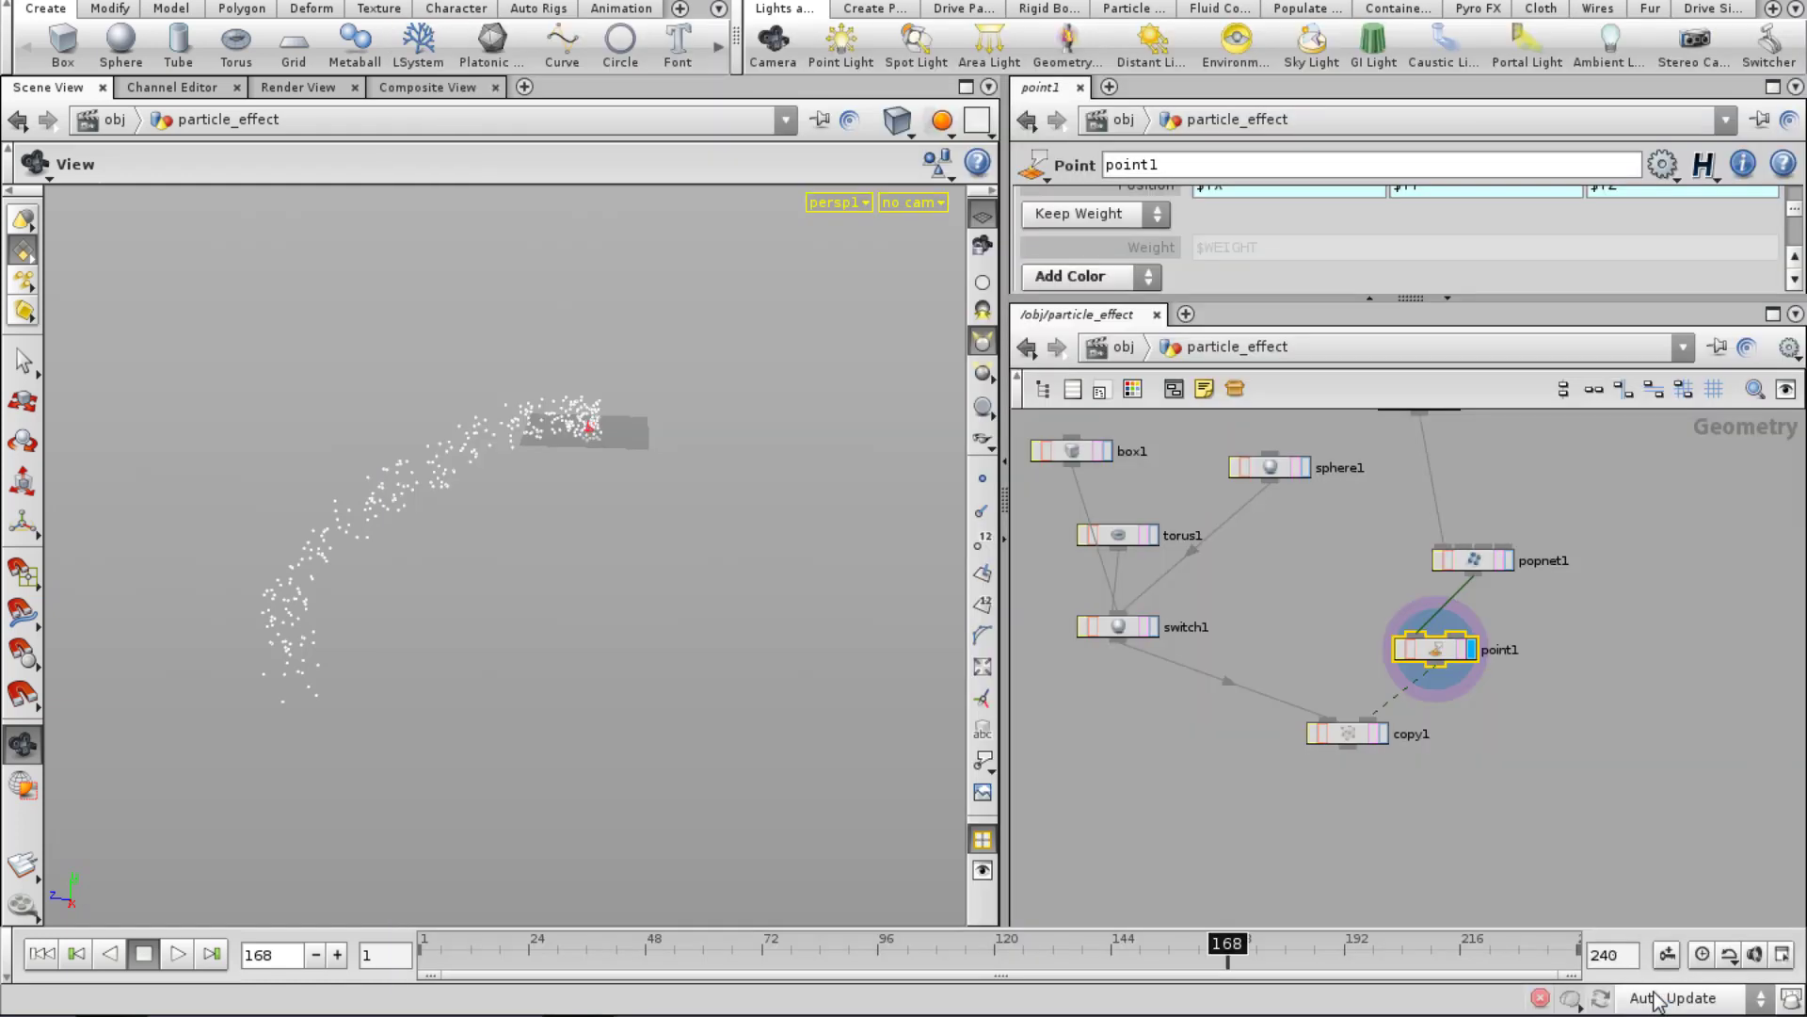
Remove the separate parameter pane, show point1's parameters inside the network view, and widen the network area.
{"action": "left_click_drag", "start_coordinate": [1649, 297], "coordinate": [1647, 351]}
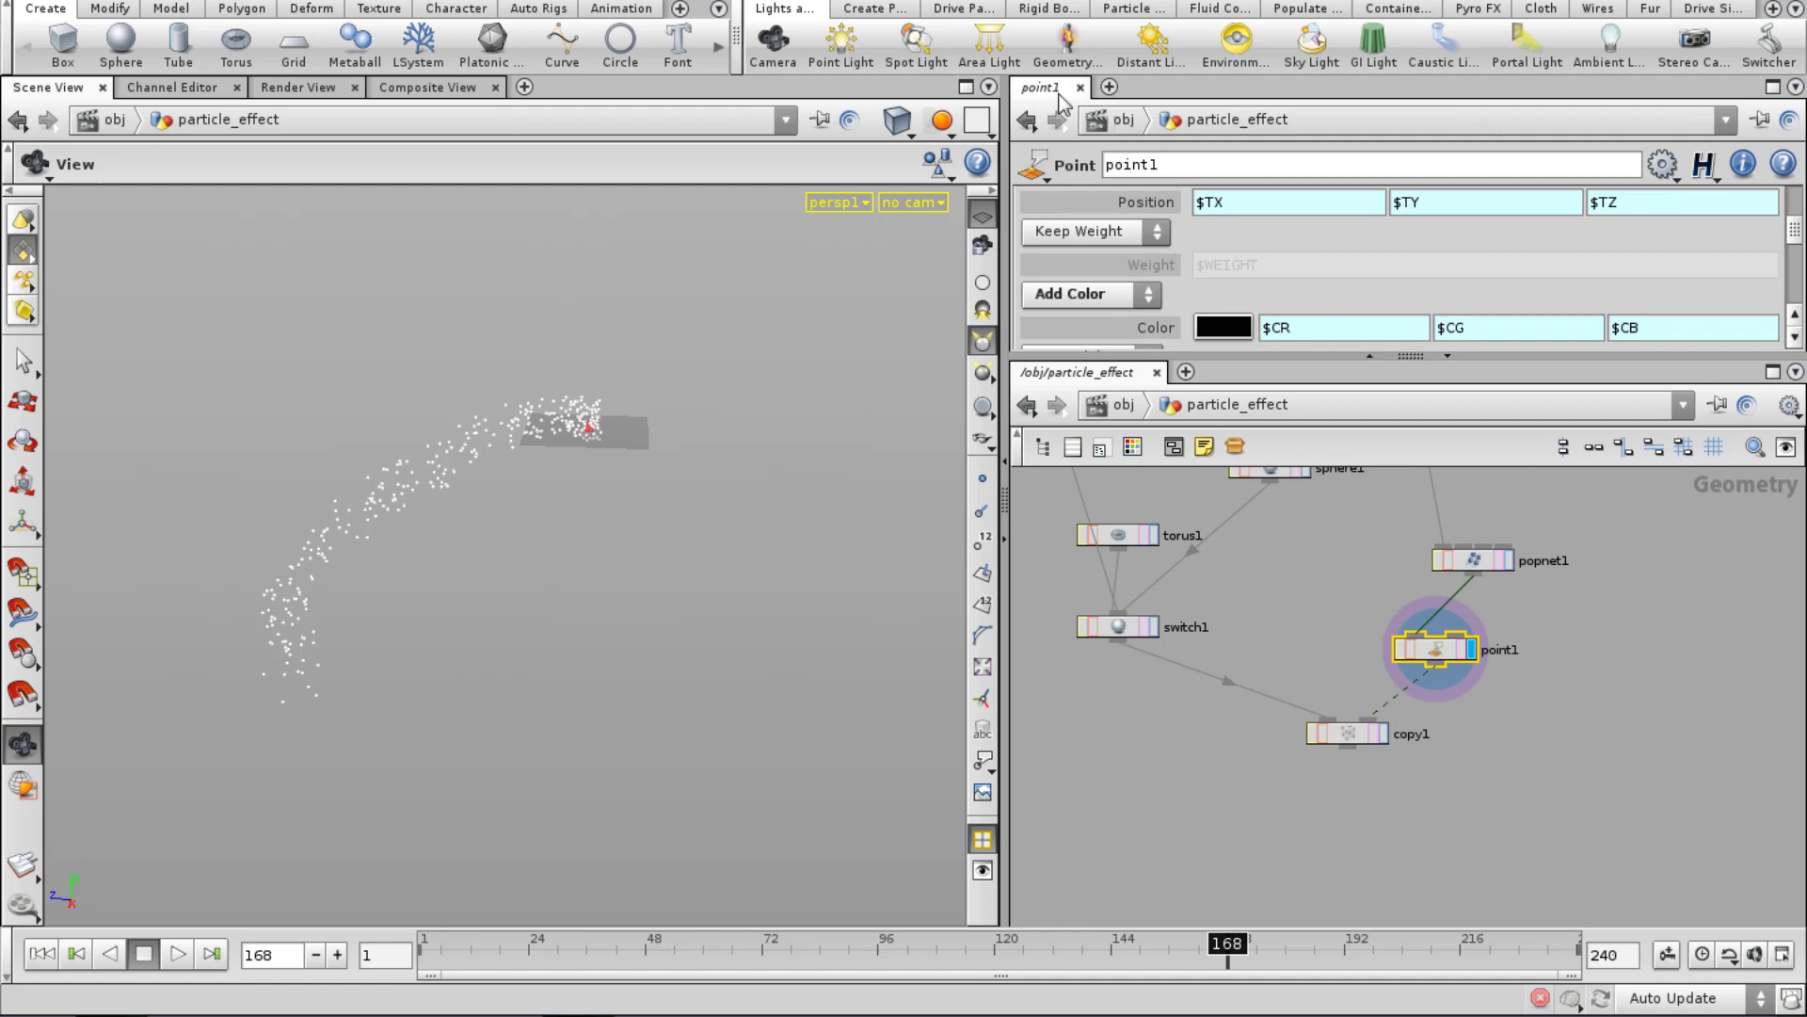
{"action": "left_click", "coordinate": [1080, 87]}
{"action": "key", "text": "p"}
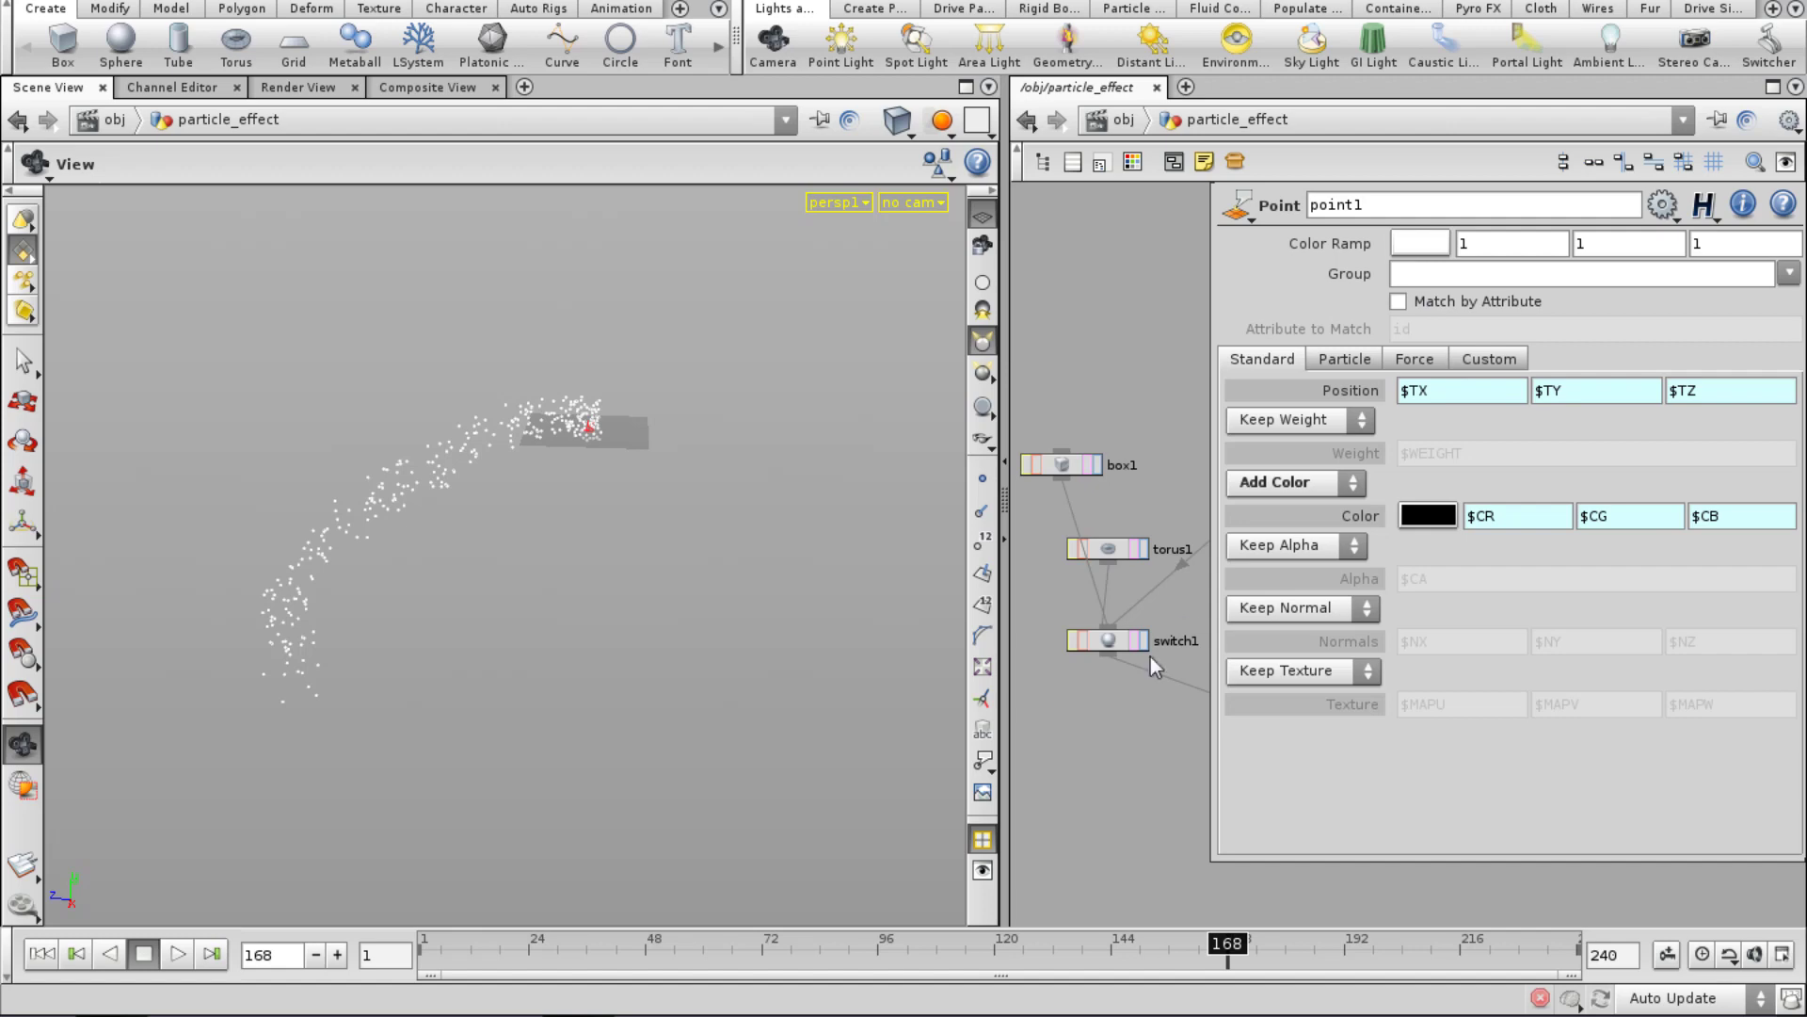
{"action": "left_click_drag", "start_coordinate": [1005, 624], "coordinate": [534, 623]}
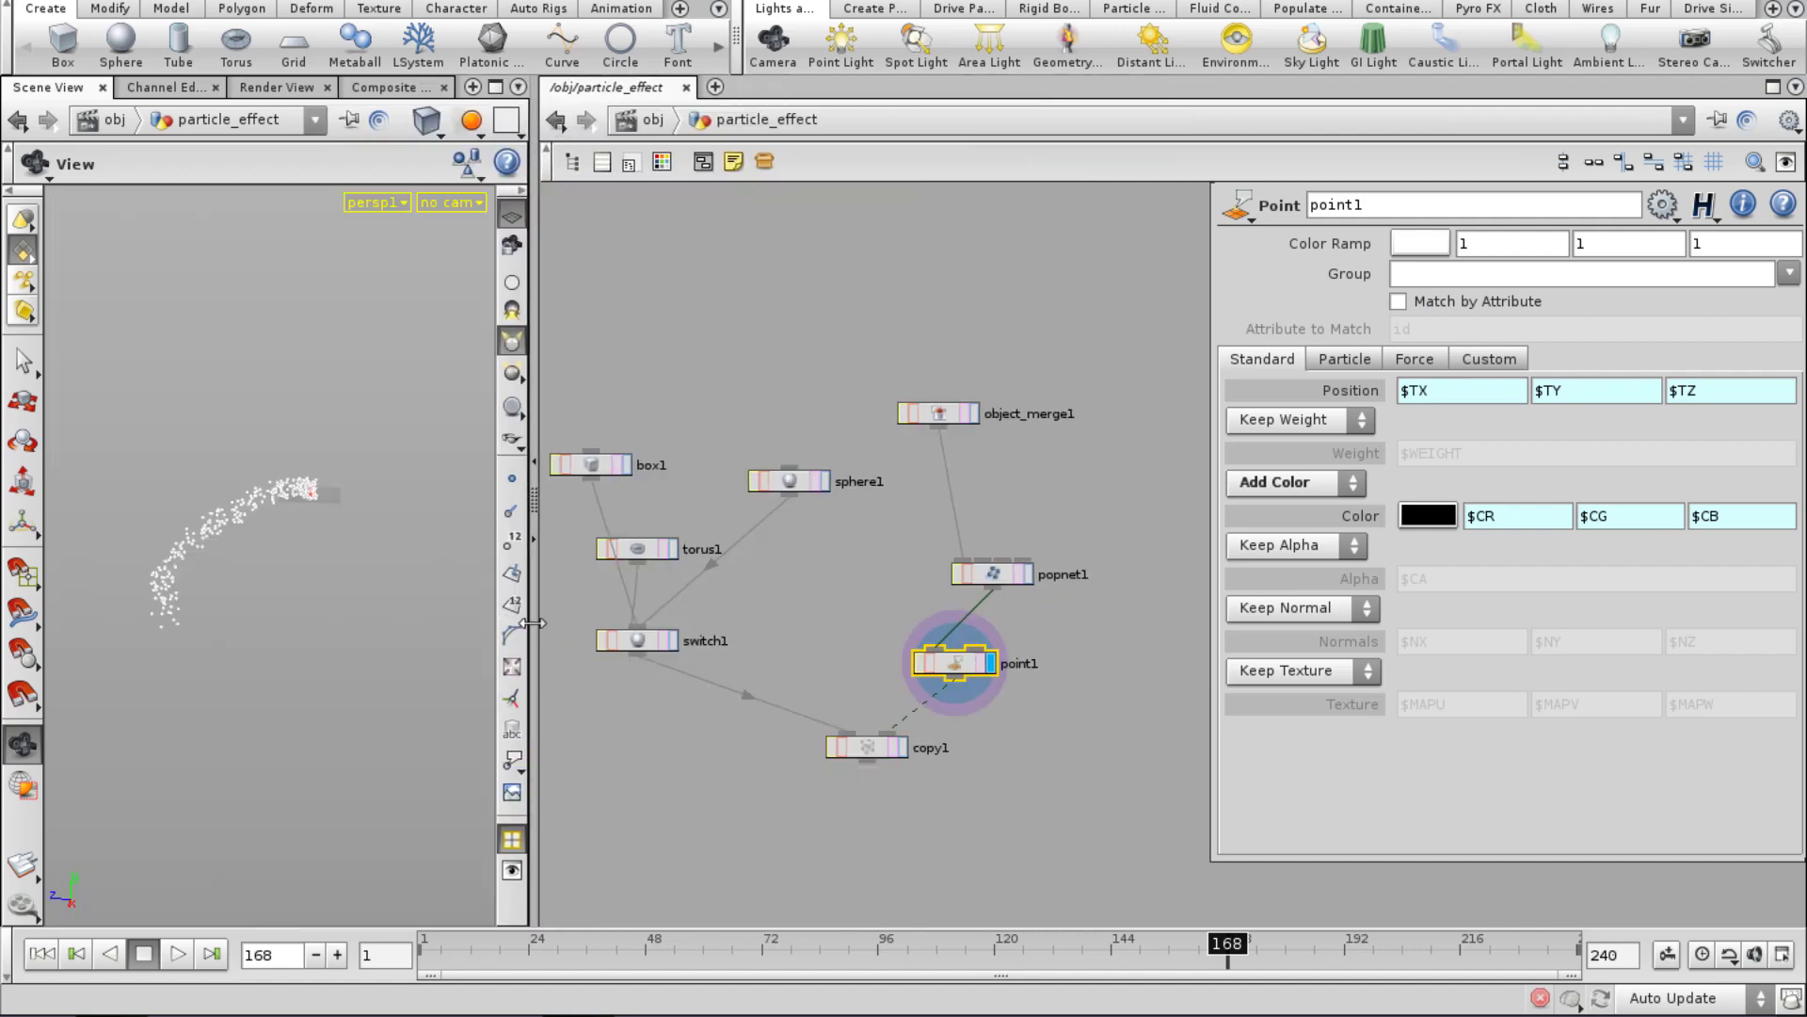
Open point1's parameter interface for editing and delete the Color Ramp parameter named colorramp.
{"action": "right_click", "coordinate": [965, 666]}
{"action": "left_click", "coordinate": [1045, 535]}
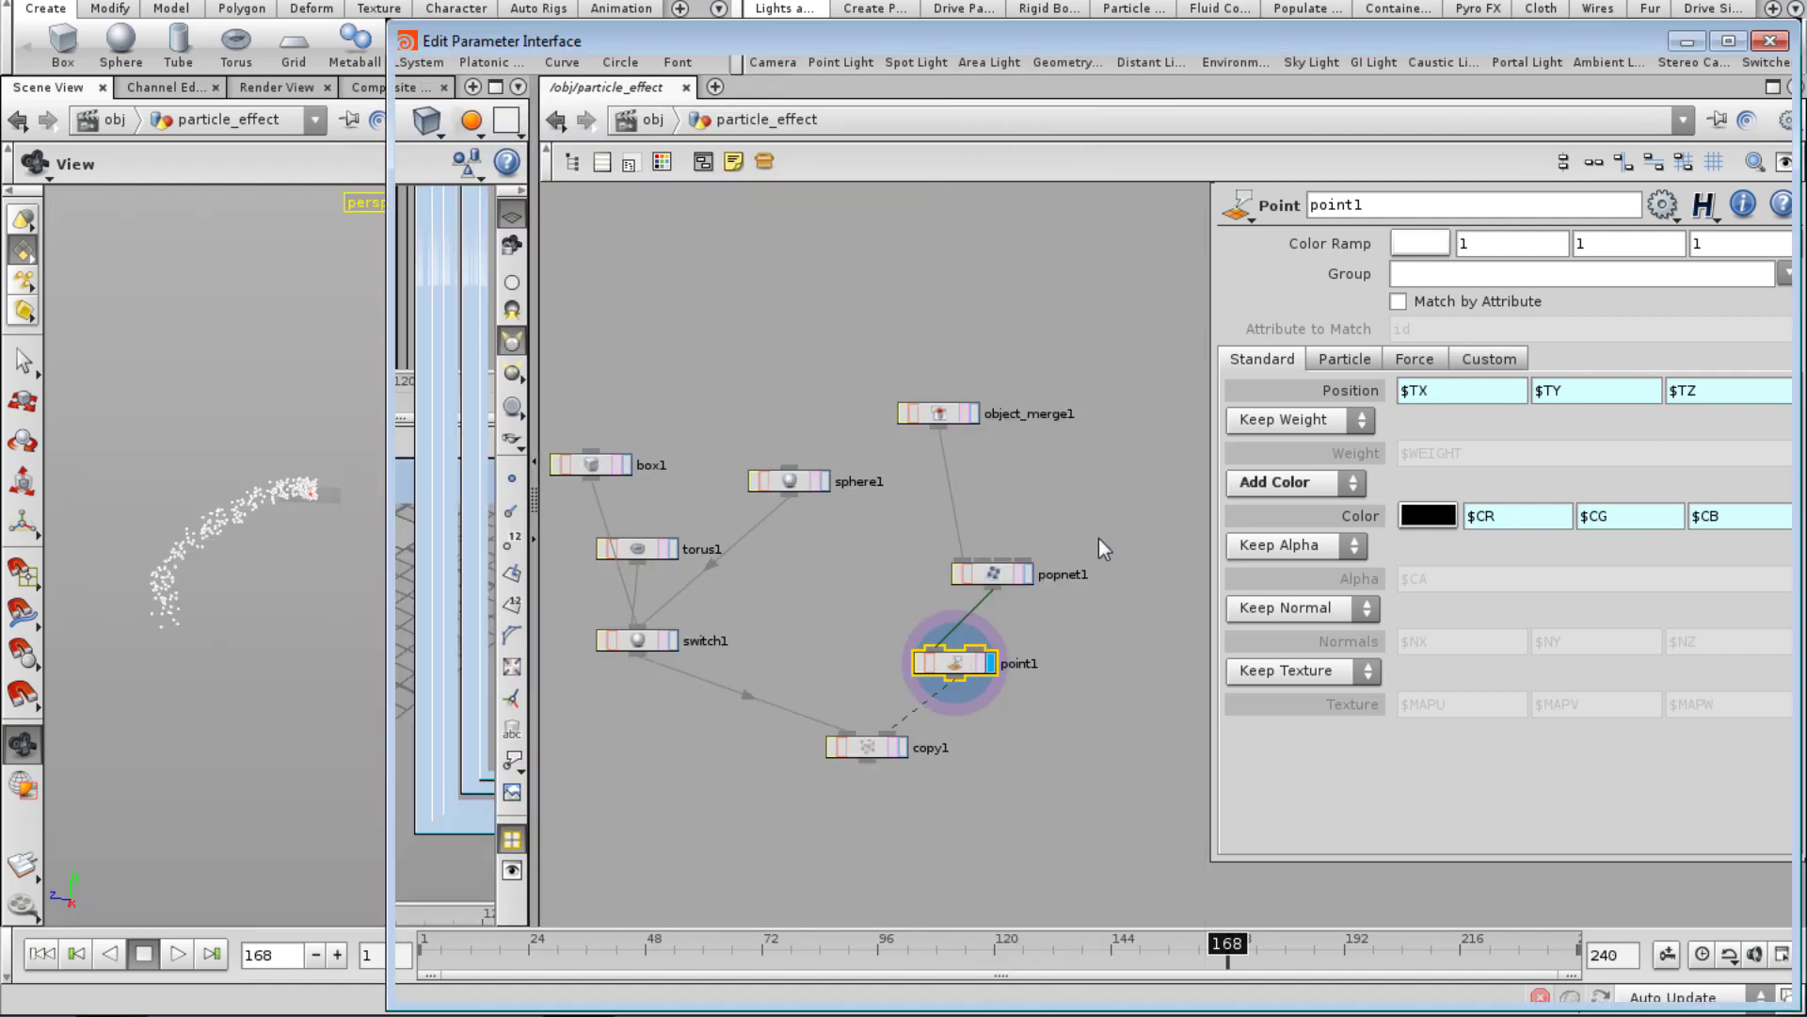
{"action": "left_click", "coordinate": [913, 230]}
{"action": "right_click", "coordinate": [918, 220]}
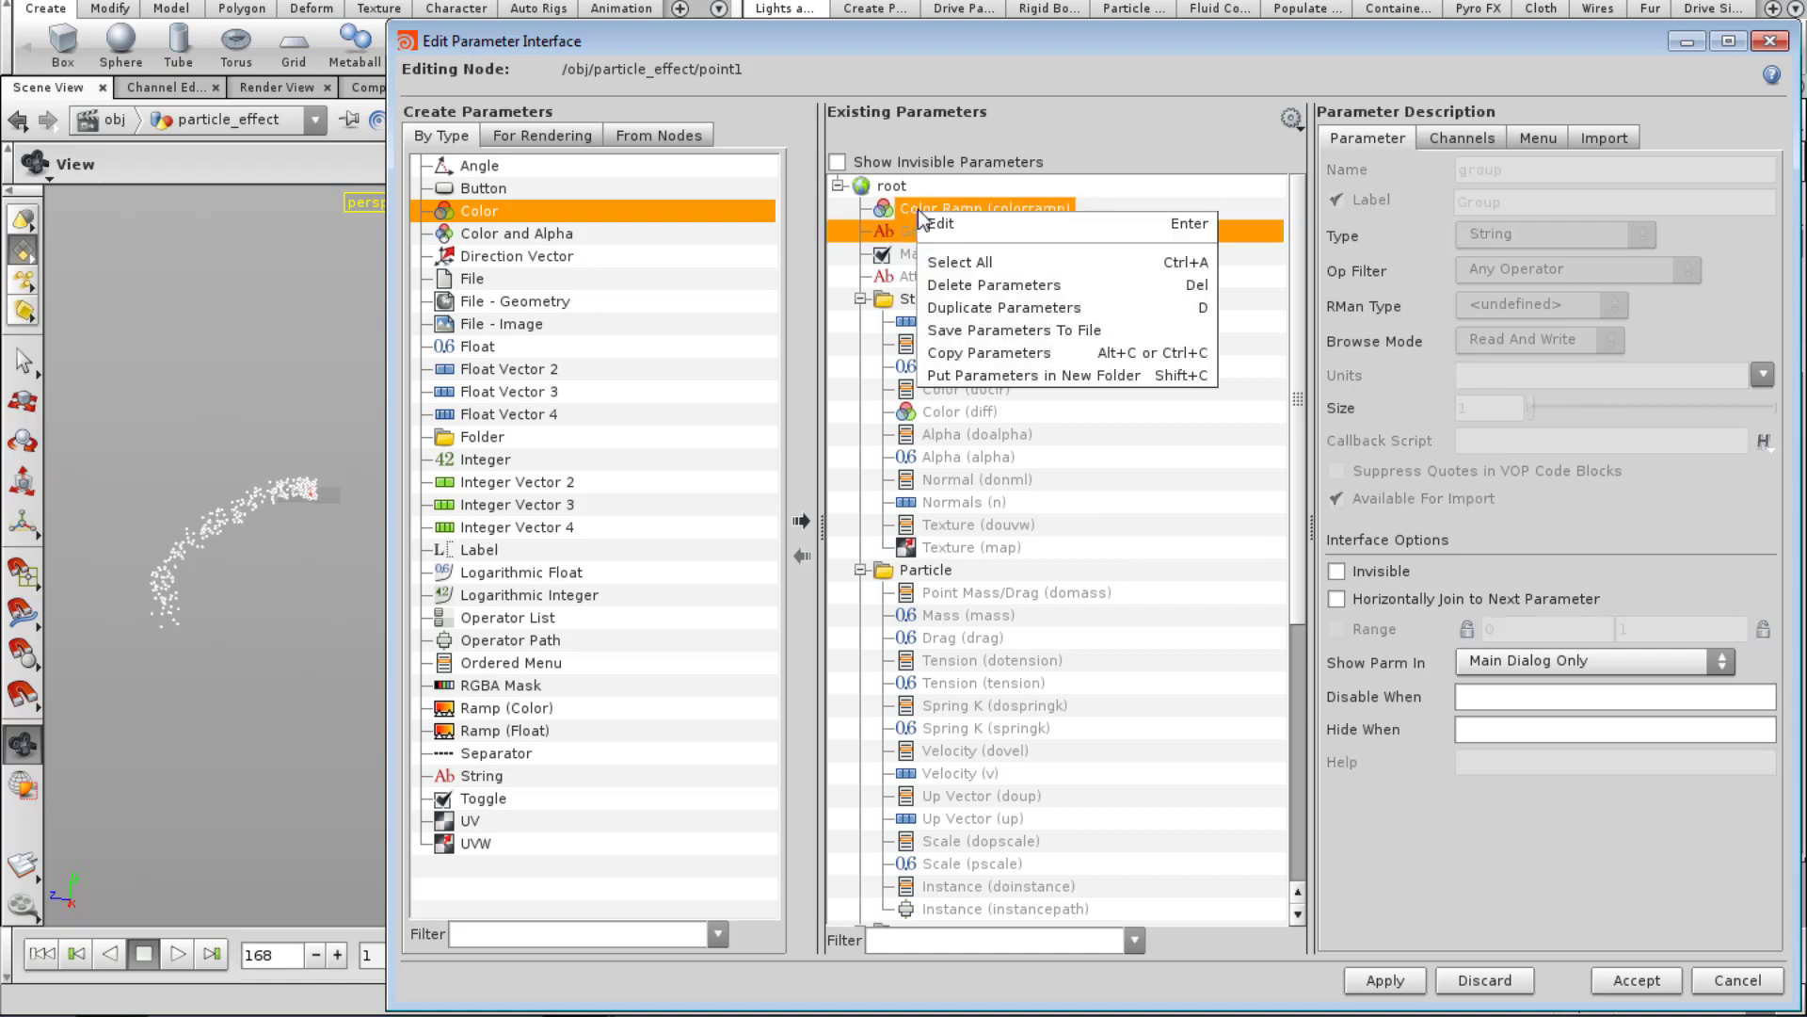
{"action": "left_click", "coordinate": [960, 285]}
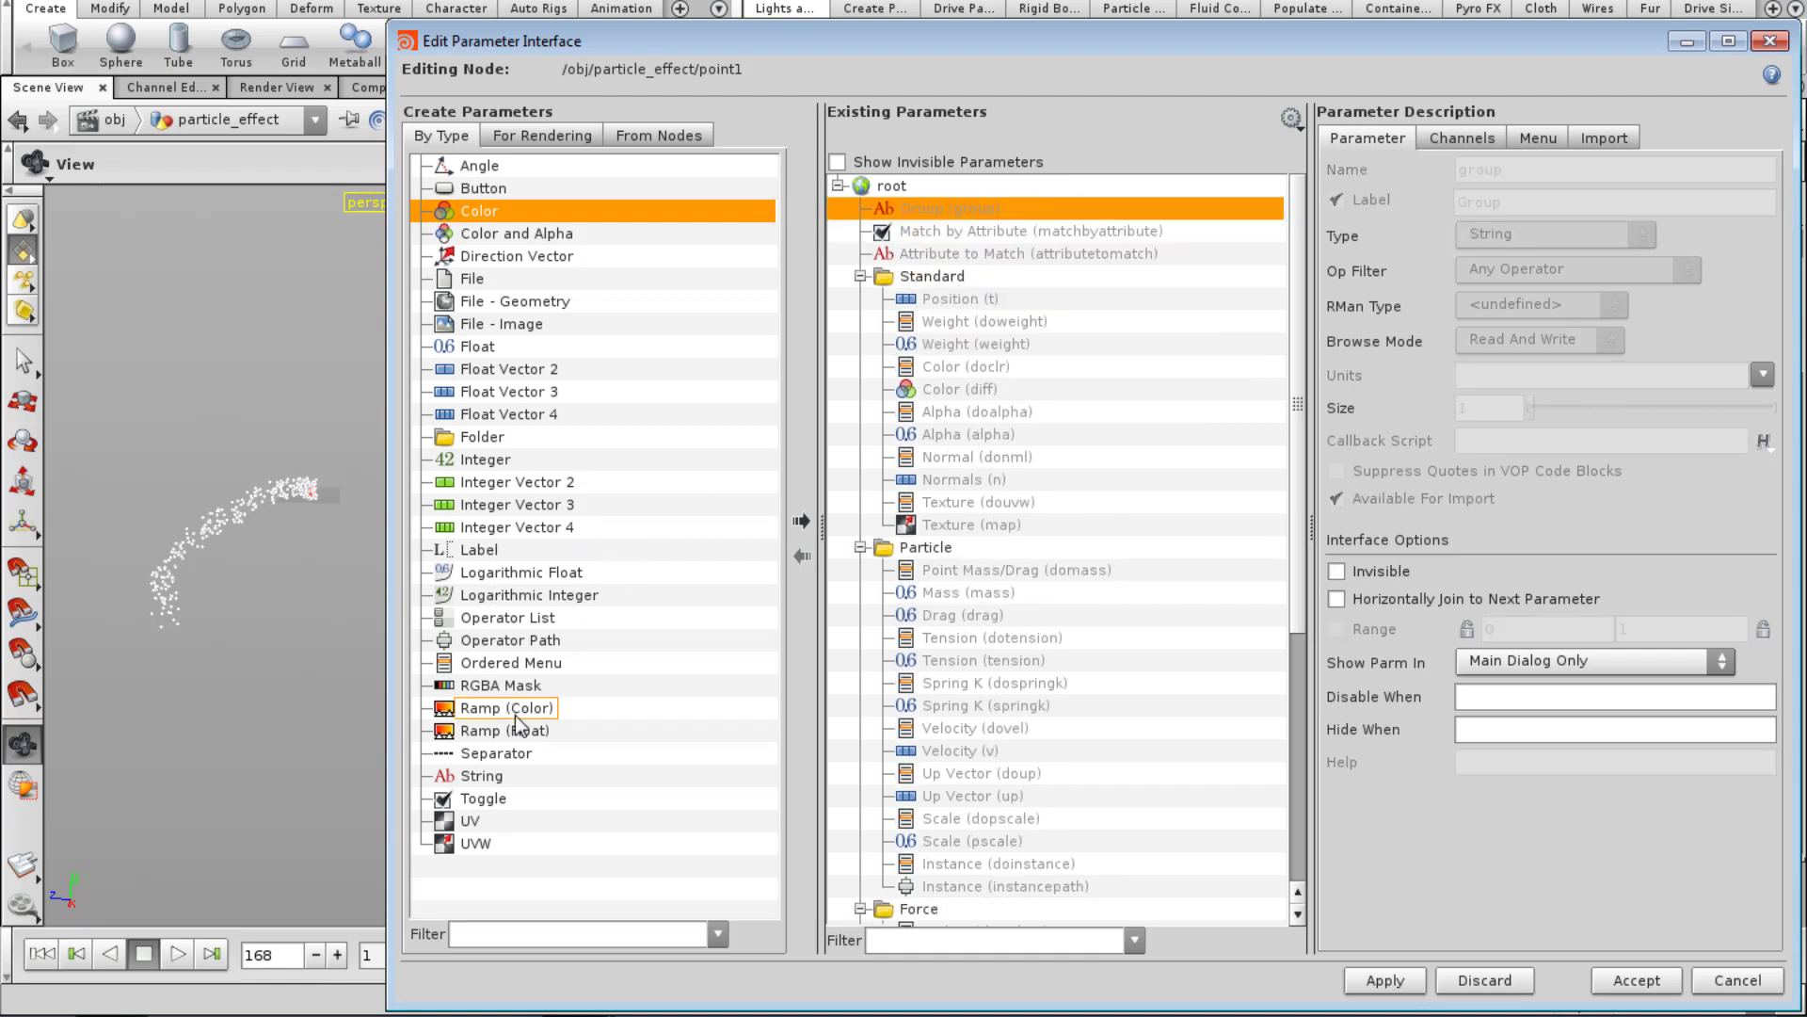
Add a Ramp (Color) parameter above Group, name it color_ramp, label it Color Ramp, and accept the interface changes.
{"action": "left_click_drag", "start_coordinate": [508, 708], "coordinate": [1049, 196]}
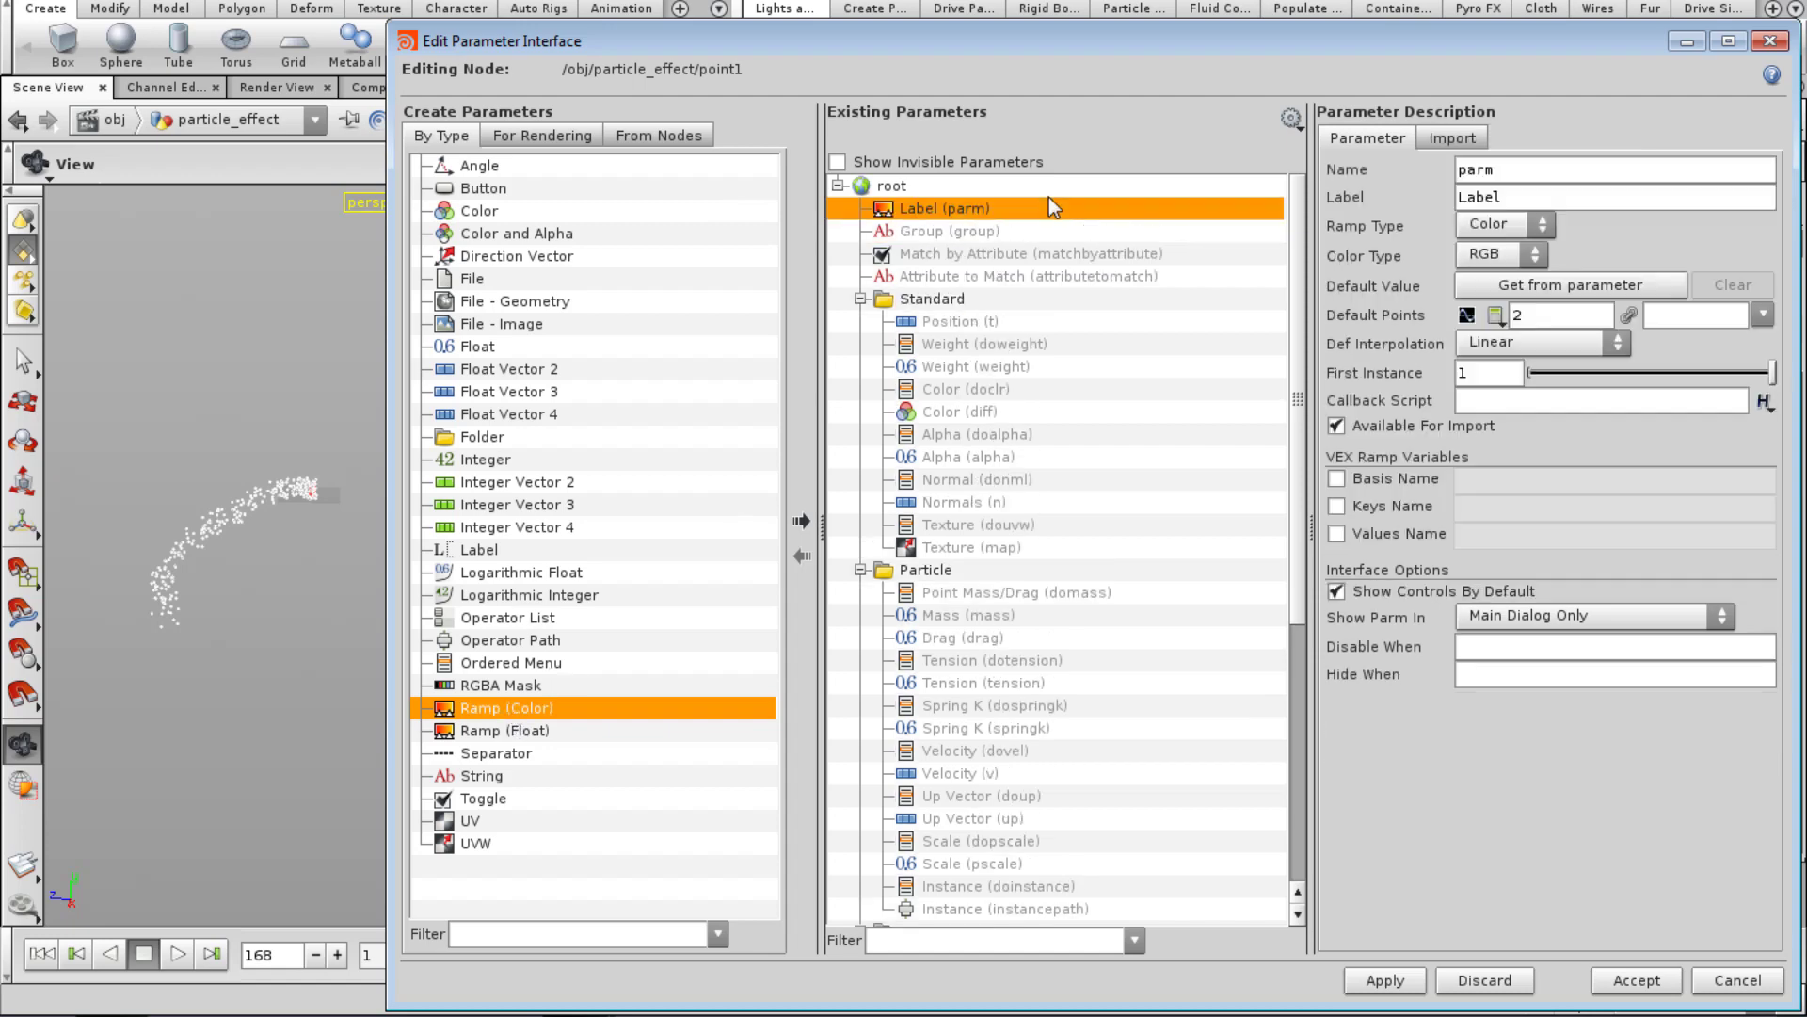
{"action": "double_click", "coordinate": [1566, 171]}
{"action": "type", "text": "color_ramp"}
{"action": "key", "text": "Tab"}
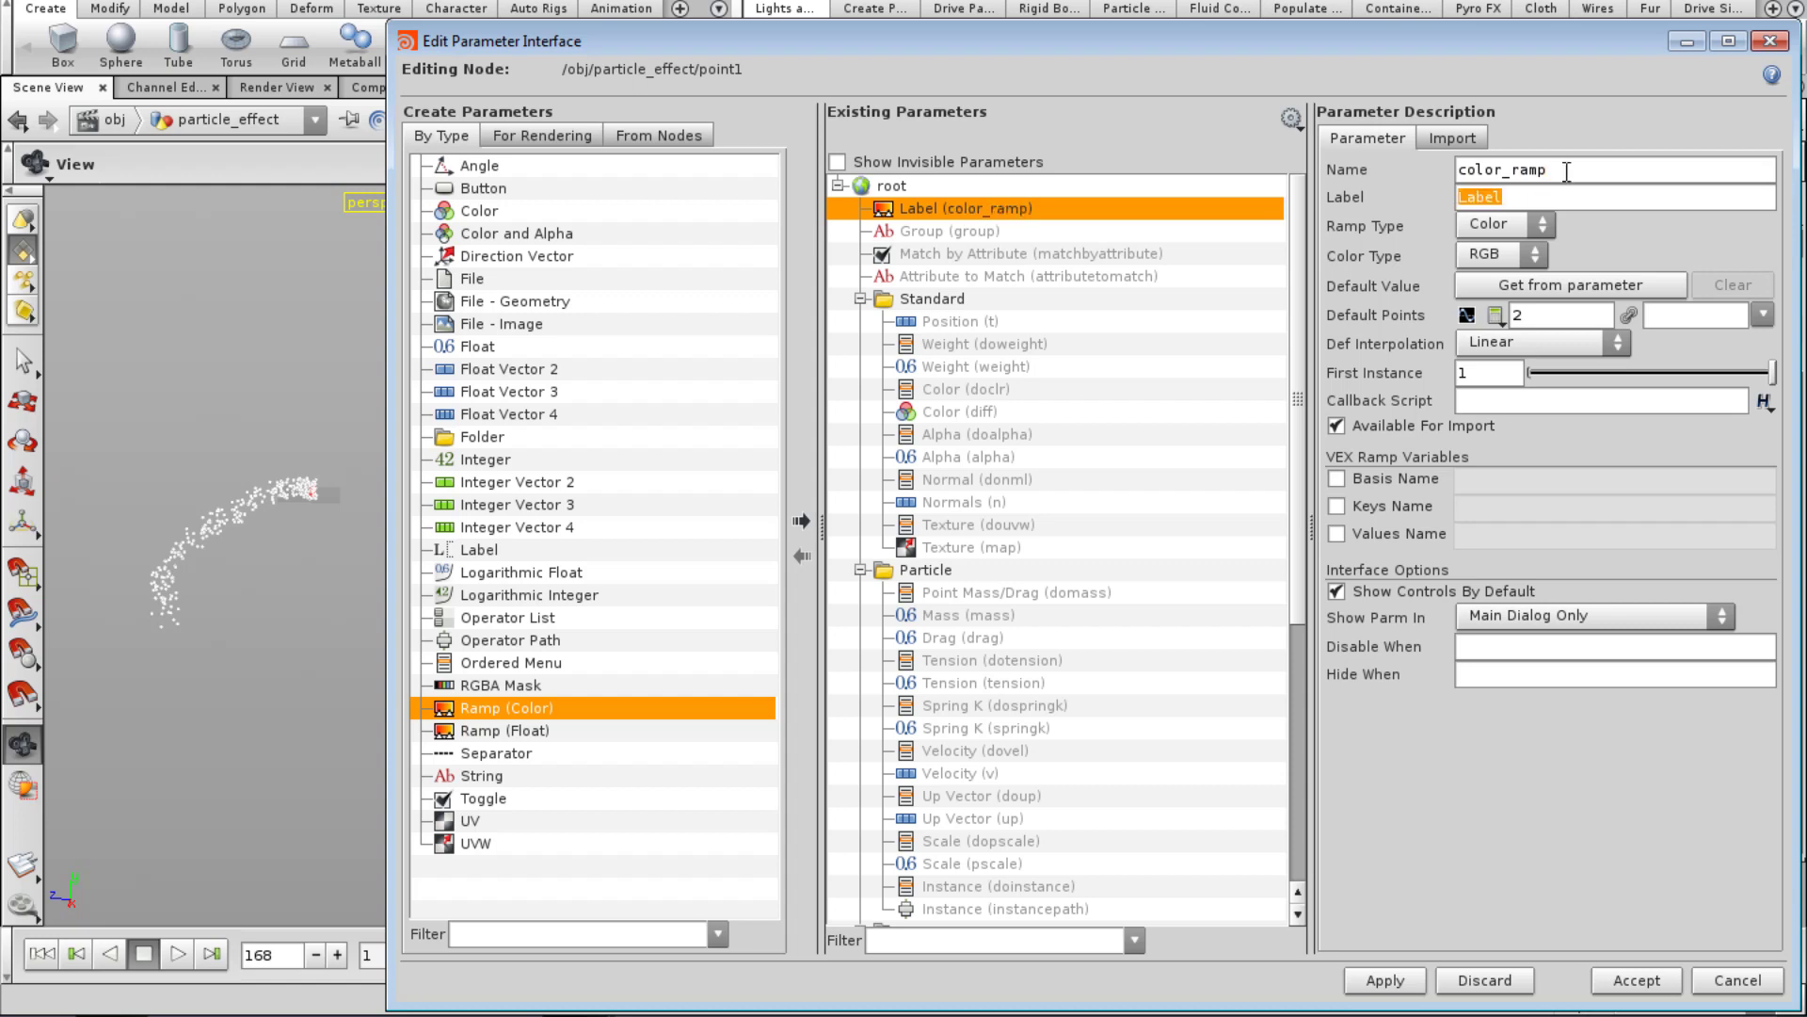
{"action": "type", "text": "Color Ramp"}
{"action": "key", "text": "Return"}
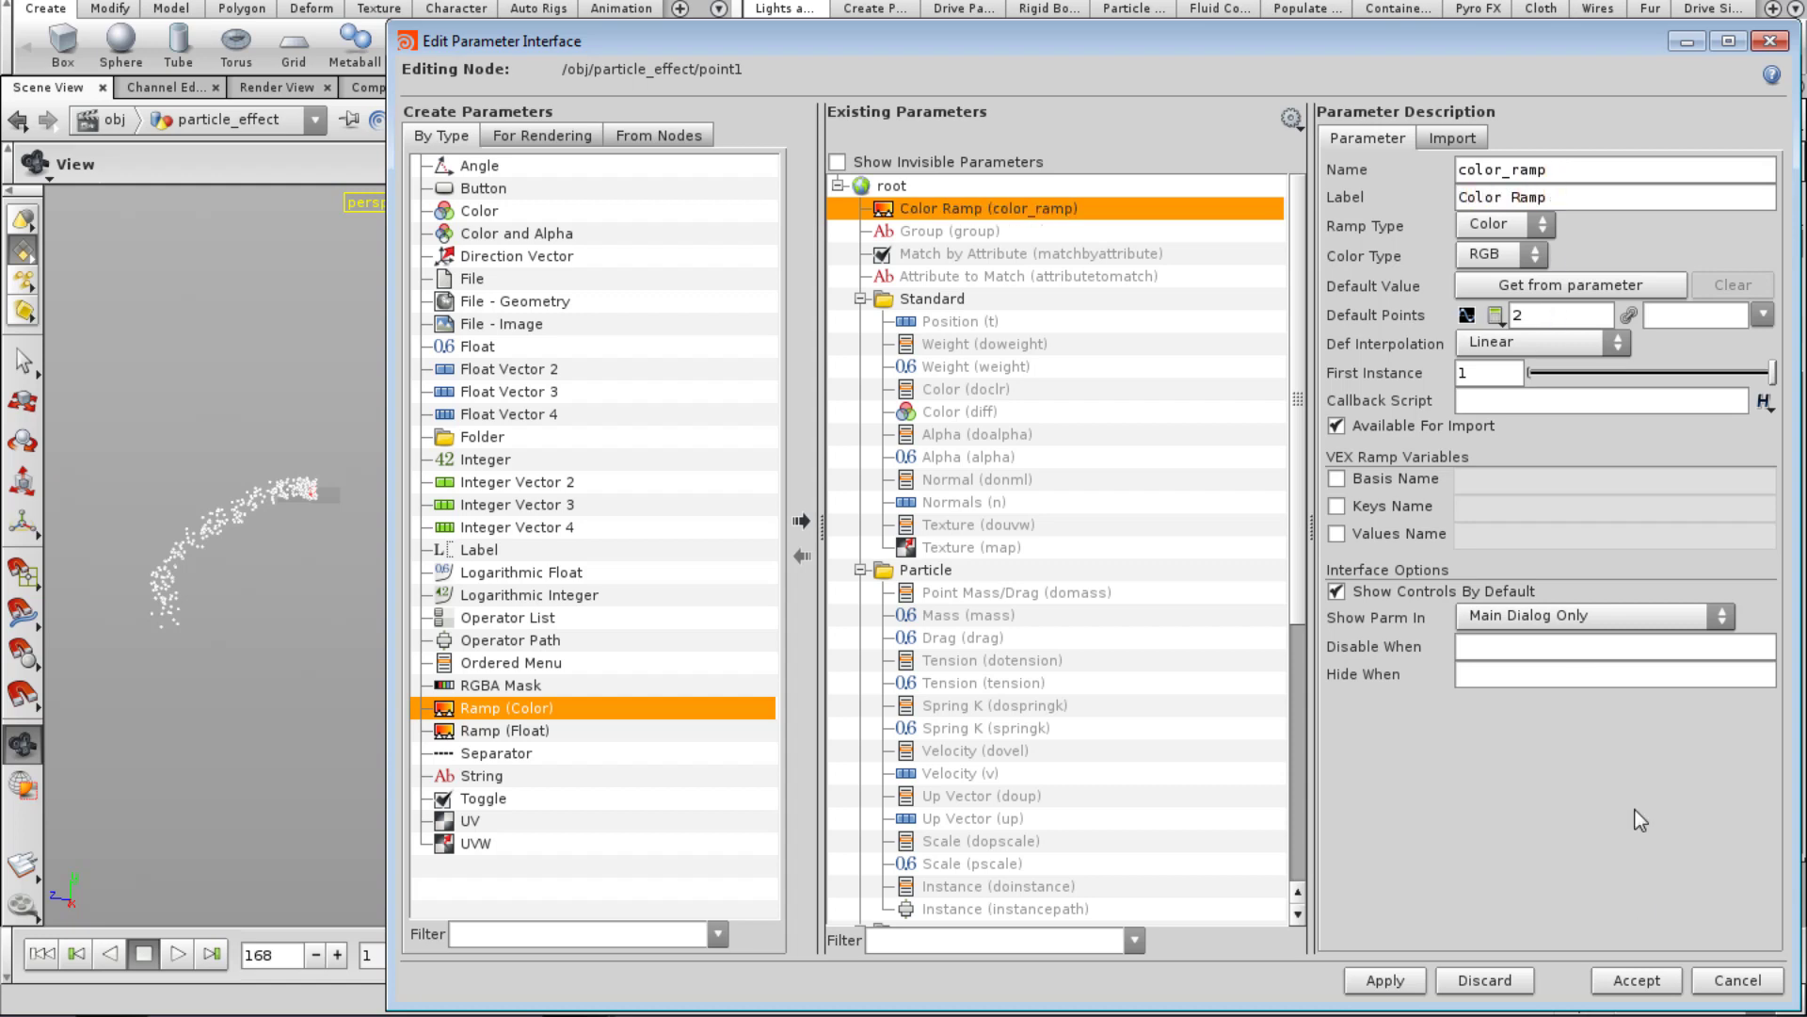
{"action": "left_click", "coordinate": [1618, 984]}
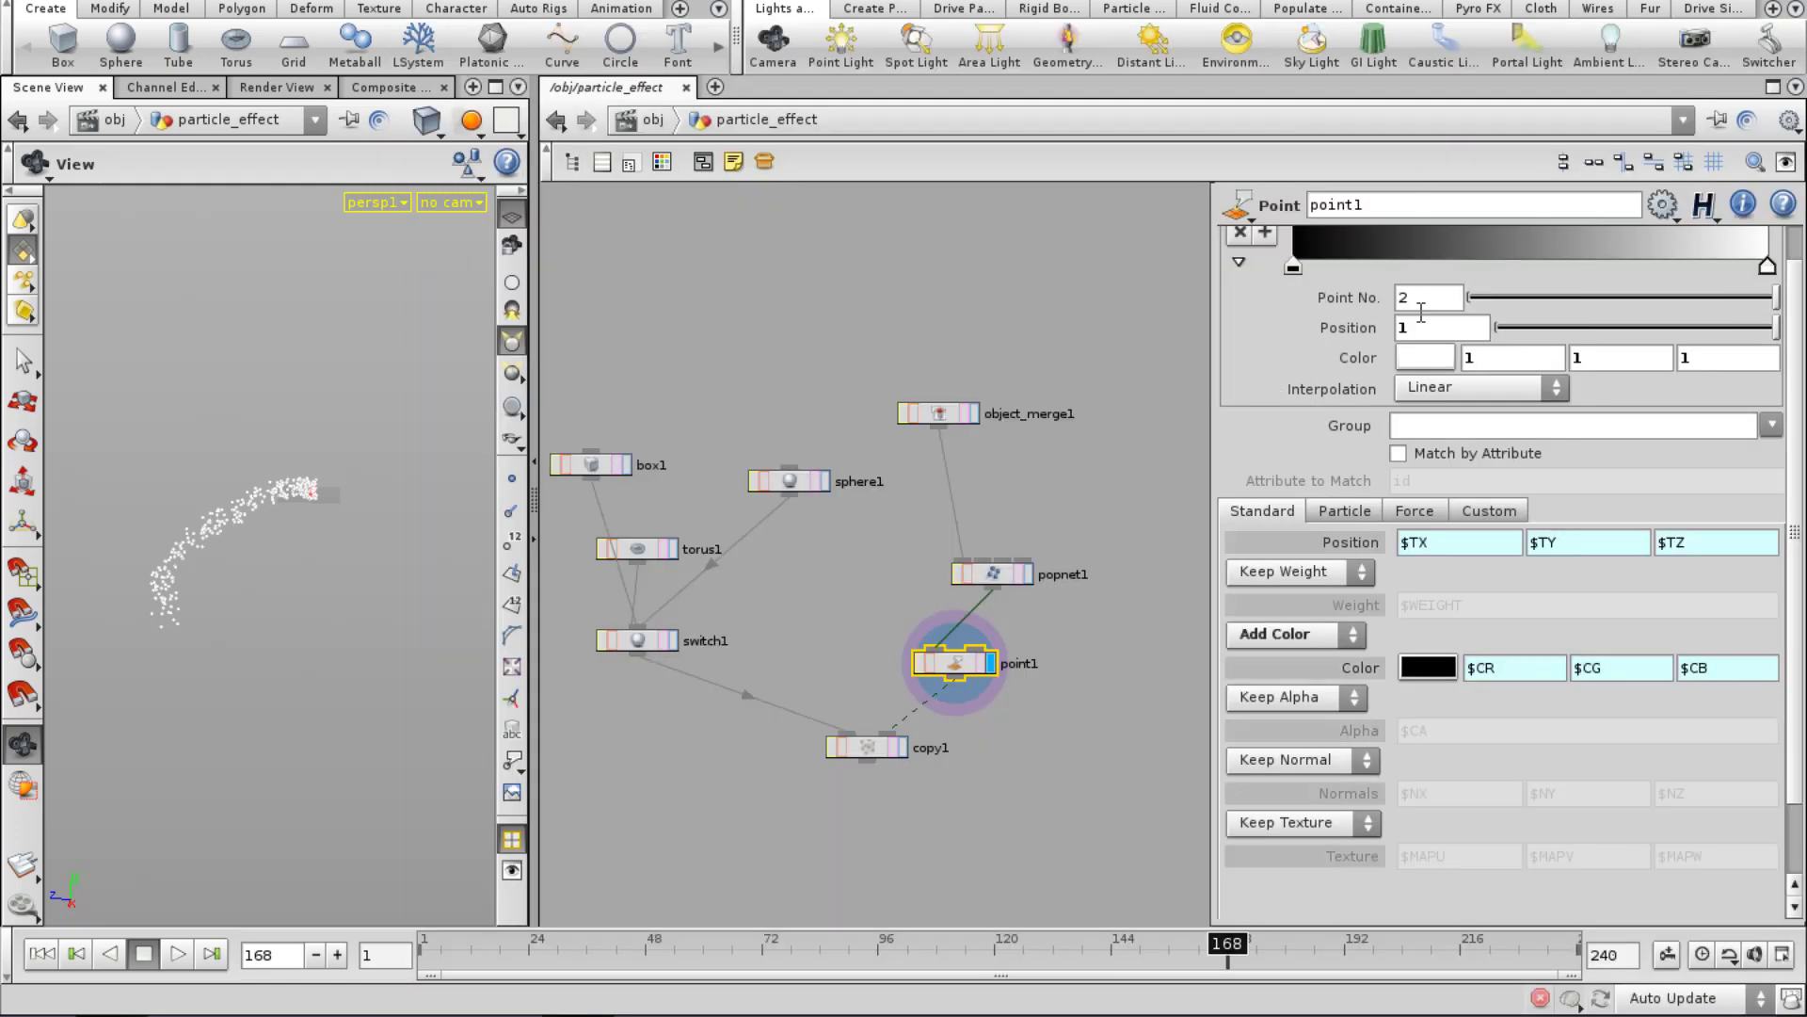
{"action": "scroll", "coordinate": [1796, 386], "scroll_direction": "up", "scroll_amount": 2}
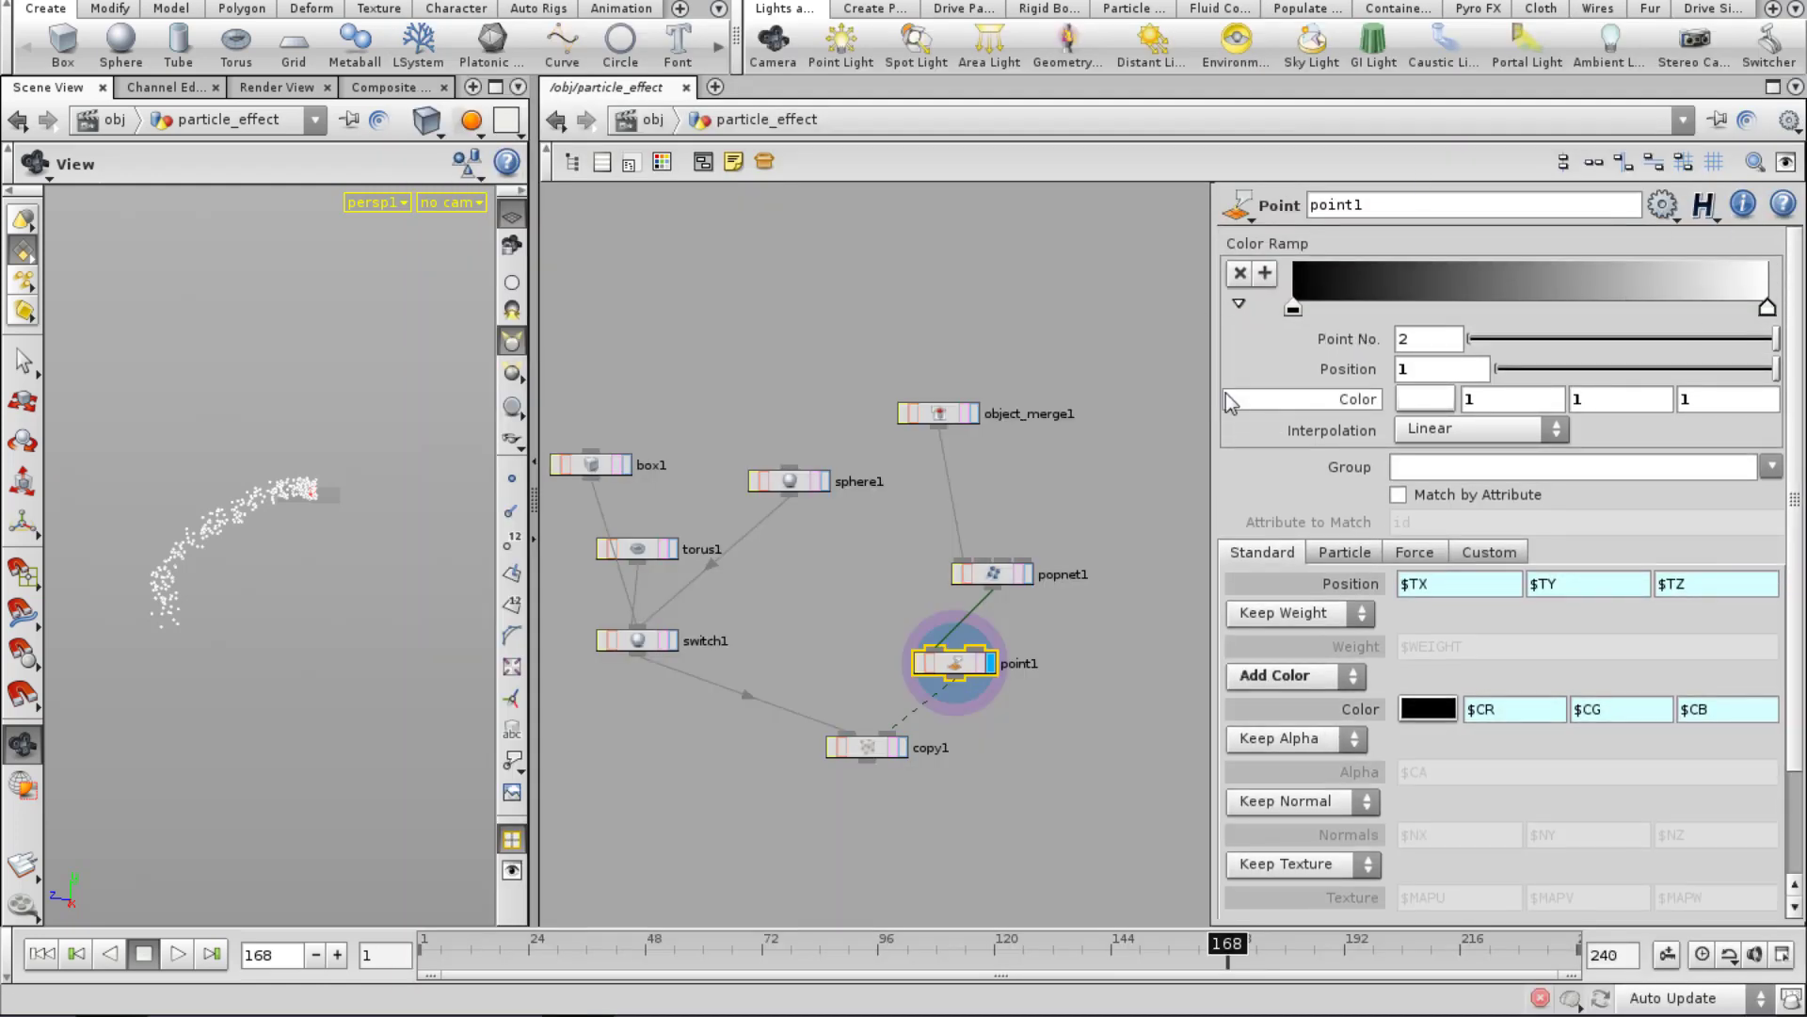
{"action": "left_click", "coordinate": [1644, 281]}
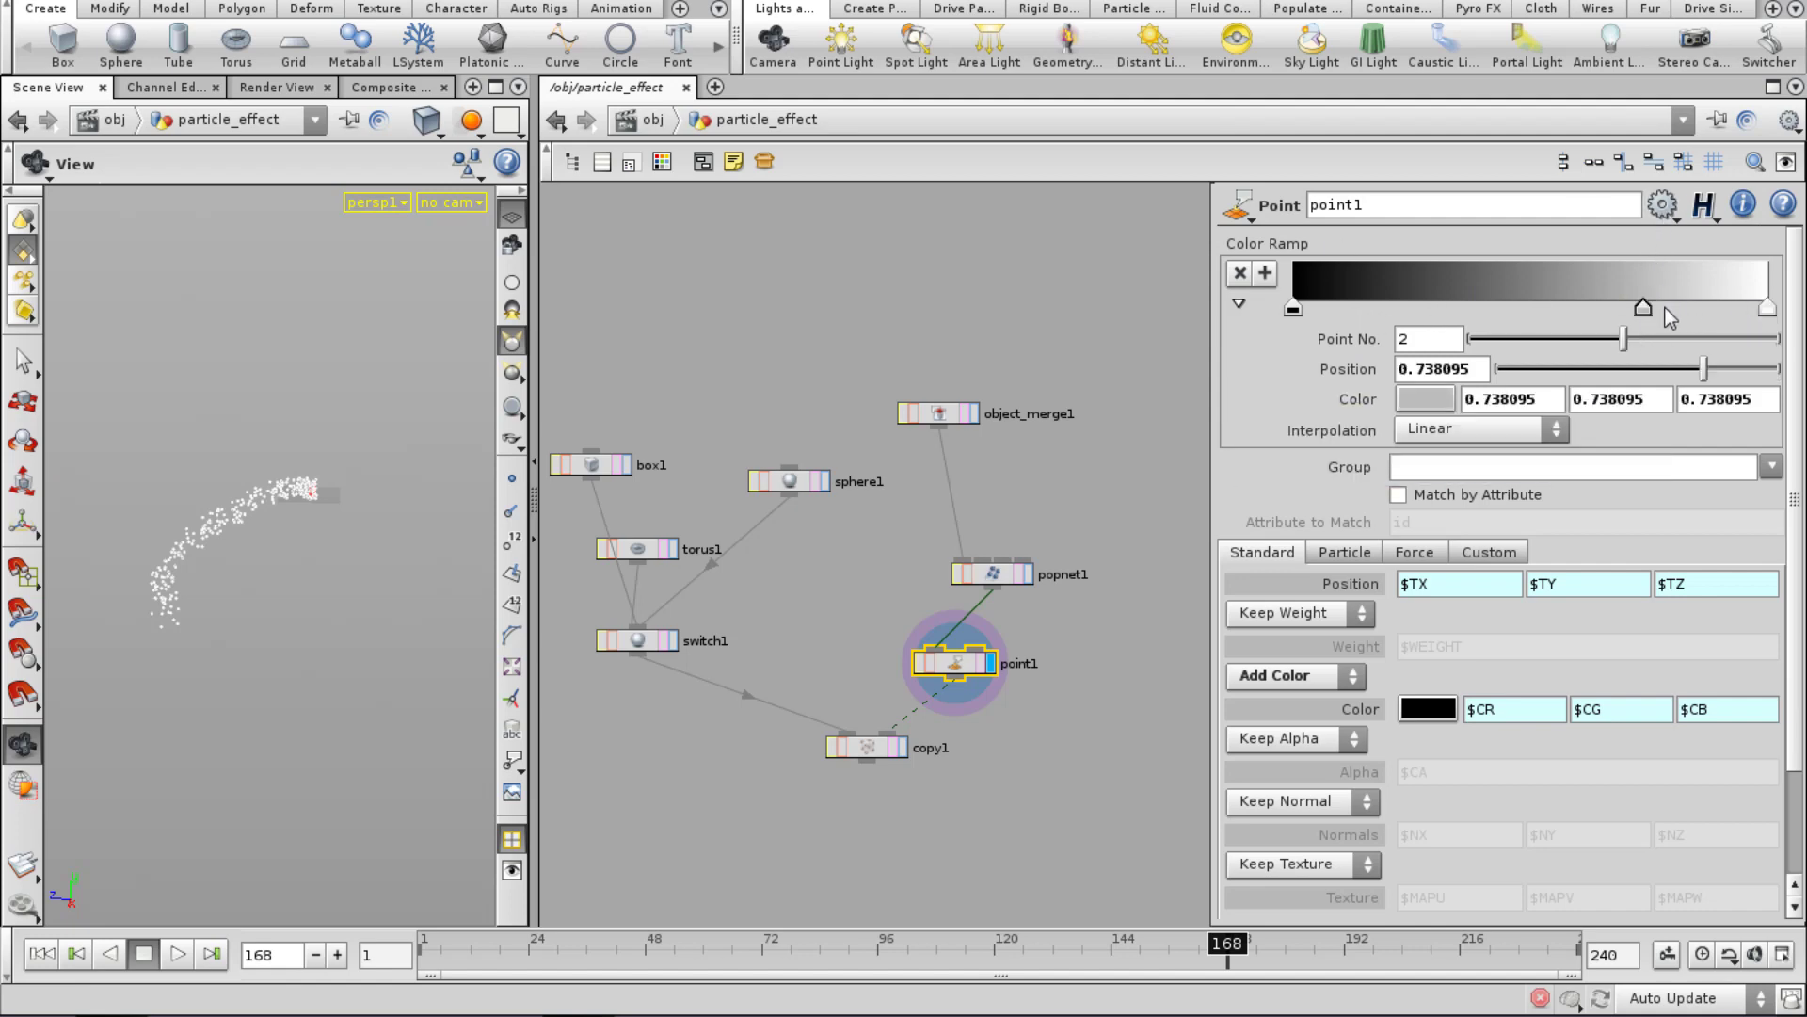
{"action": "left_click_drag", "start_coordinate": [1643, 309], "coordinate": [1580, 329]}
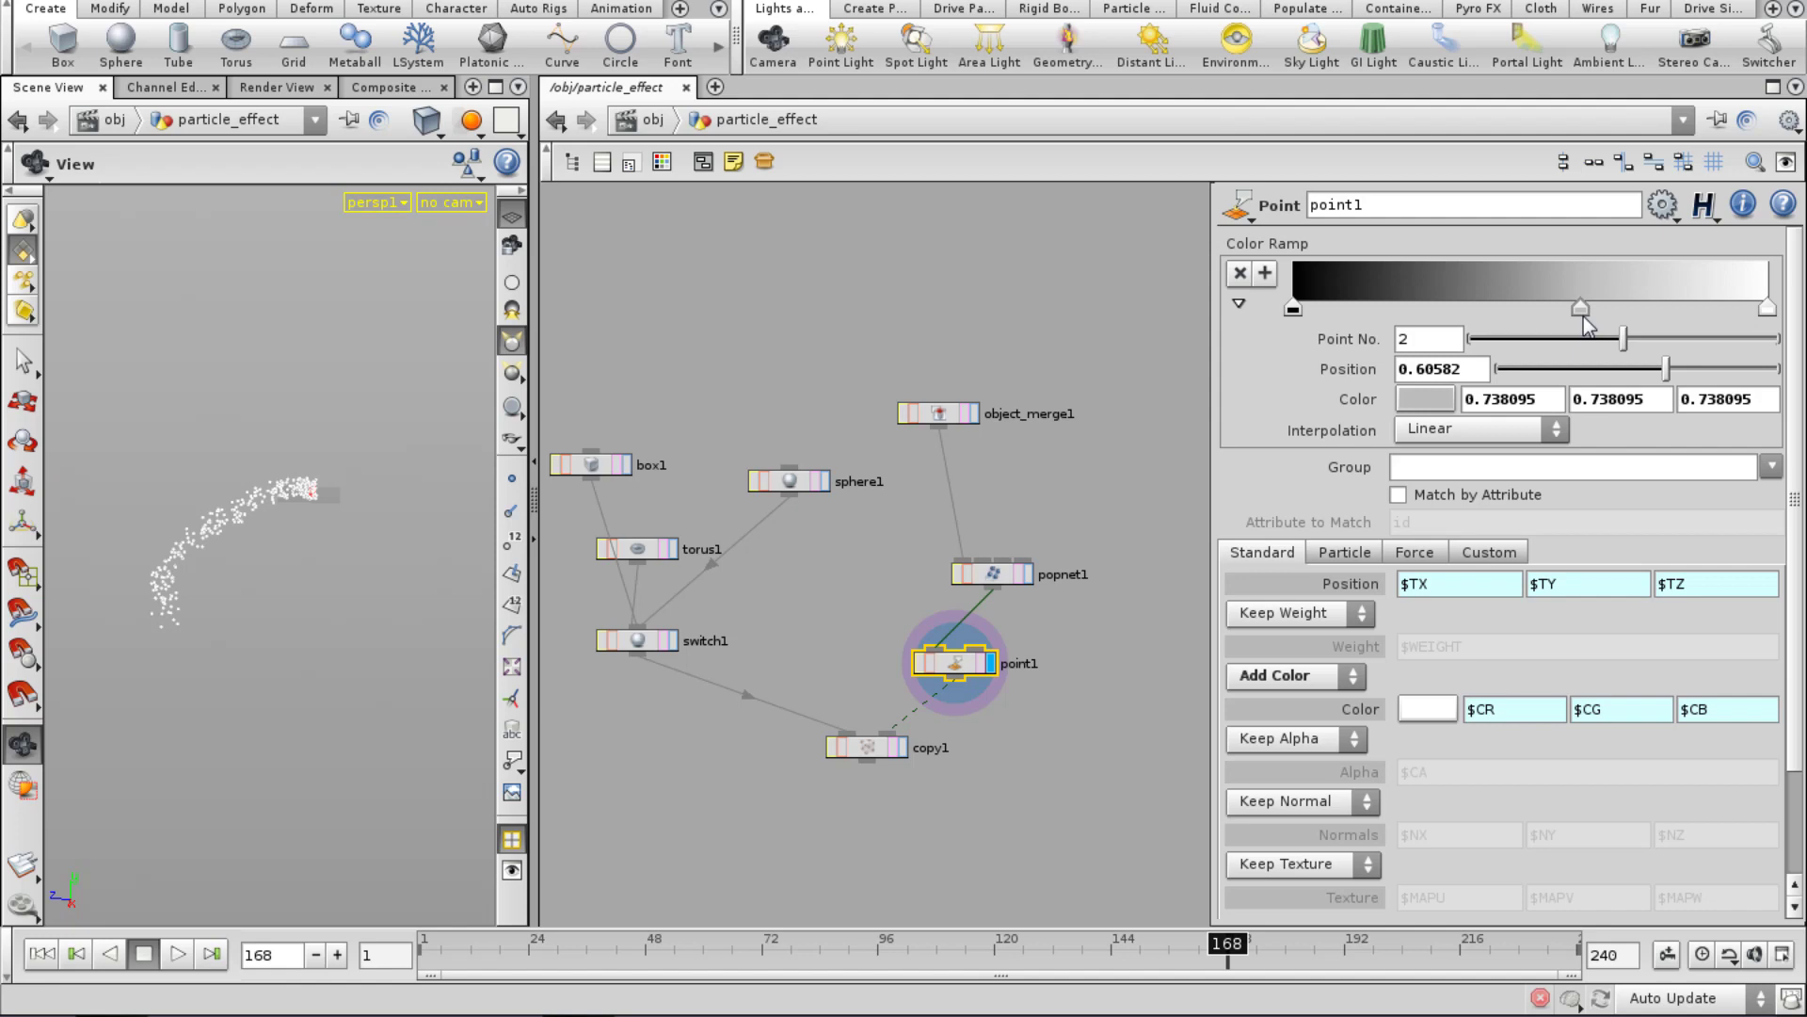
{"action": "key", "text": "Delete"}
Color the ramp's first point green (0, 0.9, 0) and add a red point (0.9, 0, 0) at about position 0.3.
{"action": "double_click", "coordinate": [1293, 308]}
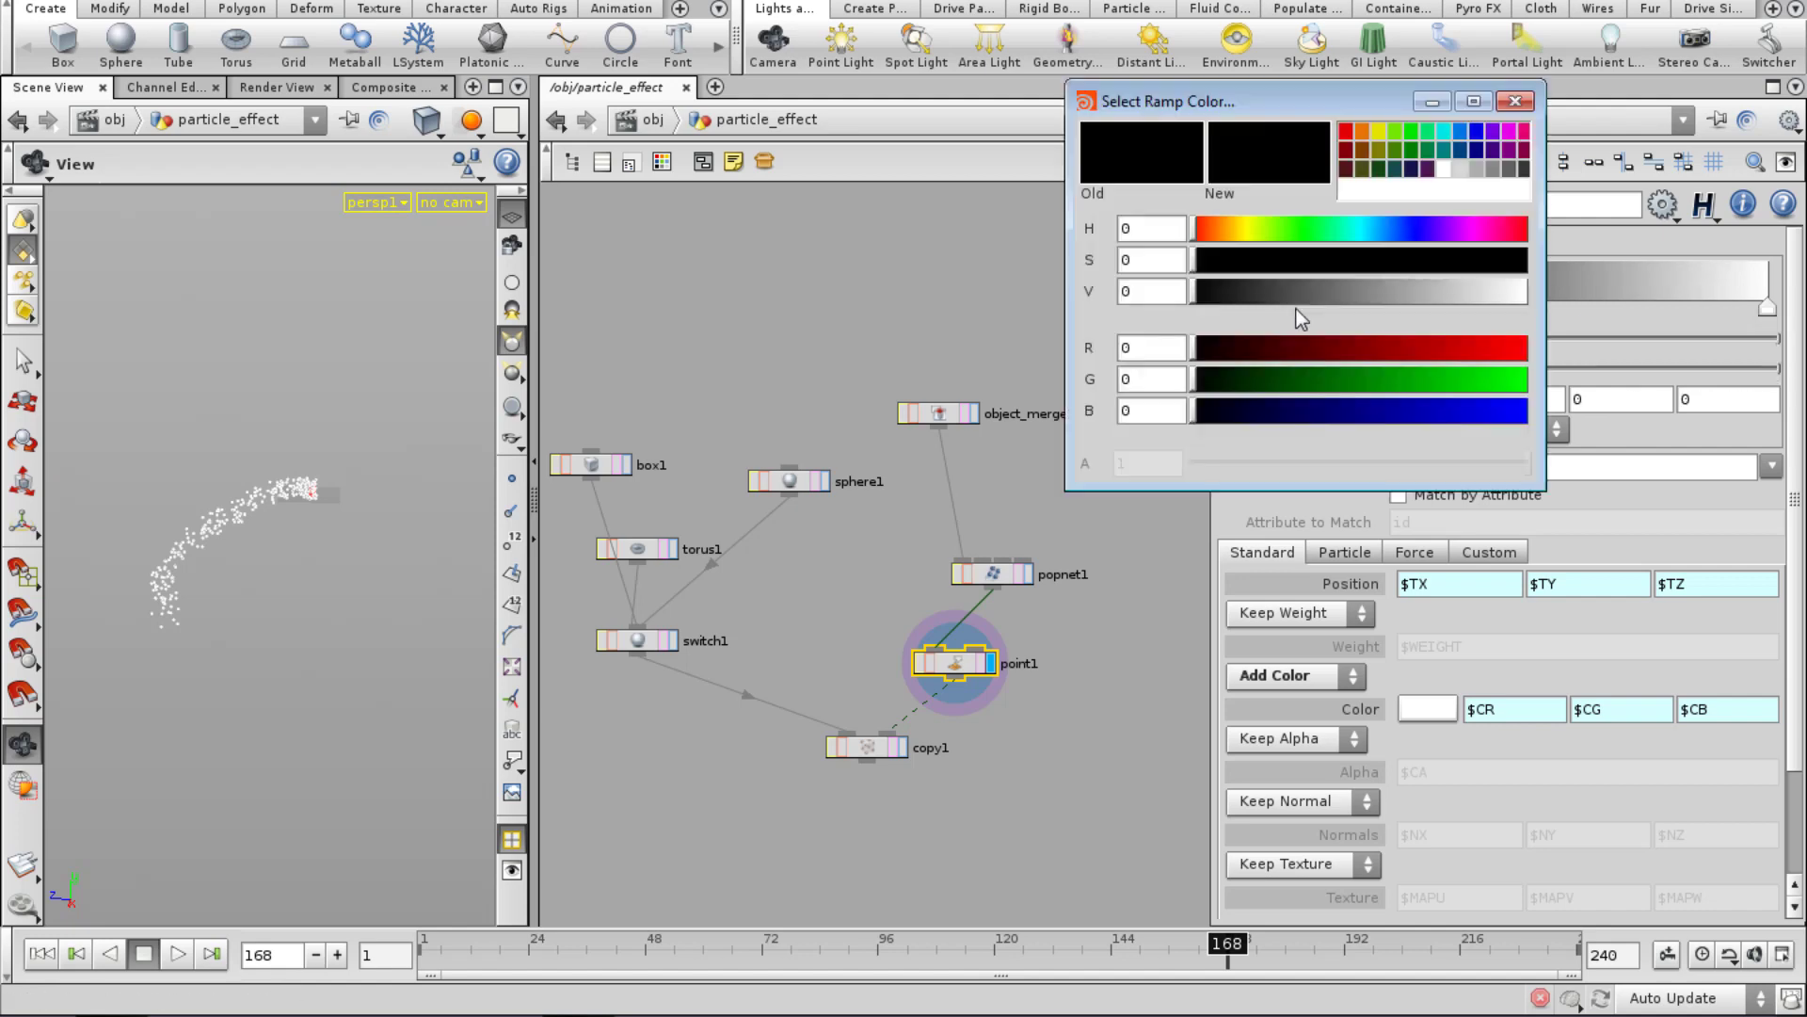
{"action": "left_click", "coordinate": [1410, 131]}
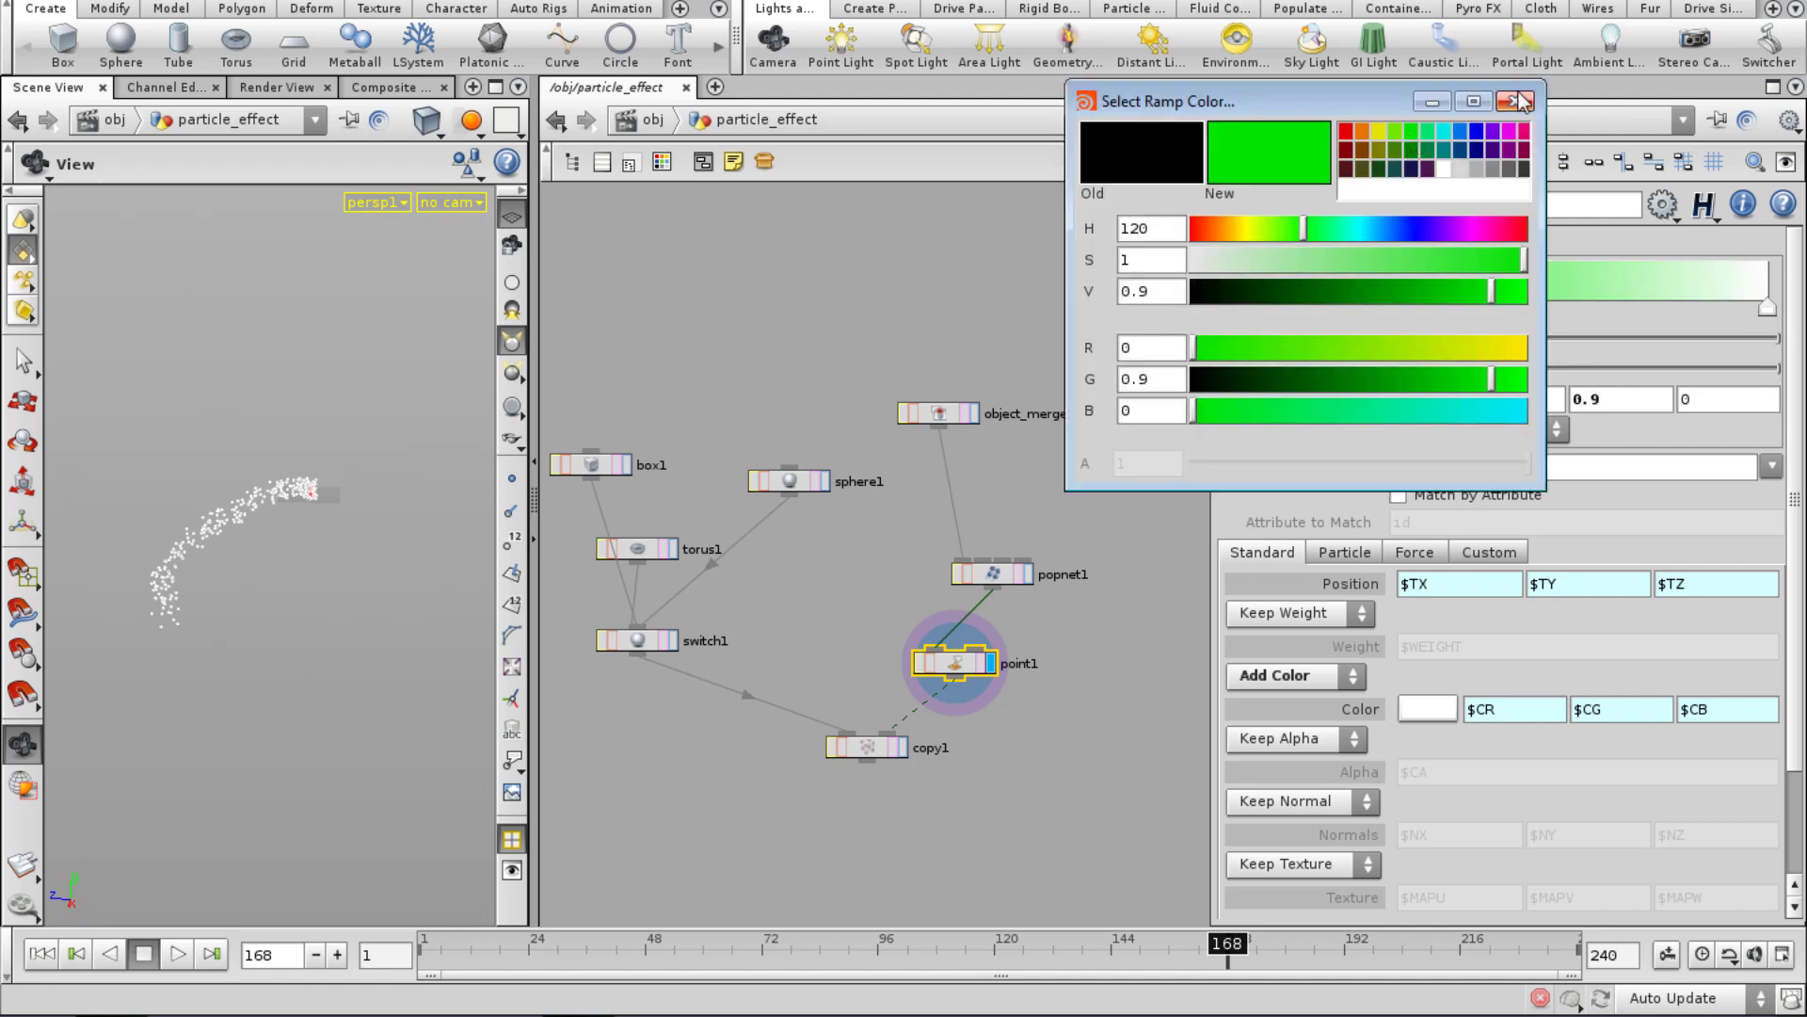
{"action": "left_click", "coordinate": [1516, 101]}
{"action": "left_click", "coordinate": [1432, 307]}
{"action": "double_click", "coordinate": [1431, 307]}
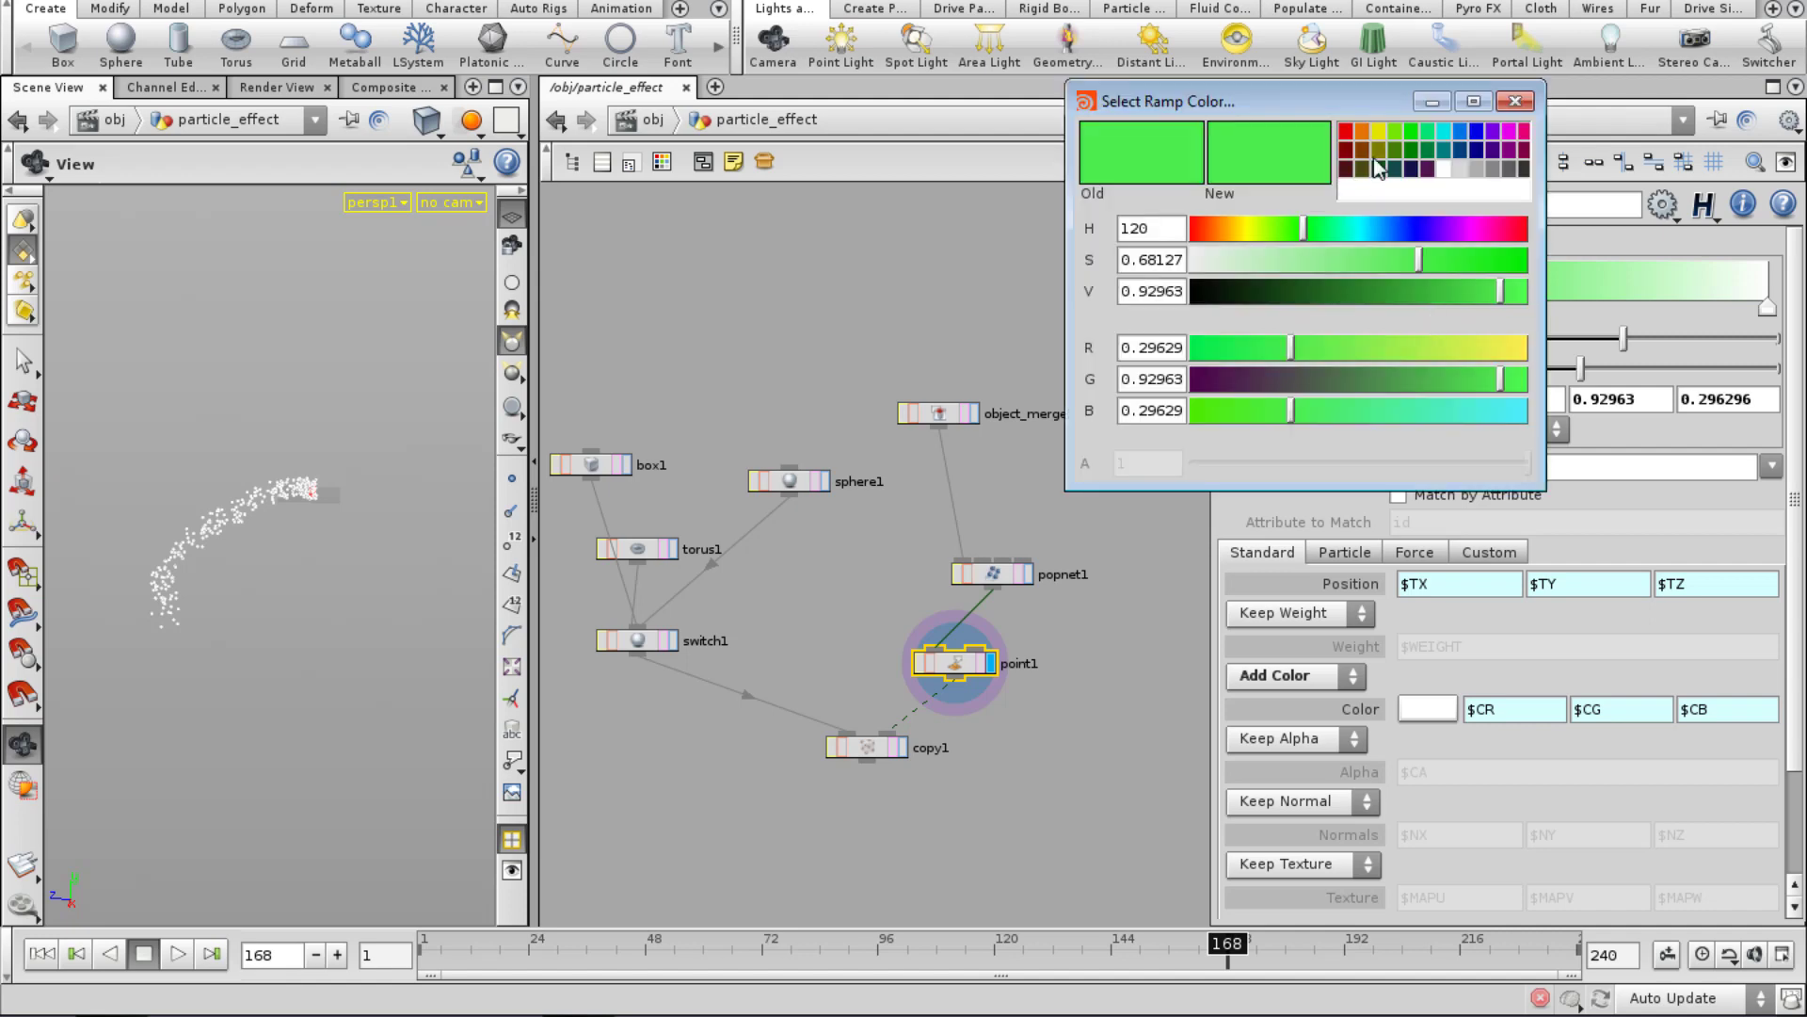
{"action": "left_click", "coordinate": [1347, 133]}
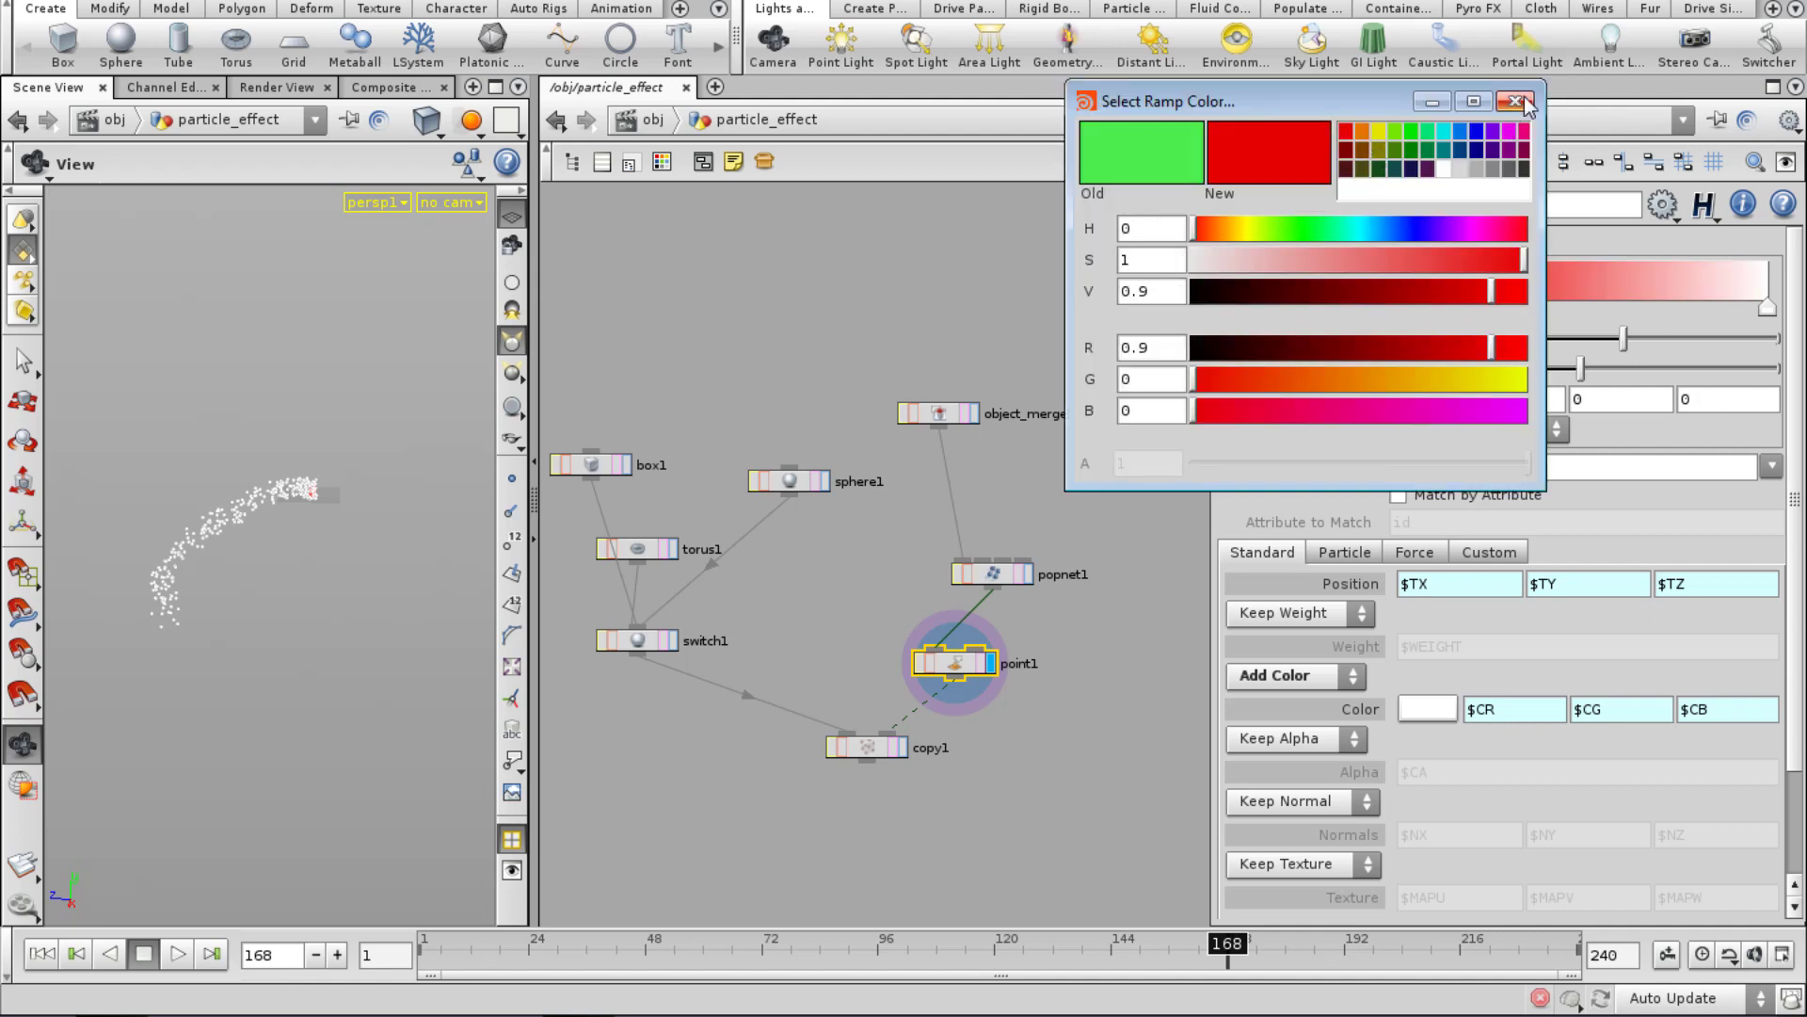
{"action": "left_click", "coordinate": [1516, 101]}
Add a purple point (0.45, 0, 0.9) to the color ramp at about position 0.606.
{"action": "left_click", "coordinate": [1582, 306]}
{"action": "double_click", "coordinate": [1582, 311]}
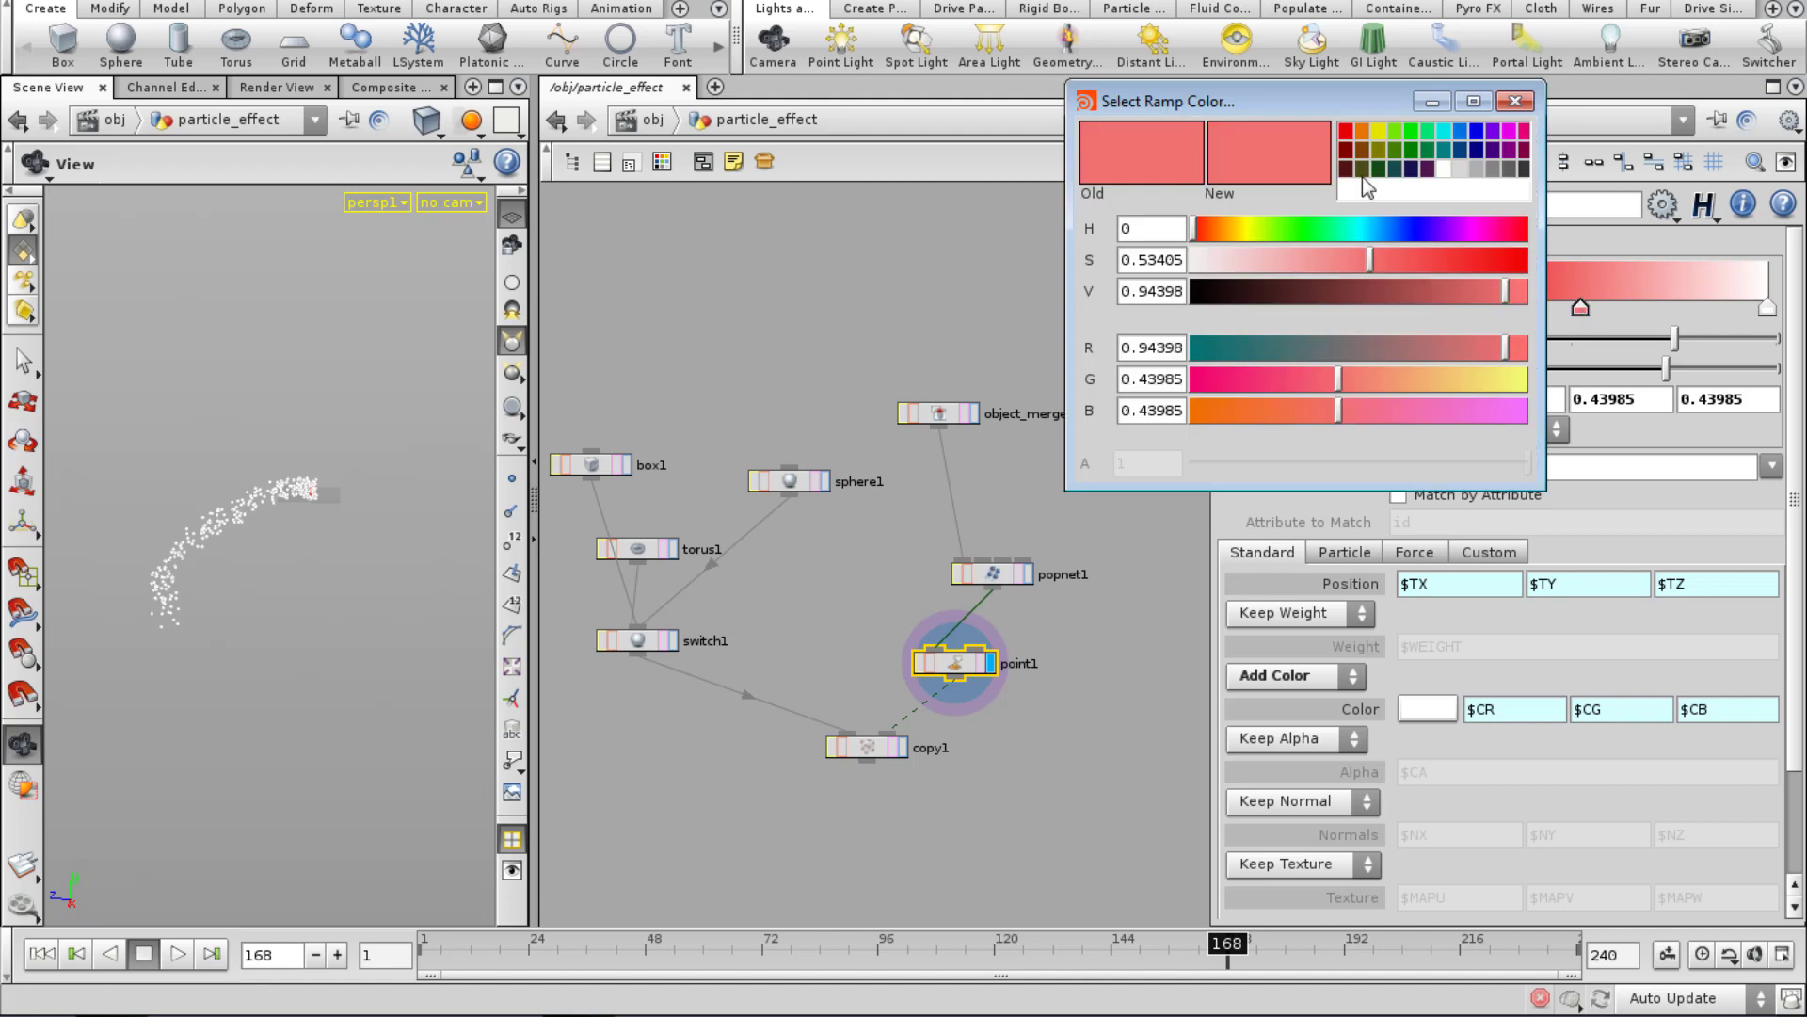
{"action": "left_click", "coordinate": [1493, 132]}
{"action": "left_click", "coordinate": [1515, 100]}
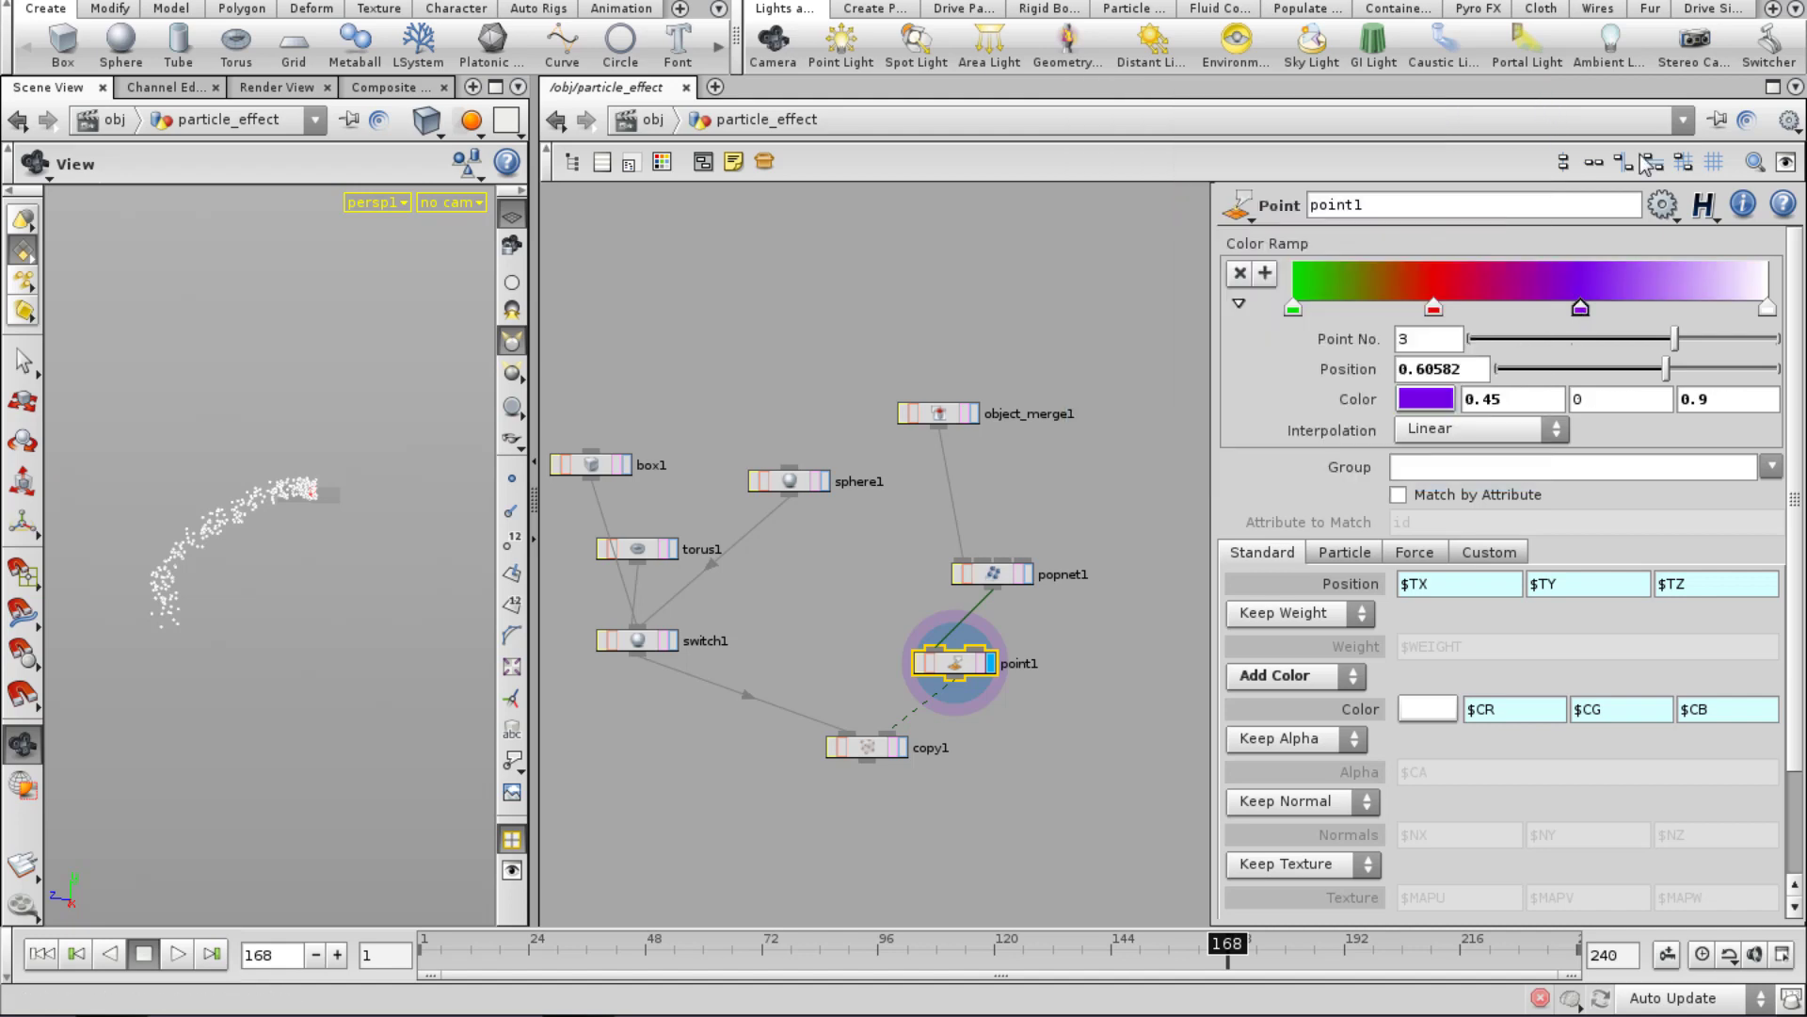
Color the ramp's end point black and resize point1's parameter area to be wider and shorter.
{"action": "double_click", "coordinate": [1768, 309]}
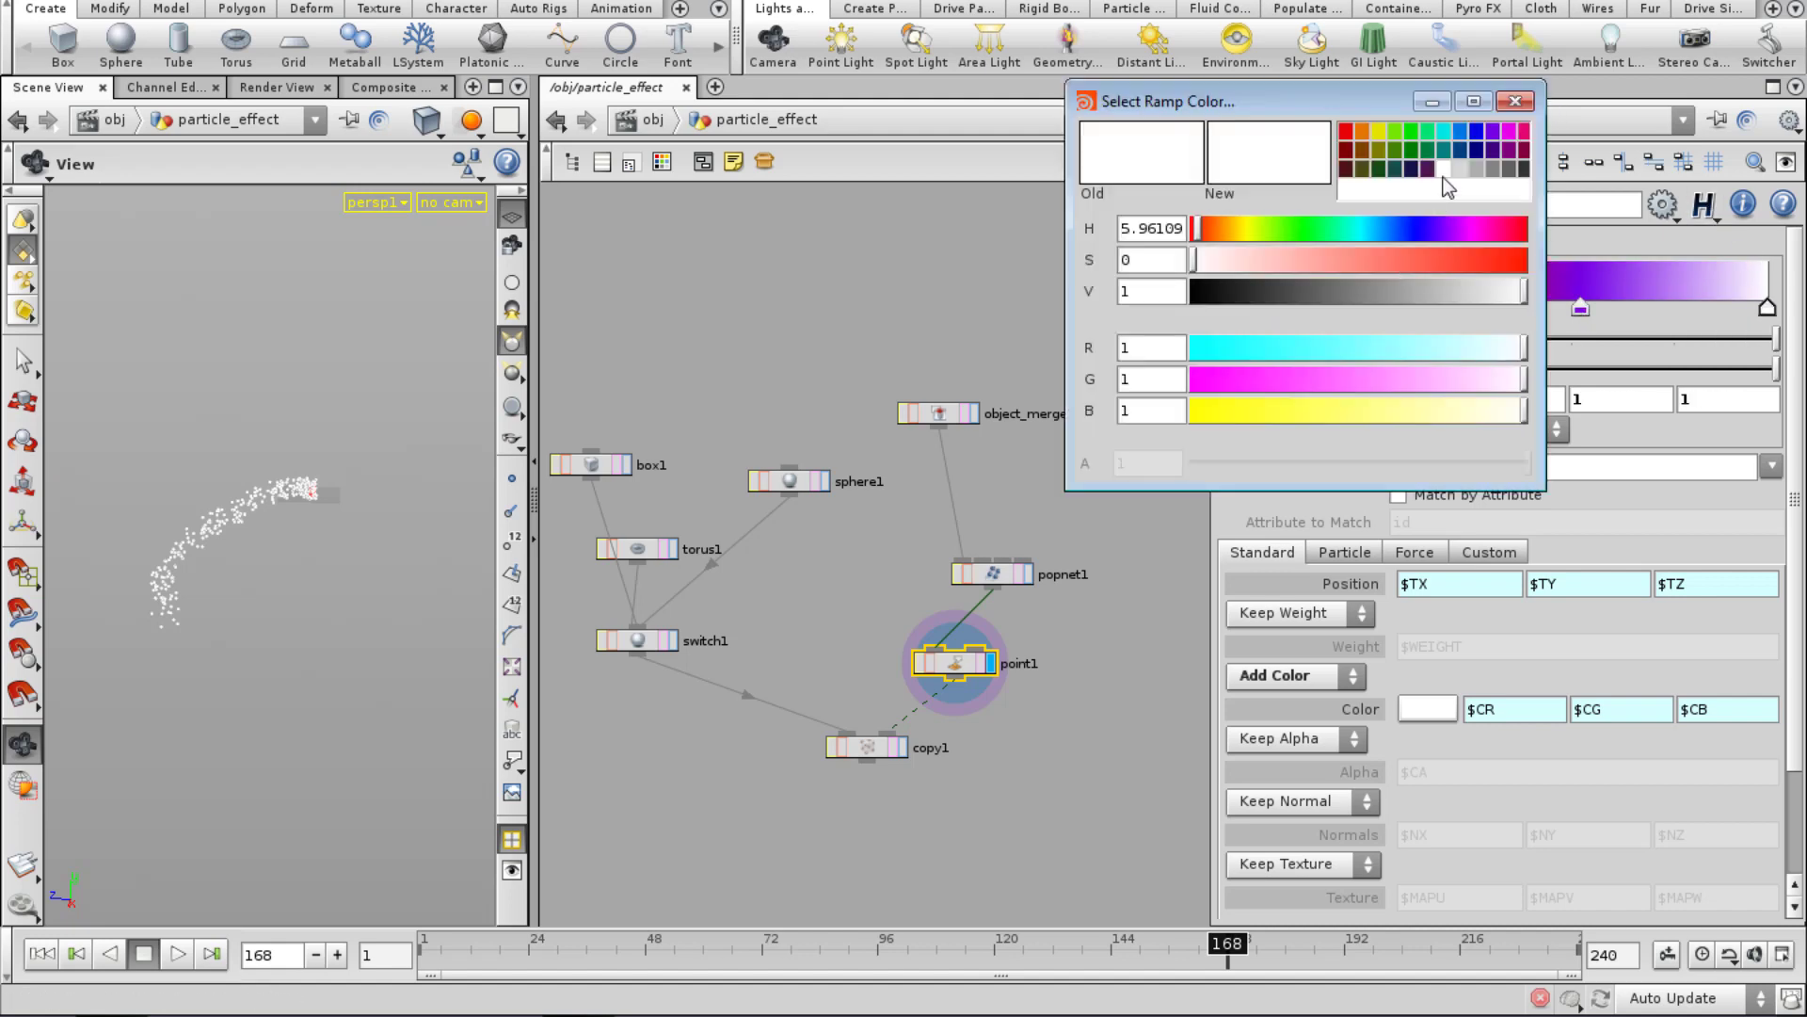
{"action": "left_click", "coordinate": [1525, 168]}
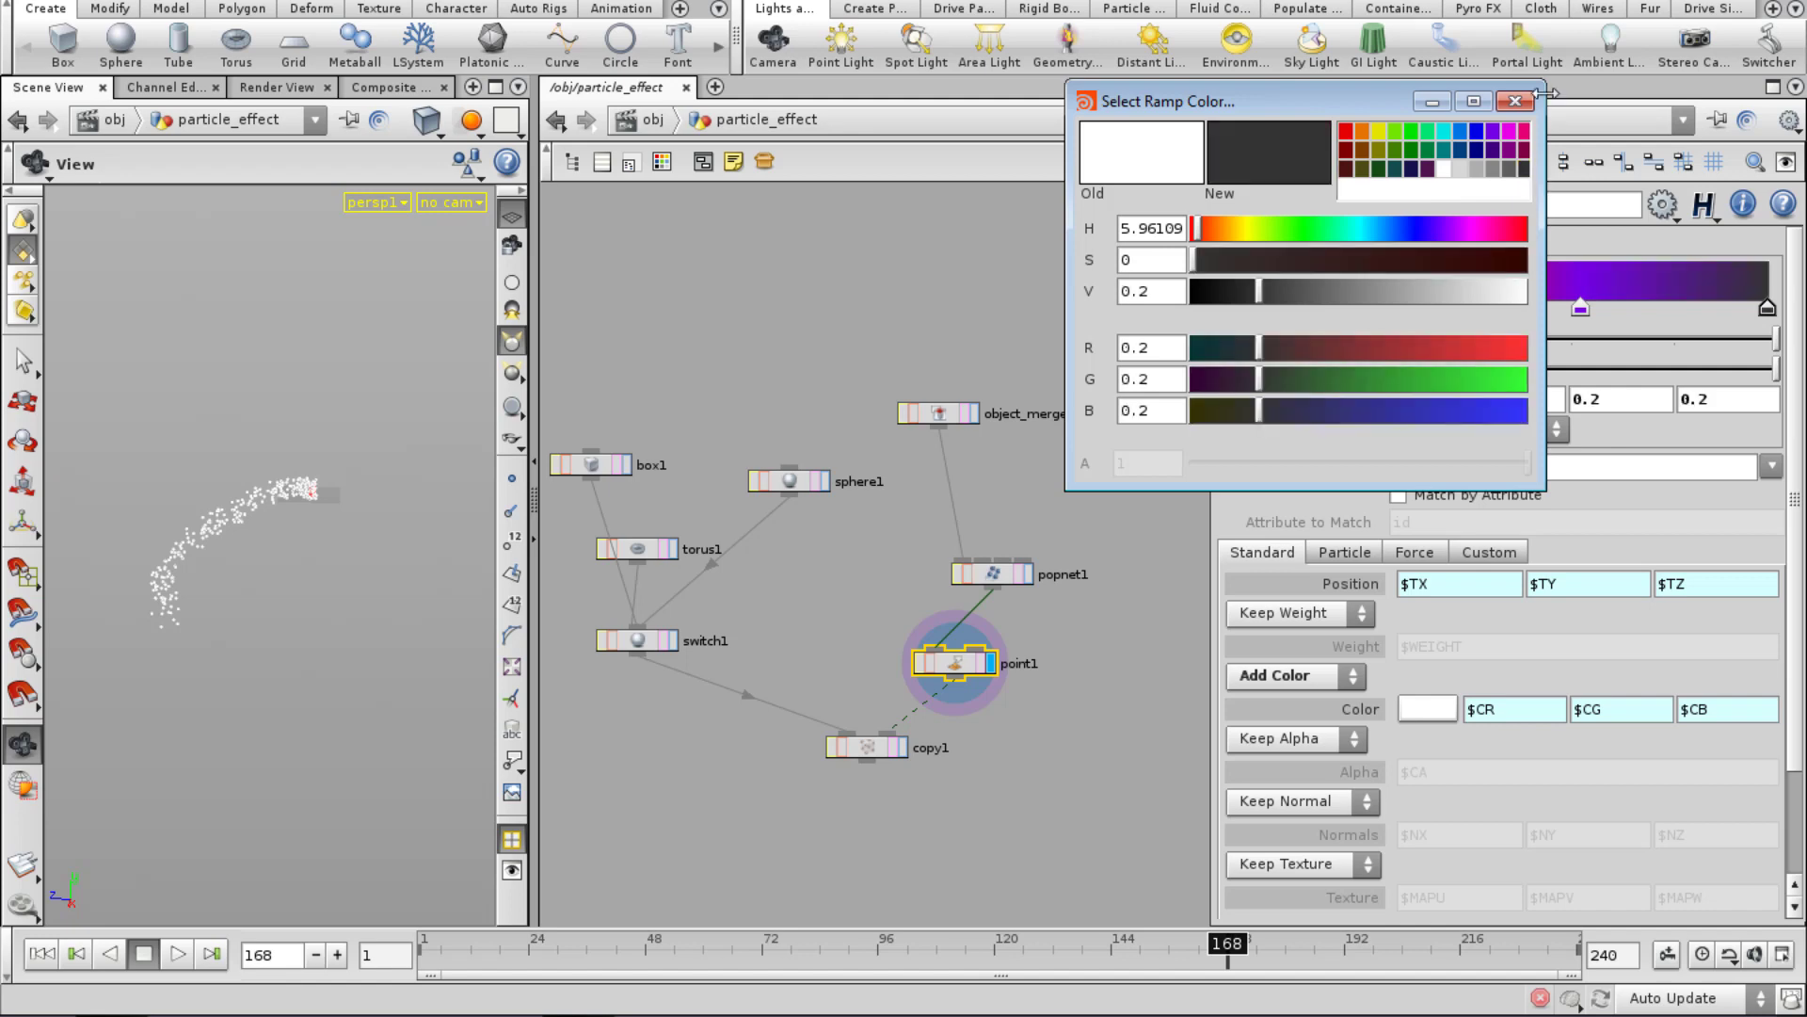
{"action": "left_click_drag", "start_coordinate": [1258, 291], "coordinate": [1098, 286]}
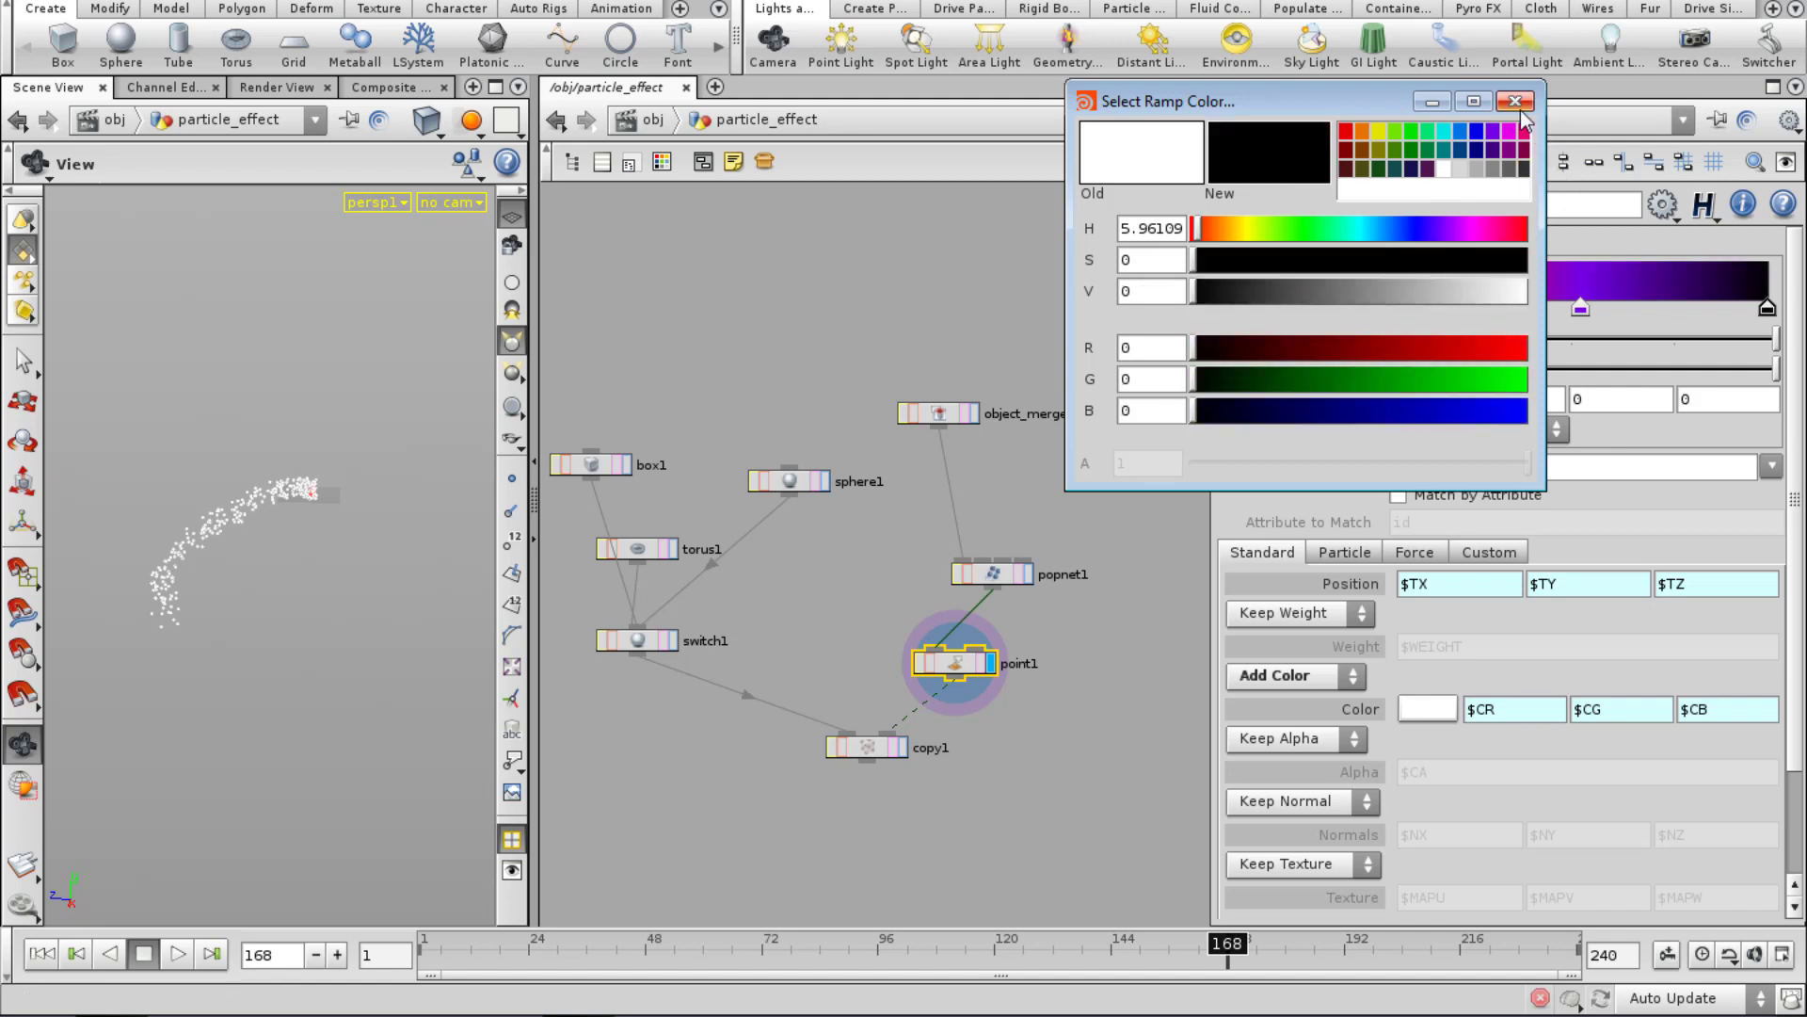
{"action": "left_click", "coordinate": [1516, 101]}
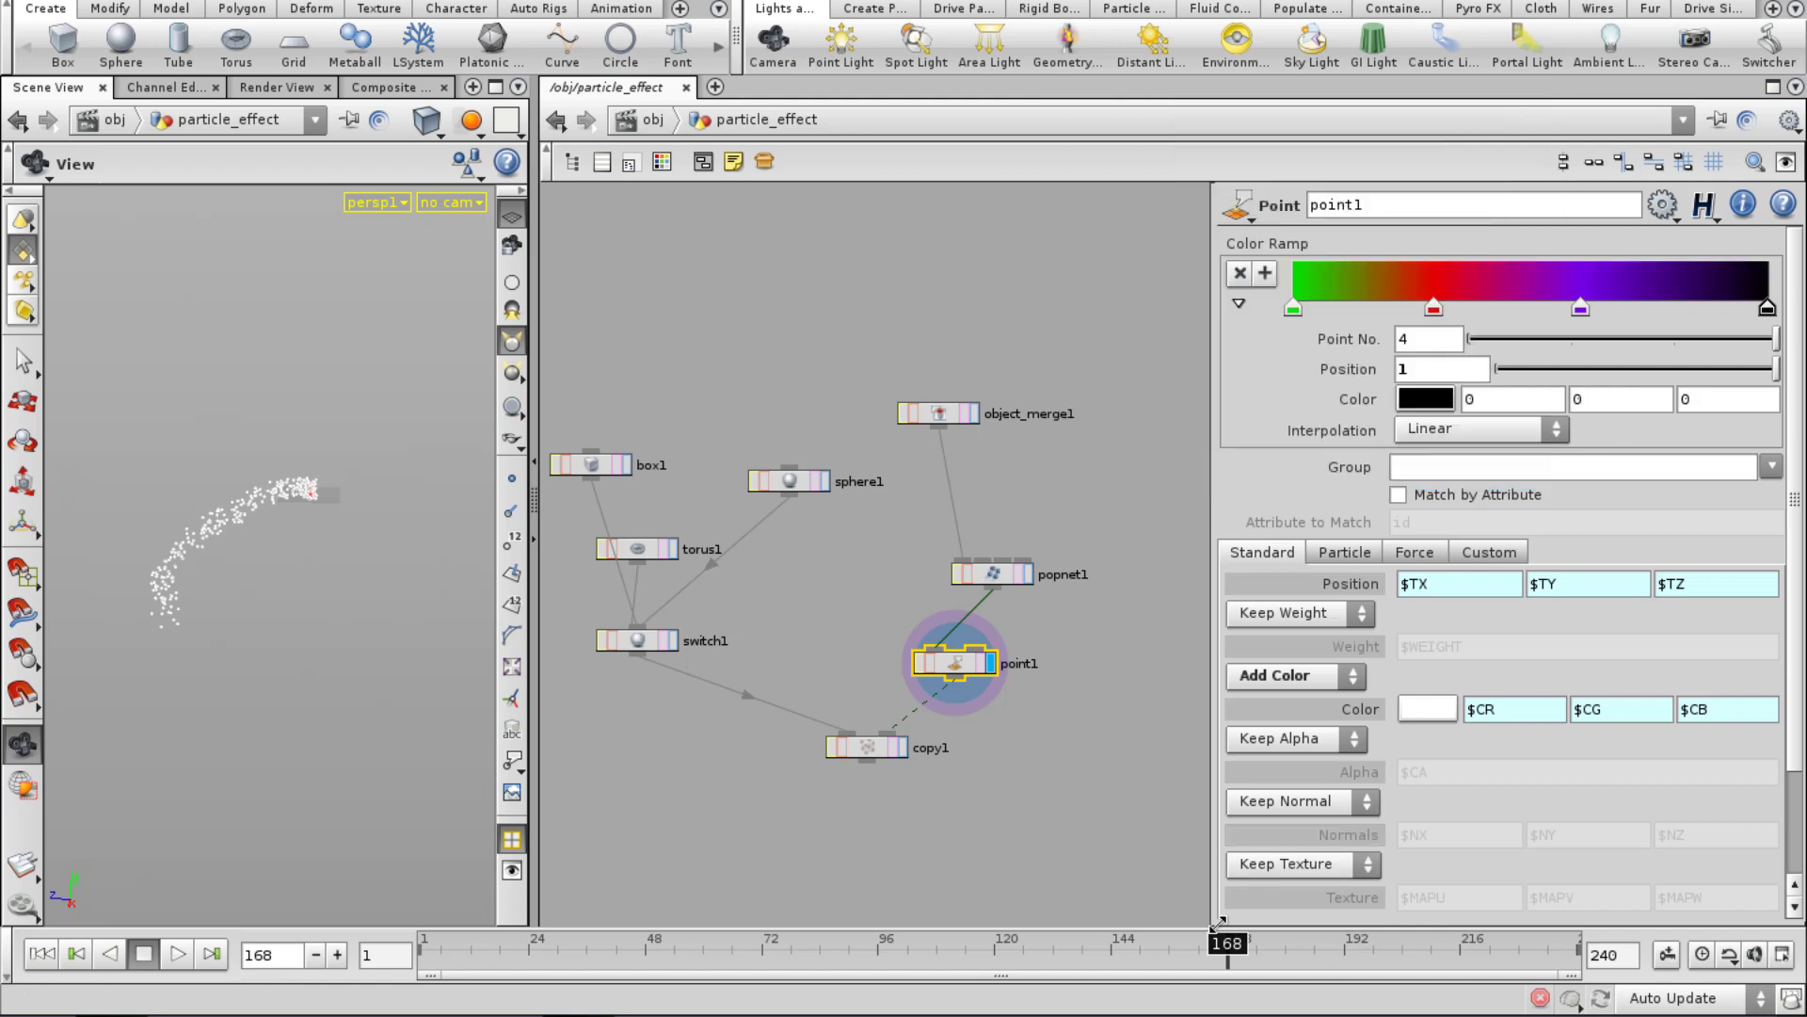
{"action": "left_click_drag", "start_coordinate": [1214, 929], "coordinate": [1145, 852]}
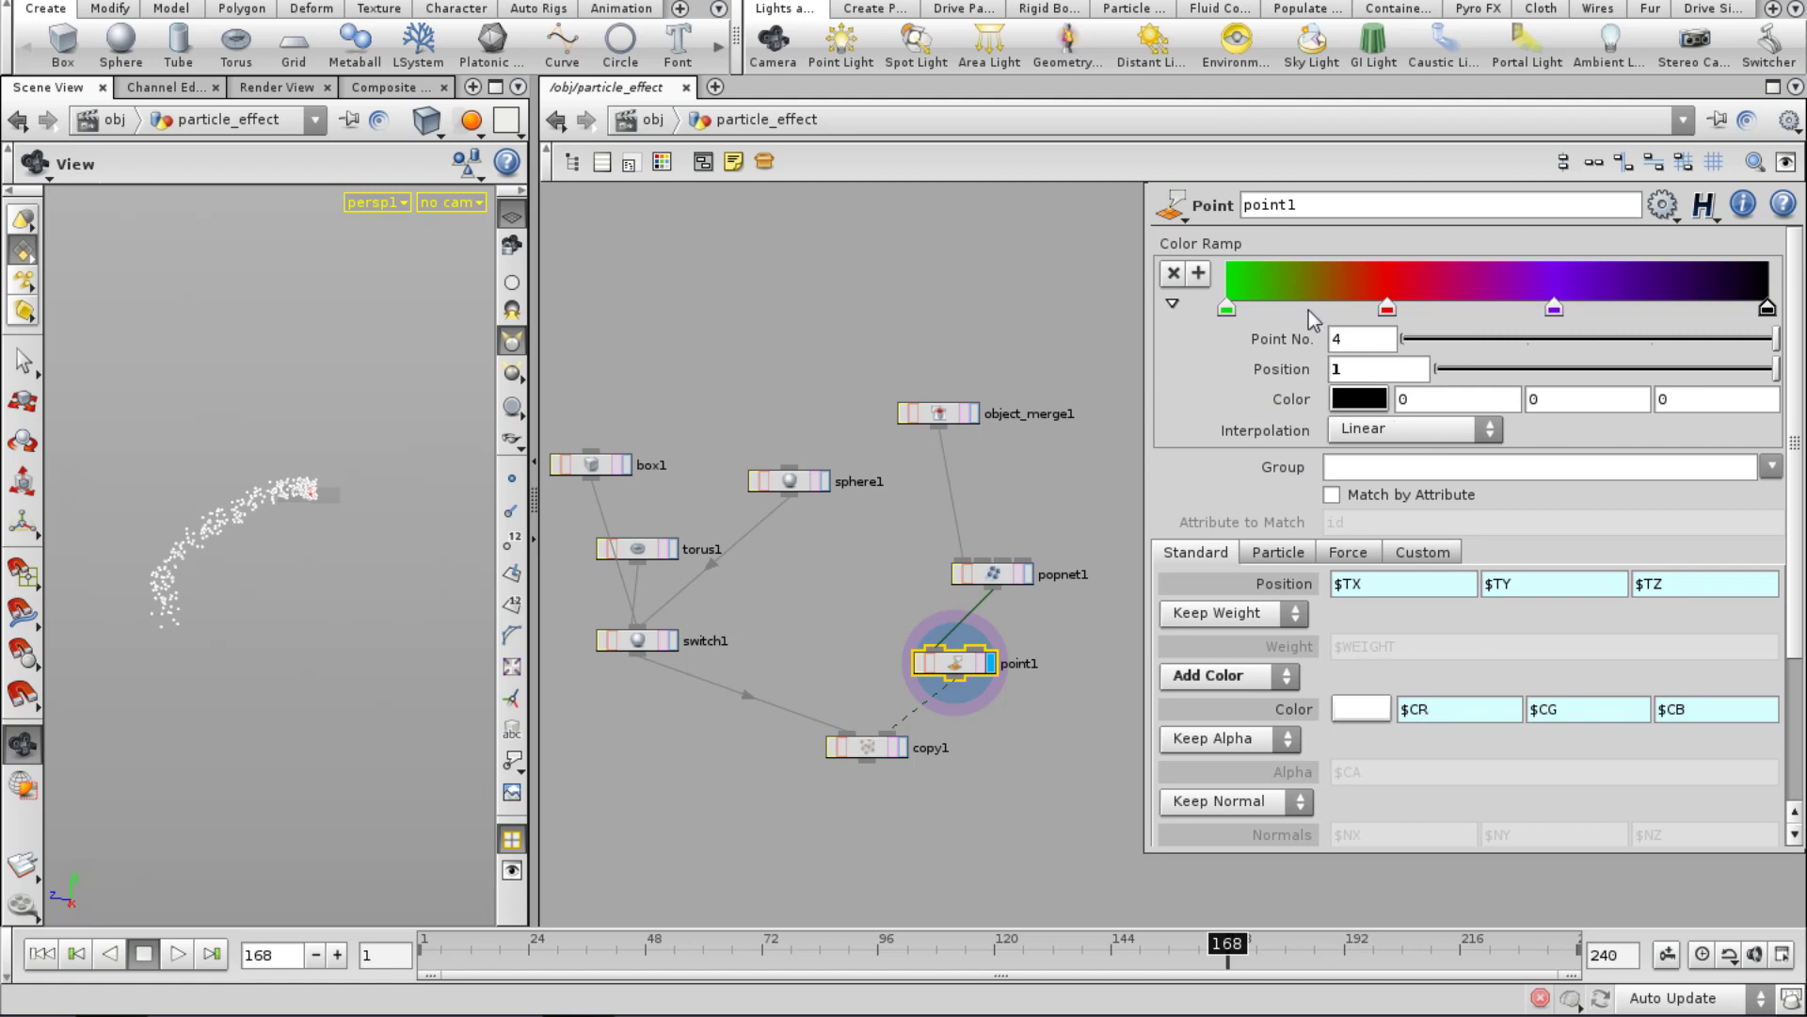
Copy the Color Ramp parameter, paste it as a relative reference into Color's red component, and inspect the expression.
{"action": "right_click", "coordinate": [1195, 254]}
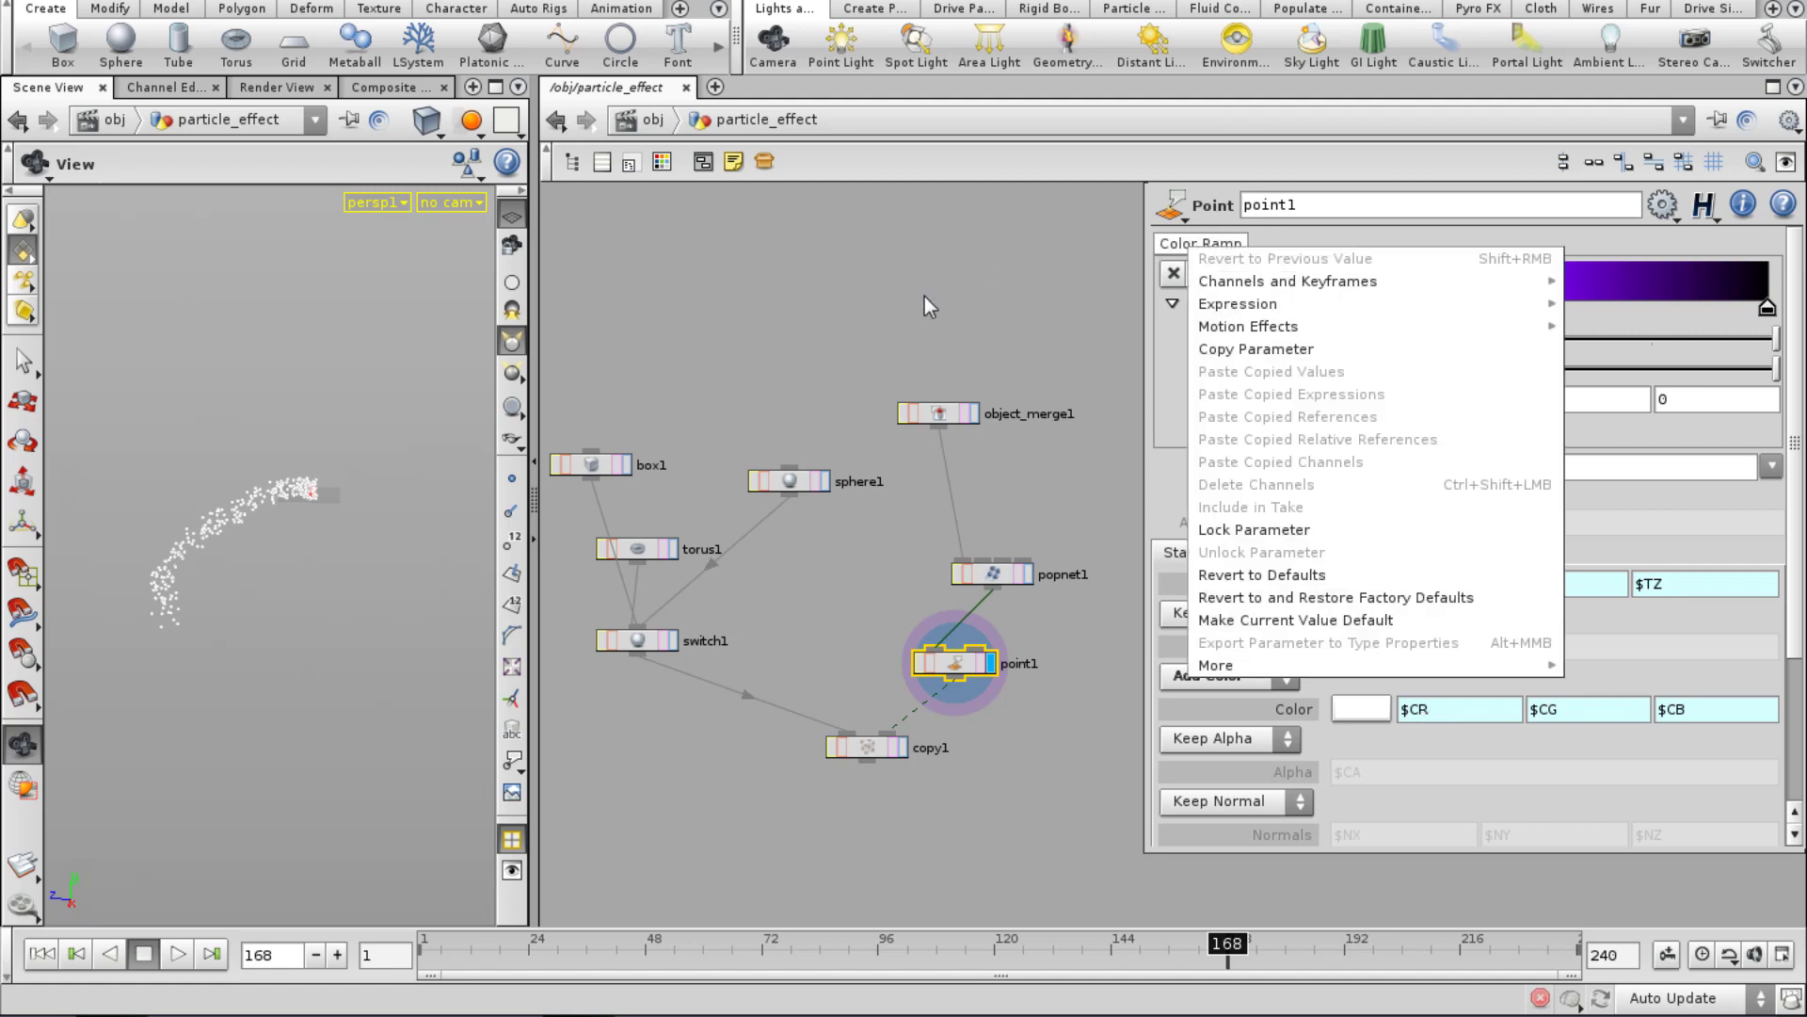
{"action": "key", "text": "Escape"}
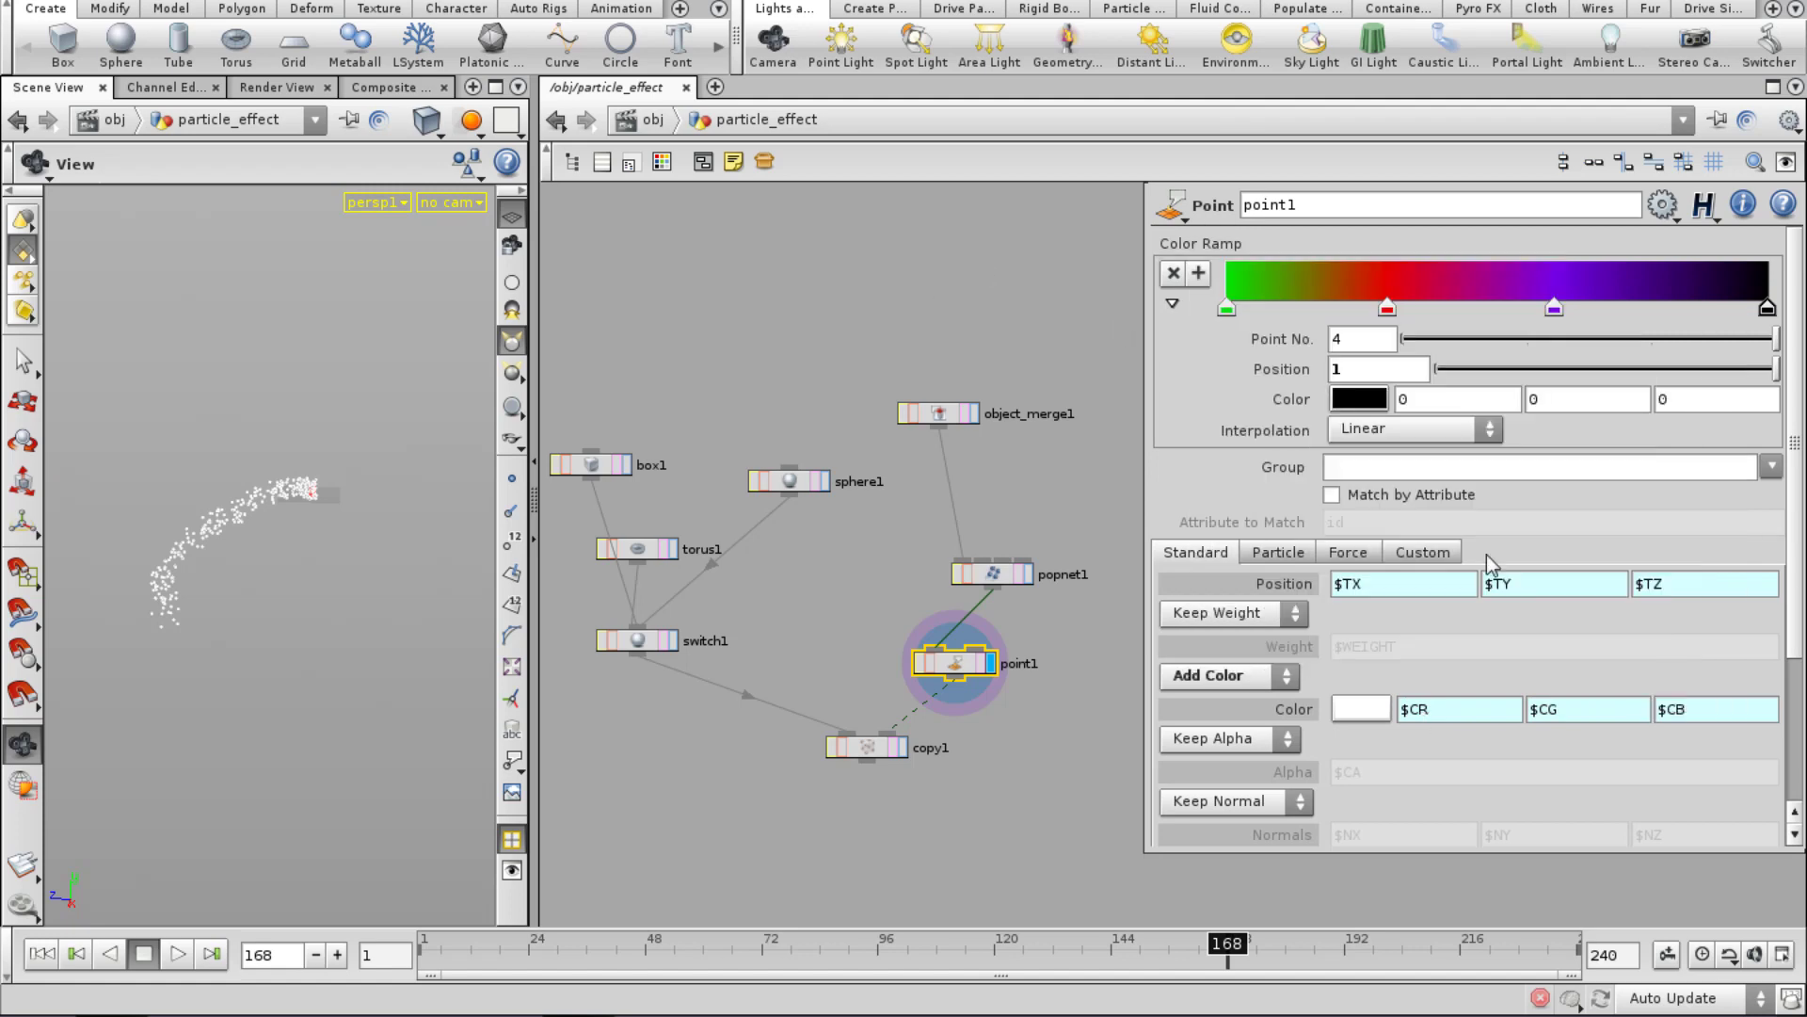
{"action": "right_click", "coordinate": [1451, 709]}
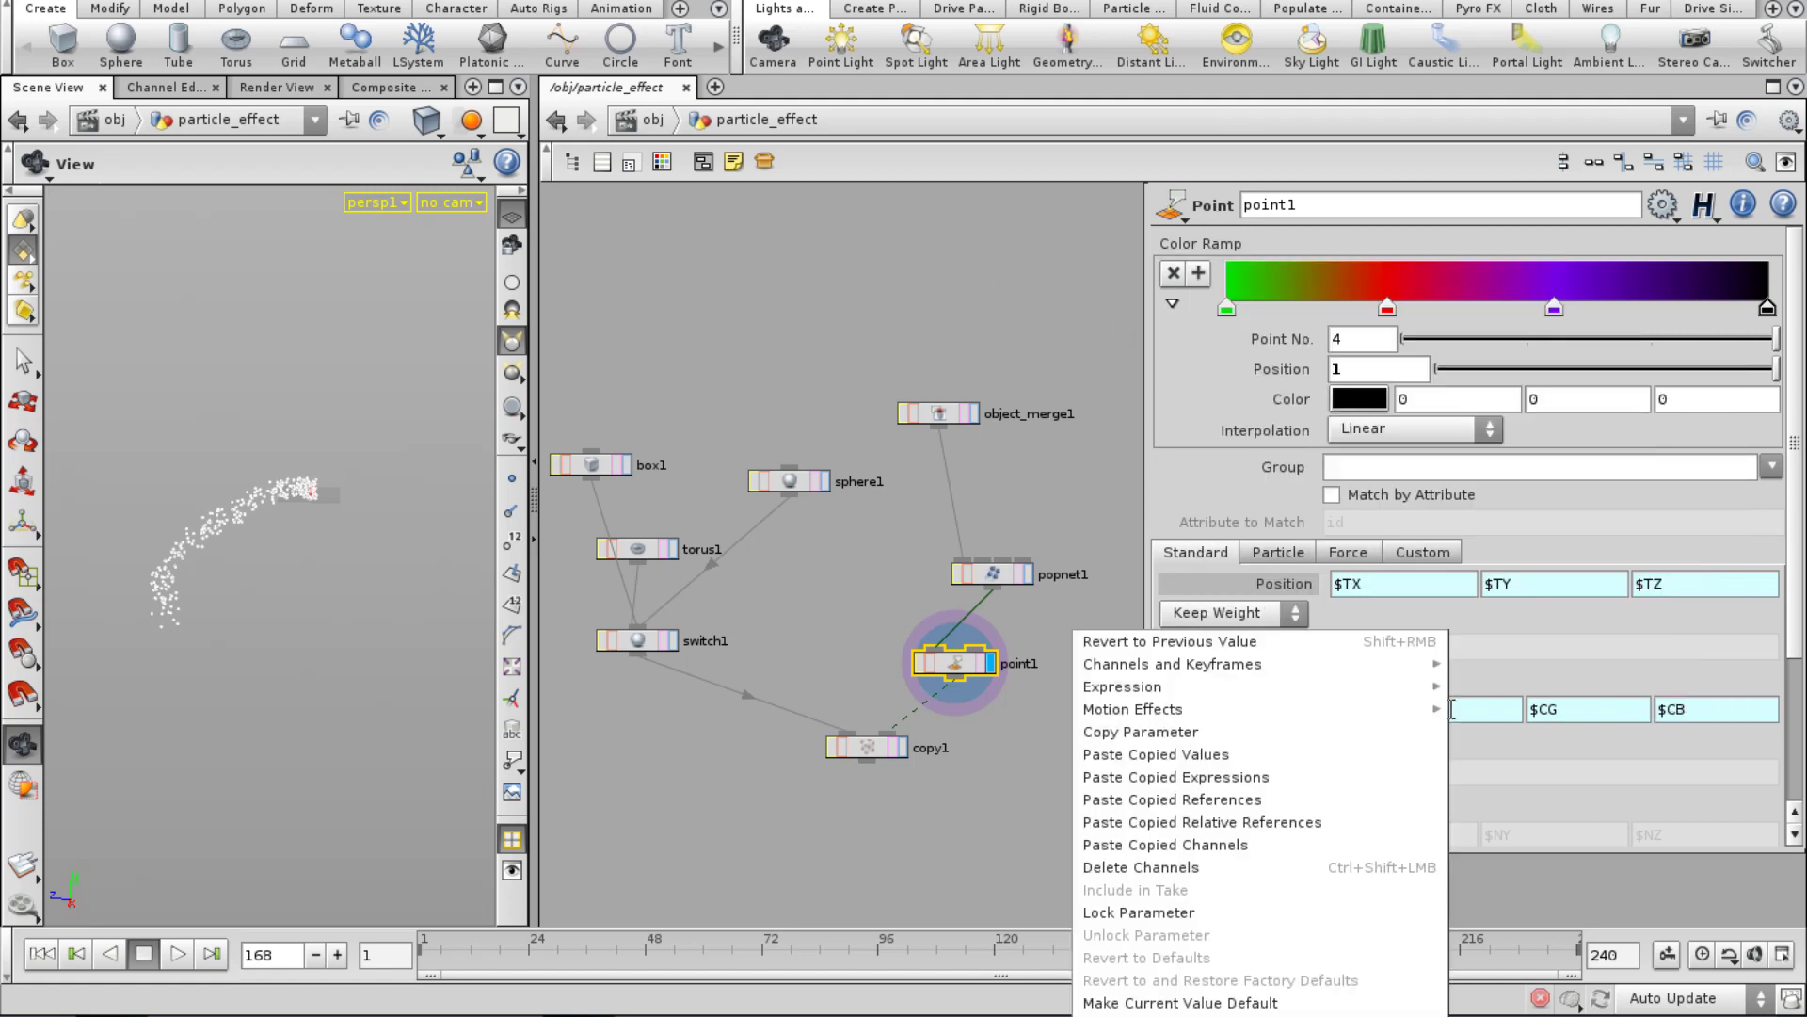
{"action": "left_click", "coordinate": [1379, 822]}
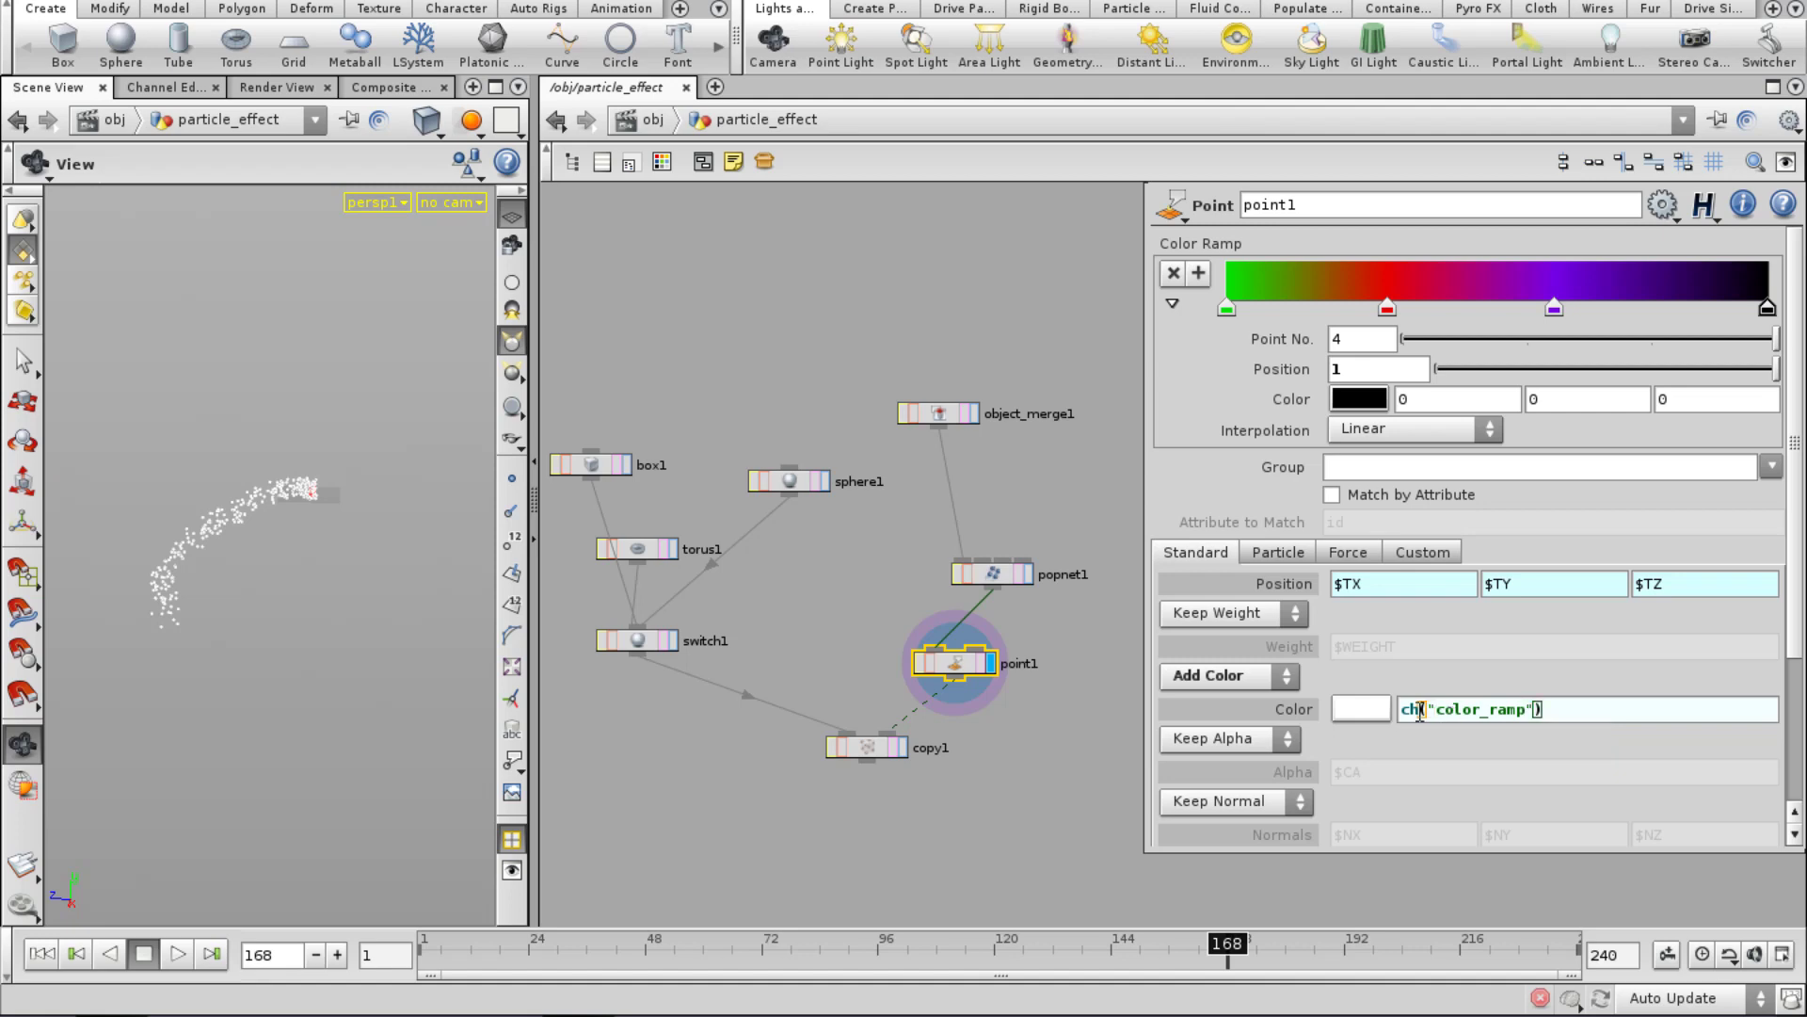
{"action": "left_click", "coordinate": [1423, 708]}
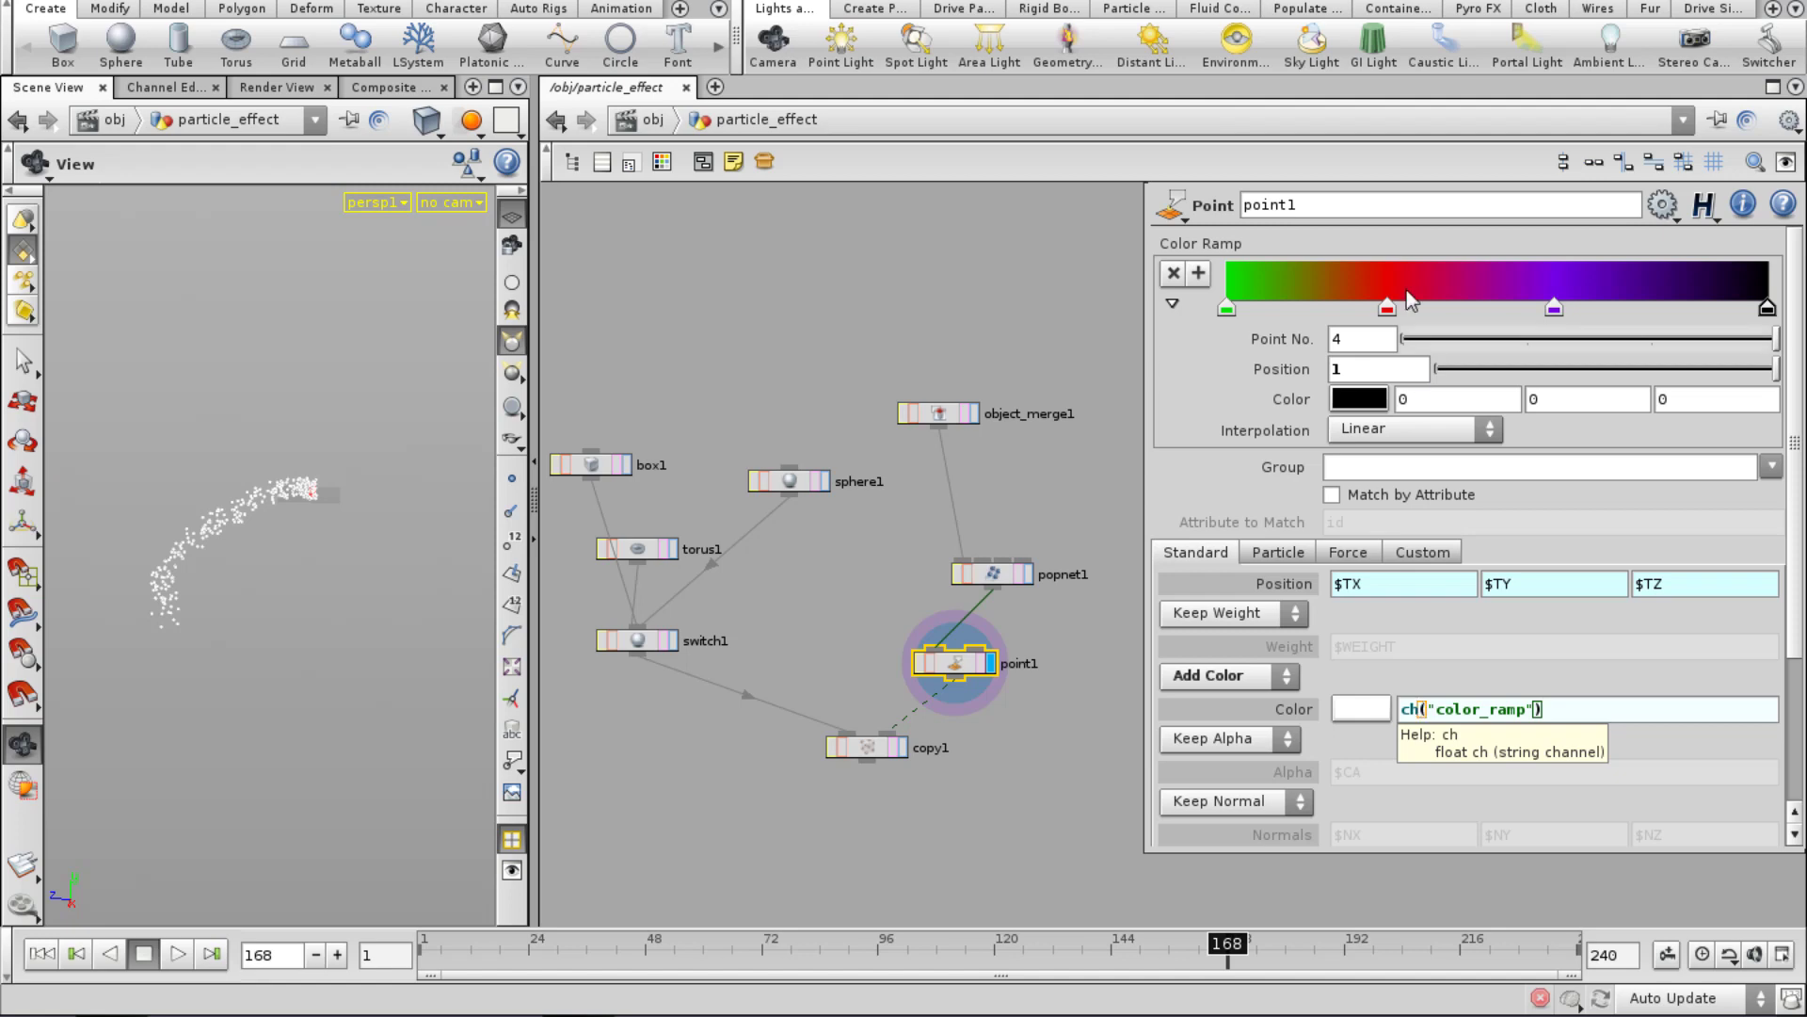
Copy the color of the ramp's first point and paste it as relative references into point1's Color parameter.
{"action": "left_click", "coordinate": [1224, 310]}
{"action": "right_click", "coordinate": [1273, 407]}
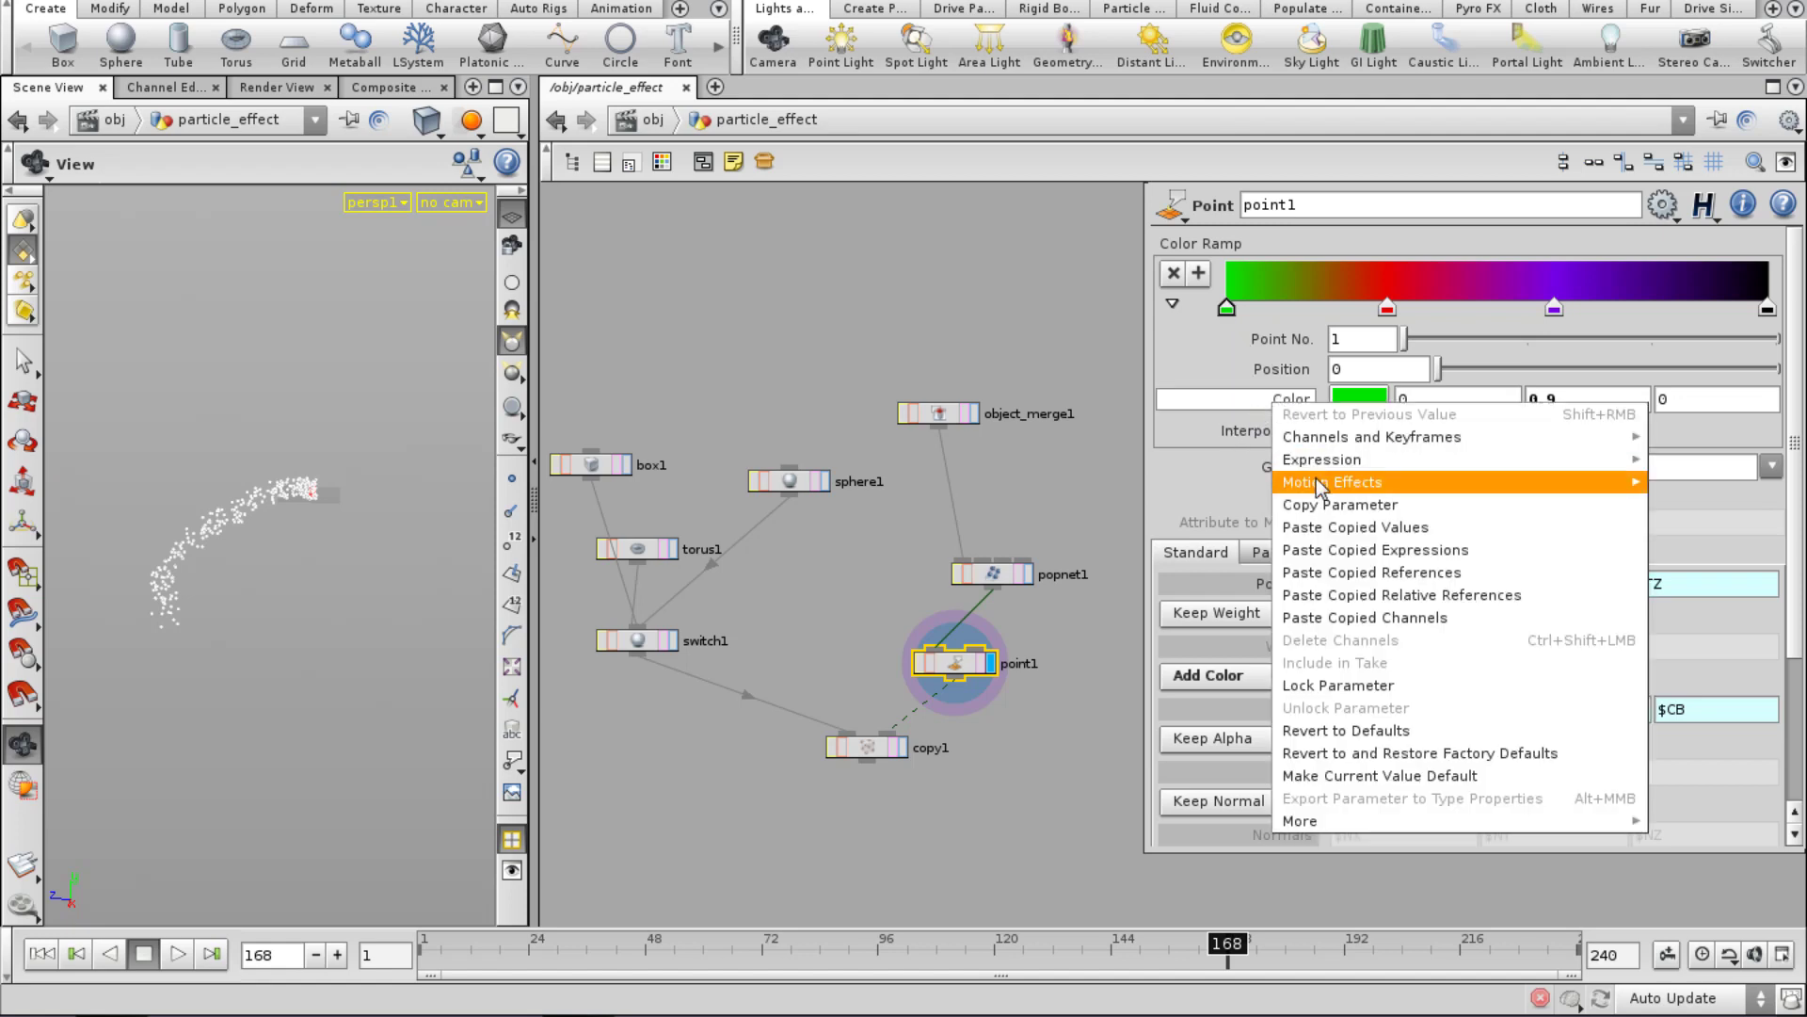
{"action": "left_click", "coordinate": [1312, 512]}
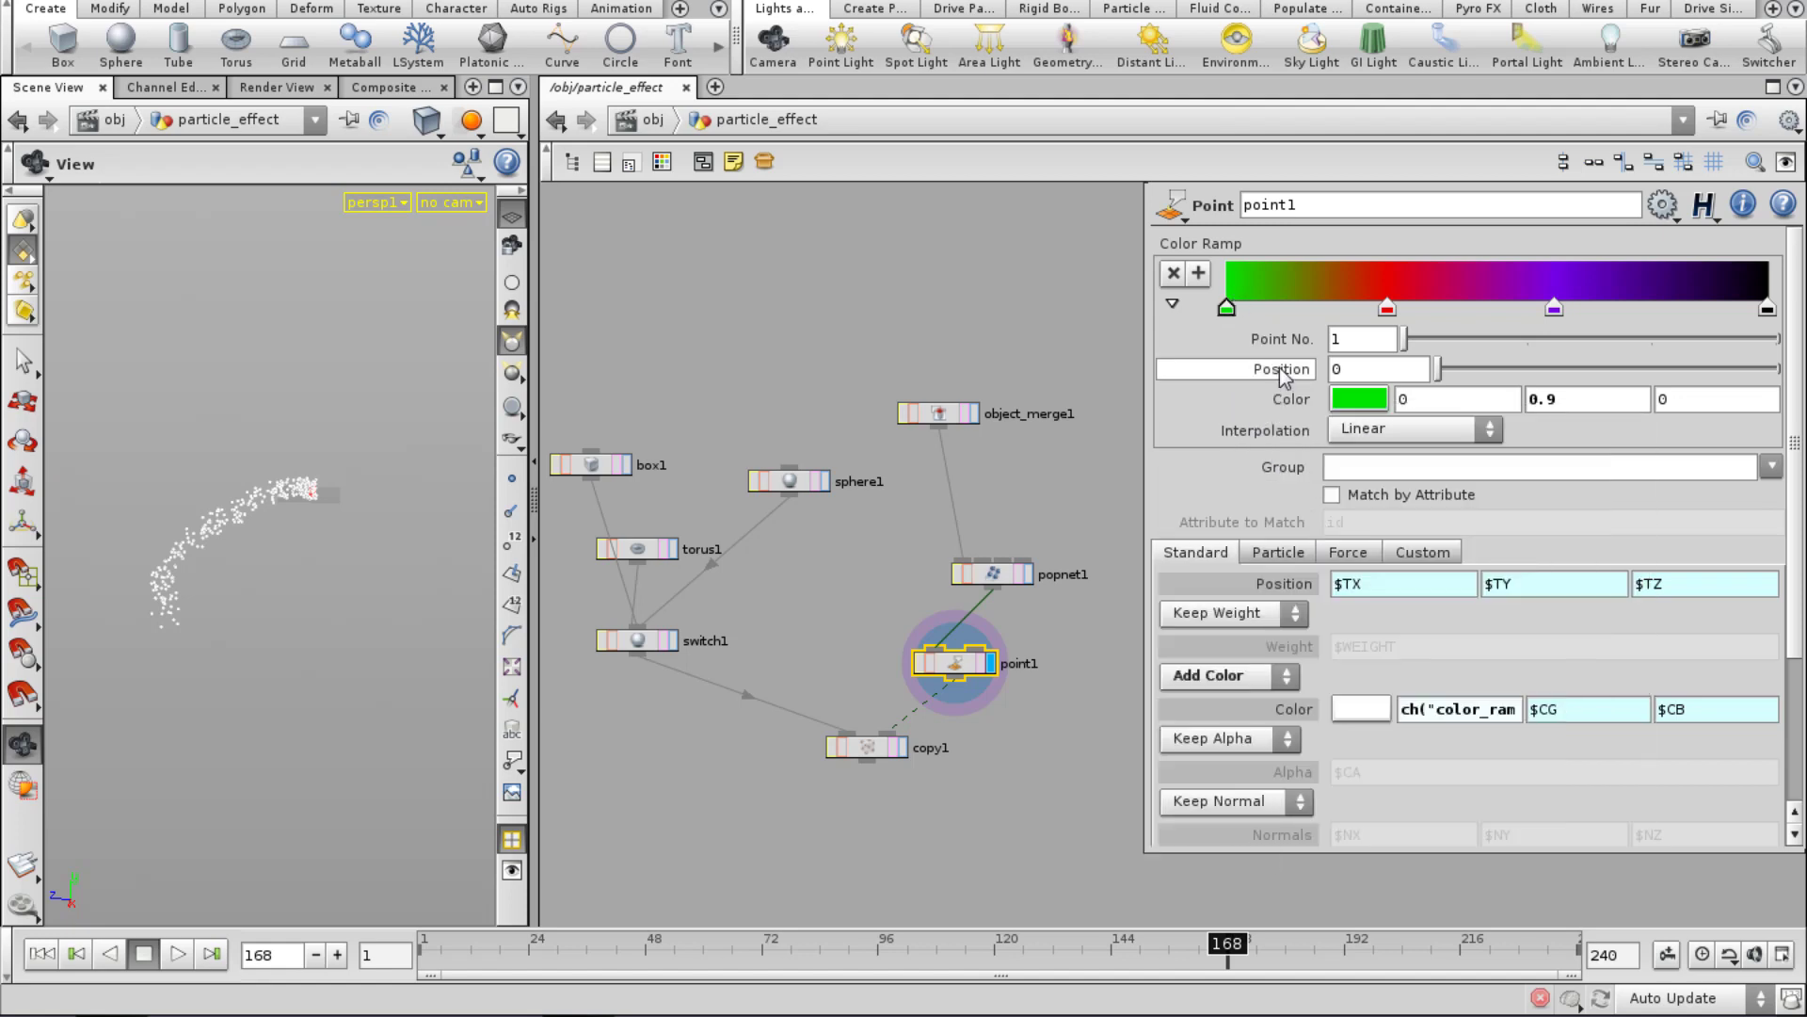
{"action": "right_click", "coordinate": [1287, 725]}
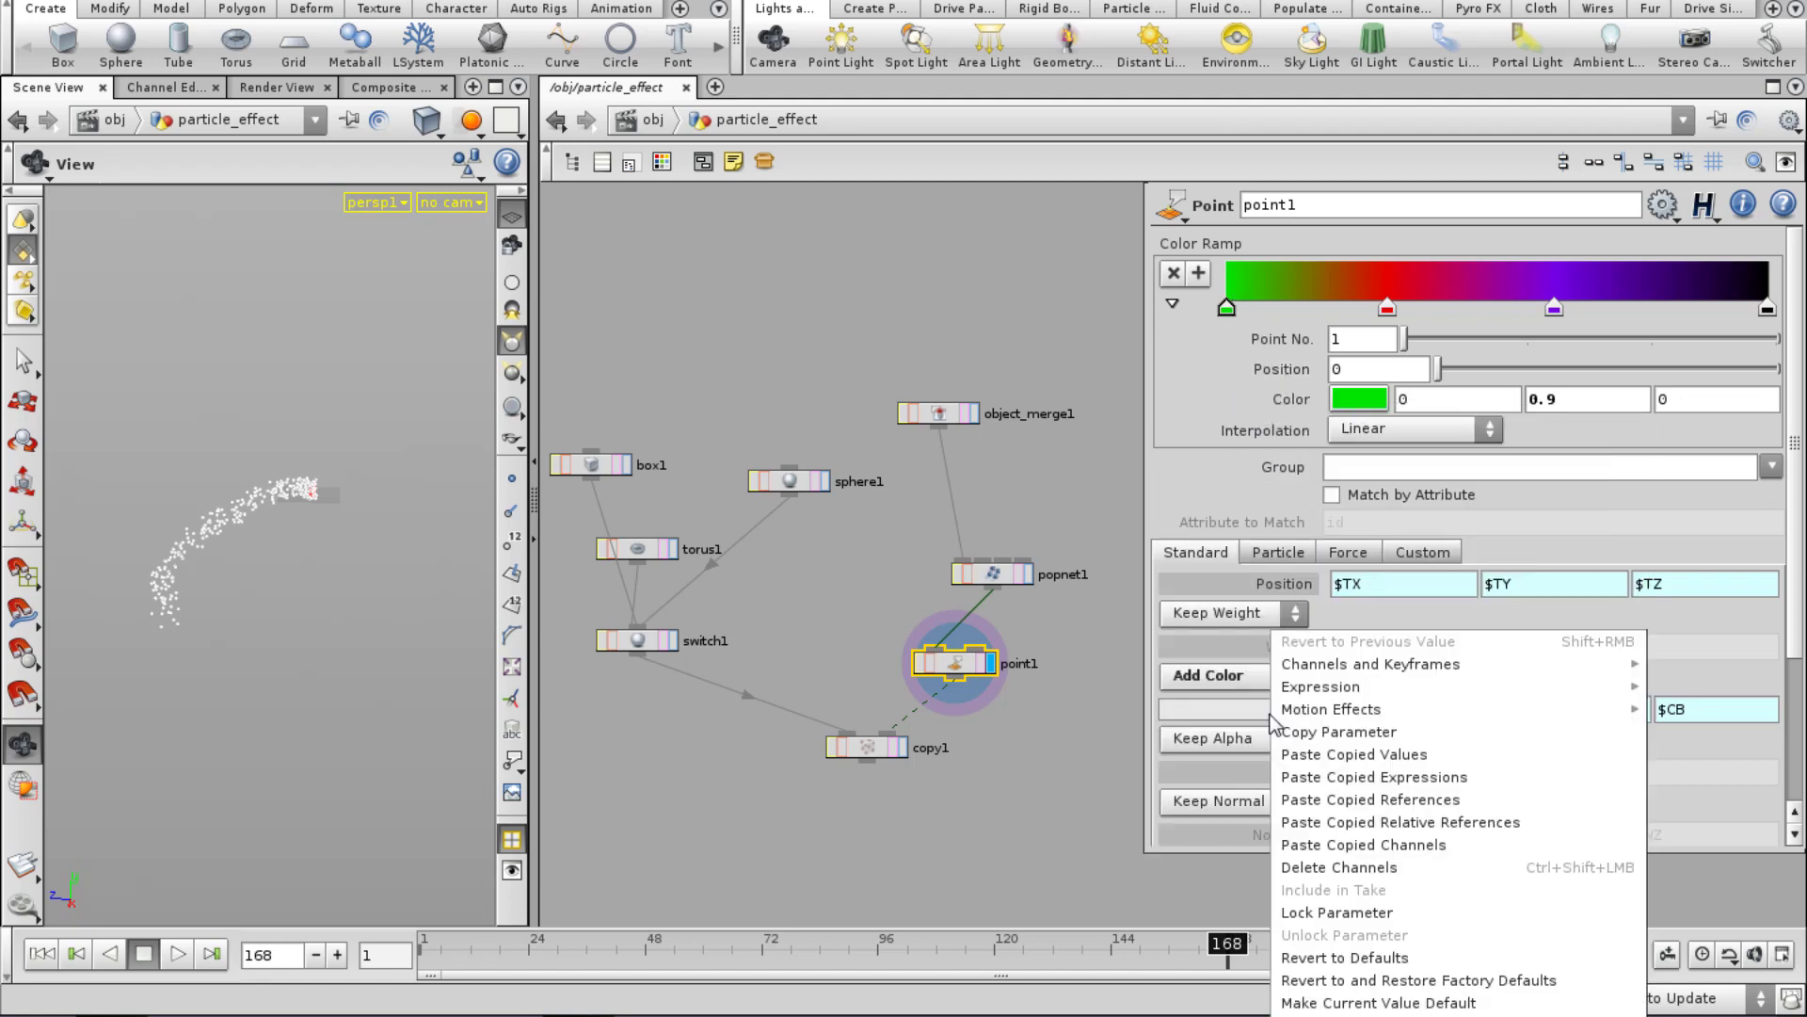
{"action": "left_click", "coordinate": [1290, 823]}
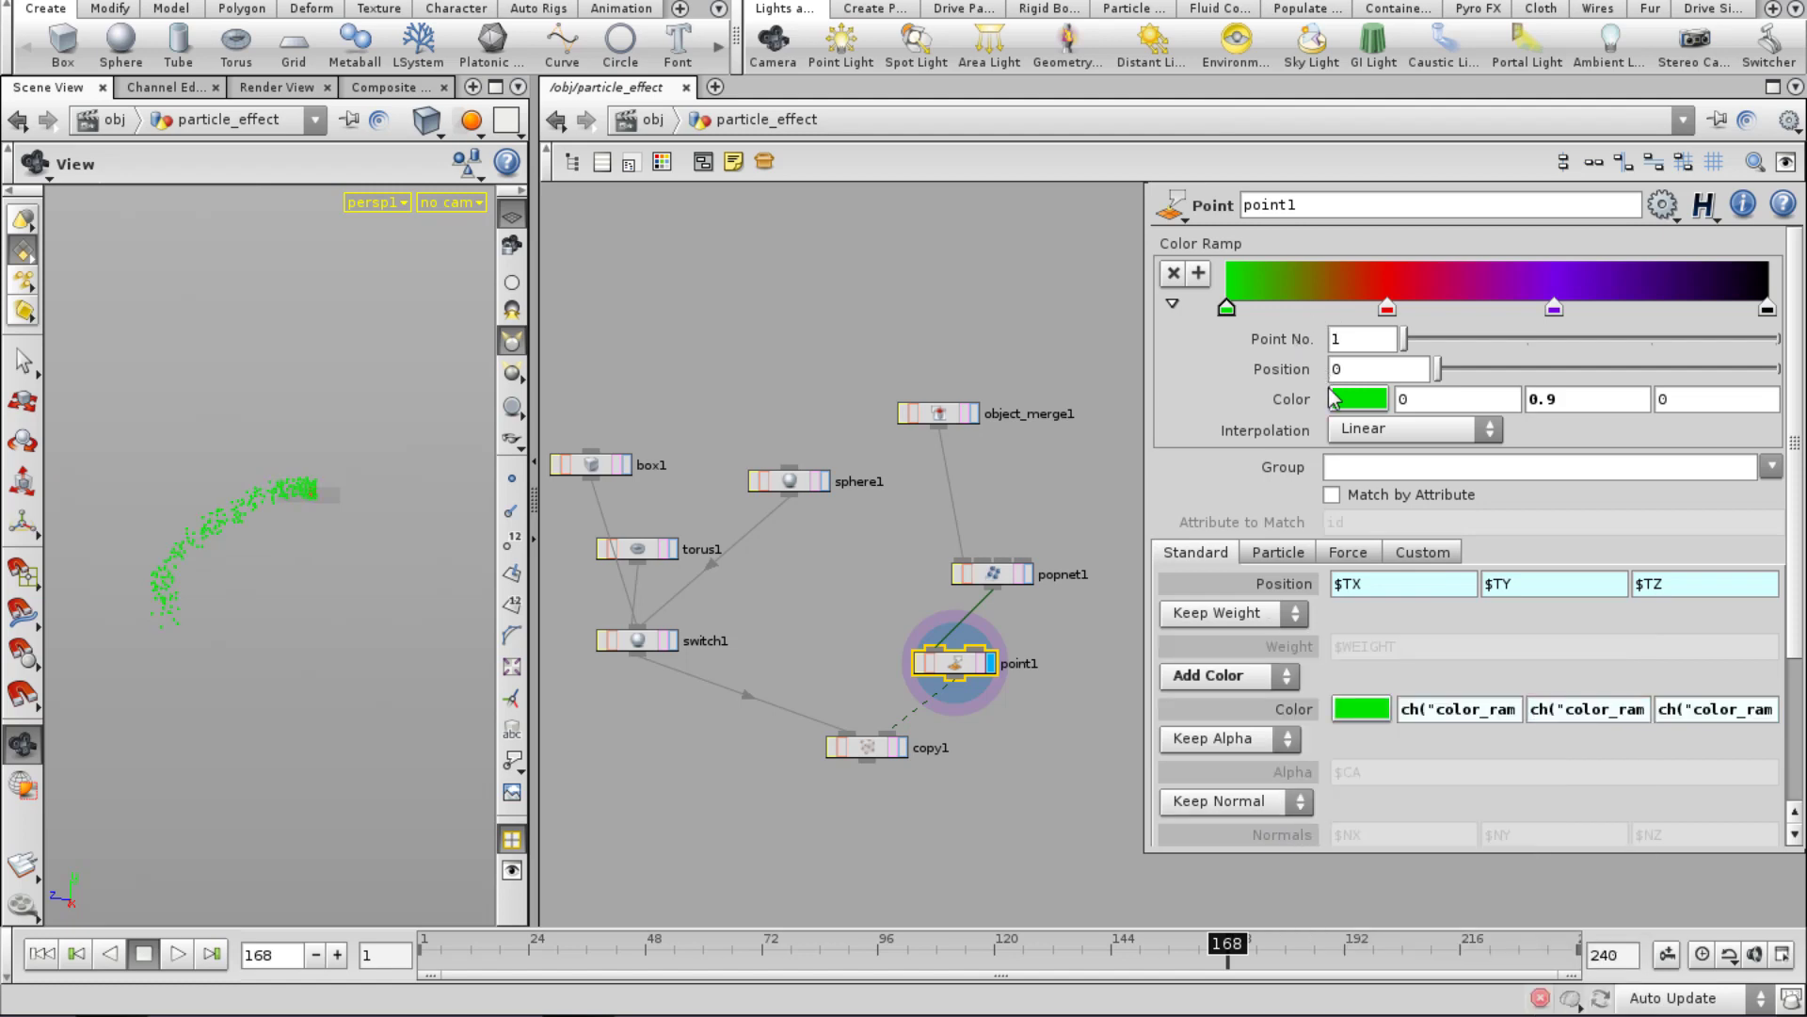
Change the color of the ramp's first point to yellow (0.9, 0.9, 0).
{"action": "left_click", "coordinate": [1356, 399]}
{"action": "left_click", "coordinate": [1425, 222]}
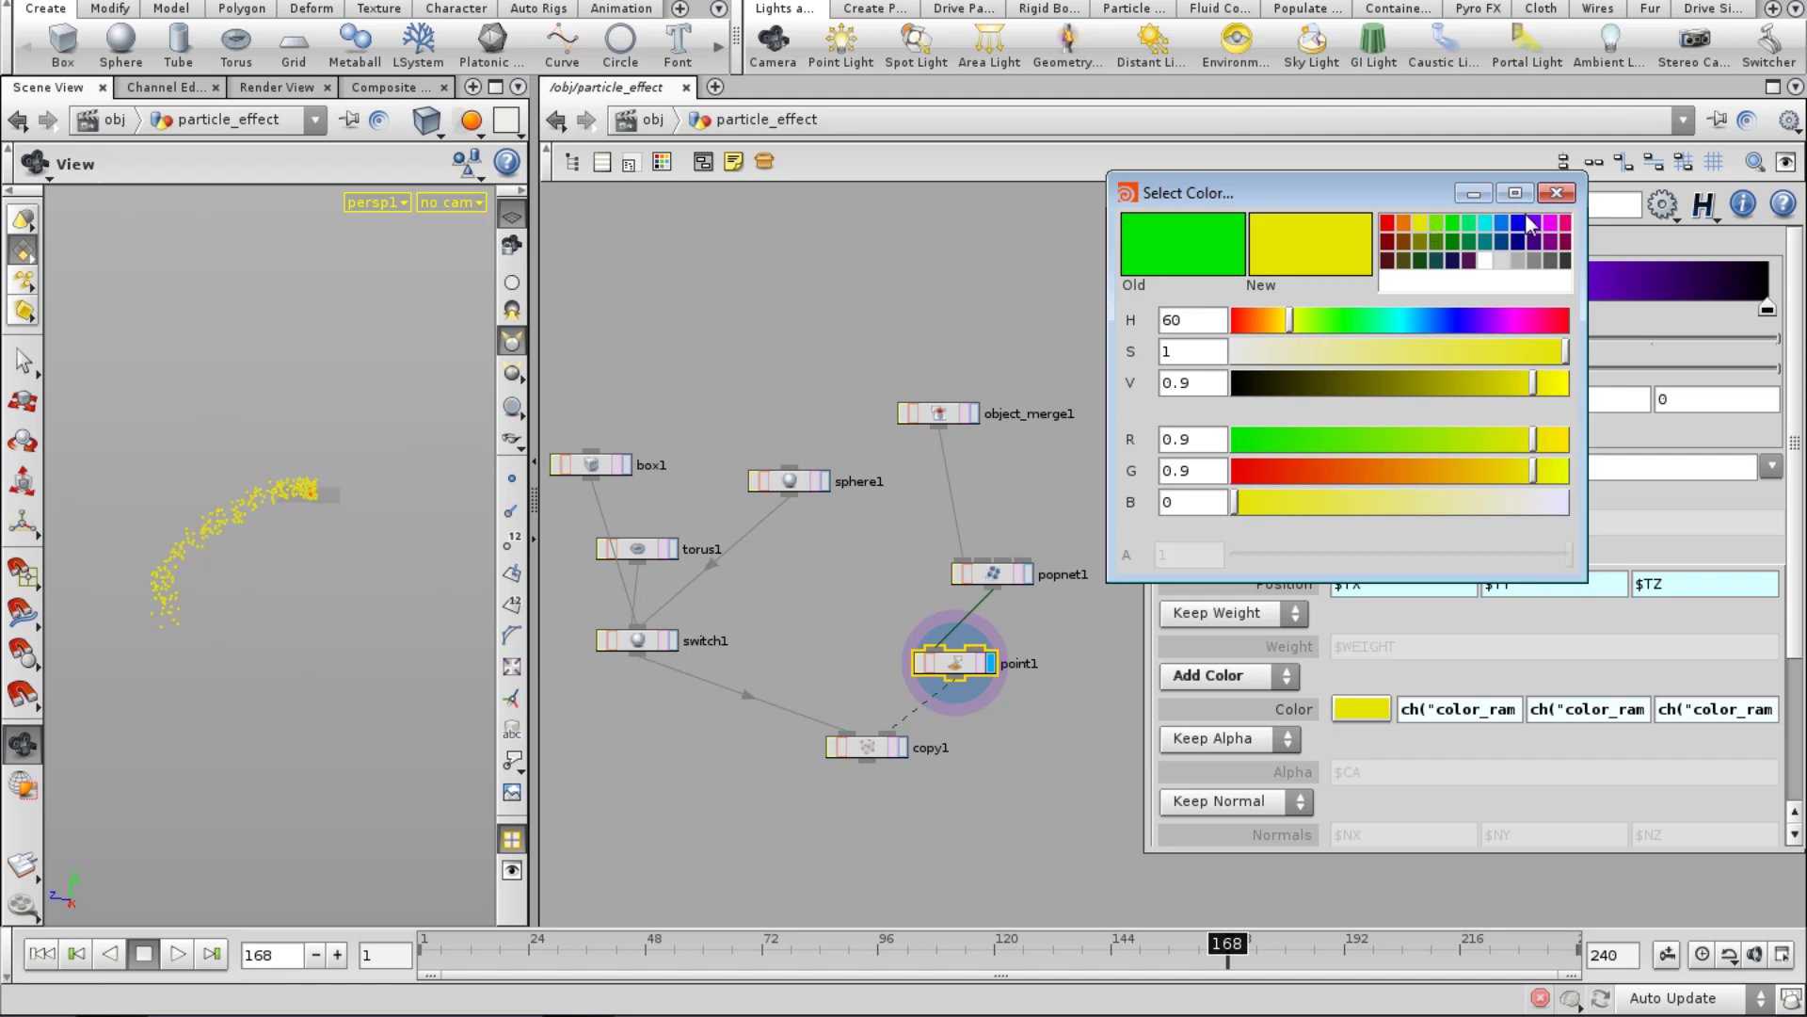
{"action": "left_click", "coordinate": [1556, 192]}
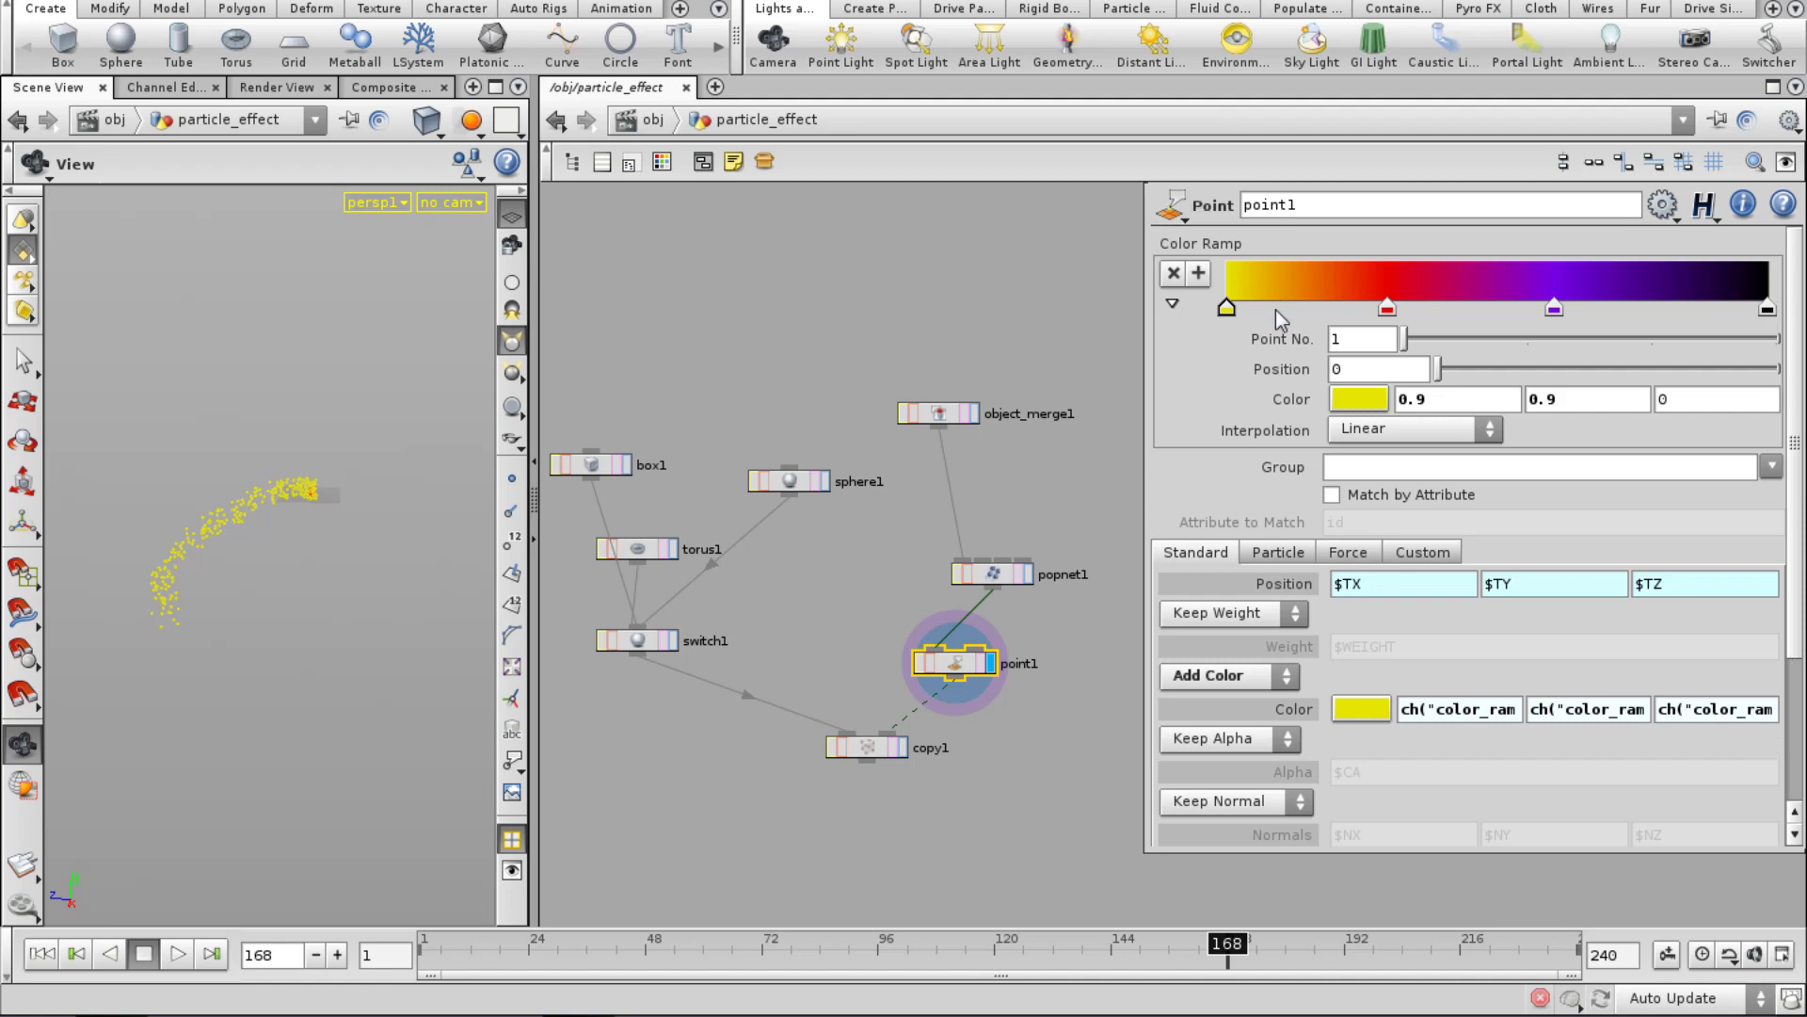
Copy the Color Ramp parameter and paste it as a relative reference into the red component of point1's Color.
{"action": "right_click", "coordinate": [1226, 308]}
{"action": "left_click", "coordinate": [1253, 354]}
{"action": "right_click", "coordinate": [1439, 708]}
{"action": "left_click", "coordinate": [1440, 819]}
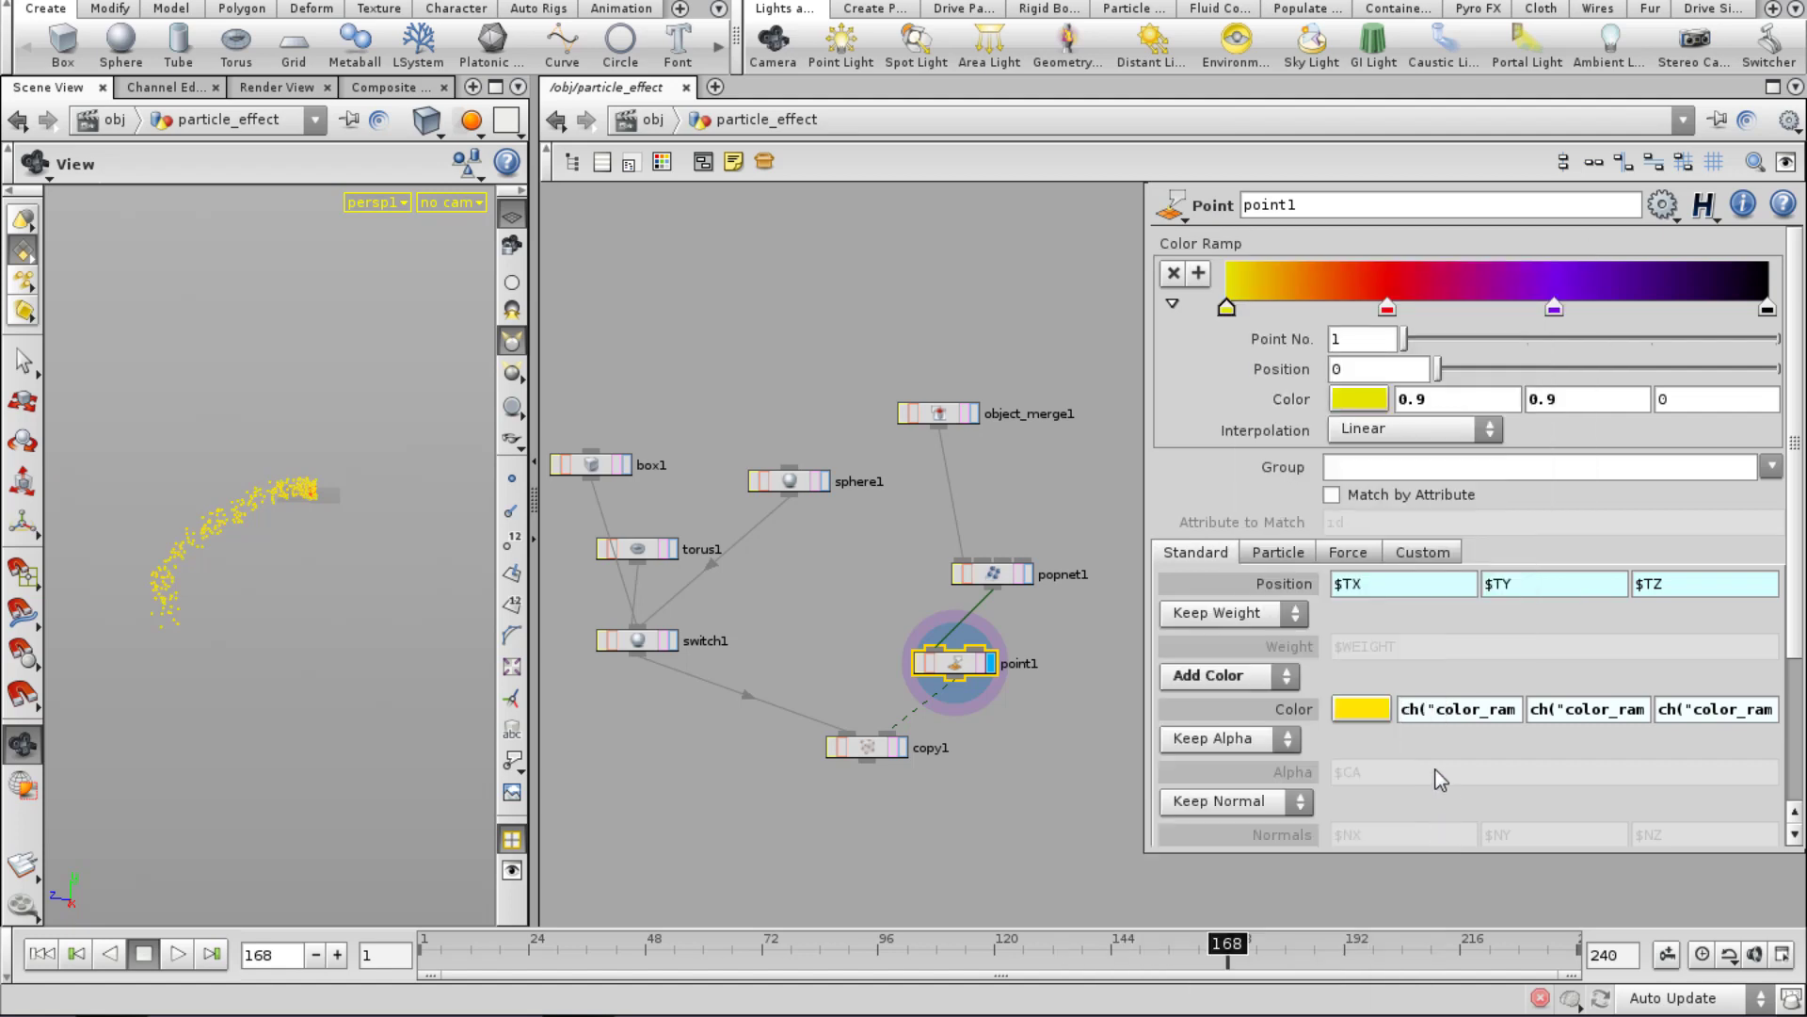
Rewrite the red component's expression as chramp("color_ramp",.5,0) to sample the middle of the ramp.
{"action": "left_click", "coordinate": [1422, 716]}
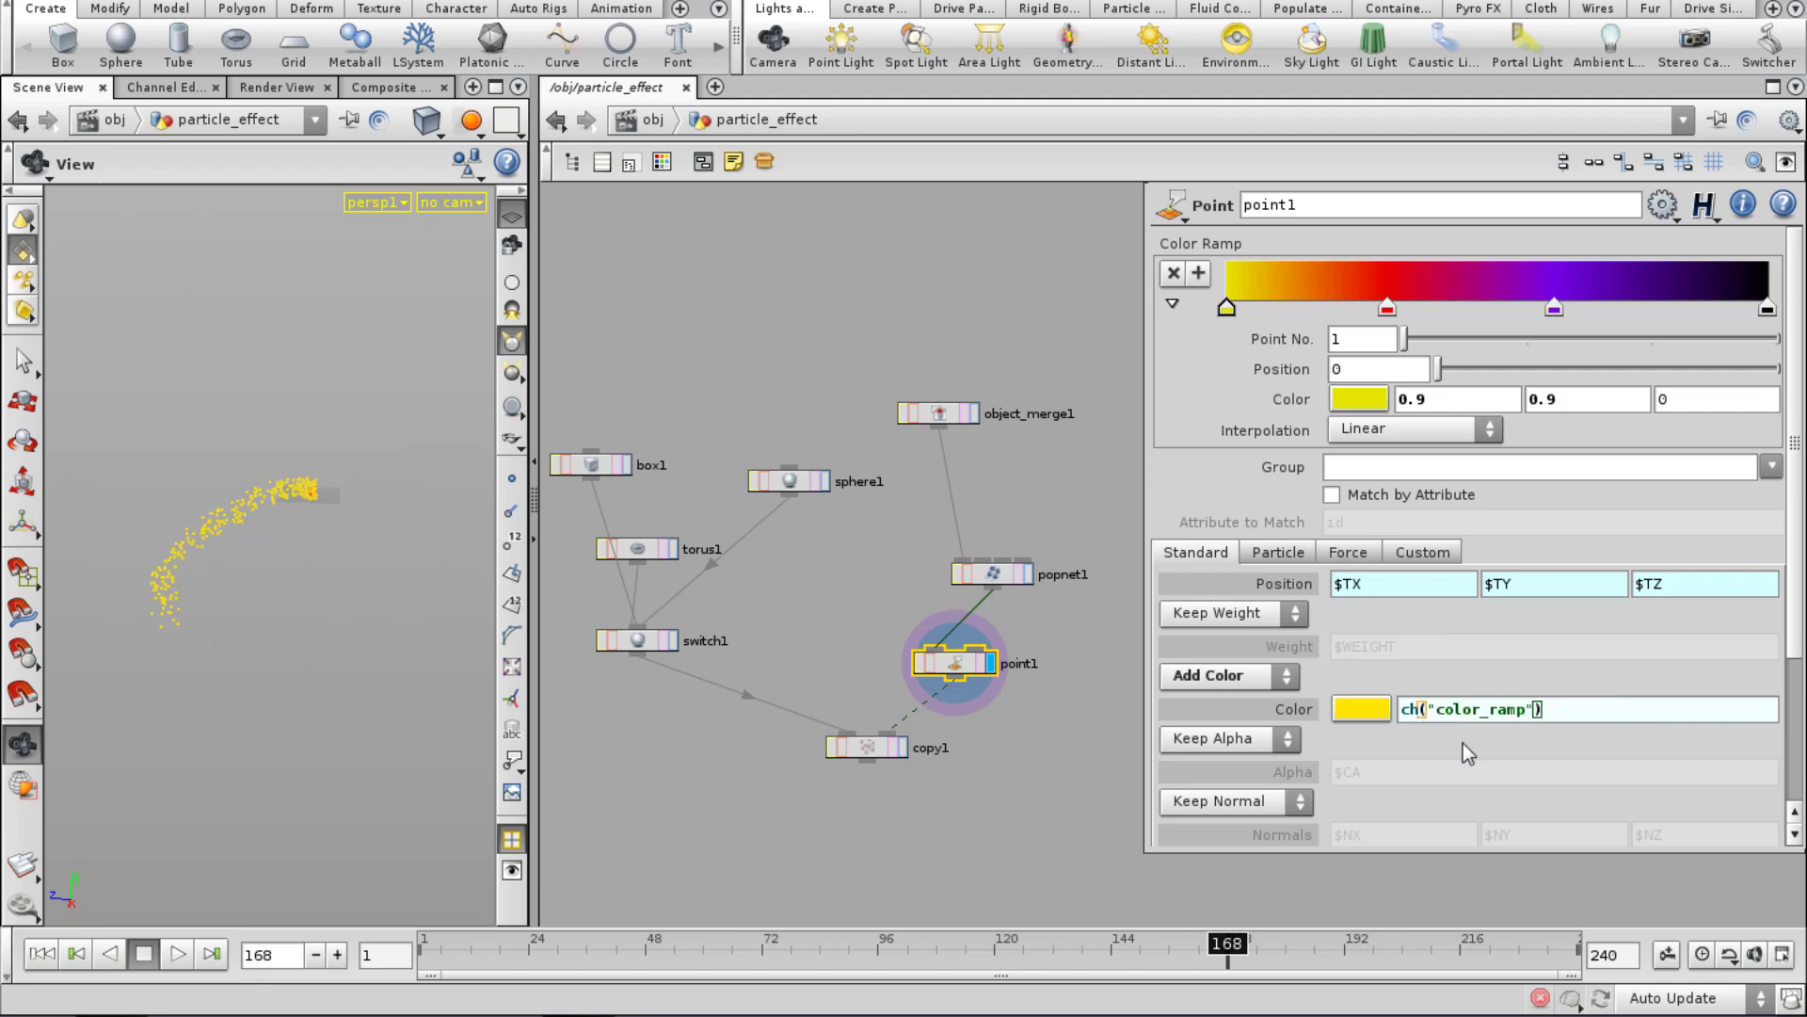
{"action": "type", "text": "ramp"}
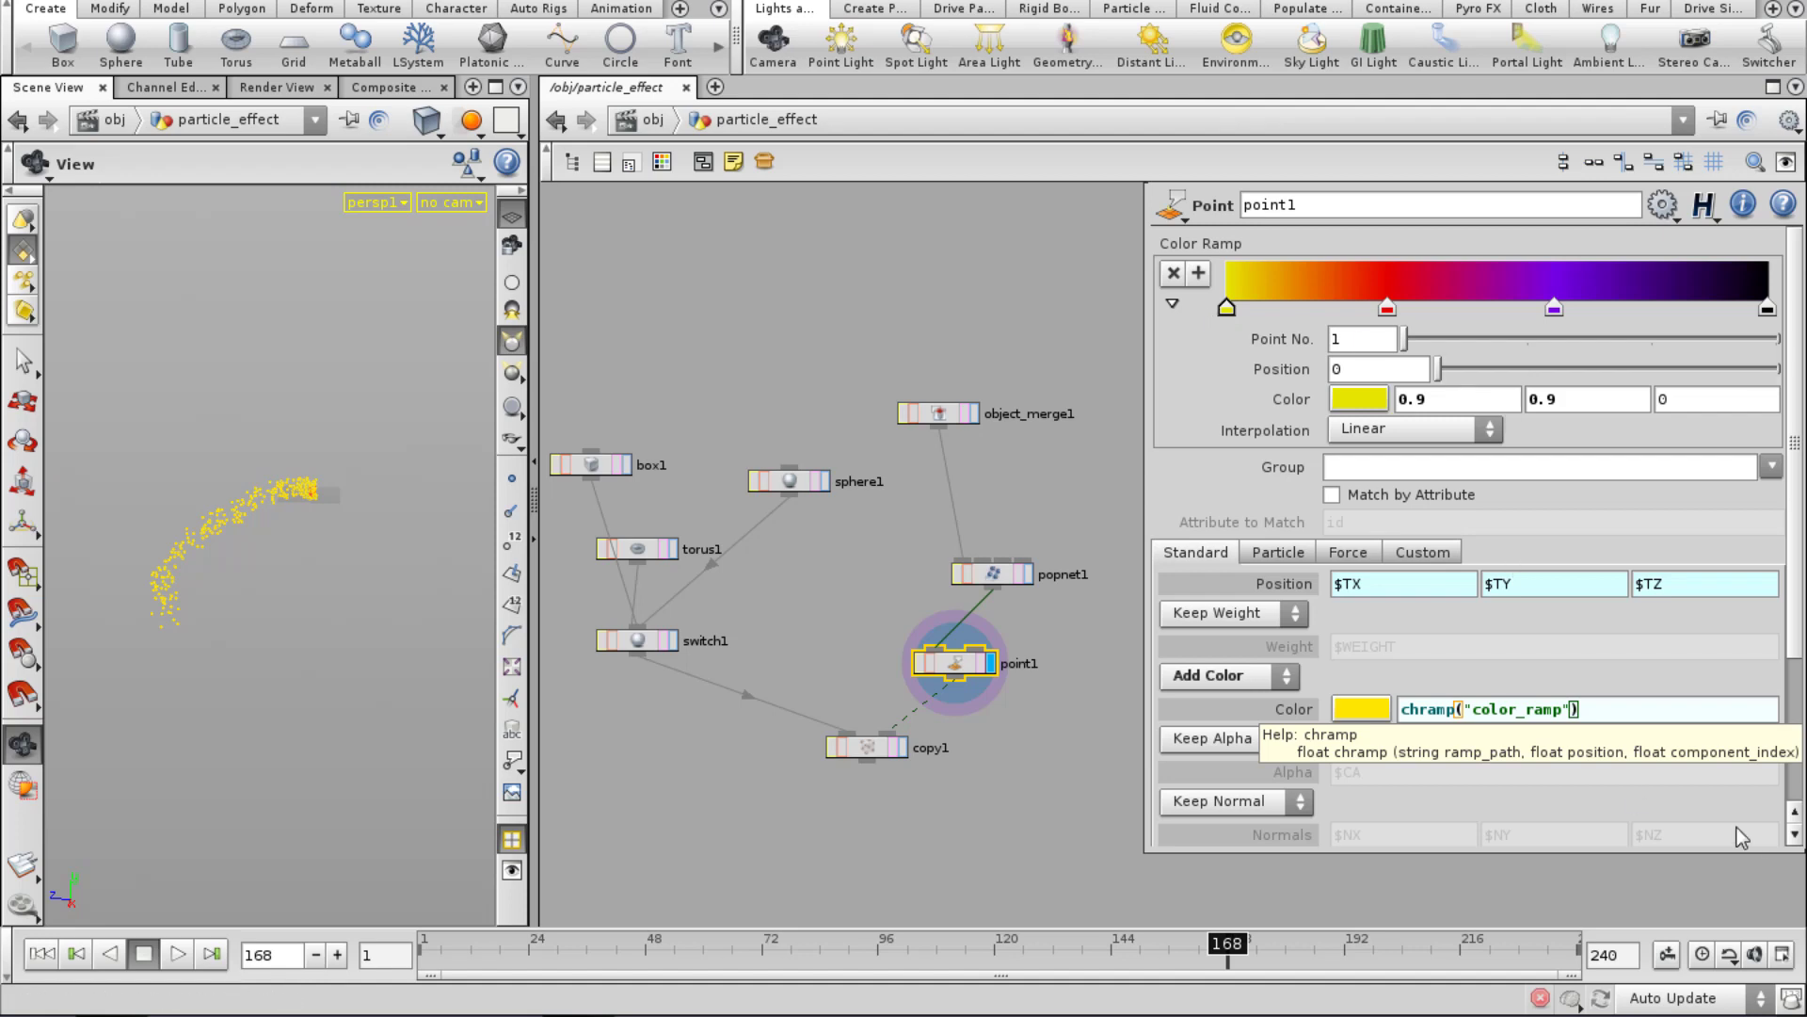
{"action": "left_click", "coordinate": [1690, 723]}
{"action": "type", "text": ",.5,0"}
{"action": "key", "text": "Return"}
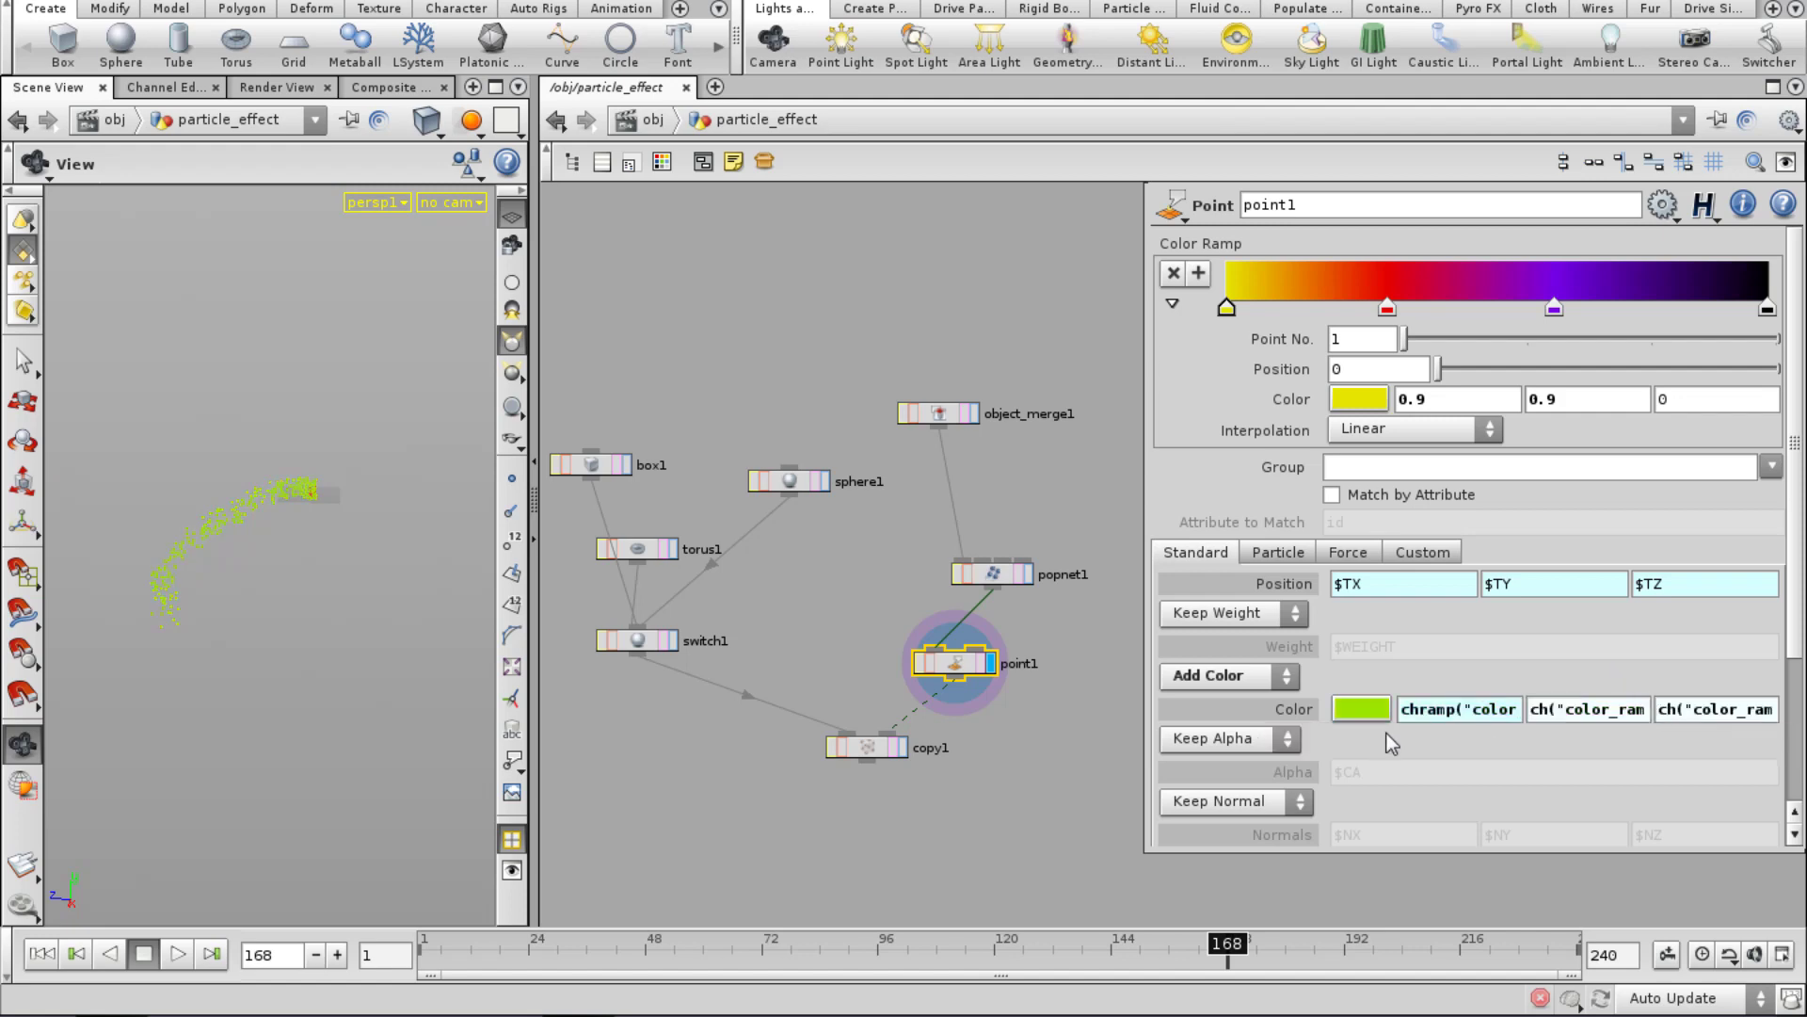
{"action": "triple_click", "coordinate": [1410, 709]}
{"action": "type", "text": "c"}
{"action": "key", "text": "Tab"}
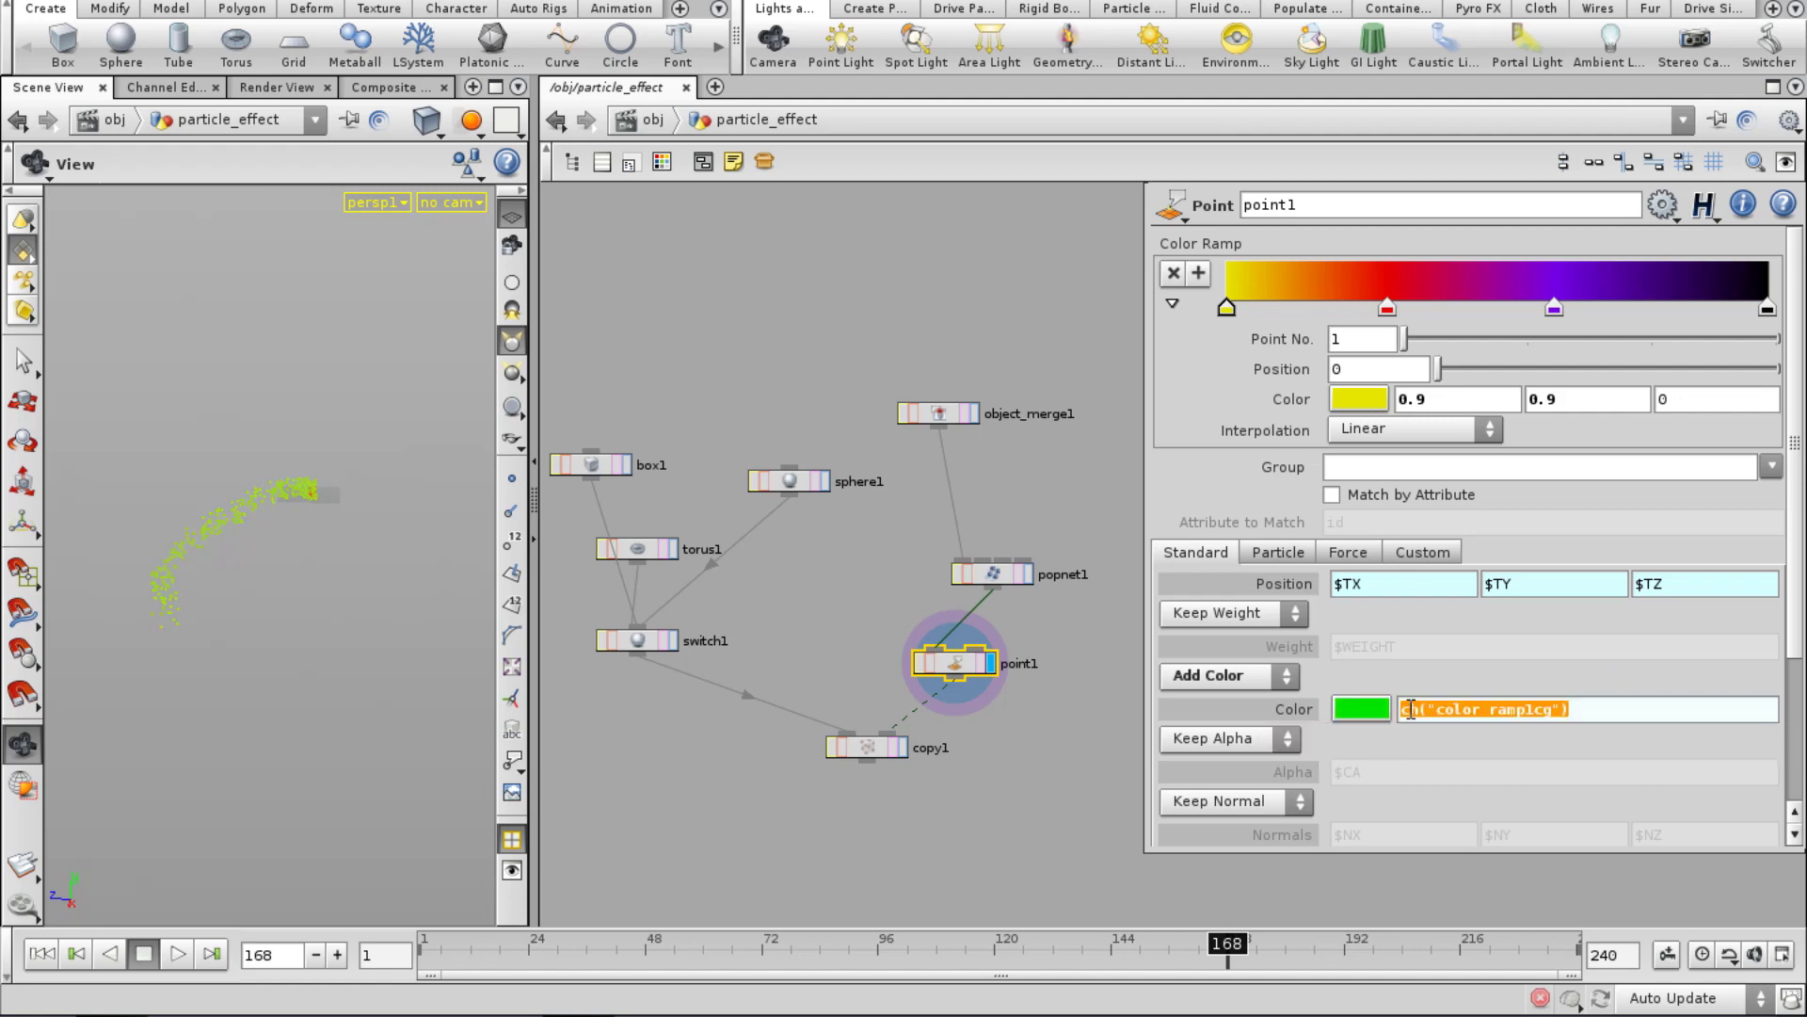
{"action": "type", "text": "v"}
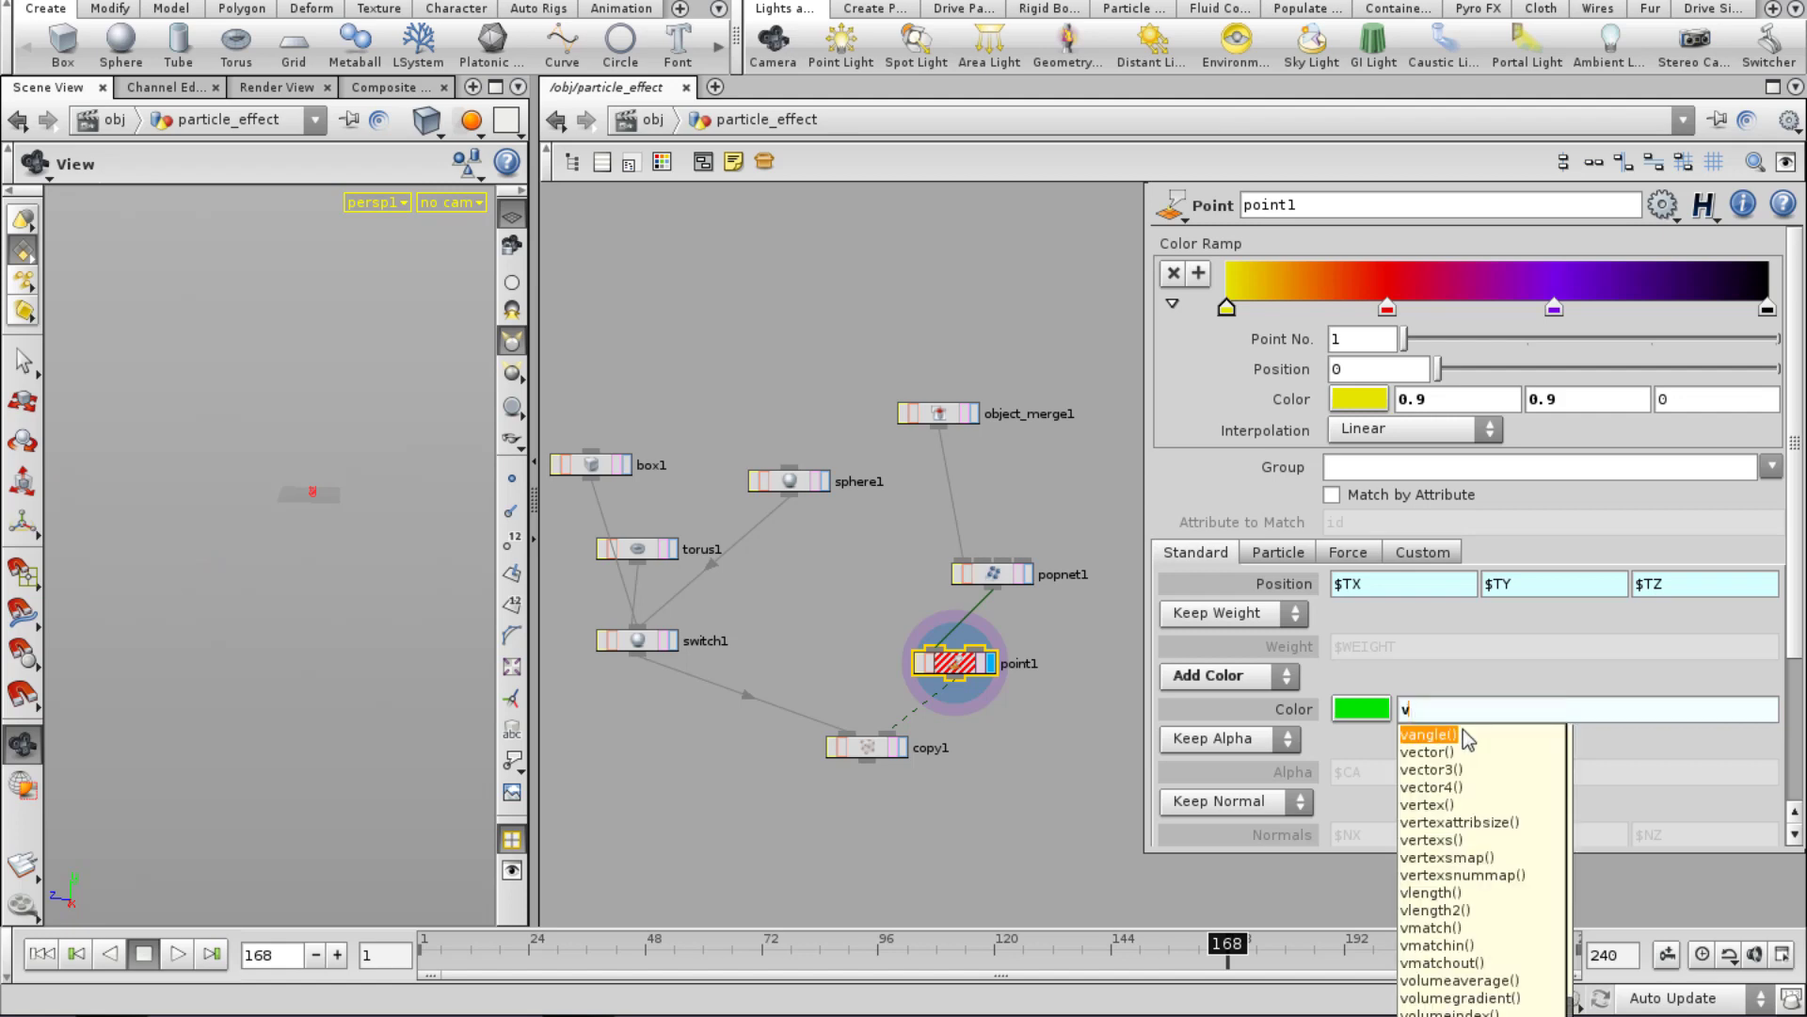
{"action": "key", "text": "Escape"}
{"action": "key", "text": "BackSpace"}
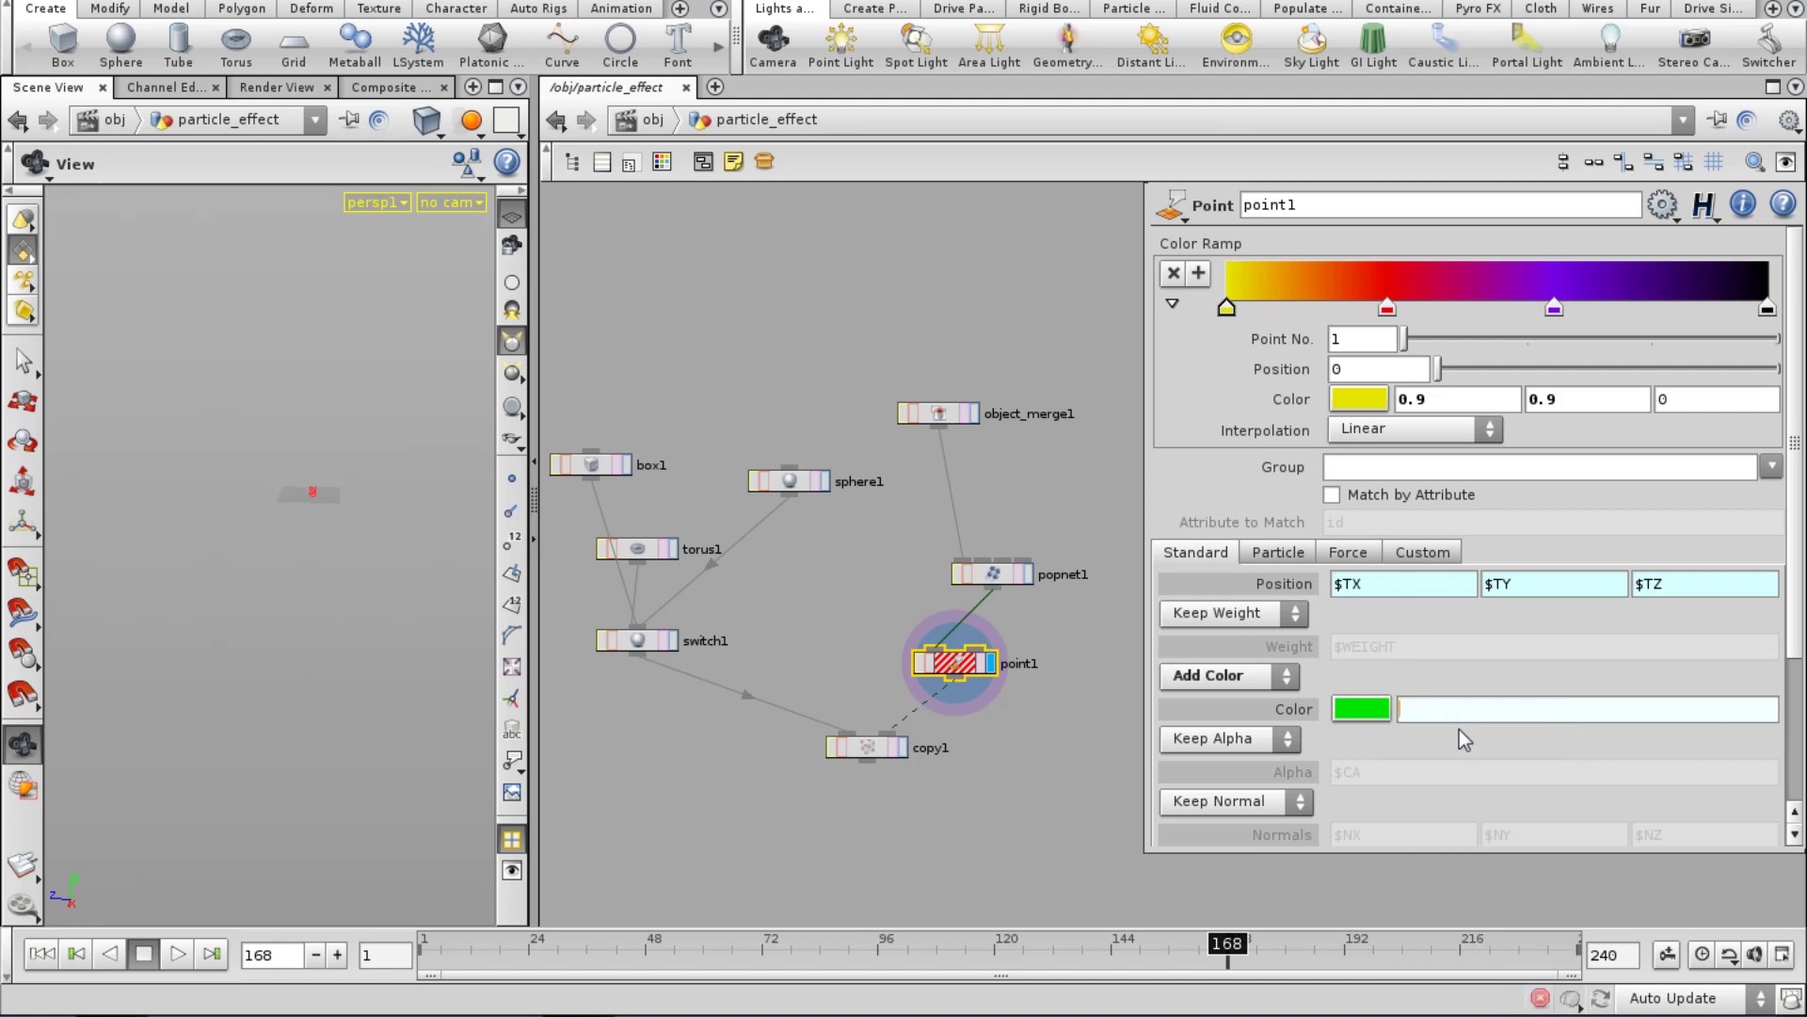
{"action": "key", "text": "Tab"}
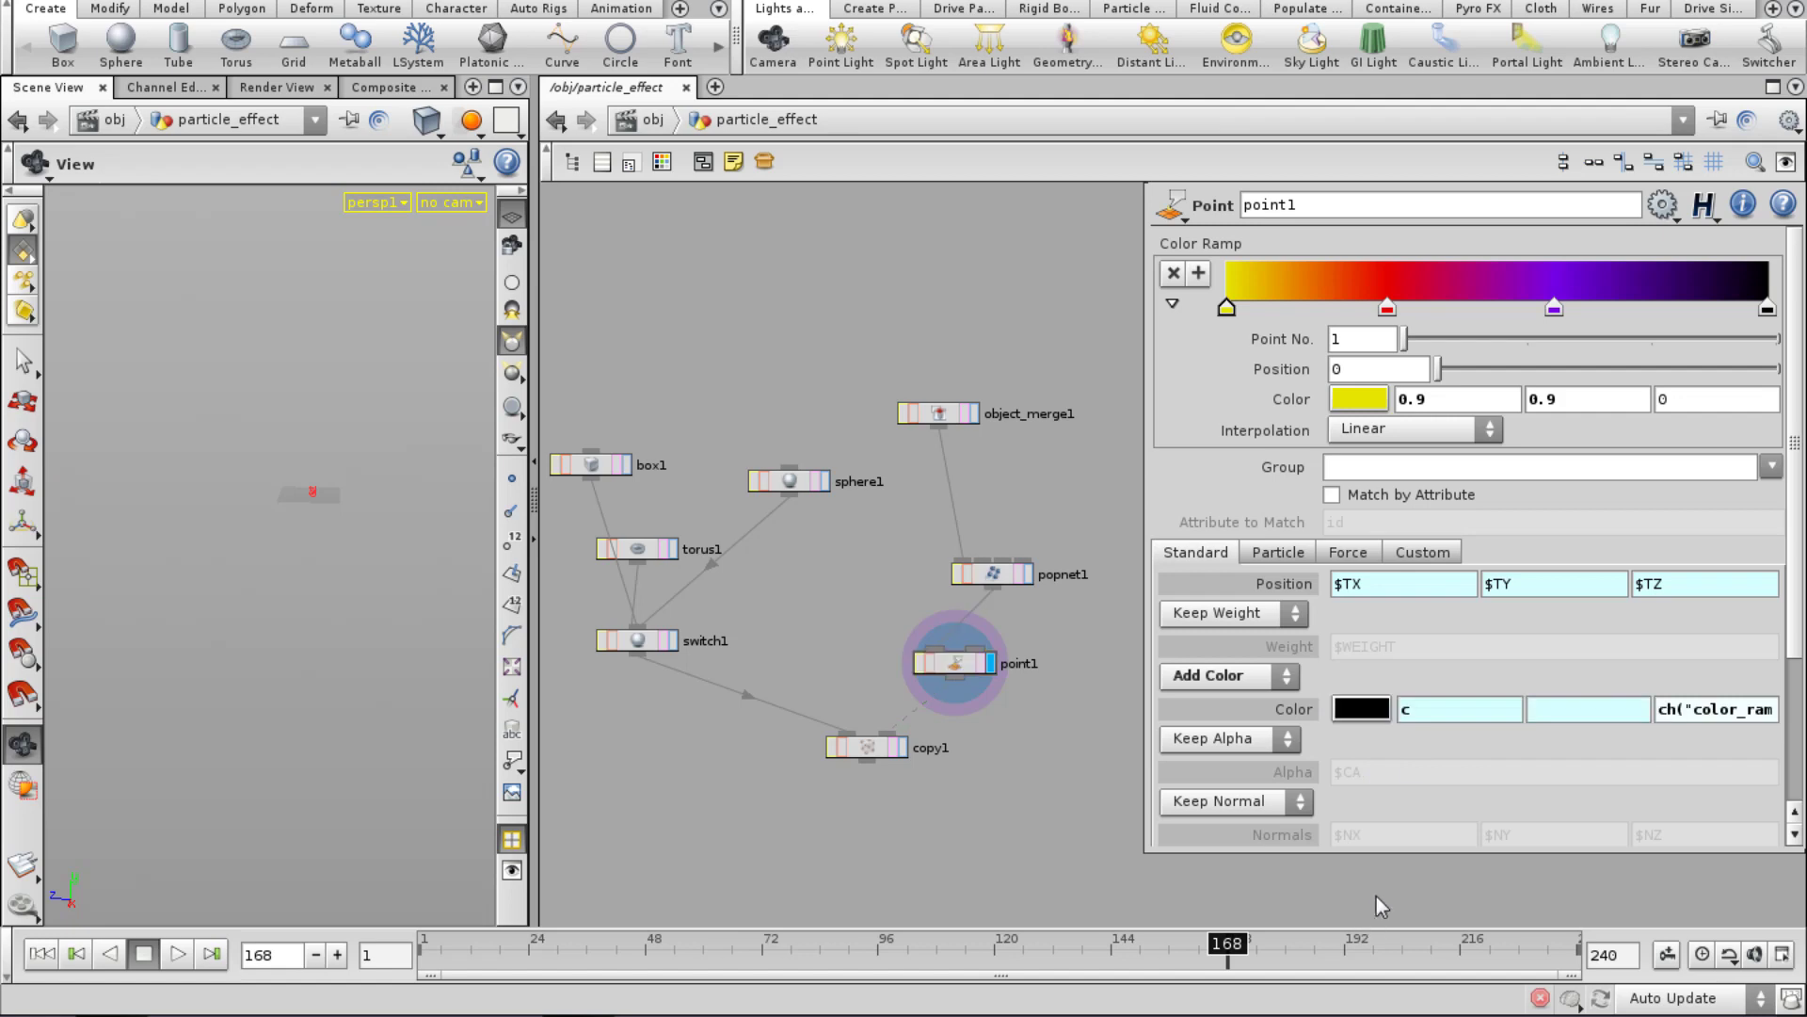
{"action": "left_click", "coordinate": [1304, 716]}
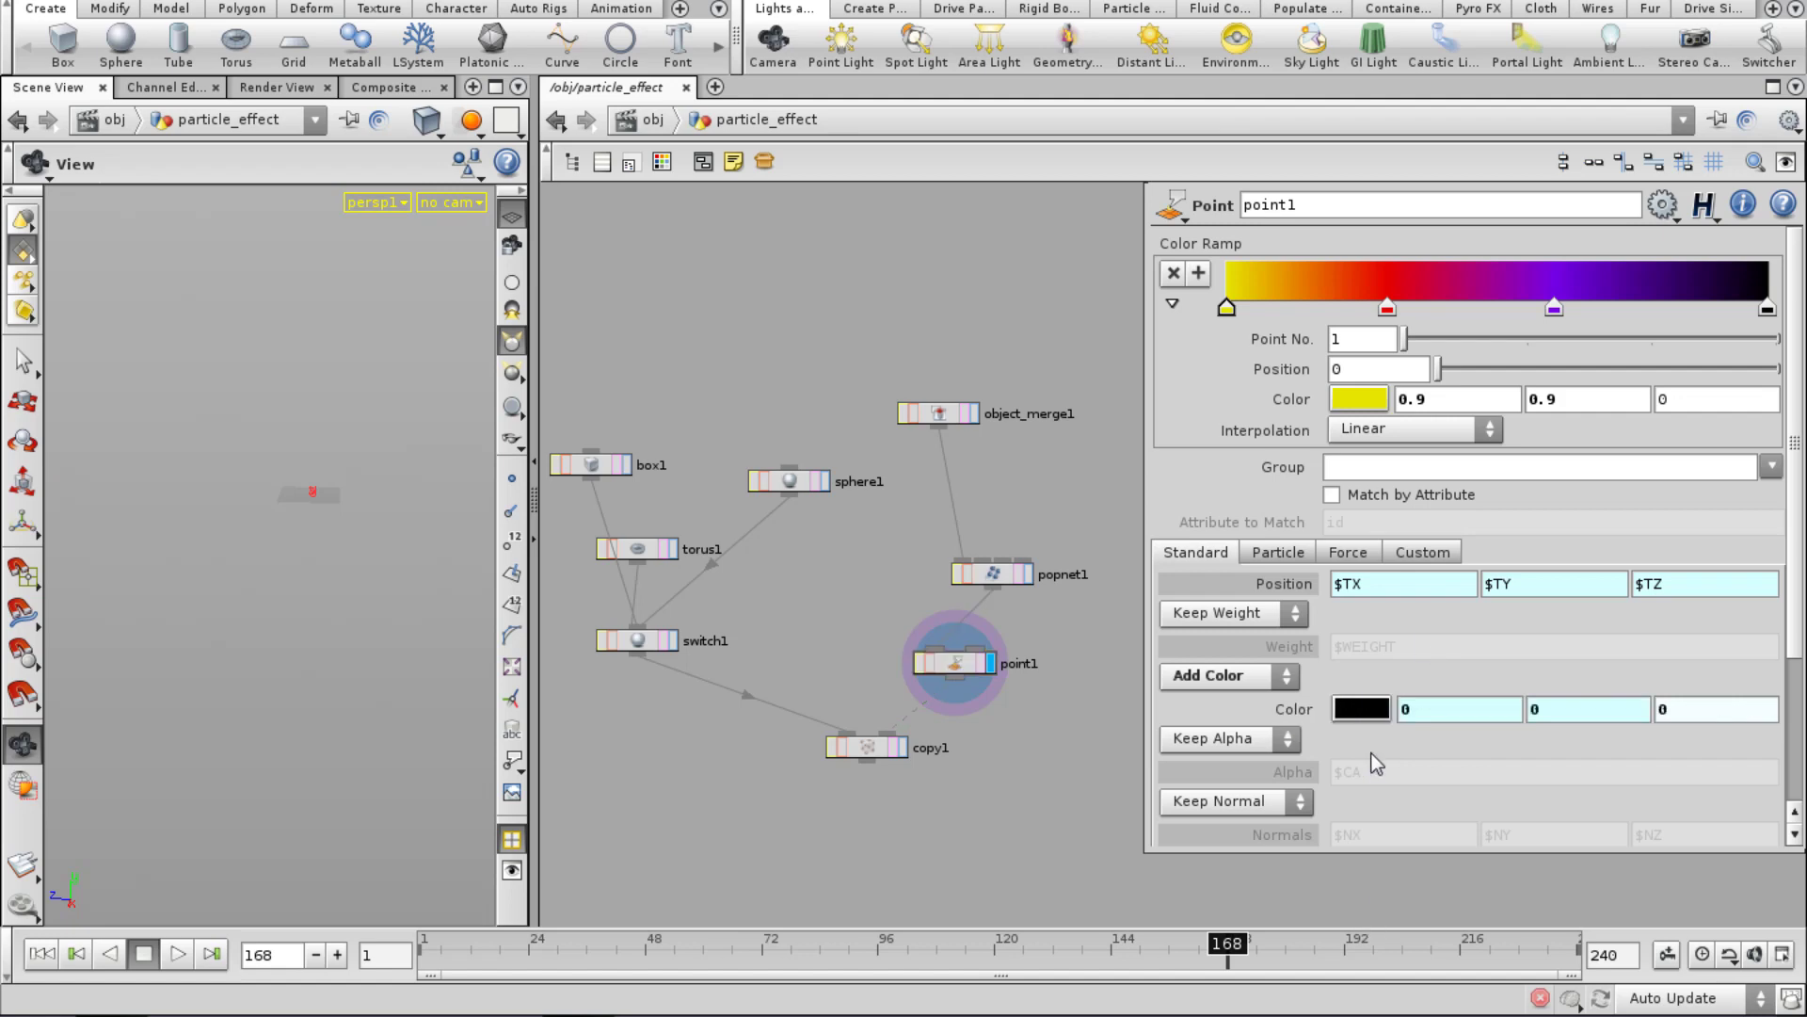
{"action": "right_click", "coordinate": [1412, 709]}
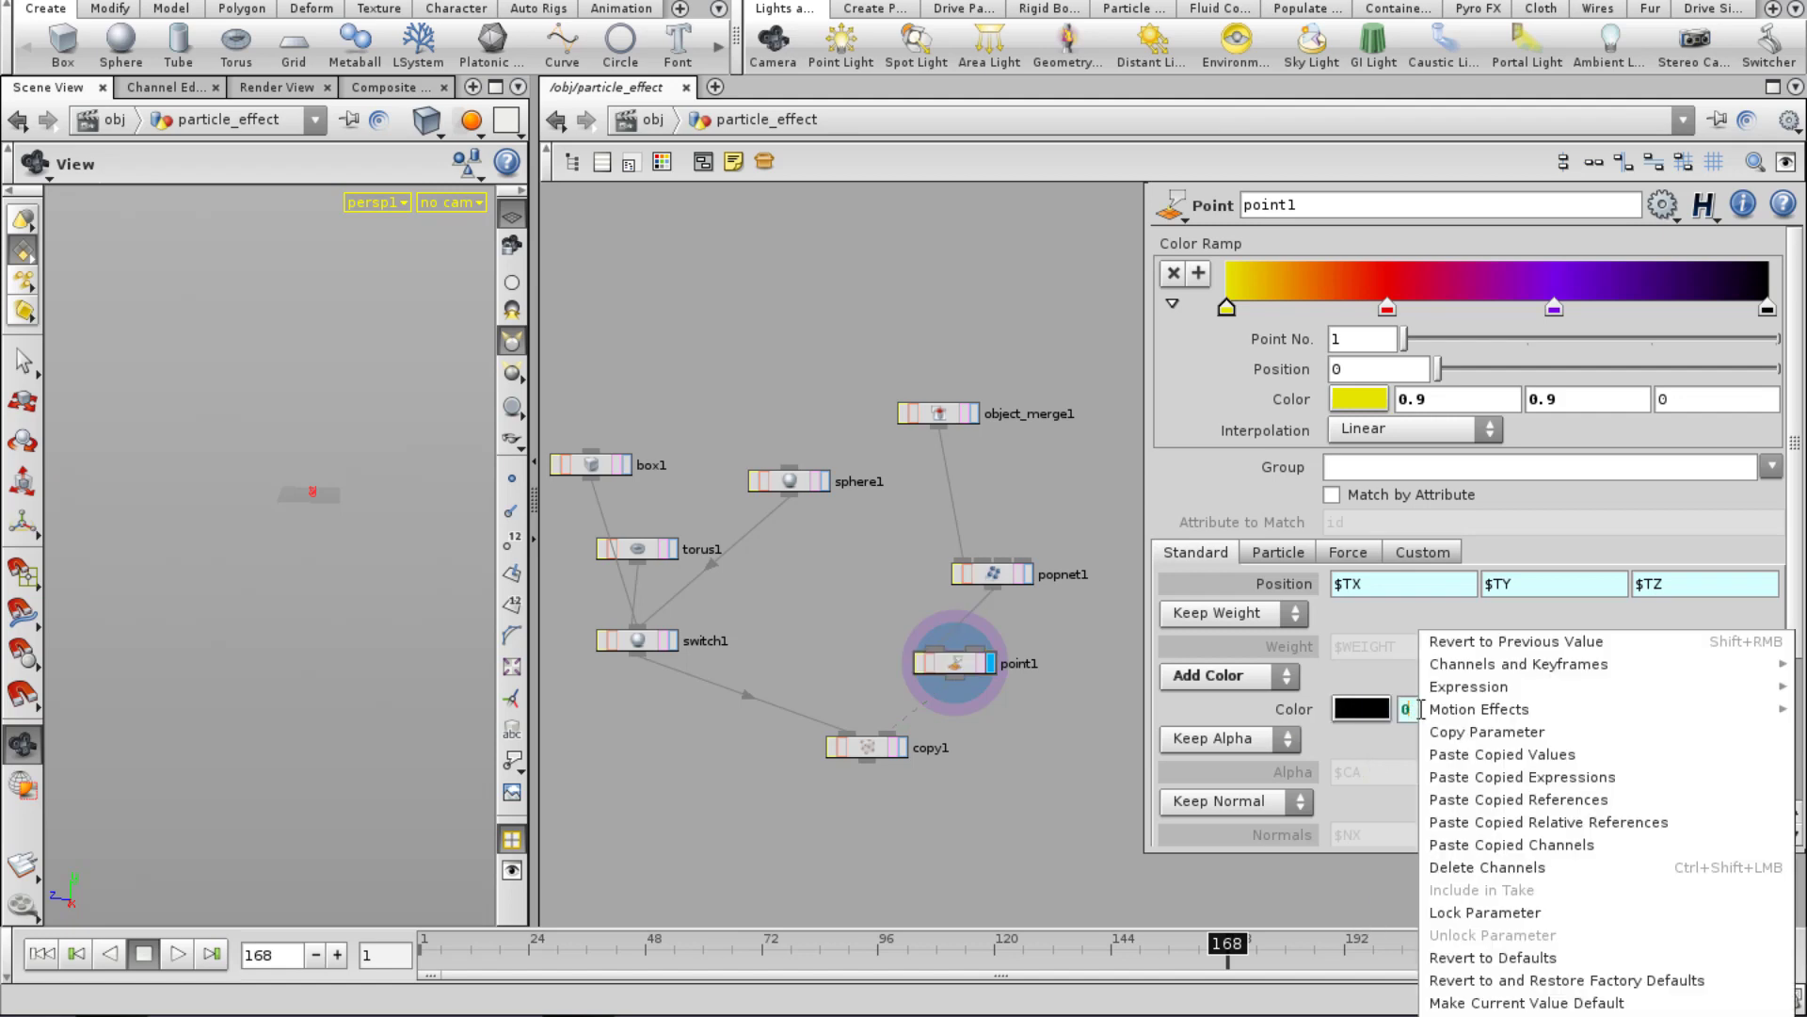
{"action": "mouse_move", "coordinate": [1443, 694]}
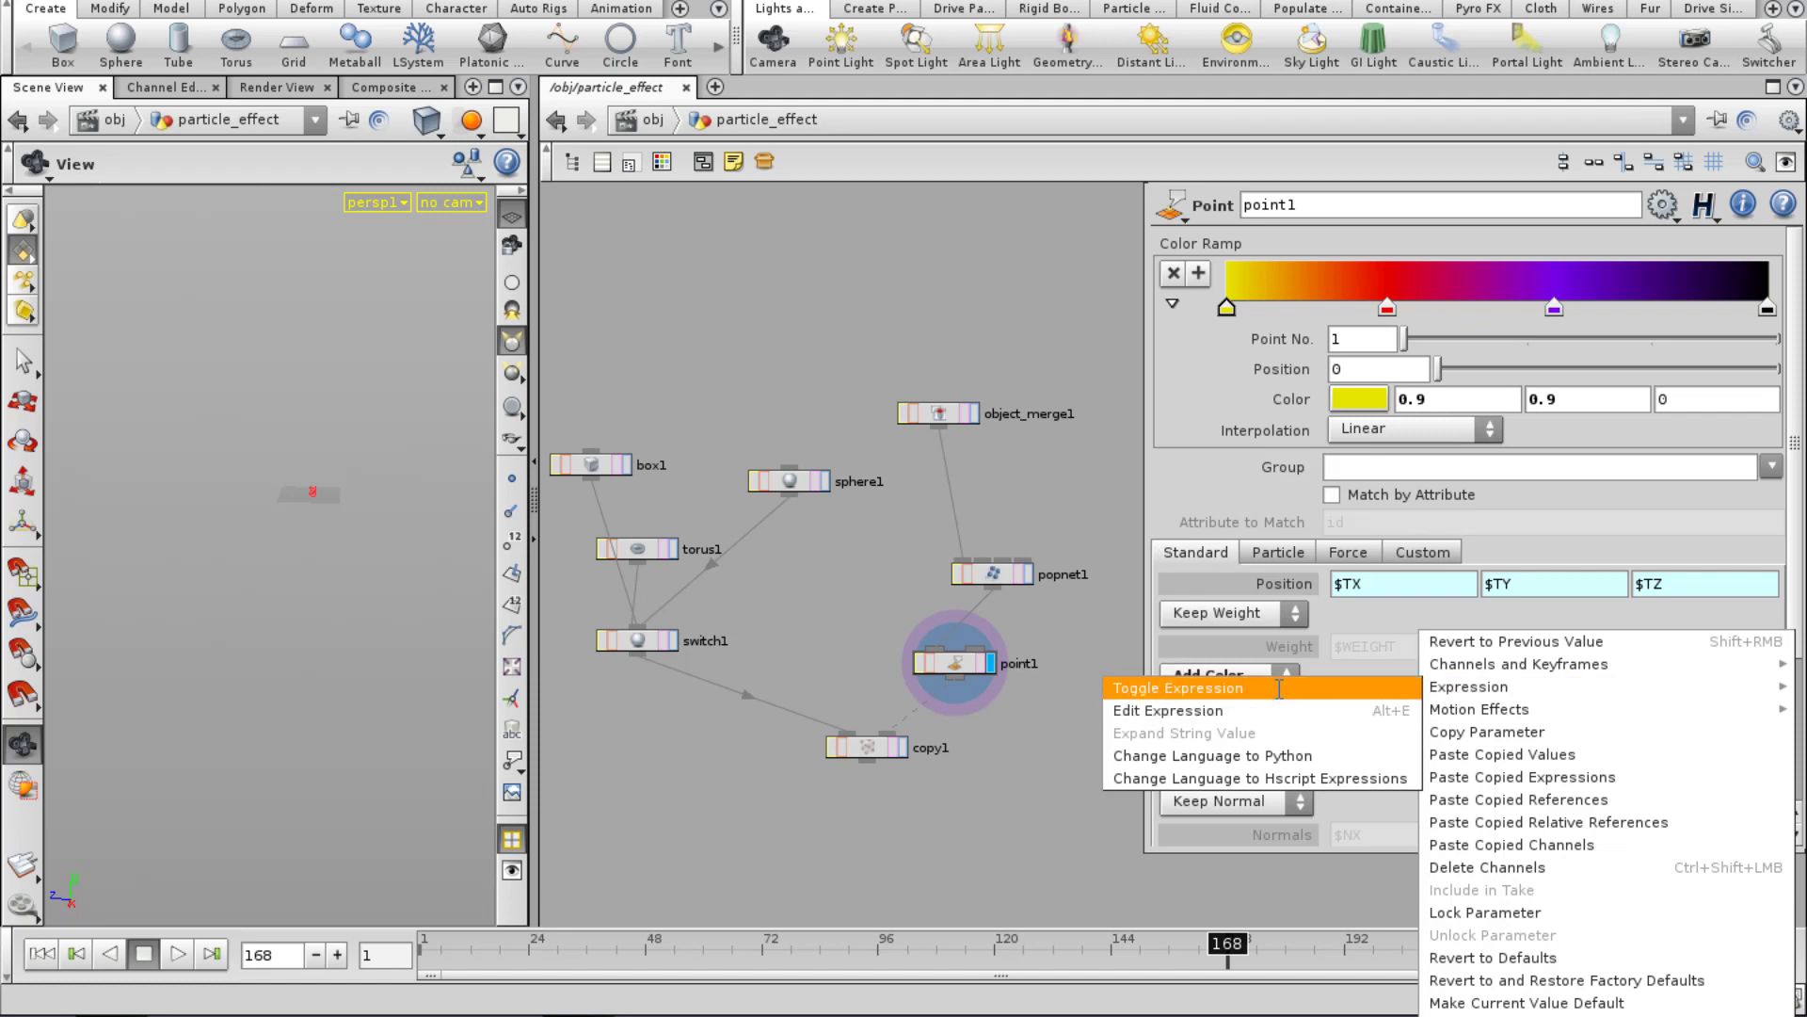
{"action": "left_click", "coordinate": [1291, 692]}
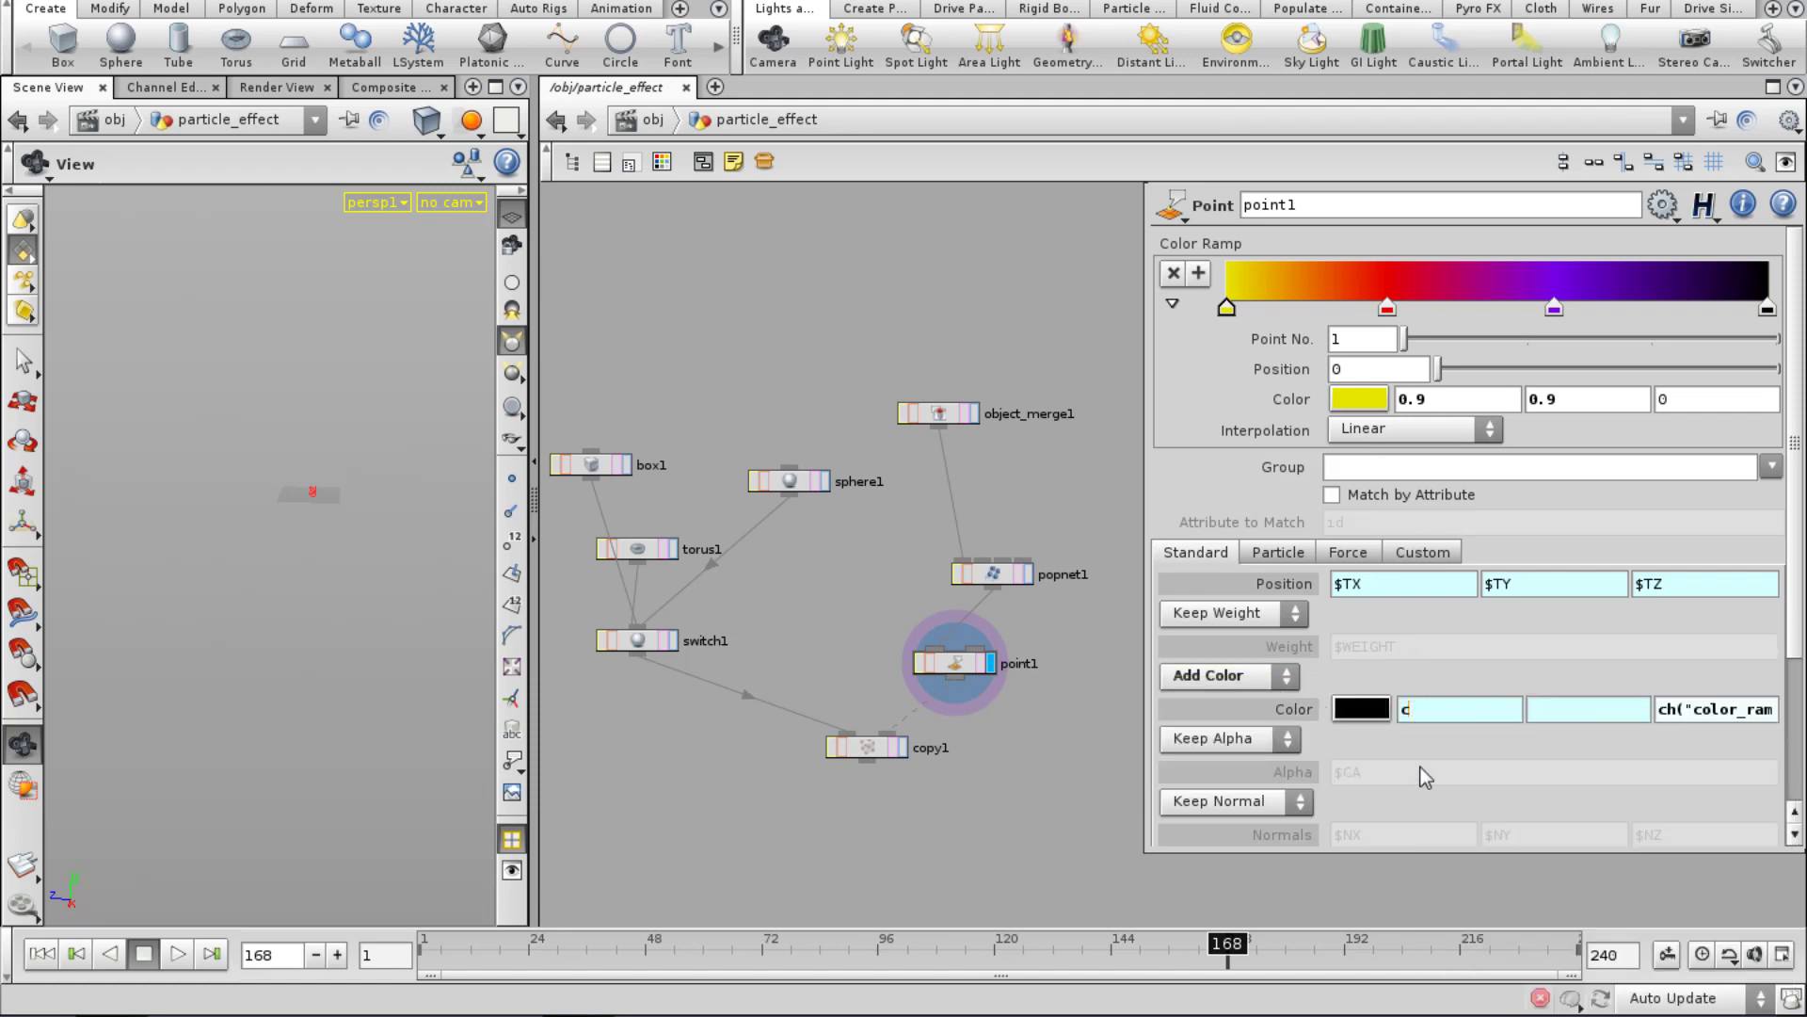
{"action": "type", "text": "zzz"}
{"action": "key", "text": "Return"}
{"action": "key", "text": "ctrl+z"}
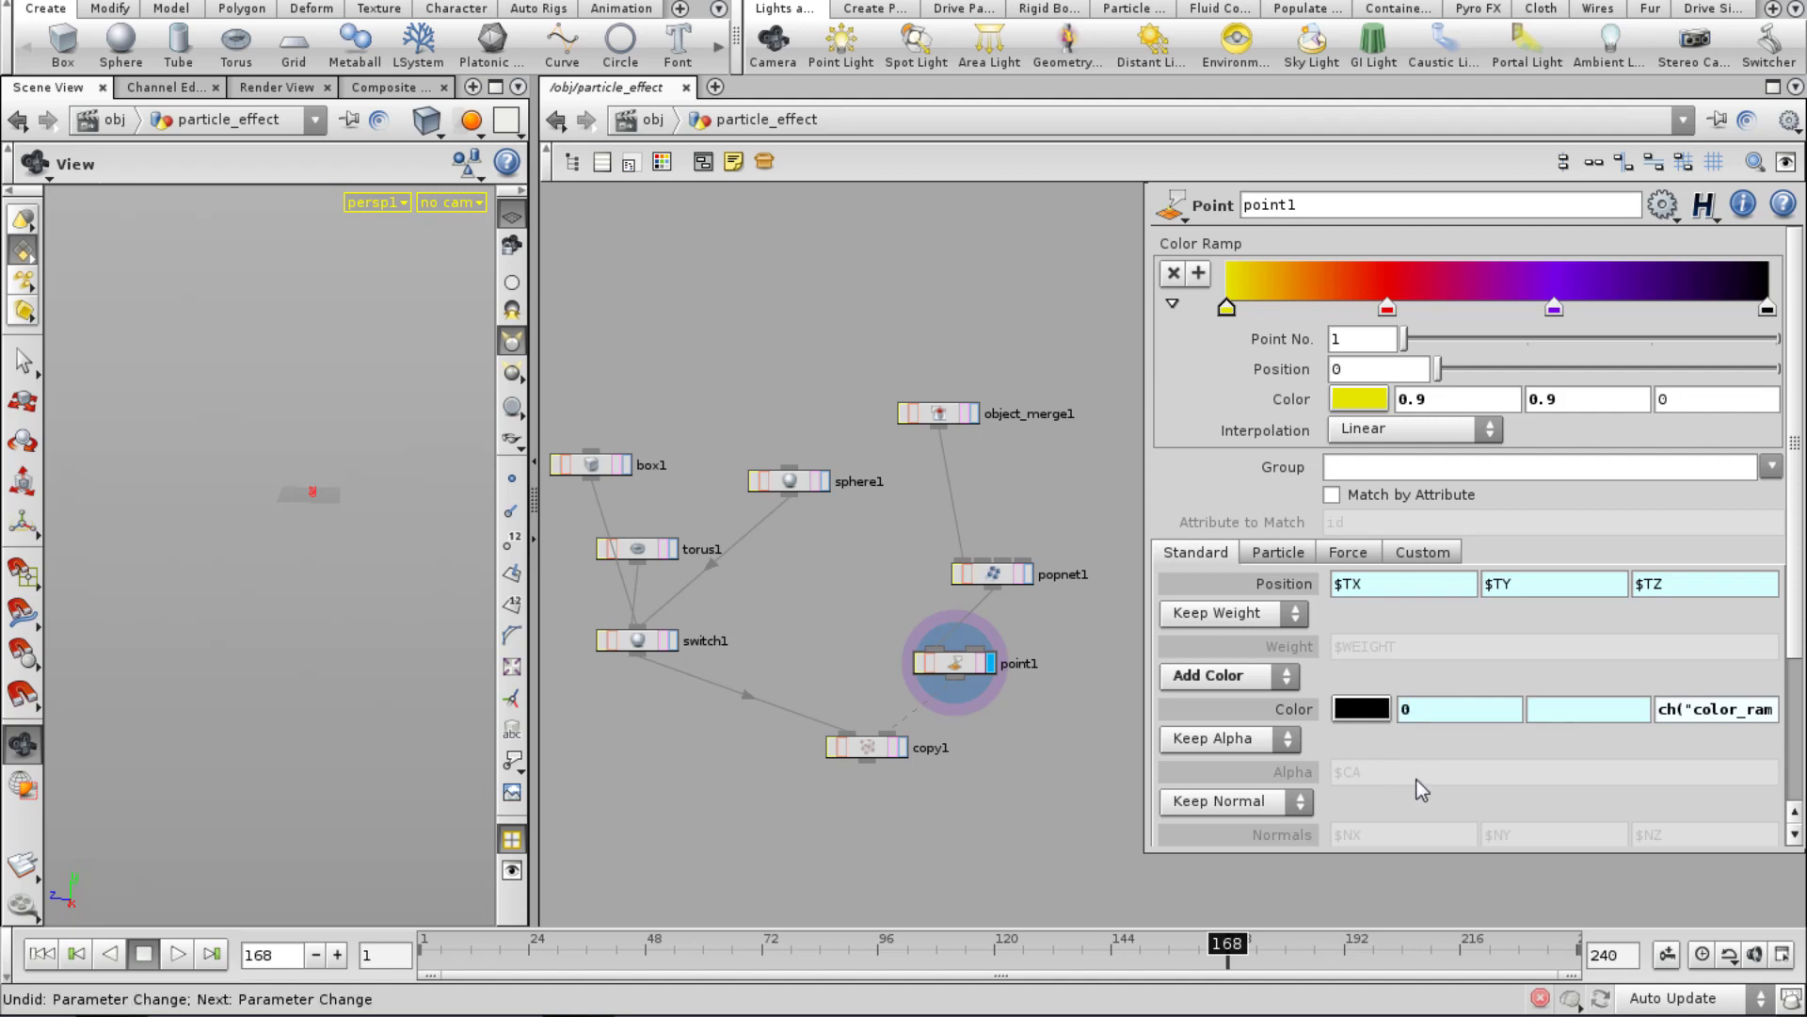
{"action": "key", "text": "ctrl+z"}
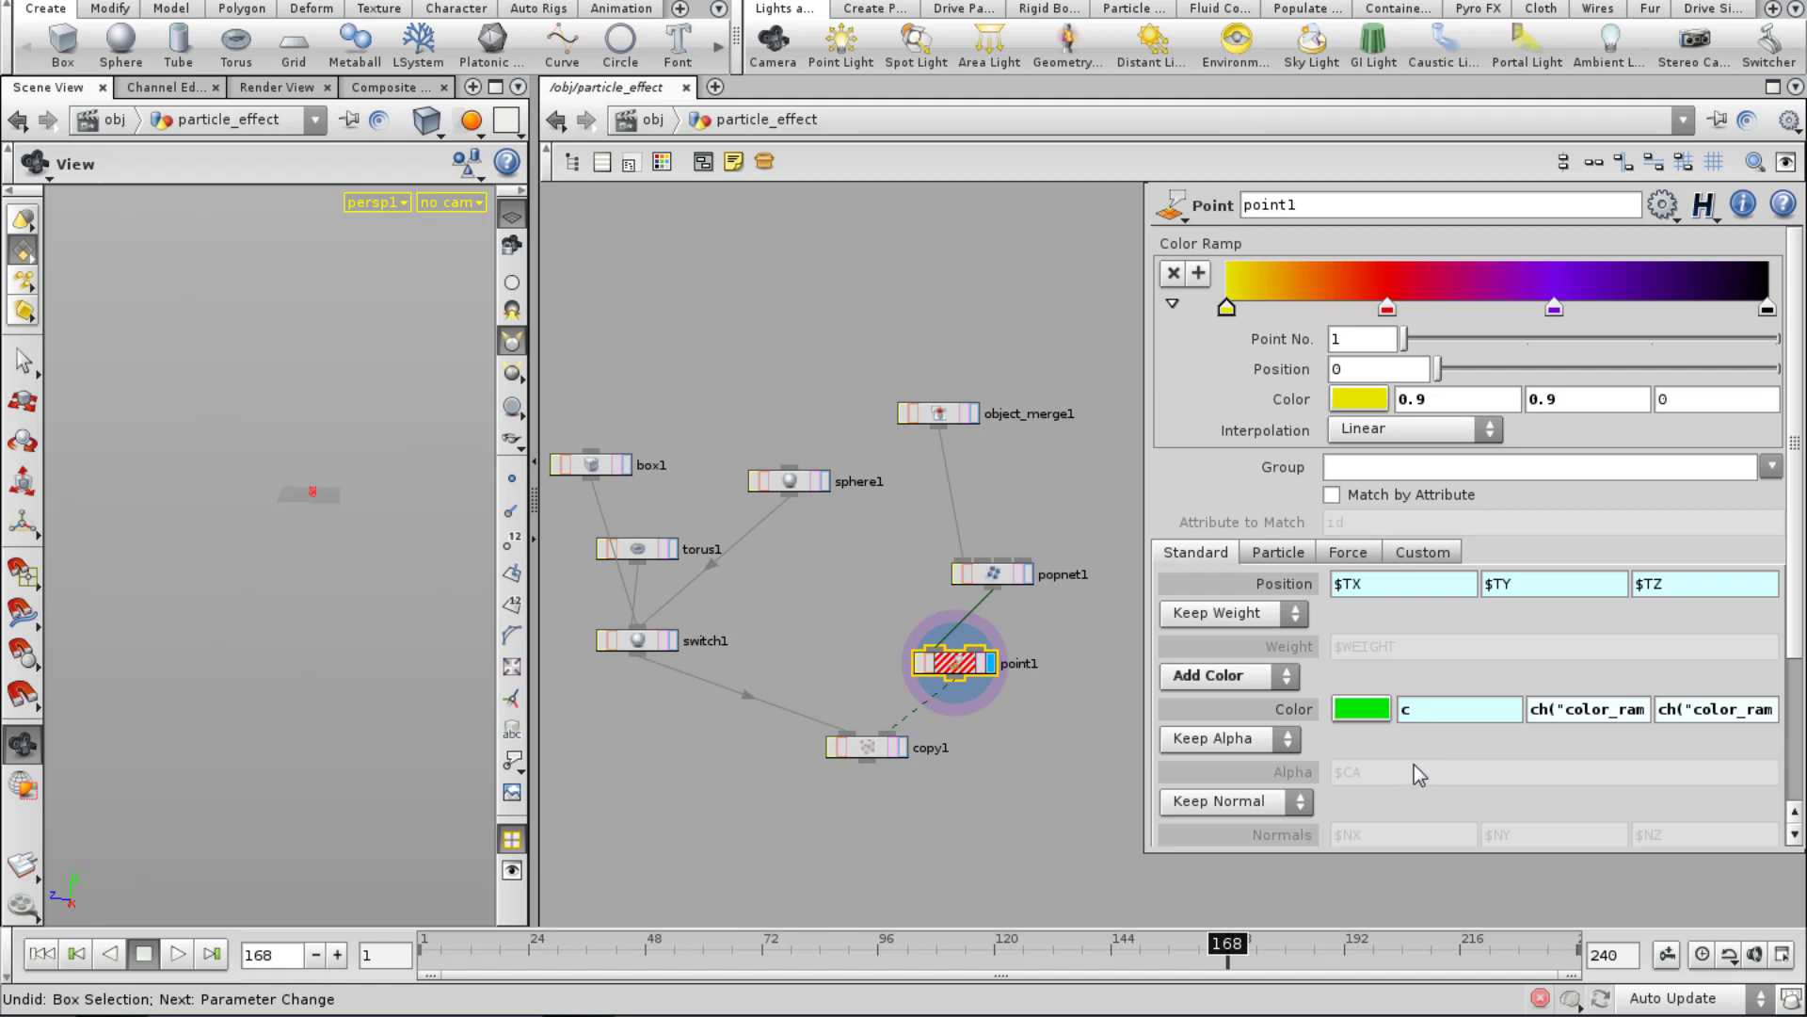
{"action": "key", "text": "ctrl+z"}
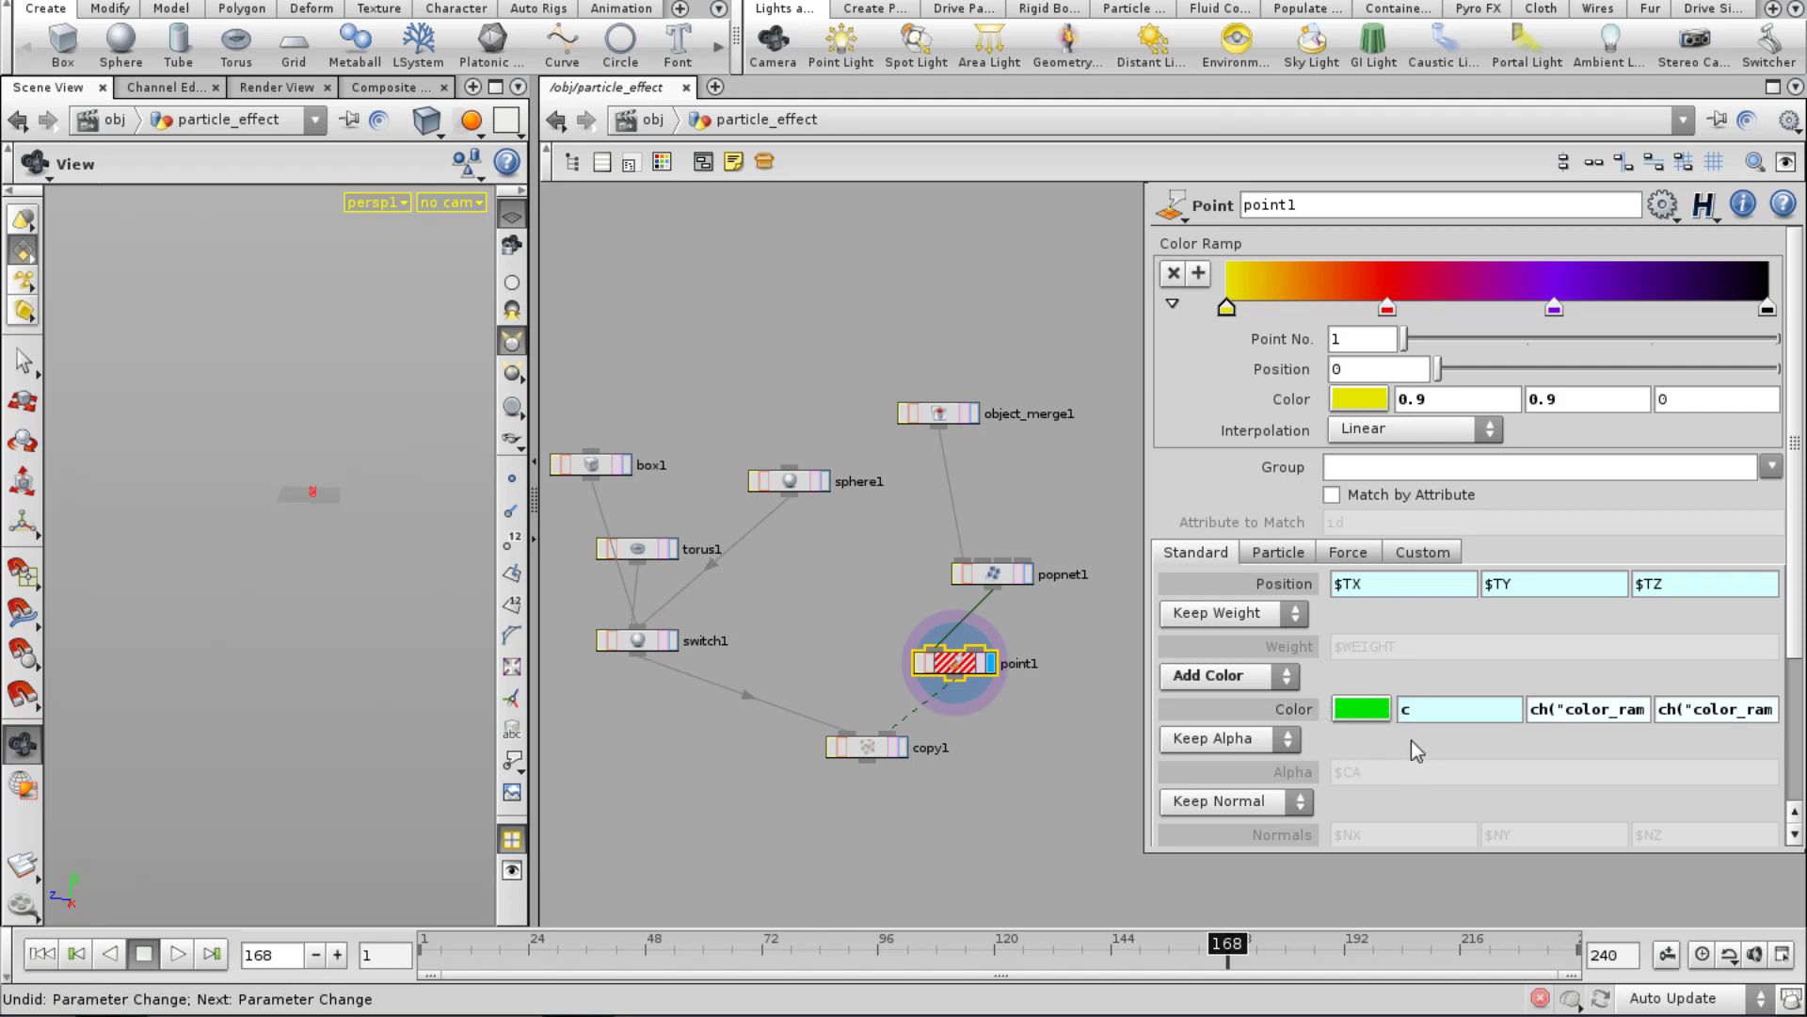
Copy the red component's expression chramp("color_ramp",.5,0) into the green and blue components of Color.
{"action": "left_click", "coordinate": [1446, 711]}
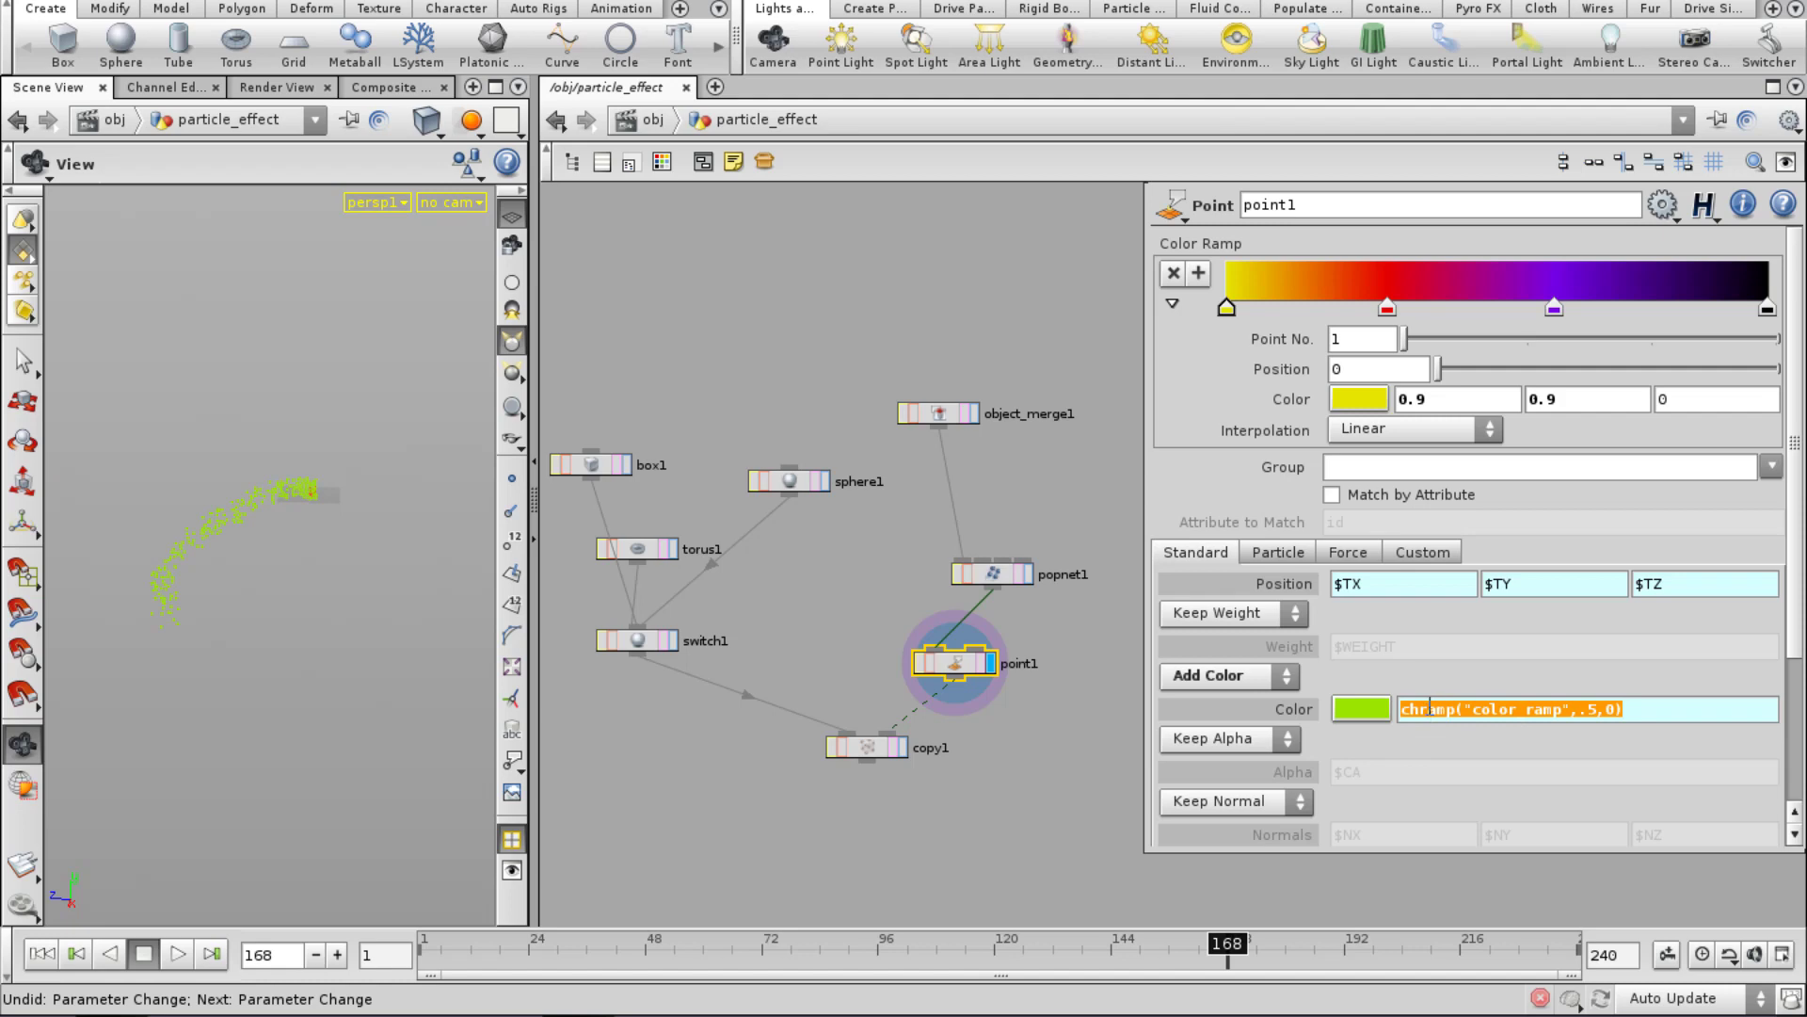
{"action": "type", "text": "ch(\"color_ramp1cg\")"}
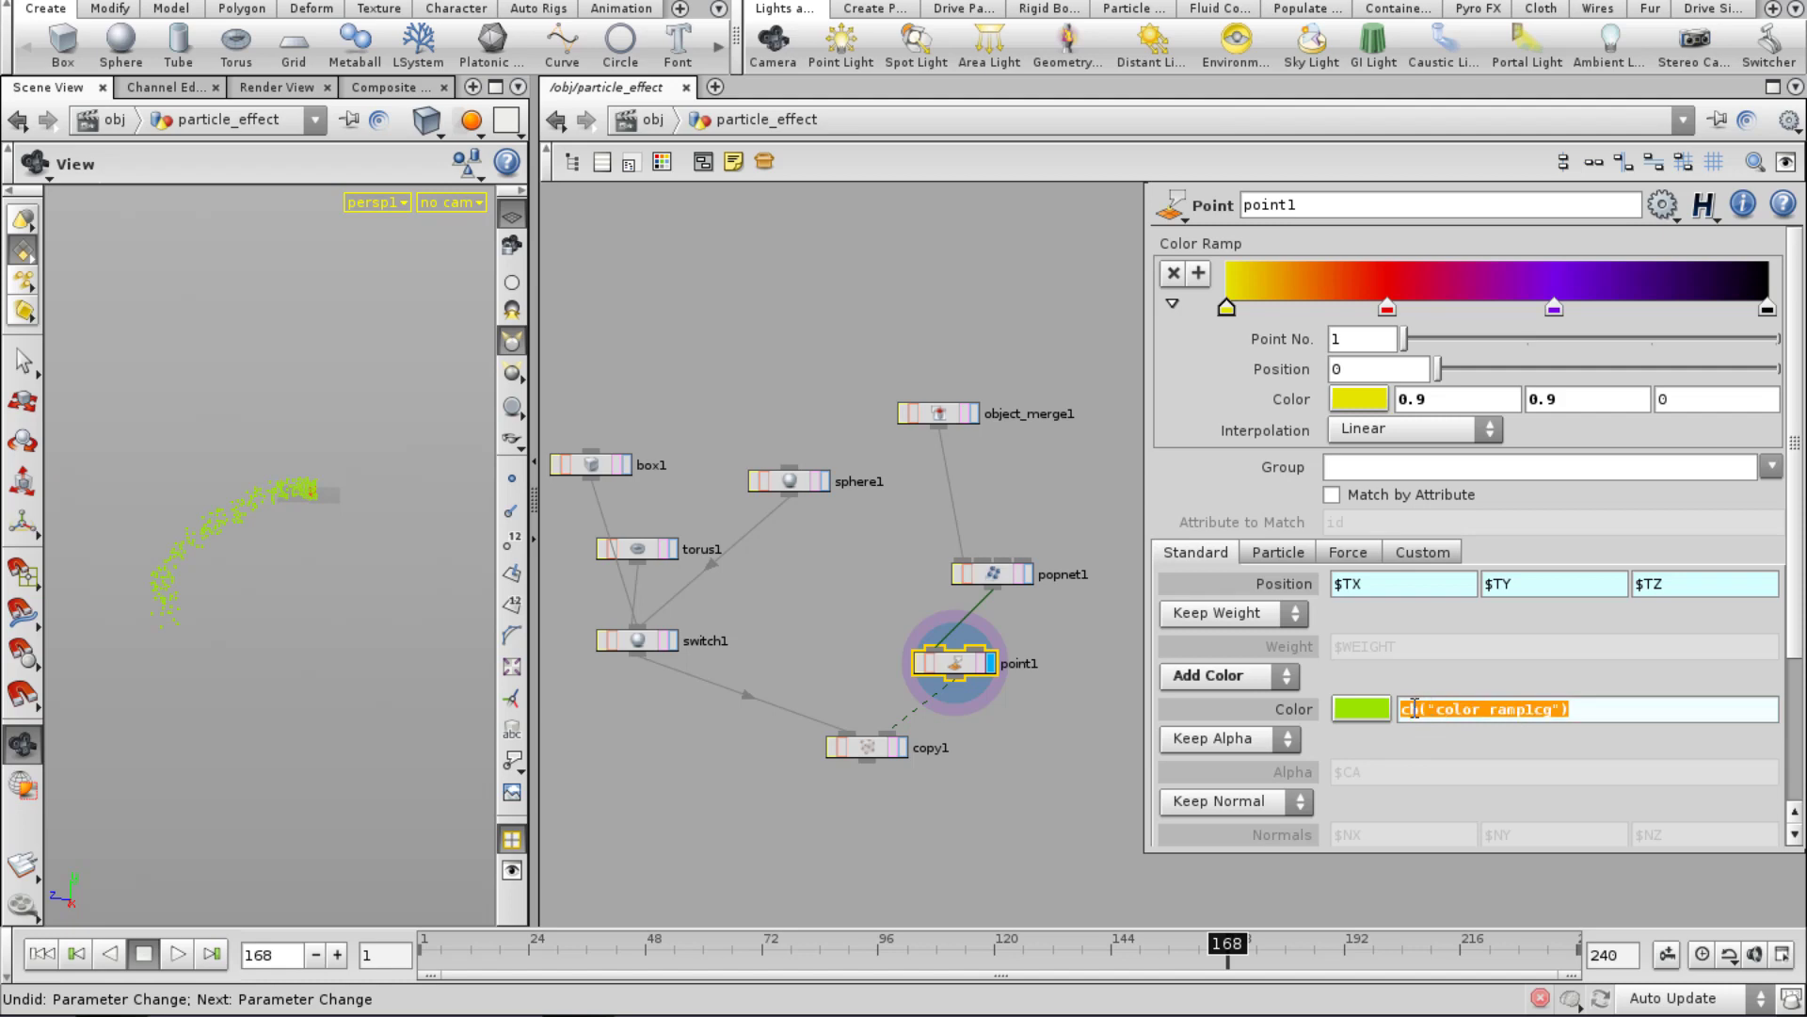
{"action": "type", "text": "chramp(\"color_ramp\",.5,0)"}
{"action": "key", "text": "ctrl+z"}
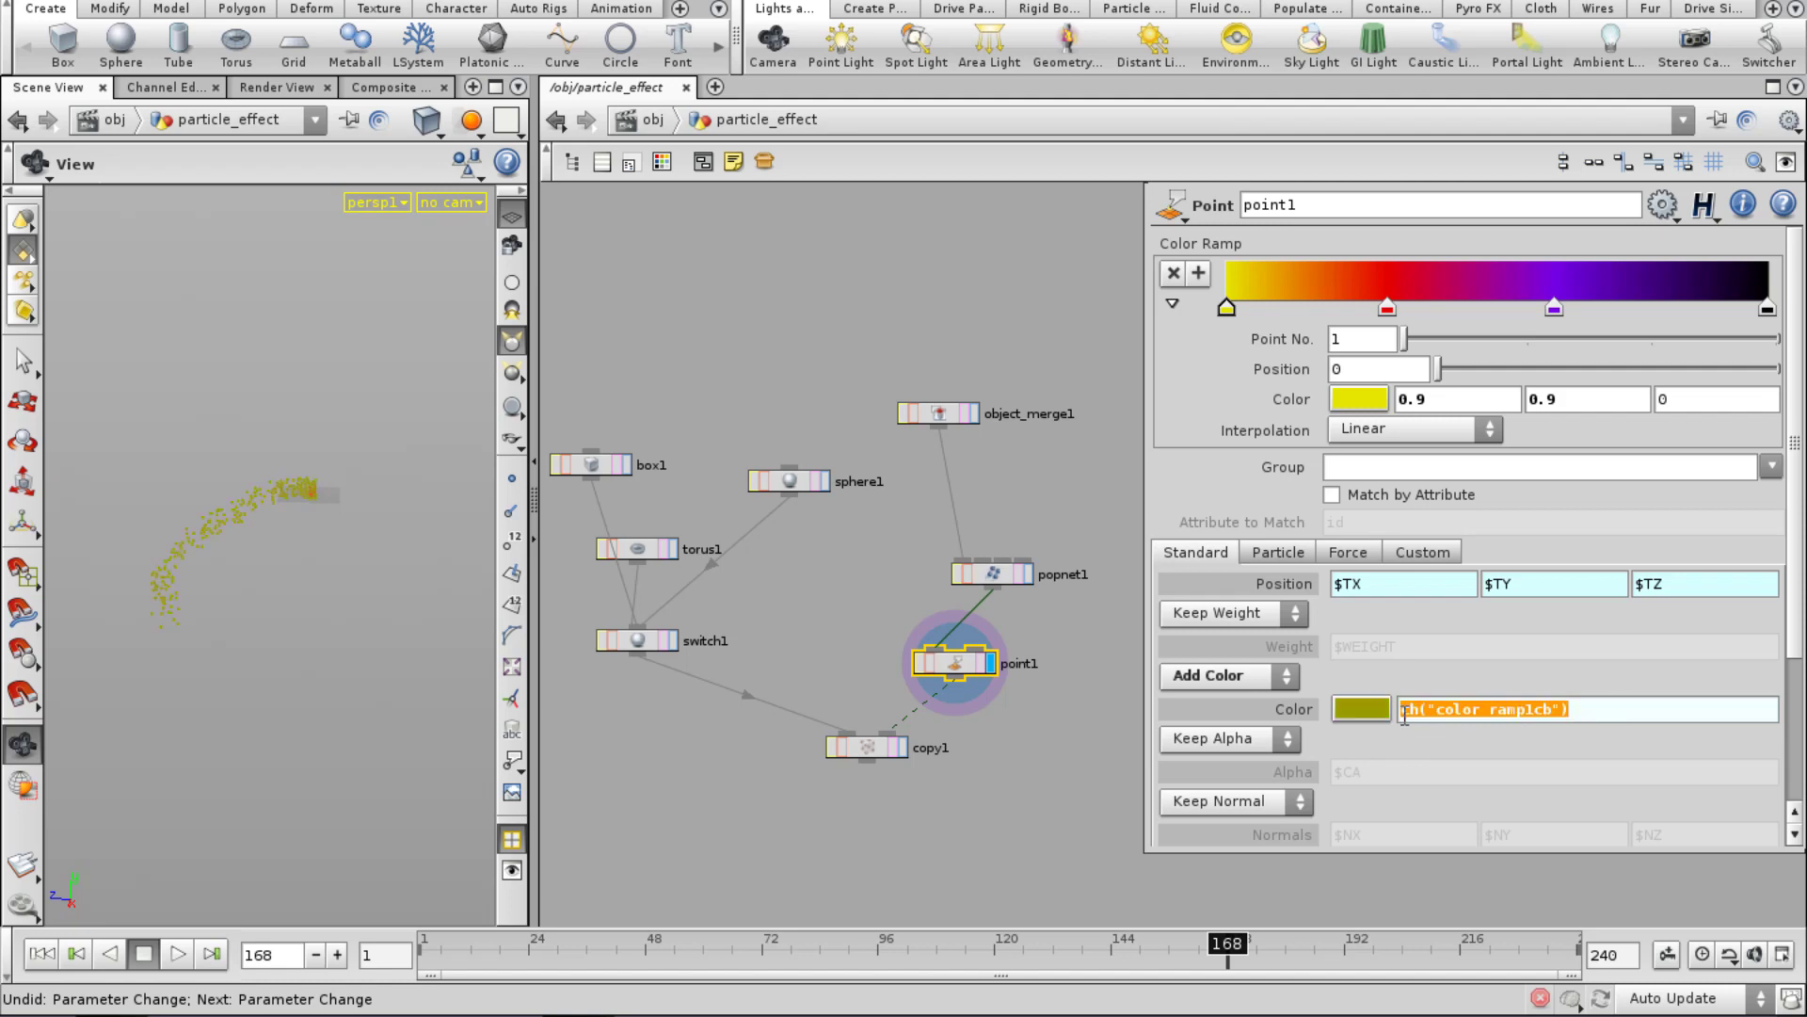
{"action": "type", "text": "chramp(\"color_ramp\",.5,0)"}
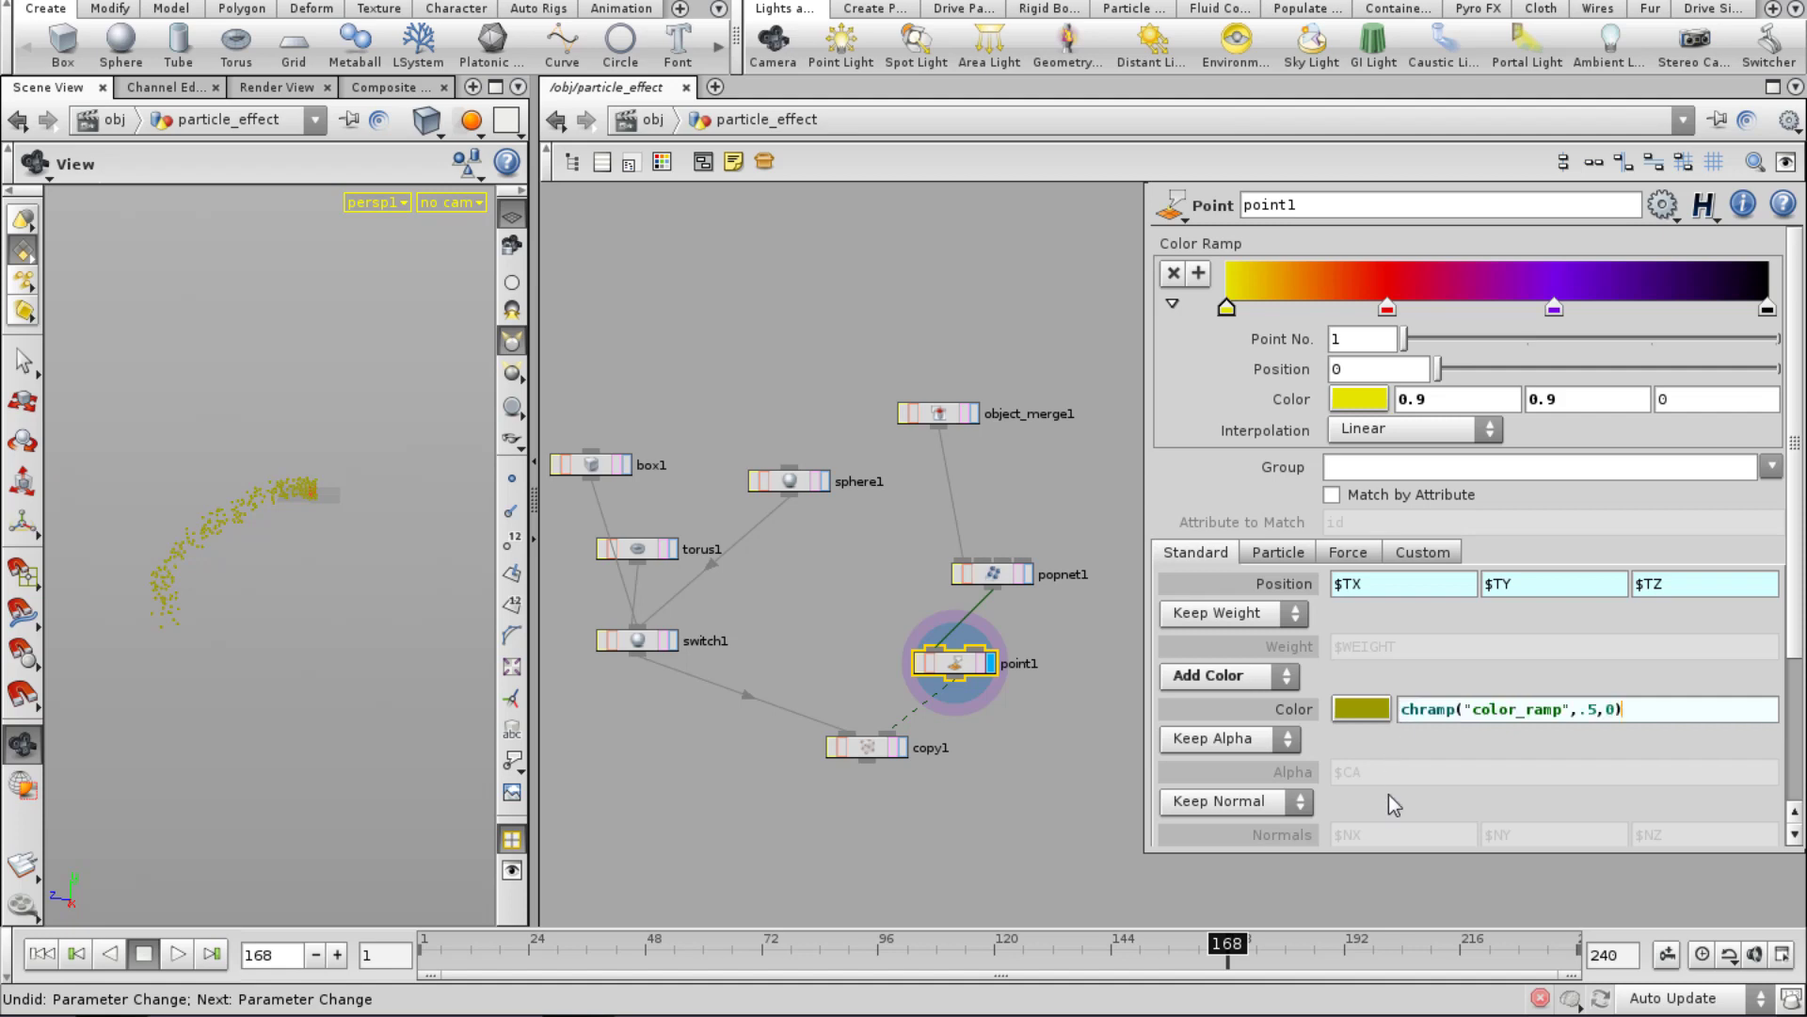
{"action": "key", "text": "Return"}
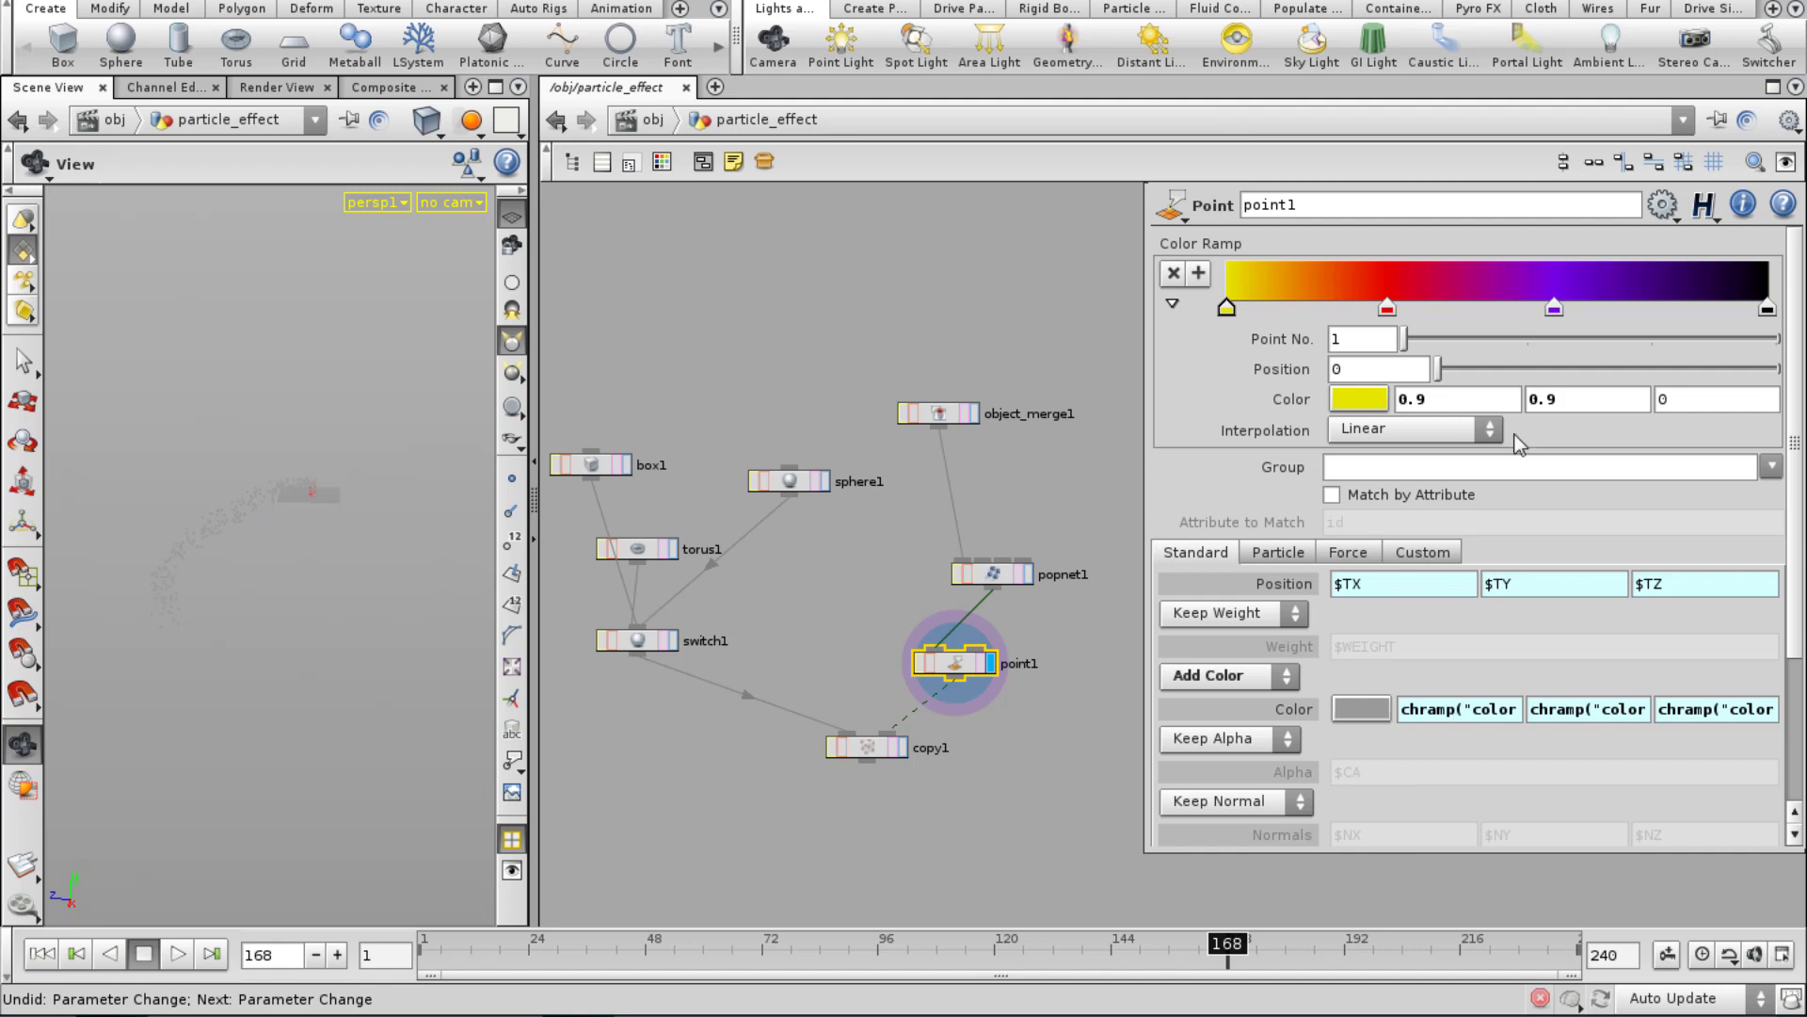
Look at the copied green expression and try shifting the ramp's red point to test the color link.
{"action": "left_click", "coordinate": [1598, 708]}
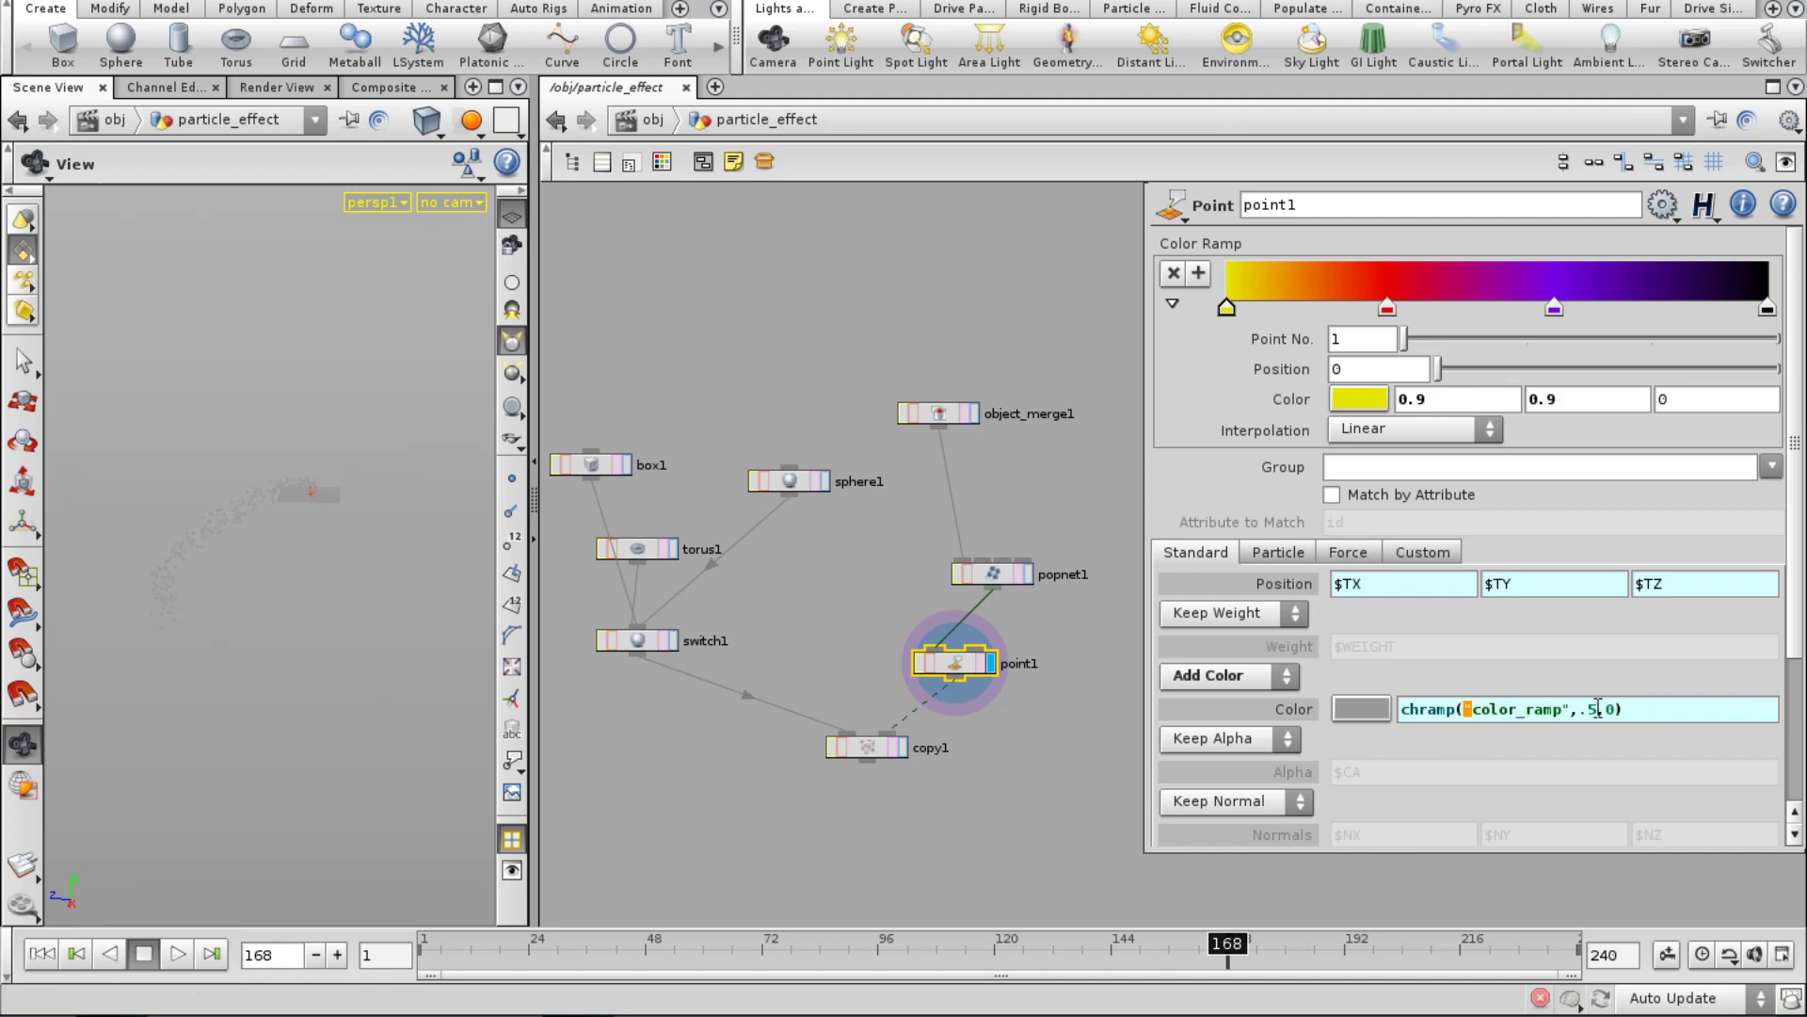
{"action": "key", "text": "Return"}
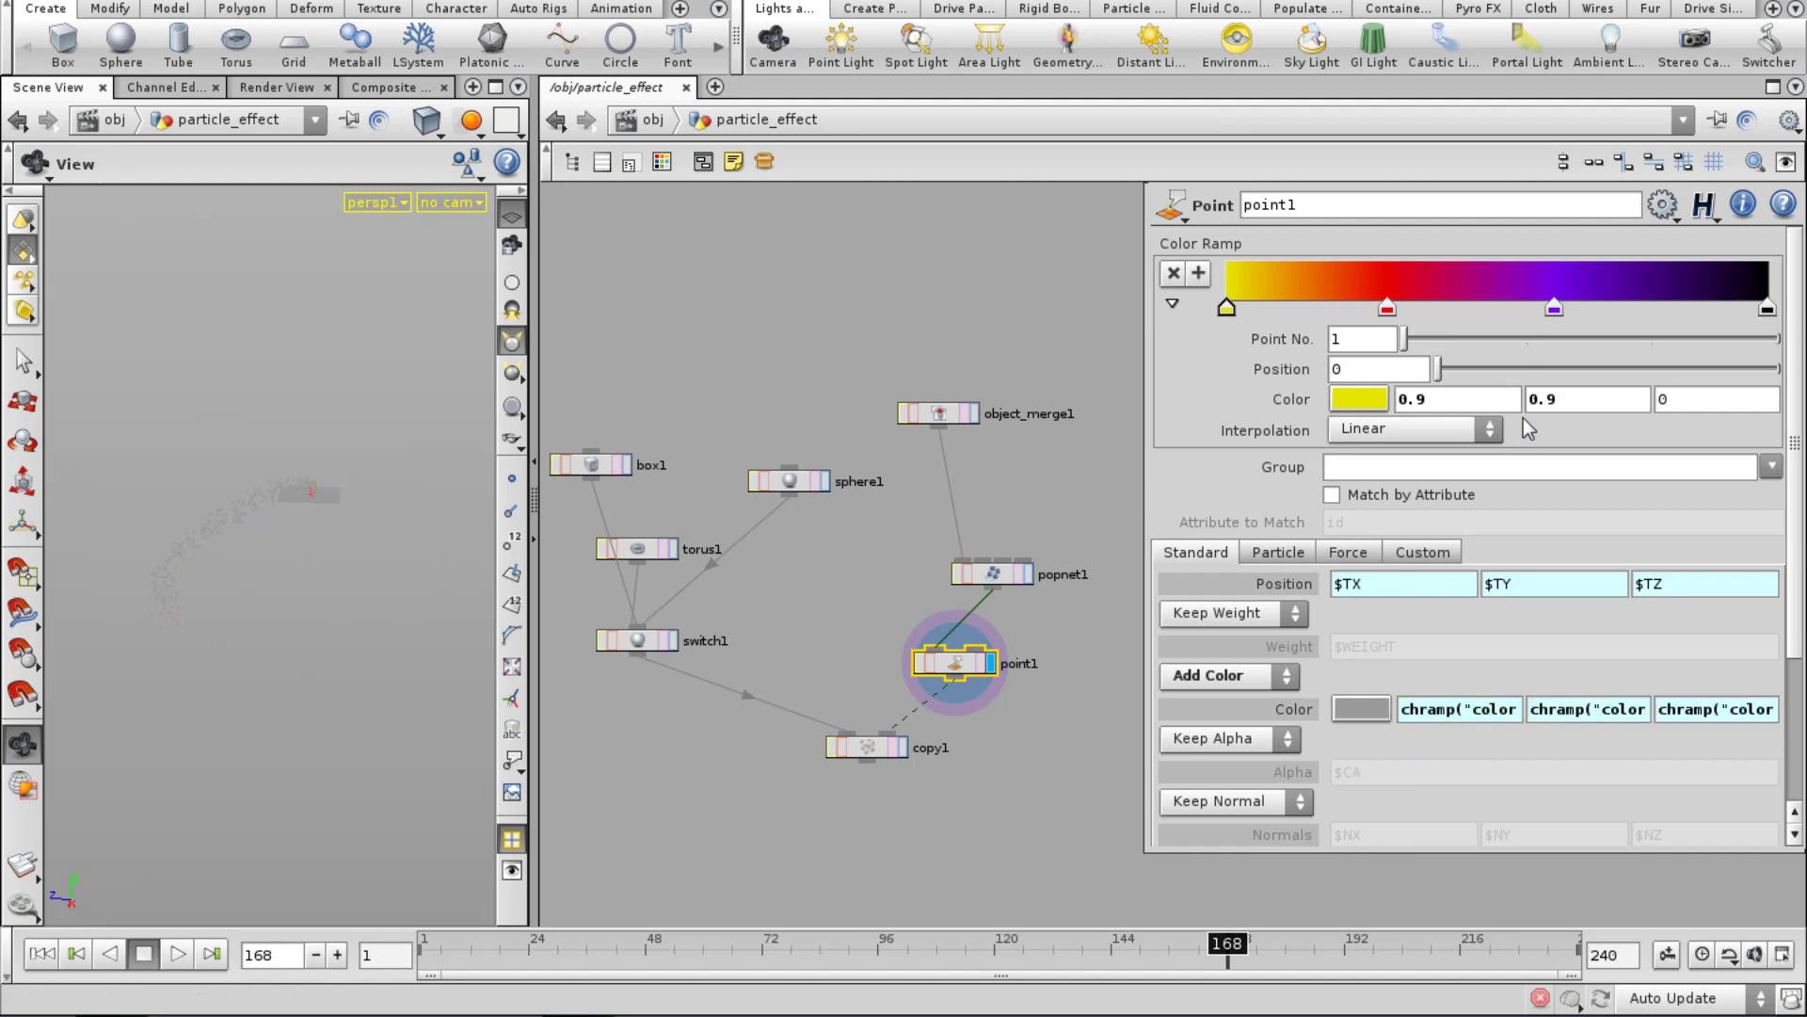
{"action": "left_click_drag", "start_coordinate": [1384, 306], "coordinate": [1412, 344]}
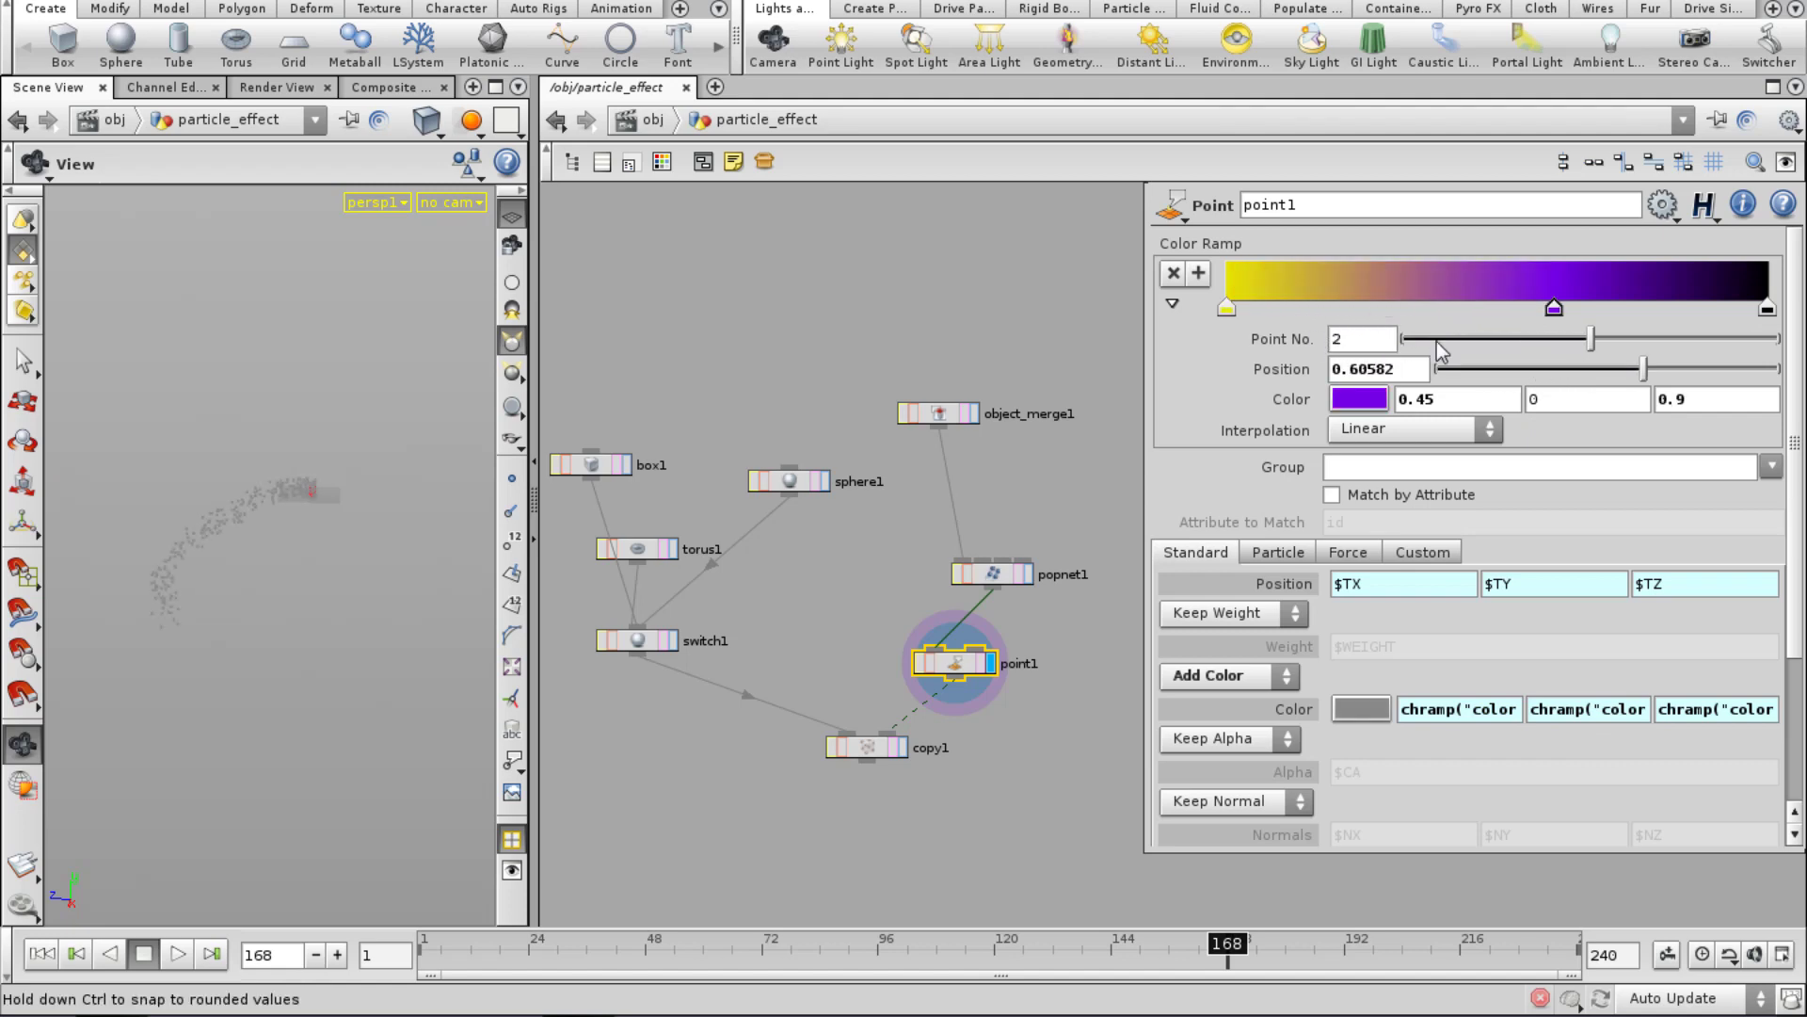
Set the component index of the chramp expressions to 1 for green and 2 for blue.
{"action": "left_click", "coordinate": [1510, 712]}
{"action": "left_click", "coordinate": [1541, 736]}
{"action": "left_click", "coordinate": [1601, 720]}
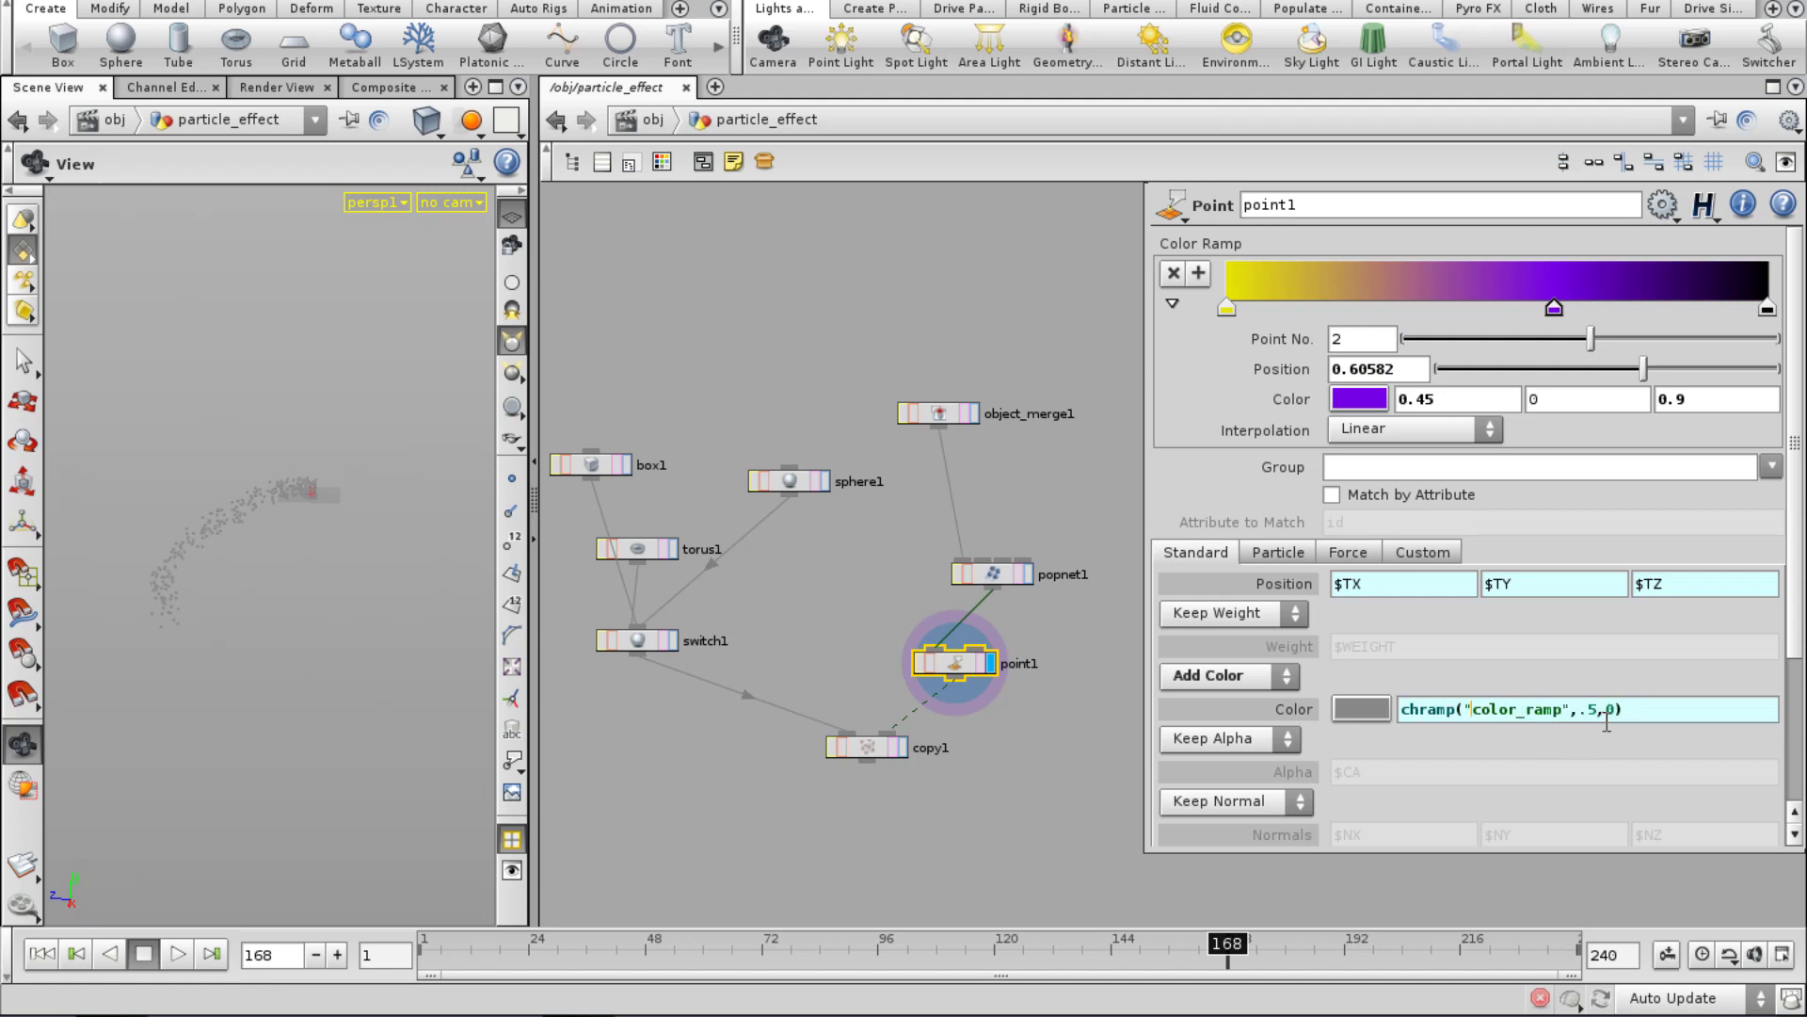
{"action": "double_click", "coordinate": [1609, 710]}
{"action": "type", "text": "1"}
{"action": "key", "text": "Return"}
{"action": "left_click", "coordinate": [1612, 710]}
{"action": "double_click", "coordinate": [1610, 710]}
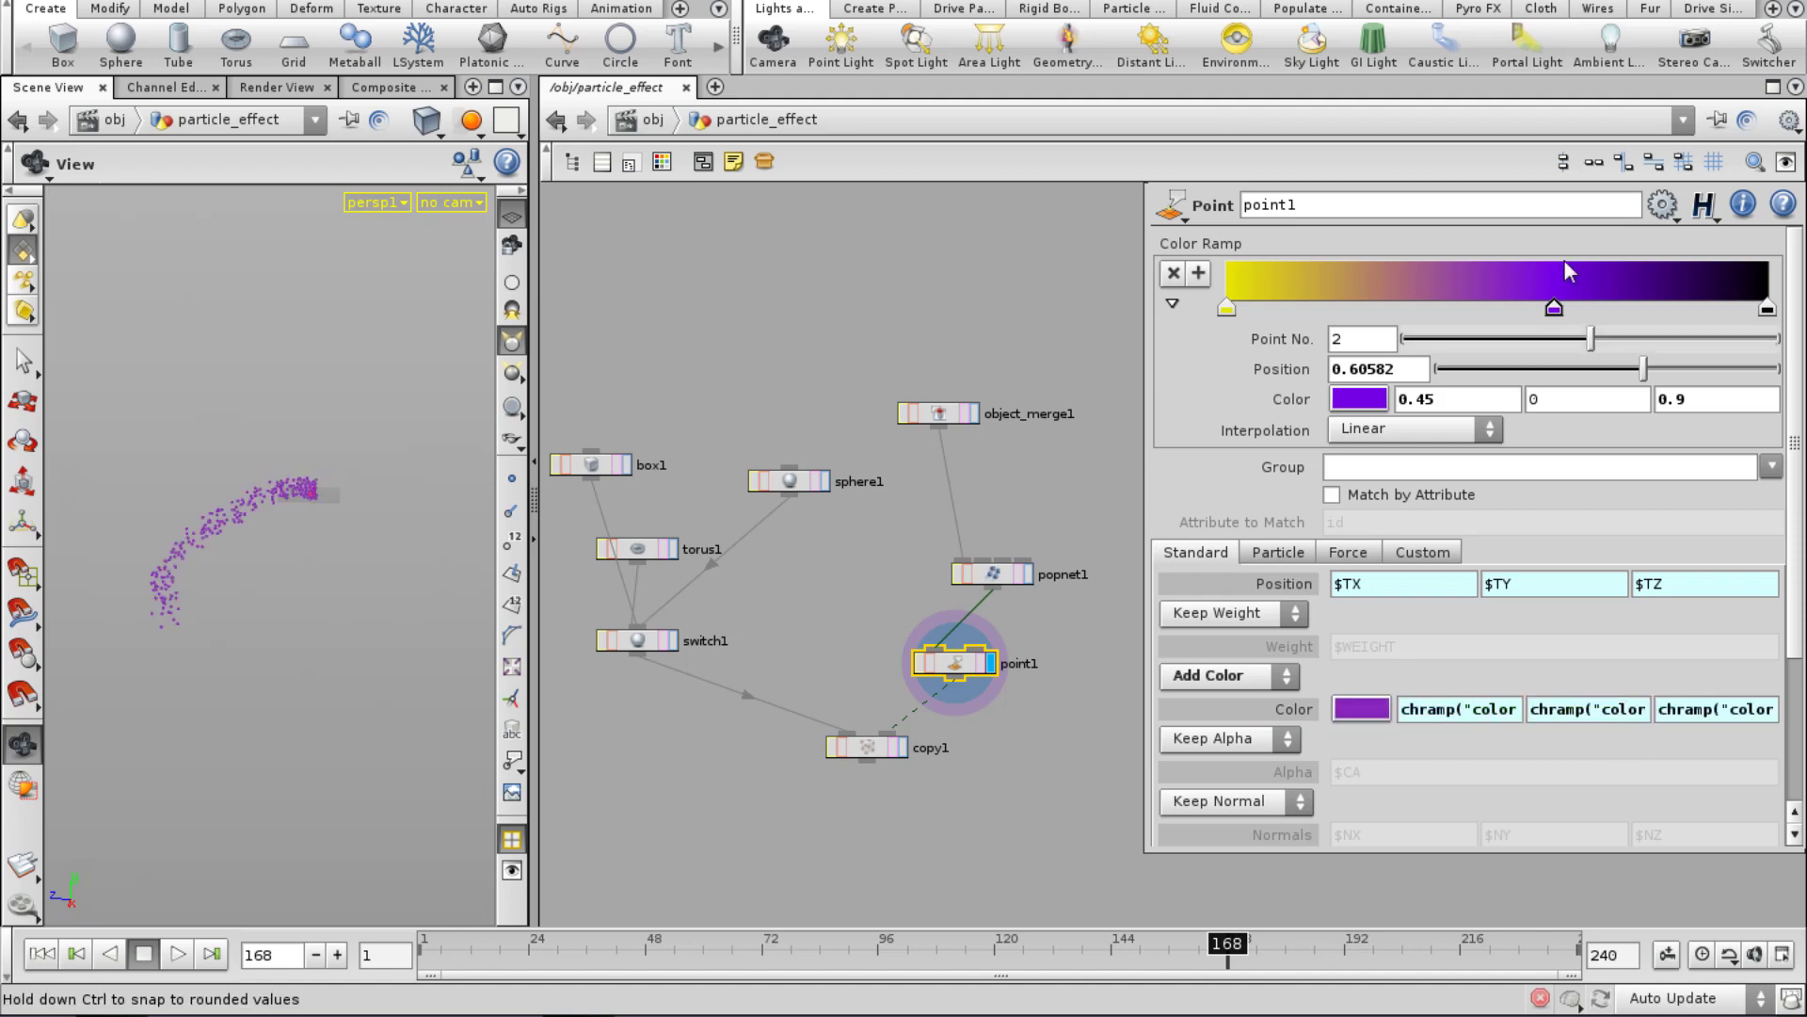
Move the ramp's purple point toward the black end and add a red (0.9, 0, 0) point at about position 0.51.
{"action": "mouse_move", "coordinate": [1562, 312]}
{"action": "left_mouse_down"}
{"action": "mouse_move", "coordinate": [1625, 325]}
{"action": "mouse_move", "coordinate": [1489, 327]}
{"action": "mouse_move", "coordinate": [1591, 369]}
{"action": "mouse_move", "coordinate": [1534, 320]}
{"action": "mouse_move", "coordinate": [1656, 325]}
{"action": "mouse_move", "coordinate": [1576, 317]}
{"action": "mouse_move", "coordinate": [1627, 323]}
{"action": "left_mouse_up"}
{"action": "double_click", "coordinate": [1393, 302]}
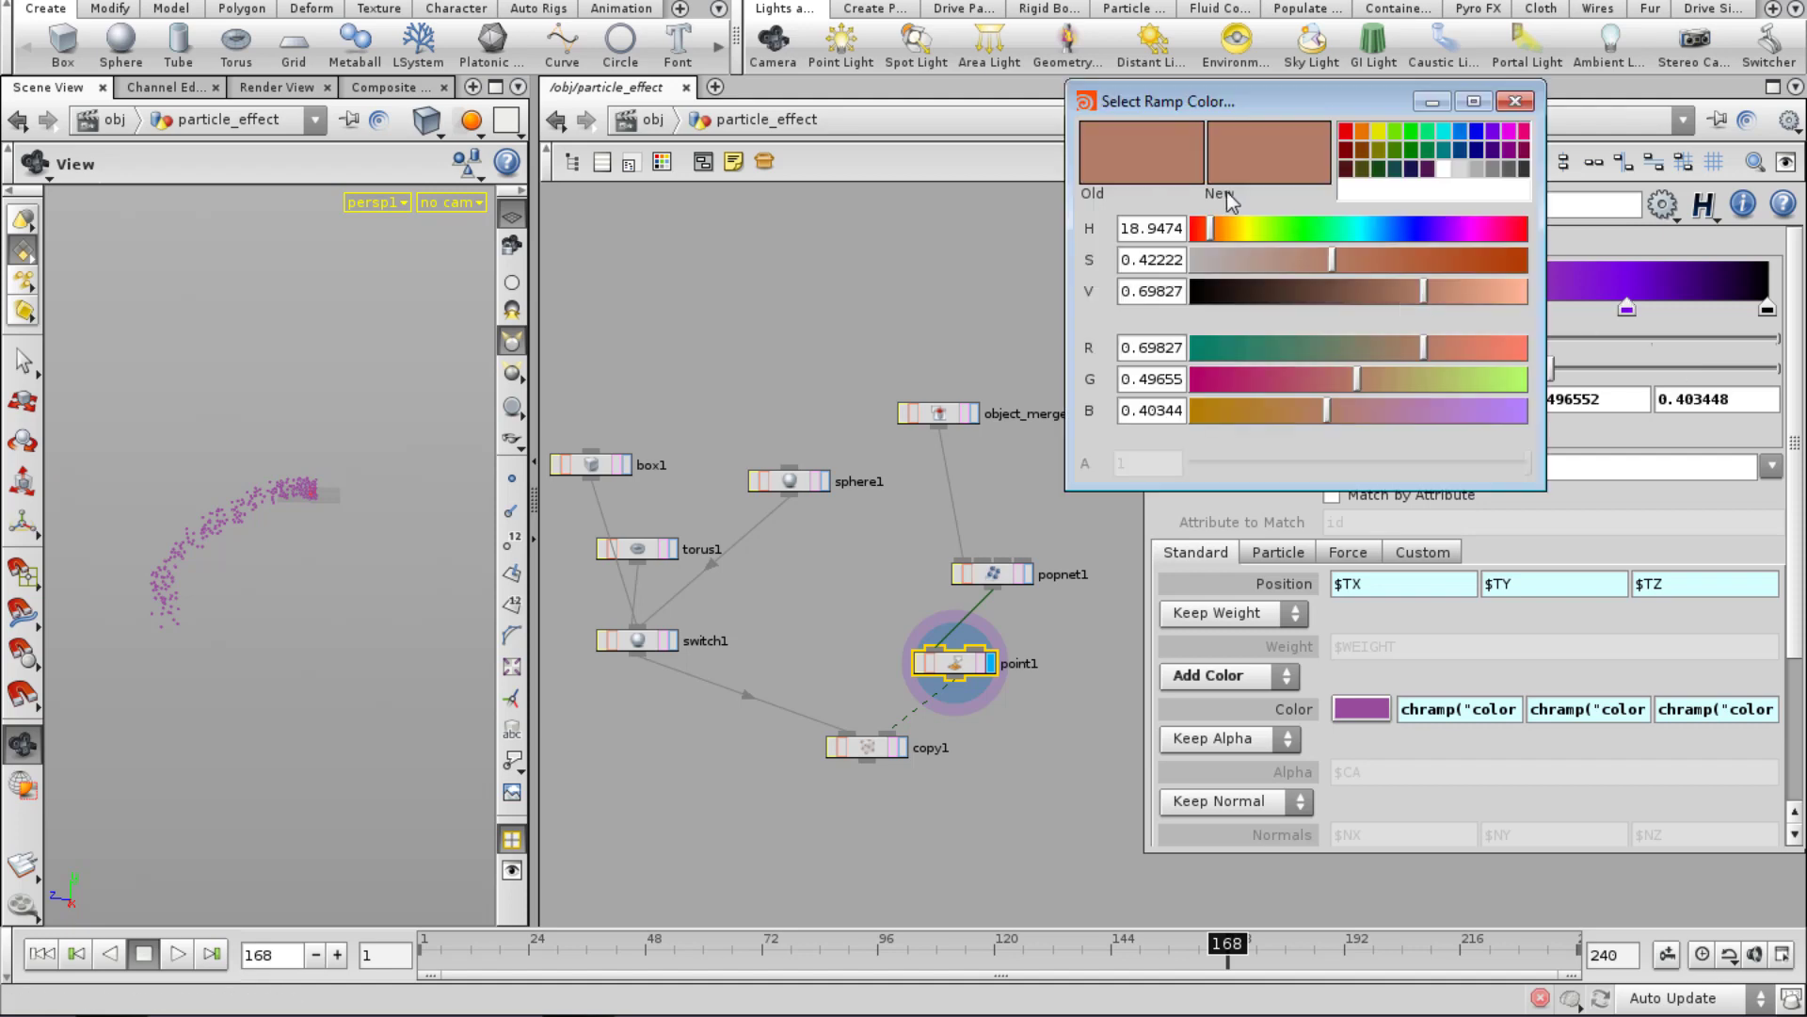
{"action": "left_click_drag", "start_coordinate": [1217, 229], "coordinate": [1191, 222]}
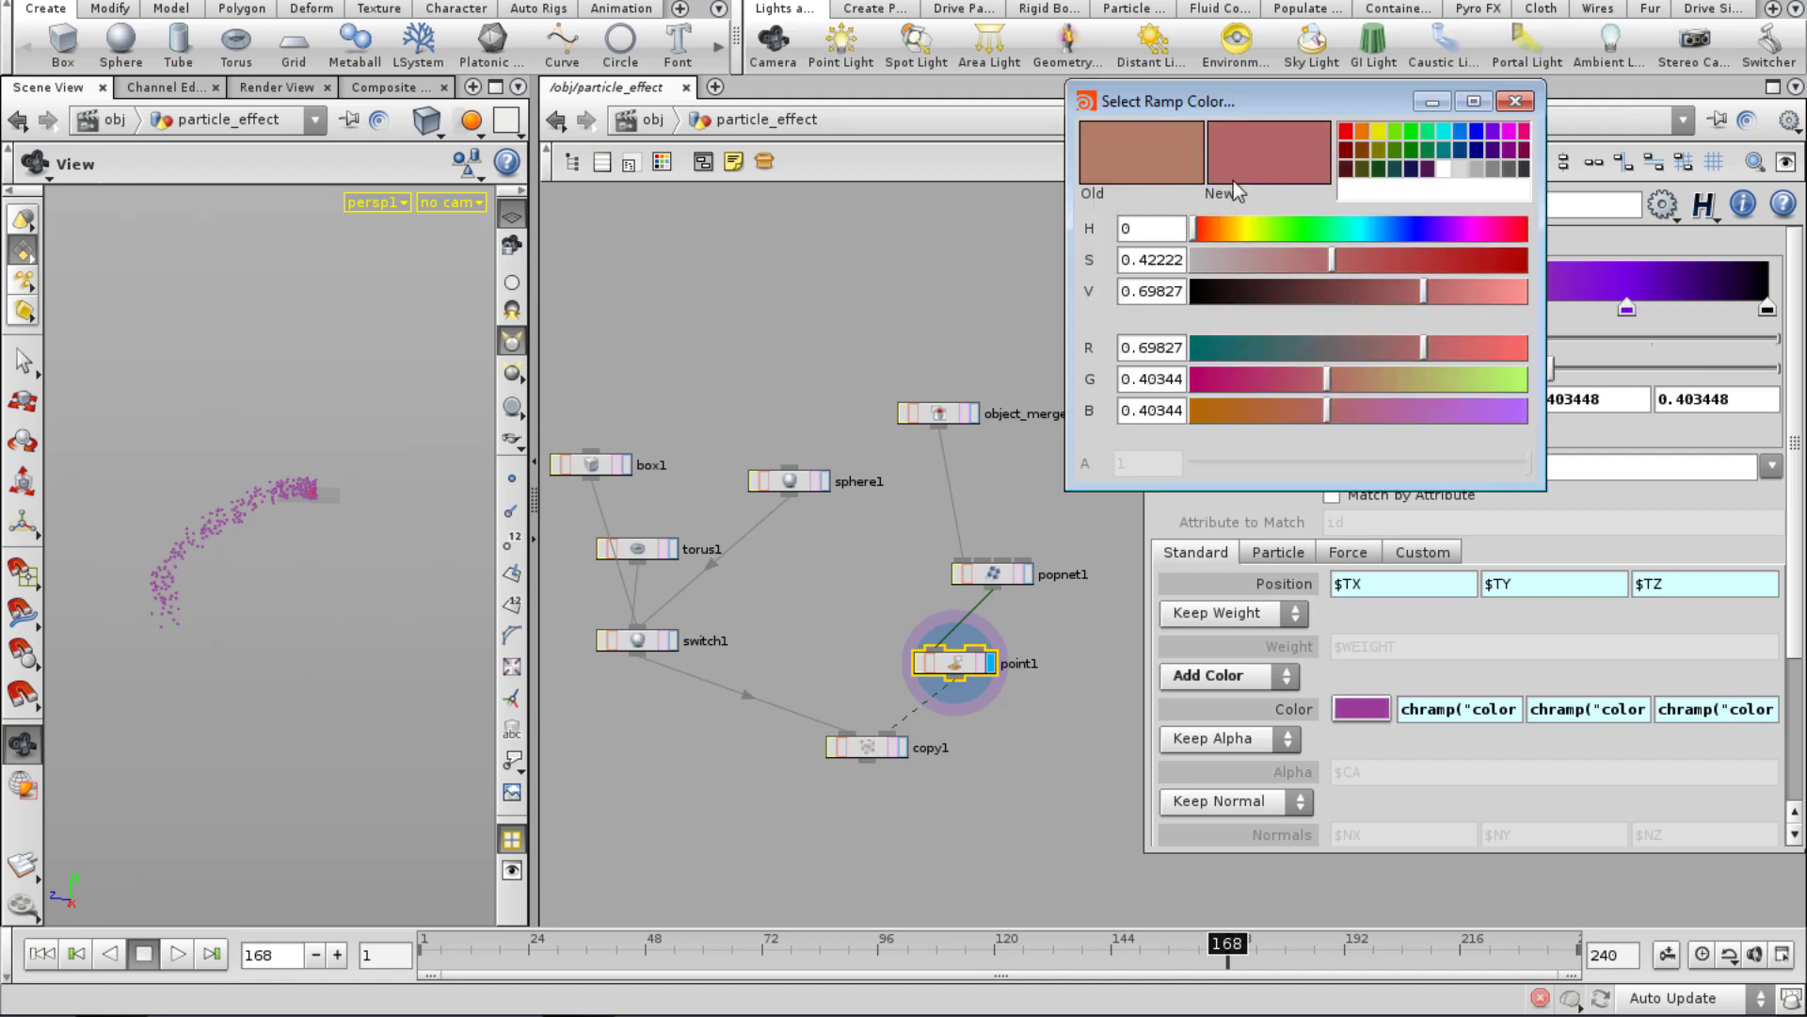
{"action": "left_click", "coordinate": [1348, 133]}
{"action": "left_click", "coordinate": [1514, 101]}
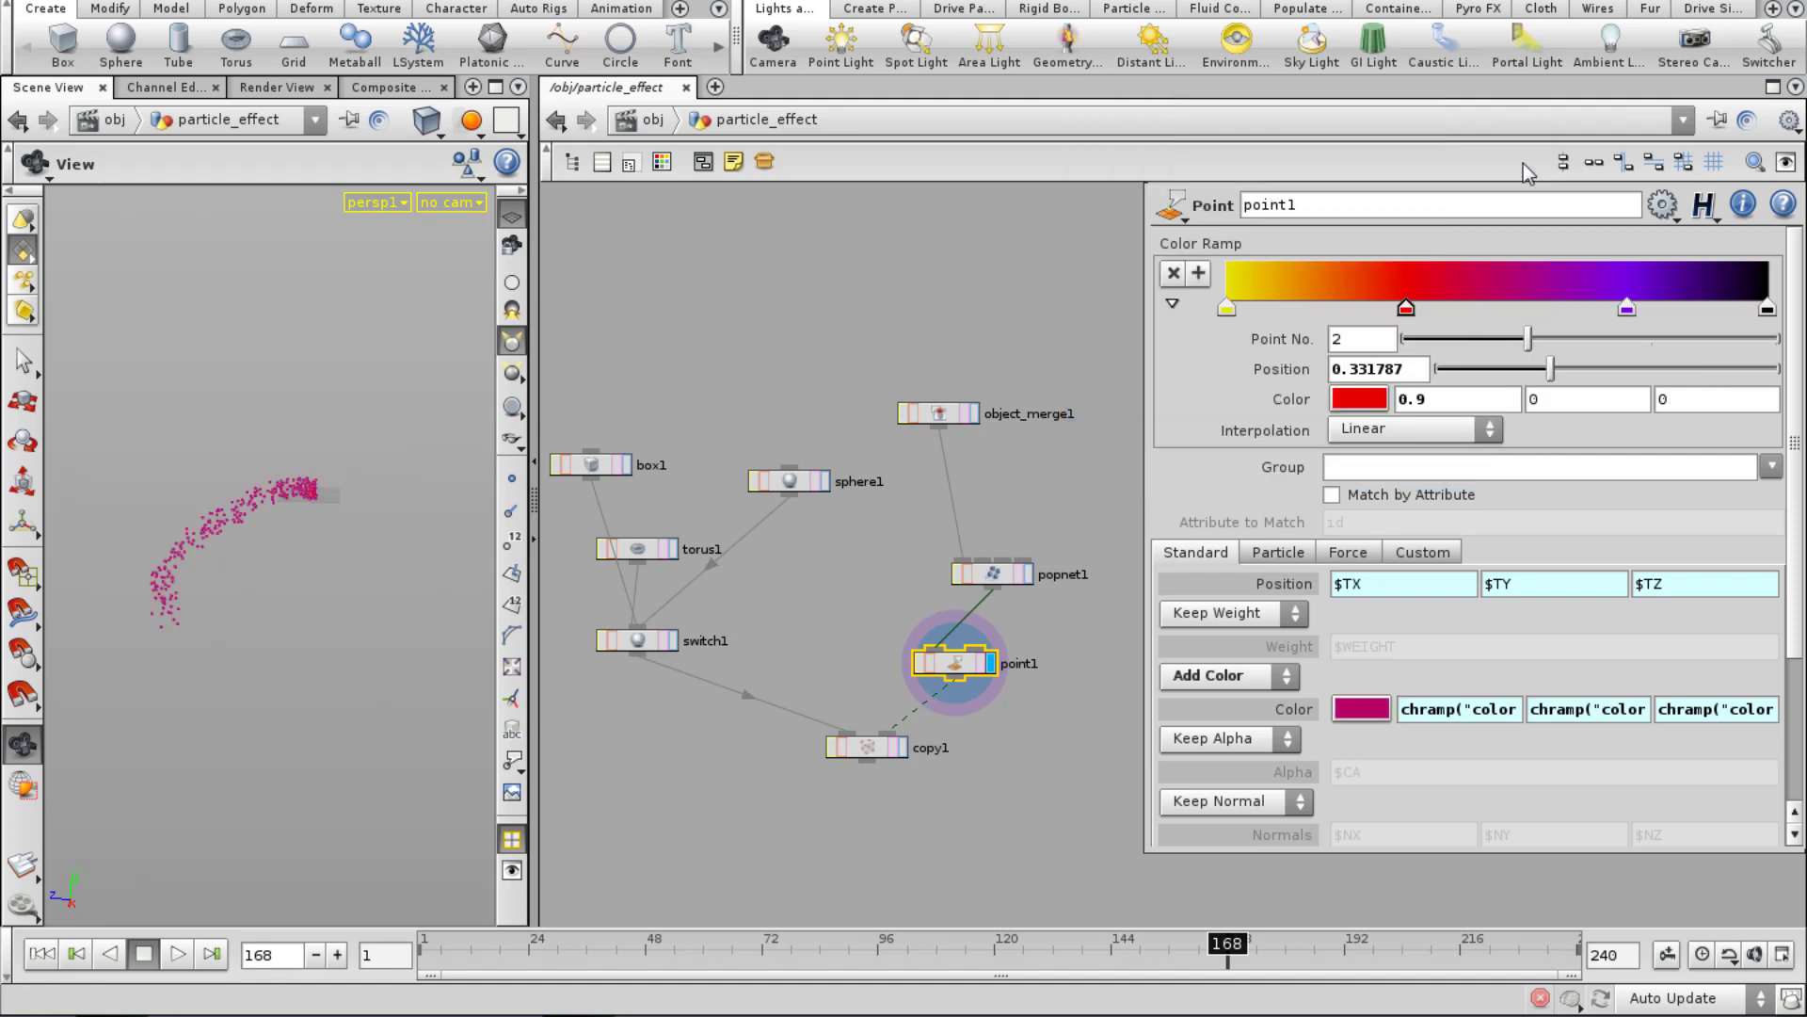
{"action": "left_click_drag", "start_coordinate": [1410, 311], "coordinate": [1509, 346]}
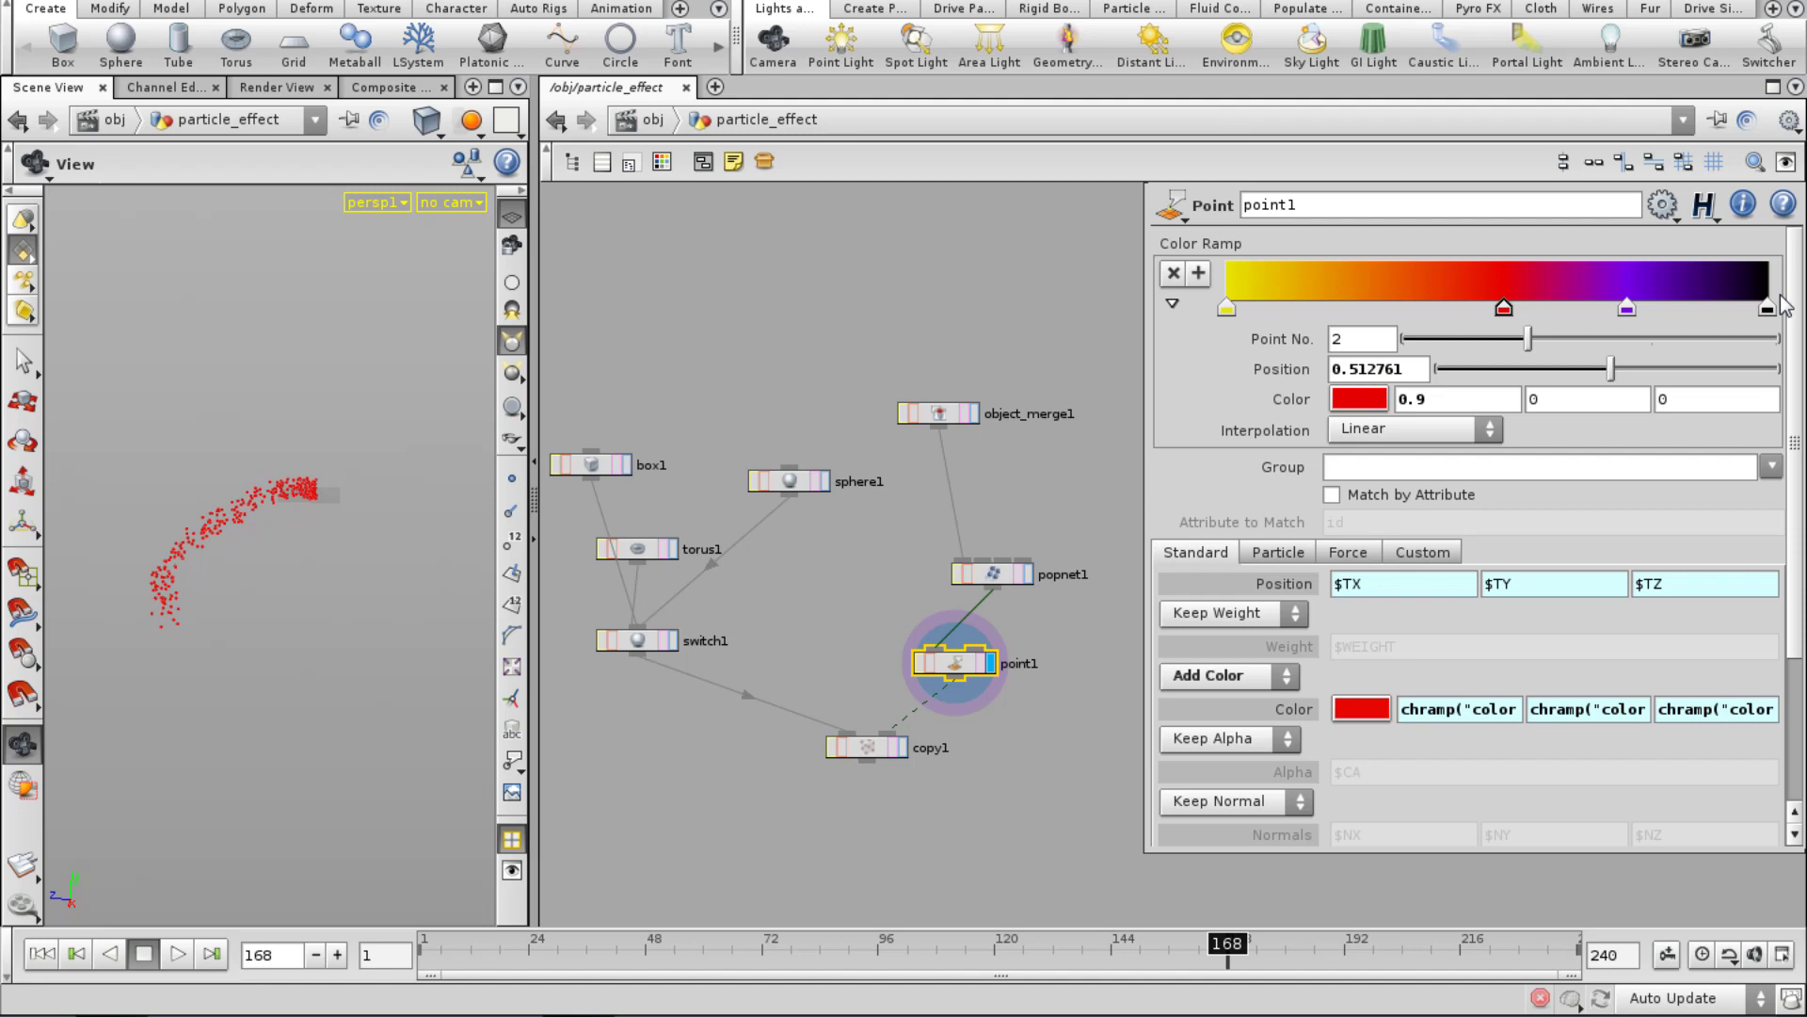
Replace the .5 position in the red component's chramp expression with $LIFE.
{"action": "left_click", "coordinate": [1489, 709]}
{"action": "left_click", "coordinate": [1551, 710]}
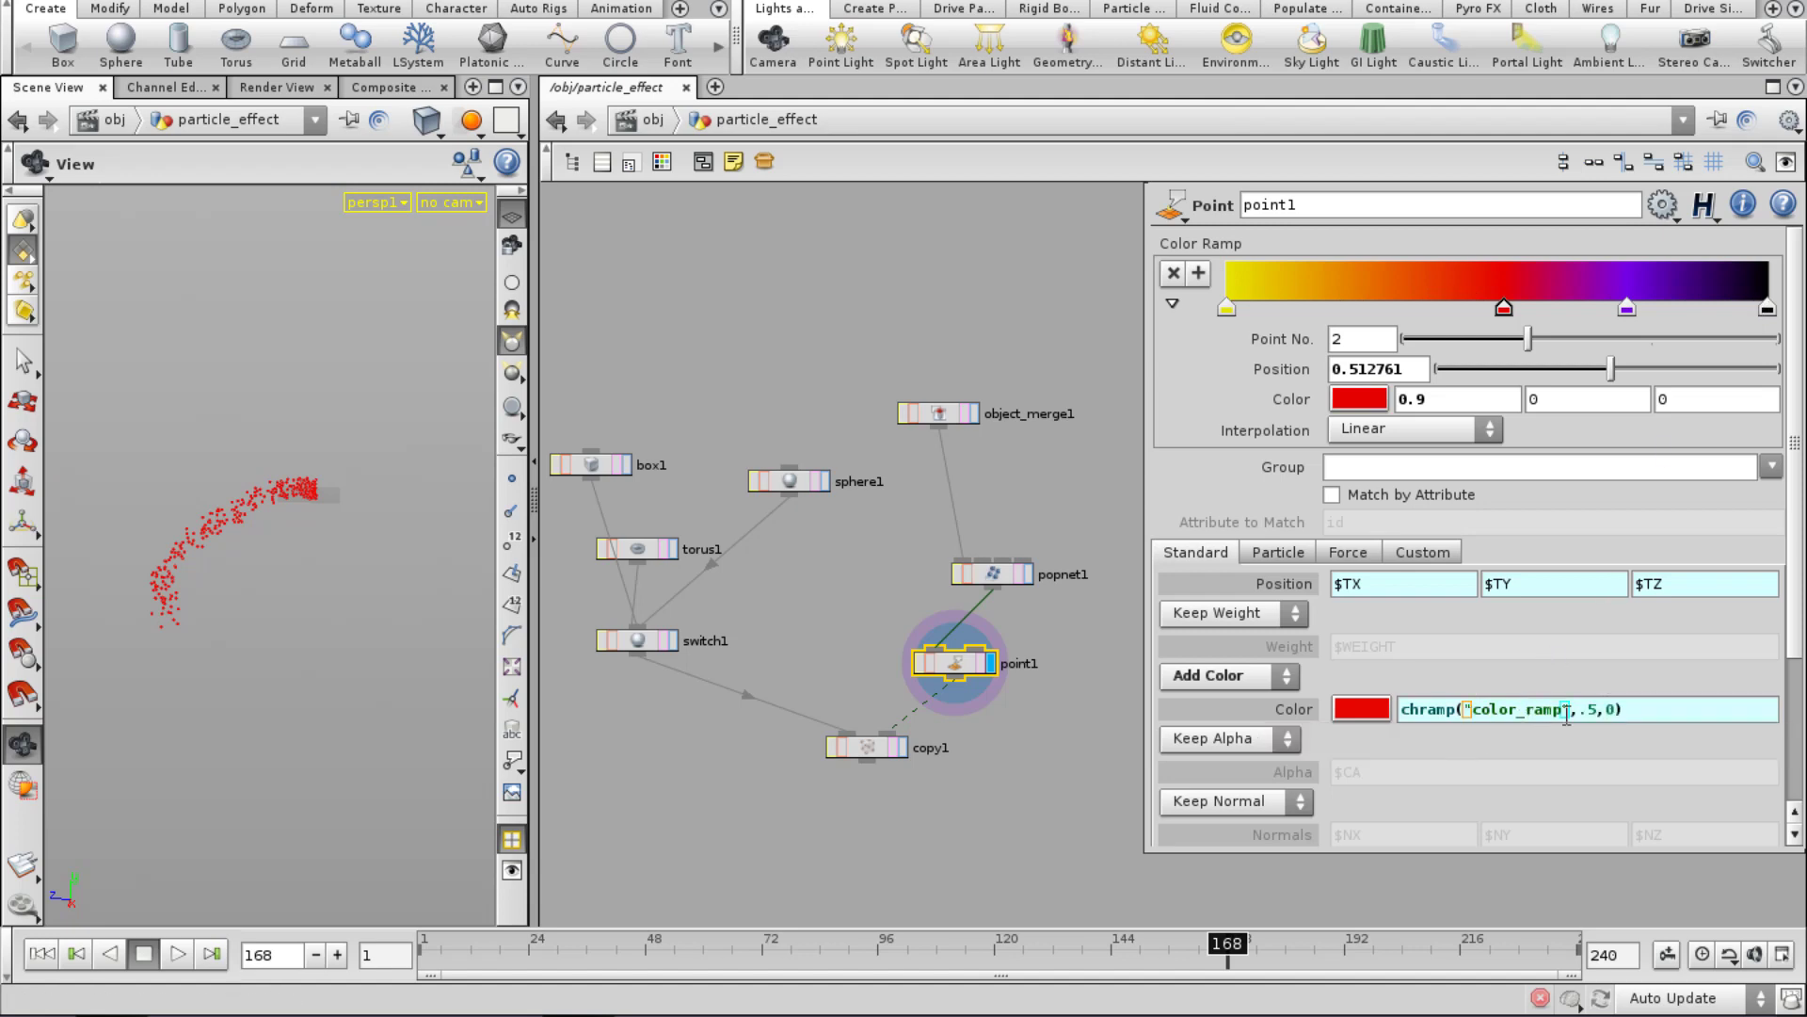
{"action": "left_click_drag", "start_coordinate": [1580, 715], "coordinate": [1595, 727]}
{"action": "type", "text": "$LIFE"}
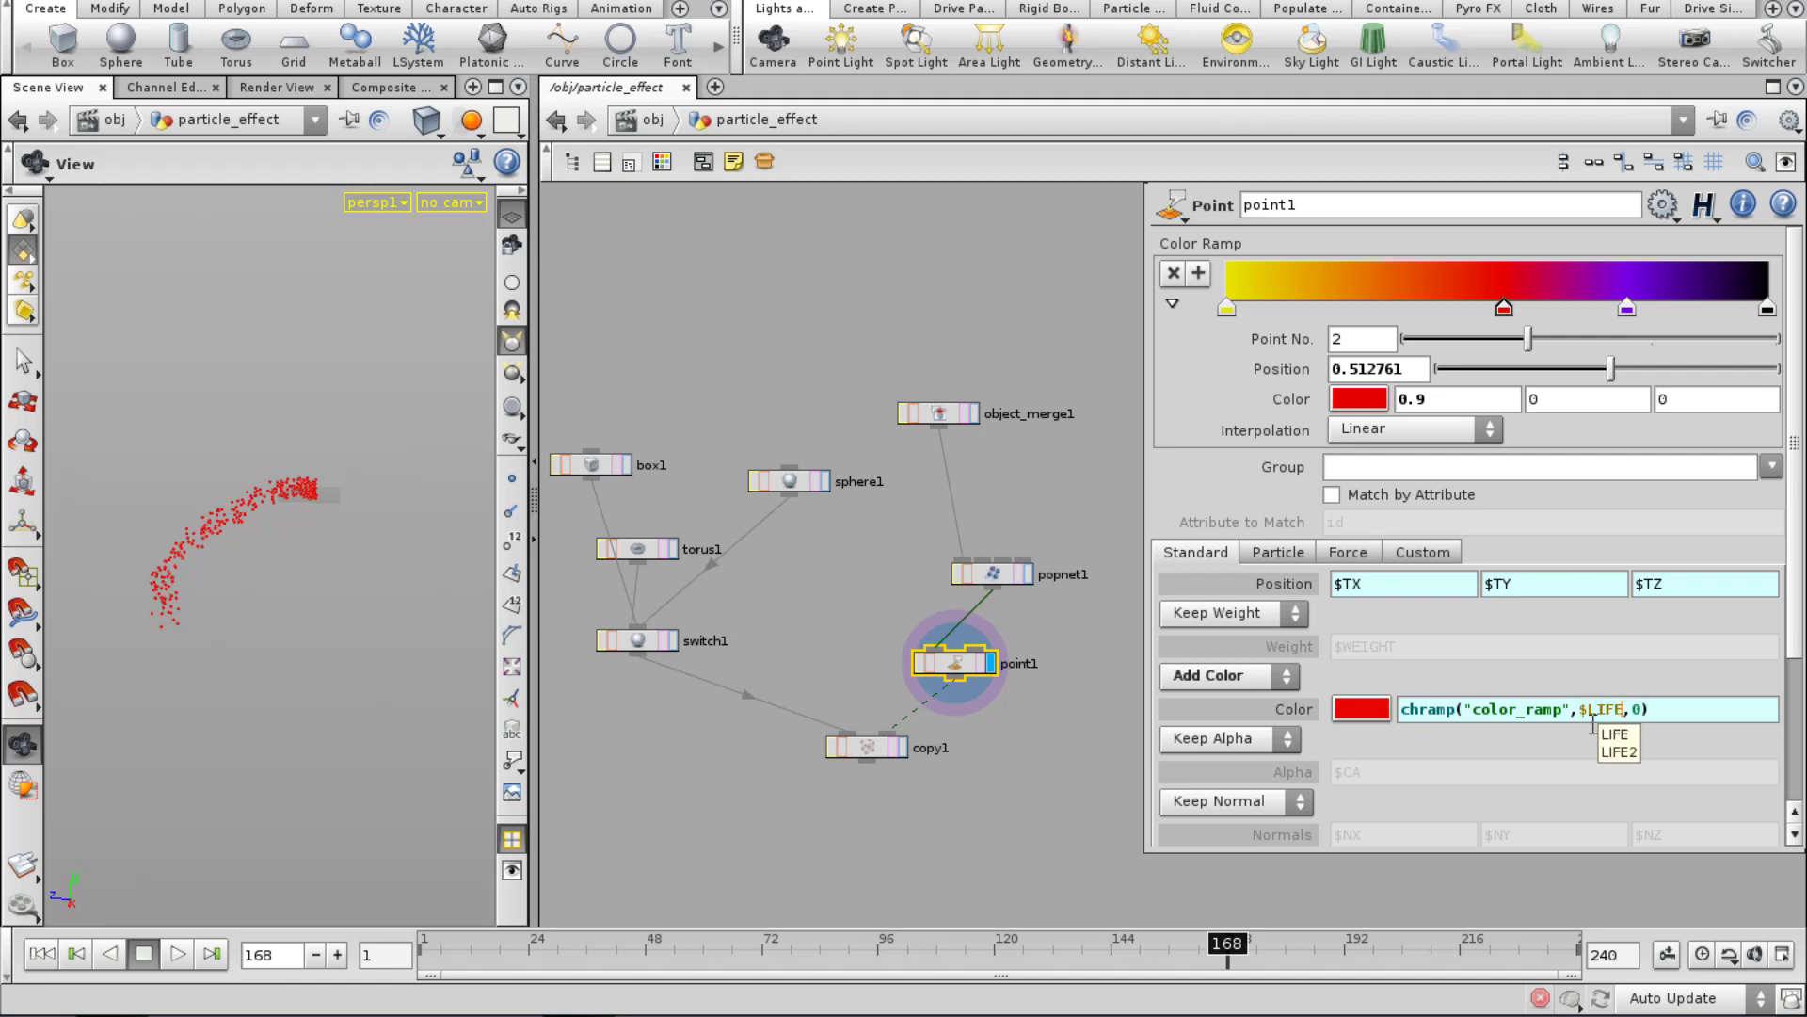
{"action": "key", "text": "Tab"}
Replace the .5 position with $LIFE in the green component's expression, giving chramp("color_ramp",$LIFE,1).
{"action": "key", "text": "Right"}
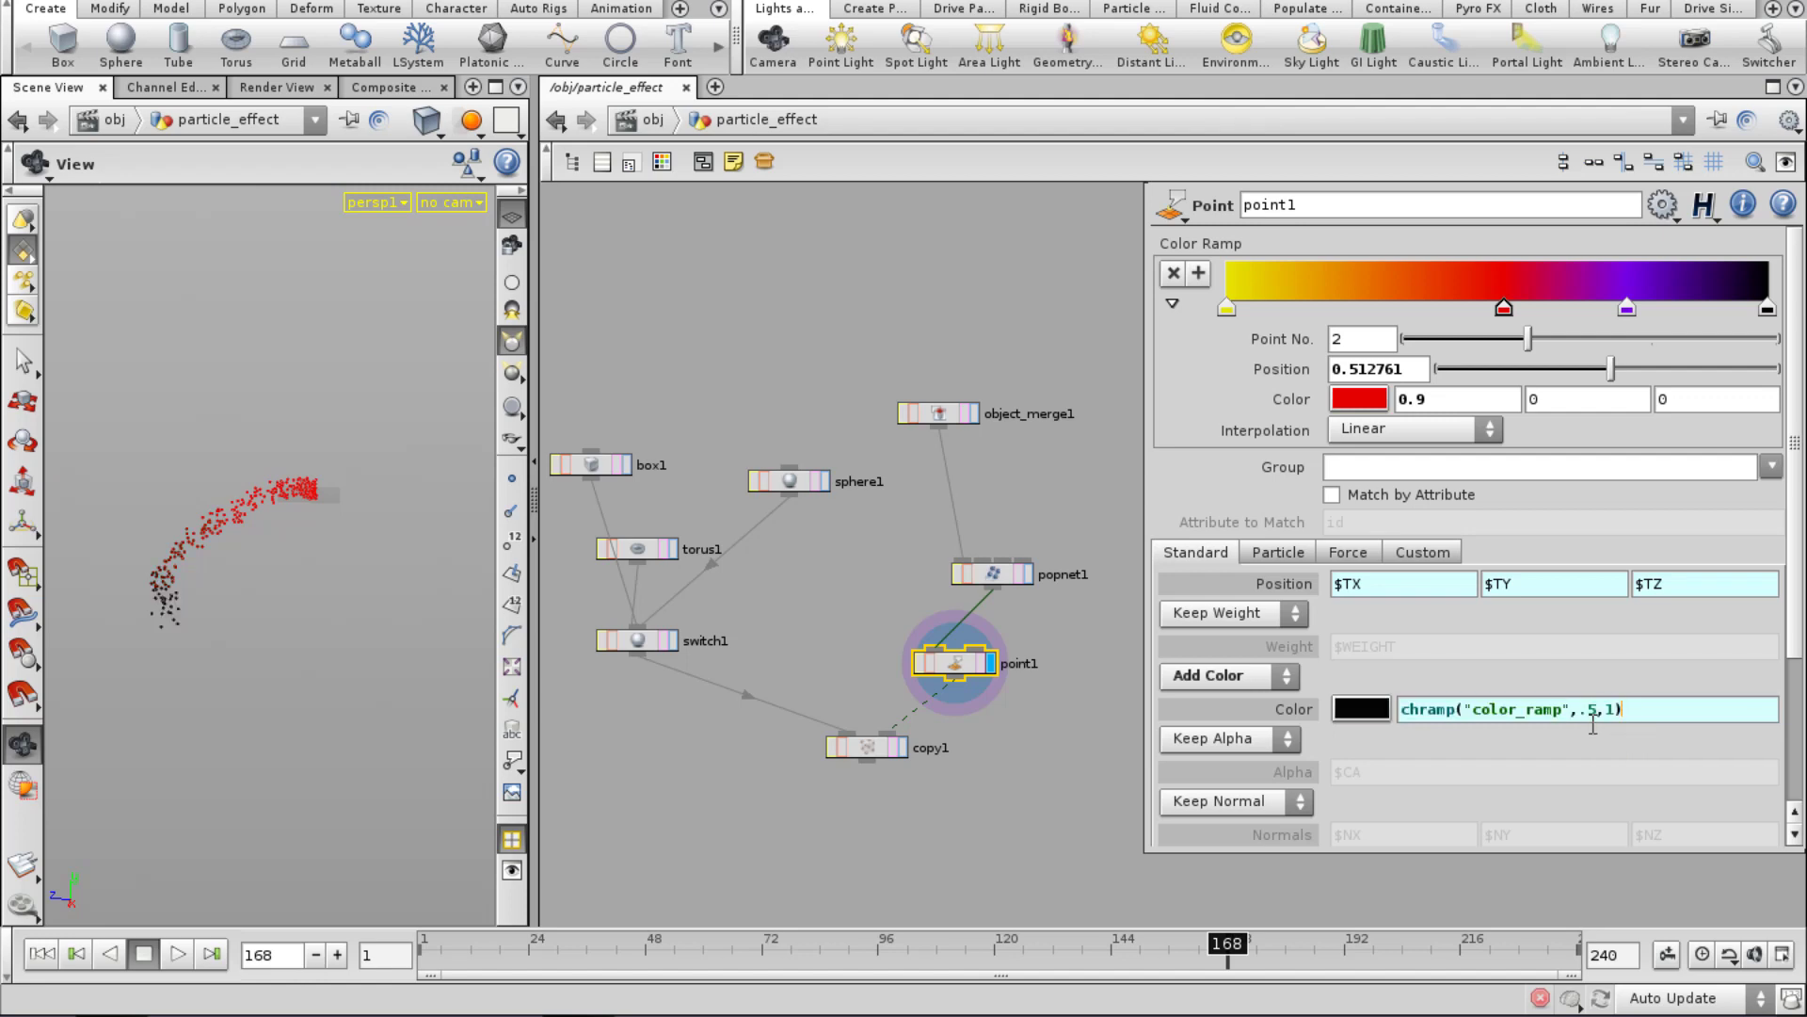
{"action": "key", "text": "shift+Left"}
{"action": "key", "text": "shift+Left"}
{"action": "type", "text": "$LIFE"}
{"action": "key", "text": "Return"}
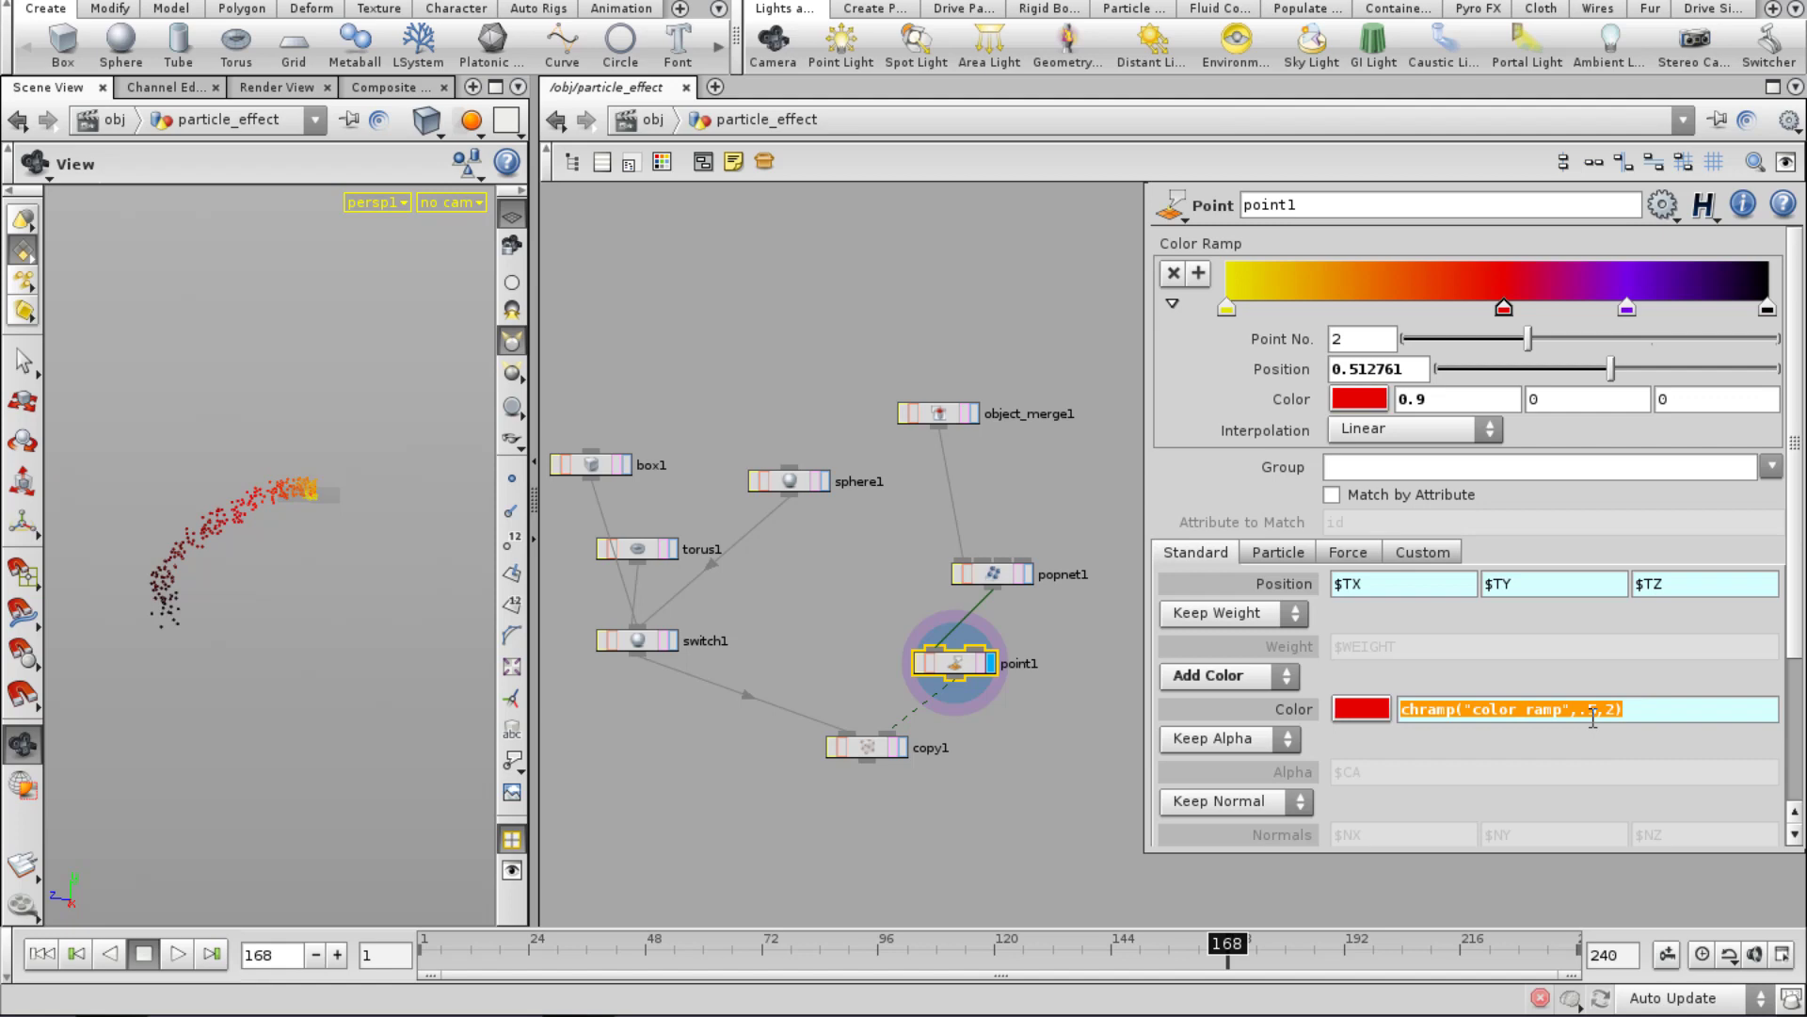
Use $LIFE as the ramp position in the blue component's expression, giving chramp("color_ramp",$LIFE,2).
{"action": "left_click", "coordinate": [1592, 718]}
{"action": "key", "text": "shift+Left"}
{"action": "key", "text": "shift+Left"}
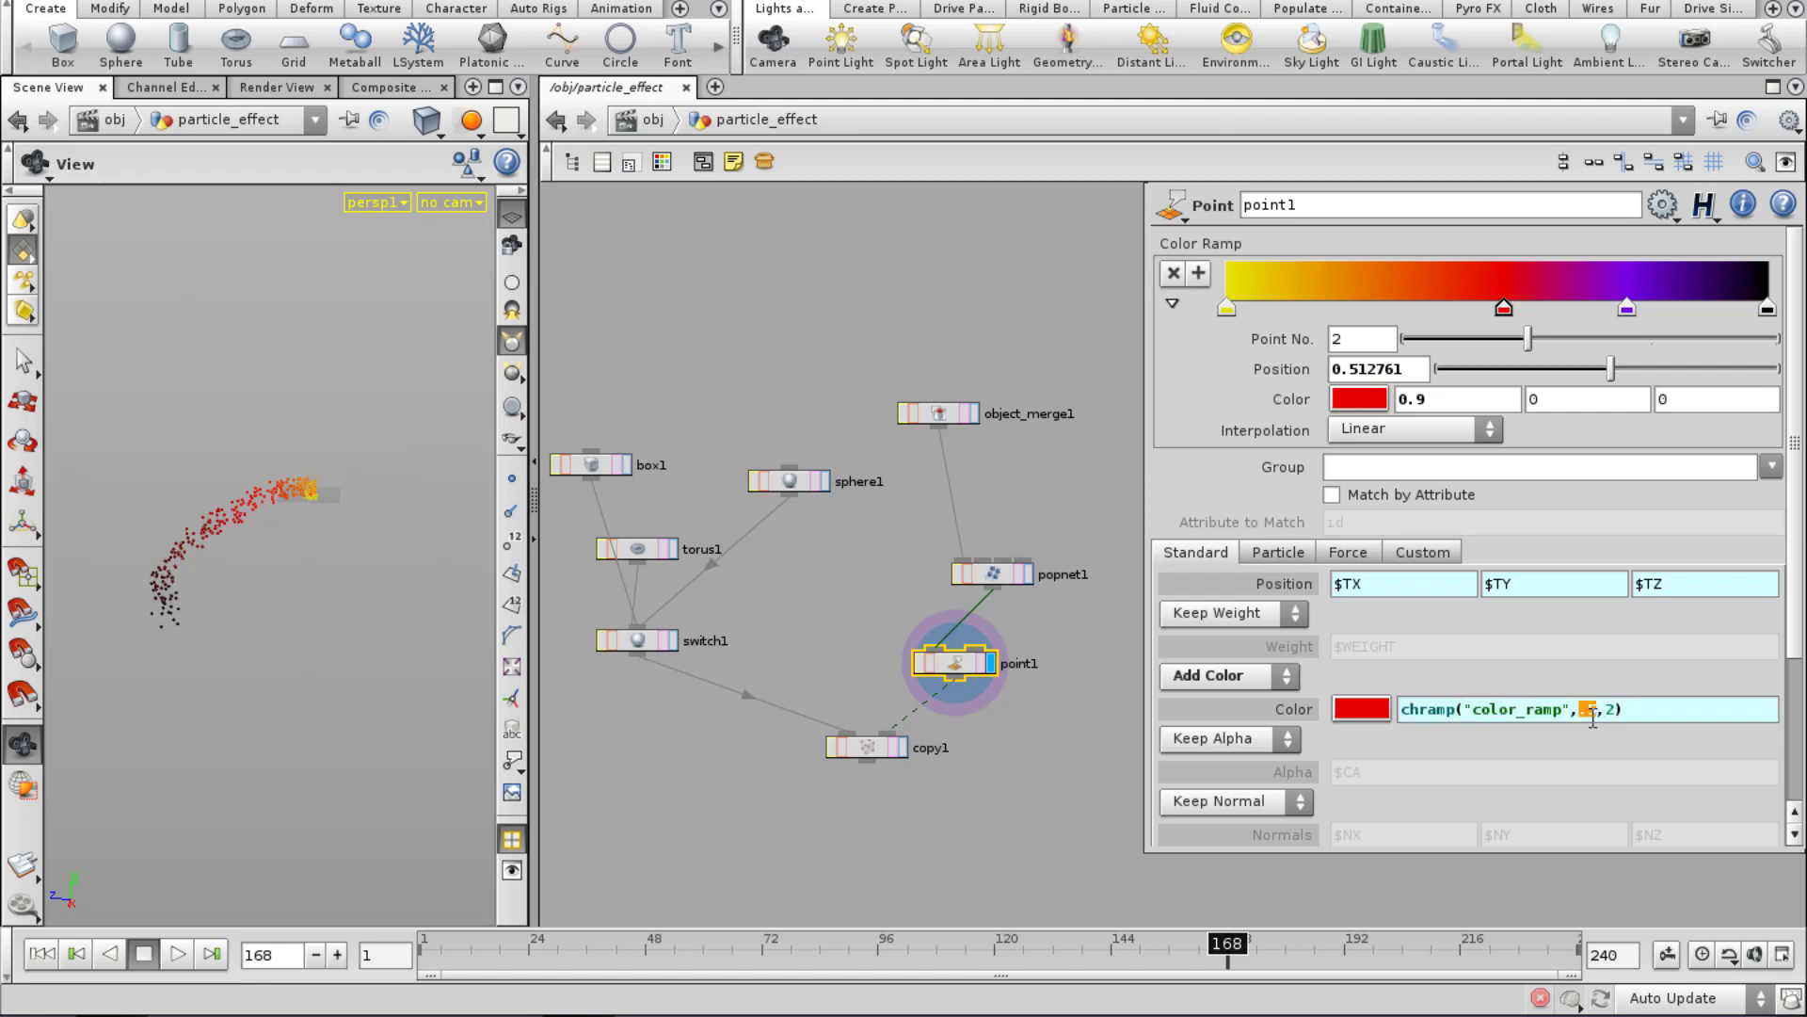
{"action": "type", "text": "$LIFE"}
{"action": "key", "text": "Return"}
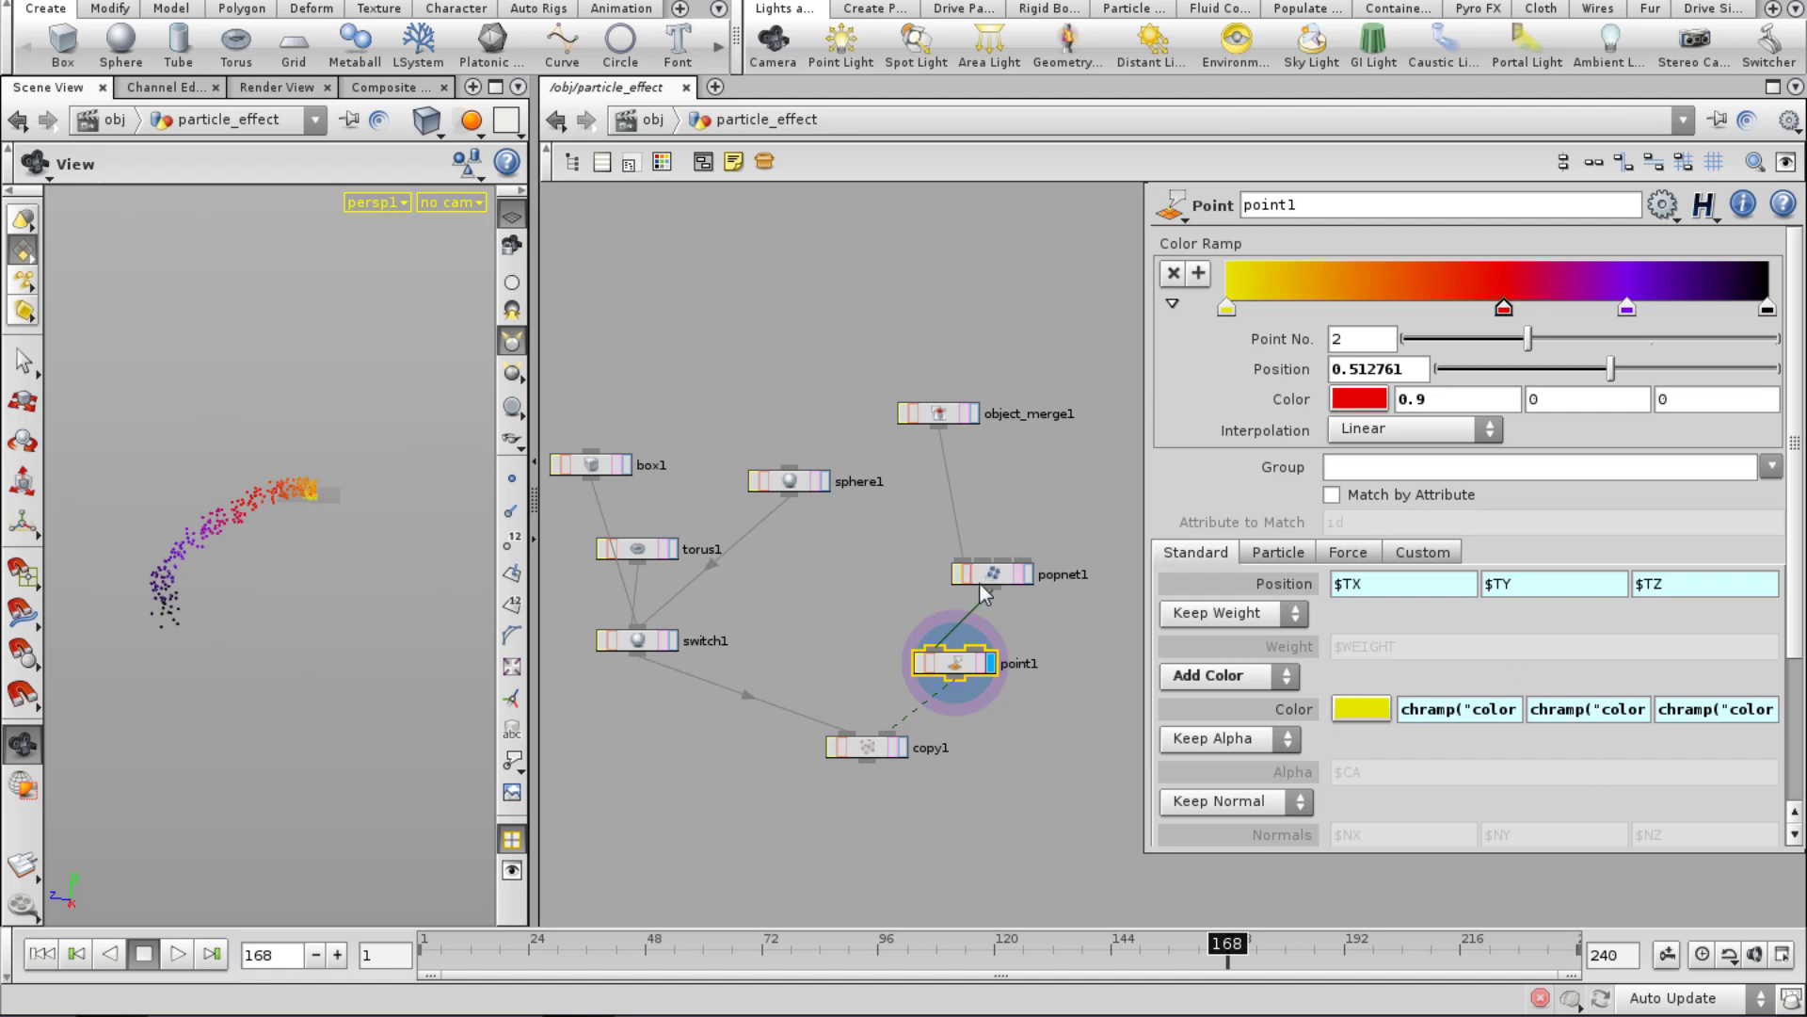
Add an AttribCreate node to the particle_effect network, in the empty area above object_merge1.
{"action": "key", "text": "Tab"}
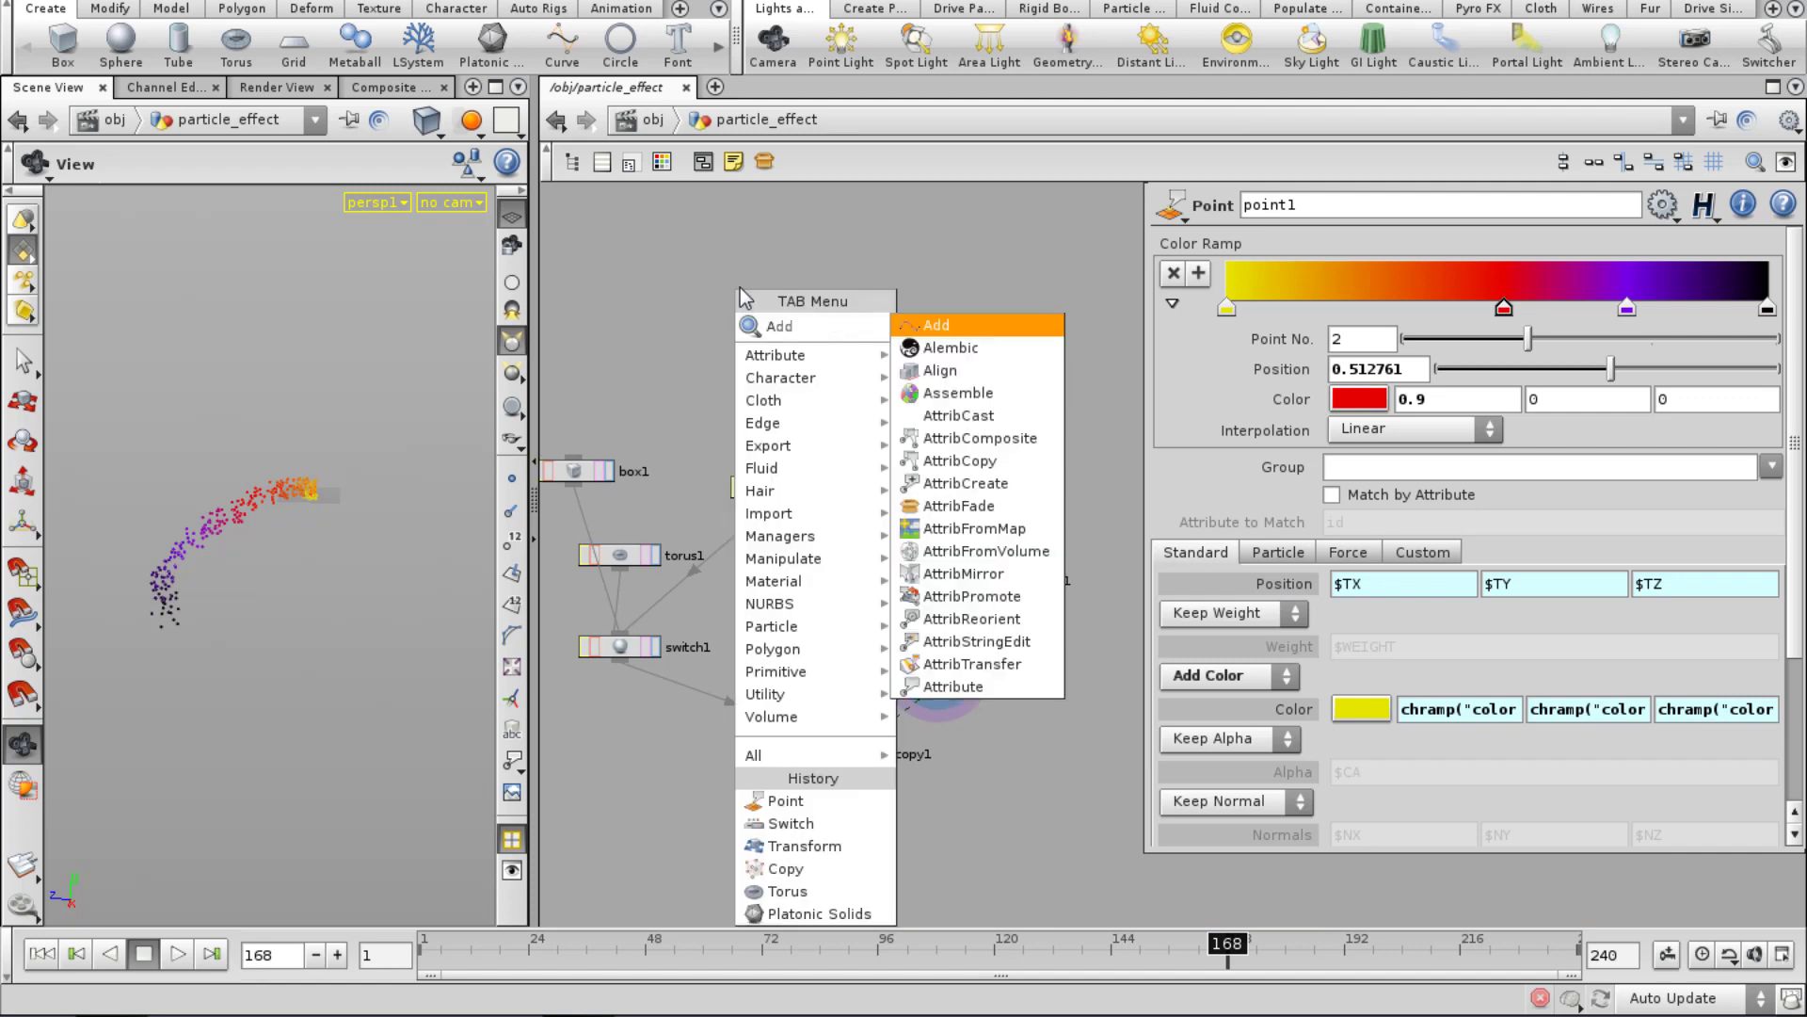
{"action": "key", "text": "Escape"}
{"action": "middle_click_drag", "start_coordinate": [765, 278], "coordinate": [754, 290]}
{"action": "key", "text": "Tab"}
{"action": "type", "text": "at"}
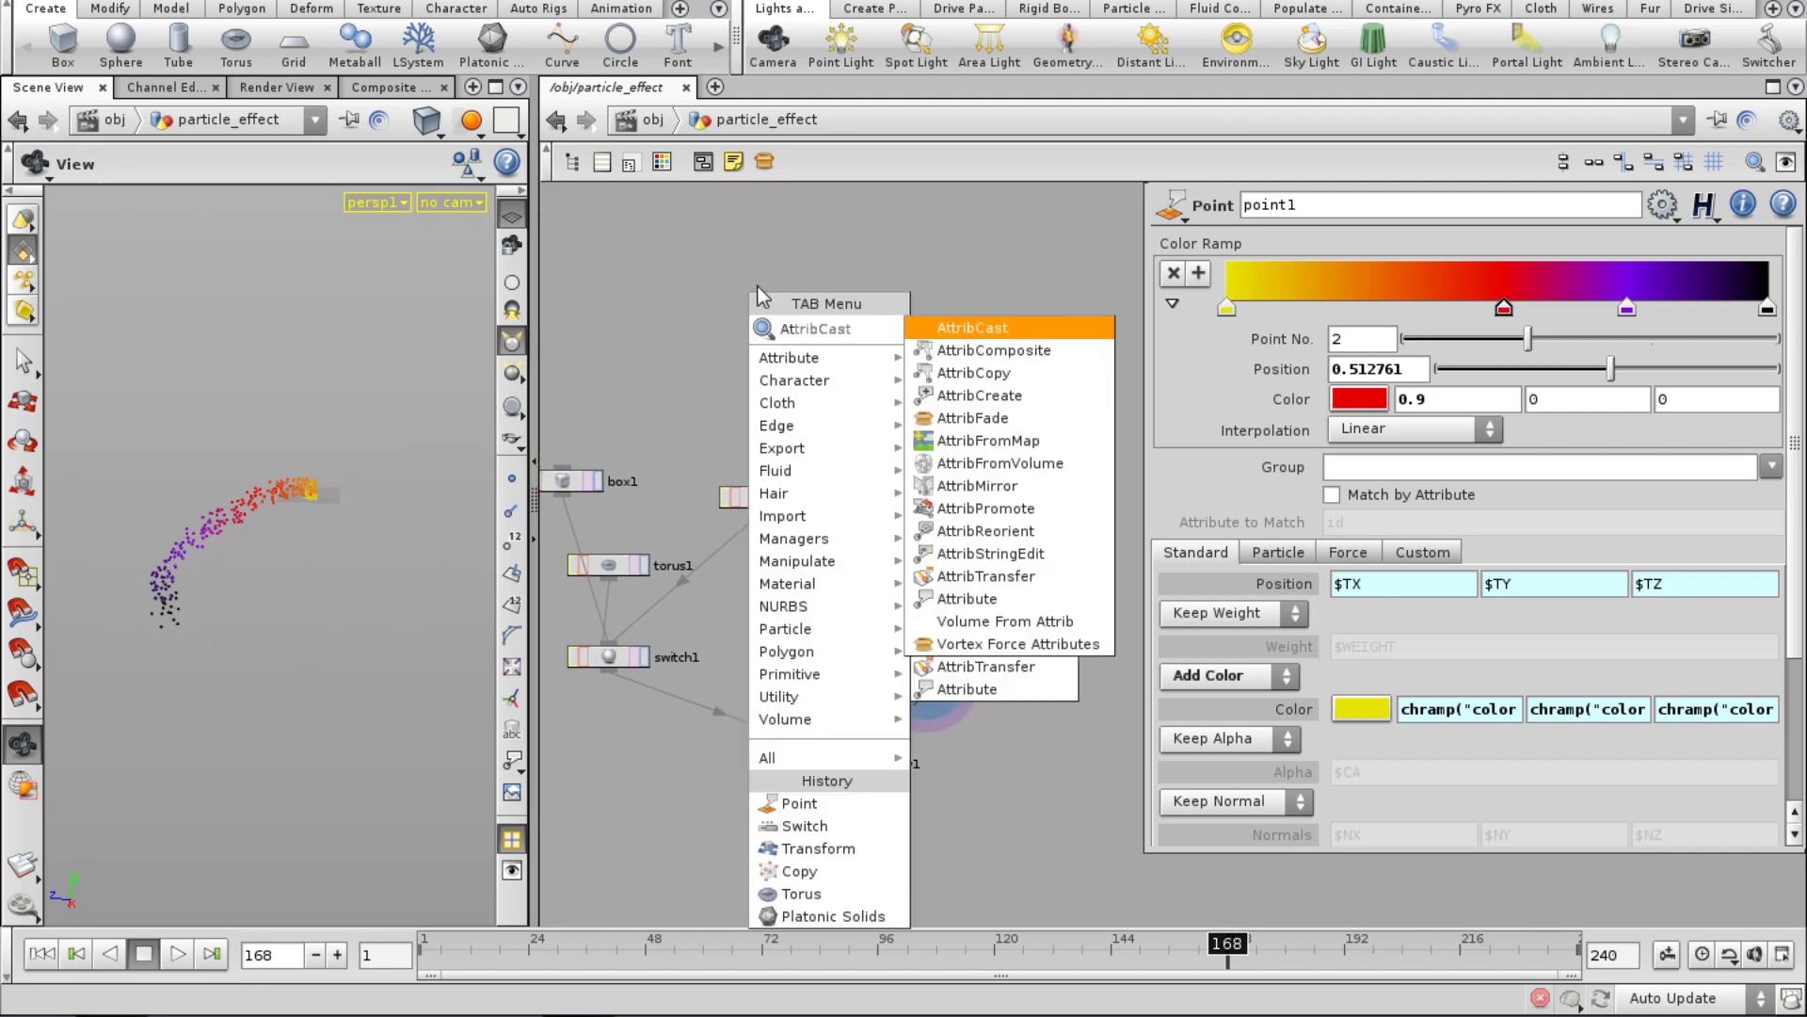
{"action": "left_click", "coordinate": [997, 396]}
{"action": "left_click", "coordinate": [804, 359]}
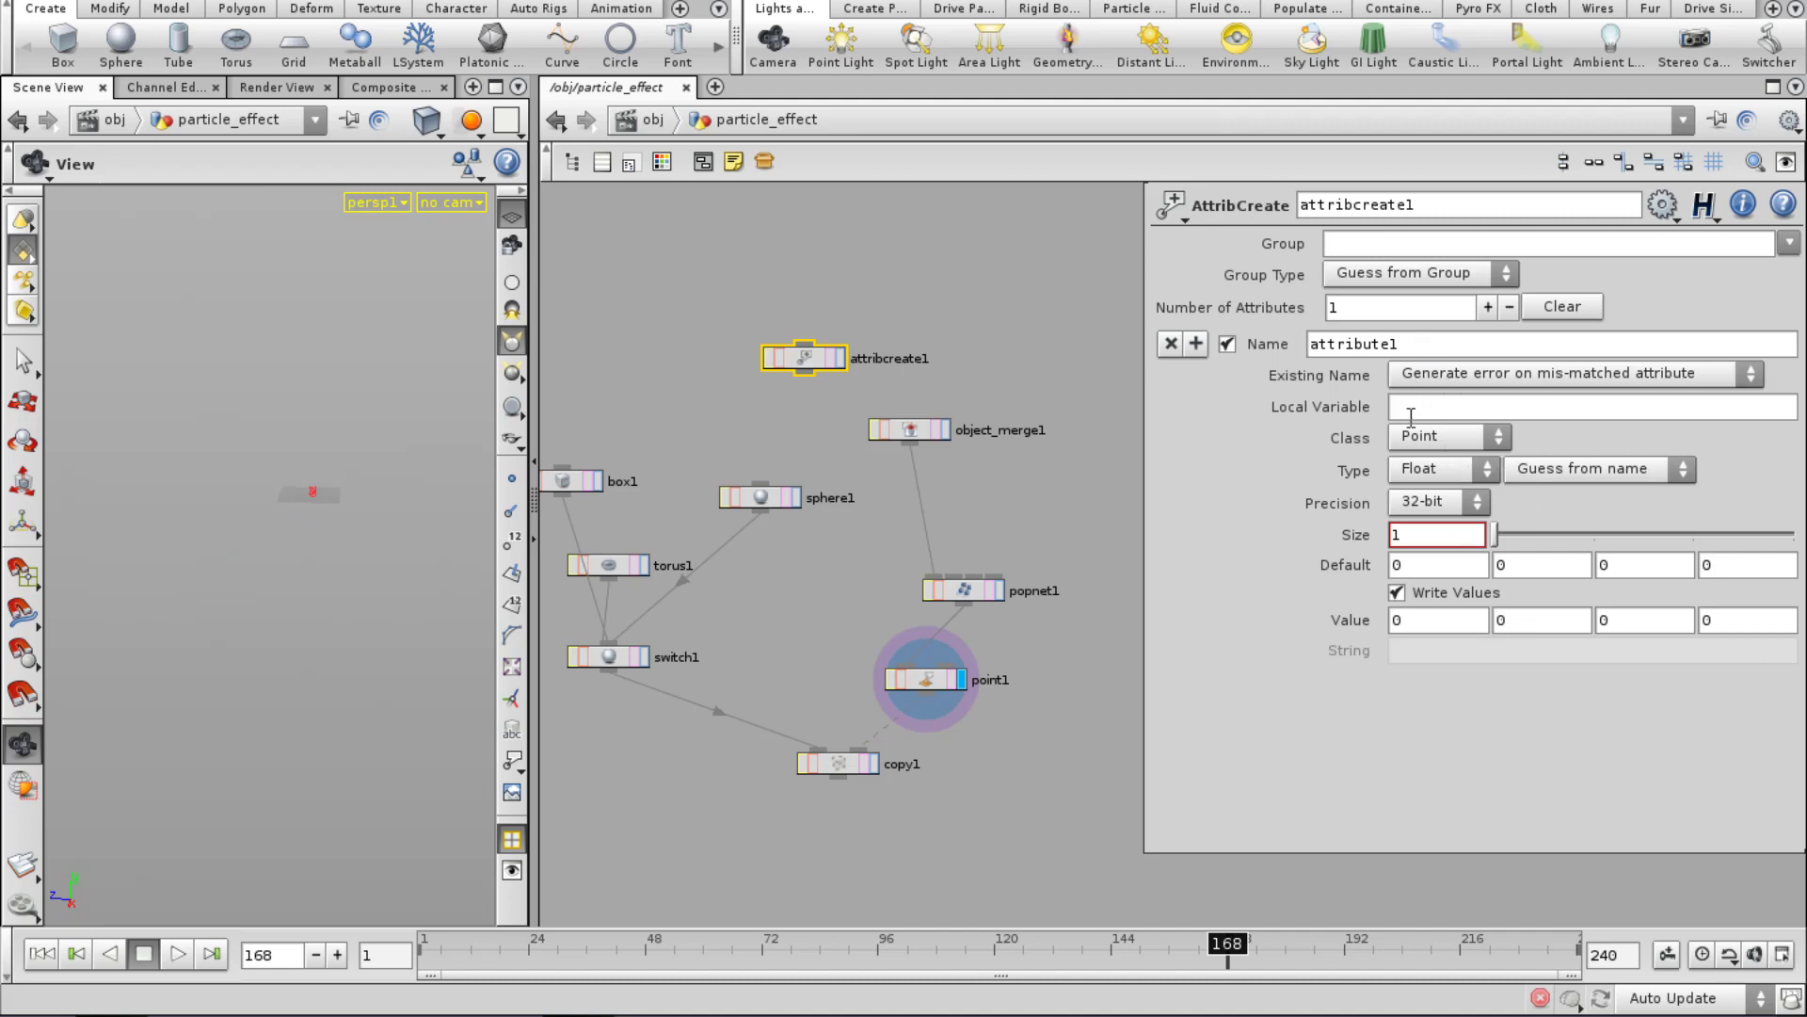
Name the new attribute myatttrib and set its local variable to MYATTRIB.
{"action": "double_click", "coordinate": [1402, 343]}
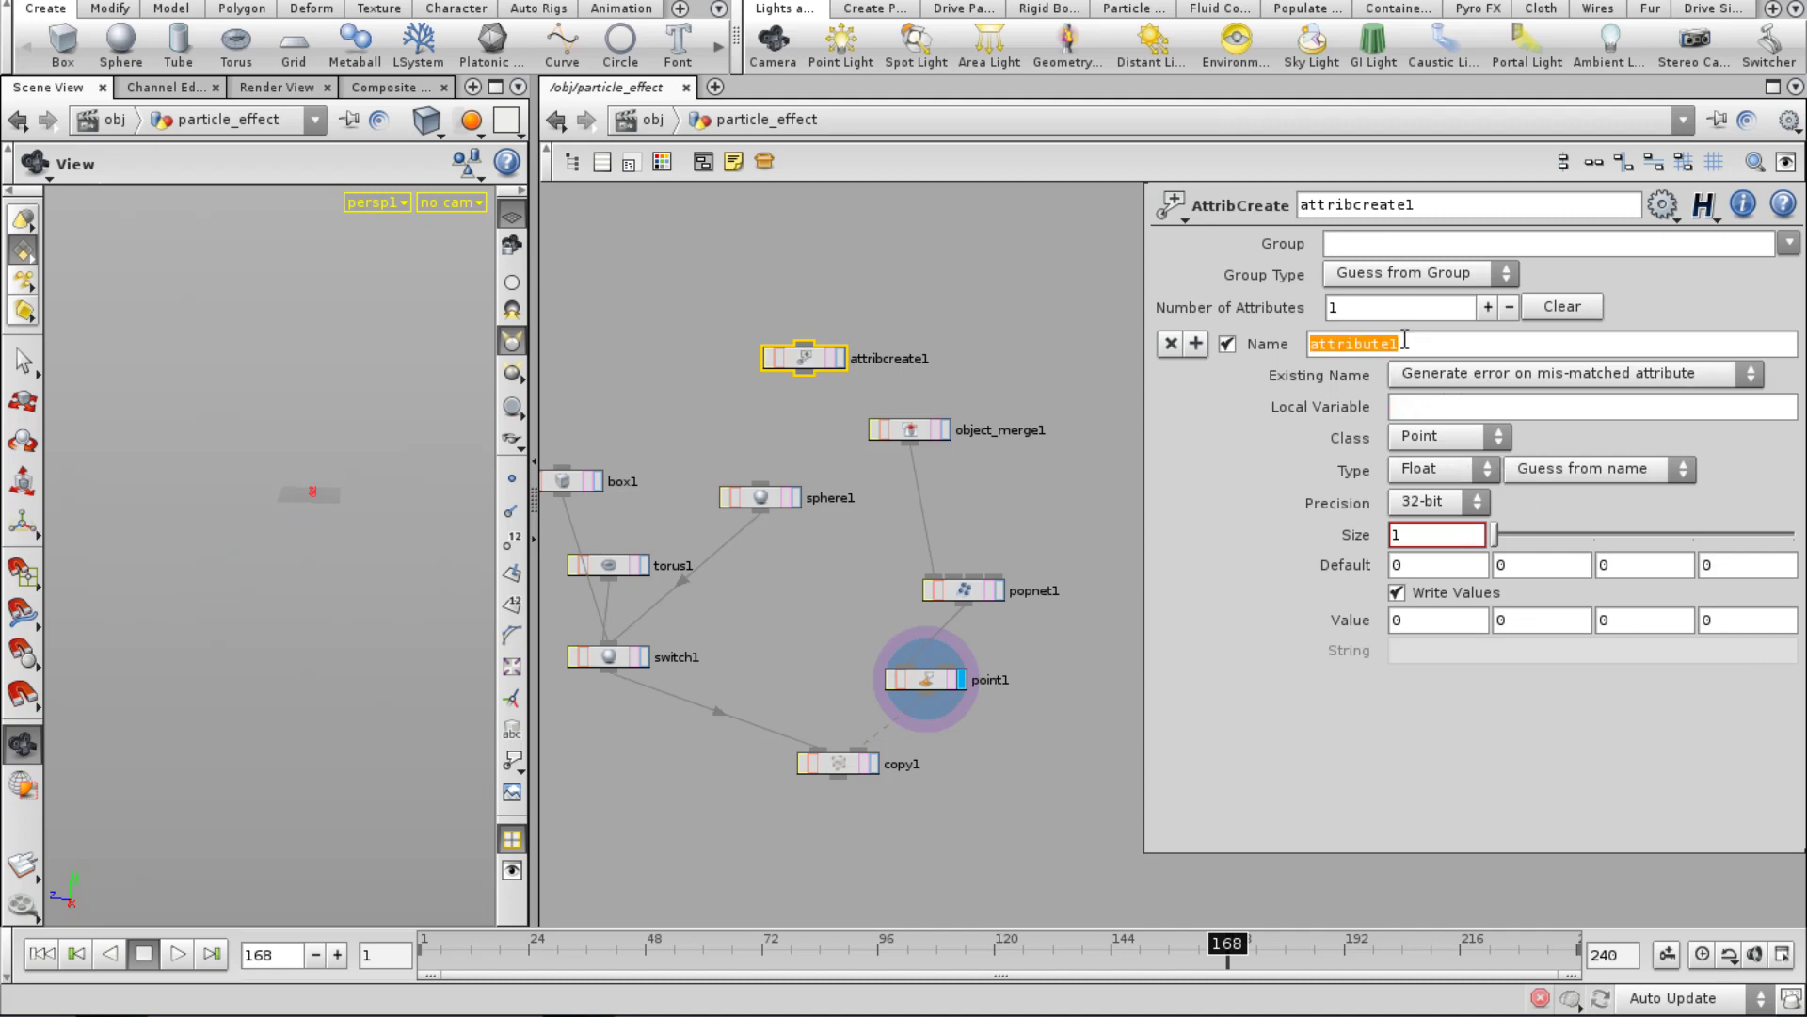
{"action": "type", "text": "myatttrib"}
{"action": "left_click", "coordinate": [1423, 407]}
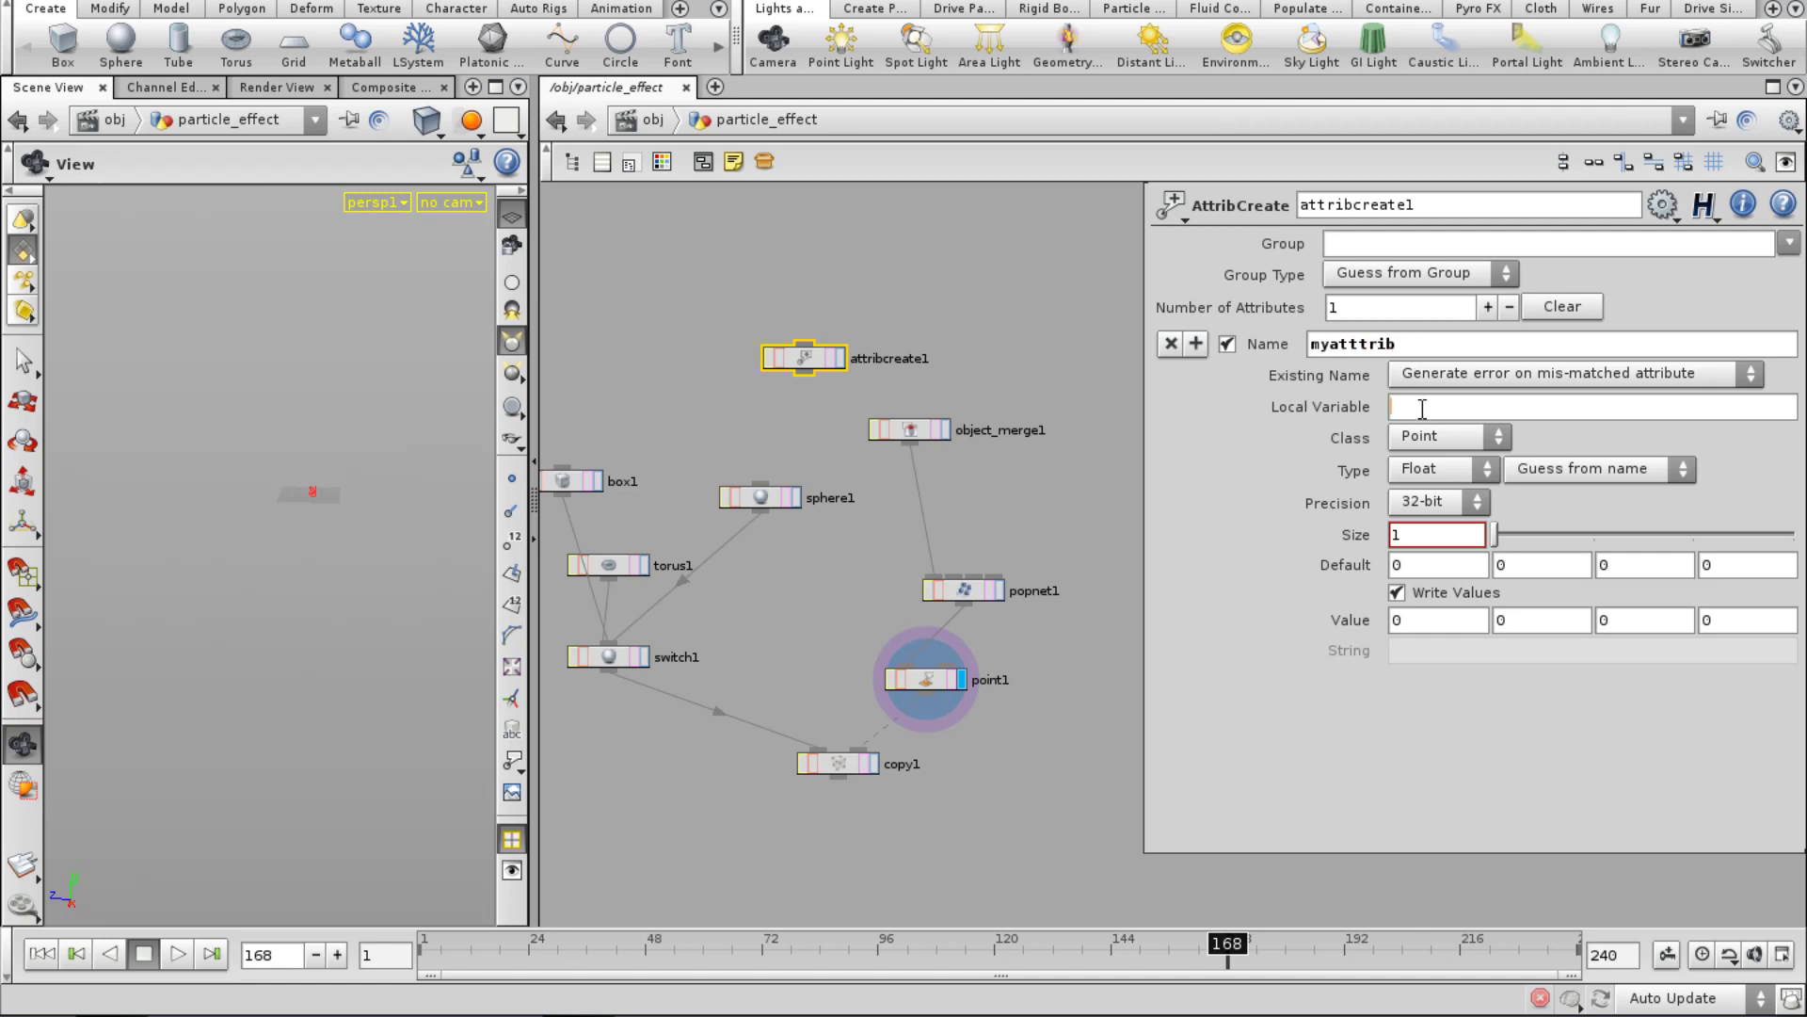
{"action": "type", "text": "bananaa"}
{"action": "double_click", "coordinate": [1440, 405]}
{"action": "type", "text": "MYATTRIB"}
At frame 161, move point1's red ramp point toward the yellow end and the purple point to about position 0.6.
{"action": "middle_click_drag", "start_coordinate": [1046, 779], "coordinate": [1049, 789]}
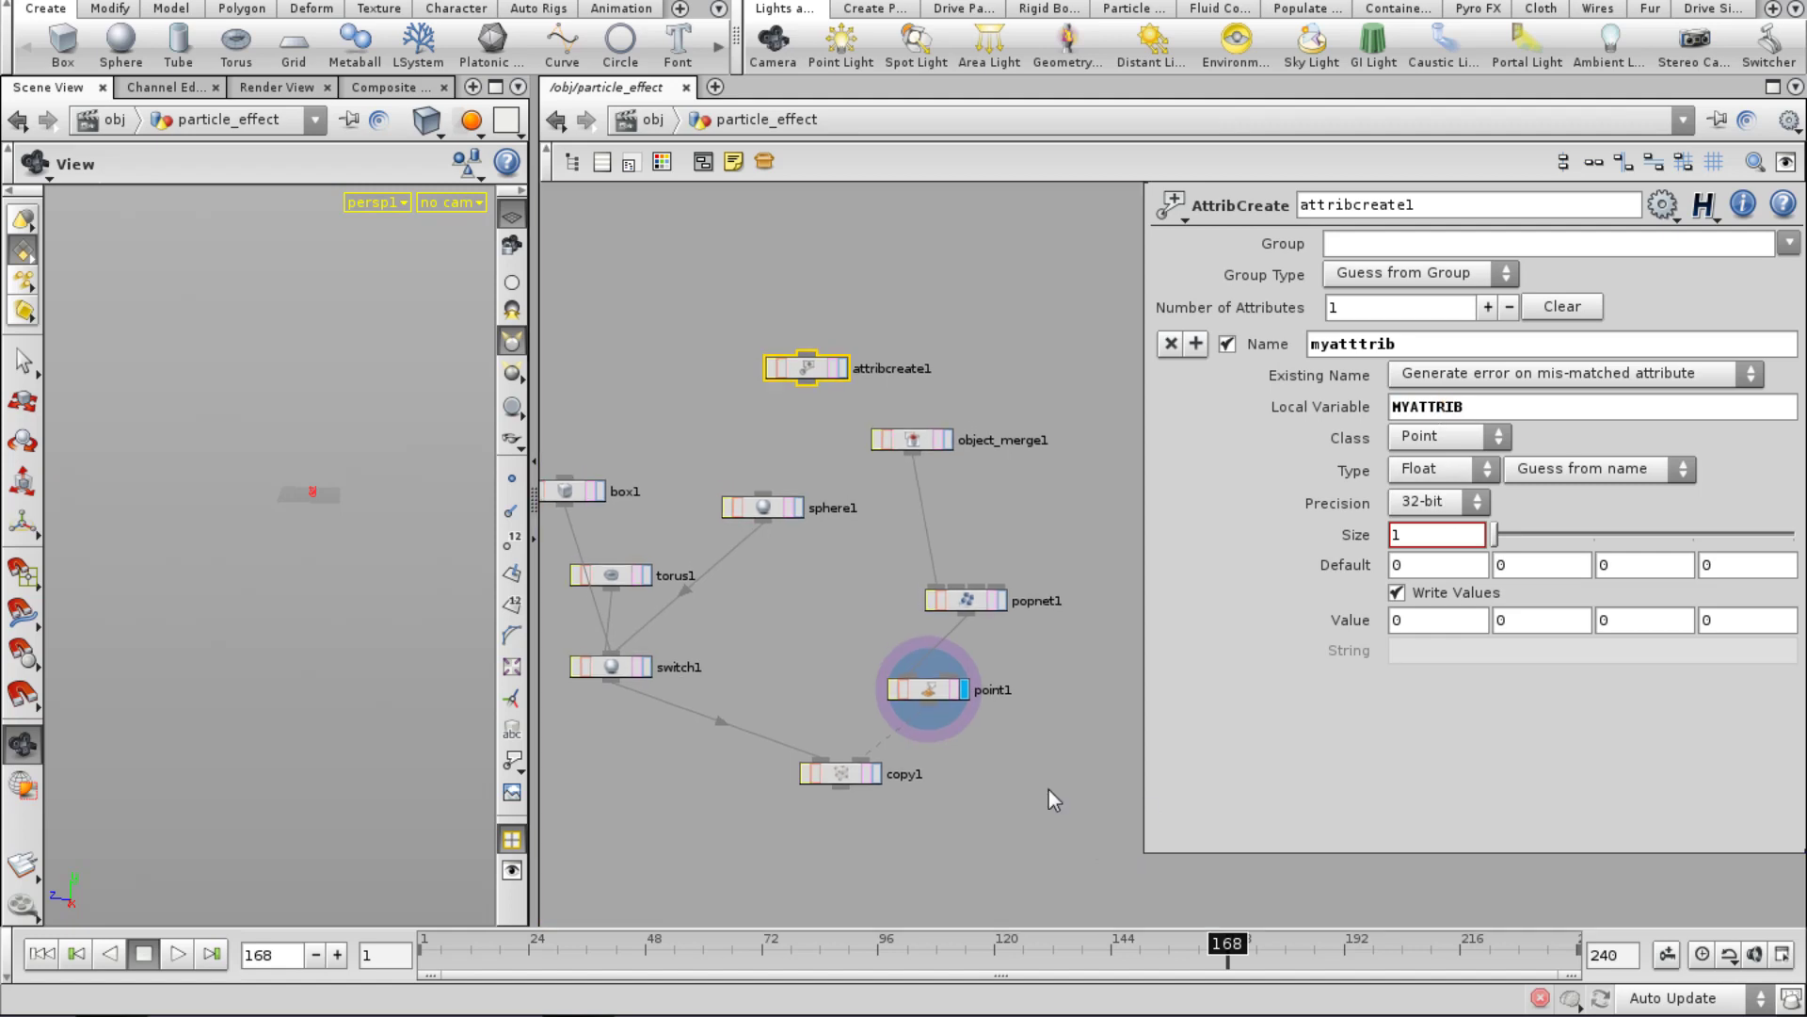
{"action": "left_click", "coordinate": [946, 685]}
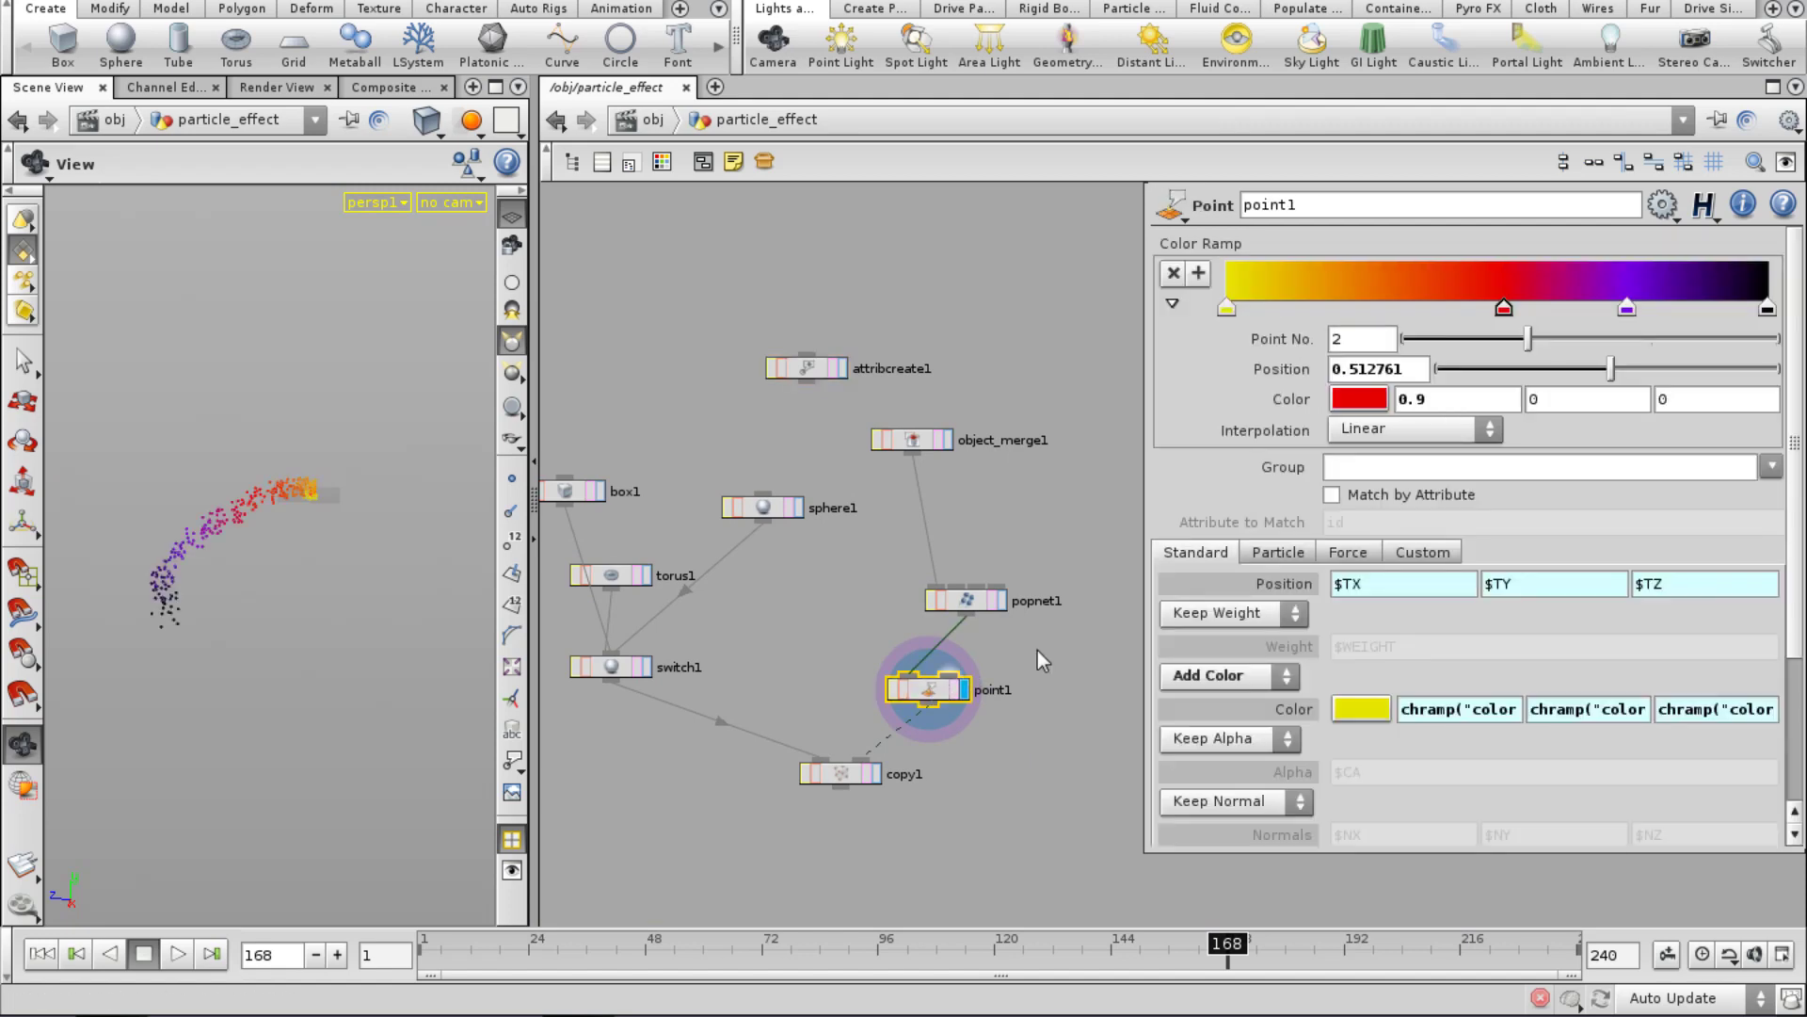
{"action": "left_click_drag", "start_coordinate": [286, 617], "coordinate": [282, 633]}
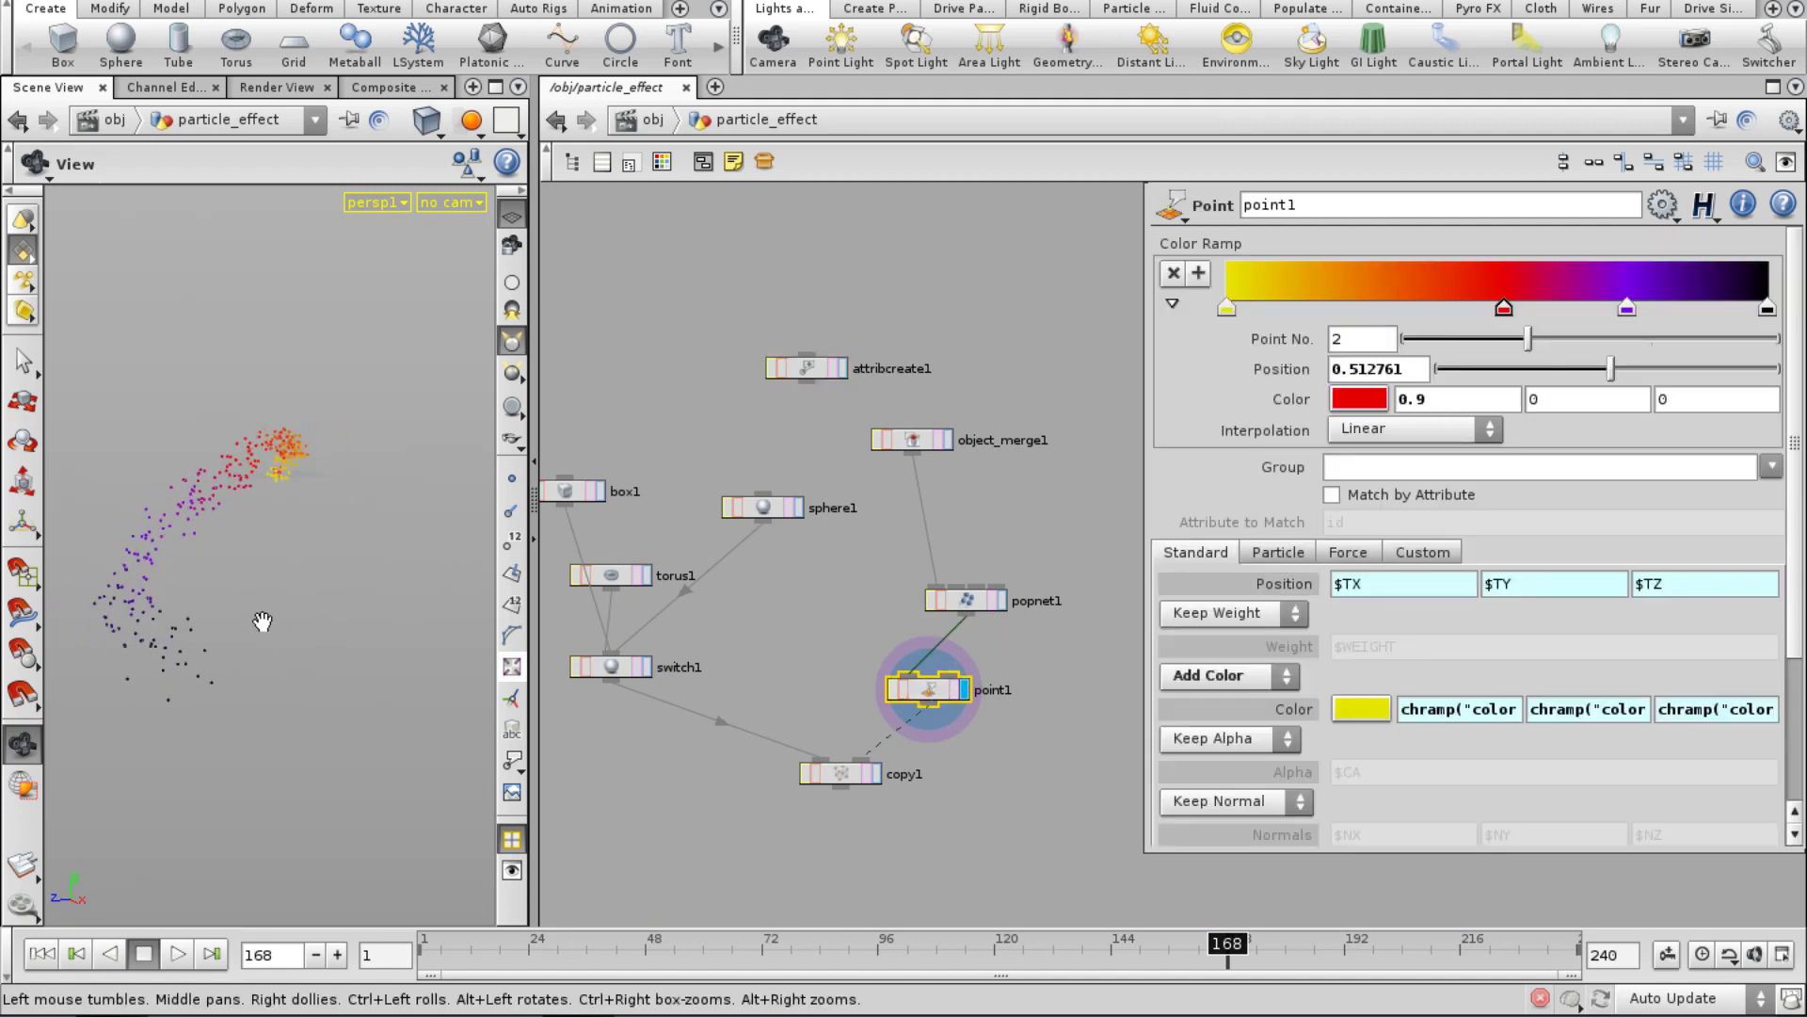
{"action": "left_click_drag", "start_coordinate": [461, 956], "coordinate": [1194, 953]}
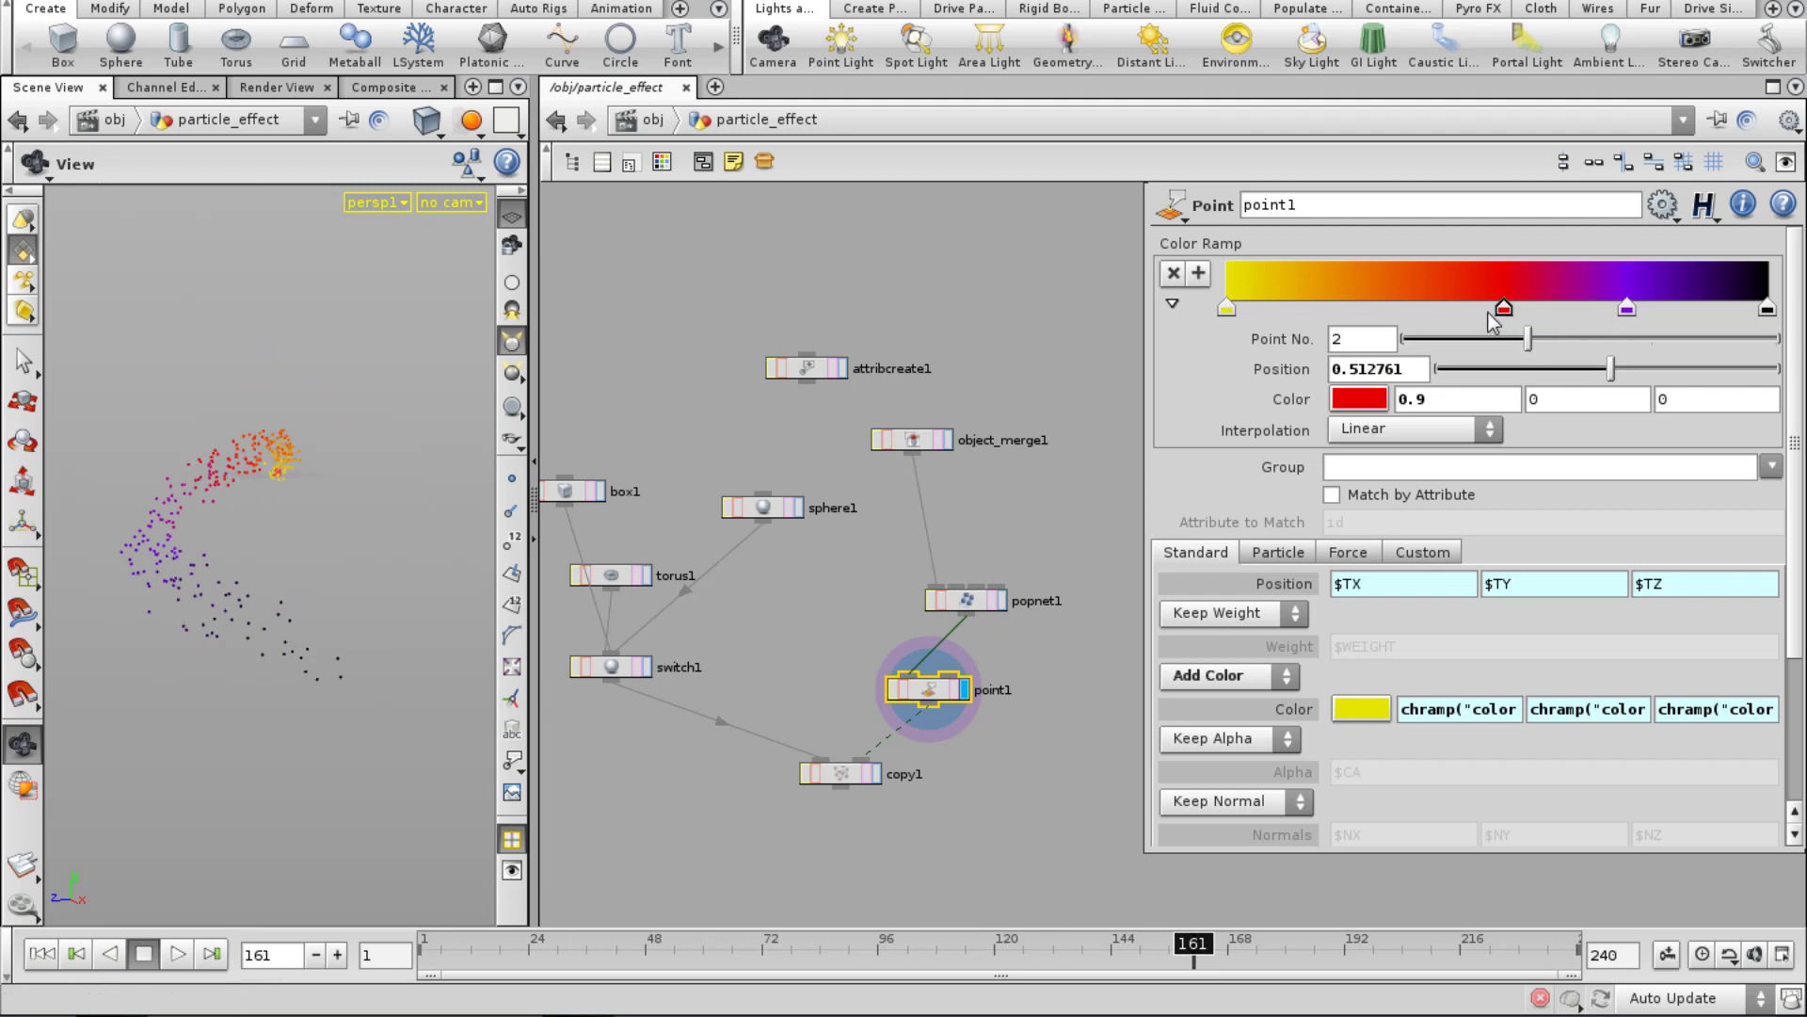
{"action": "left_click_drag", "start_coordinate": [1504, 309], "coordinate": [1370, 315]}
{"action": "left_click_drag", "start_coordinate": [1626, 312], "coordinate": [1551, 316]}
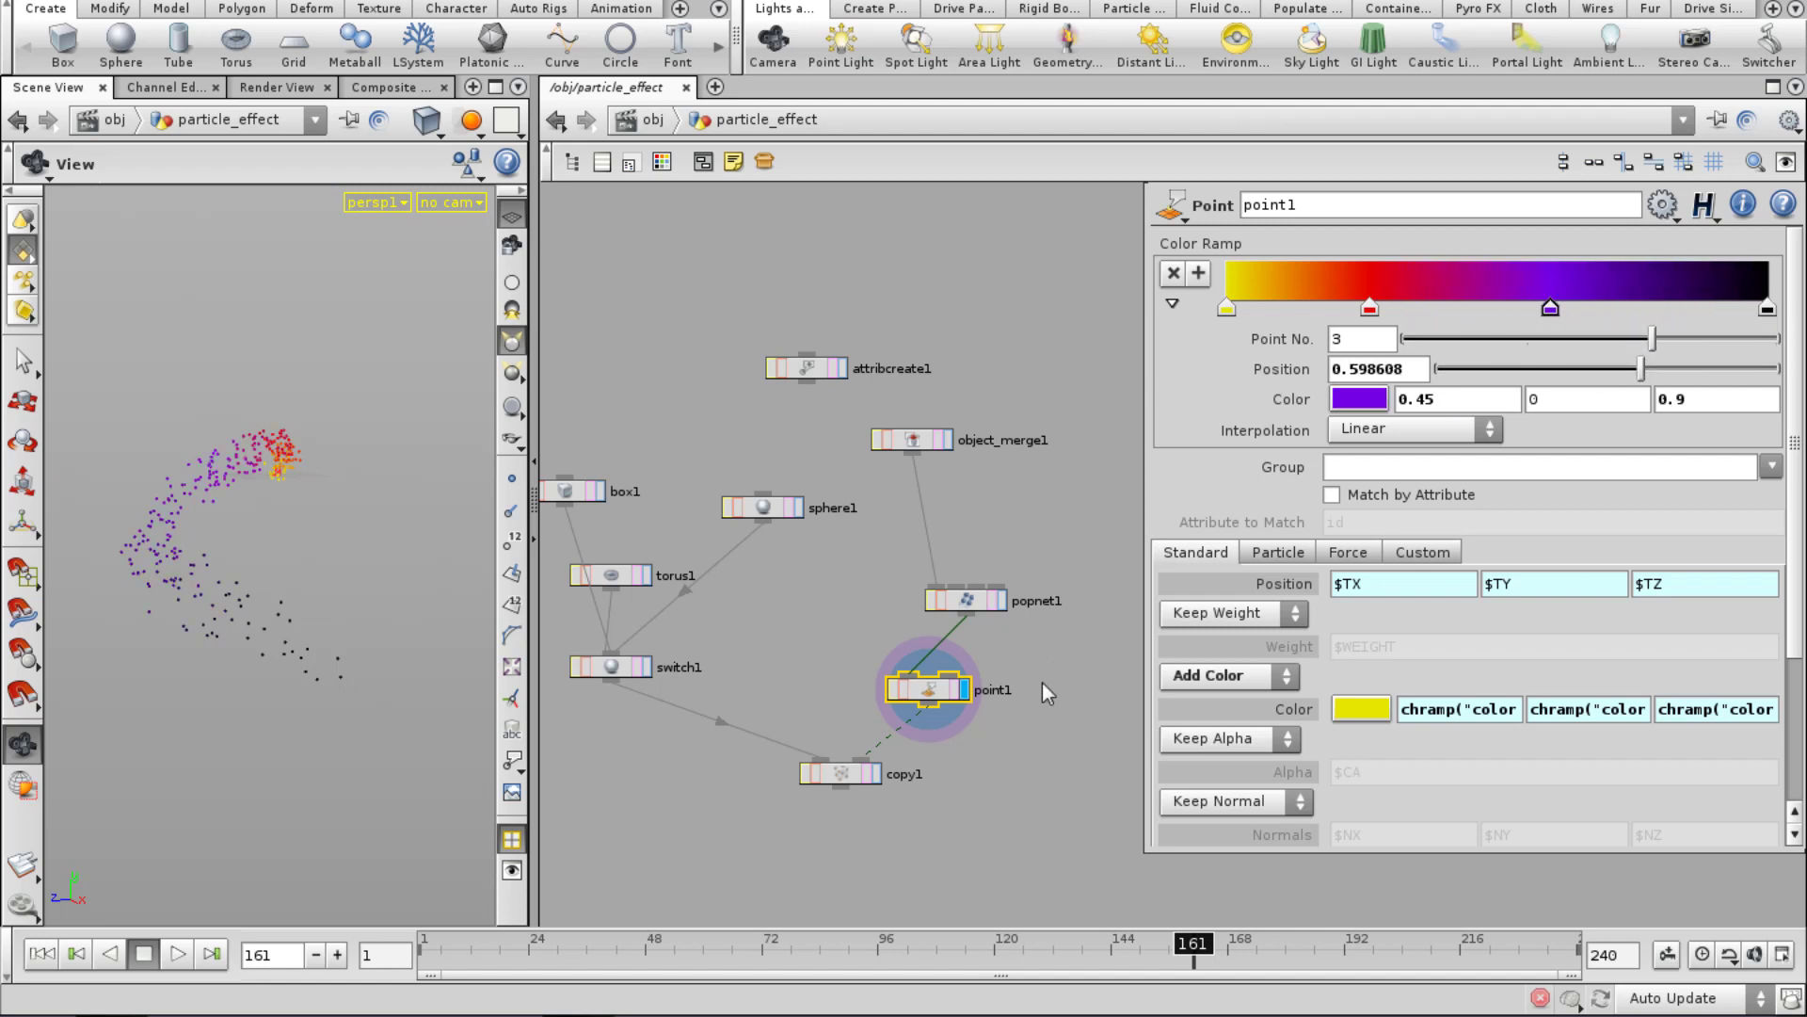
Display the copy1 node's output and select the node to show its parameters.
{"action": "left_click", "coordinate": [877, 773]}
{"action": "left_click", "coordinate": [841, 773]}
{"action": "left_click_drag", "start_coordinate": [273, 614], "coordinate": [226, 562]}
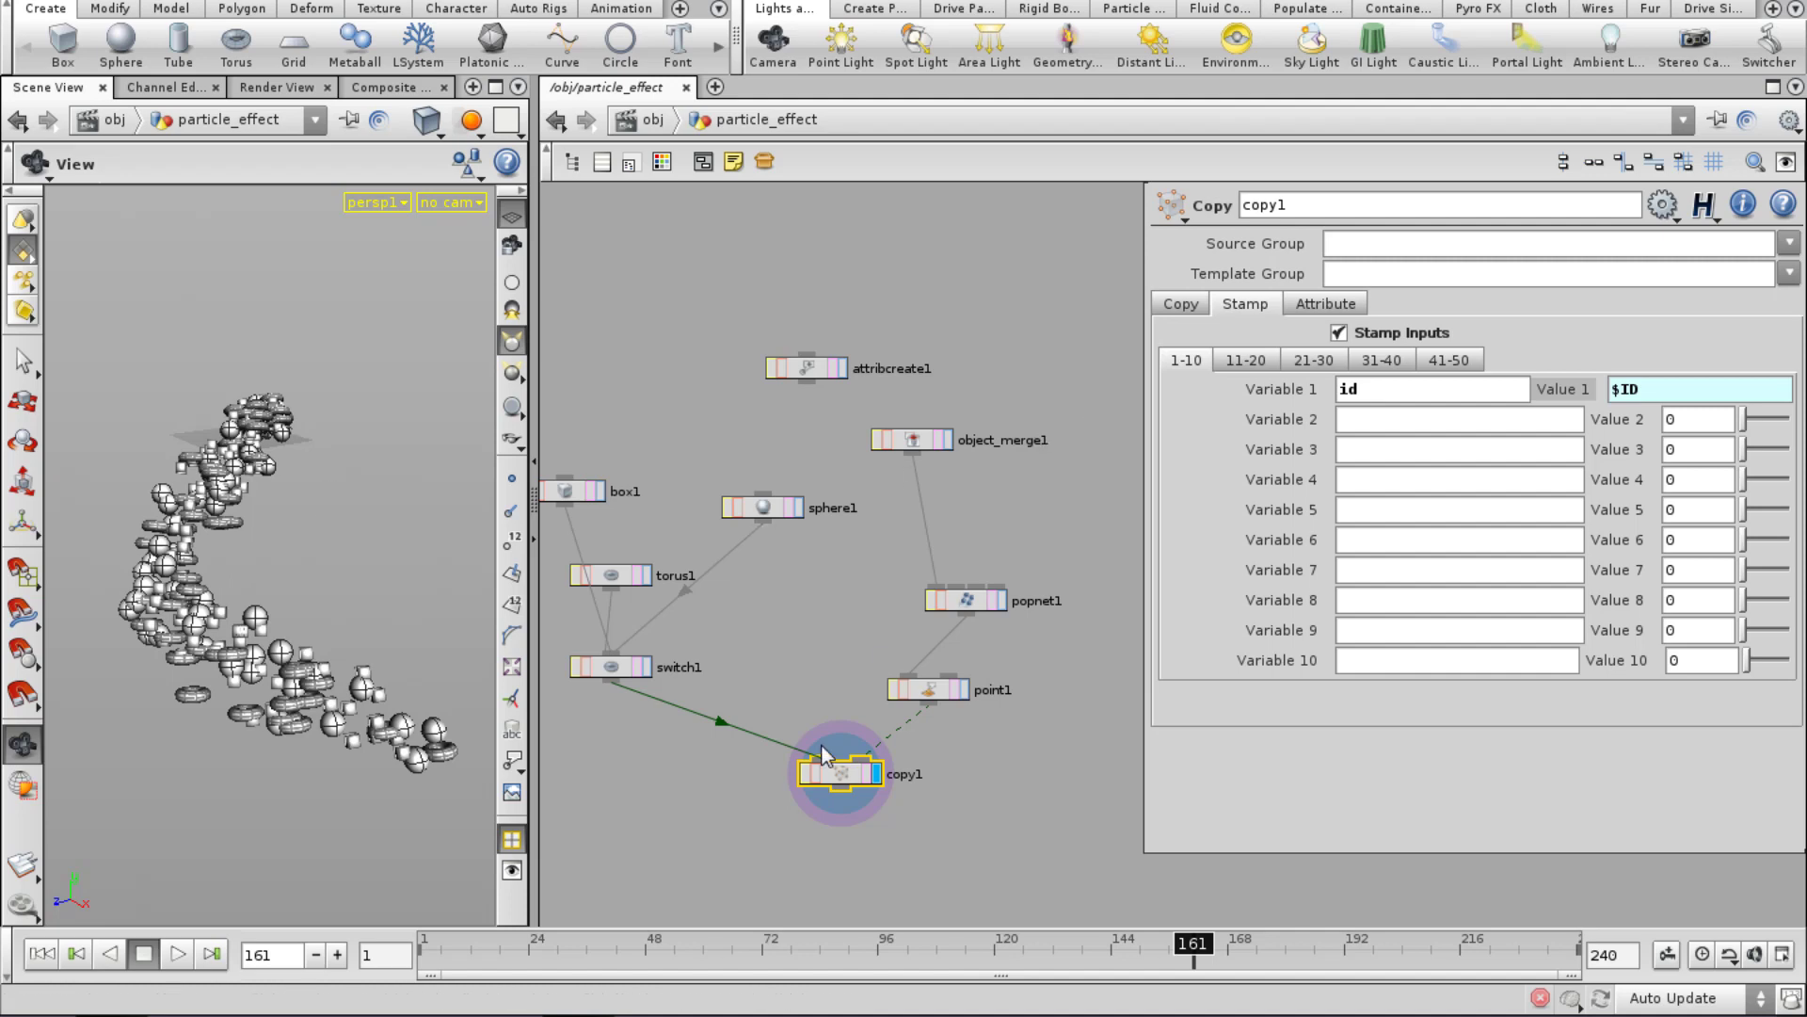
{"action": "middle_click_drag", "start_coordinate": [689, 867], "coordinate": [707, 837]}
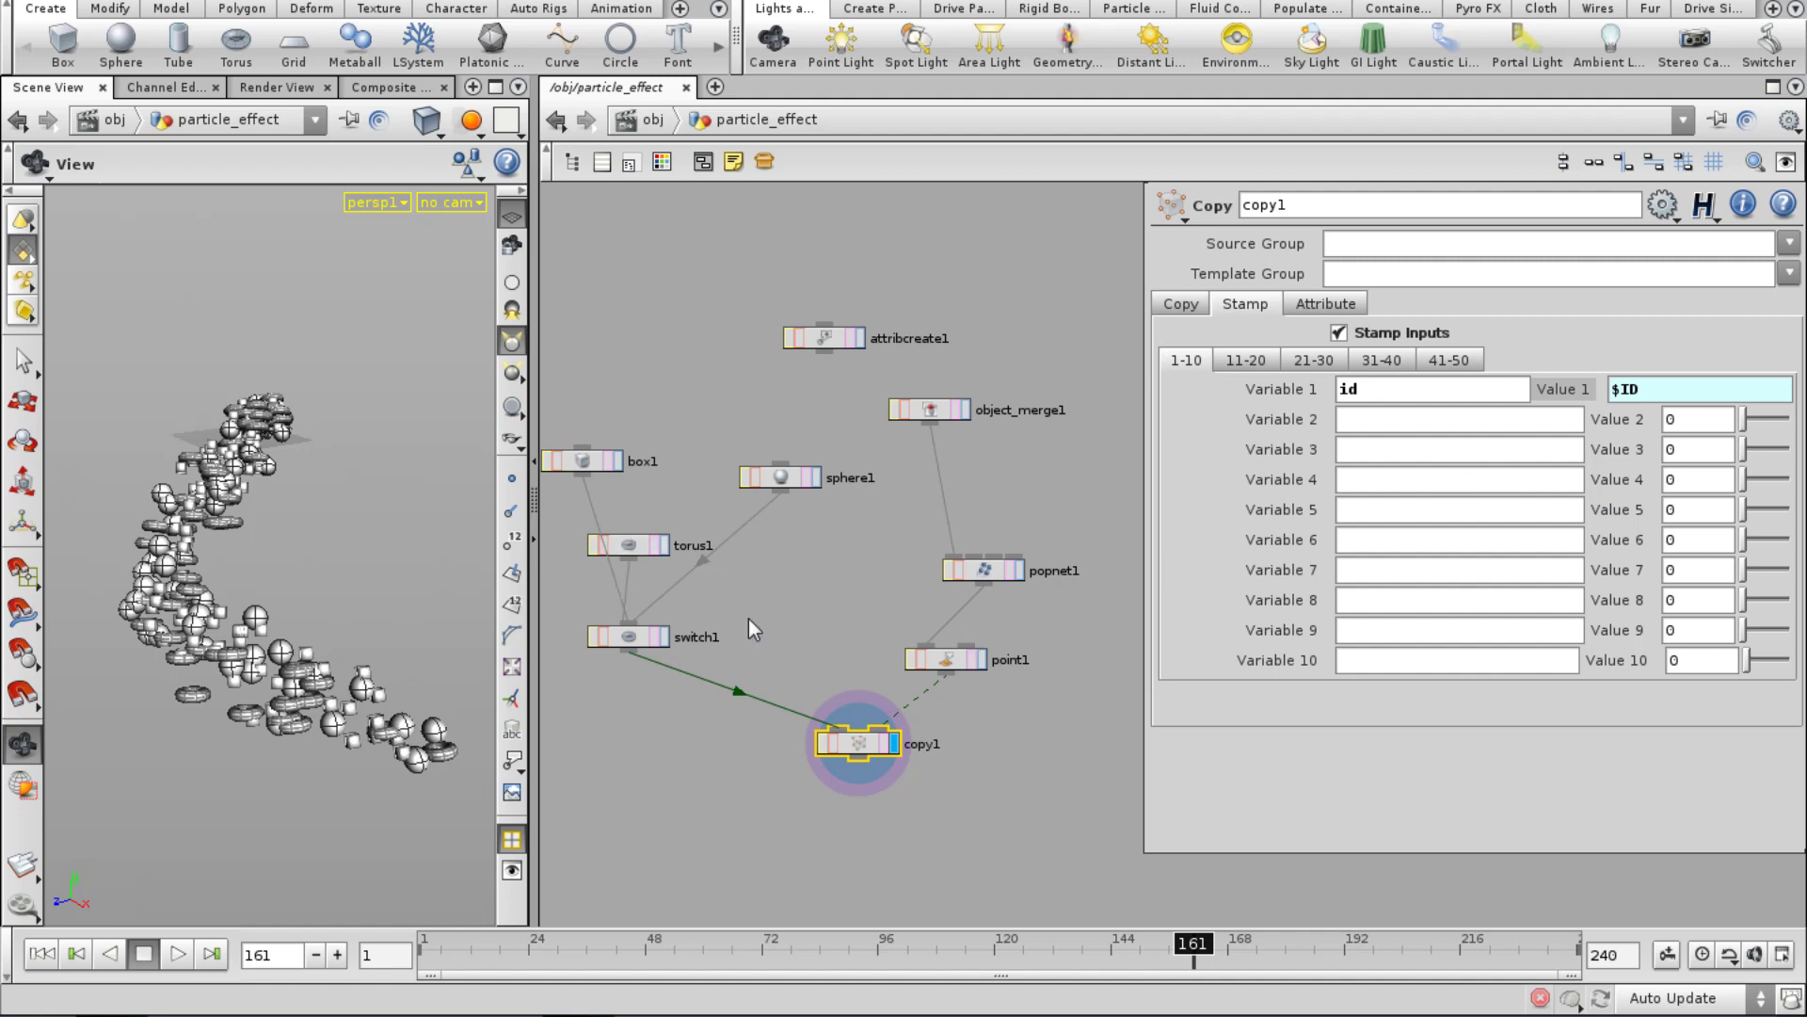
{"action": "key", "text": "Tab"}
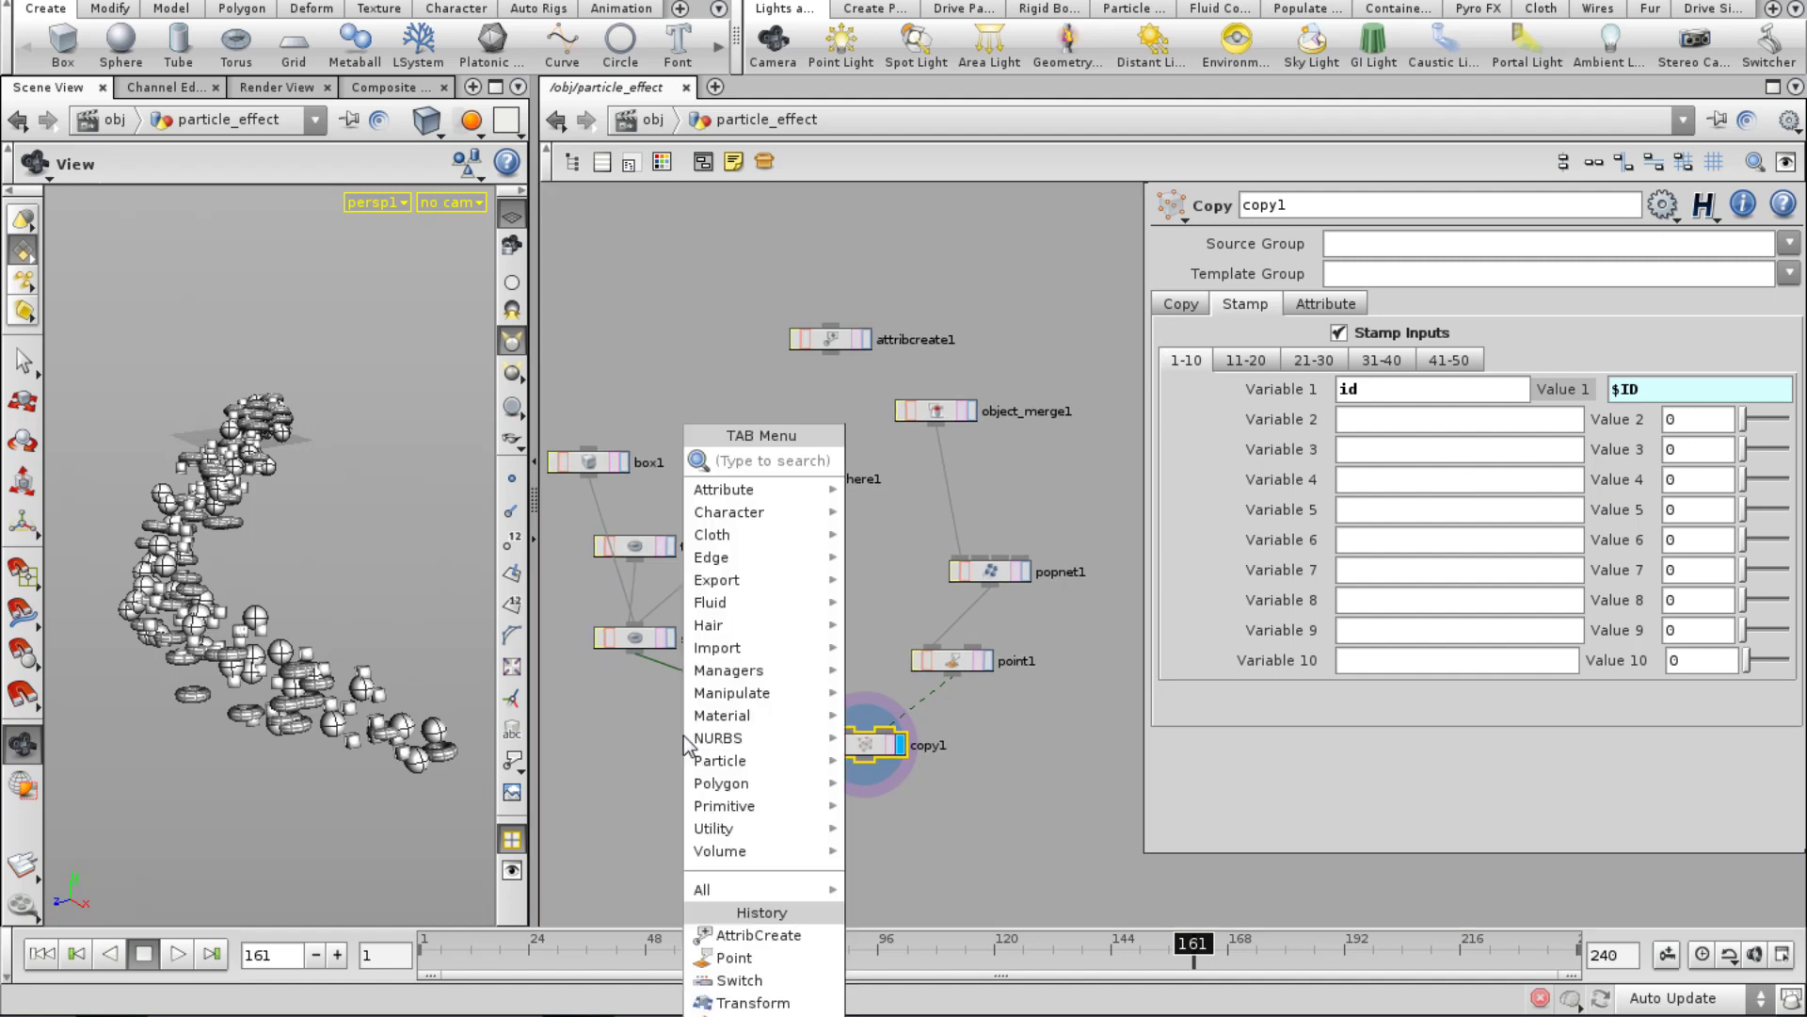
{"action": "type", "text": "Point"}
{"action": "left_click", "coordinate": [962, 466]}
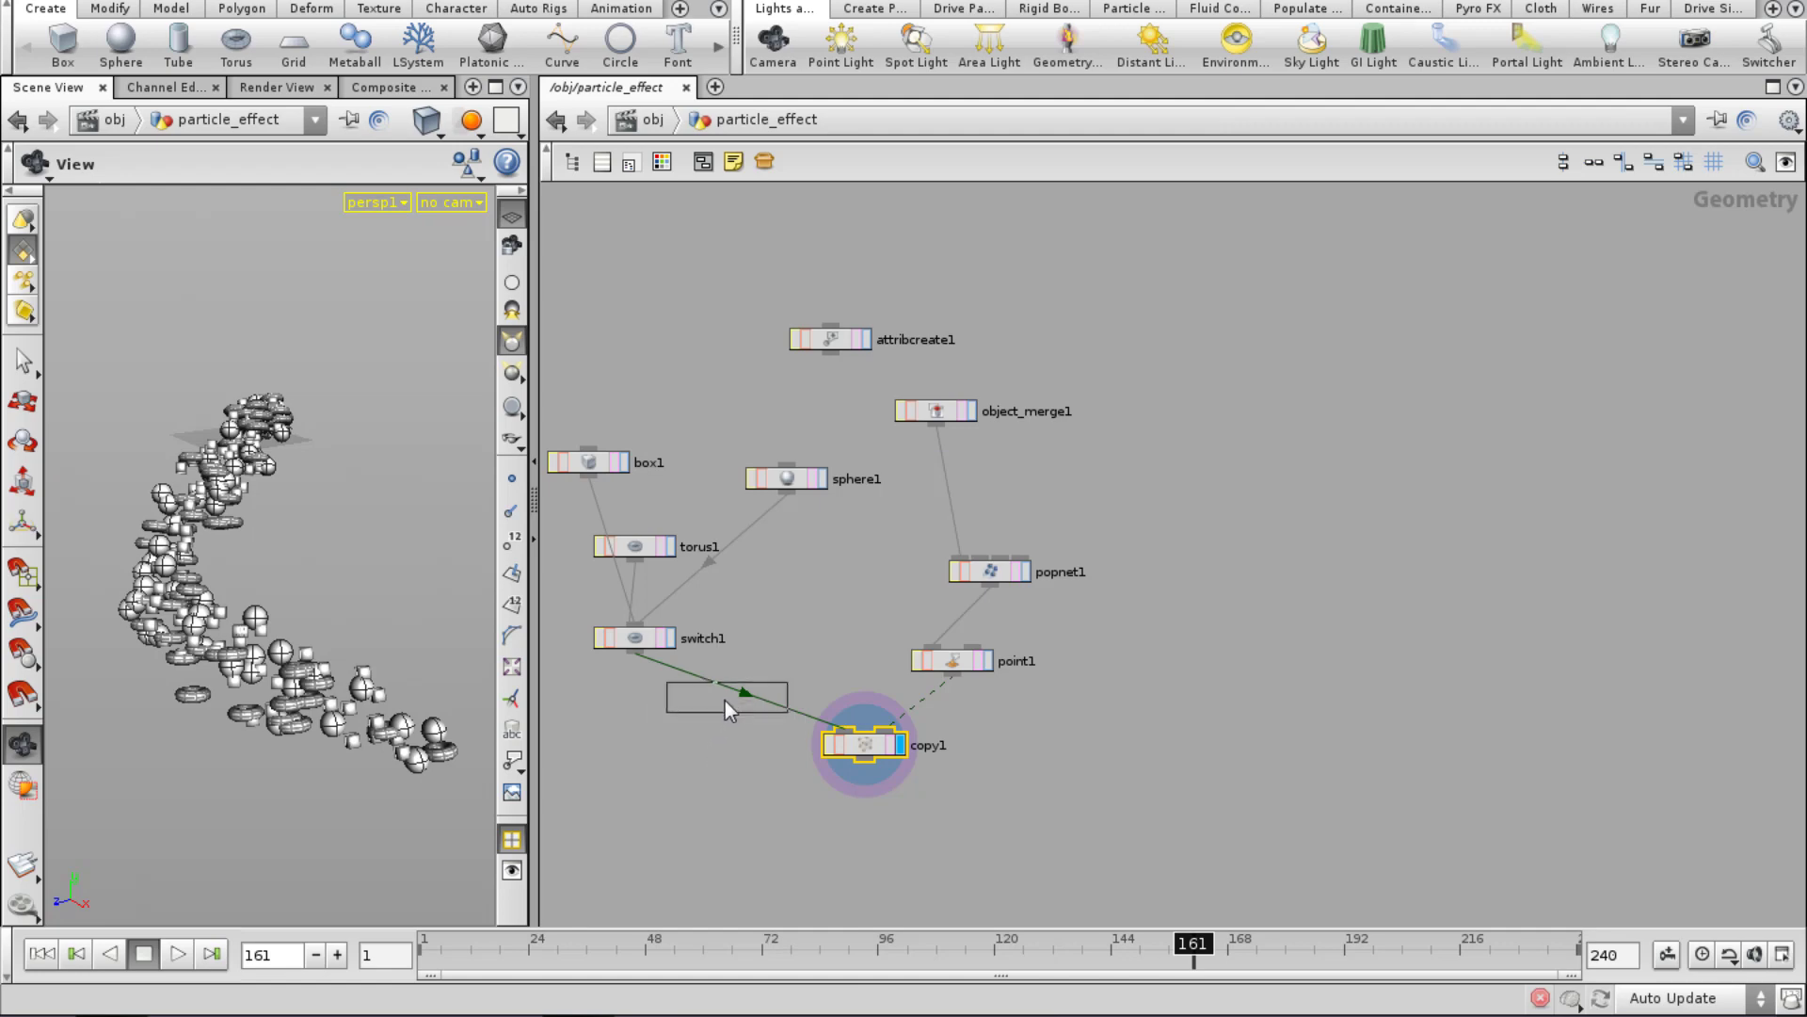
{"action": "key", "text": "Escape"}
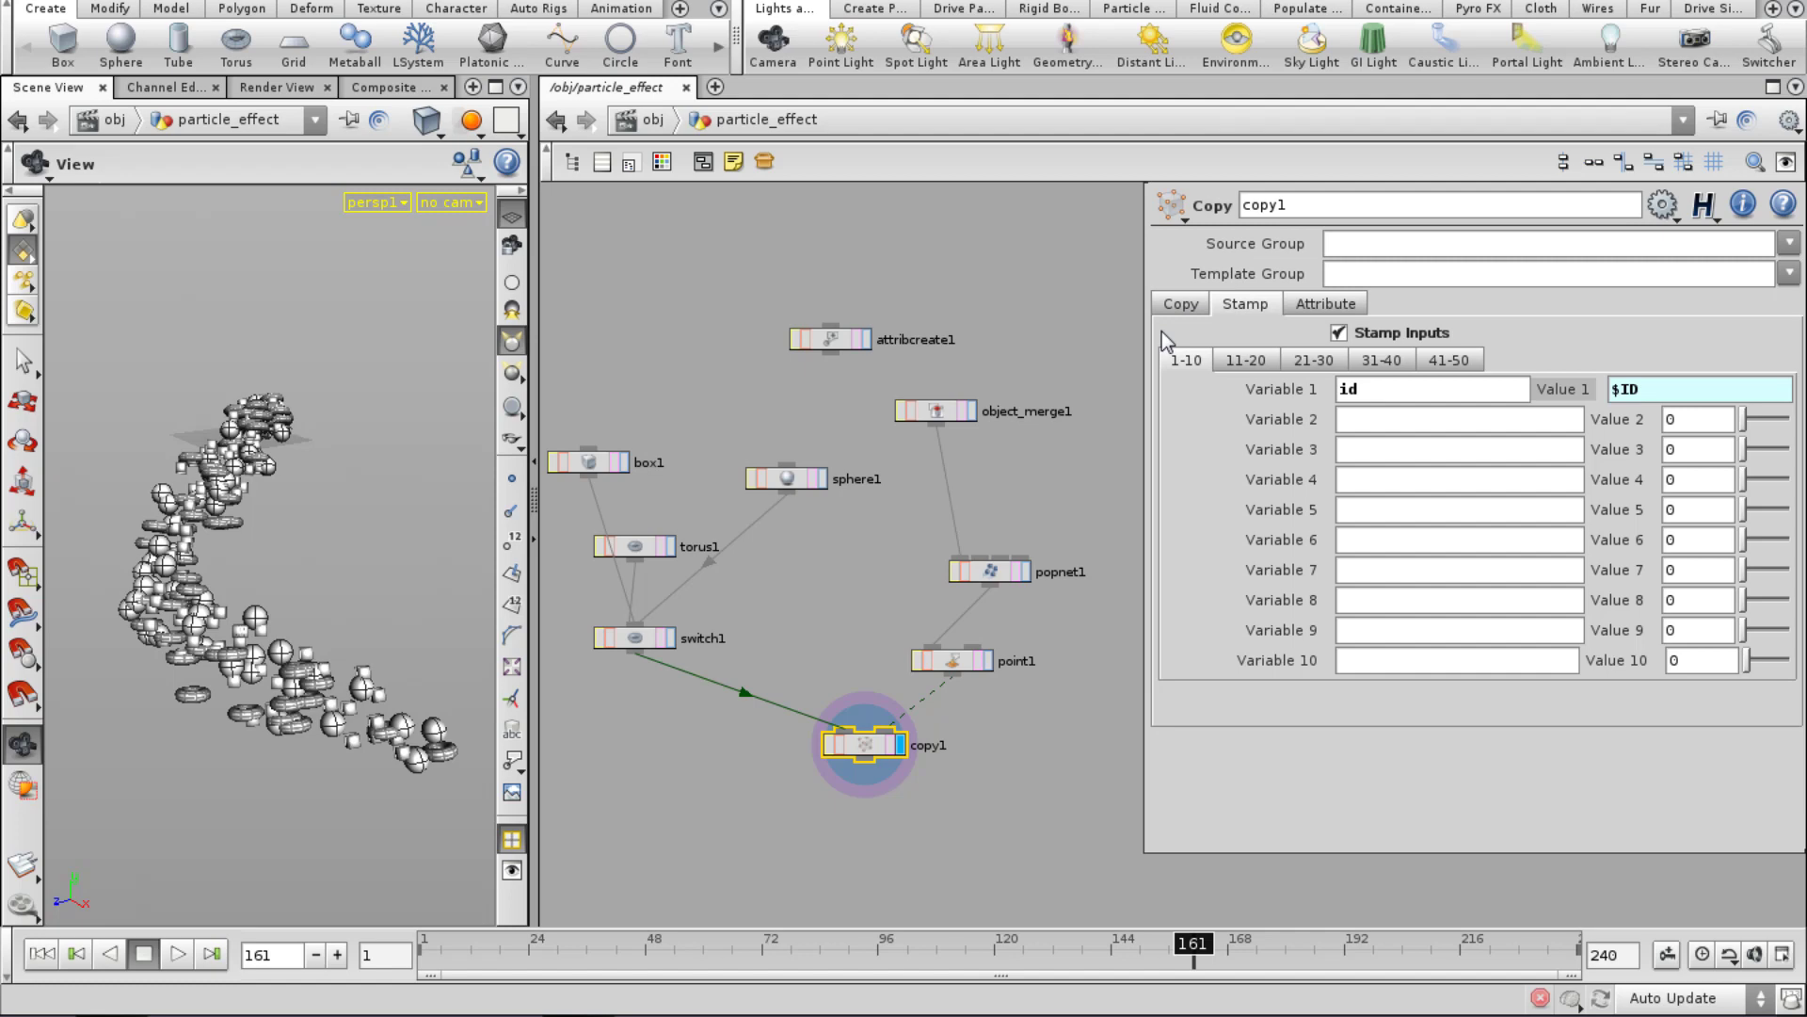
Enable Use Template Point Attributes on copy1 so the copies take on the particle colors.
{"action": "left_click", "coordinate": [1327, 304]}
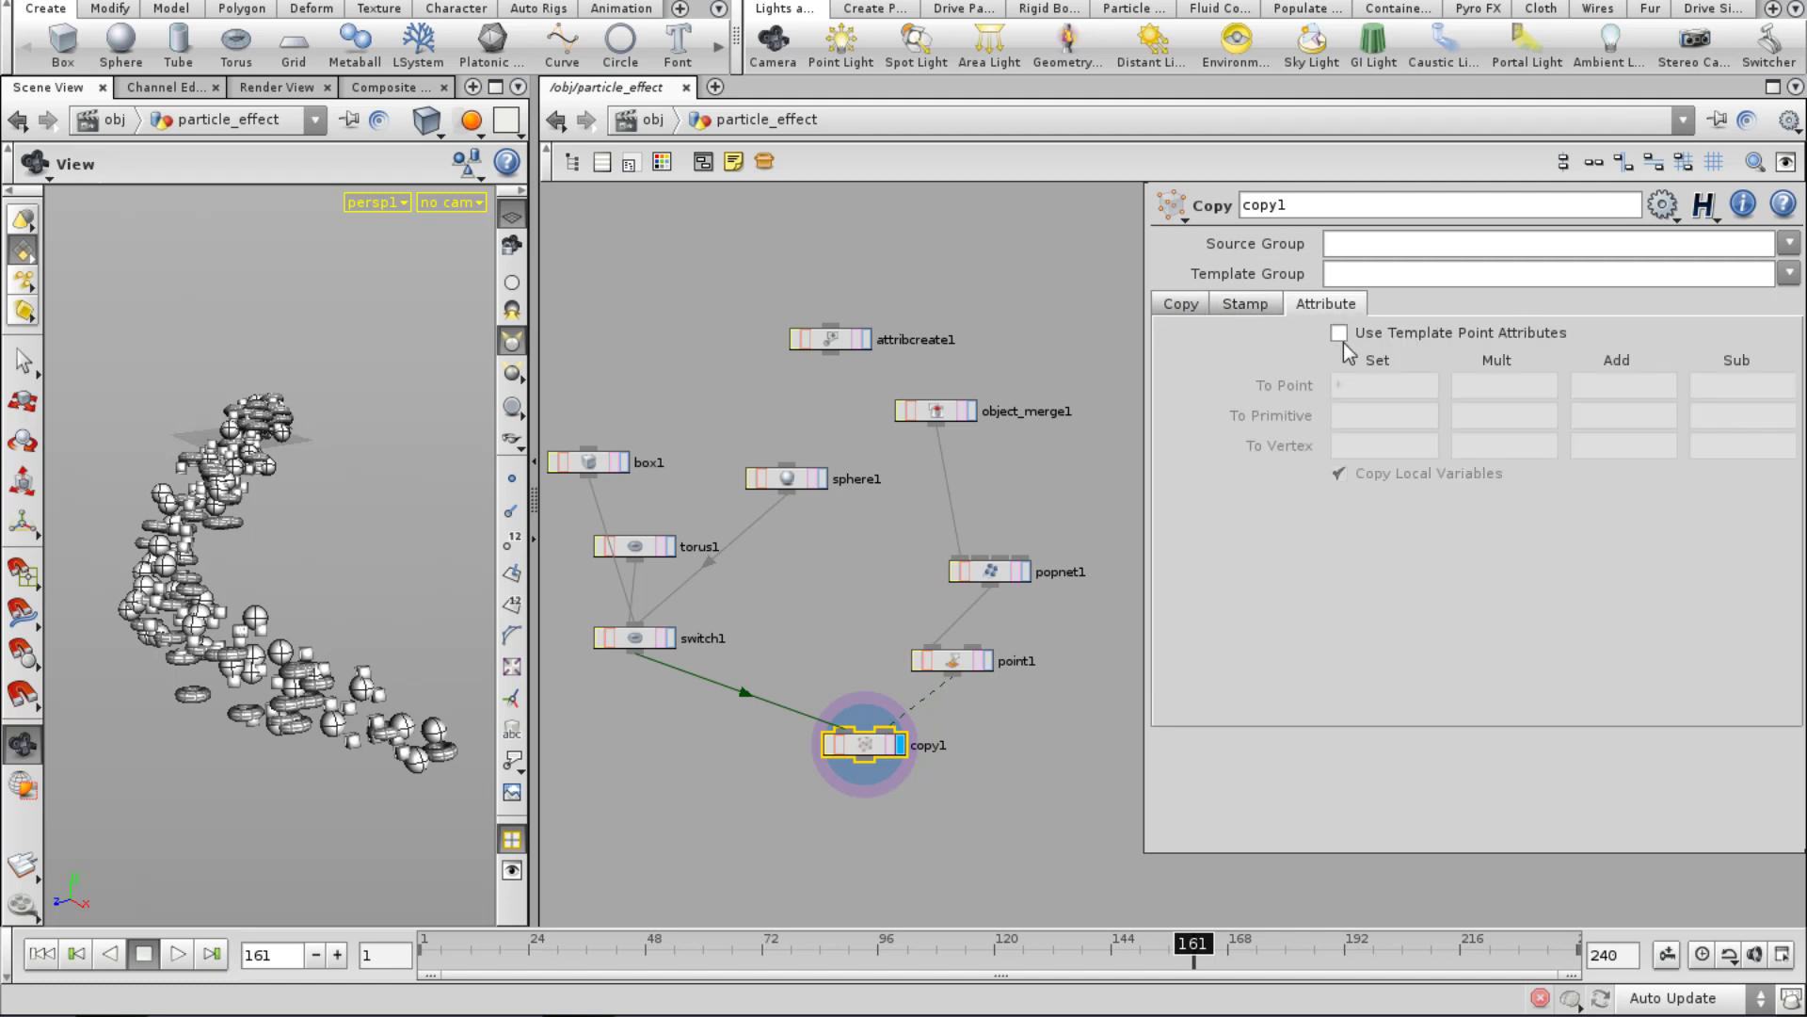
{"action": "left_click", "coordinate": [1339, 335]}
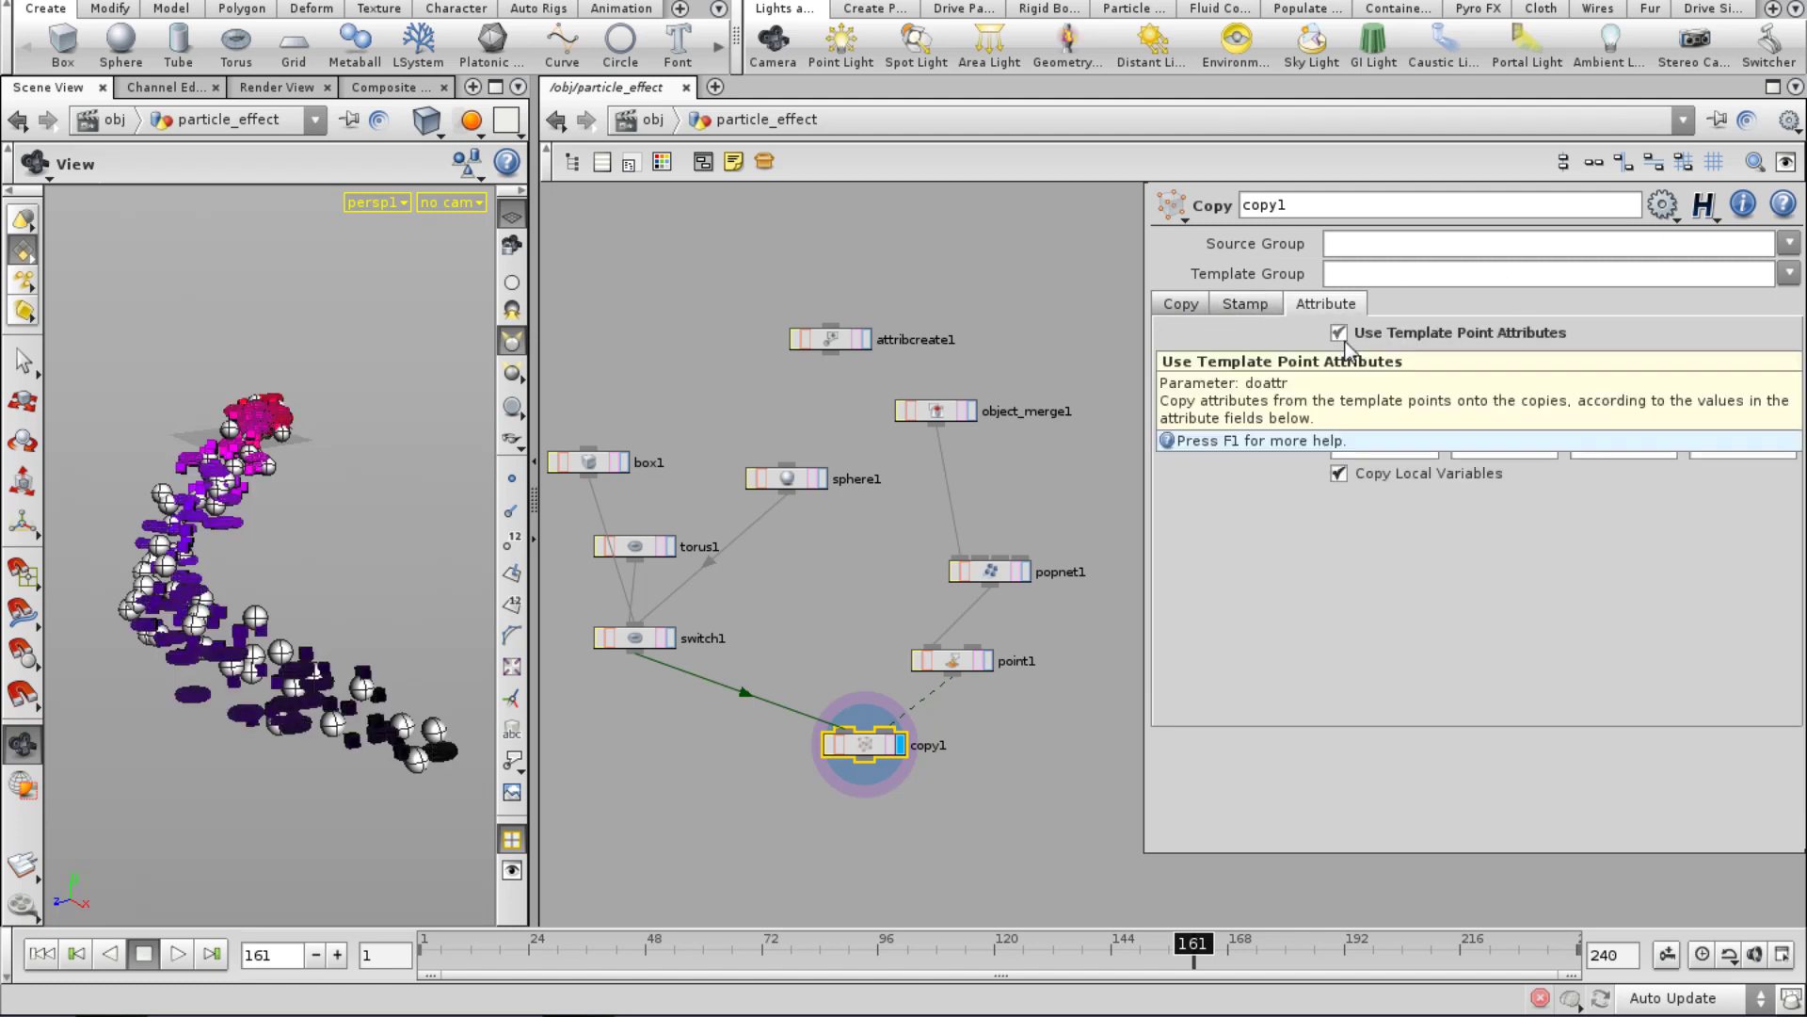
{"action": "left_click_drag", "start_coordinate": [342, 656], "coordinate": [358, 670]}
Examine the colored copies from several angles in wireframe and shaded display, comparing spheres with the other shapes.
{"action": "key", "text": "w"}
{"action": "right_click_drag", "start_coordinate": [357, 671], "coordinate": [401, 682]}
{"action": "mouse_move", "coordinate": [401, 682]}
{"action": "left_mouse_down"}
{"action": "mouse_move", "coordinate": [339, 677]}
{"action": "mouse_move", "coordinate": [407, 694]}
{"action": "mouse_move", "coordinate": [380, 691]}
{"action": "left_mouse_up"}
{"action": "right_click_drag", "start_coordinate": [381, 691], "coordinate": [319, 690]}
{"action": "key", "text": "w"}
{"action": "left_click_drag", "start_coordinate": [332, 689], "coordinate": [341, 720]}
{"action": "key", "text": "w"}
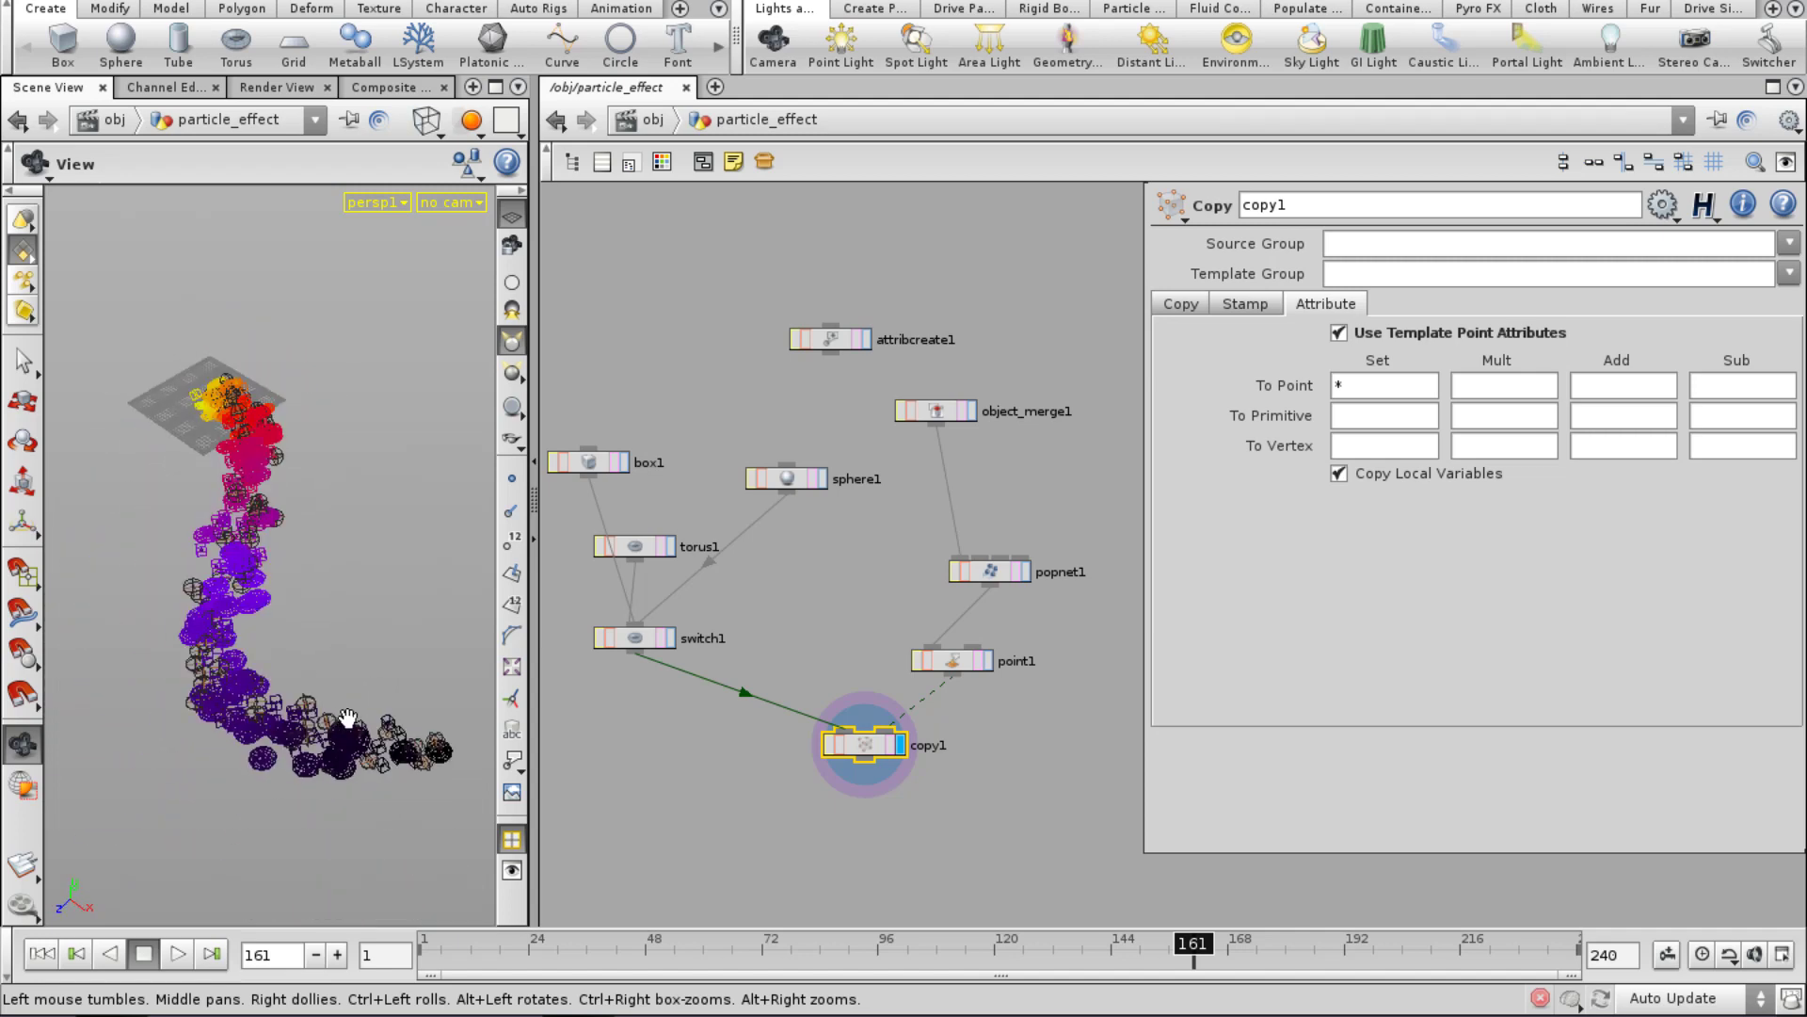
{"action": "mouse_move", "coordinate": [351, 726]}
{"action": "right_mouse_down"}
{"action": "mouse_move", "coordinate": [394, 723]}
{"action": "mouse_move", "coordinate": [376, 715]}
{"action": "right_mouse_up"}
{"action": "left_click_drag", "start_coordinate": [376, 714], "coordinate": [361, 709]}
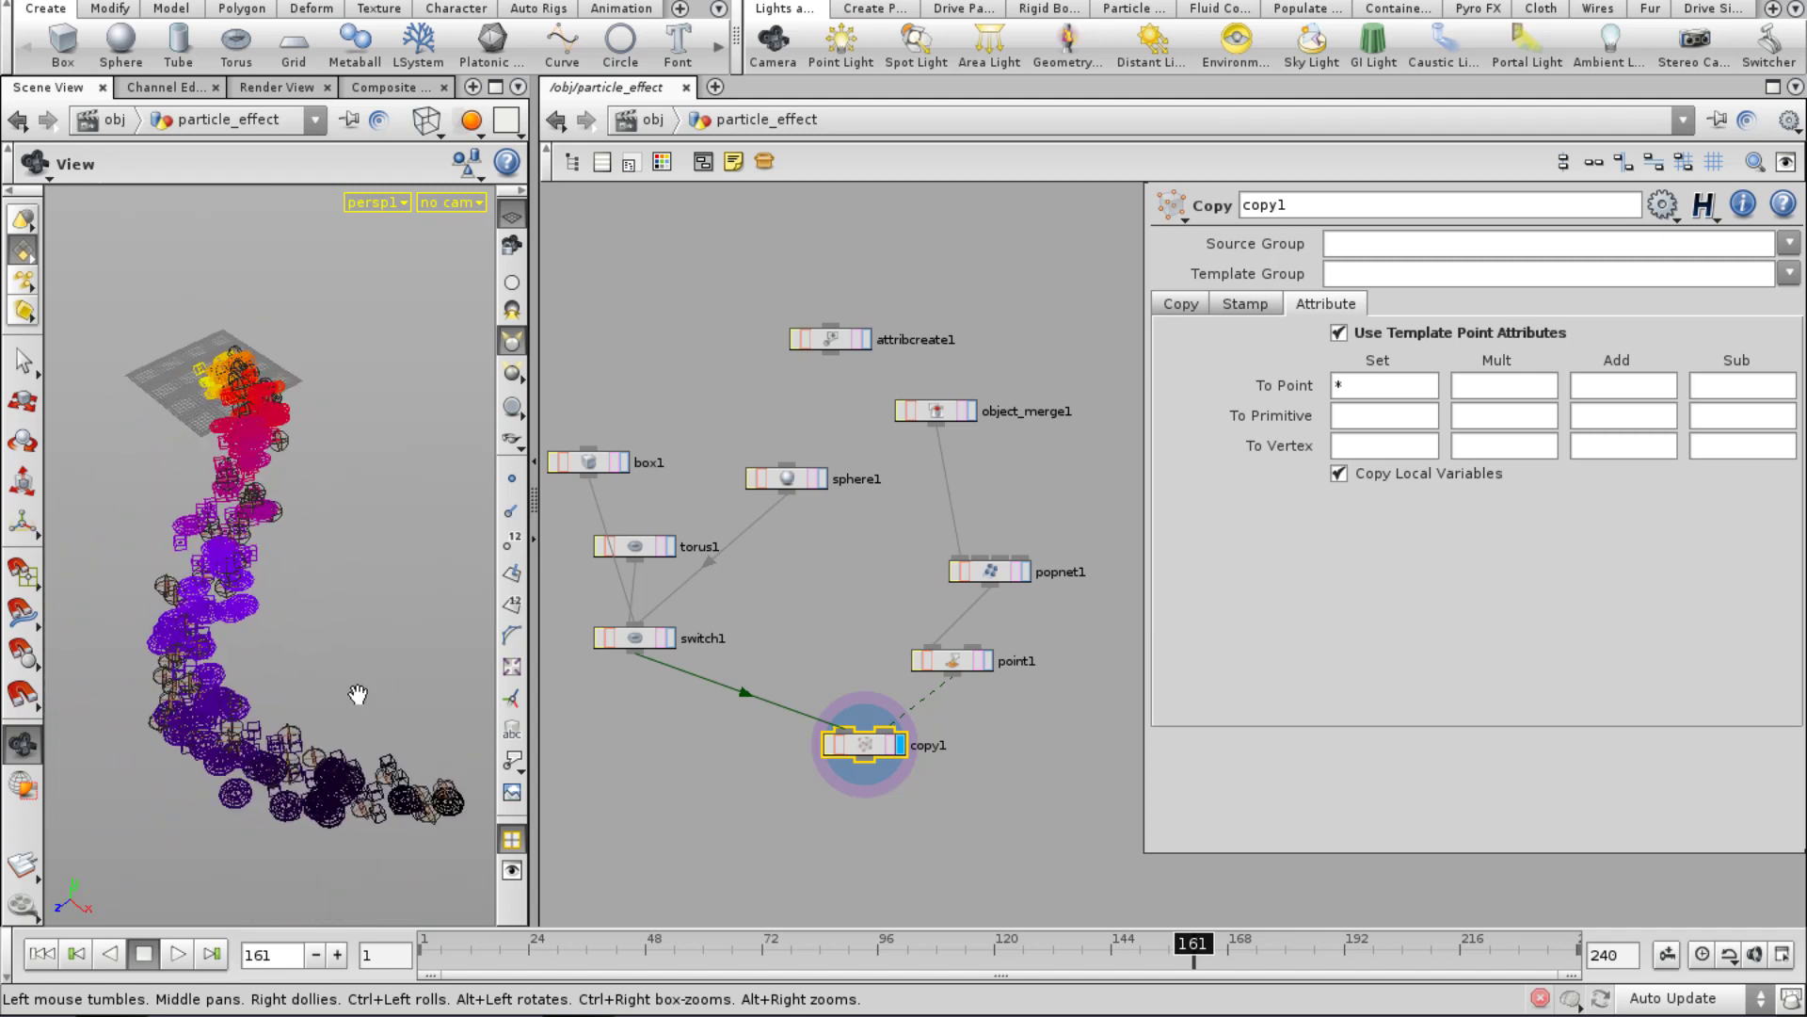
{"action": "key", "text": "w"}
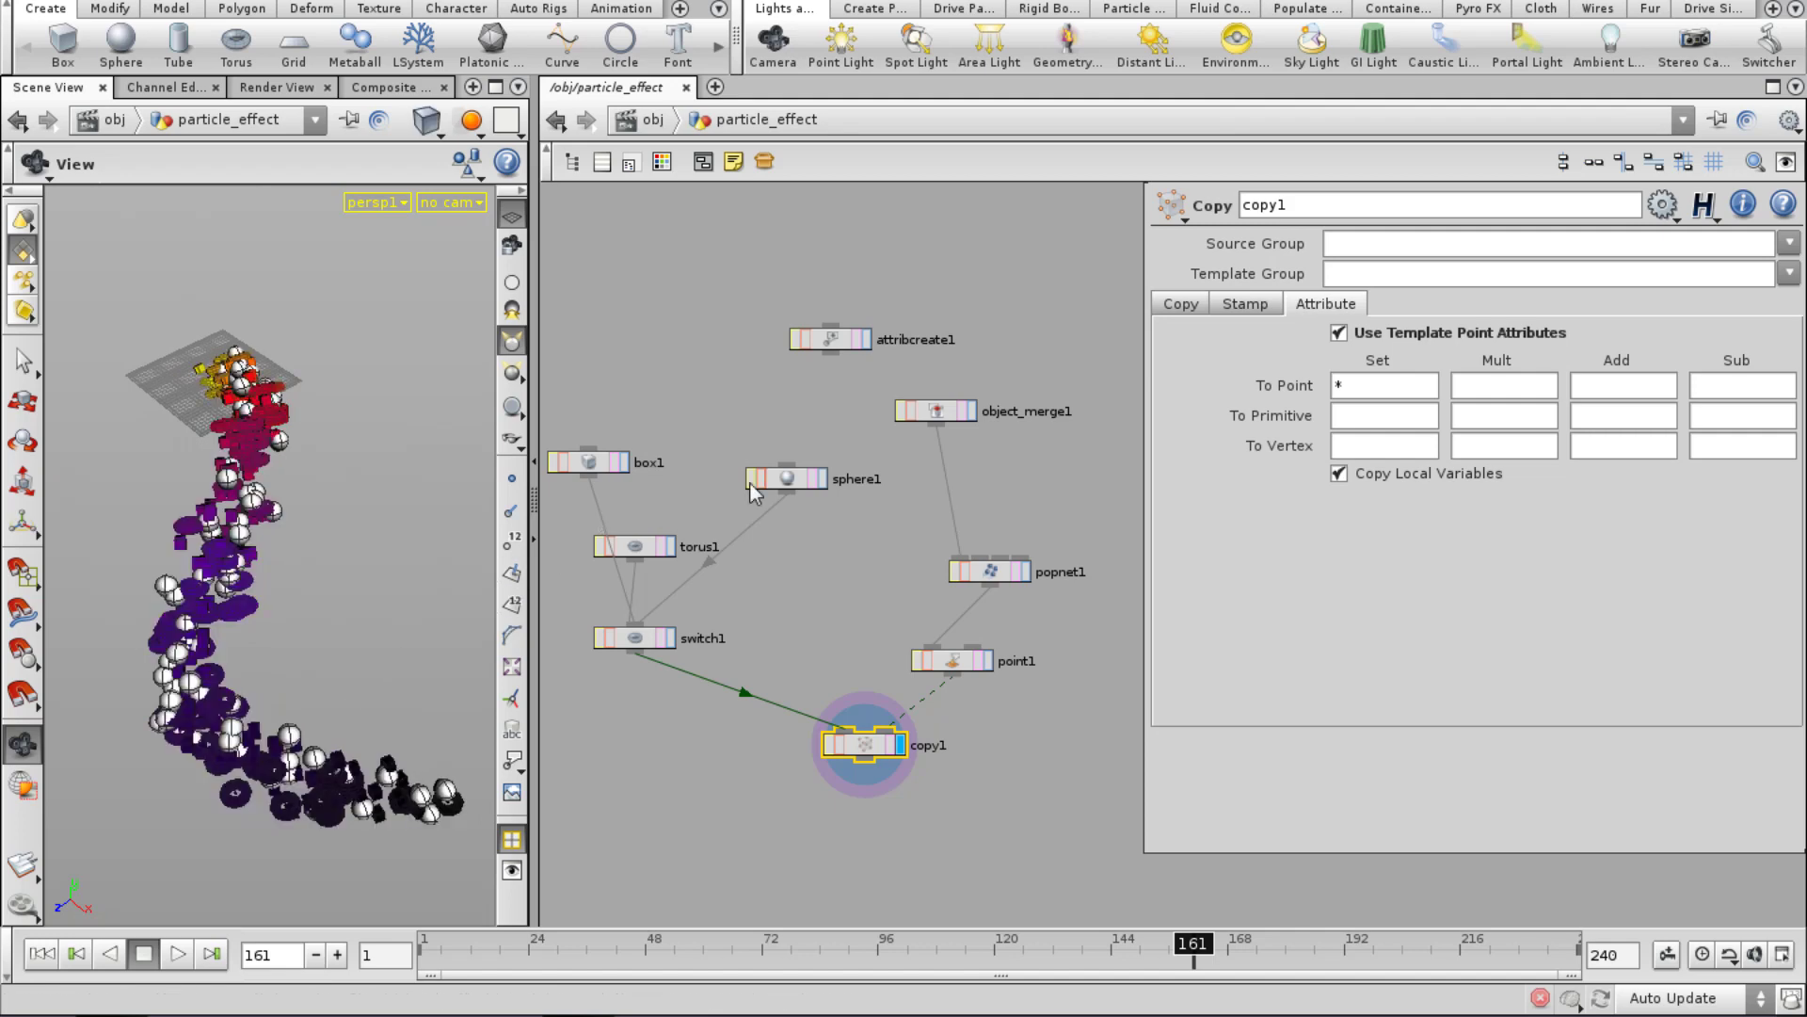
Set sphere1's primitive type to Polygon and check the copies' colors at frame 185.
{"action": "left_click", "coordinate": [808, 480]}
{"action": "left_click", "coordinate": [1402, 243]}
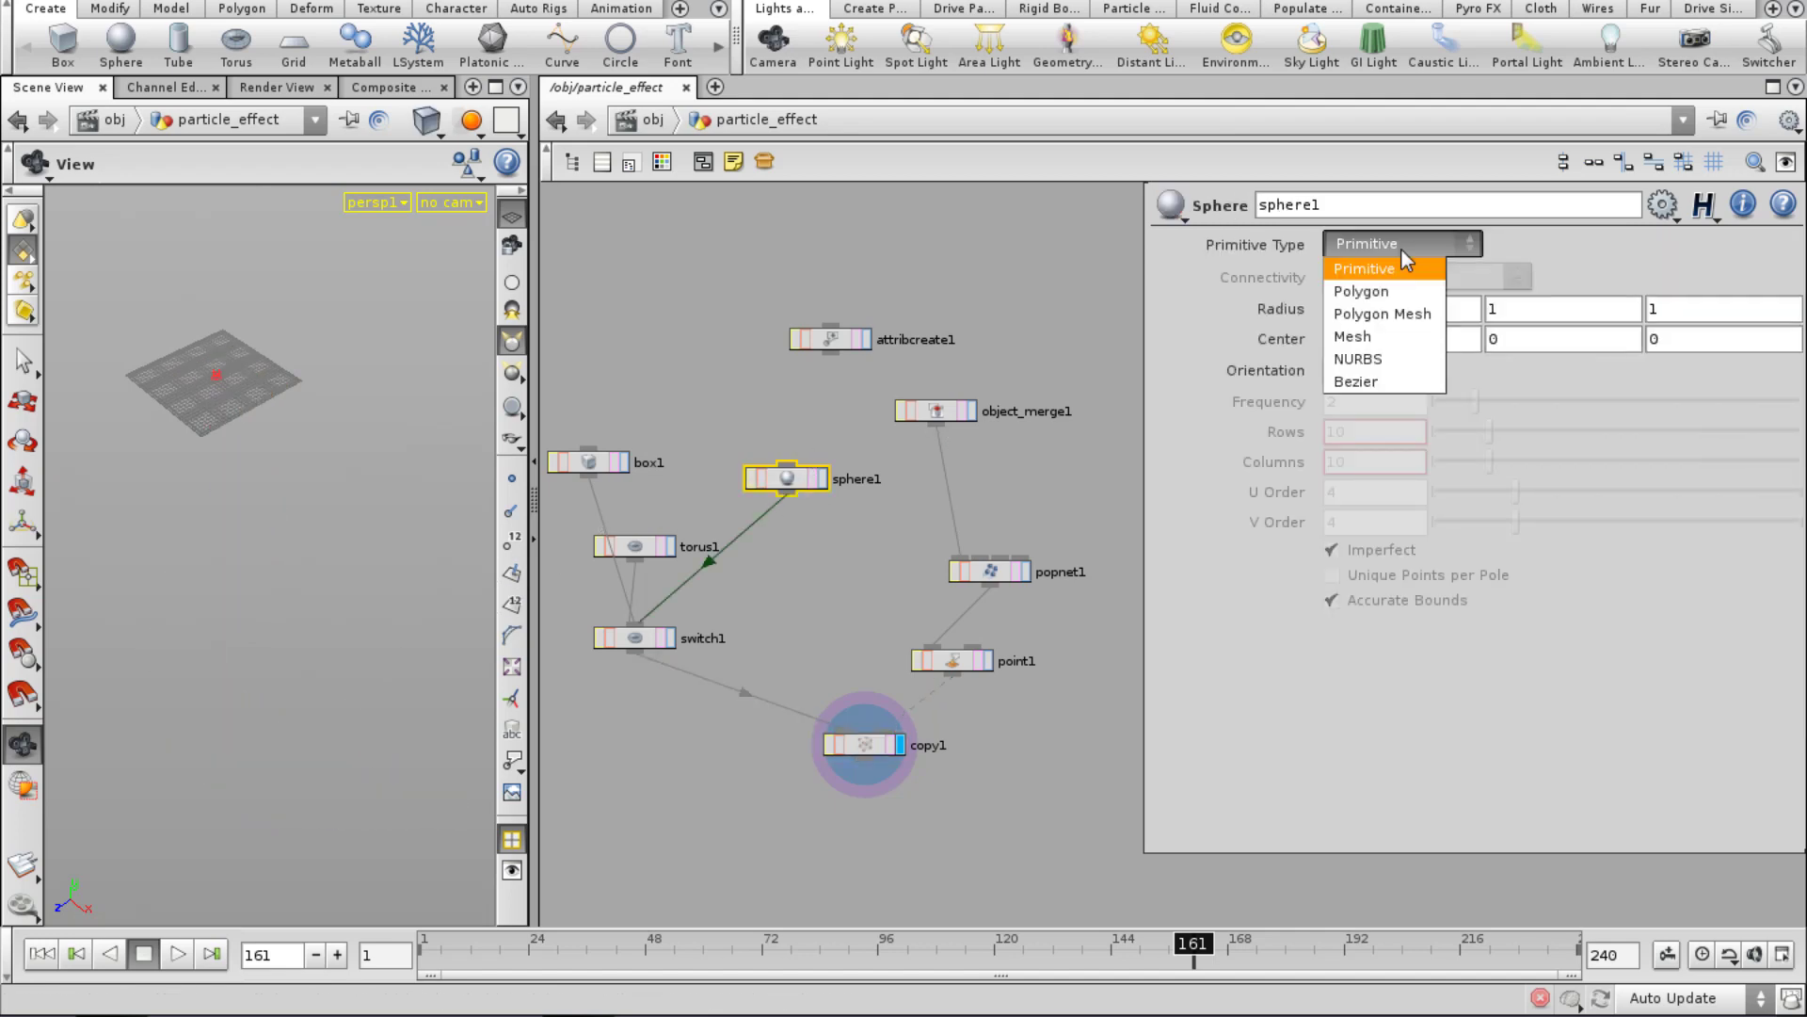
{"action": "left_click", "coordinate": [1365, 280]}
{"action": "left_click_drag", "start_coordinate": [240, 670], "coordinate": [281, 674]}
{"action": "left_click_drag", "start_coordinate": [1115, 956], "coordinate": [1311, 960]}
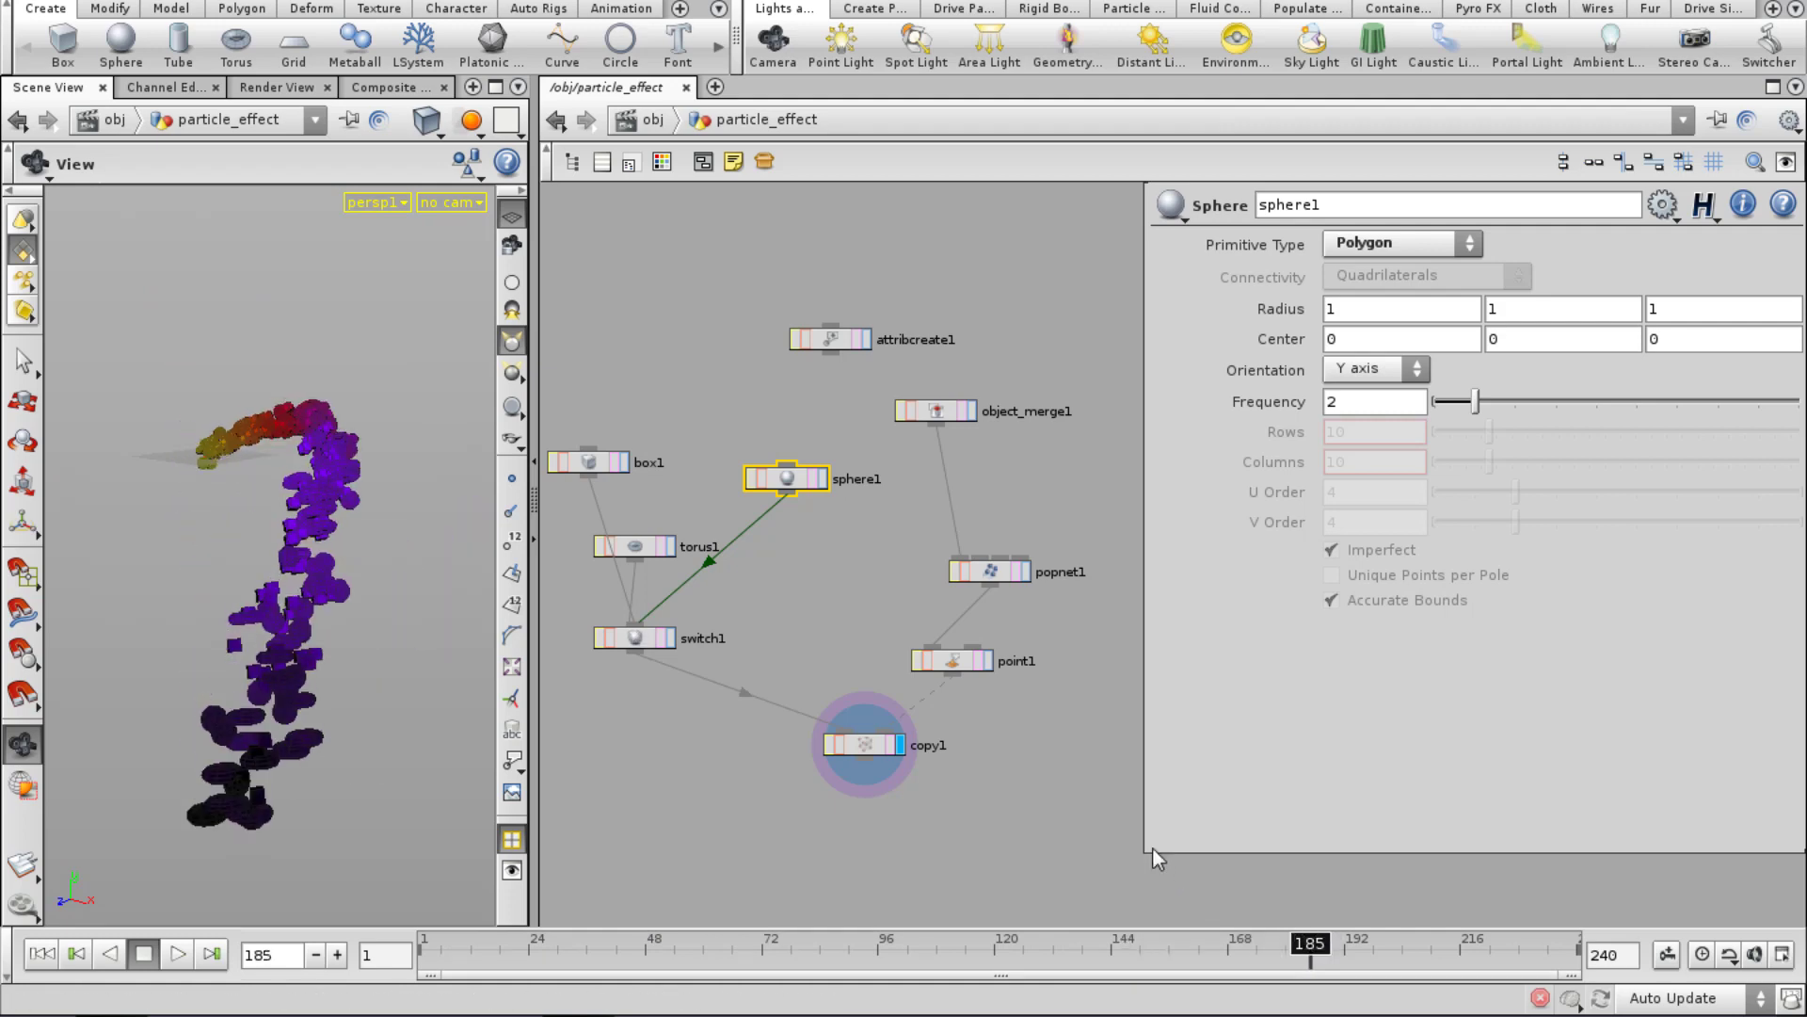
Edit point1's parameter interface and add a Float parameter directly below Color Ramp.
{"action": "left_click_drag", "start_coordinate": [1150, 848], "coordinate": [1111, 664]}
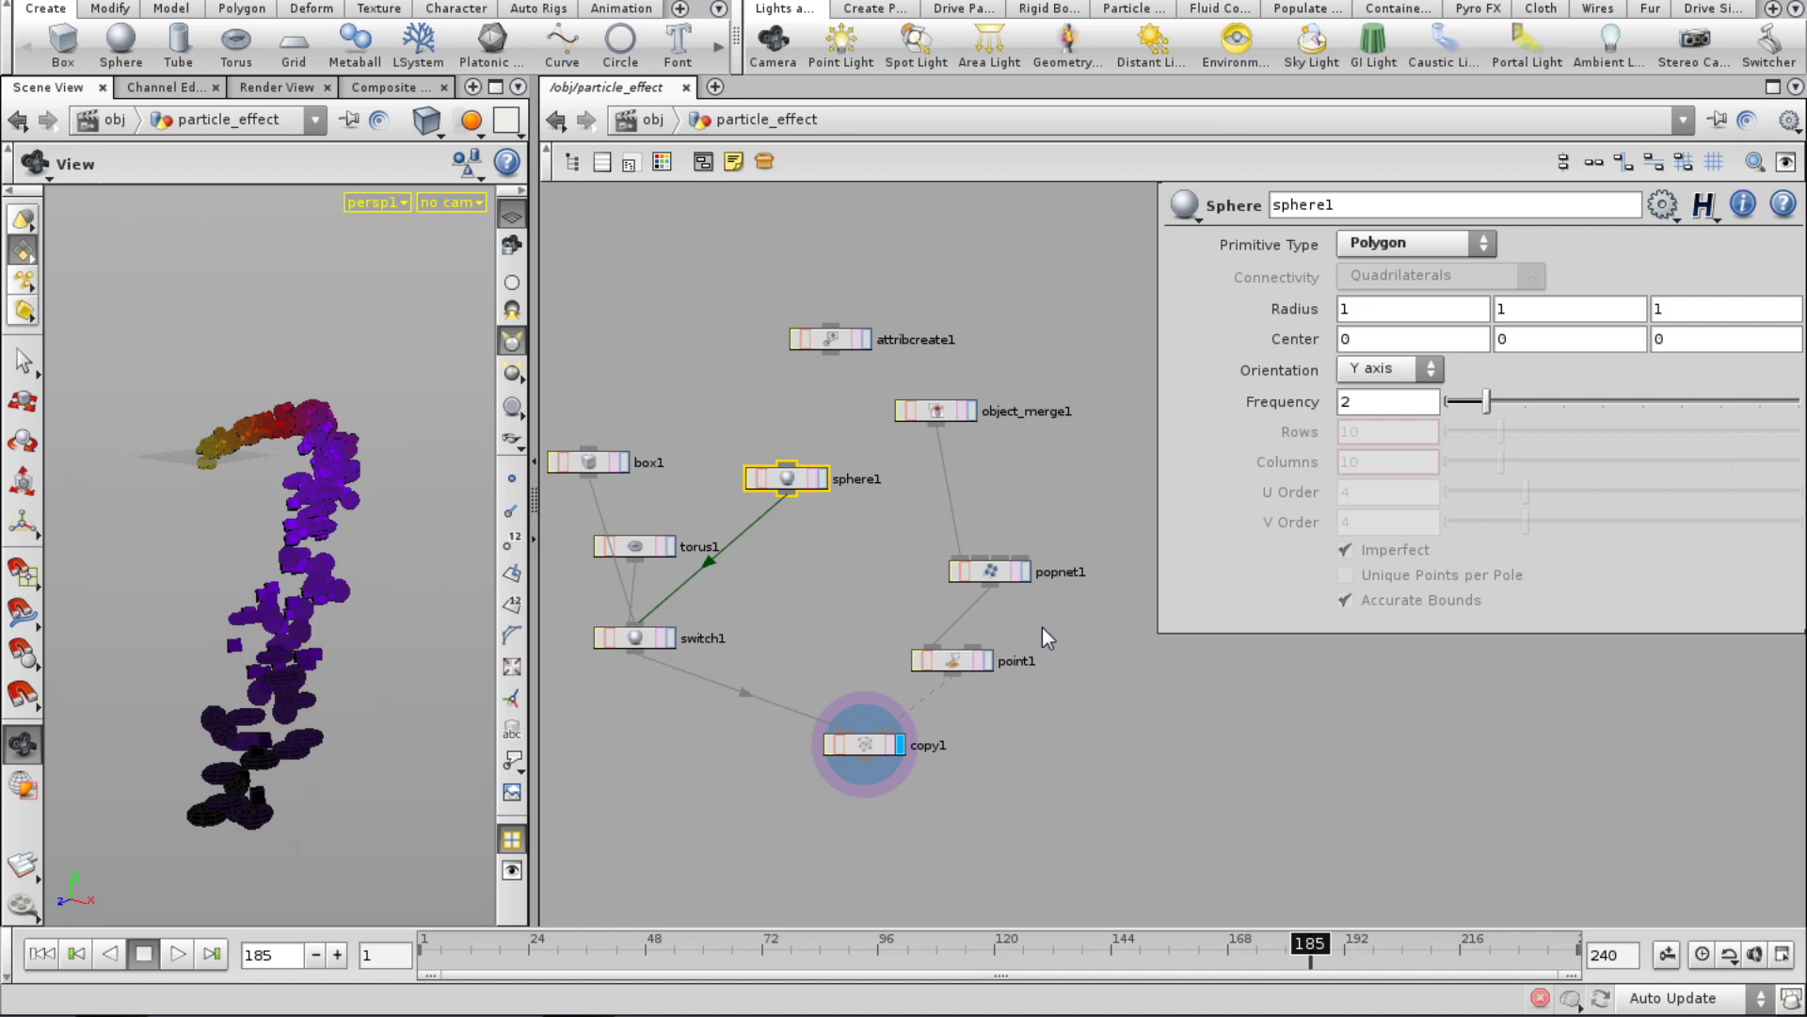
{"action": "left_click_drag", "start_coordinate": [984, 625], "coordinate": [985, 627]}
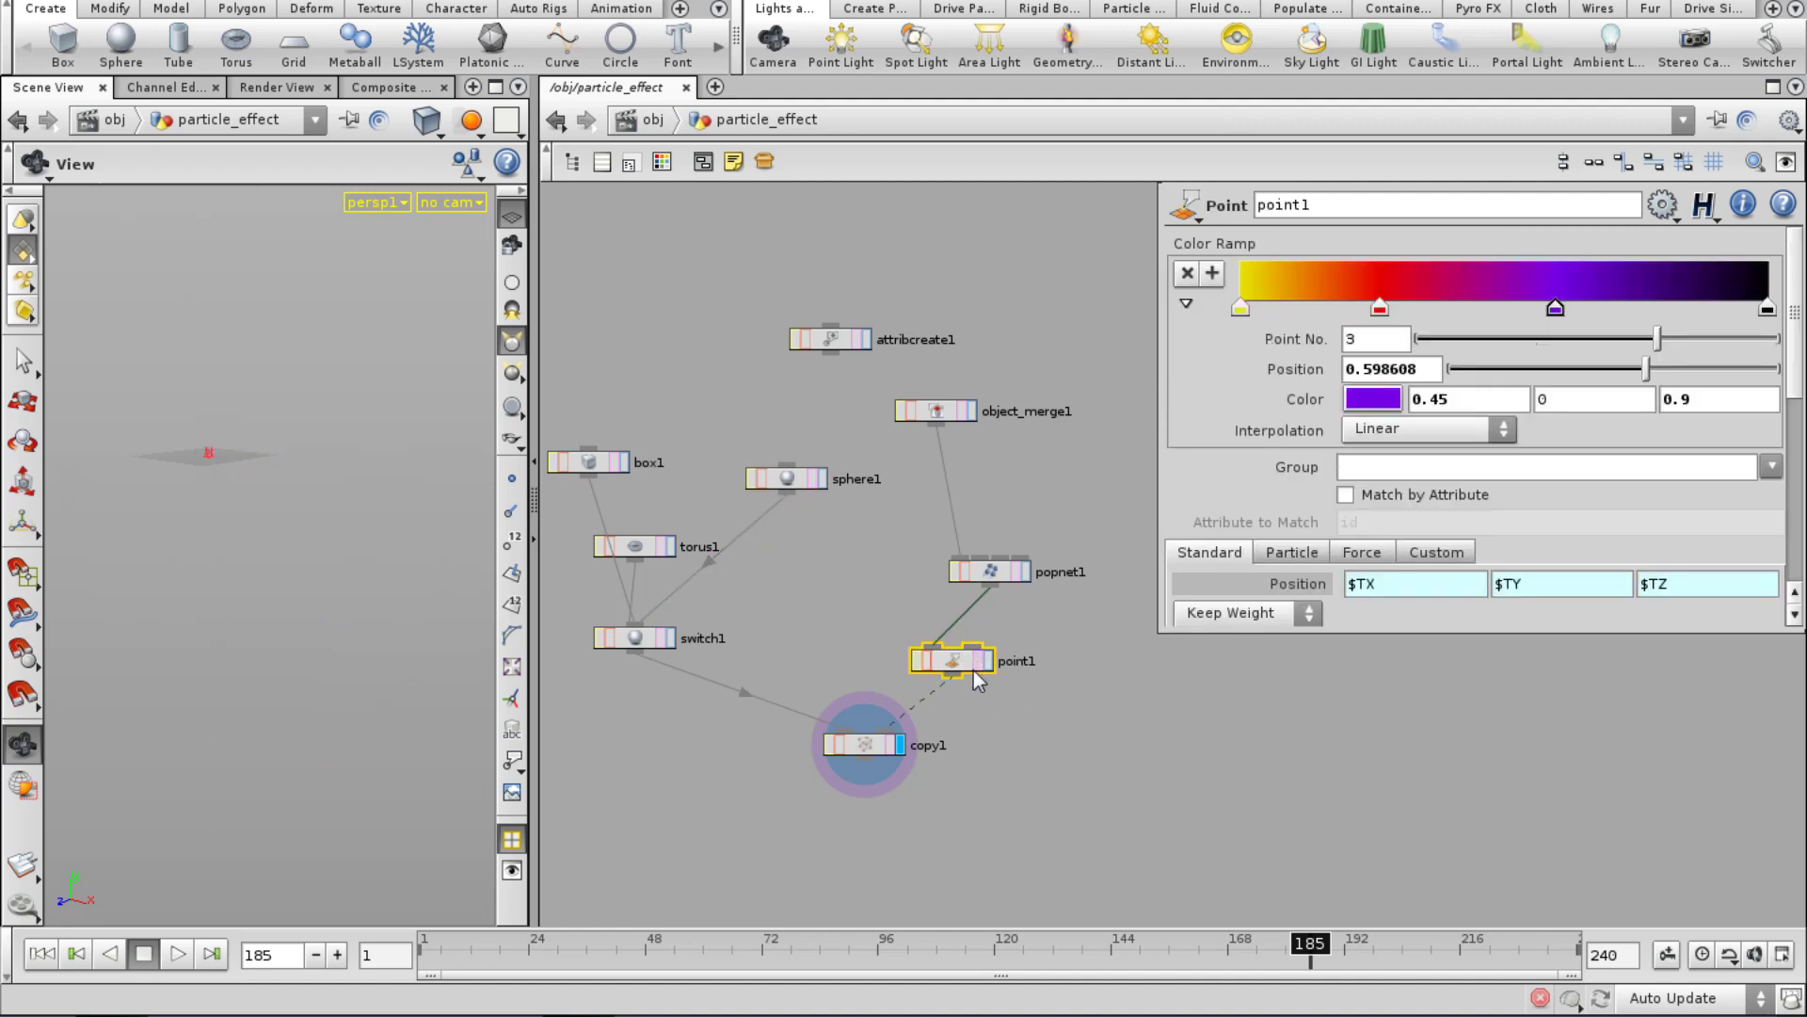
{"action": "right_click", "coordinate": [960, 659]}
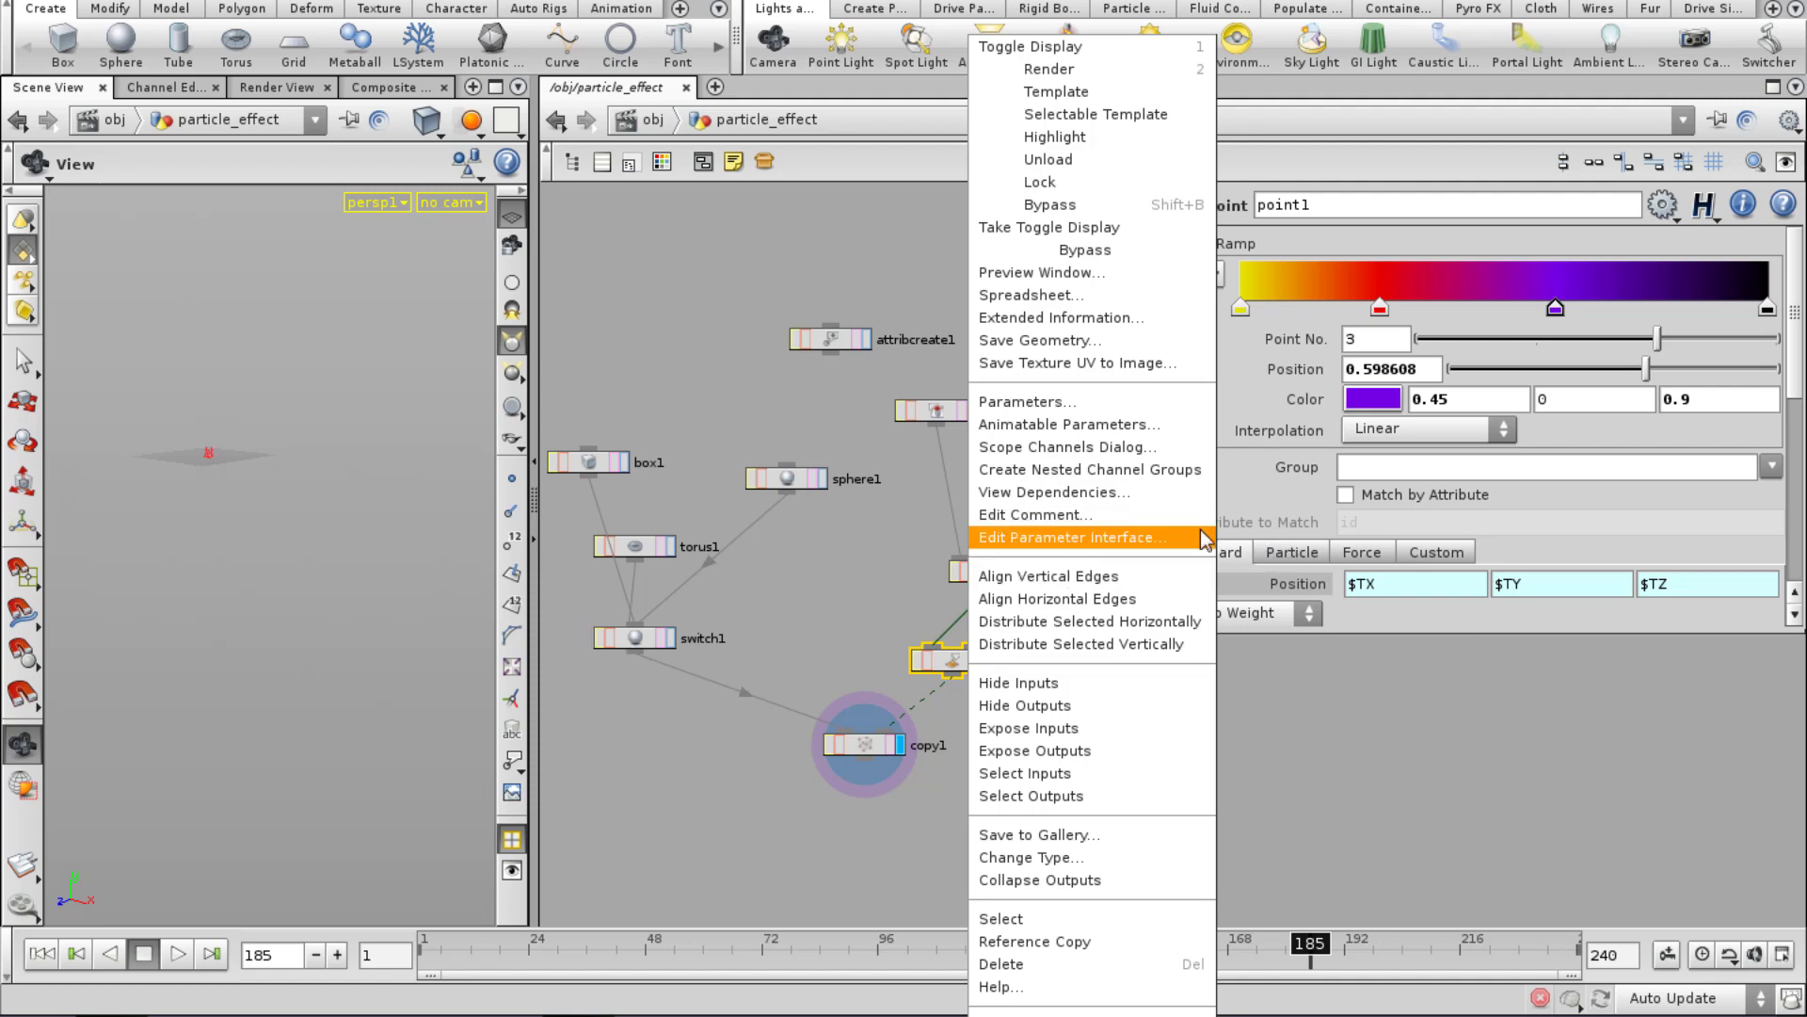
{"action": "left_click", "coordinate": [1072, 537]}
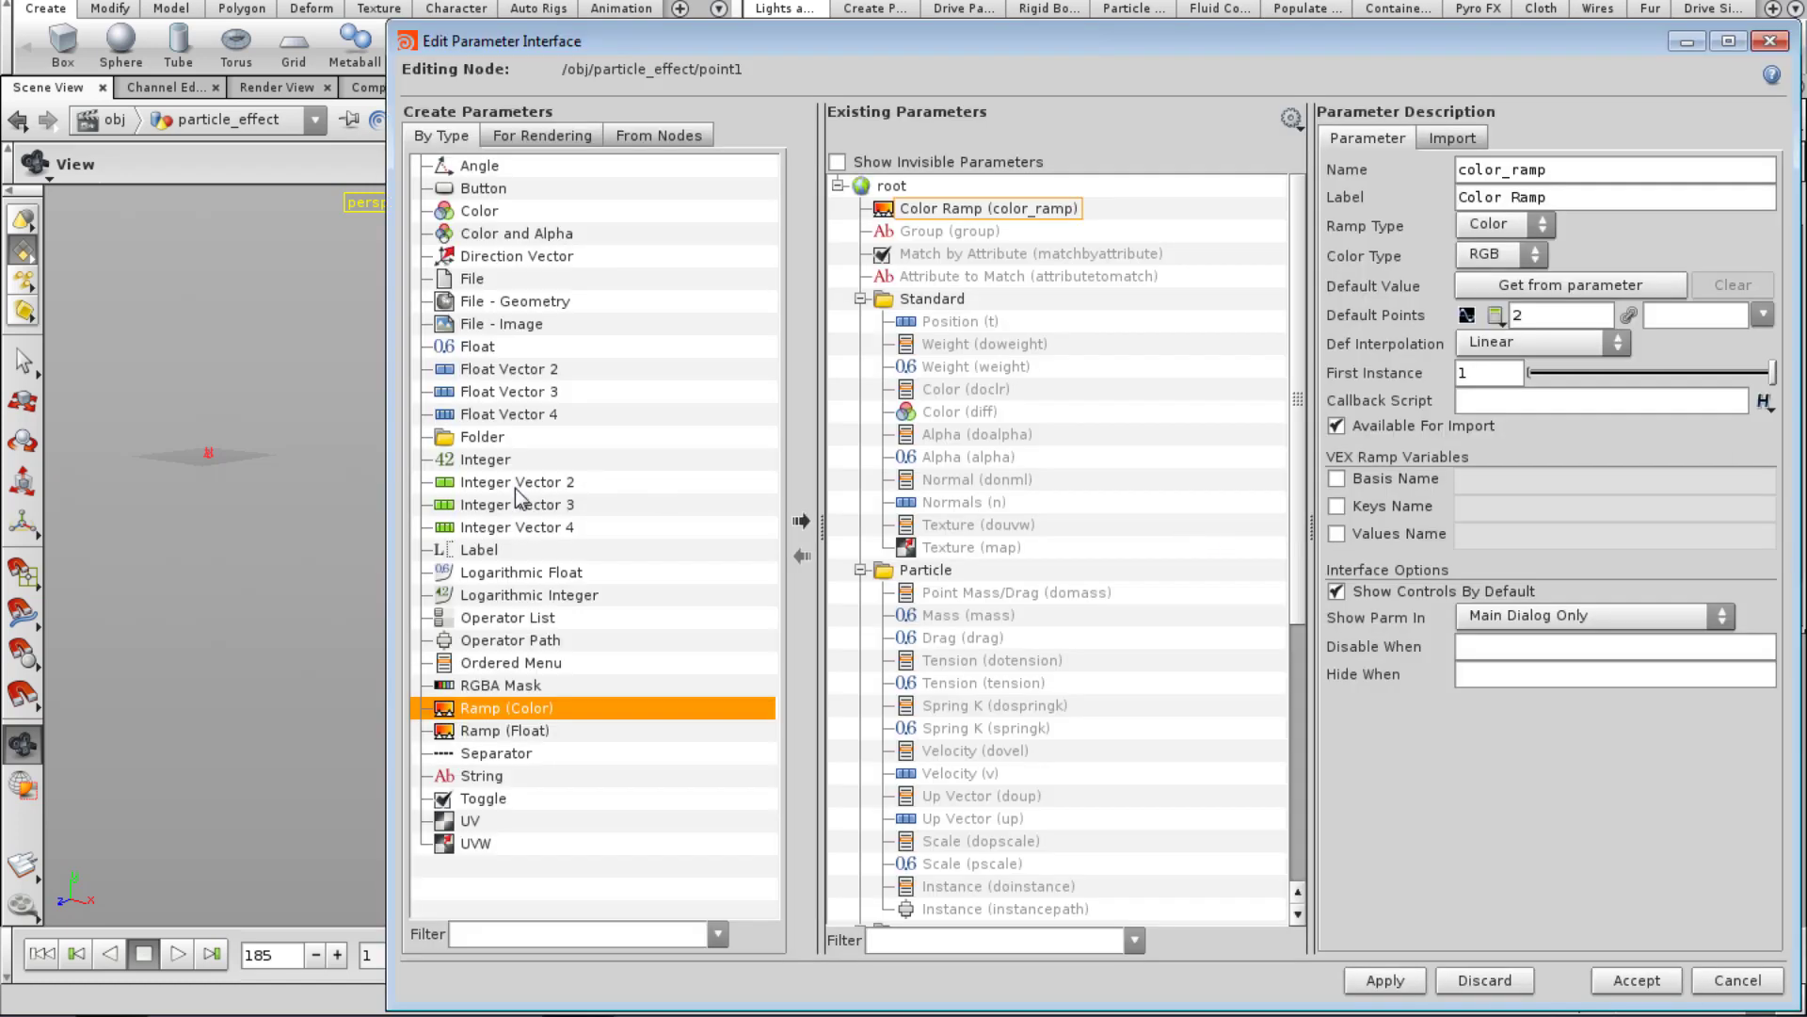
{"action": "left_click_drag", "start_coordinate": [476, 347], "coordinate": [928, 235]}
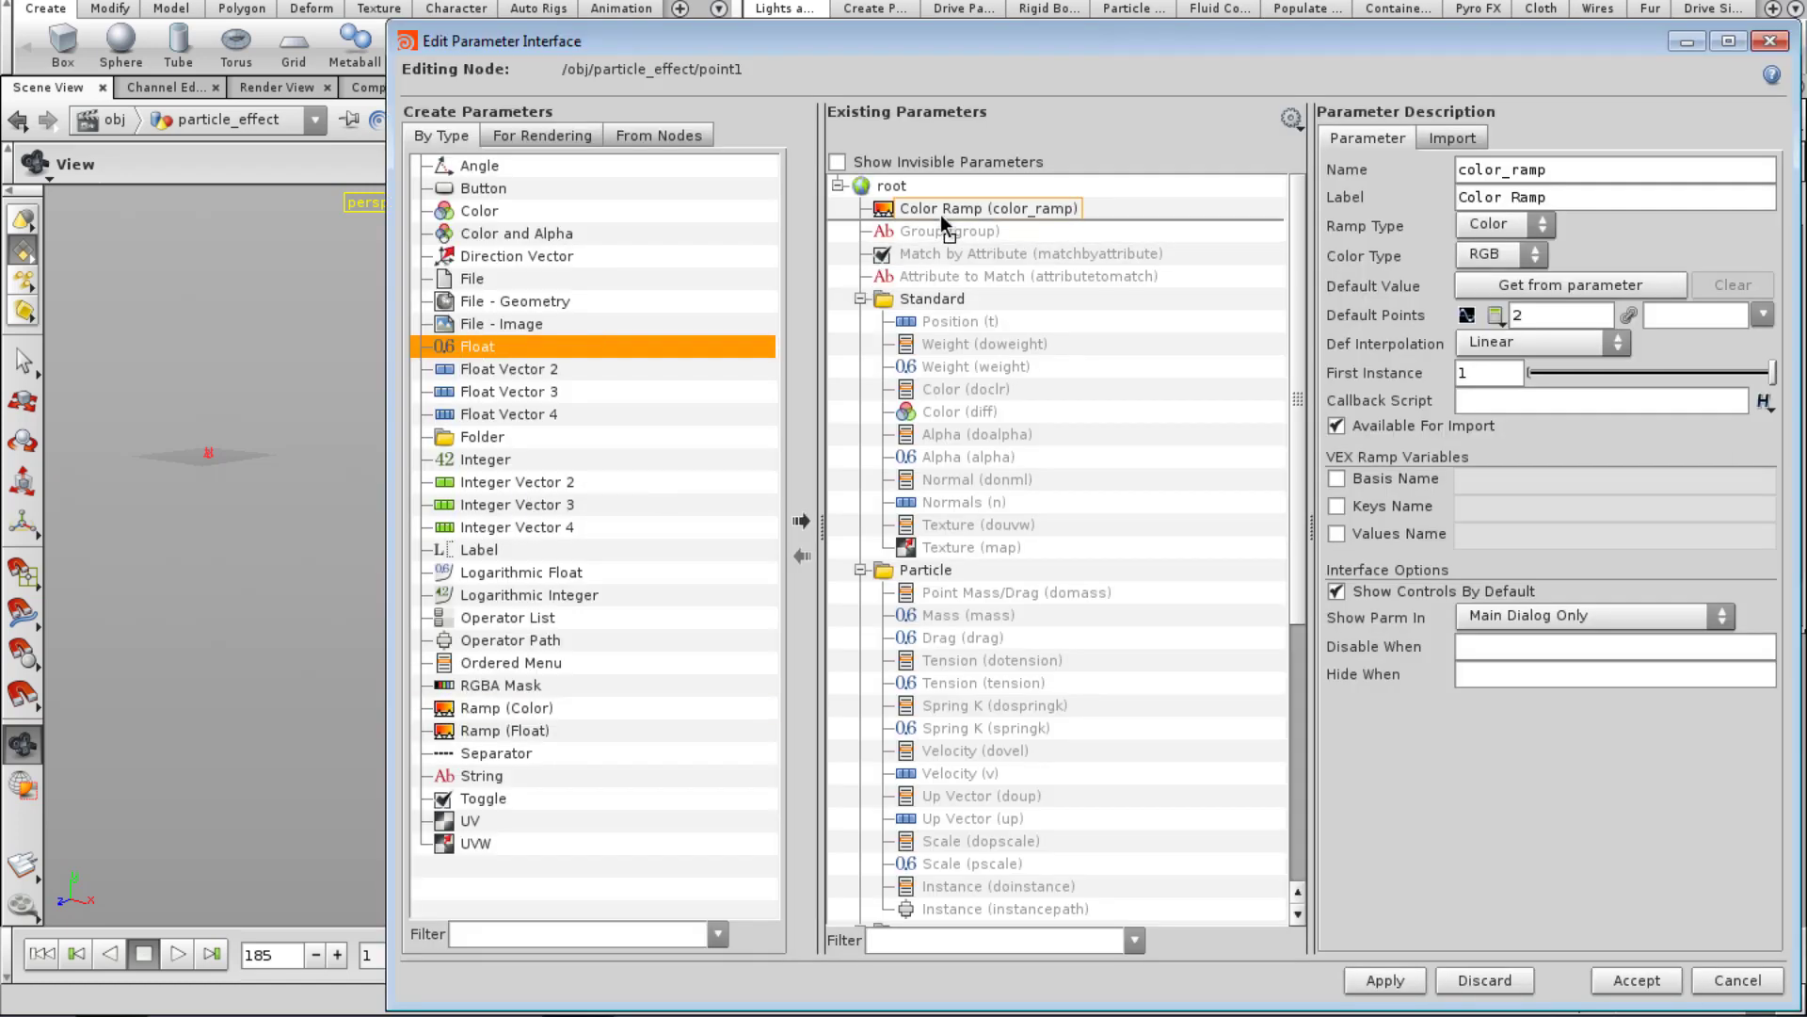
Name the new float parameter curve, label it Curve, and accept the parameter interface changes.
{"action": "double_click", "coordinate": [1524, 177]}
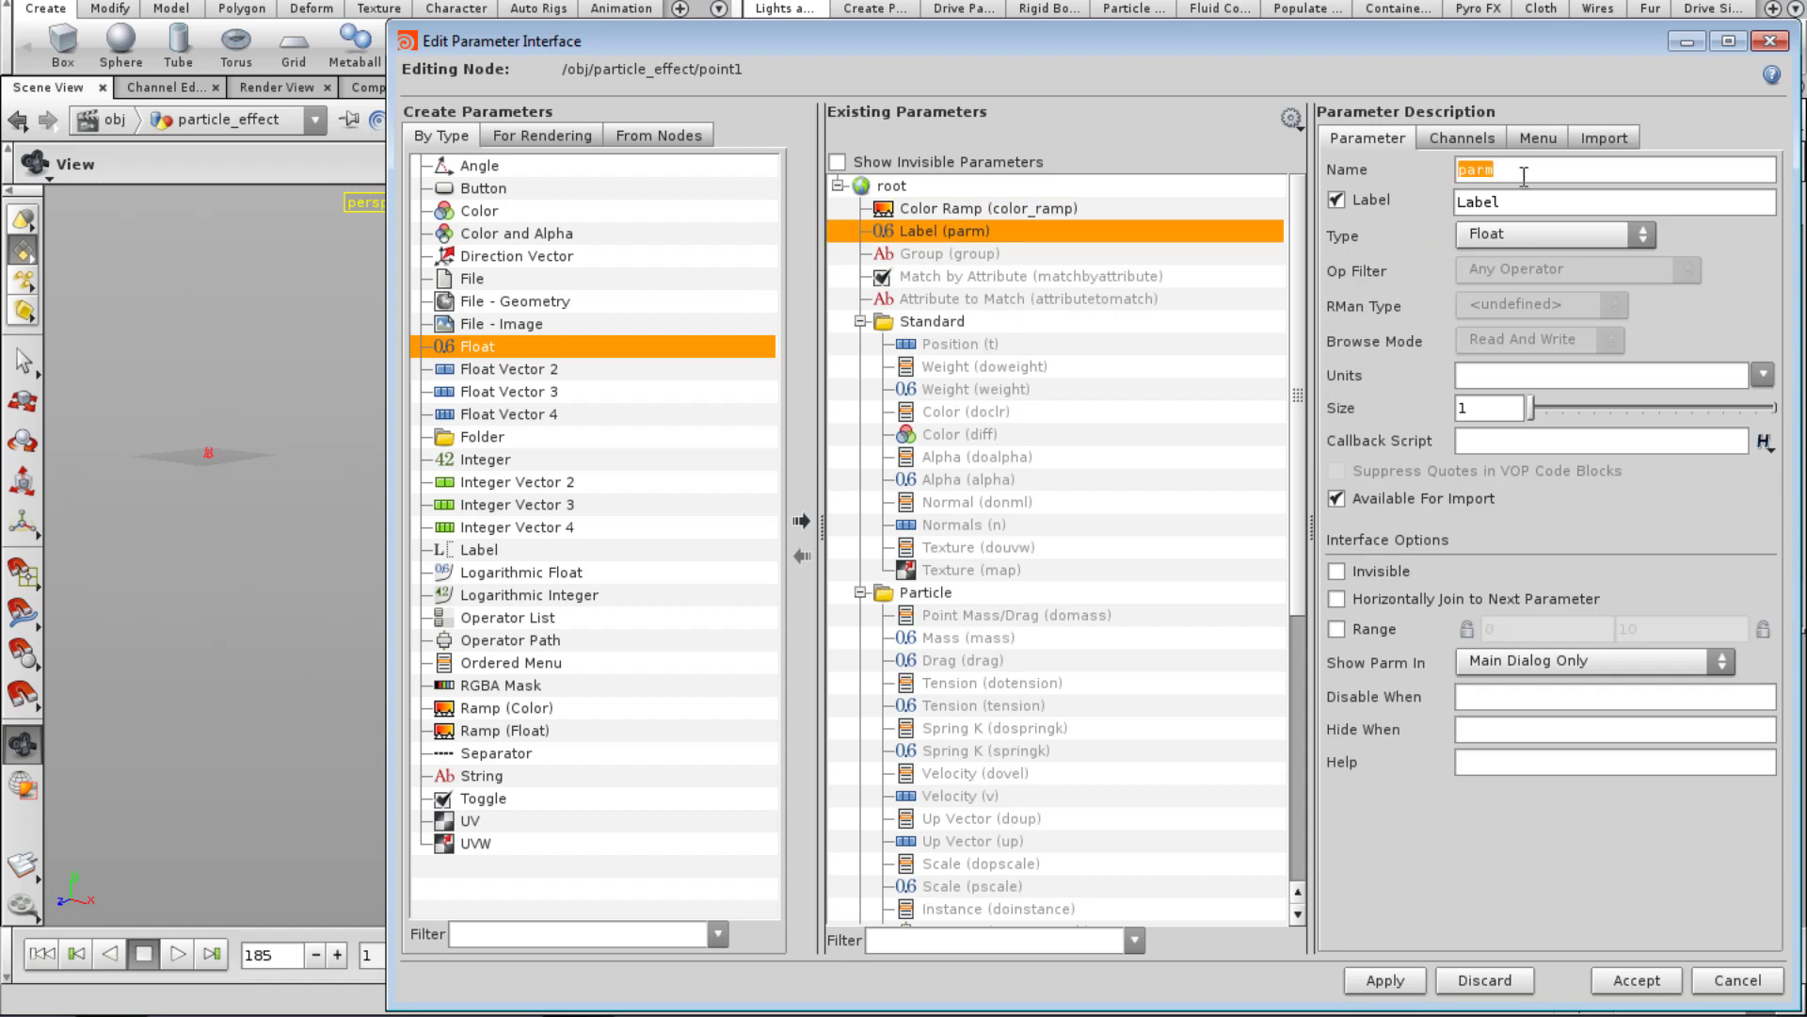
{"action": "type", "text": "curve"}
{"action": "key", "text": "Tab"}
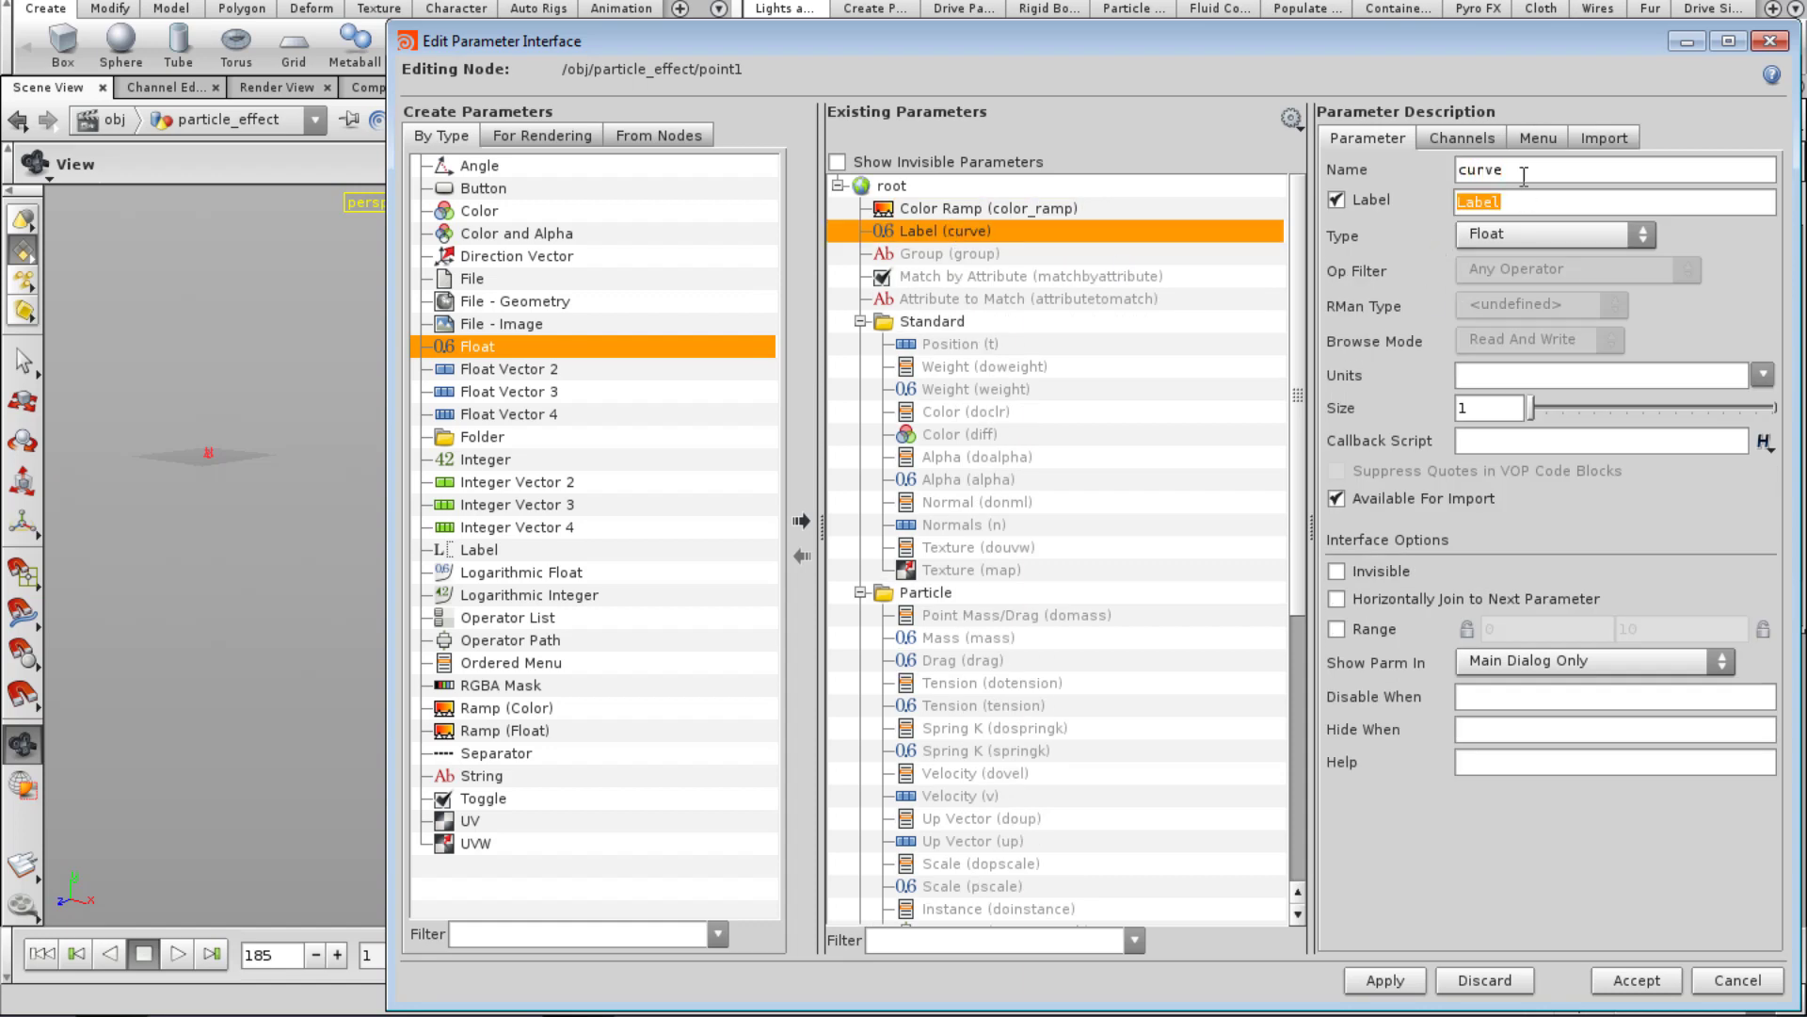
{"action": "type", "text": "Curve"}
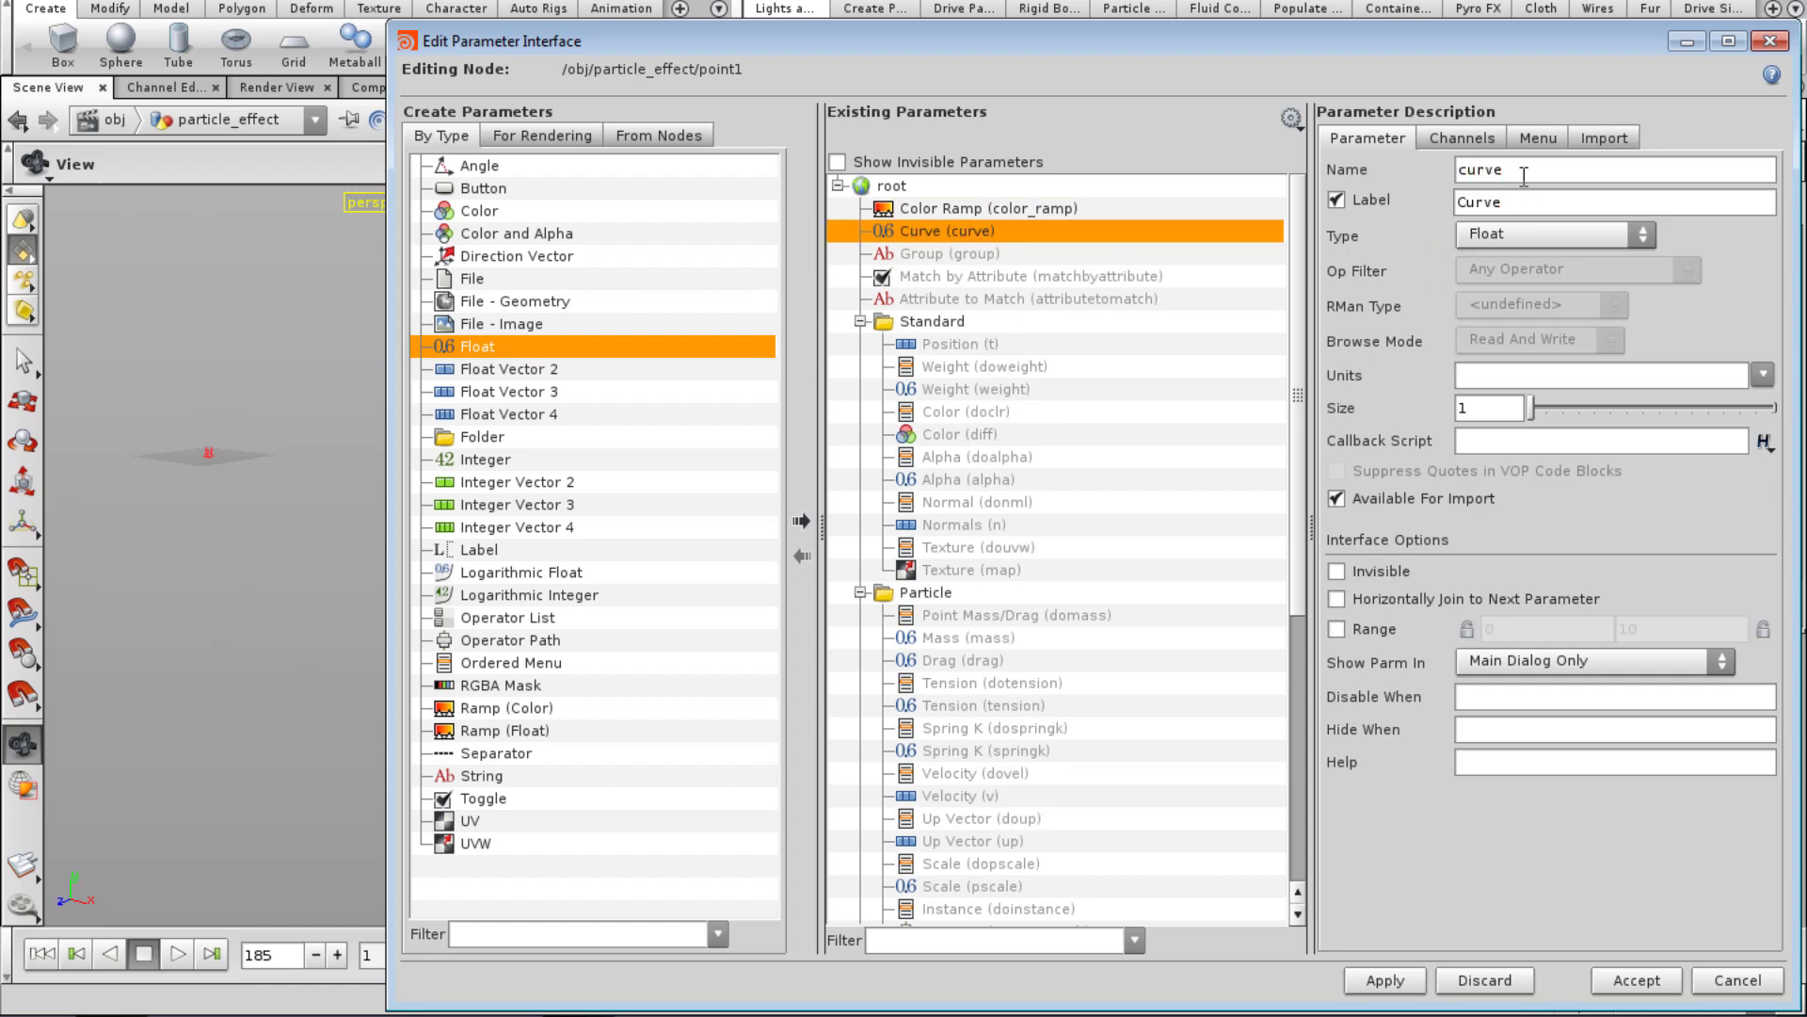
{"action": "left_click", "coordinate": [1637, 980]}
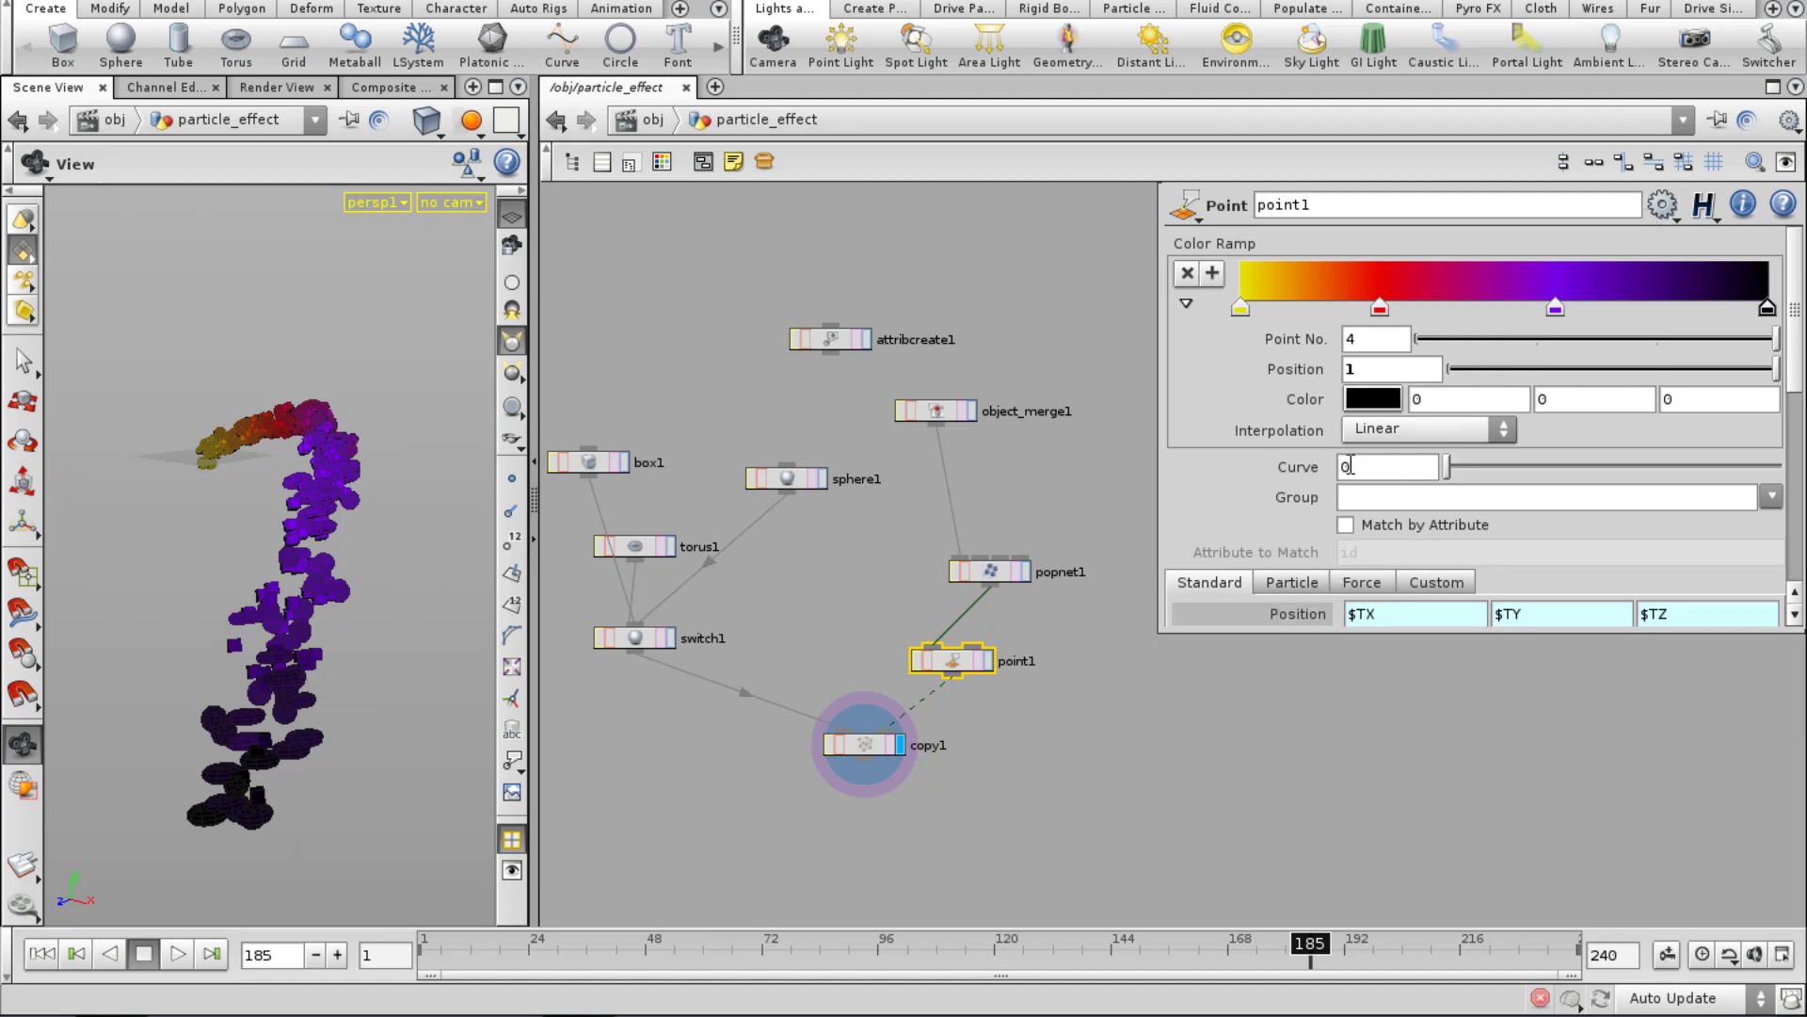
Set point1's Curve parameter to 3.56 and copy the parameter for referencing.
{"action": "left_click_drag", "start_coordinate": [1447, 468], "coordinate": [1568, 508]}
{"action": "left_click_drag", "start_coordinate": [1160, 632], "coordinate": [1071, 774]}
{"action": "right_click", "coordinate": [1271, 467]}
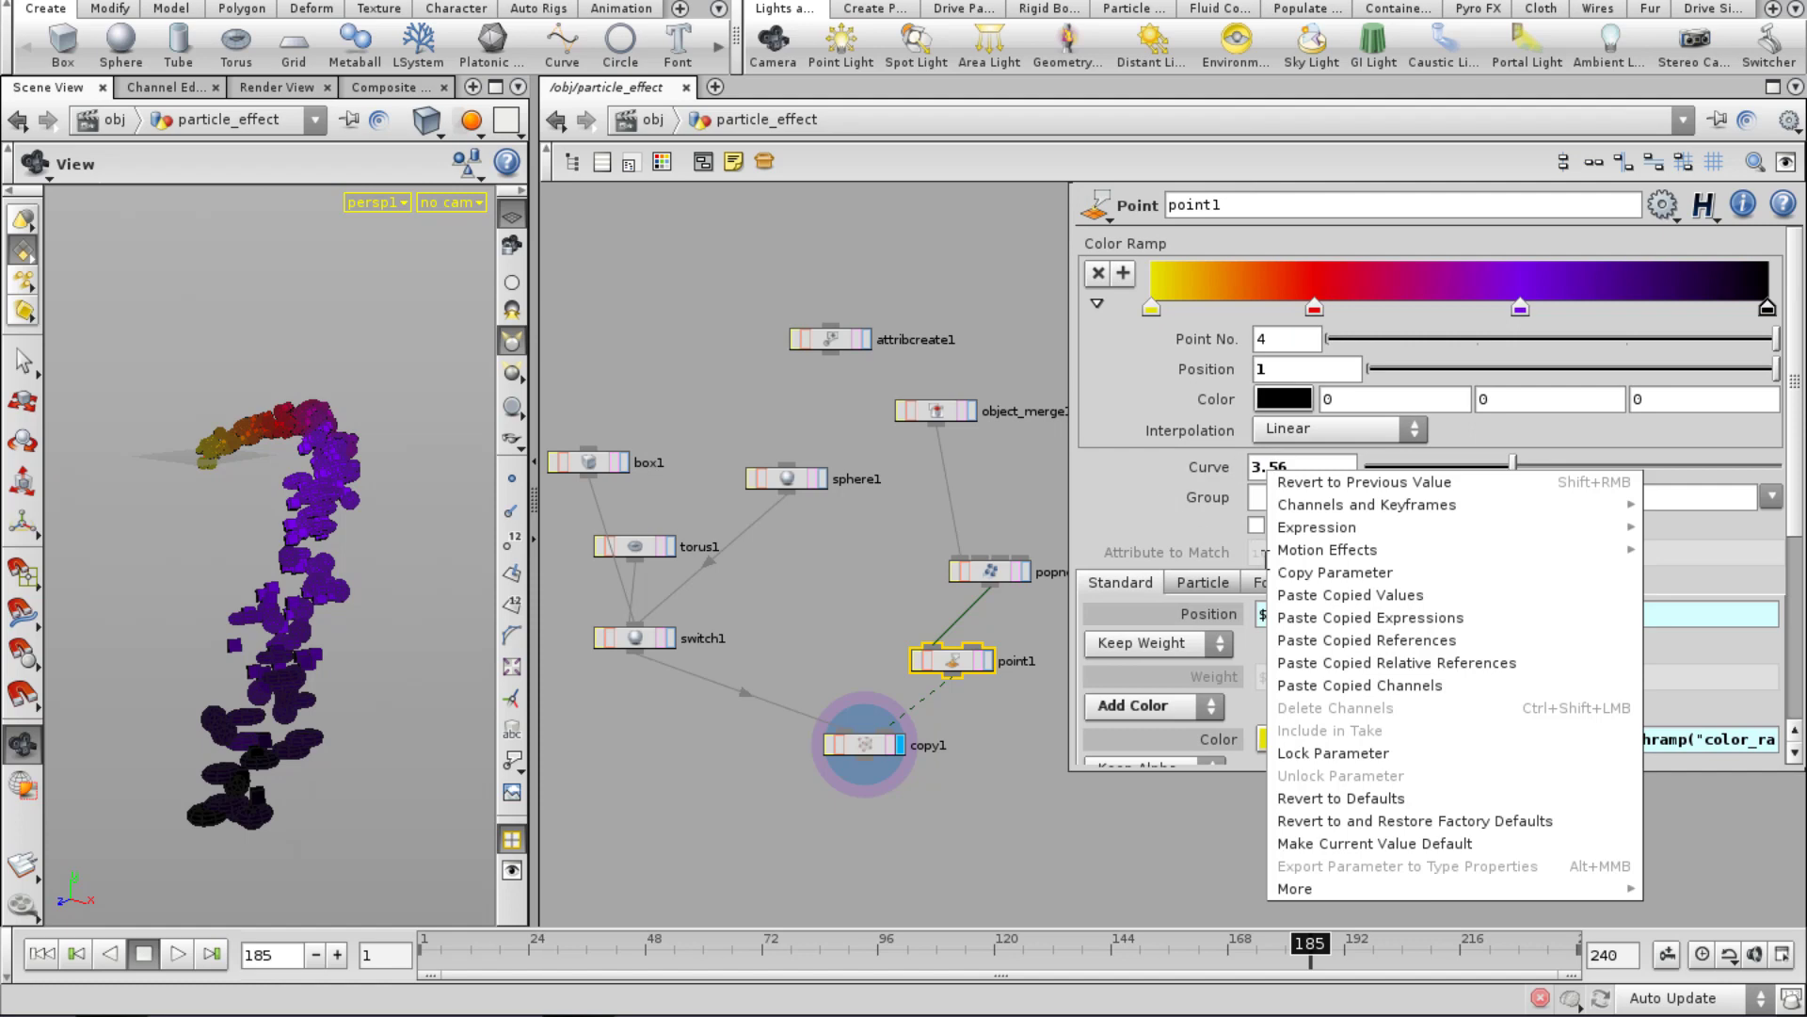
{"action": "left_click", "coordinate": [1305, 573]}
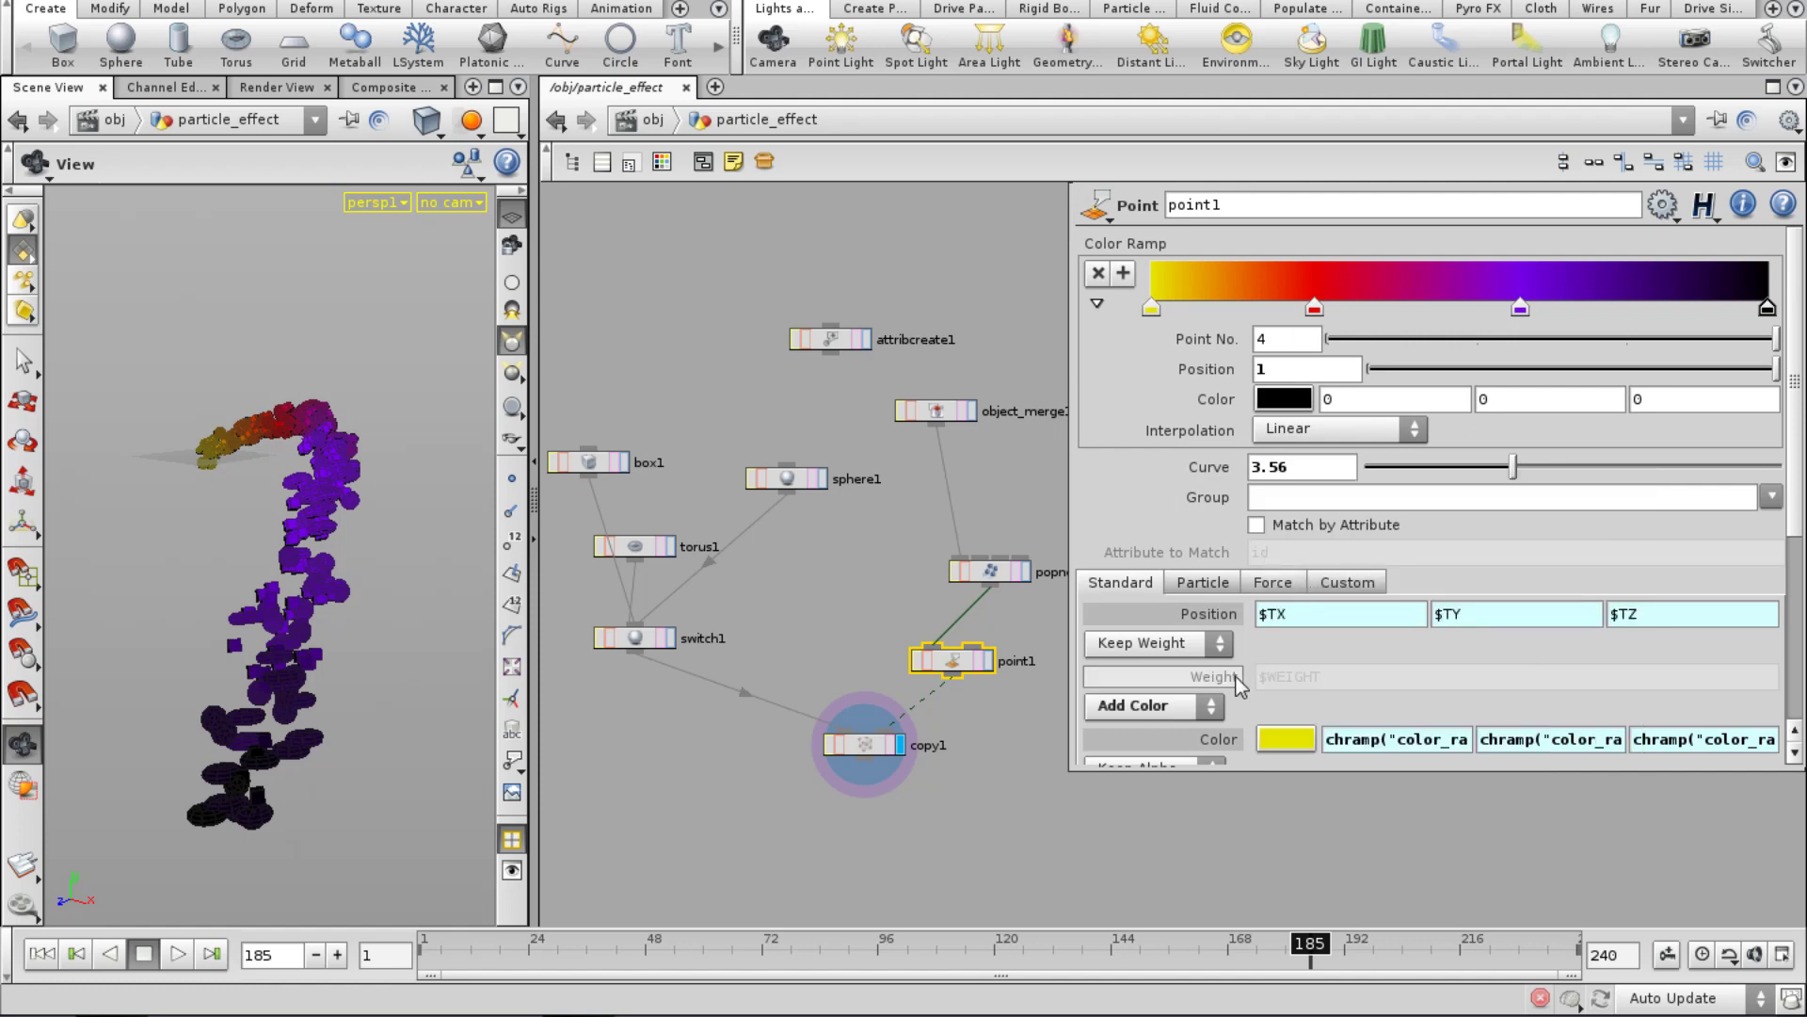
Enable Add Scale in point1's particle attributes and paste the copied Curve reference into Scale.
{"action": "left_click", "coordinate": [1219, 582]}
{"action": "scroll", "coordinate": [1267, 668], "scroll_direction": "down", "scroll_amount": 5}
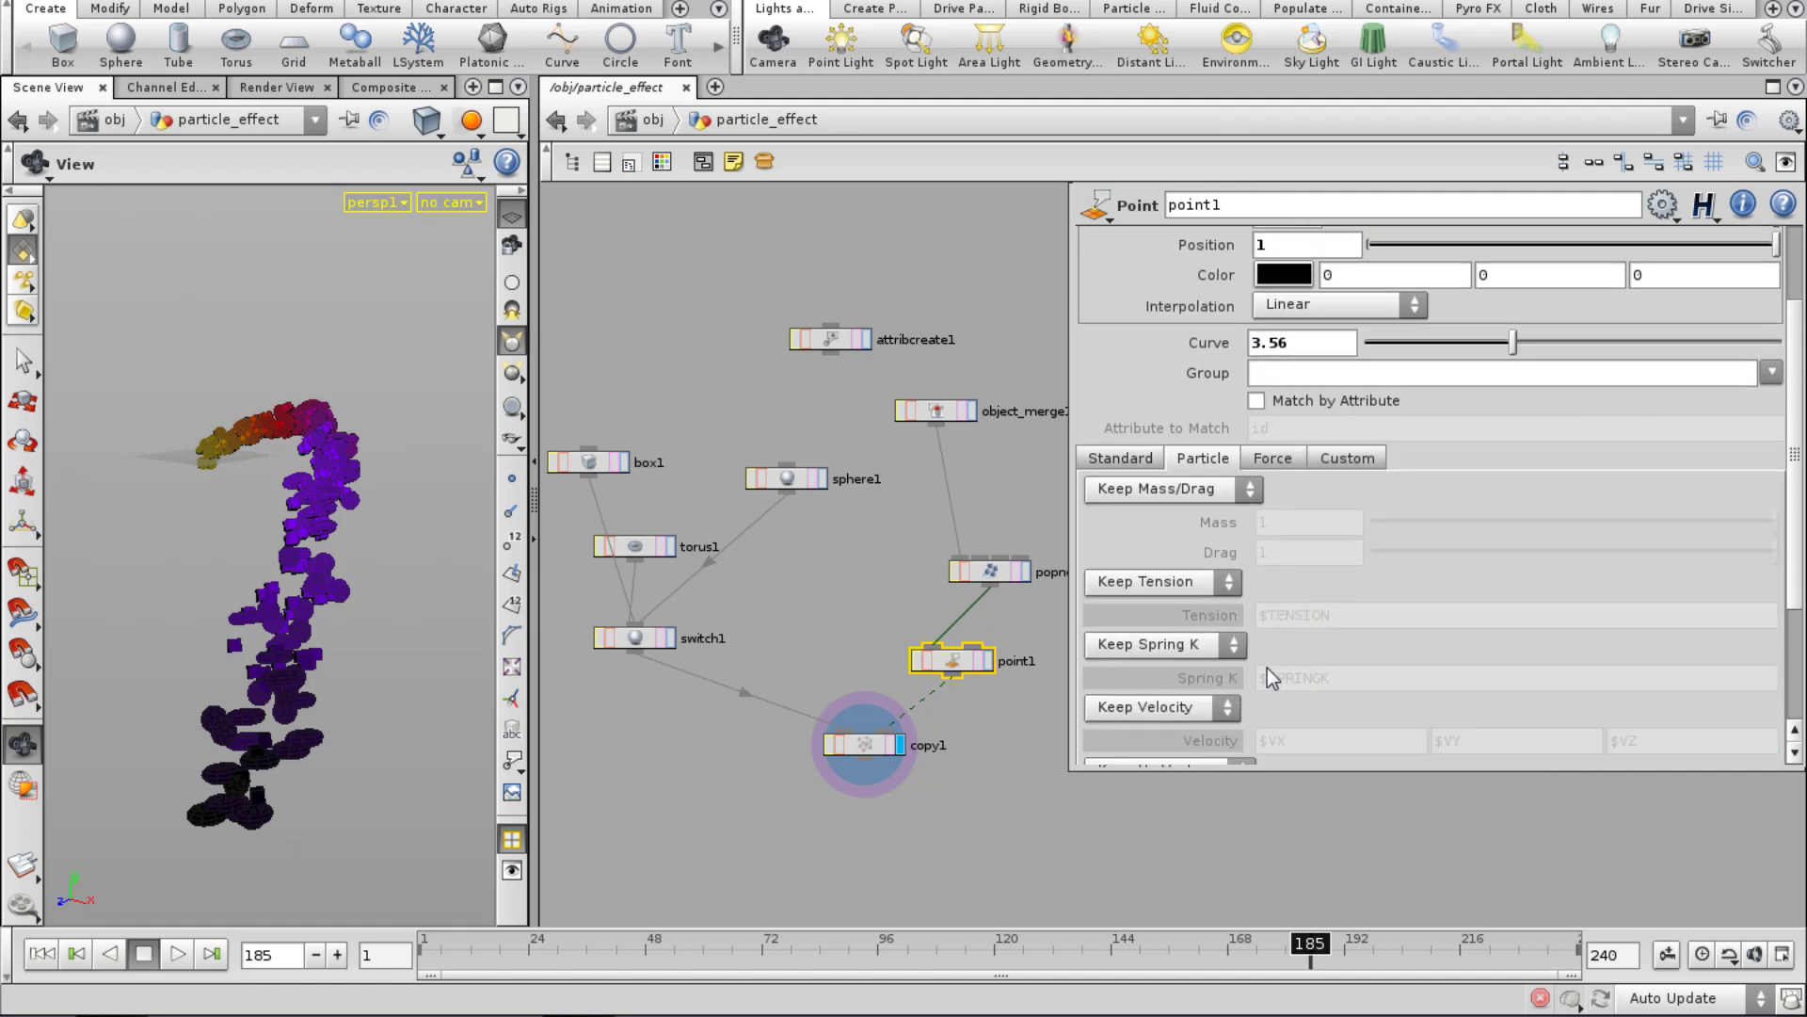
{"action": "left_click", "coordinate": [1183, 643]}
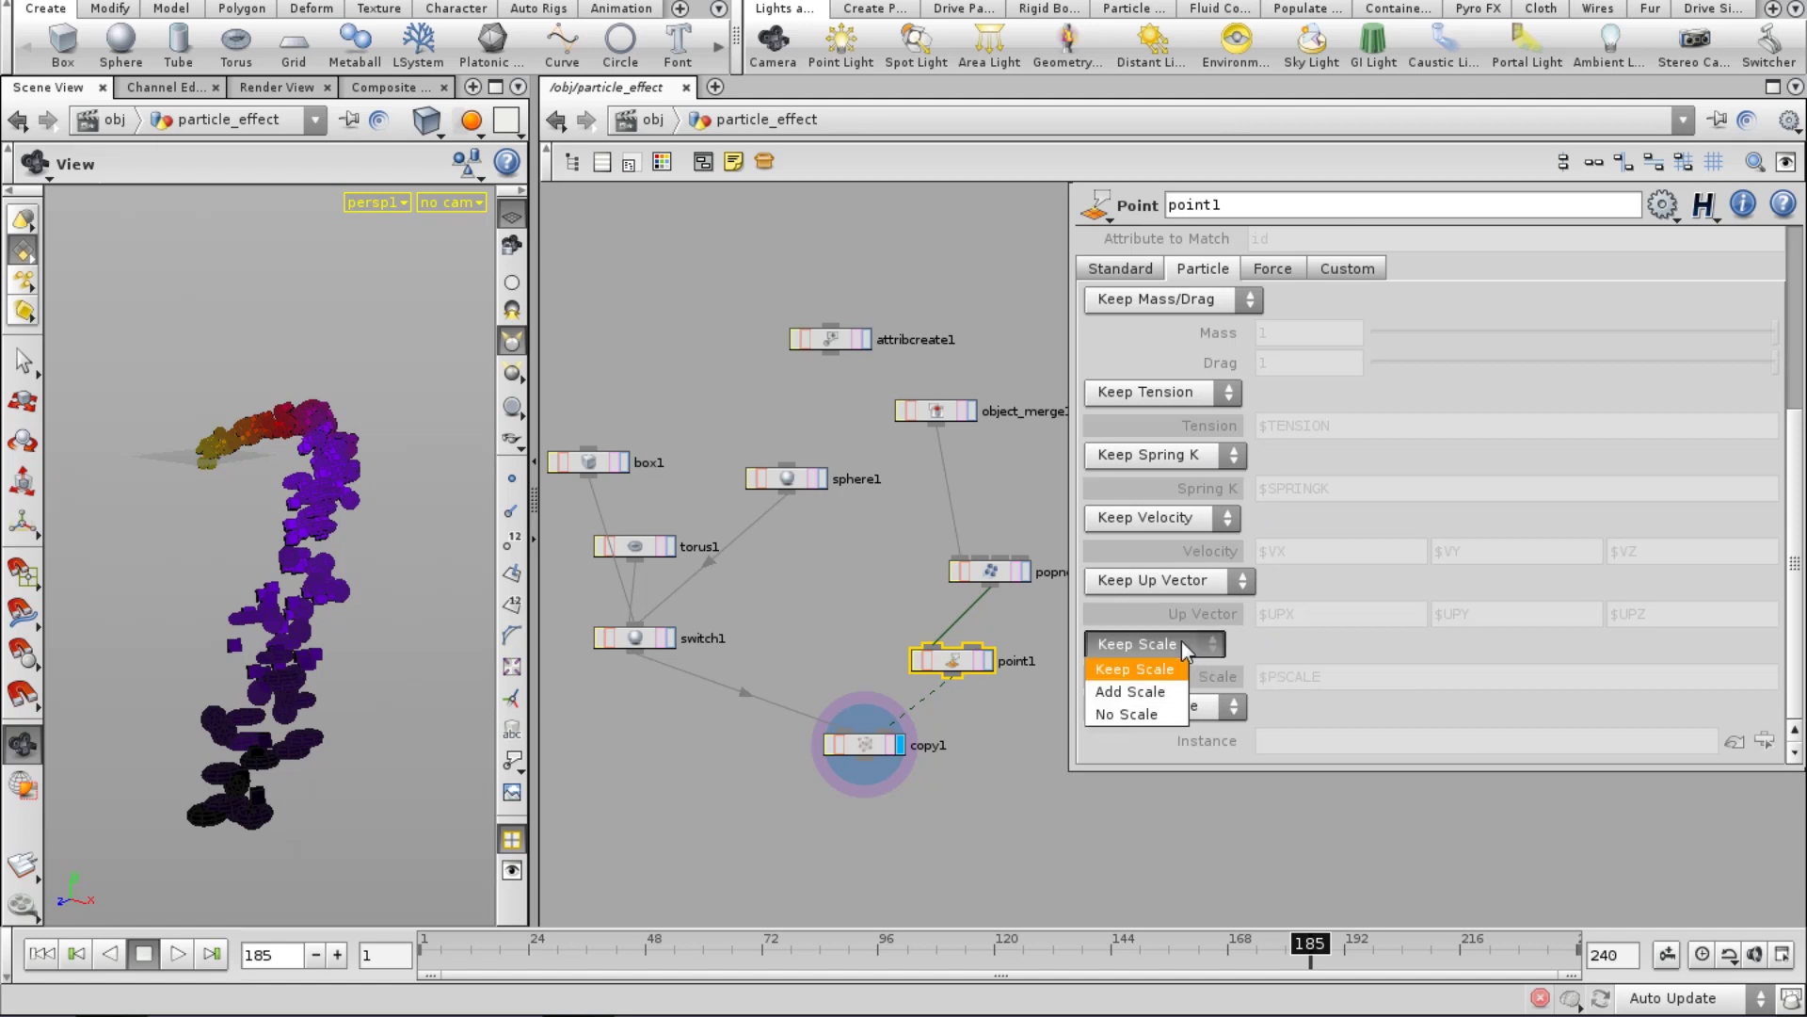
{"action": "left_click", "coordinate": [1165, 692]}
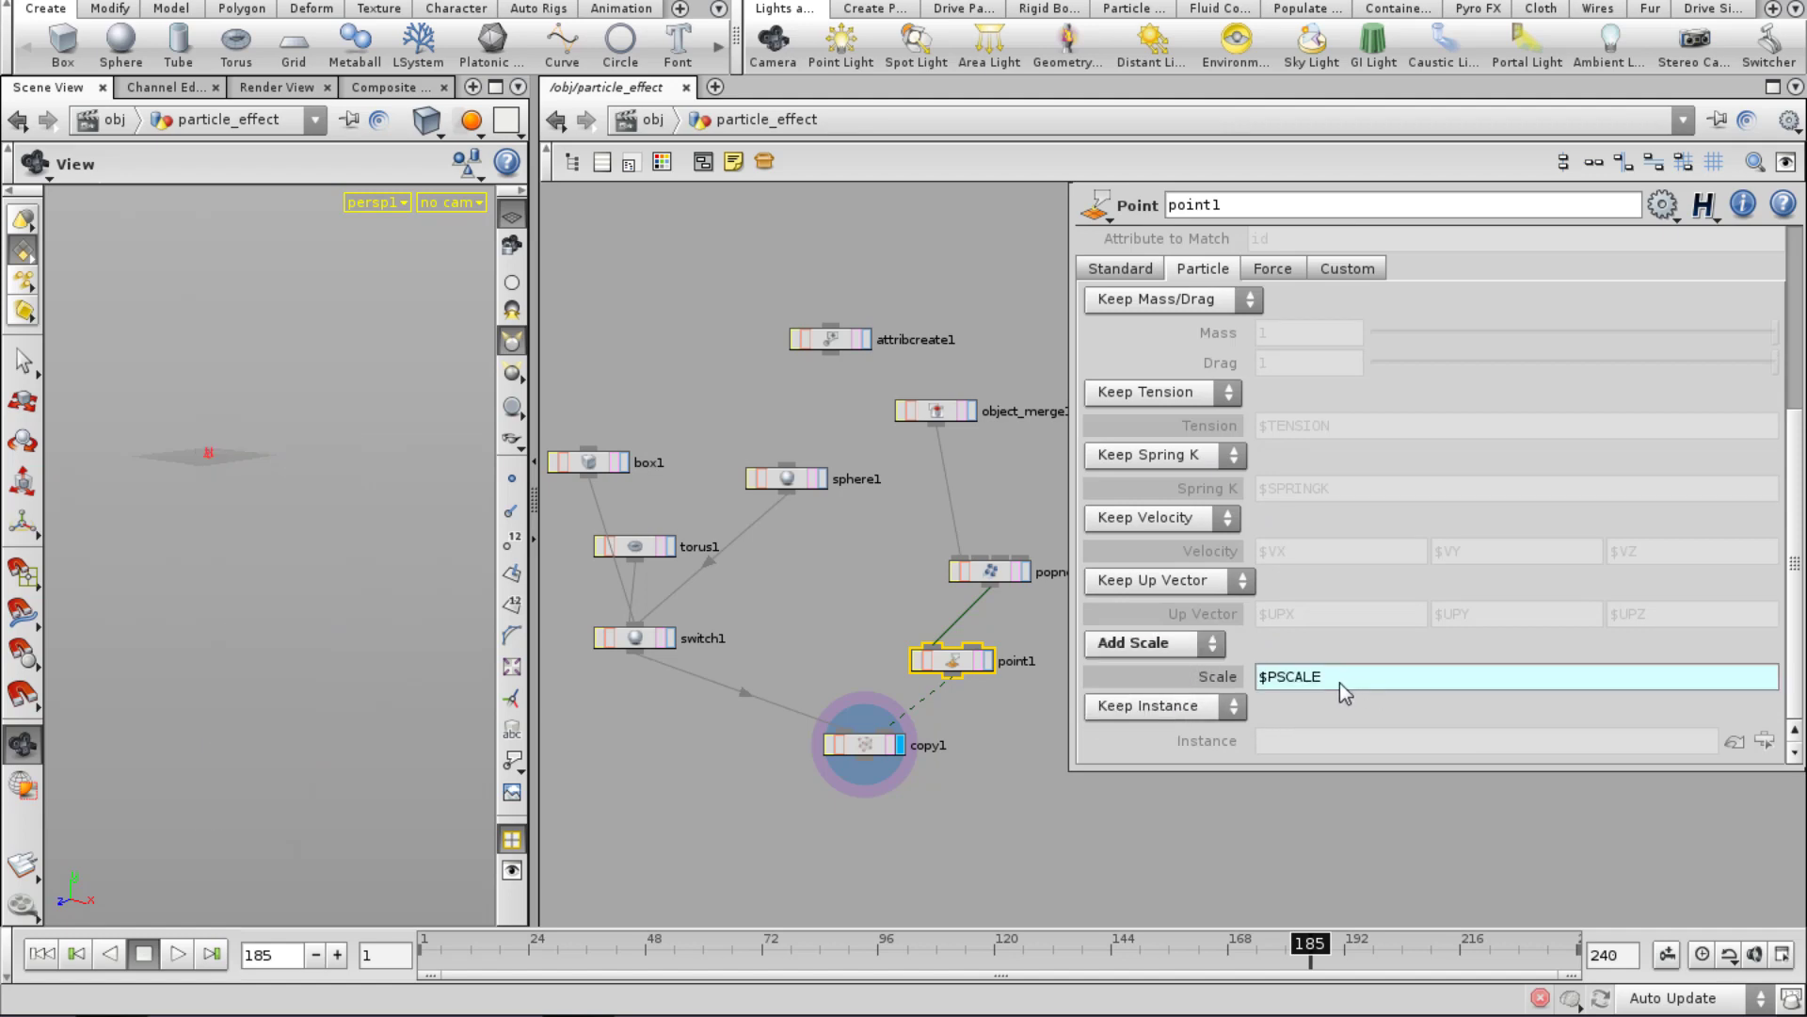
{"action": "right_click", "coordinate": [1340, 690]}
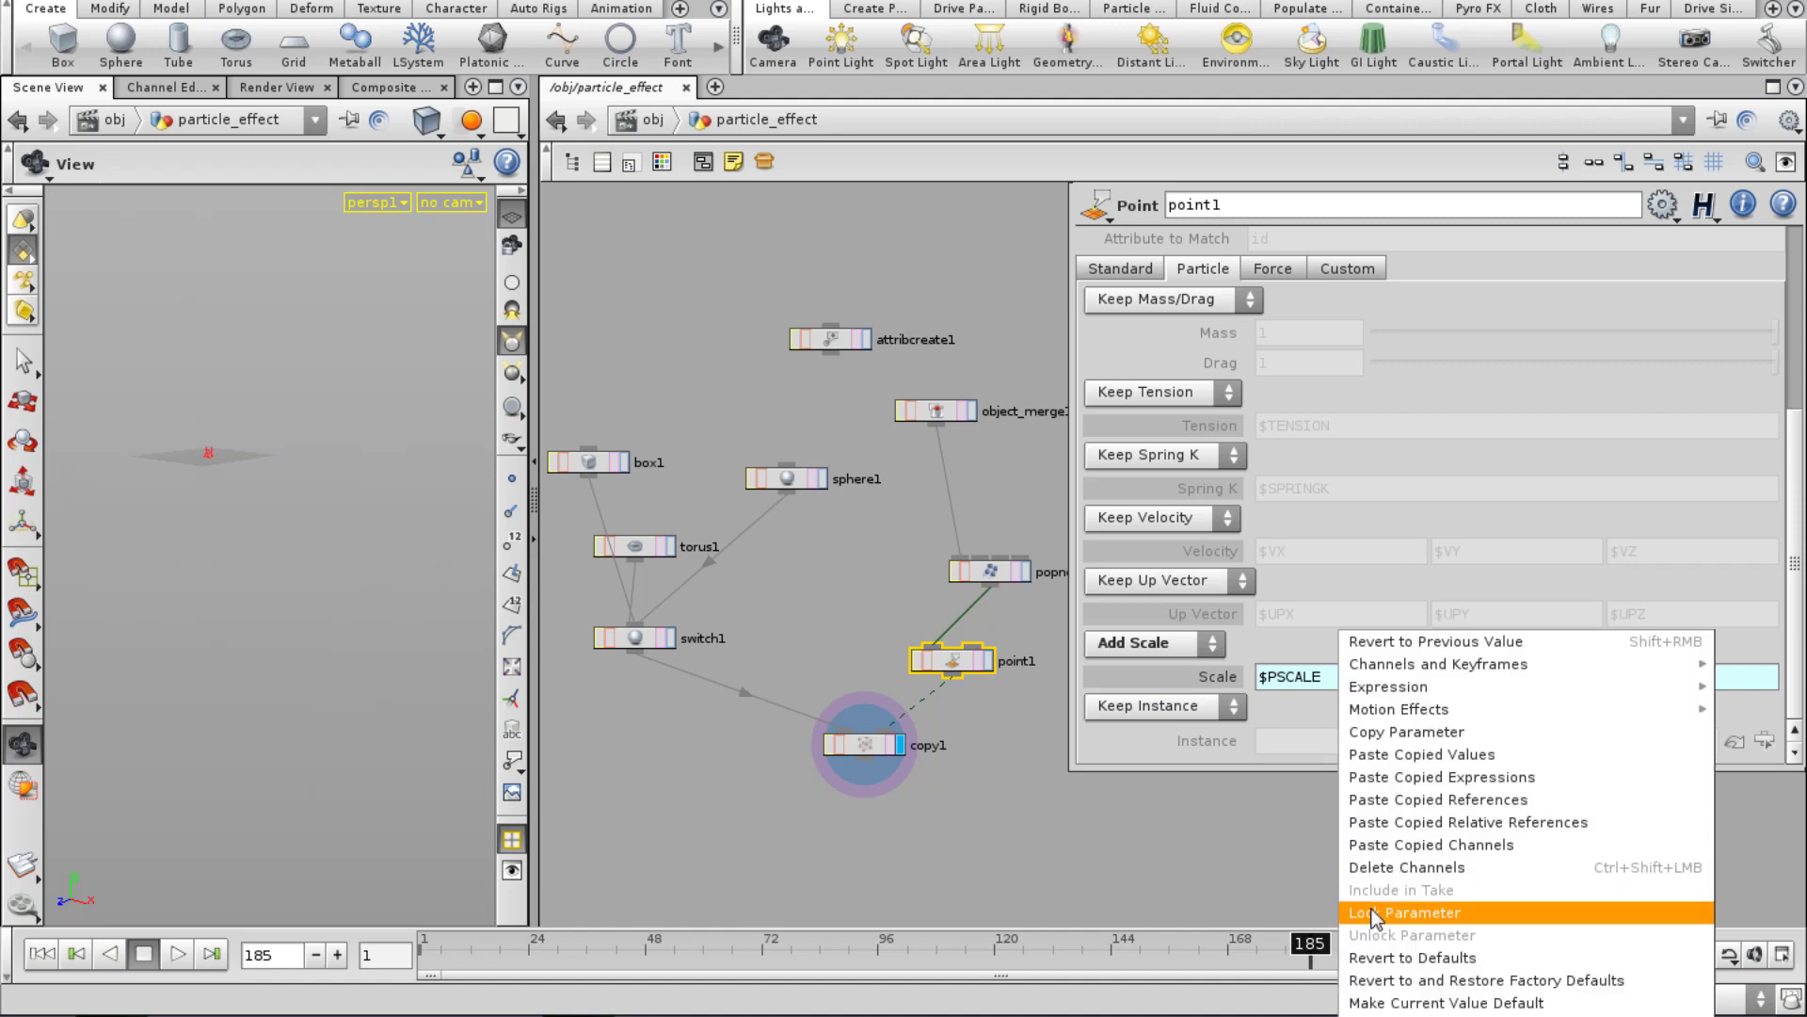
{"action": "left_click", "coordinate": [1410, 798]}
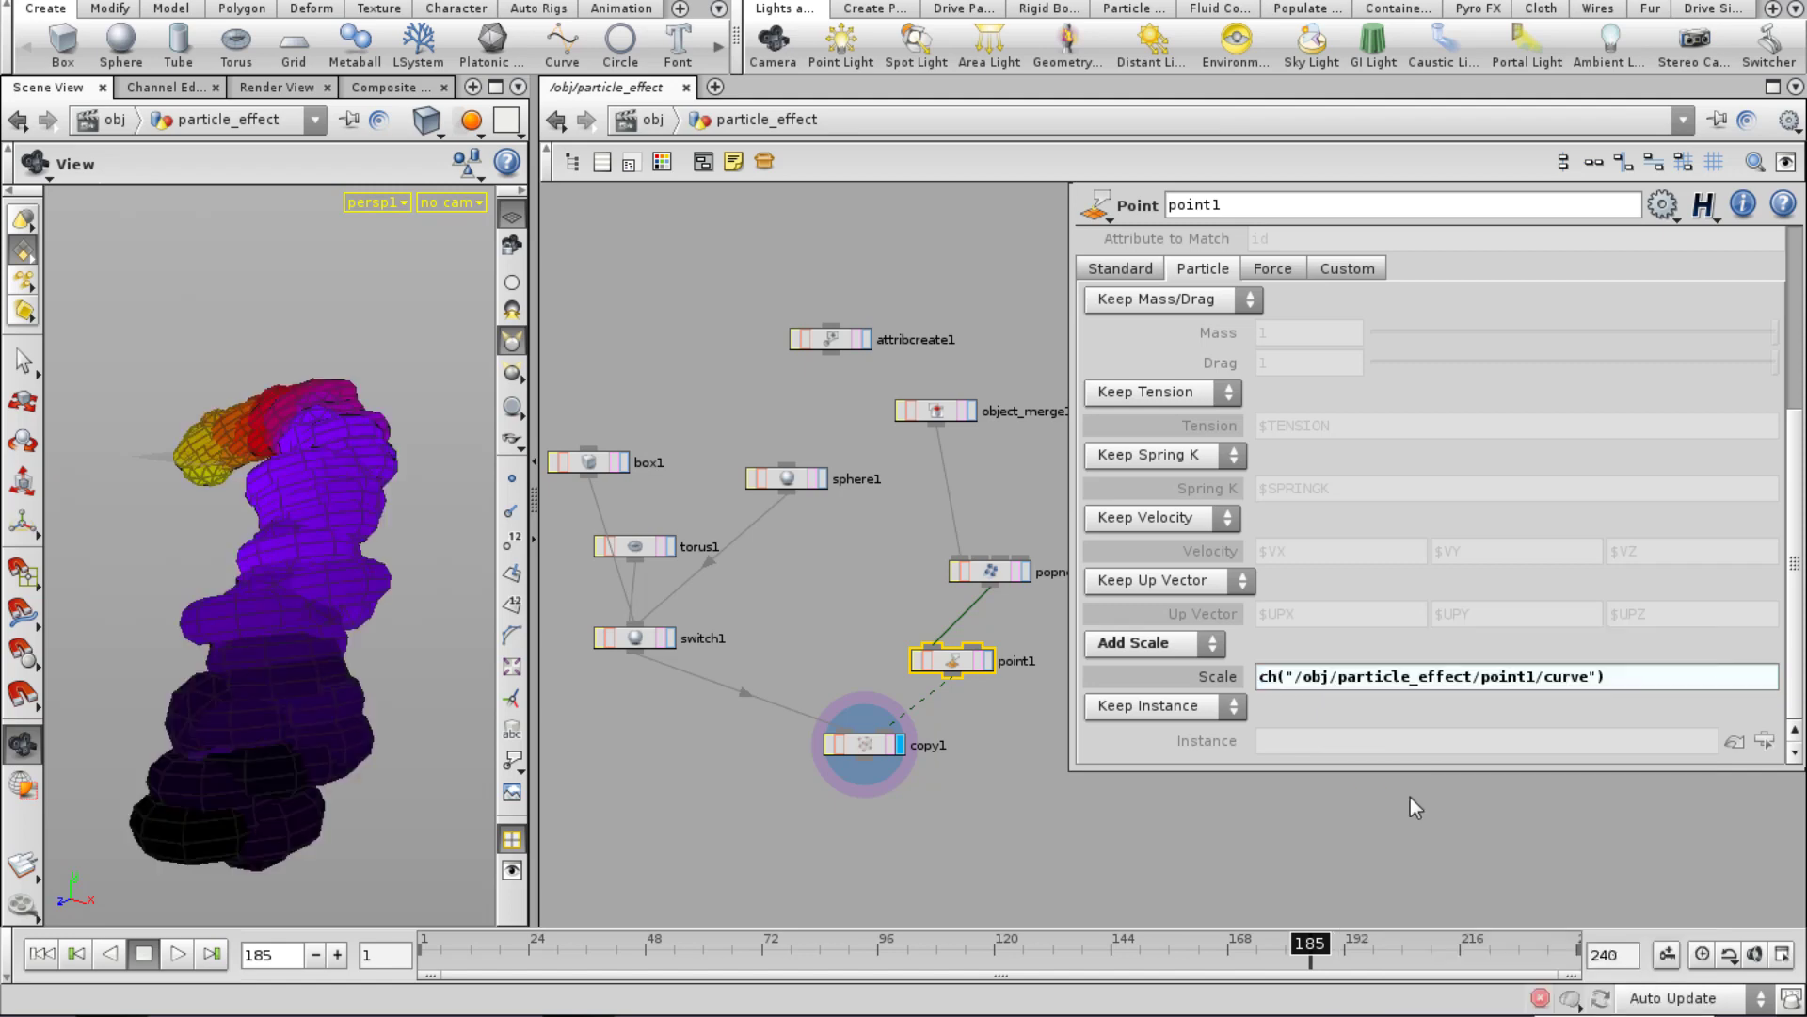
Inspect point1's node information for the pscale point attribute.
{"action": "left_click", "coordinate": [1120, 270]}
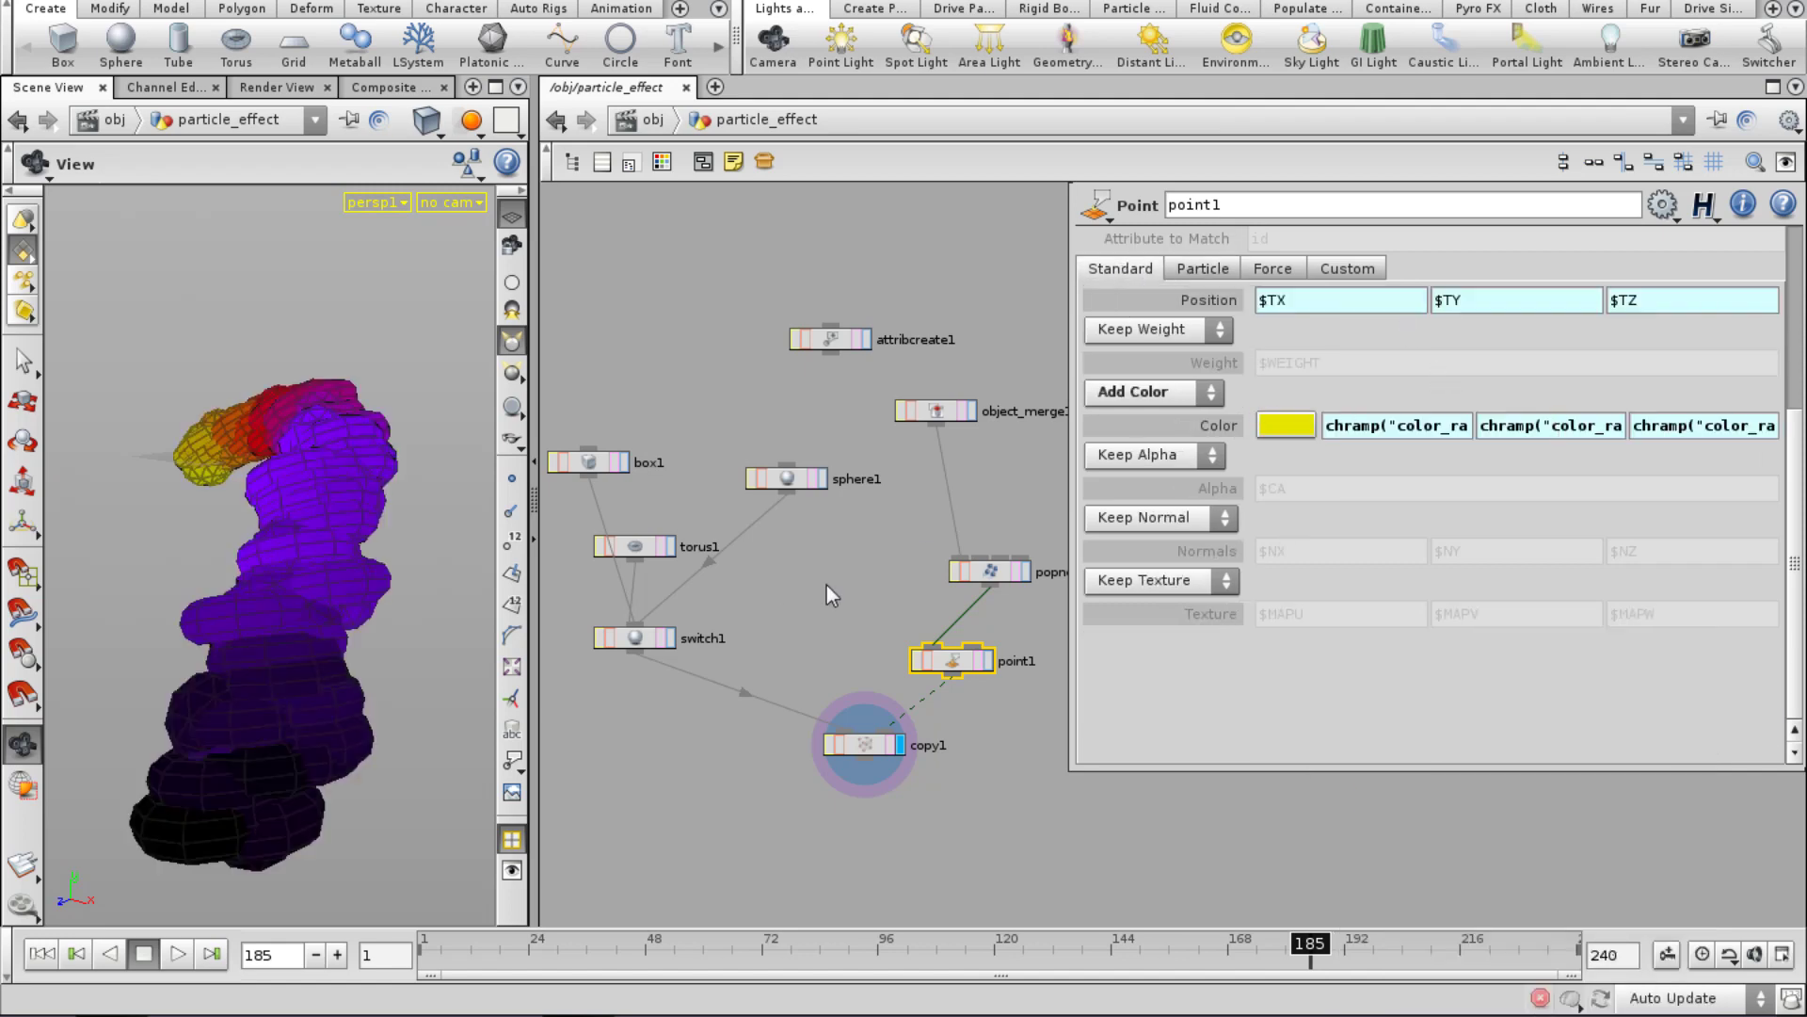
{"action": "middle_click_drag", "start_coordinate": [826, 584], "coordinate": [824, 614]}
{"action": "left_click_drag", "start_coordinate": [1795, 459], "coordinate": [1763, 272]}
{"action": "middle_click_drag", "start_coordinate": [959, 697], "coordinate": [768, 787]}
{"action": "middle_click_drag", "start_coordinate": [952, 691], "coordinate": [952, 691]}
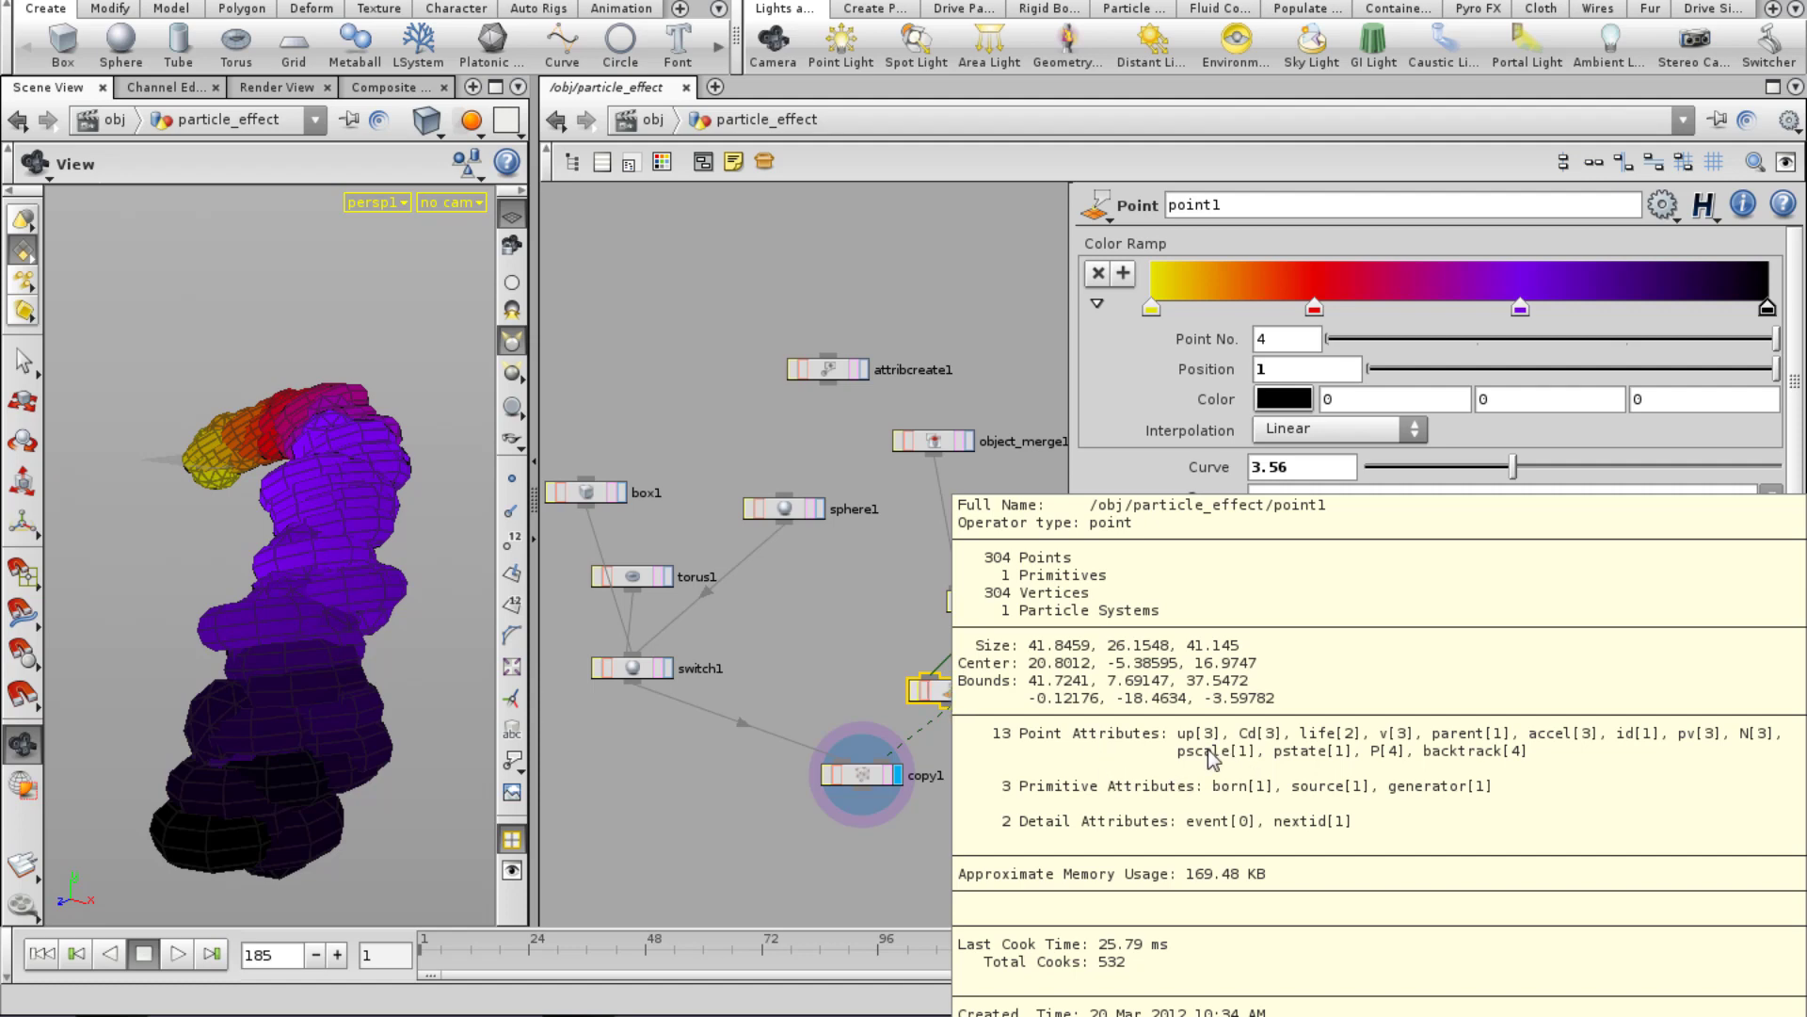
{"action": "middle_click_drag", "start_coordinate": [1208, 753], "coordinate": [1209, 753]}
Open point1's geometry spreadsheet, show only the pscale attribute to check its values, and close the spreadsheet.
{"action": "right_click", "coordinate": [949, 693]}
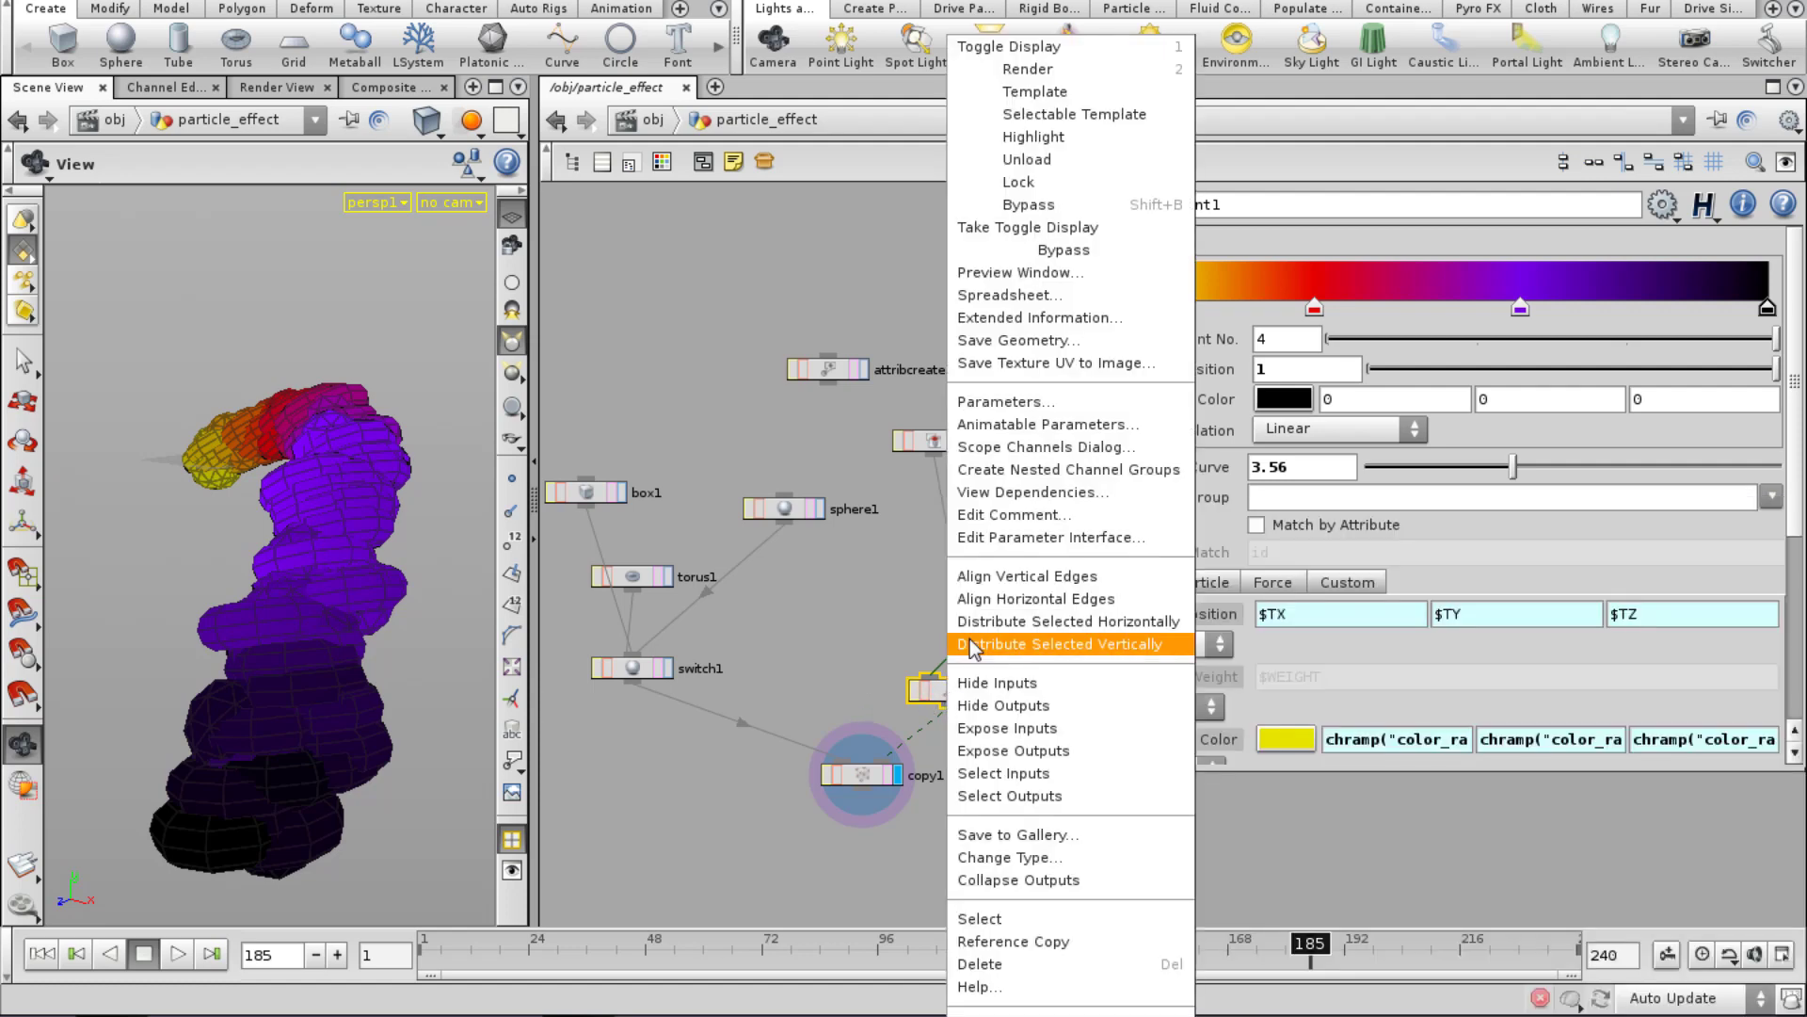
{"action": "left_click", "coordinate": [1013, 296]}
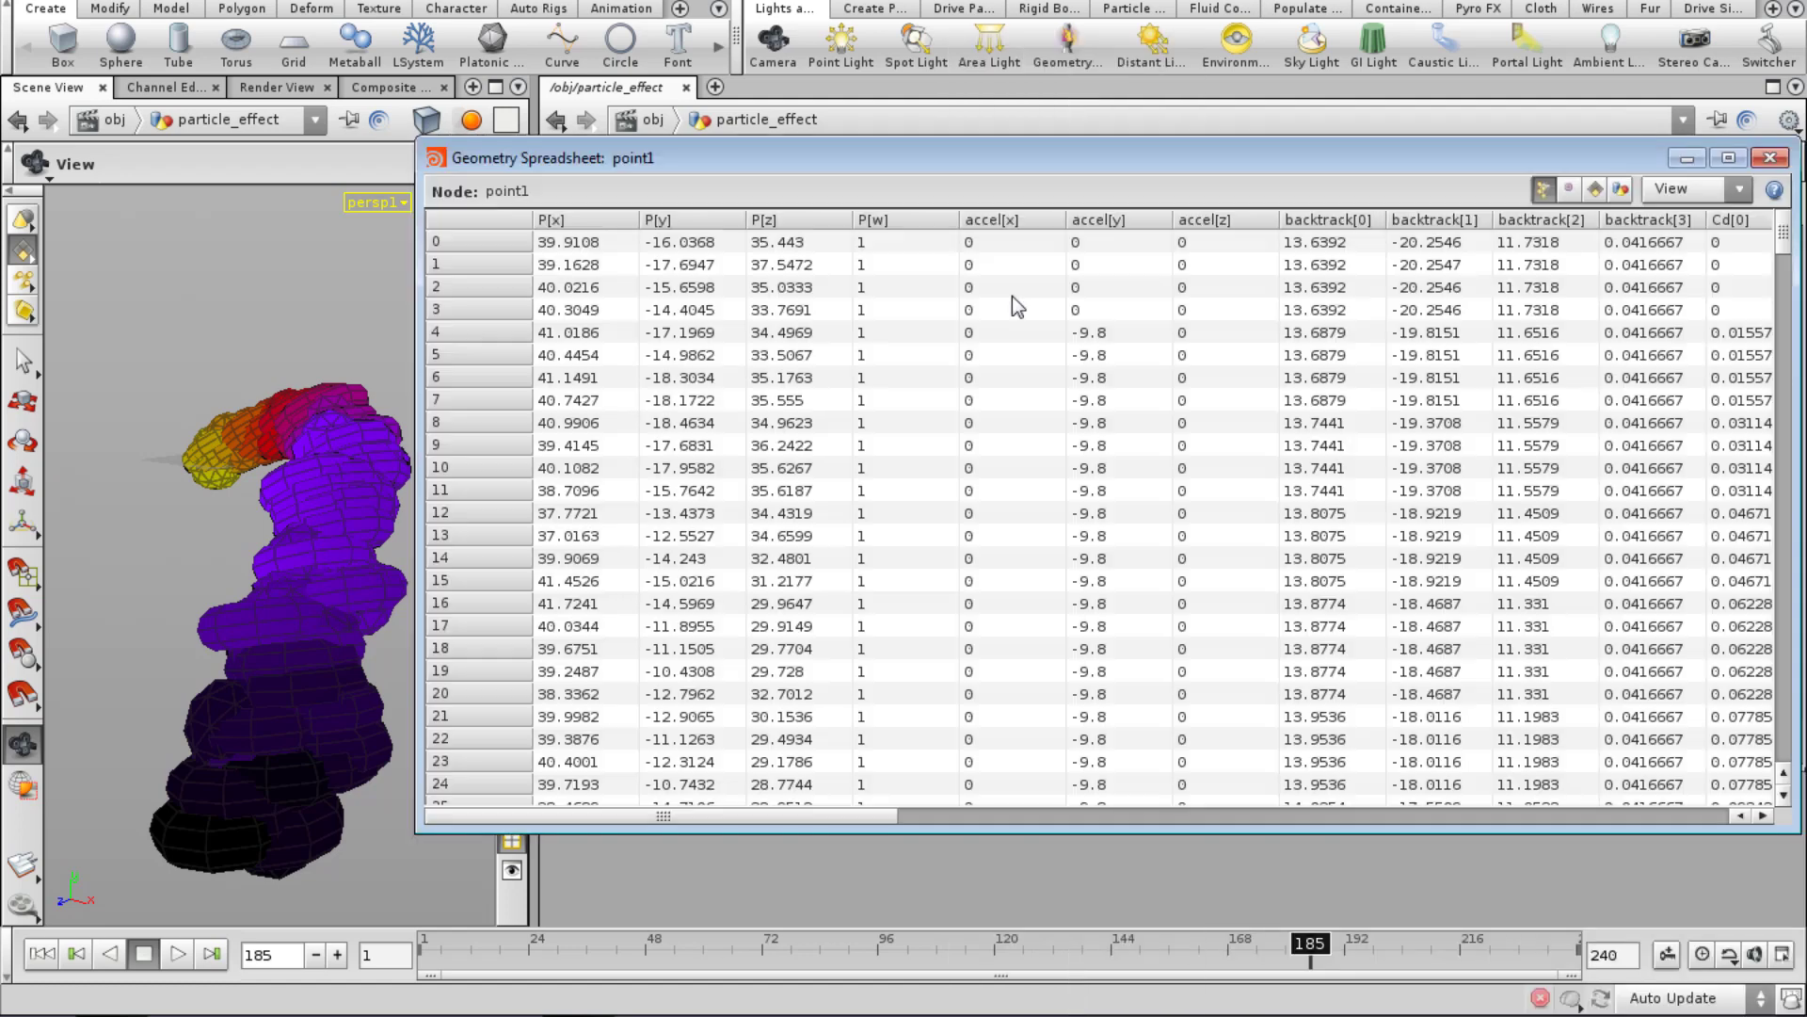
{"action": "left_click", "coordinate": [1669, 192]}
{"action": "left_click", "coordinate": [1671, 275]}
{"action": "left_click", "coordinate": [1672, 189]}
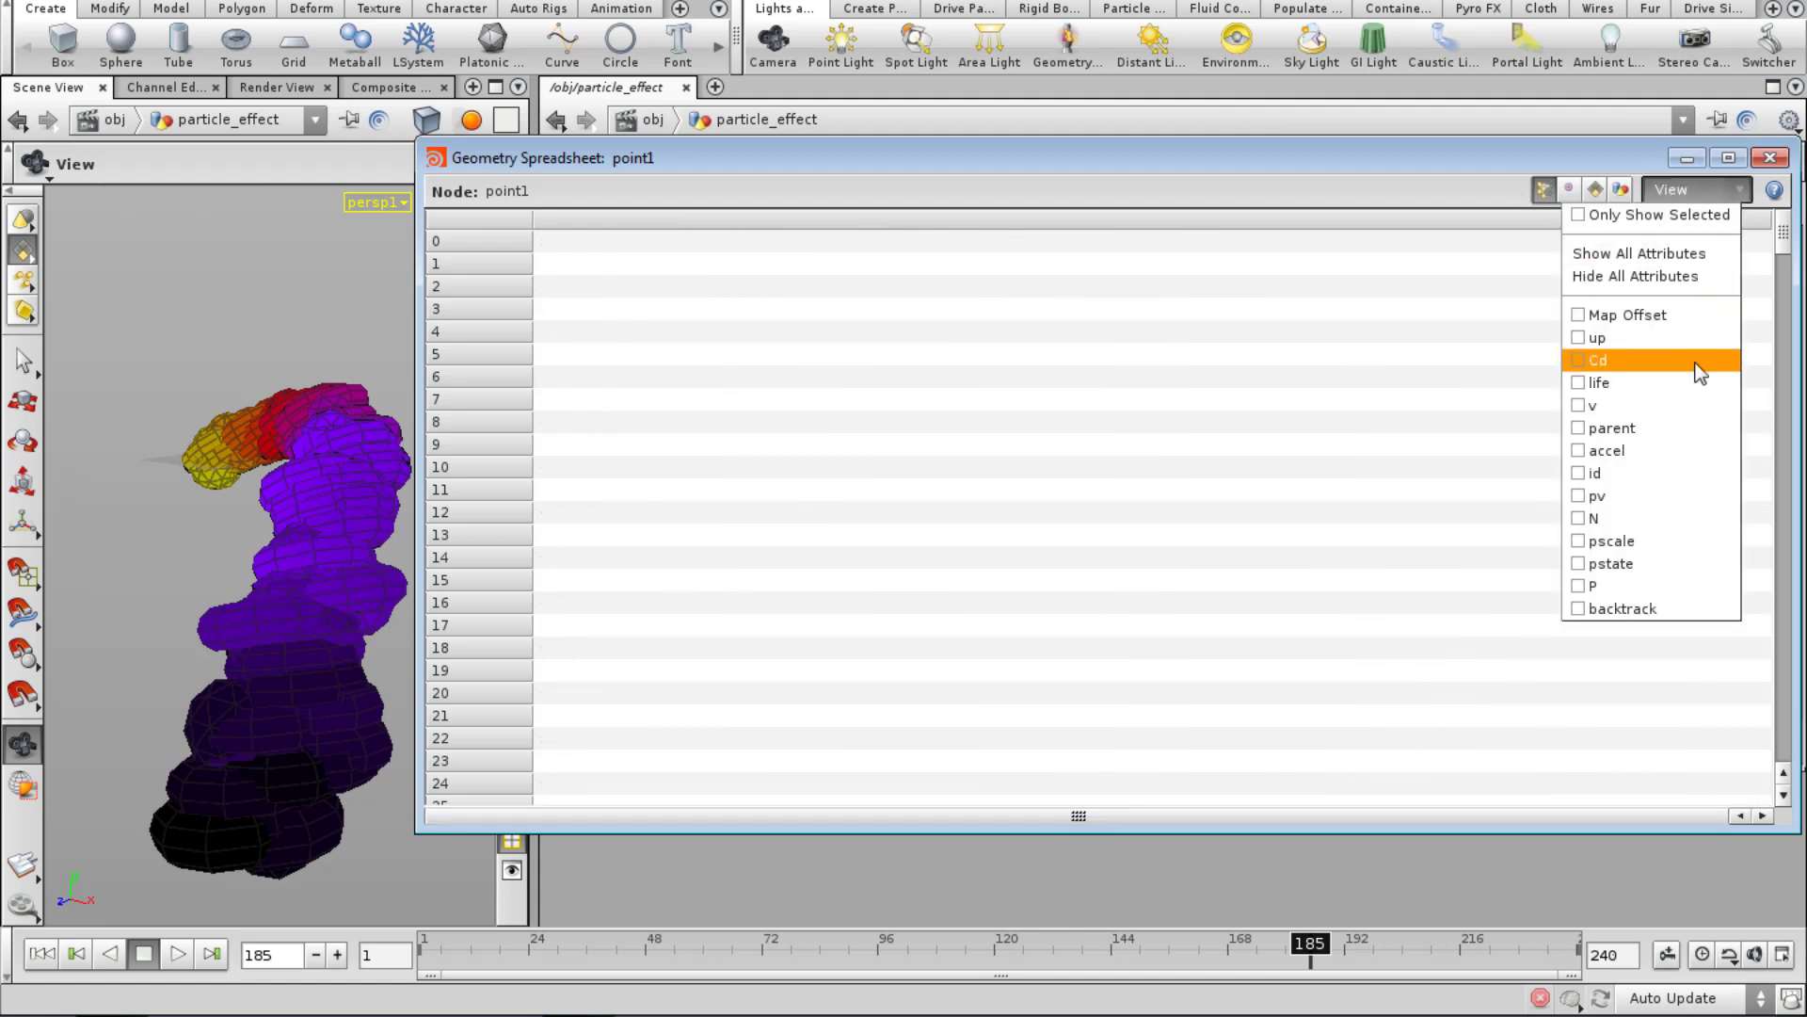
{"action": "left_click", "coordinate": [1689, 542]}
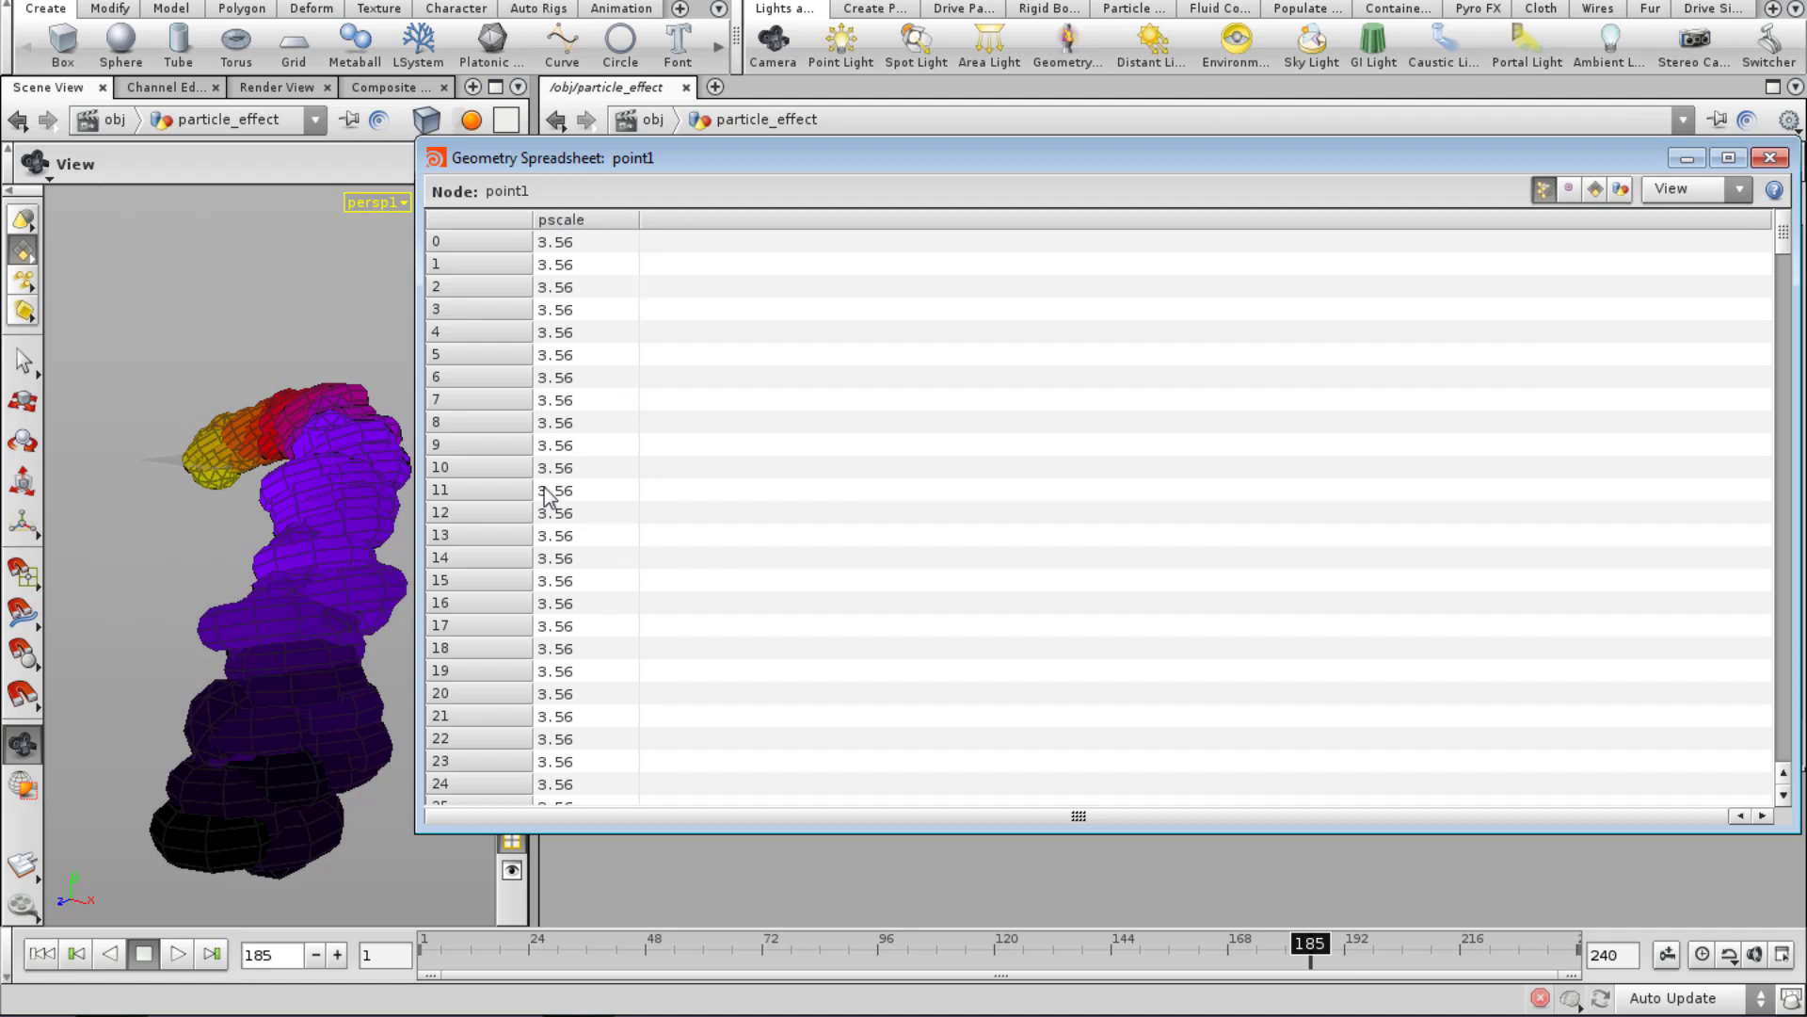
{"action": "left_click", "coordinate": [1770, 157]}
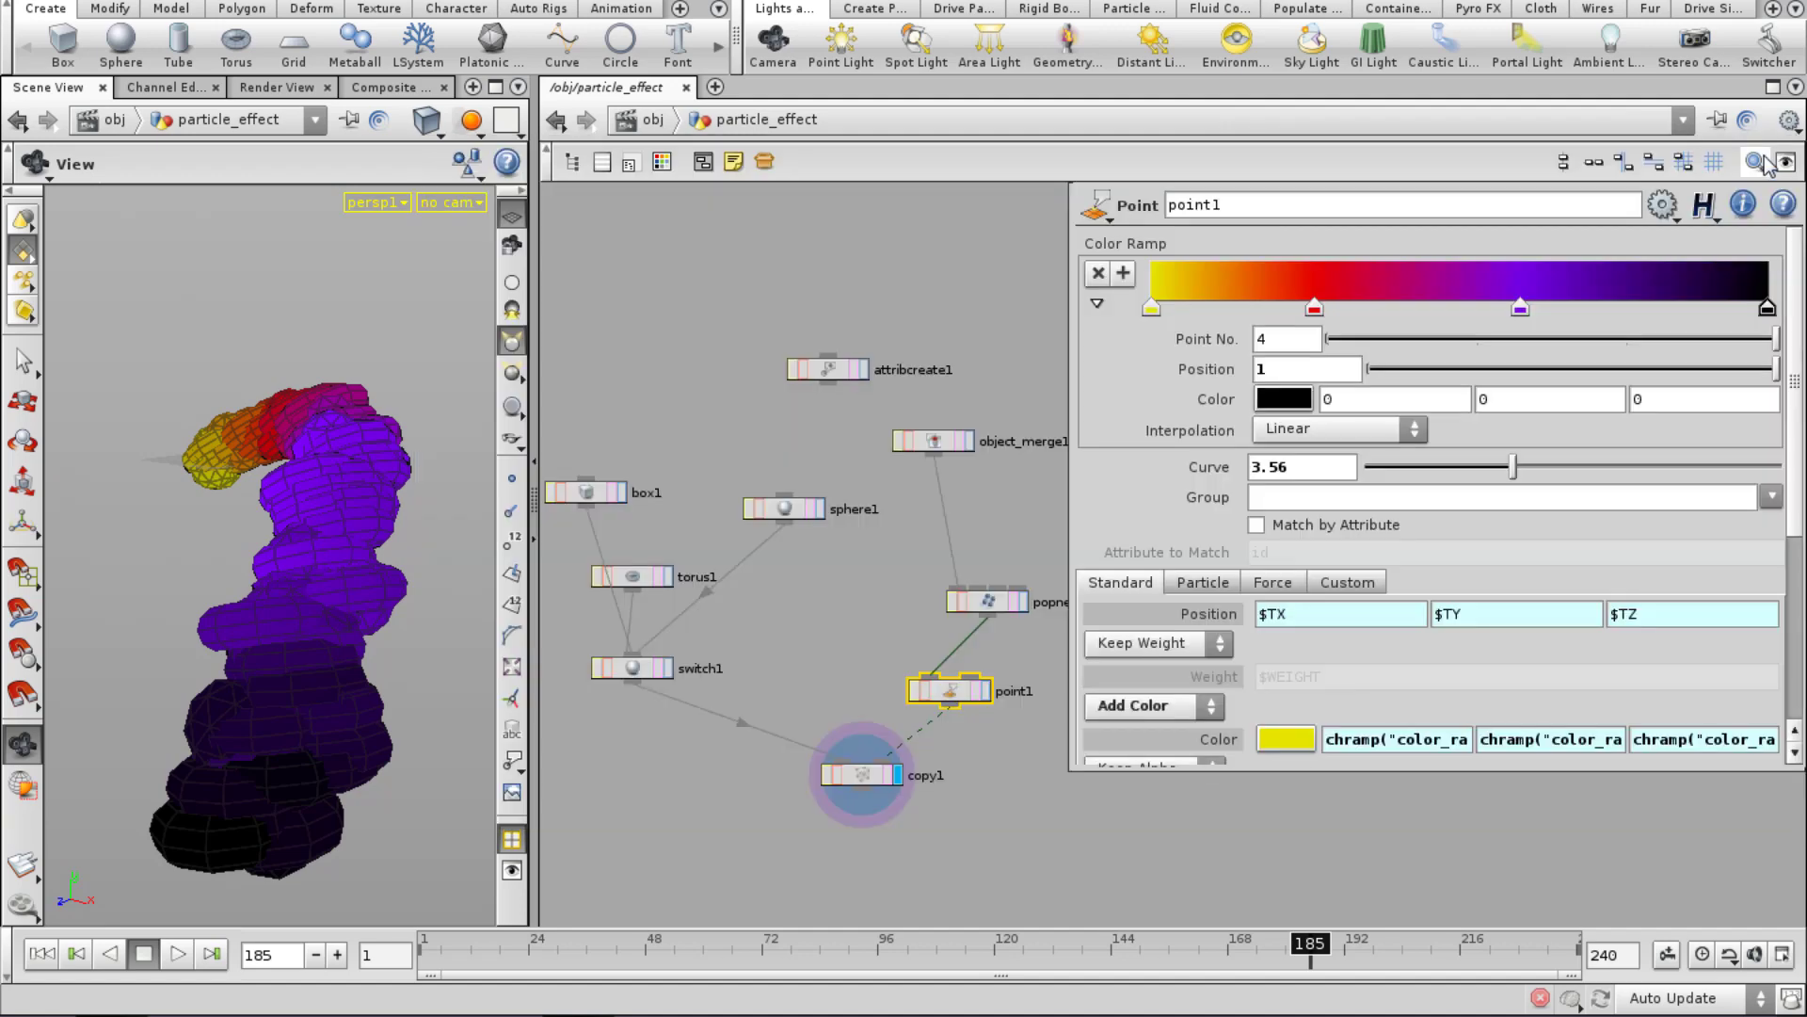
Set point1's Curve parameter to 1.78 and keyframe it at frames 185 and 154.
{"action": "left_click_drag", "start_coordinate": [1501, 472], "coordinate": [1419, 518]}
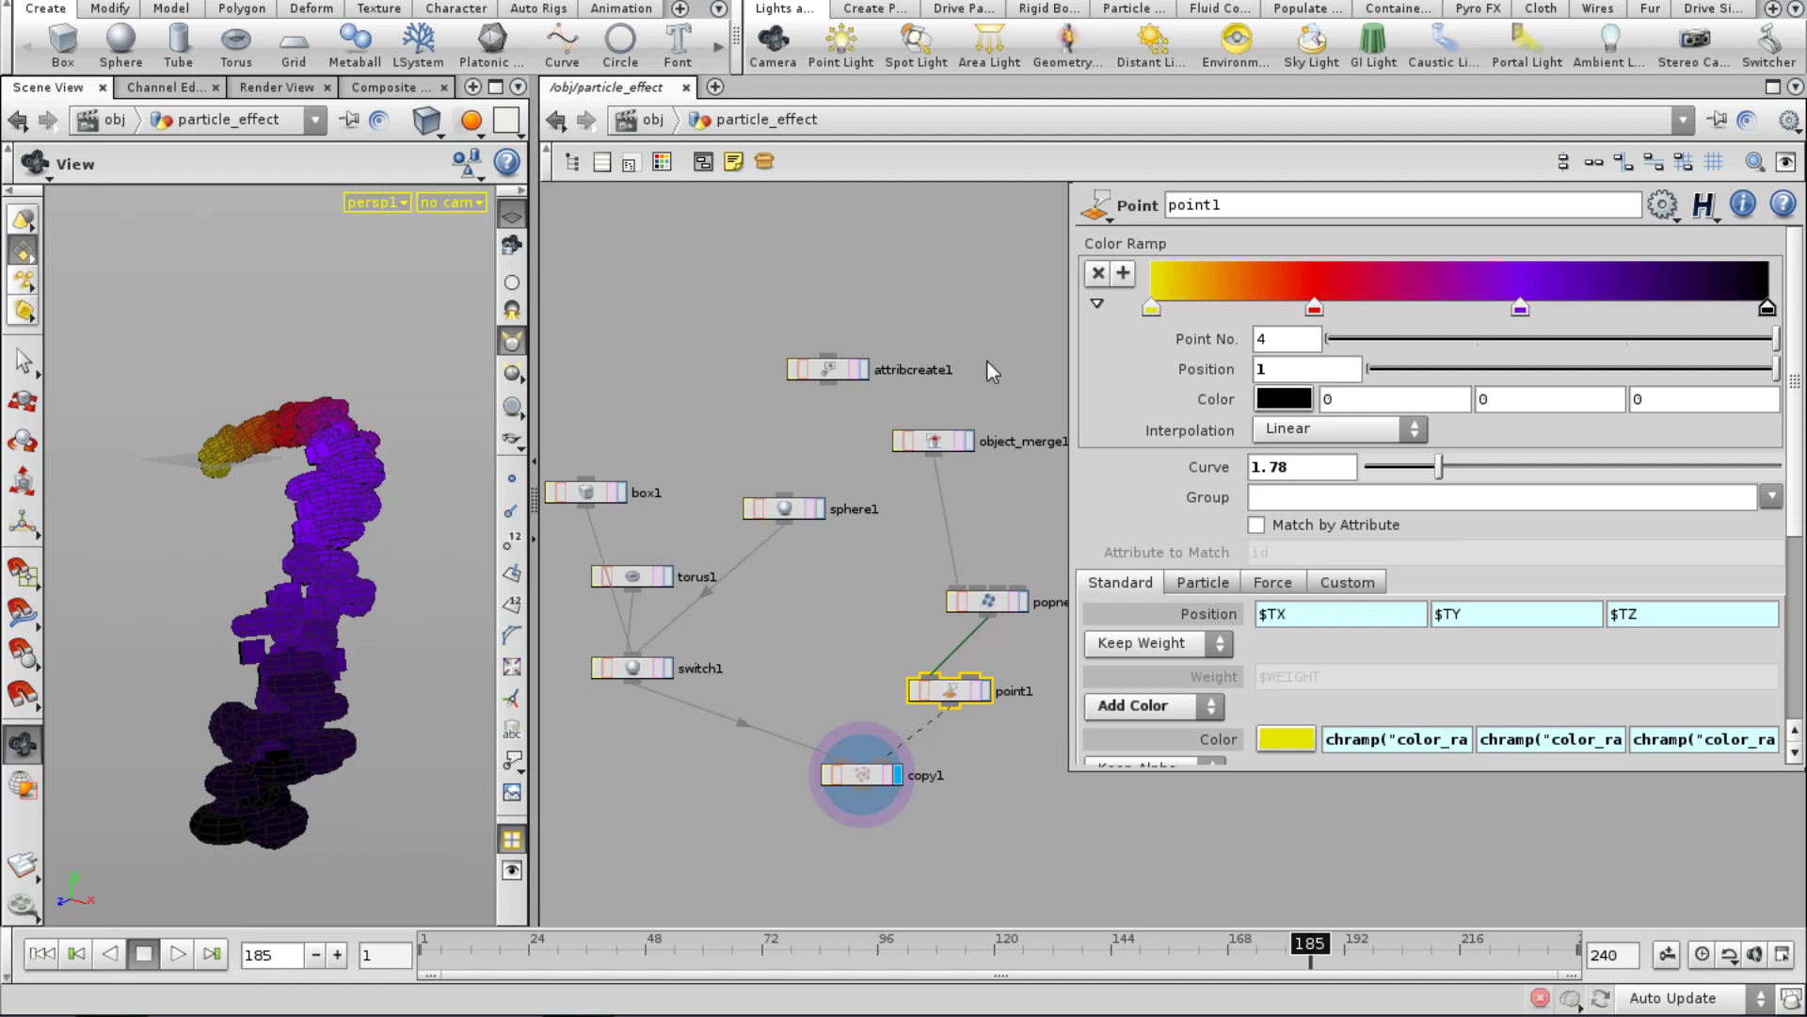
{"action": "left_click", "coordinate": [1292, 469]}
{"action": "key", "text": "Tab"}
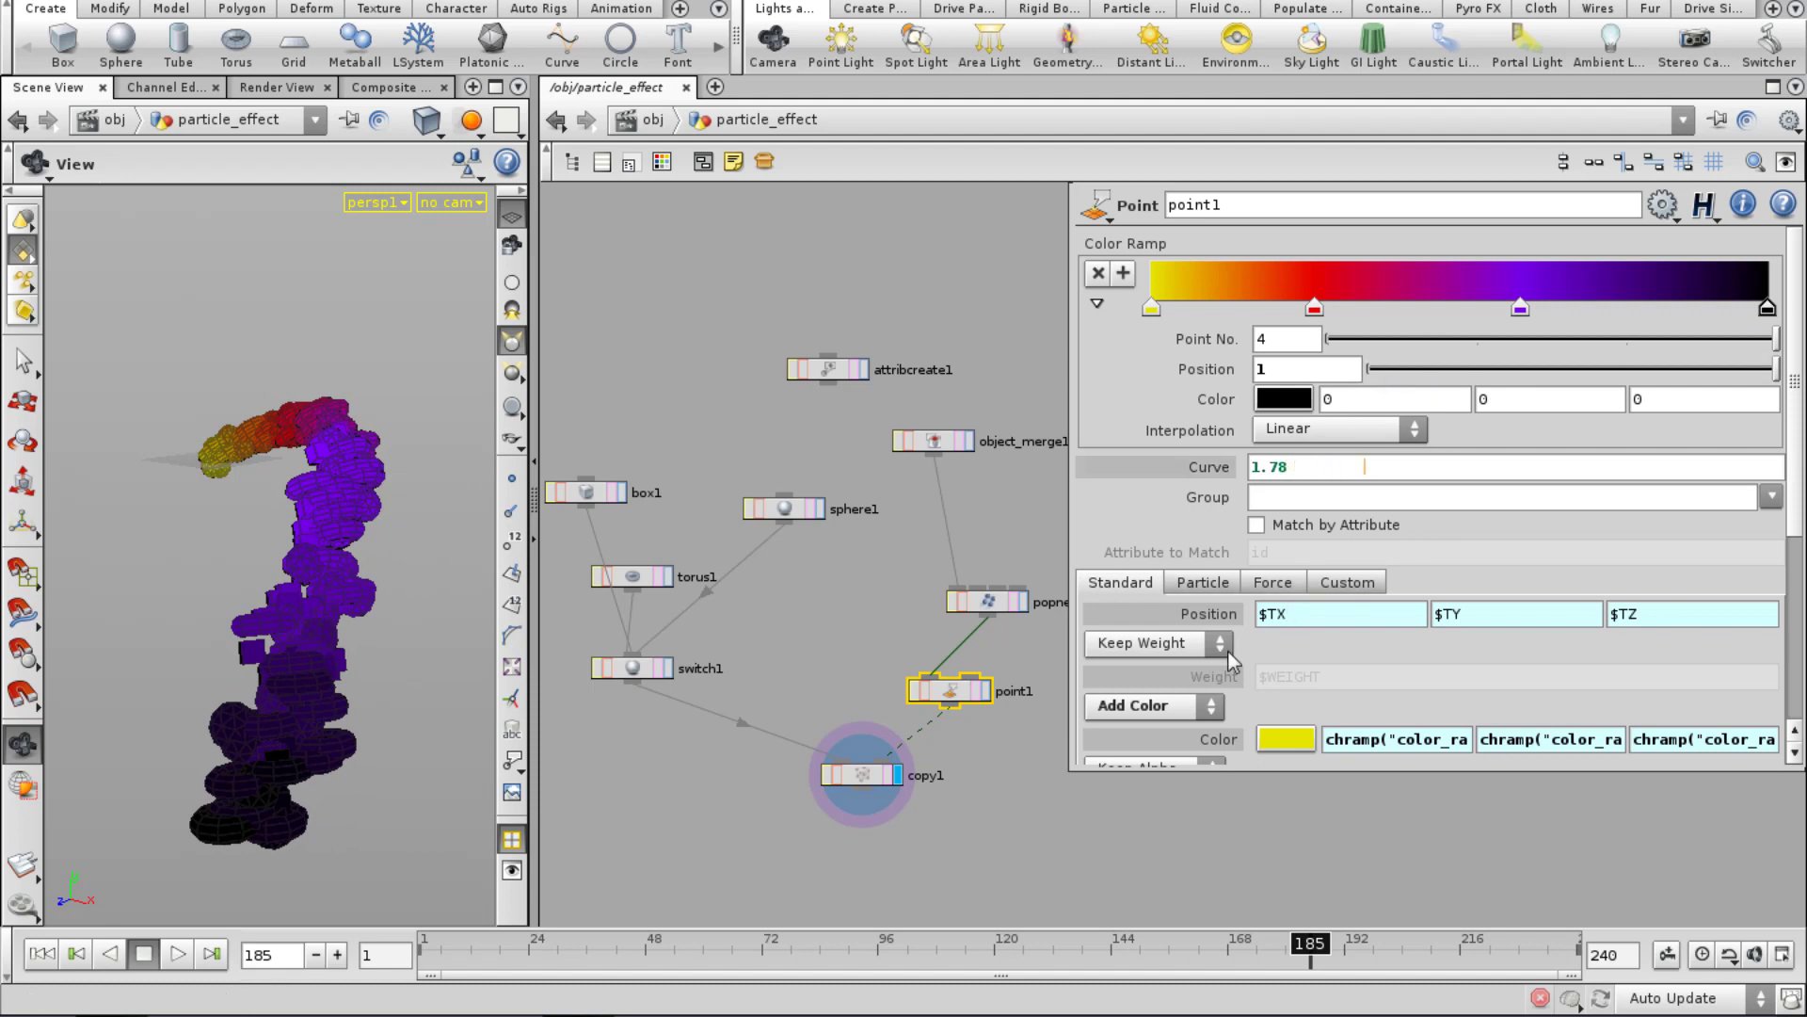
{"action": "left_click", "coordinate": [1220, 472]}
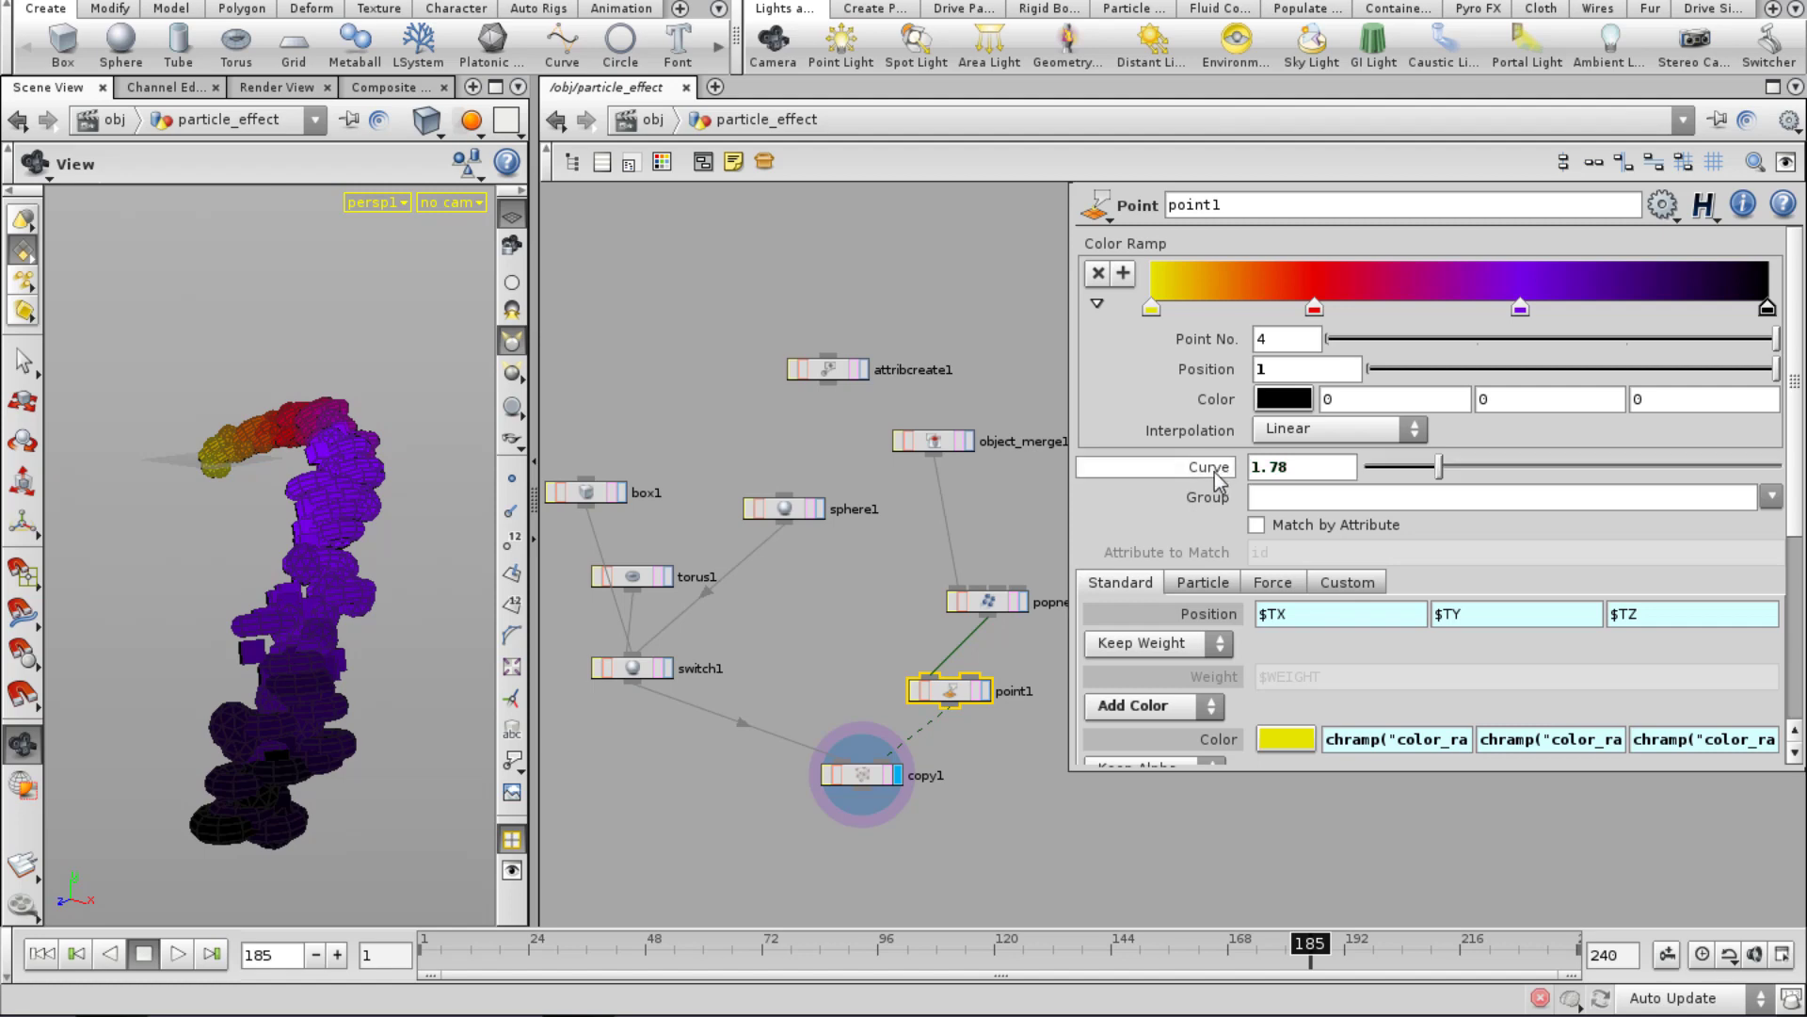
{"action": "left_click", "coordinate": [1282, 476]}
{"action": "left_click", "coordinate": [1283, 474], "text": "alt"}
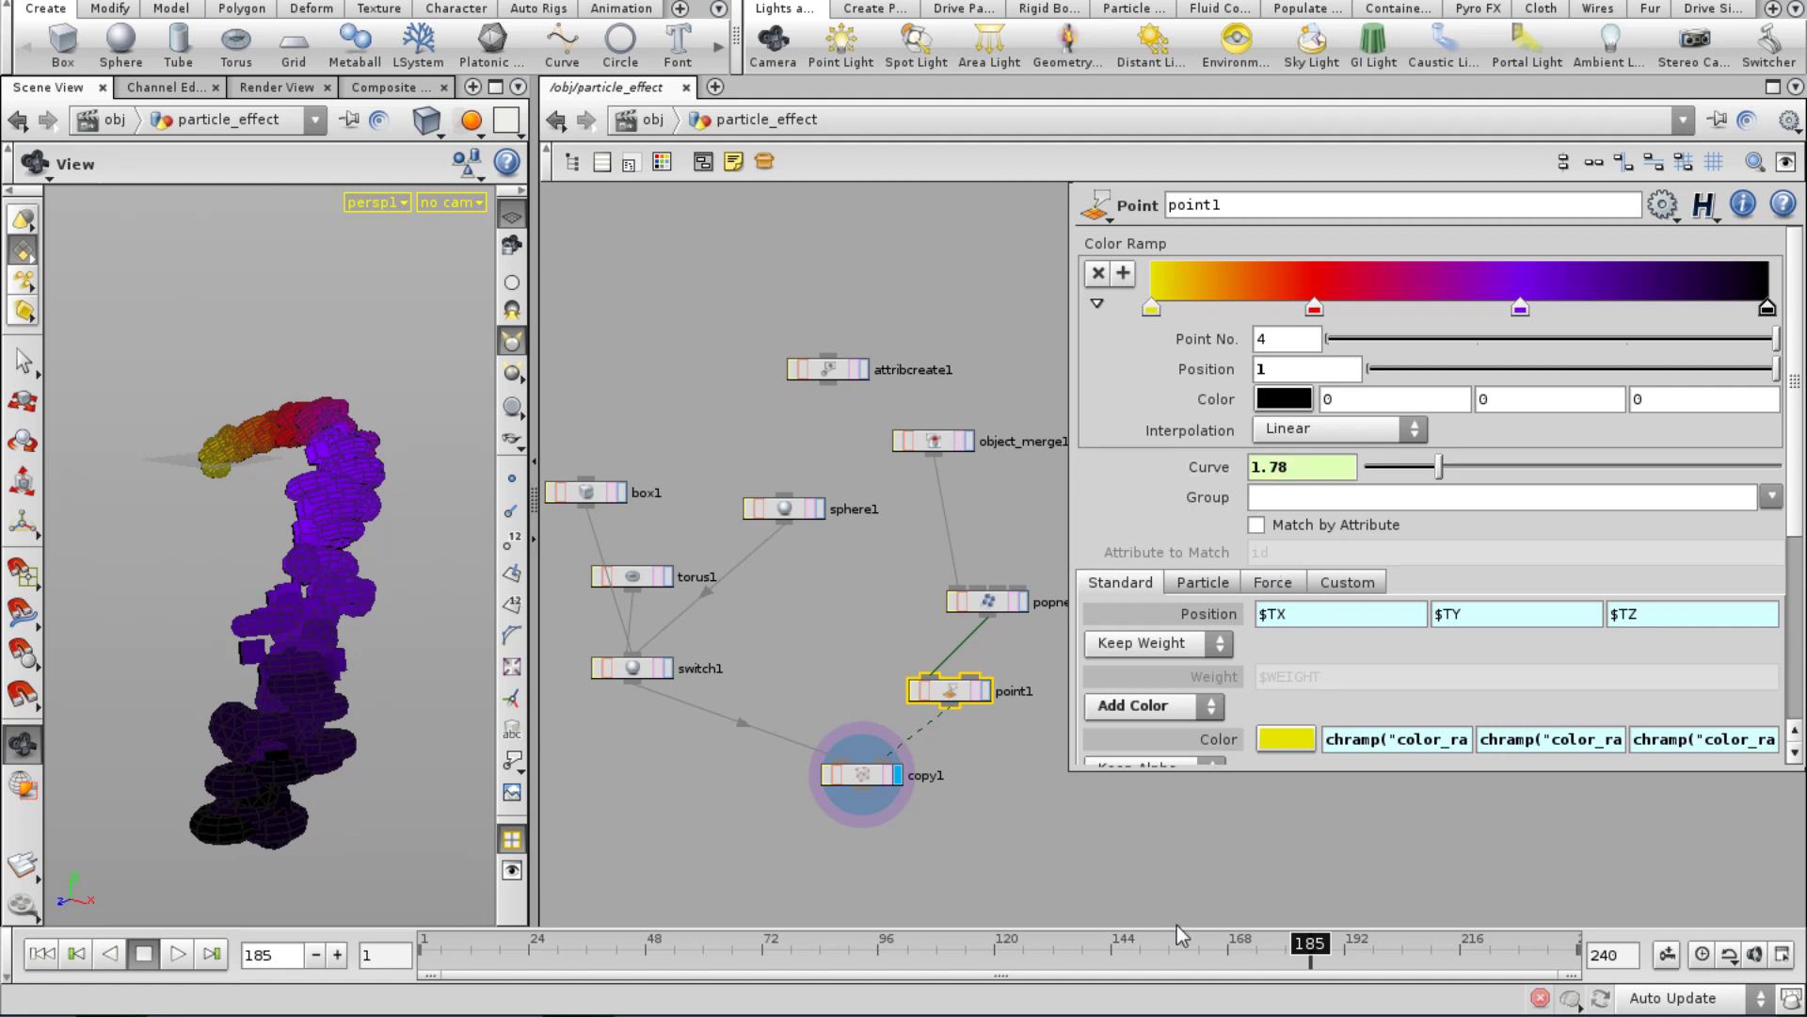
{"action": "left_click", "coordinate": [1162, 947]}
{"action": "left_click", "coordinate": [1258, 468], "text": "alt"}
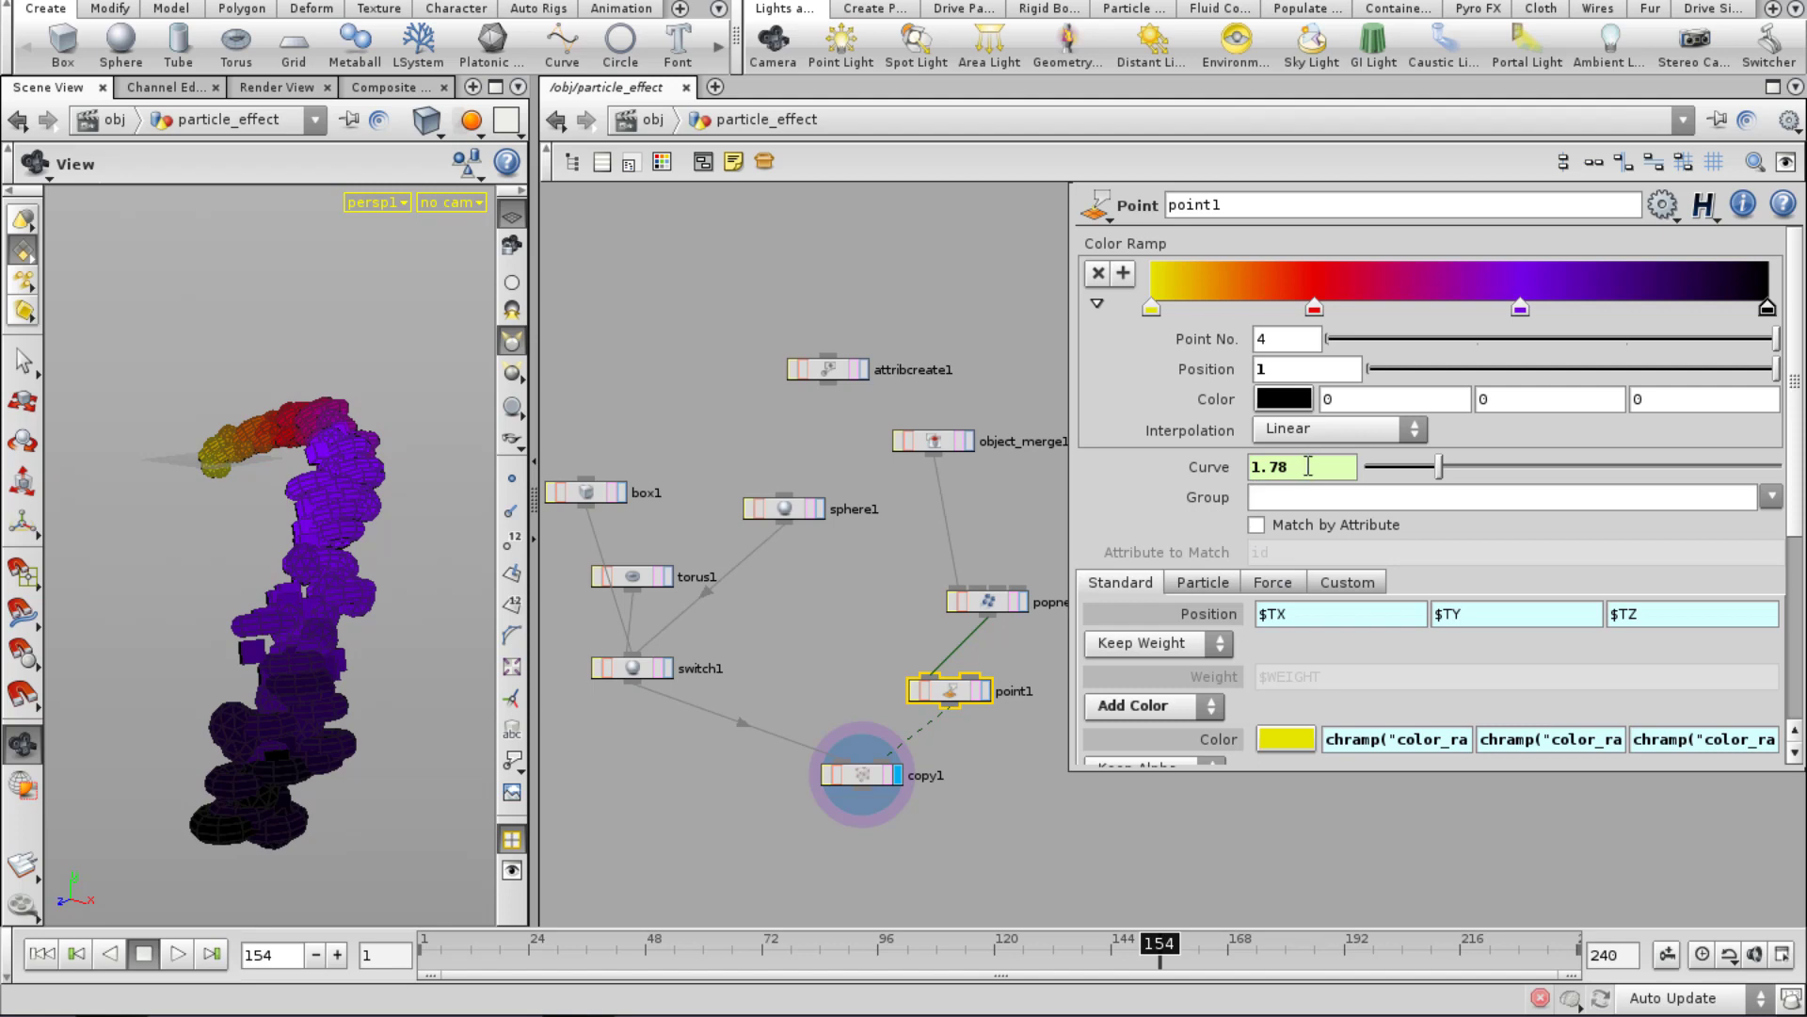
Open the Curve channel in the Channel Editor and move its frame 154 key to frame 0.
{"action": "left_click", "coordinate": [1308, 467], "text": "shift"}
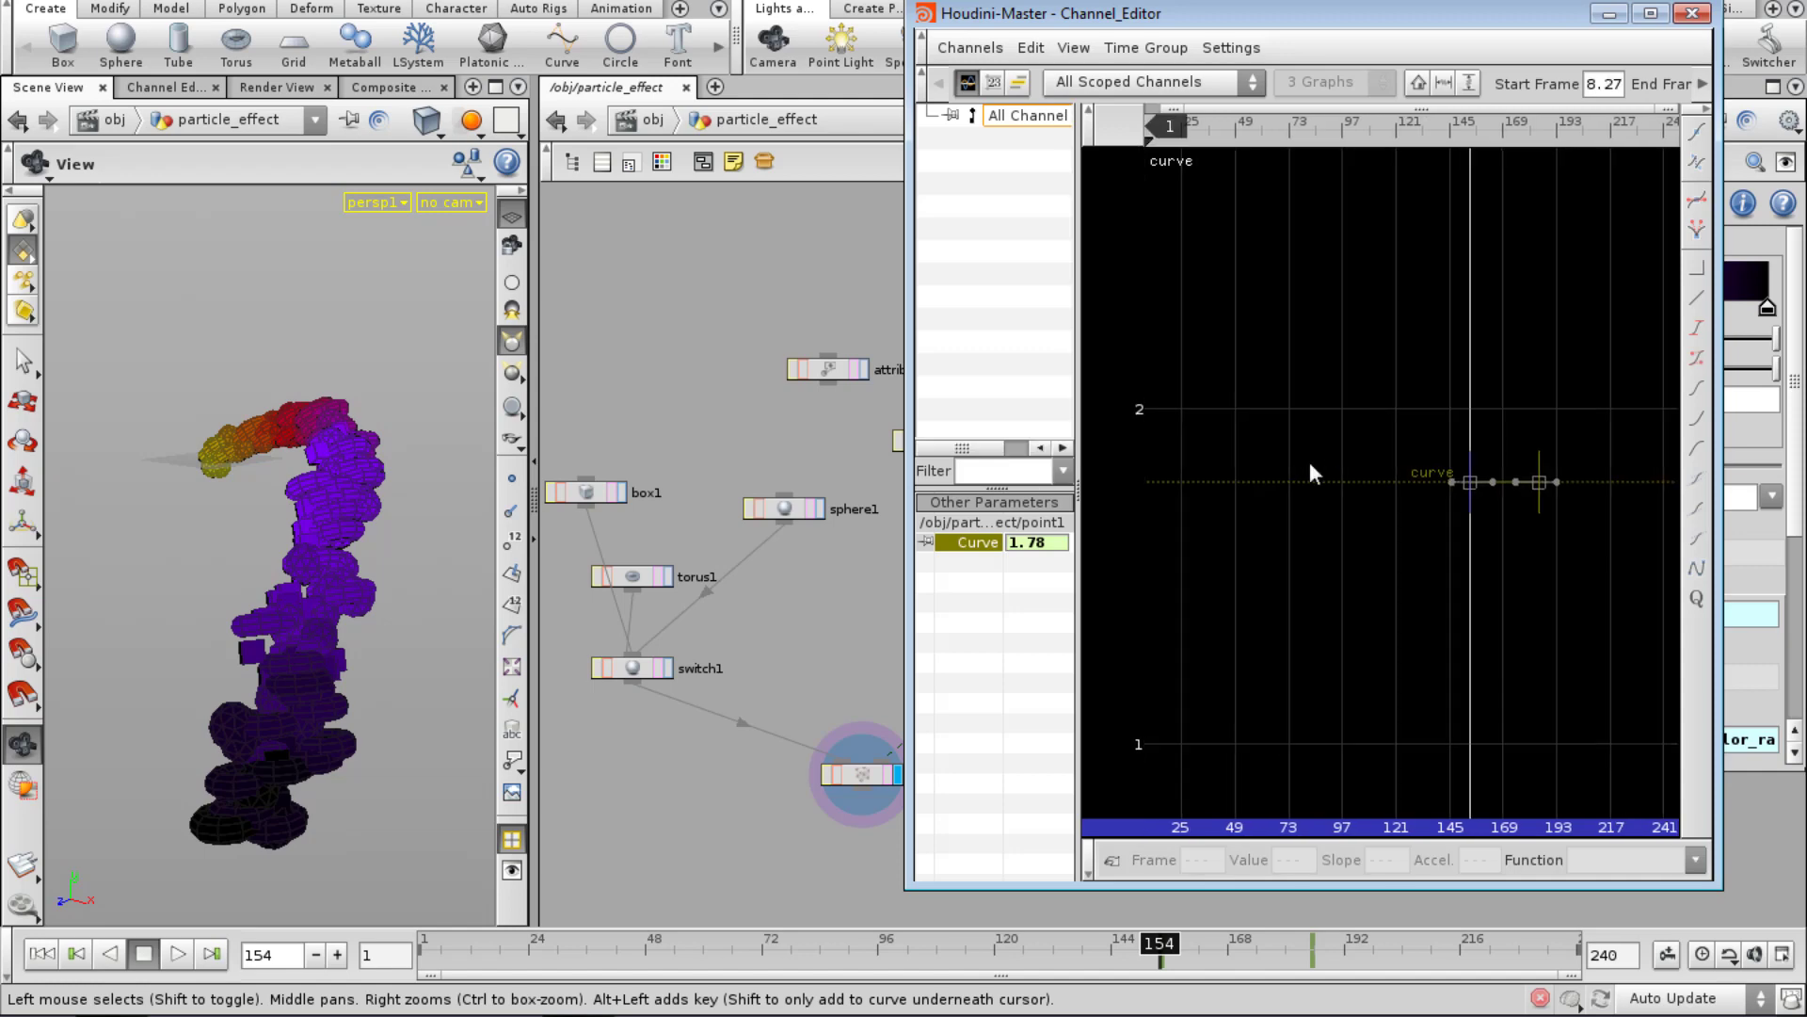
{"action": "left_click_drag", "start_coordinate": [1437, 467], "coordinate": [1477, 455]}
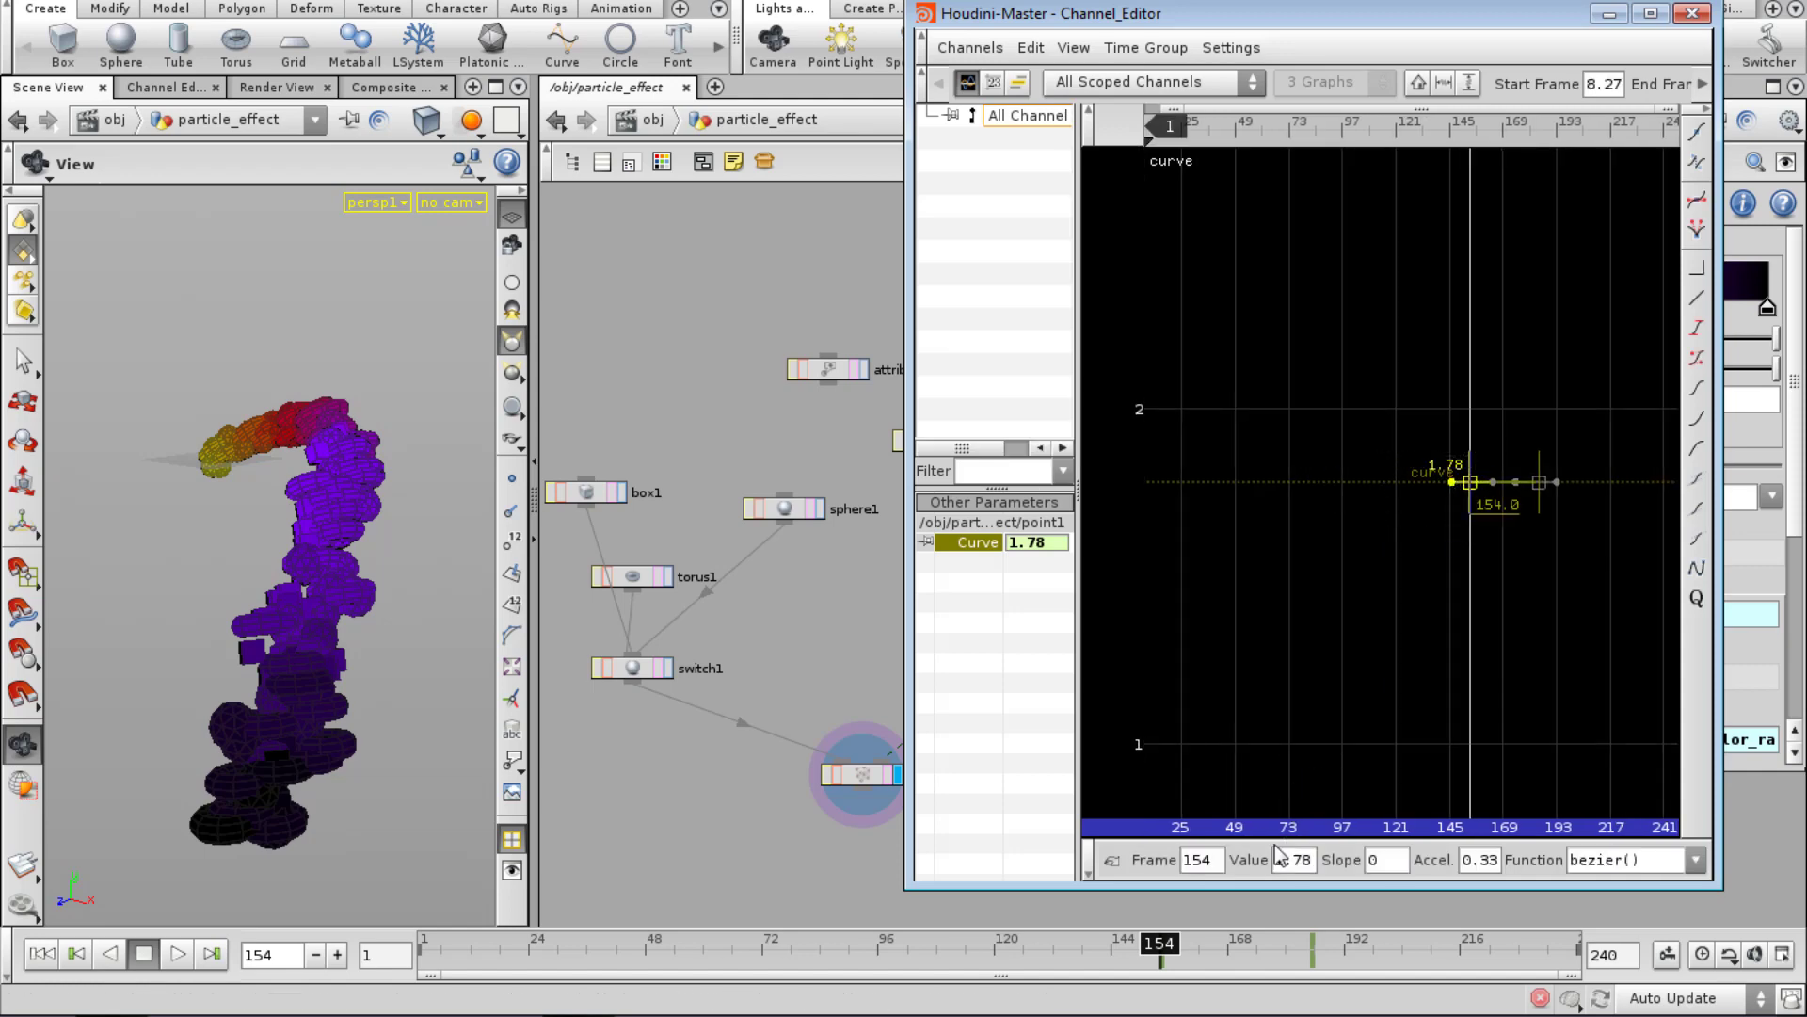
{"action": "double_click", "coordinate": [1221, 857]}
{"action": "type", "text": "0"}
{"action": "key", "text": "Return"}
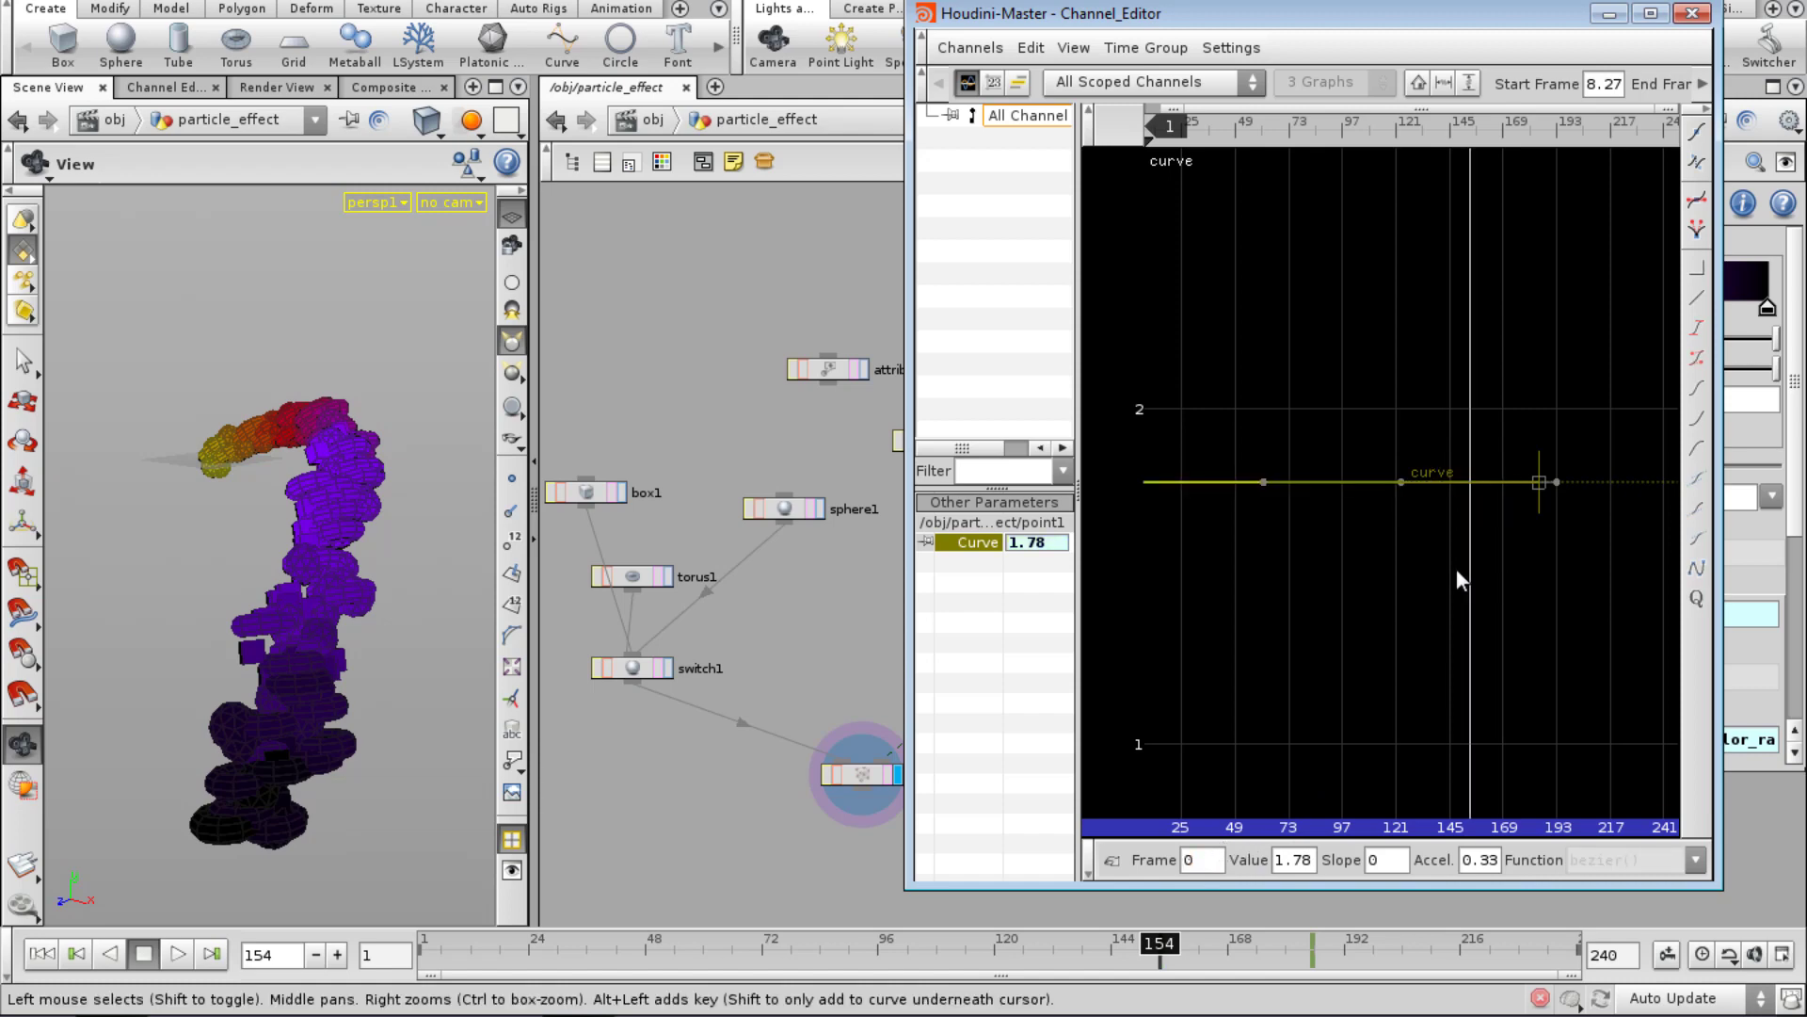
Move the Curve channel's frame 185 key to frame 100.
{"action": "left_click_drag", "start_coordinate": [1497, 525], "coordinate": [1586, 411]}
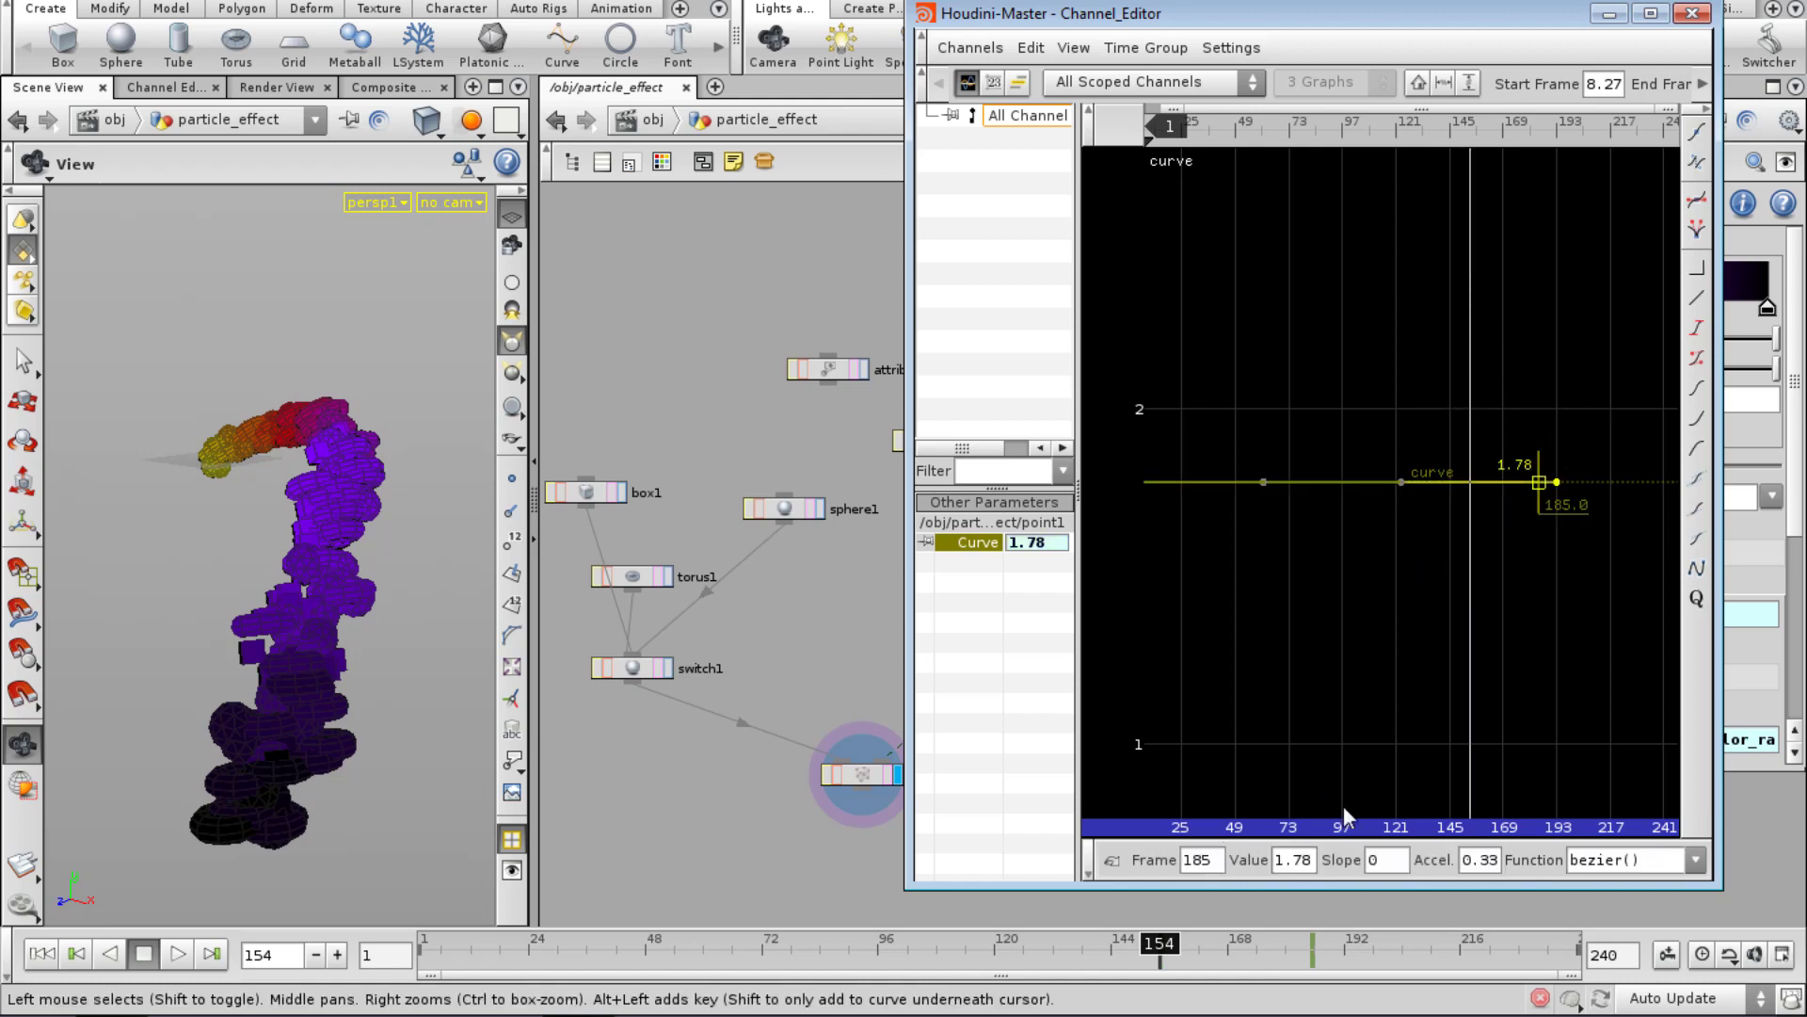
{"action": "double_click", "coordinate": [1221, 857]}
{"action": "type", "text": "100"}
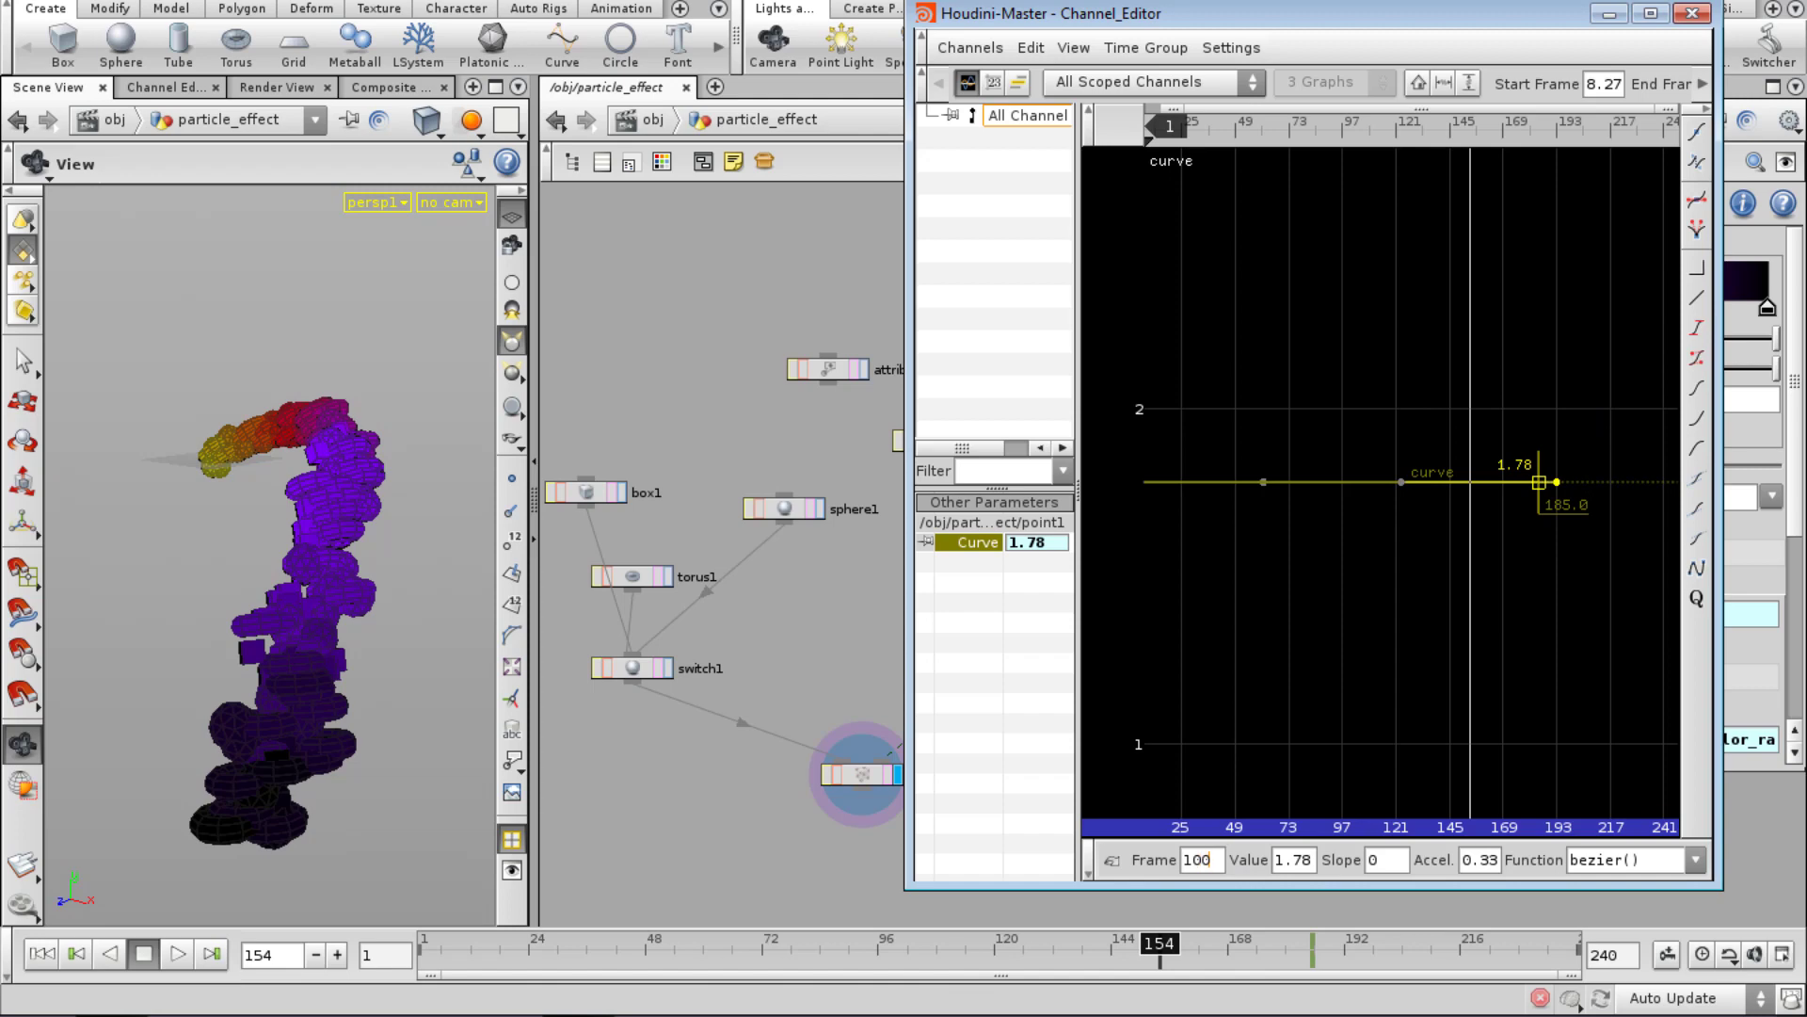
{"action": "key", "text": "Return"}
Set the value of both Curve keys, at frames 0 and 100, to 0.
{"action": "middle_click_drag", "start_coordinate": [1252, 715], "coordinate": [1585, 742]}
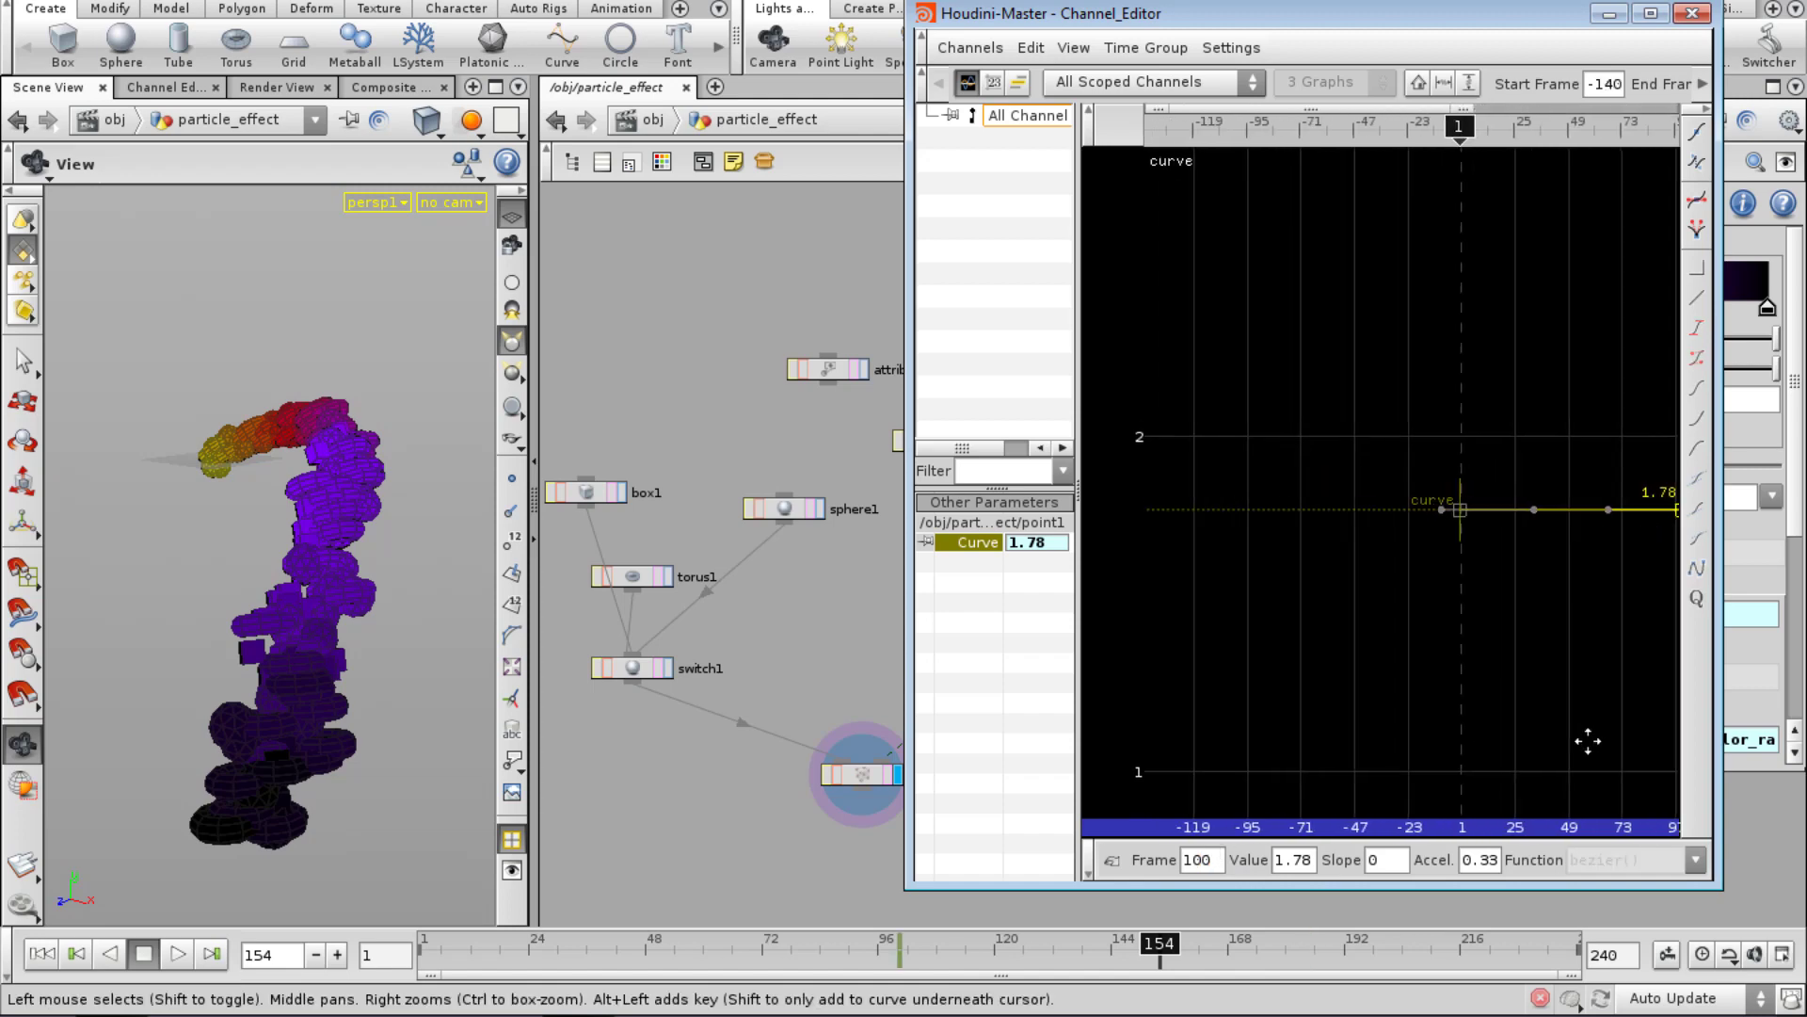
{"action": "right_click_drag", "start_coordinate": [1585, 742], "coordinate": [1356, 730]}
{"action": "left_click_drag", "start_coordinate": [1355, 657], "coordinate": [1235, 461]}
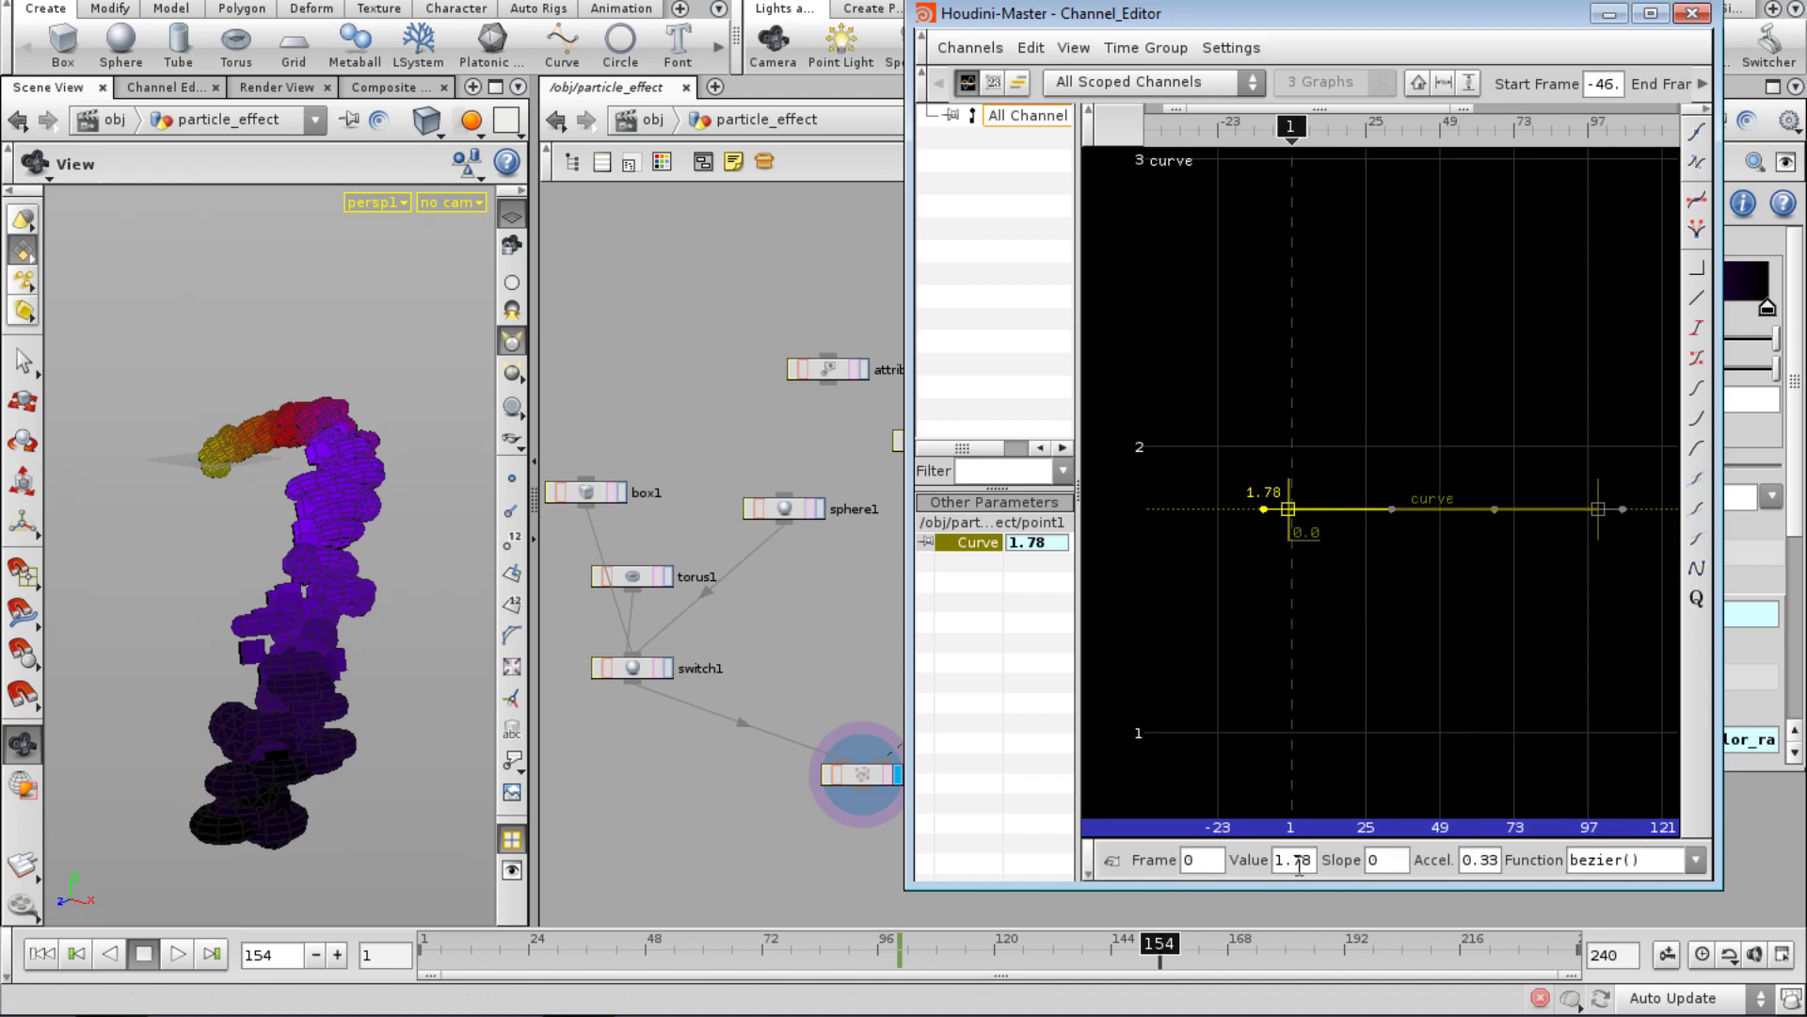
{"action": "double_click", "coordinate": [1309, 860]}
{"action": "type", "text": "0"}
{"action": "left_click", "coordinate": [1421, 693]}
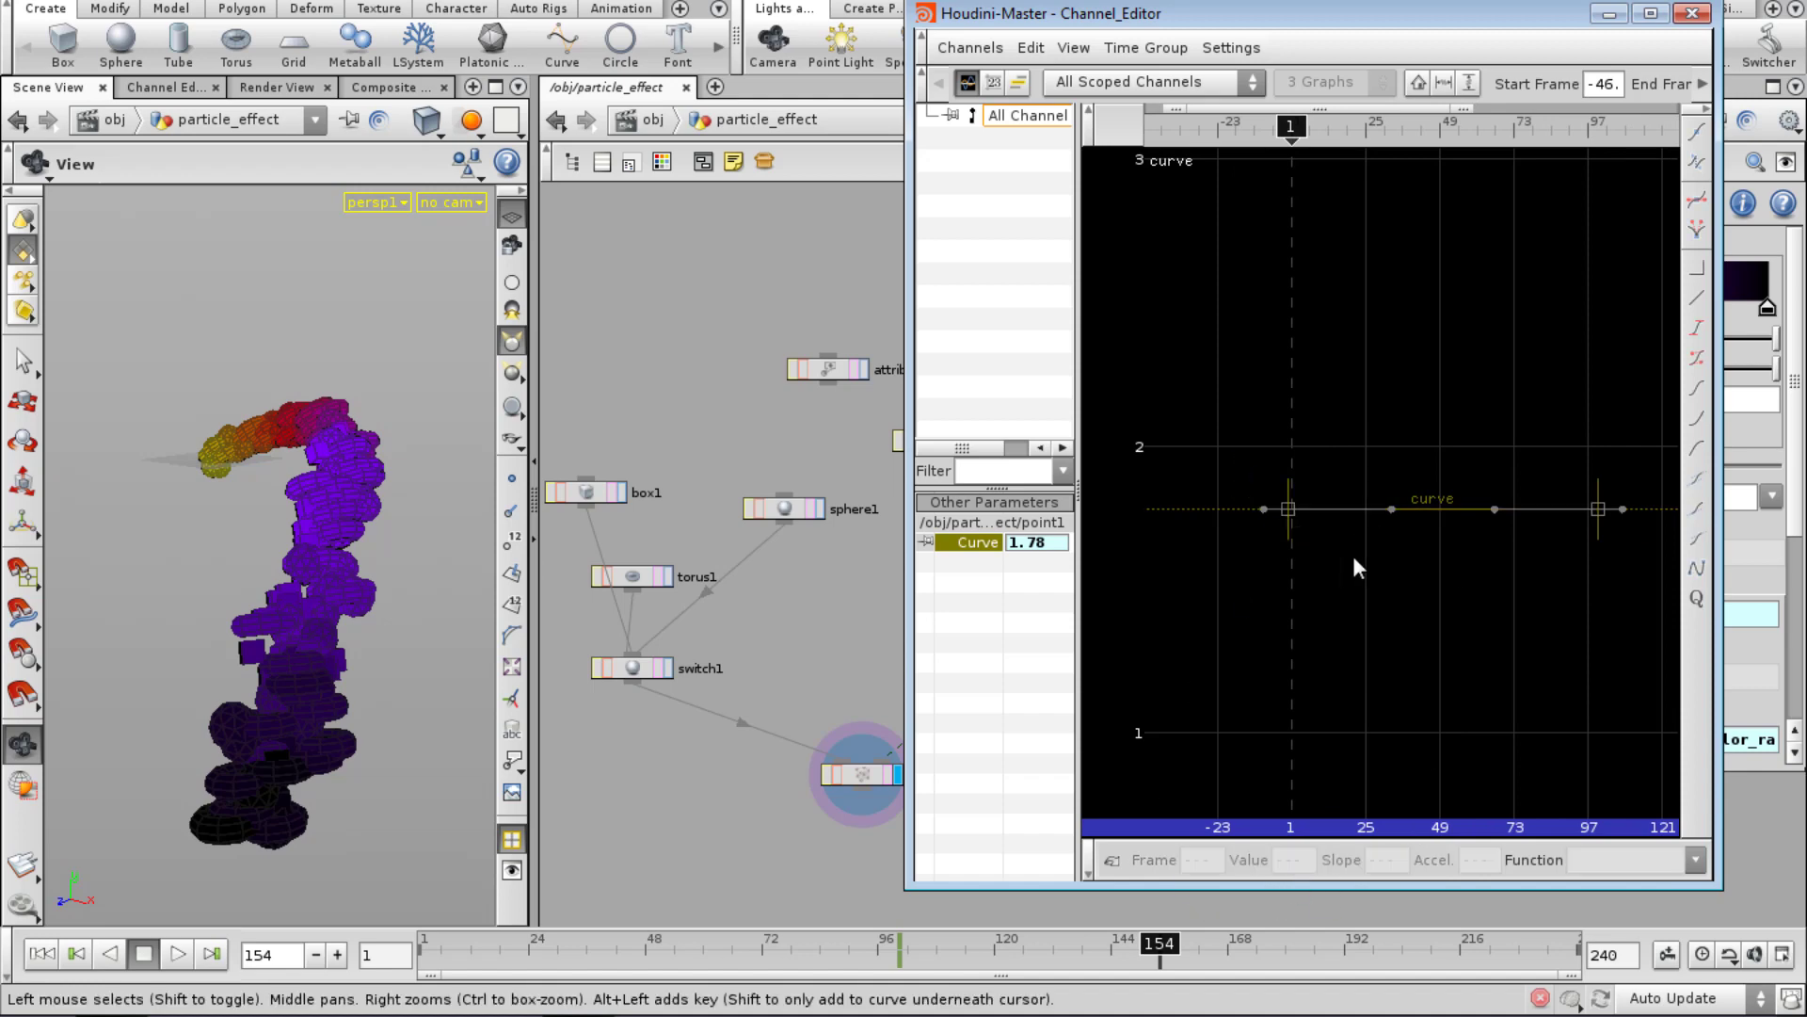
{"action": "left_click_drag", "start_coordinate": [1356, 572], "coordinate": [1164, 341]}
{"action": "left_click_drag", "start_coordinate": [1228, 352], "coordinate": [1624, 576]}
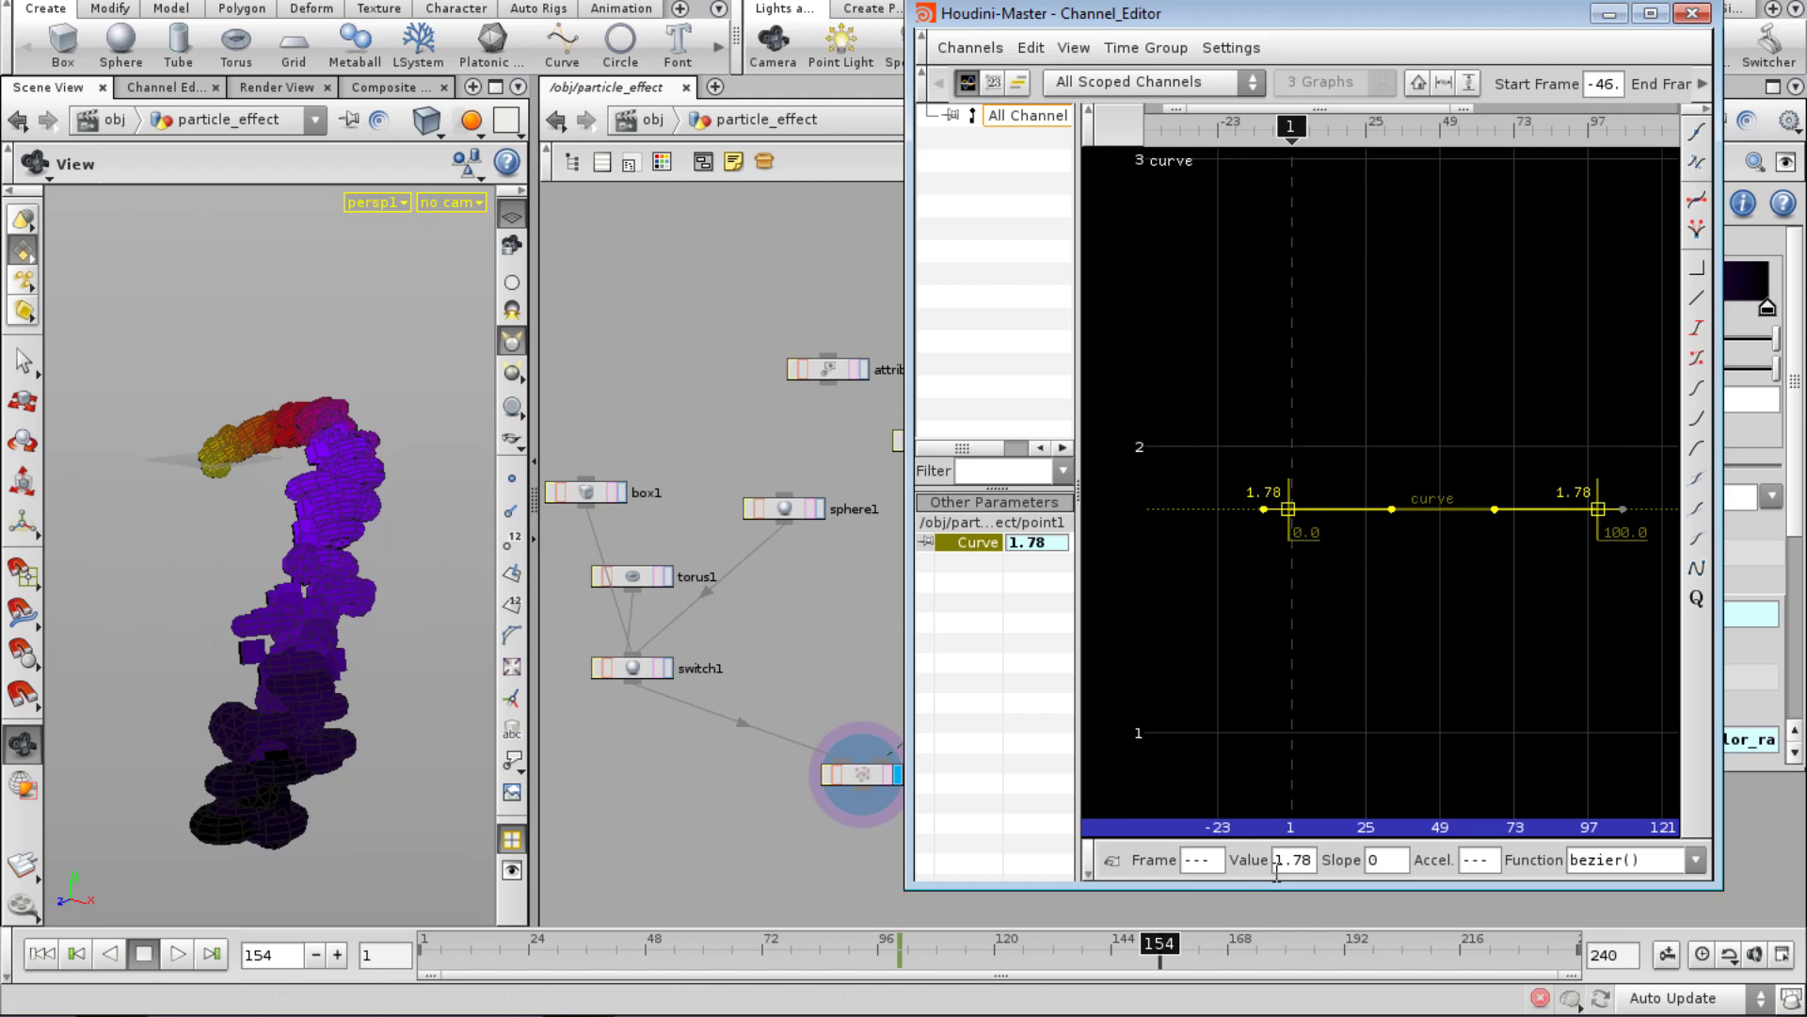
{"action": "key", "text": "Return"}
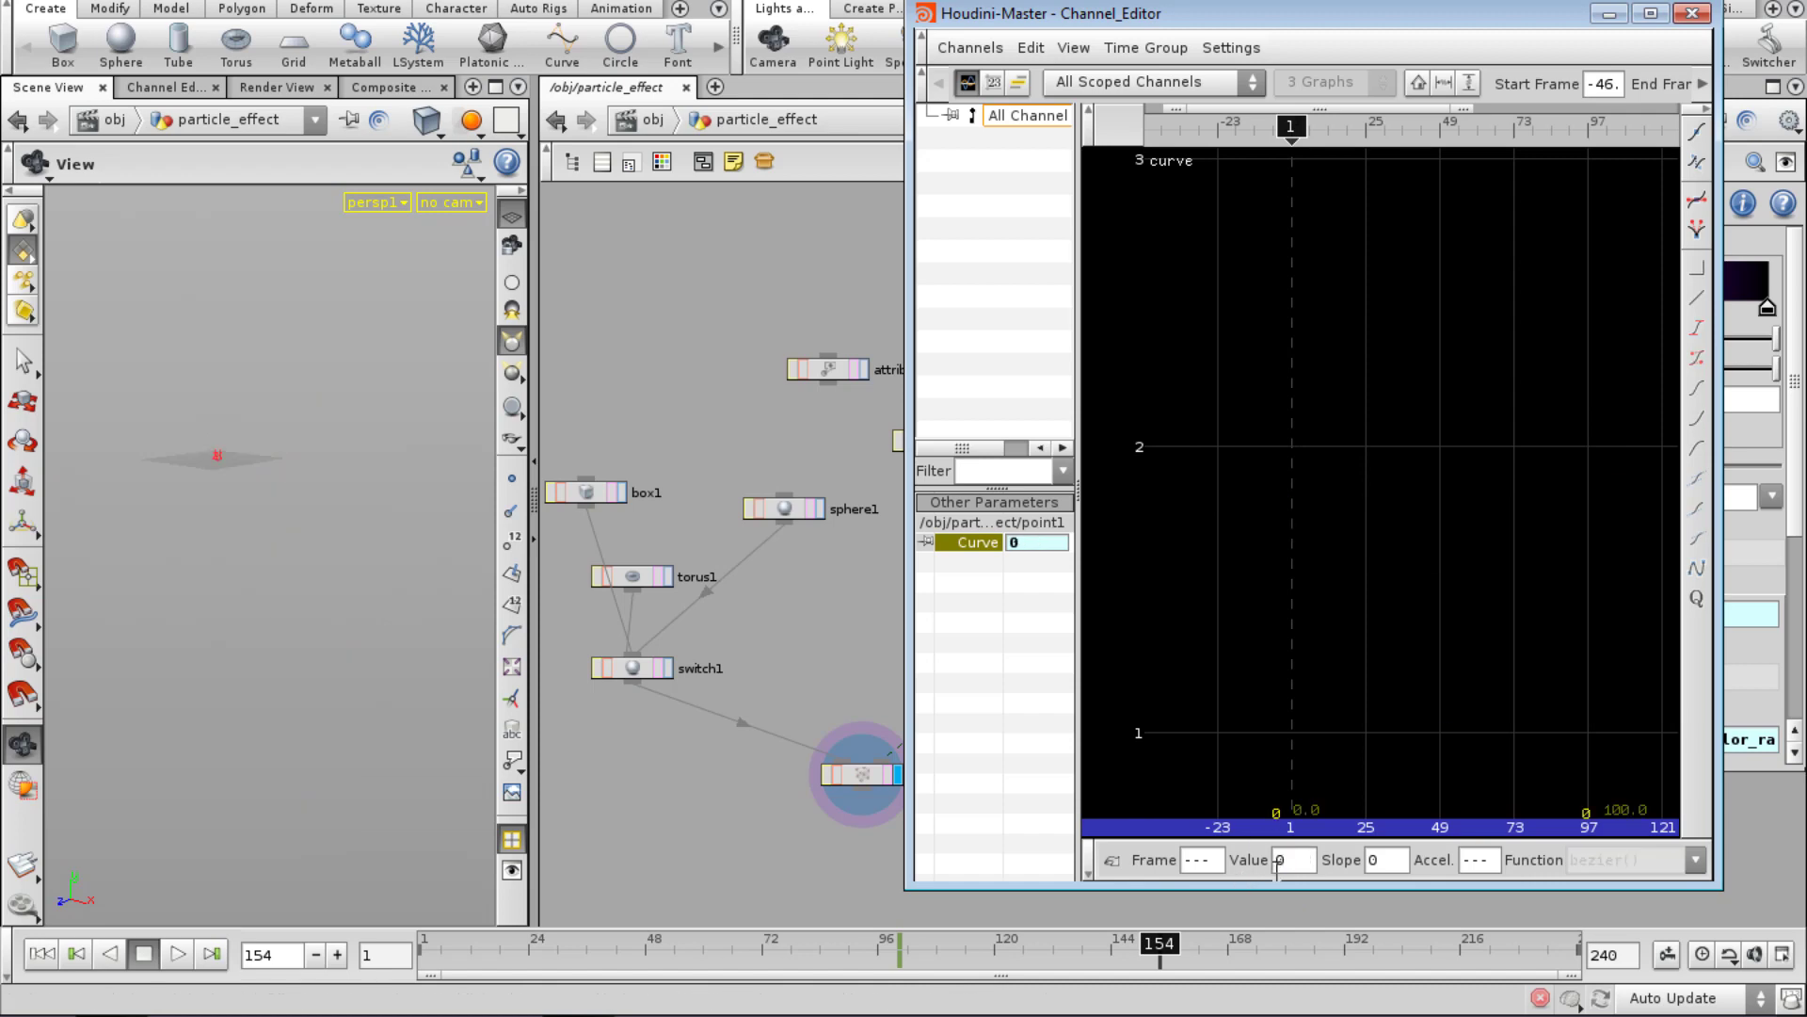
Add a key to the Curve channel at about frame 48 and raise it to a value of about 0.92.
{"action": "key", "text": "h"}
{"action": "left_click", "coordinate": [1336, 591]}
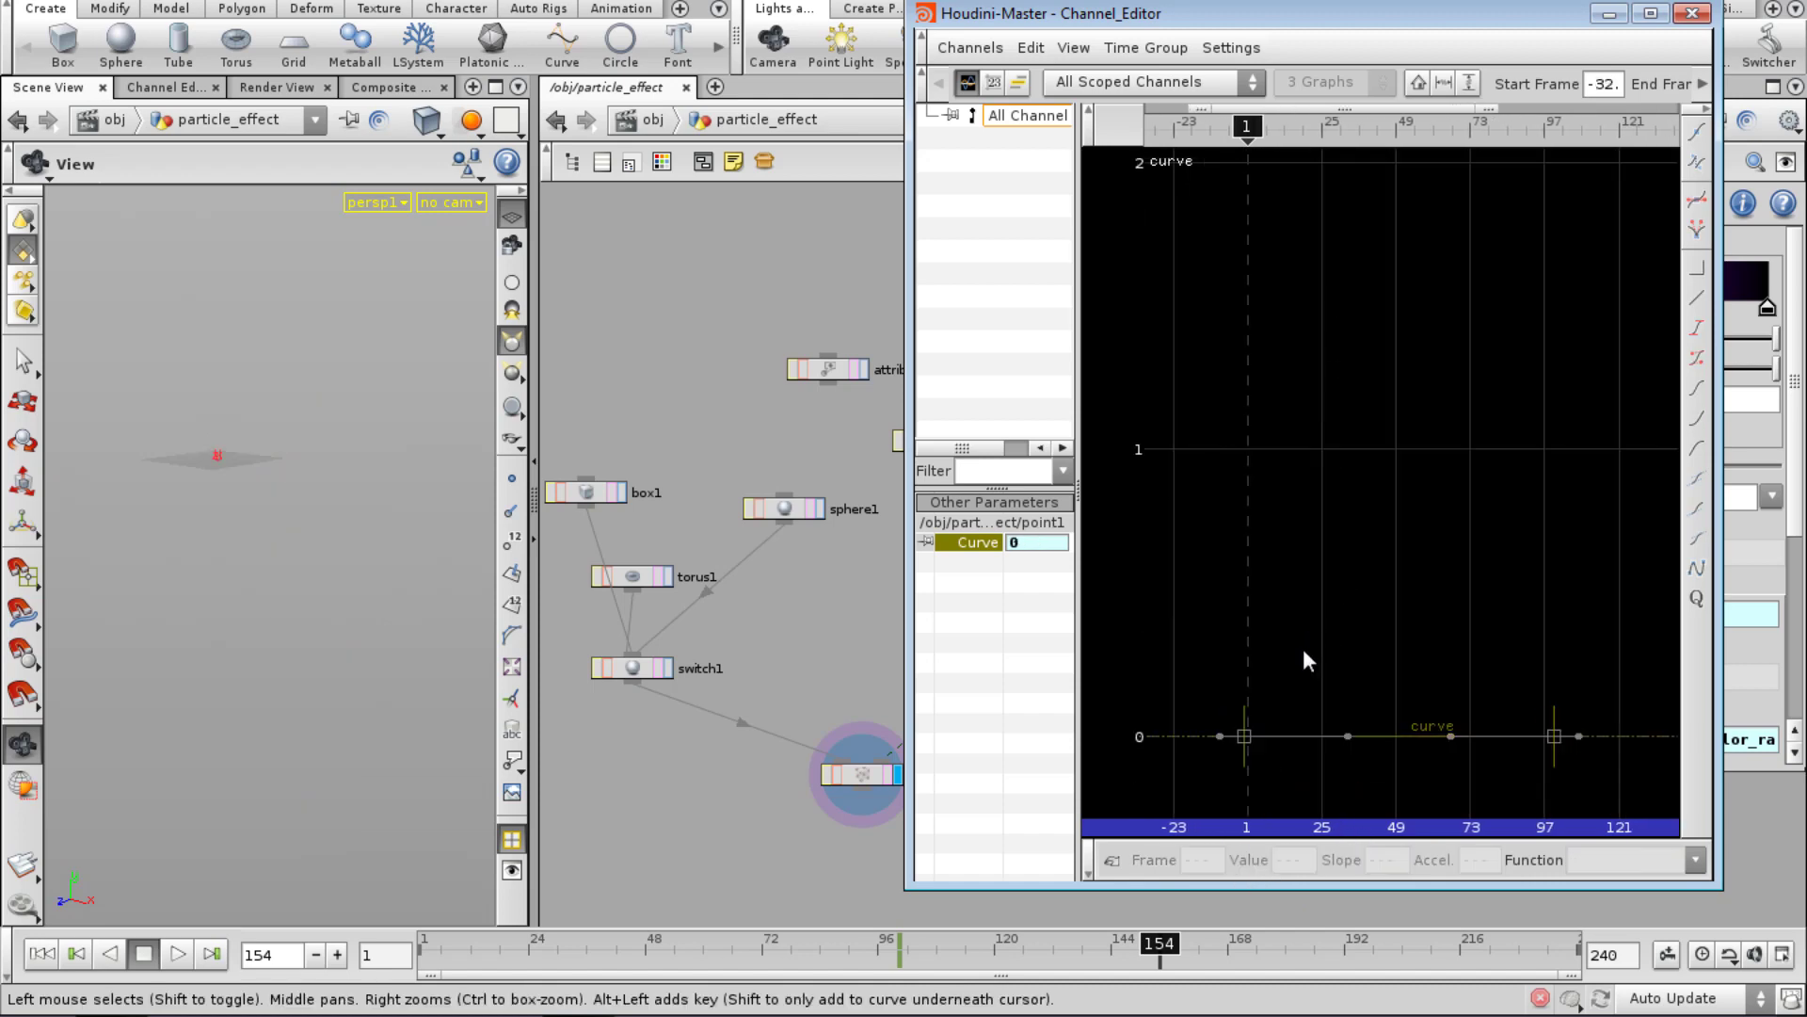
{"action": "left_click_drag", "start_coordinate": [1282, 677], "coordinate": [1132, 798]}
{"action": "left_click_drag", "start_coordinate": [1481, 653], "coordinate": [1602, 838]}
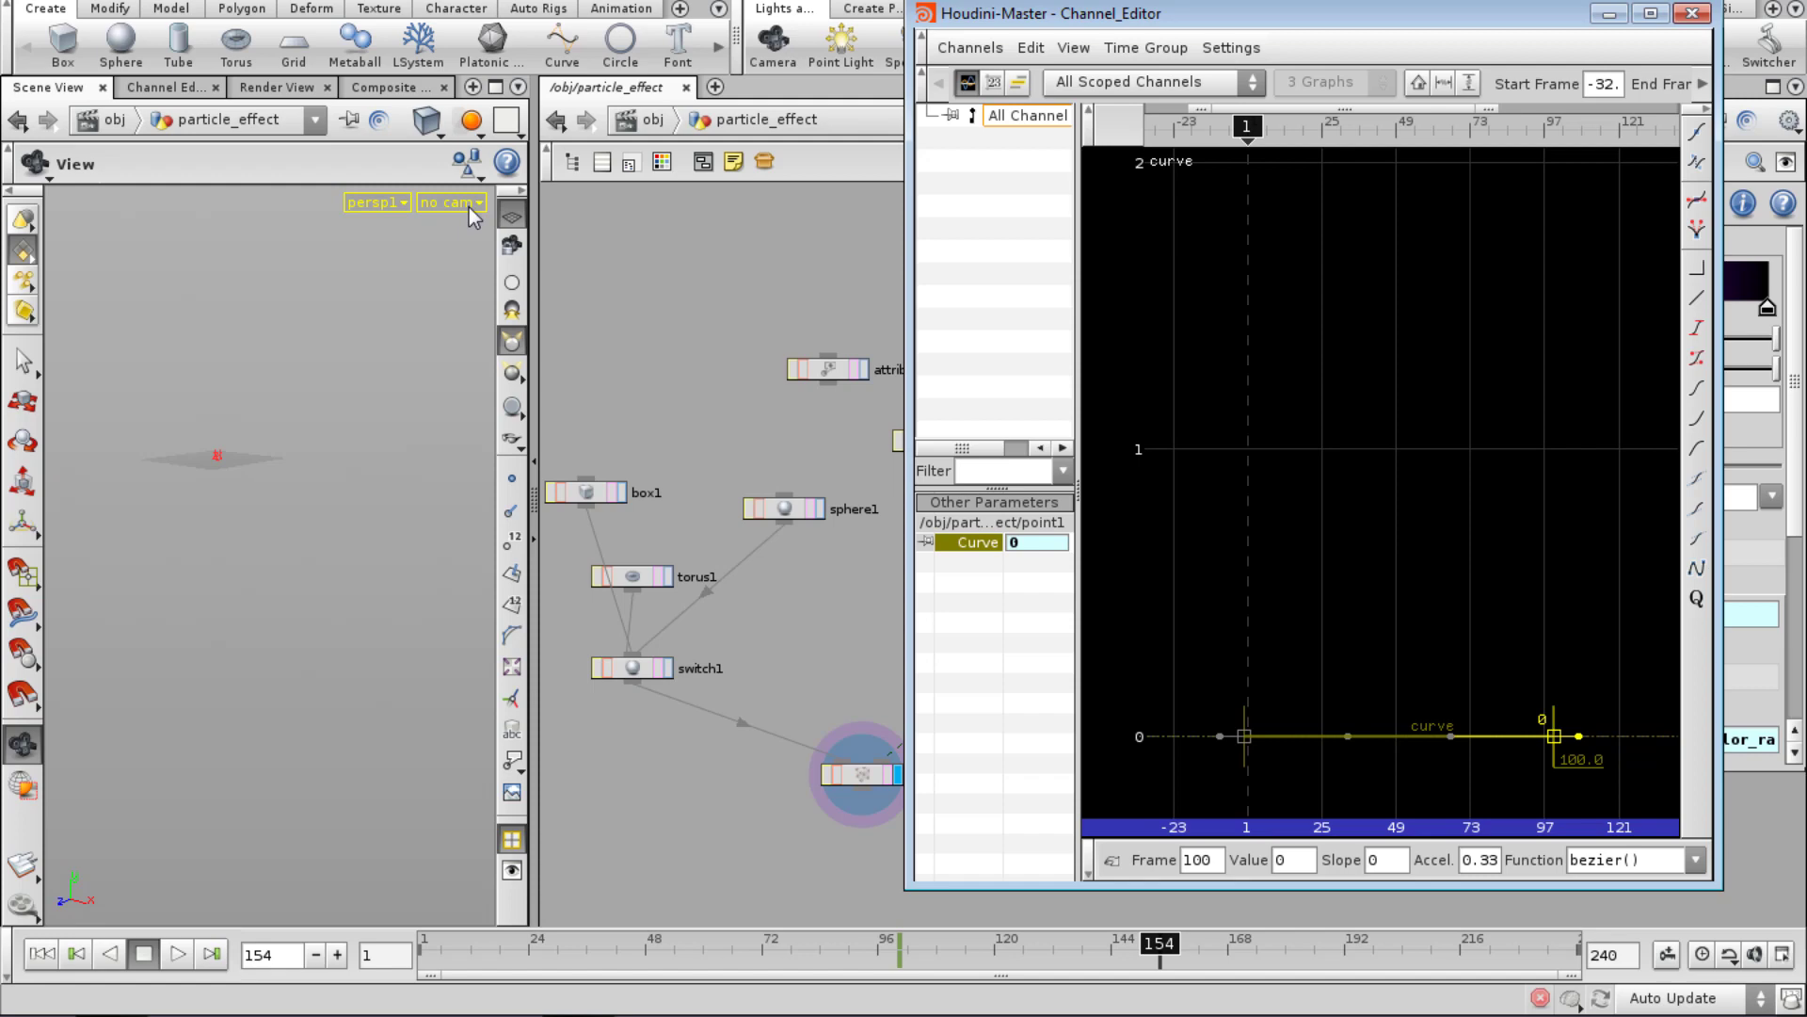
{"action": "left_click", "coordinate": [1455, 551]}
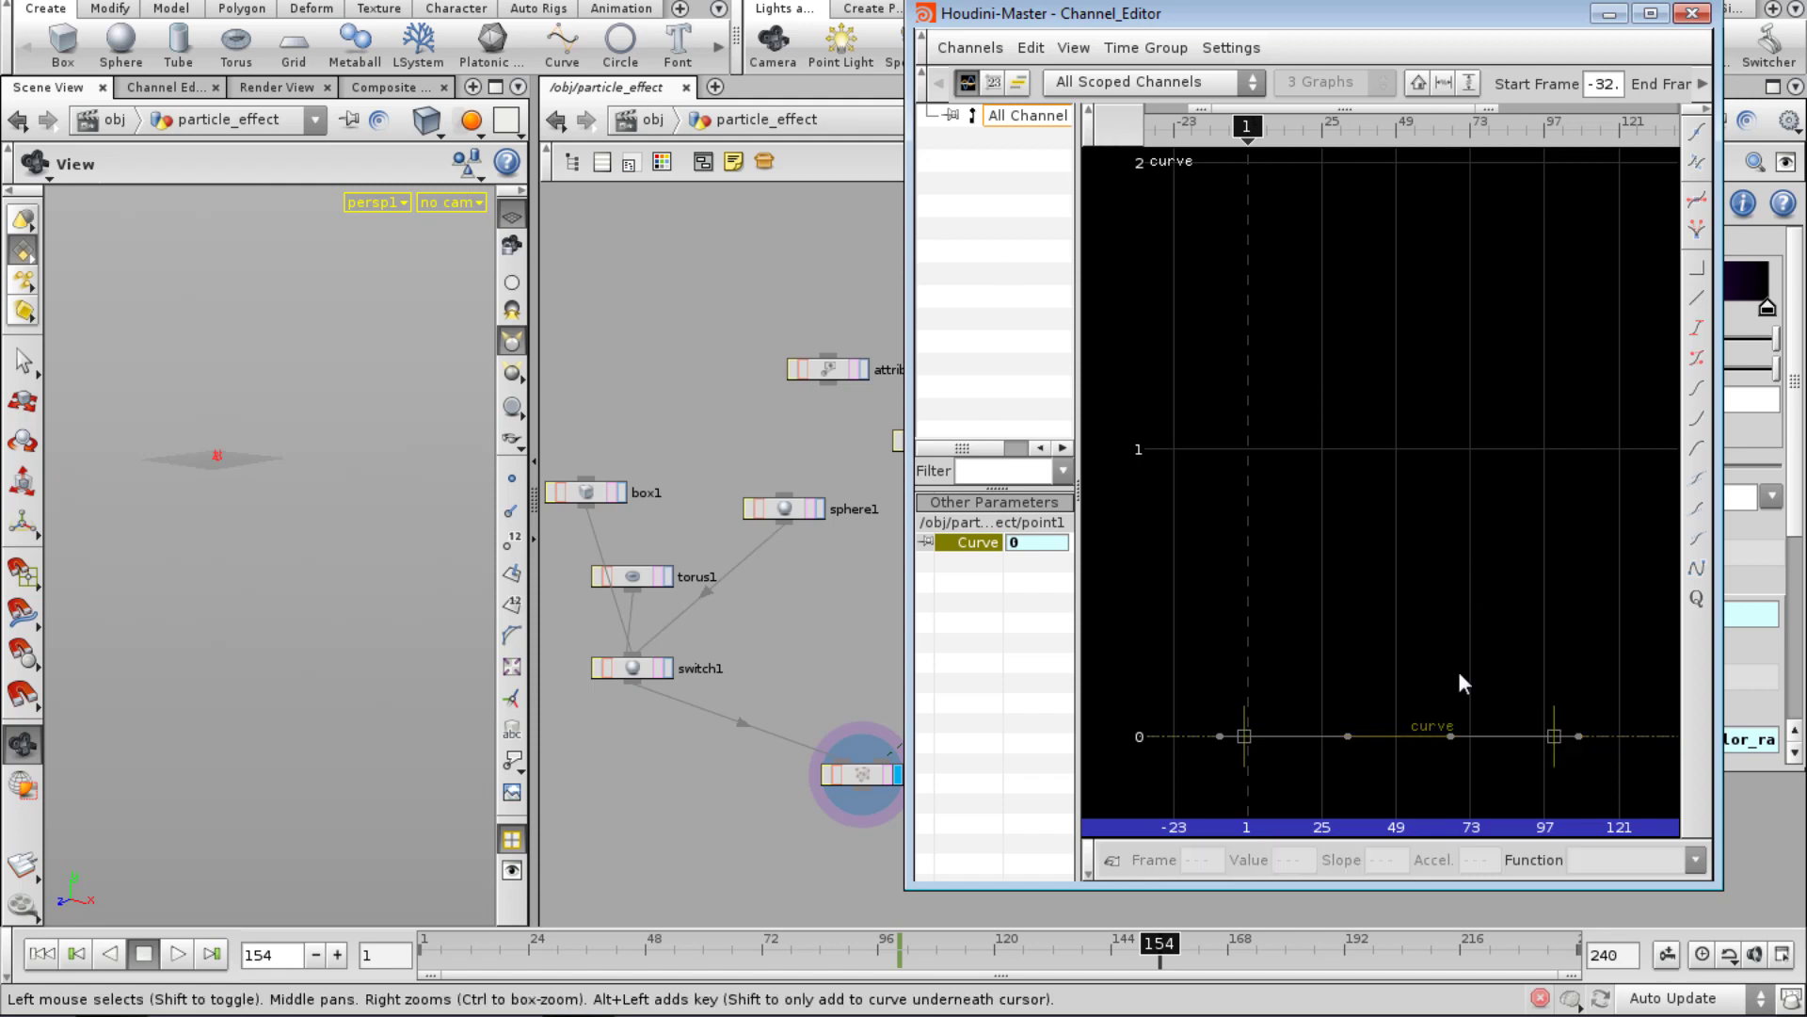
{"action": "left_click", "coordinate": [1397, 736], "text": "alt"}
{"action": "left_click_drag", "start_coordinate": [1397, 736], "coordinate": [1397, 715]}
{"action": "left_click_drag", "start_coordinate": [1392, 573], "coordinate": [1396, 472]}
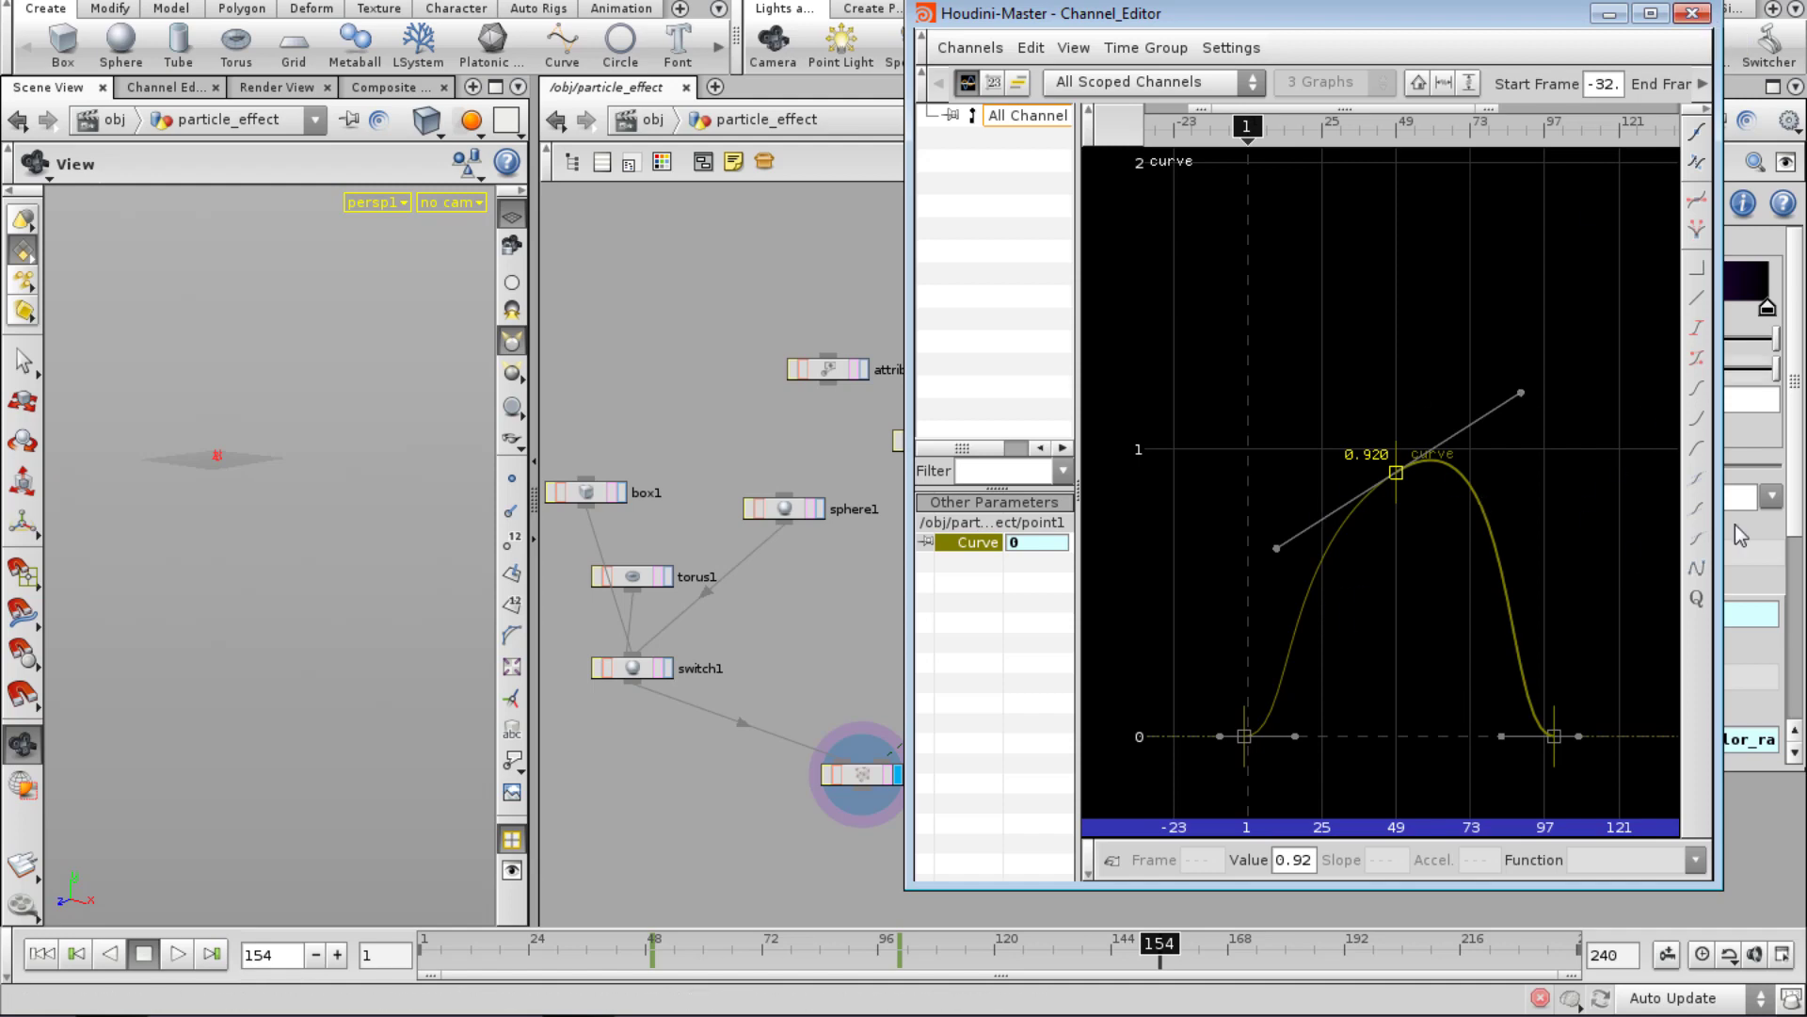
Close the Channel Editor and scrub the timeline to frame 78 to check the scaled copies.
{"action": "left_click", "coordinate": [1692, 13]}
{"action": "left_click_drag", "start_coordinate": [508, 951], "coordinate": [791, 923]}
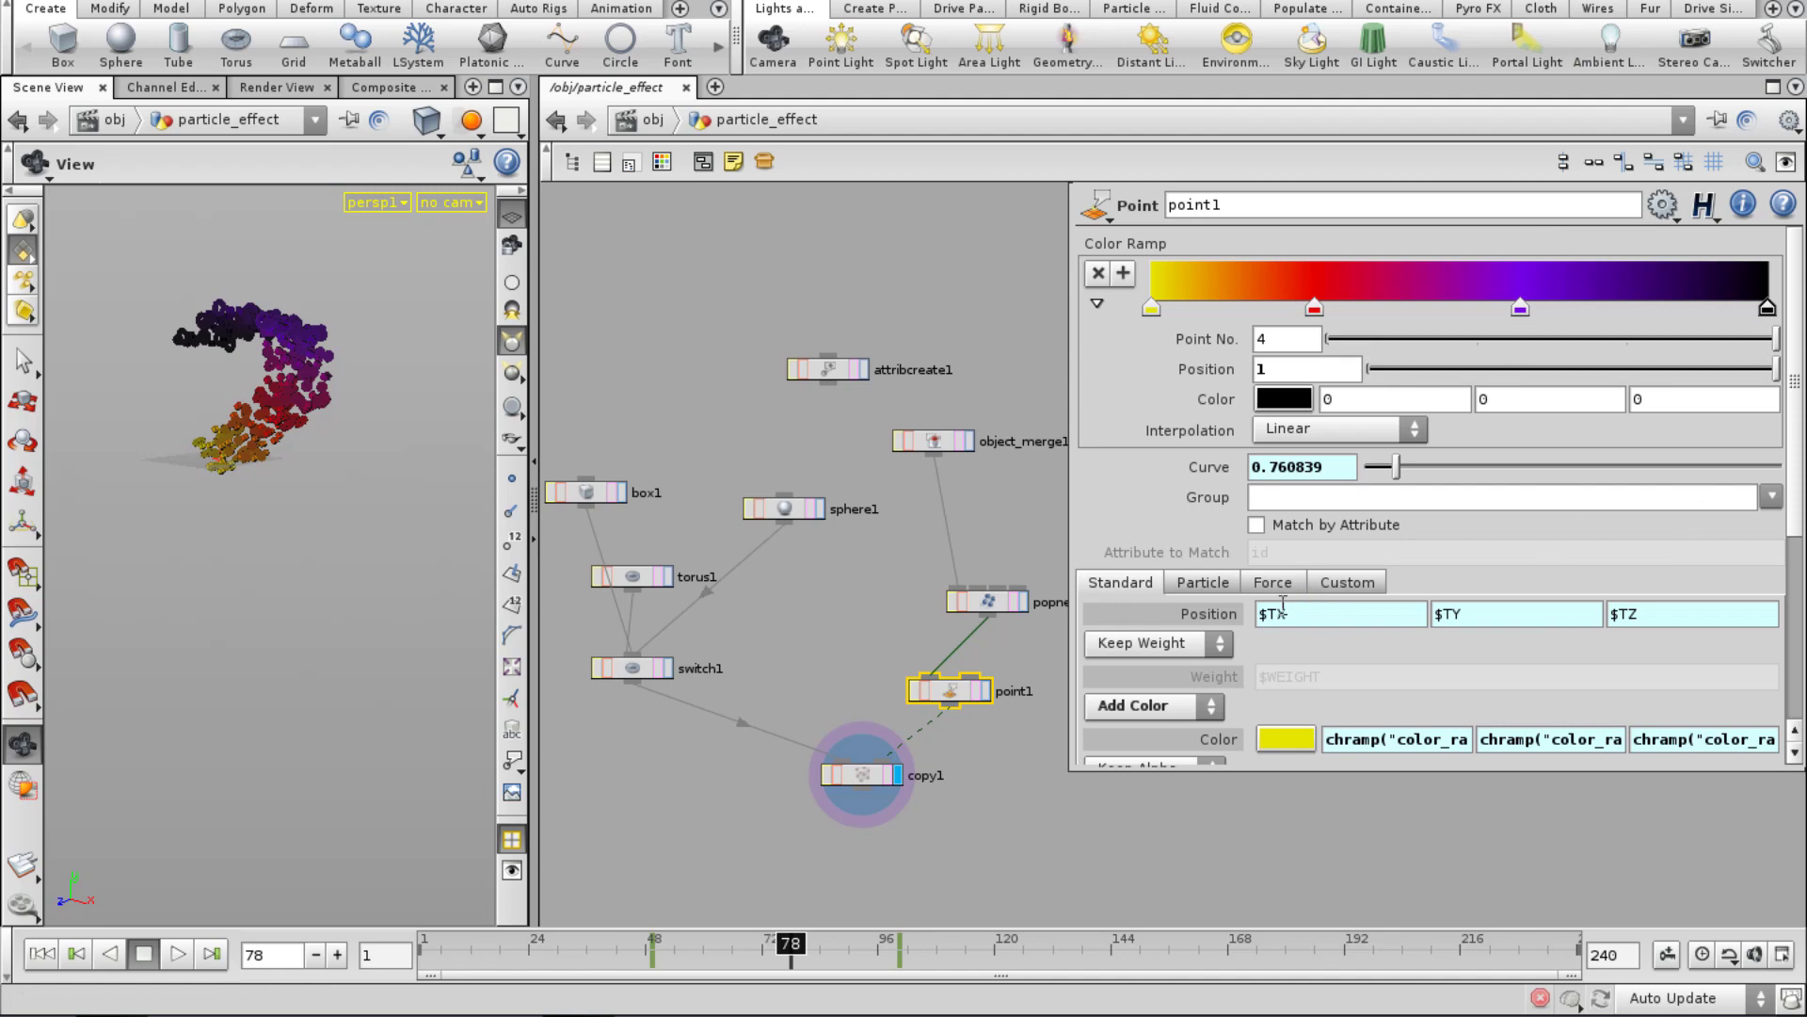
Copy point1's Curve parameter and paste it into the particle Scale parameter as a relative reference.
{"action": "left_click", "coordinate": [1220, 584]}
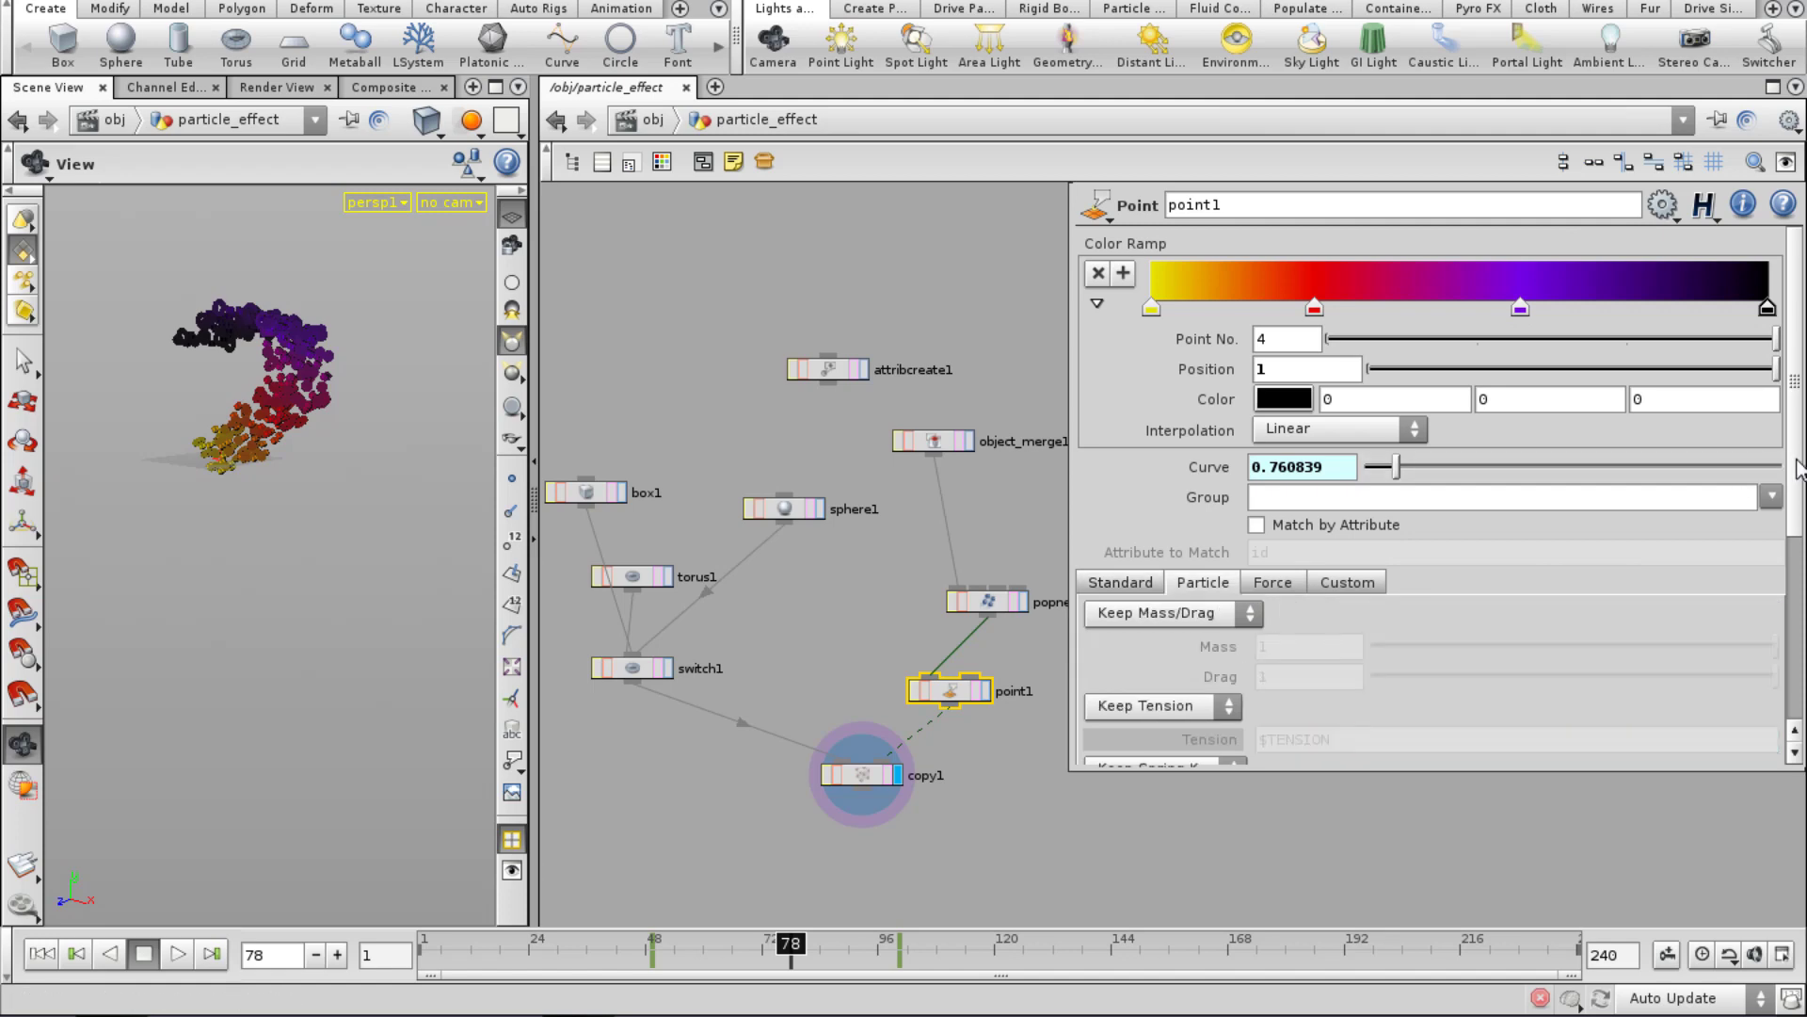
{"action": "scroll", "coordinate": [1506, 518], "scroll_direction": "down", "scroll_amount": 5}
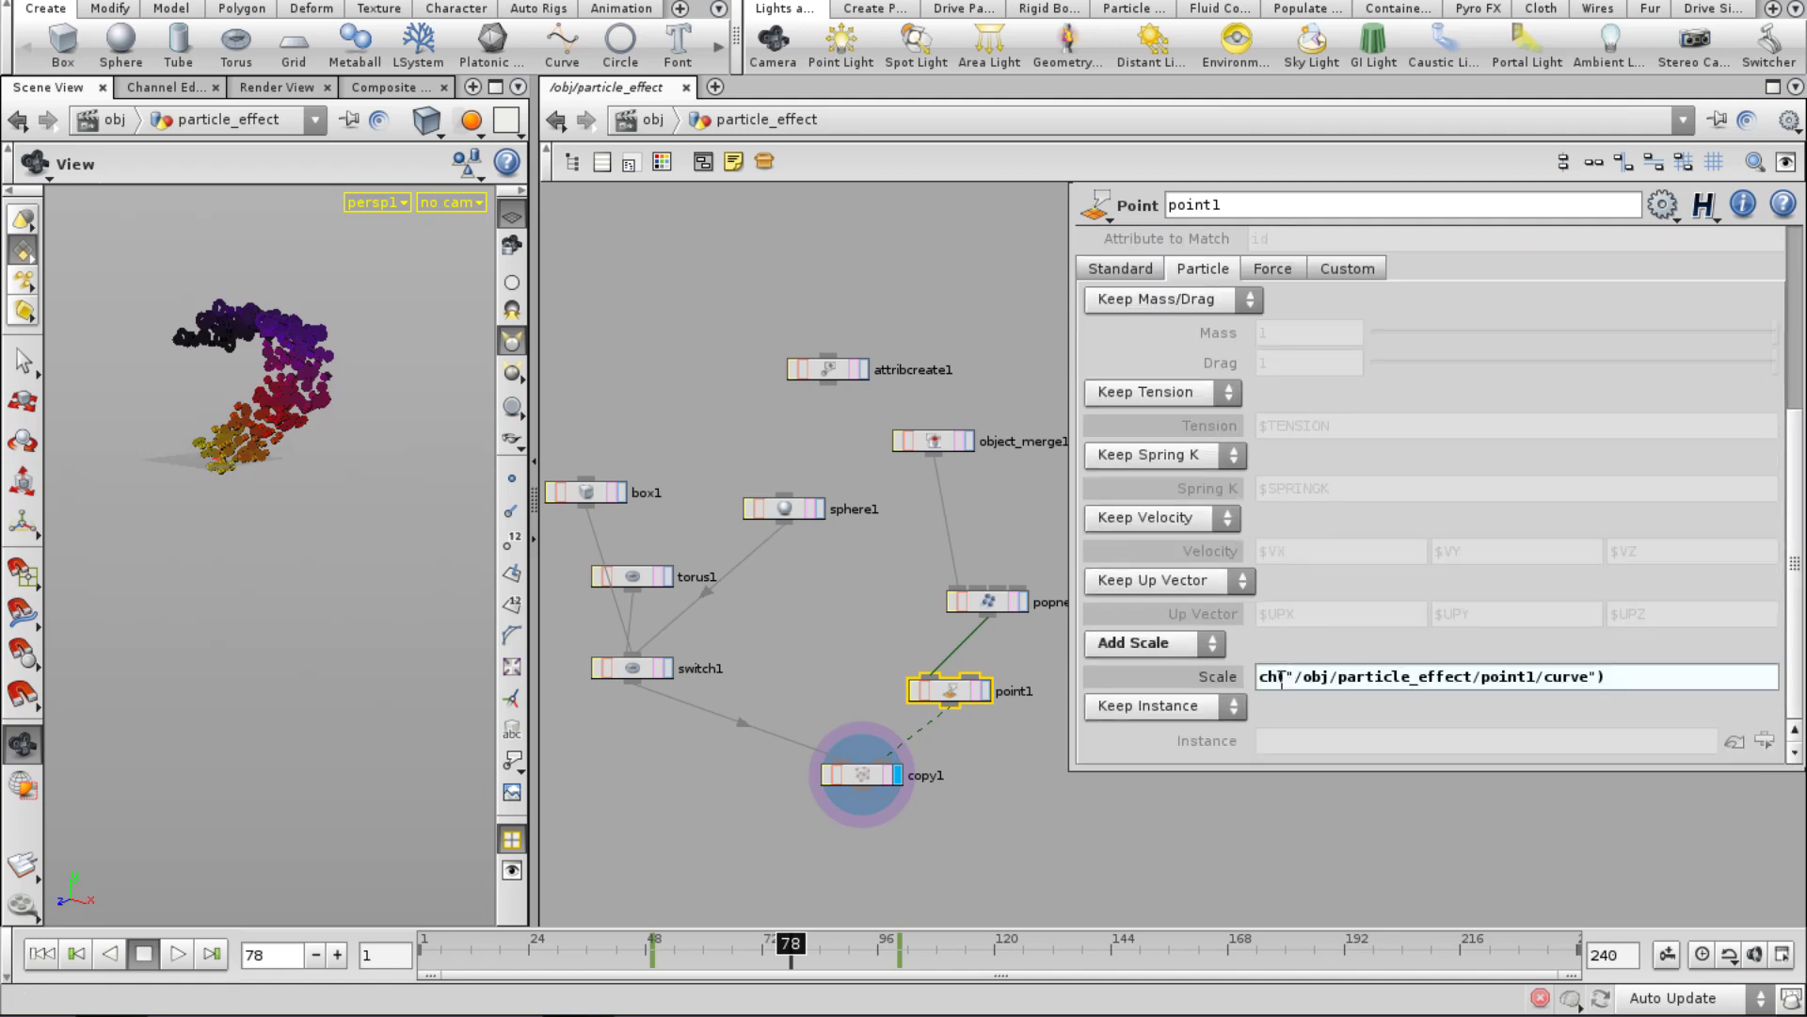
{"action": "left_click", "coordinate": [1281, 677]}
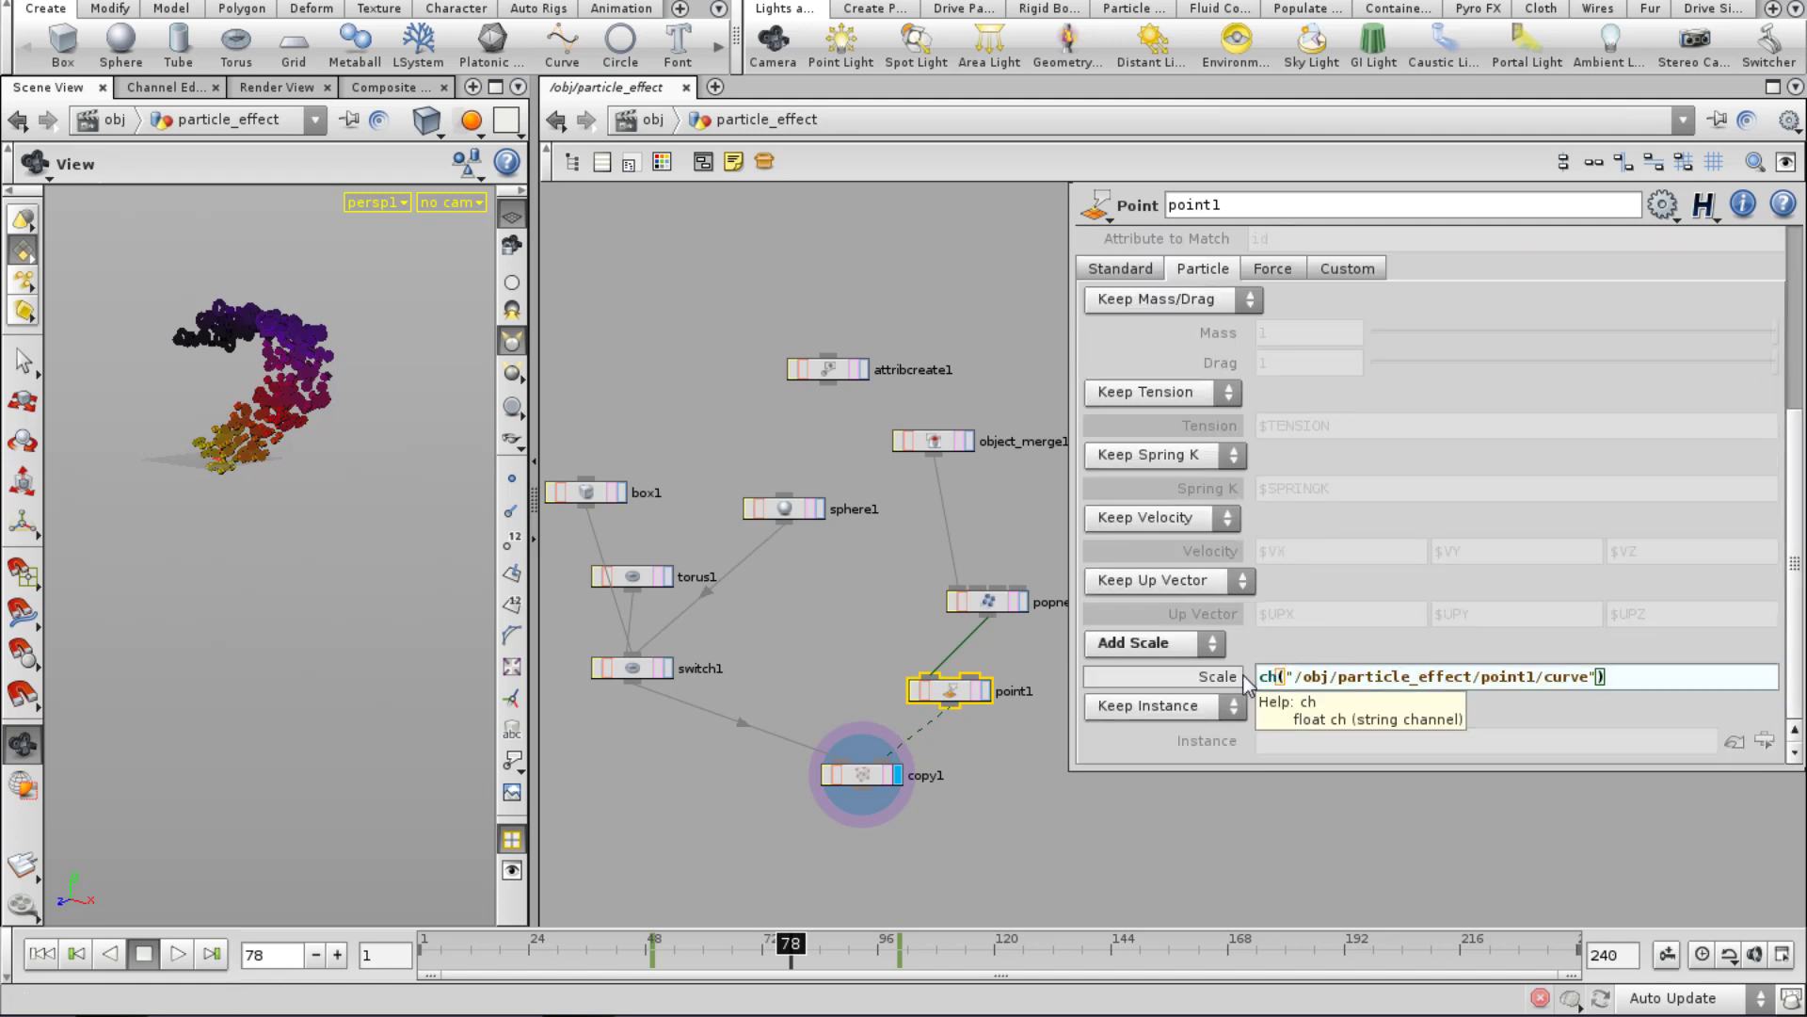
{"action": "scroll", "coordinate": [1171, 480], "scroll_direction": "up", "scroll_amount": 5}
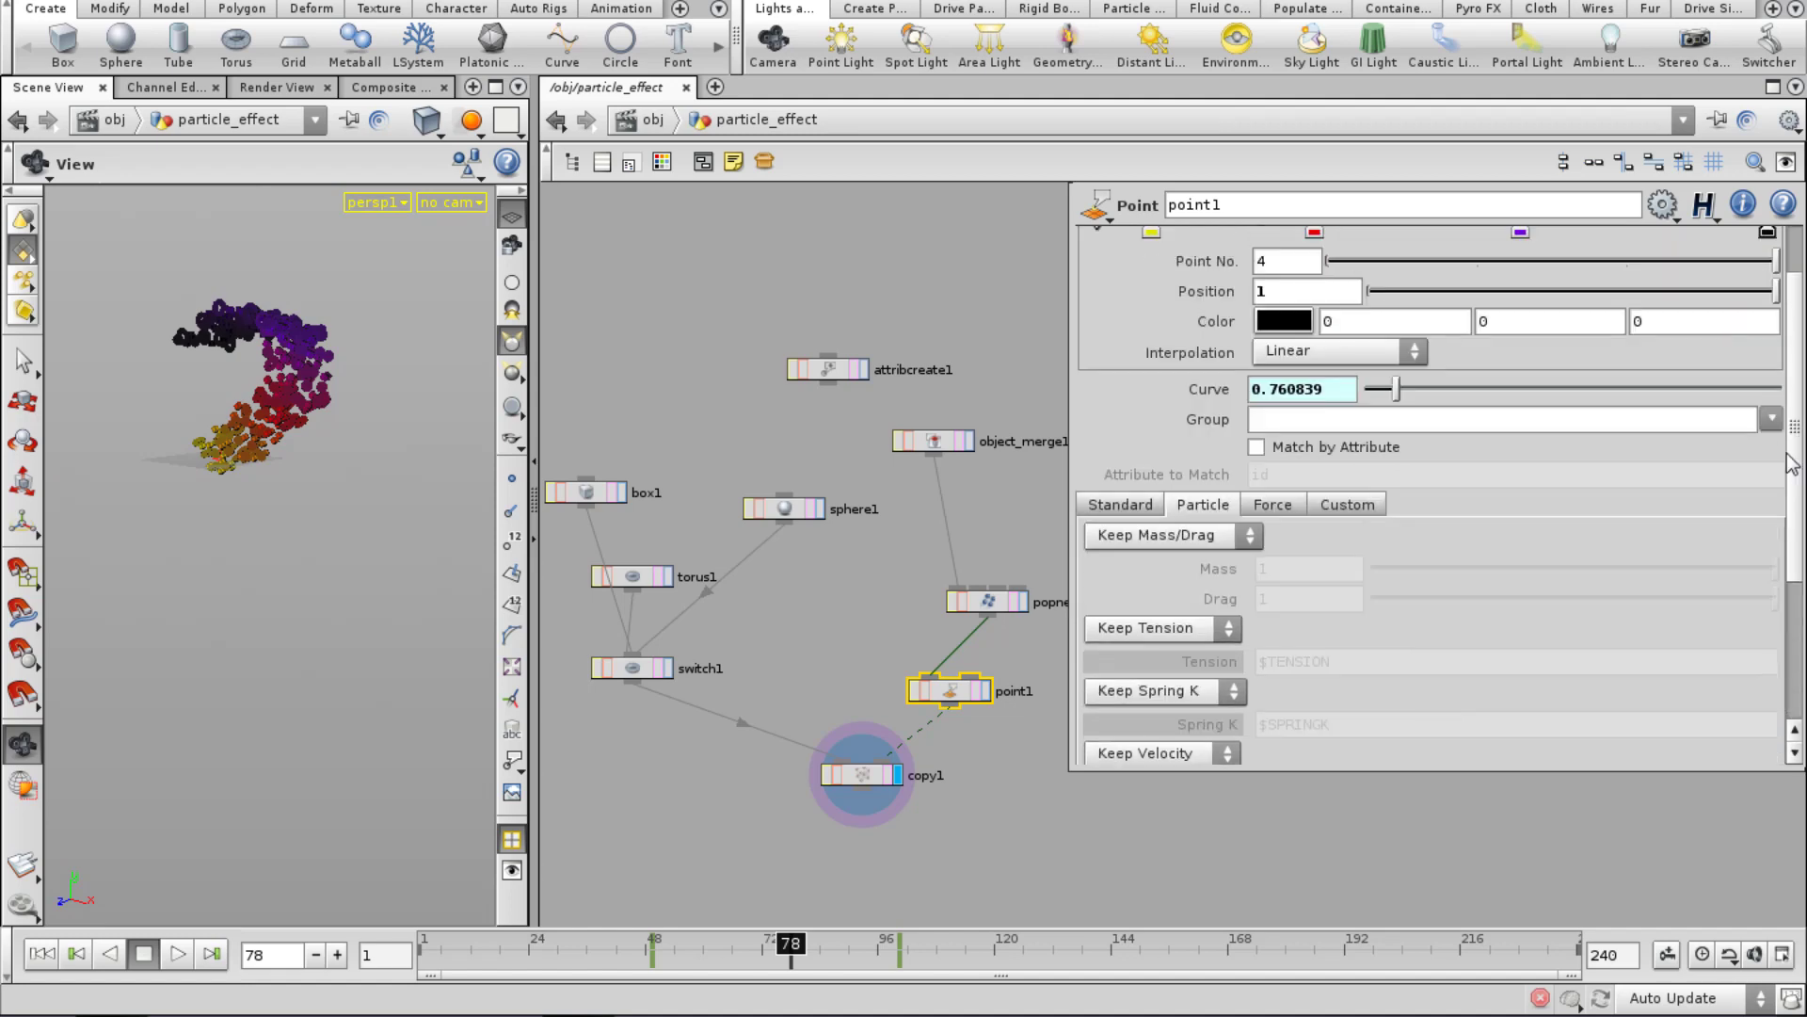
{"action": "right_click", "coordinate": [1171, 480]}
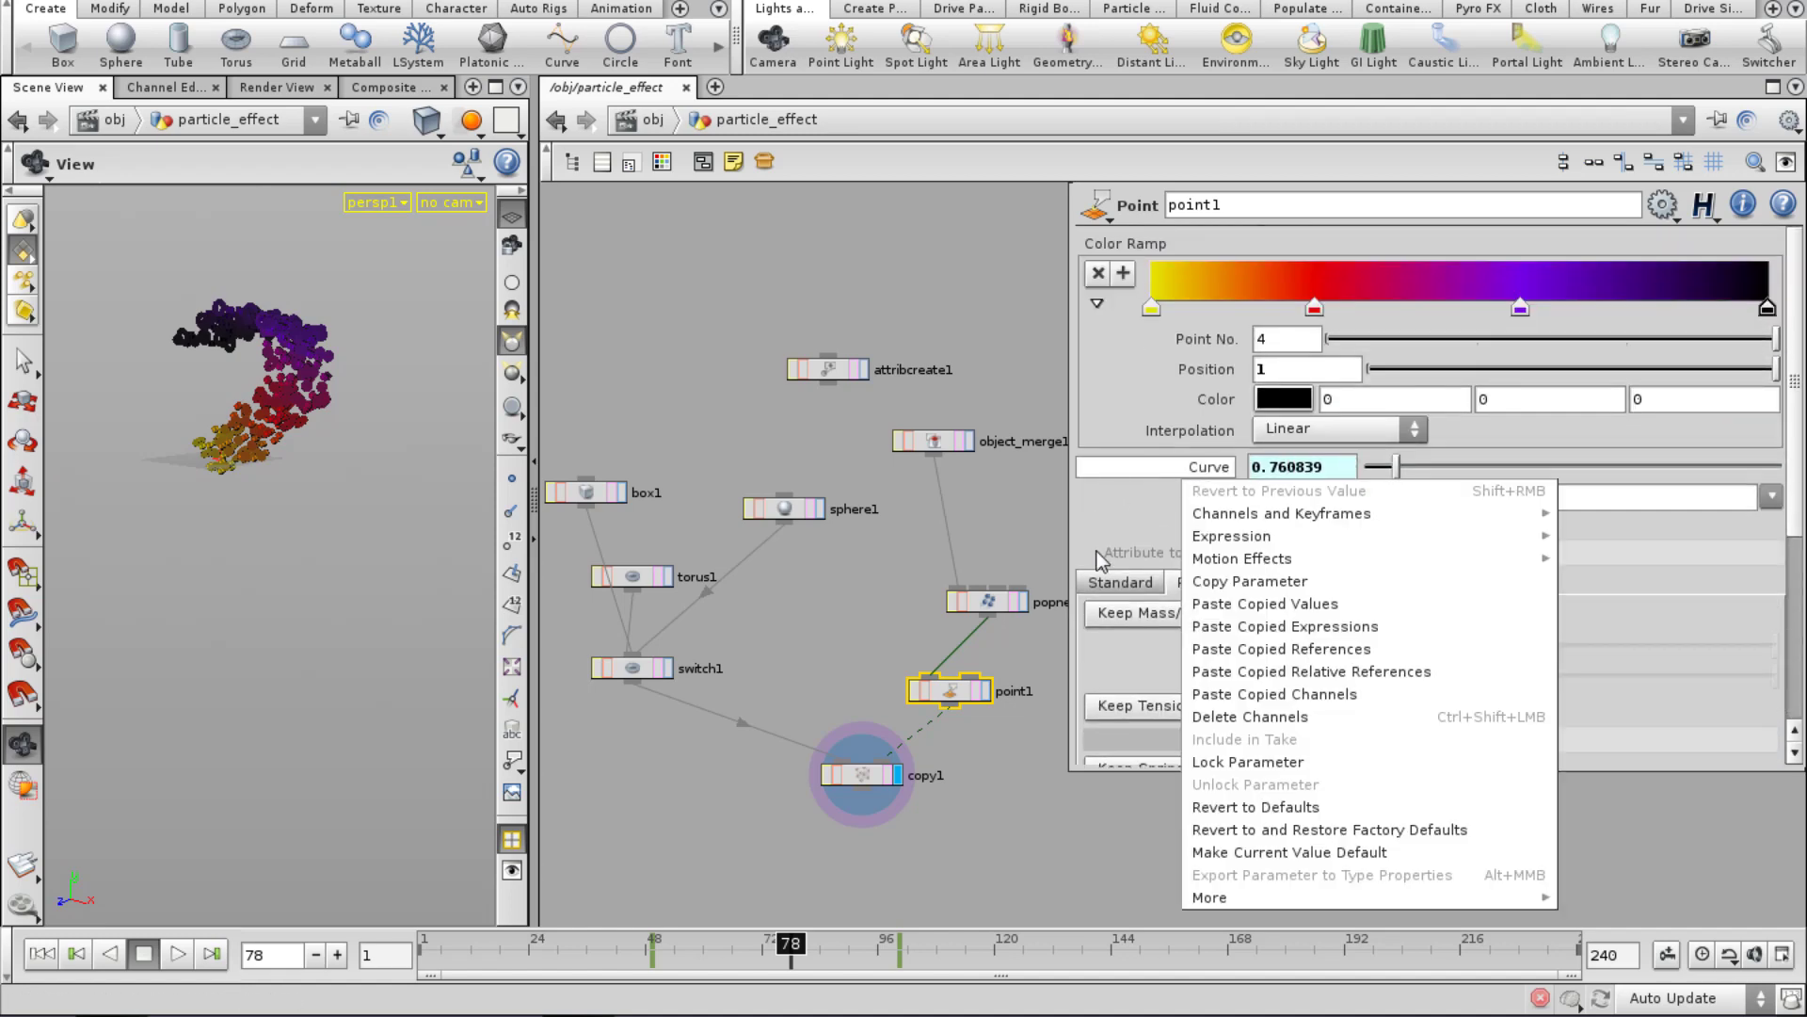
{"action": "left_click", "coordinate": [1210, 584]}
{"action": "scroll", "coordinate": [1405, 659], "scroll_direction": "down", "scroll_amount": 5}
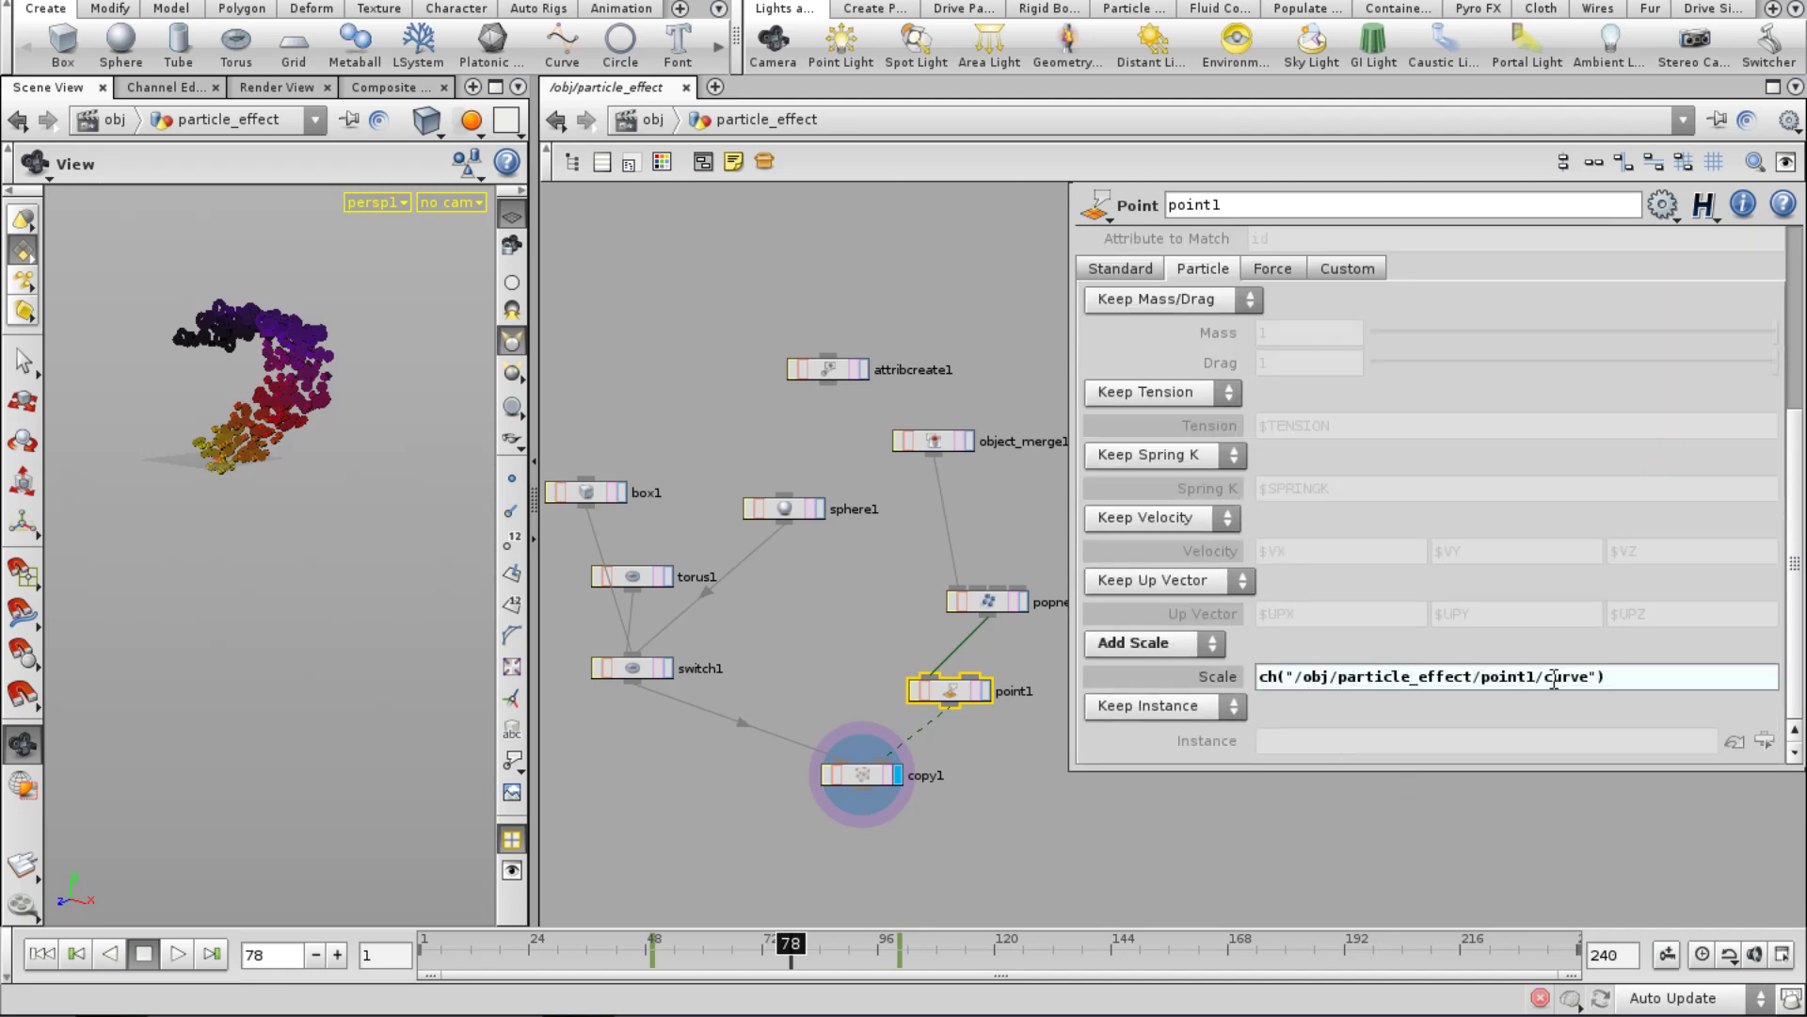
{"action": "right_click", "coordinate": [1160, 680]}
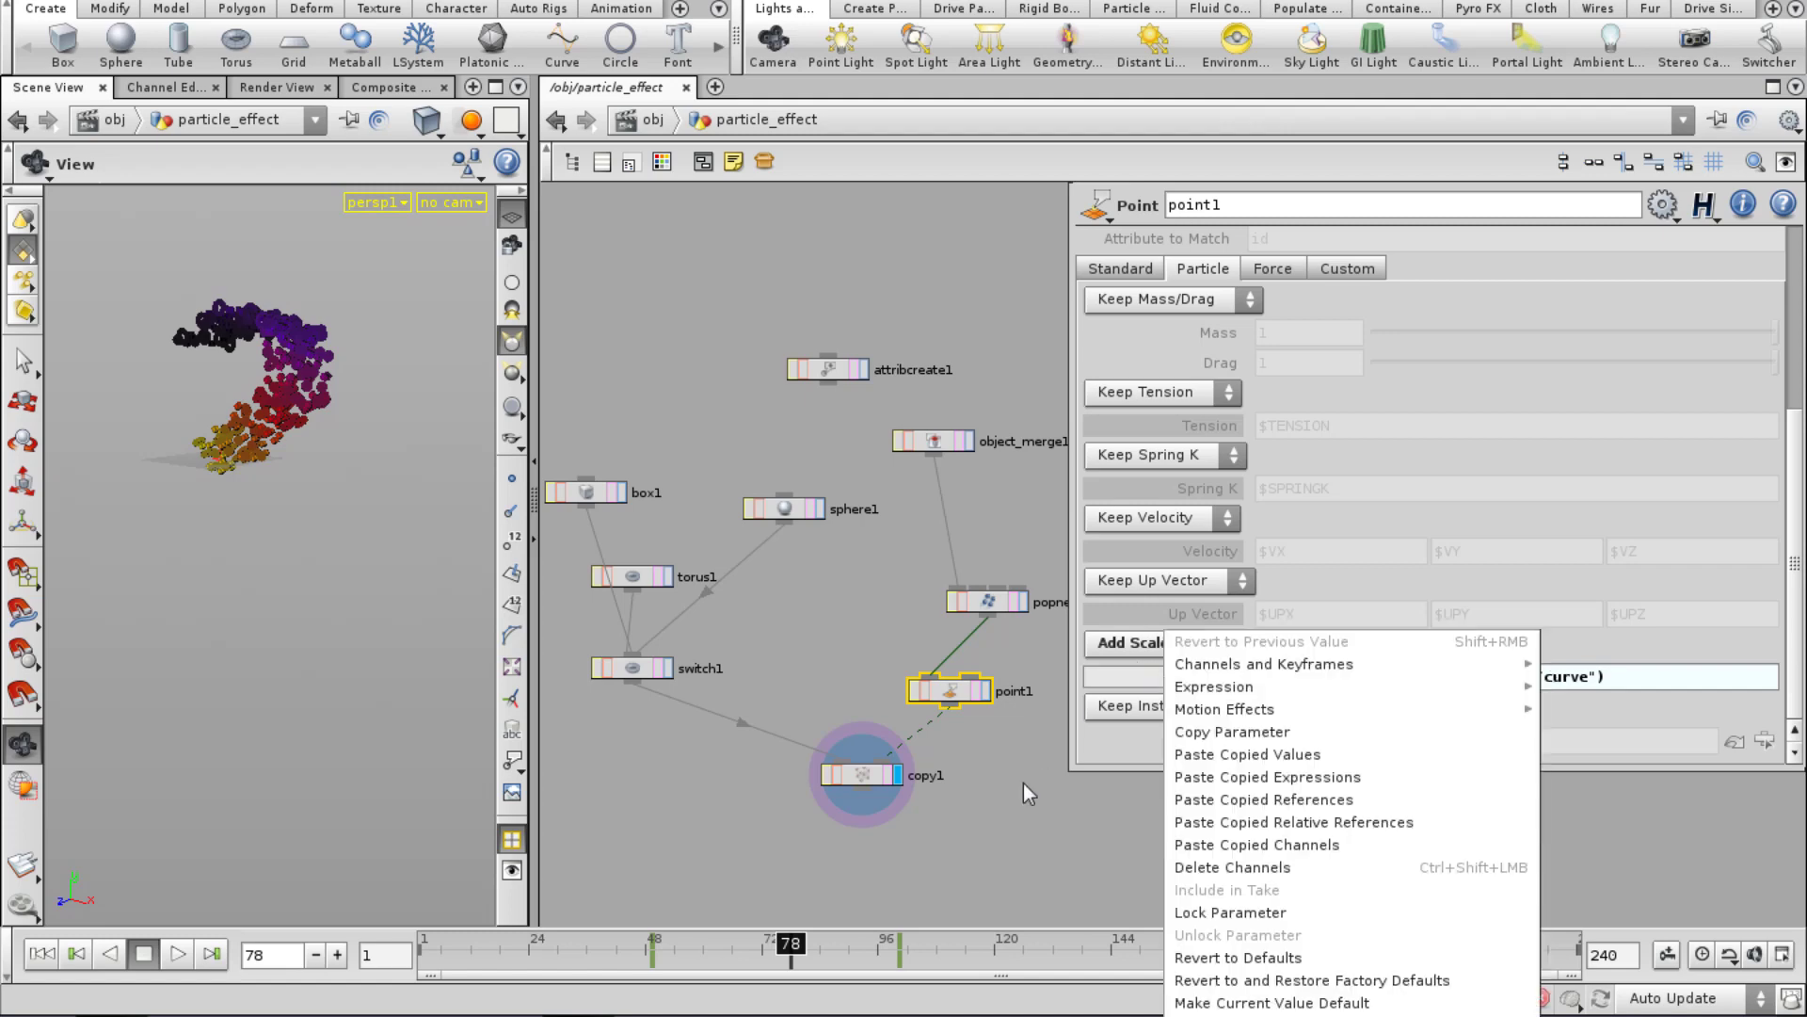
{"action": "left_click", "coordinate": [1199, 821]}
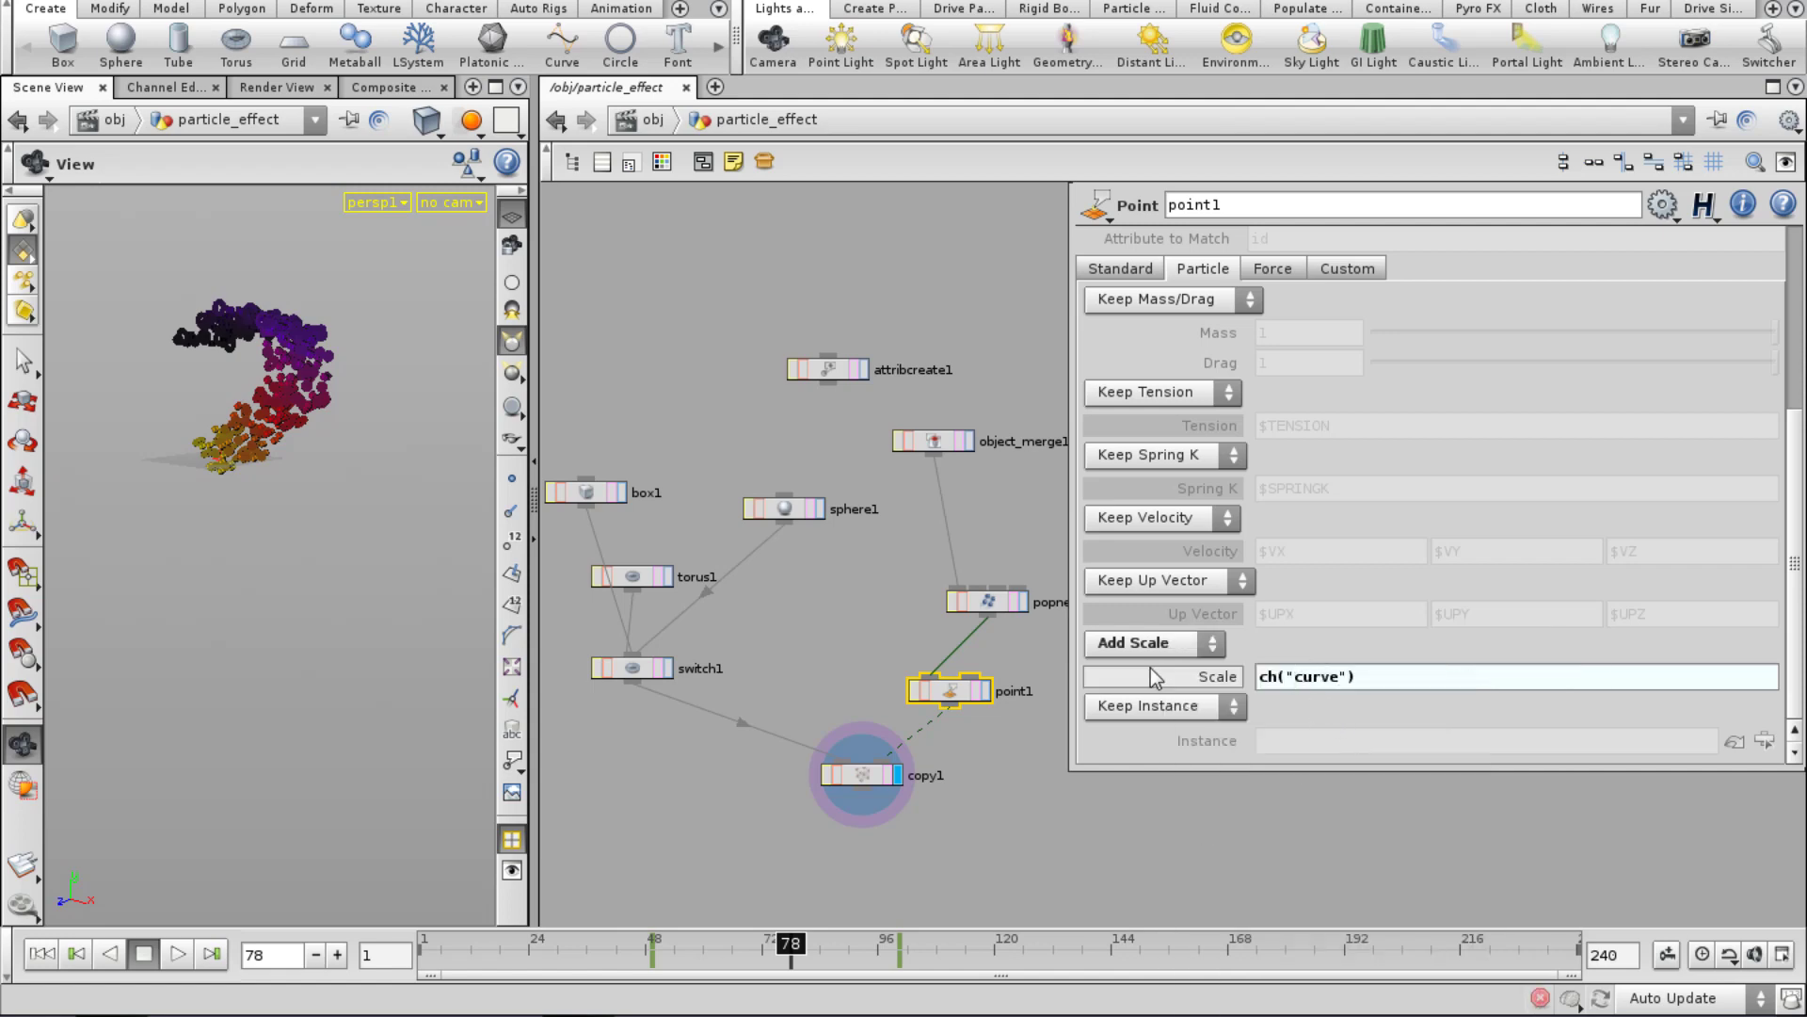
Change point1's Scale expression to chf("curve",$LIFE).
{"action": "left_click", "coordinate": [1281, 680]}
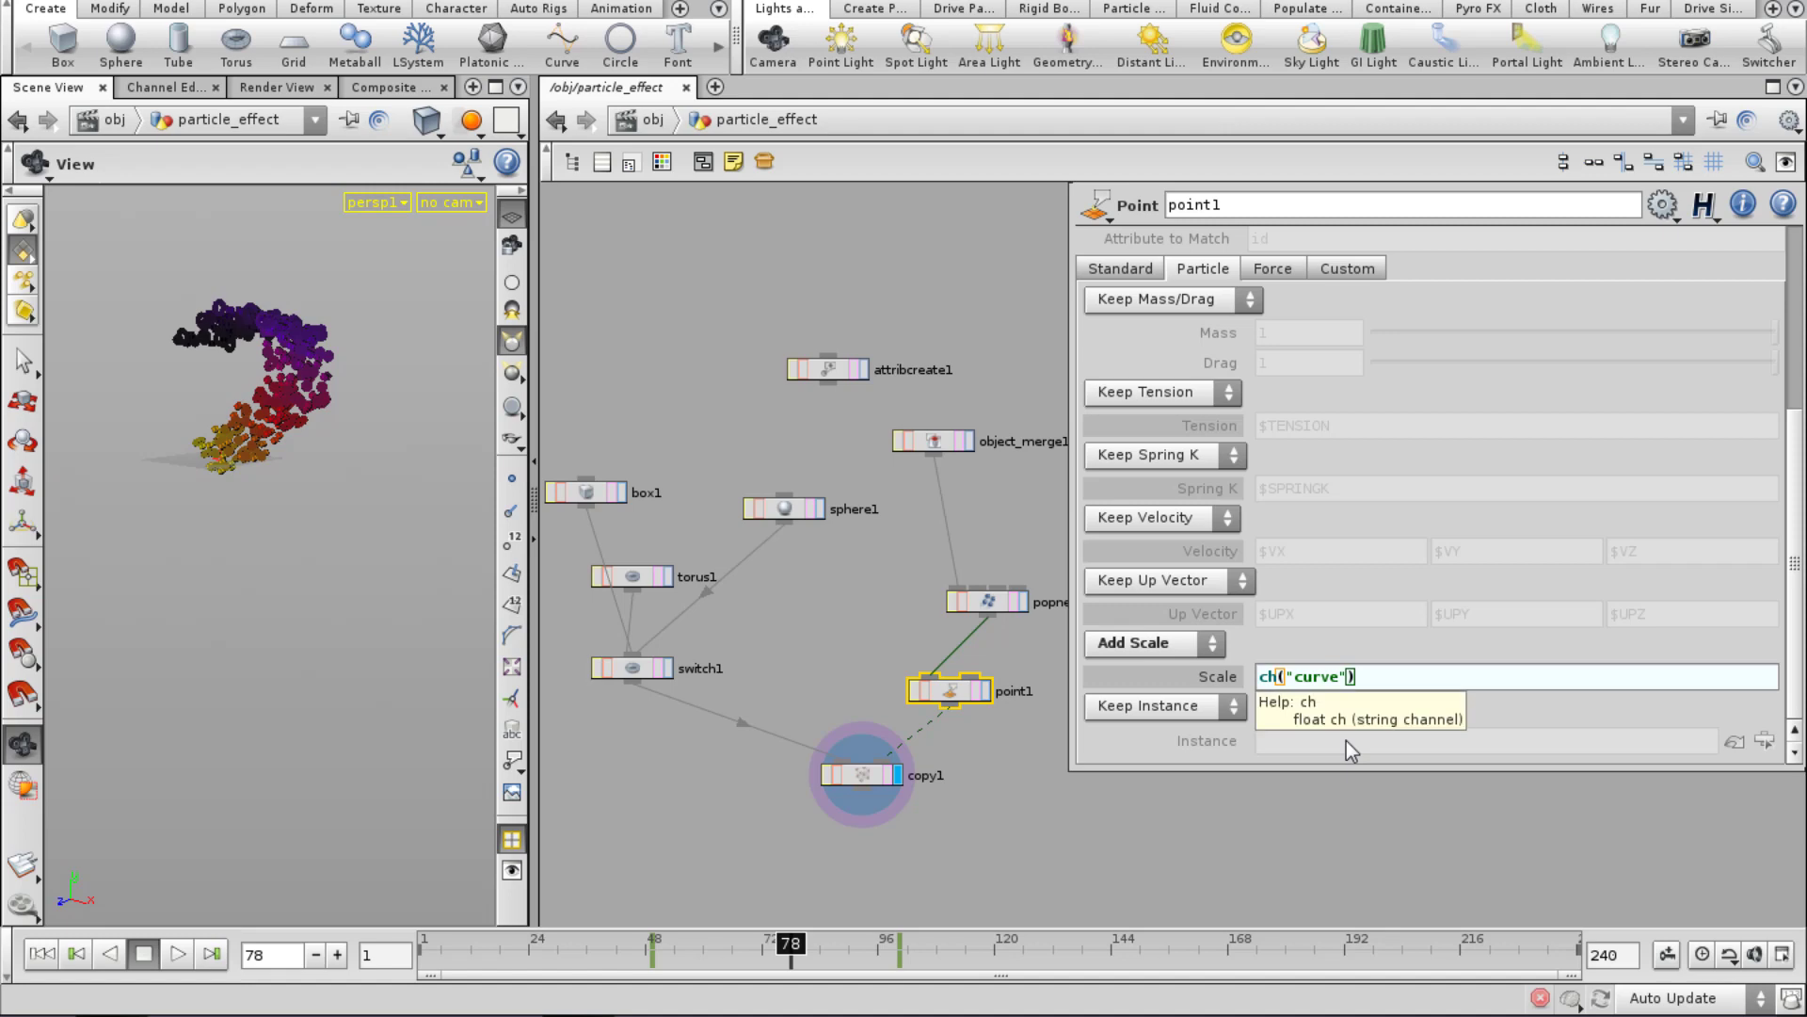
{"action": "type", "text": "f"}
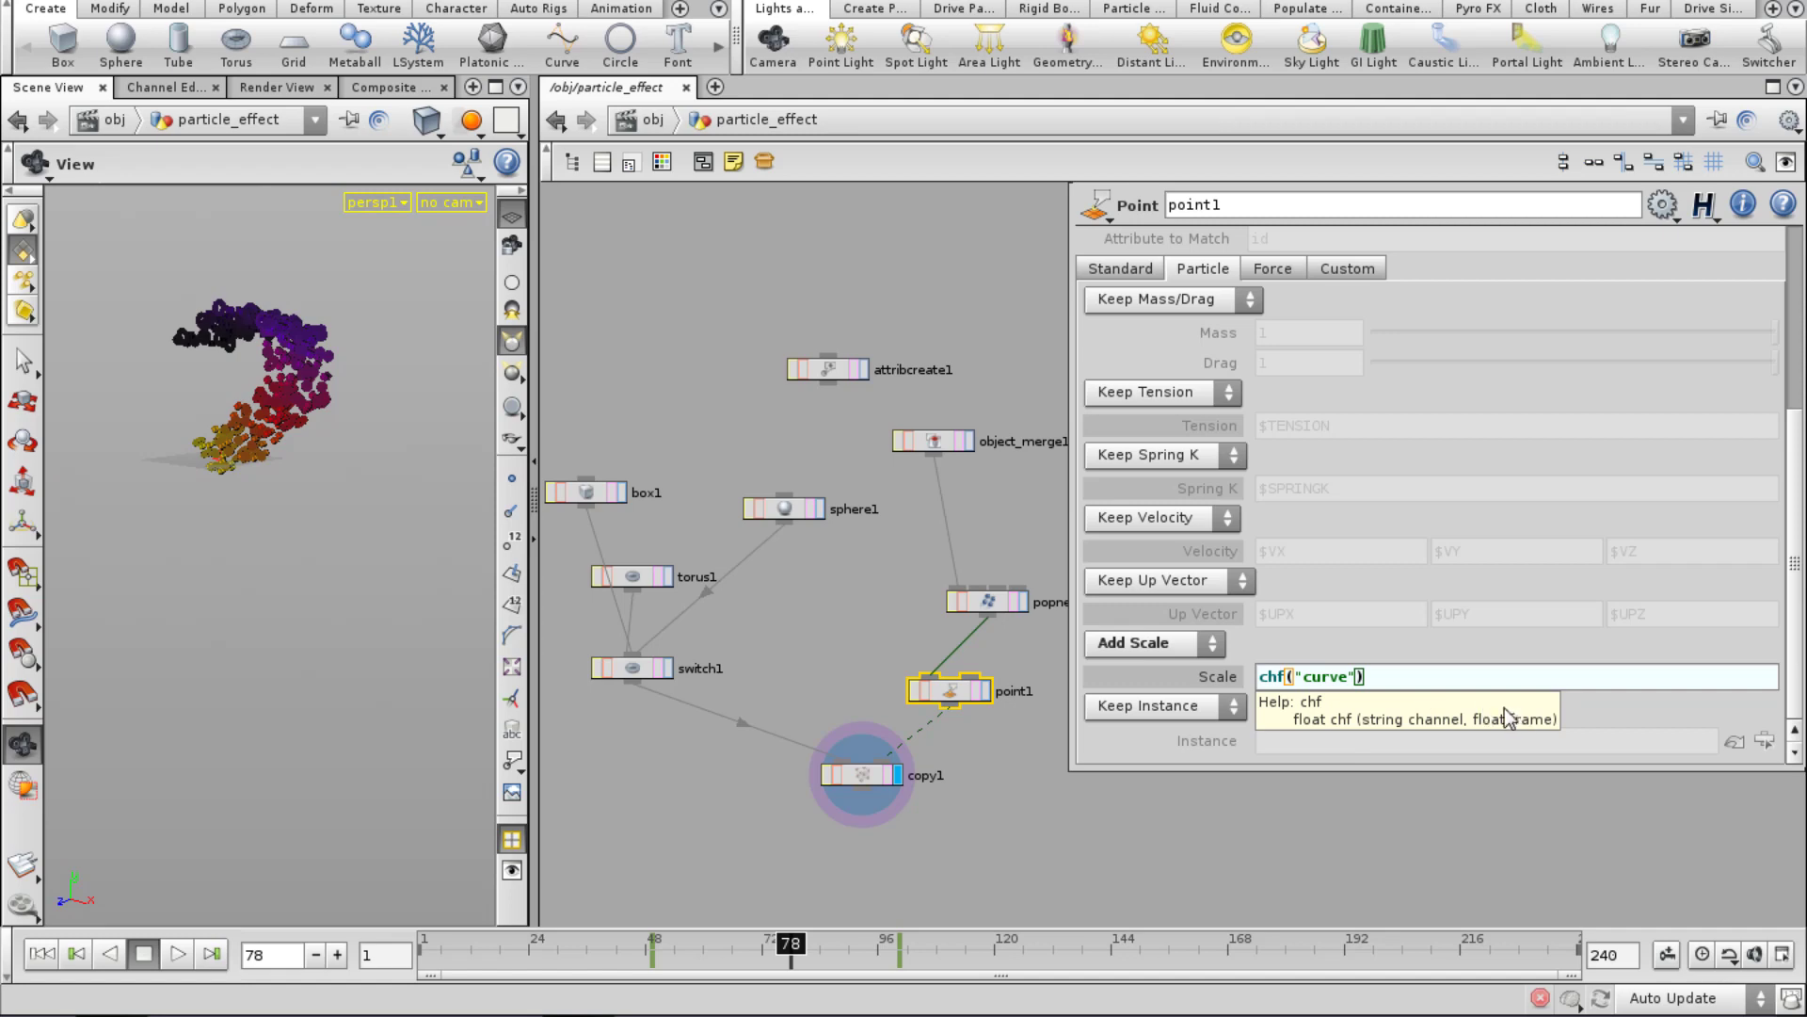
{"action": "key", "text": "BackSpace"}
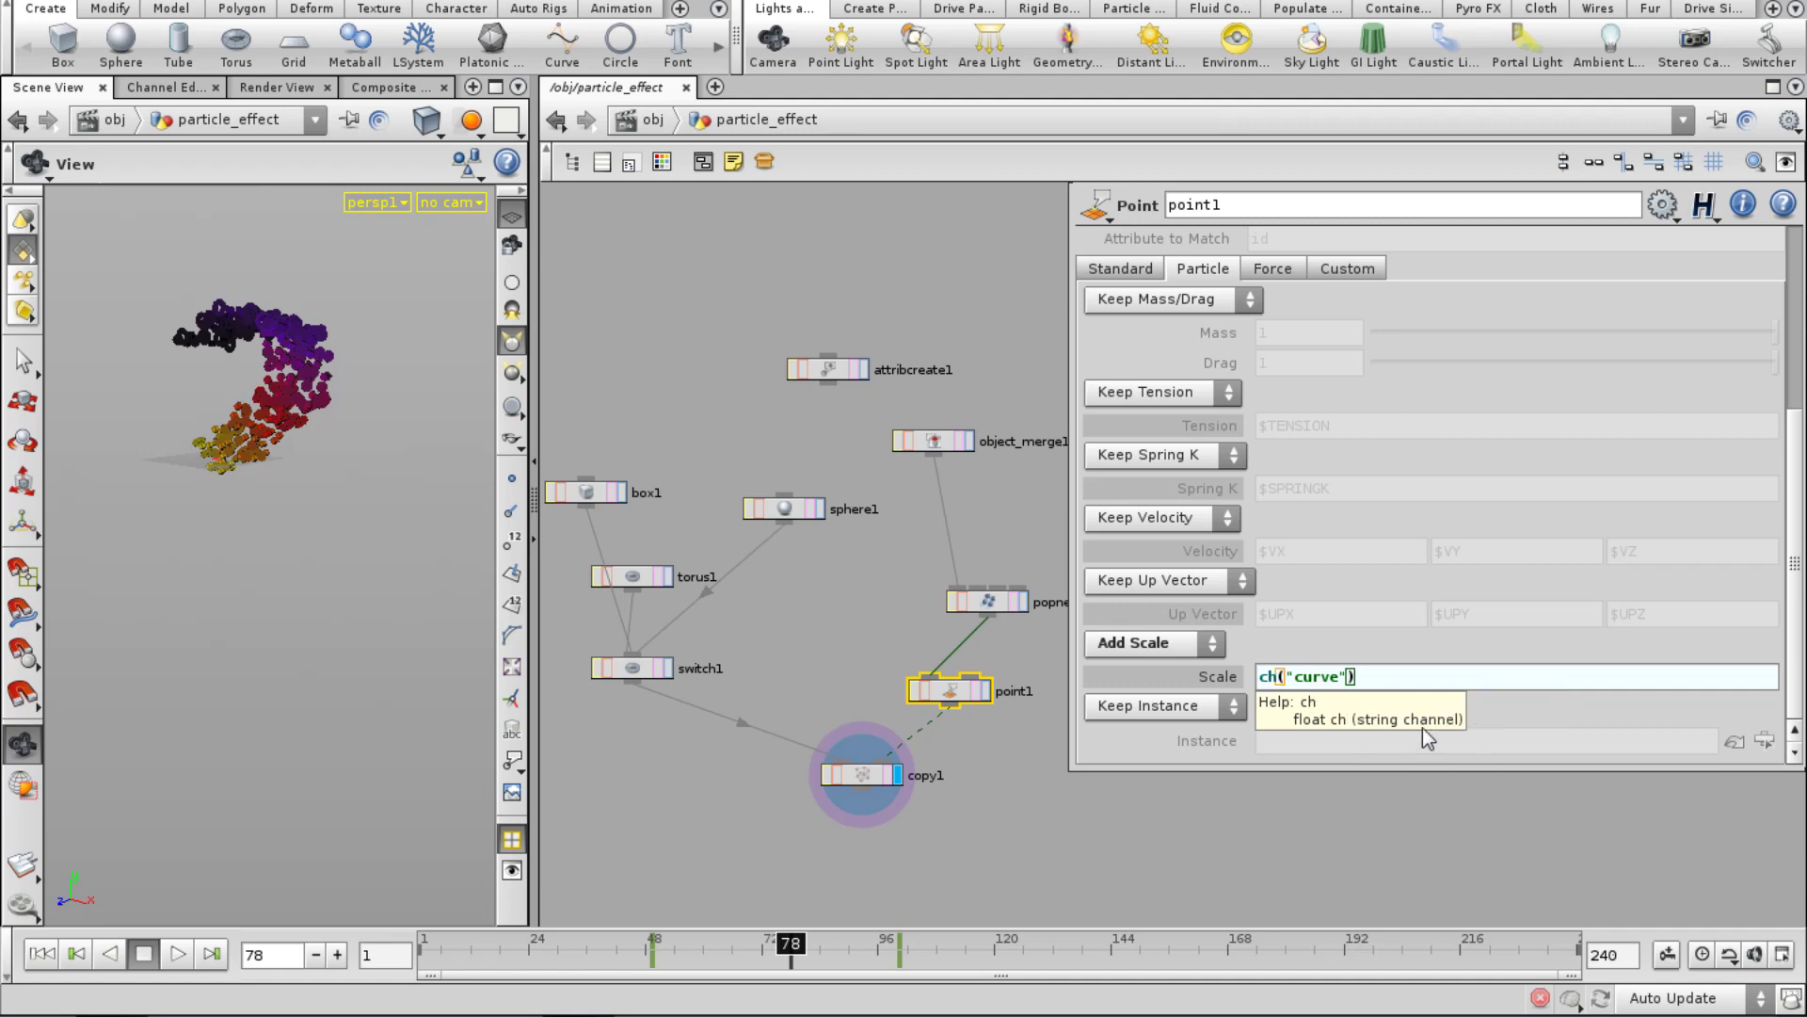
{"action": "type", "text": "f"}
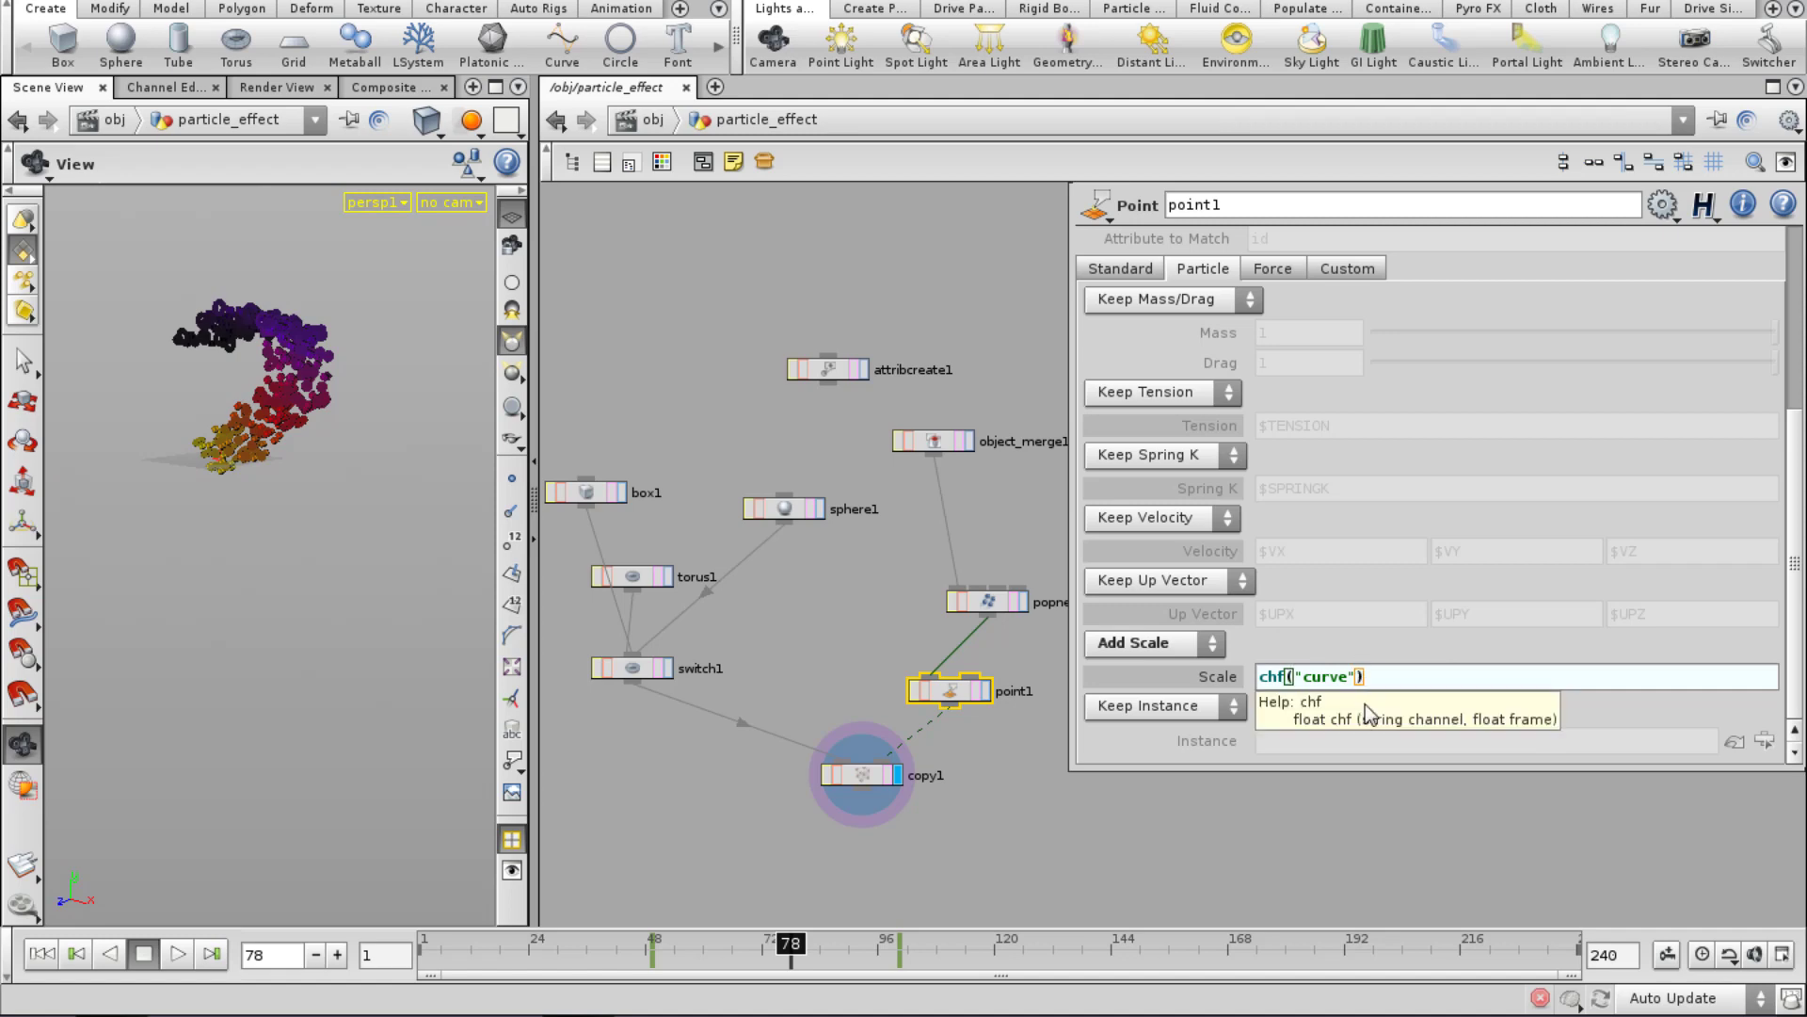
{"action": "type", "text": ",$LIFE"}
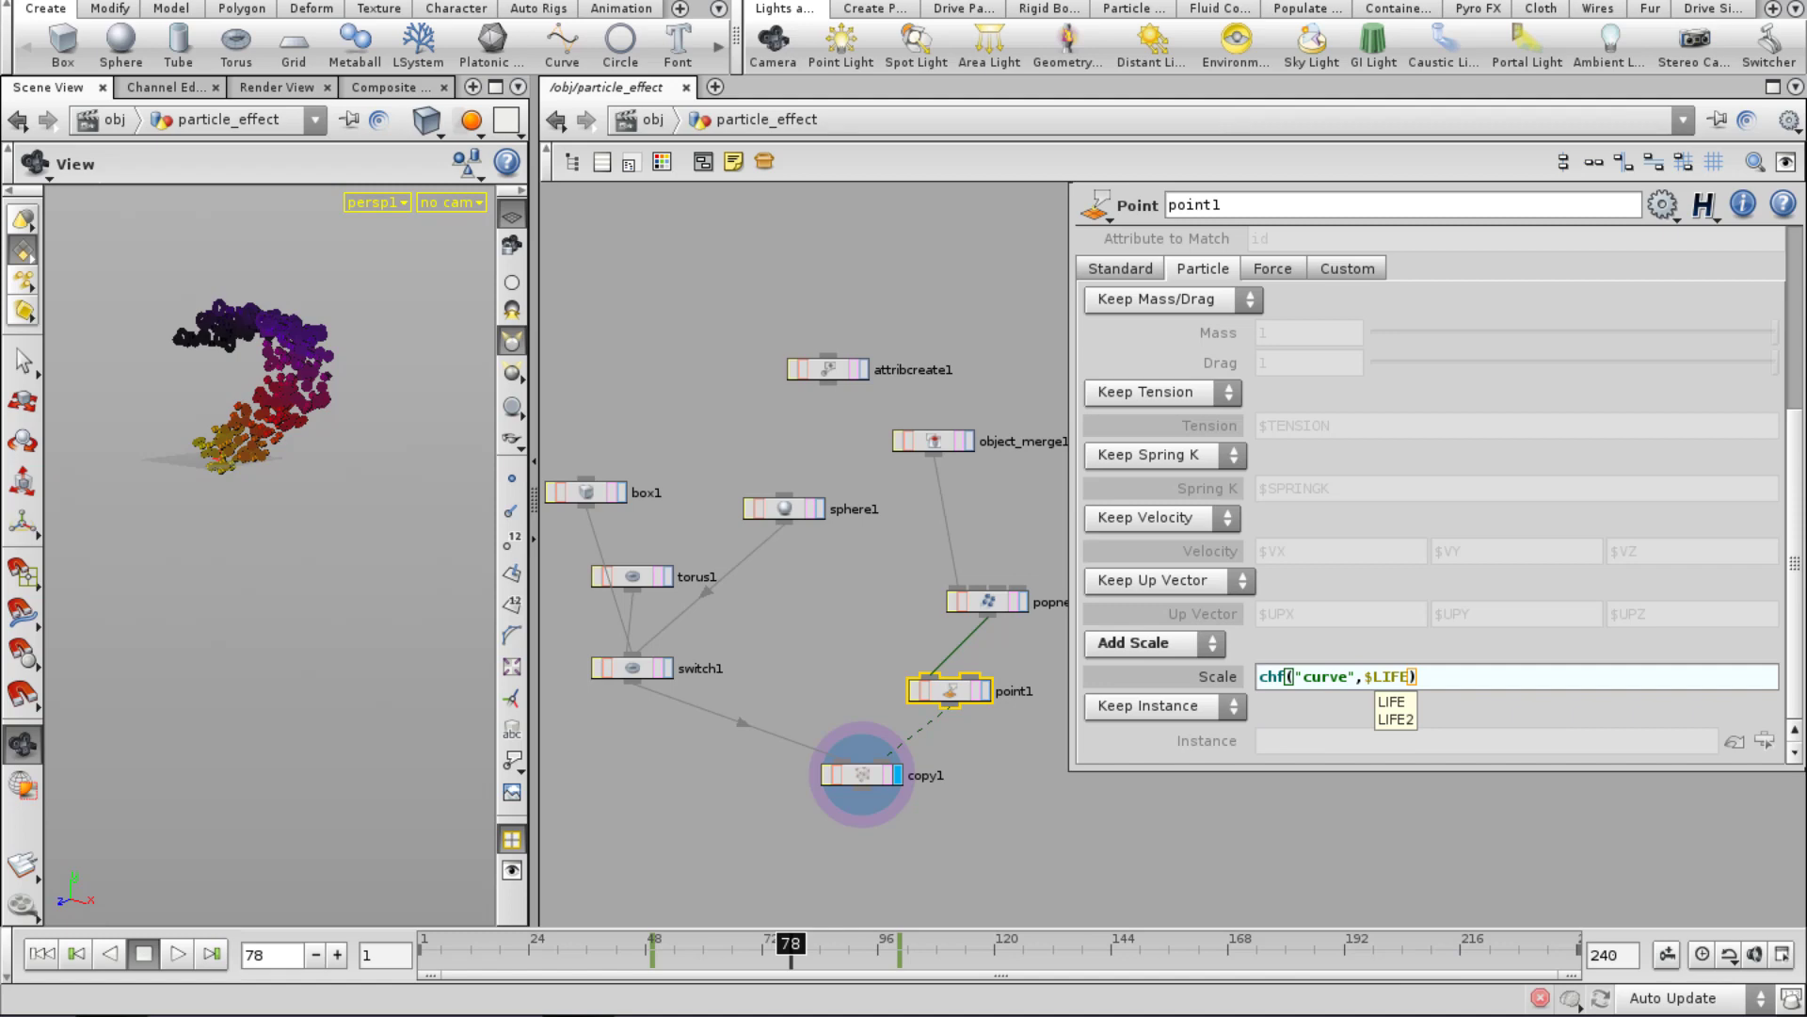
{"action": "key", "text": "Return"}
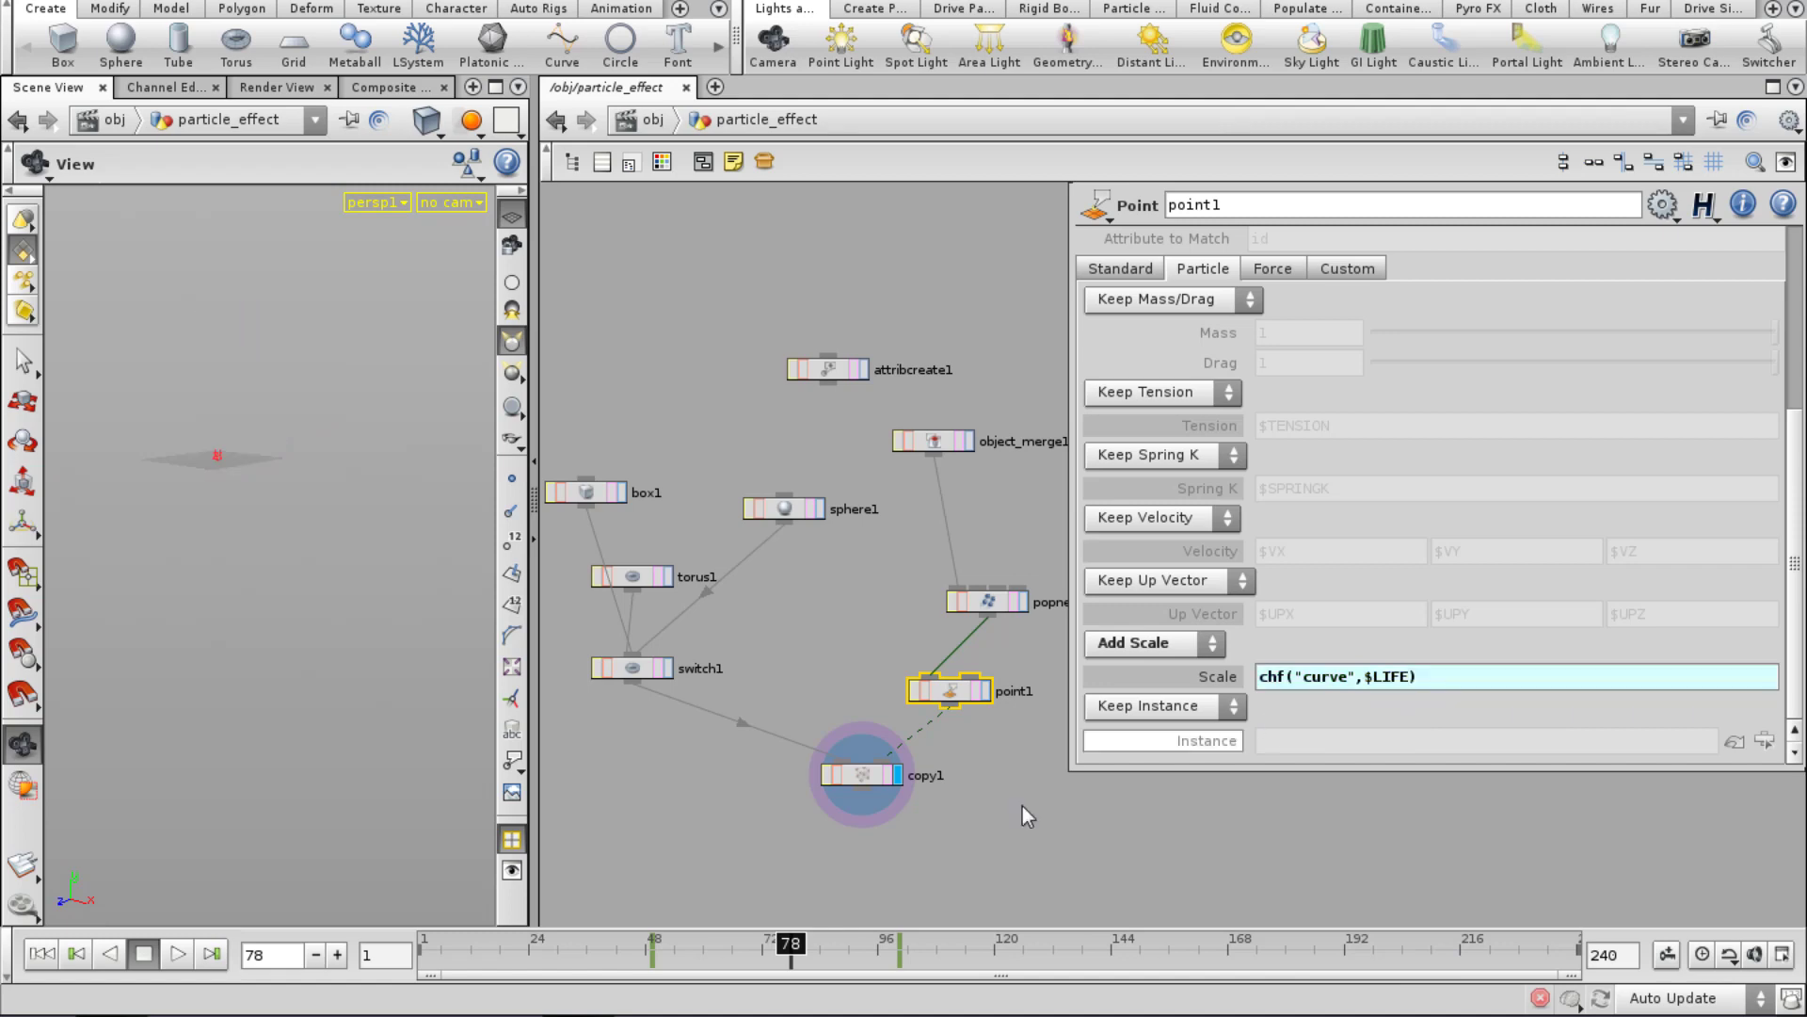
Show the points in the viewport and scrub the timeline back to frames 15 and 10 to examine the copies up close.
{"action": "left_click_drag", "start_coordinate": [623, 961], "coordinate": [574, 960]}
{"action": "left_click", "coordinate": [485, 960]}
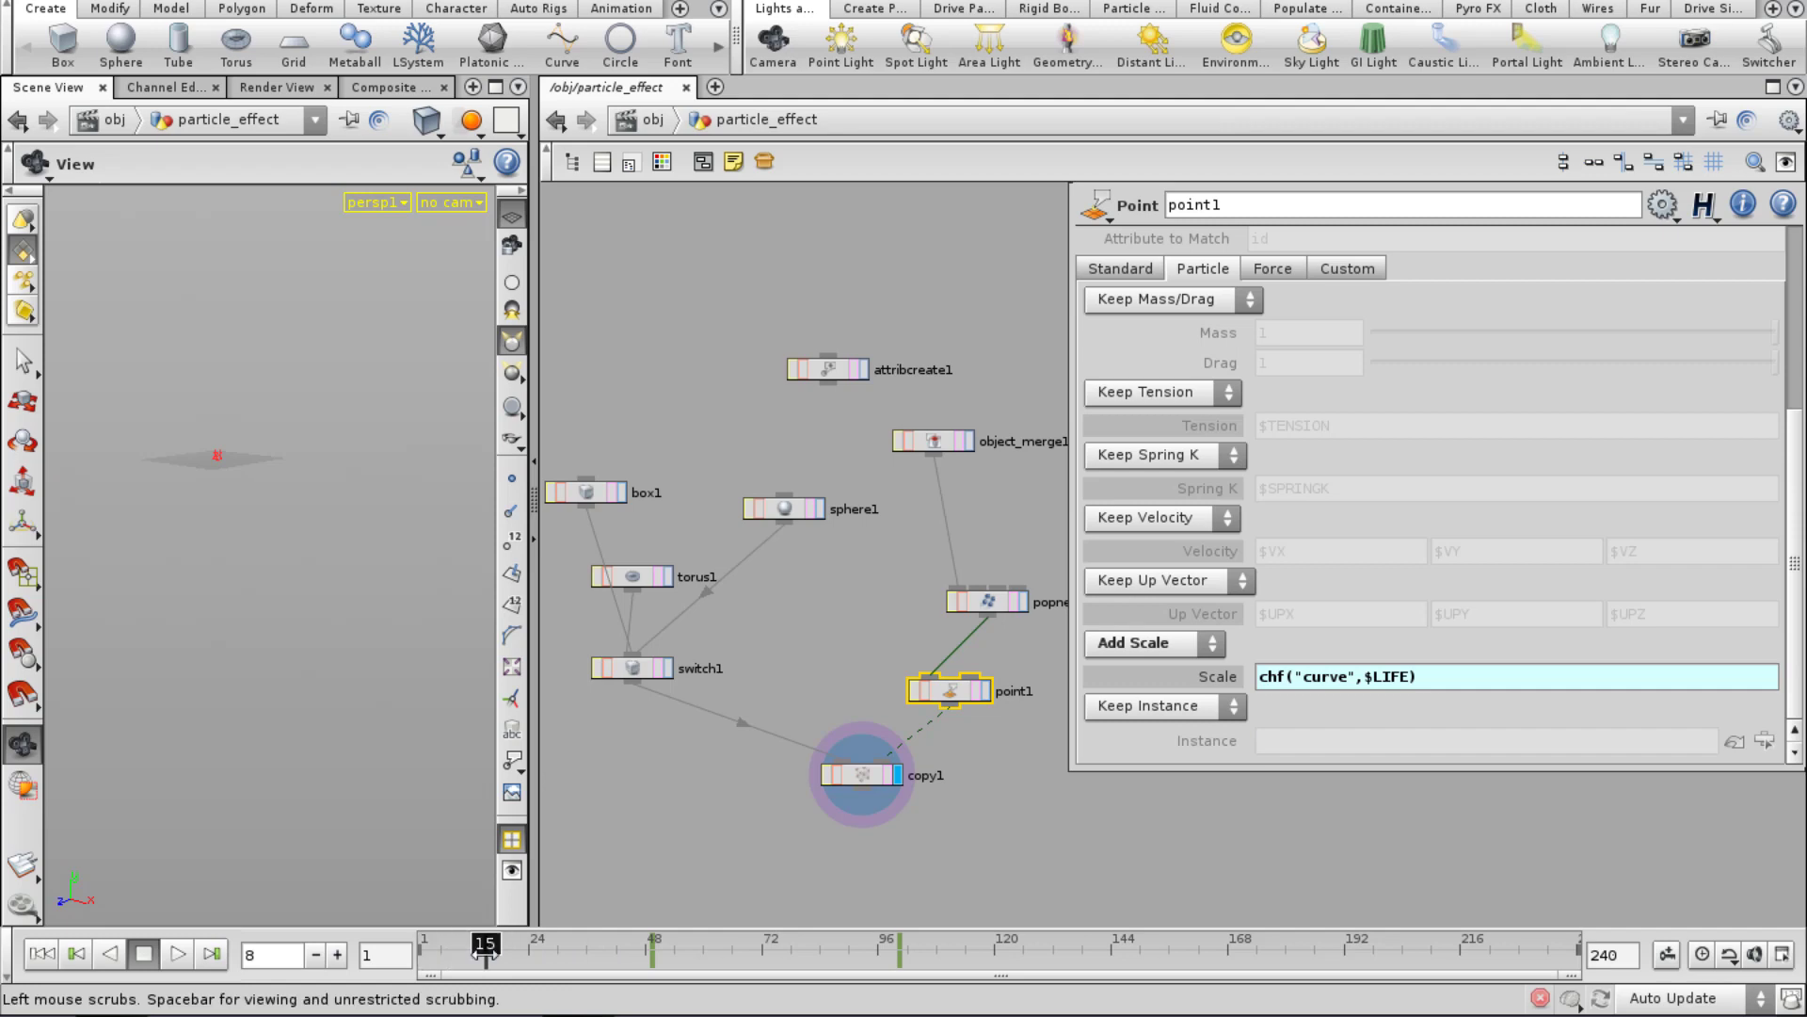
{"action": "left_click", "coordinate": [509, 485]}
{"action": "scroll", "coordinate": [313, 557], "scroll_direction": "up", "scroll_amount": 6}
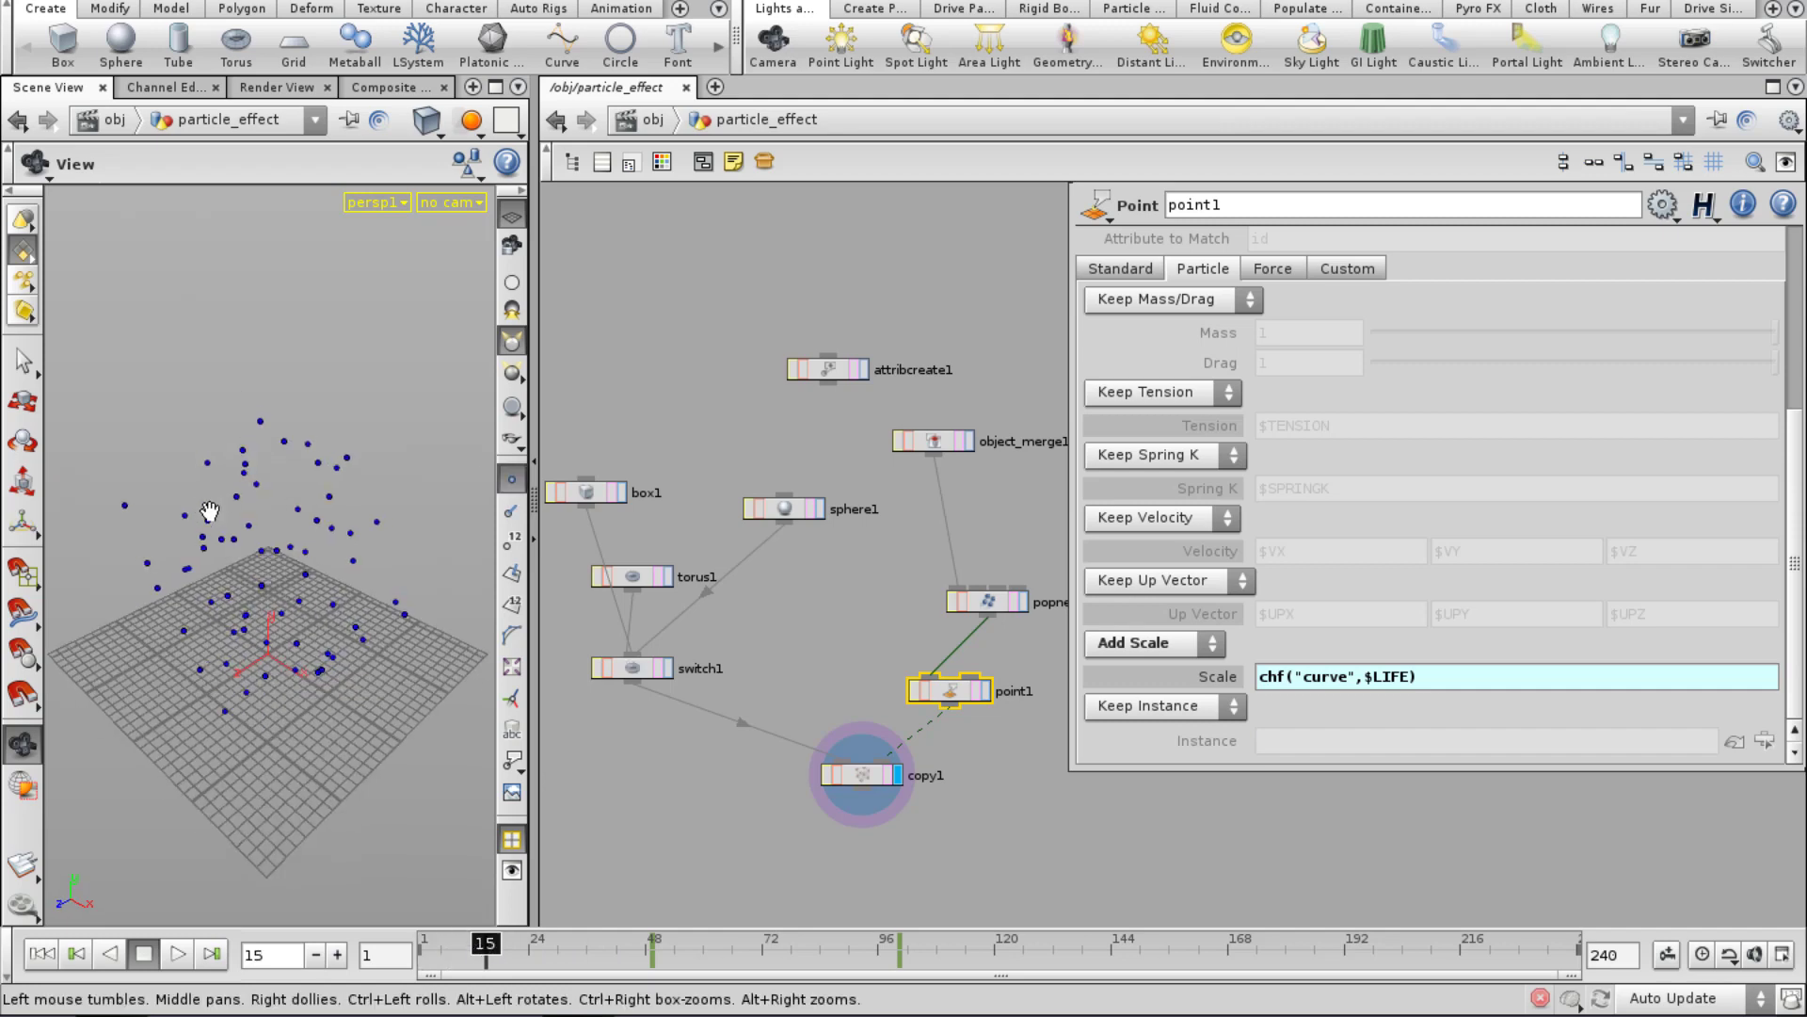
{"action": "mouse_move", "coordinate": [313, 557]}
{"action": "right_mouse_down"}
{"action": "mouse_move", "coordinate": [536, 535]}
{"action": "mouse_move", "coordinate": [312, 563]}
{"action": "right_mouse_up"}
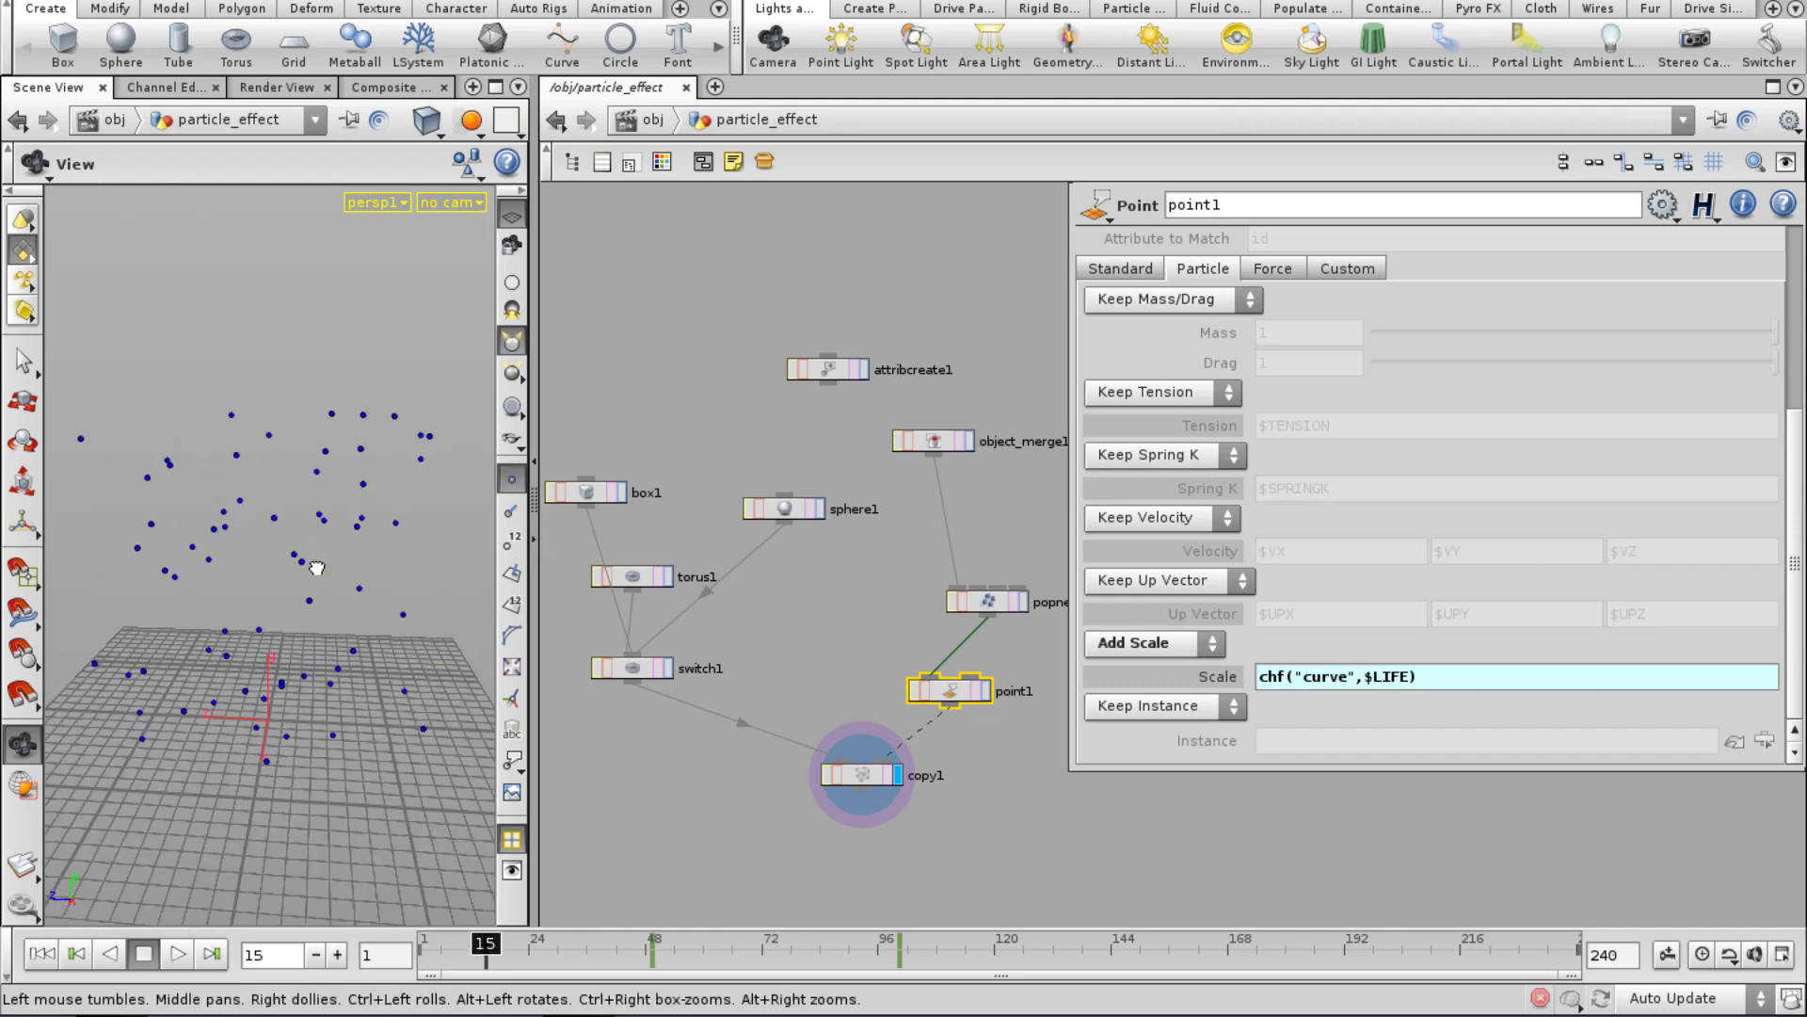
{"action": "left_click_drag", "start_coordinate": [312, 563], "coordinate": [341, 569]}
{"action": "left_click_drag", "start_coordinate": [489, 953], "coordinate": [377, 946]}
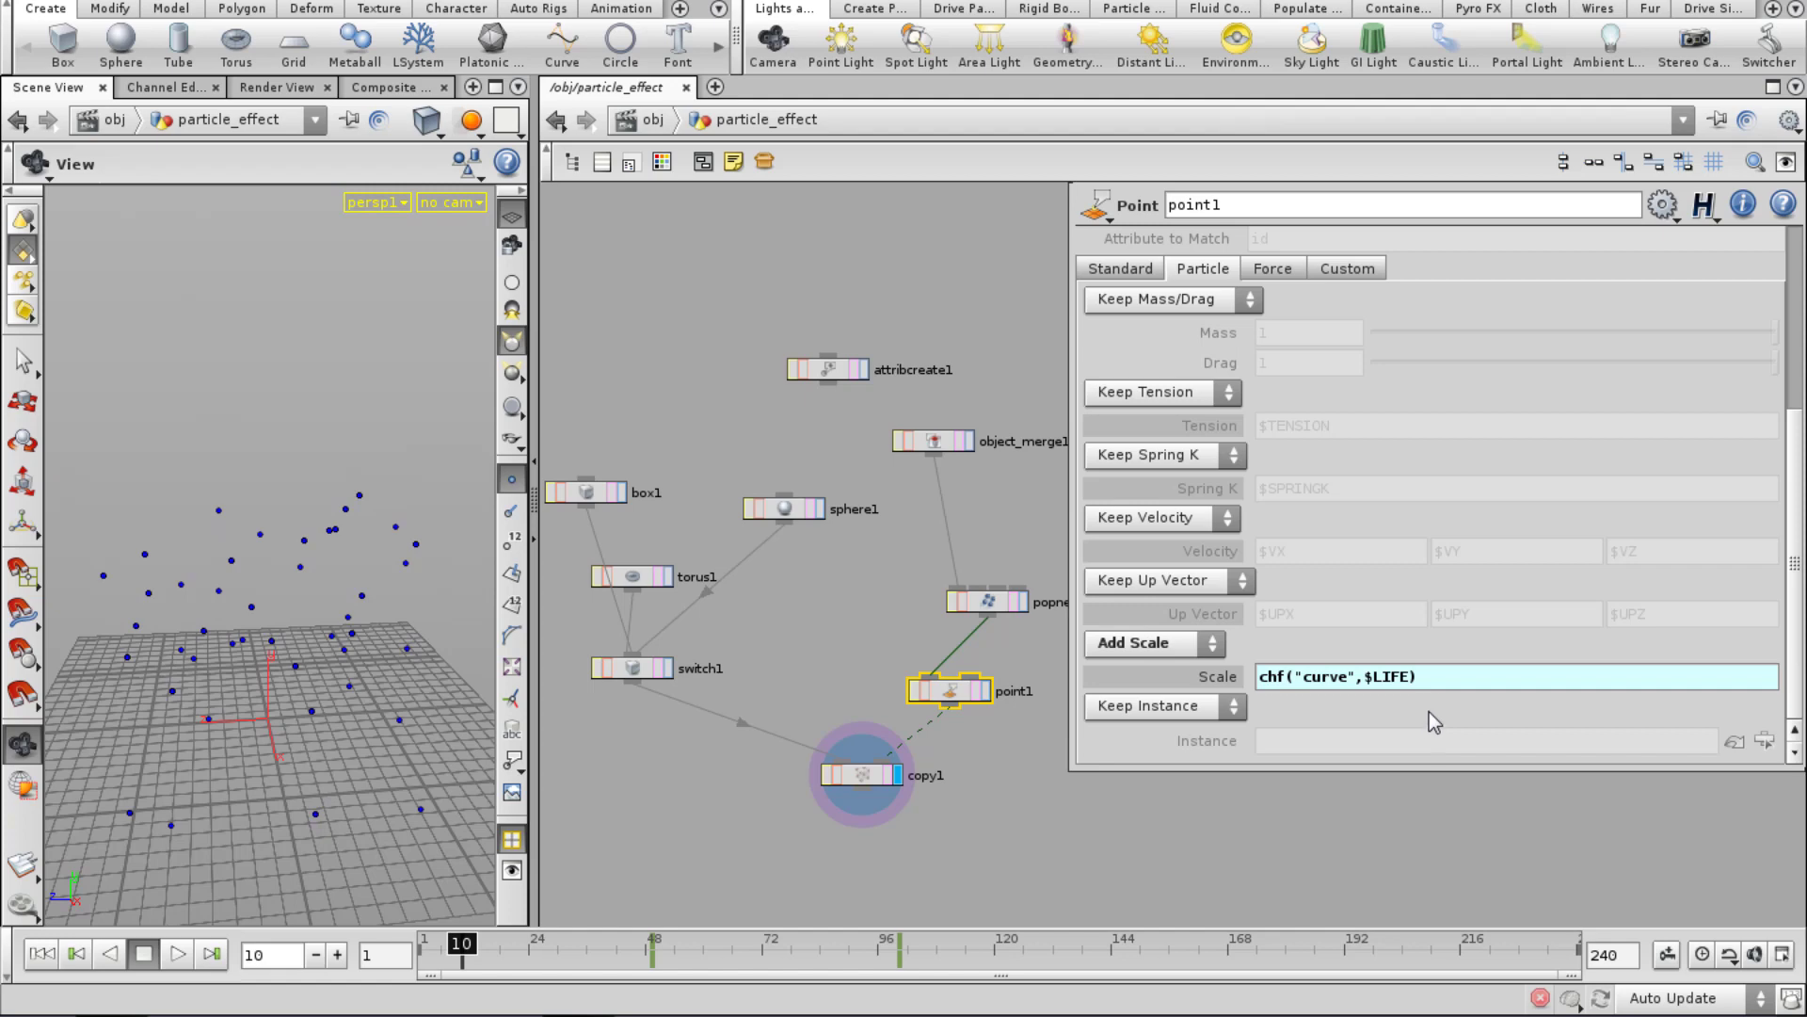
Multiply $LIFE by 100 in point1's Scale expression so it reads chf("curve",$LIFE*100).
{"action": "left_click", "coordinate": [1419, 676]}
{"action": "type", "text": "*"}
{"action": "type", "text": "100"}
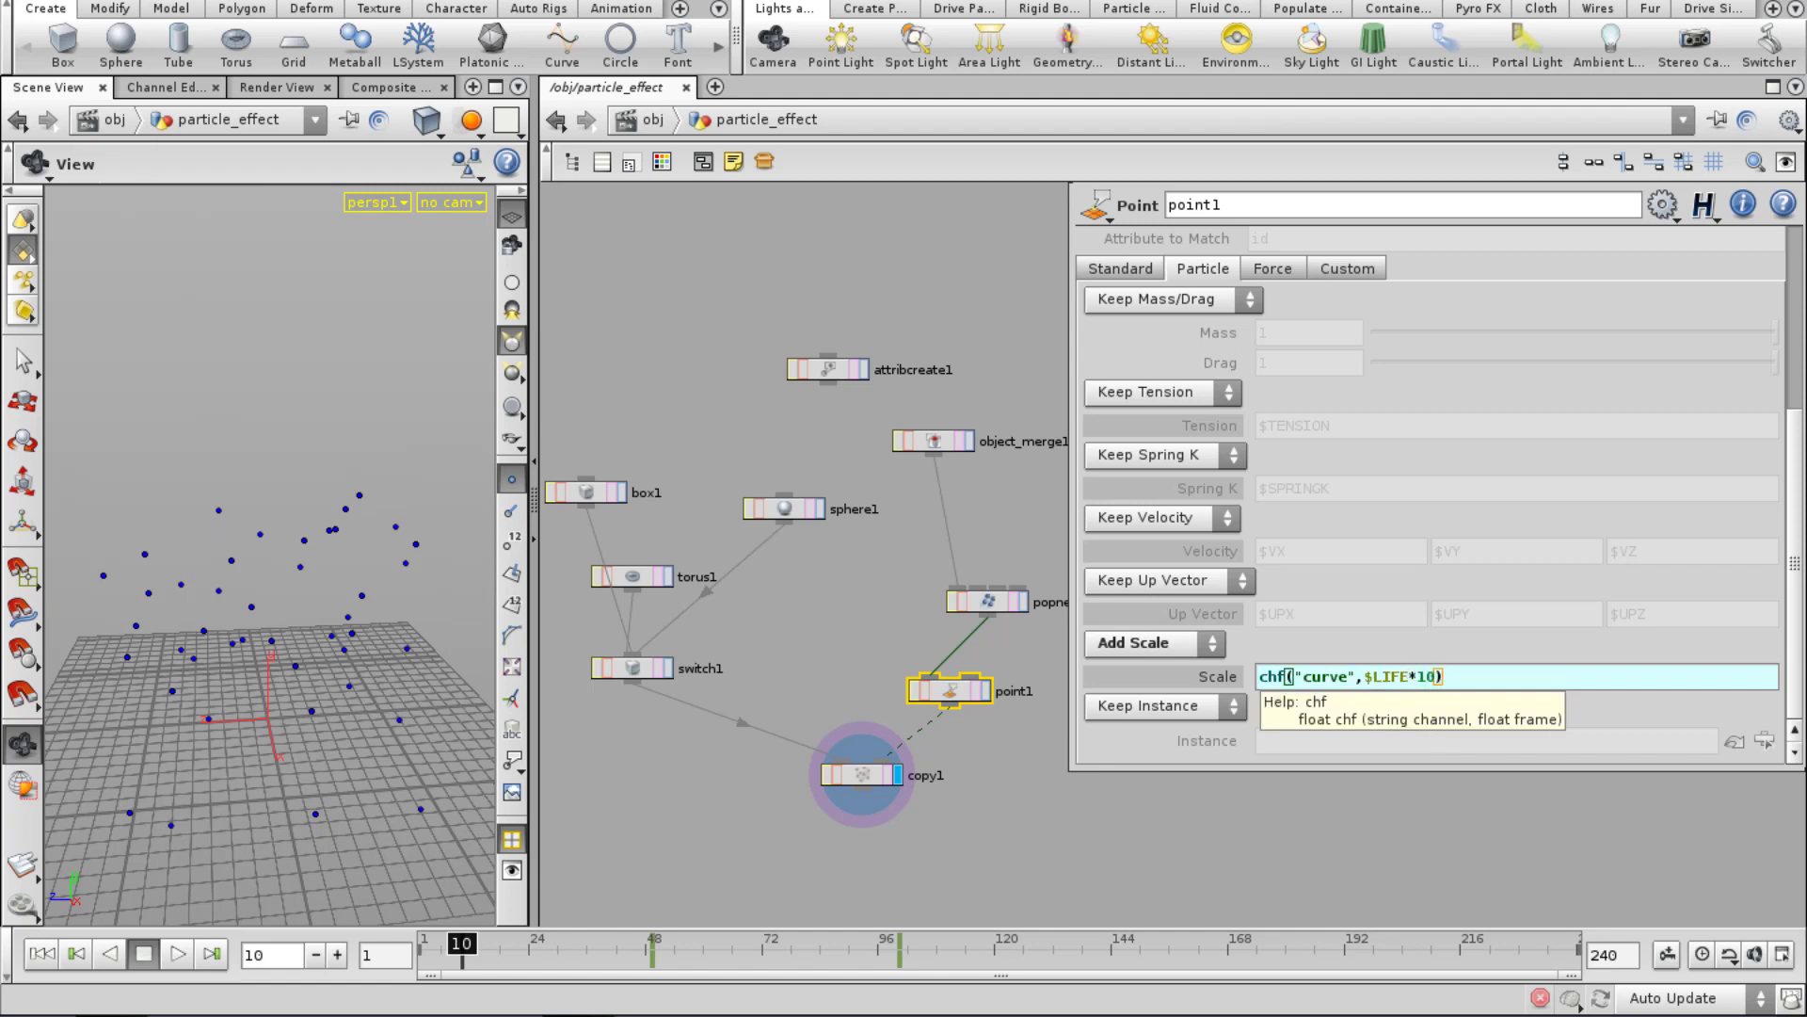
{"action": "key", "text": "Return"}
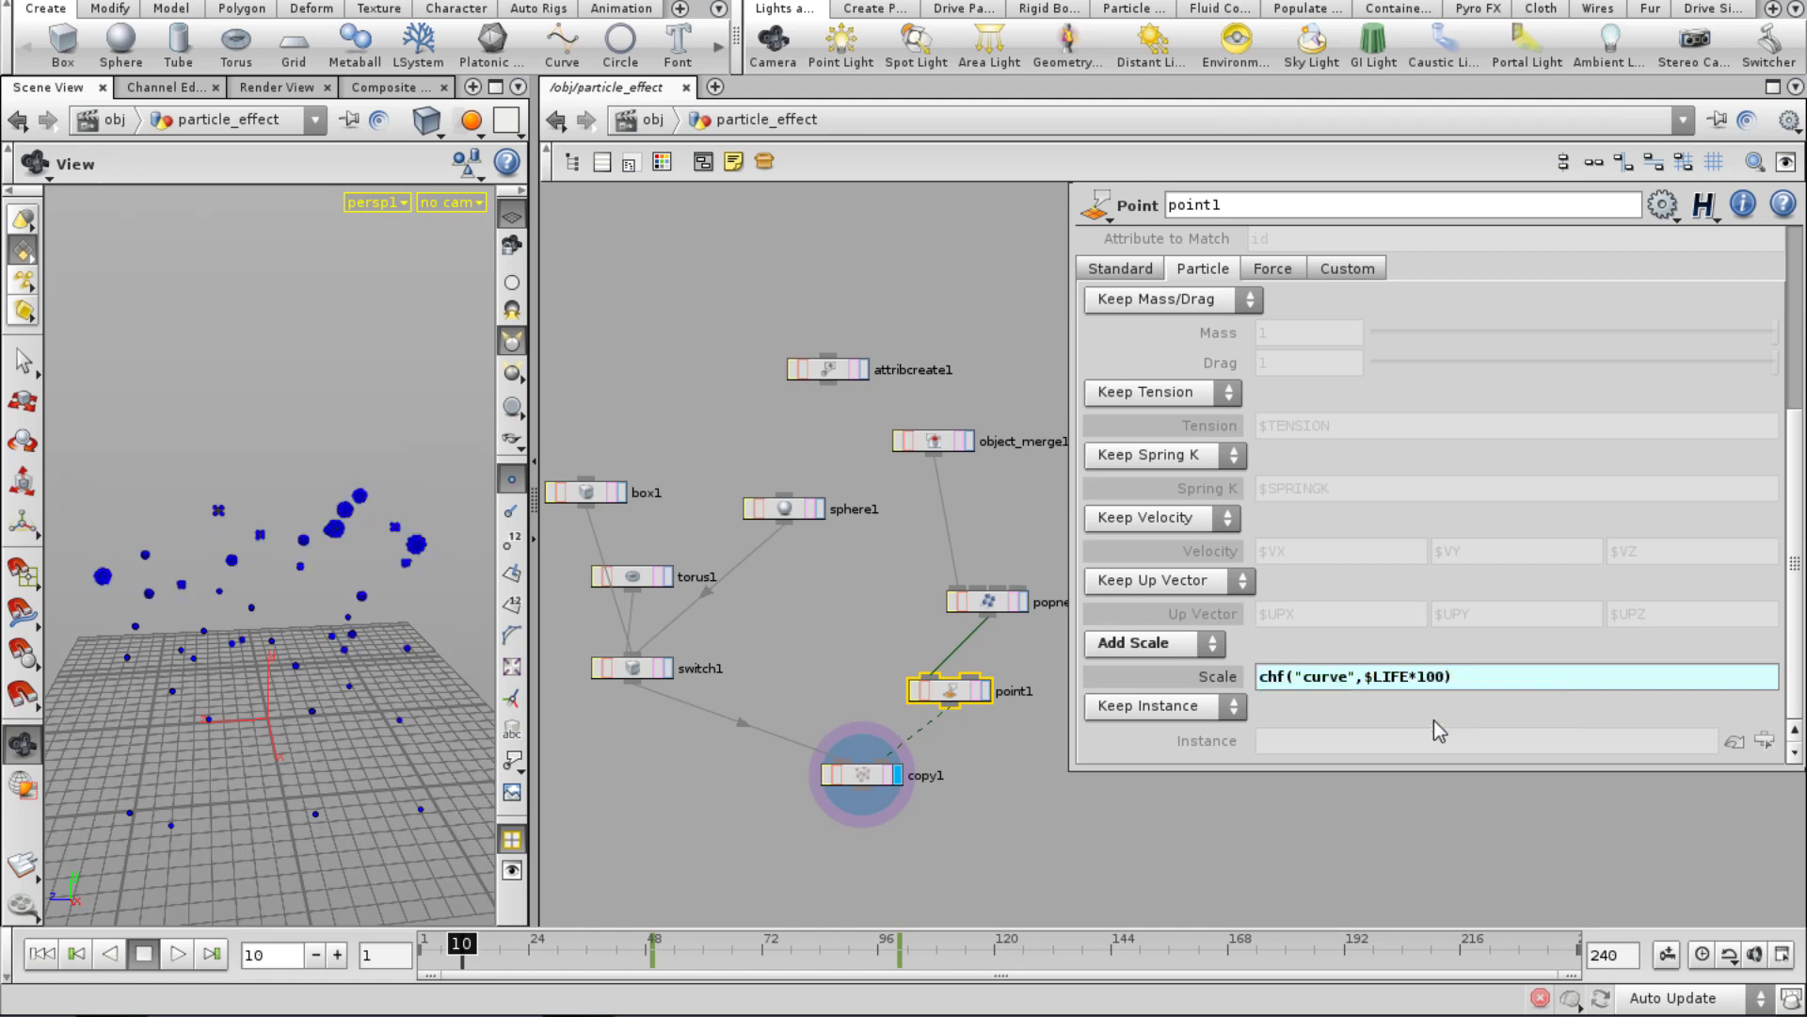
Hide the viewport points and scrub to frames 41 and 118 to examine how the copies scale over their life.
{"action": "left_click", "coordinate": [520, 479]}
{"action": "right_click_drag", "start_coordinate": [395, 496], "coordinate": [255, 513]}
{"action": "right_click_drag", "start_coordinate": [321, 533], "coordinate": [447, 556]}
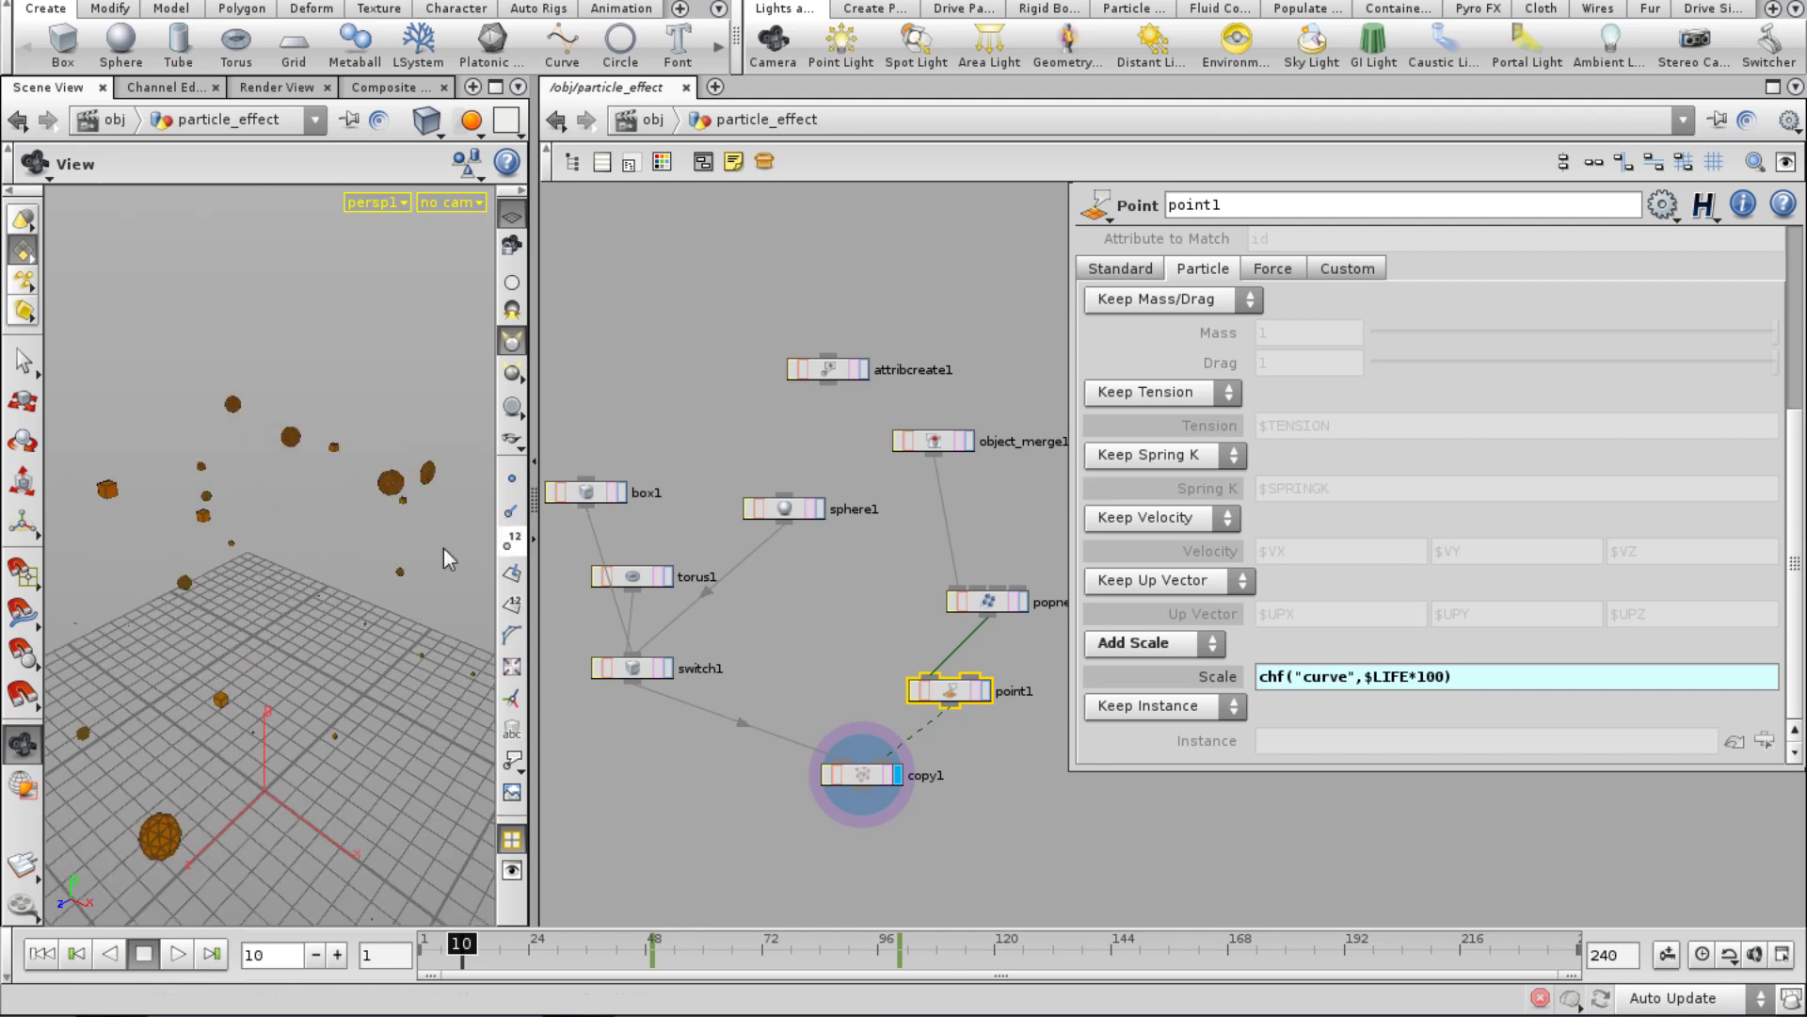
{"action": "left_click_drag", "start_coordinate": [447, 556], "coordinate": [273, 516]}
{"action": "left_click_drag", "start_coordinate": [523, 961], "coordinate": [616, 958]}
{"action": "right_click_drag", "start_coordinate": [371, 484], "coordinate": [282, 523]}
{"action": "left_click_drag", "start_coordinate": [282, 523], "coordinate": [419, 726]}
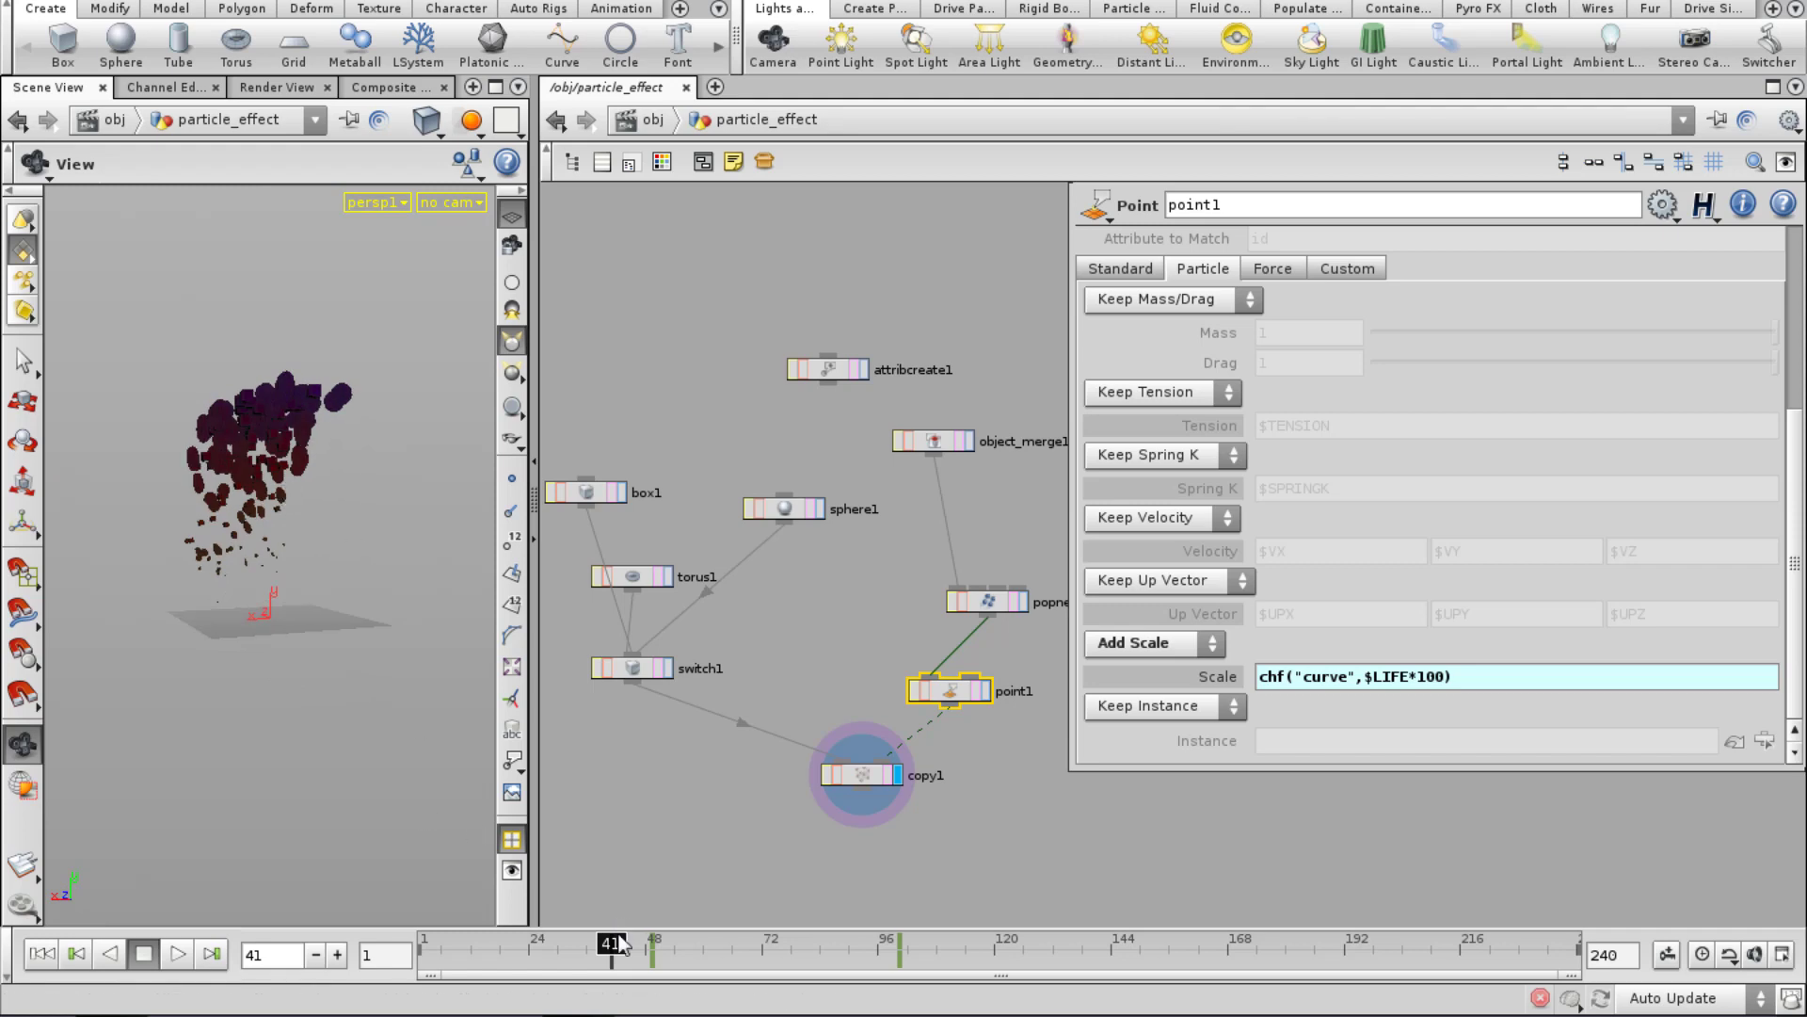
{"action": "left_click_drag", "start_coordinate": [612, 960], "coordinate": [986, 973]}
{"action": "right_click_drag", "start_coordinate": [251, 533], "coordinate": [186, 622]}
{"action": "middle_click_drag", "start_coordinate": [186, 622], "coordinate": [273, 590]}
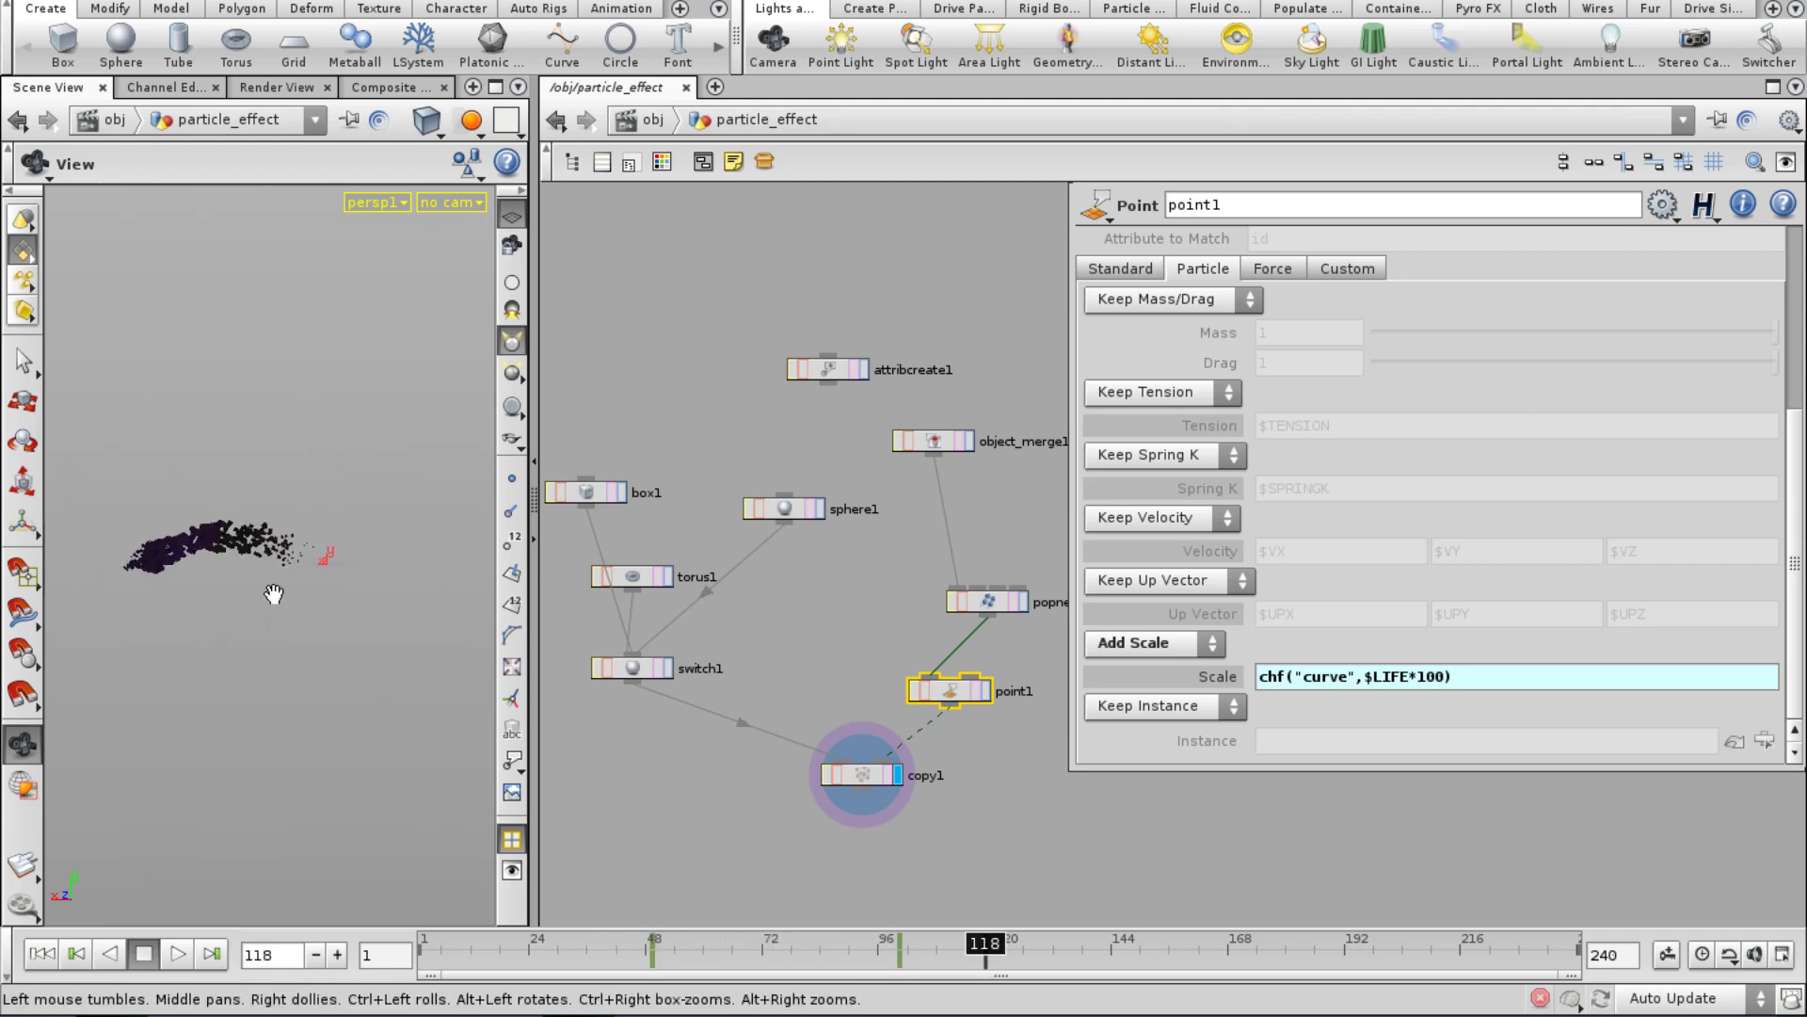
Switch the viewport lighting to headlight only and scrub the timeline to frame 102 to check the copies' colors.
{"action": "left_click_drag", "start_coordinate": [985, 961], "coordinate": [690, 966]}
{"action": "left_click", "coordinate": [516, 315]}
{"action": "right_click_drag", "start_coordinate": [387, 528], "coordinate": [398, 524]}
{"action": "left_click_drag", "start_coordinate": [690, 960], "coordinate": [907, 980]}
{"action": "right_click_drag", "start_coordinate": [259, 570], "coordinate": [281, 575]}
{"action": "key", "text": "shift+w"}
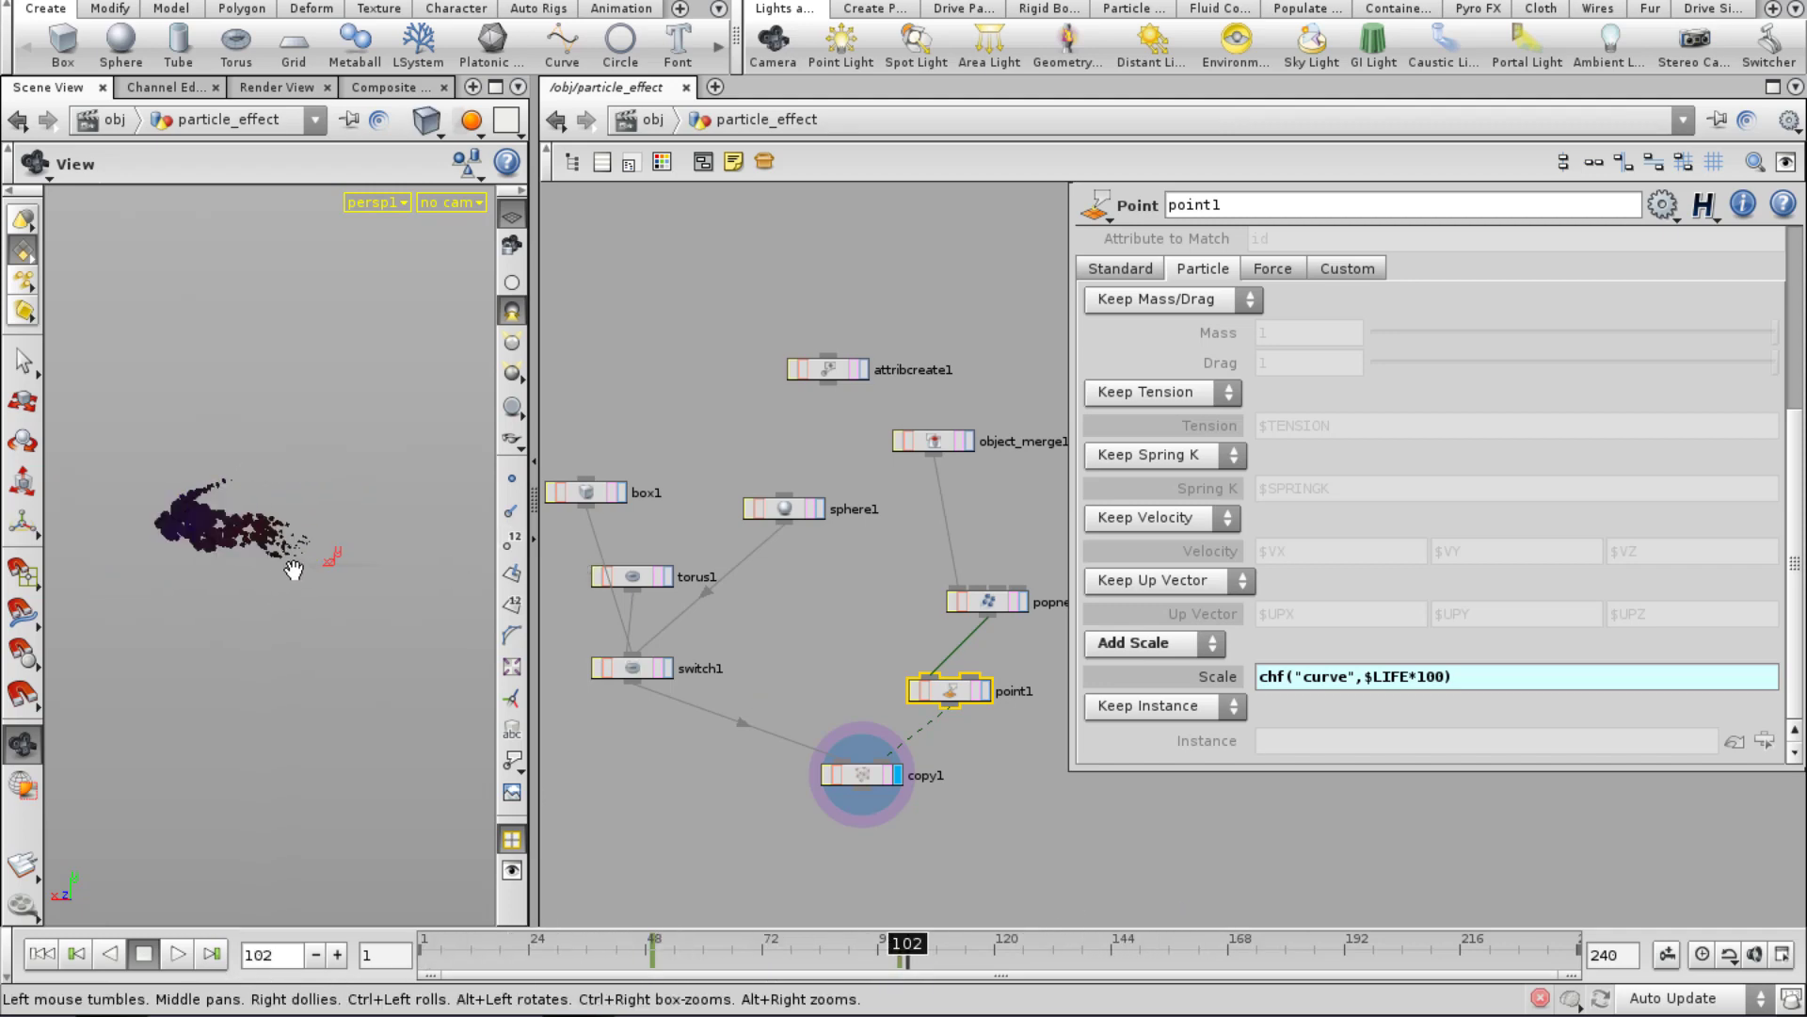
Set copy1's To Point Set attribute to Cd and scrub to frame 156 to inspect the colored copies.
{"action": "left_click", "coordinate": [892, 778]}
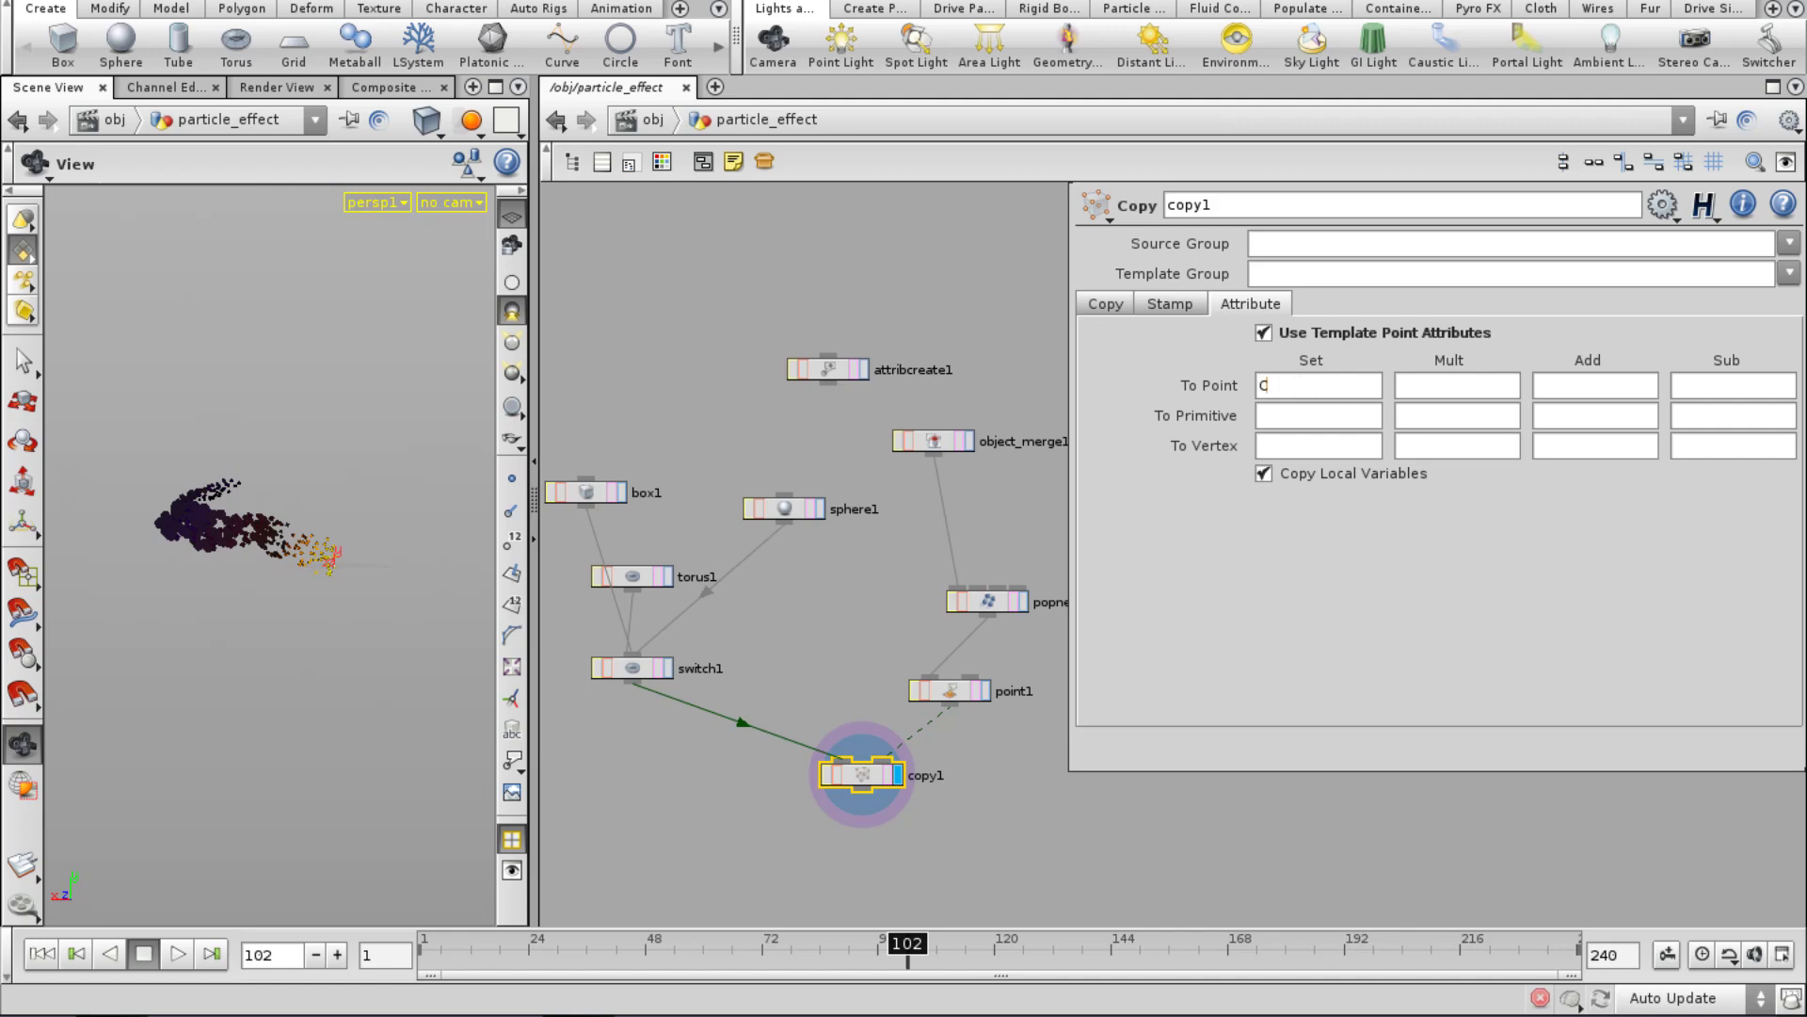
{"action": "key", "text": "Return"}
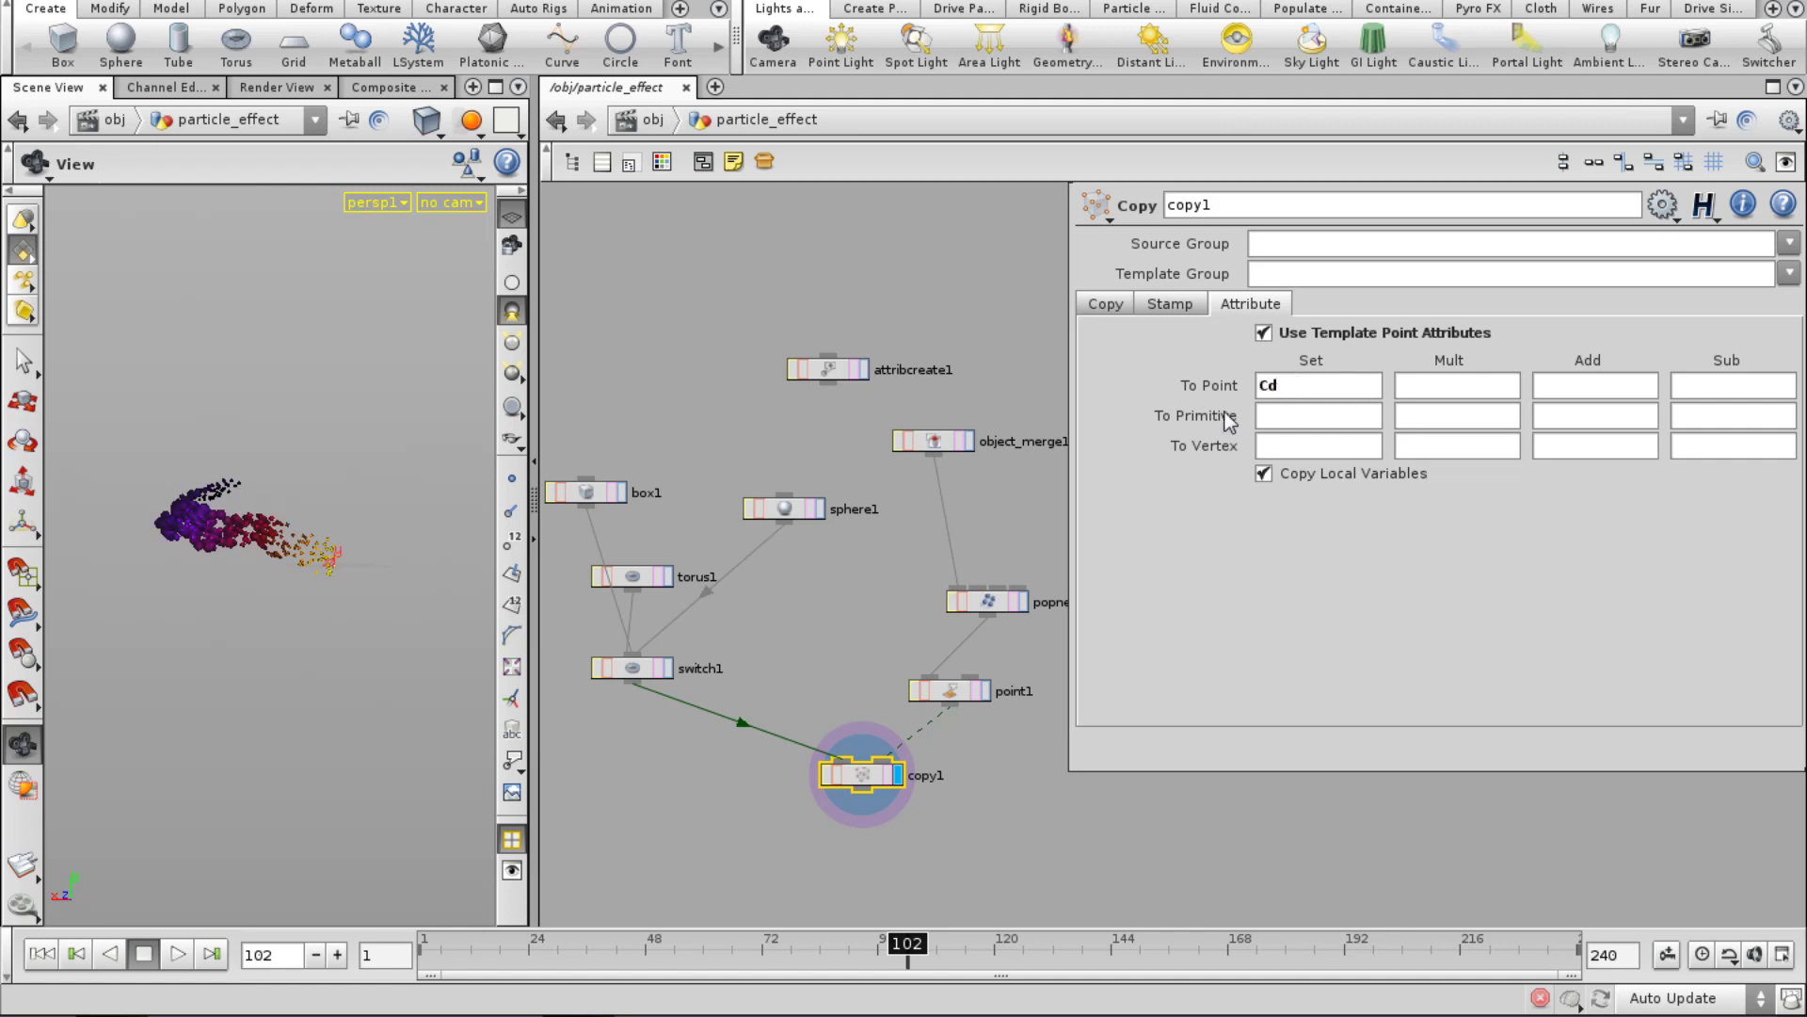
{"action": "left_click_drag", "start_coordinate": [891, 957], "coordinate": [1170, 994]}
{"action": "left_click_drag", "start_coordinate": [413, 438], "coordinate": [242, 562]}
{"action": "middle_click_drag", "start_coordinate": [242, 563], "coordinate": [309, 500]}
{"action": "right_click_drag", "start_coordinate": [310, 499], "coordinate": [386, 549]}
{"action": "left_click_drag", "start_coordinate": [387, 549], "coordinate": [324, 479]}
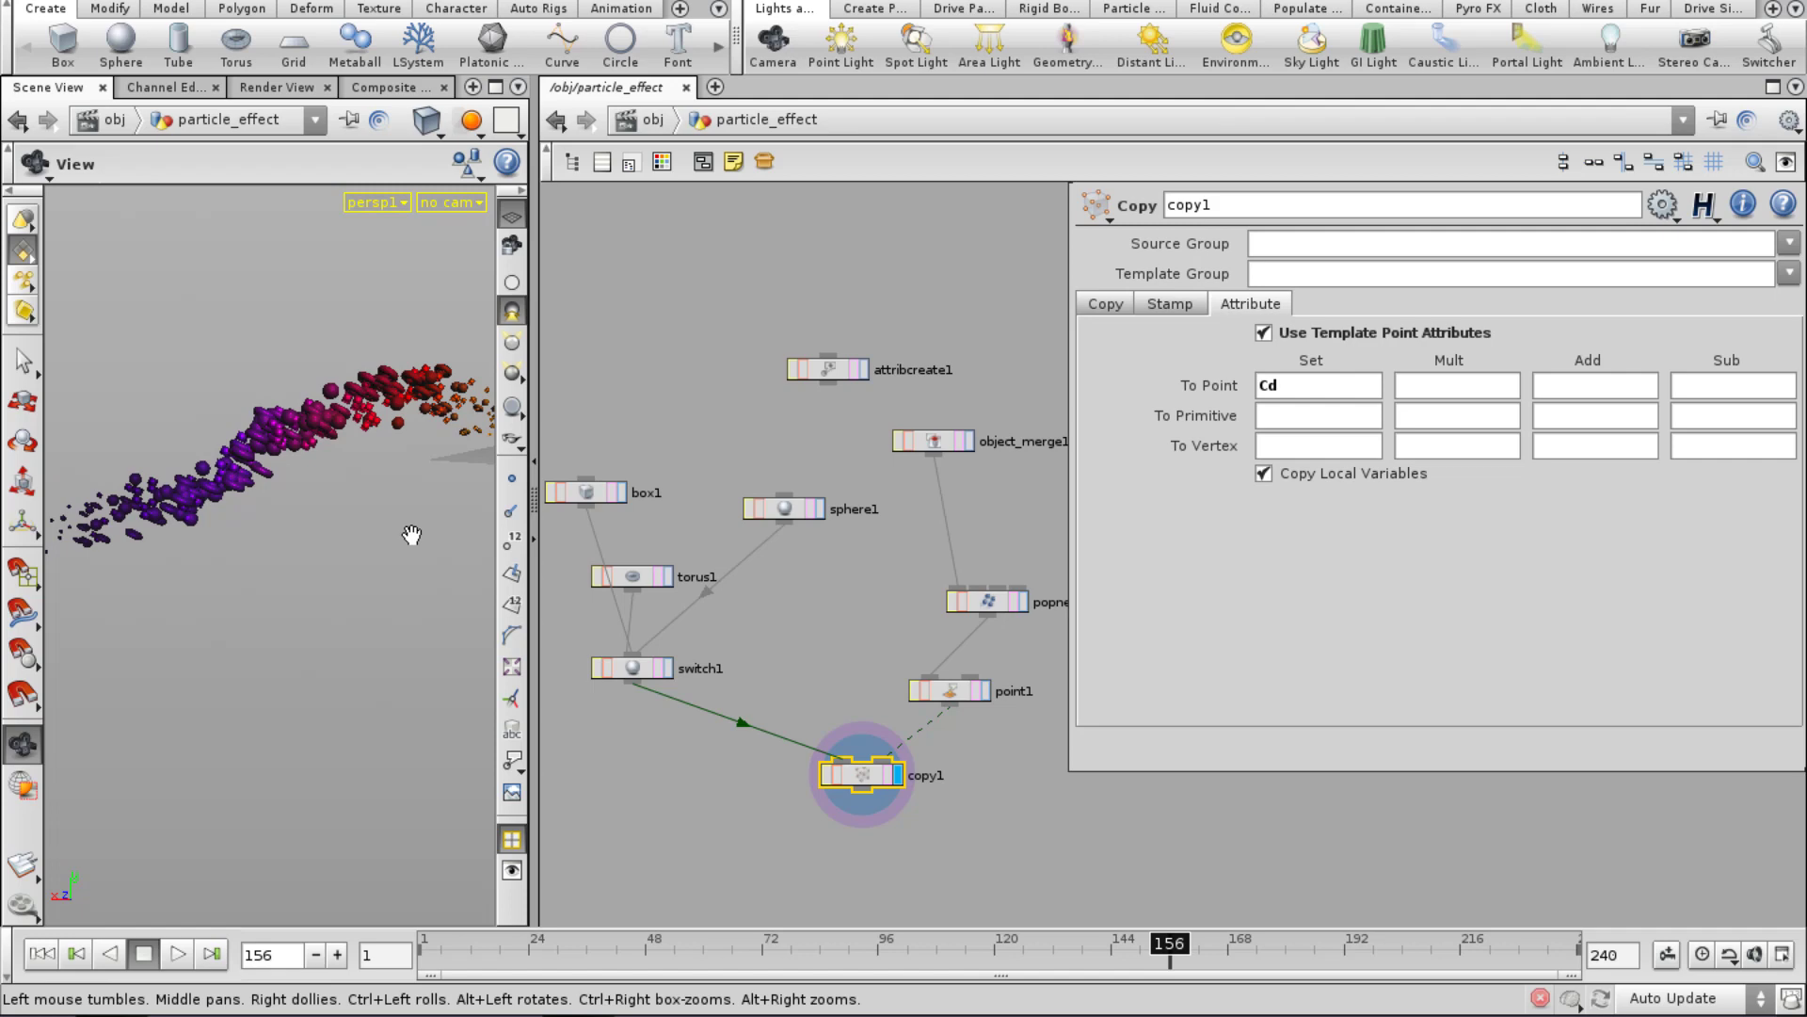
{"action": "left_click_drag", "start_coordinate": [336, 517], "coordinate": [266, 596]}
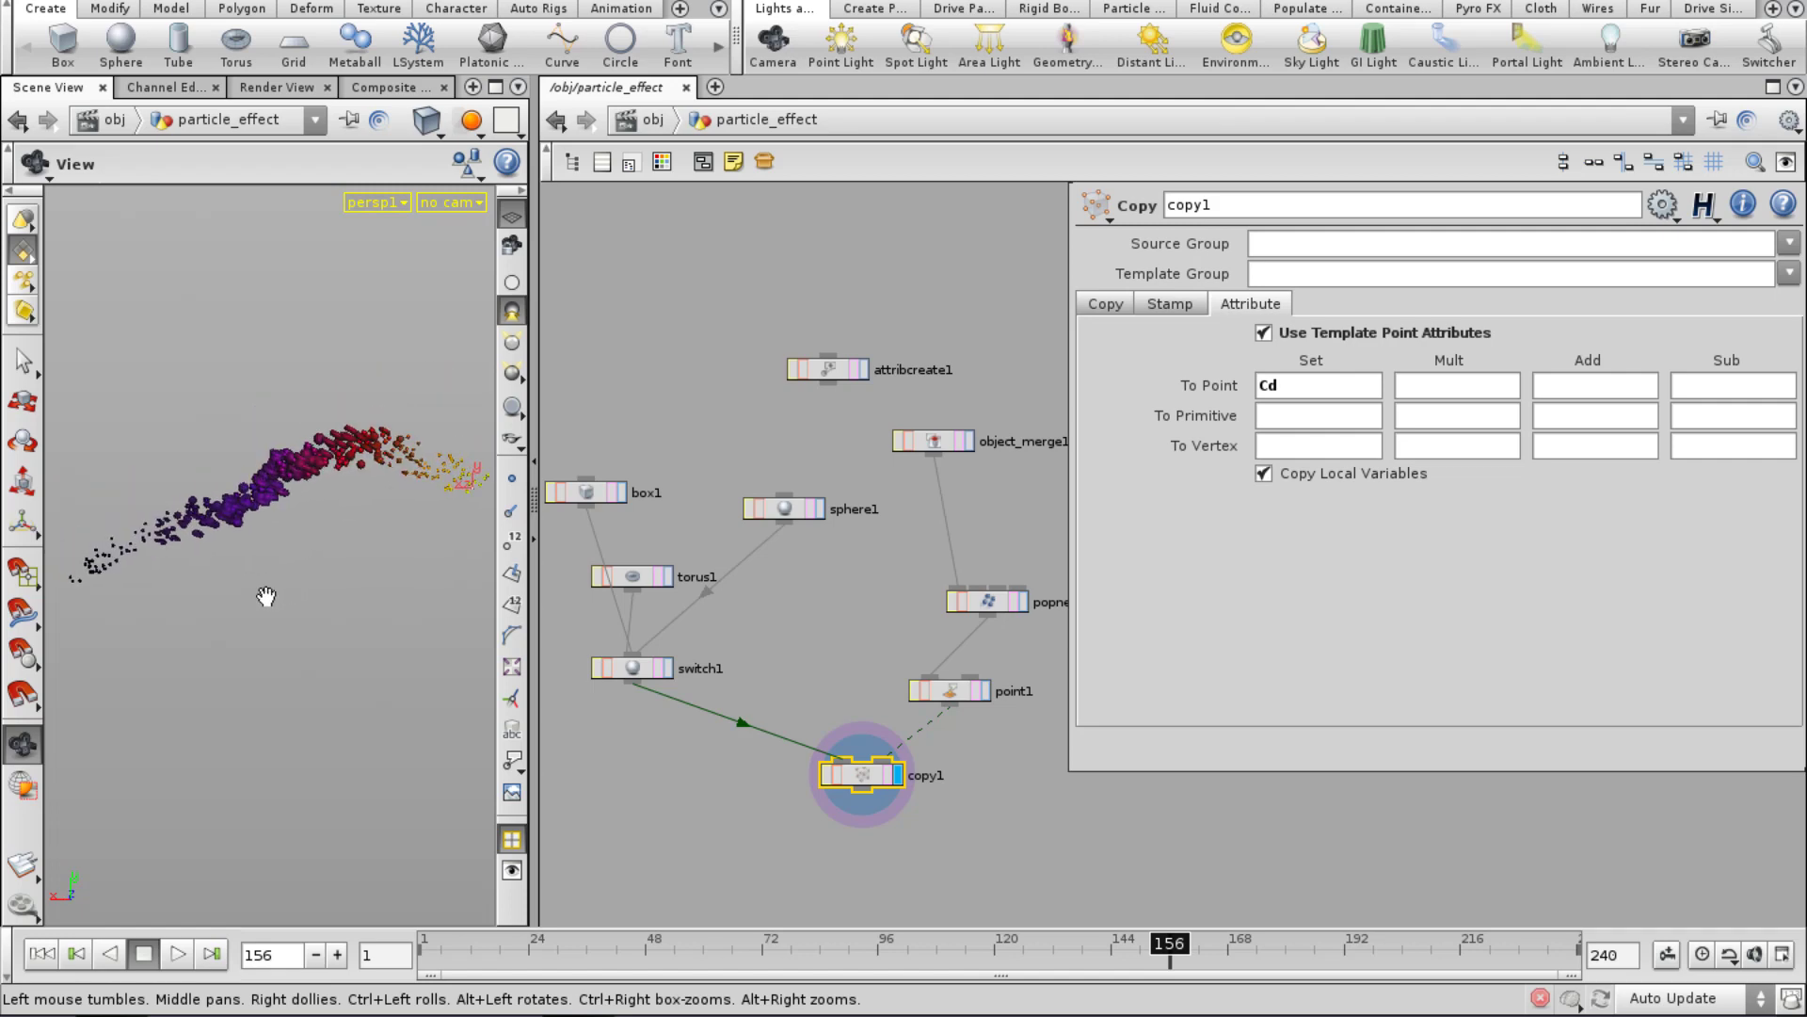